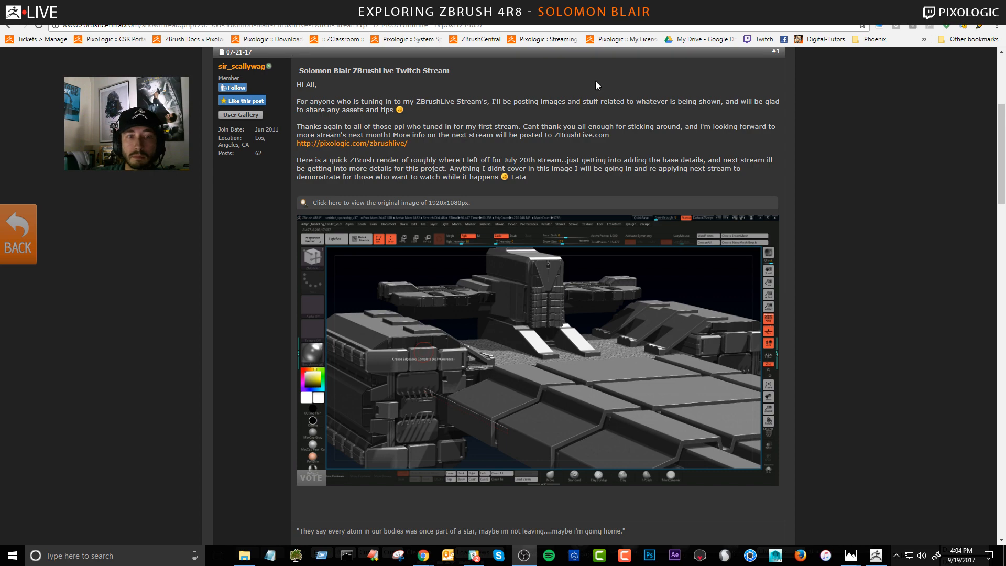
Switch to the browser and look through the ZBrushLive Twitch Stream thread from its first post to its last reply.
{"action": "left_click", "coordinate": [423, 555]}
{"action": "left_click", "coordinate": [351, 518]}
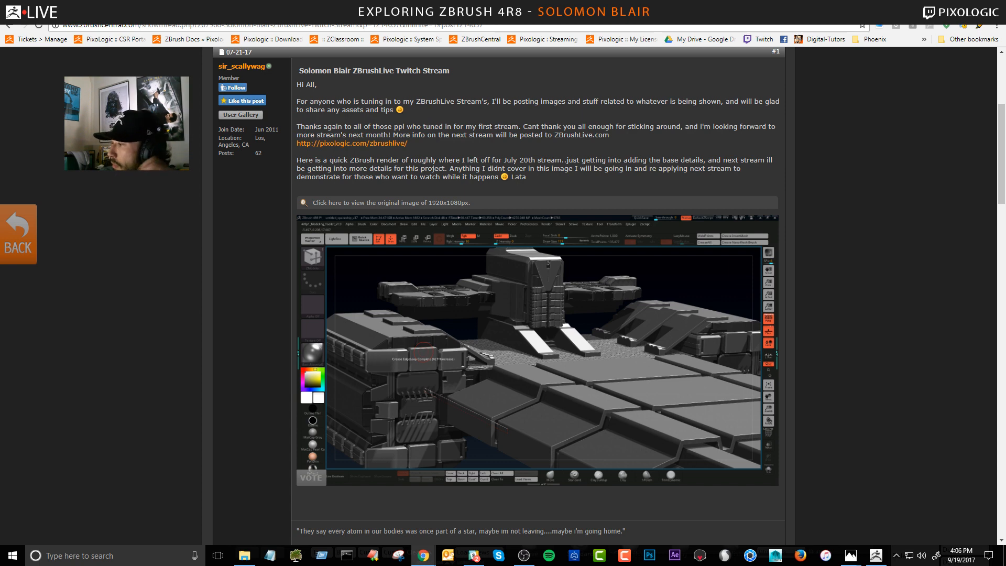
{"action": "scroll", "coordinate": [879, 301], "scroll_direction": "down", "scroll_amount": 1}
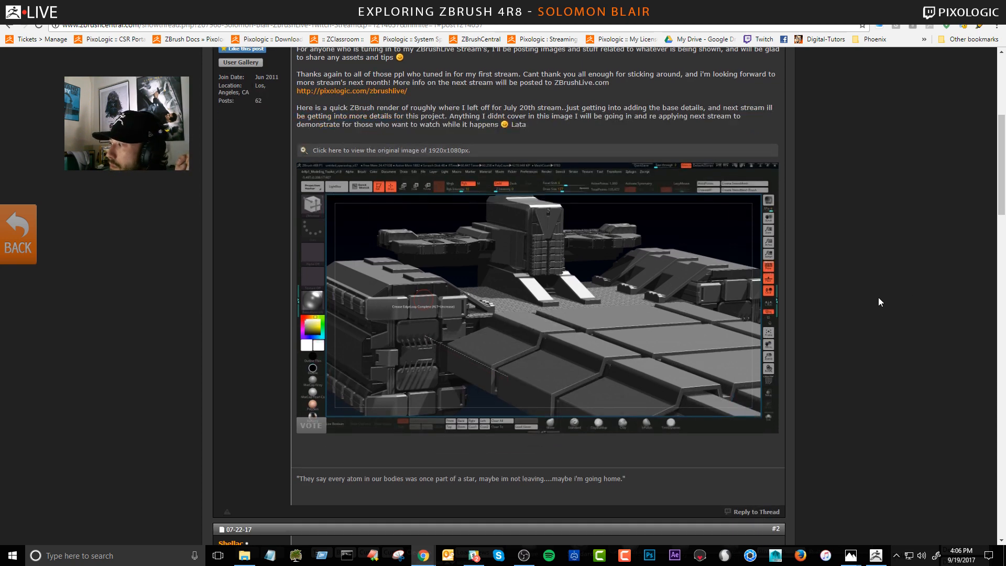
{"action": "scroll", "coordinate": [841, 284], "scroll_direction": "down", "scroll_amount": 20}
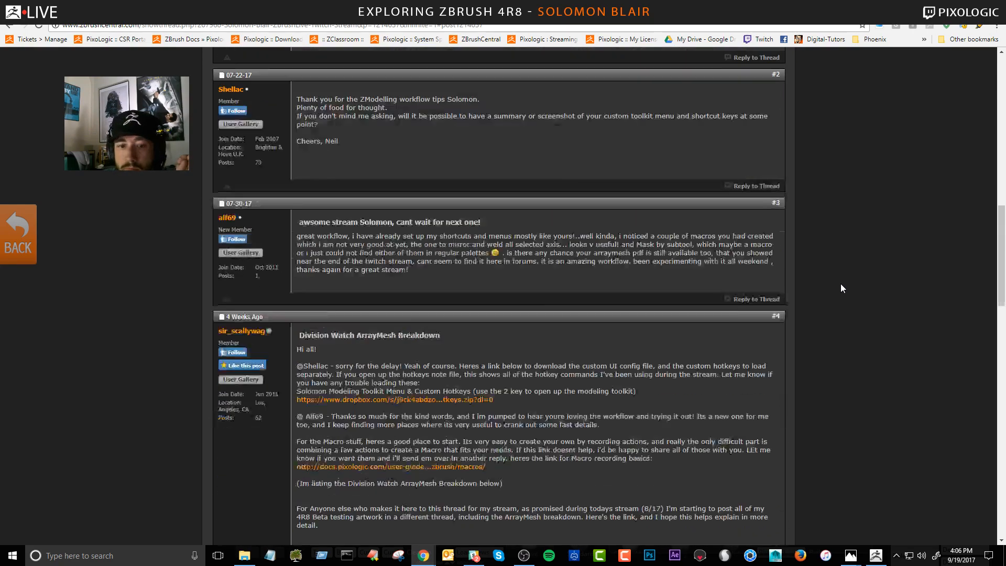
{"action": "scroll", "coordinate": [847, 291], "scroll_direction": "down", "scroll_amount": 3}
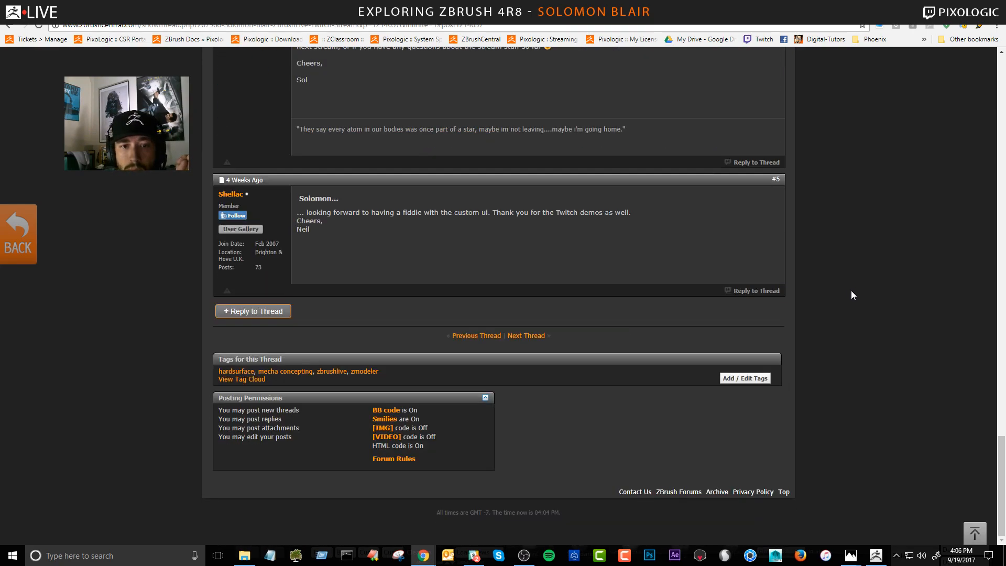
{"action": "scroll", "coordinate": [851, 294], "scroll_direction": "up", "scroll_amount": 20}
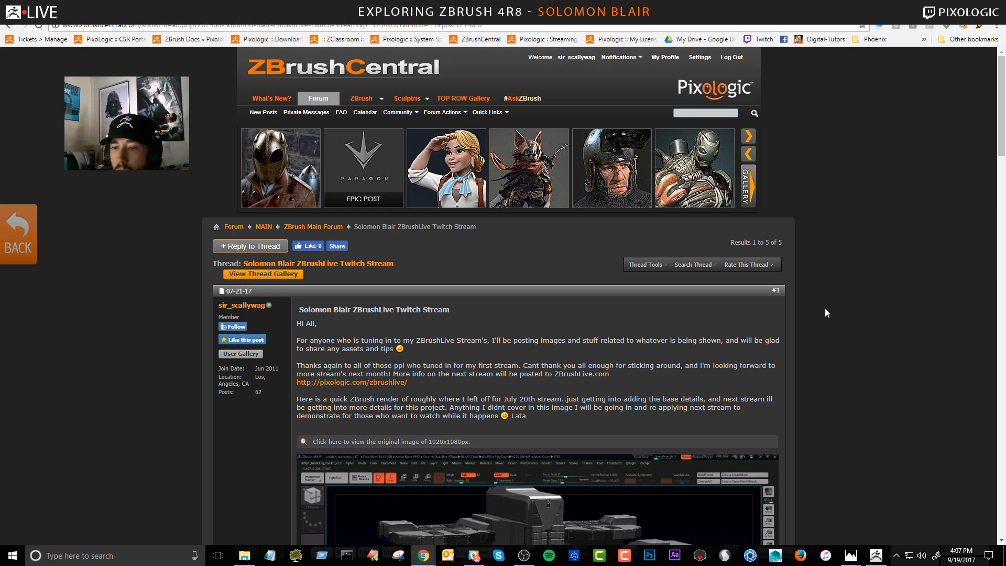
{"action": "scroll", "coordinate": [825, 312], "scroll_direction": "down", "scroll_amount": 7}
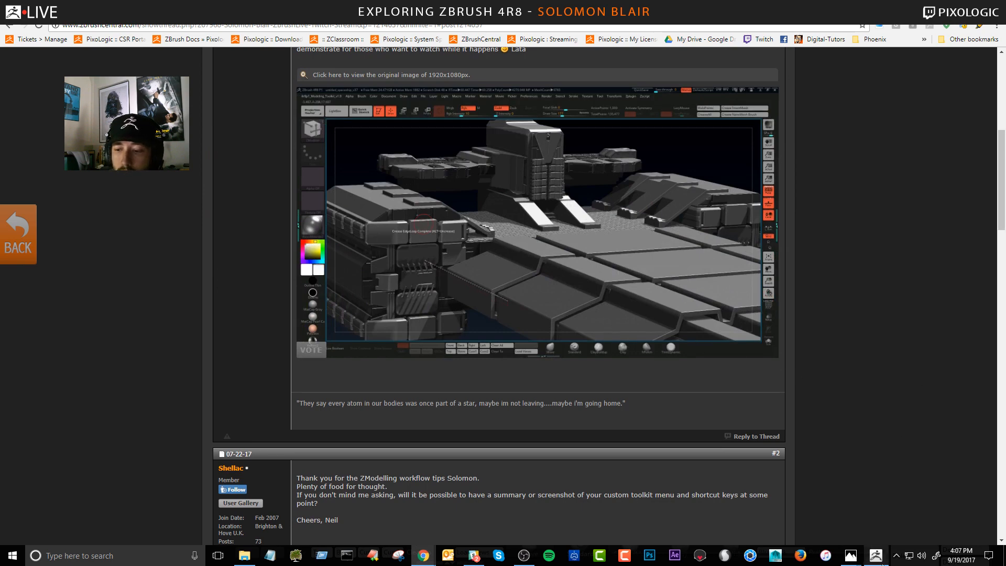
Switch to ZBrush and examine the complete spaceship model.
{"action": "left_click", "coordinate": [877, 555]}
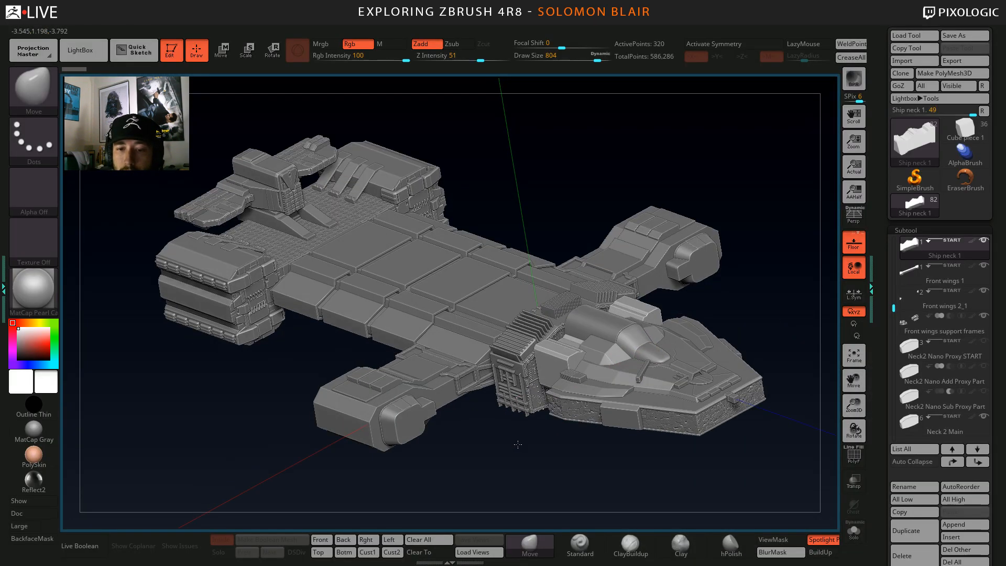
{"action": "left_click_drag", "start_coordinate": [518, 444], "coordinate": [510, 457]}
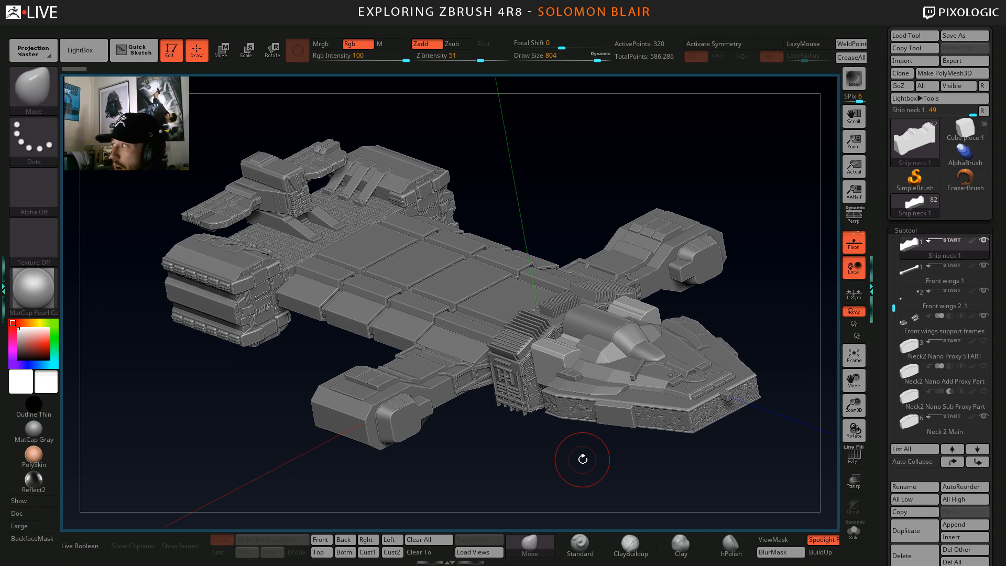
Return to the forum thread in the browser and review its opening post, ship image and first replies.
{"action": "key", "text": "super"}
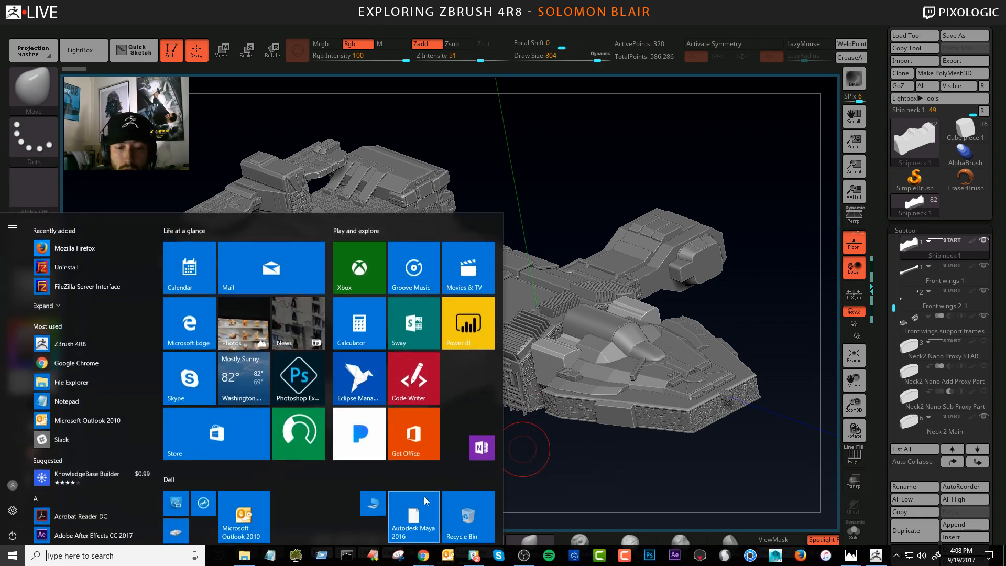
{"action": "mouse_move", "coordinate": [424, 555]}
{"action": "left_click", "coordinate": [465, 525]}
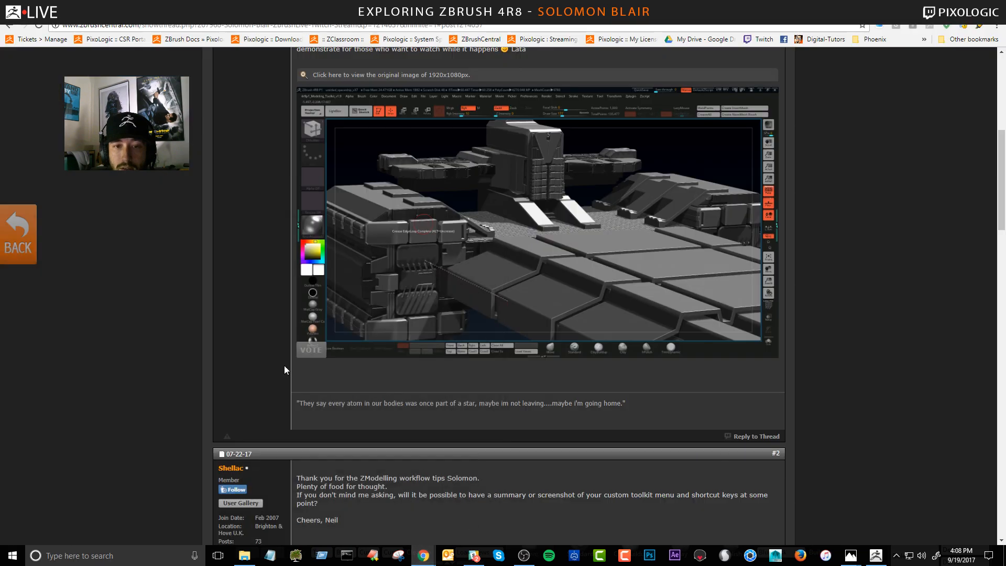
{"action": "scroll", "coordinate": [177, 379], "scroll_direction": "up", "scroll_amount": 5}
{"action": "scroll", "coordinate": [132, 432], "scroll_direction": "up", "scroll_amount": 2}
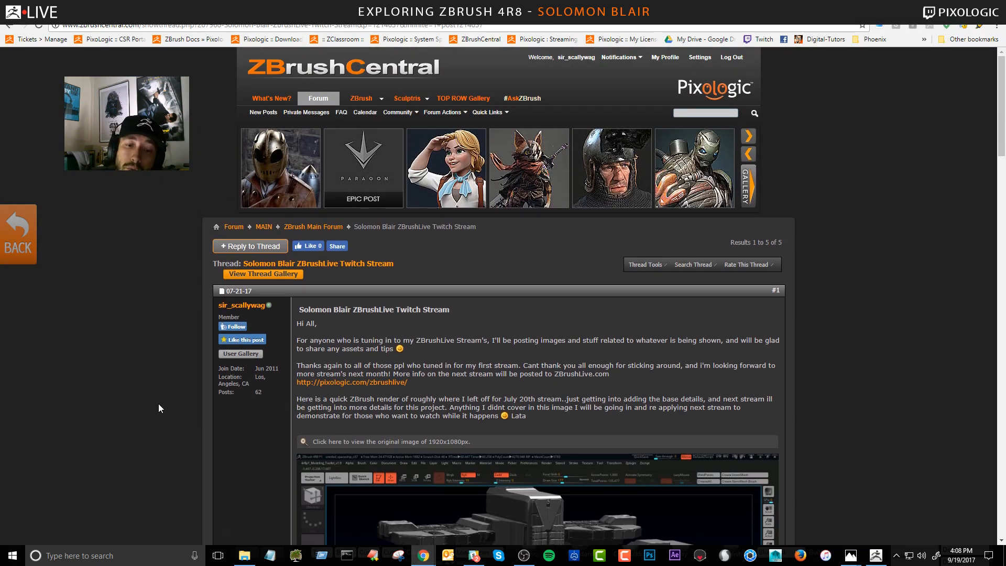
{"action": "scroll", "coordinate": [152, 377], "scroll_direction": "down", "scroll_amount": 2}
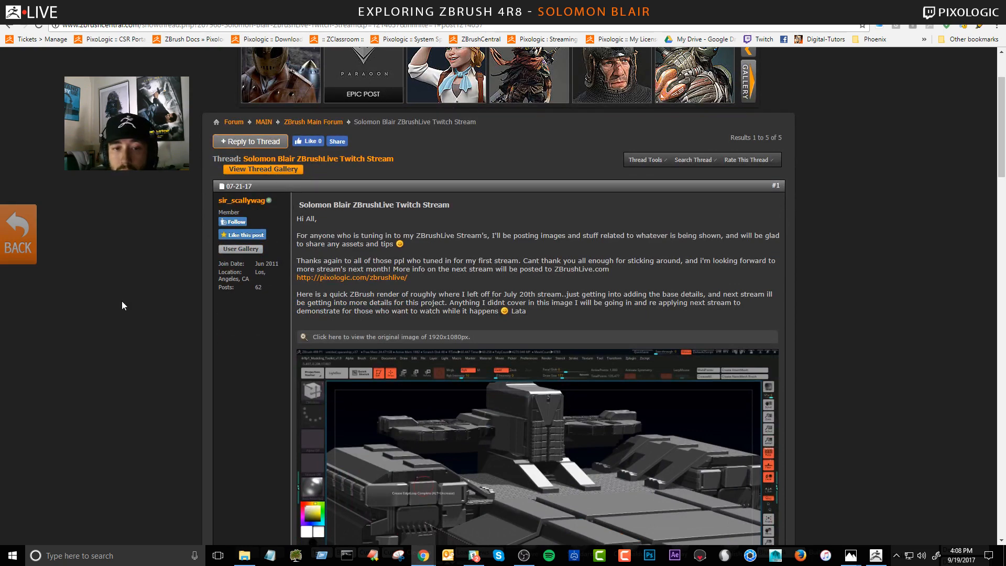
{"action": "scroll", "coordinate": [137, 310], "scroll_direction": "down", "scroll_amount": 6}
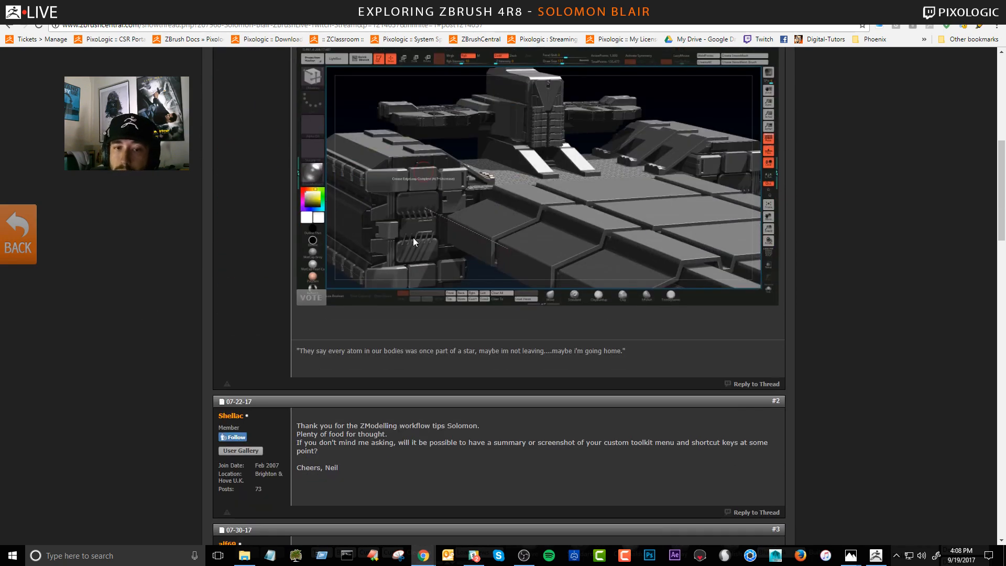
{"action": "scroll", "coordinate": [160, 259], "scroll_direction": "down", "scroll_amount": 9}
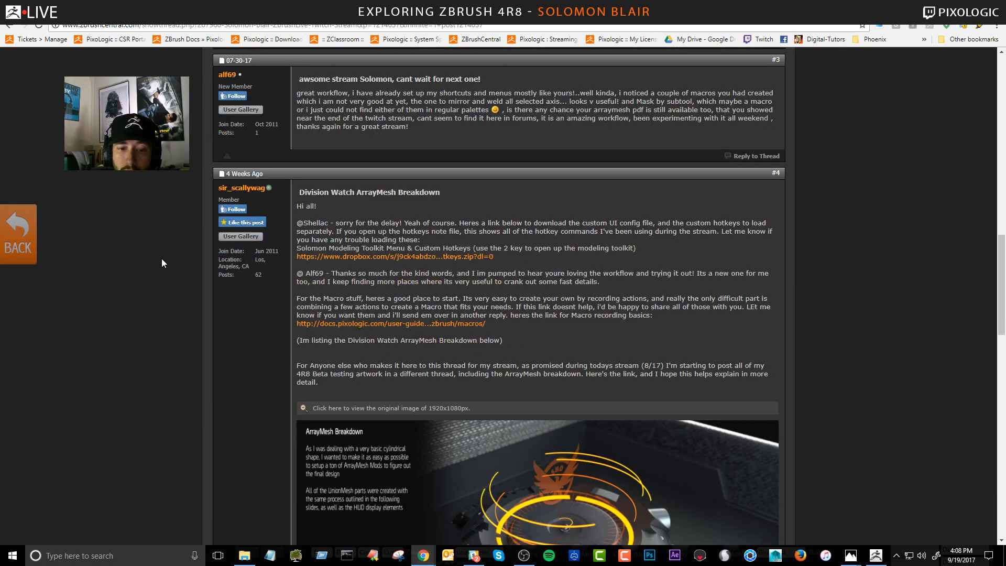
Read the Division Watch ArrayMesh Breakdown post, including its download links and step images.
{"action": "scroll", "coordinate": [175, 332], "scroll_direction": "down", "scroll_amount": 3}
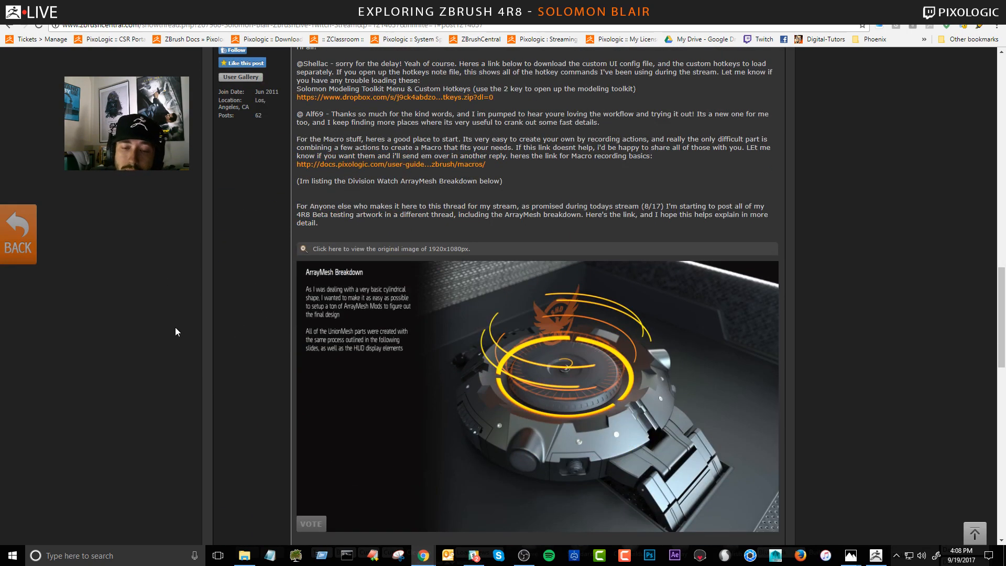
{"action": "scroll", "coordinate": [175, 326], "scroll_direction": "up", "scroll_amount": 1}
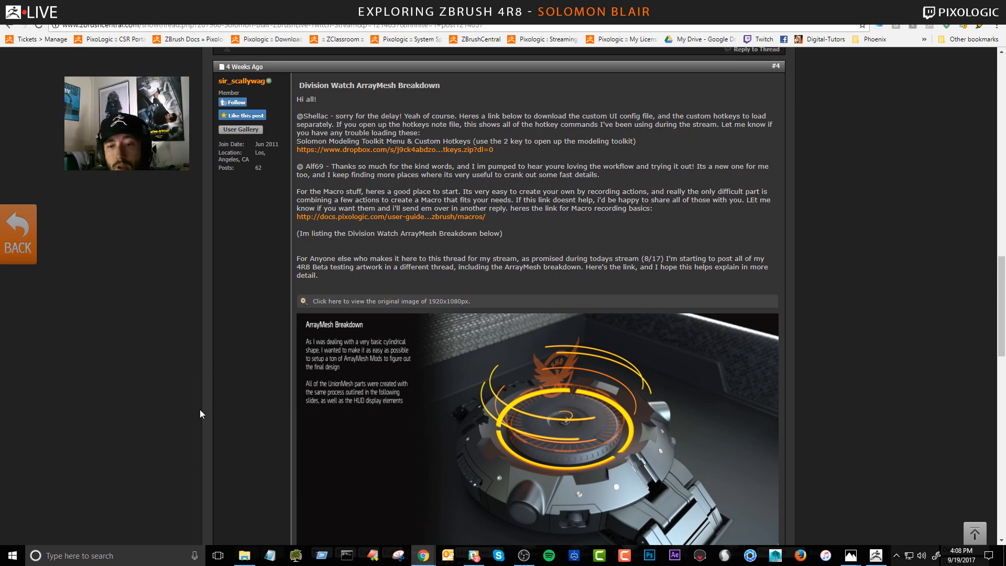
{"action": "scroll", "coordinate": [208, 391], "scroll_direction": "down", "scroll_amount": 1}
{"action": "scroll", "coordinate": [209, 386], "scroll_direction": "down", "scroll_amount": 8}
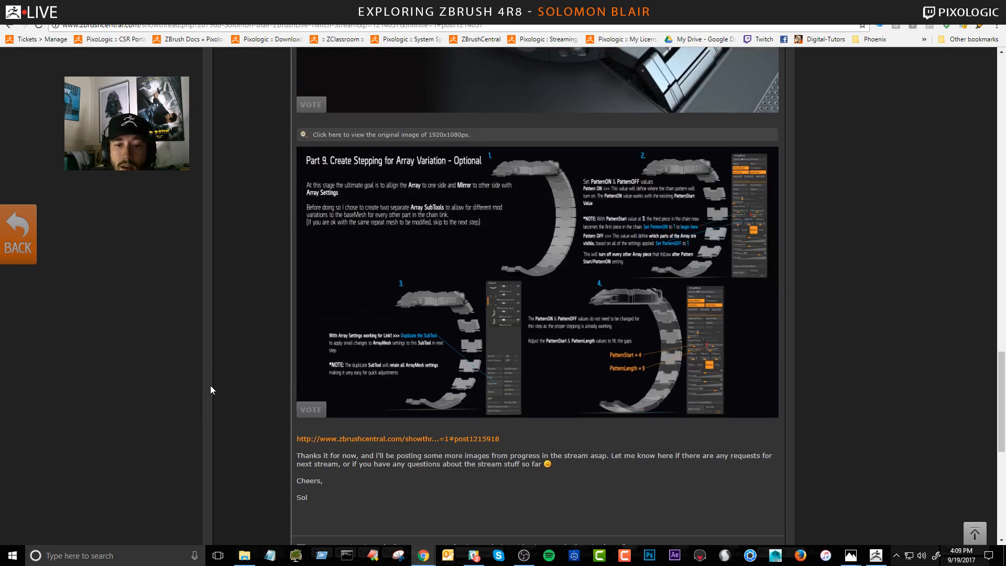
{"action": "scroll", "coordinate": [211, 385], "scroll_direction": "down", "scroll_amount": 6}
{"action": "scroll", "coordinate": [211, 384], "scroll_direction": "up", "scroll_amount": 12}
{"action": "scroll", "coordinate": [210, 384], "scroll_direction": "up", "scroll_amount": 5}
{"action": "scroll", "coordinate": [492, 360], "scroll_direction": "down", "scroll_amount": 2}
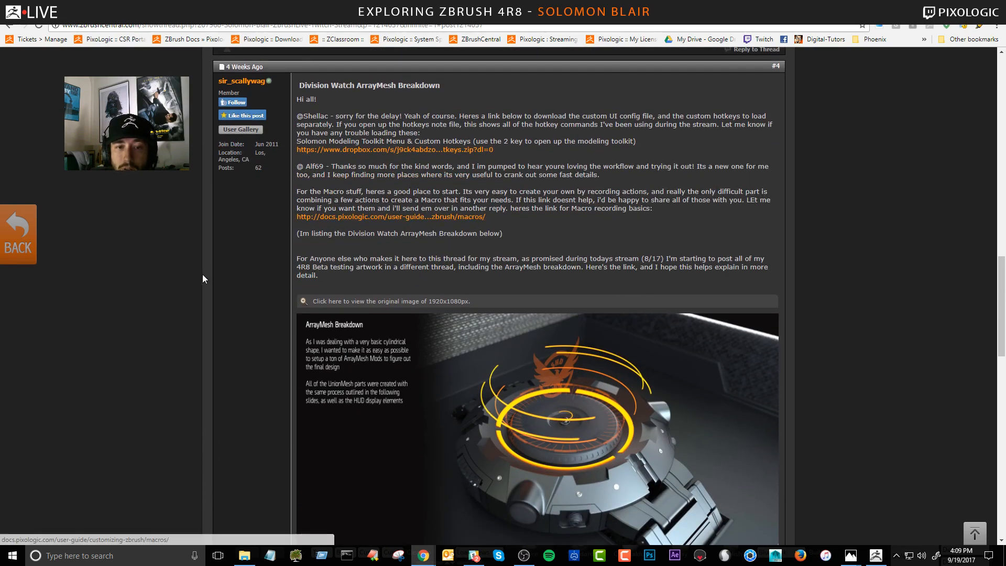
Open the linked 4R8 Beta Team Artwork Sketchbook thread and examine its watch renders and ArrayMesh setup images.
{"action": "scroll", "coordinate": [201, 275], "scroll_direction": "down", "scroll_amount": 8}
{"action": "scroll", "coordinate": [201, 275], "scroll_direction": "down", "scroll_amount": 4}
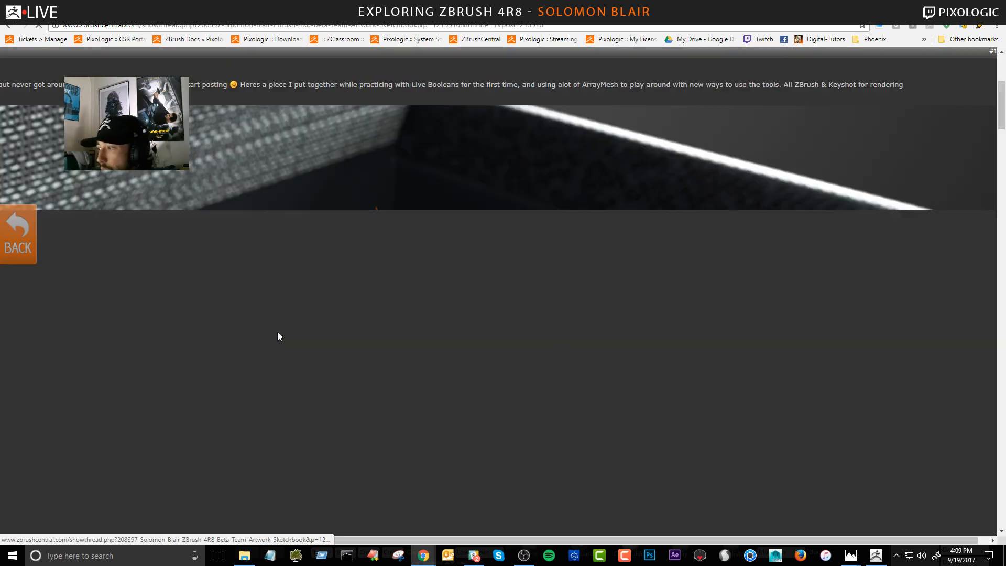
{"action": "scroll", "coordinate": [350, 354], "scroll_direction": "down", "scroll_amount": 15}
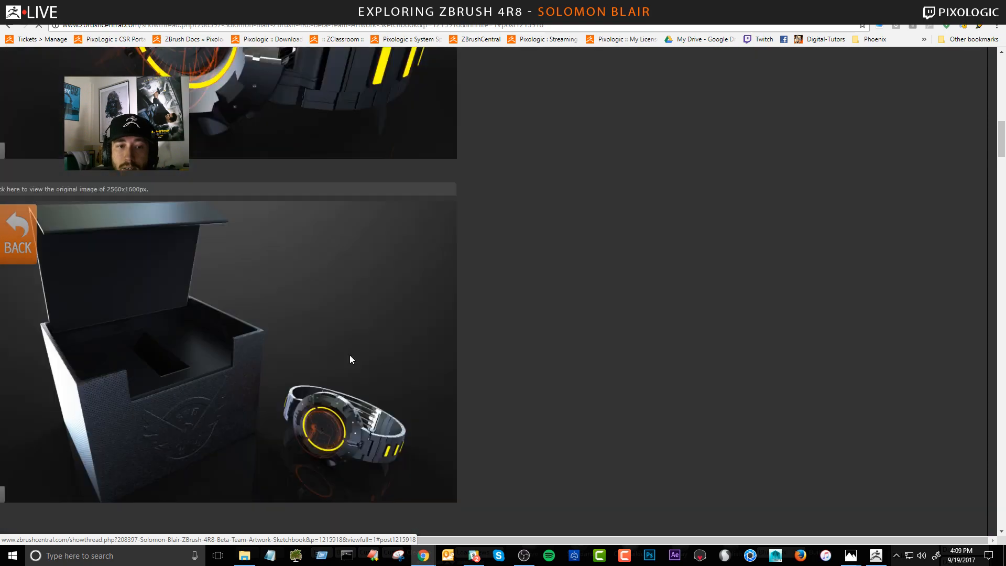
{"action": "scroll", "coordinate": [335, 339], "scroll_direction": "down", "scroll_amount": 13}
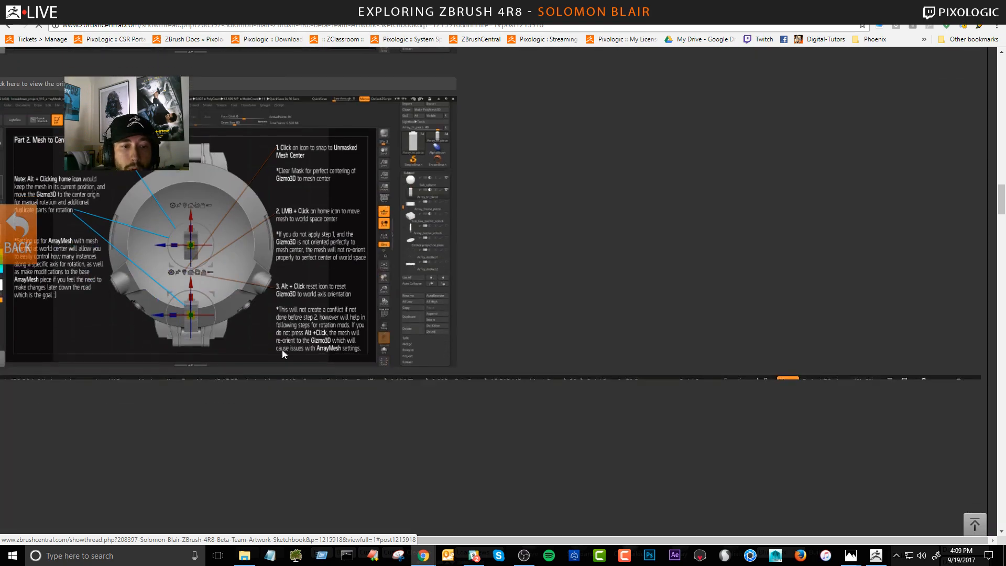
{"action": "scroll", "coordinate": [172, 308], "scroll_direction": "down", "scroll_amount": 9}
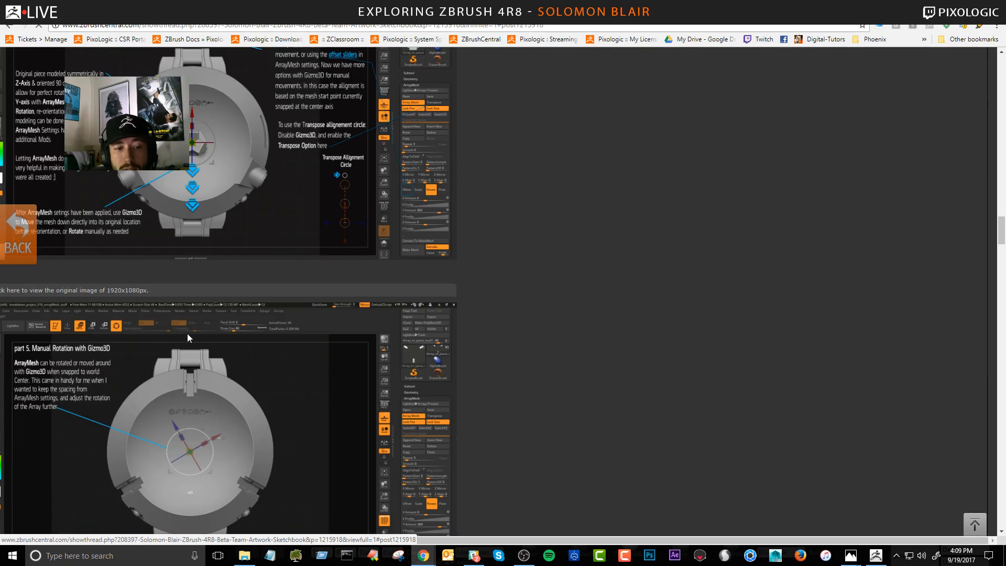
{"action": "scroll", "coordinate": [307, 194], "scroll_direction": "up", "scroll_amount": 12}
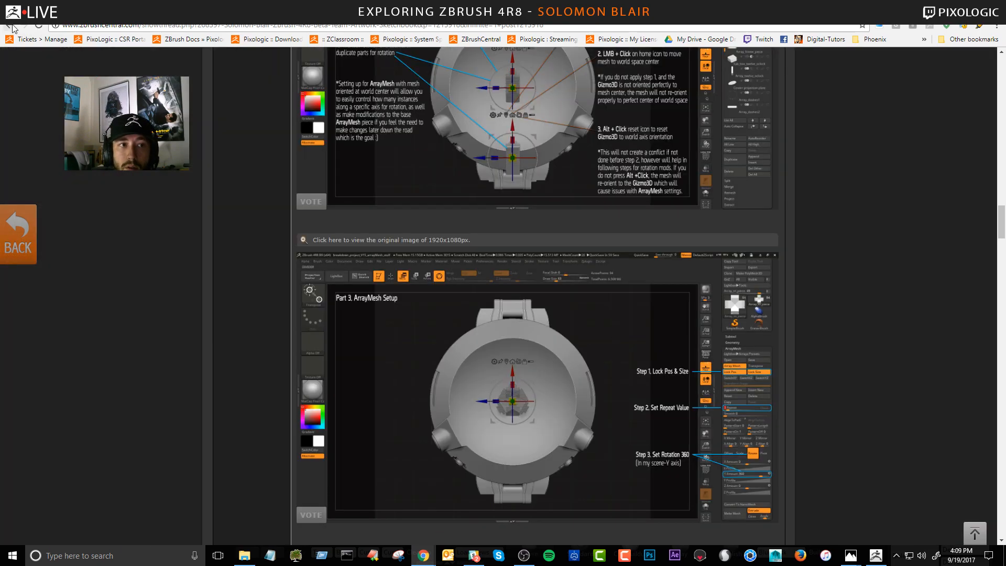
Go back to the Twitch Stream thread and view the ship image in the first post.
{"action": "left_click", "coordinate": [11, 26]}
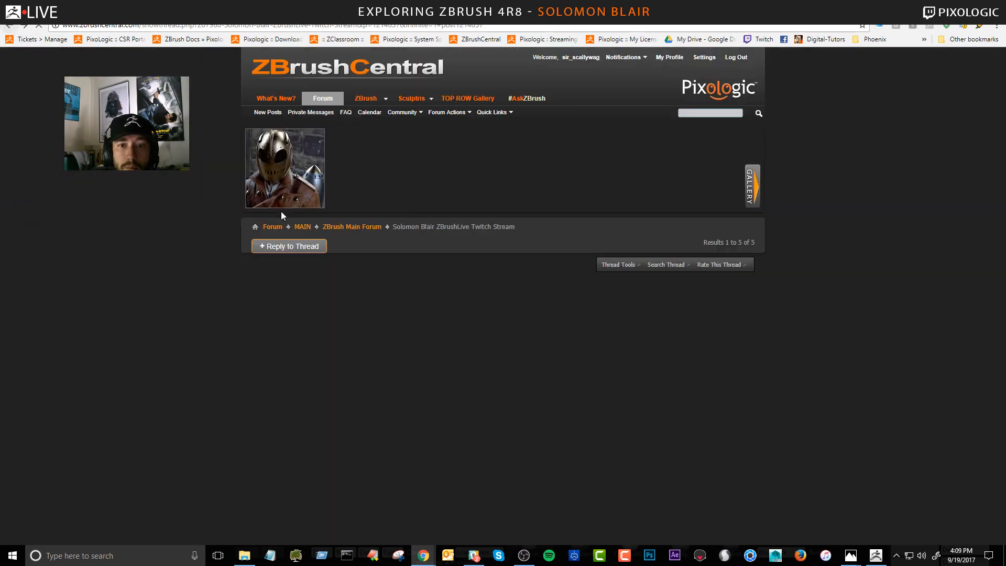
{"action": "scroll", "coordinate": [416, 336], "scroll_direction": "up", "scroll_amount": 10}
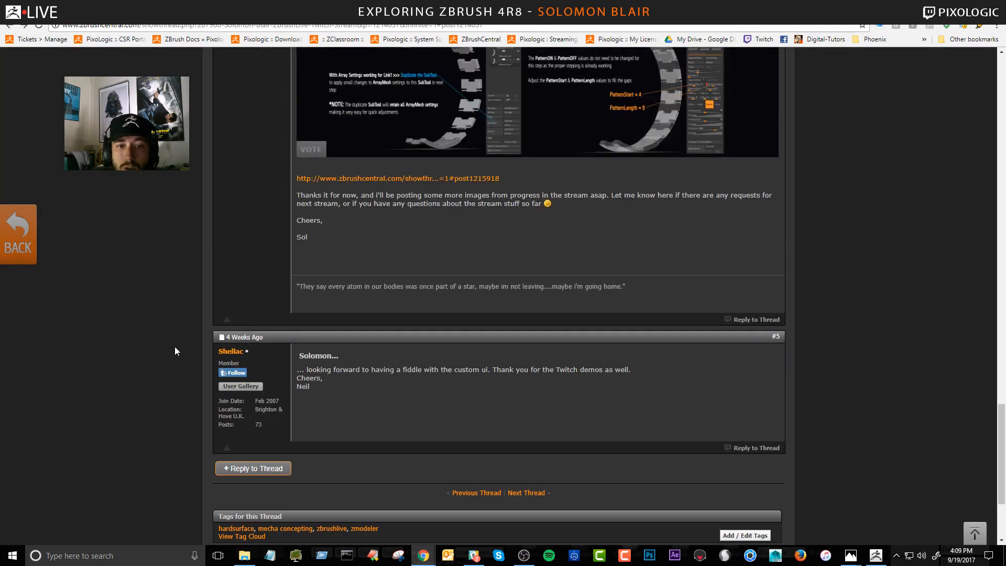
{"action": "scroll", "coordinate": [132, 334], "scroll_direction": "up", "scroll_amount": 20}
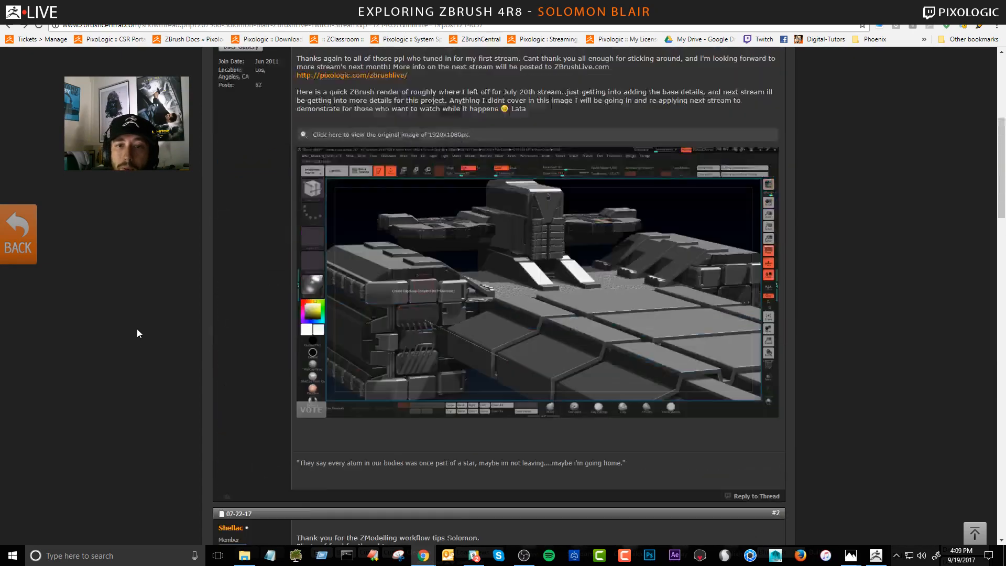
{"action": "scroll", "coordinate": [139, 329], "scroll_direction": "down", "scroll_amount": 3}
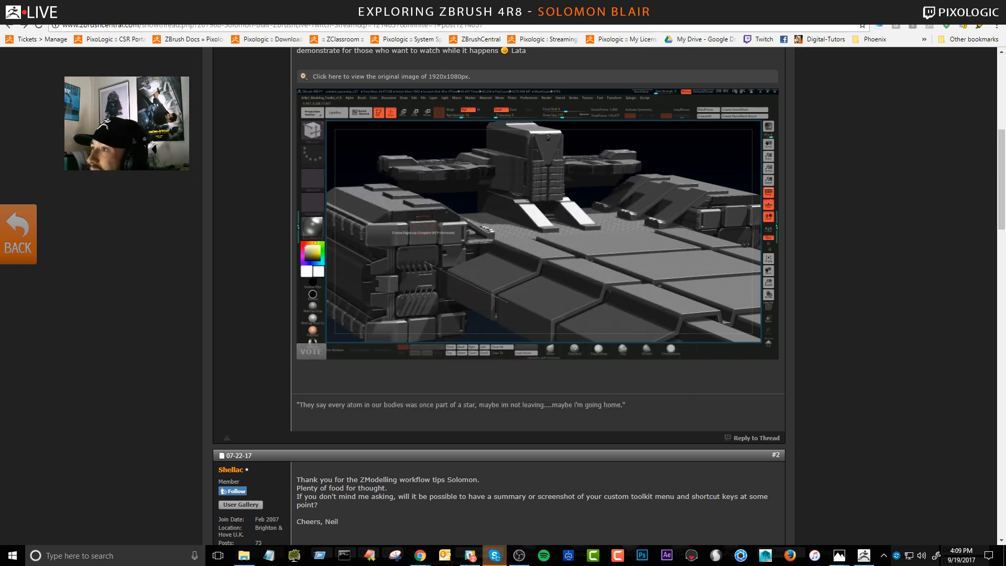
Quit Skype.
{"action": "right_click", "coordinate": [492, 556]}
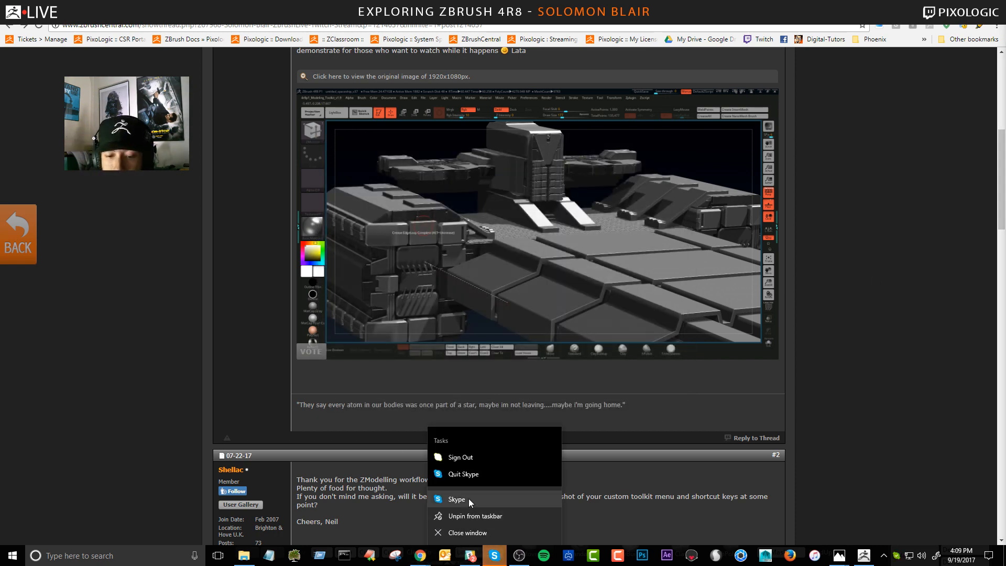
{"action": "left_click", "coordinate": [466, 472]}
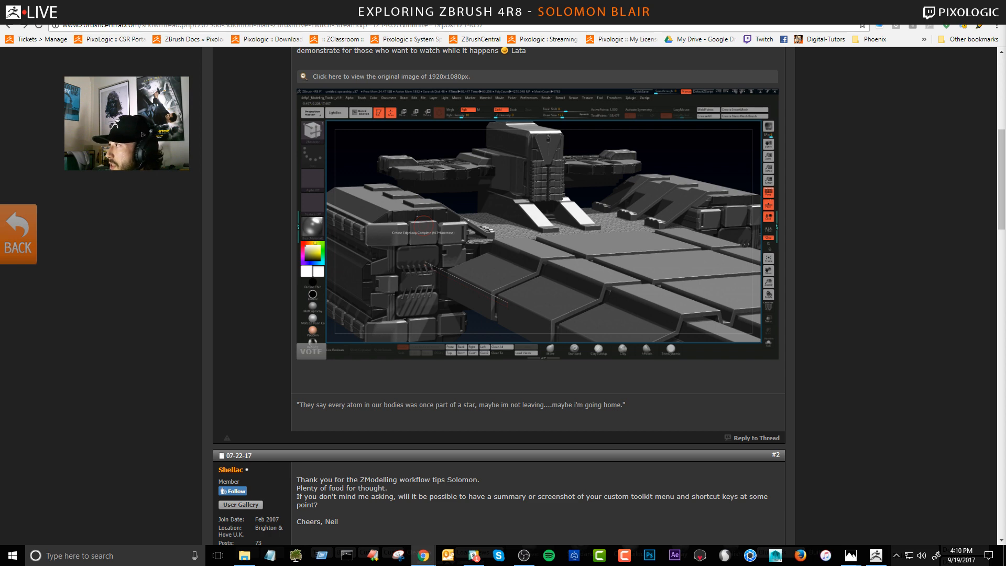
Switch to ZBrush and reduce the Move brush's Draw Size to about 492 while viewing the spaceship.
{"action": "left_click", "coordinate": [875, 556]}
{"action": "key", "text": "s"}
{"action": "left_click_drag", "start_coordinate": [495, 165], "coordinate": [512, 188]}
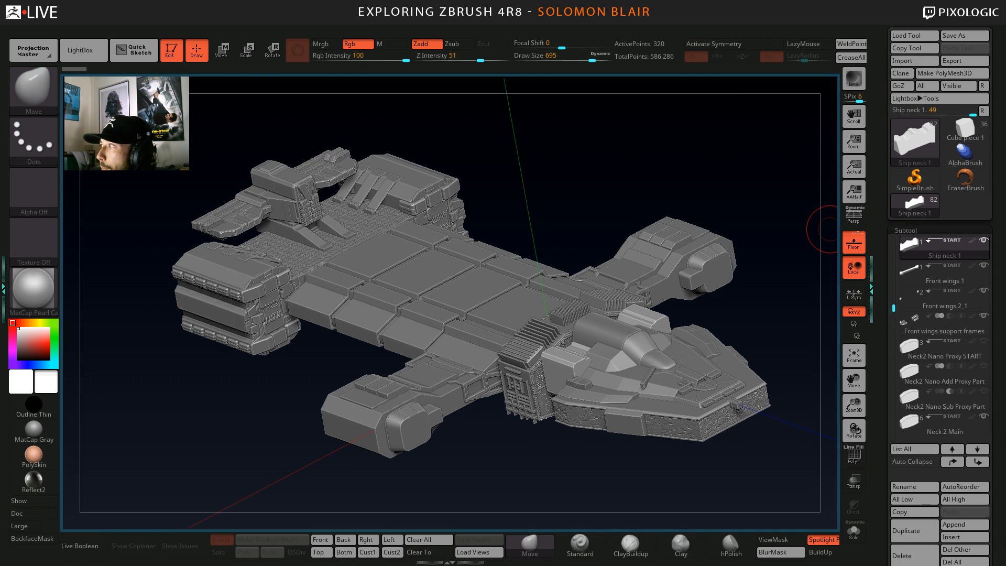
{"action": "key", "text": "s"}
{"action": "left_click_drag", "start_coordinate": [609, 187], "coordinate": [613, 187]}
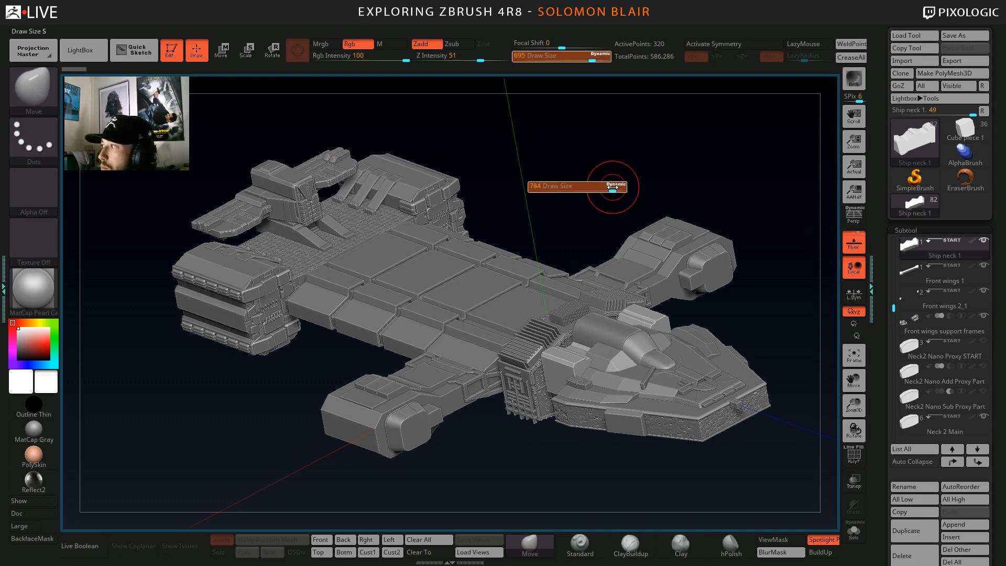
{"action": "mouse_move", "coordinate": [938, 274]}
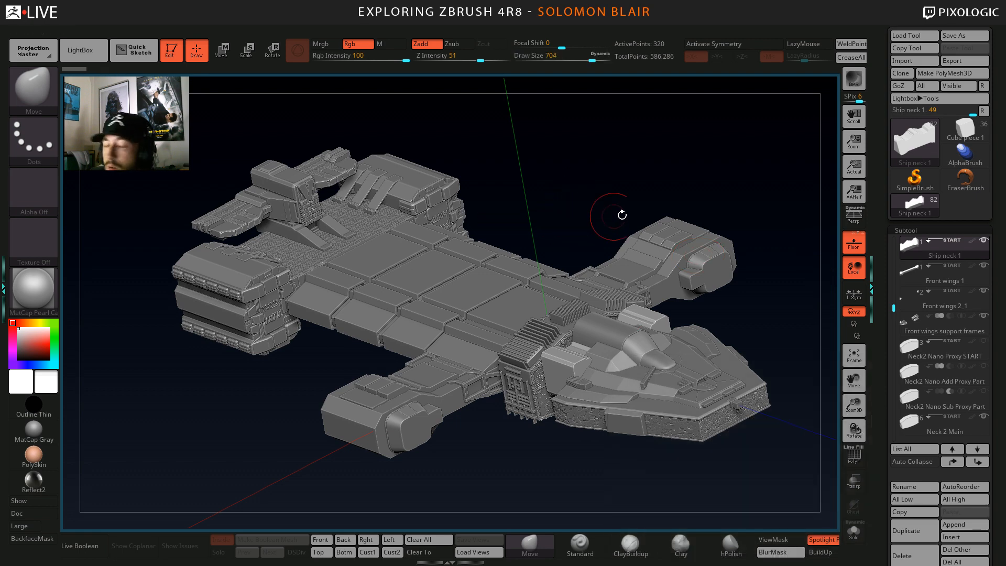
{"action": "mouse_move", "coordinate": [619, 212]}
{"action": "left_mouse_down"}
{"action": "mouse_move", "coordinate": [564, 206]}
{"action": "mouse_move", "coordinate": [600, 169]}
{"action": "mouse_move", "coordinate": [611, 172]}
{"action": "left_mouse_up"}
{"action": "left_click_drag", "start_coordinate": [580, 209], "coordinate": [611, 206]}
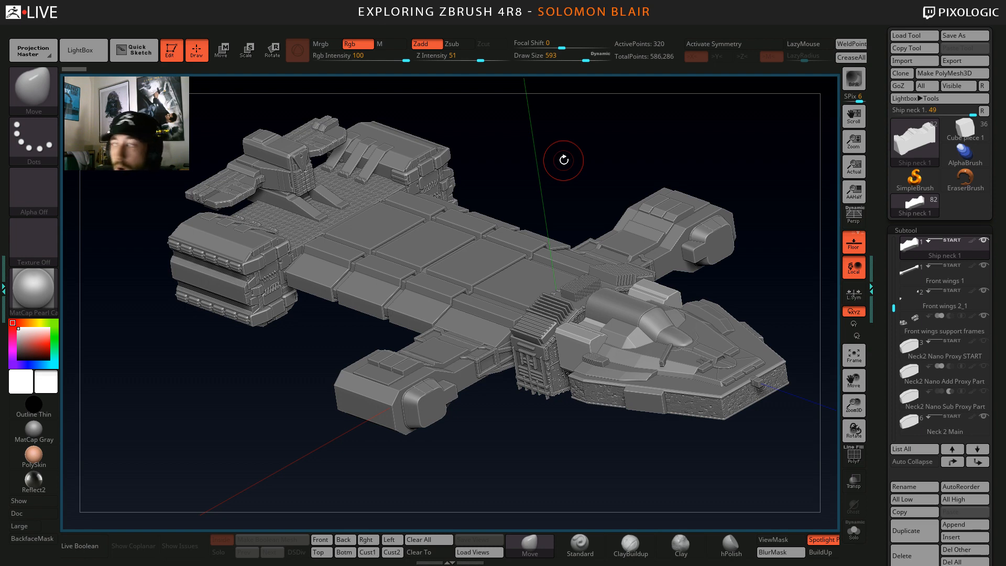
{"action": "key", "text": "s"}
{"action": "left_click_drag", "start_coordinate": [561, 185], "coordinate": [555, 185]}
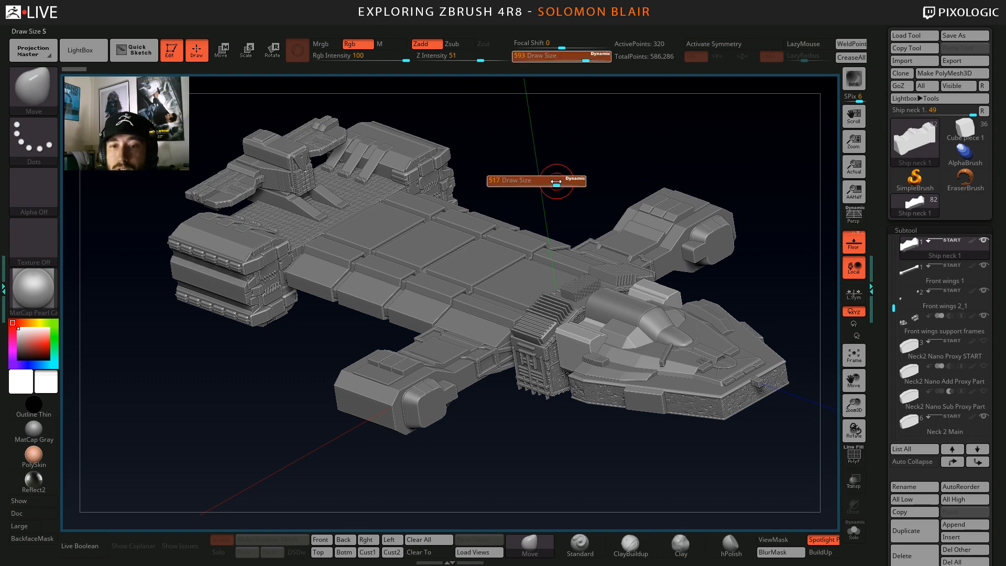
Isolate the Neck 2 Main subtool with its visible Nano Sub parts and select Neck2 Nano Sub Part 1.
{"action": "left_click_drag", "start_coordinate": [894, 311], "coordinate": [894, 314]}
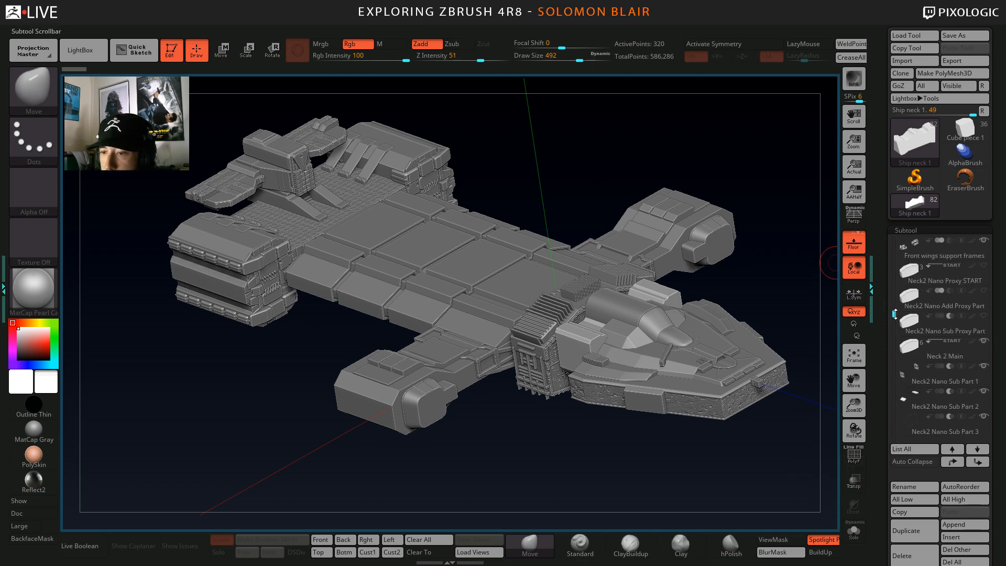
{"action": "left_click_drag", "start_coordinate": [571, 211], "coordinate": [522, 209], "text": "alt"}
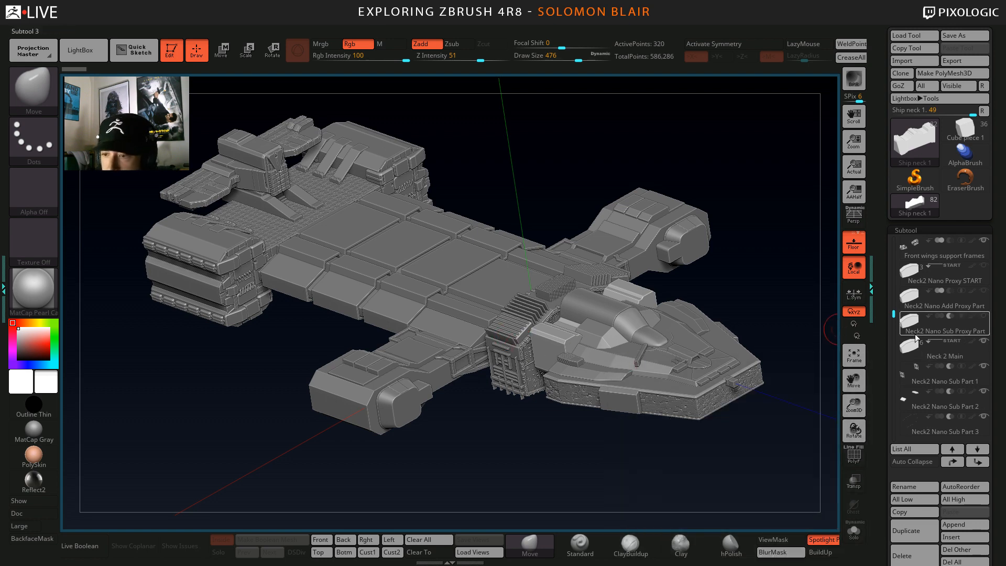
{"action": "left_click", "coordinate": [913, 356]}
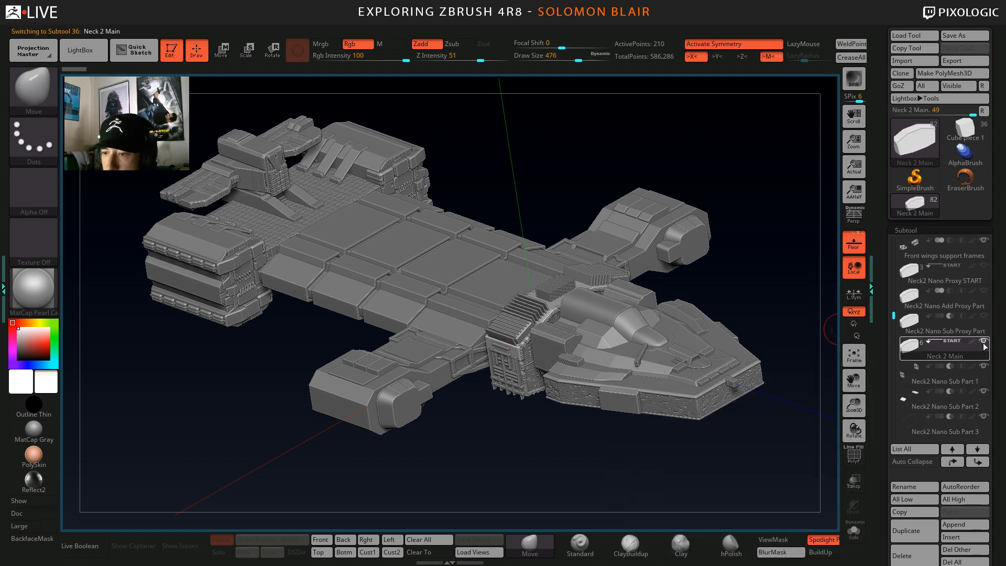
{"action": "left_click", "coordinate": [910, 369]}
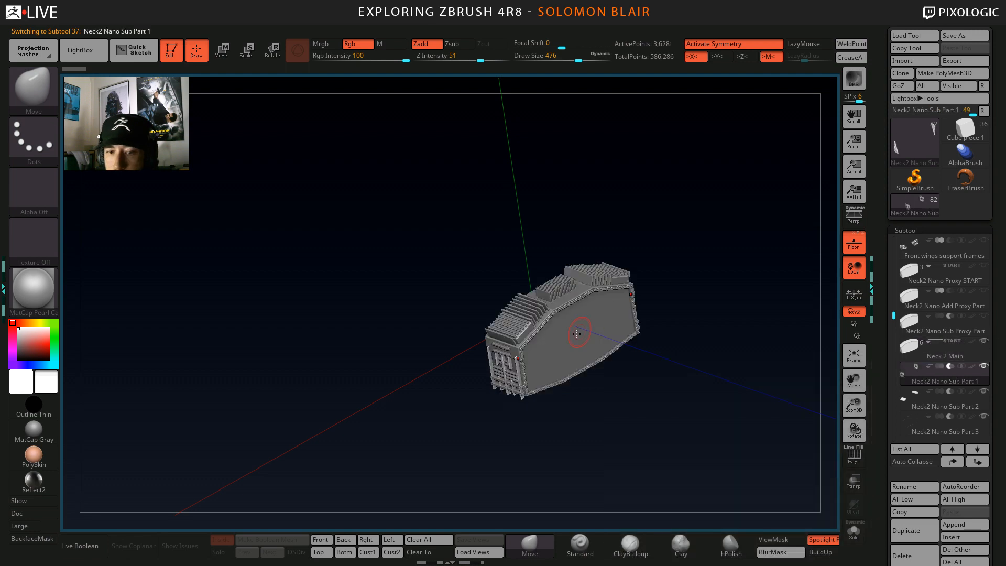
Turn on Live Boolean to preview the subtractive parts on the neck section and reduce Draw Size to about 415.
{"action": "right_click_drag", "start_coordinate": [577, 334], "coordinate": [512, 290], "text": "alt"}
{"action": "right_click_drag", "start_coordinate": [512, 289], "coordinate": [560, 312], "text": "ctrl"}
{"action": "right_click_drag", "start_coordinate": [559, 311], "coordinate": [530, 315], "text": "alt"}
{"action": "right_click_drag", "start_coordinate": [529, 314], "coordinate": [200, 412]}
{"action": "key", "text": "Tab"}
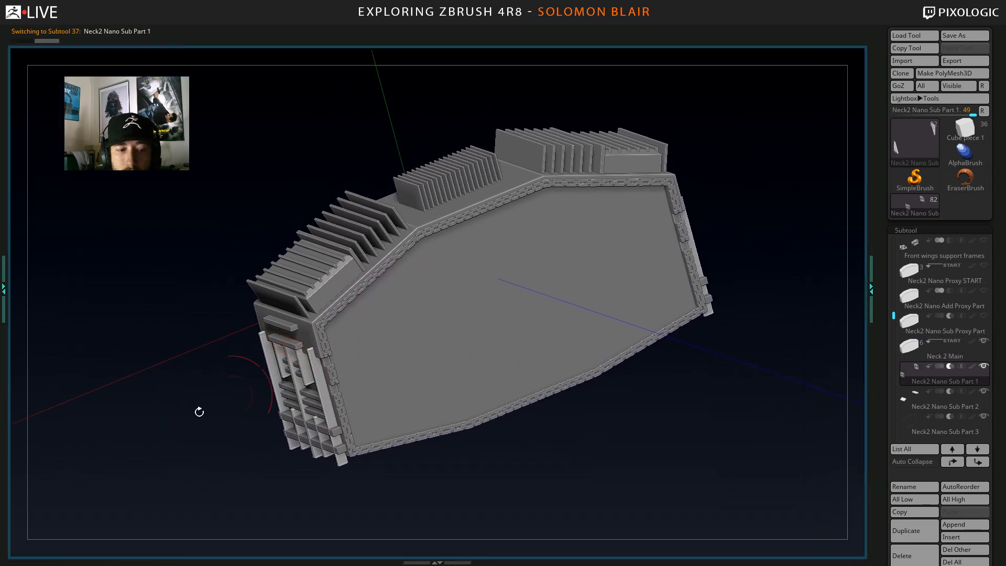
{"action": "right_click_drag", "start_coordinate": [168, 449], "coordinate": [102, 517]}
{"action": "key", "text": "Tab"}
{"action": "left_click", "coordinate": [84, 544]}
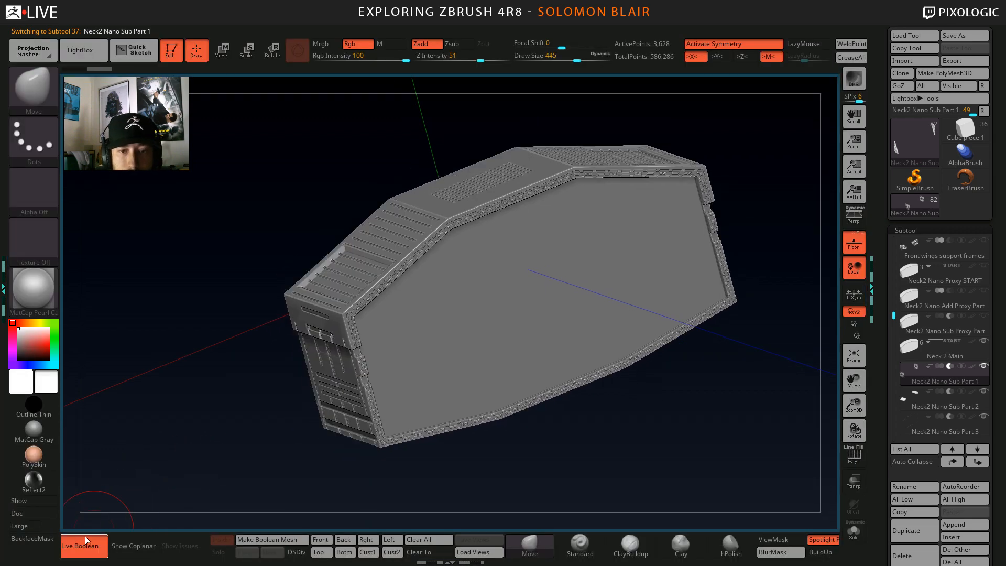
{"action": "mouse_move", "coordinate": [273, 384]}
{"action": "right_mouse_down"}
{"action": "mouse_move", "coordinate": [228, 394]}
{"action": "mouse_move", "coordinate": [272, 393]}
{"action": "right_mouse_up"}
{"action": "key", "text": "s"}
{"action": "left_click", "coordinate": [271, 394]}
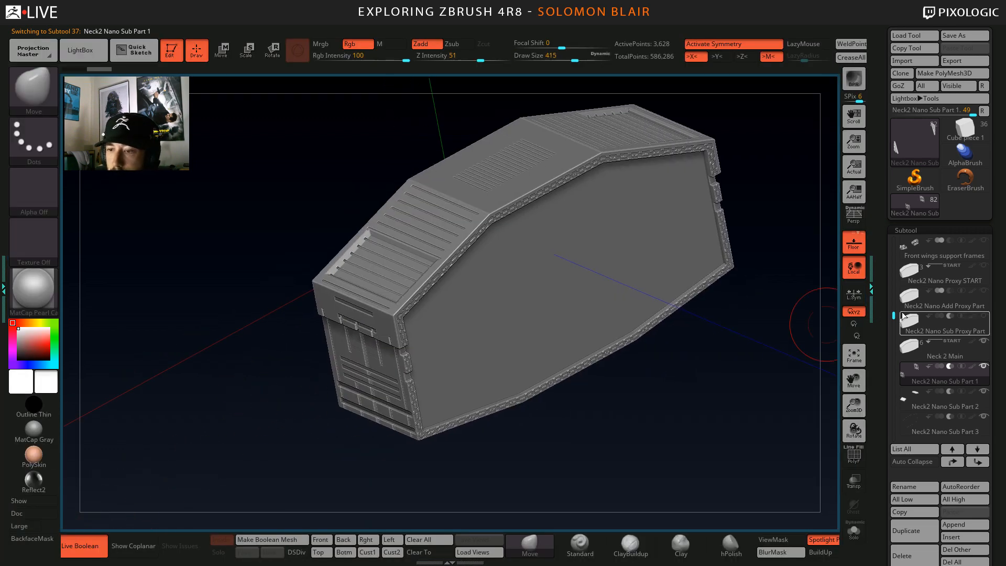
Show the Neck2 Nano Part 1 subtool group and reduce Draw Size to about 324.
{"action": "scroll", "coordinate": [902, 316], "scroll_direction": "down", "scroll_amount": 5}
{"action": "left_click", "coordinate": [984, 365]}
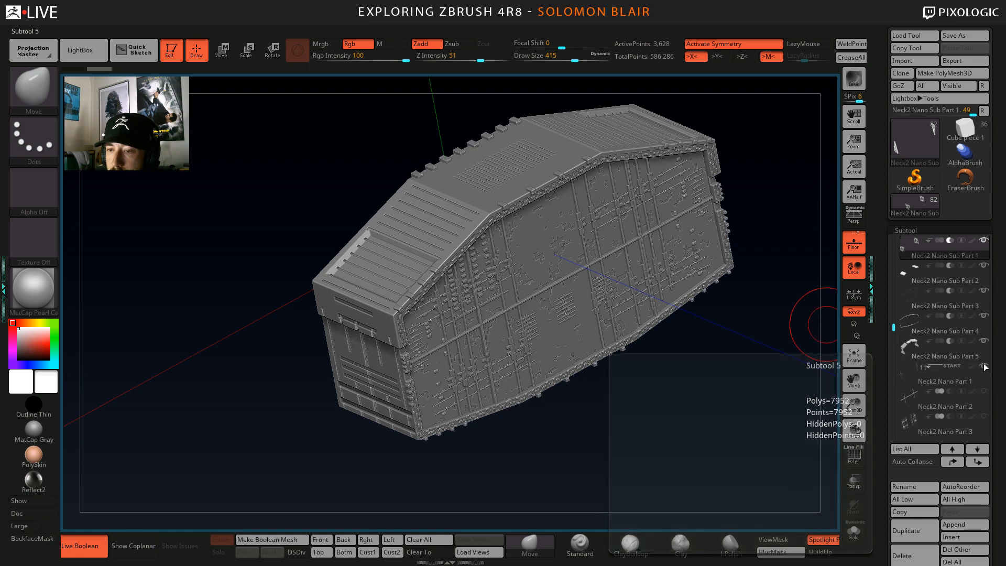
{"action": "mouse_move", "coordinate": [490, 309]}
{"action": "right_mouse_down"}
{"action": "mouse_move", "coordinate": [487, 277]}
{"action": "mouse_move", "coordinate": [443, 268]}
{"action": "mouse_move", "coordinate": [515, 285]}
{"action": "right_mouse_up"}
{"action": "key", "text": "s"}
{"action": "left_click", "coordinate": [483, 279]}
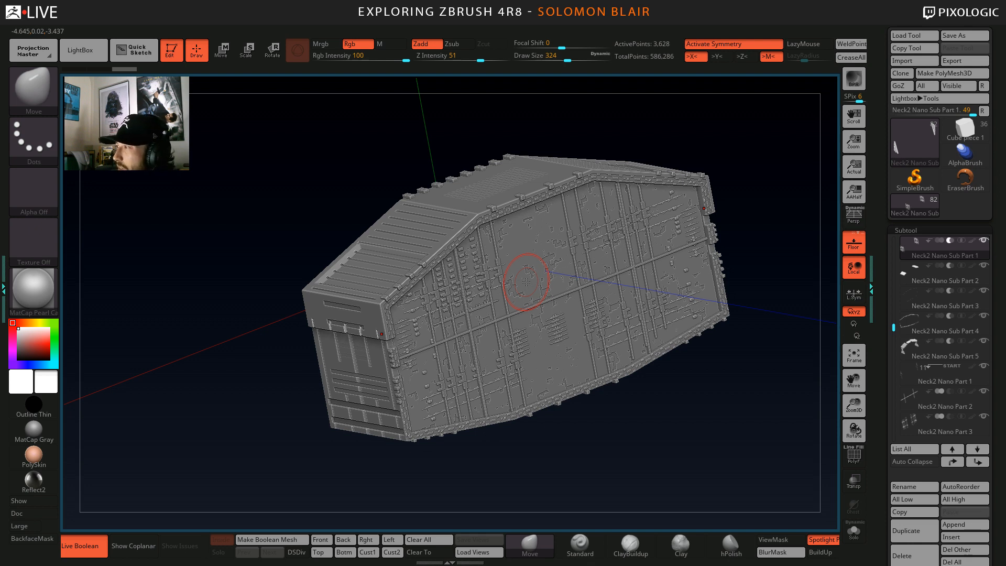
Reduce Draw Size to about 305 and reveal the hidden modeling essentials menus beside the neck section.
{"action": "mouse_move", "coordinate": [524, 281]}
{"action": "right_mouse_down", "text": "alt"}
{"action": "mouse_move", "coordinate": [419, 295]}
{"action": "mouse_move", "coordinate": [534, 319]}
{"action": "mouse_move", "coordinate": [478, 294]}
{"action": "right_mouse_up", "text": "alt"}
{"action": "key", "text": "s"}
{"action": "key", "text": "s"}
{"action": "left_click", "coordinate": [56, 296]}
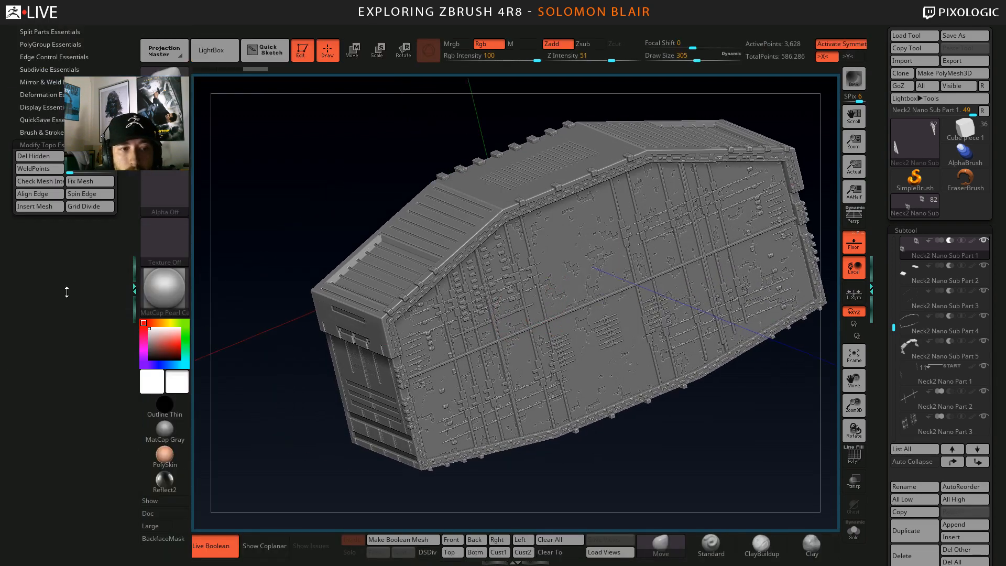
Switch to Chrome, review the forum post with the custom UI and hotkeys download link, and return to ZBrush.
{"action": "key", "text": "super"}
{"action": "mouse_move", "coordinate": [424, 556]}
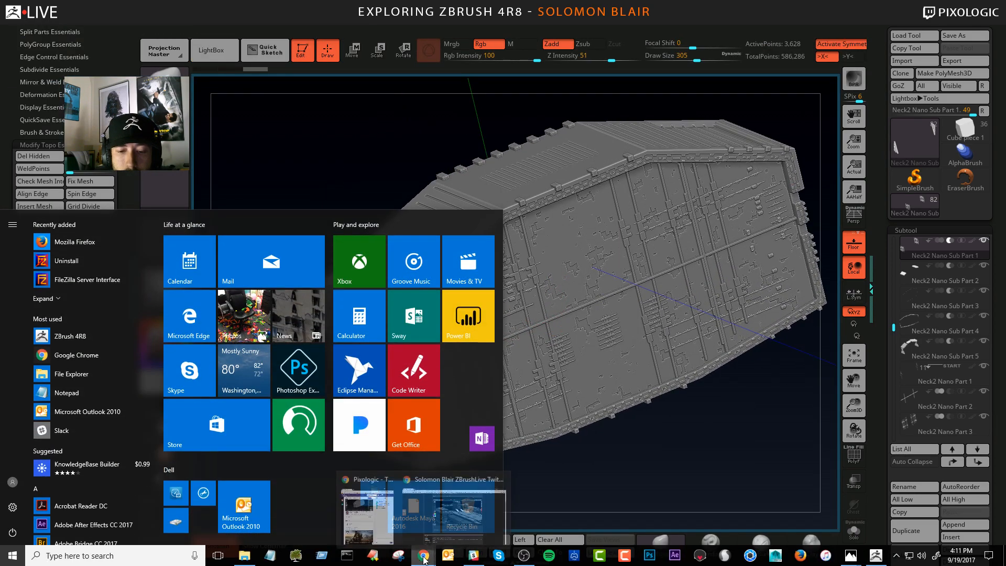
{"action": "left_click", "coordinate": [454, 511]}
{"action": "scroll", "coordinate": [369, 359], "scroll_direction": "down", "scroll_amount": 20}
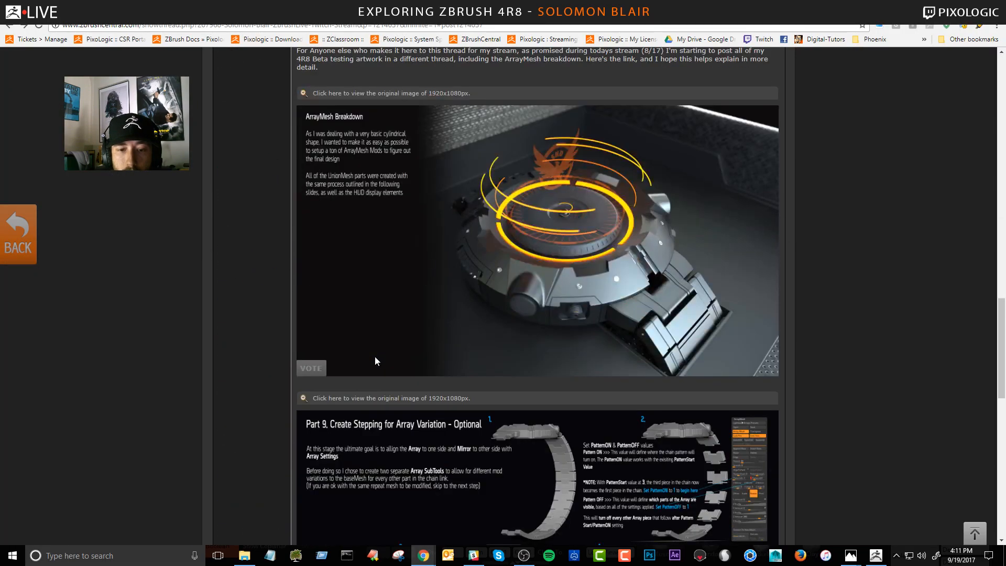
{"action": "scroll", "coordinate": [379, 348], "scroll_direction": "up", "scroll_amount": 15}
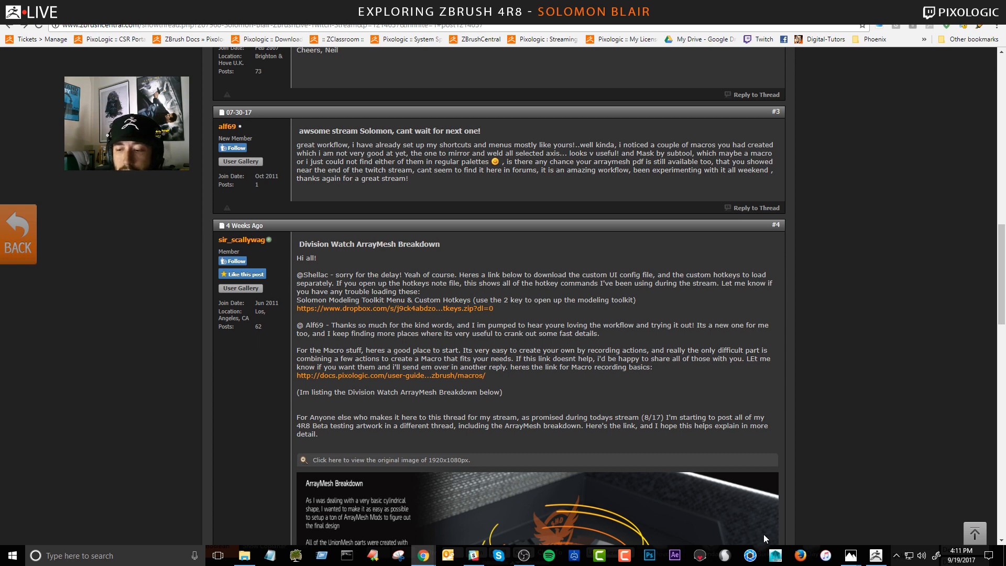
{"action": "left_click", "coordinate": [876, 555]}
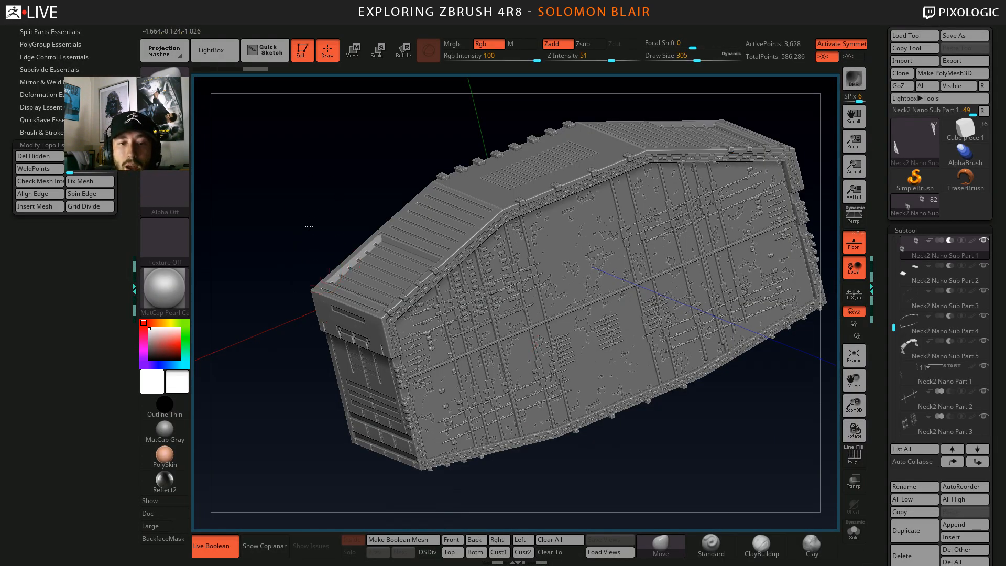
Set Draw Size to about 318 and examine the neck section's detailed side and front panels.
{"action": "key", "text": "s"}
{"action": "left_click_drag", "start_coordinate": [321, 228], "coordinate": [331, 228]}
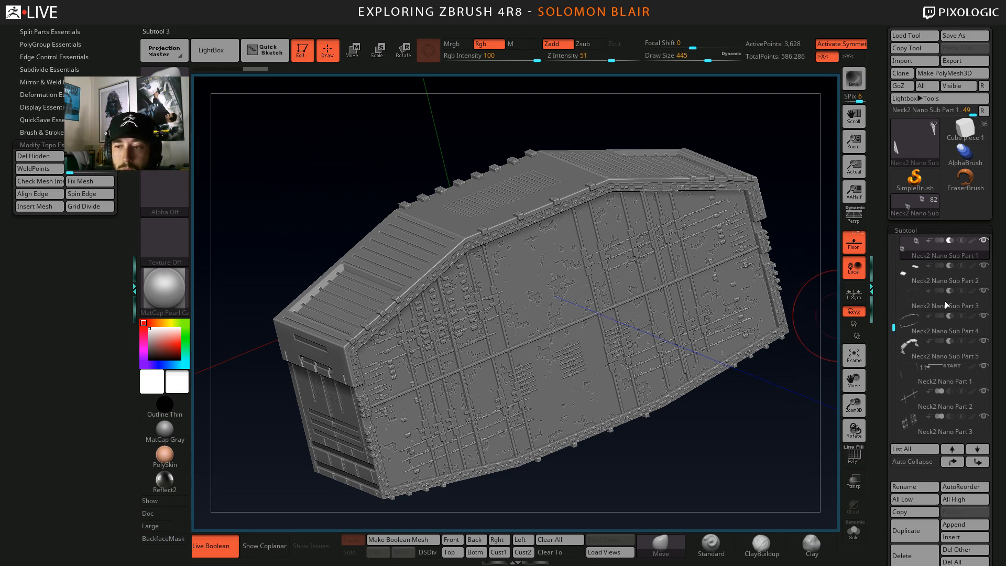
{"action": "key", "text": "s"}
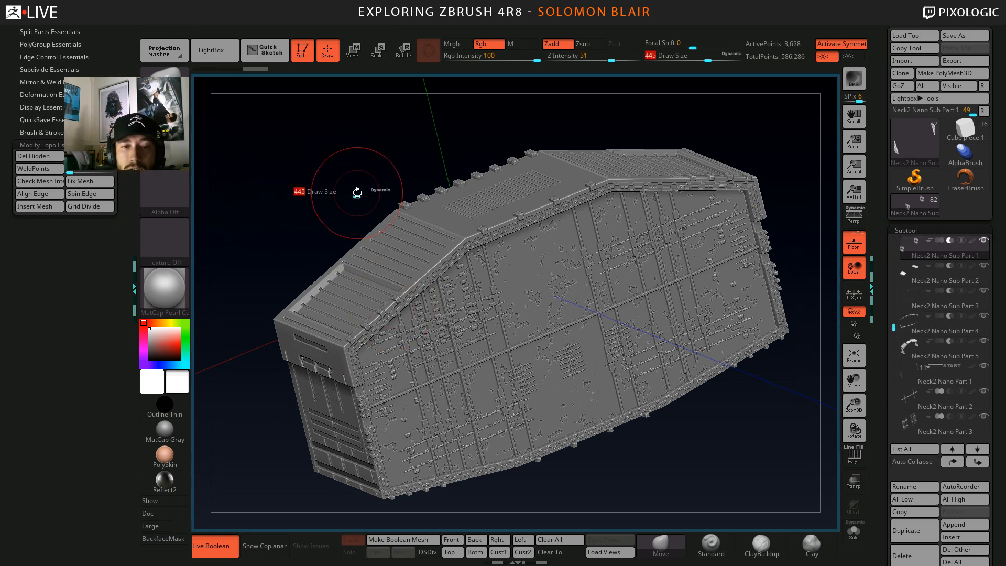
{"action": "left_click_drag", "start_coordinate": [357, 193], "coordinate": [354, 192]}
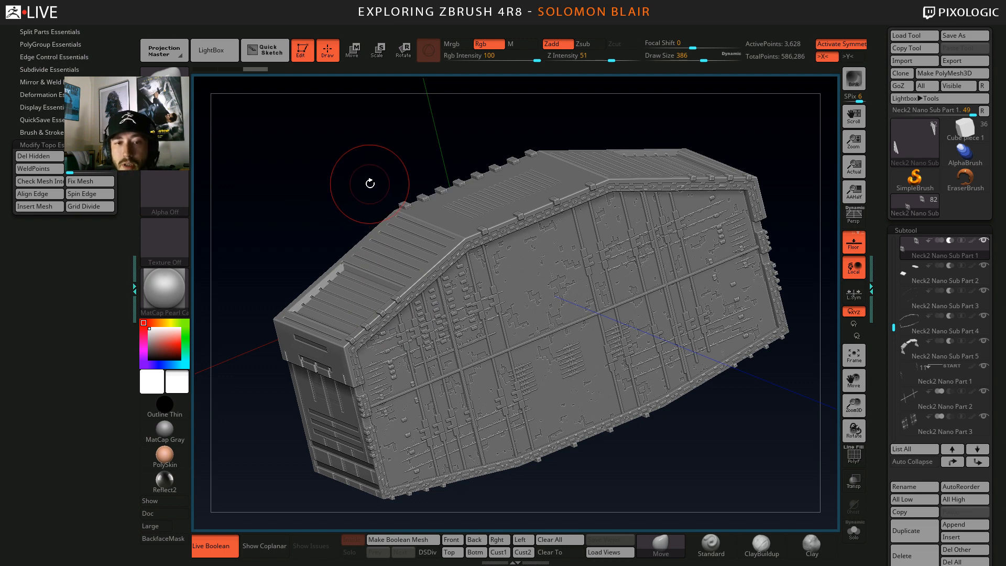
{"action": "key", "text": "s"}
{"action": "left_click_drag", "start_coordinate": [401, 185], "coordinate": [442, 128]}
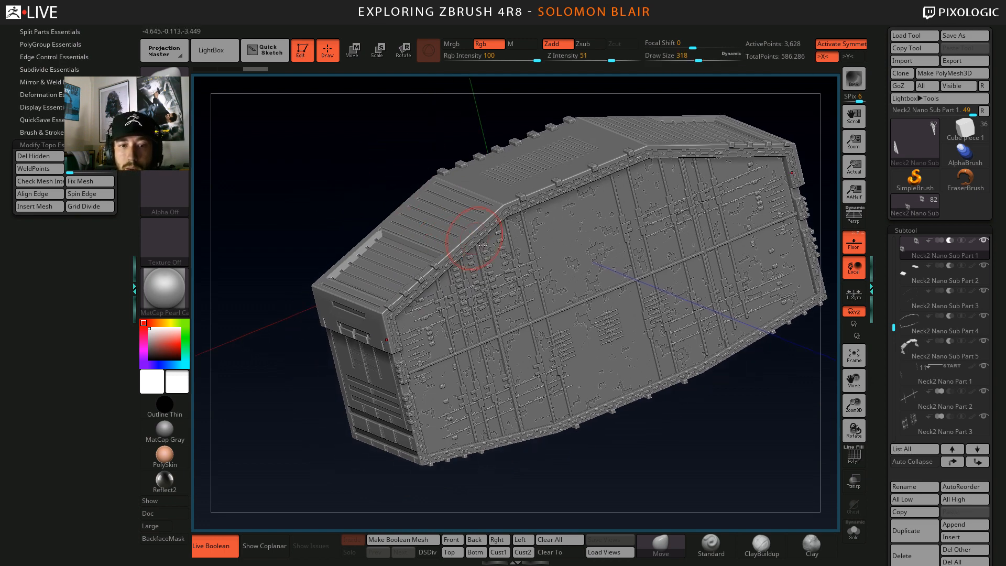
{"action": "left_click_drag", "start_coordinate": [482, 244], "coordinate": [573, 281]}
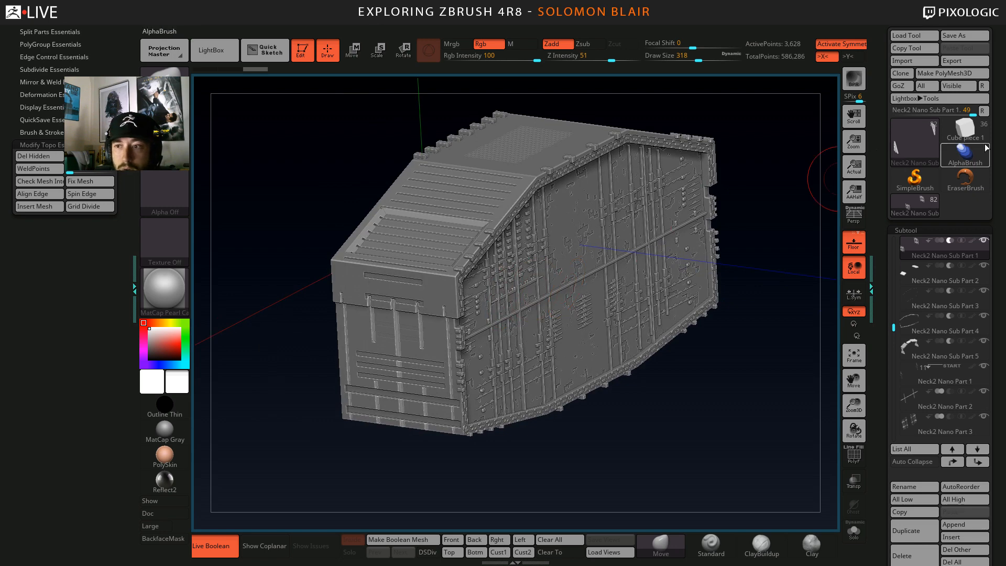
Make Cube piece 1 the active tool and examine its spread-out collection of kitbash parts.
{"action": "left_click", "coordinate": [972, 132]}
{"action": "key", "text": "f"}
{"action": "left_click_drag", "start_coordinate": [486, 239], "coordinate": [543, 345], "text": "shift"}
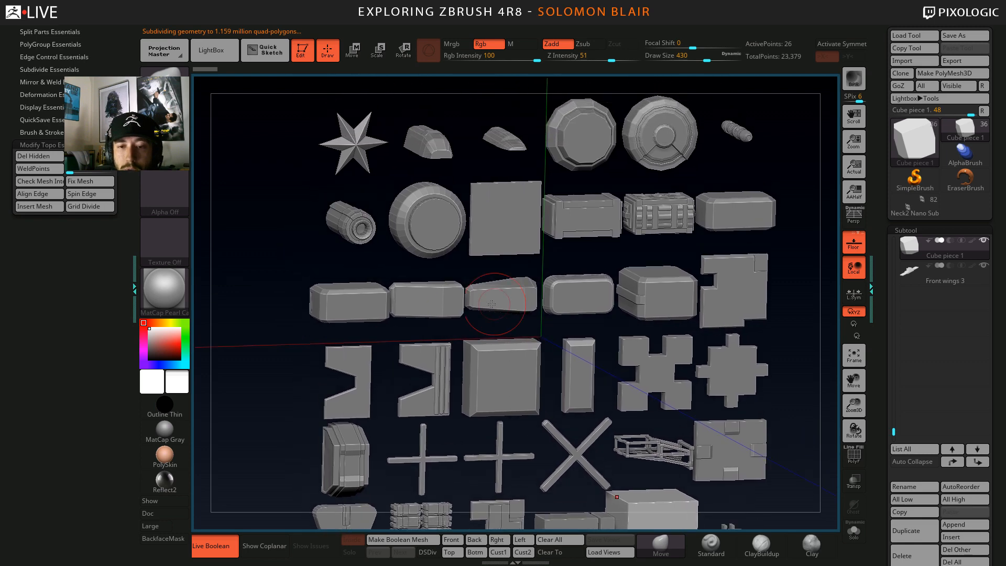
{"action": "left_click_drag", "start_coordinate": [491, 304], "coordinate": [649, 232]}
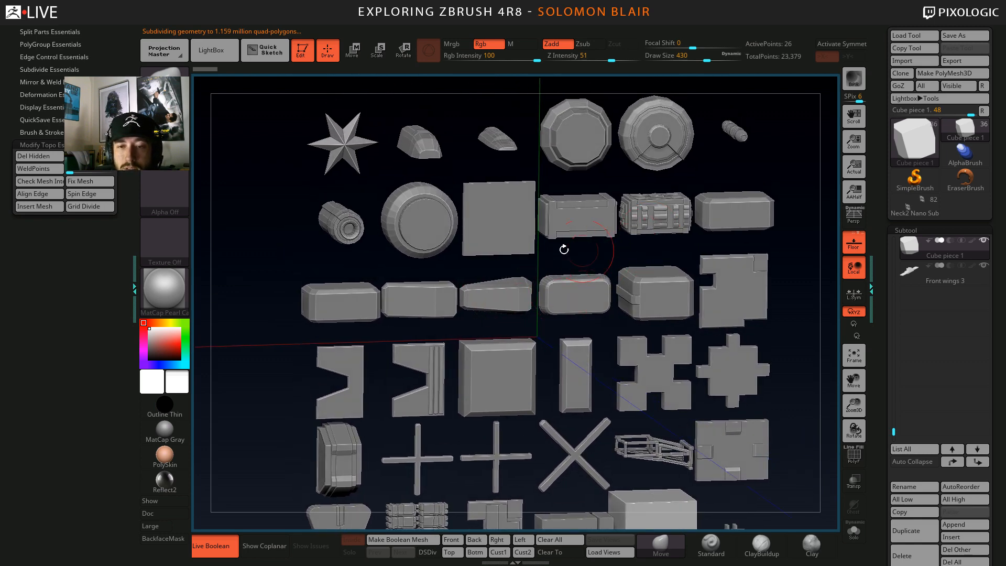
{"action": "mouse_move", "coordinate": [642, 482]}
{"action": "left_mouse_down", "text": "alt"}
{"action": "mouse_move", "coordinate": [597, 341]}
{"action": "mouse_move", "coordinate": [487, 314]}
{"action": "mouse_move", "coordinate": [498, 308]}
{"action": "left_mouse_up", "text": "alt"}
Turn on PolyFrame display and collapse the spread-out grid of parts into their stacked original positions.
{"action": "key", "text": "b"}
{"action": "key", "text": "z"}
{"action": "key", "text": "m"}
{"action": "key", "text": "shift+f"}
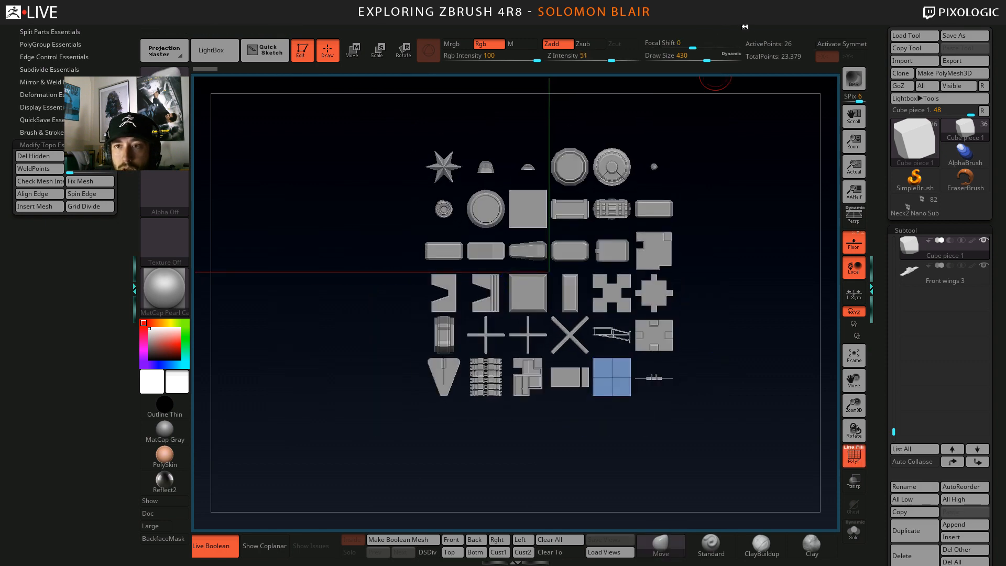
{"action": "mouse_move", "coordinate": [768, 24]}
{"action": "left_click", "coordinate": [810, 186]}
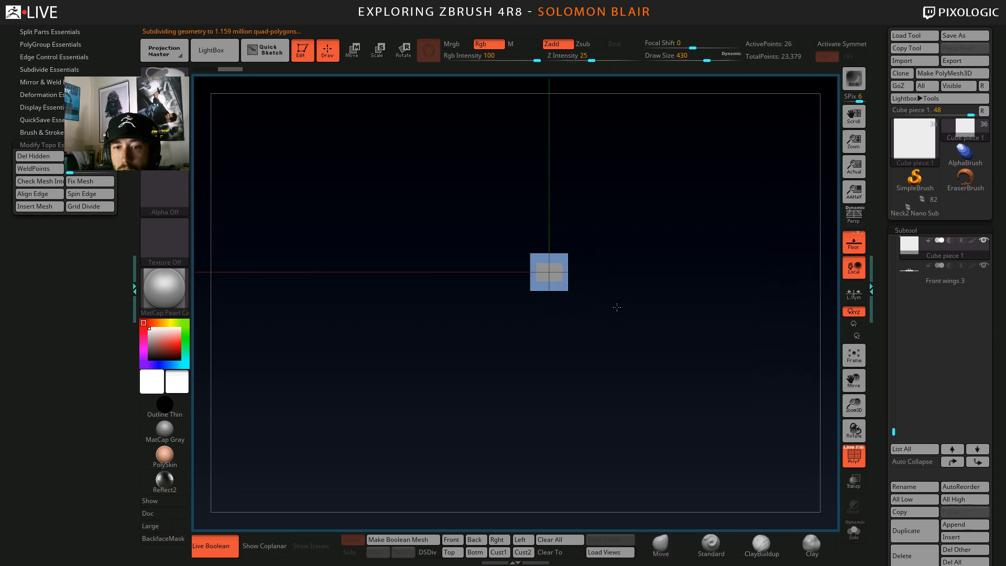
{"action": "key", "text": "ctrl+shift+z"}
Open the Deformation settings and spread the stacked Cube piece 1 parts back out into a grid.
{"action": "left_click", "coordinate": [943, 230]}
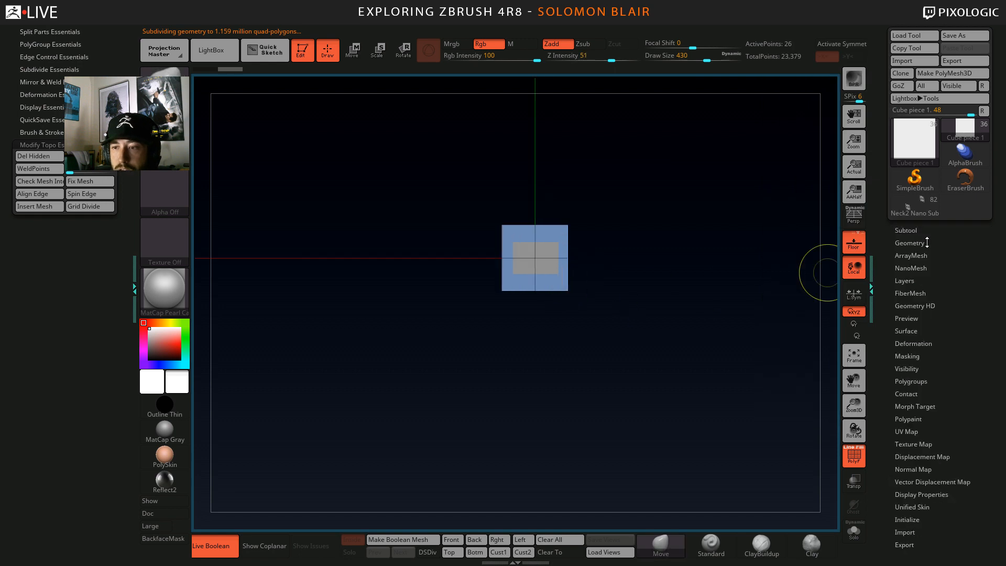
{"action": "left_click", "coordinate": [915, 344]}
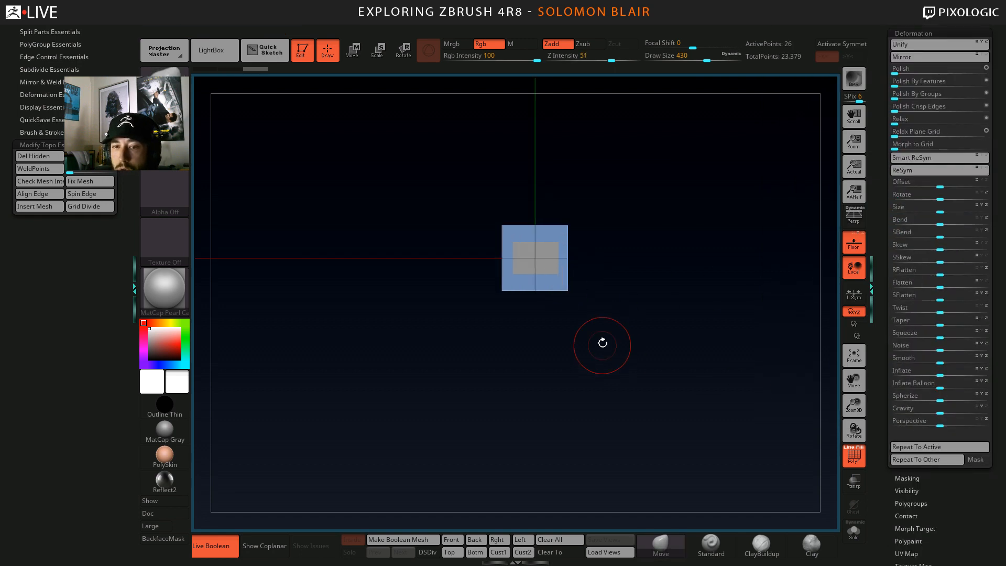
{"action": "left_click_drag", "start_coordinate": [603, 343], "coordinate": [571, 388], "text": "alt"}
{"action": "left_click_drag", "start_coordinate": [571, 388], "coordinate": [595, 385]}
{"action": "left_click_drag", "start_coordinate": [653, 344], "coordinate": [662, 325], "text": "shift"}
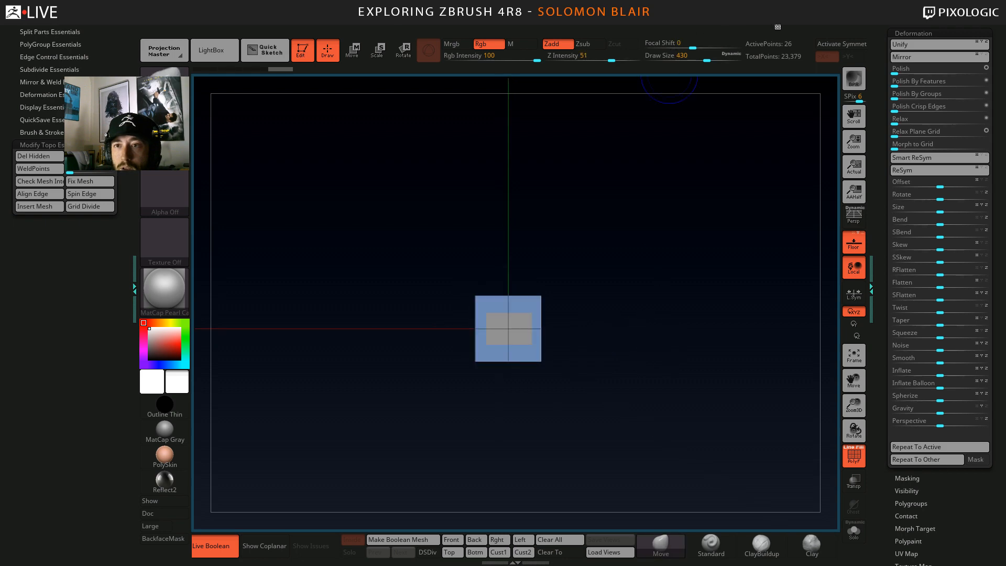
{"action": "key", "text": "space"}
{"action": "left_click", "coordinate": [818, 179]}
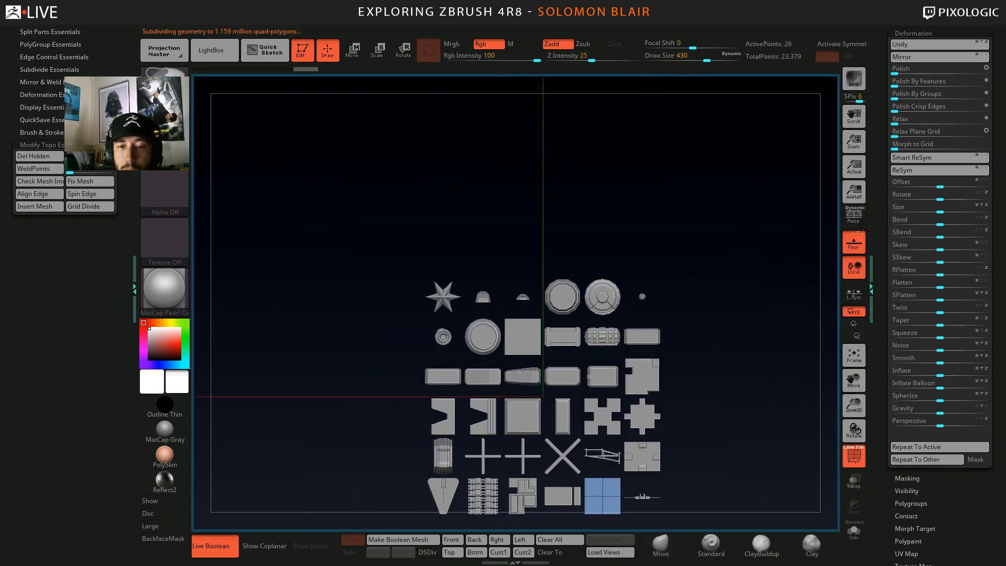
Create a new InsertMesh brush from the active Cube piece 1 mesh.
{"action": "mouse_move", "coordinate": [438, 298]}
{"action": "right_mouse_down", "text": "alt"}
{"action": "mouse_move", "coordinate": [401, 187]}
{"action": "mouse_move", "coordinate": [557, 304]}
{"action": "mouse_move", "coordinate": [567, 291]}
{"action": "right_mouse_up", "text": "alt"}
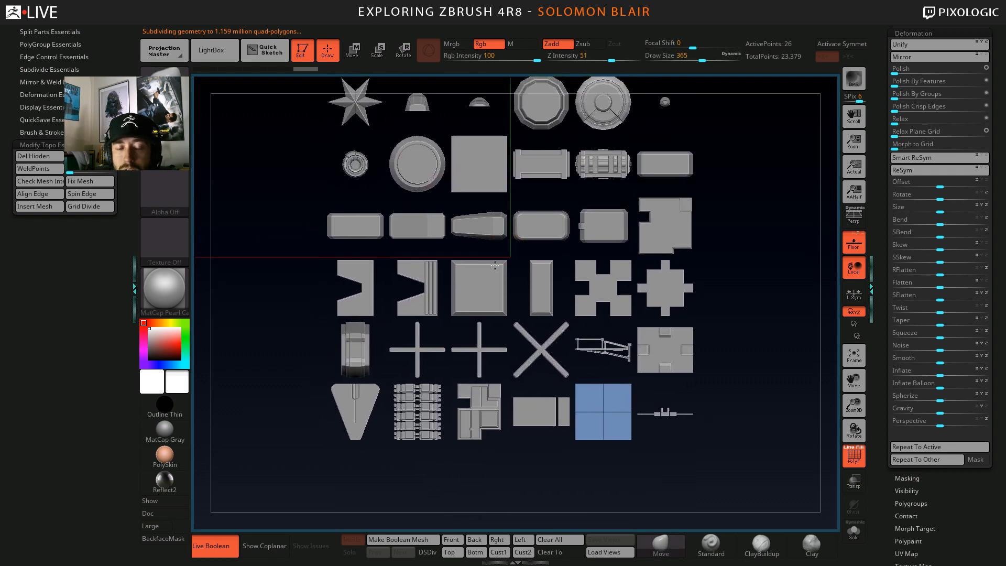
{"action": "key", "text": "s"}
{"action": "left_click", "coordinate": [488, 269]}
{"action": "mouse_move", "coordinate": [495, 265]}
{"action": "right_mouse_down", "text": "alt"}
{"action": "mouse_move", "coordinate": [473, 276]}
{"action": "mouse_move", "coordinate": [471, 293]}
{"action": "right_mouse_up", "text": "alt"}
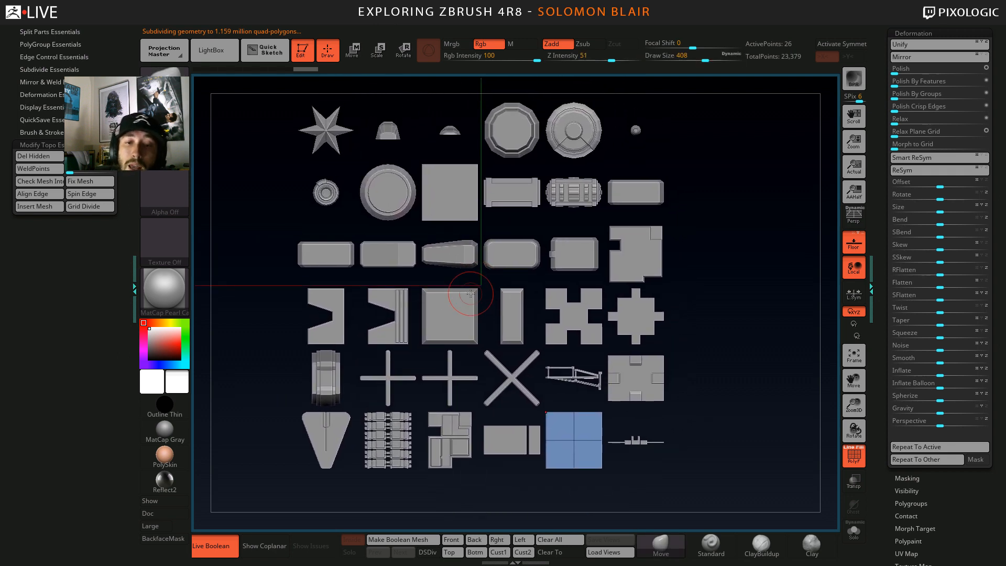
{"action": "right_click_drag", "start_coordinate": [509, 330], "coordinate": [481, 313], "text": "alt"}
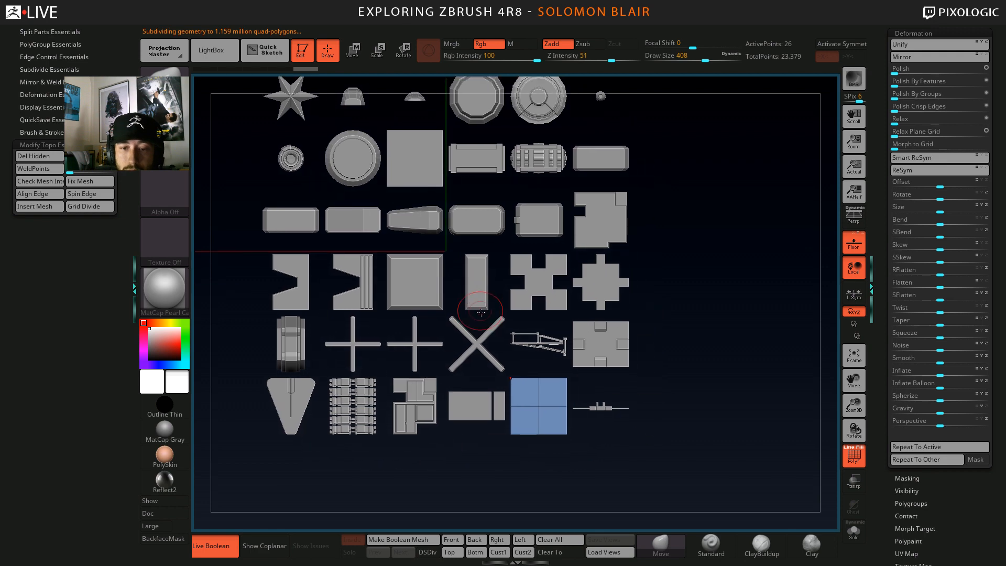
{"action": "key", "text": "b"}
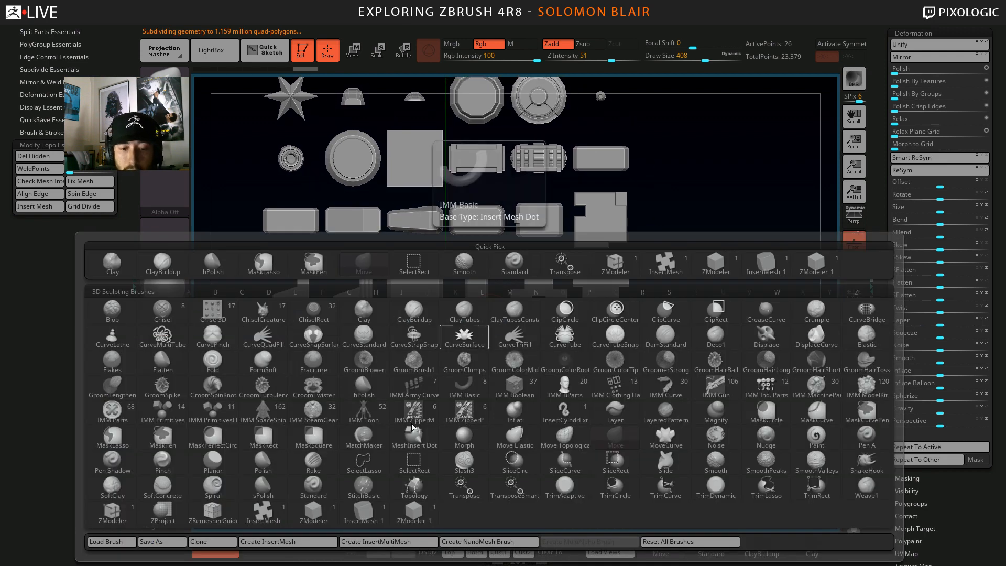
{"action": "left_click", "coordinate": [277, 542]}
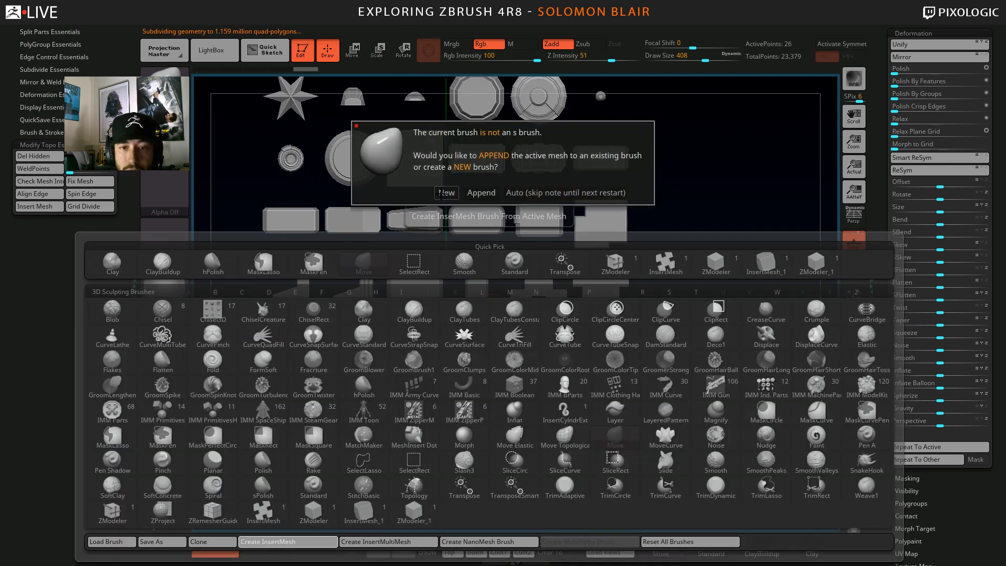
{"action": "left_click", "coordinate": [445, 193]}
Create a NanoMesh brush from the active Cube piece 1 mesh.
{"action": "key", "text": "b"}
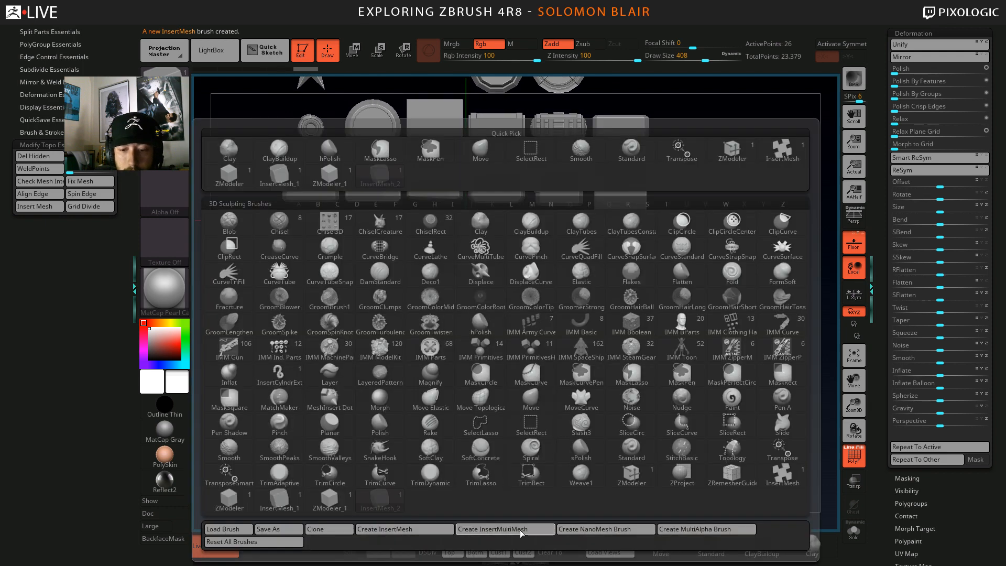
{"action": "left_click", "coordinate": [592, 532]}
{"action": "mouse_move", "coordinate": [457, 263]}
{"action": "left_mouse_down", "text": "alt"}
{"action": "mouse_move", "coordinate": [463, 348]}
{"action": "mouse_move", "coordinate": [463, 338]}
{"action": "left_mouse_up", "text": "alt"}
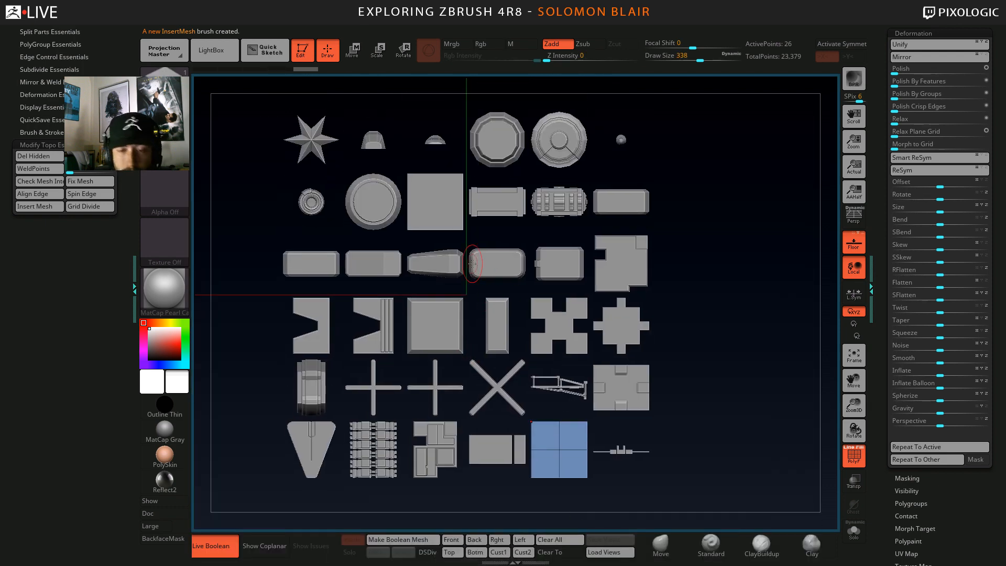
{"action": "mouse_move", "coordinate": [463, 255]}
{"action": "left_mouse_down", "text": "alt"}
{"action": "mouse_move", "coordinate": [482, 273]}
{"action": "mouse_move", "coordinate": [474, 268]}
{"action": "left_mouse_up", "text": "alt"}
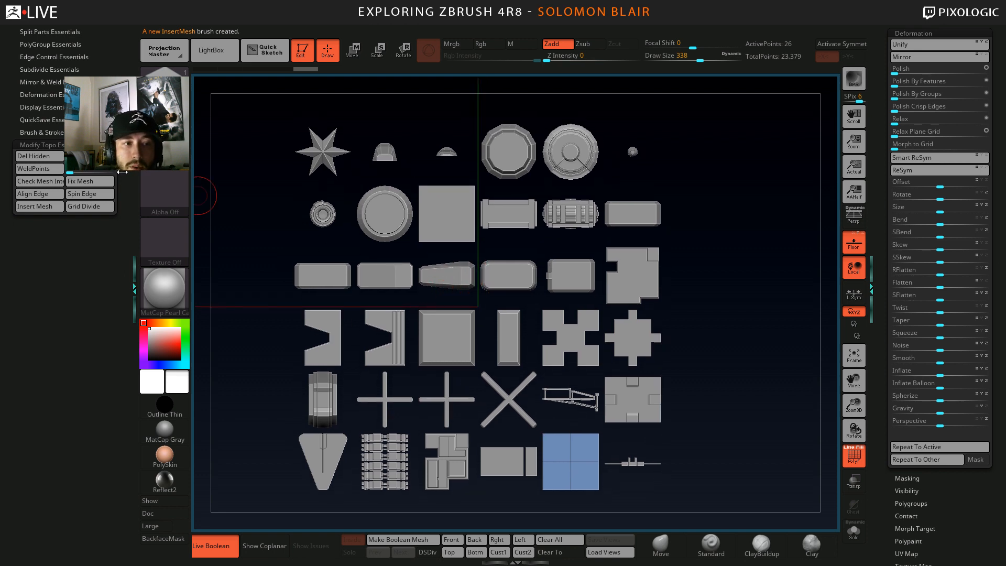
Open the Brush & Stroke Essentials section and examine the spread-out grid of kitbash parts from a slight angle.
{"action": "left_click", "coordinate": [53, 132]}
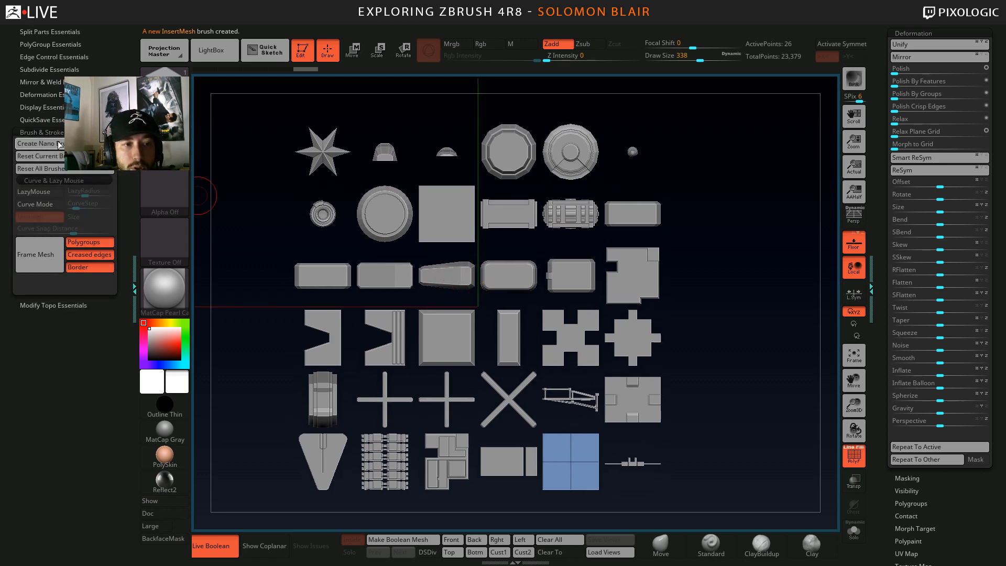
{"action": "mouse_move", "coordinate": [445, 242]}
{"action": "left_mouse_down", "text": "alt"}
{"action": "mouse_move", "coordinate": [452, 251]}
{"action": "mouse_move", "coordinate": [466, 222]}
{"action": "mouse_move", "coordinate": [471, 244]}
{"action": "mouse_move", "coordinate": [478, 229]}
{"action": "mouse_move", "coordinate": [463, 244]}
{"action": "left_mouse_up", "text": "alt"}
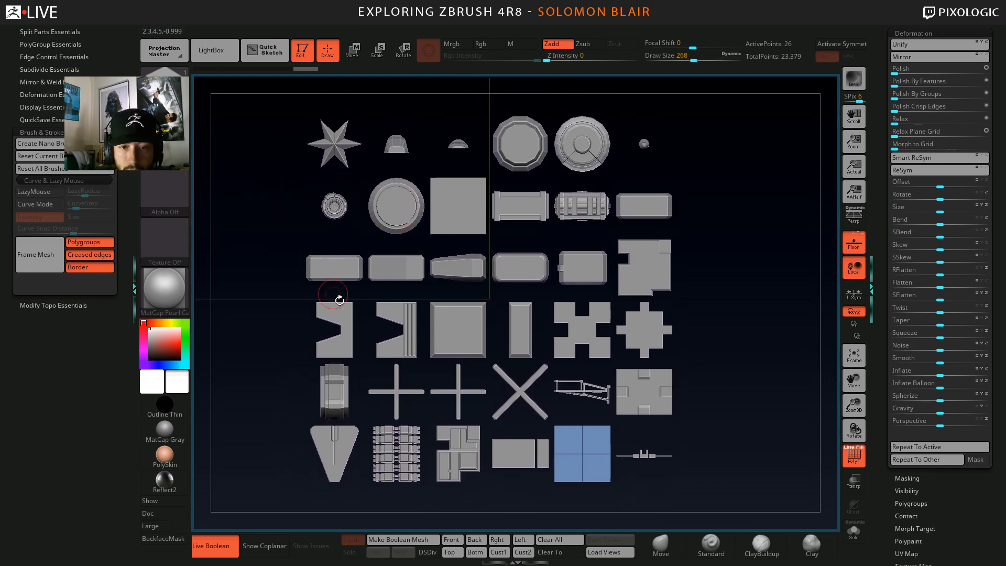
{"action": "left_click_drag", "start_coordinate": [384, 328], "coordinate": [360, 300], "text": "alt"}
{"action": "left_click_drag", "start_coordinate": [548, 319], "coordinate": [562, 304], "text": "alt"}
{"action": "left_click_drag", "start_coordinate": [566, 289], "coordinate": [577, 294]}
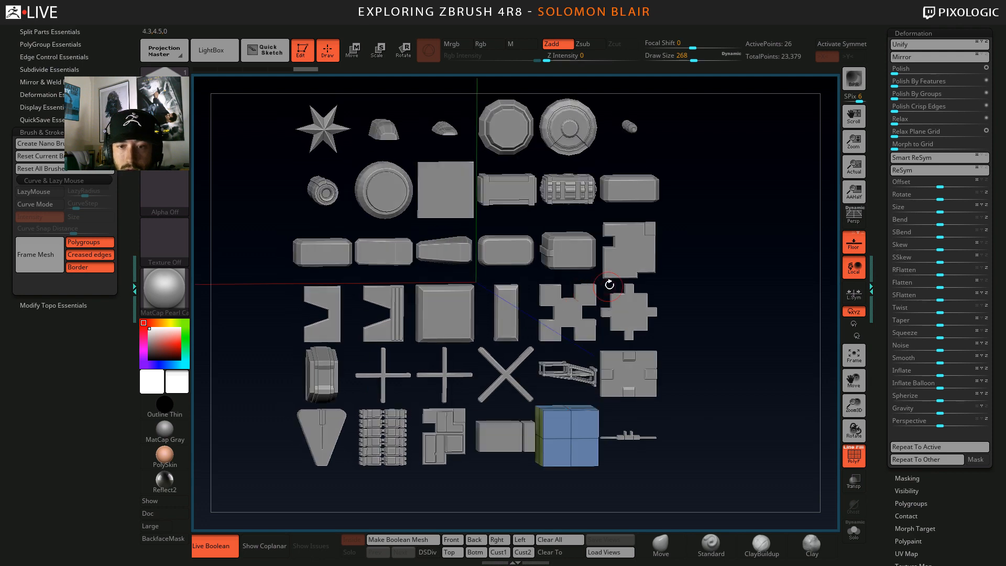
{"action": "mouse_move", "coordinate": [406, 327]}
{"action": "left_mouse_down", "text": "alt"}
{"action": "mouse_move", "coordinate": [444, 331]}
{"action": "mouse_move", "coordinate": [456, 304]}
{"action": "mouse_move", "coordinate": [495, 295]}
{"action": "left_mouse_up", "text": "alt"}
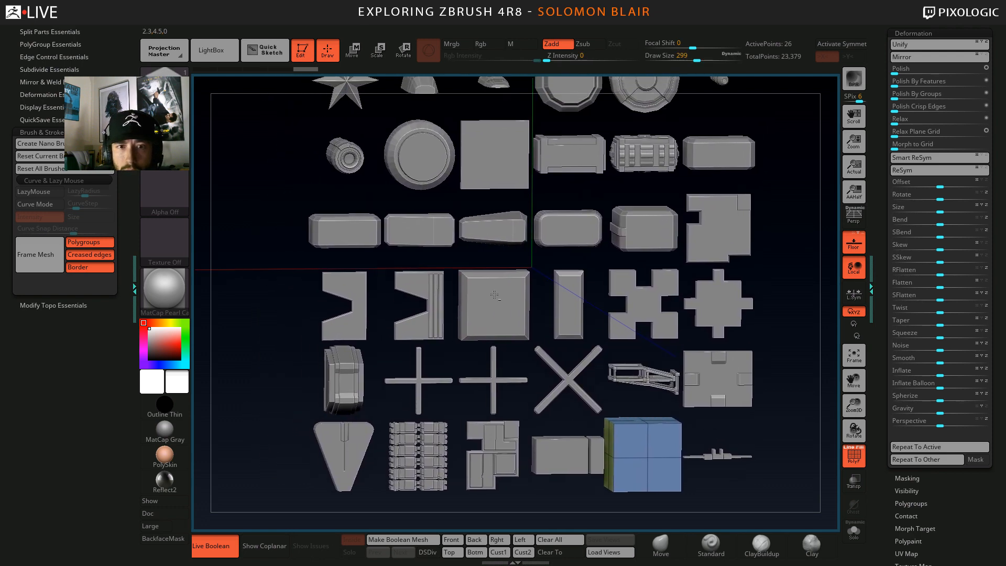
Make the banded Ship misc detail piece 1 the active subtool and turn off PolyFrame display.
{"action": "left_click_drag", "start_coordinate": [436, 311], "coordinate": [473, 286], "text": "alt"}
{"action": "left_click", "coordinate": [367, 357], "text": "alt"}
{"action": "left_click", "coordinate": [476, 291], "text": "alt"}
{"action": "left_click", "coordinate": [310, 335], "text": "alt"}
{"action": "mouse_move", "coordinate": [336, 330]}
{"action": "left_mouse_down", "text": "alt"}
{"action": "mouse_move", "coordinate": [459, 289]}
{"action": "mouse_move", "coordinate": [484, 296]}
{"action": "left_mouse_up", "text": "alt"}
{"action": "key", "text": "shift+f"}
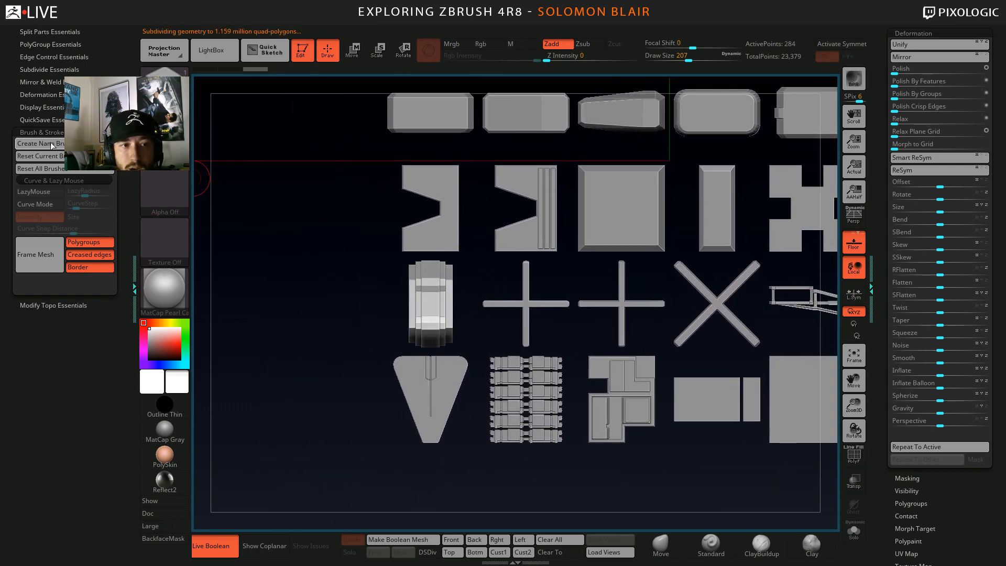
{"action": "left_click_drag", "start_coordinate": [303, 245], "coordinate": [280, 279], "text": "alt"}
{"action": "key", "text": "s"}
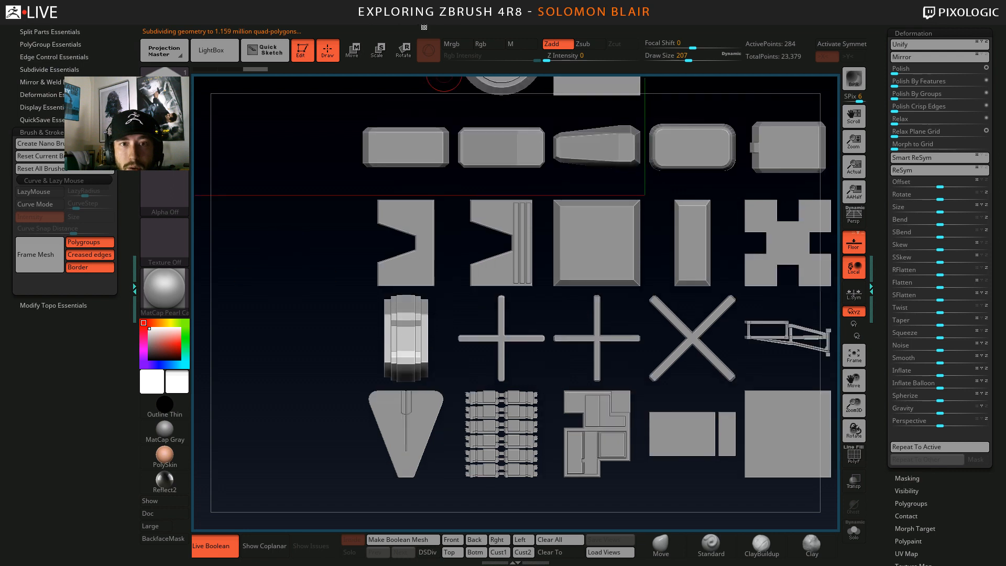
{"action": "mouse_move", "coordinate": [368, 27]}
{"action": "left_click", "coordinate": [403, 41]}
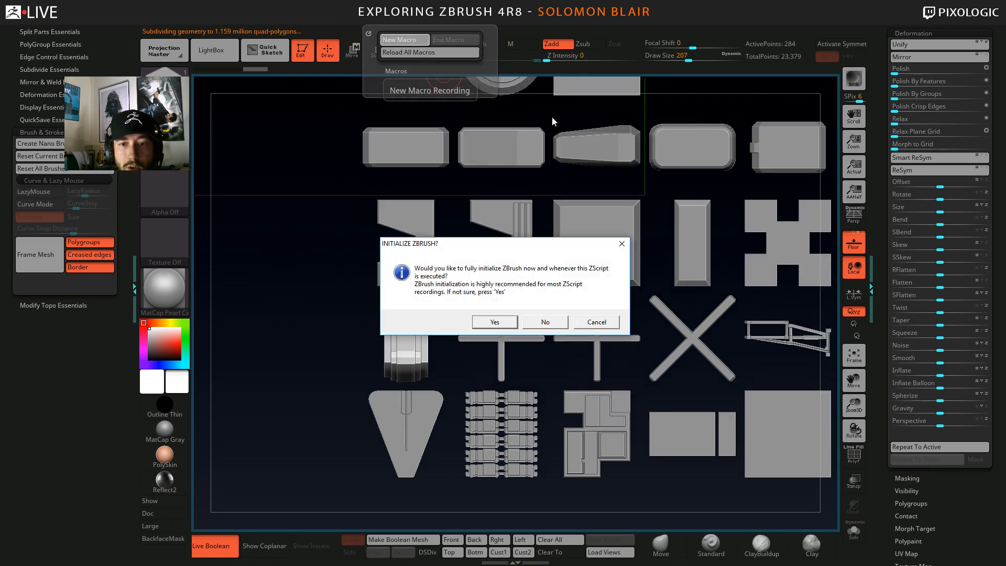
{"action": "left_click", "coordinate": [596, 322]}
{"action": "left_click_drag", "start_coordinate": [360, 322], "coordinate": [355, 299], "text": "alt"}
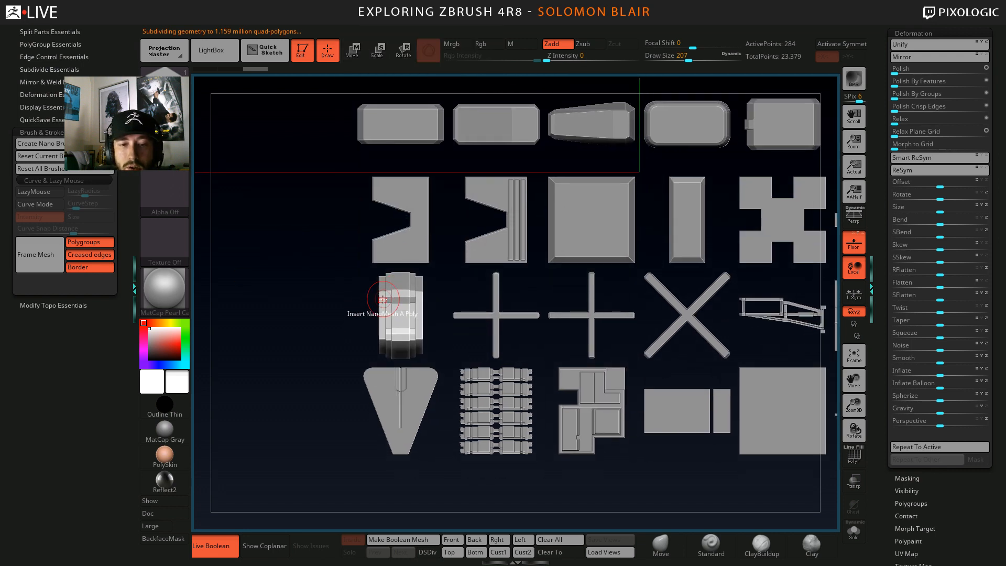
Run the Create Nano Brush macro on Ship misc detail piece 1 as a new brush and collapse the macro tray.
{"action": "key", "text": "b"}
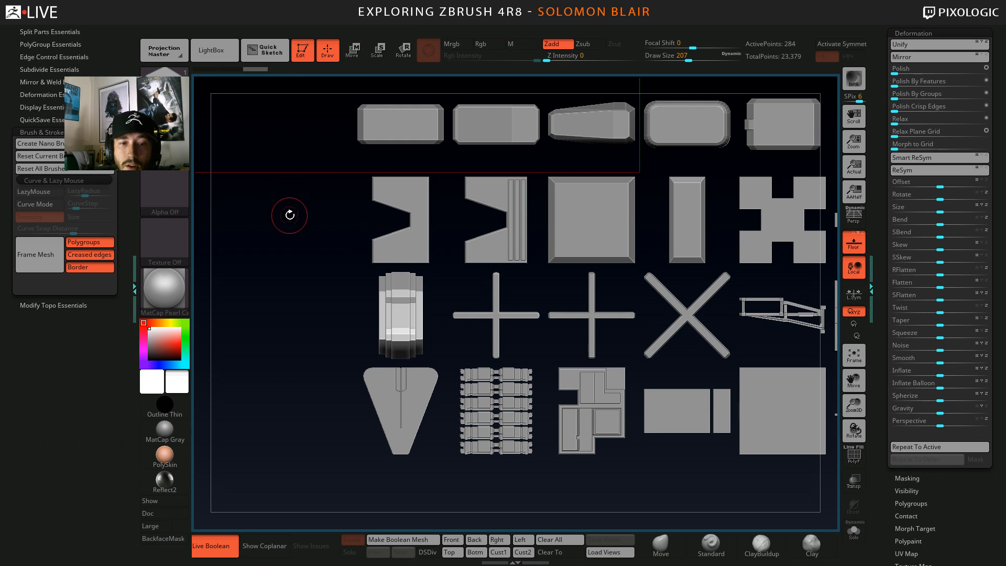
{"action": "left_click_drag", "start_coordinate": [292, 215], "coordinate": [288, 226], "text": "alt"}
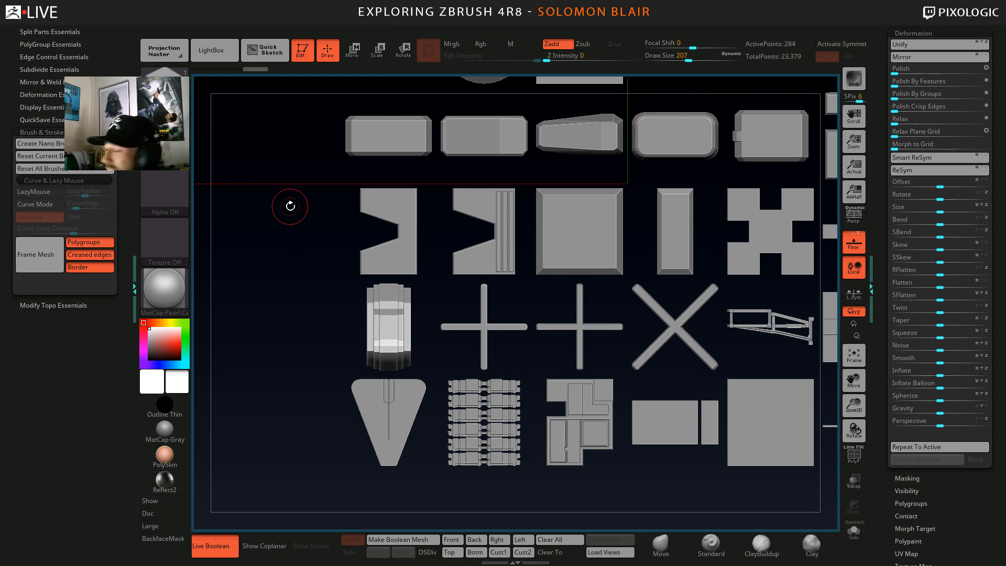
{"action": "mouse_move", "coordinate": [312, 203]}
{"action": "left_mouse_down", "text": "alt"}
{"action": "mouse_move", "coordinate": [270, 266]}
{"action": "mouse_move", "coordinate": [294, 252]}
{"action": "mouse_move", "coordinate": [209, 184]}
{"action": "left_mouse_up", "text": "alt"}
{"action": "left_click", "coordinate": [39, 143]}
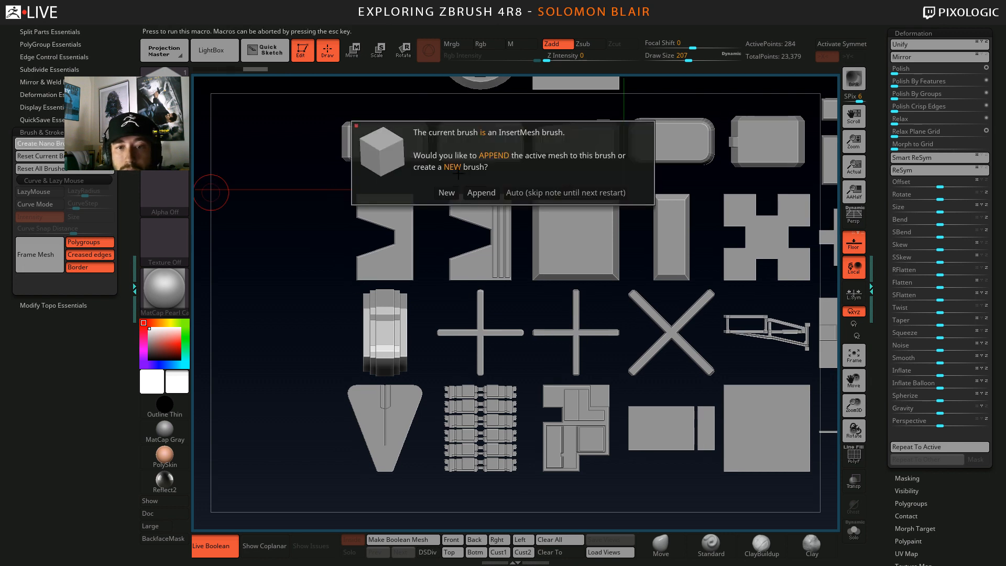
{"action": "left_click", "coordinate": [445, 192]}
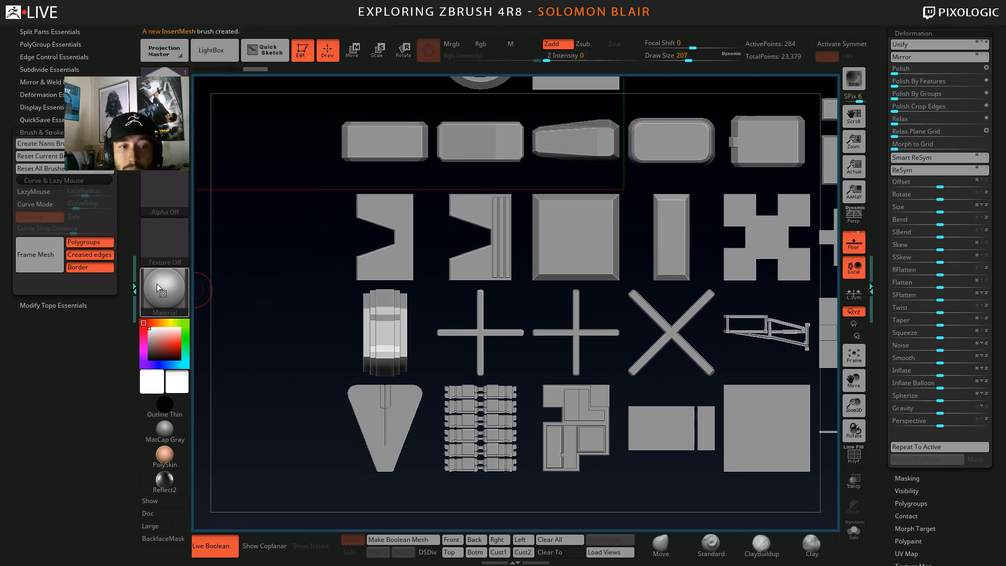
{"action": "left_click", "coordinate": [134, 288]}
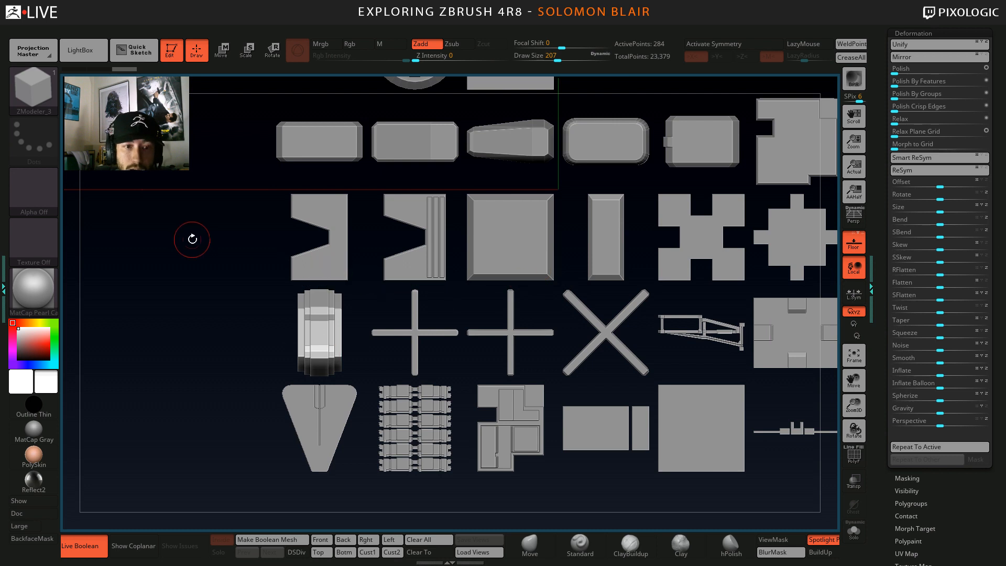
Open the NanoMesh settings of the active part and hide the interface around the canvas.
{"action": "key", "text": "space"}
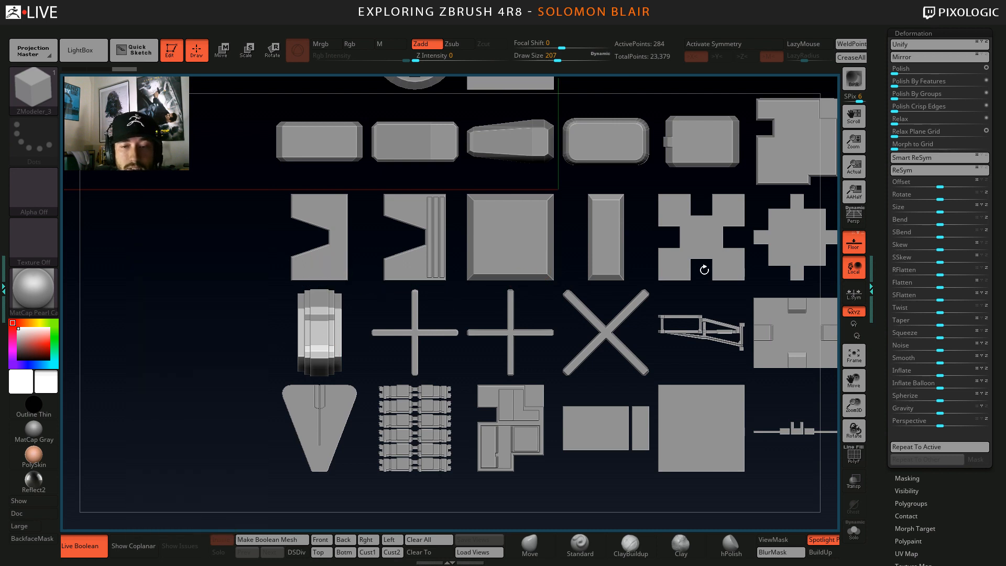
{"action": "scroll", "coordinate": [911, 113], "scroll_direction": "up", "scroll_amount": 3}
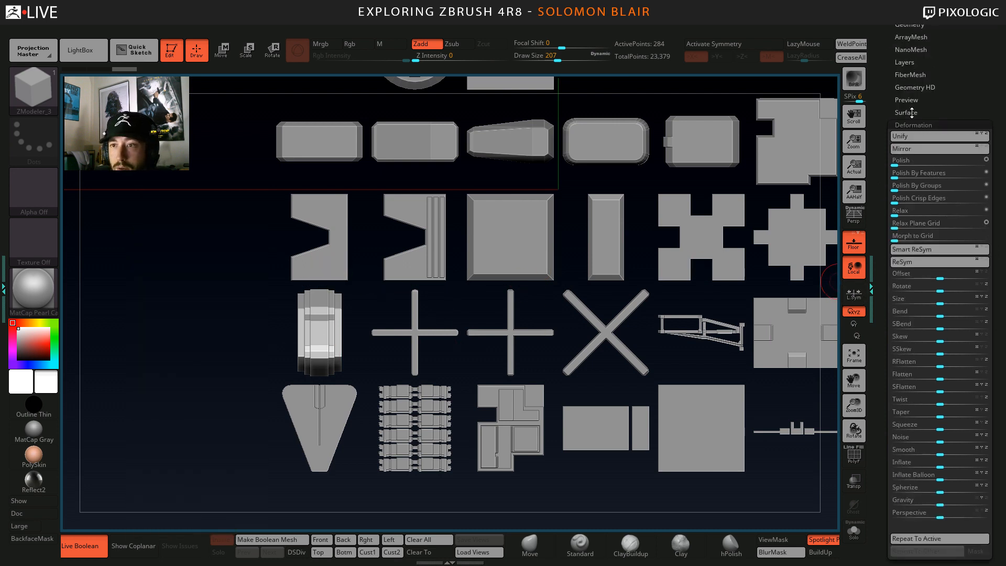
{"action": "left_click", "coordinate": [912, 50]}
{"action": "key", "text": "Tab"}
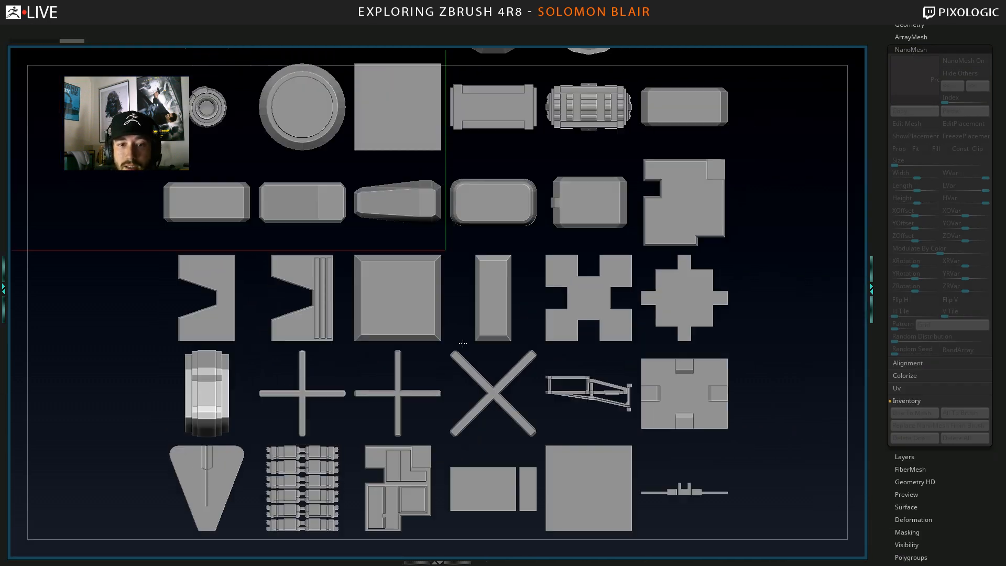
Switch to the Neck2 Nano Sub Part 1 tool and examine the detailed end of the ship's neck up close.
{"action": "left_click_drag", "start_coordinate": [462, 343], "coordinate": [487, 324], "text": "alt"}
{"action": "left_click_drag", "start_coordinate": [940, 55], "coordinate": [940, 130]}
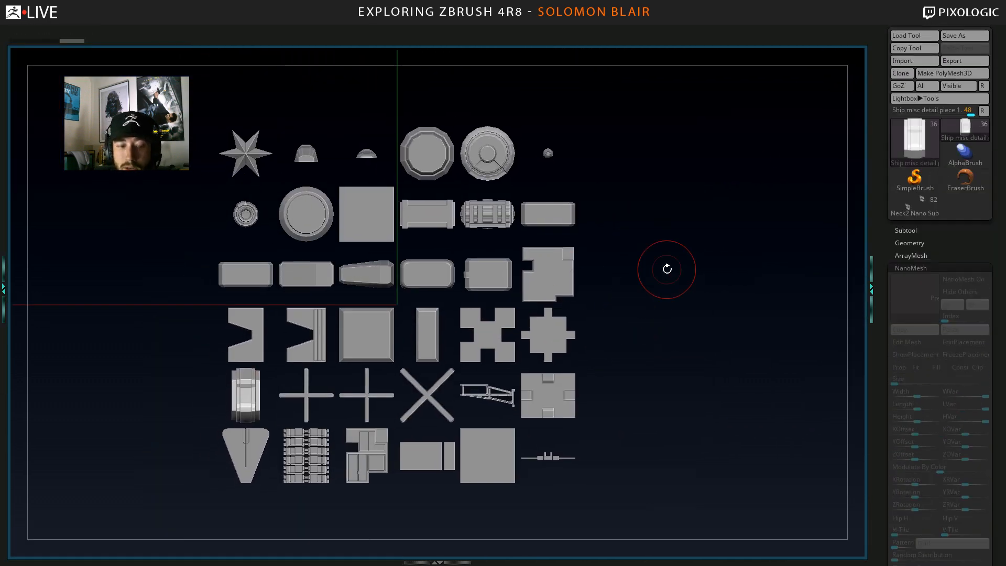
{"action": "key", "text": "space"}
{"action": "left_click", "coordinate": [918, 205]}
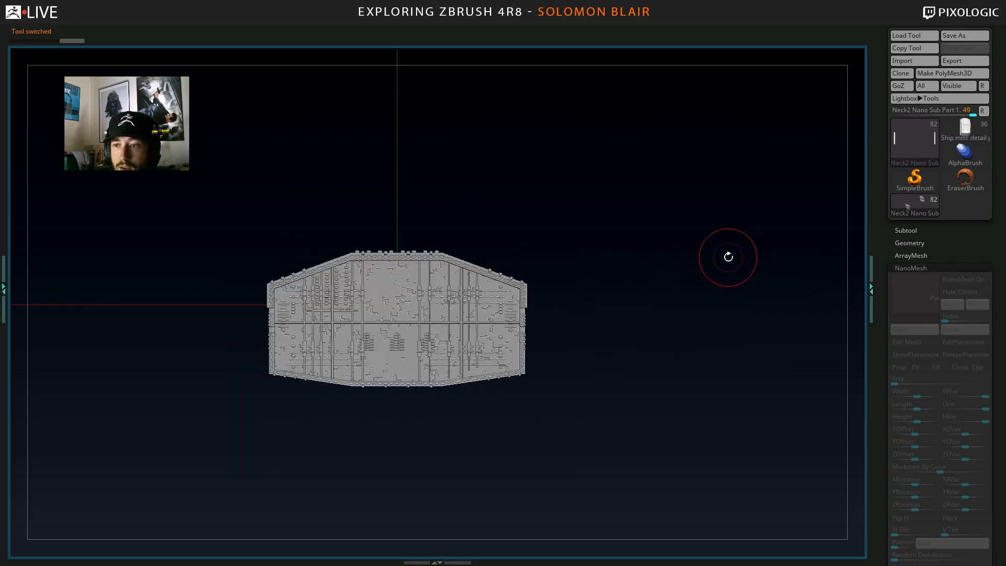
{"action": "left_click_drag", "start_coordinate": [565, 291], "coordinate": [603, 273], "text": "alt"}
{"action": "right_click_drag", "start_coordinate": [389, 313], "coordinate": [372, 306], "text": "ctrl"}
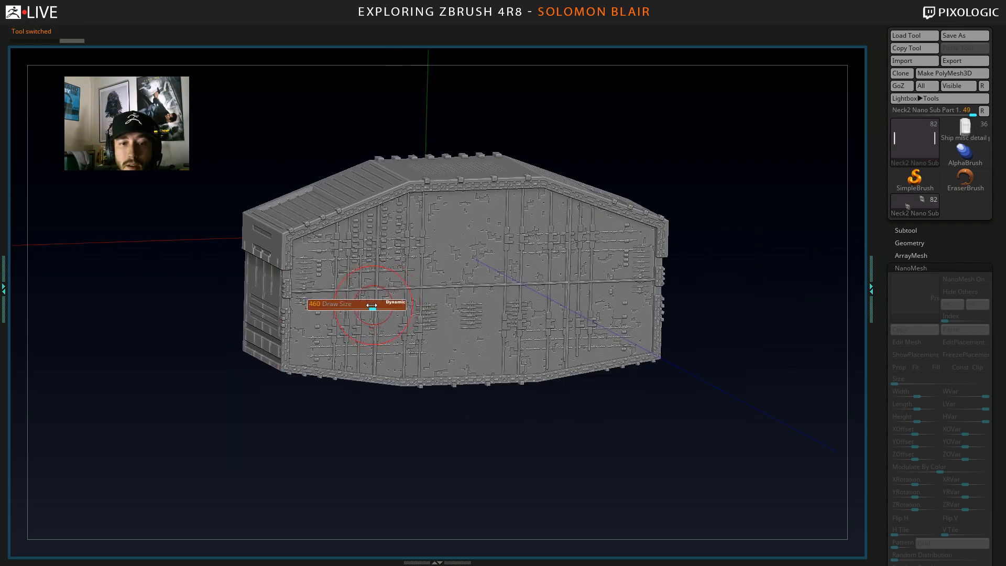
{"action": "right_click_drag", "start_coordinate": [309, 271], "coordinate": [387, 291], "text": "alt"}
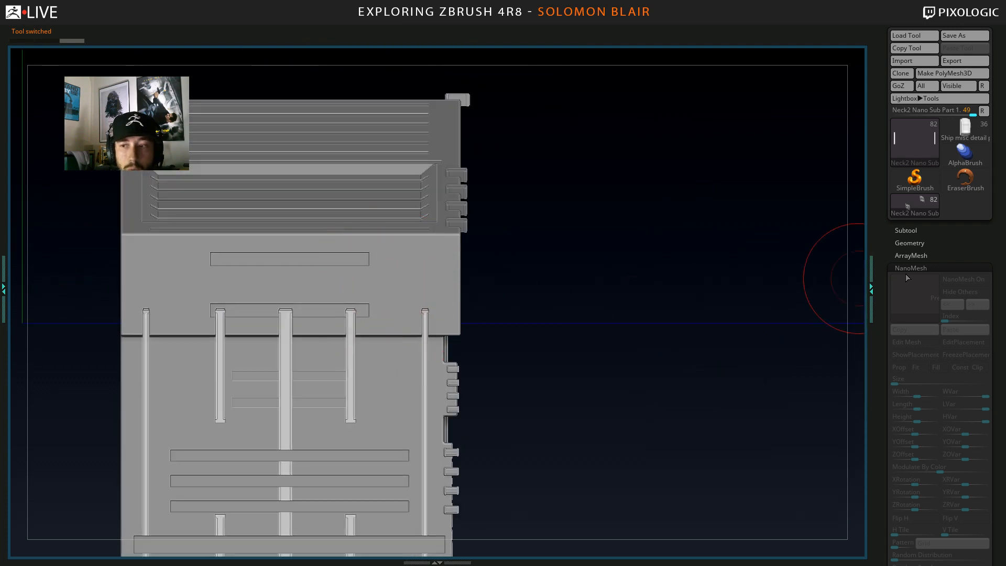
Open the Subtool list and bring the Neck2 Nano proxy parts and Neck 2 Main into view.
{"action": "left_click", "coordinate": [902, 231]}
{"action": "right_click_drag", "start_coordinate": [663, 306], "coordinate": [692, 253], "text": "alt"}
{"action": "right_click_drag", "start_coordinate": [644, 283], "coordinate": [529, 298]}
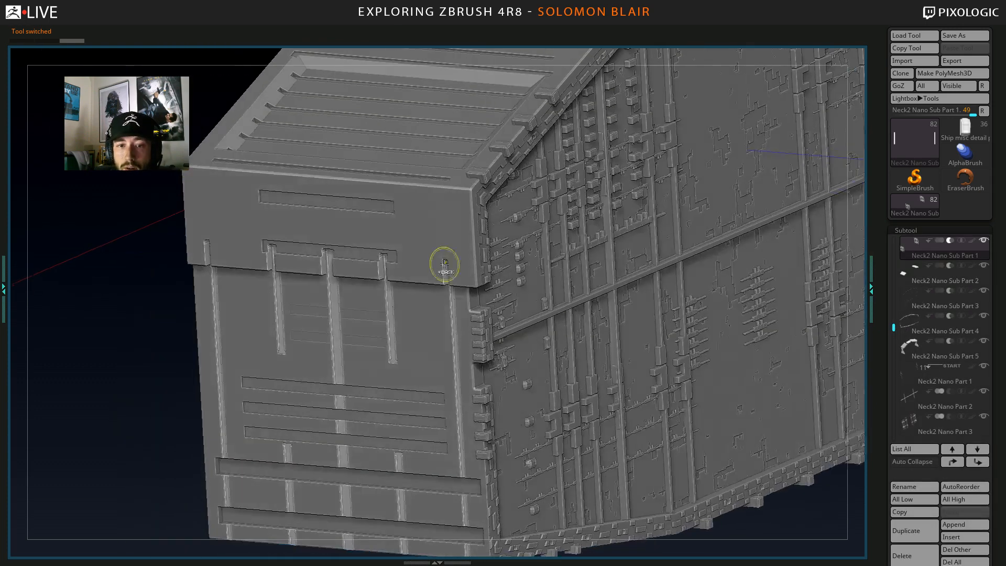
{"action": "right_click_drag", "start_coordinate": [447, 265], "coordinate": [437, 286], "text": "ctrl"}
{"action": "left_click_drag", "start_coordinate": [890, 325], "coordinate": [892, 310]}
{"action": "mouse_move", "coordinate": [560, 265]}
{"action": "right_mouse_down", "text": "alt"}
{"action": "mouse_move", "coordinate": [451, 320]}
{"action": "mouse_move", "coordinate": [466, 343]}
{"action": "right_mouse_up", "text": "alt"}
{"action": "key", "text": "s"}
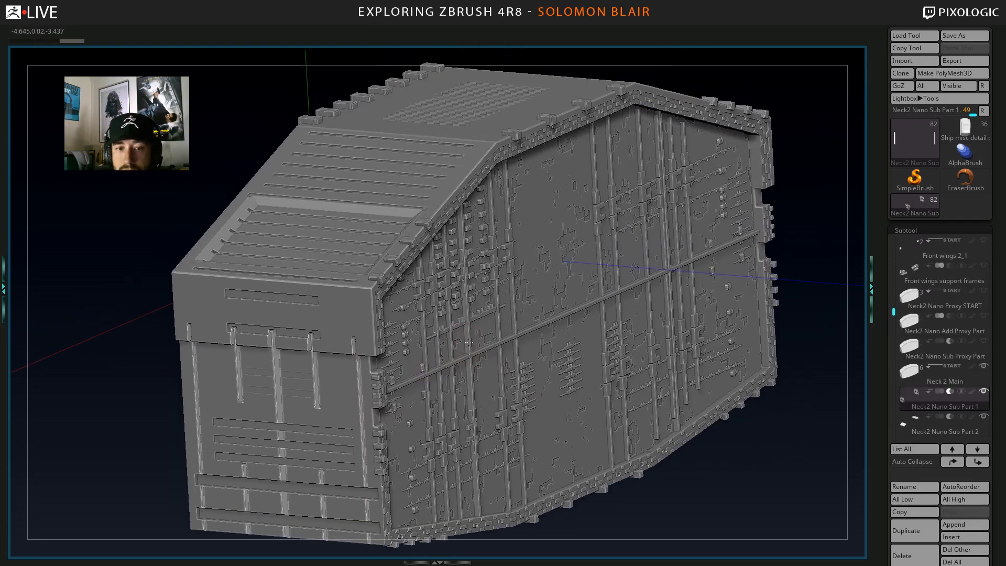
Make Neck2 Nano Sub Proxy Part the active subtool and preview the Neck 2 Main mesh.
{"action": "right_click_drag", "start_coordinate": [411, 306], "coordinate": [373, 268], "text": "alt"}
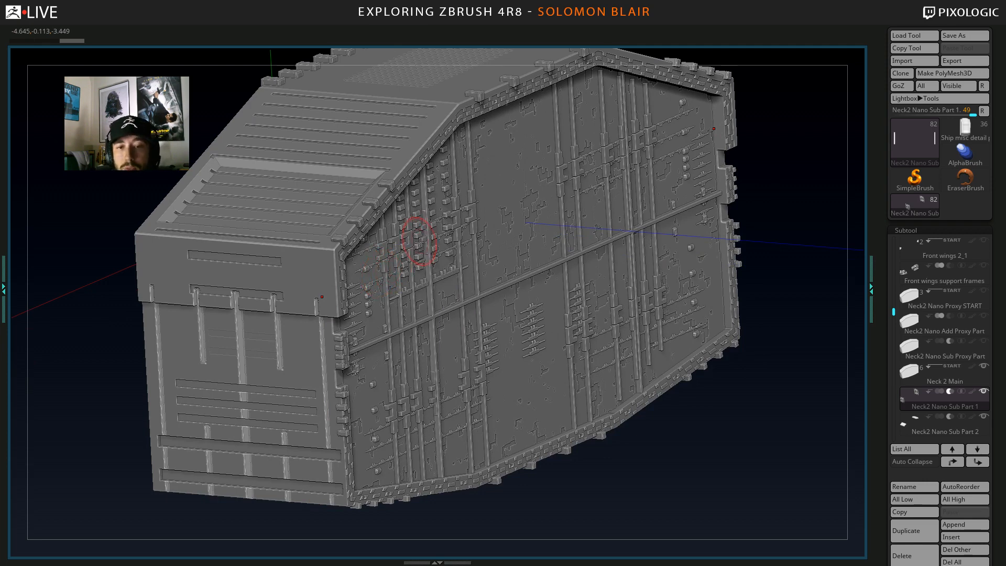
{"action": "right_click_drag", "start_coordinate": [455, 235], "coordinate": [433, 225]}
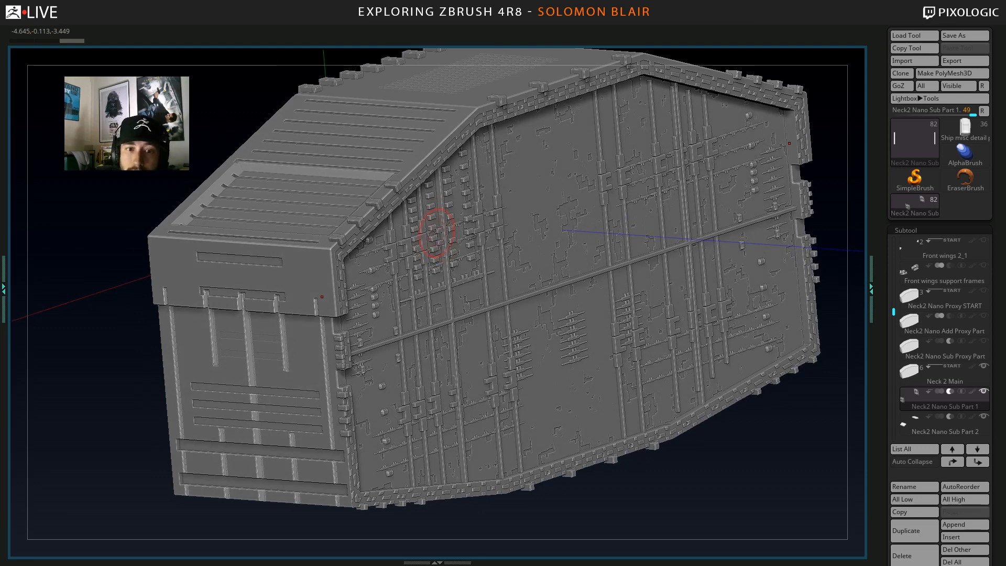
{"action": "key", "text": "Tab"}
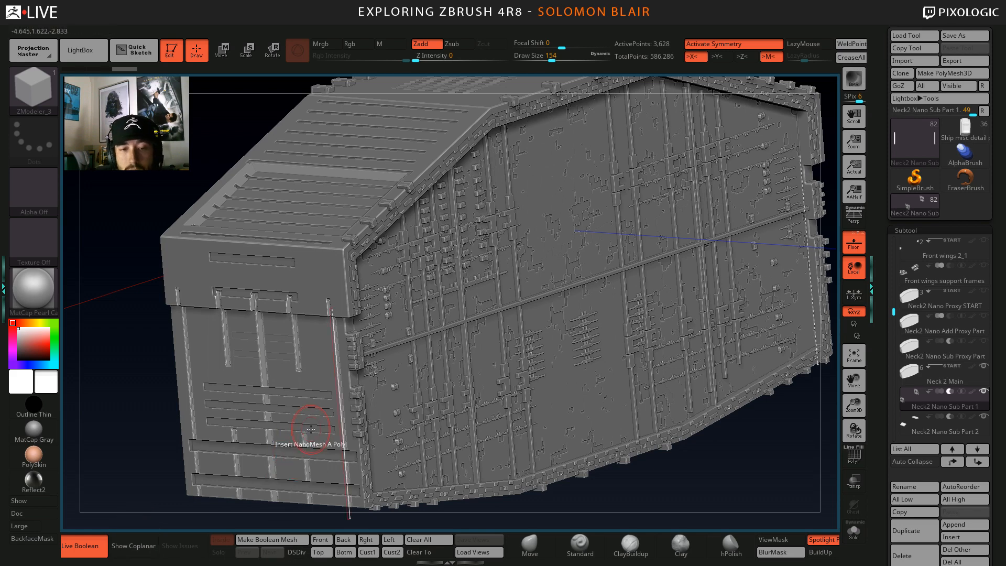
{"action": "key", "text": "Tab"}
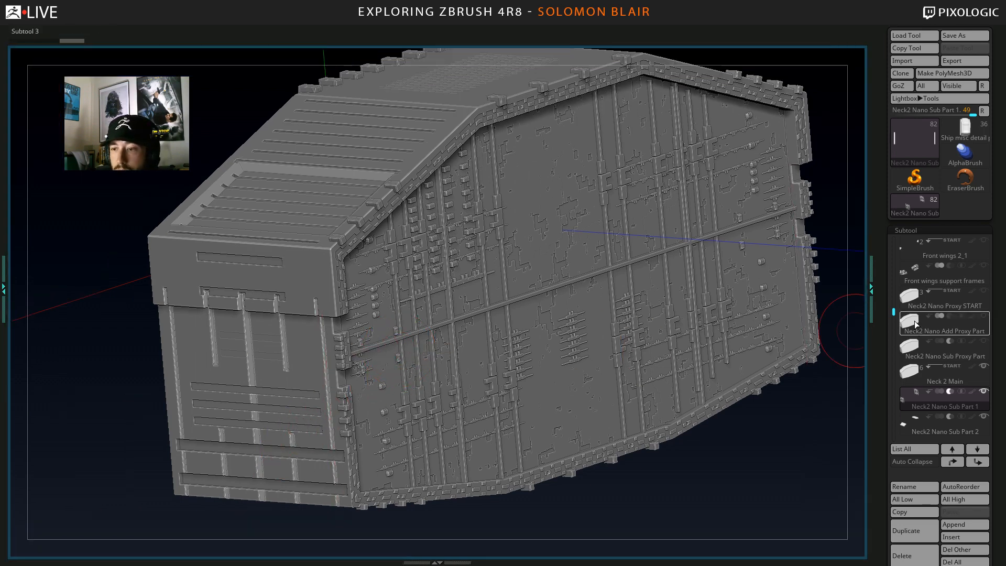
{"action": "left_click", "coordinate": [918, 347]}
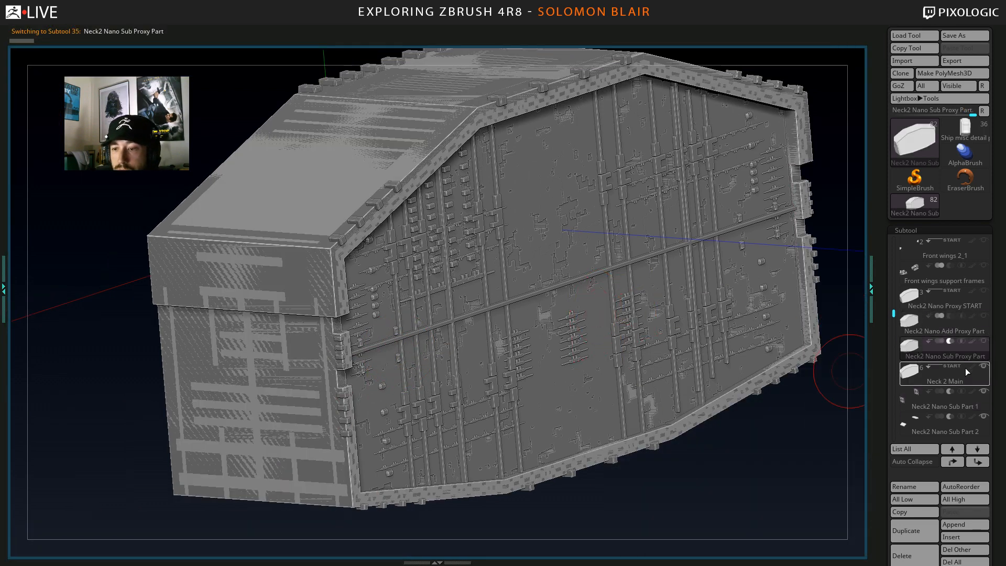
{"action": "mouse_move", "coordinate": [940, 372]}
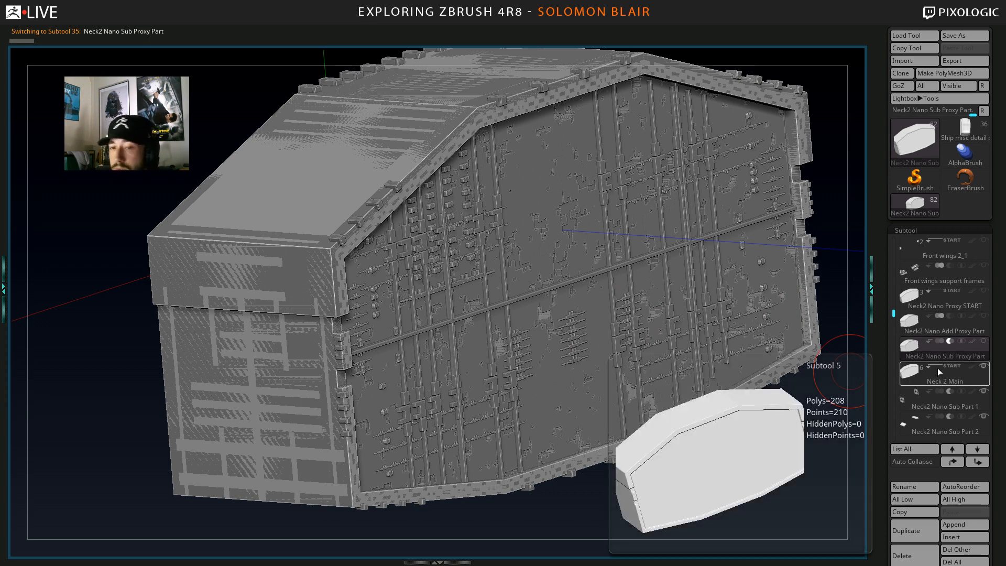
{"action": "right_click_drag", "start_coordinate": [402, 286], "coordinate": [372, 294], "text": "alt"}
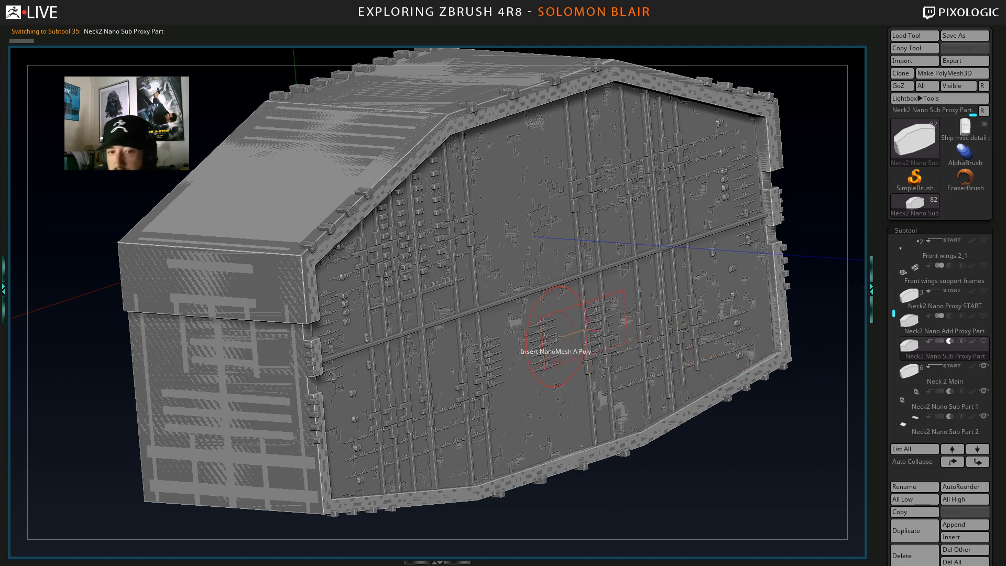
Make Neck 2 Main the active subtool and view its plain base mesh in isolation.
{"action": "left_click", "coordinate": [492, 309]}
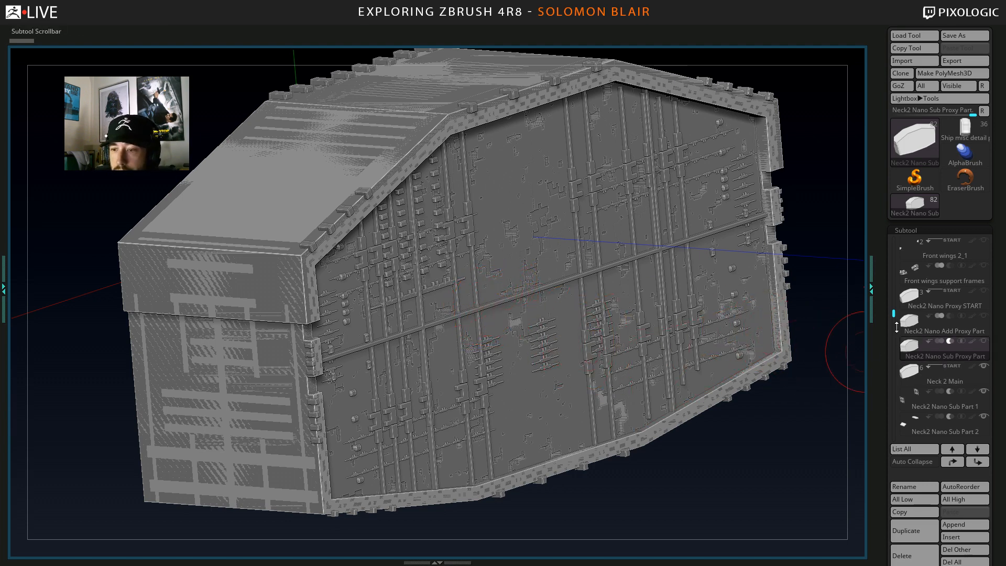
{"action": "left_click", "coordinate": [943, 376]}
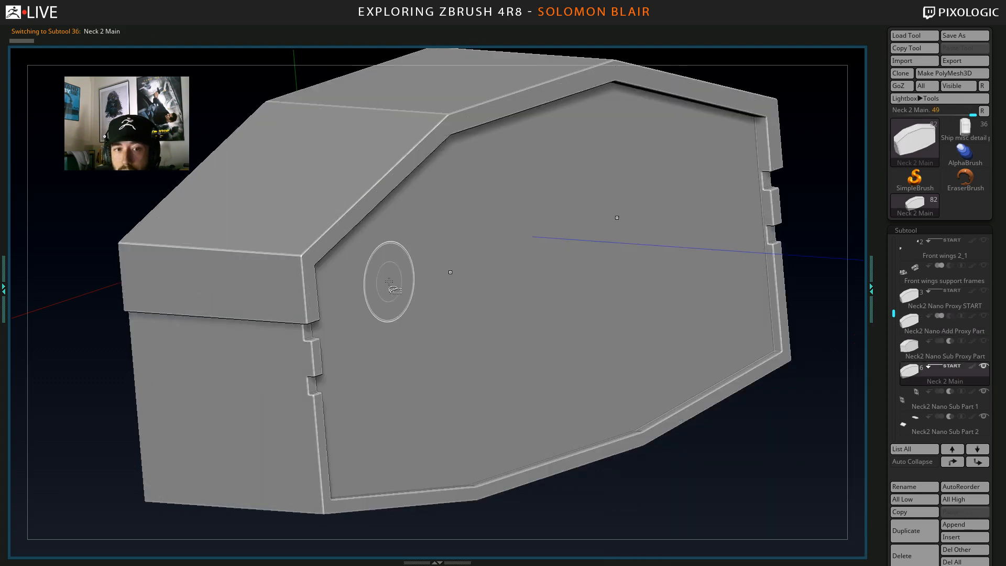
{"action": "left_click_drag", "start_coordinate": [389, 282], "coordinate": [467, 306]}
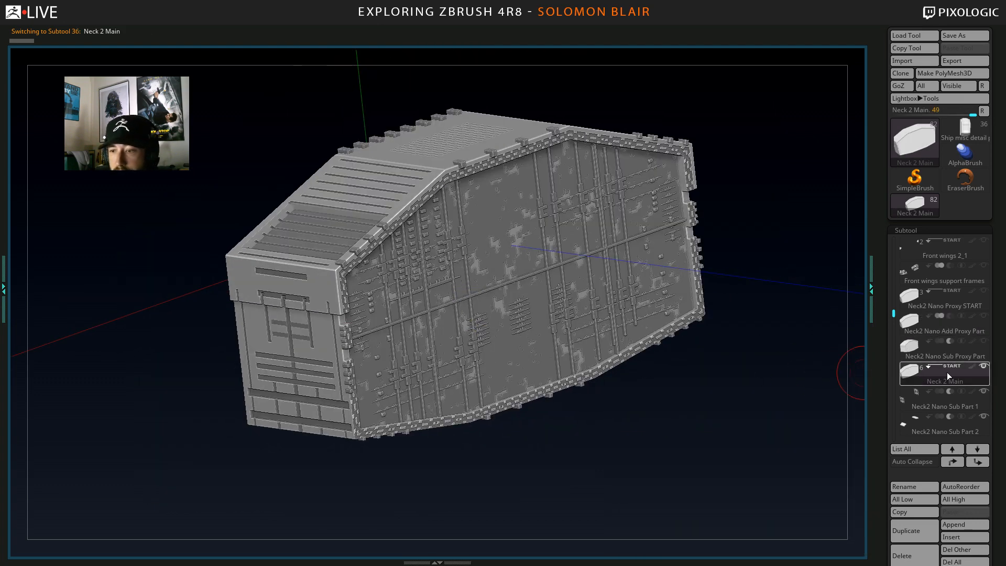
Select the Neck2 Nano Sub Proxy Part subtool again and view it in isolation with PolyFrame on.
{"action": "left_click", "coordinate": [919, 354]}
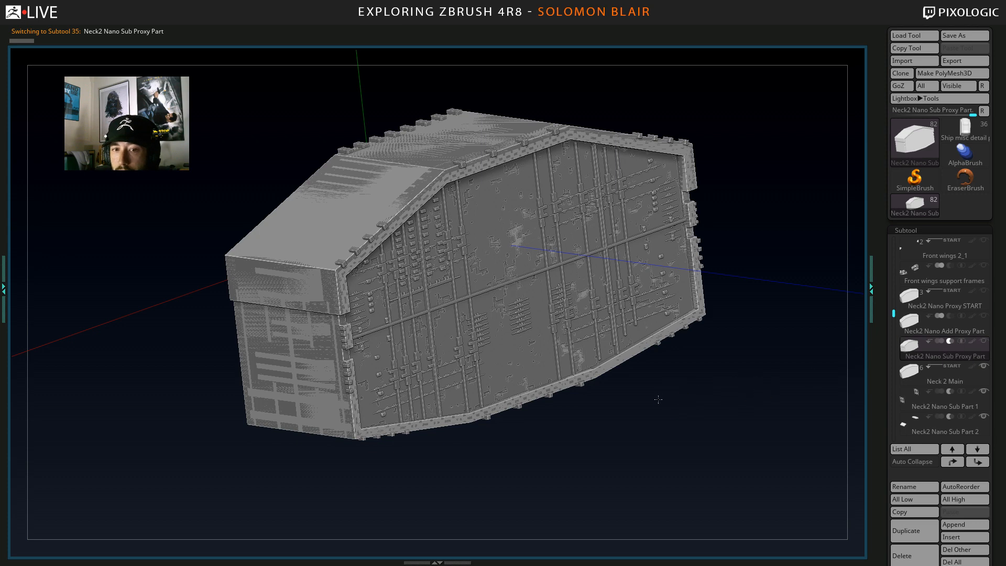
{"action": "left_click_drag", "start_coordinate": [658, 399], "coordinate": [859, 378]}
{"action": "left_click", "coordinate": [910, 372]}
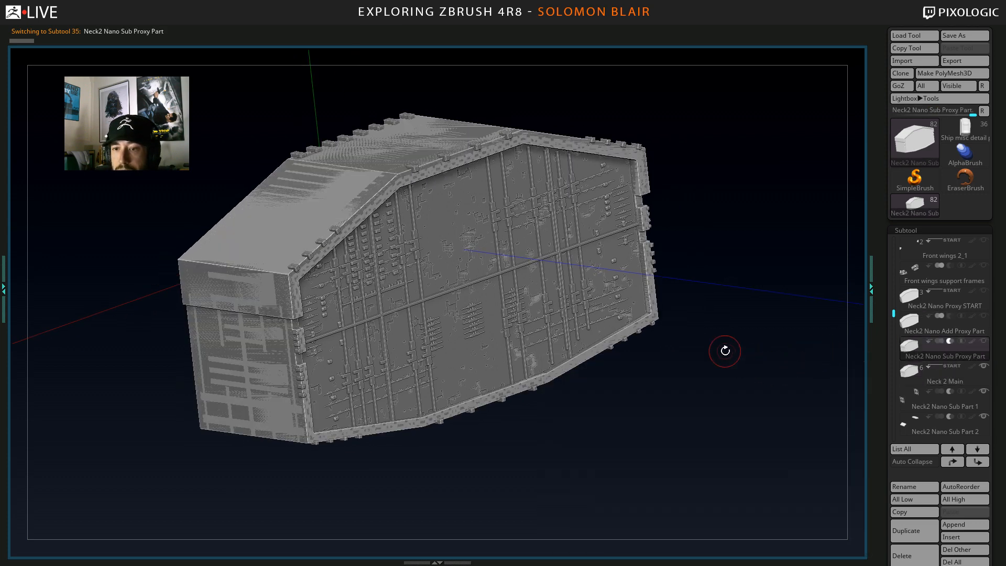
{"action": "left_click_drag", "start_coordinate": [723, 348], "coordinate": [765, 414]}
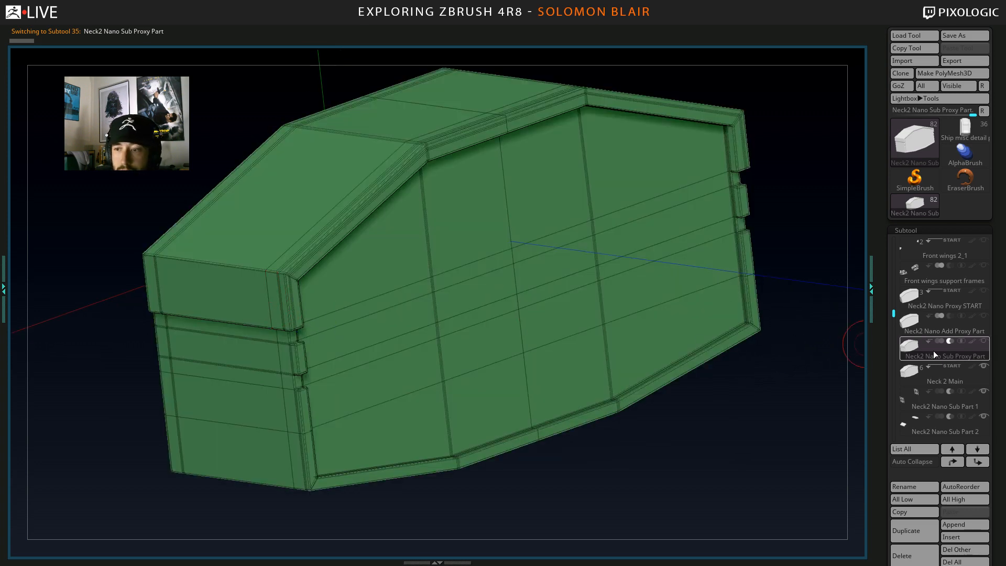
Rename the active subtool to "Neck2 Nano Sub Proxy Part #".
{"action": "mouse_move", "coordinate": [943, 361]}
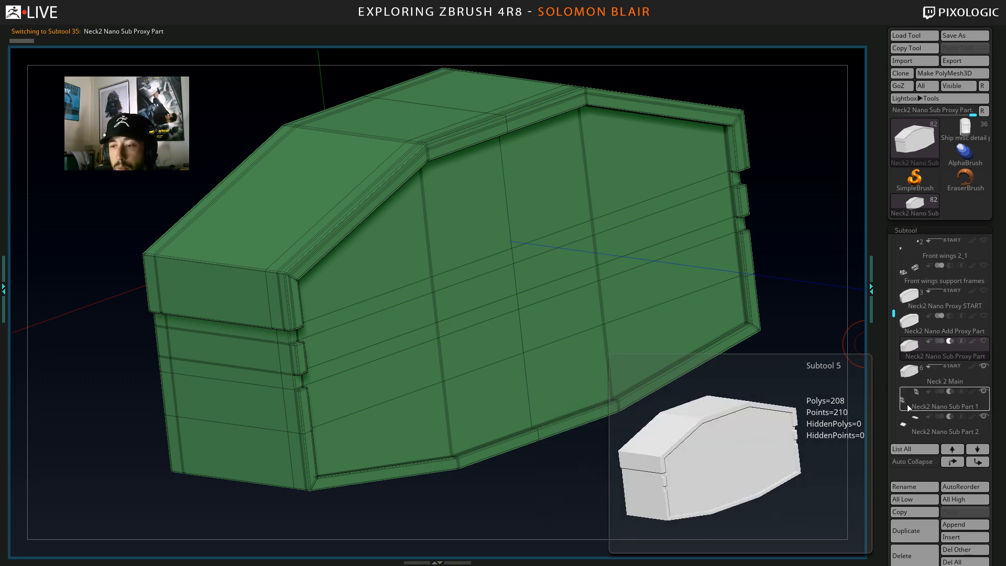
{"action": "left_click", "coordinate": [909, 487]}
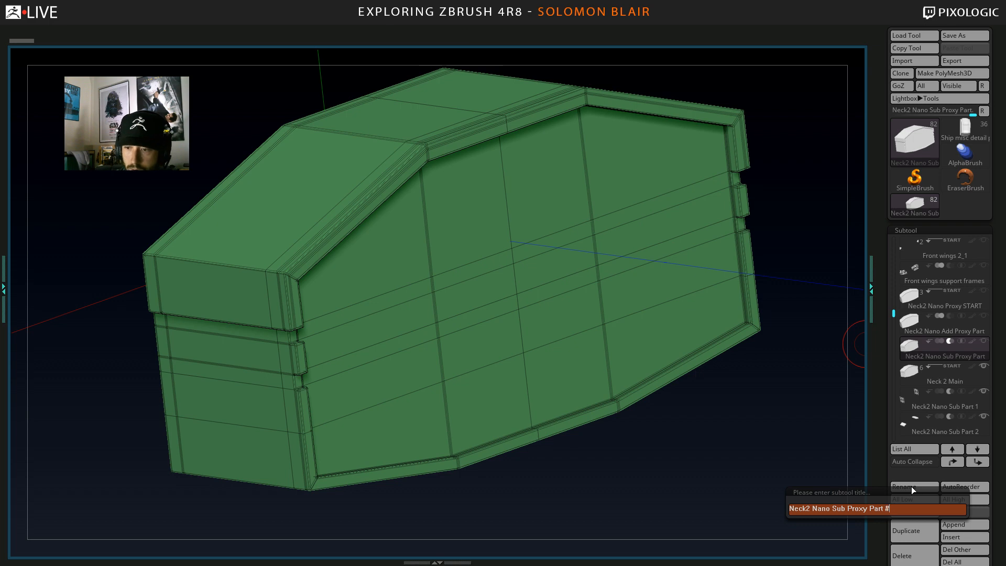
{"action": "type", "text": "#"}
{"action": "key", "text": "Return"}
Insert the NanoMesh part on the upper front polygon of the neck proxy and open its NanoMesh settings.
{"action": "right_click_drag", "start_coordinate": [202, 318], "coordinate": [442, 276]}
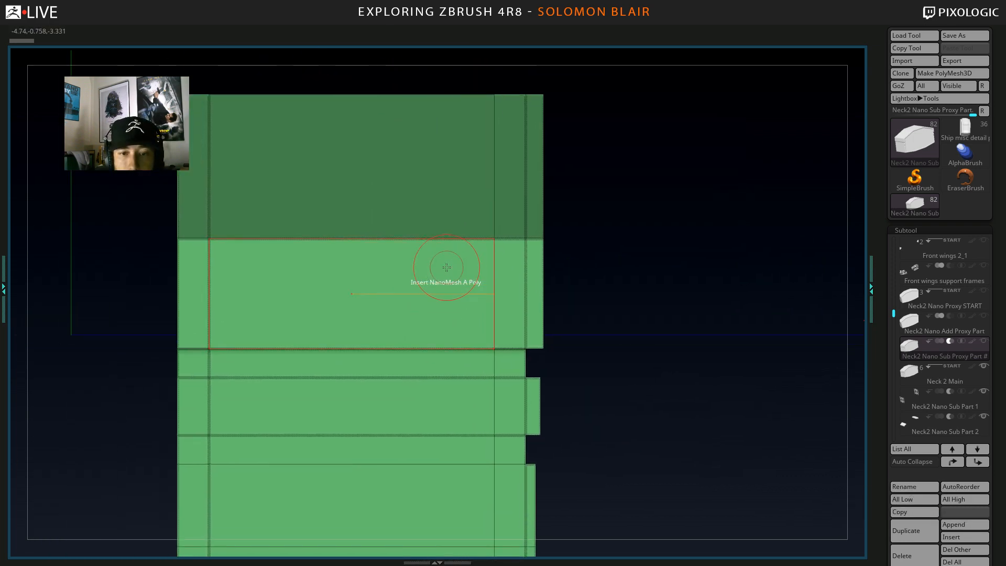
{"action": "left_click_drag", "start_coordinate": [442, 277], "coordinate": [438, 287]}
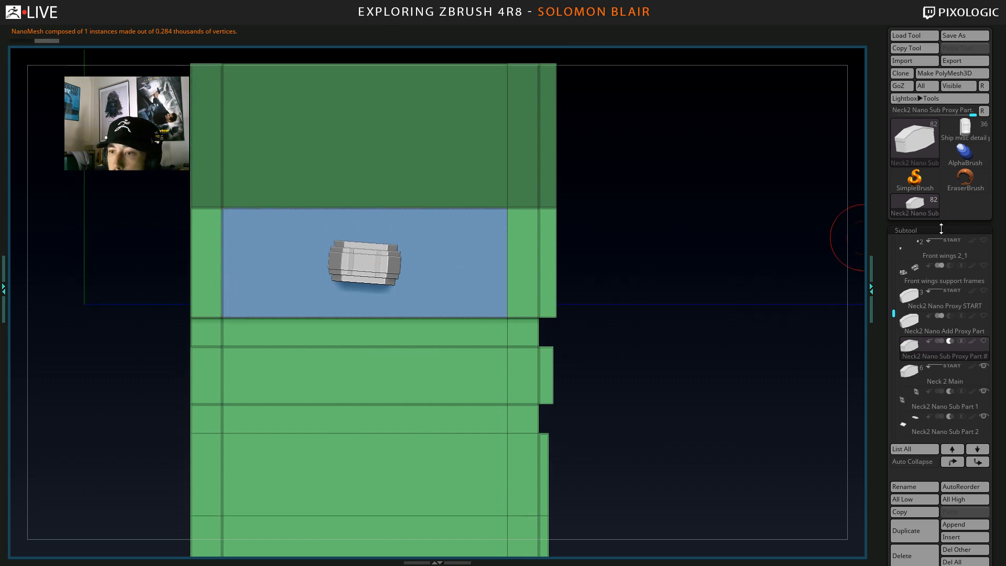
{"action": "left_click", "coordinate": [941, 229]}
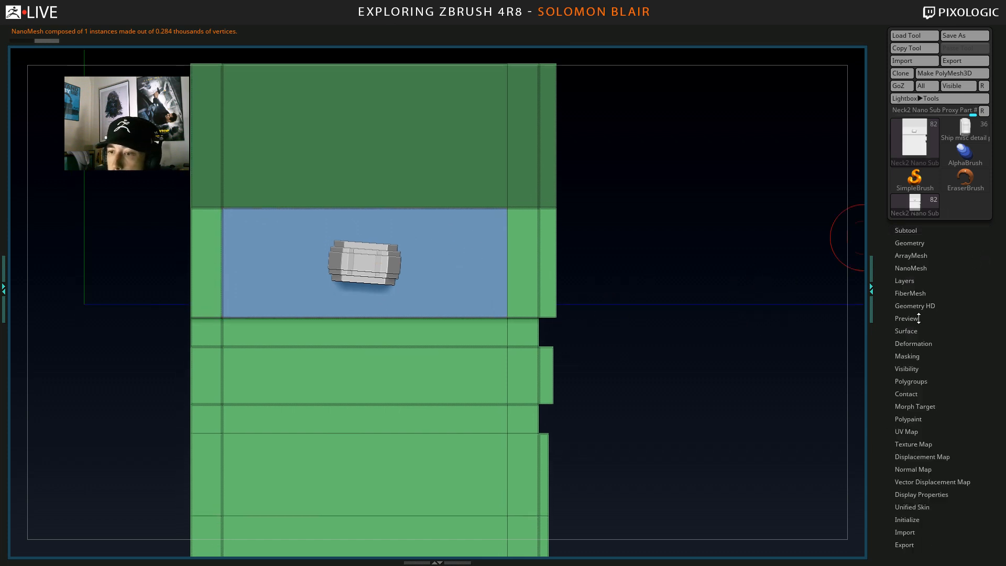
{"action": "left_click", "coordinate": [914, 265]}
Straighten the inserted part with a ZRotation of 0, and turn it upright by setting ZRotation to 90.
{"action": "right_click_drag", "start_coordinate": [639, 293], "coordinate": [652, 277], "text": "alt"}
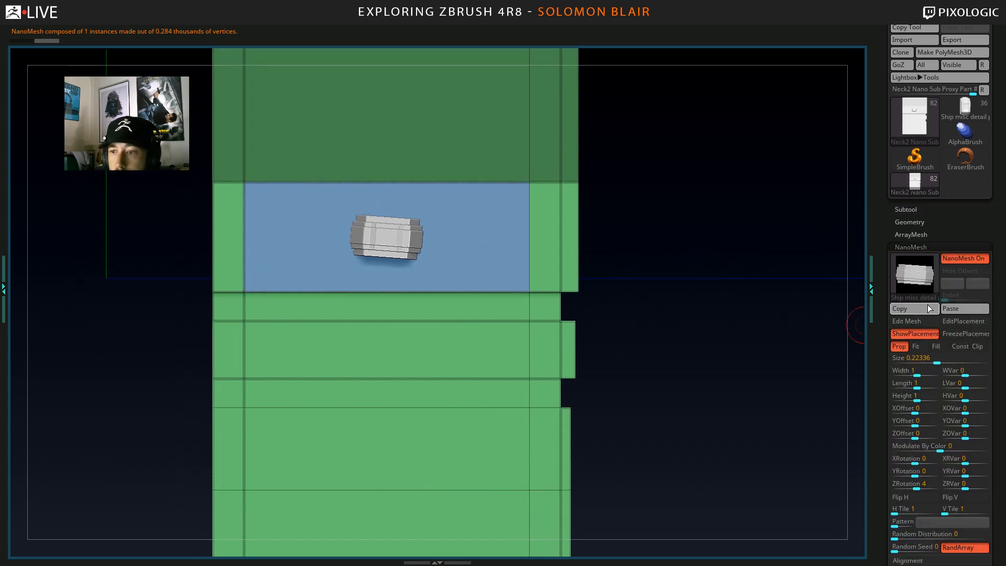
{"action": "scroll", "coordinate": [1001, 339], "scroll_direction": "down", "scroll_amount": 1}
{"action": "right_click_drag", "start_coordinate": [732, 302], "coordinate": [857, 364], "text": "alt"}
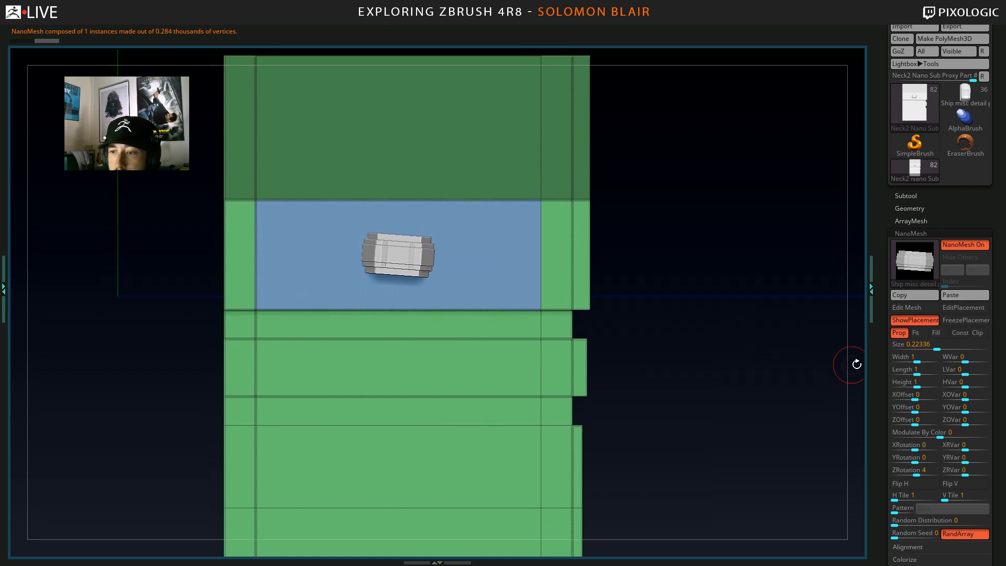
{"action": "scroll", "coordinate": [993, 390], "scroll_direction": "down", "scroll_amount": 1}
{"action": "left_click_drag", "start_coordinate": [776, 362], "coordinate": [736, 326]}
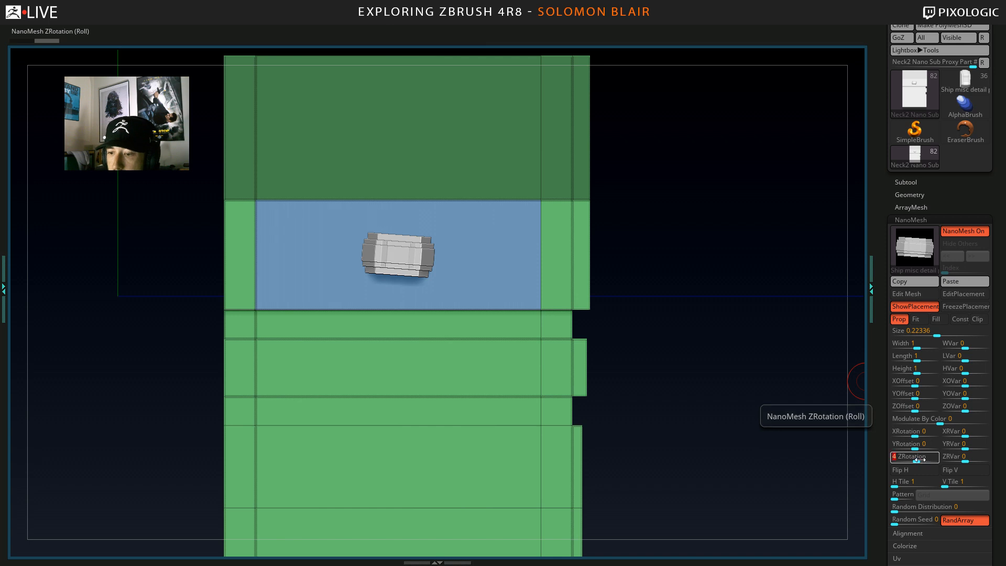
{"action": "type", "text": "0"}
{"action": "key", "text": "Return"}
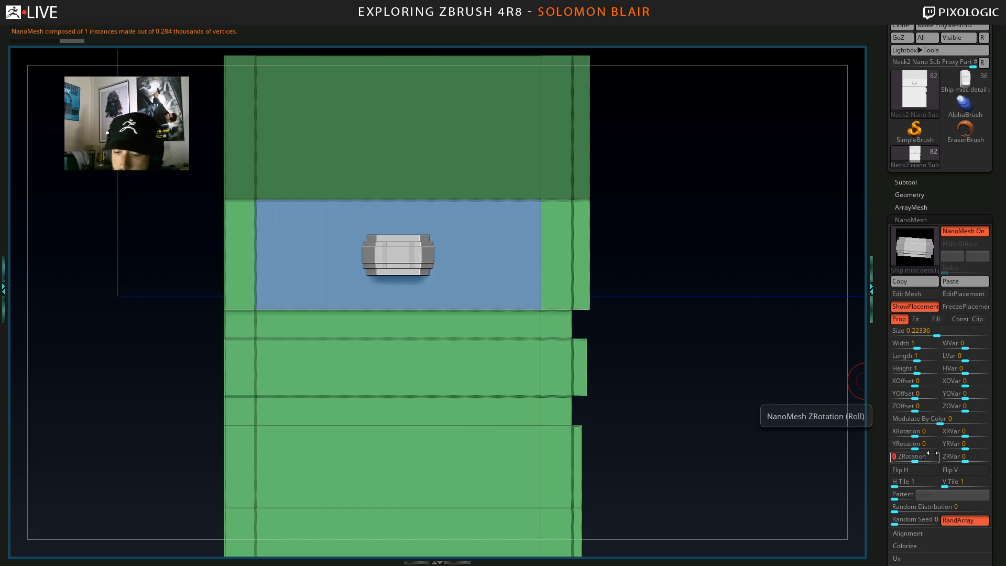
{"action": "key", "text": "Return"}
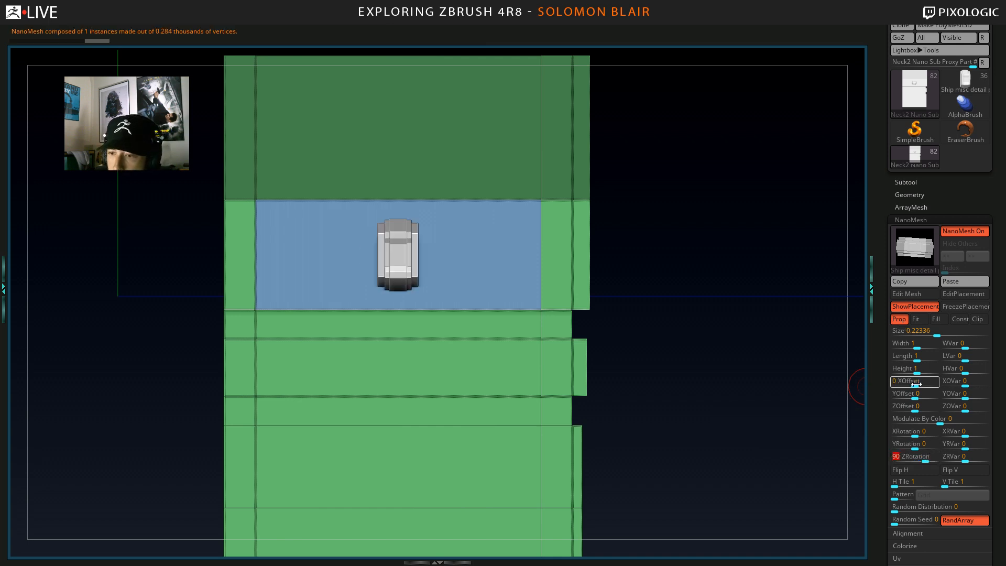
Try a small XOffset and return it to 0, and set YOffset to about -0.995 to raise the part over the upper edge.
{"action": "mouse_move", "coordinate": [915, 388]}
{"action": "left_mouse_down"}
{"action": "mouse_move", "coordinate": [937, 388]}
{"action": "mouse_move", "coordinate": [915, 388]}
{"action": "left_mouse_up"}
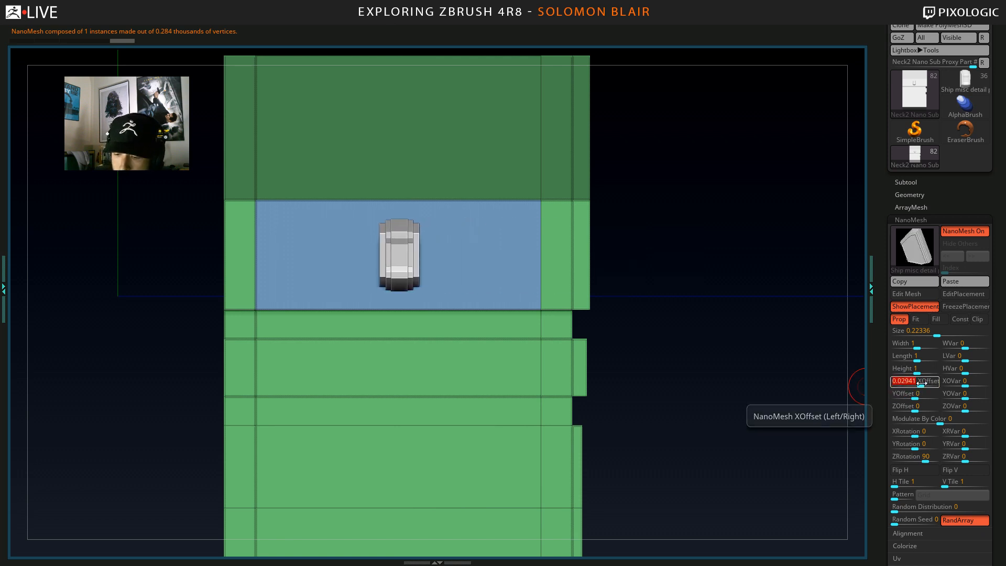
{"action": "left_click_drag", "start_coordinate": [917, 394], "coordinate": [903, 397]}
{"action": "left_click_drag", "start_coordinate": [636, 343], "coordinate": [694, 373], "text": "alt"}
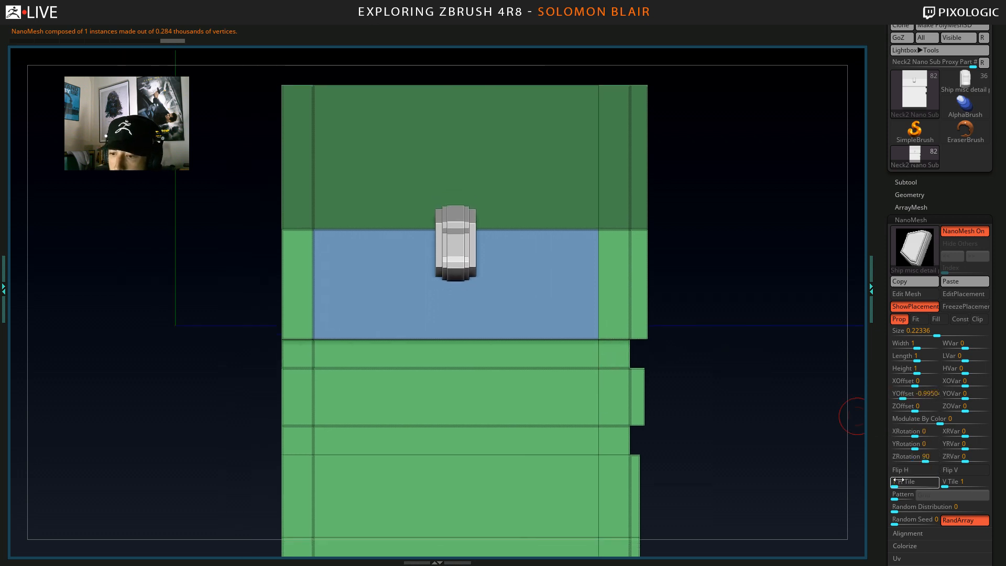
Tile the part into a row with V Tile 5, and set its Size to about 0.46 and YOffset to about -1.72.
{"action": "left_click_drag", "start_coordinate": [898, 482], "coordinate": [893, 483]}
{"action": "left_click_drag", "start_coordinate": [805, 449], "coordinate": [790, 434], "text": "alt"}
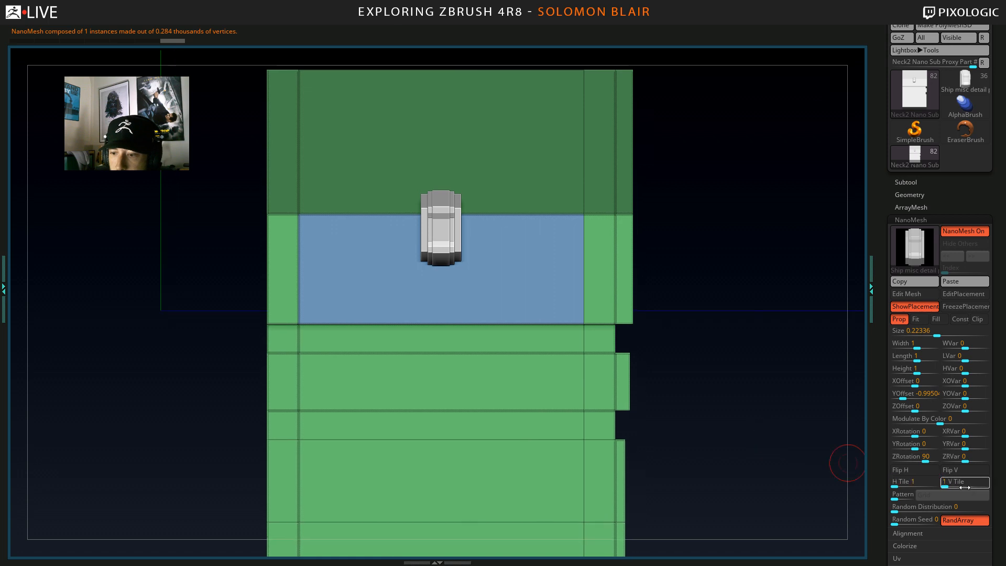
{"action": "left_click_drag", "start_coordinate": [947, 484], "coordinate": [947, 484]}
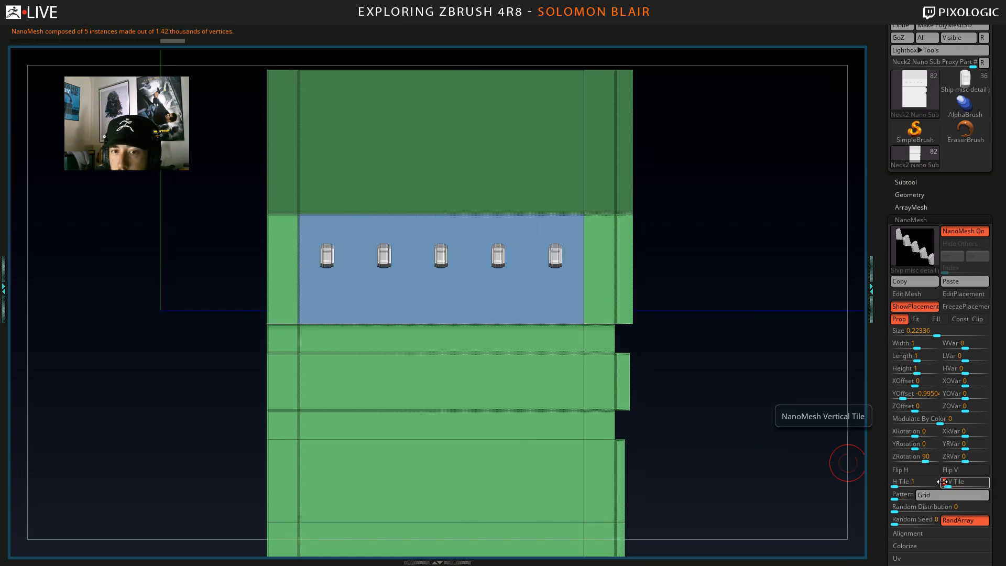
{"action": "mouse_move", "coordinate": [742, 429]}
{"action": "left_mouse_down", "text": "alt"}
{"action": "mouse_move", "coordinate": [719, 385]}
{"action": "mouse_move", "coordinate": [727, 429]}
{"action": "left_mouse_up", "text": "alt"}
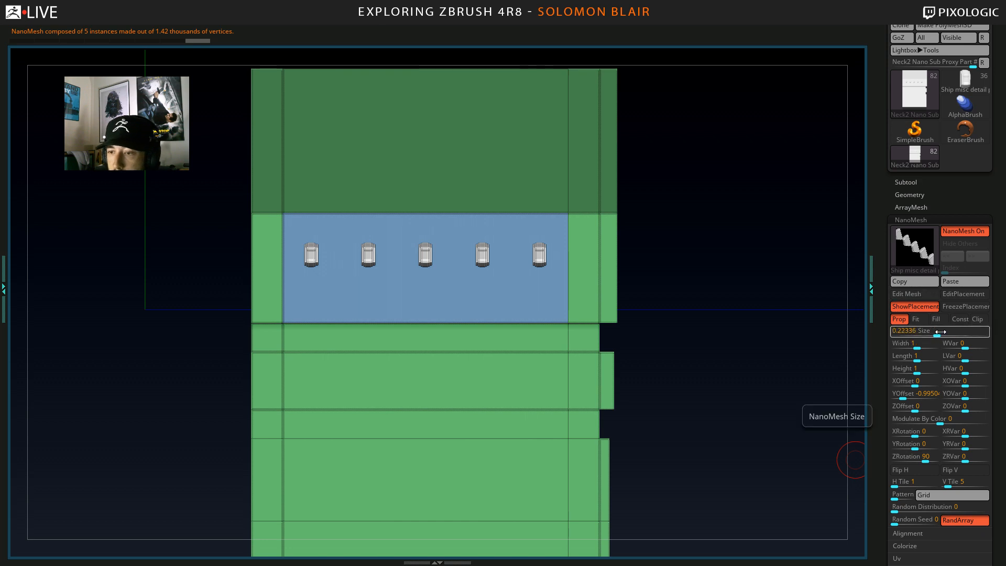
{"action": "left_click_drag", "start_coordinate": [940, 331], "coordinate": [946, 332]}
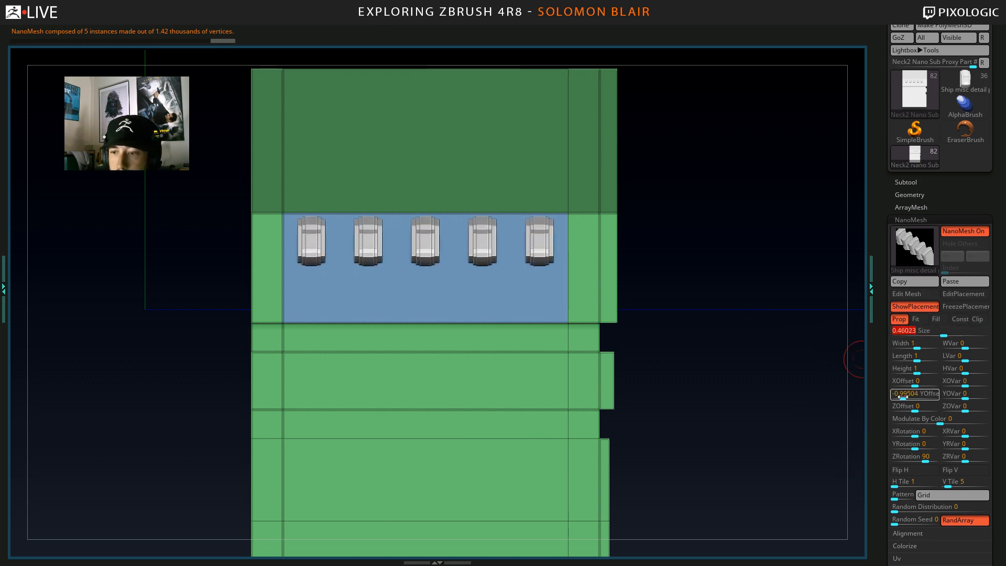
{"action": "left_click_drag", "start_coordinate": [903, 396], "coordinate": [902, 397]}
Turn PolyFrame off and inspect the row of parts from the front and at an angle.
{"action": "left_click_drag", "start_coordinate": [658, 326], "coordinate": [457, 317]}
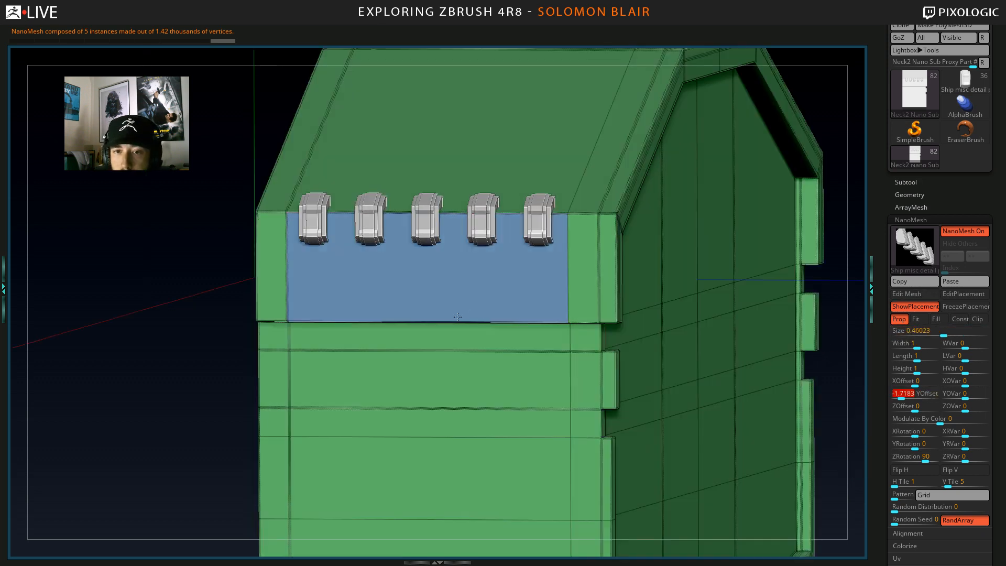
{"action": "key", "text": "shift+f"}
{"action": "right_click_drag", "start_coordinate": [457, 317], "coordinate": [404, 330]}
{"action": "mouse_move", "coordinate": [503, 241]}
{"action": "right_mouse_down", "text": "alt"}
{"action": "mouse_move", "coordinate": [465, 285]}
{"action": "mouse_move", "coordinate": [496, 314]}
{"action": "mouse_move", "coordinate": [480, 289]}
{"action": "mouse_move", "coordinate": [450, 273]}
{"action": "mouse_move", "coordinate": [395, 281]}
{"action": "mouse_move", "coordinate": [510, 299]}
{"action": "right_mouse_up", "text": "alt"}
{"action": "right_click_drag", "start_coordinate": [734, 322], "coordinate": [729, 287], "text": "alt"}
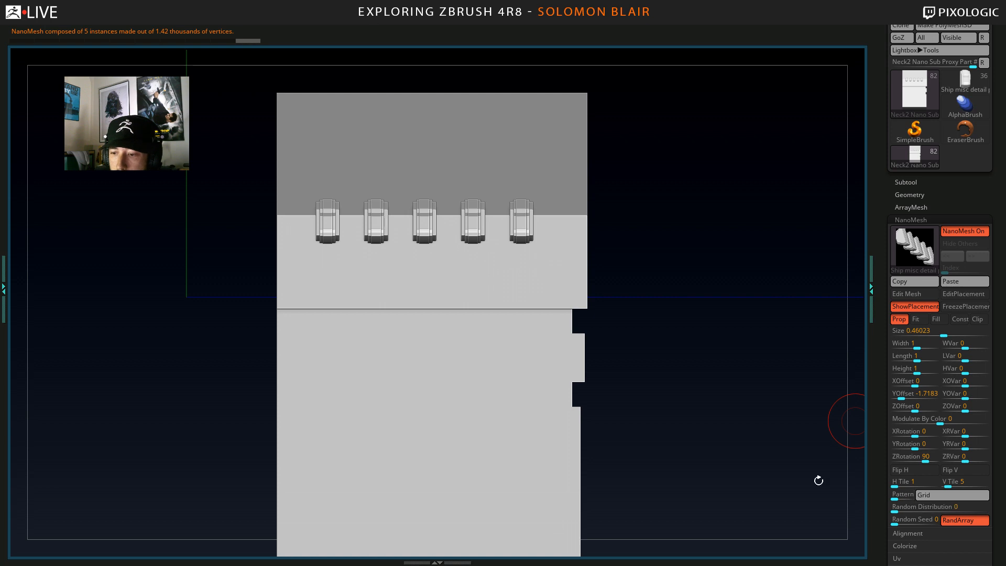
{"action": "right_click_drag", "start_coordinate": [671, 418], "coordinate": [822, 259]}
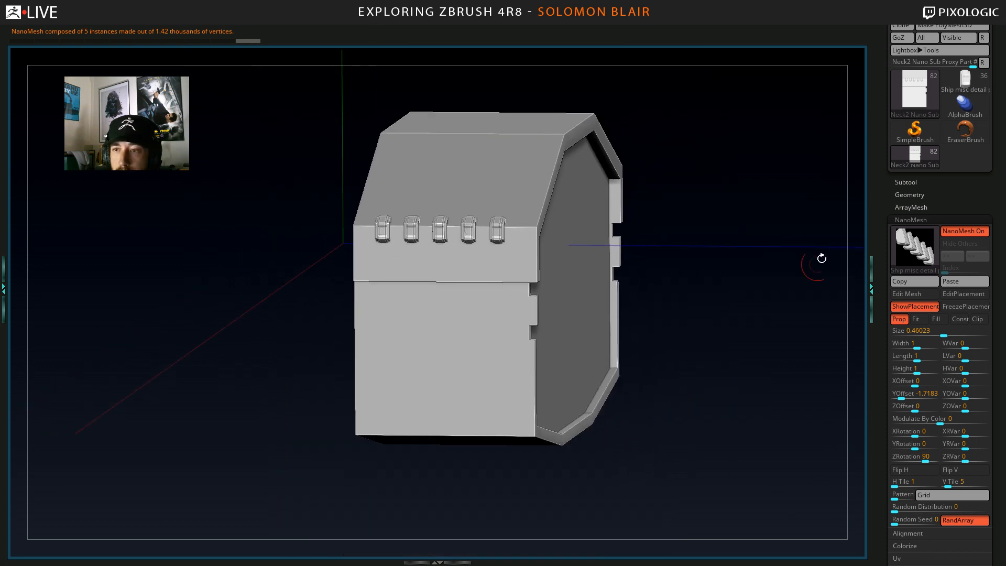
Show the other neck subtools to compare the row with the existing details, and isolate the proxy part again.
{"action": "left_click", "coordinate": [919, 183]}
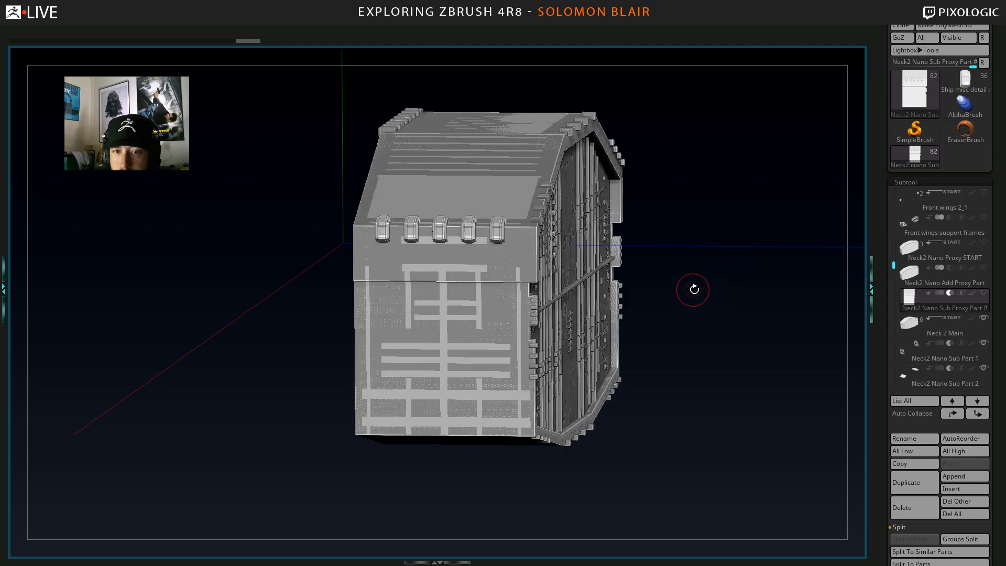
{"action": "right_click_drag", "start_coordinate": [694, 290], "coordinate": [718, 317], "text": "alt"}
{"action": "right_click_drag", "start_coordinate": [535, 246], "coordinate": [480, 282], "text": "ctrl"}
{"action": "left_click", "coordinate": [931, 181]}
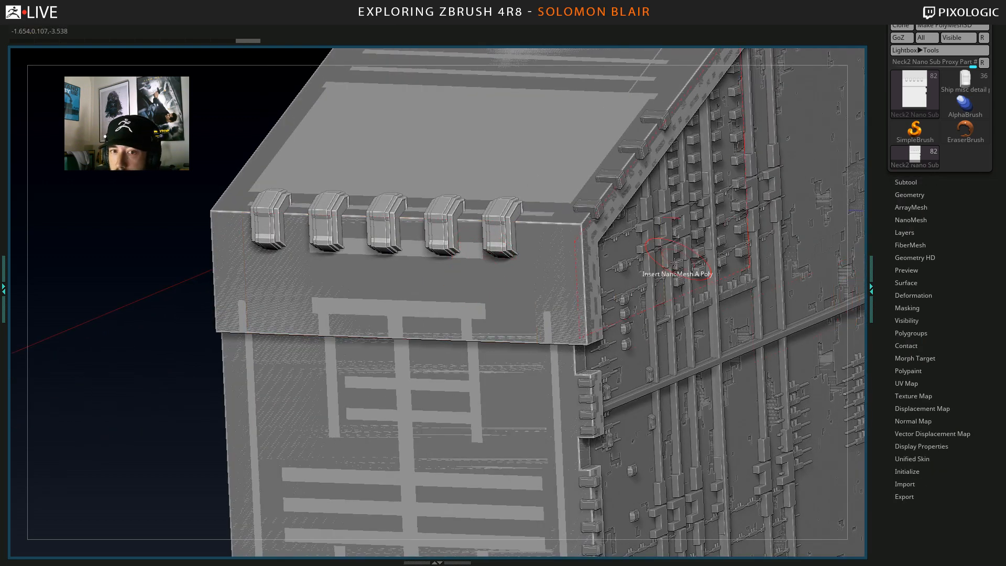
{"action": "left_click", "coordinate": [913, 212]}
{"action": "left_click", "coordinate": [912, 208]}
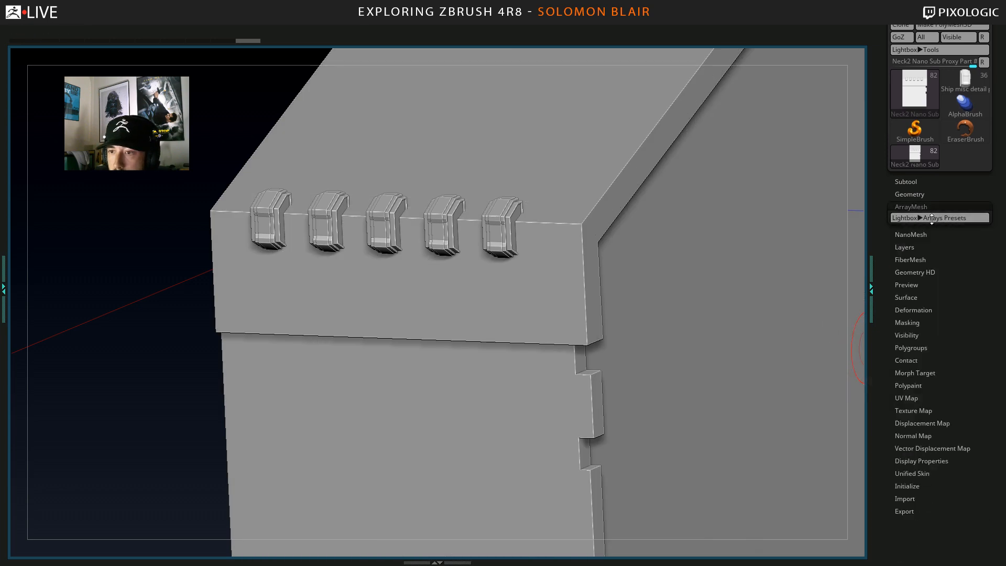
Set the row's NanoMesh V Tile to 4 and check the spacing of the parts along the edge.
{"action": "left_click", "coordinate": [909, 219]}
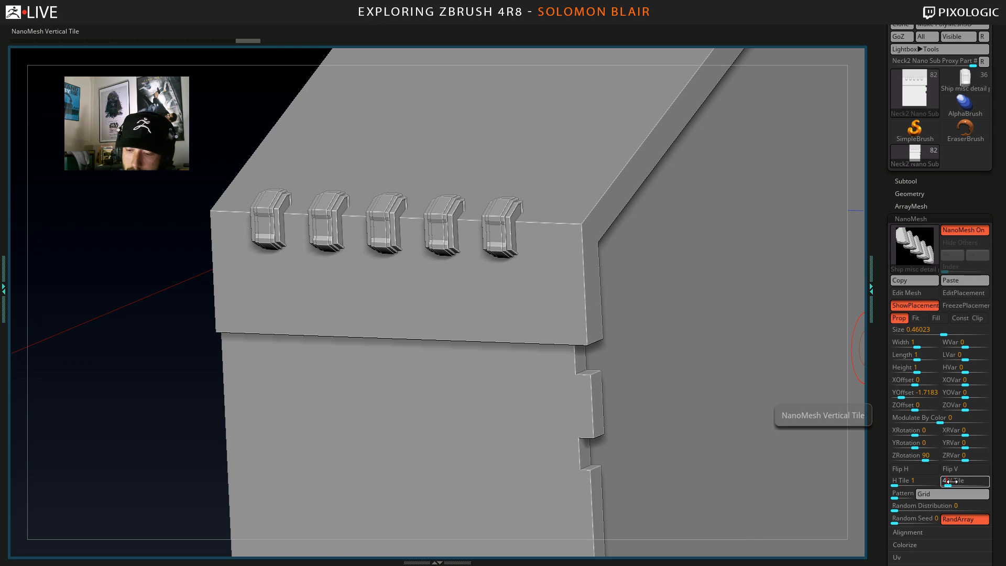
{"action": "key", "text": "Return"}
{"action": "mouse_move", "coordinate": [519, 298]}
{"action": "right_mouse_down", "text": "ctrl"}
{"action": "mouse_move", "coordinate": [471, 296]}
{"action": "mouse_move", "coordinate": [484, 297]}
{"action": "right_mouse_up", "text": "ctrl"}
{"action": "key", "text": "s"}
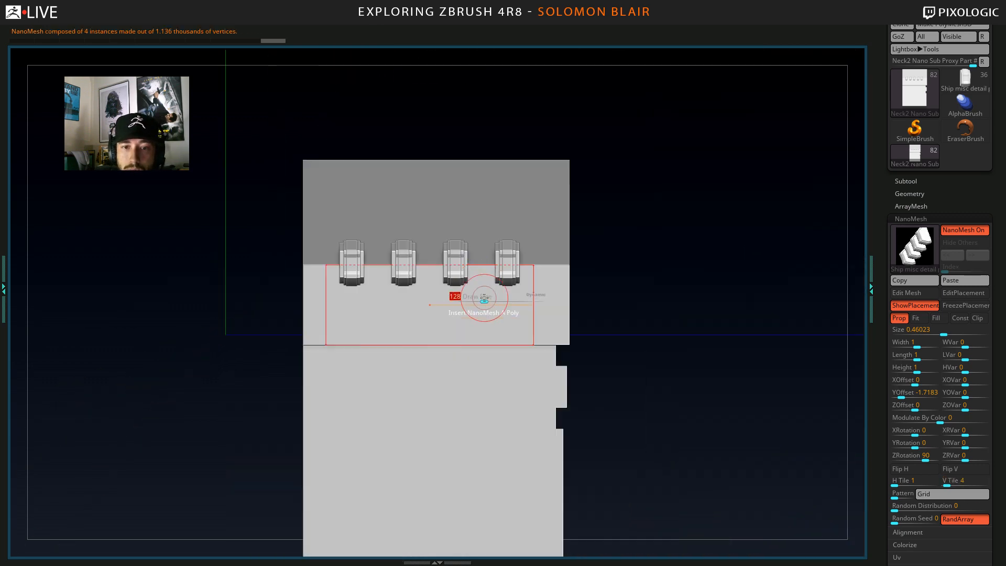
{"action": "mouse_move", "coordinate": [593, 292]}
{"action": "left_mouse_down"}
{"action": "mouse_move", "coordinate": [532, 321]}
{"action": "mouse_move", "coordinate": [399, 316]}
{"action": "left_mouse_up"}
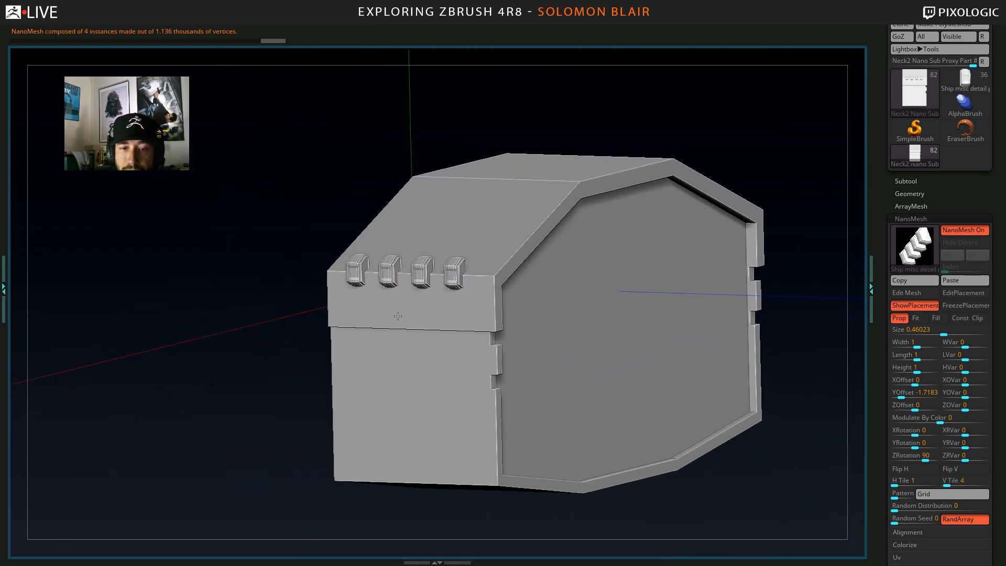
{"action": "right_click_drag", "start_coordinate": [414, 317], "coordinate": [485, 277], "text": "alt"}
With PolyFrame on, insert a second NanoMesh on the lowest front polygon and paste the upper row's copied settings onto it.
{"action": "key", "text": "shift+f"}
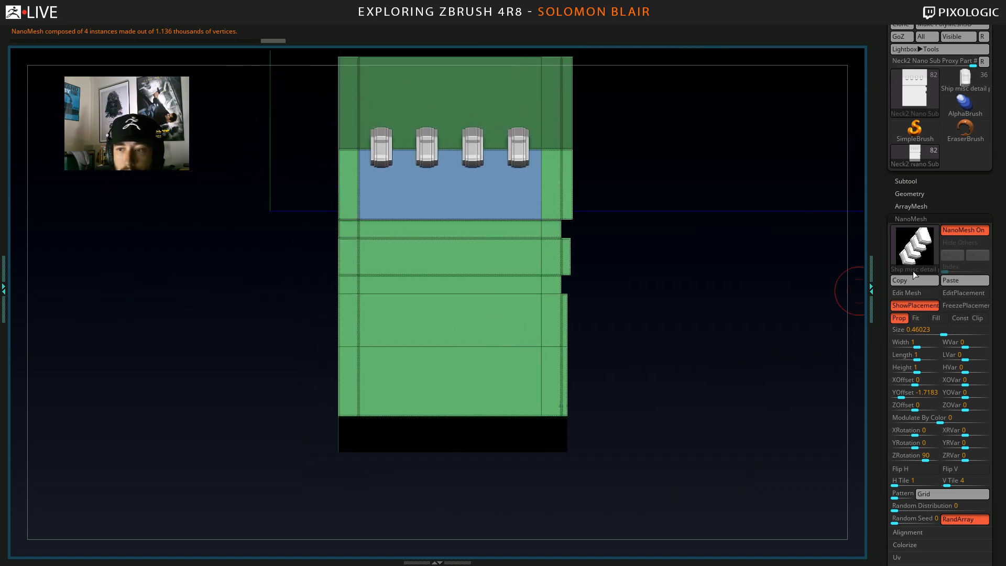
{"action": "right_click_drag", "start_coordinate": [681, 348], "coordinate": [695, 292], "text": "alt"}
{"action": "left_click_drag", "start_coordinate": [463, 322], "coordinate": [495, 330]}
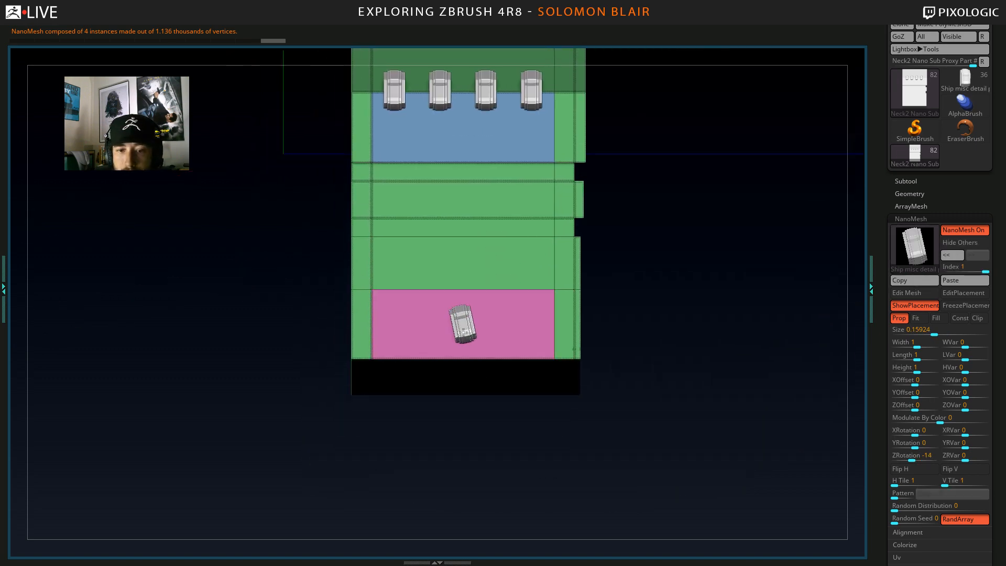
{"action": "left_click_drag", "start_coordinate": [620, 345], "coordinate": [613, 368], "text": "alt"}
{"action": "left_click", "coordinate": [970, 281]}
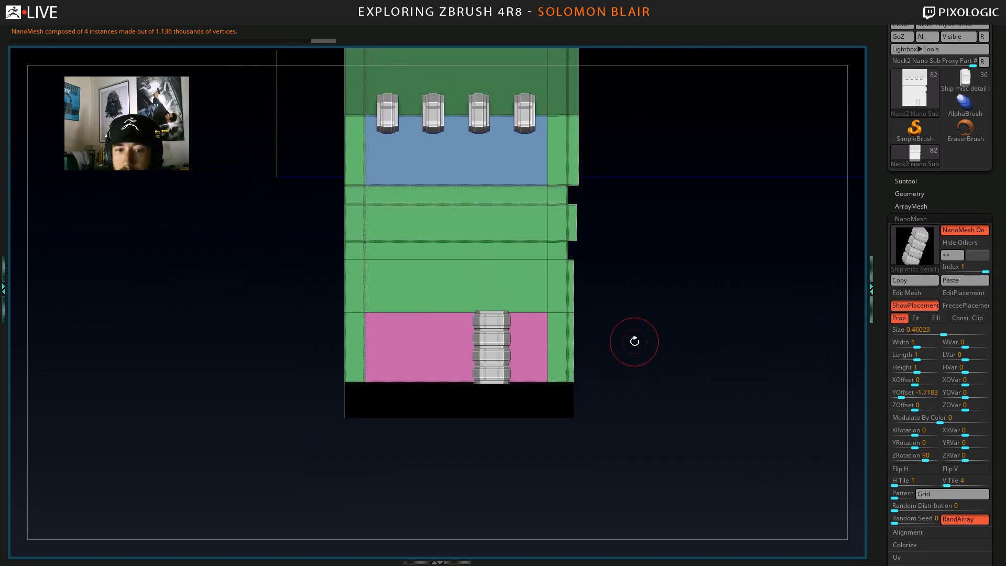
Try the NanoMesh alignment modes on the lower row, choose Align By Point Order, and check the parts from the side.
{"action": "left_click_drag", "start_coordinate": [797, 373], "coordinate": [810, 347], "text": "alt"}
{"action": "left_click_drag", "start_coordinate": [996, 469], "coordinate": [996, 463]}
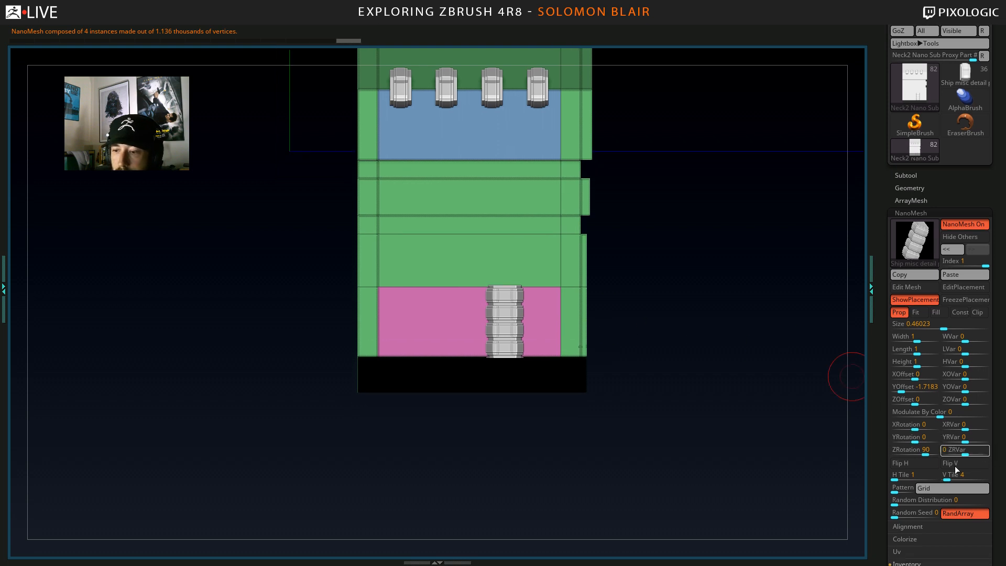
{"action": "left_click_drag", "start_coordinate": [845, 487], "coordinate": [812, 486], "text": "alt"}
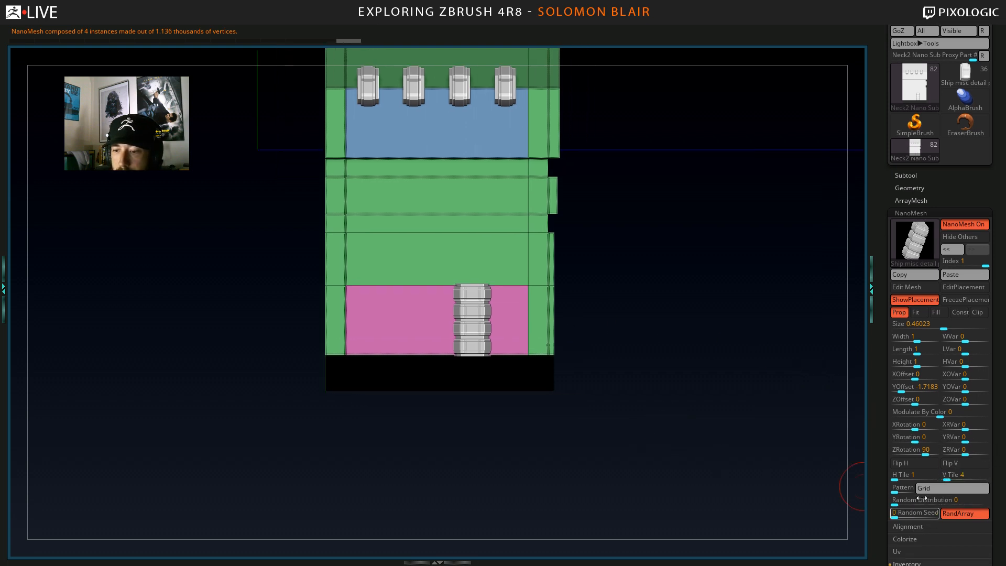
{"action": "scroll", "coordinate": [923, 498], "scroll_direction": "down", "scroll_amount": 3}
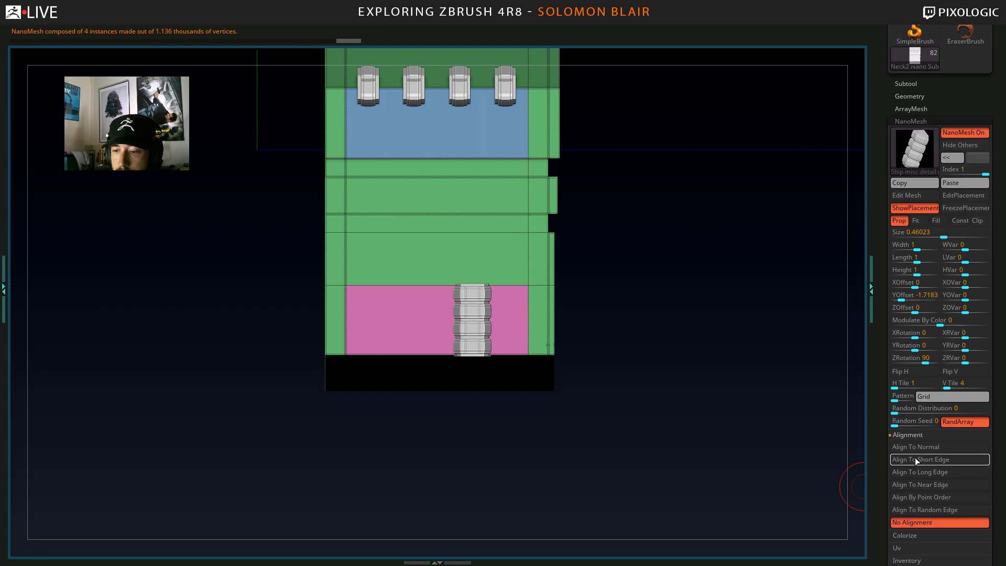
{"action": "left_click", "coordinate": [915, 459]}
{"action": "left_click", "coordinate": [923, 471]}
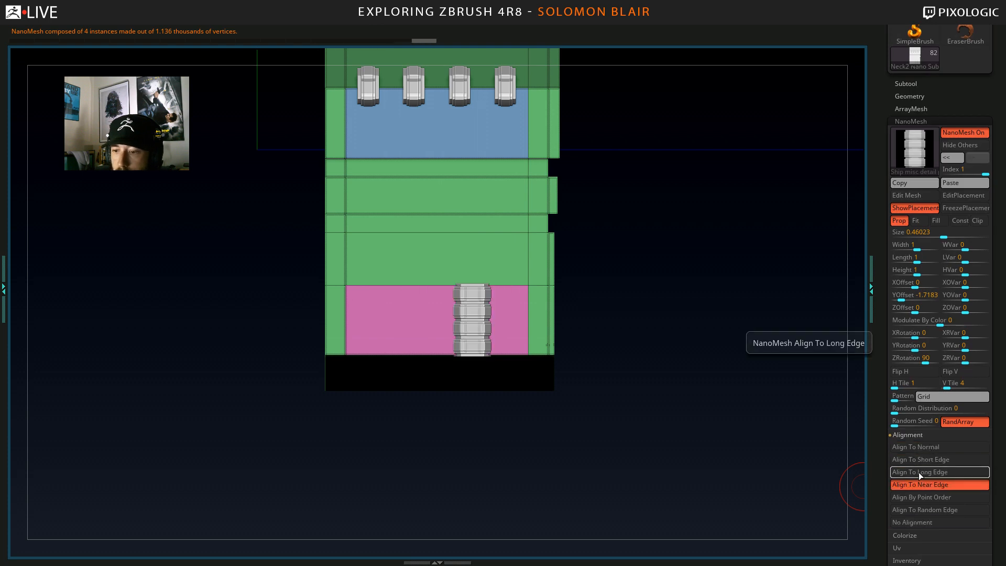
{"action": "left_click", "coordinate": [925, 508]}
{"action": "left_click", "coordinate": [924, 496]}
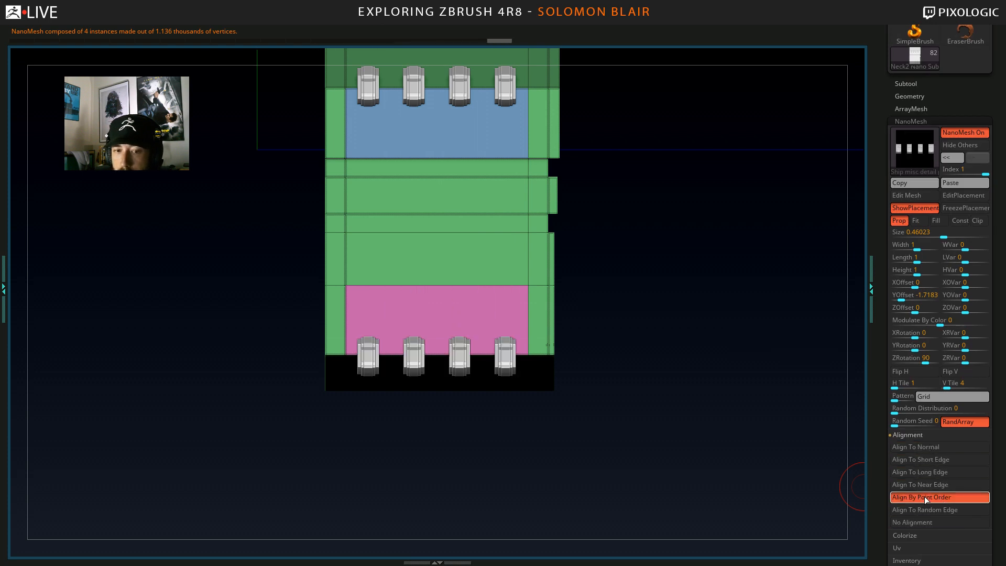
{"action": "left_click_drag", "start_coordinate": [561, 367], "coordinate": [304, 346]}
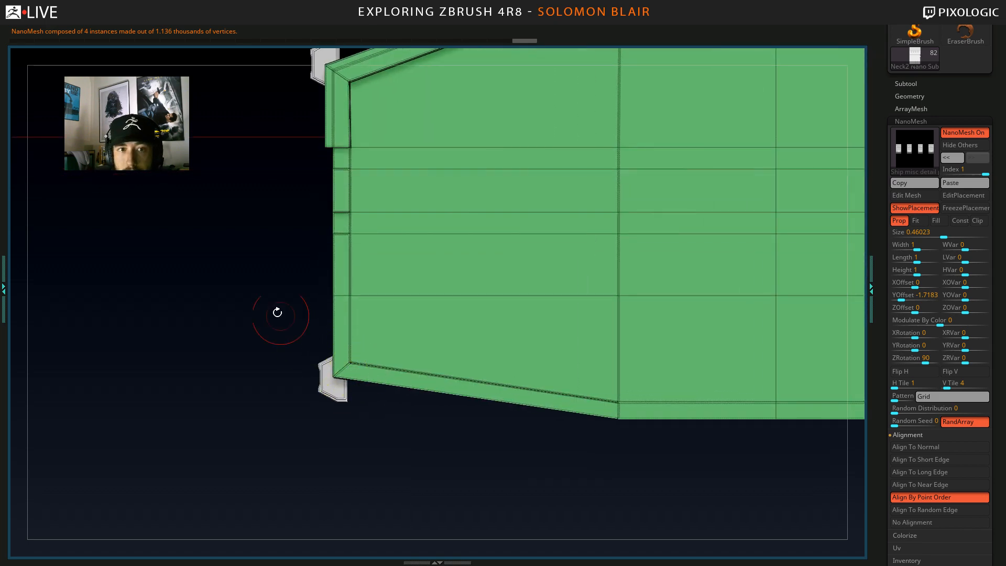
{"action": "left_click_drag", "start_coordinate": [277, 312], "coordinate": [406, 346]}
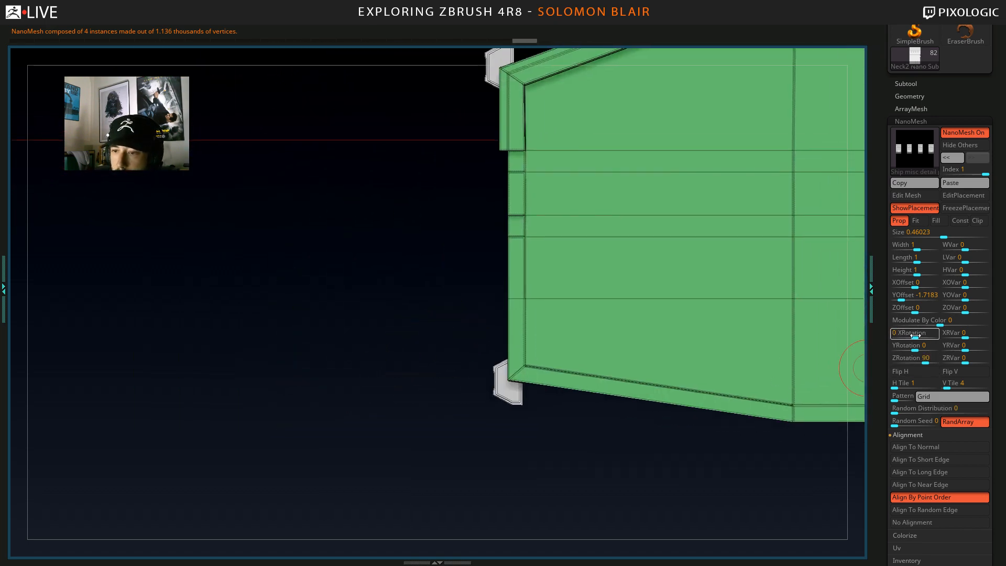
Test the lower row's NanoMesh XOffset, undo it, and set the row's ZOffset to about 0.42.
{"action": "left_click_drag", "start_coordinate": [912, 285], "coordinate": [911, 285]}
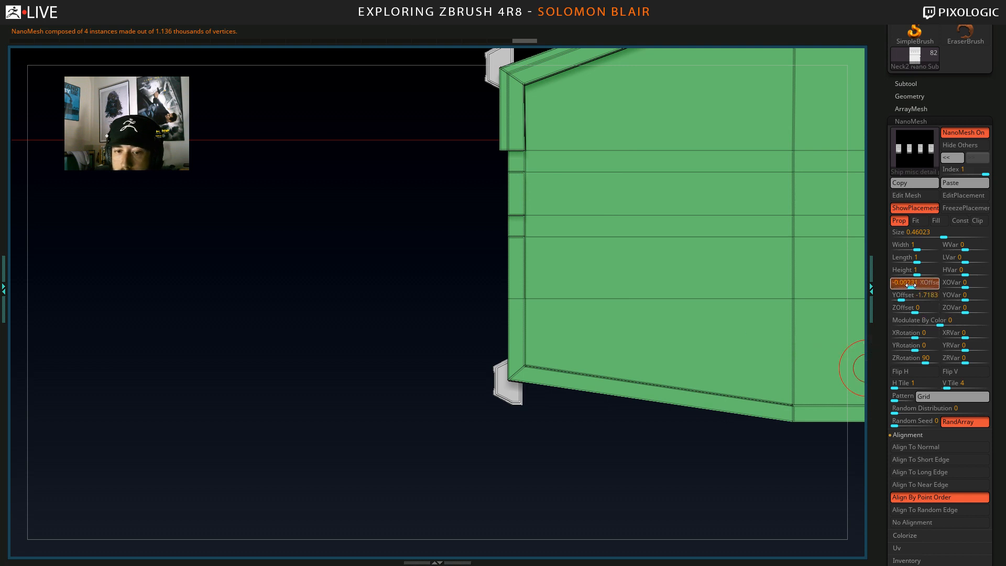
{"action": "key", "text": "ctrl+z"}
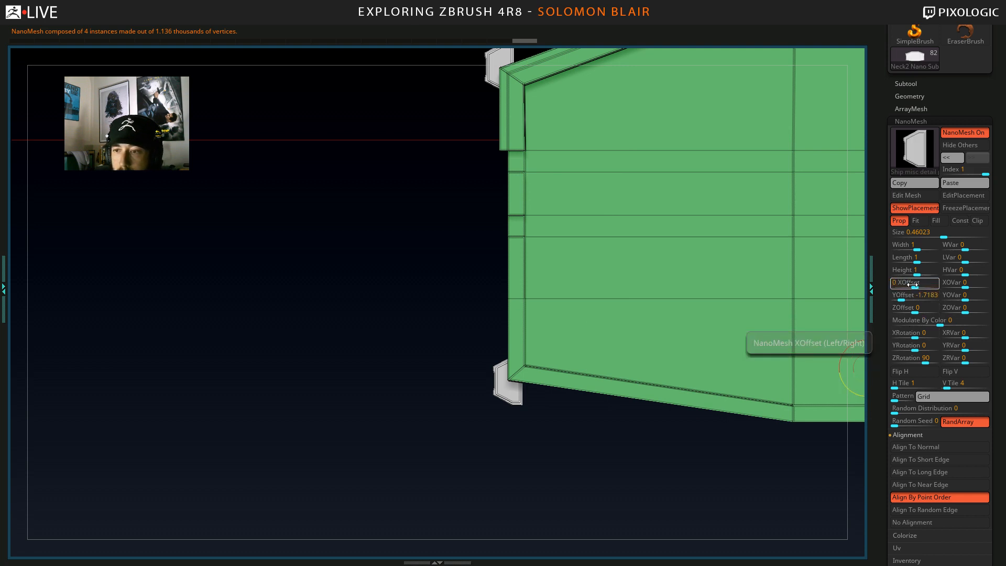
{"action": "left_click_drag", "start_coordinate": [915, 310], "coordinate": [925, 310]}
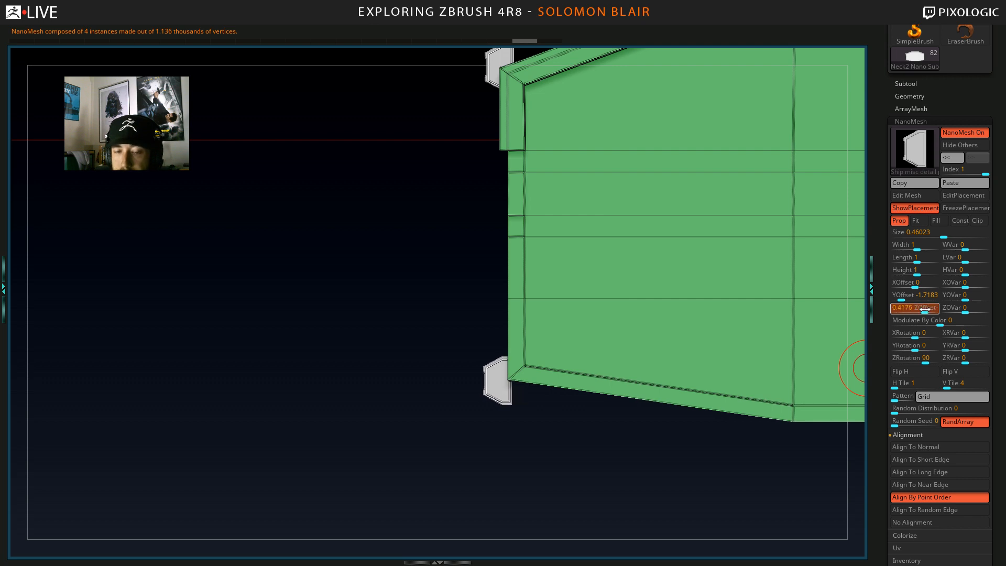
{"action": "left_click_drag", "start_coordinate": [593, 445], "coordinate": [576, 434], "text": "alt"}
{"action": "left_click", "coordinate": [925, 308]}
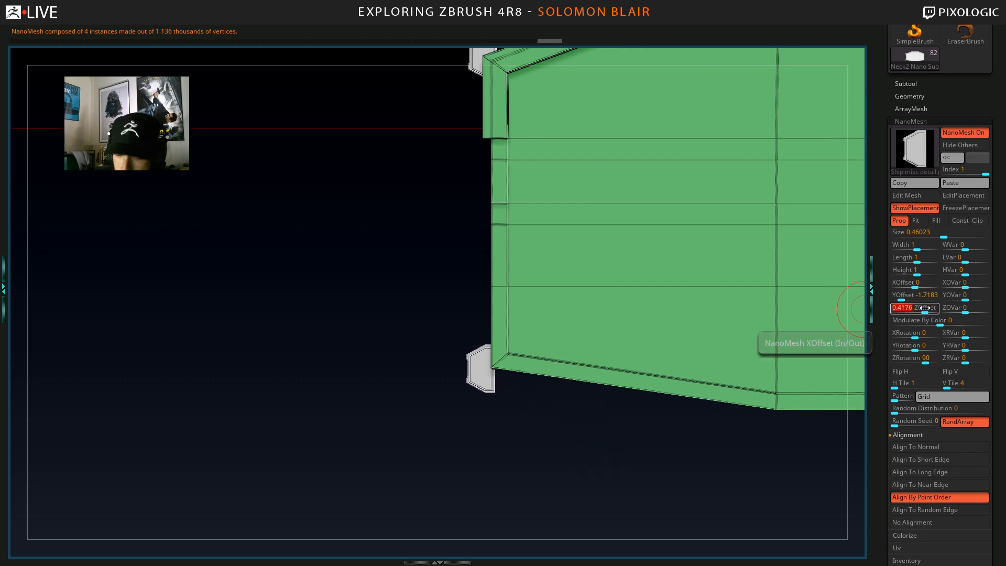
Select the upper row's NanoMesh and set its ZOffset to 0.4.
{"action": "left_click", "coordinate": [953, 157]}
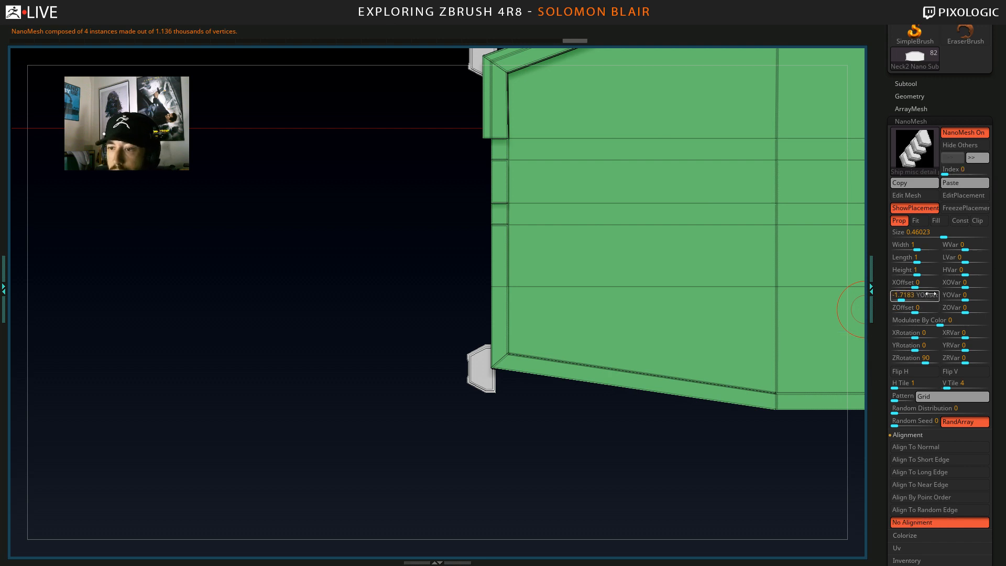
{"action": "left_click", "coordinate": [924, 308]}
{"action": "type", "text": ".4"}
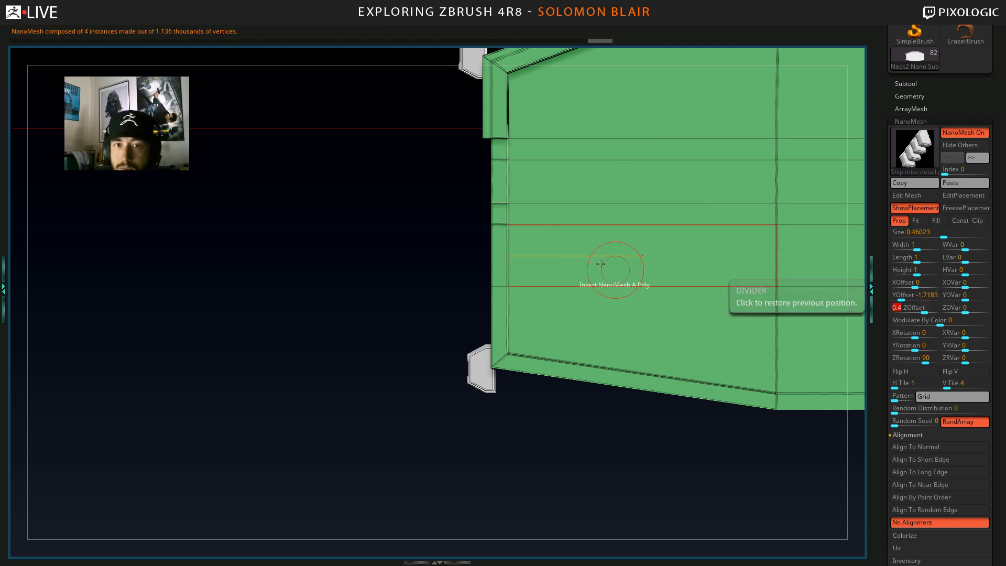
{"action": "key", "text": "Return"}
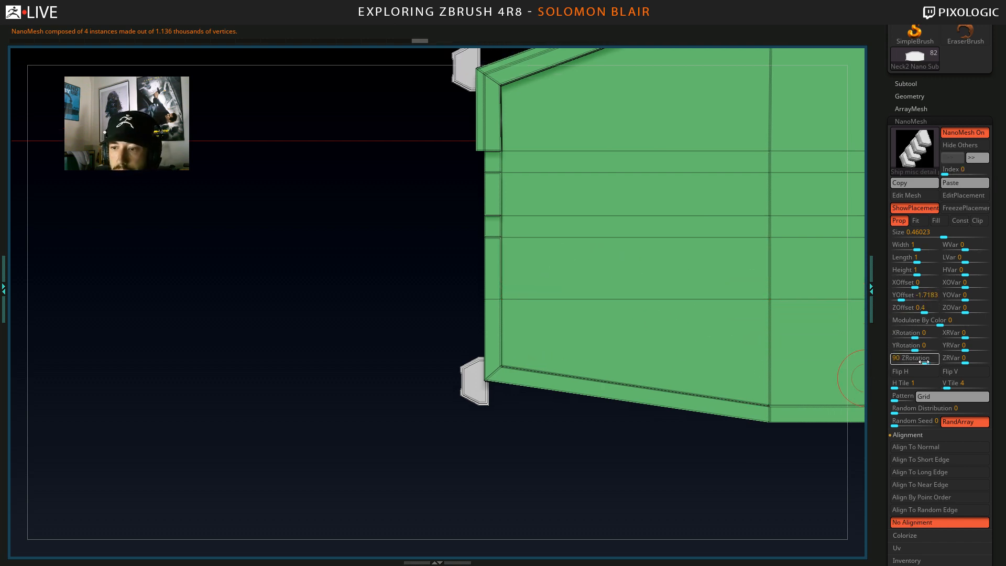
Set the upper row's NanoMesh XRotation to 180 and check the flipped parts from the front.
{"action": "left_click_drag", "start_coordinate": [924, 363], "coordinate": [933, 333]}
{"action": "key", "text": "ctrl+z"}
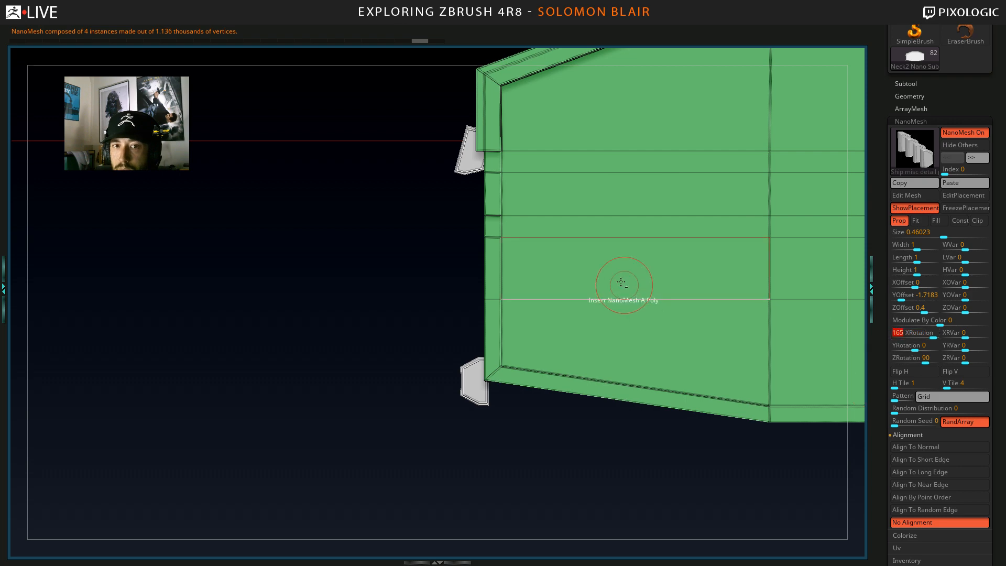
{"action": "right_click_drag", "start_coordinate": [624, 285], "coordinate": [579, 333], "text": "alt"}
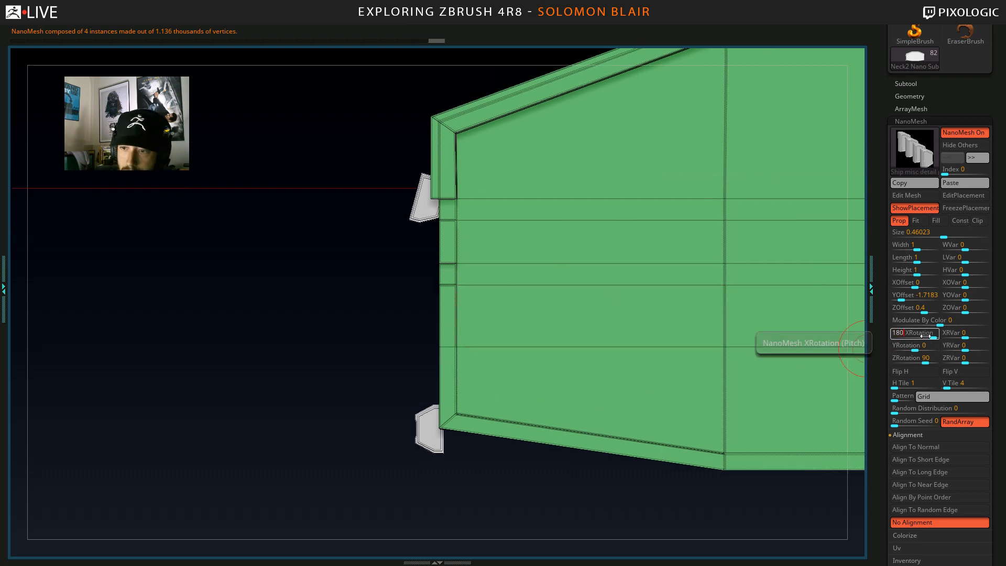
{"action": "key", "text": "Return"}
{"action": "right_click_drag", "start_coordinate": [499, 258], "coordinate": [731, 275]}
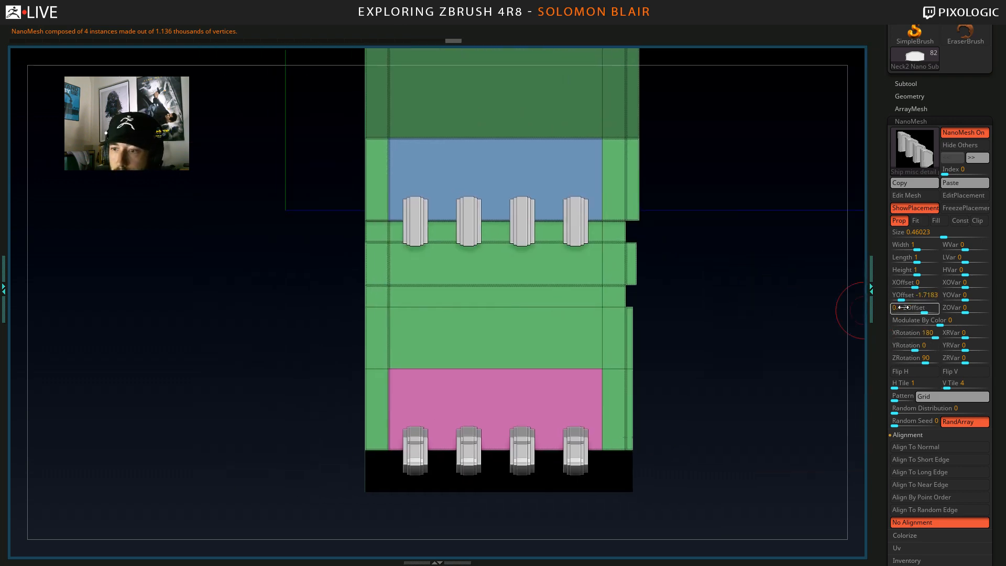
Move the upper row onto the top edge with a NanoMesh YOffset of about 1.444 and a ZOffset of about 0.046.
{"action": "left_click_drag", "start_coordinate": [902, 295], "coordinate": [927, 292]}
{"action": "right_click_drag", "start_coordinate": [770, 210], "coordinate": [591, 246]}
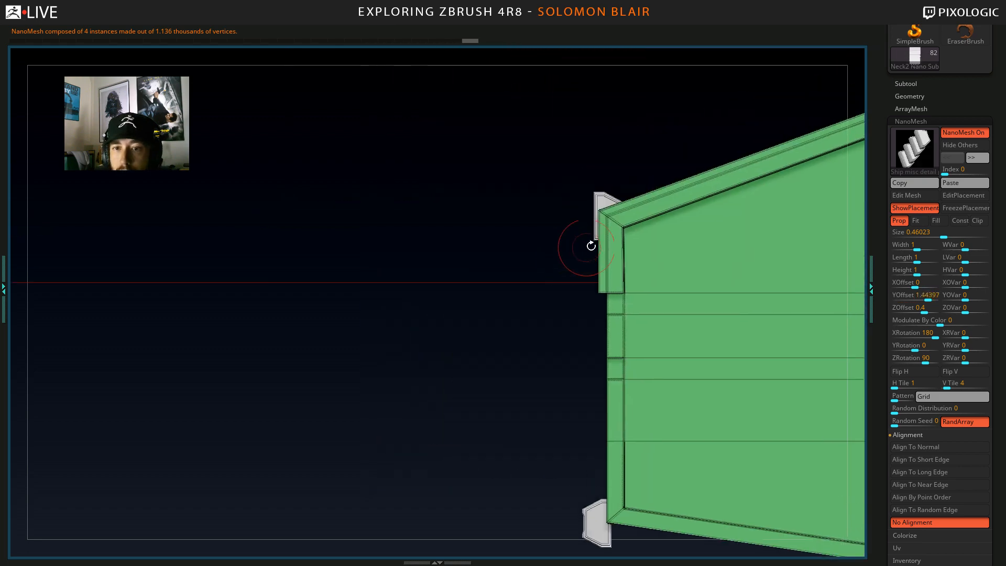
{"action": "left_click_drag", "start_coordinate": [918, 309], "coordinate": [921, 311]}
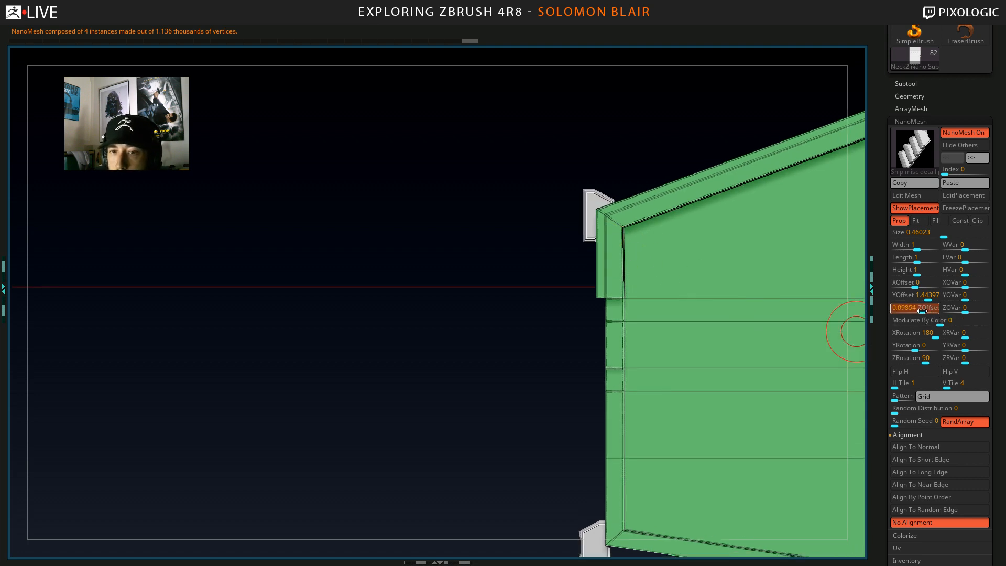
{"action": "right_click_drag", "start_coordinate": [699, 326], "coordinate": [599, 291], "text": "alt"}
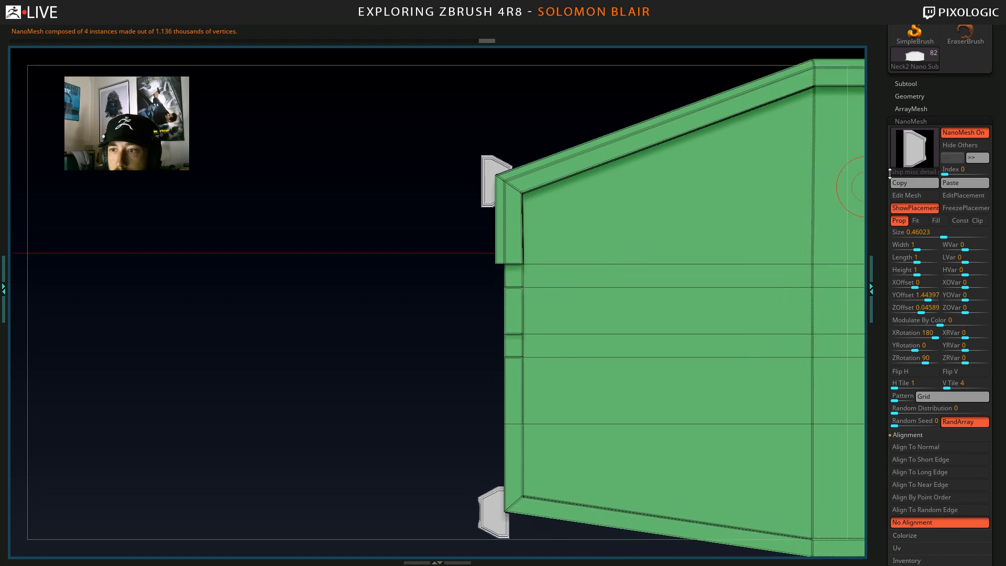
Paste the upper row's NanoMesh settings onto the lower row, try the alignment modes, and choose Align By Point Order.
{"action": "left_click", "coordinate": [981, 161]}
{"action": "left_click", "coordinate": [962, 185]}
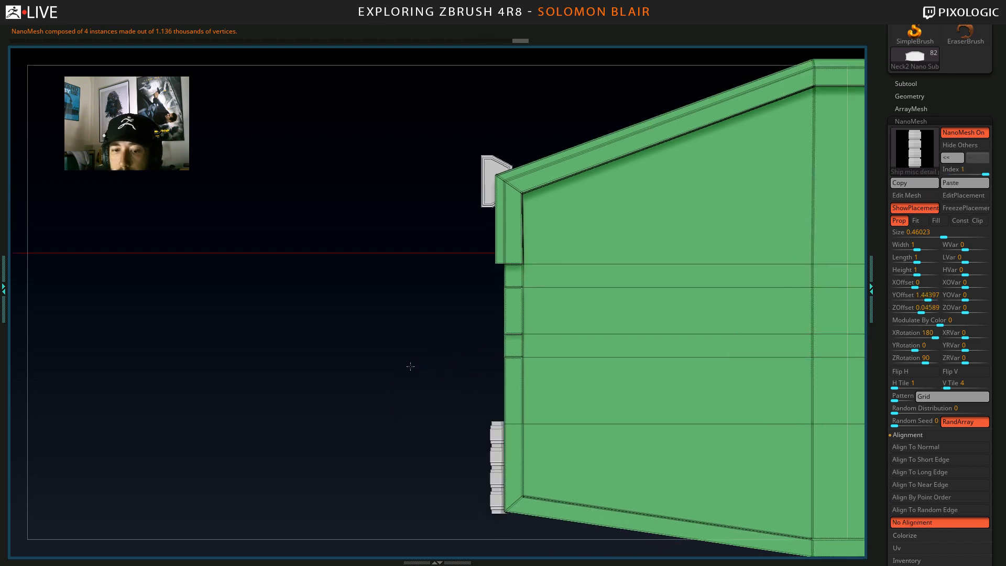
{"action": "right_click_drag", "start_coordinate": [411, 366], "coordinate": [529, 341]}
{"action": "left_click", "coordinate": [935, 448]}
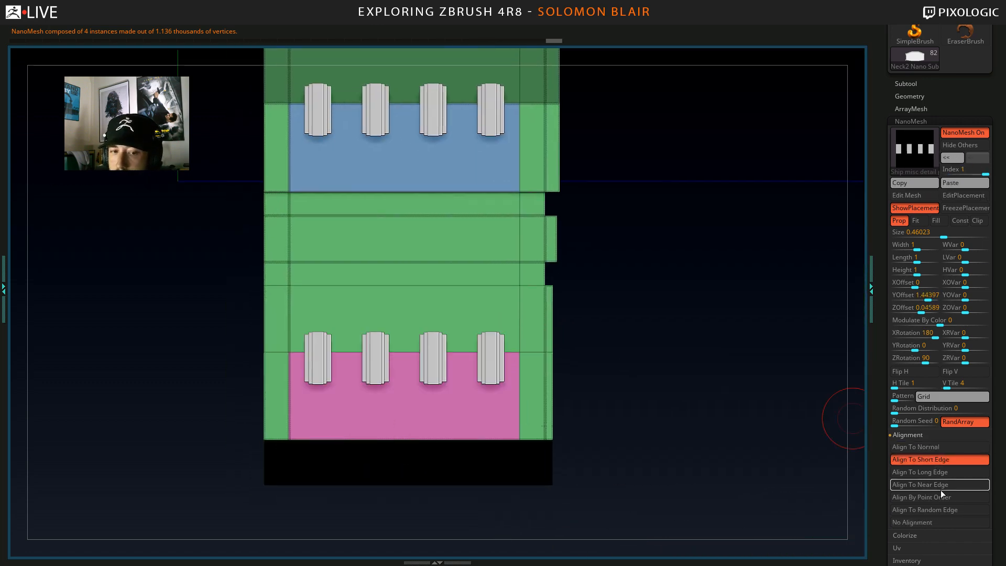
{"action": "left_click", "coordinate": [939, 486]}
{"action": "left_click", "coordinate": [930, 498]}
{"action": "left_click", "coordinate": [929, 510]}
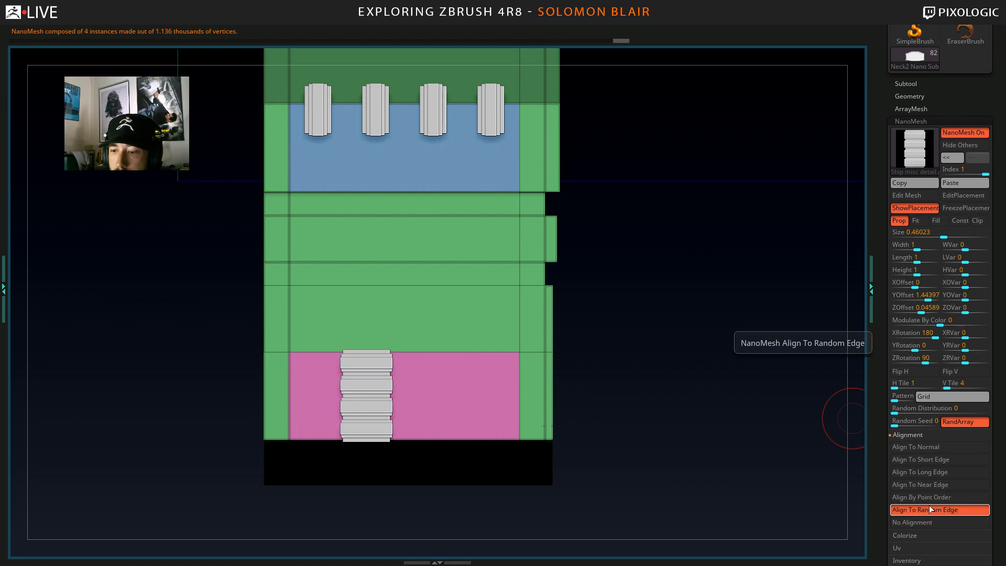
{"action": "left_click", "coordinate": [930, 498]}
{"action": "mouse_move", "coordinate": [497, 384]}
{"action": "right_mouse_down", "text": "alt"}
{"action": "mouse_move", "coordinate": [512, 362]}
{"action": "mouse_move", "coordinate": [440, 366]}
{"action": "mouse_move", "coordinate": [343, 333]}
{"action": "mouse_move", "coordinate": [321, 315]}
{"action": "mouse_move", "coordinate": [319, 343]}
{"action": "right_mouse_up", "text": "alt"}
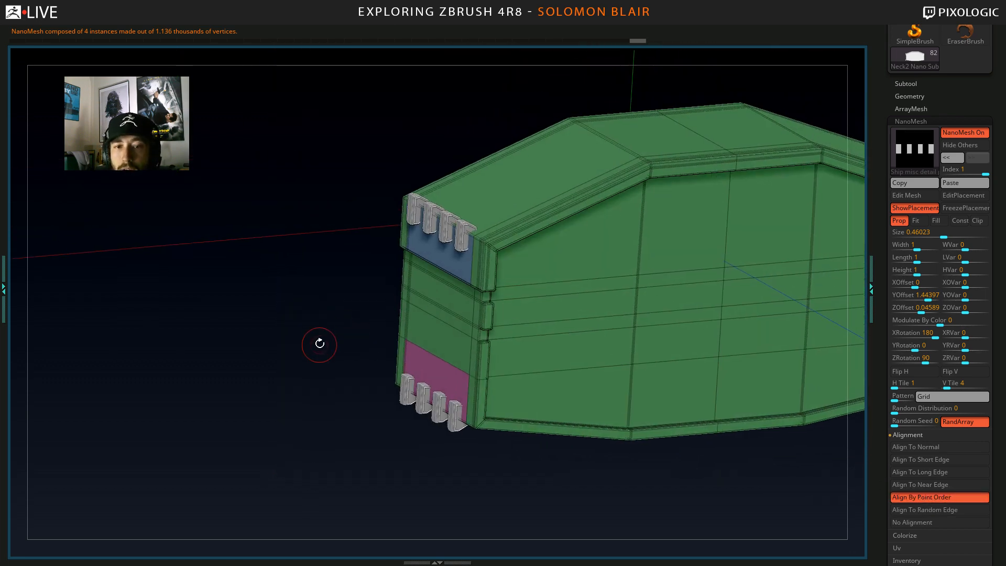
Examine both NanoMesh rows from several angles, with PolyFrame shown and hidden.
{"action": "key", "text": "s"}
{"action": "key", "text": "s"}
{"action": "mouse_move", "coordinate": [304, 304]}
{"action": "right_mouse_down", "text": "alt"}
{"action": "mouse_move", "coordinate": [293, 339]}
{"action": "mouse_move", "coordinate": [259, 328]}
{"action": "mouse_move", "coordinate": [269, 330]}
{"action": "right_mouse_up", "text": "alt"}
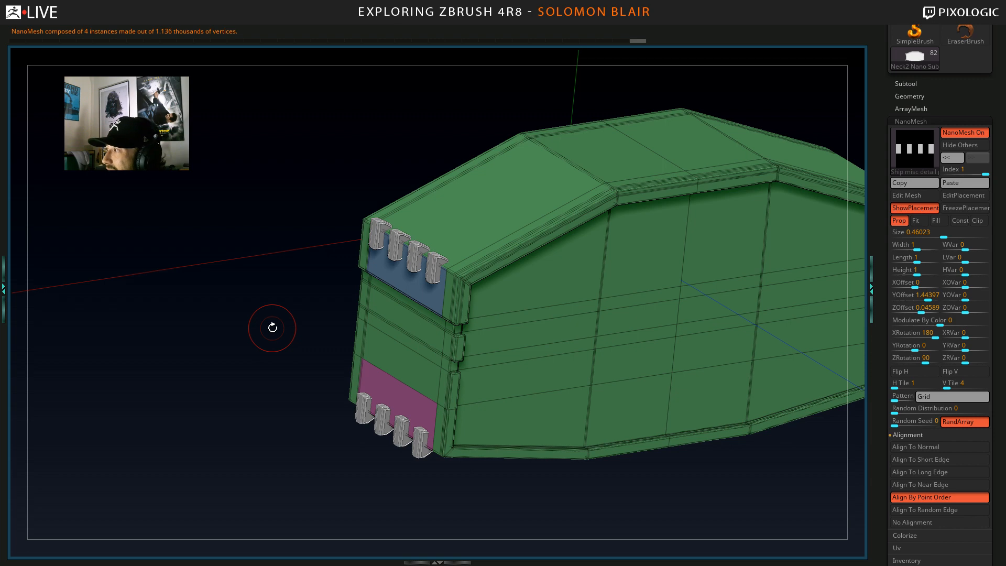
{"action": "mouse_move", "coordinate": [272, 327]}
{"action": "right_mouse_down"}
{"action": "mouse_move", "coordinate": [276, 294]}
{"action": "mouse_move", "coordinate": [321, 334]}
{"action": "mouse_move", "coordinate": [254, 340]}
{"action": "mouse_move", "coordinate": [263, 340]}
{"action": "mouse_move", "coordinate": [255, 319]}
{"action": "mouse_move", "coordinate": [276, 330]}
{"action": "mouse_move", "coordinate": [287, 317]}
{"action": "mouse_move", "coordinate": [262, 319]}
{"action": "mouse_move", "coordinate": [266, 337]}
{"action": "mouse_move", "coordinate": [348, 332]}
{"action": "mouse_move", "coordinate": [350, 320]}
{"action": "right_mouse_up"}
{"action": "key", "text": "shift+f"}
{"action": "key", "text": "s"}
{"action": "key", "text": "shift+f"}
{"action": "key", "text": "shift+f"}
{"action": "right_click_drag", "start_coordinate": [648, 369], "coordinate": [578, 383]}
{"action": "right_click_drag", "start_coordinate": [474, 376], "coordinate": [366, 364], "text": "ctrl"}
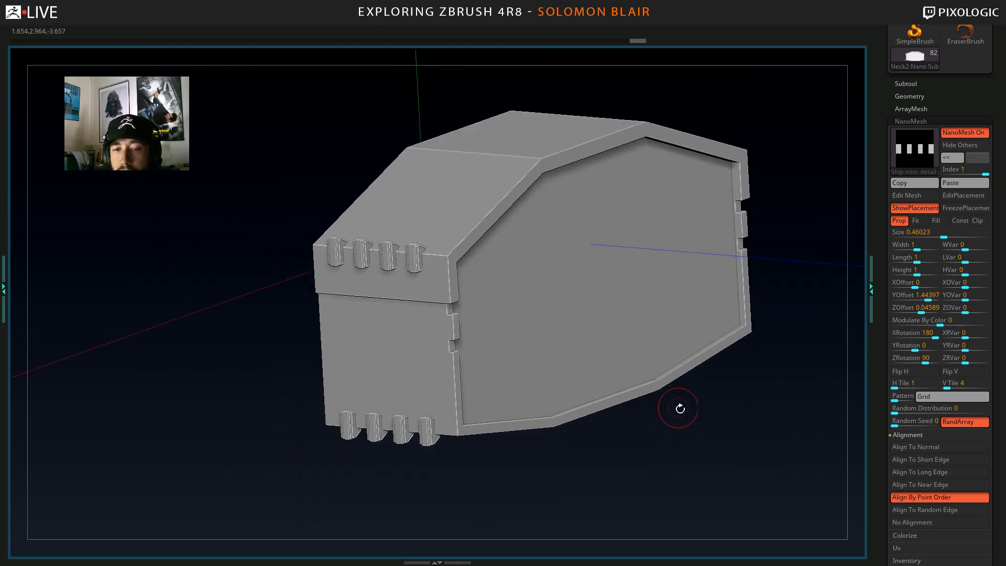
Try converting the lower NanoMesh row to real geometry with One To Mesh from the NanoMesh inventory.
{"action": "left_click_drag", "start_coordinate": [876, 422], "coordinate": [872, 402]}
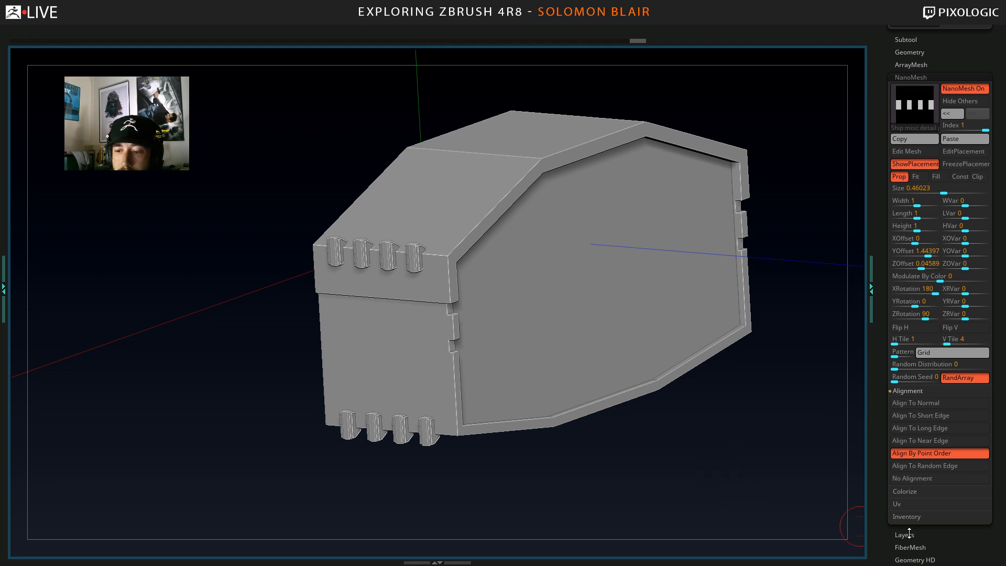
{"action": "left_click", "coordinate": [908, 517]}
{"action": "left_click_drag", "start_coordinate": [943, 511], "coordinate": [943, 519]}
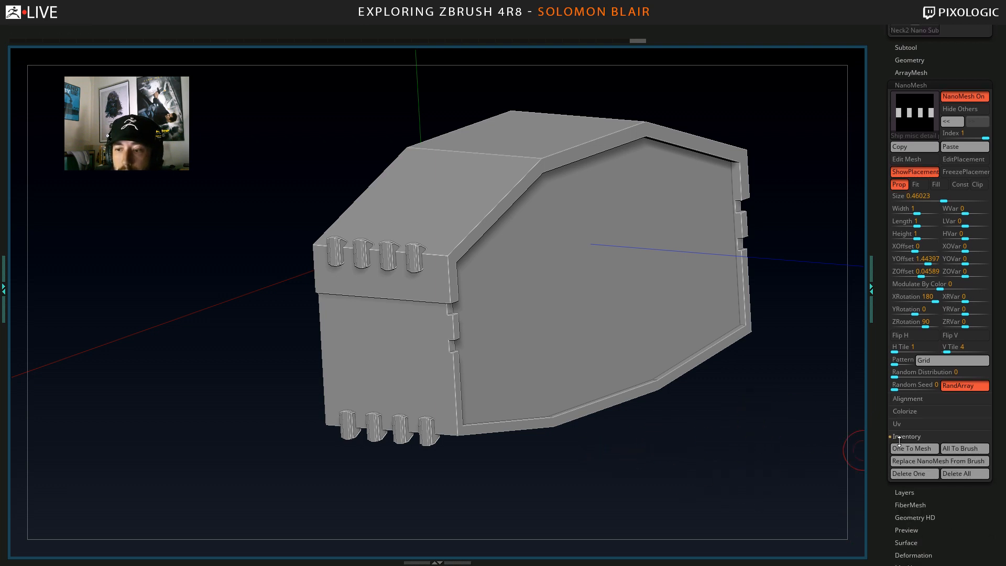
{"action": "left_click", "coordinate": [921, 448]}
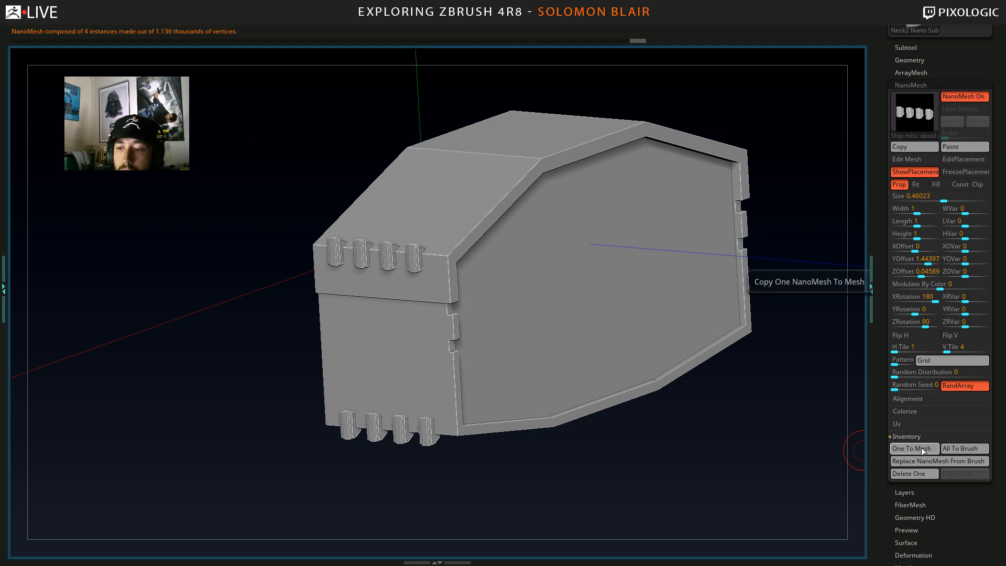
Show PolyFrame, the full interface and the custom macro tray, and look through the Mirror & Weld local symmetry macros.
{"action": "key", "text": "shift+f"}
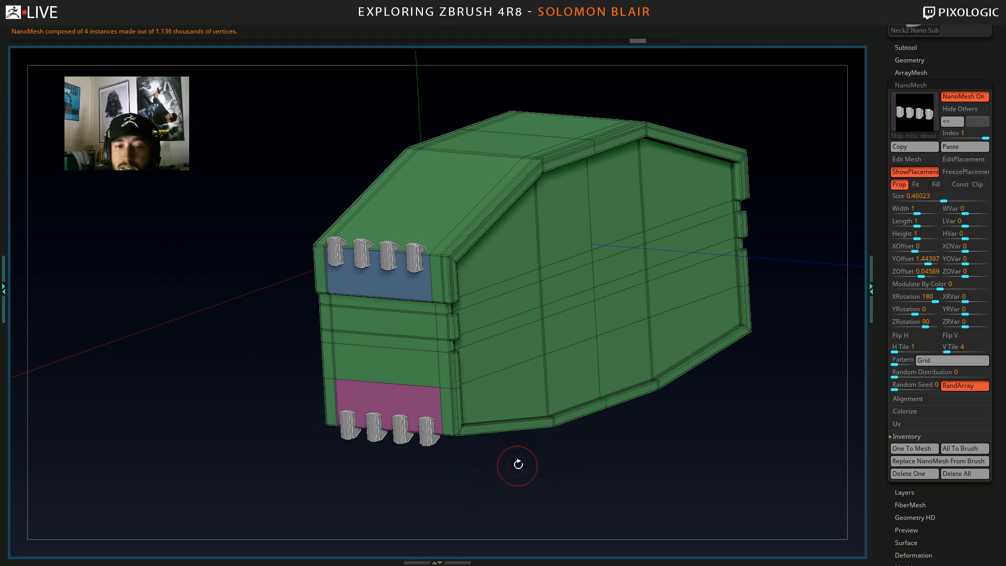
{"action": "left_click_drag", "start_coordinate": [233, 429], "coordinate": [218, 373]}
{"action": "key", "text": "Tab"}
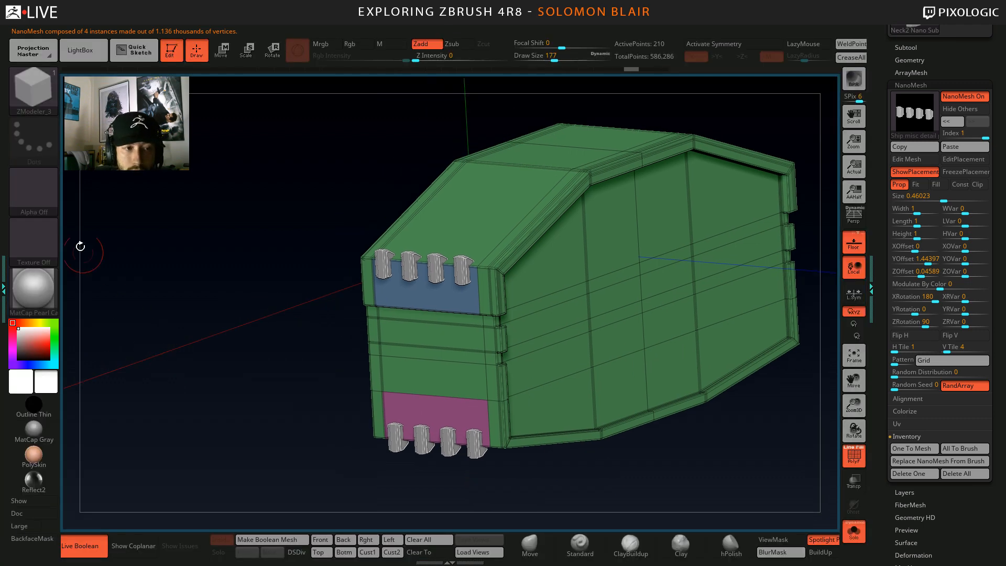
{"action": "left_click", "coordinate": [5, 209]}
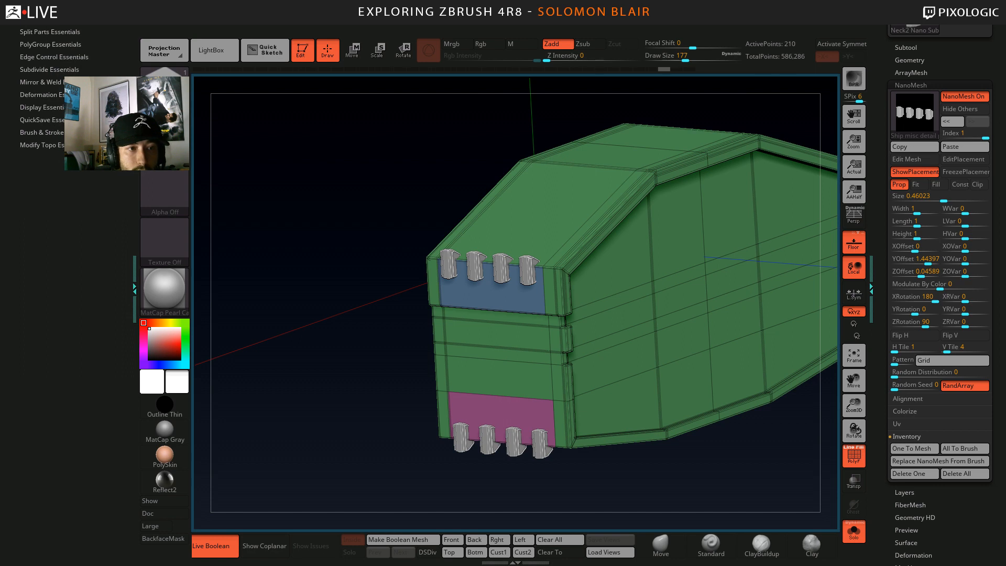
{"action": "left_click", "coordinate": [53, 81]}
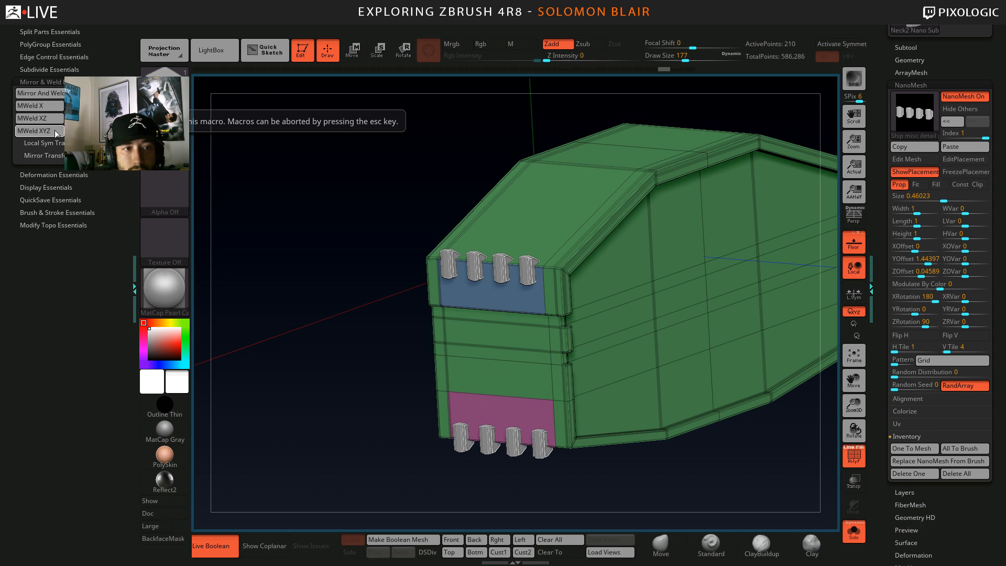
{"action": "left_click", "coordinate": [42, 143]}
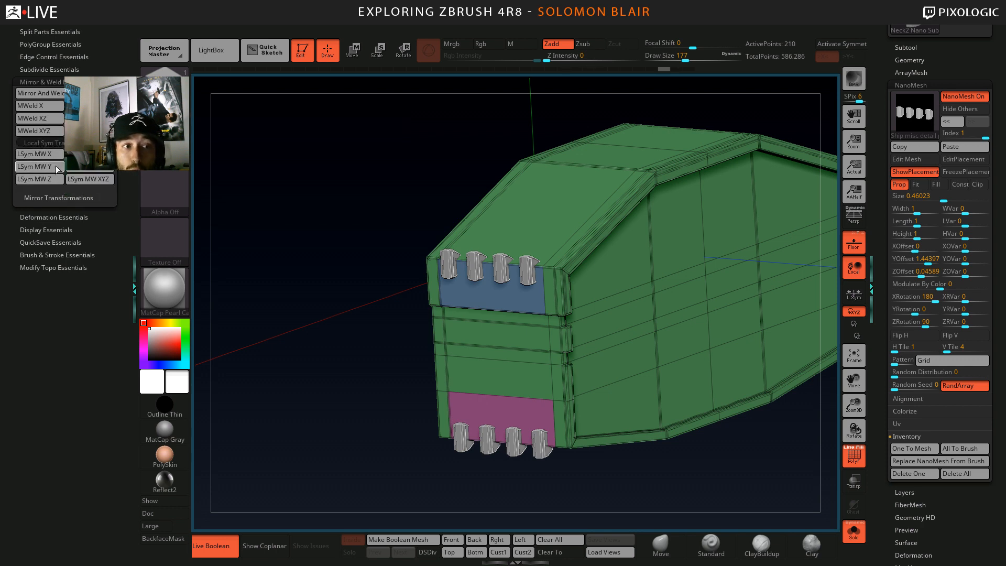
{"action": "left_click", "coordinate": [62, 166]}
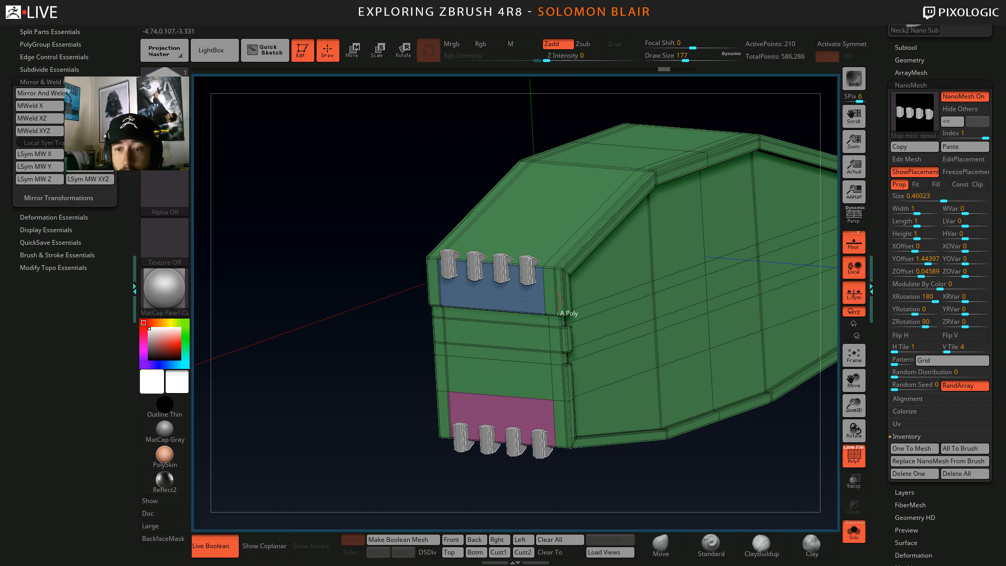
{"action": "left_click_drag", "start_coordinate": [338, 265], "coordinate": [209, 213]}
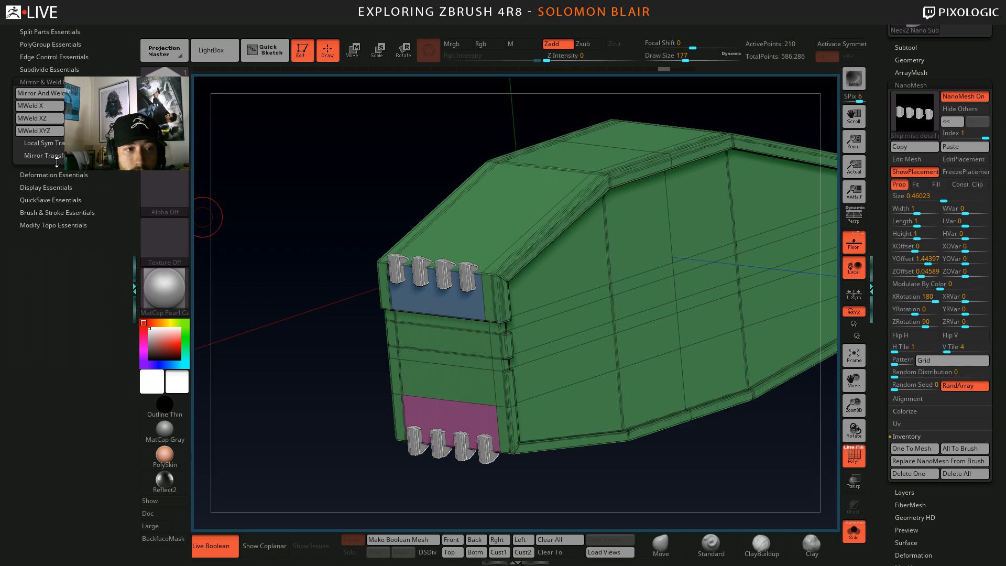
Look through the topology and brush macro groups, then show the Split Parts Essentials group with the NanoGen macros.
{"action": "left_click", "coordinate": [49, 225]}
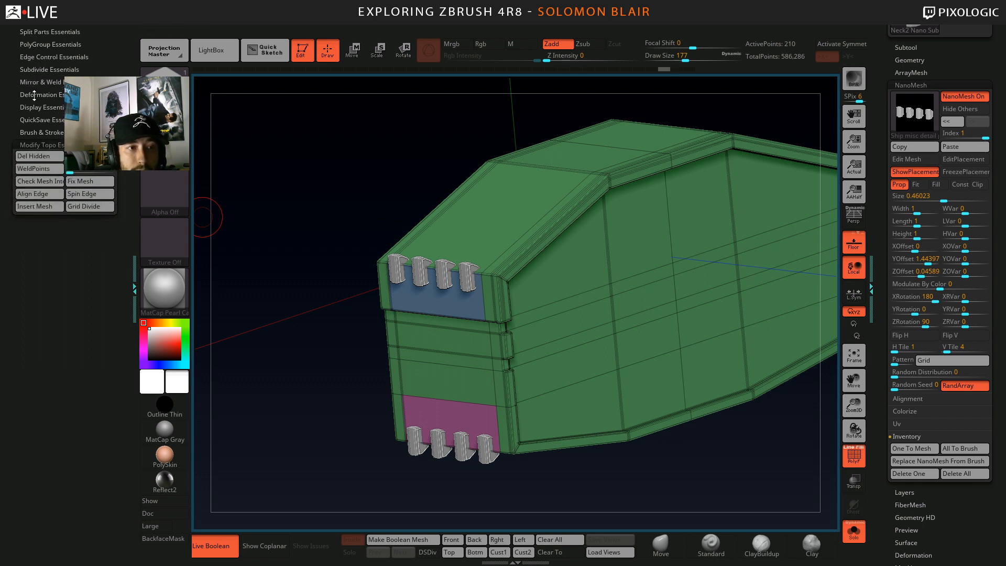
{"action": "left_click", "coordinate": [59, 132]}
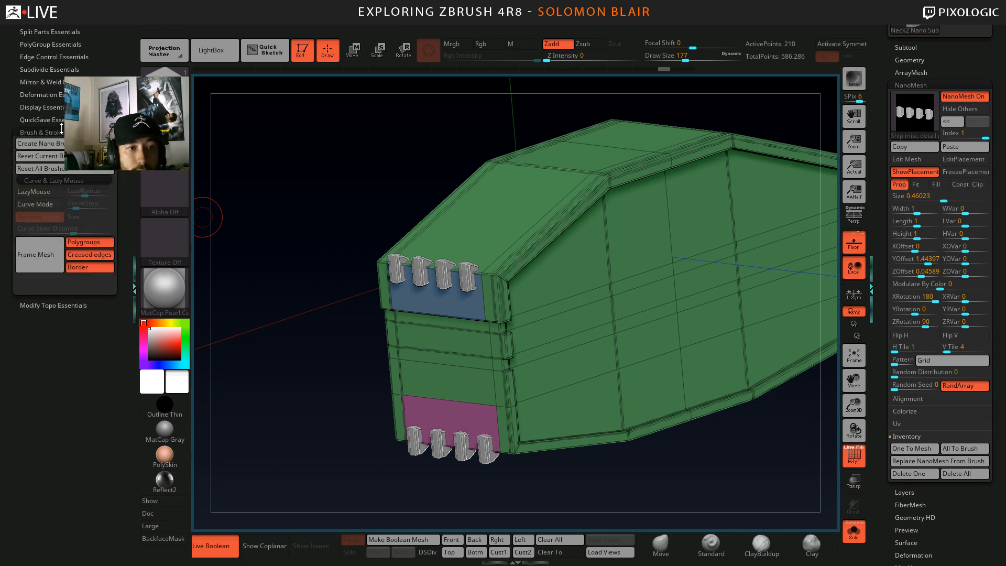
{"action": "left_click", "coordinate": [48, 131]}
{"action": "left_click", "coordinate": [49, 32]}
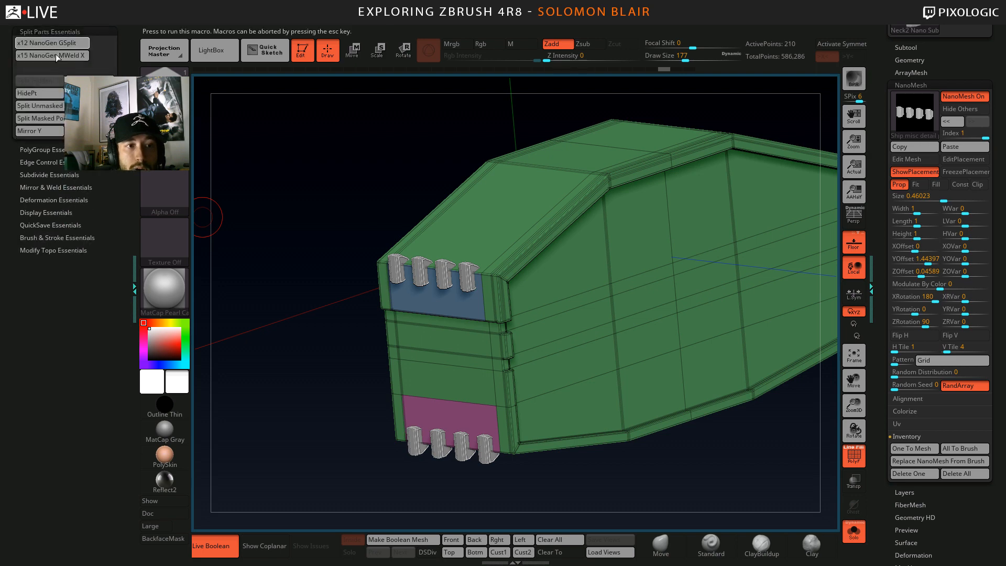
Examine the NanoMesh rows and compare One To Mesh with the x12 NanoGen GSplit and x15 NanoGen MWeld X macros.
{"action": "mouse_move", "coordinate": [311, 139]}
{"action": "left_mouse_down"}
{"action": "mouse_move", "coordinate": [209, 196]}
{"action": "mouse_move", "coordinate": [294, 198]}
{"action": "mouse_move", "coordinate": [362, 178]}
{"action": "mouse_move", "coordinate": [398, 251]}
{"action": "left_mouse_up"}
{"action": "mouse_move", "coordinate": [398, 252]}
{"action": "right_mouse_down", "text": "ctrl"}
{"action": "mouse_move", "coordinate": [399, 287]}
{"action": "mouse_move", "coordinate": [454, 258]}
{"action": "mouse_move", "coordinate": [615, 291]}
{"action": "right_mouse_up", "text": "ctrl"}
{"action": "key", "text": "shift+f"}
{"action": "key", "text": "shift+f"}
{"action": "scroll", "coordinate": [945, 488], "scroll_direction": "down", "scroll_amount": 2}
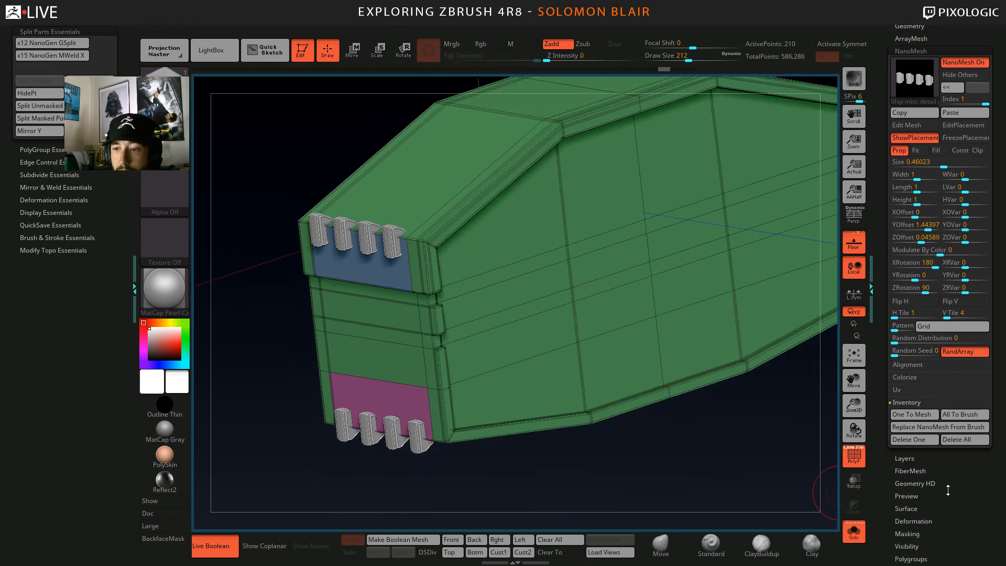
{"action": "mouse_move", "coordinate": [642, 466]}
{"action": "left_mouse_down", "text": "alt"}
{"action": "mouse_move", "coordinate": [608, 465]}
{"action": "mouse_move", "coordinate": [658, 455]}
{"action": "left_mouse_up", "text": "alt"}
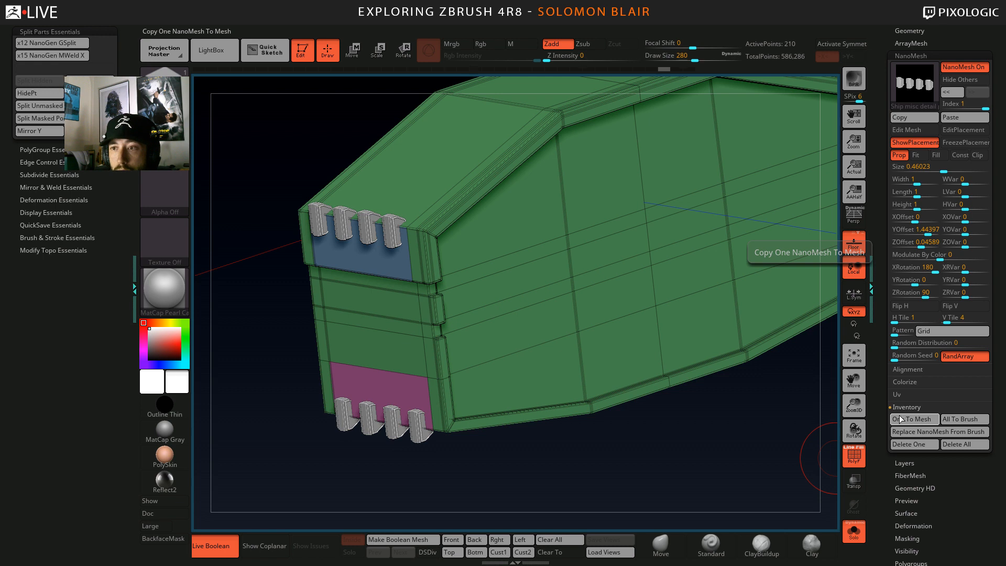
{"action": "left_click_drag", "start_coordinate": [250, 215], "coordinate": [224, 241], "text": "alt"}
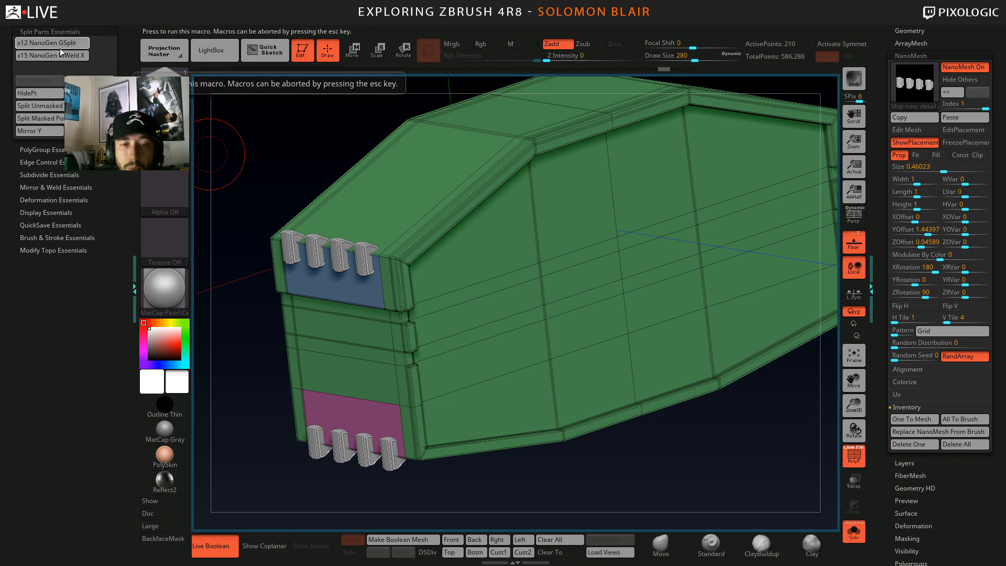
Convert both NanoMesh rows on the neck proxy to real geometry with One To Mesh, one row at a time.
{"action": "left_click_drag", "start_coordinate": [281, 152], "coordinate": [272, 173]}
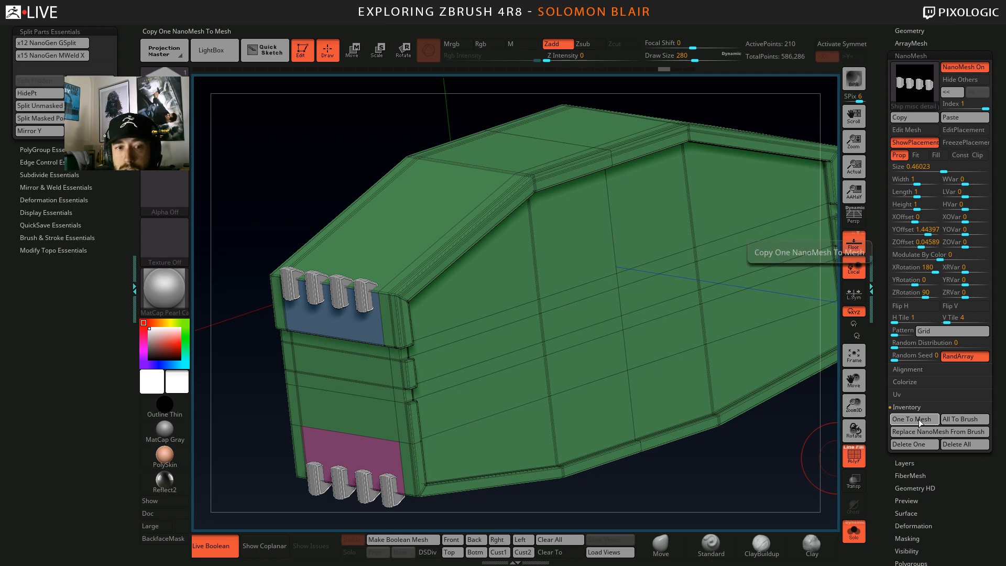
{"action": "left_click_drag", "start_coordinate": [241, 315], "coordinate": [224, 297], "text": "alt"}
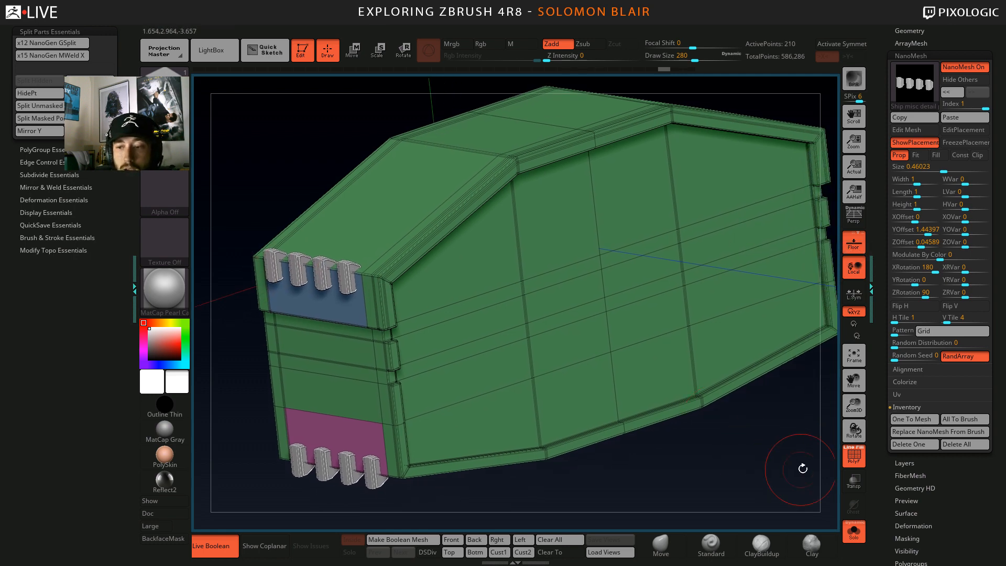
{"action": "left_click", "coordinate": [913, 420]}
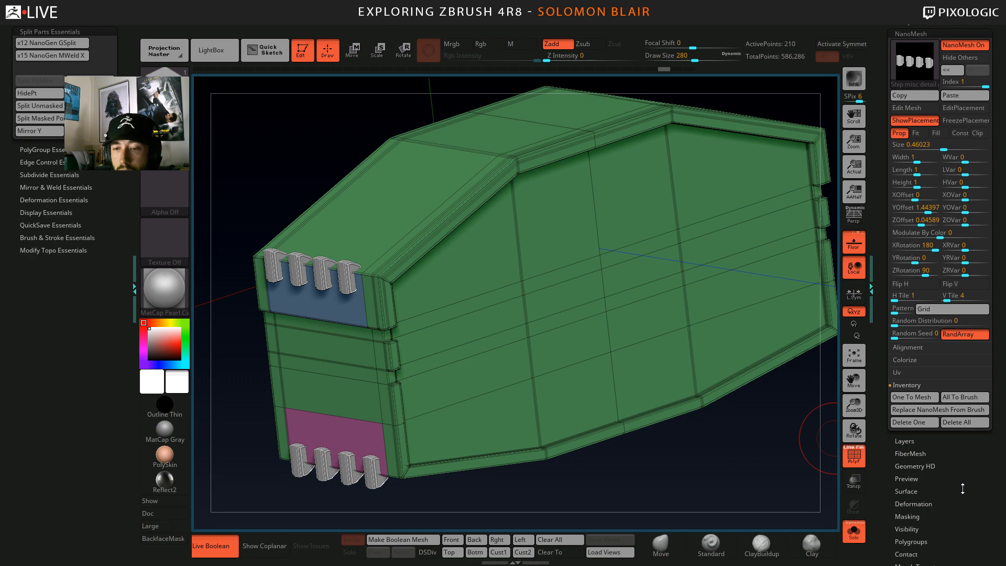
{"action": "left_click", "coordinate": [913, 400]}
{"action": "right_click_drag", "start_coordinate": [415, 377], "coordinate": [464, 340], "text": "alt"}
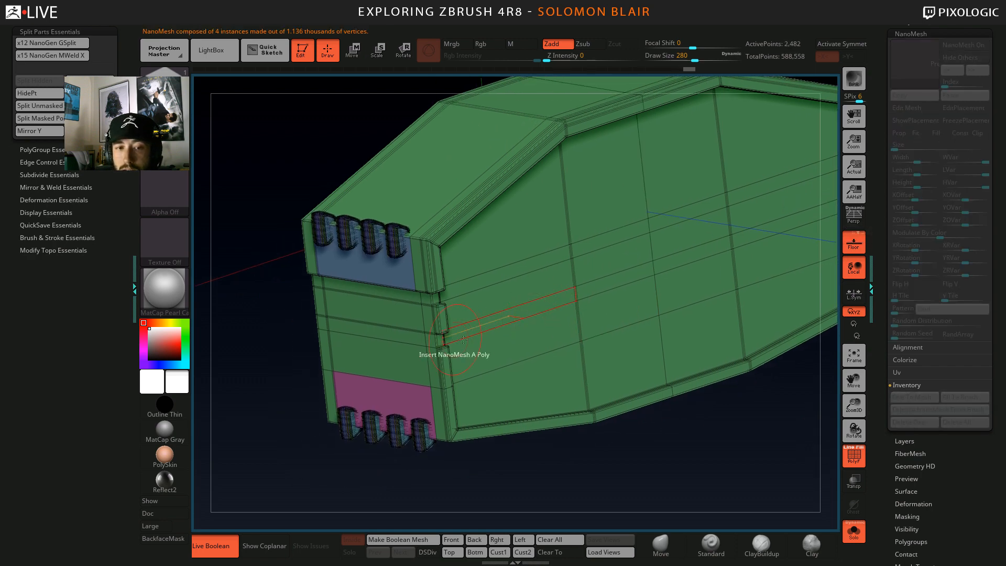
Assign polygroups to the converted neck proxy with Auto Groups, and combine the detail pieces with Merge Similar Groups.
{"action": "left_click_drag", "start_coordinate": [955, 503], "coordinate": [956, 453]}
{"action": "left_click", "coordinate": [918, 428]}
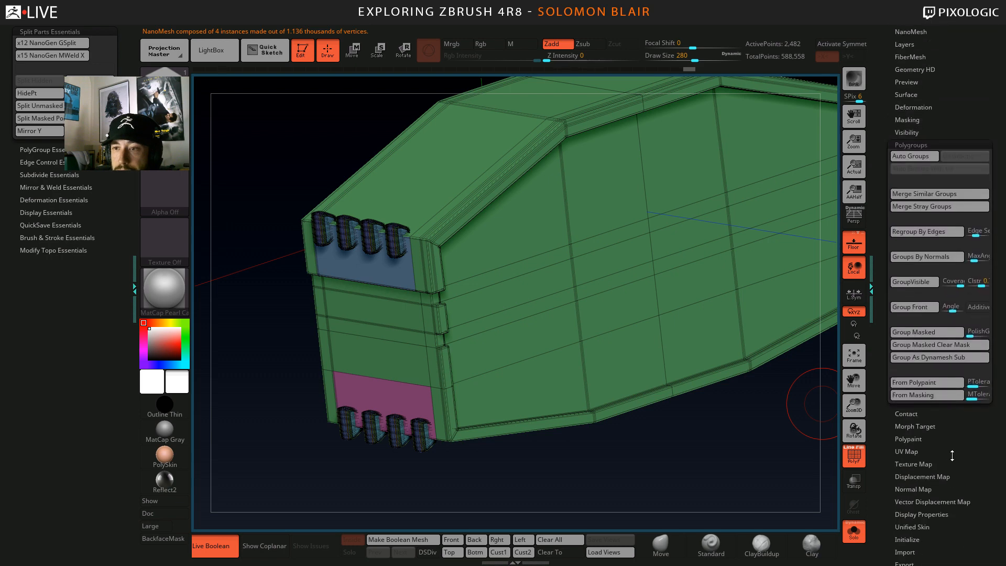
{"action": "left_click", "coordinate": [911, 157]}
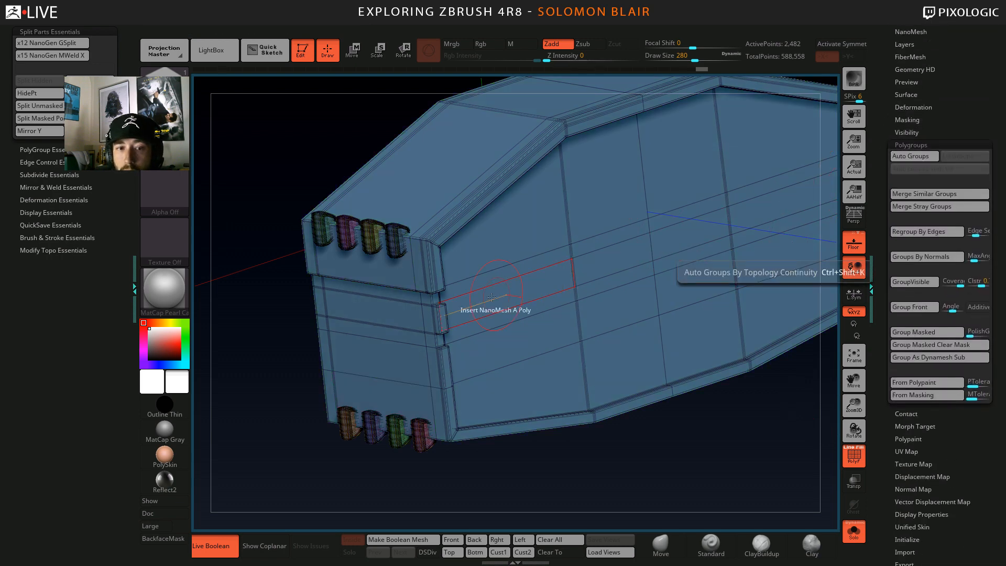
{"action": "right_click_drag", "start_coordinate": [476, 287], "coordinate": [623, 202], "text": "ctrl"}
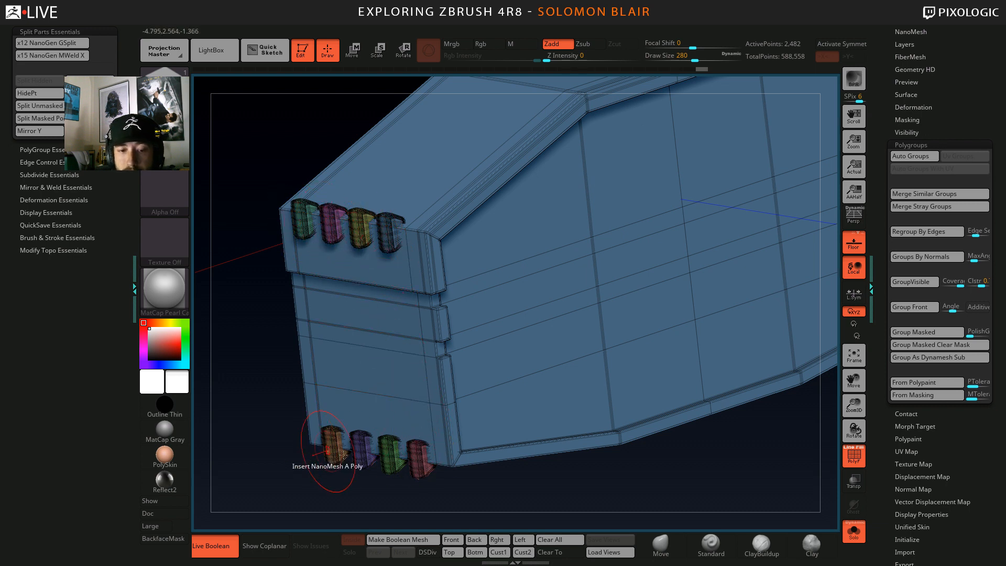
{"action": "right_click_drag", "start_coordinate": [526, 494], "coordinate": [527, 458], "text": "alt"}
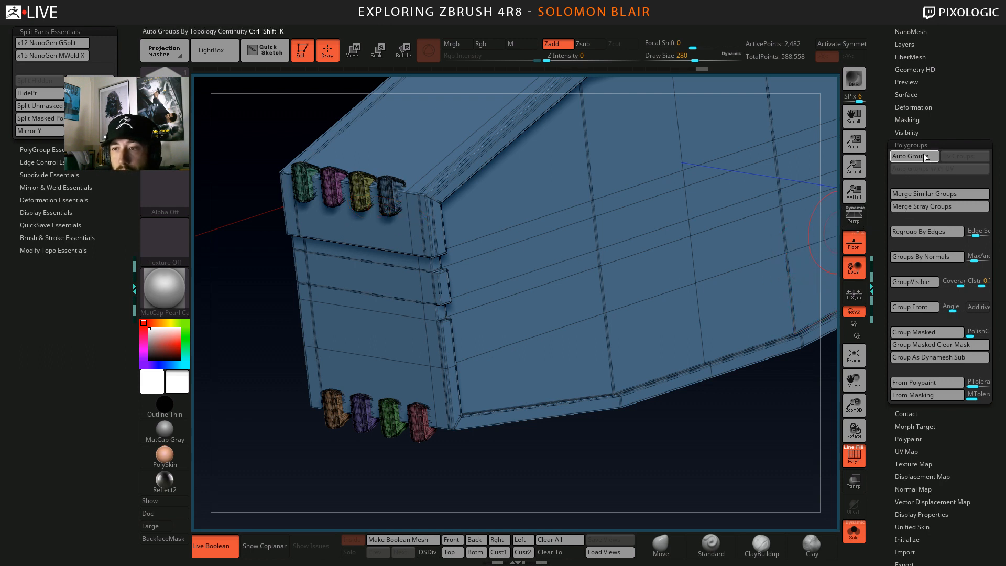
{"action": "left_click", "coordinate": [937, 197]}
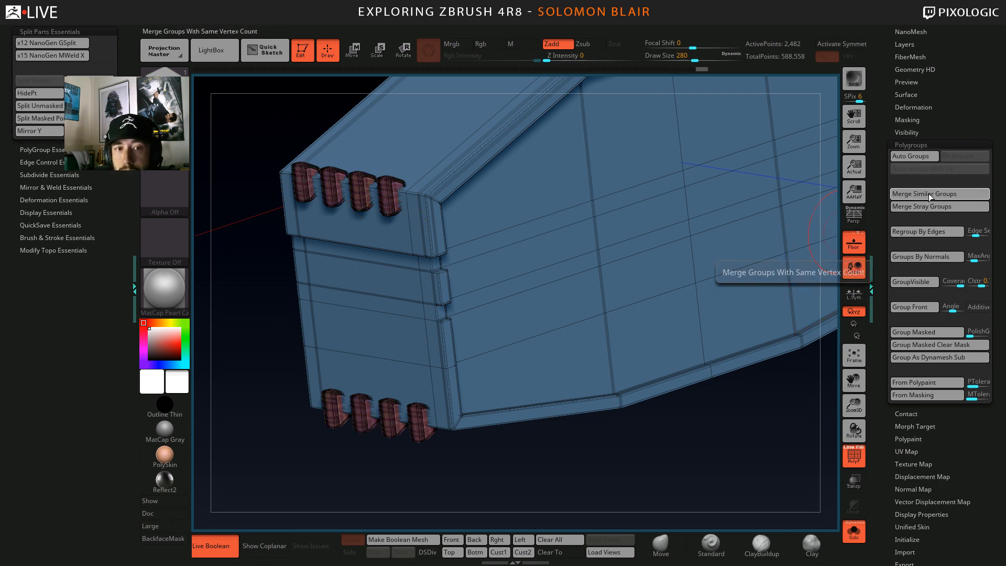
{"action": "mouse_move", "coordinate": [434, 200]}
{"action": "right_mouse_down", "text": "alt"}
{"action": "mouse_move", "coordinate": [439, 276]}
{"action": "mouse_move", "coordinate": [472, 292]}
{"action": "right_mouse_up", "text": "alt"}
Show the Split options for the neck proxy in the Subtool settings.
{"action": "left_click_drag", "start_coordinate": [957, 91], "coordinate": [956, 154]}
{"action": "left_click", "coordinate": [906, 58]}
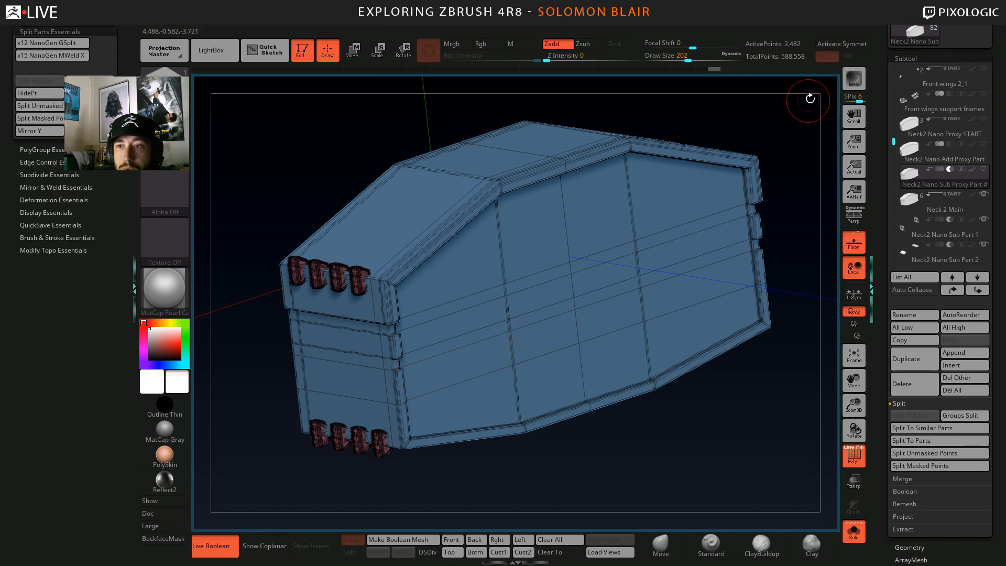
{"action": "left_click", "coordinate": [906, 58]}
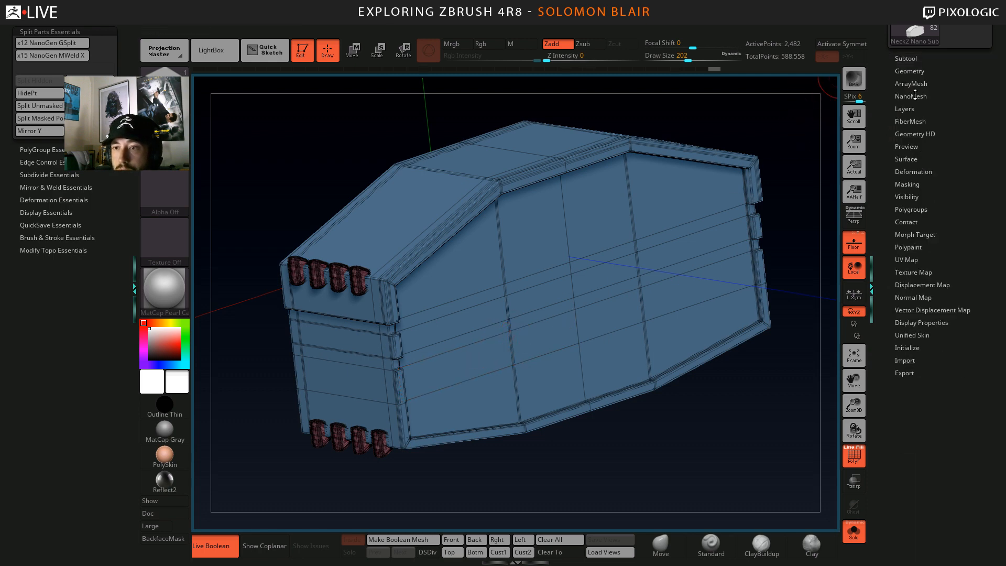
Undo the manual mesh conversion and polygroup changes back to the two live NanoMesh rows, with the NanoMesh settings open.
{"action": "left_click", "coordinate": [912, 96]}
{"action": "key", "text": "ctrl"}
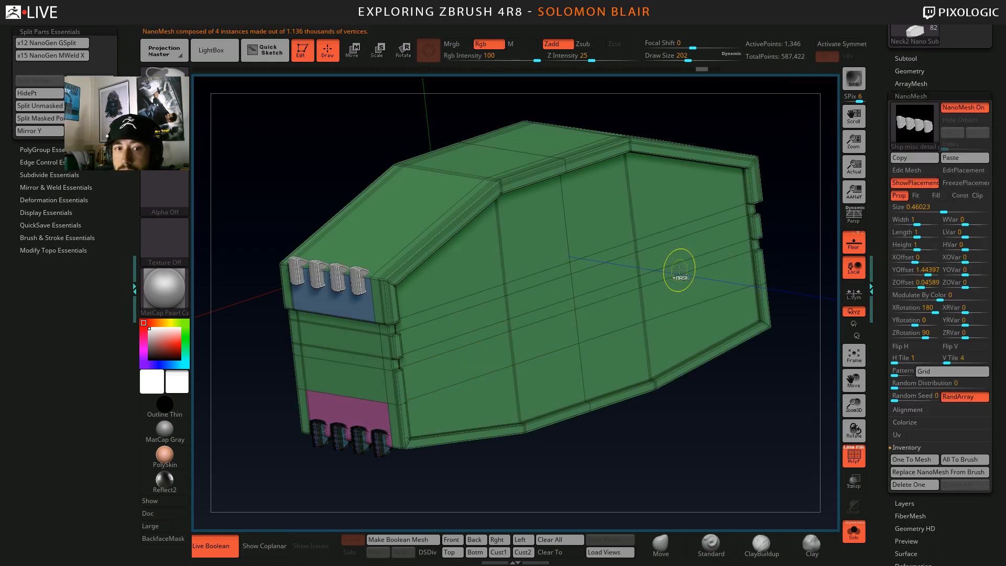
{"action": "key", "text": "ctrl+z"}
{"action": "key", "text": "ctrl+z"}
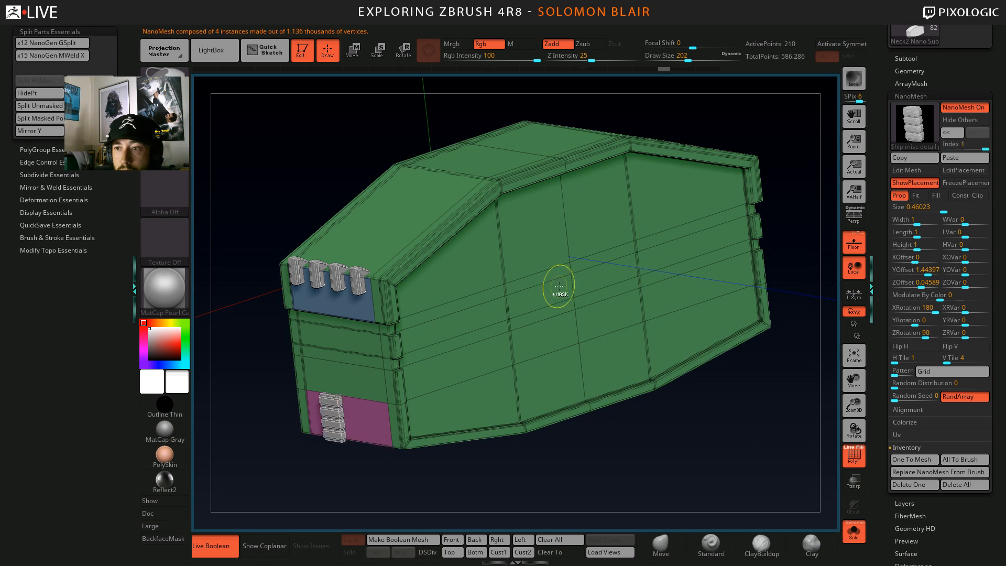
{"action": "mouse_move", "coordinate": [415, 321]}
{"action": "right_mouse_down", "text": "alt"}
{"action": "mouse_move", "coordinate": [428, 286]}
{"action": "mouse_move", "coordinate": [417, 294]}
{"action": "right_mouse_up", "text": "alt"}
{"action": "key", "text": "ctrl+shift+z"}
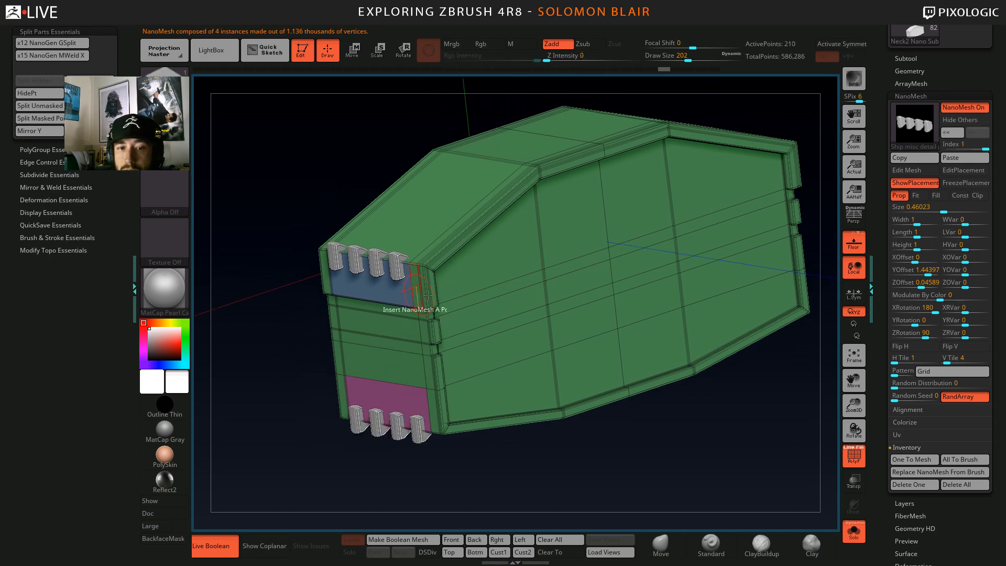
{"action": "right_click_drag", "start_coordinate": [232, 239], "coordinate": [220, 237], "text": "alt"}
{"action": "right_click_drag", "start_coordinate": [262, 194], "coordinate": [251, 210], "text": "alt"}
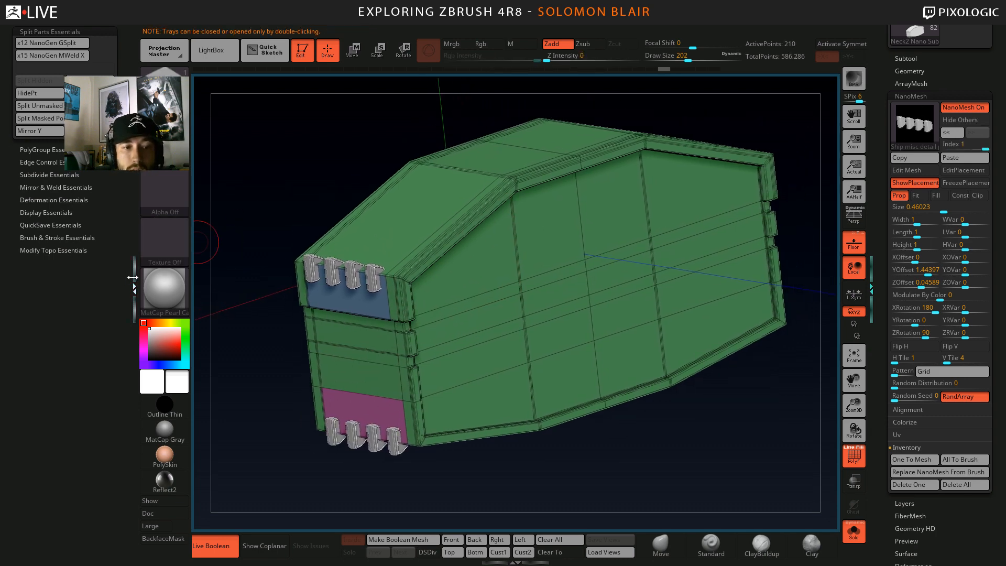
Close the macro tray, hide the surrounding interface and show the x15 NanoGen MWeld X macro in the custom pop-up of Essentials groups.
{"action": "double_click", "coordinate": [134, 286]}
{"action": "key", "text": "Tab"}
{"action": "right_click_drag", "start_coordinate": [635, 390], "coordinate": [637, 387], "text": "ctrl"}
{"action": "key", "text": "1"}
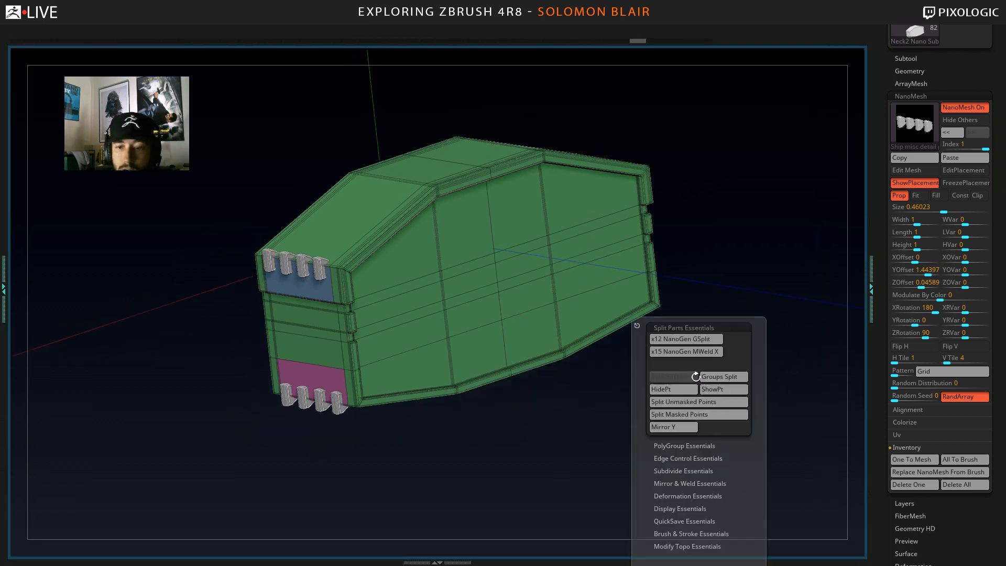
{"action": "key", "text": "1"}
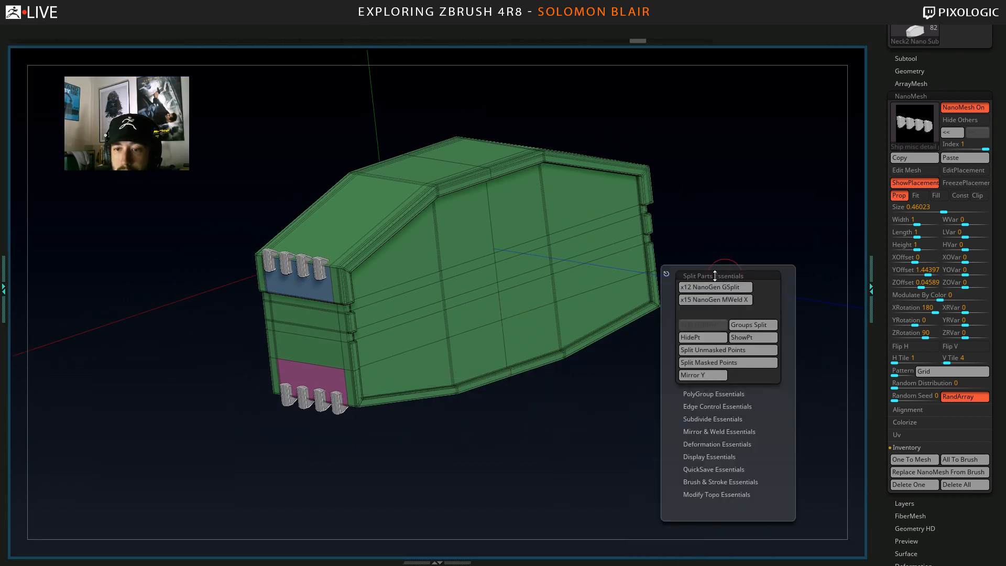
{"action": "left_click", "coordinate": [716, 276]}
{"action": "left_click", "coordinate": [723, 275]}
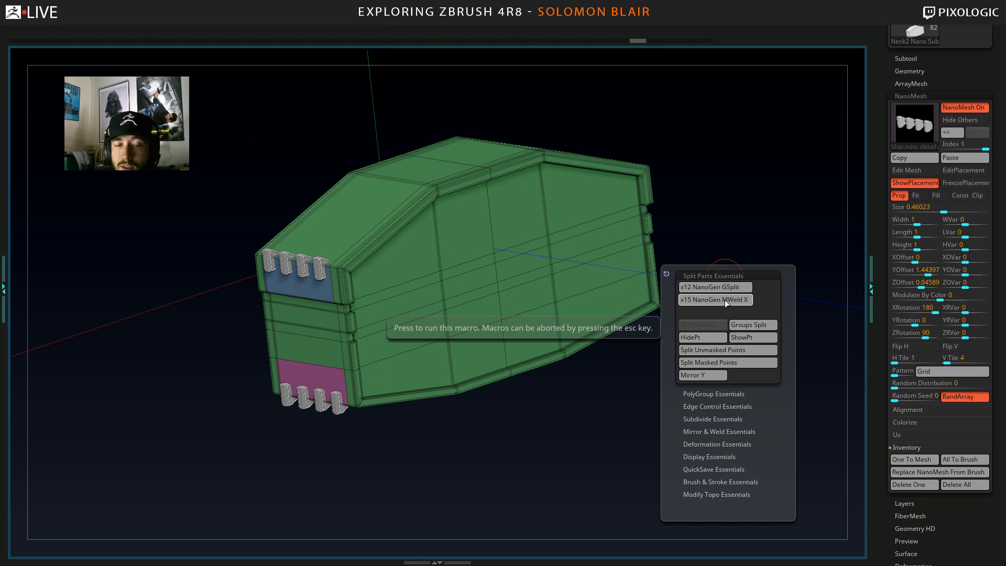
{"action": "left_click", "coordinate": [724, 300]}
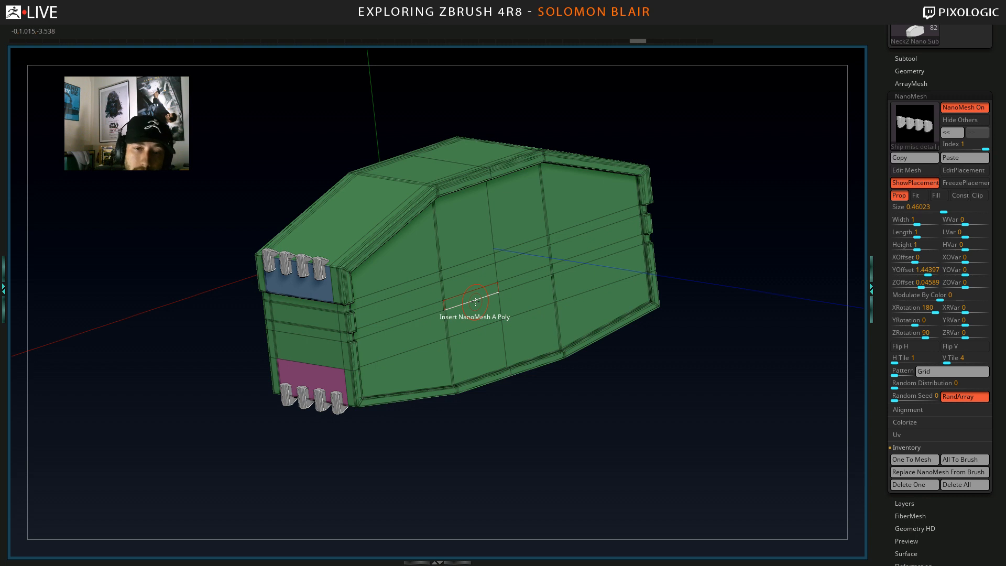
Run the x15 NanoGen MWeld X macro on the neck proxy and show the split-off detail parts in the Subtool list.
{"action": "right_click_drag", "start_coordinate": [353, 334], "coordinate": [347, 287], "text": "ctrl"}
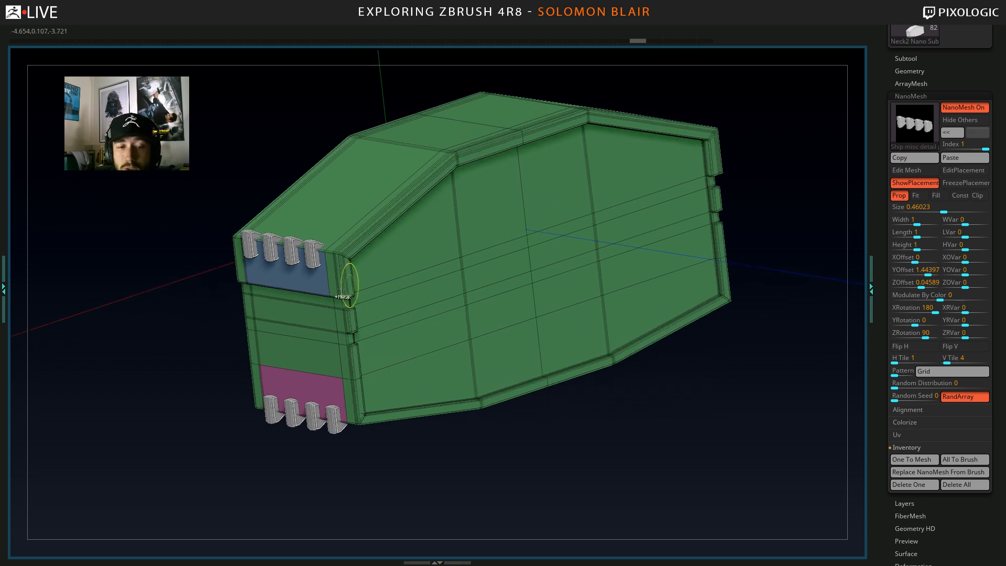
{"action": "right_click_drag", "start_coordinate": [425, 294], "coordinate": [423, 289], "text": "alt"}
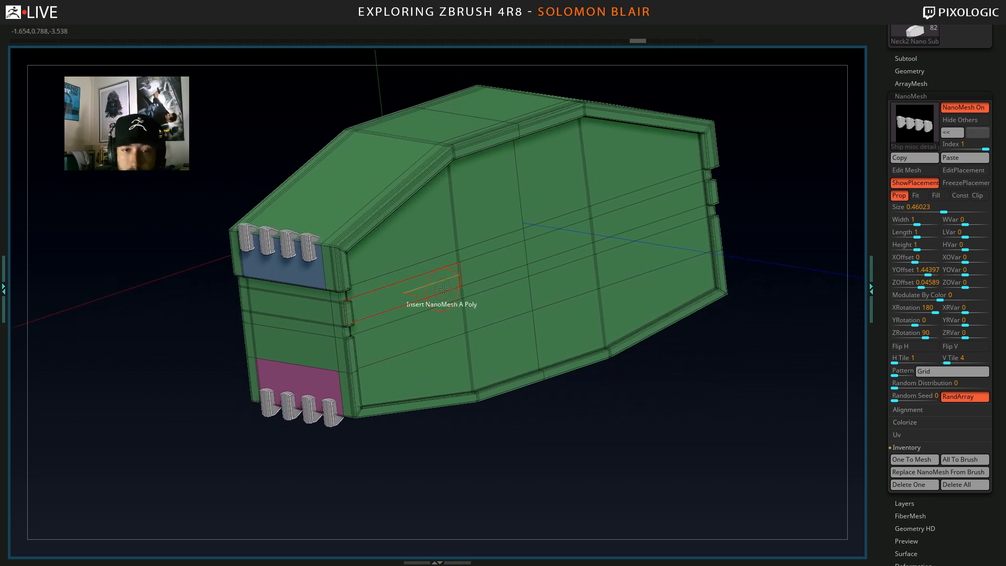
{"action": "key", "text": "space"}
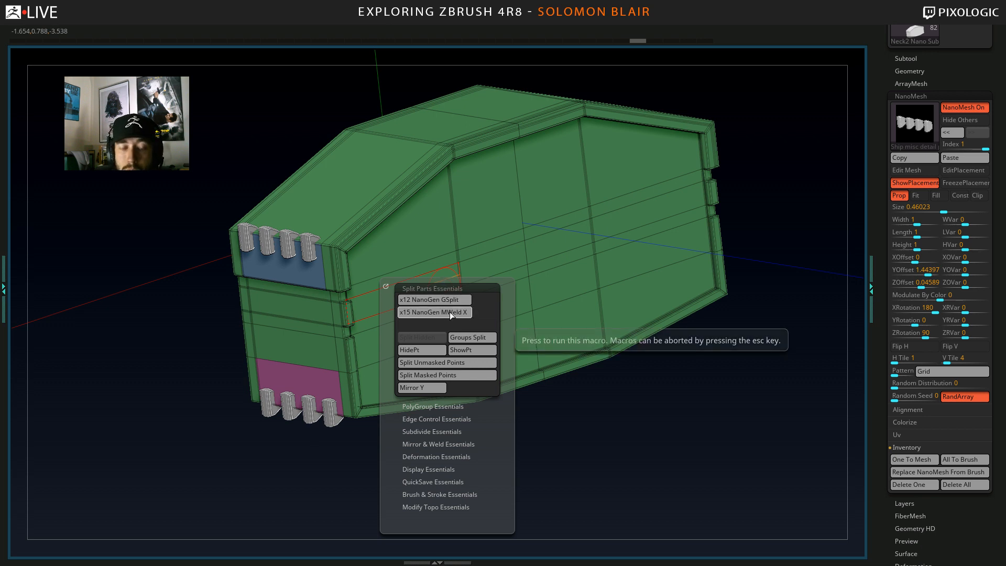
{"action": "left_click", "coordinate": [442, 309]}
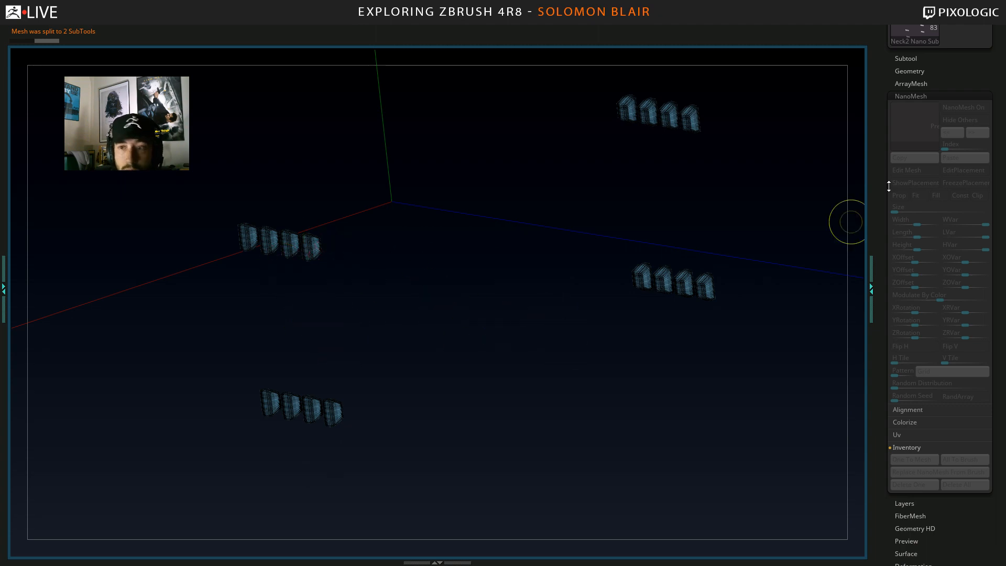
{"action": "left_click", "coordinate": [905, 58]}
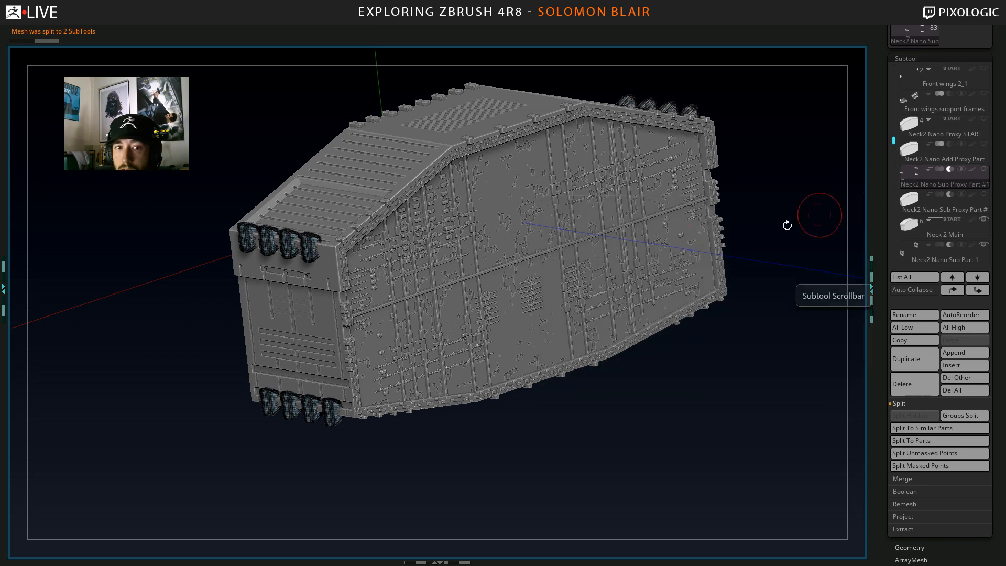
{"action": "left_click", "coordinate": [912, 257]}
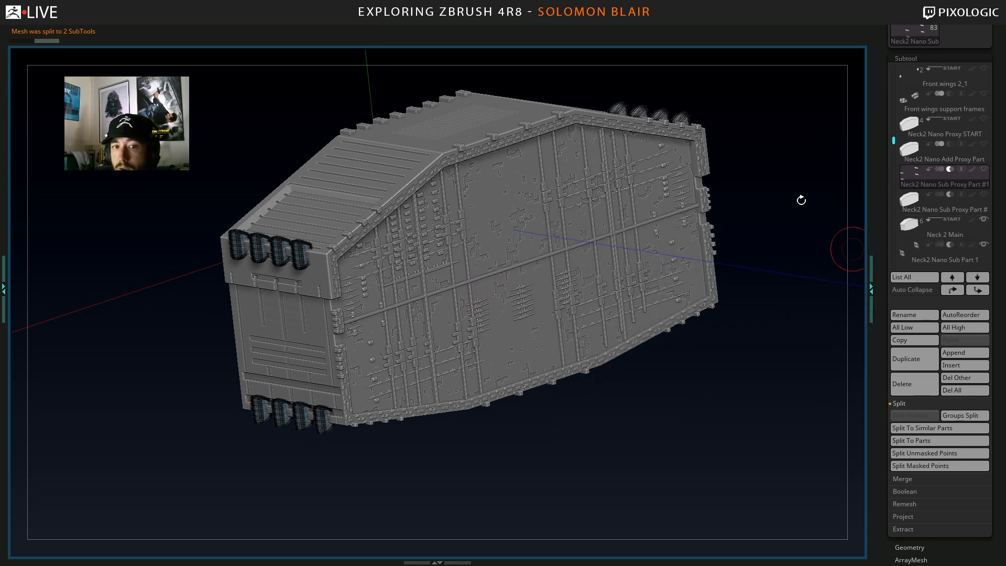
{"action": "left_click_drag", "start_coordinate": [801, 200], "coordinate": [794, 247]}
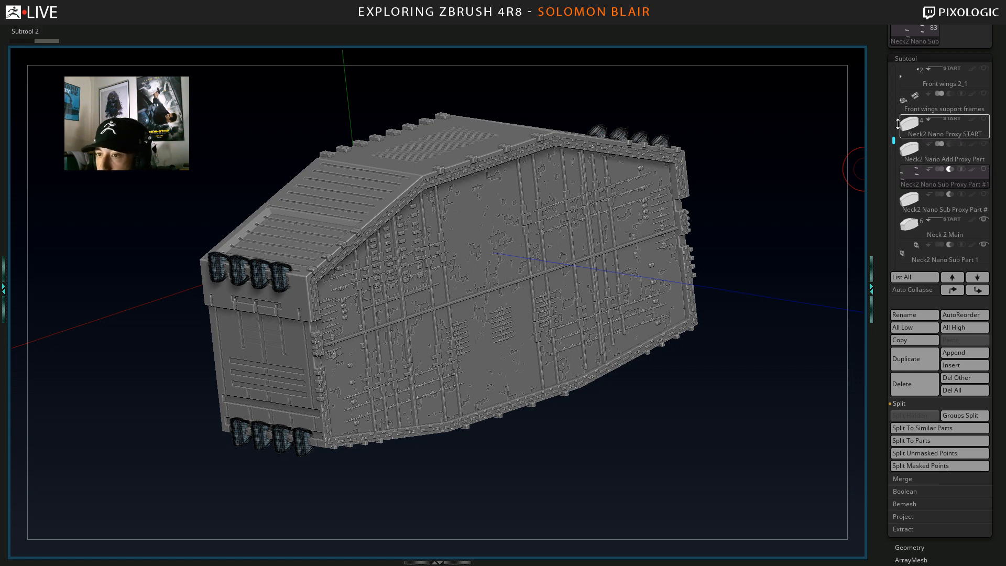
Move the split-off NanoMesh detail subtool down the list to sit directly below Neck2 Nano Sub Part 5.
{"action": "left_click_drag", "start_coordinate": [894, 140], "coordinate": [894, 144]}
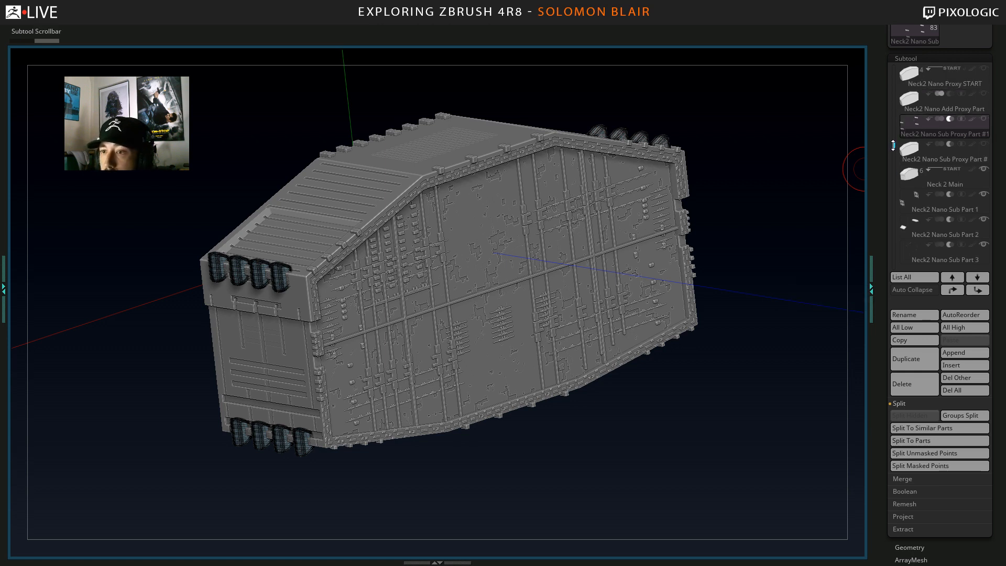
{"action": "mouse_move", "coordinate": [916, 177]}
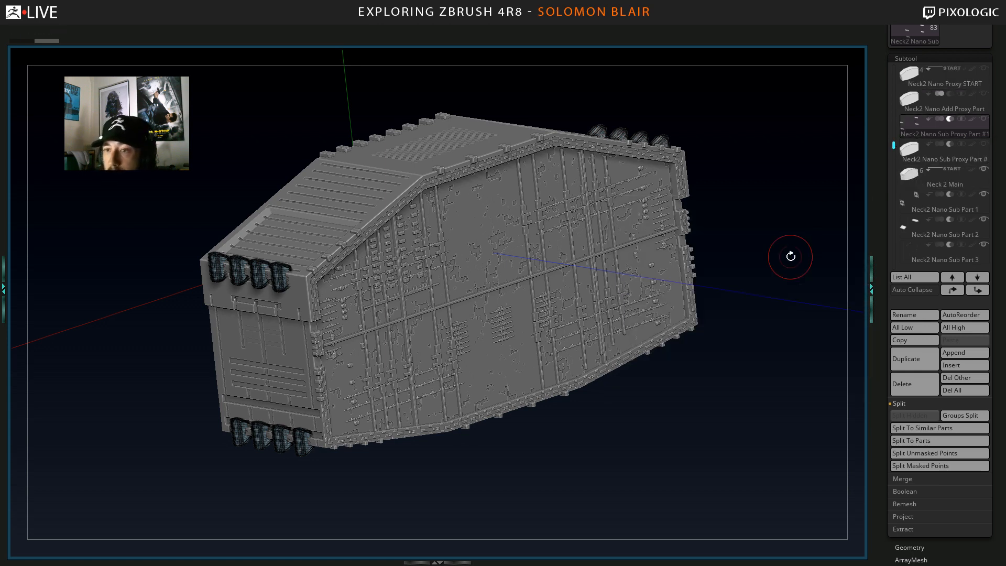
{"action": "key", "text": "ctrl+Down"}
{"action": "key", "text": "ctrl+Down"}
{"action": "key", "text": "ctrl+Down"}
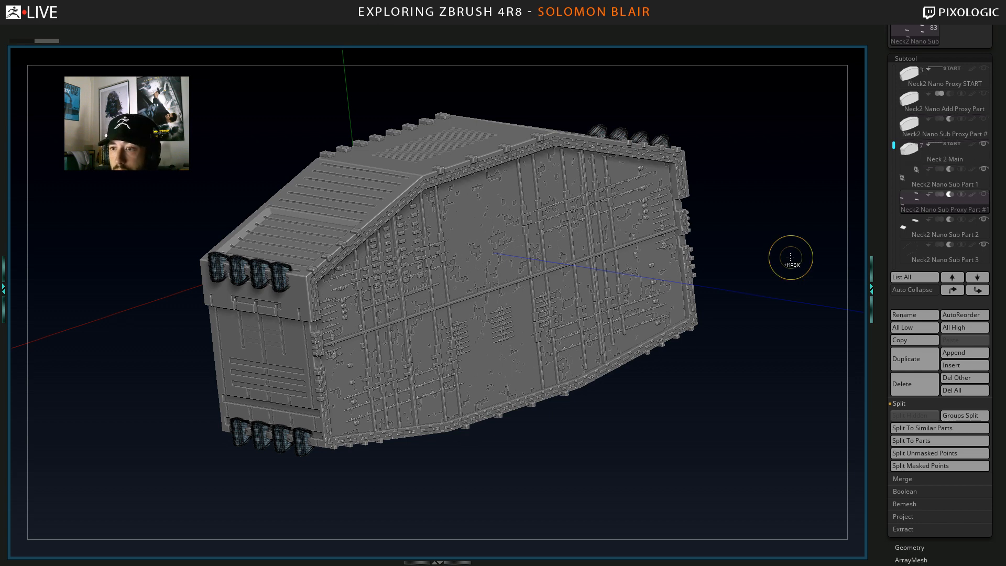
{"action": "key", "text": "ctrl+Down"}
{"action": "key", "text": "ctrl+Down"}
{"action": "key", "text": "ctrl+Down"}
{"action": "key", "text": "ctrl+Down"}
{"action": "key", "text": "ctrl+Down"}
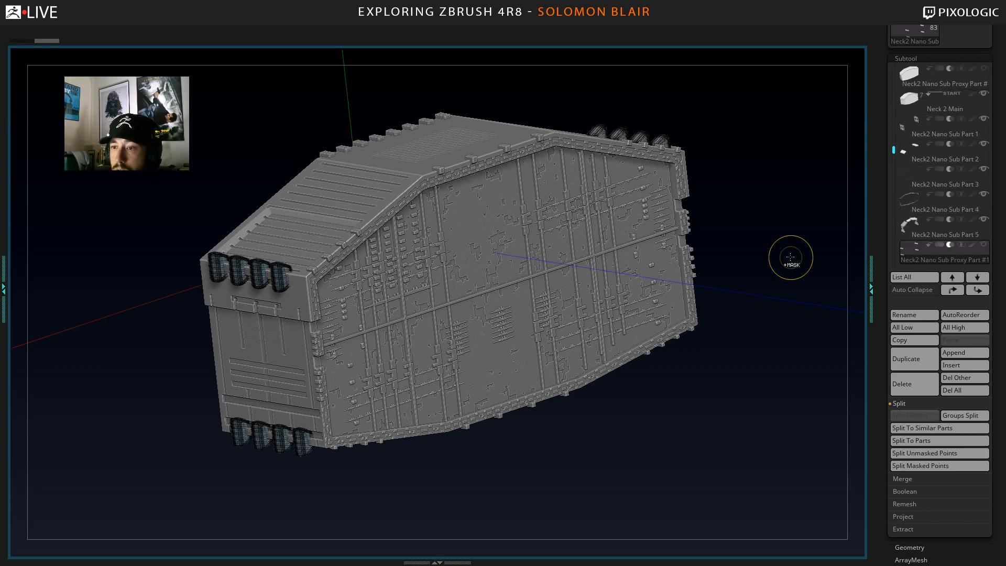
{"action": "key", "text": "ctrl+Up"}
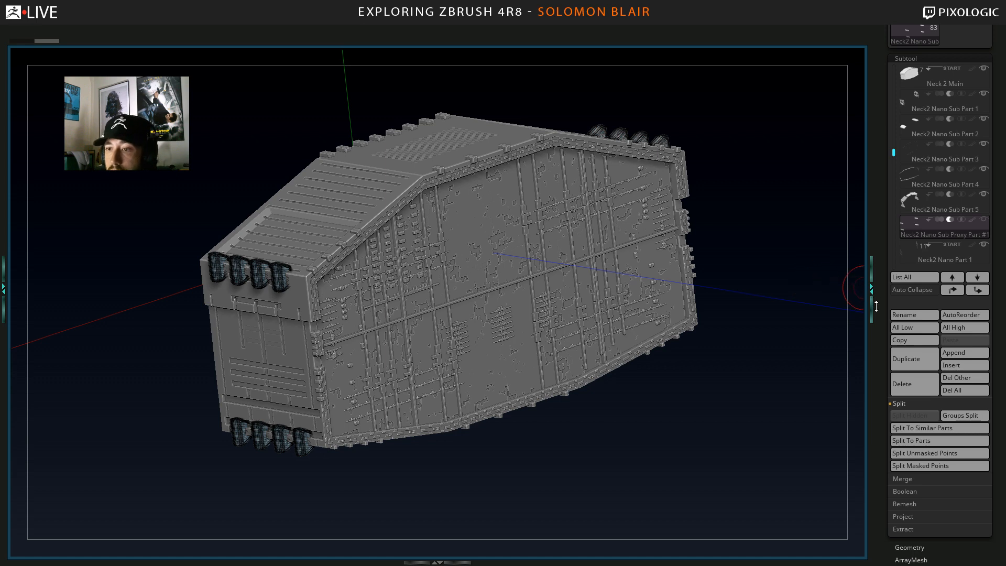
Rename the moved detail subtool as Neck2 Nano Sub Part 6 and invert its mask.
{"action": "left_click", "coordinate": [901, 315]}
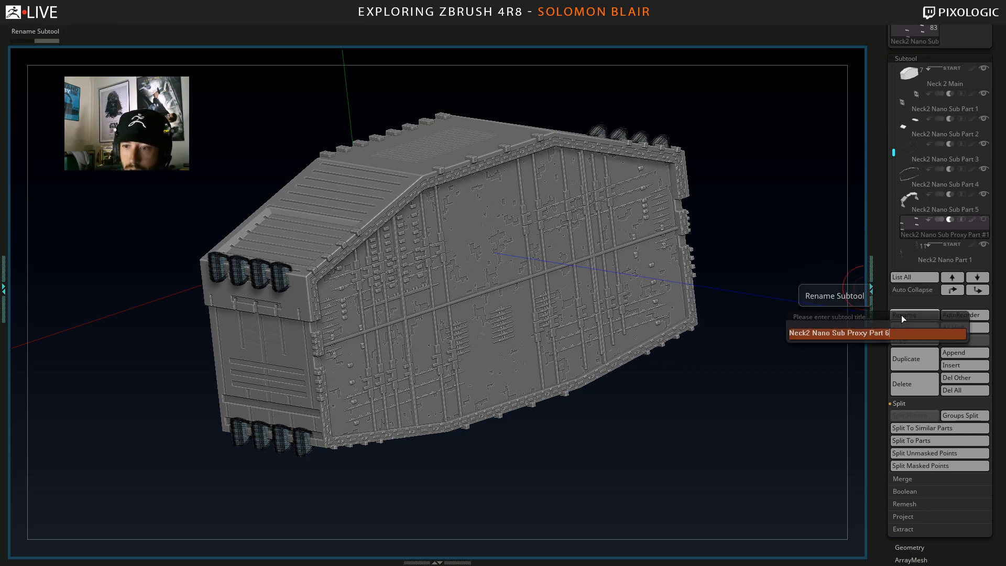
{"action": "key", "text": "Left"}
{"action": "key", "text": "Left"}
{"action": "key", "text": "Left"}
{"action": "key", "text": "Left"}
{"action": "key", "text": "Left"}
{"action": "key", "text": "BackSpace"}
{"action": "key", "text": "BackSpace"}
{"action": "key", "text": "BackSpace"}
{"action": "key", "text": "BackSpace"}
{"action": "key", "text": "BackSpace"}
{"action": "key", "text": "BackSpace"}
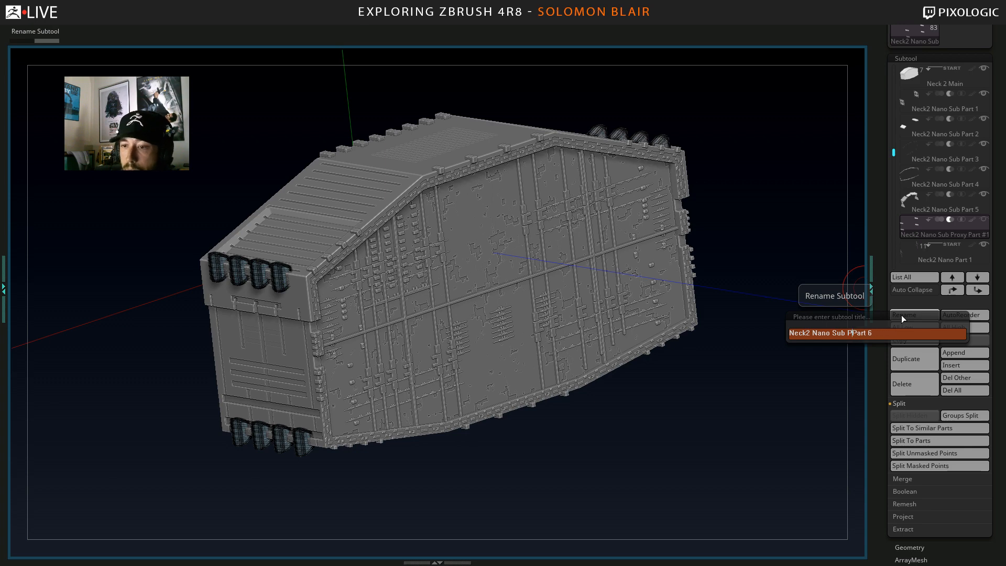
{"action": "key", "text": "Return"}
{"action": "mouse_move", "coordinate": [941, 237]}
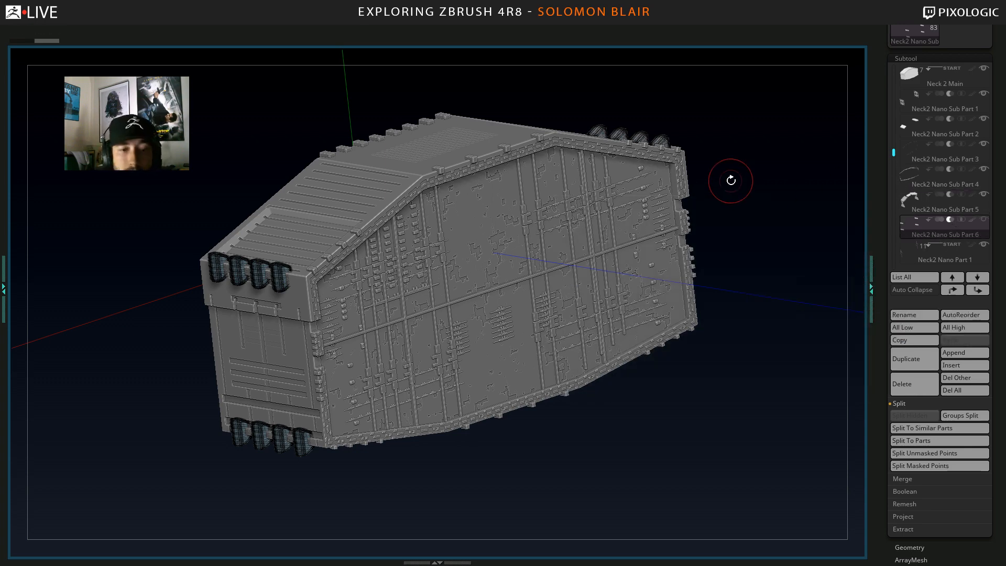
{"action": "left_click", "coordinate": [723, 198], "text": "ctrl"}
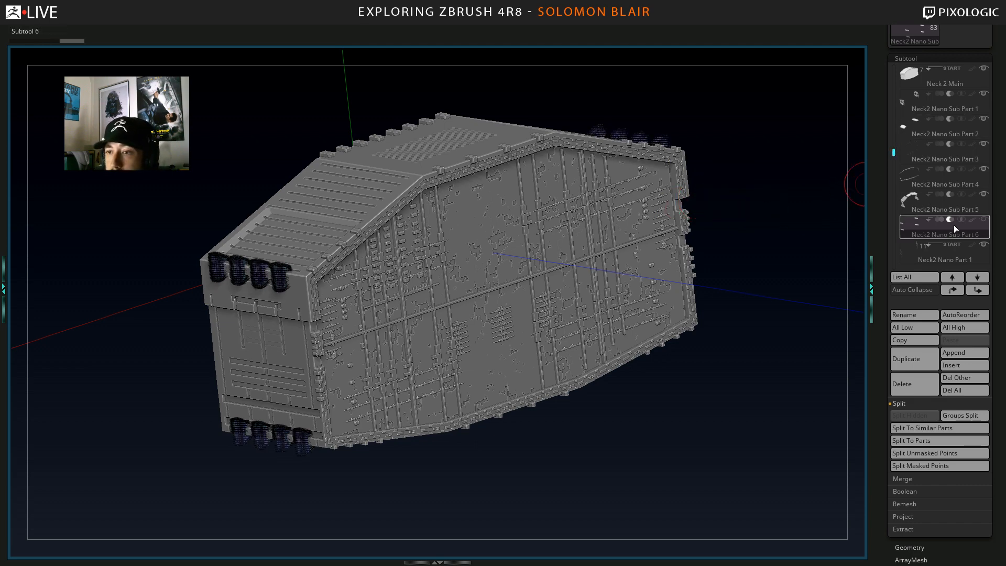
Turn on the visibility of Neck2 Nano Sub Part 6 and view its subtraction from the neck.
{"action": "mouse_move", "coordinate": [918, 101]}
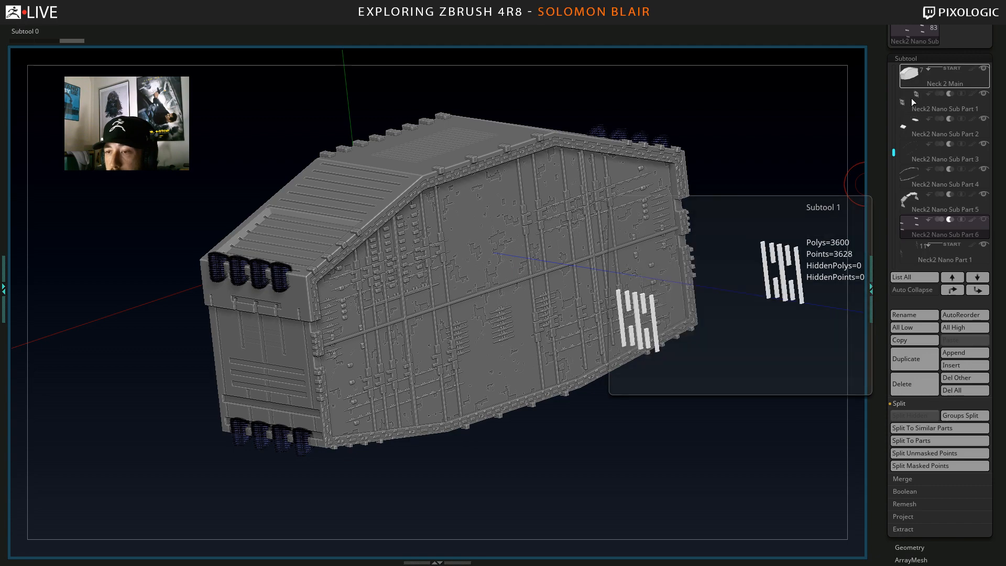
{"action": "left_click", "coordinate": [982, 221]}
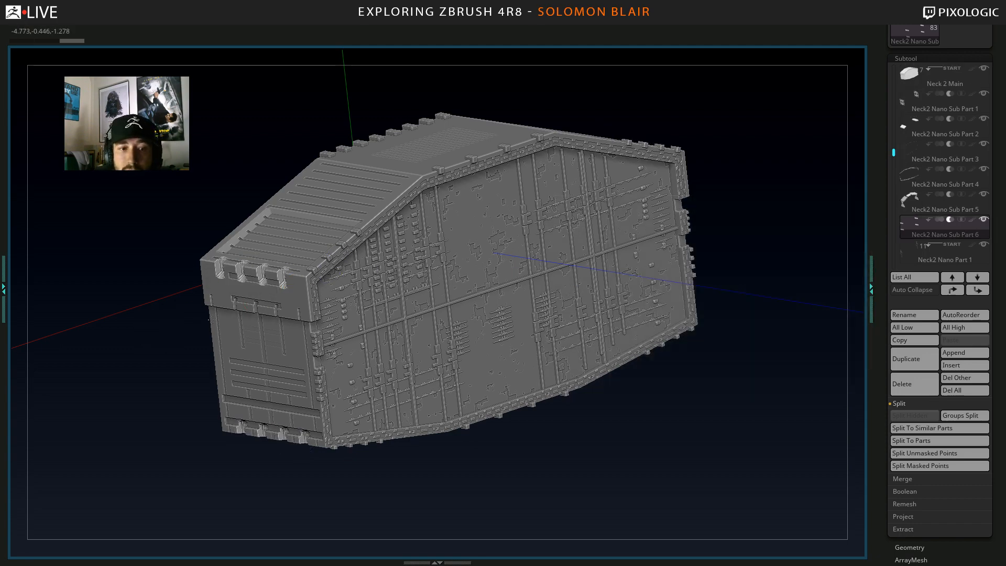
{"action": "right_click_drag", "start_coordinate": [211, 320], "coordinate": [309, 324]}
{"action": "right_click_drag", "start_coordinate": [371, 291], "coordinate": [335, 262], "text": "ctrl"}
{"action": "mouse_move", "coordinate": [336, 262]}
{"action": "right_mouse_down"}
{"action": "mouse_move", "coordinate": [269, 285]}
{"action": "mouse_move", "coordinate": [265, 262]}
{"action": "mouse_move", "coordinate": [248, 303]}
{"action": "mouse_move", "coordinate": [254, 288]}
{"action": "mouse_move", "coordinate": [407, 190]}
{"action": "right_mouse_up"}
Centre the Move gizmo on the Part 6 details, restore the interface, and place the gizmo at the symmetric front-end position.
{"action": "key", "text": "w"}
{"action": "left_click", "coordinate": [567, 125]}
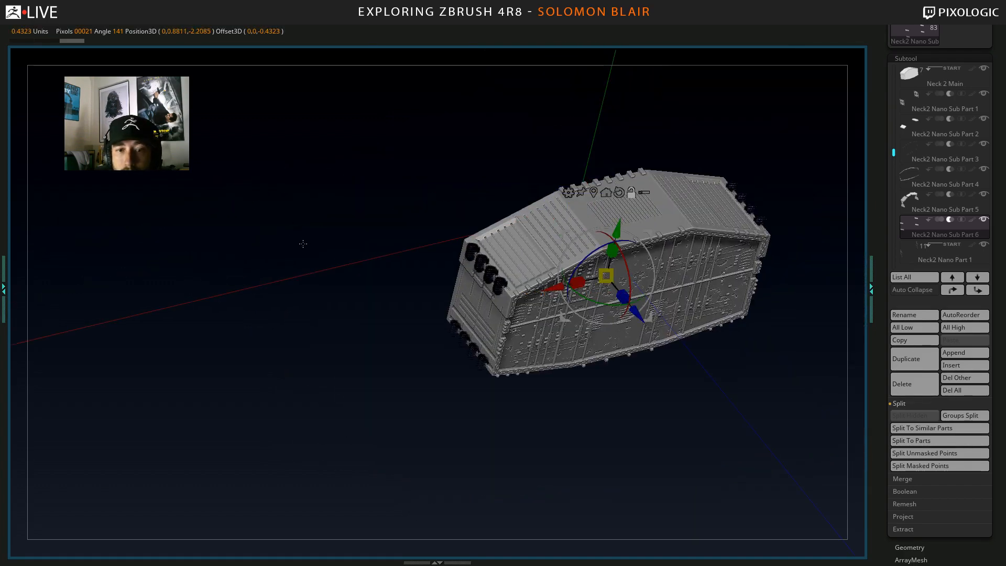
{"action": "right_click_drag", "start_coordinate": [303, 244], "coordinate": [488, 279], "text": "ctrl"}
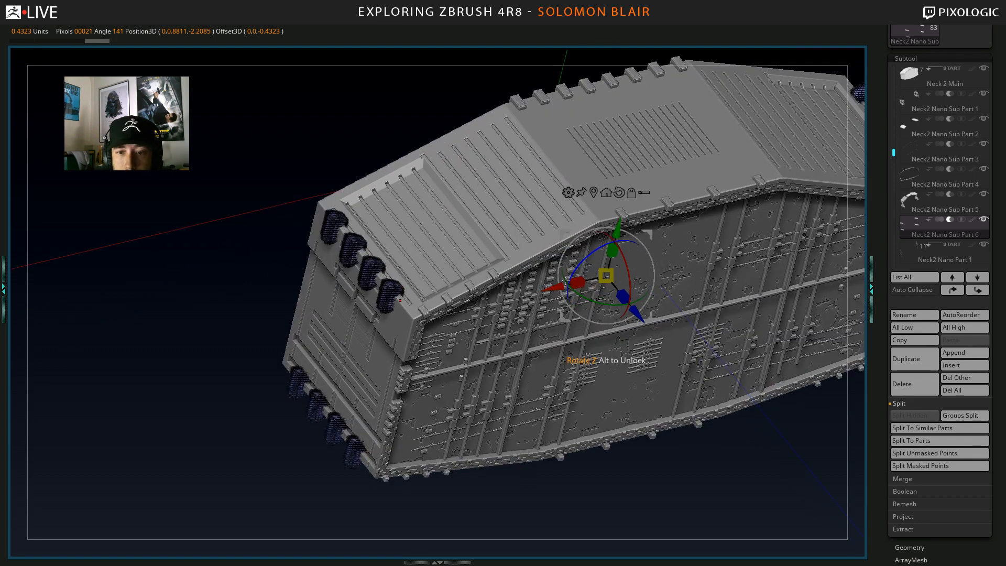
{"action": "left_click", "coordinate": [593, 192]}
{"action": "right_click_drag", "start_coordinate": [428, 237], "coordinate": [616, 254], "text": "ctrl"}
{"action": "key", "text": "Tab"}
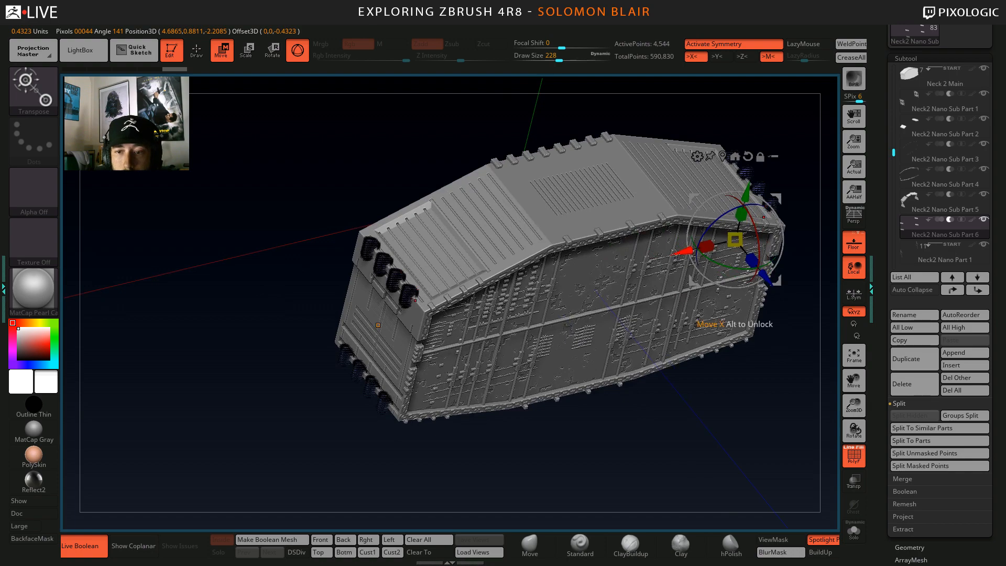
{"action": "key", "text": "shift+f"}
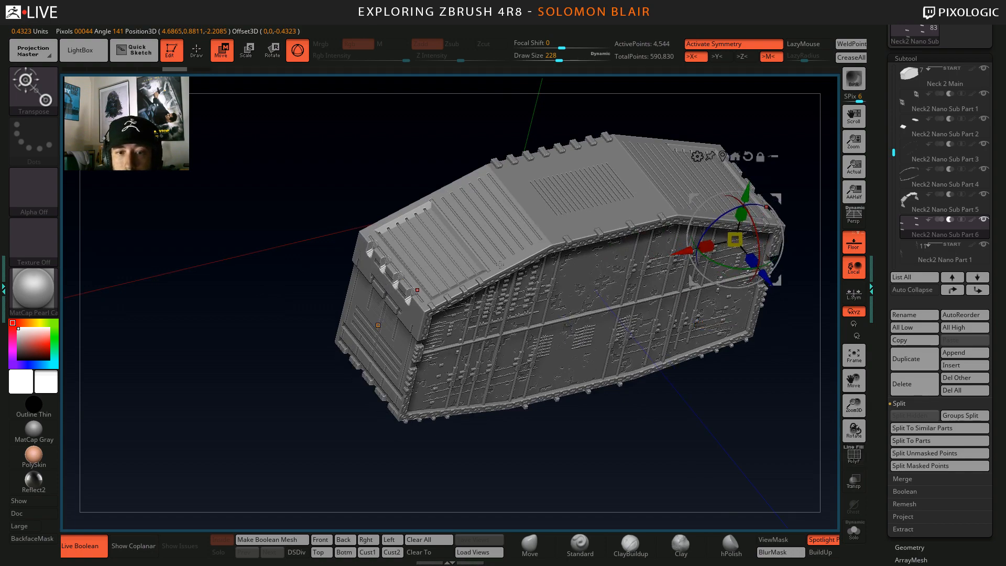
{"action": "key", "text": "shift+f"}
{"action": "left_click", "coordinate": [372, 330]}
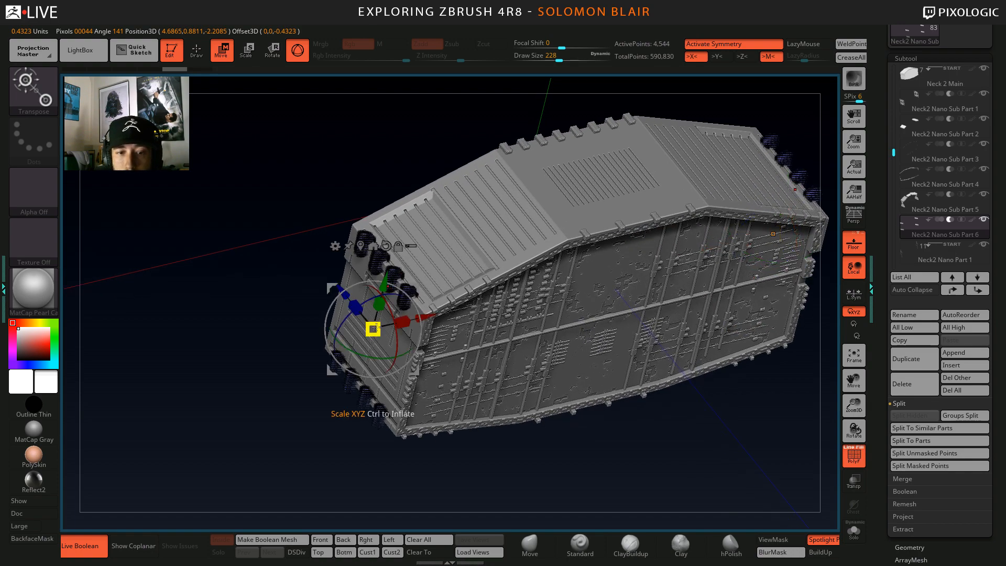
Examine the Part 6 cutouts straight on at the front face of the neck and return to Draw mode.
{"action": "left_click_drag", "start_coordinate": [374, 329], "coordinate": [454, 356]}
{"action": "right_click_drag", "start_coordinate": [453, 355], "coordinate": [429, 323], "text": "ctrl"}
{"action": "left_click_drag", "start_coordinate": [400, 341], "coordinate": [424, 315]}
{"action": "right_click_drag", "start_coordinate": [425, 315], "coordinate": [503, 247], "text": "alt"}
{"action": "left_click_drag", "start_coordinate": [336, 394], "coordinate": [133, 401]}
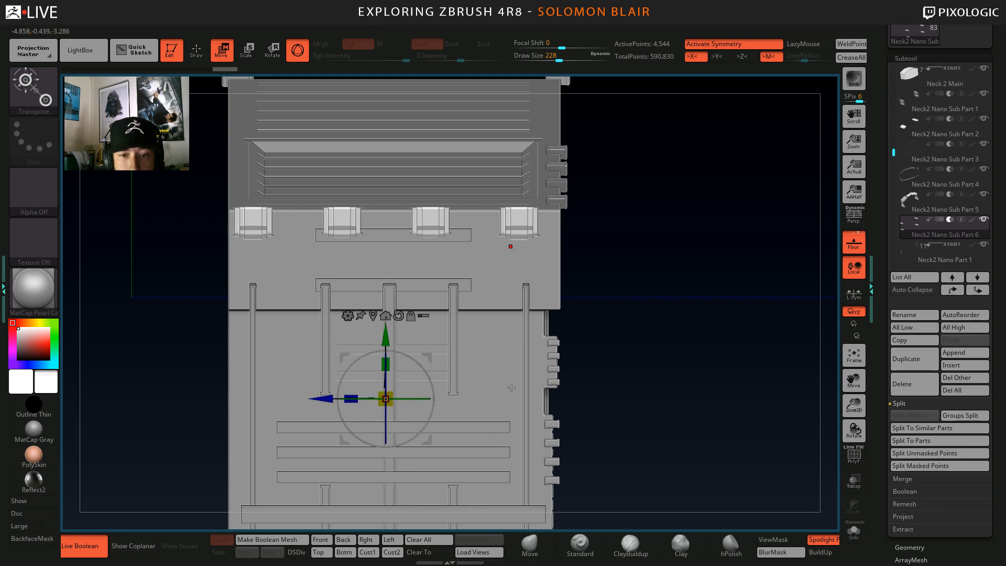
{"action": "right_click_drag", "start_coordinate": [315, 406], "coordinate": [323, 396], "text": "alt"}
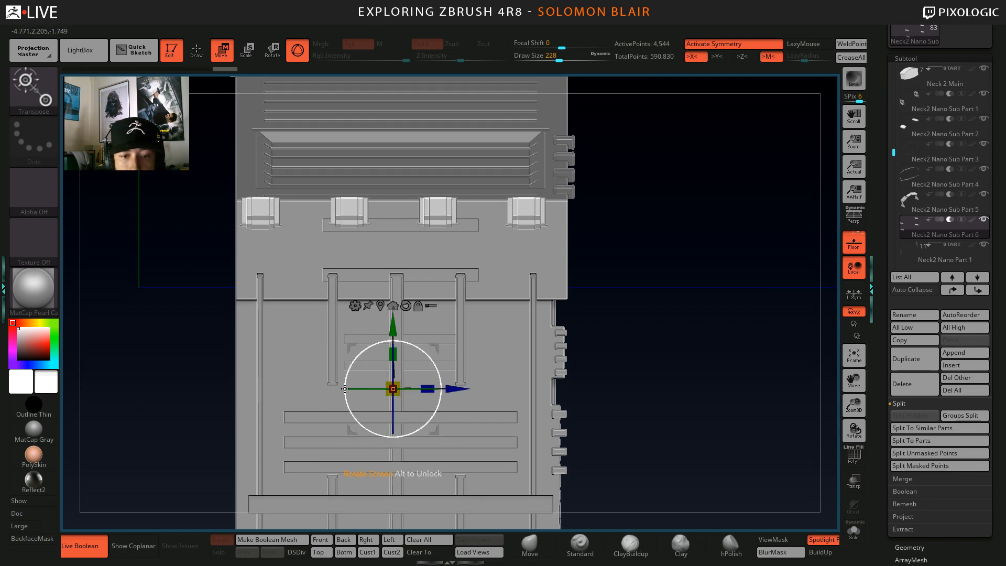
{"action": "left_click_drag", "start_coordinate": [461, 390], "coordinate": [468, 390]}
{"action": "key", "text": "q"}
{"action": "mouse_move", "coordinate": [542, 301]}
{"action": "right_mouse_down"}
{"action": "mouse_move", "coordinate": [335, 367]}
{"action": "mouse_move", "coordinate": [354, 307]}
{"action": "mouse_move", "coordinate": [310, 325]}
{"action": "mouse_move", "coordinate": [308, 283]}
{"action": "mouse_move", "coordinate": [320, 336]}
{"action": "mouse_move", "coordinate": [300, 348]}
{"action": "mouse_move", "coordinate": [302, 329]}
{"action": "right_mouse_up"}
{"action": "right_click_drag", "start_coordinate": [300, 321], "coordinate": [310, 322]}
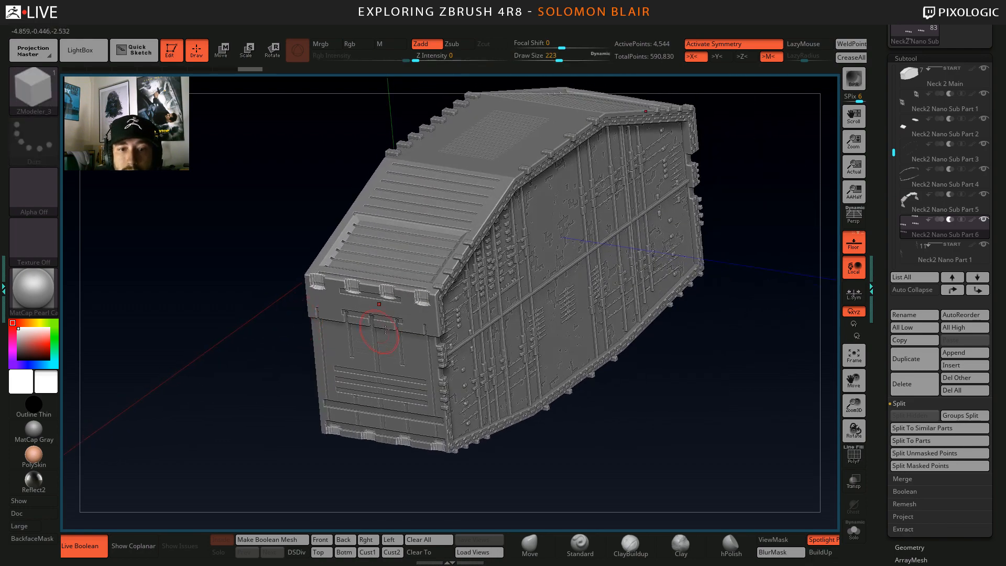
Compare the neck details with Live Boolean turned off and on again.
{"action": "mouse_move", "coordinate": [382, 332]}
{"action": "right_mouse_down"}
{"action": "mouse_move", "coordinate": [411, 328]}
{"action": "mouse_move", "coordinate": [391, 334]}
{"action": "right_mouse_up"}
{"action": "key", "text": "s"}
{"action": "left_click_drag", "start_coordinate": [341, 341], "coordinate": [338, 344]}
{"action": "mouse_move", "coordinate": [310, 350]}
{"action": "right_mouse_down"}
{"action": "mouse_move", "coordinate": [210, 418]}
{"action": "mouse_move", "coordinate": [236, 377]}
{"action": "mouse_move", "coordinate": [253, 388]}
{"action": "mouse_move", "coordinate": [419, 372]}
{"action": "mouse_move", "coordinate": [474, 325]}
{"action": "right_mouse_up"}
{"action": "left_click", "coordinate": [78, 551]}
{"action": "key", "text": "s"}
{"action": "left_click_drag", "start_coordinate": [475, 314], "coordinate": [468, 315]}
{"action": "right_click_drag", "start_coordinate": [495, 273], "coordinate": [438, 283], "text": "alt"}
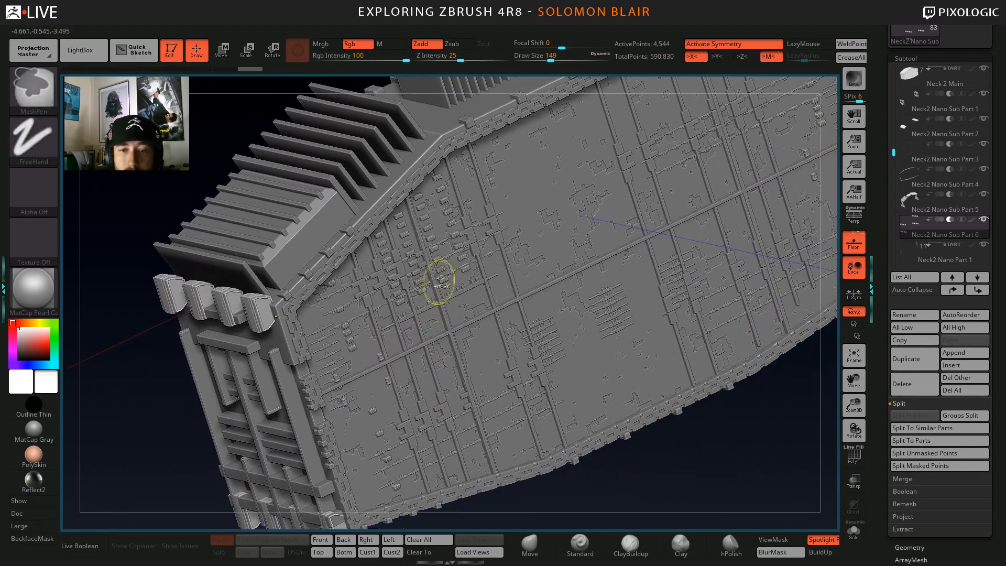
{"action": "right_click_drag", "start_coordinate": [483, 358], "coordinate": [152, 484]}
{"action": "left_click", "coordinate": [78, 546]}
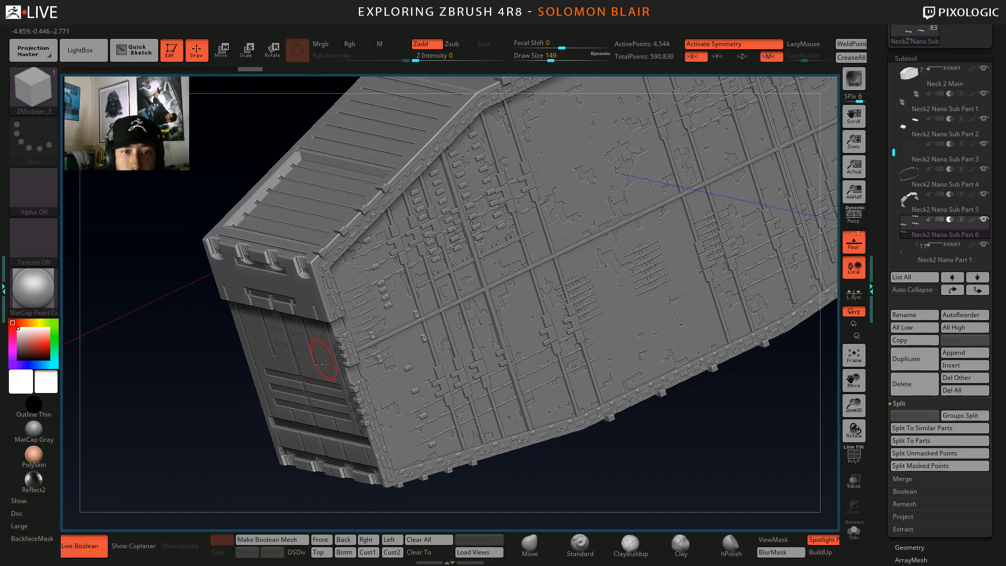
Examine the opposite side of the neck, toggling the polyframe display and enlarging the brush to a draw size of 379.
{"action": "mouse_move", "coordinate": [366, 419]}
{"action": "right_mouse_down"}
{"action": "mouse_move", "coordinate": [506, 409]}
{"action": "mouse_move", "coordinate": [471, 430]}
{"action": "mouse_move", "coordinate": [503, 461]}
{"action": "right_mouse_up"}
{"action": "key", "text": "s"}
{"action": "left_click_drag", "start_coordinate": [461, 462], "coordinate": [506, 464]}
{"action": "mouse_move", "coordinate": [508, 466]}
{"action": "right_mouse_down"}
{"action": "mouse_move", "coordinate": [530, 438]}
{"action": "mouse_move", "coordinate": [680, 415]}
{"action": "mouse_move", "coordinate": [574, 407]}
{"action": "mouse_move", "coordinate": [317, 309]}
{"action": "mouse_move", "coordinate": [308, 405]}
{"action": "mouse_move", "coordinate": [368, 327]}
{"action": "mouse_move", "coordinate": [481, 357]}
{"action": "mouse_move", "coordinate": [646, 337]}
{"action": "mouse_move", "coordinate": [462, 357]}
{"action": "mouse_move", "coordinate": [562, 332]}
{"action": "mouse_move", "coordinate": [326, 330]}
{"action": "right_mouse_up"}
{"action": "key", "text": "shift+f"}
{"action": "key", "text": "shift+f"}
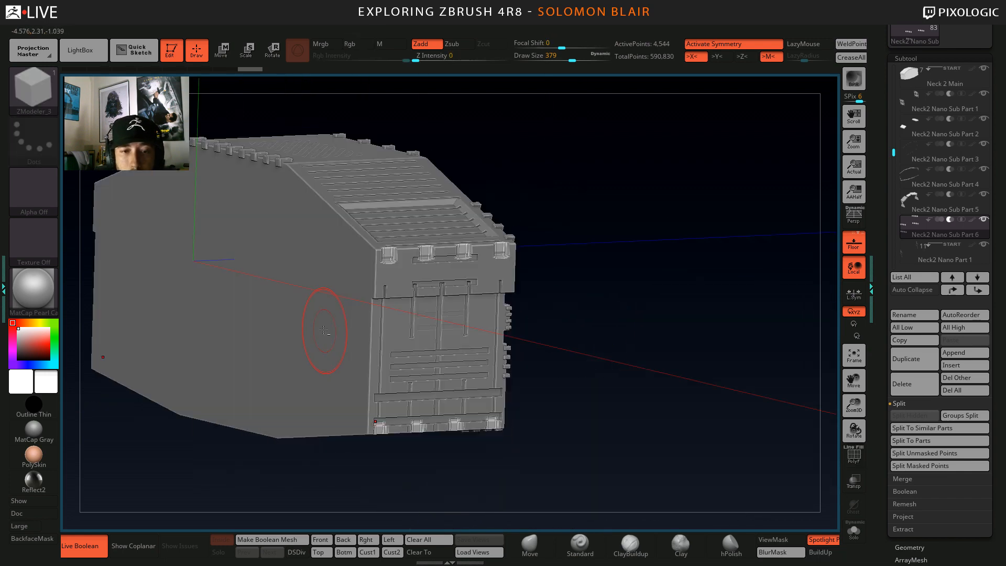
Select the Neck 2 Main subtool and show it from the front with the polyframe and Move gizmo on.
{"action": "left_click", "coordinate": [325, 331], "text": "alt"}
{"action": "key", "text": "shift+f"}
{"action": "right_click_drag", "start_coordinate": [554, 348], "coordinate": [604, 419], "text": "shift"}
{"action": "key", "text": "shift+f"}
{"action": "key", "text": "w"}
{"action": "key", "text": "shift+f"}
{"action": "right_click_drag", "start_coordinate": [551, 380], "coordinate": [681, 419], "text": "ctrl"}
{"action": "right_click_drag", "start_coordinate": [268, 361], "coordinate": [400, 346], "text": "alt"}
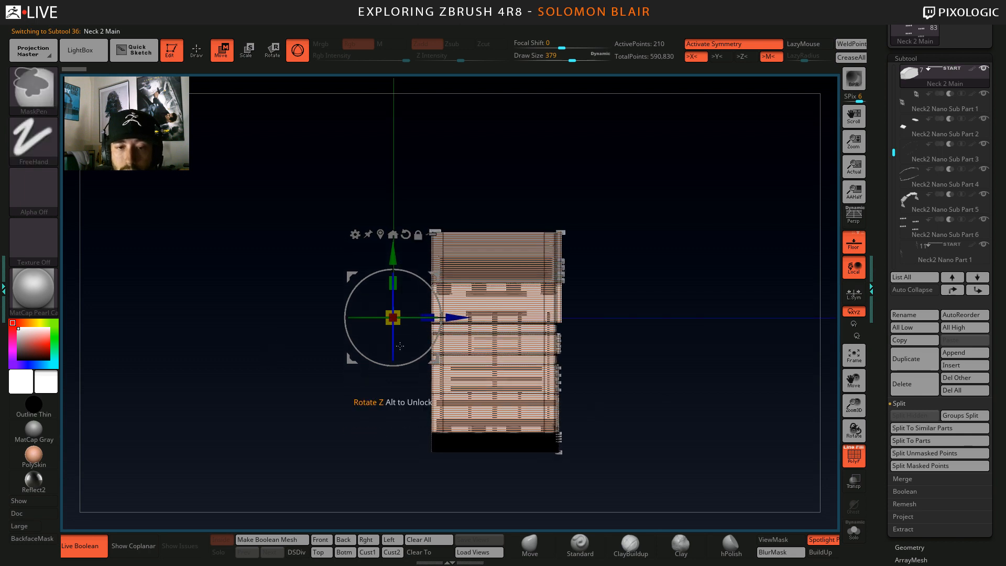
{"action": "right_click_drag", "start_coordinate": [593, 320], "coordinate": [554, 318], "text": "alt"}
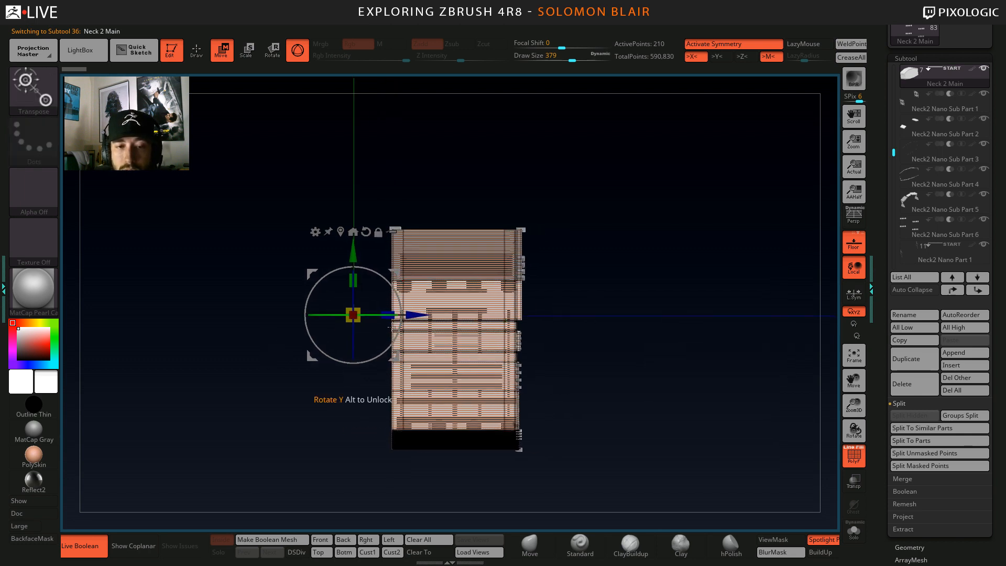
{"action": "mouse_move", "coordinate": [389, 328]}
{"action": "right_mouse_down", "text": "alt"}
{"action": "mouse_move", "coordinate": [342, 323]}
{"action": "mouse_move", "coordinate": [602, 358]}
{"action": "mouse_move", "coordinate": [546, 371]}
{"action": "right_mouse_up", "text": "alt"}
Try to mirror and weld Neck 2 Main with MWeld Z about the world centre.
{"action": "key", "text": "q"}
{"action": "key", "text": "space"}
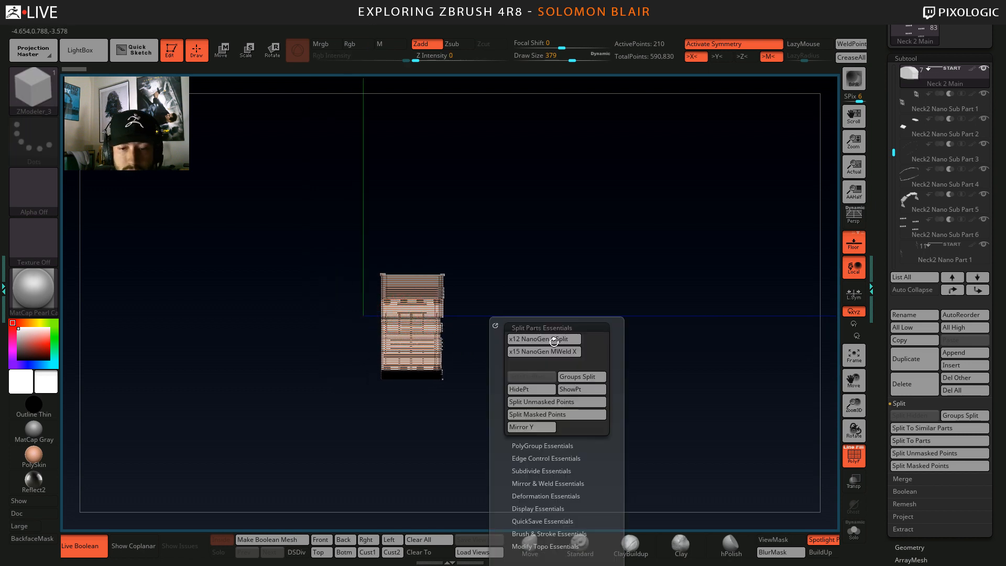
{"action": "left_click", "coordinate": [542, 328]}
{"action": "left_click", "coordinate": [543, 374]}
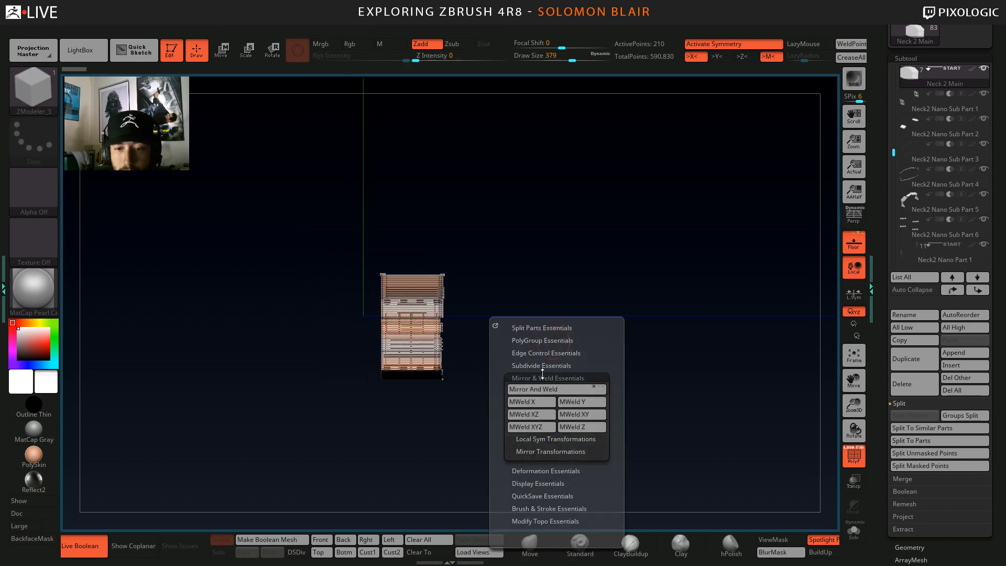
{"action": "left_click", "coordinate": [576, 426]}
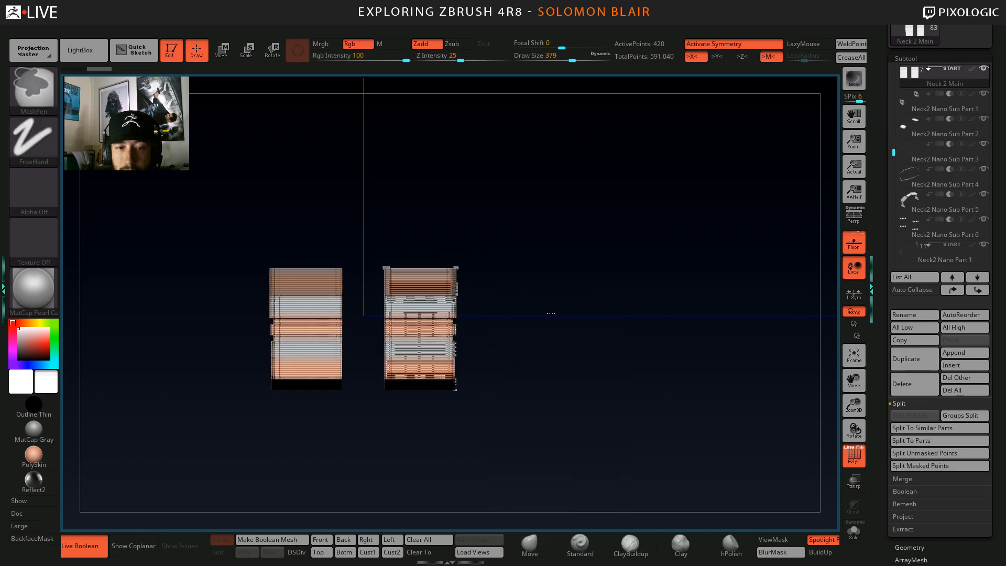
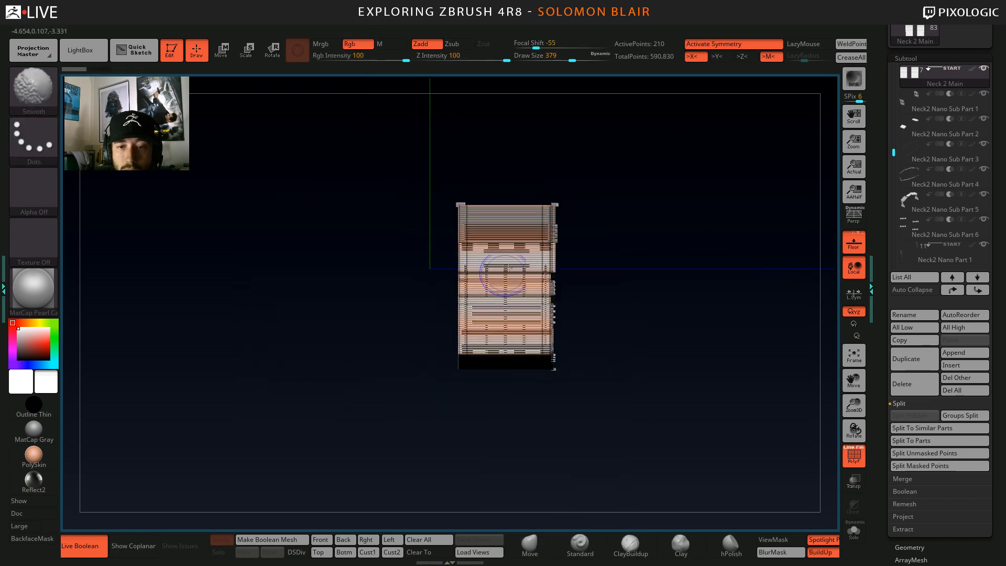
Mirror and weld Neck 2 Main along Z about its own centre, using local symmetry.
{"action": "left_click", "coordinate": [351, 187]}
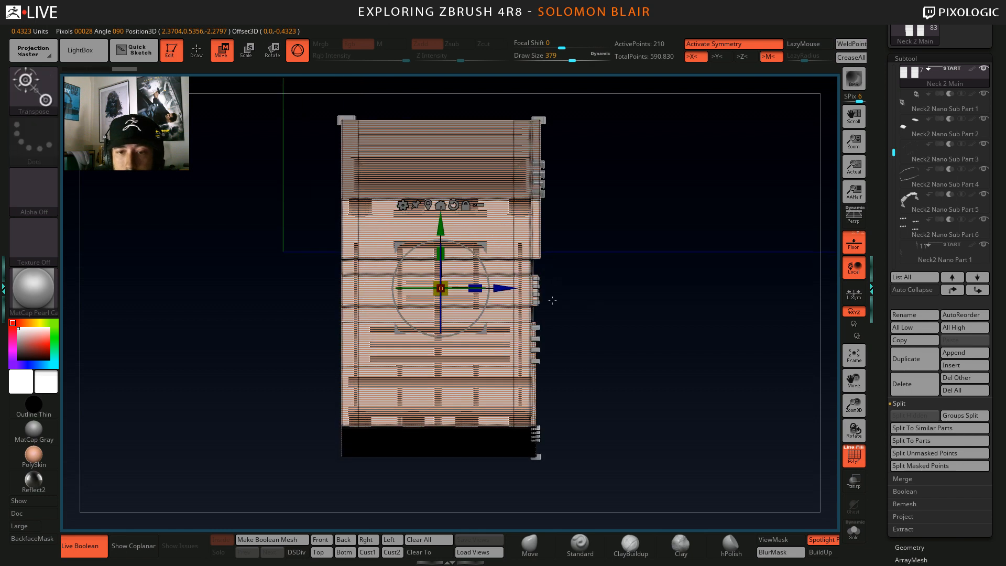
{"action": "key", "text": "space"}
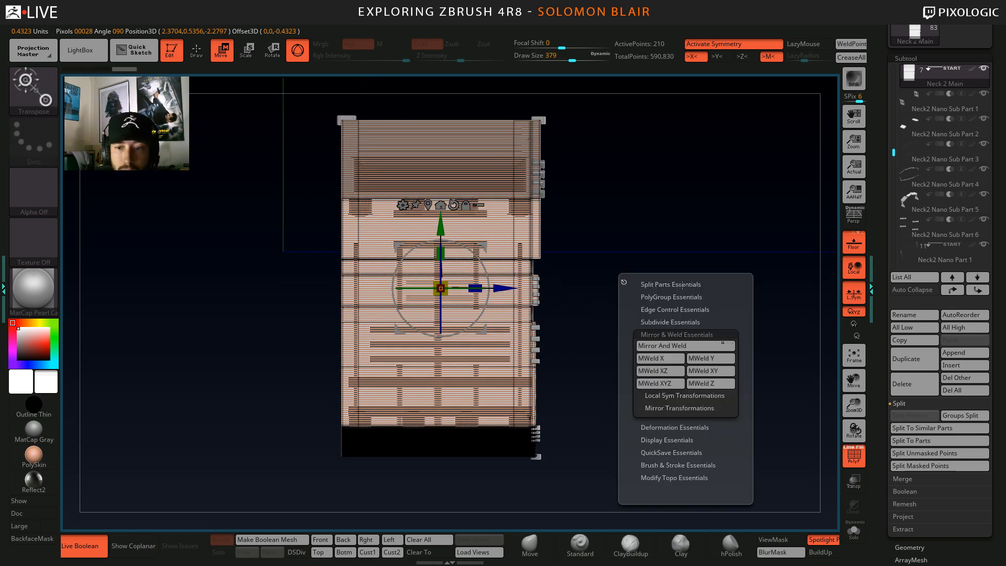
{"action": "left_click", "coordinate": [708, 372]}
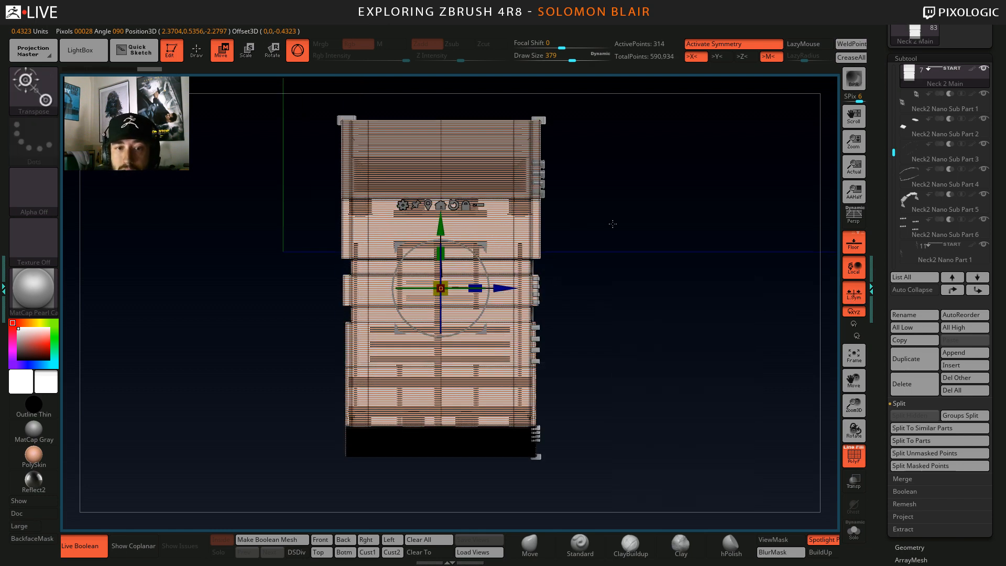
{"action": "right_click_drag", "start_coordinate": [532, 302], "coordinate": [404, 285]}
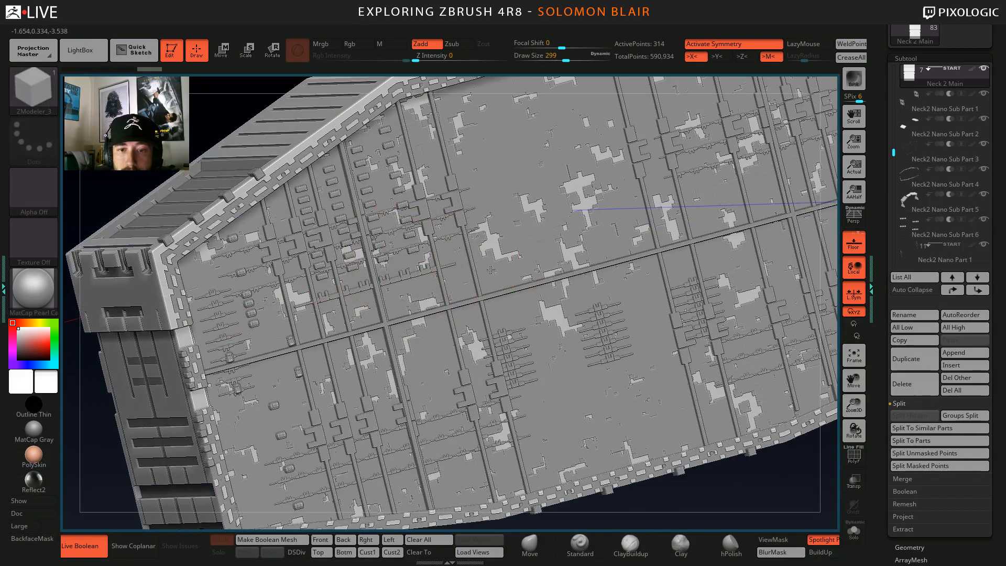
Select the Neck2 Nano Greeble 1 subtool on the side panel and activate the Move brush.
{"action": "left_click", "coordinate": [495, 260], "text": "alt"}
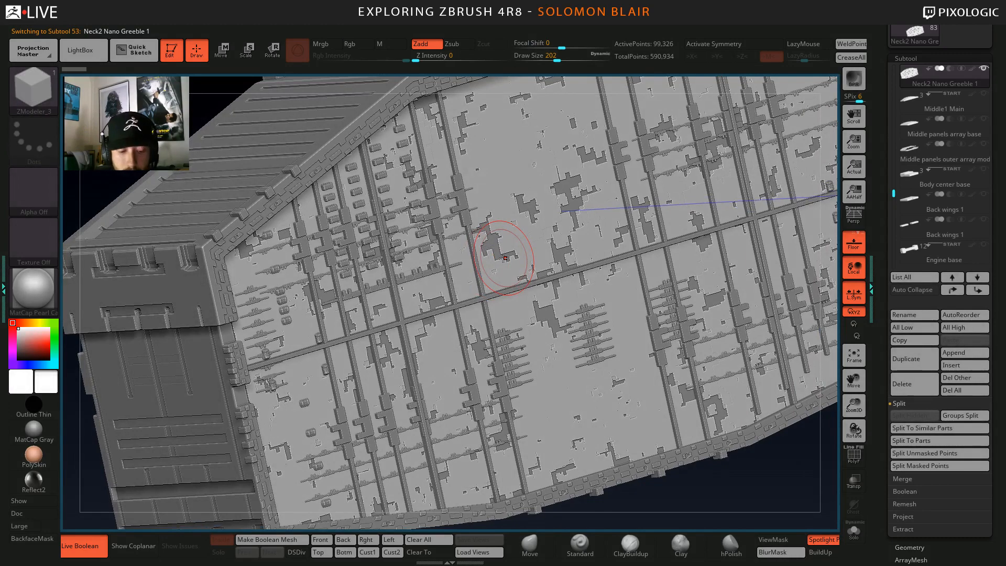
{"action": "key", "text": "b"}
{"action": "key", "text": "m"}
{"action": "key", "text": "v"}
{"action": "right_click_drag", "start_coordinate": [482, 245], "coordinate": [472, 218], "text": "ctrl"}
{"action": "right_click_drag", "start_coordinate": [490, 282], "coordinate": [535, 293], "text": "shift"}
{"action": "right_click_drag", "start_coordinate": [597, 278], "coordinate": [636, 272], "text": "alt"}
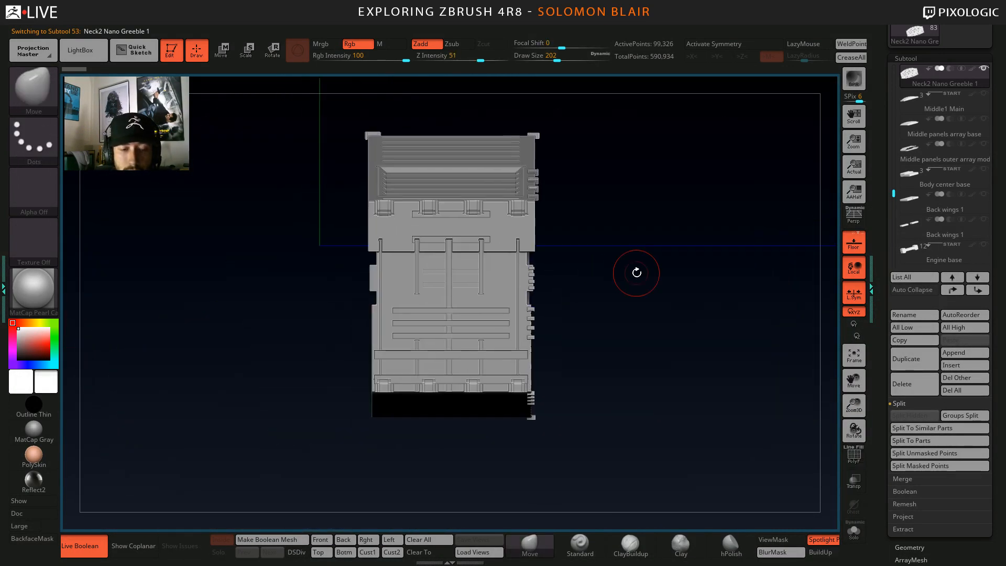
{"action": "key", "text": "space"}
{"action": "left_click_drag", "start_coordinate": [620, 244], "coordinate": [597, 265]}
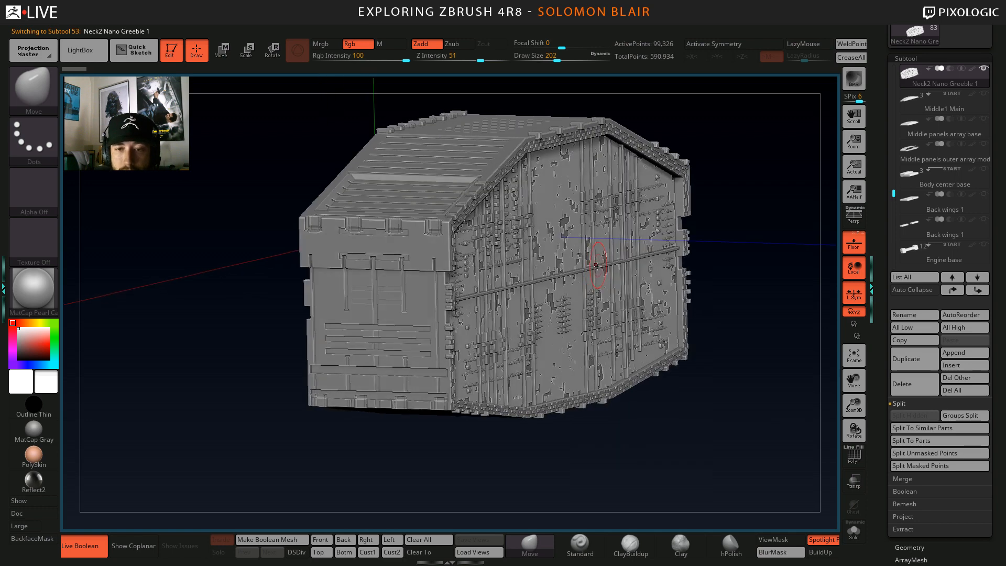
Show the Move gizmo on Neck2 Nano Greeble 1 and isolate the subtool in Solo mode.
{"action": "key", "text": "w"}
{"action": "left_click", "coordinate": [562, 206]}
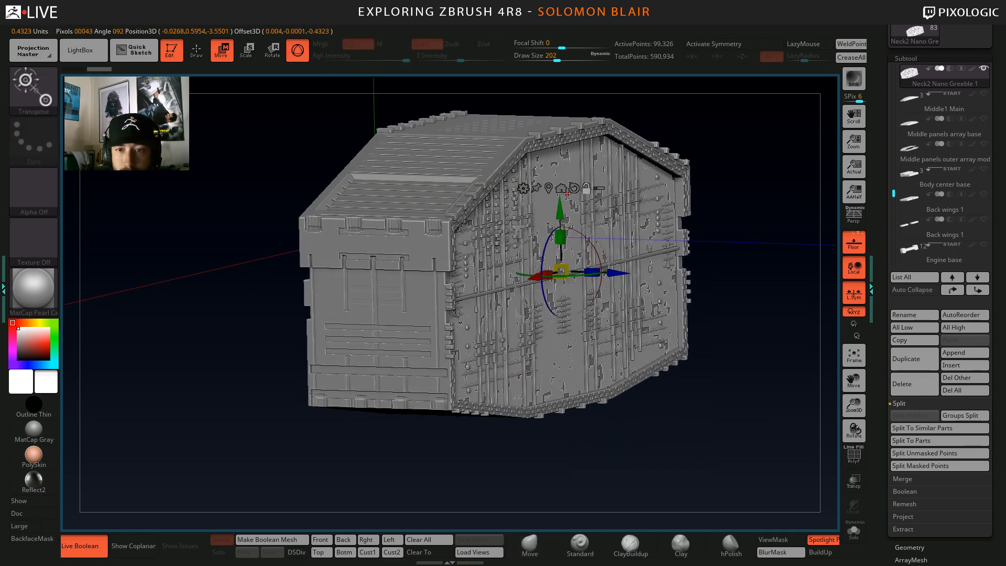
{"action": "left_click_drag", "start_coordinate": [690, 242], "coordinate": [608, 340]}
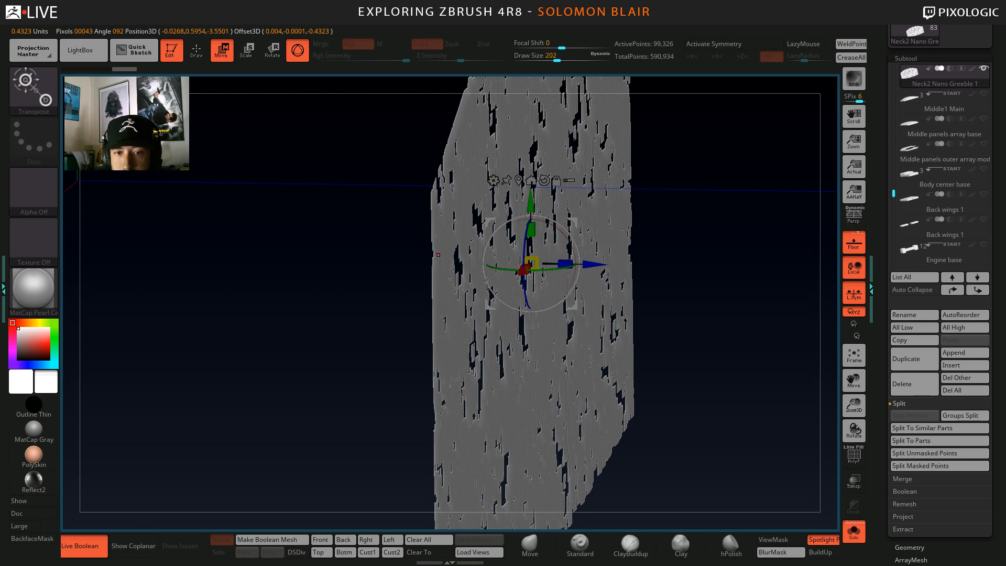
{"action": "left_click_drag", "start_coordinate": [440, 321], "coordinate": [387, 321]}
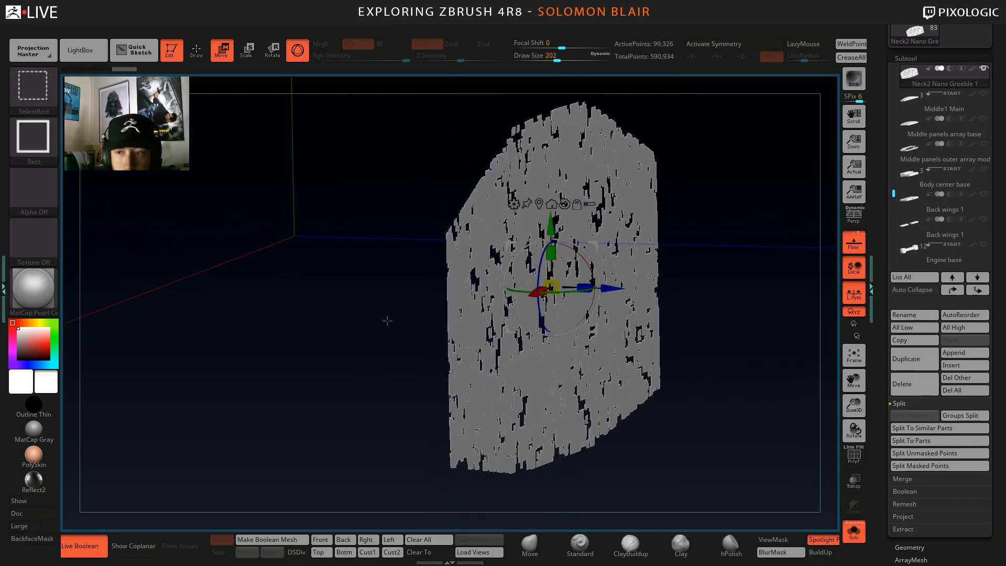
Duplicate Neck2 Nano Greeble 1 and move the copy along Z beyond the opposite side of the neck, with transparency on.
{"action": "key", "text": "ctrl+shift+d"}
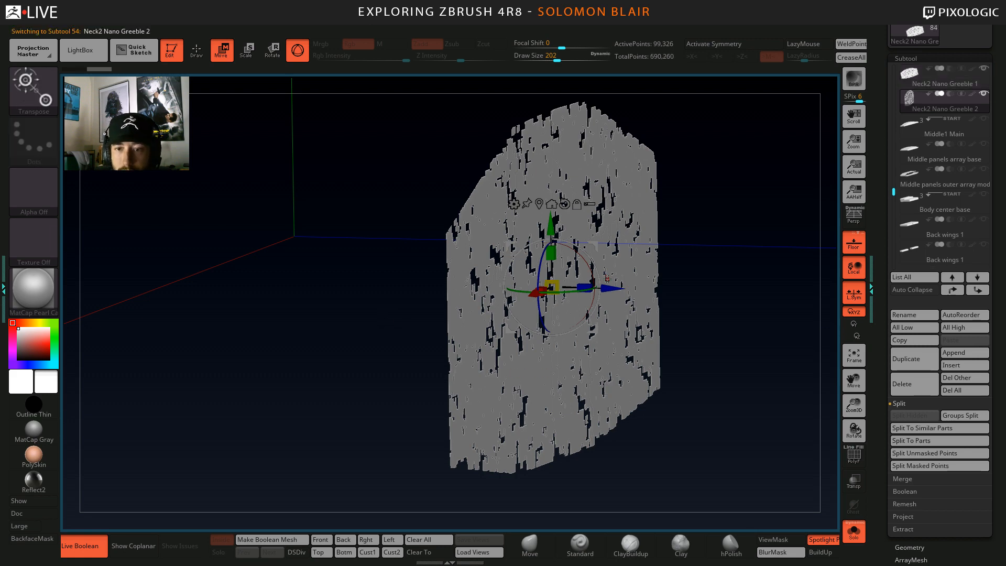
{"action": "left_click_drag", "start_coordinate": [610, 287], "coordinate": [543, 286]}
{"action": "left_click", "coordinate": [858, 536]}
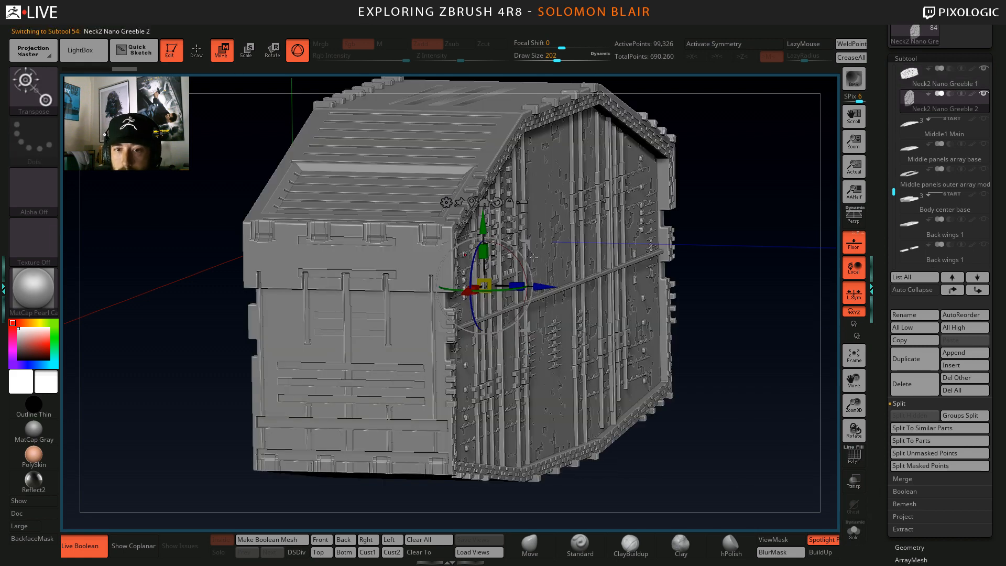
{"action": "left_click", "coordinate": [854, 481]}
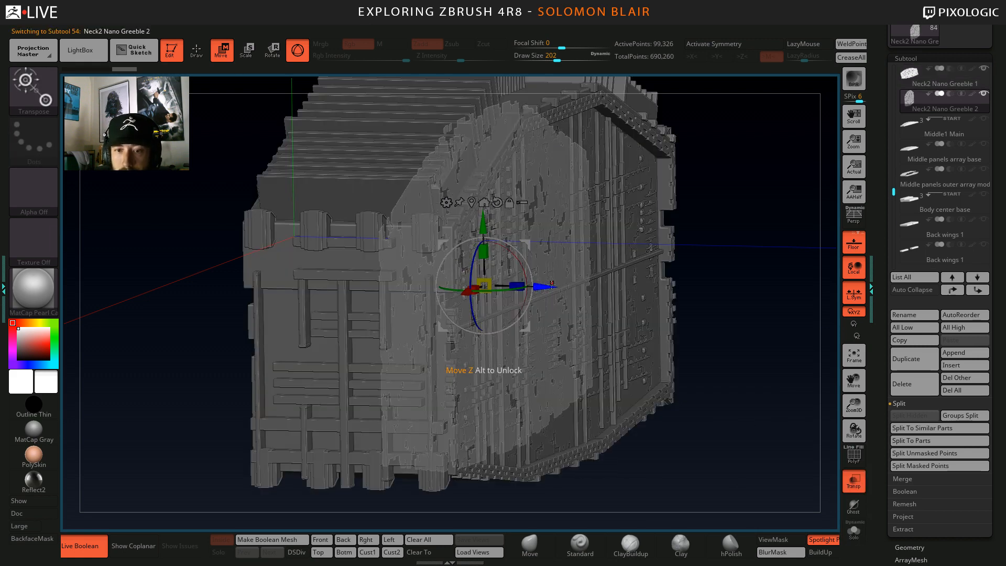
{"action": "left_click_drag", "start_coordinate": [551, 285], "coordinate": [368, 284]}
{"action": "left_click_drag", "start_coordinate": [149, 314], "coordinate": [217, 291], "text": "shift"}
{"action": "left_click_drag", "start_coordinate": [325, 272], "coordinate": [363, 264], "text": "alt"}
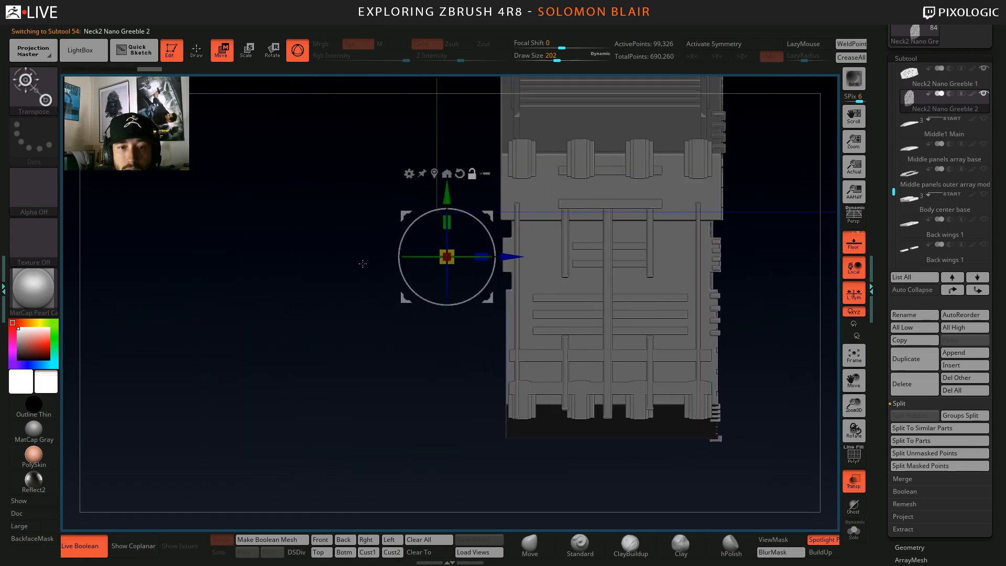
Try to turn the duplicated greeble panel half a turn around Y on the opposite side, and undo the rotation.
{"action": "left_click_drag", "start_coordinate": [424, 256], "coordinate": [270, 304]}
{"action": "key", "text": "shift+f"}
{"action": "key", "text": "shift+f"}
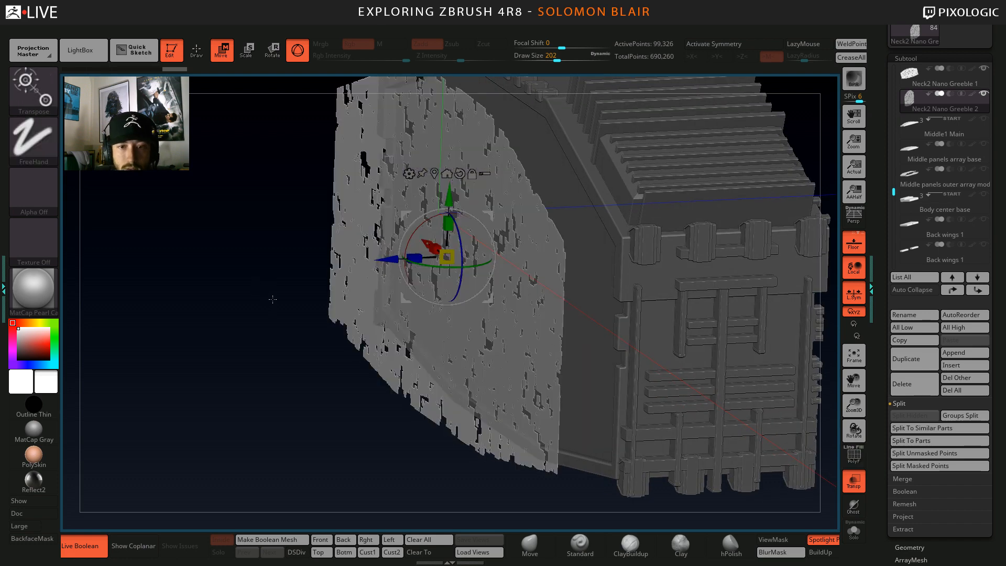
{"action": "key", "text": "ctrl+z"}
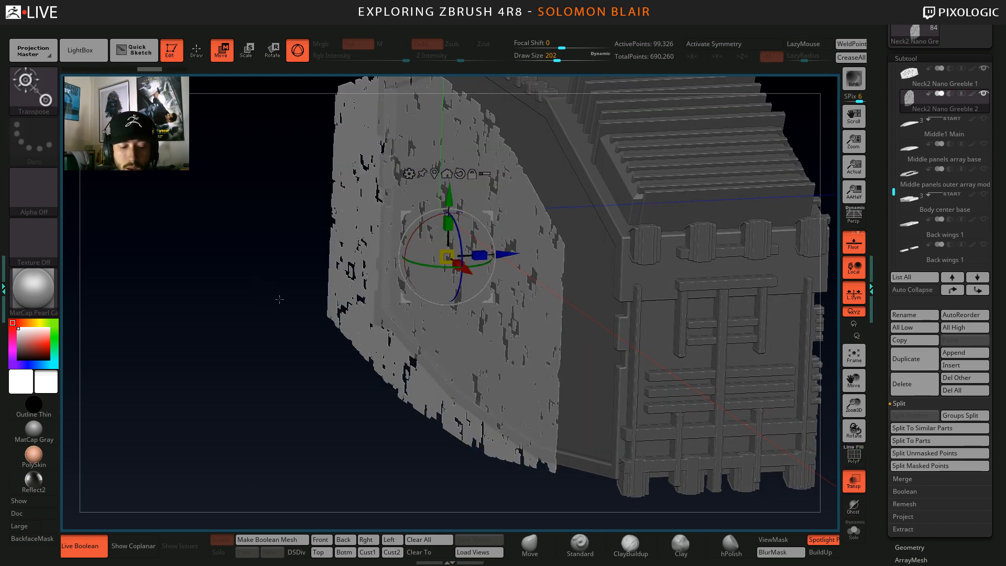
Mirror the duplicated greeble panel, Neck2 Nano Greeble 2, along Z with the Mirror Z macro.
{"action": "key", "text": "space"}
{"action": "left_click", "coordinate": [270, 350]}
{"action": "left_click", "coordinate": [275, 347]}
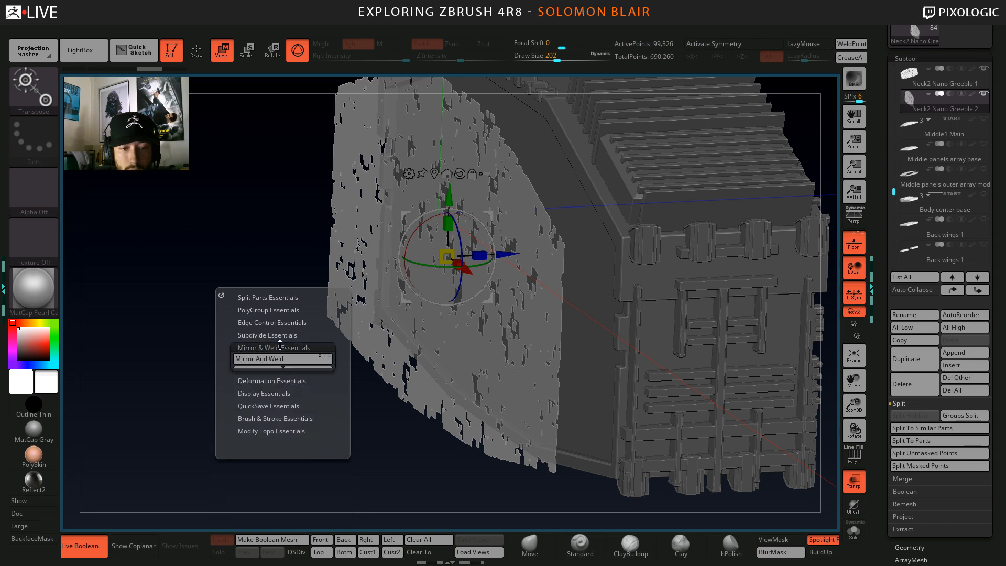
{"action": "left_click", "coordinate": [271, 420]}
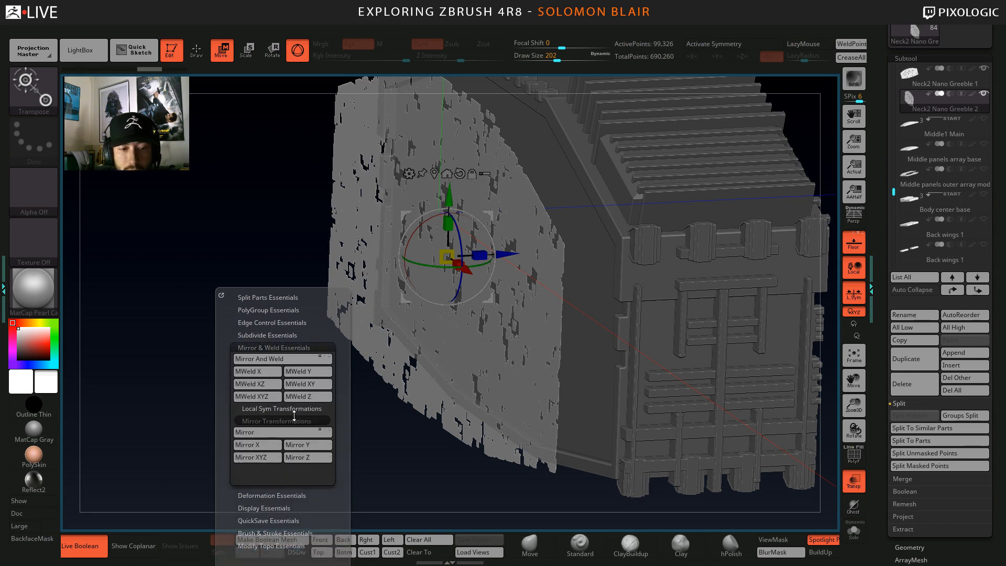
{"action": "left_click", "coordinate": [291, 446]}
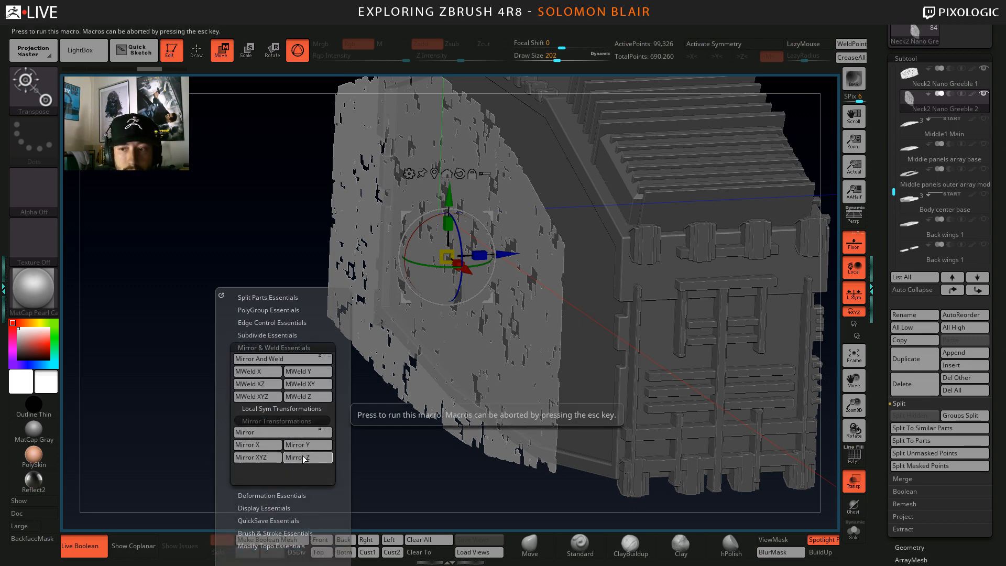
{"action": "key", "text": "space"}
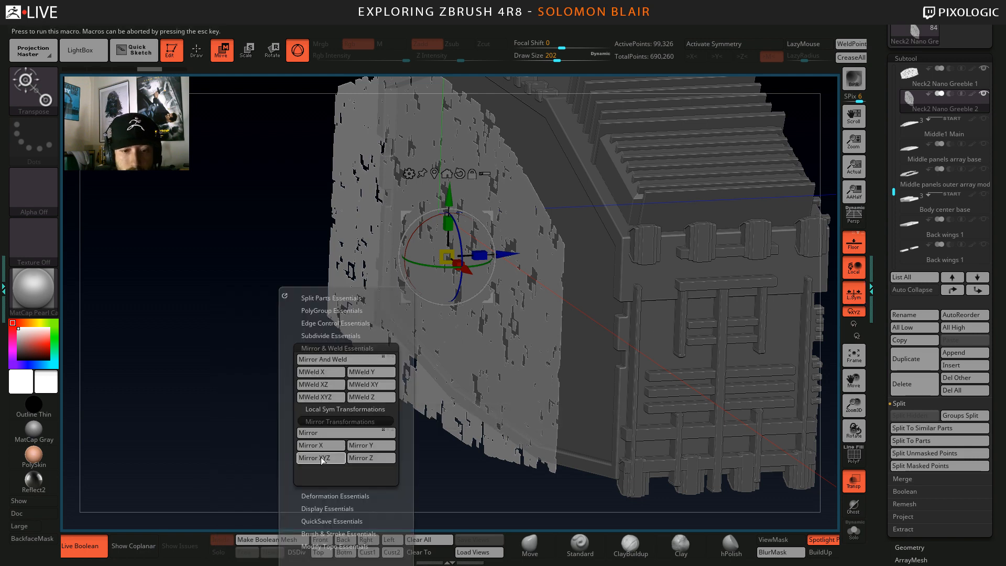
{"action": "left_click", "coordinate": [364, 460]}
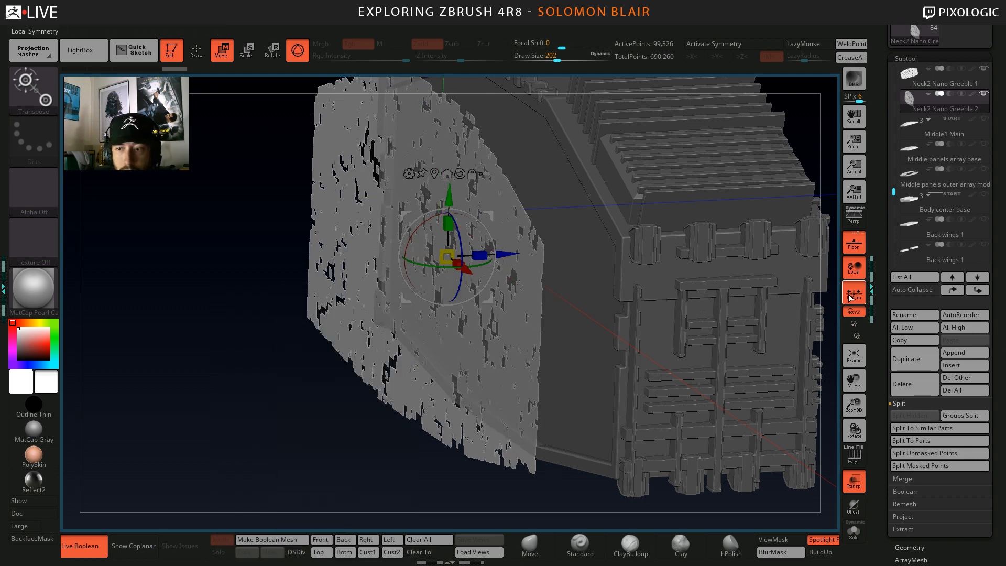
Turn off local symmetry and transparency, and move the mirrored greeble panel along Z into the recess on the neck's opposite side.
{"action": "right_click_drag", "start_coordinate": [531, 299], "coordinate": [483, 274], "text": "alt"}
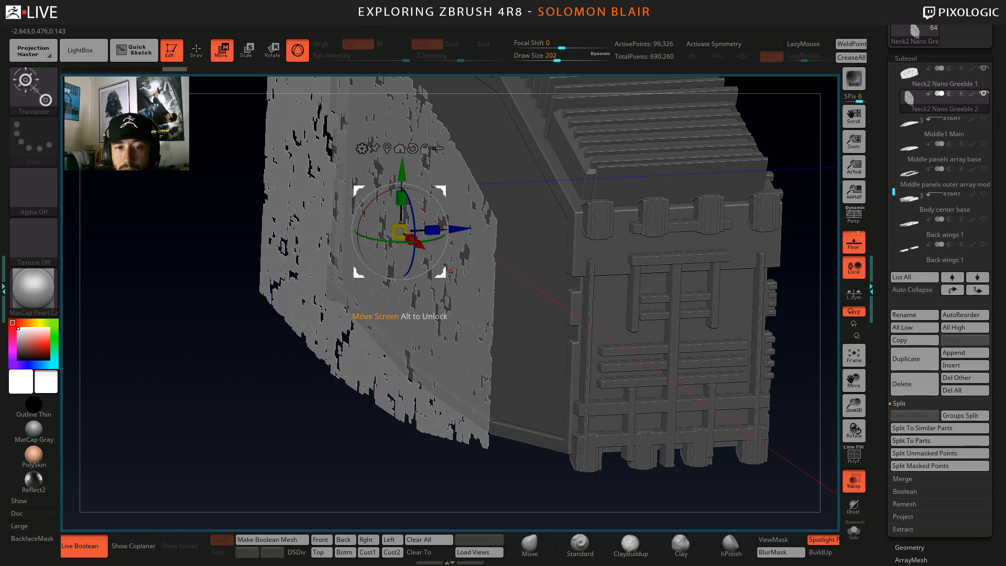
{"action": "left_click", "coordinate": [857, 481]}
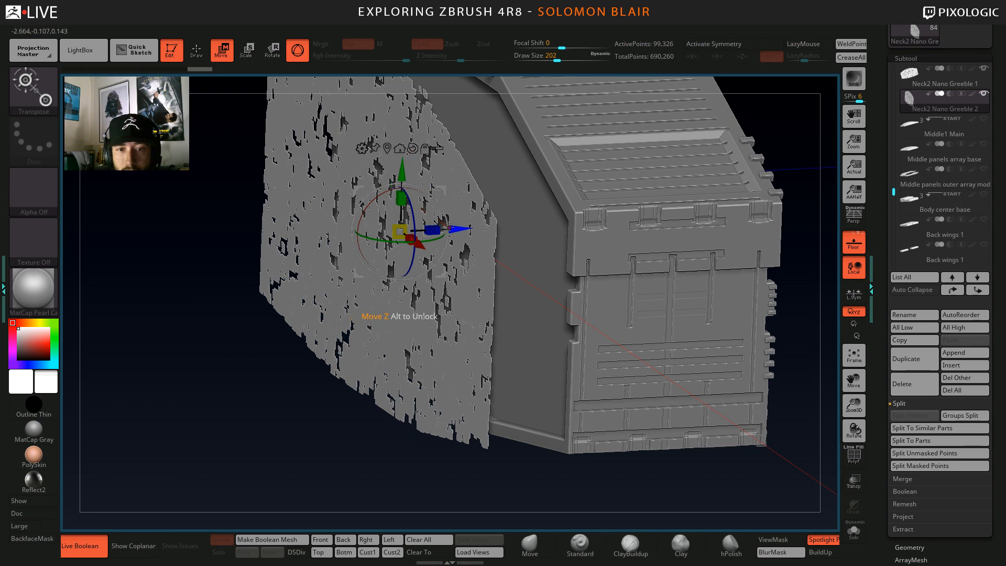
{"action": "left_click_drag", "start_coordinate": [435, 229], "coordinate": [530, 215]}
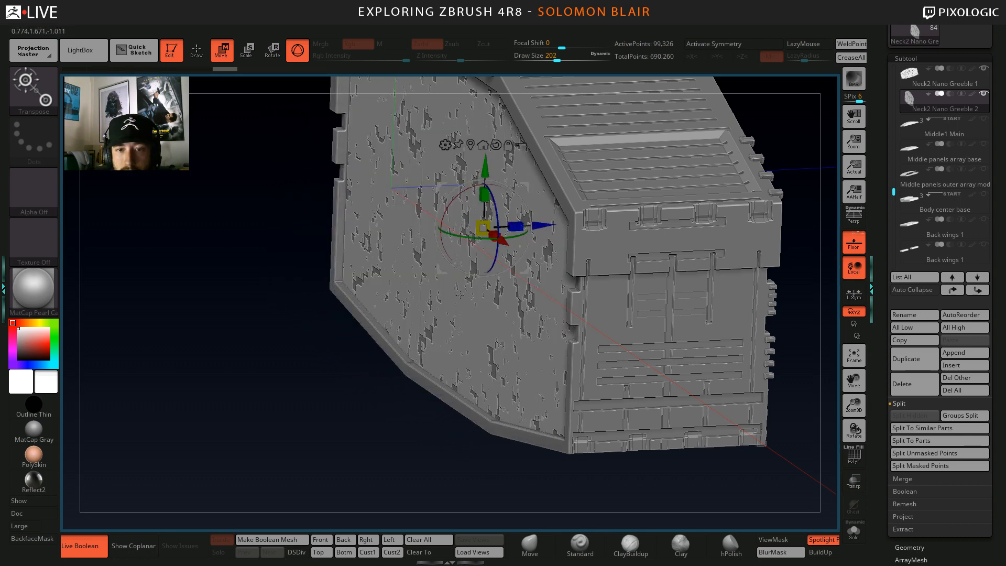
{"action": "mouse_move", "coordinate": [445, 299]}
{"action": "right_mouse_down"}
{"action": "mouse_move", "coordinate": [540, 304]}
{"action": "mouse_move", "coordinate": [529, 310]}
{"action": "mouse_move", "coordinate": [493, 251]}
{"action": "right_mouse_up"}
{"action": "key", "text": "q"}
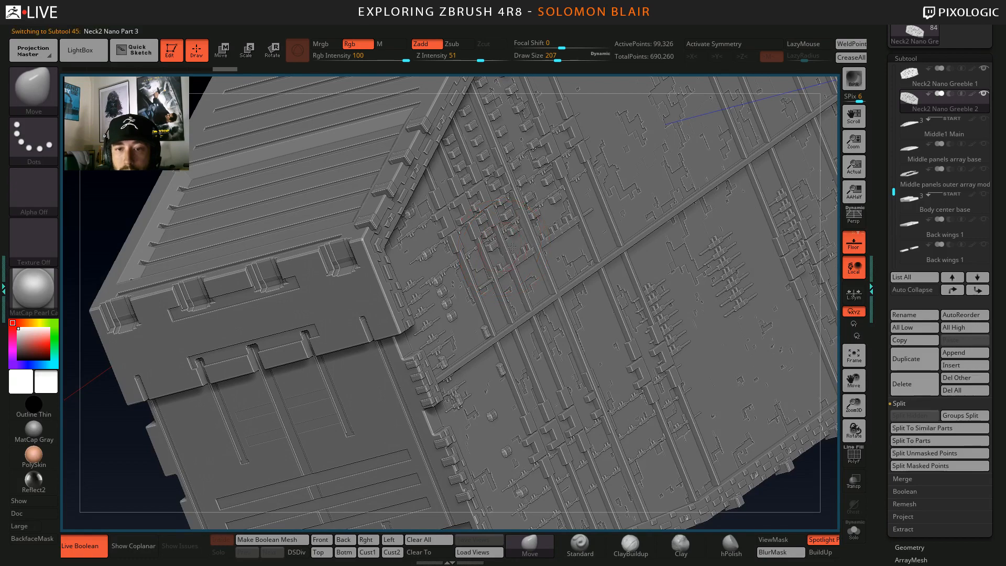
Select the vertical bars, Neck2 Nano Part 3, duplicate them, and move the copy along Z to the opposite side of the neck.
{"action": "left_click", "coordinate": [512, 247], "text": "alt"}
{"action": "mouse_move", "coordinate": [576, 270]}
{"action": "right_mouse_down", "text": "ctrl"}
{"action": "mouse_move", "coordinate": [529, 266]}
{"action": "mouse_move", "coordinate": [569, 276]}
{"action": "mouse_move", "coordinate": [475, 290]}
{"action": "mouse_move", "coordinate": [479, 250]}
{"action": "mouse_move", "coordinate": [499, 260]}
{"action": "right_mouse_up", "text": "ctrl"}
{"action": "key", "text": "ctrl+shift"}
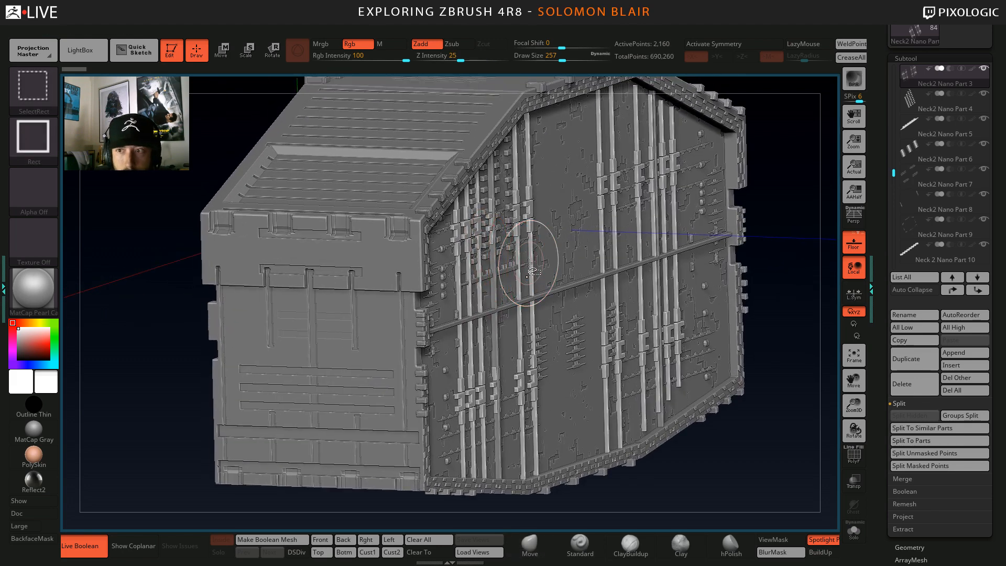
{"action": "key", "text": "ctrl+shift+d"}
{"action": "key", "text": "w"}
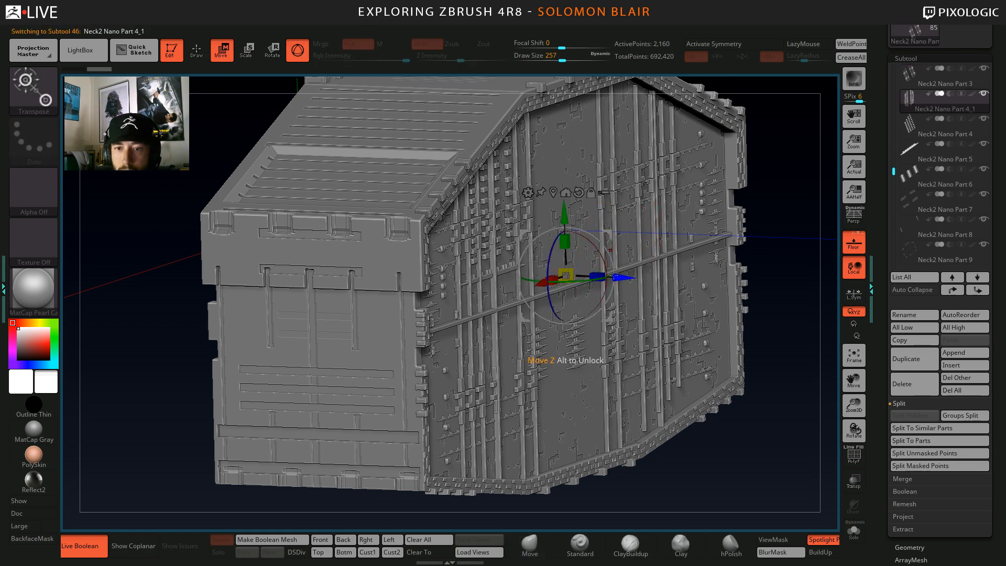
{"action": "left_click_drag", "start_coordinate": [602, 276], "coordinate": [579, 275]}
{"action": "left_click_drag", "start_coordinate": [487, 274], "coordinate": [360, 270]}
{"action": "left_click_drag", "start_coordinate": [131, 251], "coordinate": [293, 225]}
{"action": "left_click_drag", "start_coordinate": [100, 204], "coordinate": [231, 217], "text": "alt"}
{"action": "left_click_drag", "start_coordinate": [425, 237], "coordinate": [520, 255], "text": "alt"}
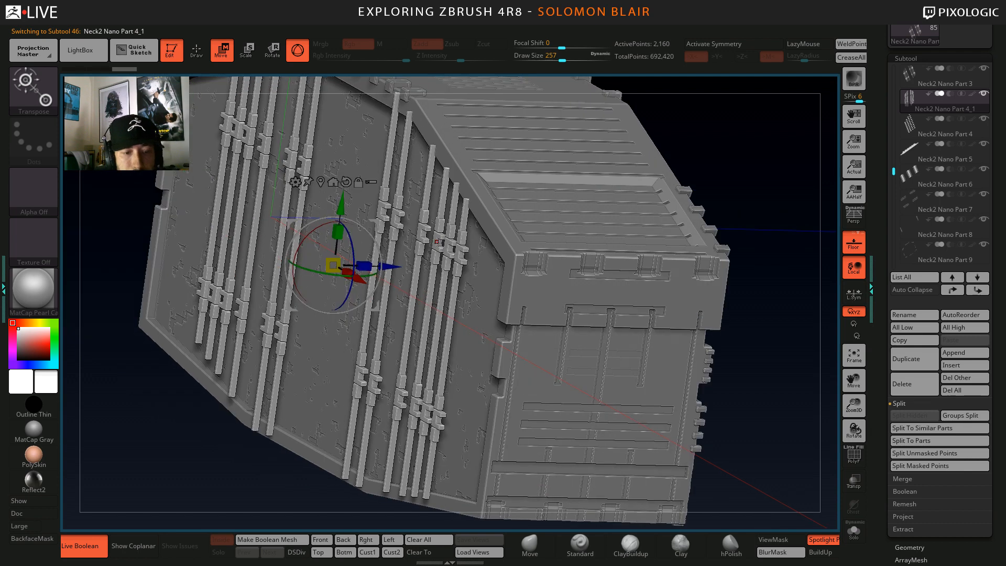
Enable local symmetry, mirror the duplicated bars along Z, and move them along Z to seat them in the neck's opposite side.
{"action": "key", "text": "space"}
{"action": "mouse_move", "coordinate": [452, 311]}
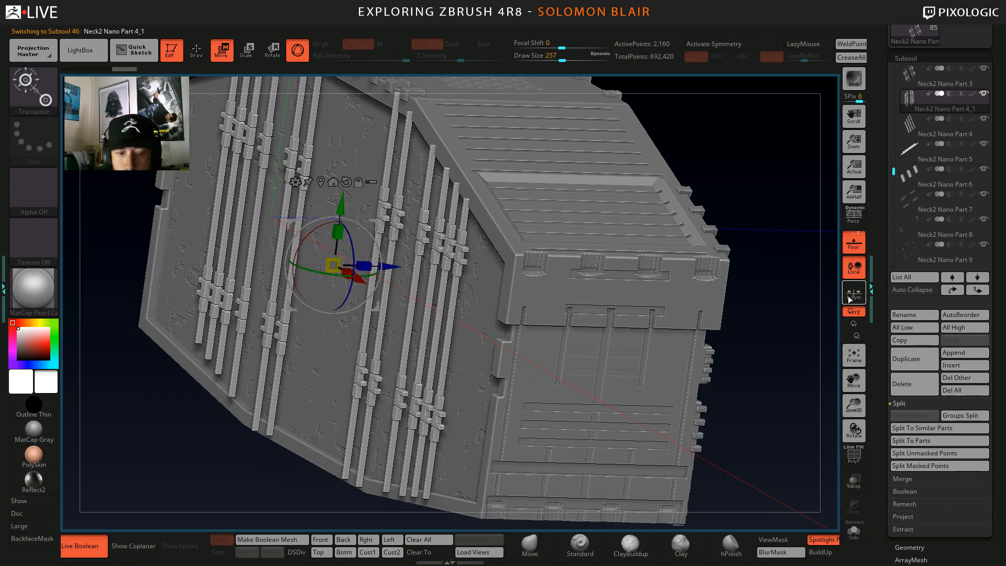
{"action": "left_click", "coordinate": [850, 299]}
{"action": "key", "text": "space"}
{"action": "left_click", "coordinate": [555, 462]}
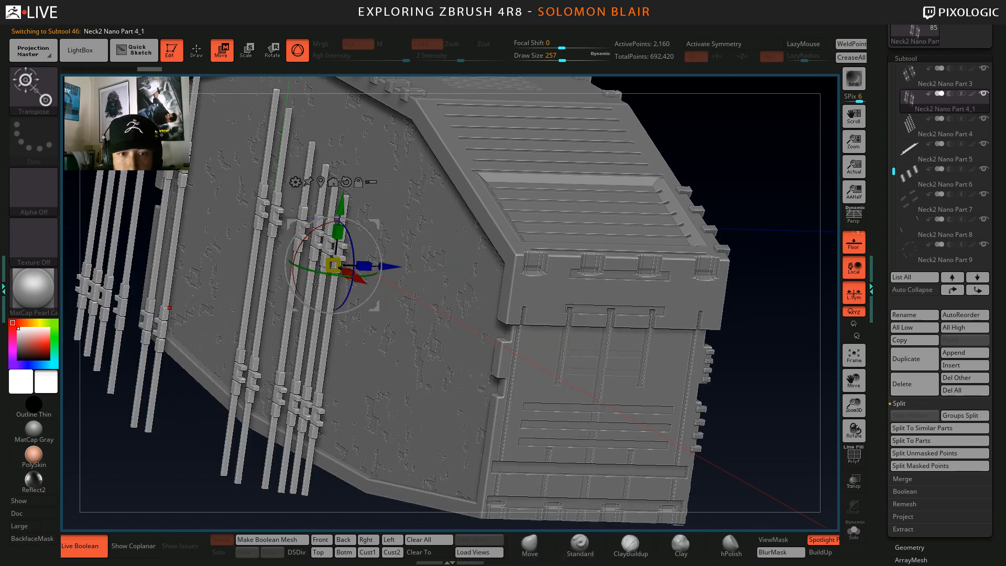
{"action": "left_click_drag", "start_coordinate": [379, 267], "coordinate": [522, 262]}
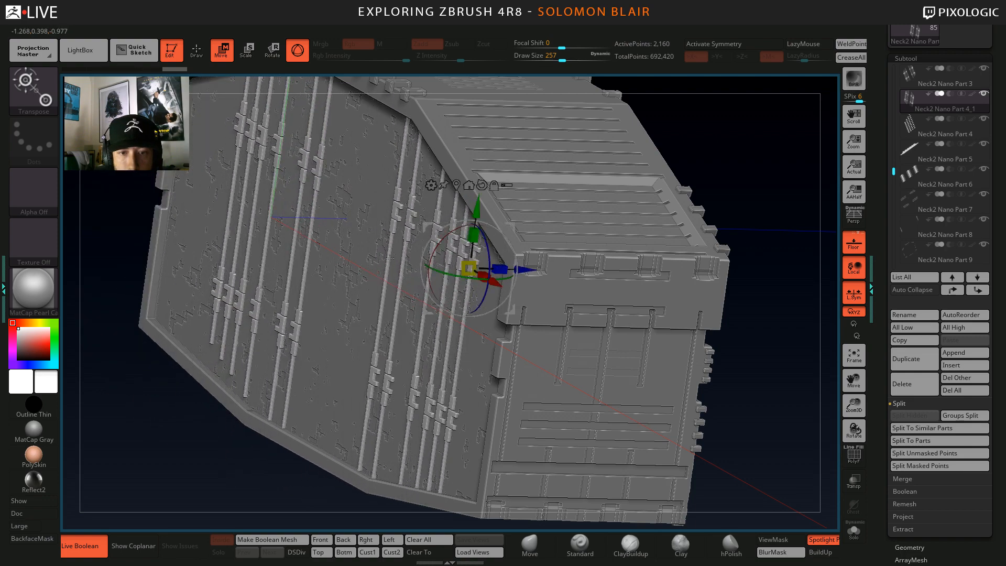
{"action": "key", "text": "q"}
{"action": "right_click_drag", "start_coordinate": [324, 335], "coordinate": [435, 286]}
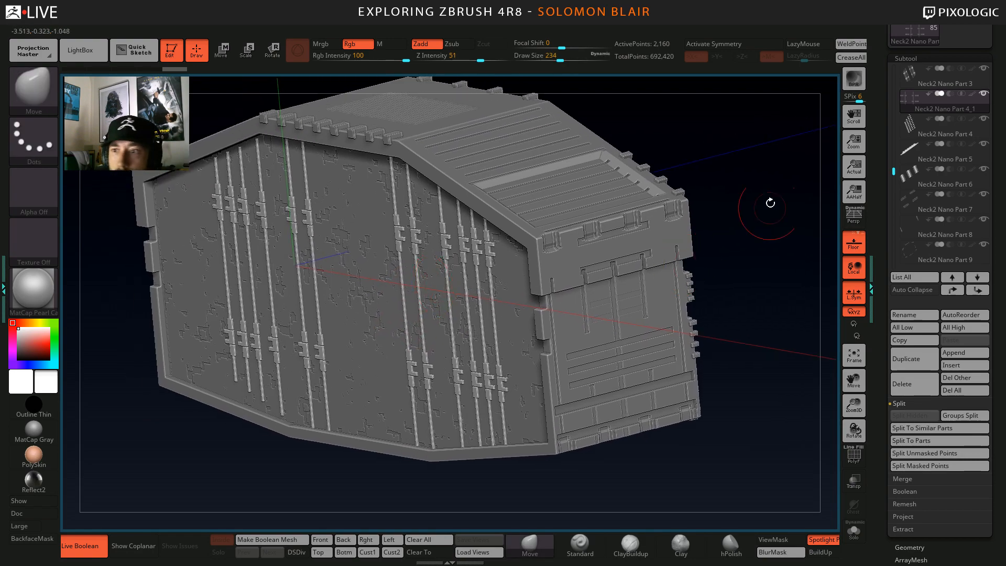
Select the small block rows, Neck2 Nano Part 4, and mirror and weld them across X to the other end of the panel.
{"action": "right_click_drag", "start_coordinate": [697, 208], "coordinate": [605, 217]}
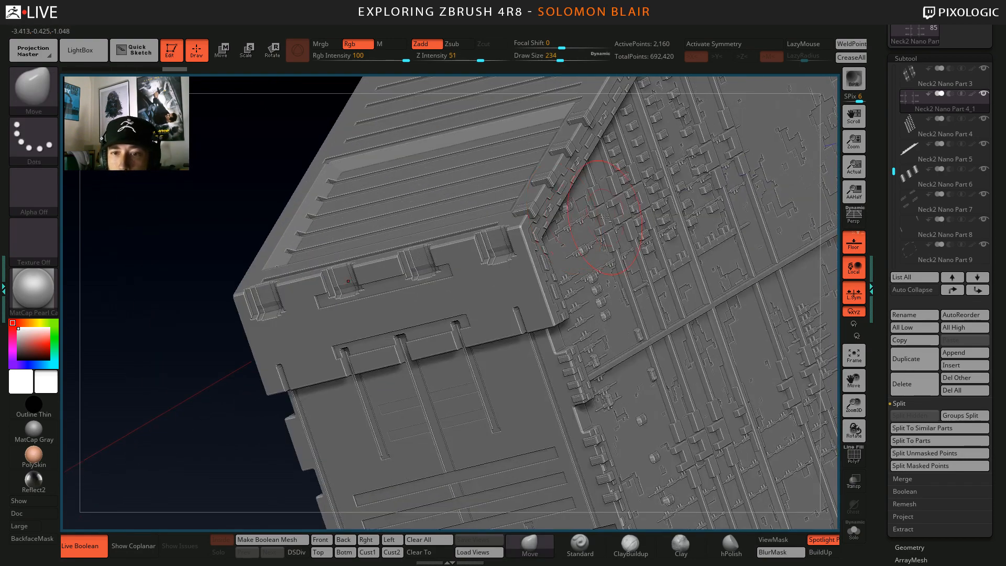
{"action": "left_click", "coordinate": [628, 194], "text": "alt"}
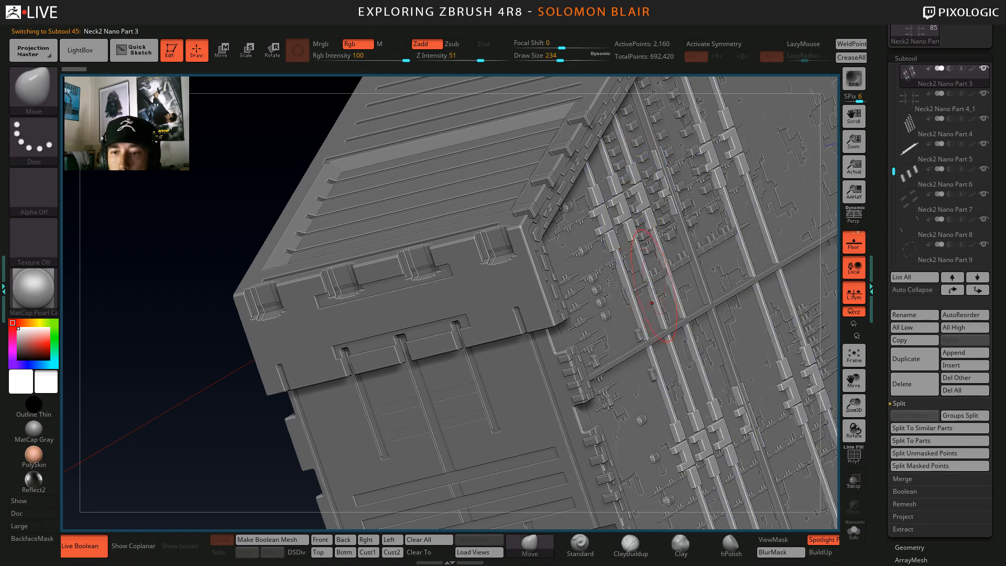
{"action": "right_click_drag", "start_coordinate": [571, 327], "coordinate": [557, 313]}
{"action": "right_click_drag", "start_coordinate": [591, 217], "coordinate": [539, 288]}
{"action": "left_click", "coordinate": [557, 263], "text": "alt"}
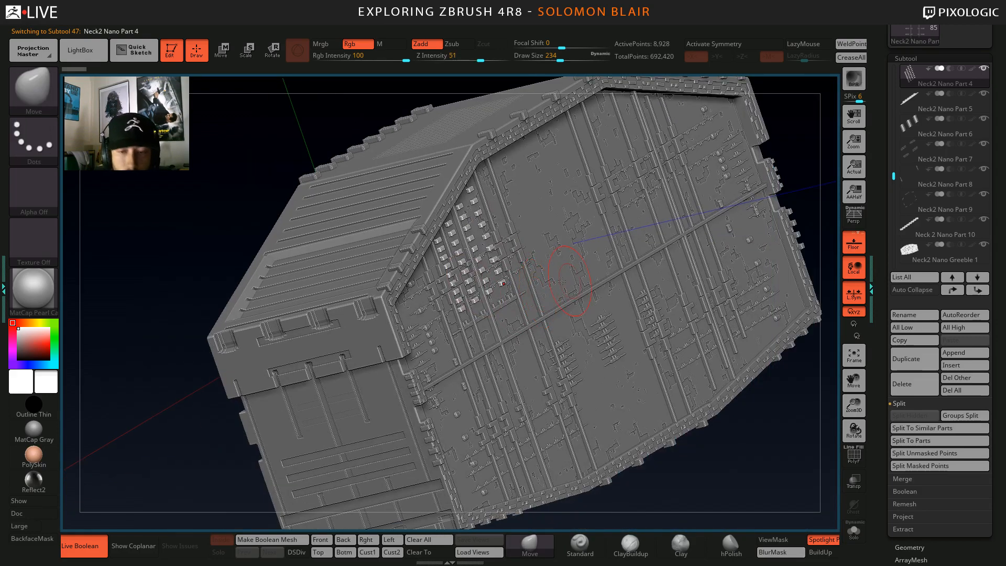
{"action": "key", "text": "space"}
{"action": "left_click", "coordinate": [536, 354]}
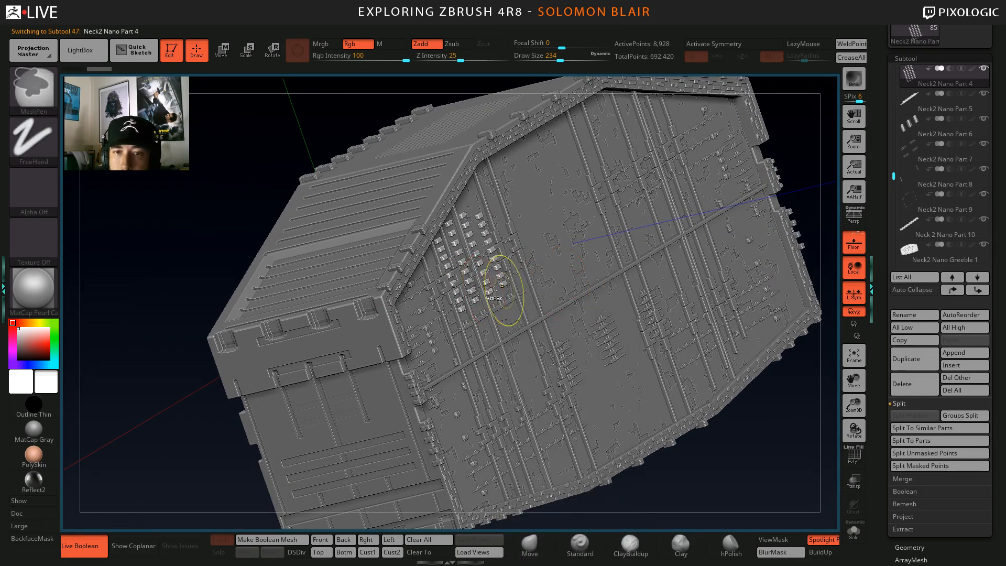
{"action": "key", "text": "ctrl+z"}
{"action": "key", "text": "space"}
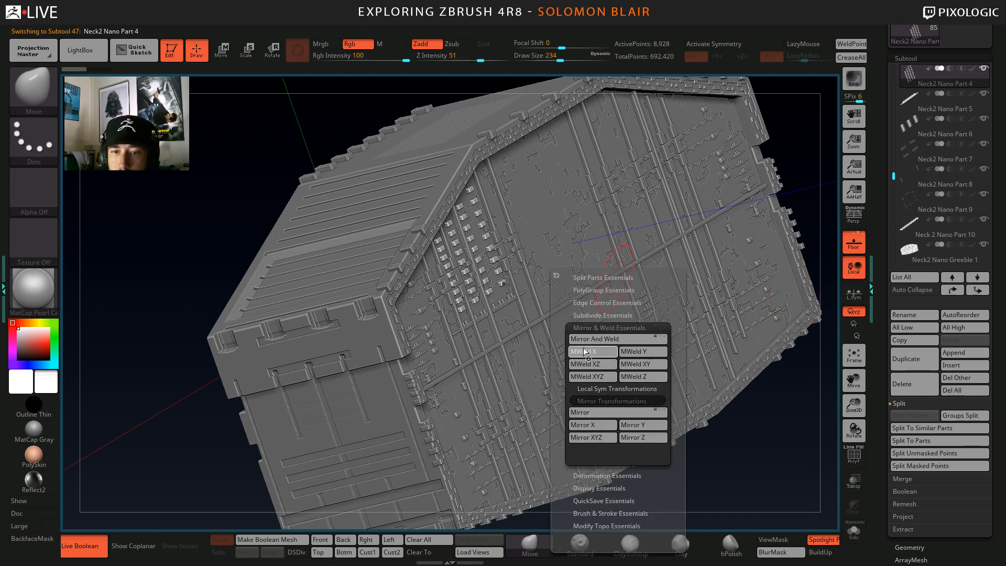
{"action": "left_click", "coordinate": [584, 351]}
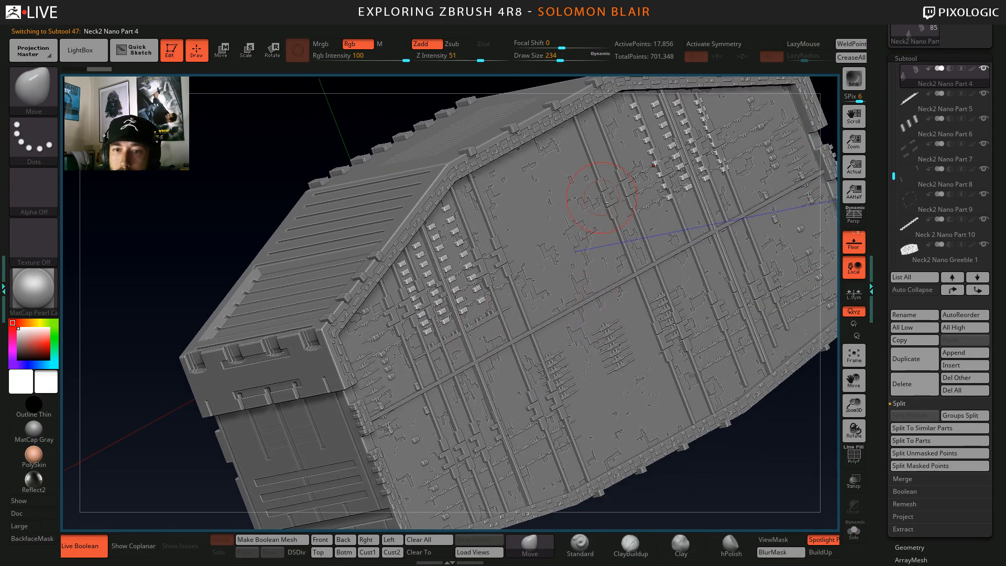
Select the small studs, Neck2 Nano Part 1, and apply a mirror and weld across X.
{"action": "left_click", "coordinate": [416, 442], "text": "alt"}
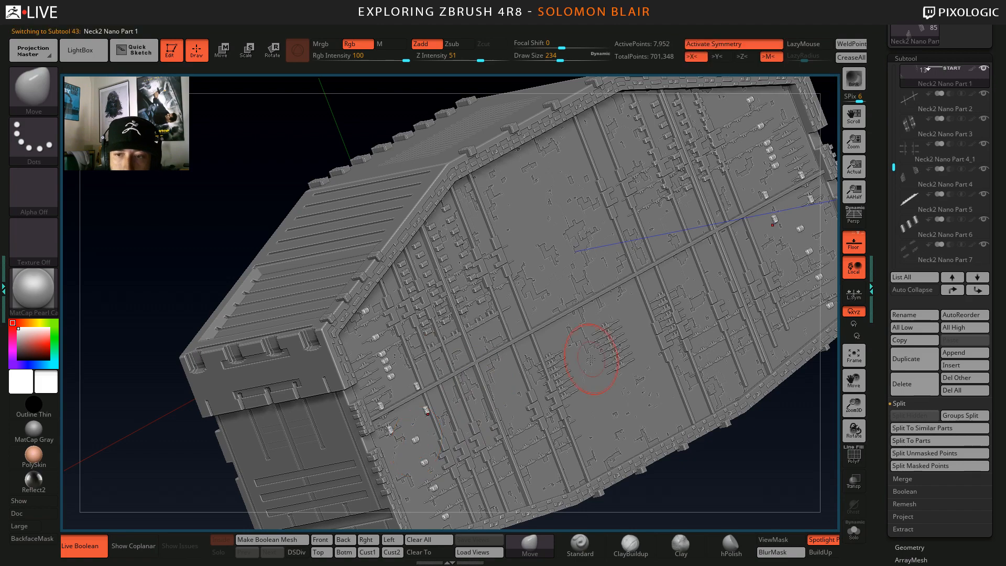
{"action": "key", "text": "space"}
{"action": "left_click", "coordinate": [574, 374]}
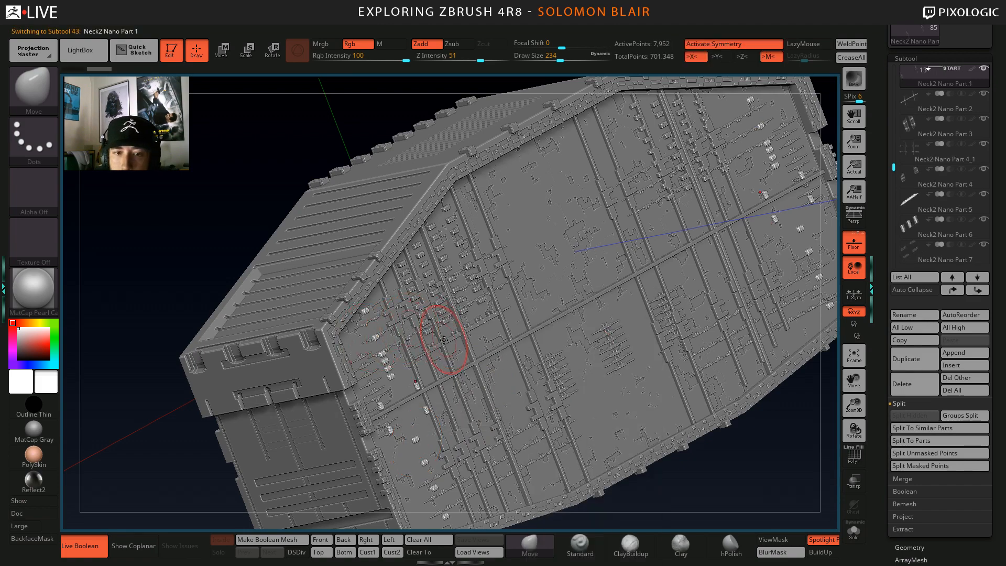
Mirror and weld the toothed strip, Neck2 Nano Part 5, across X.
{"action": "right_click_drag", "start_coordinate": [445, 340], "coordinate": [500, 269]}
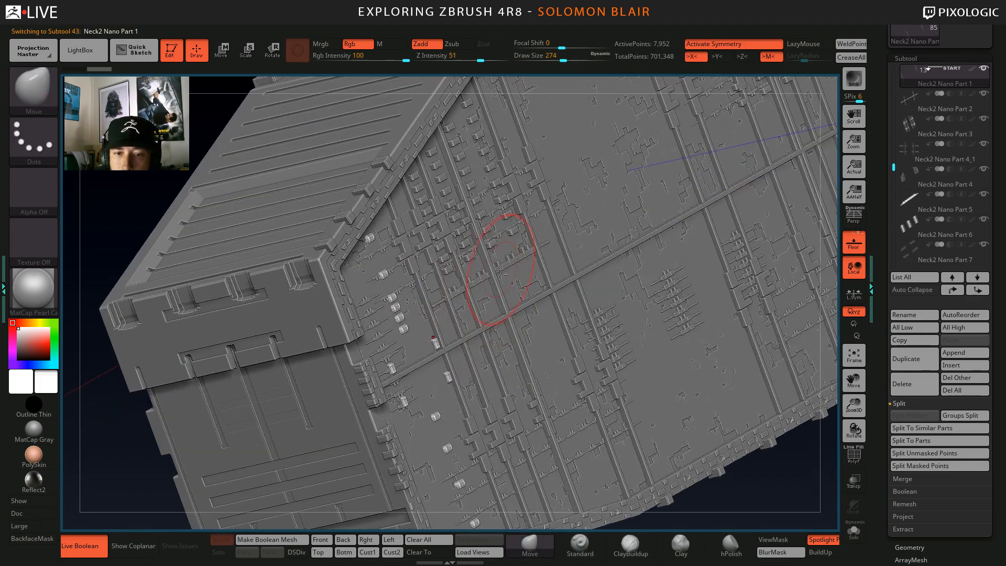
{"action": "key", "text": "space"}
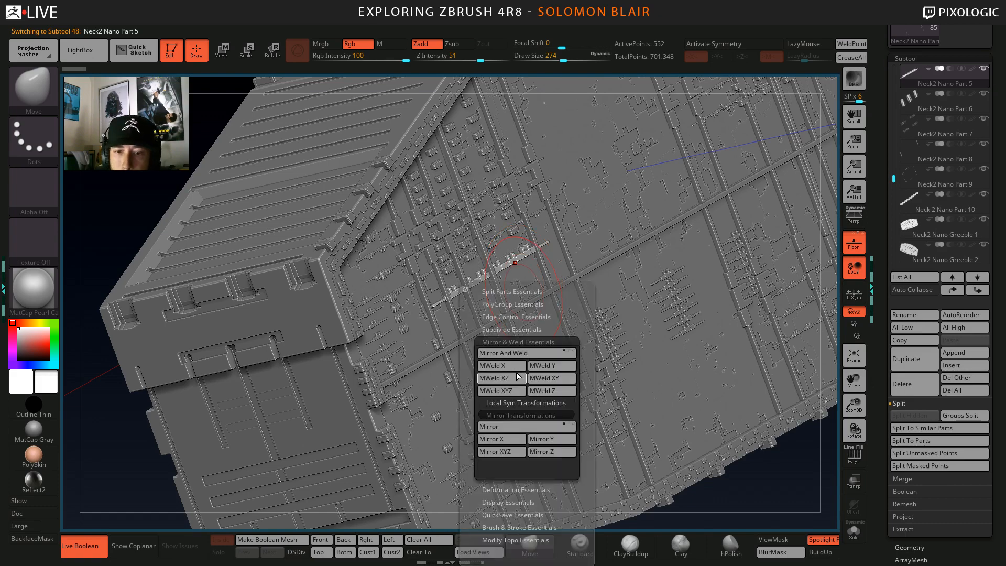
{"action": "left_click", "coordinate": [502, 366]}
{"action": "right_click_drag", "start_coordinate": [550, 345], "coordinate": [514, 305], "text": "ctrl"}
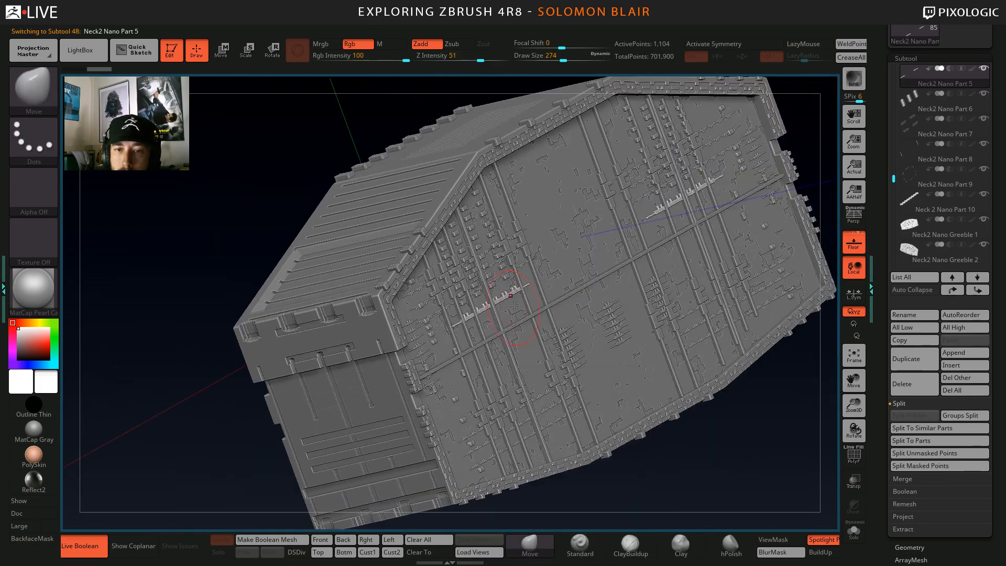
Isolate the bar subtools in Solo mode and merge Neck2 Nano Part 3 down with its mirrored copy, Neck2 Nano Part 4_1.
{"action": "left_click_drag", "start_coordinate": [890, 181], "coordinate": [890, 166]}
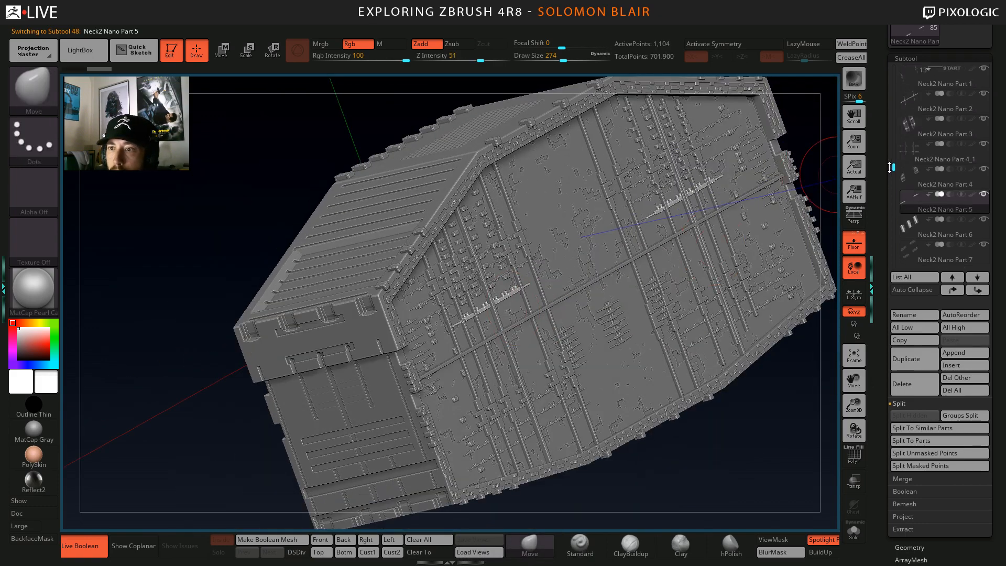
{"action": "left_click", "coordinate": [903, 179]}
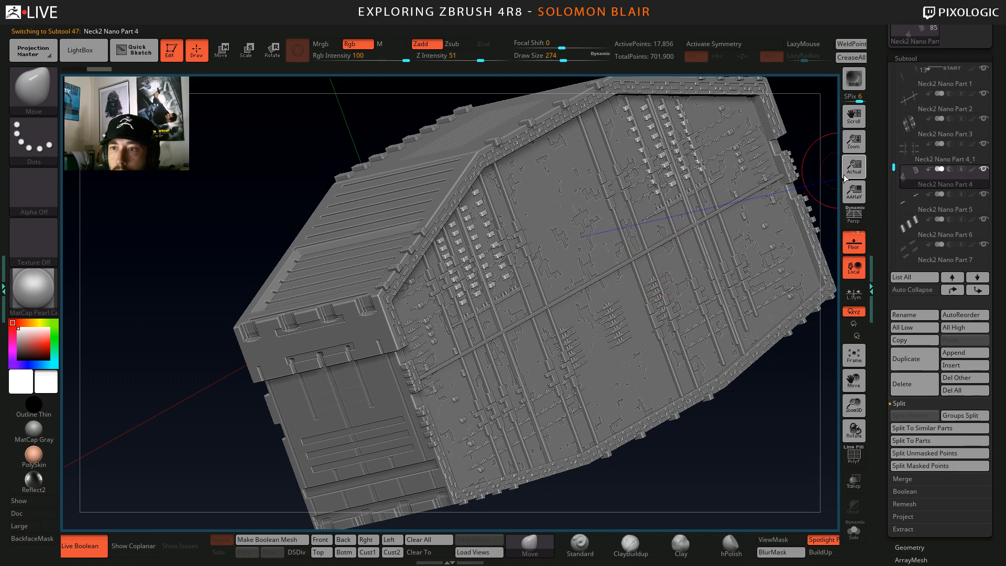
{"action": "left_click", "coordinate": [910, 155]}
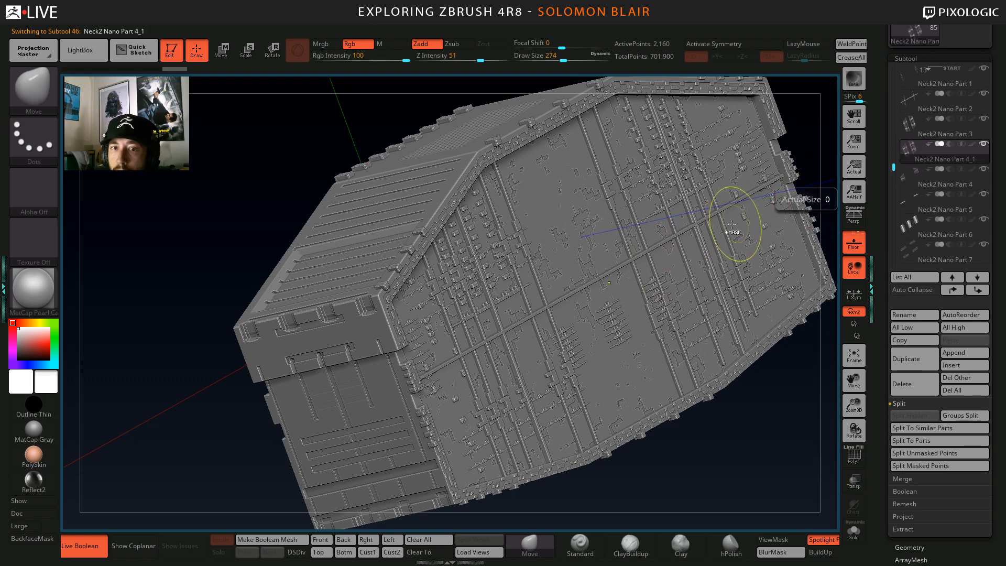
{"action": "key", "text": "ctrl+shift+s"}
{"action": "left_click", "coordinate": [908, 133]}
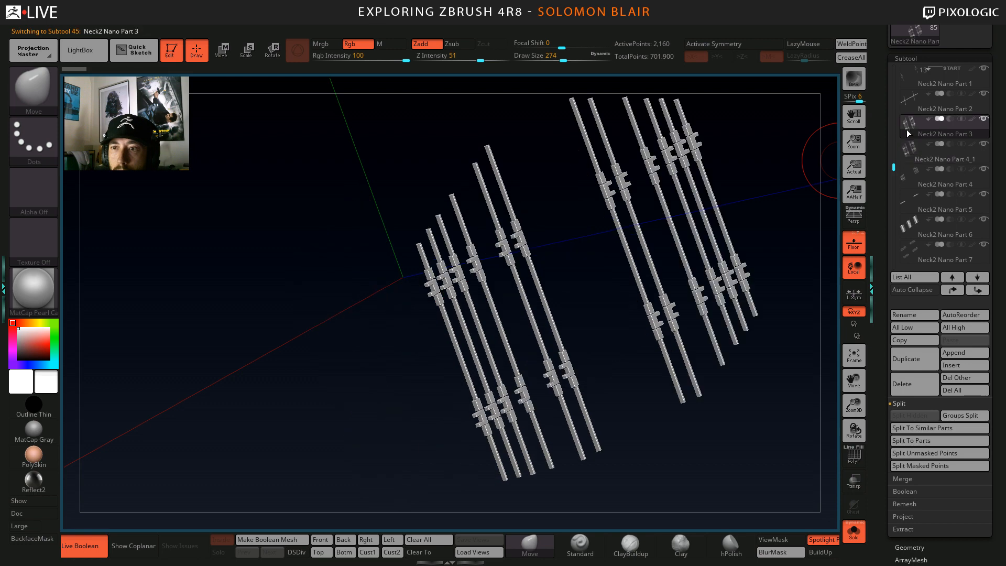
{"action": "left_click", "coordinate": [901, 479]}
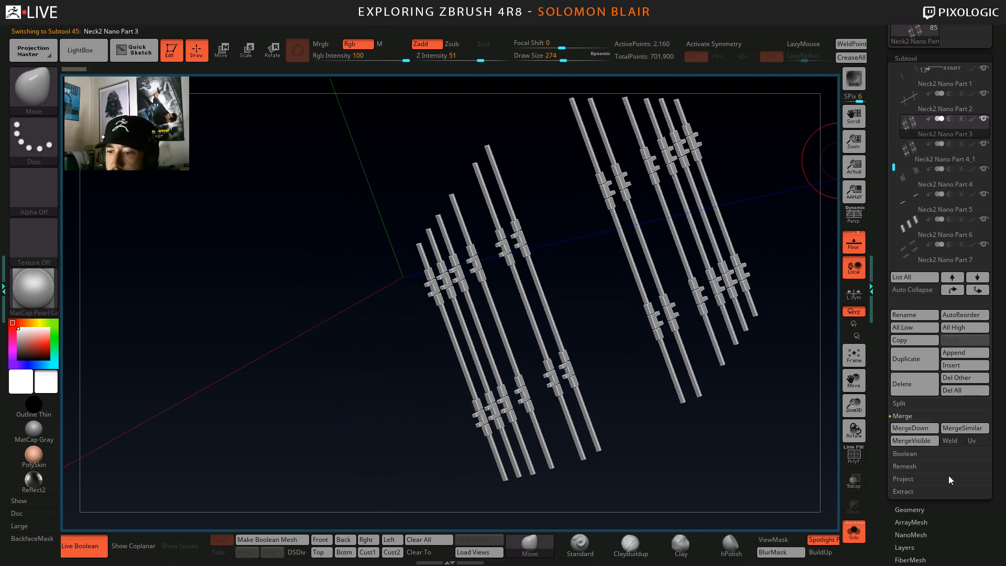
{"action": "left_click", "coordinate": [918, 426]}
{"action": "left_click", "coordinate": [887, 446]}
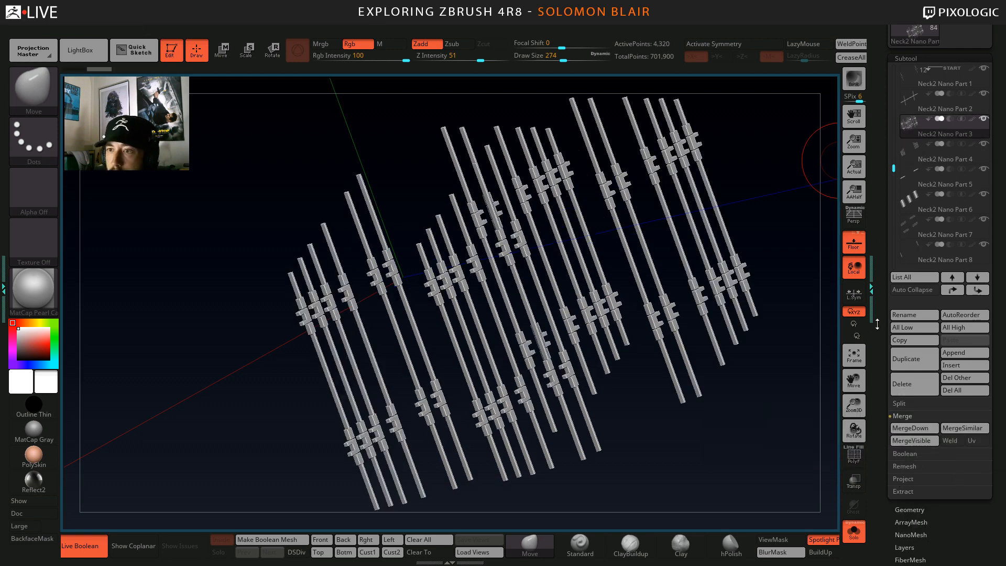
Check Neck2 Nano Part 2 in Solo mode, select Neck2 Nano Part 1, and show the whole neck again.
{"action": "left_click", "coordinate": [905, 105]}
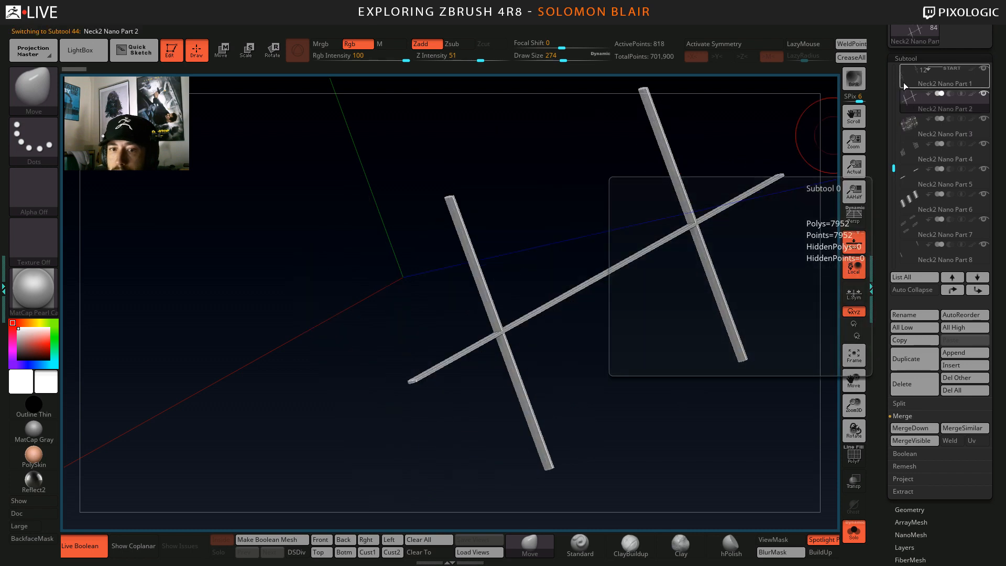
{"action": "left_click", "coordinate": [905, 85]}
{"action": "key", "text": "ctrl+shift+s"}
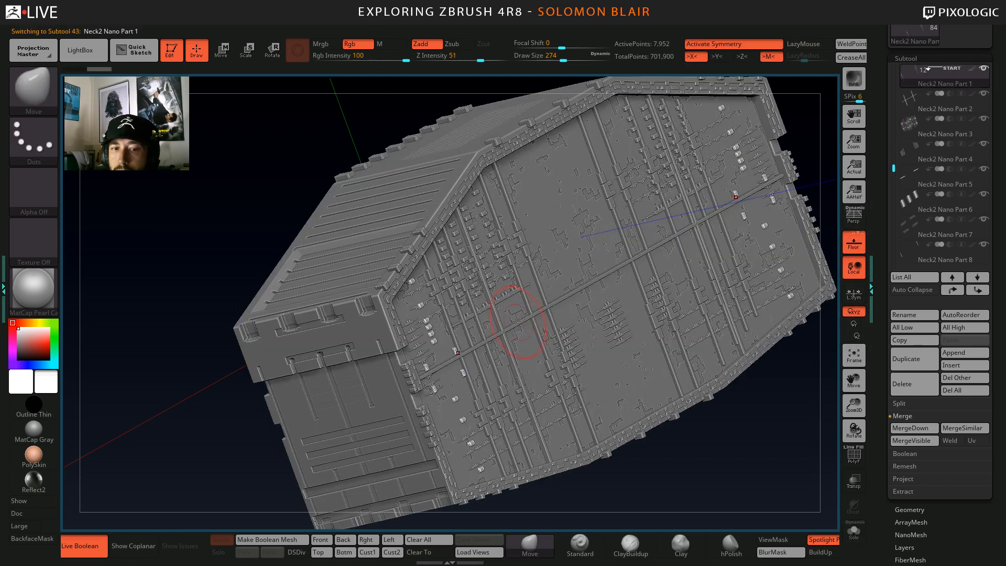
Isolate the small studs, Neck2 Nano Part 1, duplicate them, and mirror and weld the copy across Z.
{"action": "left_click", "coordinate": [855, 167]}
{"action": "left_click", "coordinate": [892, 160]}
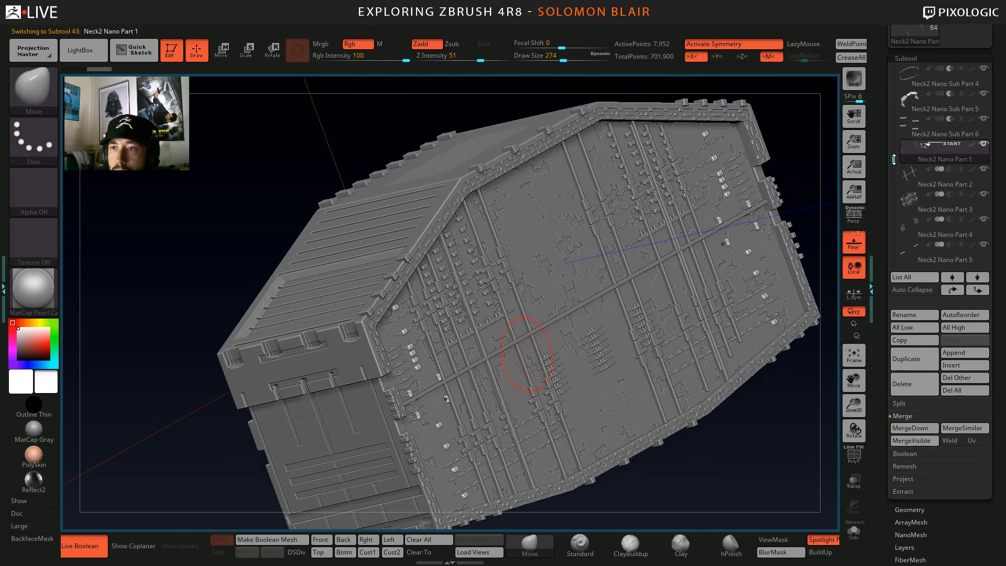
{"action": "right_click_drag", "start_coordinate": [427, 287], "coordinate": [879, 146]}
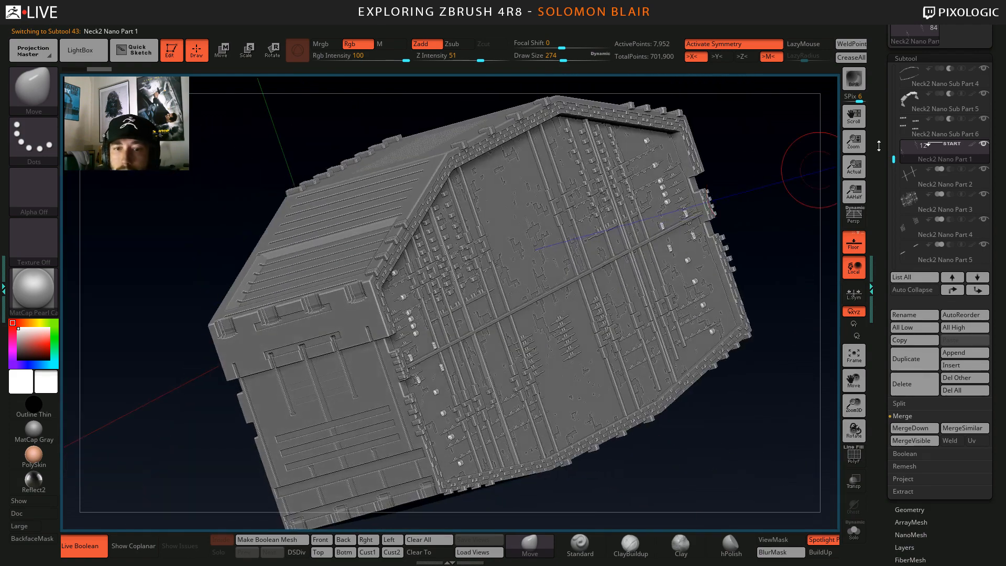
{"action": "key", "text": "ctrl+shift+s"}
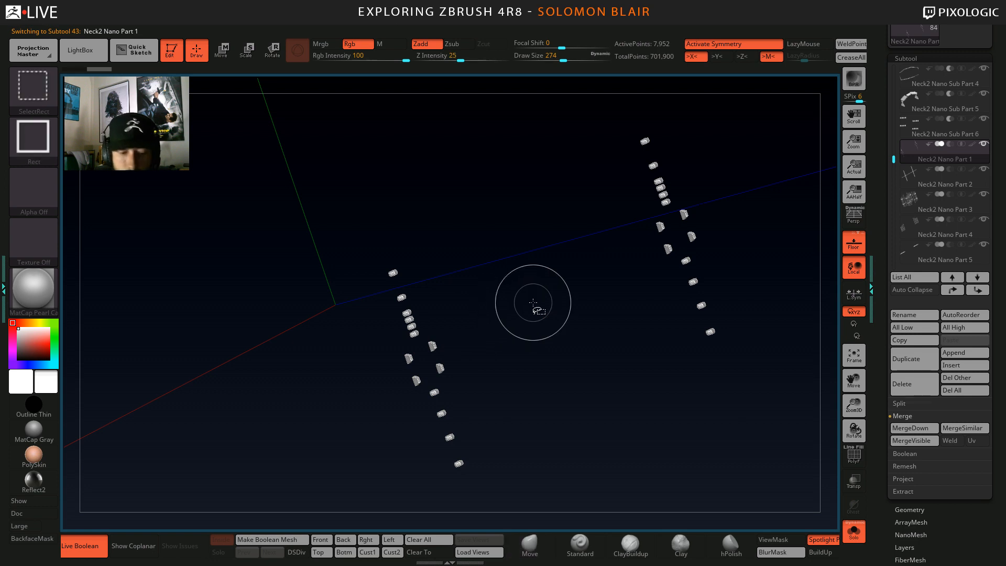
{"action": "key", "text": "ctrl+shift+d"}
{"action": "key", "text": "w"}
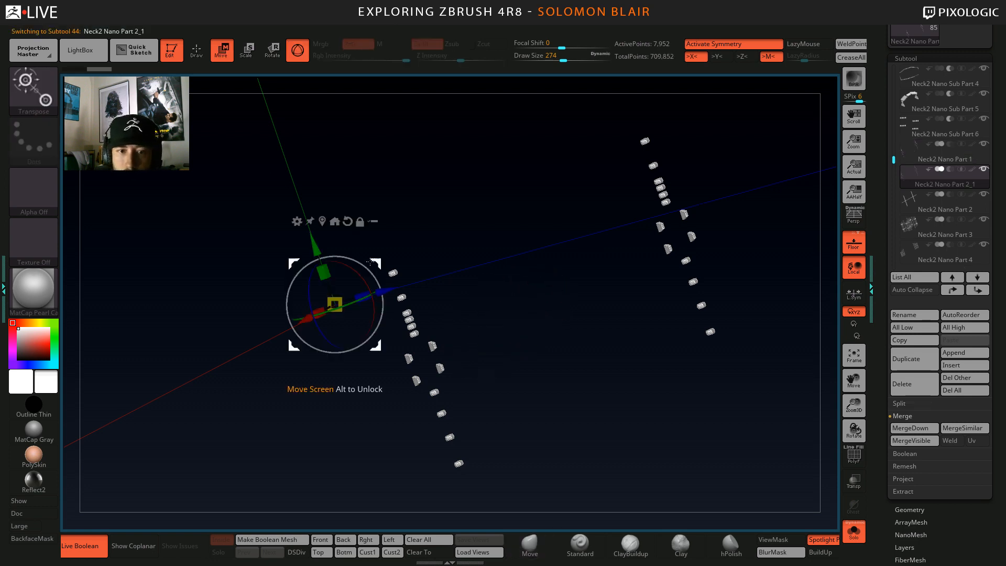
{"action": "left_click", "coordinate": [334, 221]}
{"action": "left_click", "coordinate": [388, 284]}
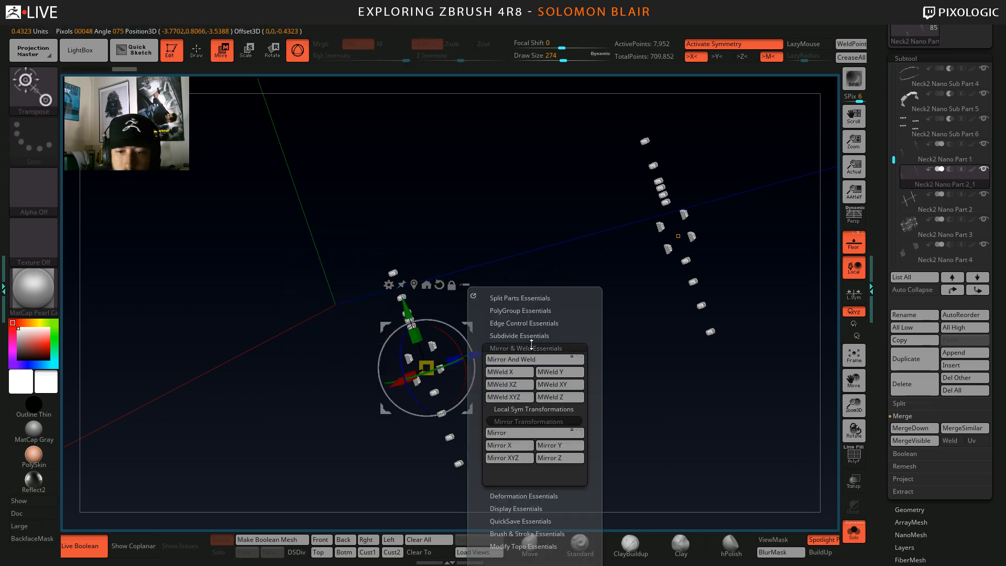
{"action": "left_click", "coordinate": [550, 399]}
Mask one side of the mirrored studs and move the unmasked side along Z to seat it on the neck's opposite face.
{"action": "right_click_drag", "start_coordinate": [352, 346], "coordinate": [370, 335], "text": "shift"}
{"action": "right_click_drag", "start_coordinate": [253, 333], "coordinate": [380, 286], "text": "alt"}
{"action": "right_click_drag", "start_coordinate": [380, 286], "coordinate": [364, 298], "text": "shift"}
{"action": "left_click_drag", "start_coordinate": [197, 206], "coordinate": [352, 413], "text": "ctrl+shift"}
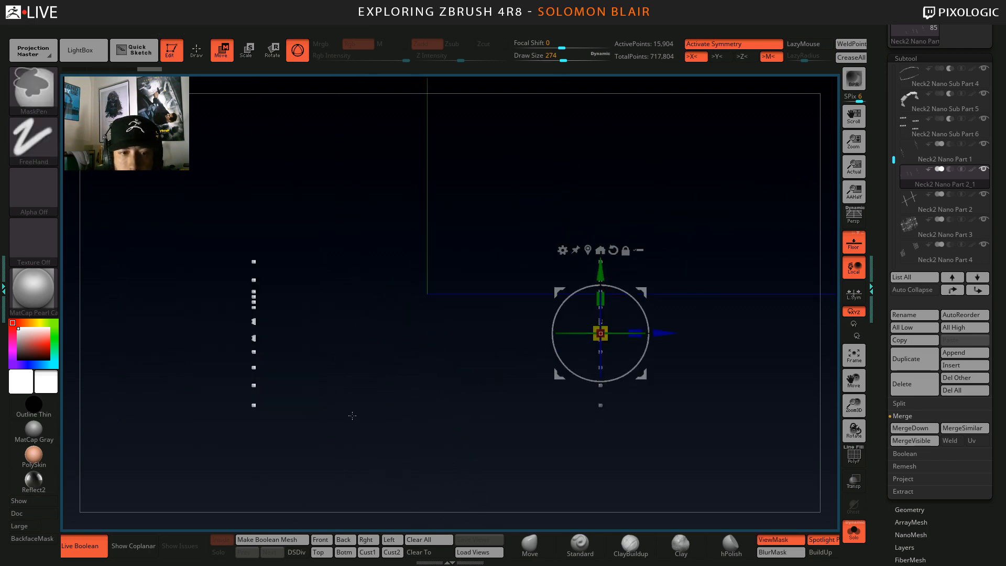
{"action": "left_click", "coordinate": [400, 412], "text": "ctrl+shift"}
{"action": "left_click_drag", "start_coordinate": [660, 332], "coordinate": [876, 322]}
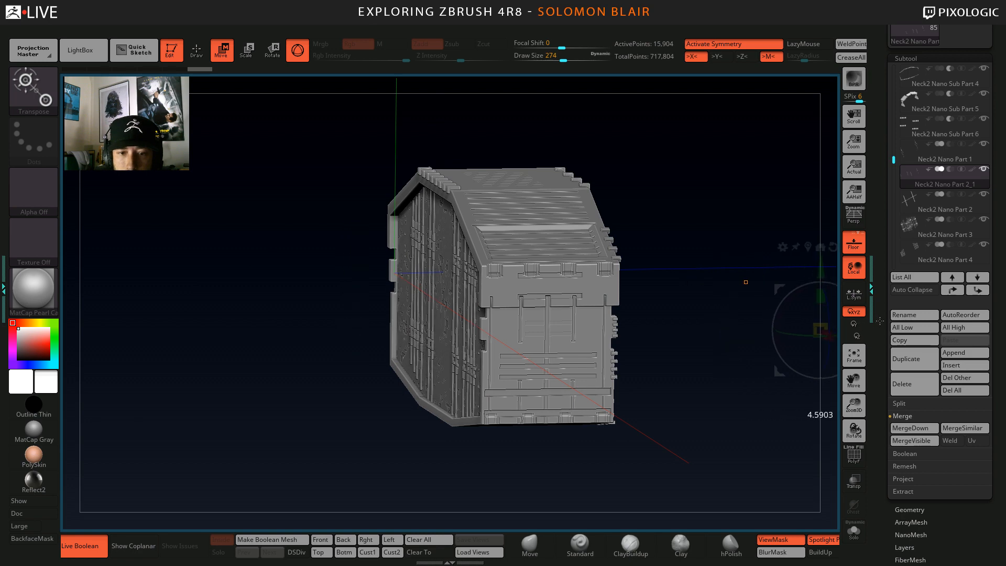
{"action": "key", "text": "q"}
{"action": "mouse_move", "coordinate": [526, 328]}
{"action": "right_mouse_down"}
{"action": "mouse_move", "coordinate": [562, 330]}
{"action": "mouse_move", "coordinate": [529, 320]}
{"action": "right_mouse_up"}
{"action": "mouse_move", "coordinate": [529, 320]}
{"action": "right_mouse_down", "text": "ctrl"}
{"action": "mouse_move", "coordinate": [445, 335]}
{"action": "mouse_move", "coordinate": [540, 320]}
{"action": "mouse_move", "coordinate": [456, 339]}
{"action": "mouse_move", "coordinate": [463, 299]}
{"action": "mouse_move", "coordinate": [416, 333]}
{"action": "mouse_move", "coordinate": [464, 354]}
{"action": "mouse_move", "coordinate": [330, 375]}
{"action": "right_mouse_up", "text": "ctrl"}
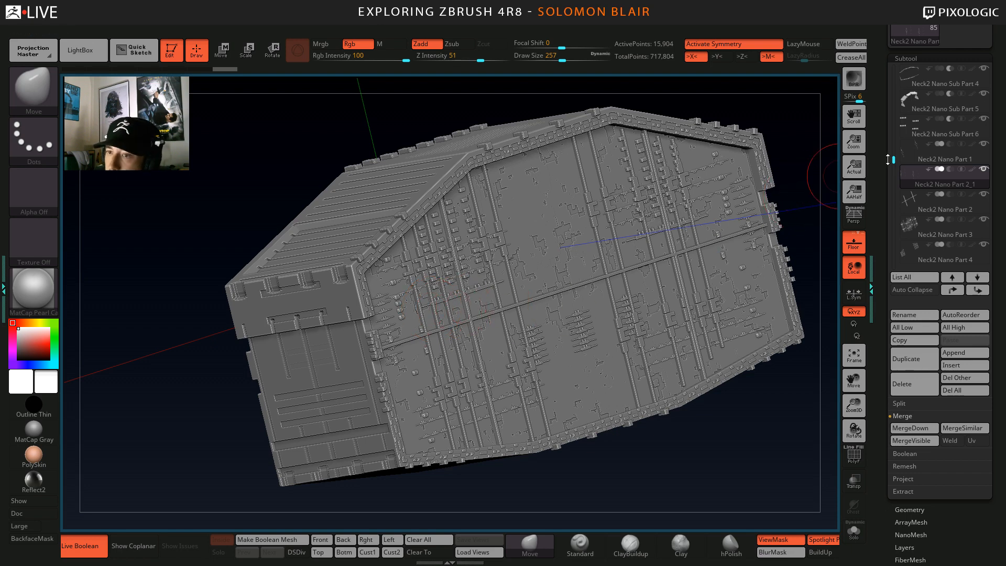
Merge the original studs, Neck2 Nano Part 1, down with their mirrored copy, Neck2 Nano Part 2_1, and check them in Solo mode.
{"action": "left_click", "coordinate": [906, 158]}
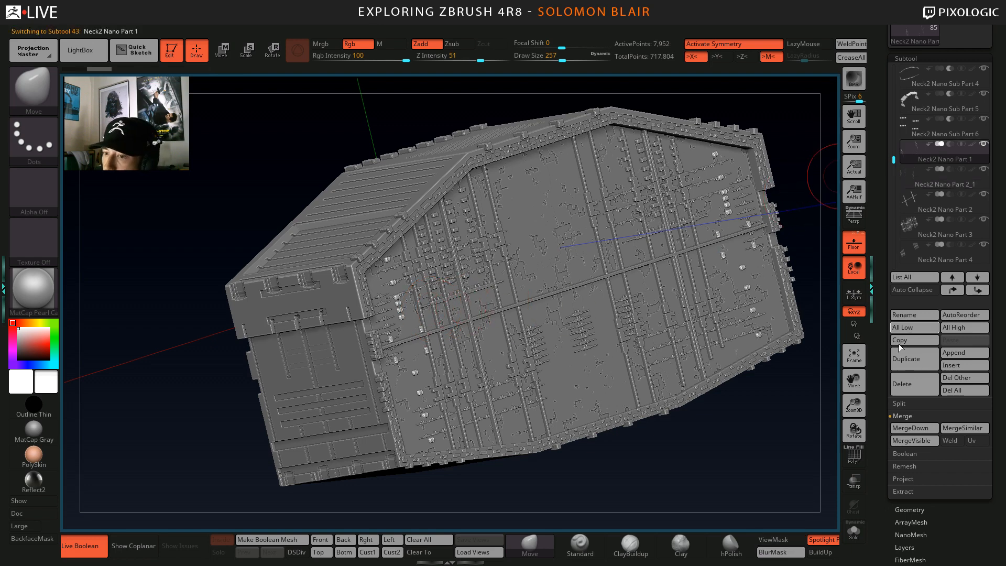
{"action": "left_click", "coordinate": [902, 432]}
{"action": "left_click", "coordinate": [910, 181]}
{"action": "left_click", "coordinate": [914, 154]}
{"action": "left_click", "coordinate": [513, 266], "text": "ctrl+shift"}
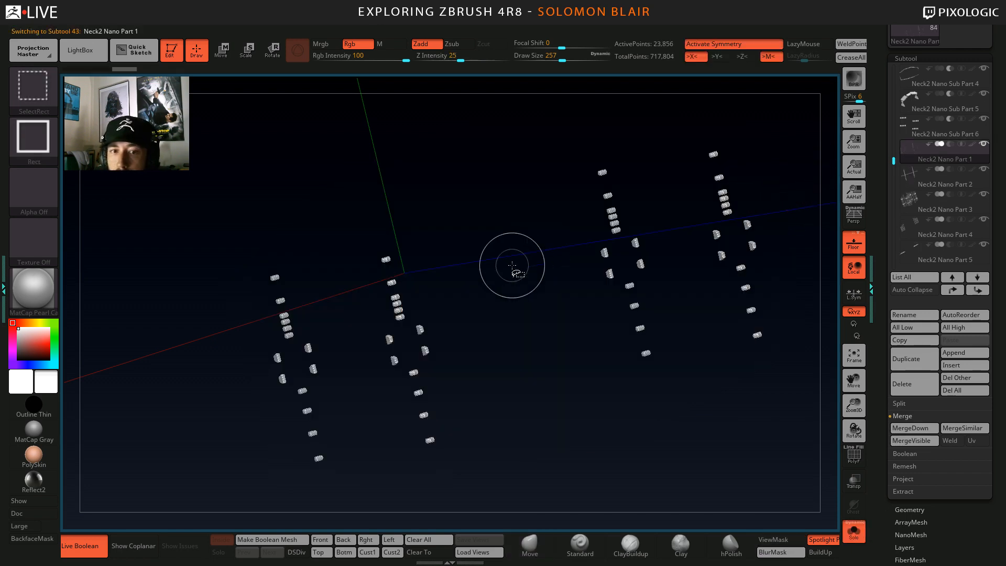
{"action": "right_click_drag", "start_coordinate": [513, 267], "coordinate": [539, 274]}
Duplicate the crossed bars, Neck2 Nano Part 2, and ready the copy for moving.
{"action": "left_click", "coordinate": [917, 173]}
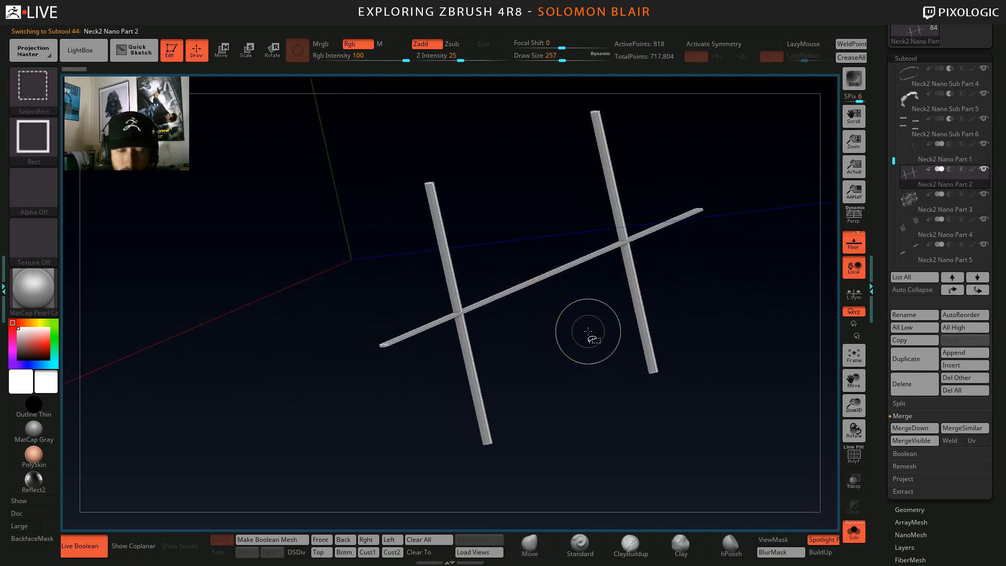
{"action": "key", "text": "ctrl+shift+d"}
{"action": "key", "text": "w"}
{"action": "left_click_drag", "start_coordinate": [590, 271], "coordinate": [499, 282]}
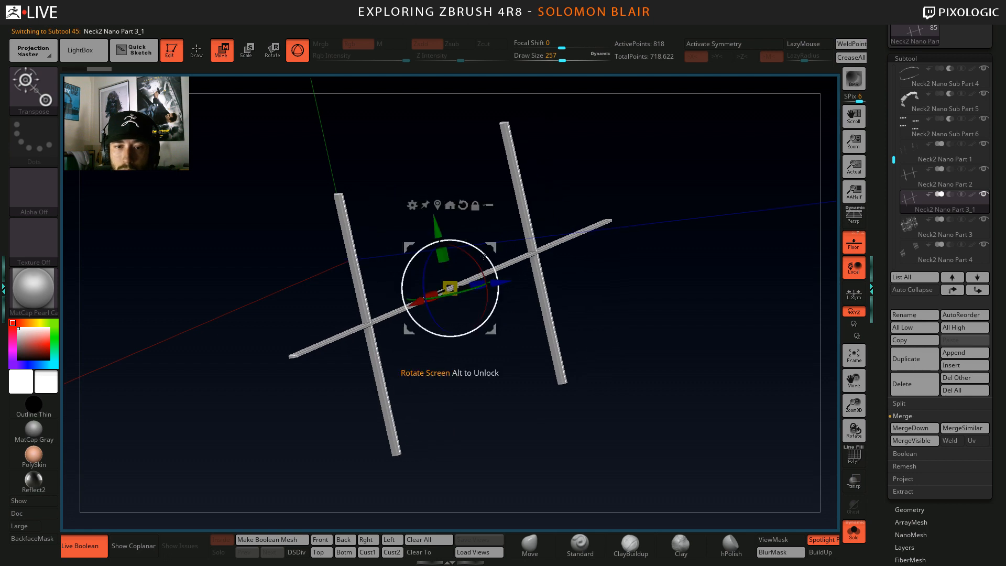
Try to mirror and weld the duplicated crossed bars across Z.
{"action": "key", "text": "space"}
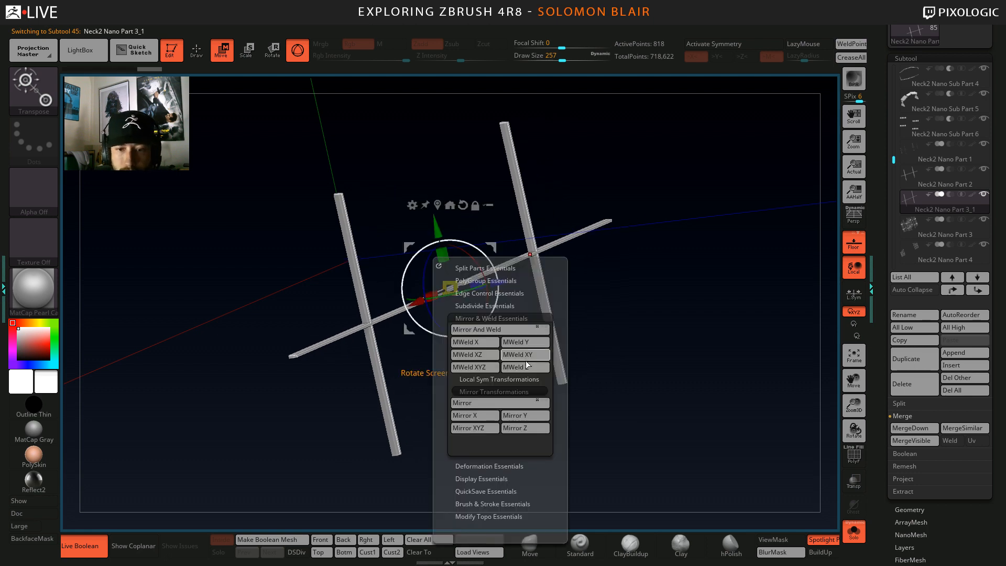
{"action": "left_click", "coordinate": [528, 366]}
{"action": "key", "text": "ctrl+z"}
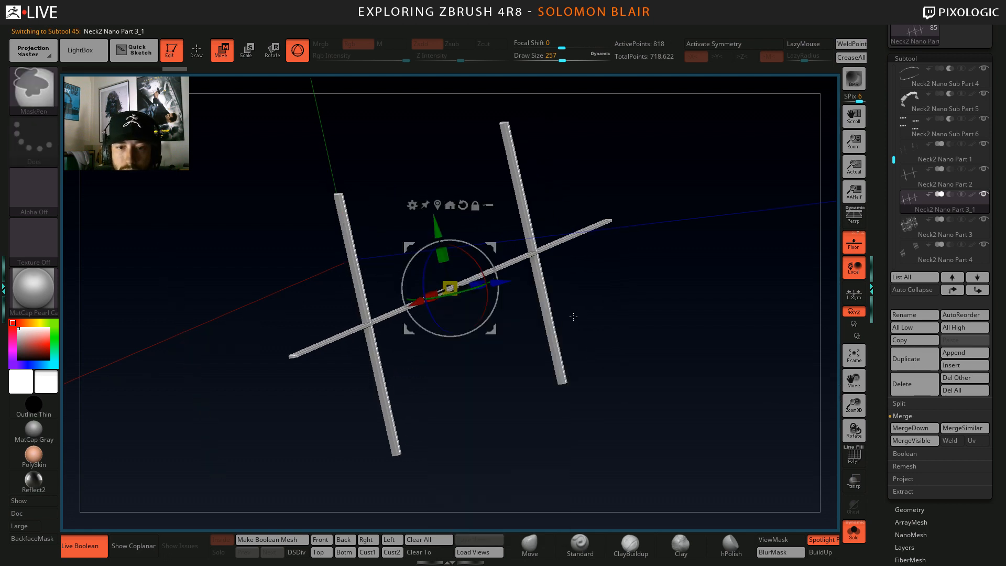
Mirror the duplicated crossed bars across Z without welding and show the whole neck again.
{"action": "key", "text": "space"}
{"action": "left_click", "coordinate": [603, 457]}
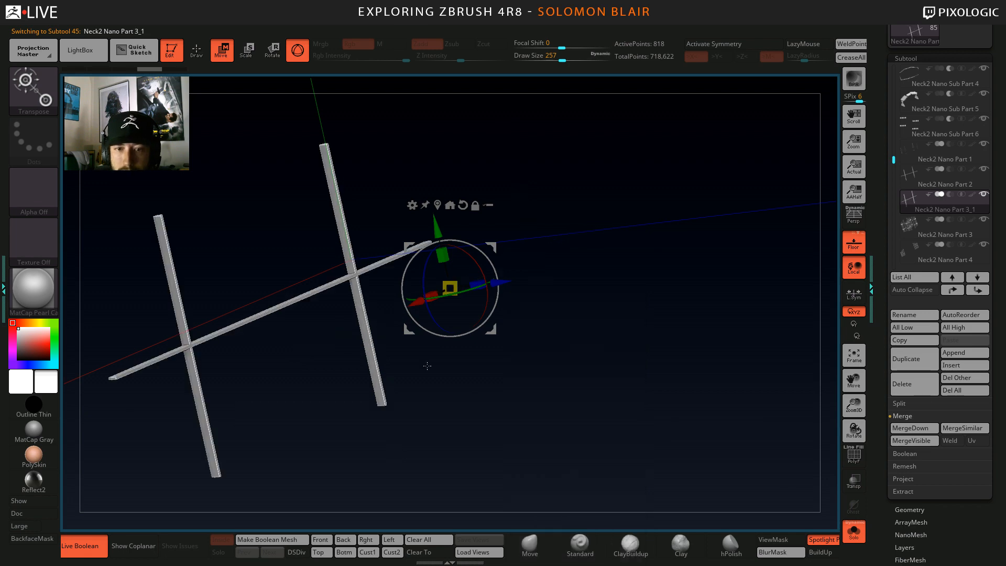
{"action": "right_click_drag", "start_coordinate": [427, 369], "coordinate": [442, 371]}
{"action": "key", "text": "ctrl+shift+s"}
{"action": "right_click_drag", "start_coordinate": [378, 378], "coordinate": [443, 356], "text": "alt"}
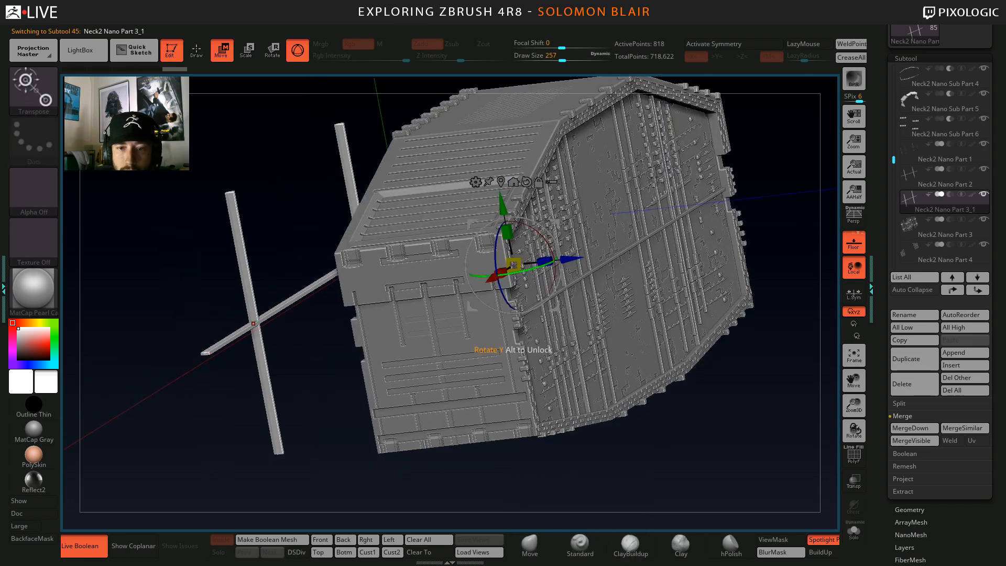
Move the mirrored crossed bars along Z until they sit in the neck's opposite side face.
{"action": "left_click_drag", "start_coordinate": [570, 261], "coordinate": [672, 247]}
{"action": "left_click", "coordinate": [605, 169]}
{"action": "right_click_drag", "start_coordinate": [605, 166], "coordinate": [392, 281]}
{"action": "left_click_drag", "start_coordinate": [452, 270], "coordinate": [520, 256]}
{"action": "key", "text": "q"}
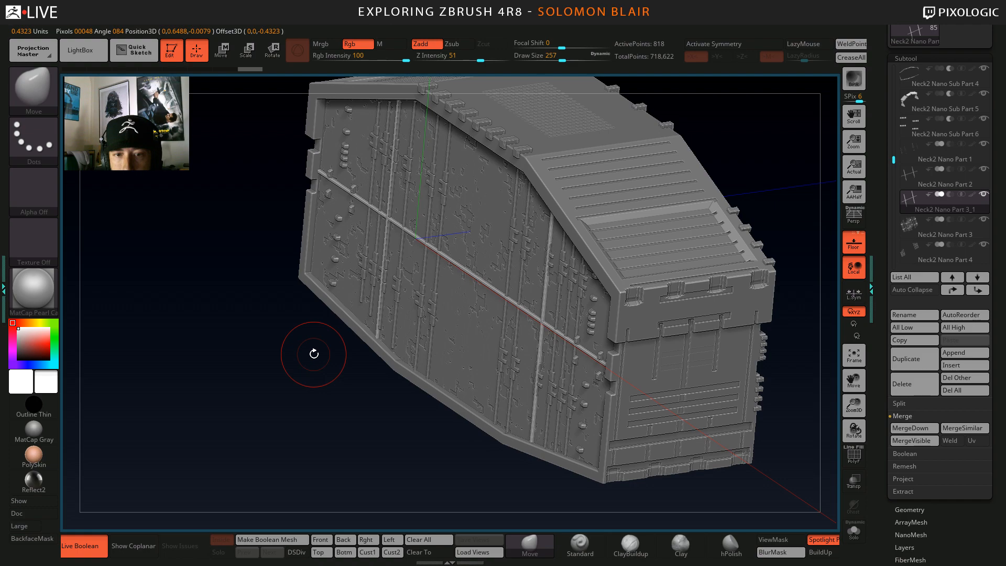
Select Neck2 Nano Part 3, check it in Solo mode, and inspect both sides of the neck for missing details.
{"action": "mouse_move", "coordinate": [314, 354]}
{"action": "right_mouse_down"}
{"action": "mouse_move", "coordinate": [360, 311]}
{"action": "mouse_move", "coordinate": [535, 323]}
{"action": "right_mouse_up"}
{"action": "left_click", "coordinate": [342, 301], "text": "alt"}
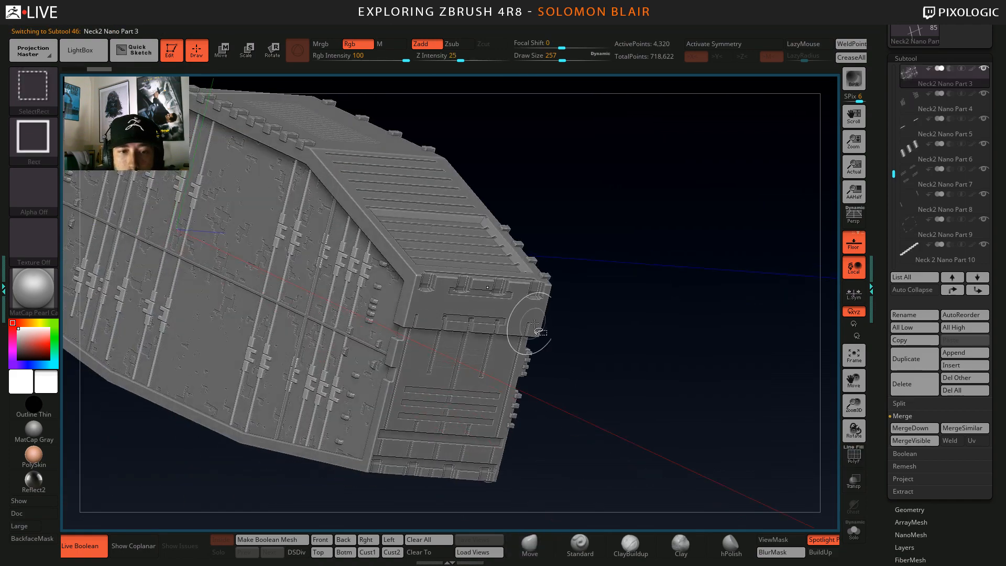
{"action": "left_click", "coordinate": [534, 324], "text": "ctrl+shift"}
{"action": "left_click", "coordinate": [535, 326], "text": "ctrl+shift"}
{"action": "right_click_drag", "start_coordinate": [414, 338], "coordinate": [269, 359]}
{"action": "mouse_move", "coordinate": [370, 404]}
{"action": "right_mouse_down", "text": "ctrl"}
{"action": "mouse_move", "coordinate": [513, 319]}
{"action": "mouse_move", "coordinate": [401, 400]}
{"action": "right_mouse_up", "text": "ctrl"}
Select the three ribbed clusters, Neck2 Nano Part 6, duplicate them, and isolate the copy for moving.
{"action": "left_click", "coordinate": [514, 306], "text": "alt"}
{"action": "key", "text": "space"}
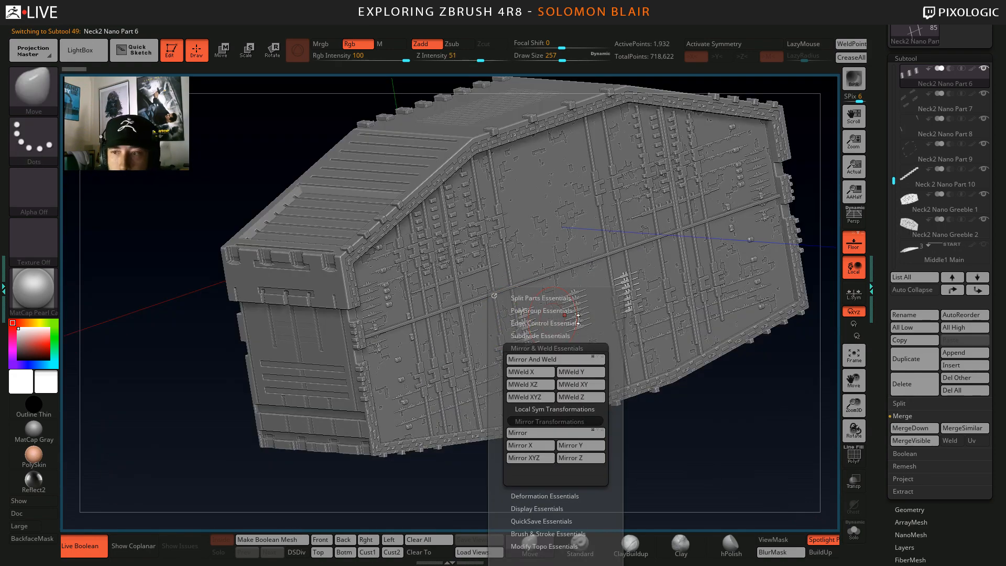
{"action": "right_click_drag", "start_coordinate": [684, 412], "coordinate": [639, 414], "text": "alt"}
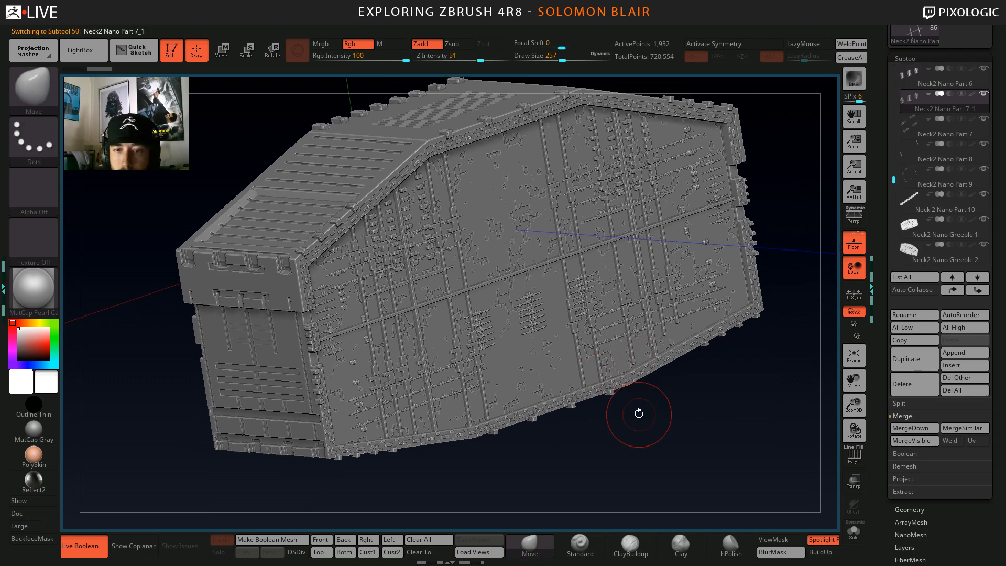
{"action": "key", "text": "w"}
{"action": "key", "text": "ctrl+shift+s"}
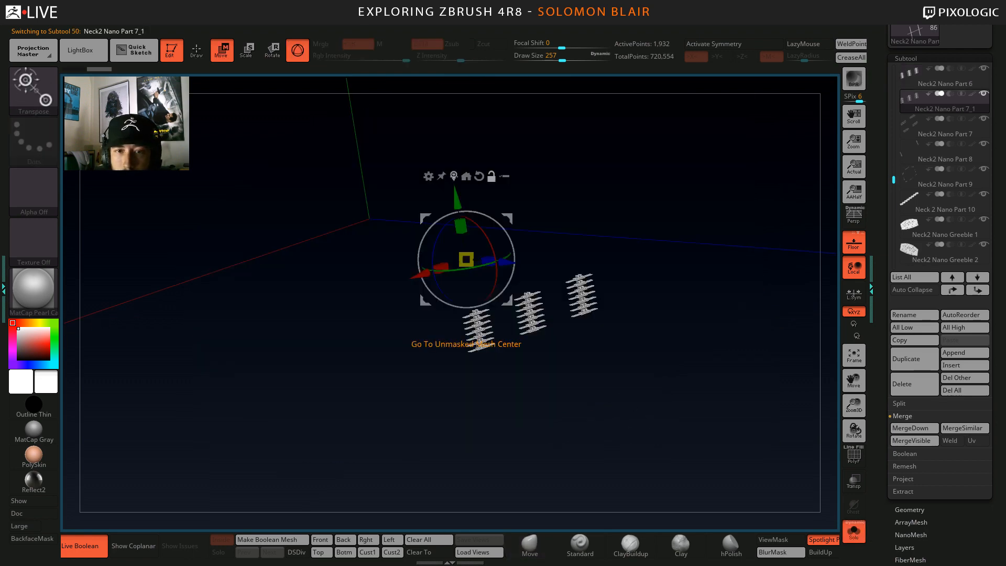
Center the gizmo on the duplicated ribbed clusters, mirror them across Z, and show the whole neck again.
{"action": "left_click", "coordinate": [454, 176]}
{"action": "key", "text": "space"}
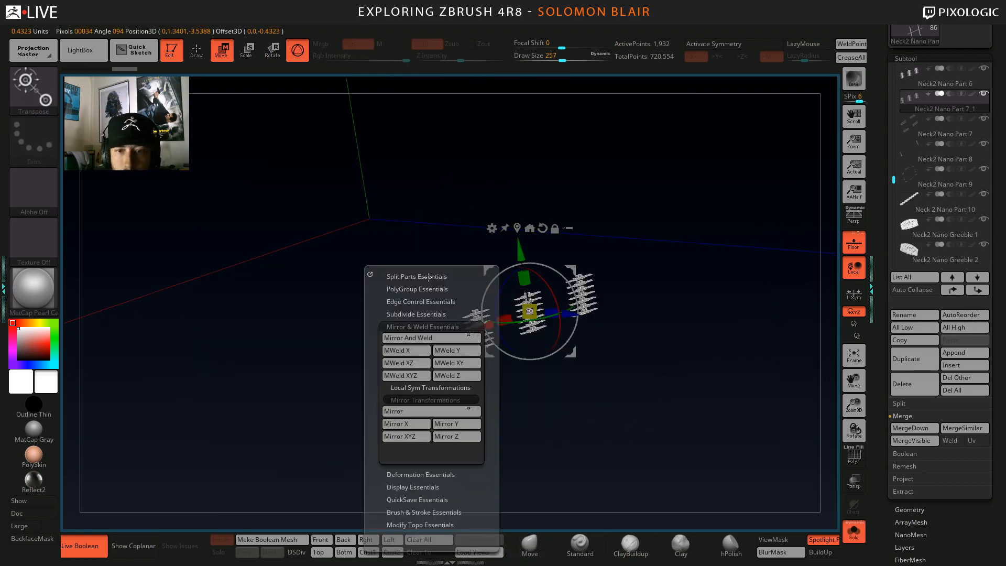
{"action": "left_click", "coordinate": [459, 435]}
{"action": "key", "text": "ctrl+shift+s"}
{"action": "right_click_drag", "start_coordinate": [537, 395], "coordinate": [629, 377]}
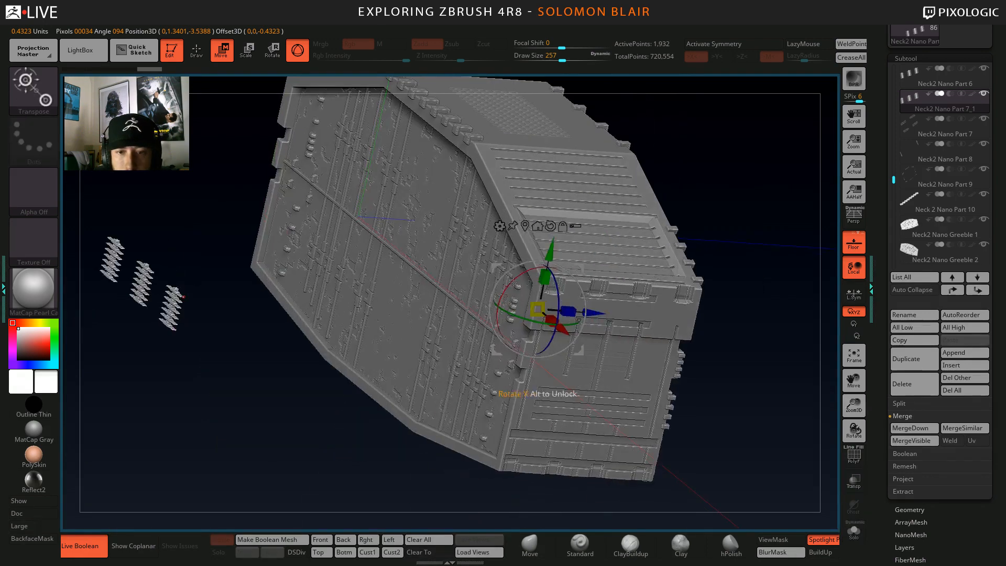
Move the mirrored ribbed clusters along Z onto the neck's opposite side face.
{"action": "left_click", "coordinate": [520, 227]}
{"action": "left_click_drag", "start_coordinate": [209, 288], "coordinate": [459, 294]}
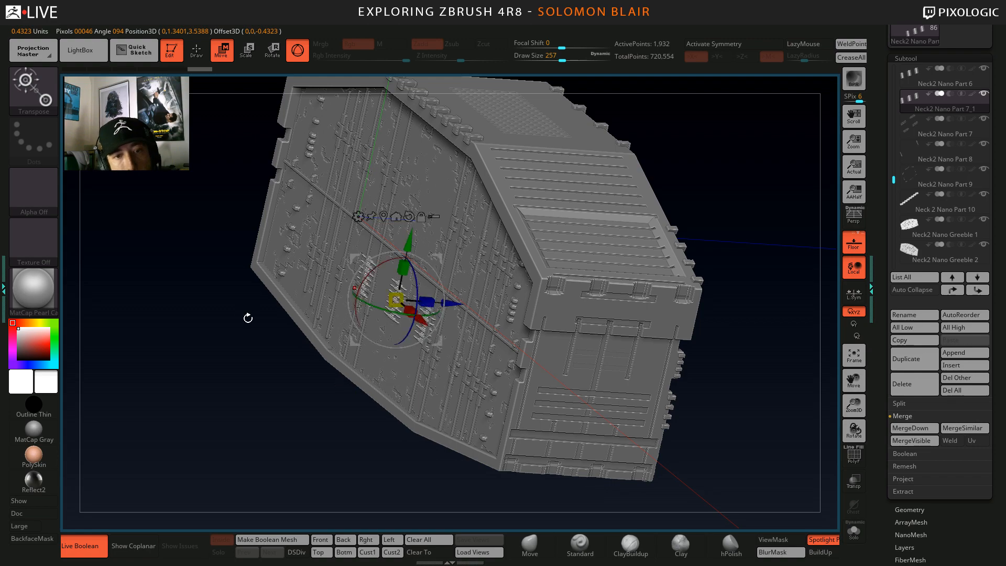
{"action": "key", "text": "q"}
{"action": "mouse_move", "coordinate": [247, 317]}
{"action": "left_mouse_down"}
{"action": "mouse_move", "coordinate": [480, 290]}
{"action": "mouse_move", "coordinate": [456, 302]}
{"action": "mouse_move", "coordinate": [489, 234]}
{"action": "left_mouse_up"}
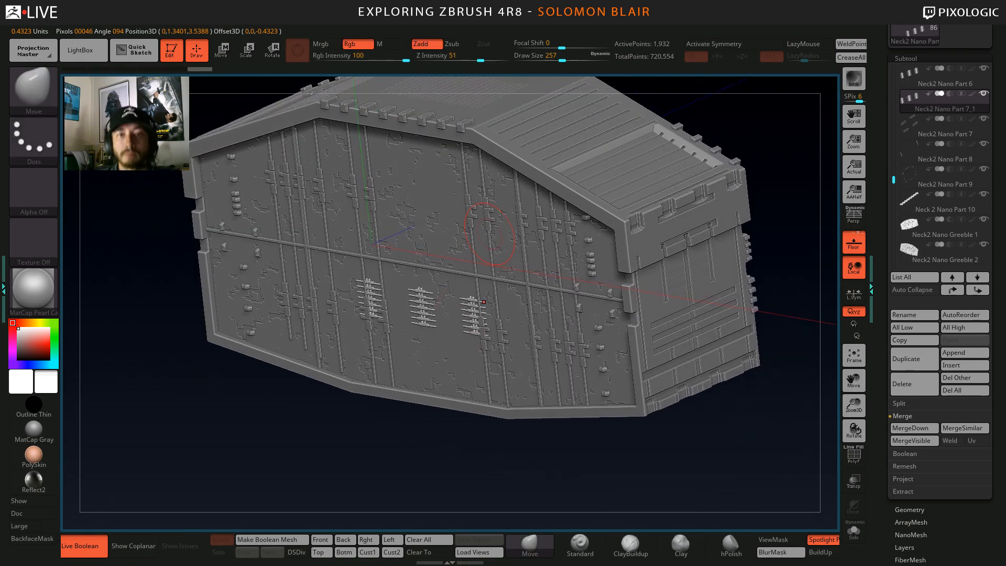
Merge the ribbed clusters, Neck2 Nano Part 6, down with their mirrored copy, Neck2 Nano Part 7_1.
{"action": "left_click_drag", "start_coordinate": [465, 283], "coordinate": [513, 336]}
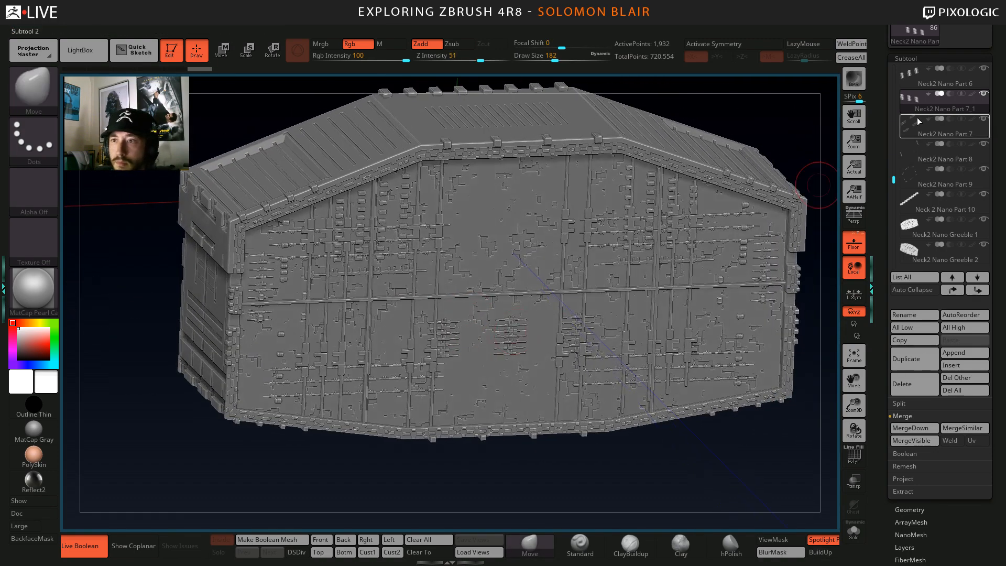
{"action": "left_click", "coordinate": [909, 75]}
{"action": "left_click", "coordinate": [916, 428]}
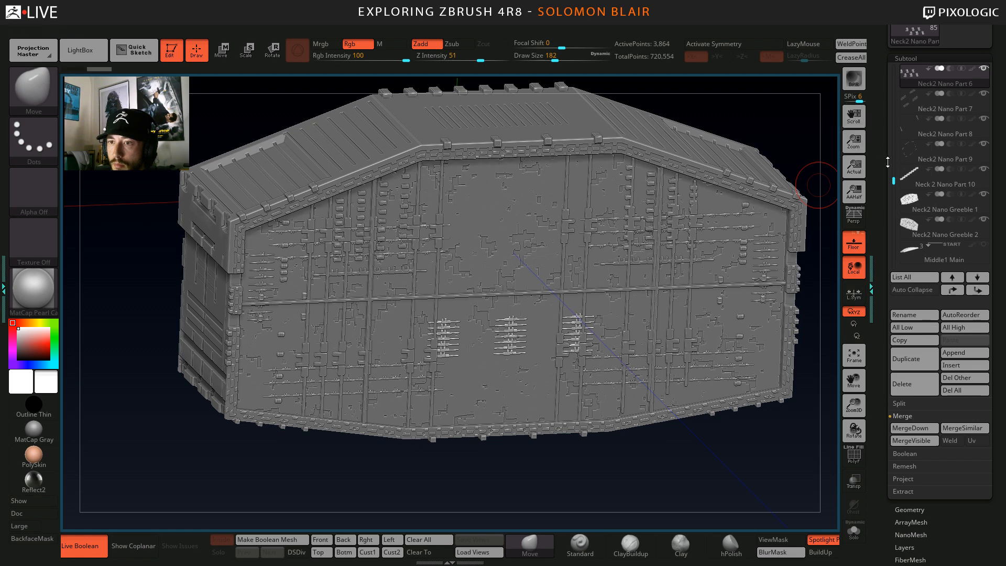
Isolate the crossed bars in Solo mode and merge Neck2 Nano Part 2 down with its mirrored copy, Neck2 Nano Part 3_1.
{"action": "left_click_drag", "start_coordinate": [893, 180], "coordinate": [894, 166]}
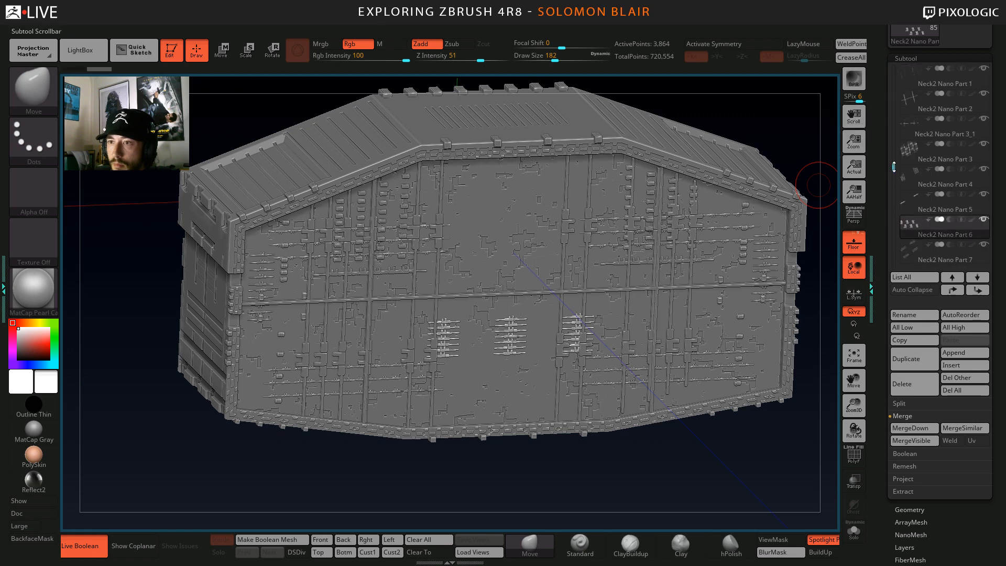
{"action": "left_click", "coordinate": [908, 131]}
{"action": "key", "text": "ctrl+shift+f"}
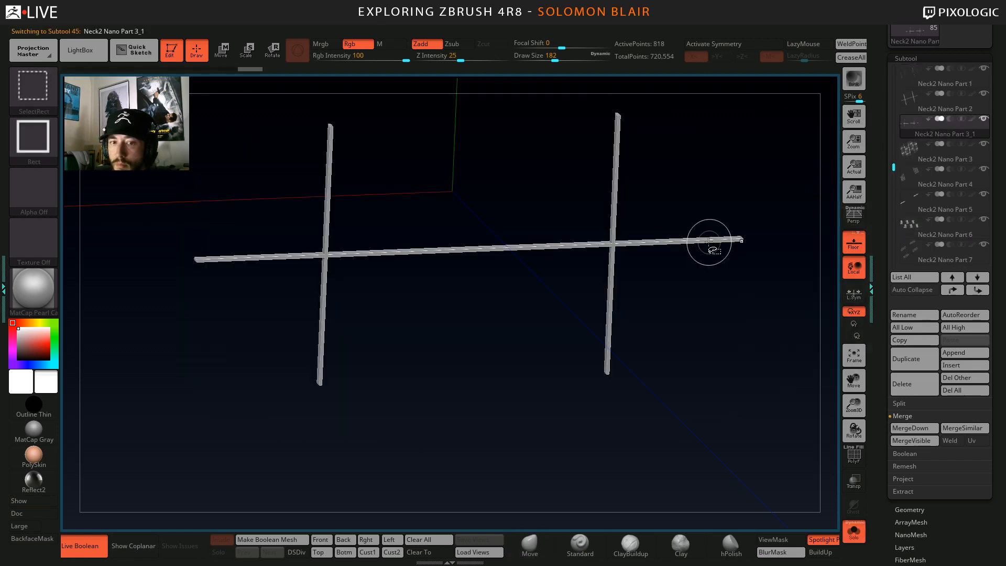
{"action": "left_click", "coordinate": [905, 108]}
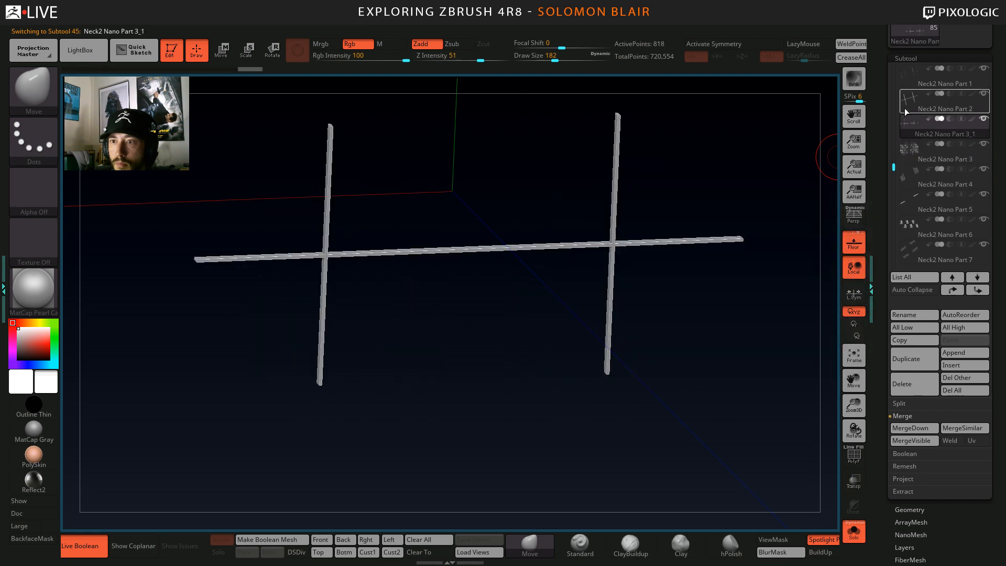
{"action": "left_click", "coordinate": [912, 428]}
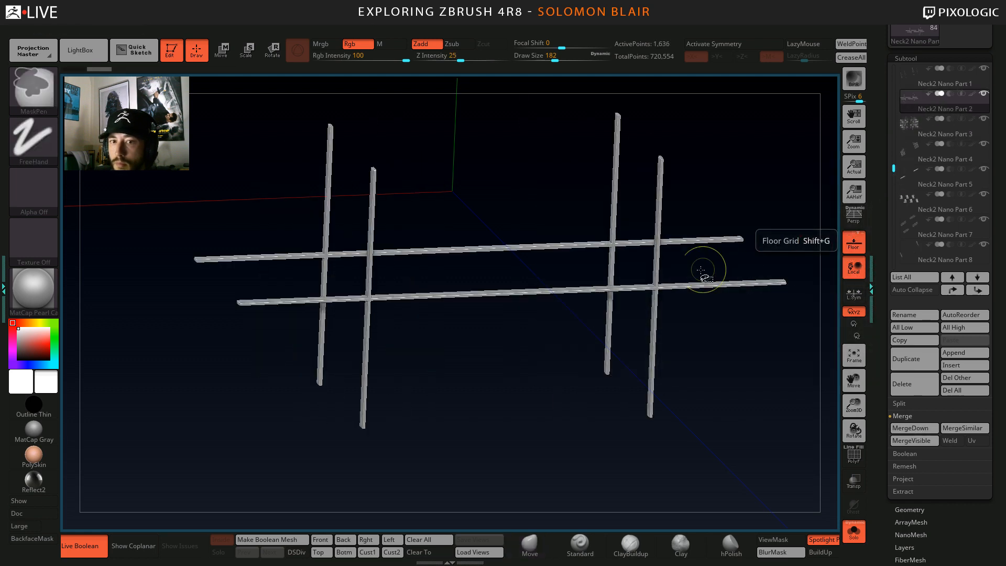
{"action": "key", "text": "ctrl+shift+f"}
{"action": "key", "text": "ctrl+shift+f"}
Check Neck2 Nano Parts 1, 3 and 4 in Solo mode, then show the whole neck in a straight side view.
{"action": "left_click", "coordinate": [905, 77]}
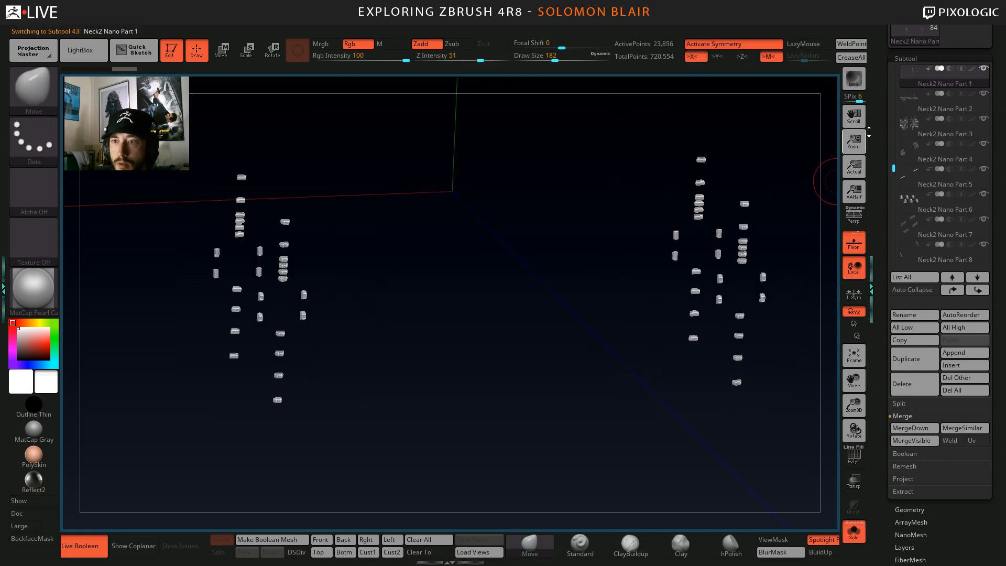
{"action": "left_click", "coordinate": [910, 125]}
{"action": "left_click", "coordinate": [910, 149]}
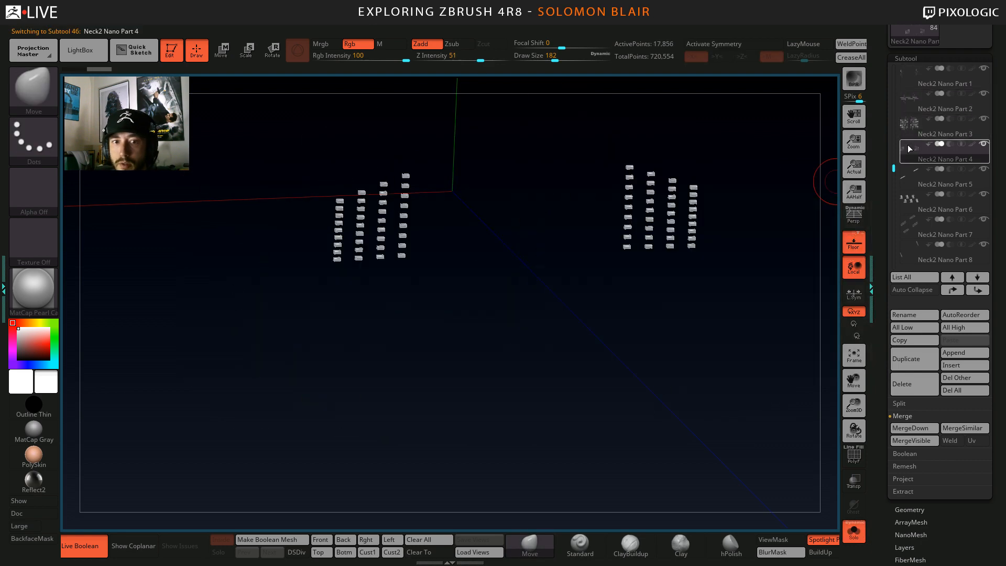
{"action": "right_click_drag", "start_coordinate": [603, 256], "coordinate": [633, 265]}
{"action": "key", "text": "ctrl+shift+s"}
{"action": "mouse_move", "coordinate": [483, 267]}
{"action": "right_mouse_down"}
{"action": "mouse_move", "coordinate": [494, 295]}
{"action": "mouse_move", "coordinate": [437, 278]}
{"action": "mouse_move", "coordinate": [516, 307]}
{"action": "right_mouse_up"}
{"action": "key", "text": "s"}
{"action": "right_click_drag", "start_coordinate": [517, 307], "coordinate": [492, 291], "text": "alt"}
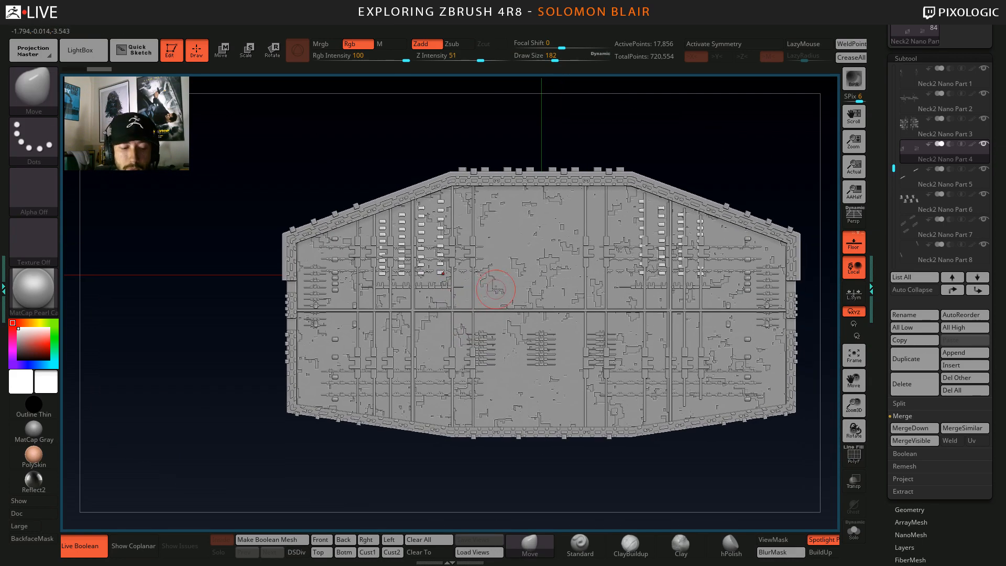
{"action": "key", "text": "space"}
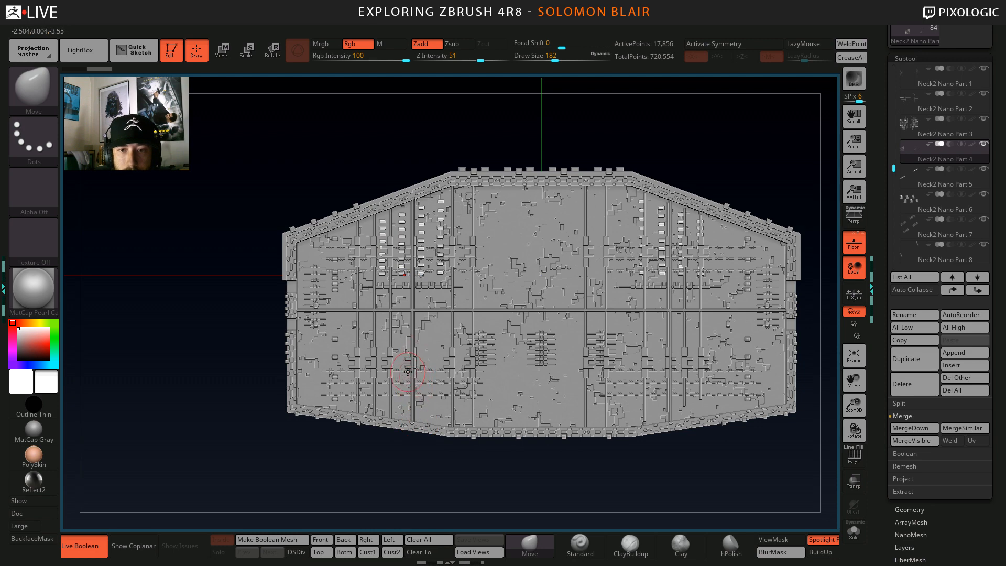
Make the surrounding subtools transparent around Neck2 Nano Part 4 and set the draw size to 422.
{"action": "right_click_drag", "start_coordinate": [409, 361], "coordinate": [399, 338], "text": "alt"}
{"action": "right_click_drag", "start_coordinate": [479, 294], "coordinate": [424, 308], "text": "alt"}
{"action": "key", "text": "s"}
{"action": "left_click_drag", "start_coordinate": [425, 308], "coordinate": [449, 307]}
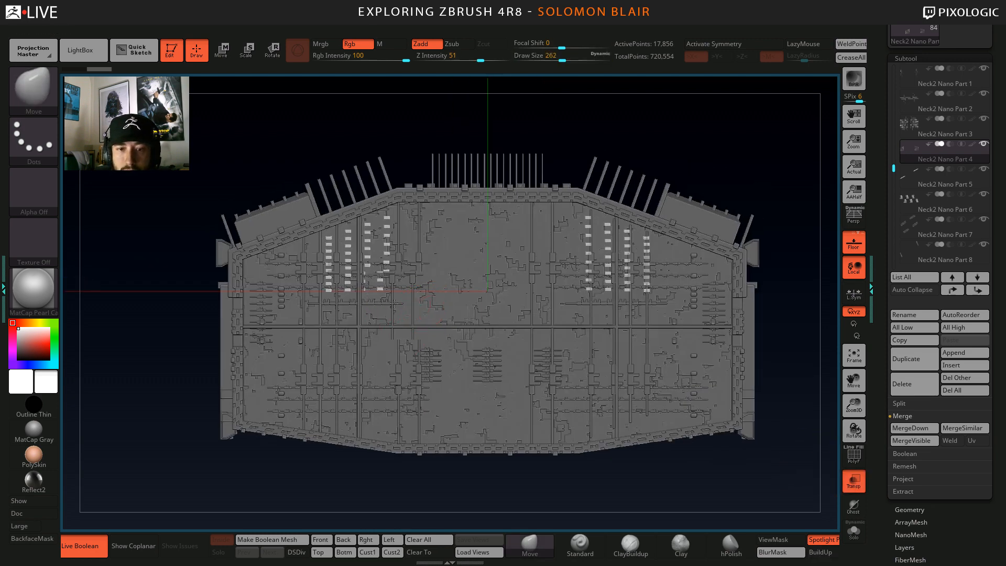
{"action": "key", "text": "s"}
{"action": "mouse_move", "coordinate": [421, 293]}
{"action": "right_mouse_down", "text": "alt"}
{"action": "mouse_move", "coordinate": [389, 302]}
{"action": "mouse_move", "coordinate": [389, 321]}
{"action": "mouse_move", "coordinate": [426, 342]}
{"action": "right_mouse_up", "text": "alt"}
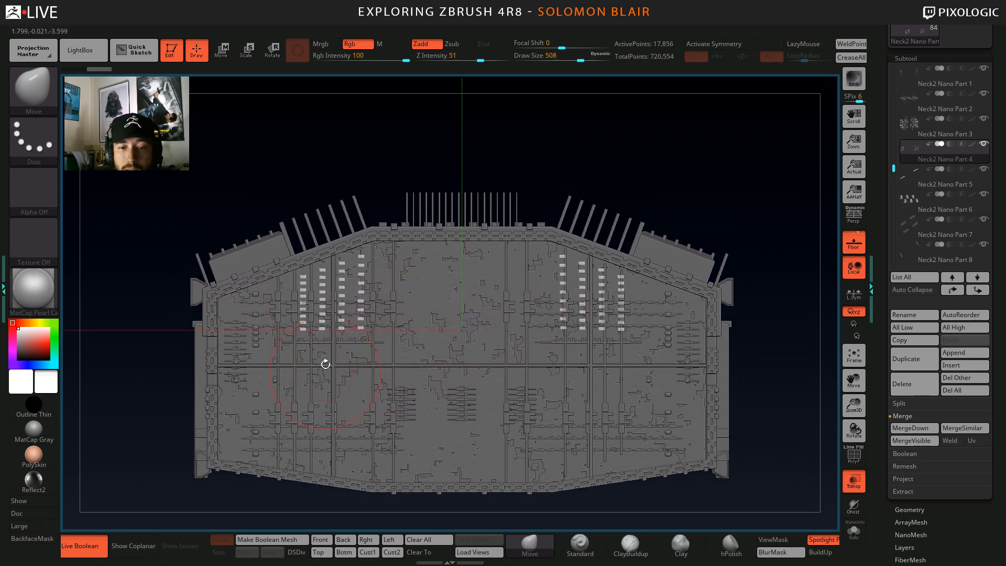
{"action": "mouse_move", "coordinate": [344, 410]}
{"action": "right_mouse_down", "text": "alt"}
{"action": "mouse_move", "coordinate": [345, 360]}
{"action": "mouse_move", "coordinate": [396, 353]}
{"action": "right_mouse_up", "text": "alt"}
{"action": "key", "text": "s"}
{"action": "left_click_drag", "start_coordinate": [455, 336], "coordinate": [449, 336]}
{"action": "mouse_move", "coordinate": [456, 336]}
{"action": "right_mouse_down", "text": "alt"}
{"action": "mouse_move", "coordinate": [475, 334]}
{"action": "mouse_move", "coordinate": [448, 329]}
{"action": "mouse_move", "coordinate": [461, 308]}
{"action": "right_mouse_up", "text": "alt"}
Try Mirror and Weld across XYZ on the small greeble rows, Neck2 Nano Part 4, and undo it.
{"action": "key", "text": "space"}
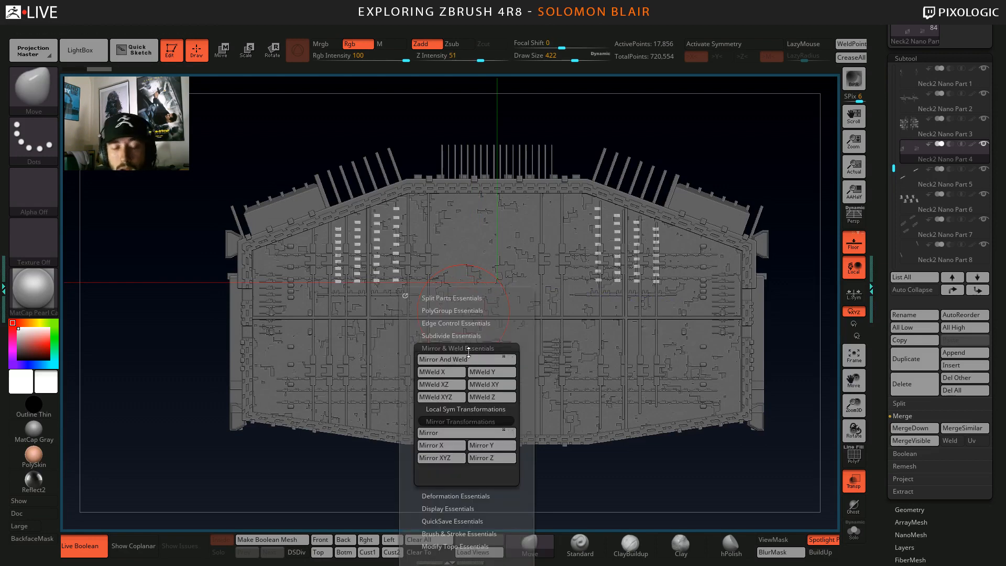
{"action": "left_click", "coordinate": [448, 399]}
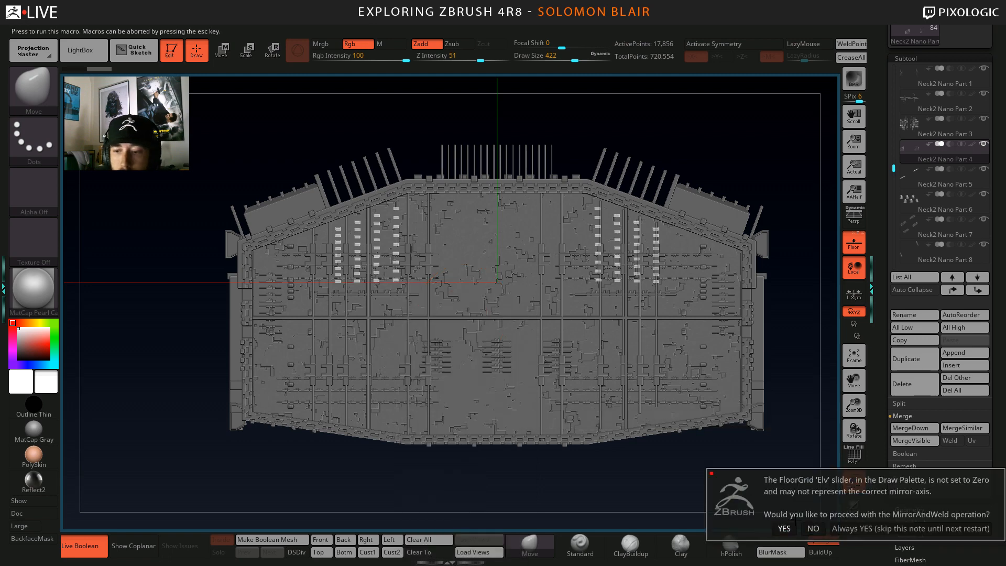
{"action": "left_click", "coordinate": [842, 525]}
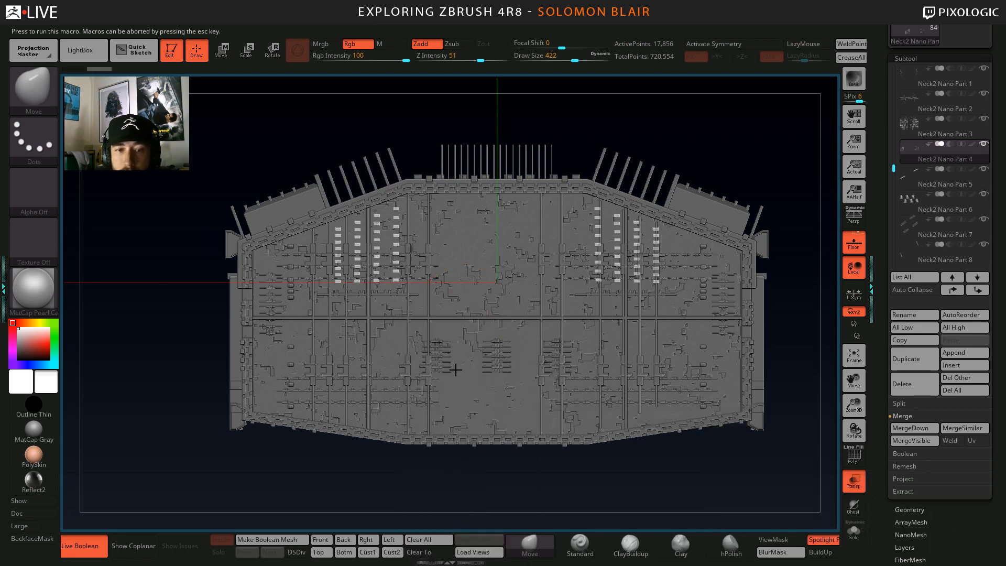
{"action": "right_click_drag", "start_coordinate": [359, 283], "coordinate": [411, 312], "text": "ctrl"}
{"action": "key", "text": "shift+f"}
{"action": "mouse_move", "coordinate": [358, 276]}
{"action": "right_mouse_down", "text": "ctrl"}
{"action": "mouse_move", "coordinate": [449, 311]}
{"action": "mouse_move", "coordinate": [414, 301]}
{"action": "mouse_move", "coordinate": [435, 385]}
{"action": "mouse_move", "coordinate": [366, 391]}
{"action": "mouse_move", "coordinate": [385, 391]}
{"action": "right_mouse_up", "text": "ctrl"}
{"action": "key", "text": "ctrl+z"}
{"action": "right_click_drag", "start_coordinate": [506, 414], "coordinate": [467, 398], "text": "ctrl"}
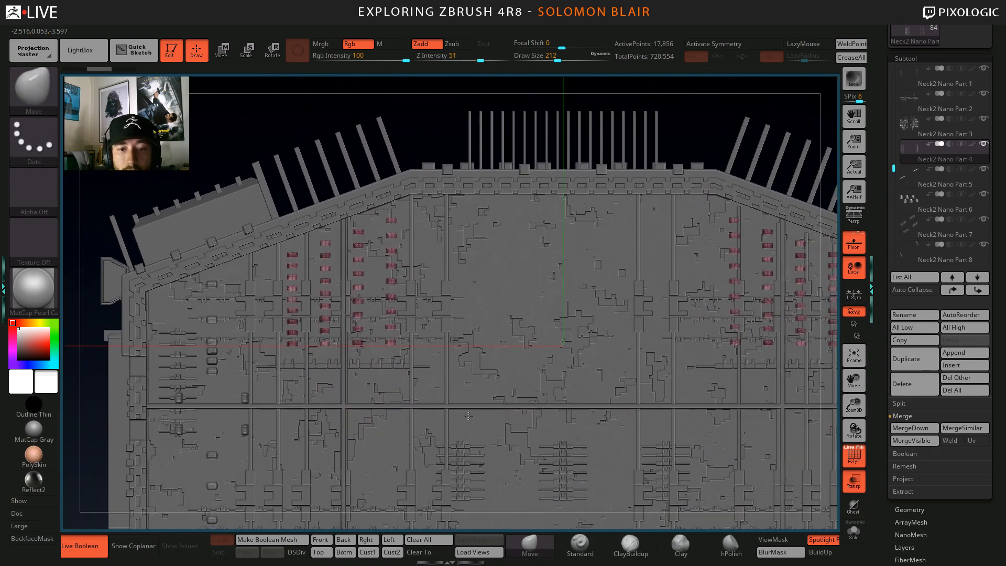
Move the greeble rows of Neck2 Nano Part 4 slightly up along Y and mirror and weld them across XYZ.
{"action": "key", "text": "shift+f"}
{"action": "key", "text": "w"}
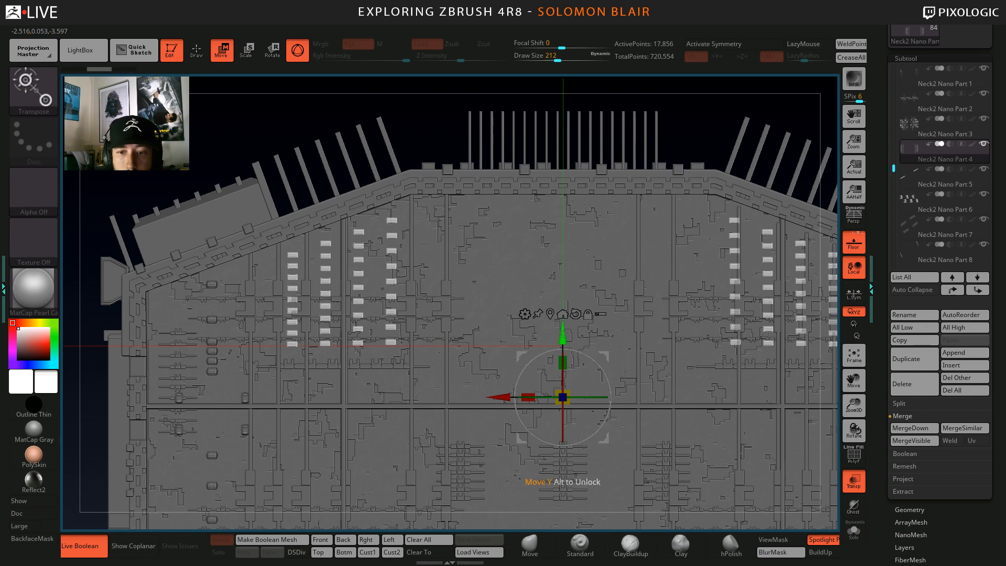
{"action": "left_click_drag", "start_coordinate": [563, 334], "coordinate": [562, 328]}
{"action": "key", "text": "q"}
{"action": "right_click_drag", "start_coordinate": [395, 286], "coordinate": [341, 286], "text": "ctrl"}
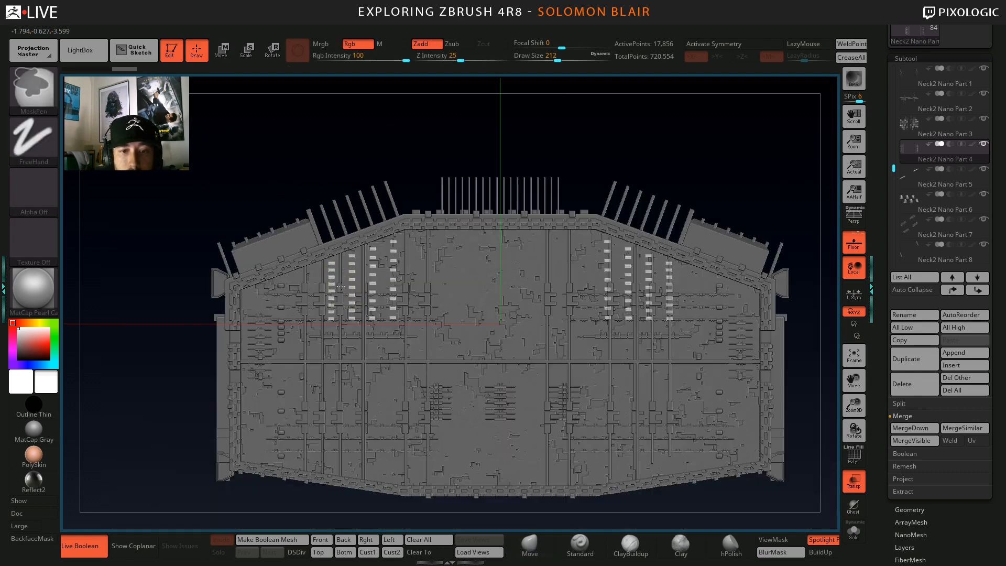
{"action": "key", "text": "space"}
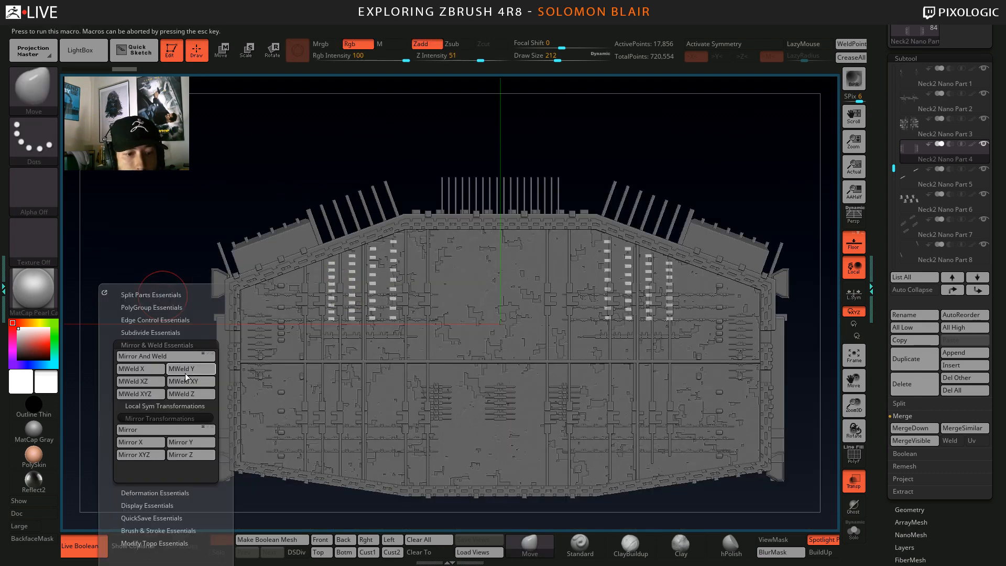
{"action": "left_click", "coordinate": [144, 395]}
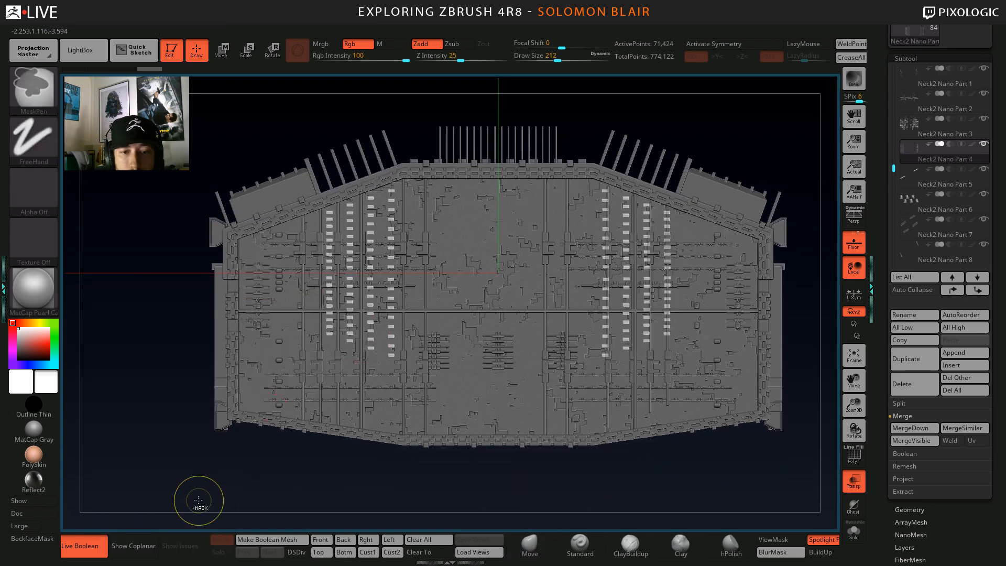
Mask the upper greeble rows and move the unmasked lower rows down along Y by about 1.24 units.
{"action": "left_click_drag", "start_coordinate": [177, 477], "coordinate": [880, 272], "text": "ctrl"}
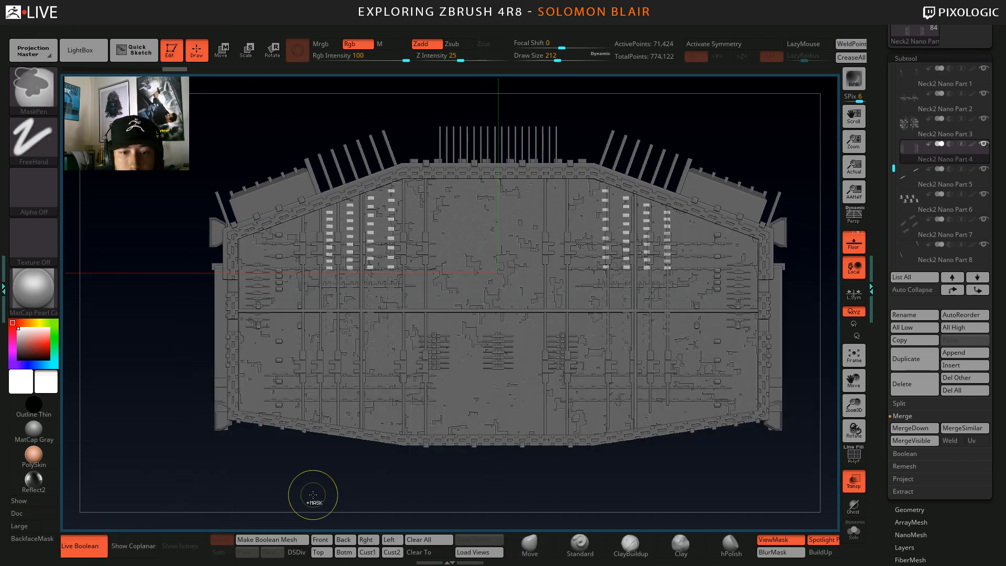
{"action": "key", "text": "ctrl+shift+s"}
{"action": "left_click_drag", "start_coordinate": [315, 464], "coordinate": [291, 428], "text": "ctrl"}
{"action": "left_click_drag", "start_coordinate": [207, 440], "coordinate": [838, 273], "text": "ctrl"}
{"action": "key", "text": "w"}
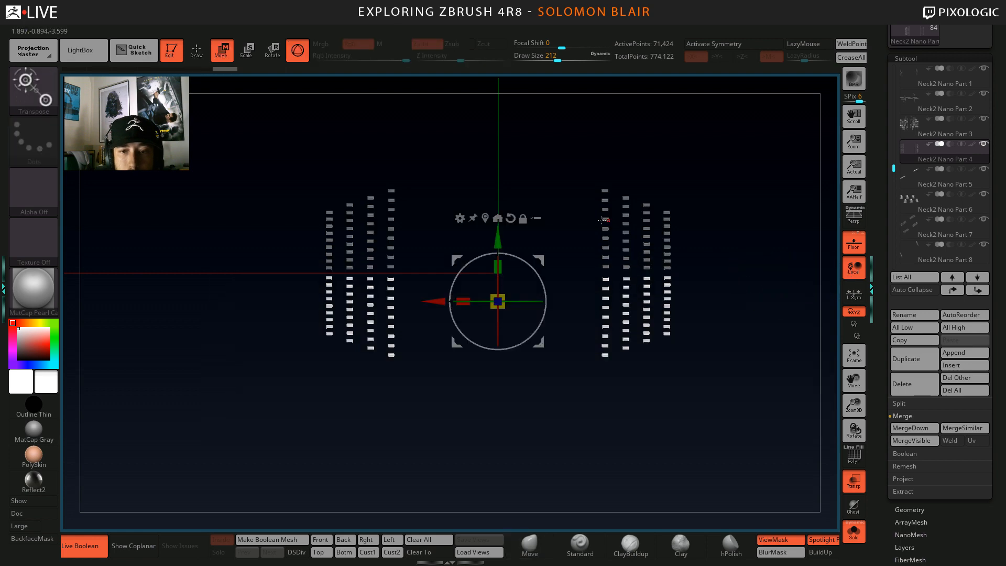
{"action": "key", "text": "ctrl+shift+s"}
{"action": "left_click_drag", "start_coordinate": [502, 238], "coordinate": [511, 309]}
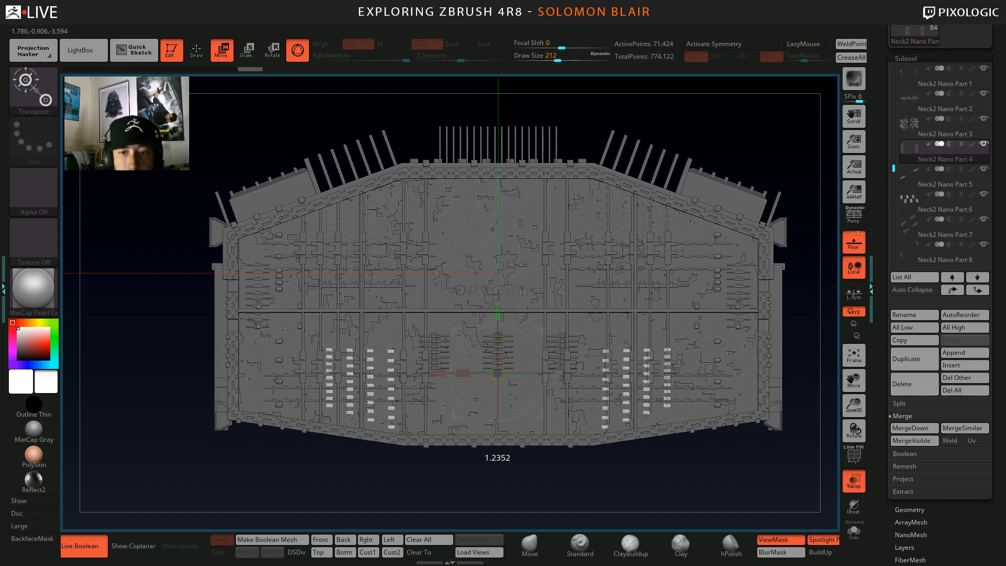
Mask all but the greeble rows floating off one side of the neck and move those along Z onto its face.
{"action": "key", "text": "q"}
{"action": "right_click_drag", "start_coordinate": [511, 309], "coordinate": [338, 253]}
{"action": "left_click_drag", "start_coordinate": [337, 252], "coordinate": [346, 282], "text": "ctrl"}
{"action": "left_click_drag", "start_coordinate": [248, 155], "coordinate": [139, 528], "text": "ctrl"}
{"action": "left_click", "coordinate": [221, 438], "text": "ctrl"}
{"action": "key", "text": "w"}
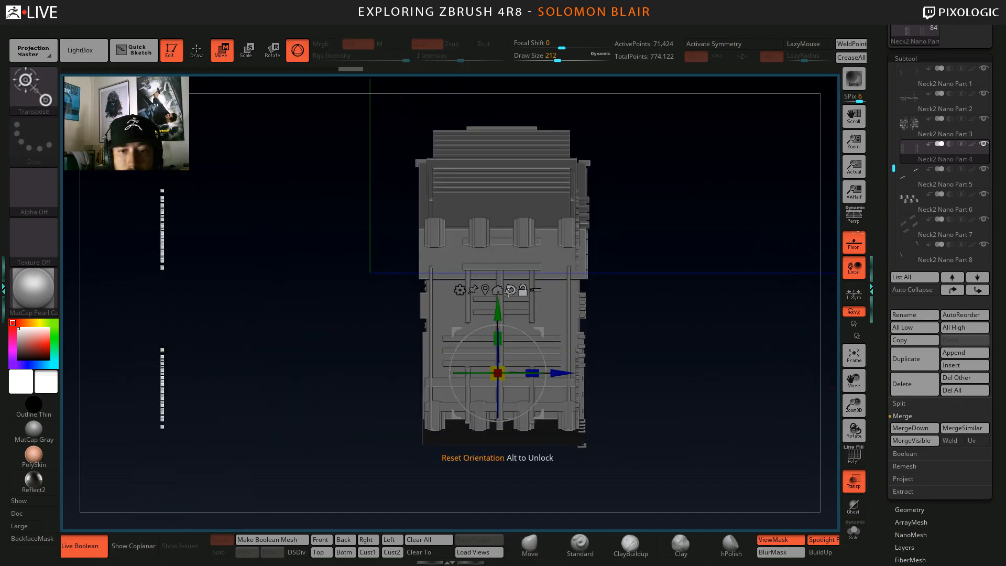
{"action": "left_click", "coordinate": [486, 290]}
{"action": "right_click_drag", "start_coordinate": [226, 309], "coordinate": [285, 333]}
{"action": "key", "text": "shift+f"}
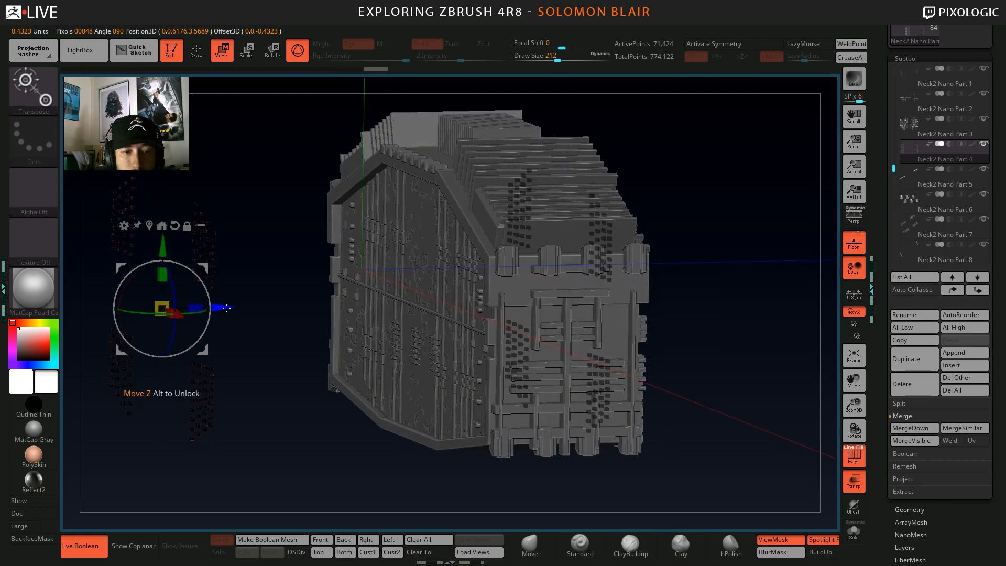
{"action": "key", "text": "shift+f"}
{"action": "left_click_drag", "start_coordinate": [227, 308], "coordinate": [475, 308]}
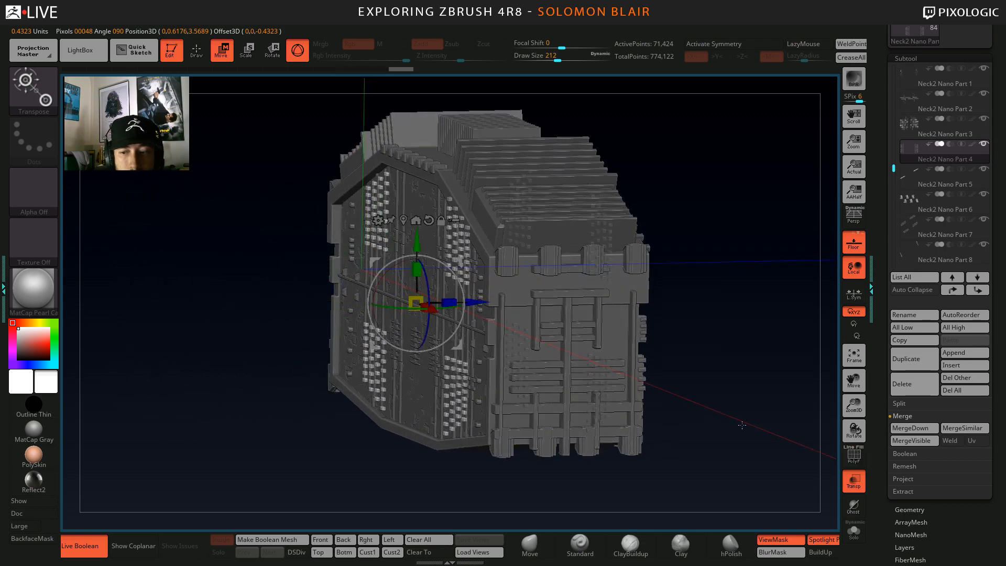
Turn off transparency and inspect how the moved greeble rows sit on the neck's side face.
{"action": "left_click", "coordinate": [858, 491]}
{"action": "right_click_drag", "start_coordinate": [335, 325], "coordinate": [341, 356]}
{"action": "right_click_drag", "start_coordinate": [235, 298], "coordinate": [368, 456]}
{"action": "left_click_drag", "start_coordinate": [222, 313], "coordinate": [222, 313]}
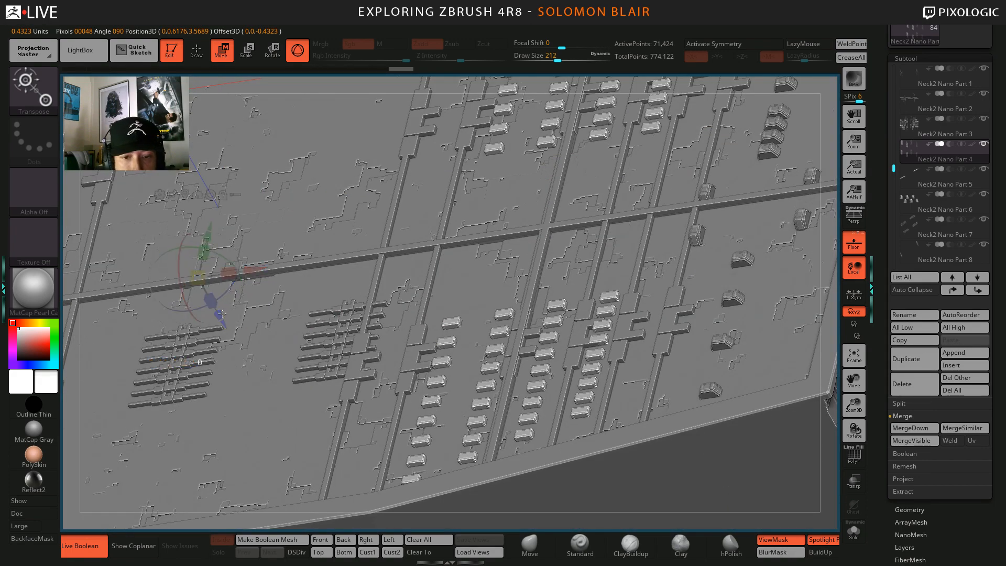
{"action": "key", "text": "q"}
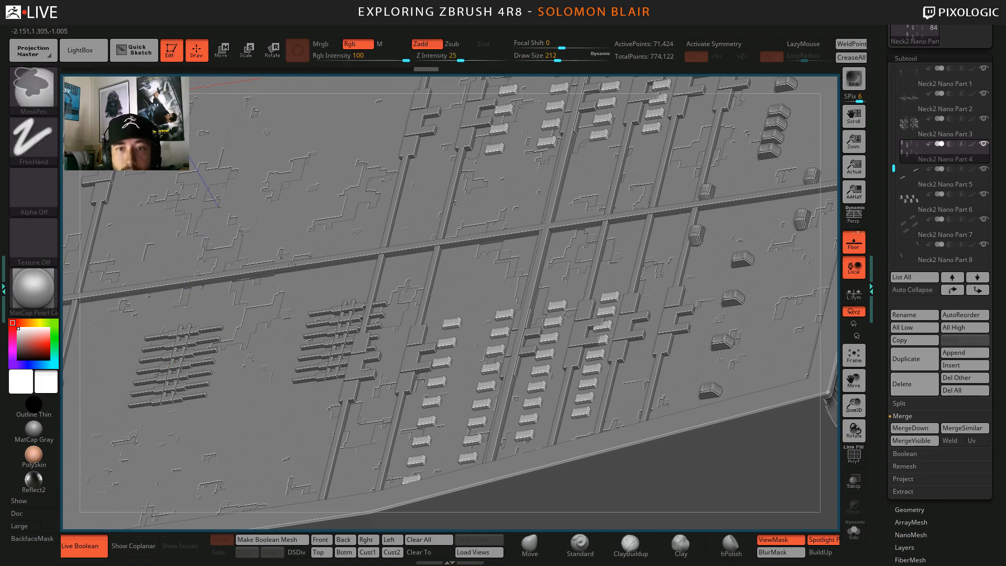
{"action": "key", "text": "f"}
{"action": "right_click_drag", "start_coordinate": [346, 326], "coordinate": [521, 416]}
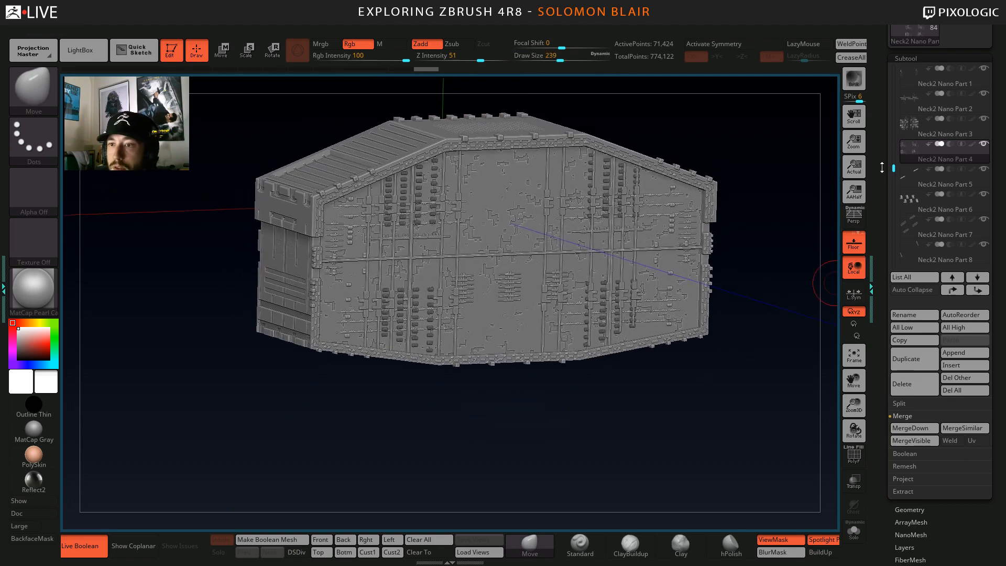
Clear the mask on the greeble rows and set the draw size to 379 with the whole neck in view.
{"action": "left_click_drag", "start_coordinate": [893, 168], "coordinate": [893, 139]}
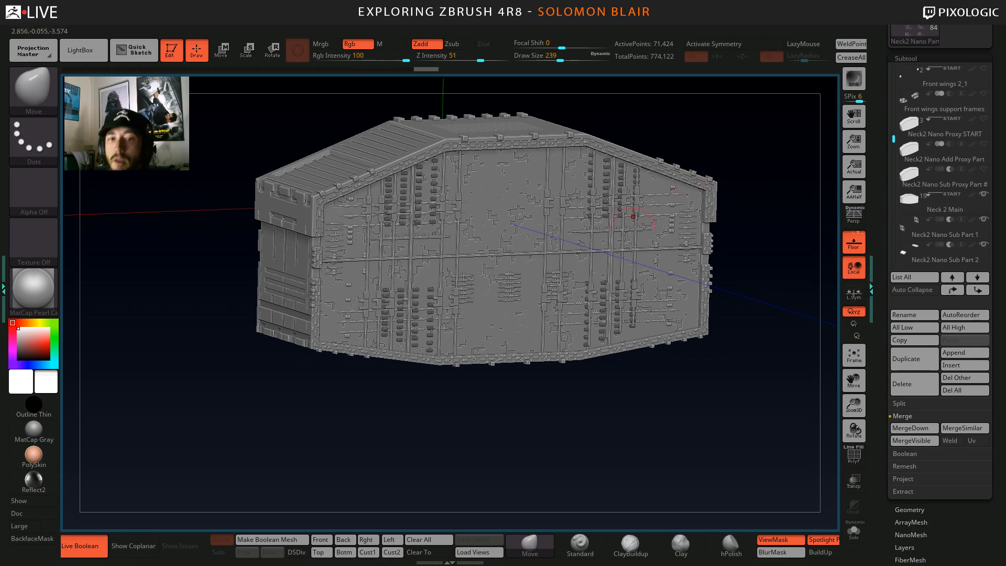
{"action": "right_click_drag", "start_coordinate": [365, 420], "coordinate": [384, 420], "text": "ctrl"}
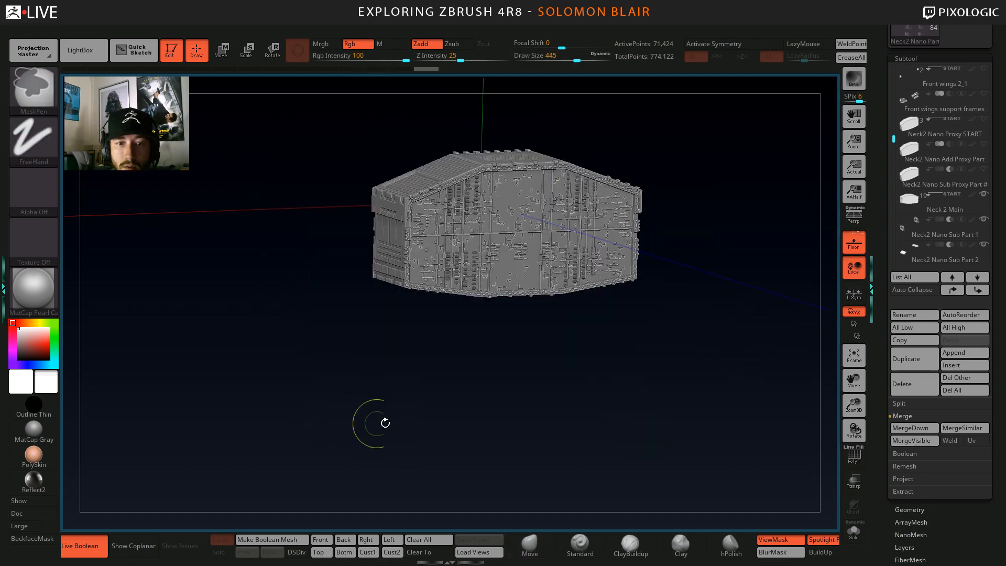
{"action": "right_click_drag", "start_coordinate": [713, 311], "coordinate": [733, 367], "text": "alt"}
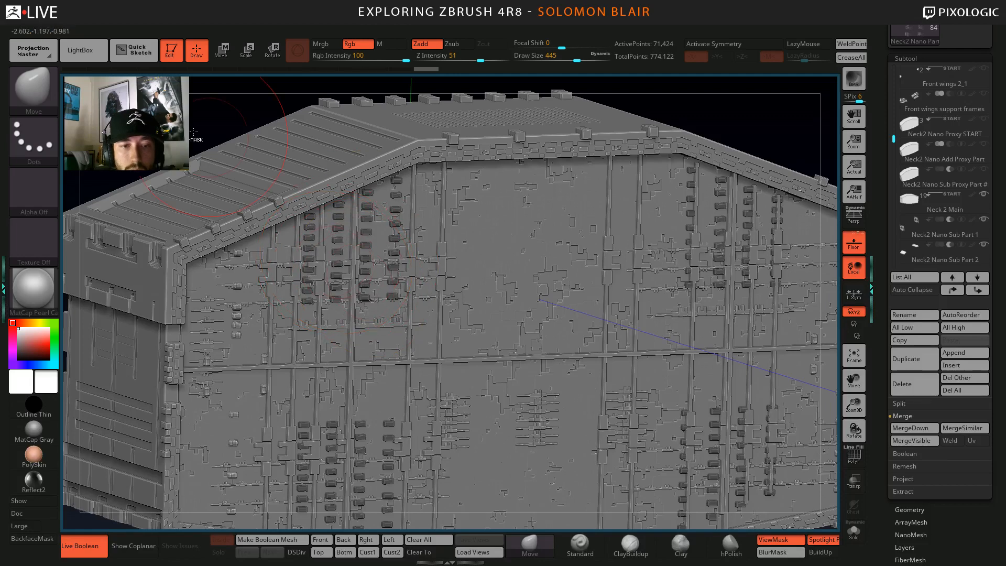
{"action": "left_click_drag", "start_coordinate": [193, 132], "coordinate": [210, 147], "text": "ctrl"}
{"action": "right_click_drag", "start_coordinate": [268, 232], "coordinate": [279, 232]}
{"action": "right_click_drag", "start_coordinate": [409, 271], "coordinate": [363, 287], "text": "alt"}
{"action": "key", "text": "s"}
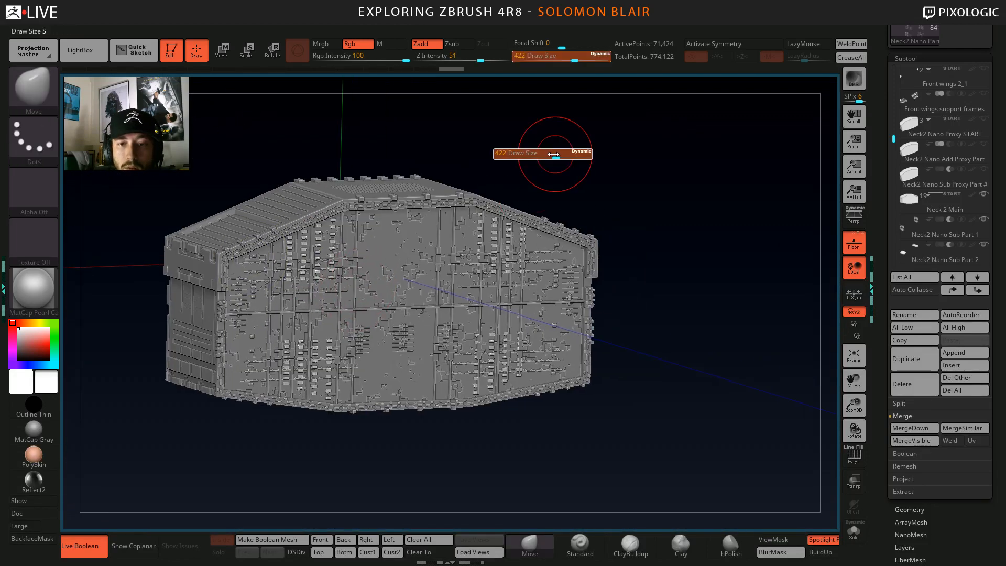
{"action": "left_click_drag", "start_coordinate": [555, 155], "coordinate": [552, 156]}
{"action": "right_click_drag", "start_coordinate": [608, 135], "coordinate": [620, 150], "text": "alt"}
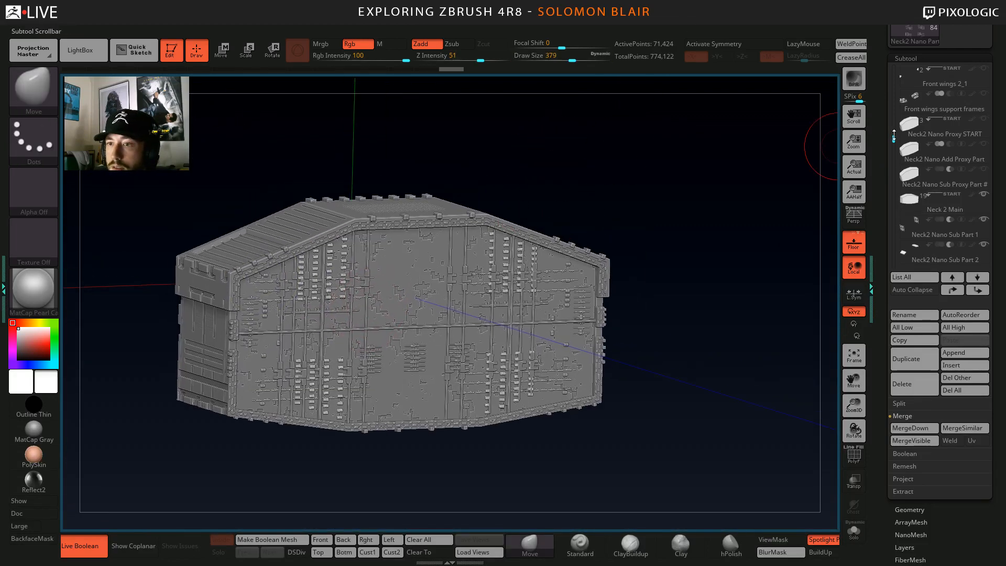
Select Bridge nano greeble 1, show all of the ship's subtools, and pick the Move brush.
{"action": "left_click_drag", "start_coordinate": [894, 137], "coordinate": [887, 63]}
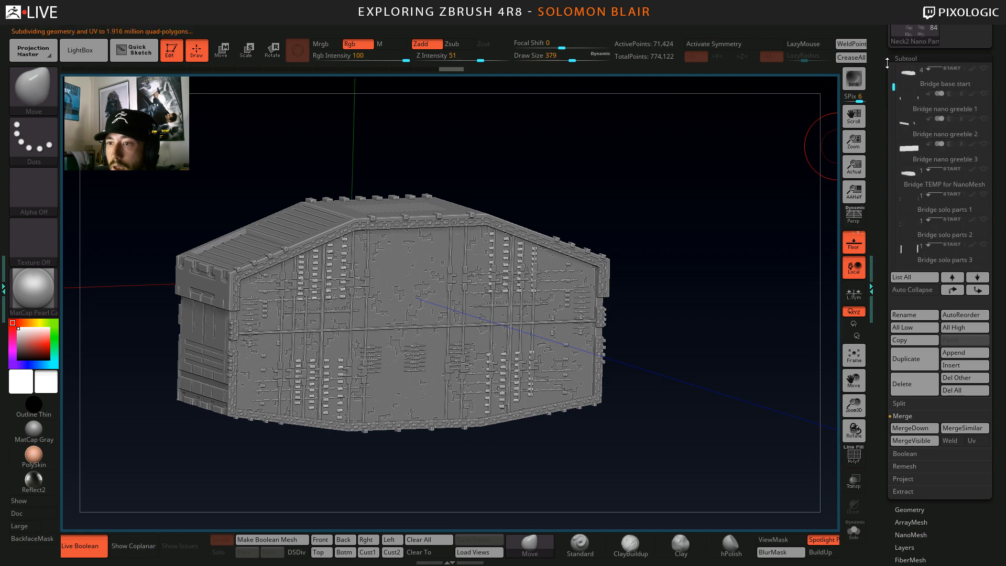
{"action": "left_click", "coordinate": [922, 78]}
{"action": "key", "text": "shift"}
{"action": "left_click", "coordinate": [911, 109]}
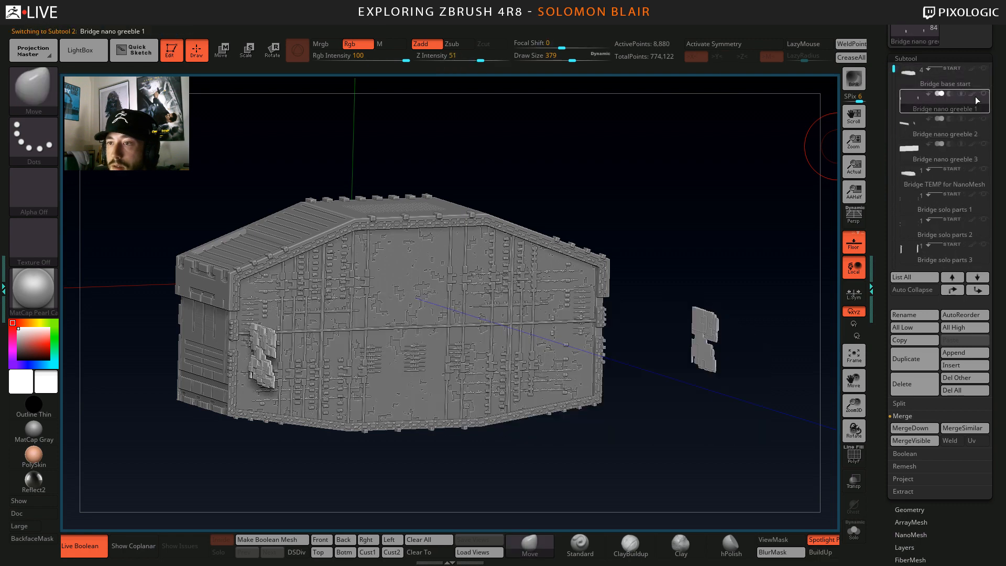
{"action": "left_click", "coordinate": [984, 96], "text": "shift"}
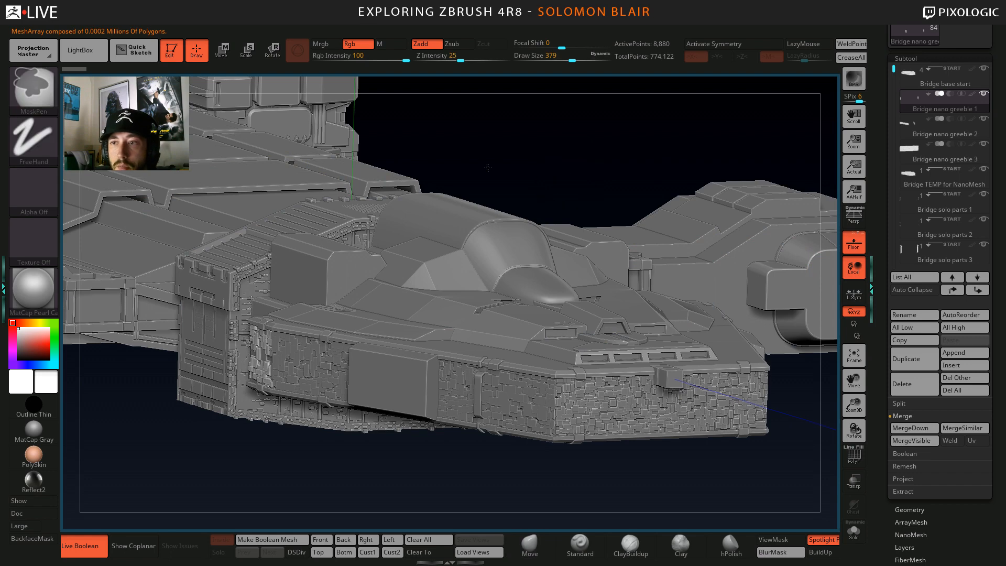
{"action": "right_click_drag", "start_coordinate": [568, 173], "coordinate": [711, 201], "text": "ctrl"}
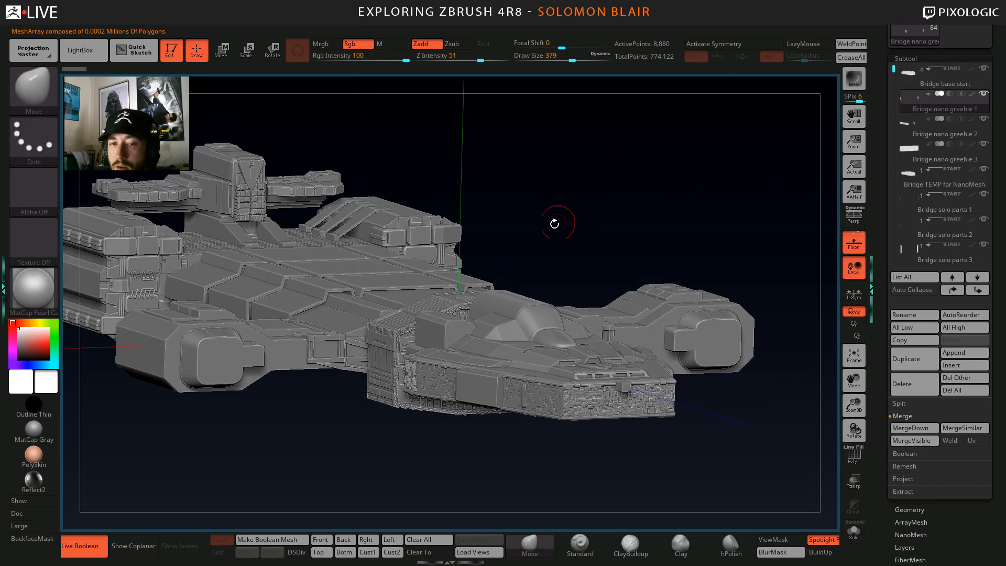
{"action": "mouse_move", "coordinate": [534, 226]}
{"action": "right_mouse_down", "text": "ctrl"}
{"action": "mouse_move", "coordinate": [515, 237]}
{"action": "mouse_move", "coordinate": [545, 278]}
{"action": "right_mouse_up", "text": "ctrl"}
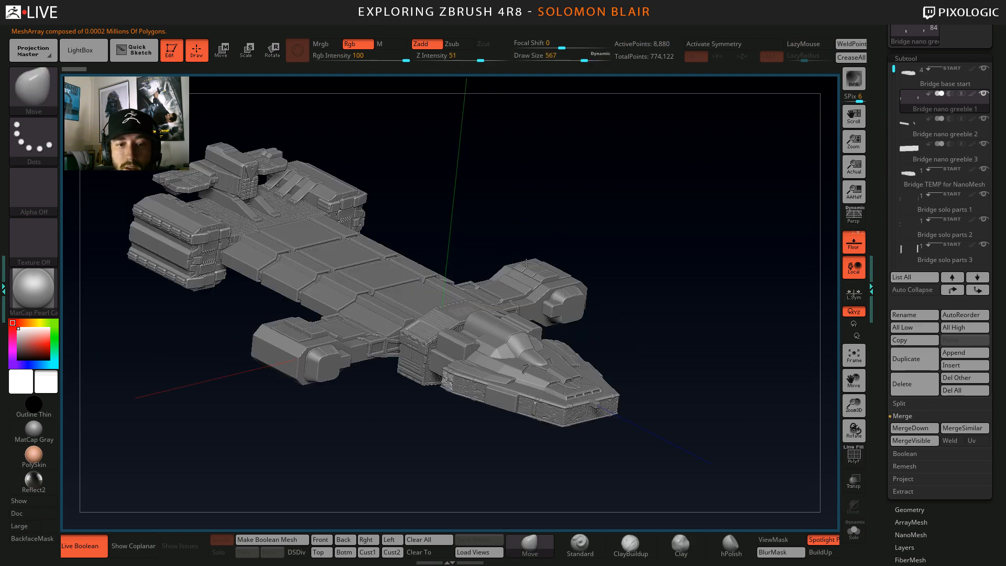
{"action": "right_click_drag", "start_coordinate": [387, 452], "coordinate": [439, 444], "text": "ctrl"}
{"action": "key", "text": "b"}
{"action": "key", "text": "m"}
{"action": "key", "text": "v"}
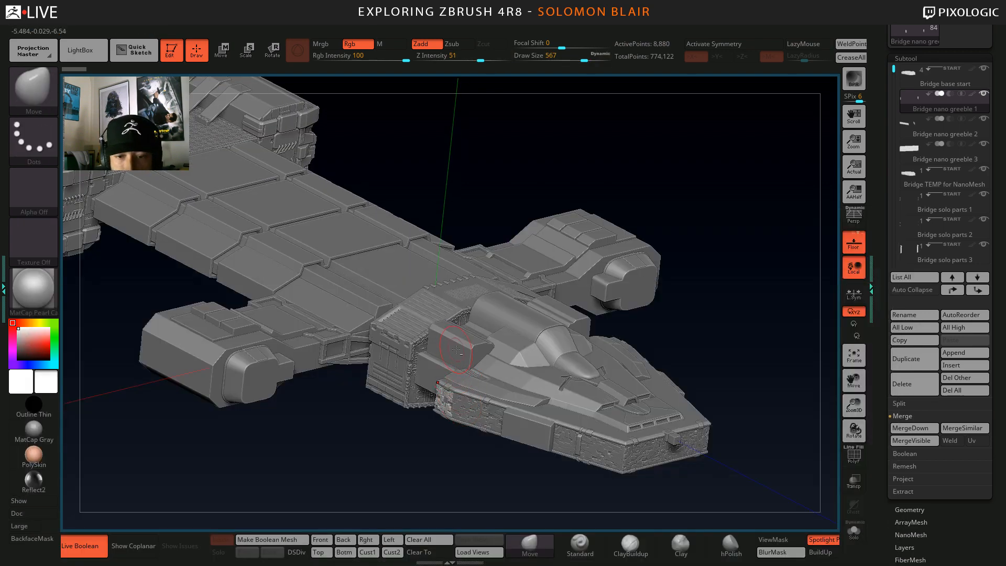
Select Bridge TEMP for NanoMesh on the ship and isolate it in Solo mode with PolyFrame in a straight top view.
{"action": "left_click", "coordinate": [454, 346], "text": "alt"}
{"action": "right_click_drag", "start_coordinate": [428, 379], "coordinate": [472, 391], "text": "ctrl"}
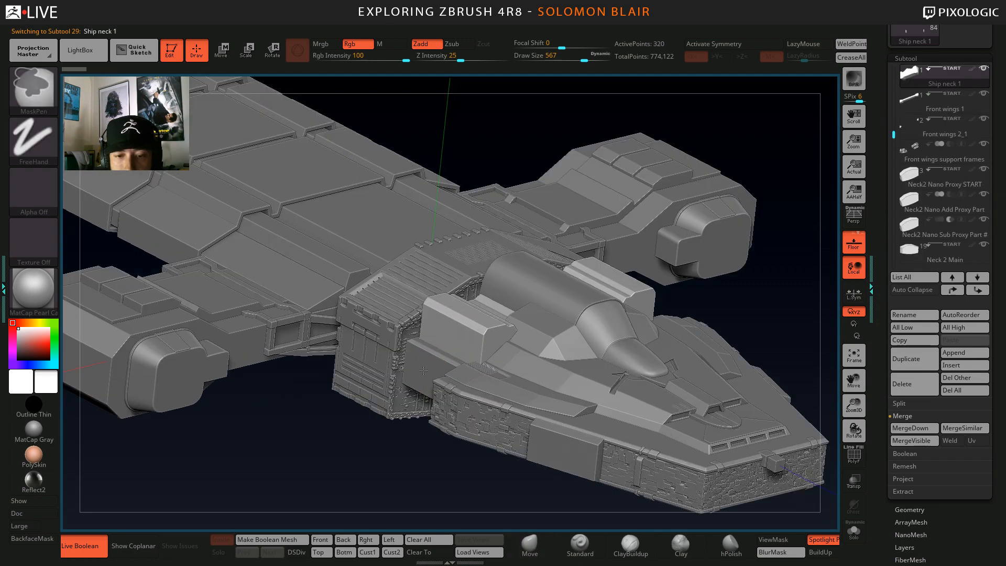
{"action": "left_click", "coordinate": [433, 366], "text": "alt"}
{"action": "key", "text": "shift+f"}
{"action": "key", "text": "ctrl+shift+s"}
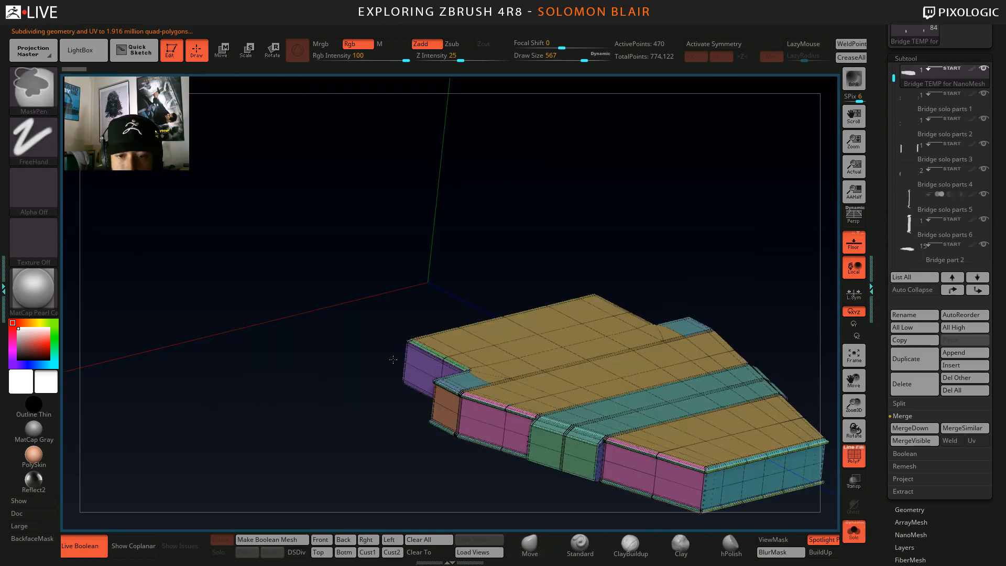
{"action": "right_click_drag", "start_coordinate": [393, 360], "coordinate": [347, 422], "text": "shift"}
{"action": "right_click_drag", "start_coordinate": [388, 377], "coordinate": [440, 346], "text": "ctrl"}
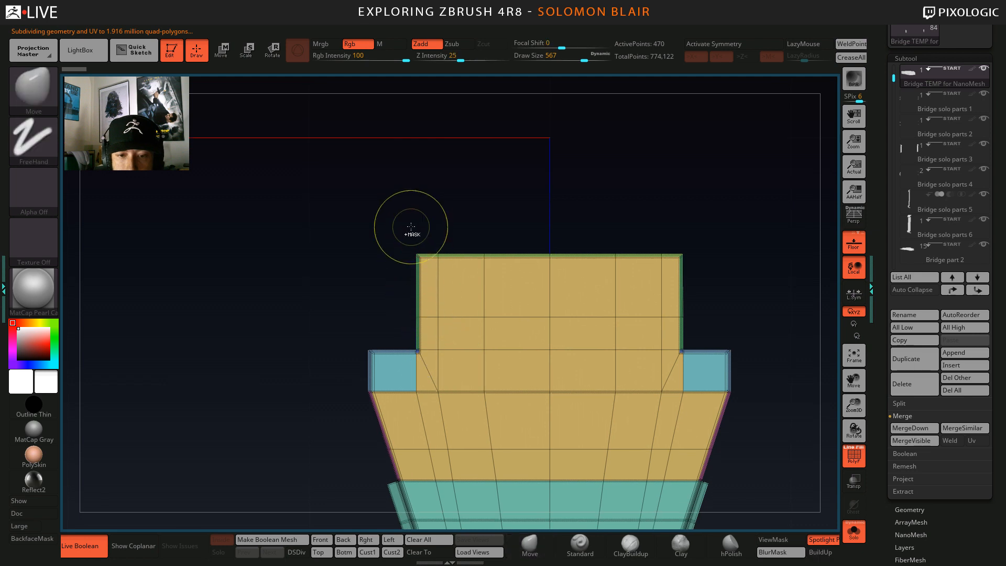
Mask all of the bridge base except its upper side section beside the neck and switch to the Move gizmo.
{"action": "left_click_drag", "start_coordinate": [404, 221], "coordinate": [506, 425], "text": "ctrl"}
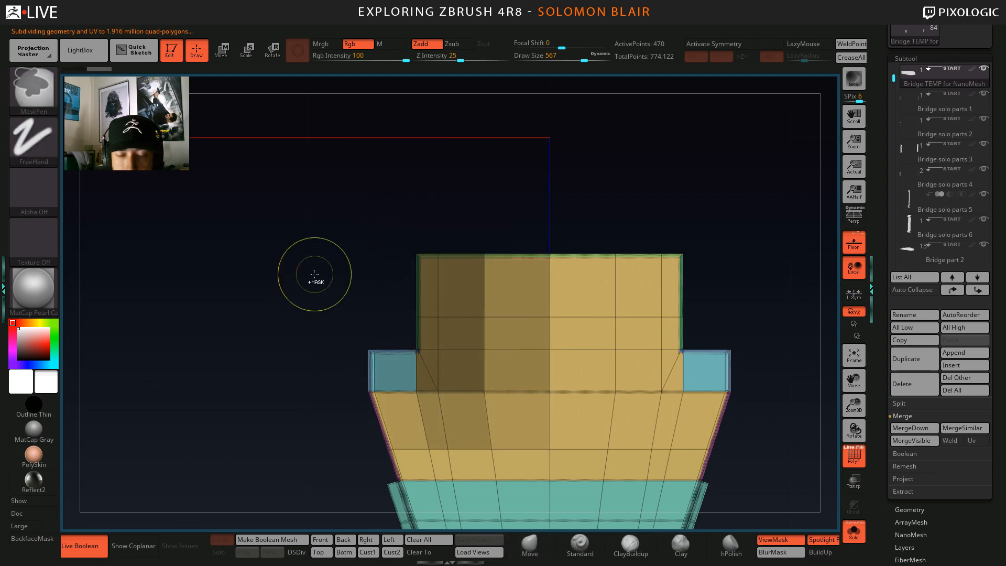
{"action": "key", "text": "ctrl+h"}
{"action": "left_click_drag", "start_coordinate": [394, 230], "coordinate": [507, 414], "text": "ctrl"}
{"action": "left_click", "coordinate": [337, 265], "text": "ctrl"}
{"action": "key", "text": "w"}
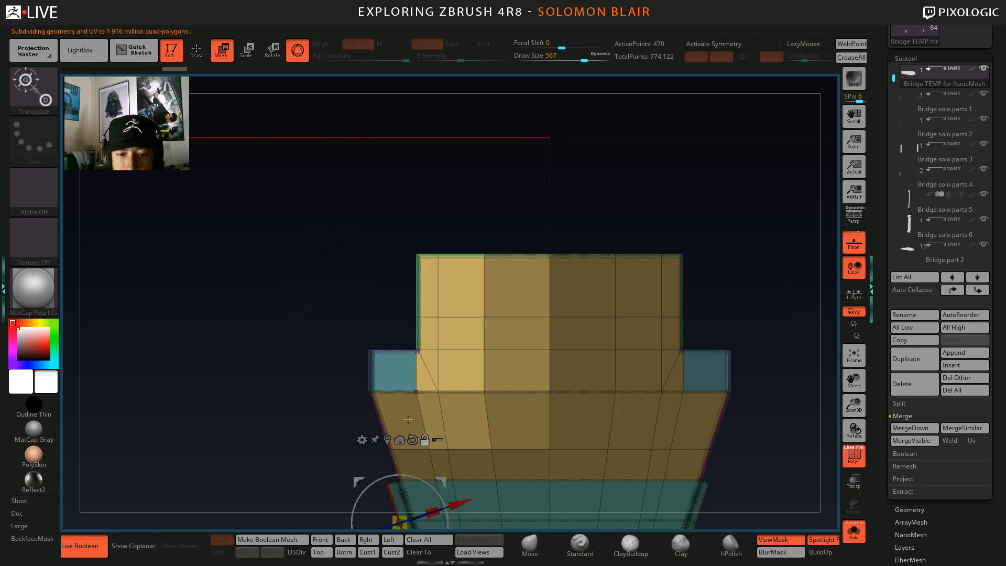
Centre the gizmo on the unmasked section, show the whole ship without PolyFrame, and move that section inward toward the neck.
{"action": "left_click", "coordinate": [412, 439], "text": "alt"}
{"action": "left_click", "coordinate": [387, 440], "text": "alt"}
{"action": "key", "text": "shift+f"}
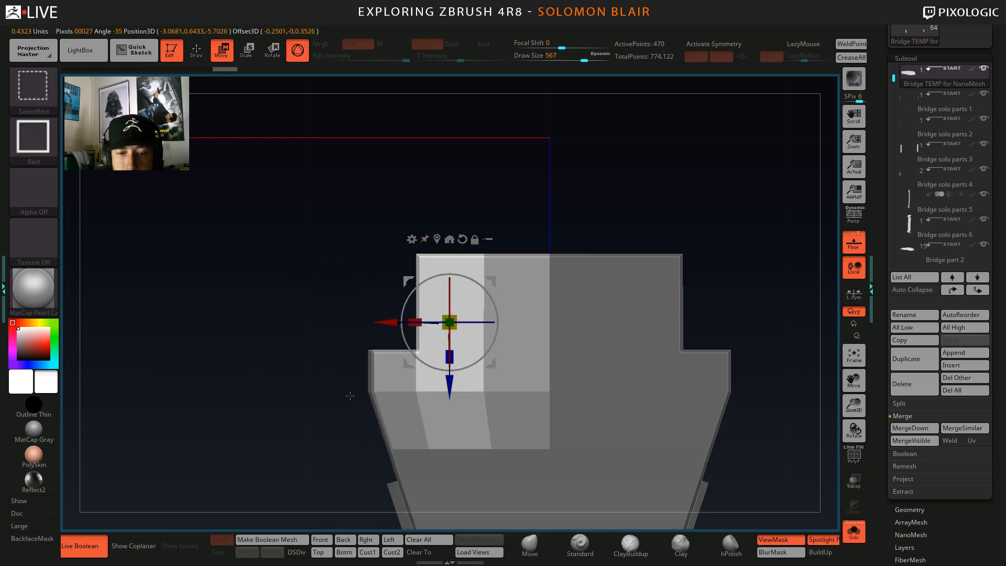
{"action": "key", "text": "ctrl+shift+s"}
{"action": "left_click_drag", "start_coordinate": [393, 321], "coordinate": [417, 320]}
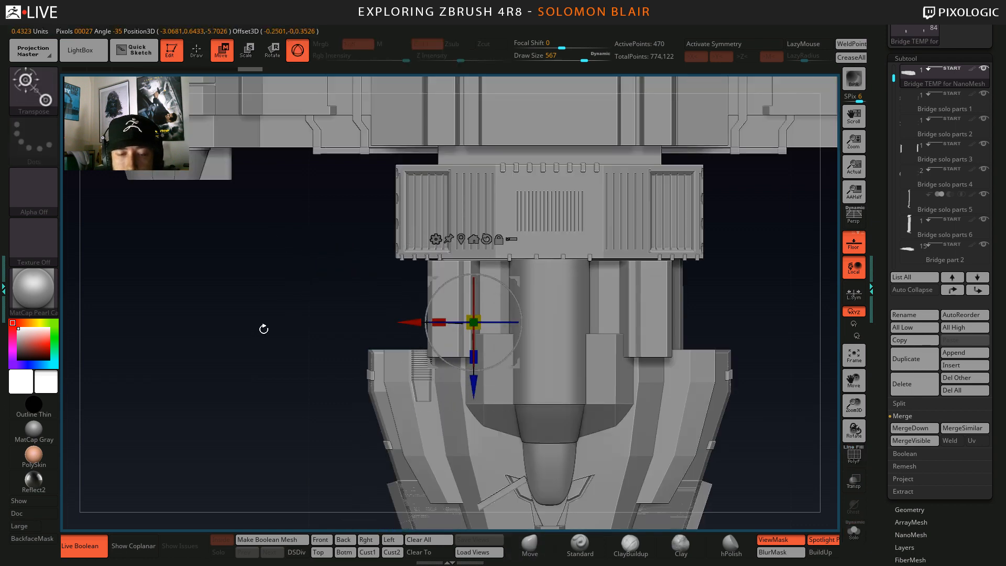
Clear the mask and apply Mirror and Weld across X to the bridge base, then inspect both sides.
{"action": "key", "text": "q"}
{"action": "left_click_drag", "start_coordinate": [264, 328], "coordinate": [286, 312]}
{"action": "left_click_drag", "start_coordinate": [278, 337], "coordinate": [293, 370], "text": "ctrl"}
{"action": "key", "text": "space"}
{"action": "left_click", "coordinate": [261, 373]}
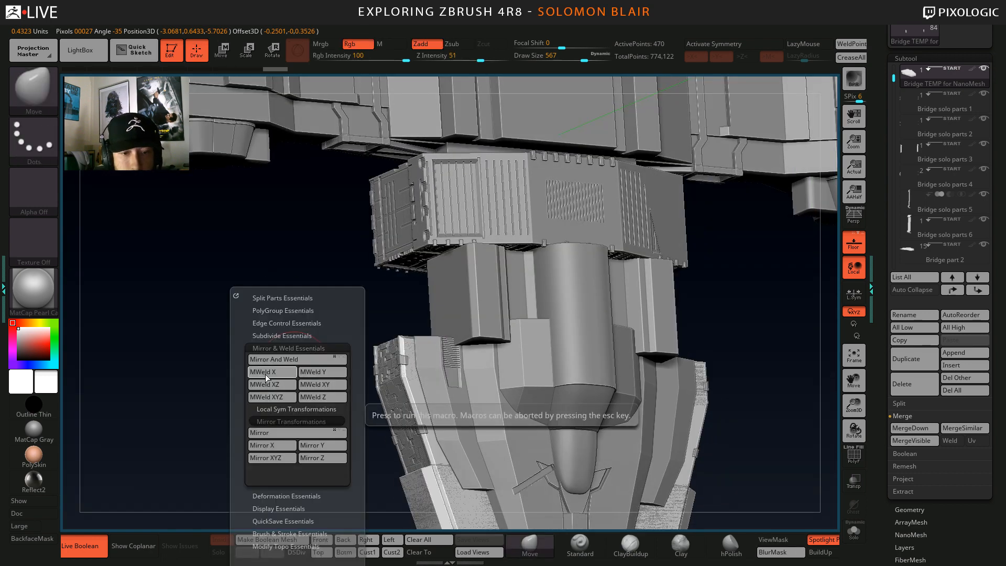
{"action": "right_click_drag", "start_coordinate": [293, 321], "coordinate": [329, 343], "text": "ctrl"}
{"action": "left_click_drag", "start_coordinate": [333, 358], "coordinate": [329, 355]}
{"action": "right_click_drag", "start_coordinate": [491, 326], "coordinate": [469, 310], "text": "ctrl"}
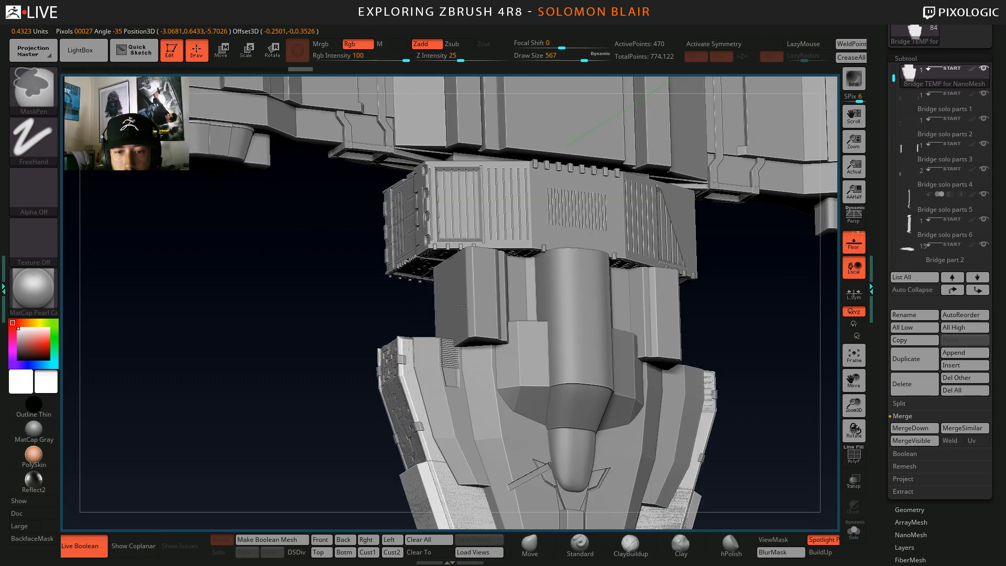
Select the Ship neck 1 subtool with PolyFrame on and rename it Neck1 Main.
{"action": "left_click", "coordinate": [467, 310], "text": "alt"}
{"action": "key", "text": "shift+f"}
{"action": "left_click_drag", "start_coordinate": [361, 304], "coordinate": [413, 314]}
{"action": "left_click_drag", "start_coordinate": [725, 144], "coordinate": [747, 150]}
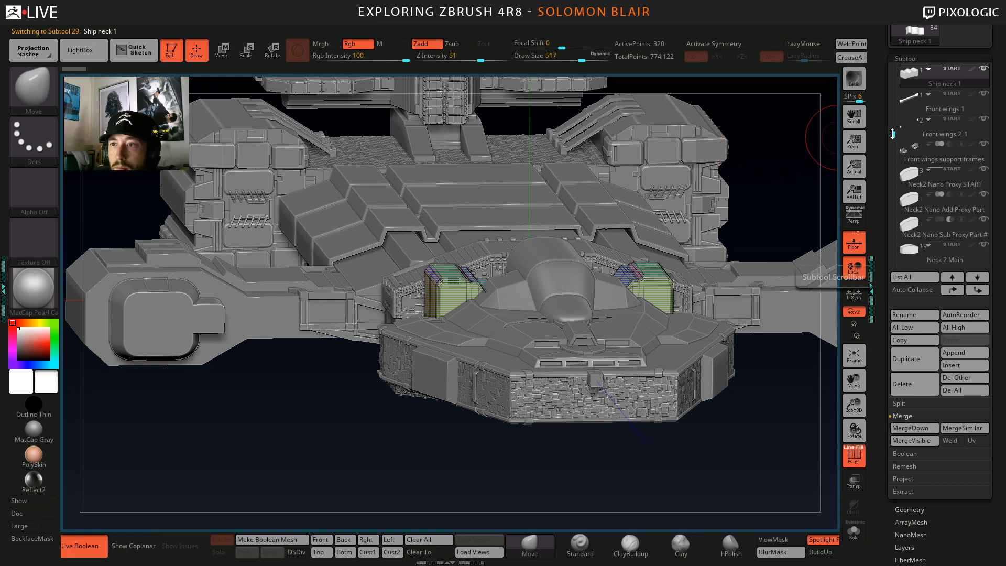
{"action": "left_click_drag", "start_coordinate": [894, 134], "coordinate": [893, 130]}
{"action": "left_click", "coordinate": [902, 316]}
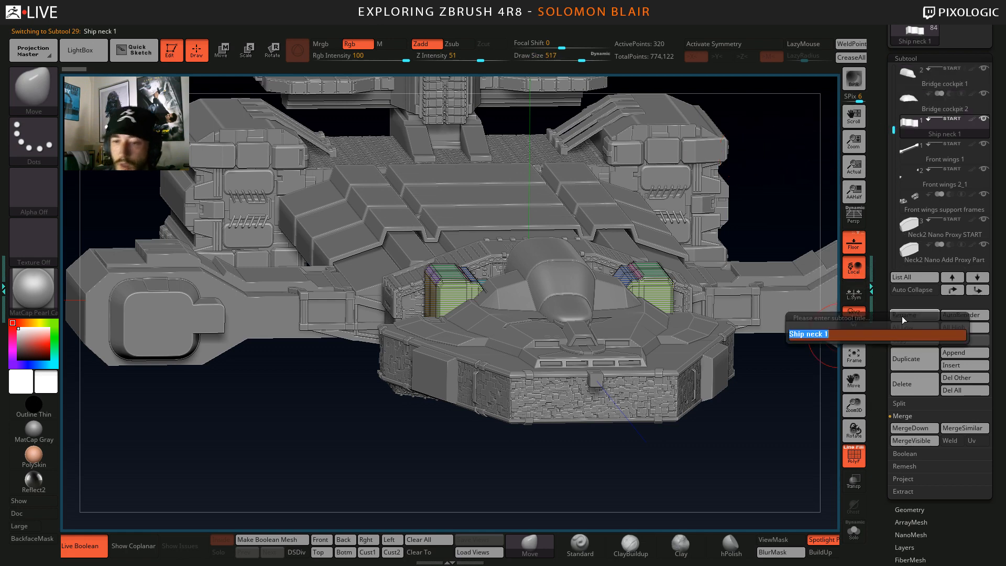
{"action": "type", "text": "Neck1"}
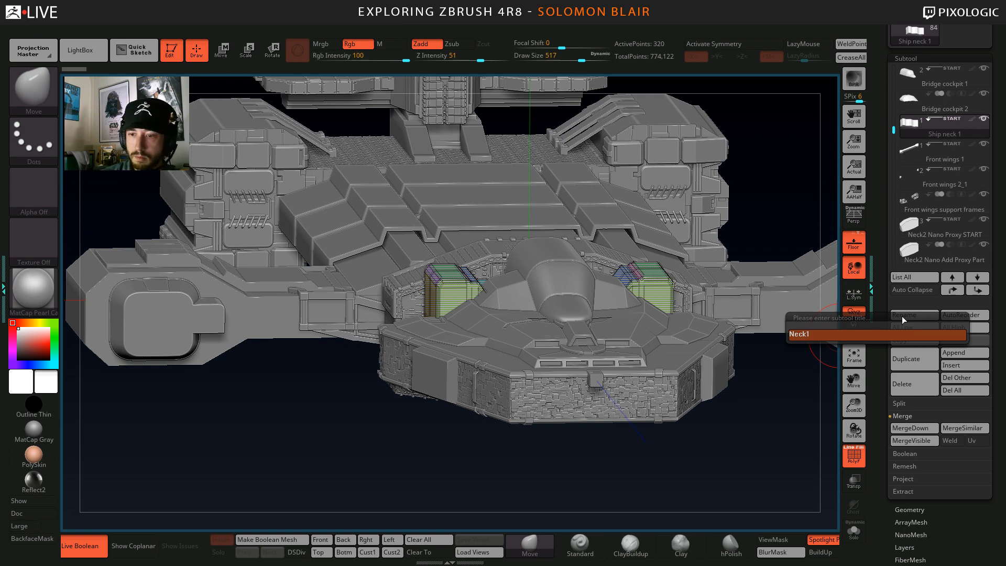
{"action": "type", "text": " Main"}
{"action": "key", "text": "Return"}
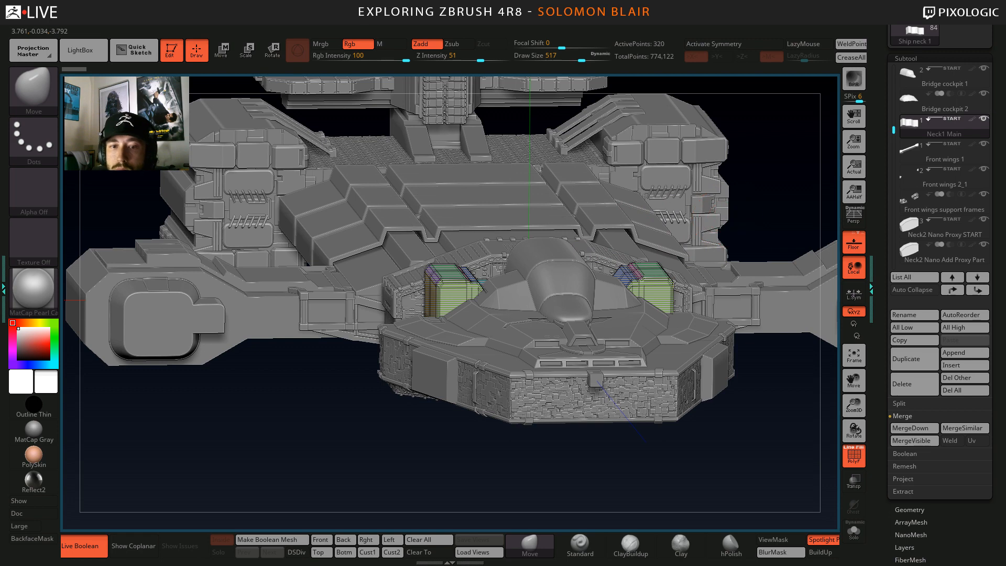
Isolate Neck1 Main in Solo mode with PolyFrame off and the interface hidden.
{"action": "right_click_drag", "start_coordinate": [664, 251], "coordinate": [600, 265], "text": "alt"}
{"action": "key", "text": "ctrl+shift+s"}
{"action": "key", "text": "Tab"}
{"action": "key", "text": "shift+f"}
{"action": "left_click_drag", "start_coordinate": [601, 265], "coordinate": [596, 308], "text": "alt"}
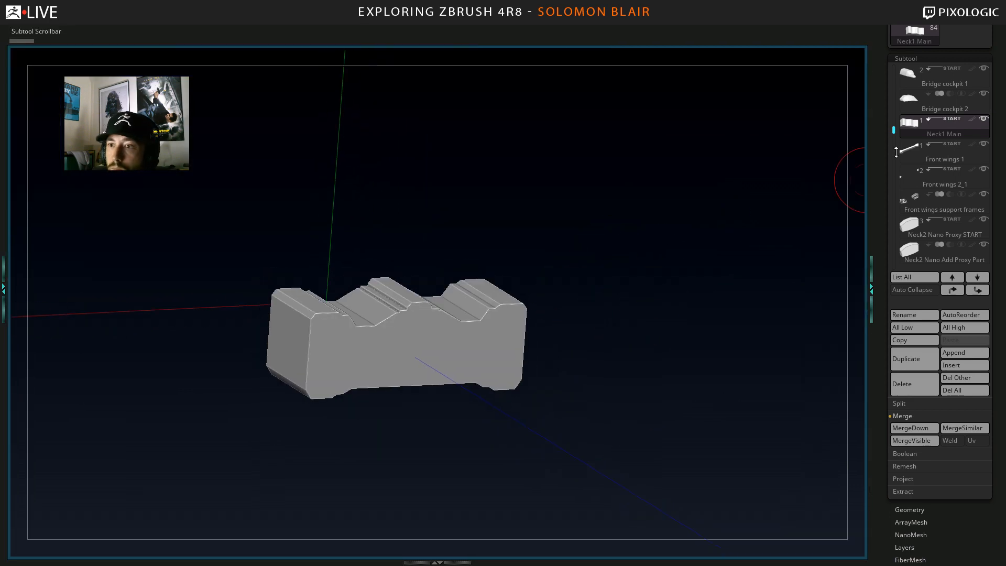
{"action": "mouse_move", "coordinate": [913, 254]}
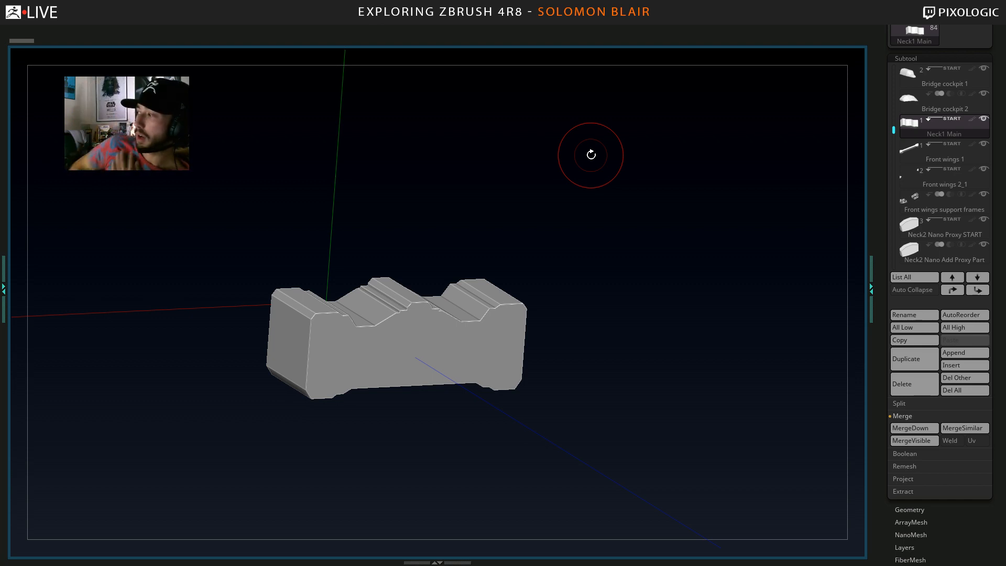
{"action": "mouse_move", "coordinate": [467, 195]}
{"action": "left_mouse_down", "text": "alt"}
{"action": "mouse_move", "coordinate": [522, 199]}
{"action": "mouse_move", "coordinate": [515, 188]}
{"action": "mouse_move", "coordinate": [529, 212]}
{"action": "mouse_move", "coordinate": [536, 207]}
{"action": "left_mouse_up", "text": "alt"}
{"action": "key", "text": "Tab"}
{"action": "key", "text": "Tab"}
{"action": "key", "text": "s"}
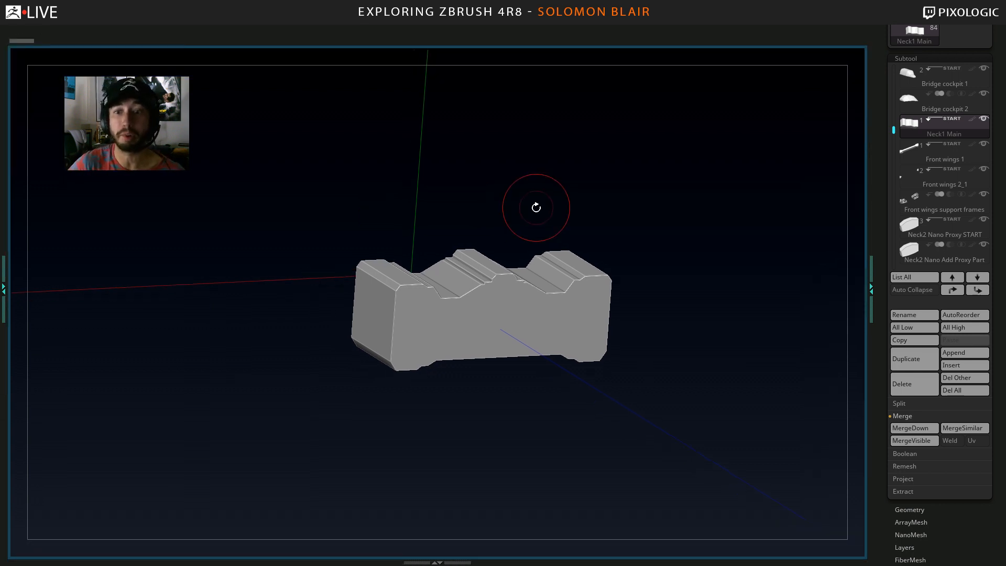
Clear the Start flag from the Neck1 Main subtool.
{"action": "mouse_move", "coordinate": [626, 244]}
{"action": "left_mouse_down", "text": "alt"}
{"action": "mouse_move", "coordinate": [574, 227]}
{"action": "mouse_move", "coordinate": [600, 229]}
{"action": "left_mouse_up", "text": "alt"}
{"action": "left_click", "coordinate": [929, 121]}
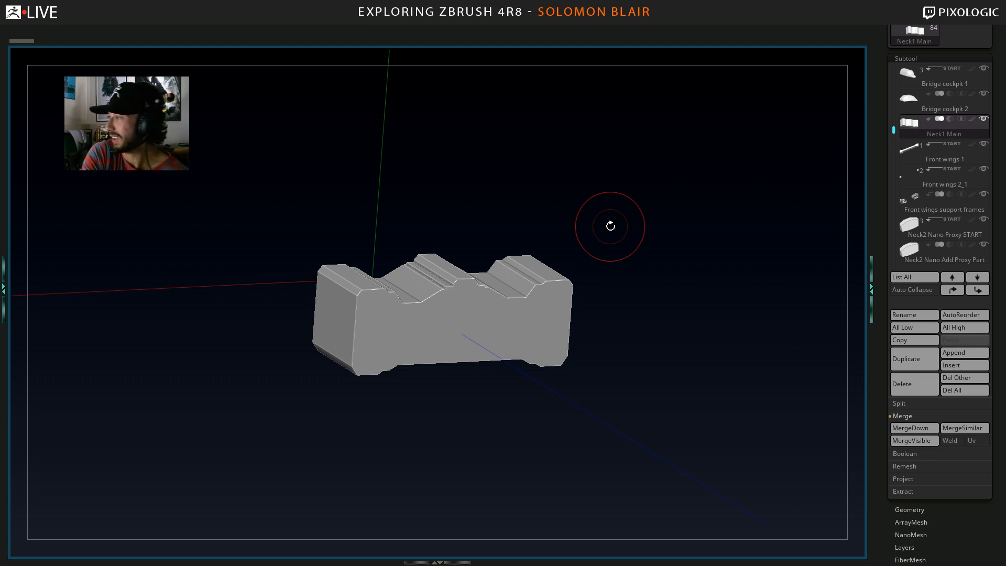
{"action": "mouse_move", "coordinate": [543, 229]}
{"action": "left_mouse_down", "text": "alt"}
{"action": "mouse_move", "coordinate": [566, 221]}
{"action": "mouse_move", "coordinate": [367, 204]}
{"action": "left_mouse_up", "text": "alt"}
{"action": "left_click_drag", "start_coordinate": [496, 208], "coordinate": [546, 217], "text": "alt"}
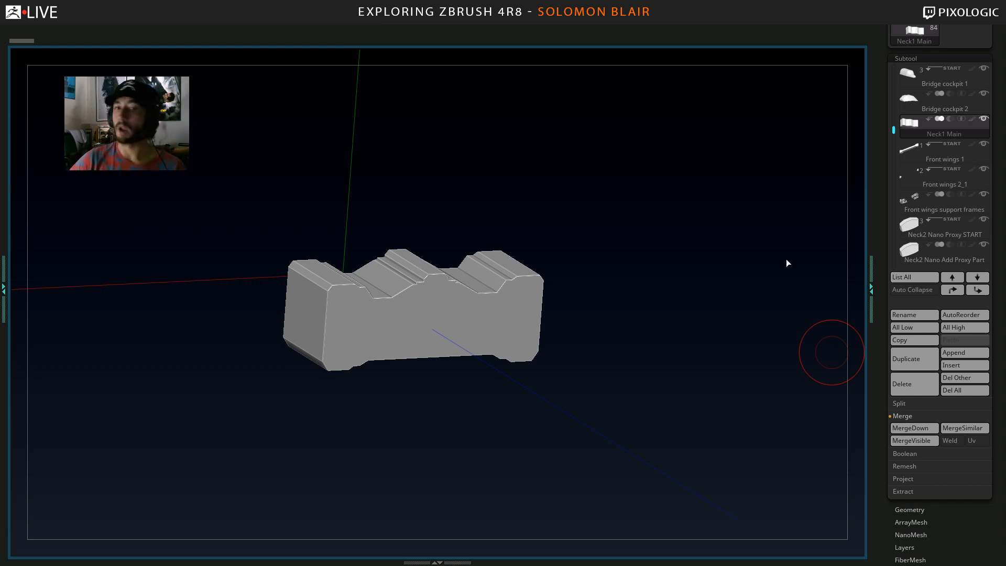
{"action": "key", "text": "s"}
{"action": "mouse_move", "coordinate": [578, 194]}
{"action": "left_mouse_down", "text": "alt"}
{"action": "mouse_move", "coordinate": [600, 230]}
{"action": "mouse_move", "coordinate": [601, 220]}
{"action": "left_mouse_up", "text": "alt"}
{"action": "key", "text": "s"}
{"action": "key", "text": "s"}
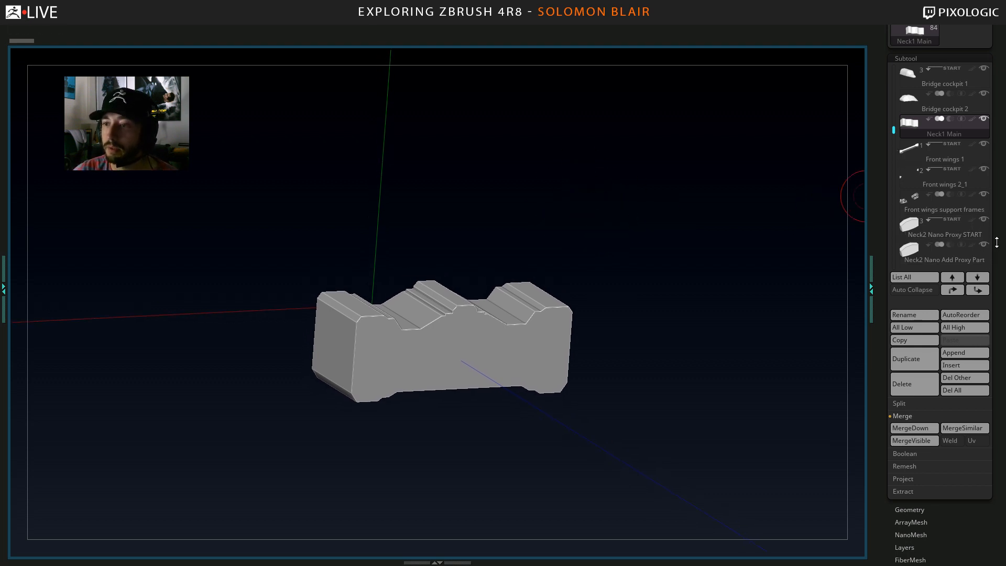
Duplicate the Neck1 Main subtool and rename the copy "Neck1 Nano Sub Proxy Part #".
{"action": "left_click_drag", "start_coordinate": [997, 242], "coordinate": [997, 225]}
{"action": "left_click", "coordinate": [913, 341]}
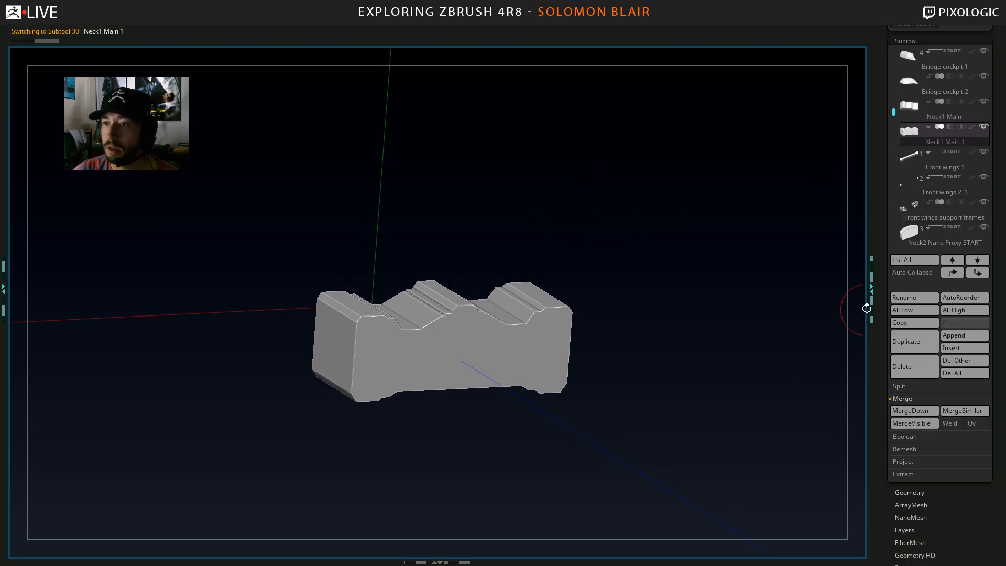
{"action": "left_click", "coordinate": [910, 298]}
{"action": "key", "text": "End"}
{"action": "key", "text": "BackSpace"}
{"action": "key", "text": "BackSpace"}
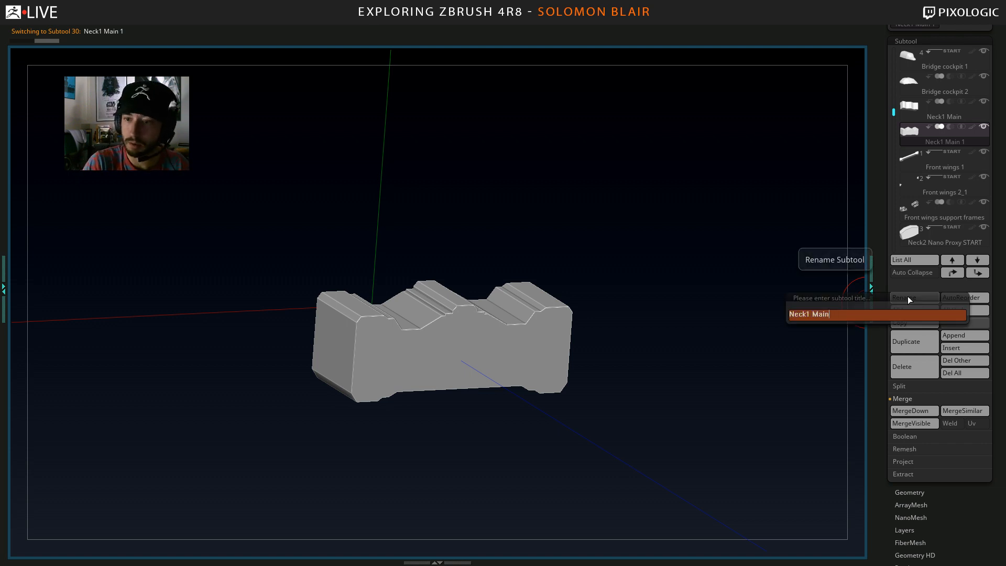
{"action": "key", "text": "BackSpace"}
{"action": "key", "text": "BackSpace"}
{"action": "key", "text": "BackSpace"}
{"action": "key", "text": "BackSpace"}
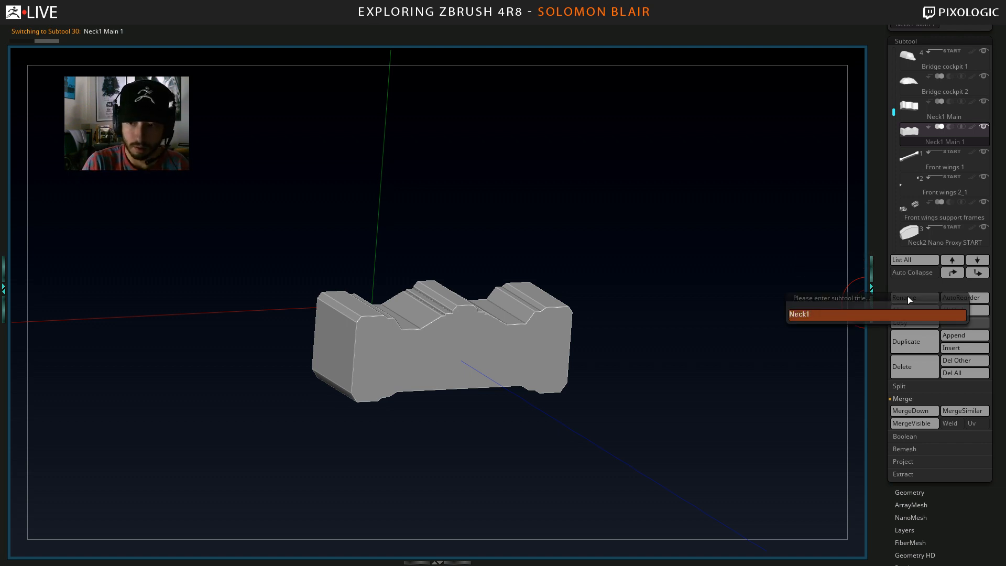
{"action": "type", "text": "Nano "}
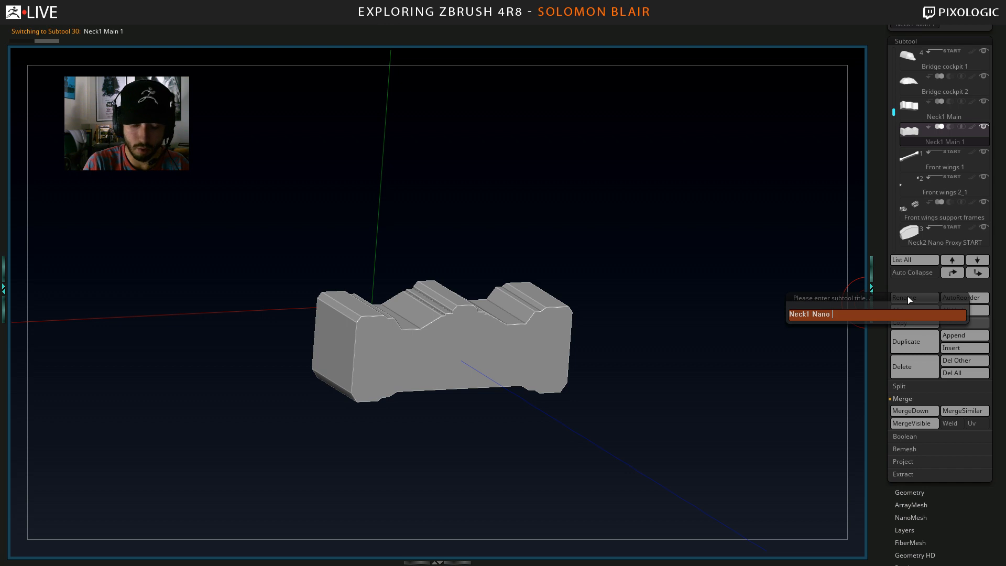
{"action": "type", "text": "S"}
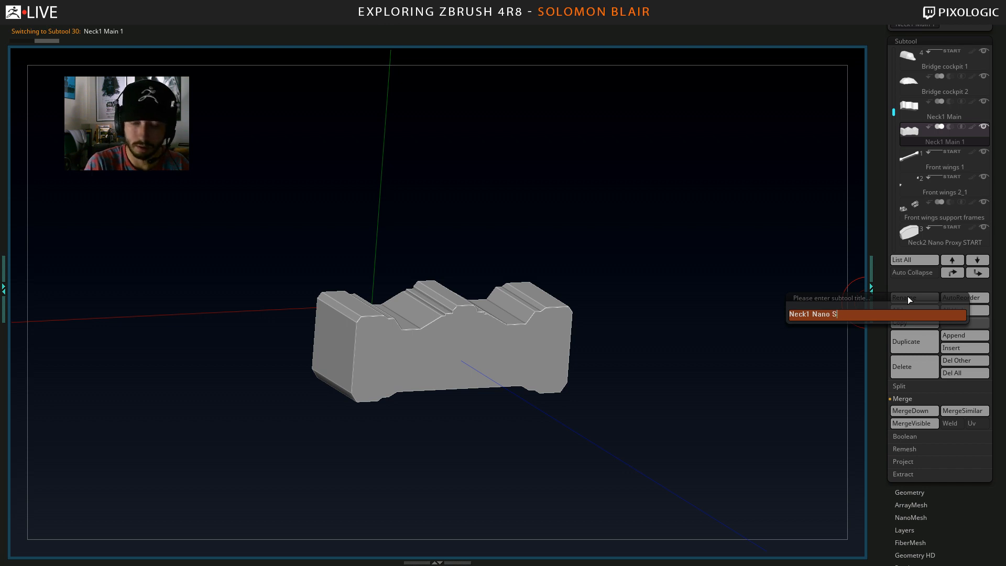
{"action": "type", "text": "ub Pro"}
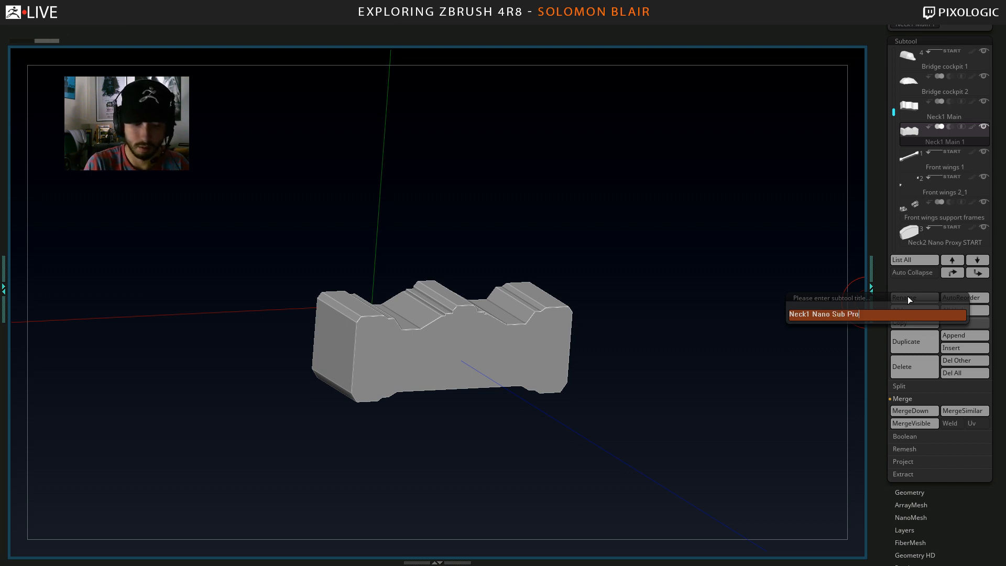
{"action": "type", "text": "xy Part #"}
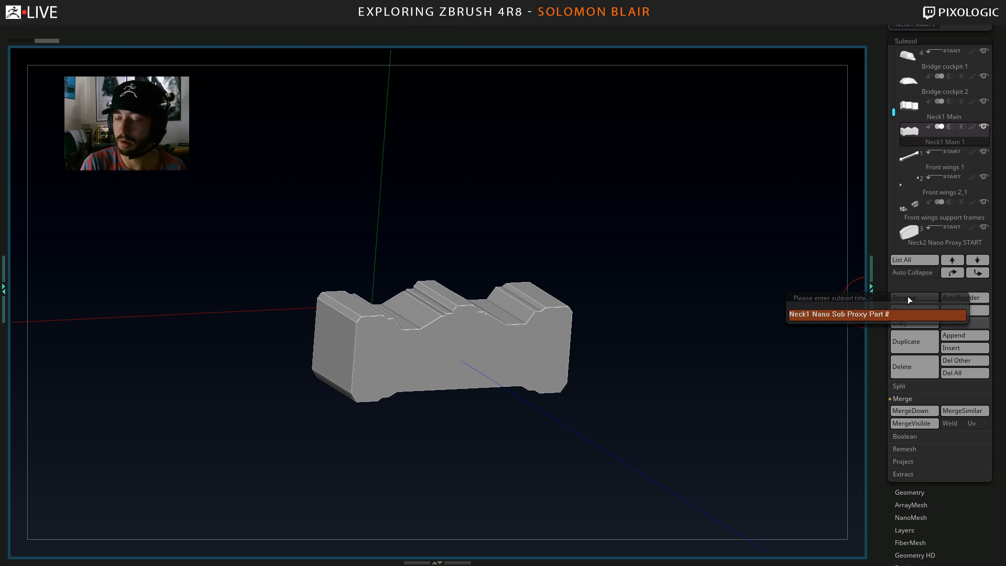
{"action": "key", "text": "Return"}
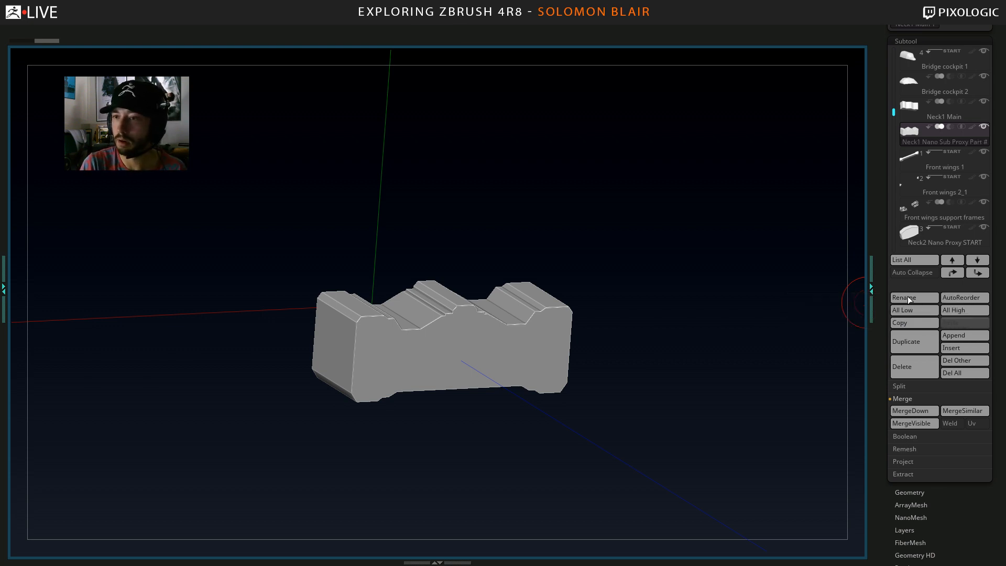
Duplicate the Neck1 Nano Sub Proxy Part # subtool and rename the copy "Neck1 Nano Add Proxy Part #1".
{"action": "left_click", "coordinate": [907, 342]}
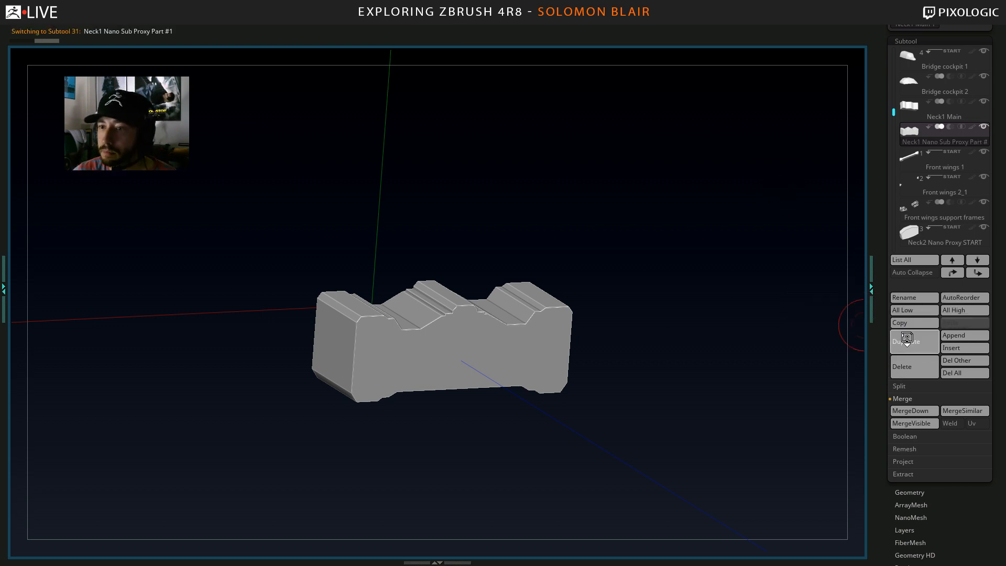
{"action": "left_click", "coordinate": [914, 297]}
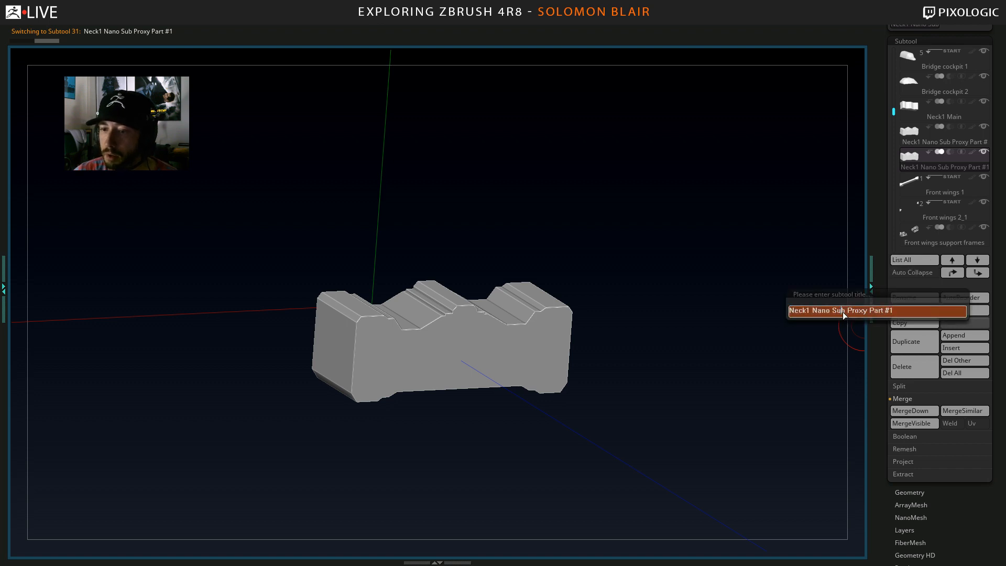
{"action": "key", "text": "BackSpace"}
{"action": "key", "text": "BackSpace"}
{"action": "key", "text": "BackSpace"}
{"action": "type", "text": "Add"}
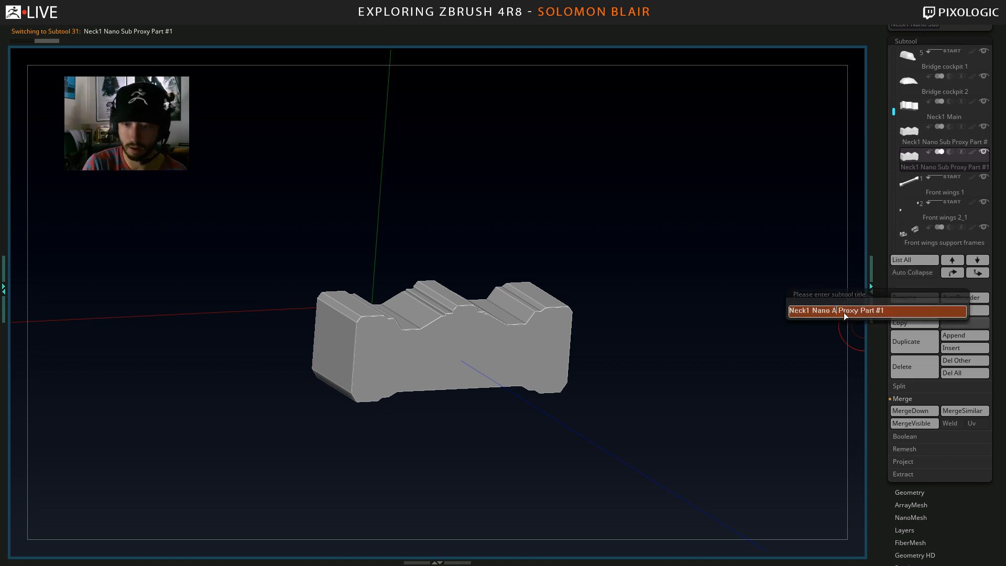
{"action": "key", "text": "ctrl+a"}
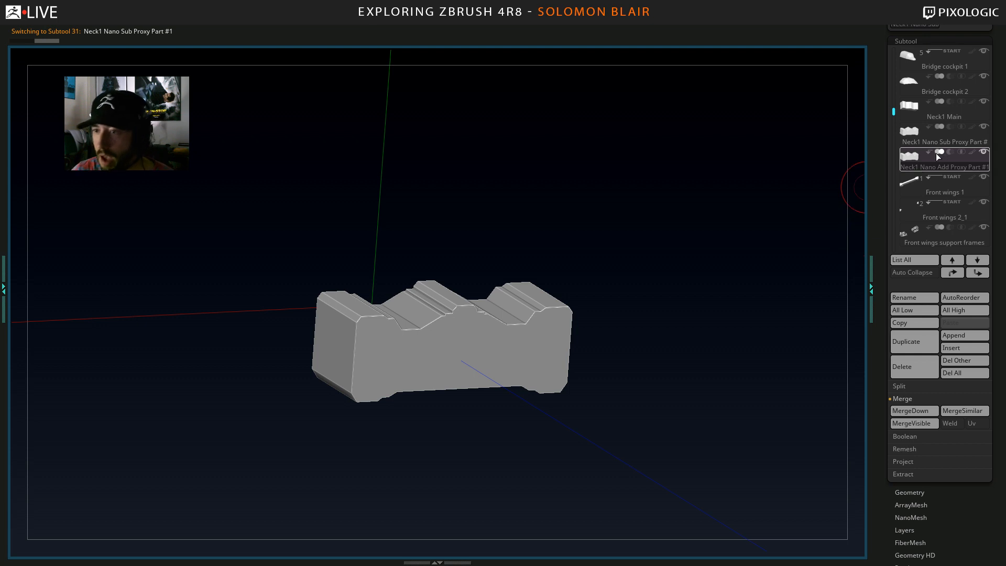
Set Neck1 Nano Sub Proxy Part # to Boolean subtraction and place it below the Add proxy in the subtool list.
{"action": "mouse_move", "coordinate": [937, 153]}
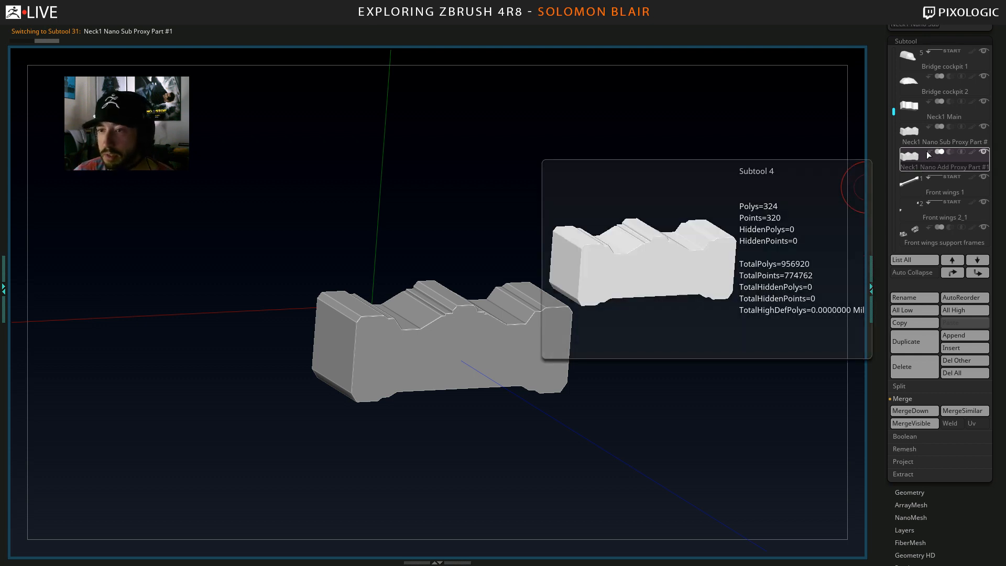
{"action": "left_click", "coordinate": [949, 127]}
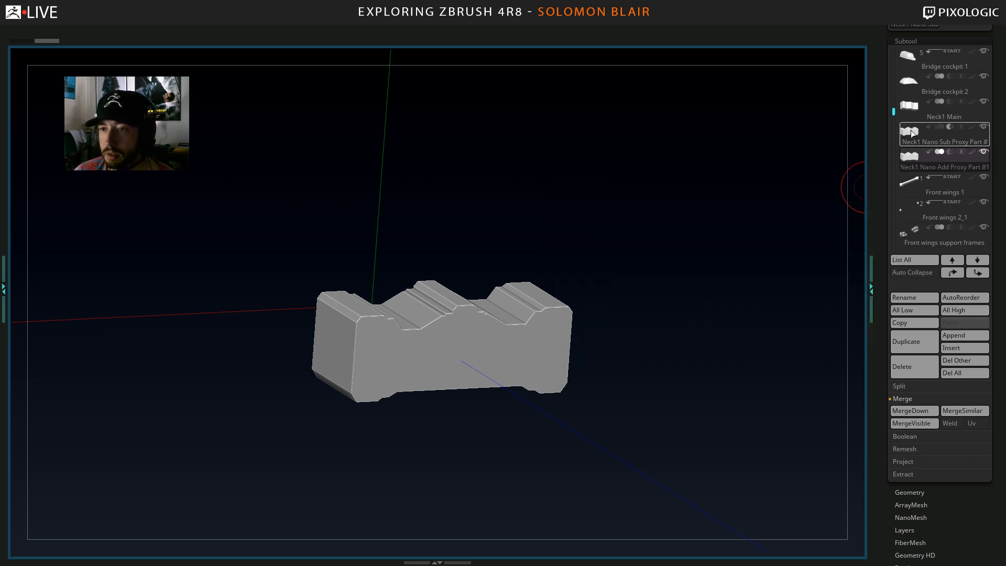
{"action": "left_click_drag", "start_coordinate": [912, 133], "coordinate": [936, 170]}
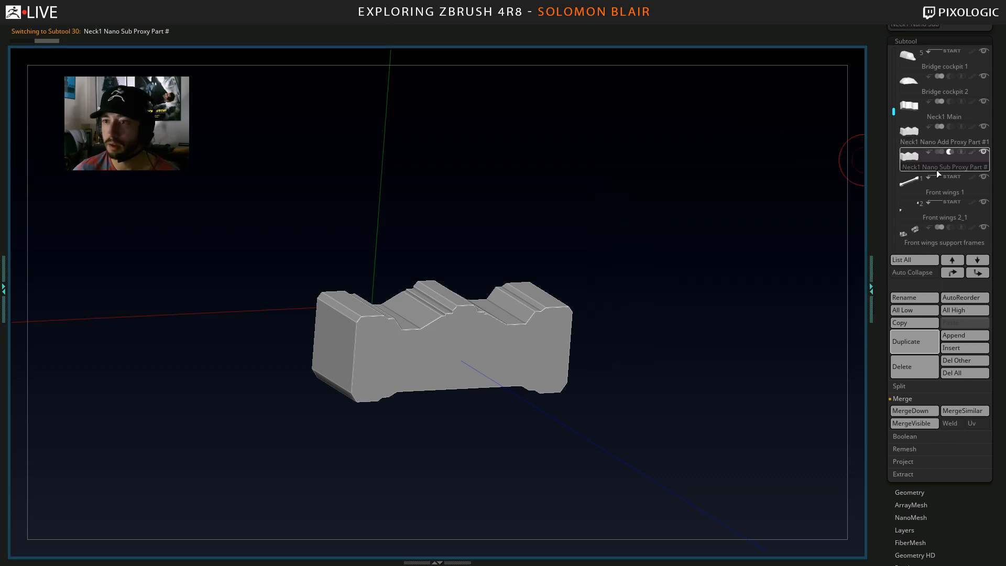
Reorder the subtools so the Add proxy and the Sub proxy both sit above Neck1 Main.
{"action": "left_click", "coordinate": [913, 135]}
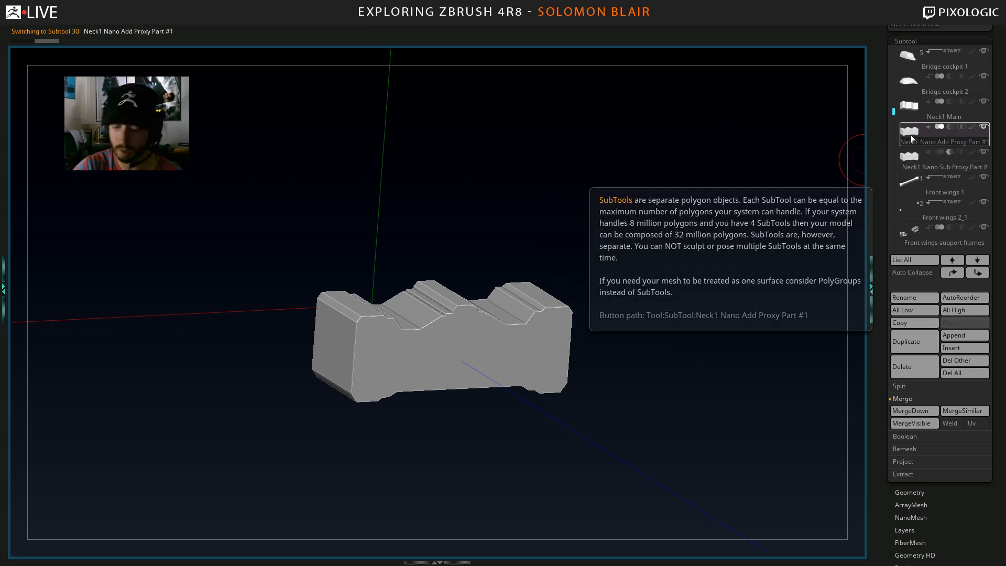
{"action": "key", "text": "ctrl+Up"}
{"action": "left_click", "coordinate": [913, 159]}
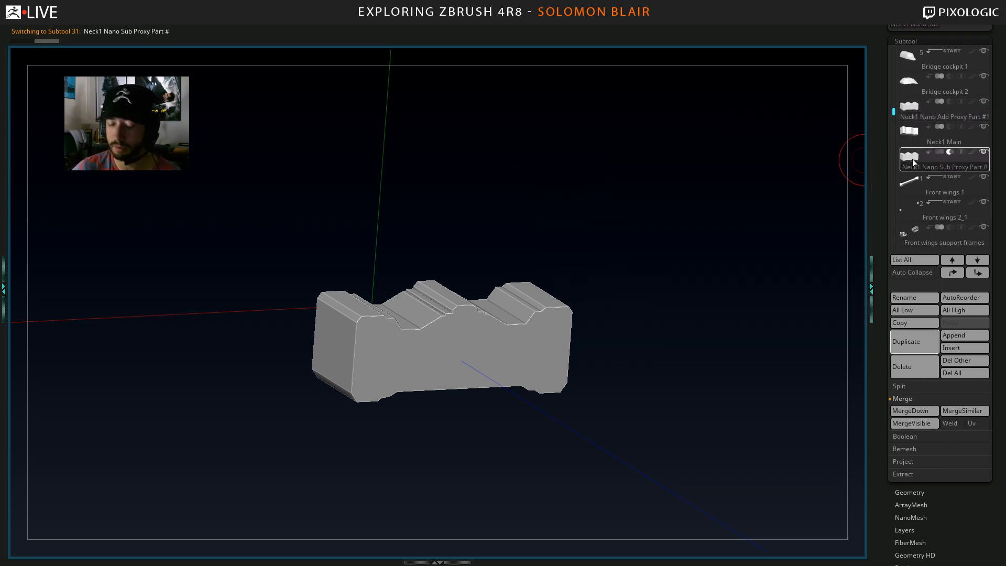
{"action": "key", "text": "ctrl+Up"}
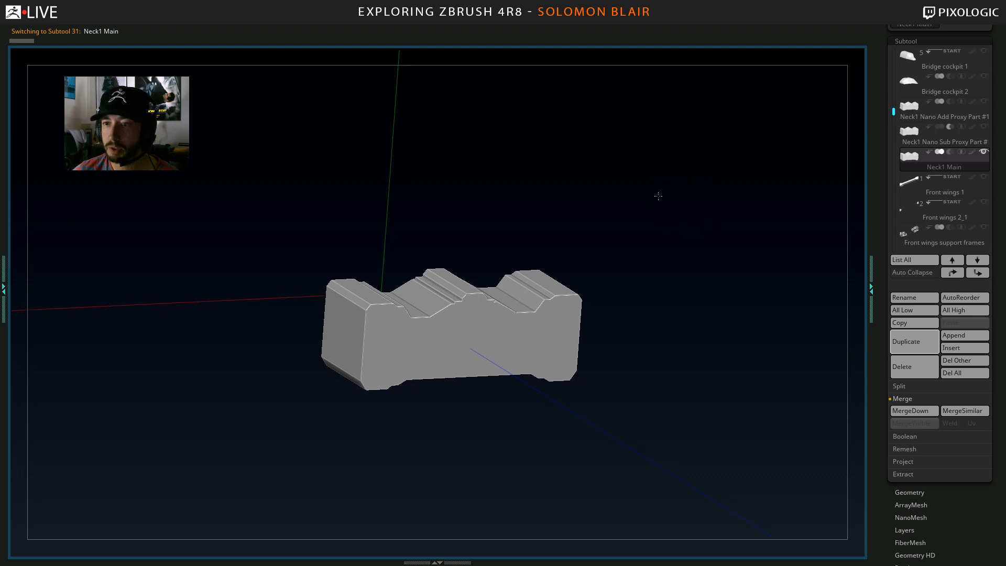
Mark Neck1 Main as a Start subtool and show the hidden interface shelves around the canvas.
{"action": "left_click_drag", "start_coordinate": [565, 237], "coordinate": [873, 138]}
{"action": "mouse_move", "coordinate": [655, 162]}
{"action": "left_mouse_down"}
{"action": "mouse_move", "coordinate": [550, 173]}
{"action": "mouse_move", "coordinate": [671, 166]}
{"action": "left_mouse_up"}
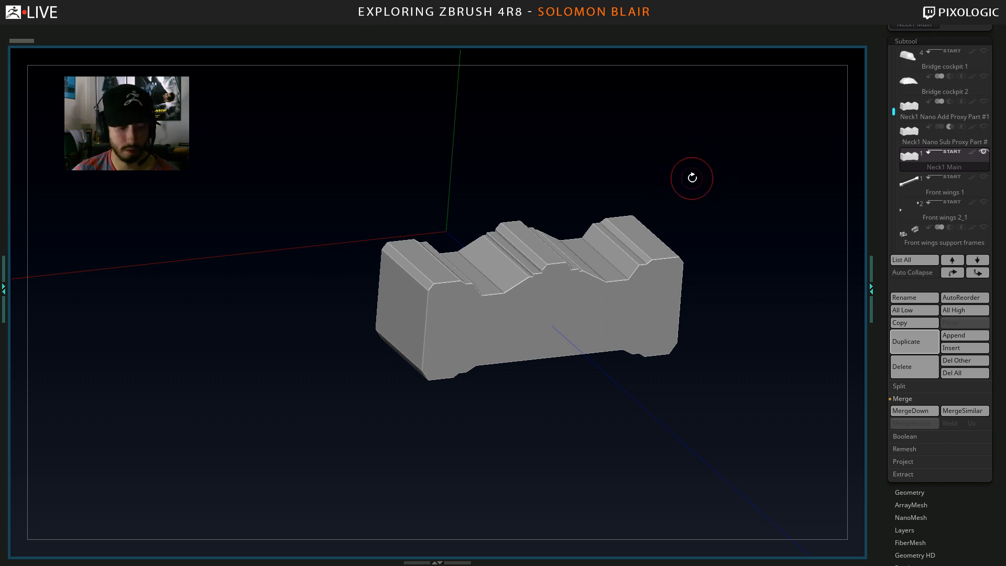
{"action": "key", "text": "Tab"}
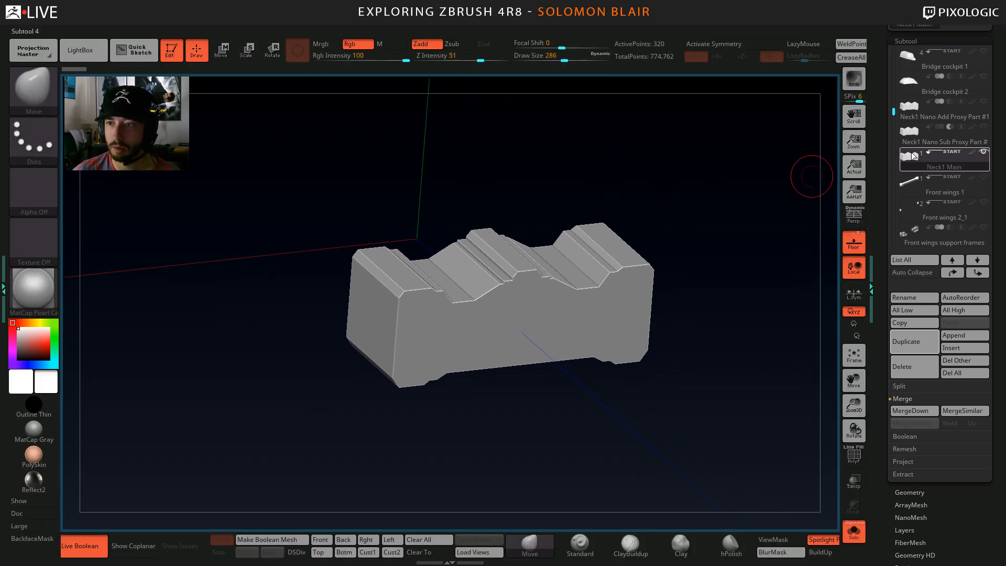
Examine the shape of the neck block up close from the front and its stepped upper edge.
{"action": "left_click_drag", "start_coordinate": [608, 215], "coordinate": [521, 194], "text": "alt"}
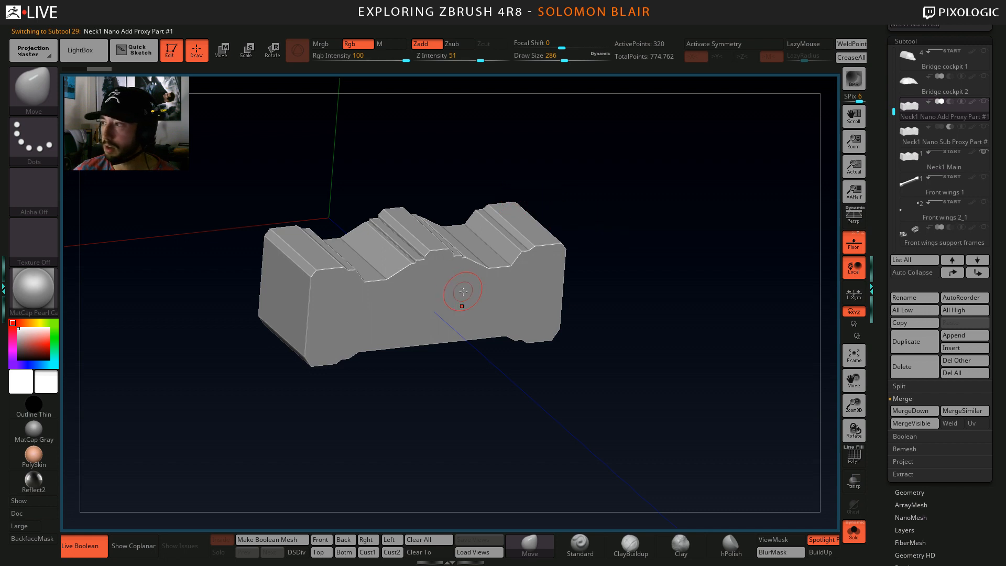
{"action": "right_click_drag", "start_coordinate": [401, 301], "coordinate": [385, 316], "text": "alt"}
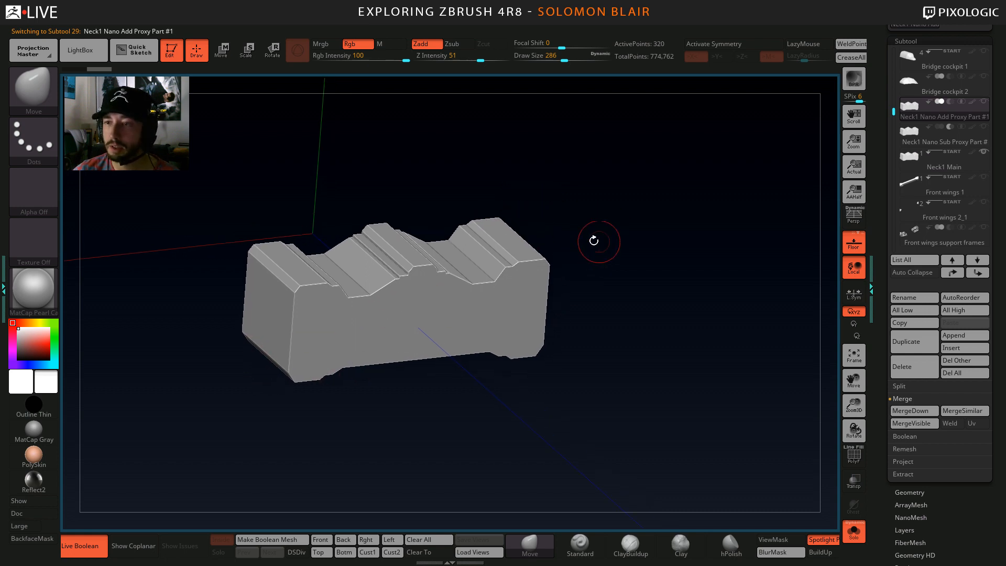
{"action": "right_click_drag", "start_coordinate": [593, 240], "coordinate": [460, 308], "text": "ctrl"}
{"action": "right_click_drag", "start_coordinate": [522, 318], "coordinate": [564, 287], "text": "alt"}
{"action": "right_click_drag", "start_coordinate": [461, 317], "coordinate": [561, 255], "text": "alt"}
{"action": "right_click_drag", "start_coordinate": [513, 282], "coordinate": [457, 270], "text": "alt"}
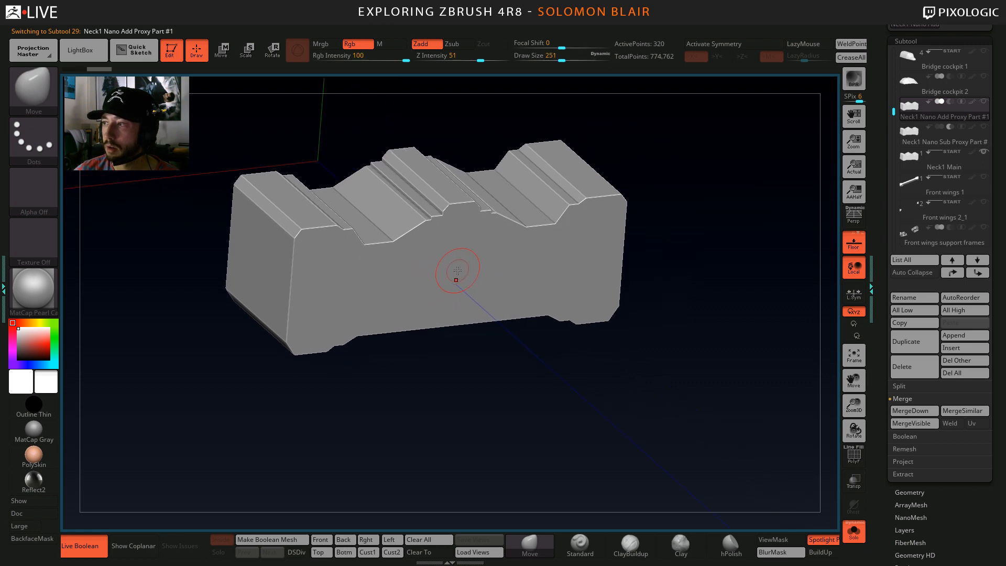
{"action": "right_click_drag", "start_coordinate": [373, 273], "coordinate": [382, 305], "text": "alt"}
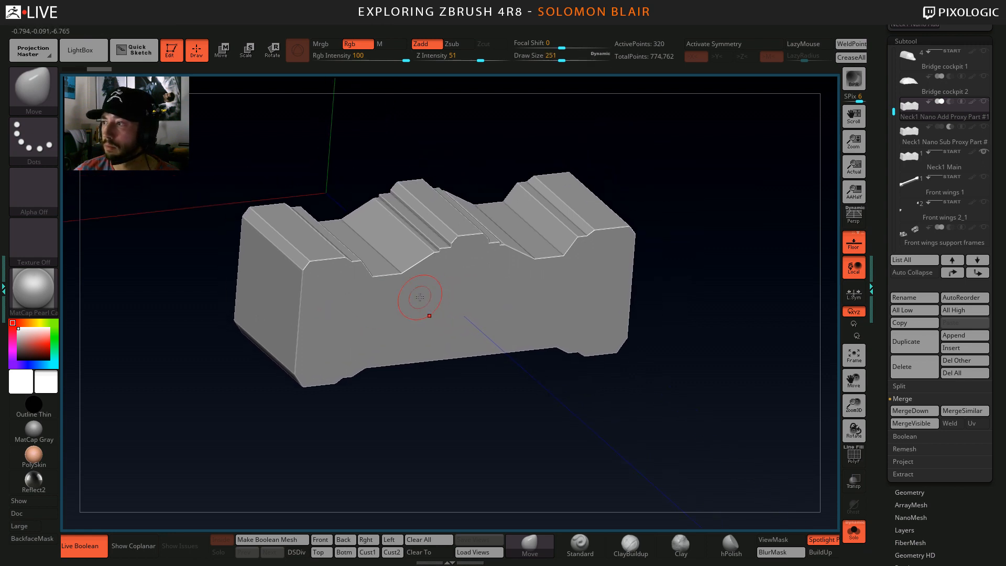
{"action": "mouse_move", "coordinate": [421, 298]}
{"action": "right_mouse_down", "text": "alt"}
{"action": "mouse_move", "coordinate": [348, 300]}
{"action": "mouse_move", "coordinate": [393, 301]}
{"action": "mouse_move", "coordinate": [343, 340]}
{"action": "right_mouse_up", "text": "alt"}
Select the Neck1 Main subtool, display its polyframe and reduce the draw size to 197.
{"action": "left_click", "coordinate": [909, 160]}
{"action": "key", "text": "shift+f"}
{"action": "right_click_drag", "start_coordinate": [343, 341], "coordinate": [366, 277], "text": "alt"}
{"action": "mouse_move", "coordinate": [366, 278]}
{"action": "right_mouse_down", "text": "ctrl"}
{"action": "mouse_move", "coordinate": [367, 294]}
{"action": "mouse_move", "coordinate": [388, 304]}
{"action": "right_mouse_up", "text": "ctrl"}
{"action": "key", "text": "s"}
{"action": "left_click_drag", "start_coordinate": [338, 287], "coordinate": [333, 288]}
{"action": "right_click_drag", "start_coordinate": [332, 288], "coordinate": [334, 310], "text": "ctrl"}
{"action": "right_click_drag", "start_coordinate": [334, 310], "coordinate": [380, 319], "text": "alt"}
{"action": "mouse_move", "coordinate": [380, 319]}
{"action": "right_mouse_down", "text": "ctrl"}
{"action": "mouse_move", "coordinate": [316, 264]}
{"action": "mouse_move", "coordinate": [322, 292]}
{"action": "right_mouse_up", "text": "ctrl"}
With the ZModeler brush, mark the polygons of the block's flat end face as a temporary polygroup.
{"action": "key", "text": "b"}
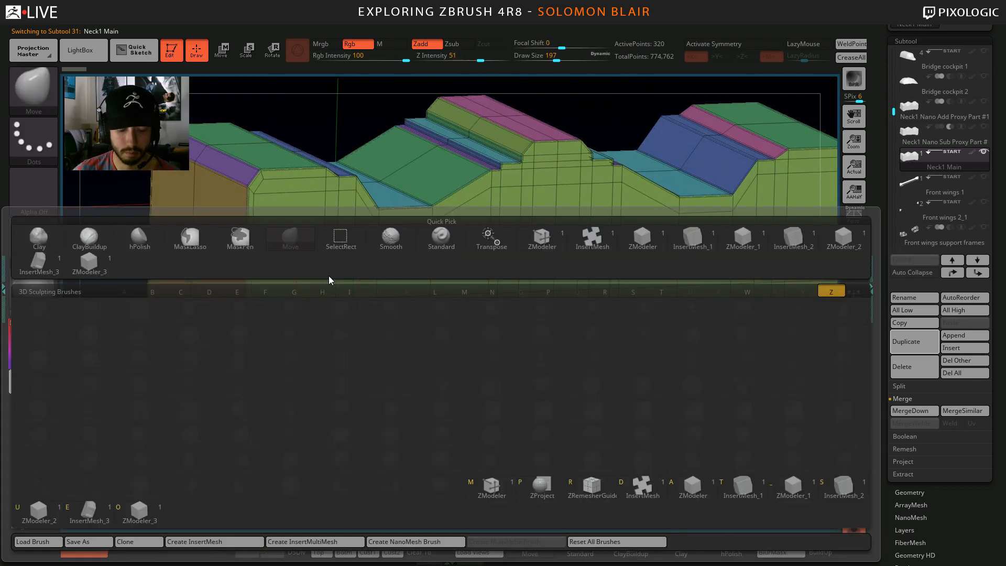
{"action": "key", "text": "z"}
{"action": "key", "text": "m"}
{"action": "right_click_drag", "start_coordinate": [288, 252], "coordinate": [327, 258]}
{"action": "left_click", "coordinate": [271, 241], "text": "alt"}
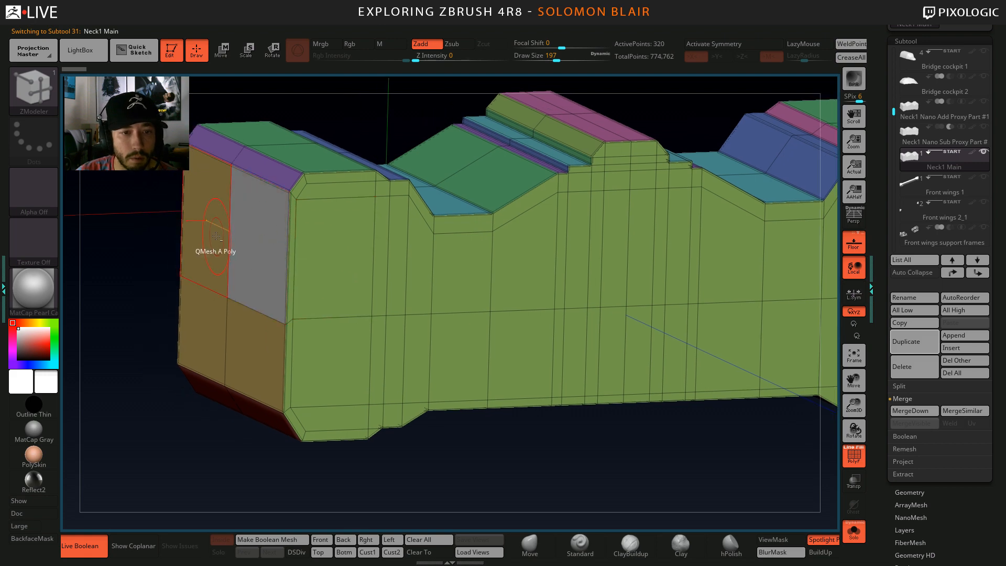
{"action": "left_click", "coordinate": [215, 237], "text": "alt"}
{"action": "left_click", "coordinate": [197, 330], "text": "alt"}
Set the ZModeler edge action to Move with a single edge as its target.
{"action": "key", "text": "space"}
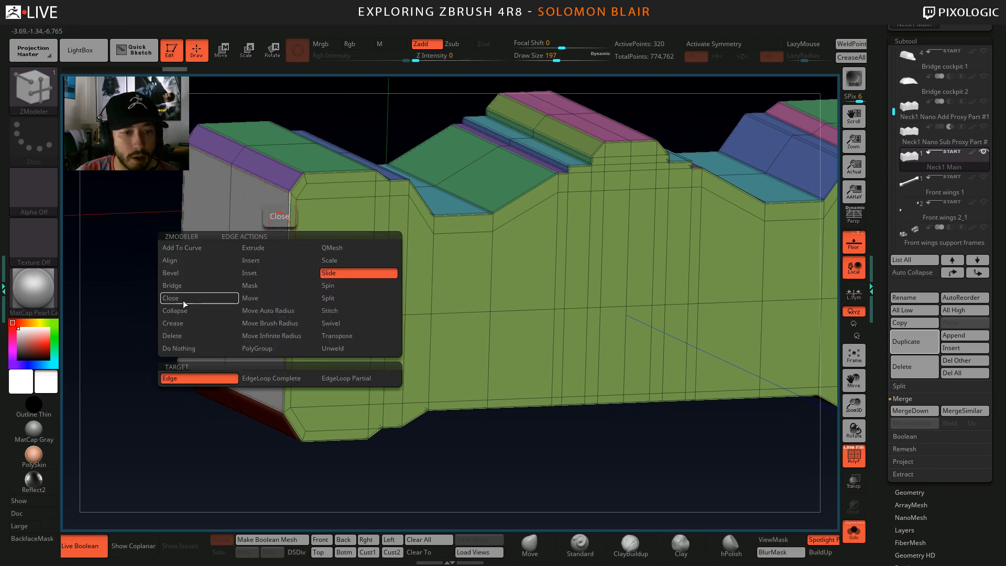
{"action": "left_click", "coordinate": [248, 298]}
{"action": "key", "text": "x"}
{"action": "mouse_move", "coordinate": [249, 252]}
{"action": "right_mouse_down", "text": "ctrl"}
{"action": "mouse_move", "coordinate": [260, 259]}
{"action": "mouse_move", "coordinate": [274, 230]}
{"action": "right_mouse_up", "text": "ctrl"}
{"action": "key", "text": "x"}
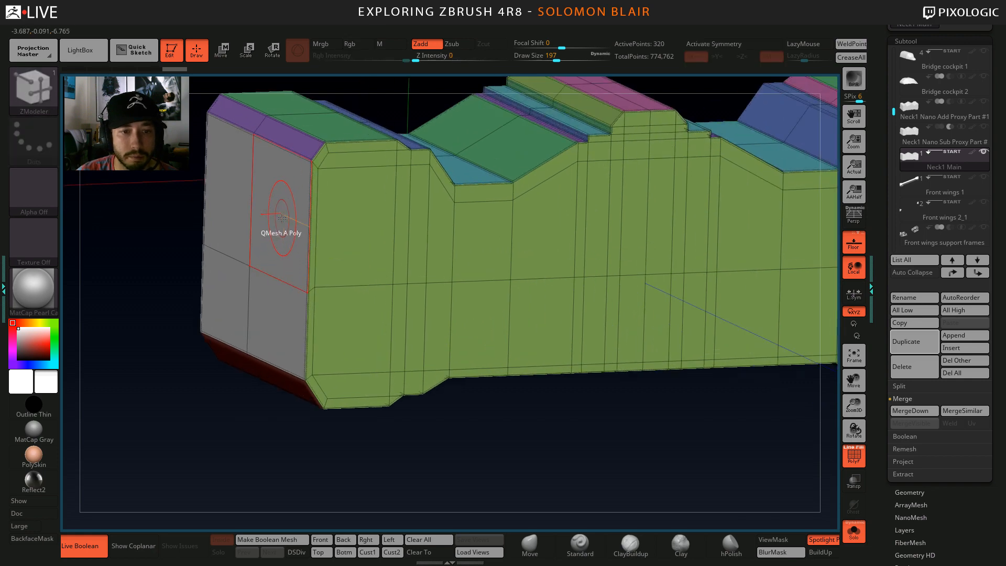
Move the marked polygons of the block's end face slightly outward with ZModeler.
{"action": "key", "text": "space"}
{"action": "left_click", "coordinate": [280, 222]}
{"action": "left_click", "coordinate": [280, 226]}
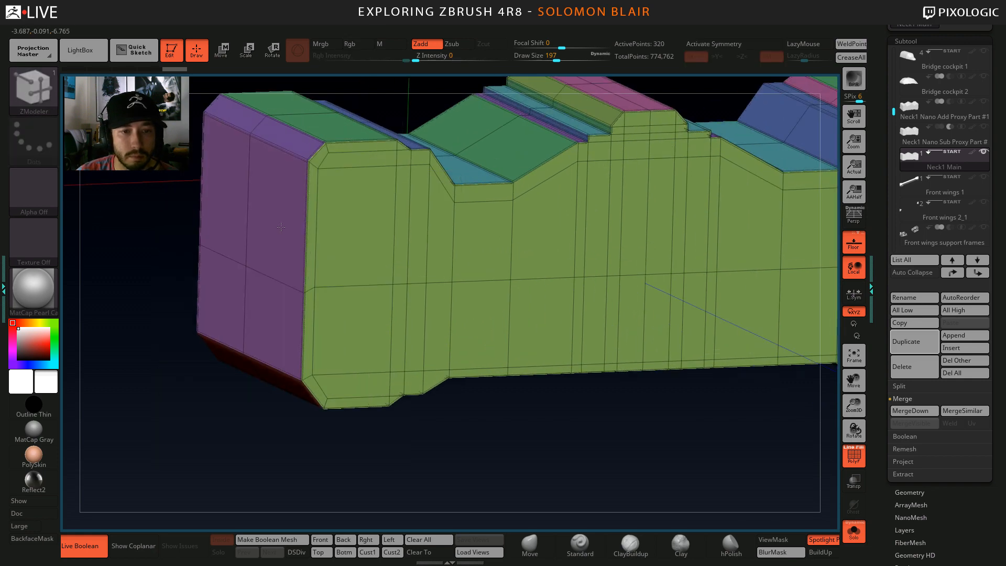
{"action": "left_click_drag", "start_coordinate": [281, 227], "coordinate": [278, 227]}
From the front view, mask the mesh so that only the upper corner of the block's end stays unmasked.
{"action": "right_click_drag", "start_coordinate": [277, 227], "coordinate": [196, 268]}
{"action": "left_click_drag", "start_coordinate": [211, 271], "coordinate": [232, 286], "text": "ctrl"}
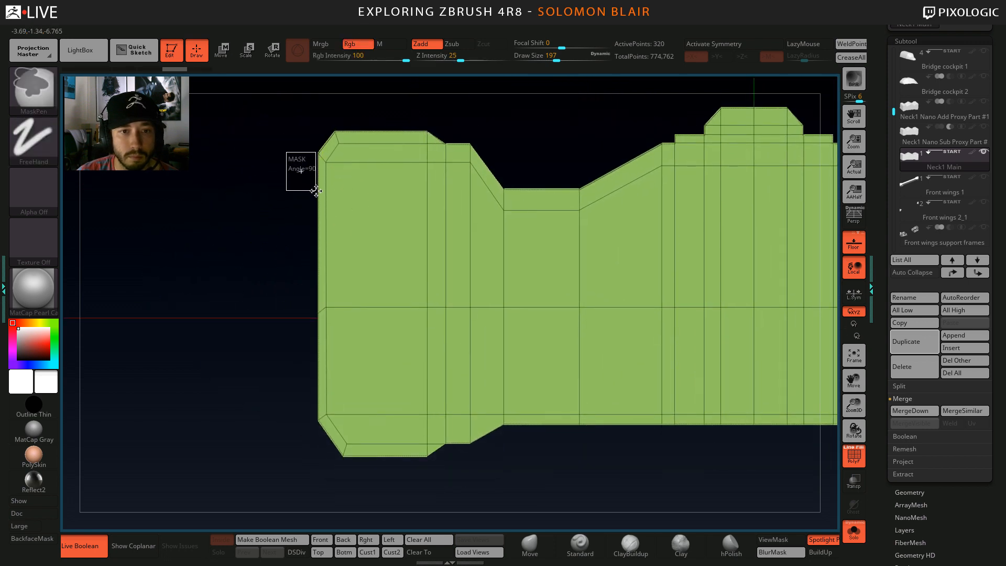
{"action": "left_click_drag", "start_coordinate": [336, 199], "coordinate": [337, 201], "text": "ctrl"}
{"action": "mouse_move", "coordinate": [199, 273]}
{"action": "left_mouse_down", "text": "ctrl"}
{"action": "mouse_move", "coordinate": [324, 407]}
{"action": "mouse_move", "coordinate": [340, 227]}
{"action": "mouse_move", "coordinate": [245, 243]}
{"action": "left_mouse_up", "text": "ctrl"}
{"action": "key", "text": "ctrl+z"}
{"action": "left_click", "coordinate": [224, 236], "text": "ctrl"}
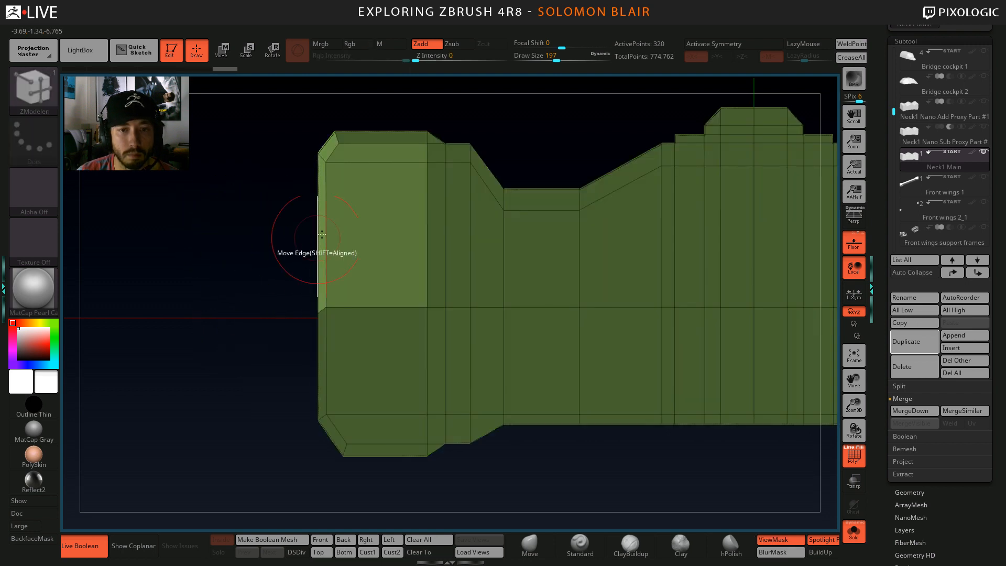
Align the upper corner of the block's end with the adjacent horizontal edge row, and clear the mask.
{"action": "key", "text": "w"}
{"action": "left_click", "coordinate": [427, 162], "text": "alt"}
{"action": "right_click_drag", "start_coordinate": [492, 120], "coordinate": [495, 172], "text": "alt"}
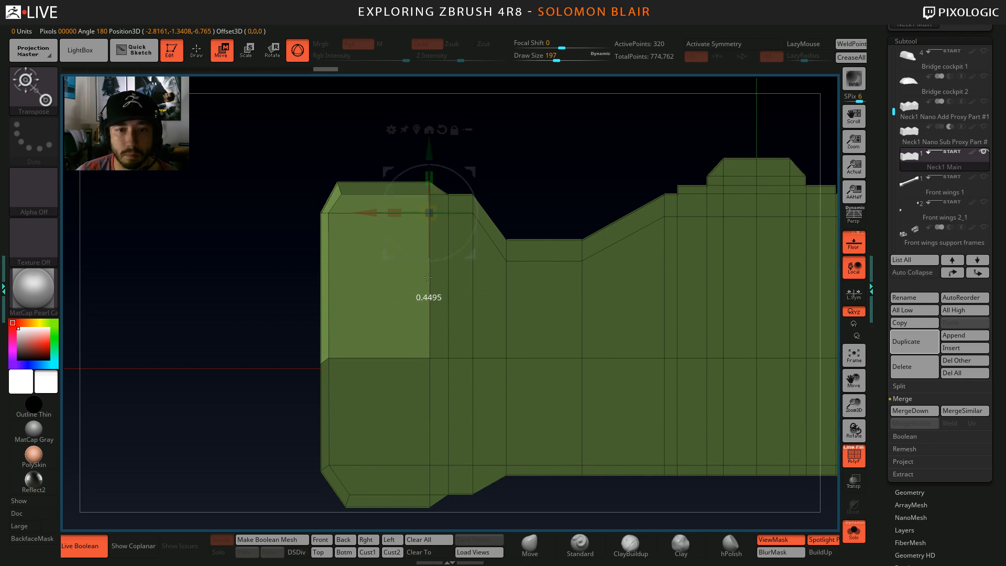
{"action": "key", "text": "q"}
{"action": "right_click_drag", "start_coordinate": [235, 283], "coordinate": [248, 266], "text": "alt"}
{"action": "left_click_drag", "start_coordinate": [256, 313], "coordinate": [273, 335], "text": "ctrl"}
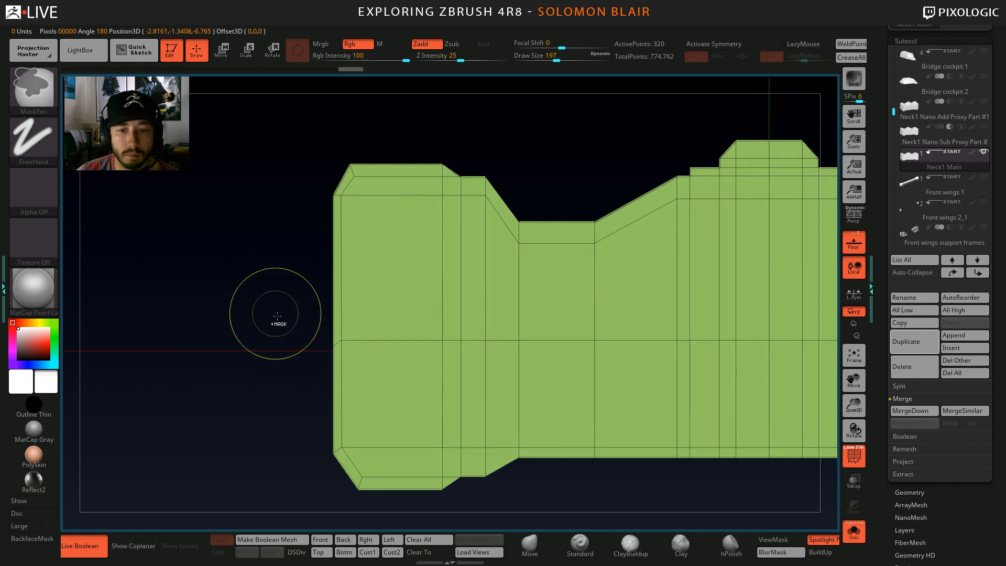
Mask everything except the middle horizontal edge loop and shift that loop slightly upward with a straight ClipCurve stroke.
{"action": "right_click_drag", "start_coordinate": [277, 316], "coordinate": [243, 288], "text": "ctrl"}
{"action": "key", "text": "f"}
{"action": "left_click_drag", "start_coordinate": [162, 262], "coordinate": [835, 320], "text": "ctrl"}
{"action": "left_click", "coordinate": [136, 283], "text": "ctrl"}
{"action": "left_click", "coordinate": [45, 91], "text": "ctrl+shift"}
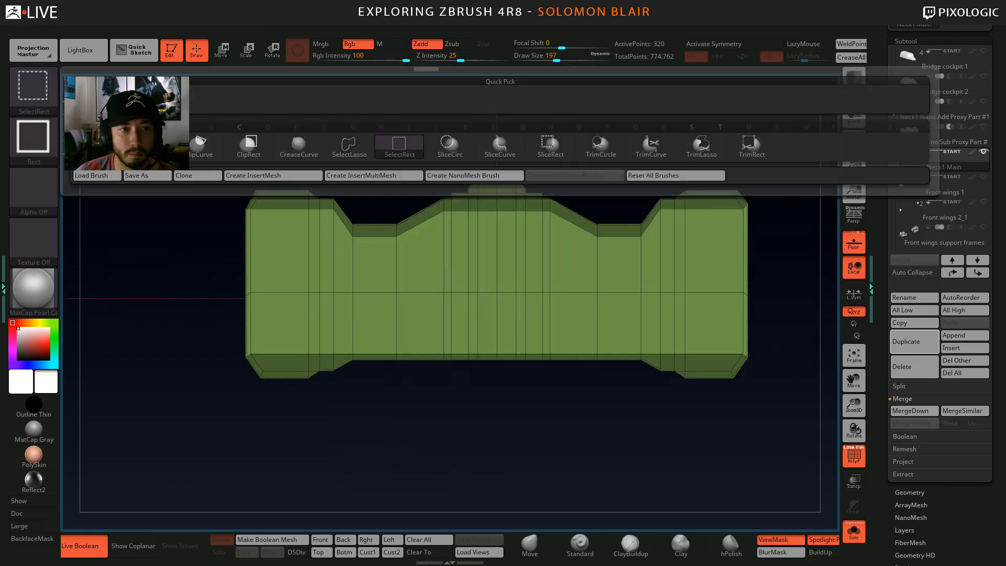
{"action": "left_click", "coordinate": [194, 149]}
{"action": "left_click_drag", "start_coordinate": [773, 281], "coordinate": [143, 298], "text": "ctrl+shift"}
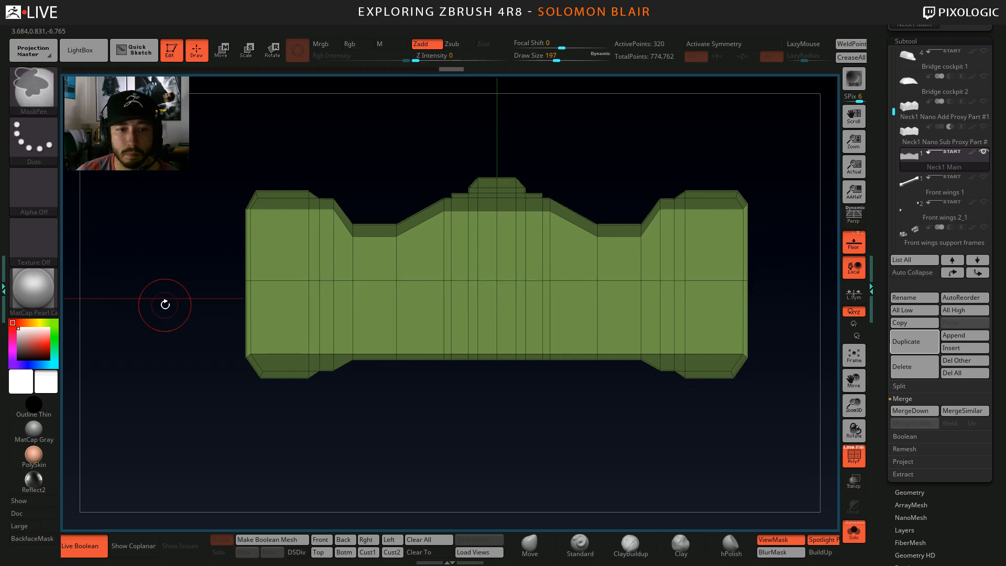
Clear the mask and mask the mesh again so that only the lower horizontal edge row stays unmasked.
{"action": "right_click_drag", "start_coordinate": [164, 302], "coordinate": [150, 332], "text": "ctrl"}
{"action": "left_click_drag", "start_coordinate": [150, 333], "coordinate": [159, 382], "text": "ctrl"}
{"action": "mouse_move", "coordinate": [159, 383]}
{"action": "right_mouse_down", "text": "alt"}
{"action": "mouse_move", "coordinate": [205, 340]}
{"action": "mouse_move", "coordinate": [199, 363]}
{"action": "mouse_move", "coordinate": [213, 302]}
{"action": "right_mouse_up", "text": "alt"}
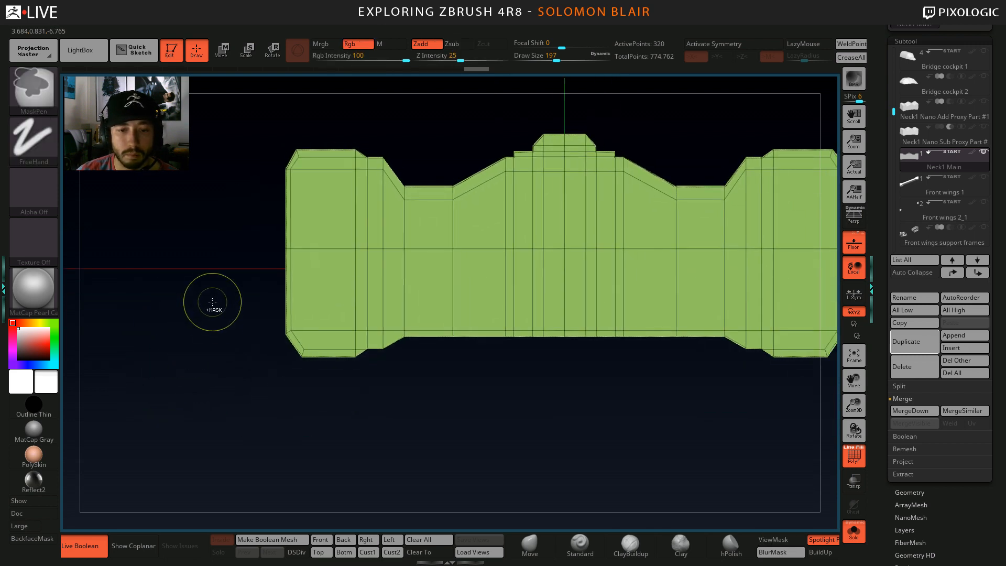
{"action": "left_click_drag", "start_coordinate": [215, 299], "coordinate": [1005, 333], "text": "ctrl"}
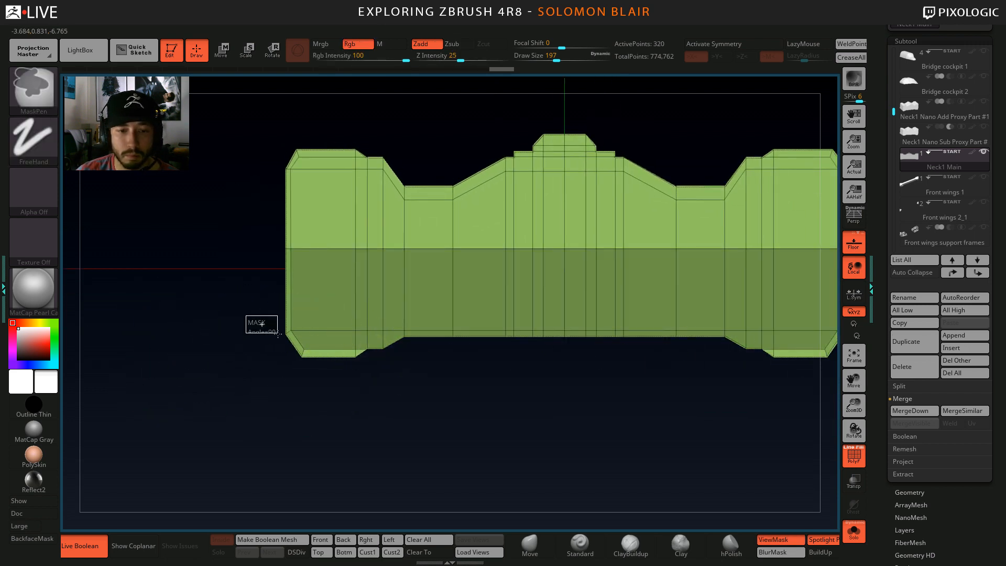
{"action": "left_click_drag", "start_coordinate": [297, 340], "coordinate": [298, 340], "text": "ctrl"}
{"action": "left_click", "coordinate": [218, 353], "text": "ctrl"}
{"action": "right_click_drag", "start_coordinate": [308, 405], "coordinate": [268, 402], "text": "ctrl"}
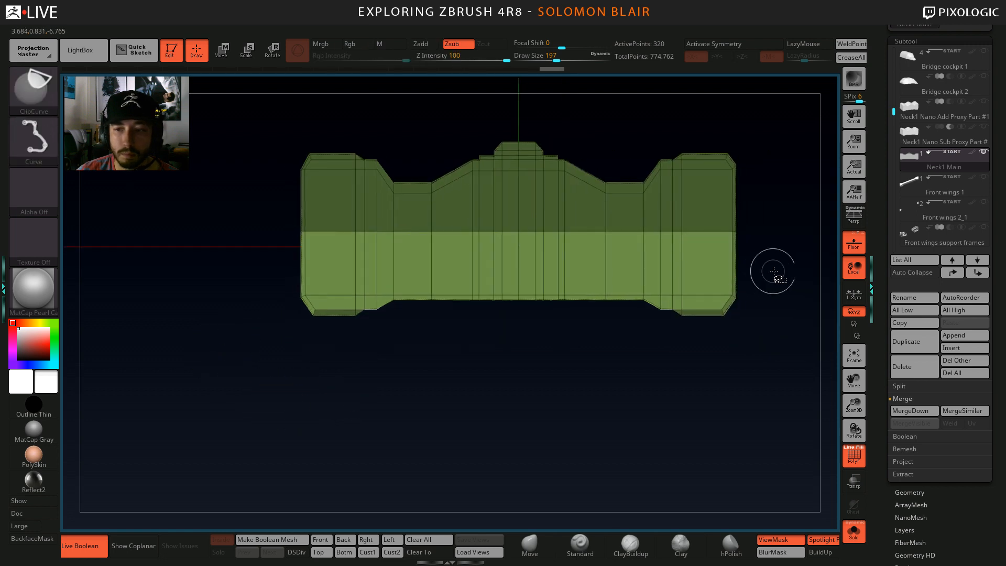
Level the unmasked lower edge row with a straight ClipCurve stroke across the whole block, then clear the mask.
{"action": "mouse_move", "coordinate": [785, 278]}
{"action": "left_mouse_down", "text": "ctrl+shift"}
{"action": "mouse_move", "coordinate": [247, 280]}
{"action": "mouse_move", "coordinate": [226, 293]}
{"action": "left_mouse_up", "text": "ctrl+shift"}
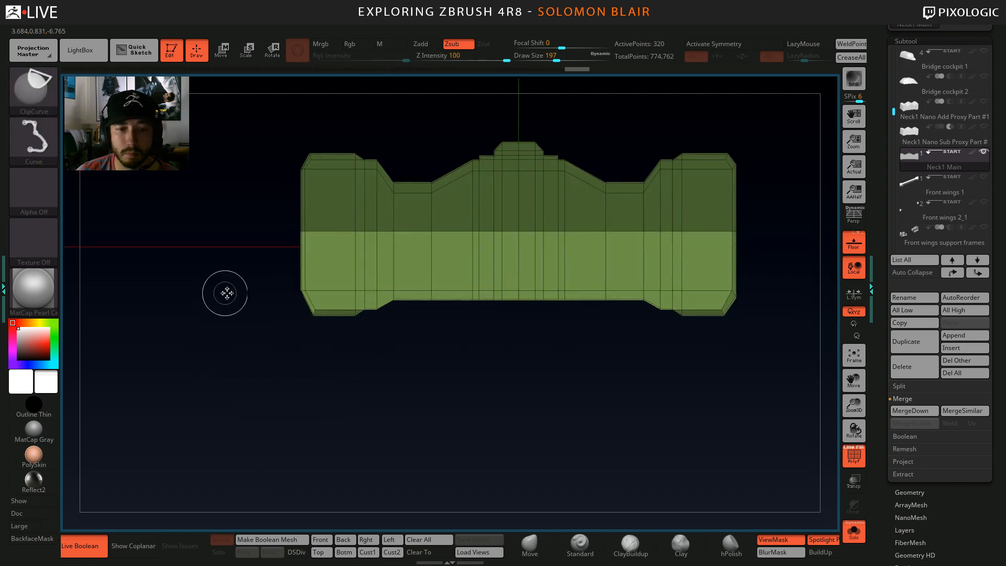
{"action": "mouse_move", "coordinate": [226, 293]}
{"action": "right_mouse_down", "text": "ctrl"}
{"action": "mouse_move", "coordinate": [239, 298]}
{"action": "mouse_move", "coordinate": [192, 349]}
{"action": "mouse_move", "coordinate": [243, 359]}
{"action": "right_mouse_up", "text": "ctrl"}
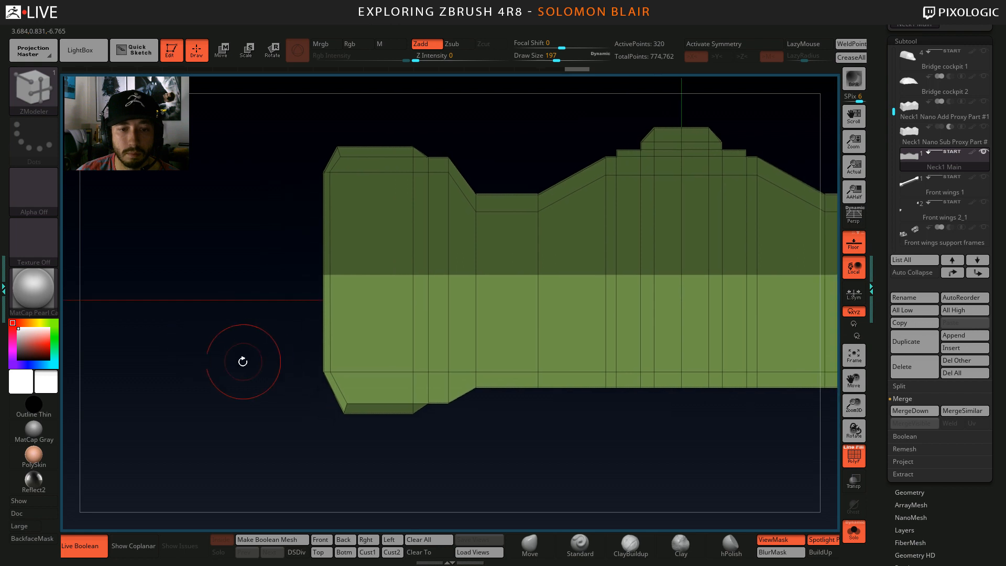
{"action": "left_click_drag", "start_coordinate": [243, 361], "coordinate": [269, 399], "text": "ctrl"}
{"action": "right_click_drag", "start_coordinate": [270, 398], "coordinate": [222, 393], "text": "alt"}
{"action": "right_click_drag", "start_coordinate": [245, 322], "coordinate": [272, 325], "text": "ctrl"}
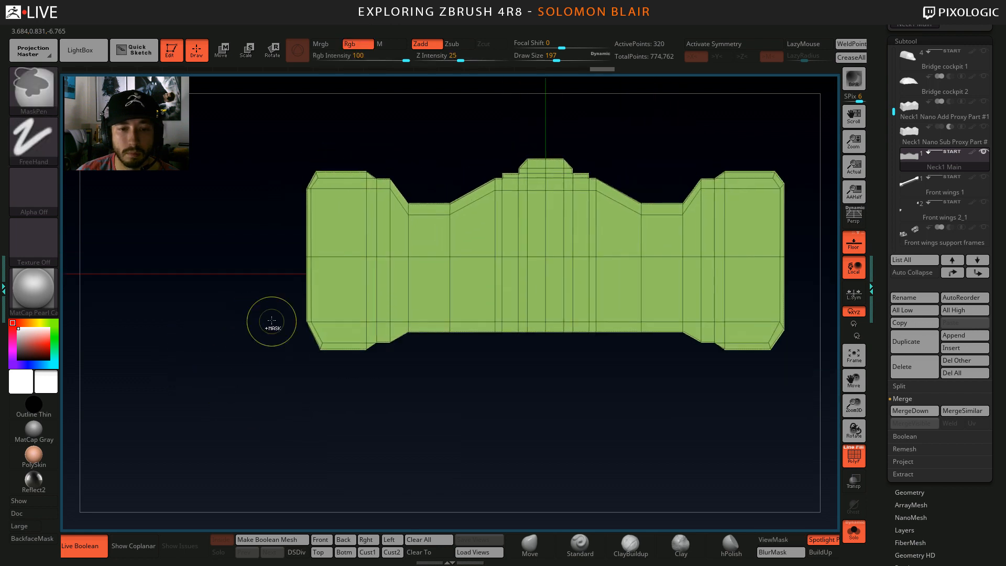
{"action": "mouse_move", "coordinate": [279, 301]}
{"action": "left_mouse_down", "text": "ctrl"}
{"action": "mouse_move", "coordinate": [882, 317]}
{"action": "mouse_move", "coordinate": [890, 328]}
{"action": "left_mouse_up", "text": "ctrl"}
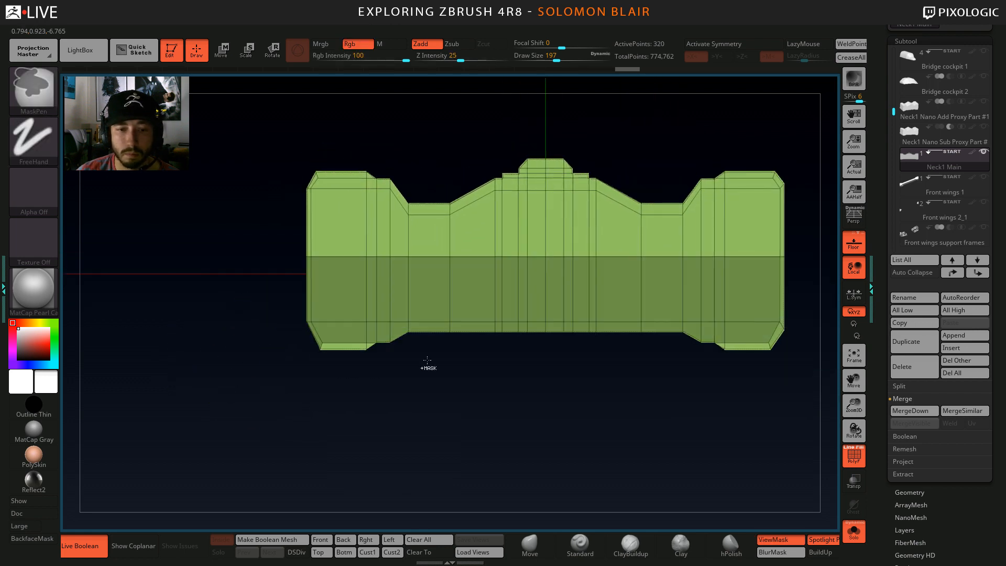
{"action": "key", "text": "b"}
{"action": "key", "text": "z"}
{"action": "key", "text": "m"}
{"action": "key", "text": "w"}
{"action": "left_click_drag", "start_coordinate": [365, 131], "coordinate": [366, 135]}
{"action": "key", "text": "q"}
Mask the whole mesh except the outermost vertical face at the block's end, ready for the Move gizmo.
{"action": "mouse_move", "coordinate": [236, 332]}
{"action": "left_mouse_down", "text": "alt"}
{"action": "mouse_move", "coordinate": [148, 426]}
{"action": "mouse_move", "coordinate": [218, 386]}
{"action": "mouse_move", "coordinate": [215, 364]}
{"action": "mouse_move", "coordinate": [263, 387]}
{"action": "mouse_move", "coordinate": [275, 377]}
{"action": "left_mouse_up", "text": "alt"}
{"action": "left_click_drag", "start_coordinate": [239, 334], "coordinate": [266, 395], "text": "alt"}
{"action": "left_click_drag", "start_coordinate": [244, 124], "coordinate": [339, 500], "text": "ctrl"}
{"action": "left_click", "coordinate": [332, 249], "text": "ctrl"}
{"action": "key", "text": "w"}
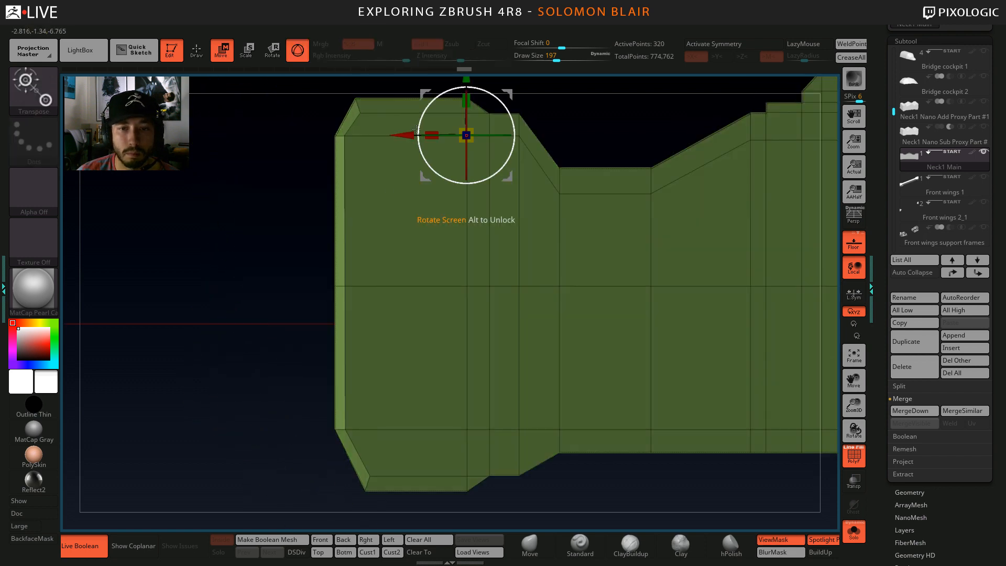
Reposition the gizmo on the block's end face, move the face slightly outward, and clear the mask.
{"action": "left_click_drag", "start_coordinate": [416, 129], "coordinate": [299, 276], "text": "alt"}
{"action": "left_click_drag", "start_coordinate": [305, 182], "coordinate": [288, 328], "text": "alt"}
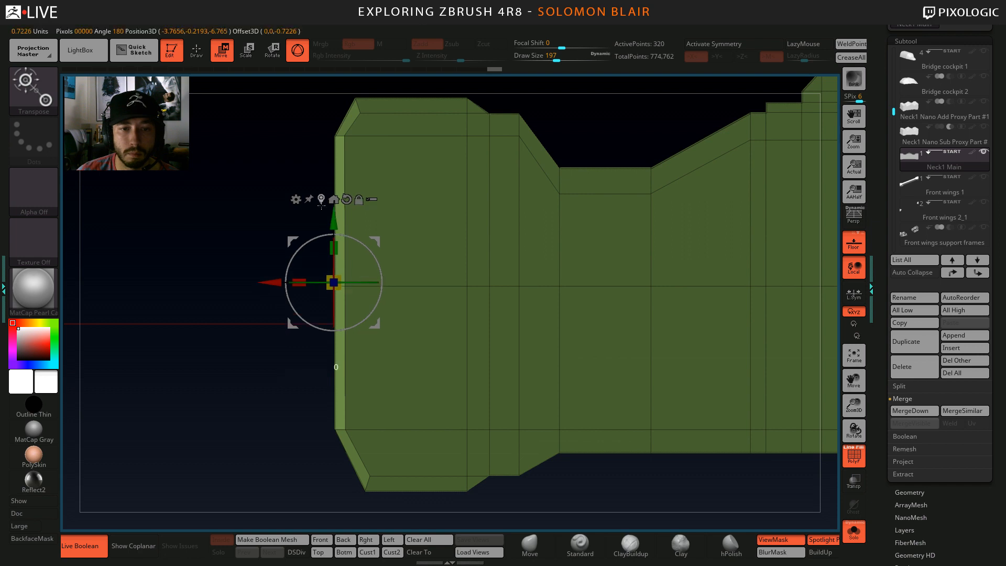
{"action": "left_click_drag", "start_coordinate": [274, 279], "coordinate": [271, 280]}
{"action": "key", "text": "q"}
{"action": "left_click_drag", "start_coordinate": [204, 199], "coordinate": [202, 231], "text": "alt"}
{"action": "right_click_drag", "start_coordinate": [202, 231], "coordinate": [211, 244], "text": "ctrl"}
{"action": "left_click_drag", "start_coordinate": [211, 244], "coordinate": [215, 249], "text": "ctrl"}
Mirror and weld the mesh across the X axis and turn the model to view its end.
{"action": "key", "text": "space"}
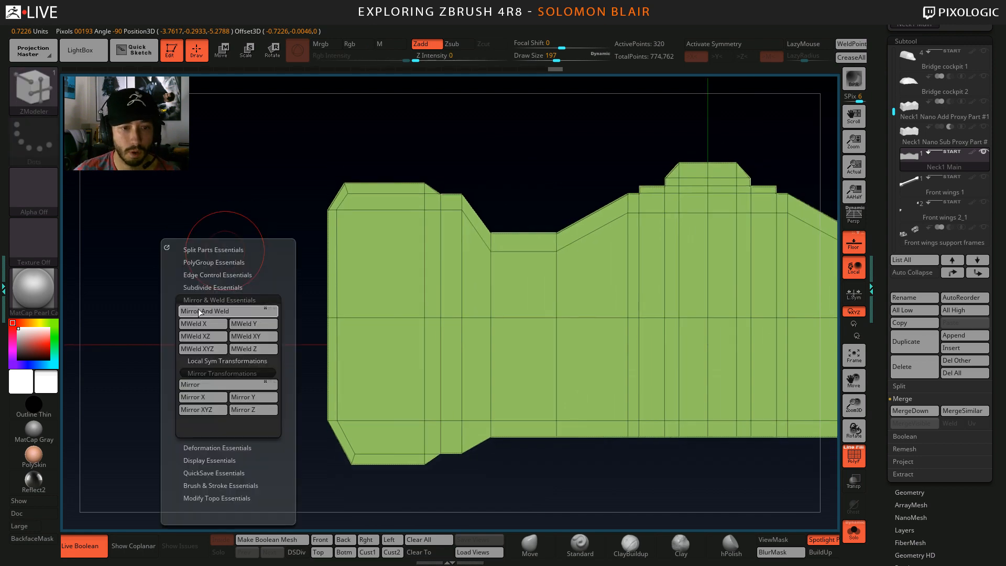
{"action": "left_click", "coordinate": [214, 323]}
{"action": "right_click_drag", "start_coordinate": [506, 307], "coordinate": [375, 310], "text": "ctrl"}
{"action": "mouse_move", "coordinate": [375, 310]}
{"action": "right_mouse_down"}
{"action": "mouse_move", "coordinate": [411, 324]}
{"action": "mouse_move", "coordinate": [388, 312]}
{"action": "right_mouse_up"}
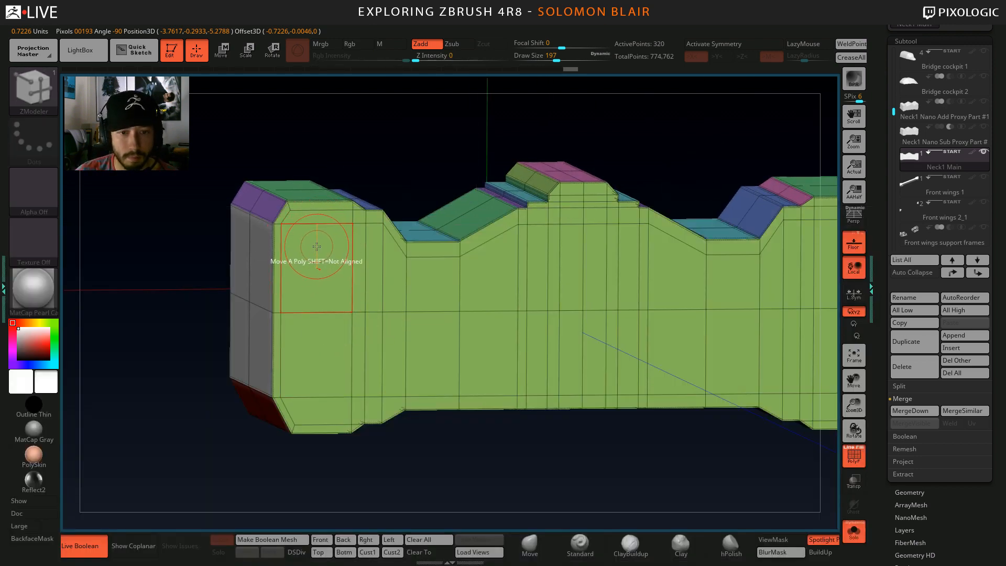
Set the ZModeler polygon action to PolyGroup with a single polygon as its target.
{"action": "mouse_move", "coordinate": [316, 247]}
{"action": "right_mouse_down", "text": "ctrl"}
{"action": "mouse_move", "coordinate": [303, 268]}
{"action": "mouse_move", "coordinate": [318, 290]}
{"action": "mouse_move", "coordinate": [313, 308]}
{"action": "right_mouse_up", "text": "ctrl"}
{"action": "key", "text": "space"}
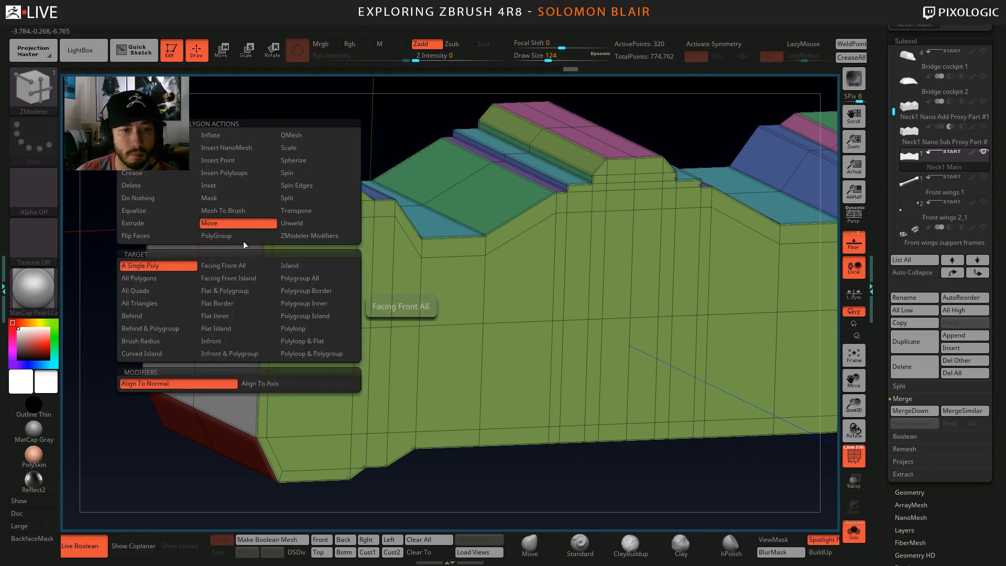
{"action": "left_click", "coordinate": [243, 238]}
{"action": "left_click", "coordinate": [227, 277]}
{"action": "right_click_drag", "start_coordinate": [227, 277], "coordinate": [331, 326]}
{"action": "right_click_drag", "start_coordinate": [305, 267], "coordinate": [314, 294]}
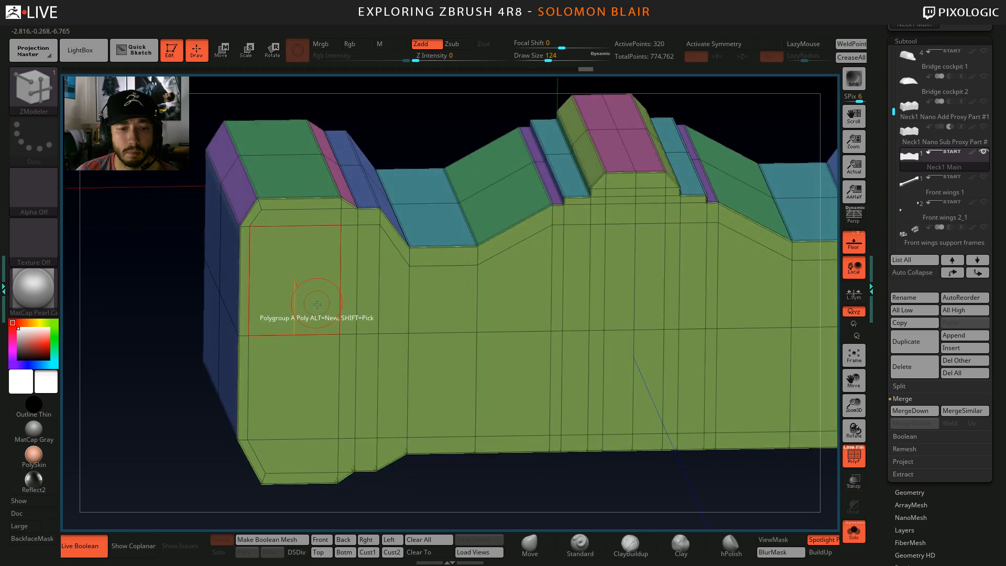
{"action": "right_click_drag", "start_coordinate": [317, 349], "coordinate": [312, 413]}
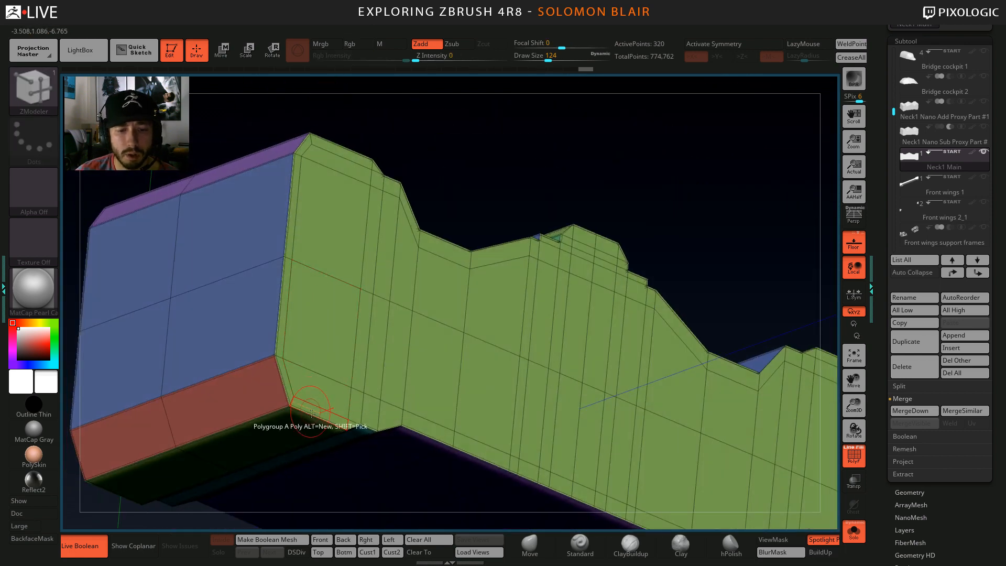
{"action": "mouse_move", "coordinate": [299, 377]}
{"action": "right_mouse_down", "text": "shift"}
{"action": "mouse_move", "coordinate": [340, 385]}
{"action": "mouse_move", "coordinate": [341, 348]}
{"action": "mouse_move", "coordinate": [362, 348]}
{"action": "mouse_move", "coordinate": [342, 341]}
{"action": "right_mouse_up", "text": "shift"}
{"action": "key", "text": "b"}
{"action": "key", "text": "z"}
{"action": "key", "text": "m"}
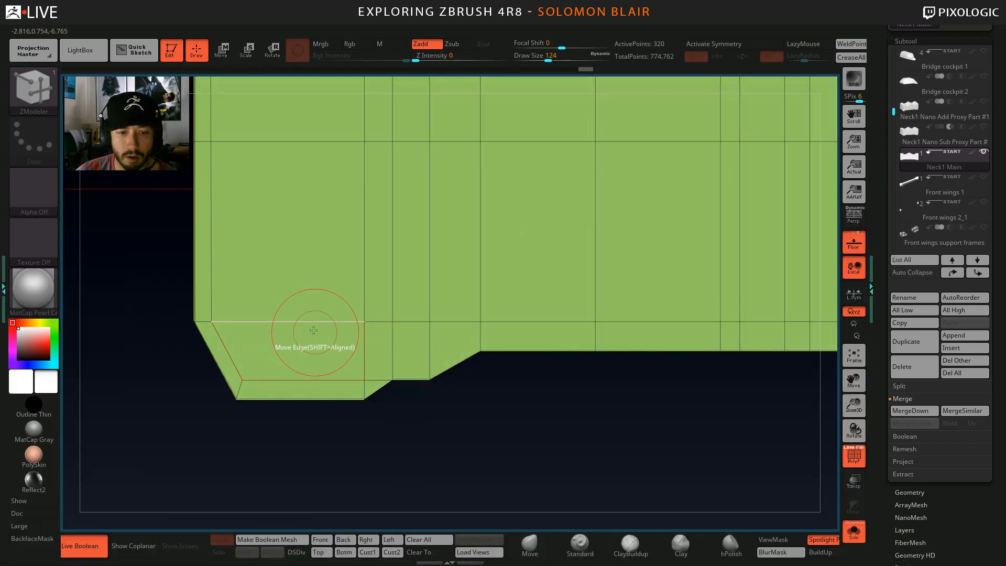
{"action": "mouse_move", "coordinate": [322, 258]}
{"action": "right_mouse_down", "text": "alt"}
{"action": "mouse_move", "coordinate": [328, 336]}
{"action": "mouse_move", "coordinate": [336, 284]}
{"action": "right_mouse_up", "text": "alt"}
{"action": "right_click_drag", "start_coordinate": [335, 284], "coordinate": [306, 366], "text": "alt"}
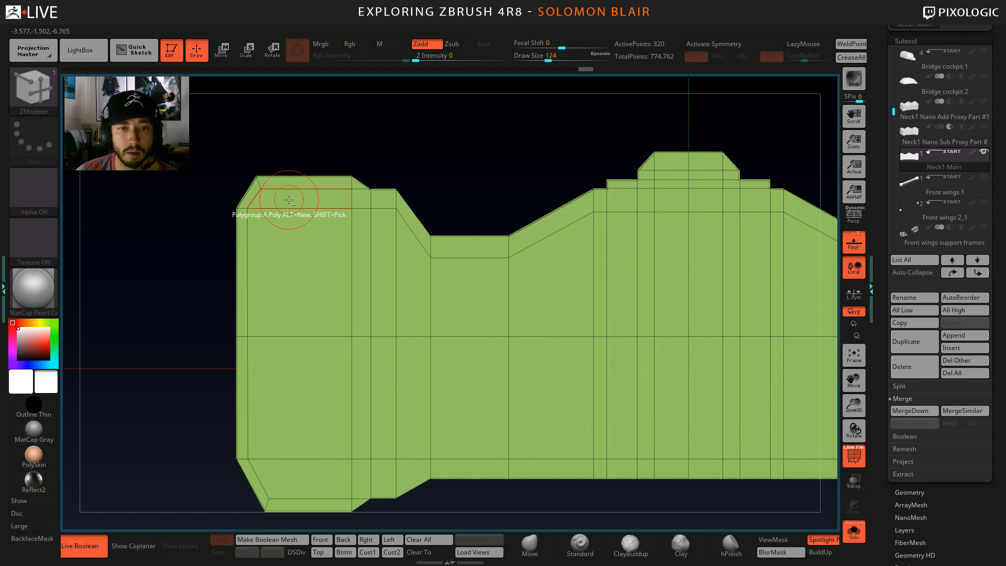
{"action": "left_click", "coordinate": [328, 199]}
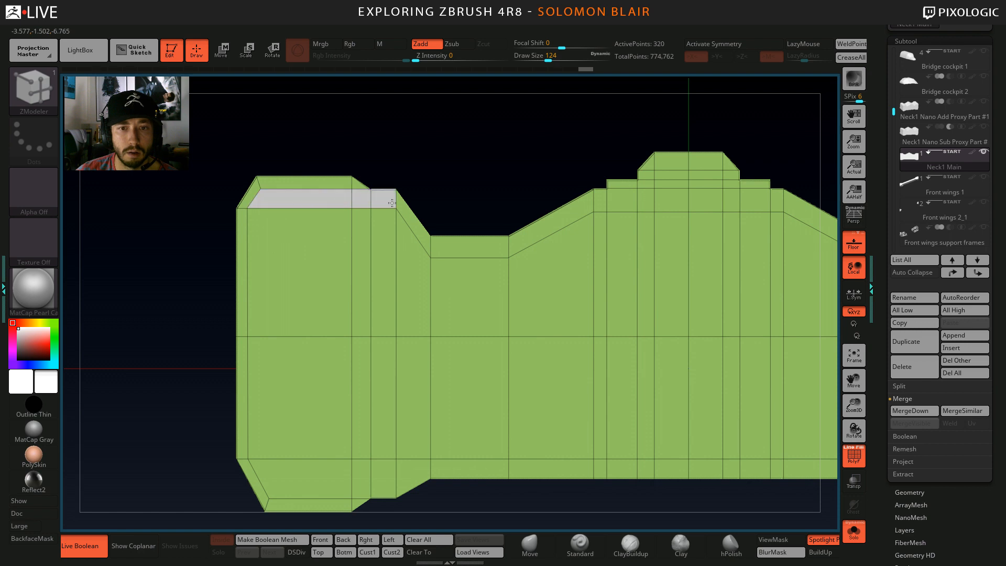
{"action": "left_click_drag", "start_coordinate": [420, 236], "coordinate": [439, 245]}
{"action": "key", "text": "x"}
{"action": "key", "text": "ctrl+z"}
{"action": "key", "text": "ctrl+z"}
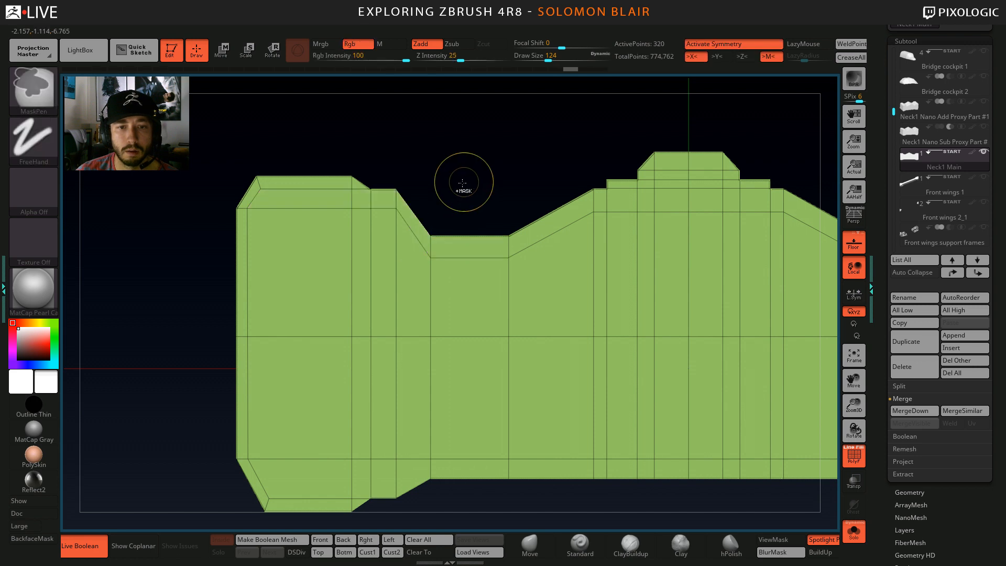
{"action": "key", "text": "x"}
{"action": "key", "text": "ctrl+shift+z"}
{"action": "key", "text": "ctrl+shift+z"}
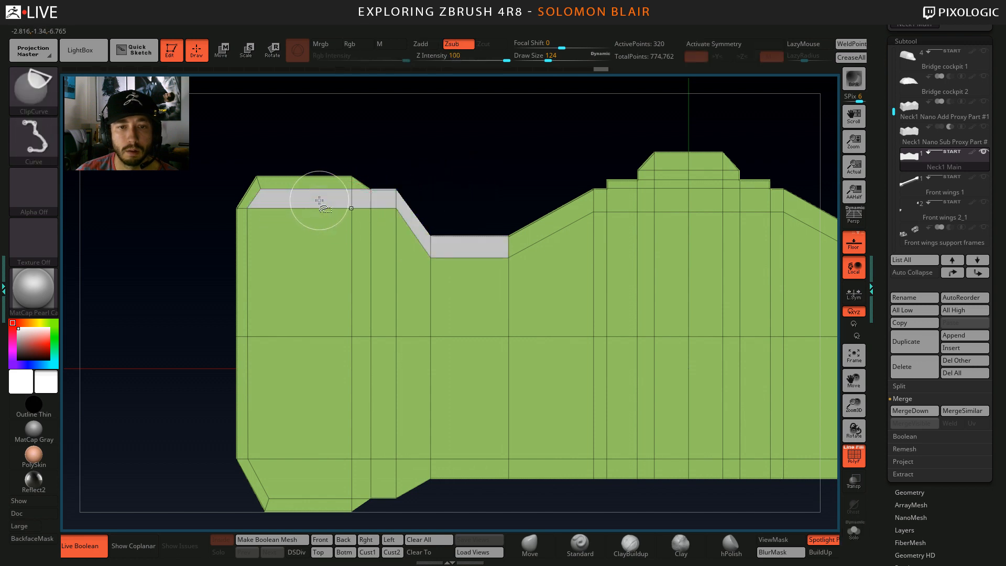
Undo the polygon marking on the block's side and activate symmetry in X.
{"action": "key", "text": "ctrl+z"}
{"action": "key", "text": "ctrl+z"}
{"action": "key", "text": "x"}
Mark the large side's inner polygons as a temporary polygroup, leaving out the narrow outer rim and raised top parts.
{"action": "left_click_drag", "start_coordinate": [308, 200], "coordinate": [383, 200]}
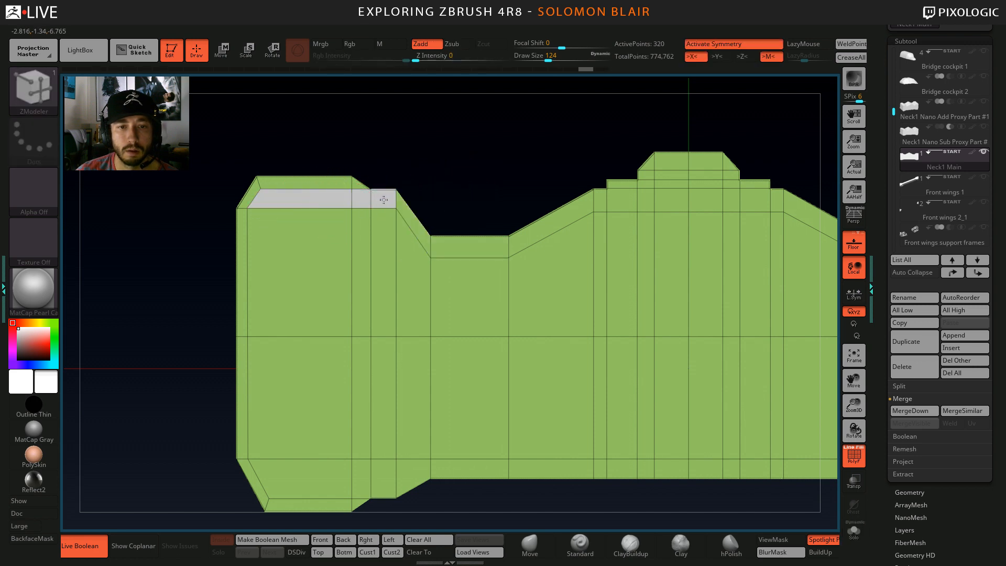
{"action": "mouse_move", "coordinate": [422, 236]}
{"action": "left_mouse_down"}
{"action": "mouse_move", "coordinate": [529, 236]}
{"action": "mouse_move", "coordinate": [577, 252]}
{"action": "mouse_move", "coordinate": [681, 205]}
{"action": "mouse_move", "coordinate": [757, 292]}
{"action": "left_mouse_up"}
{"action": "mouse_move", "coordinate": [543, 309]}
{"action": "left_mouse_down"}
{"action": "mouse_move", "coordinate": [406, 254]}
{"action": "mouse_move", "coordinate": [285, 250]}
{"action": "mouse_move", "coordinate": [320, 464]}
{"action": "left_mouse_up"}
{"action": "mouse_move", "coordinate": [387, 471]}
{"action": "left_mouse_down"}
{"action": "mouse_move", "coordinate": [358, 438]}
{"action": "mouse_move", "coordinate": [449, 454]}
{"action": "mouse_move", "coordinate": [661, 462]}
{"action": "mouse_move", "coordinate": [659, 406]}
{"action": "mouse_move", "coordinate": [524, 390]}
{"action": "left_mouse_up"}
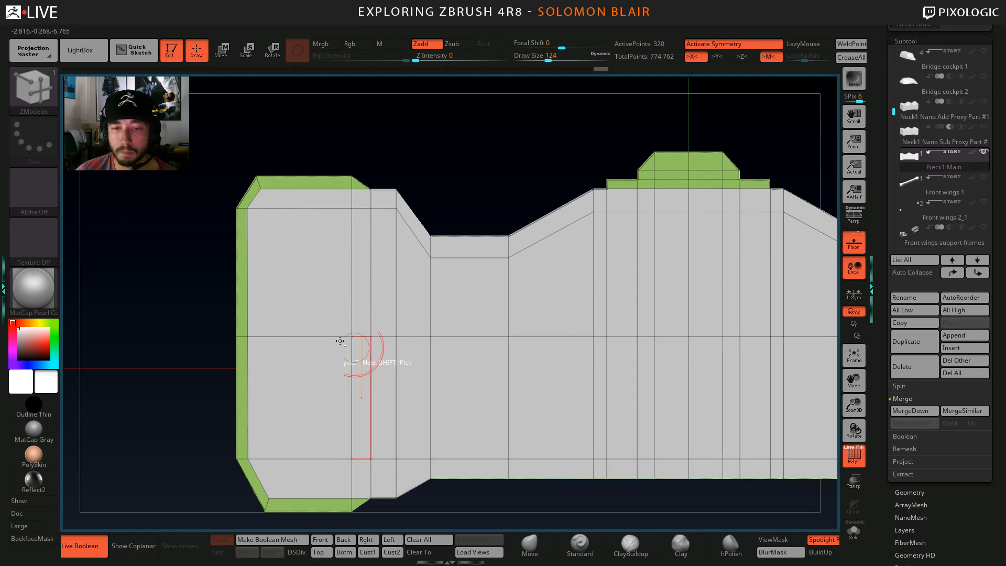
Inset the marked side polygons slightly with the ZModeler Inset action using the Inset Region modifier.
{"action": "right_click_drag", "start_coordinate": [272, 256], "coordinate": [310, 281]}
{"action": "key", "text": "space"}
{"action": "left_click", "coordinate": [286, 186]}
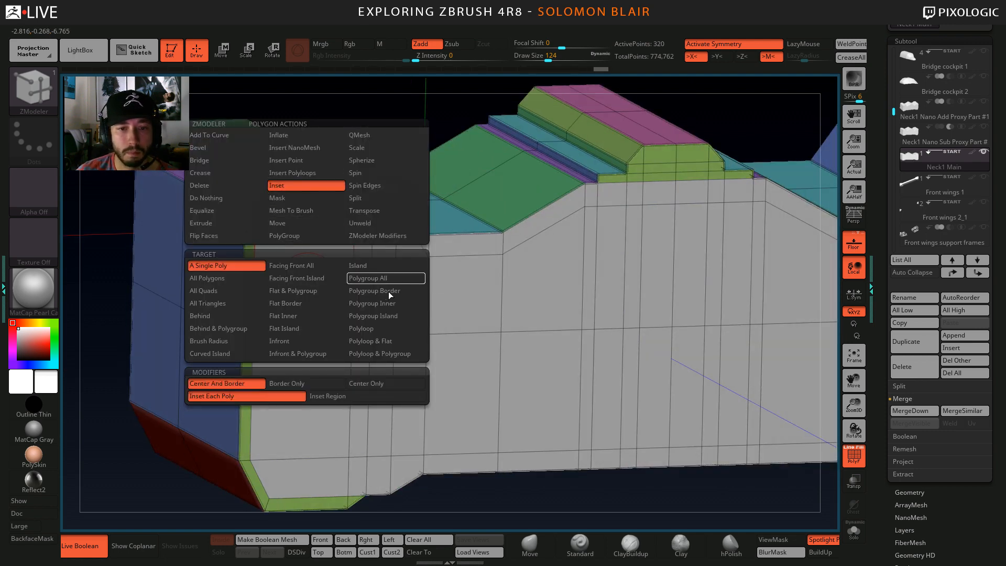
{"action": "left_click", "coordinate": [343, 396]}
{"action": "left_click_drag", "start_coordinate": [291, 389], "coordinate": [293, 375]}
QMesh the inset side region with ZModeler and examine the shape with the polyframe hidden.
{"action": "right_click_drag", "start_coordinate": [278, 254], "coordinate": [310, 278]}
{"action": "key", "text": "space"}
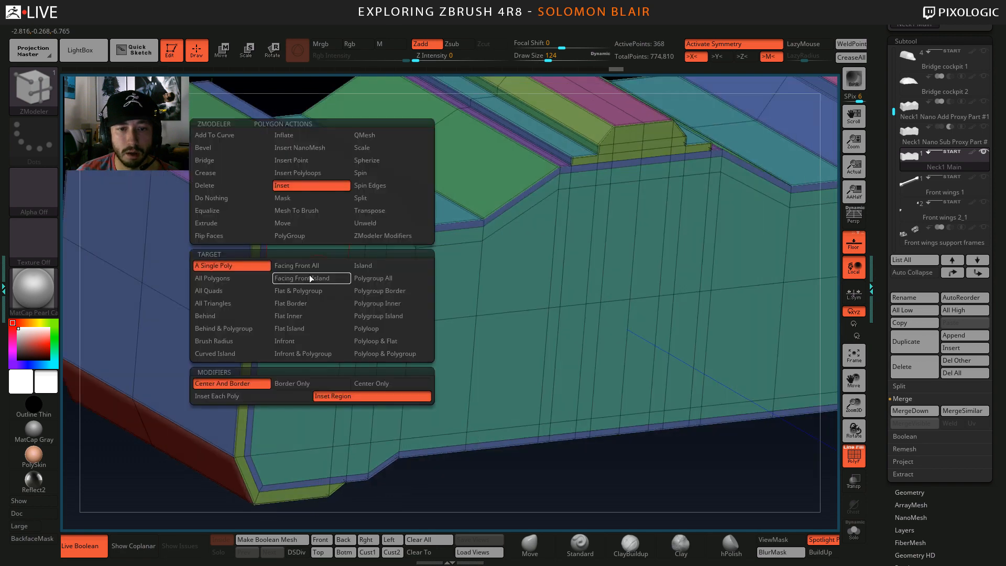
{"action": "left_click", "coordinate": [358, 137]}
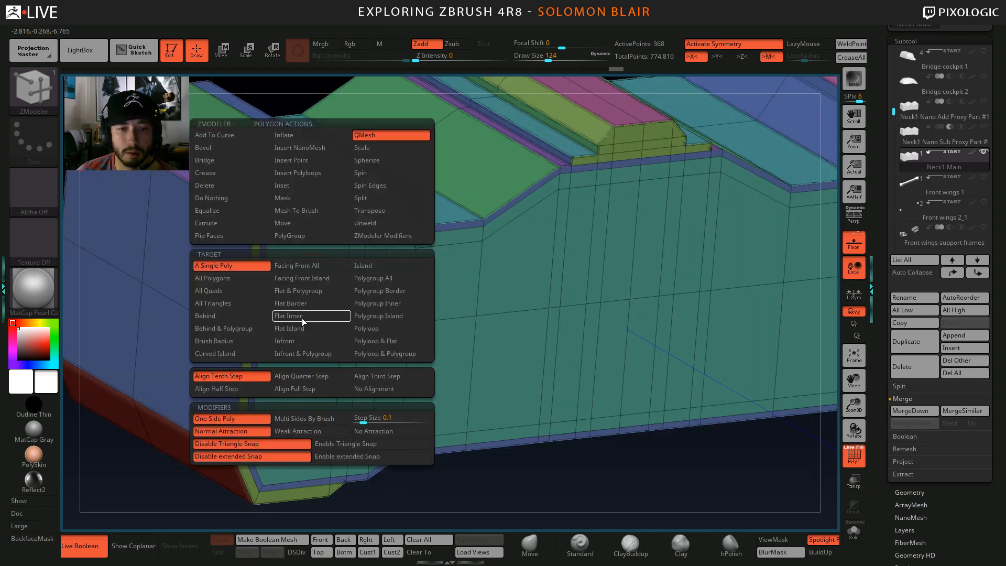
{"action": "left_click_drag", "start_coordinate": [302, 287], "coordinate": [297, 281]}
{"action": "key", "text": "shift+f"}
{"action": "right_click_drag", "start_coordinate": [371, 297], "coordinate": [398, 298], "text": "ctrl"}
{"action": "right_click_drag", "start_coordinate": [399, 298], "coordinate": [350, 328]}
{"action": "key", "text": "shift+f"}
Undo the QMesh and the inset on the block's side.
{"action": "key", "text": "ctrl+z"}
{"action": "mouse_move", "coordinate": [361, 274]}
{"action": "right_mouse_down", "text": "ctrl"}
{"action": "mouse_move", "coordinate": [393, 281]}
{"action": "mouse_move", "coordinate": [353, 308]}
{"action": "mouse_move", "coordinate": [340, 275]}
{"action": "mouse_move", "coordinate": [325, 294]}
{"action": "mouse_move", "coordinate": [254, 263]}
{"action": "right_mouse_up", "text": "ctrl"}
{"action": "key", "text": "ctrl+z"}
Try a wider Inset on the marked side polygons, then undo it together with the polygon marking.
{"action": "key", "text": "b"}
{"action": "key", "text": "z"}
{"action": "key", "text": "m"}
{"action": "key", "text": "space"}
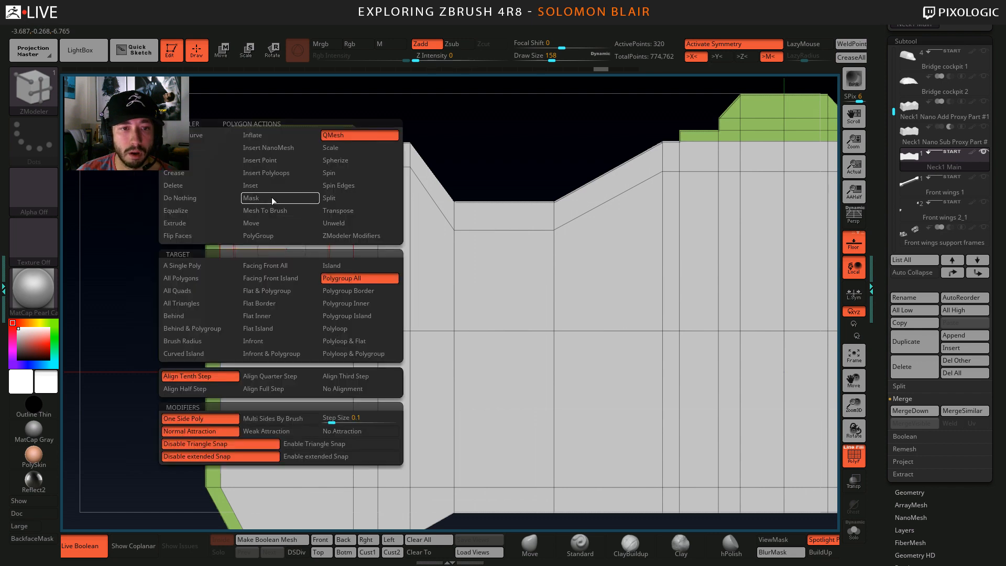
{"action": "left_click", "coordinate": [268, 187]}
{"action": "left_click_drag", "start_coordinate": [319, 259], "coordinate": [292, 275]}
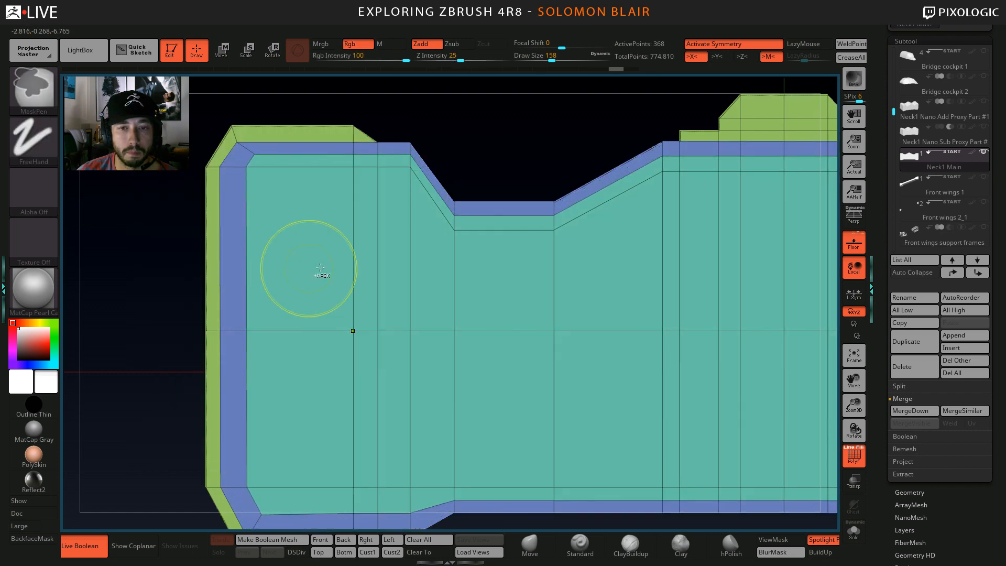
{"action": "key", "text": "ctrl+z"}
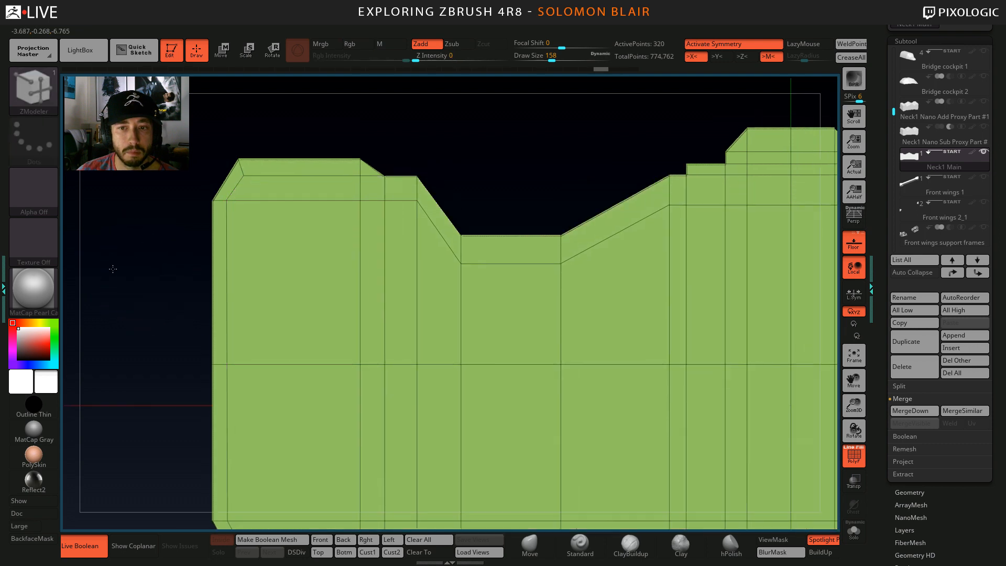
Set the ZModeler edge action to Delete with EdgeLoop Complete as its target and remove the side's upper inner edge loop.
{"action": "left_click_drag", "start_coordinate": [112, 266], "coordinate": [175, 270]}
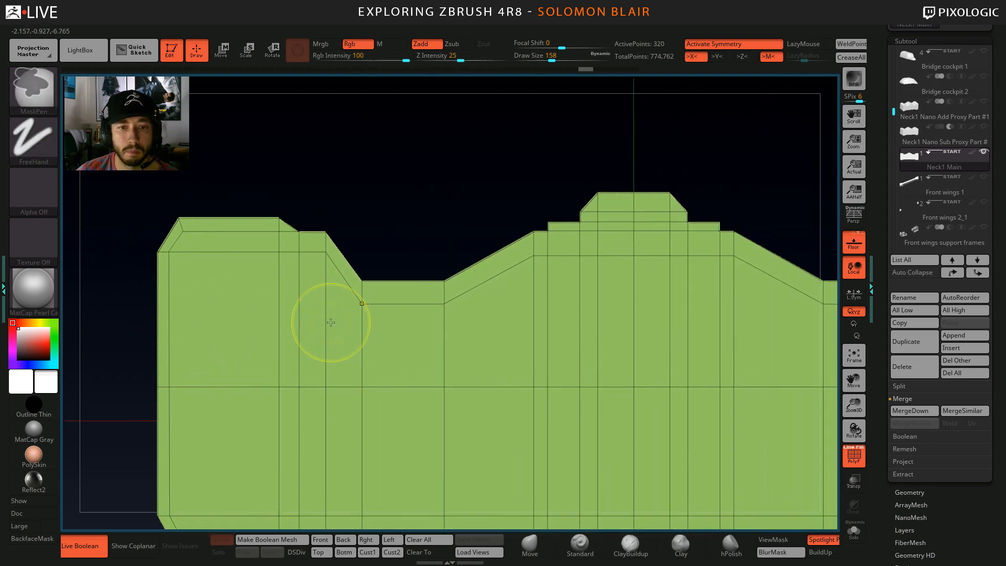
{"action": "mouse_move", "coordinate": [326, 321]}
{"action": "left_mouse_down"}
{"action": "mouse_move", "coordinate": [253, 305]}
{"action": "mouse_move", "coordinate": [269, 242]}
{"action": "mouse_move", "coordinate": [264, 265]}
{"action": "left_mouse_up"}
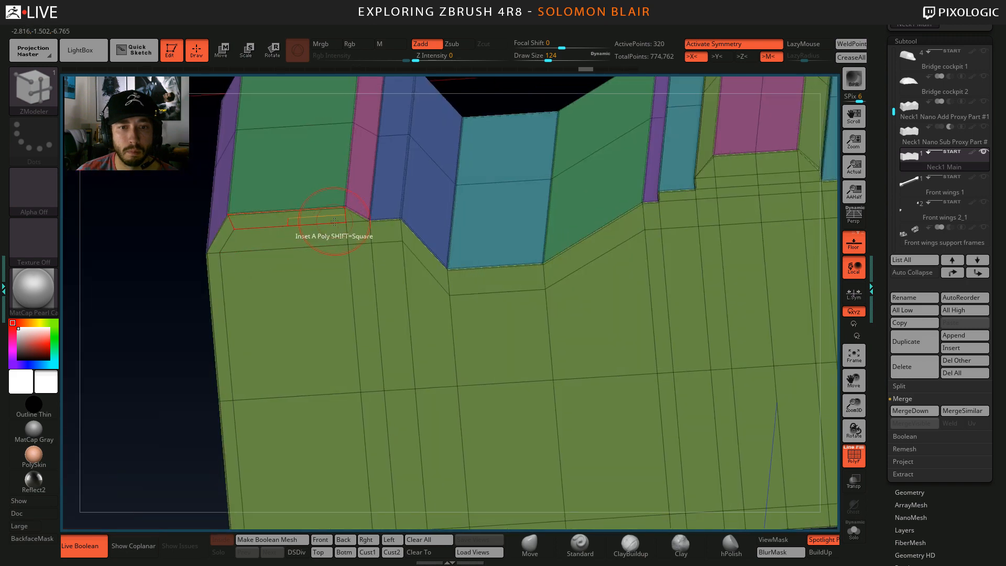
{"action": "right_click_drag", "start_coordinate": [584, 289], "coordinate": [234, 291], "text": "alt"}
{"action": "right_click_drag", "start_coordinate": [329, 289], "coordinate": [505, 285], "text": "alt"}
{"action": "key", "text": "space"}
{"action": "left_click", "coordinate": [221, 338]}
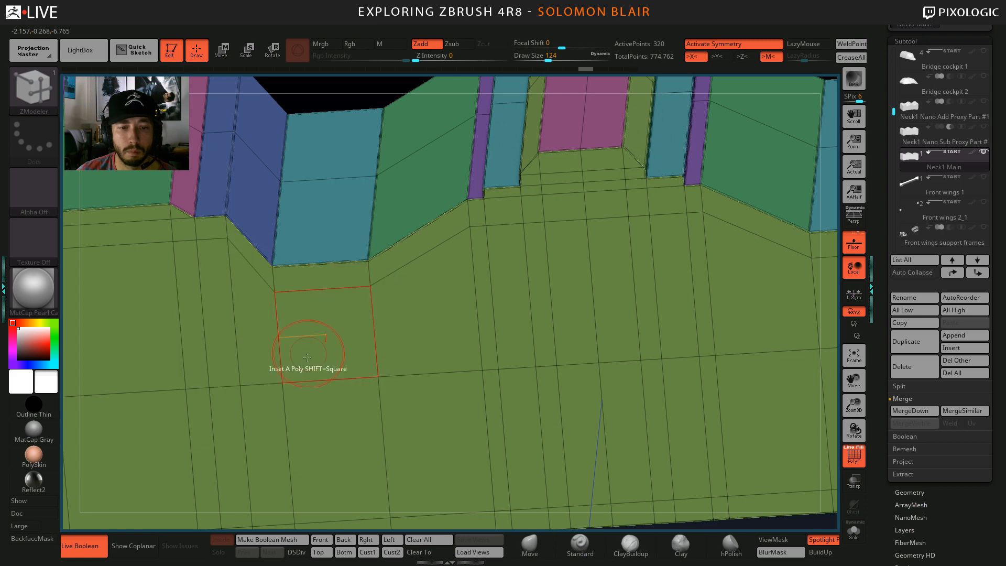
{"action": "key", "text": "space"}
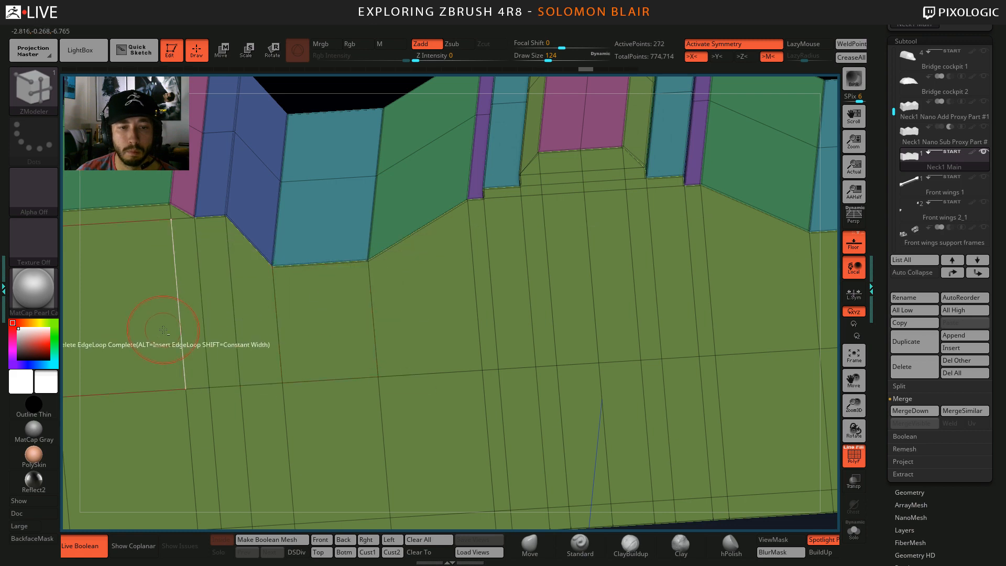
Restore the deleted upper inner edge loop on the block's side and view that side straight on.
{"action": "key", "text": "ctrl+shift+z"}
{"action": "right_click_drag", "start_coordinate": [163, 330], "coordinate": [325, 299], "text": "alt"}
{"action": "right_click_drag", "start_coordinate": [357, 330], "coordinate": [284, 262], "text": "shift"}
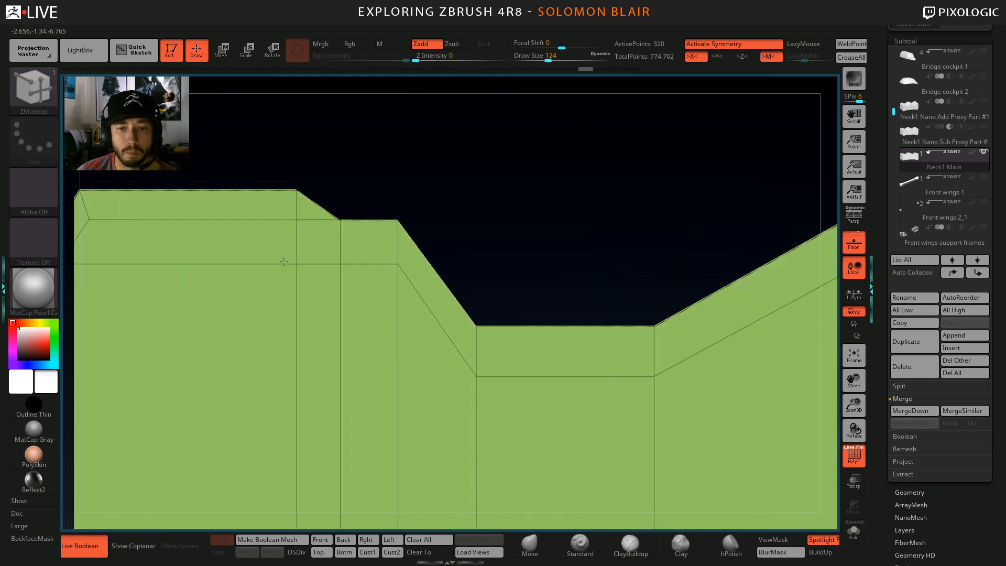
{"action": "right_click_drag", "start_coordinate": [546, 377], "coordinate": [272, 317], "text": "alt"}
{"action": "mouse_move", "coordinate": [794, 281]}
{"action": "right_mouse_down", "text": "alt"}
{"action": "mouse_move", "coordinate": [428, 321]}
{"action": "mouse_move", "coordinate": [600, 313]}
{"action": "mouse_move", "coordinate": [548, 319]}
{"action": "right_mouse_up", "text": "alt"}
{"action": "right_click_drag", "start_coordinate": [348, 344], "coordinate": [783, 335], "text": "alt"}
{"action": "right_click_drag", "start_coordinate": [299, 360], "coordinate": [508, 341], "text": "alt"}
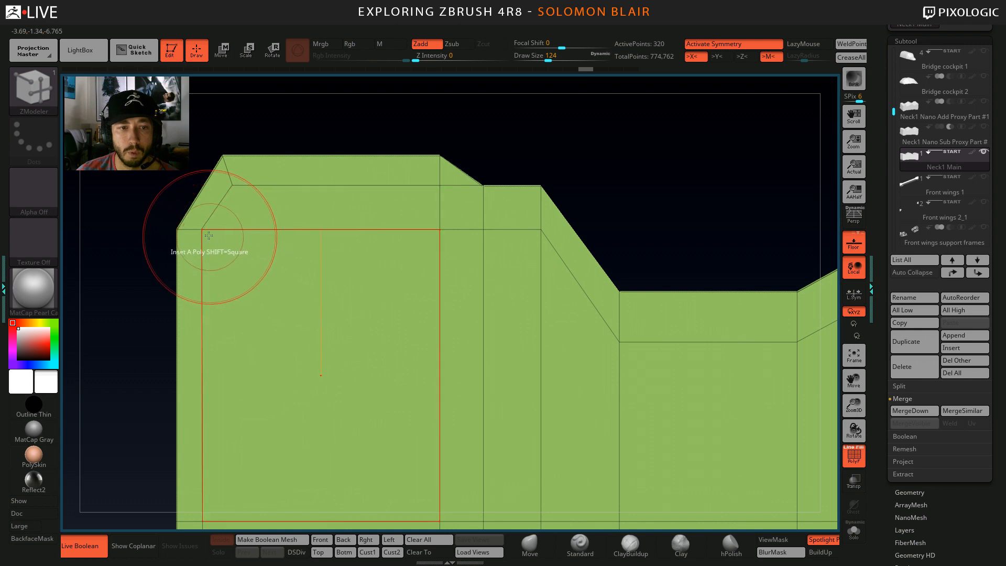
Set the ZModeler point action to Stitch Two Points and stitch the inner points near the block's upper corner to the outline.
{"action": "key", "text": "space"}
{"action": "left_click", "coordinate": [266, 242]}
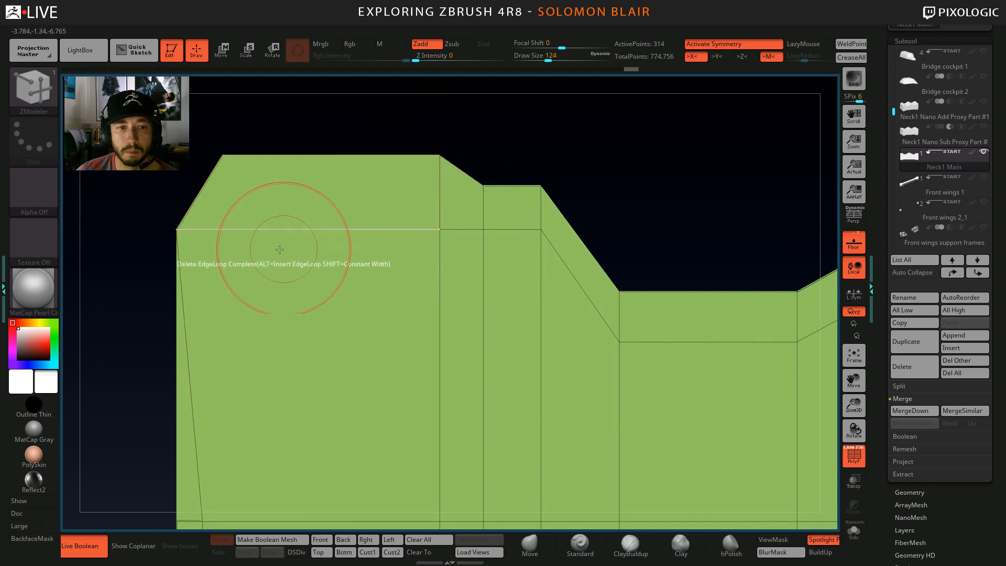
{"action": "left_click", "coordinate": [440, 229]}
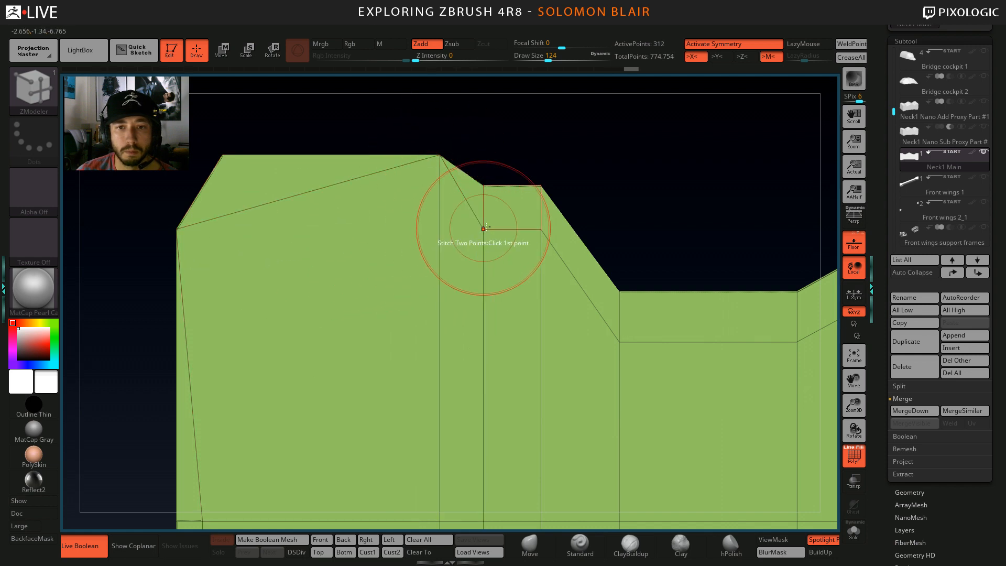
{"action": "key", "text": "ctrl"}
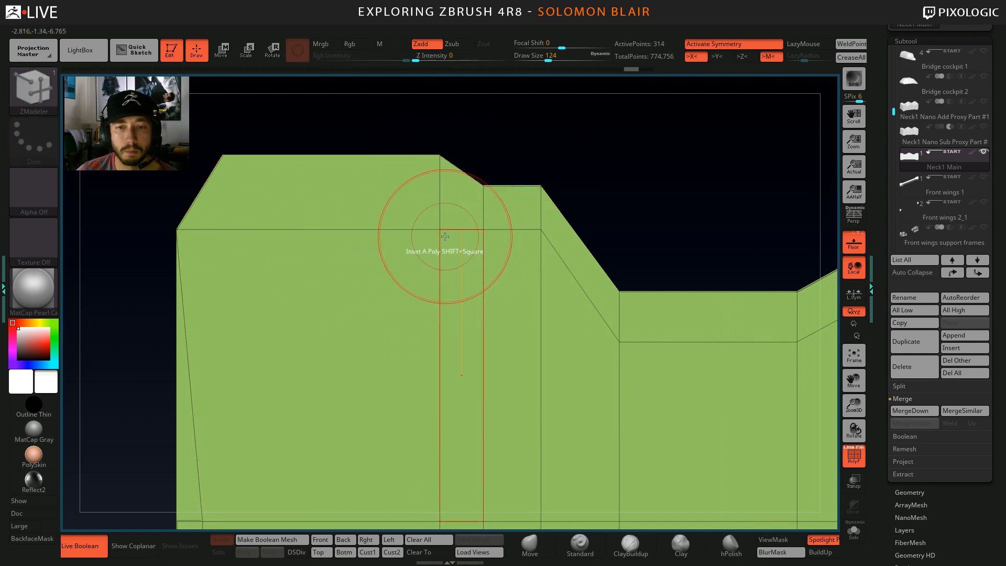
{"action": "left_click", "coordinate": [440, 156]}
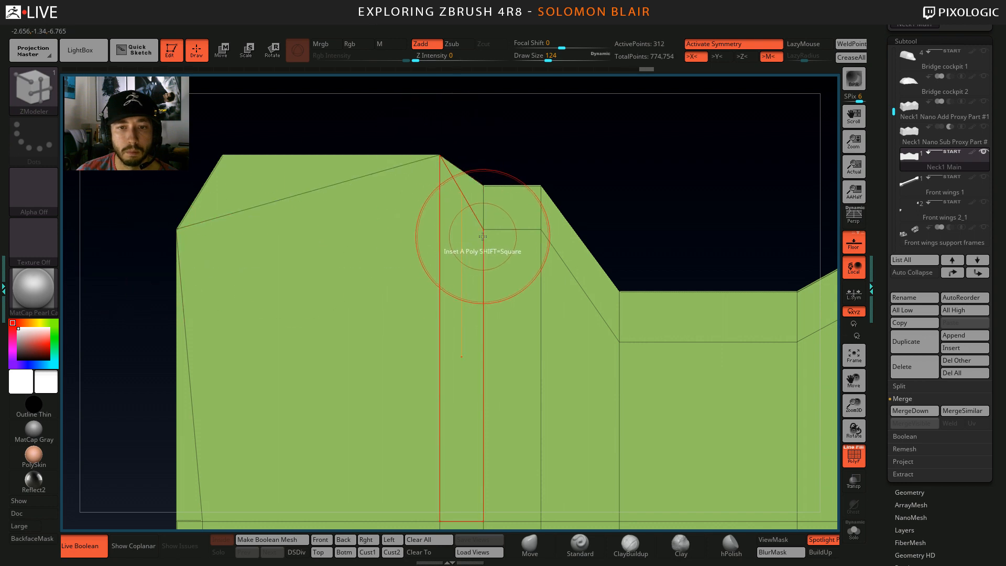
{"action": "left_click", "coordinate": [487, 189]}
{"action": "left_click", "coordinate": [539, 230]}
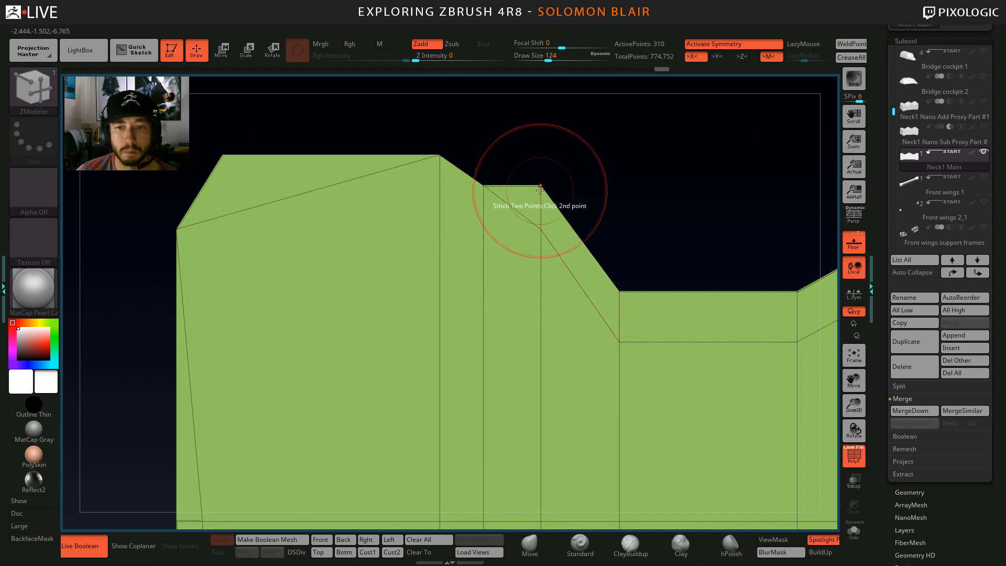
{"action": "left_click", "coordinate": [541, 187]}
Stitch the two inner points below the wide recess onto the recess's outline corners.
{"action": "right_click_drag", "start_coordinate": [537, 292], "coordinate": [350, 281], "text": "alt"}
{"action": "left_click", "coordinate": [431, 331]}
{"action": "left_click", "coordinate": [432, 282]}
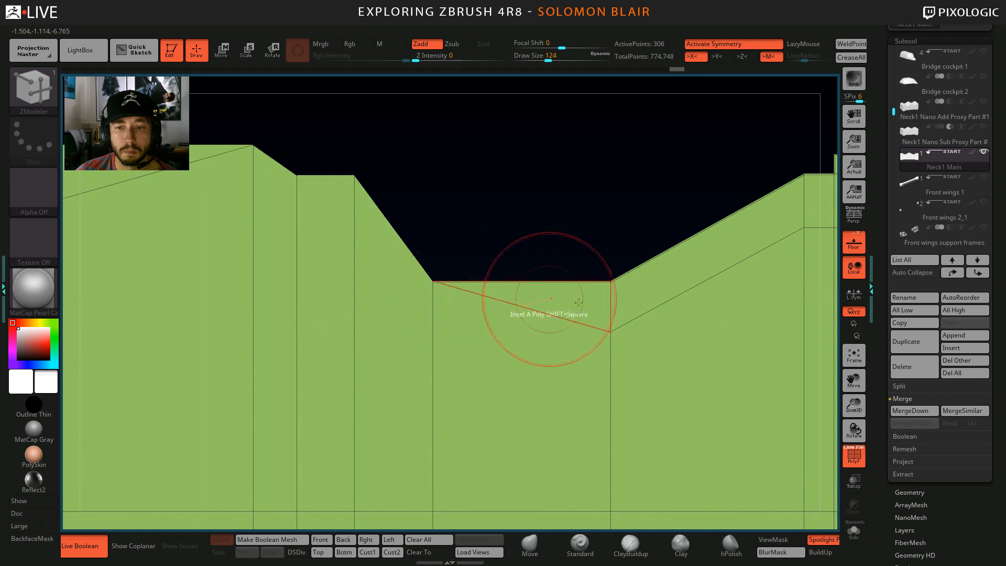
{"action": "left_click", "coordinate": [611, 331]}
{"action": "left_click", "coordinate": [611, 282]}
{"action": "right_click_drag", "start_coordinate": [572, 299], "coordinate": [359, 318], "text": "alt"}
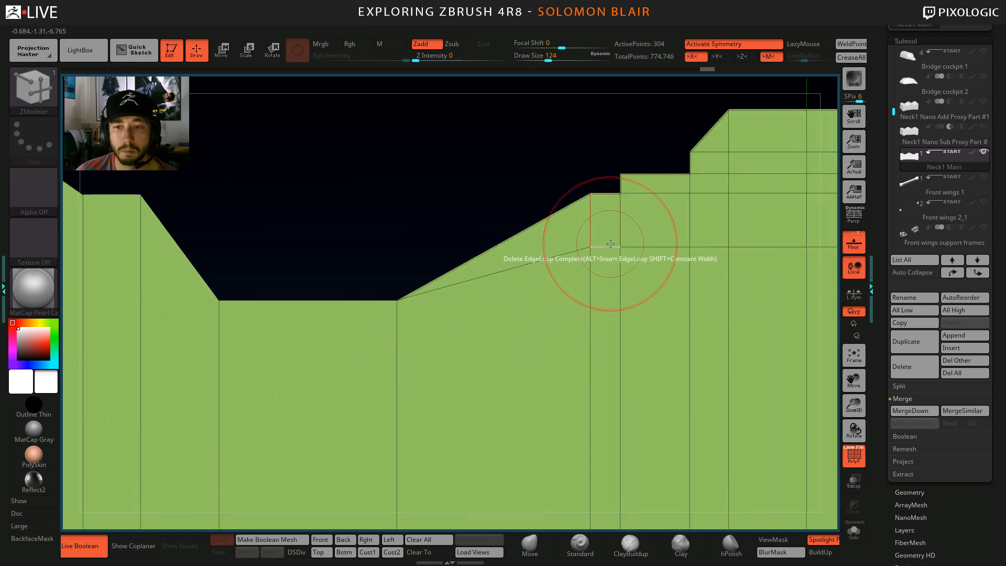
Stitch the inner points by the raised step and along the block's end edge onto the side's outline.
{"action": "left_click", "coordinate": [591, 211]}
{"action": "right_click_drag", "start_coordinate": [157, 367], "coordinate": [602, 251], "text": "alt"}
{"action": "left_click", "coordinate": [268, 385]}
{"action": "left_click", "coordinate": [243, 385]}
{"action": "right_click_drag", "start_coordinate": [326, 425], "coordinate": [373, 191], "text": "alt"}
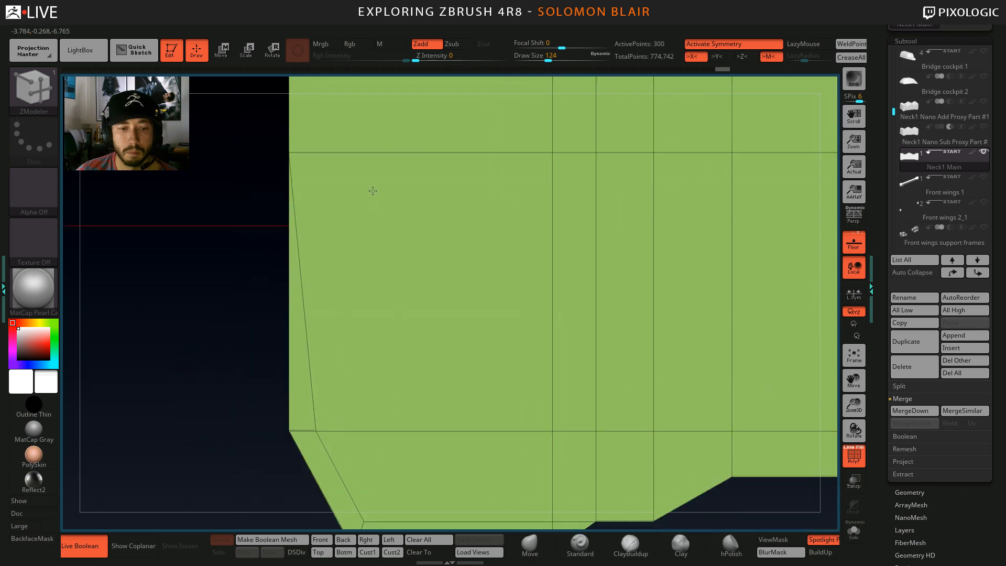
{"action": "left_click", "coordinate": [317, 429]}
{"action": "left_click", "coordinate": [286, 431]}
Undo the point stitches along the side's inner edge loop.
{"action": "right_click_drag", "start_coordinate": [293, 419], "coordinate": [390, 380], "text": "alt"}
{"action": "right_click_drag", "start_coordinate": [437, 357], "coordinate": [375, 339], "text": "alt"}
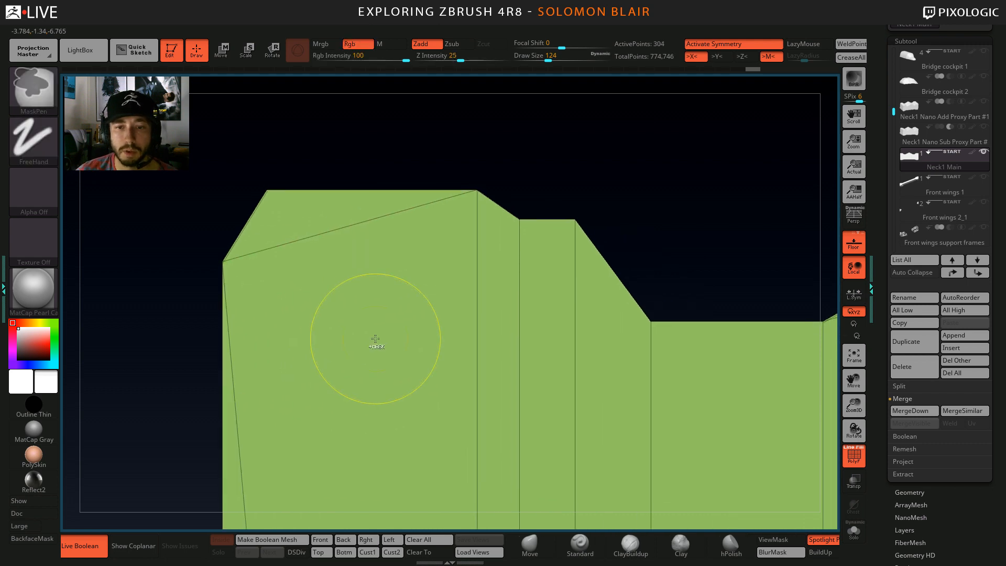
{"action": "left_click", "coordinate": [434, 365], "text": "ctrl+shift"}
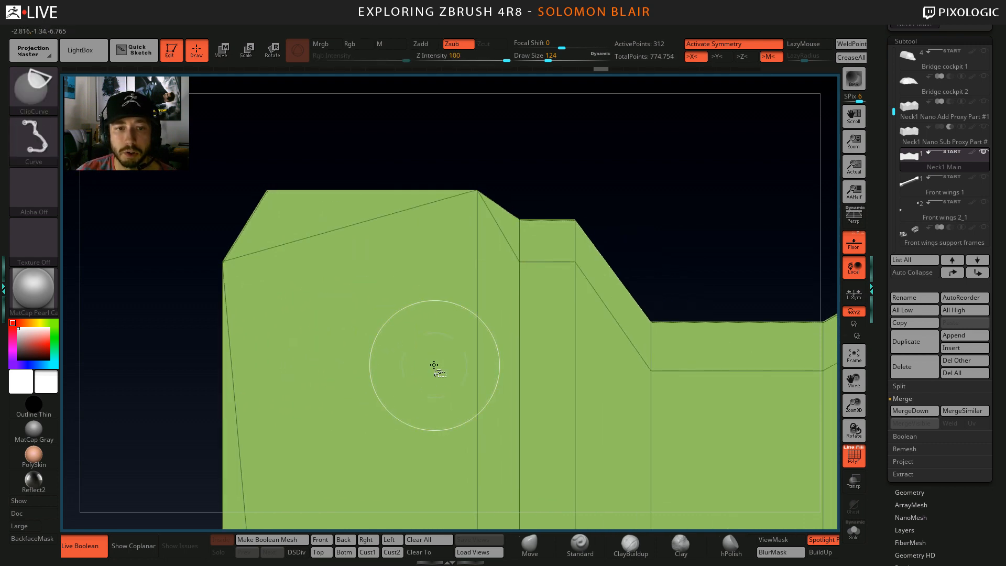
{"action": "left_click", "coordinate": [434, 365], "text": "ctrl+shift"}
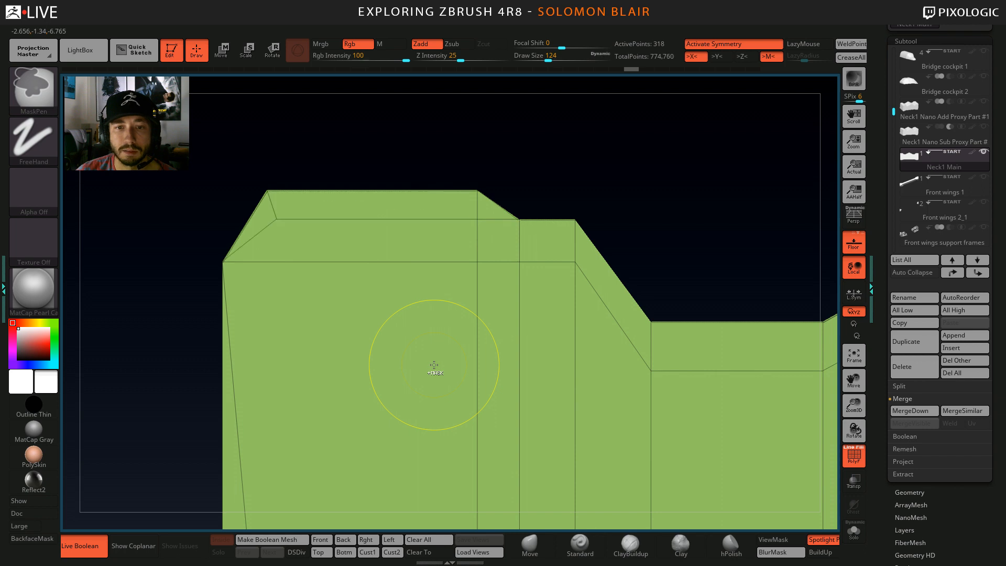
Examine the side's inner edge loop and the block's end from several angles, with and without the polyframe.
{"action": "mouse_move", "coordinate": [466, 374]}
{"action": "right_mouse_down", "text": "ctrl"}
{"action": "mouse_move", "coordinate": [380, 412]}
{"action": "mouse_move", "coordinate": [294, 356]}
{"action": "right_mouse_up", "text": "ctrl"}
{"action": "right_click_drag", "start_coordinate": [294, 356], "coordinate": [352, 420], "text": "ctrl"}
{"action": "right_click_drag", "start_coordinate": [401, 329], "coordinate": [324, 290]}
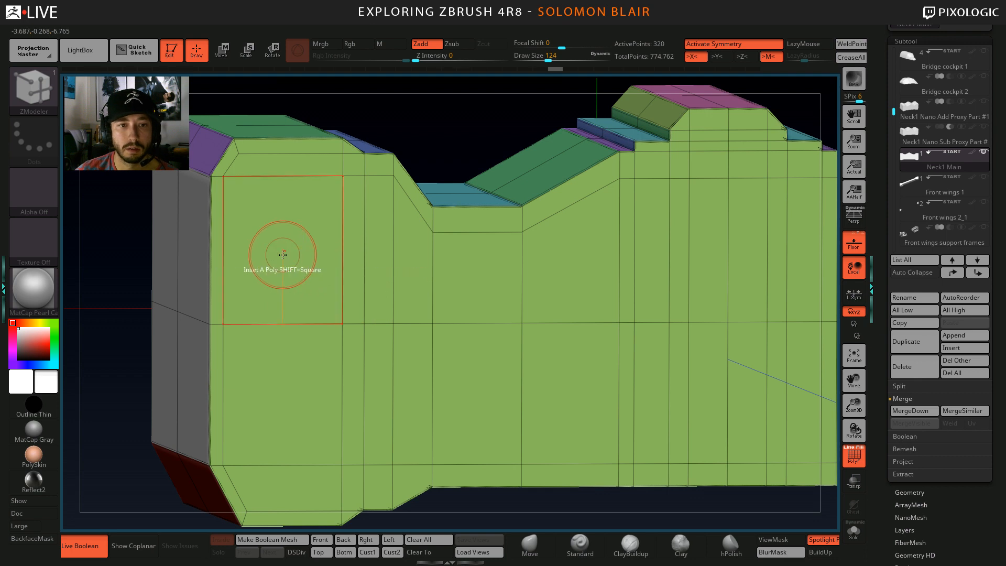
{"action": "right_click_drag", "start_coordinate": [272, 233], "coordinate": [387, 230]}
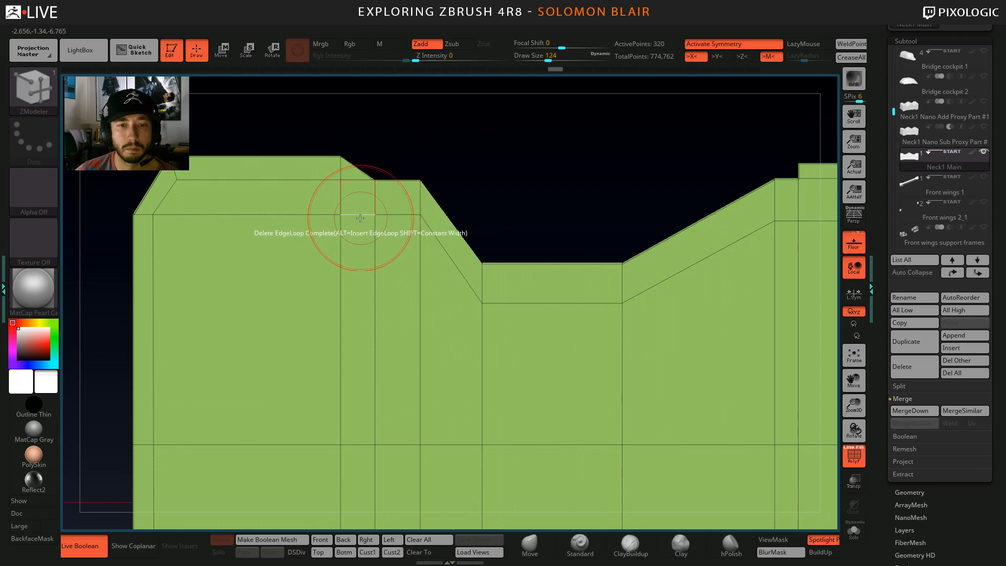
{"action": "right_click_drag", "start_coordinate": [360, 218], "coordinate": [294, 267], "text": "ctrl"}
{"action": "mouse_move", "coordinate": [365, 332]}
{"action": "right_mouse_down"}
{"action": "mouse_move", "coordinate": [414, 319]}
{"action": "mouse_move", "coordinate": [382, 330]}
{"action": "mouse_move", "coordinate": [373, 310]}
{"action": "mouse_move", "coordinate": [376, 346]}
{"action": "right_mouse_up"}
{"action": "key", "text": "shift+f"}
{"action": "key", "text": "shift+f"}
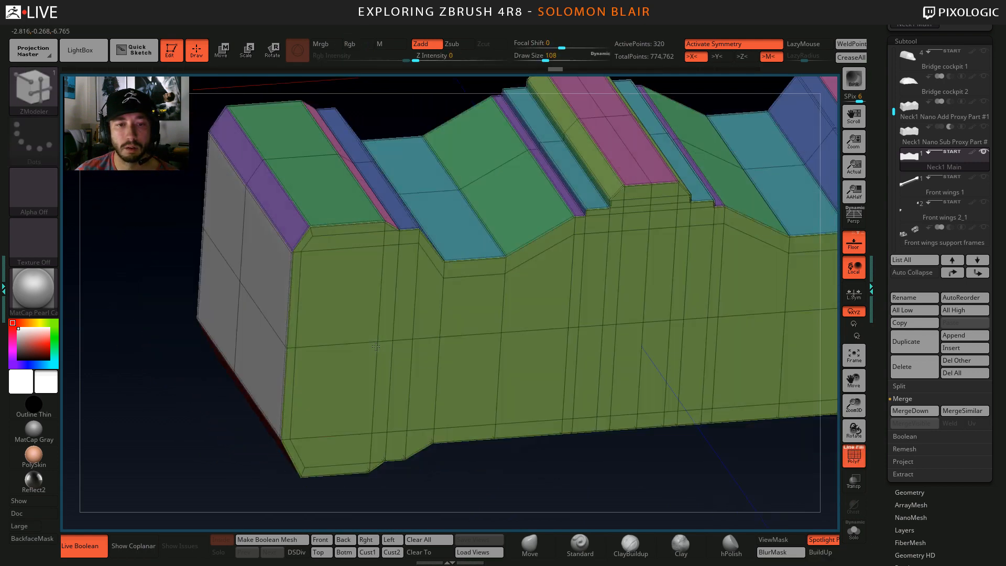
{"action": "right_click_drag", "start_coordinate": [332, 314], "coordinate": [317, 272], "text": "alt"}
{"action": "right_click_drag", "start_coordinate": [318, 272], "coordinate": [311, 304], "text": "alt"}
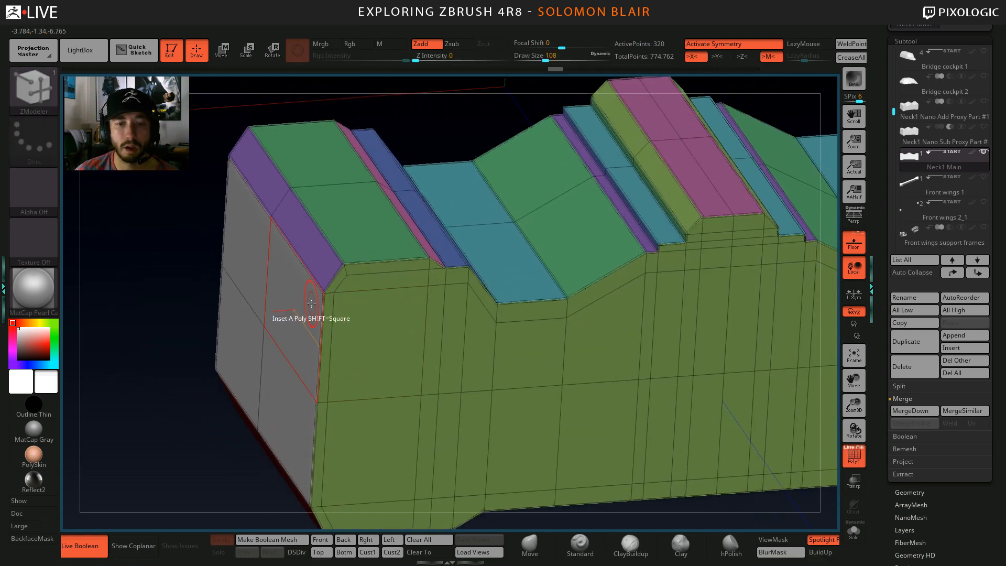
Assign the whole piece to a single polygroup and set the ZModeler polygon action to QMesh with Polyloop as its target.
{"action": "key", "text": "ctrl+w"}
{"action": "right_click_drag", "start_coordinate": [379, 318], "coordinate": [379, 373], "text": "alt"}
{"action": "right_click_drag", "start_coordinate": [362, 279], "coordinate": [319, 267], "text": "alt"}
{"action": "right_click", "coordinate": [306, 242]}
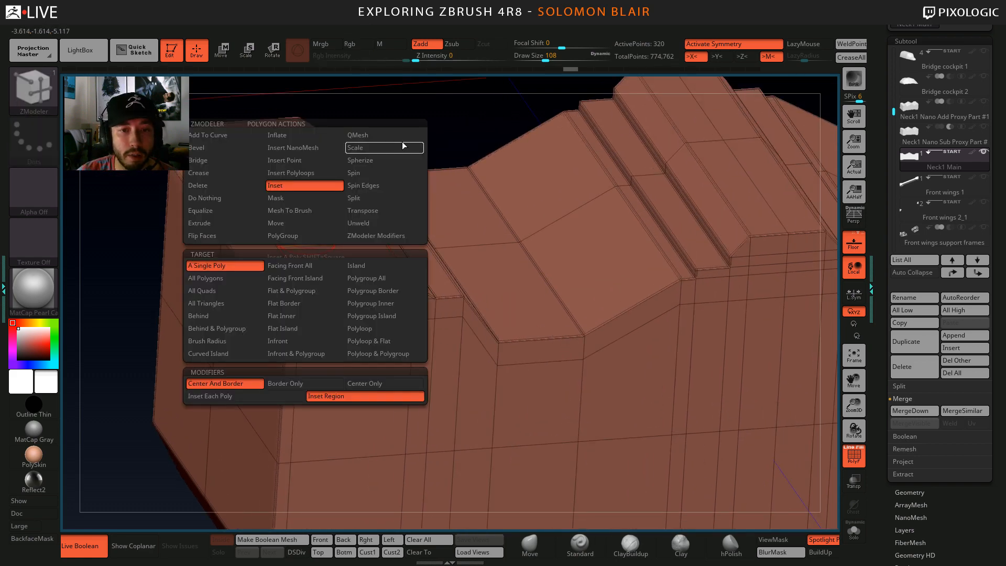
{"action": "left_click", "coordinate": [384, 136]}
{"action": "left_click", "coordinate": [350, 276]}
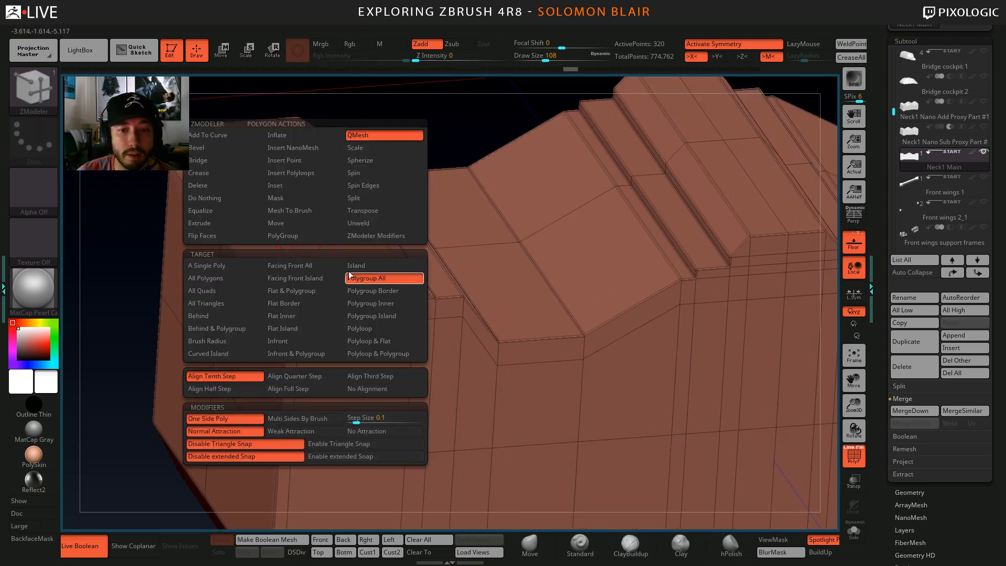
{"action": "left_click", "coordinate": [369, 333]}
QMesh the two polyloops running around the block's width slightly outward.
{"action": "right_click_drag", "start_coordinate": [319, 248], "coordinate": [313, 242]}
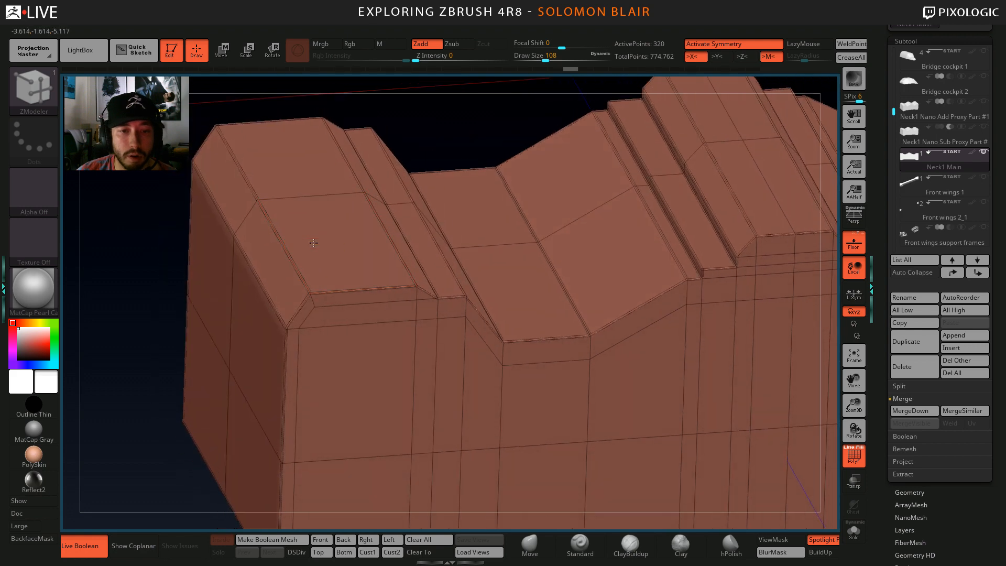
{"action": "left_click", "coordinate": [313, 242]}
{"action": "left_click_drag", "start_coordinate": [311, 236], "coordinate": [310, 231]}
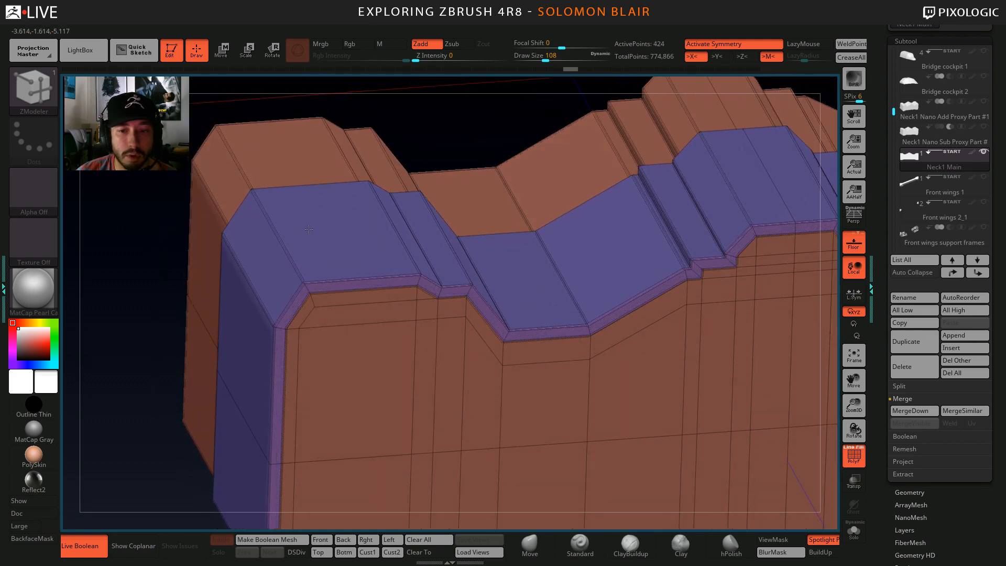
{"action": "mouse_move", "coordinate": [321, 245]}
{"action": "right_mouse_down"}
{"action": "mouse_move", "coordinate": [341, 268]}
{"action": "mouse_move", "coordinate": [327, 251]}
{"action": "right_mouse_up"}
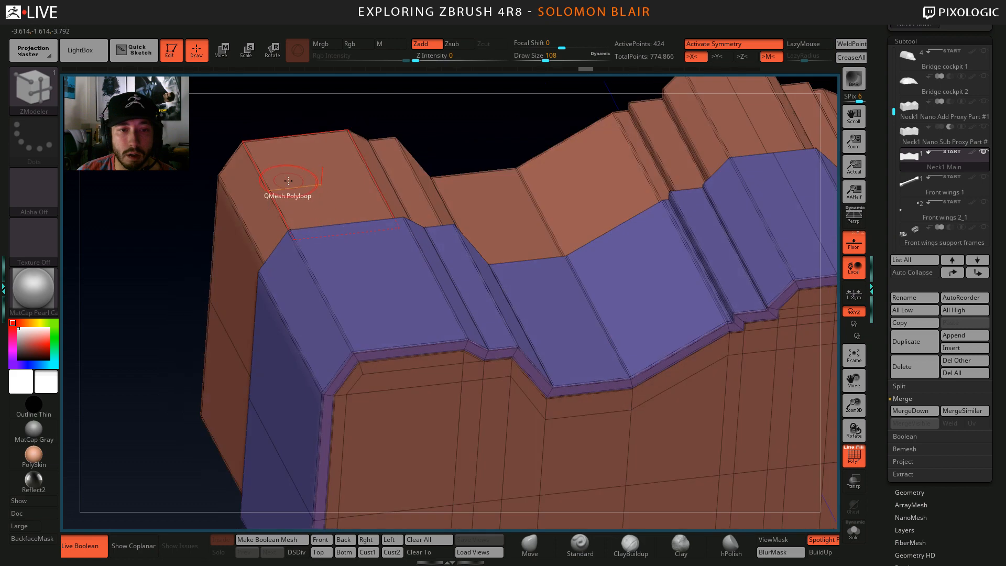
{"action": "left_click", "coordinate": [287, 181]}
{"action": "right_click_drag", "start_coordinate": [294, 188], "coordinate": [423, 317]}
Try QMesh with the Polygroup All target on the block's flat side, then undo it.
{"action": "key", "text": "space"}
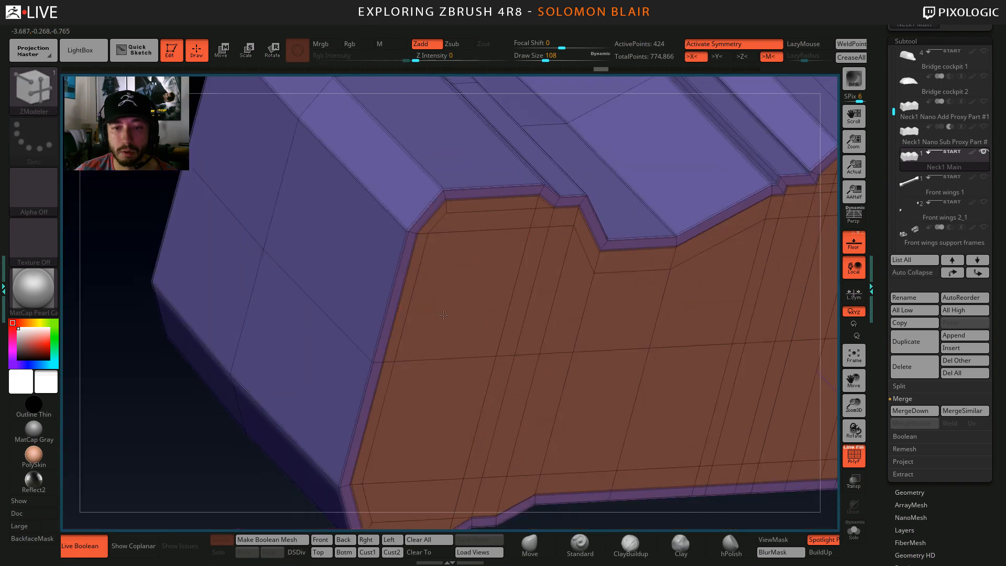
{"action": "left_click", "coordinate": [443, 315]}
{"action": "key", "text": "shift+f"}
{"action": "mouse_move", "coordinate": [556, 294]}
{"action": "right_mouse_down", "text": "ctrl"}
{"action": "mouse_move", "coordinate": [517, 331]}
{"action": "mouse_move", "coordinate": [317, 273]}
{"action": "mouse_move", "coordinate": [332, 298]}
{"action": "mouse_move", "coordinate": [377, 278]}
{"action": "right_mouse_up", "text": "ctrl"}
{"action": "key", "text": "shift+f"}
{"action": "right_click_drag", "start_coordinate": [529, 270], "coordinate": [424, 276], "text": "alt"}
{"action": "key", "text": "ctrl+z"}
{"action": "left_click", "coordinate": [411, 245]}
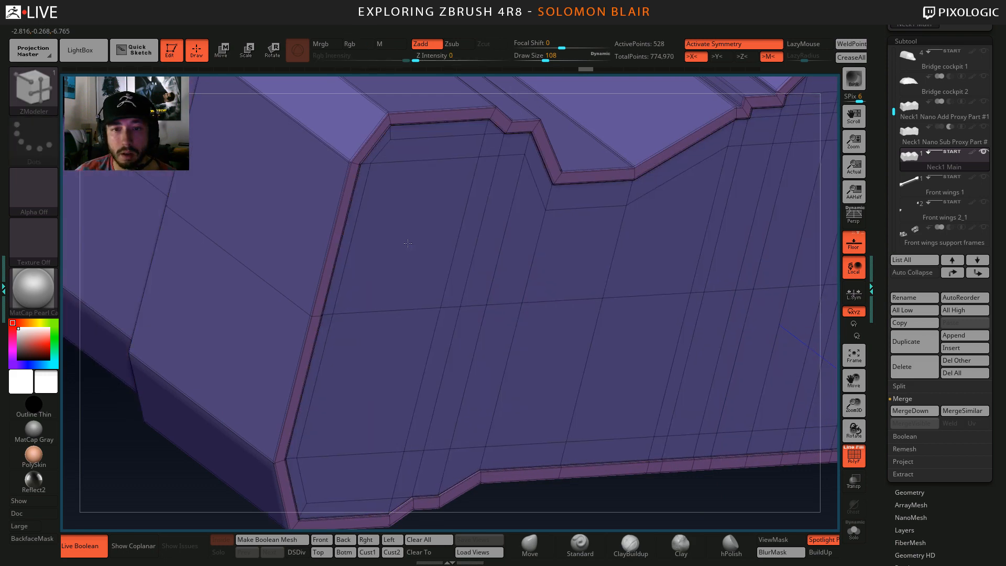
{"action": "key", "text": "ctrl+z"}
Undo the polyloop extrusions, try QMesh with Polygroup All on the whole piece, and undo that too.
{"action": "right_click_drag", "start_coordinate": [433, 251], "coordinate": [301, 198]}
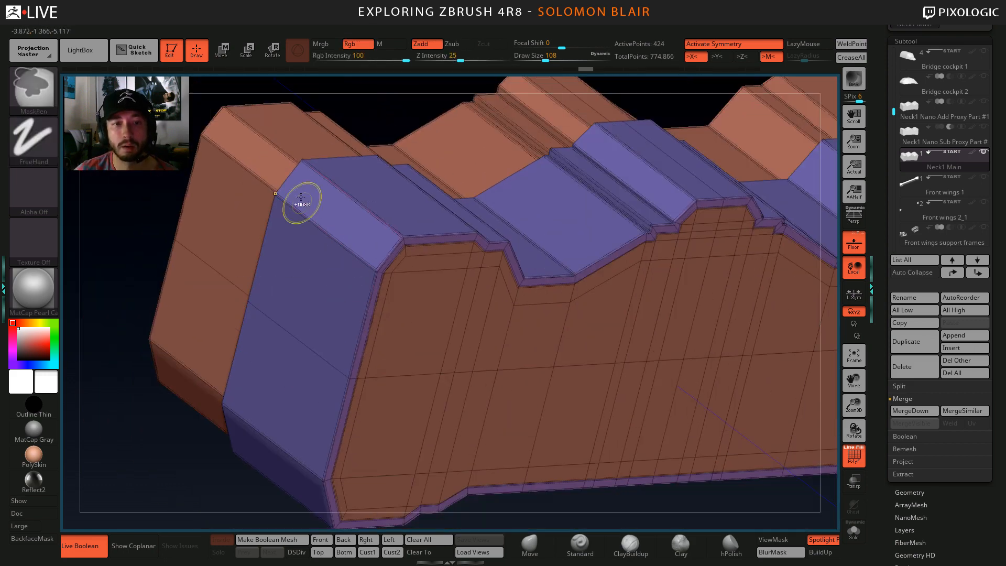
{"action": "left_click", "coordinate": [287, 138]}
{"action": "key", "text": "ctrl+z"}
{"action": "key", "text": "ctrl+z"}
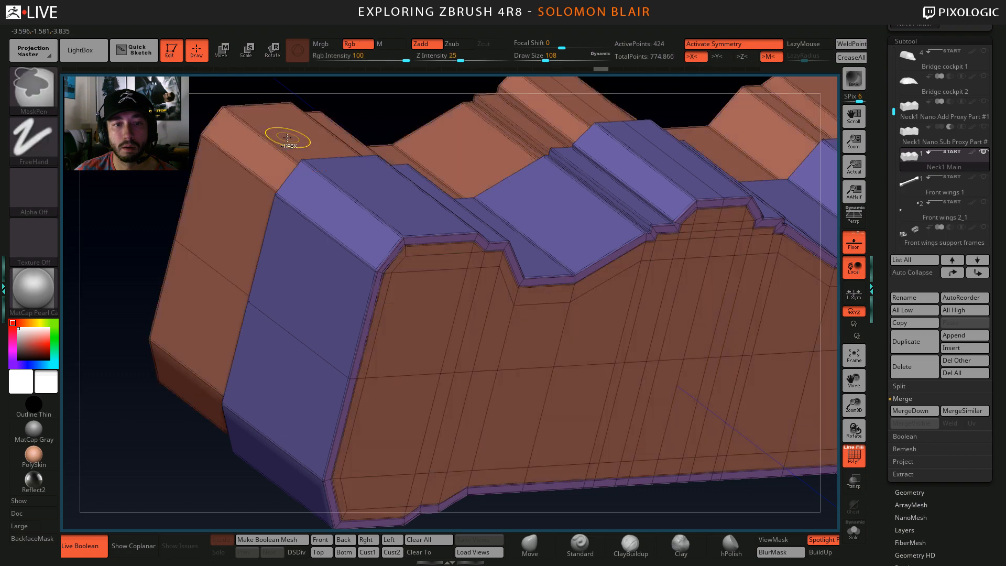
{"action": "left_click_drag", "start_coordinate": [366, 200], "coordinate": [374, 202]}
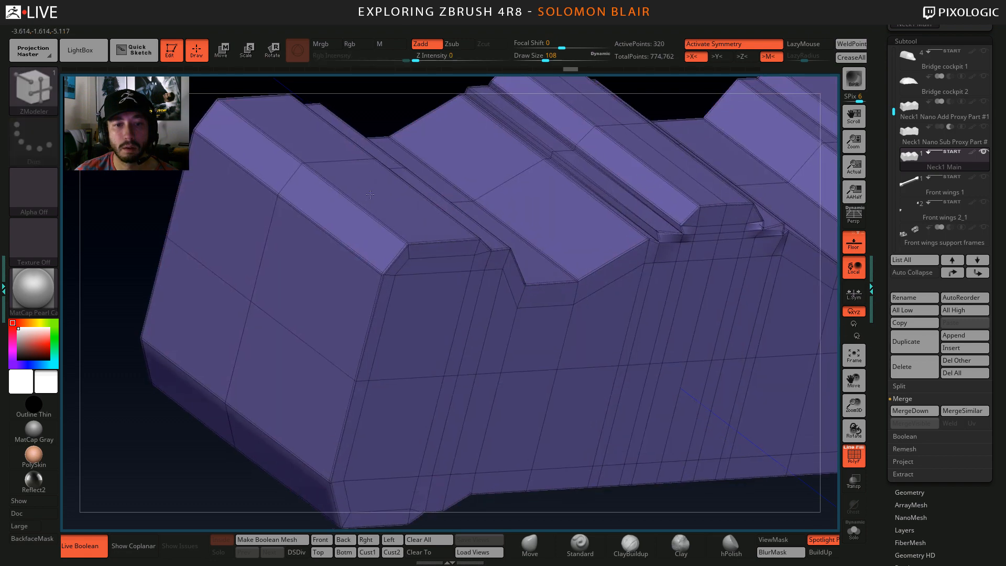
{"action": "key", "text": "ctrl+z"}
Set the QMesh target back to Polyloop and raise both polyloops around the block's width again.
{"action": "key", "text": "space"}
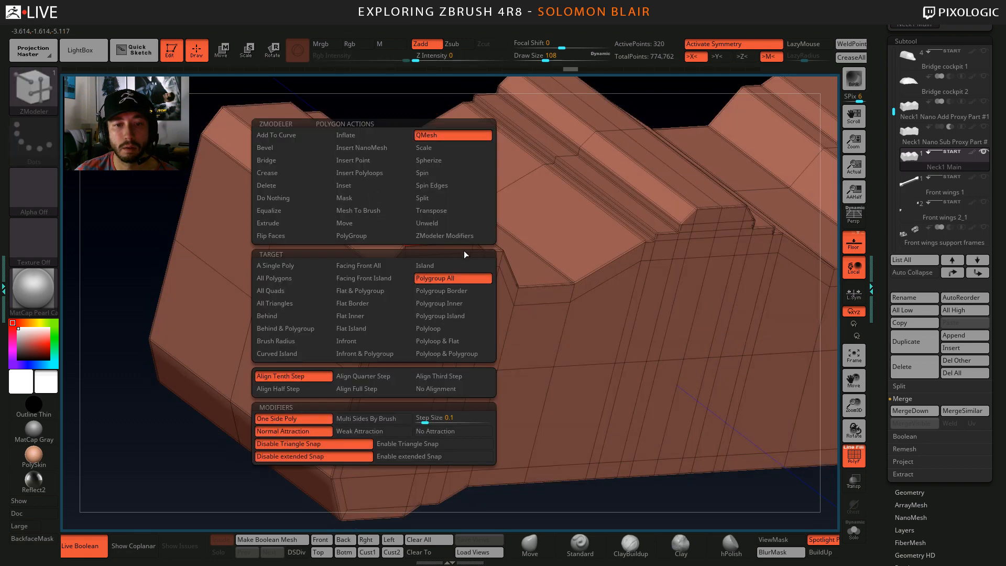
{"action": "left_click", "coordinate": [430, 328]}
{"action": "left_click_drag", "start_coordinate": [383, 208], "coordinate": [381, 197]}
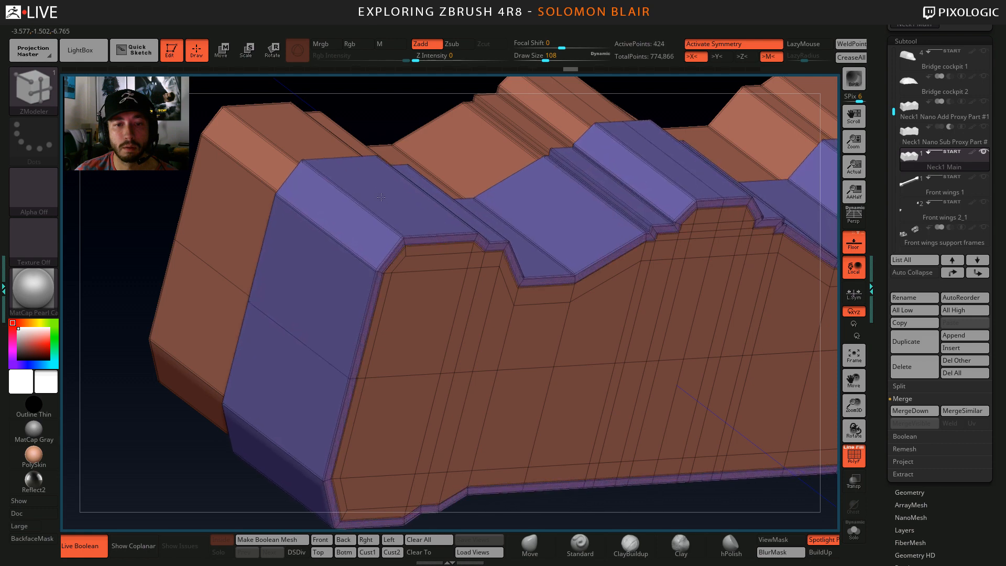
{"action": "left_click", "coordinate": [288, 140]}
{"action": "mouse_move", "coordinate": [289, 142]}
{"action": "right_mouse_down"}
{"action": "mouse_move", "coordinate": [367, 226]}
{"action": "mouse_move", "coordinate": [411, 313]}
{"action": "mouse_move", "coordinate": [460, 254]}
{"action": "mouse_move", "coordinate": [479, 307]}
{"action": "mouse_move", "coordinate": [458, 312]}
{"action": "mouse_move", "coordinate": [505, 317]}
{"action": "mouse_move", "coordinate": [366, 330]}
{"action": "mouse_move", "coordinate": [395, 343]}
{"action": "mouse_move", "coordinate": [360, 318]}
{"action": "mouse_move", "coordinate": [403, 333]}
{"action": "right_mouse_up"}
Try another ZModeler polygon action on the block's flat side, then undo it together with the second polyloop's extrusion.
{"action": "key", "text": "space"}
{"action": "left_click", "coordinate": [438, 307]}
{"action": "key", "text": "ctrl+z"}
{"action": "key", "text": "ctrl+z"}
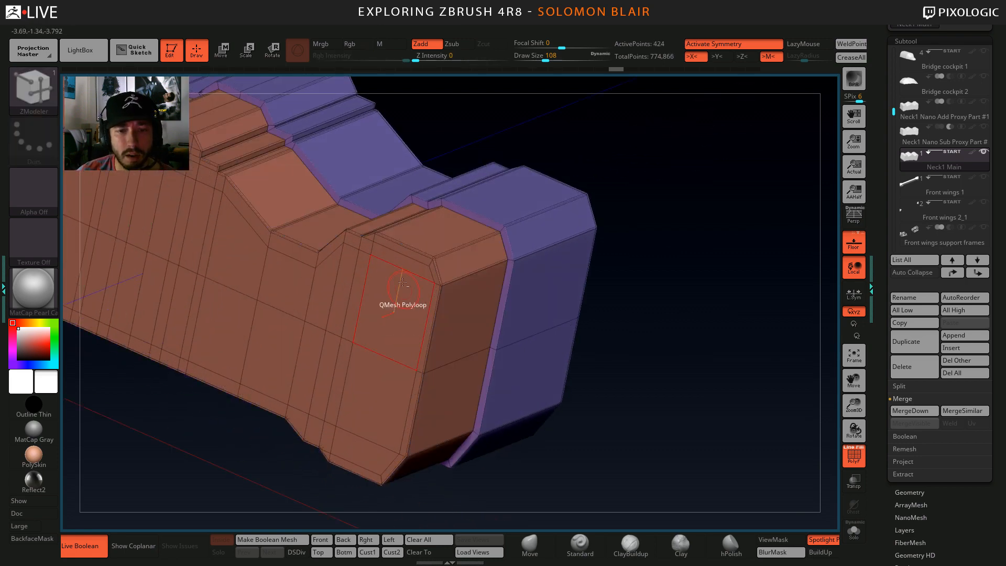
Repeat the QMesh on the second polyloop, try a further pull on it, and undo the pull.
{"action": "right_click_drag", "start_coordinate": [404, 283], "coordinate": [414, 317]}
{"action": "mouse_move", "coordinate": [414, 317]}
{"action": "right_mouse_down", "text": "ctrl"}
{"action": "mouse_move", "coordinate": [436, 372]}
{"action": "mouse_move", "coordinate": [414, 277]}
{"action": "right_mouse_up", "text": "ctrl"}
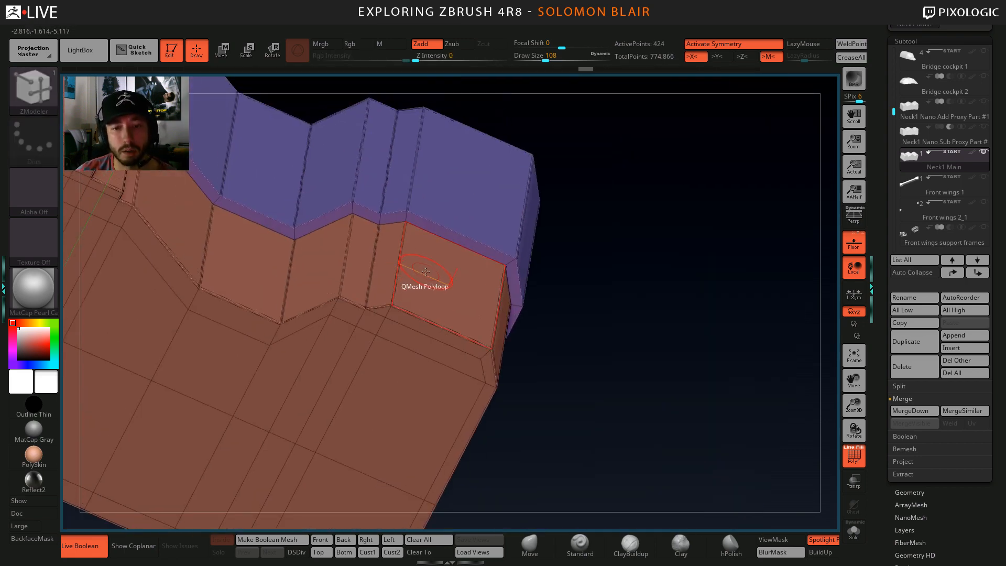
{"action": "left_click", "coordinate": [424, 270]}
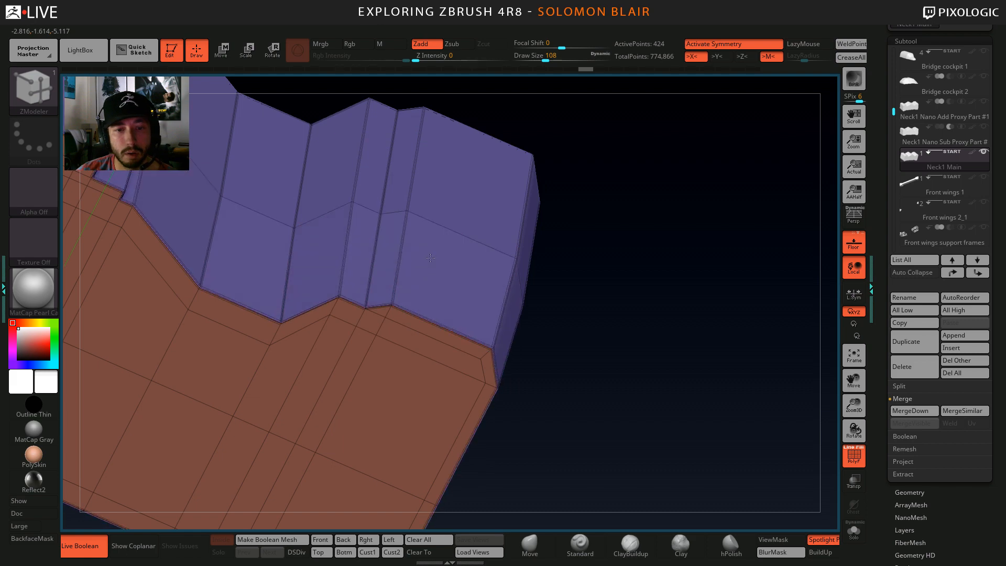
{"action": "left_click_drag", "start_coordinate": [430, 258], "coordinate": [471, 201]}
{"action": "key", "text": "ctrl+z"}
Undo the remaining polyloop extrusions around the block.
{"action": "right_click_drag", "start_coordinate": [438, 252], "coordinate": [335, 311]}
{"action": "key", "text": "ctrl+z"}
{"action": "left_click", "coordinate": [297, 311], "text": "alt"}
{"action": "key", "text": "ctrl+z"}
{"action": "key", "text": "ctrl+z"}
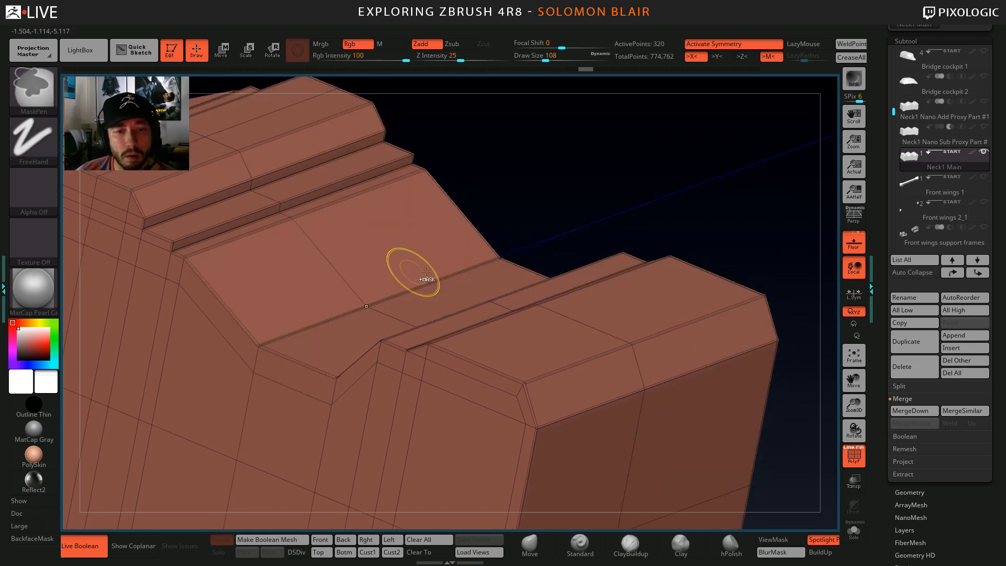
QMesh the far polyloop slightly outward, repeat it on the neighbouring polyloop, and undo only that repeat.
{"action": "left_click_drag", "start_coordinate": [670, 309], "coordinate": [675, 299]}
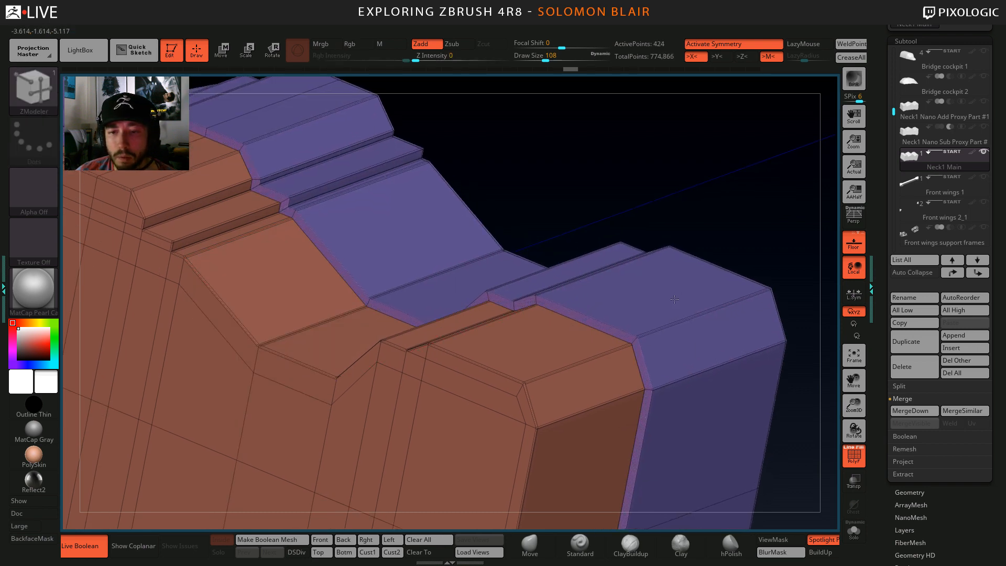
{"action": "left_click", "coordinate": [551, 353]}
{"action": "key", "text": "ctrl+z"}
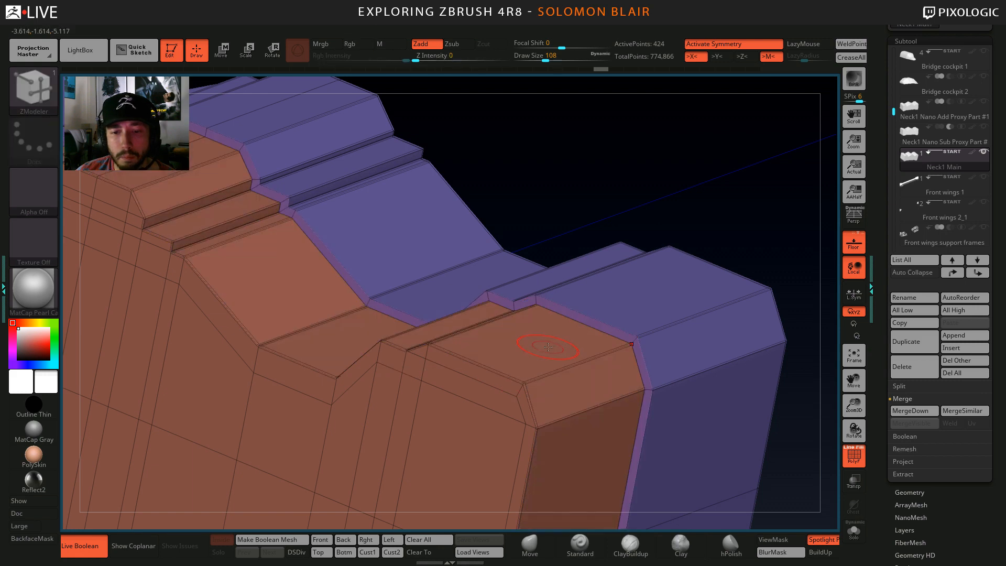
Remove all edge creases from the neck block's mesh using UnCreaseAll in the Geometry crease settings.
{"action": "mouse_move", "coordinate": [550, 360]}
{"action": "right_mouse_down"}
{"action": "mouse_move", "coordinate": [589, 377]}
{"action": "mouse_move", "coordinate": [424, 356]}
{"action": "mouse_move", "coordinate": [456, 355]}
{"action": "right_mouse_up"}
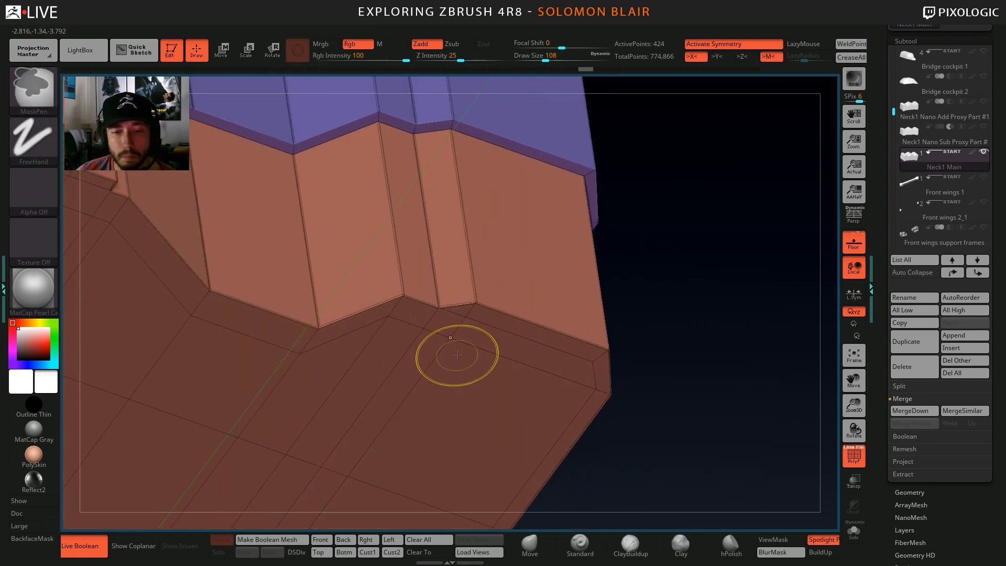
{"action": "right_click_drag", "start_coordinate": [650, 359], "coordinate": [679, 346]}
{"action": "key", "text": "s"}
{"action": "left_click_drag", "start_coordinate": [679, 345], "coordinate": [674, 346]}
{"action": "right_click_drag", "start_coordinate": [756, 285], "coordinate": [767, 256]}
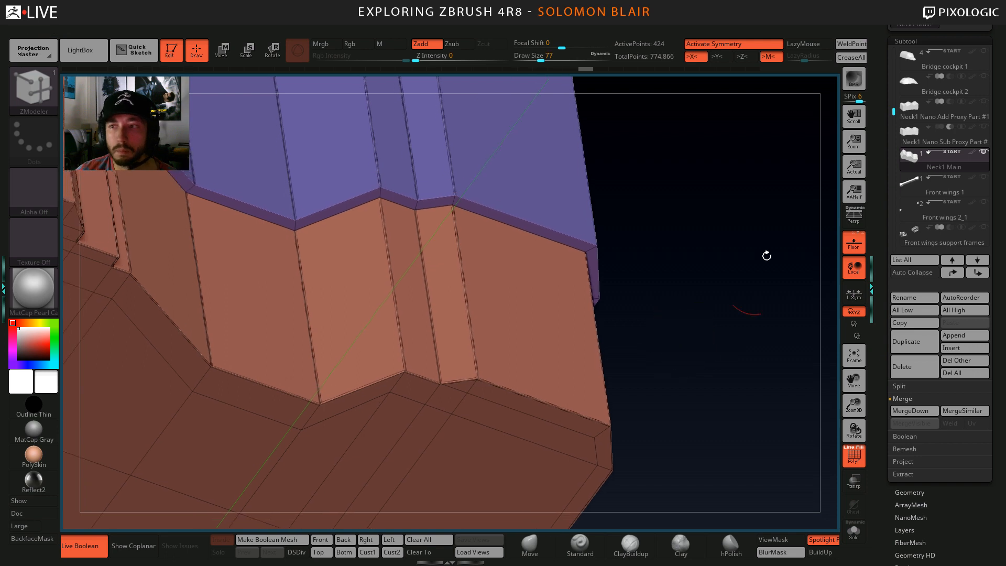
{"action": "left_click", "coordinate": [905, 41]}
{"action": "left_click", "coordinate": [910, 54]}
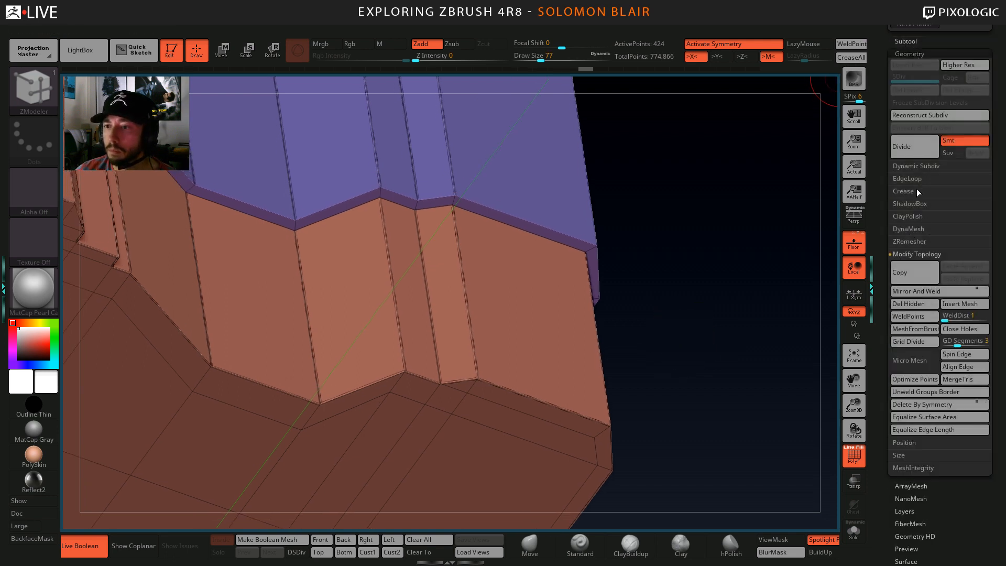
{"action": "left_click", "coordinate": [902, 191]}
{"action": "left_click", "coordinate": [961, 229]}
Weld the mesh's neighbouring points with WeldPoints at a weld distance of 1.
{"action": "right_click_drag", "start_coordinate": [407, 321], "coordinate": [414, 278], "text": "alt"}
{"action": "right_click_drag", "start_coordinate": [414, 277], "coordinate": [491, 264], "text": "ctrl"}
{"action": "right_click", "coordinate": [442, 312]}
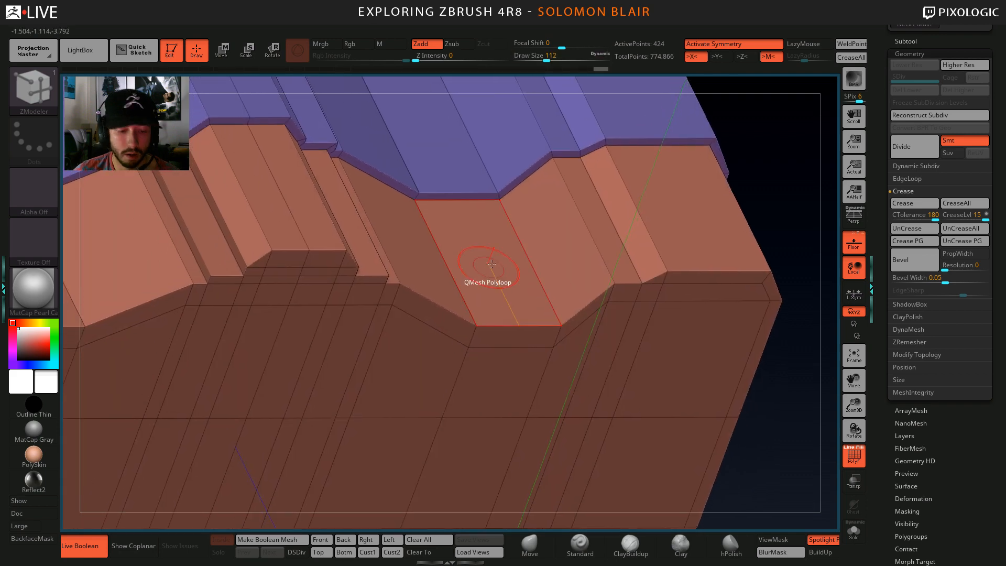
{"action": "right_click_drag", "start_coordinate": [533, 216], "coordinate": [522, 278]}
{"action": "key", "text": "space"}
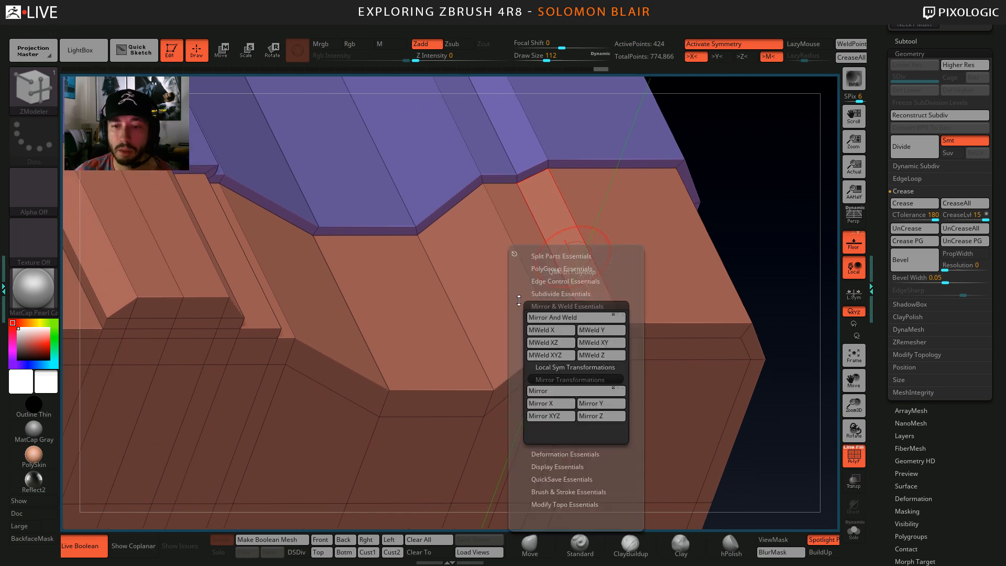
{"action": "left_click", "coordinate": [556, 307]}
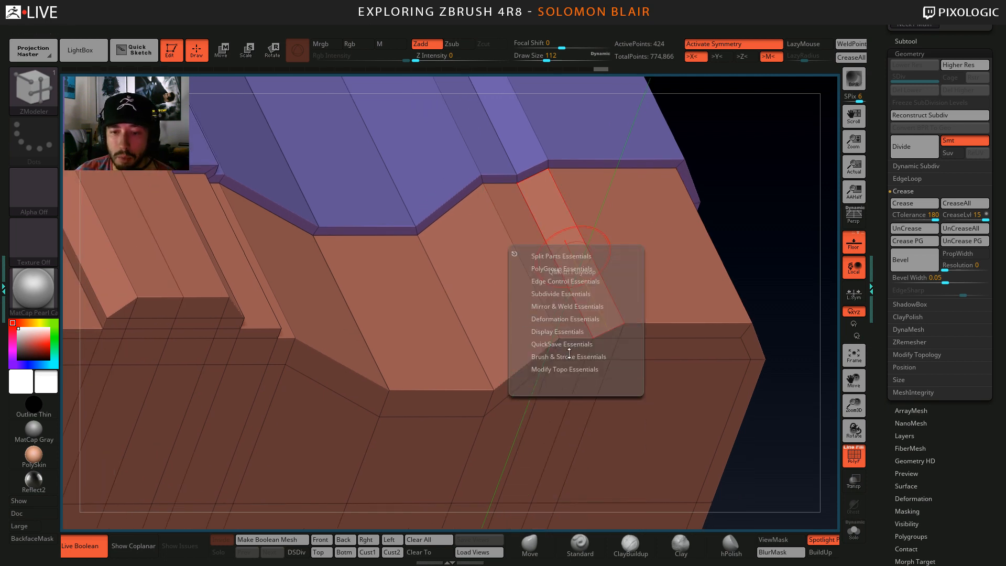
{"action": "left_click", "coordinate": [559, 370]}
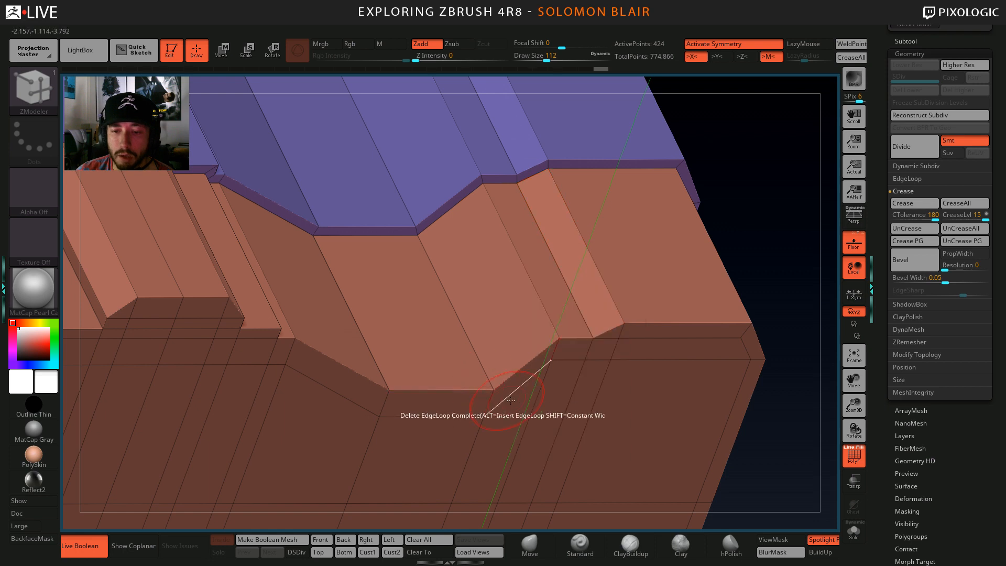
{"action": "key", "text": "1"}
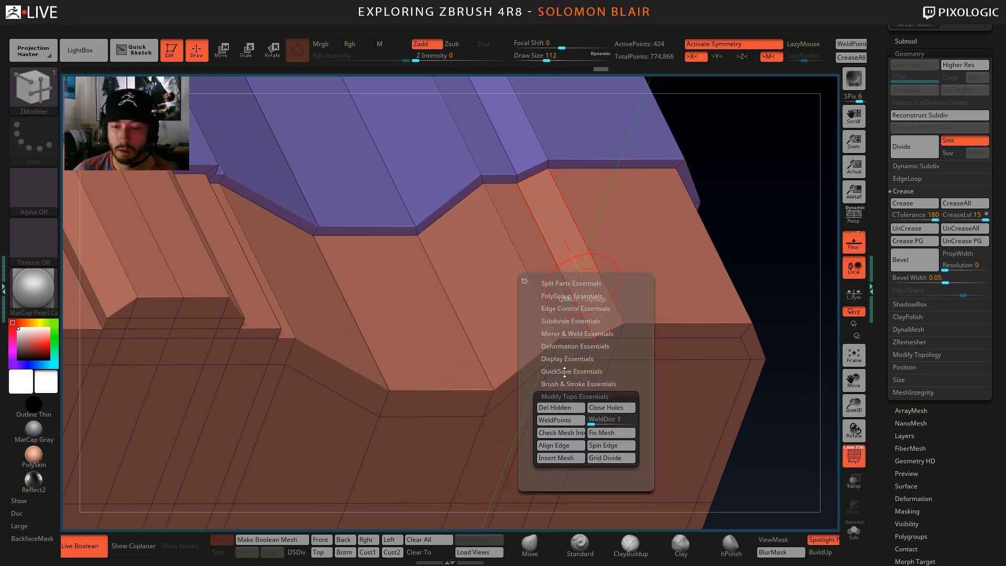
{"action": "left_click", "coordinate": [559, 423]}
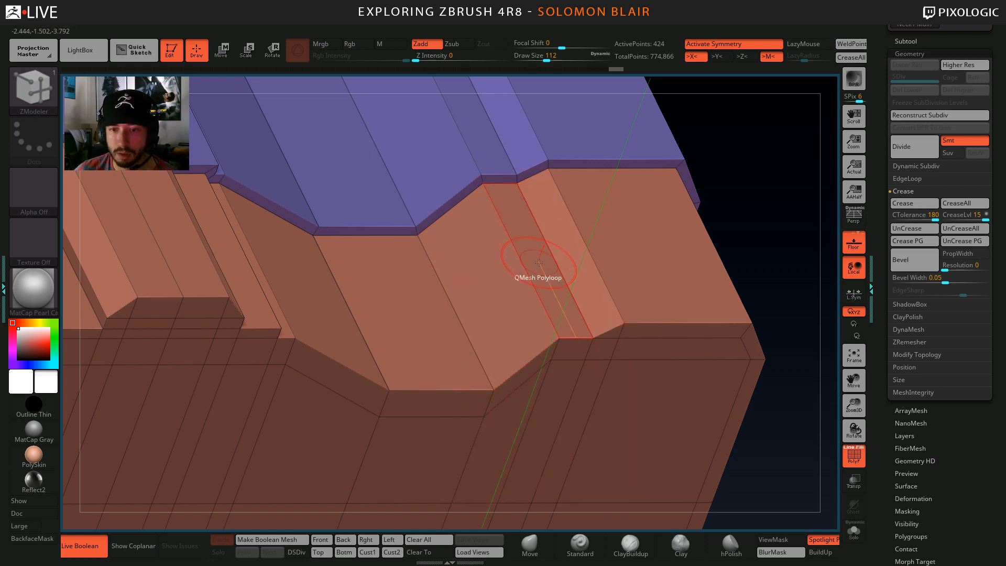
Try pulling the stepped polyloop outward with QMesh around the block, then undo the extrusion.
{"action": "left_click", "coordinate": [620, 241]}
{"action": "left_click_drag", "start_coordinate": [633, 205], "coordinate": [662, 109]}
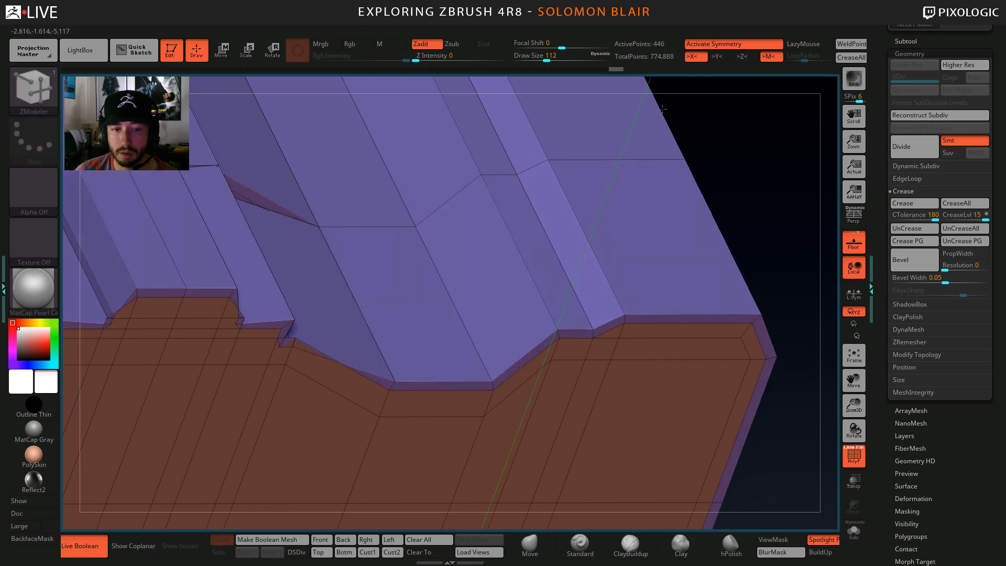
{"action": "left_click_drag", "start_coordinate": [696, 34], "coordinate": [592, 95]}
{"action": "key", "text": "ctrl+z"}
Set the WeldPoints distance to 5, retry the polyloop QMesh on the stepped face, and undo the extrusion.
{"action": "right_click_drag", "start_coordinate": [457, 315], "coordinate": [268, 277]}
{"action": "key", "text": "a"}
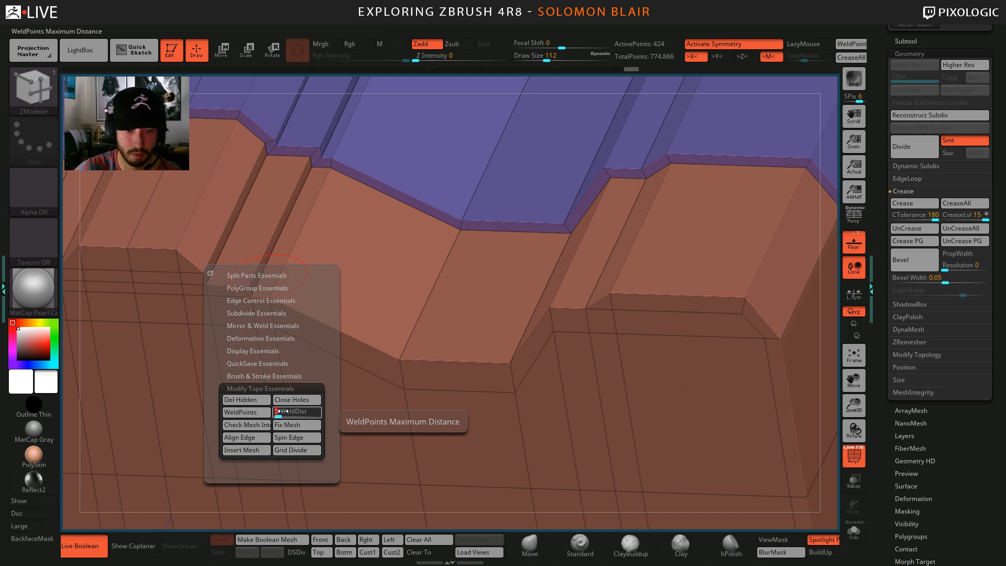
{"action": "right_click_drag", "start_coordinate": [335, 263], "coordinate": [373, 283], "text": "alt"}
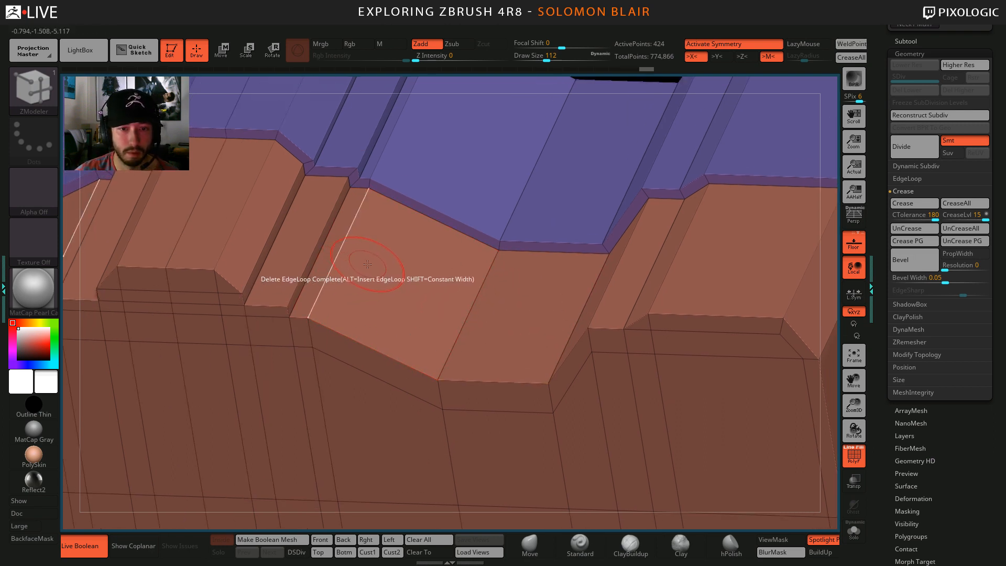
{"action": "left_click_drag", "start_coordinate": [376, 273], "coordinate": [457, 178]}
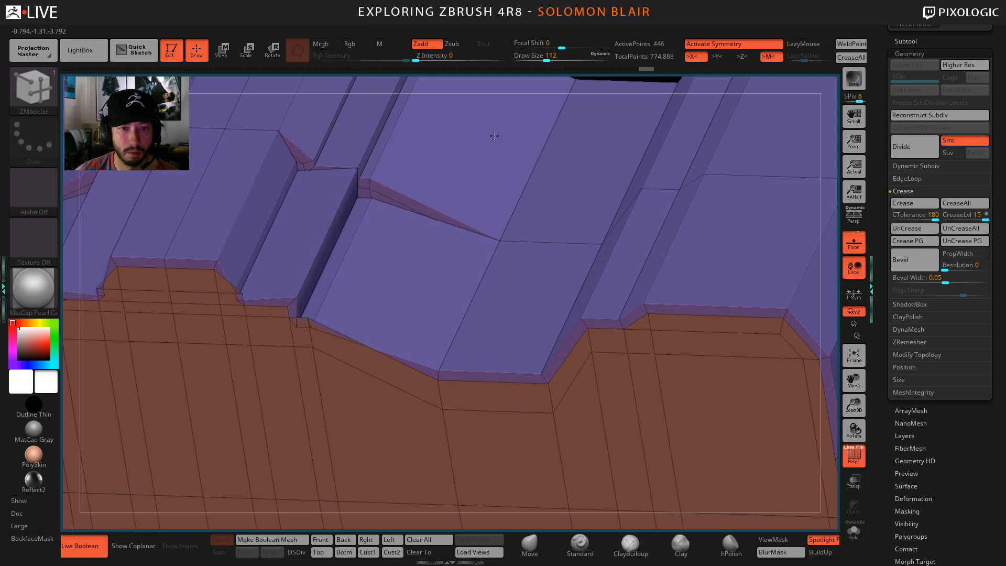
{"action": "key", "text": "ctrl+z"}
Mask the mesh in end view, shift the raised purple section's inner border further into the orange side, and clear the mask.
{"action": "right_click_drag", "start_coordinate": [380, 270], "coordinate": [279, 309], "text": "ctrl"}
{"action": "right_click_drag", "start_coordinate": [279, 309], "coordinate": [236, 306], "text": "ctrl"}
{"action": "key", "text": "w"}
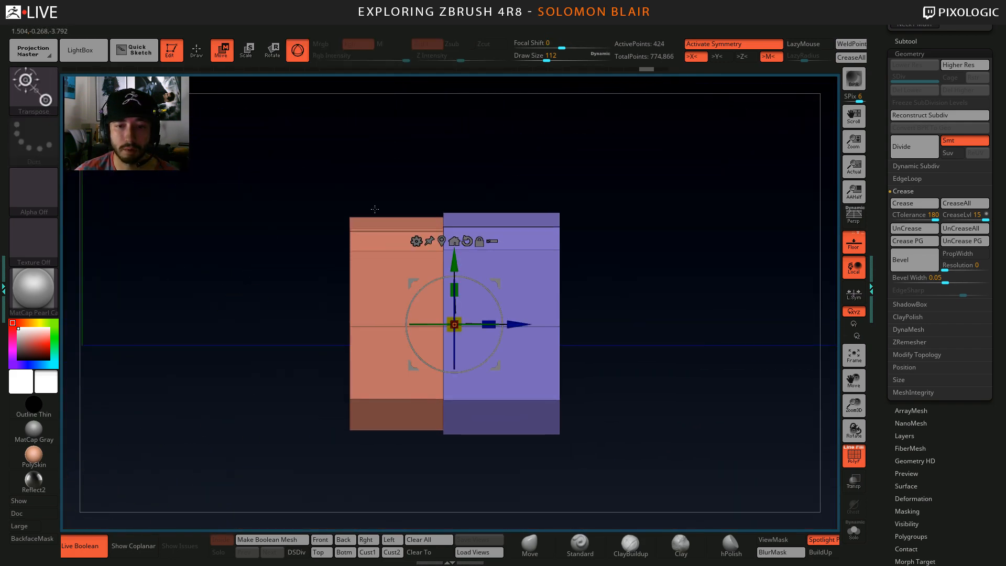
{"action": "key", "text": "q"}
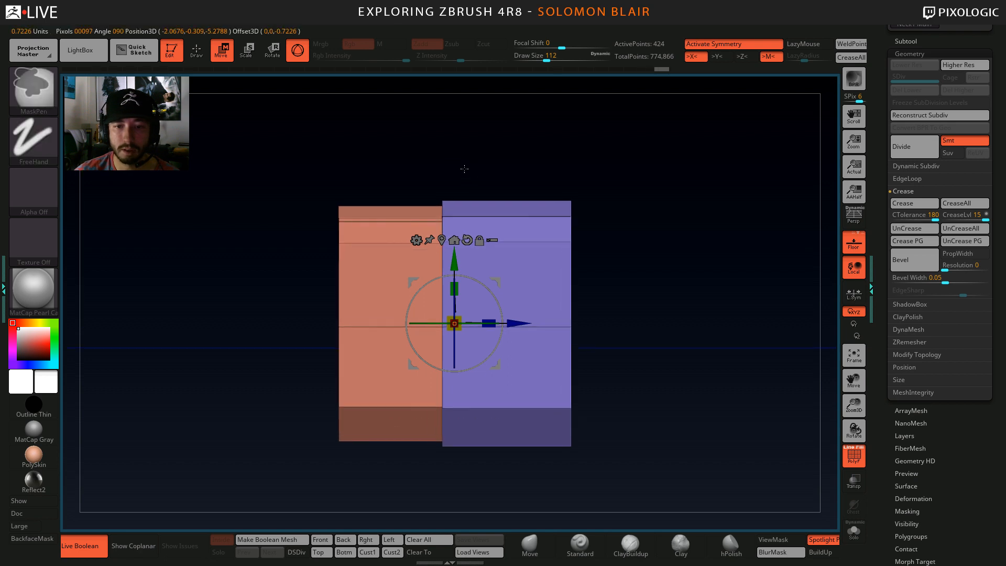
{"action": "key", "text": "b"}
{"action": "key", "text": "z"}
{"action": "key", "text": "m"}
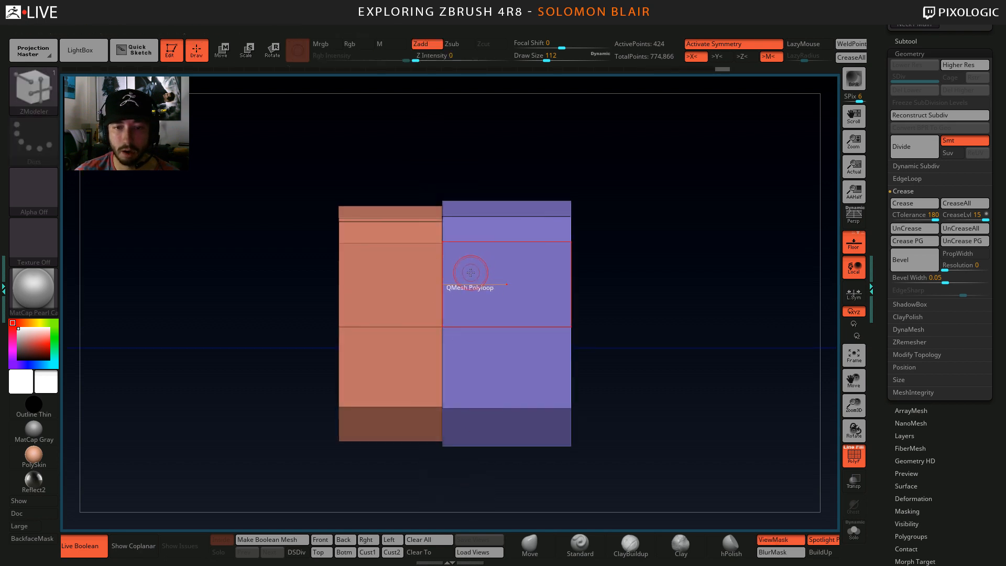
{"action": "key", "text": "ctrl"}
{"action": "left_click", "coordinate": [490, 485], "text": "ctrl"}
{"action": "key", "text": "w"}
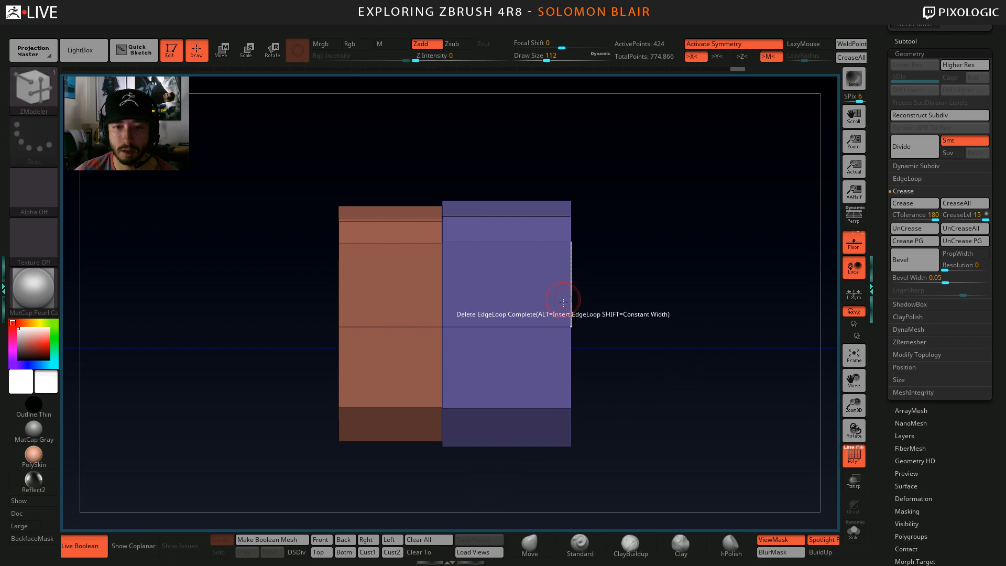
{"action": "left_click_drag", "start_coordinate": [509, 318], "coordinate": [482, 321]}
{"action": "key", "text": "q"}
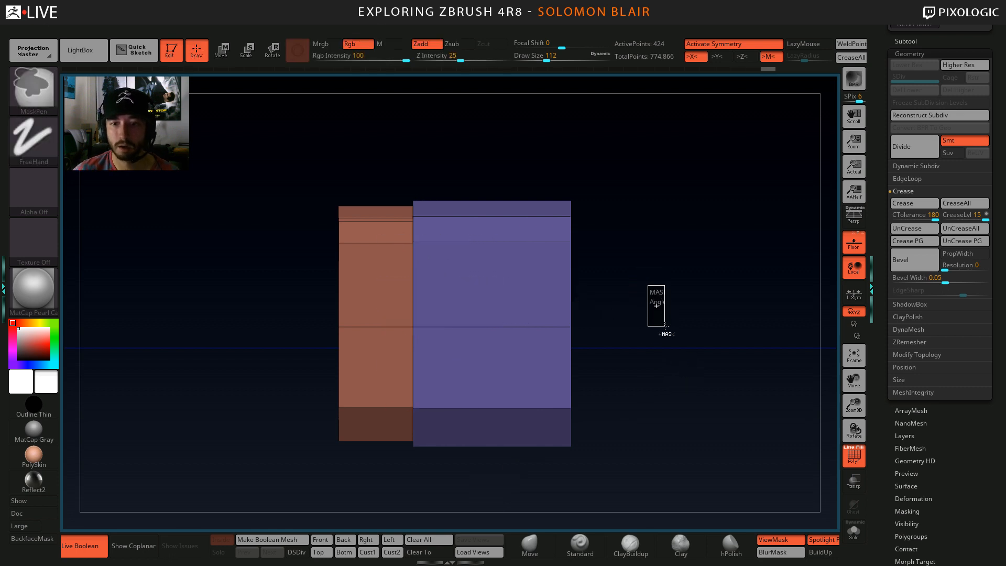
{"action": "left_click", "coordinate": [656, 304], "text": "ctrl"}
Reposition the transform gizmo to the middle of the block's width and mirror and weld the mesh along Z.
{"action": "key", "text": "w"}
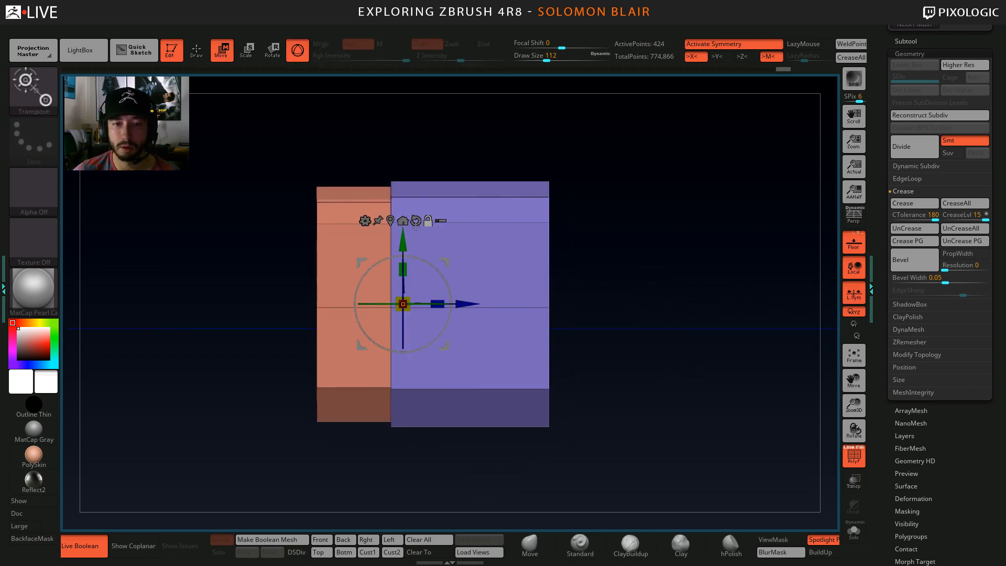
{"action": "left_click_drag", "start_coordinate": [403, 303], "coordinate": [432, 304], "text": "alt"}
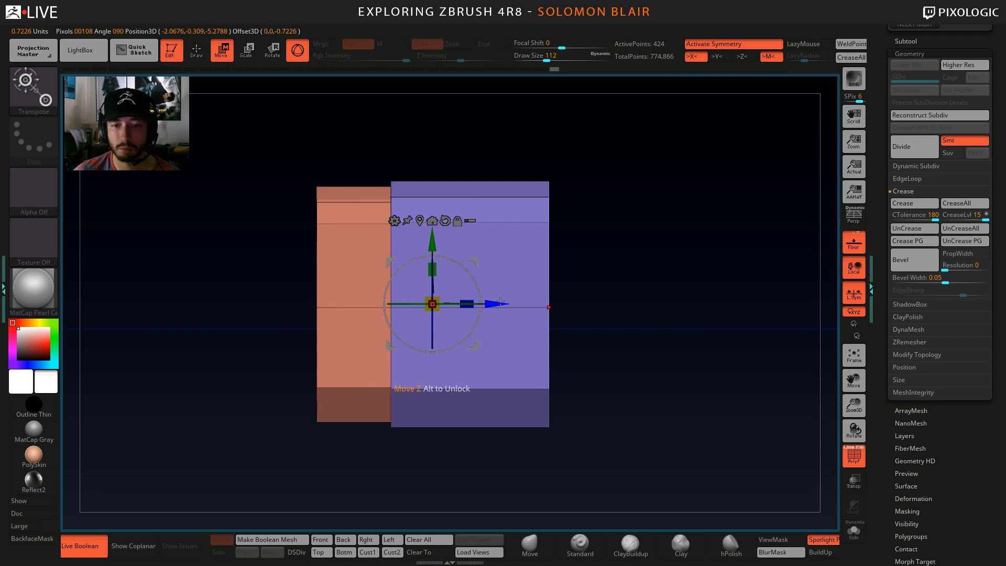
{"action": "key", "text": "space"}
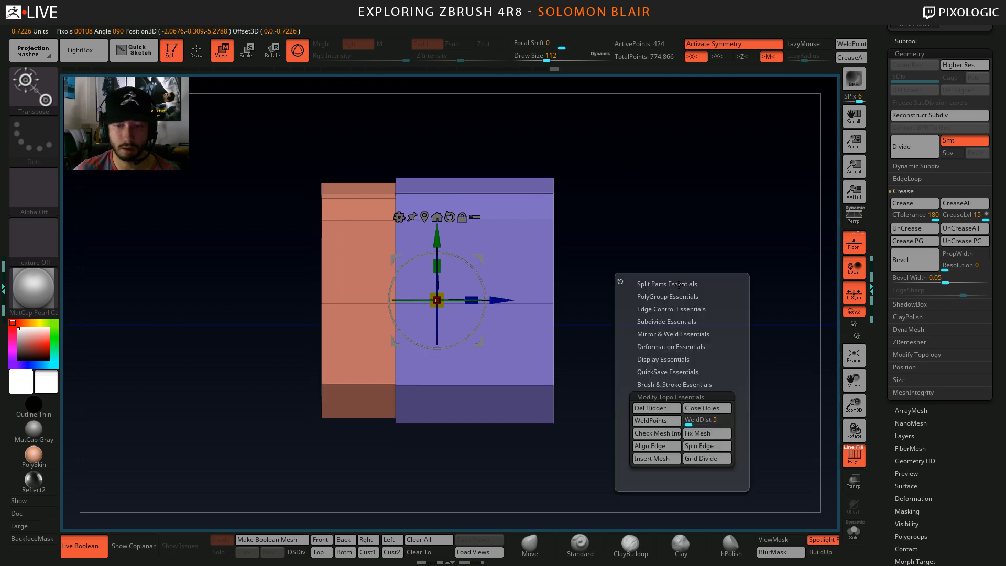
{"action": "left_click", "coordinate": [671, 334]}
{"action": "left_click", "coordinate": [696, 385]}
{"action": "key", "text": "q"}
Examine the mirrored block with dynamic subdivision on and the polyframe hidden, and restore the normal polyframe display.
{"action": "mouse_move", "coordinate": [692, 304]}
{"action": "right_mouse_down"}
{"action": "mouse_move", "coordinate": [550, 294]}
{"action": "mouse_move", "coordinate": [361, 333]}
{"action": "mouse_move", "coordinate": [335, 315]}
{"action": "right_mouse_up"}
{"action": "right_click_drag", "start_coordinate": [335, 315], "coordinate": [448, 329]}
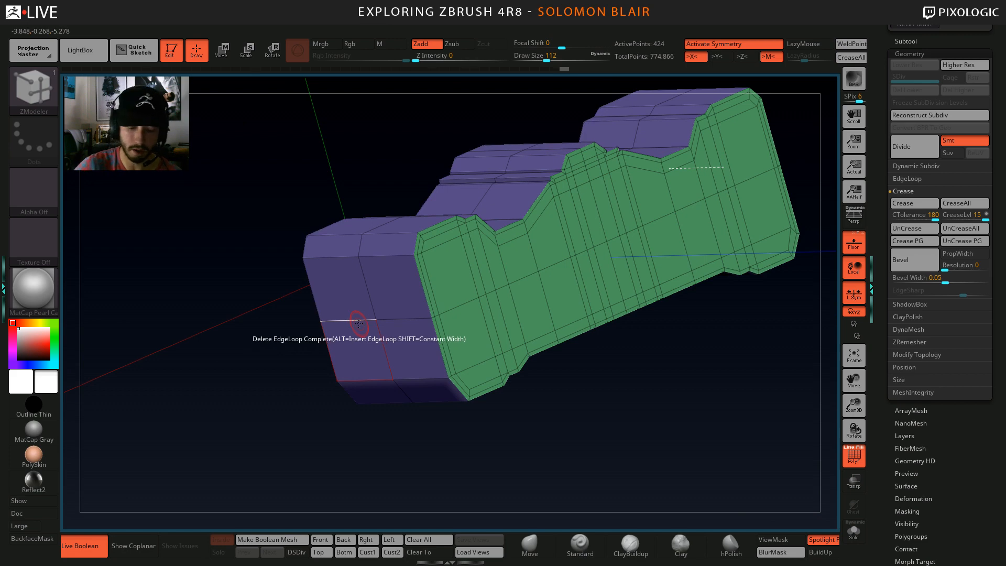
{"action": "key", "text": "ctrl+shift+z"}
{"action": "key", "text": "ctrl+shift+z"}
{"action": "key", "text": "d"}
{"action": "key", "text": "shift+f"}
{"action": "left_click_drag", "start_coordinate": [182, 258], "coordinate": [198, 295], "text": "alt"}
{"action": "key", "text": "shift+f"}
{"action": "key", "text": "shift+f"}
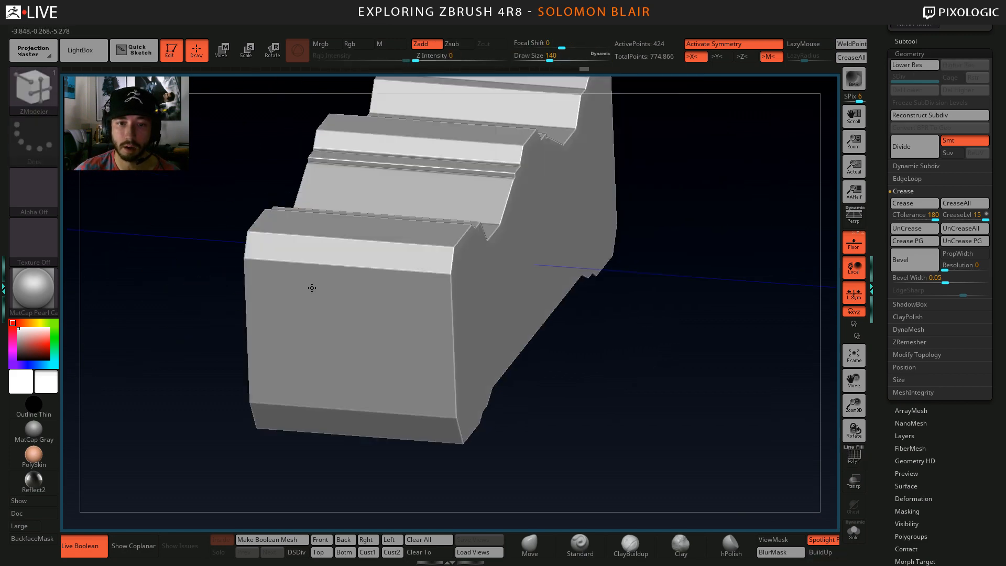
{"action": "key", "text": "shift+f"}
{"action": "right_click_drag", "start_coordinate": [312, 287], "coordinate": [315, 320], "text": "shift"}
{"action": "key", "text": "shift+d"}
{"action": "right_click_drag", "start_coordinate": [445, 319], "coordinate": [445, 357], "text": "ctrl"}
{"action": "right_click_drag", "start_coordinate": [446, 357], "coordinate": [348, 252]}
Give the block's differently angled faces separate polygroups, checking them against the earlier grouping with undo and redo.
{"action": "key", "text": "b"}
{"action": "key", "text": "m"}
{"action": "key", "text": "p"}
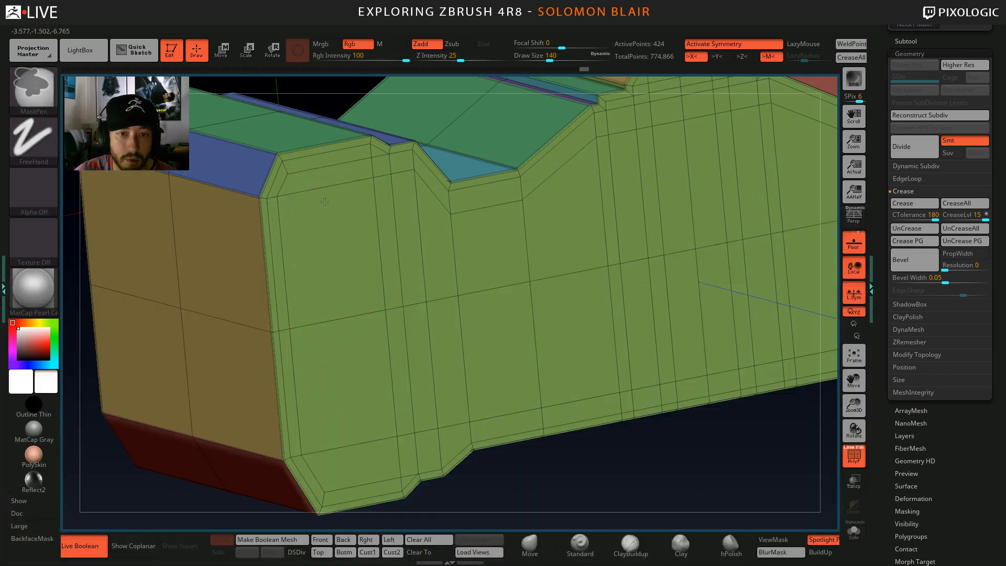
{"action": "key", "text": "ctrl+z"}
{"action": "key", "text": "ctrl+z"}
{"action": "key", "text": "ctrl+z"}
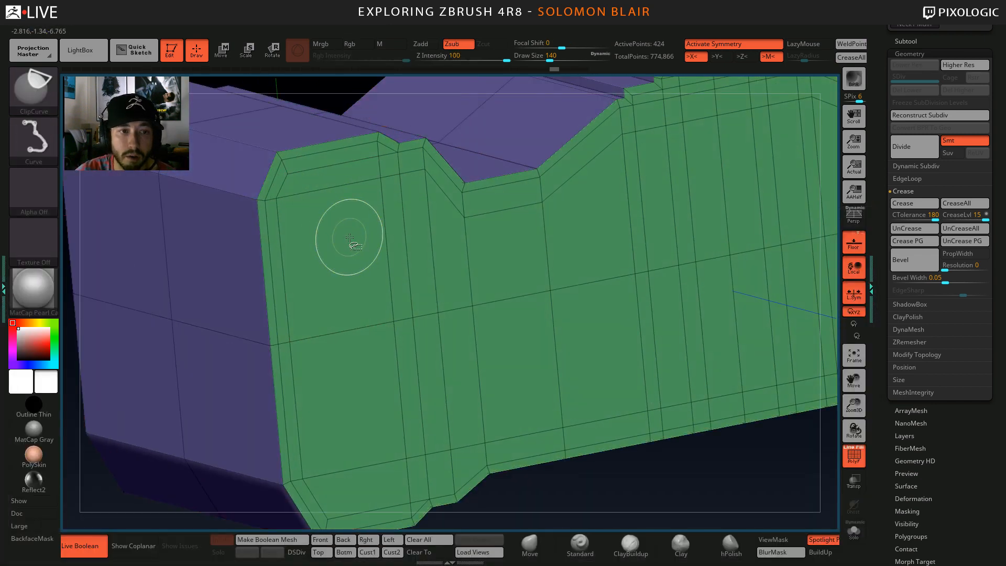
{"action": "mouse_move", "coordinate": [343, 245]}
{"action": "right_mouse_down"}
{"action": "mouse_move", "coordinate": [366, 236]}
{"action": "mouse_move", "coordinate": [328, 252]}
{"action": "right_mouse_up"}
{"action": "key", "text": "ctrl+shift"}
Set ZModeler's polygon action to Polygroup A Poly, try it on the side polygons beside the notch, and undo the trial.
{"action": "key", "text": "b"}
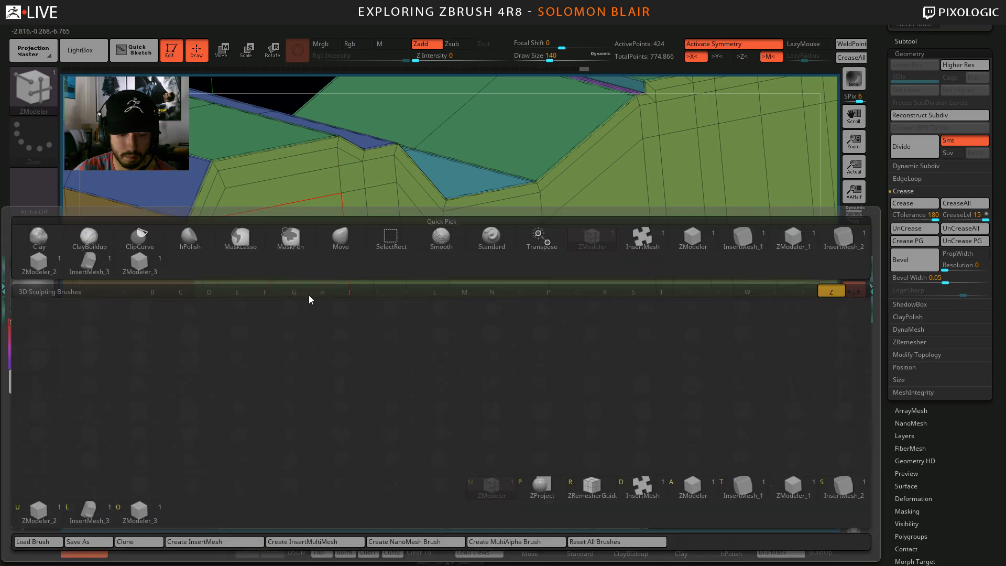
{"action": "key", "text": "space"}
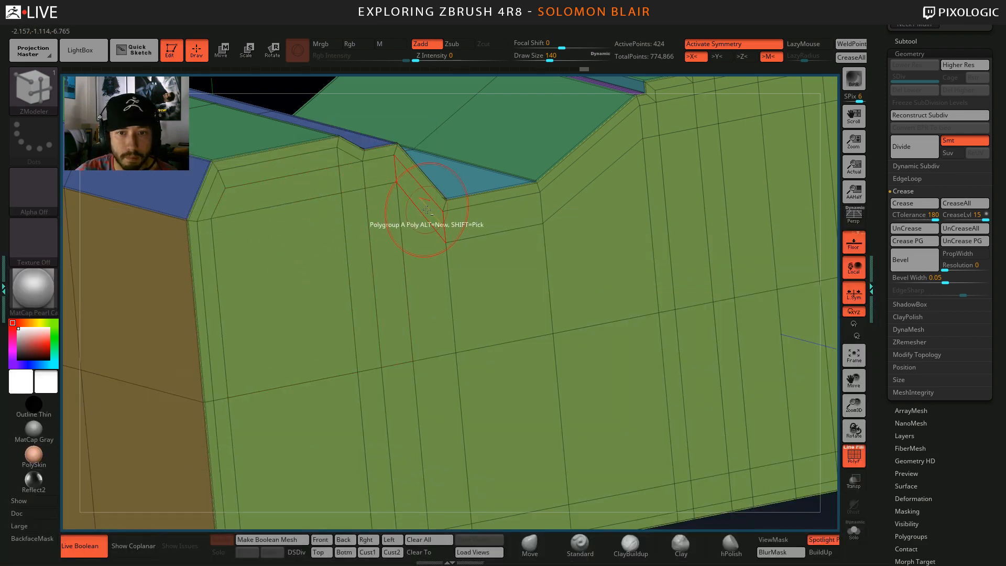
{"action": "mouse_move", "coordinate": [427, 210]}
{"action": "left_mouse_down"}
{"action": "mouse_move", "coordinate": [592, 173]}
{"action": "mouse_move", "coordinate": [420, 294]}
{"action": "mouse_move", "coordinate": [343, 187]}
{"action": "mouse_move", "coordinate": [352, 177]}
{"action": "left_mouse_up"}
{"action": "key", "text": "ctrl+z"}
{"action": "mouse_move", "coordinate": [309, 230]}
{"action": "right_mouse_down", "text": "alt"}
{"action": "mouse_move", "coordinate": [359, 236]}
{"action": "mouse_move", "coordinate": [322, 250]}
{"action": "mouse_move", "coordinate": [351, 215]}
{"action": "mouse_move", "coordinate": [343, 197]}
{"action": "right_mouse_up", "text": "alt"}
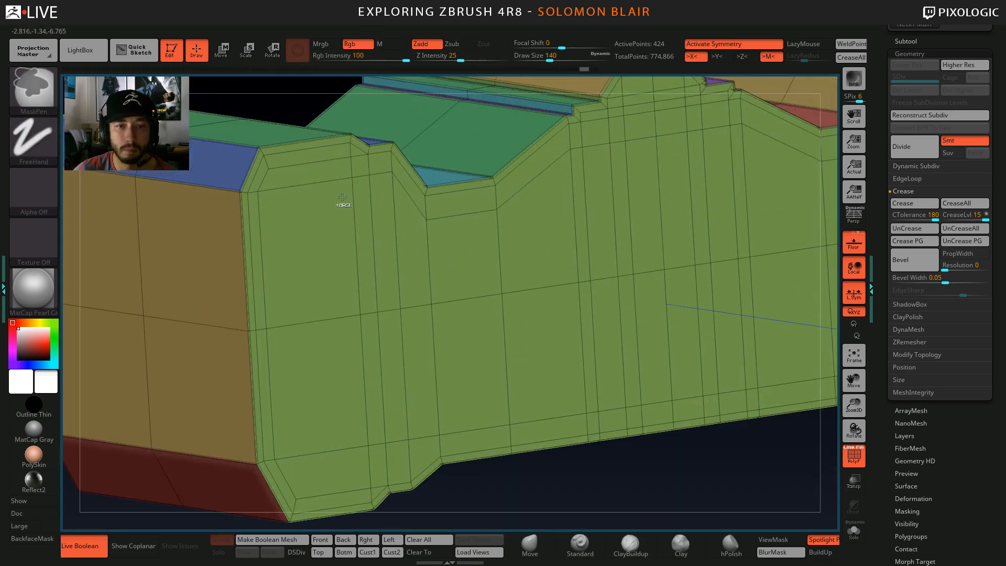
Assign the flat side's front-end columns, narrow strips between them and wide upper panels to one new polygroup, keeping a green rim.
{"action": "mouse_move", "coordinate": [335, 173]}
{"action": "left_mouse_down"}
{"action": "mouse_move", "coordinate": [320, 173]}
{"action": "mouse_move", "coordinate": [333, 351]}
{"action": "left_mouse_up"}
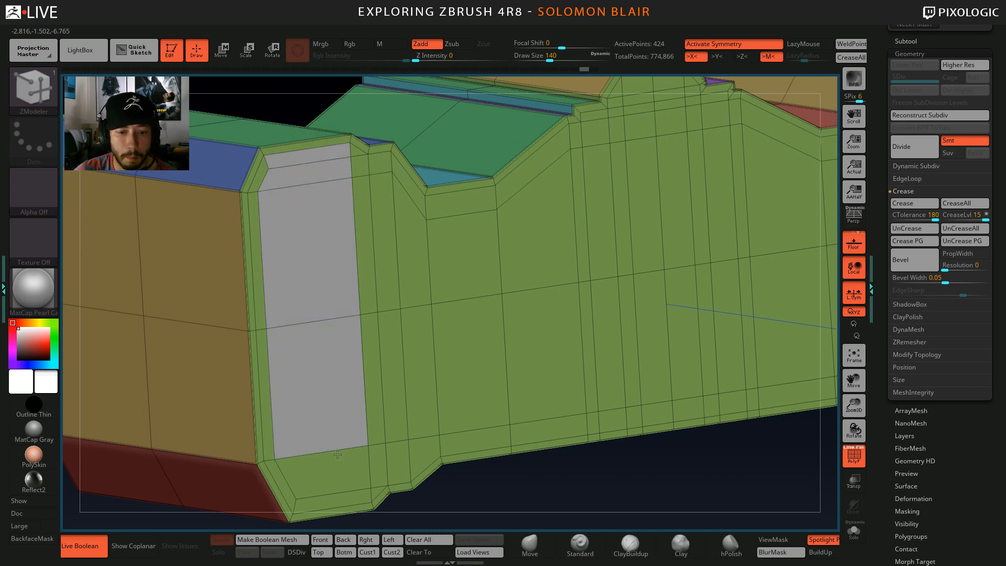
{"action": "mouse_move", "coordinate": [337, 454]}
{"action": "left_mouse_down"}
{"action": "mouse_move", "coordinate": [371, 456]}
{"action": "mouse_move", "coordinate": [416, 427]}
{"action": "left_mouse_up"}
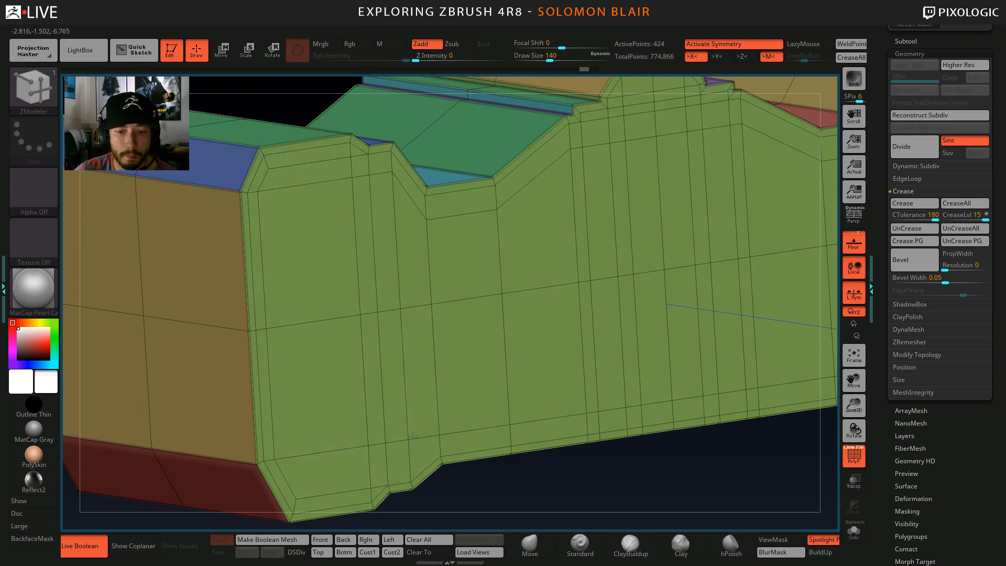
{"action": "left_click", "coordinate": [389, 419], "text": "alt"}
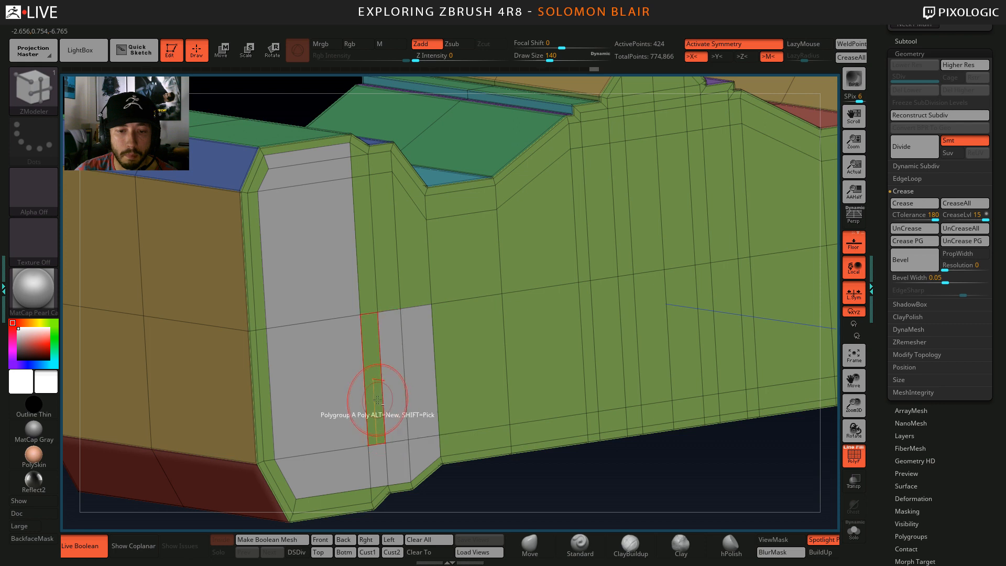
{"action": "left_click", "coordinate": [366, 228], "text": "alt"}
{"action": "mouse_move", "coordinate": [367, 346]}
{"action": "left_mouse_down"}
{"action": "mouse_move", "coordinate": [387, 304]}
{"action": "mouse_move", "coordinate": [487, 246]}
{"action": "mouse_move", "coordinate": [651, 254]}
{"action": "left_mouse_up"}
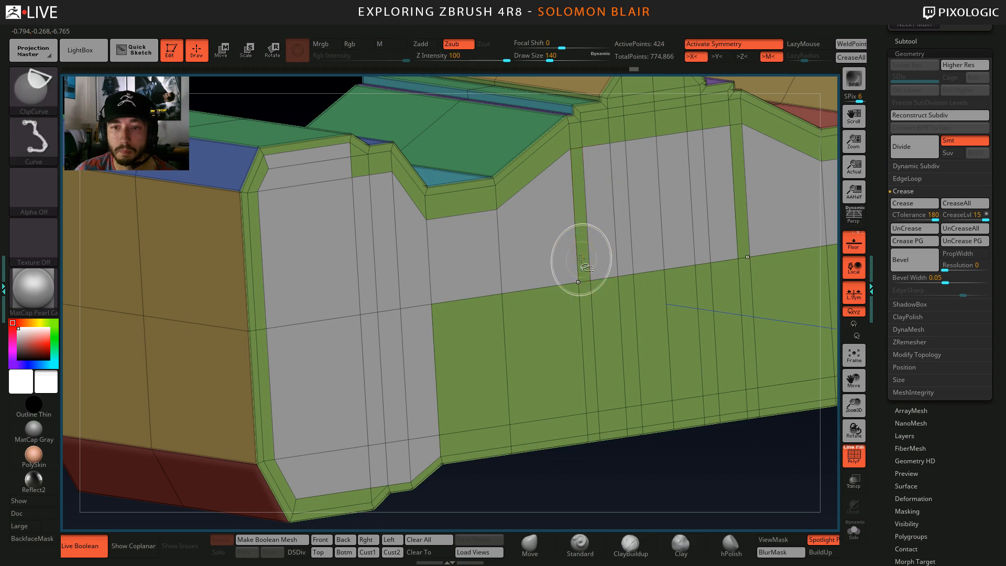
Add the flat side's lower front and rear panels and the strip polygons along its bottom edge to the new polygroup.
{"action": "mouse_move", "coordinate": [582, 244]}
{"action": "right_mouse_down", "text": "ctrl"}
{"action": "mouse_move", "coordinate": [550, 210]}
{"action": "mouse_move", "coordinate": [519, 336]}
{"action": "right_mouse_up", "text": "ctrl"}
{"action": "left_click", "coordinate": [470, 359]}
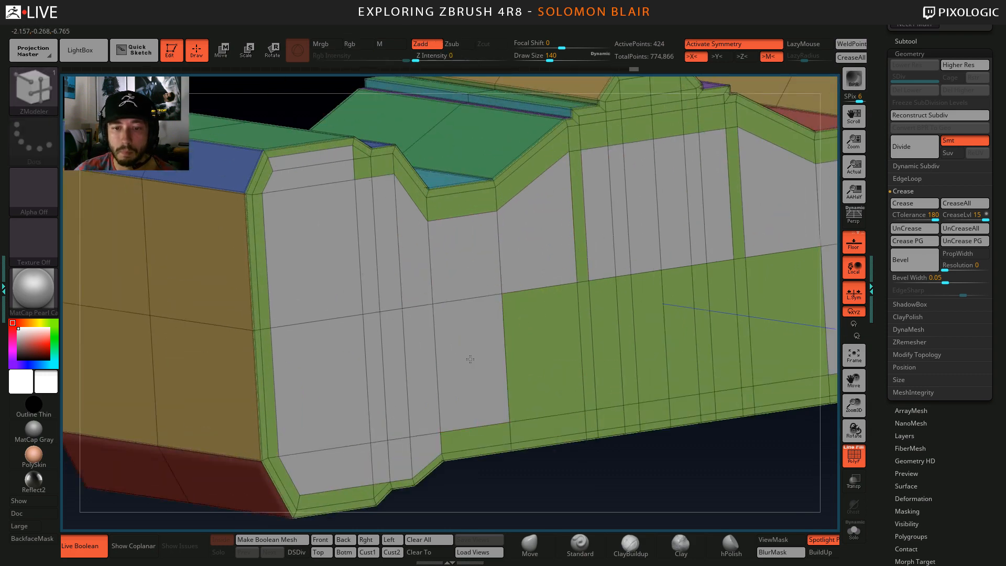
{"action": "left_click", "coordinate": [540, 354]}
{"action": "left_click", "coordinate": [489, 434]}
{"action": "left_click", "coordinate": [536, 427]}
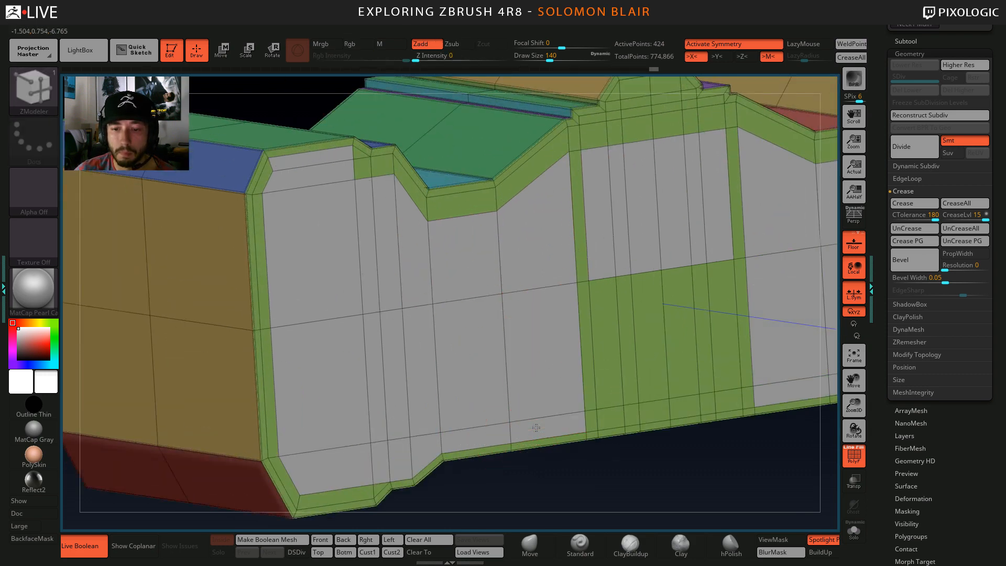
{"action": "left_click", "coordinate": [589, 424]}
{"action": "left_click", "coordinate": [607, 419]}
{"action": "left_click", "coordinate": [652, 414]}
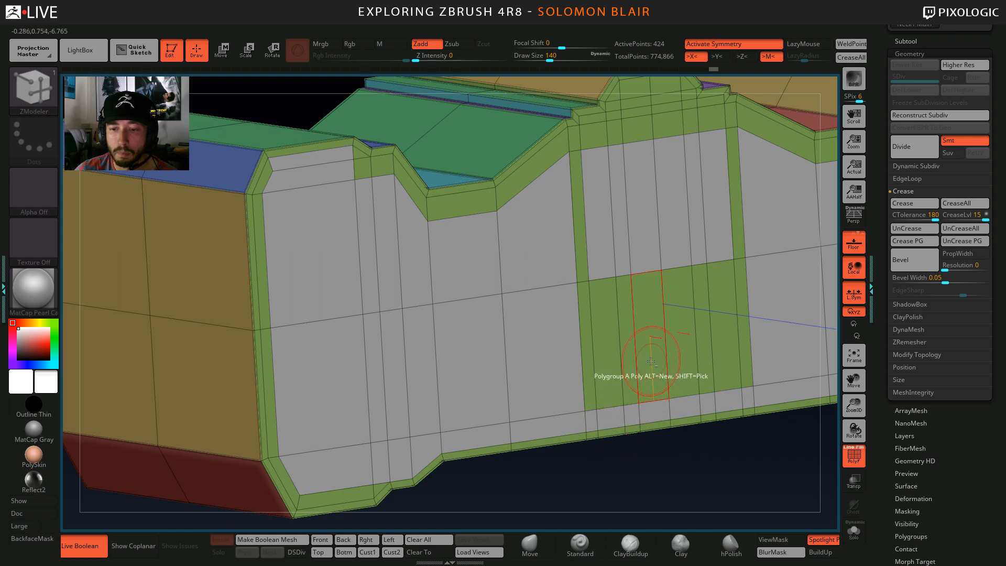
Add the remaining lower middle panels, the vertical dividers and the inner band along the upper contour to the side's polygroup.
{"action": "left_click", "coordinate": [651, 361]}
{"action": "left_click", "coordinate": [629, 365]}
{"action": "left_click", "coordinate": [620, 364]}
{"action": "key", "text": "ctrl+z"}
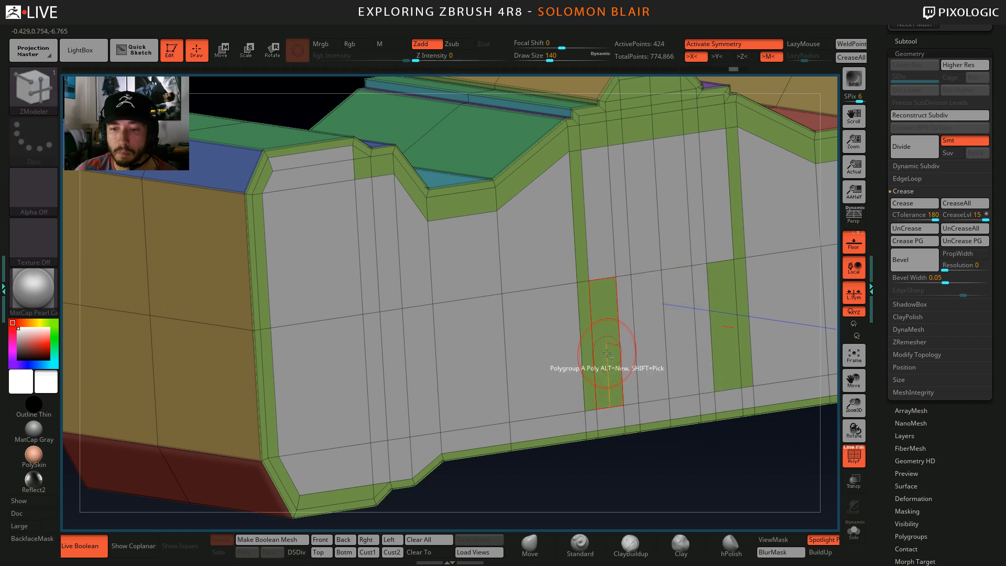
{"action": "left_click", "coordinate": [578, 221]}
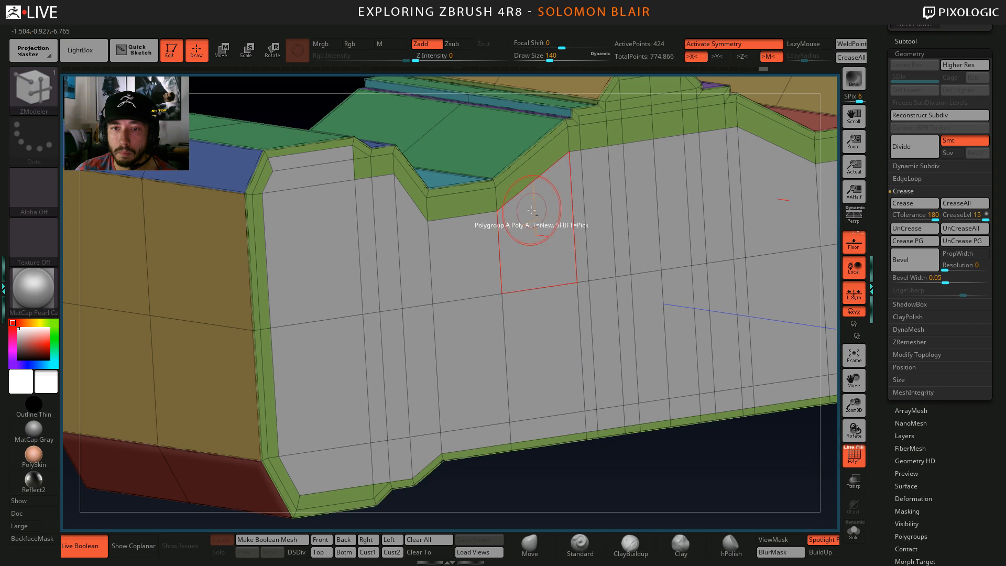
{"action": "right_click_drag", "start_coordinate": [532, 210], "coordinate": [518, 240], "text": "alt"}
{"action": "left_click", "coordinate": [581, 167]}
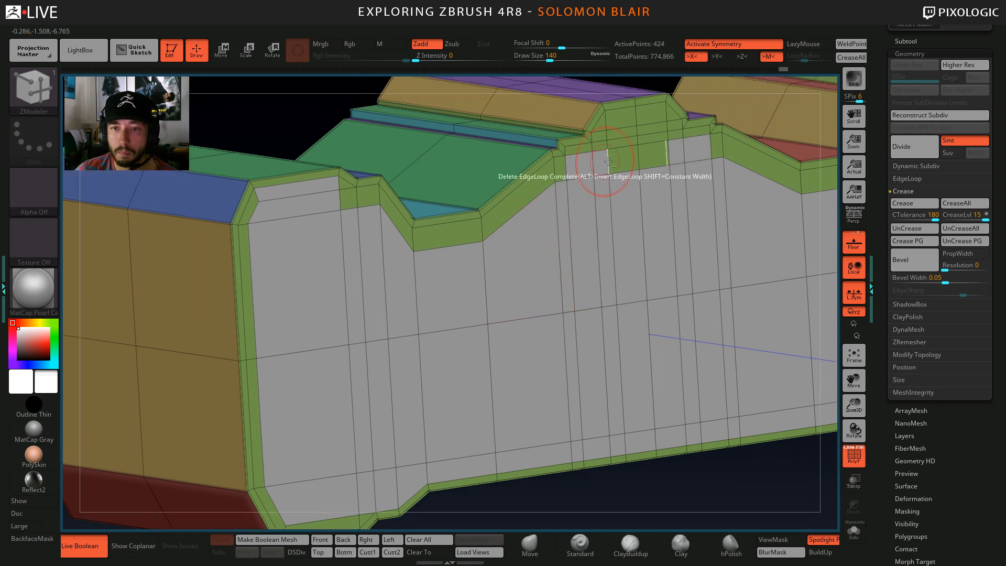
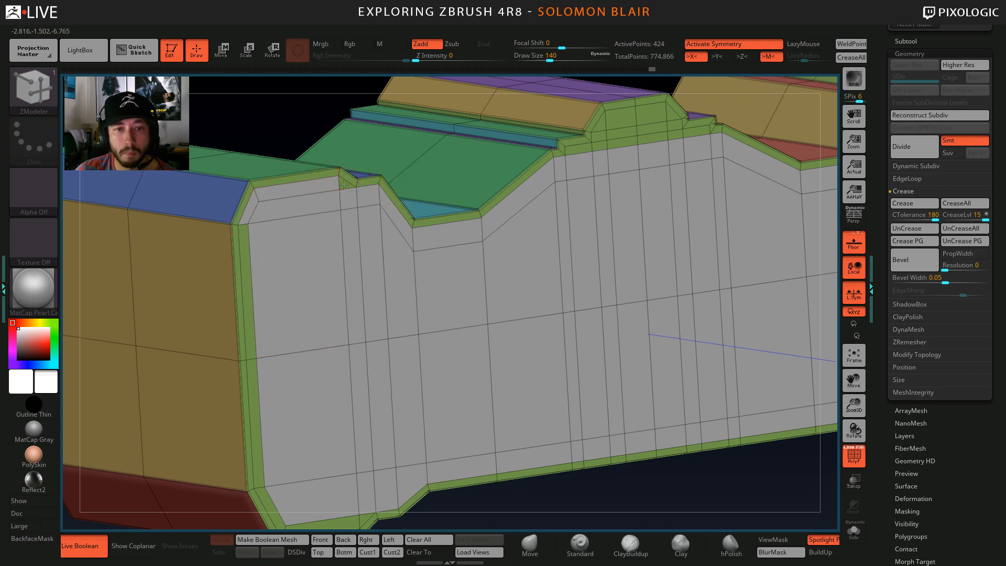
Add the inner rim strips at the front edge and lower corner to the side's polygroup, and change that whole group's color.
{"action": "left_click", "coordinate": [247, 278]}
{"action": "right_click_drag", "start_coordinate": [272, 296], "coordinate": [284, 220], "text": "alt"}
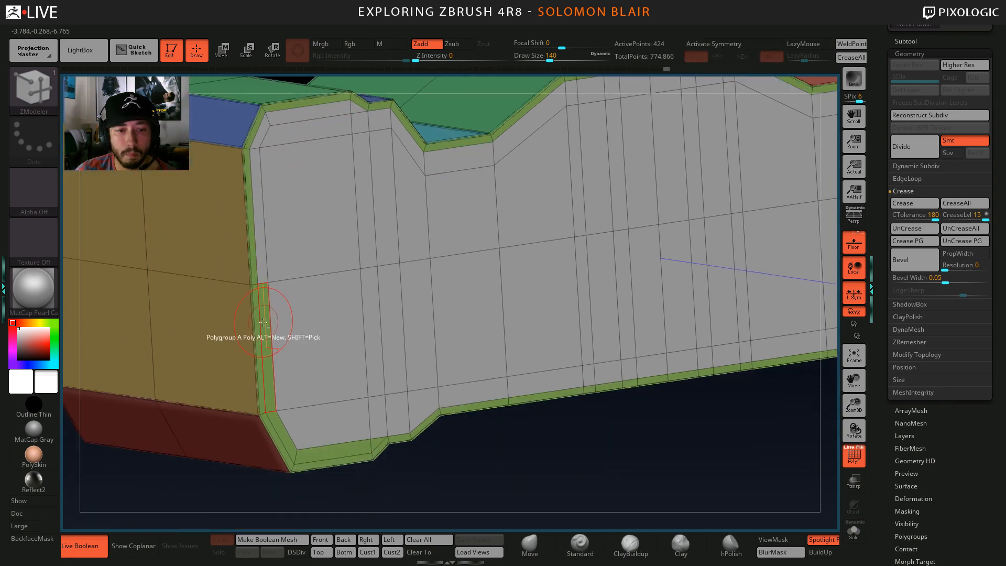
{"action": "left_click", "coordinate": [263, 321]}
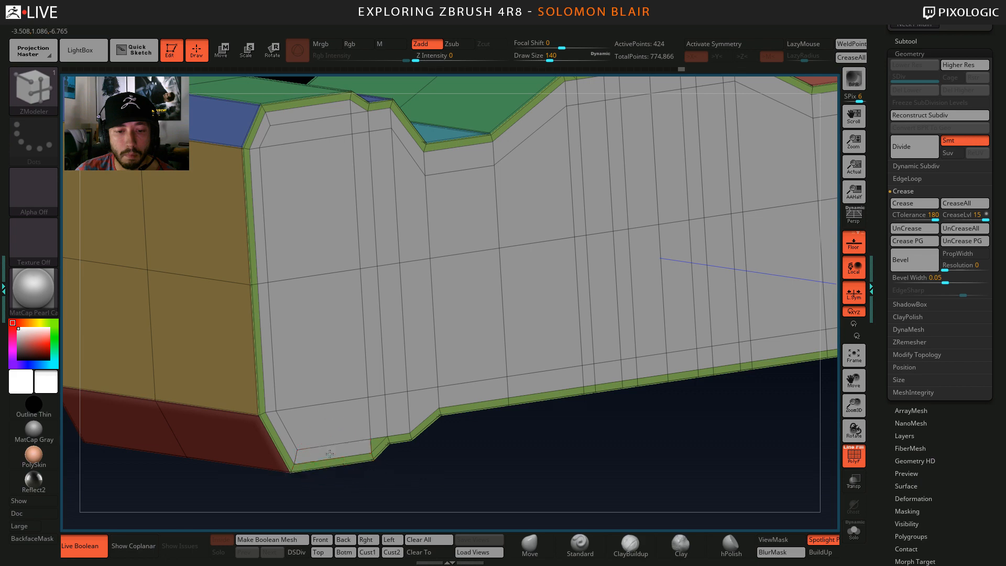
{"action": "right_click_drag", "start_coordinate": [384, 407], "coordinate": [491, 319], "text": "ctrl"}
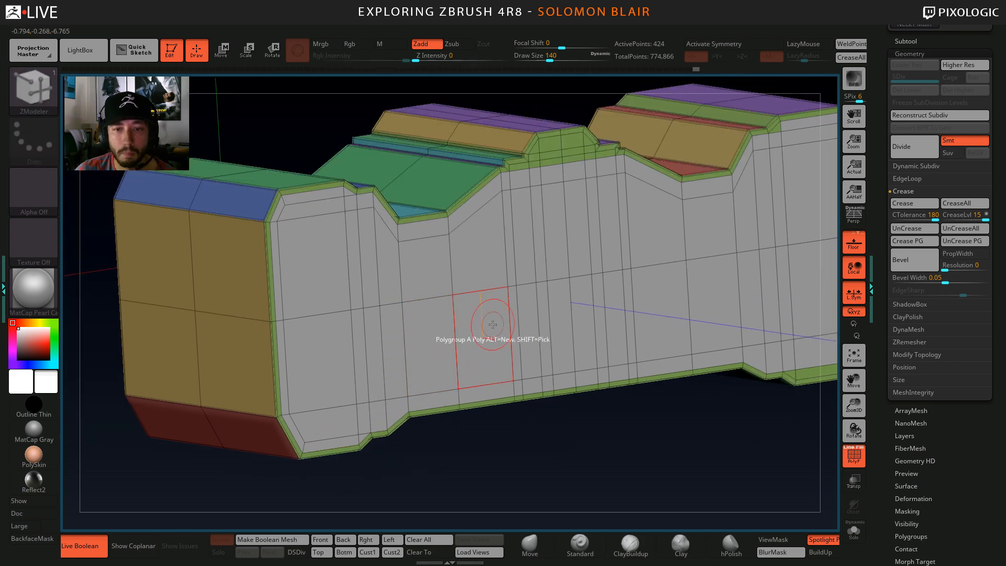
{"action": "key", "text": "space"}
{"action": "left_click", "coordinate": [517, 304]}
{"action": "left_click", "coordinate": [491, 325]}
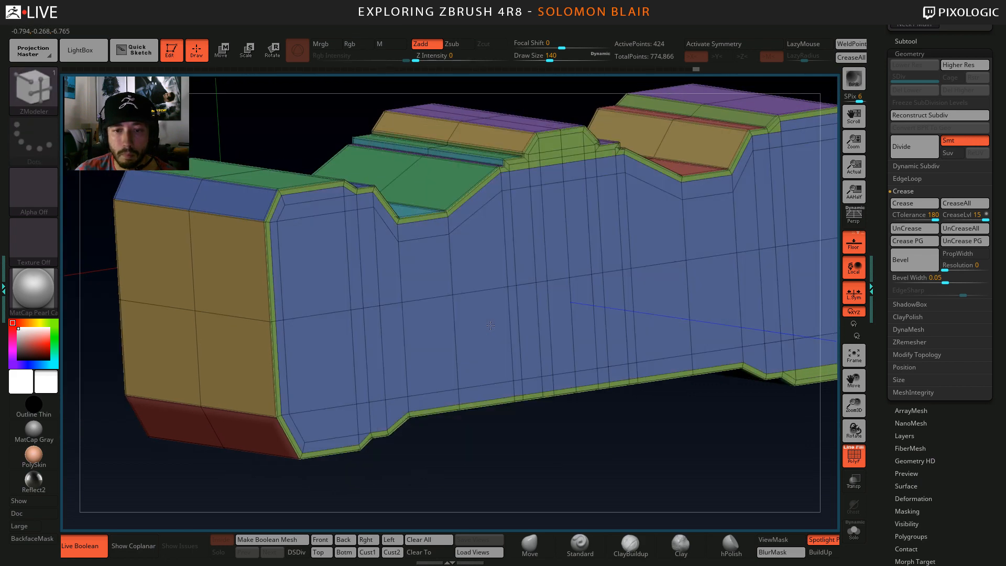
Mirror and weld the block across X and Z, and inspect the polygroups on its ends and sides.
{"action": "right_click_drag", "start_coordinate": [490, 325], "coordinate": [367, 327]}
{"action": "key", "text": "1"}
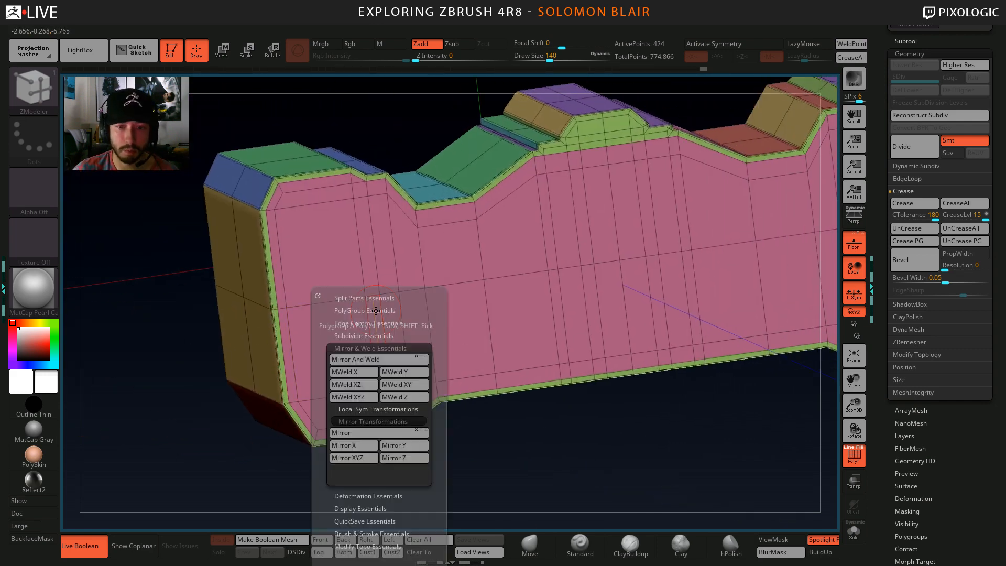
{"action": "left_click", "coordinate": [360, 386]}
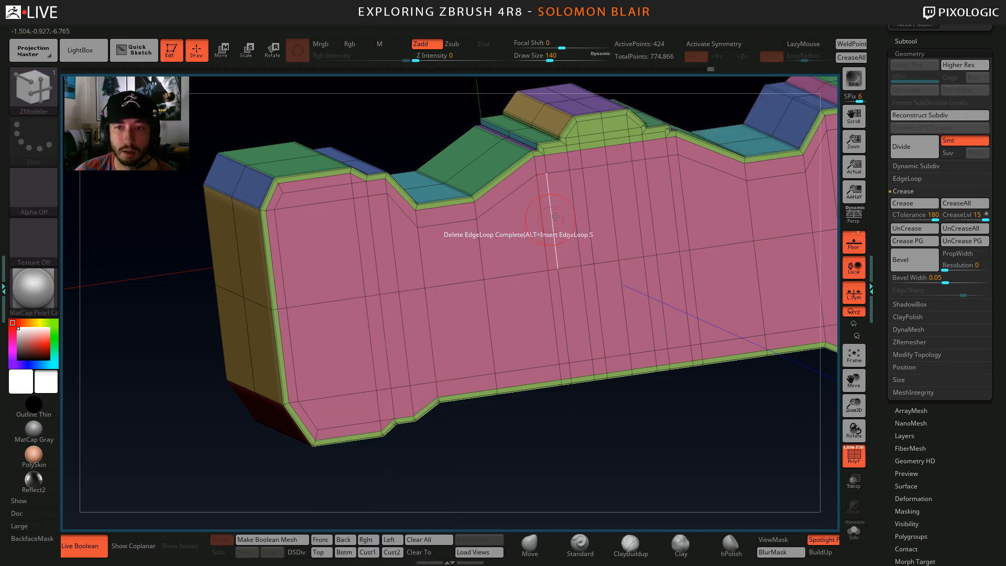
{"action": "right_click_drag", "start_coordinate": [452, 243], "coordinate": [813, 295]}
{"action": "left_click", "coordinate": [932, 356]}
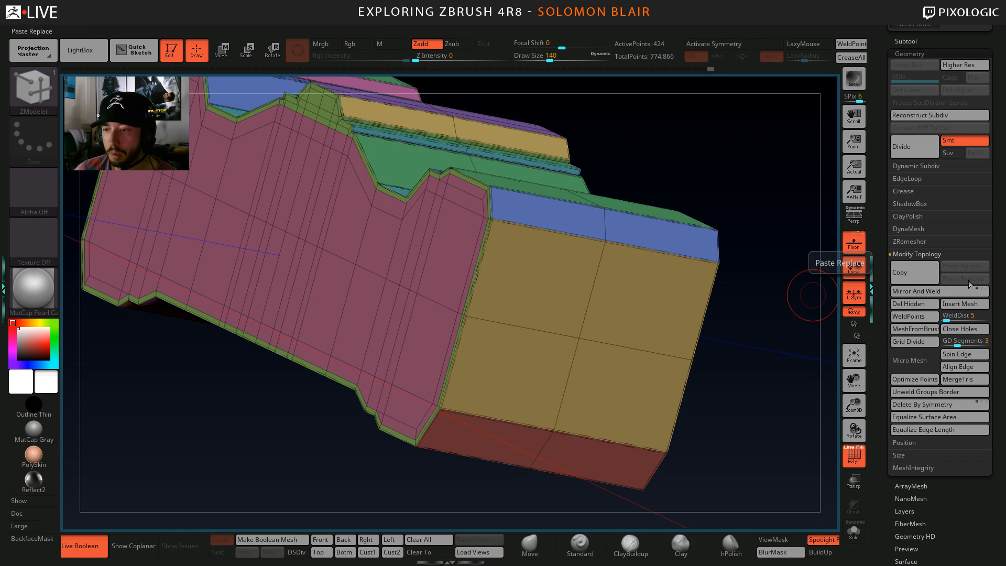
{"action": "right_click_drag", "start_coordinate": [730, 294], "coordinate": [434, 285]}
{"action": "key", "text": "space"}
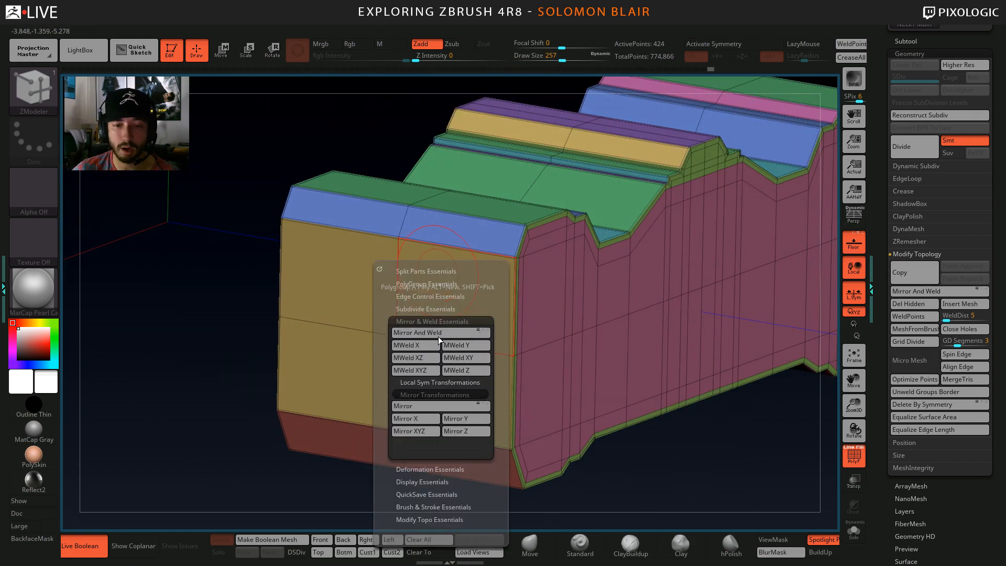
{"action": "right_click_drag", "start_coordinate": [145, 244], "coordinate": [386, 211]}
Set ZModeler's polygon action to QMesh with the Polygroup All target and push the flat side panel slightly inward.
{"action": "key", "text": "space"}
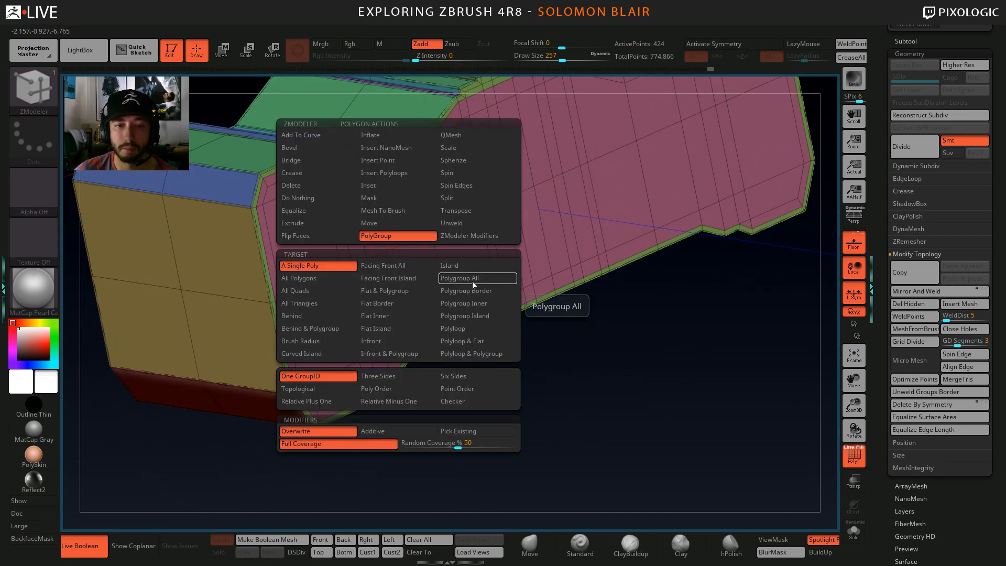
{"action": "left_click", "coordinate": [452, 136]}
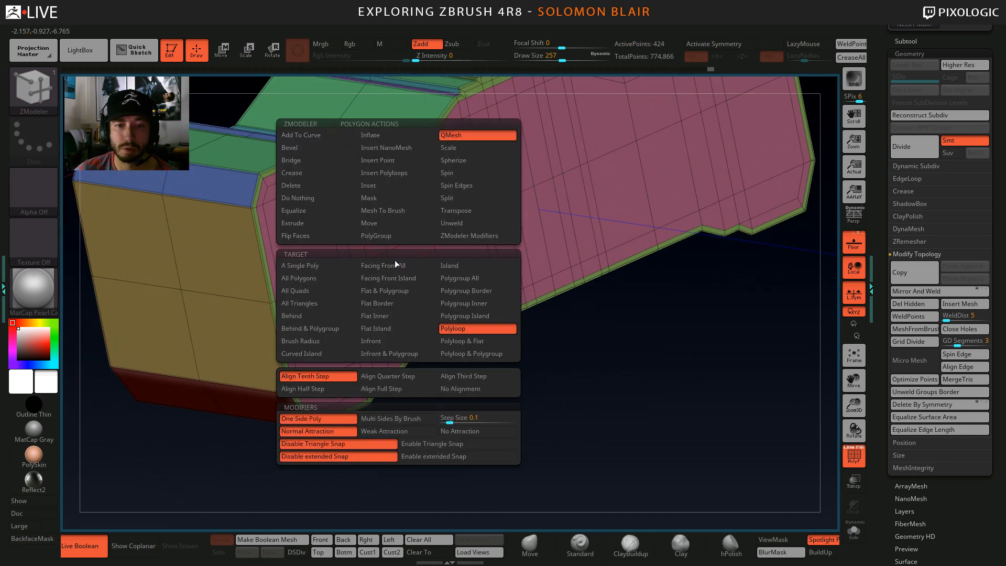
{"action": "left_click", "coordinate": [461, 278]}
{"action": "right_click_drag", "start_coordinate": [359, 253], "coordinate": [377, 230]}
{"action": "key", "text": "s"}
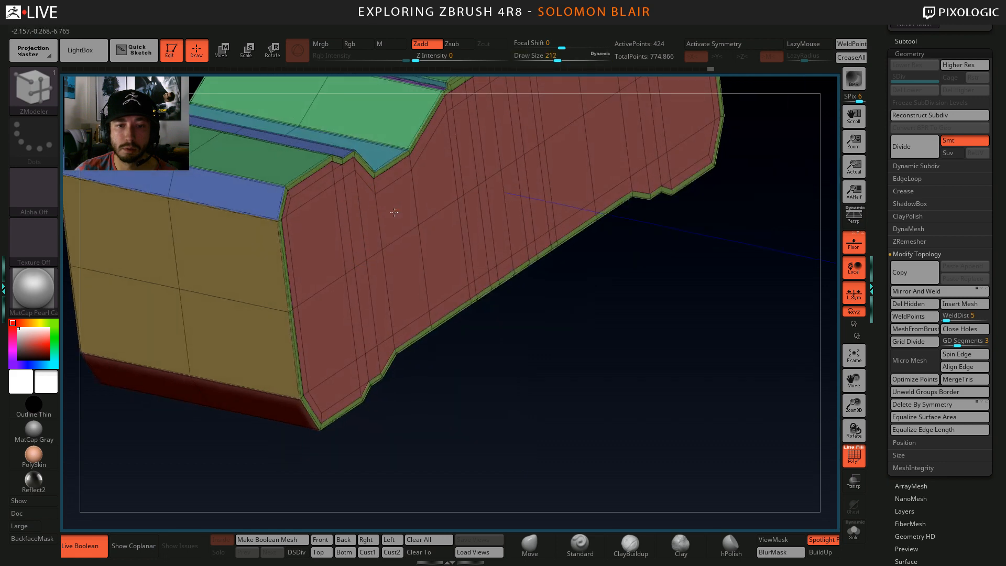
{"action": "left_click_drag", "start_coordinate": [394, 212], "coordinate": [389, 212]}
Hide the polyframe on Neck1 Main and open the subtool list.
{"action": "key", "text": "ctrl+shift"}
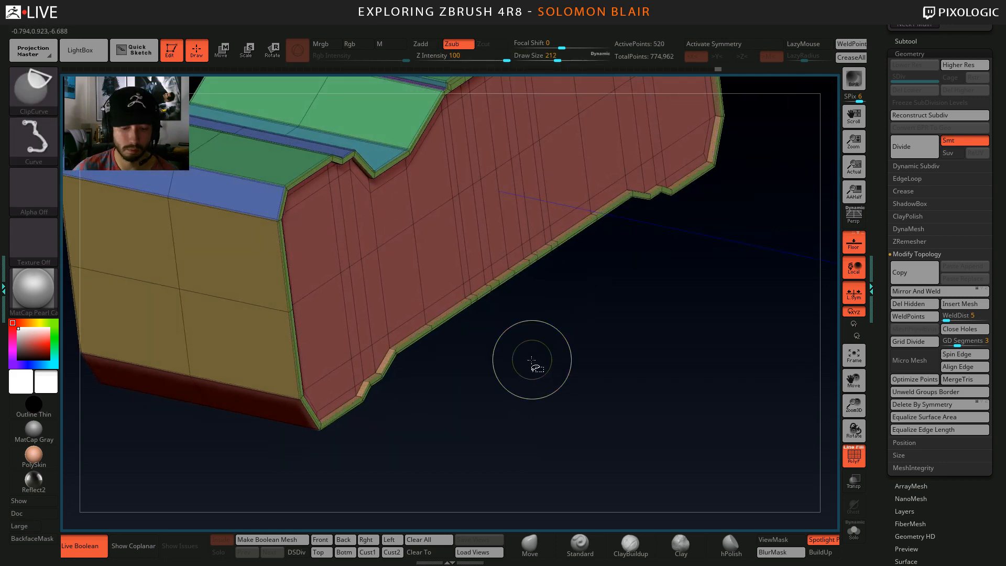
{"action": "key", "text": "shift+f"}
{"action": "mouse_move", "coordinate": [533, 357]}
{"action": "left_mouse_down"}
{"action": "mouse_move", "coordinate": [509, 367]}
{"action": "mouse_move", "coordinate": [504, 356]}
{"action": "mouse_move", "coordinate": [580, 420]}
{"action": "mouse_move", "coordinate": [534, 404]}
{"action": "mouse_move", "coordinate": [540, 417]}
{"action": "mouse_move", "coordinate": [512, 421]}
{"action": "mouse_move", "coordinate": [539, 426]}
{"action": "left_mouse_up"}
{"action": "key", "text": "ctrl+shift"}
{"action": "key", "text": "ctrl+shift"}
{"action": "key", "text": "ctrl+shift"}
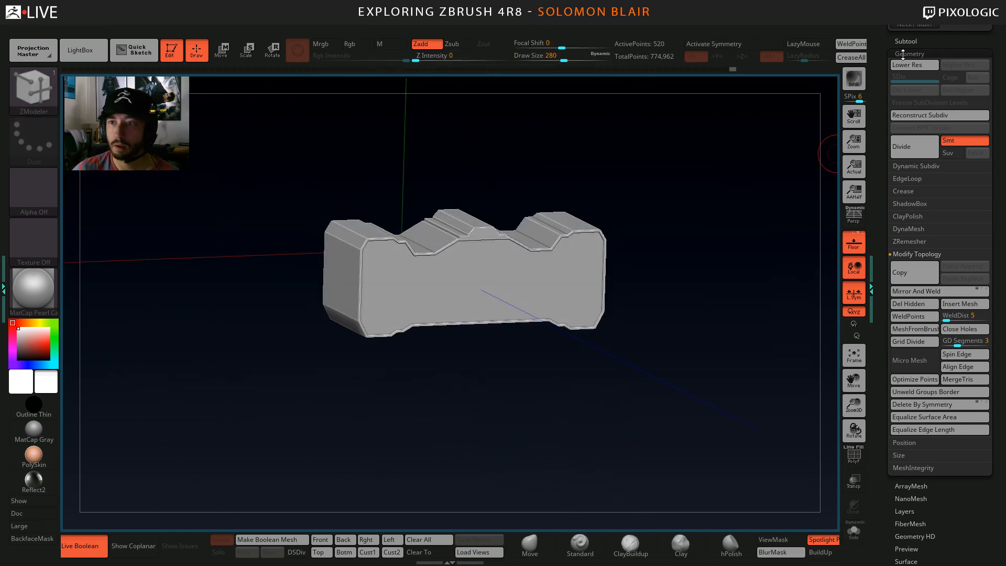
{"action": "left_click", "coordinate": [911, 54]}
{"action": "left_click", "coordinate": [918, 41]}
Examine the recessed side panel and its rim up close in plain shading with the surrounding interface hidden.
{"action": "mouse_move", "coordinate": [698, 290]}
{"action": "left_mouse_down", "text": "alt"}
{"action": "mouse_move", "coordinate": [695, 313]}
{"action": "mouse_move", "coordinate": [620, 296]}
{"action": "left_mouse_up", "text": "alt"}
{"action": "key", "text": "Tab"}
{"action": "key", "text": "s"}
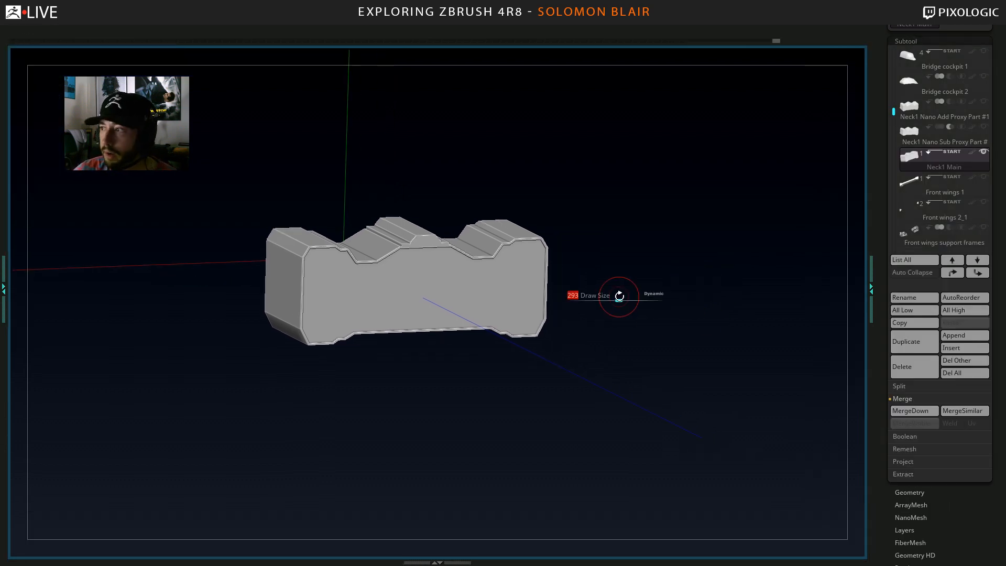
{"action": "right_click_drag", "start_coordinate": [378, 291], "coordinate": [429, 305], "text": "ctrl"}
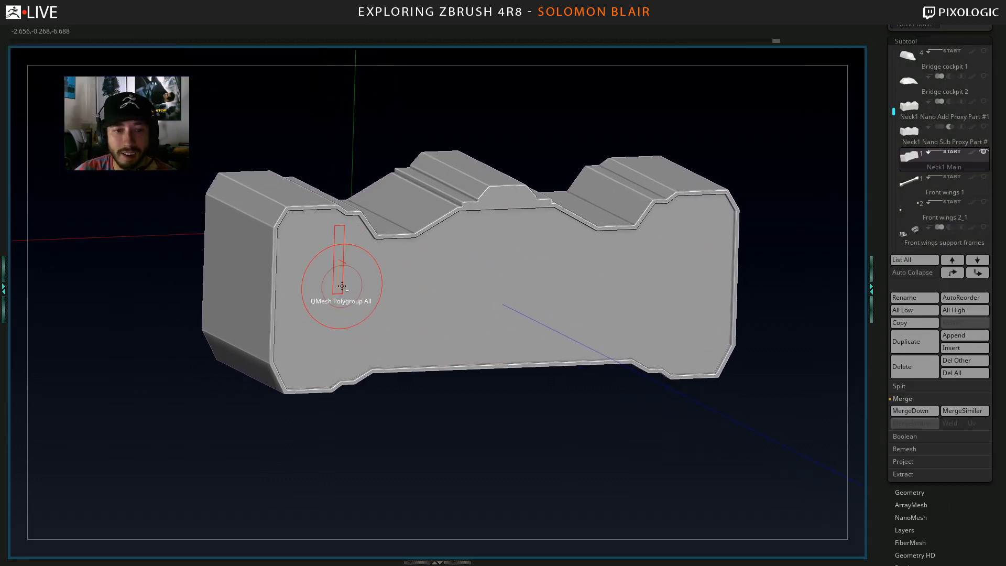
{"action": "right_click_drag", "start_coordinate": [367, 283], "coordinate": [411, 292], "text": "alt"}
{"action": "right_click_drag", "start_coordinate": [411, 292], "coordinate": [417, 311], "text": "ctrl"}
{"action": "right_click_drag", "start_coordinate": [397, 291], "coordinate": [300, 280], "text": "alt"}
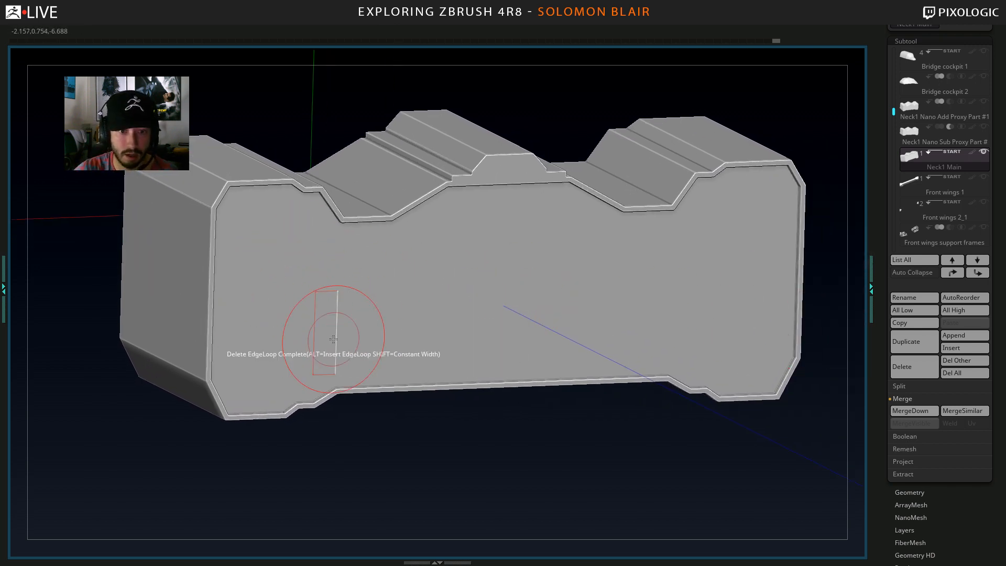
{"action": "right_click_drag", "start_coordinate": [315, 331], "coordinate": [344, 332], "text": "alt"}
{"action": "right_click_drag", "start_coordinate": [384, 278], "coordinate": [331, 291], "text": "ctrl"}
Show the polyframe, isolate the recessed side panel, give it its own polygroup and unhide the rest of the block.
{"action": "key", "text": "shift+f"}
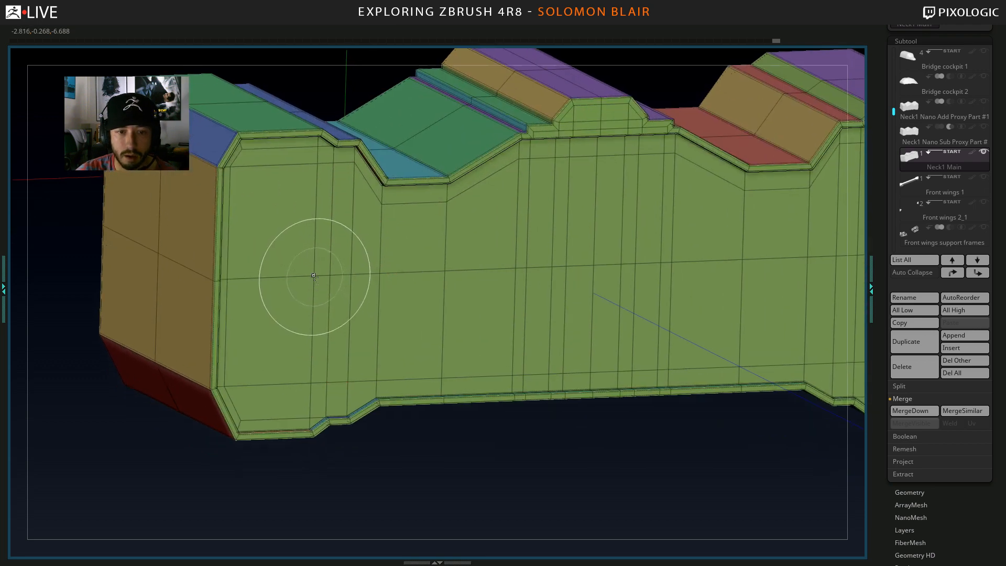
{"action": "left_click", "coordinate": [314, 277], "text": "ctrl+shift"}
{"action": "right_click_drag", "start_coordinate": [471, 448], "coordinate": [422, 429], "text": "ctrl"}
{"action": "key", "text": "ctrl+w"}
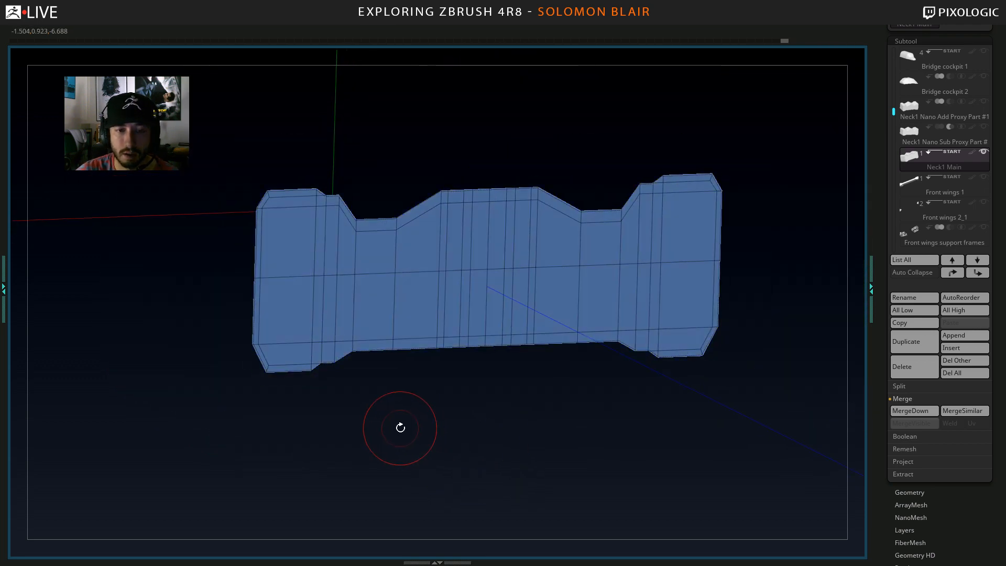
{"action": "left_click", "coordinate": [416, 425], "text": "ctrl+shift"}
{"action": "right_click_drag", "start_coordinate": [349, 310], "coordinate": [382, 338], "text": "ctrl"}
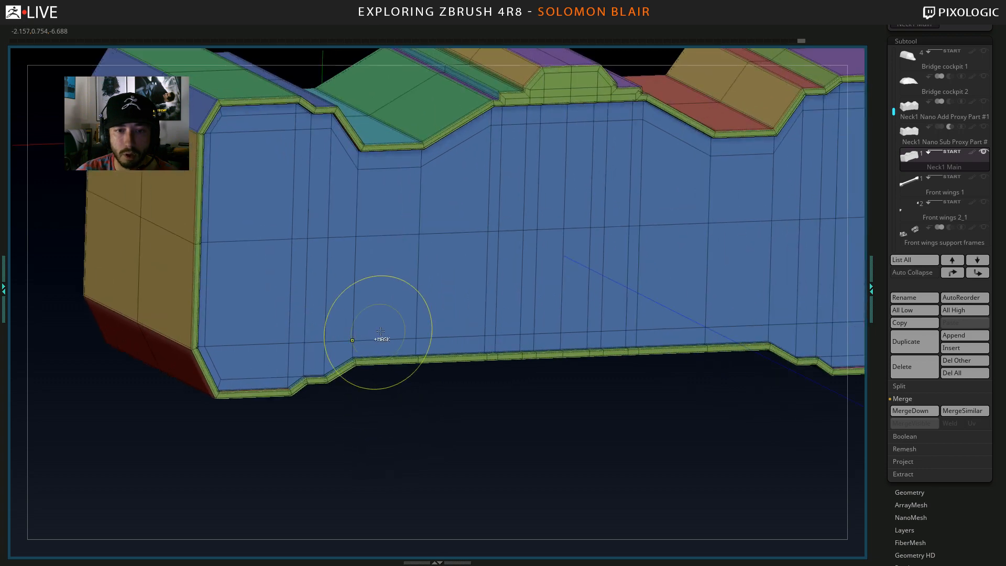
{"action": "right_click_drag", "start_coordinate": [485, 292], "coordinate": [373, 342], "text": "alt"}
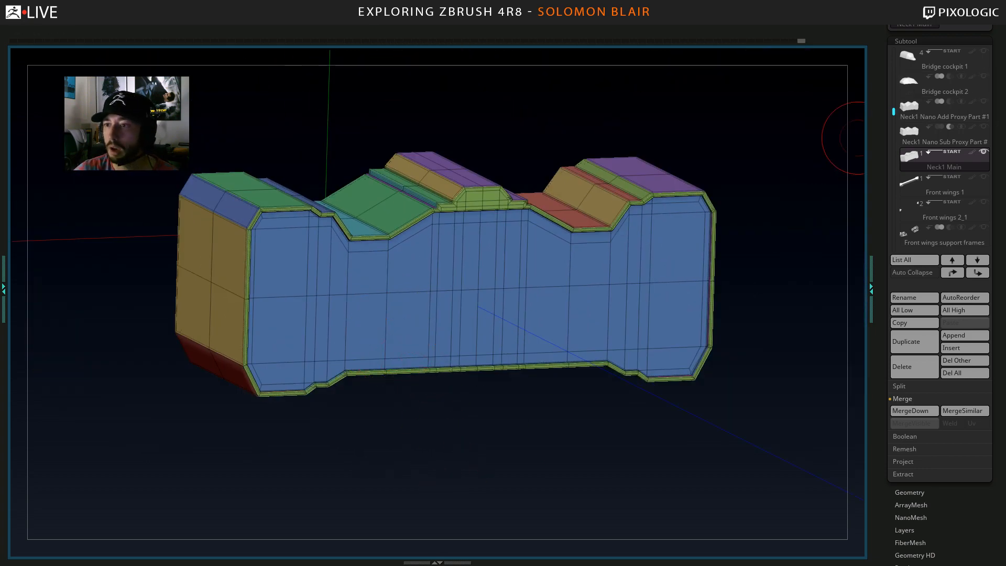
Switch to the tool containing the ship detail pieces and frame its full grid of parts from the front.
{"action": "scroll", "coordinate": [995, 121], "scroll_direction": "up", "scroll_amount": 5}
{"action": "left_click", "coordinate": [963, 128]}
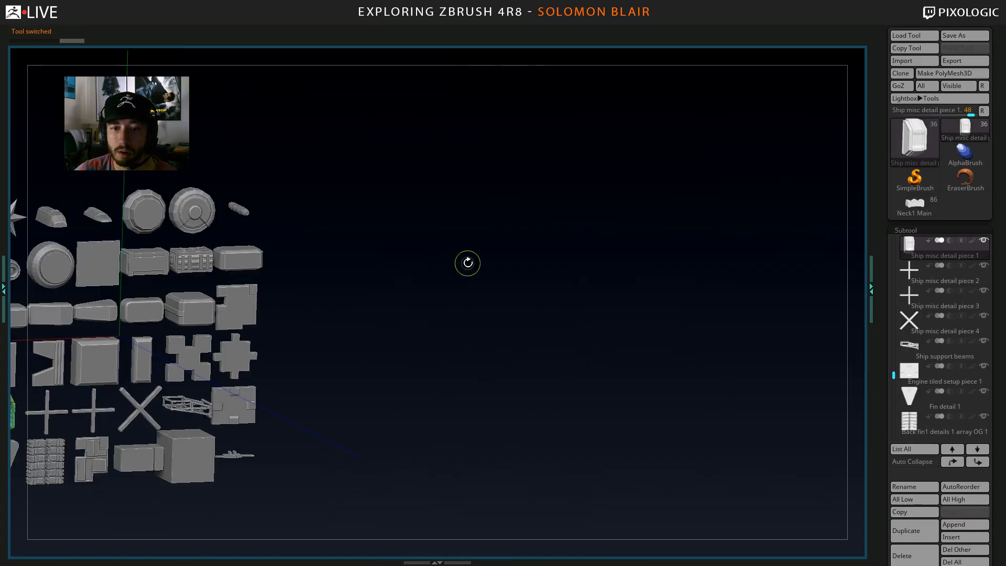
{"action": "right_click_drag", "start_coordinate": [444, 316], "coordinate": [388, 340], "text": "ctrl"}
{"action": "right_click_drag", "start_coordinate": [388, 340], "coordinate": [422, 280], "text": "alt"}
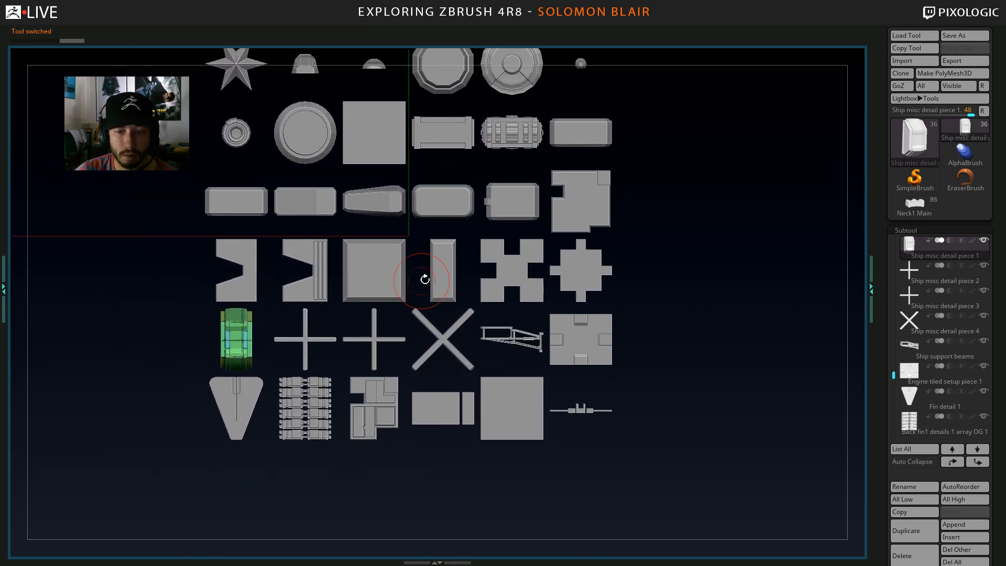
{"action": "right_click_drag", "start_coordinate": [372, 314], "coordinate": [411, 337], "text": "alt"}
{"action": "right_click_drag", "start_coordinate": [151, 284], "coordinate": [167, 307], "text": "alt"}
{"action": "right_click_drag", "start_coordinate": [665, 328], "coordinate": [705, 314], "text": "alt"}
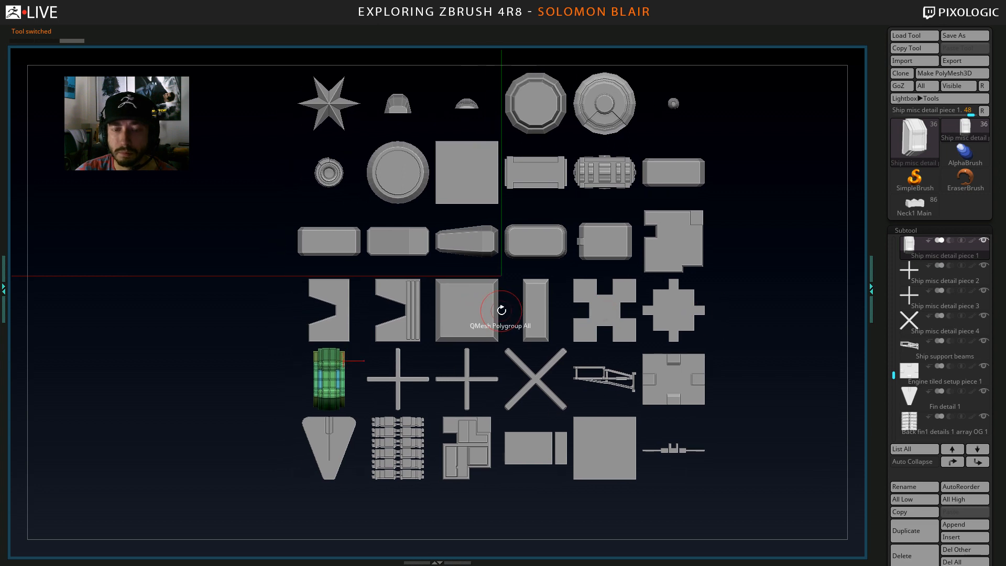
{"action": "mouse_move", "coordinate": [502, 310]}
{"action": "right_mouse_down", "text": "alt"}
{"action": "mouse_move", "coordinate": [463, 309]}
{"action": "mouse_move", "coordinate": [481, 295]}
{"action": "mouse_move", "coordinate": [489, 301]}
{"action": "right_mouse_up", "text": "alt"}
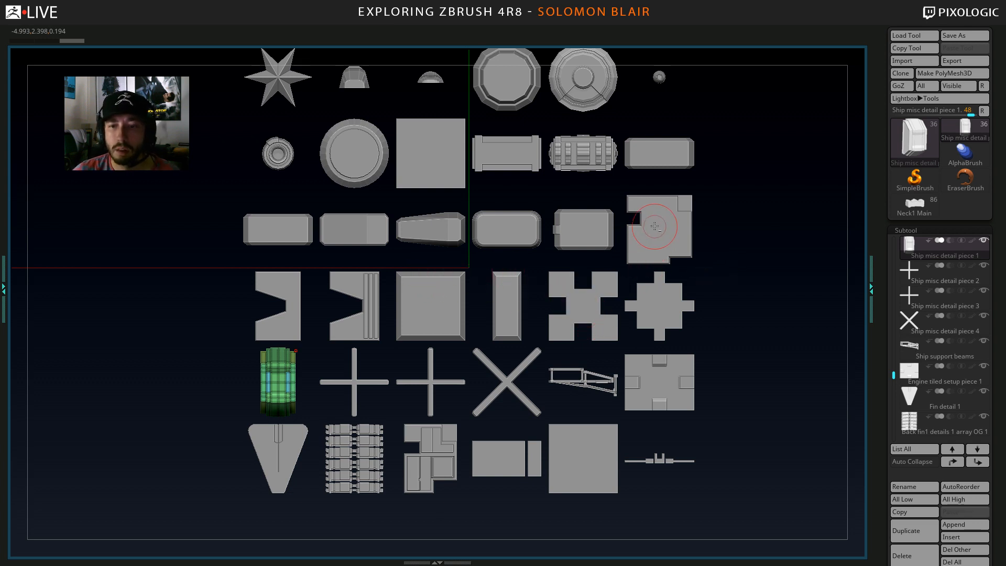
Select the Ship panel piece 1_2 subtool and check its polygroups with the polyframe.
{"action": "left_click", "coordinate": [655, 226], "text": "alt"}
{"action": "right_click_drag", "start_coordinate": [655, 227], "coordinate": [608, 256], "text": "alt"}
{"action": "key", "text": "shift+f"}
{"action": "key", "text": "shift+f"}
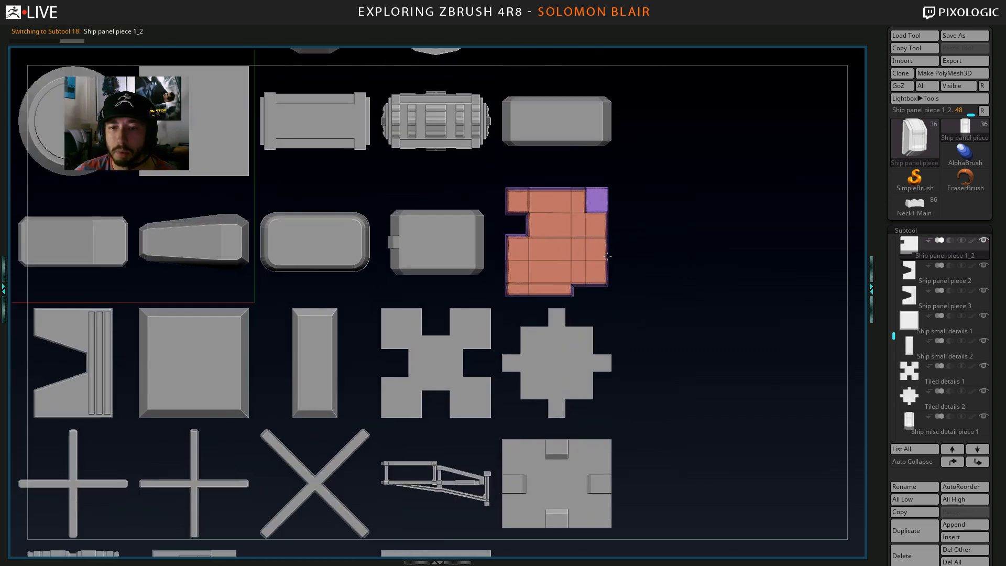
{"action": "key", "text": "shift+f"}
{"action": "key", "text": "shift+f"}
Create a new InsertMesh brush from the Ship panel piece 1_2 with the Create Nano Brush macro.
{"action": "right_click_drag", "start_coordinate": [697, 254], "coordinate": [744, 225], "text": "ctrl"}
{"action": "key", "text": "space"}
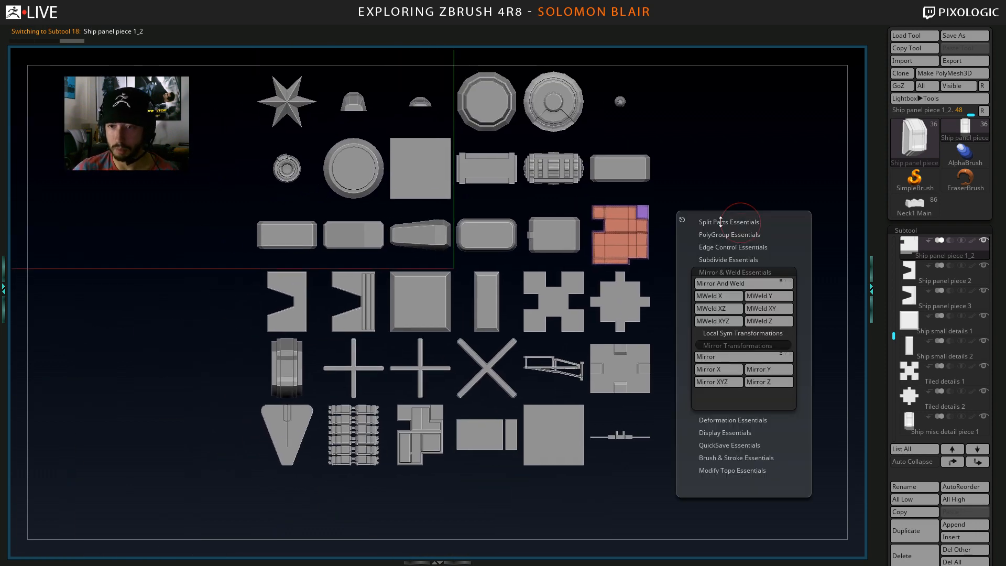
{"action": "left_click", "coordinate": [743, 272]}
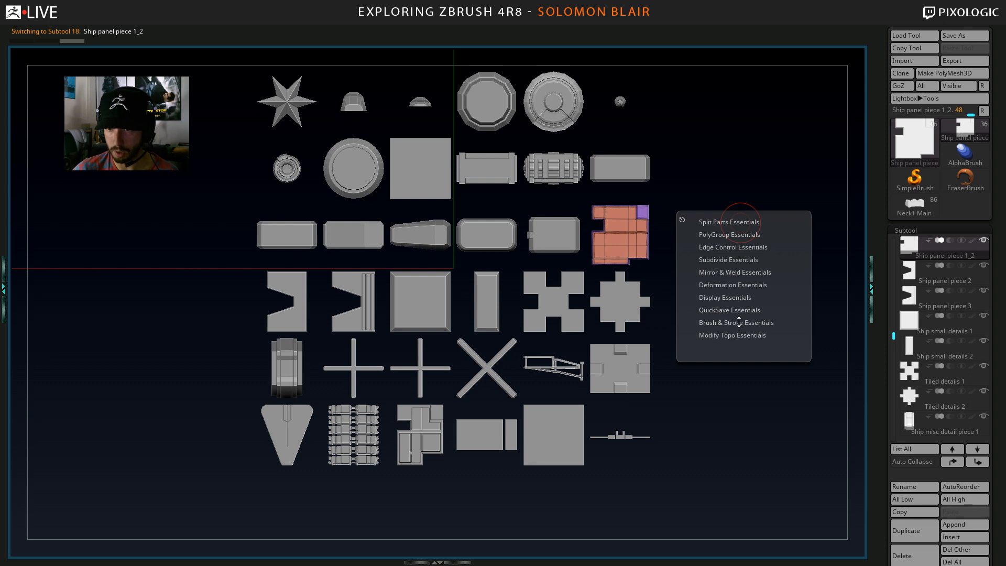
{"action": "left_click", "coordinate": [739, 323]}
{"action": "left_click", "coordinate": [737, 337]}
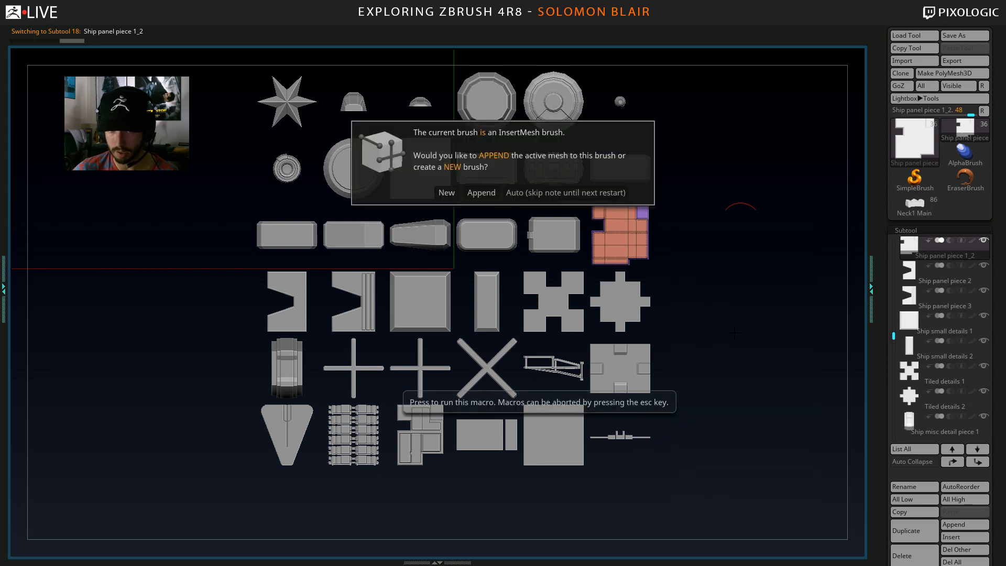
{"action": "left_click", "coordinate": [446, 192]}
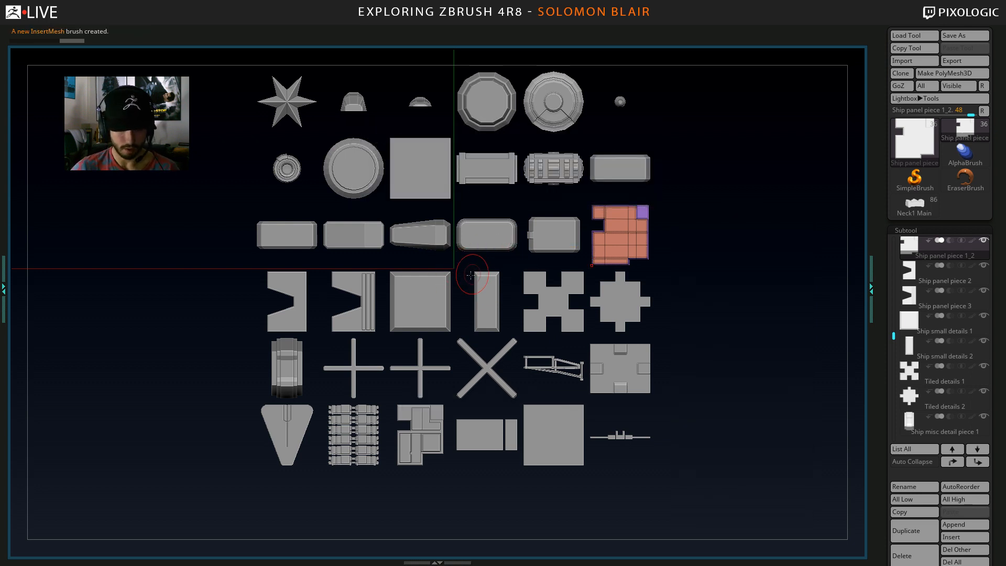
Make the ZModeler_4 brush holding the panel piece the active brush.
{"action": "key", "text": "Tab"}
{"action": "left_click", "coordinate": [50, 95]}
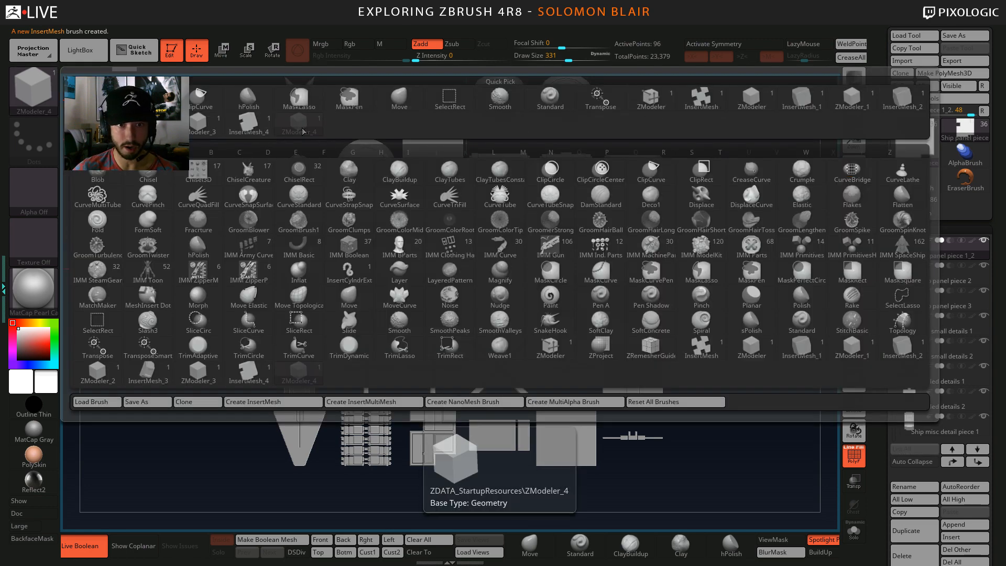
{"action": "left_click", "coordinate": [294, 130]}
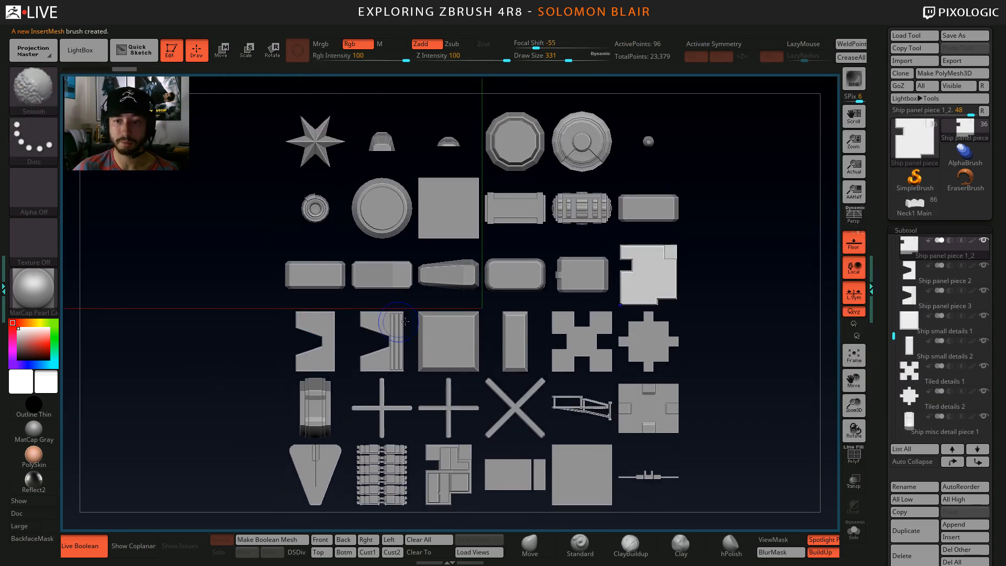
Switch to the Neck1 Main tool and show its recessed side panel with the polyframe on.
{"action": "left_click", "coordinate": [919, 216]}
{"action": "key", "text": "Tab"}
{"action": "key", "text": "f"}
{"action": "right_click_drag", "start_coordinate": [467, 285], "coordinate": [422, 202]}
{"action": "key", "text": "shift+f"}
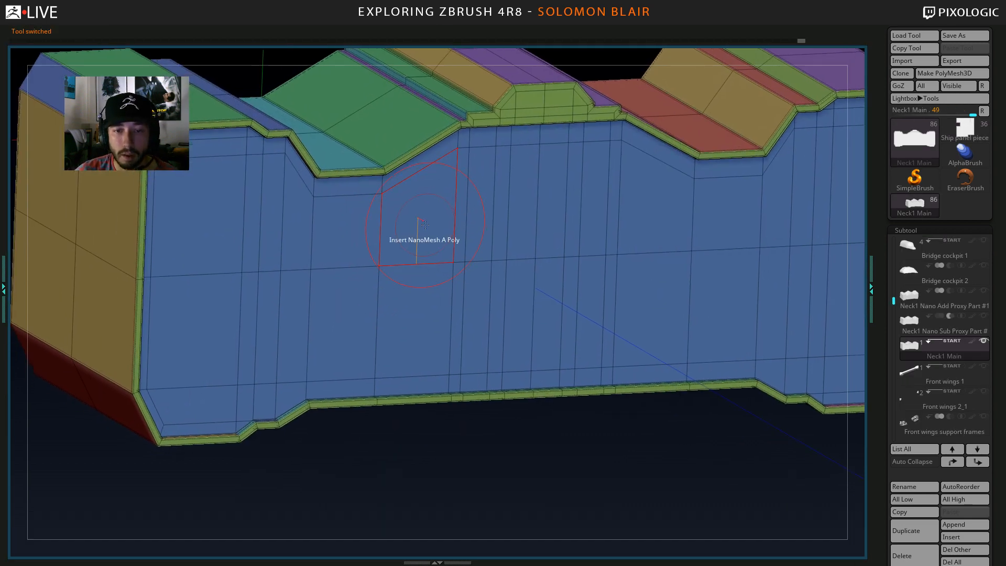
Insert the ship panel piece as a NanoMesh across the entire polygroup of the recessed side panel using the Polygroup All target.
{"action": "key", "text": "space"}
{"action": "left_click", "coordinate": [487, 279]}
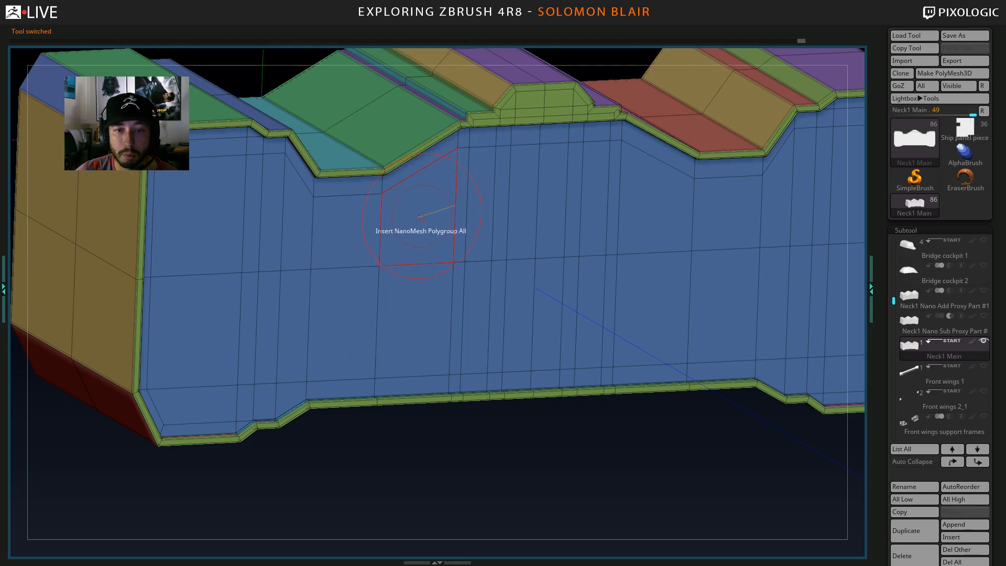
{"action": "left_click_drag", "start_coordinate": [422, 231], "coordinate": [460, 267]}
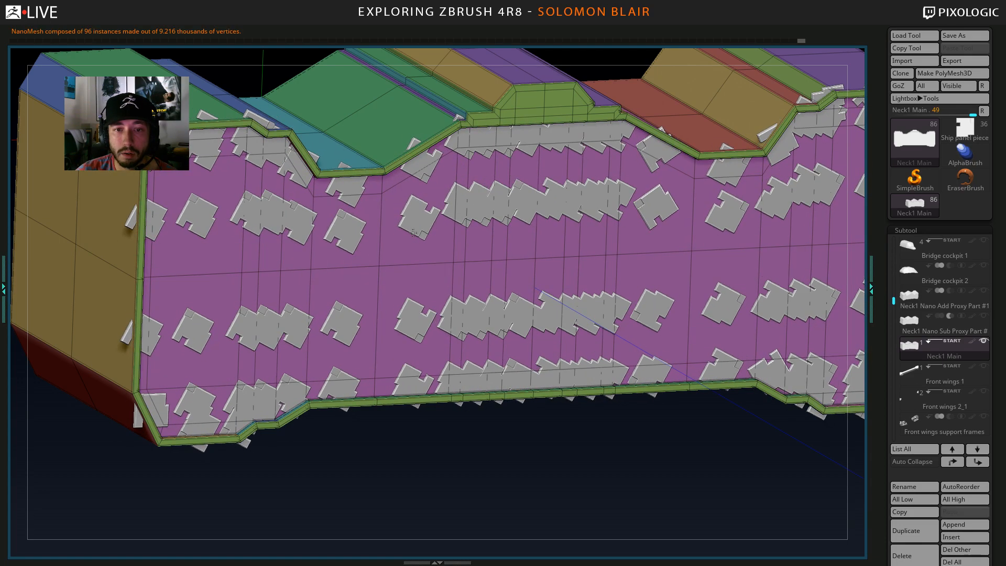
{"action": "key", "text": "f"}
{"action": "mouse_move", "coordinate": [456, 263]}
{"action": "right_mouse_down", "text": "shift"}
{"action": "mouse_move", "coordinate": [366, 263]}
{"action": "mouse_move", "coordinate": [438, 262]}
{"action": "mouse_move", "coordinate": [380, 268]}
{"action": "mouse_move", "coordinate": [406, 272]}
{"action": "mouse_move", "coordinate": [496, 258]}
{"action": "right_mouse_up", "text": "shift"}
{"action": "key", "text": "s"}
{"action": "key", "text": "s"}
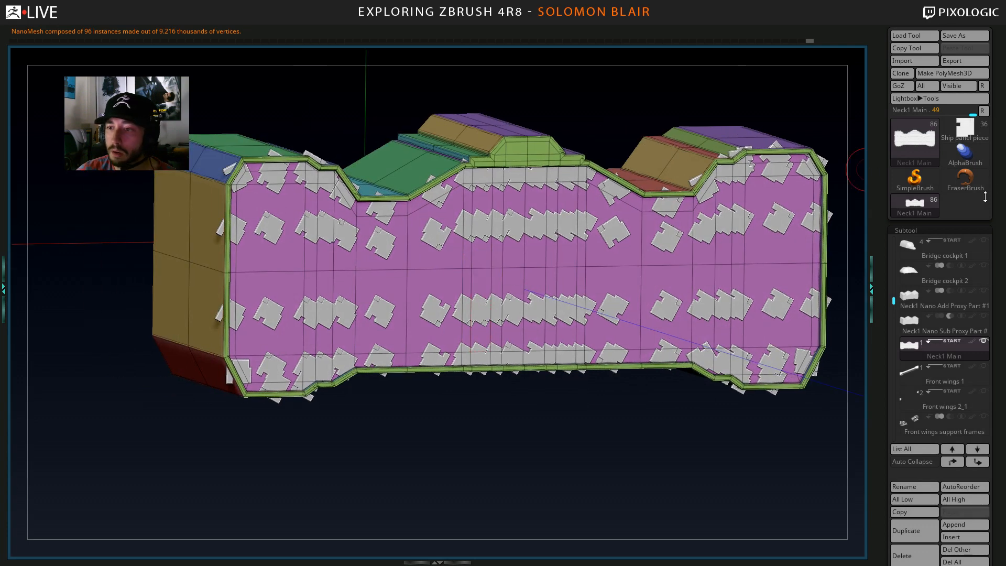
Open the NanoMesh settings and raise the side panel's Random Distribution to about 3.16.
{"action": "left_click", "coordinate": [933, 228]}
{"action": "left_click_drag", "start_coordinate": [948, 304], "coordinate": [943, 276]}
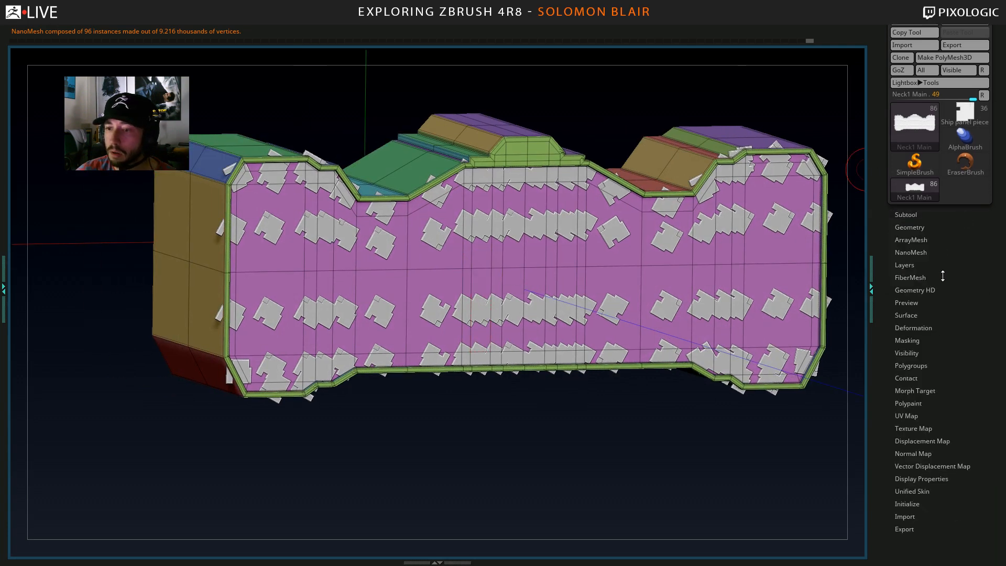
{"action": "left_click", "coordinate": [911, 250]}
{"action": "right_click_drag", "start_coordinate": [614, 439], "coordinate": [579, 429], "text": "alt"}
{"action": "left_click_drag", "start_coordinate": [994, 359], "coordinate": [992, 291]}
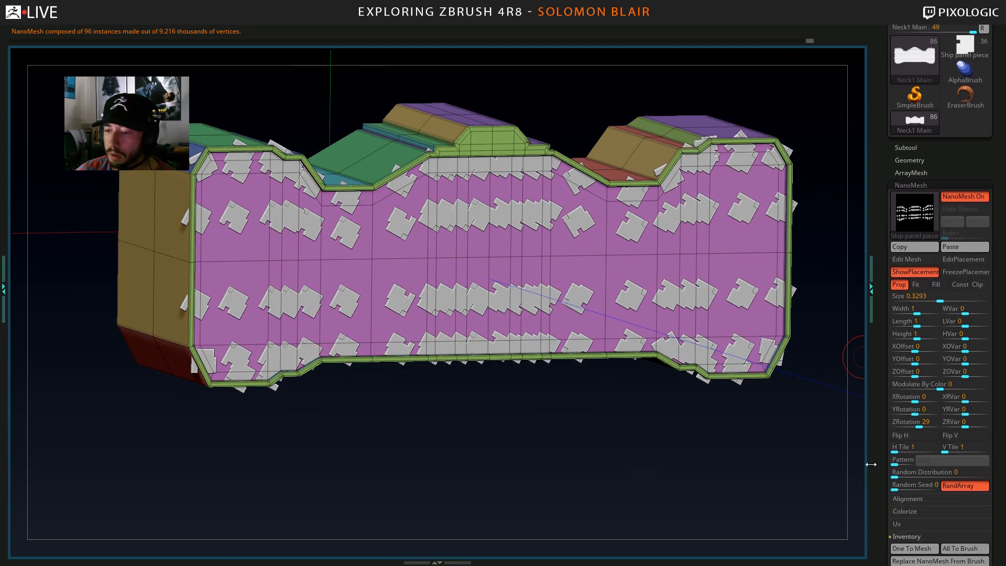
{"action": "left_click_drag", "start_coordinate": [890, 475], "coordinate": [923, 477]}
Set the NanoMesh ZRotation to 0 and turn on Align To Normal for the panel pieces.
{"action": "left_click_drag", "start_coordinate": [698, 478], "coordinate": [848, 445], "text": "shift"}
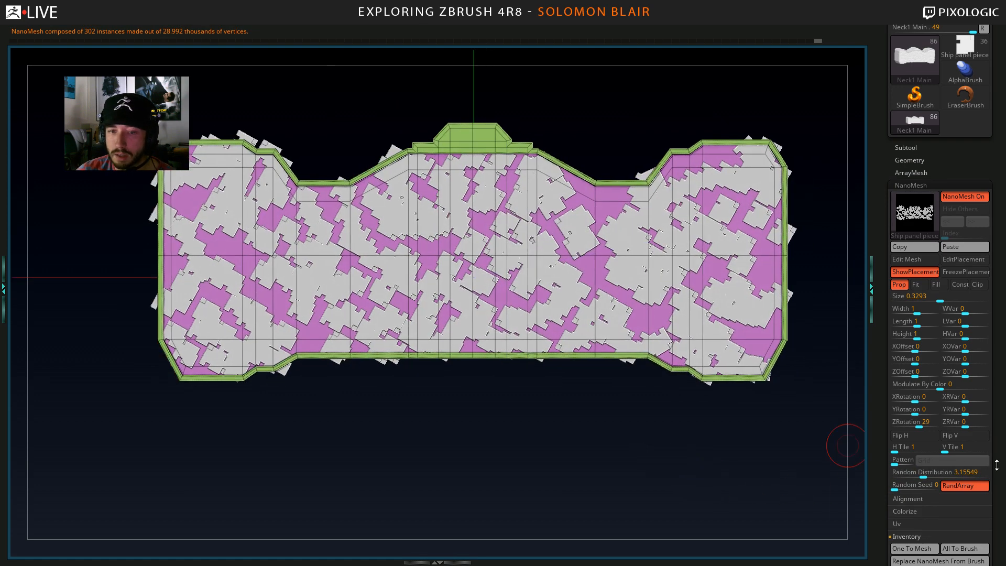
{"action": "left_click", "coordinate": [919, 427]}
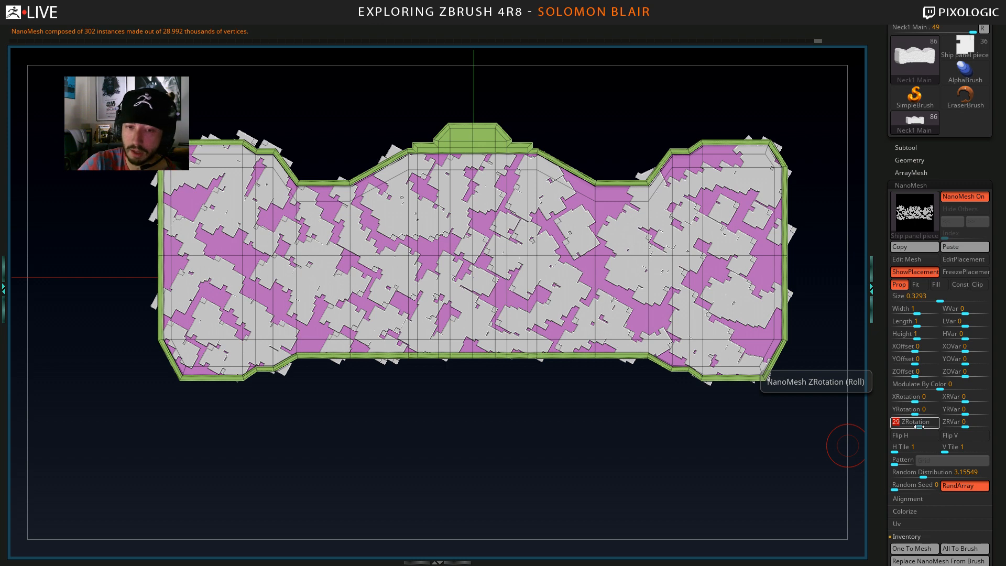
{"action": "type", "text": "0"}
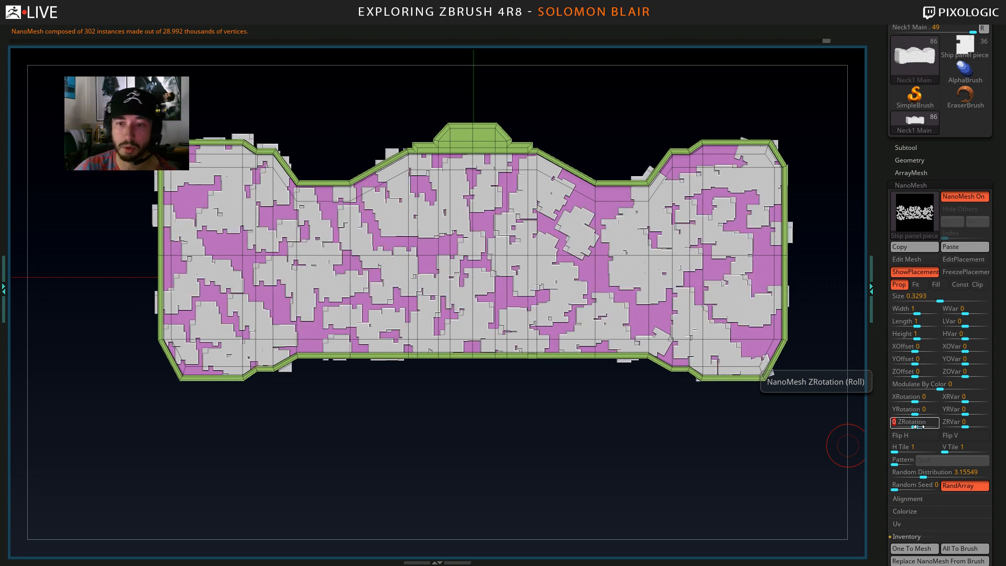
{"action": "left_click", "coordinate": [910, 501]}
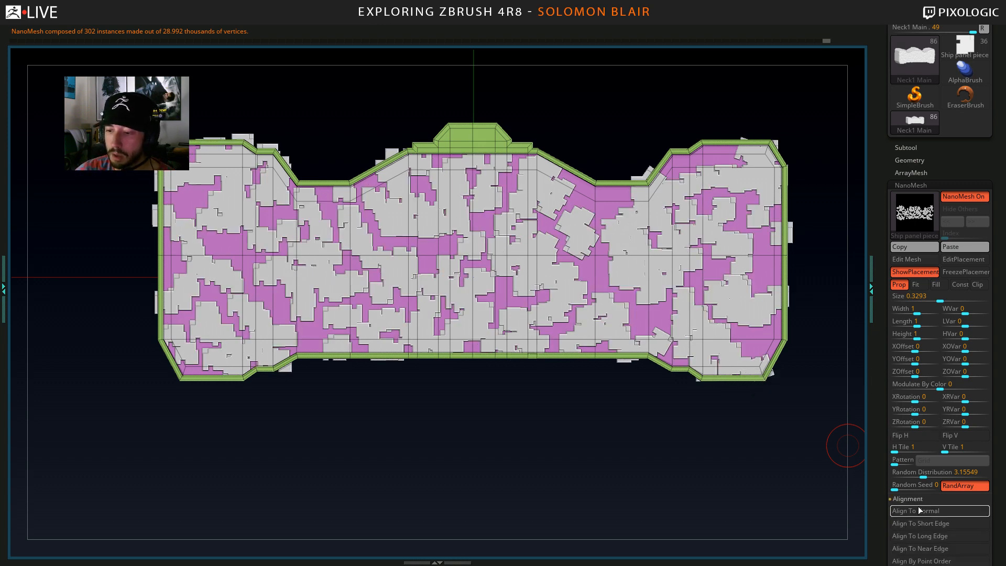
{"action": "left_click", "coordinate": [920, 511]}
{"action": "left_click_drag", "start_coordinate": [476, 476], "coordinate": [515, 460]}
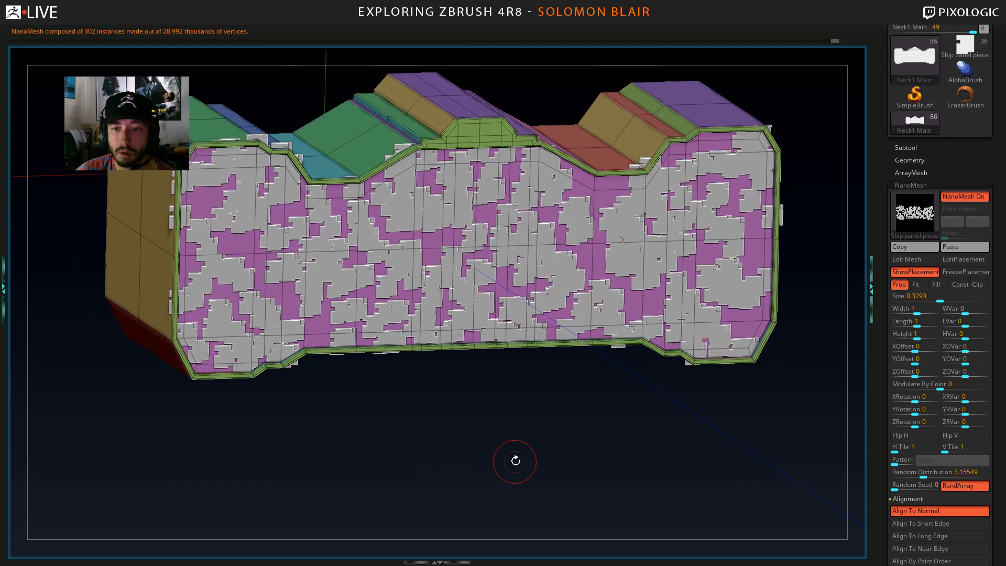
Shrink the scattered NanoMesh panel pieces to a Size of 0.07284.
{"action": "left_click_drag", "start_coordinate": [940, 299], "coordinate": [925, 299]}
{"action": "left_click_drag", "start_coordinate": [503, 487], "coordinate": [331, 299], "text": "alt"}
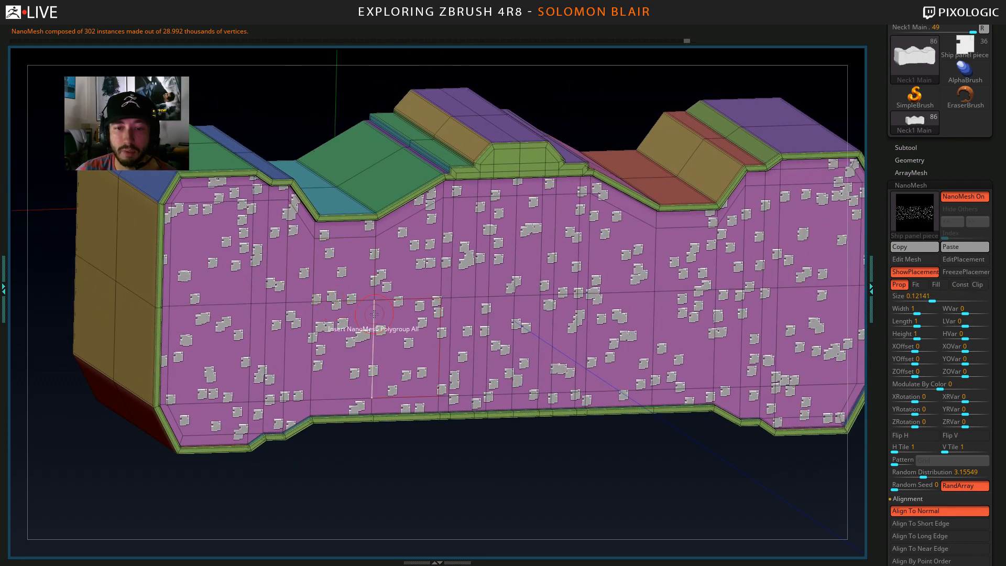
{"action": "right_click_drag", "start_coordinate": [374, 313], "coordinate": [382, 309], "text": "ctrl"}
{"action": "right_click_drag", "start_coordinate": [392, 349], "coordinate": [392, 320], "text": "ctrl"}
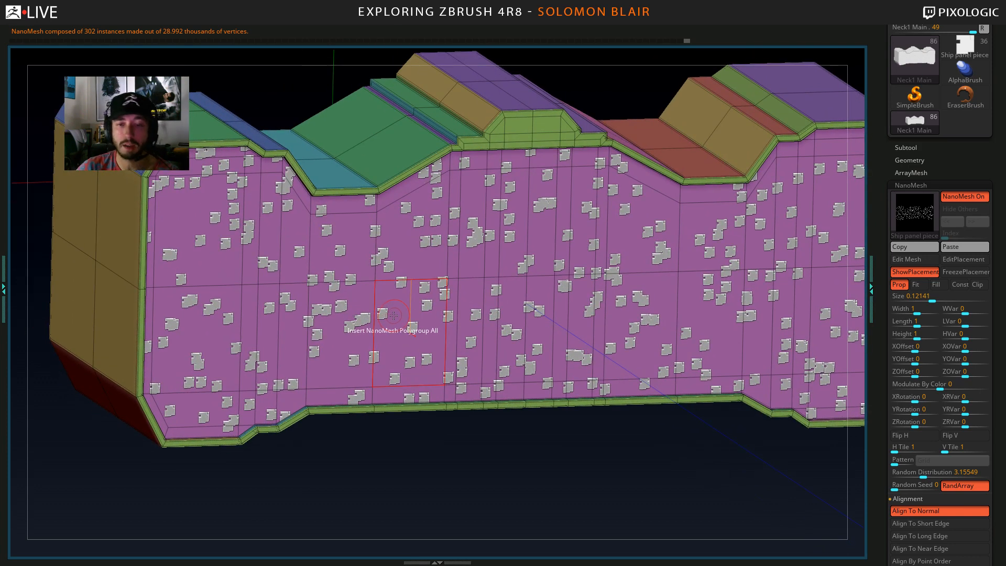
{"action": "right_click_drag", "start_coordinate": [430, 301], "coordinate": [461, 297]}
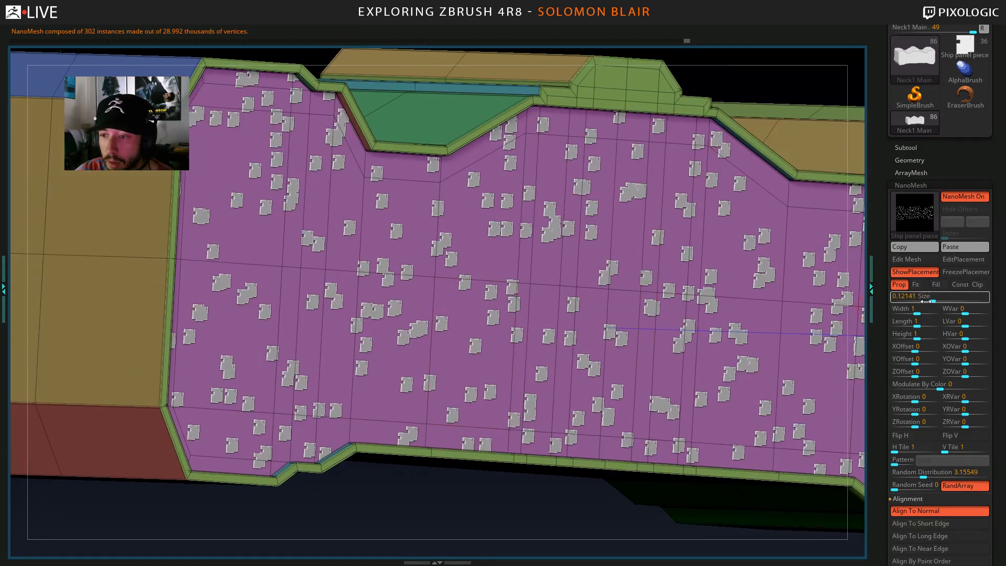
{"action": "left_click_drag", "start_coordinate": [928, 302], "coordinate": [926, 302]}
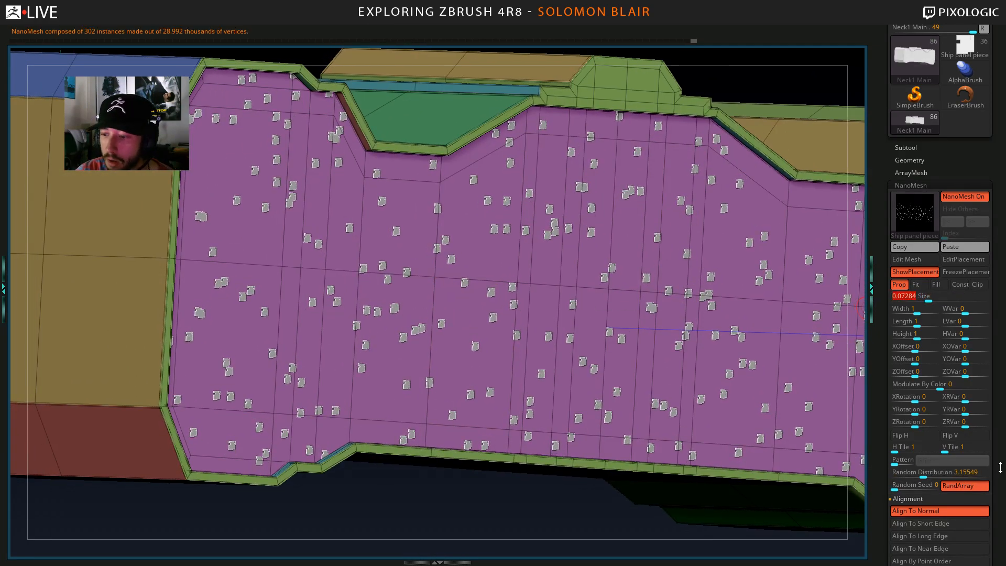
Raise the NanoMesh Random Distribution to about 87.94 to cover the recessed side panel densely.
{"action": "left_click_drag", "start_coordinate": [1001, 468], "coordinate": [1001, 437]}
{"action": "left_click_drag", "start_coordinate": [940, 442], "coordinate": [951, 446]}
{"action": "right_click_drag", "start_coordinate": [445, 311], "coordinate": [498, 297], "text": "alt"}
{"action": "right_click_drag", "start_coordinate": [498, 297], "coordinate": [466, 270], "text": "alt"}
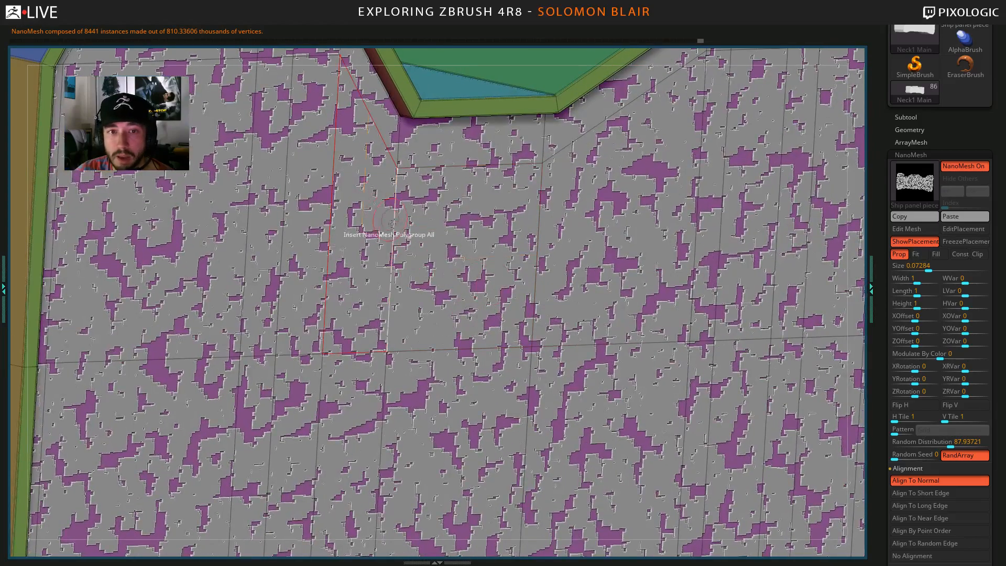
{"action": "right_click_drag", "start_coordinate": [388, 218], "coordinate": [372, 216], "text": "alt"}
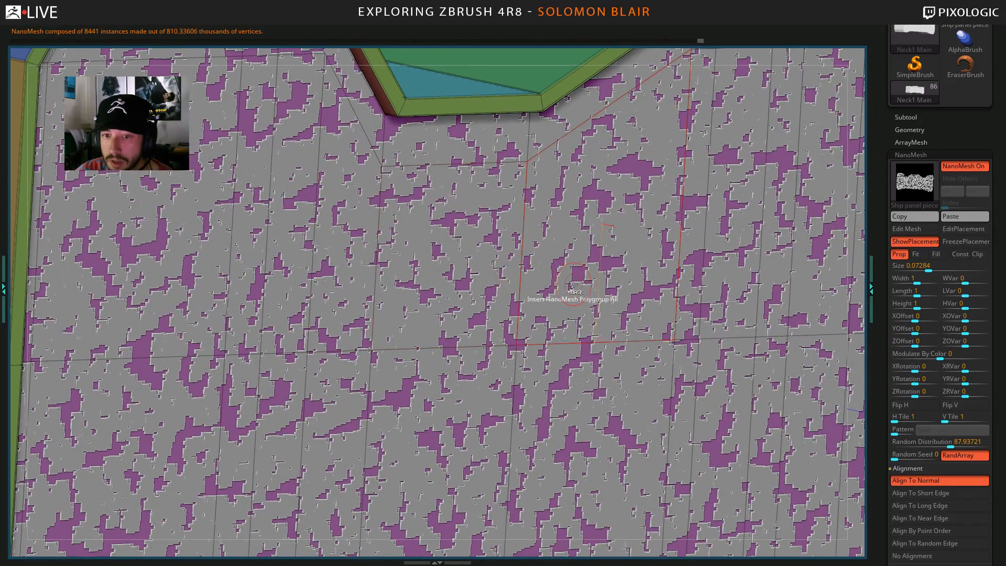
{"action": "right_click_drag", "start_coordinate": [570, 294], "coordinate": [542, 298], "text": "ctrl"}
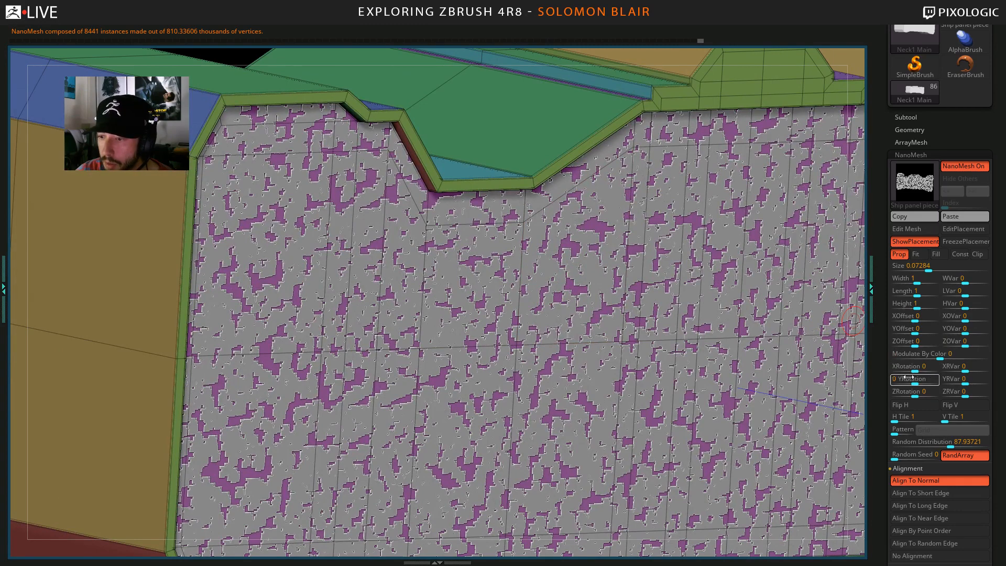
Give the NanoMesh pieces a ZOffset of 0.18713 with a Z offset variation of 100.
{"action": "left_click", "coordinate": [916, 342]}
{"action": "left_click_drag", "start_coordinate": [916, 344], "coordinate": [926, 344]}
{"action": "left_click_drag", "start_coordinate": [963, 345], "coordinate": [1003, 344]}
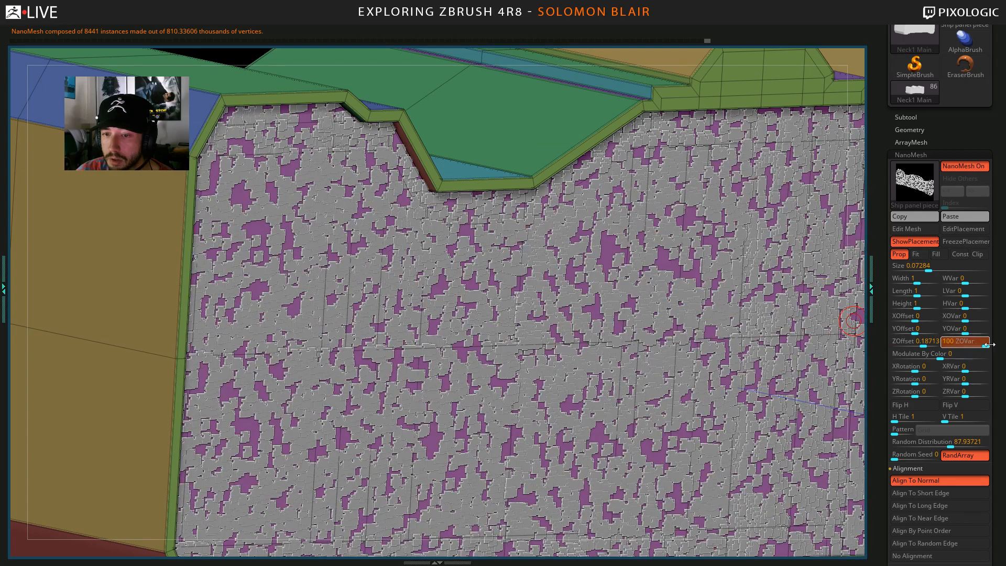
Set the NanoMesh size variations to 79 for width, 32 for length and 18 for height.
{"action": "right_click_drag", "start_coordinate": [655, 348], "coordinate": [722, 345], "text": "ctrl"}
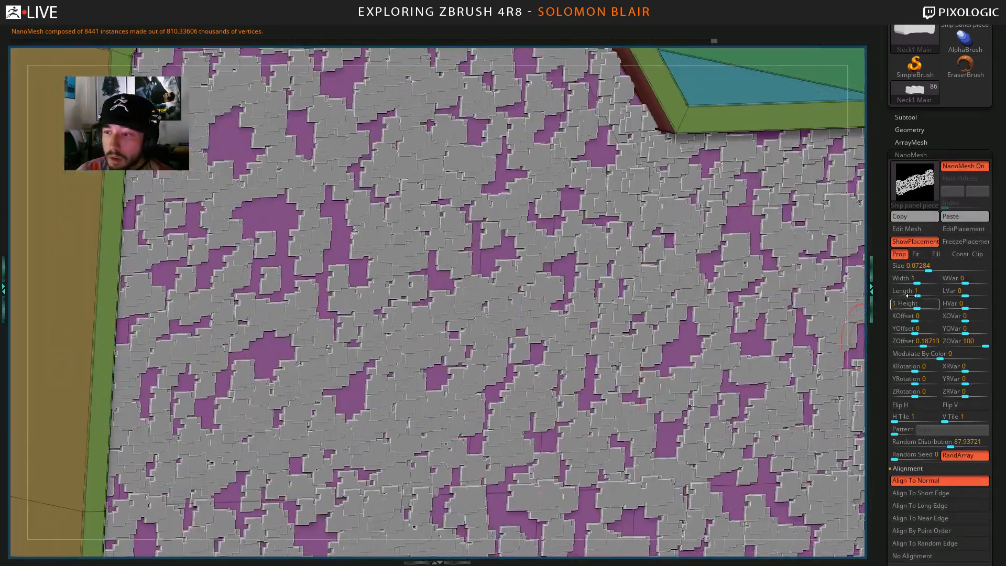
{"action": "left_click_drag", "start_coordinate": [964, 294], "coordinate": [985, 283]}
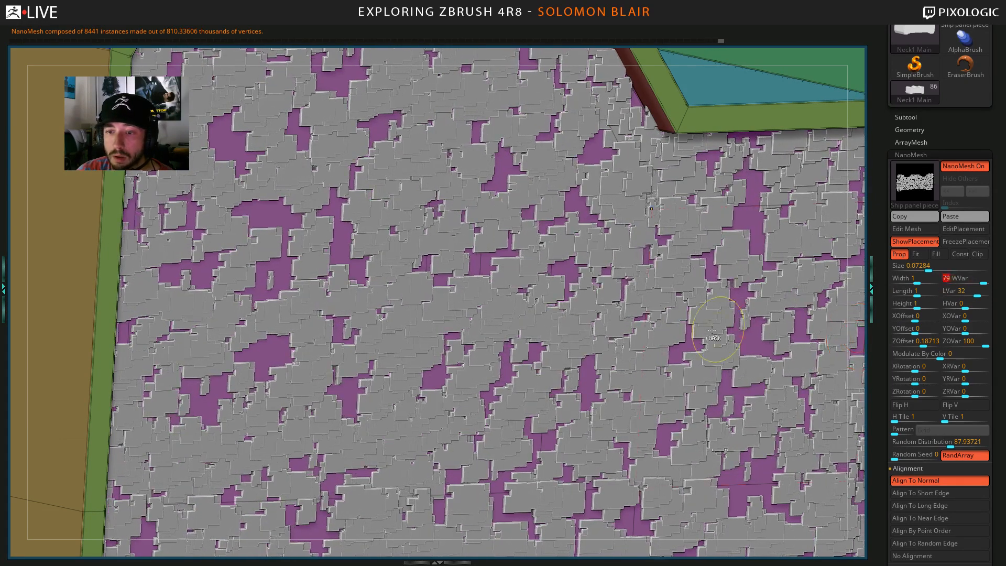
{"action": "right_click_drag", "start_coordinate": [592, 391], "coordinate": [528, 337], "text": "ctrl"}
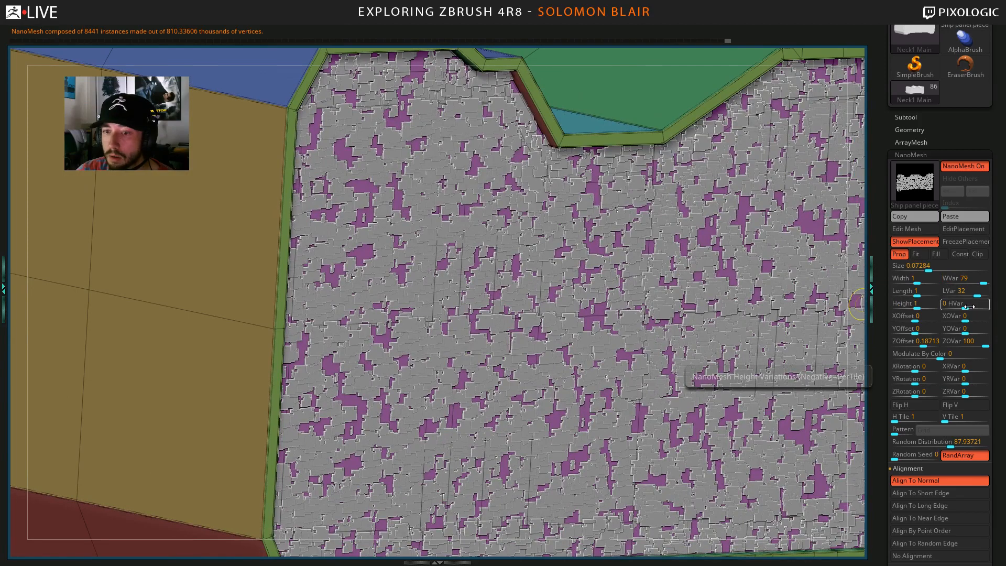
{"action": "left_click_drag", "start_coordinate": [968, 306], "coordinate": [975, 306]}
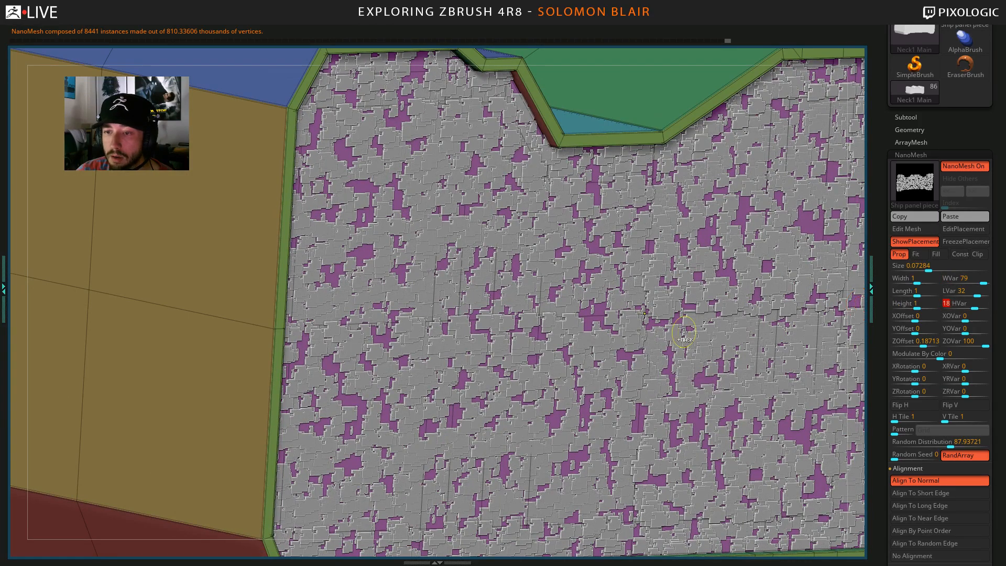
Turn off the polyframe and examine the panel detailing on the entire block from several angles.
{"action": "right_click_drag", "start_coordinate": [684, 331], "coordinate": [517, 313], "text": "ctrl"}
{"action": "key", "text": "shift+f"}
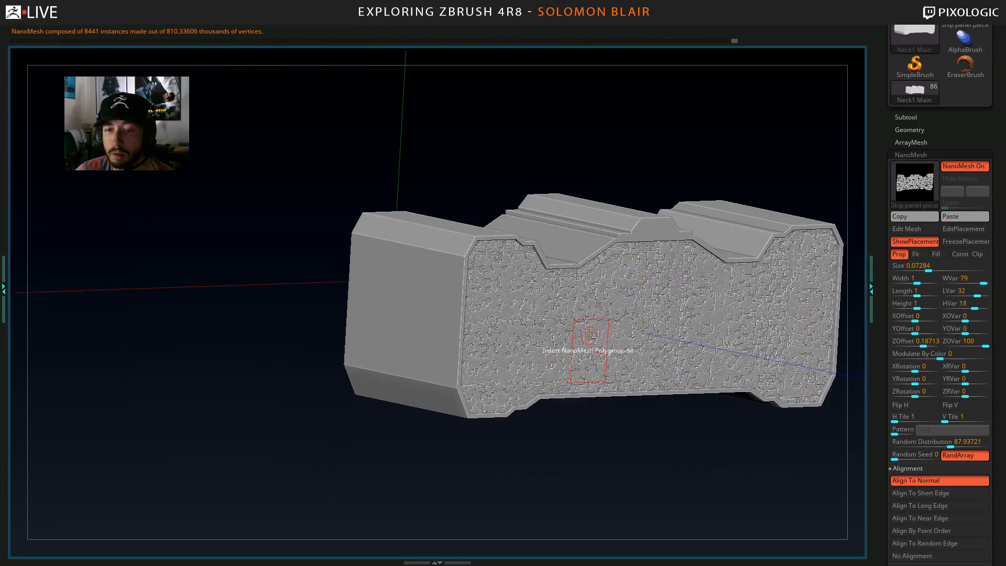
{"action": "right_click_drag", "start_coordinate": [589, 333], "coordinate": [581, 364], "text": "ctrl"}
{"action": "right_click_drag", "start_coordinate": [518, 361], "coordinate": [524, 366]}
{"action": "right_click_drag", "start_coordinate": [485, 304], "coordinate": [503, 321]}
{"action": "right_click_drag", "start_coordinate": [504, 320], "coordinate": [479, 321], "text": "ctrl"}
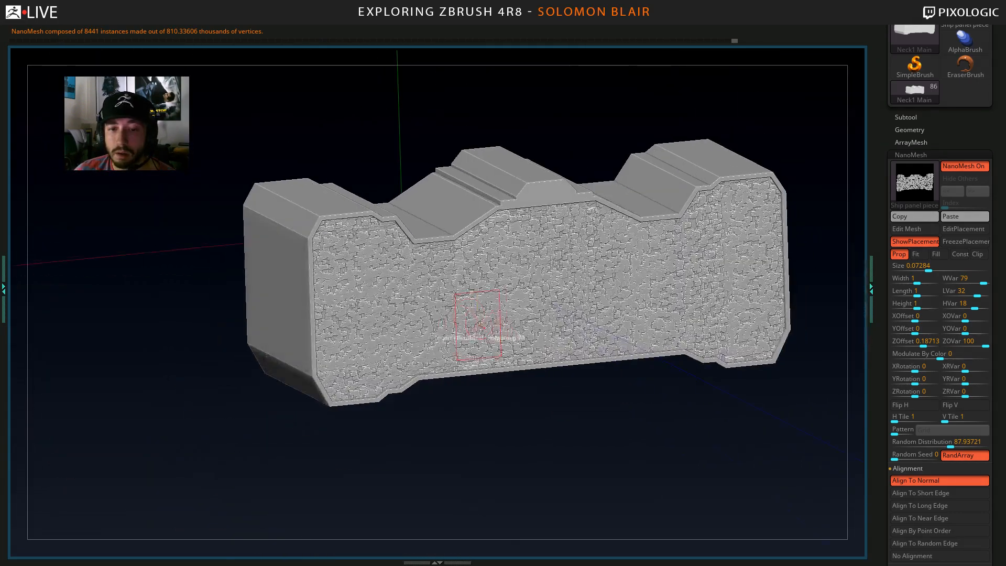
{"action": "right_click_drag", "start_coordinate": [622, 447], "coordinate": [591, 428], "text": "alt"}
Try to run the x15 NanoGen MWeld X macro on the detailed Neck1 Main block.
{"action": "key", "text": "space"}
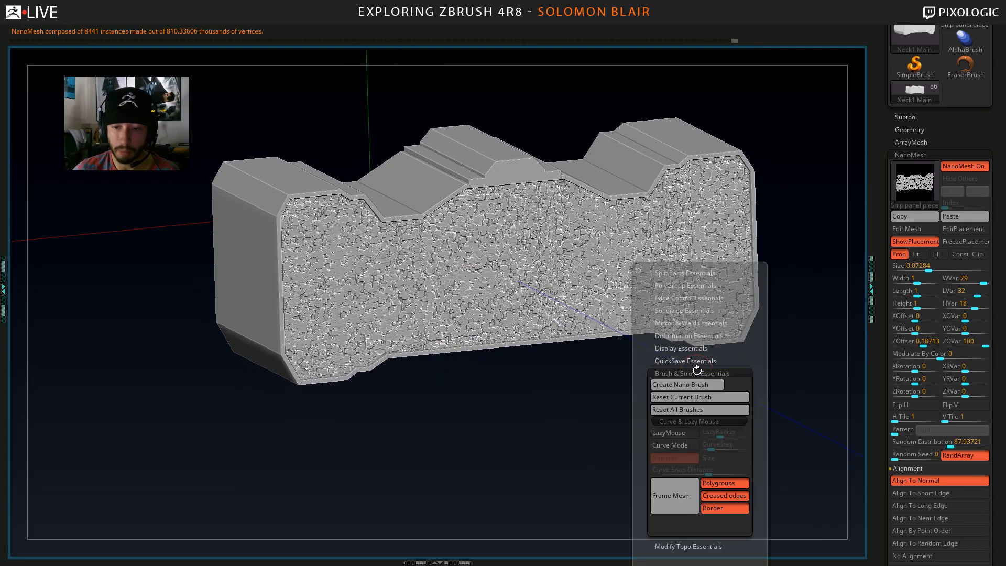
{"action": "left_click", "coordinate": [685, 273]}
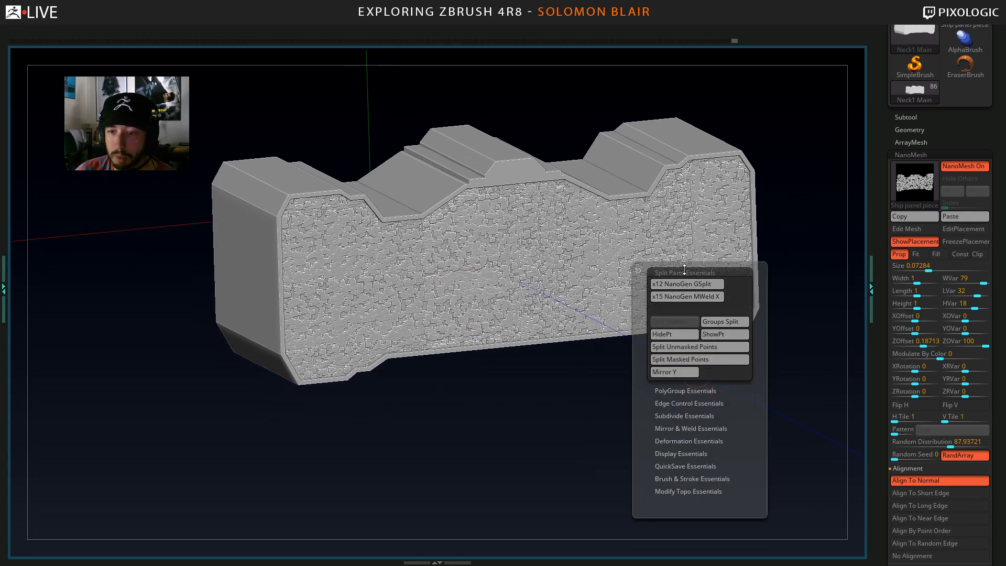
{"action": "left_click", "coordinate": [710, 297]}
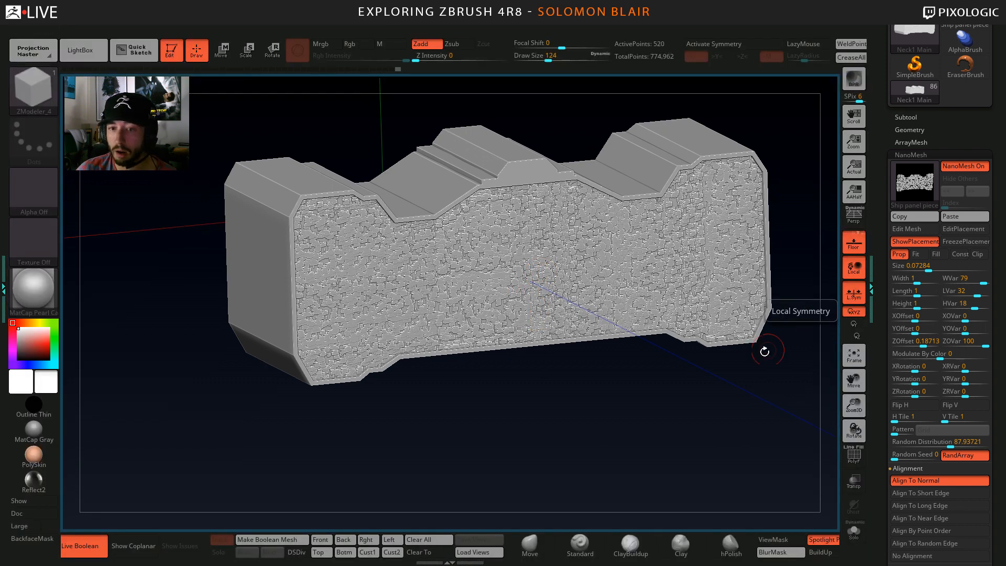
Turn off local symmetry and retry the x15 NanoGen MWeld X macro on the block.
{"action": "left_click", "coordinate": [857, 294]}
{"action": "left_click_drag", "start_coordinate": [583, 430], "coordinate": [538, 425], "text": "alt"}
{"action": "key", "text": "space"}
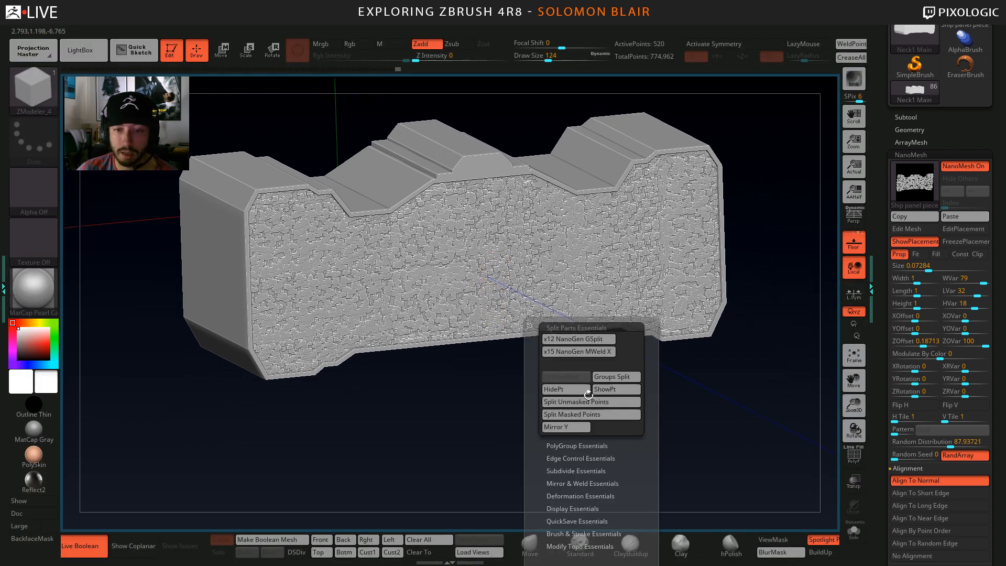
{"action": "left_click", "coordinate": [578, 351]}
Examine the block's panel detailing from several angles, briefly checking it with the polyframe.
{"action": "mouse_move", "coordinate": [416, 283]}
{"action": "right_mouse_down", "text": "alt"}
{"action": "mouse_move", "coordinate": [419, 293]}
{"action": "mouse_move", "coordinate": [448, 296]}
{"action": "right_mouse_up", "text": "alt"}
{"action": "key", "text": "shift+f"}
{"action": "key", "text": "shift+f"}
{"action": "key", "text": "s"}
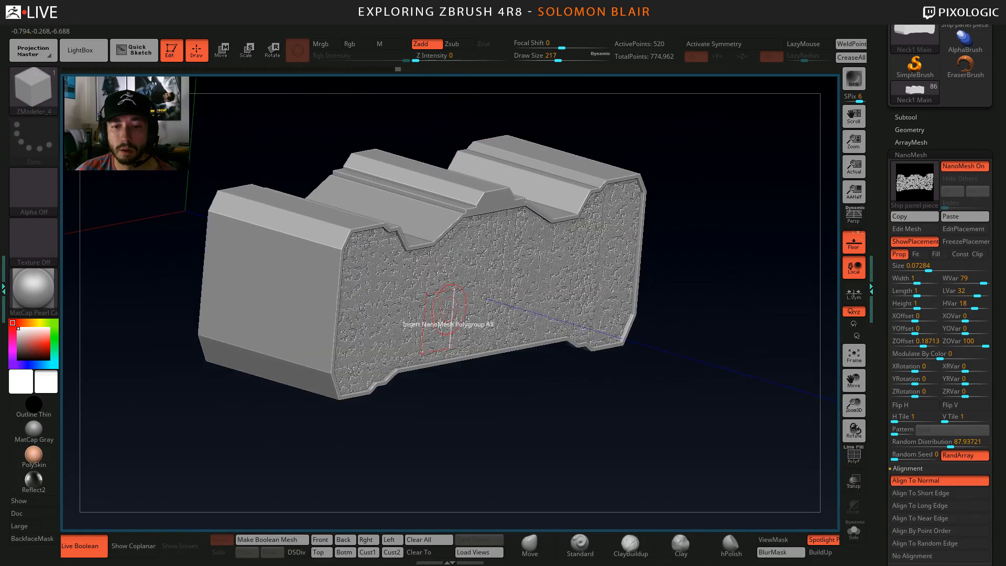
{"action": "right_click_drag", "start_coordinate": [457, 316], "coordinate": [487, 331], "text": "alt"}
{"action": "key", "text": "s"}
{"action": "left_click_drag", "start_coordinate": [484, 328], "coordinate": [491, 329]}
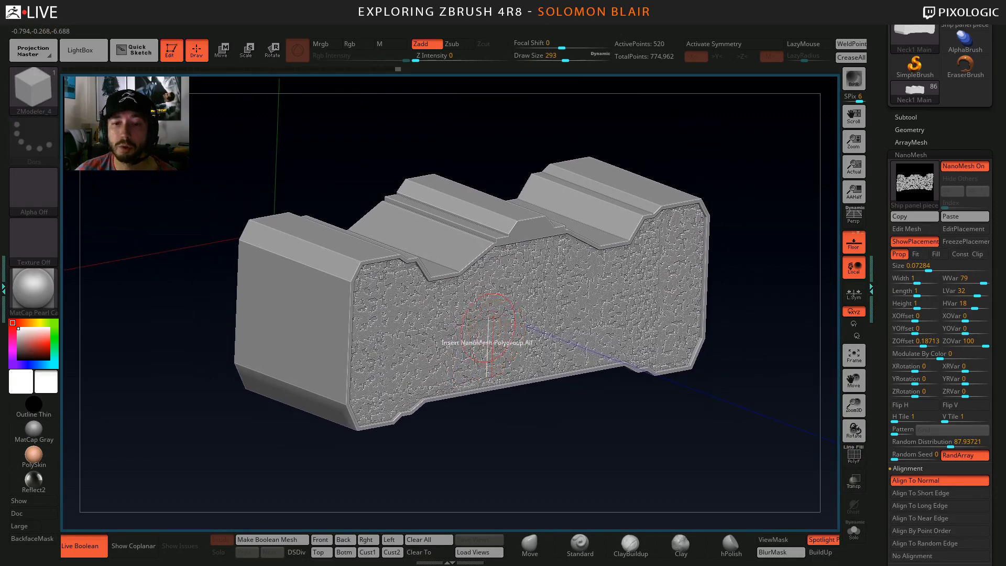
{"action": "right_click_drag", "start_coordinate": [493, 341], "coordinate": [483, 358], "text": "alt"}
{"action": "key", "text": "s"}
{"action": "left_click_drag", "start_coordinate": [457, 215], "coordinate": [450, 215]}
Show the custom Essentials tools with the NanoGen macros beside the canvas.
{"action": "key", "text": "Tab"}
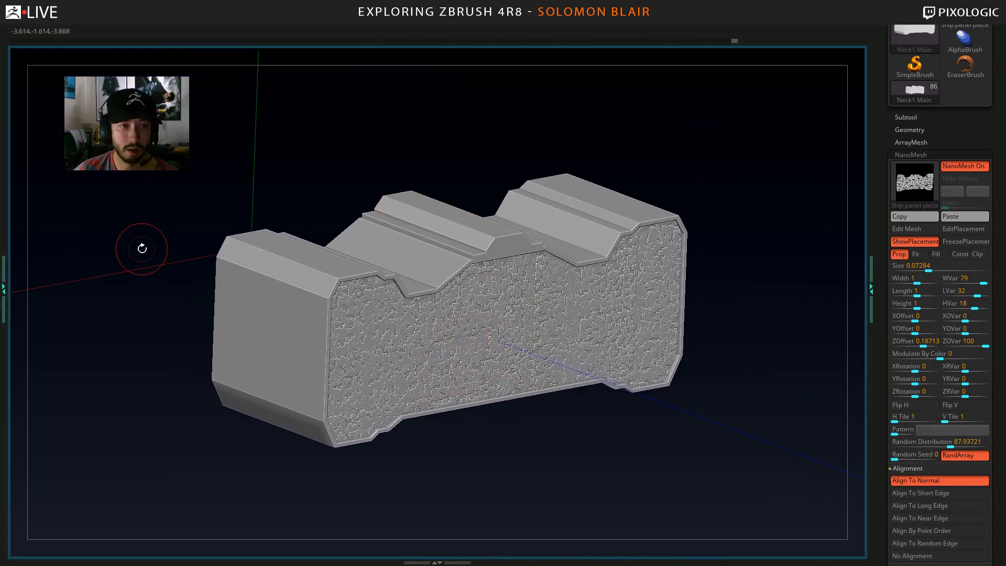
{"action": "key", "text": "Tab"}
{"action": "left_click", "coordinate": [4, 266]}
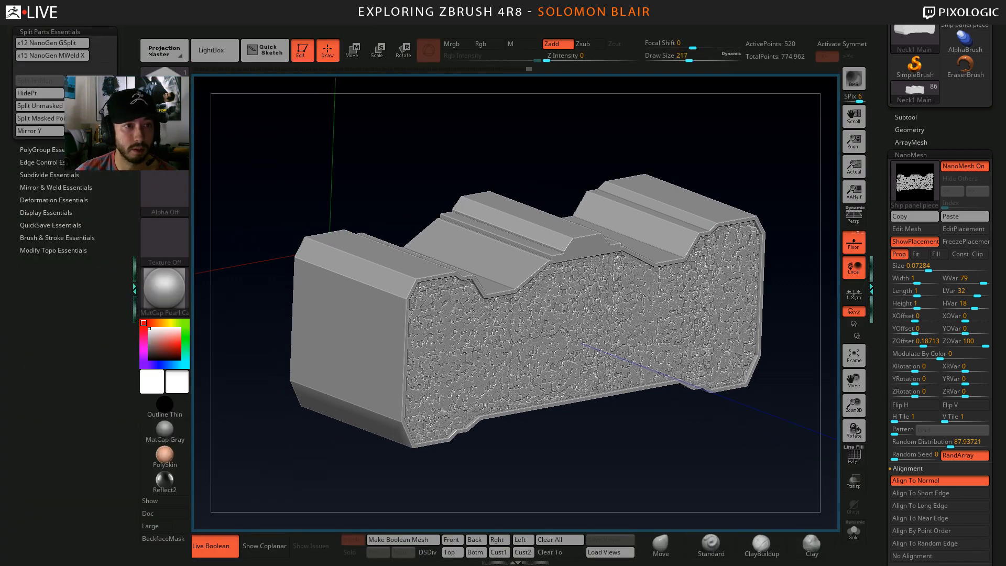
{"action": "right_click_drag", "start_coordinate": [367, 167], "coordinate": [346, 179], "text": "alt"}
{"action": "key", "text": "s"}
{"action": "mouse_move", "coordinate": [346, 178]}
{"action": "left_mouse_down"}
{"action": "mouse_move", "coordinate": [366, 198]}
{"action": "mouse_move", "coordinate": [393, 153]}
{"action": "mouse_move", "coordinate": [372, 155]}
{"action": "left_mouse_up"}
{"action": "key", "text": "["}
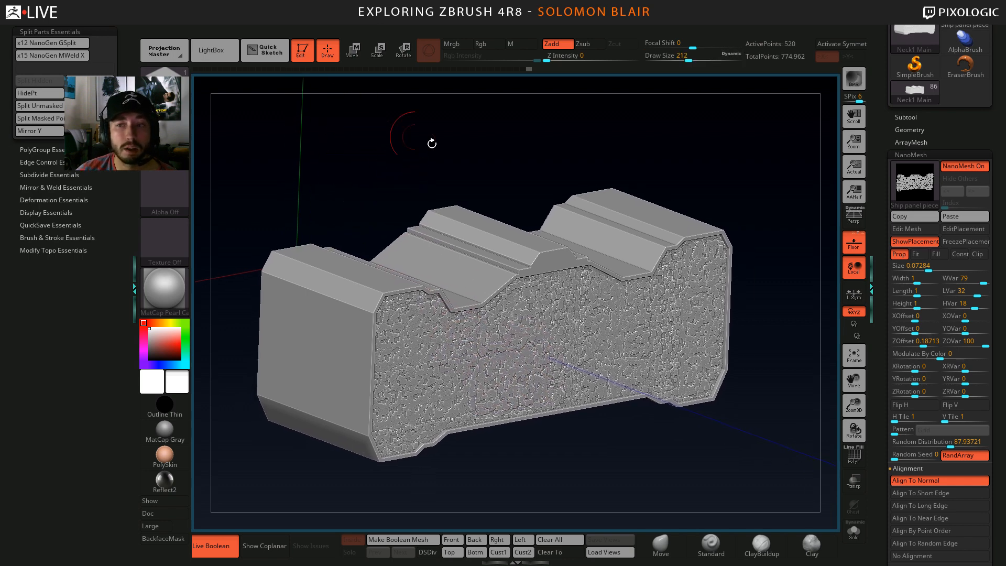
Turn off the undo history selector in the preferences.
{"action": "left_click_drag", "start_coordinate": [503, 154], "coordinate": [521, 150], "text": "alt"}
{"action": "left_click", "coordinate": [531, 28]}
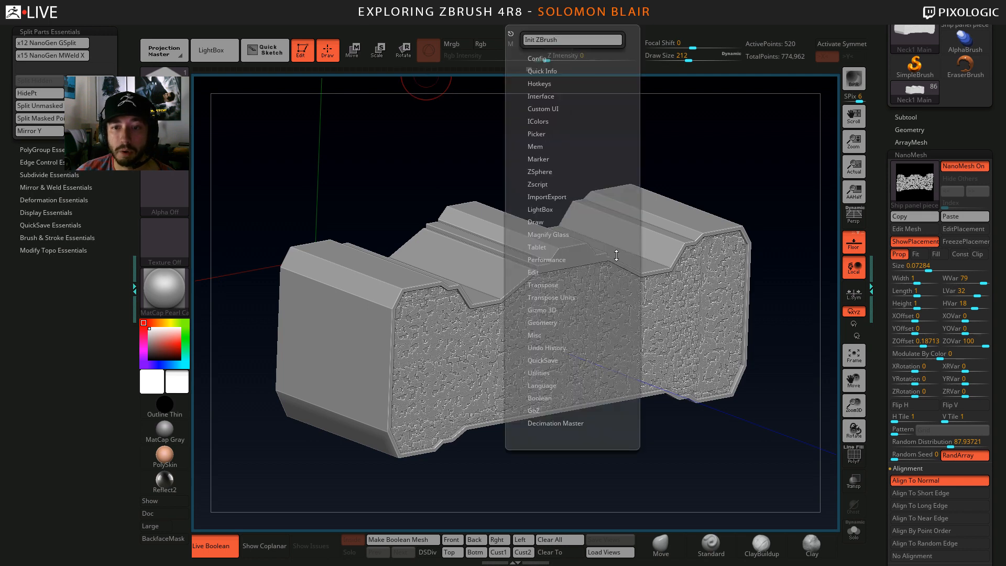
{"action": "left_click", "coordinate": [545, 348]}
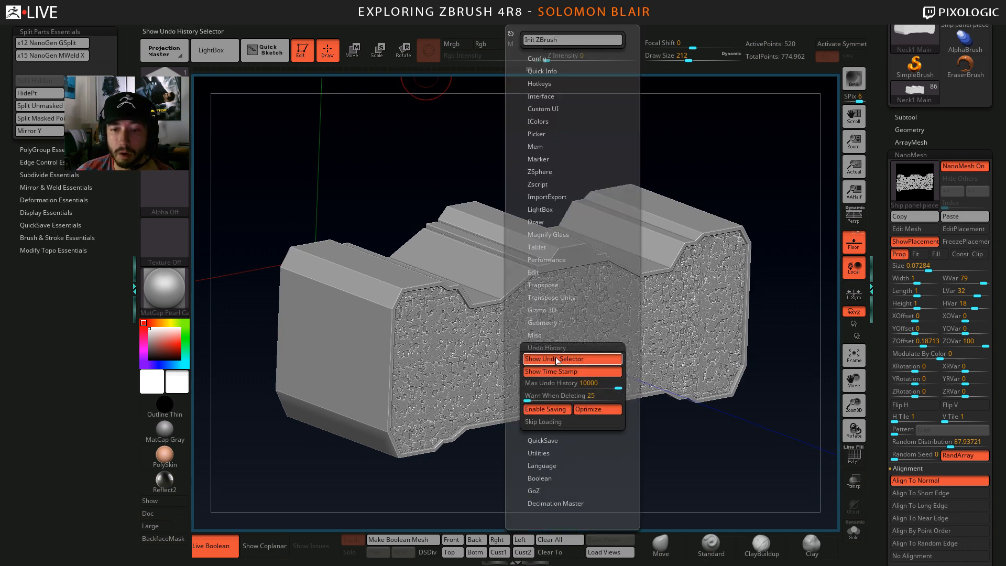
{"action": "left_click", "coordinate": [558, 359]}
{"action": "mouse_move", "coordinate": [379, 135]}
{"action": "left_mouse_down", "text": "alt"}
{"action": "mouse_move", "coordinate": [366, 160]}
{"action": "mouse_move", "coordinate": [403, 167]}
{"action": "left_mouse_up", "text": "alt"}
{"action": "key", "text": "]"}
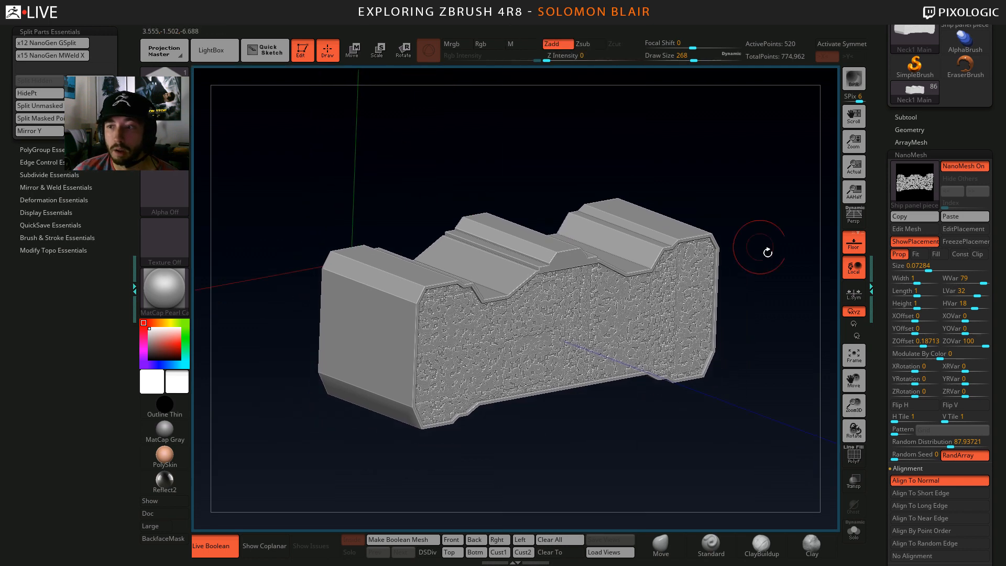
Show the NanoMesh inventory options and start recording a new macro without initializing ZBrush.
{"action": "left_click_drag", "start_coordinate": [1001, 346], "coordinate": [997, 327]}
{"action": "left_click_drag", "start_coordinate": [878, 544], "coordinate": [883, 518]}
{"action": "left_click", "coordinate": [908, 549]}
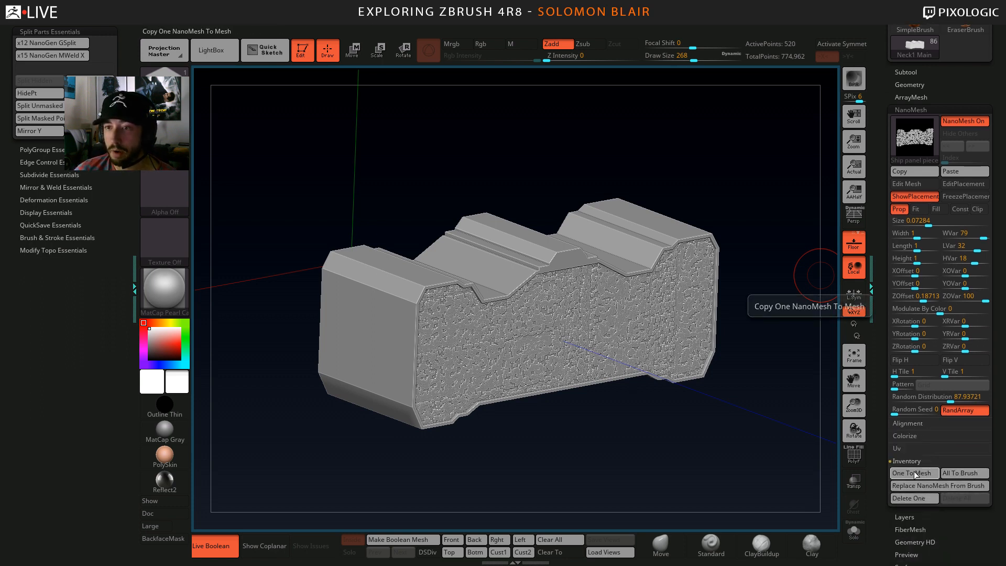
{"action": "left_click_drag", "start_coordinate": [555, 402], "coordinate": [555, 412], "text": "alt"}
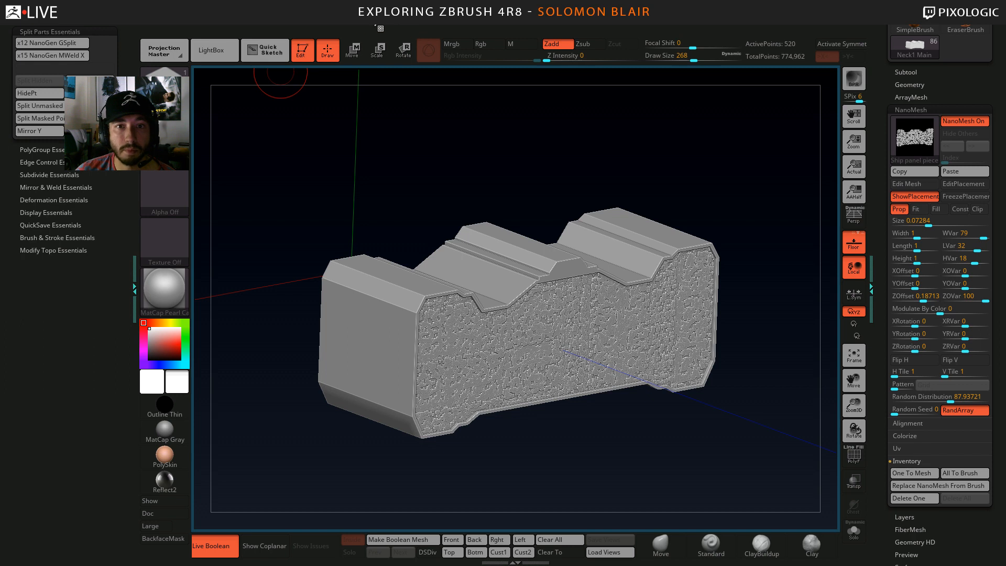
{"action": "left_click", "coordinate": [377, 24]}
{"action": "left_click", "coordinate": [407, 41]}
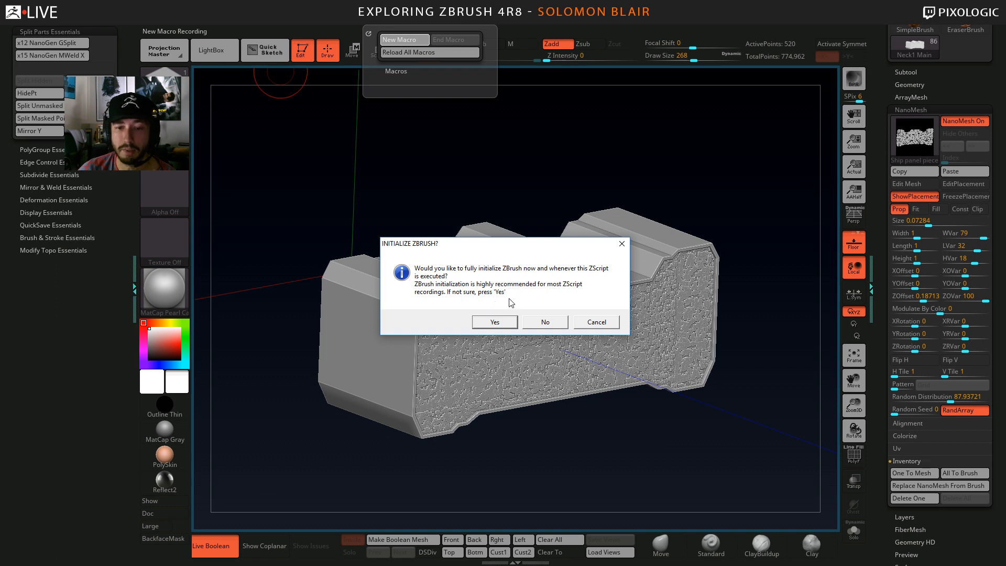
{"action": "left_click", "coordinate": [544, 321]}
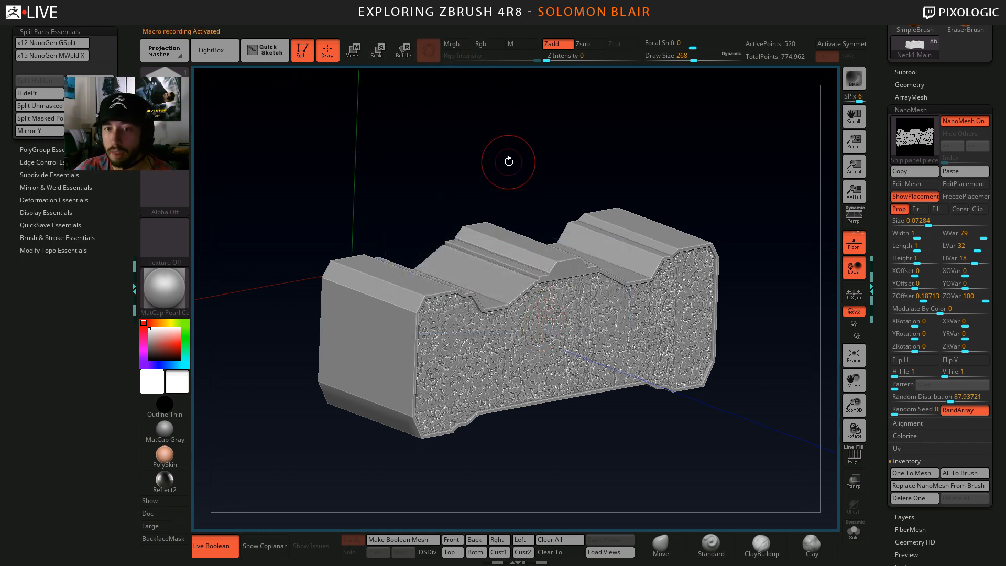
Convert the ship panel NanoMesh to real geometry with One To Mesh and show the polyframe.
{"action": "left_click", "coordinate": [904, 472]}
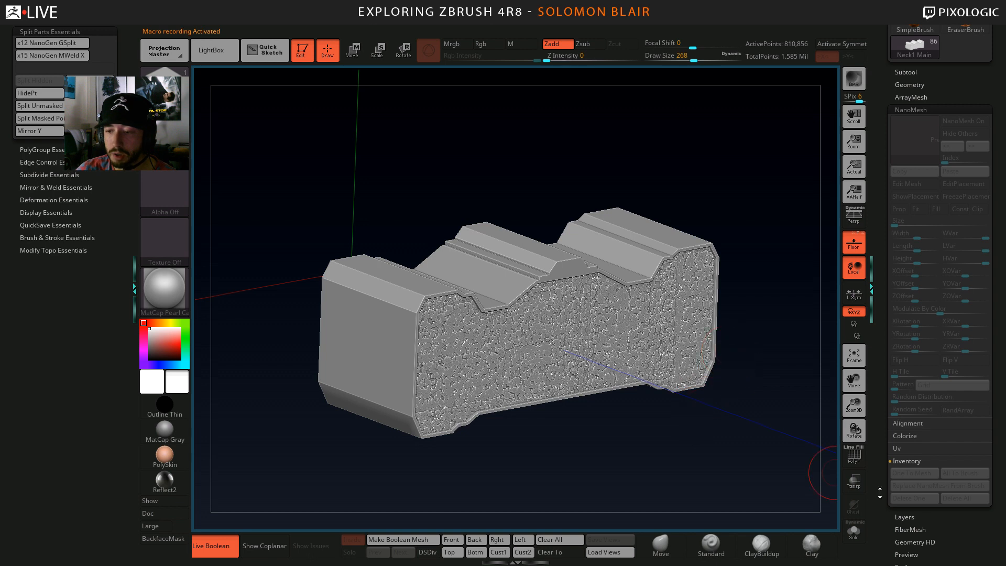
{"action": "left_click_drag", "start_coordinate": [880, 493], "coordinate": [879, 363]}
{"action": "key", "text": "shift+f"}
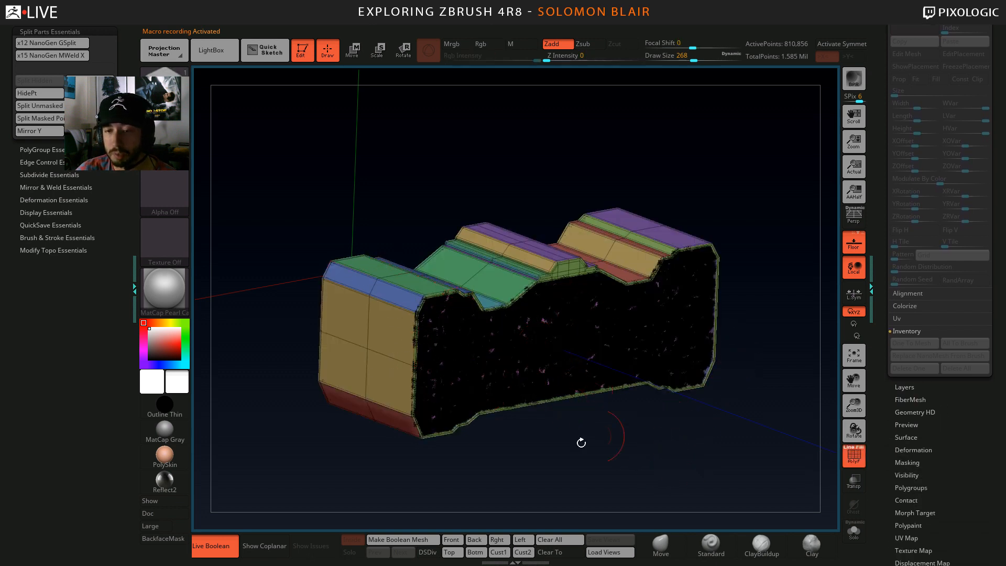
Apply Auto Groups to the converted block and try to merge similar polygroups.
{"action": "left_click", "coordinate": [912, 487]}
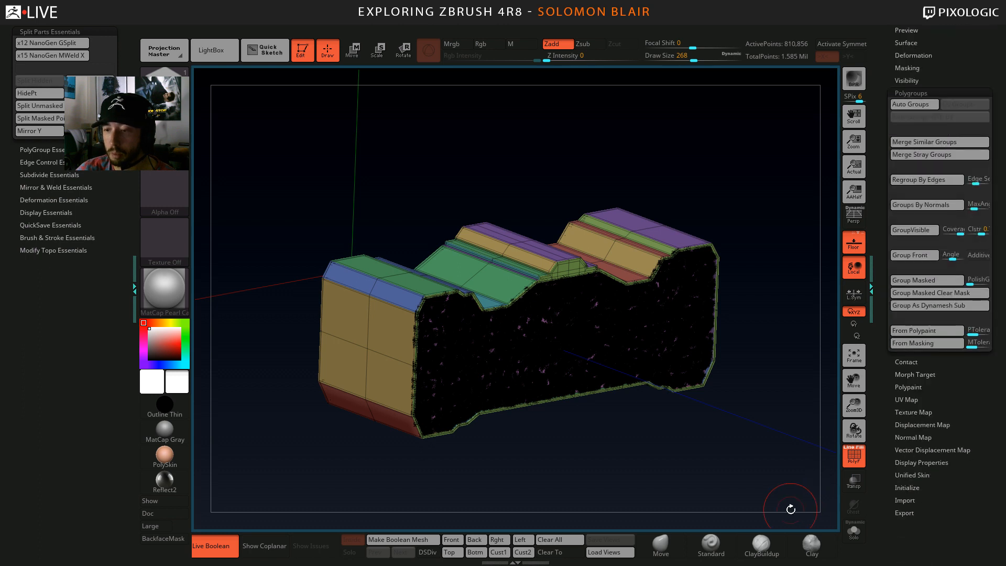
{"action": "left_click", "coordinate": [914, 104]}
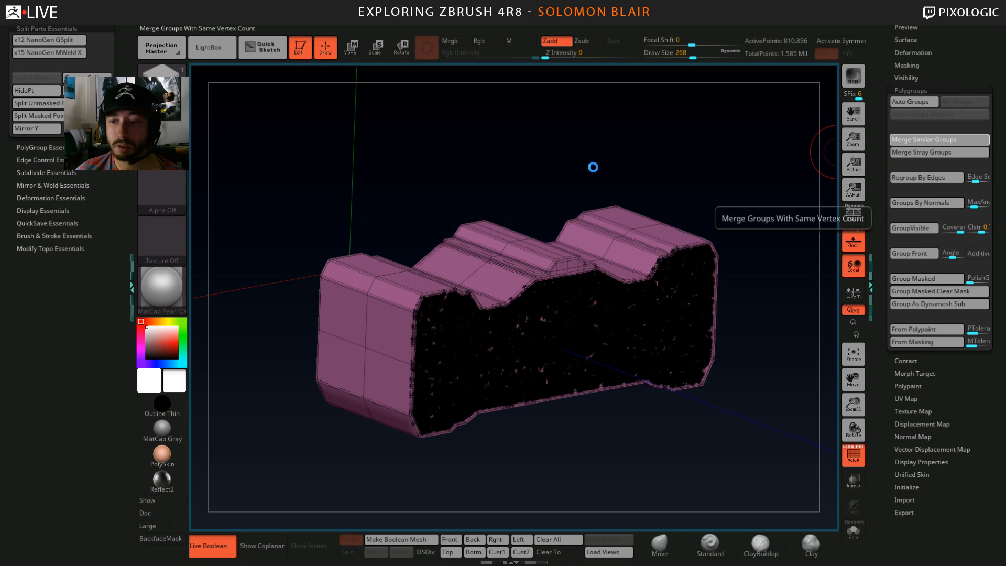
Force-close the unresponsive ZBrush program and dismiss the Windows problem check.
{"action": "left_click", "coordinate": [515, 159]}
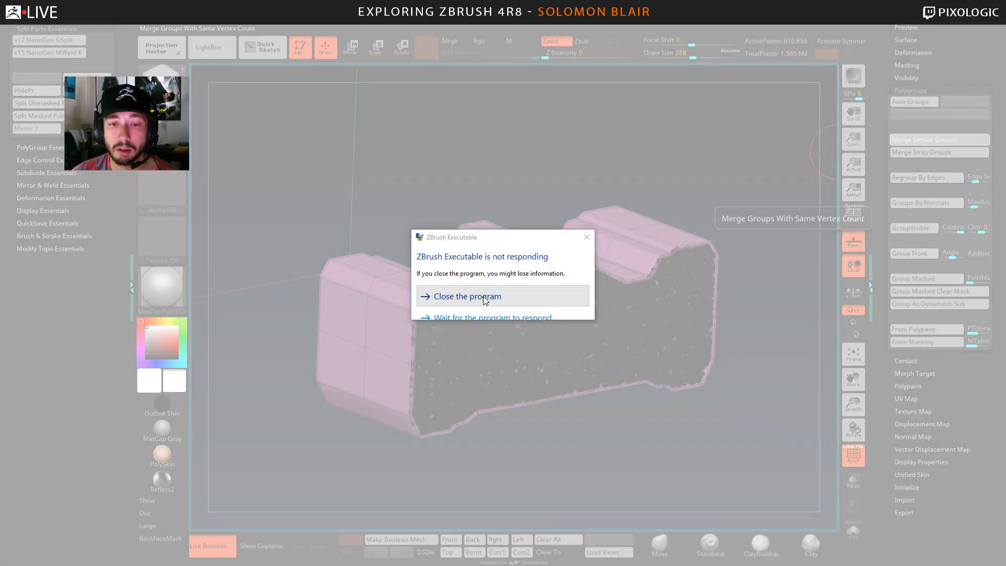
{"action": "left_click", "coordinate": [484, 297]}
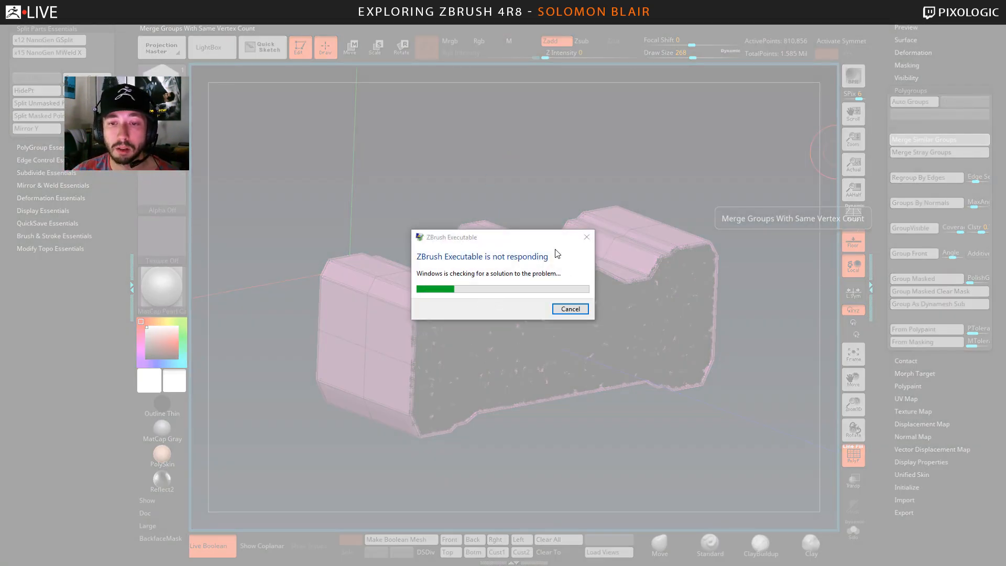
{"action": "left_click", "coordinate": [587, 239]}
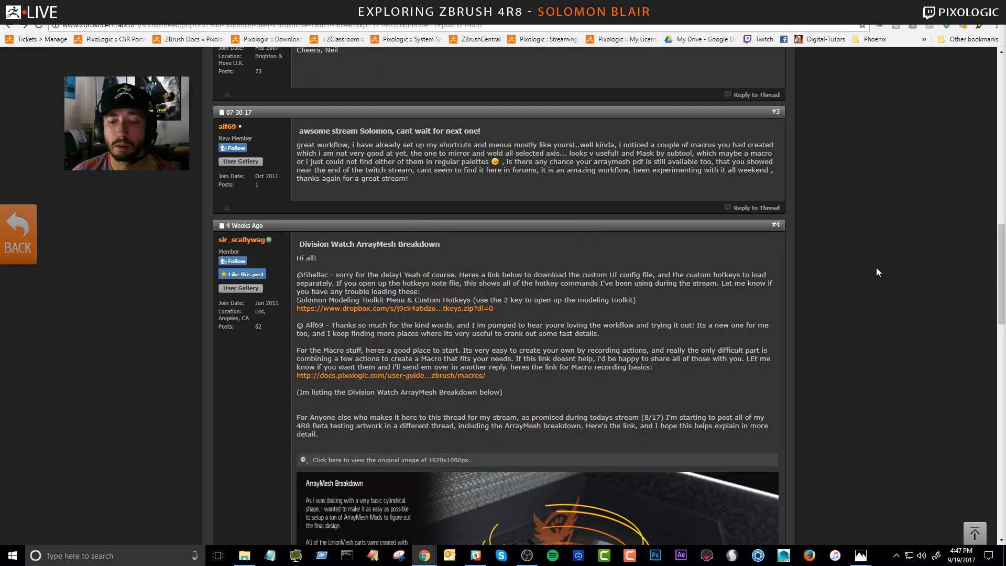
Look through the ZBrushLive Twitch stream thread on ZBrushCentral, including the macro links and Division Watch ArrayMesh Breakdown.
{"action": "scroll", "coordinate": [865, 273], "scroll_direction": "up", "scroll_amount": 15}
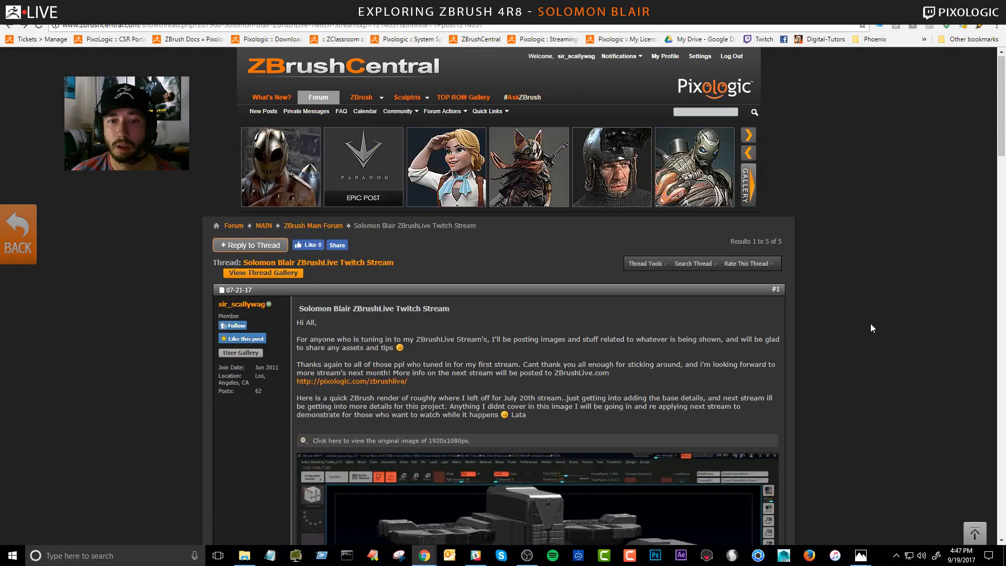
{"action": "scroll", "coordinate": [870, 322], "scroll_direction": "down", "scroll_amount": 6}
{"action": "scroll", "coordinate": [867, 303], "scroll_direction": "up", "scroll_amount": 4}
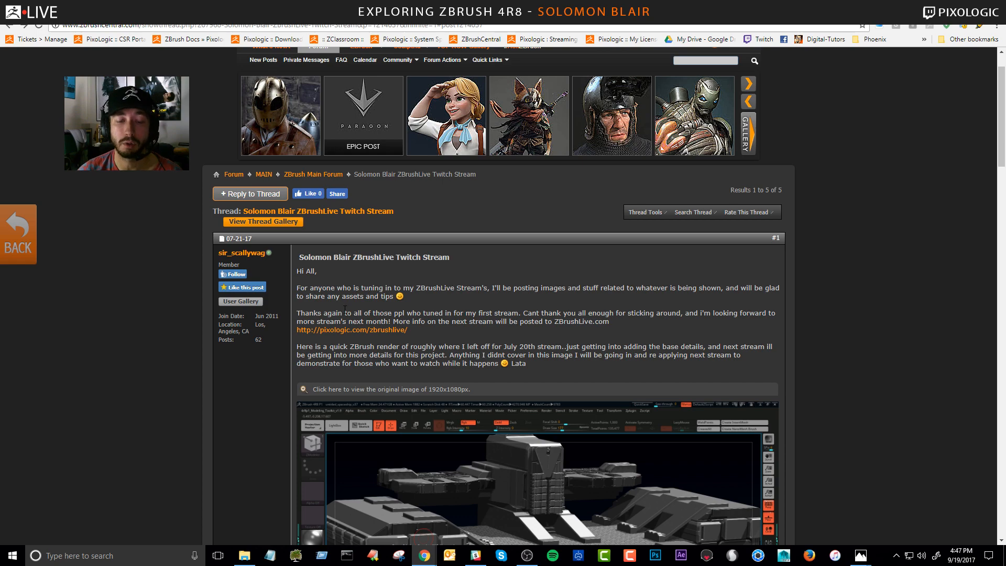
{"action": "scroll", "coordinate": [398, 287], "scroll_direction": "down", "scroll_amount": 2}
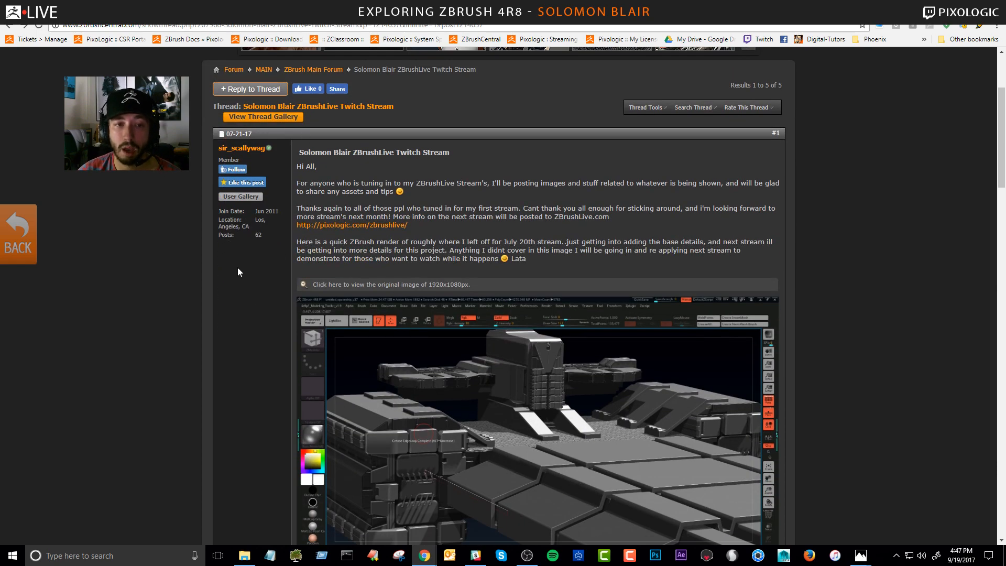
{"action": "scroll", "coordinate": [398, 287], "scroll_direction": "up", "scroll_amount": 3}
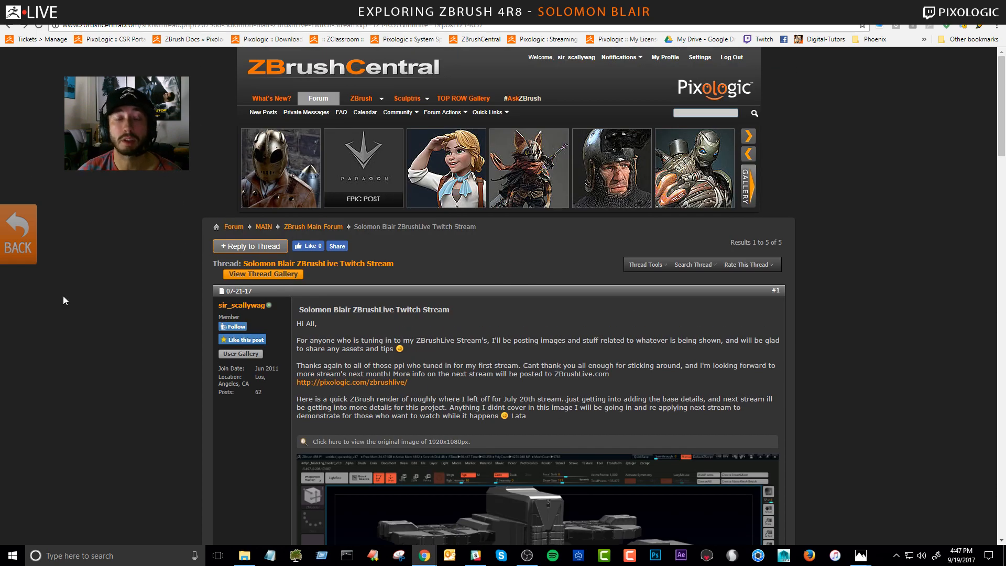
{"action": "left_click", "coordinate": [265, 25]}
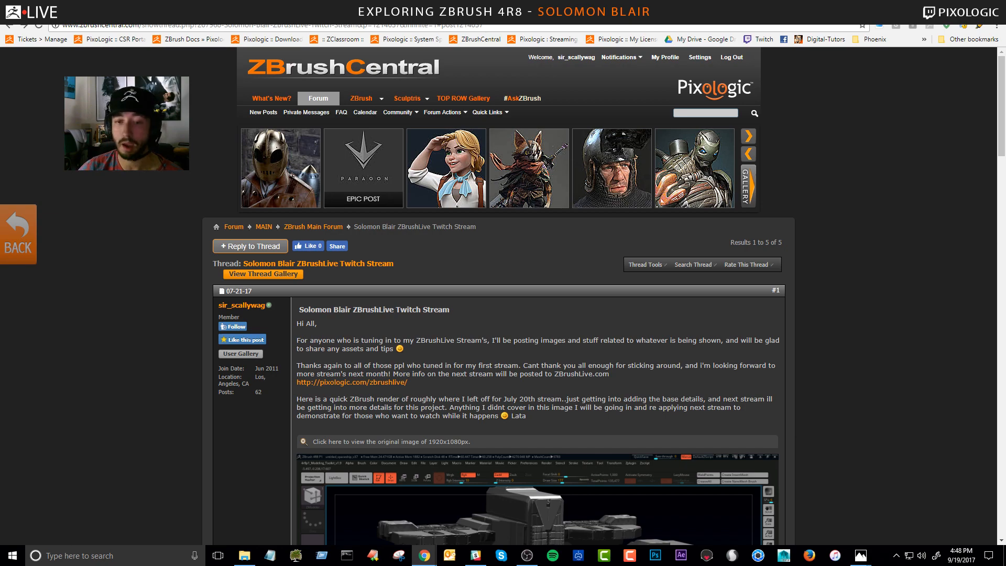
{"action": "scroll", "coordinate": [860, 284], "scroll_direction": "down", "scroll_amount": 8}
{"action": "scroll", "coordinate": [505, 304], "scroll_direction": "down", "scroll_amount": 9}
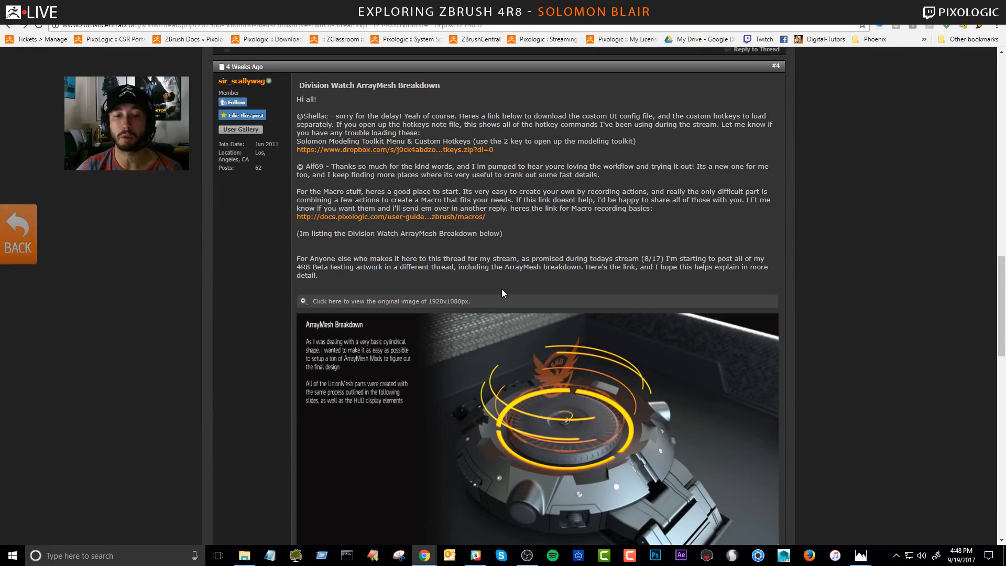
{"action": "scroll", "coordinate": [690, 262], "scroll_direction": "up", "scroll_amount": 2}
{"action": "scroll", "coordinate": [586, 339], "scroll_direction": "down", "scroll_amount": 6}
{"action": "scroll", "coordinate": [522, 373], "scroll_direction": "down", "scroll_amount": 5}
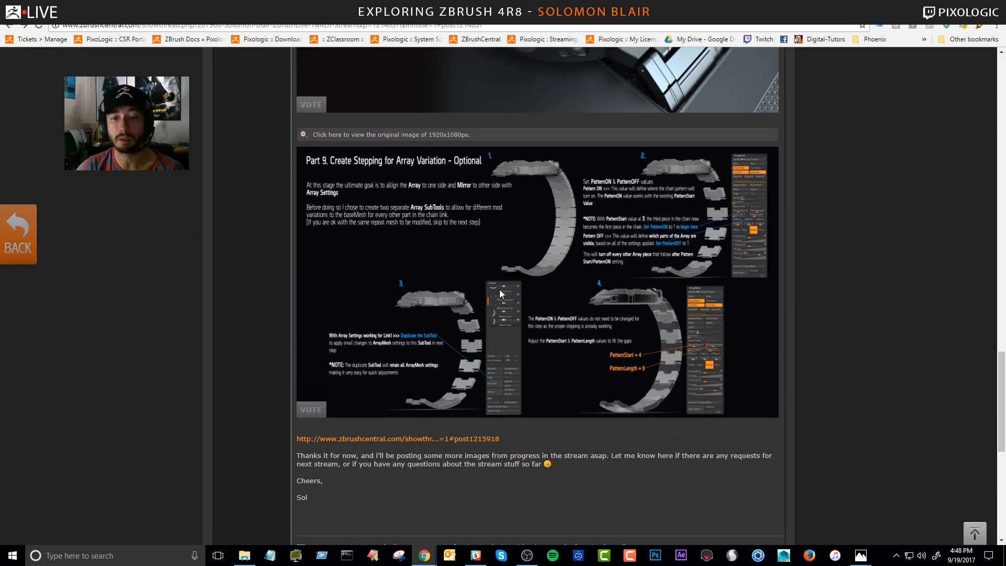
{"action": "scroll", "coordinate": [523, 313], "scroll_direction": "down", "scroll_amount": 3}
{"action": "scroll", "coordinate": [525, 315], "scroll_direction": "up", "scroll_amount": 7}
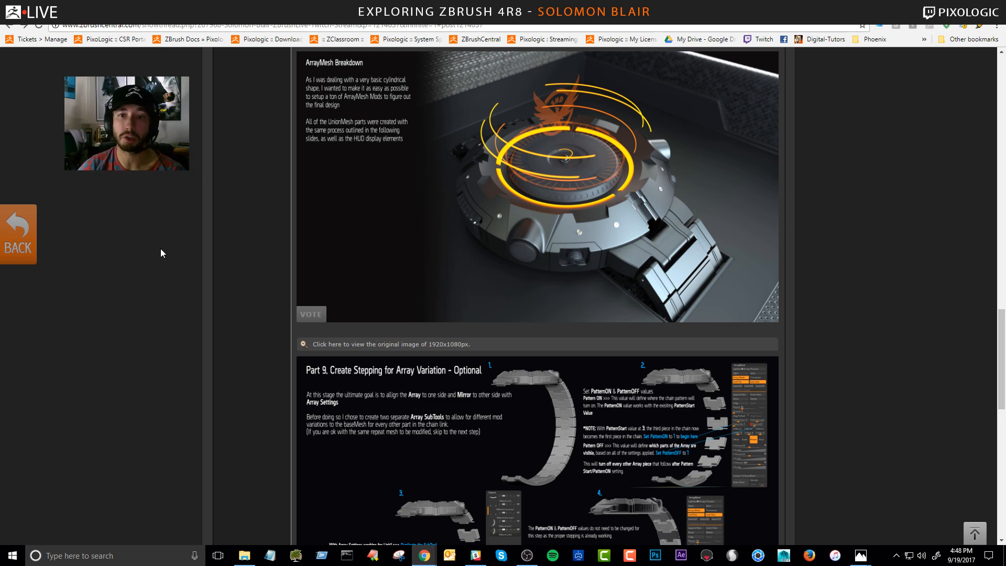
{"action": "scroll", "coordinate": [152, 243], "scroll_direction": "down", "scroll_amount": 8}
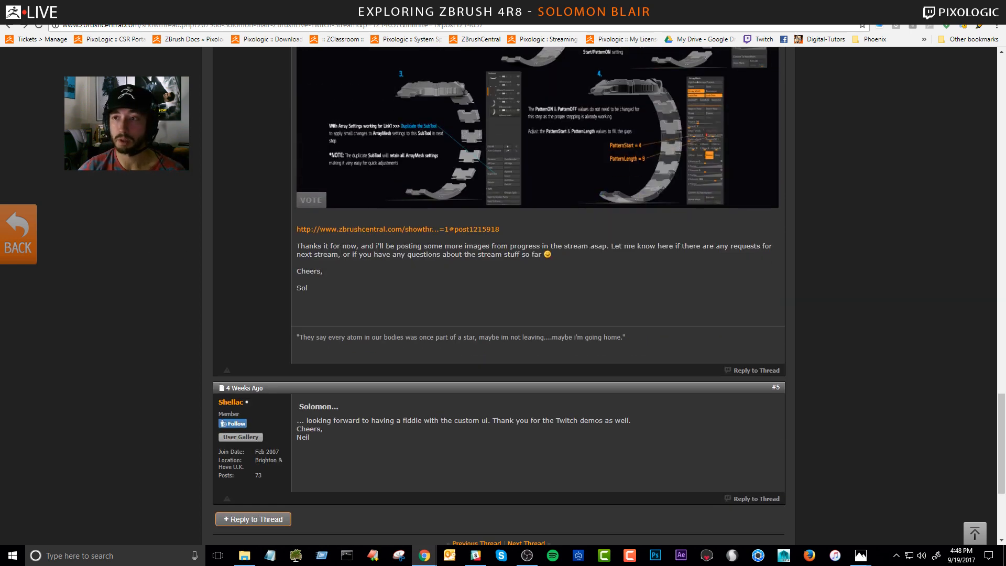
Leave the browser, relaunch ZBrush with its startup note dismissed, and hide LightBox.
{"action": "left_click", "coordinate": [942, 7]}
{"action": "double_click", "coordinate": [980, 70]}
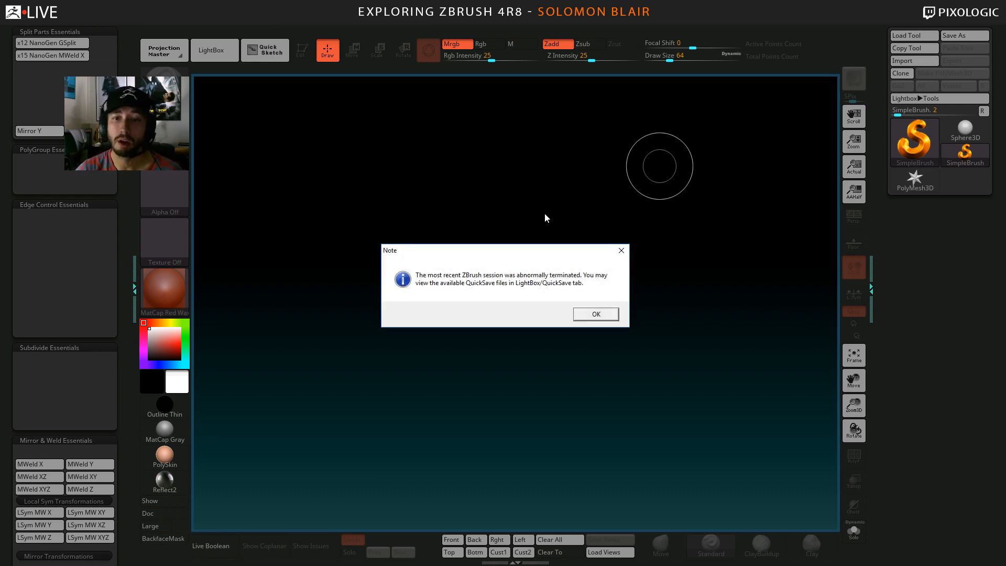
{"action": "left_click", "coordinate": [599, 317]}
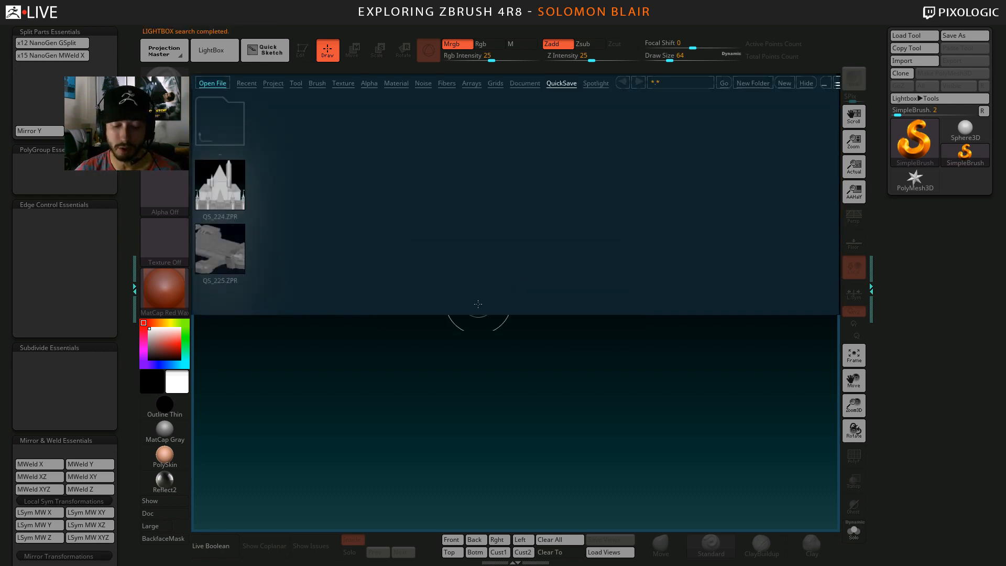
{"action": "key", "text": "comma"}
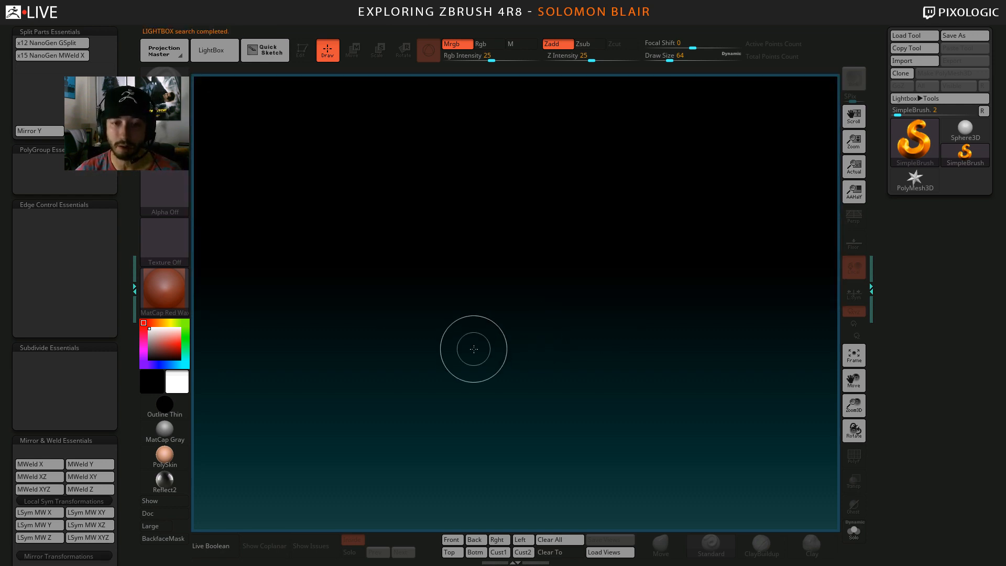
Collapse all the expanded Essentials macro sections, from Split Parts through Modify Topo.
{"action": "left_click", "coordinate": [43, 31]}
{"action": "left_click", "coordinate": [40, 44]}
{"action": "left_click", "coordinate": [39, 57]}
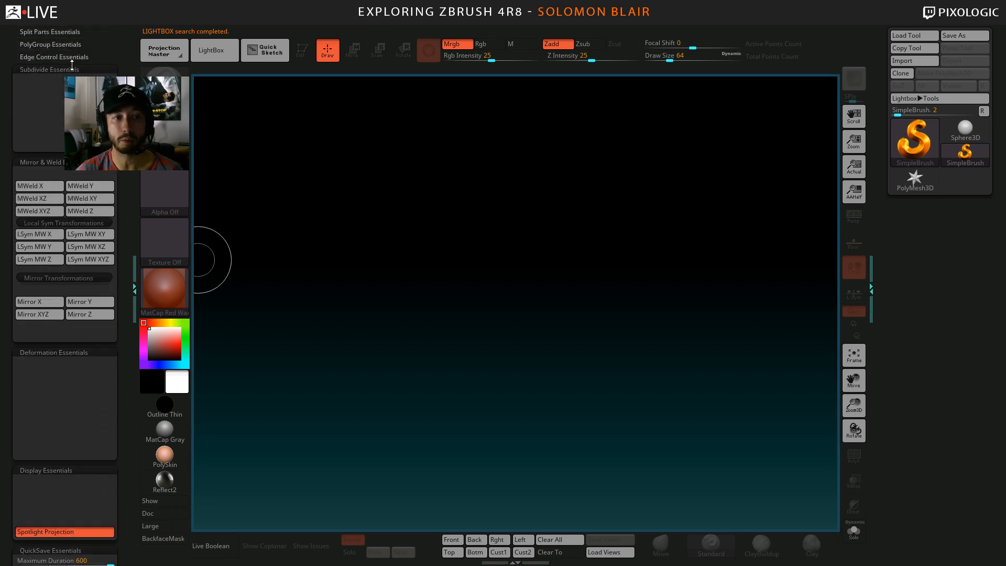
{"action": "left_click", "coordinate": [70, 69]}
{"action": "left_click", "coordinate": [54, 82]}
{"action": "left_click", "coordinate": [60, 95]}
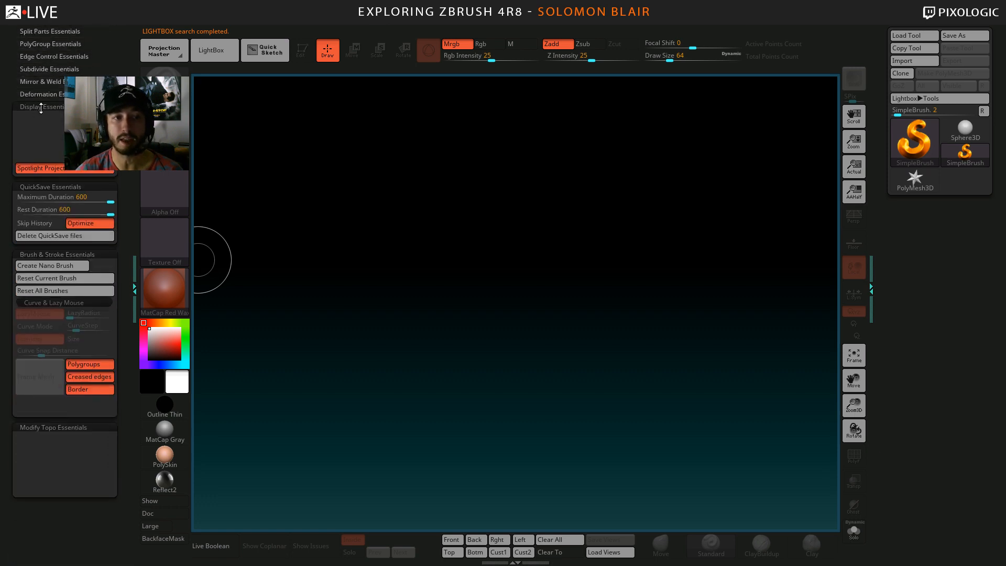
{"action": "left_click", "coordinate": [41, 107]}
{"action": "left_click", "coordinate": [42, 119]}
{"action": "left_click", "coordinate": [43, 132]}
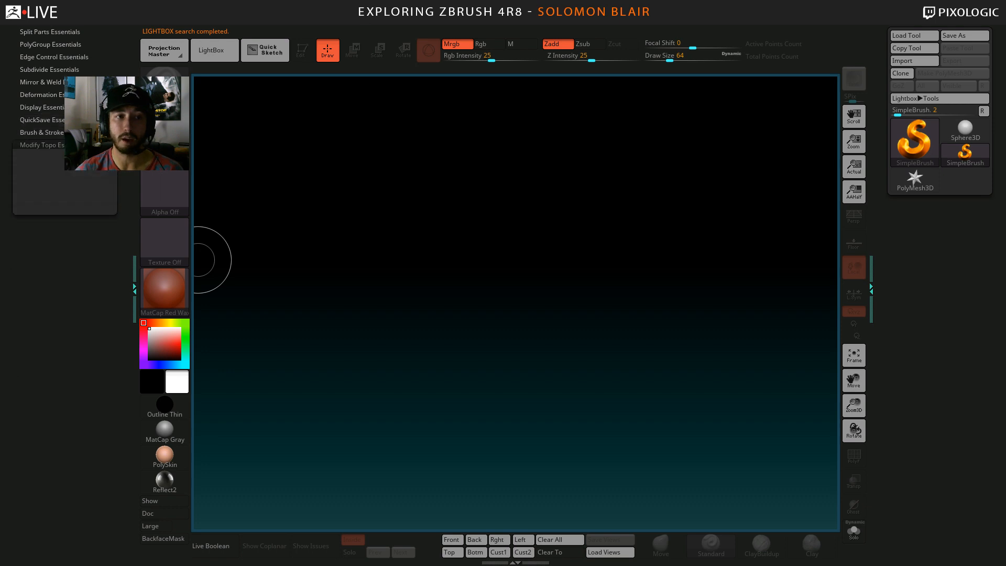
Restore the spaceship project from the QuickSave file QS_225.ZPR.
{"action": "left_click", "coordinate": [211, 50]}
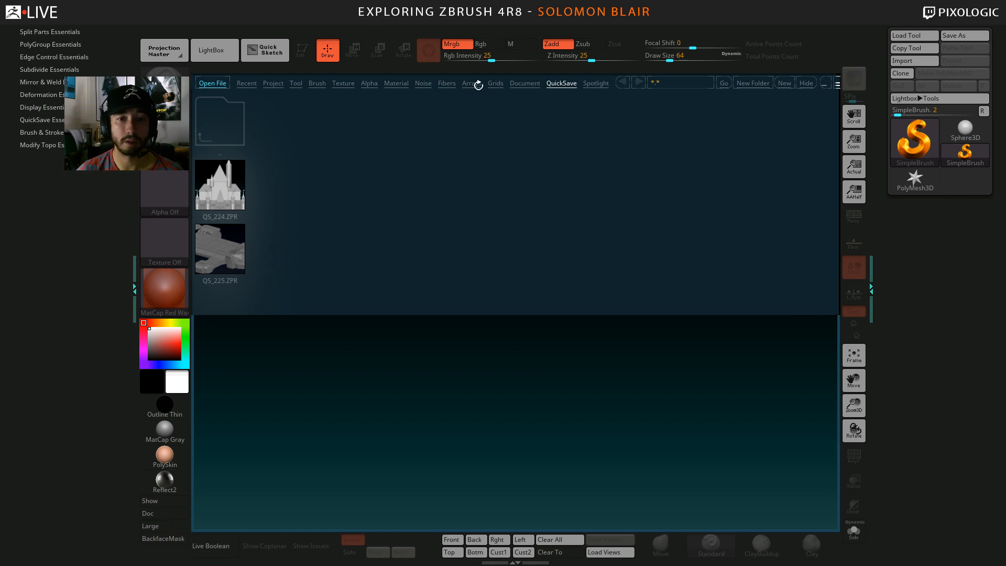
{"action": "left_click", "coordinate": [536, 85]}
{"action": "left_click", "coordinate": [556, 84]}
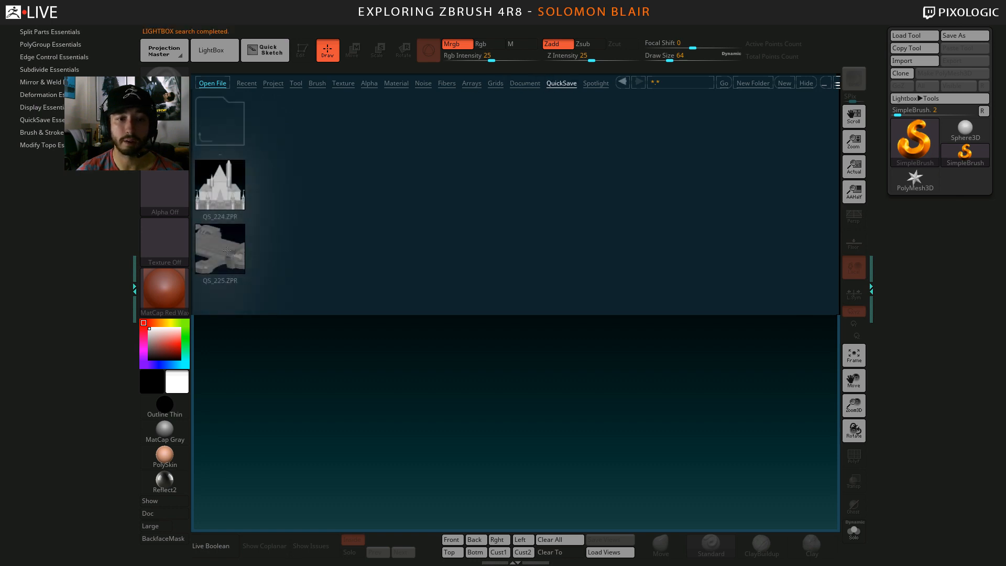
{"action": "double_click", "coordinate": [223, 279]}
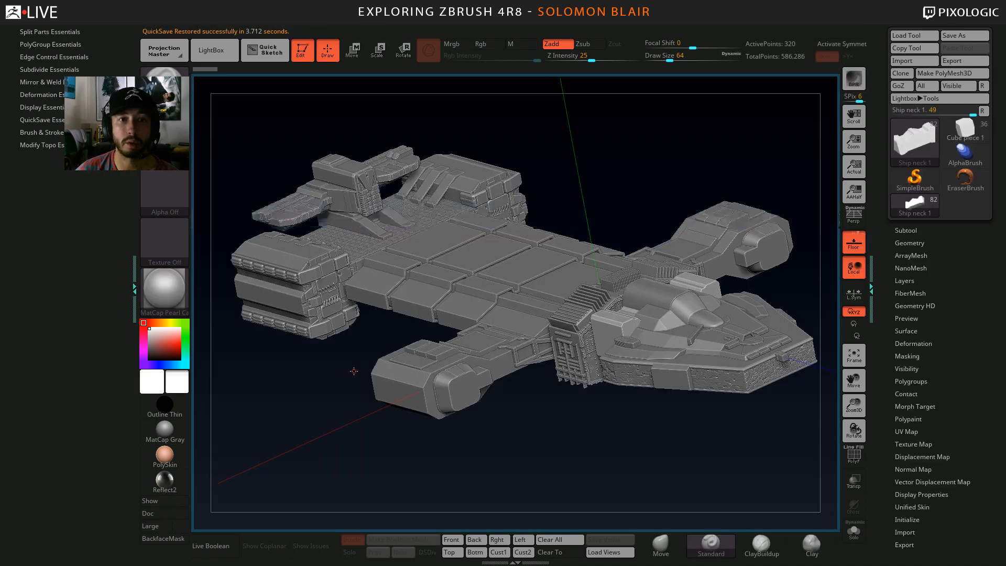
Hide the tray of Essentials macros and set the brush draw size to 400.
{"action": "key", "text": "s"}
{"action": "left_click", "coordinate": [493, 380]}
{"action": "key", "text": "s"}
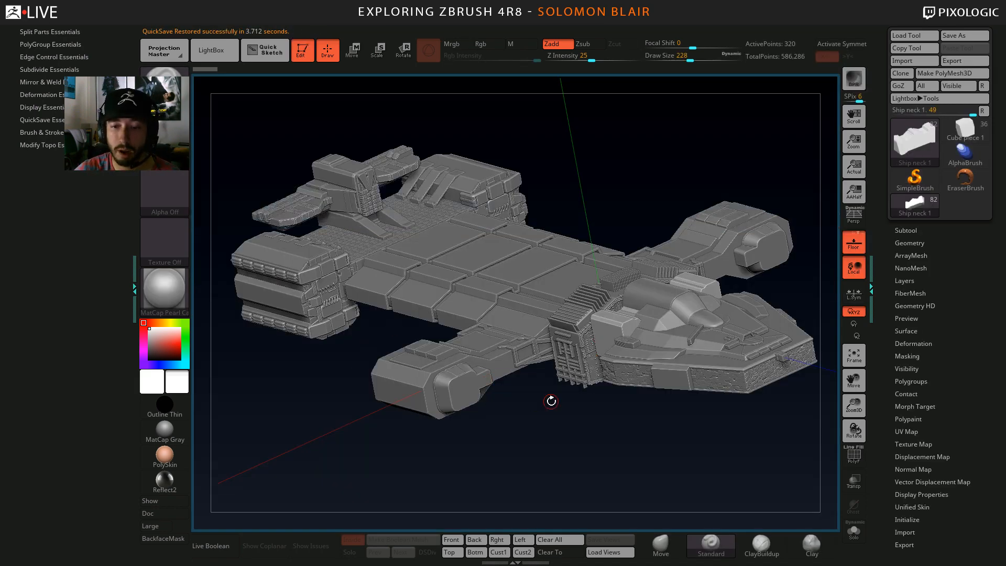
{"action": "left_click", "coordinate": [135, 280]}
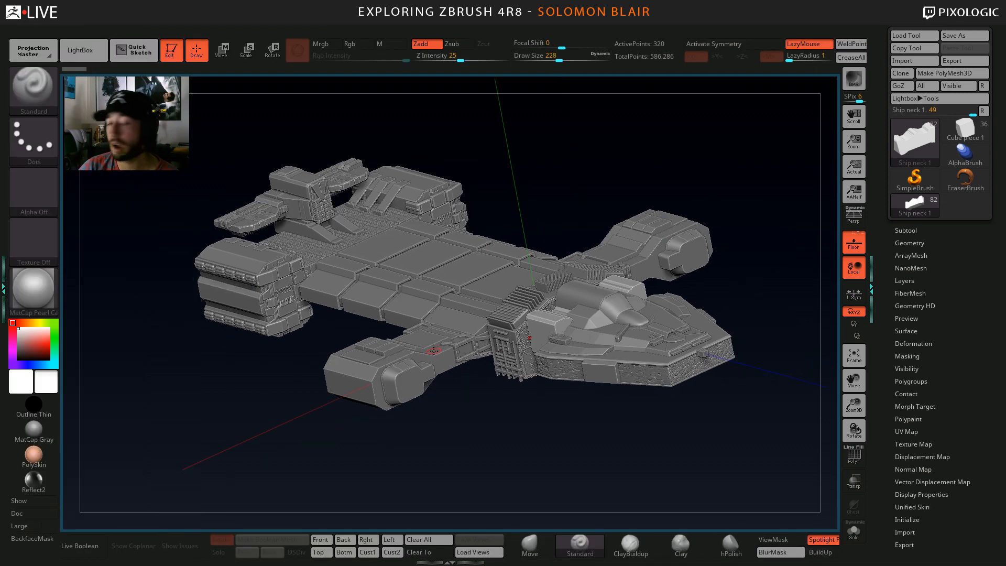
{"action": "key", "text": "s"}
{"action": "left_click_drag", "start_coordinate": [323, 347], "coordinate": [336, 345]}
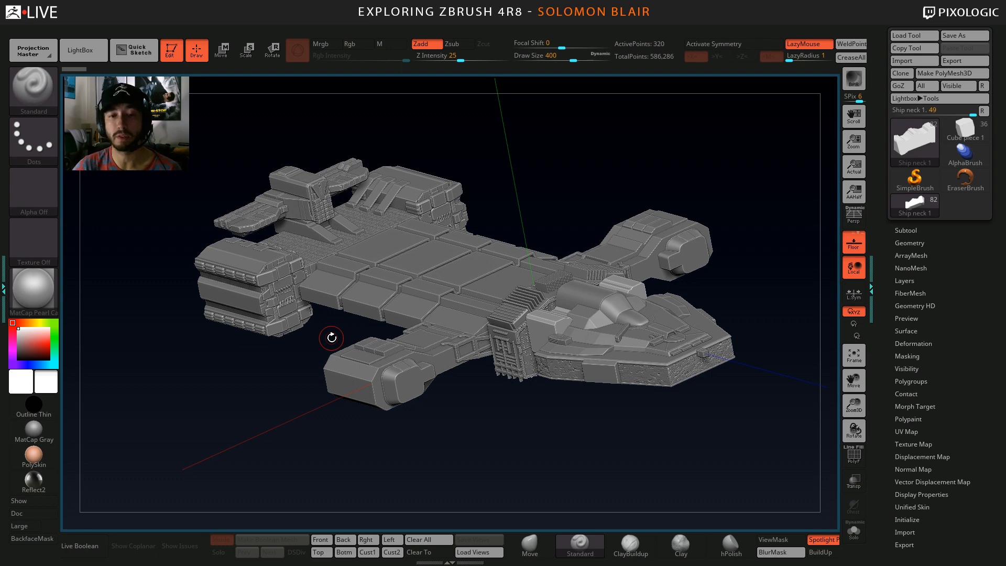
Switch to the ZModeler brush and turn on Live Boolean for the ship.
{"action": "key", "text": "b"}
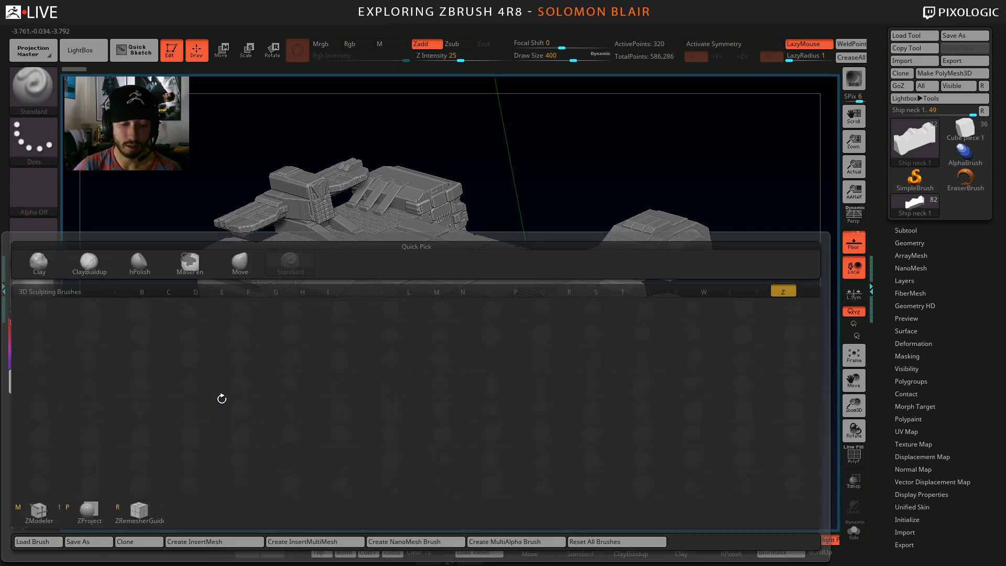
{"action": "key", "text": "z"}
{"action": "key", "text": "m"}
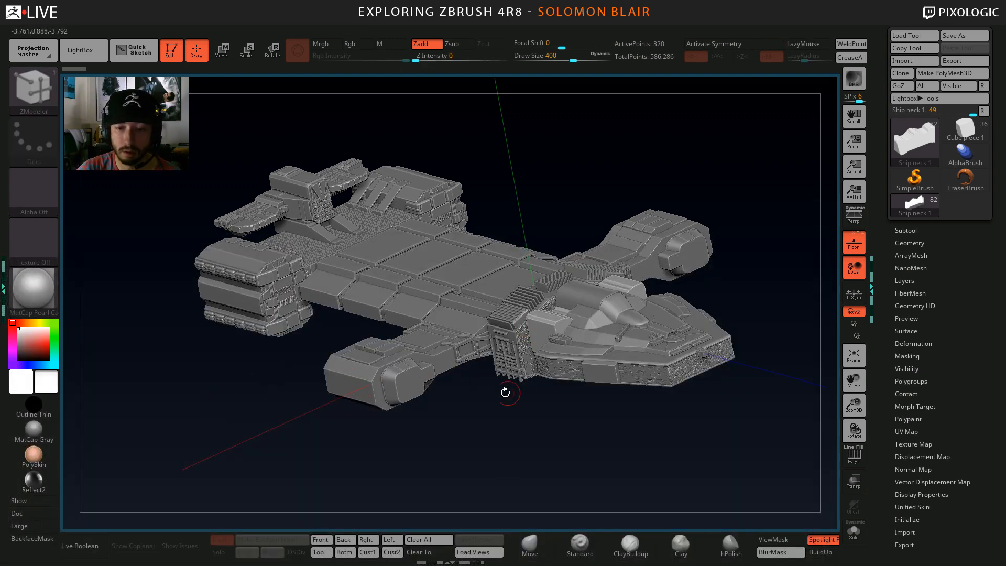
{"action": "left_click", "coordinate": [93, 548]}
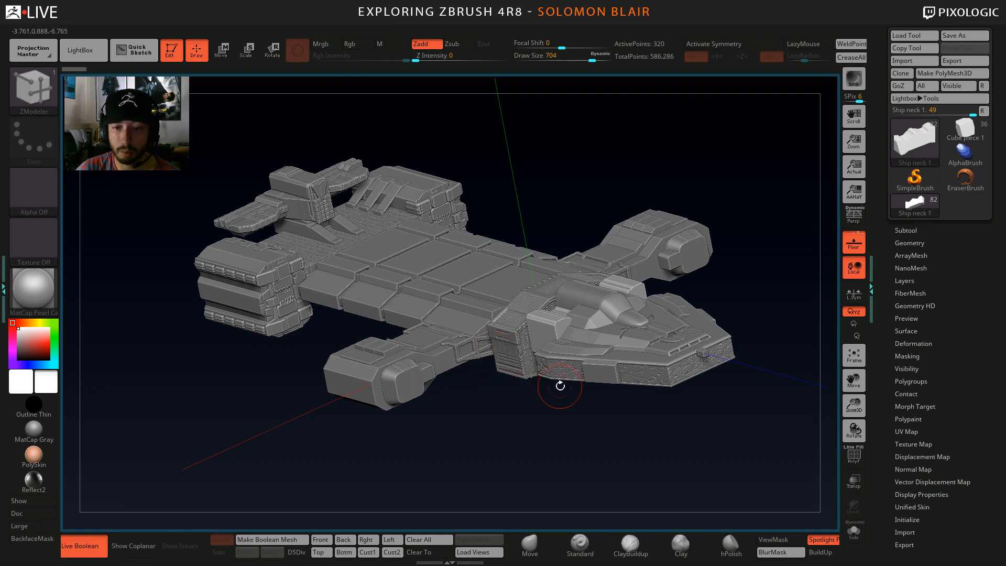
Isolate the neck piece with its polyframe shown and ready the ZModeler brush at draw size 268.
{"action": "key", "text": "b"}
{"action": "key", "text": "s"}
{"action": "key", "text": "t"}
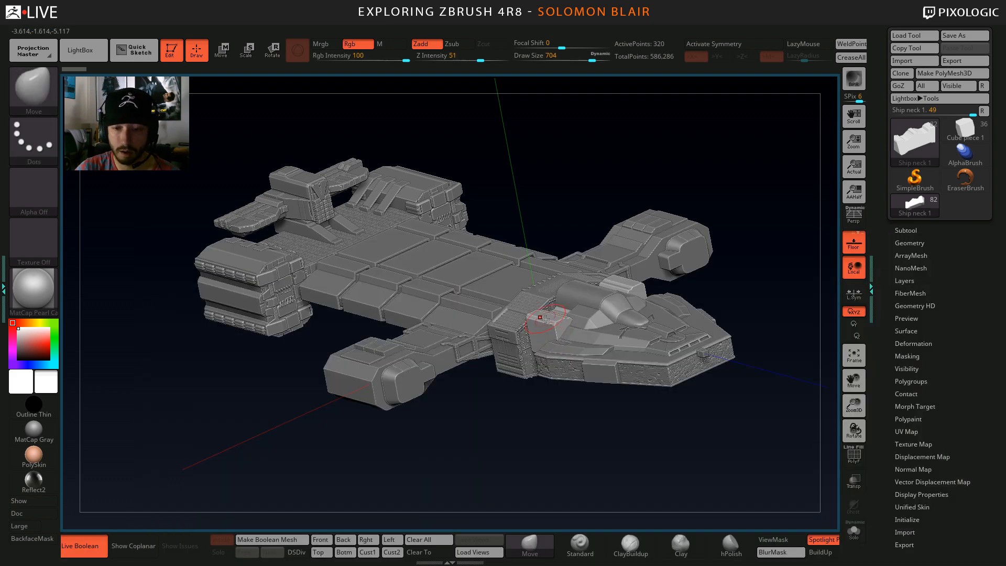
{"action": "mouse_move", "coordinate": [553, 332]}
{"action": "right_mouse_down", "text": "ctrl"}
{"action": "mouse_move", "coordinate": [635, 342]}
{"action": "mouse_move", "coordinate": [494, 291]}
{"action": "right_mouse_up", "text": "ctrl"}
{"action": "key", "text": "shift+f"}
{"action": "right_click_drag", "start_coordinate": [494, 291], "coordinate": [524, 325], "text": "ctrl"}
{"action": "right_click_drag", "start_coordinate": [291, 320], "coordinate": [314, 330], "text": "alt"}
{"action": "key", "text": "s"}
{"action": "left_click", "coordinate": [315, 333]}
{"action": "key", "text": "b"}
{"action": "key", "text": "z"}
{"action": "key", "text": "m"}
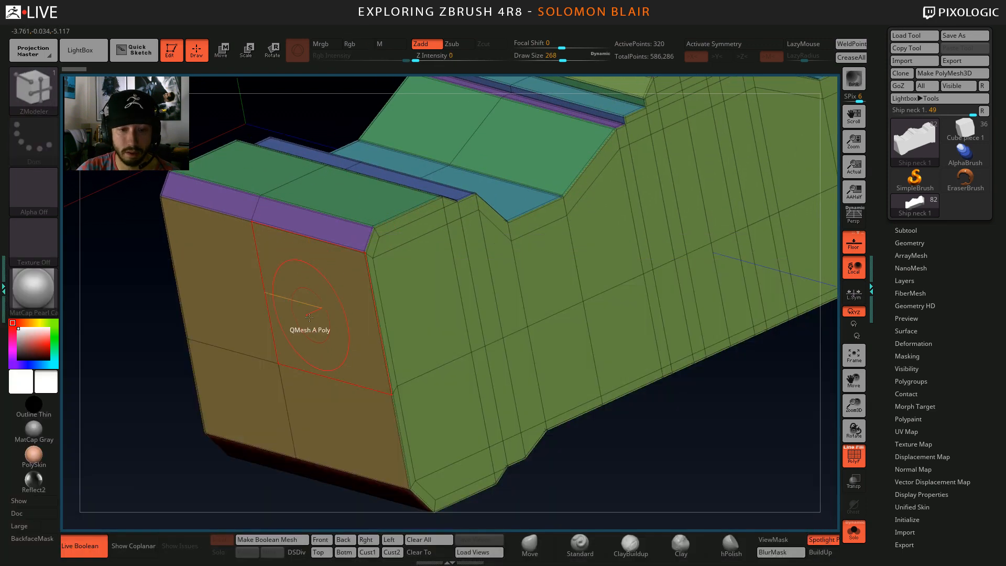
{"action": "key", "text": "space"}
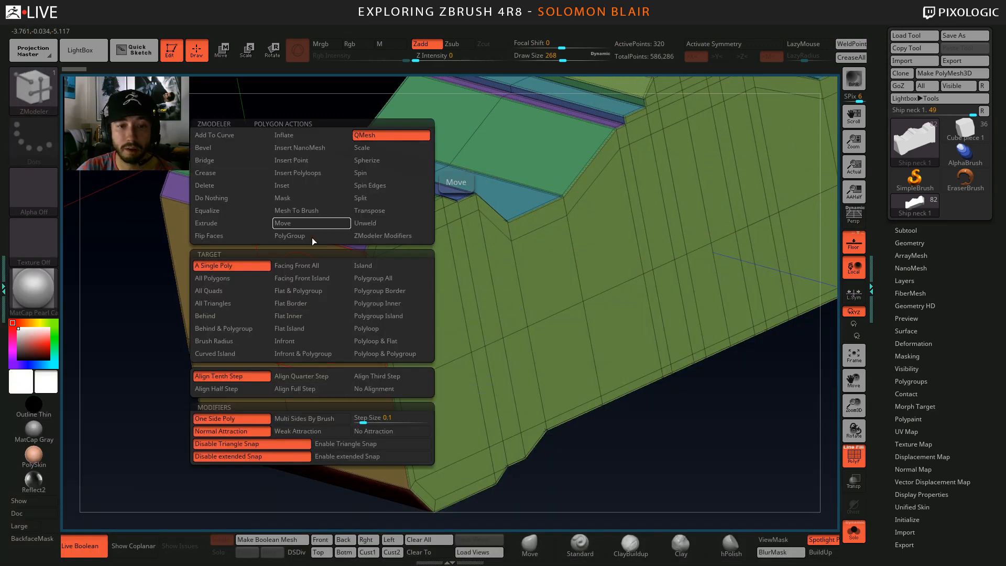
{"action": "key", "text": "space"}
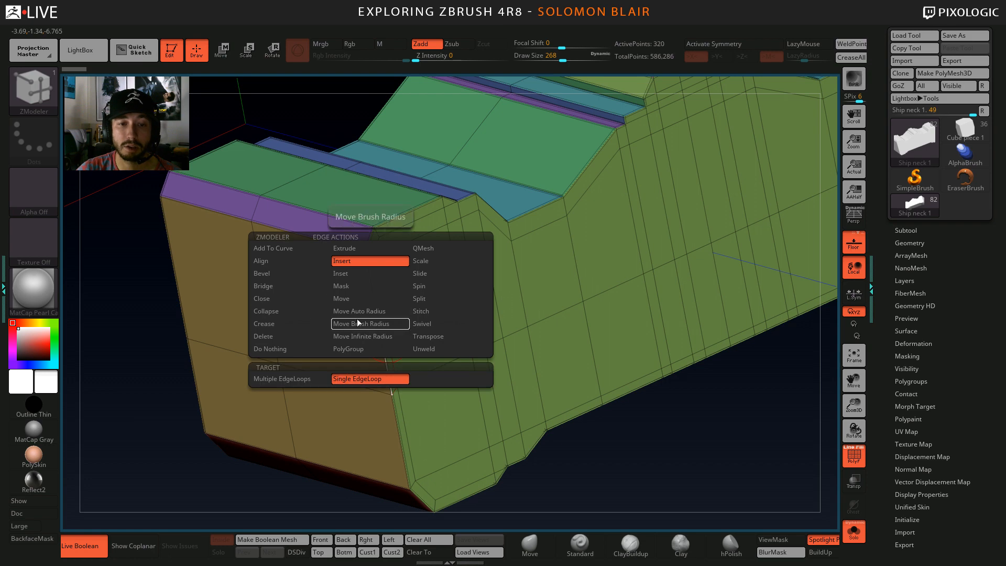
{"action": "key", "text": "space"}
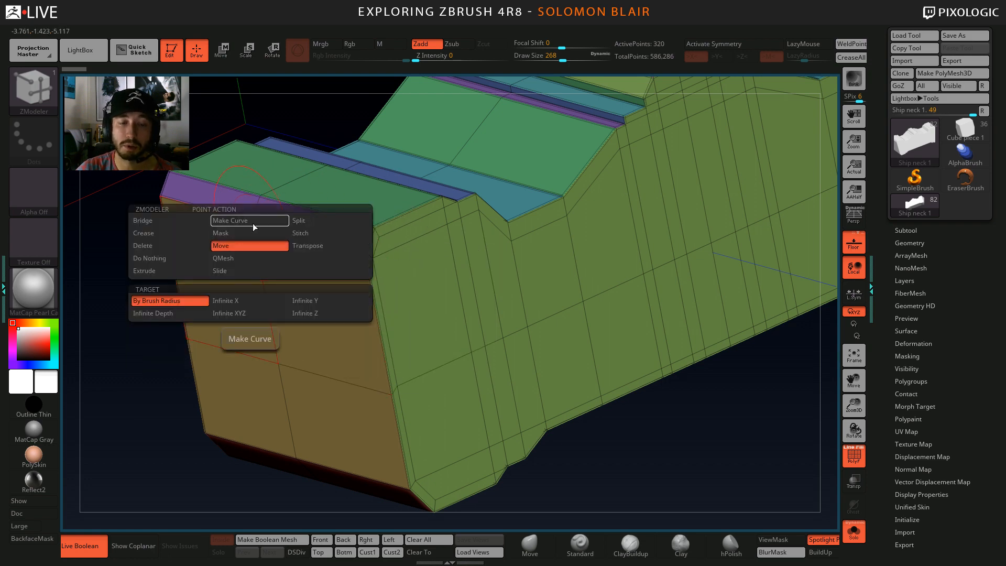
Set the draw size to 228 and merge the whole neck piece into a single polygroup.
{"action": "right_click_drag", "start_coordinate": [321, 317], "coordinate": [337, 338], "text": "alt"}
{"action": "key", "text": "s"}
{"action": "left_click_drag", "start_coordinate": [340, 338], "coordinate": [337, 339]}
{"action": "mouse_move", "coordinate": [337, 340]}
{"action": "right_mouse_down", "text": "ctrl"}
{"action": "mouse_move", "coordinate": [323, 321]}
{"action": "mouse_move", "coordinate": [336, 343]}
{"action": "right_mouse_up", "text": "ctrl"}
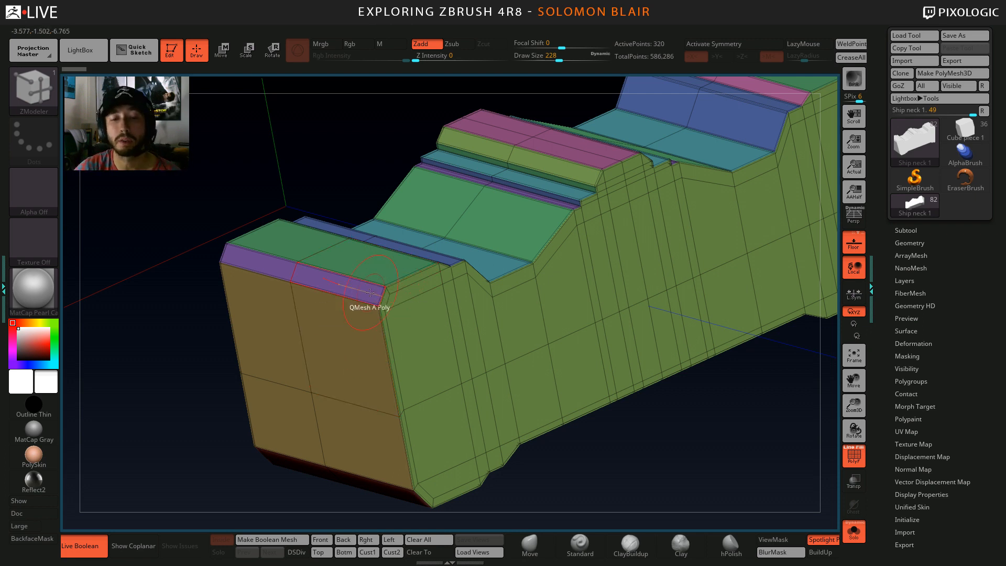
{"action": "key", "text": "ctrl+w"}
Raise the polygon loop around one half of the neck with QMesh targeting Polyloop, and set the draw size to 172.
{"action": "mouse_move", "coordinate": [363, 293]}
{"action": "right_mouse_down", "text": "ctrl"}
{"action": "mouse_move", "coordinate": [366, 322]}
{"action": "mouse_move", "coordinate": [339, 305]}
{"action": "right_mouse_up", "text": "ctrl"}
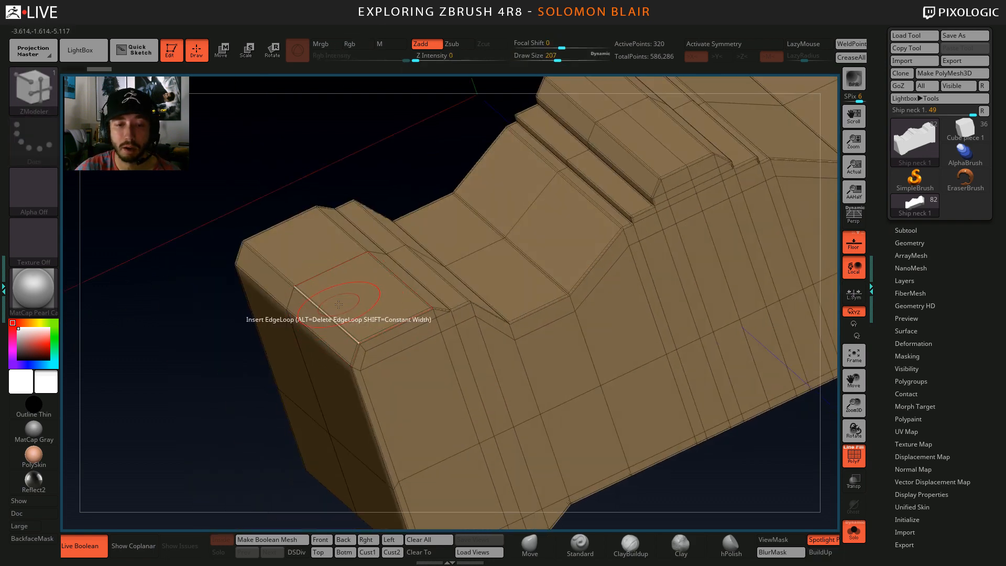
{"action": "key", "text": "space"}
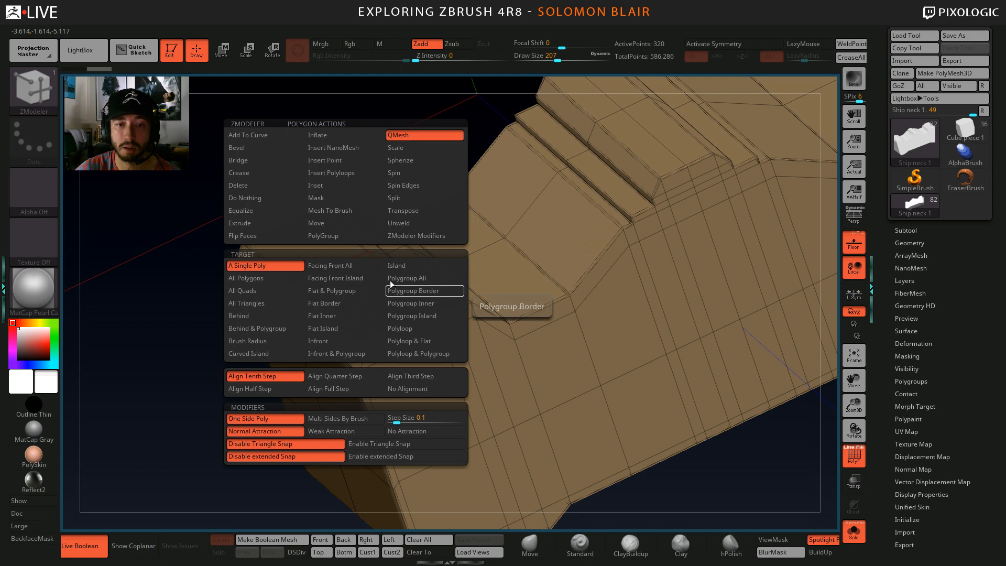
{"action": "left_click", "coordinate": [399, 328]}
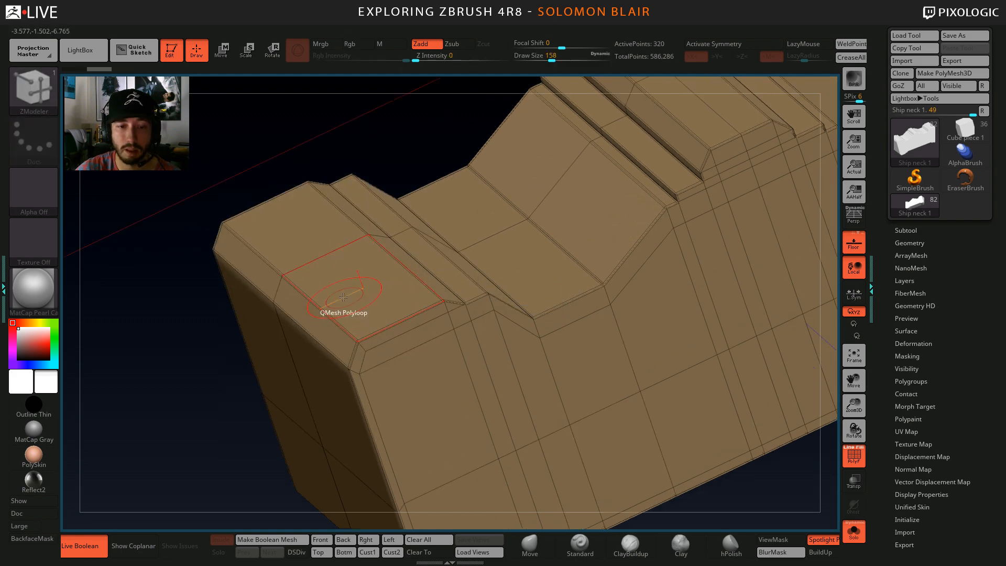
{"action": "left_click_drag", "start_coordinate": [343, 297], "coordinate": [343, 287]}
{"action": "mouse_move", "coordinate": [343, 287]}
{"action": "right_mouse_down"}
{"action": "mouse_move", "coordinate": [394, 331]}
{"action": "mouse_move", "coordinate": [510, 348]}
{"action": "mouse_move", "coordinate": [316, 318]}
{"action": "right_mouse_up"}
{"action": "key", "text": "s"}
{"action": "left_click_drag", "start_coordinate": [316, 317], "coordinate": [328, 318]}
Mask the neck and slide the raised section's inner edge about 0.25 units along Z to widen it, then clear the mask.
{"action": "right_click_drag", "start_coordinate": [285, 282], "coordinate": [283, 292], "text": "ctrl"}
{"action": "right_click_drag", "start_coordinate": [283, 291], "coordinate": [259, 278], "text": "alt"}
{"action": "right_click_drag", "start_coordinate": [389, 160], "coordinate": [435, 171], "text": "ctrl"}
{"action": "right_click_drag", "start_coordinate": [435, 170], "coordinate": [373, 150], "text": "alt"}
{"action": "left_click_drag", "start_coordinate": [394, 141], "coordinate": [453, 487], "text": "ctrl"}
{"action": "key", "text": "w"}
{"action": "left_click_drag", "start_coordinate": [497, 328], "coordinate": [459, 327]}
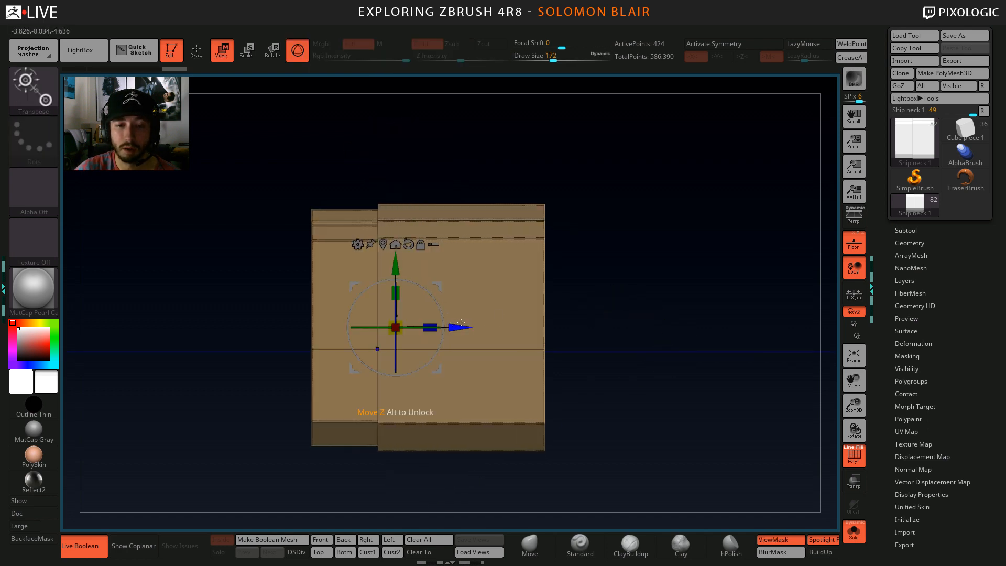
{"action": "key", "text": "q"}
{"action": "left_click_drag", "start_coordinate": [580, 282], "coordinate": [596, 317], "text": "ctrl"}
{"action": "right_click_drag", "start_coordinate": [596, 316], "coordinate": [588, 302], "text": "ctrl"}
{"action": "key", "text": "w"}
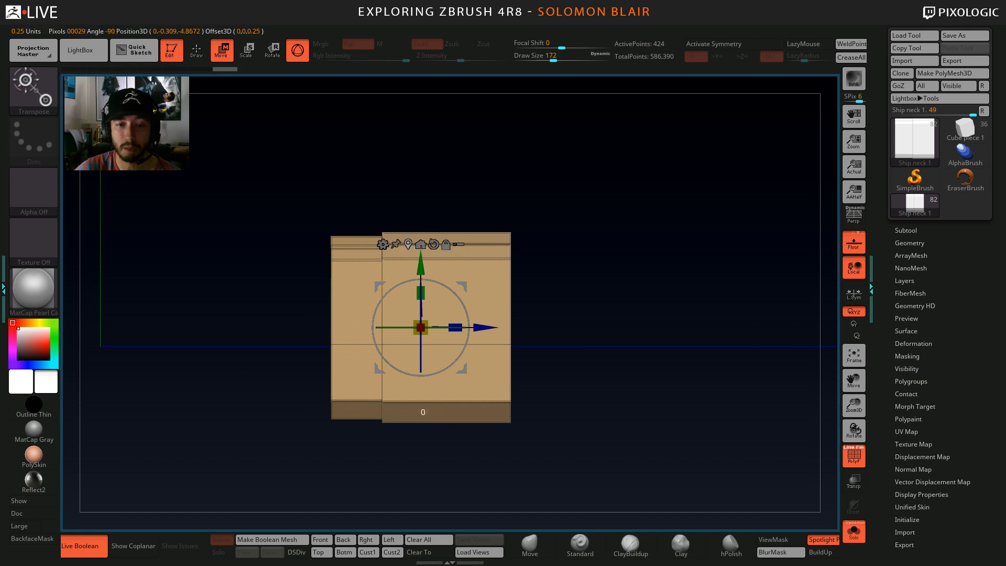
Mirror and weld the neck piece across the Z axis with the Mirror & Weld Essentials macros.
{"action": "right_click_drag", "start_coordinate": [581, 263], "coordinate": [605, 278], "text": "ctrl"}
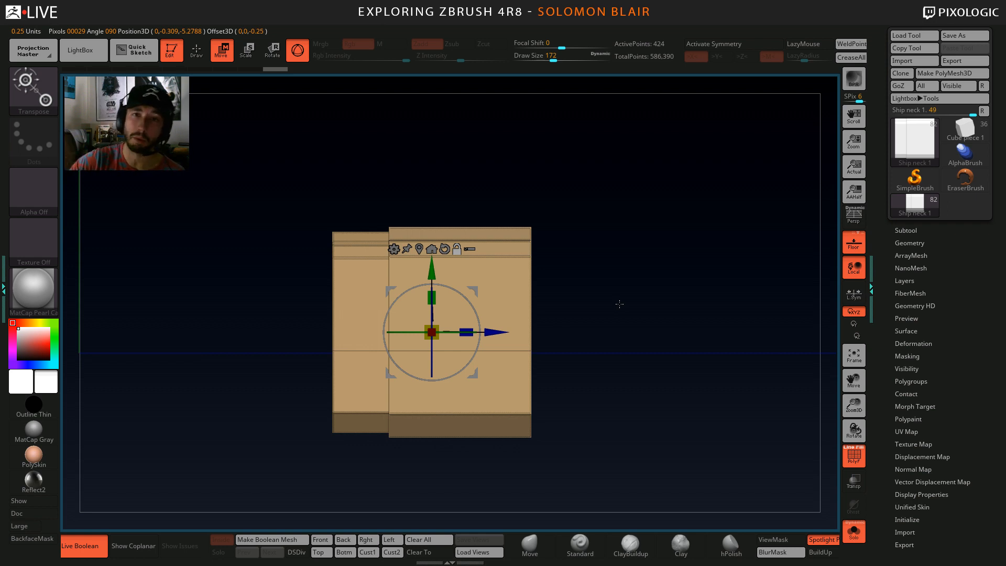
{"action": "key", "text": "q"}
{"action": "mouse_move", "coordinate": [618, 289]}
{"action": "left_mouse_down", "text": "alt"}
{"action": "mouse_move", "coordinate": [619, 258]}
{"action": "mouse_move", "coordinate": [621, 275]}
{"action": "left_mouse_up", "text": "alt"}
{"action": "key", "text": "w"}
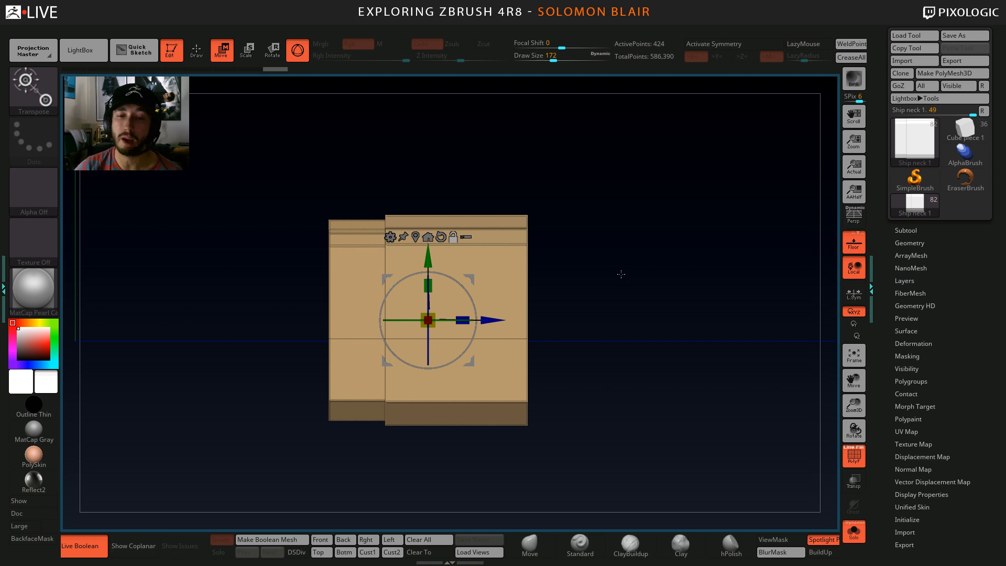
{"action": "left_click_drag", "start_coordinate": [624, 274], "coordinate": [638, 266], "text": "alt"}
{"action": "key", "text": "1"}
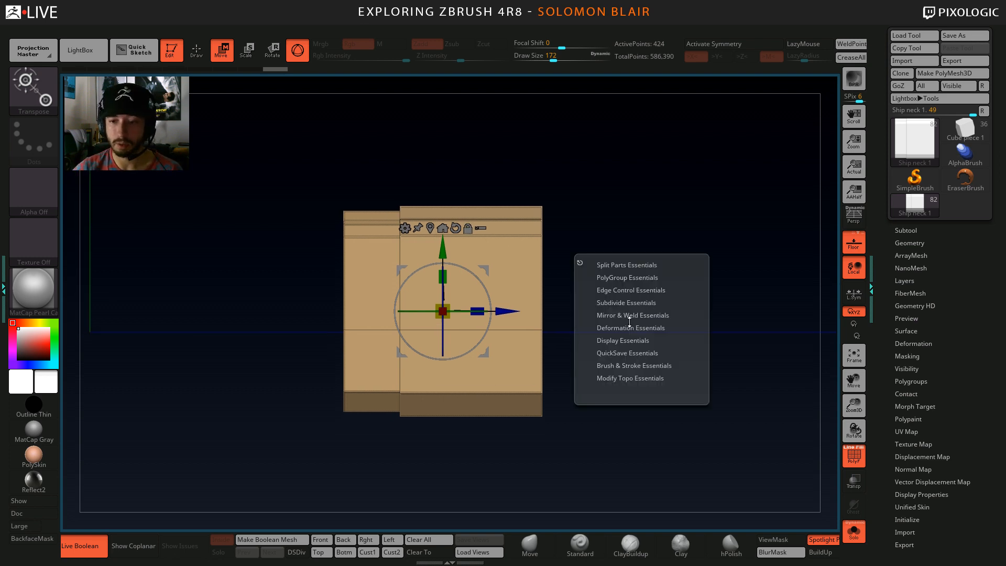
{"action": "left_click", "coordinate": [630, 316]}
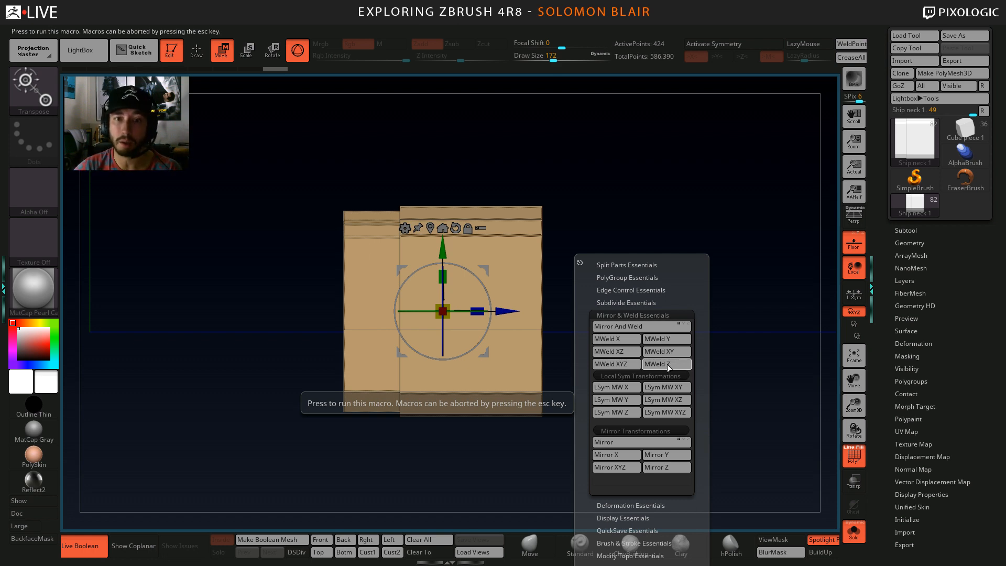
{"action": "left_click", "coordinate": [666, 364]}
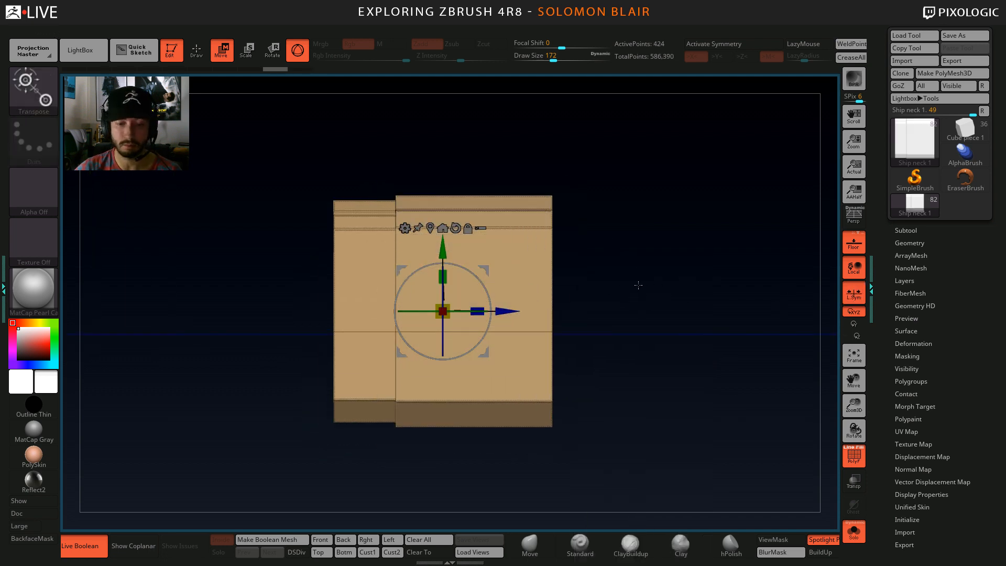
Delete the lengthwise edge loop running down the middle of the neck with ZModeler.
{"action": "right_click_drag", "start_coordinate": [624, 277], "coordinate": [555, 299]}
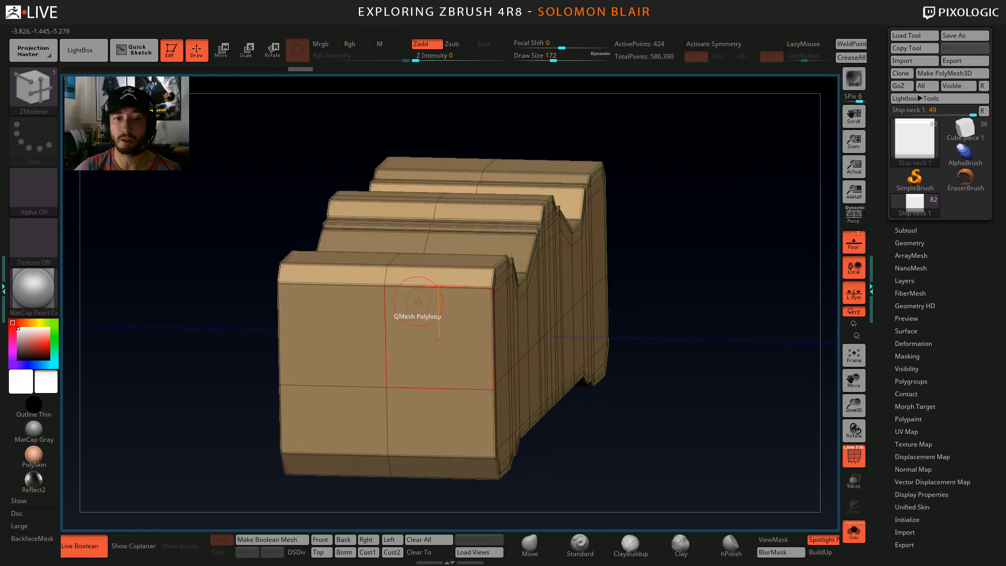
{"action": "mouse_move", "coordinate": [419, 317]}
{"action": "right_mouse_down", "text": "ctrl"}
{"action": "mouse_move", "coordinate": [414, 294]}
{"action": "mouse_move", "coordinate": [400, 308]}
{"action": "mouse_move", "coordinate": [386, 305]}
{"action": "mouse_move", "coordinate": [419, 294]}
{"action": "mouse_move", "coordinate": [401, 312]}
{"action": "mouse_move", "coordinate": [370, 309]}
{"action": "right_mouse_up", "text": "ctrl"}
{"action": "key", "text": "space"}
{"action": "left_click", "coordinate": [326, 337]}
{"action": "left_click", "coordinate": [376, 381]}
{"action": "left_click", "coordinate": [398, 304]}
{"action": "mouse_move", "coordinate": [370, 309]}
{"action": "right_mouse_down", "text": "ctrl"}
{"action": "mouse_move", "coordinate": [385, 326]}
{"action": "mouse_move", "coordinate": [367, 324]}
{"action": "right_mouse_up", "text": "ctrl"}
{"action": "right_click_drag", "start_coordinate": [367, 324], "coordinate": [375, 331], "text": "ctrl"}
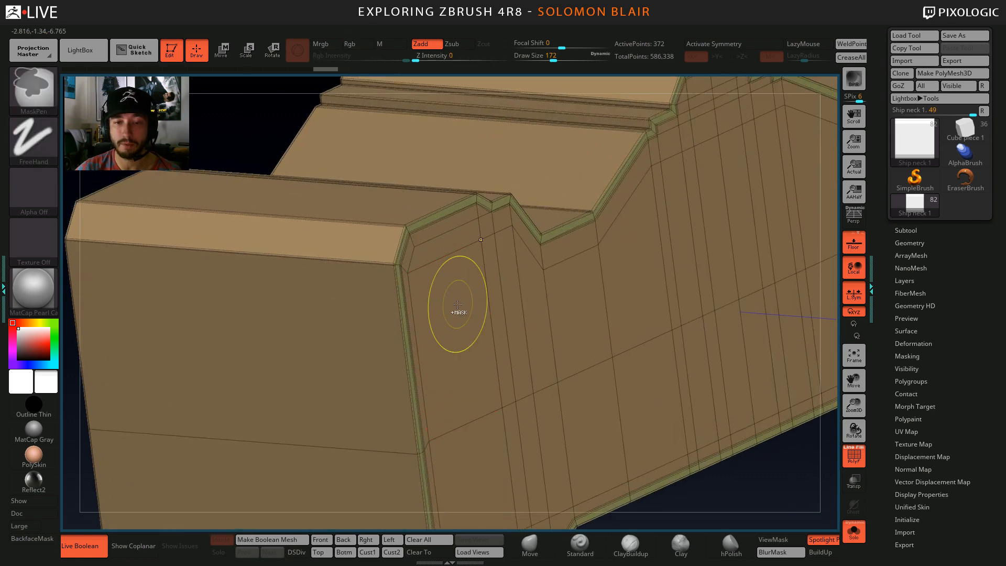
Isolate the neck's two side faces, assign them their own polygroup, and show the full piece again.
{"action": "left_click", "coordinate": [474, 247], "text": "ctrl+shift"}
{"action": "right_click_drag", "start_coordinate": [474, 246], "coordinate": [468, 222], "text": "ctrl"}
{"action": "right_click_drag", "start_coordinate": [513, 318], "coordinate": [435, 312], "text": "alt"}
{"action": "left_click", "coordinate": [573, 404], "text": "ctrl"}
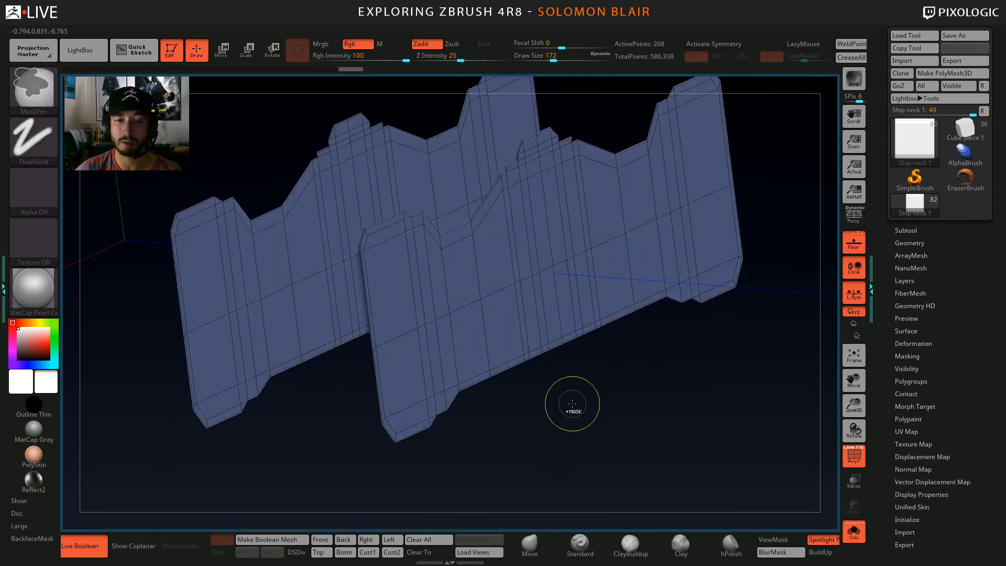
{"action": "left_click", "coordinate": [573, 404], "text": "ctrl+shift"}
{"action": "mouse_move", "coordinate": [371, 259]}
{"action": "right_mouse_down", "text": "ctrl"}
{"action": "mouse_move", "coordinate": [424, 276]}
{"action": "mouse_move", "coordinate": [407, 275]}
{"action": "mouse_move", "coordinate": [432, 267]}
{"action": "right_mouse_up", "text": "ctrl"}
Extrude the neck's side faces with QMesh targeting Polygroup All, and split the piece into new polygroups by surface.
{"action": "key", "text": "space"}
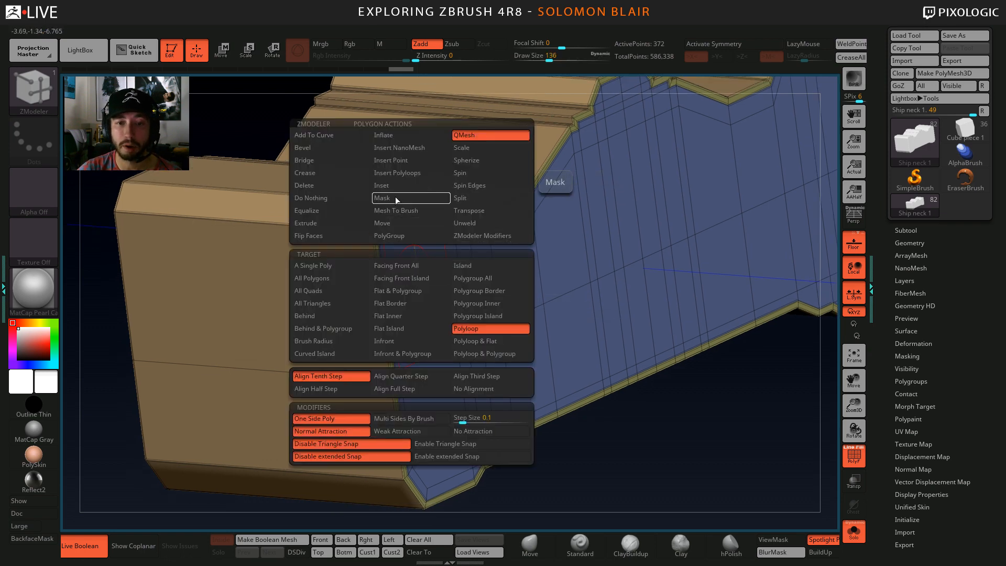
{"action": "left_click", "coordinate": [321, 265]}
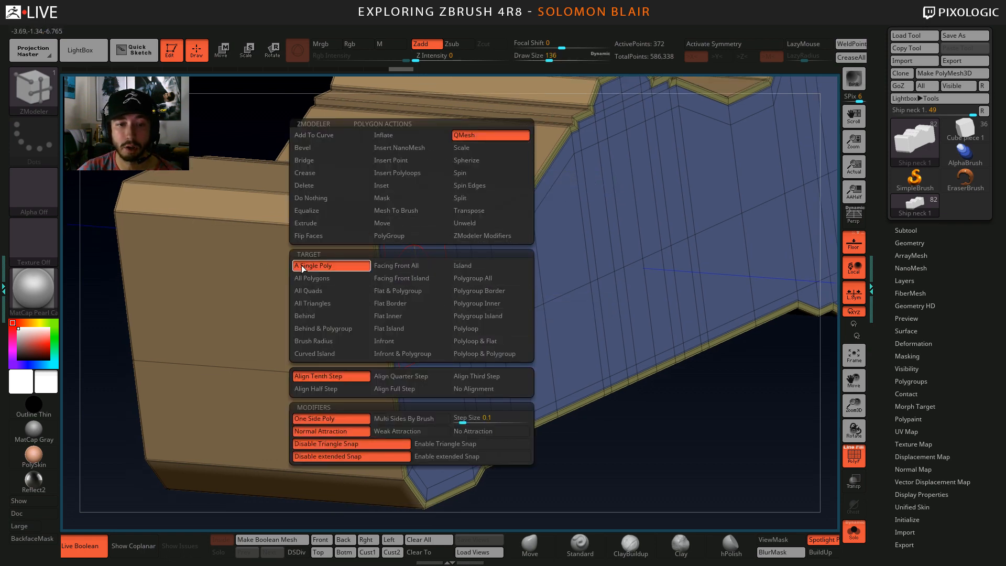
{"action": "left_click", "coordinate": [501, 283]}
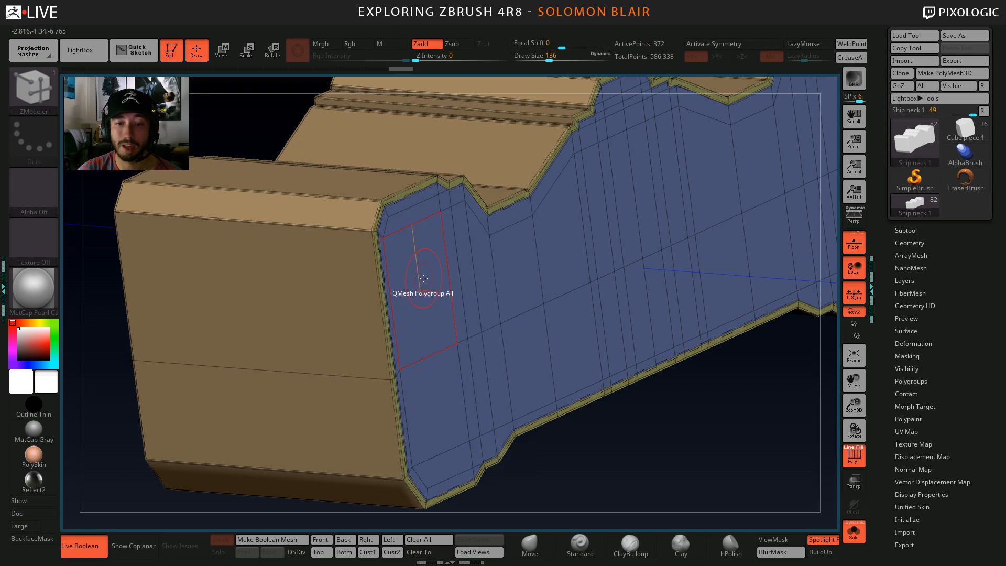
{"action": "left_click", "coordinate": [415, 279]}
{"action": "right_click_drag", "start_coordinate": [439, 286], "coordinate": [421, 292], "text": "ctrl"}
{"action": "key", "text": "ctrl+shift+g"}
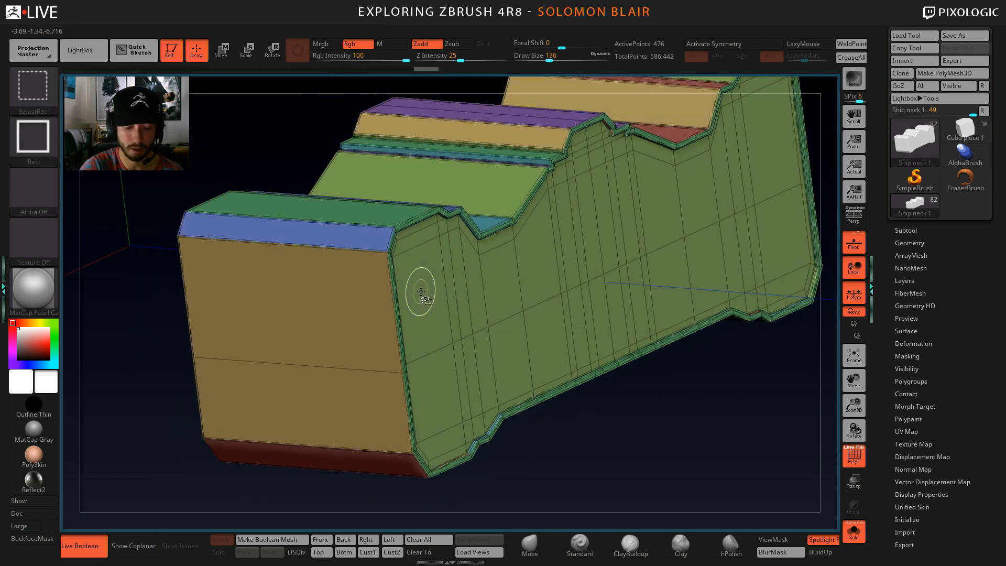
Turn off the polyframe display and inspect the beveled outline of the neck piece from several angles.
{"action": "key", "text": "d"}
{"action": "left_click", "coordinate": [490, 187]}
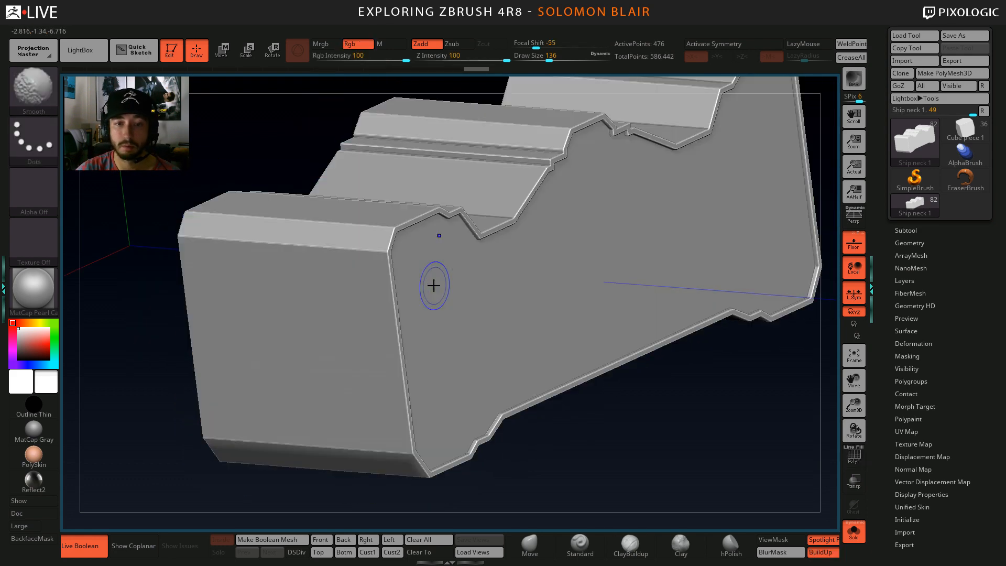
{"action": "mouse_move", "coordinate": [433, 285]}
{"action": "right_mouse_down"}
{"action": "mouse_move", "coordinate": [350, 340]}
{"action": "mouse_move", "coordinate": [360, 353]}
{"action": "mouse_move", "coordinate": [294, 411]}
{"action": "mouse_move", "coordinate": [461, 440]}
{"action": "mouse_move", "coordinate": [481, 432]}
{"action": "mouse_move", "coordinate": [303, 382]}
{"action": "mouse_move", "coordinate": [419, 447]}
{"action": "right_mouse_up"}
{"action": "key", "text": "s"}
{"action": "left_click_drag", "start_coordinate": [419, 447], "coordinate": [401, 447]}
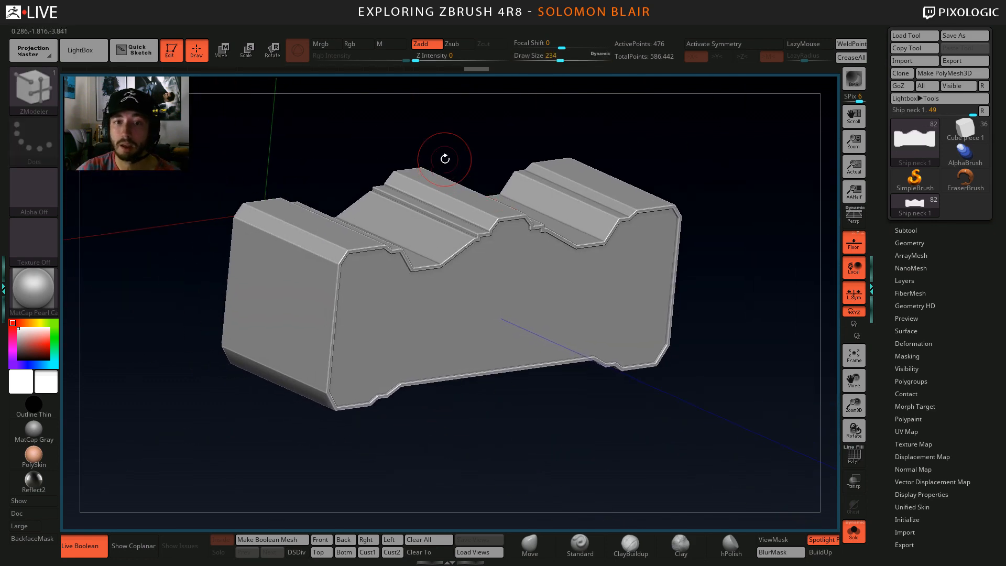
{"action": "right_click_drag", "start_coordinate": [442, 157], "coordinate": [447, 162], "text": "alt"}
Review the QuickSave maximum duration and rest duration settings in the preferences.
{"action": "left_click", "coordinate": [385, 30]}
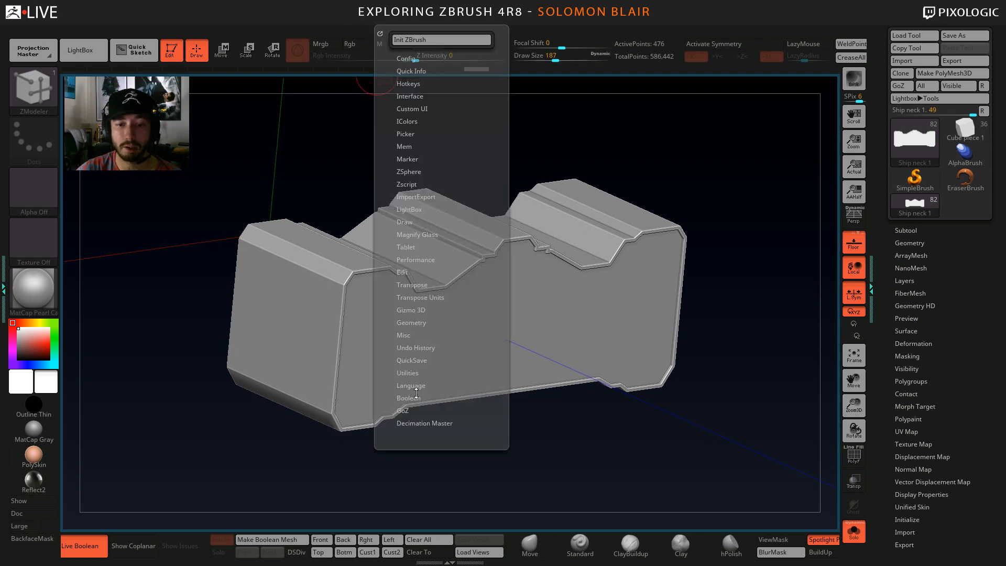
{"action": "left_click", "coordinate": [413, 360]}
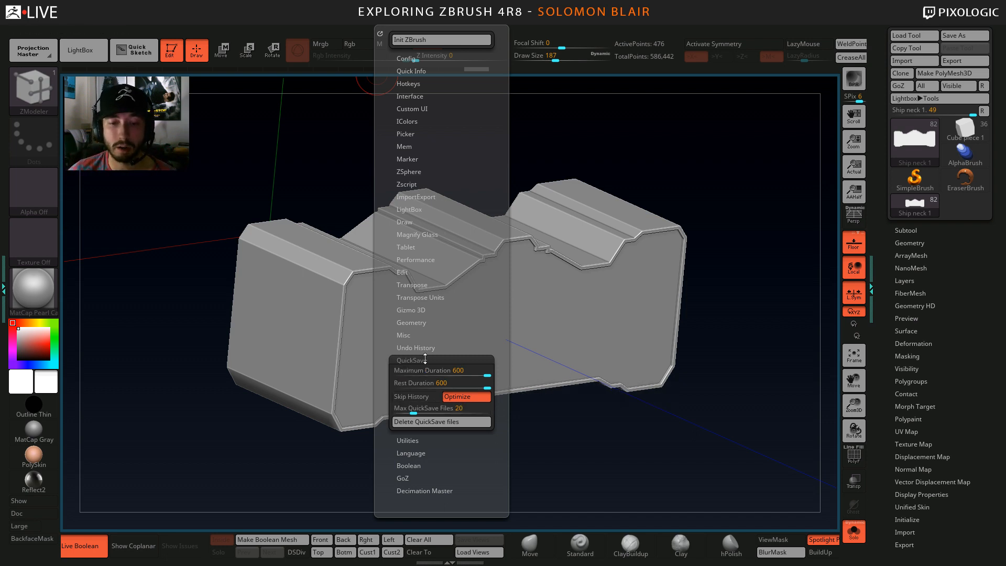
{"action": "left_click_drag", "start_coordinate": [425, 370], "coordinate": [481, 376]}
{"action": "left_click_drag", "start_coordinate": [481, 379], "coordinate": [481, 379]}
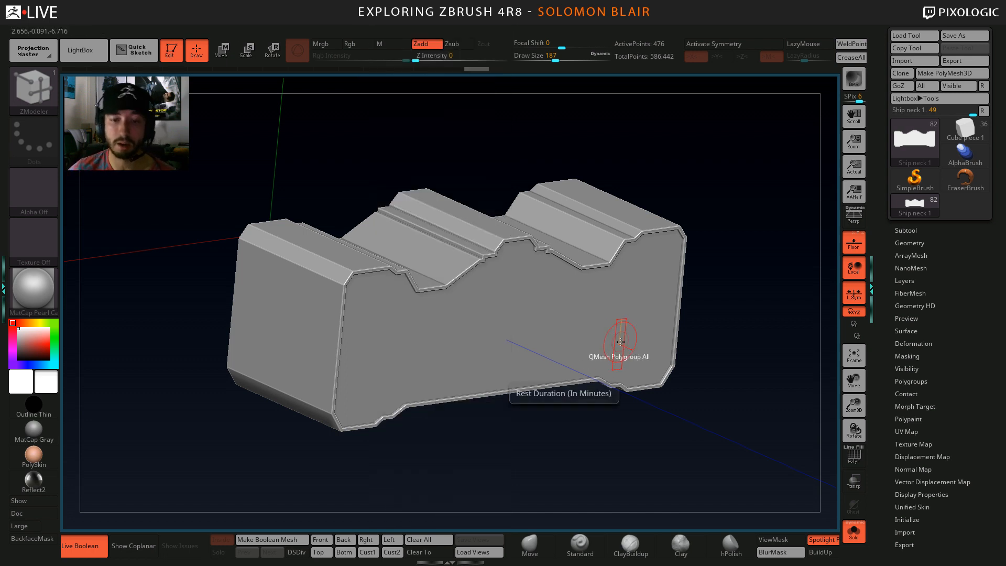
Examine the neck piece's silhouette straight from the side and at an angle without its polyframe.
{"action": "left_click_drag", "start_coordinate": [539, 427], "coordinate": [472, 412], "text": "alt"}
{"action": "left_click_drag", "start_coordinate": [433, 159], "coordinate": [564, 377], "text": "shift"}
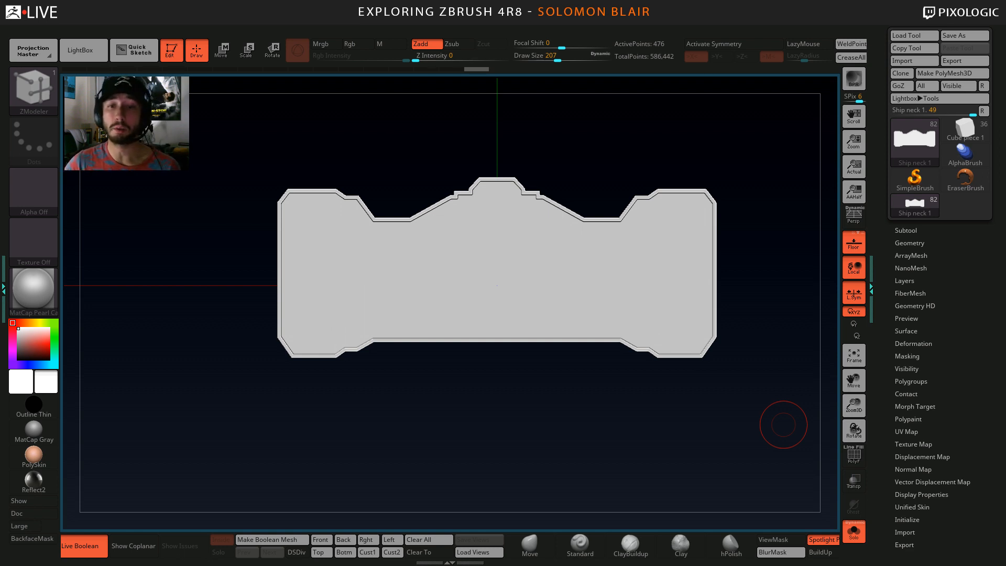
{"action": "left_click_drag", "start_coordinate": [634, 395], "coordinate": [583, 422]}
{"action": "mouse_move", "coordinate": [488, 401]}
{"action": "left_mouse_down"}
{"action": "mouse_move", "coordinate": [479, 430]}
{"action": "mouse_move", "coordinate": [477, 420]}
{"action": "mouse_move", "coordinate": [486, 438]}
{"action": "left_mouse_up"}
{"action": "key", "text": "s"}
{"action": "key", "text": "s"}
{"action": "left_click_drag", "start_coordinate": [477, 440], "coordinate": [484, 441]}
{"action": "mouse_move", "coordinate": [495, 438]}
{"action": "left_mouse_down"}
{"action": "mouse_move", "coordinate": [483, 461]}
{"action": "mouse_move", "coordinate": [465, 451]}
{"action": "left_mouse_up"}
{"action": "key", "text": "s"}
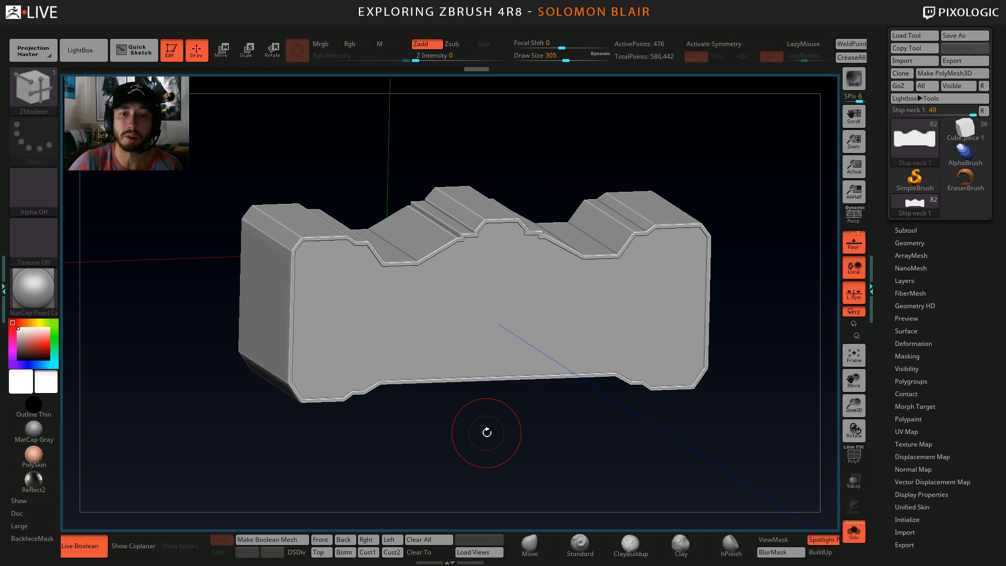
Show the polyframe on the neck piece and examine its edge flow and thin border polygroups up close.
{"action": "key", "text": "shift+f"}
{"action": "key", "text": "f"}
{"action": "key", "text": "f"}
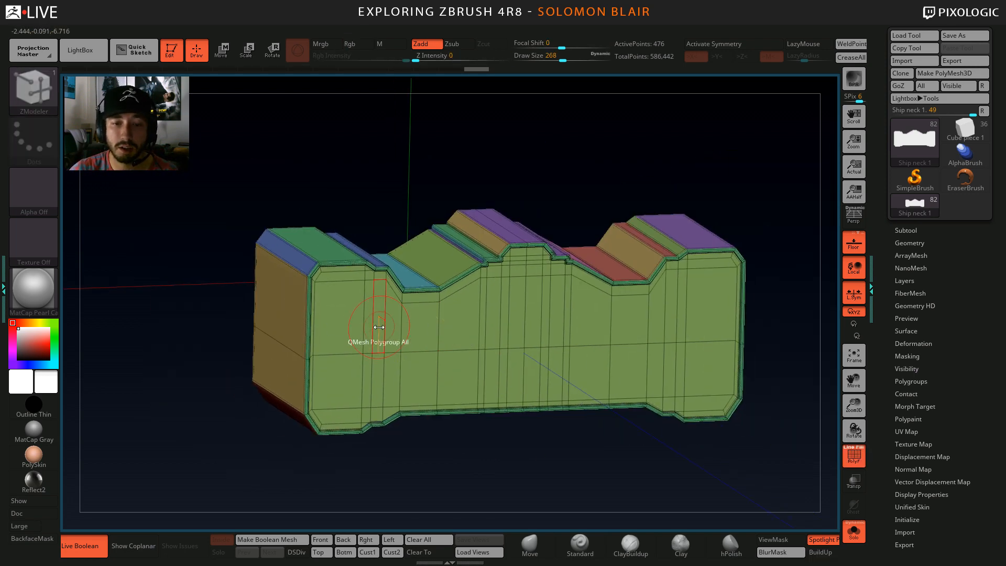
{"action": "mouse_move", "coordinate": [379, 326]}
{"action": "right_mouse_down"}
{"action": "mouse_move", "coordinate": [341, 319]}
{"action": "mouse_move", "coordinate": [409, 340]}
{"action": "right_mouse_up"}
{"action": "key", "text": "s"}
{"action": "left_click_drag", "start_coordinate": [411, 361], "coordinate": [404, 361]}
{"action": "right_click_drag", "start_coordinate": [499, 287], "coordinate": [469, 298], "text": "alt"}
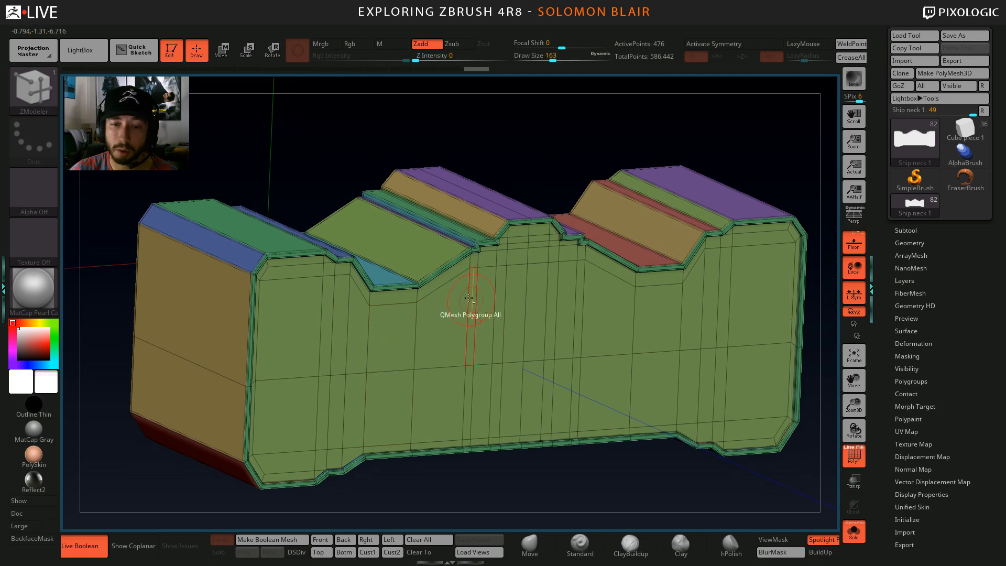
{"action": "mouse_move", "coordinate": [440, 329]}
{"action": "right_mouse_down", "text": "alt"}
{"action": "mouse_move", "coordinate": [425, 310]}
{"action": "mouse_move", "coordinate": [517, 310]}
{"action": "right_mouse_up", "text": "alt"}
{"action": "key", "text": "s"}
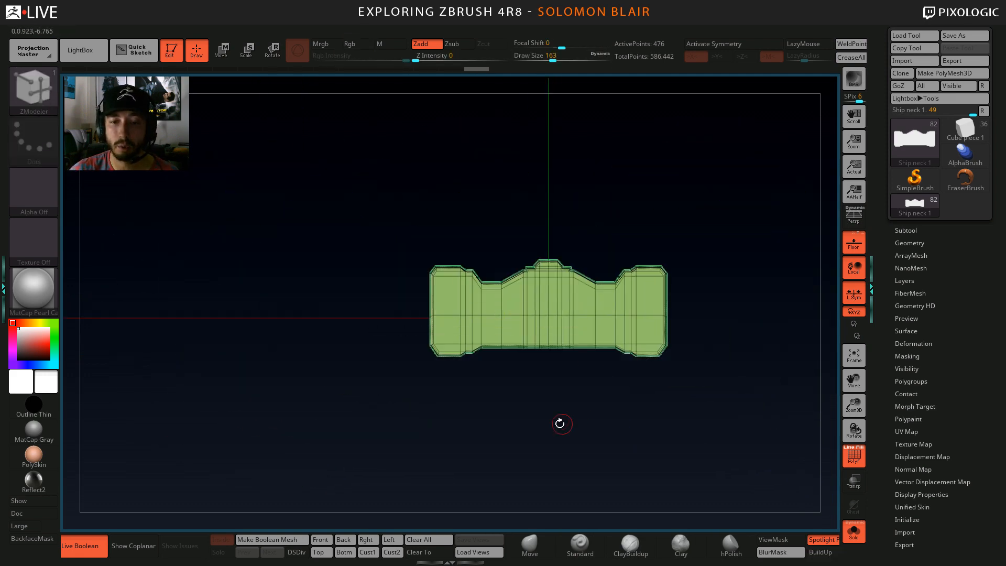
{"action": "right_click_drag", "start_coordinate": [530, 416], "coordinate": [443, 393], "text": "alt"}
{"action": "key", "text": "s"}
{"action": "left_click_drag", "start_coordinate": [440, 393], "coordinate": [451, 393]}
{"action": "right_click_drag", "start_coordinate": [451, 393], "coordinate": [395, 392], "text": "alt"}
{"action": "right_click_drag", "start_coordinate": [396, 392], "coordinate": [424, 415], "text": "ctrl"}
{"action": "right_click_drag", "start_coordinate": [424, 416], "coordinate": [482, 445]}
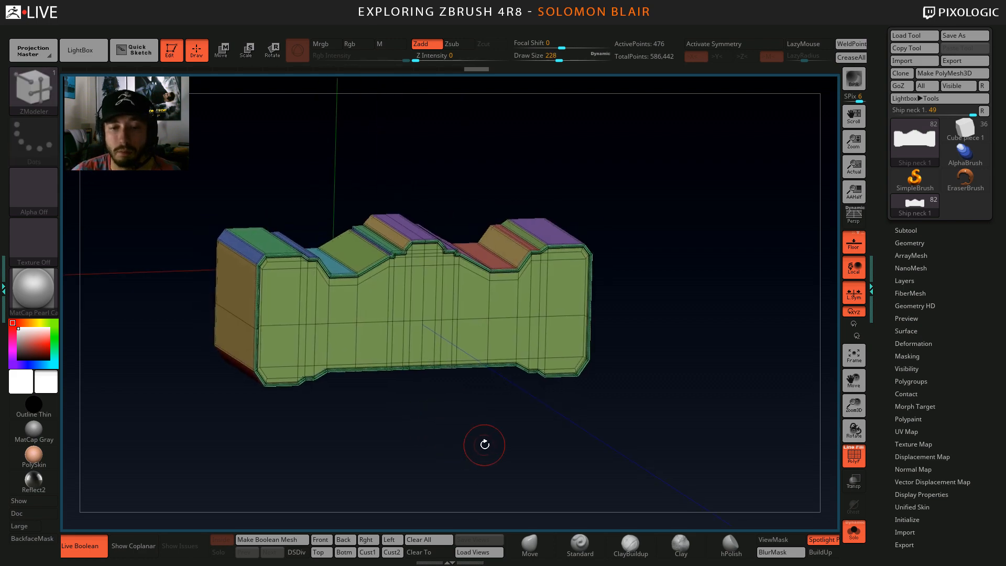
{"action": "right_click_drag", "start_coordinate": [386, 317], "coordinate": [399, 350], "text": "ctrl"}
{"action": "mouse_move", "coordinate": [456, 435]}
{"action": "right_mouse_down"}
{"action": "mouse_move", "coordinate": [425, 418]}
{"action": "mouse_move", "coordinate": [457, 435]}
{"action": "right_mouse_up"}
{"action": "right_click_drag", "start_coordinate": [328, 291], "coordinate": [379, 367], "text": "alt"}
{"action": "right_click_drag", "start_coordinate": [379, 367], "coordinate": [390, 391], "text": "ctrl"}
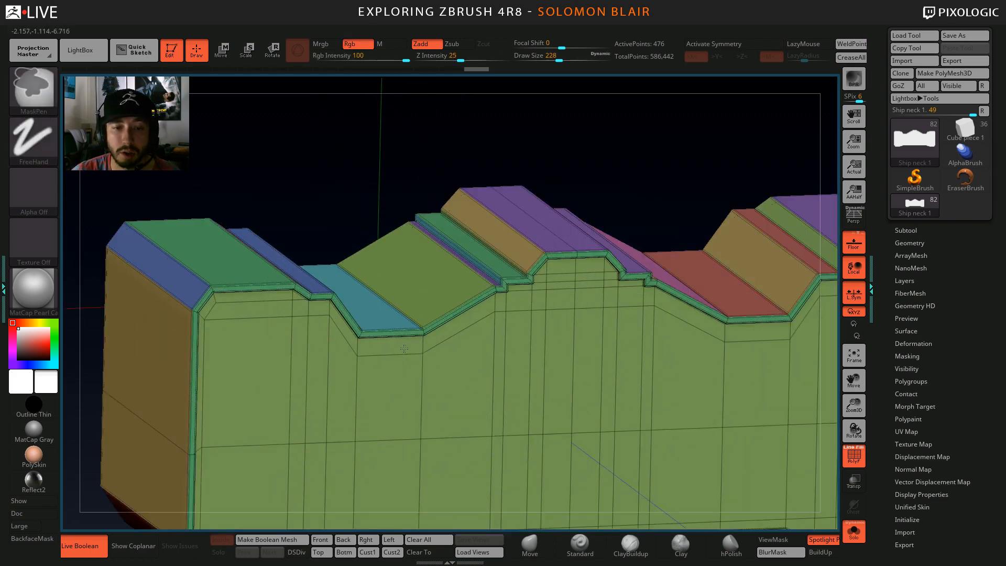
Try to push the valley faces on the neck's upper side inward with QMesh Polygroup All, and undo the changes.
{"action": "right_click_drag", "start_coordinate": [404, 315], "coordinate": [360, 298]}
{"action": "left_click_drag", "start_coordinate": [405, 300], "coordinate": [402, 257]}
{"action": "right_click_drag", "start_coordinate": [367, 280], "coordinate": [434, 301]}
{"action": "key", "text": "shift+f"}
{"action": "key", "text": "shift+f"}
{"action": "right_click_drag", "start_coordinate": [404, 257], "coordinate": [405, 281]}
{"action": "key", "text": "ctrl+shift+z"}
{"action": "left_click_drag", "start_coordinate": [395, 300], "coordinate": [337, 210]}
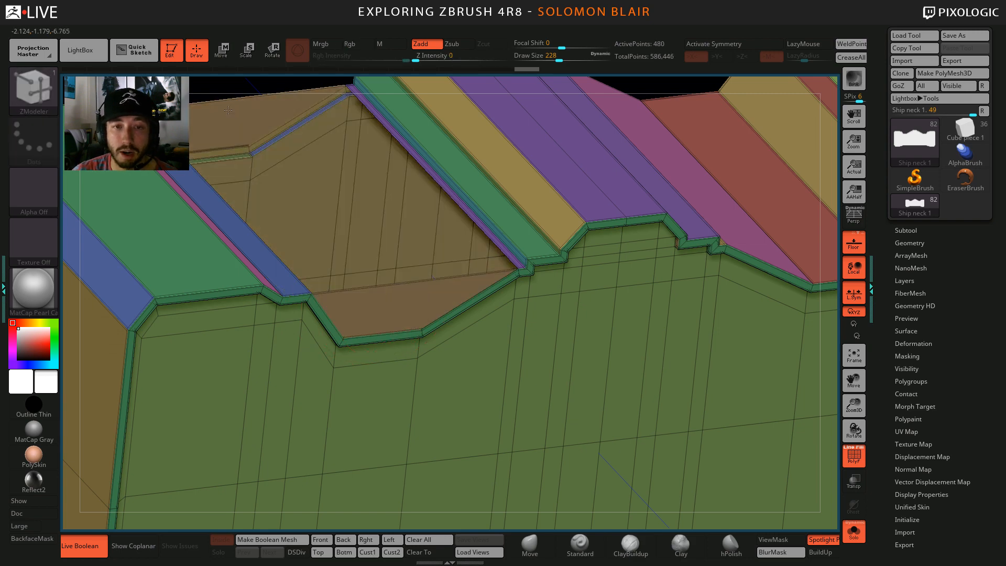
{"action": "key", "text": "ctrl+z"}
{"action": "mouse_move", "coordinate": [337, 210]}
{"action": "right_mouse_down"}
{"action": "mouse_move", "coordinate": [352, 244]}
{"action": "mouse_move", "coordinate": [418, 287]}
{"action": "right_mouse_up"}
{"action": "key", "text": "ctrl+z"}
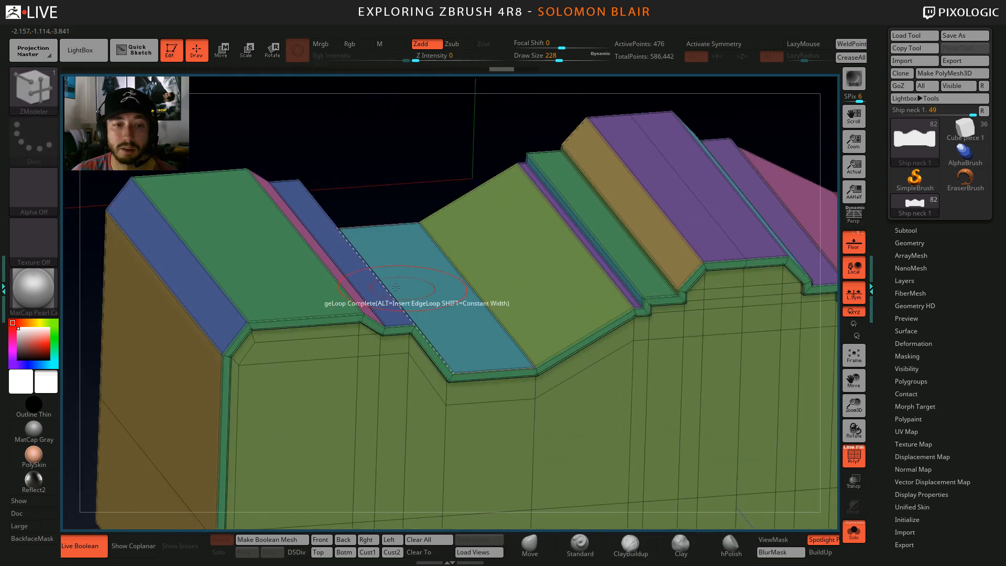
{"action": "key", "text": "ctrl+z"}
{"action": "right_click_drag", "start_coordinate": [246, 245], "coordinate": [291, 253], "text": "alt"}
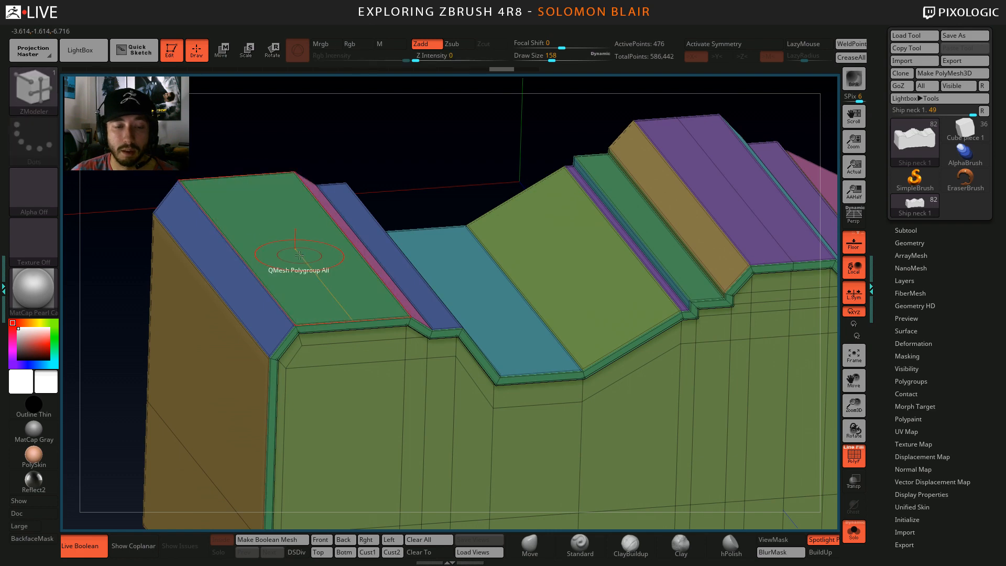
Try inserting multiple edge loops at the neck's upper end with ZModeler's Insert edge action, and undo them.
{"action": "key", "text": "space"}
{"action": "key", "text": "space"}
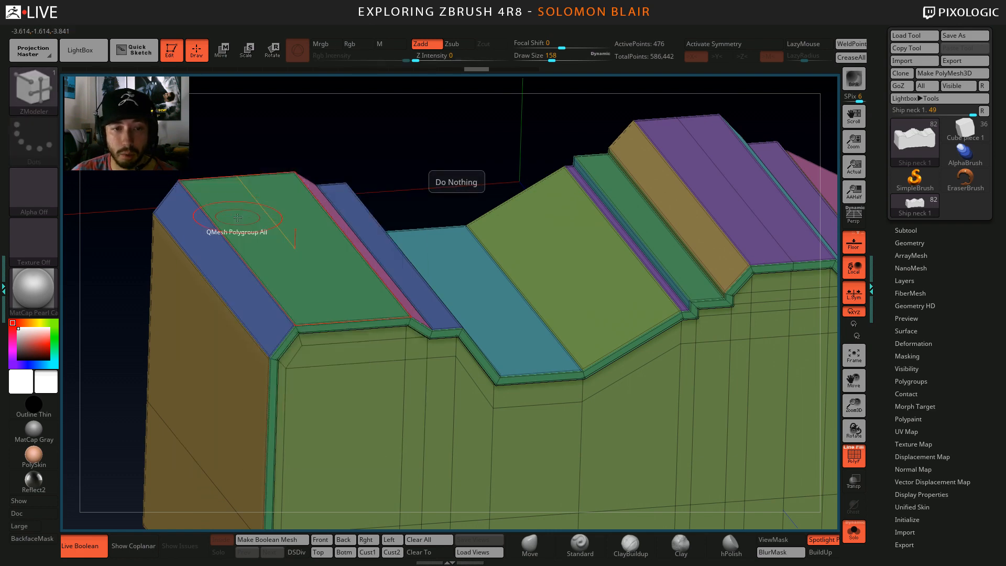
{"action": "key", "text": "space"}
{"action": "left_click", "coordinate": [219, 250]}
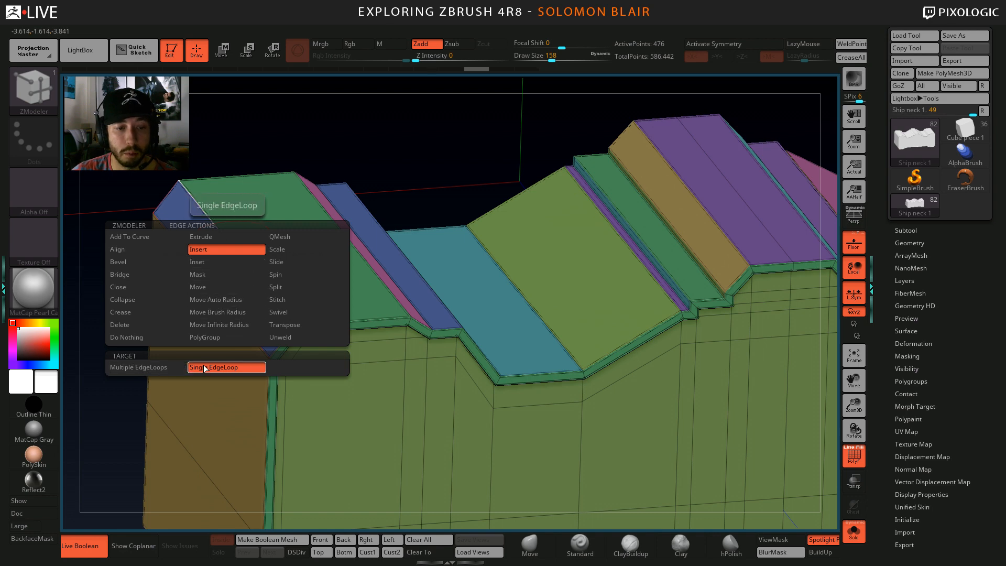
{"action": "left_click", "coordinate": [142, 369]}
{"action": "left_click_drag", "start_coordinate": [263, 284], "coordinate": [307, 279]}
{"action": "key", "text": "ctrl+z"}
Compare the neck piece with its polyframe hidden and shown, and frame it from the side.
{"action": "right_click_drag", "start_coordinate": [308, 279], "coordinate": [379, 368], "text": "ctrl"}
{"action": "key", "text": "shift+f"}
{"action": "key", "text": "shift+f"}
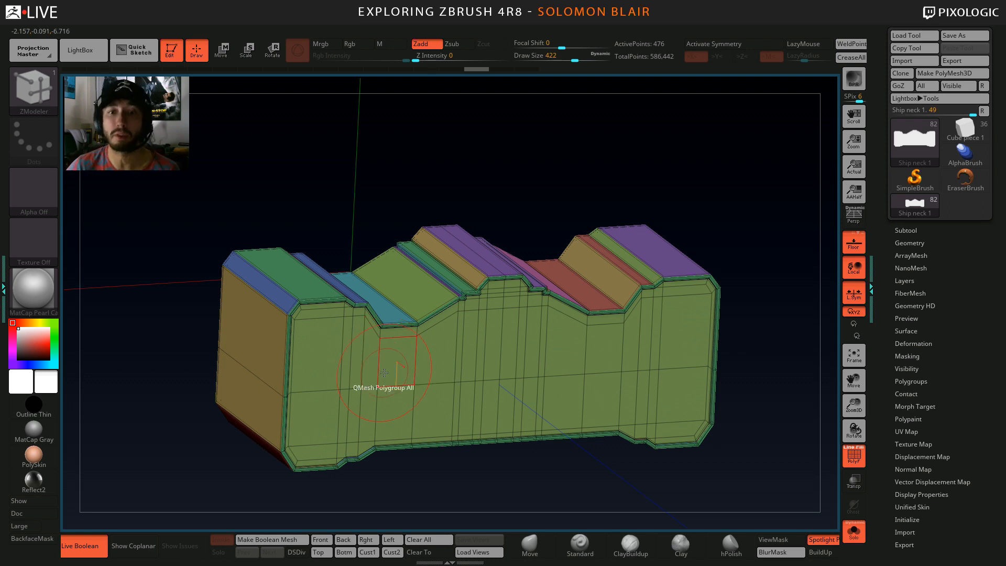
{"action": "key", "text": "shift+f"}
{"action": "right_click_drag", "start_coordinate": [385, 306], "coordinate": [463, 336], "text": "ctrl"}
{"action": "key", "text": "shift+f"}
{"action": "key", "text": "f"}
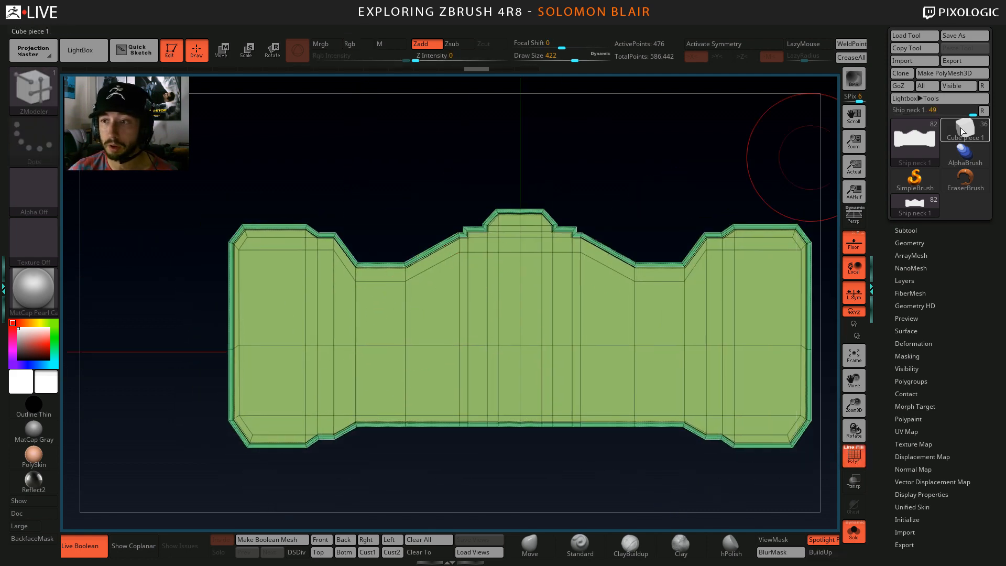
Switch to the Cube piece 1 tool and look over its laid-out kit parts.
{"action": "left_click", "coordinate": [965, 129]}
{"action": "key", "text": "ctrl+shift+s"}
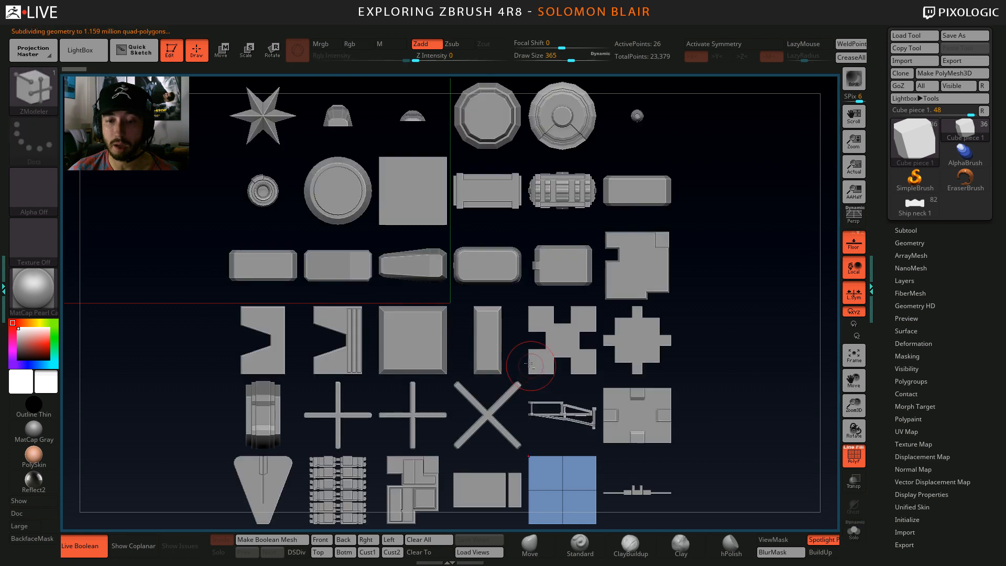
{"action": "right_click_drag", "start_coordinate": [532, 366], "coordinate": [452, 311], "text": "alt"}
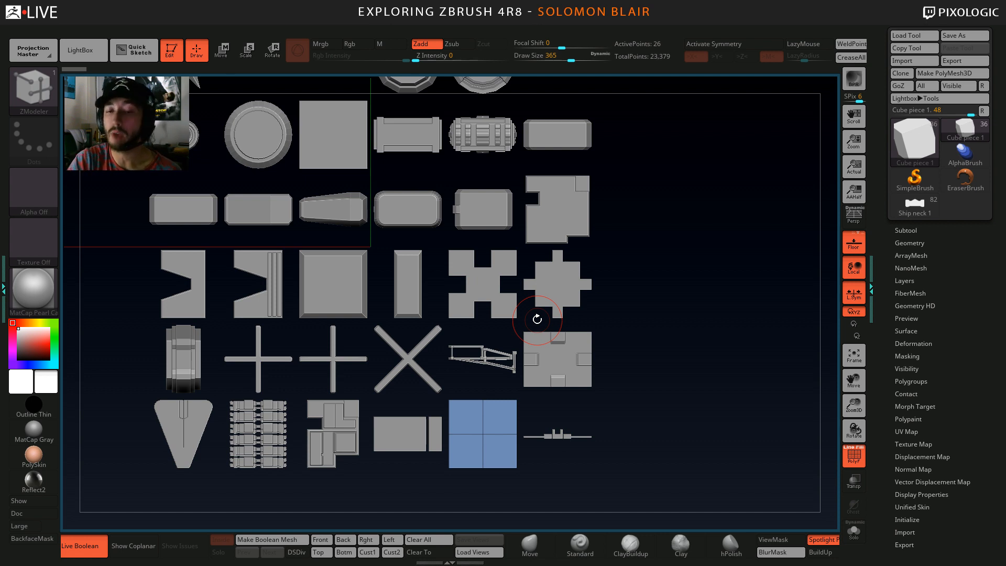
{"action": "left_click_drag", "start_coordinate": [688, 338], "coordinate": [677, 354], "text": "alt"}
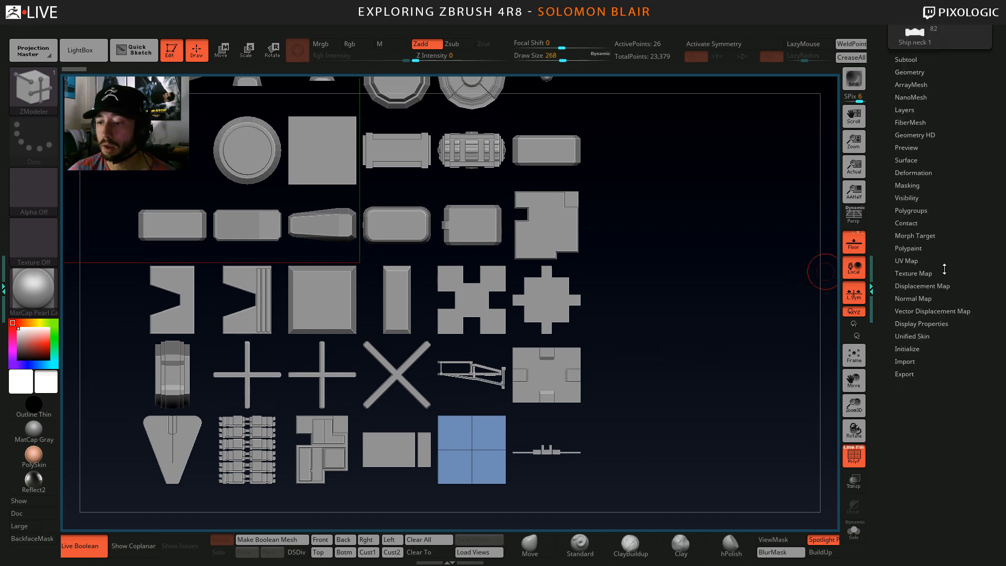
Switch to the PolyMesh3D star tool and set up its polyframe view.
{"action": "left_click", "coordinate": [960, 138]}
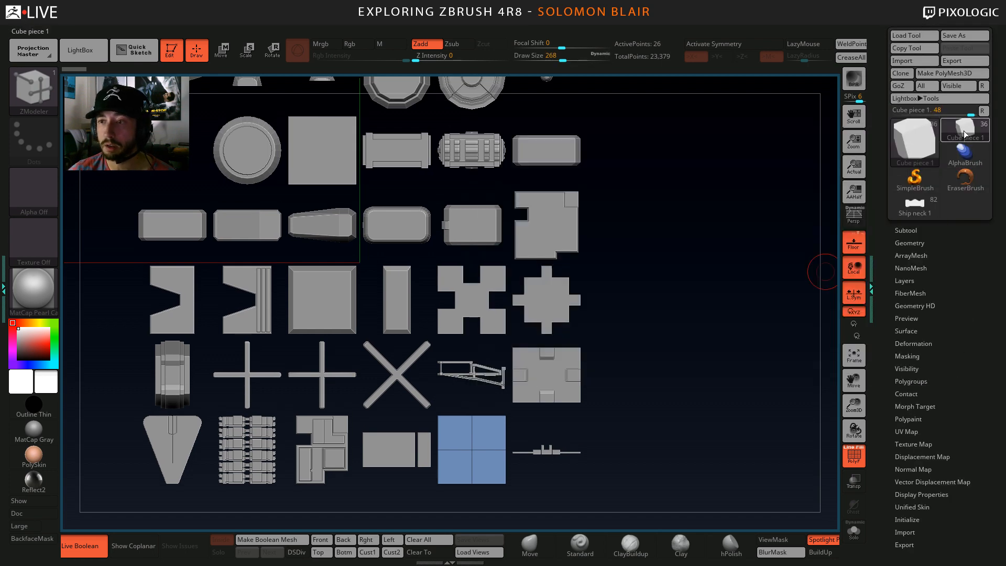
{"action": "left_click", "coordinate": [964, 133]}
{"action": "left_click", "coordinate": [554, 220]}
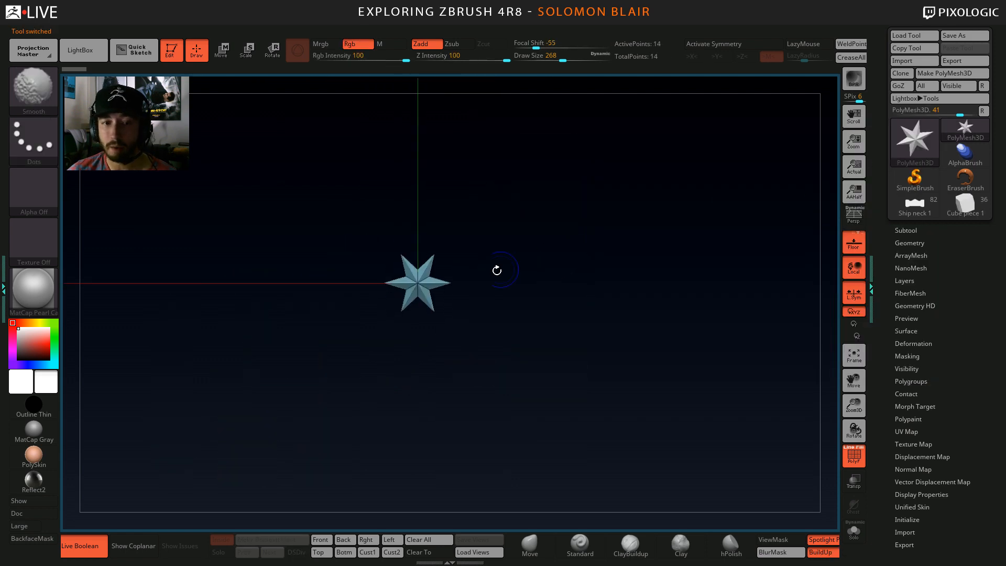
{"action": "key", "text": "shift+f"}
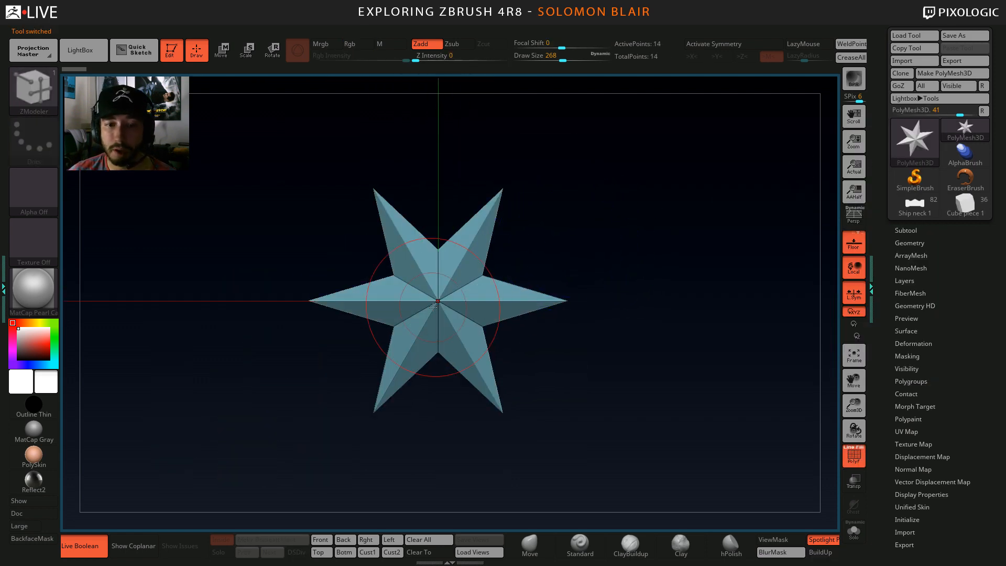
Replace the star with a PolyCube through the gizmo's transform types and reduce it to one polygon per side.
{"action": "key", "text": "w"}
{"action": "left_click", "coordinate": [435, 236]}
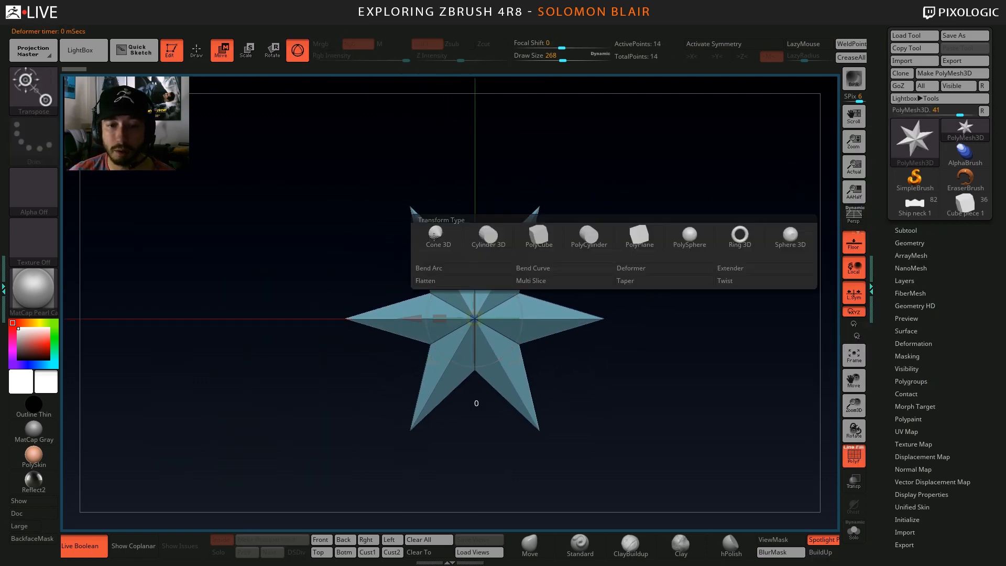
{"action": "left_click", "coordinate": [532, 237]}
{"action": "left_click_drag", "start_coordinate": [532, 237], "coordinate": [276, 334]}
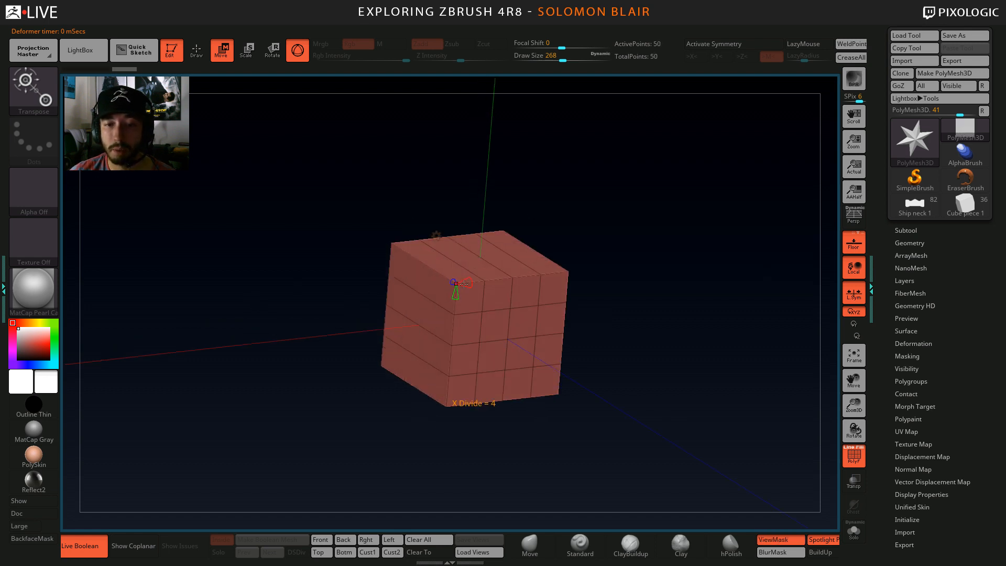
{"action": "left_click_drag", "start_coordinate": [377, 298], "coordinate": [364, 337]}
Convert the cube into a new PolyMesh3D and set up the ZModeler brush with X symmetry.
{"action": "key", "text": "b"}
{"action": "key", "text": "z"}
{"action": "key", "text": "m"}
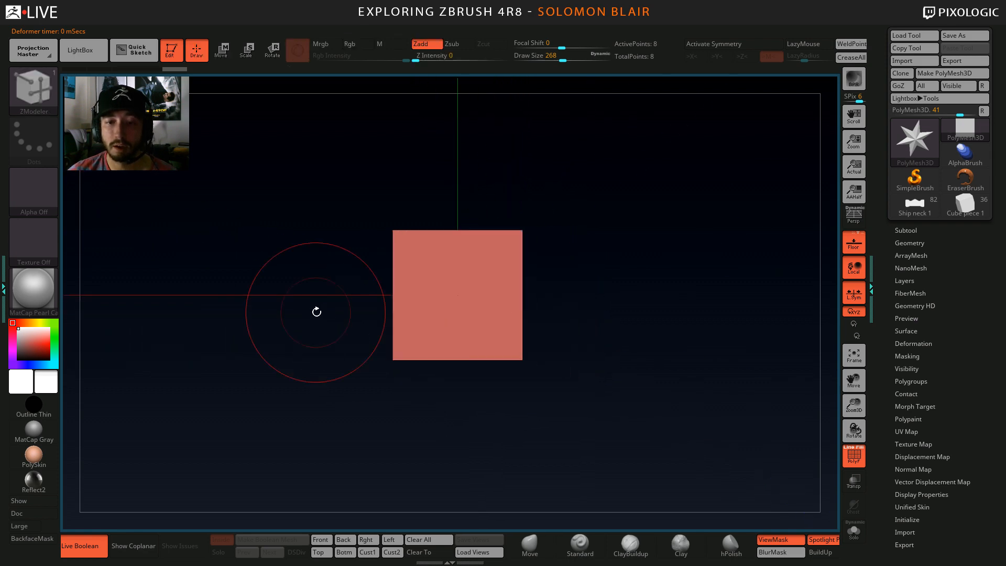
{"action": "key", "text": "space"}
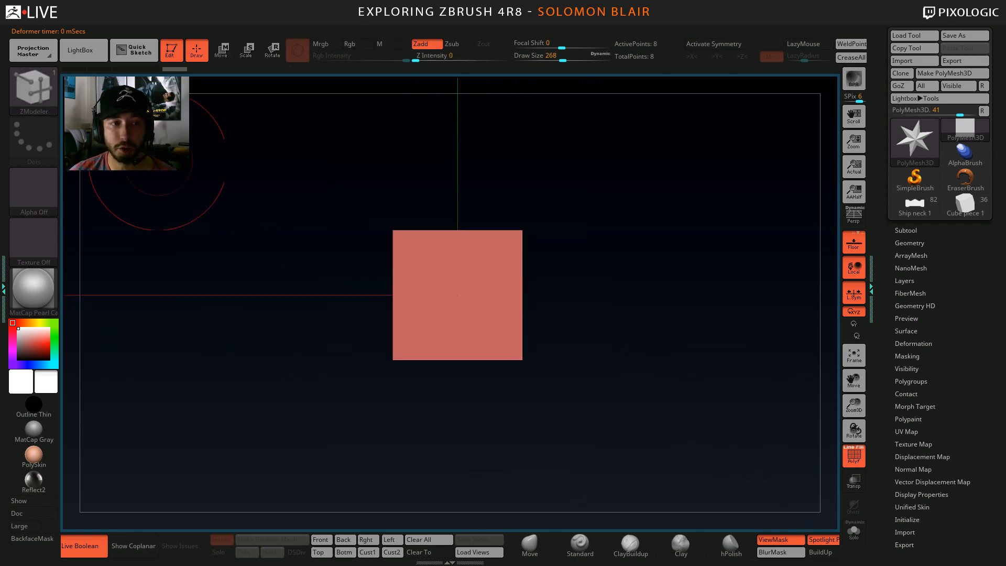
{"action": "key", "text": "b"}
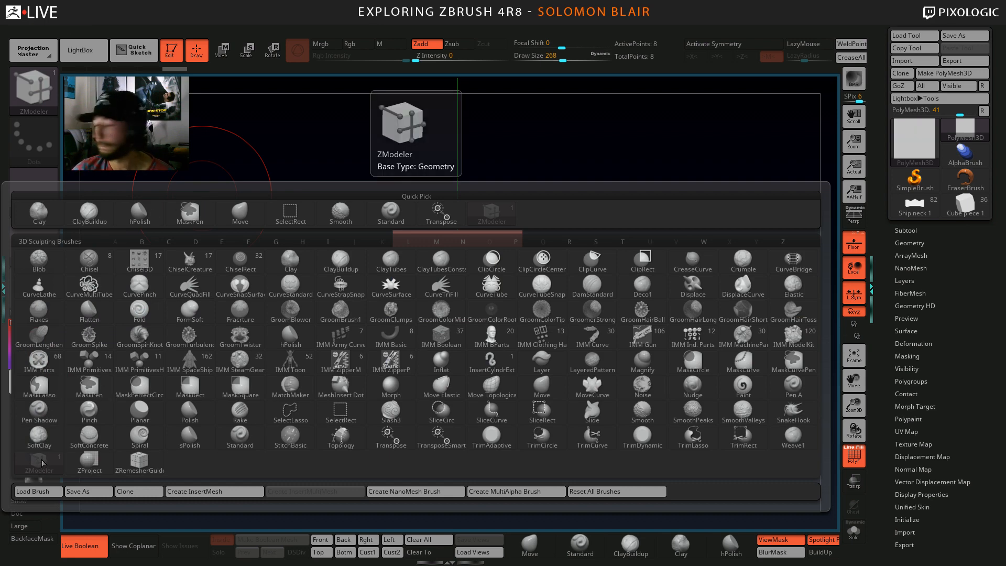
{"action": "left_click", "coordinate": [43, 463]}
{"action": "left_click_drag", "start_coordinate": [556, 335], "coordinate": [590, 375]}
{"action": "key", "text": "x"}
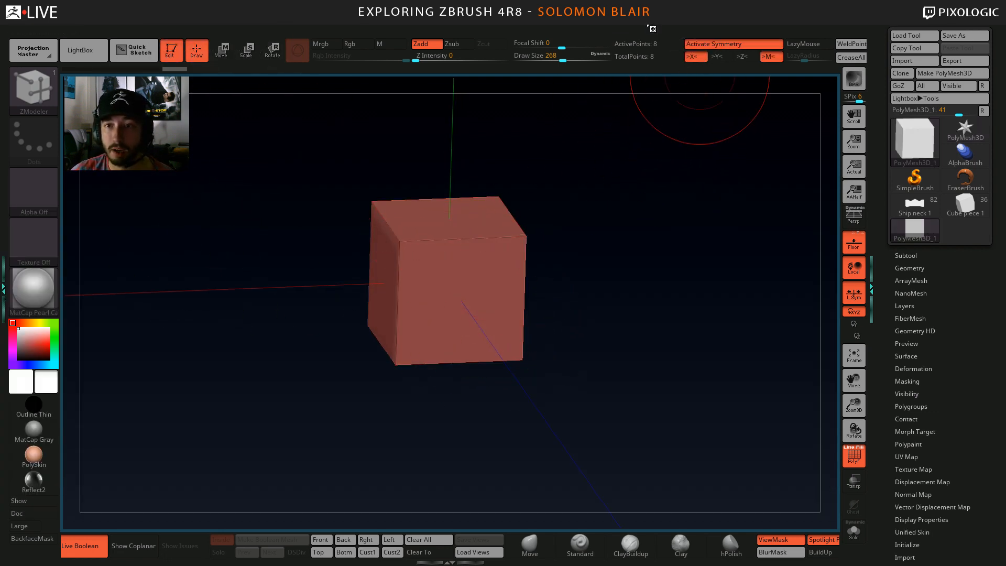
Extrude the cube's side faces outward in two segments and raise the inner segments' top faces with ZModeler's Extrude on A Single Poly.
{"action": "right_click_drag", "start_coordinate": [337, 285], "coordinate": [394, 307], "text": "ctrl"}
{"action": "right_click_drag", "start_coordinate": [473, 322], "coordinate": [520, 300], "text": "alt"}
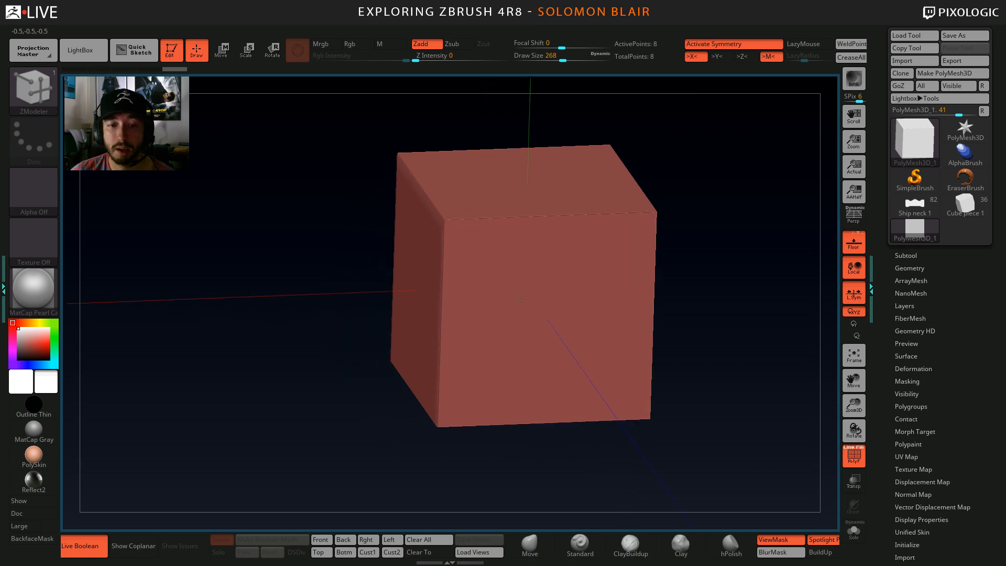
{"action": "key", "text": "space"}
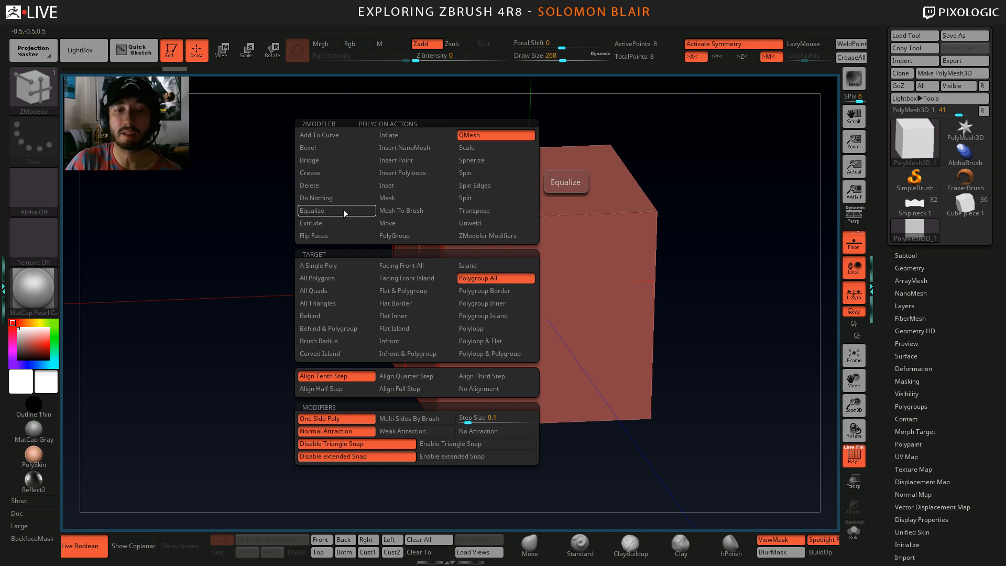
{"action": "left_click", "coordinate": [319, 222]}
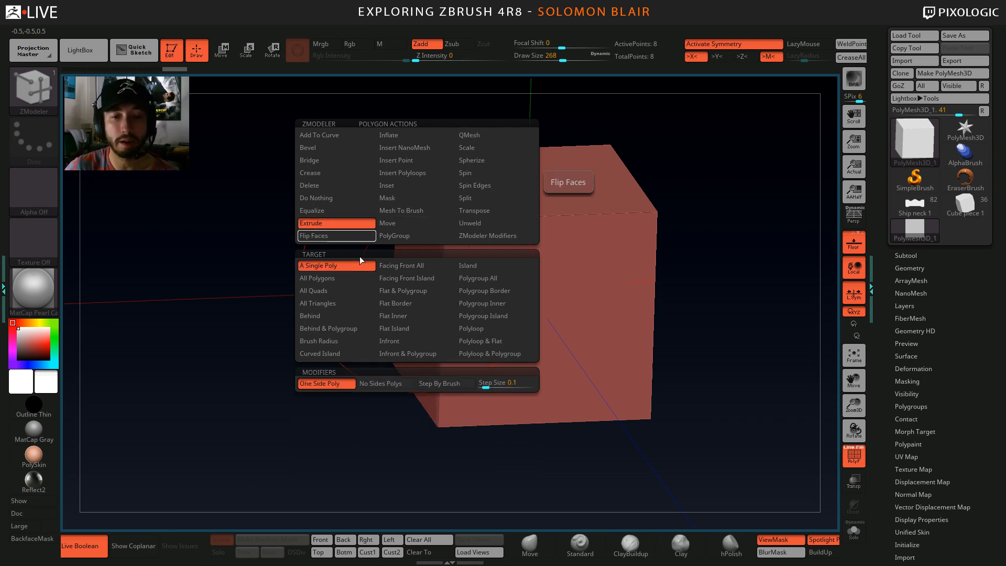
{"action": "left_click_drag", "start_coordinate": [312, 278], "coordinate": [236, 287]}
{"action": "left_click_drag", "start_coordinate": [339, 190], "coordinate": [330, 123]}
{"action": "left_click", "coordinate": [262, 272]}
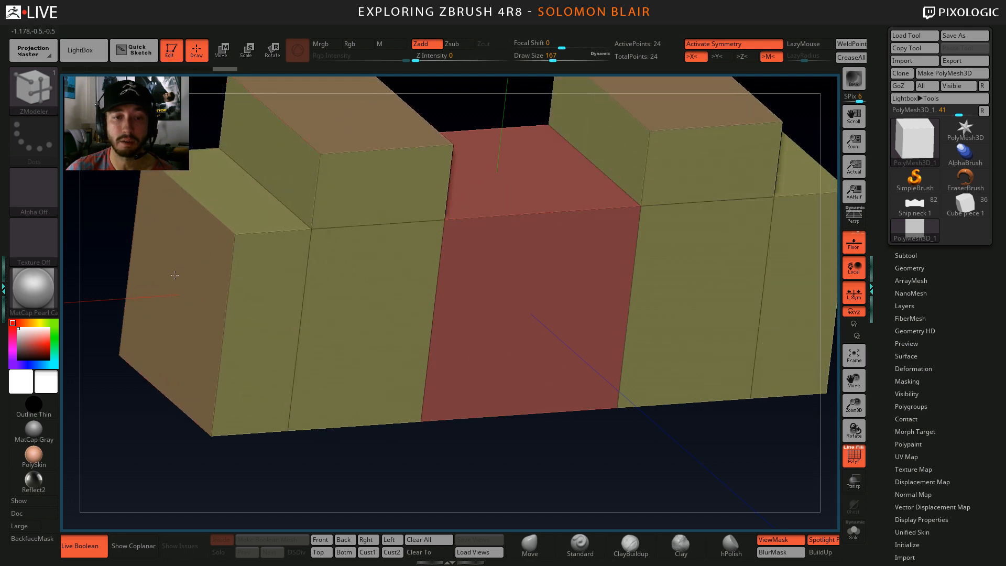
Try inserting multiple edge loops across the lower body's side faces with Specified Resolution, and undo the loops.
{"action": "left_click_drag", "start_coordinate": [302, 309], "coordinate": [353, 312]}
{"action": "key", "text": "ctrl+z"}
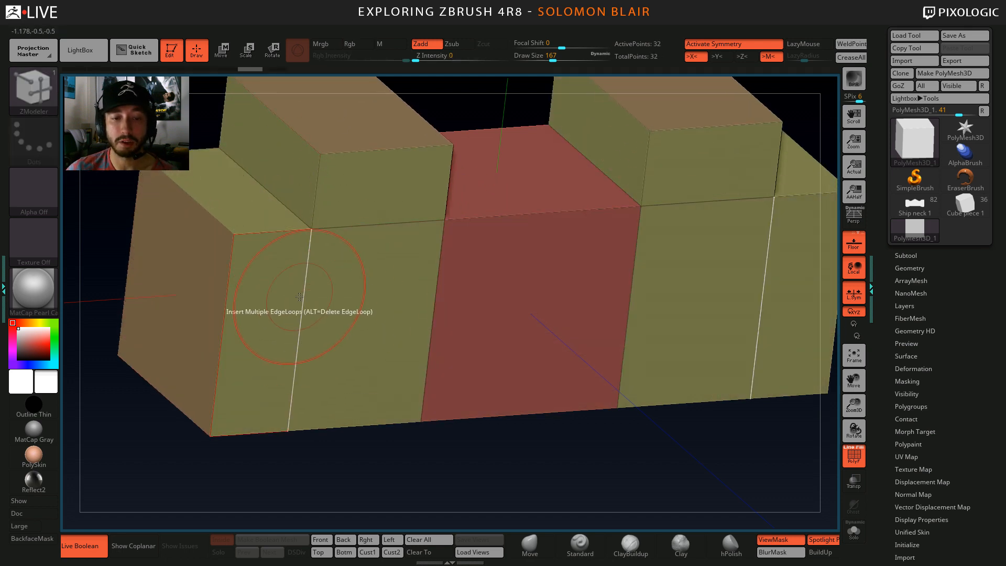
{"action": "right_click_drag", "start_coordinate": [303, 298], "coordinate": [330, 306], "text": "alt"}
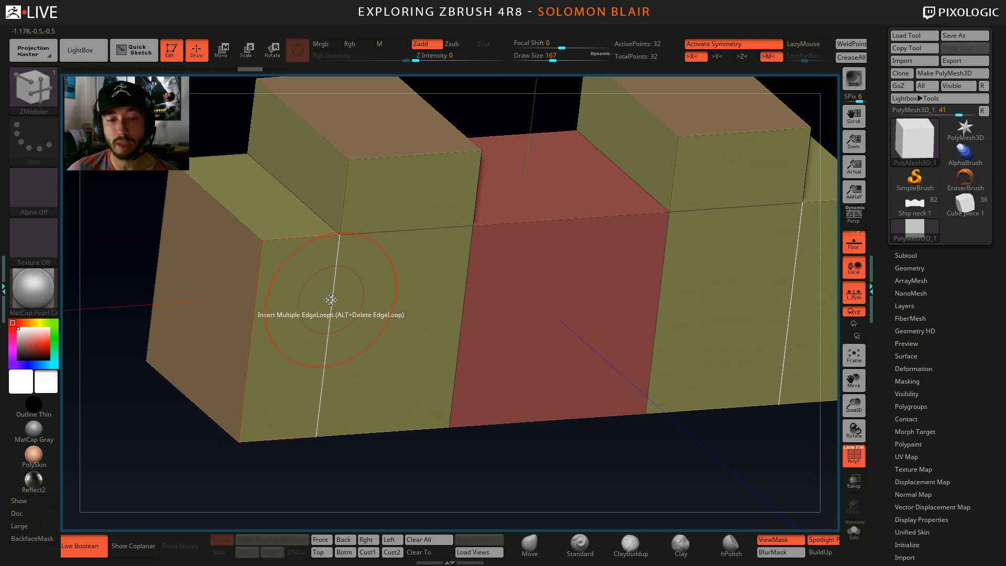
{"action": "key", "text": "space"}
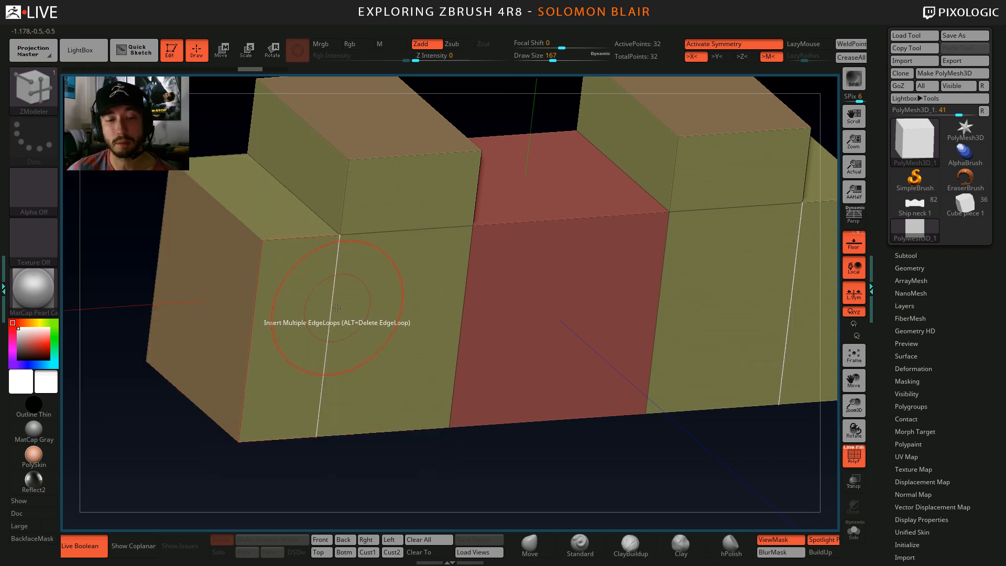
{"action": "key", "text": "space"}
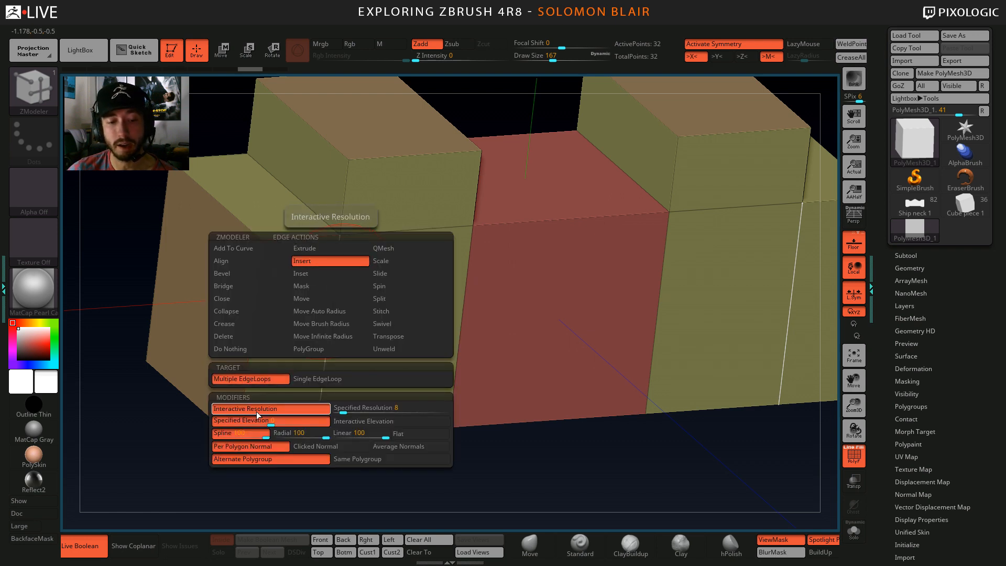
{"action": "left_click", "coordinate": [340, 412]}
{"action": "left_click", "coordinate": [464, 356]}
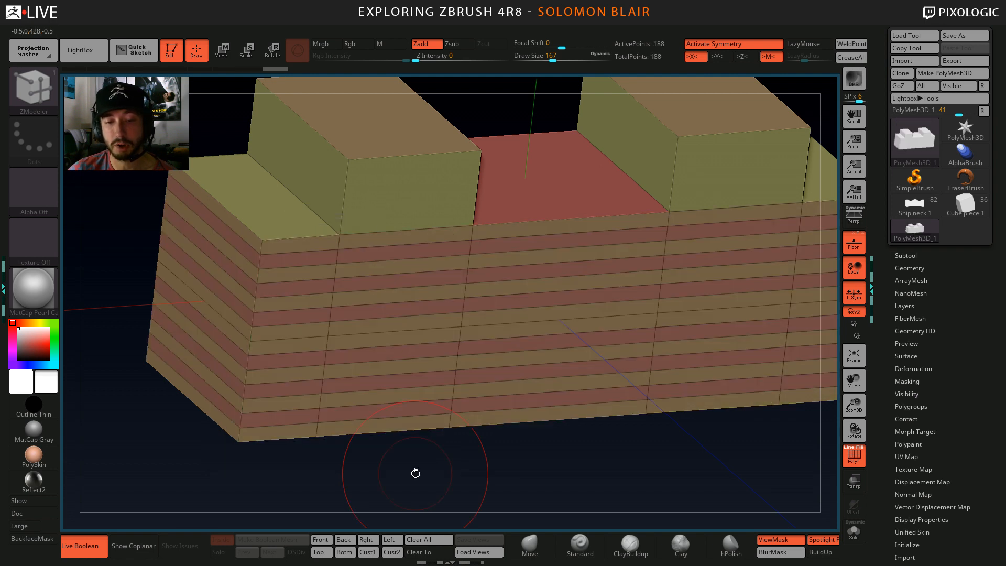
{"action": "key", "text": "ctrl"}
{"action": "key", "text": "ctrl+z"}
{"action": "right_click_drag", "start_coordinate": [323, 329], "coordinate": [352, 322], "text": "alt"}
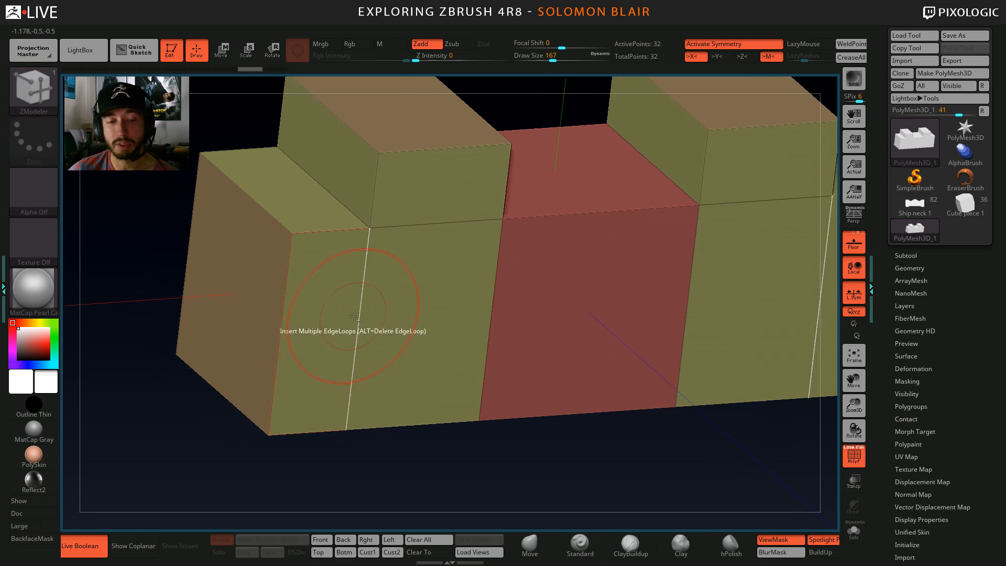
Insert multiple horizontal edge loops around the lower body with Interactive Resolution and alternating polygroups.
{"action": "key", "text": "space"}
{"action": "left_click", "coordinate": [255, 410]}
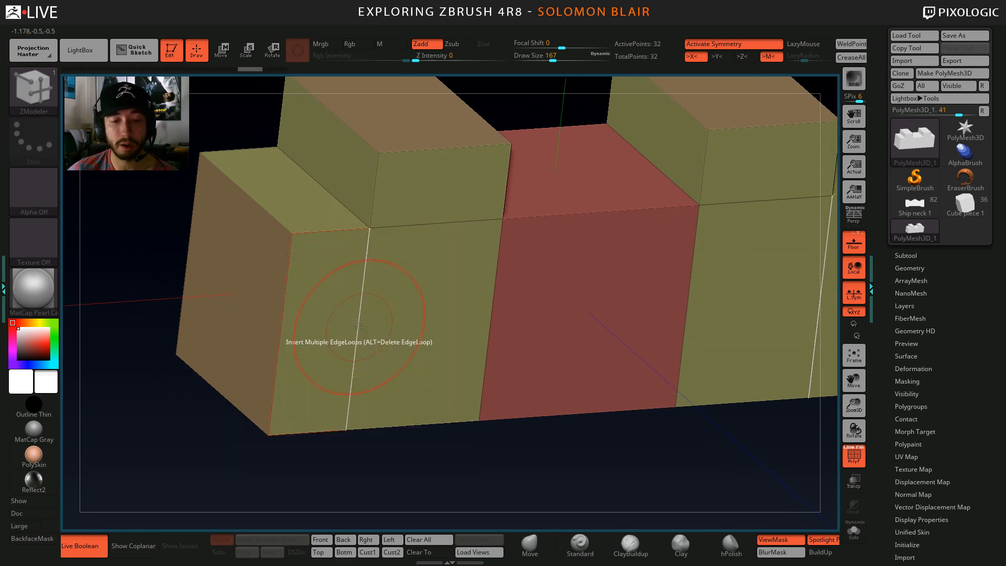
{"action": "left_click", "coordinate": [357, 331]}
{"action": "left_click_drag", "start_coordinate": [357, 331], "coordinate": [358, 286]}
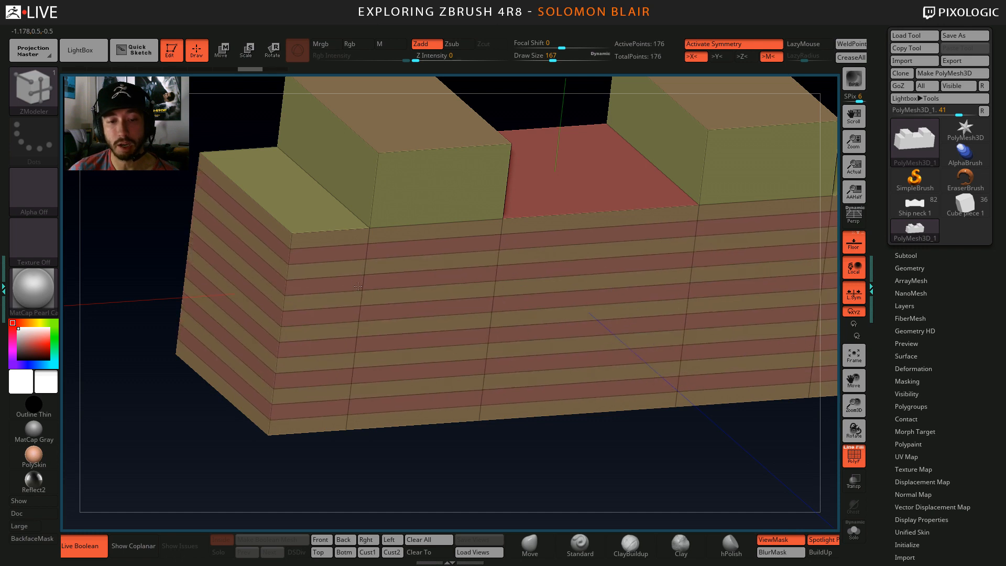
{"action": "right_click_drag", "start_coordinate": [295, 323], "coordinate": [337, 345], "text": "alt"}
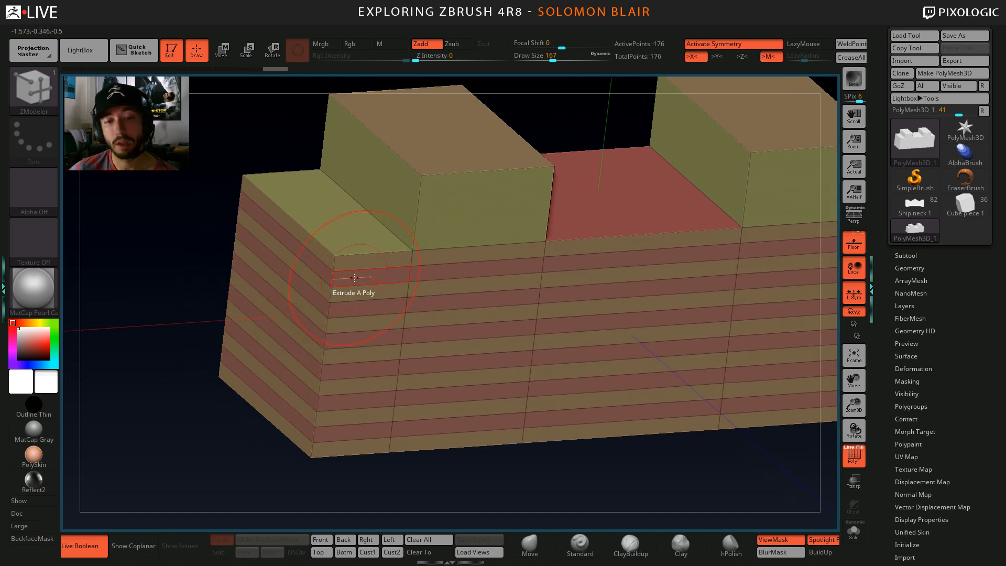
Try extruding a single poly of the uppermost red band on the body's front, and undo it.
{"action": "key", "text": "space"}
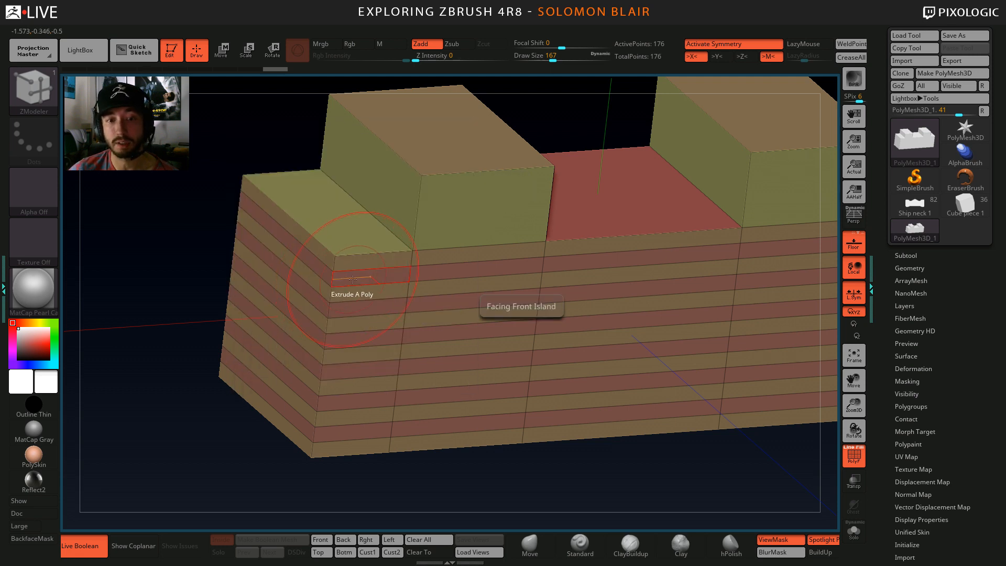
{"action": "left_click_drag", "start_coordinate": [353, 280], "coordinate": [365, 291]}
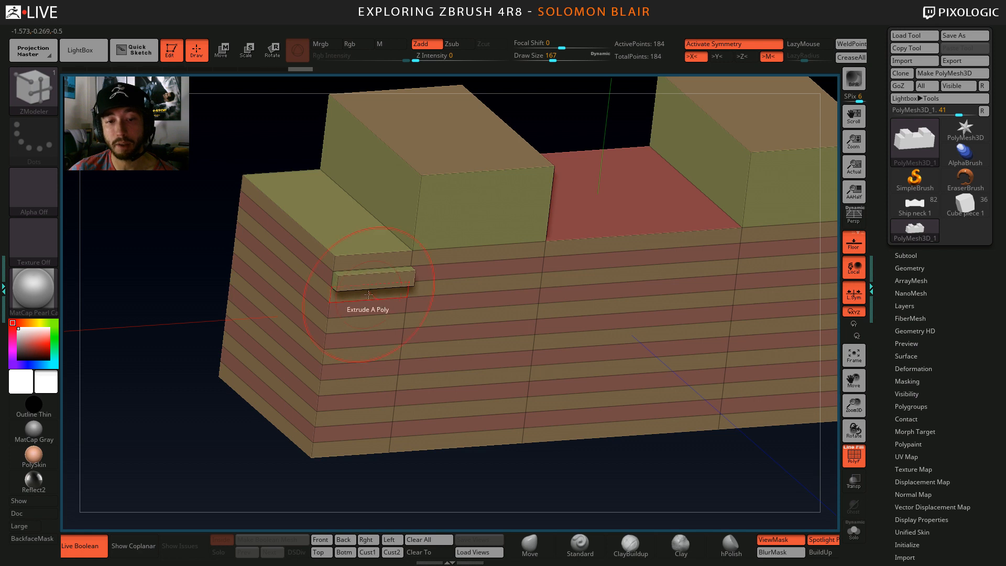
{"action": "key", "text": "ctrl+z"}
Set ZModeler's Extrude target to Polygroup All and extrude the alternating red bands outward as ledges around the body.
{"action": "key", "text": "space"}
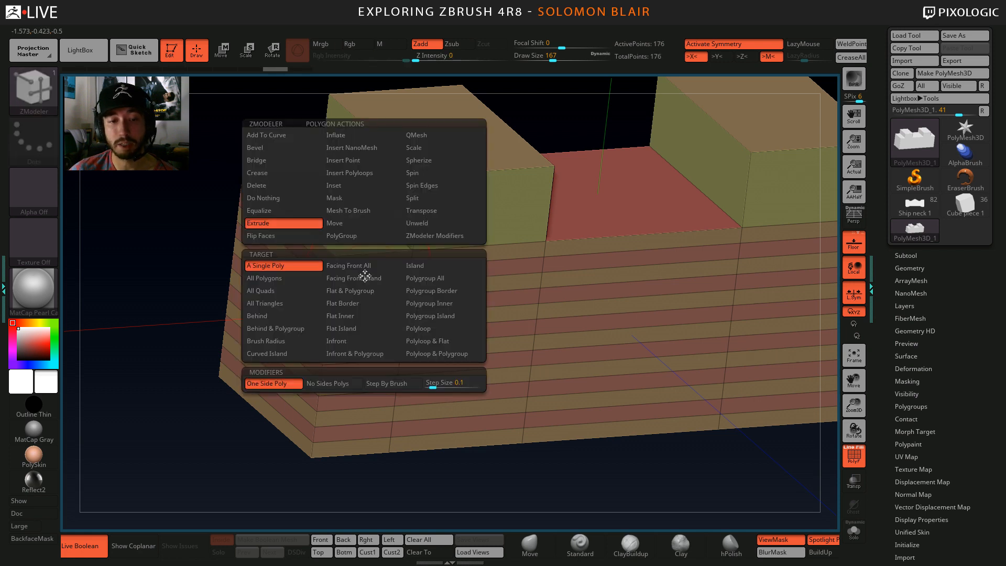
{"action": "left_click", "coordinate": [423, 281]}
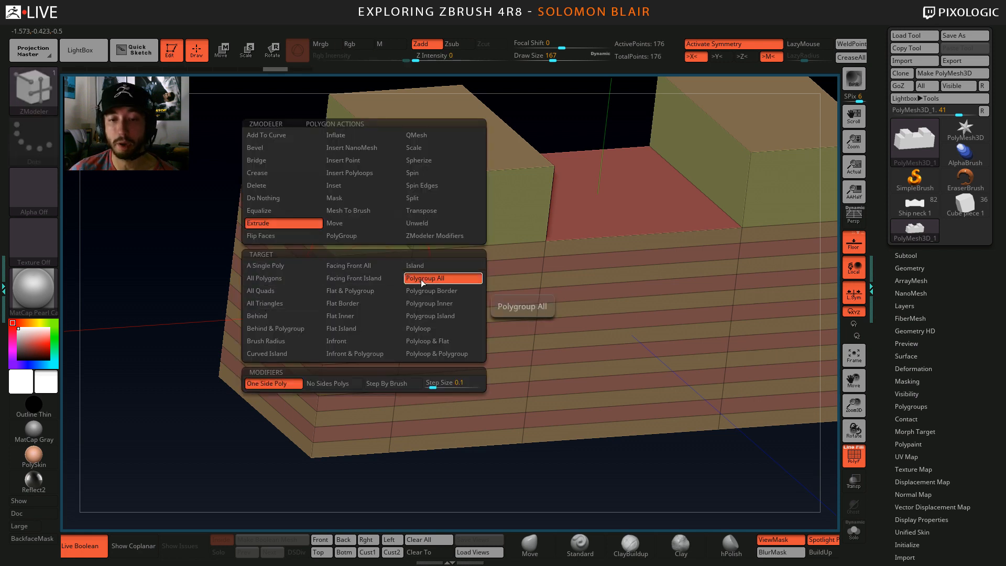
{"action": "left_click_drag", "start_coordinate": [350, 280], "coordinate": [362, 314]}
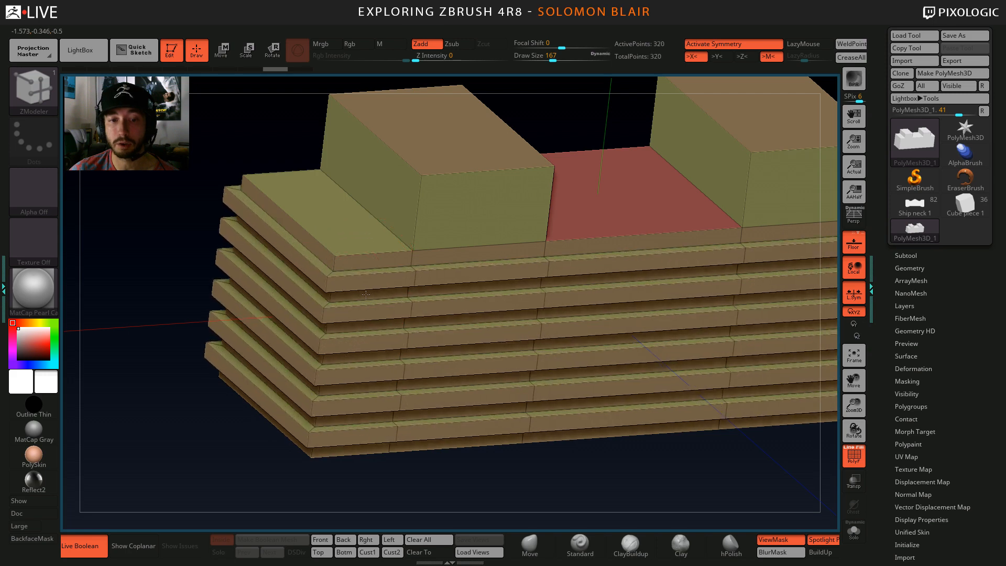
{"action": "key", "text": "ctrl"}
{"action": "key", "text": "ctrl+z"}
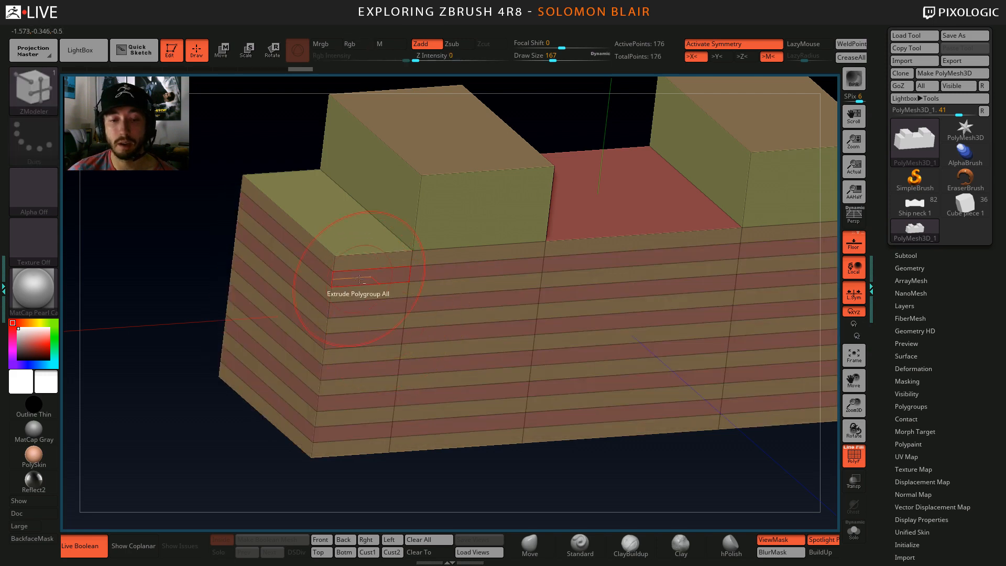
{"action": "right_click_drag", "start_coordinate": [353, 287], "coordinate": [360, 290], "text": "alt"}
{"action": "left_click_drag", "start_coordinate": [361, 290], "coordinate": [378, 293]}
{"action": "right_click_drag", "start_coordinate": [377, 293], "coordinate": [321, 306], "text": "alt"}
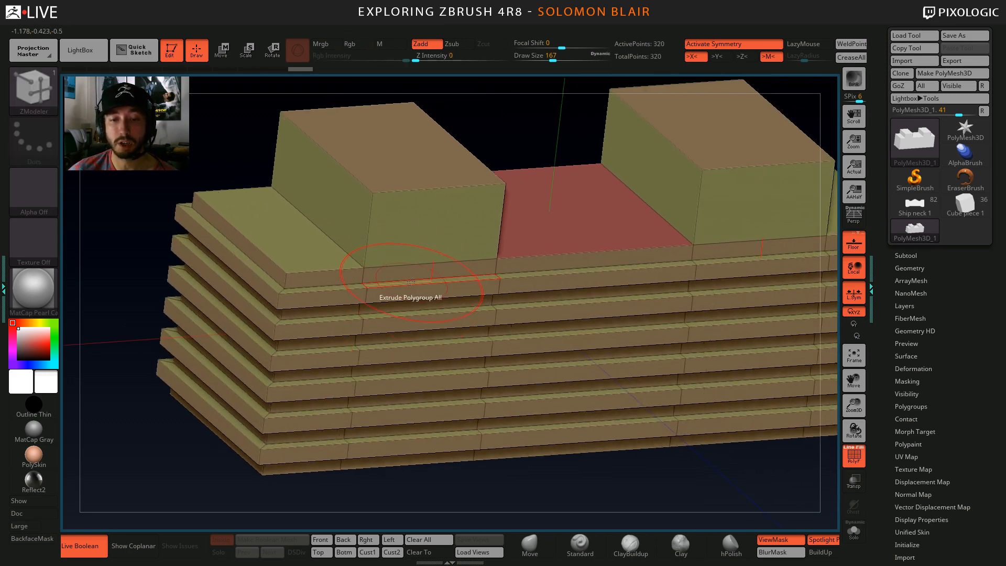
Insert multiple vertical edge loops with alternating polygroups through the raised blocks and the ledges below them.
{"action": "left_click", "coordinate": [421, 262]}
{"action": "left_click_drag", "start_coordinate": [421, 262], "coordinate": [424, 251]}
{"action": "right_click_drag", "start_coordinate": [400, 313], "coordinate": [390, 276], "text": "alt"}
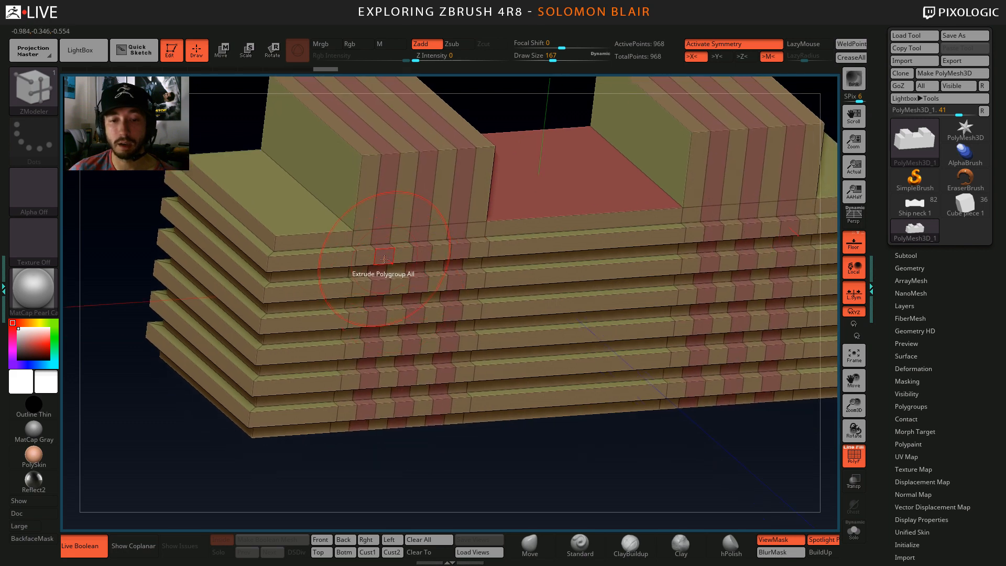
{"action": "left_click_drag", "start_coordinate": [383, 261], "coordinate": [394, 282]}
{"action": "key", "text": "ctrl+z"}
Reduce the draw size to 44 and mark the three red front polys on each of the two uppermost ledges as a temporary polygroup.
{"action": "mouse_move", "coordinate": [399, 288]}
{"action": "right_mouse_down", "text": "ctrl"}
{"action": "mouse_move", "coordinate": [388, 266]}
{"action": "mouse_move", "coordinate": [406, 285]}
{"action": "right_mouse_up", "text": "ctrl"}
{"action": "key", "text": "s"}
{"action": "left_click_drag", "start_coordinate": [414, 280], "coordinate": [397, 280]}
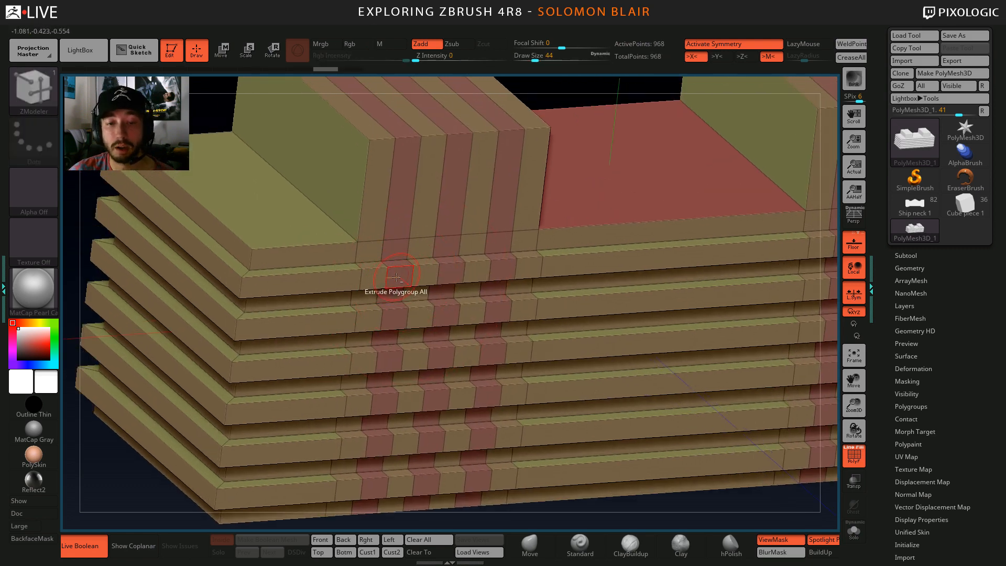
{"action": "left_click", "coordinate": [399, 276], "text": "ctrl"}
{"action": "left_click", "coordinate": [449, 274], "text": "ctrl"}
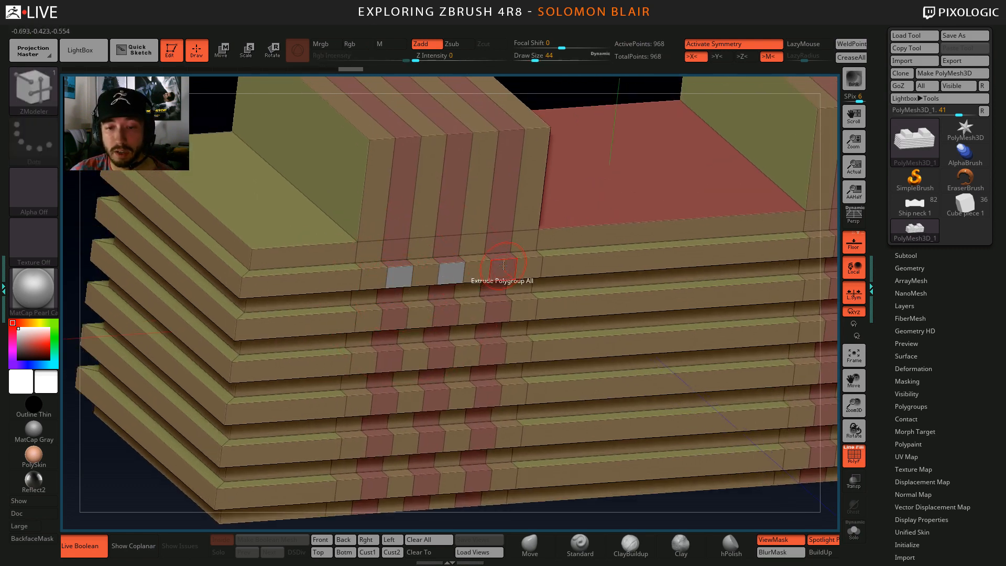
{"action": "left_click", "coordinate": [502, 269], "text": "ctrl"}
{"action": "left_click", "coordinate": [394, 318], "text": "ctrl"}
{"action": "left_click", "coordinate": [446, 315], "text": "ctrl"}
{"action": "left_click", "coordinate": [496, 313], "text": "ctrl"}
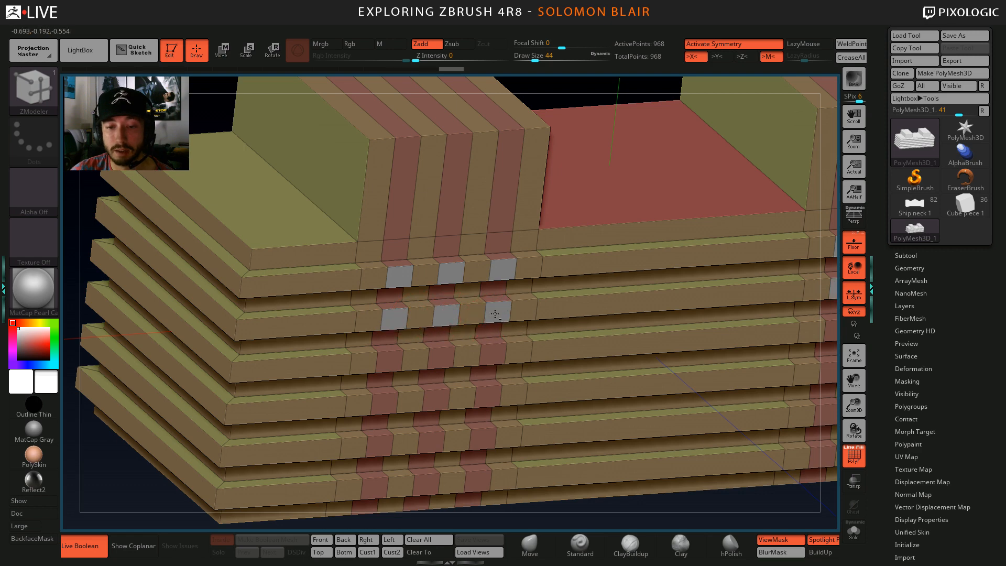
Add the red front polys on the third and fourth ledges to the temporary polygroup.
{"action": "left_click", "coordinate": [404, 361], "text": "ctrl"}
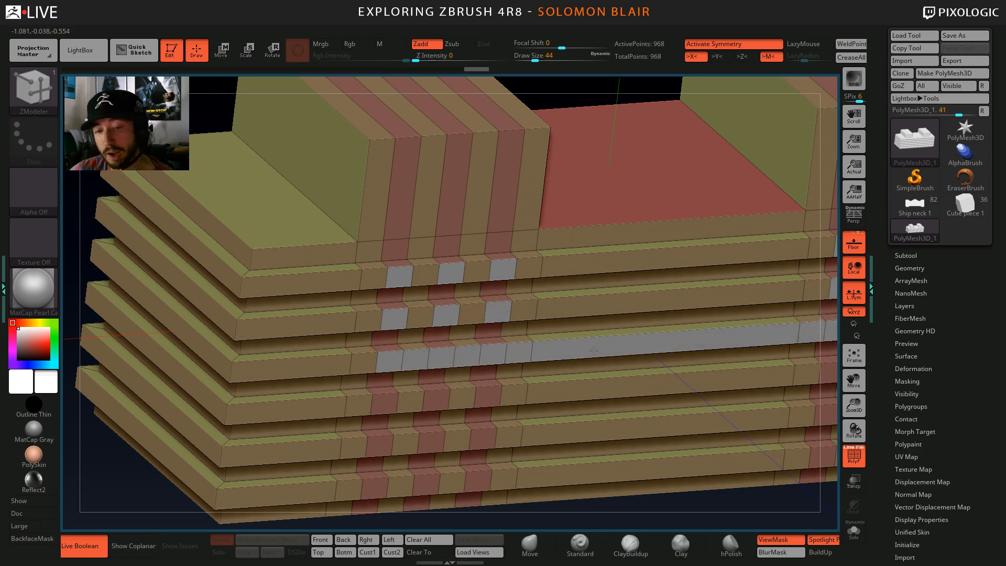
{"action": "key", "text": "ctrl+z"}
{"action": "left_click", "coordinate": [390, 360], "text": "ctrl"}
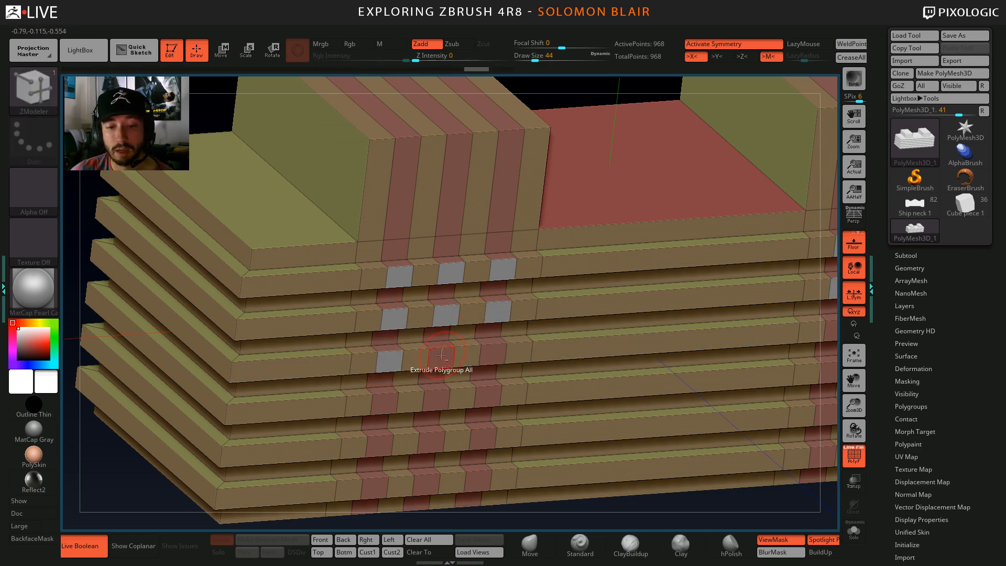
{"action": "left_click", "coordinate": [441, 358], "text": "ctrl"}
{"action": "left_click", "coordinate": [493, 355], "text": "ctrl"}
{"action": "left_click", "coordinate": [382, 404], "text": "ctrl"}
{"action": "left_click", "coordinate": [432, 402], "text": "ctrl"}
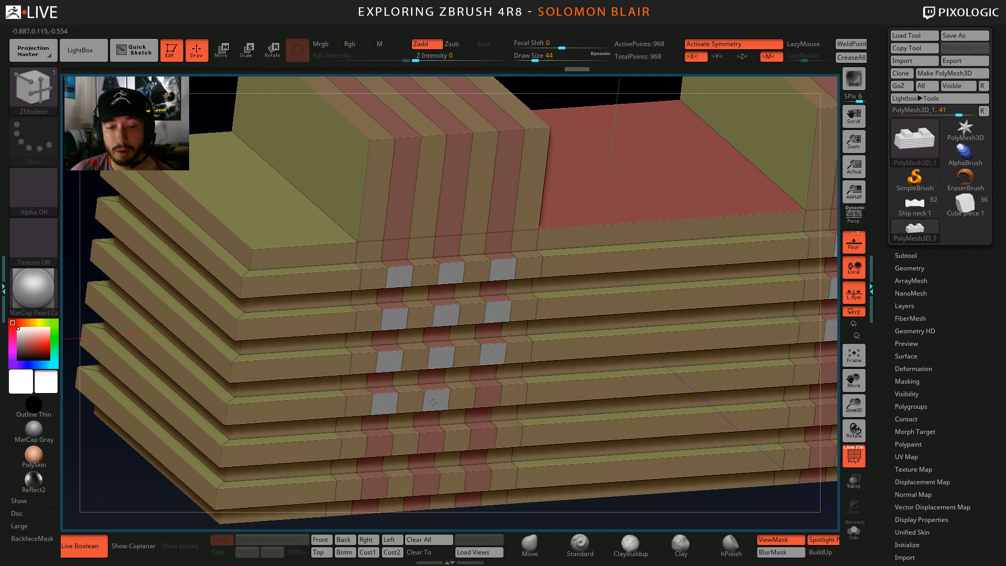
Extrude the marked ledge polys outward as small blocks and check the whole shape without the polyframe.
{"action": "left_click_drag", "start_coordinate": [440, 361], "coordinate": [448, 355]}
{"action": "key", "text": "ctrl+z"}
{"action": "key", "text": "space"}
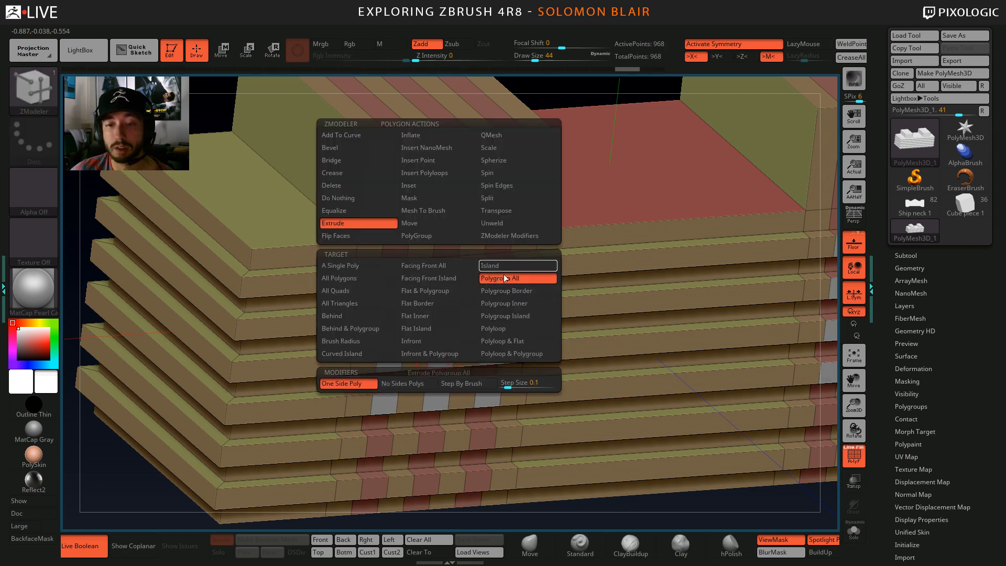
{"action": "right_click_drag", "start_coordinate": [449, 330], "coordinate": [466, 365], "text": "alt"}
{"action": "left_click_drag", "start_coordinate": [465, 310], "coordinate": [475, 317]}
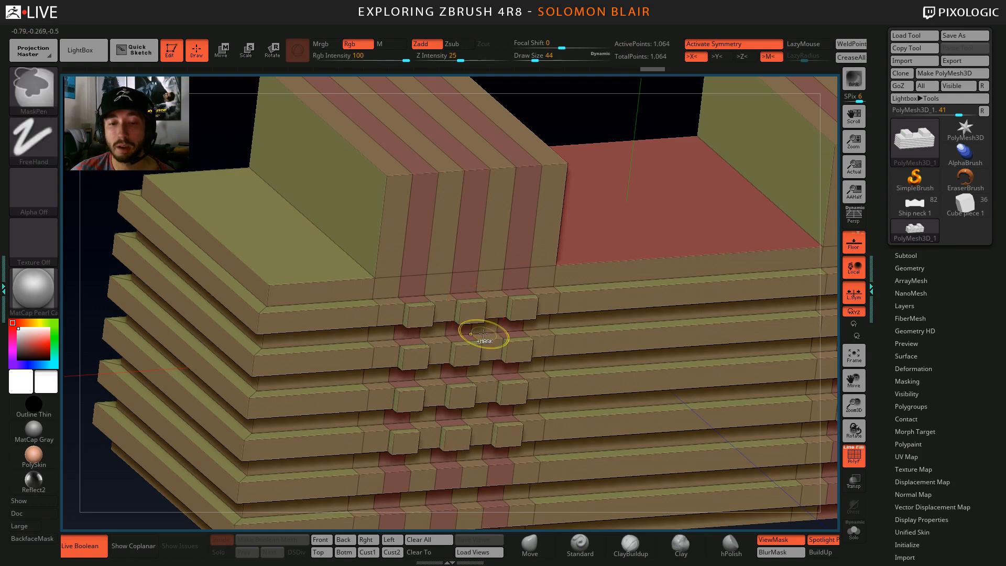
{"action": "right_click_drag", "start_coordinate": [434, 321], "coordinate": [350, 308], "text": "alt"}
{"action": "right_click_drag", "start_coordinate": [441, 375], "coordinate": [466, 397], "text": "alt"}
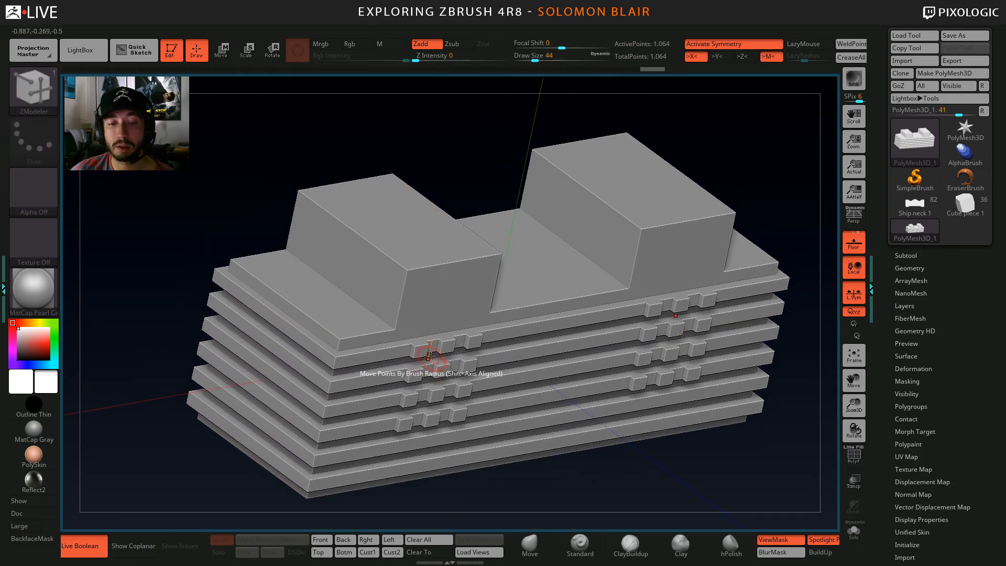
{"action": "key", "text": "shift+f"}
{"action": "mouse_move", "coordinate": [358, 268]}
{"action": "right_mouse_down", "text": "alt"}
{"action": "mouse_move", "coordinate": [384, 273]}
{"action": "mouse_move", "coordinate": [358, 268]}
{"action": "right_mouse_up", "text": "alt"}
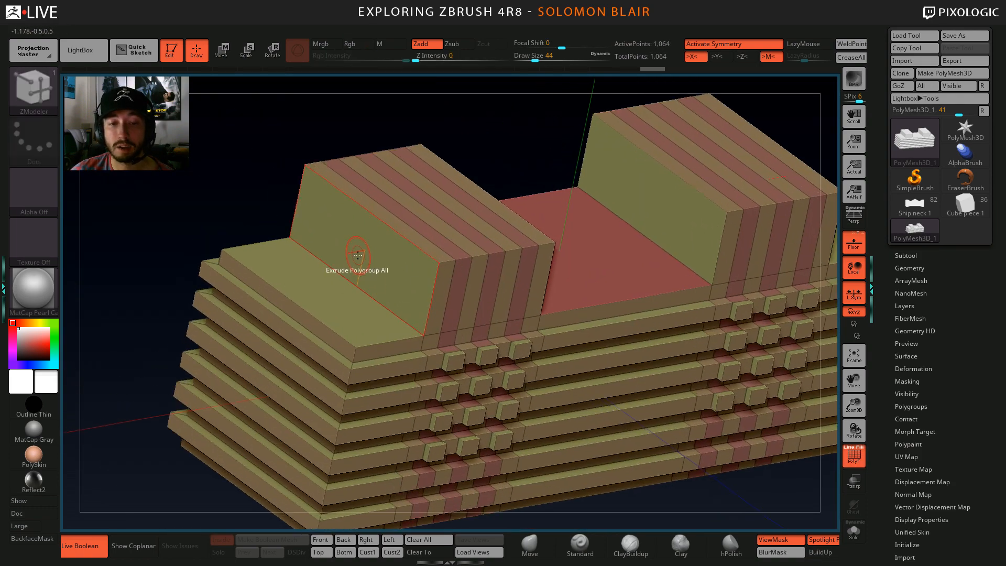
Change ZModeler's polygon action to QMesh with A Single Poly as the target.
{"action": "key", "text": "space"}
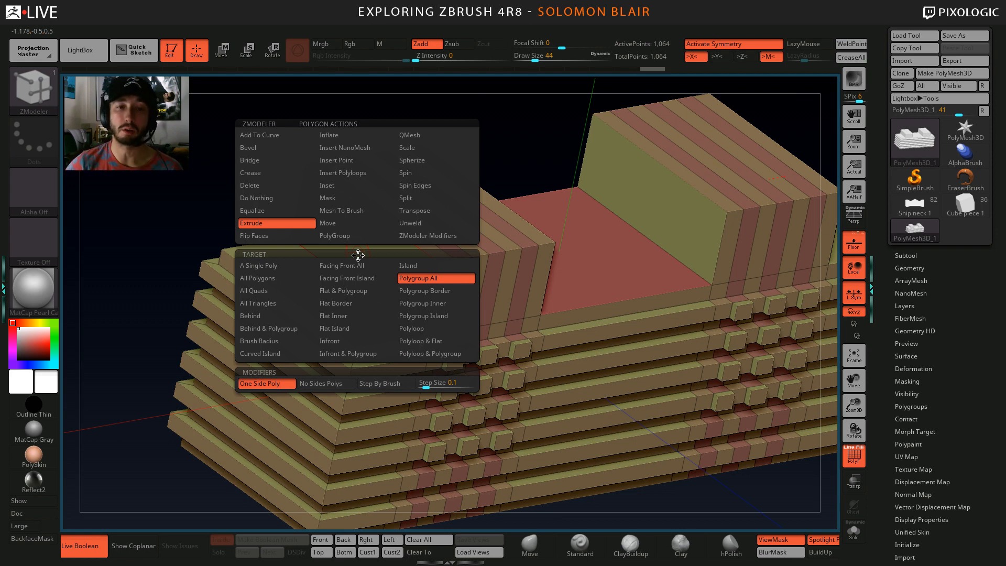
{"action": "left_click", "coordinate": [417, 136]}
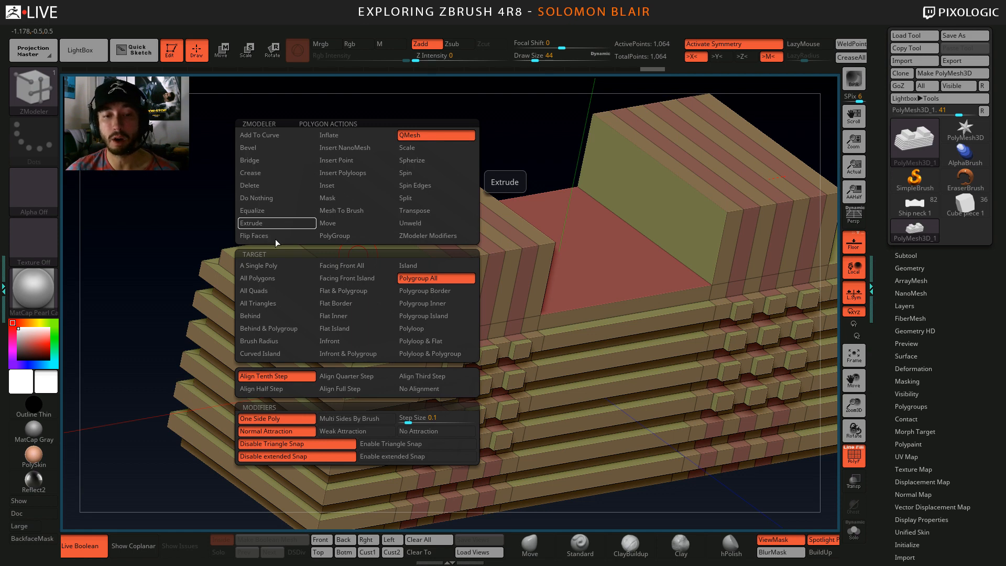
{"action": "left_click", "coordinate": [259, 266]}
{"action": "right_click_drag", "start_coordinate": [353, 316], "coordinate": [340, 286], "text": "ctrl"}
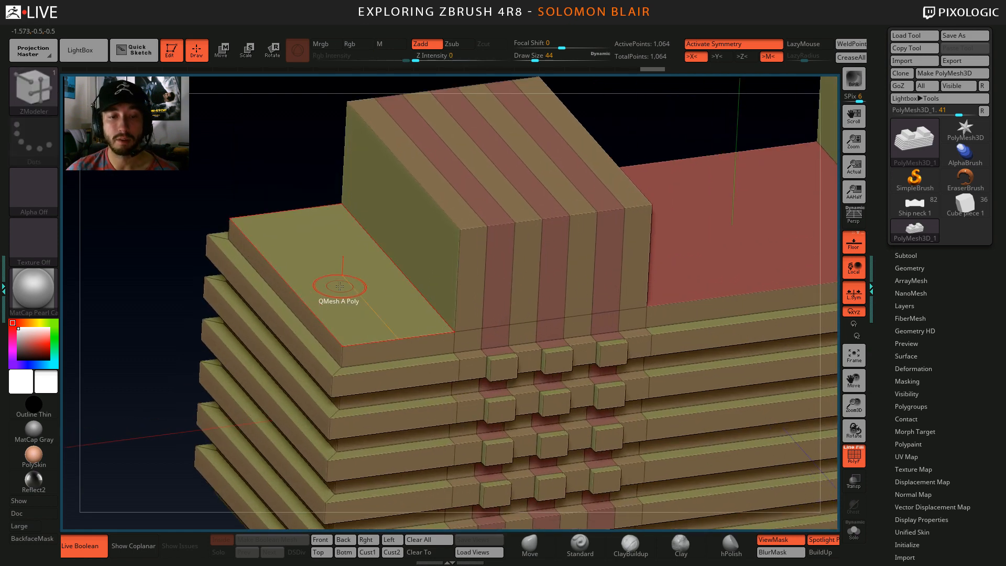
Try raising the outer step's top face with QMesh against the raised block, and undo each attempt.
{"action": "left_click_drag", "start_coordinate": [345, 279], "coordinate": [344, 271]}
{"action": "key", "text": "ctrl+z"}
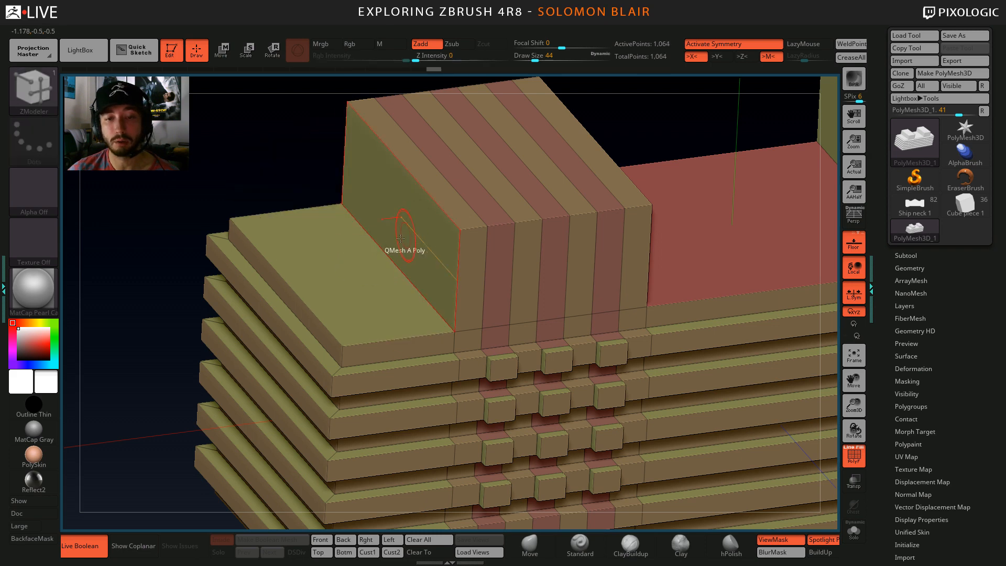
{"action": "right_click_drag", "start_coordinate": [401, 238], "coordinate": [369, 267], "text": "alt"}
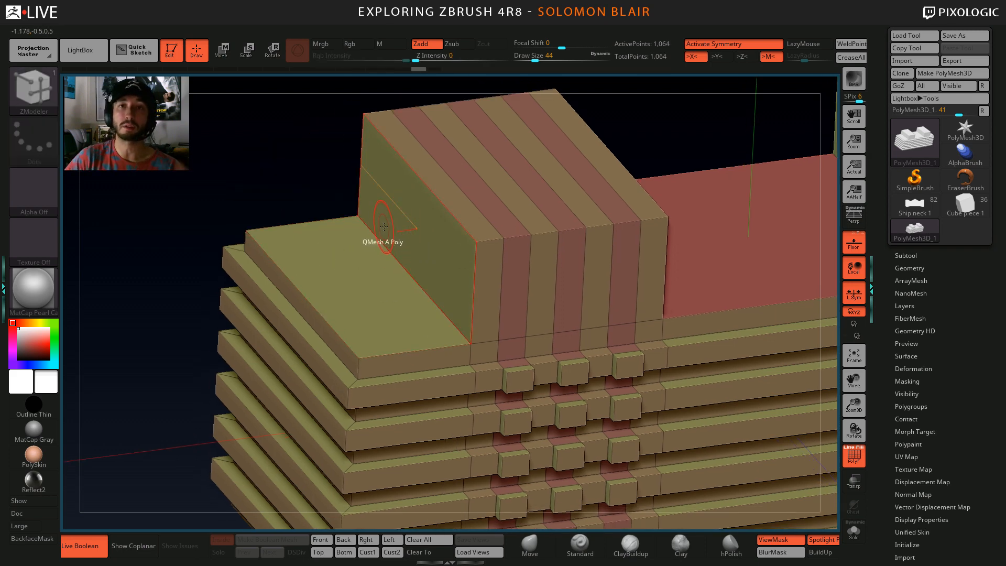
{"action": "left_click_drag", "start_coordinate": [337, 279], "coordinate": [346, 257]}
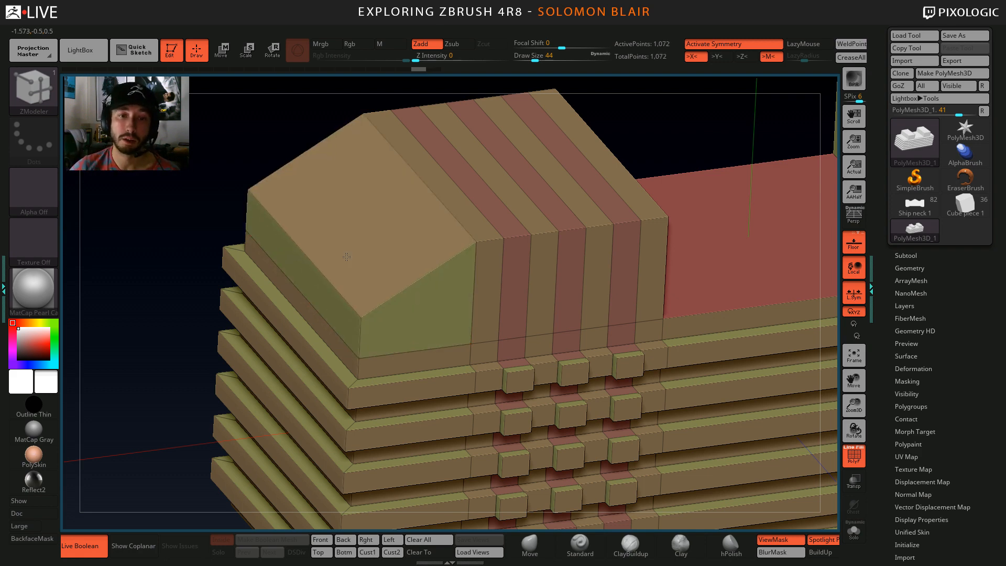
{"action": "key", "text": "ctrl+z"}
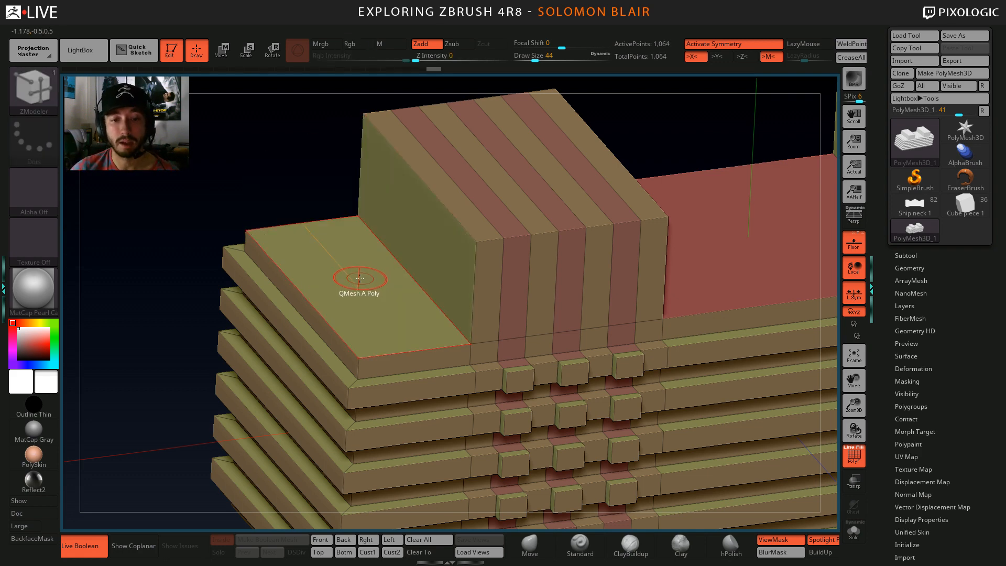
{"action": "key", "text": "space"}
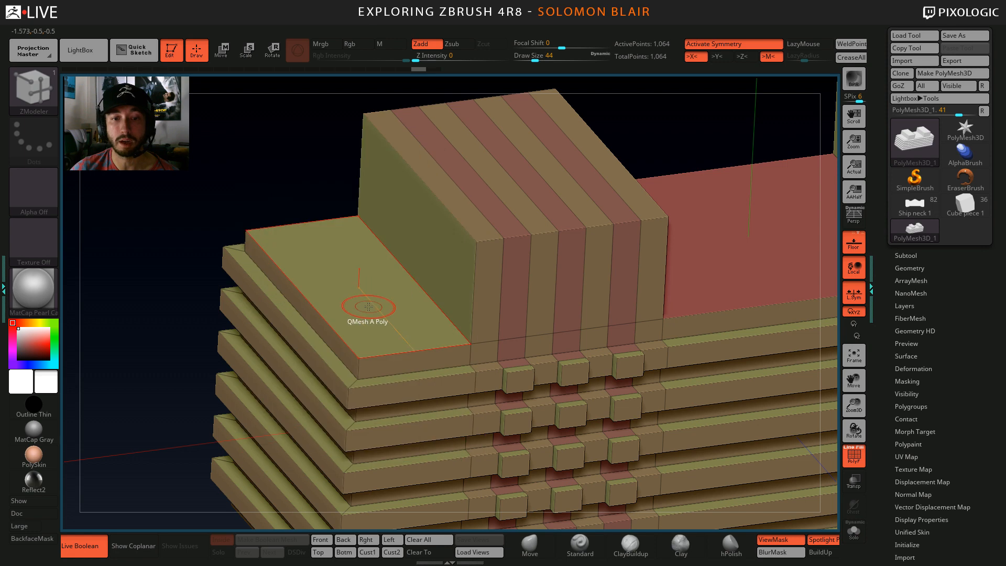
Raise the outer step's top face with QMesh so it slopes up to the top edge of the raised block.
{"action": "key", "text": "space"}
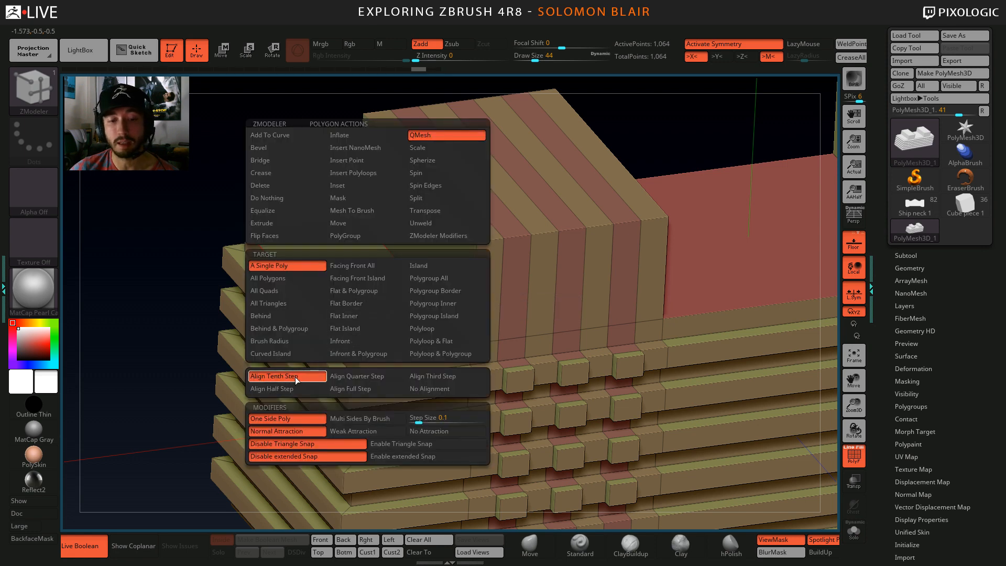
{"action": "key", "text": "space"}
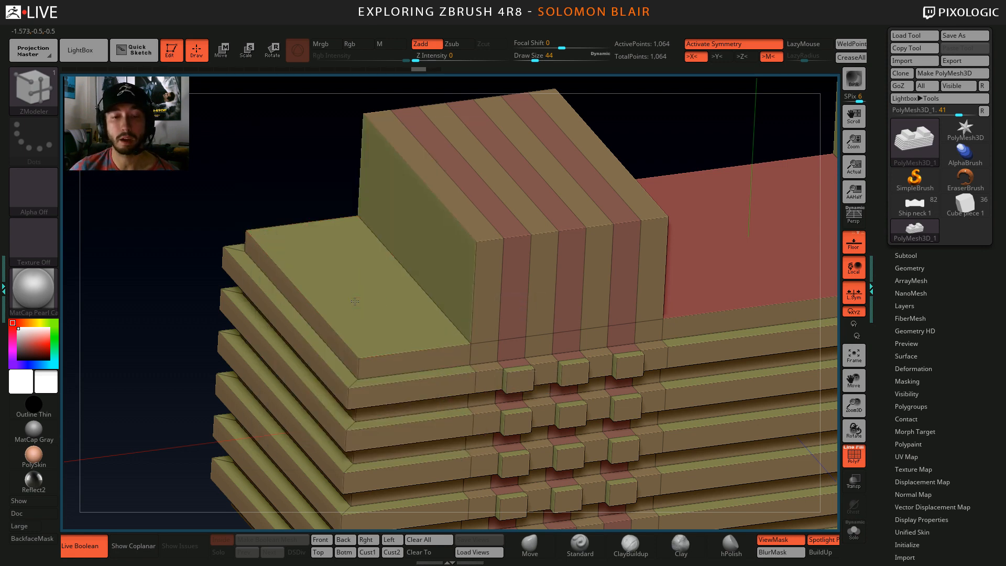
{"action": "left_click_drag", "start_coordinate": [355, 301], "coordinate": [363, 276]}
Change ZModeler's edge action to Bevel with EdgeLoop Complete and bevel the edge loop around the sloped block's top.
{"action": "key", "text": "space"}
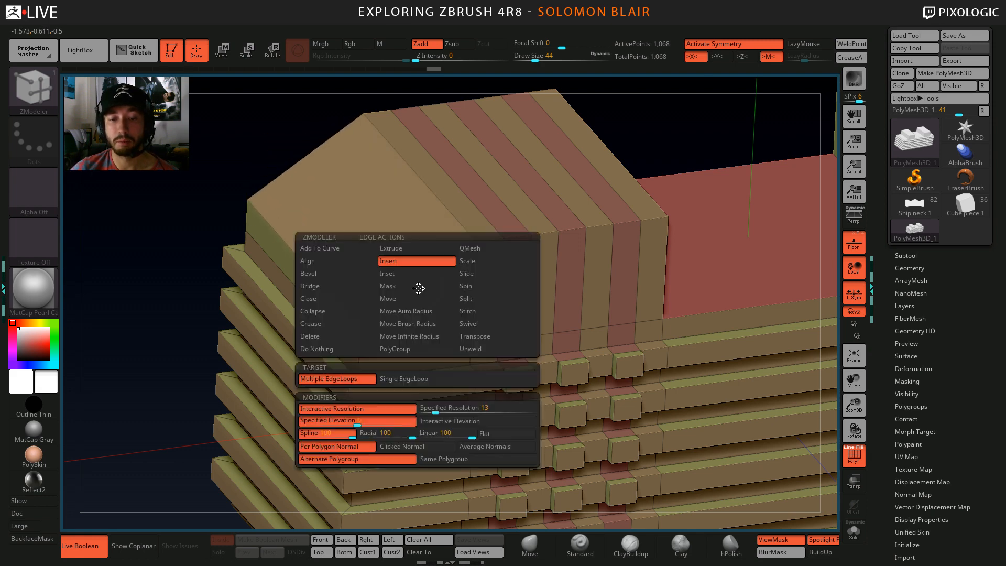
{"action": "left_click", "coordinate": [317, 276]}
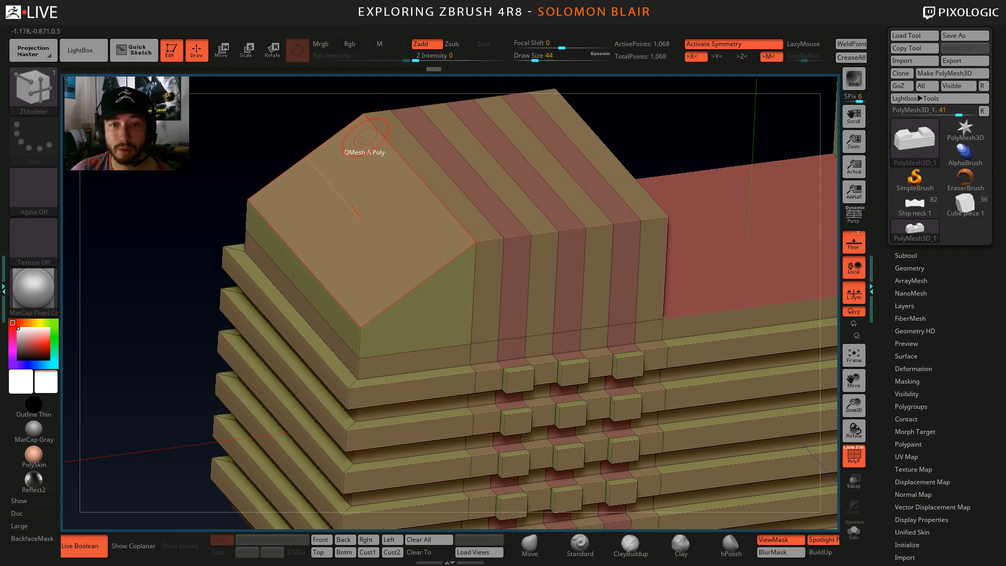
{"action": "key", "text": "space"}
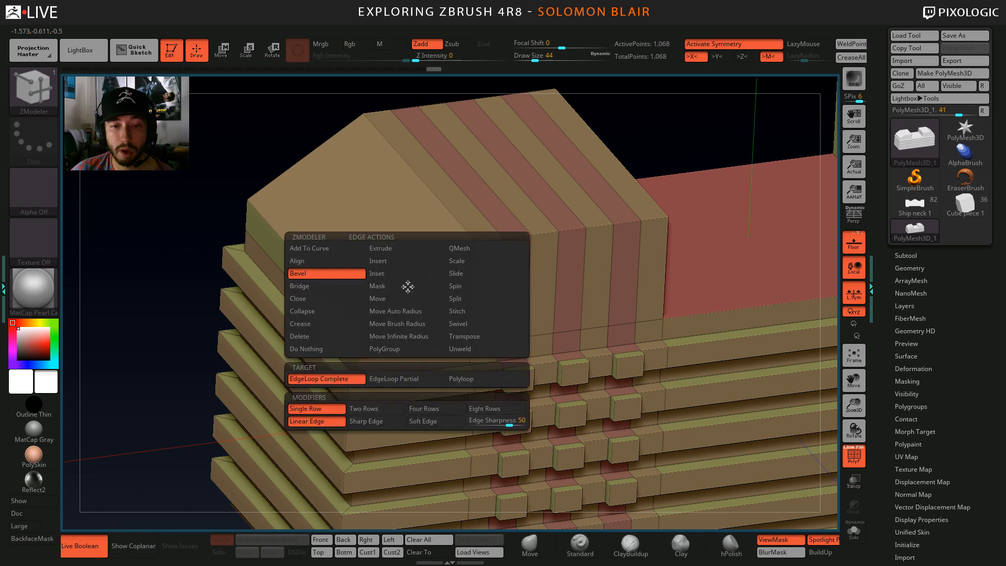
{"action": "left_click", "coordinate": [334, 384]}
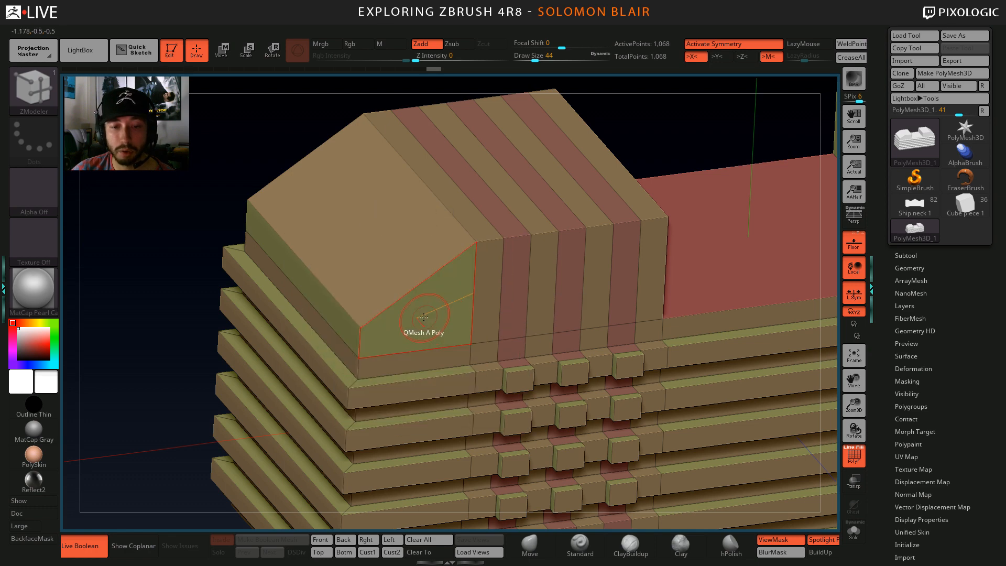
{"action": "right_click_drag", "start_coordinate": [427, 315], "coordinate": [433, 322], "text": "ctrl"}
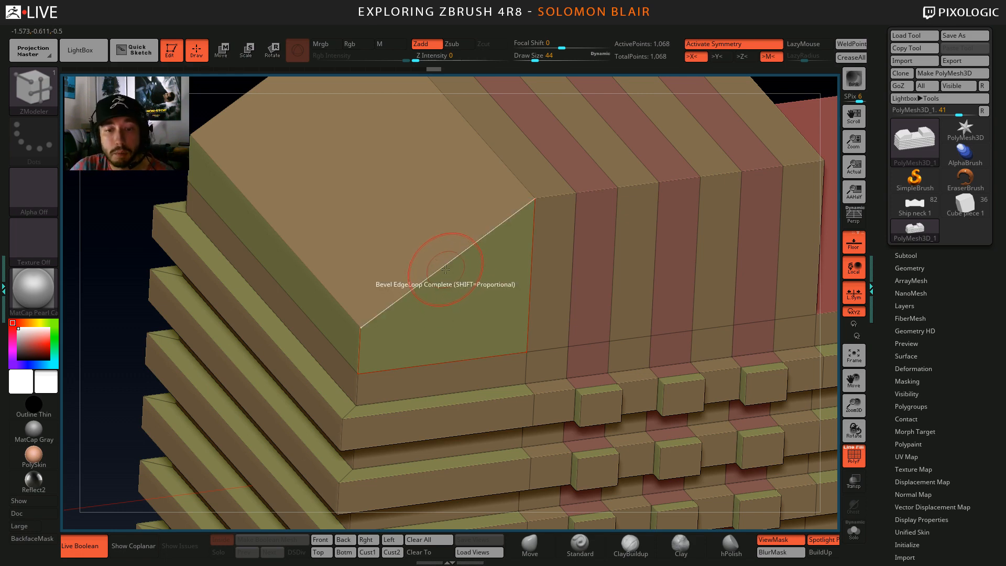
{"action": "left_click_drag", "start_coordinate": [445, 269], "coordinate": [450, 284]}
Regroup the whole mesh's polygroups with Groups By Normals.
{"action": "right_click_drag", "start_coordinate": [448, 283], "coordinate": [426, 312], "text": "ctrl"}
{"action": "left_click", "coordinate": [912, 406]}
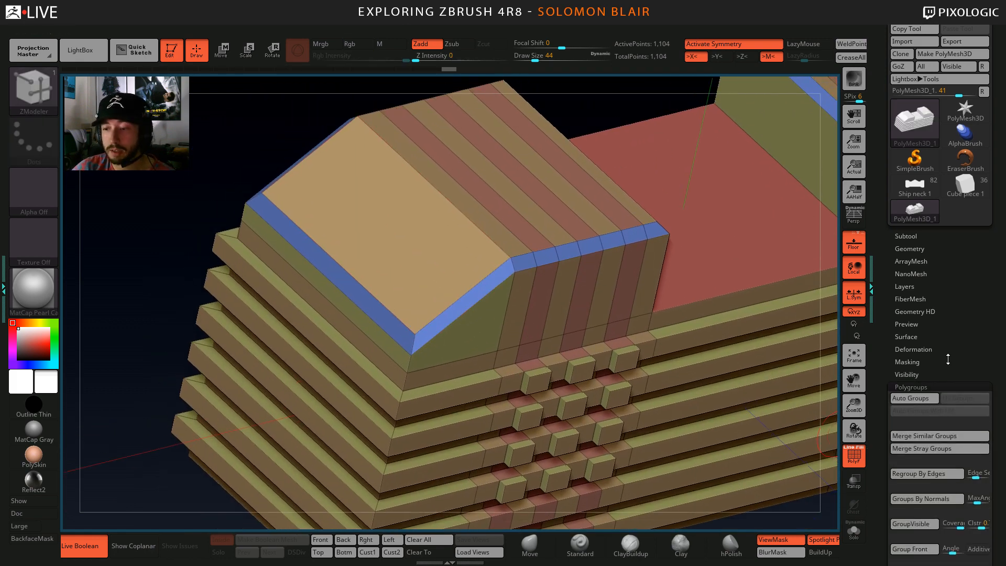
{"action": "left_click", "coordinate": [918, 498]}
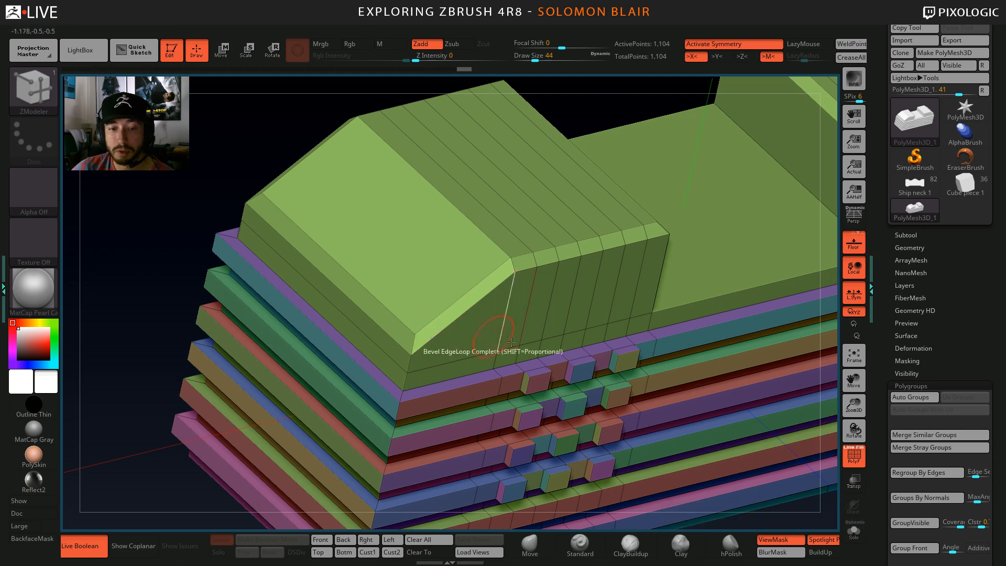
Use ZModeler's PolyGroup action on A Single Poly to give the slope's front and outer bevel strips their own polygroups.
{"action": "right_click_drag", "start_coordinate": [426, 307], "coordinate": [416, 330], "text": "ctrl"}
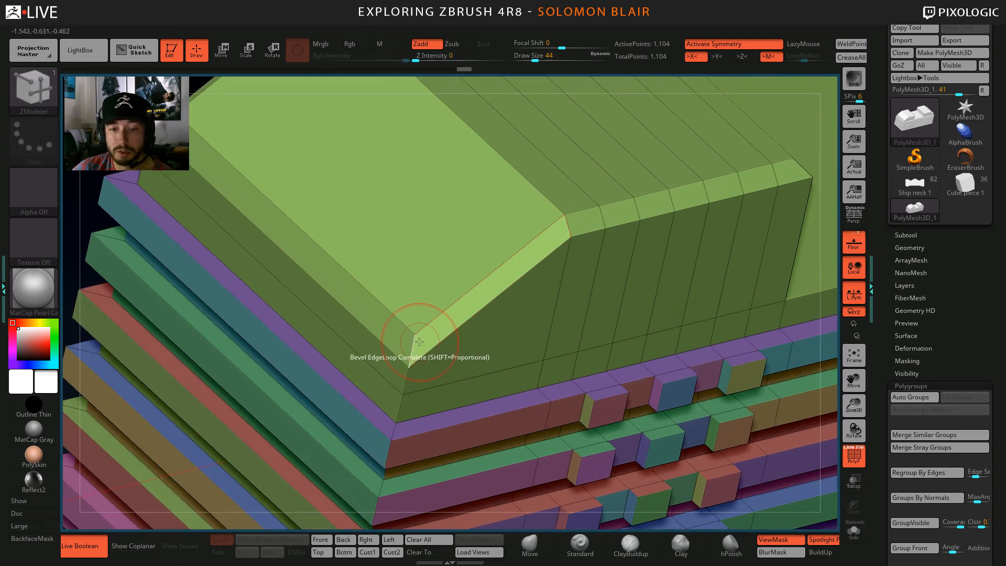
{"action": "key", "text": "space"}
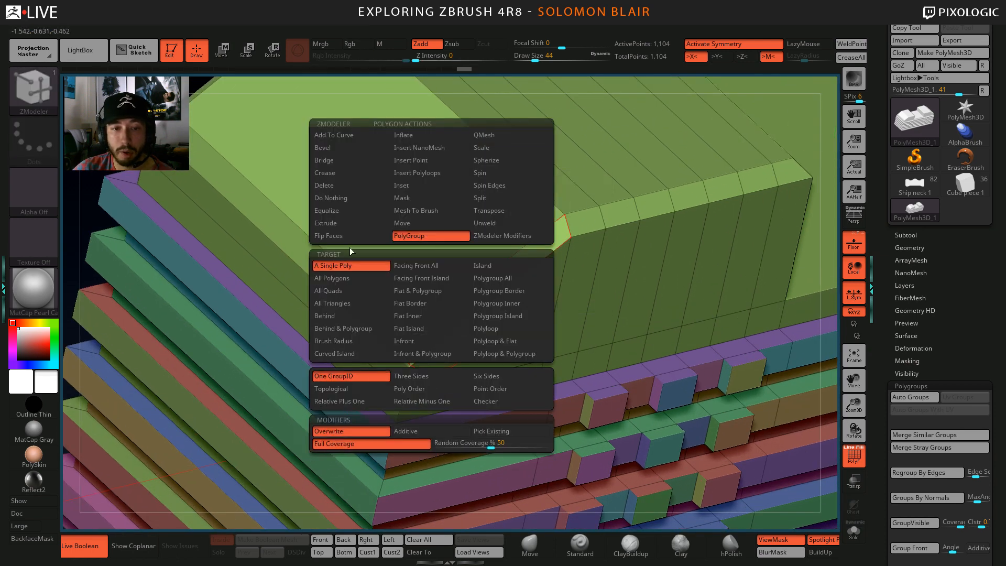
{"action": "left_click", "coordinate": [437, 240]}
{"action": "left_click", "coordinate": [465, 306]}
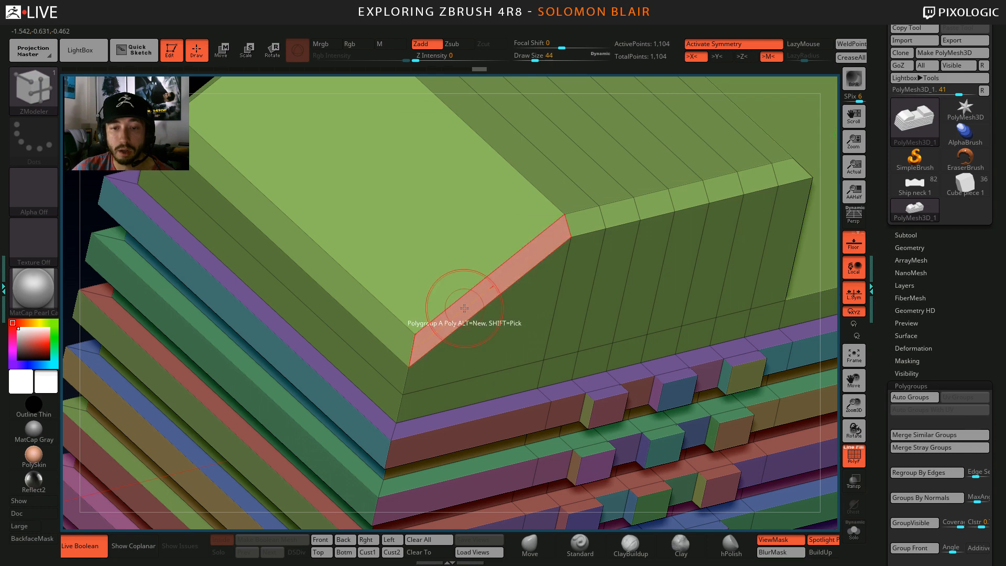
{"action": "left_click", "coordinate": [463, 306]}
{"action": "left_click", "coordinate": [346, 283]}
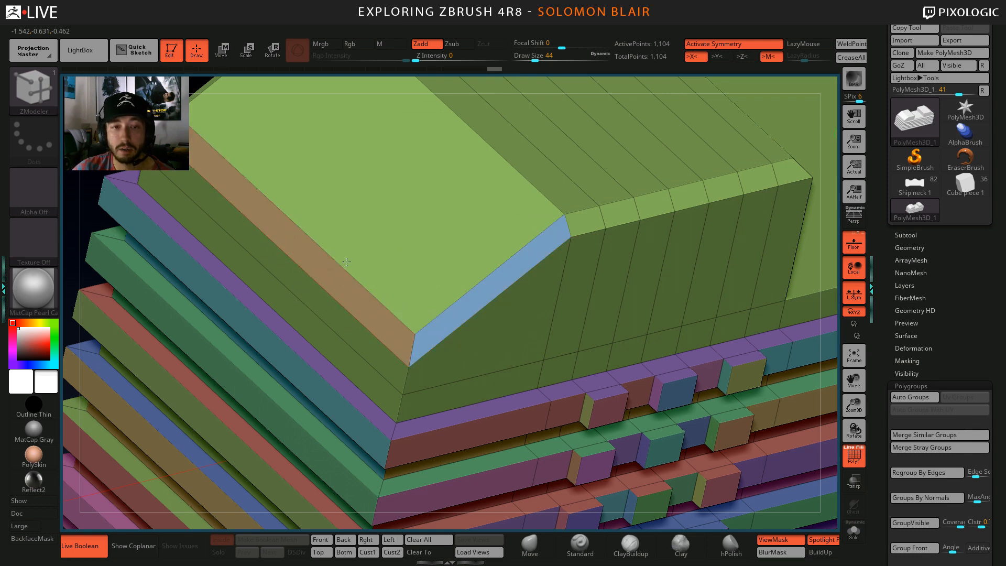
{"action": "right_click_drag", "start_coordinate": [346, 262], "coordinate": [316, 278]}
{"action": "left_click", "coordinate": [287, 208]}
{"action": "left_click", "coordinate": [287, 208]}
{"action": "mouse_move", "coordinate": [291, 225]}
{"action": "right_mouse_down"}
{"action": "mouse_move", "coordinate": [298, 216]}
{"action": "mouse_move", "coordinate": [352, 254]}
{"action": "mouse_move", "coordinate": [301, 236]}
{"action": "right_mouse_up"}
Crease the mesh along its polygroup borders with Crease PG.
{"action": "left_click", "coordinate": [911, 248]}
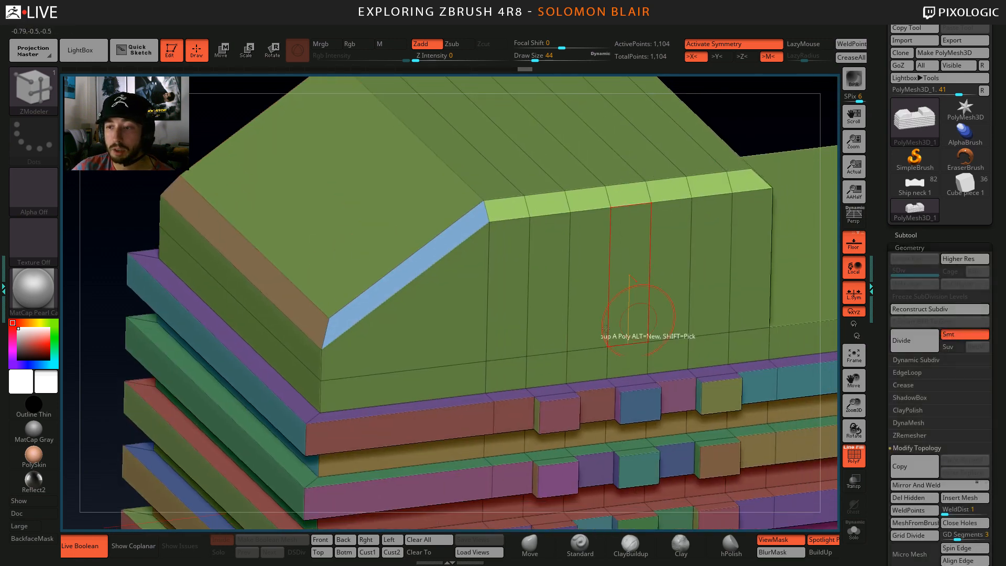
{"action": "right_click_drag", "start_coordinate": [606, 328], "coordinate": [544, 293], "text": "alt"}
{"action": "left_click", "coordinate": [908, 386]}
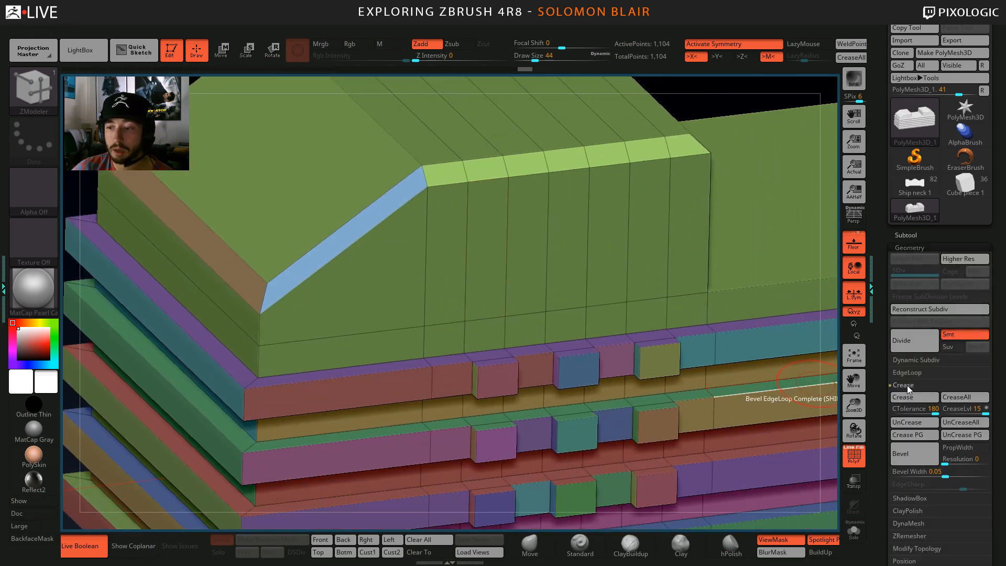
{"action": "left_click", "coordinate": [914, 437]}
Preview the creased shape with Dynamic Subdiv, check the beveled corner without the polyframe, and return to the unsmoothed mesh.
{"action": "right_click_drag", "start_coordinate": [394, 260], "coordinate": [445, 282]}
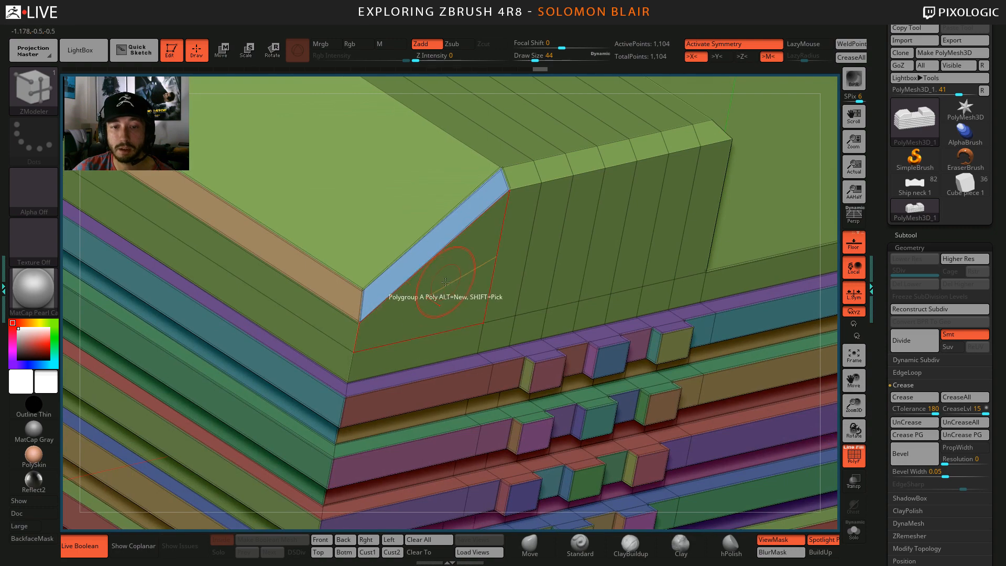
{"action": "left_click", "coordinate": [938, 360]}
{"action": "left_click", "coordinate": [912, 372]}
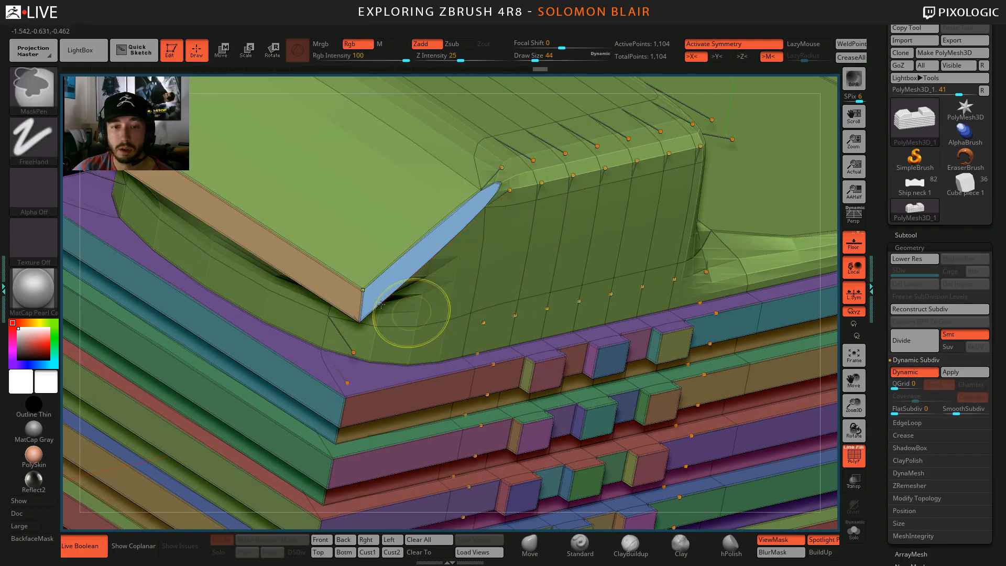
{"action": "key", "text": "shift+f"}
{"action": "right_click_drag", "start_coordinate": [373, 300], "coordinate": [376, 325], "text": "ctrl"}
{"action": "key", "text": "shift+f"}
{"action": "key", "text": "shift+d"}
Change ZModeler's edge action to Crease and crease the vertical corner edges below the beveled corner.
{"action": "right_click", "coordinate": [370, 316]}
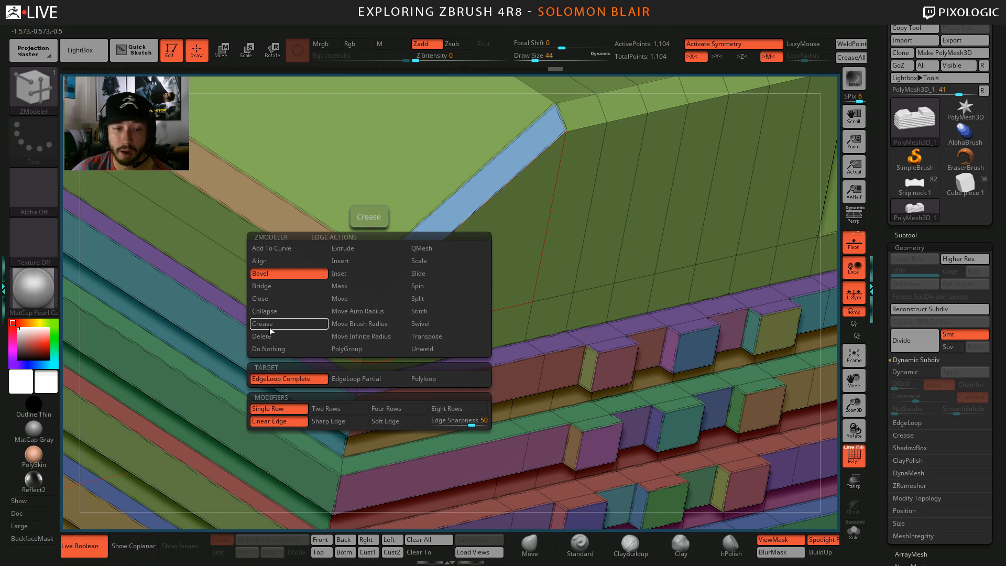
{"action": "left_click", "coordinate": [263, 323]}
{"action": "left_click", "coordinate": [371, 325]}
{"action": "left_click", "coordinate": [363, 356]}
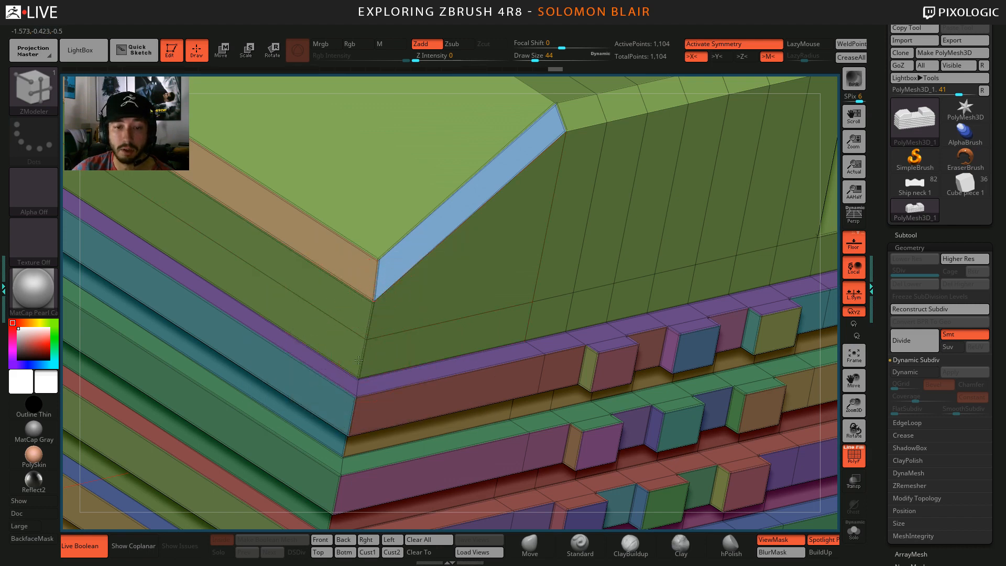
Check the creased corner in the smoothed preview without the polyframe, and return to the unsmoothed mesh facing the neighbouring corner.
{"action": "key", "text": "d"}
{"action": "key", "text": "shift+f"}
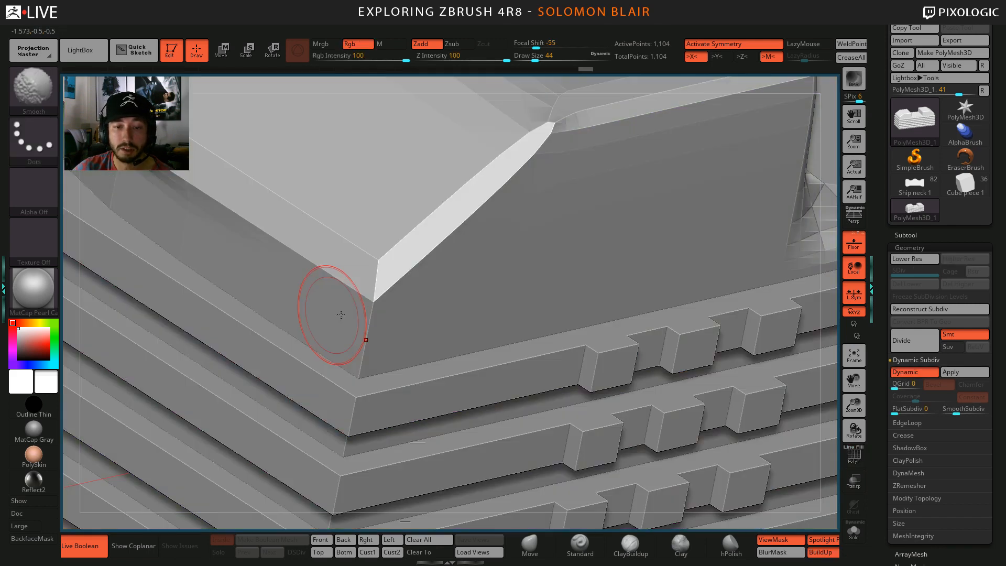
{"action": "key", "text": "shift+d"}
{"action": "right_click_drag", "start_coordinate": [341, 315], "coordinate": [468, 293]}
{"action": "key", "text": "shift+f"}
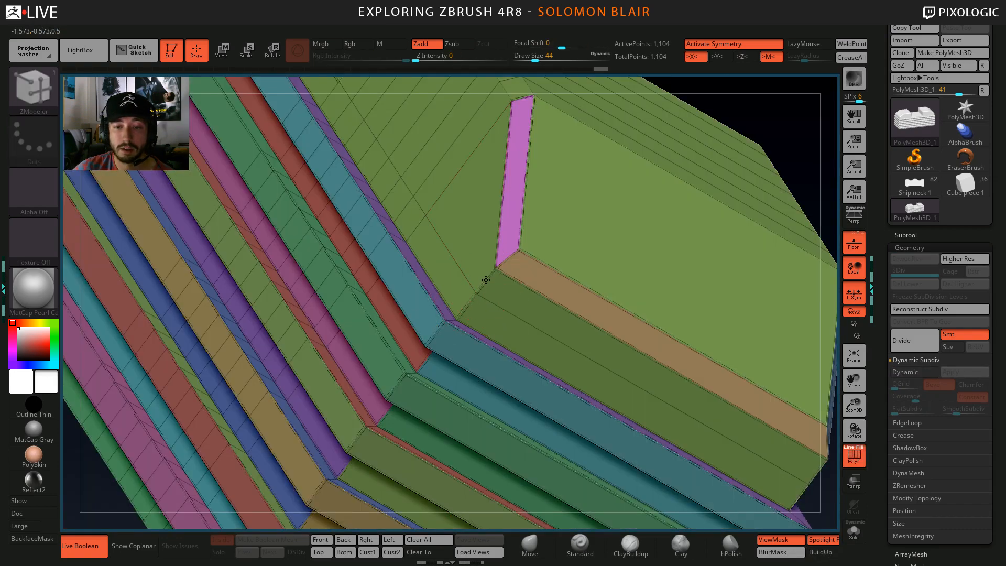
Compare the ribbed model with dynamic subdivision on and off, ending with the smoothed preview on and polyframe hidden at the side blocks.
{"action": "key", "text": "d"}
{"action": "key", "text": "shift+f"}
{"action": "right_click_drag", "start_coordinate": [564, 301], "coordinate": [545, 252], "text": "ctrl"}
{"action": "right_click_drag", "start_coordinate": [545, 252], "coordinate": [520, 259]}
{"action": "key", "text": "shift+d"}
{"action": "key", "text": "shift+f"}
{"action": "mouse_move", "coordinate": [543, 342]}
{"action": "right_mouse_down", "text": "ctrl"}
{"action": "mouse_move", "coordinate": [548, 304]}
{"action": "mouse_move", "coordinate": [603, 395]}
{"action": "mouse_move", "coordinate": [480, 254]}
{"action": "mouse_move", "coordinate": [560, 336]}
{"action": "right_mouse_up", "text": "ctrl"}
{"action": "key", "text": "d"}
{"action": "key", "text": "shift+f"}
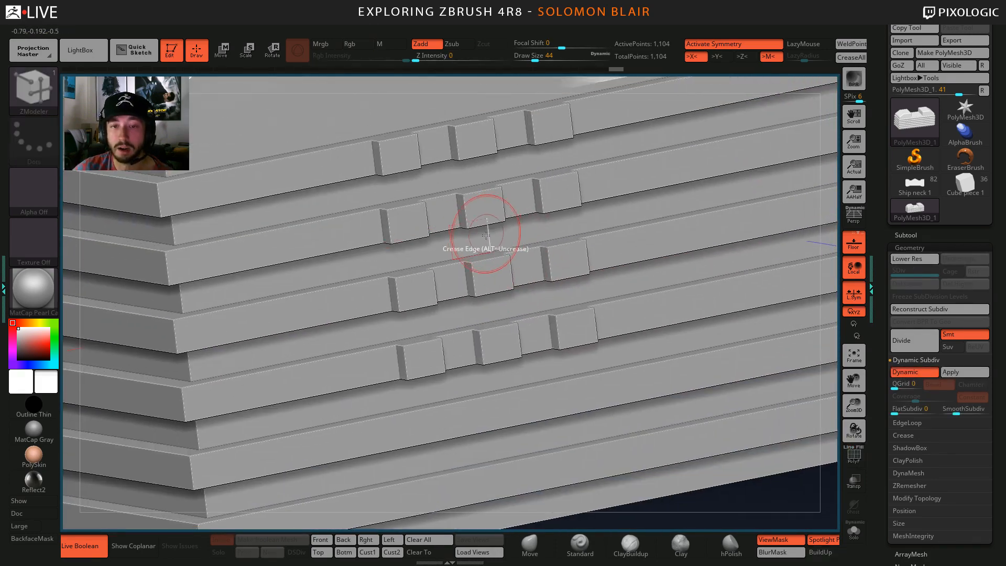
Increase the dynamic SmoothSubdiv level and adjust the crease level to round the model's creased edges.
{"action": "left_click", "coordinate": [970, 414]}
{"action": "left_click", "coordinate": [902, 435]}
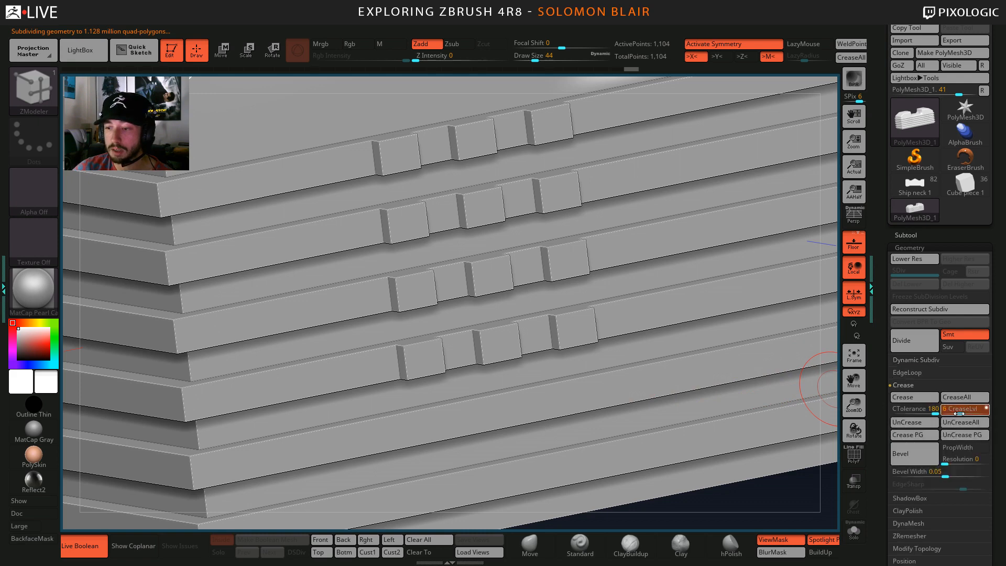
{"action": "right_click_drag", "start_coordinate": [550, 326], "coordinate": [573, 359], "text": "alt"}
{"action": "left_click", "coordinate": [944, 360]}
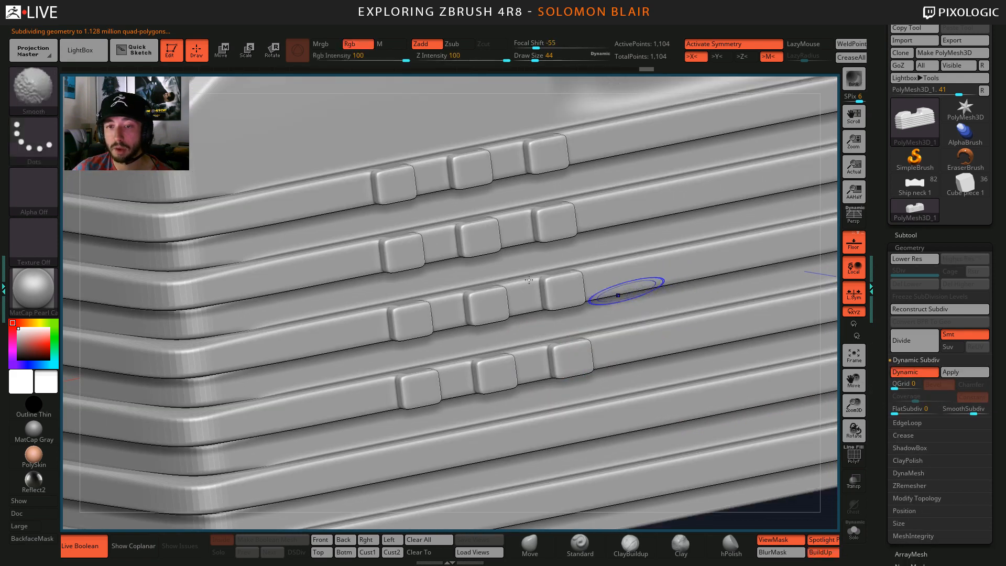
Check the rounded ribs and side blocks with the polyframe, and turn off dynamic subdivision on the whole model.
{"action": "key", "text": "shift+f"}
{"action": "mouse_move", "coordinate": [520, 278]}
{"action": "right_mouse_down", "text": "ctrl"}
{"action": "mouse_move", "coordinate": [503, 220]}
{"action": "mouse_move", "coordinate": [336, 267]}
{"action": "mouse_move", "coordinate": [463, 310]}
{"action": "right_mouse_up", "text": "ctrl"}
{"action": "key", "text": "shift+f"}
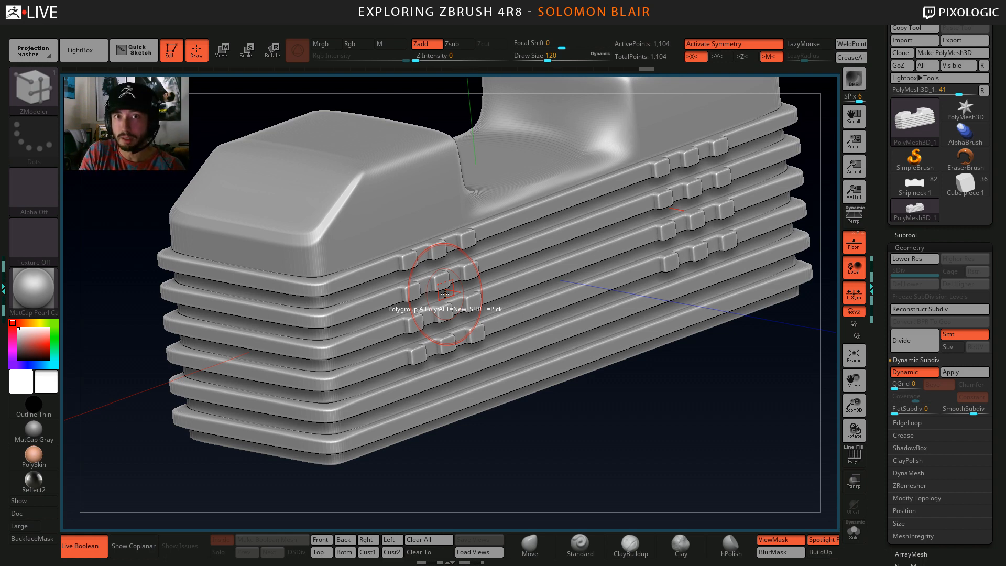
{"action": "key", "text": "shift+d"}
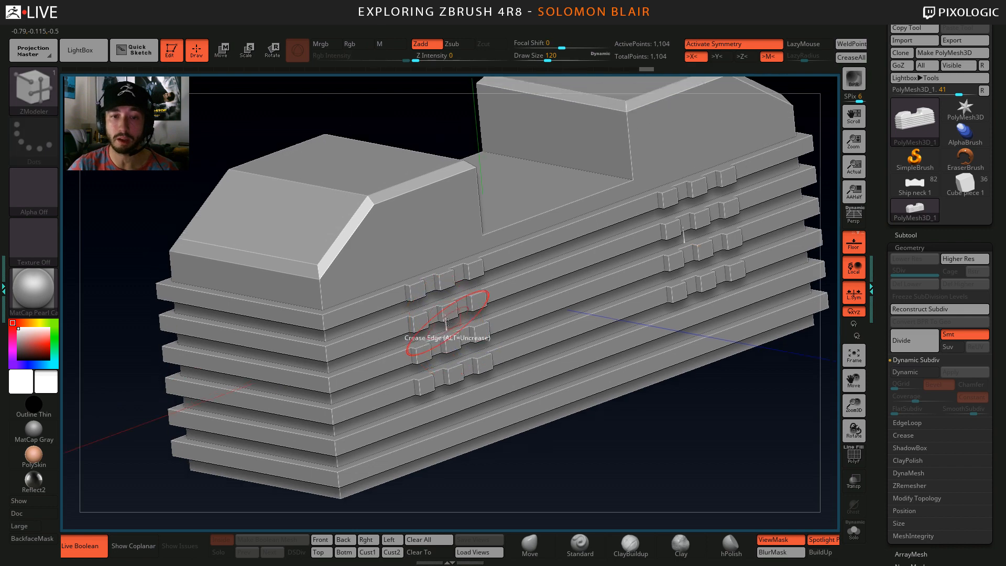
{"action": "right_click_drag", "start_coordinate": [438, 331], "coordinate": [474, 415], "text": "ctrl"}
Switch to Google Chrome and open zclassroom.com in a new tab.
{"action": "key", "text": "super"}
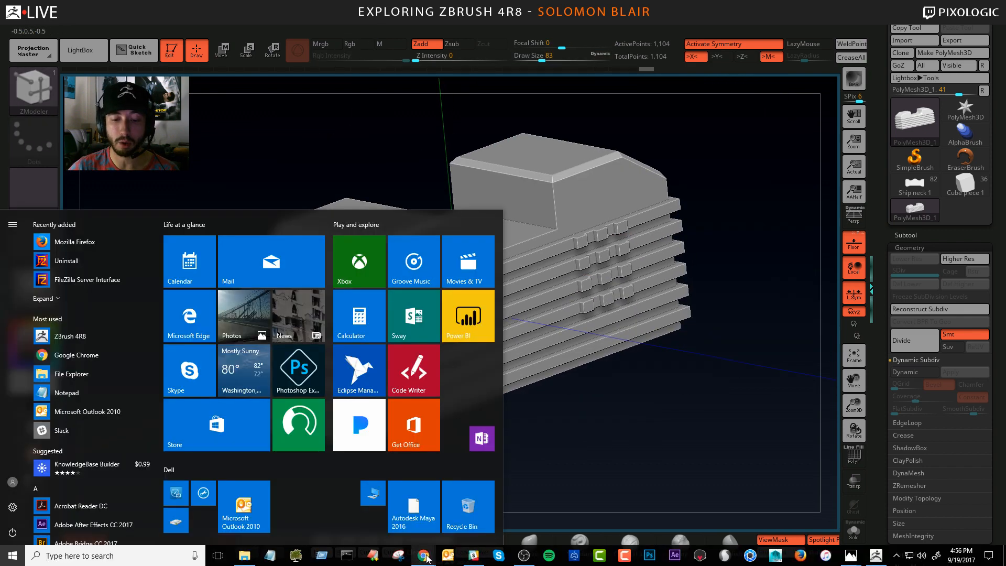
{"action": "left_click", "coordinate": [423, 555]}
{"action": "key", "text": "ctrl+t"}
{"action": "type", "text": "zclass"}
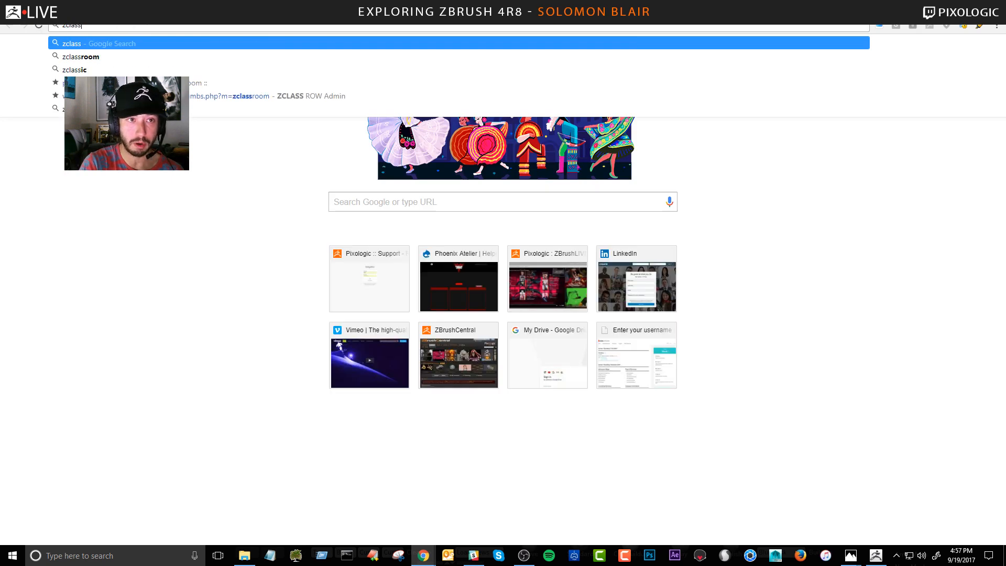
{"action": "type", "text": "room.com"}
{"action": "key", "text": "Return"}
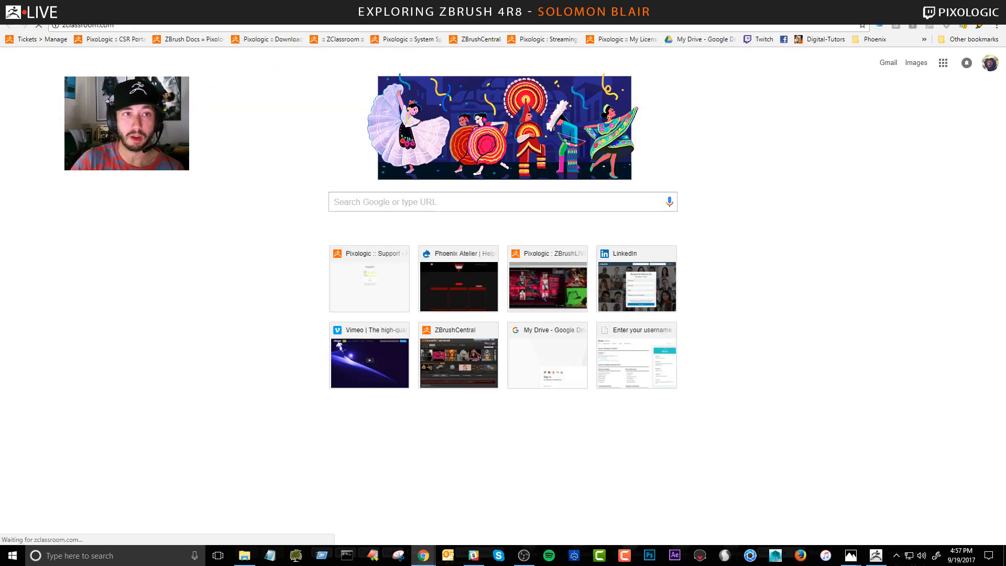
Search the ZClassroom lessons for "ZModeler Introduction" and look through the matching lessons.
{"action": "scroll", "coordinate": [119, 286], "scroll_direction": "down", "scroll_amount": 5}
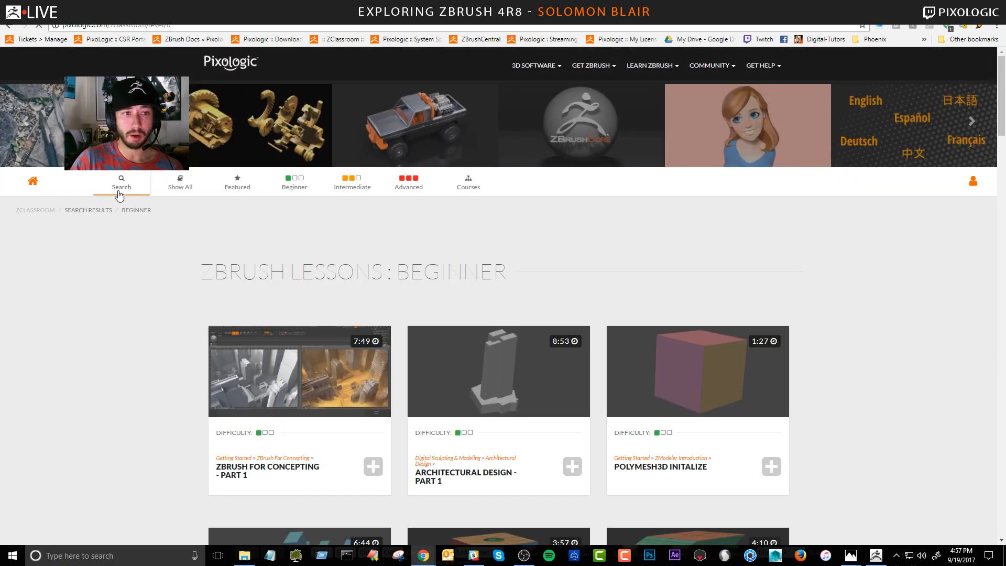
{"action": "left_click", "coordinate": [119, 194]}
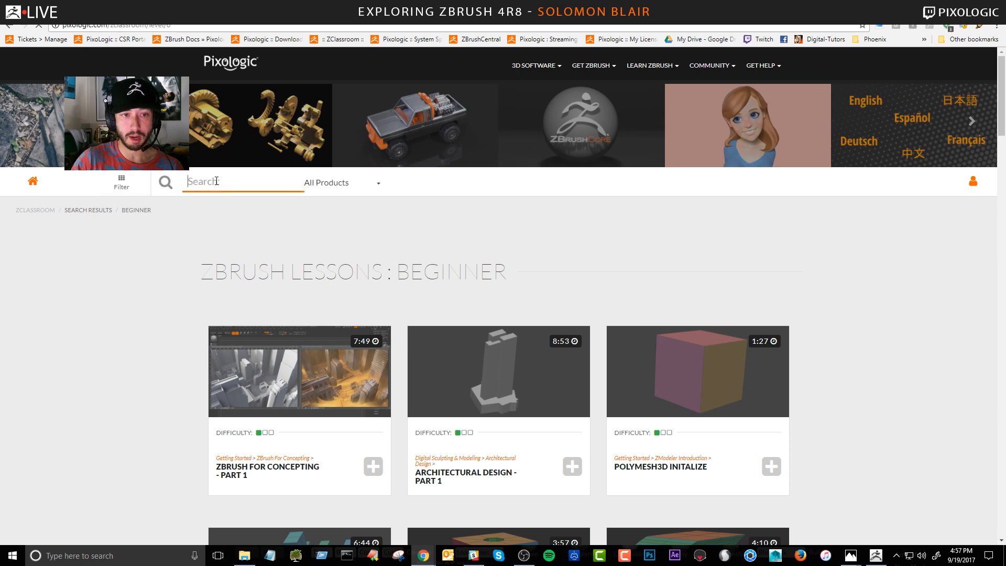
{"action": "type", "text": "ZModeler Introduction"}
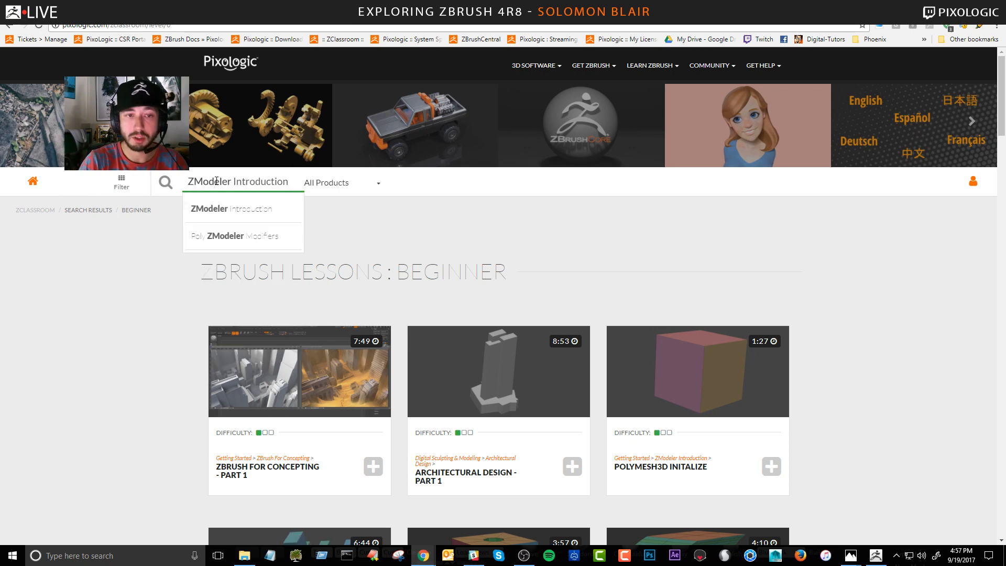
{"action": "left_click", "coordinate": [227, 209]}
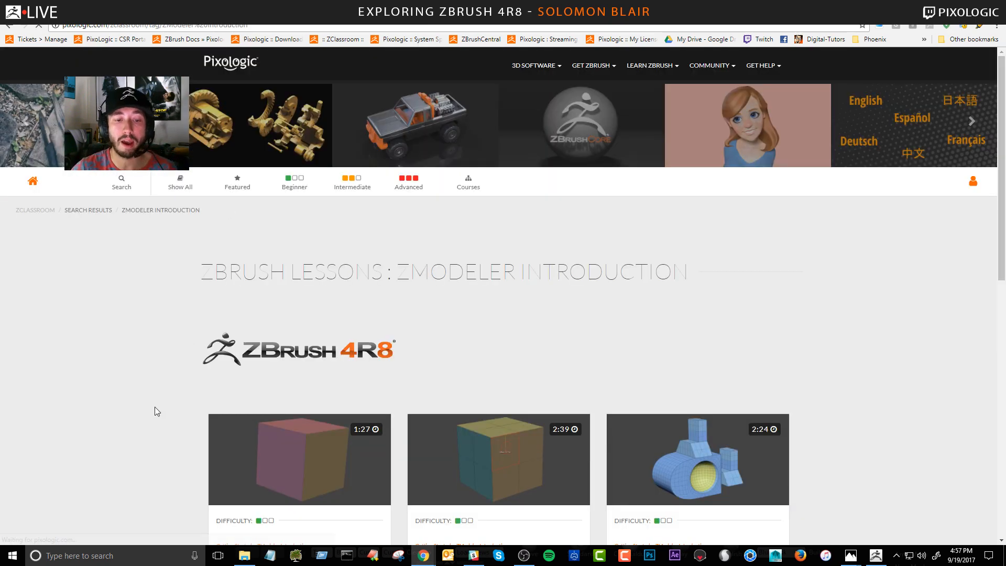
{"action": "scroll", "coordinate": [166, 367], "scroll_direction": "down", "scroll_amount": 4}
{"action": "scroll", "coordinate": [136, 330], "scroll_direction": "down", "scroll_amount": 3}
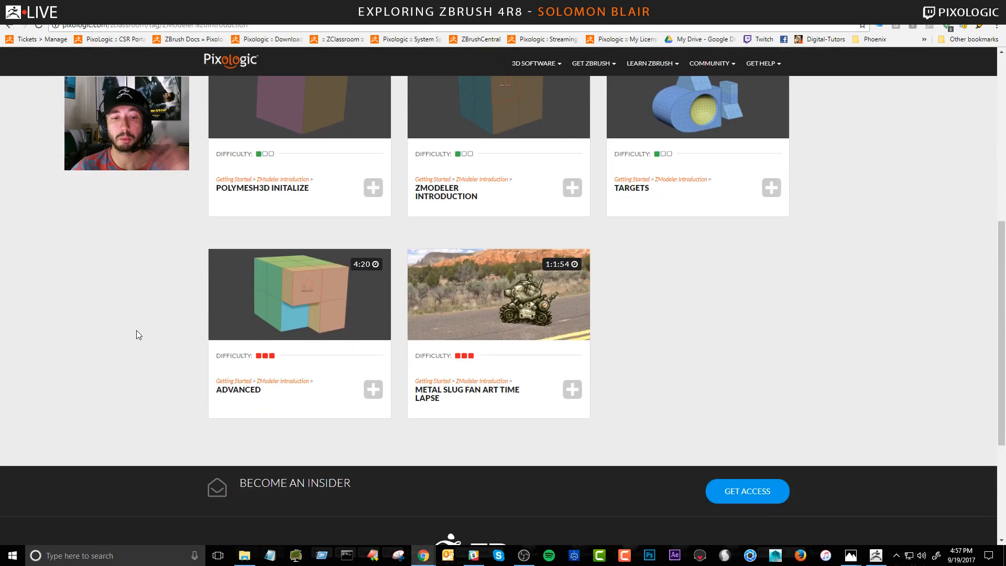
{"action": "scroll", "coordinate": [136, 330], "scroll_direction": "up", "scroll_amount": 3}
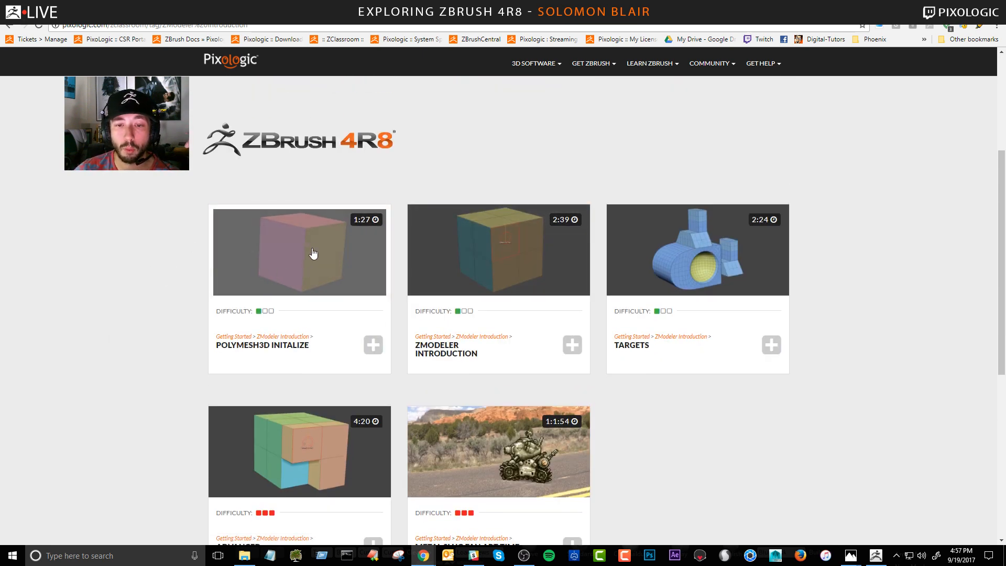
{"action": "scroll", "coordinate": [243, 238], "scroll_direction": "up", "scroll_amount": 4}
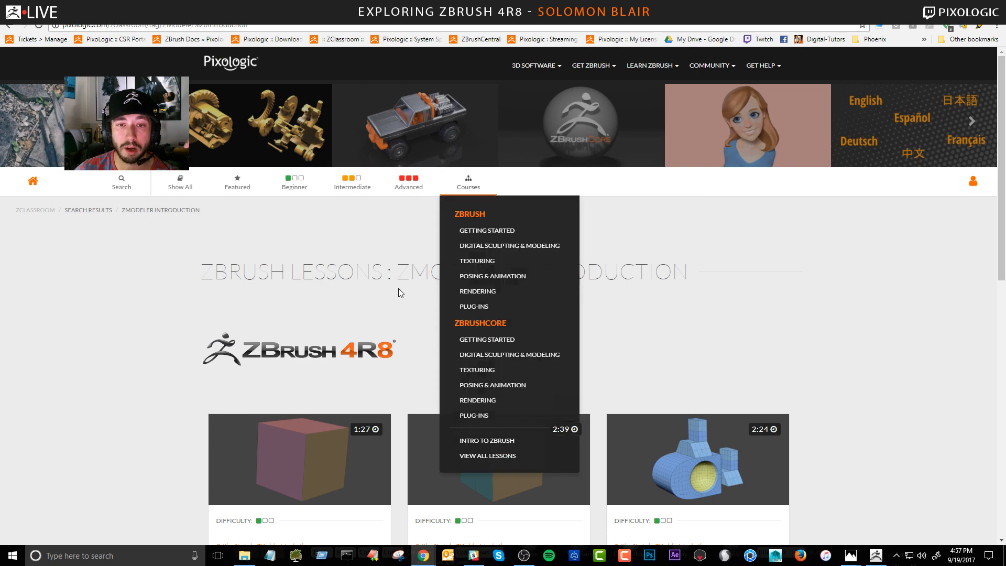
Open the ZModeler Introduction workshop from the ZBrush Getting Started courses and review its lessons.
{"action": "mouse_move", "coordinate": [468, 186]}
{"action": "left_click", "coordinate": [484, 232]}
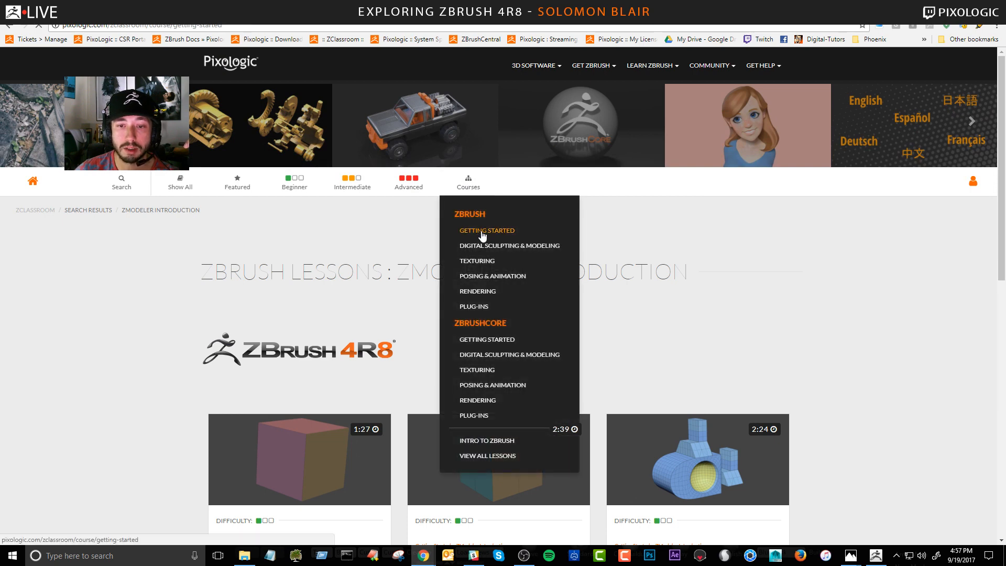
{"action": "scroll", "coordinate": [108, 324], "scroll_direction": "down", "scroll_amount": 6}
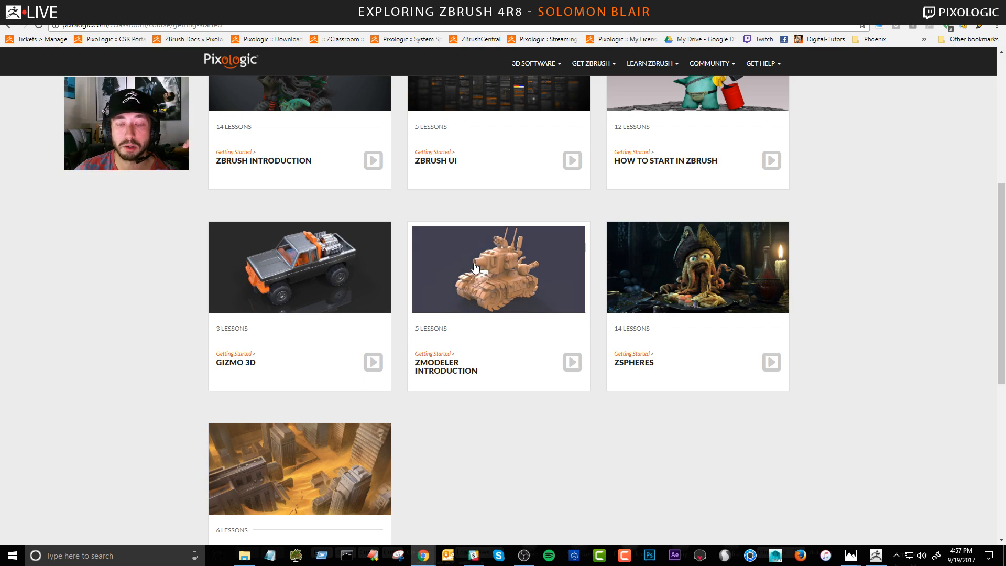
{"action": "left_click", "coordinate": [475, 268]}
{"action": "scroll", "coordinate": [155, 340], "scroll_direction": "down", "scroll_amount": 5}
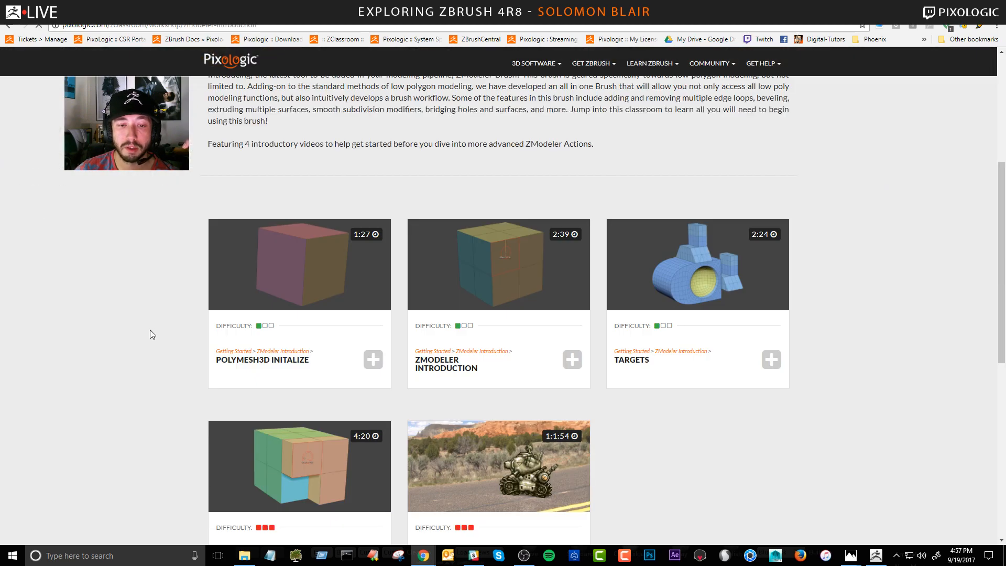
{"action": "scroll", "coordinate": [146, 330], "scroll_direction": "down", "scroll_amount": 3}
{"action": "scroll", "coordinate": [131, 330], "scroll_direction": "up", "scroll_amount": 3}
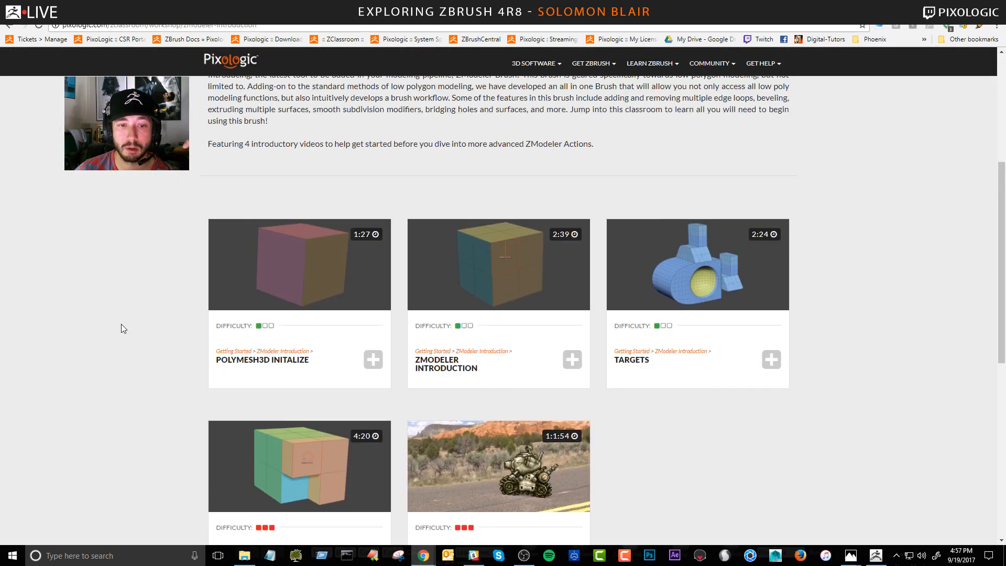
View the PolyMesh3D Initialize lesson page and return to the workshop's lesson list.
{"action": "left_click", "coordinate": [296, 277]}
{"action": "scroll", "coordinate": [115, 308], "scroll_direction": "down", "scroll_amount": 2}
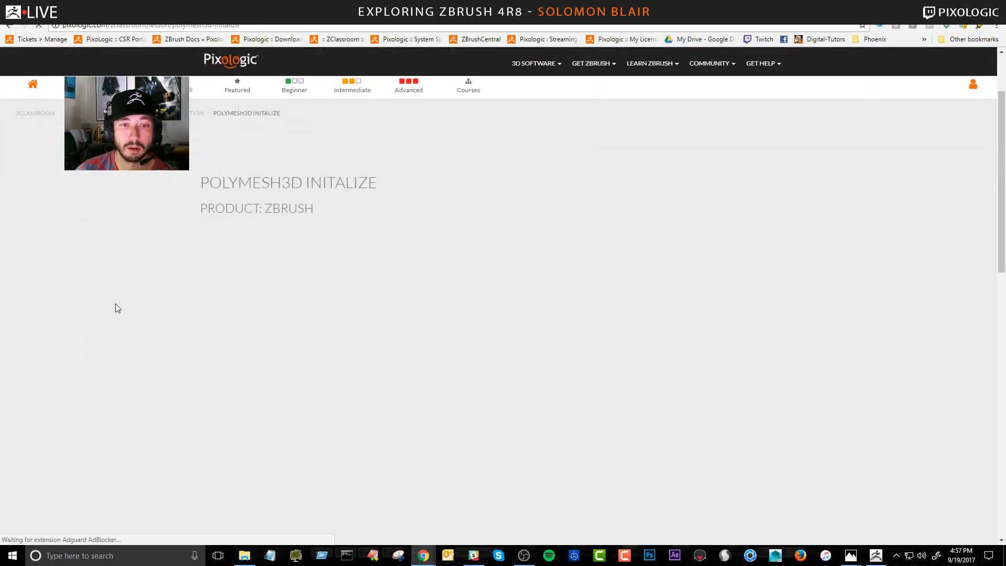
{"action": "scroll", "coordinate": [115, 303], "scroll_direction": "down", "scroll_amount": 3}
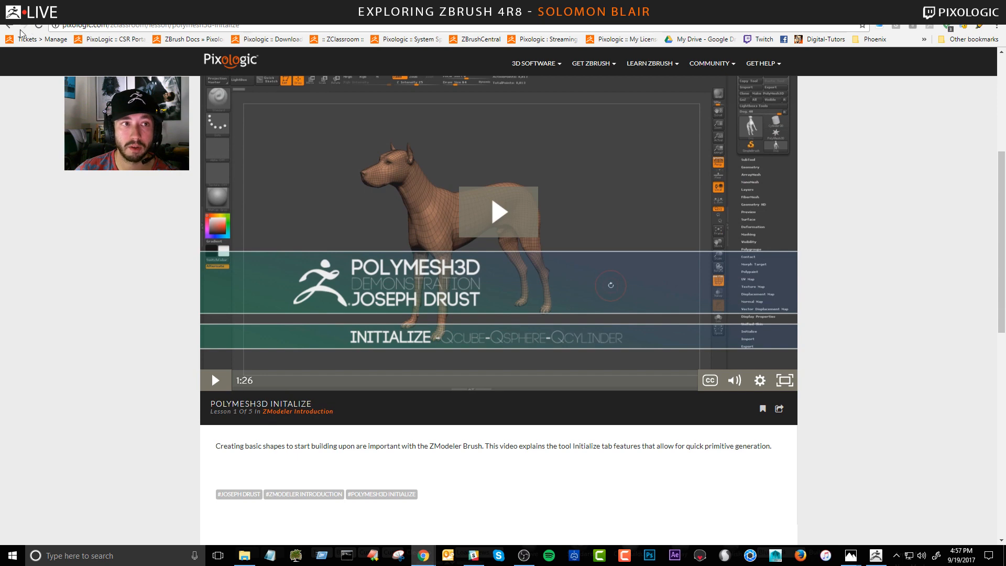
{"action": "left_click", "coordinate": [9, 25]}
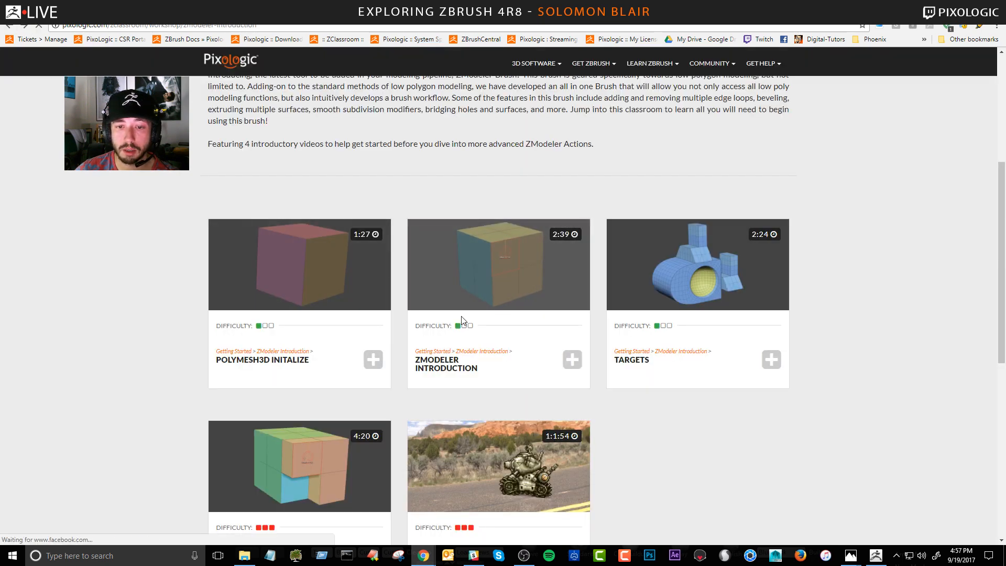
Open the ZModeler Introduction lesson and examine its video, description and related lessons.
{"action": "left_click", "coordinate": [475, 266]}
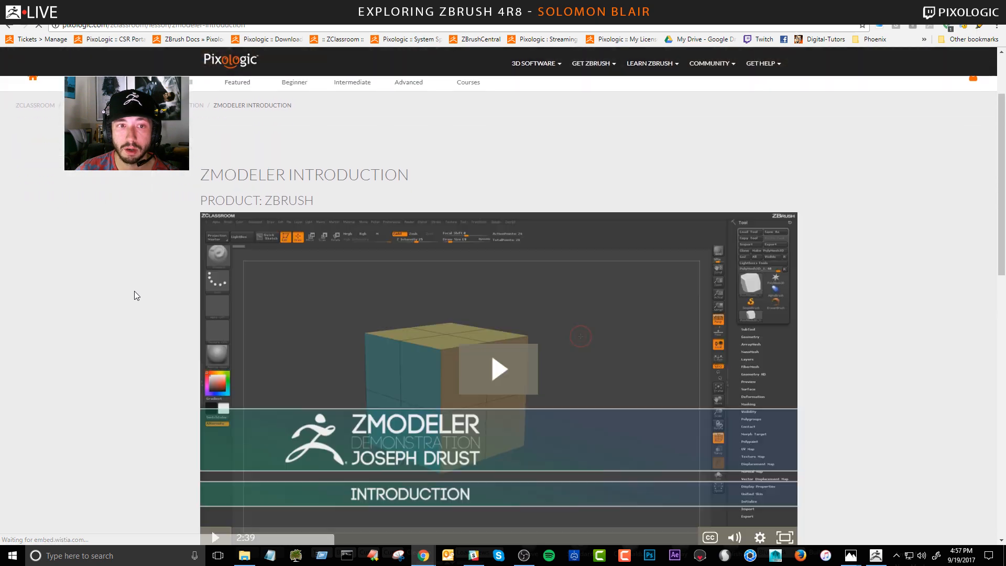
{"action": "scroll", "coordinate": [134, 290], "scroll_direction": "down", "scroll_amount": 6}
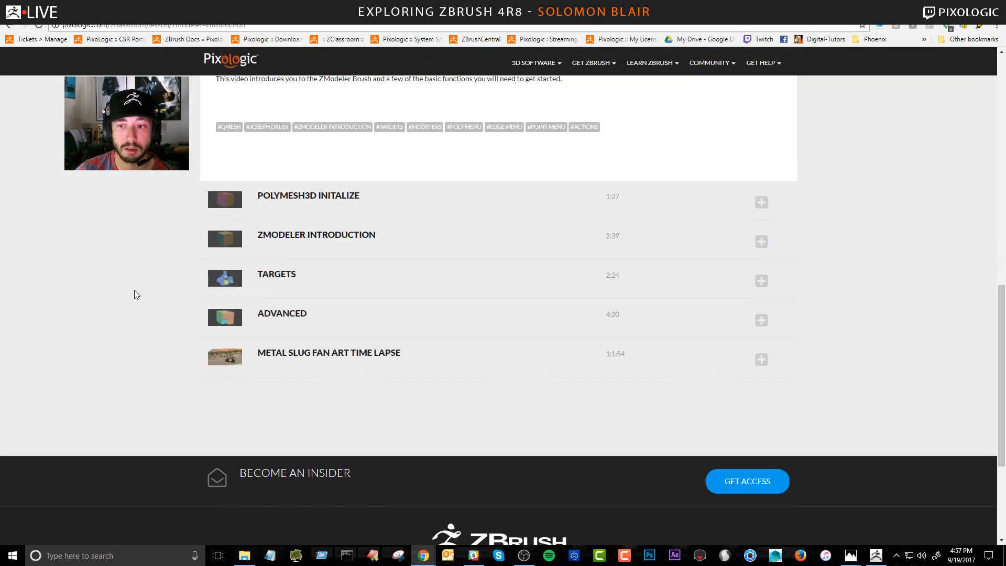
{"action": "scroll", "coordinate": [134, 290], "scroll_direction": "up", "scroll_amount": 3}
{"action": "scroll", "coordinate": [134, 290], "scroll_direction": "up", "scroll_amount": 8}
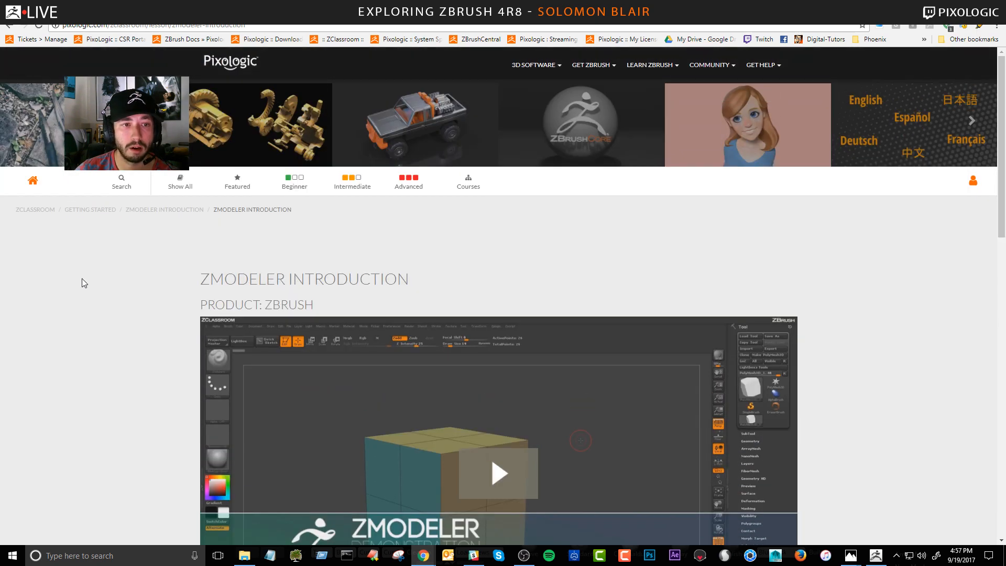
{"action": "mouse_move", "coordinate": [469, 186]}
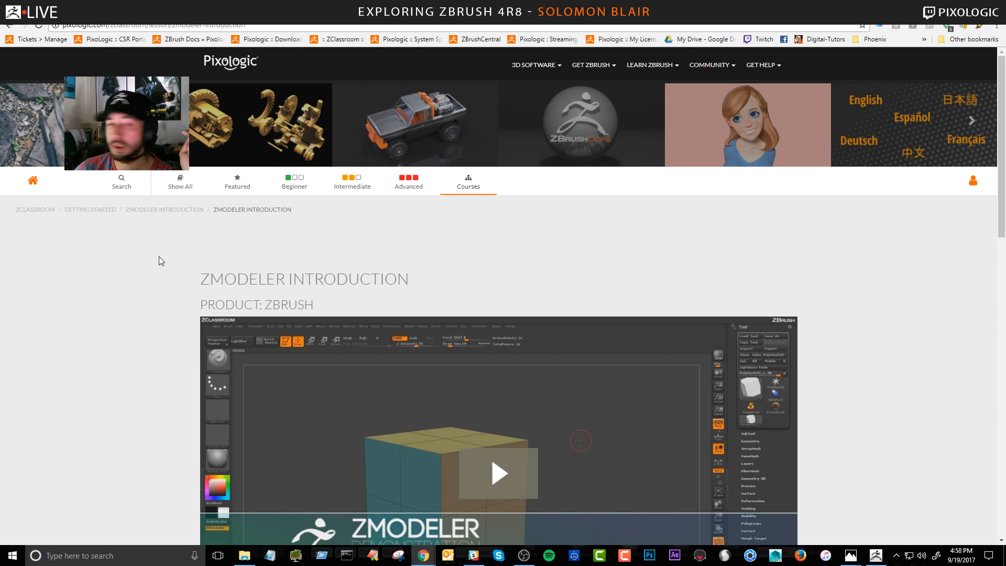
{"action": "scroll", "coordinate": [93, 341], "scroll_direction": "down", "scroll_amount": 1}
{"action": "scroll", "coordinate": [92, 338], "scroll_direction": "down", "scroll_amount": 1}
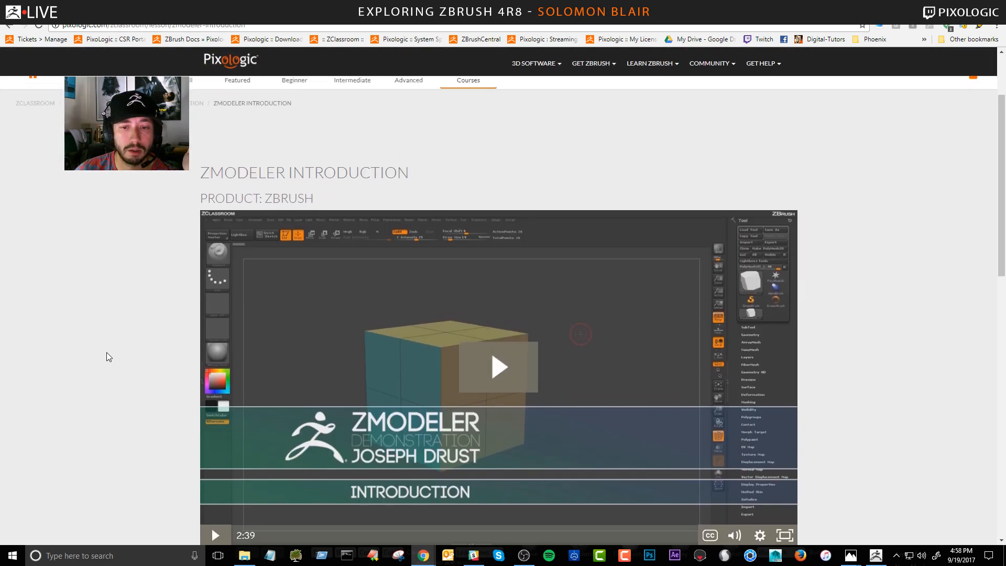
{"action": "scroll", "coordinate": [360, 335], "scroll_direction": "down", "scroll_amount": 1}
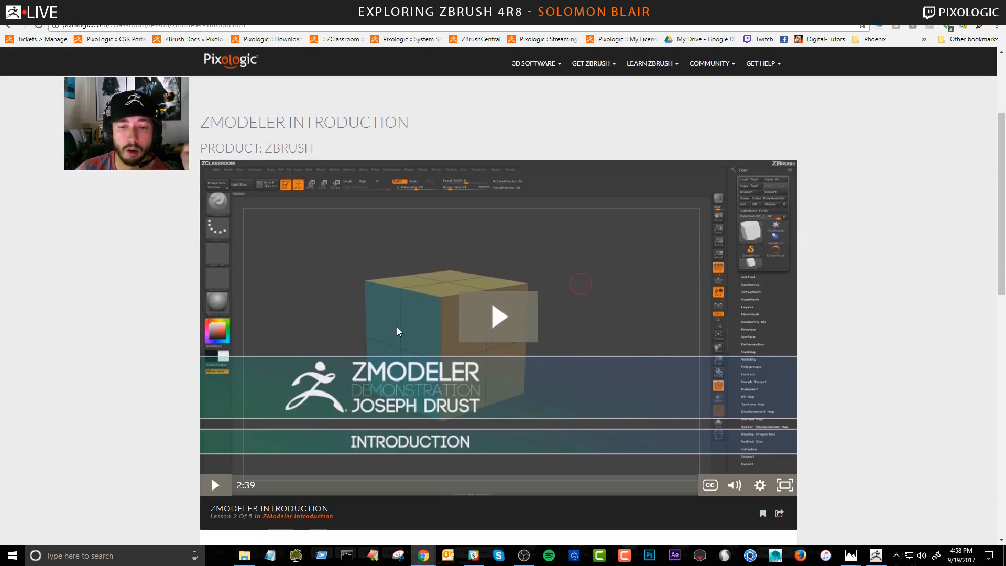
{"action": "scroll", "coordinate": [356, 320], "scroll_direction": "up", "scroll_amount": 3}
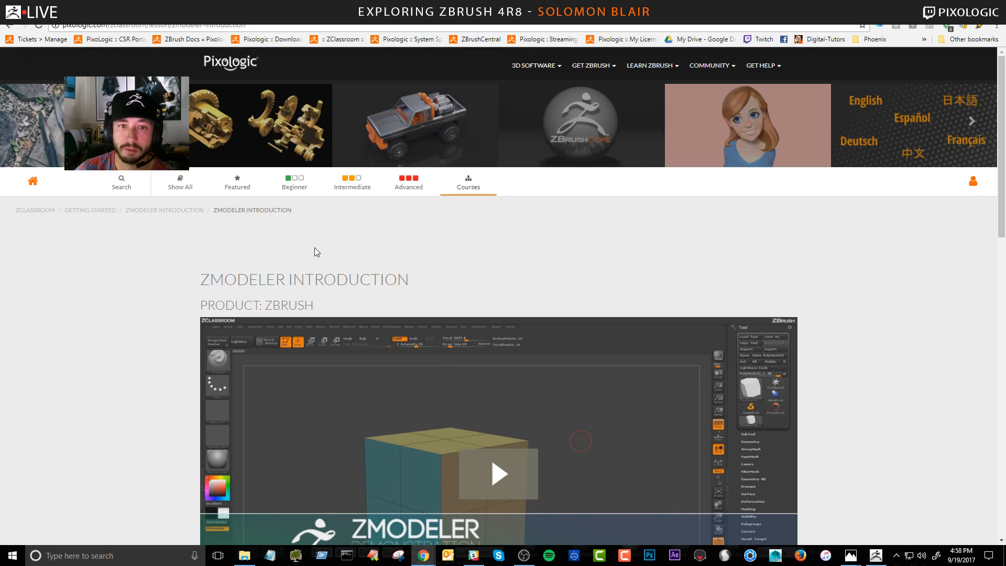
Open the ZBrush Digital Sculpting & Modeling courses and browse to the ZModeler polygon, point and edge action workshops.
{"action": "left_click", "coordinate": [467, 183]}
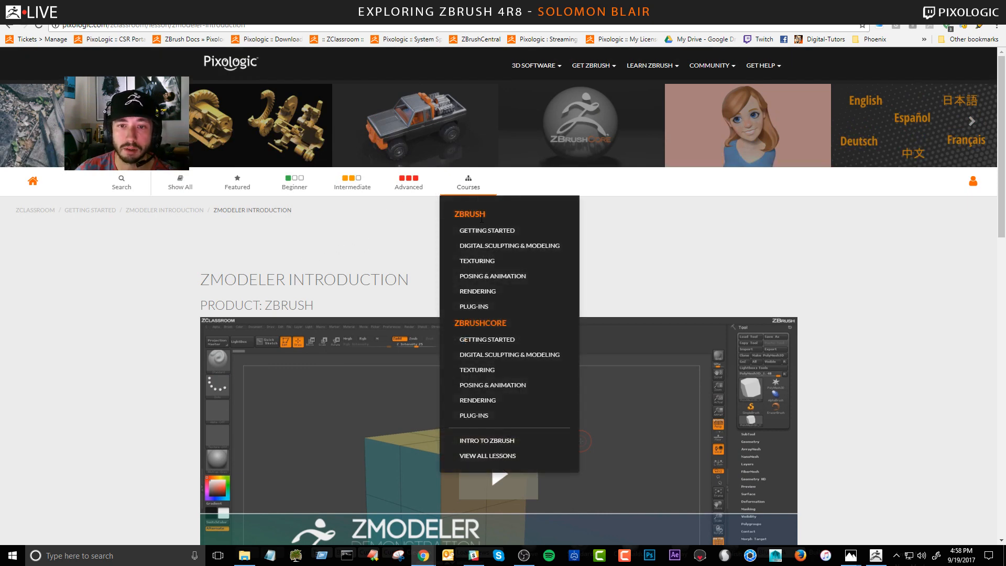
{"action": "left_click", "coordinate": [496, 245]}
{"action": "scroll", "coordinate": [144, 306], "scroll_direction": "down", "scroll_amount": 7}
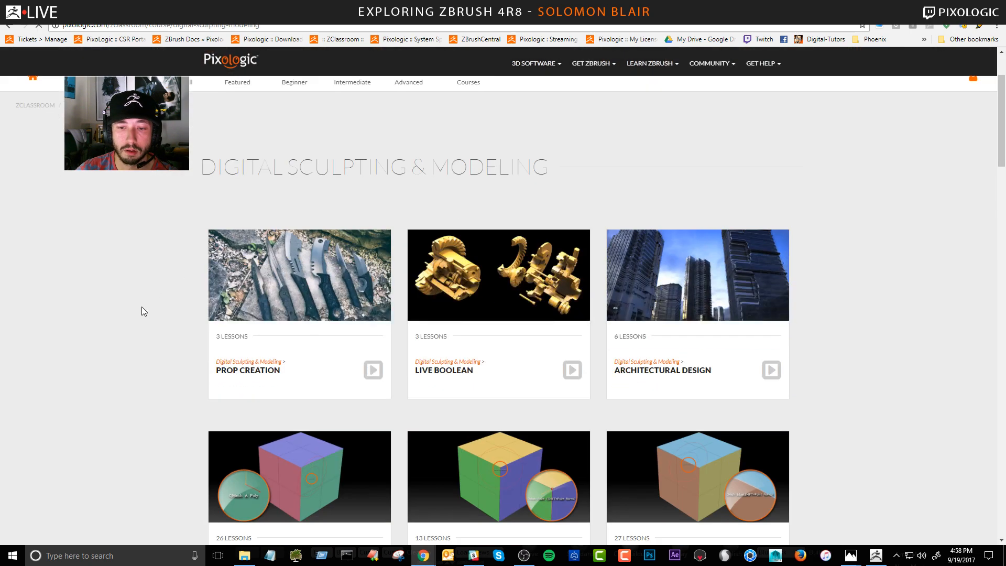
{"action": "scroll", "coordinate": [142, 305], "scroll_direction": "up", "scroll_amount": 1}
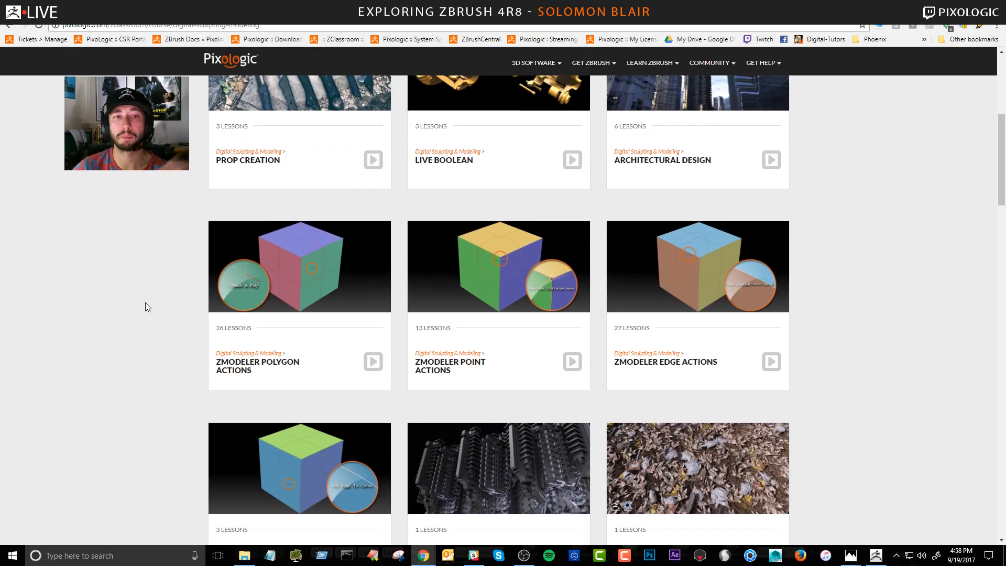
{"action": "left_click", "coordinate": [179, 26]}
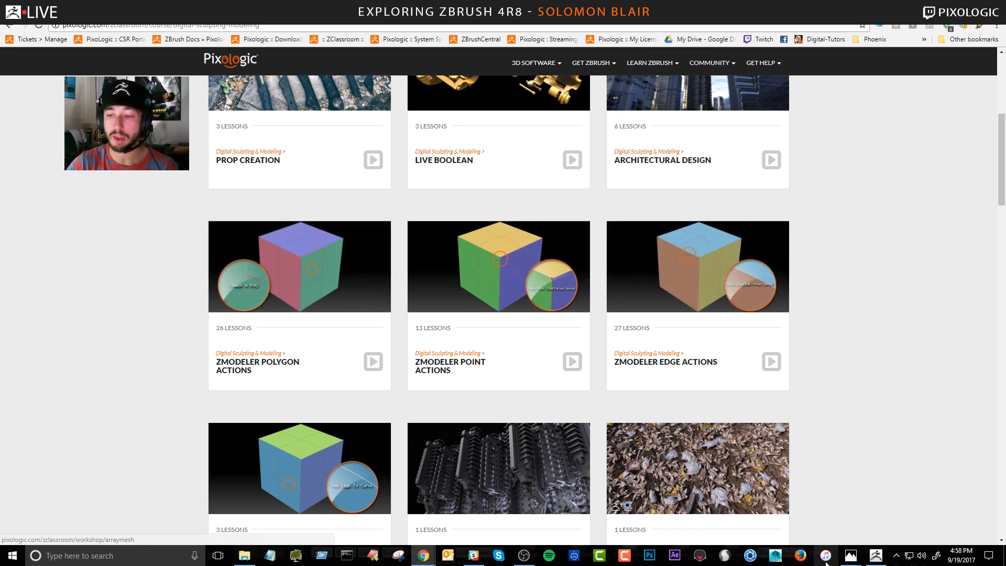
Switch to ZBrush, show the ribbed model's polyframe and review the list of ZModeler polygon actions and targets.
{"action": "left_click", "coordinate": [876, 555]}
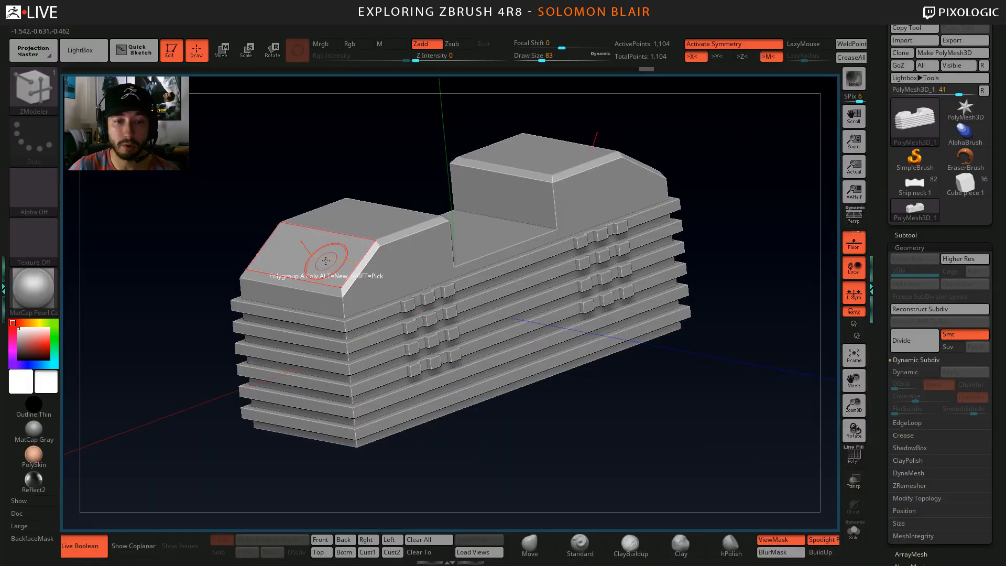
{"action": "key", "text": "shift+f"}
{"action": "key", "text": "space"}
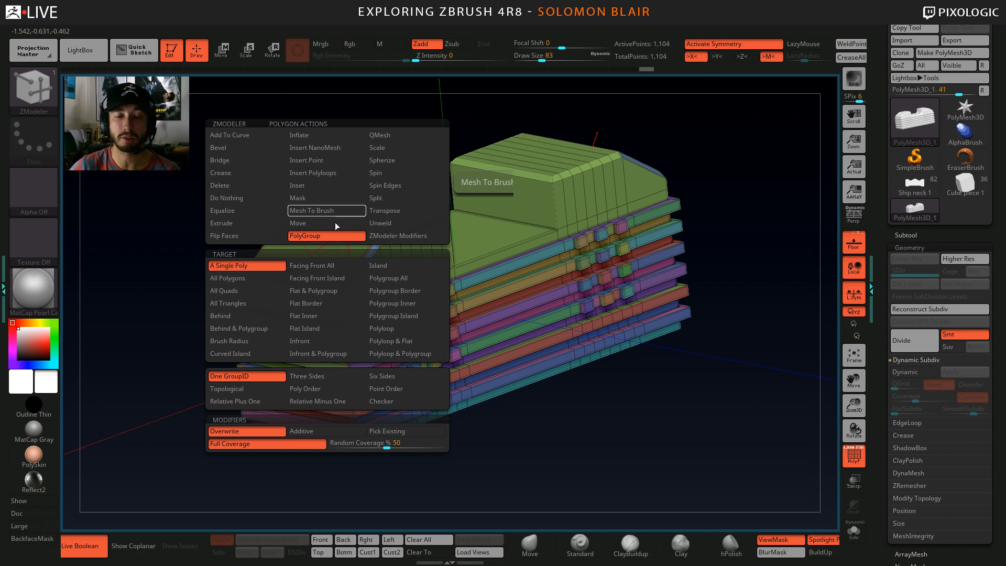
{"action": "key", "text": "space"}
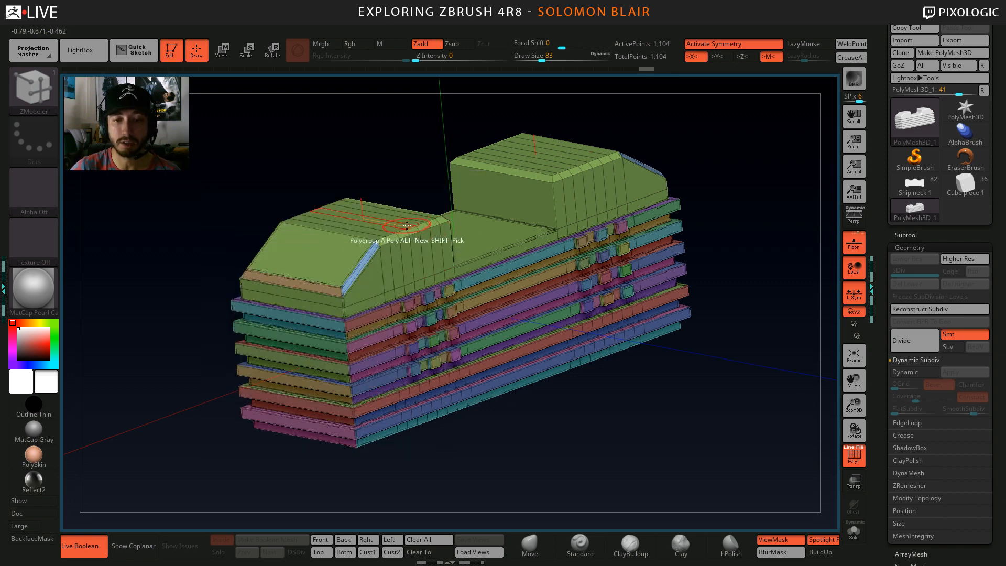
{"action": "key", "text": "space"}
{"action": "left_click_drag", "start_coordinate": [627, 430], "coordinate": [635, 431]}
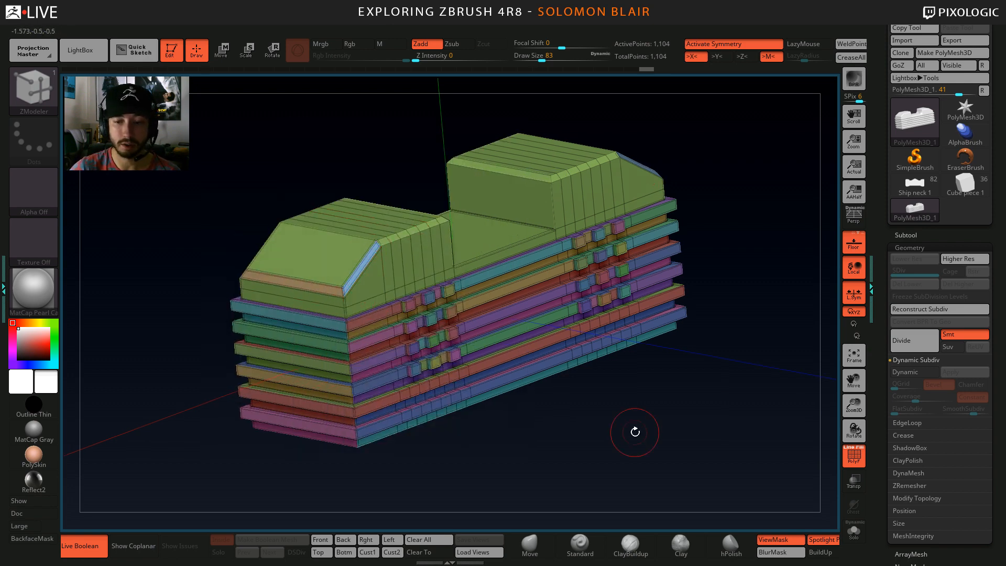
Return to the browser, open the ZModeler Polygon Actions workshop and look through its lessons.
{"action": "key", "text": "alt+Tab"}
{"action": "key", "text": "alt+Tab"}
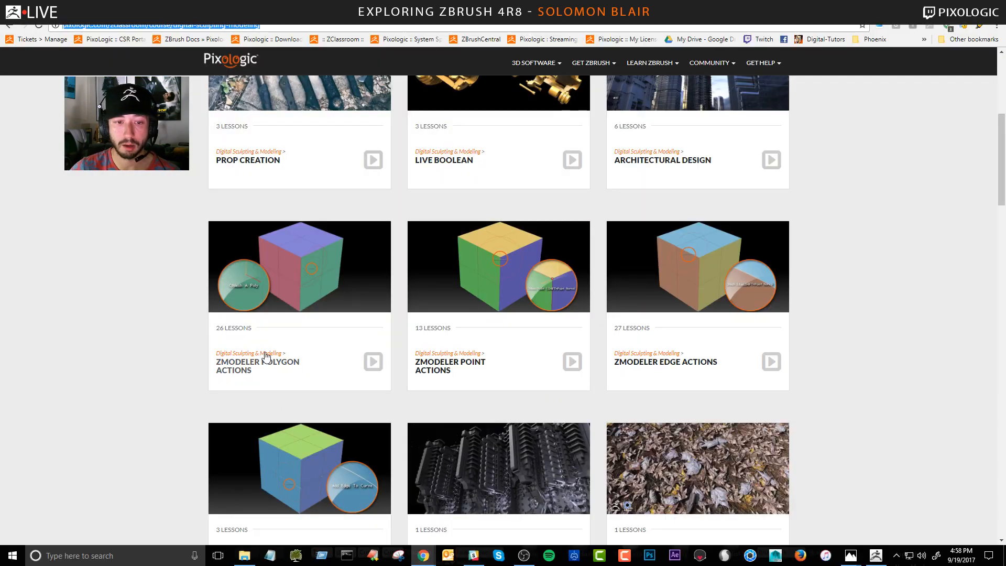
{"action": "left_click", "coordinate": [269, 264]}
{"action": "scroll", "coordinate": [140, 313], "scroll_direction": "down", "scroll_amount": 6}
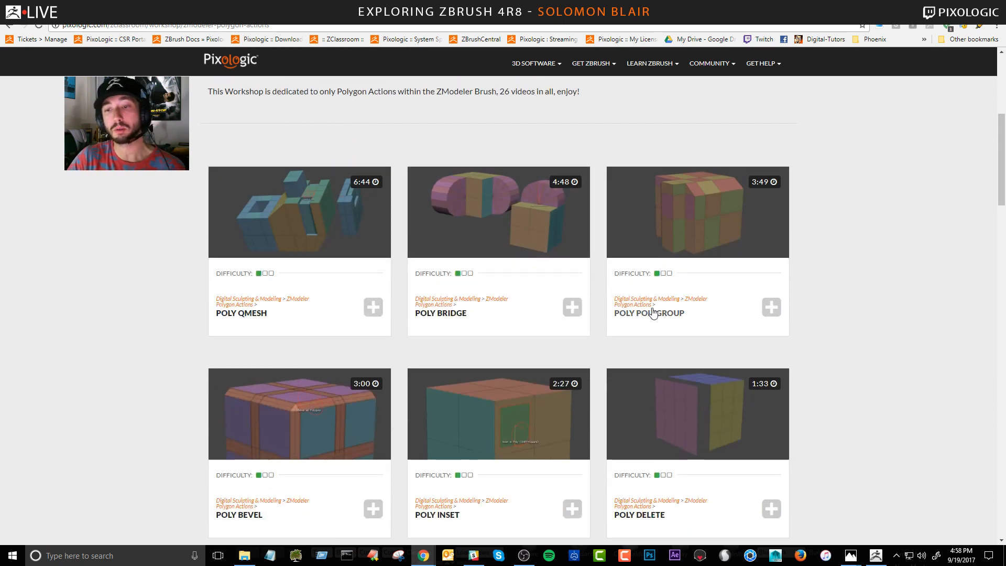
{"action": "scroll", "coordinate": [319, 376], "scroll_direction": "down", "scroll_amount": 1}
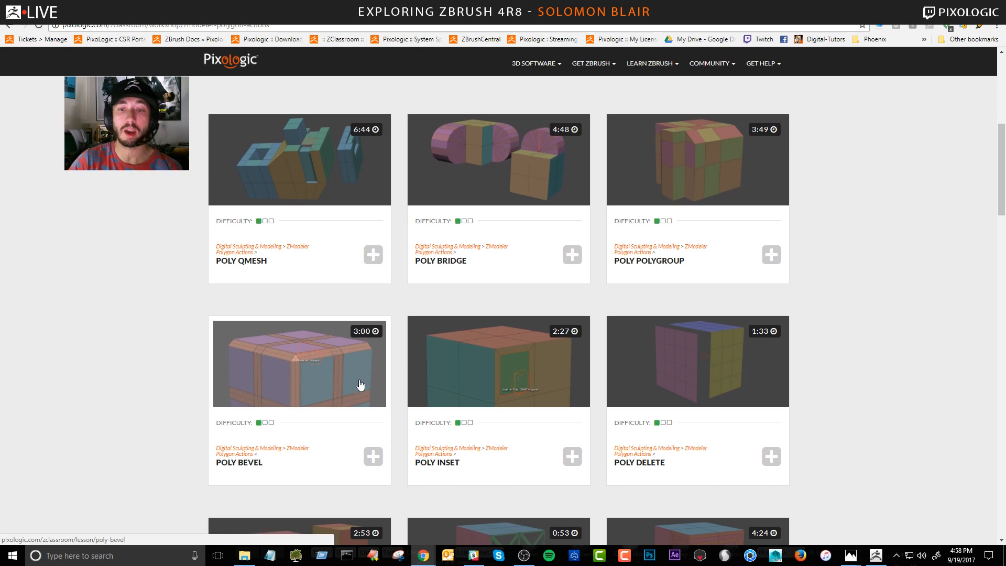
{"action": "scroll", "coordinate": [360, 384], "scroll_direction": "down", "scroll_amount": 3}
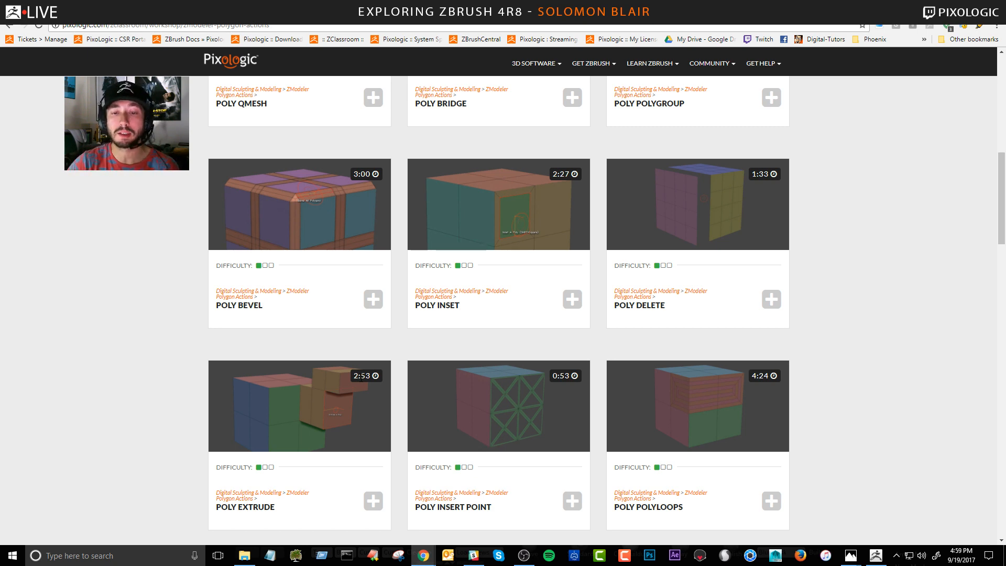
{"action": "scroll", "coordinate": [503, 293], "scroll_direction": "up", "scroll_amount": 10}
Go back to the ZBrush Digital Sculpting & Modeling course and browse its workshops down to Dynamic Subdivision.
{"action": "left_click", "coordinate": [474, 186]}
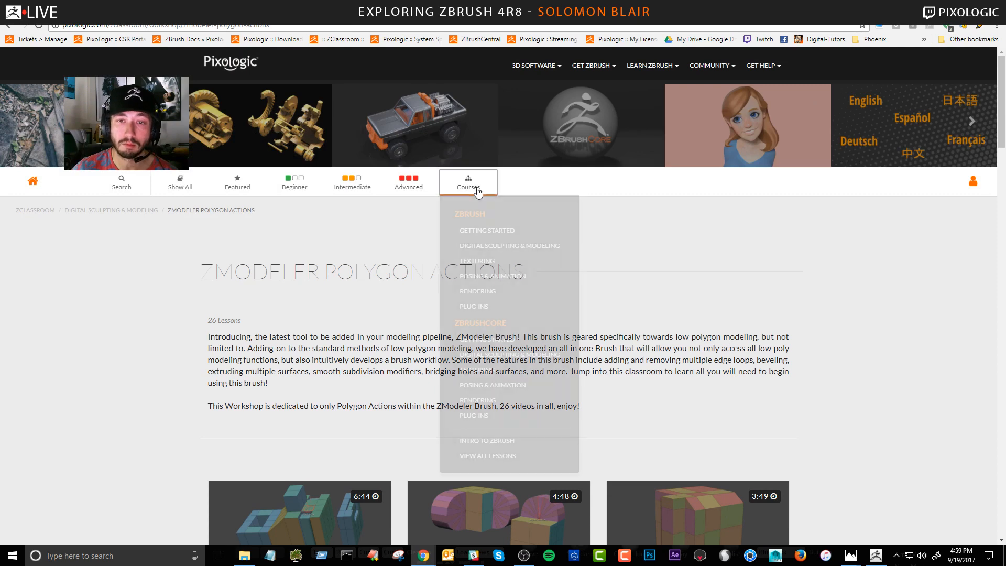
{"action": "left_click", "coordinate": [518, 247]}
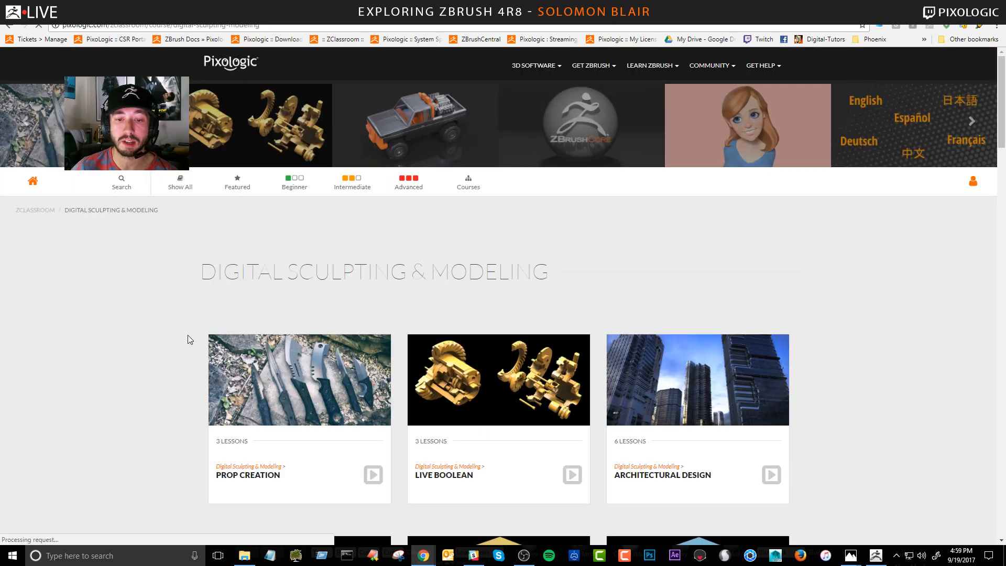
{"action": "scroll", "coordinate": [157, 314], "scroll_direction": "down", "scroll_amount": 3}
{"action": "scroll", "coordinate": [420, 157], "scroll_direction": "down", "scroll_amount": 2}
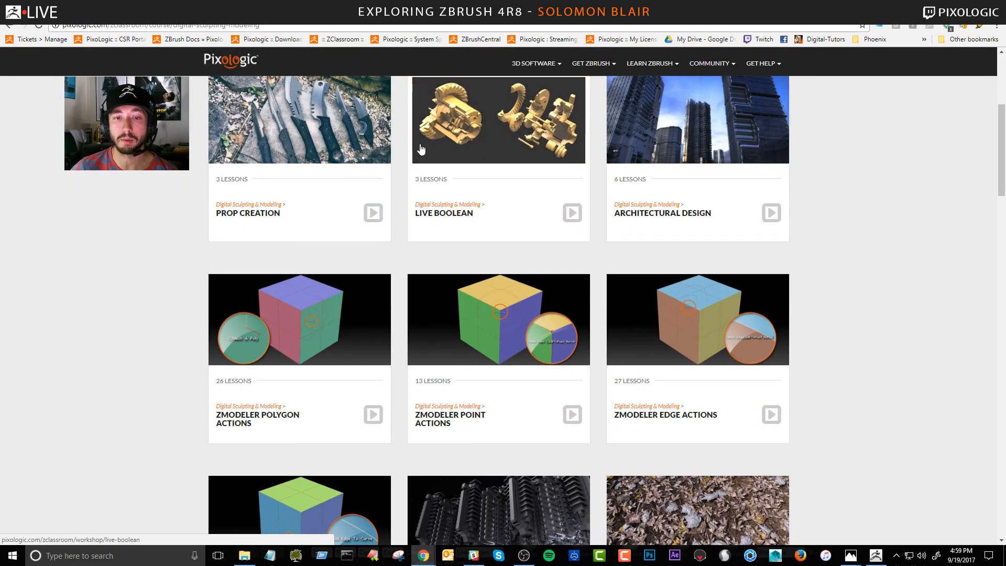
{"action": "scroll", "coordinate": [482, 228], "scroll_direction": "down", "scroll_amount": 6}
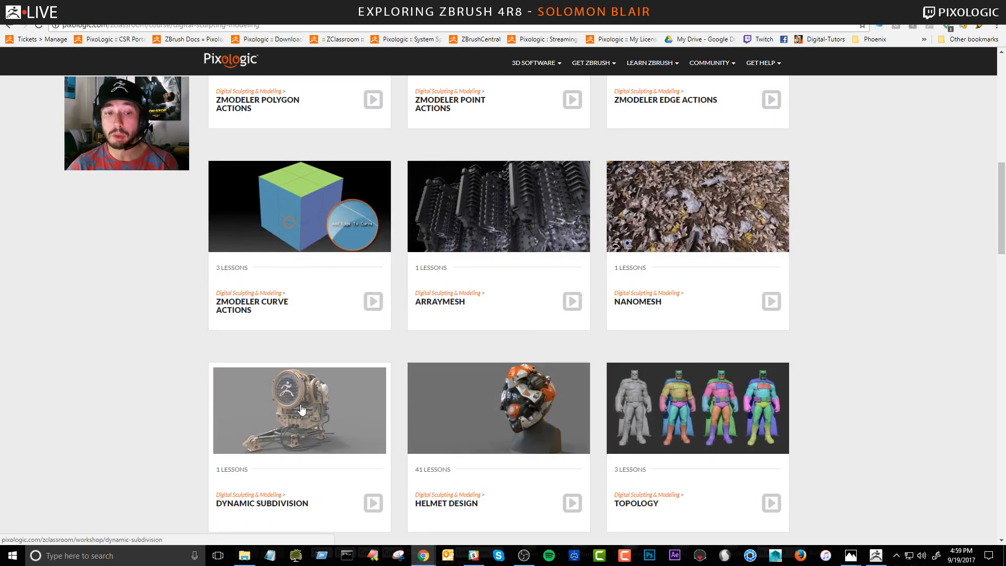
{"action": "scroll", "coordinate": [102, 333], "scroll_direction": "up", "scroll_amount": 9}
{"action": "scroll", "coordinate": [106, 331], "scroll_direction": "up", "scroll_amount": 2}
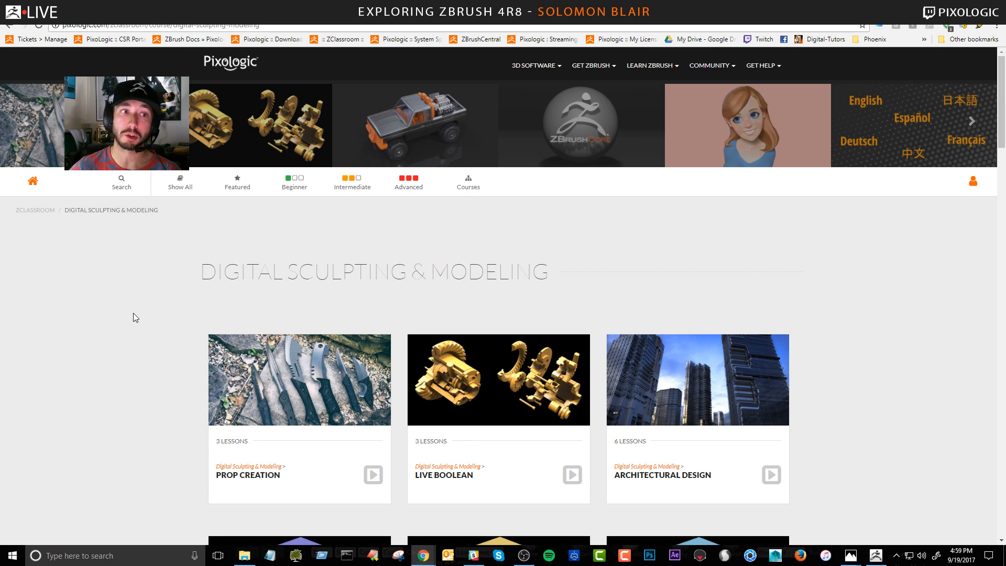
Switch to ZBrush, set the brush draw size to 62 and expand the Subtool settings.
{"action": "left_click", "coordinate": [876, 556]}
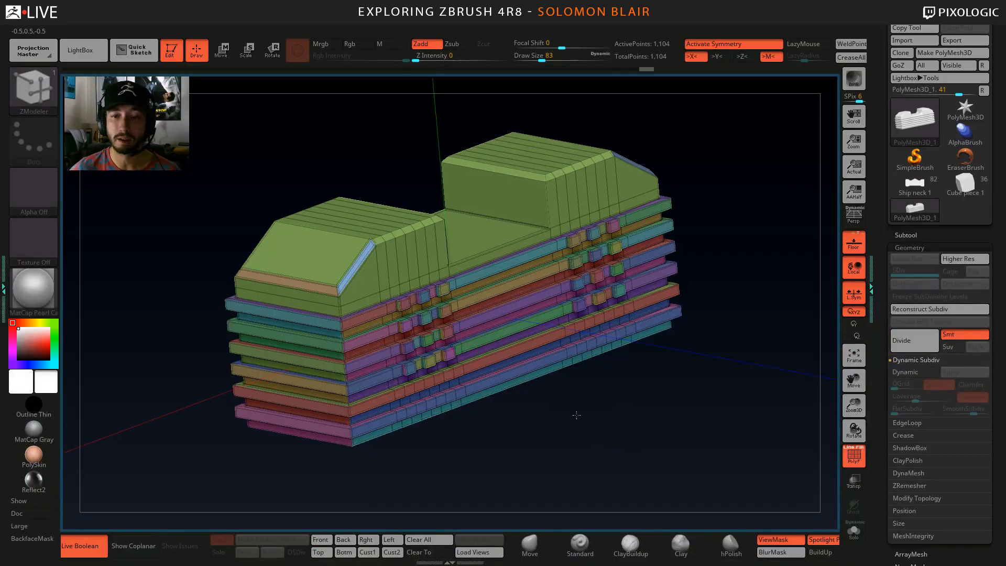
{"action": "mouse_move", "coordinate": [577, 415]}
{"action": "left_mouse_down"}
{"action": "mouse_move", "coordinate": [590, 416]}
{"action": "mouse_move", "coordinate": [603, 447]}
{"action": "left_mouse_up"}
{"action": "key", "text": "s"}
{"action": "left_click_drag", "start_coordinate": [629, 419], "coordinate": [614, 420]}
{"action": "left_click", "coordinate": [908, 233]}
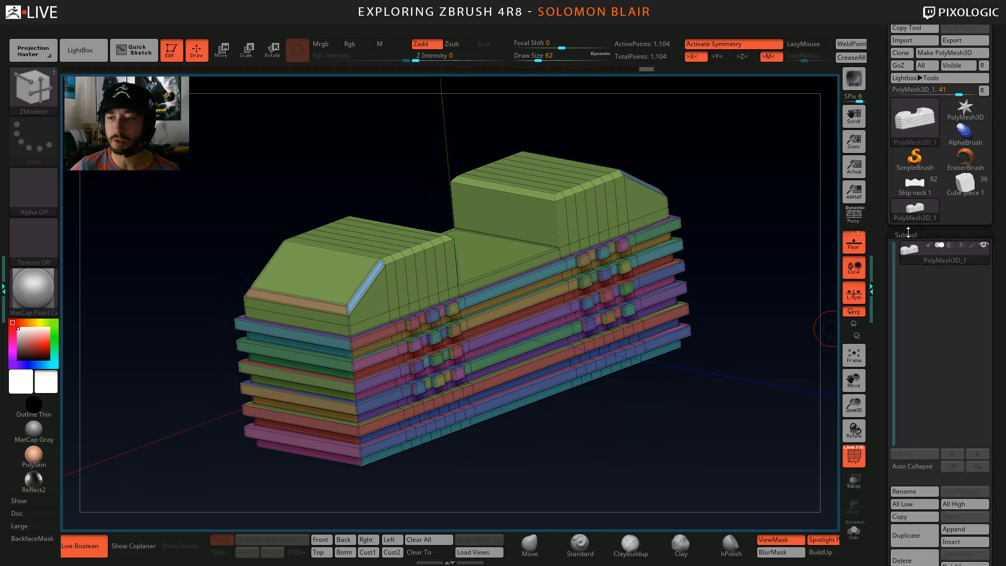
Switch to the browser and show the Login option in the ZClassroom account choices.
{"action": "key", "text": "alt+Tab"}
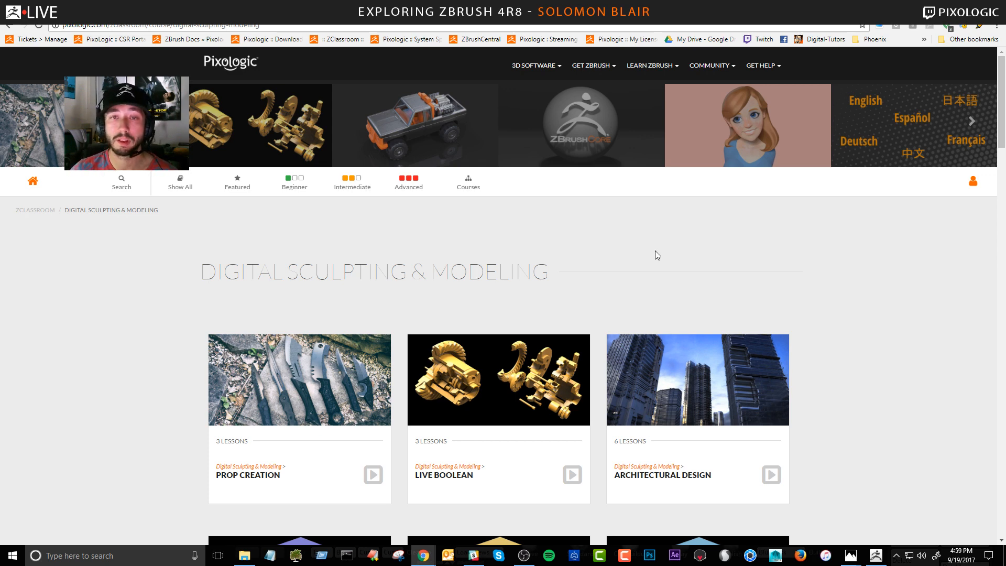
{"action": "left_click", "coordinate": [973, 189]}
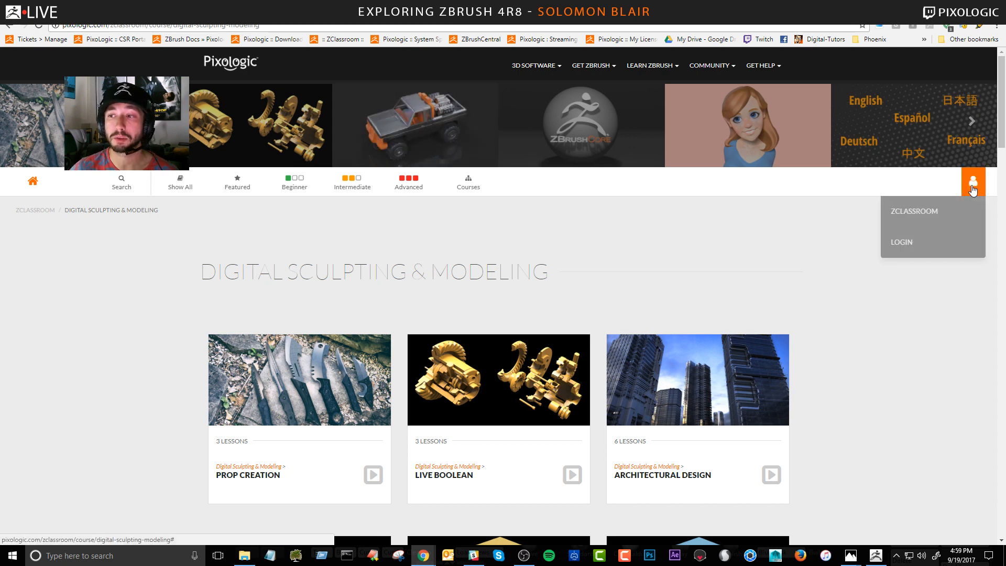
{"action": "mouse_move", "coordinate": [966, 183]}
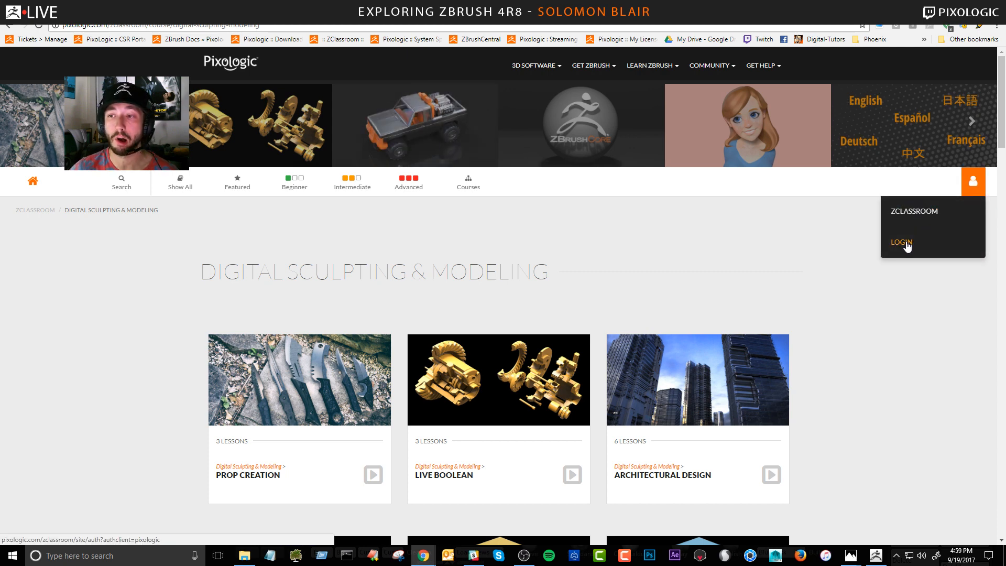
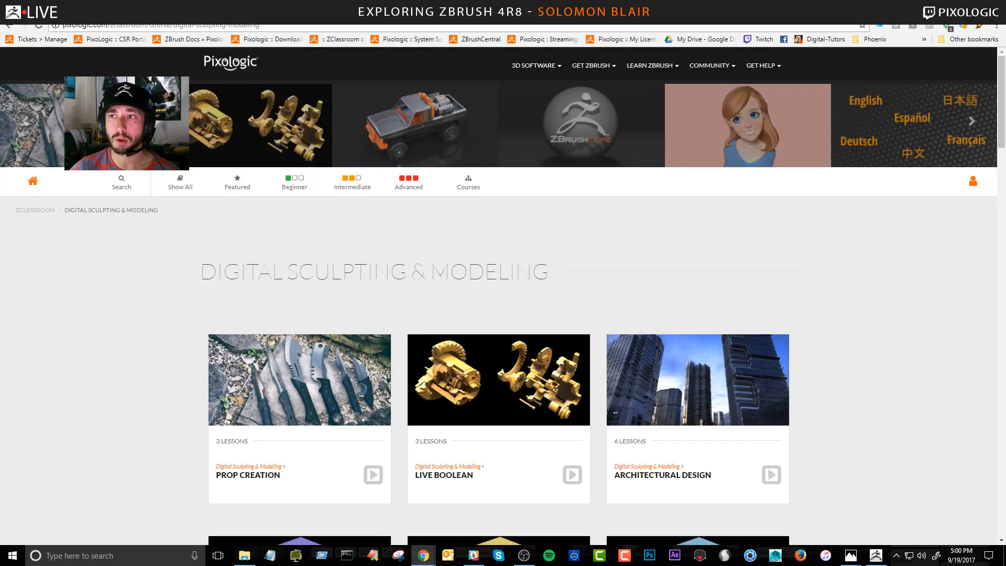
Switch to ZBrush and delete the ribbed PolyMesh3D_1 subtool, skipping the undo warning until the next restart.
{"action": "key", "text": "alt+Tab"}
{"action": "left_click_drag", "start_coordinate": [303, 181], "coordinate": [335, 187]}
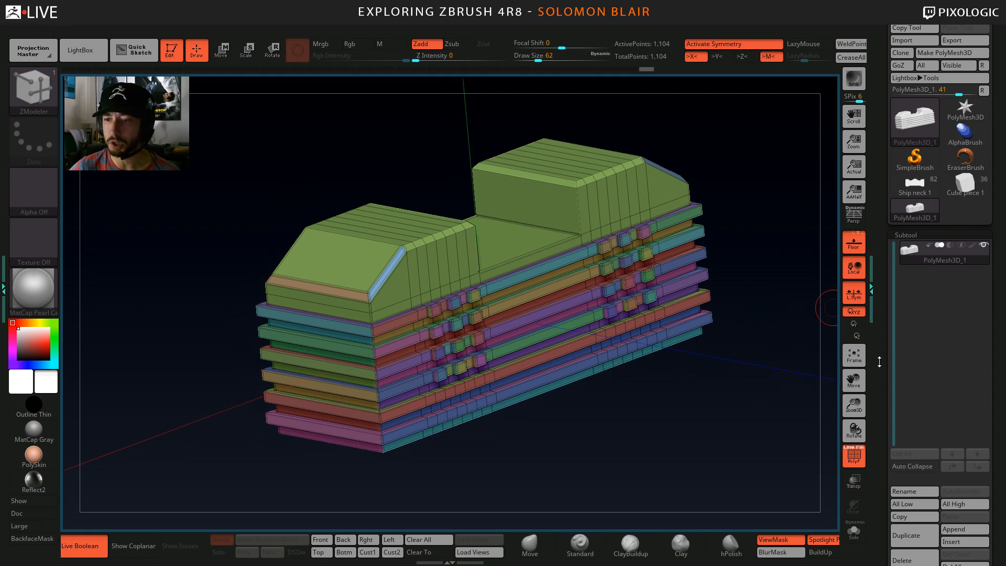
{"action": "left_click_drag", "start_coordinate": [879, 362], "coordinate": [879, 240]}
{"action": "left_click", "coordinate": [903, 438]}
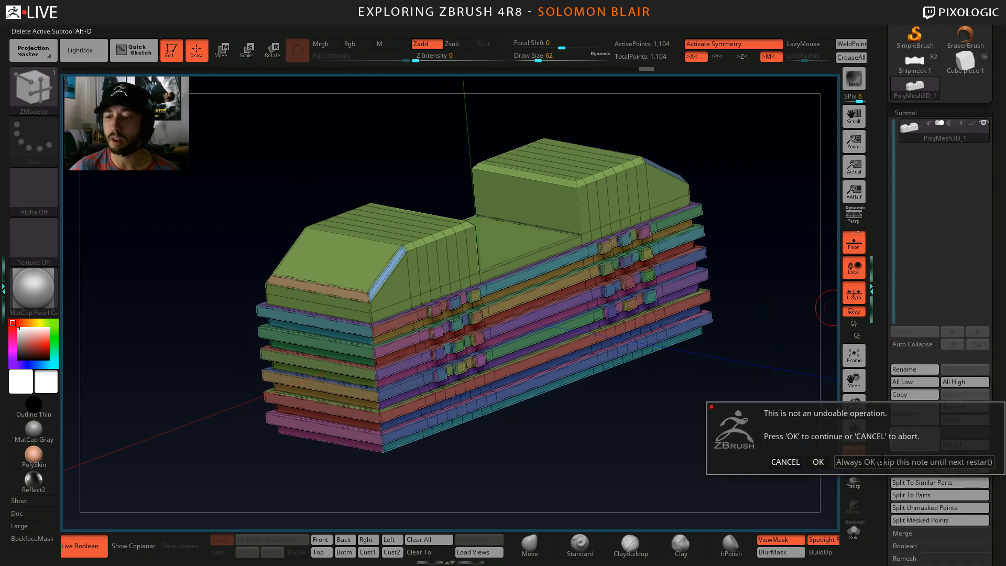
{"action": "left_click", "coordinate": [882, 461]}
Make the Ship neck 1 tool active and choose the ZModeler brush.
{"action": "left_click", "coordinate": [908, 71]}
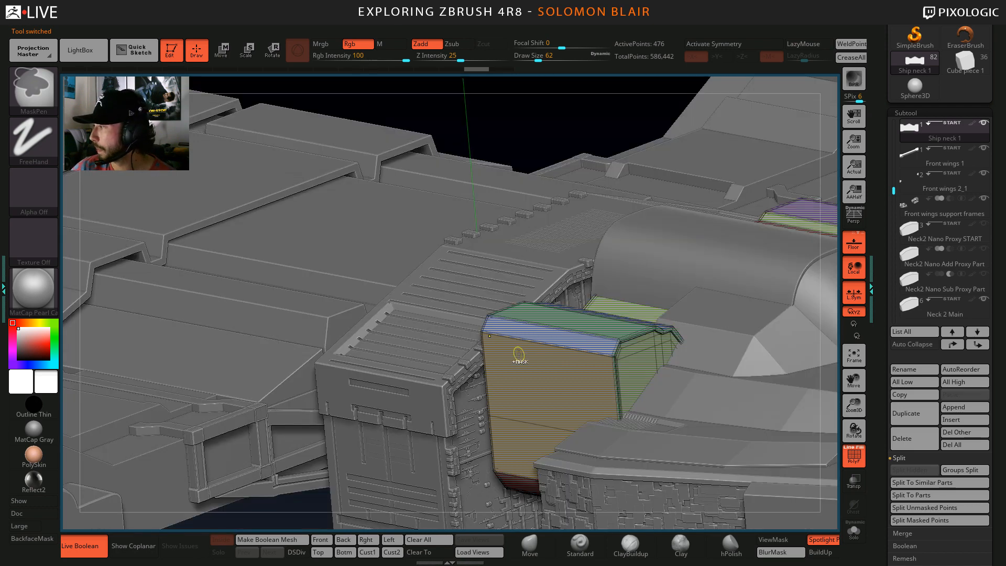
{"action": "key", "text": "b"}
{"action": "key", "text": "z"}
{"action": "key", "text": "m"}
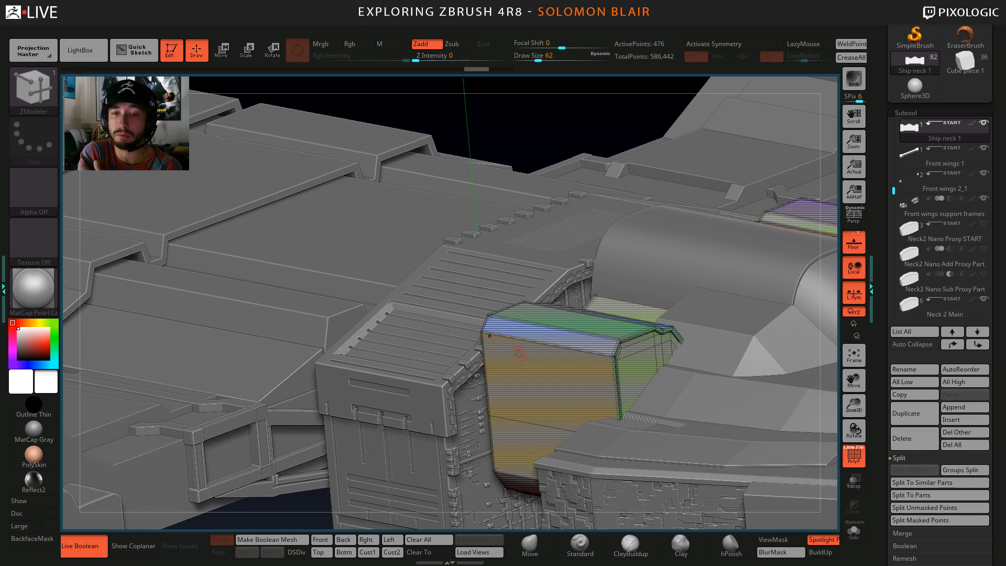
Isolate the Ship neck 1 subtool with Solo mode and enlarge the brush.
{"action": "key", "text": "ctrl+shift+s"}
{"action": "key", "text": "s"}
{"action": "left_click_drag", "start_coordinate": [537, 356], "coordinate": [550, 355]}
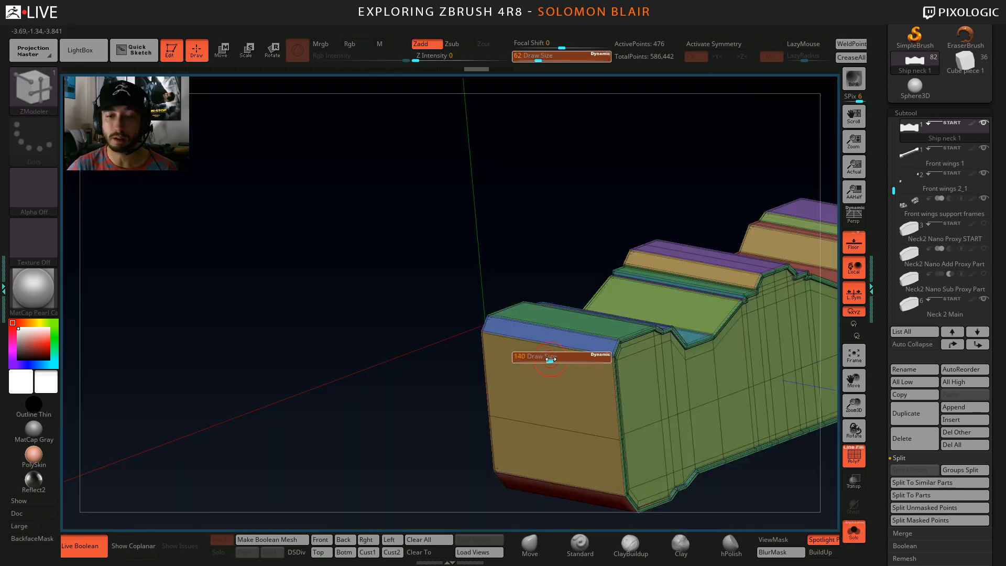
{"action": "right_click_drag", "start_coordinate": [549, 355], "coordinate": [371, 296], "text": "alt"}
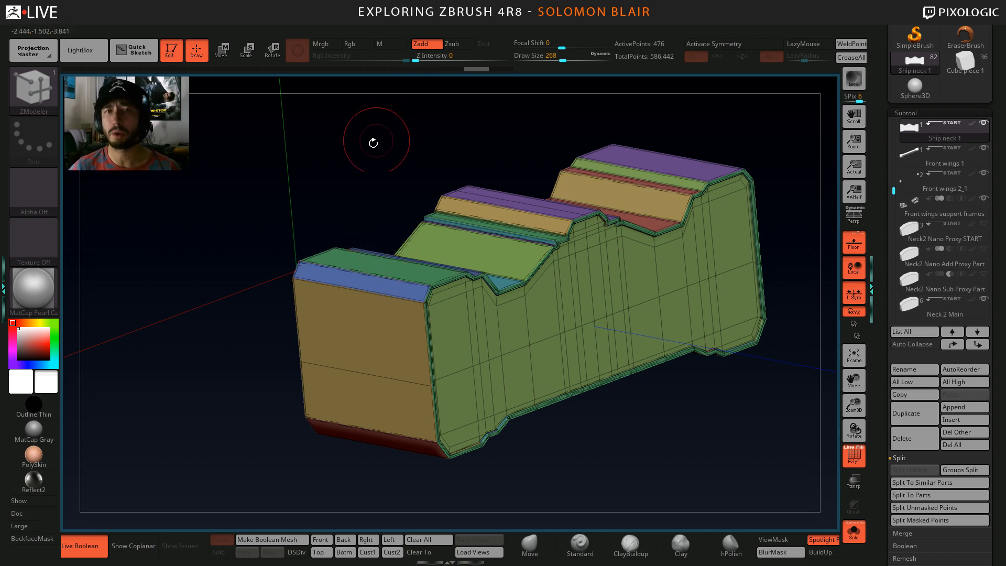
Examine the isolated ship neck's polygroups and edge layout from the front and at an angle.
{"action": "right_click_drag", "start_coordinate": [354, 157], "coordinate": [301, 124], "text": "alt"}
{"action": "key", "text": "shift+f"}
{"action": "mouse_move", "coordinate": [452, 310]}
{"action": "right_mouse_down"}
{"action": "mouse_move", "coordinate": [436, 311]}
{"action": "mouse_move", "coordinate": [435, 286]}
{"action": "right_mouse_up"}
{"action": "key", "text": "shift+f"}
{"action": "right_click_drag", "start_coordinate": [435, 286], "coordinate": [346, 281], "text": "alt"}
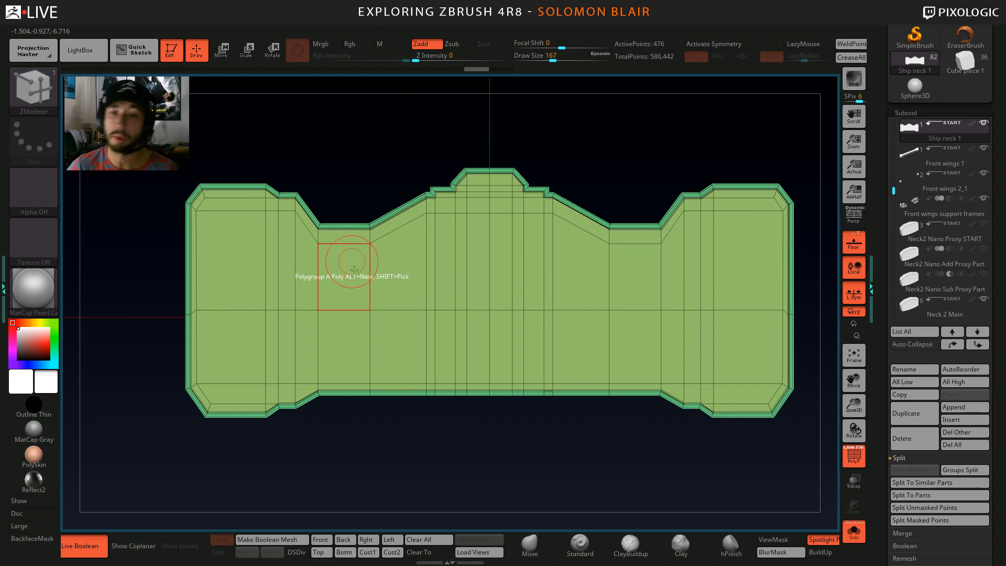
{"action": "mouse_move", "coordinate": [348, 260]}
{"action": "right_mouse_down"}
{"action": "mouse_move", "coordinate": [412, 294]}
{"action": "mouse_move", "coordinate": [402, 309]}
{"action": "mouse_move", "coordinate": [453, 309]}
{"action": "right_mouse_up"}
{"action": "right_click_drag", "start_coordinate": [519, 310], "coordinate": [553, 309], "text": "alt"}
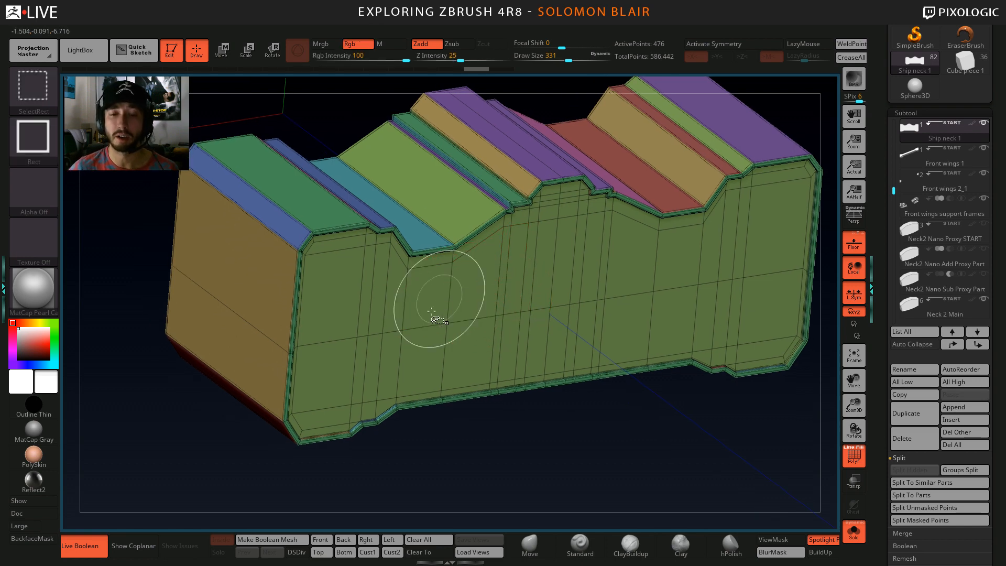
Compare the ship neck within the full ship and in isolation, and inspect its front profile before hiding the polyframe.
{"action": "key", "text": "ctrl+shift+s"}
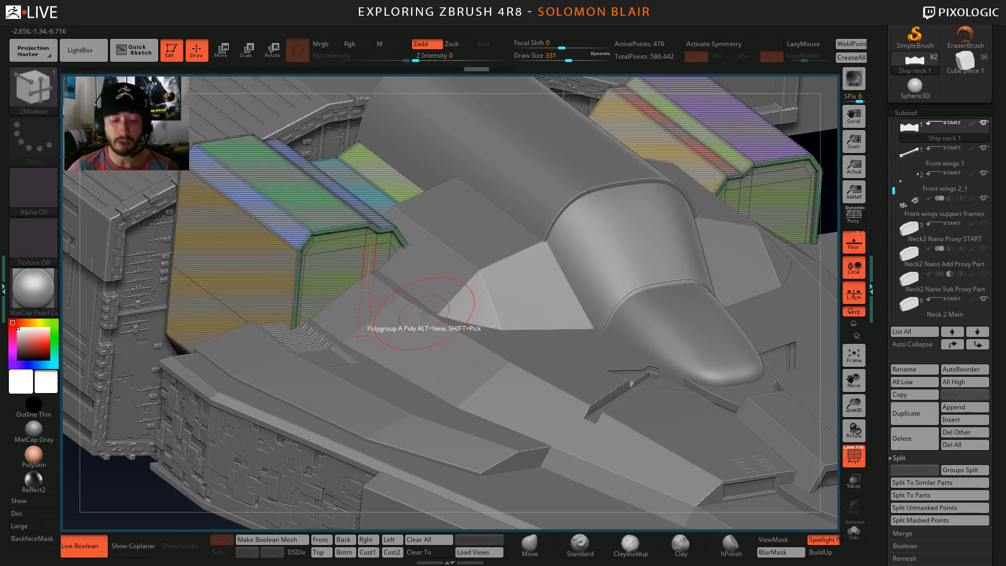
{"action": "key", "text": "ctrl+shift+s"}
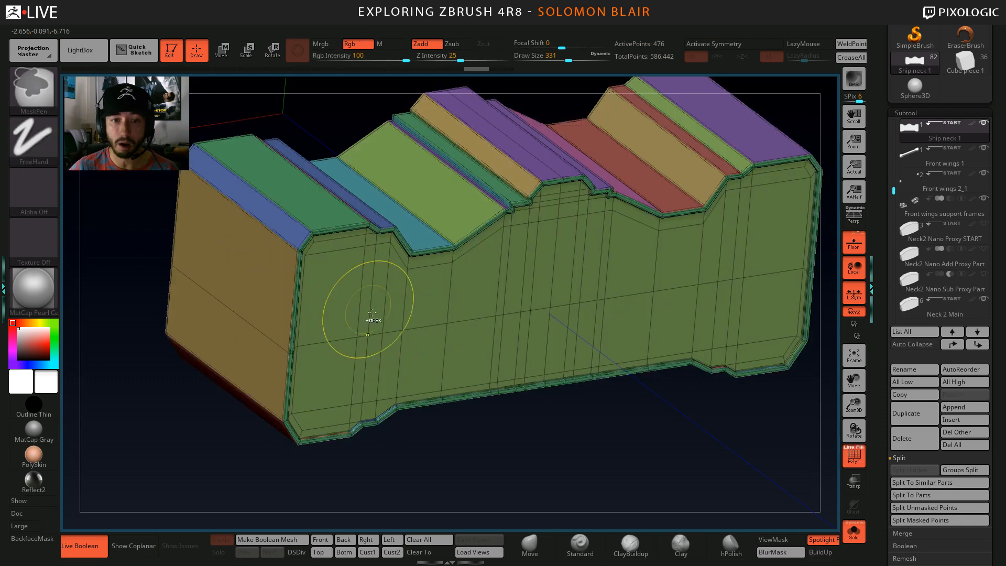
{"action": "mouse_move", "coordinate": [371, 313]}
{"action": "right_mouse_down", "text": "ctrl"}
{"action": "mouse_move", "coordinate": [382, 317]}
{"action": "mouse_move", "coordinate": [363, 287]}
{"action": "right_mouse_up", "text": "ctrl"}
{"action": "mouse_move", "coordinate": [477, 301]}
{"action": "right_mouse_down", "text": "alt"}
{"action": "mouse_move", "coordinate": [412, 287]}
{"action": "mouse_move", "coordinate": [432, 295]}
{"action": "right_mouse_up", "text": "alt"}
{"action": "mouse_move", "coordinate": [432, 295]}
{"action": "right_mouse_down", "text": "ctrl"}
{"action": "mouse_move", "coordinate": [432, 286]}
{"action": "mouse_move", "coordinate": [386, 283]}
{"action": "mouse_move", "coordinate": [442, 291]}
{"action": "right_mouse_up", "text": "ctrl"}
{"action": "key", "text": "bracketright"}
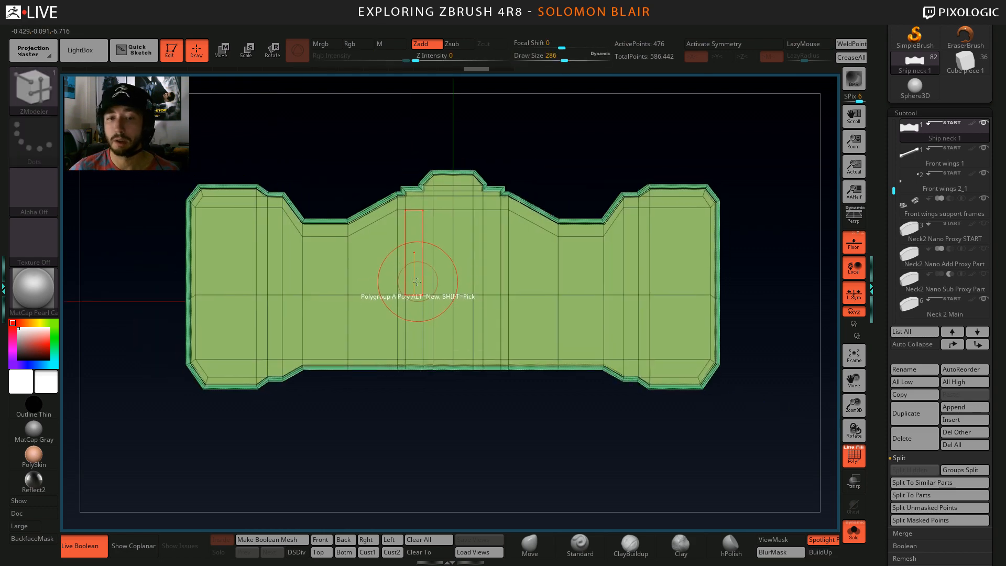
{"action": "mouse_move", "coordinate": [359, 285]}
{"action": "right_mouse_down"}
{"action": "mouse_move", "coordinate": [404, 292]}
{"action": "mouse_move", "coordinate": [408, 310]}
{"action": "mouse_move", "coordinate": [438, 310]}
{"action": "right_mouse_up"}
{"action": "key", "text": "shift+f"}
Make the Cube piece 1 tool active, show all its parts from the front and select the Ship panel piece 1_2 subtool.
{"action": "left_click", "coordinate": [958, 65]}
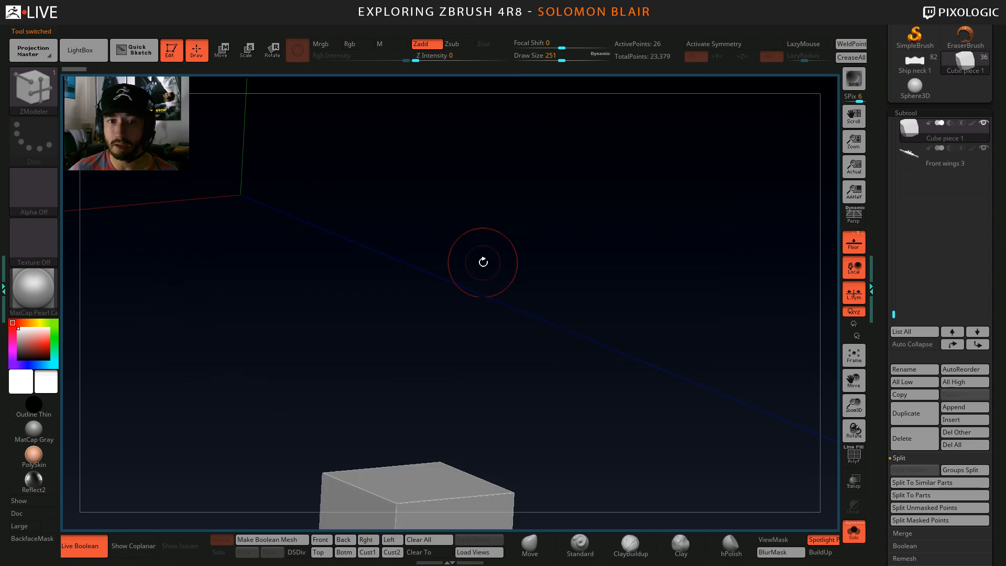
{"action": "right_click_drag", "start_coordinate": [499, 288], "coordinate": [508, 182], "text": "alt"}
{"action": "left_click", "coordinate": [851, 534]}
{"action": "left_click", "coordinate": [320, 539]}
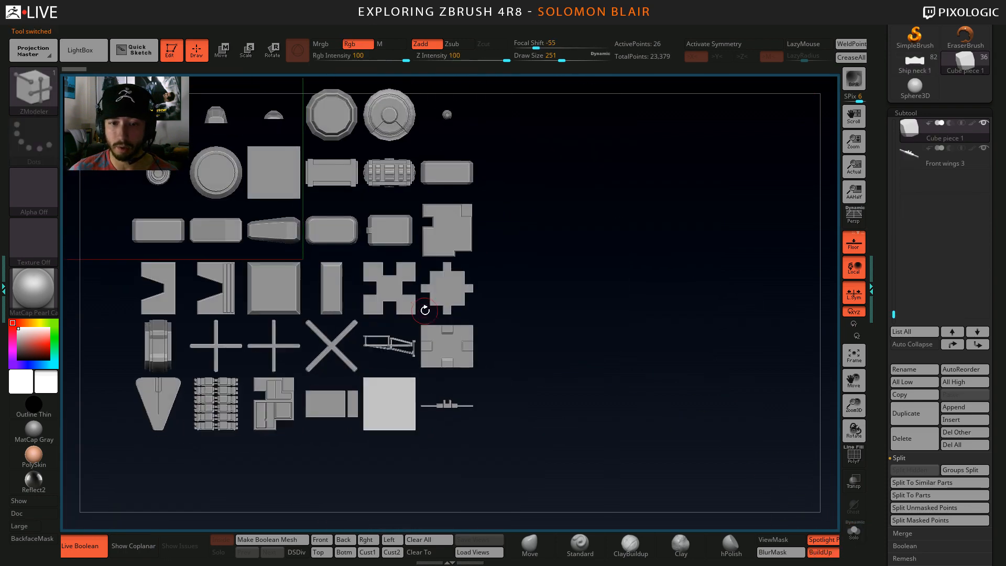
{"action": "right_click_drag", "start_coordinate": [655, 236], "coordinate": [695, 260], "text": "ctrl"}
Set the ZModeler brush draw size to 437.
{"action": "key", "text": "b"}
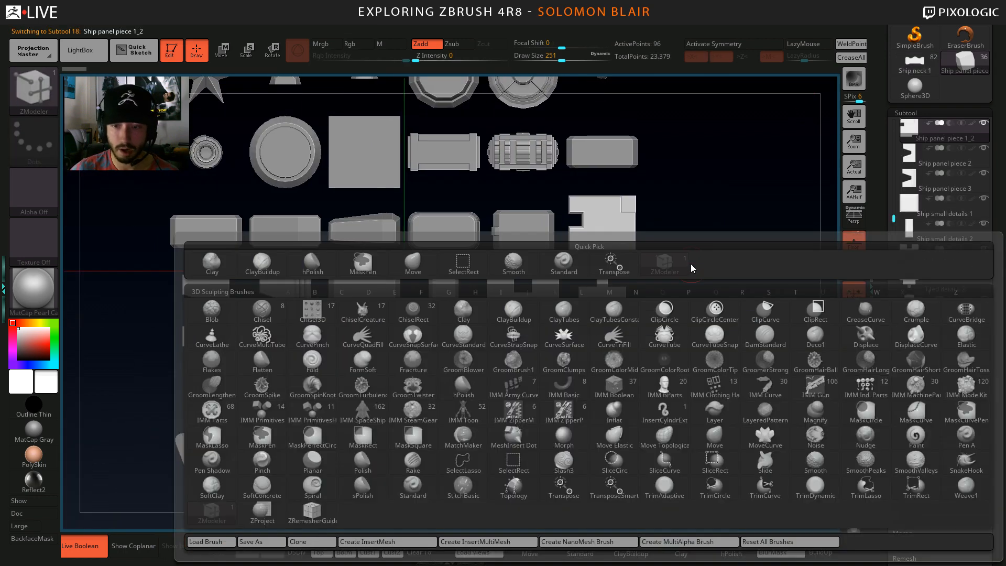
{"action": "key", "text": "space"}
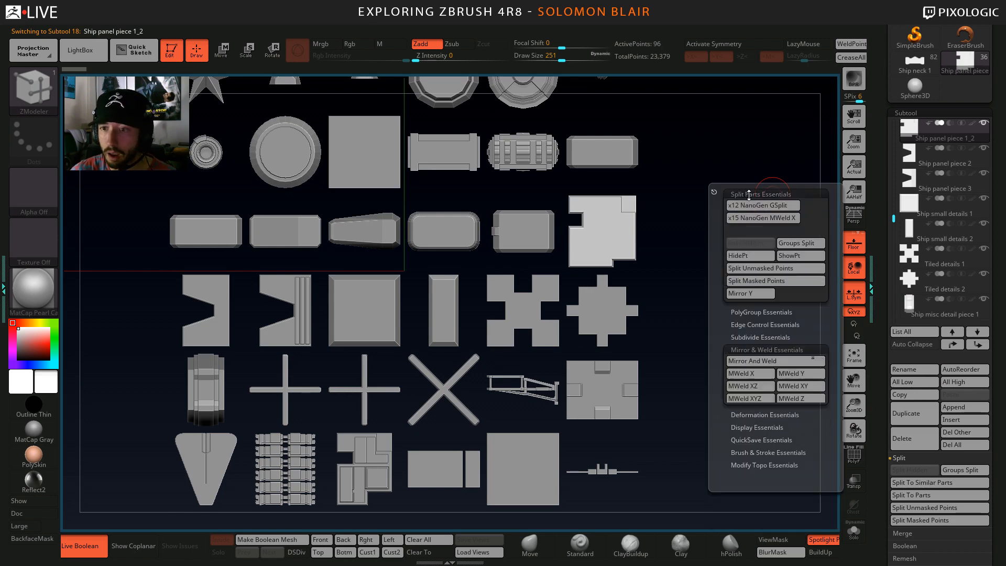
{"action": "key", "text": "s"}
{"action": "left_click_drag", "start_coordinate": [467, 275], "coordinate": [485, 284]}
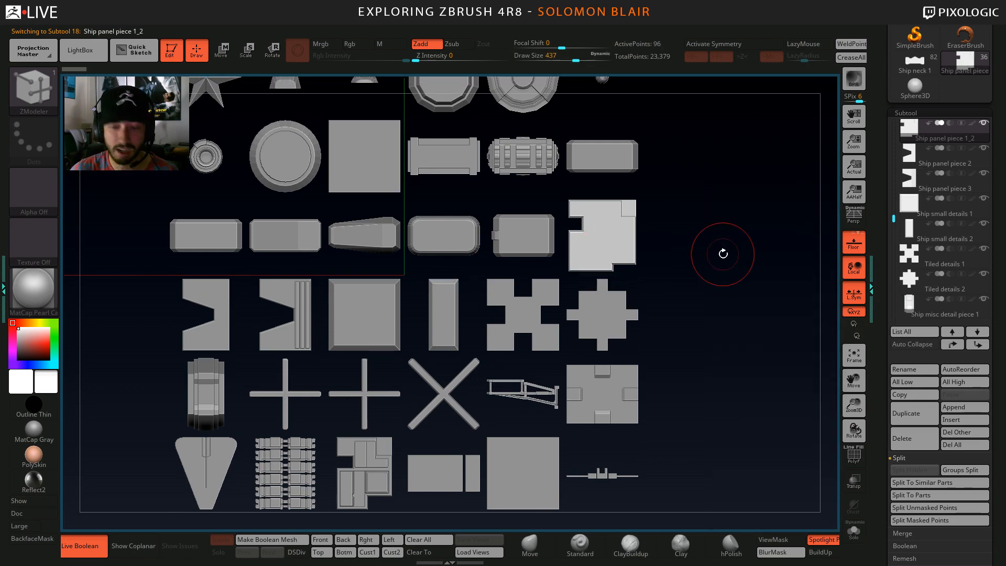
Run the Create Nano Brush macro on the ship detail parts, creating a new brush instead of appending to the current one.
{"action": "key", "text": "space"}
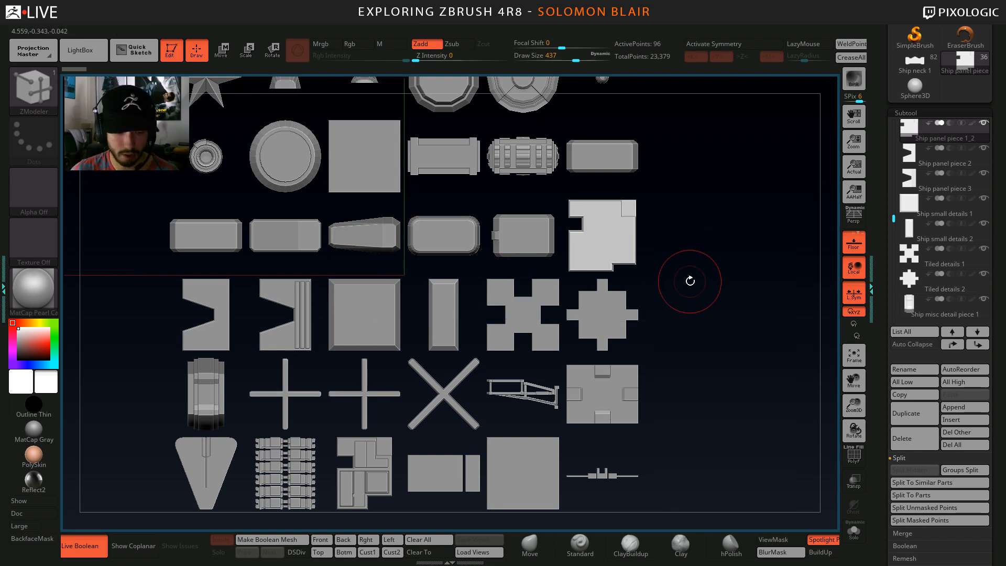
{"action": "key", "text": "space"}
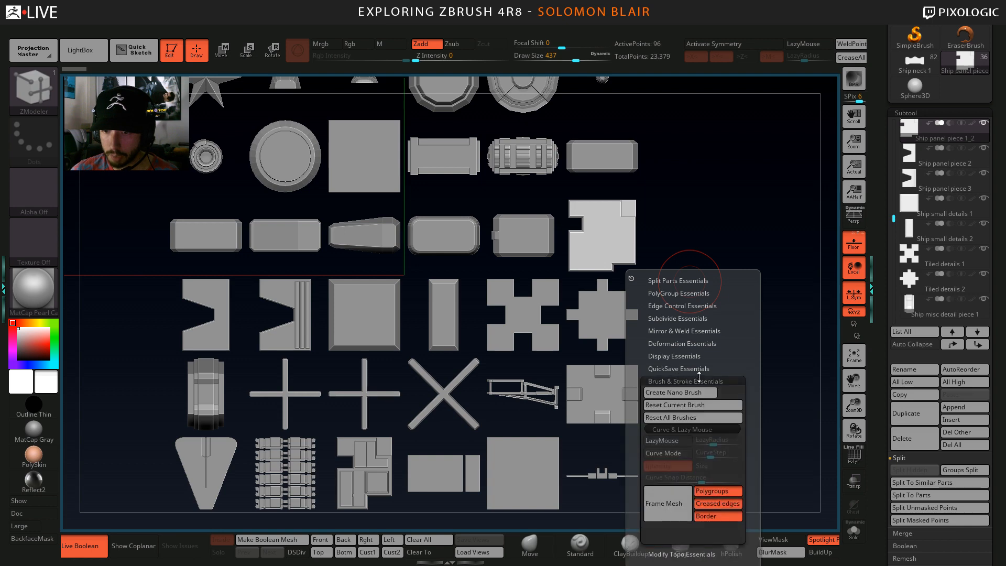
{"action": "left_click", "coordinate": [692, 378]}
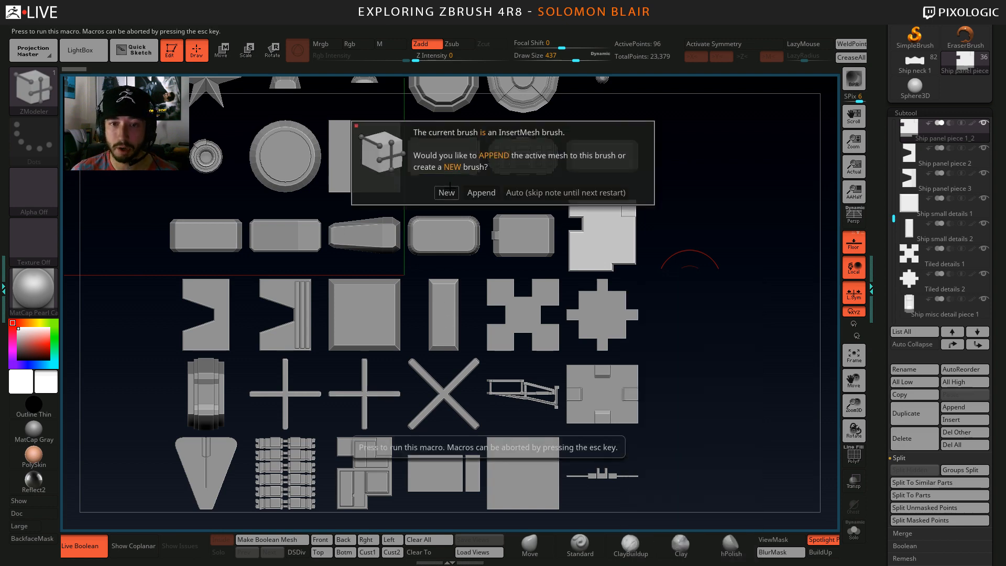
{"action": "left_click", "coordinate": [450, 187]}
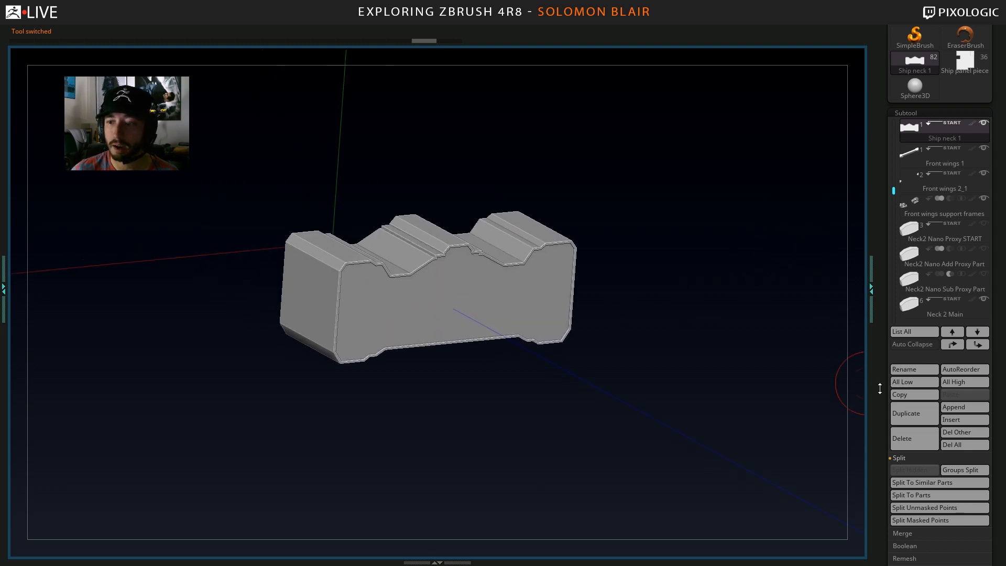
Rename the Ship neck 1 subtool as "Neck1 Nano Sub Proxy #".
{"action": "left_click", "coordinate": [914, 369]}
{"action": "type", "text": "Neck1"}
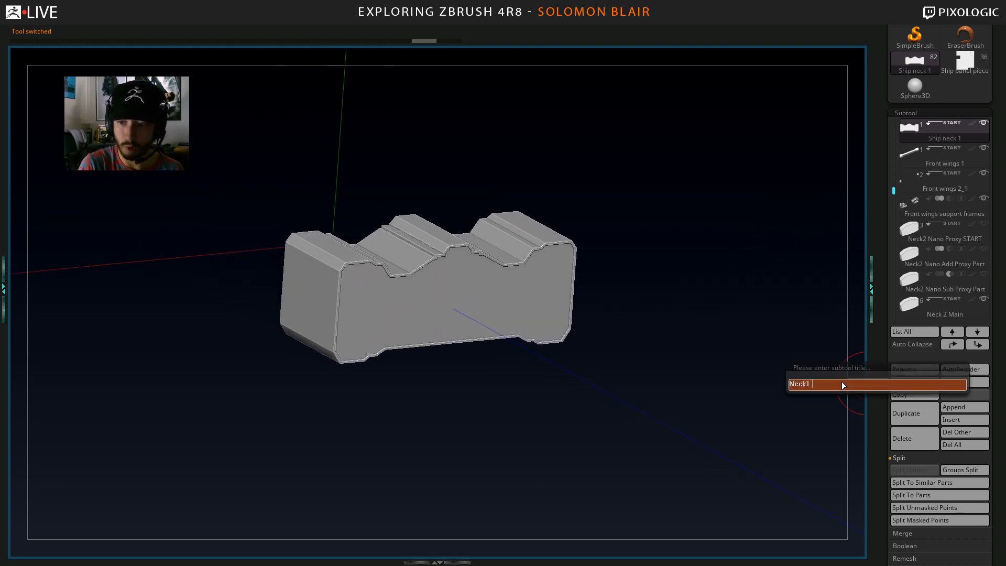
{"action": "type", "text": " Nano"}
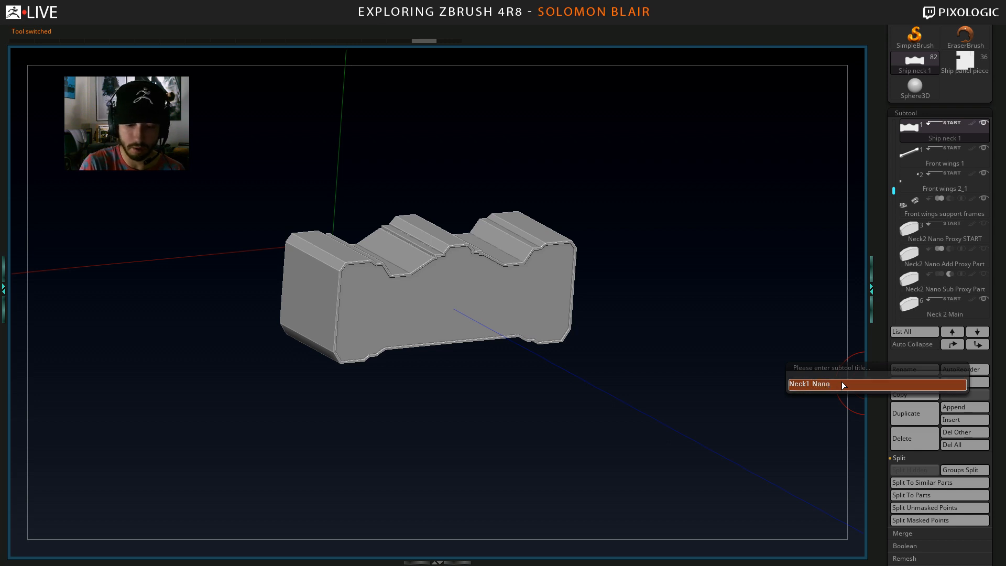
{"action": "type", "text": " Sub Pro"}
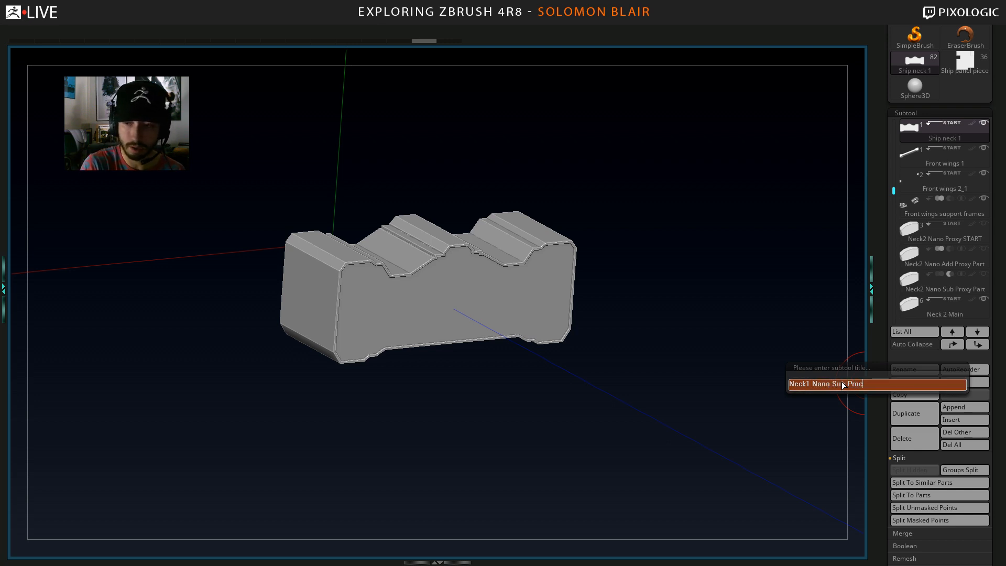
{"action": "type", "text": "xy #"}
{"action": "key", "text": "Return"}
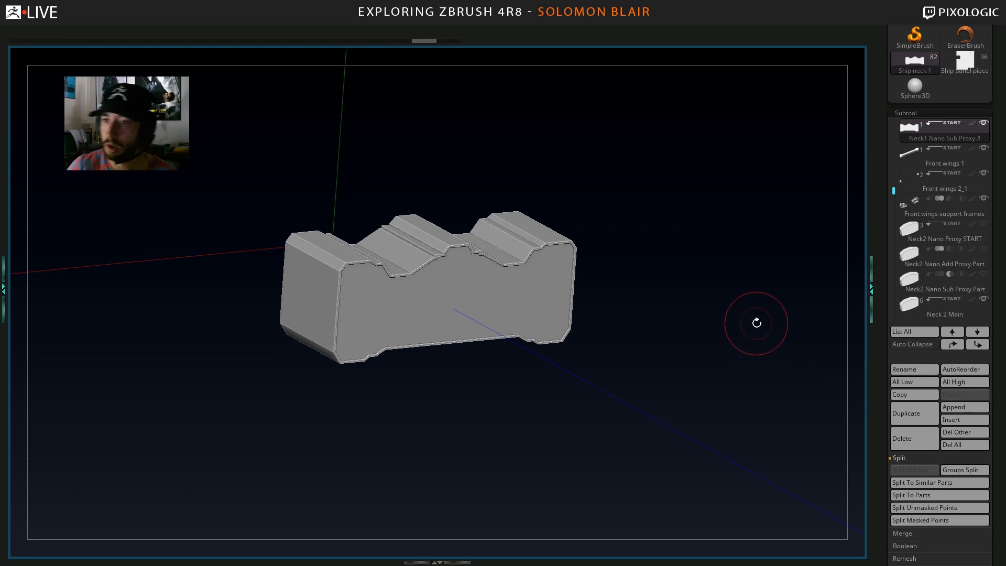
Duplicate the Neck1 Nano Sub Proxy # subtool twice.
{"action": "left_click_drag", "start_coordinate": [759, 278], "coordinate": [771, 309], "text": "alt"}
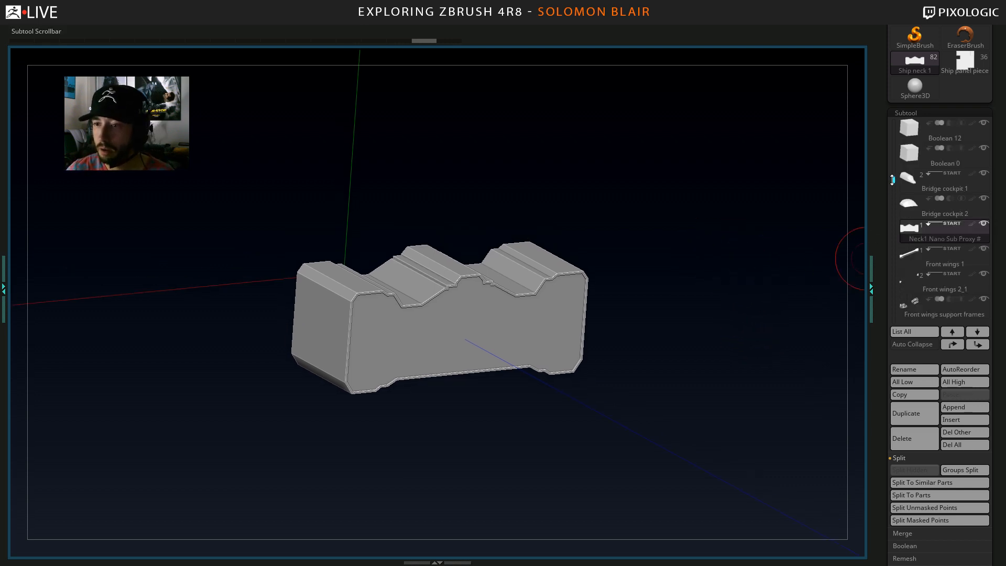
{"action": "left_click", "coordinate": [915, 413]}
{"action": "left_click", "coordinate": [914, 413]}
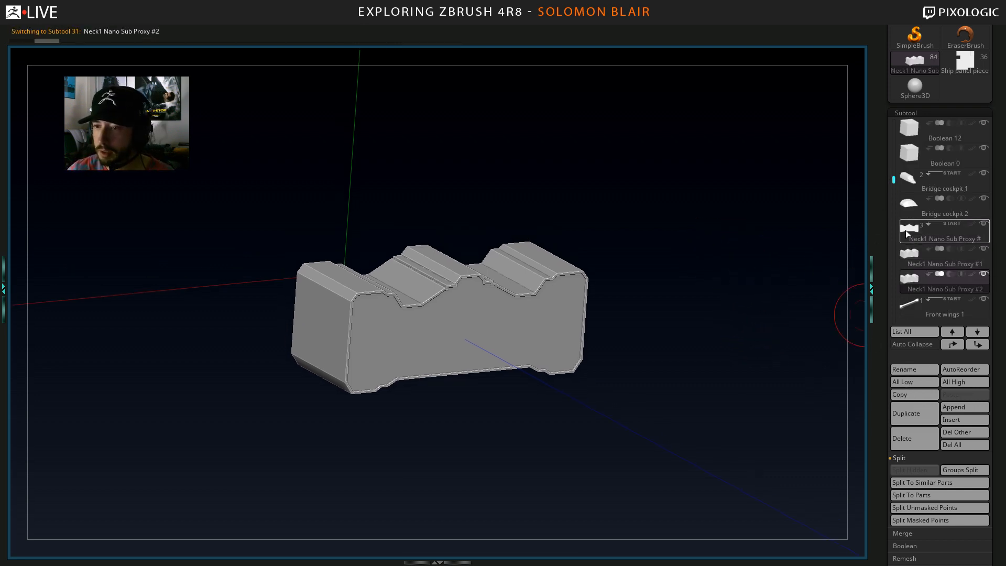
Select the original Neck1 Nano Sub Proxy # subtool and rename it as "Neck1 Main".
{"action": "left_click", "coordinate": [905, 231]}
{"action": "left_click", "coordinate": [914, 369]}
{"action": "key", "text": "BackSpace"}
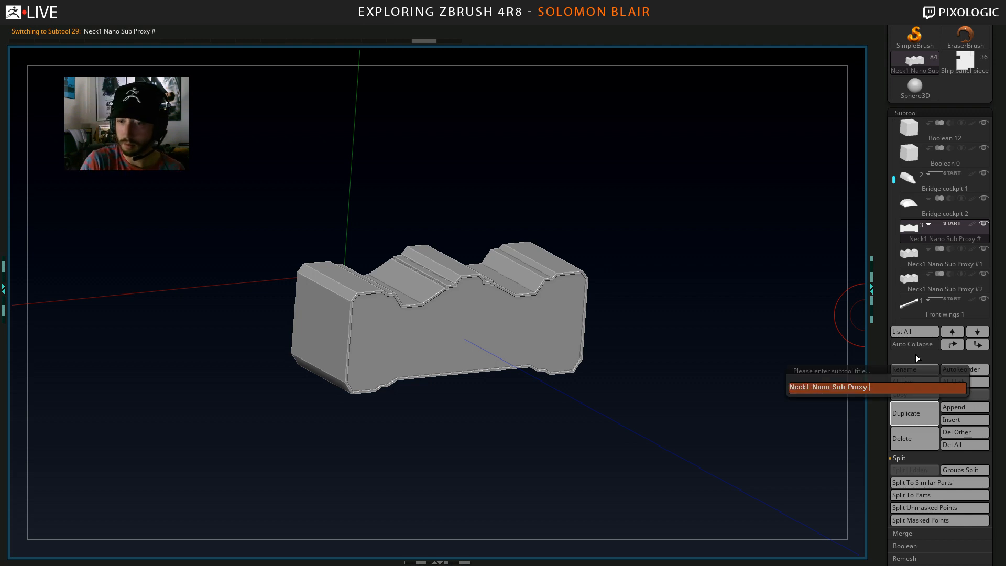
{"action": "key", "text": "BackSpace"}
{"action": "key", "text": "BackSpace"}
{"action": "key", "text": "BackSpace"}
{"action": "key", "text": "BackSpace"}
{"action": "key", "text": "BackSpace"}
{"action": "key", "text": "BackSpace"}
{"action": "key", "text": "BackSpace"}
{"action": "key", "text": "BackSpace"}
{"action": "key", "text": "BackSpace"}
{"action": "key", "text": "BackSpace"}
{"action": "key", "text": "BackSpace"}
{"action": "key", "text": "BackSpace"}
{"action": "key", "text": "BackSpace"}
{"action": "key", "text": "BackSpace"}
{"action": "key", "text": "BackSpace"}
{"action": "type", "text": "Main"}
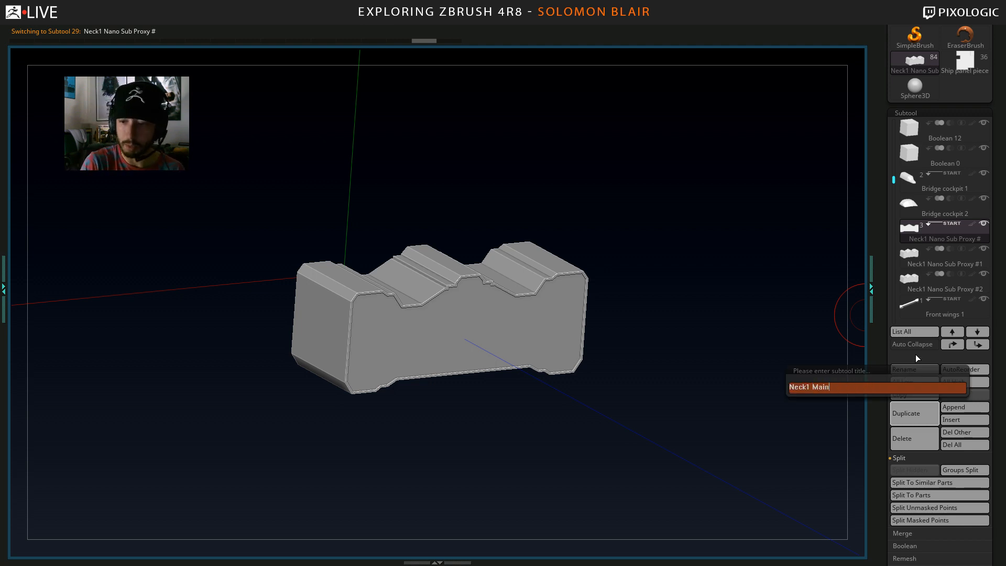
{"action": "key", "text": "Return"}
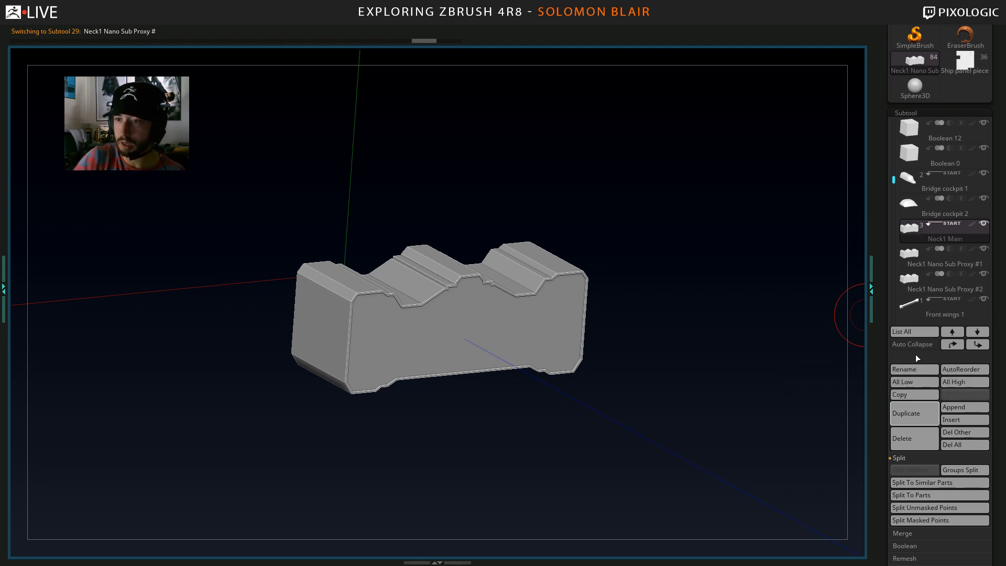
View Neck1 Main in isolation and within the full ship, and preview its neighbouring subtools.
{"action": "left_click", "coordinate": [983, 225]}
{"action": "left_click_drag", "start_coordinate": [605, 260], "coordinate": [618, 230], "text": "alt"}
{"action": "left_click", "coordinate": [929, 223]}
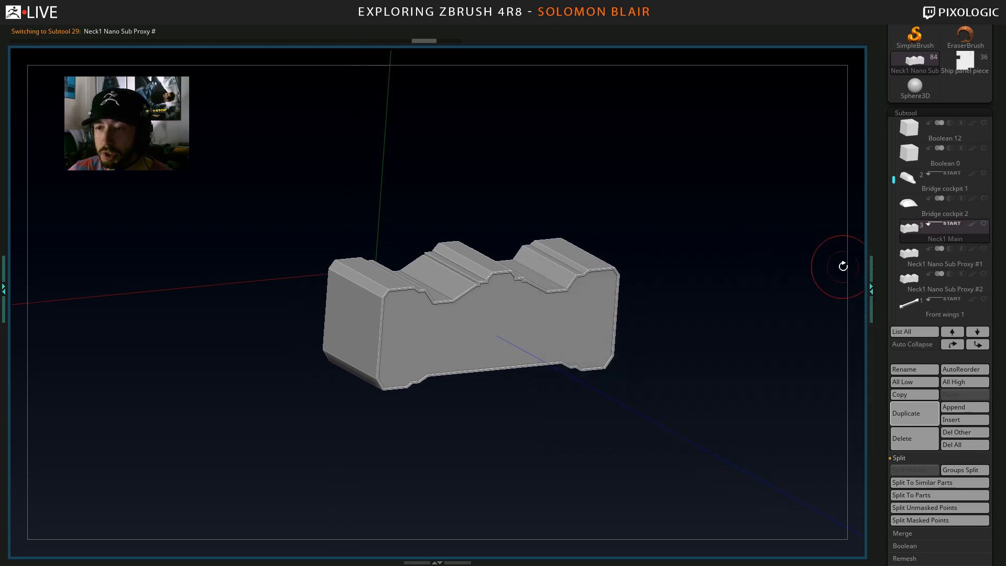
{"action": "left_click", "coordinate": [983, 225]}
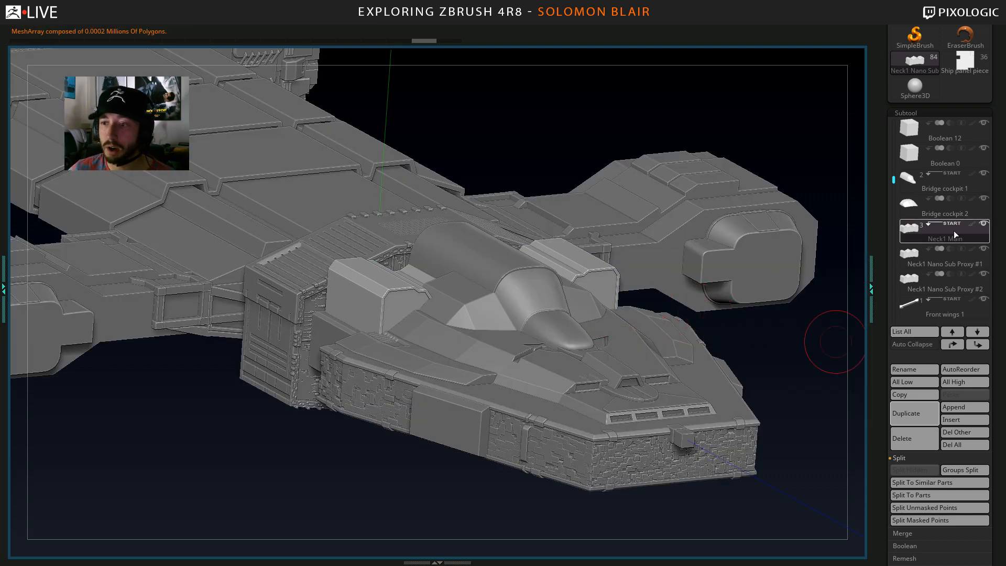
{"action": "mouse_move", "coordinate": [915, 260]}
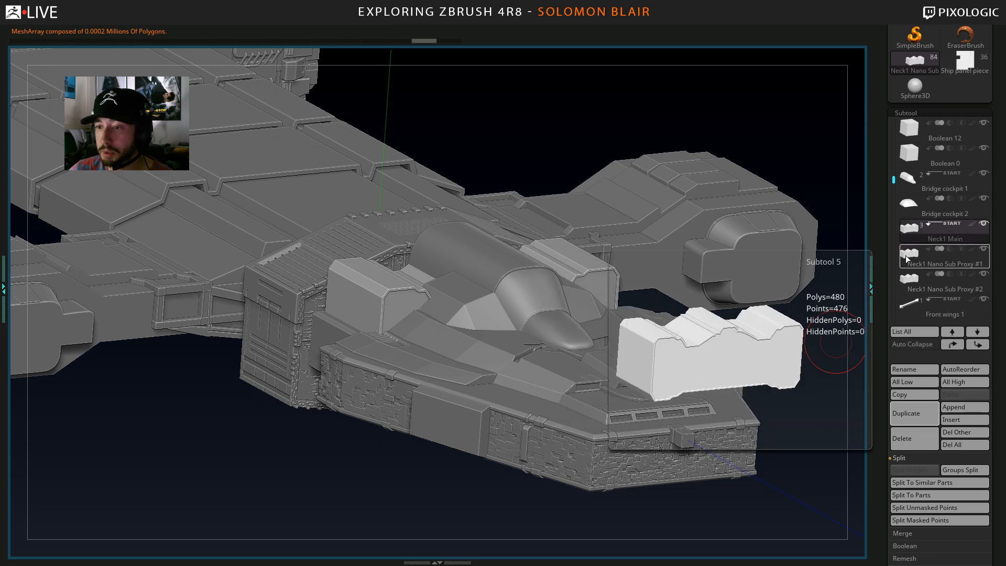
{"action": "mouse_move", "coordinate": [910, 234]}
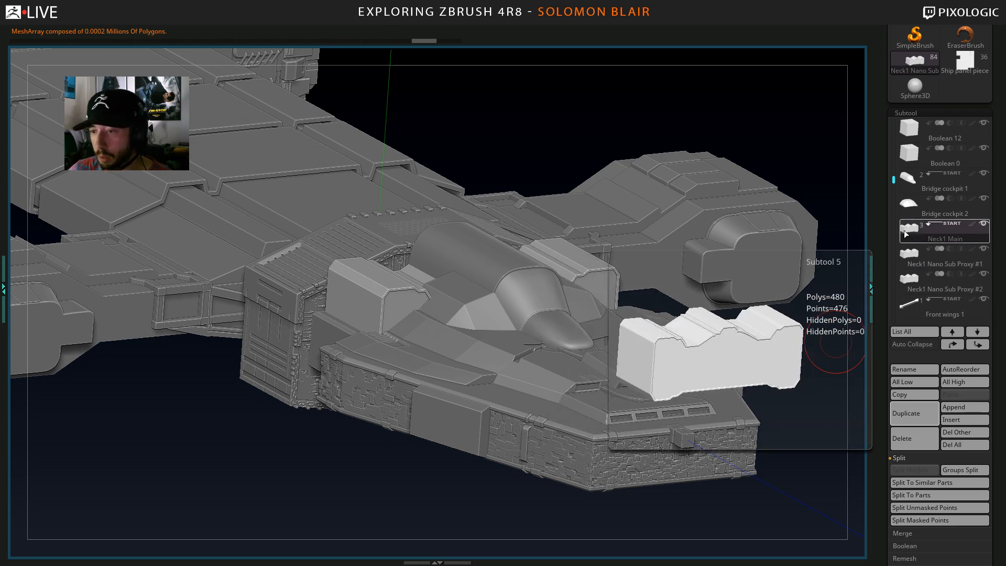
{"action": "mouse_move", "coordinate": [928, 302]}
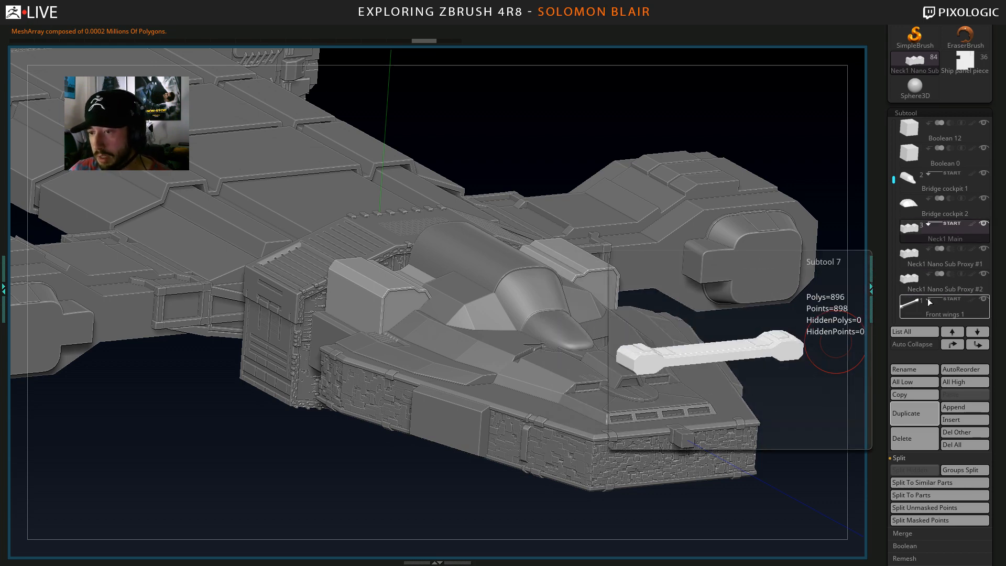
Select Neck1 Nano Sub Proxy #1 and hide every other subtool except Neck1 Main and Neck1 Nano Sub Proxy #2.
{"action": "left_click", "coordinate": [908, 256]}
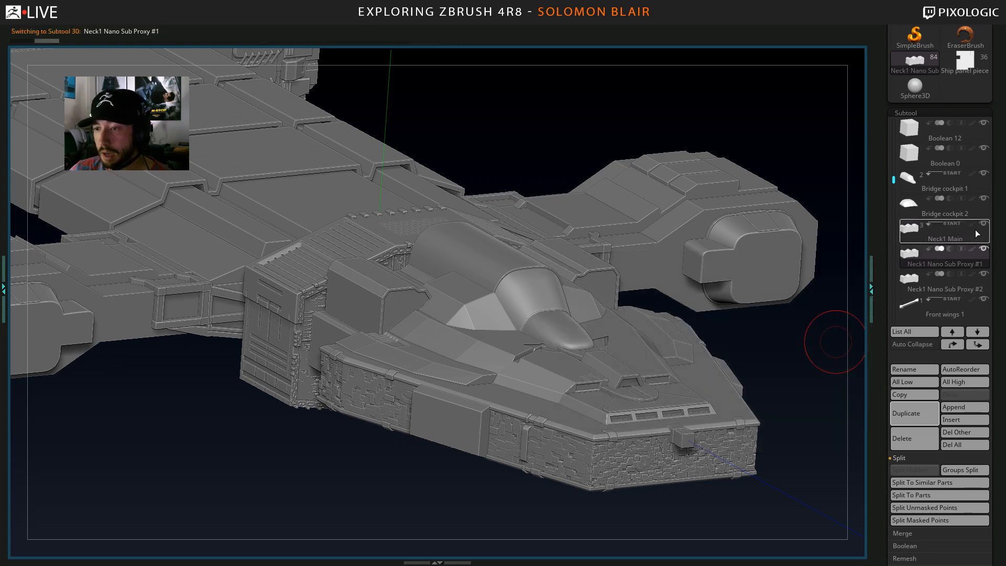
{"action": "left_click", "coordinate": [983, 248]}
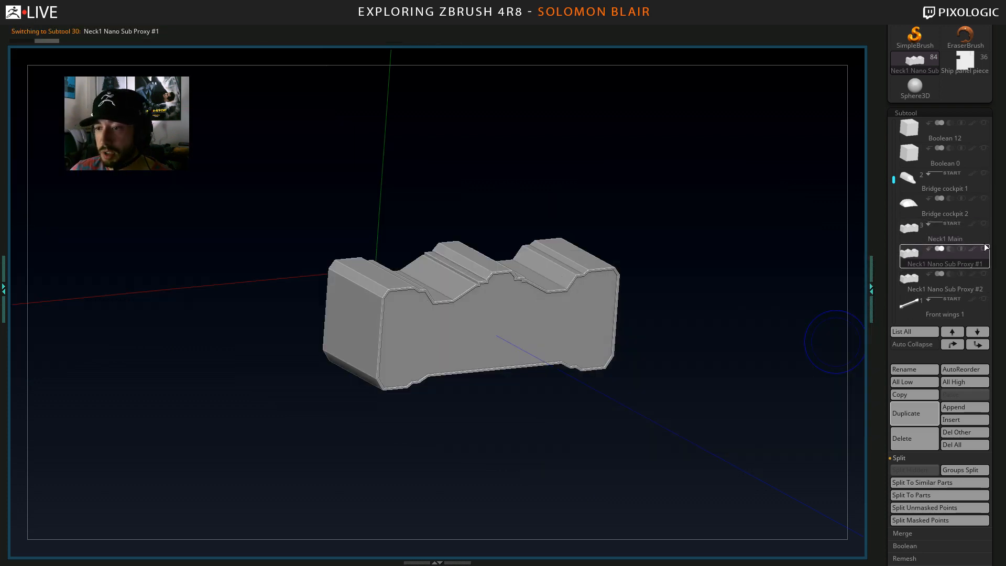
{"action": "mouse_move", "coordinate": [966, 229]}
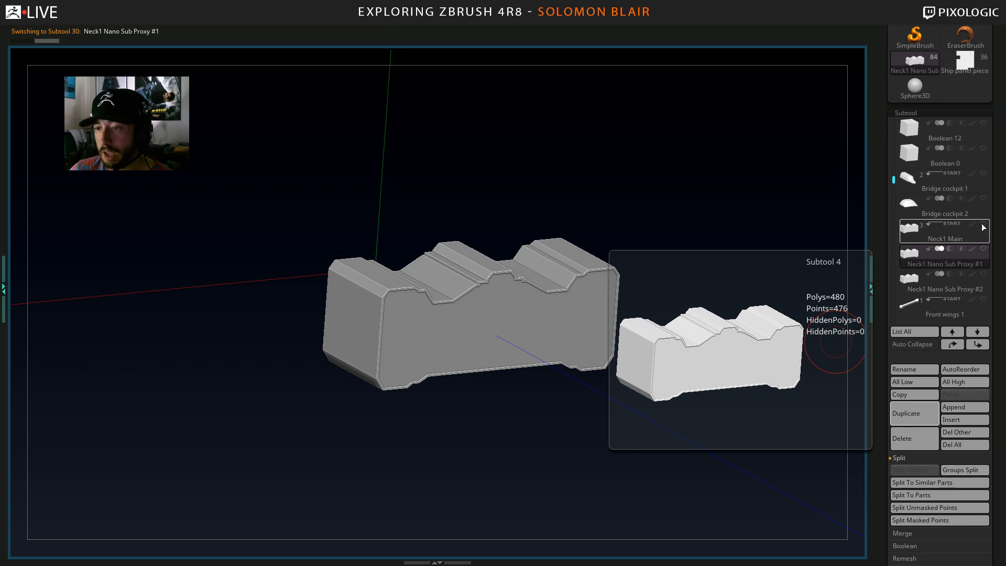
{"action": "left_click_drag", "start_coordinate": [984, 225], "coordinate": [979, 285]}
{"action": "left_click_drag", "start_coordinate": [688, 245], "coordinate": [582, 244], "text": "alt"}
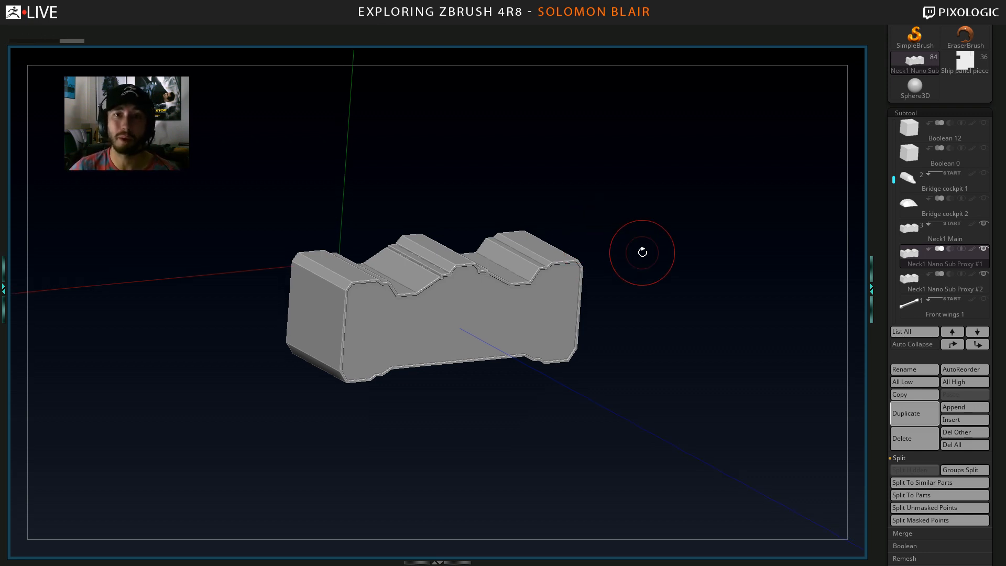
Rename the Neck1 Nano Sub Proxy #1 subtool as "Neck1 Nano Add Proxy #".
{"action": "left_click_drag", "start_coordinate": [893, 180], "coordinate": [898, 183]}
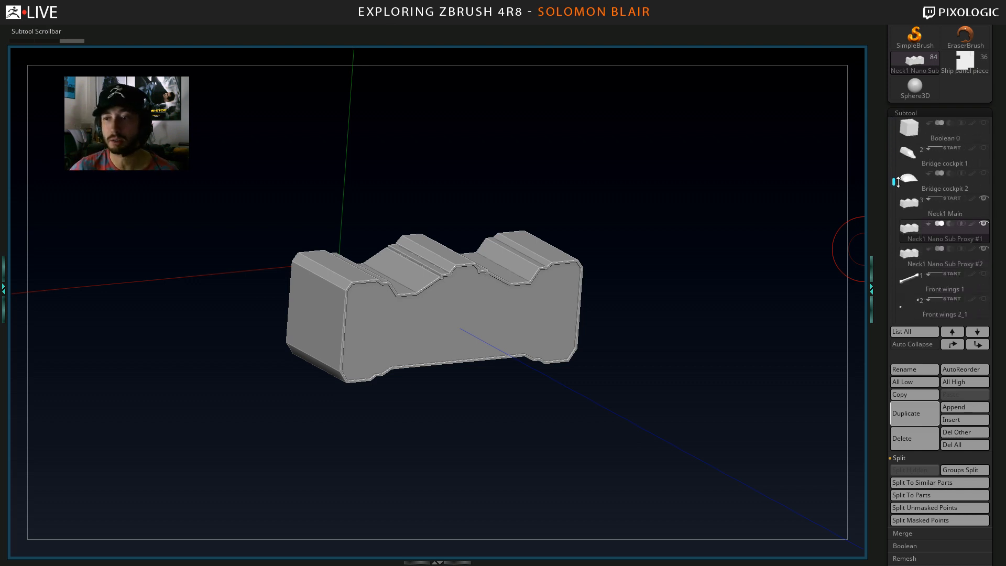
{"action": "left_click_drag", "start_coordinate": [546, 231], "coordinate": [593, 215], "text": "alt"}
{"action": "mouse_move", "coordinate": [435, 310]}
{"action": "right_mouse_down", "text": "ctrl"}
{"action": "mouse_move", "coordinate": [456, 314]}
{"action": "mouse_move", "coordinate": [435, 325]}
{"action": "mouse_move", "coordinate": [488, 338]}
{"action": "mouse_move", "coordinate": [475, 330]}
{"action": "right_mouse_up", "text": "ctrl"}
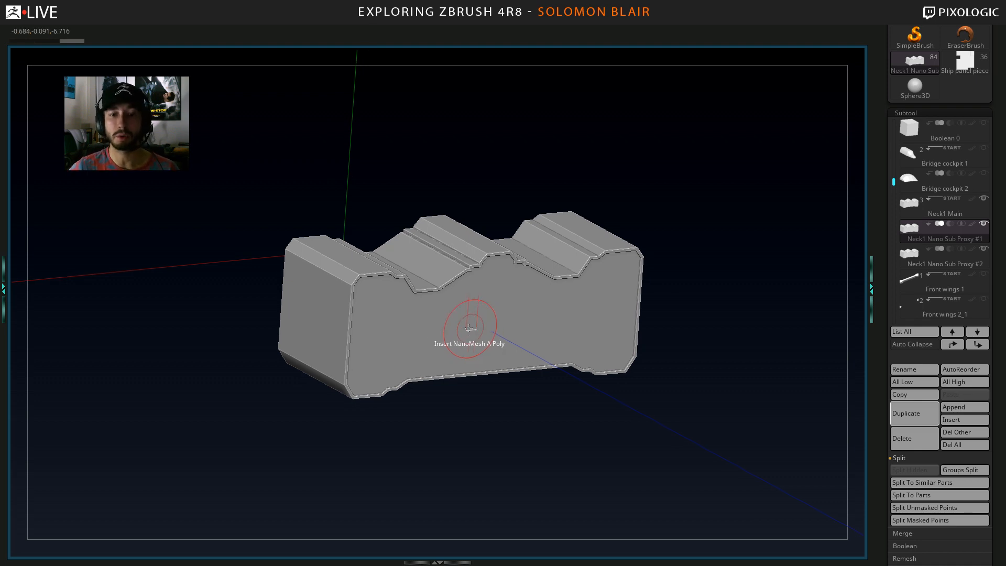
{"action": "mouse_move", "coordinate": [463, 317]}
{"action": "right_mouse_down", "text": "ctrl"}
{"action": "mouse_move", "coordinate": [491, 331]}
{"action": "mouse_move", "coordinate": [425, 338]}
{"action": "mouse_move", "coordinate": [460, 337]}
{"action": "right_mouse_up", "text": "ctrl"}
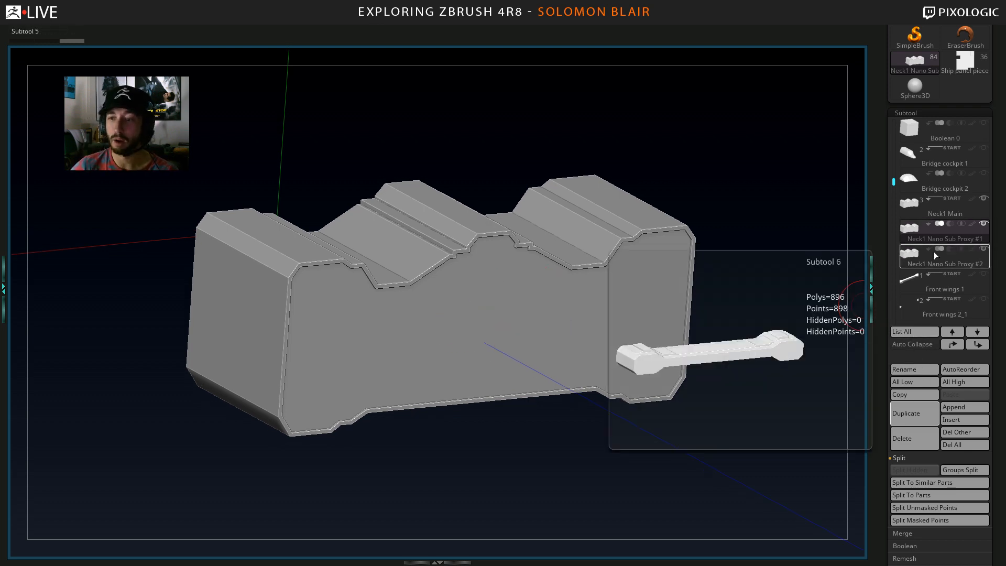
{"action": "left_click", "coordinate": [917, 369]}
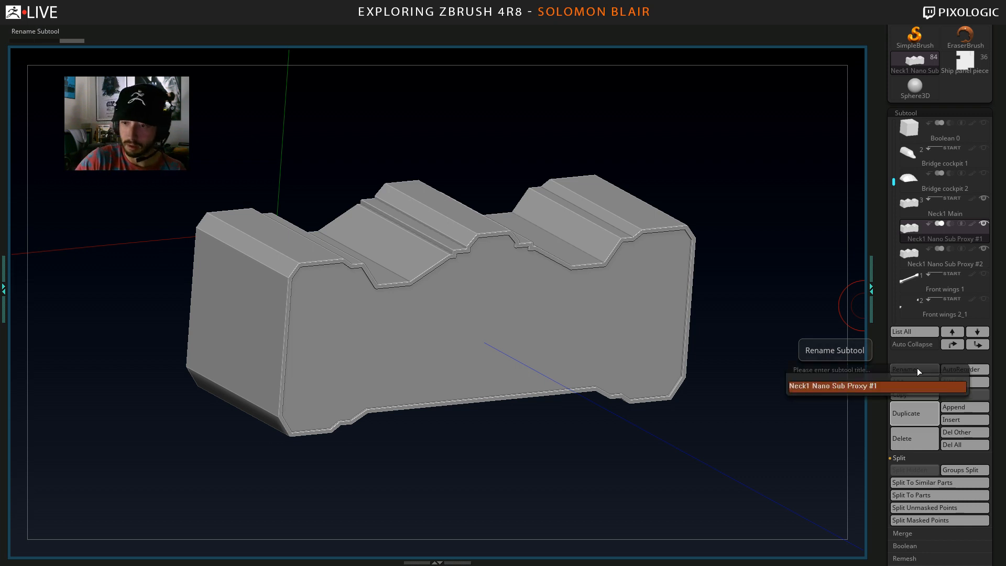
{"action": "key", "text": "BackSpace"}
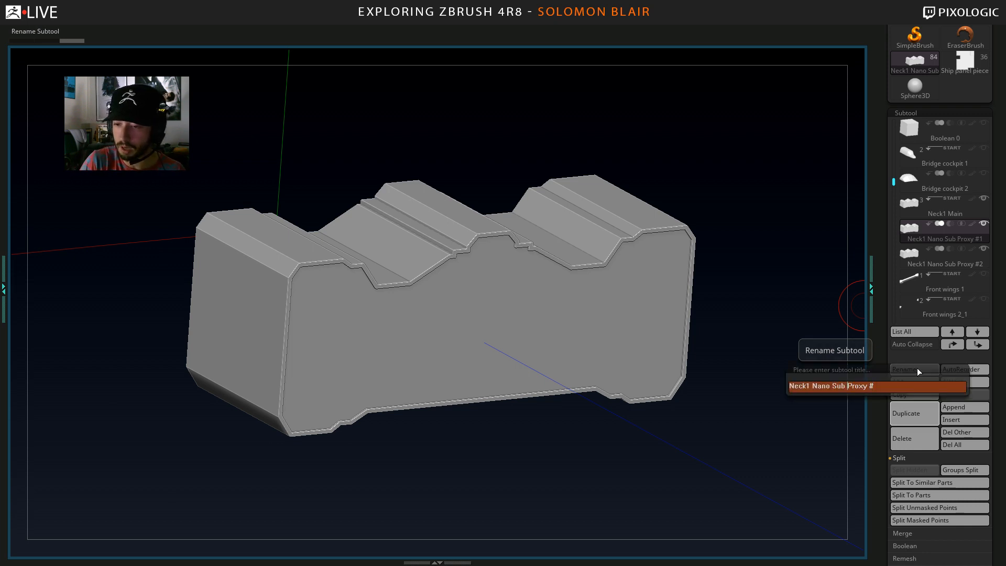
{"action": "key", "text": "BackSpace"}
{"action": "key", "text": "BackSpace"}
{"action": "key", "text": "BackSpace"}
{"action": "key", "text": "BackSpace"}
{"action": "type", "text": "A"}
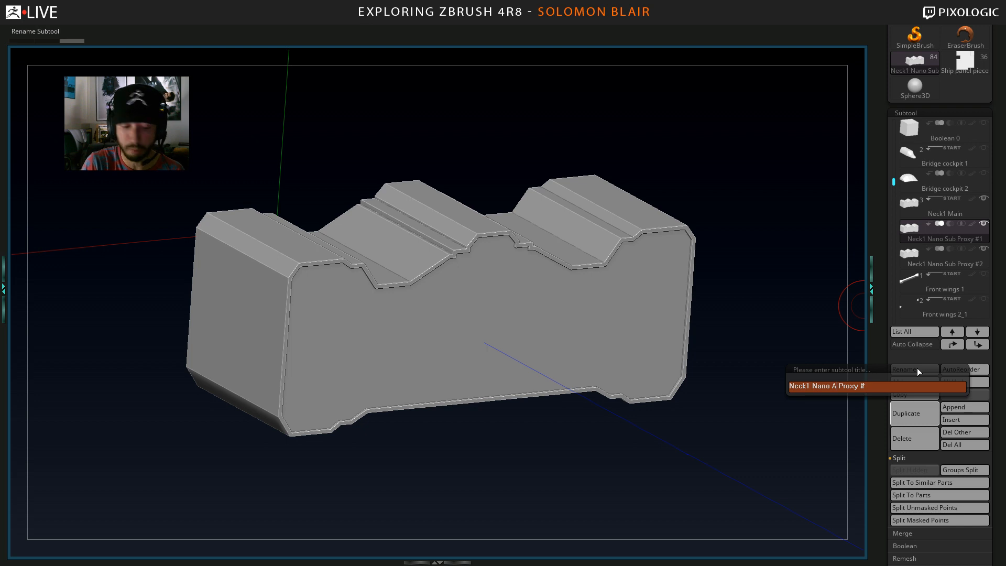
{"action": "type", "text": "dd"}
{"action": "key", "text": "Return"}
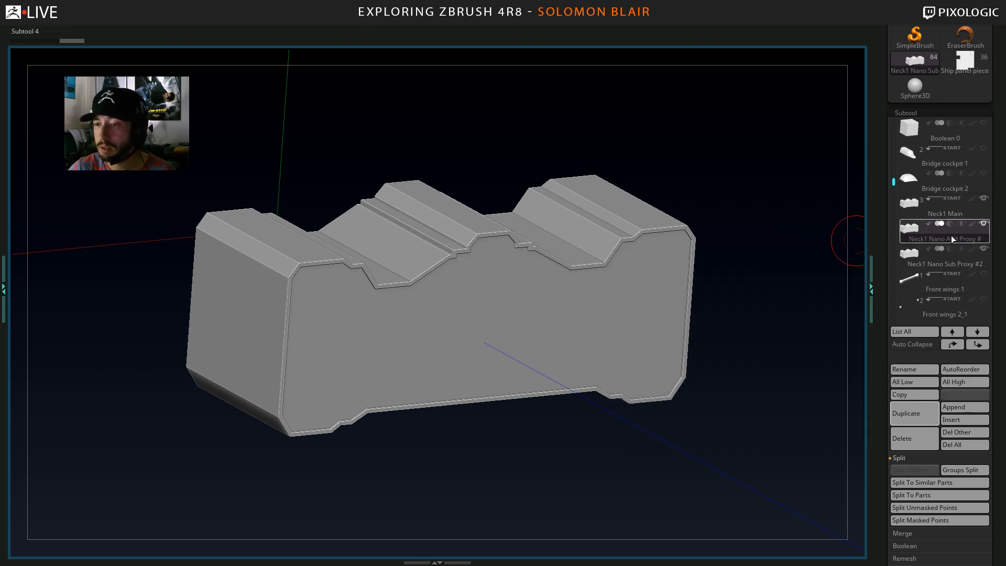
Set Neck1 Nano Sub Proxy #2 to boolean subtraction and rename it as "Neck1 Nano Sub Proxy #".
{"action": "mouse_move", "coordinate": [939, 229]}
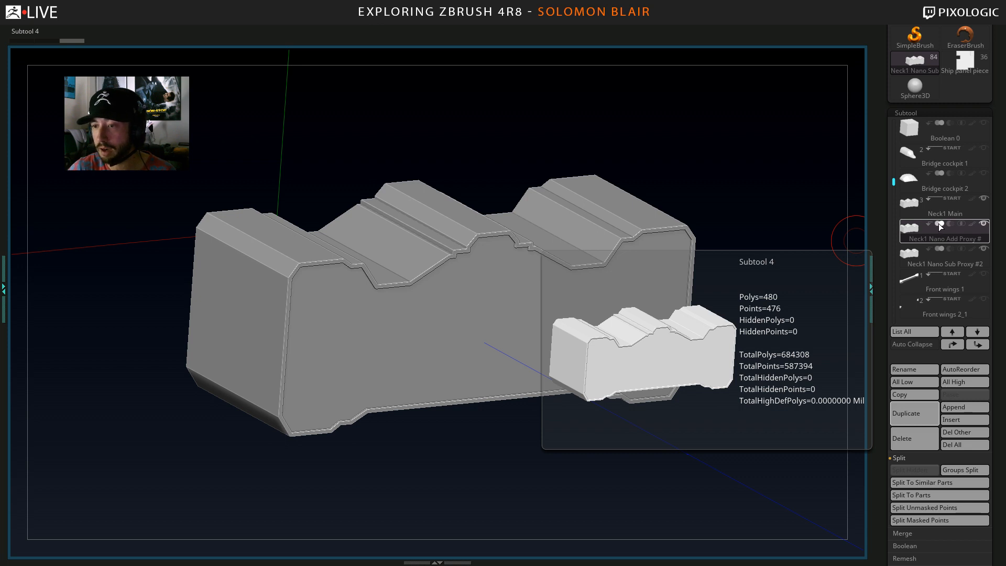
{"action": "left_click", "coordinate": [942, 253]}
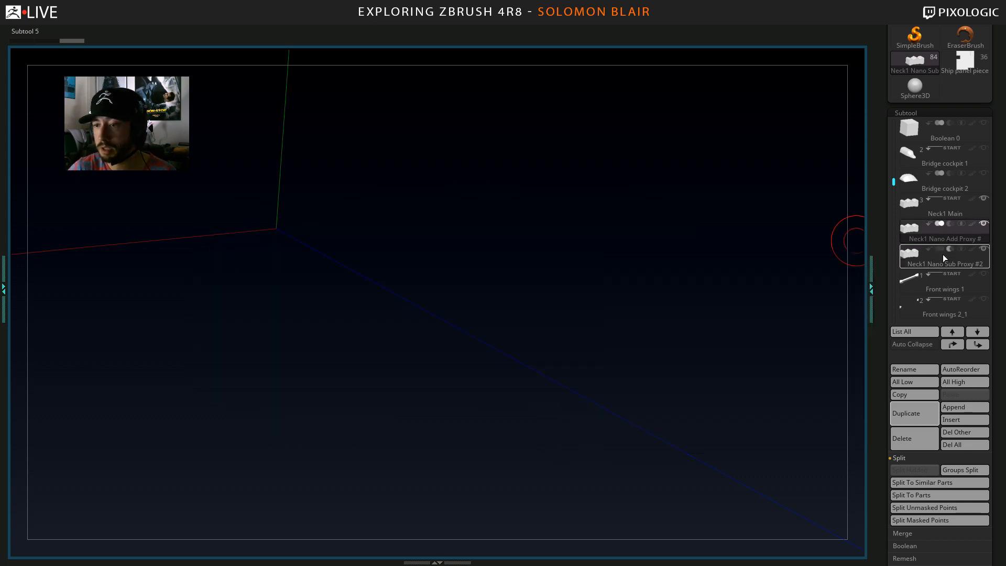
{"action": "left_click", "coordinate": [944, 266]}
{"action": "left_click", "coordinate": [915, 368]}
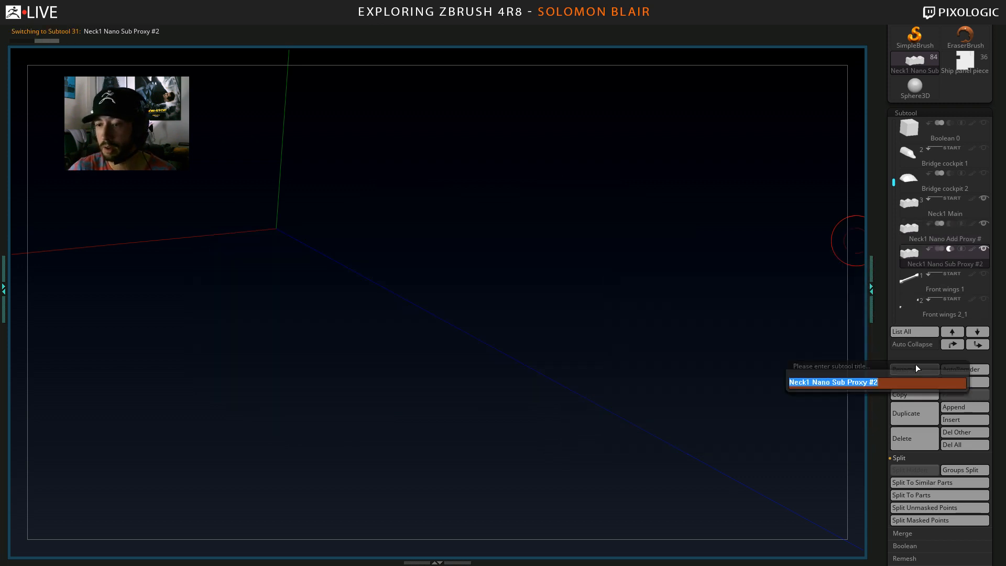
{"action": "key", "text": "End"}
{"action": "key", "text": "BackSpace"}
{"action": "key", "text": "Return"}
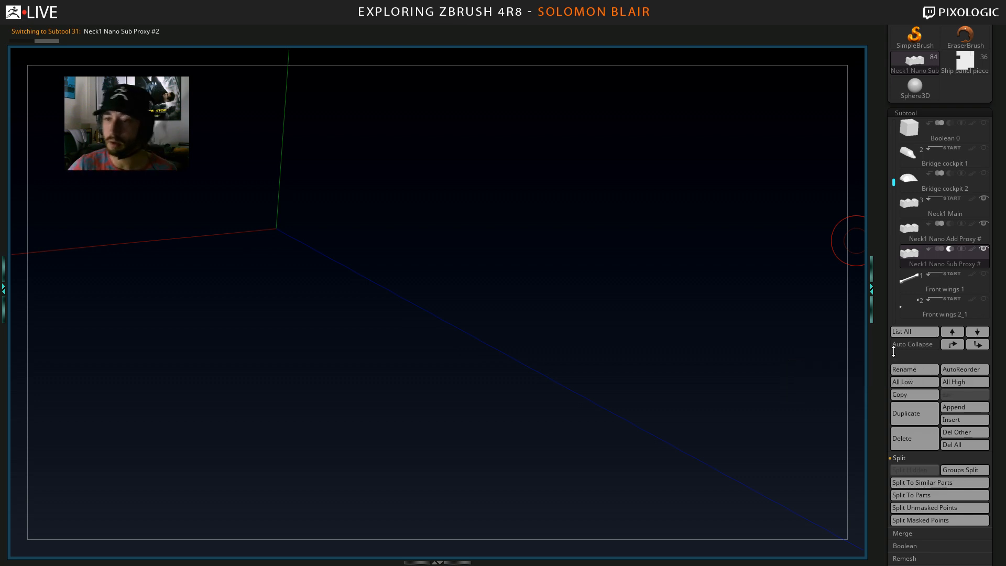
Solo the Neck1 Nano Sub Proxy # subtool and bring back the full interface around the canvas.
{"action": "left_click_drag", "start_coordinate": [489, 281], "coordinate": [815, 311]}
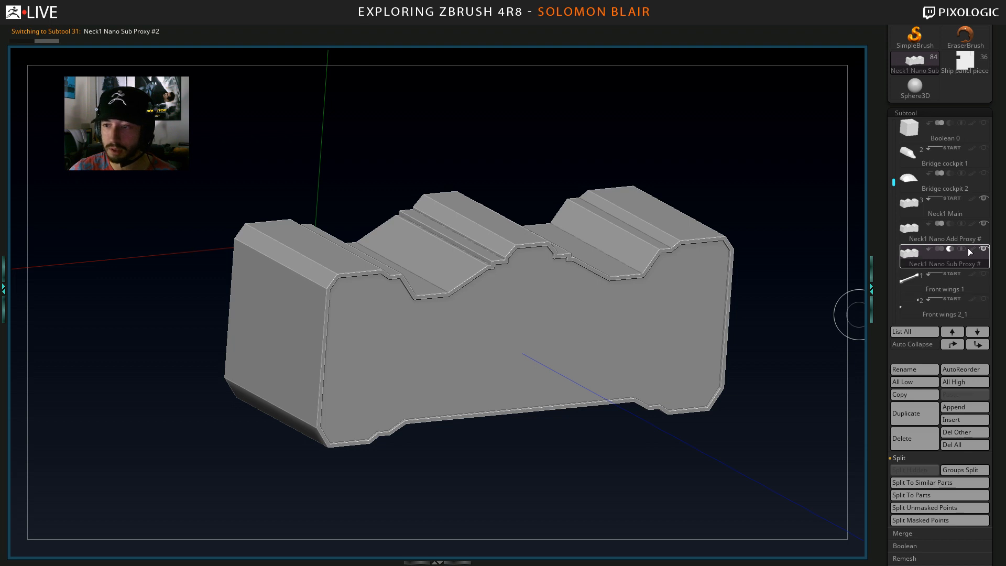
{"action": "key", "text": "Tab"}
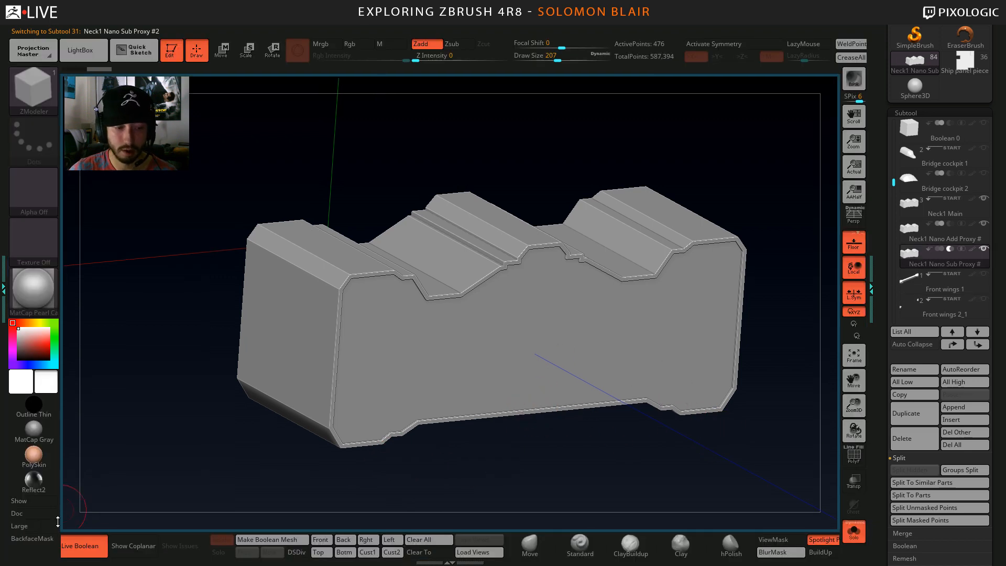
Turn off Live Boolean and hide the interface around the canvas.
{"action": "left_click", "coordinate": [84, 546]}
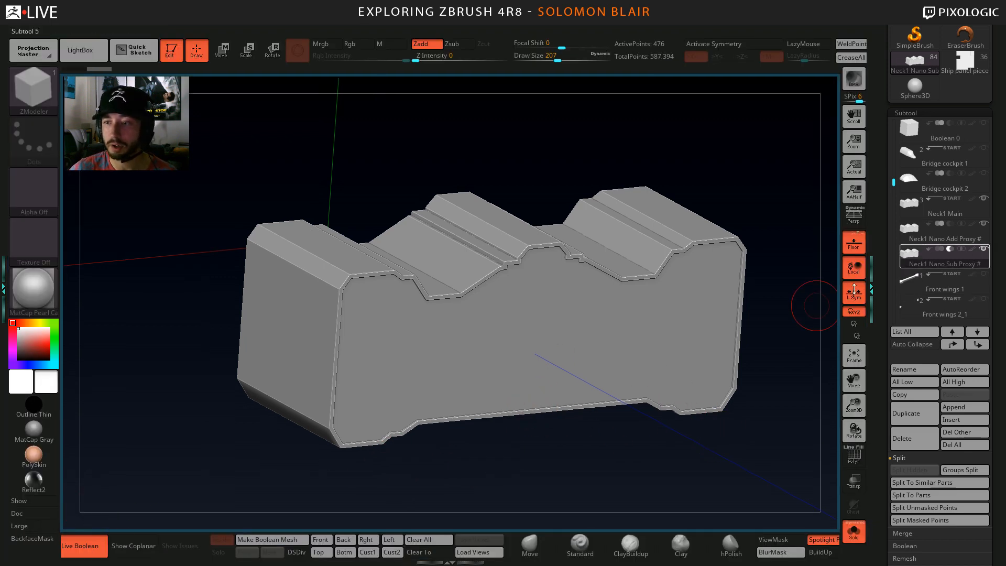
{"action": "left_click", "coordinate": [81, 546]}
{"action": "left_click_drag", "start_coordinate": [269, 520], "coordinate": [453, 445]}
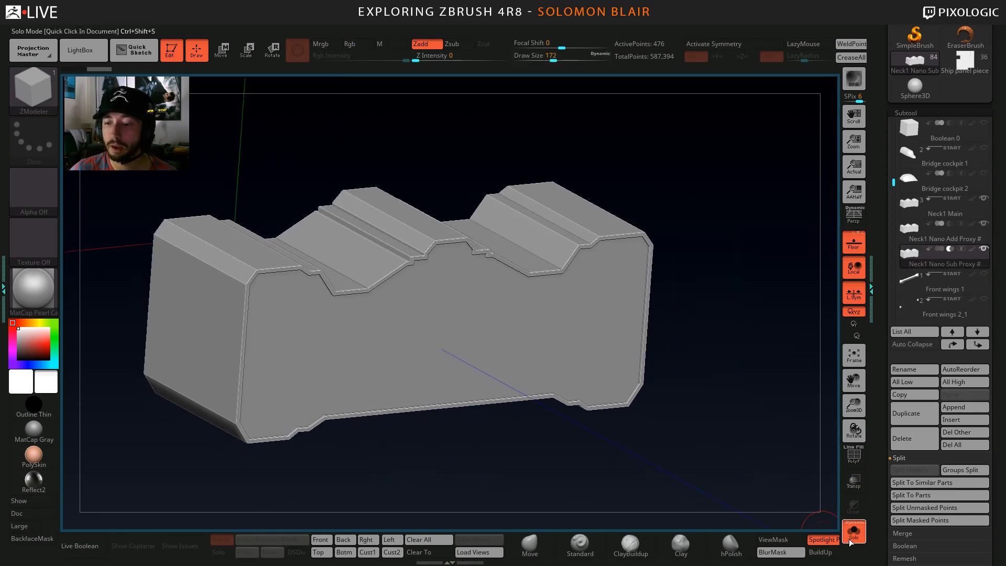
{"action": "left_click_drag", "start_coordinate": [734, 462], "coordinate": [732, 431]}
{"action": "key", "text": "Tab"}
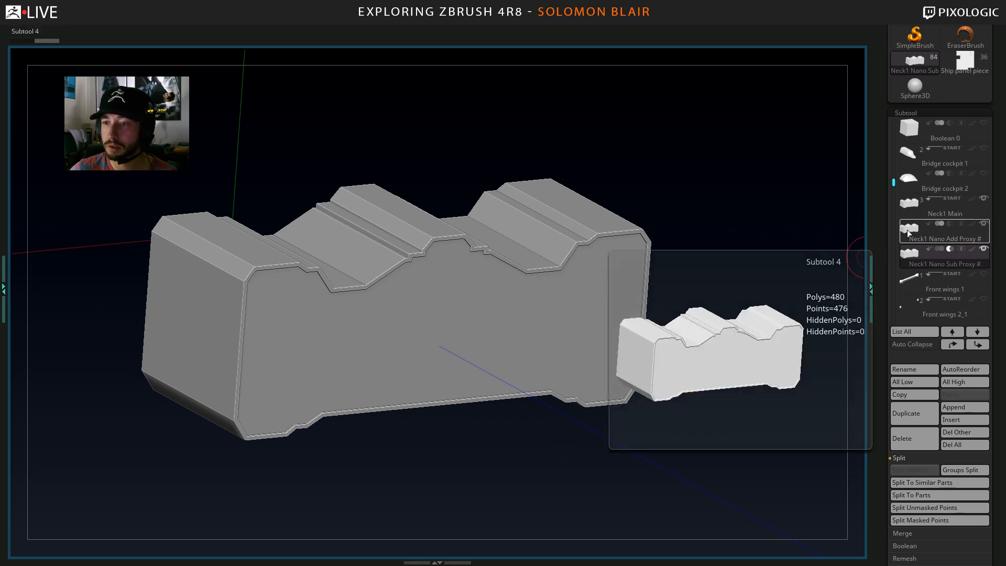
Make Neck1 Nano Add Proxy # the active subtool.
{"action": "left_click", "coordinate": [902, 231]}
{"action": "left_click_drag", "start_coordinate": [718, 297], "coordinate": [741, 279]}
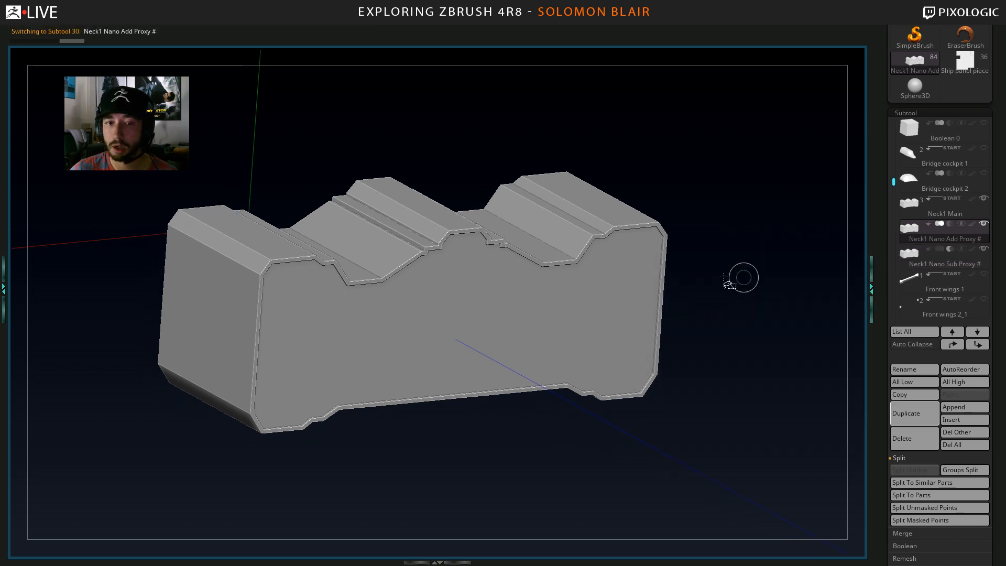
{"action": "key", "text": "Tab"}
{"action": "key", "text": "Tab"}
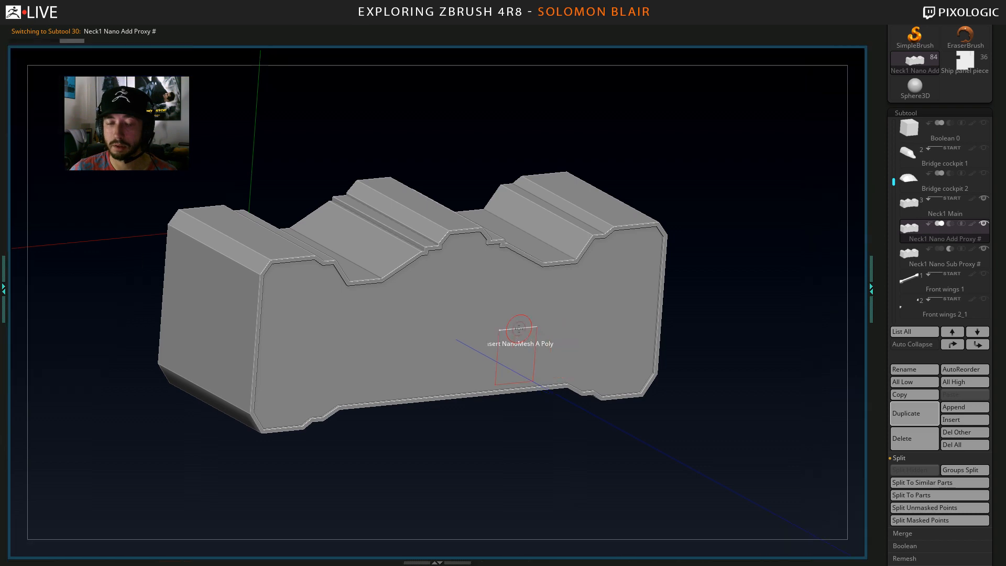
Display the polyframe and isolate the two large flat side panels of the additive neck proxy.
{"action": "right_click_drag", "start_coordinate": [456, 316], "coordinate": [451, 307], "text": "shift"}
{"action": "key", "text": "shift+f"}
{"action": "right_click_drag", "start_coordinate": [352, 278], "coordinate": [465, 305]}
{"action": "right_click_drag", "start_coordinate": [388, 294], "coordinate": [394, 272], "text": "alt"}
{"action": "left_click", "coordinate": [358, 288], "text": "ctrl+shift"}
{"action": "left_click", "coordinate": [659, 262], "text": "ctrl+shift"}
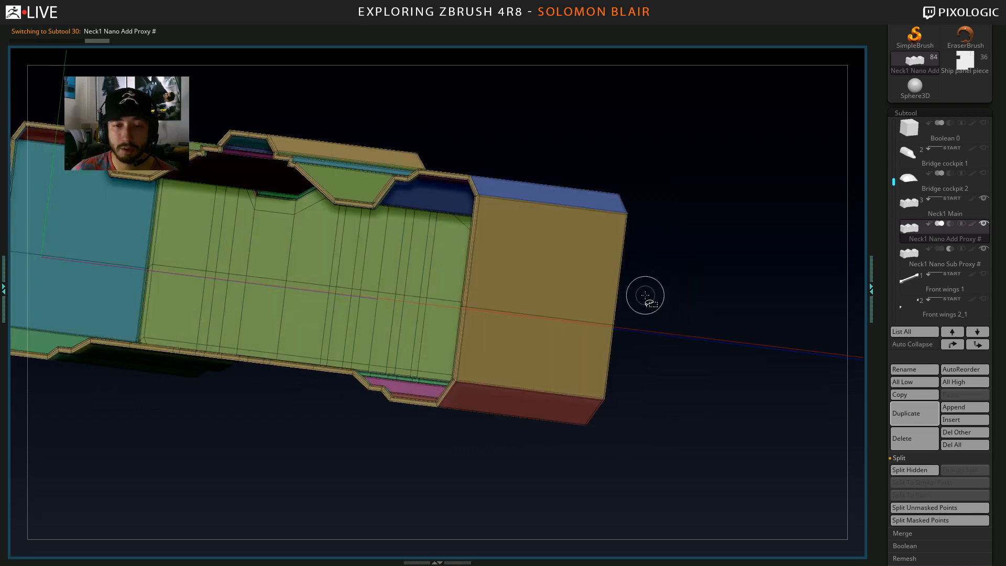
{"action": "right_click_drag", "start_coordinate": [644, 294], "coordinate": [543, 314]}
{"action": "left_click_drag", "start_coordinate": [245, 244], "coordinate": [251, 299], "text": "ctrl+shift"}
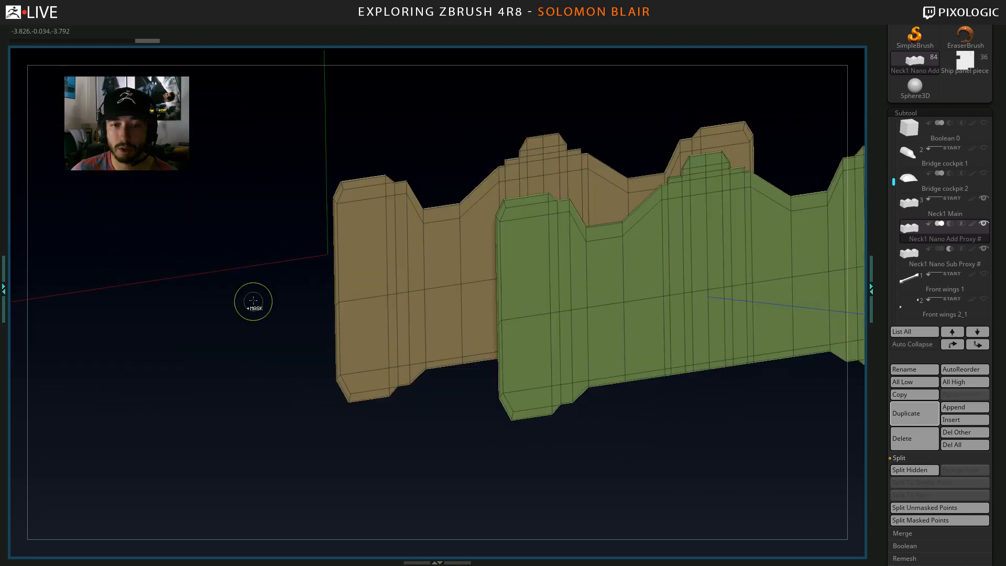
Combine the two isolated side panels into one polygroup and unhide the rest of the neck.
{"action": "key", "text": "ctrl+w"}
{"action": "left_click", "coordinate": [241, 288], "text": "ctrl+shift"}
{"action": "right_click_drag", "start_coordinate": [445, 362], "coordinate": [373, 318], "text": "alt"}
{"action": "right_click_drag", "start_coordinate": [373, 317], "coordinate": [504, 314]}
{"action": "right_click_drag", "start_coordinate": [385, 290], "coordinate": [314, 261]}
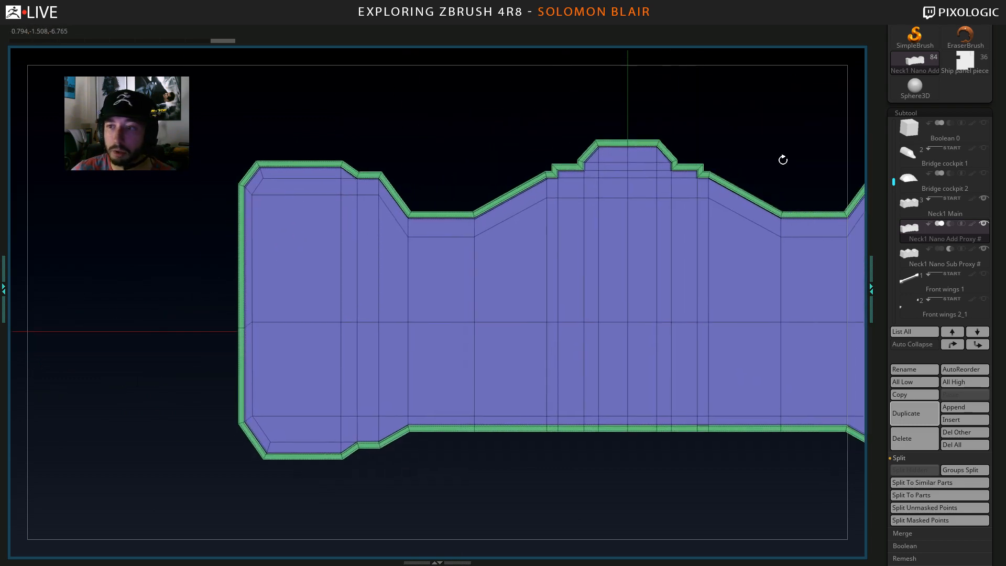
Insert the Ship panel piece NanoMesh across the neck's flat side faces using the Polygroup All target.
{"action": "left_click", "coordinate": [930, 113]}
{"action": "left_click", "coordinate": [917, 154]}
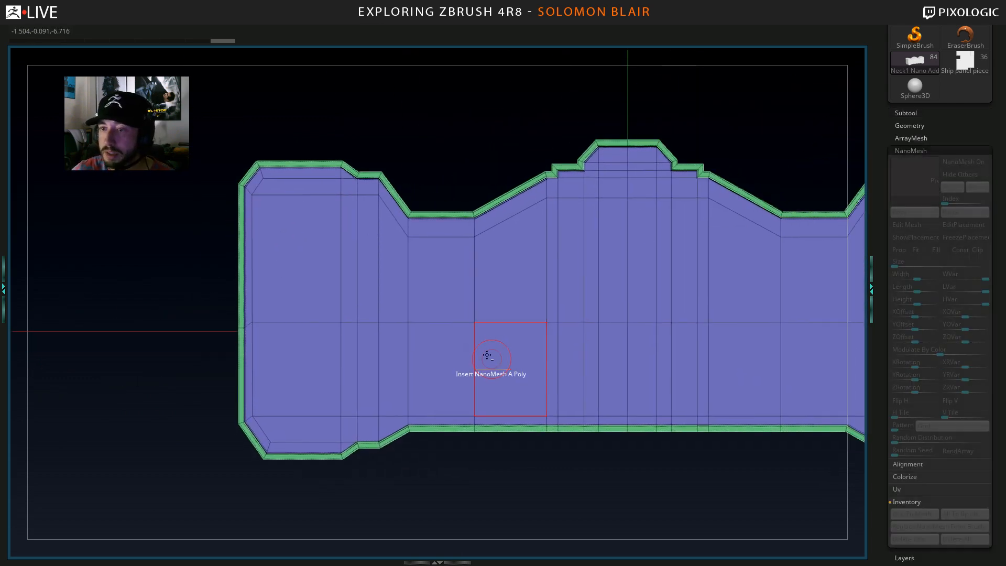
{"action": "right_click_drag", "start_coordinate": [461, 348], "coordinate": [397, 346], "text": "alt"}
{"action": "right_click_drag", "start_coordinate": [390, 300], "coordinate": [420, 314], "text": "alt"}
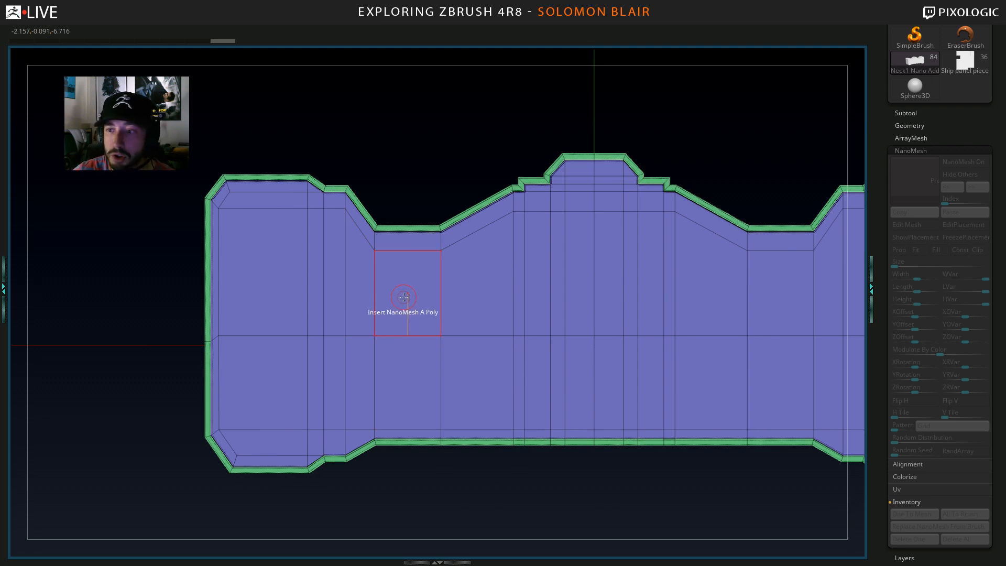
{"action": "key", "text": "space"}
{"action": "left_click", "coordinate": [482, 278]}
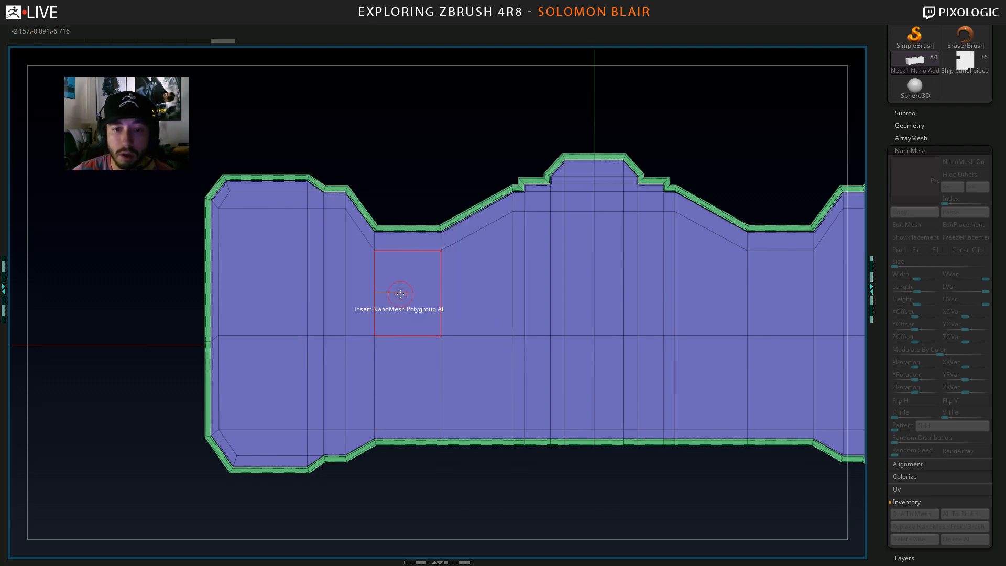
{"action": "left_click", "coordinate": [400, 294]}
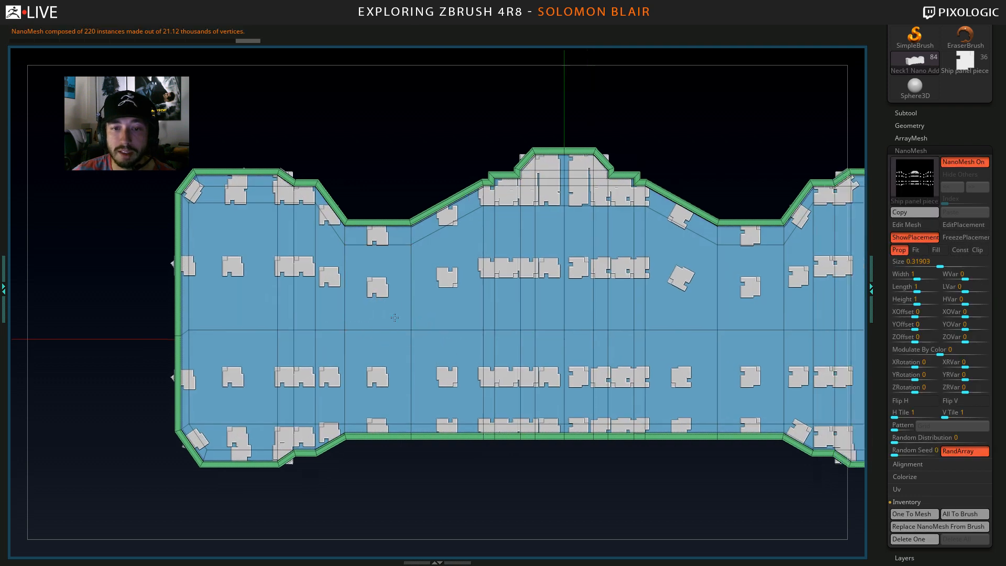
{"action": "right_click_drag", "start_coordinate": [395, 318], "coordinate": [352, 306], "text": "alt"}
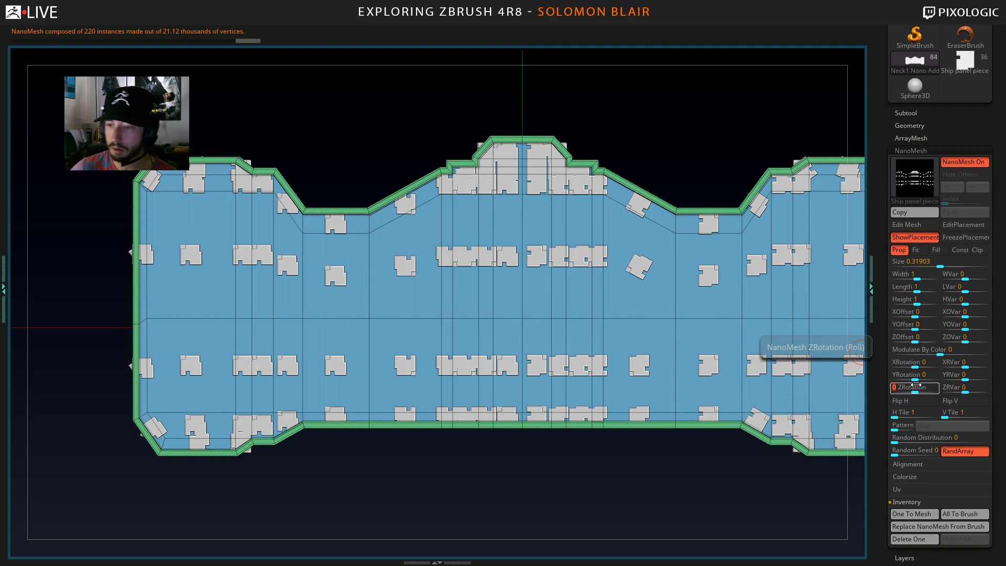
Set the NanoMesh panels' alignment to Align To Normal.
{"action": "left_click", "coordinate": [911, 465]}
{"action": "left_click", "coordinate": [918, 478]}
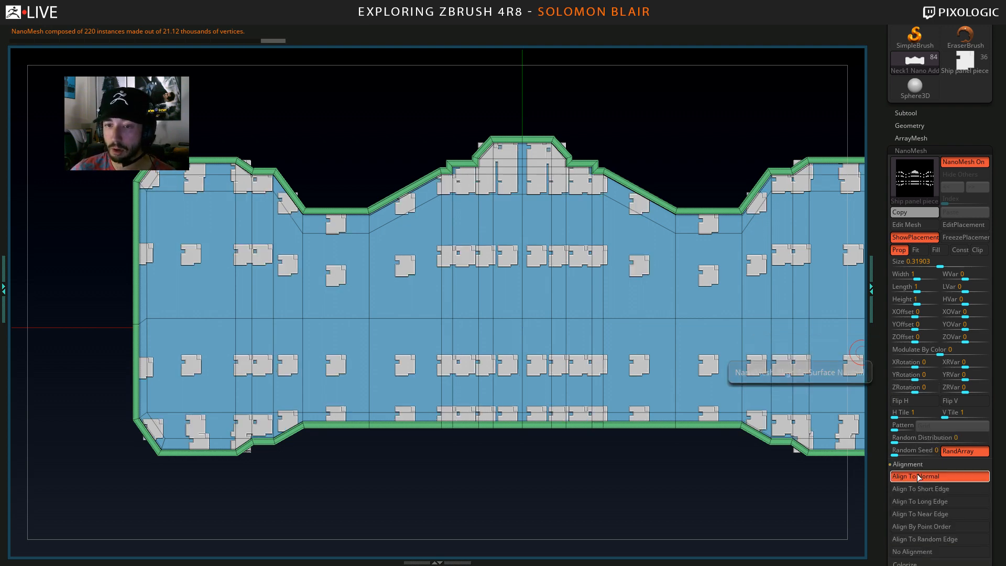
{"action": "right_click_drag", "start_coordinate": [542, 282], "coordinate": [496, 272], "text": "alt"}
{"action": "right_click_drag", "start_coordinate": [362, 217], "coordinate": [460, 222]}
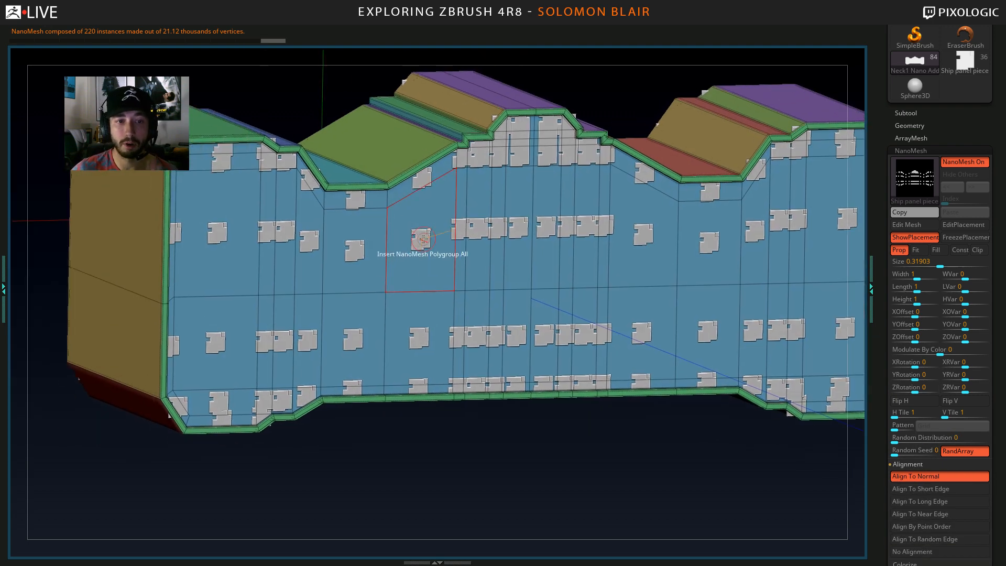
{"action": "right_click_drag", "start_coordinate": [382, 271], "coordinate": [461, 284], "text": "shift"}
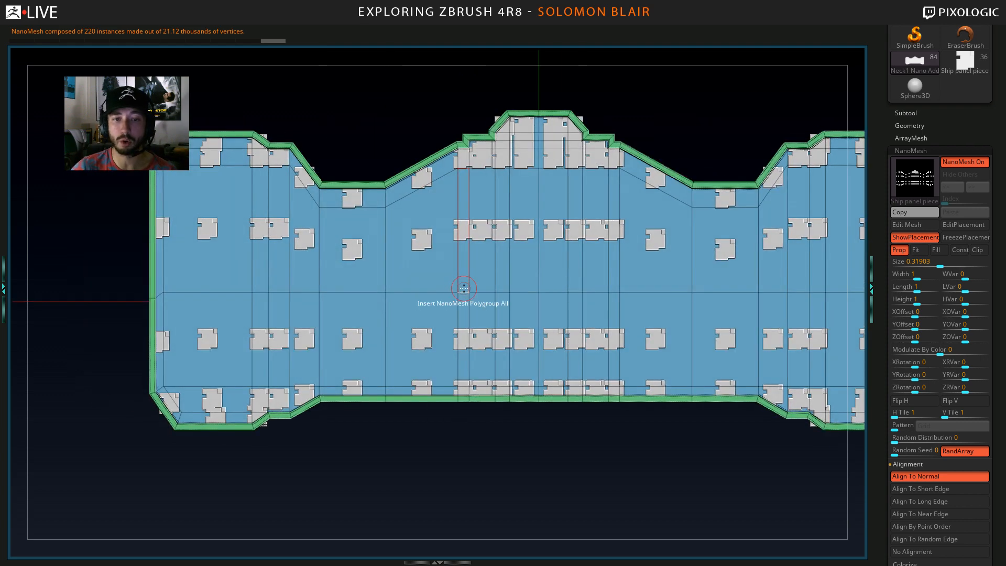
Scatter the NanoMesh panels densely with a Random Distribution of 53.84091 and a Size of 0.09125.
{"action": "left_click_drag", "start_coordinate": [1000, 420], "coordinate": [994, 372]}
{"action": "right_click_drag", "start_coordinate": [624, 257], "coordinate": [599, 298], "text": "alt"}
{"action": "mouse_move", "coordinate": [242, 238]}
{"action": "right_mouse_down", "text": "alt"}
{"action": "mouse_move", "coordinate": [287, 259]}
{"action": "mouse_move", "coordinate": [329, 252]}
{"action": "mouse_move", "coordinate": [329, 240]}
{"action": "right_mouse_up", "text": "alt"}
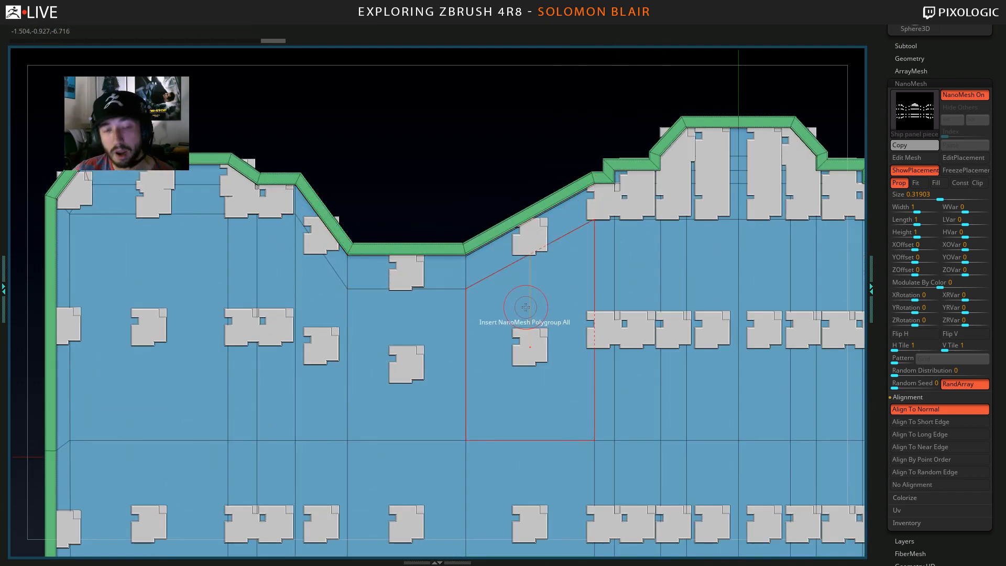
{"action": "right_click_drag", "start_coordinate": [541, 287], "coordinate": [451, 297], "text": "ctrl"}
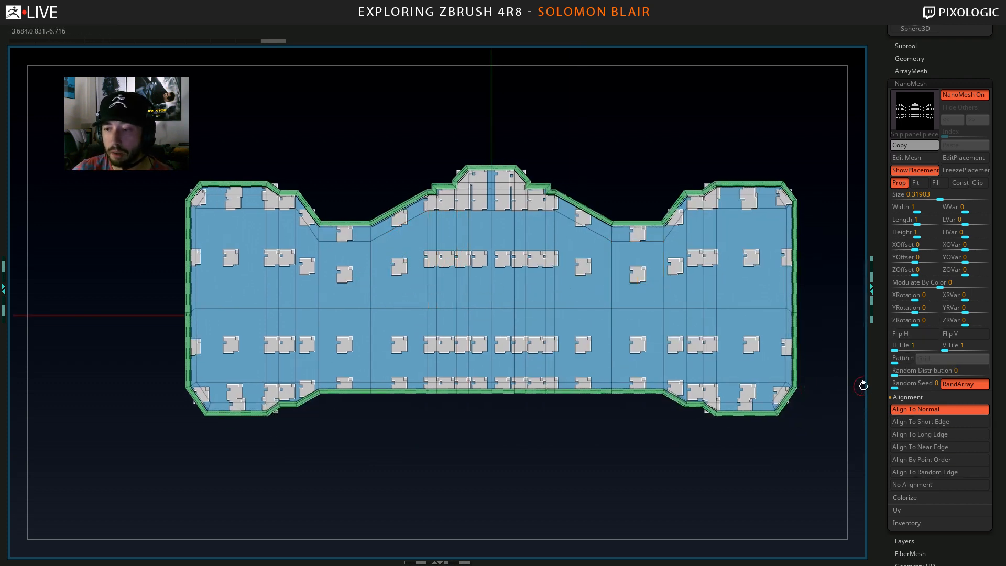
{"action": "left_click_drag", "start_coordinate": [897, 371], "coordinate": [929, 375]}
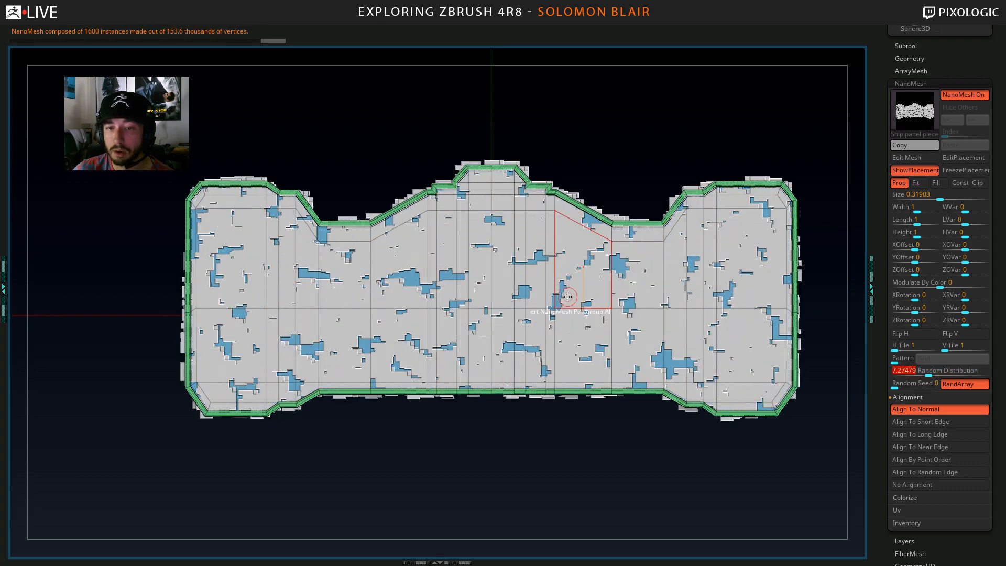
{"action": "right_click_drag", "start_coordinate": [503, 283], "coordinate": [542, 293]}
{"action": "key", "text": "f"}
{"action": "left_click_drag", "start_coordinate": [939, 199], "coordinate": [927, 200]}
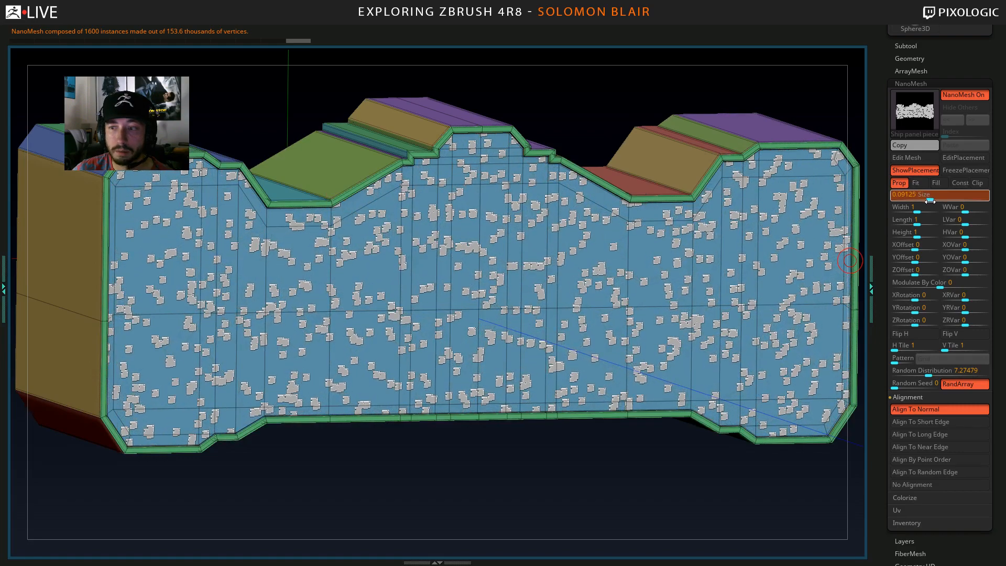
{"action": "left_click_drag", "start_coordinate": [916, 367], "coordinate": [923, 360]}
{"action": "right_click_drag", "start_coordinate": [461, 307], "coordinate": [573, 322]}
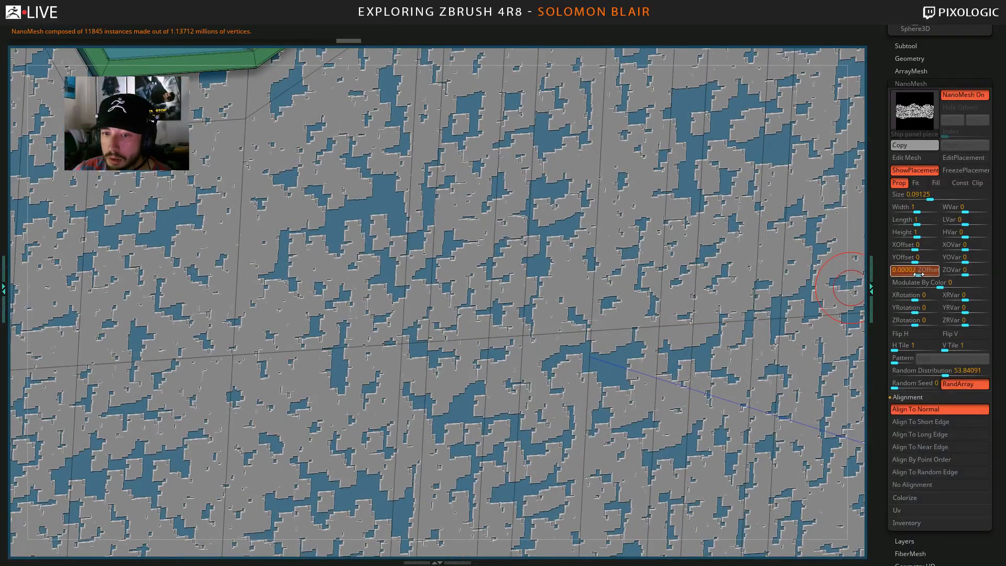
Set the NanoMesh ZOffset to 0.3252 and its ZOVar variation to 16.
{"action": "left_click_drag", "start_coordinate": [922, 274], "coordinate": [925, 274]}
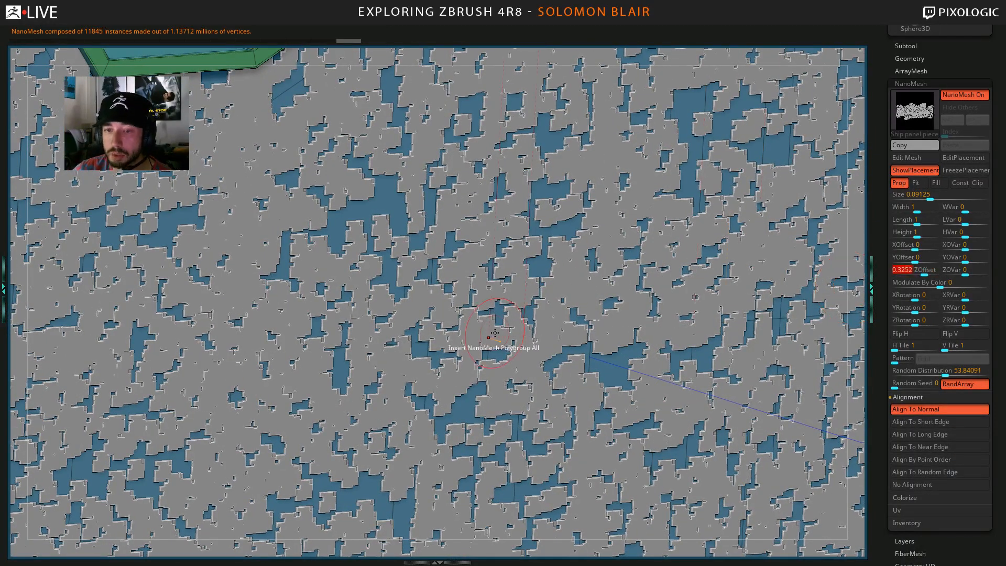
{"action": "right_click_drag", "start_coordinate": [495, 331], "coordinate": [621, 362], "text": "ctrl"}
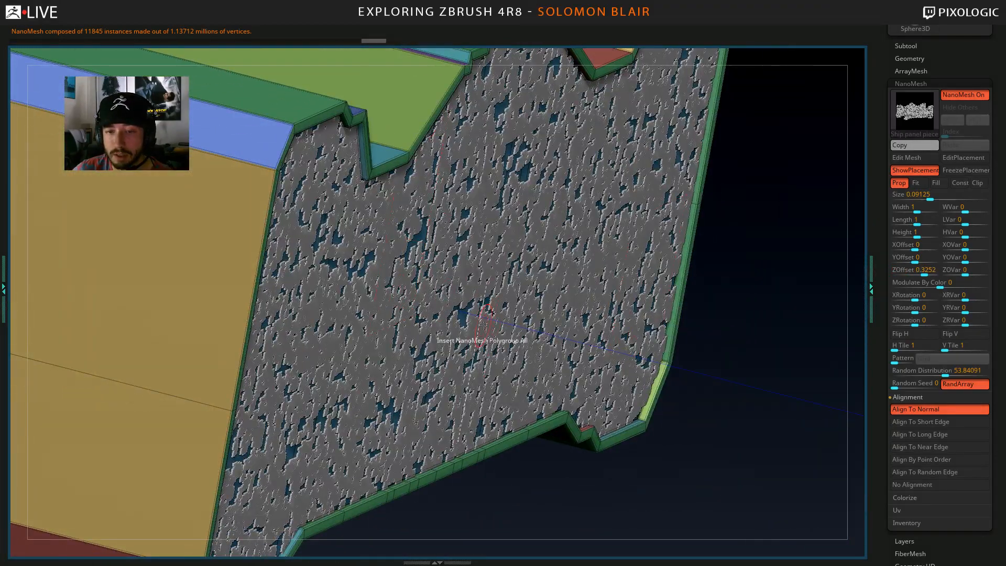
{"action": "right_click_drag", "start_coordinate": [484, 325], "coordinate": [485, 319]}
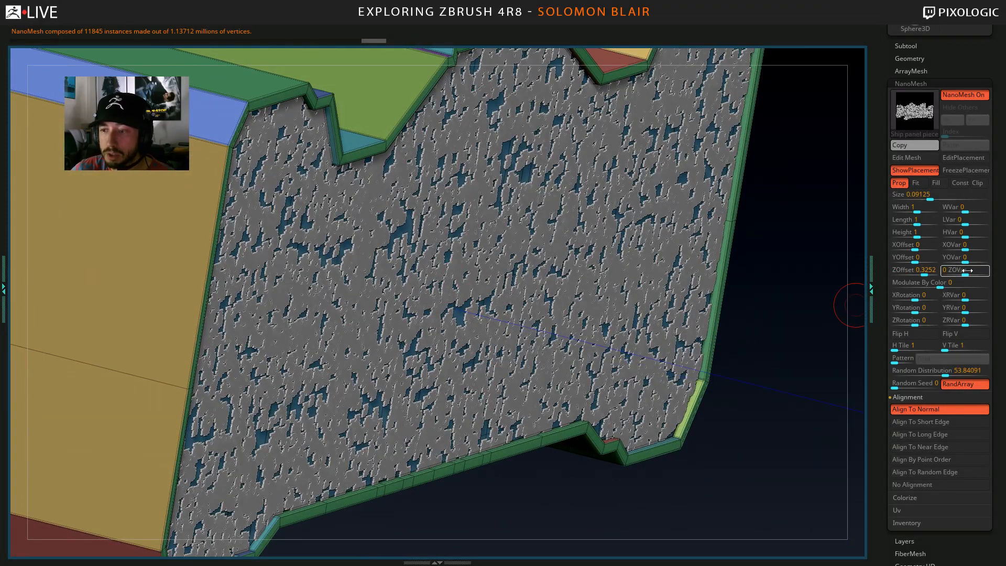
{"action": "mouse_move", "coordinate": [967, 270]}
{"action": "left_mouse_down"}
{"action": "mouse_move", "coordinate": [977, 280]}
{"action": "mouse_move", "coordinate": [968, 276]}
{"action": "left_mouse_up"}
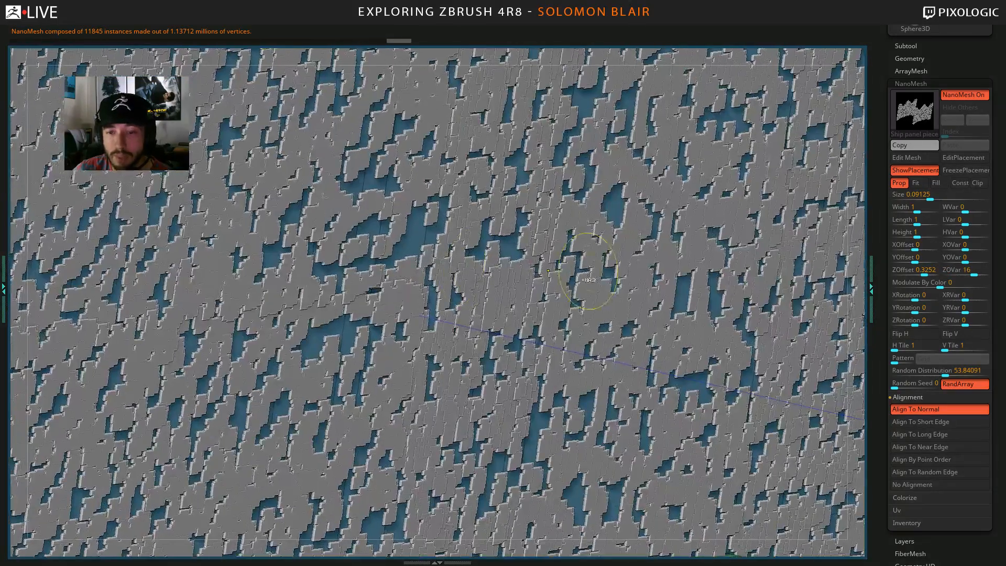
{"action": "left_click_drag", "start_coordinate": [577, 262], "coordinate": [738, 283]}
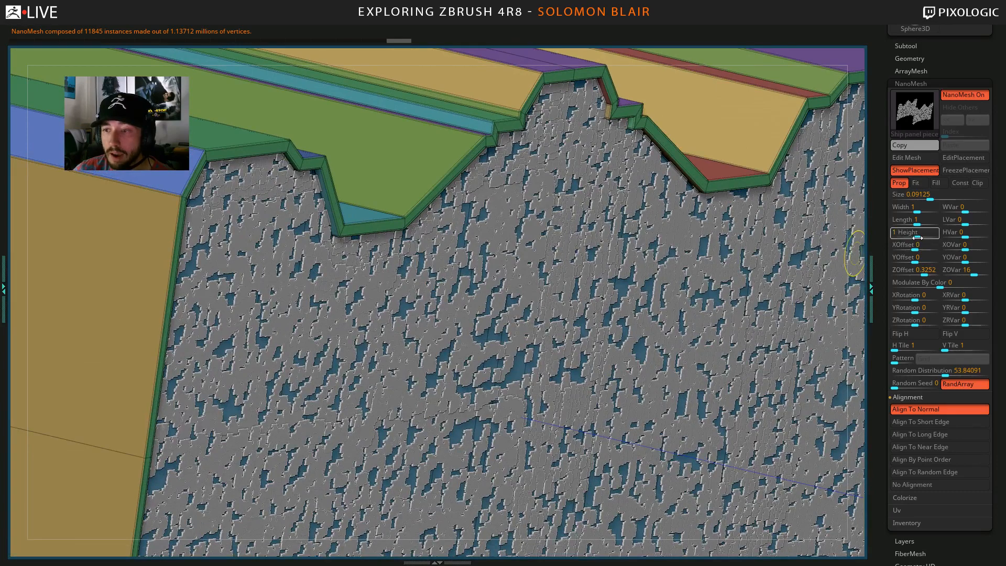
Set the NanoMesh Height to 1.69681 with an HVar of 20 and turn off the polyframe.
{"action": "left_click_drag", "start_coordinate": [917, 237], "coordinate": [931, 236]}
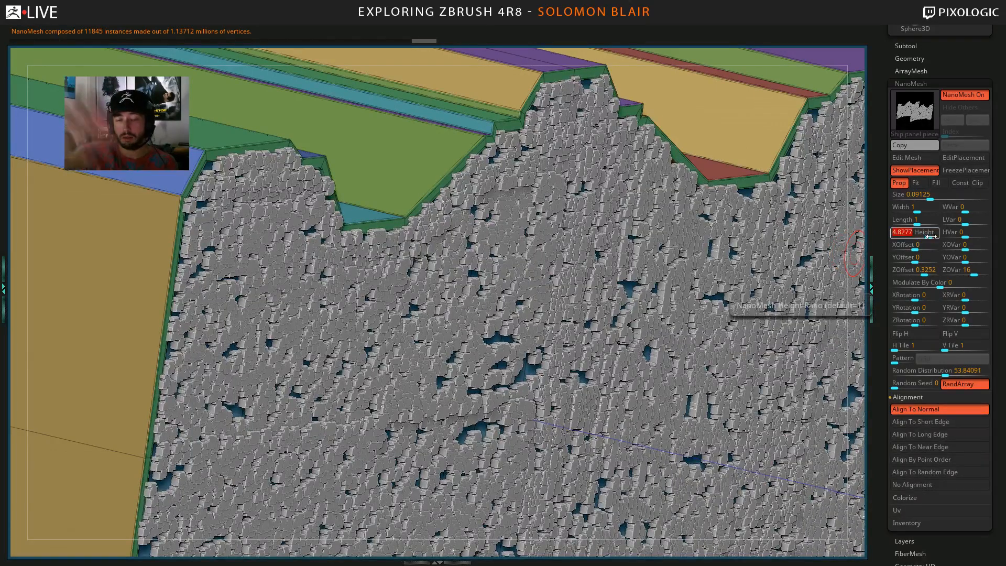
{"action": "left_click_drag", "start_coordinate": [931, 237], "coordinate": [975, 236]}
{"action": "right_click_drag", "start_coordinate": [676, 293], "coordinate": [629, 329]}
{"action": "key", "text": "shift+f"}
{"action": "mouse_move", "coordinate": [512, 356]}
{"action": "right_mouse_down", "text": "ctrl"}
{"action": "mouse_move", "coordinate": [495, 346]}
{"action": "mouse_move", "coordinate": [520, 349]}
{"action": "right_mouse_up", "text": "ctrl"}
{"action": "key", "text": "s"}
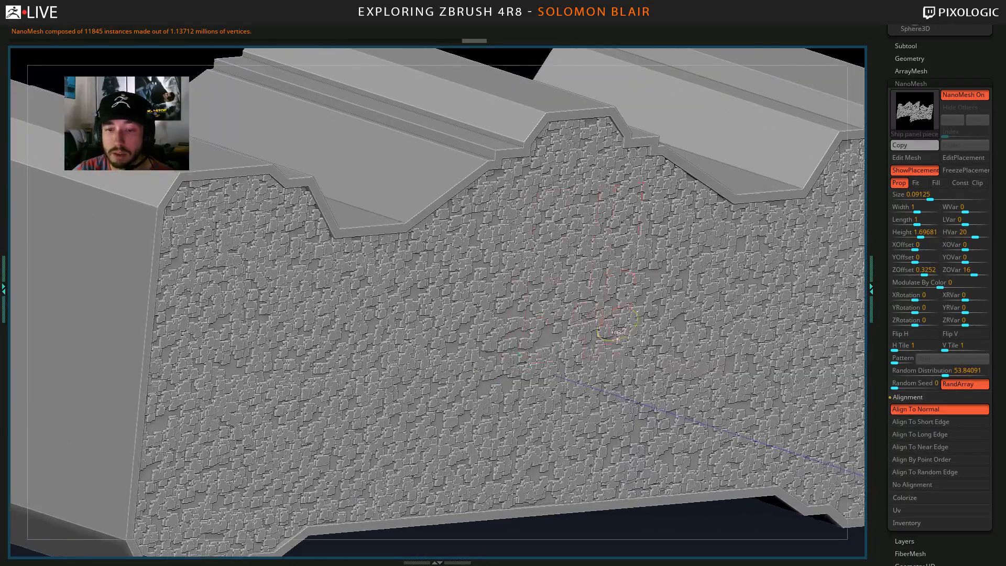
Try the NanoMesh long, near and random edge alignments, and settle on Align To Short Edge.
{"action": "right_click_drag", "start_coordinate": [617, 331], "coordinate": [443, 390], "text": "ctrl"}
{"action": "right_click_drag", "start_coordinate": [322, 328], "coordinate": [422, 404], "text": "ctrl"}
{"action": "right_click_drag", "start_coordinate": [467, 309], "coordinate": [466, 388], "text": "ctrl"}
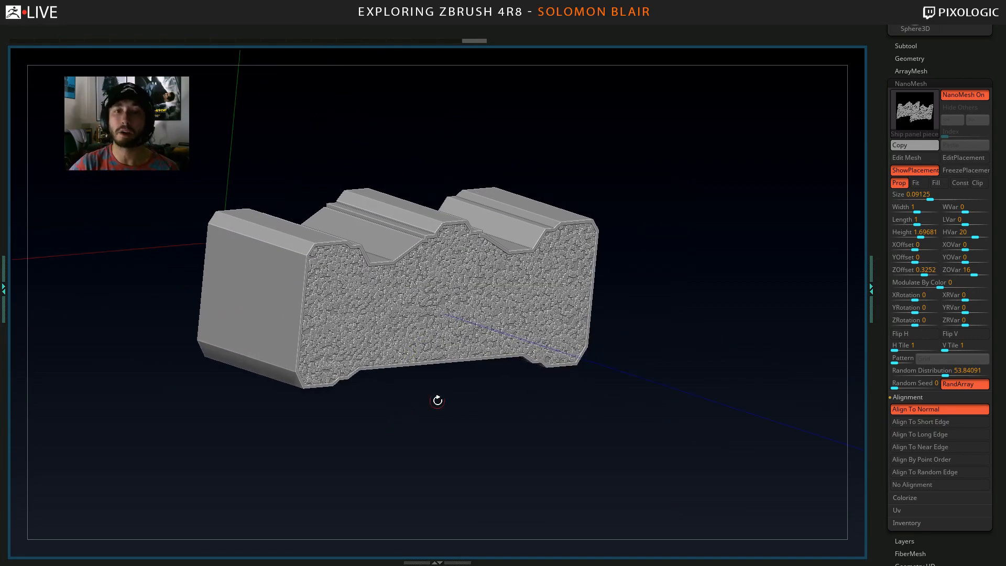
{"action": "right_click_drag", "start_coordinate": [416, 303], "coordinate": [529, 317], "text": "ctrl"}
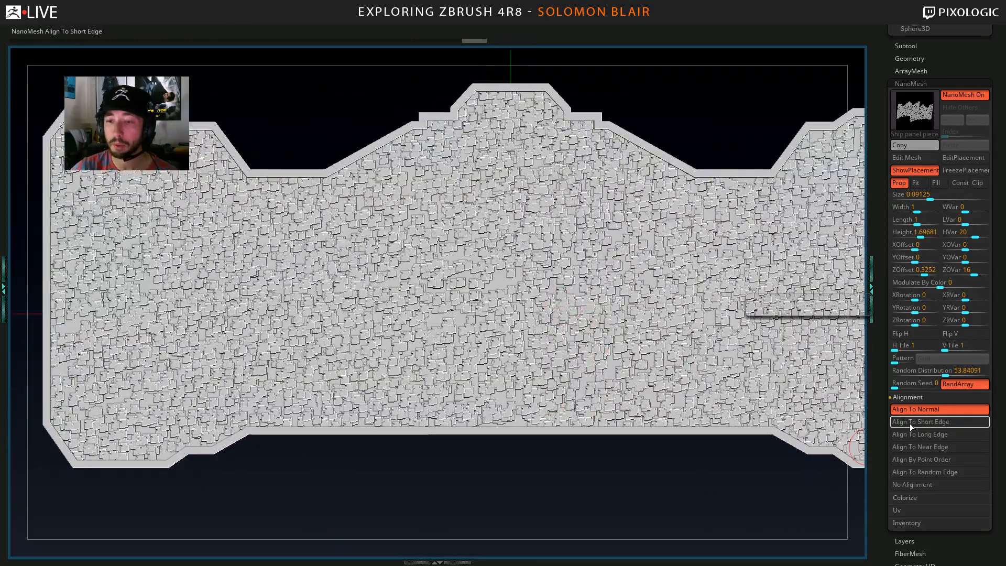
{"action": "left_click", "coordinate": [910, 424]}
{"action": "left_click", "coordinate": [914, 435]}
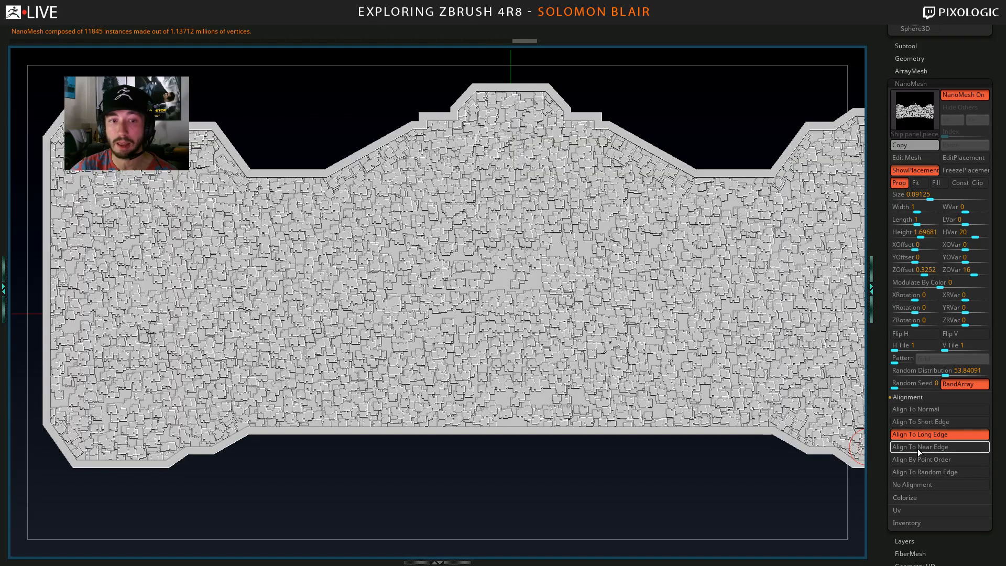
{"action": "left_click", "coordinate": [918, 451]}
{"action": "left_click", "coordinate": [927, 473]}
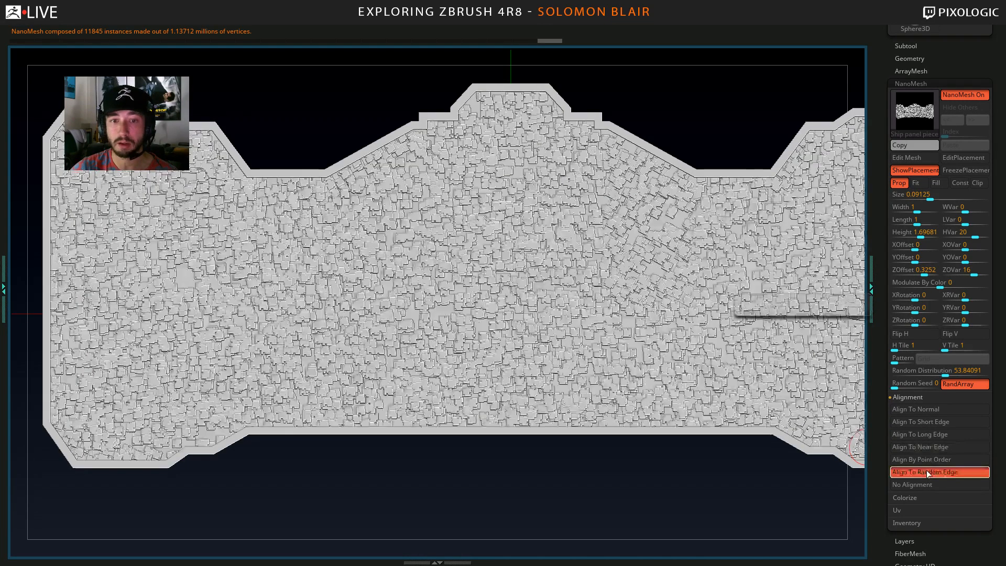
{"action": "left_click", "coordinate": [930, 411]}
{"action": "left_click", "coordinate": [930, 422]}
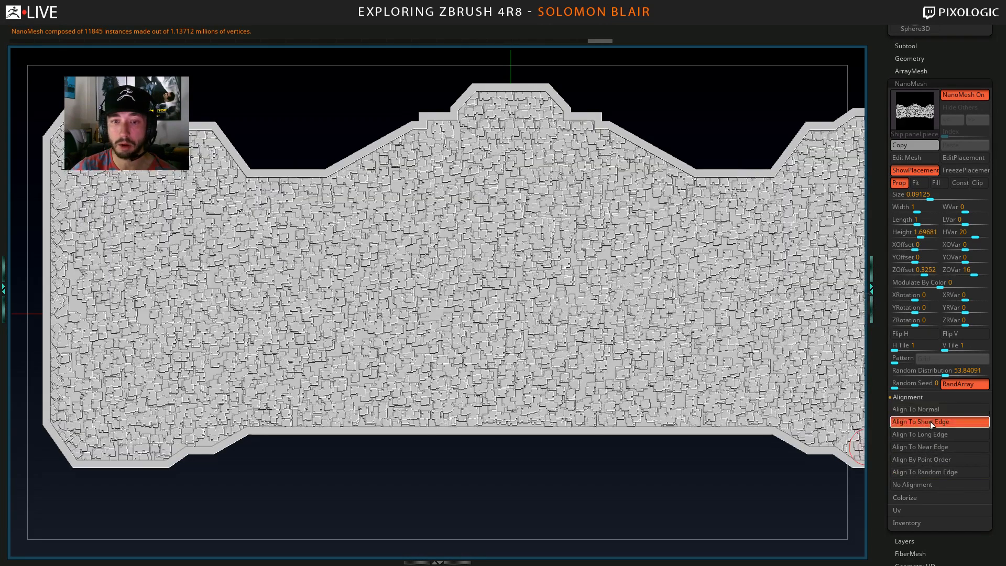
Inspect the NanoMesh-covered side of the neck up close and quick-save the project.
{"action": "mouse_move", "coordinate": [629, 472]}
{"action": "left_mouse_down"}
{"action": "mouse_move", "coordinate": [495, 332]}
{"action": "mouse_move", "coordinate": [552, 272]}
{"action": "left_mouse_up"}
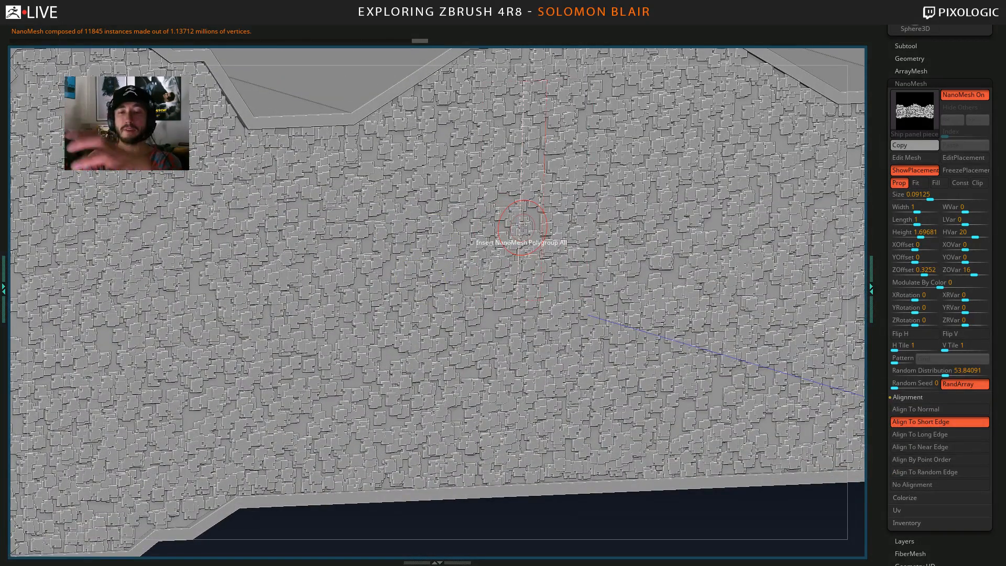
{"action": "mouse_move", "coordinate": [523, 228]}
{"action": "left_mouse_down", "text": "alt"}
{"action": "mouse_move", "coordinate": [514, 279]}
{"action": "mouse_move", "coordinate": [438, 301]}
{"action": "mouse_move", "coordinate": [528, 300]}
{"action": "mouse_move", "coordinate": [522, 327]}
{"action": "mouse_move", "coordinate": [542, 330]}
{"action": "left_mouse_up", "text": "alt"}
{"action": "key", "text": "s"}
{"action": "key", "text": "s"}
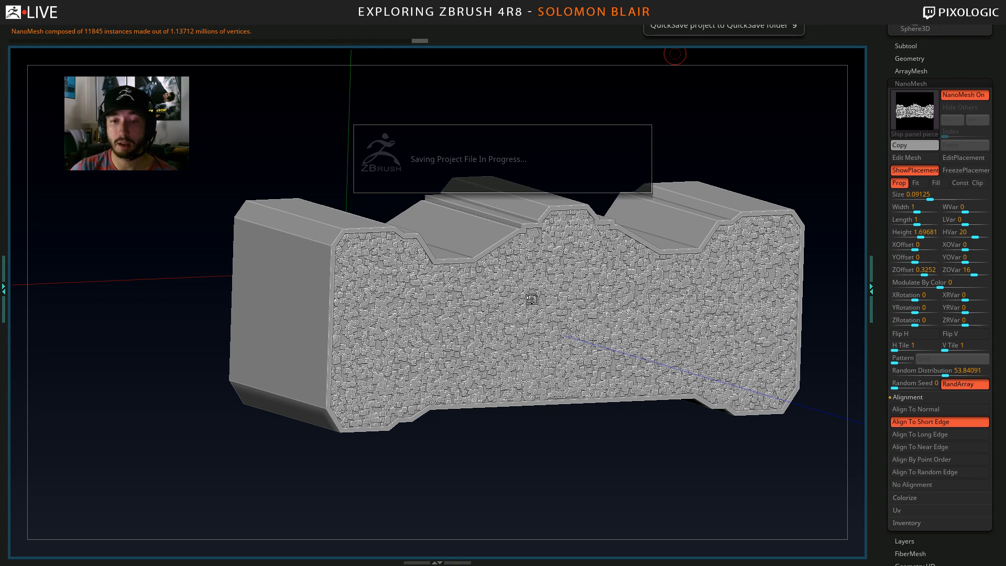
Try converting the neck's NanoMesh panels to real geometry with One To Mesh, and undo the conversion.
{"action": "right_click_drag", "start_coordinate": [524, 317], "coordinate": [489, 307], "text": "alt"}
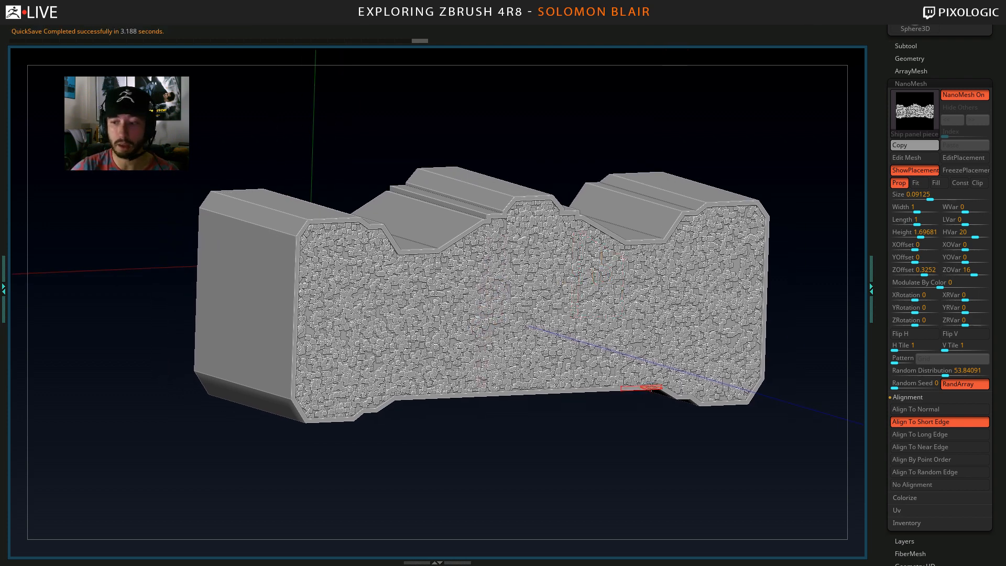
{"action": "left_click", "coordinate": [918, 524]}
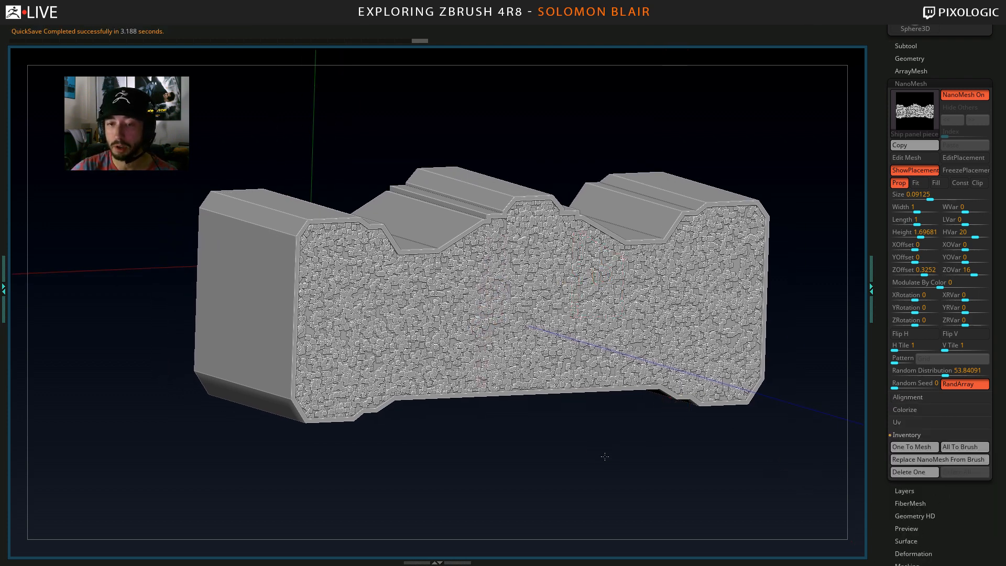
{"action": "right_click_drag", "start_coordinate": [605, 457], "coordinate": [559, 473], "text": "alt"}
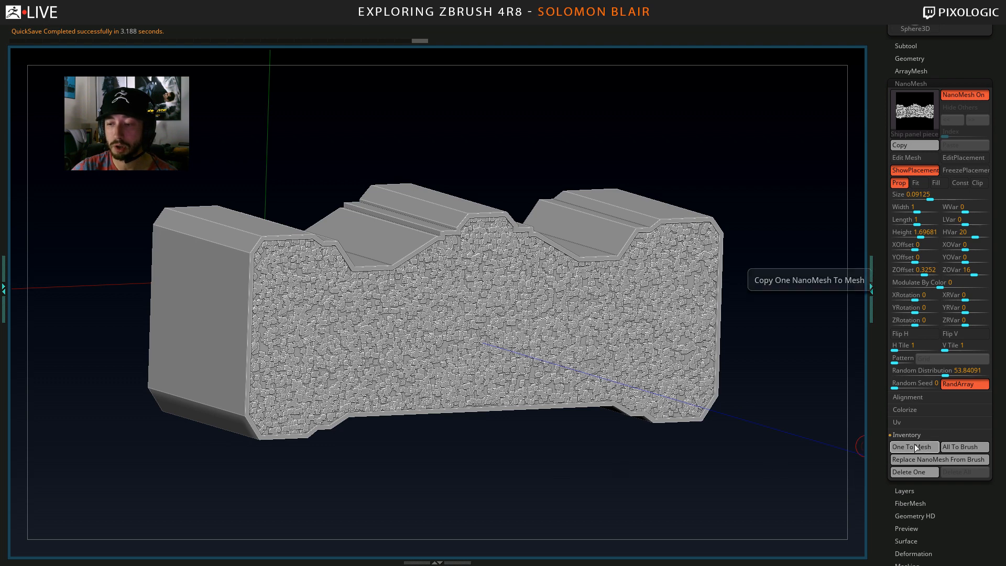
{"action": "left_click", "coordinate": [918, 448]}
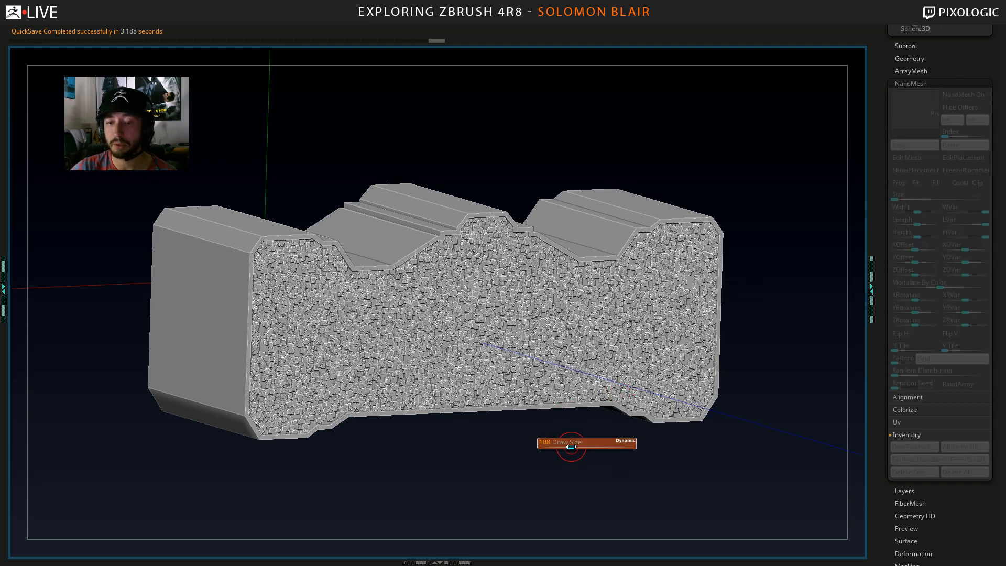
{"action": "left_click_drag", "start_coordinate": [571, 443], "coordinate": [852, 388]}
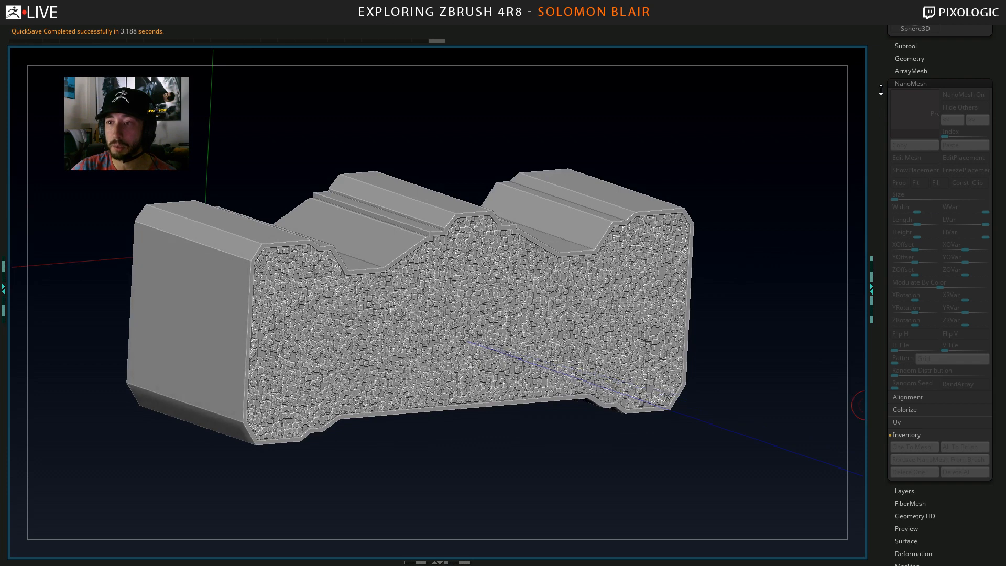
{"action": "key", "text": "ctrl+z"}
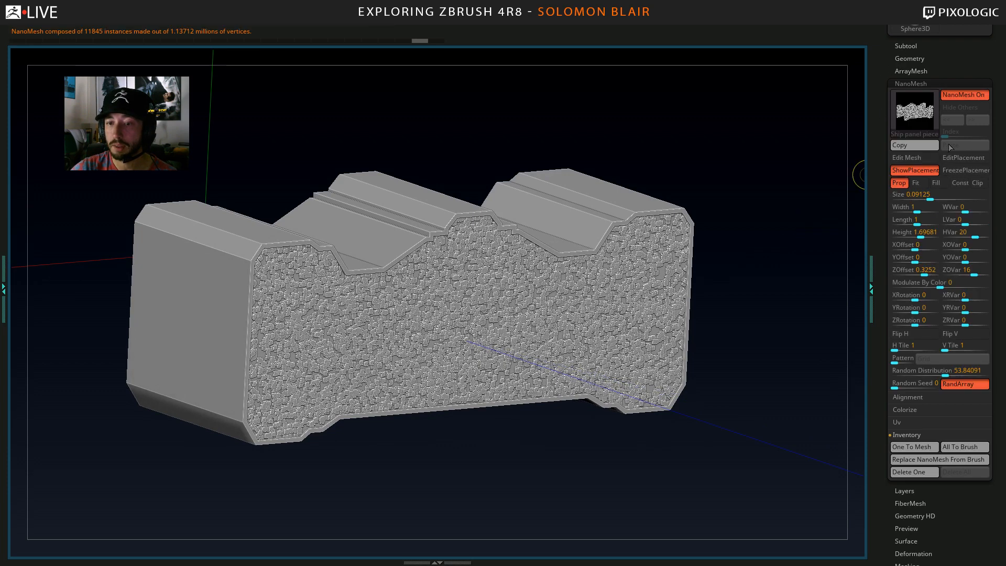
Toggle the NanoMesh off and on to compare the bare neck with the panel-covered neck.
{"action": "left_click", "coordinate": [967, 96]}
{"action": "left_click", "coordinate": [967, 97]}
{"action": "left_click", "coordinate": [967, 97]}
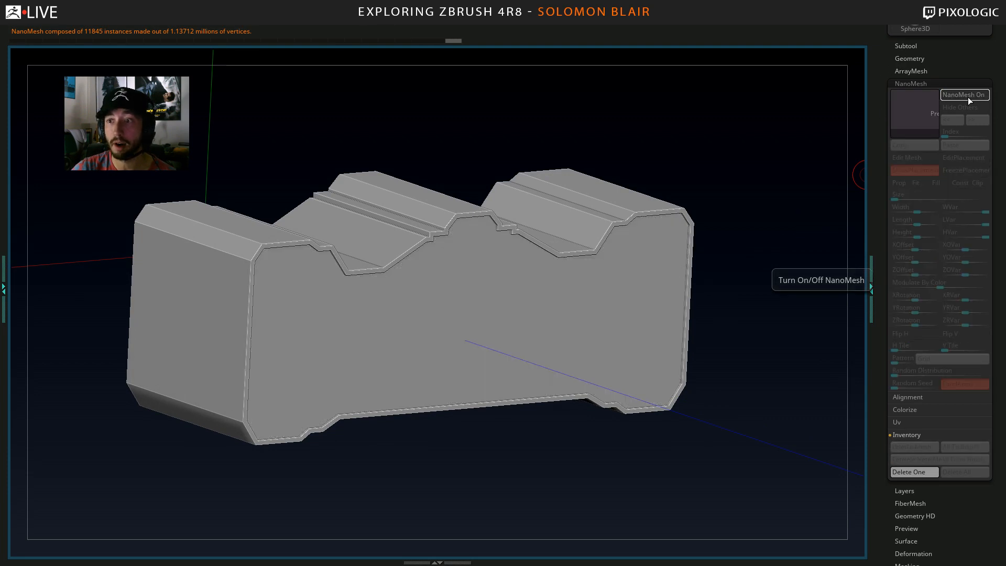
{"action": "left_click", "coordinate": [967, 96]}
{"action": "left_click", "coordinate": [967, 96]}
{"action": "left_click", "coordinate": [967, 97]}
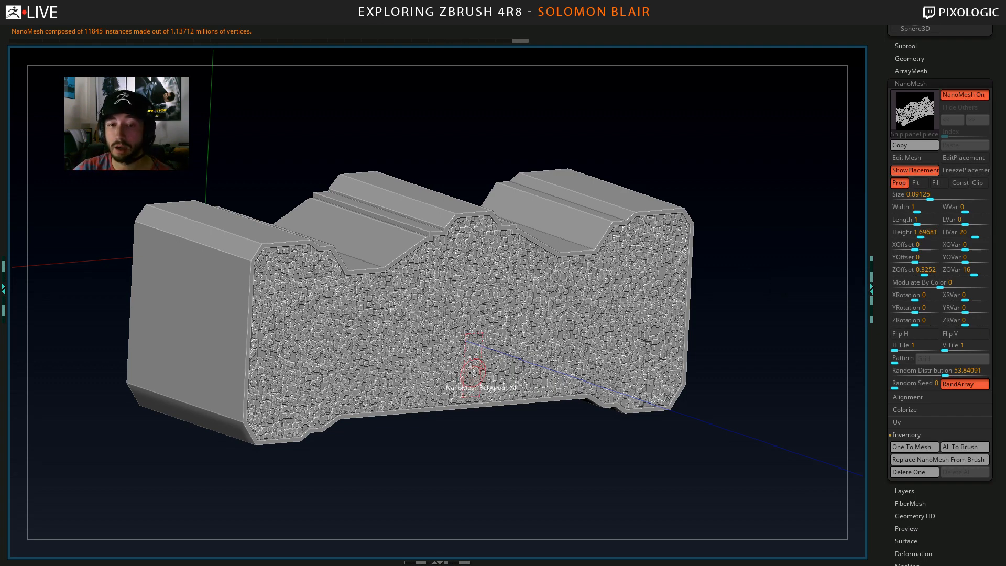
Run One To Mesh again, inspect the converted panels up close with the full interface shown, and undo the conversion.
{"action": "right_click_drag", "start_coordinate": [474, 371], "coordinate": [499, 373], "text": "alt"}
{"action": "right_click_drag", "start_coordinate": [490, 409], "coordinate": [469, 410], "text": "alt"}
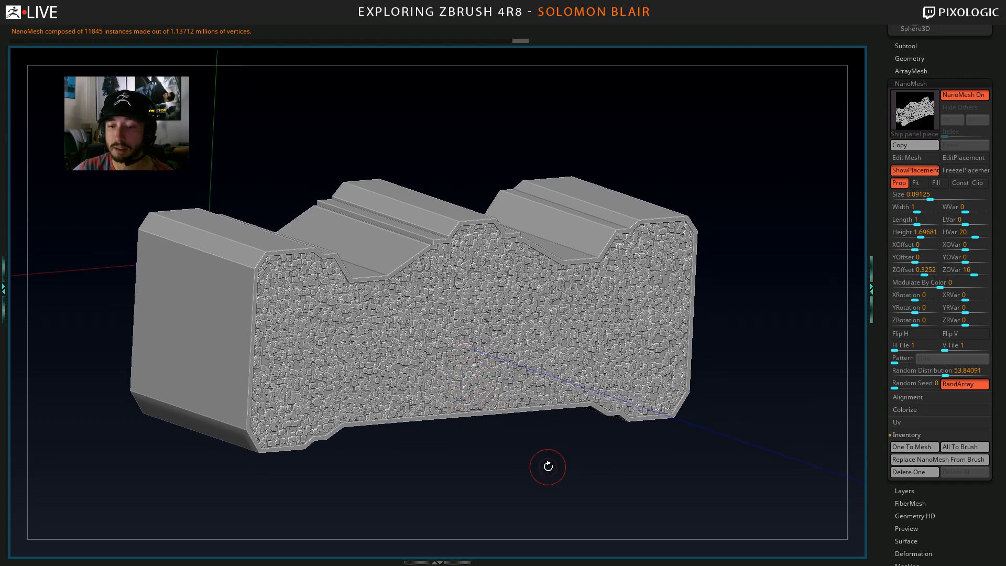
{"action": "left_click", "coordinate": [925, 448]}
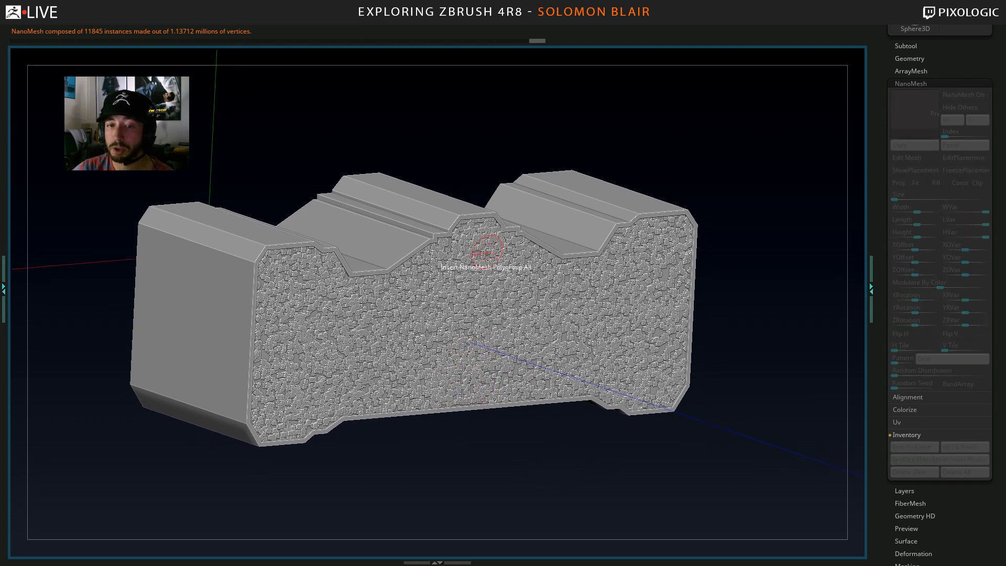
{"action": "right_click_drag", "start_coordinate": [484, 254], "coordinate": [533, 308], "text": "ctrl"}
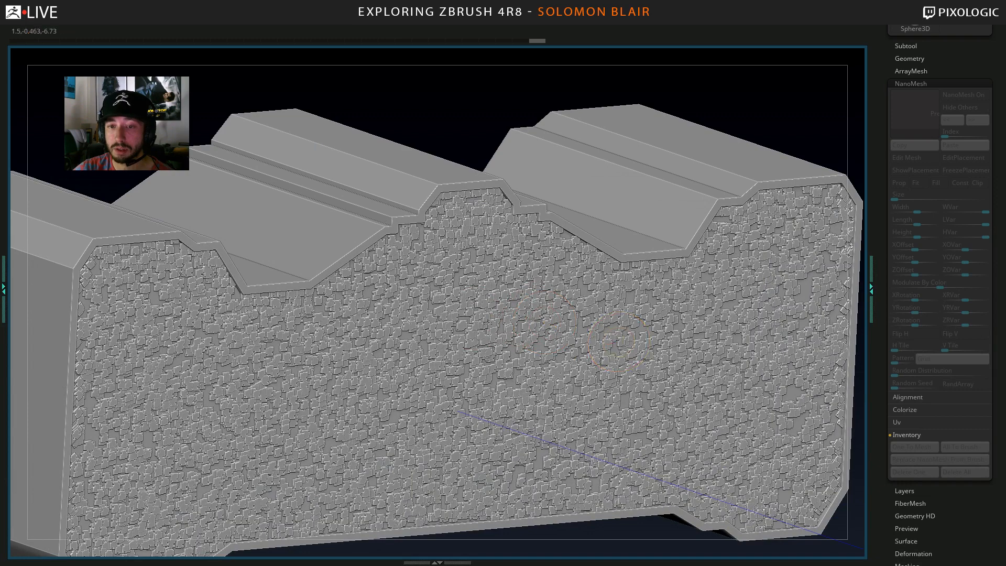
{"action": "right_click_drag", "start_coordinate": [605, 341], "coordinate": [631, 316], "text": "ctrl"}
{"action": "key", "text": "Tab"}
{"action": "right_click_drag", "start_coordinate": [571, 238], "coordinate": [455, 187], "text": "alt"}
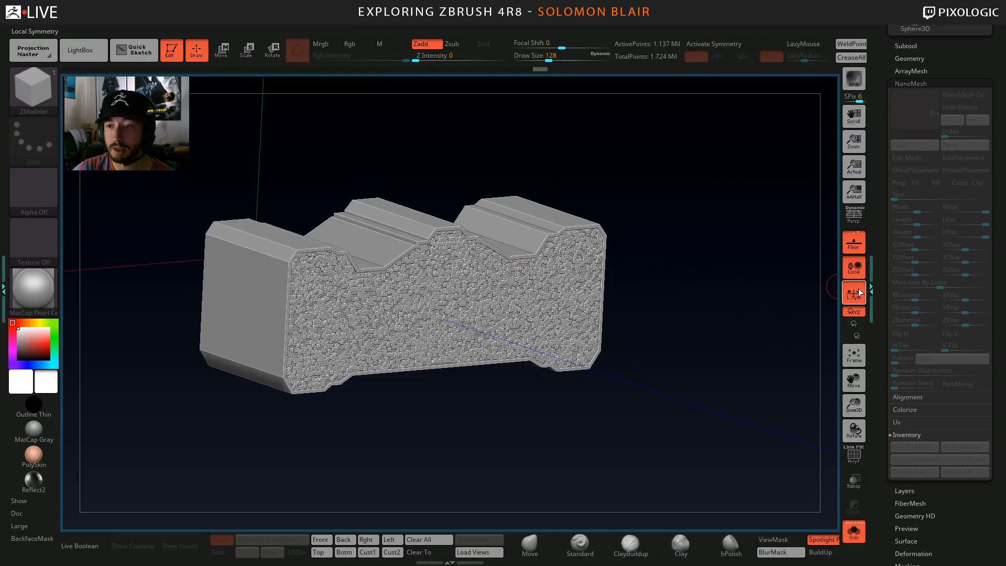
{"action": "right_click_drag", "start_coordinate": [666, 213], "coordinate": [655, 213], "text": "alt"}
{"action": "key", "text": "ctrl+z"}
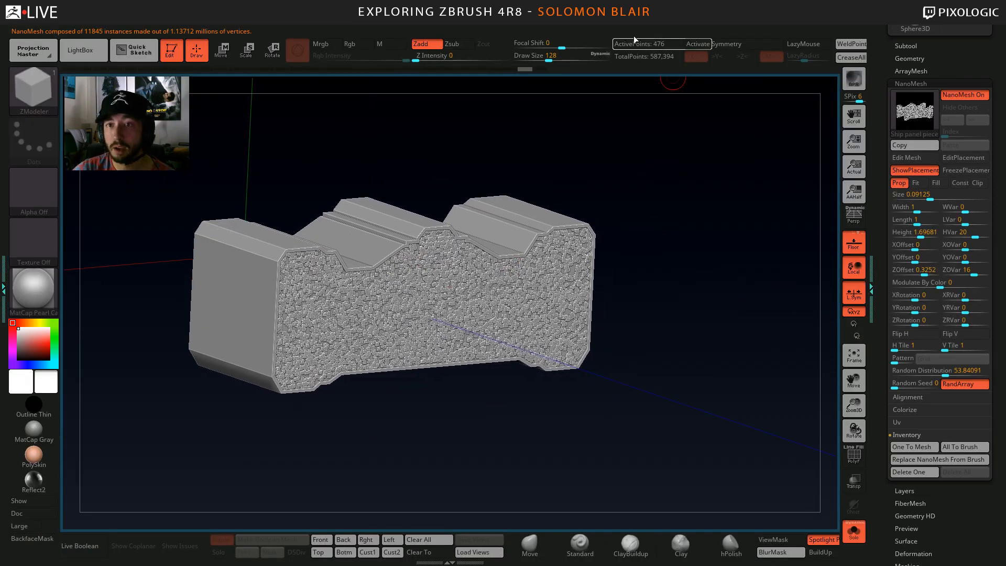
Check the active point count with the NanoMesh live, turn on the polyframe and inspect the panel-covered side of the neck.
{"action": "left_click", "coordinate": [953, 96]}
{"action": "left_click", "coordinate": [952, 95]}
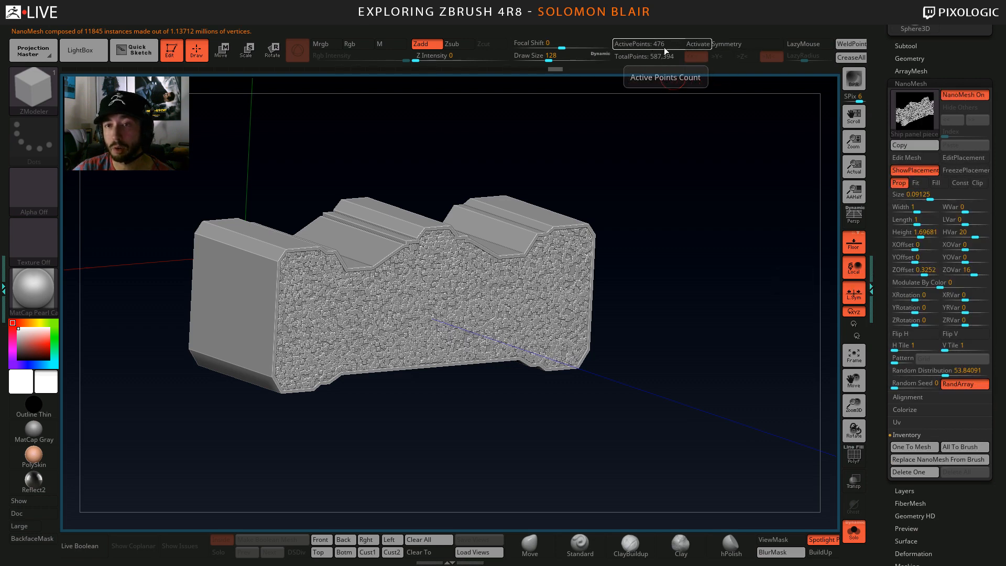
{"action": "left_click_drag", "start_coordinate": [322, 208], "coordinate": [398, 173]}
{"action": "key", "text": "shift+f"}
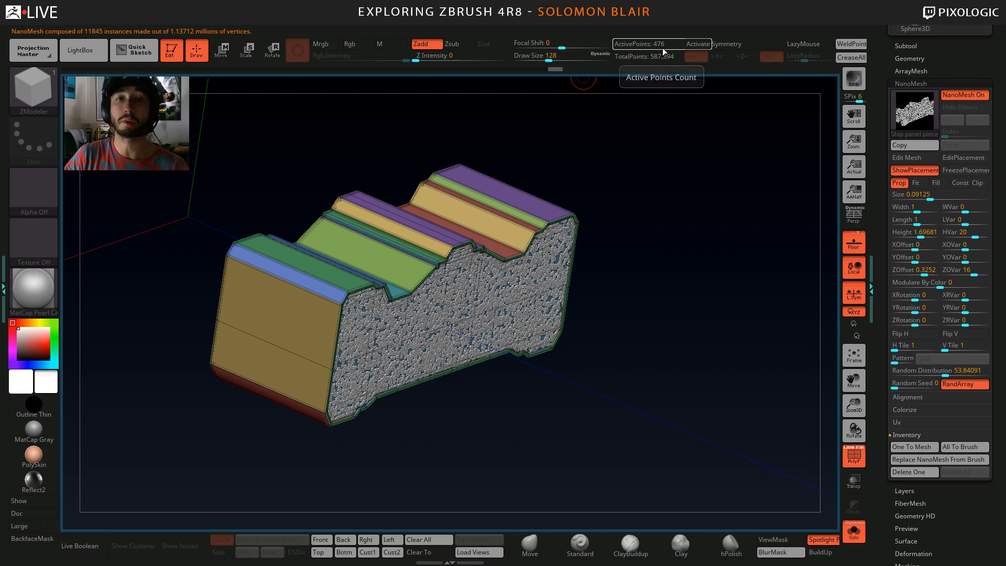
{"action": "mouse_move", "coordinate": [231, 301]}
{"action": "right_mouse_down", "text": "alt"}
{"action": "mouse_move", "coordinate": [220, 308]}
{"action": "mouse_move", "coordinate": [231, 308]}
{"action": "right_mouse_up", "text": "alt"}
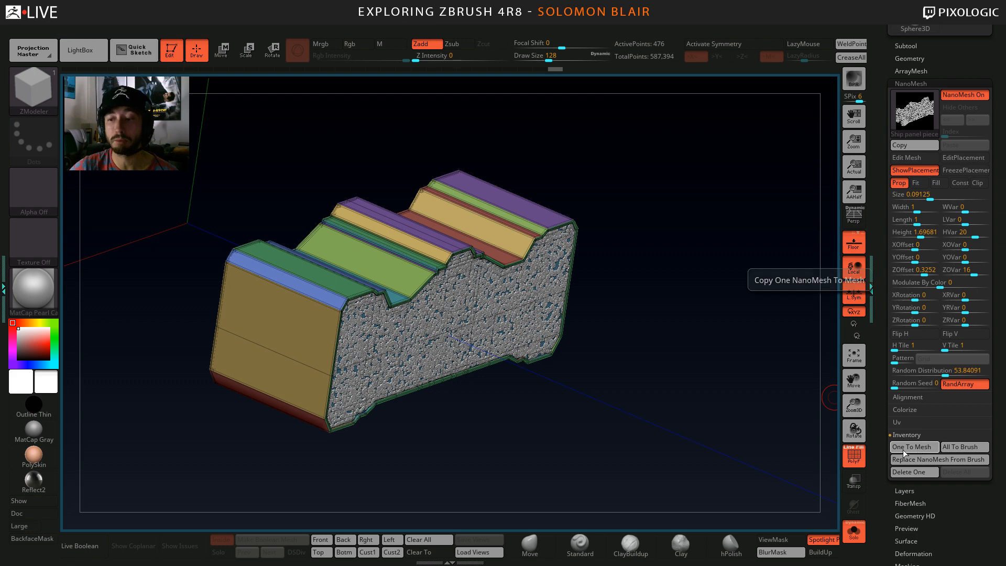
{"action": "right_click_drag", "start_coordinate": [728, 385], "coordinate": [662, 373]}
{"action": "right_click_drag", "start_coordinate": [467, 257], "coordinate": [473, 305], "text": "ctrl"}
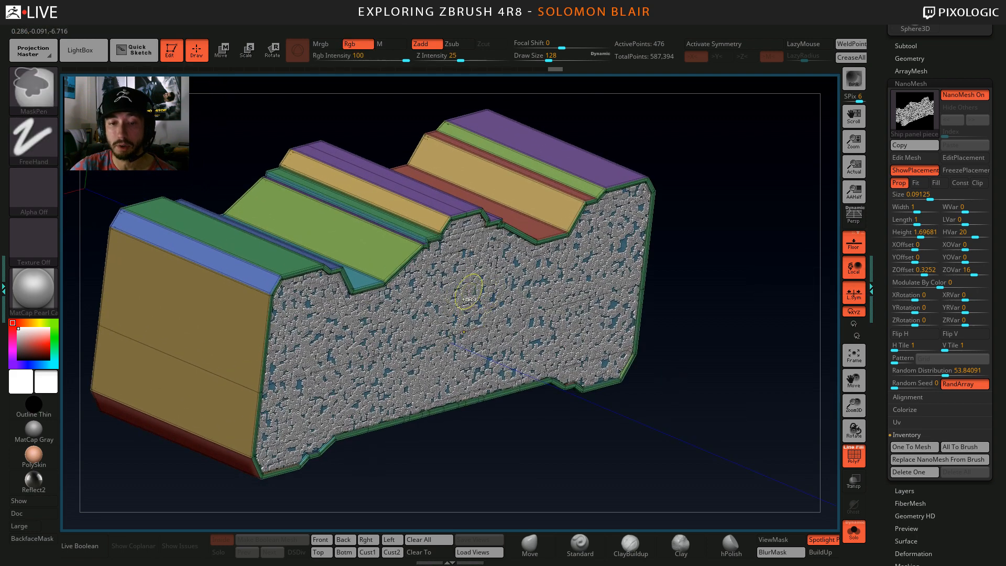
Switch to the Ship panel piece tool and show the polyframe on its notched panel subtool.
{"action": "left_click_drag", "start_coordinate": [925, 46], "coordinate": [926, 183]}
{"action": "left_click", "coordinate": [955, 138]}
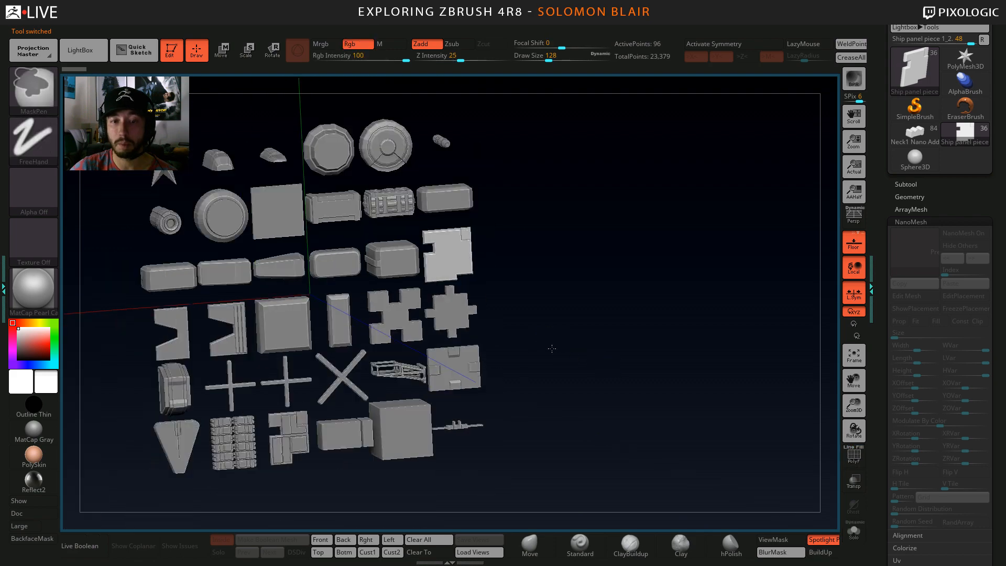
{"action": "left_click_drag", "start_coordinate": [552, 348], "coordinate": [633, 328]}
{"action": "key", "text": "shift+f"}
{"action": "right_click_drag", "start_coordinate": [551, 281], "coordinate": [590, 278], "text": "ctrl"}
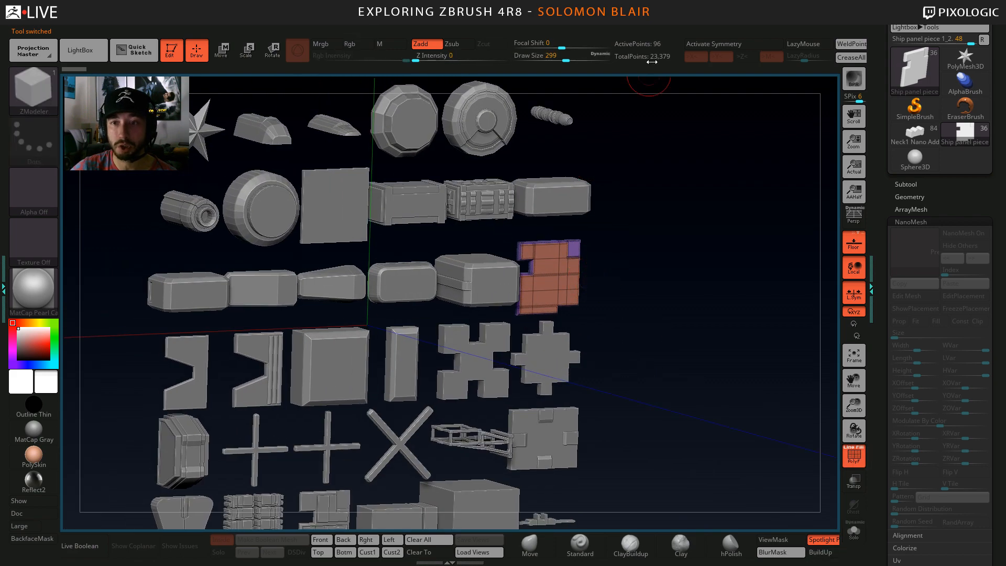
{"action": "right_click_drag", "start_coordinate": [623, 216], "coordinate": [650, 252], "text": "alt"}
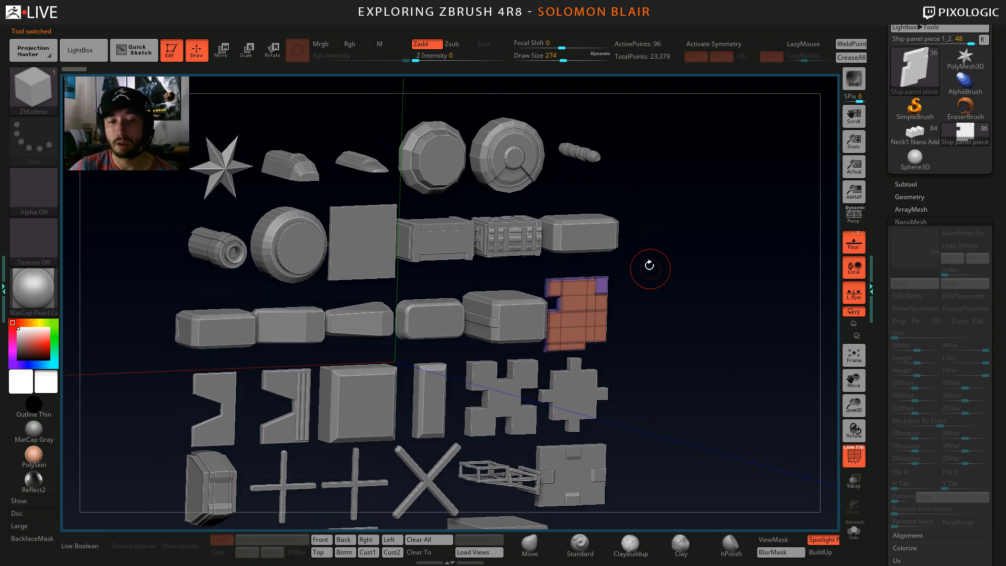
{"action": "left_click_drag", "start_coordinate": [649, 265], "coordinate": [641, 270]}
{"action": "right_click_drag", "start_coordinate": [570, 330], "coordinate": [575, 324], "text": "ctrl"}
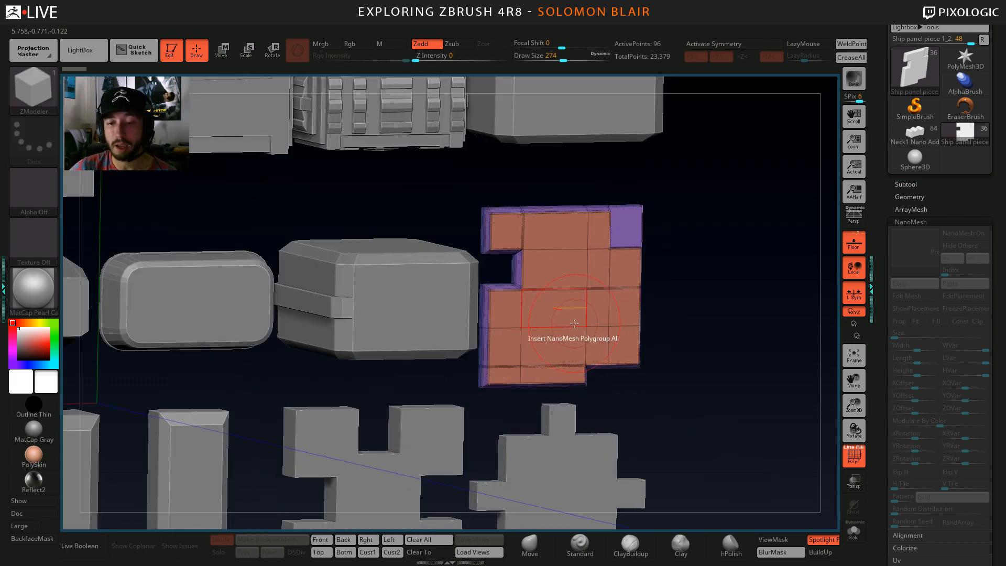
Delete the horizontal edge loop across the notched panel's lower part using ZModeler's edge Delete action with EdgeLoop Complete.
{"action": "key", "text": "space"}
{"action": "left_click", "coordinate": [450, 338]}
{"action": "left_click", "coordinate": [544, 377]}
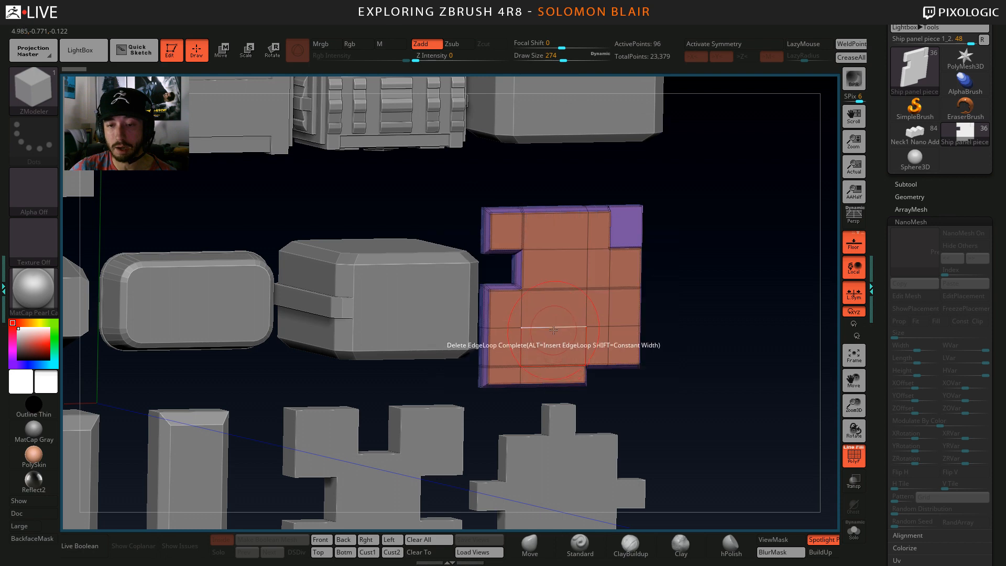
{"action": "left_click", "coordinate": [550, 329]}
{"action": "right_click_drag", "start_coordinate": [556, 295], "coordinate": [607, 290]}
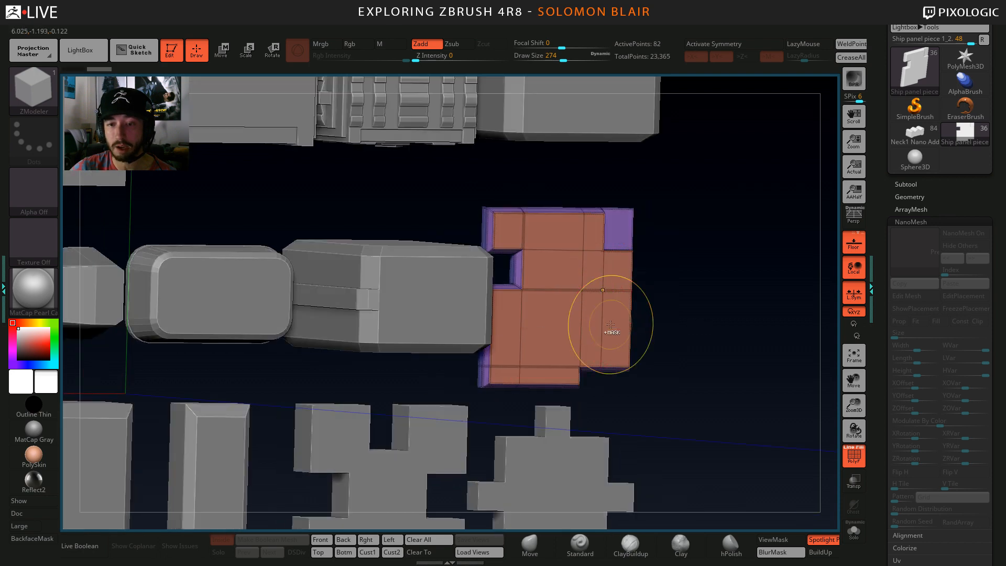
{"action": "right_click_drag", "start_coordinate": [611, 332], "coordinate": [619, 350], "text": "ctrl"}
{"action": "right_click_drag", "start_coordinate": [674, 331], "coordinate": [648, 325]}
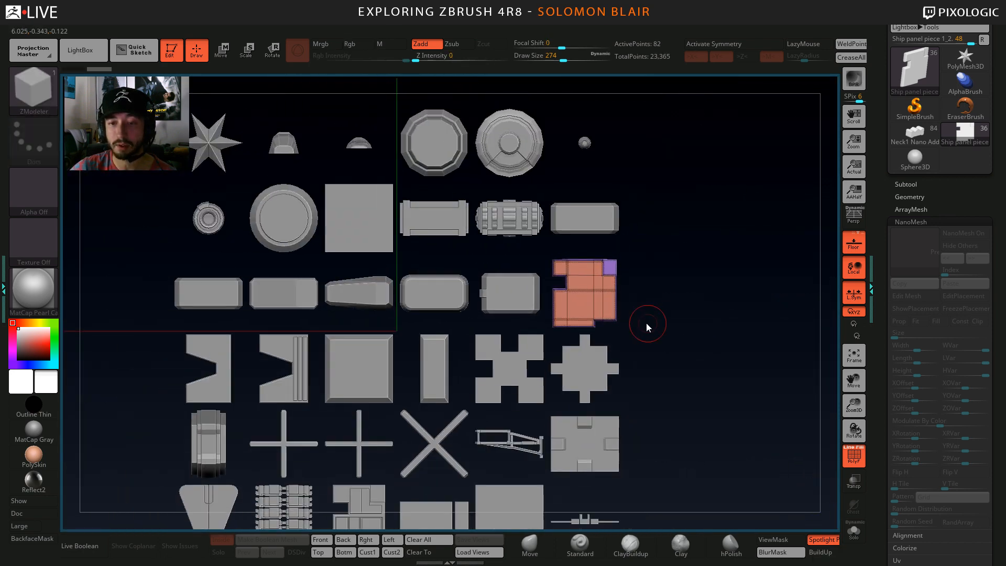
Switch back to the Neck1 Nano Add Proxy tool and inspect the panel coverage on the neck's side.
{"action": "right_click_drag", "start_coordinate": [710, 299], "coordinate": [680, 302], "text": "alt"}
{"action": "left_click", "coordinate": [928, 143]}
{"action": "right_click_drag", "start_coordinate": [608, 283], "coordinate": [609, 304], "text": "ctrl"}
{"action": "right_click_drag", "start_coordinate": [603, 250], "coordinate": [630, 261], "text": "alt"}
{"action": "right_click_drag", "start_coordinate": [600, 218], "coordinate": [666, 266]}
{"action": "right_click_drag", "start_coordinate": [449, 290], "coordinate": [509, 283], "text": "ctrl"}
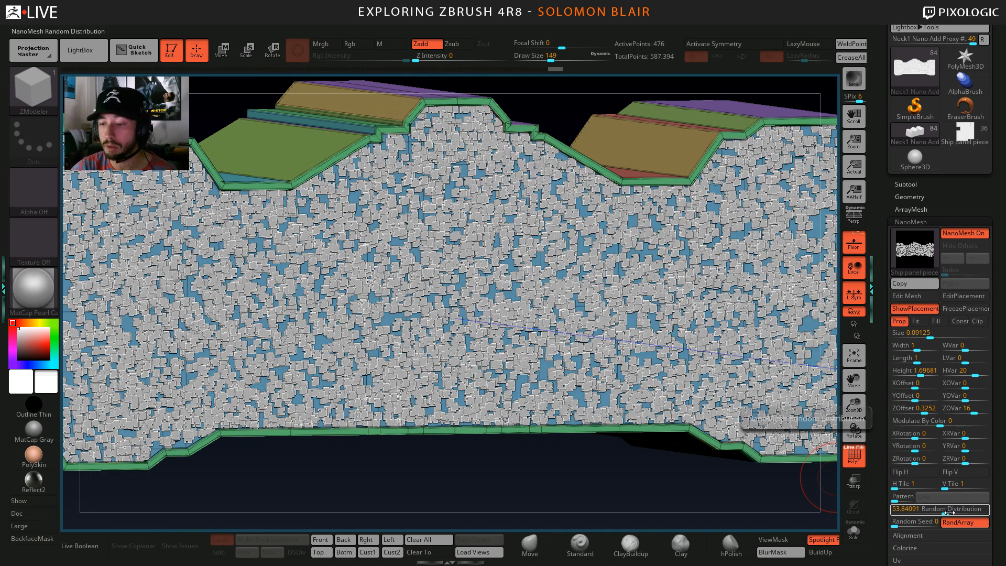
{"action": "key", "text": "f"}
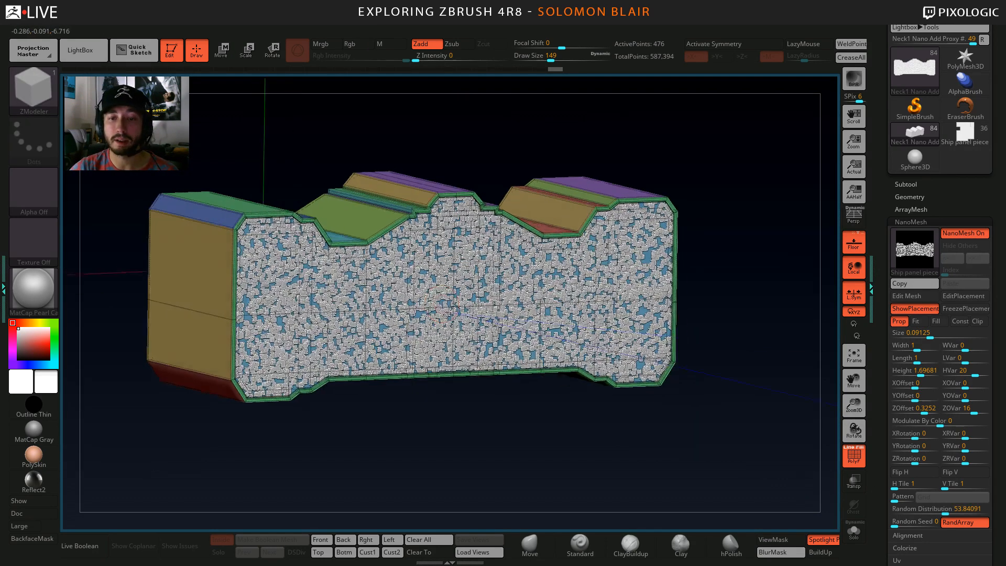
{"action": "right_click_drag", "start_coordinate": [447, 313], "coordinate": [467, 316]}
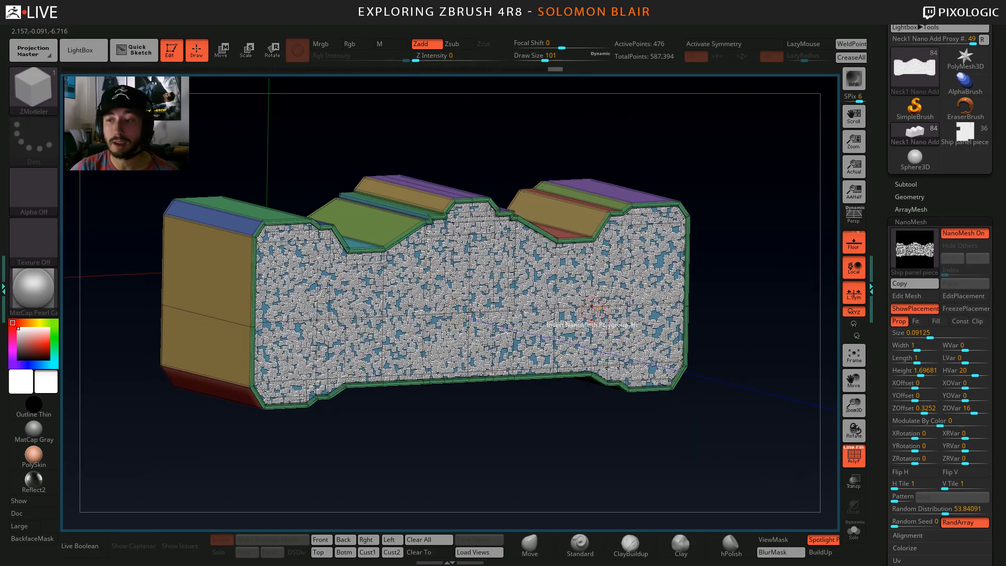
Convert the neck's NanoMesh panels to real geometry with One To Mesh and inspect the resulting dense wireframe.
{"action": "left_click", "coordinate": [870, 377]}
{"action": "scroll", "coordinate": [996, 388], "scroll_direction": "down", "scroll_amount": 3}
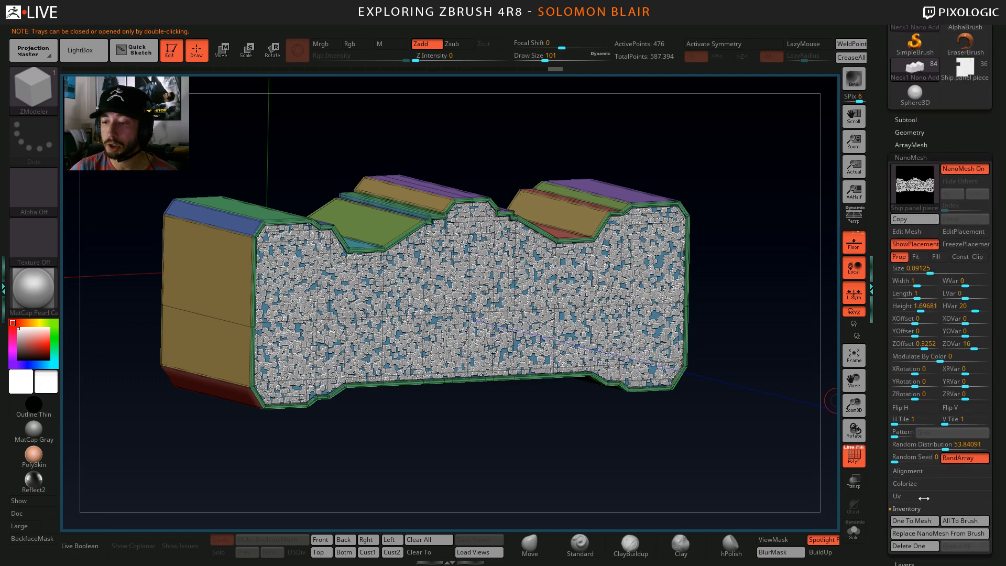
{"action": "left_click", "coordinate": [908, 522]}
{"action": "left_click_drag", "start_coordinate": [514, 196], "coordinate": [642, 55]}
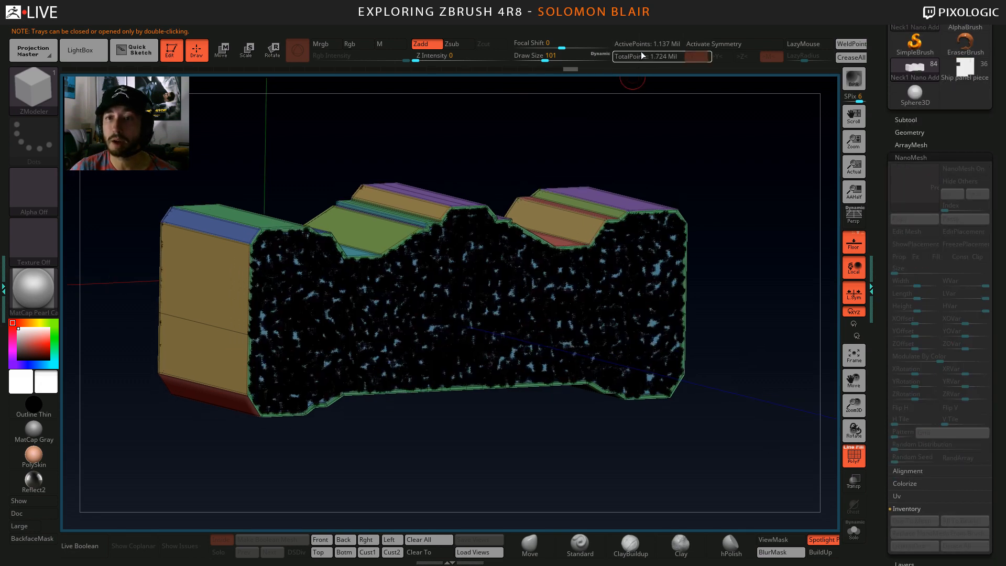
{"action": "mouse_move", "coordinate": [474, 154]}
{"action": "left_mouse_down"}
{"action": "mouse_move", "coordinate": [483, 153]}
{"action": "mouse_move", "coordinate": [473, 158]}
{"action": "left_mouse_up"}
{"action": "key", "text": "shift+f"}
{"action": "key", "text": "shift+f"}
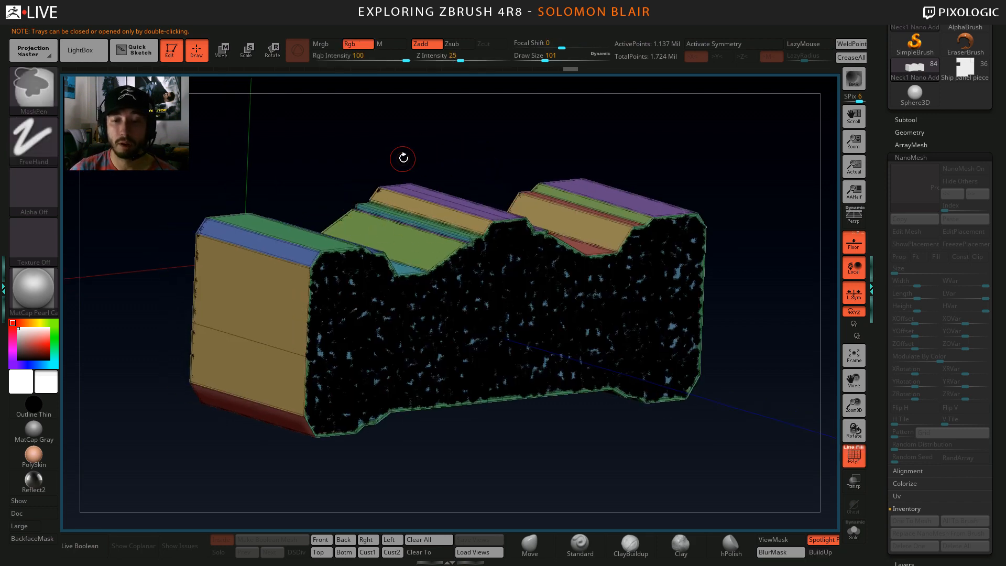
{"action": "left_click_drag", "start_coordinate": [341, 169], "coordinate": [360, 183], "text": "alt"}
{"action": "right_click_drag", "start_coordinate": [464, 233], "coordinate": [509, 283], "text": "ctrl"}
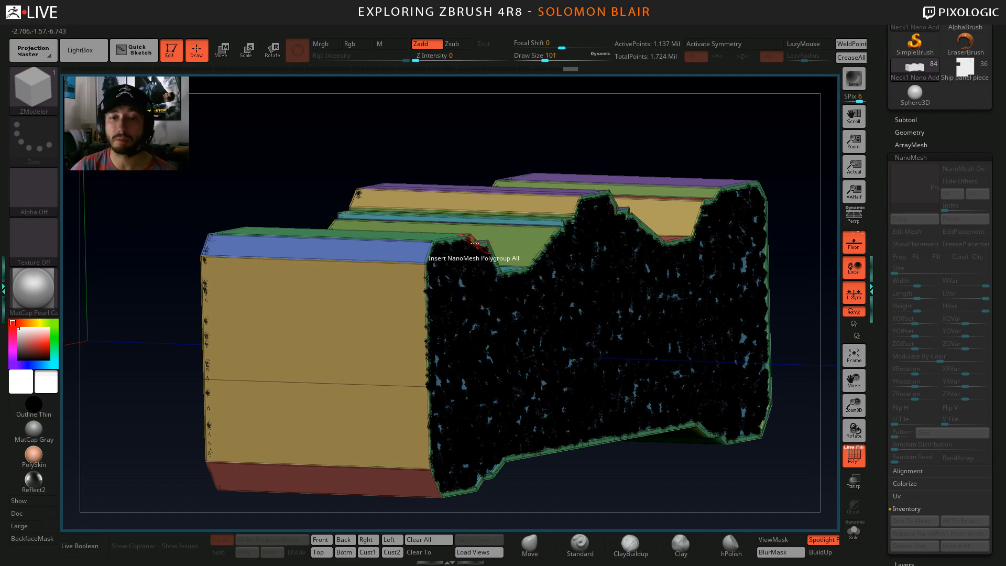
Activate the Move brush and isolate a few polygons at the top corner of the neck's base shell.
{"action": "key", "text": "b"}
{"action": "key", "text": "m"}
{"action": "key", "text": "v"}
{"action": "right_click_drag", "start_coordinate": [410, 232], "coordinate": [394, 201], "text": "shift"}
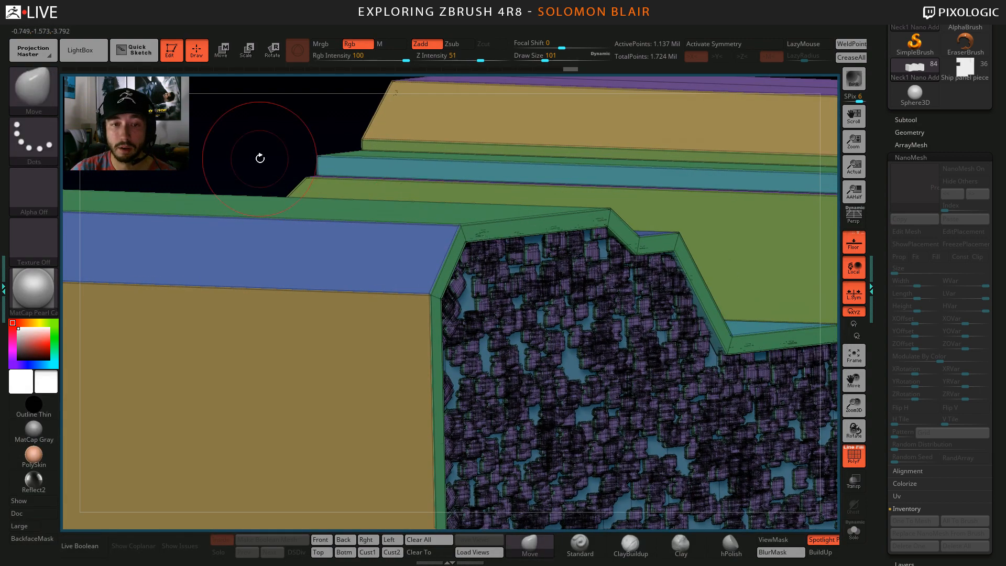
{"action": "left_click_drag", "start_coordinate": [260, 159], "coordinate": [494, 173]}
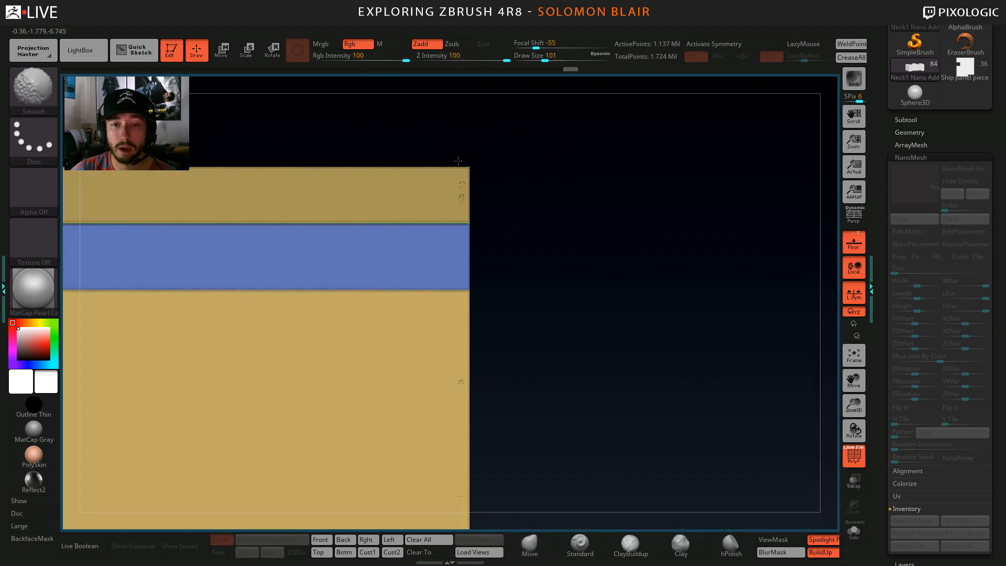
{"action": "left_click_drag", "start_coordinate": [502, 131], "coordinate": [461, 166], "text": "ctrl+shift"}
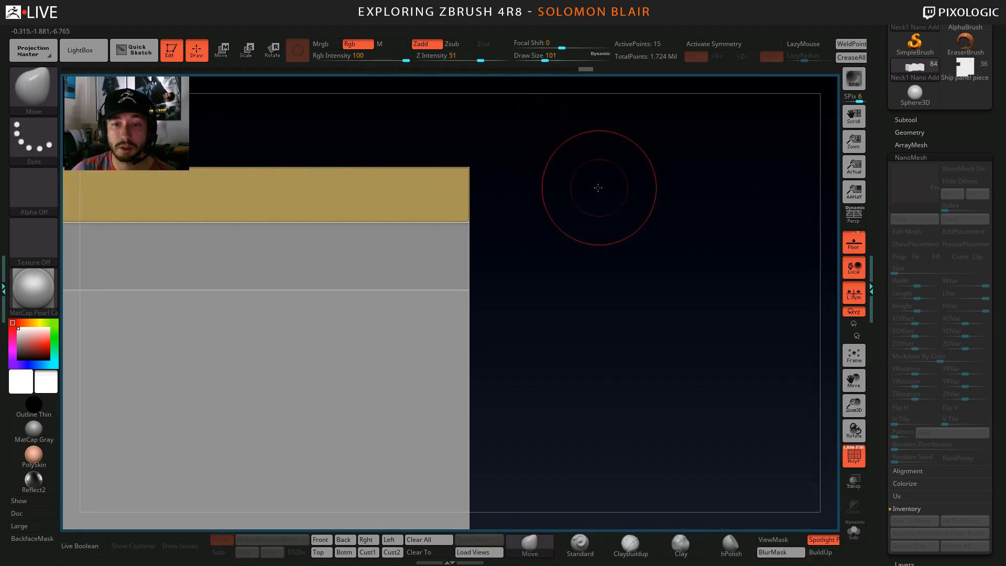
Show the neck's whole base shell with the converted panels hidden, and turn off the polyframe.
{"action": "right_click_drag", "start_coordinate": [598, 187], "coordinate": [264, 199]}
{"action": "left_click", "coordinate": [390, 193], "text": "ctrl+shift"}
{"action": "left_click_drag", "start_coordinate": [237, 195], "coordinate": [255, 333], "text": "ctrl+shift"}
{"action": "key", "text": "shift+f"}
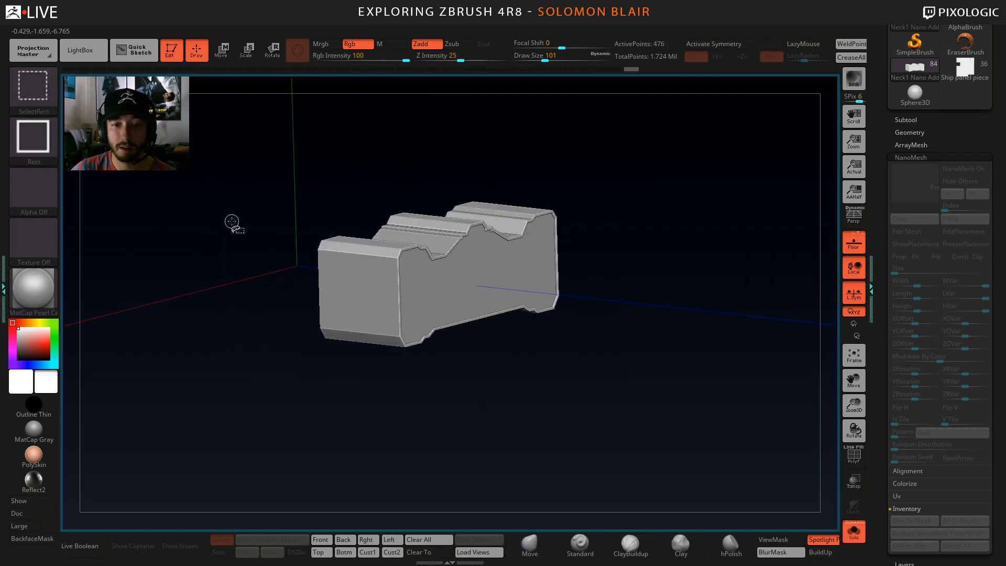
Swap the visibility between the converted panels and the base shell, frame the whole shell, and turn on its polyframe.
{"action": "left_click_drag", "start_coordinate": [230, 228], "coordinate": [260, 323], "text": "ctrl+shift"}
{"action": "left_click_drag", "start_coordinate": [225, 260], "coordinate": [256, 374], "text": "ctrl+shift"}
{"action": "key", "text": "f"}
{"action": "key", "text": "shift+f"}
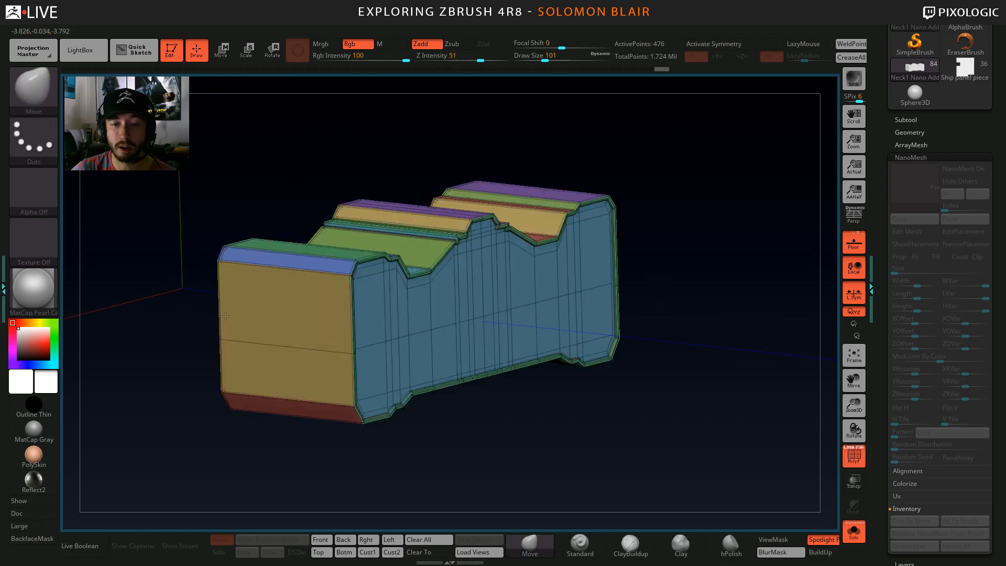
Isolate the neck's two side faces and a small edge piece of the base shell, hiding everything else.
{"action": "right_click_drag", "start_coordinate": [225, 316], "coordinate": [277, 347], "text": "alt"}
{"action": "key", "text": "ctrl+shift+z"}
{"action": "right_click_drag", "start_coordinate": [270, 255], "coordinate": [528, 232], "text": "shift"}
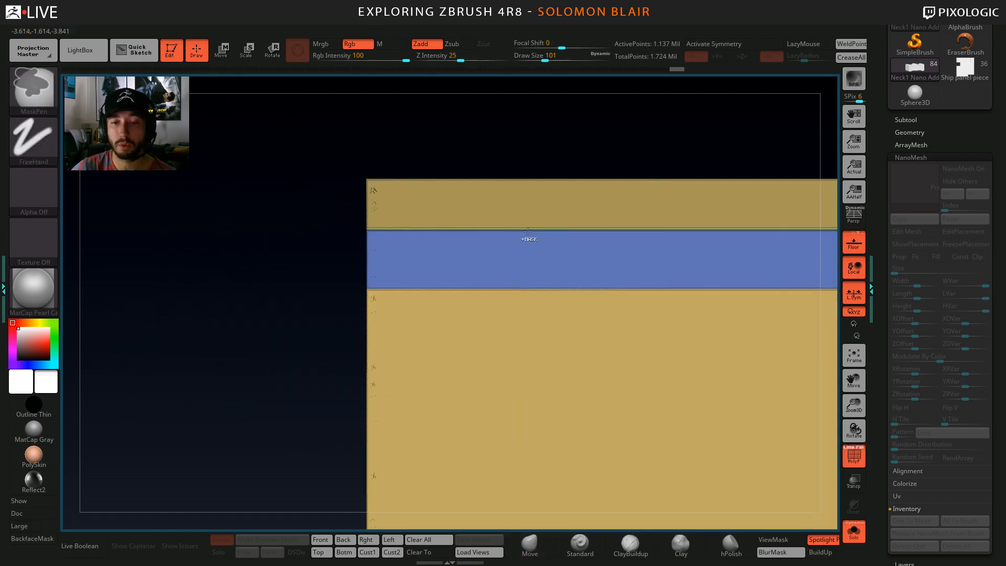
{"action": "mouse_move", "coordinate": [495, 156]}
{"action": "right_mouse_down", "text": "shift"}
{"action": "mouse_move", "coordinate": [701, 218]}
{"action": "mouse_move", "coordinate": [591, 222]}
{"action": "mouse_move", "coordinate": [420, 263]}
{"action": "right_mouse_up", "text": "shift"}
{"action": "key", "text": "ctrl+shift+z"}
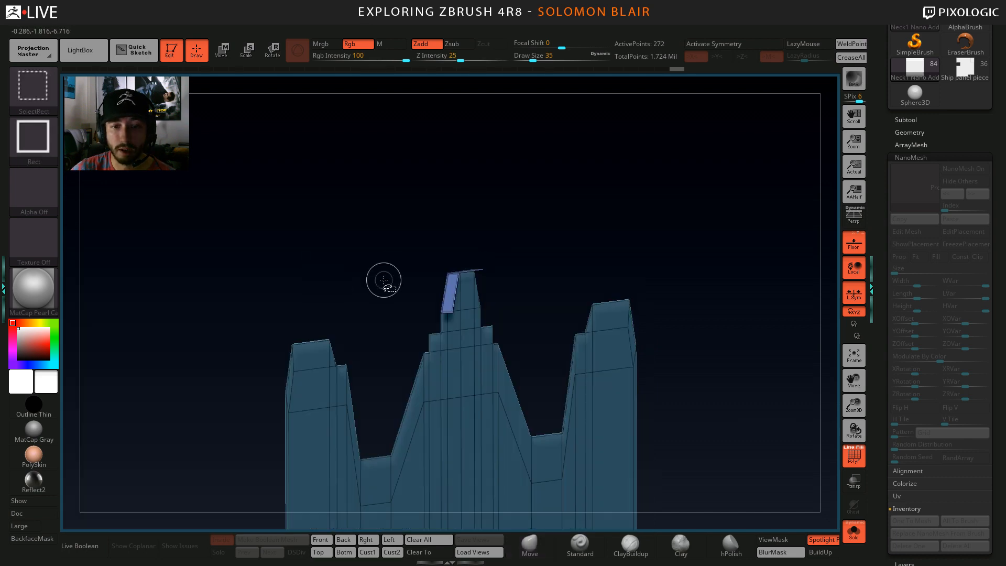
{"action": "right_click_drag", "start_coordinate": [306, 290], "coordinate": [395, 295], "text": "alt"}
Make sure Double display is enabled for the isolated side faces in the display properties.
{"action": "left_click", "coordinate": [927, 158]}
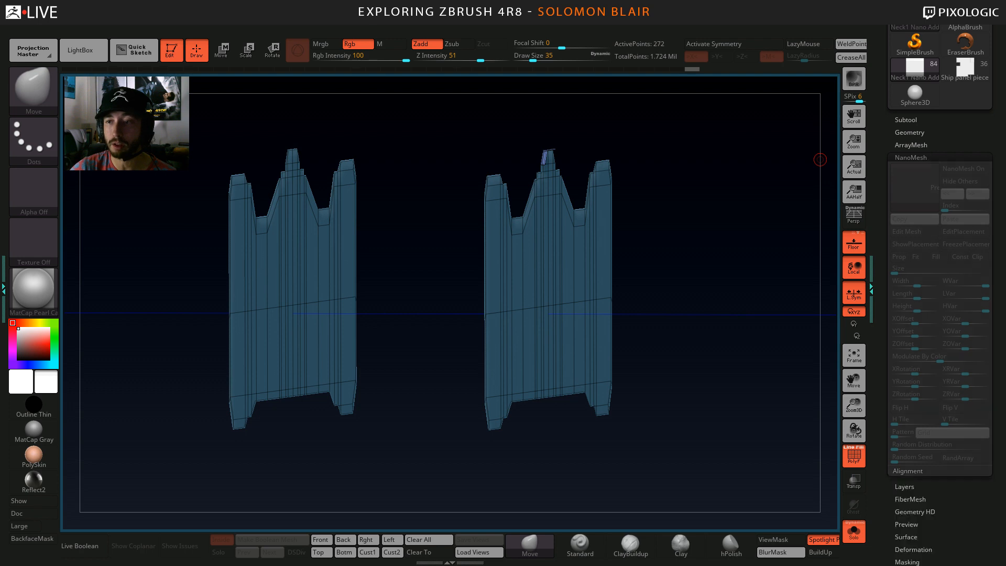
{"action": "left_click_drag", "start_coordinate": [969, 296], "coordinate": [969, 266]}
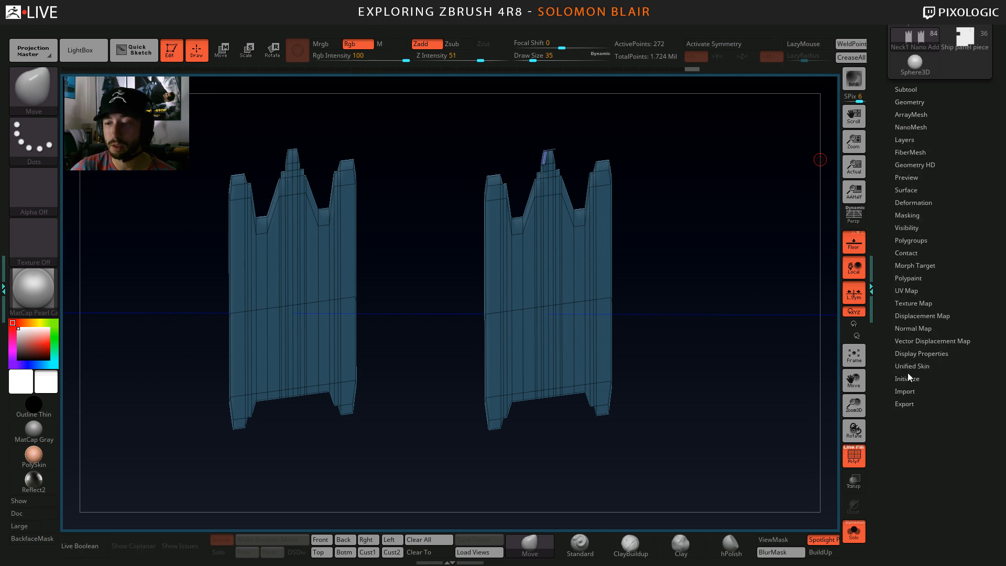
{"action": "left_click", "coordinate": [910, 357]}
{"action": "left_click", "coordinate": [917, 391]}
{"action": "left_click", "coordinate": [917, 392]}
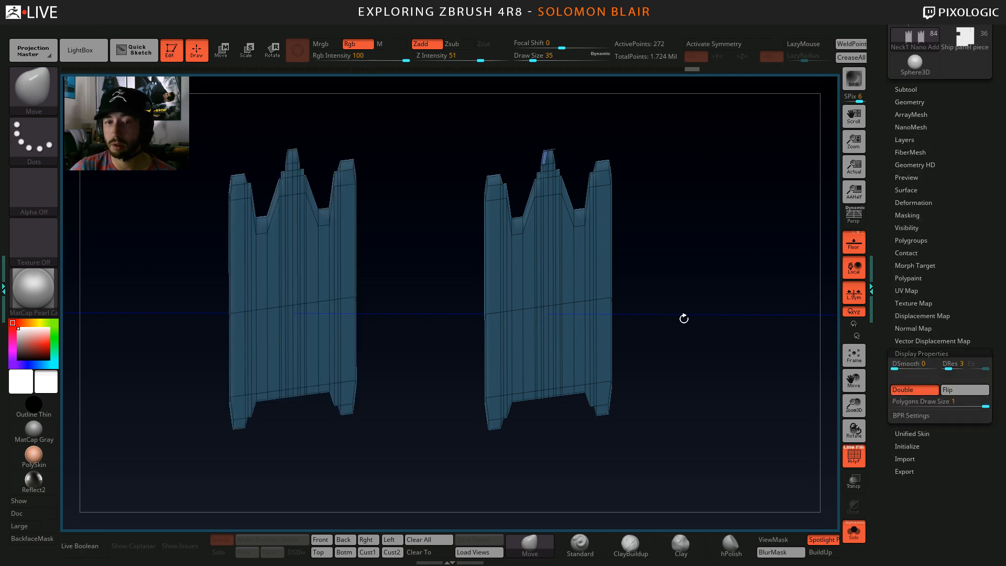
Expand the visible side faces to the neck's whole base shell with Grow All.
{"action": "mouse_move", "coordinate": [581, 199]}
{"action": "right_mouse_down", "text": "alt"}
{"action": "mouse_move", "coordinate": [580, 217]}
{"action": "mouse_move", "coordinate": [833, 267]}
{"action": "mouse_move", "coordinate": [771, 258]}
{"action": "right_mouse_up", "text": "alt"}
{"action": "left_click", "coordinate": [900, 228]}
{"action": "key", "text": "s"}
{"action": "left_click", "coordinate": [576, 261]}
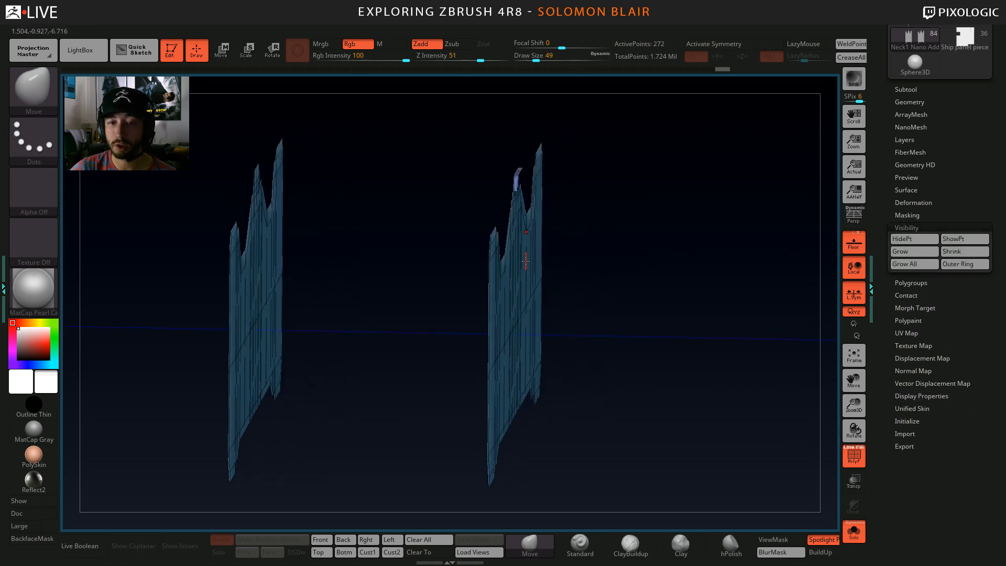
{"action": "left_click", "coordinate": [910, 267]}
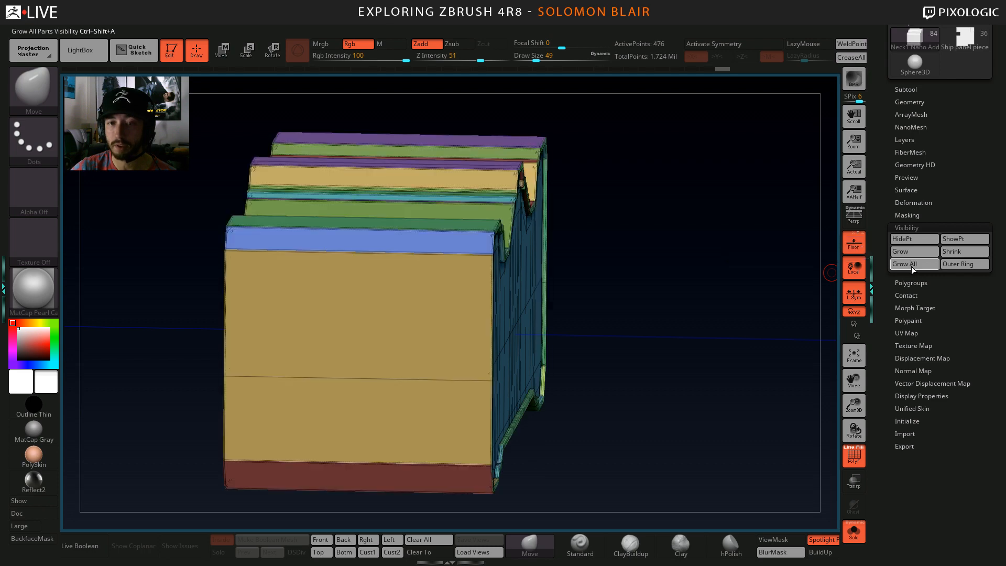
Split the hidden converted panels from the neck's base shell into their own subtool and select that subtool.
{"action": "key", "text": "s"}
{"action": "mouse_move", "coordinate": [697, 258]}
{"action": "right_mouse_down"}
{"action": "mouse_move", "coordinate": [523, 260]}
{"action": "mouse_move", "coordinate": [468, 235]}
{"action": "right_mouse_up"}
{"action": "left_click", "coordinate": [503, 262]}
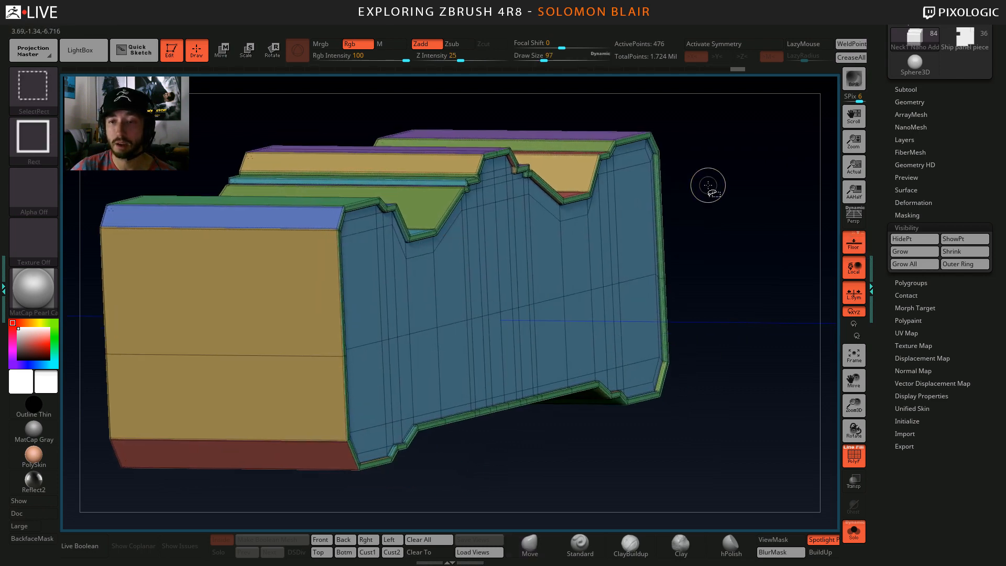
{"action": "left_click_drag", "start_coordinate": [723, 175], "coordinate": [739, 251], "text": "ctrl+shift"}
{"action": "mouse_move", "coordinate": [726, 148]}
{"action": "left_mouse_down", "text": "ctrl+shift"}
{"action": "mouse_move", "coordinate": [736, 248]}
{"action": "mouse_move", "coordinate": [750, 246]}
{"action": "left_mouse_up", "text": "ctrl+shift"}
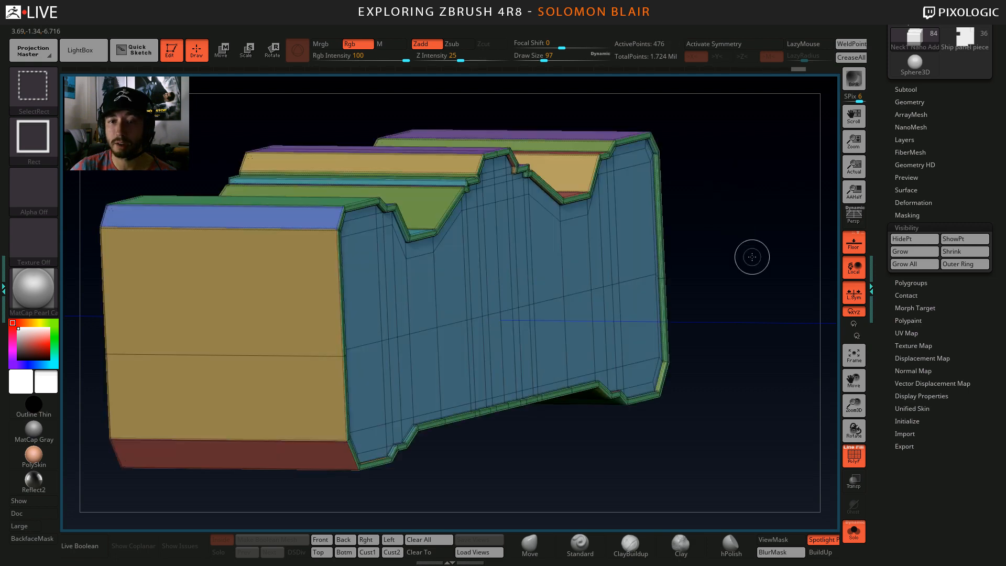
{"action": "left_click", "coordinate": [924, 87]}
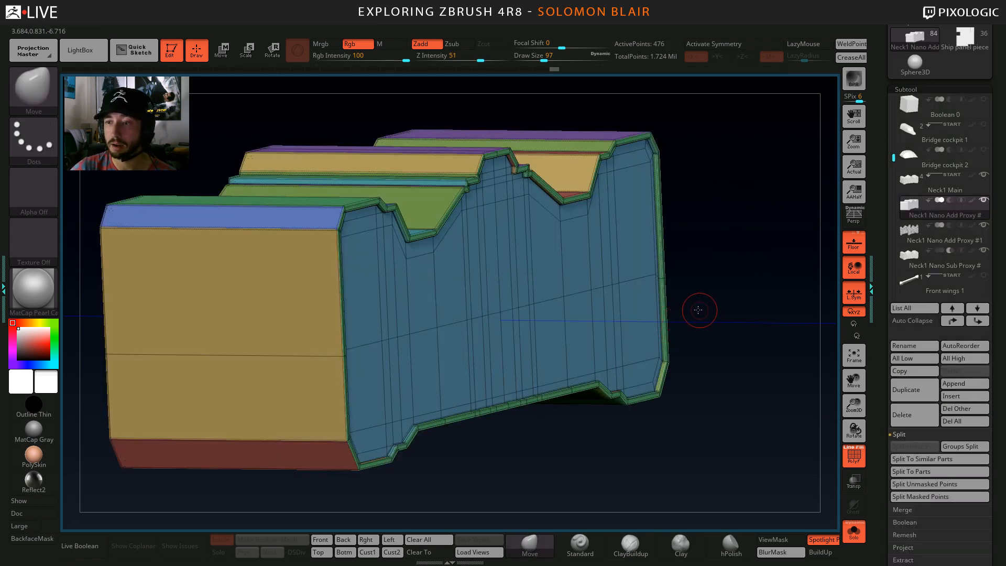
{"action": "left_click_drag", "start_coordinate": [698, 310], "coordinate": [660, 316], "text": "alt"}
{"action": "left_click", "coordinate": [910, 237]}
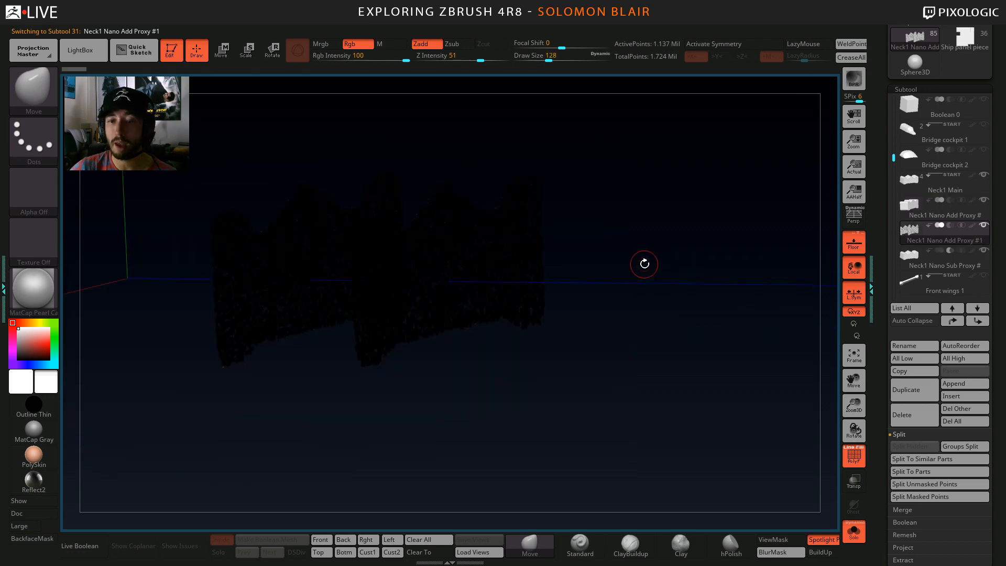
Turn off the polyframe and look over the separated panels on both sides of the neck.
{"action": "left_click_drag", "start_coordinate": [619, 258], "coordinate": [638, 279], "text": "alt"}
{"action": "key", "text": "space"}
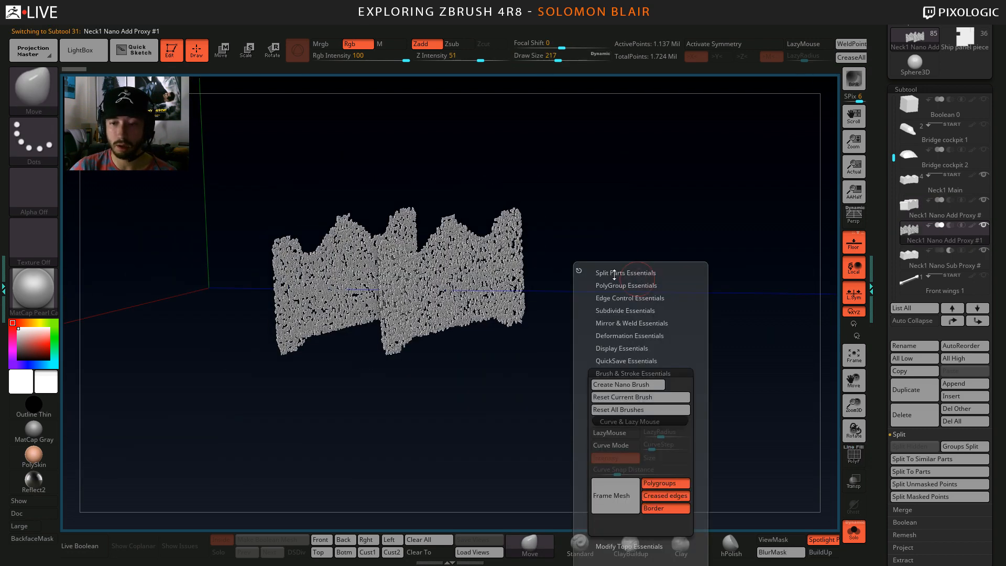
{"action": "left_click", "coordinate": [628, 273]}
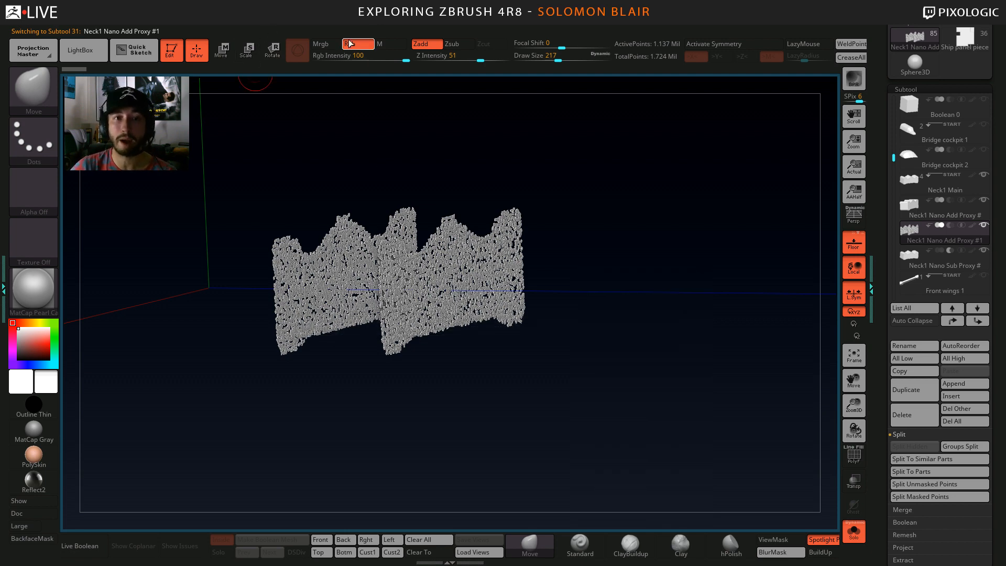
{"action": "left_click_drag", "start_coordinate": [490, 163], "coordinate": [535, 204], "text": "alt"}
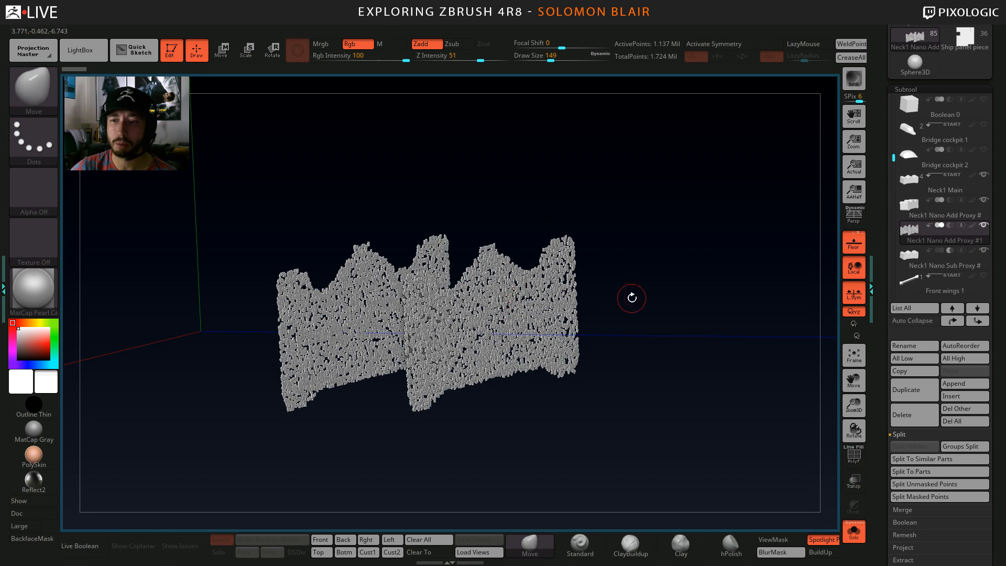
{"action": "left_click_drag", "start_coordinate": [632, 297], "coordinate": [794, 300], "text": "alt"}
Move the separated panels' subtool up the subtool order to directly below Neck1 Main.
{"action": "key", "text": "ctrl"}
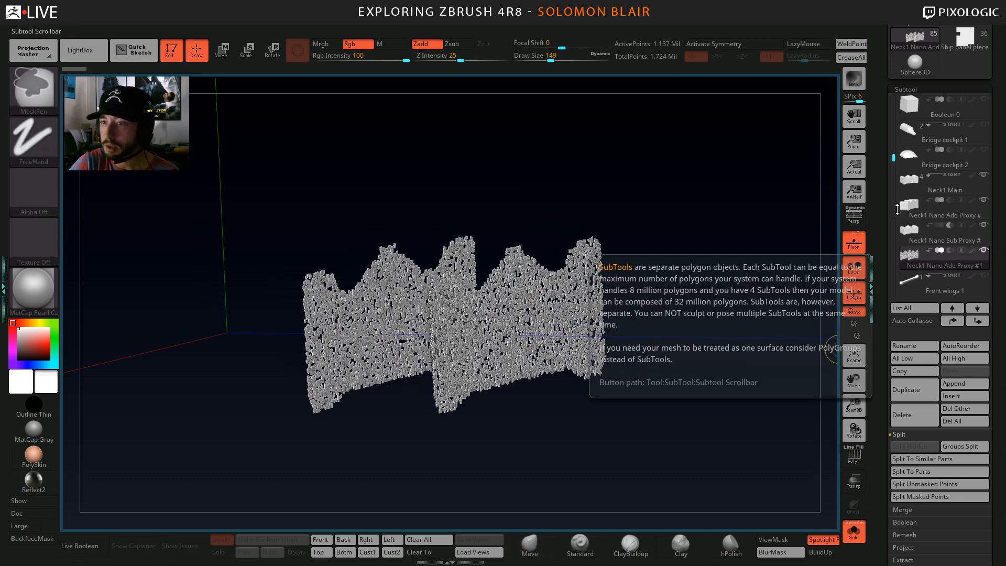
{"action": "key", "text": "ctrl+Up"}
{"action": "key", "text": "ctrl+Up"}
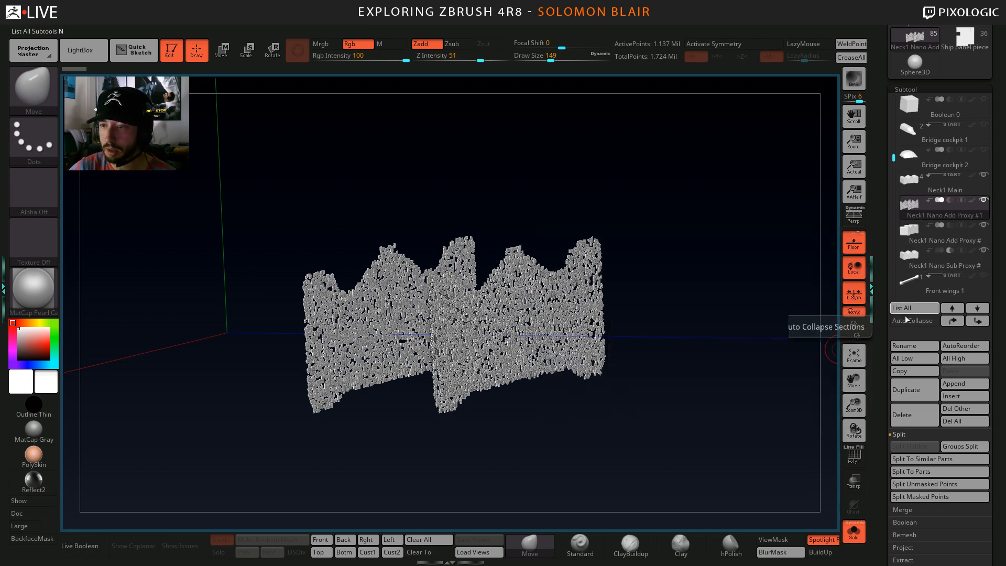
Rename the separated panels' subtool as "Neck1 Nano Add Greeble 1".
{"action": "left_click", "coordinate": [906, 346]}
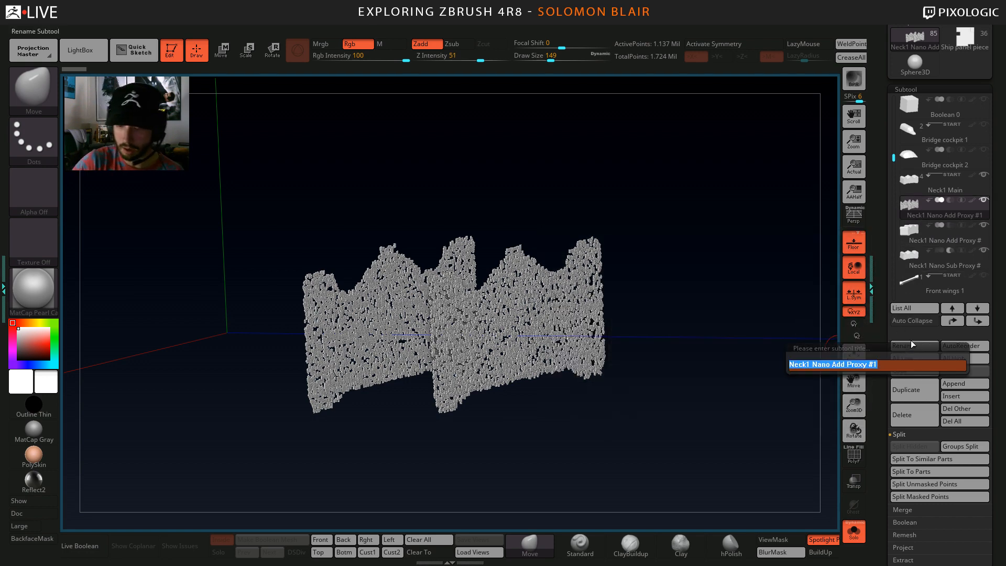
{"action": "key", "text": "End"}
{"action": "key", "text": "BackSpace"}
{"action": "key", "text": "BackSpace"}
{"action": "key", "text": "BackSpace"}
{"action": "key", "text": "BackSpace"}
{"action": "key", "text": "BackSpace"}
{"action": "key", "text": "BackSpace"}
{"action": "key", "text": "BackSpace"}
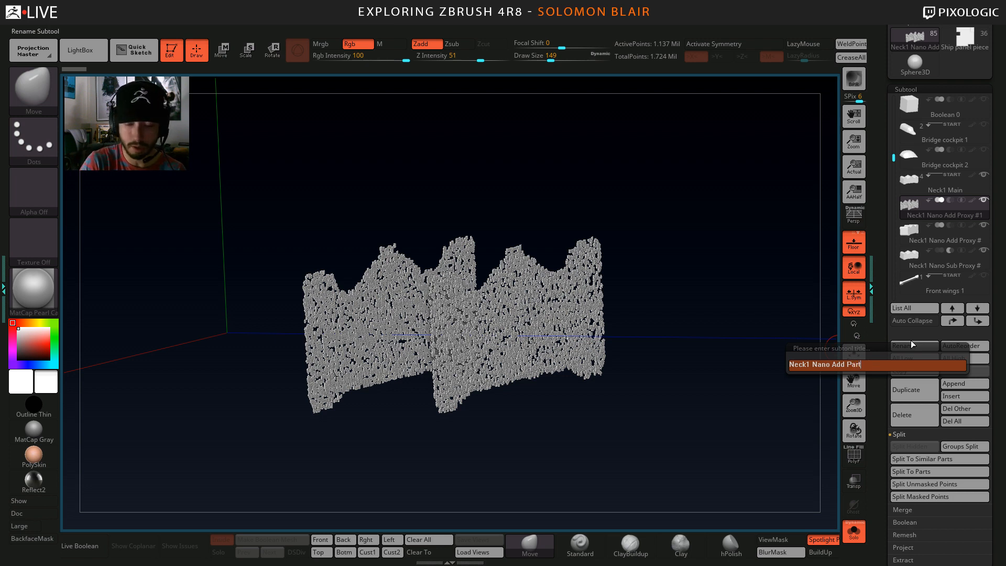
{"action": "key", "text": "BackSpace"}
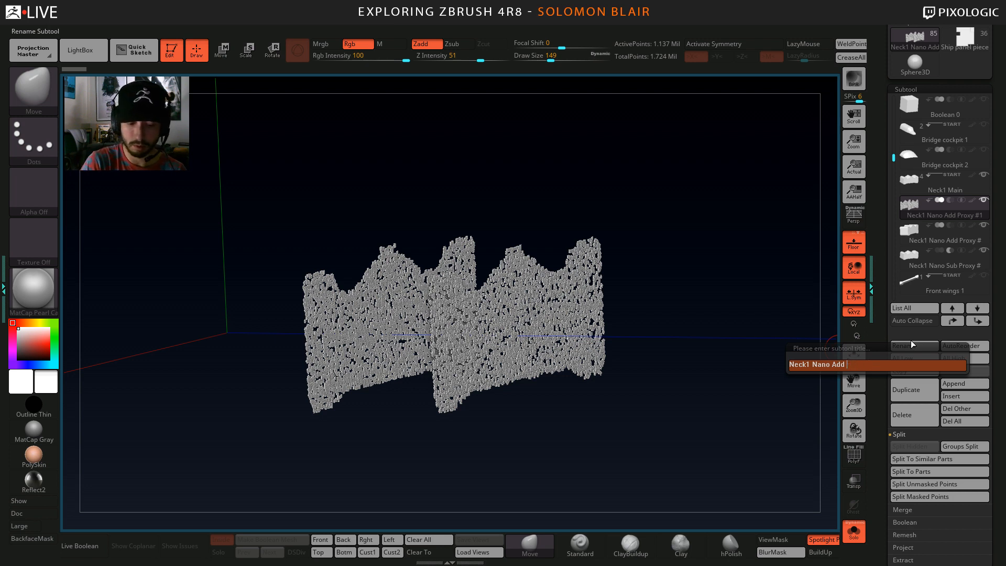
{"action": "type", "text": "Greeble 1"}
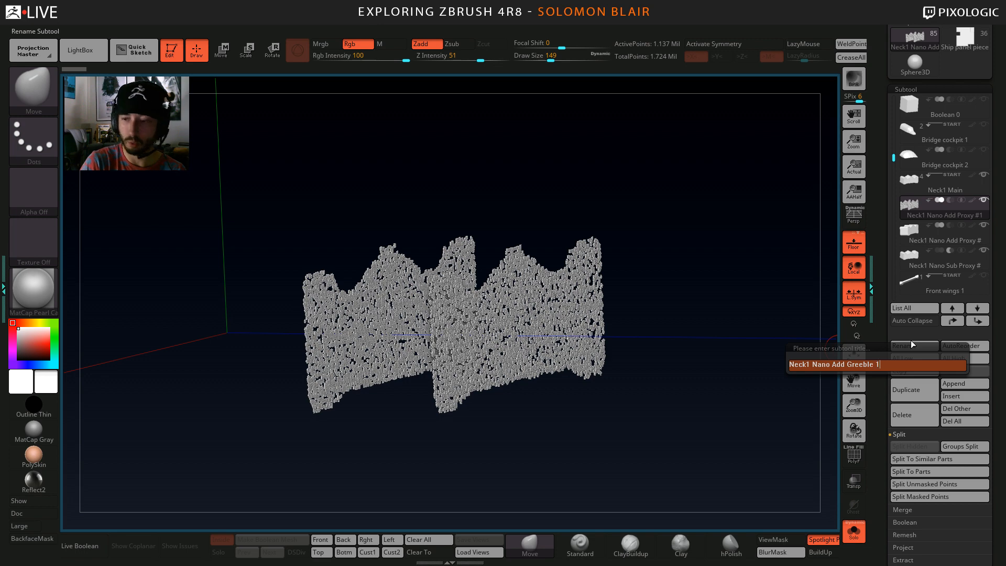
{"action": "key", "text": "Return"}
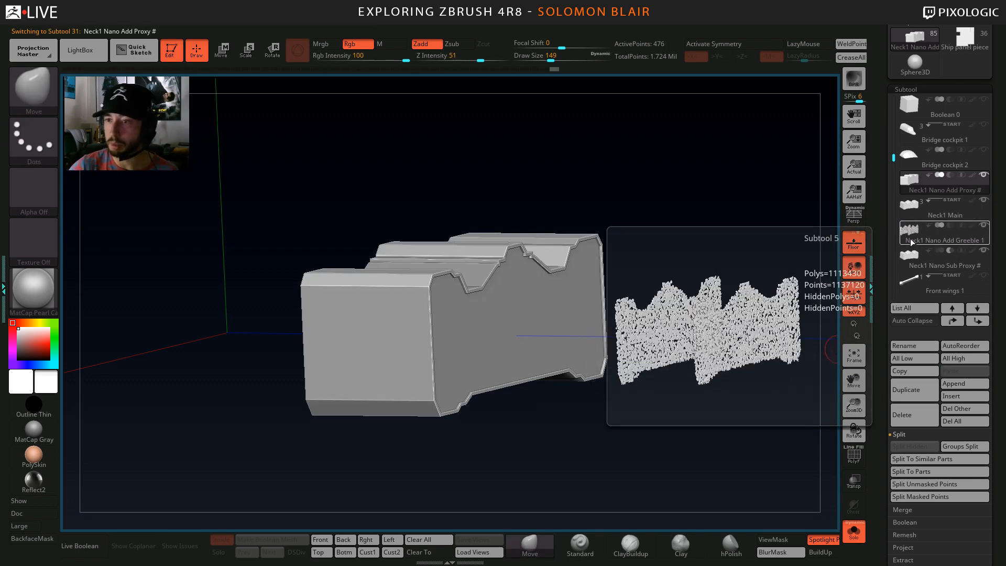
Place both Neck1 proxies above Neck1 Main, select Neck1 Nano Add Greeble 1, and turn off Solo to show the neck parts together.
{"action": "left_click", "coordinate": [910, 250]}
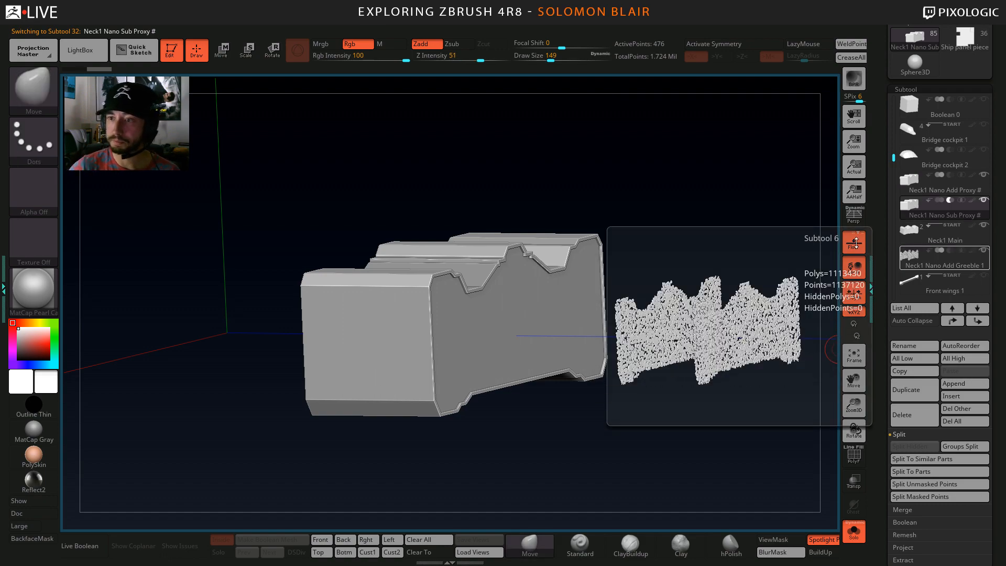
{"action": "left_click", "coordinate": [853, 541]}
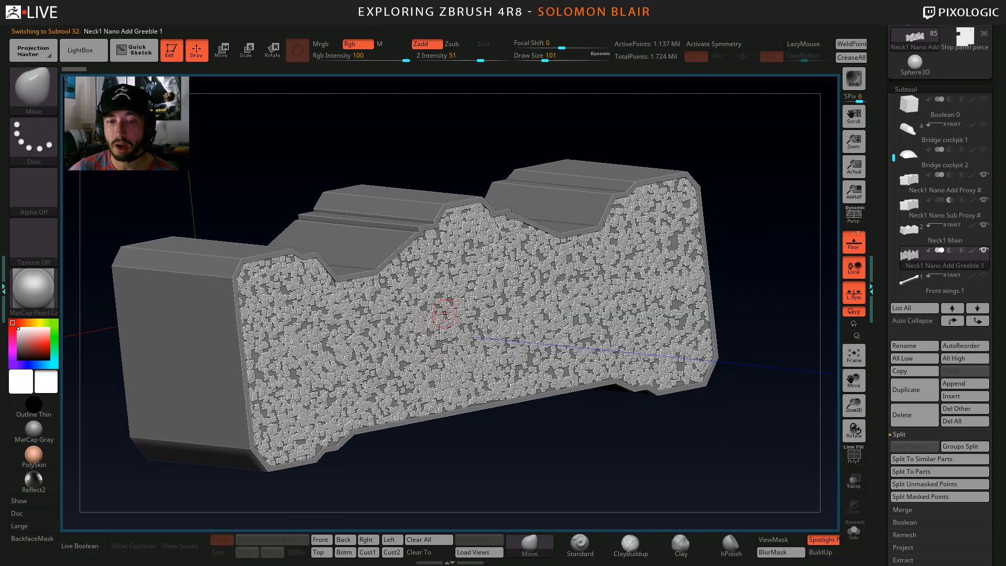
{"action": "right_click_drag", "start_coordinate": [444, 313], "coordinate": [541, 321], "text": "alt"}
Activate the Move gizmo with local symmetry off, and isolate Neck1 Nano Add Greeble 1 in Solo.
{"action": "key", "text": "w"}
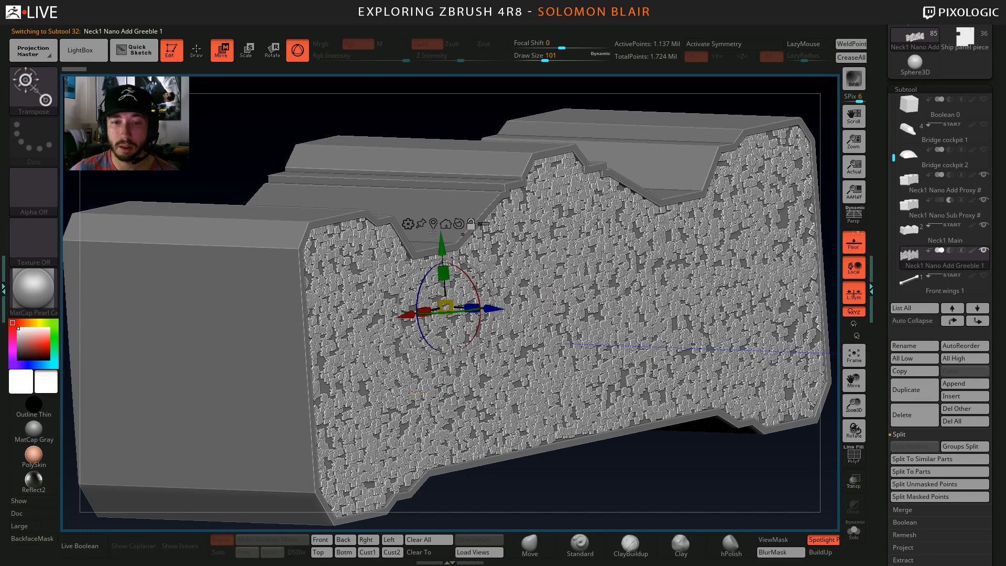
{"action": "left_click", "coordinate": [855, 297]}
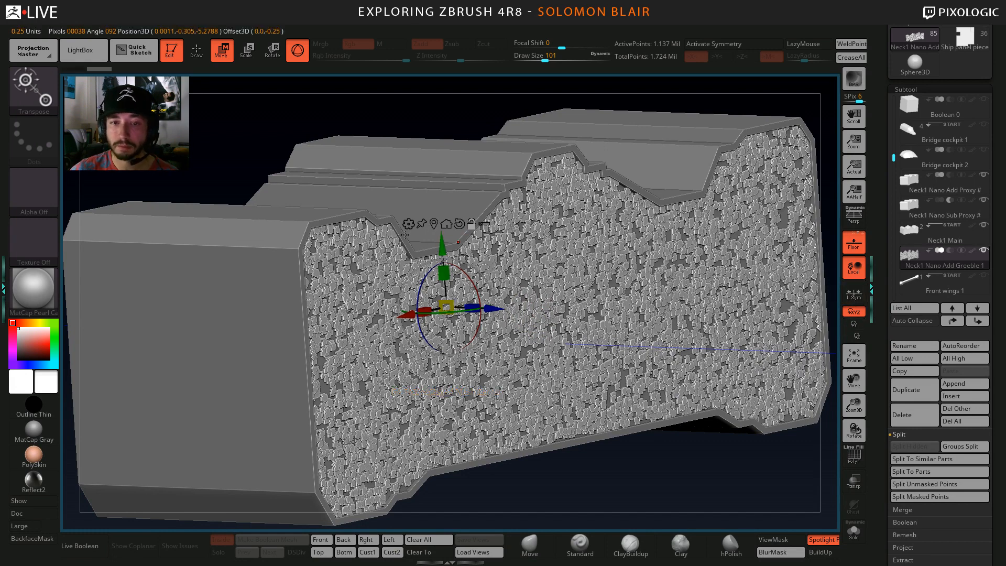
{"action": "left_click", "coordinate": [455, 268], "text": "alt"}
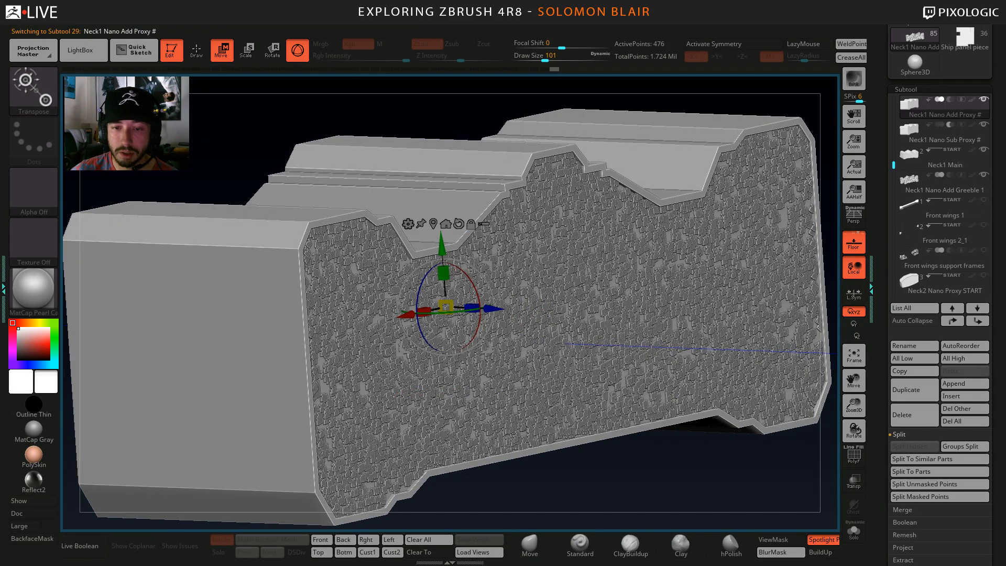
{"action": "left_click", "coordinate": [470, 297], "text": "alt"}
{"action": "key", "text": "ctrl+shift+s"}
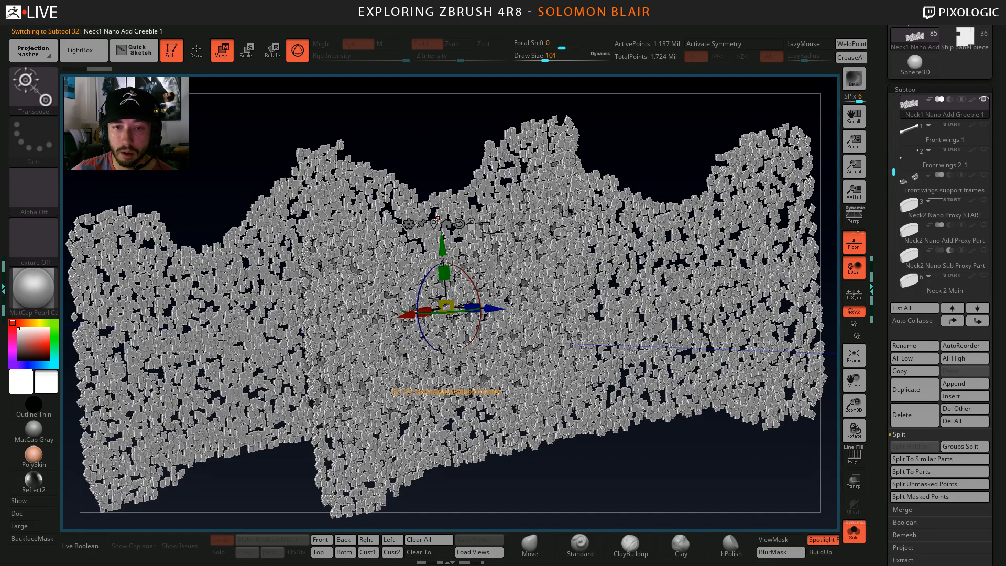
Check the greeble panels on both sides, leave Solo, and return to Draw mode with the whole neck in view.
{"action": "left_click_drag", "start_coordinate": [438, 218], "coordinate": [435, 320]}
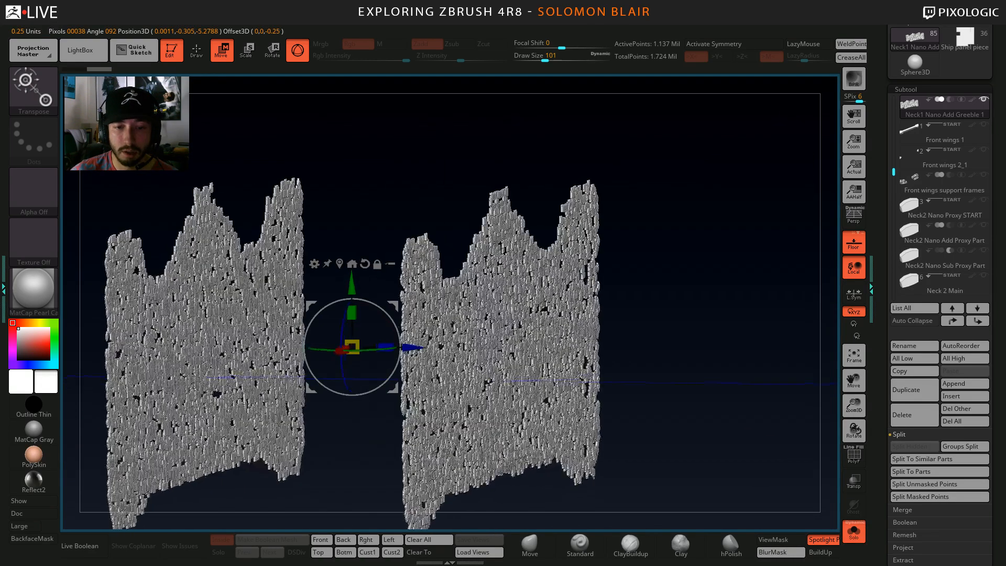
{"action": "key", "text": "ctrl+shift+s"}
{"action": "left_click_drag", "start_coordinate": [376, 348], "coordinate": [375, 343]}
{"action": "key", "text": "q"}
{"action": "mouse_move", "coordinate": [529, 341]}
{"action": "right_mouse_down"}
{"action": "mouse_move", "coordinate": [461, 341]}
{"action": "mouse_move", "coordinate": [474, 337]}
{"action": "right_mouse_up"}
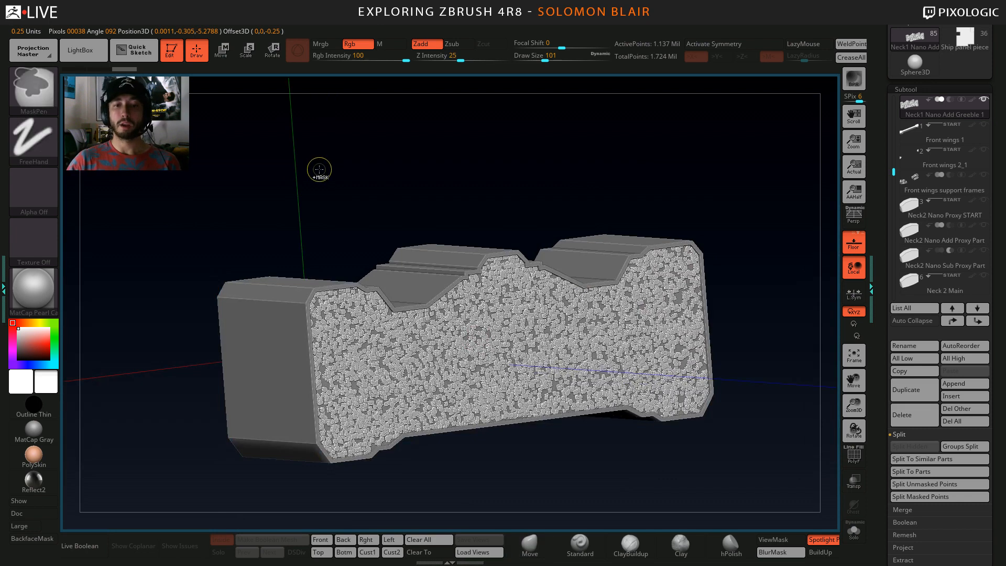
{"action": "right_click_drag", "start_coordinate": [348, 185], "coordinate": [391, 174], "text": "alt"}
{"action": "right_click_drag", "start_coordinate": [425, 208], "coordinate": [408, 203], "text": "alt"}
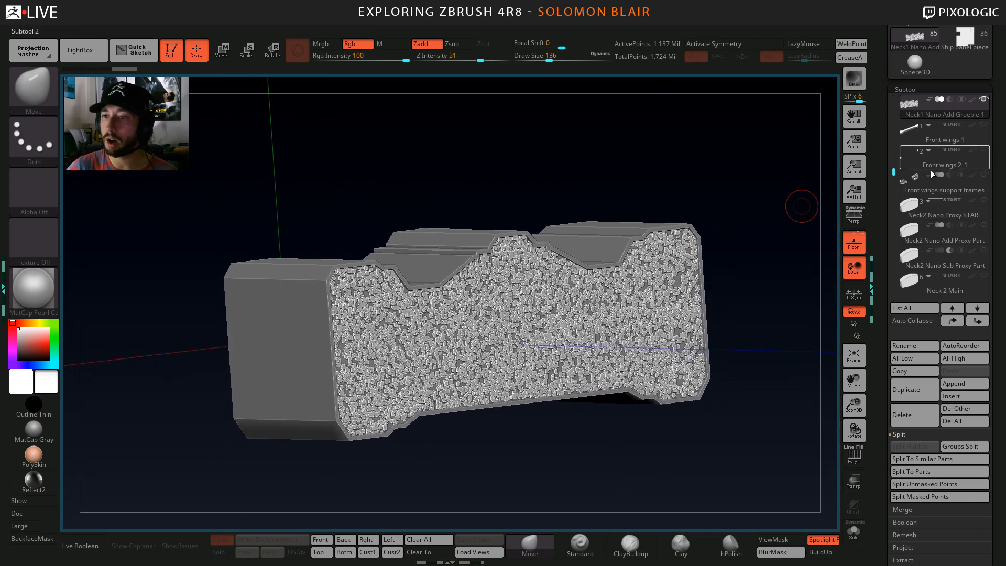
Select the Neck1 Nano Add Proxy subtool, isolate it in Solo, and align the view straight onto its side.
{"action": "left_click_drag", "start_coordinate": [893, 169], "coordinate": [893, 164]}
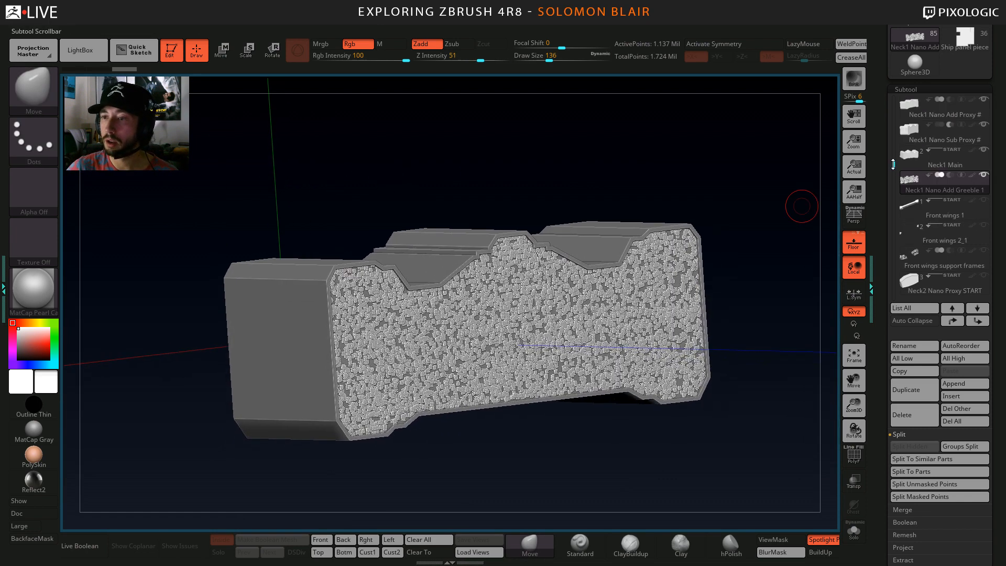
{"action": "left_click", "coordinate": [914, 113]}
{"action": "right_click_drag", "start_coordinate": [398, 293], "coordinate": [401, 326], "text": "shift"}
{"action": "key", "text": "ctrl+shift+s"}
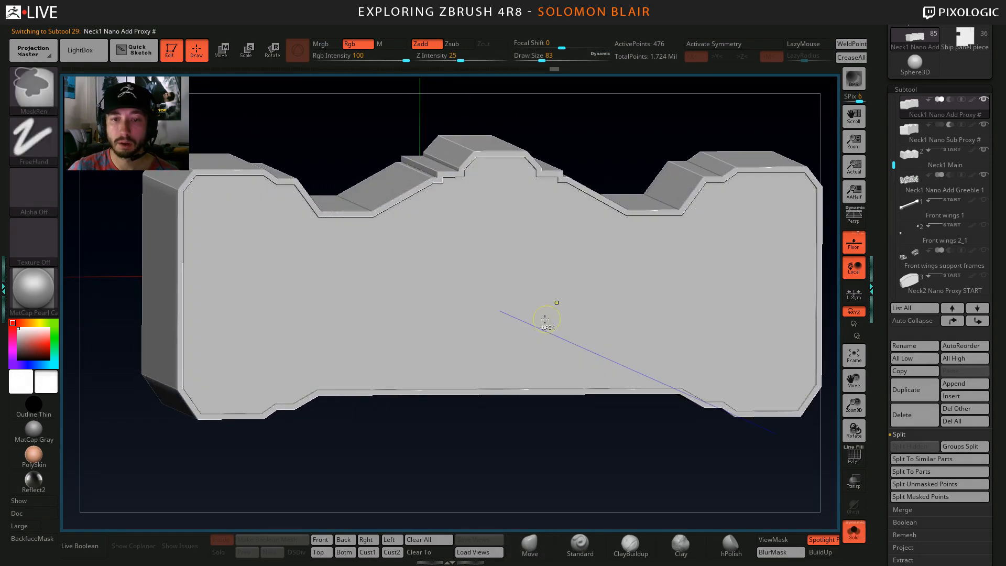
{"action": "right_click_drag", "start_coordinate": [545, 319], "coordinate": [495, 320], "text": "ctrl"}
{"action": "right_click_drag", "start_coordinate": [495, 321], "coordinate": [485, 321], "text": "shift"}
Center the proxy's side profile and hide the interface around the canvas.
{"action": "scroll", "coordinate": [891, 160], "scroll_direction": "up", "scroll_amount": 2}
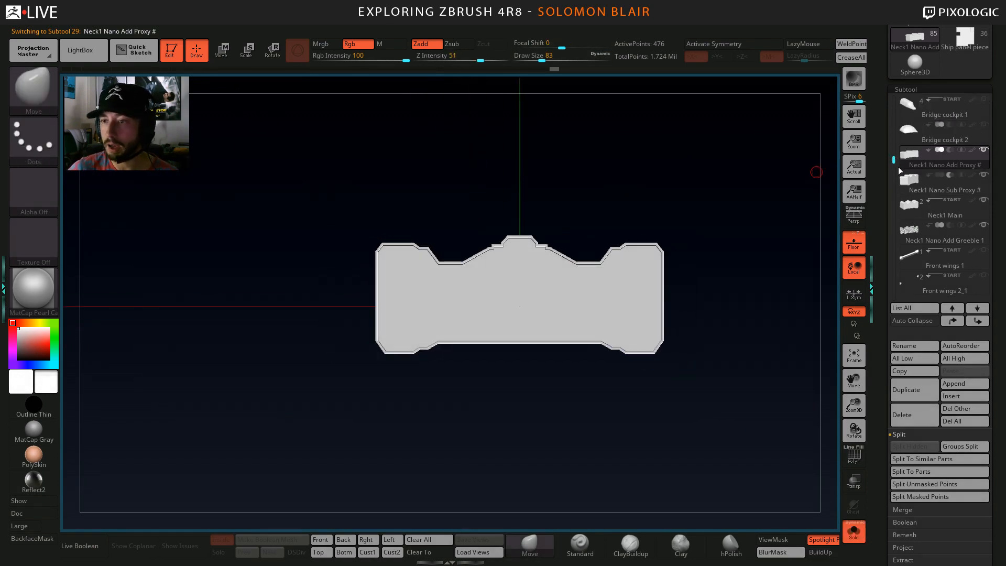
{"action": "right_click_drag", "start_coordinate": [645, 213], "coordinate": [606, 209], "text": "alt"}
{"action": "key", "text": "Tab"}
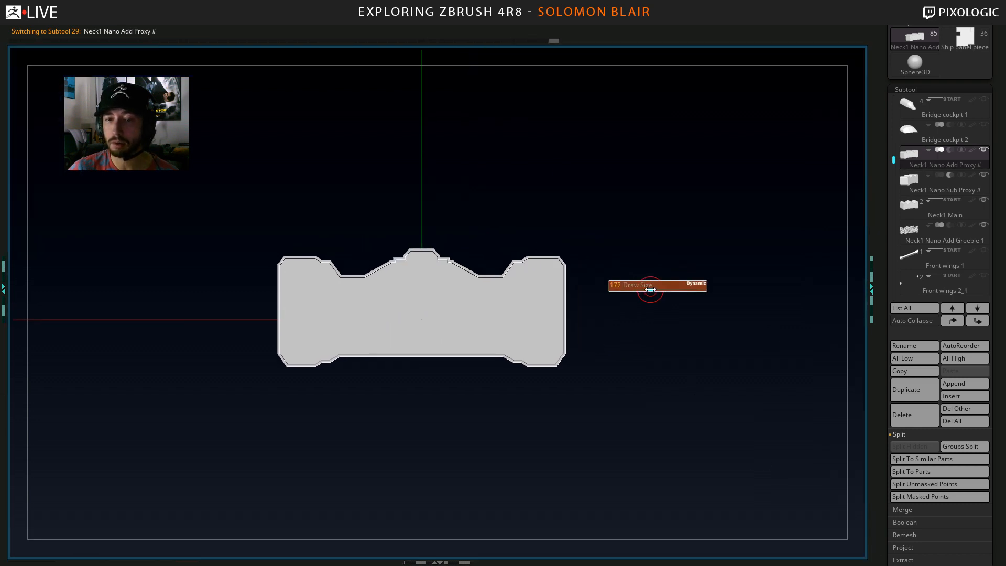
Switch to the Ship panel piece tool and display all of its kit pieces together in the canvas.
{"action": "left_click_drag", "start_coordinate": [999, 163], "coordinate": [1003, 208]}
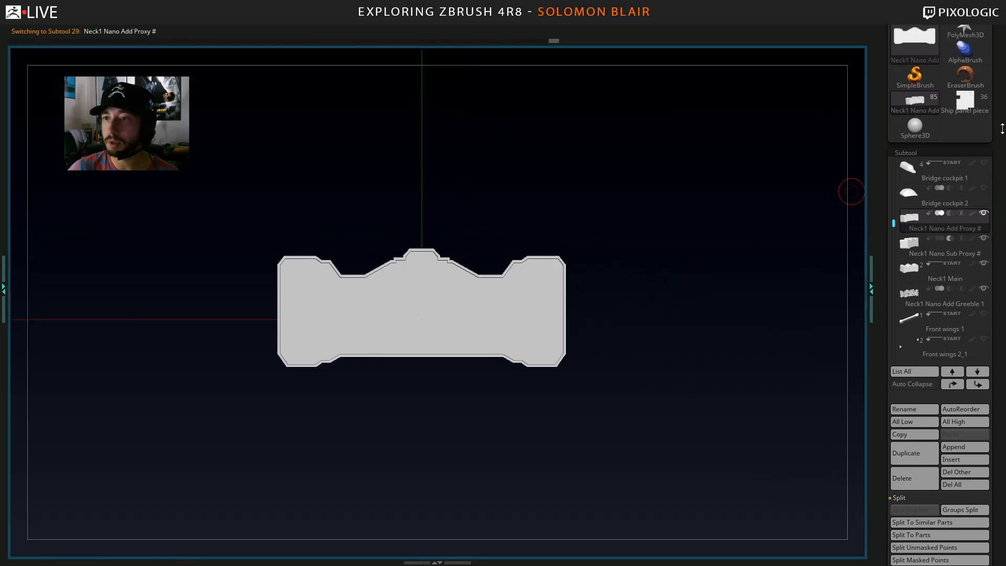
{"action": "left_click", "coordinate": [966, 102]}
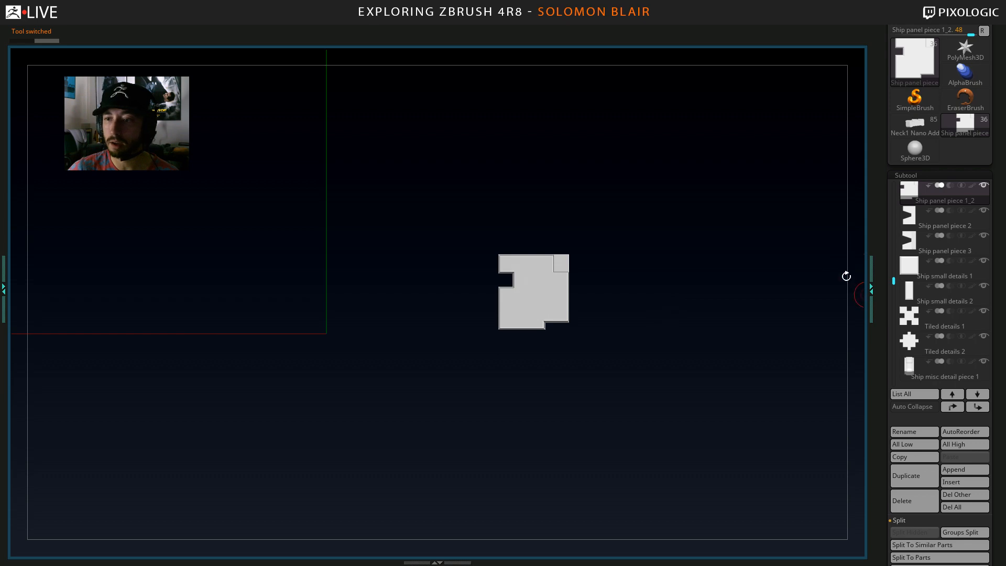
{"action": "left_click", "coordinate": [668, 254], "text": "ctrl+shift"}
{"action": "right_click_drag", "start_coordinate": [668, 254], "coordinate": [624, 283], "text": "ctrl"}
{"action": "right_click_drag", "start_coordinate": [577, 310], "coordinate": [591, 302], "text": "alt"}
{"action": "right_click_drag", "start_coordinate": [504, 304], "coordinate": [518, 277], "text": "alt"}
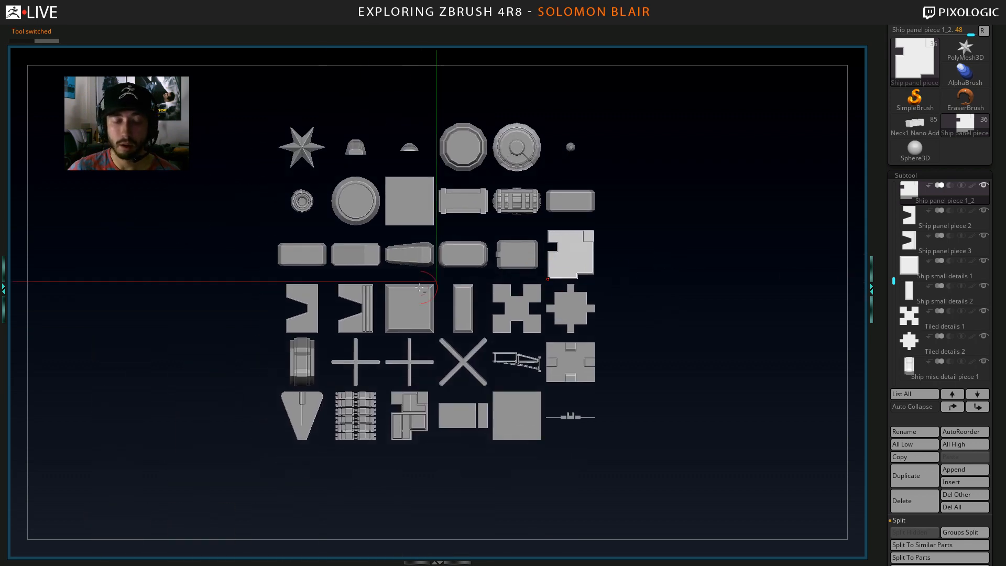
Adjust the draw size, select the Ship small details 1 subtool, and turn on PolyFrame.
{"action": "key", "text": "s"}
{"action": "mouse_move", "coordinate": [398, 289]}
{"action": "right_mouse_down"}
{"action": "mouse_move", "coordinate": [437, 304]}
{"action": "mouse_move", "coordinate": [446, 287]}
{"action": "mouse_move", "coordinate": [428, 302]}
{"action": "mouse_move", "coordinate": [434, 288]}
{"action": "mouse_move", "coordinate": [437, 300]}
{"action": "mouse_move", "coordinate": [424, 280]}
{"action": "mouse_move", "coordinate": [422, 299]}
{"action": "mouse_move", "coordinate": [444, 303]}
{"action": "mouse_move", "coordinate": [444, 294]}
{"action": "right_mouse_up"}
{"action": "key", "text": "s"}
{"action": "left_click", "coordinate": [449, 294], "text": "alt"}
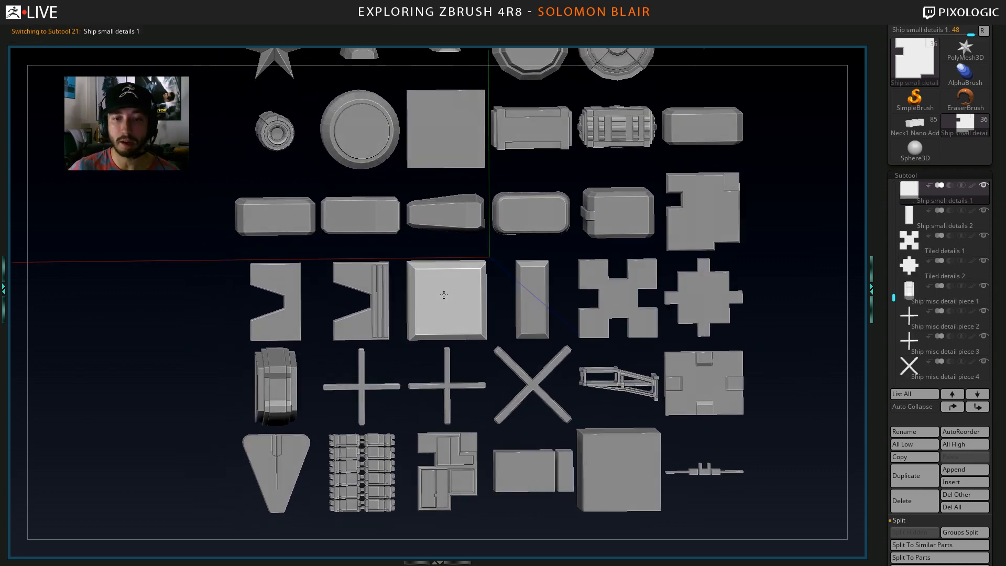
{"action": "key", "text": "shift+f"}
Look through the custom Essentials commands and expand the brush and stroke set containing Create Nano Brush.
{"action": "key", "text": "b"}
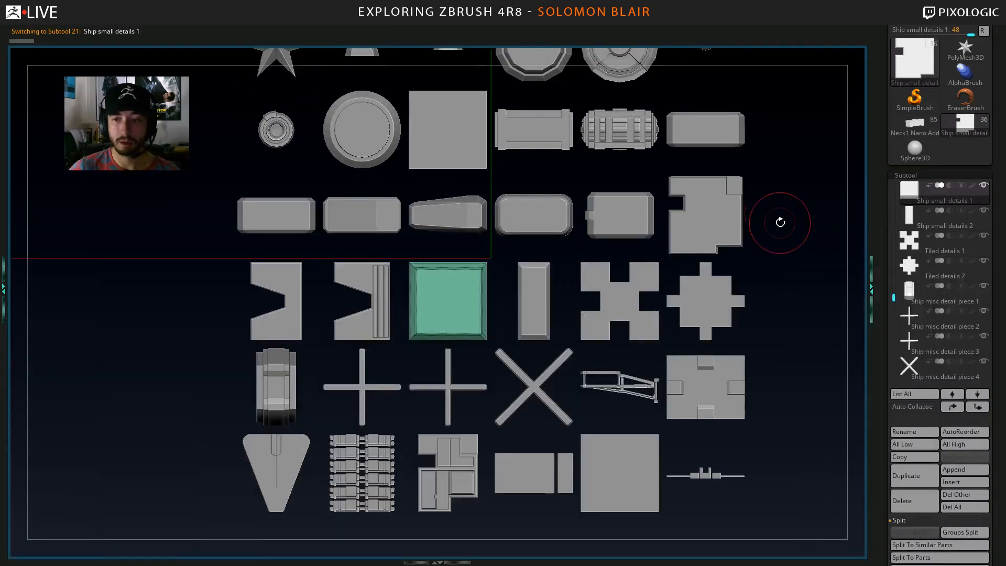
{"action": "right_click_drag", "start_coordinate": [781, 221], "coordinate": [770, 215], "text": "alt"}
{"action": "key", "text": "v"}
{"action": "left_click", "coordinate": [780, 213]}
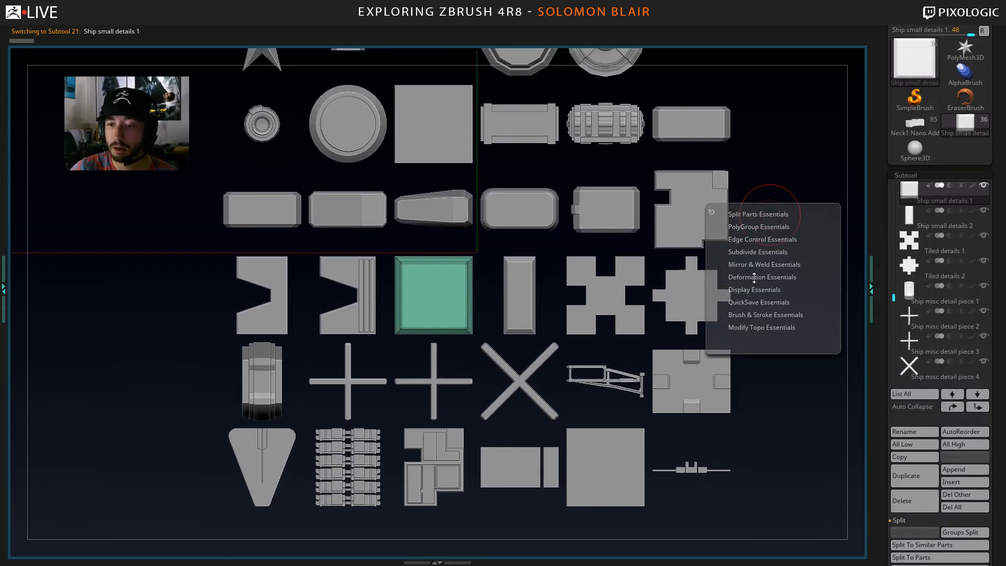
{"action": "left_click", "coordinate": [761, 303]}
{"action": "left_click", "coordinate": [763, 303]}
{"action": "left_click", "coordinate": [773, 310]}
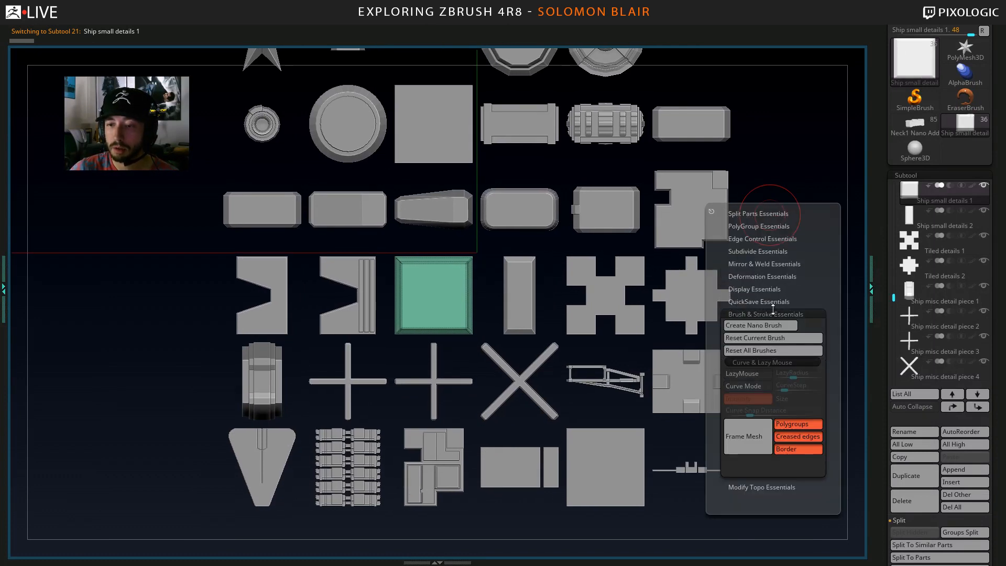
{"action": "left_click_drag", "start_coordinate": [797, 314], "coordinate": [805, 288]}
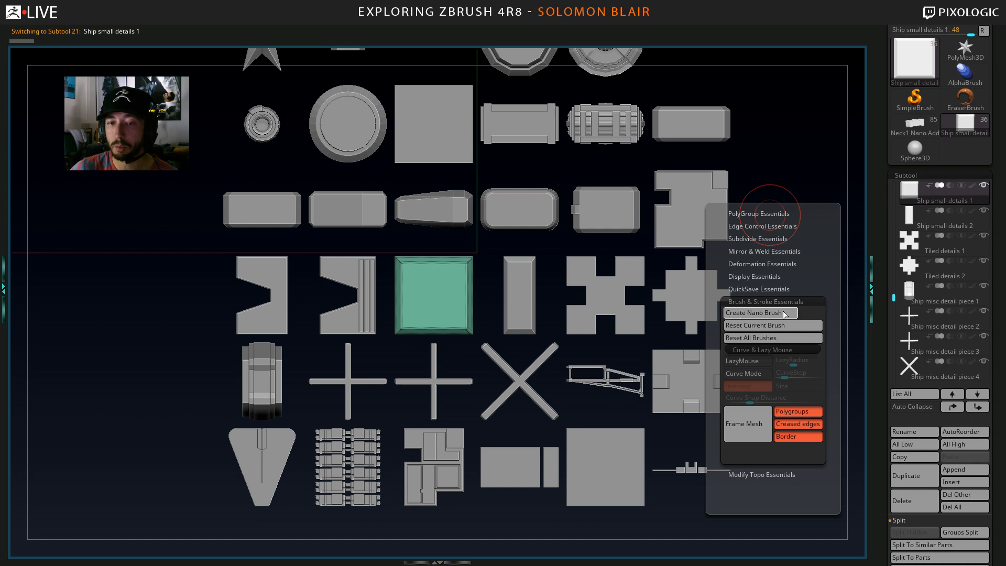
{"action": "left_click_drag", "start_coordinate": [625, 317], "coordinate": [579, 290], "text": "alt"}
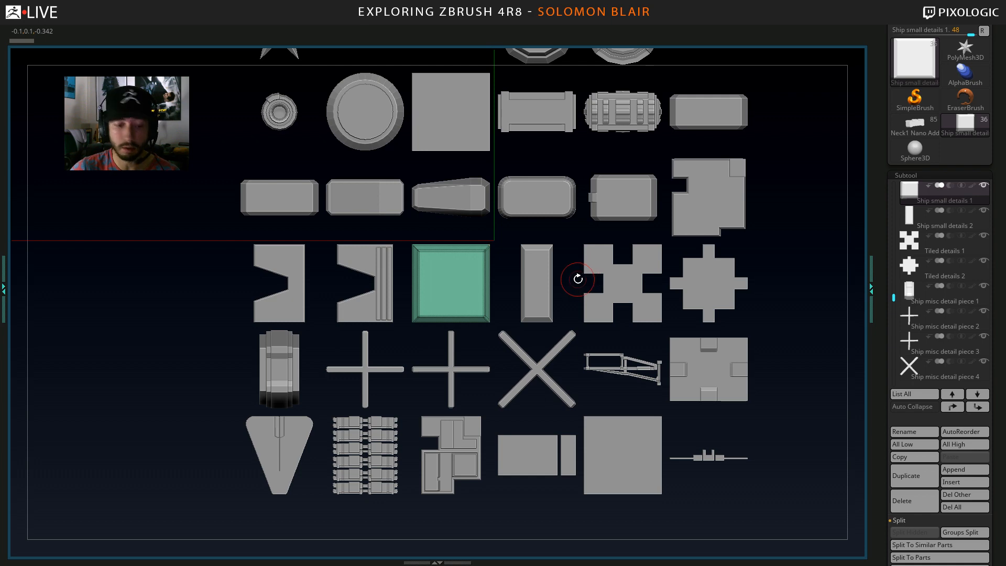
{"action": "key", "text": "space"}
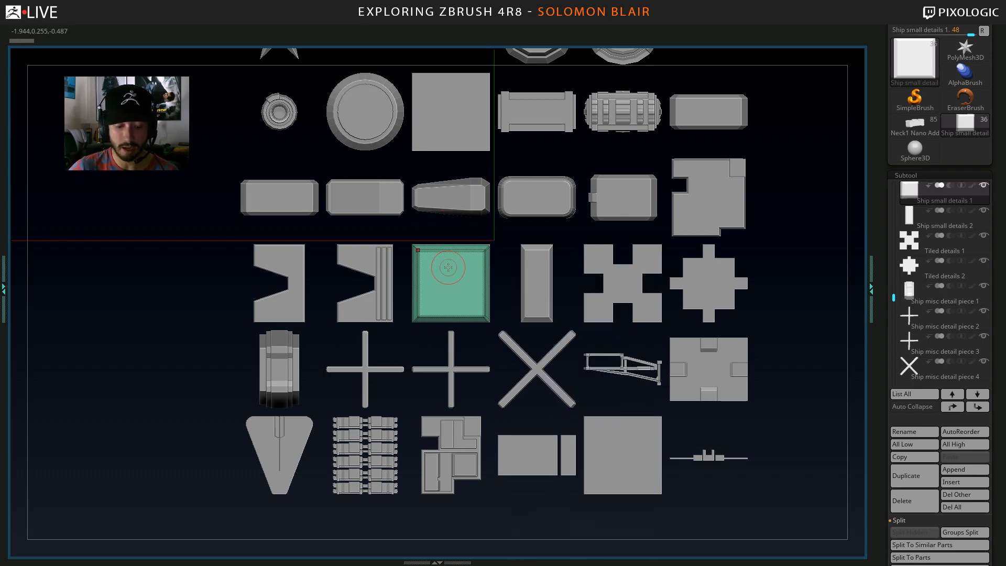
{"action": "key", "text": "b"}
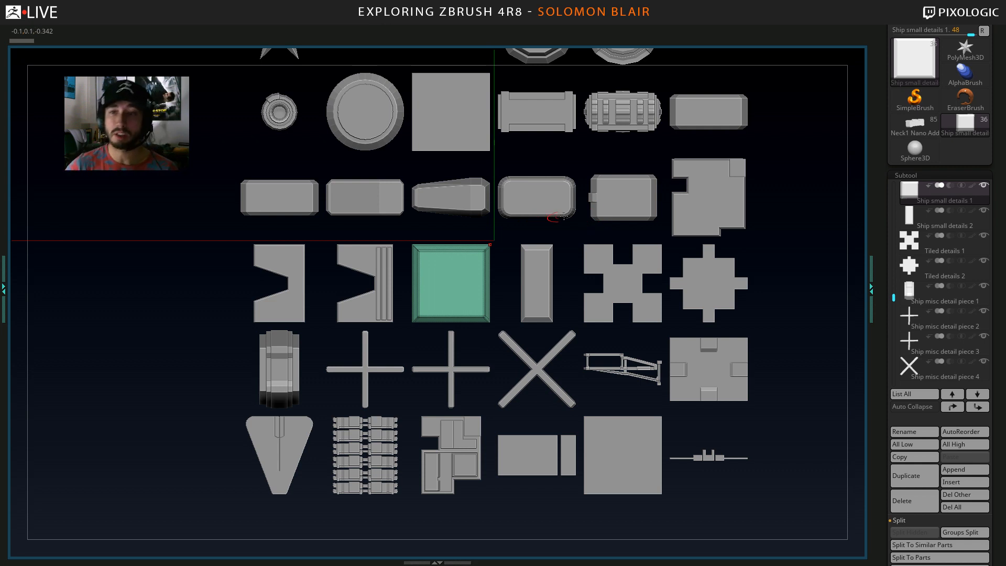
{"action": "left_click", "coordinate": [914, 124]}
{"action": "left_click_drag", "start_coordinate": [550, 319], "coordinate": [522, 387]}
{"action": "key", "text": "shift+f"}
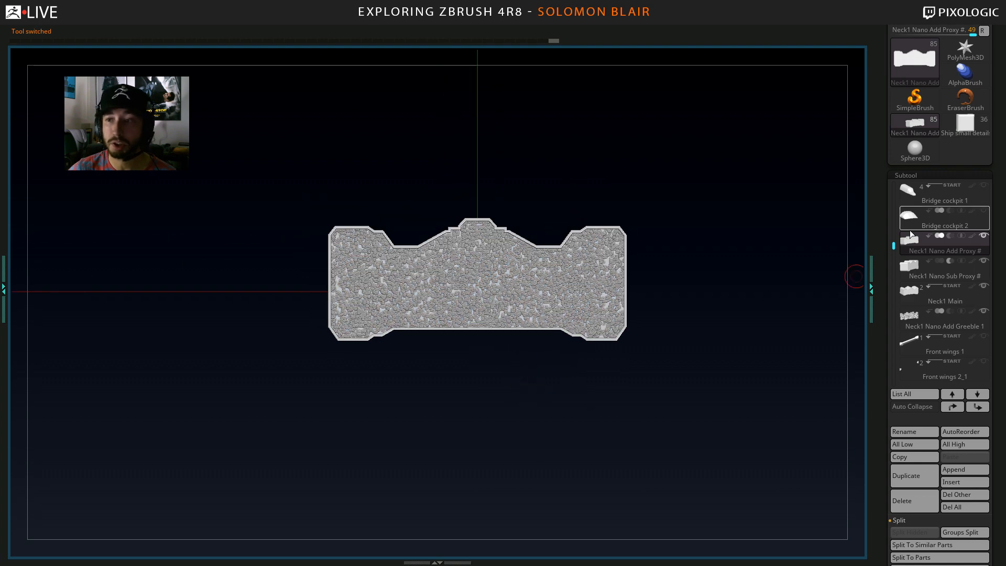
{"action": "left_click", "coordinate": [956, 137]}
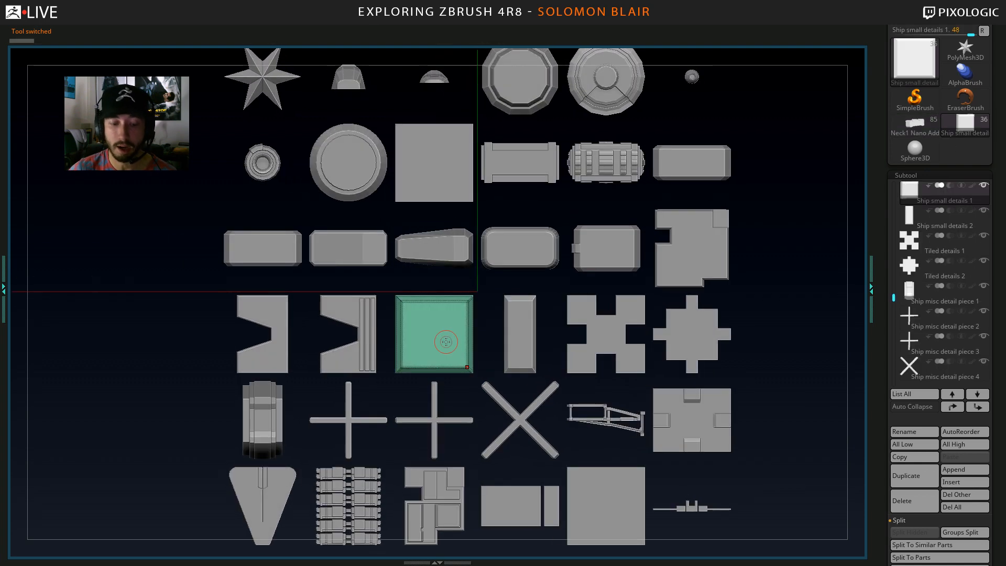
Create a new InsertMesh brush from the Ship small details 1 panel.
{"action": "key", "text": "b"}
{"action": "left_click", "coordinate": [247, 542]}
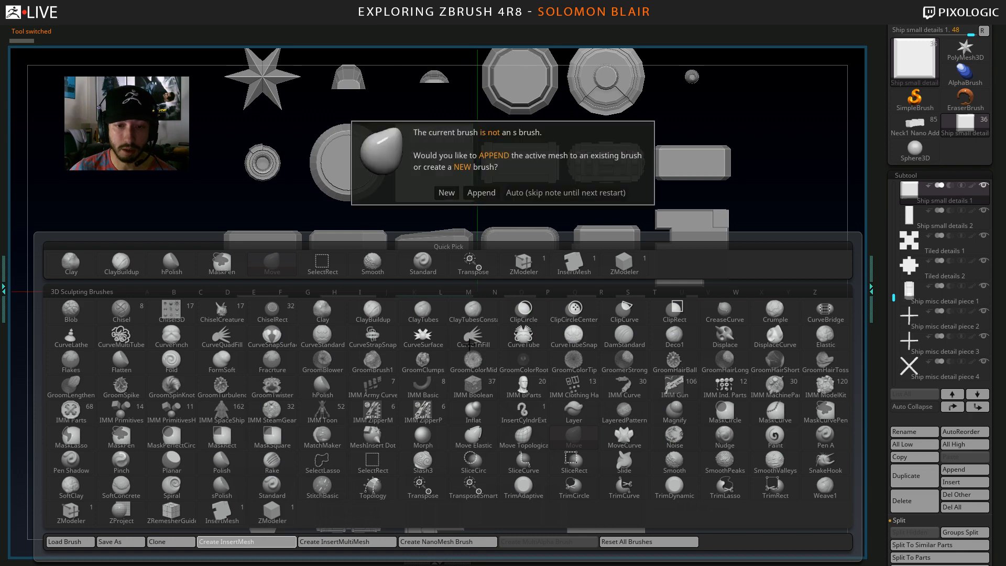
{"action": "left_click", "coordinate": [446, 192]}
Try the new InsertMesh brush on the Ship small details 1 panel and undo the insertions.
{"action": "mouse_move", "coordinate": [377, 289]}
{"action": "left_mouse_down", "text": "alt"}
{"action": "mouse_move", "coordinate": [366, 320]}
{"action": "mouse_move", "coordinate": [418, 324]}
{"action": "mouse_move", "coordinate": [430, 357]}
{"action": "left_mouse_up", "text": "alt"}
{"action": "right_click_drag", "start_coordinate": [440, 367], "coordinate": [485, 390]}
{"action": "left_click_drag", "start_coordinate": [332, 290], "coordinate": [345, 338]}
{"action": "key", "text": "ctrl+z"}
{"action": "key", "text": "ctrl+z"}
{"action": "key", "text": "ctrl+z"}
{"action": "key", "text": "ctrl+z"}
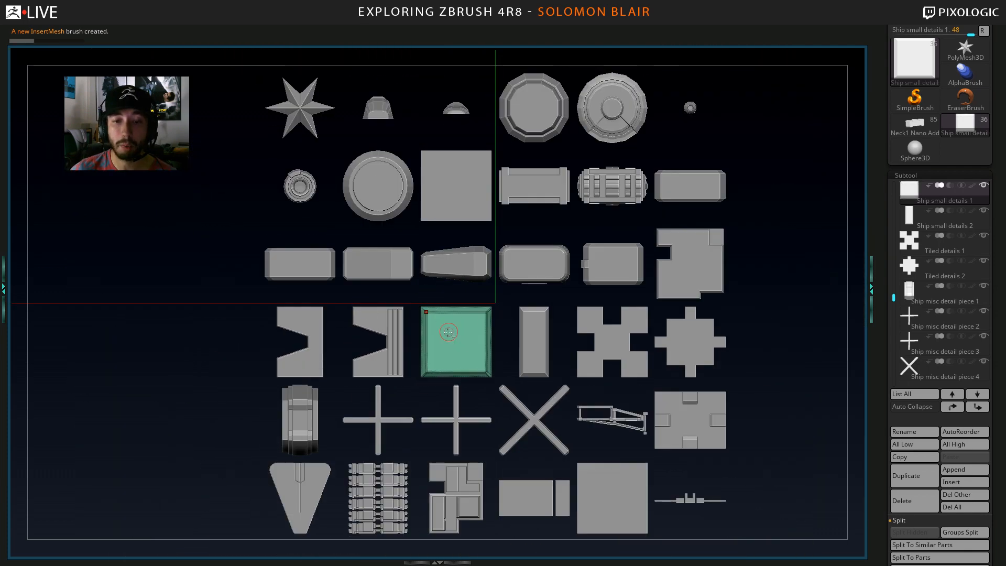
{"action": "right_click_drag", "start_coordinate": [448, 332], "coordinate": [466, 360], "text": "ctrl"}
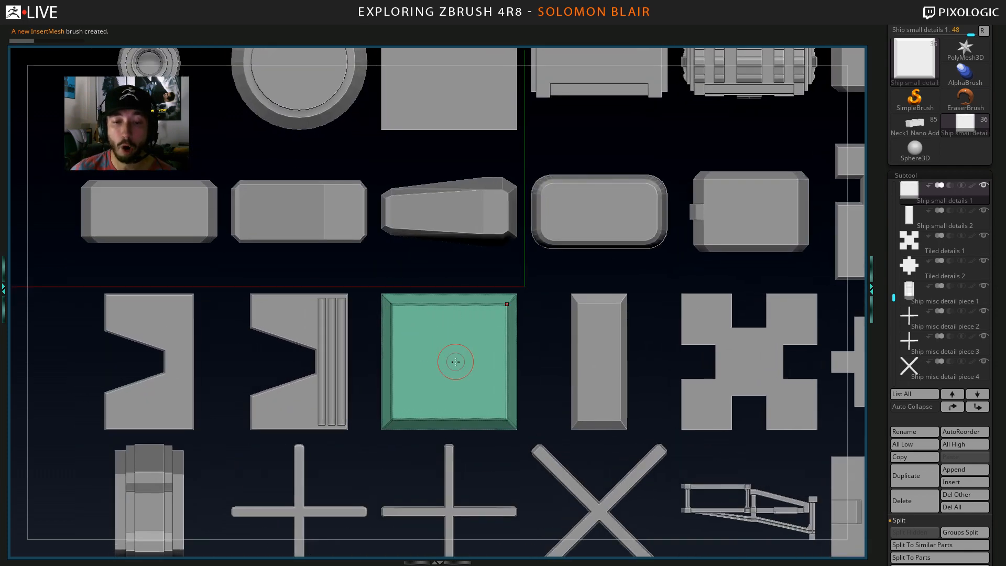
{"action": "left_click_drag", "start_coordinate": [456, 361], "coordinate": [476, 389]}
{"action": "key", "text": "ctrl+z"}
Create a NanoMesh brush from the Ship small details 1 panel.
{"action": "right_click_drag", "start_coordinate": [458, 369], "coordinate": [446, 311], "text": "alt"}
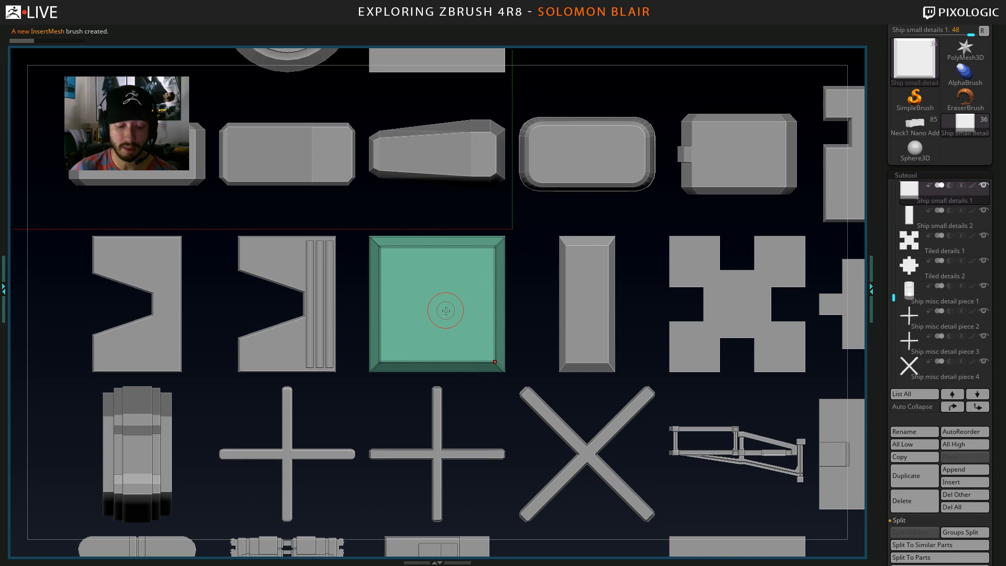
{"action": "key", "text": "b"}
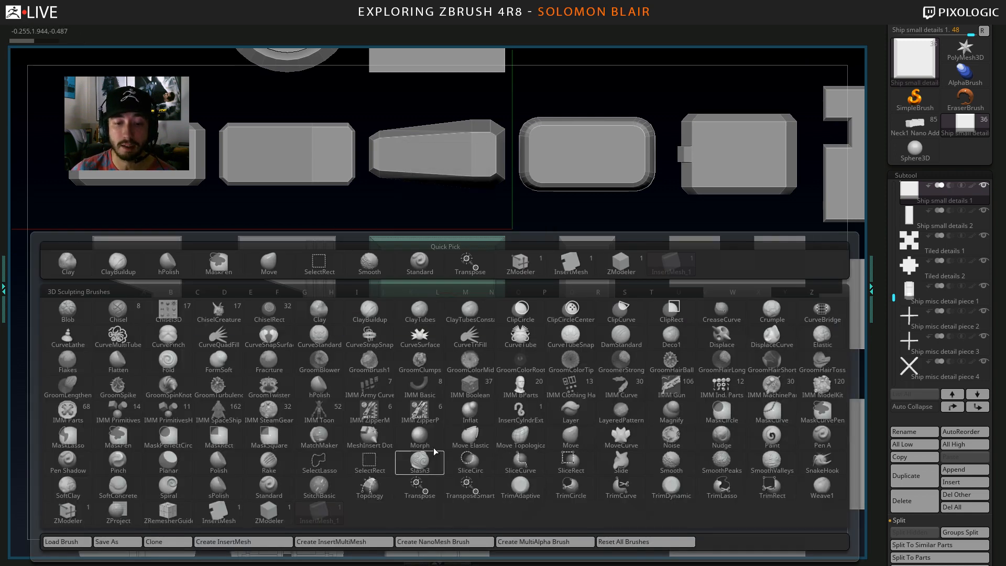
{"action": "key", "text": "b"}
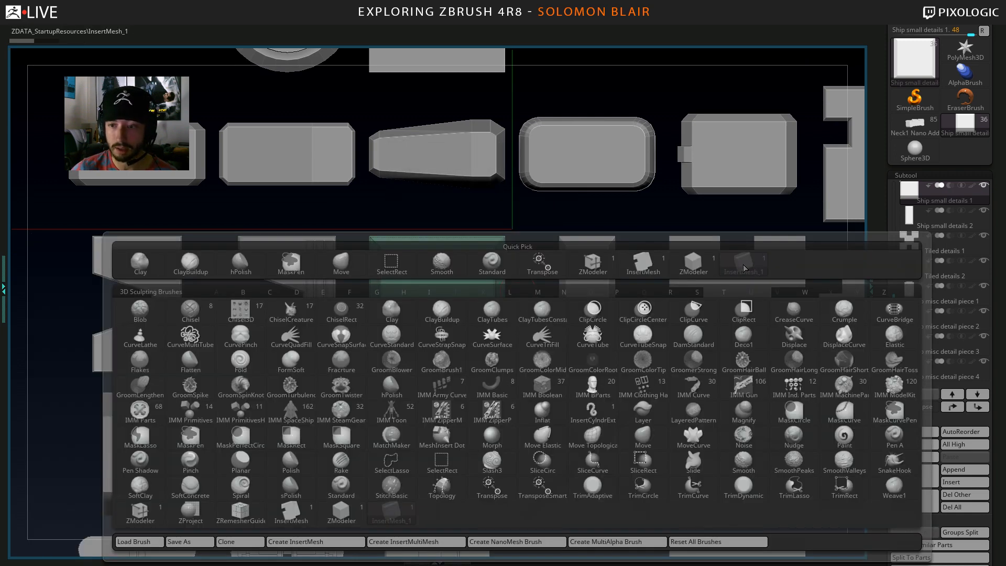
{"action": "key", "text": "b"}
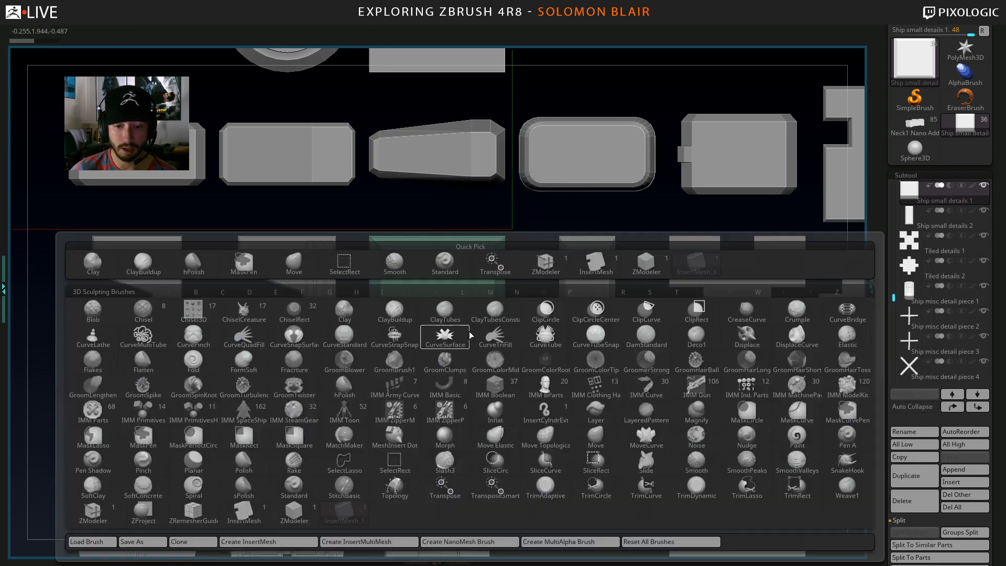
{"action": "left_click", "coordinate": [476, 540]}
{"action": "right_click_drag", "start_coordinate": [470, 331], "coordinate": [399, 314], "text": "ctrl"}
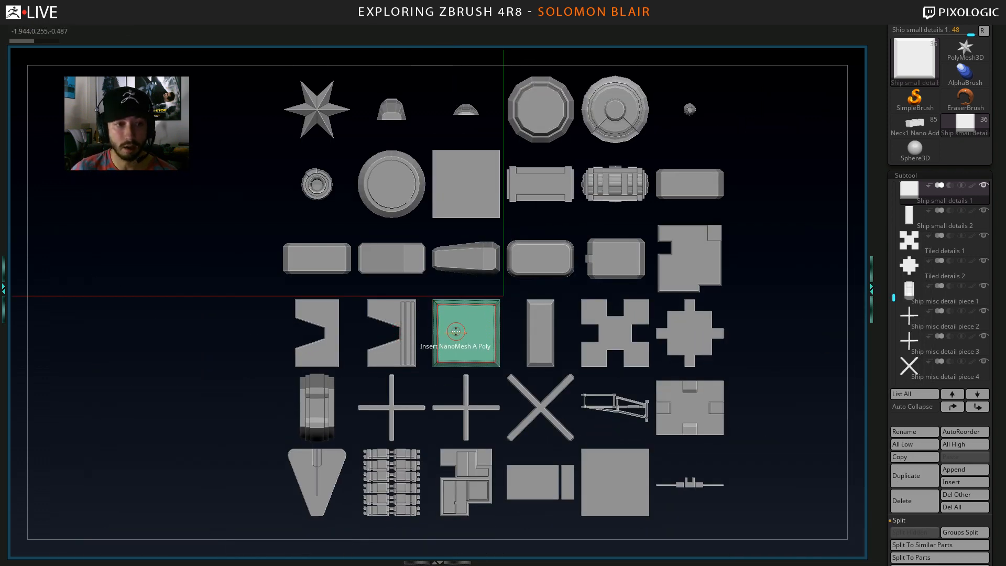
Show the full interface and set the ZModeler polygon action to Insert NanoMesh with A Single Poly as target.
{"action": "key", "text": "Tab"}
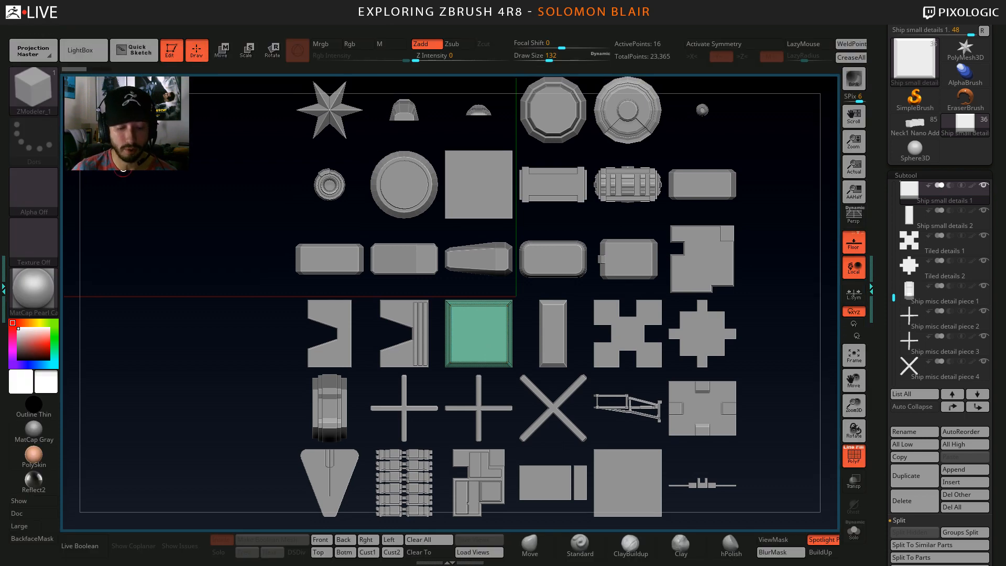
{"action": "key", "text": "b"}
{"action": "left_click", "coordinate": [692, 214]}
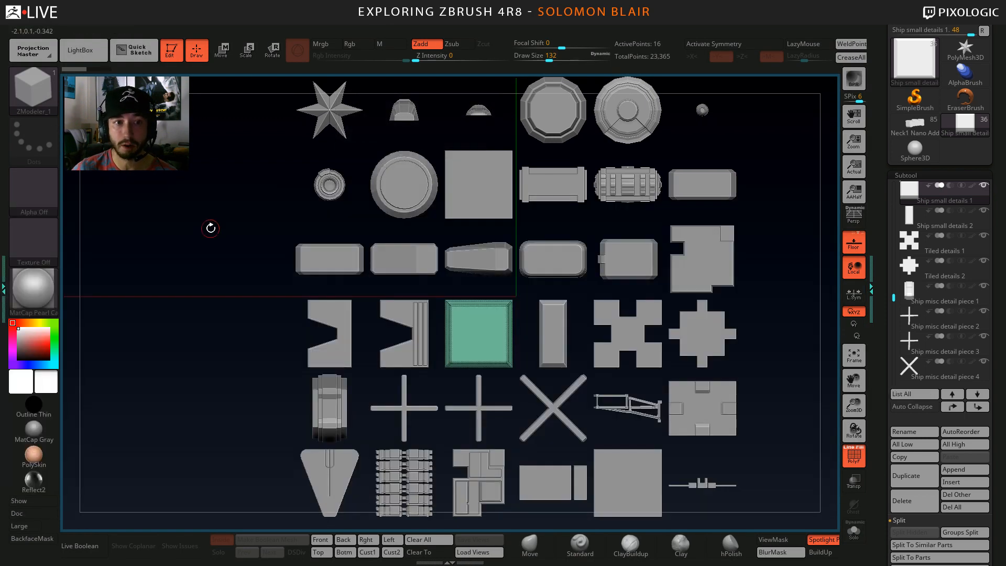
{"action": "key", "text": "space"}
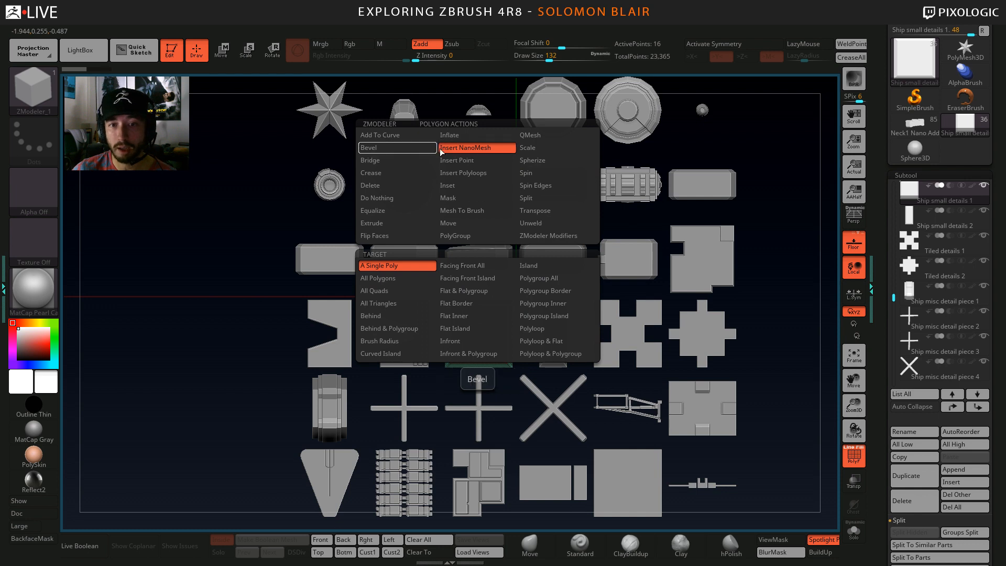
{"action": "left_click", "coordinate": [481, 148]}
{"action": "key", "text": "space"}
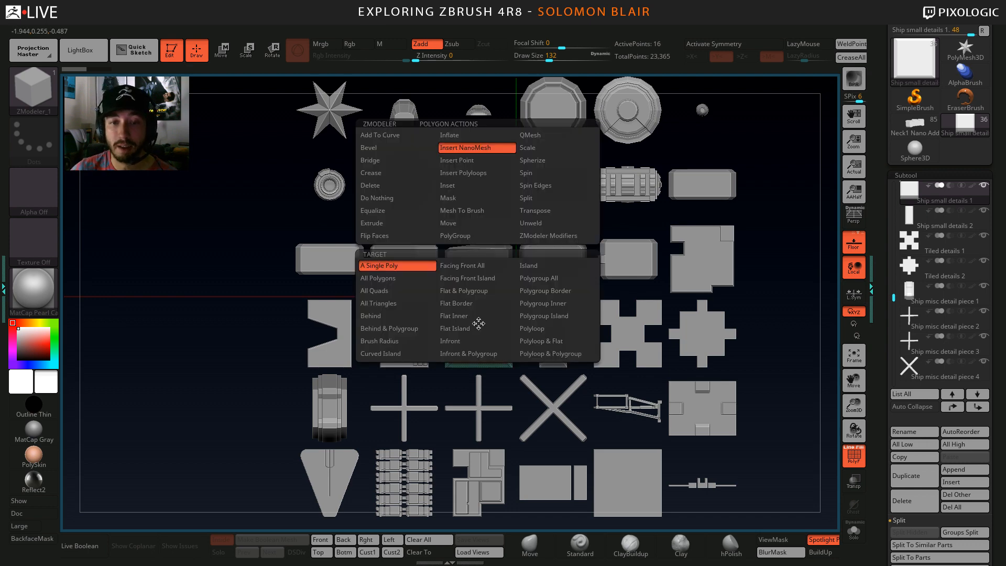
Switch back to the Neck1 Nano Add Proxy # tool, isolate it in Solo, and frame its flat side closely.
{"action": "left_click", "coordinate": [915, 121]}
{"action": "key", "text": "f"}
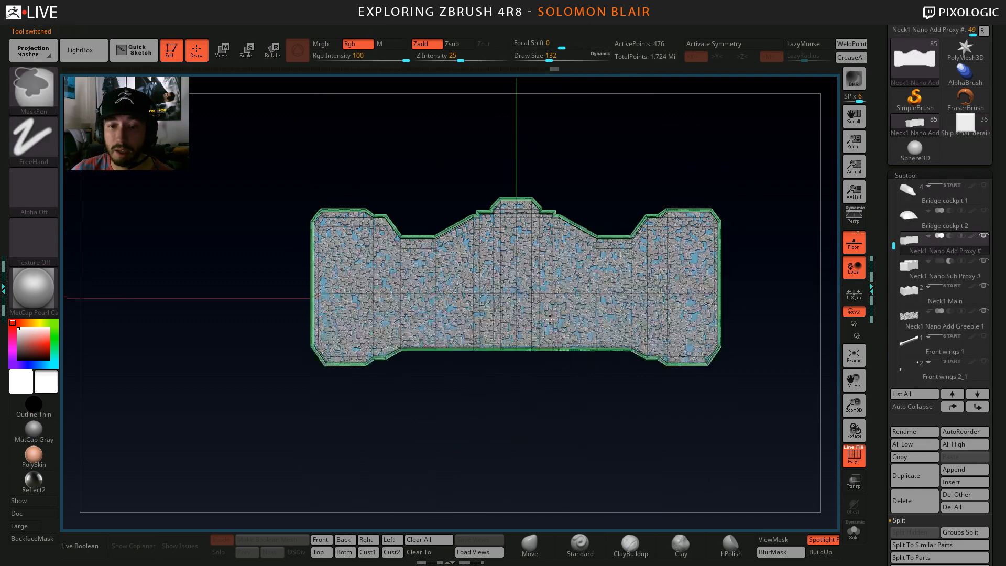
{"action": "left_click_drag", "start_coordinate": [548, 425], "coordinate": [550, 402]}
{"action": "right_click_drag", "start_coordinate": [550, 403], "coordinate": [438, 326], "text": "ctrl"}
{"action": "mouse_move", "coordinate": [400, 290]}
{"action": "right_mouse_down", "text": "alt"}
{"action": "mouse_move", "coordinate": [425, 294]}
{"action": "mouse_move", "coordinate": [422, 316]}
{"action": "right_mouse_up", "text": "alt"}
{"action": "right_click_drag", "start_coordinate": [342, 252], "coordinate": [373, 251], "text": "alt"}
{"action": "mouse_move", "coordinate": [373, 251]}
{"action": "right_mouse_down", "text": "ctrl"}
{"action": "mouse_move", "coordinate": [374, 271]}
{"action": "mouse_move", "coordinate": [358, 287]}
{"action": "right_mouse_up", "text": "ctrl"}
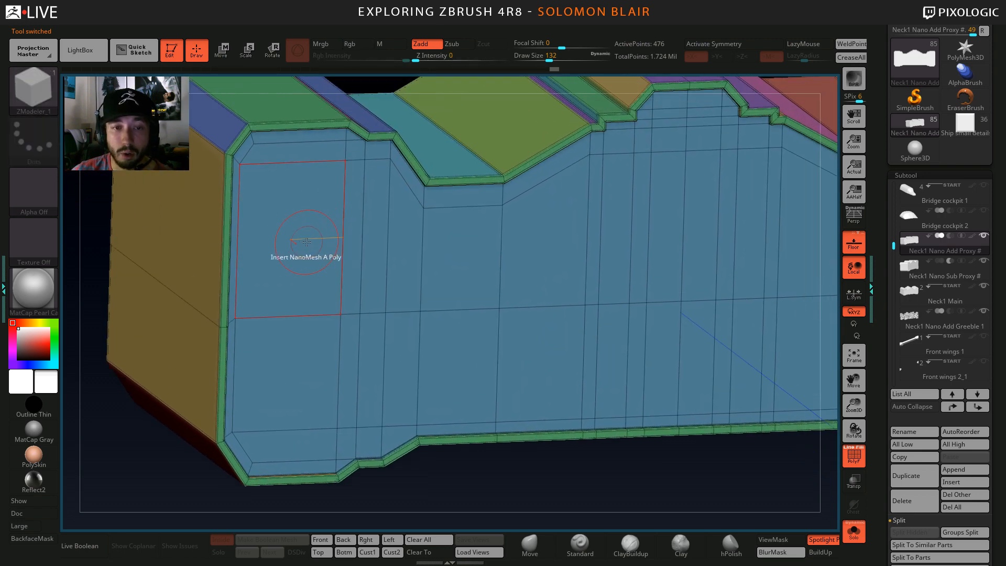
Try inserting the square panel NanoMesh from a polygon on the proxy's side, and undo it.
{"action": "right_click_drag", "start_coordinate": [296, 247], "coordinate": [311, 246]}
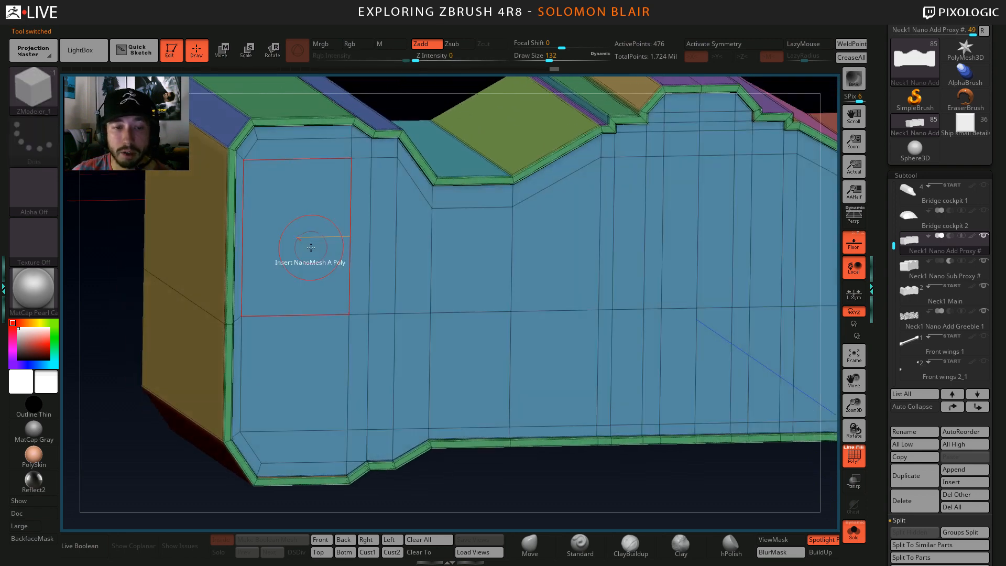
{"action": "left_click_drag", "start_coordinate": [307, 243], "coordinate": [326, 278]}
{"action": "key", "text": "ctrl+z"}
Open the NanoMesh settings, hide the surrounding interface, and align the view straight onto the proxy's side.
{"action": "right_click_drag", "start_coordinate": [382, 265], "coordinate": [414, 207], "text": "ctrl"}
{"action": "left_click", "coordinate": [951, 174]}
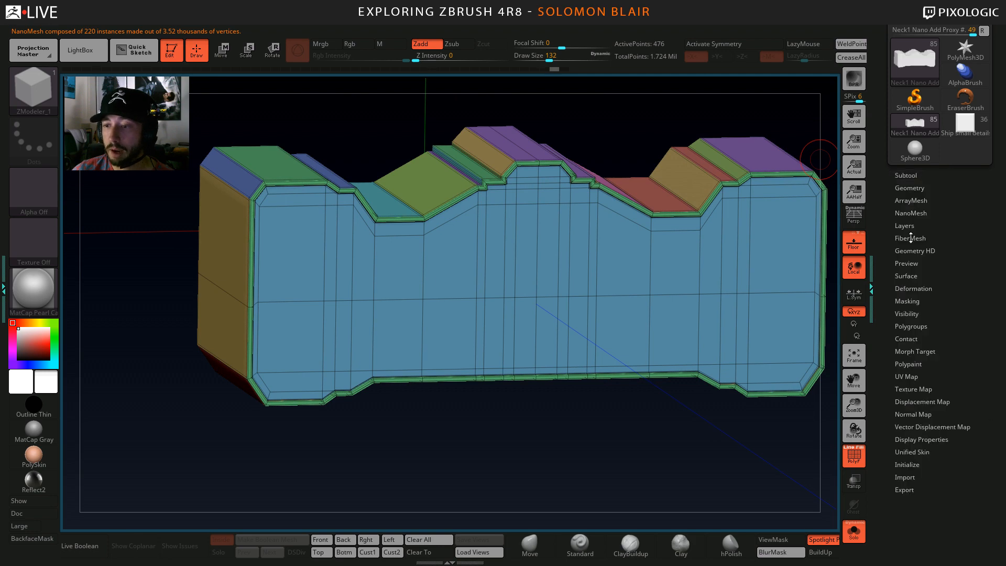
{"action": "left_click", "coordinate": [910, 212]}
{"action": "mouse_move", "coordinate": [492, 319]}
{"action": "right_mouse_down", "text": "alt"}
{"action": "mouse_move", "coordinate": [400, 292]}
{"action": "mouse_move", "coordinate": [452, 331]}
{"action": "mouse_move", "coordinate": [487, 325]}
{"action": "right_mouse_up", "text": "alt"}
{"action": "key", "text": "Tab"}
{"action": "left_click_drag", "start_coordinate": [938, 202], "coordinate": [944, 145]}
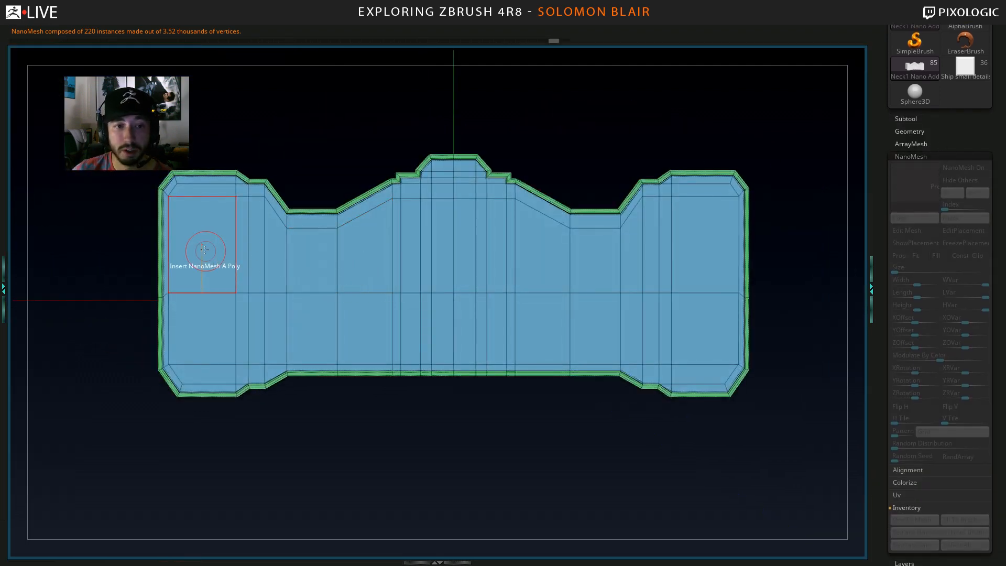
Try inserting the panel NanoMesh across all polygons of the proxy's side, and undo it.
{"action": "left_click_drag", "start_coordinate": [206, 252], "coordinate": [215, 267]}
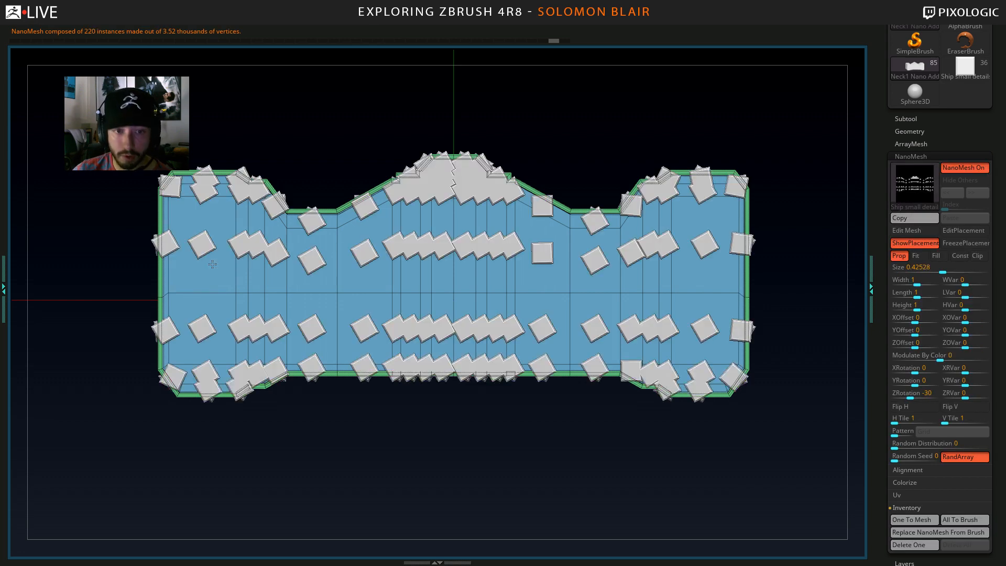
{"action": "right_click_drag", "start_coordinate": [317, 266], "coordinate": [391, 283]}
{"action": "key", "text": "ctrl+z"}
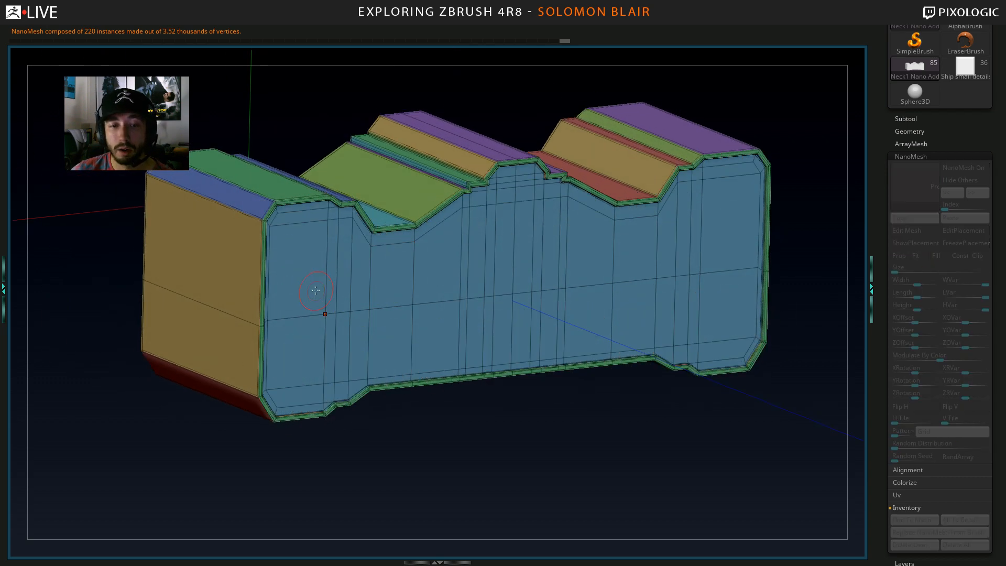
Insert the square panel NanoMesh on the single large upper polygon at the side's end, sized about 0.22.
{"action": "right_click_drag", "start_coordinate": [325, 313], "coordinate": [314, 302]}
{"action": "right_click_drag", "start_coordinate": [314, 302], "coordinate": [338, 285], "text": "ctrl"}
{"action": "left_click_drag", "start_coordinate": [311, 256], "coordinate": [318, 267]}
{"action": "right_click_drag", "start_coordinate": [317, 268], "coordinate": [370, 286]}
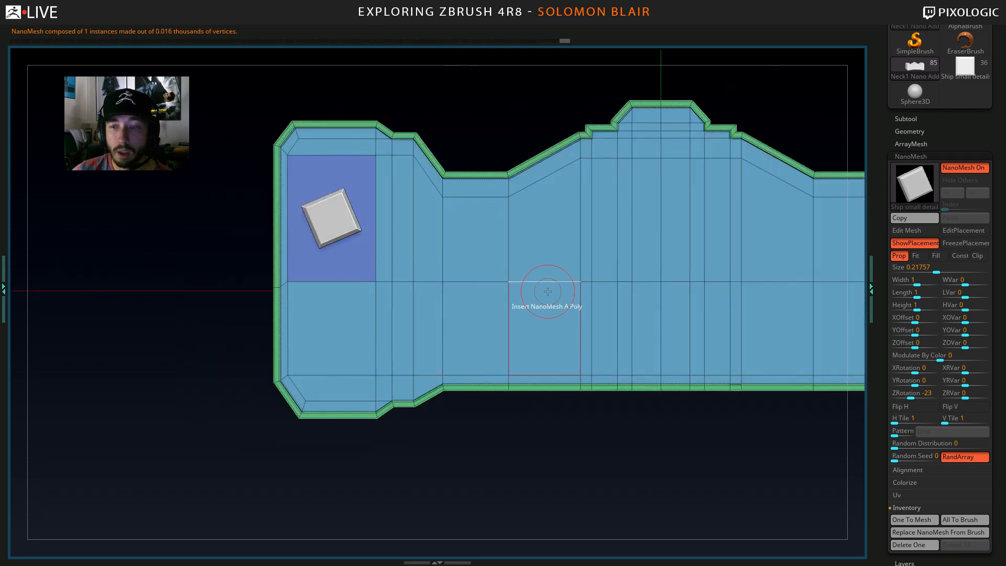
Set the inserted panel's NanoMesh ZRotation to 0.
{"action": "left_click", "coordinate": [925, 390]}
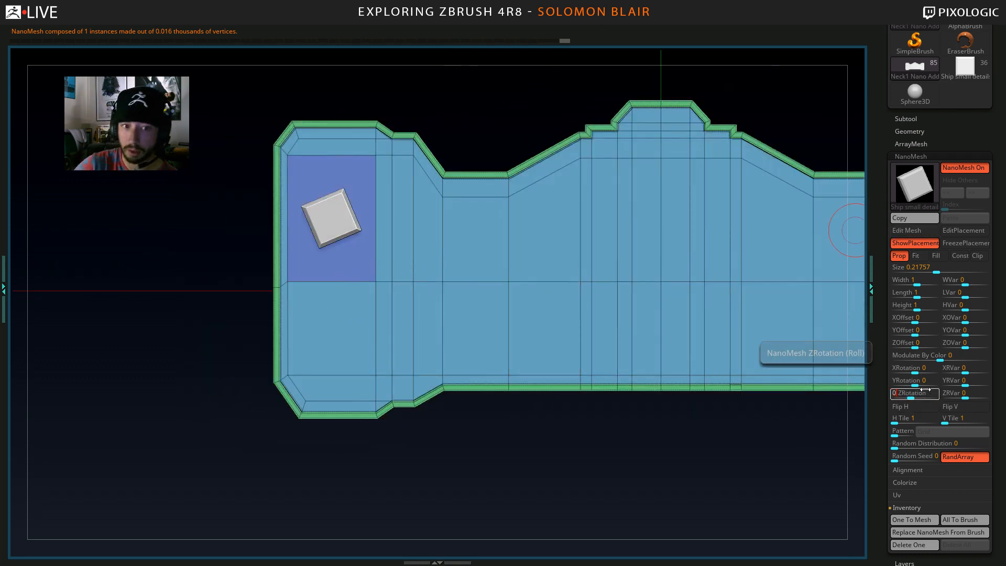
{"action": "key", "text": "Return"}
{"action": "right_click_drag", "start_coordinate": [476, 269], "coordinate": [423, 248], "text": "alt"}
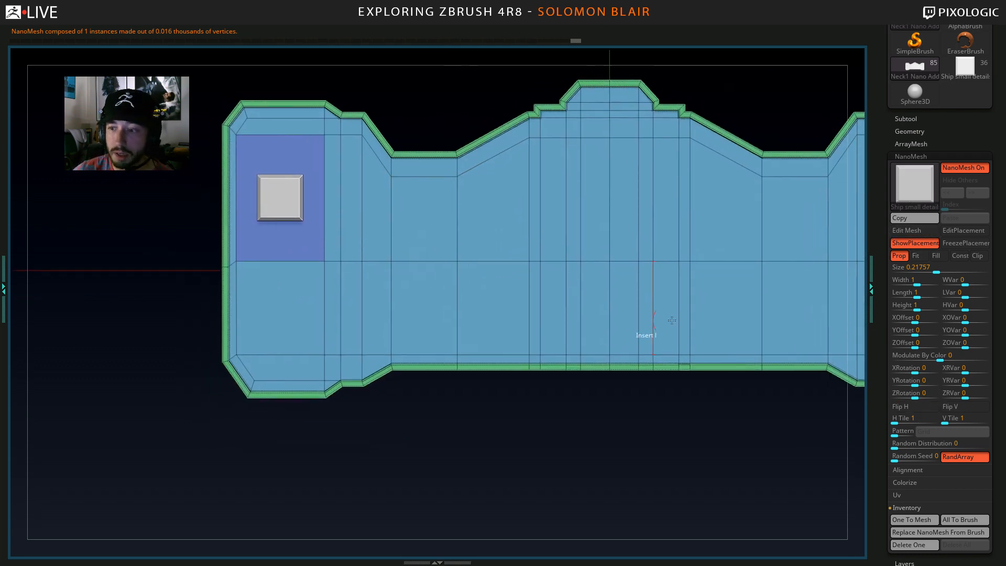
Tile the inserted panel NanoMesh into a single column of four, with H Tile 4 and V Tile 1.
{"action": "left_click_drag", "start_coordinate": [944, 421], "coordinate": [948, 420]}
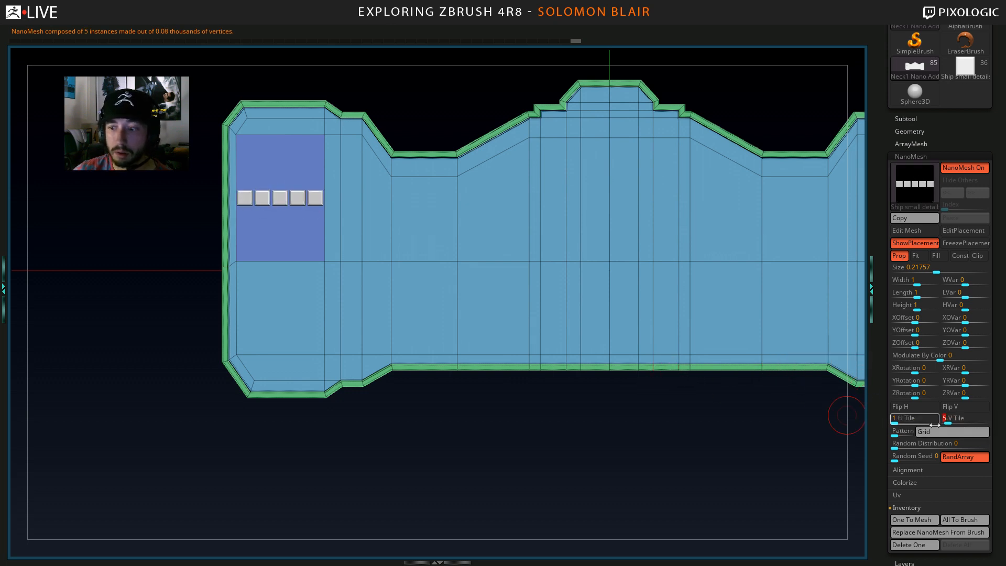
{"action": "left_click_drag", "start_coordinate": [952, 420], "coordinate": [899, 423]}
{"action": "right_click_drag", "start_coordinate": [372, 337], "coordinate": [475, 376], "text": "alt"}
{"action": "right_click_drag", "start_coordinate": [409, 329], "coordinate": [508, 361], "text": "alt"}
{"action": "right_click_drag", "start_coordinate": [508, 362], "coordinate": [570, 376]}
{"action": "left_click_drag", "start_coordinate": [936, 272], "coordinate": [941, 272]}
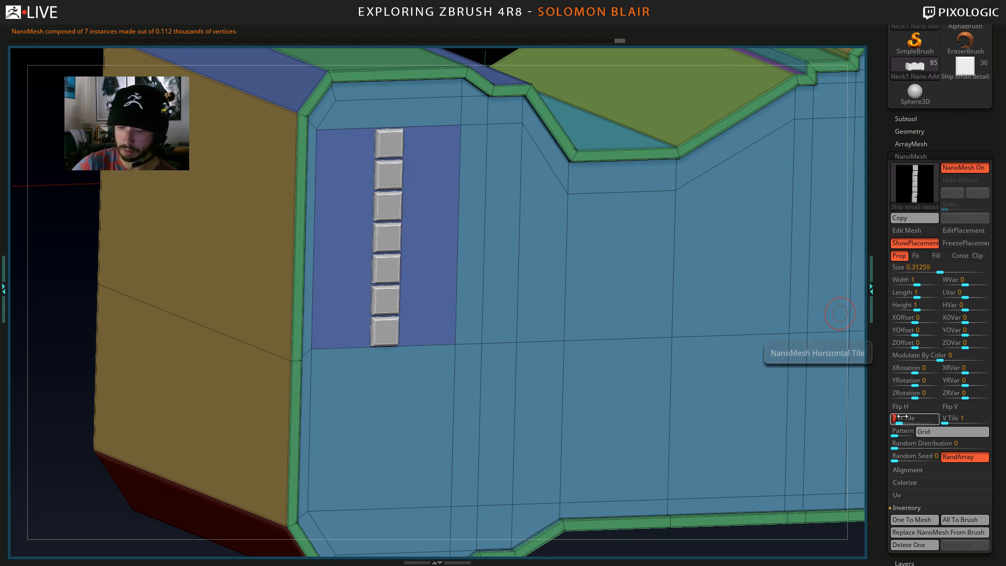
{"action": "left_click_drag", "start_coordinate": [903, 418], "coordinate": [898, 418]}
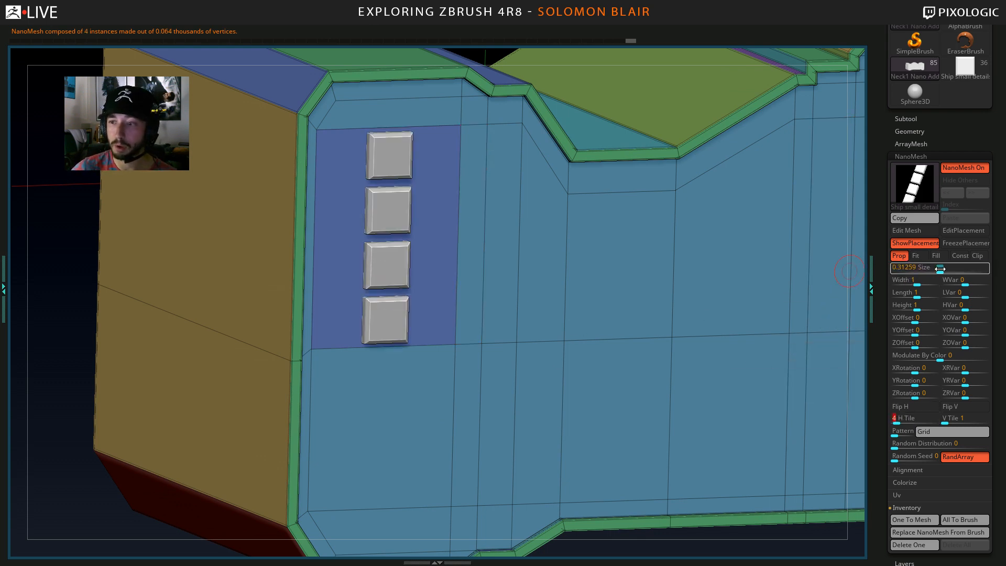
Set the tiled panels' NanoMesh size to about 0.22 and their height to about 2.3.
{"action": "left_click_drag", "start_coordinate": [940, 269], "coordinate": [928, 272]}
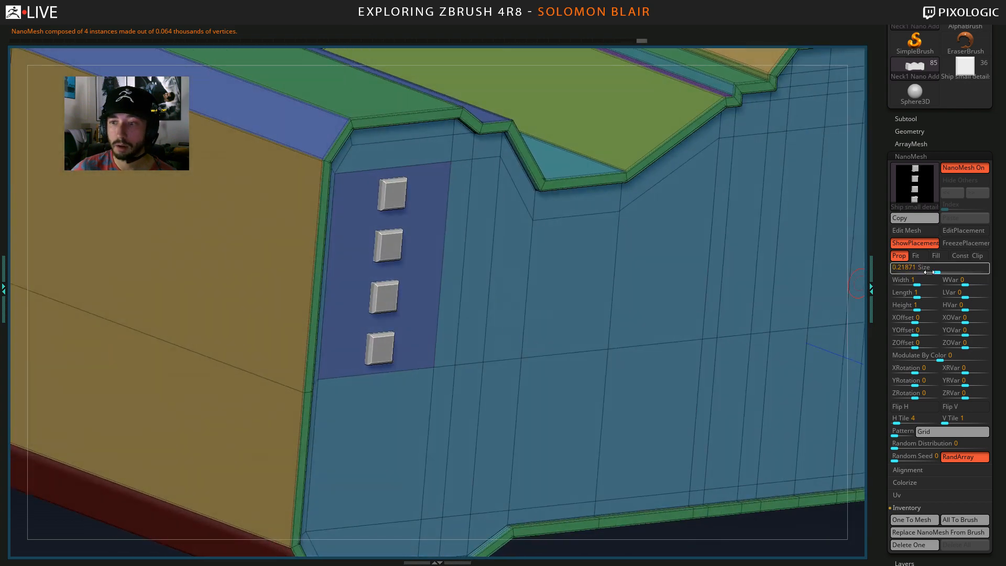
{"action": "left_click_drag", "start_coordinate": [925, 308], "coordinate": [928, 309]}
{"action": "right_click_drag", "start_coordinate": [575, 294], "coordinate": [457, 219]}
{"action": "right_click_drag", "start_coordinate": [456, 317], "coordinate": [458, 251]}
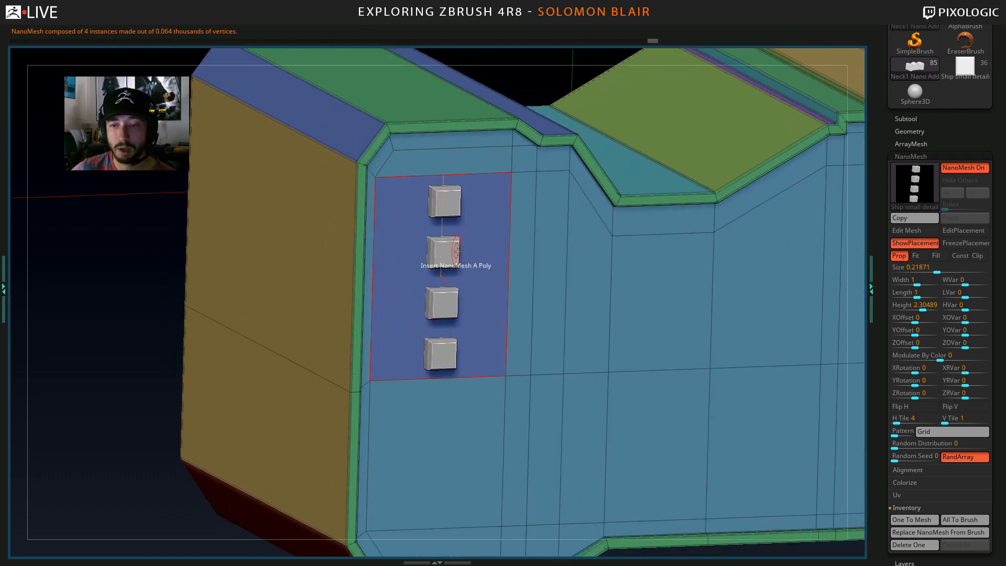
Try tiling the panels with V Tile 2 and V Tile 4, and return to a single column.
{"action": "left_click_drag", "start_coordinate": [943, 423], "coordinate": [946, 423]}
{"action": "right_click_drag", "start_coordinate": [681, 367], "coordinate": [576, 345], "text": "shift"}
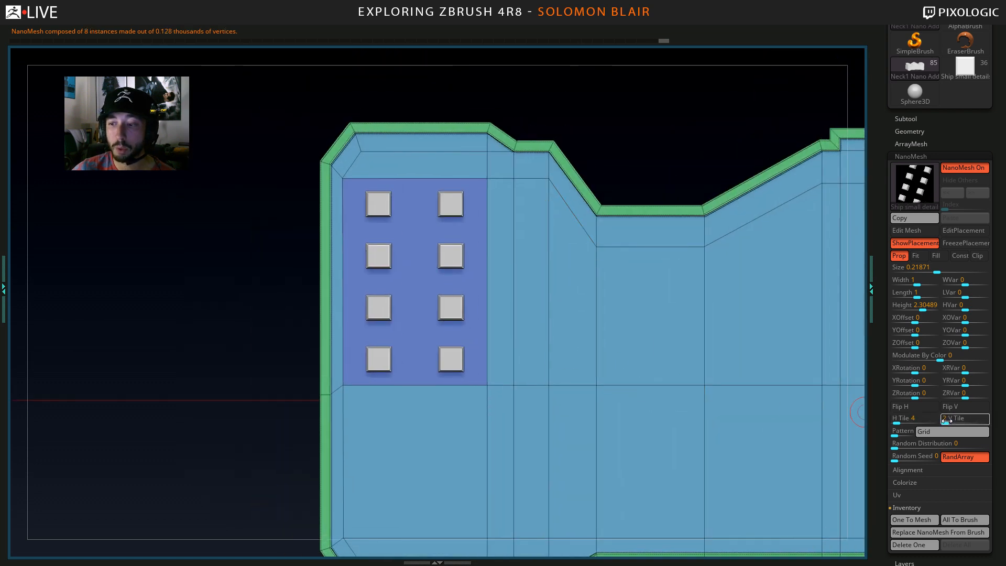
{"action": "left_click_drag", "start_coordinate": [947, 420], "coordinate": [943, 420]}
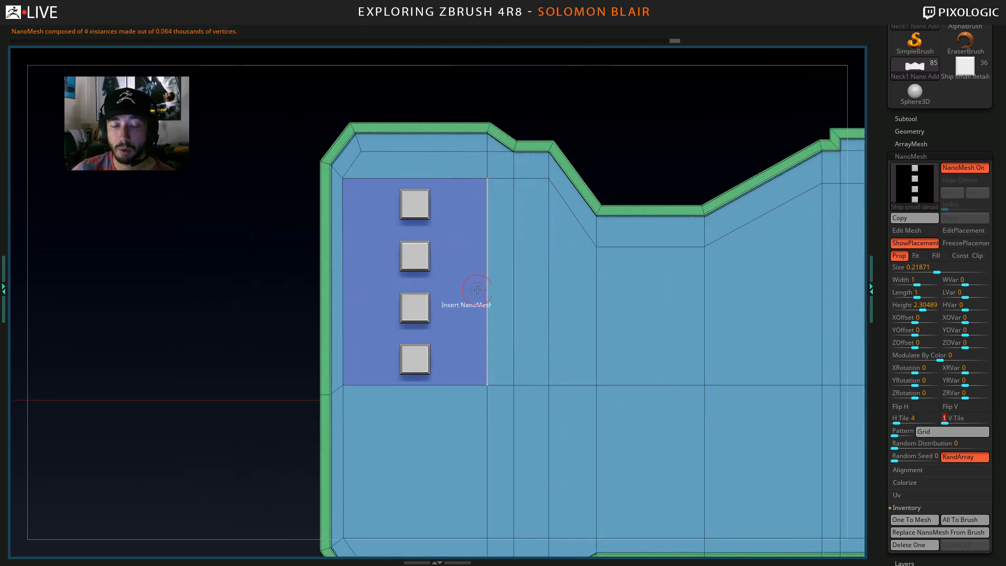
{"action": "left_click_drag", "start_coordinate": [945, 423], "coordinate": [947, 423]}
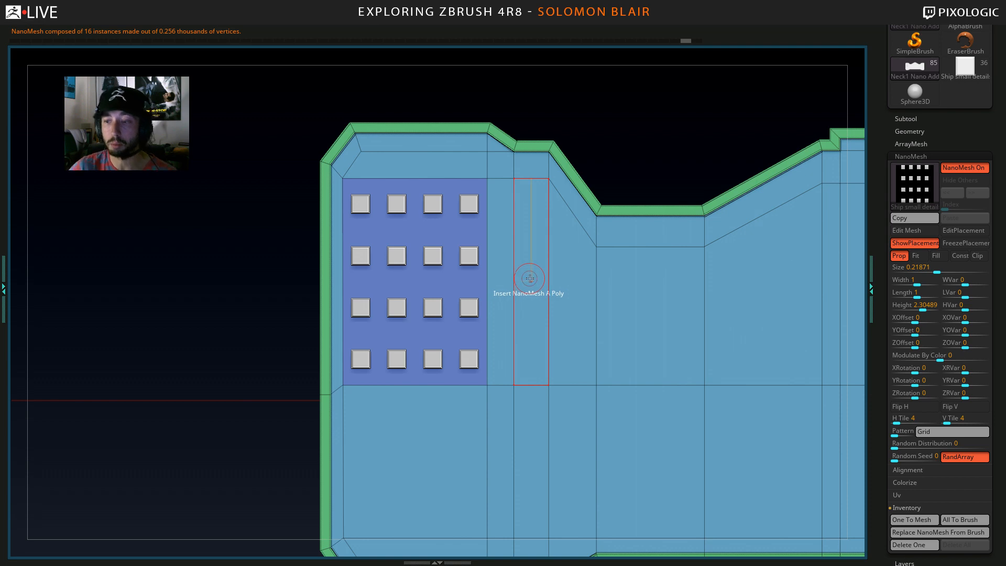
{"action": "key", "text": "ctrl+z"}
Copy the column's NanoMesh settings and insert the panel NanoMesh on the narrow polygon beside it, sized about 0.195.
{"action": "mouse_move", "coordinate": [465, 287]}
{"action": "right_mouse_down"}
{"action": "mouse_move", "coordinate": [477, 292]}
{"action": "mouse_move", "coordinate": [412, 256]}
{"action": "mouse_move", "coordinate": [371, 255]}
{"action": "right_mouse_up"}
{"action": "right_click_drag", "start_coordinate": [371, 255], "coordinate": [427, 230], "text": "shift"}
{"action": "left_click", "coordinate": [908, 218]}
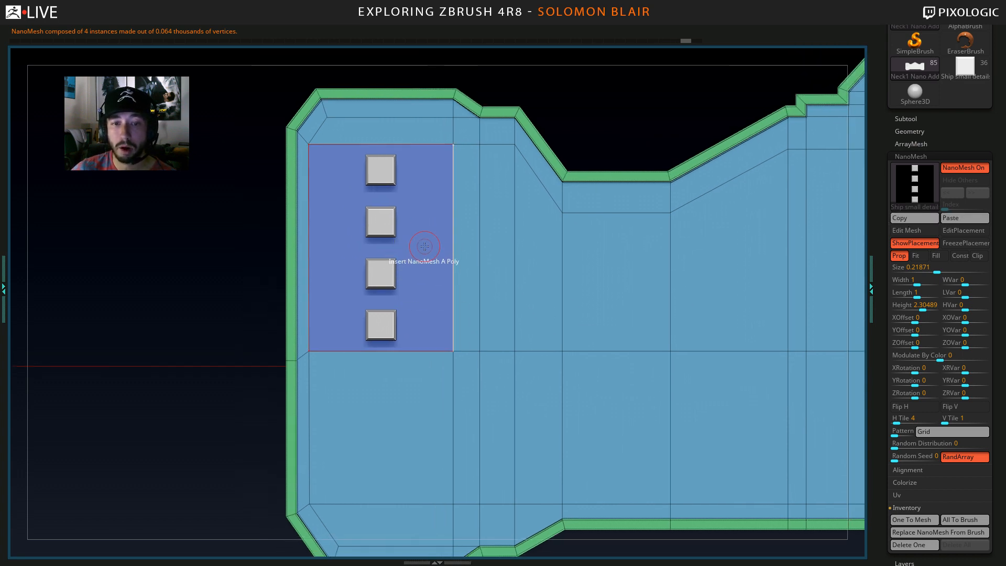
{"action": "left_click_drag", "start_coordinate": [420, 240], "coordinate": [427, 258]}
{"action": "right_click_drag", "start_coordinate": [434, 264], "coordinate": [443, 298]}
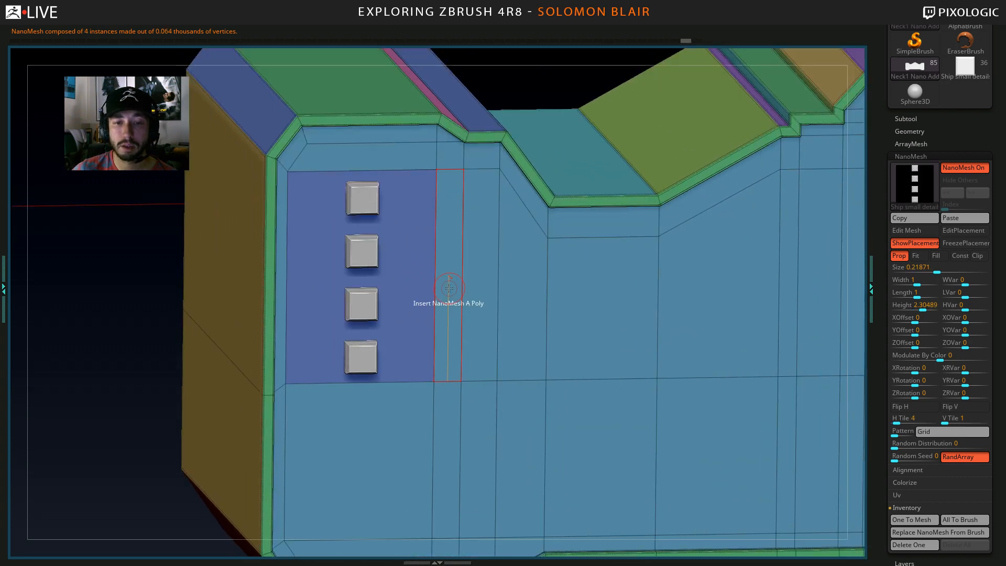
{"action": "left_click_drag", "start_coordinate": [448, 295], "coordinate": [449, 297]}
{"action": "right_click_drag", "start_coordinate": [434, 213], "coordinate": [491, 253], "text": "alt"}
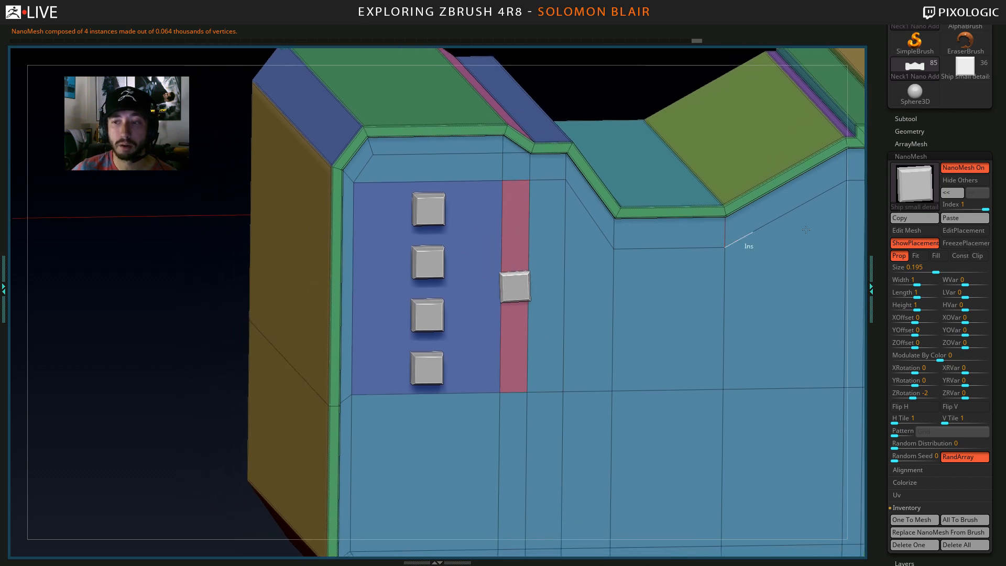
Paste the copied NanoMesh settings onto the narrow polygon's panel and check the result straight from the side.
{"action": "left_click", "coordinate": [963, 218]}
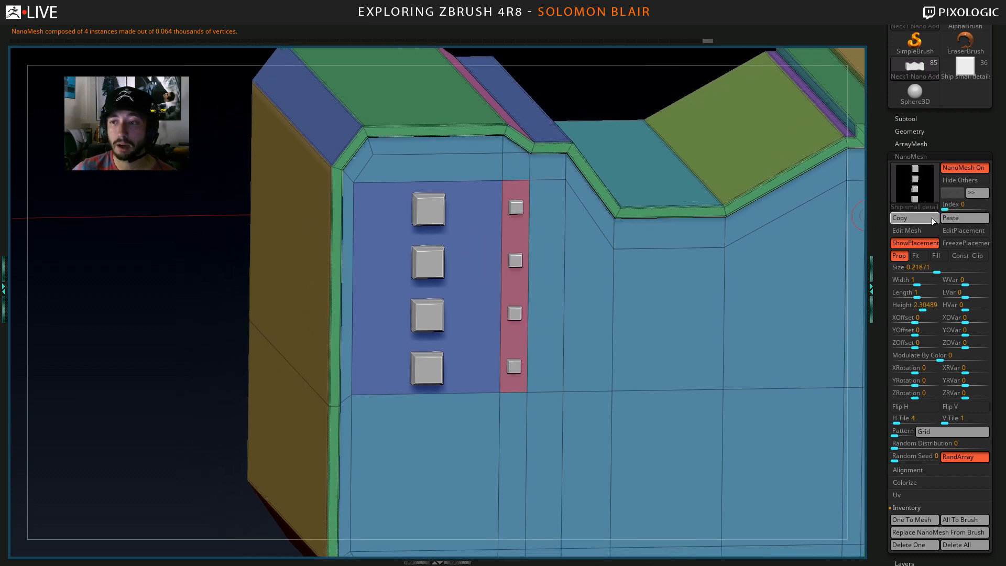
{"action": "left_click", "coordinate": [977, 192]}
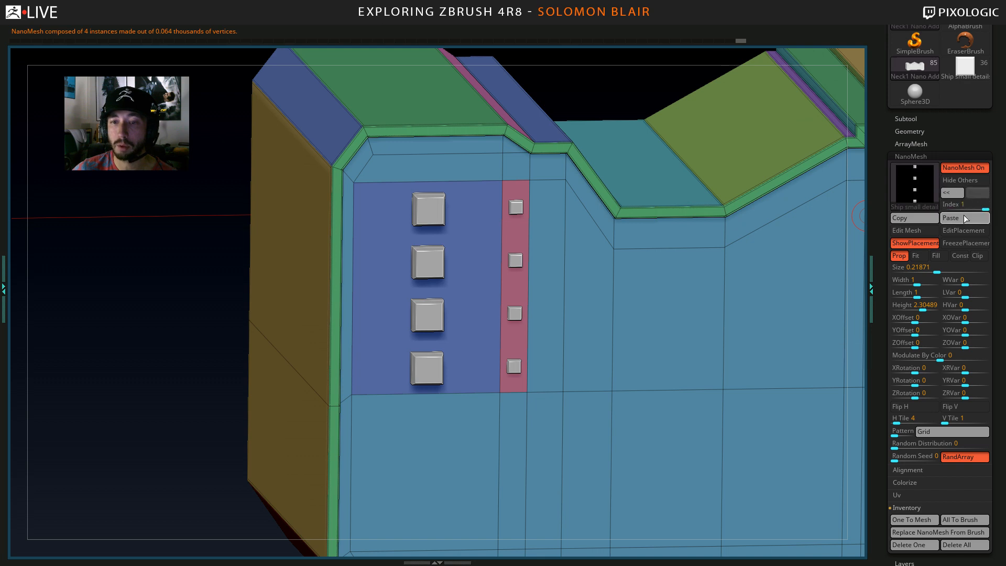
{"action": "right_click_drag", "start_coordinate": [555, 272], "coordinate": [512, 222], "text": "shift"}
{"action": "right_click_drag", "start_coordinate": [492, 286], "coordinate": [478, 262], "text": "alt"}
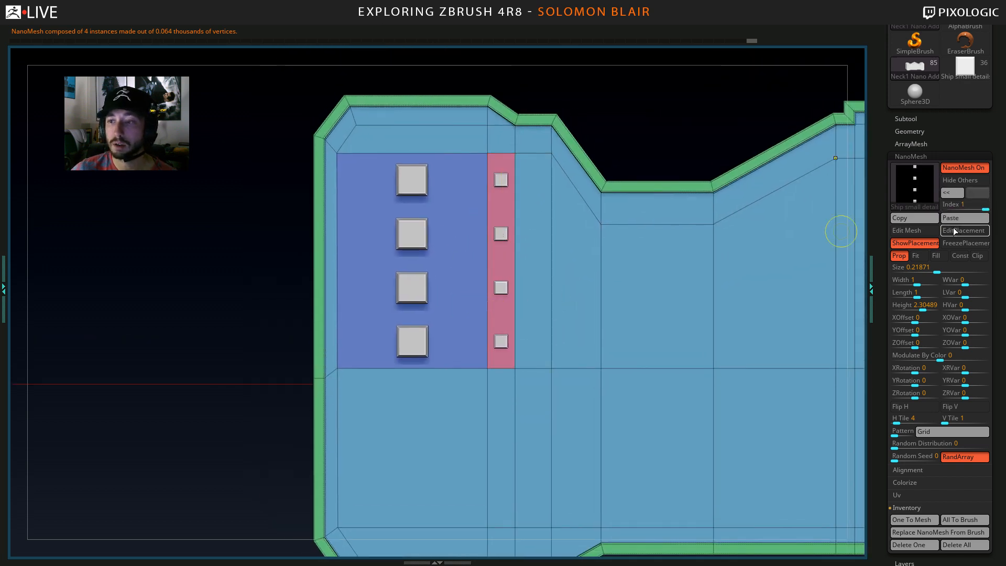
Delete both NanoMesh inserts from the proxy's side and merge its polygons back into one polygroup.
{"action": "left_click", "coordinate": [912, 546]}
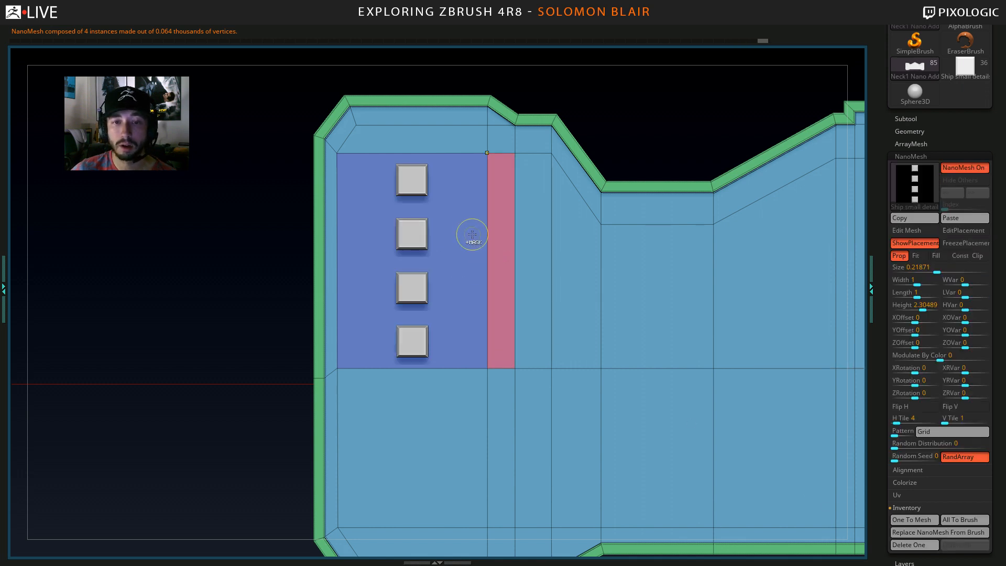
{"action": "left_click", "coordinate": [903, 547]}
{"action": "right_click_drag", "start_coordinate": [465, 314], "coordinate": [454, 332]}
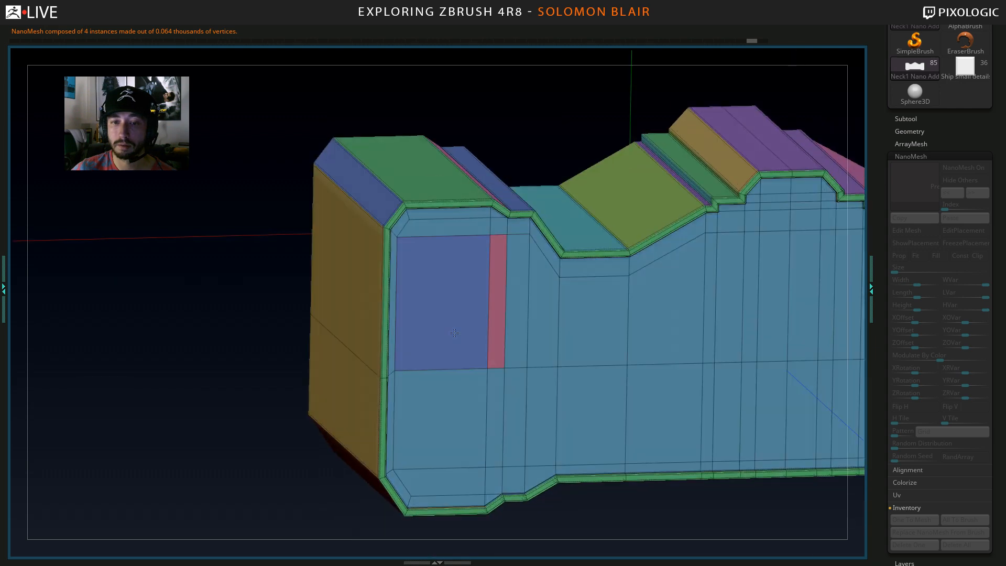
{"action": "left_click", "coordinate": [488, 368], "text": "ctrl+shift"}
{"action": "mouse_move", "coordinate": [224, 280]}
{"action": "right_mouse_down", "text": "shift"}
{"action": "mouse_move", "coordinate": [348, 355]}
{"action": "mouse_move", "coordinate": [449, 313]}
{"action": "right_mouse_up", "text": "shift"}
Set the ZModeler edge action to Insert with the Single EdgeLoop target.
{"action": "key", "text": "space"}
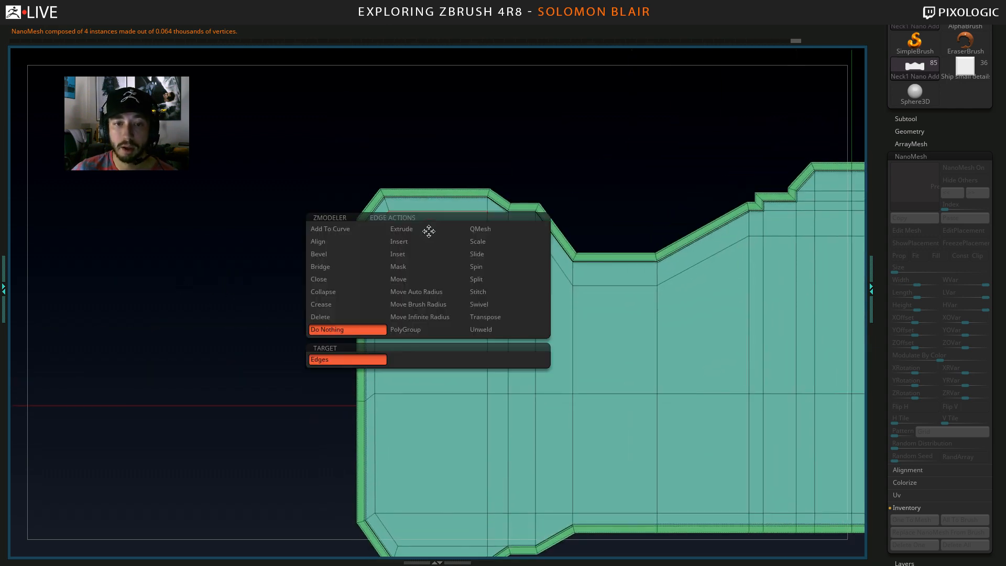
{"action": "left_click", "coordinate": [422, 243]}
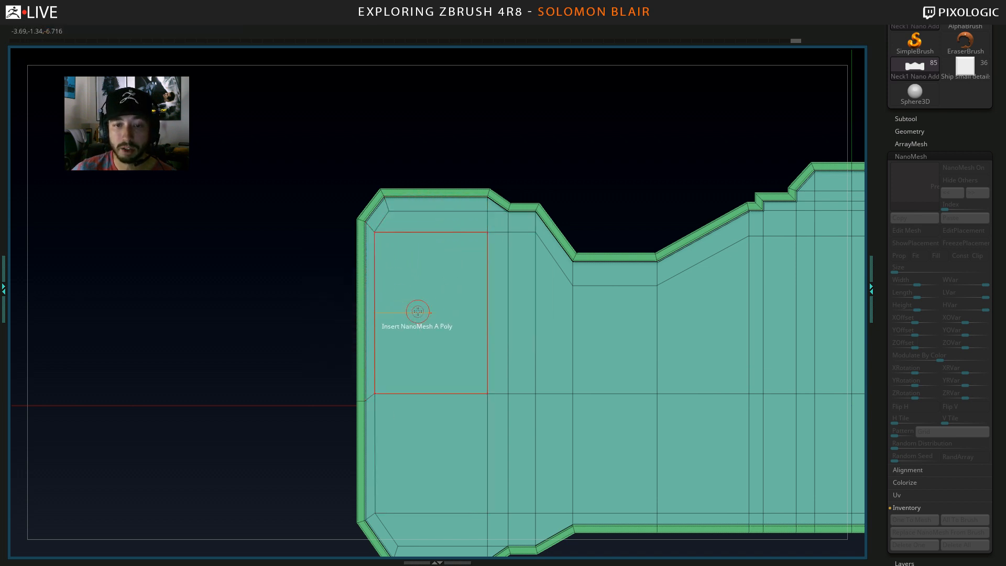
{"action": "right_click_drag", "start_coordinate": [417, 313], "coordinate": [408, 295], "text": "alt"}
{"action": "key", "text": "space"}
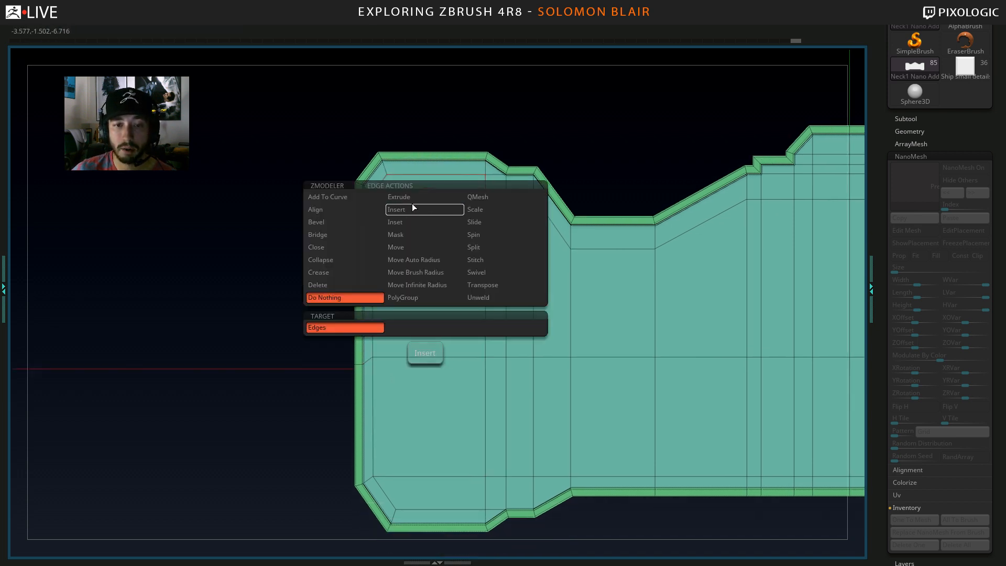
{"action": "left_click", "coordinate": [409, 327]}
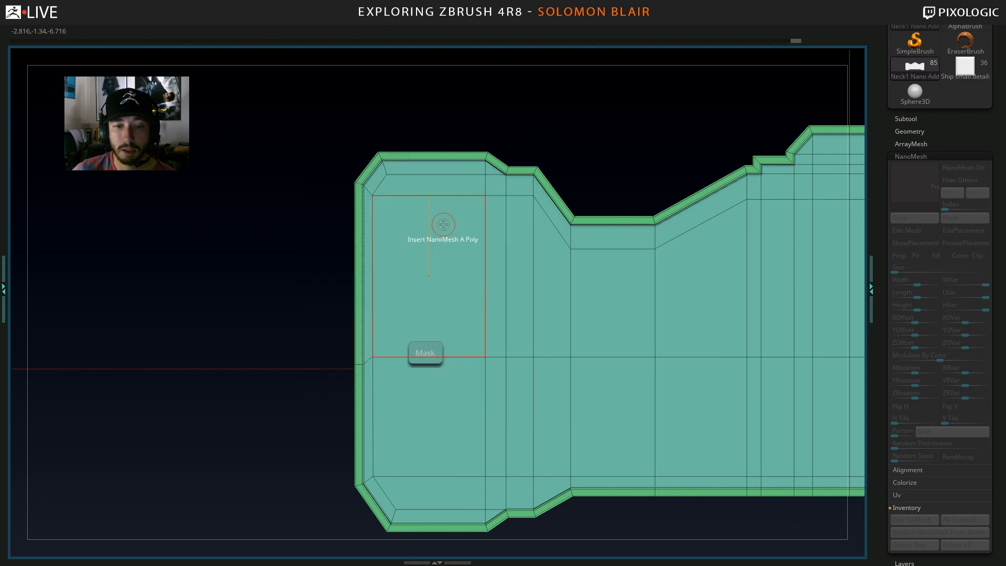
{"action": "key", "text": "space"}
{"action": "left_click", "coordinate": [427, 330]}
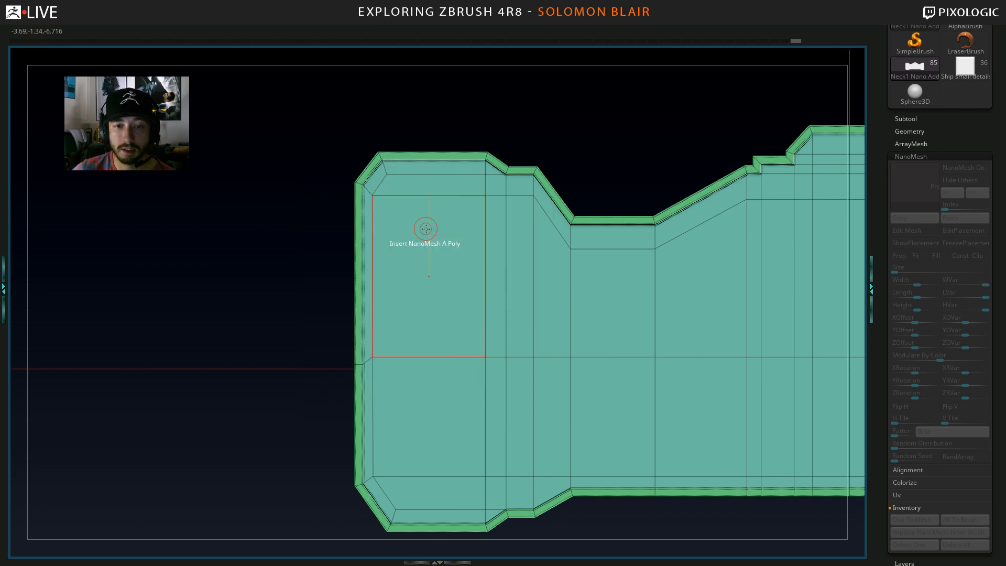
Try inserting a single edge loop across the end section's upper edge, close to its inner corner, and undo it.
{"action": "mouse_move", "coordinate": [430, 198]}
{"action": "left_mouse_down"}
{"action": "mouse_move", "coordinate": [453, 198]}
{"action": "mouse_move", "coordinate": [427, 204]}
{"action": "mouse_move", "coordinate": [460, 210]}
{"action": "mouse_move", "coordinate": [415, 221]}
{"action": "mouse_move", "coordinate": [486, 226]}
{"action": "mouse_move", "coordinate": [449, 225]}
{"action": "mouse_move", "coordinate": [476, 196]}
{"action": "left_mouse_up"}
{"action": "left_click", "coordinate": [478, 196]}
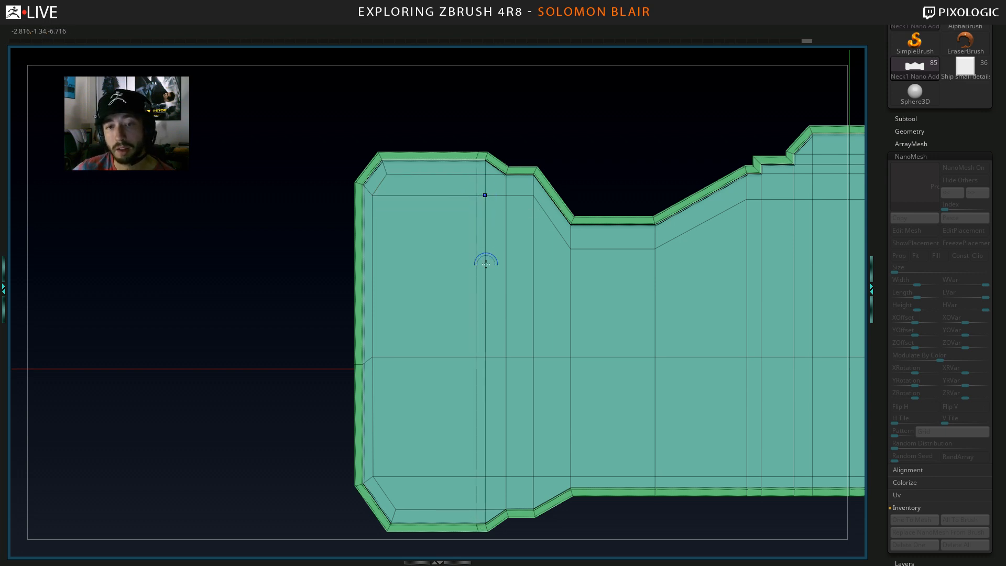
{"action": "key", "text": "ctrl+z"}
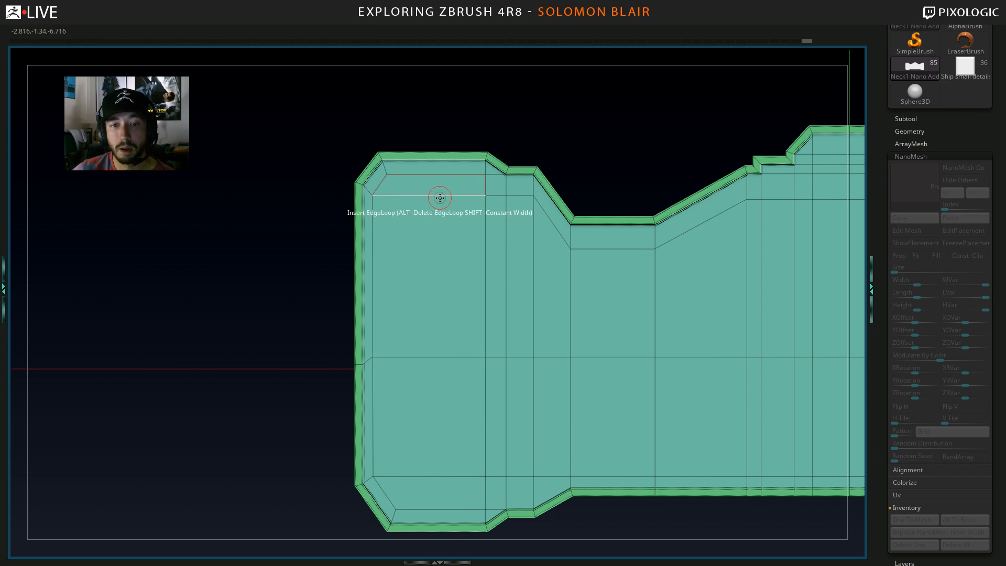
{"action": "mouse_move", "coordinate": [438, 195]}
{"action": "left_mouse_down"}
{"action": "mouse_move", "coordinate": [416, 196]}
{"action": "mouse_move", "coordinate": [433, 196]}
{"action": "left_mouse_up"}
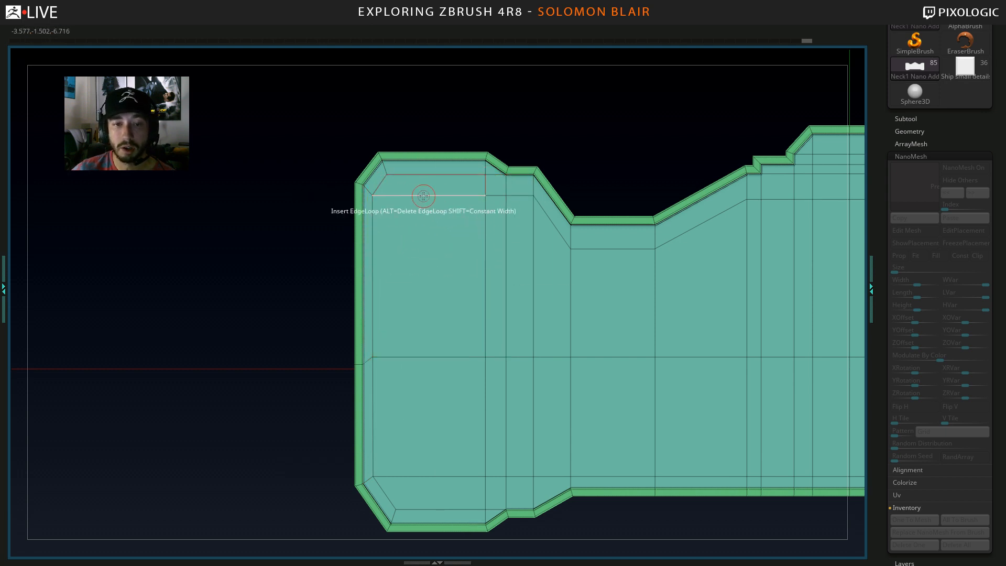
Change the edge insertion target to Multiple EdgeLoops and use a low Specified Resolution.
{"action": "key", "text": "space"}
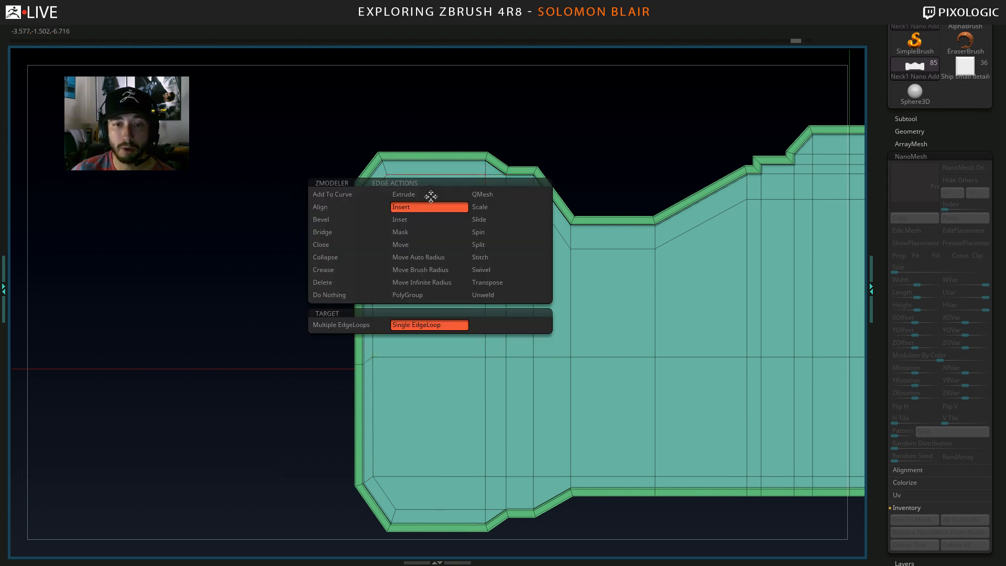
{"action": "left_click", "coordinate": [364, 325]}
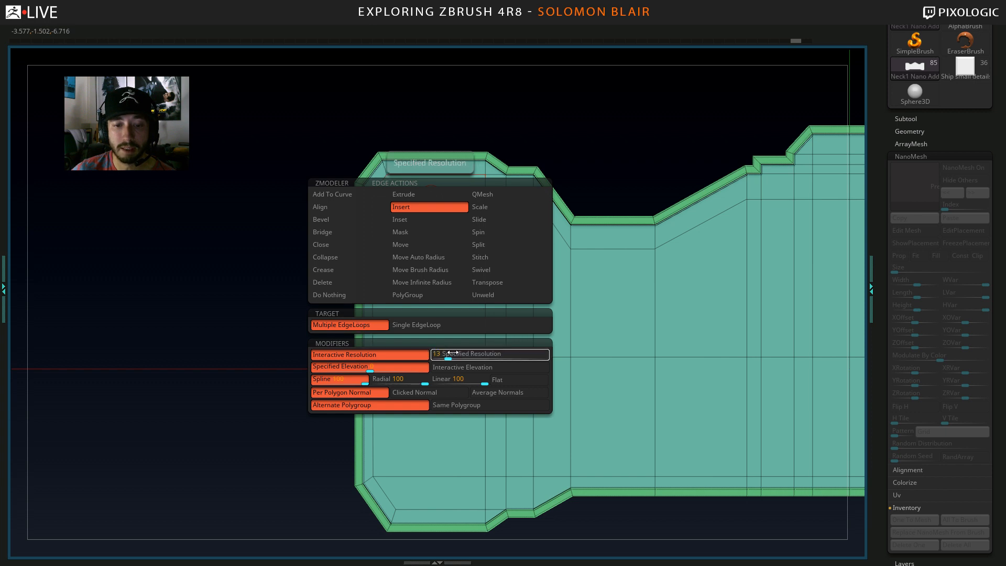
{"action": "left_click_drag", "start_coordinate": [453, 353], "coordinate": [438, 358]}
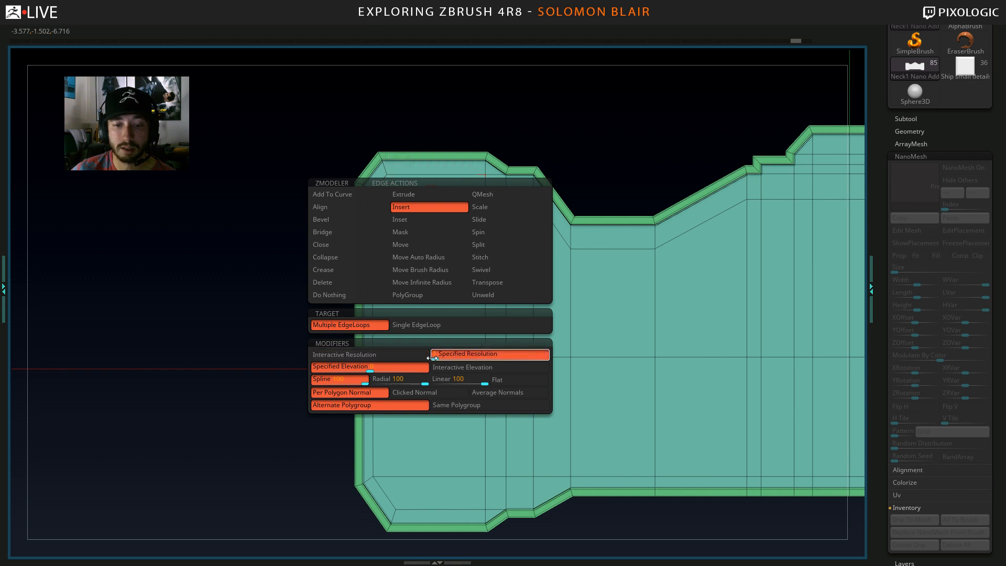
{"action": "key", "text": "space"}
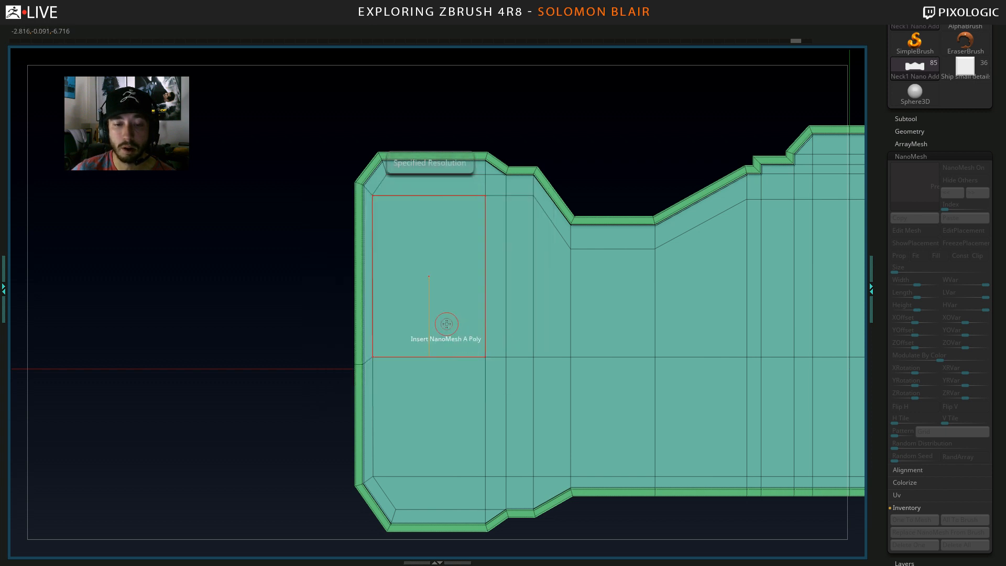
Insert an edge loop through the middle of the end section and mask everything except that loop.
{"action": "left_click", "coordinate": [435, 202]}
{"action": "right_click_drag", "start_coordinate": [434, 211], "coordinate": [439, 204], "text": "alt"}
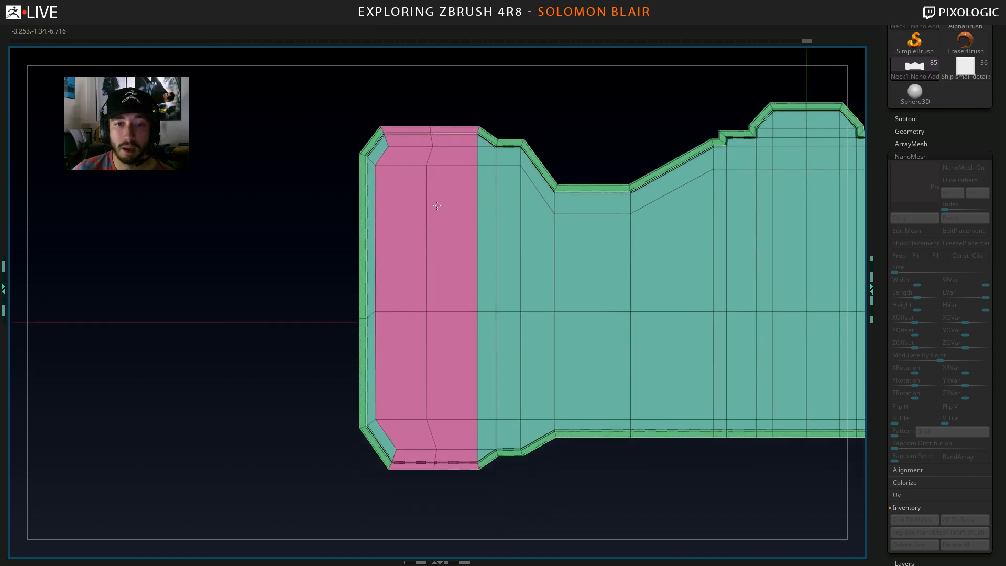
{"action": "left_click_drag", "start_coordinate": [416, 96], "coordinate": [454, 511], "text": "ctrl"}
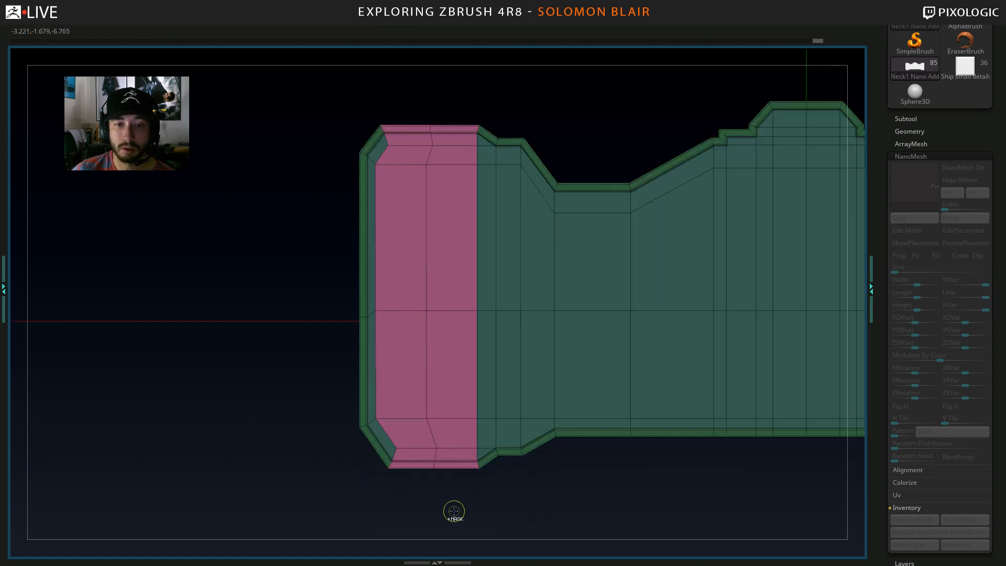
{"action": "left_click_drag", "start_coordinate": [194, 341], "coordinate": [179, 362], "text": "alt"}
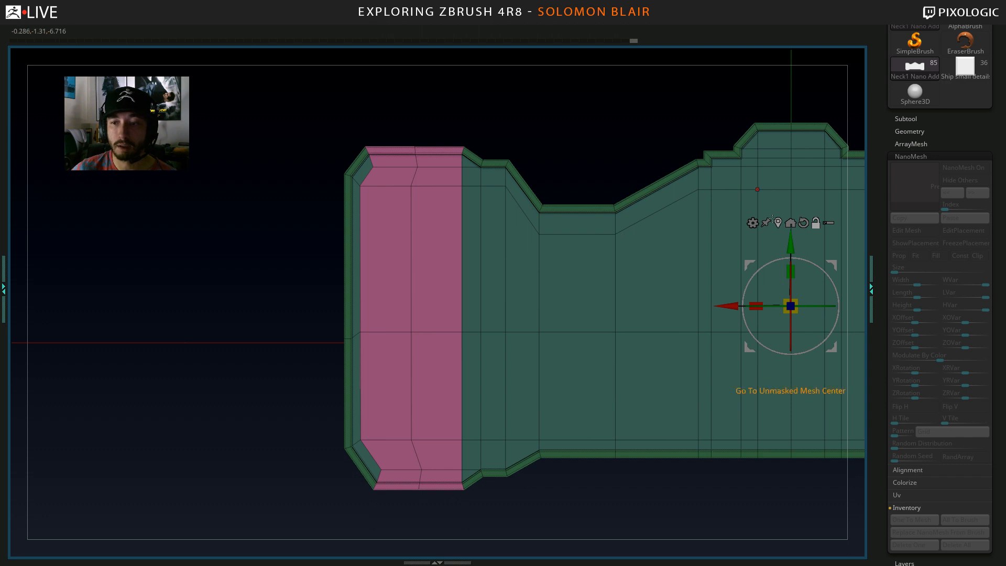
Try straightening the unmasked middle loop with the gizmo centred on it, and undo back to before the loop insertion.
{"action": "left_click", "coordinate": [772, 220]}
{"action": "left_click_drag", "start_coordinate": [382, 317], "coordinate": [384, 311]}
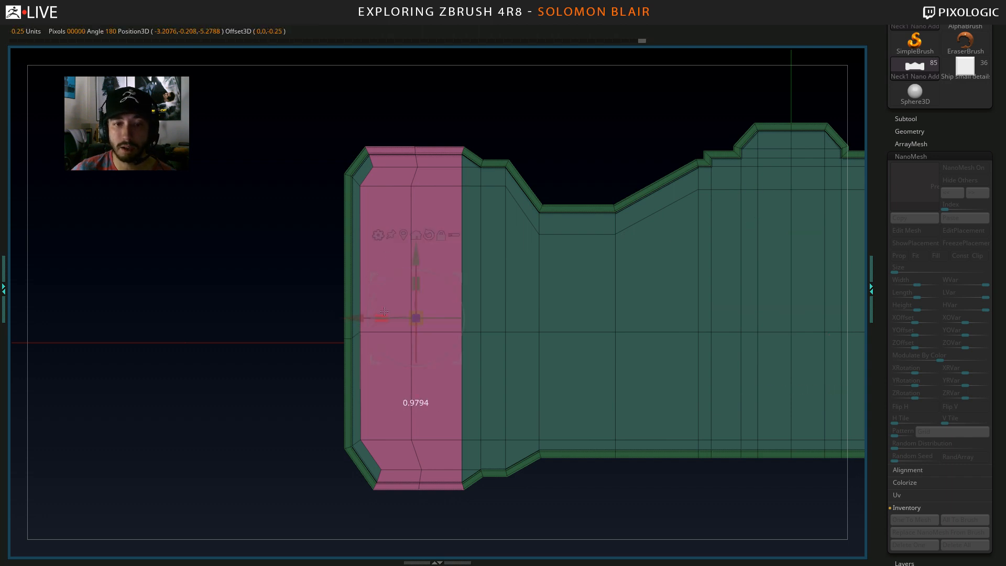
{"action": "mouse_move", "coordinate": [692, 361]}
{"action": "left_mouse_down"}
{"action": "mouse_move", "coordinate": [385, 309]}
{"action": "mouse_move", "coordinate": [389, 298]}
{"action": "left_mouse_up"}
{"action": "key", "text": "ctrl+z"}
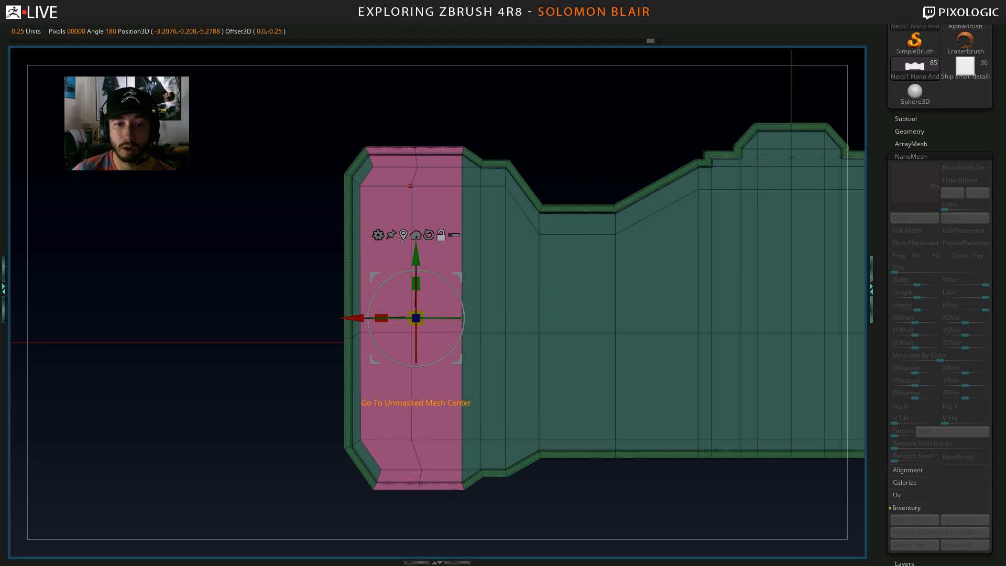
{"action": "left_click_drag", "start_coordinate": [383, 314], "coordinate": [414, 313]}
{"action": "mouse_move", "coordinate": [229, 285]}
{"action": "left_mouse_down", "text": "alt"}
{"action": "mouse_move", "coordinate": [218, 272]}
{"action": "mouse_move", "coordinate": [221, 298]}
{"action": "left_mouse_up", "text": "alt"}
{"action": "left_click_drag", "start_coordinate": [337, 302], "coordinate": [329, 303]}
{"action": "key", "text": "q"}
{"action": "left_click_drag", "start_coordinate": [236, 181], "coordinate": [266, 200], "text": "alt"}
{"action": "key", "text": "ctrl+z"}
{"action": "key", "text": "ctrl+z"}
{"action": "key", "text": "ctrl+z"}
{"action": "key", "text": "ctrl+z"}
{"action": "key", "text": "ctrl+z"}
{"action": "key", "text": "ctrl+z"}
Try inserting the middle edge loop in the end section once more, and undo it.
{"action": "key", "text": "space"}
{"action": "left_click", "coordinate": [416, 143]}
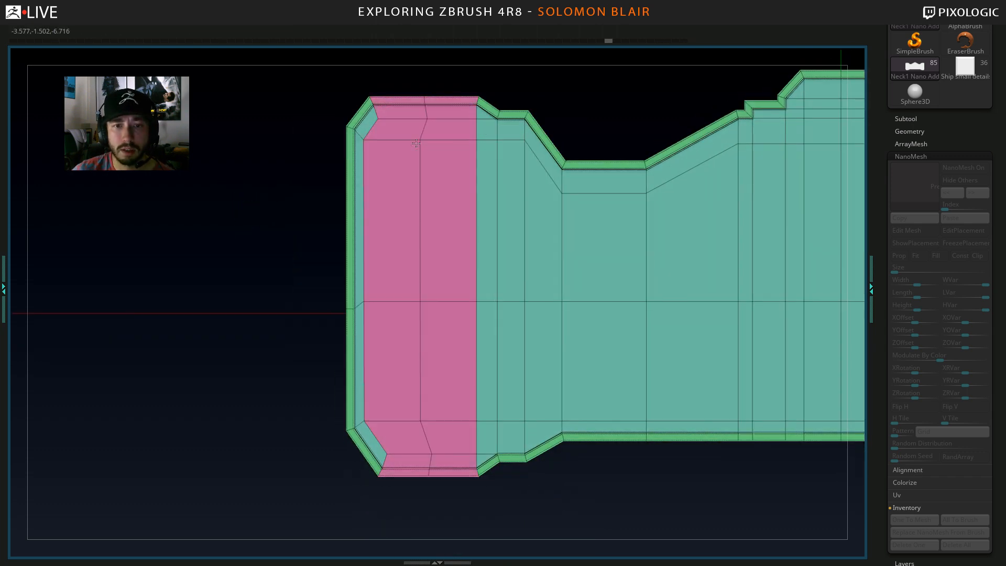
{"action": "key", "text": "ctrl+z"}
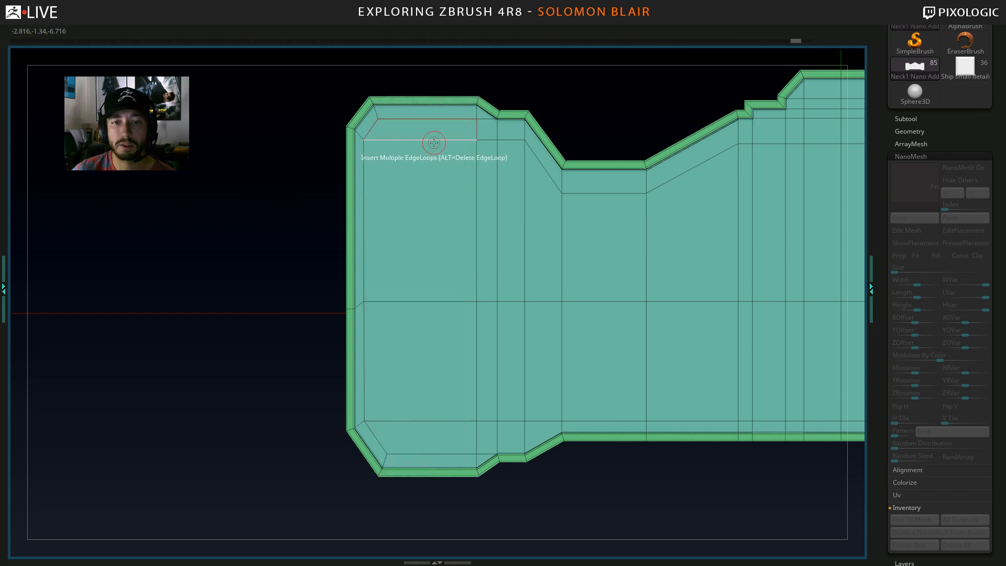
Insert an edge loop down the middle of the neck's end section and mask everything except that loop.
{"action": "key", "text": "space"}
{"action": "left_click", "coordinate": [438, 315]}
{"action": "left_click", "coordinate": [427, 140]}
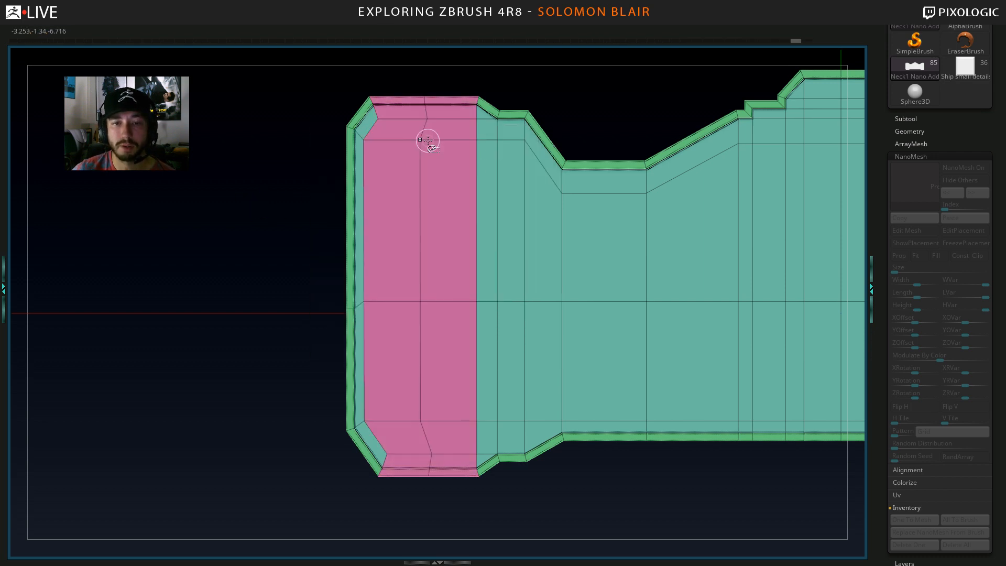
{"action": "right_click_drag", "start_coordinate": [410, 176], "coordinate": [410, 112], "text": "ctrl"}
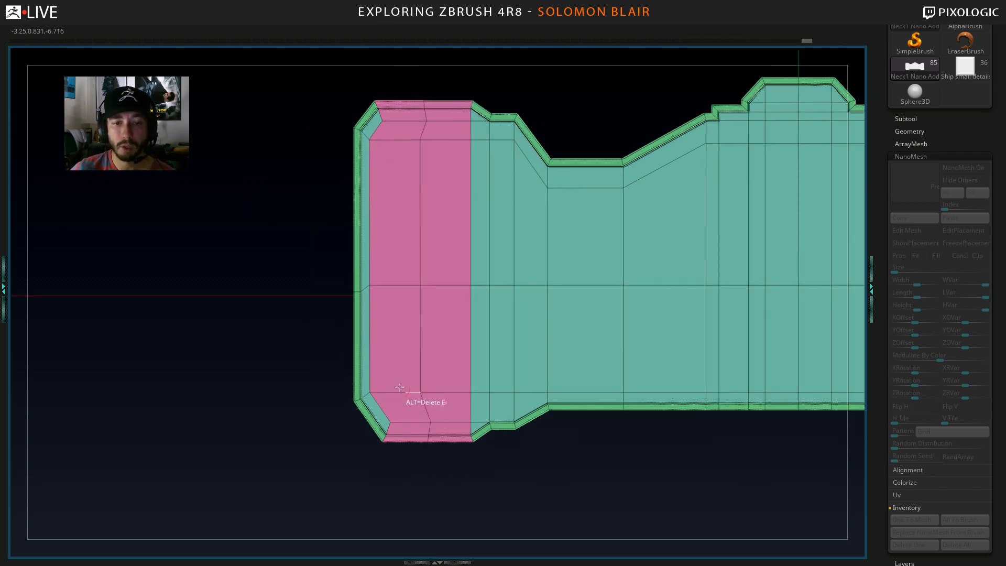
{"action": "right_click_drag", "start_coordinate": [343, 161], "coordinate": [277, 167], "text": "alt"}
{"action": "left_click_drag", "start_coordinate": [340, 79], "coordinate": [382, 482], "text": "ctrl"}
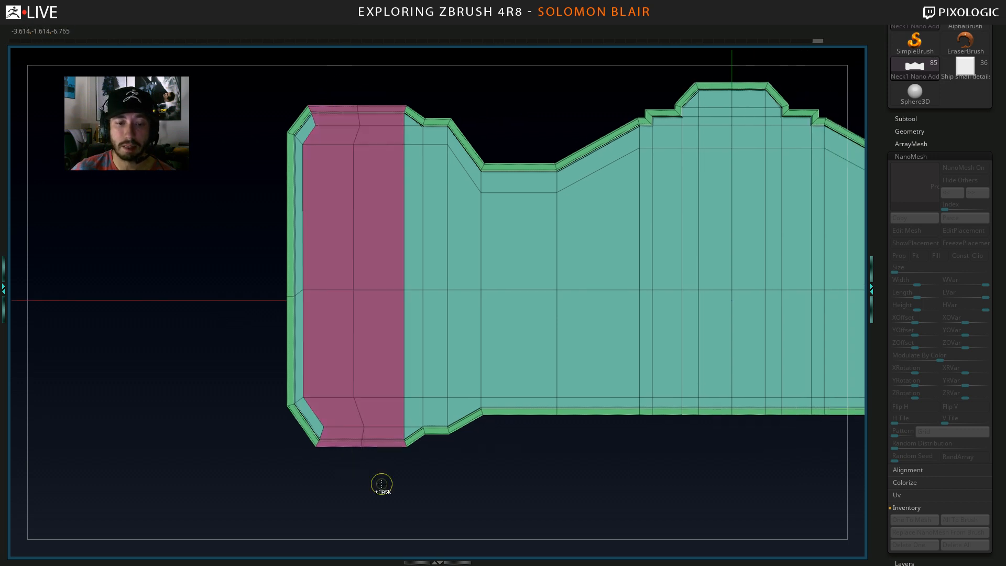
{"action": "left_click", "coordinate": [382, 483], "text": "ctrl"}
Straighten the unmasked middle loop by flattening it along the neck's length with the gizmo centred on it, and clear the mask.
{"action": "key", "text": "w"}
{"action": "left_click", "coordinate": [732, 181]}
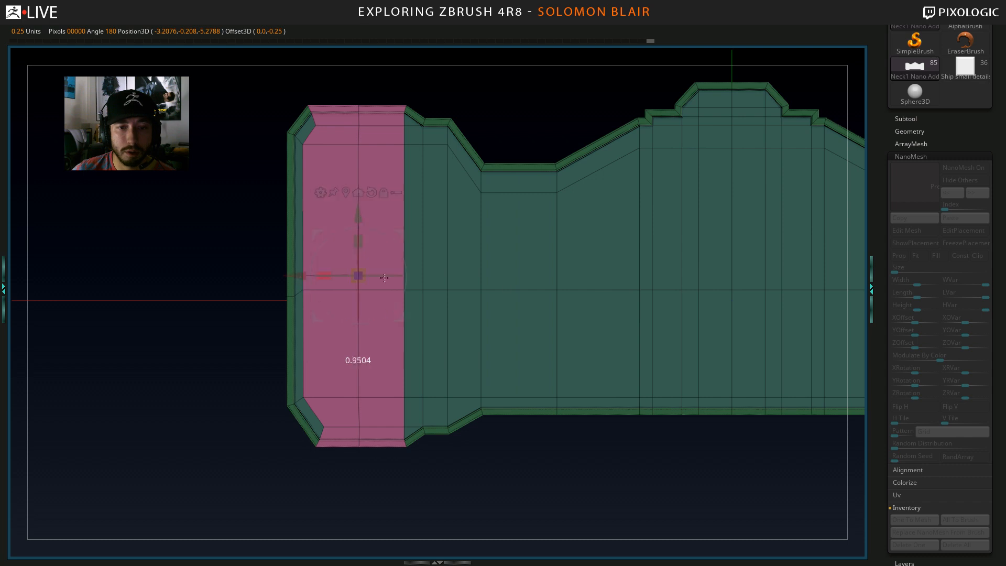
{"action": "left_click_drag", "start_coordinate": [320, 272], "coordinate": [287, 277]}
{"action": "key", "text": "q"}
{"action": "left_click_drag", "start_coordinate": [199, 218], "coordinate": [270, 275], "text": "alt"}
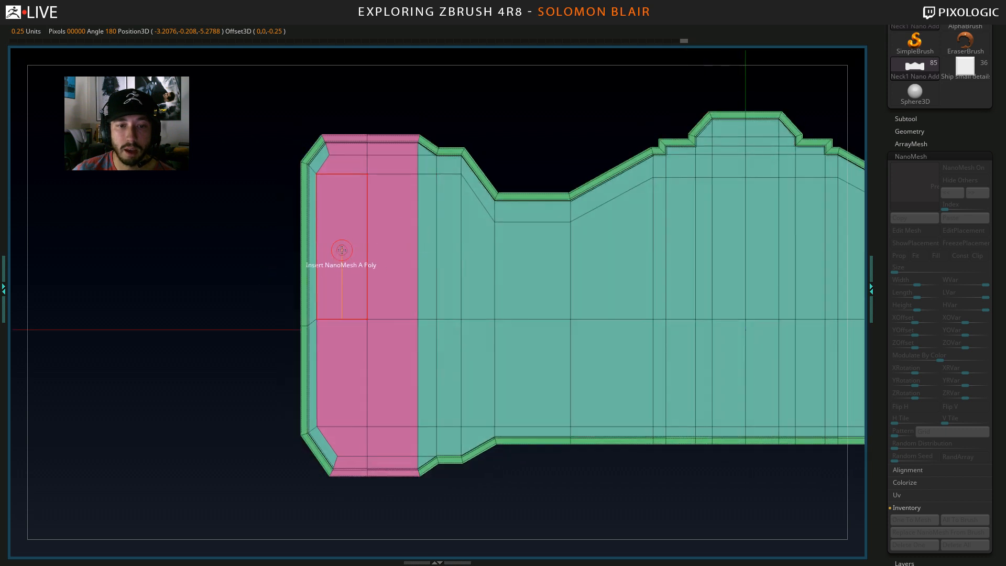
Insert the square panel NanoMesh on the end section's upper outer polygon with pasted settings, H Tile 1, V Tile 4 and size 0.37032.
{"action": "key", "text": "space"}
{"action": "left_click", "coordinate": [343, 244]}
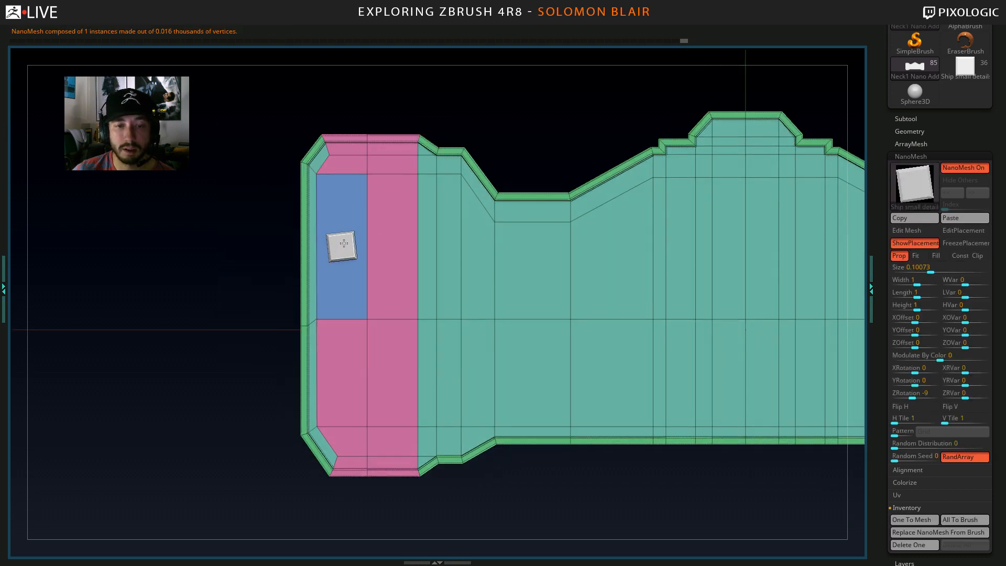
{"action": "left_click", "coordinate": [945, 218]}
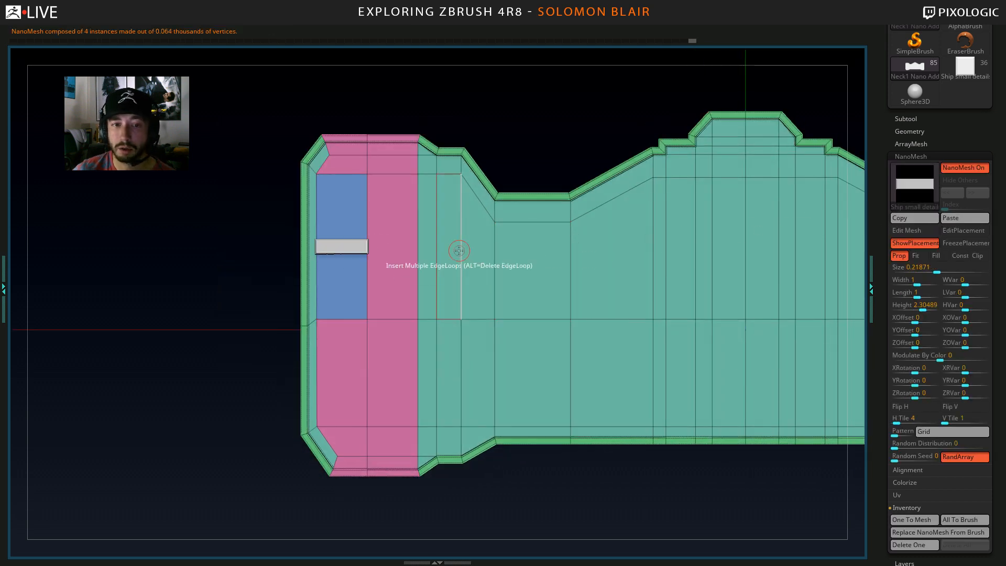
{"action": "left_click_drag", "start_coordinate": [900, 418], "coordinate": [946, 422]}
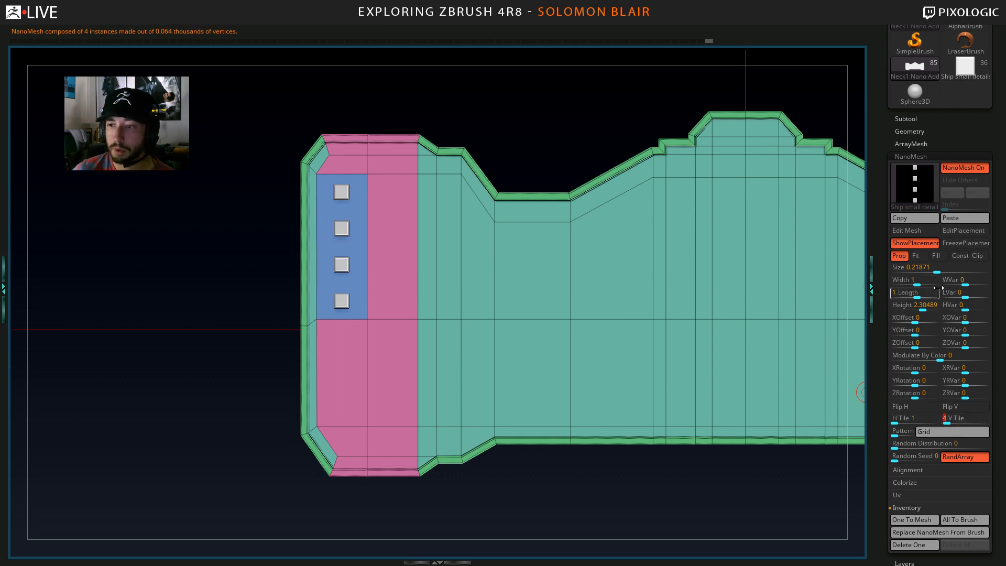
{"action": "left_click_drag", "start_coordinate": [938, 271], "coordinate": [941, 273]}
Insert the square panel NanoMesh on the adjacent upper inner polygon and paste the four-tile settings onto it.
{"action": "right_click_drag", "start_coordinate": [429, 242], "coordinate": [436, 256], "text": "alt"}
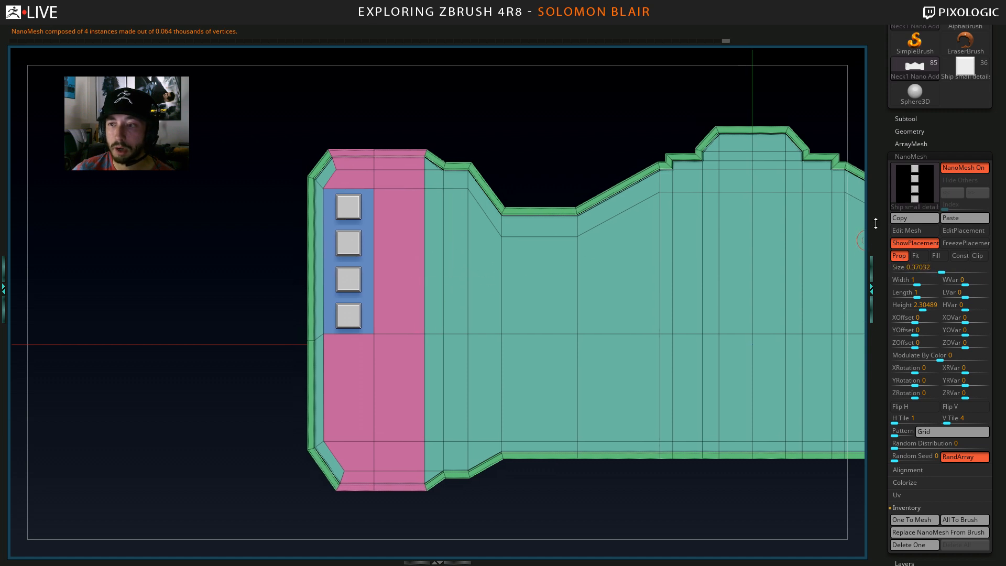
{"action": "left_click", "coordinate": [400, 261]}
{"action": "left_click", "coordinate": [949, 219]}
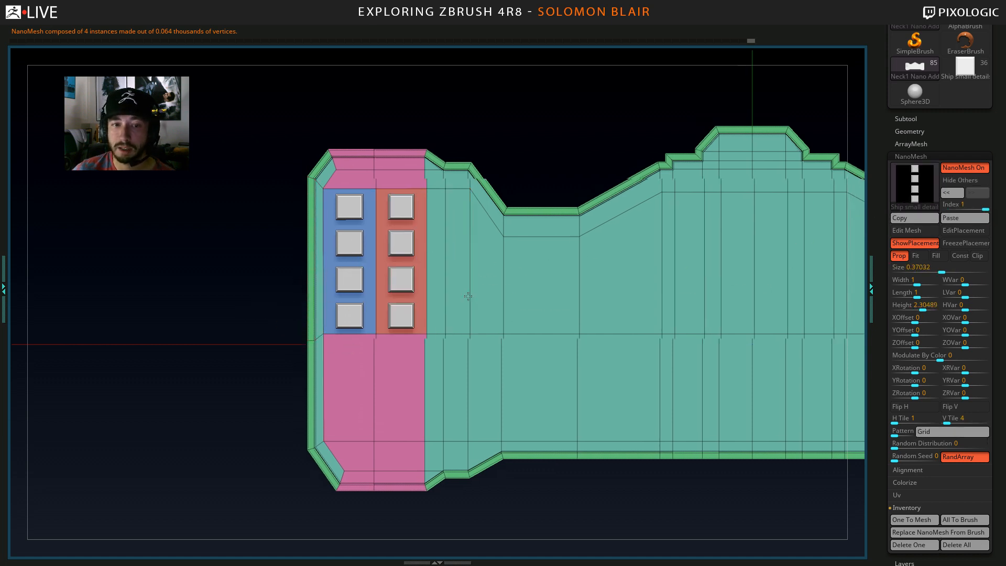
{"action": "right_click_drag", "start_coordinate": [467, 295], "coordinate": [463, 272]}
{"action": "key", "text": "shift+f"}
{"action": "key", "text": "shift+f"}
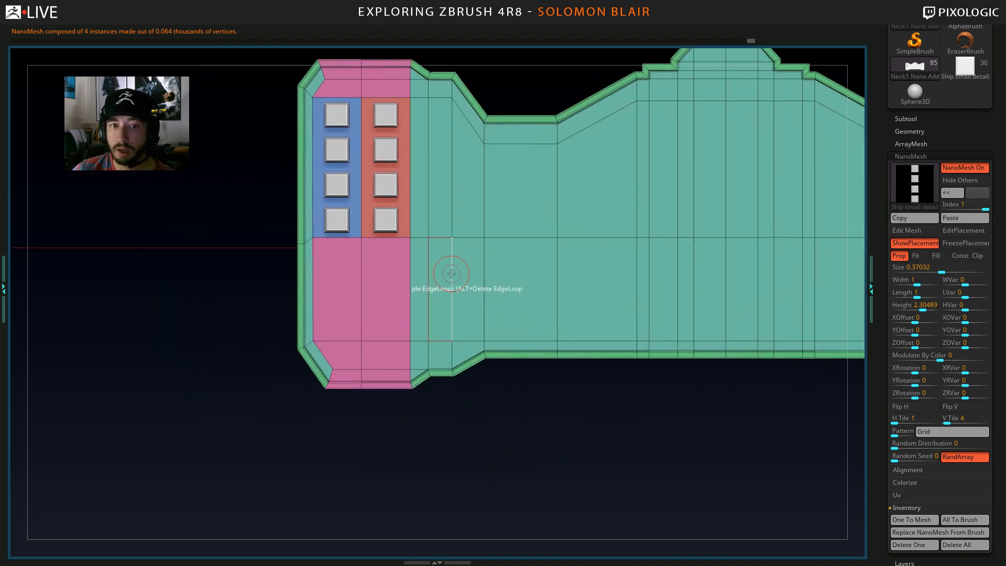
Insert the panel NanoMesh on the lower outer polygon with pasted settings, V Tile 2 and size 0.21871.
{"action": "left_click_drag", "start_coordinate": [337, 289], "coordinate": [343, 293]}
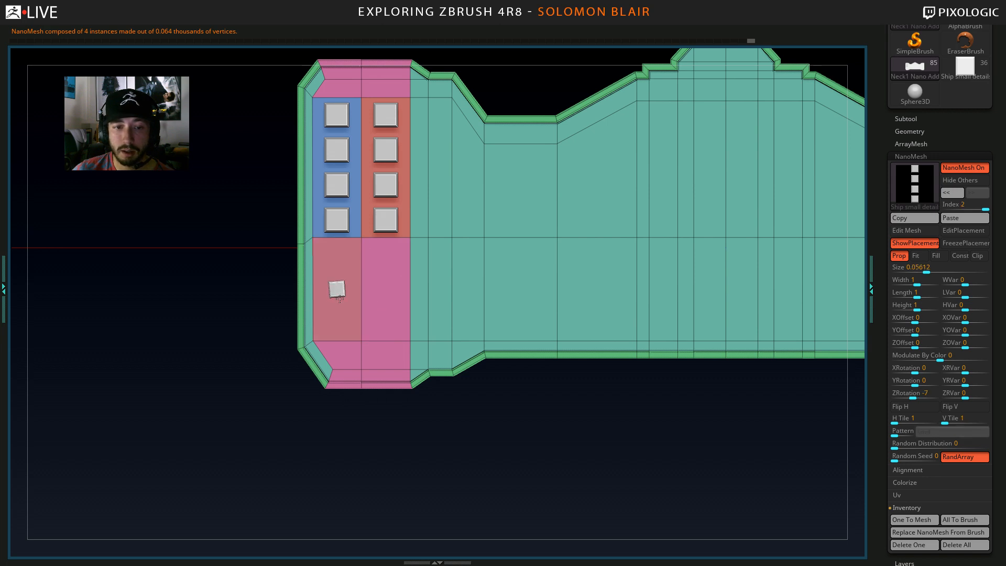
{"action": "left_click", "coordinate": [965, 219]}
{"action": "left_click", "coordinate": [949, 420]}
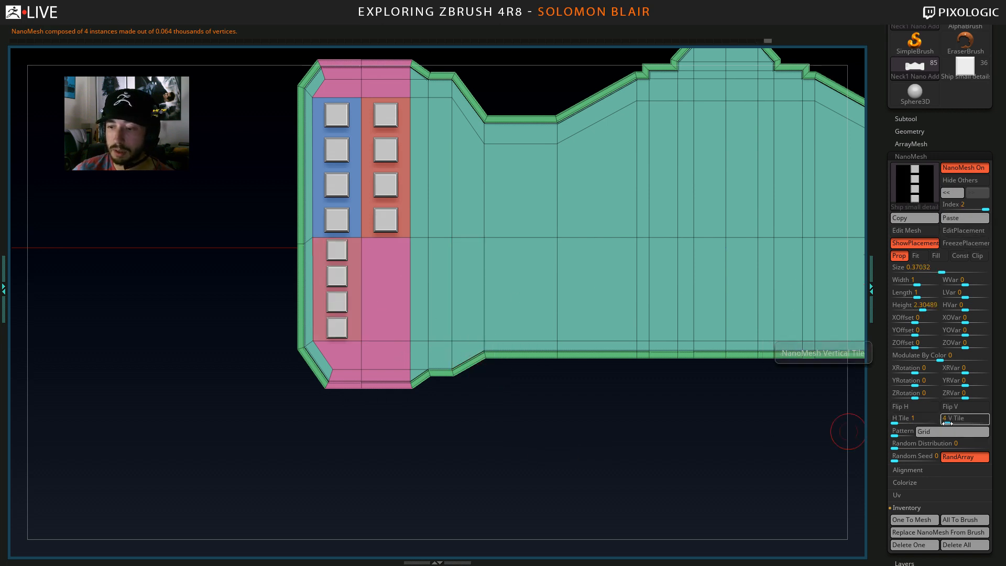
{"action": "type", "text": "2"}
{"action": "key", "text": "Return"}
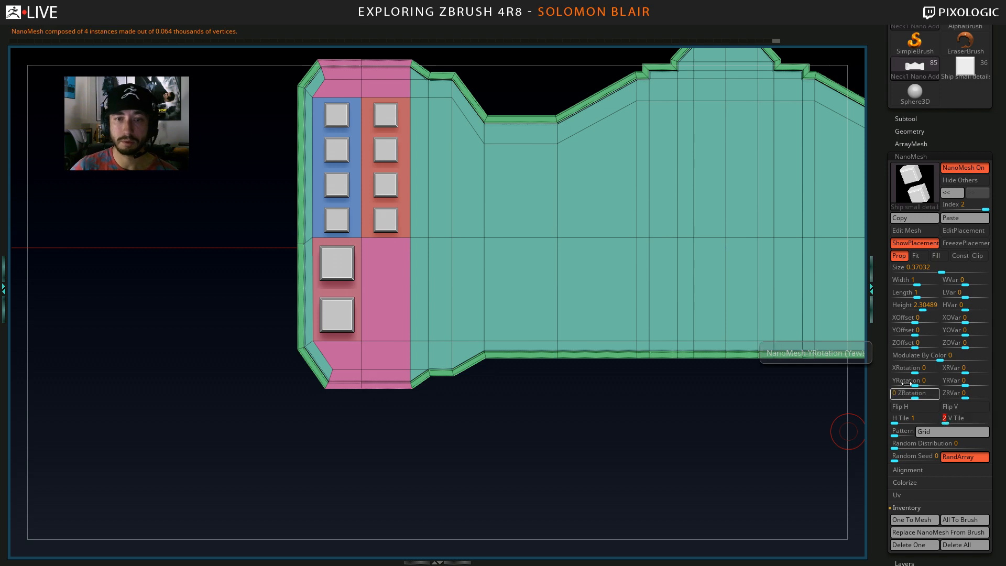
{"action": "left_click_drag", "start_coordinate": [941, 270], "coordinate": [937, 270]}
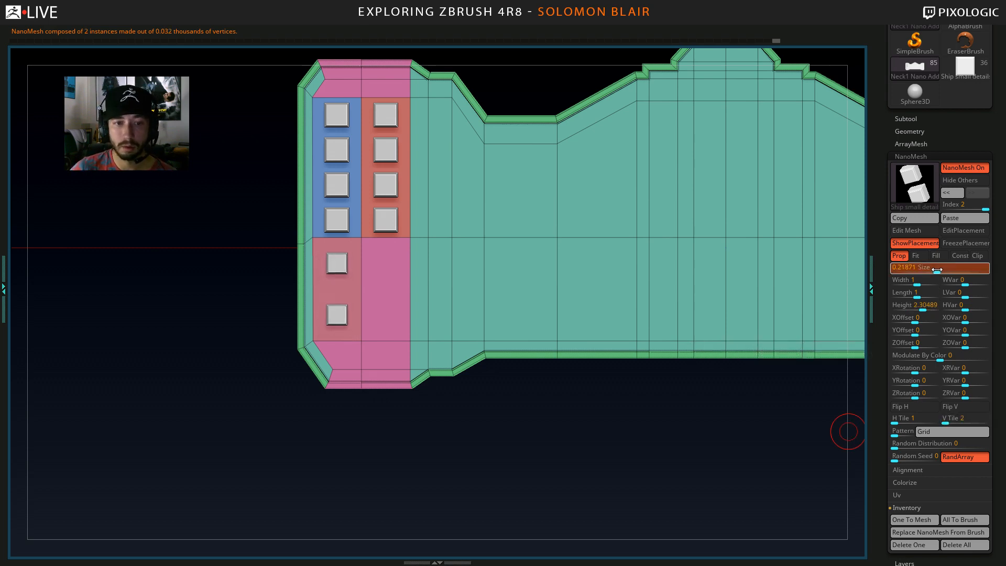
Insert the panel NanoMesh on the adjacent lower inner polygon and paste the two-tile settings onto it.
{"action": "right_click_drag", "start_coordinate": [347, 296], "coordinate": [406, 346], "text": "alt"}
{"action": "right_click_drag", "start_coordinate": [406, 346], "coordinate": [480, 319]}
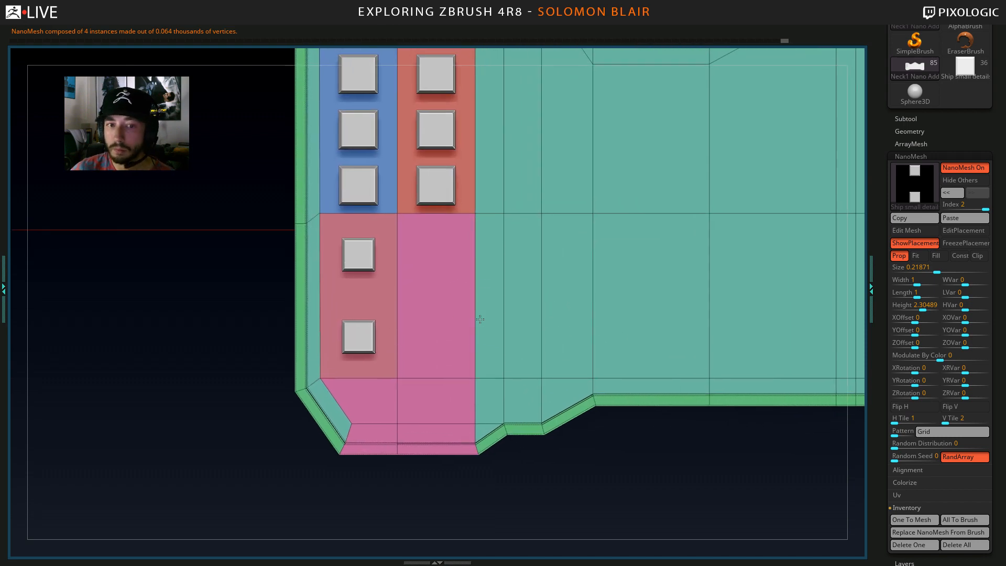
{"action": "left_click", "coordinate": [439, 302]}
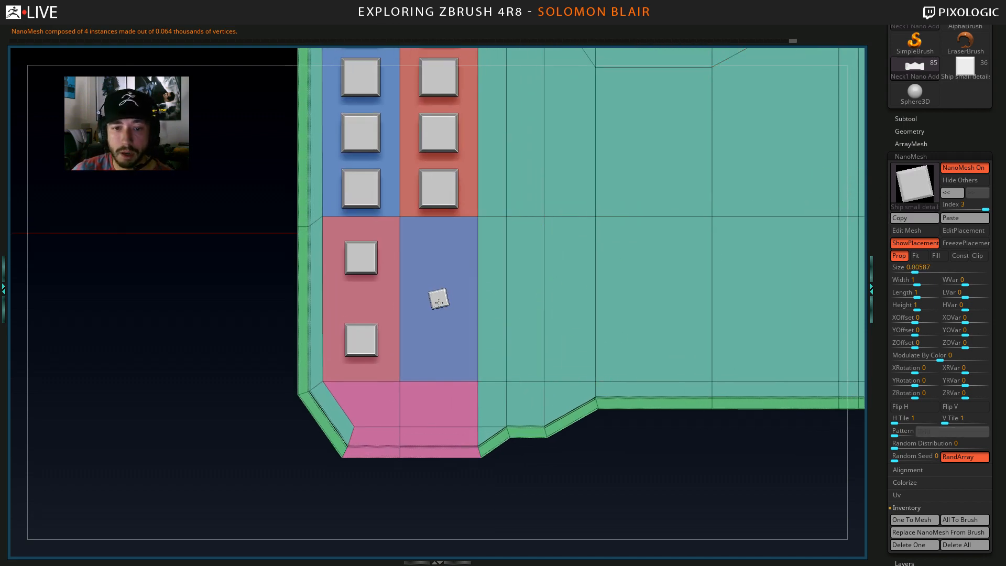
{"action": "left_click", "coordinate": [950, 220]}
Examine the new panel rows on the neck's end section in perspective, with and without the PolyFrame display.
{"action": "right_click_drag", "start_coordinate": [545, 285], "coordinate": [443, 330], "text": "ctrl"}
{"action": "key", "text": "shift+f"}
{"action": "key", "text": "shift+f"}
{"action": "key", "text": "shift+f"}
{"action": "key", "text": "shift+f"}
{"action": "key", "text": "shift+f"}
{"action": "key", "text": "shift+f"}
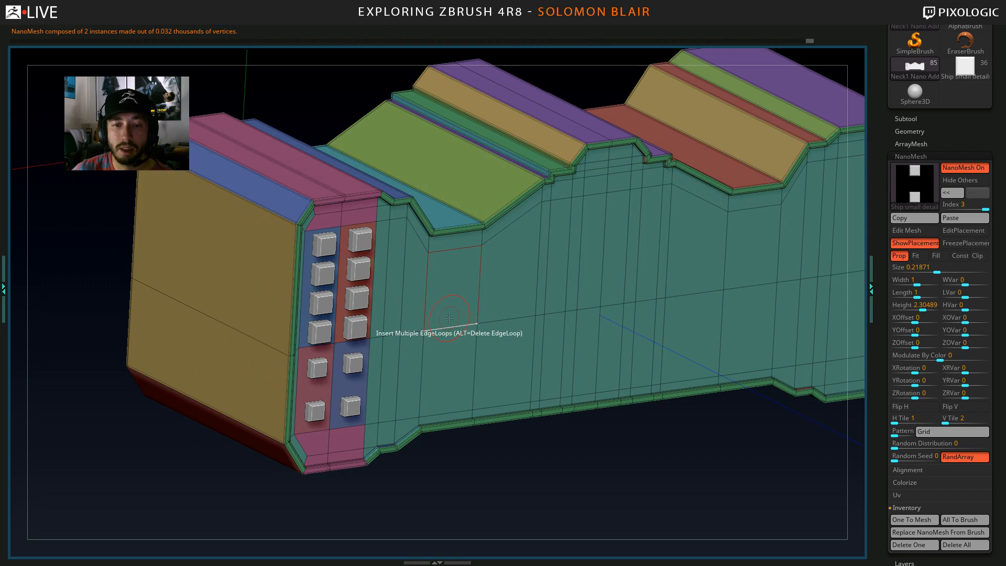
{"action": "right_click_drag", "start_coordinate": [372, 265], "coordinate": [493, 292], "text": "alt"}
{"action": "right_click_drag", "start_coordinate": [493, 293], "coordinate": [467, 310], "text": "alt"}
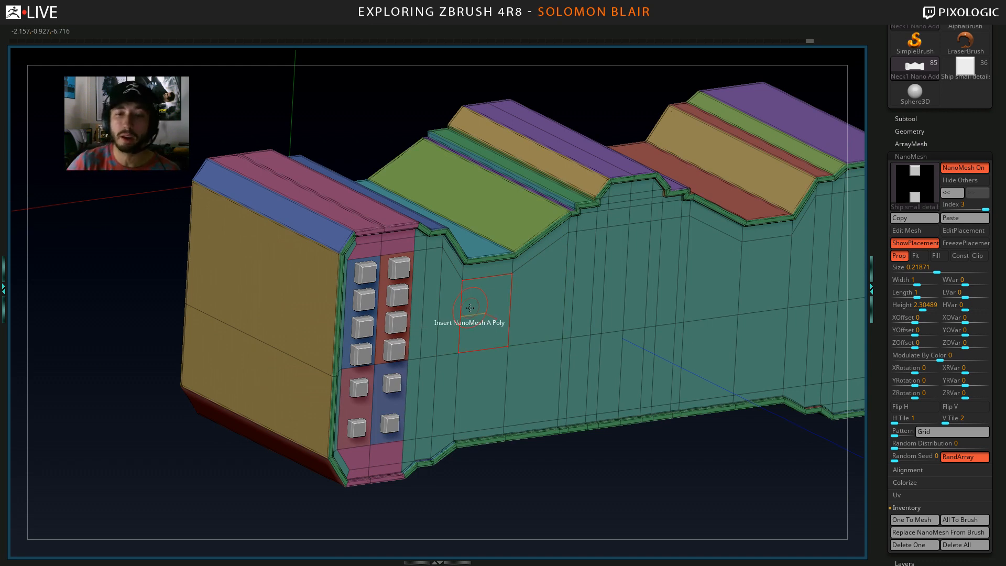
{"action": "right_click_drag", "start_coordinate": [470, 307], "coordinate": [581, 327]}
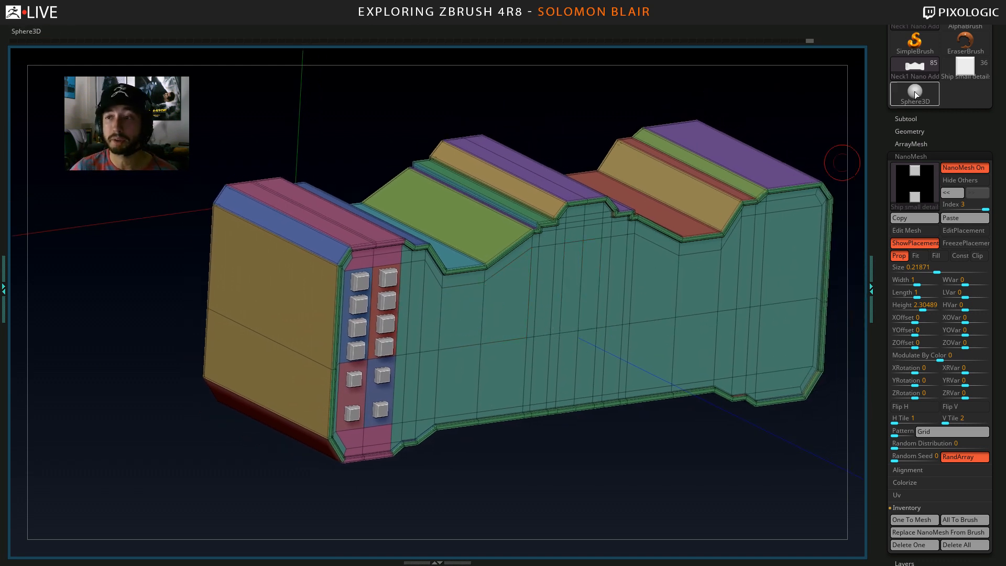
Switch to the Ship small details tool, show all its kit pieces and select the Ship misc detail piece 3 cross.
{"action": "left_click", "coordinate": [957, 75]}
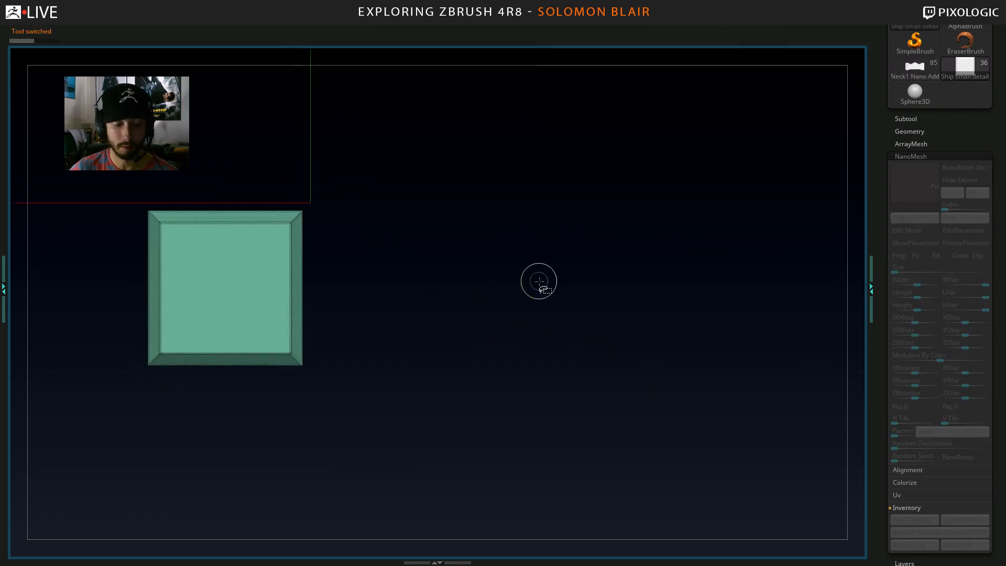
{"action": "left_click", "coordinate": [538, 282], "text": "ctrl+shift"}
{"action": "mouse_move", "coordinate": [519, 323]}
{"action": "right_mouse_down", "text": "ctrl"}
{"action": "mouse_move", "coordinate": [293, 348]}
{"action": "mouse_move", "coordinate": [397, 329]}
{"action": "mouse_move", "coordinate": [413, 314]}
{"action": "mouse_move", "coordinate": [406, 355]}
{"action": "mouse_move", "coordinate": [428, 316]}
{"action": "mouse_move", "coordinate": [461, 369]}
{"action": "mouse_move", "coordinate": [436, 361]}
{"action": "mouse_move", "coordinate": [401, 385]}
{"action": "mouse_move", "coordinate": [519, 389]}
{"action": "mouse_move", "coordinate": [465, 370]}
{"action": "right_mouse_up", "text": "ctrl"}
{"action": "key", "text": "Tab"}
{"action": "key", "text": "shift+f"}
{"action": "left_click", "coordinate": [396, 372], "text": "alt"}
{"action": "left_click", "coordinate": [510, 361], "text": "alt"}
{"action": "key", "text": "shift+f"}
{"action": "key", "text": "x"}
{"action": "right_click_drag", "start_coordinate": [382, 357], "coordinate": [390, 357]}
{"action": "key", "text": "shift+f"}
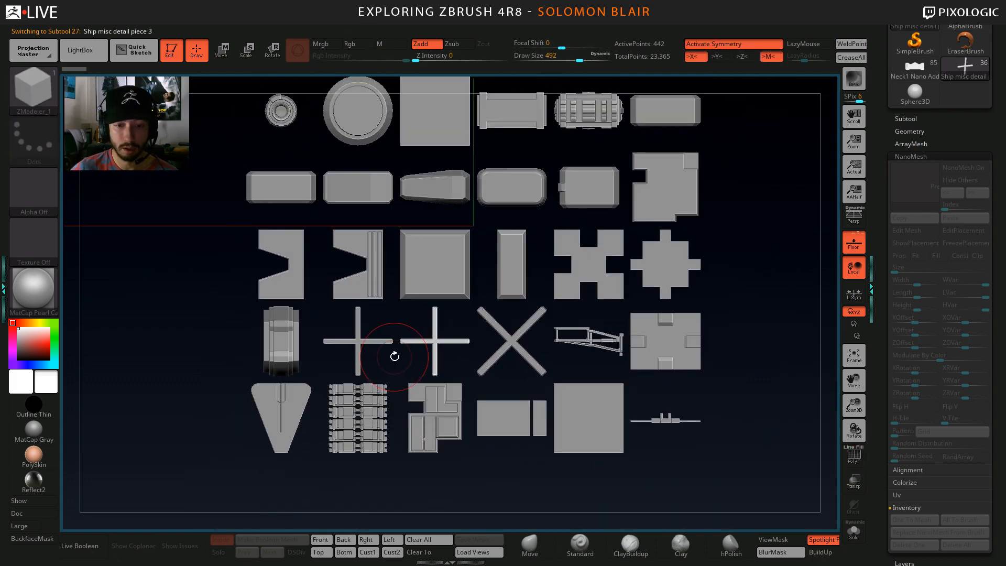
{"action": "key", "text": "shift+f"}
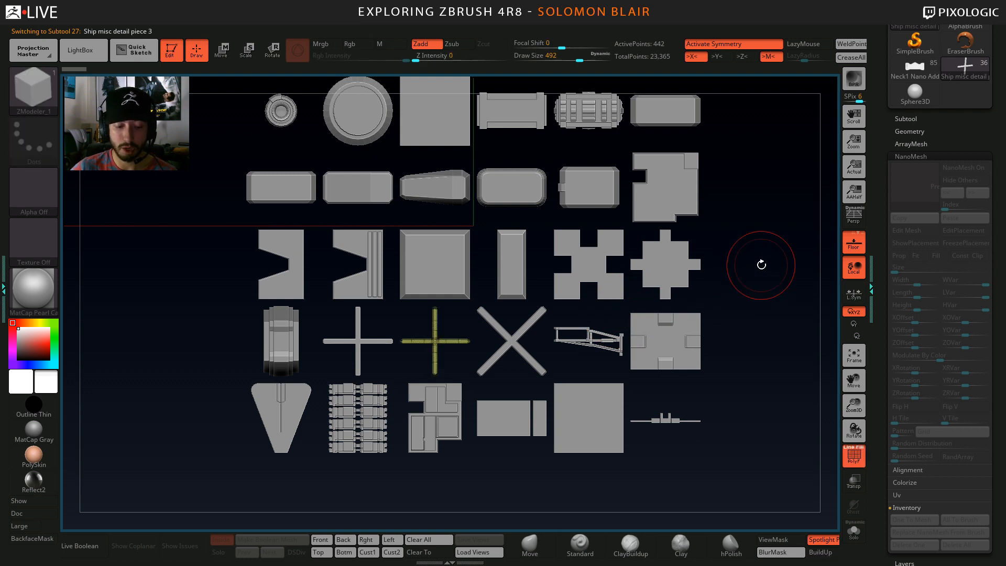
Create a new Nano brush from the selected cross piece.
{"action": "key", "text": "space"}
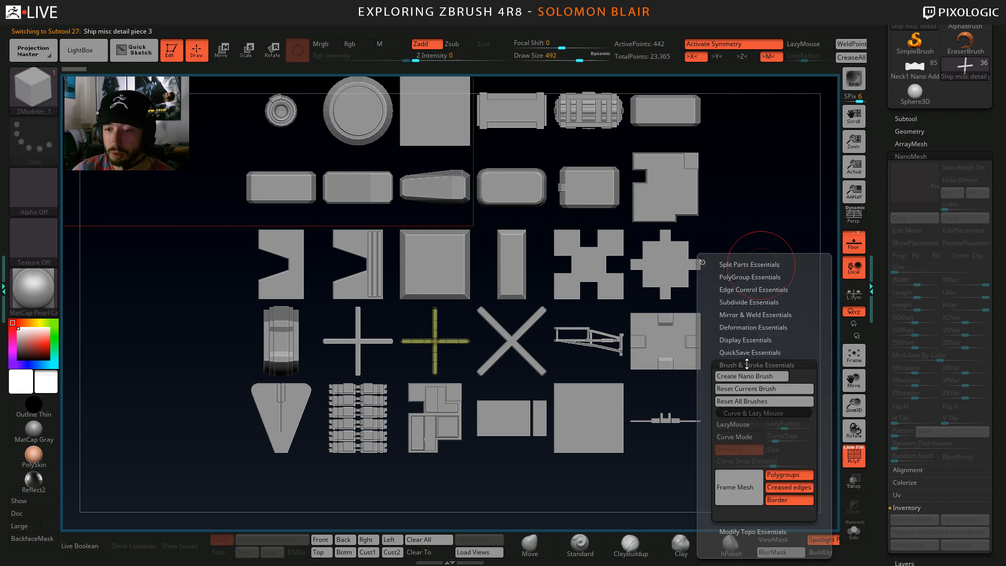
{"action": "left_click", "coordinate": [753, 377]}
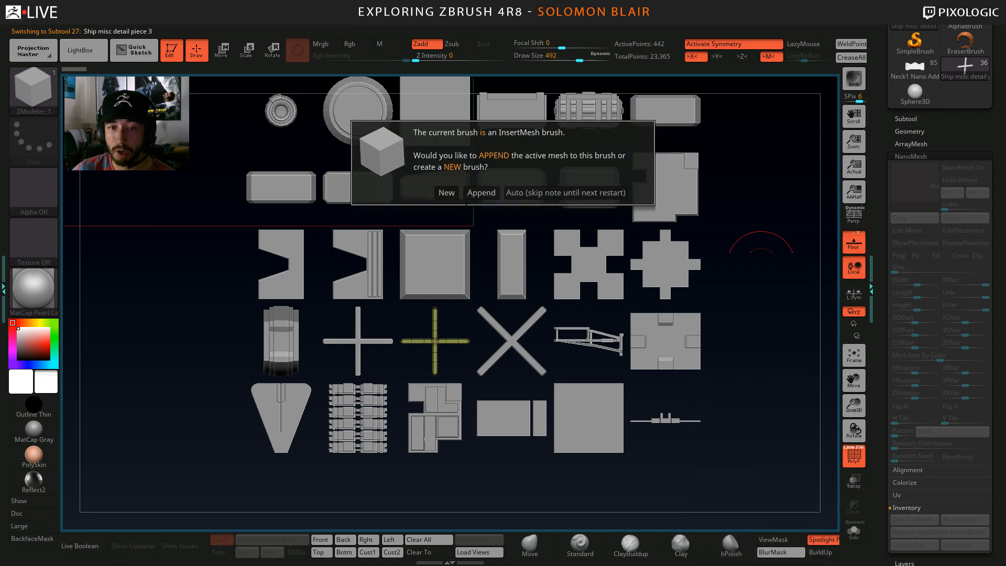
{"action": "left_click", "coordinate": [447, 193]}
{"action": "left_click_drag", "start_coordinate": [490, 304], "coordinate": [519, 302]}
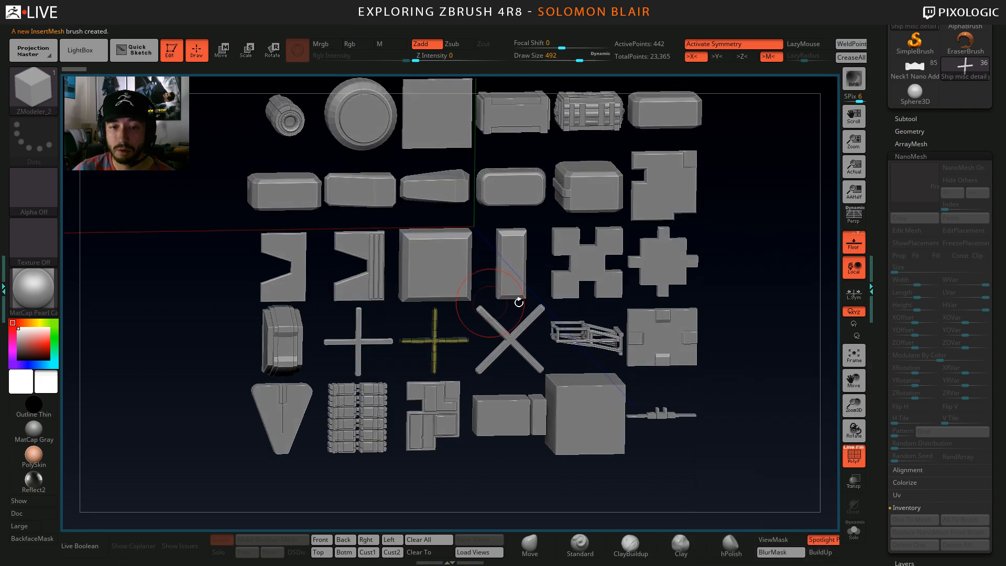
Return to the Neck1 Nano Add tool, isolate the neck subtool and display its PolyFrame in a straight side view.
{"action": "left_click", "coordinate": [921, 73]}
{"action": "key", "text": "shift+f"}
{"action": "mouse_move", "coordinate": [409, 303]}
{"action": "right_mouse_down", "text": "shift"}
{"action": "mouse_move", "coordinate": [398, 295]}
{"action": "mouse_move", "coordinate": [490, 311]}
{"action": "right_mouse_up", "text": "shift"}
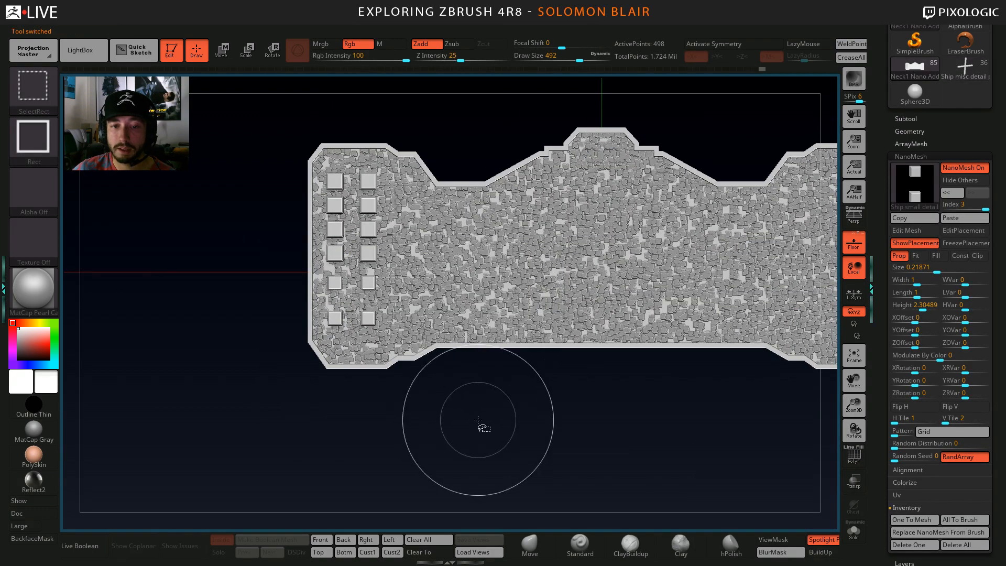
{"action": "left_click", "coordinate": [478, 420], "text": "ctrl+shift"}
{"action": "right_click_drag", "start_coordinate": [478, 420], "coordinate": [492, 425]}
{"action": "key", "text": "shift+f"}
{"action": "mouse_move", "coordinate": [462, 319]}
{"action": "right_mouse_down"}
{"action": "mouse_move", "coordinate": [462, 293]}
{"action": "mouse_move", "coordinate": [410, 288]}
{"action": "mouse_move", "coordinate": [369, 303]}
{"action": "mouse_move", "coordinate": [435, 341]}
{"action": "right_mouse_up"}
{"action": "key", "text": "ctrl+z"}
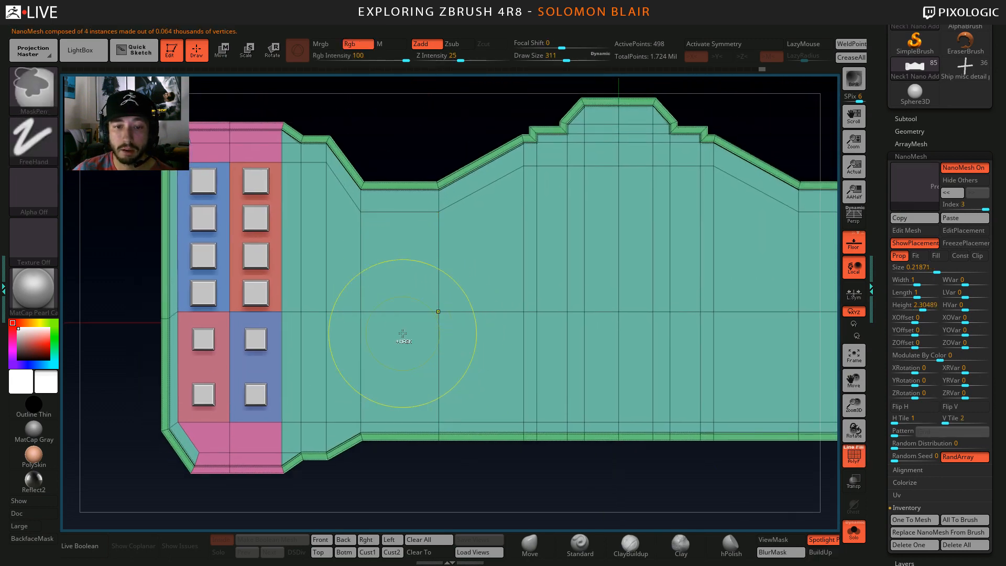
Insert the cross NanoMesh on the upper polygon of the narrow section beside the panels and set its XOffset to 0.69.
{"action": "left_click_drag", "start_coordinate": [401, 278], "coordinate": [400, 330]}
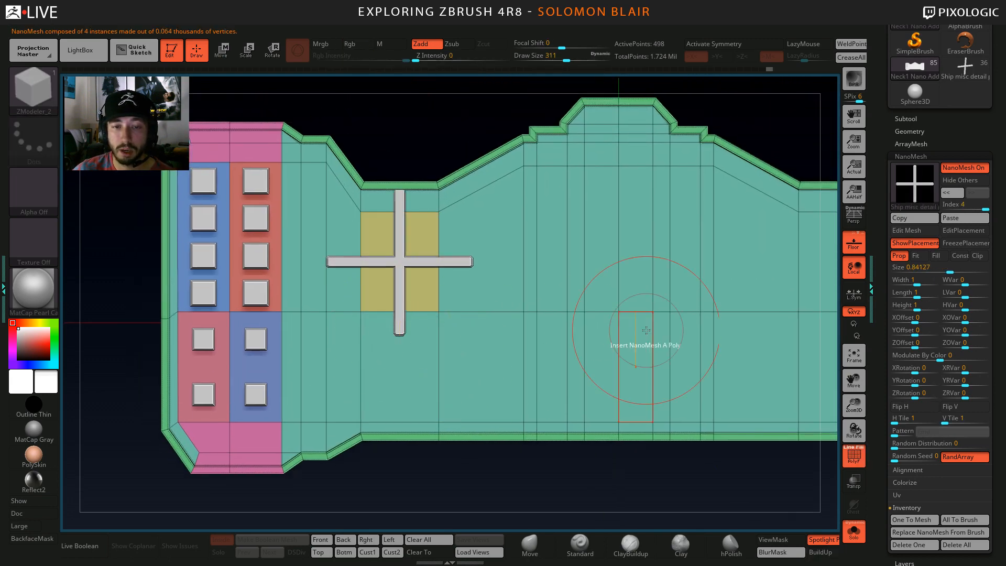
{"action": "right_click_drag", "start_coordinate": [511, 313], "coordinate": [516, 330], "text": "alt"}
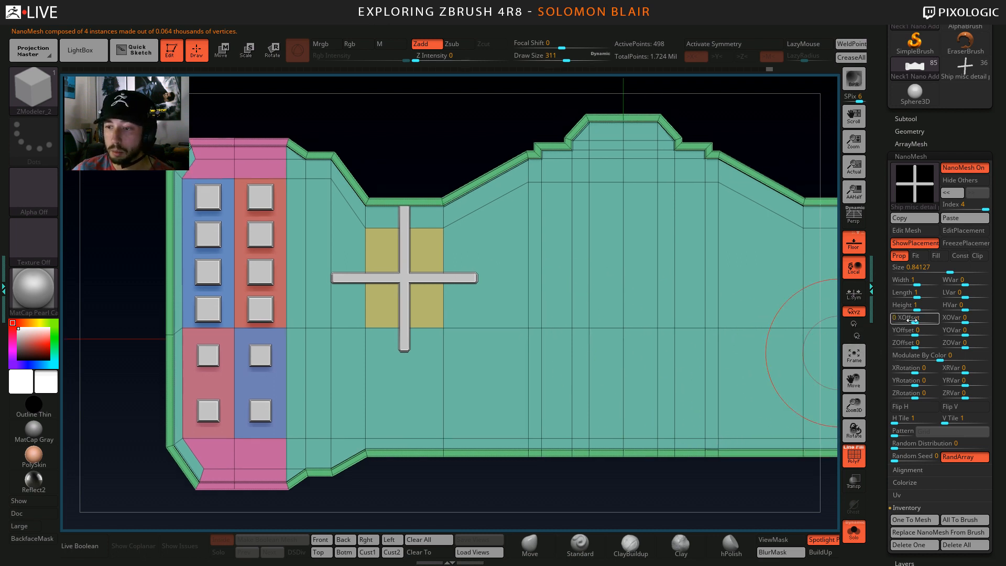
{"action": "left_click_drag", "start_coordinate": [918, 321], "coordinate": [926, 321]}
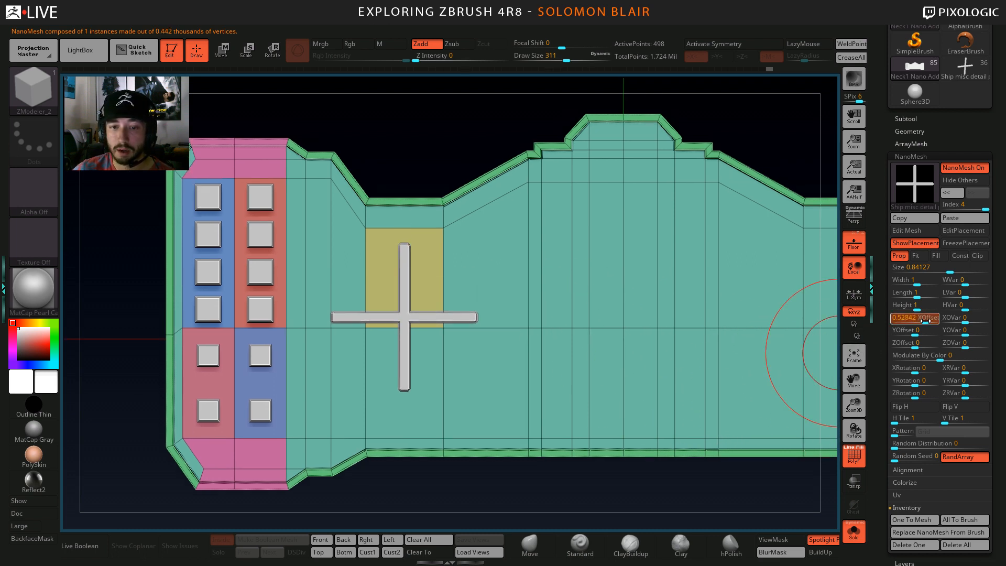
{"action": "left_click", "coordinate": [926, 322]}
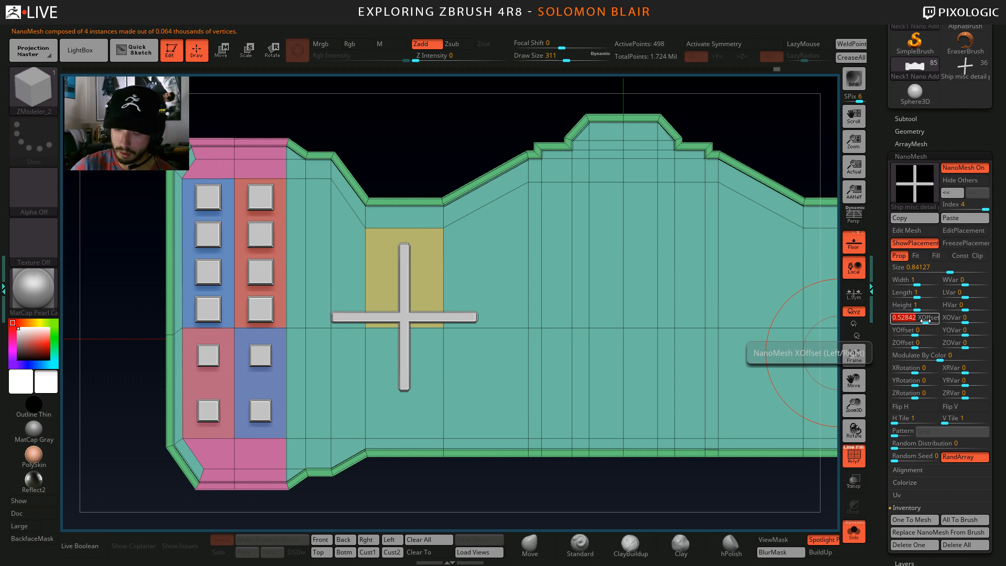
{"action": "type", "text": "0.6"}
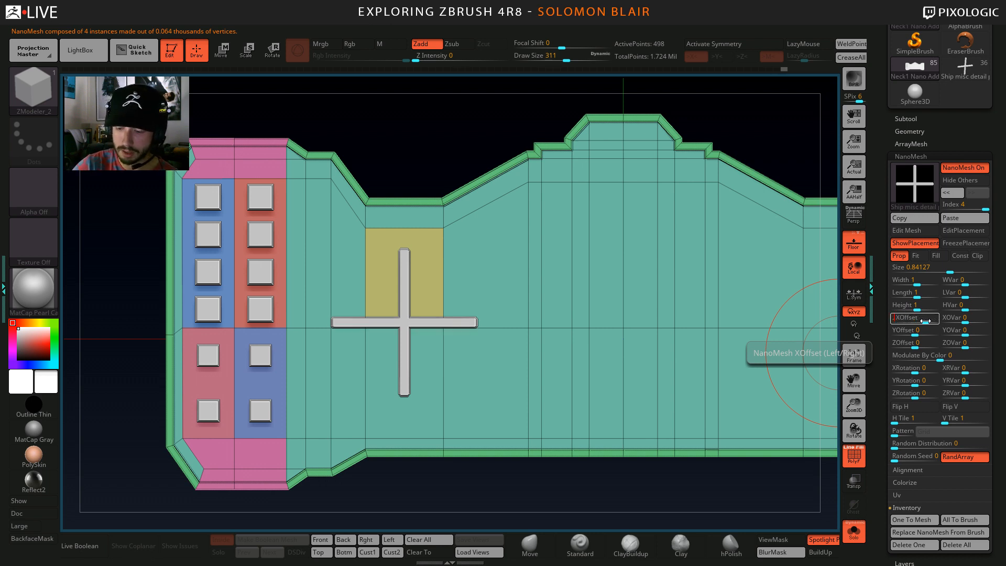
{"action": "type", "text": "5"}
{"action": "key", "text": "Return"}
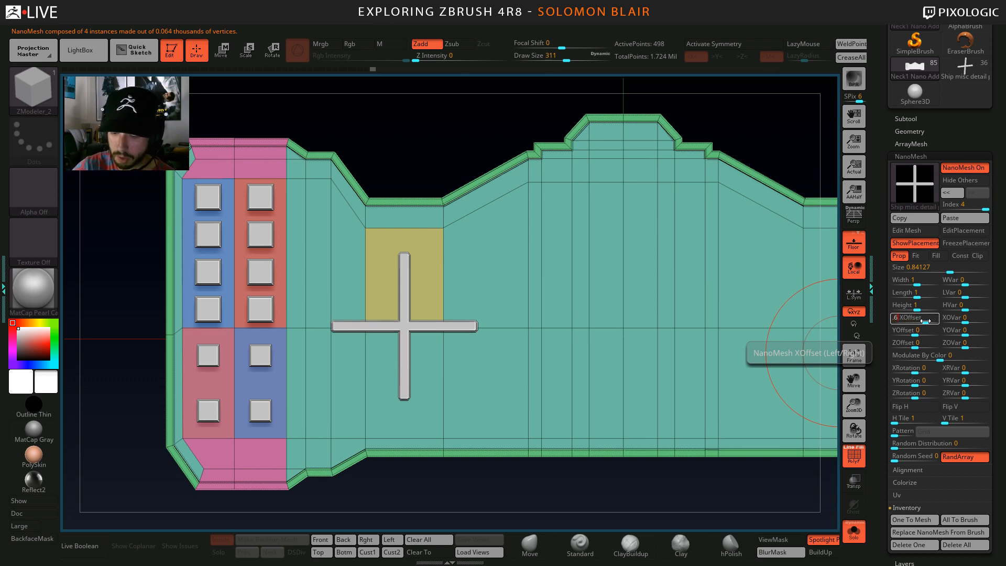
{"action": "type", "text": "9"}
{"action": "key", "text": "Return"}
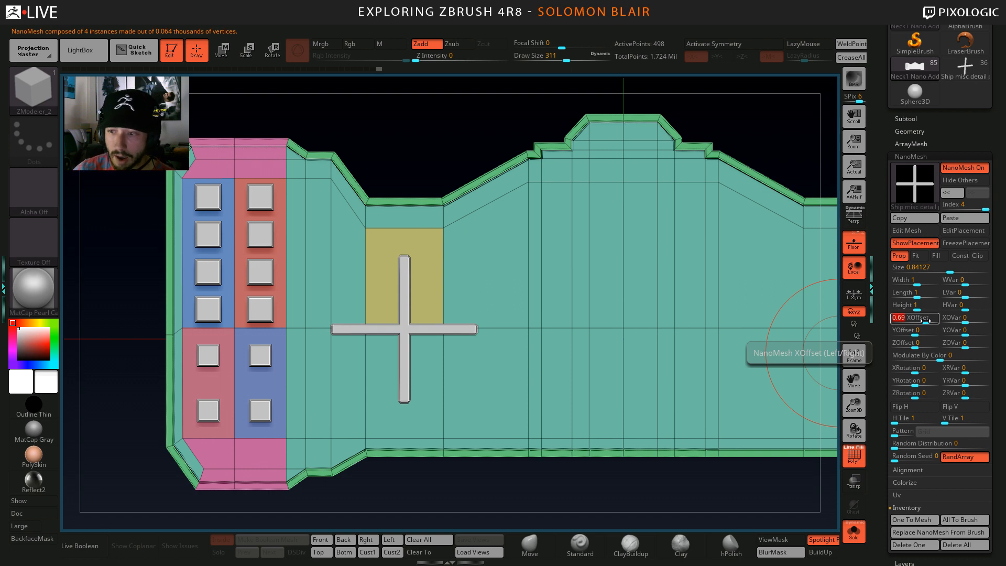
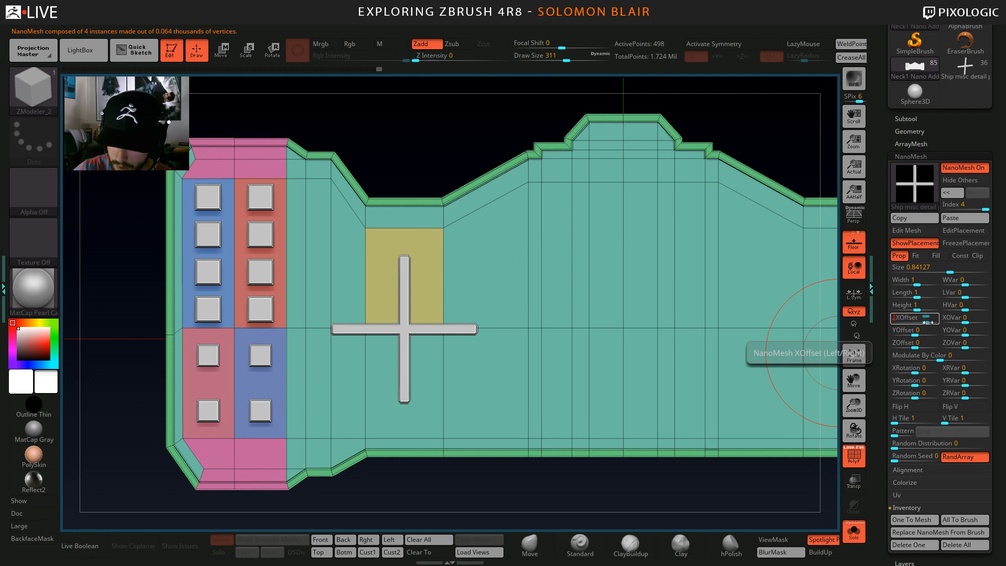
Set the cross NanoMesh's XOffset to 0.68 and reduce its Size to about 0.839.
{"action": "key", "text": "Return"}
{"action": "right_click_drag", "start_coordinate": [577, 310], "coordinate": [536, 298], "text": "alt"}
{"action": "left_click_drag", "start_coordinate": [955, 269], "coordinate": [950, 271]}
{"action": "mouse_move", "coordinate": [513, 307]}
{"action": "right_mouse_down", "text": "alt"}
{"action": "mouse_move", "coordinate": [435, 308]}
{"action": "mouse_move", "coordinate": [563, 301]}
{"action": "mouse_move", "coordinate": [354, 333]}
{"action": "right_mouse_up", "text": "alt"}
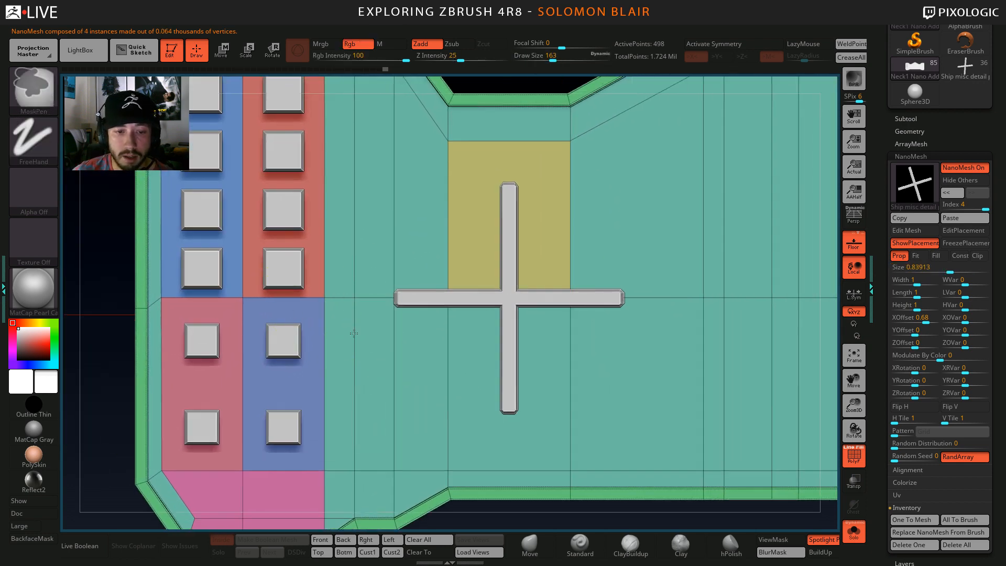
{"action": "right_click_drag", "start_coordinate": [477, 301], "coordinate": [308, 328], "text": "alt"}
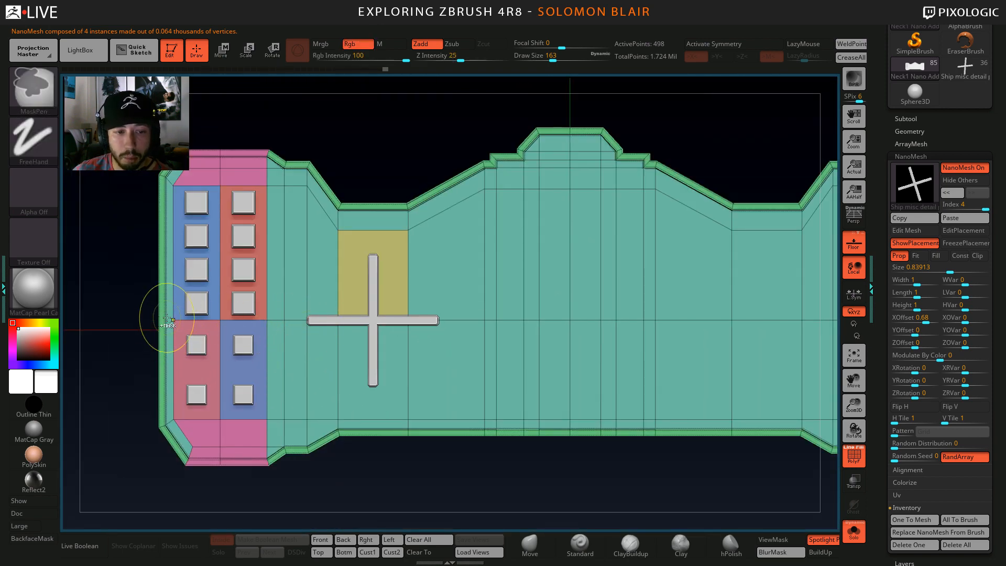
{"action": "right_click_drag", "start_coordinate": [337, 338], "coordinate": [476, 333], "text": "ctrl"}
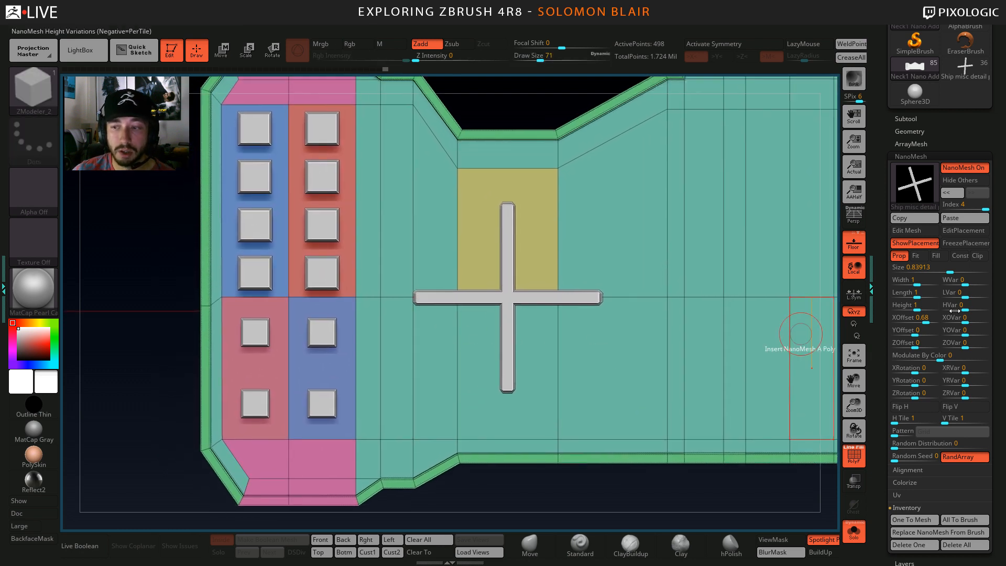
Try larger XOffset values for the cross NanoMesh and settle on 0.75.
{"action": "mouse_move", "coordinate": [928, 319]}
{"action": "left_mouse_down"}
{"action": "mouse_move", "coordinate": [938, 319]}
{"action": "mouse_move", "coordinate": [928, 319]}
{"action": "left_mouse_up"}
{"action": "left_click", "coordinate": [927, 319]}
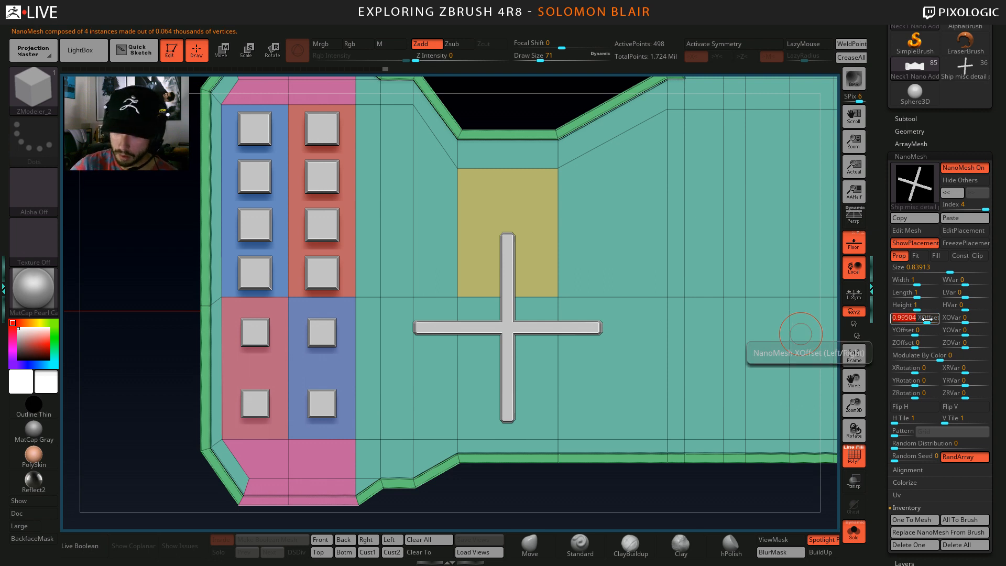
{"action": "type", "text": "0.9"}
{"action": "key", "text": "Return"}
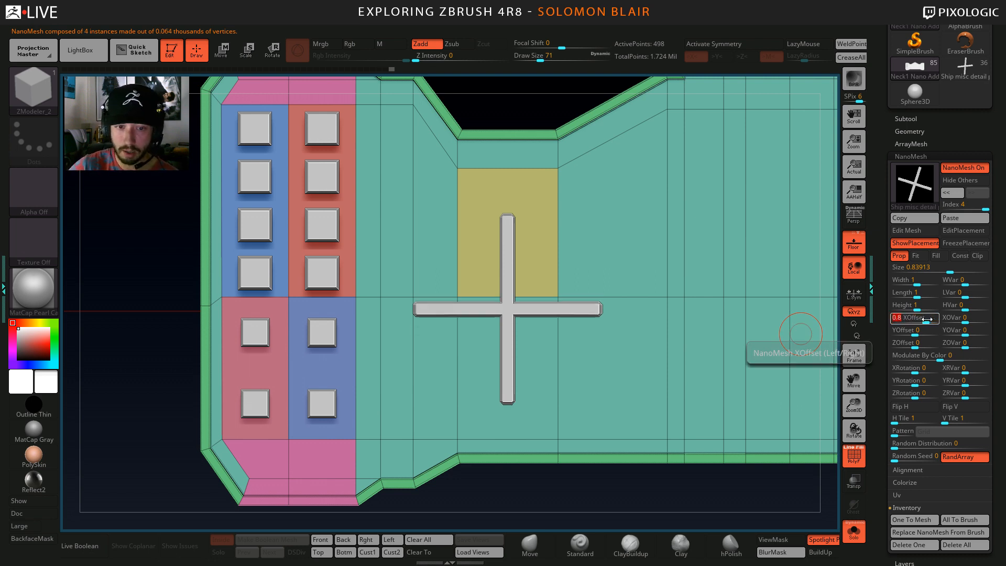
{"action": "key", "text": "Return"}
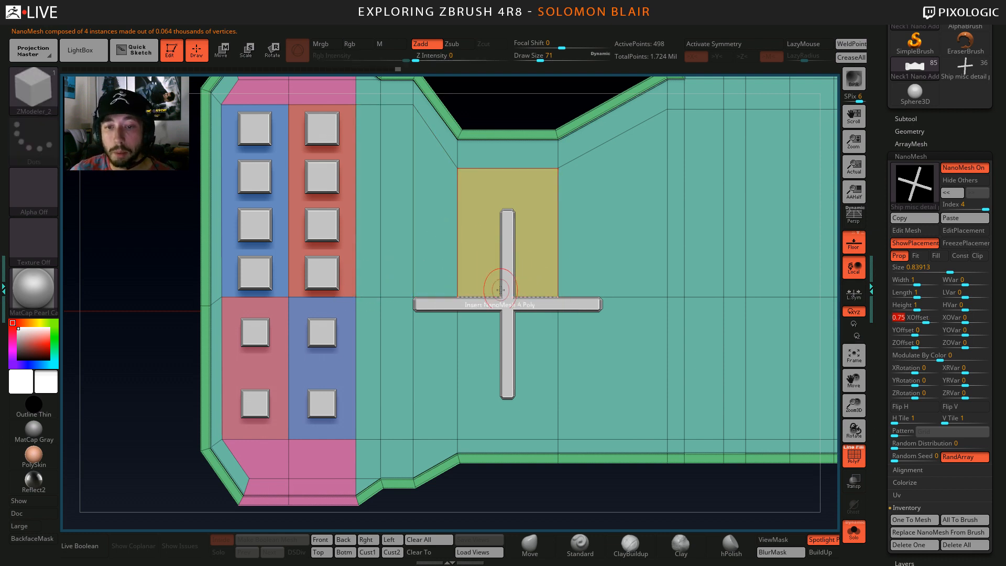
Open the cross NanoMesh's source mesh for editing and mask everything except the outer end of its left arm.
{"action": "right_click_drag", "start_coordinate": [503, 280], "coordinate": [456, 280], "text": "alt"}
{"action": "key", "text": "s"}
{"action": "left_click_drag", "start_coordinate": [456, 281], "coordinate": [452, 280]}
{"action": "right_click_drag", "start_coordinate": [453, 280], "coordinate": [443, 260], "text": "alt"}
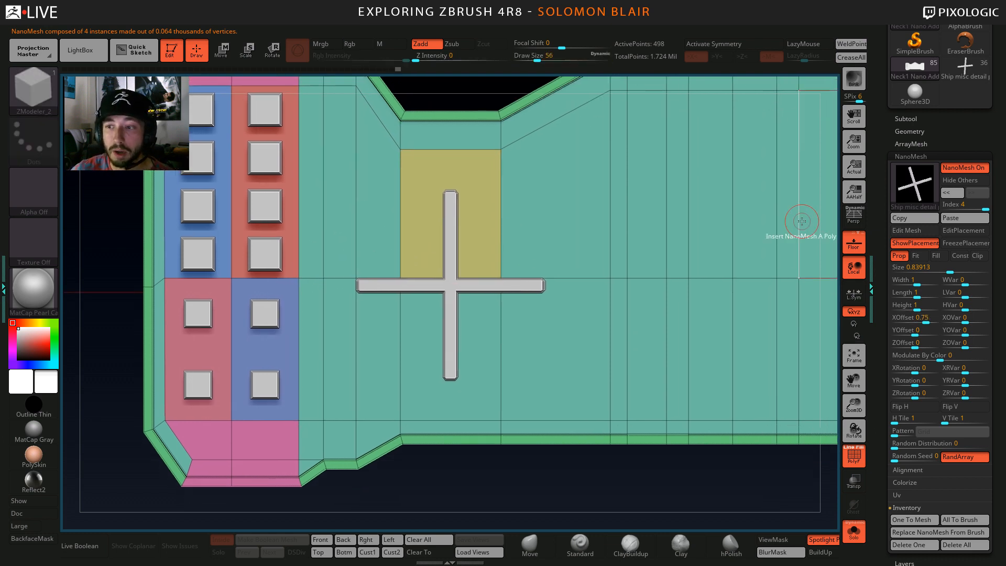
{"action": "left_click", "coordinate": [914, 231]}
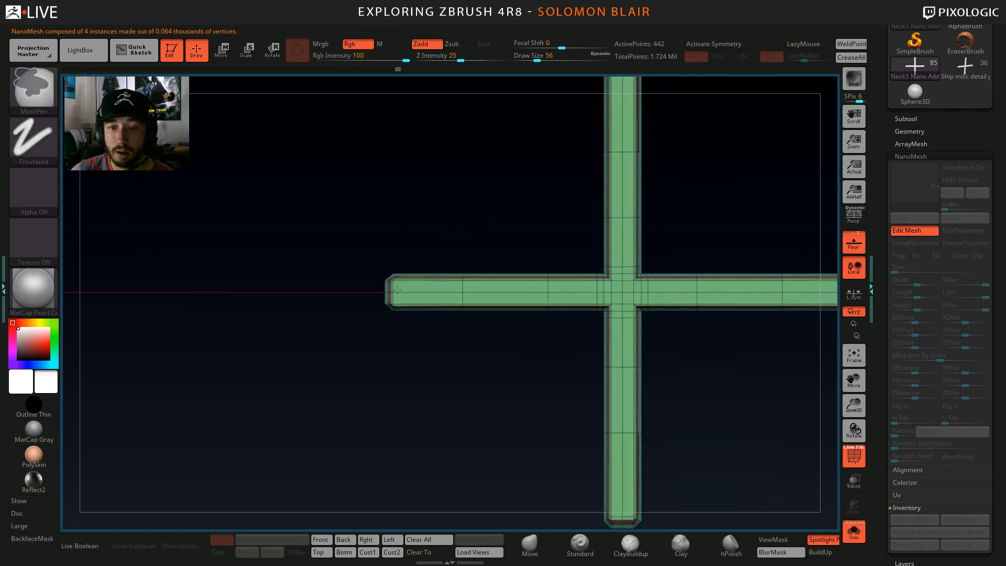
{"action": "right_click_drag", "start_coordinate": [397, 290], "coordinate": [423, 334], "text": "ctrl"}
{"action": "mouse_move", "coordinate": [423, 335]}
{"action": "right_mouse_down", "text": "alt"}
{"action": "mouse_move", "coordinate": [366, 335]}
{"action": "mouse_move", "coordinate": [418, 341]}
{"action": "right_mouse_up", "text": "alt"}
{"action": "key", "text": "shift+f"}
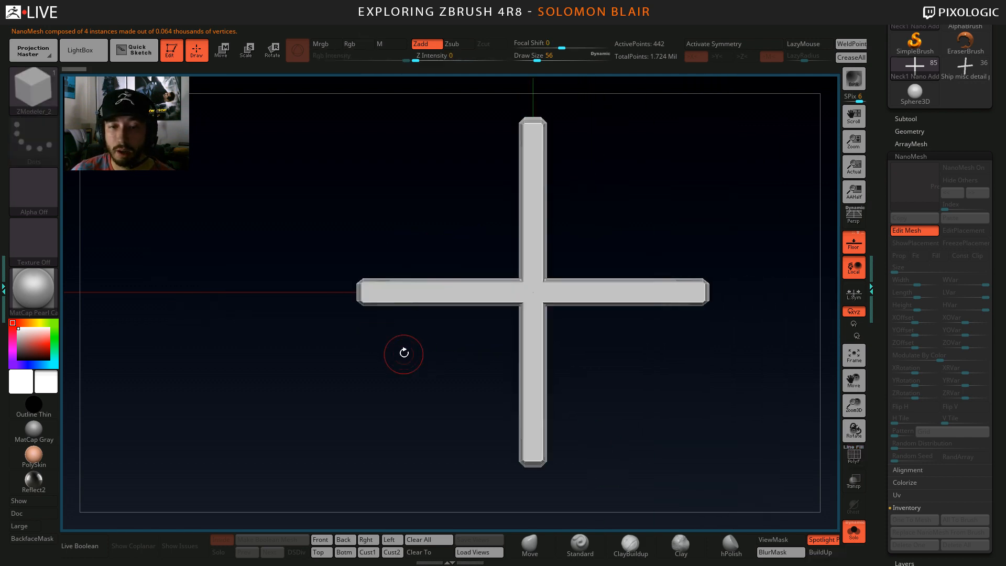
{"action": "key", "text": "shift+f"}
{"action": "mouse_move", "coordinate": [318, 243]}
{"action": "left_mouse_down", "text": "ctrl"}
{"action": "mouse_move", "coordinate": [395, 344]}
{"action": "mouse_move", "coordinate": [414, 347]}
{"action": "left_mouse_up", "text": "ctrl"}
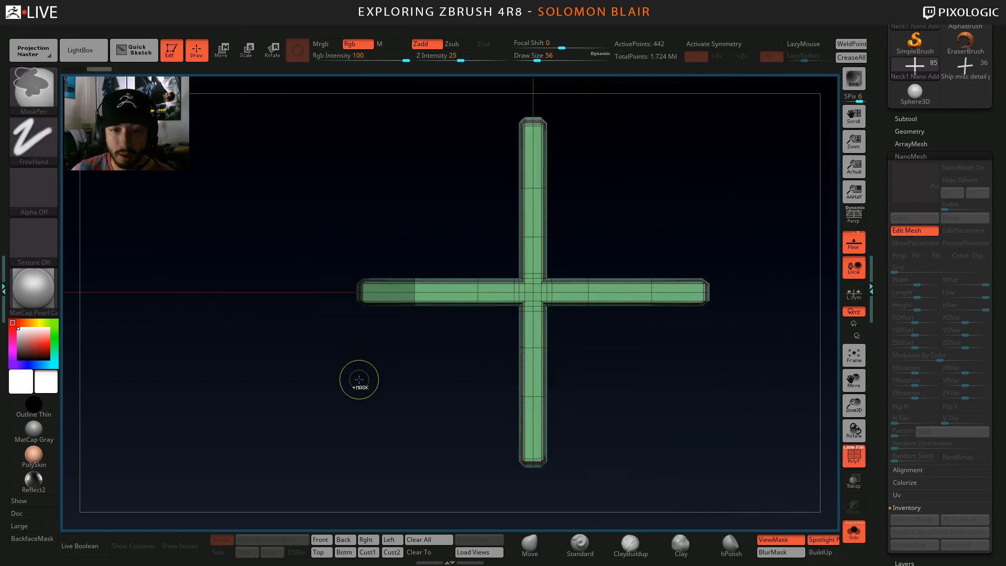
{"action": "right_click_drag", "start_coordinate": [363, 348], "coordinate": [319, 346], "text": "ctrl"}
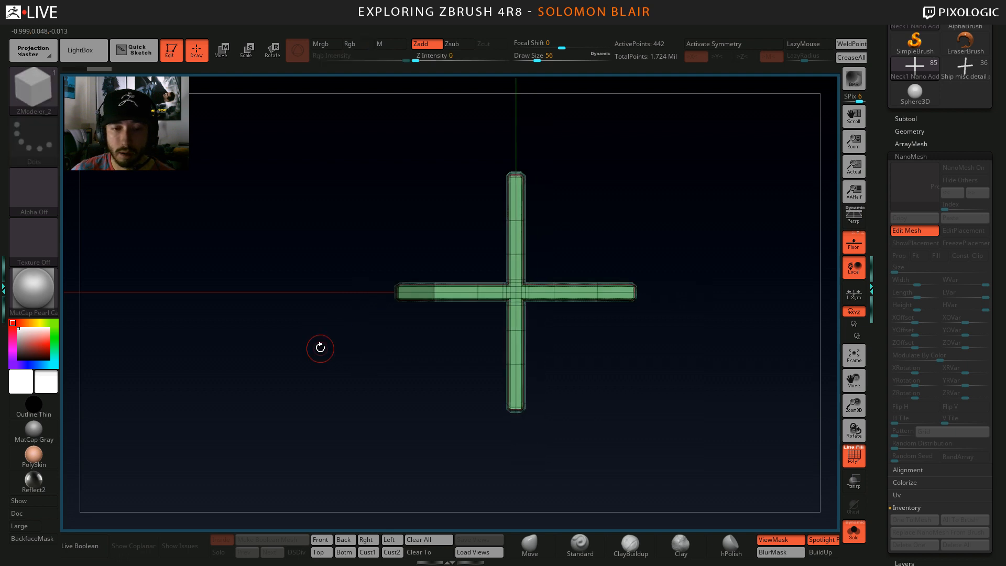
{"action": "left_click", "coordinate": [315, 352], "text": "ctrl"}
Move the unmasked end outward to lengthen the arm to about three times its size, clear the mask and finish editing the mesh.
{"action": "key", "text": "w"}
{"action": "left_click_drag", "start_coordinate": [457, 291], "coordinate": [160, 296]}
{"action": "right_click_drag", "start_coordinate": [362, 266], "coordinate": [337, 265], "text": "ctrl"}
{"action": "left_click", "coordinate": [153, 293]}
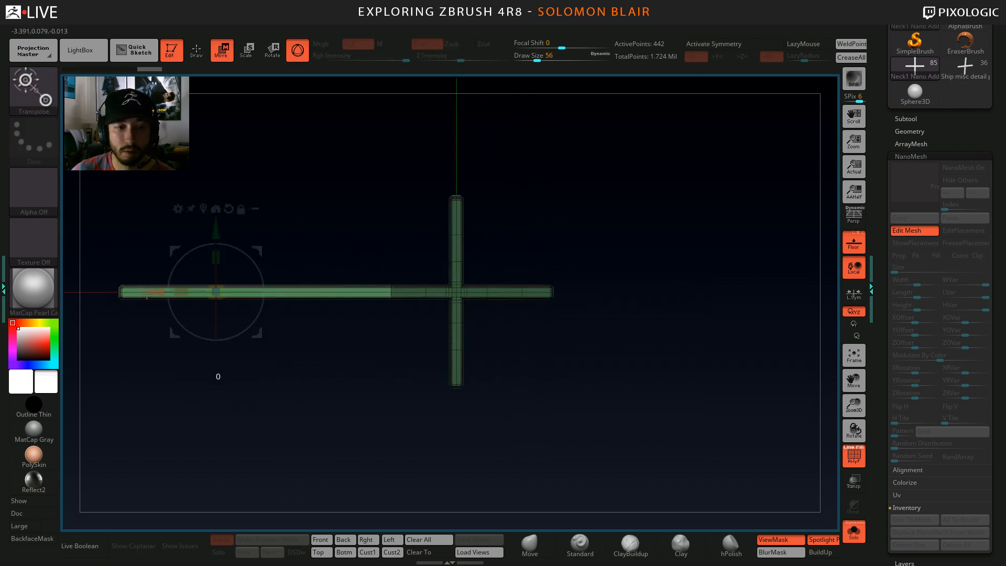
{"action": "key", "text": "q"}
{"action": "left_click_drag", "start_coordinate": [280, 360], "coordinate": [302, 371], "text": "ctrl"}
{"action": "left_click", "coordinate": [916, 231]}
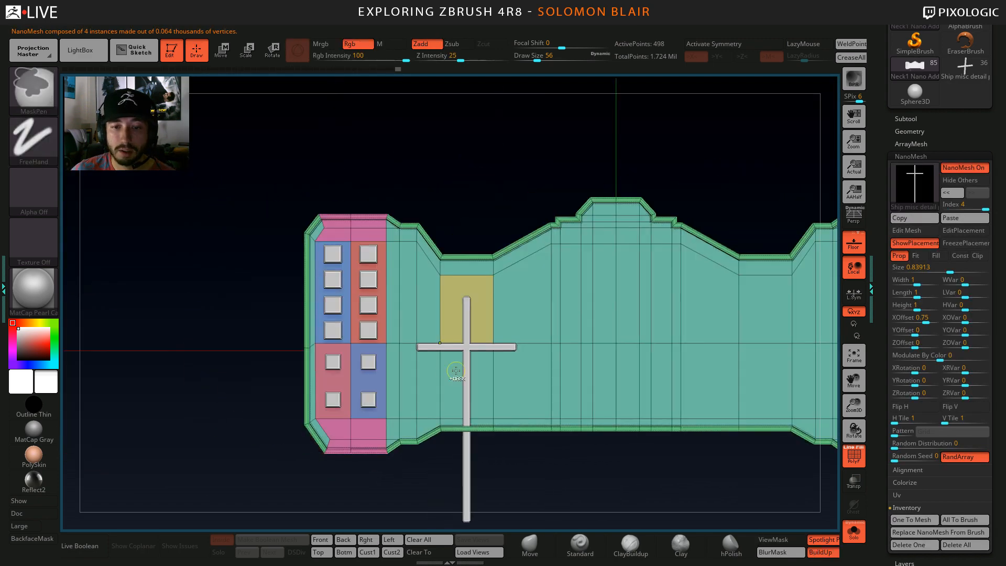
Set the cross NanoMesh's ZRotation to 90 so its long arm points toward the square panels.
{"action": "right_click_drag", "start_coordinate": [456, 370], "coordinate": [495, 361], "text": "ctrl"}
{"action": "right_click_drag", "start_coordinate": [495, 361], "coordinate": [551, 360], "text": "alt"}
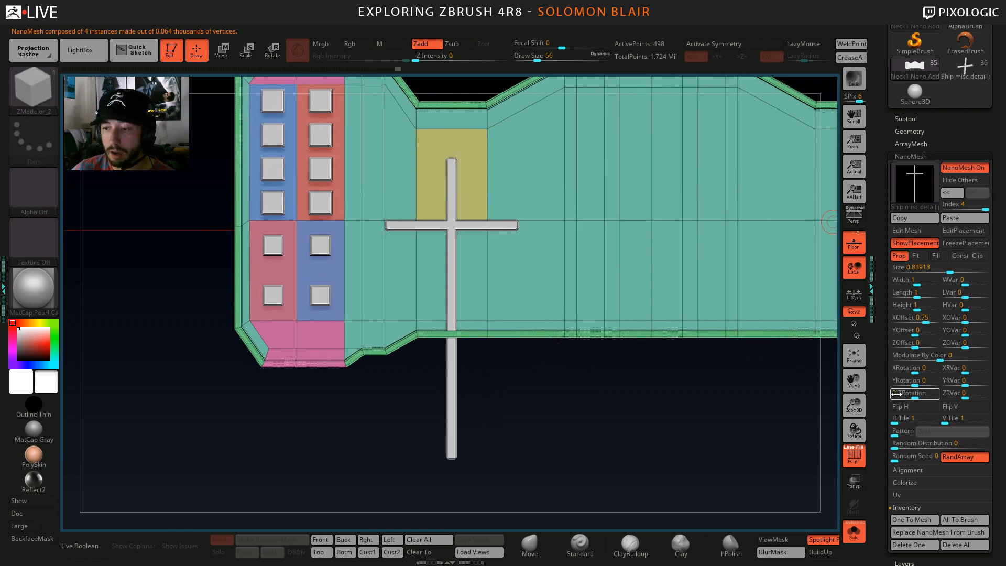
{"action": "left_click_drag", "start_coordinate": [910, 396], "coordinate": [924, 395]}
{"action": "type", "text": "9"}
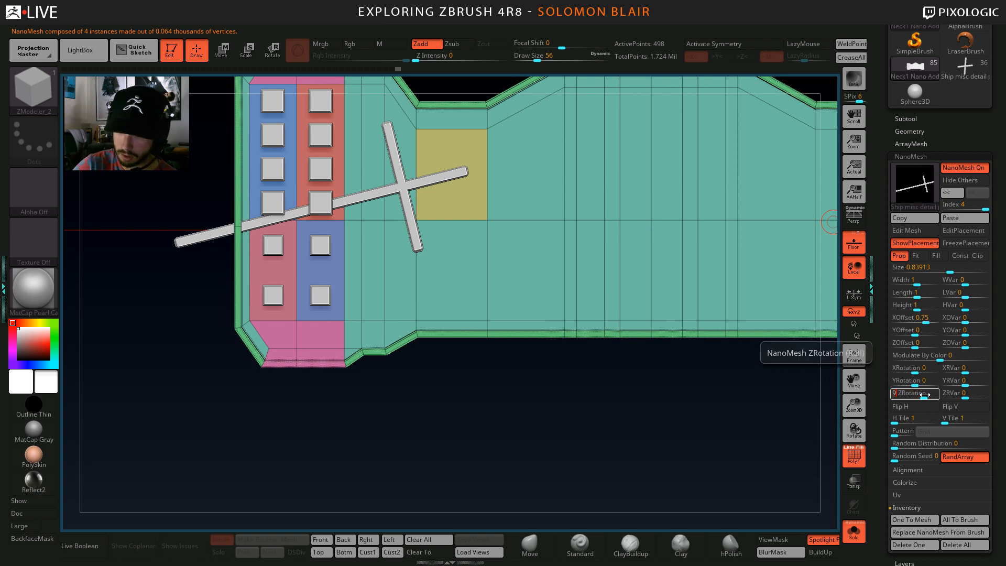
{"action": "type", "text": "0"}
{"action": "key", "text": "Return"}
Reset the cross NanoMesh's XOffset to 0 and set its YOffset to -0.75.
{"action": "left_click_drag", "start_coordinate": [925, 320], "coordinate": [903, 330]}
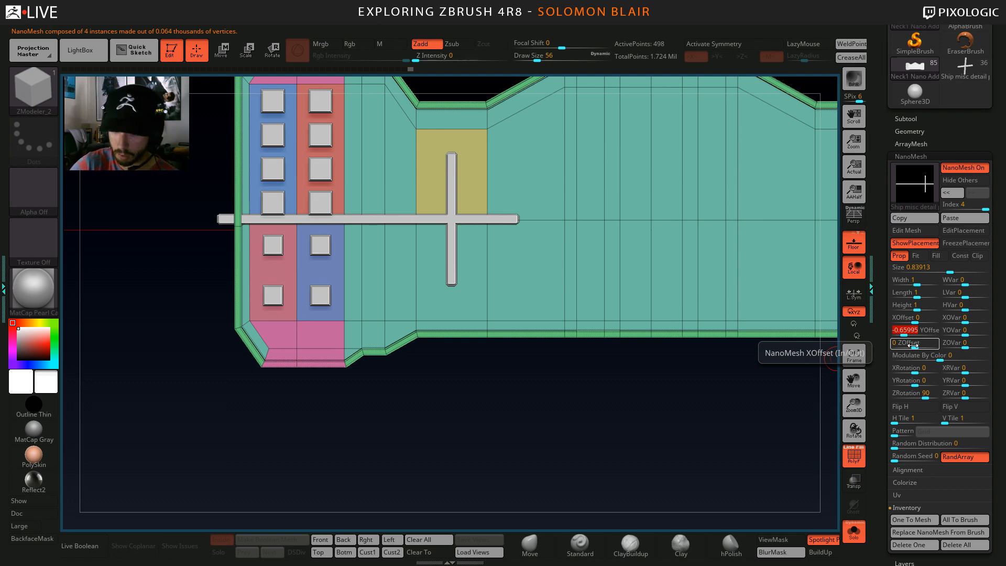
{"action": "key", "text": "Up"}
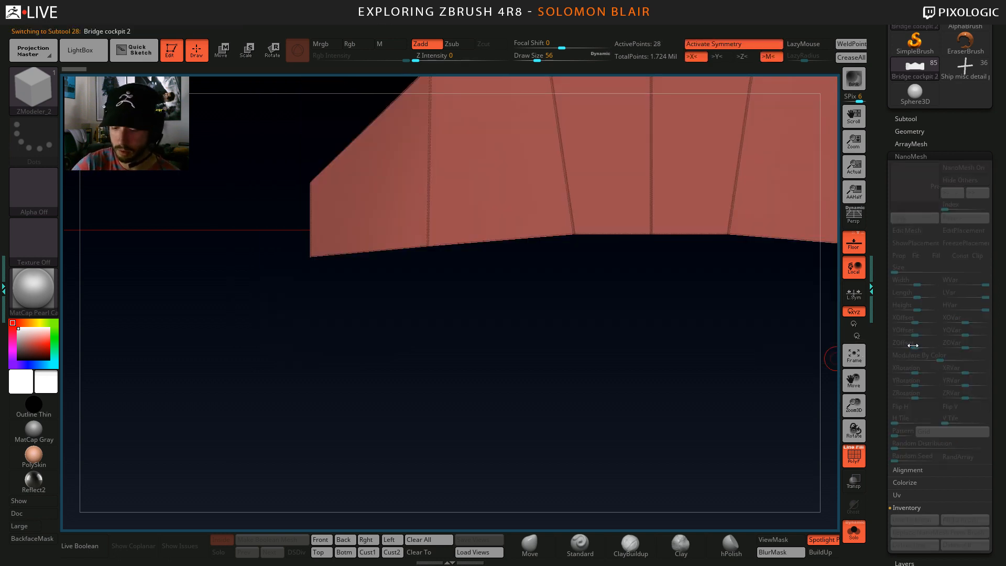
{"action": "key", "text": "Down"}
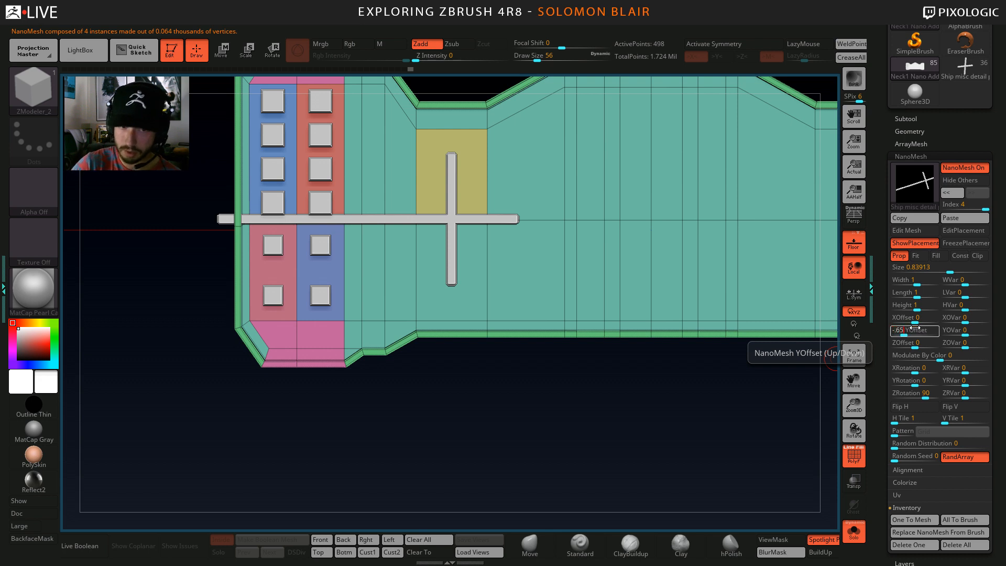
{"action": "key", "text": "Return"}
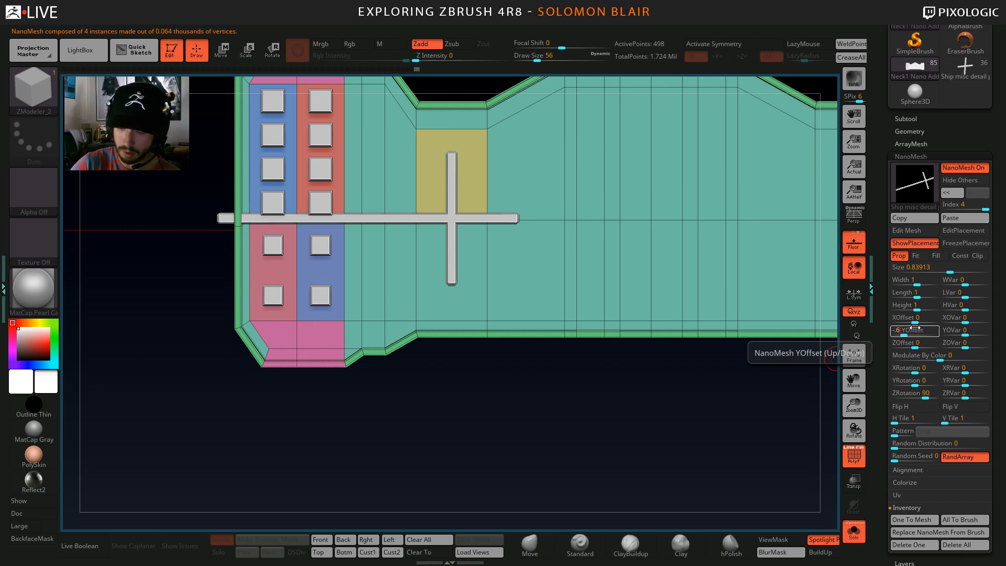
{"action": "key", "text": "Return"}
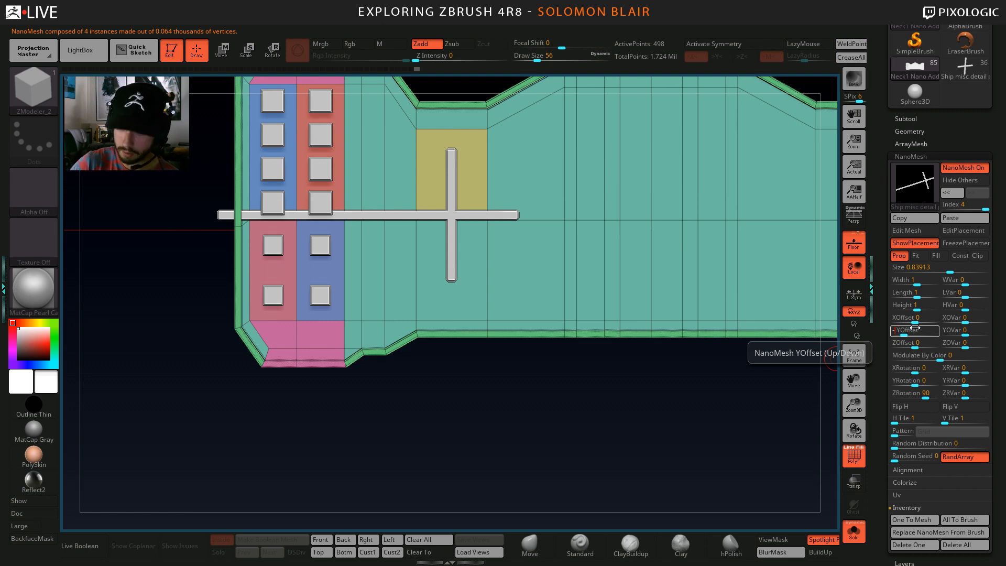
{"action": "key", "text": "Return"}
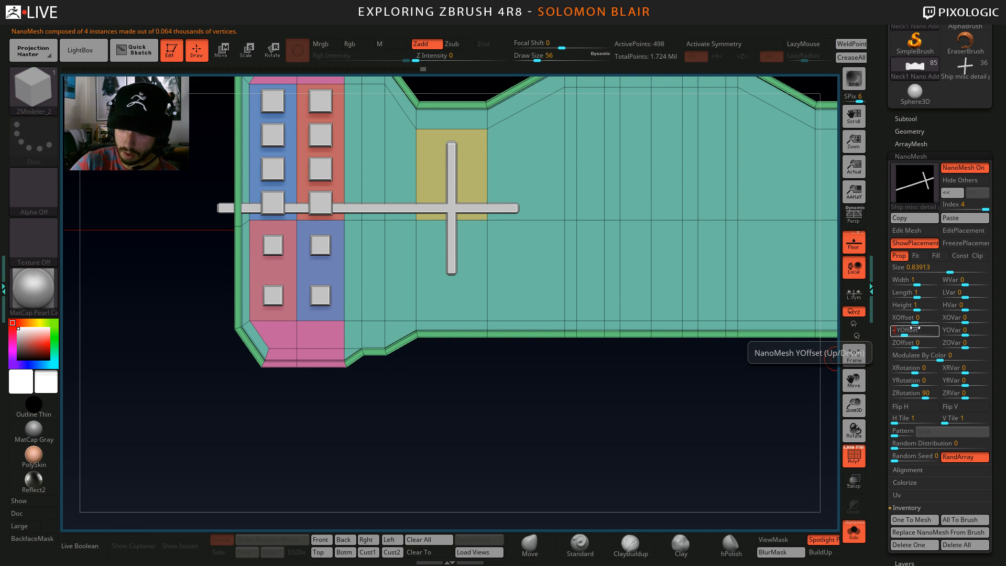
{"action": "key", "text": "Return"}
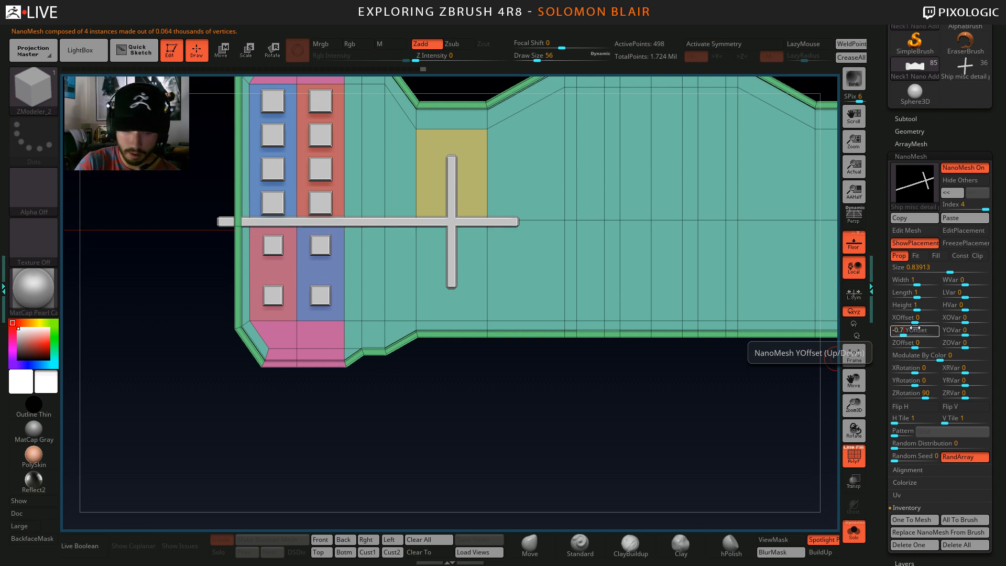
{"action": "key", "text": "Return"}
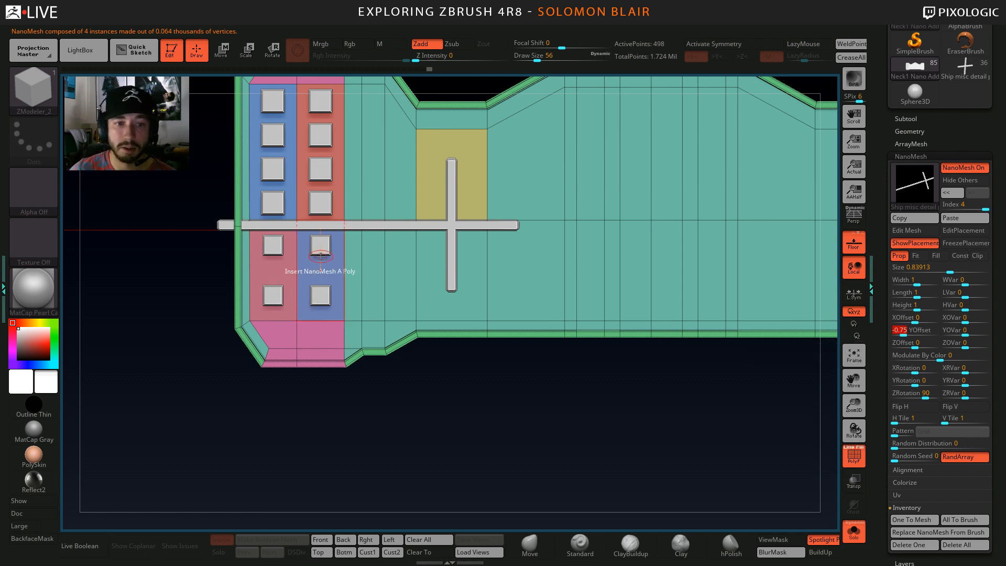
Edit the cross's source mesh to shorten its long arm slightly, ending it just past the neck's outer edge.
{"action": "mouse_move", "coordinate": [335, 223]}
{"action": "right_mouse_down", "text": "alt"}
{"action": "mouse_move", "coordinate": [337, 283]}
{"action": "mouse_move", "coordinate": [369, 288]}
{"action": "right_mouse_up", "text": "alt"}
{"action": "key", "text": "s"}
{"action": "left_click_drag", "start_coordinate": [370, 288], "coordinate": [363, 288]}
{"action": "right_click_drag", "start_coordinate": [364, 287], "coordinate": [402, 293], "text": "alt"}
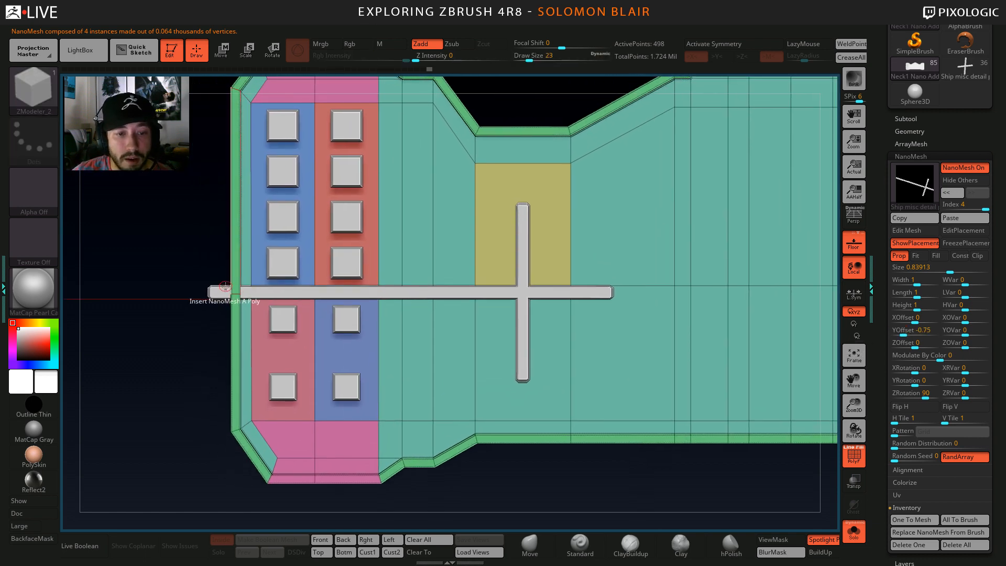
{"action": "left_click", "coordinate": [910, 231]}
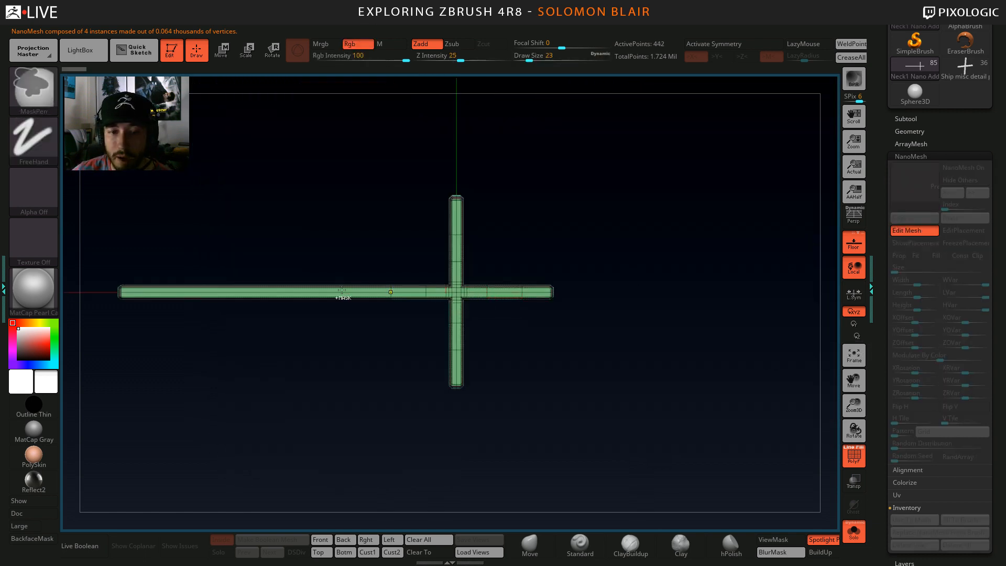
{"action": "left_click_drag", "start_coordinate": [152, 256], "coordinate": [101, 308], "text": "ctrl"}
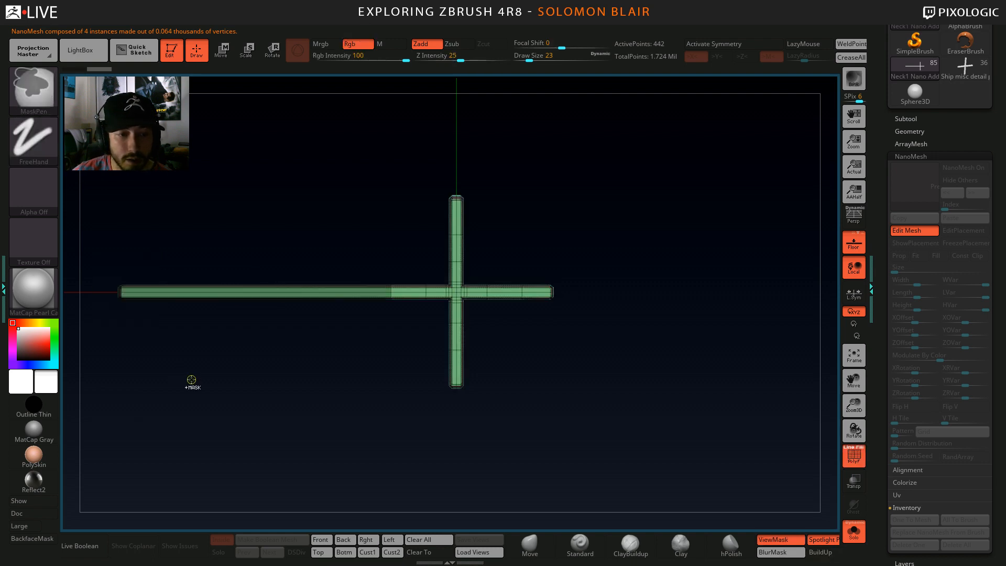
{"action": "key", "text": "w"}
{"action": "left_click_drag", "start_coordinate": [399, 289], "coordinate": [415, 289]}
{"action": "key", "text": "q"}
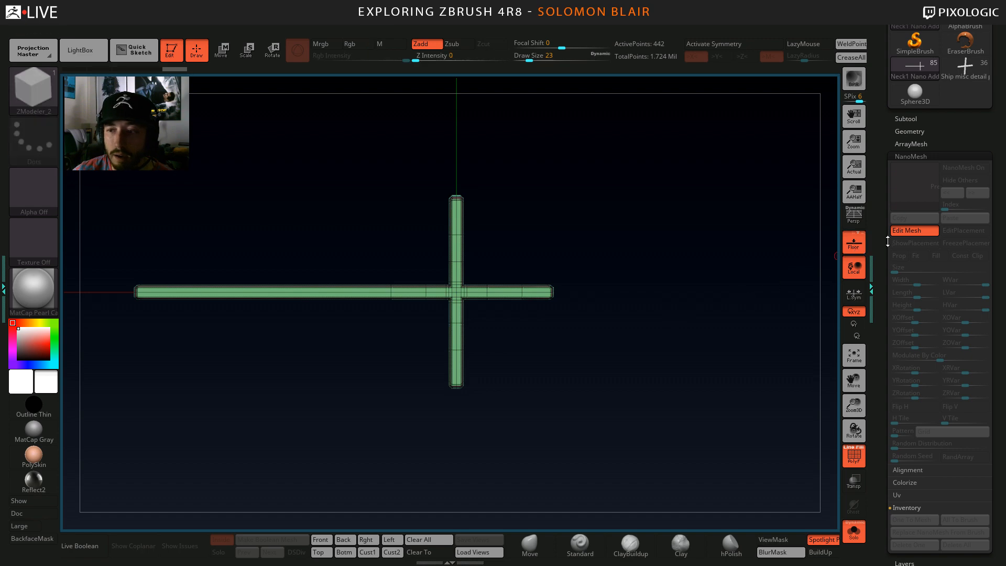
{"action": "left_click", "coordinate": [907, 230]}
{"action": "key", "text": "shift+f"}
{"action": "key", "text": "shift+f"}
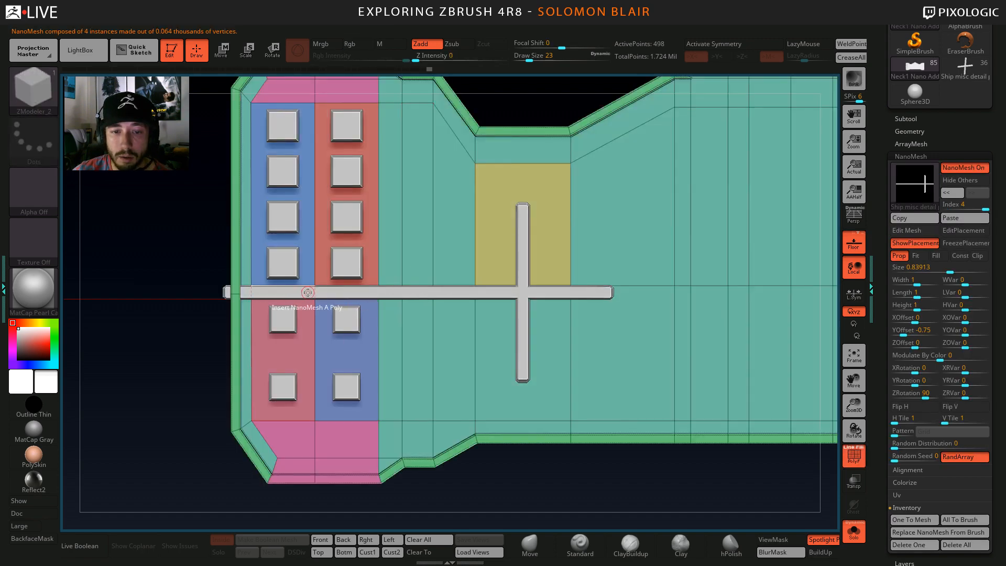
Edit the cross's source mesh again, isolating the upper arm's end with a mask and extending it past the neck's upper edge.
{"action": "right_click_drag", "start_coordinate": [286, 309], "coordinate": [266, 321], "text": "alt"}
{"action": "right_click_drag", "start_coordinate": [266, 321], "coordinate": [325, 310]}
{"action": "mouse_move", "coordinate": [441, 300]}
{"action": "right_mouse_down", "text": "ctrl"}
{"action": "mouse_move", "coordinate": [418, 300]}
{"action": "mouse_move", "coordinate": [430, 316]}
{"action": "right_mouse_up", "text": "ctrl"}
{"action": "left_click", "coordinate": [914, 230]}
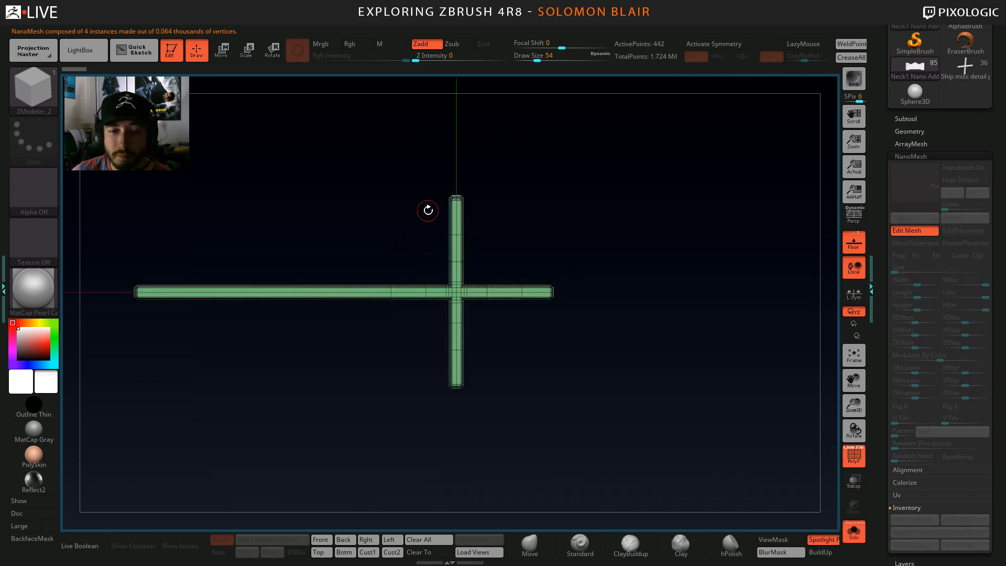
{"action": "left_click_drag", "start_coordinate": [423, 176], "coordinate": [490, 211], "text": "ctrl"}
{"action": "left_click", "coordinate": [512, 221], "text": "ctrl"}
{"action": "right_click_drag", "start_coordinate": [513, 217], "coordinate": [513, 250], "text": "alt"}
{"action": "key", "text": "w"}
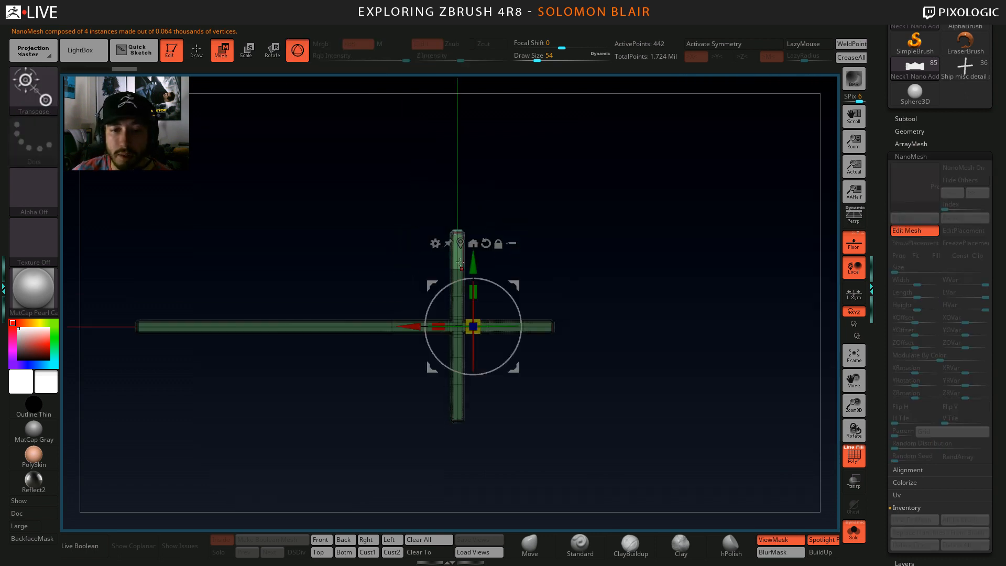
{"action": "left_click_drag", "start_coordinate": [473, 259], "coordinate": [473, 255]}
{"action": "left_click", "coordinate": [461, 236], "text": "alt"}
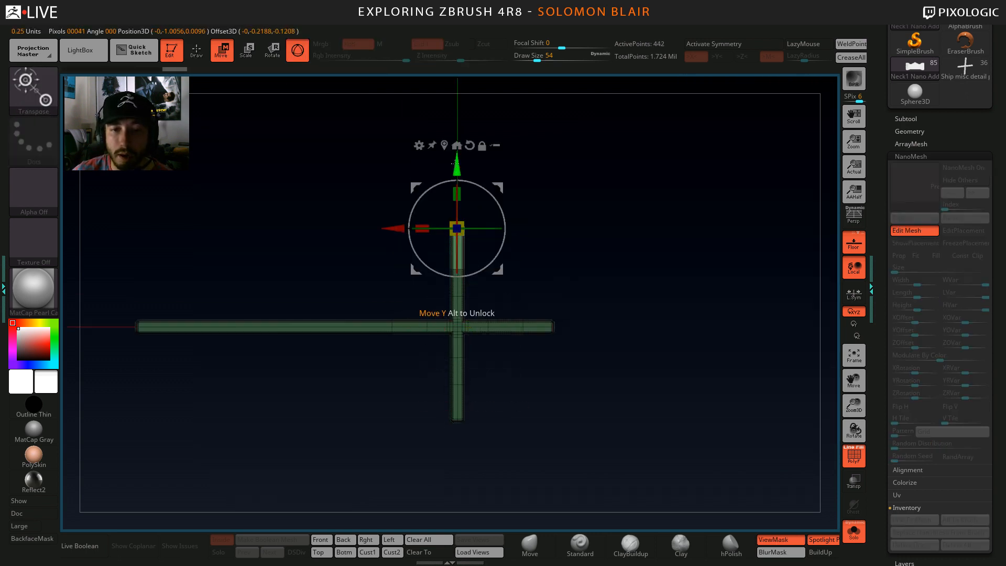
{"action": "left_click_drag", "start_coordinate": [455, 164], "coordinate": [456, 77]}
{"action": "right_click_drag", "start_coordinate": [653, 257], "coordinate": [667, 308], "text": "alt"}
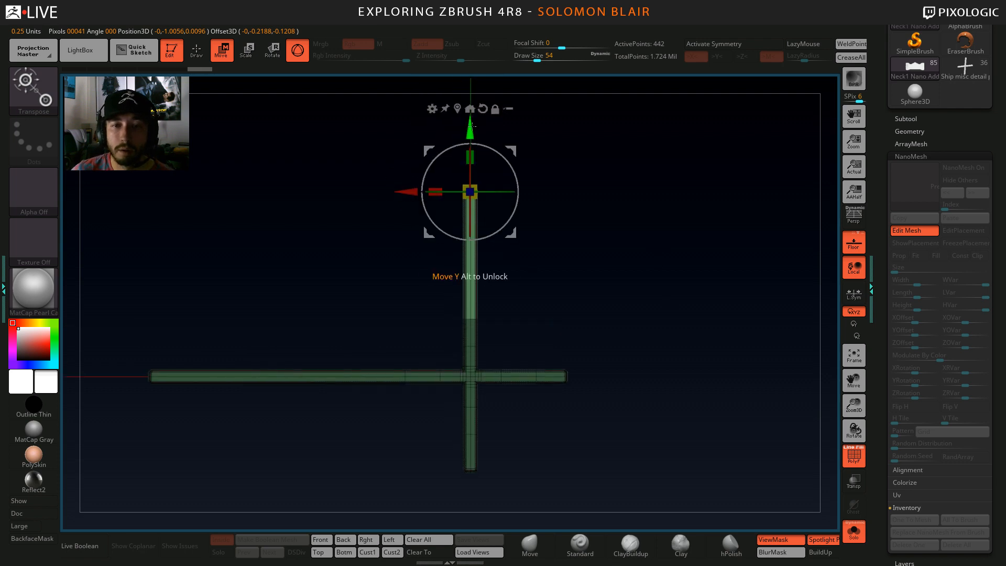
{"action": "key", "text": "q"}
{"action": "left_click_drag", "start_coordinate": [595, 247], "coordinate": [629, 257], "text": "ctrl"}
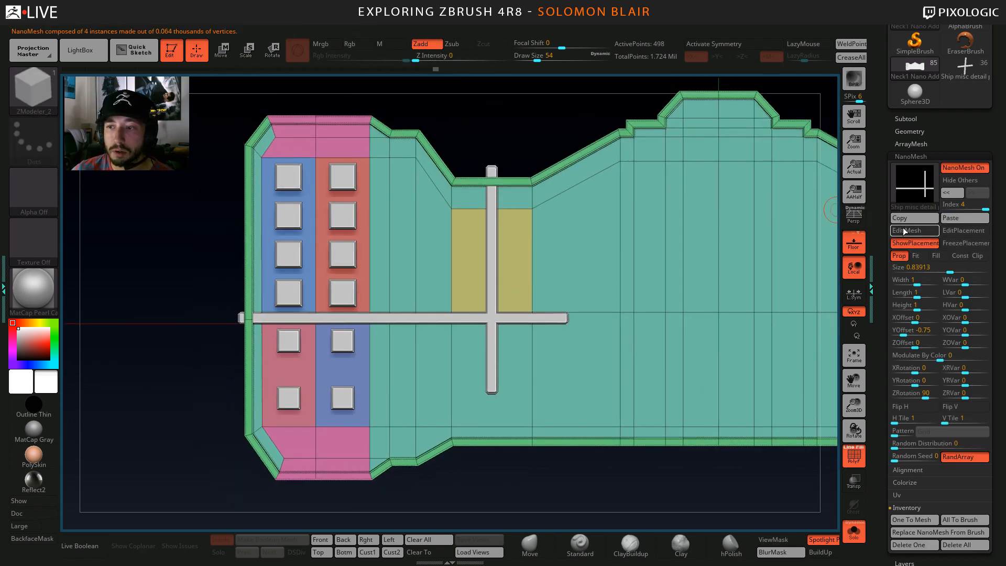
Edit the cross's source mesh to pull the upper arm's end back slightly, stopping it at the inside of the neck's upper rim.
{"action": "left_click", "coordinate": [904, 231]}
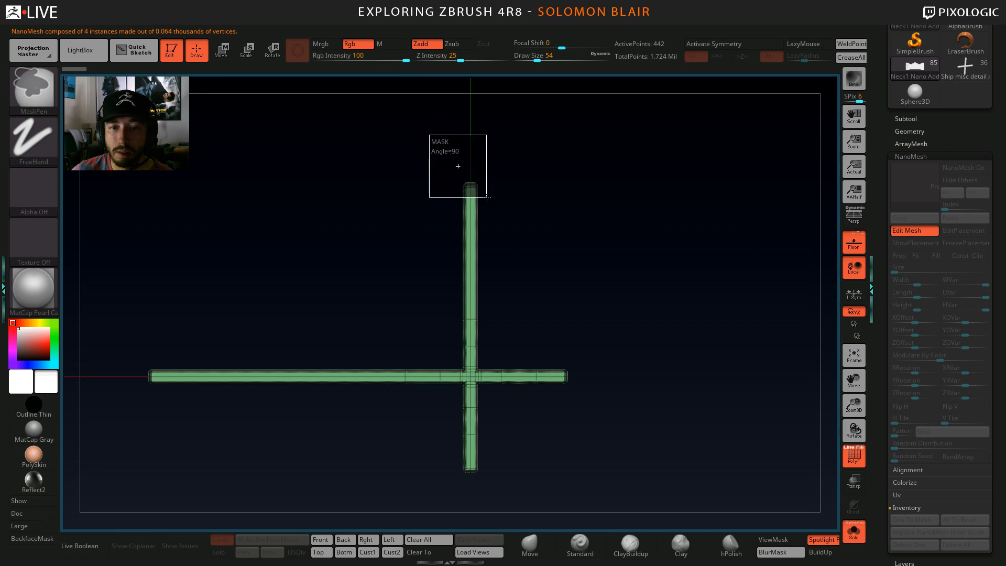
{"action": "key", "text": "w"}
{"action": "left_click_drag", "start_coordinate": [471, 125], "coordinate": [470, 140]}
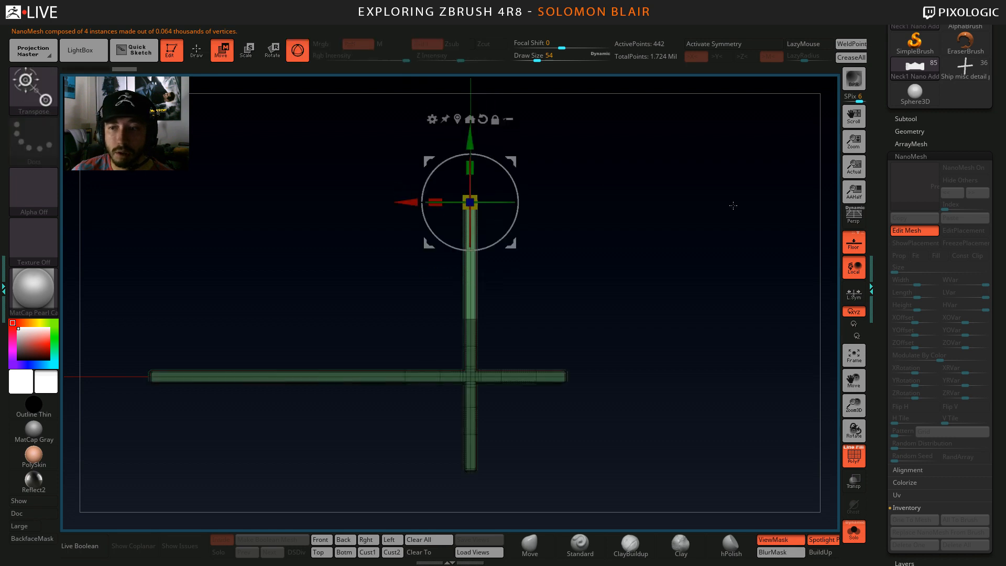
{"action": "left_click", "coordinate": [901, 234]}
{"action": "mouse_move", "coordinate": [518, 494]}
{"action": "left_mouse_down", "text": "alt"}
{"action": "mouse_move", "coordinate": [490, 418]}
{"action": "mouse_move", "coordinate": [501, 446]}
{"action": "mouse_move", "coordinate": [460, 460]}
{"action": "left_mouse_up", "text": "alt"}
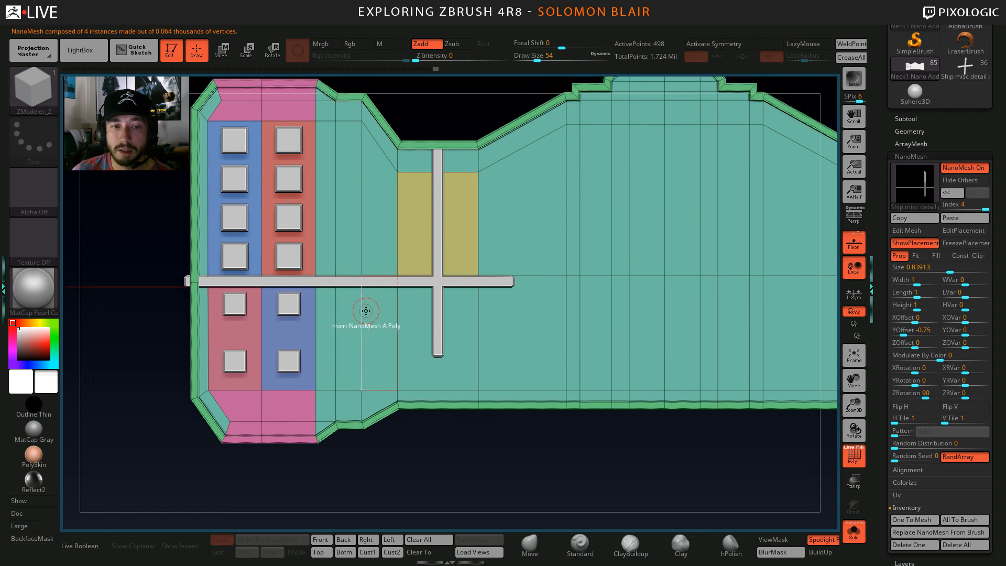
Edit the cross's source mesh, isolating the lower arm's end with a mask and extending it toward the neck's lower rim.
{"action": "right_click_drag", "start_coordinate": [471, 283], "coordinate": [423, 299], "text": "alt"}
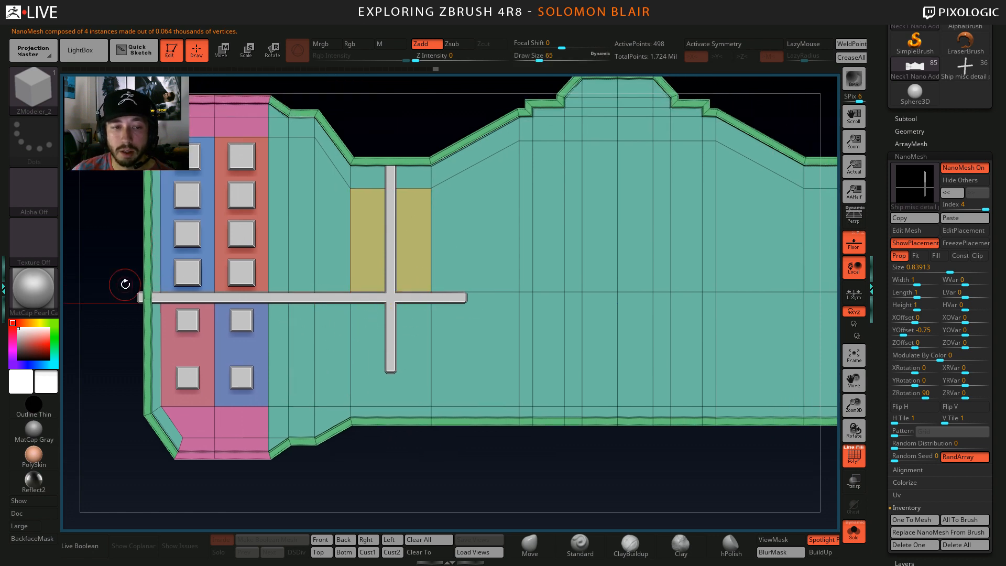
{"action": "right_click_drag", "start_coordinate": [305, 327], "coordinate": [366, 335], "text": "alt"}
{"action": "right_click_drag", "start_coordinate": [508, 316], "coordinate": [477, 311], "text": "alt"}
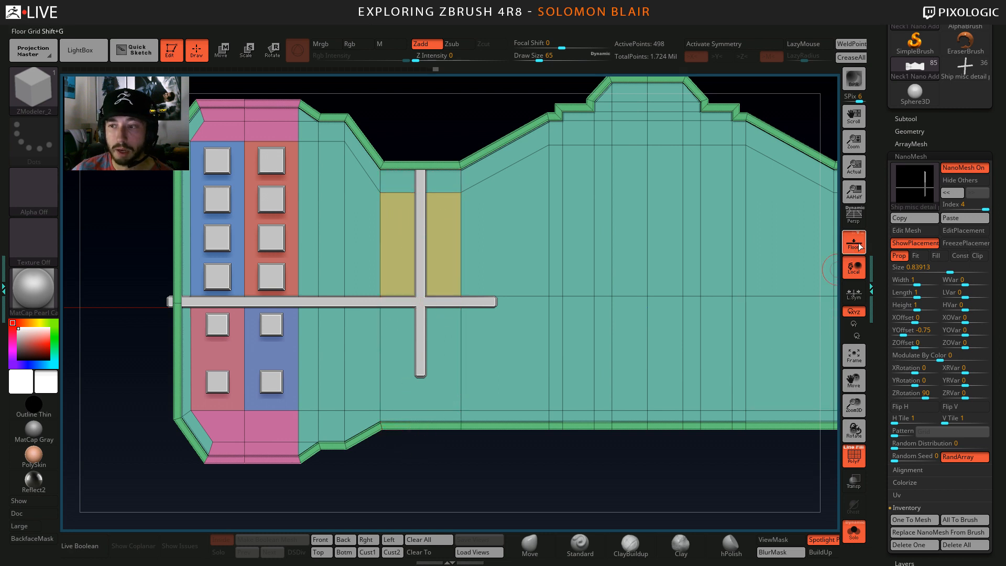
{"action": "left_click", "coordinate": [907, 231]}
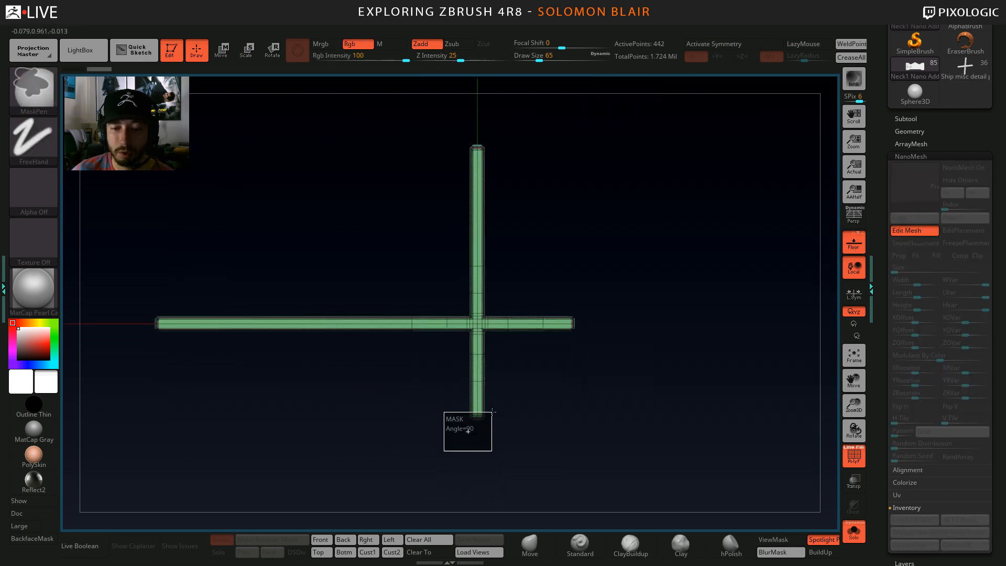
{"action": "left_click", "coordinate": [903, 232]}
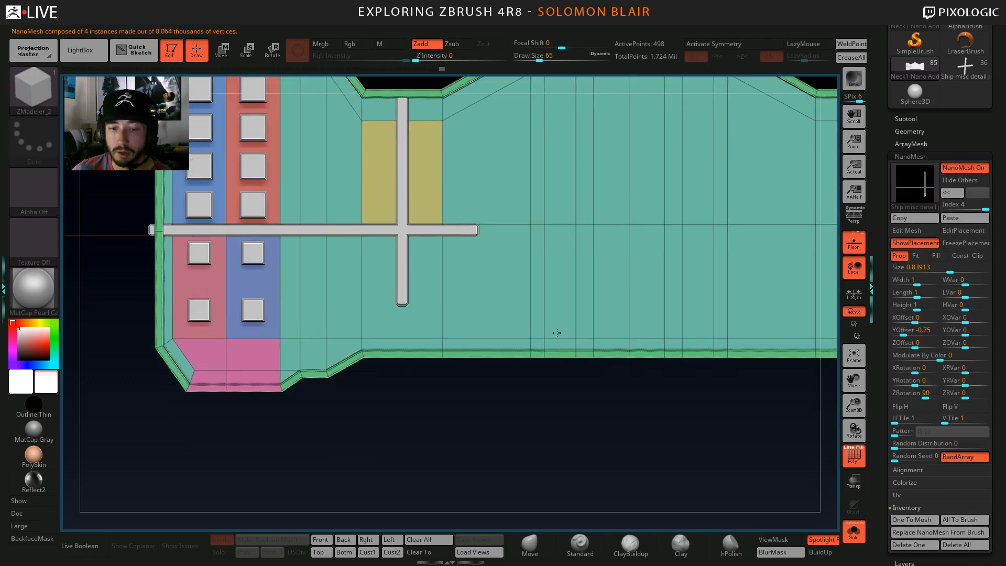
{"action": "left_click", "coordinate": [928, 232]}
{"action": "key", "text": "w"}
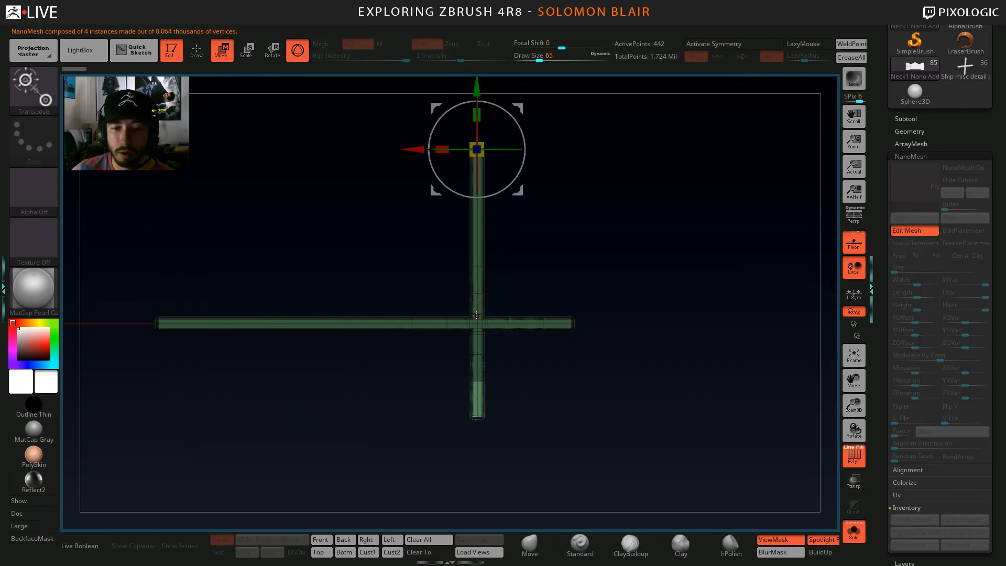
{"action": "left_click_drag", "start_coordinate": [520, 193], "coordinate": [519, 305], "text": "alt"}
{"action": "left_click", "coordinate": [464, 178]}
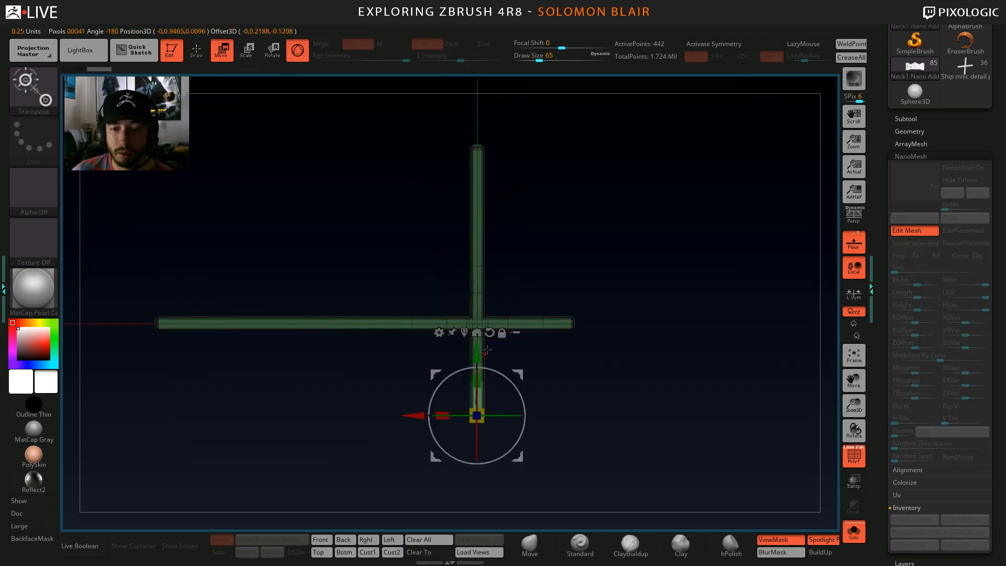
{"action": "left_click_drag", "start_coordinate": [479, 352], "coordinate": [478, 390]}
{"action": "key", "text": "q"}
{"action": "key", "text": "ctrl+h"}
{"action": "key", "text": "b"}
{"action": "key", "text": "z"}
{"action": "key", "text": "m"}
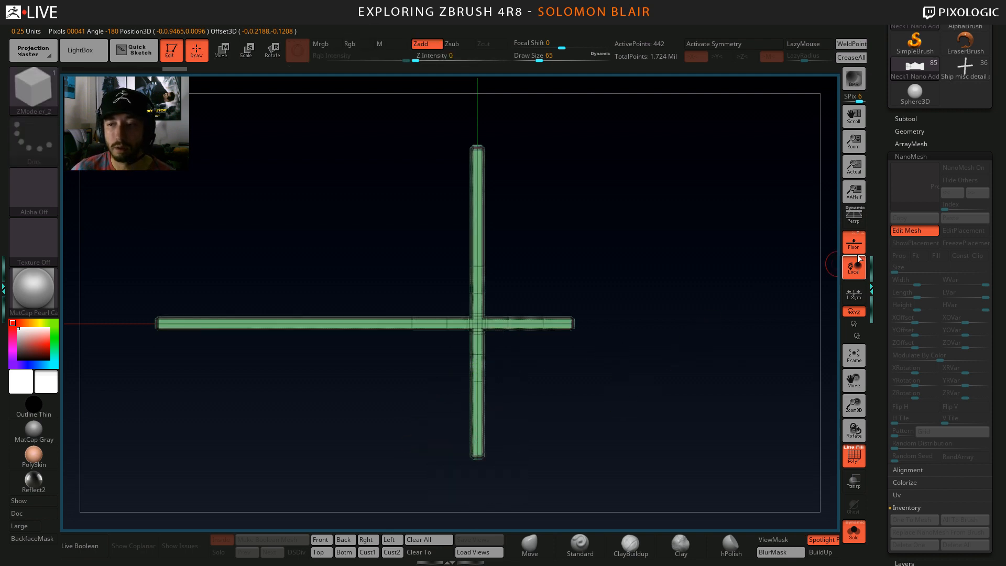
{"action": "left_click", "coordinate": [900, 234]}
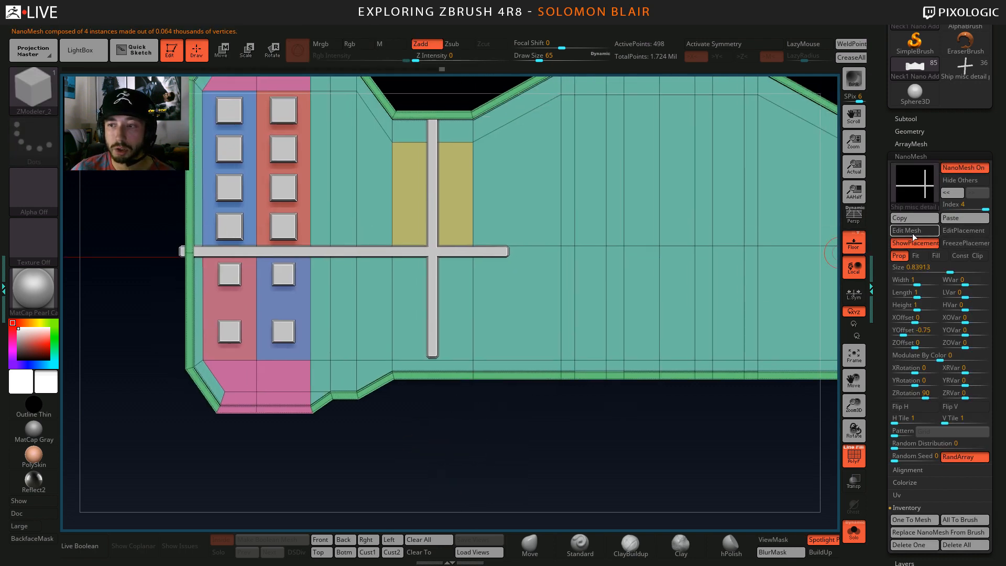
Edit the cross's source mesh again to lengthen the lower arm slightly more, ending it just inside the neck's lower rim.
{"action": "left_click", "coordinate": [913, 234]}
{"action": "key", "text": "w"}
{"action": "key", "text": "ctrl+h"}
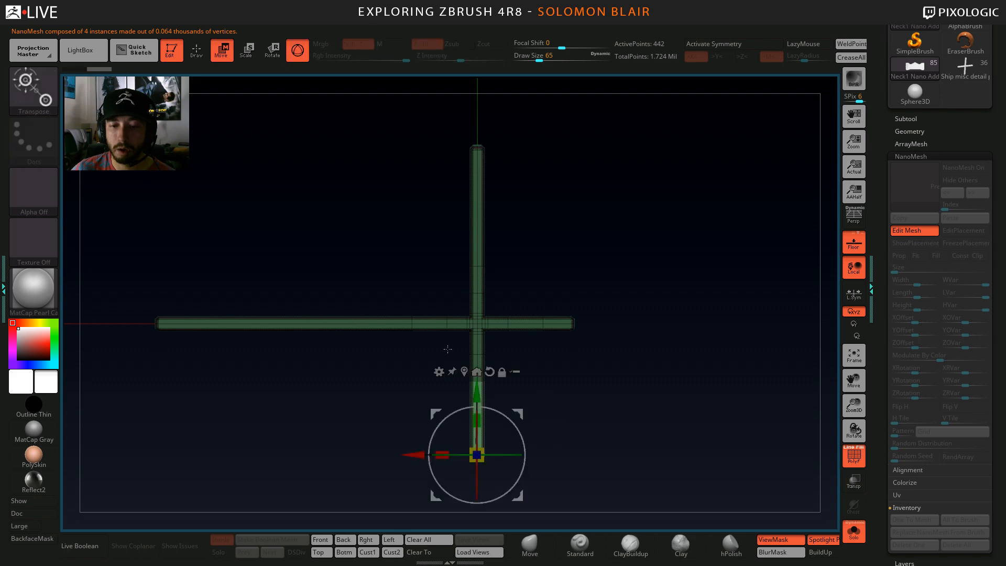
{"action": "left_click_drag", "start_coordinate": [471, 390], "coordinate": [473, 404]}
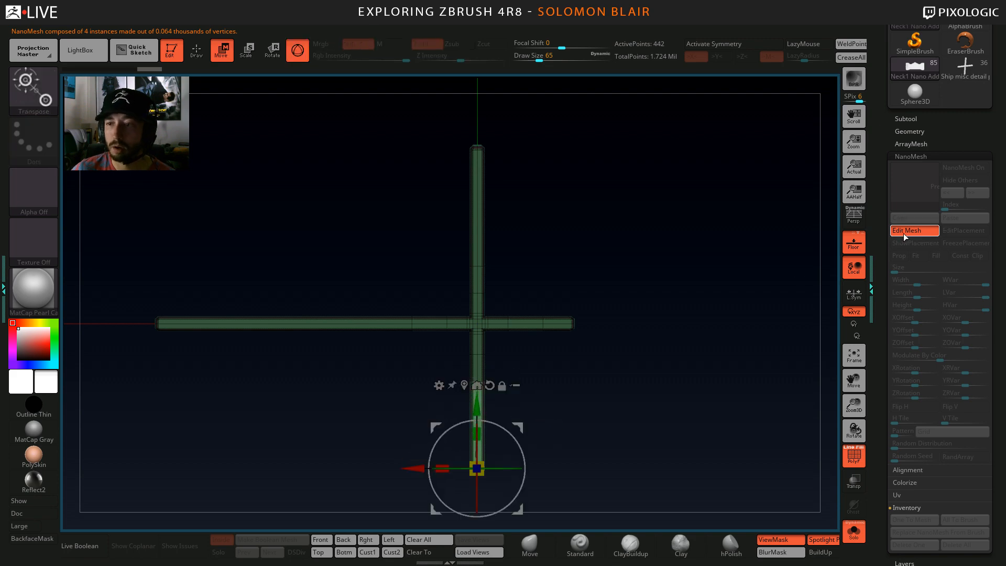
{"action": "left_click", "coordinate": [905, 233]}
{"action": "mouse_move", "coordinate": [561, 429]}
{"action": "left_mouse_down", "text": "alt"}
{"action": "mouse_move", "coordinate": [512, 411]}
{"action": "mouse_move", "coordinate": [519, 419]}
{"action": "mouse_move", "coordinate": [492, 437]}
{"action": "left_mouse_up", "text": "alt"}
{"action": "key", "text": "s"}
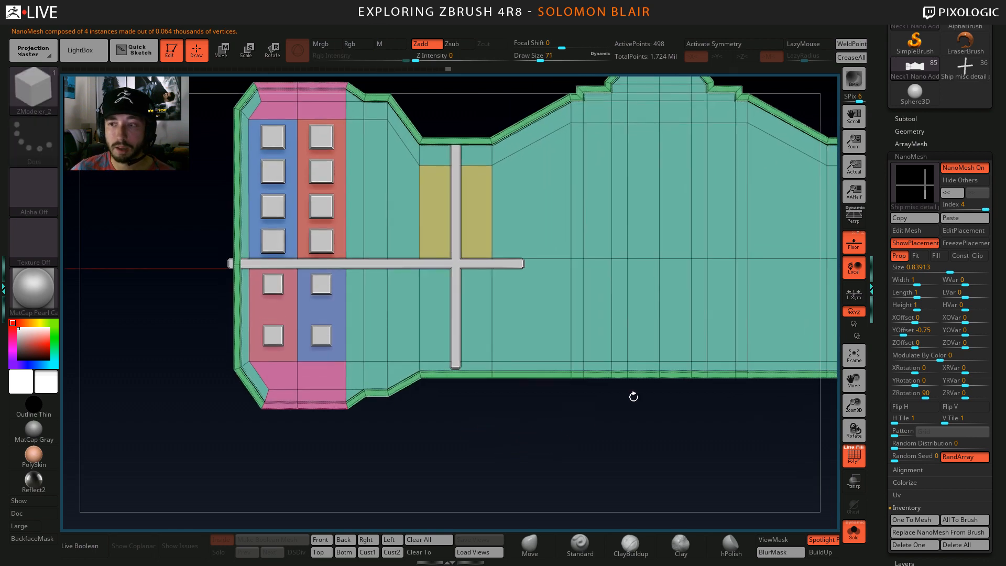
Open the cross-shaped NanoMesh for editing and delete the crosswise edge loops along its left arm.
{"action": "left_click", "coordinate": [906, 231]}
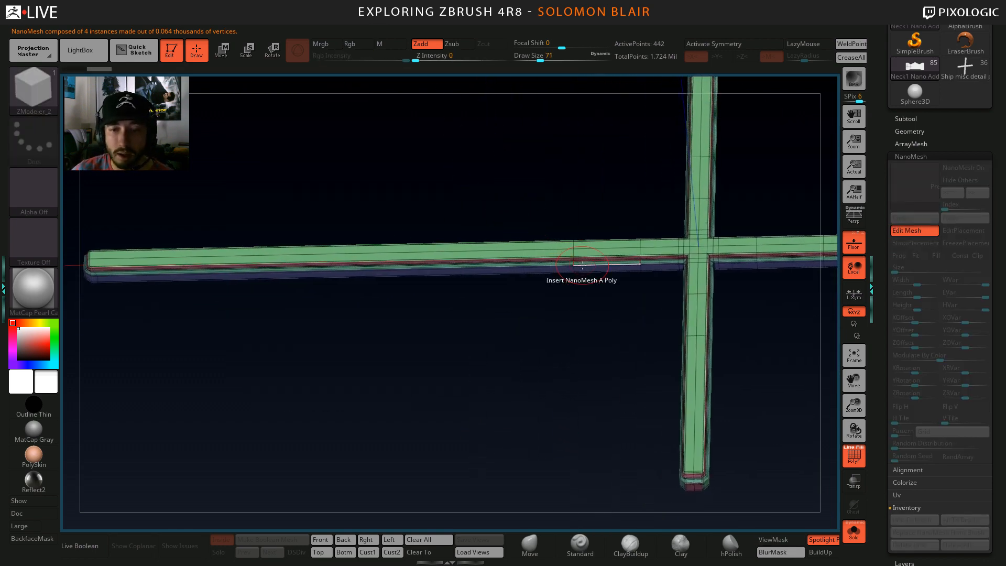
{"action": "key", "text": "space"}
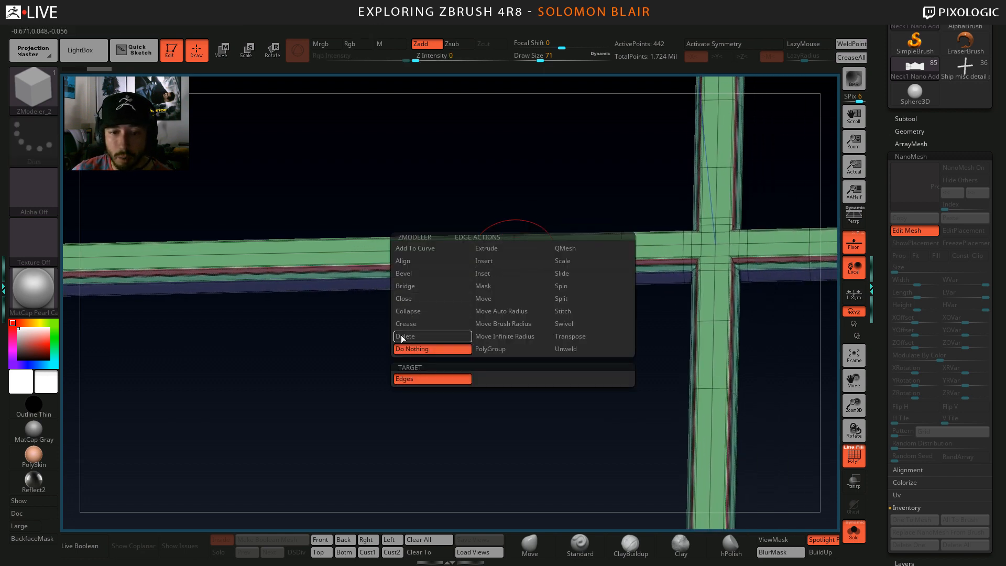
{"action": "left_click", "coordinate": [401, 336]}
{"action": "left_click", "coordinate": [511, 252]}
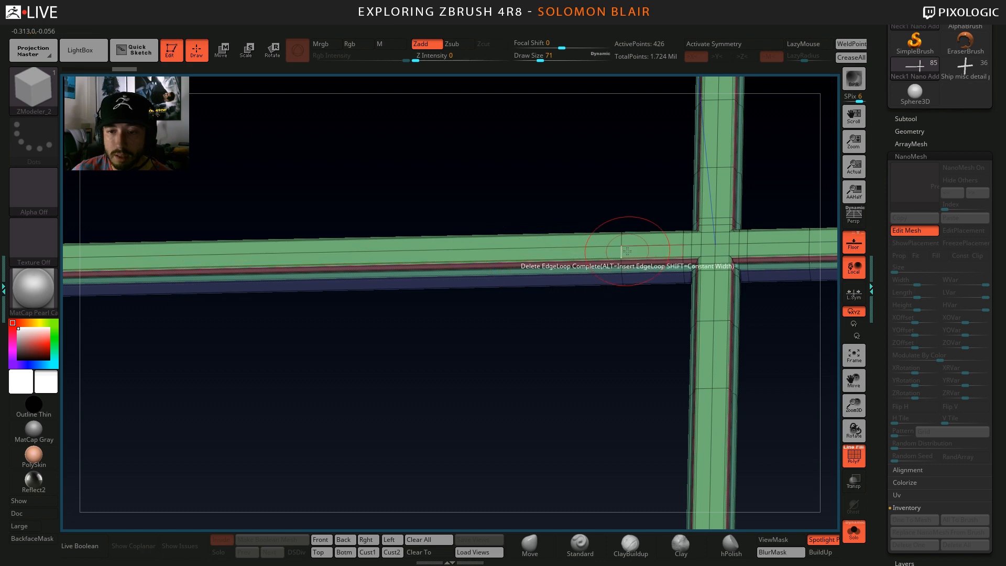
{"action": "left_click_drag", "start_coordinate": [636, 301], "coordinate": [594, 385]}
{"action": "left_click", "coordinate": [595, 283]}
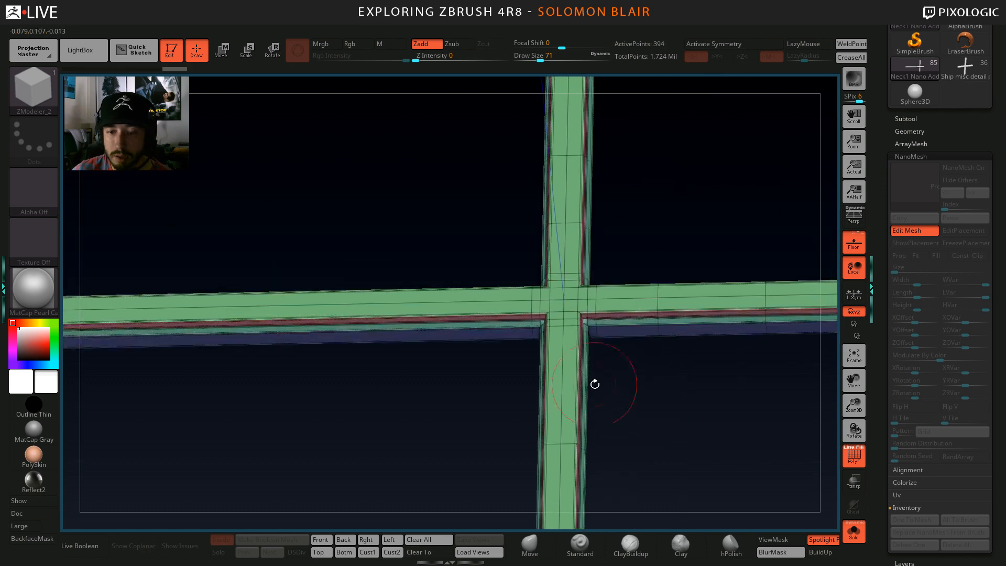
Delete the crosswise edge loops along the lower and upper arms of the cross, leaving those around the intersection.
{"action": "left_click", "coordinate": [572, 445]}
{"action": "left_click_drag", "start_coordinate": [573, 445], "coordinate": [529, 362]}
{"action": "left_click", "coordinate": [532, 382]}
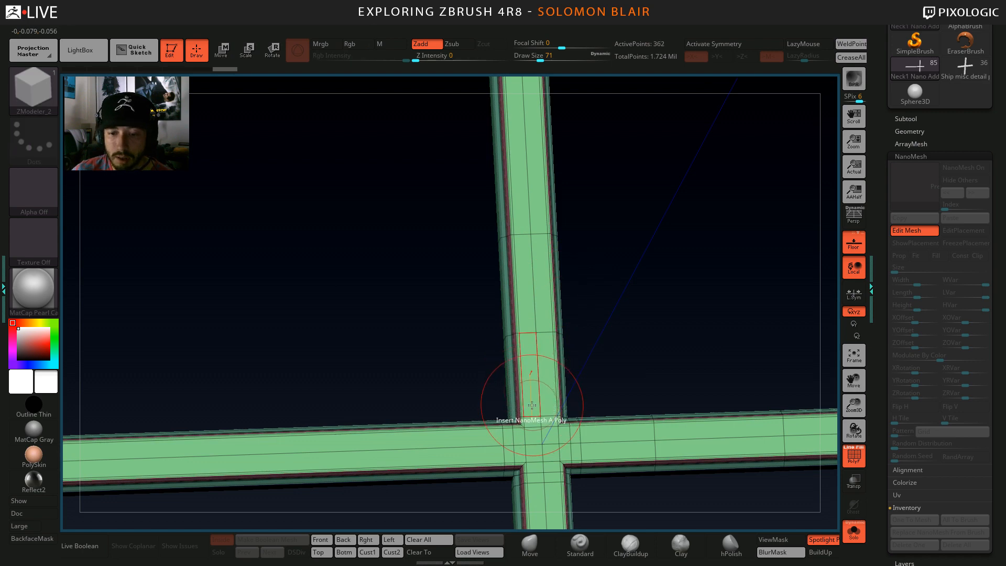
{"action": "left_click", "coordinate": [519, 239]}
{"action": "left_click_drag", "start_coordinate": [489, 223], "coordinate": [346, 75]}
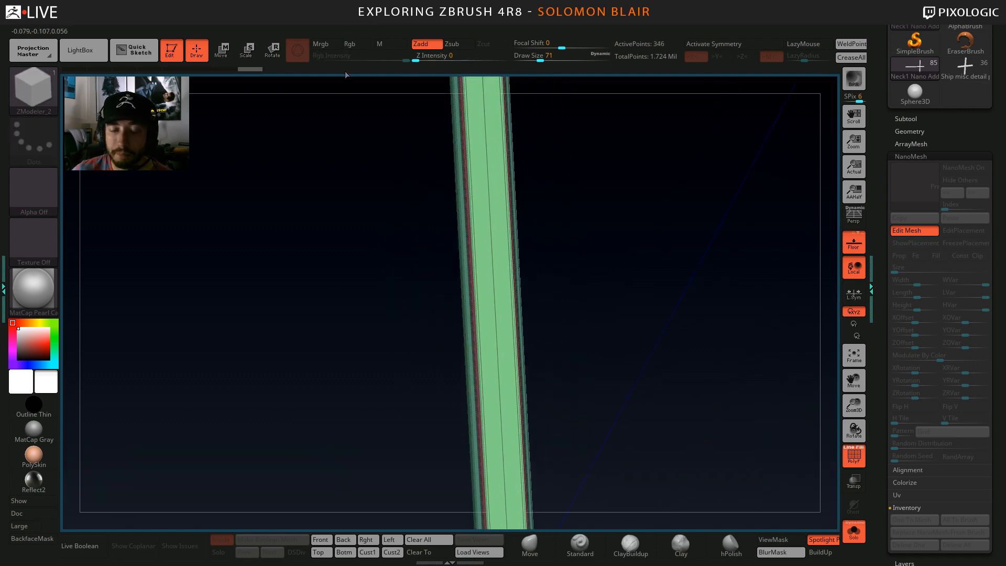
Delete the remaining crosswise edge loops between the intersection and the tip of the right arm.
{"action": "right_click_drag", "start_coordinate": [346, 75], "coordinate": [352, 399], "text": "alt"}
{"action": "right_click_drag", "start_coordinate": [499, 371], "coordinate": [492, 318], "text": "alt"}
{"action": "mouse_move", "coordinate": [539, 345]}
{"action": "right_mouse_down", "text": "ctrl"}
{"action": "mouse_move", "coordinate": [504, 376]}
{"action": "mouse_move", "coordinate": [561, 415]}
{"action": "mouse_move", "coordinate": [529, 385]}
{"action": "right_mouse_up", "text": "ctrl"}
{"action": "mouse_move", "coordinate": [529, 385]}
{"action": "right_mouse_down", "text": "ctrl"}
{"action": "mouse_move", "coordinate": [588, 406]}
{"action": "mouse_move", "coordinate": [597, 390]}
{"action": "right_mouse_up", "text": "ctrl"}
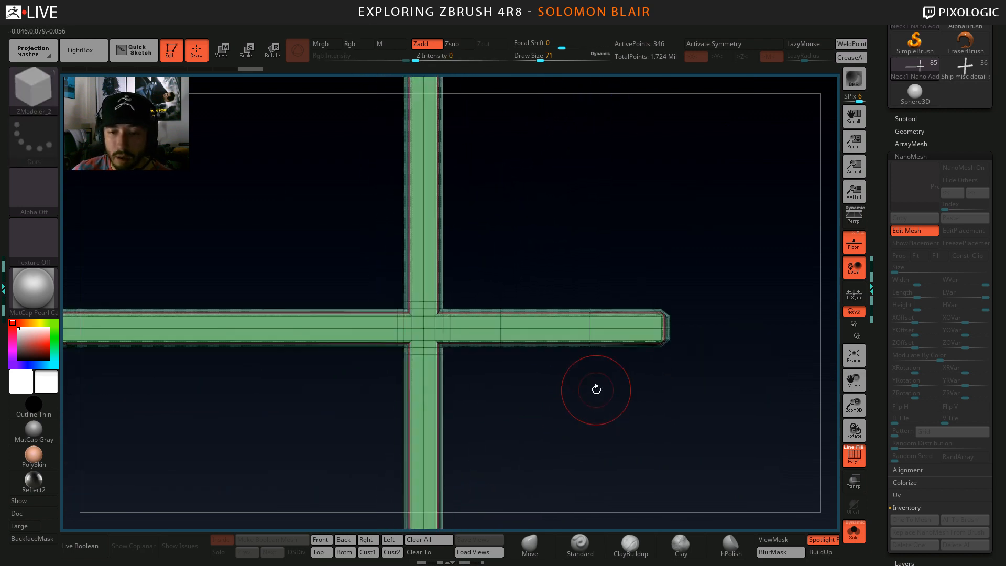
{"action": "left_click", "coordinate": [586, 324]}
Mask everything except the right arm's tip, move it outward to nearly match the left arm's length, and leave mesh editing.
{"action": "mouse_move", "coordinate": [759, 276]}
{"action": "left_mouse_down", "text": "ctrl"}
{"action": "mouse_move", "coordinate": [622, 373]}
{"action": "mouse_move", "coordinate": [616, 400]}
{"action": "left_mouse_up", "text": "ctrl"}
{"action": "left_click", "coordinate": [637, 407], "text": "ctrl"}
{"action": "right_click_drag", "start_coordinate": [643, 412], "coordinate": [518, 378], "text": "ctrl"}
{"action": "key", "text": "w"}
{"action": "left_click_drag", "start_coordinate": [370, 450], "coordinate": [579, 450]}
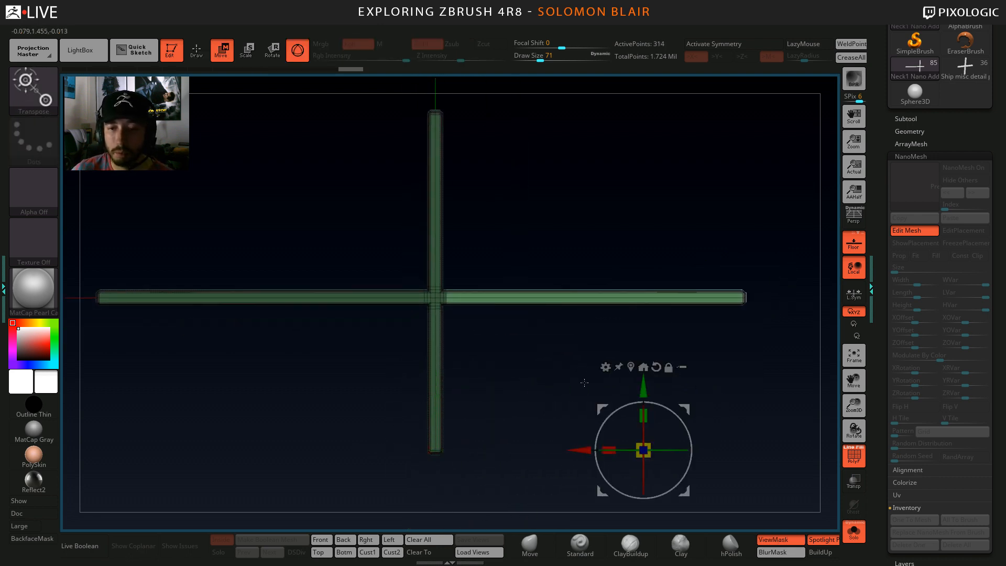
{"action": "left_click", "coordinate": [890, 231]}
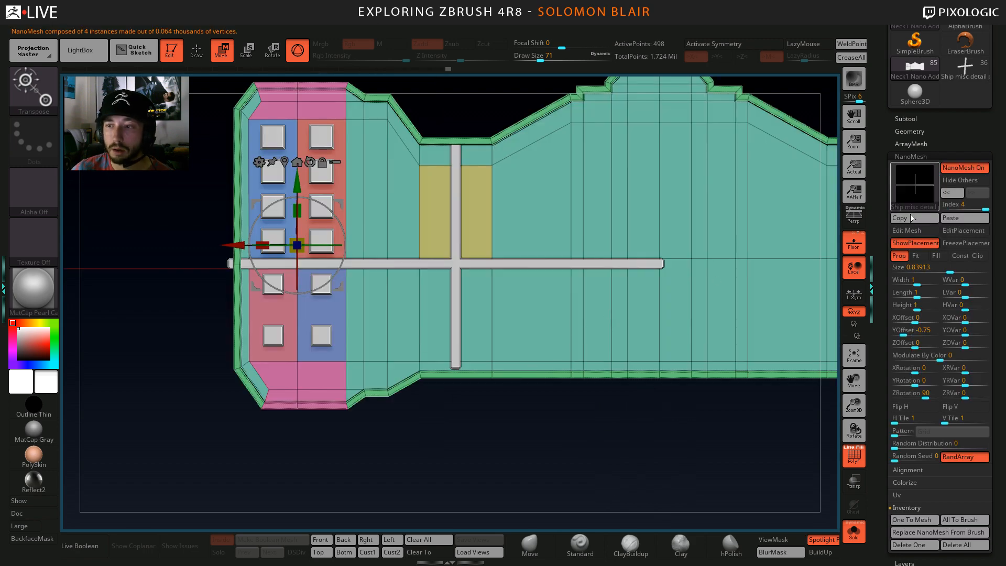
Clear the mask on the NanoMesh source mesh, exit mesh editing and return to Draw mode.
{"action": "left_click", "coordinate": [911, 230]}
{"action": "left_click_drag", "start_coordinate": [561, 256], "coordinate": [639, 255], "text": "ctrl"}
{"action": "left_click", "coordinate": [917, 231]}
{"action": "key", "text": "q"}
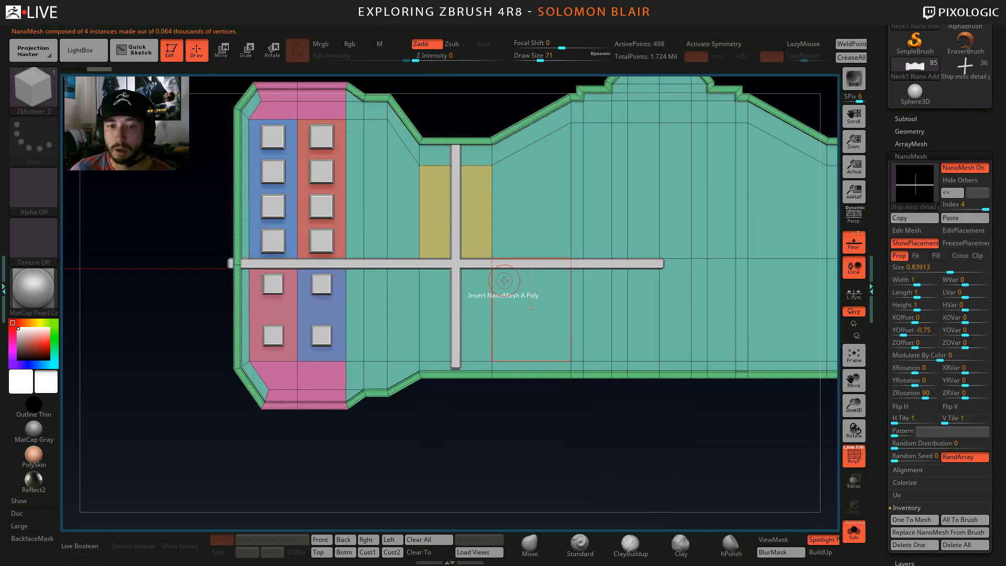
Edit the NanoMesh source again and insert Multiple EdgeLoops with Interactive Resolution along the cross's left arm.
{"action": "left_click", "coordinate": [912, 232]}
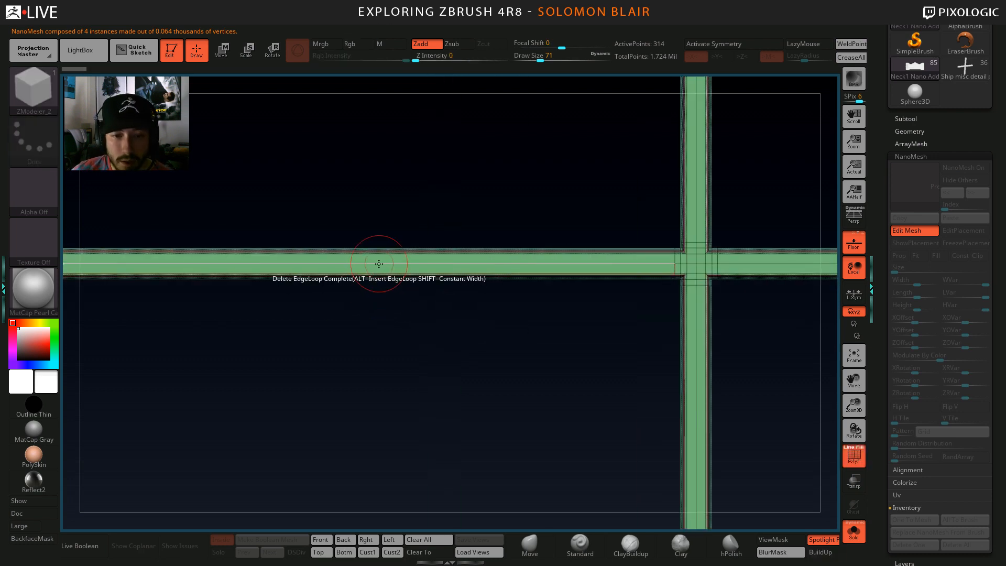
{"action": "key", "text": "space"}
{"action": "left_click", "coordinate": [359, 265]}
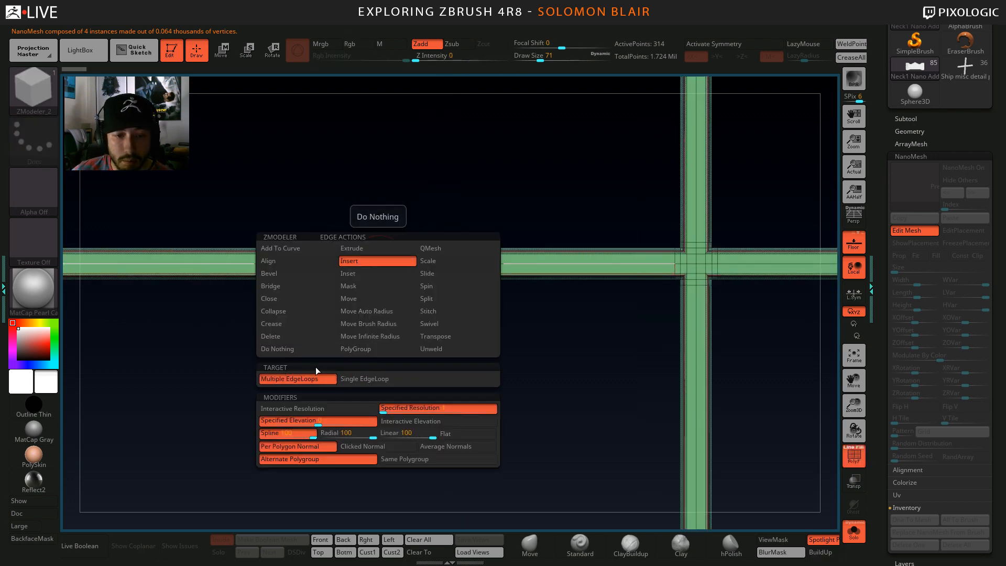
{"action": "left_click", "coordinate": [314, 410]}
{"action": "right_click_drag", "start_coordinate": [229, 329], "coordinate": [362, 346], "text": "alt"}
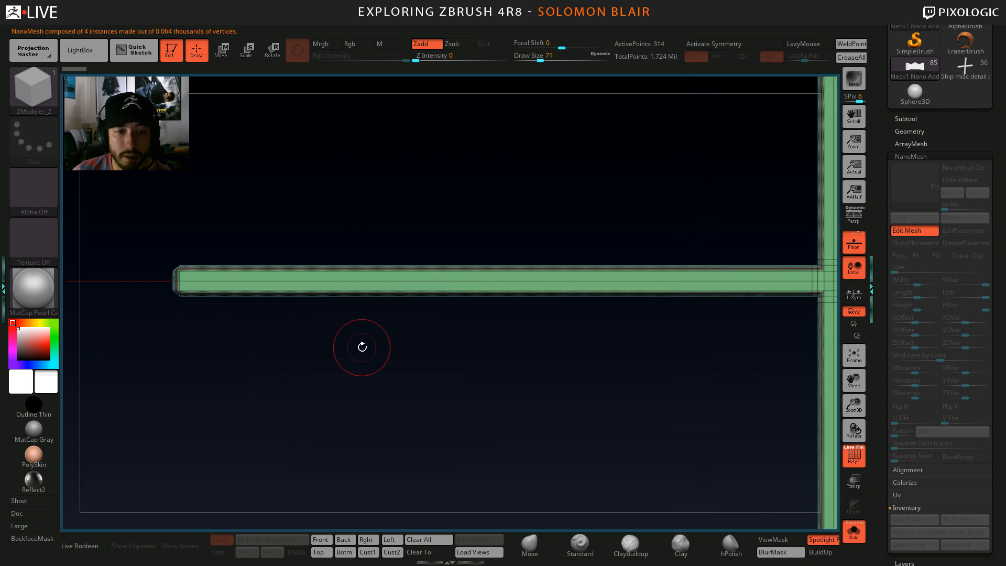
{"action": "mouse_move", "coordinate": [475, 378]}
{"action": "right_mouse_down", "text": "ctrl"}
{"action": "mouse_move", "coordinate": [476, 362]}
{"action": "mouse_move", "coordinate": [285, 357]}
{"action": "right_mouse_up", "text": "ctrl"}
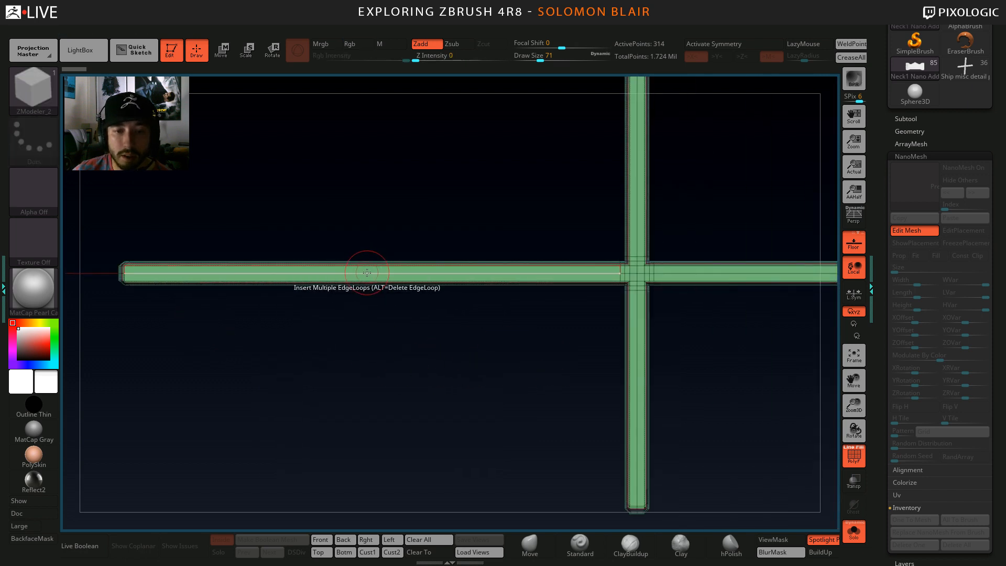
{"action": "right_click_drag", "start_coordinate": [444, 281], "coordinate": [381, 302], "text": "alt"}
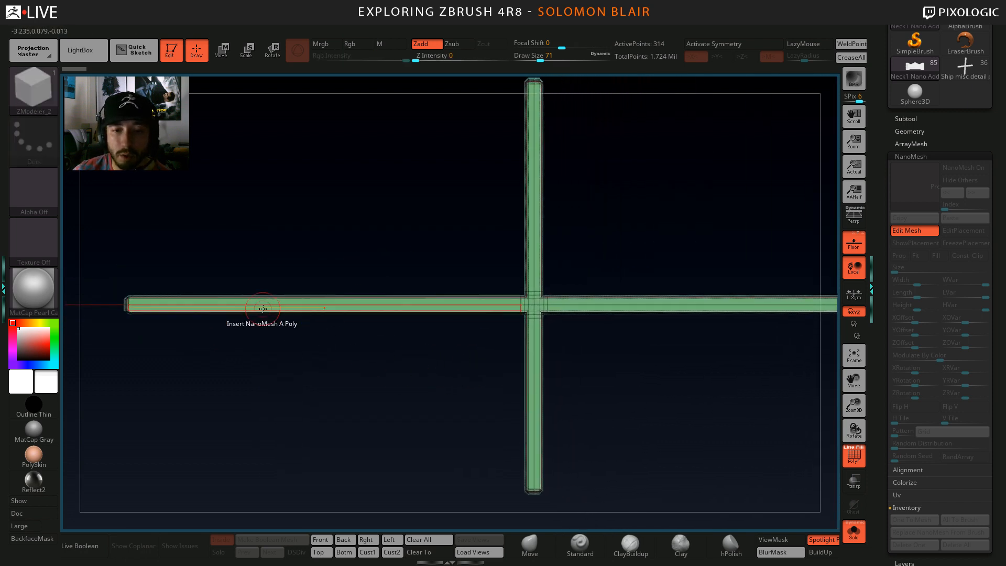
{"action": "right_click_drag", "start_coordinate": [449, 301], "coordinate": [419, 300], "text": "alt"}
{"action": "right_click", "coordinate": [411, 299]}
{"action": "key", "text": "space"}
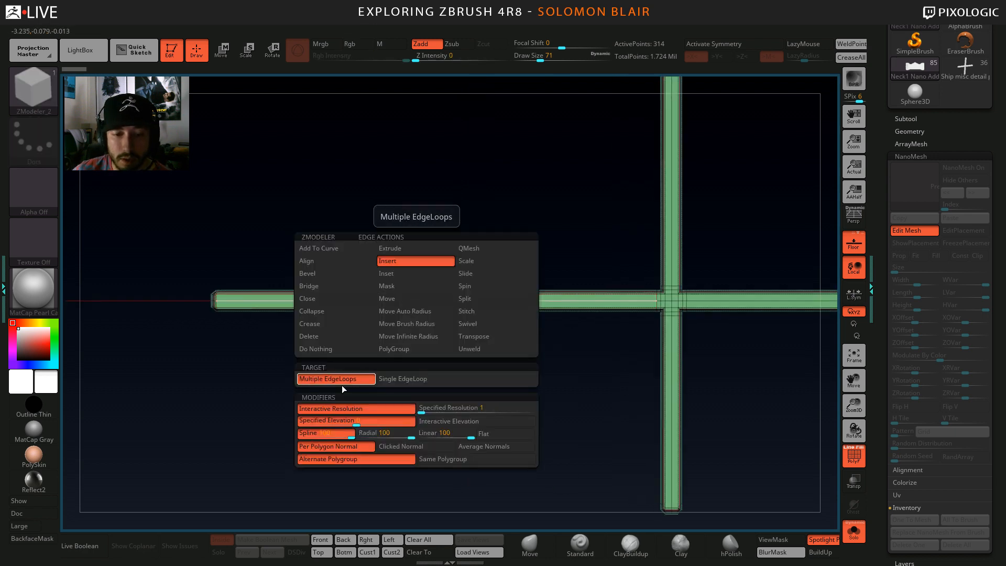
{"action": "right_click_drag", "start_coordinate": [298, 272], "coordinate": [326, 309], "text": "ctrl"}
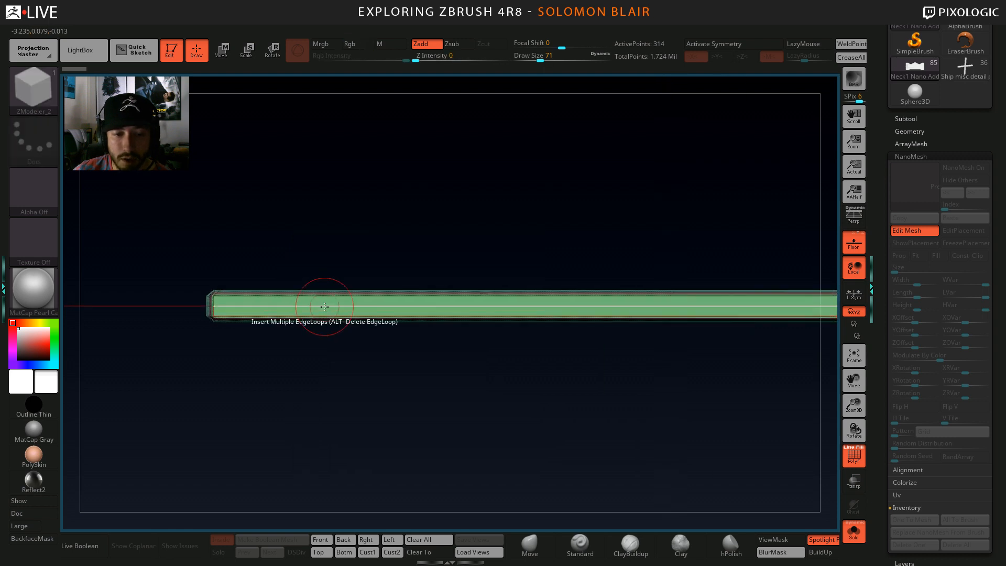
{"action": "left_click", "coordinate": [327, 306]}
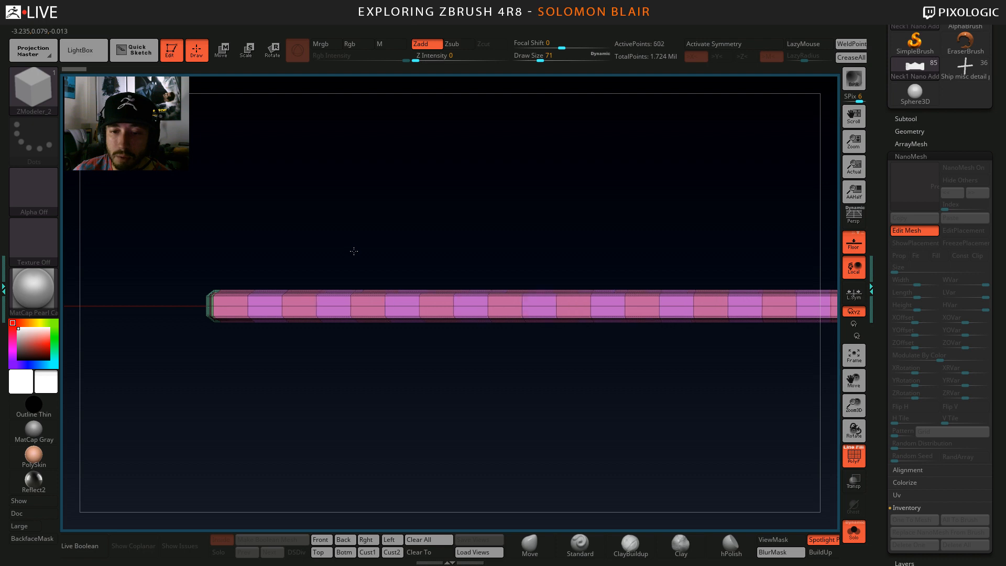
Redo the left arm's edge loops with wider spacing and insert similarly spaced edge loops along the right arm.
{"action": "right_click_drag", "start_coordinate": [537, 236], "coordinate": [403, 193], "text": "ctrl"}
{"action": "right_click_drag", "start_coordinate": [355, 272], "coordinate": [419, 285], "text": "ctrl"}
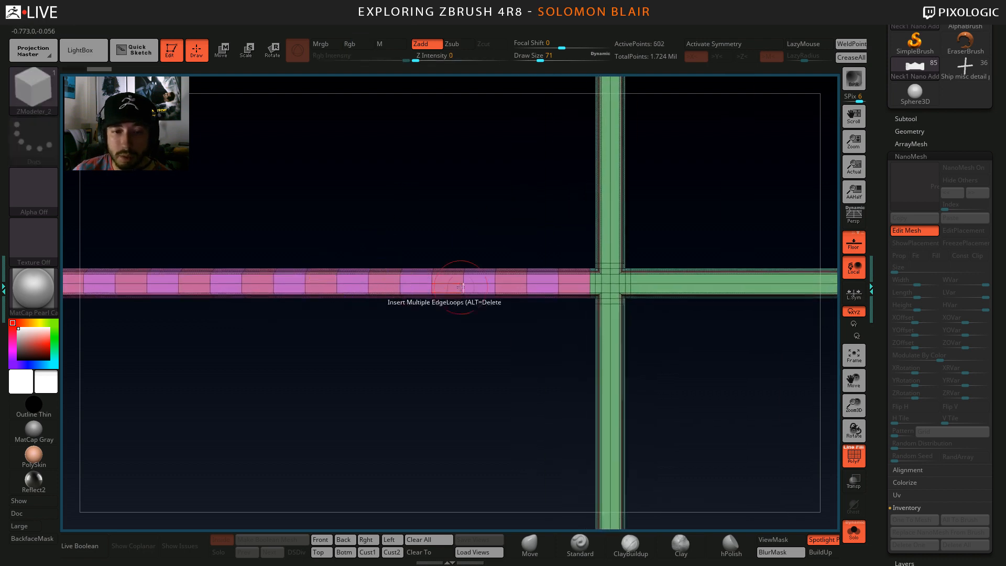
{"action": "right_click_drag", "start_coordinate": [209, 300], "coordinate": [356, 296], "text": "alt"}
{"action": "right_click_drag", "start_coordinate": [462, 289], "coordinate": [429, 272], "text": "alt"}
{"action": "mouse_move", "coordinate": [517, 278]}
{"action": "right_mouse_down", "text": "alt"}
{"action": "mouse_move", "coordinate": [380, 281]}
{"action": "mouse_move", "coordinate": [411, 255]}
{"action": "right_mouse_up", "text": "alt"}
{"action": "mouse_move", "coordinate": [467, 279]}
{"action": "right_mouse_down", "text": "shift"}
{"action": "mouse_move", "coordinate": [662, 350]}
{"action": "mouse_move", "coordinate": [495, 319]}
{"action": "right_mouse_up", "text": "shift"}
{"action": "mouse_move", "coordinate": [495, 319]}
{"action": "right_mouse_down", "text": "ctrl"}
{"action": "mouse_move", "coordinate": [454, 308]}
{"action": "mouse_move", "coordinate": [535, 298]}
{"action": "right_mouse_up", "text": "ctrl"}
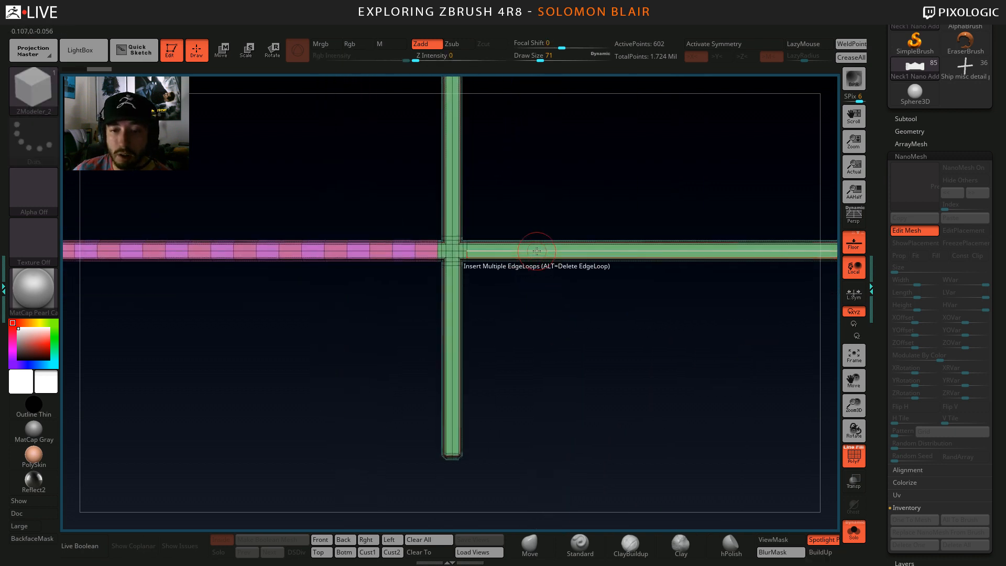
{"action": "left_click", "coordinate": [538, 251]}
{"action": "right_click_drag", "start_coordinate": [576, 338], "coordinate": [540, 347], "text": "alt"}
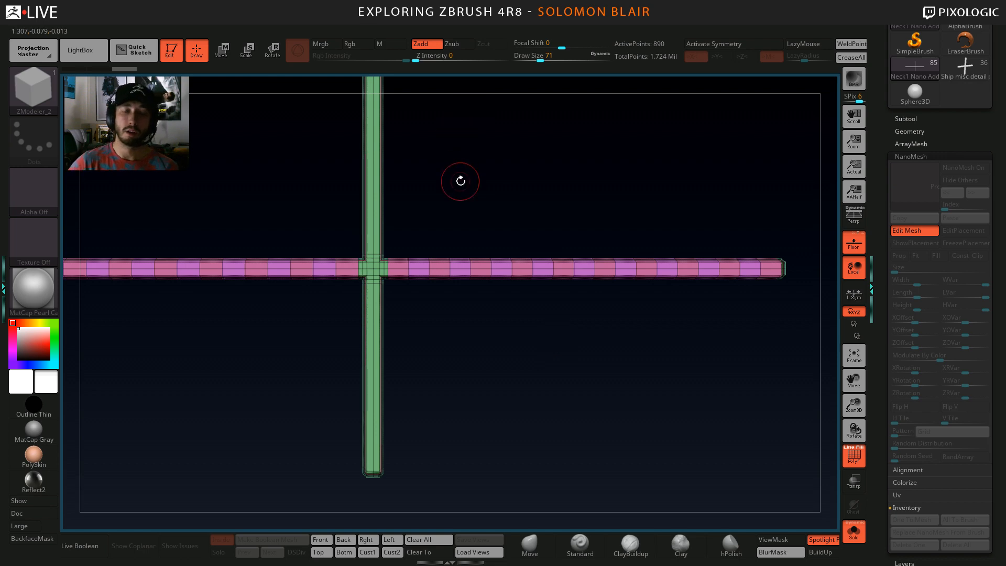
Try extruding a single top polygon on the left and right arms with QMesh, and undo both extrusions.
{"action": "right_click_drag", "start_coordinate": [461, 181], "coordinate": [449, 224]}
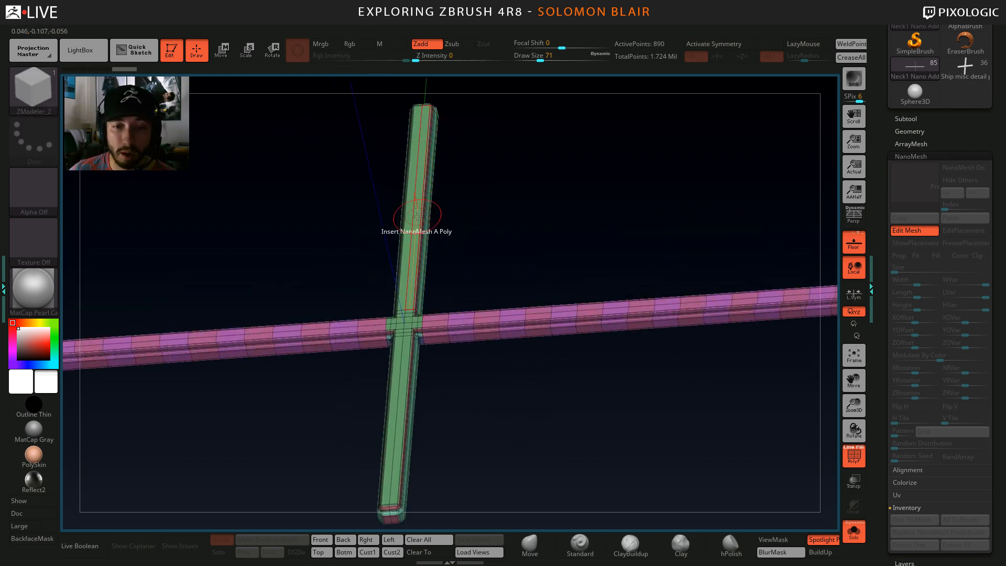
{"action": "key", "text": "space"}
{"action": "left_click", "coordinate": [466, 138]}
{"action": "right_click_drag", "start_coordinate": [293, 231], "coordinate": [388, 268]}
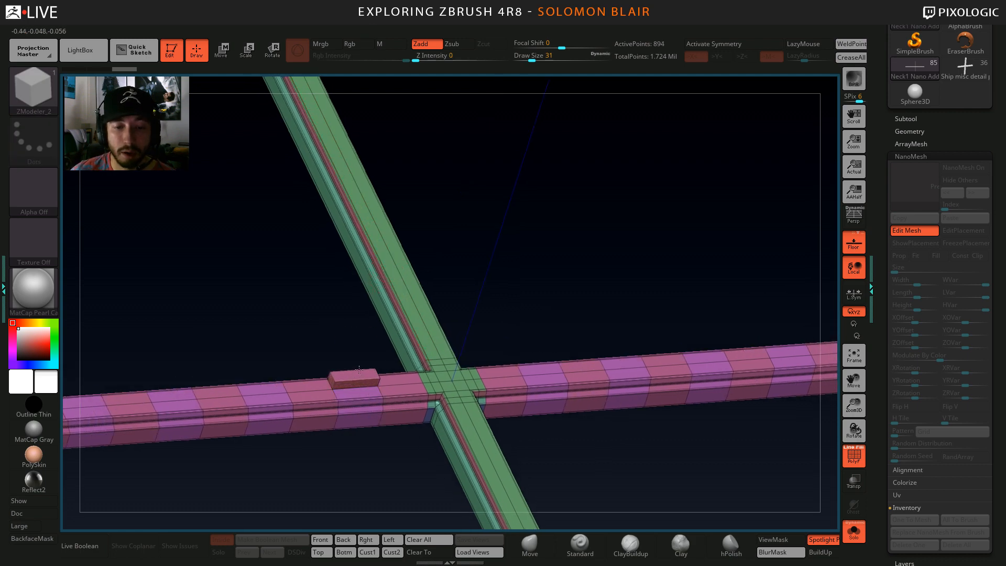
{"action": "right_click_drag", "start_coordinate": [304, 347], "coordinate": [431, 294]}
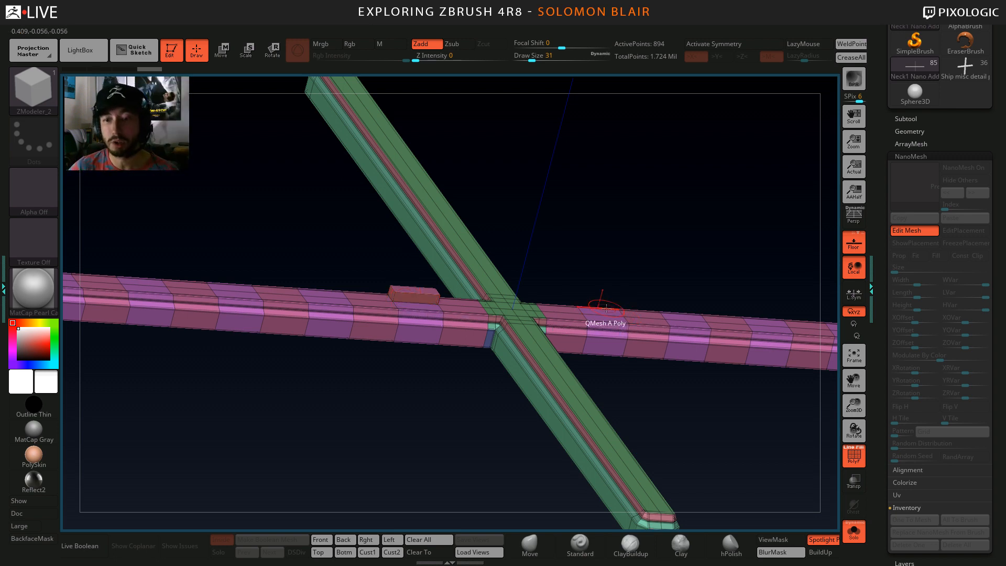
{"action": "right_click_drag", "start_coordinate": [607, 307], "coordinate": [674, 315]}
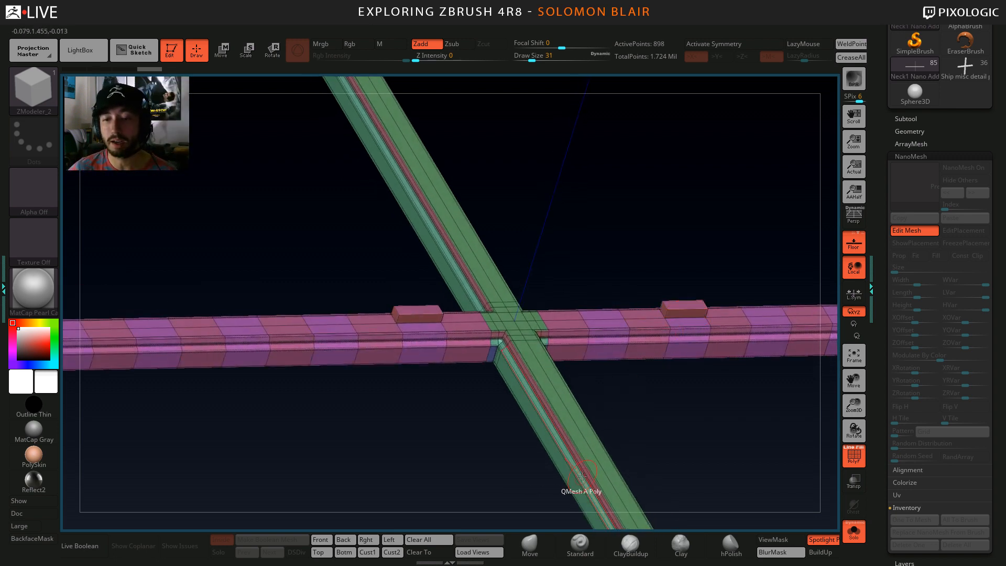
{"action": "key", "text": "ctrl+z"}
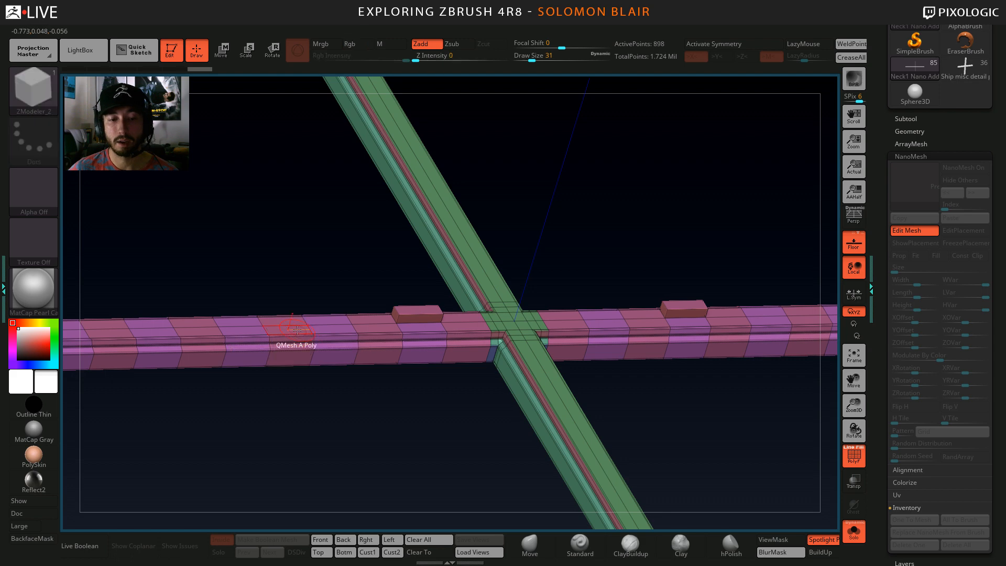
{"action": "key", "text": "ctrl+z"}
{"action": "mouse_move", "coordinate": [343, 273]}
{"action": "right_mouse_down", "text": "ctrl"}
{"action": "mouse_move", "coordinate": [259, 262]}
{"action": "mouse_move", "coordinate": [299, 291]}
{"action": "right_mouse_up", "text": "ctrl"}
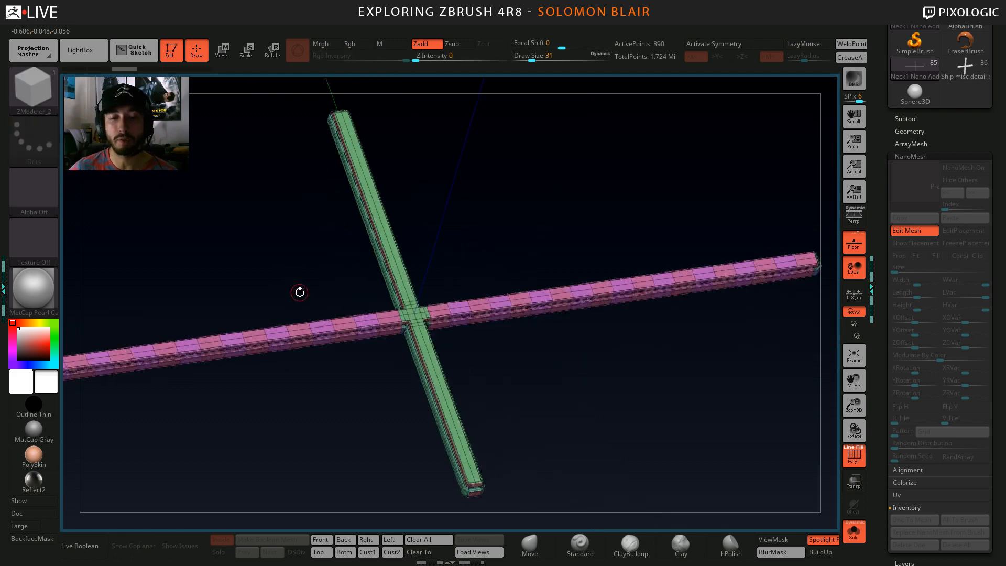
{"action": "key", "text": "bracketright"}
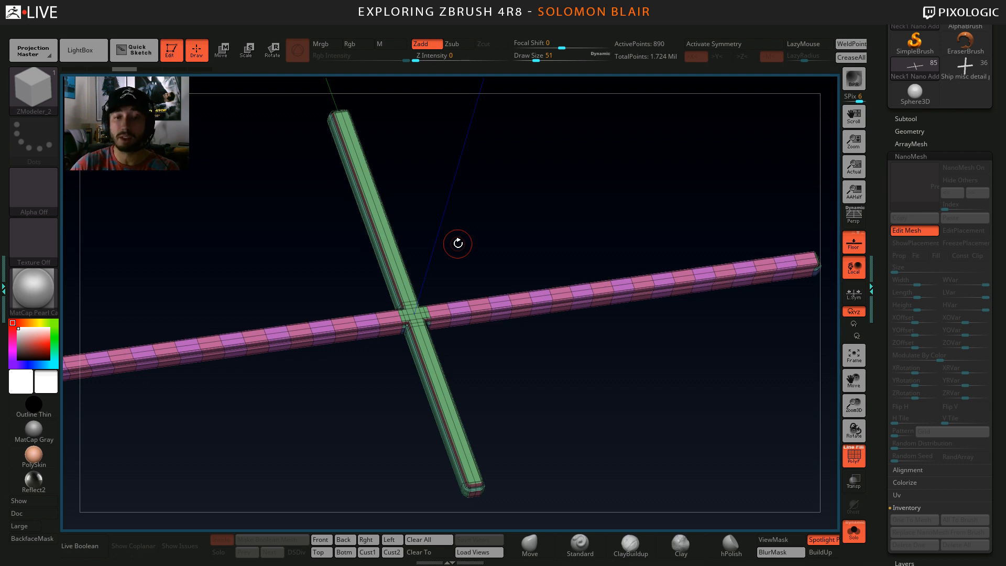
Try inserting closely spaced edge loops along the cross's lower arm, and undo them.
{"action": "key", "text": "space"}
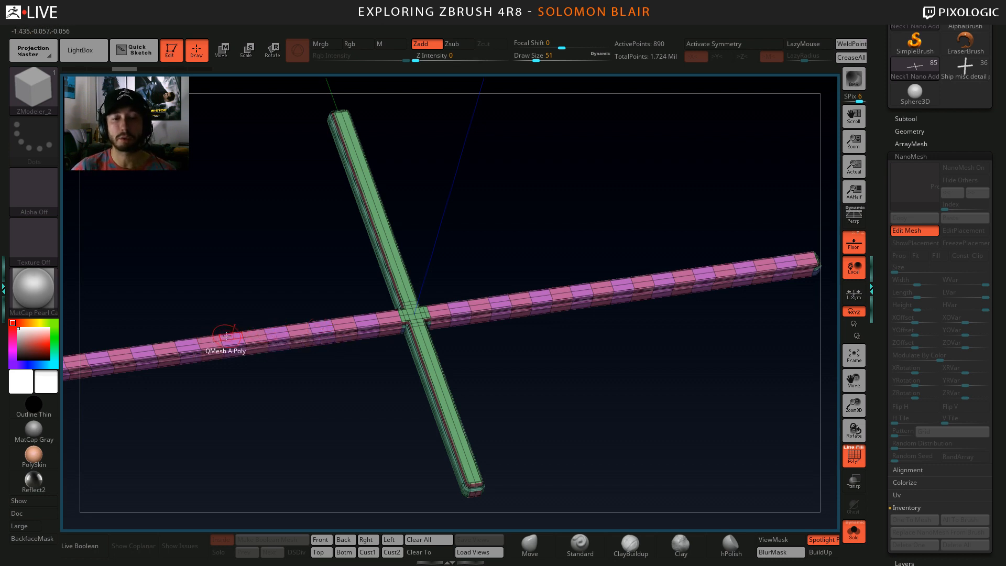
{"action": "left_click_drag", "start_coordinate": [328, 362], "coordinate": [406, 368]}
{"action": "left_click_drag", "start_coordinate": [406, 368], "coordinate": [386, 325]}
{"action": "left_click", "coordinate": [462, 336]}
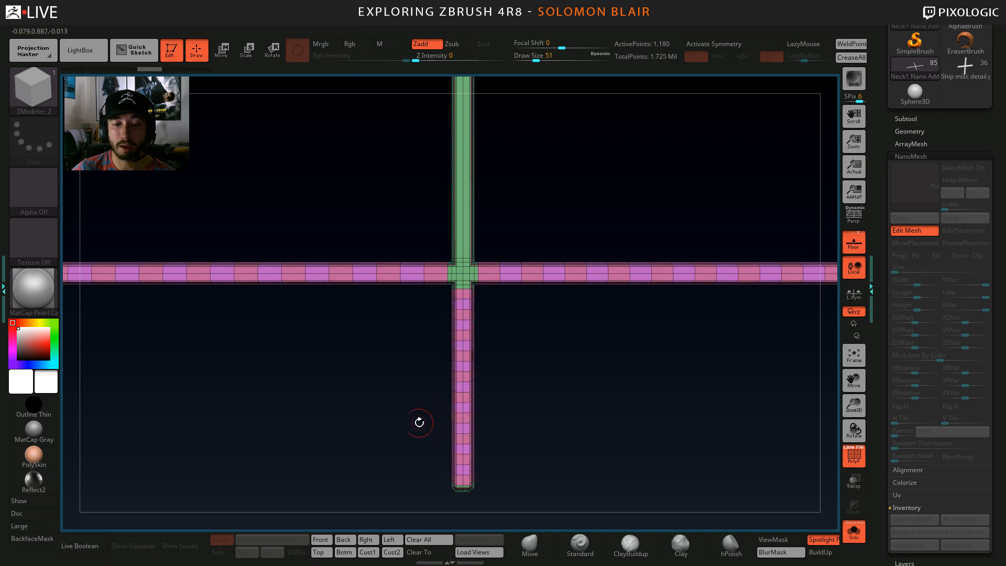
{"action": "left_click_drag", "start_coordinate": [418, 420], "coordinate": [422, 468], "text": "alt"}
{"action": "left_click_drag", "start_coordinate": [512, 445], "coordinate": [492, 348], "text": "alt"}
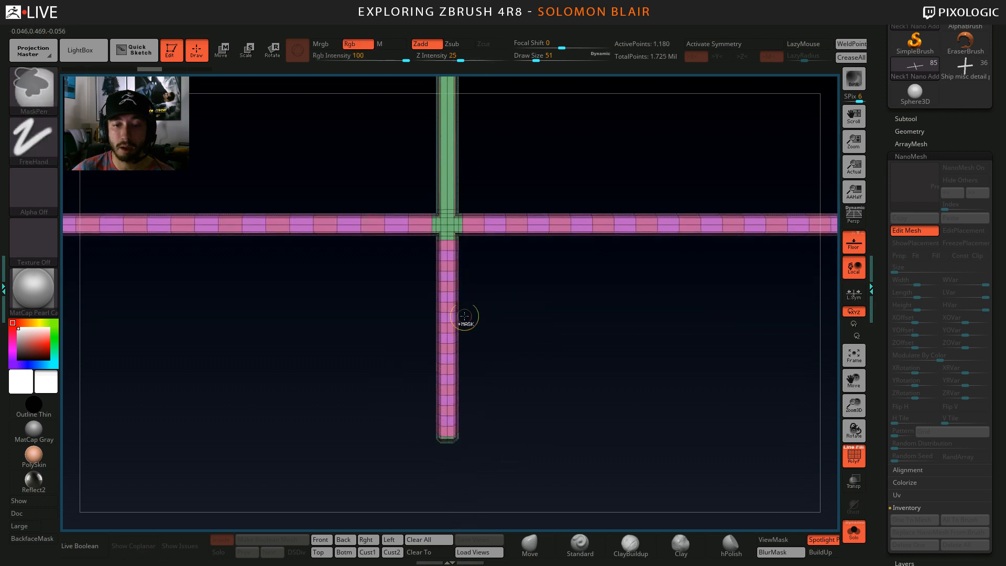
{"action": "key", "text": "ctrl+z"}
Insert widely spaced edge loops along the cross's lower arm and similarly along its upper arm.
{"action": "left_click", "coordinate": [446, 310]}
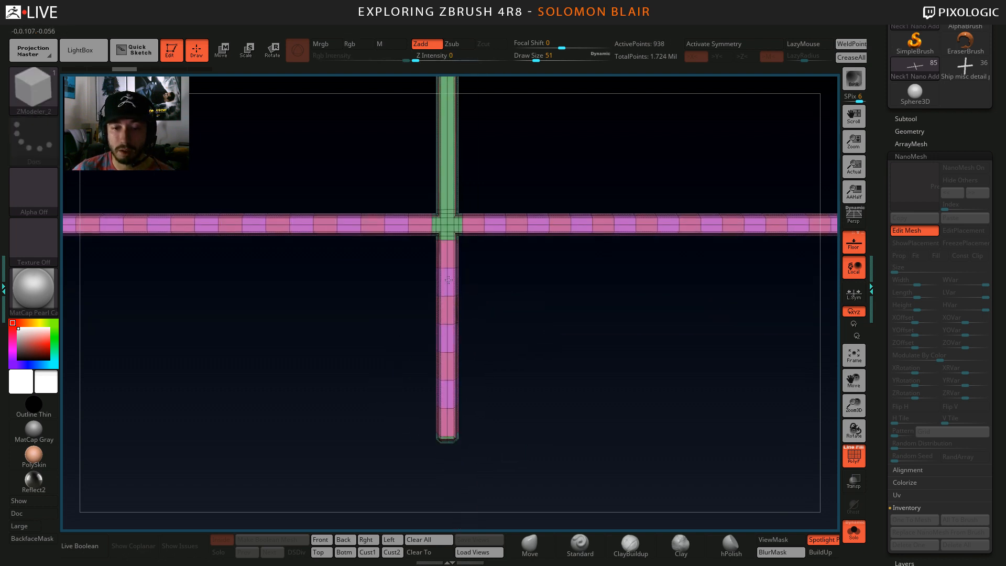
{"action": "left_click_drag", "start_coordinate": [335, 309], "coordinate": [342, 382], "text": "alt"}
{"action": "left_click_drag", "start_coordinate": [427, 175], "coordinate": [422, 260], "text": "alt"}
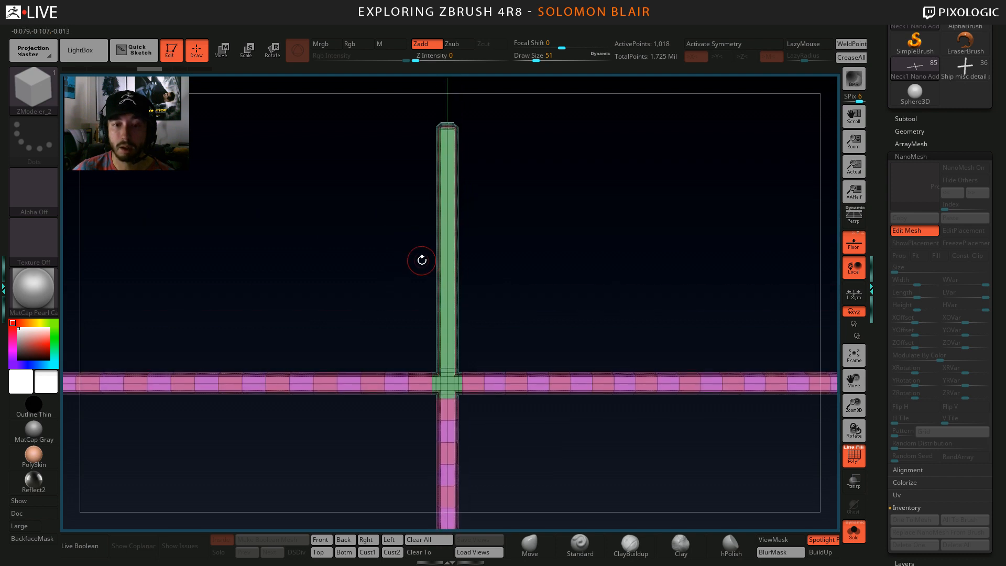
{"action": "left_click", "coordinate": [445, 280]}
Hide the green intersection polygroup, keeping only the alternately coloured segments of the four arms visible.
{"action": "left_click_drag", "start_coordinate": [348, 303], "coordinate": [369, 302], "text": "alt"}
{"action": "right_click_drag", "start_coordinate": [369, 302], "coordinate": [405, 285]}
{"action": "mouse_move", "coordinate": [405, 286]}
{"action": "right_mouse_down", "text": "ctrl"}
{"action": "mouse_move", "coordinate": [427, 326]}
{"action": "mouse_move", "coordinate": [388, 283]}
{"action": "mouse_move", "coordinate": [410, 279]}
{"action": "mouse_move", "coordinate": [418, 299]}
{"action": "right_mouse_up", "text": "ctrl"}
{"action": "left_click", "coordinate": [396, 256], "text": "ctrl+shift"}
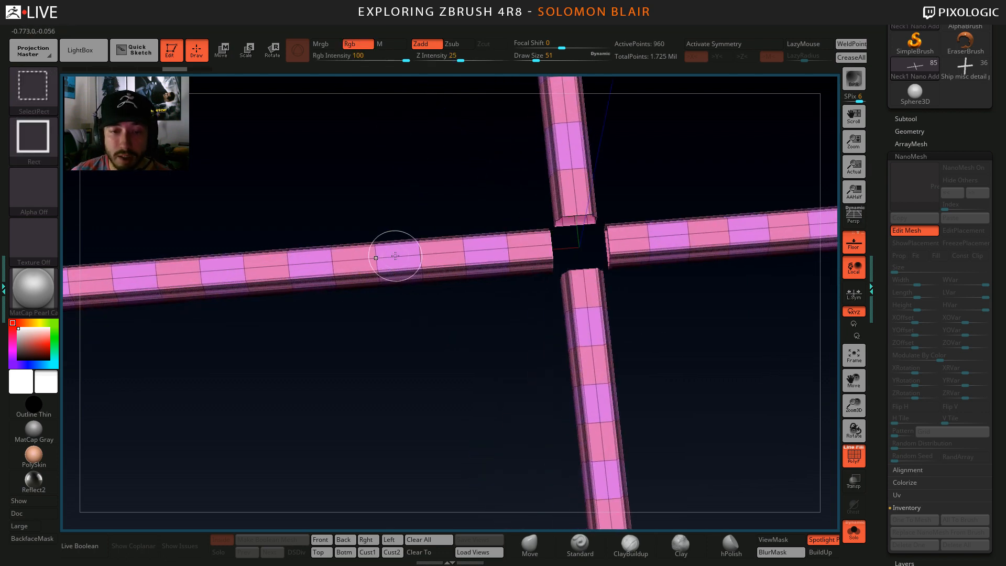
{"action": "key", "text": "ctrl+z"}
{"action": "key", "text": "ctrl+z"}
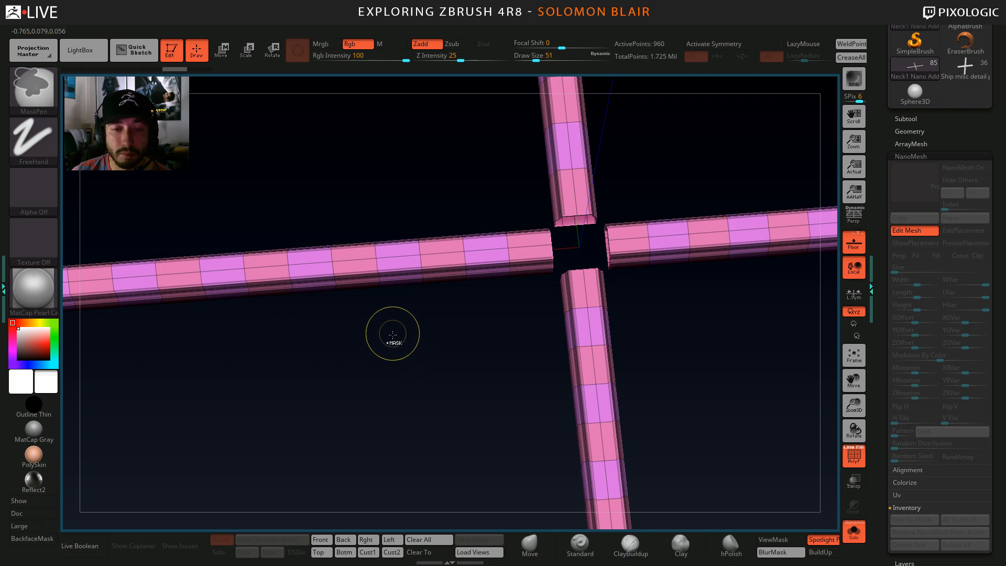
Turn off the floor grid beneath the partly hidden cross.
{"action": "key", "text": "ctrl+shift+z"}
{"action": "mouse_move", "coordinate": [392, 335]}
{"action": "right_mouse_down", "text": "ctrl"}
{"action": "mouse_move", "coordinate": [364, 350]}
{"action": "mouse_move", "coordinate": [374, 335]}
{"action": "right_mouse_up", "text": "ctrl"}
{"action": "mouse_move", "coordinate": [375, 335]}
{"action": "right_mouse_down", "text": "ctrl"}
{"action": "mouse_move", "coordinate": [385, 348]}
{"action": "mouse_move", "coordinate": [388, 286]}
{"action": "mouse_move", "coordinate": [468, 334]}
{"action": "mouse_move", "coordinate": [465, 382]}
{"action": "mouse_move", "coordinate": [409, 351]}
{"action": "mouse_move", "coordinate": [442, 318]}
{"action": "mouse_move", "coordinate": [496, 386]}
{"action": "mouse_move", "coordinate": [504, 364]}
{"action": "mouse_move", "coordinate": [450, 382]}
{"action": "mouse_move", "coordinate": [546, 380]}
{"action": "mouse_move", "coordinate": [582, 351]}
{"action": "right_mouse_up", "text": "ctrl"}
{"action": "left_click", "coordinate": [854, 242]}
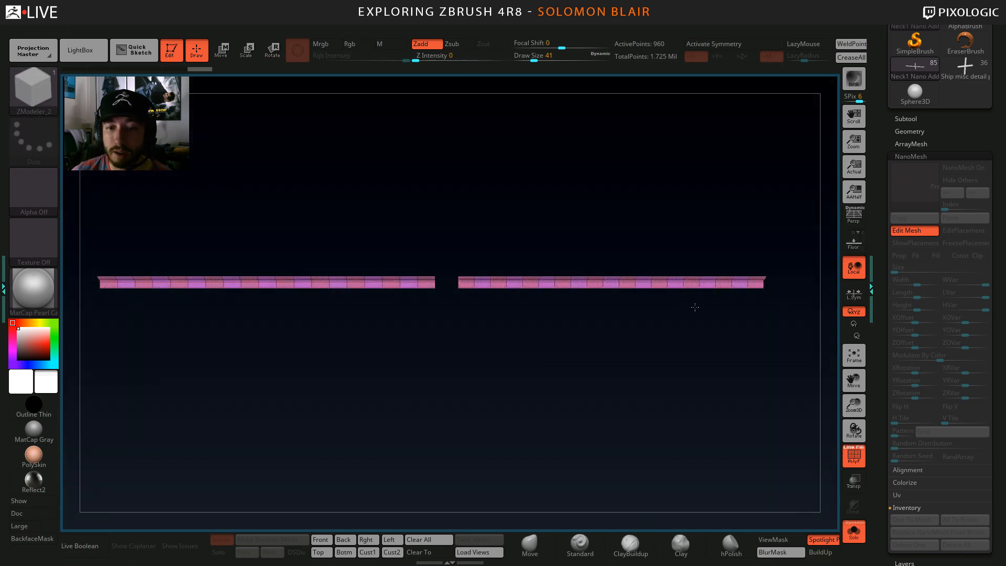
Hide the sides and undersides of the four arms, keeping only their alternately coloured top faces visible.
{"action": "mouse_move", "coordinate": [695, 307]}
{"action": "right_mouse_down"}
{"action": "mouse_move", "coordinate": [393, 388]}
{"action": "mouse_move", "coordinate": [398, 413]}
{"action": "mouse_move", "coordinate": [396, 397]}
{"action": "mouse_move", "coordinate": [335, 368]}
{"action": "right_mouse_up"}
{"action": "right_click_drag", "start_coordinate": [238, 343], "coordinate": [311, 387], "text": "ctrl"}
{"action": "right_click_drag", "start_coordinate": [310, 388], "coordinate": [418, 408]}
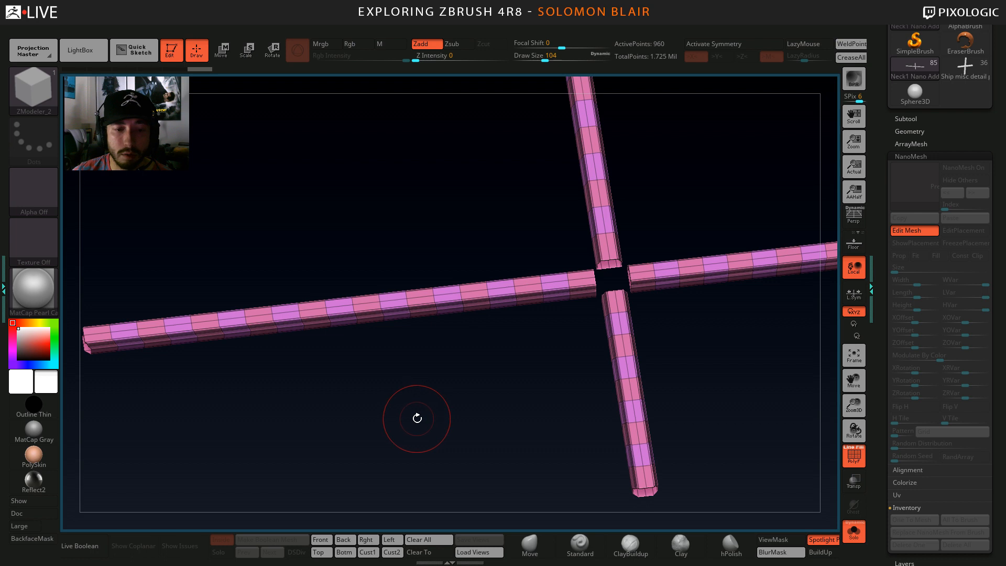
{"action": "right_click_drag", "start_coordinate": [417, 419], "coordinate": [414, 382], "text": "shift"}
{"action": "right_click_drag", "start_coordinate": [389, 425], "coordinate": [352, 375], "text": "ctrl"}
{"action": "left_click_drag", "start_coordinate": [104, 356], "coordinate": [866, 283], "text": "ctrl+alt+shift"}
{"action": "mouse_move", "coordinate": [398, 382]}
{"action": "right_mouse_down"}
{"action": "mouse_move", "coordinate": [408, 416]}
{"action": "mouse_move", "coordinate": [395, 363]}
{"action": "mouse_move", "coordinate": [368, 370]}
{"action": "mouse_move", "coordinate": [413, 384]}
{"action": "right_mouse_up"}
{"action": "key", "text": "s"}
{"action": "key", "text": "s"}
{"action": "left_click_drag", "start_coordinate": [413, 381], "coordinate": [410, 380]}
{"action": "mouse_move", "coordinate": [410, 380]}
{"action": "right_mouse_down", "text": "alt"}
{"action": "mouse_move", "coordinate": [435, 375]}
{"action": "mouse_move", "coordinate": [427, 348]}
{"action": "right_mouse_up", "text": "alt"}
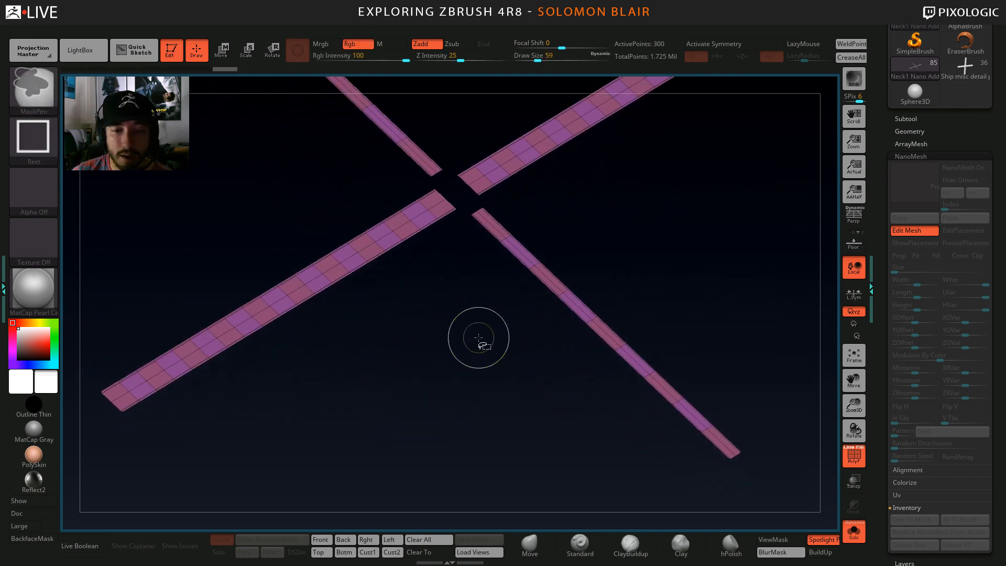
Invert the visibility and group the sides, underside and intersection as one polygroup, and unhide the whole cross.
{"action": "left_click_drag", "start_coordinate": [471, 326], "coordinate": [481, 394], "text": "ctrl+shift"}
{"action": "right_click_drag", "start_coordinate": [482, 395], "coordinate": [514, 399]}
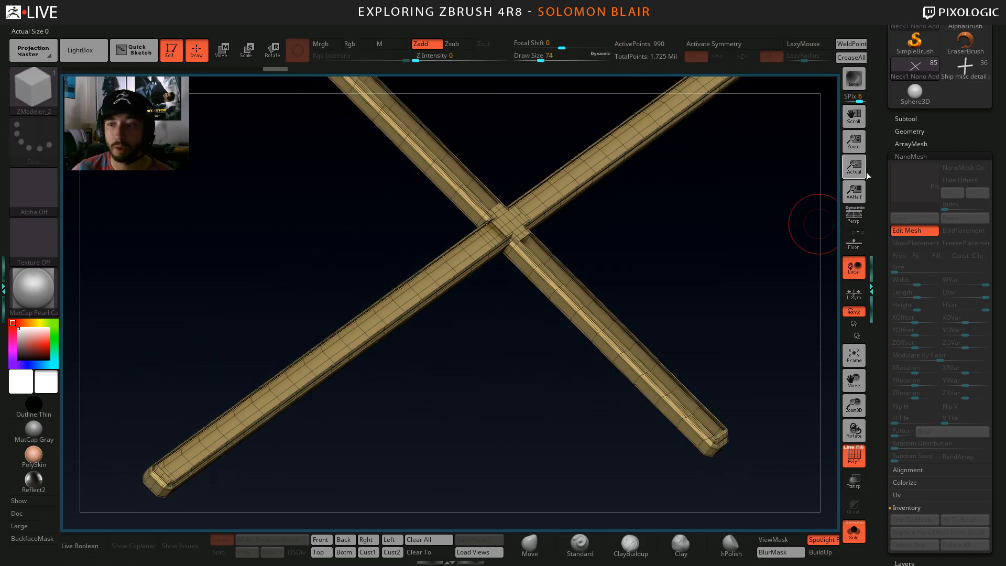
{"action": "left_click", "coordinate": [912, 156]}
{"action": "left_click", "coordinate": [913, 270]}
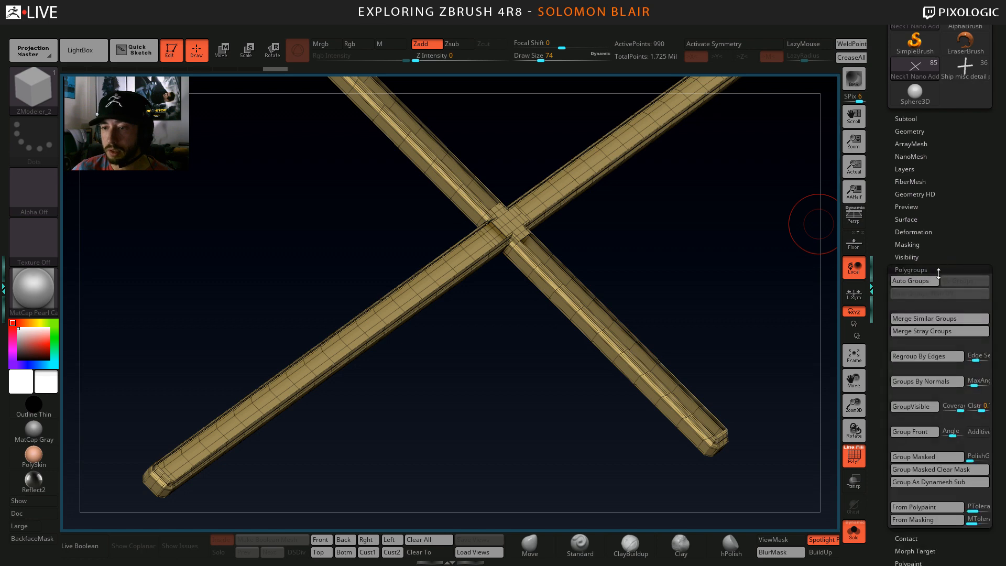
{"action": "left_click_drag", "start_coordinate": [343, 381], "coordinate": [278, 365], "text": "alt"}
{"action": "key", "text": "s"}
{"action": "left_click_drag", "start_coordinate": [369, 381], "coordinate": [486, 390]}
{"action": "key", "text": "f"}
{"action": "key", "text": "ctrl+shift"}
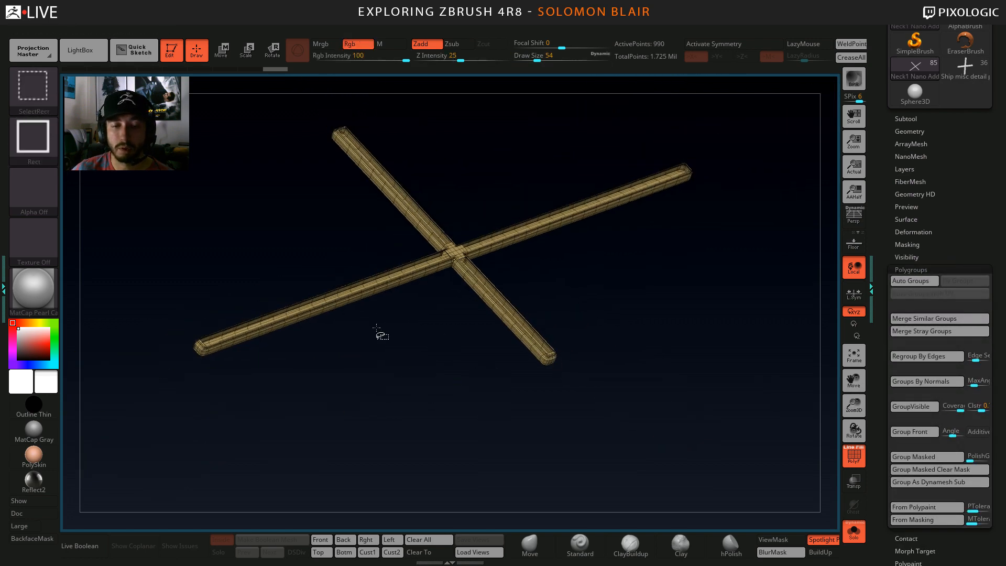
{"action": "left_click", "coordinate": [390, 375], "text": "ctrl+shift"}
Set the ZModeler polygon action to QMesh with target Polygroup All, and extrude the purple top segments into raised blocks.
{"action": "right_click_drag", "start_coordinate": [390, 374], "coordinate": [514, 313], "text": "ctrl"}
{"action": "key", "text": "shift+f"}
{"action": "key", "text": "shift+f"}
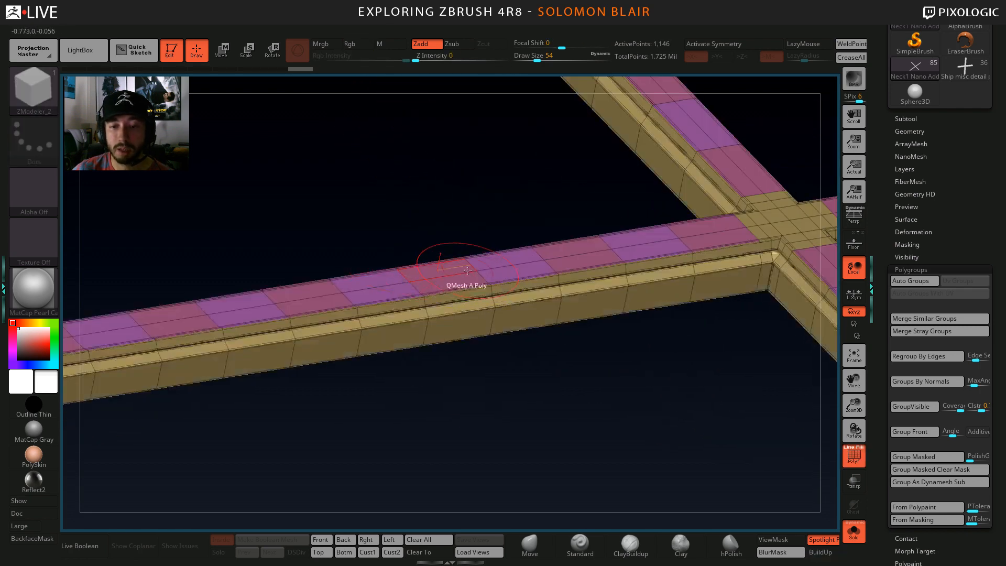
{"action": "right_click_drag", "start_coordinate": [429, 274], "coordinate": [487, 338], "text": "alt"}
{"action": "right_click_drag", "start_coordinate": [579, 324], "coordinate": [521, 339], "text": "alt"}
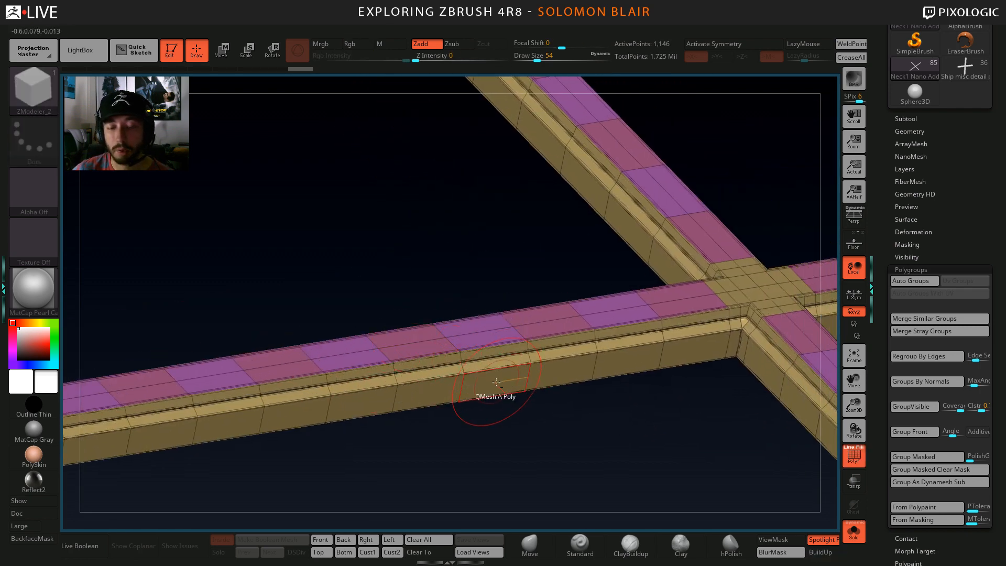
{"action": "mouse_move", "coordinate": [497, 382]}
{"action": "right_mouse_down", "text": "alt"}
{"action": "mouse_move", "coordinate": [488, 319]}
{"action": "mouse_move", "coordinate": [454, 345]}
{"action": "mouse_move", "coordinate": [451, 318]}
{"action": "mouse_move", "coordinate": [440, 339]}
{"action": "right_mouse_up", "text": "alt"}
{"action": "mouse_move", "coordinate": [532, 331]}
{"action": "right_mouse_down", "text": "ctrl"}
{"action": "mouse_move", "coordinate": [438, 338]}
{"action": "mouse_move", "coordinate": [481, 341]}
{"action": "right_mouse_up", "text": "ctrl"}
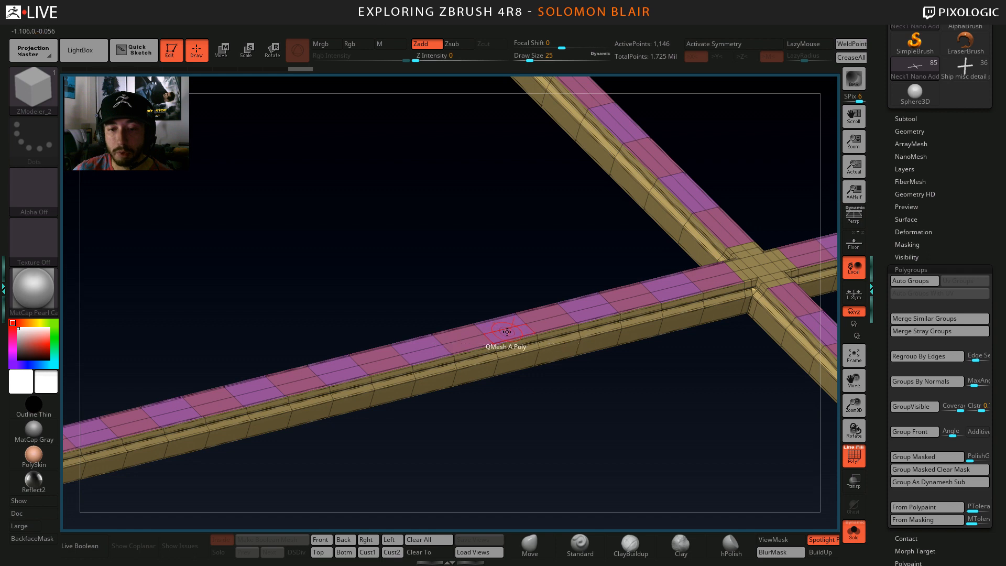
{"action": "key", "text": "space"}
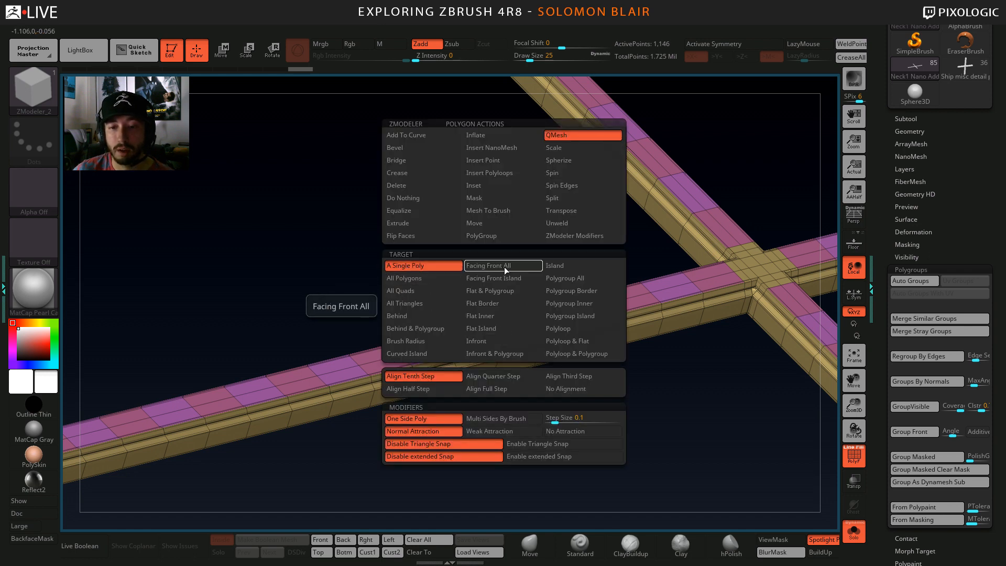
{"action": "left_click", "coordinate": [559, 279]}
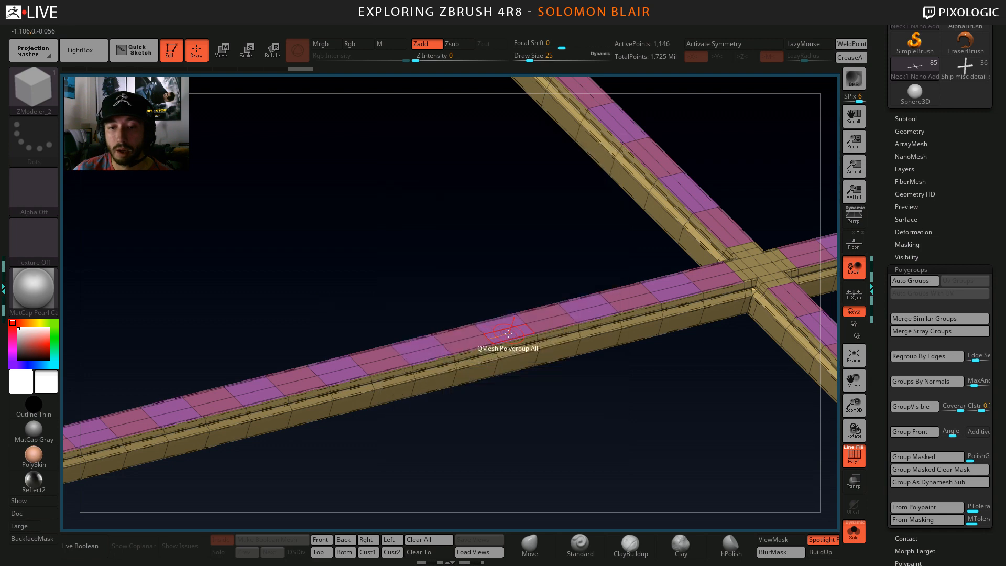
{"action": "left_click_drag", "start_coordinate": [508, 334], "coordinate": [506, 318]}
Inspect the raised blocks with polyframe hidden and with Dynamic Subdivision toggled on and off.
{"action": "right_click_drag", "start_coordinate": [483, 274], "coordinate": [278, 258], "text": "ctrl"}
{"action": "key", "text": "shift+f"}
{"action": "mouse_move", "coordinate": [374, 341]}
{"action": "right_mouse_down", "text": "ctrl"}
{"action": "mouse_move", "coordinate": [393, 370]}
{"action": "mouse_move", "coordinate": [365, 387]}
{"action": "mouse_move", "coordinate": [461, 337]}
{"action": "mouse_move", "coordinate": [426, 377]}
{"action": "mouse_move", "coordinate": [533, 433]}
{"action": "right_mouse_up", "text": "ctrl"}
{"action": "key", "text": "shift+f"}
{"action": "key", "text": "d"}
{"action": "key", "text": "shift+f"}
{"action": "key", "text": "shift+d"}
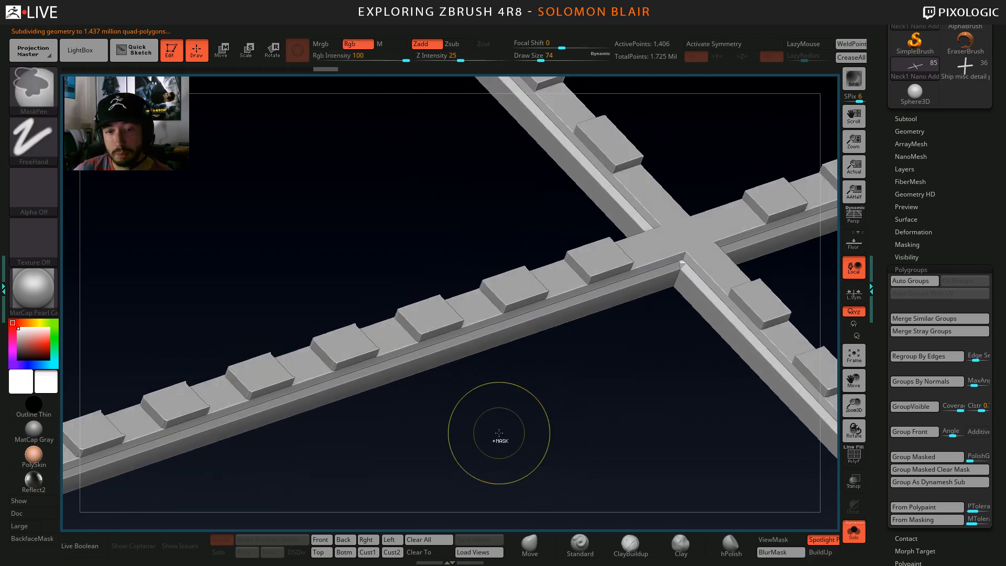
Reduce the draw size to 14, set the ZModeler edge action to Crease, and crease edges along the blocked arm.
{"action": "mouse_move", "coordinate": [314, 409]}
{"action": "right_mouse_down", "text": "alt"}
{"action": "mouse_move", "coordinate": [420, 391]}
{"action": "mouse_move", "coordinate": [466, 401]}
{"action": "right_mouse_up", "text": "alt"}
{"action": "key", "text": "shift+f"}
{"action": "right_click_drag", "start_coordinate": [320, 368], "coordinate": [448, 392], "text": "alt"}
{"action": "key", "text": "s"}
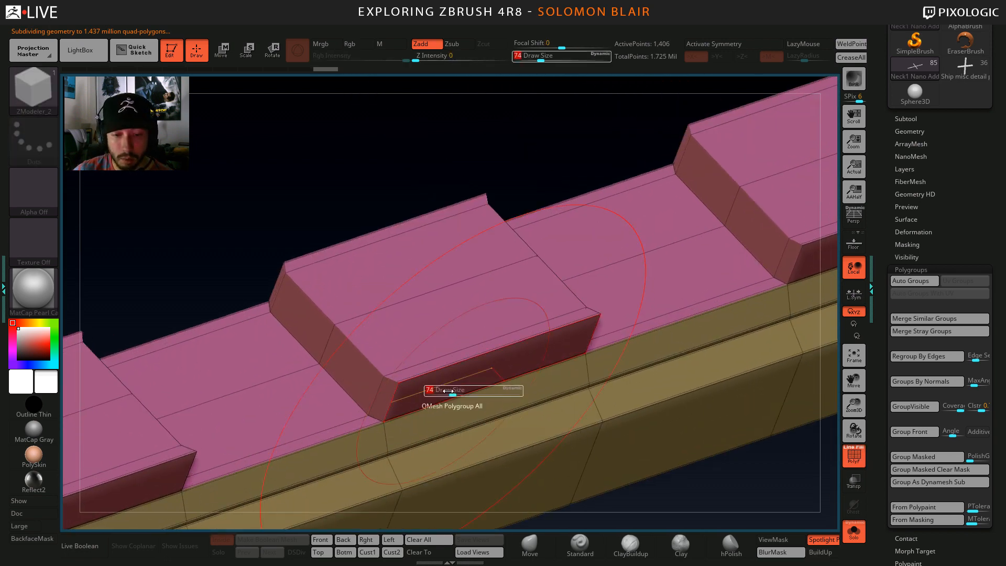
{"action": "left_click_drag", "start_coordinate": [448, 390], "coordinate": [433, 390]}
{"action": "key", "text": "space"}
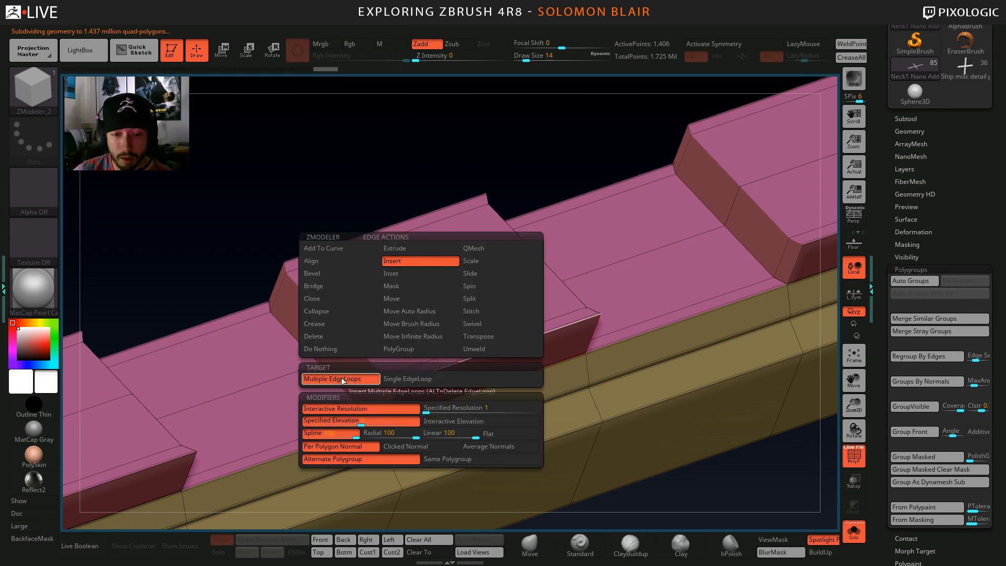
{"action": "left_click", "coordinate": [323, 326]}
{"action": "left_click", "coordinate": [375, 396]}
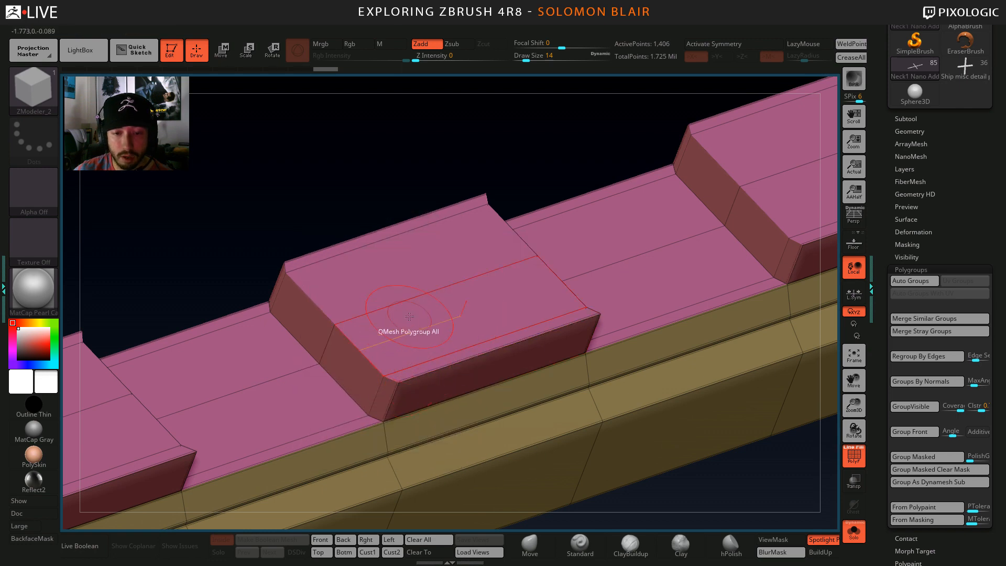
{"action": "right_click_drag", "start_coordinate": [410, 317], "coordinate": [300, 253]}
{"action": "left_click", "coordinate": [251, 253]}
{"action": "left_click", "coordinate": [296, 242]}
Preview the arm's smoothing with Dynamic Subdivision, turn the preview off, show polyframe and reselect the ZModeler brush.
{"action": "right_click_drag", "start_coordinate": [411, 330], "coordinate": [410, 285], "text": "ctrl"}
{"action": "key", "text": "d"}
{"action": "key", "text": "shift+f"}
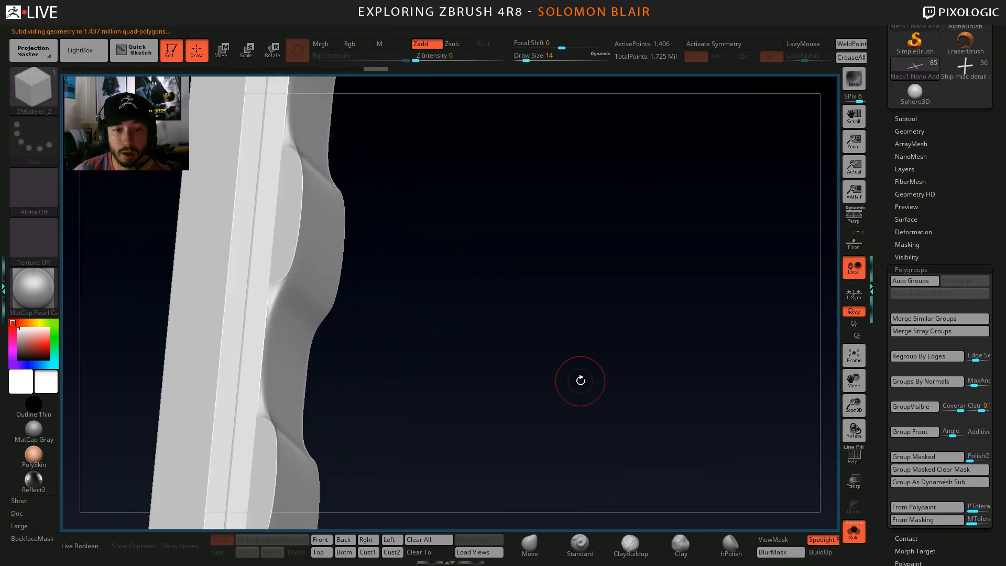
{"action": "right_click_drag", "start_coordinate": [580, 379], "coordinate": [471, 325]}
{"action": "key", "text": "shift+d"}
{"action": "key", "text": "shift+f"}
{"action": "right_click_drag", "start_coordinate": [393, 343], "coordinate": [445, 351]}
{"action": "mouse_move", "coordinate": [445, 351]}
{"action": "right_mouse_down", "text": "ctrl"}
{"action": "mouse_move", "coordinate": [449, 375]}
{"action": "mouse_move", "coordinate": [530, 377]}
{"action": "mouse_move", "coordinate": [490, 370]}
{"action": "mouse_move", "coordinate": [619, 393]}
{"action": "mouse_move", "coordinate": [511, 395]}
{"action": "mouse_move", "coordinate": [532, 409]}
{"action": "mouse_move", "coordinate": [512, 371]}
{"action": "mouse_move", "coordinate": [525, 429]}
{"action": "mouse_move", "coordinate": [492, 423]}
{"action": "right_mouse_up", "text": "ctrl"}
{"action": "key", "text": "b"}
{"action": "key", "text": "z"}
{"action": "key", "text": "m"}
Switch to the browser, review the ZBrushCentral stream thread down to the Division Watch ArrayMesh Breakdown post, and return to ZBrush.
{"action": "key", "text": "super"}
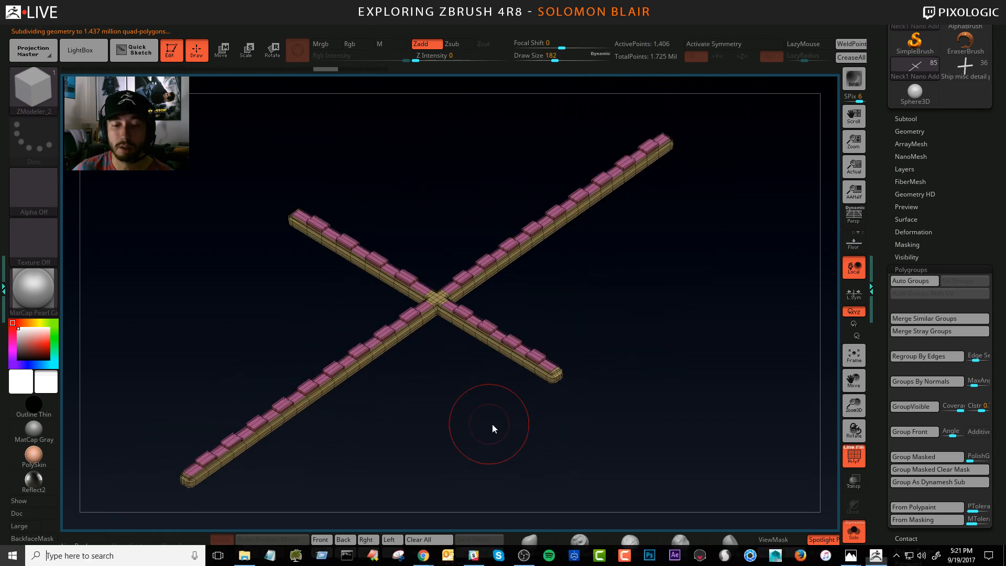
{"action": "mouse_move", "coordinate": [426, 556]}
{"action": "left_click", "coordinate": [451, 511]}
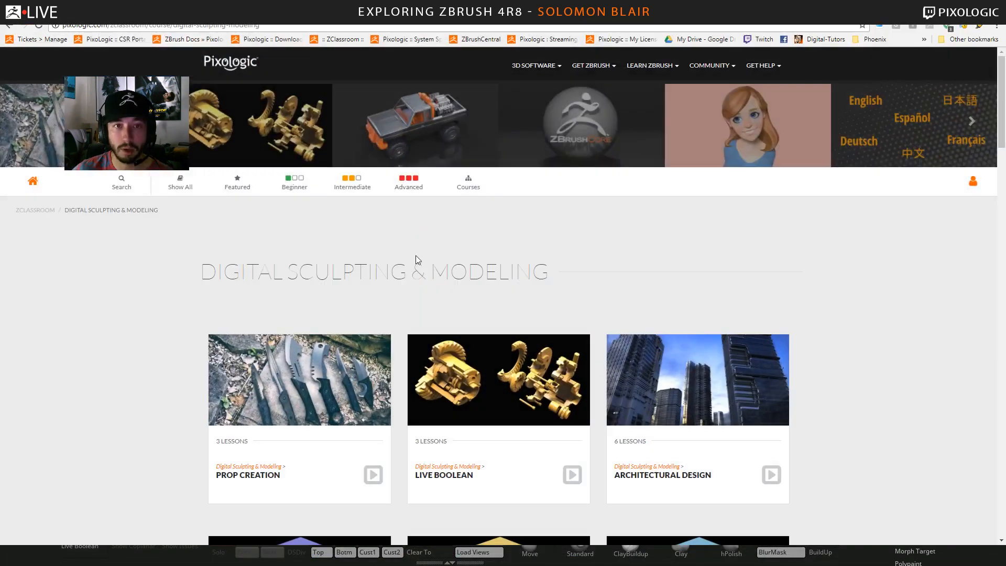
{"action": "left_click", "coordinate": [71, 34]}
{"action": "scroll", "coordinate": [137, 263], "scroll_direction": "up", "scroll_amount": 20}
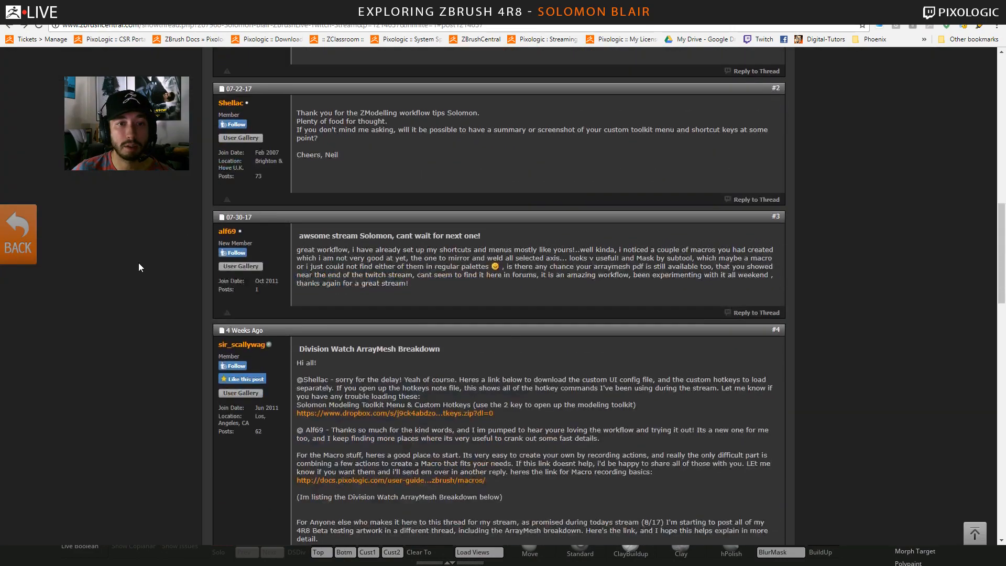
{"action": "scroll", "coordinate": [139, 262], "scroll_direction": "down", "scroll_amount": 5}
{"action": "scroll", "coordinate": [138, 261], "scroll_direction": "up", "scroll_amount": 5}
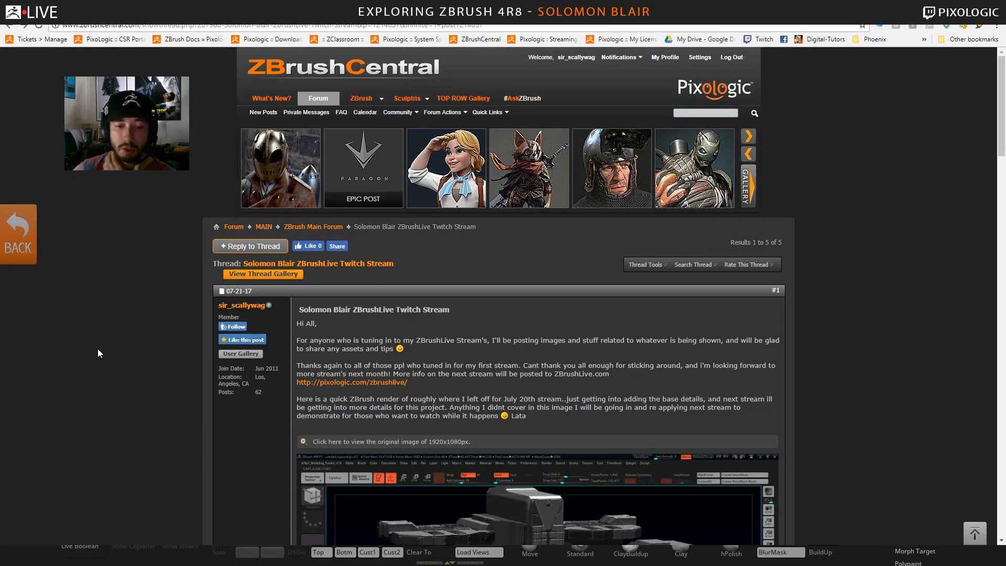
{"action": "scroll", "coordinate": [97, 352], "scroll_direction": "down", "scroll_amount": 15}
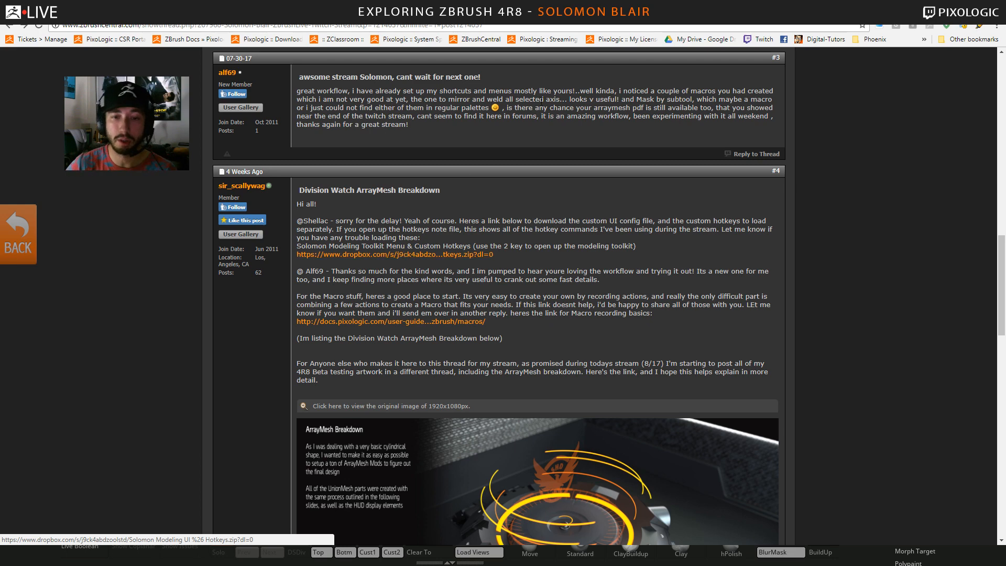
{"action": "key", "text": "alt+Tab"}
Regroup the cross by face normals, giving the block tops, block sides and arm faces separate polygroups.
{"action": "left_click_drag", "start_coordinate": [517, 310], "coordinate": [674, 292]}
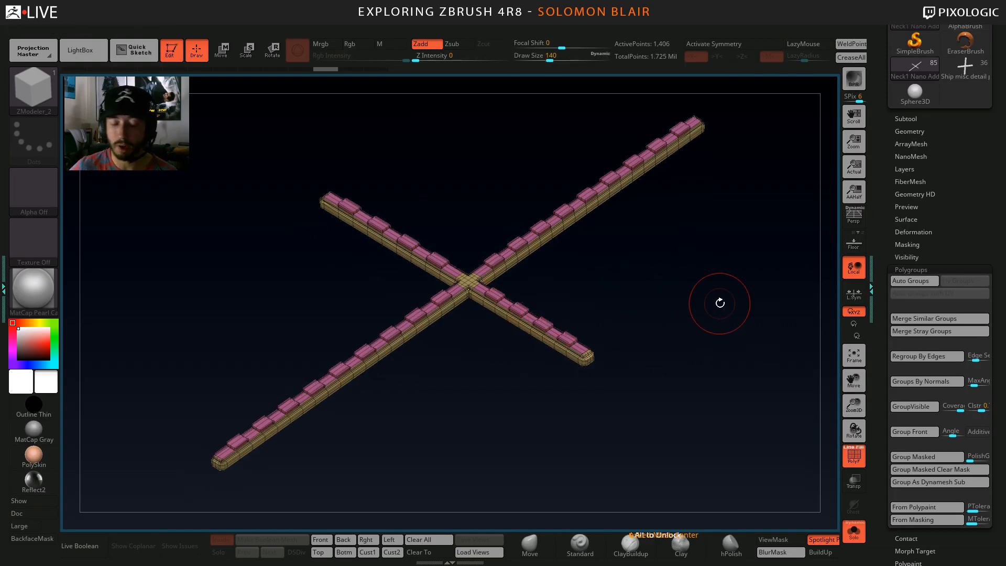
{"action": "key", "text": "ctrl+shift+l"}
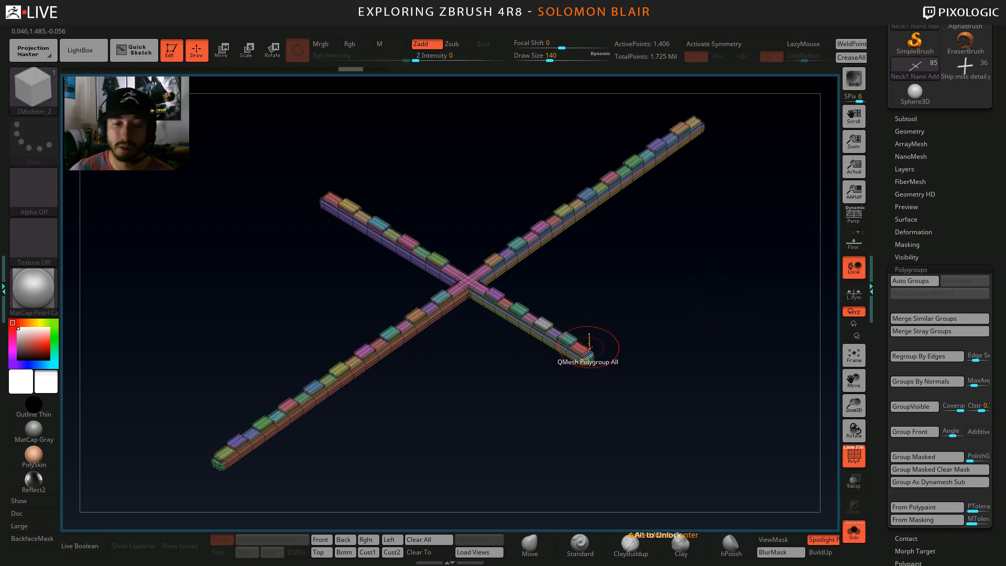
{"action": "mouse_move", "coordinate": [494, 364]}
{"action": "right_mouse_down", "text": "ctrl"}
{"action": "mouse_move", "coordinate": [540, 384]}
{"action": "mouse_move", "coordinate": [543, 369]}
{"action": "right_mouse_up", "text": "ctrl"}
{"action": "mouse_move", "coordinate": [494, 369]}
{"action": "left_mouse_down"}
{"action": "mouse_move", "coordinate": [476, 367]}
{"action": "mouse_move", "coordinate": [522, 362]}
{"action": "mouse_move", "coordinate": [458, 364]}
{"action": "mouse_move", "coordinate": [472, 350]}
{"action": "left_mouse_up"}
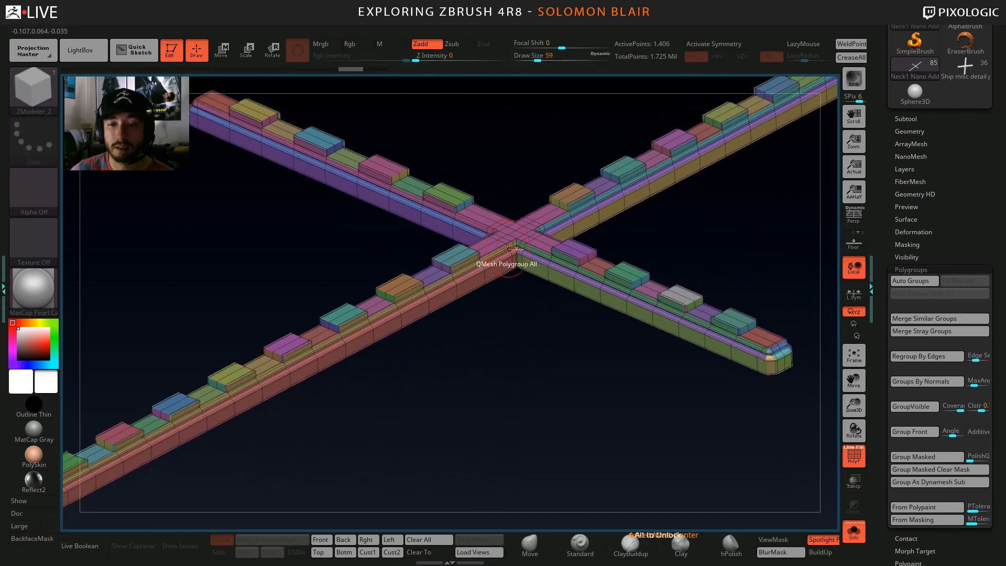
{"action": "right_click_drag", "start_coordinate": [508, 248], "coordinate": [505, 254], "text": "ctrl"}
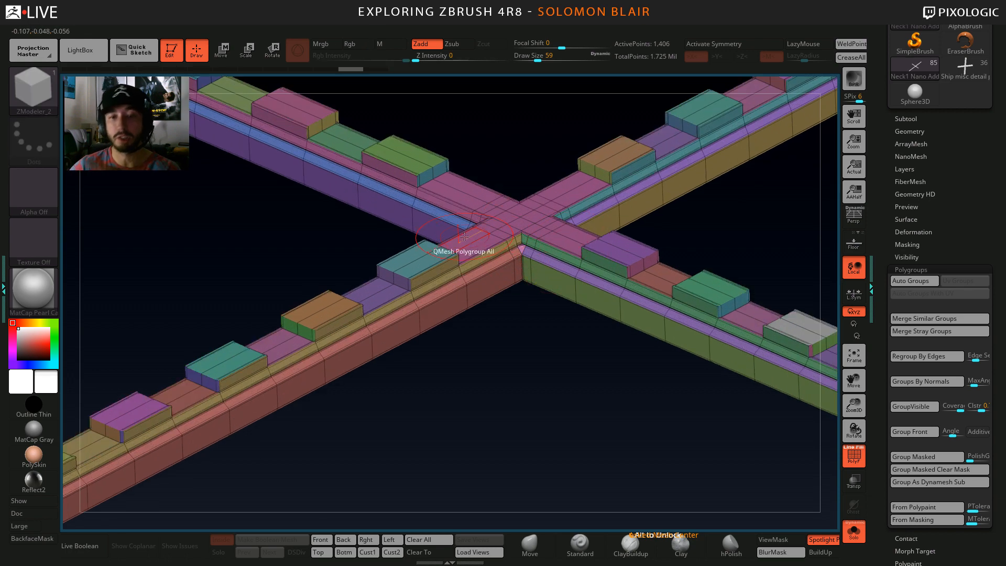
{"action": "key", "text": "f"}
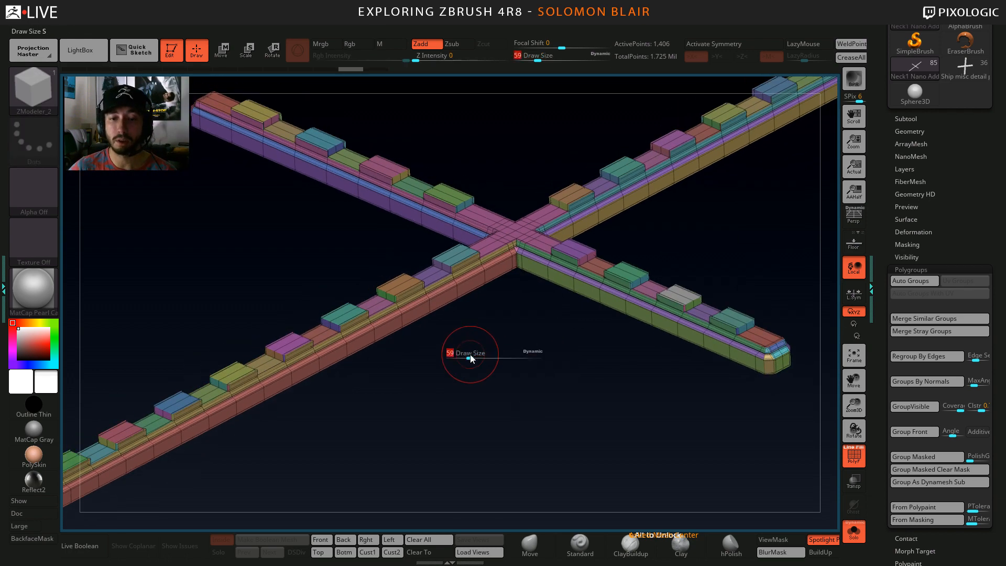
{"action": "left_click_drag", "start_coordinate": [461, 352], "coordinate": [820, 240]}
Crease all polygroup borders of the cross with Crease PG and inspect the creased blocks up close.
{"action": "left_click", "coordinate": [915, 132]}
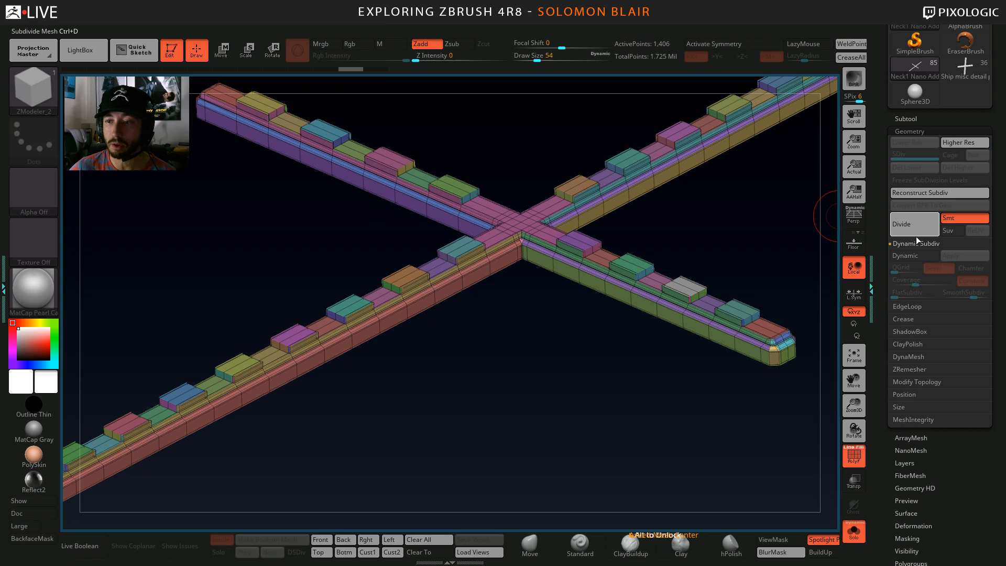
{"action": "left_click", "coordinate": [907, 318]}
{"action": "mouse_move", "coordinate": [430, 367]}
{"action": "left_mouse_down"}
{"action": "mouse_move", "coordinate": [400, 367]}
{"action": "mouse_move", "coordinate": [398, 386]}
{"action": "mouse_move", "coordinate": [485, 396]}
{"action": "left_mouse_up"}
{"action": "key", "text": "shift+f"}
{"action": "left_click", "coordinate": [904, 321]}
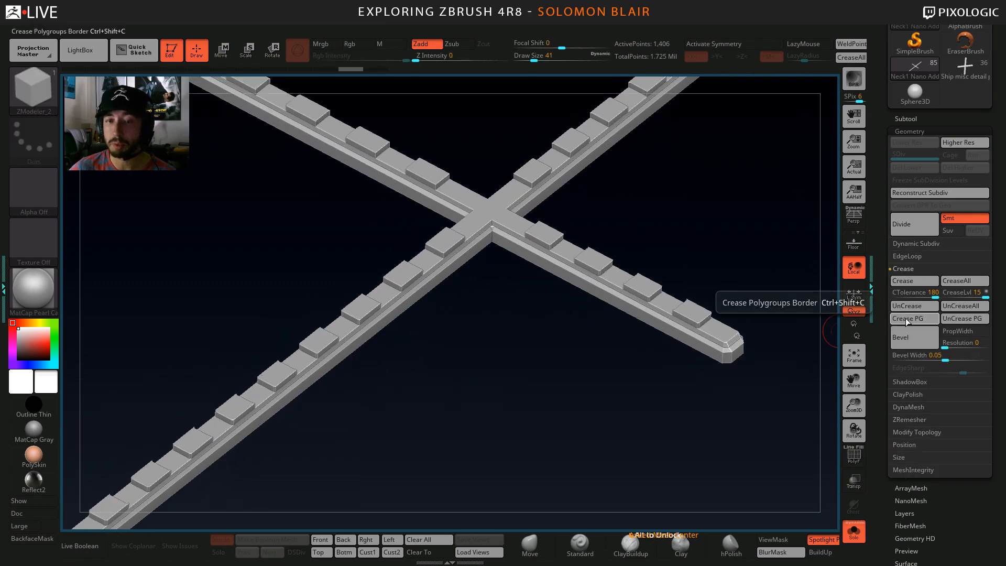
{"action": "key", "text": "shift+f"}
{"action": "key", "text": "ctrl+shift"}
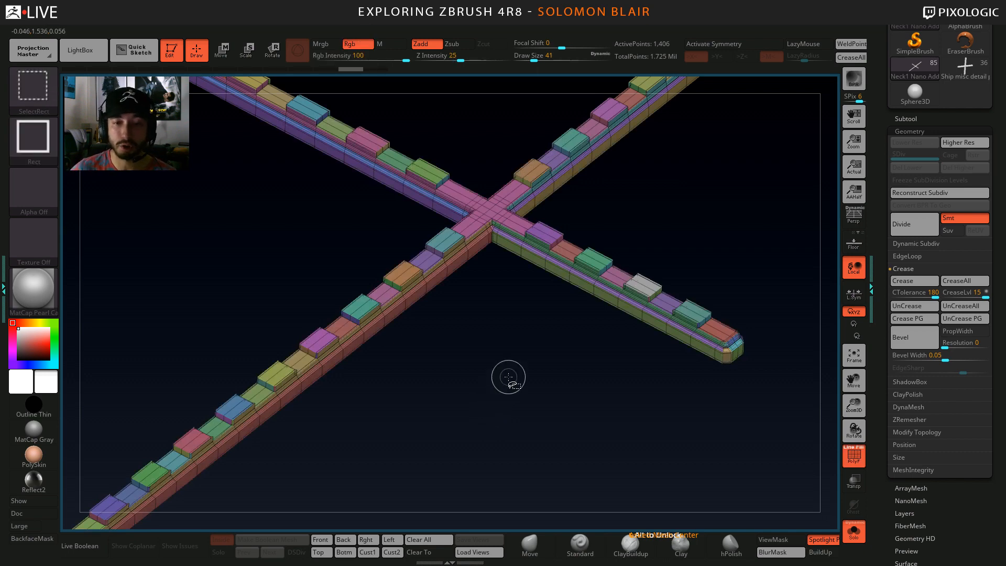
{"action": "right_click_drag", "start_coordinate": [384, 278], "coordinate": [401, 344], "text": "ctrl"}
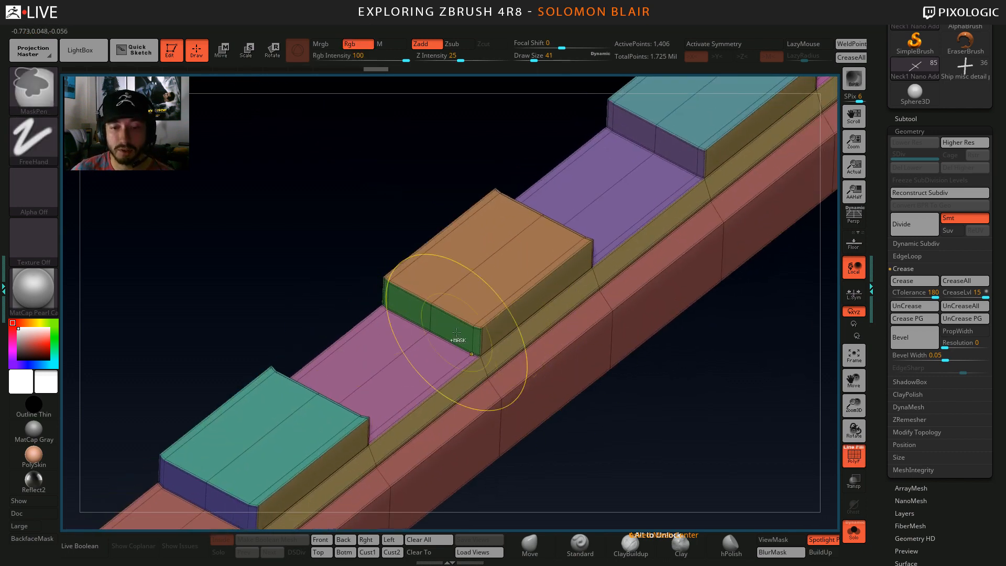
{"action": "right_click_drag", "start_coordinate": [617, 409], "coordinate": [373, 288], "text": "ctrl"}
{"action": "right_click_drag", "start_coordinate": [566, 373], "coordinate": [487, 350], "text": "ctrl"}
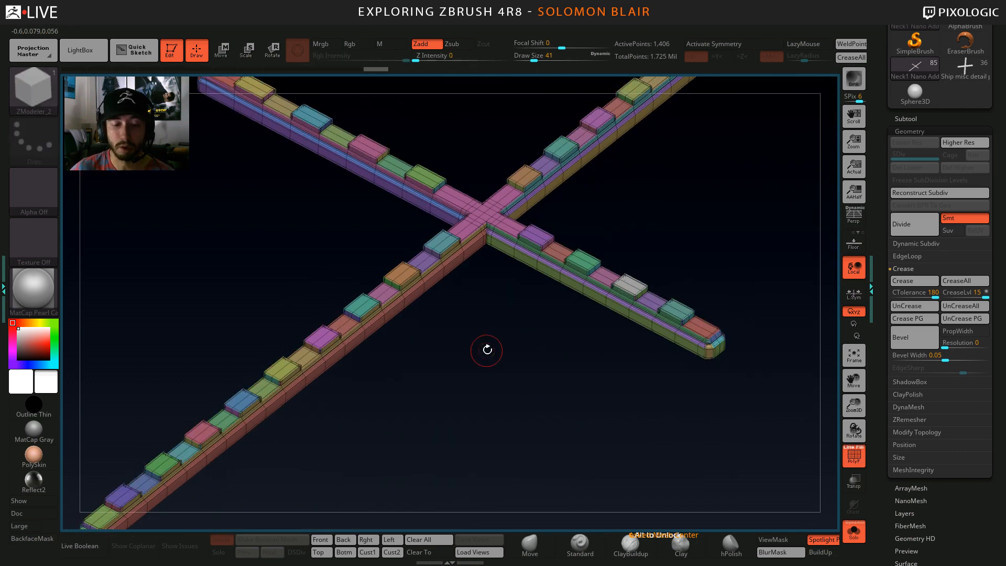
Enable Dynamic Subdivision on the creased cross and hide its polyframe.
{"action": "left_click", "coordinate": [917, 244]}
{"action": "left_click", "coordinate": [917, 257]}
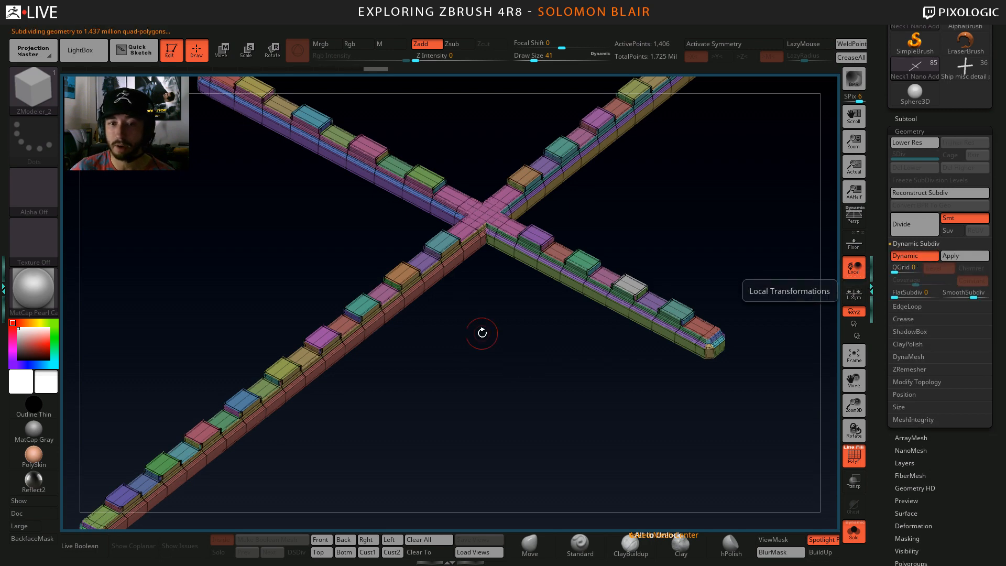
{"action": "key", "text": "shift+f"}
{"action": "mouse_move", "coordinate": [471, 342]}
{"action": "right_mouse_down", "text": "ctrl"}
{"action": "mouse_move", "coordinate": [516, 362]}
{"action": "mouse_move", "coordinate": [460, 352]}
{"action": "mouse_move", "coordinate": [494, 379]}
{"action": "mouse_move", "coordinate": [511, 376]}
{"action": "right_mouse_up", "text": "ctrl"}
{"action": "key", "text": "shift+f"}
{"action": "key", "text": "shift+f"}
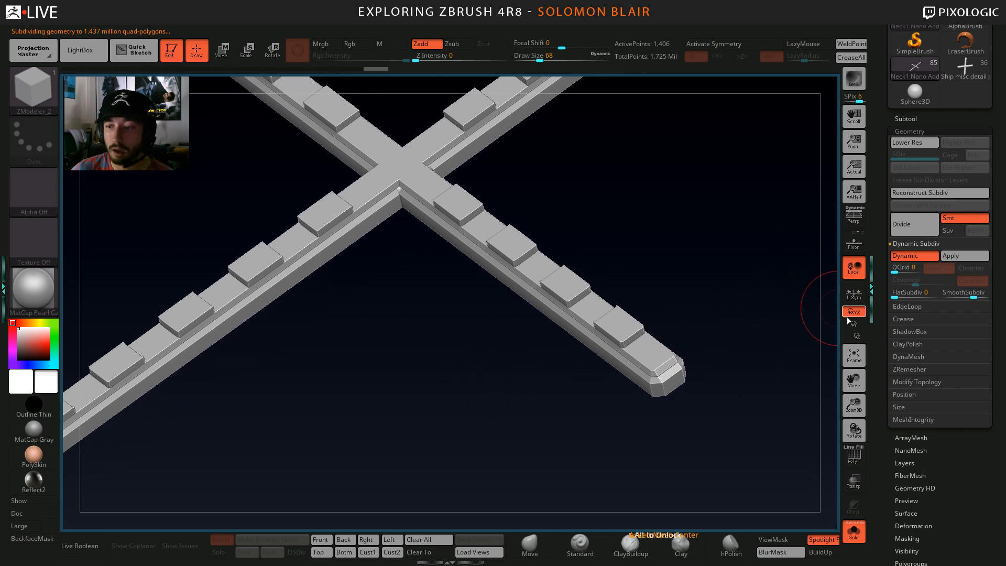
Set the crease level of the cross to 2.
{"action": "left_click", "coordinate": [907, 315]}
{"action": "right_click_drag", "start_coordinate": [599, 254], "coordinate": [819, 315]}
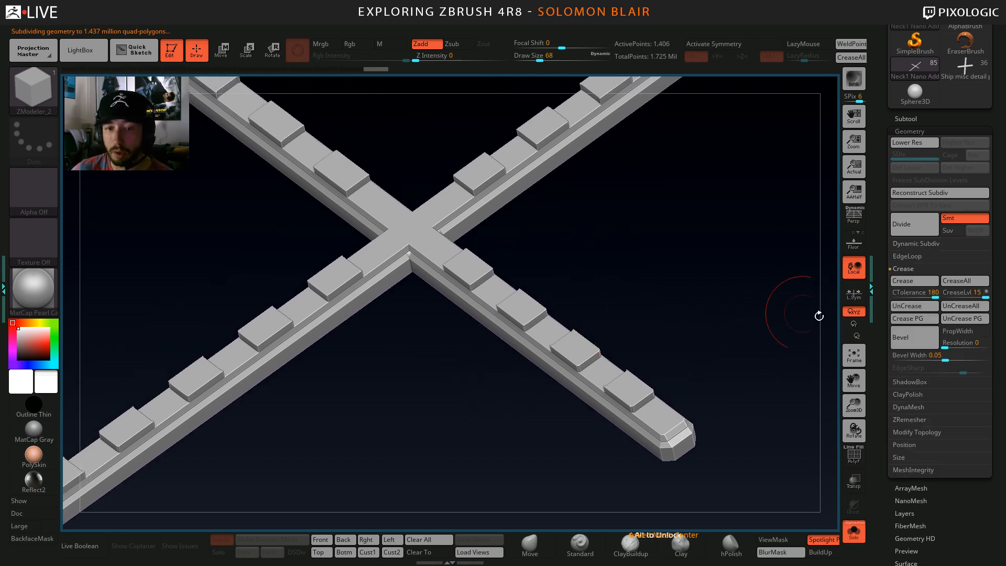
{"action": "left_click", "coordinate": [977, 297]}
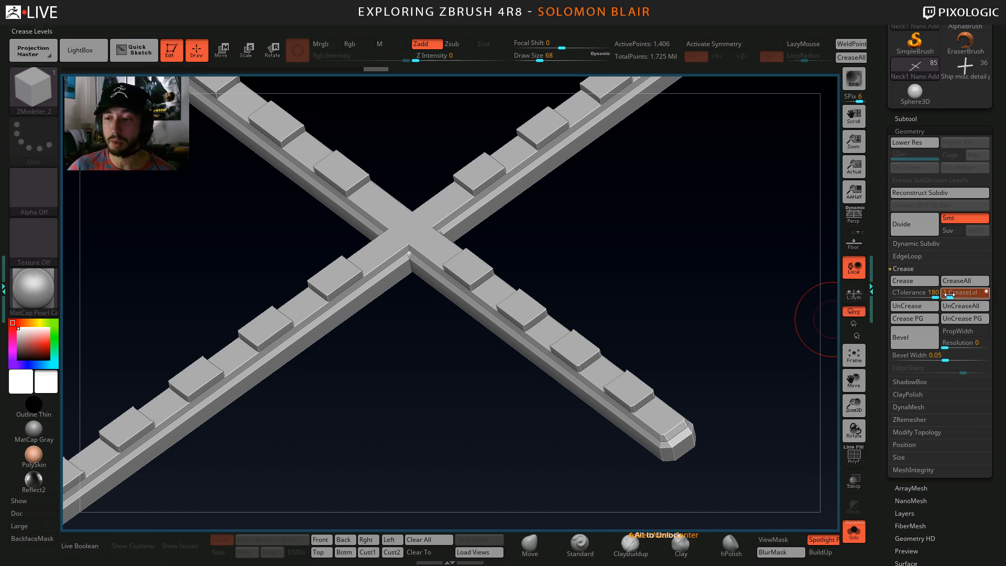
Set the cross's dynamic smooth subdivision level to 3, comparing the arm blocks before and after up close.
{"action": "left_click_drag", "start_coordinate": [647, 282], "coordinate": [632, 293], "text": "alt"}
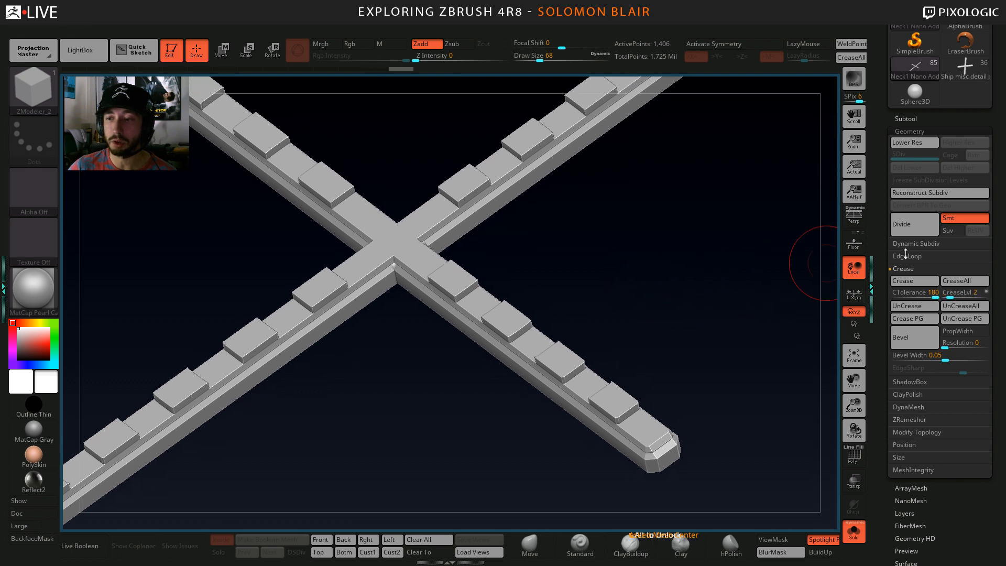
{"action": "left_click", "coordinate": [921, 243]}
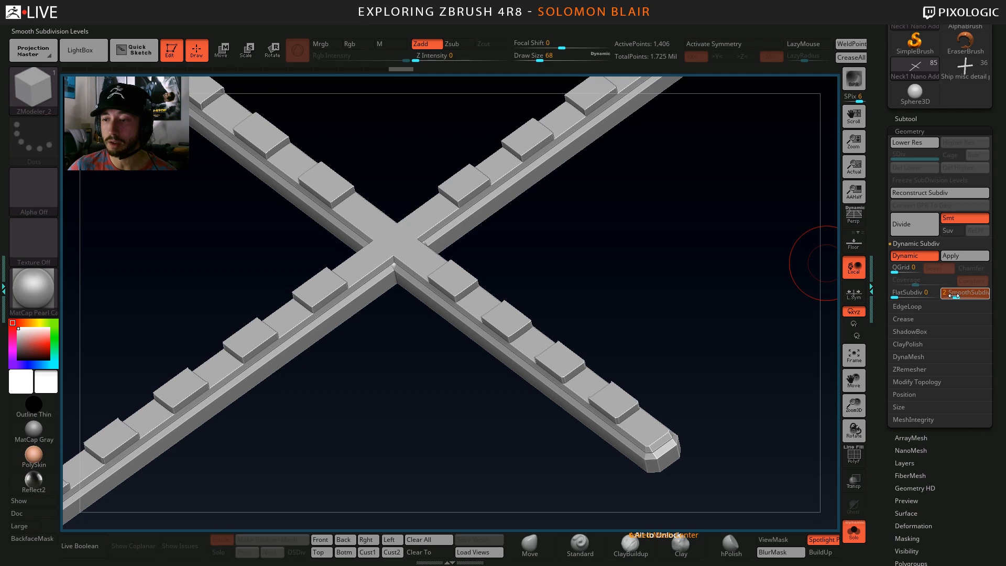
{"action": "key", "text": "shift"}
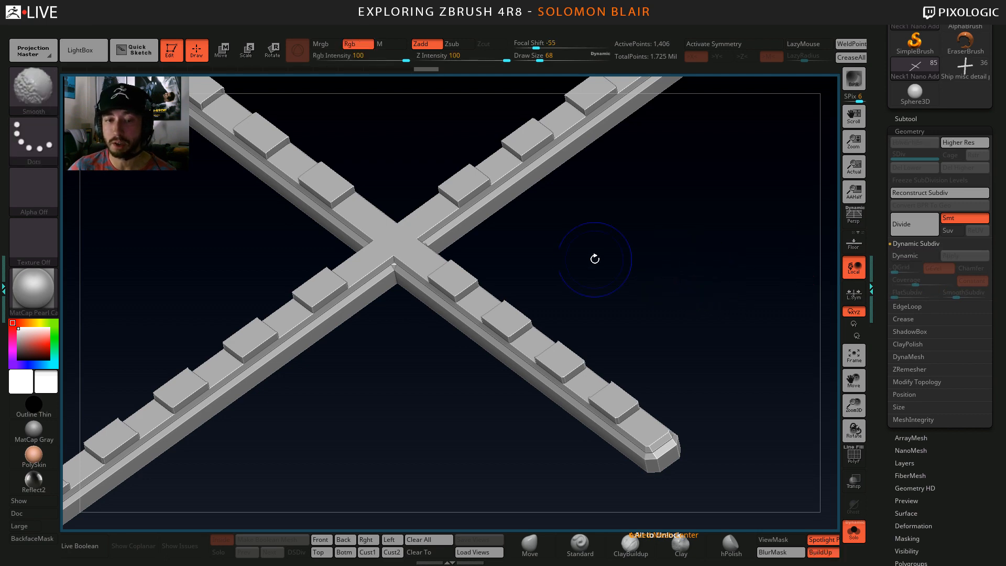
{"action": "key", "text": "shift"}
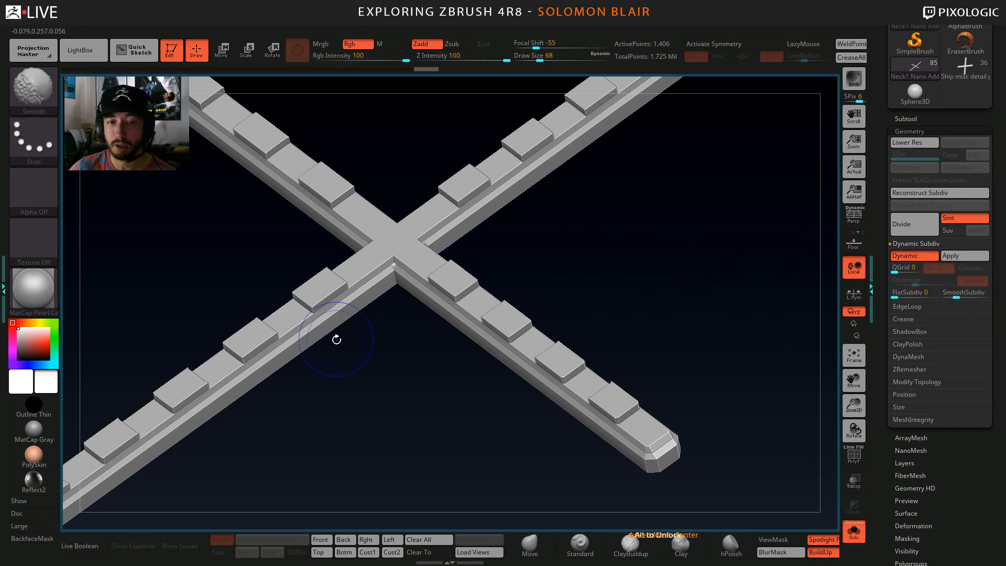
{"action": "key", "text": "shift+f"}
{"action": "key", "text": "shift+f"}
{"action": "right_click_drag", "start_coordinate": [485, 282], "coordinate": [456, 297], "text": "ctrl"}
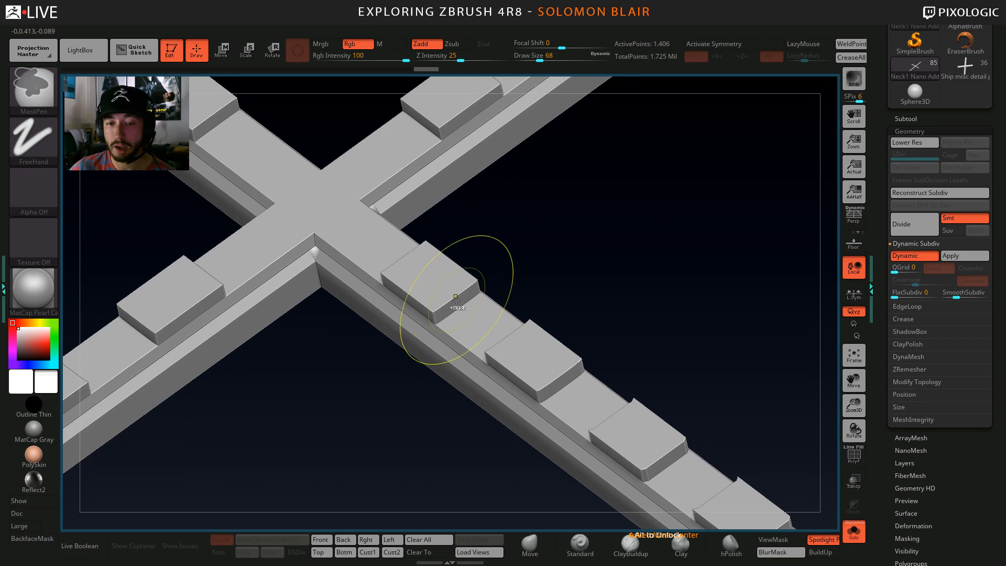
{"action": "left_click", "coordinate": [961, 297]}
{"action": "key", "text": "shift"}
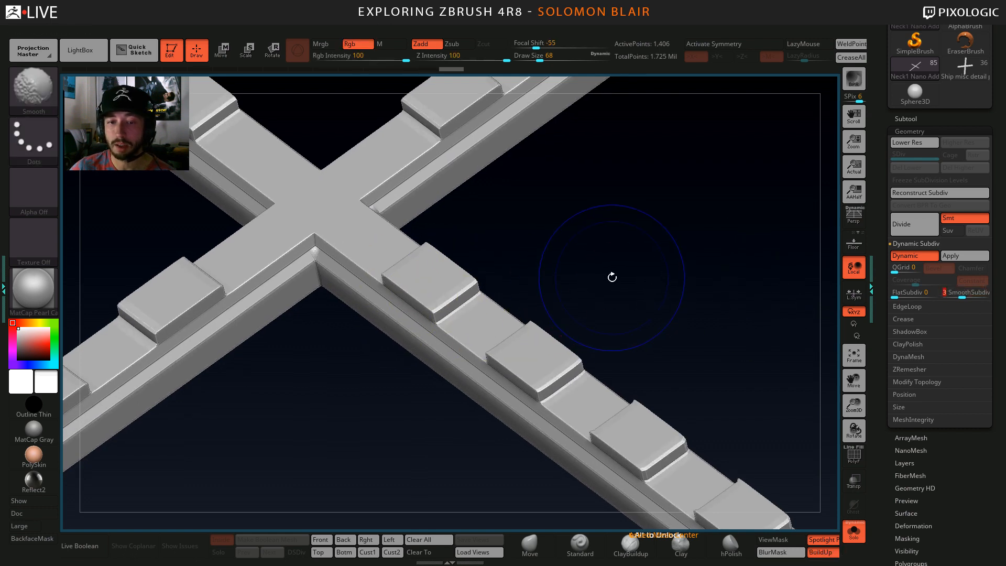
Raise the cross's smooth subdivision level to 5 and inspect the rounded block edges from several angles.
{"action": "left_click", "coordinate": [969, 289]}
{"action": "right_click_drag", "start_coordinate": [650, 303], "coordinate": [648, 279], "text": "ctrl"}
{"action": "left_click_drag", "start_coordinate": [965, 298], "coordinate": [974, 296]}
{"action": "mouse_move", "coordinate": [524, 320]}
{"action": "right_mouse_down", "text": "ctrl"}
{"action": "mouse_move", "coordinate": [503, 297]}
{"action": "mouse_move", "coordinate": [590, 315]}
{"action": "mouse_move", "coordinate": [591, 299]}
{"action": "right_mouse_up", "text": "ctrl"}
{"action": "key", "text": "s"}
{"action": "left_click_drag", "start_coordinate": [591, 299], "coordinate": [586, 299]}
{"action": "mouse_move", "coordinate": [600, 308]}
{"action": "right_mouse_down"}
{"action": "mouse_move", "coordinate": [609, 310]}
{"action": "mouse_move", "coordinate": [526, 360]}
{"action": "mouse_move", "coordinate": [611, 416]}
{"action": "mouse_move", "coordinate": [589, 301]}
{"action": "mouse_move", "coordinate": [640, 394]}
{"action": "right_mouse_up"}
{"action": "key", "text": "s"}
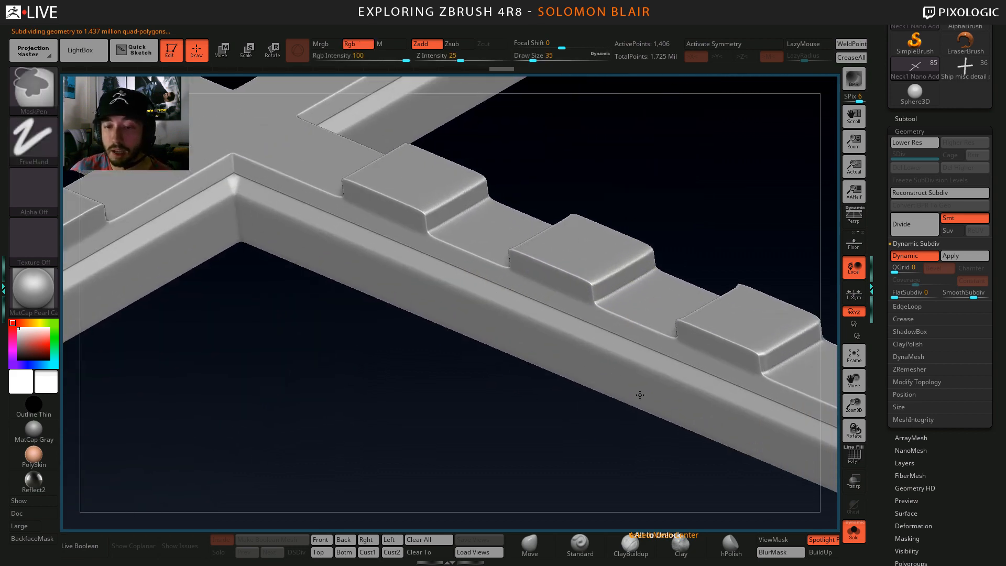
{"action": "right_click_drag", "start_coordinate": [597, 299], "coordinate": [561, 293], "text": "ctrl"}
{"action": "right_click_drag", "start_coordinate": [510, 373], "coordinate": [492, 412]}
{"action": "mouse_move", "coordinate": [493, 411]}
{"action": "right_mouse_down", "text": "ctrl"}
{"action": "mouse_move", "coordinate": [423, 384]}
{"action": "mouse_move", "coordinate": [505, 377]}
{"action": "mouse_move", "coordinate": [482, 393]}
{"action": "mouse_move", "coordinate": [411, 386]}
{"action": "mouse_move", "coordinate": [448, 375]}
{"action": "right_mouse_up", "text": "ctrl"}
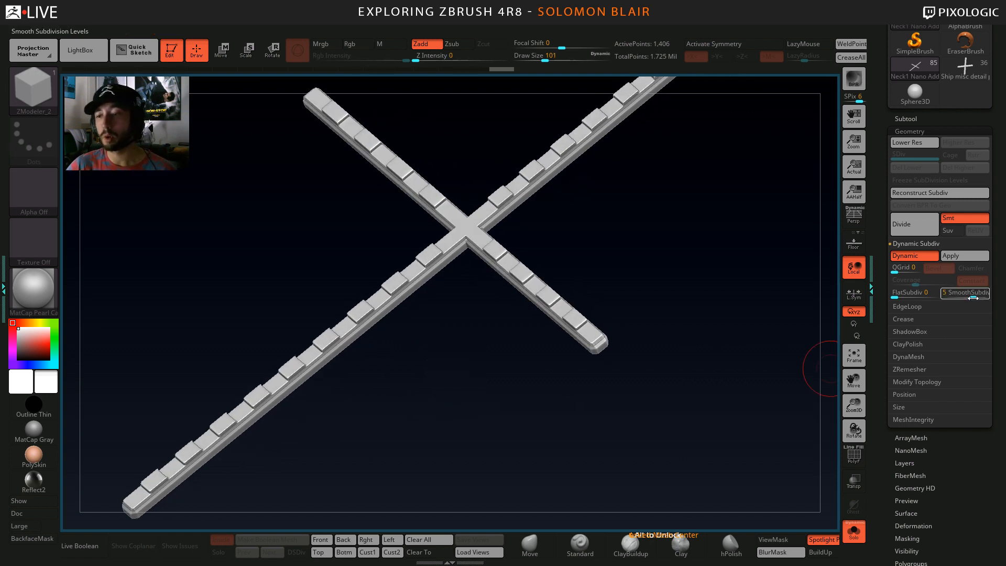
Try applying the cross's dynamic subdivision as real subdivision levels, and undo it.
{"action": "right_click_drag", "start_coordinate": [635, 256], "coordinate": [635, 288], "text": "alt"}
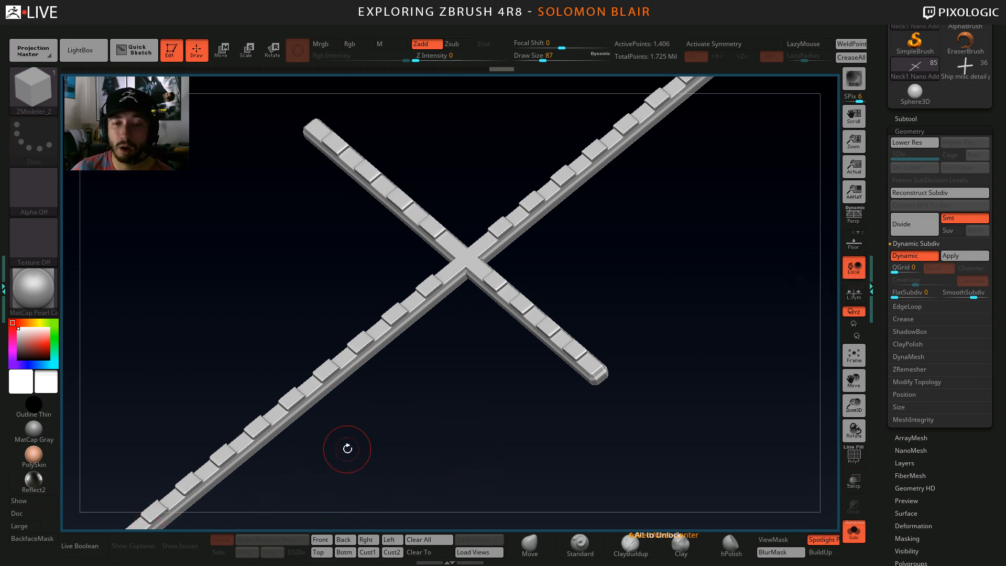
{"action": "mouse_move", "coordinate": [347, 449]}
{"action": "right_mouse_down"}
{"action": "mouse_move", "coordinate": [391, 433]}
{"action": "mouse_move", "coordinate": [393, 411]}
{"action": "right_mouse_up"}
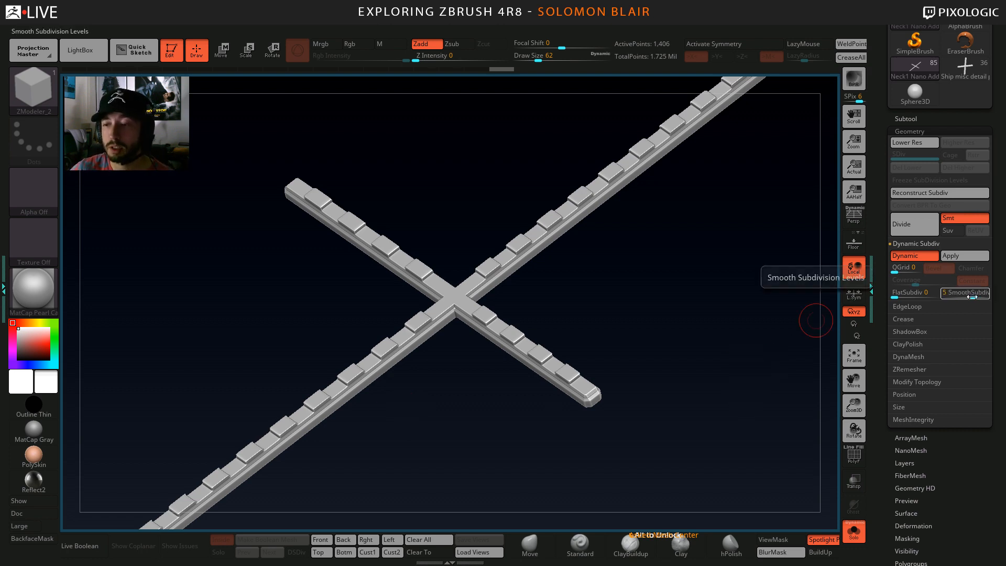
{"action": "left_click", "coordinate": [961, 256]}
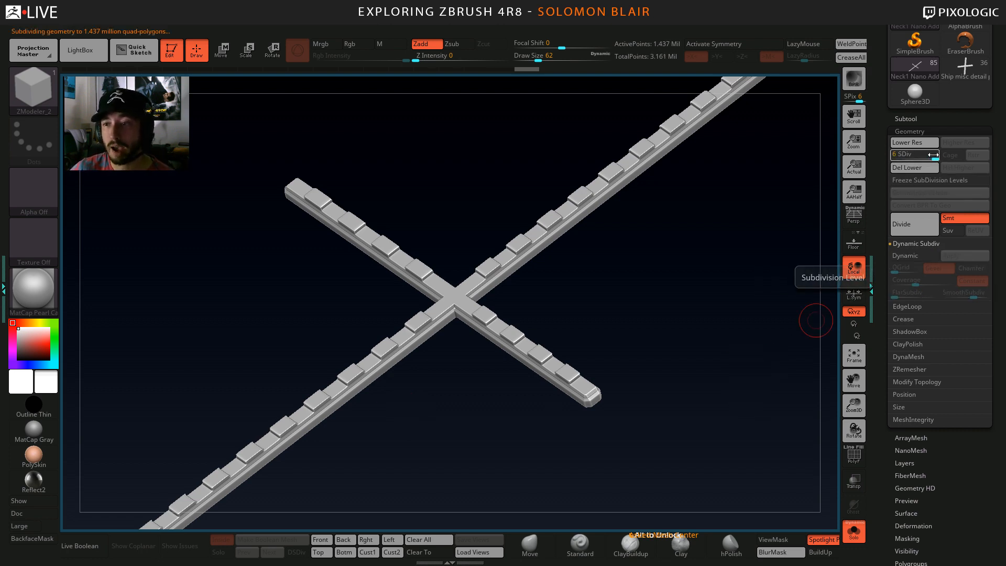
{"action": "key", "text": "ctrl+z"}
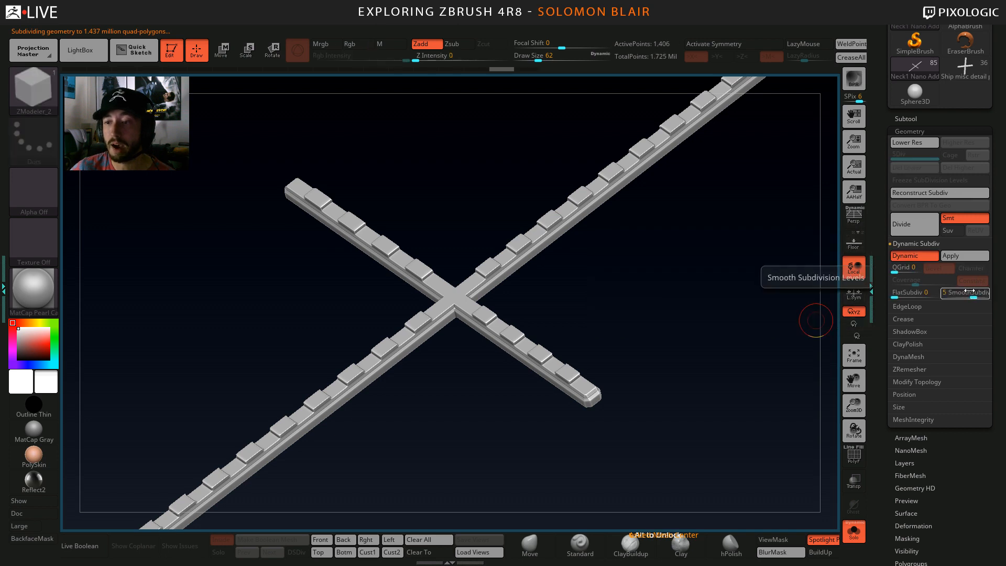
Lower the cross's smooth subdivision level to 3 and check the softened blocks along the arms.
{"action": "left_click_drag", "start_coordinate": [678, 254], "coordinate": [666, 264]}
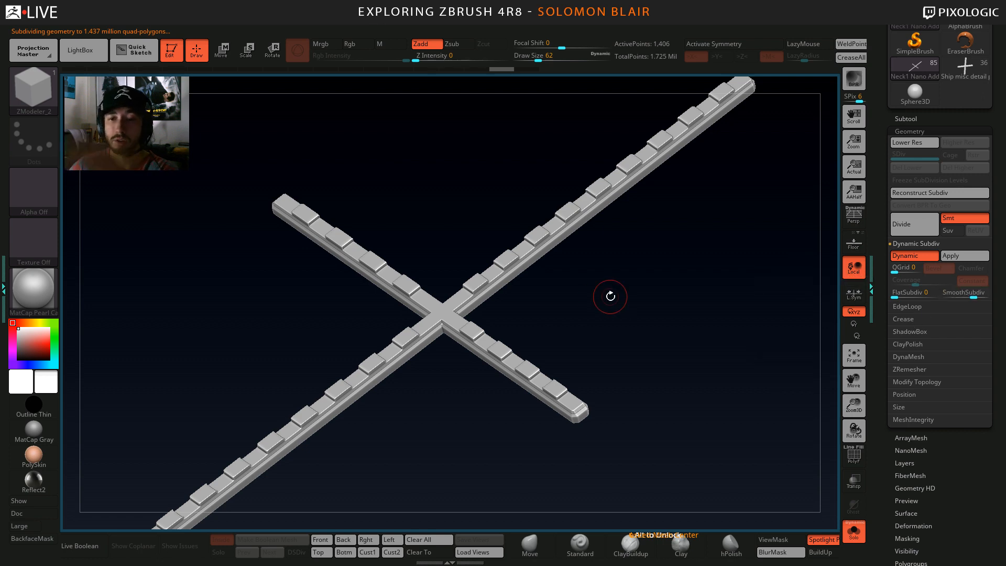
{"action": "right_click_drag", "start_coordinate": [594, 319], "coordinate": [626, 301], "text": "alt"}
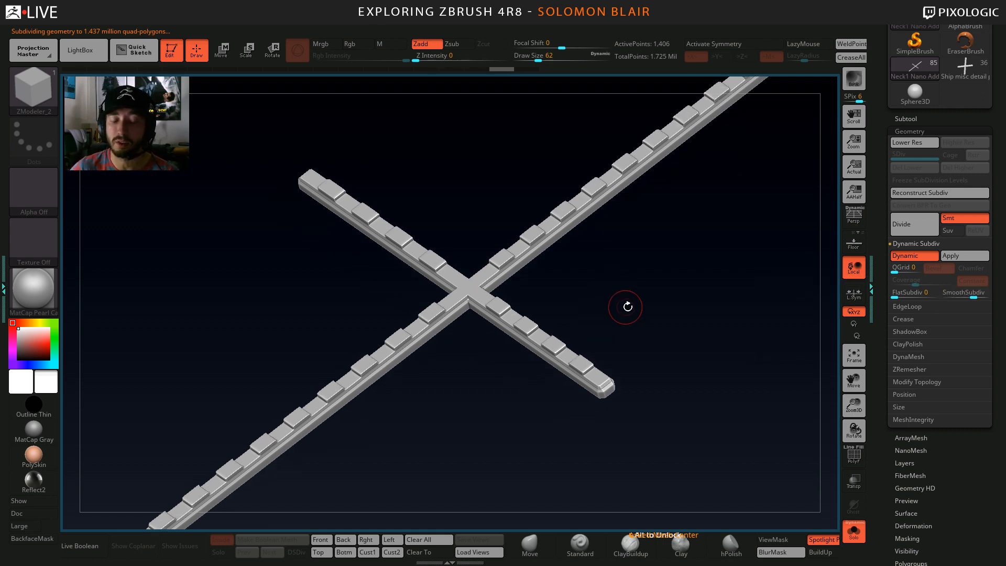
{"action": "right_click_drag", "start_coordinate": [435, 395], "coordinate": [634, 386], "text": "alt"}
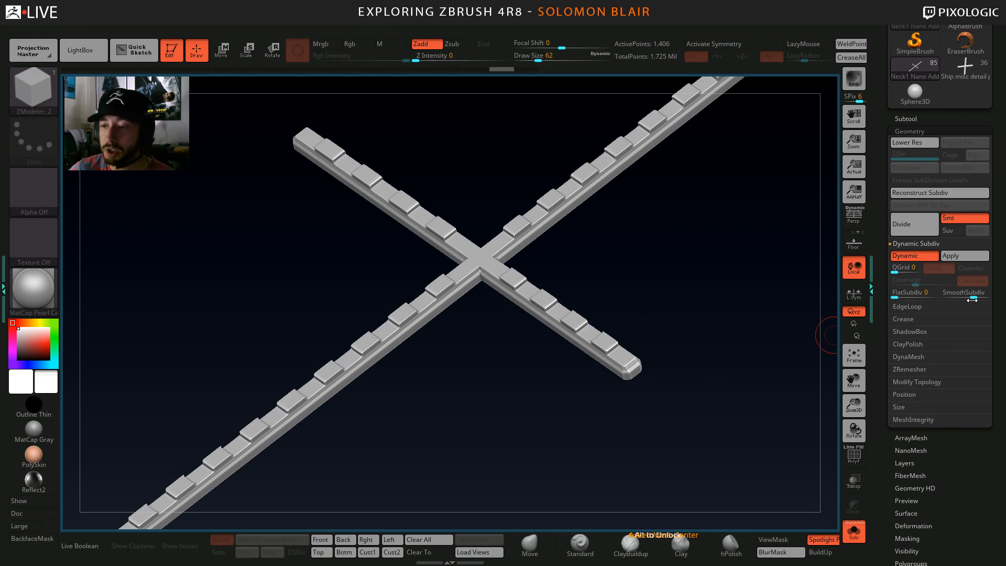
{"action": "left_click_drag", "start_coordinate": [973, 297], "coordinate": [965, 297]}
{"action": "right_click_drag", "start_coordinate": [635, 291], "coordinate": [744, 314], "text": "ctrl"}
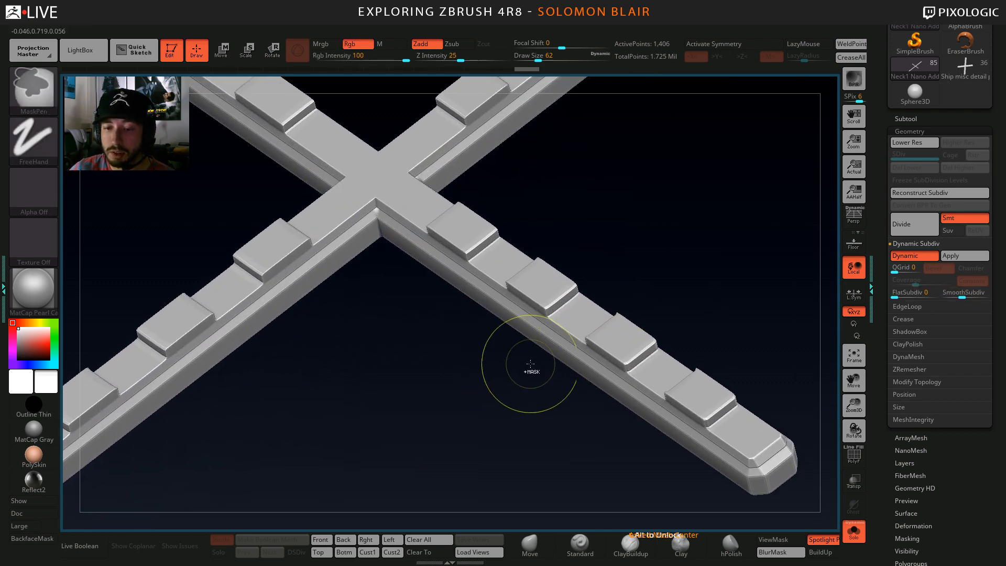
{"action": "right_click_drag", "start_coordinate": [529, 371], "coordinate": [469, 378], "text": "ctrl"}
{"action": "right_click_drag", "start_coordinate": [553, 350], "coordinate": [649, 342], "text": "ctrl"}
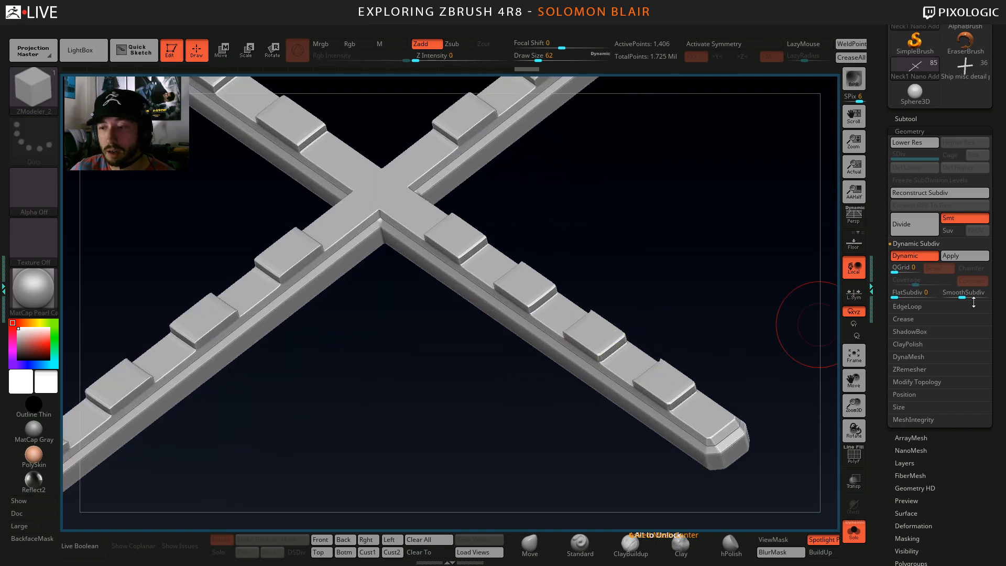
Set the cross's crease level to 4 and its smooth subdivision level to 4, comparing the block edges with dynamic subdivision off.
{"action": "left_click", "coordinate": [916, 321]}
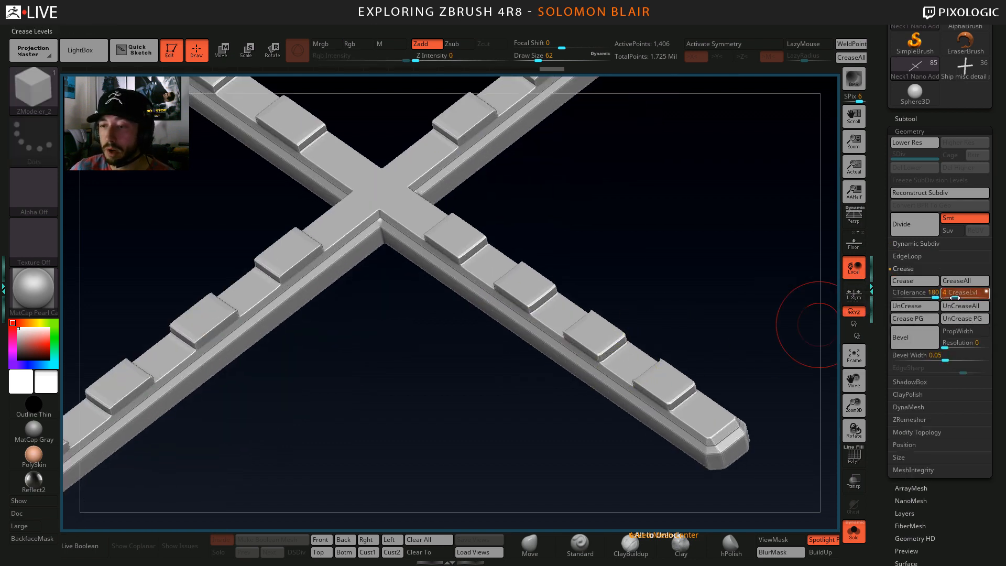
{"action": "left_click", "coordinate": [917, 243]}
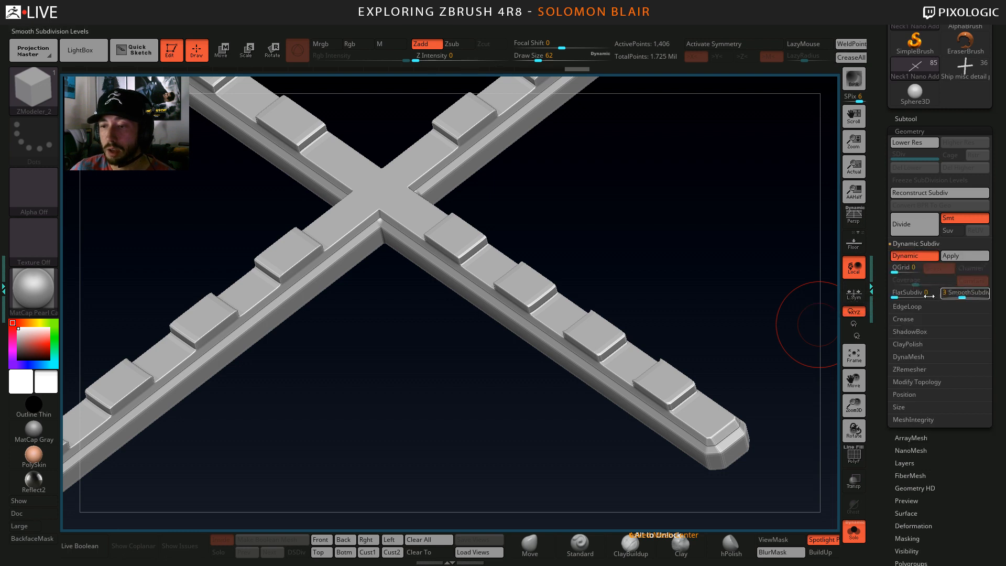
{"action": "key", "text": "shift+d"}
{"action": "key", "text": "d"}
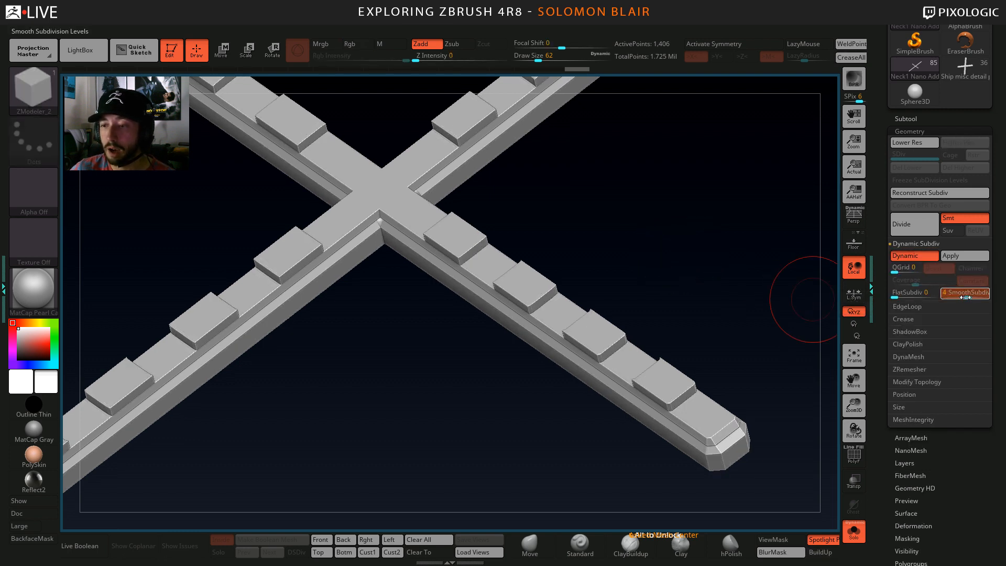
{"action": "right_click_drag", "start_coordinate": [618, 345], "coordinate": [669, 382], "text": "ctrl"}
{"action": "key", "text": "s"}
{"action": "left_click_drag", "start_coordinate": [663, 377], "coordinate": [657, 376]}
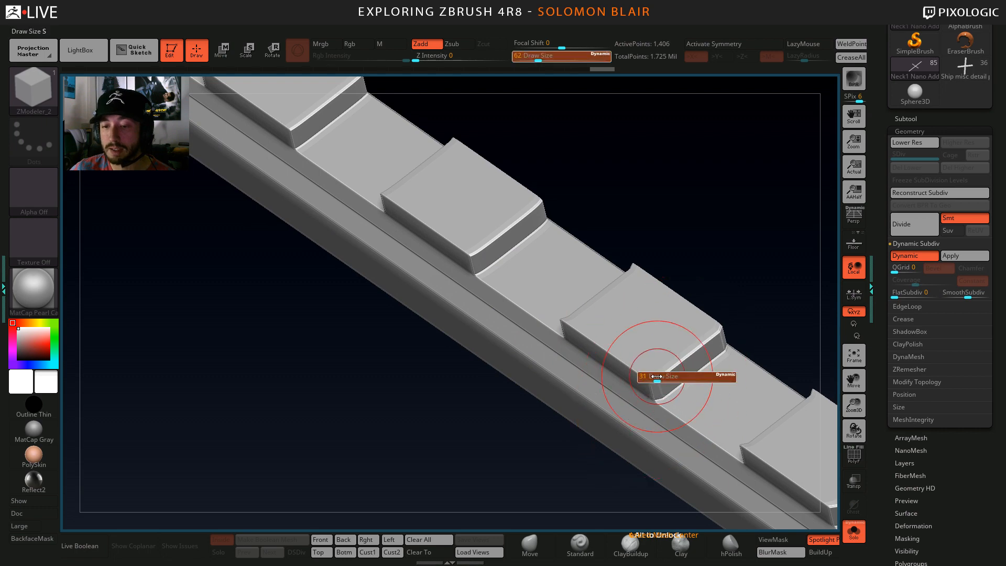
{"action": "mouse_move", "coordinate": [659, 342]}
{"action": "right_mouse_down", "text": "ctrl"}
{"action": "mouse_move", "coordinate": [371, 313]}
{"action": "mouse_move", "coordinate": [443, 380]}
{"action": "mouse_move", "coordinate": [491, 375]}
{"action": "right_mouse_up", "text": "ctrl"}
{"action": "key", "text": "shift+d"}
{"action": "key", "text": "d"}
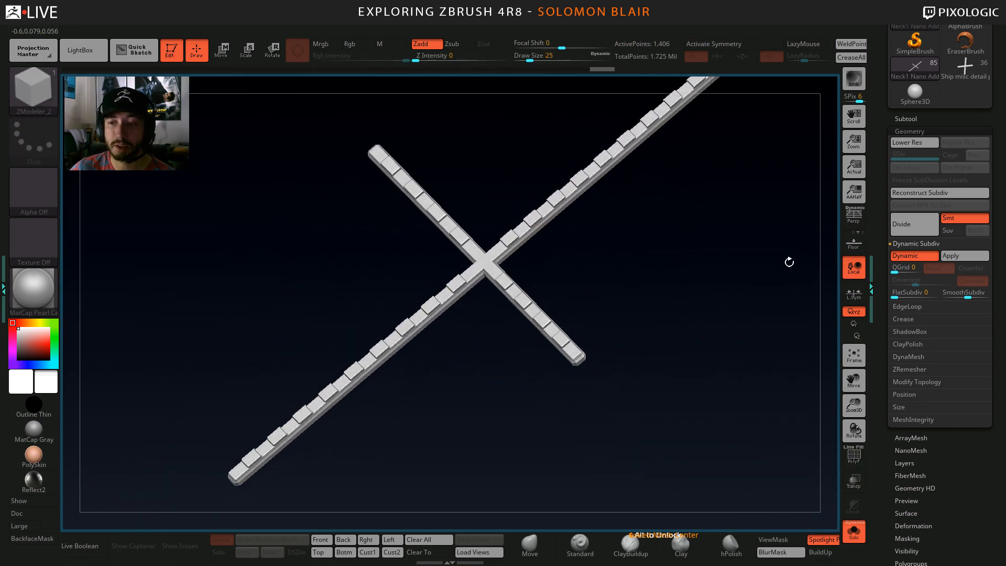
Exit mesh editing of the cross NanoMesh and return to the ship hull.
{"action": "left_click", "coordinate": [924, 130]}
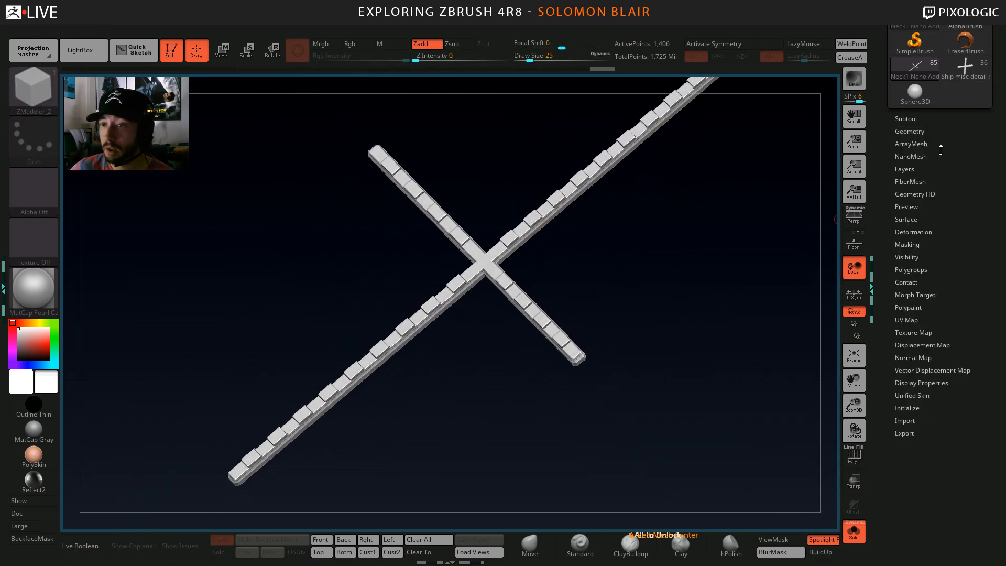
{"action": "left_click", "coordinate": [912, 156]}
{"action": "left_click", "coordinate": [919, 228]}
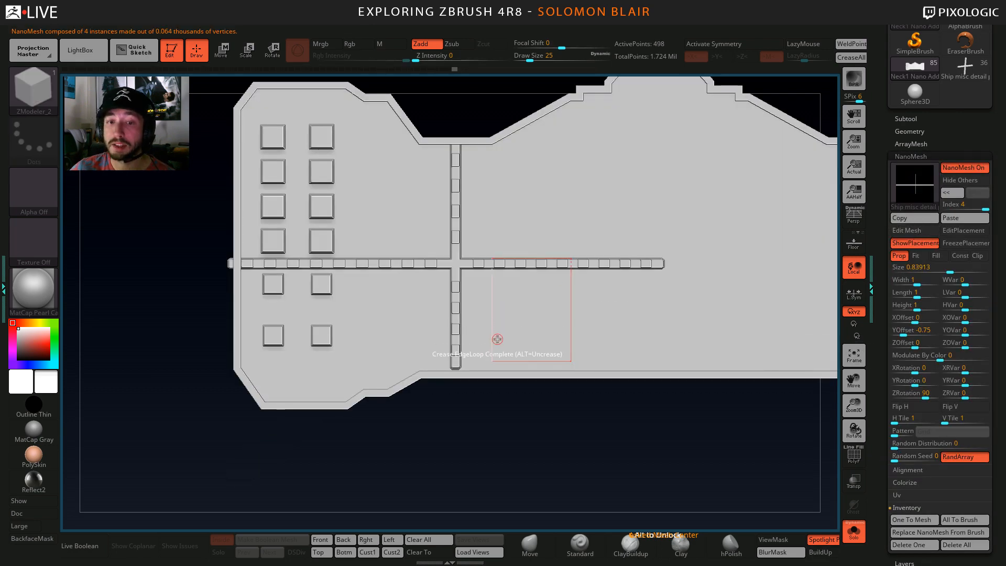
Examine how the block-lined cross sits on the hull's side panel from several angles.
{"action": "right_click_drag", "start_coordinate": [518, 343], "coordinate": [567, 350], "text": "alt"}
{"action": "right_click_drag", "start_coordinate": [567, 350], "coordinate": [603, 367]}
{"action": "mouse_move", "coordinate": [476, 319]}
{"action": "right_mouse_down", "text": "ctrl"}
{"action": "mouse_move", "coordinate": [461, 315]}
{"action": "mouse_move", "coordinate": [478, 336]}
{"action": "mouse_move", "coordinate": [485, 330]}
{"action": "right_mouse_up", "text": "ctrl"}
{"action": "key", "text": "s"}
{"action": "left_click_drag", "start_coordinate": [487, 330], "coordinate": [481, 330]}
{"action": "mouse_move", "coordinate": [501, 346]}
{"action": "right_mouse_down", "text": "alt"}
{"action": "mouse_move", "coordinate": [442, 328]}
{"action": "mouse_move", "coordinate": [425, 338]}
{"action": "mouse_move", "coordinate": [439, 318]}
{"action": "mouse_move", "coordinate": [400, 314]}
{"action": "mouse_move", "coordinate": [474, 303]}
{"action": "mouse_move", "coordinate": [477, 326]}
{"action": "mouse_move", "coordinate": [474, 309]}
{"action": "right_mouse_up", "text": "alt"}
{"action": "mouse_move", "coordinate": [576, 326]}
{"action": "right_mouse_down"}
{"action": "mouse_move", "coordinate": [495, 357]}
{"action": "mouse_move", "coordinate": [564, 341]}
{"action": "right_mouse_up"}
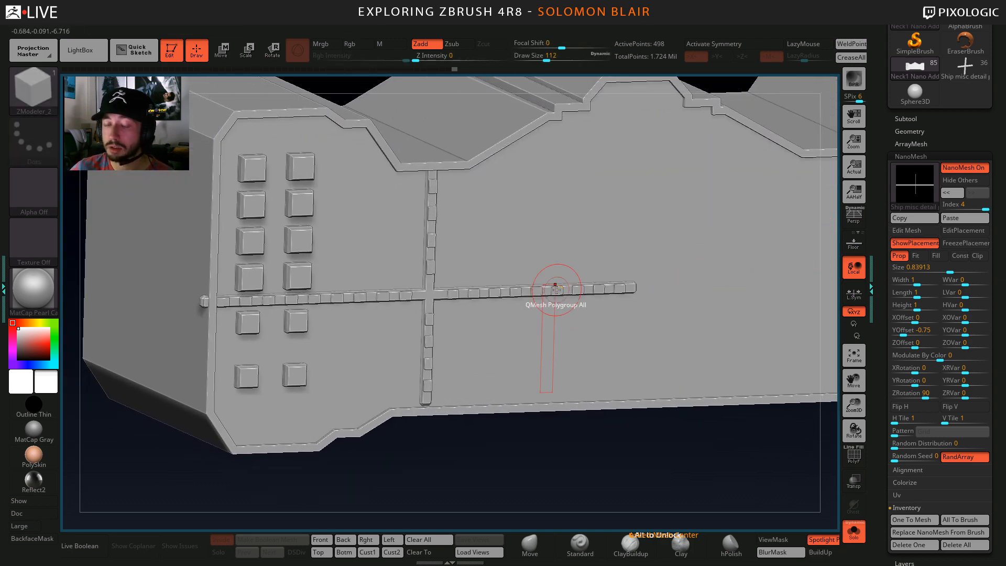
{"action": "mouse_move", "coordinate": [552, 285]}
{"action": "right_mouse_down"}
{"action": "mouse_move", "coordinate": [521, 304]}
{"action": "mouse_move", "coordinate": [449, 292]}
{"action": "mouse_move", "coordinate": [461, 326]}
{"action": "right_mouse_up"}
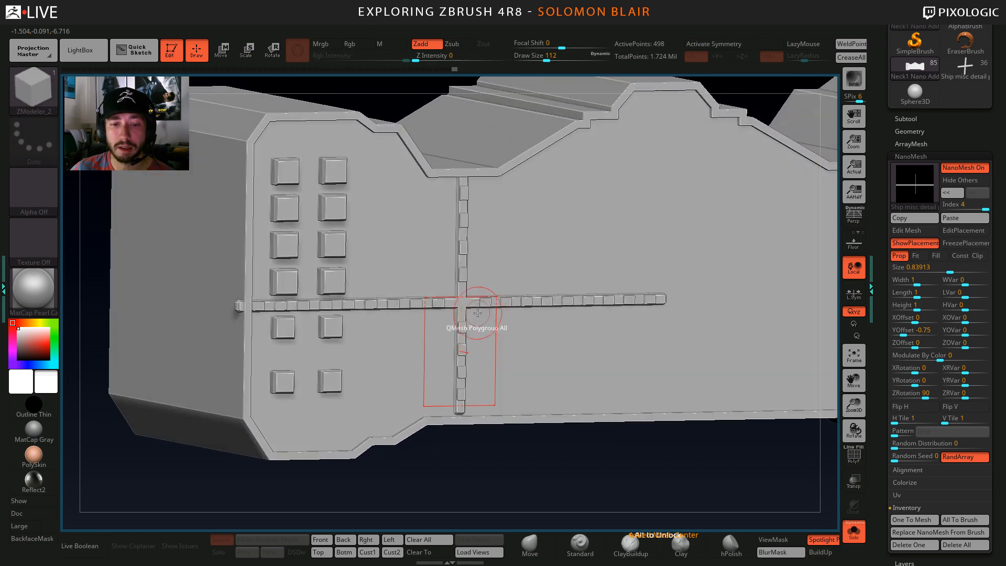
{"action": "right_click_drag", "start_coordinate": [543, 332], "coordinate": [533, 326], "text": "shift"}
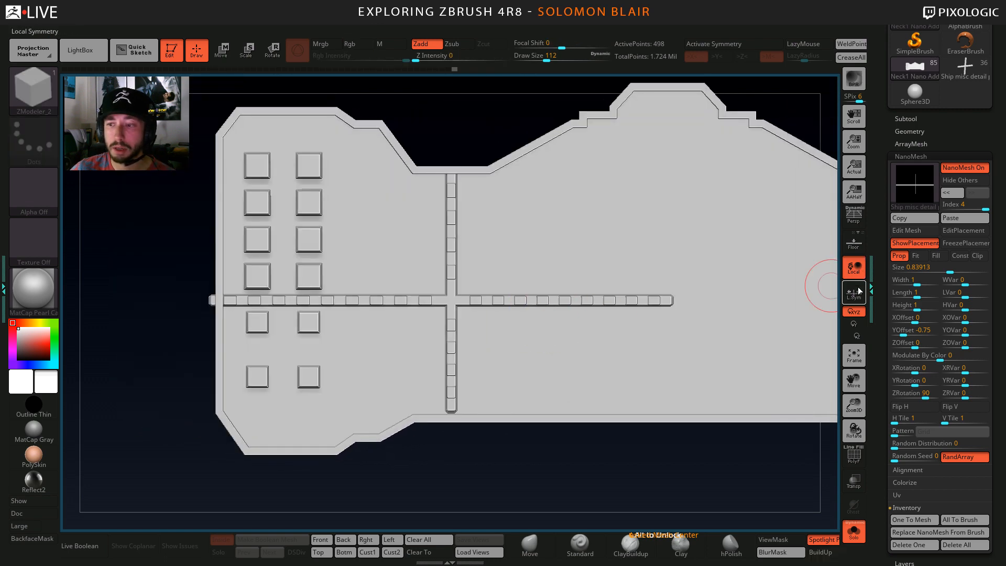
Shift the cross NanoMesh on the hull panel to a Y offset of about -0.81464.
{"action": "mouse_move", "coordinate": [905, 332]}
{"action": "left_mouse_down"}
{"action": "mouse_move", "coordinate": [916, 333]}
{"action": "mouse_move", "coordinate": [903, 332]}
{"action": "left_mouse_up"}
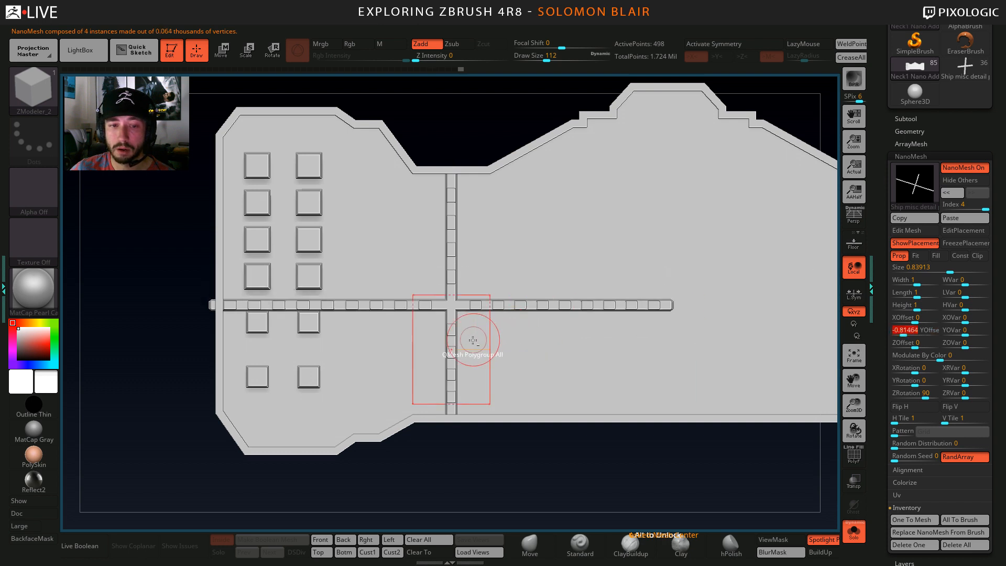
{"action": "right_click_drag", "start_coordinate": [474, 339], "coordinate": [442, 314], "text": "alt"}
{"action": "right_click_drag", "start_coordinate": [443, 314], "coordinate": [473, 318], "text": "ctrl"}
{"action": "right_click_drag", "start_coordinate": [473, 317], "coordinate": [486, 324], "text": "alt"}
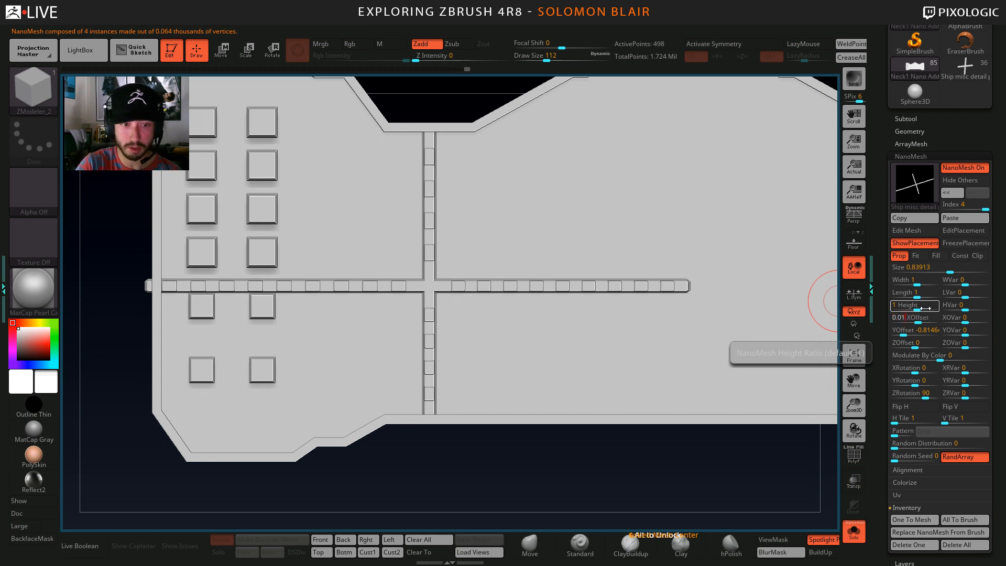
Try several small X offsets for the cross NanoMesh, settle on -0.1, and review its placement on the hull.
{"action": "key", "text": "Return"}
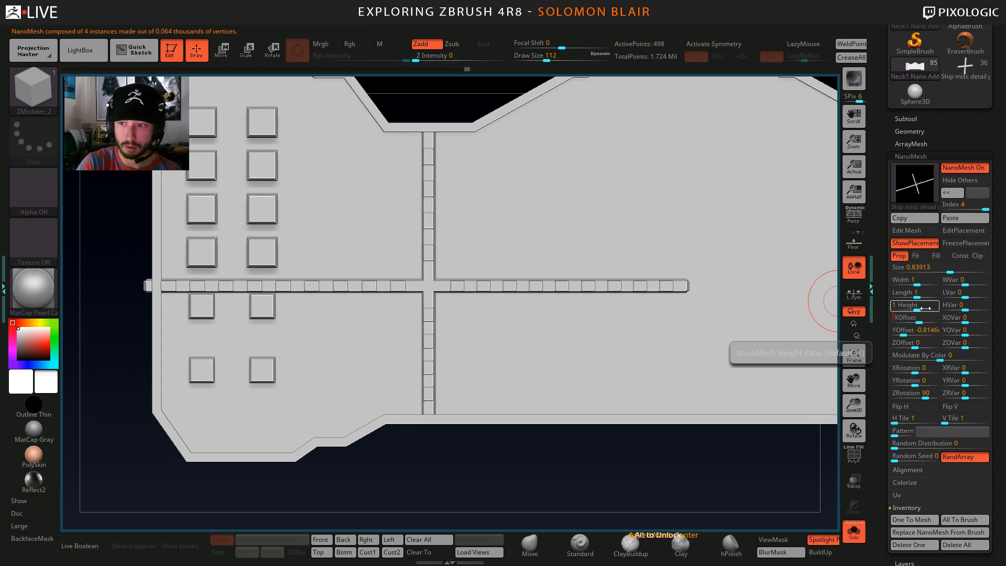
{"action": "key", "text": "Return"}
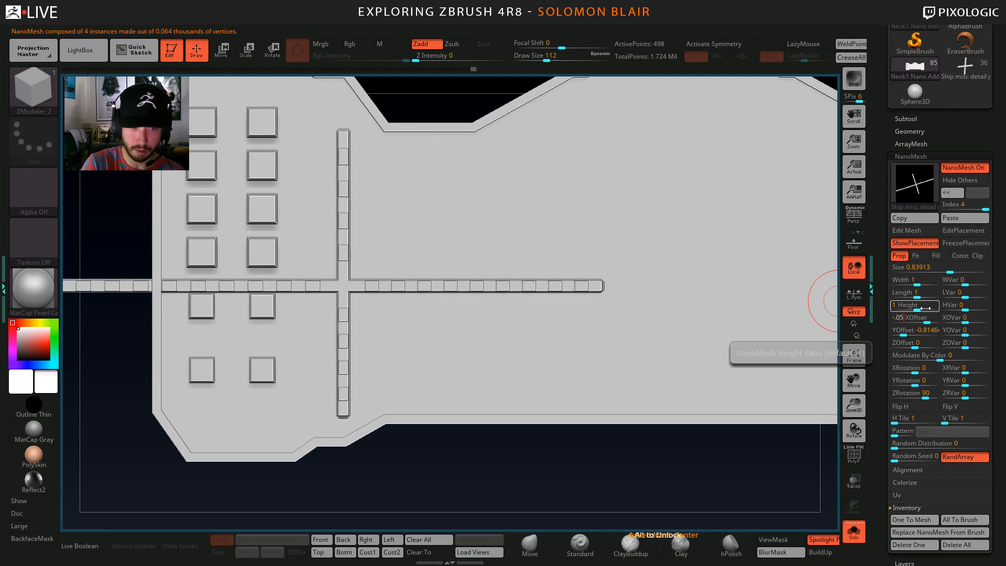
{"action": "key", "text": "Return"}
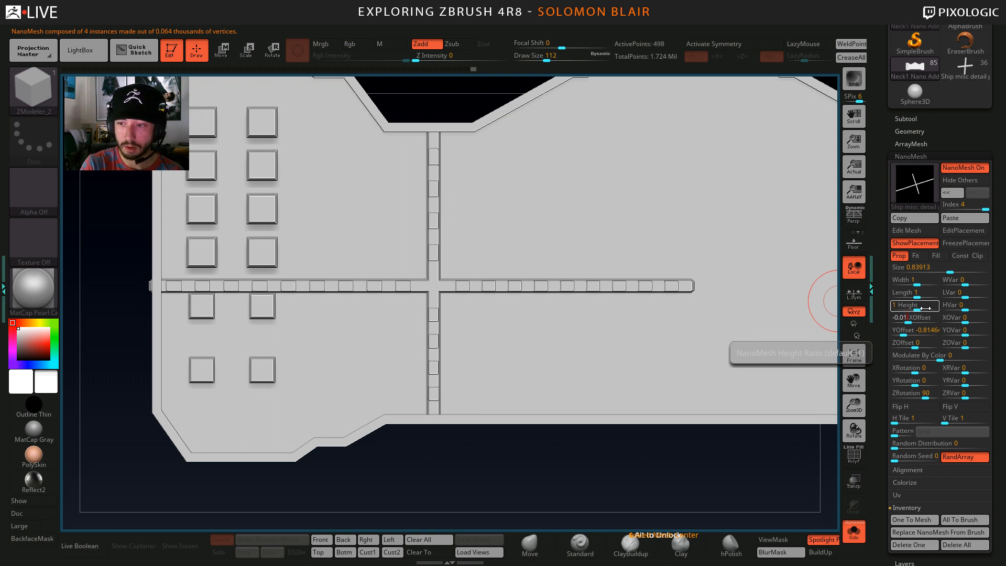
{"action": "key", "text": "Return"}
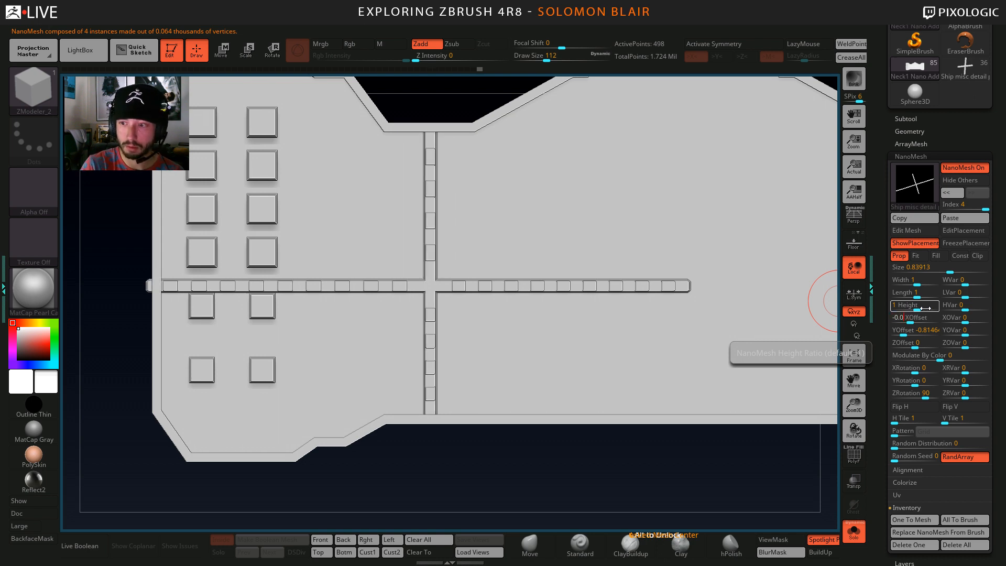
{"action": "key", "text": "Return"}
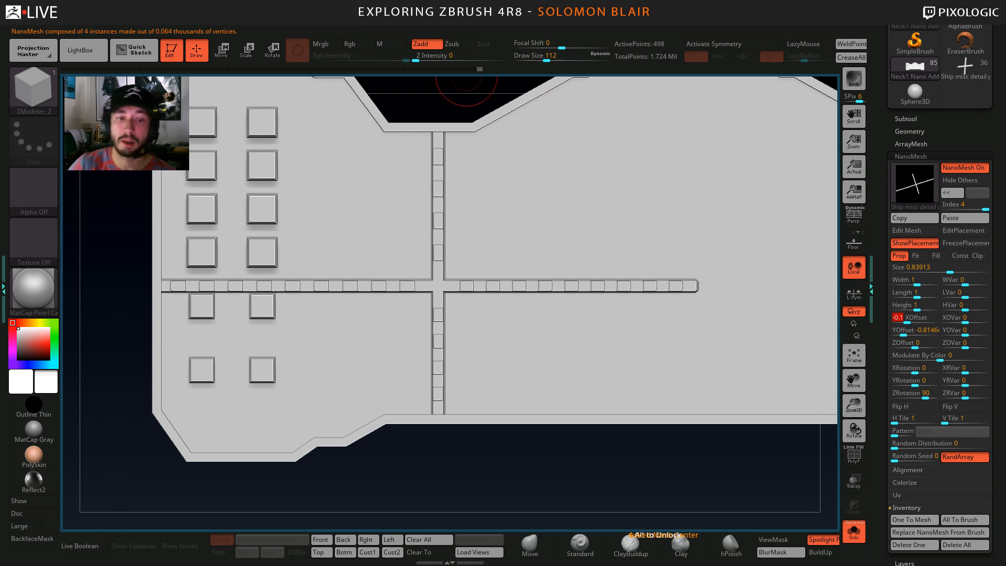
{"action": "mouse_move", "coordinate": [530, 312]}
{"action": "right_mouse_down", "text": "ctrl"}
{"action": "mouse_move", "coordinate": [547, 279]}
{"action": "mouse_move", "coordinate": [499, 283]}
{"action": "mouse_move", "coordinate": [507, 292]}
{"action": "mouse_move", "coordinate": [487, 249]}
{"action": "right_mouse_up", "text": "ctrl"}
{"action": "mouse_move", "coordinate": [661, 465]}
{"action": "right_mouse_down", "text": "alt"}
{"action": "mouse_move", "coordinate": [557, 428]}
{"action": "mouse_move", "coordinate": [613, 445]}
{"action": "mouse_move", "coordinate": [528, 424]}
{"action": "mouse_move", "coordinate": [505, 438]}
{"action": "right_mouse_up", "text": "alt"}
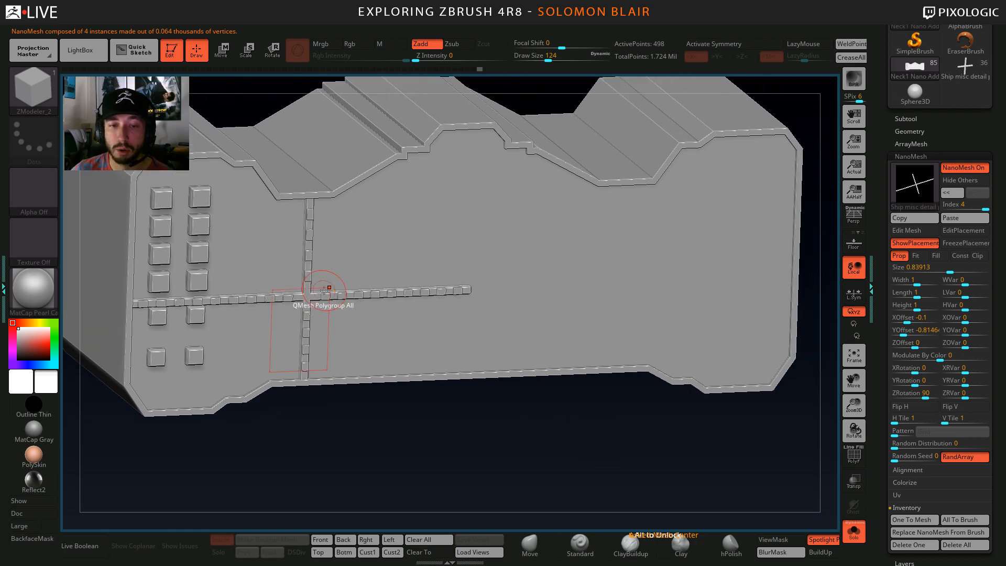
Examine the placement of the cross NanoMesh and block rows on the hull's side panel up close and from farther away.
{"action": "right_click_drag", "start_coordinate": [530, 398], "coordinate": [569, 383], "text": "alt"}
{"action": "mouse_move", "coordinate": [562, 429]}
{"action": "right_mouse_down", "text": "alt"}
{"action": "mouse_move", "coordinate": [522, 419]}
{"action": "mouse_move", "coordinate": [603, 438]}
{"action": "right_mouse_up", "text": "alt"}
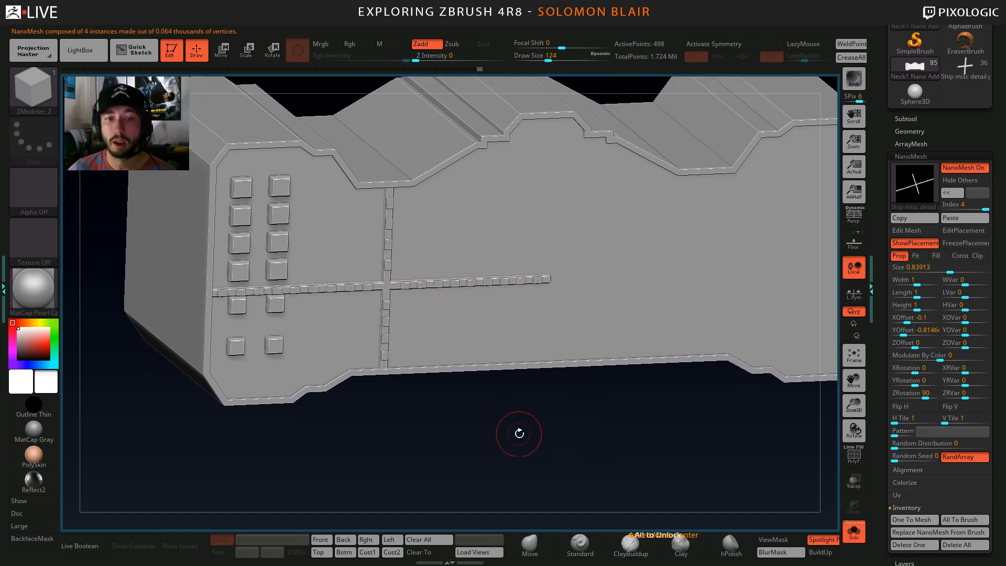
{"action": "key", "text": "s"}
{"action": "left_click_drag", "start_coordinate": [515, 444], "coordinate": [520, 445]}
{"action": "mouse_move", "coordinate": [521, 445]}
{"action": "right_mouse_down"}
{"action": "mouse_move", "coordinate": [550, 448]}
{"action": "mouse_move", "coordinate": [532, 445]}
{"action": "right_mouse_up"}
{"action": "key", "text": "s"}
{"action": "mouse_move", "coordinate": [515, 441]}
{"action": "left_mouse_down"}
{"action": "mouse_move", "coordinate": [506, 439]}
{"action": "mouse_move", "coordinate": [524, 443]}
{"action": "left_mouse_up"}
{"action": "mouse_move", "coordinate": [524, 442]}
{"action": "right_mouse_down", "text": "alt"}
{"action": "mouse_move", "coordinate": [546, 455]}
{"action": "mouse_move", "coordinate": [498, 447]}
{"action": "mouse_move", "coordinate": [443, 454]}
{"action": "mouse_move", "coordinate": [482, 457]}
{"action": "right_mouse_up", "text": "alt"}
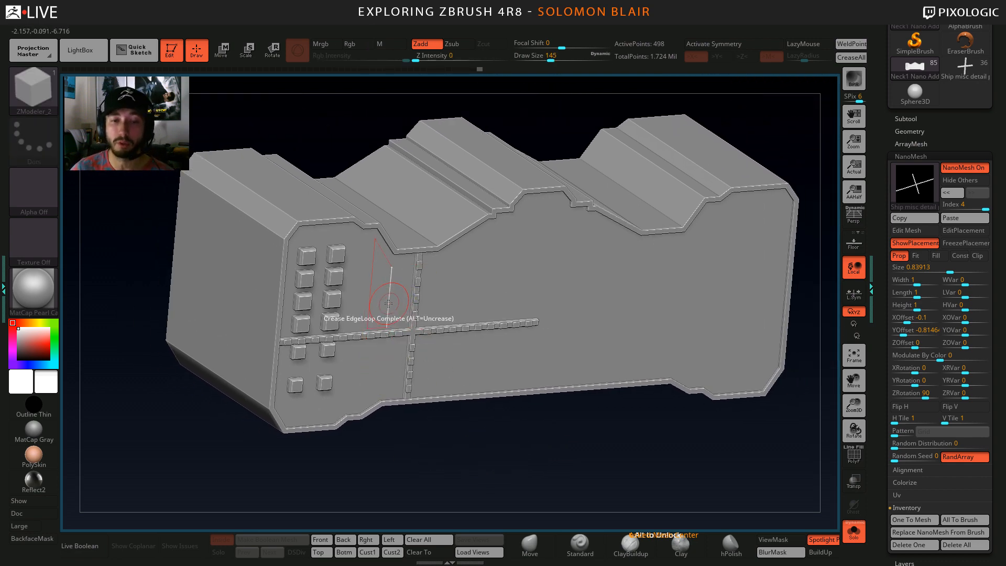
{"action": "right_click_drag", "start_coordinate": [381, 329], "coordinate": [335, 322], "text": "ctrl"}
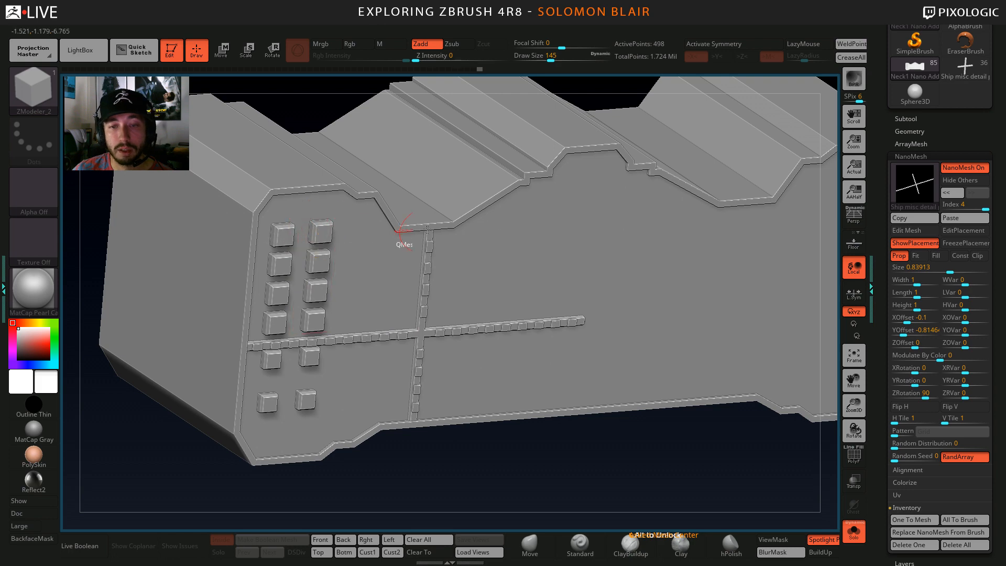
Switch to the ship detail parts model, turn Solo off, show polyframes and select the bevelled square panel part.
{"action": "left_click", "coordinate": [965, 66]}
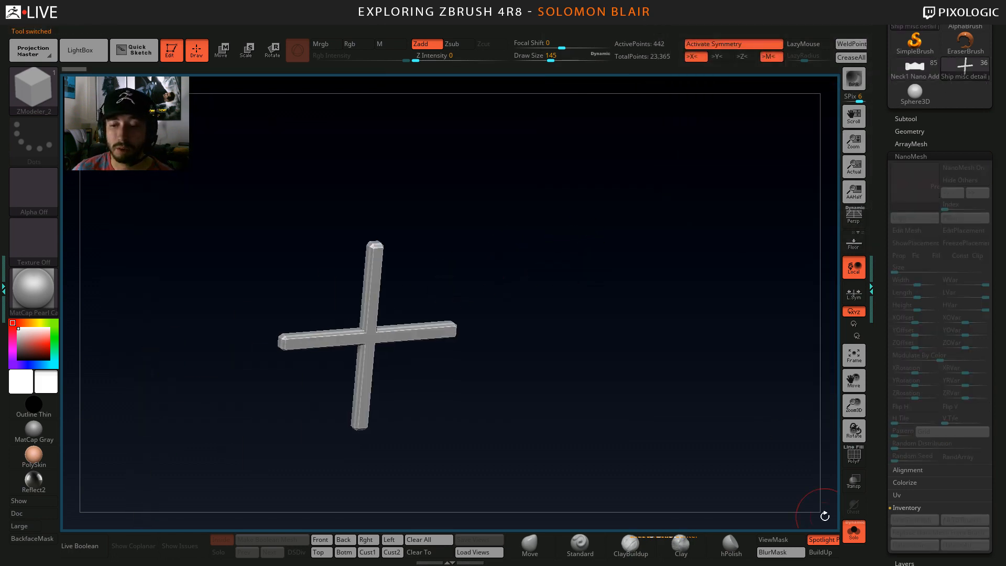
{"action": "left_click", "coordinate": [854, 530]}
{"action": "mouse_move", "coordinate": [398, 336]}
{"action": "right_mouse_down", "text": "ctrl"}
{"action": "mouse_move", "coordinate": [392, 317]}
{"action": "mouse_move", "coordinate": [503, 306]}
{"action": "right_mouse_up", "text": "ctrl"}
{"action": "key", "text": "shift+f"}
{"action": "left_click", "coordinate": [436, 310], "text": "alt"}
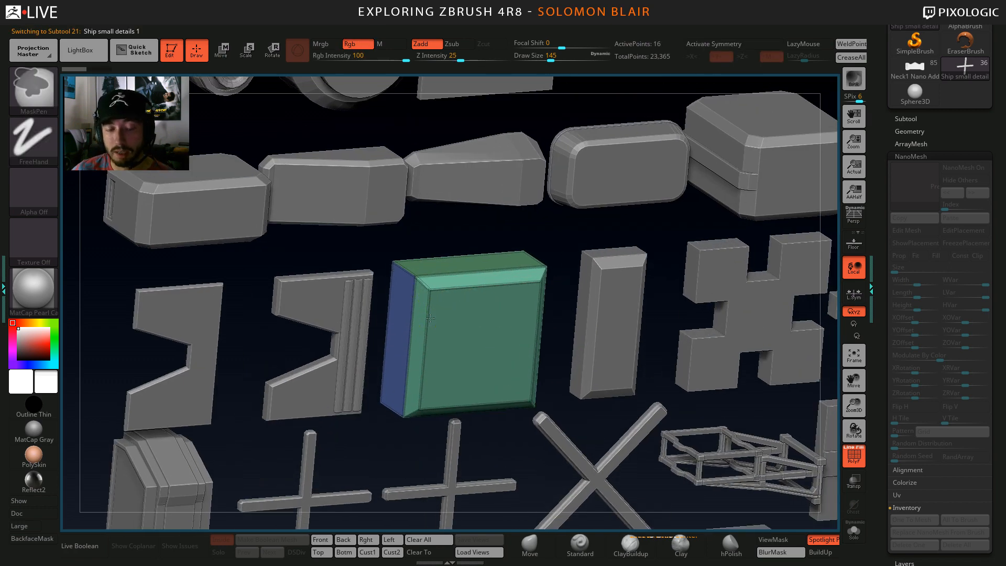
{"action": "right_click_drag", "start_coordinate": [430, 318], "coordinate": [460, 362], "text": "ctrl"}
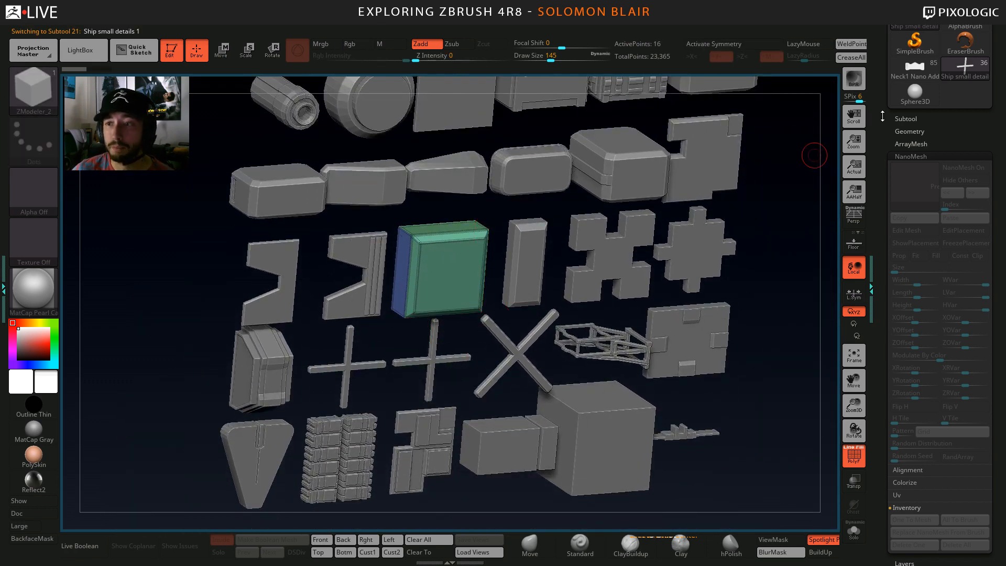
Return to the neck hull model, hide the polyframe display and save the project.
{"action": "left_click", "coordinate": [920, 74]}
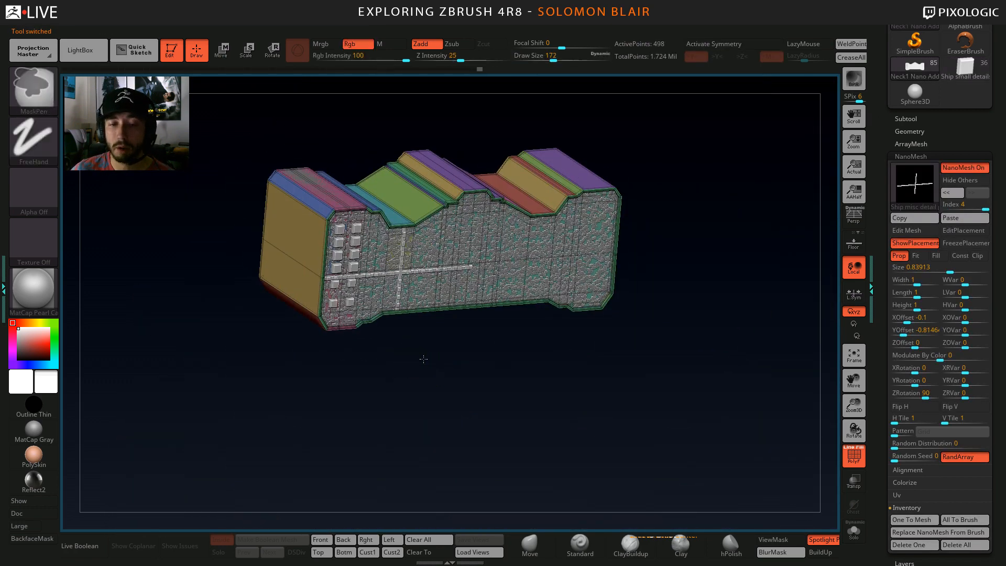
{"action": "right_click_drag", "start_coordinate": [419, 355], "coordinate": [511, 413], "text": "ctrl"}
{"action": "key", "text": "shift+f"}
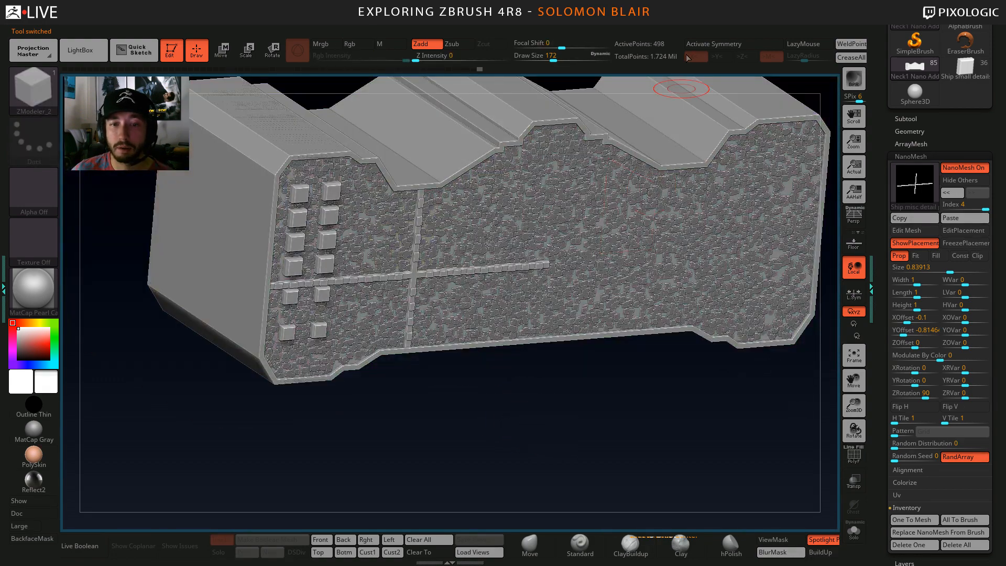
{"action": "key", "text": "ctrl+s"}
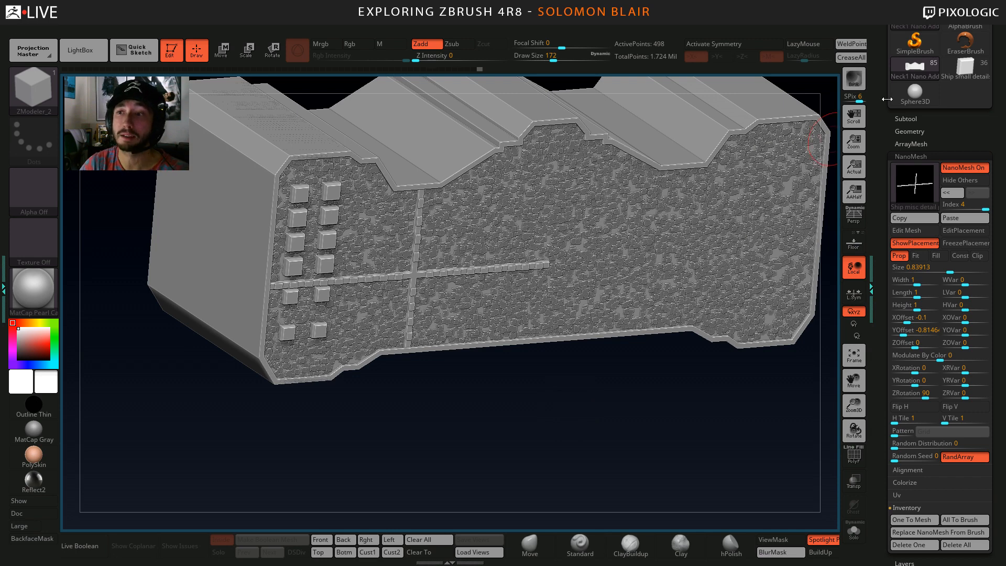
Browse the ship detail parts with polyframes shown, selecting several pieces in turn and ending on the panelled Ship cube piece 2.
{"action": "left_click", "coordinate": [966, 68]}
{"action": "key", "text": "shift+f"}
{"action": "right_click_drag", "start_coordinate": [461, 303], "coordinate": [516, 309], "text": "ctrl"}
{"action": "left_click", "coordinate": [471, 200], "text": "alt"}
{"action": "left_click", "coordinate": [420, 196], "text": "alt"}
{"action": "left_click", "coordinate": [409, 137], "text": "alt"}
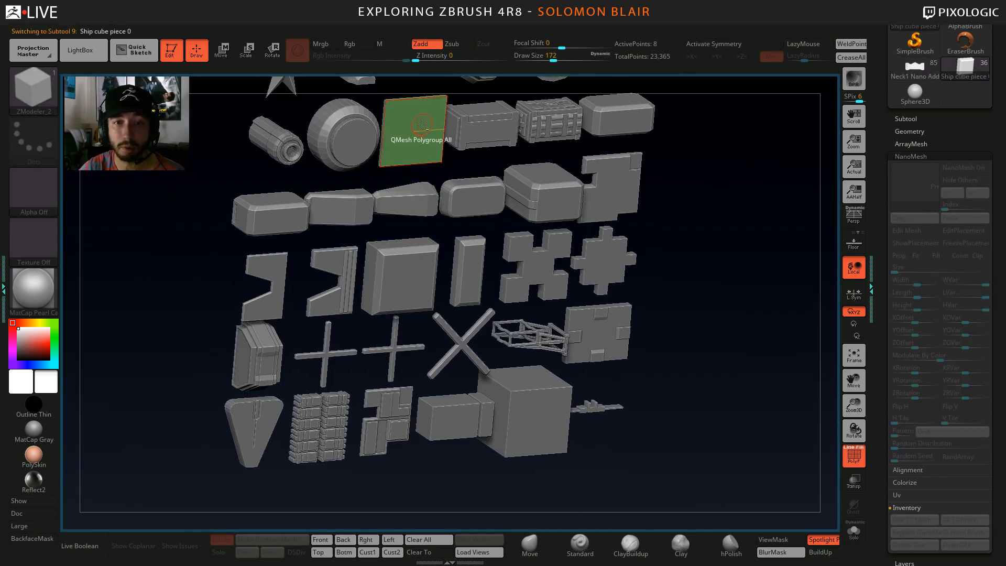
{"action": "left_click", "coordinate": [348, 136], "text": "alt"}
{"action": "right_click_drag", "start_coordinate": [500, 128], "coordinate": [512, 205], "text": "alt"}
{"action": "left_click", "coordinate": [510, 202], "text": "alt"}
{"action": "left_click", "coordinate": [563, 201], "text": "alt"}
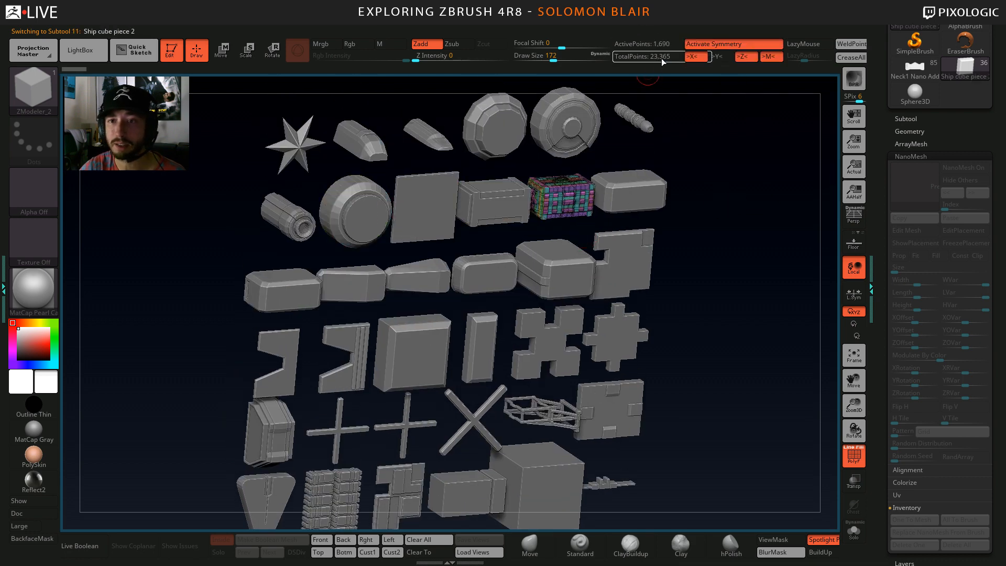
Look over the rest of the detail parts library without polyframes and return to the neck hull model.
{"action": "right_click_drag", "start_coordinate": [463, 251], "coordinate": [546, 236], "text": "alt"}
{"action": "mouse_move", "coordinate": [544, 317]}
{"action": "right_mouse_down", "text": "alt"}
{"action": "mouse_move", "coordinate": [490, 248]}
{"action": "mouse_move", "coordinate": [522, 291]}
{"action": "right_mouse_up", "text": "alt"}
{"action": "key", "text": "shift+f"}
{"action": "key", "text": "s"}
{"action": "left_click_drag", "start_coordinate": [521, 292], "coordinate": [534, 292]}
{"action": "mouse_move", "coordinate": [487, 334]}
{"action": "right_mouse_down", "text": "alt"}
{"action": "mouse_move", "coordinate": [537, 356]}
{"action": "mouse_move", "coordinate": [503, 397]}
{"action": "mouse_move", "coordinate": [487, 365]}
{"action": "mouse_move", "coordinate": [492, 374]}
{"action": "right_mouse_up", "text": "alt"}
{"action": "left_click", "coordinate": [912, 77]}
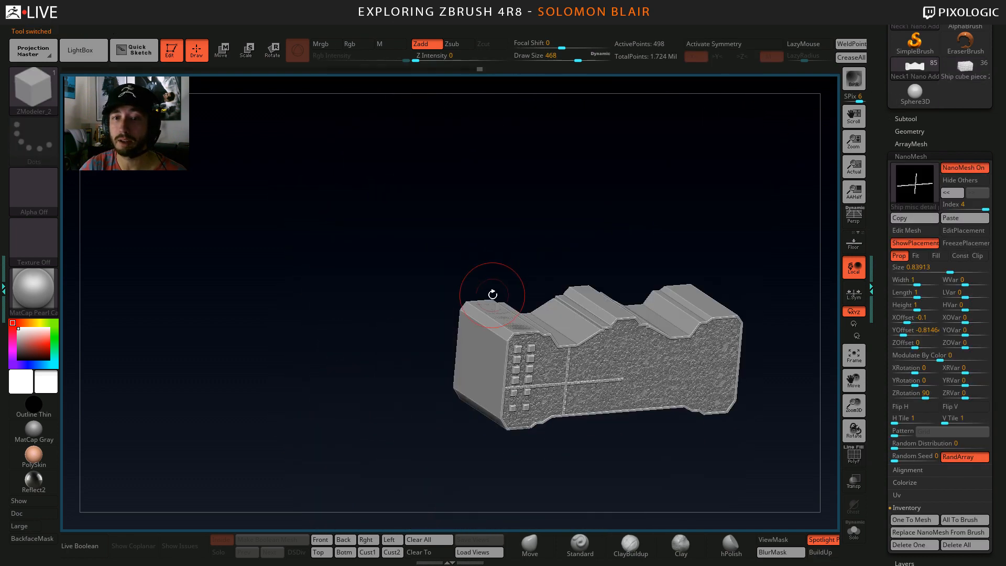
Examine the hull's side panel with its cross and block details at different zoom levels.
{"action": "mouse_move", "coordinate": [489, 319]}
{"action": "right_mouse_down", "text": "alt"}
{"action": "mouse_move", "coordinate": [351, 227]}
{"action": "mouse_move", "coordinate": [484, 298]}
{"action": "right_mouse_up", "text": "alt"}
{"action": "key", "text": "s"}
{"action": "mouse_move", "coordinate": [504, 336]}
{"action": "right_mouse_down", "text": "alt"}
{"action": "mouse_move", "coordinate": [440, 313]}
{"action": "mouse_move", "coordinate": [482, 307]}
{"action": "right_mouse_up", "text": "alt"}
{"action": "key", "text": "s"}
{"action": "left_click_drag", "start_coordinate": [517, 270], "coordinate": [496, 270]}
{"action": "mouse_move", "coordinate": [497, 270]}
{"action": "right_mouse_down", "text": "ctrl"}
{"action": "mouse_move", "coordinate": [423, 263]}
{"action": "mouse_move", "coordinate": [469, 297]}
{"action": "mouse_move", "coordinate": [513, 293]}
{"action": "right_mouse_up", "text": "ctrl"}
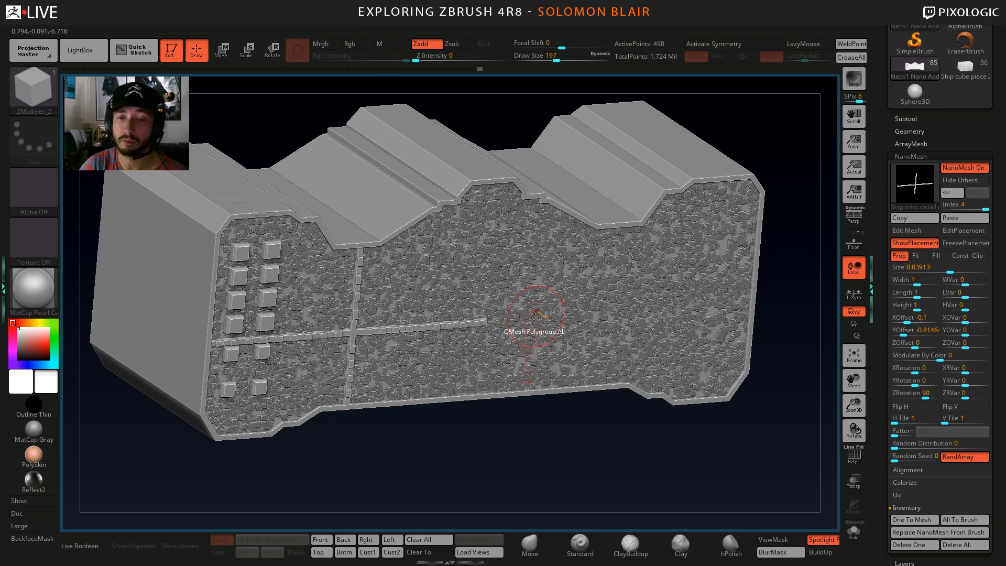
{"action": "mouse_move", "coordinate": [448, 295]}
{"action": "right_mouse_down", "text": "alt"}
{"action": "mouse_move", "coordinate": [475, 320]}
{"action": "mouse_move", "coordinate": [498, 308]}
{"action": "right_mouse_up", "text": "alt"}
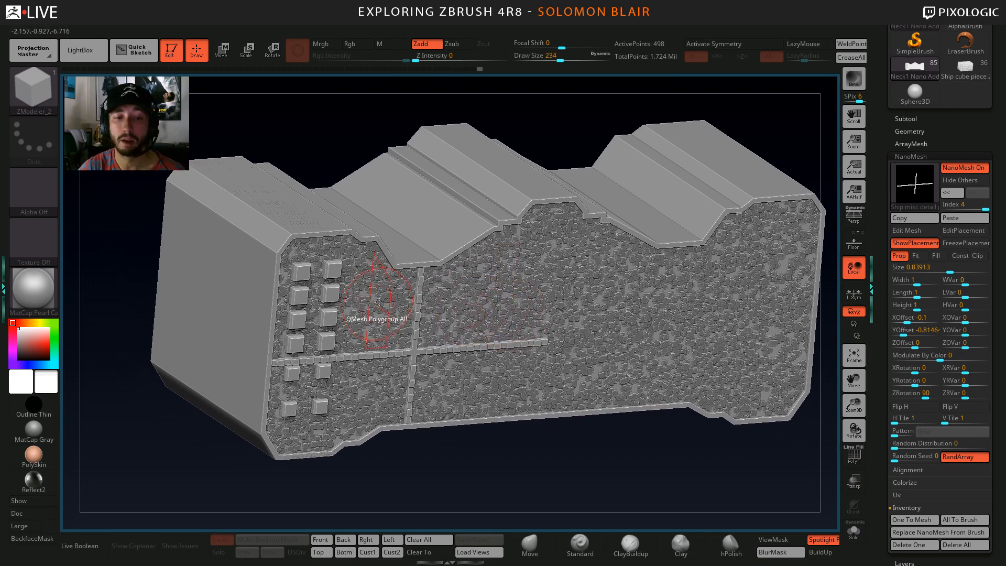
{"action": "key", "text": "s"}
{"action": "left_click_drag", "start_coordinate": [397, 306], "coordinate": [386, 306]}
{"action": "right_click_drag", "start_coordinate": [387, 302], "coordinate": [373, 315], "text": "alt"}
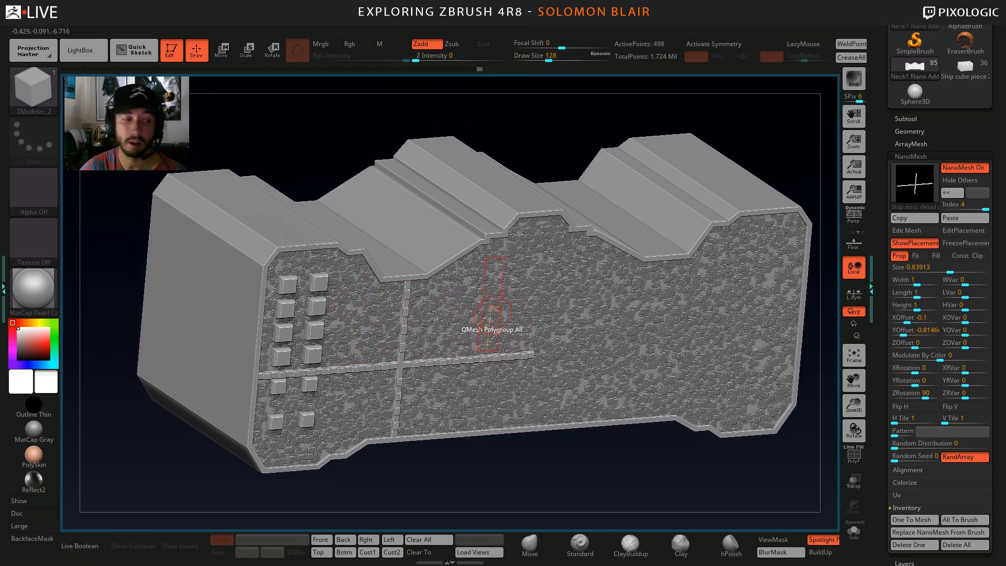
Switch to the Move brush and reduce its draw size to about 112.
{"action": "key", "text": "b"}
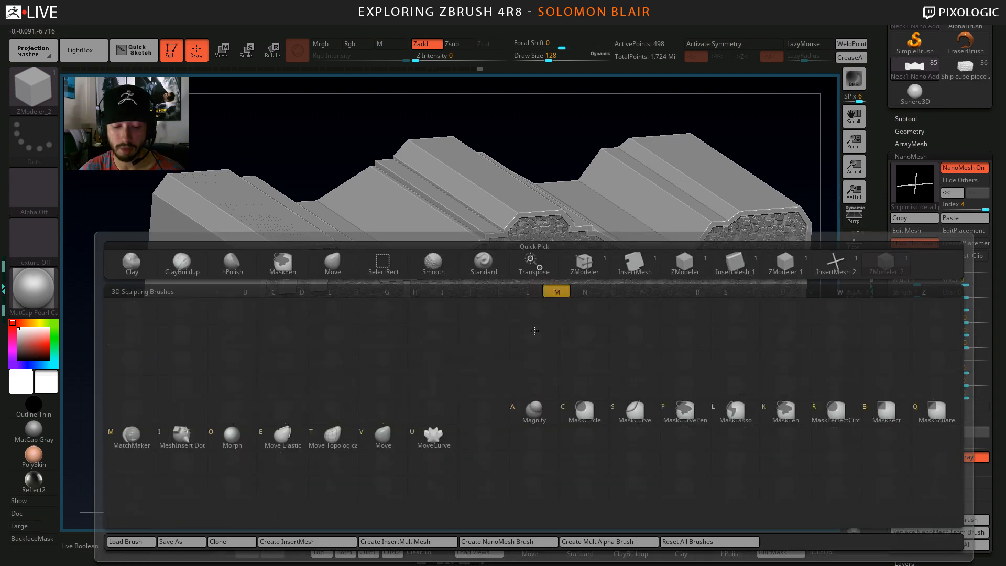
{"action": "key", "text": "m"}
{"action": "key", "text": "v"}
{"action": "mouse_move", "coordinate": [503, 340]}
{"action": "right_mouse_down", "text": "alt"}
{"action": "mouse_move", "coordinate": [480, 333]}
{"action": "mouse_move", "coordinate": [495, 315]}
{"action": "right_mouse_up", "text": "alt"}
{"action": "key", "text": "s"}
{"action": "left_click_drag", "start_coordinate": [497, 315], "coordinate": [495, 315]}
{"action": "mouse_move", "coordinate": [495, 315]}
{"action": "right_mouse_down", "text": "alt"}
{"action": "mouse_move", "coordinate": [439, 309]}
{"action": "mouse_move", "coordinate": [464, 307]}
{"action": "right_mouse_up", "text": "alt"}
{"action": "mouse_move", "coordinate": [295, 266]}
{"action": "right_mouse_down", "text": "ctrl"}
{"action": "mouse_move", "coordinate": [315, 315]}
{"action": "mouse_move", "coordinate": [338, 285]}
{"action": "right_mouse_up", "text": "ctrl"}
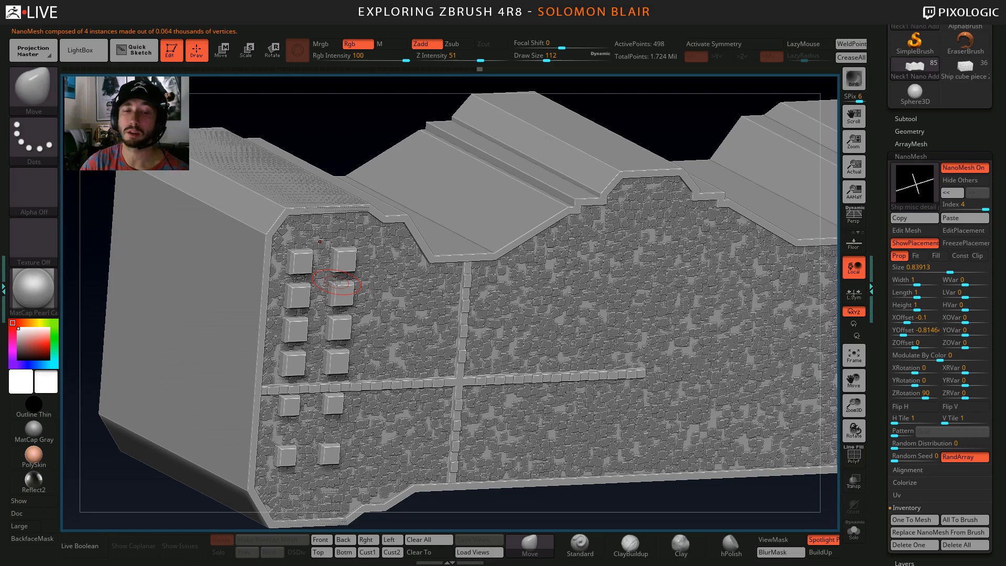
Inspect the side panel's cross and block layout straight on and at an angle, checking it briefly with polyframes.
{"action": "right_click_drag", "start_coordinate": [614, 348], "coordinate": [534, 356], "text": "shift"}
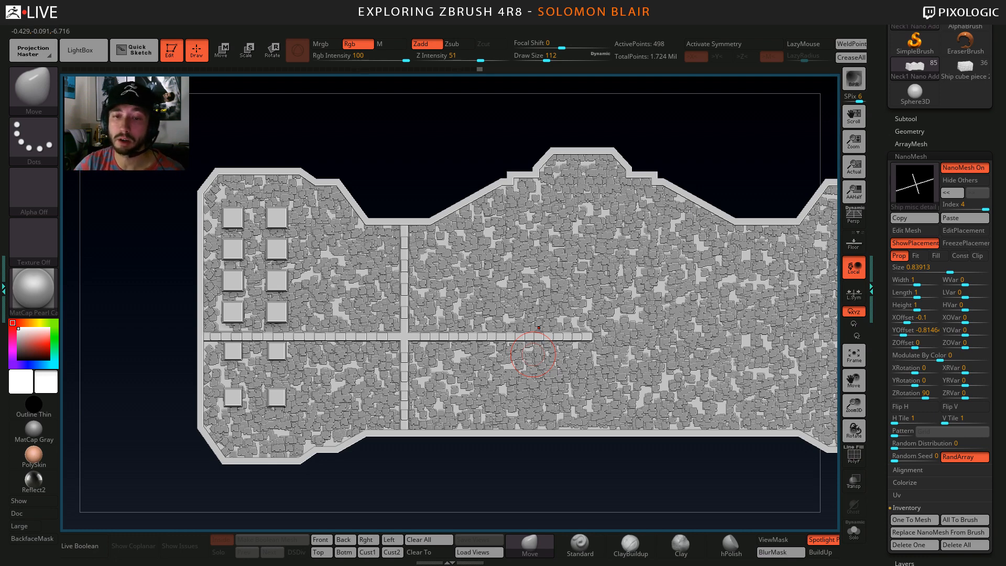
{"action": "mouse_move", "coordinate": [502, 319]}
{"action": "right_mouse_down", "text": "ctrl"}
{"action": "mouse_move", "coordinate": [498, 307]}
{"action": "mouse_move", "coordinate": [470, 302]}
{"action": "mouse_move", "coordinate": [379, 310]}
{"action": "right_mouse_up", "text": "ctrl"}
{"action": "key", "text": "bracketright"}
{"action": "key", "text": "bracketright"}
{"action": "right_click_drag", "start_coordinate": [380, 310], "coordinate": [405, 329], "text": "ctrl"}
{"action": "key", "text": "shift+f"}
{"action": "right_click_drag", "start_coordinate": [406, 329], "coordinate": [430, 334], "text": "ctrl"}
{"action": "key", "text": "shift+f"}
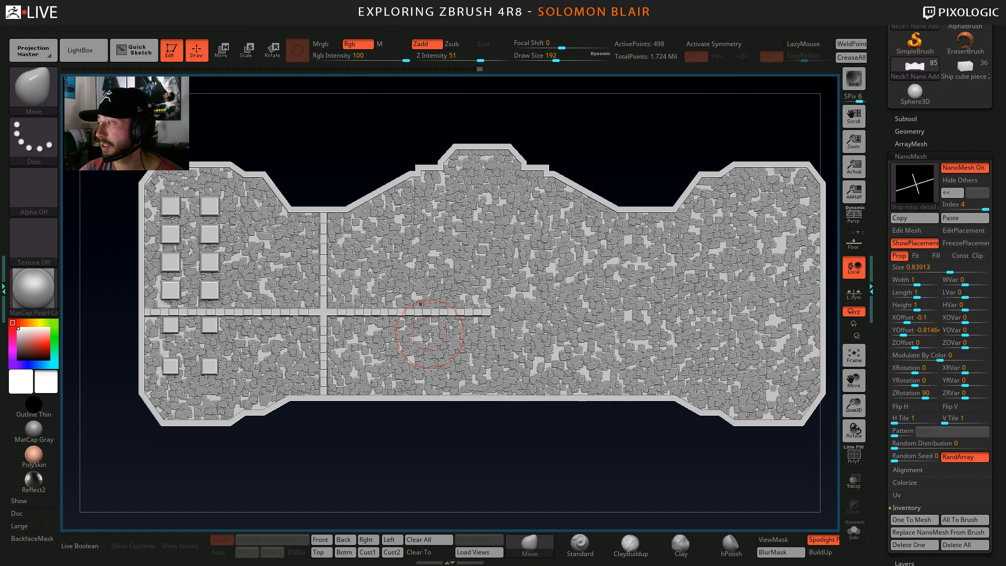
{"action": "right_click_drag", "start_coordinate": [396, 337], "coordinate": [406, 300], "text": "ctrl"}
{"action": "mouse_move", "coordinate": [467, 325]}
{"action": "right_mouse_down", "text": "alt"}
{"action": "mouse_move", "coordinate": [431, 341]}
{"action": "mouse_move", "coordinate": [496, 303]}
{"action": "right_mouse_up", "text": "alt"}
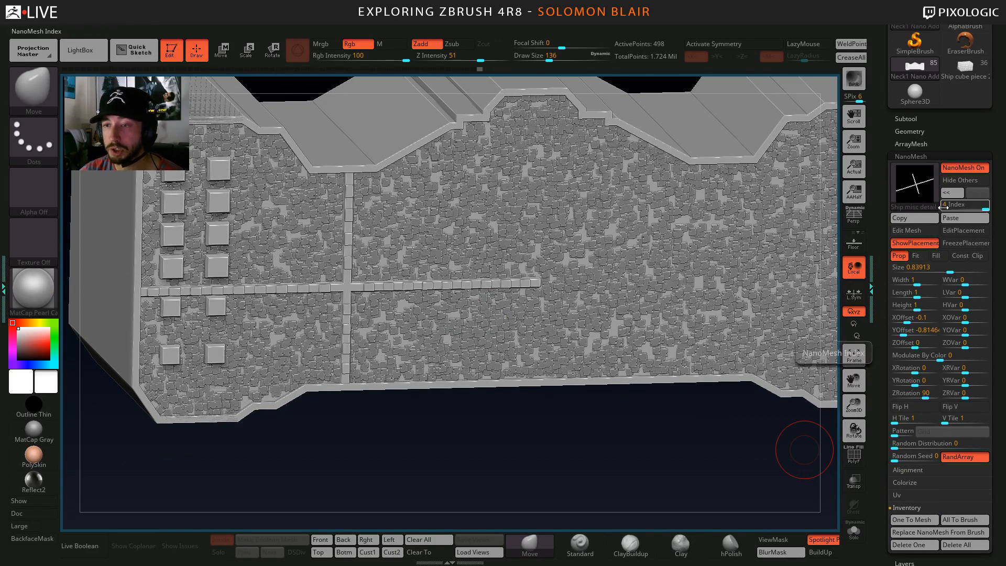
{"action": "mouse_move", "coordinate": [548, 276]}
{"action": "right_mouse_down", "text": "ctrl"}
{"action": "mouse_move", "coordinate": [483, 309]}
{"action": "mouse_move", "coordinate": [510, 317]}
{"action": "right_mouse_up", "text": "ctrl"}
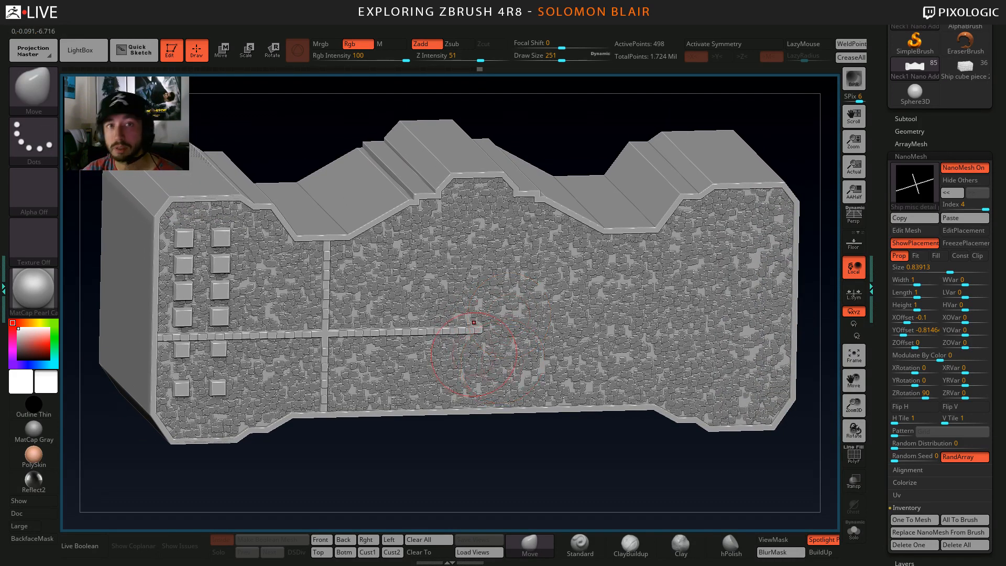
Expand the Split Parts Essentials tools and save the project.
{"action": "key", "text": "space"}
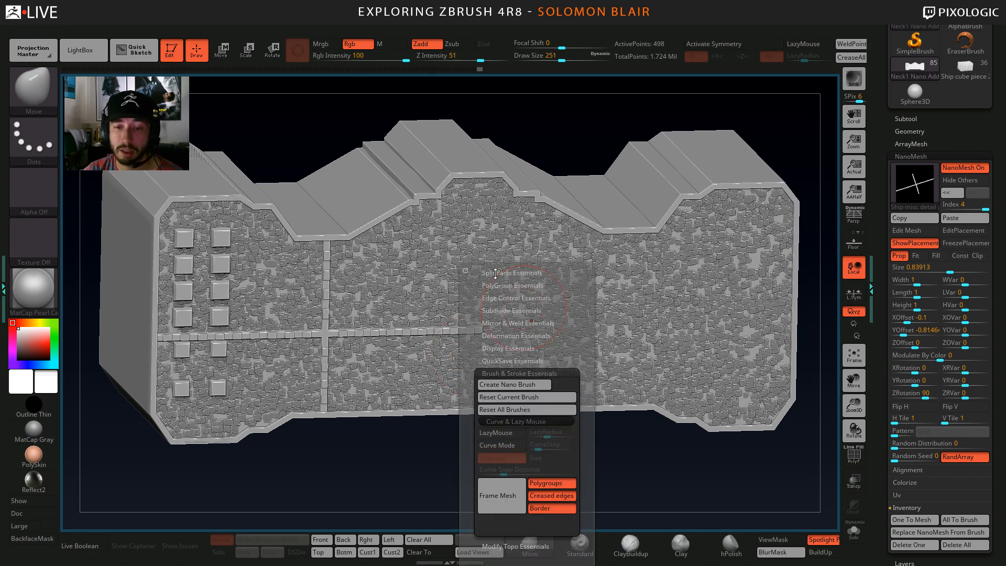
{"action": "left_click", "coordinate": [502, 272]}
{"action": "key", "text": "ctrl+s"}
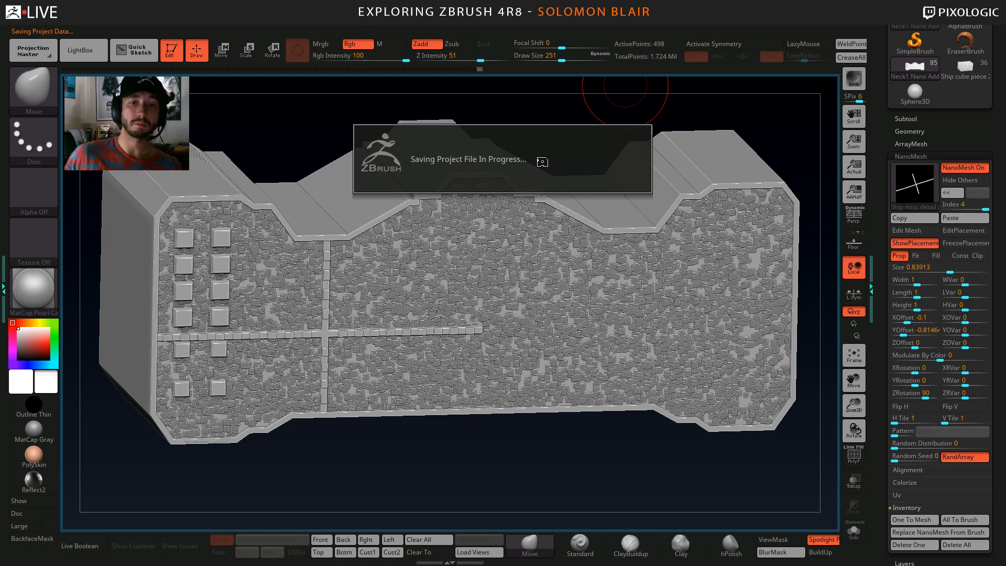
Run the x15 NanoGen MWeld X macro to mirror the hull's NanoMesh details across X and split them into separate subtools.
{"action": "key", "text": "space"}
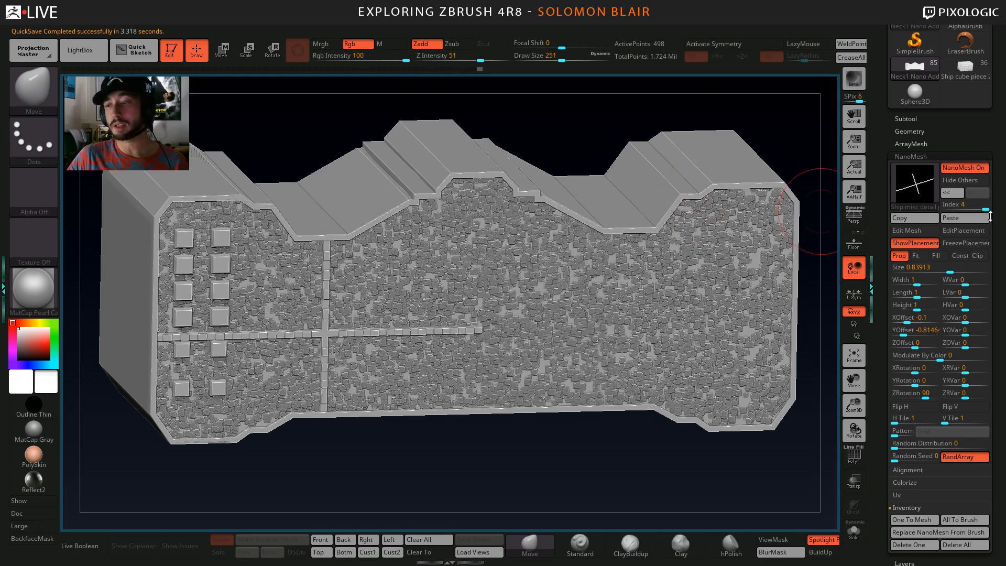
{"action": "key", "text": "space"}
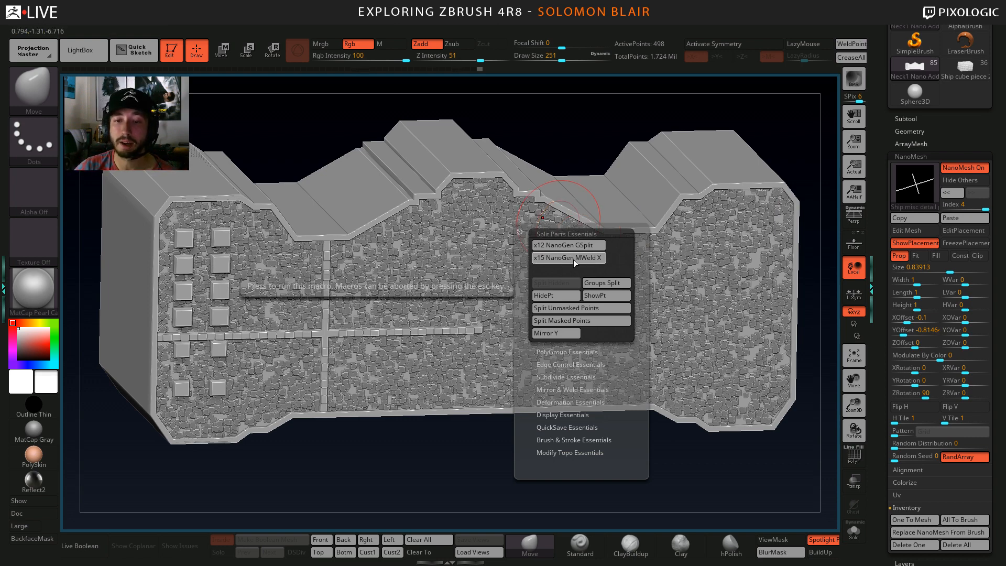
{"action": "left_click", "coordinate": [566, 257]}
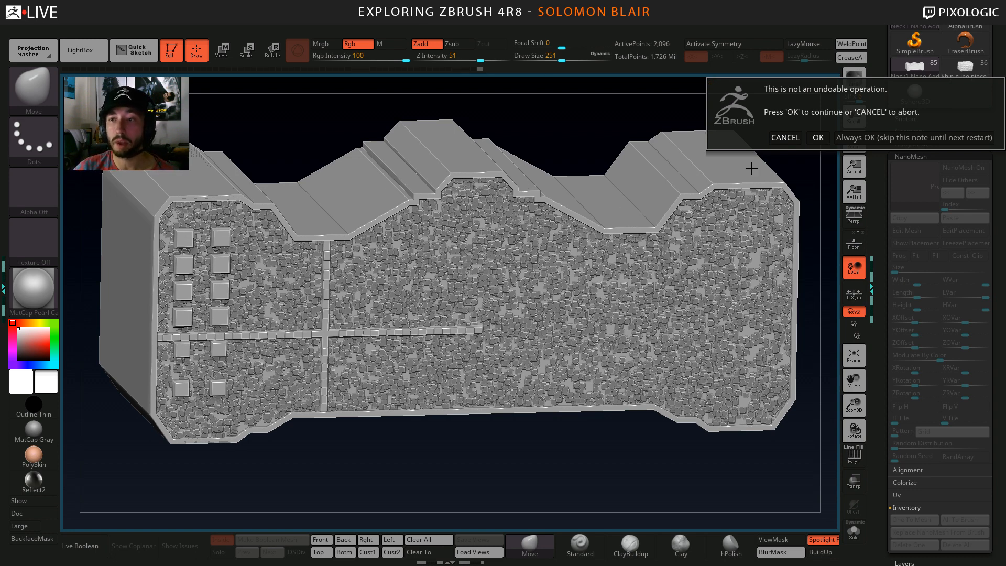
{"action": "left_click", "coordinate": [817, 138]}
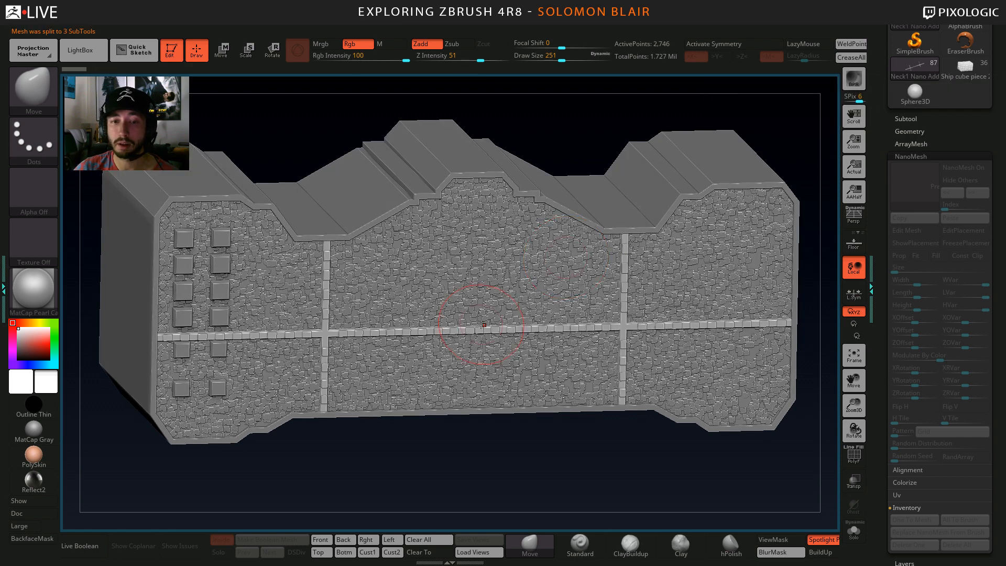
Open the subtool list, isolate the mirrored cross-line subtool and inspect it with and without polyframes.
{"action": "left_click", "coordinate": [906, 118]}
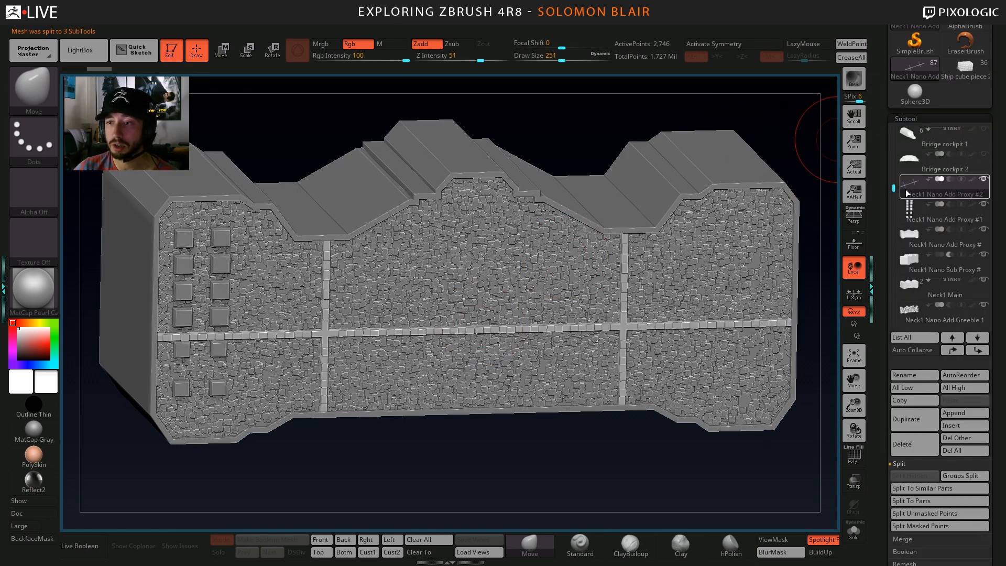
{"action": "mouse_move", "coordinate": [909, 168]}
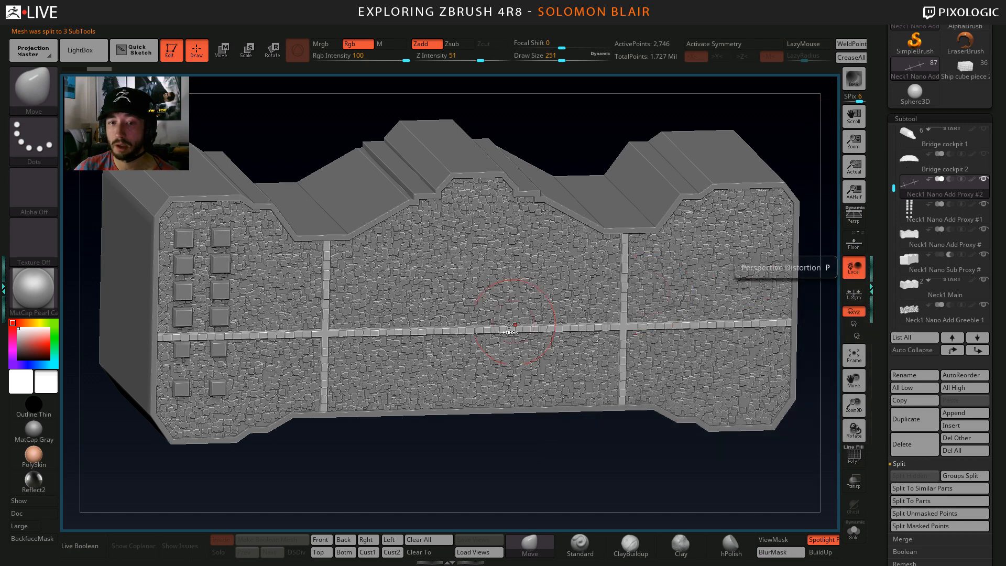
{"action": "left_click", "coordinate": [410, 317], "text": "ctrl+shift"}
{"action": "key", "text": "shift+f"}
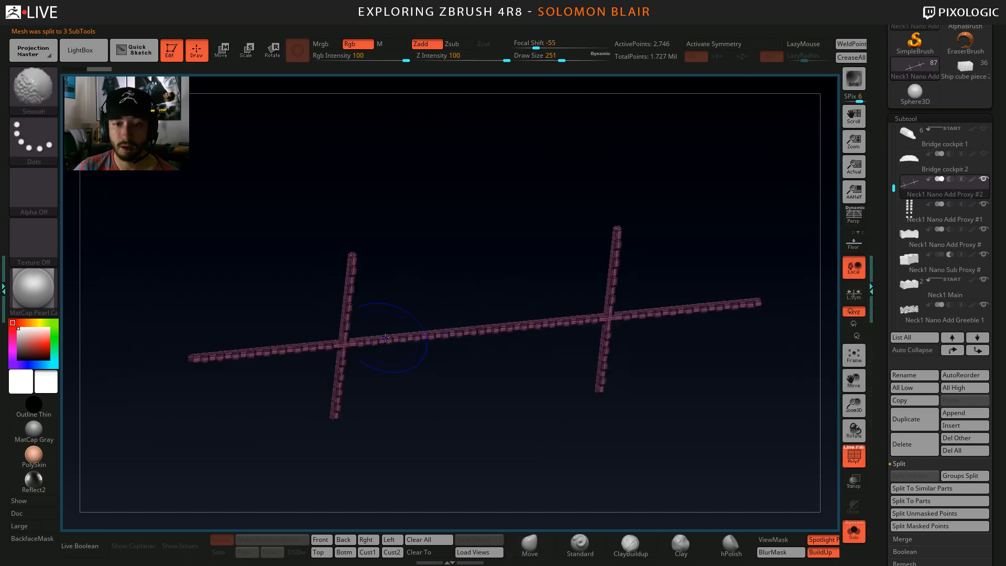
{"action": "key", "text": "bracketleft"}
{"action": "key", "text": "bracketleft"}
{"action": "key", "text": "shift+f"}
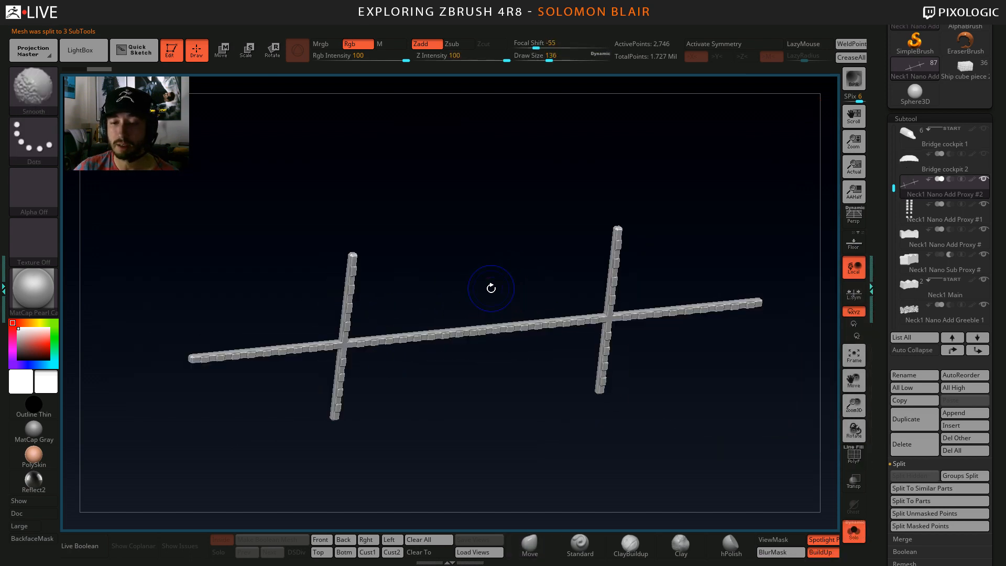
Select the cube-block subtool, Neck1 Nano Add Proxy #1, and inspect its polygroups up close.
{"action": "left_click", "coordinate": [938, 212]}
{"action": "key", "text": "shift+f"}
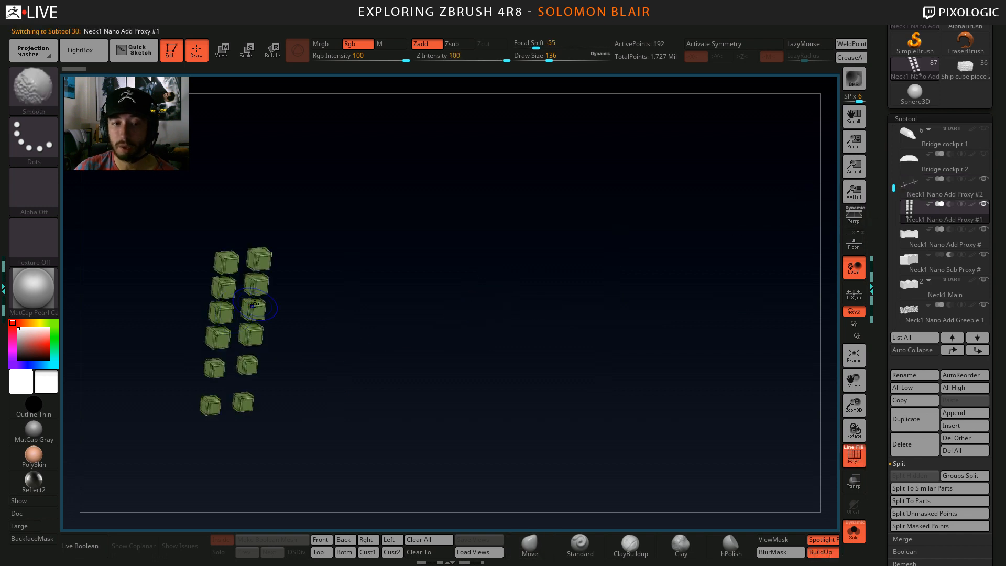
{"action": "left_click_drag", "start_coordinate": [296, 326], "coordinate": [443, 294], "text": "alt"}
{"action": "key", "text": "shift+f"}
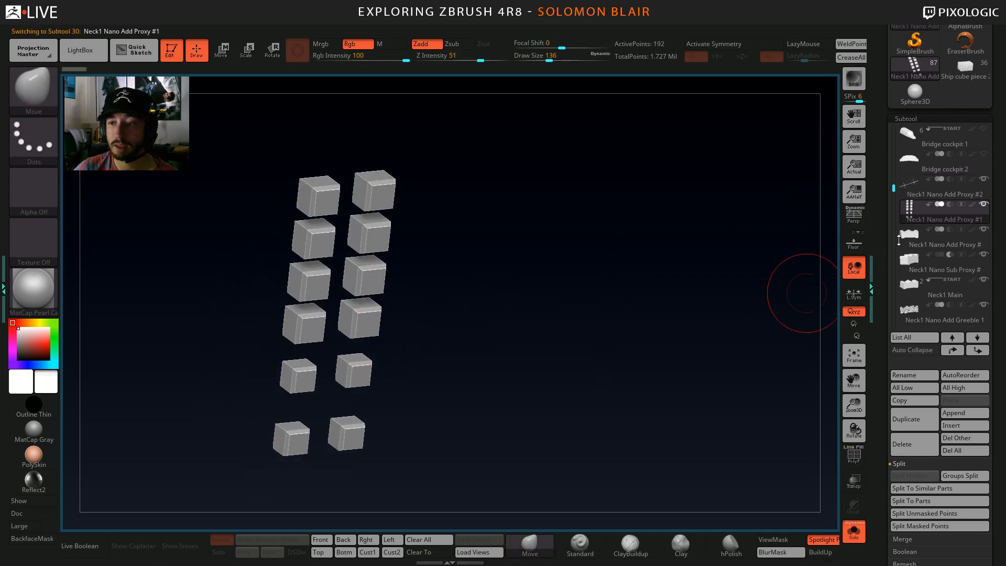
Select the neck hull subtool, Neck1 Nano Add Proxy #, inspect it with and without polyframes, and exit Solo mode to show the other subtools.
{"action": "key", "text": "Down"}
{"action": "key", "text": "f"}
{"action": "key", "text": "shift+f"}
{"action": "right_click_drag", "start_coordinate": [355, 353], "coordinate": [335, 374], "text": "ctrl"}
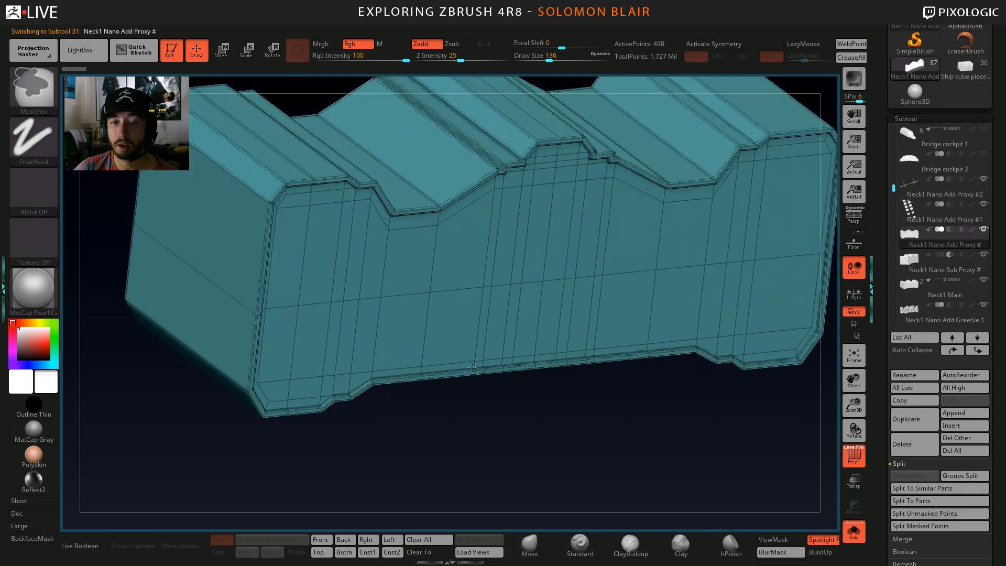
{"action": "key", "text": "shift+f"}
{"action": "mouse_move", "coordinate": [483, 287]}
{"action": "right_mouse_down", "text": "alt"}
{"action": "mouse_move", "coordinate": [440, 341]}
{"action": "mouse_move", "coordinate": [401, 349]}
{"action": "right_mouse_up", "text": "alt"}
{"action": "key", "text": "s"}
{"action": "left_click_drag", "start_coordinate": [397, 354], "coordinate": [407, 354]}
{"action": "right_click_drag", "start_coordinate": [403, 351], "coordinate": [421, 349], "text": "alt"}
{"action": "key", "text": "s"}
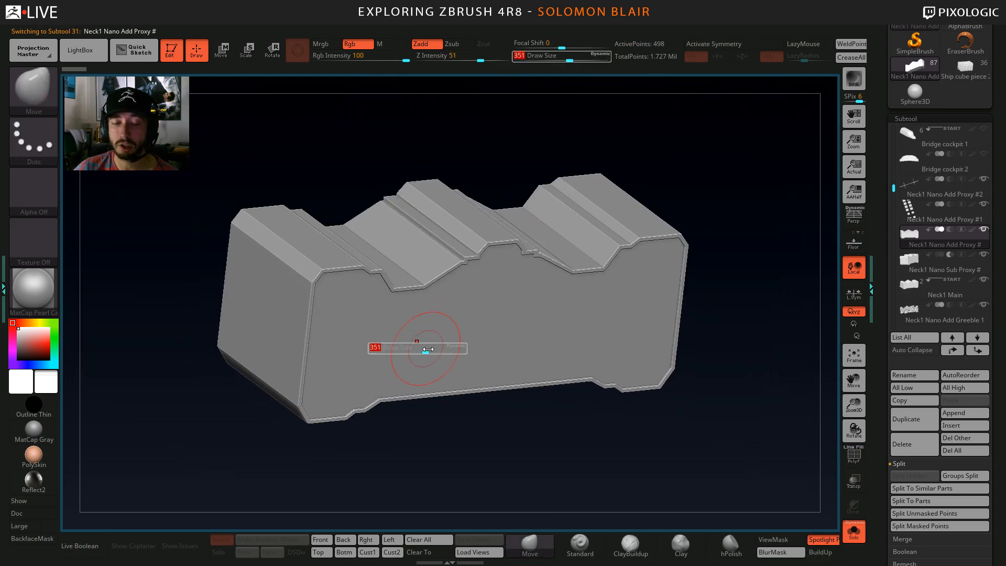
{"action": "left_click_drag", "start_coordinate": [426, 350], "coordinate": [434, 351]}
{"action": "right_click_drag", "start_coordinate": [450, 338], "coordinate": [456, 346], "text": "alt"}
{"action": "left_click", "coordinate": [861, 533]}
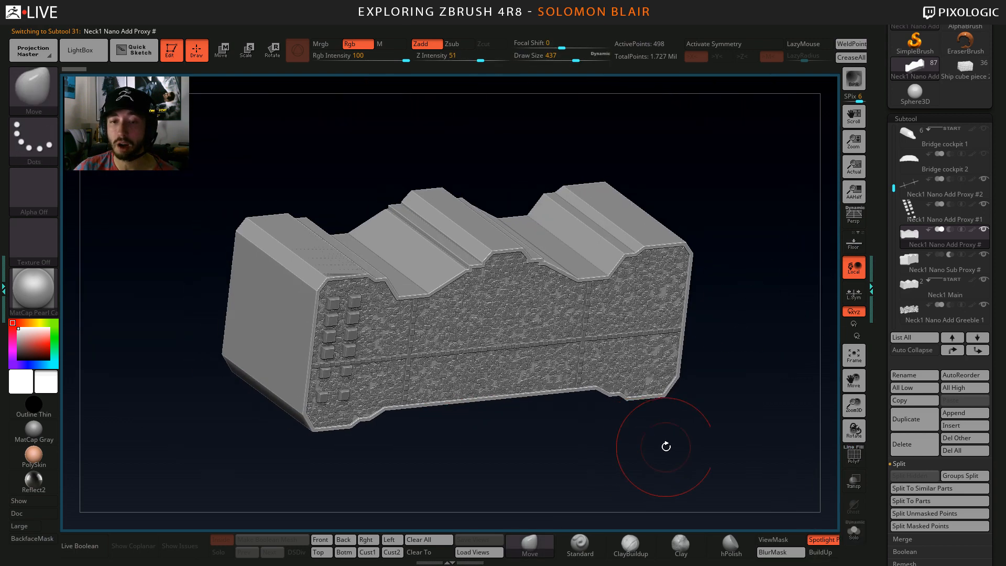
{"action": "key", "text": "s"}
{"action": "left_click_drag", "start_coordinate": [648, 458], "coordinate": [640, 458]}
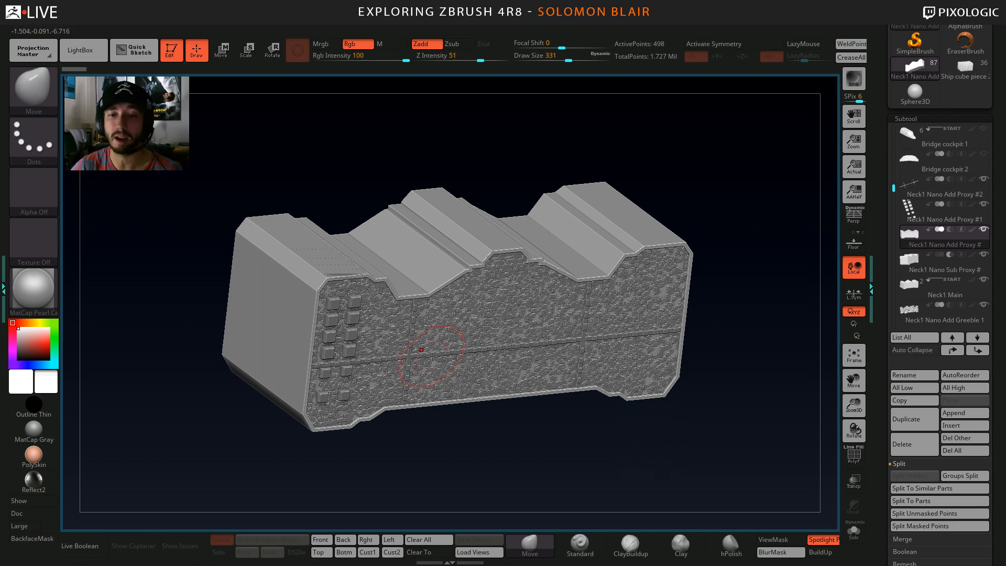
{"action": "key", "text": "s"}
{"action": "left_click", "coordinate": [472, 317]}
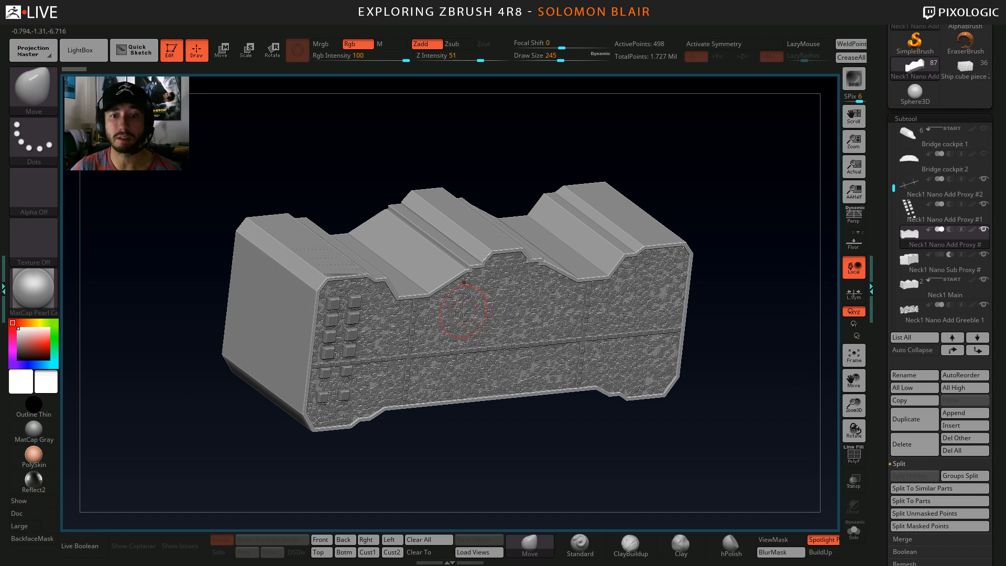
{"action": "key", "text": "s"}
{"action": "left_click", "coordinate": [458, 317]}
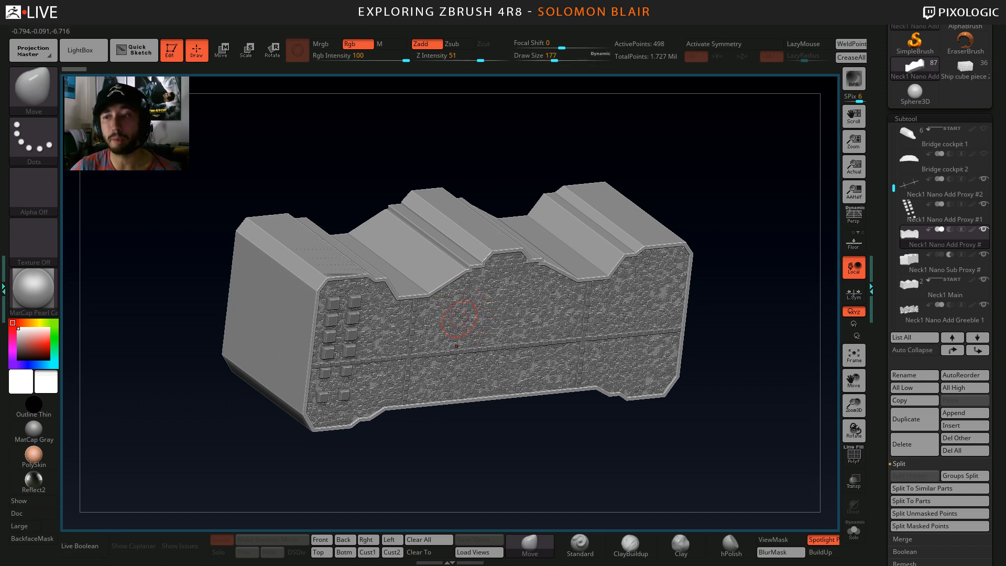
{"action": "key", "text": "s"}
{"action": "left_click", "coordinate": [455, 335]}
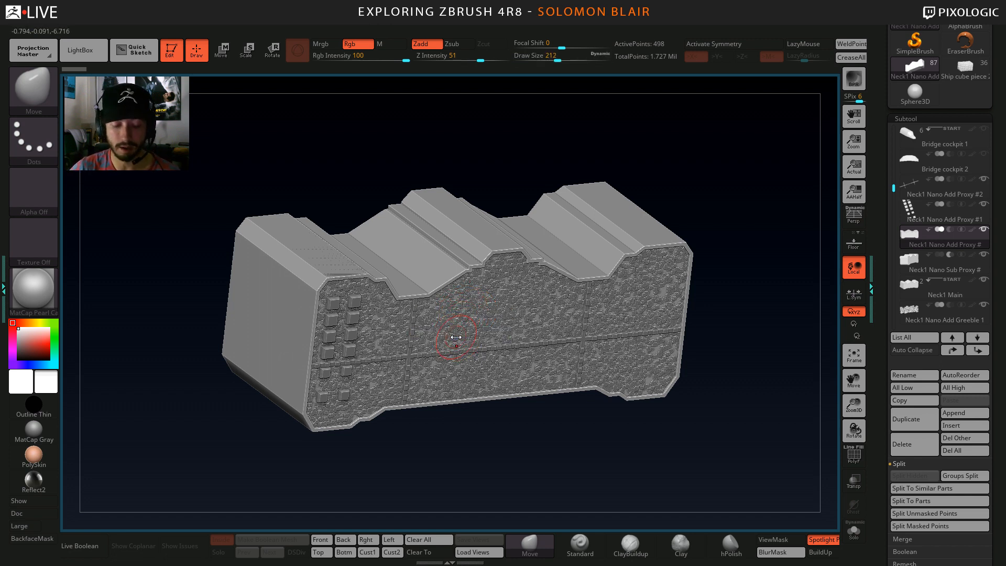
Select the cross-line subtool, Neck1 Nano Add Proxy #2, toggle its polyframes and examine how it sits on the hull.
{"action": "mouse_move", "coordinate": [457, 361]}
{"action": "right_mouse_down", "text": "ctrl"}
{"action": "mouse_move", "coordinate": [445, 380]}
{"action": "mouse_move", "coordinate": [470, 330]}
{"action": "mouse_move", "coordinate": [483, 357]}
{"action": "mouse_move", "coordinate": [416, 349]}
{"action": "mouse_move", "coordinate": [439, 353]}
{"action": "right_mouse_up", "text": "ctrl"}
{"action": "left_click", "coordinate": [439, 357], "text": "alt"}
{"action": "key", "text": "s"}
{"action": "left_click", "coordinate": [442, 356]}
{"action": "key", "text": "shift+f"}
{"action": "key", "text": "shift+f"}
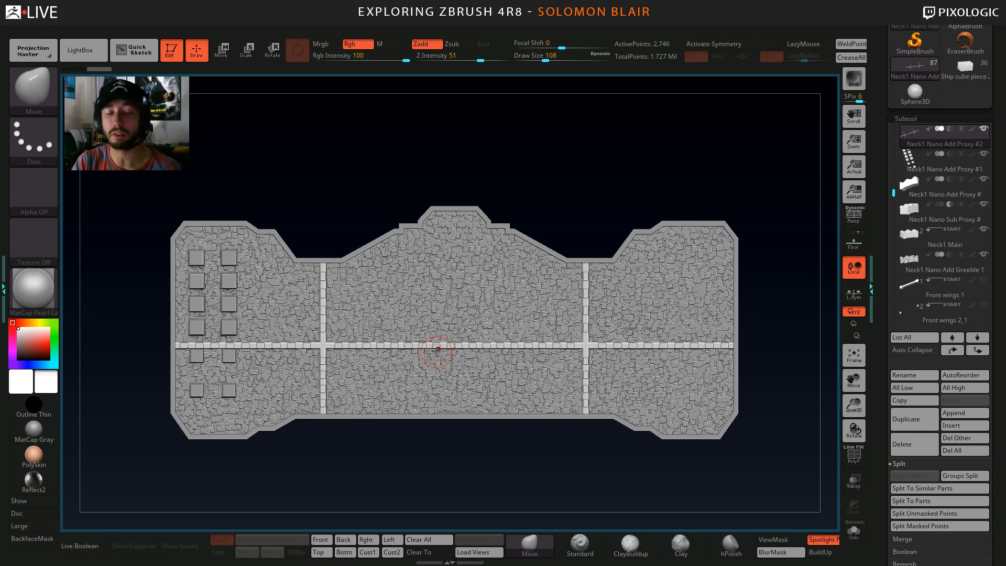
{"action": "right_click_drag", "start_coordinate": [438, 355], "coordinate": [460, 357]}
{"action": "key", "text": "s"}
{"action": "left_click", "coordinate": [445, 353]}
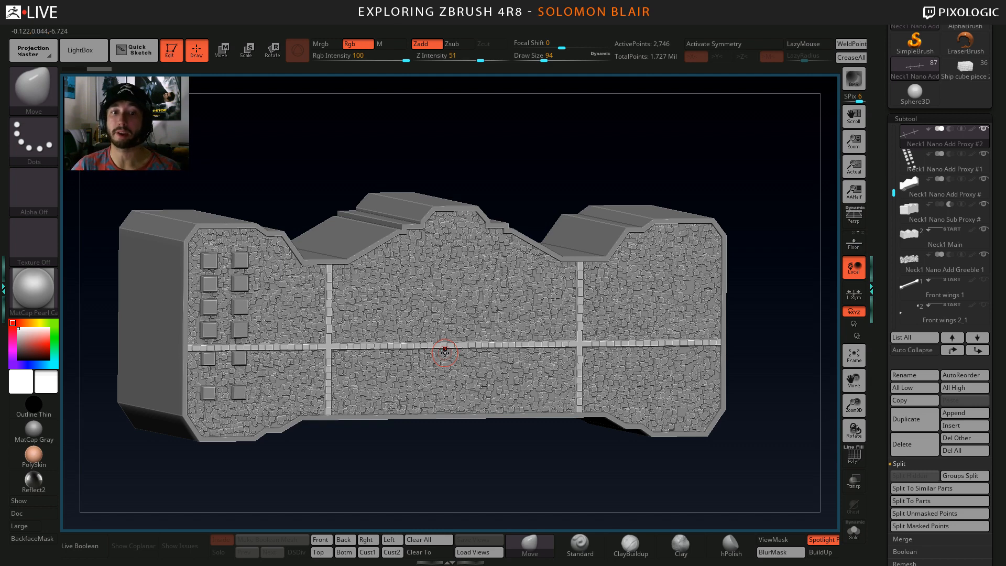
{"action": "key", "text": "s"}
{"action": "left_click_drag", "start_coordinate": [444, 354], "coordinate": [452, 352]}
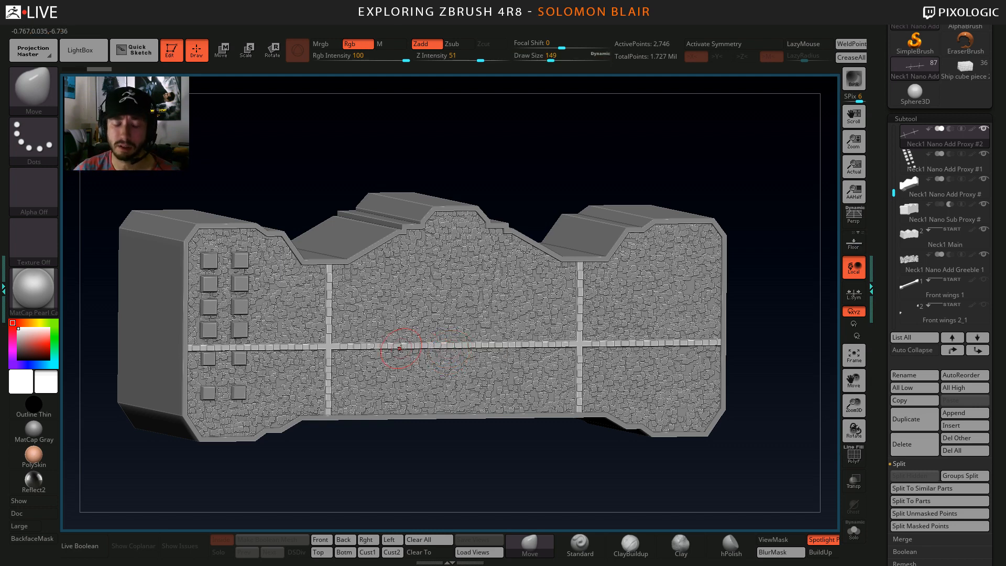
Face the hull side straight on and move the cross lines slightly upward with the gizmo.
{"action": "right_click_drag", "start_coordinate": [401, 348], "coordinate": [372, 336], "text": "shift"}
{"action": "key", "text": "s"}
{"action": "left_click_drag", "start_coordinate": [372, 337], "coordinate": [369, 337]}
{"action": "right_click_drag", "start_coordinate": [373, 337], "coordinate": [418, 336], "text": "alt"}
{"action": "key", "text": "s"}
{"action": "mouse_move", "coordinate": [418, 336]}
{"action": "right_mouse_down", "text": "alt"}
{"action": "mouse_move", "coordinate": [393, 336]}
{"action": "mouse_move", "coordinate": [483, 335]}
{"action": "mouse_move", "coordinate": [377, 321]}
{"action": "mouse_move", "coordinate": [437, 332]}
{"action": "mouse_move", "coordinate": [414, 322]}
{"action": "mouse_move", "coordinate": [446, 304]}
{"action": "right_mouse_up", "text": "alt"}
{"action": "key", "text": "w"}
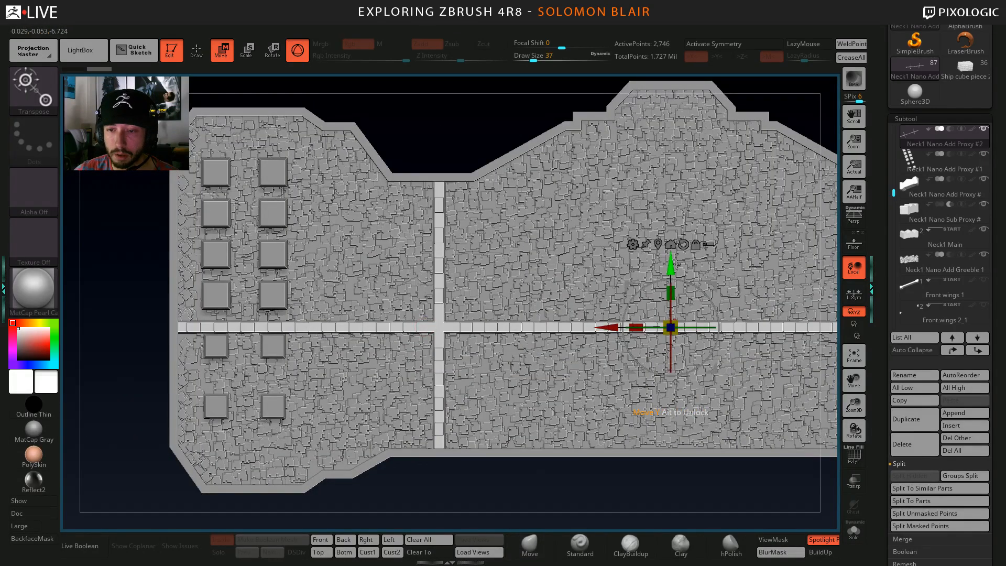
{"action": "left_click_drag", "start_coordinate": [671, 264], "coordinate": [672, 255]}
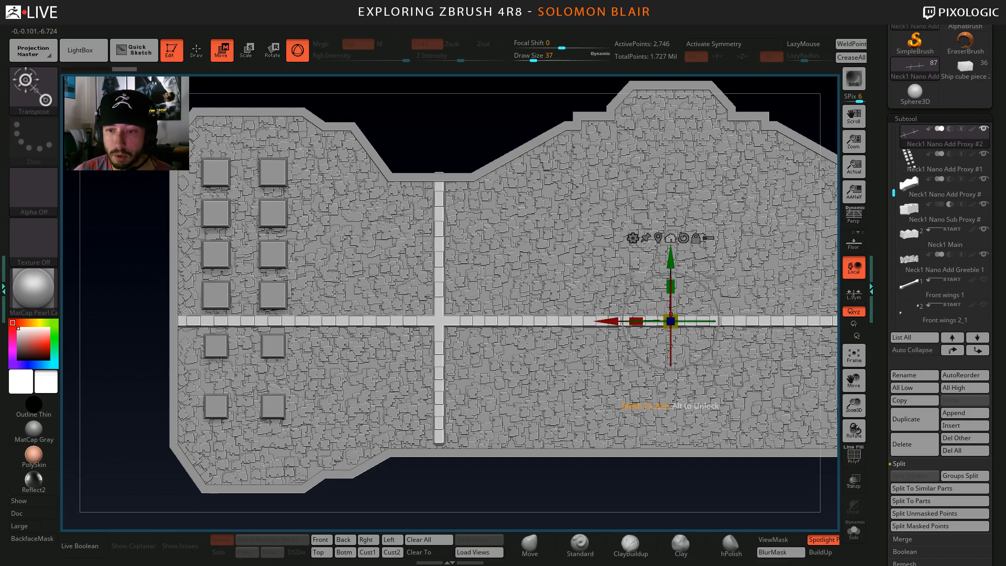
Shorten the cross lines along Y and move them up until the vertical bars reach the hull's upper recesses.
{"action": "right_click_drag", "start_coordinate": [655, 286], "coordinate": [425, 263]}
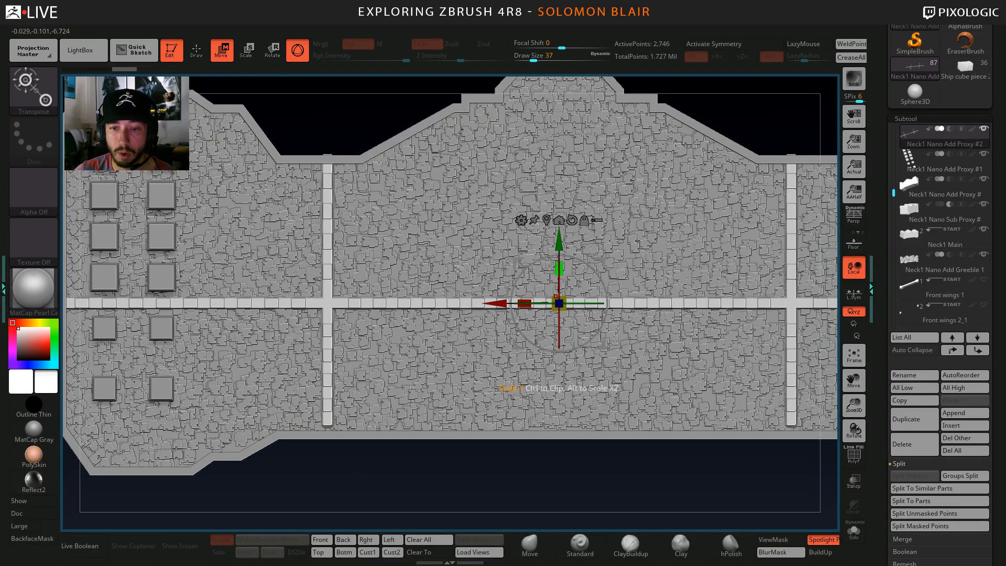
{"action": "left_click_drag", "start_coordinate": [557, 267], "coordinate": [545, 349]}
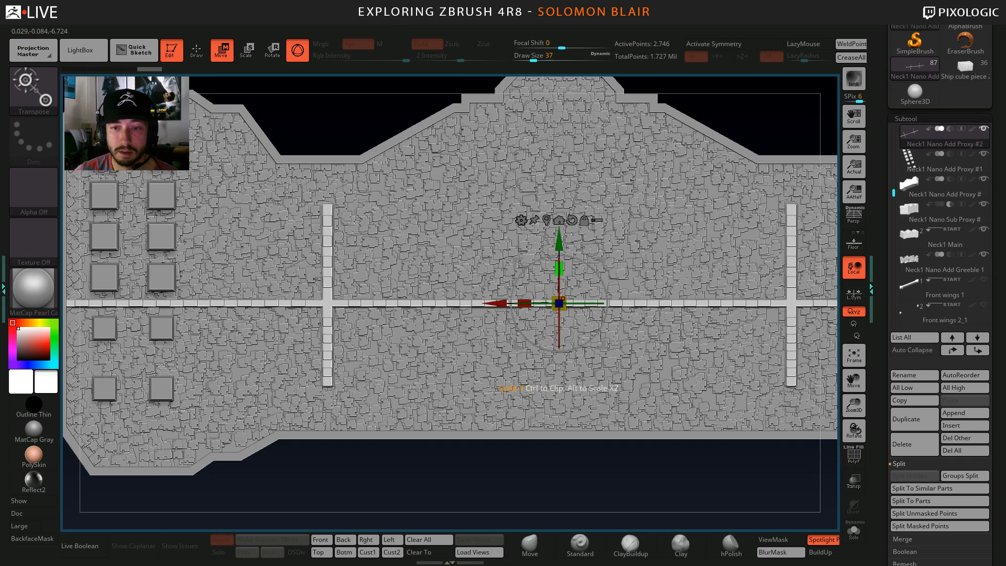
{"action": "left_click_drag", "start_coordinate": [565, 244], "coordinate": [554, 197]}
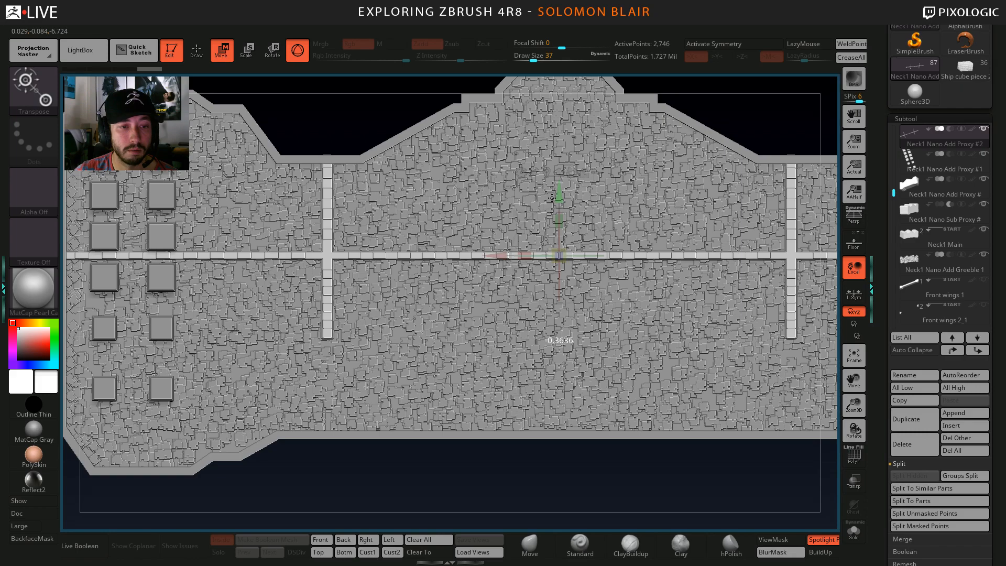
{"action": "left_click_drag", "start_coordinate": [550, 198], "coordinate": [551, 197]}
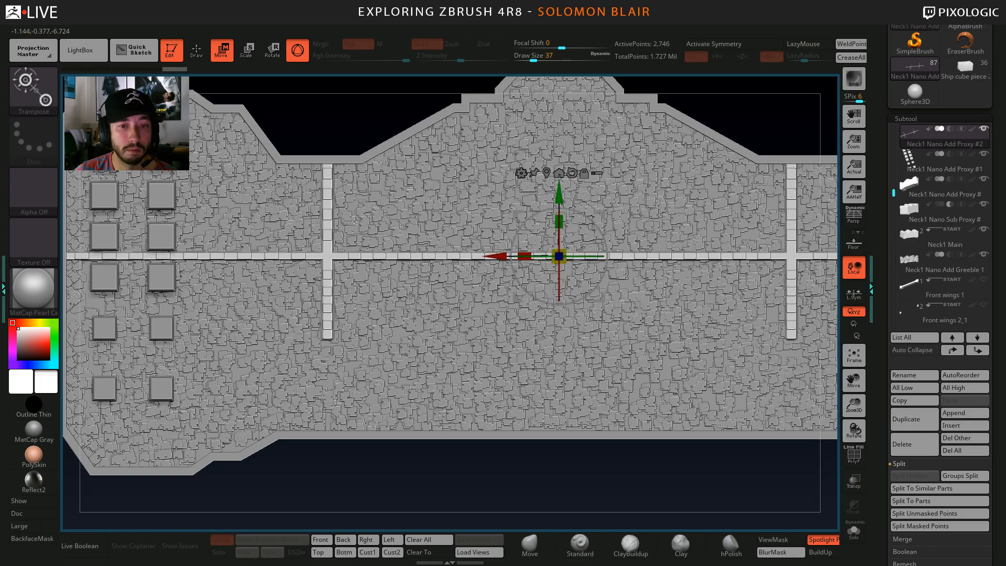
Inspect the shortened cross lines against the hull from an angle and straight on.
{"action": "right_click_drag", "start_coordinate": [338, 283], "coordinate": [458, 401], "text": "ctrl"}
{"action": "key", "text": "alt+s"}
{"action": "left_click", "coordinate": [401, 155], "text": "alt"}
{"action": "key", "text": "alt+s"}
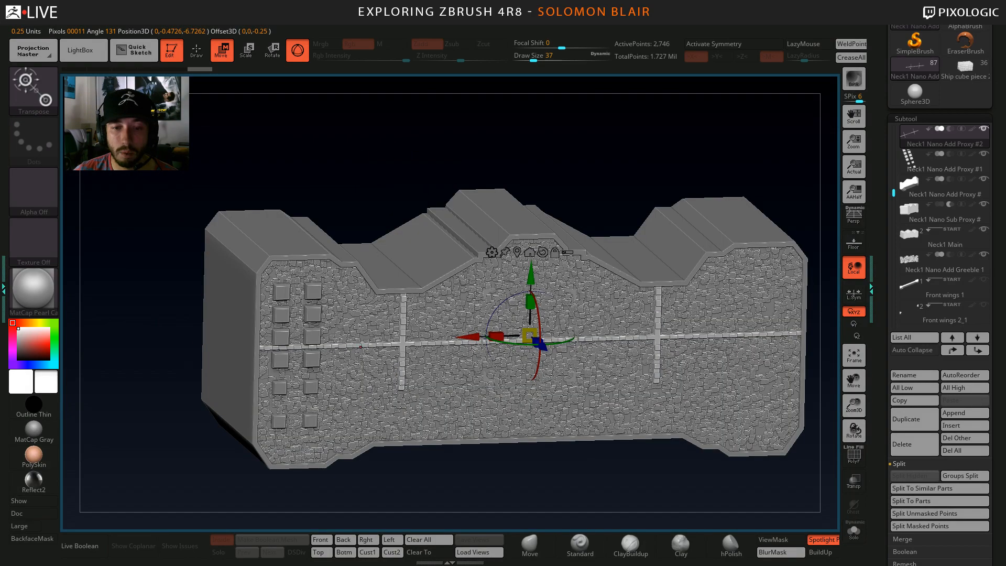
{"action": "right_click_drag", "start_coordinate": [292, 274], "coordinate": [280, 262], "text": "shift"}
{"action": "right_click_drag", "start_coordinate": [398, 336], "coordinate": [411, 394], "text": "ctrl"}
{"action": "right_click_drag", "start_coordinate": [411, 395], "coordinate": [352, 362], "text": "alt"}
{"action": "key", "text": "f"}
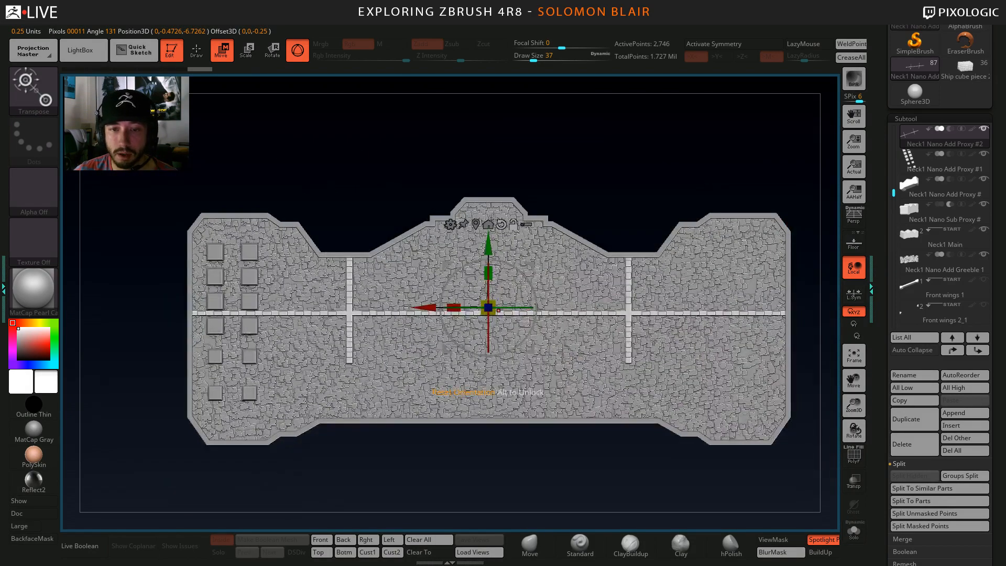
Isolate the cross-line subtool, center the gizmo on its mesh and turn on Local Symmetry.
{"action": "left_click", "coordinate": [472, 311], "text": "alt"}
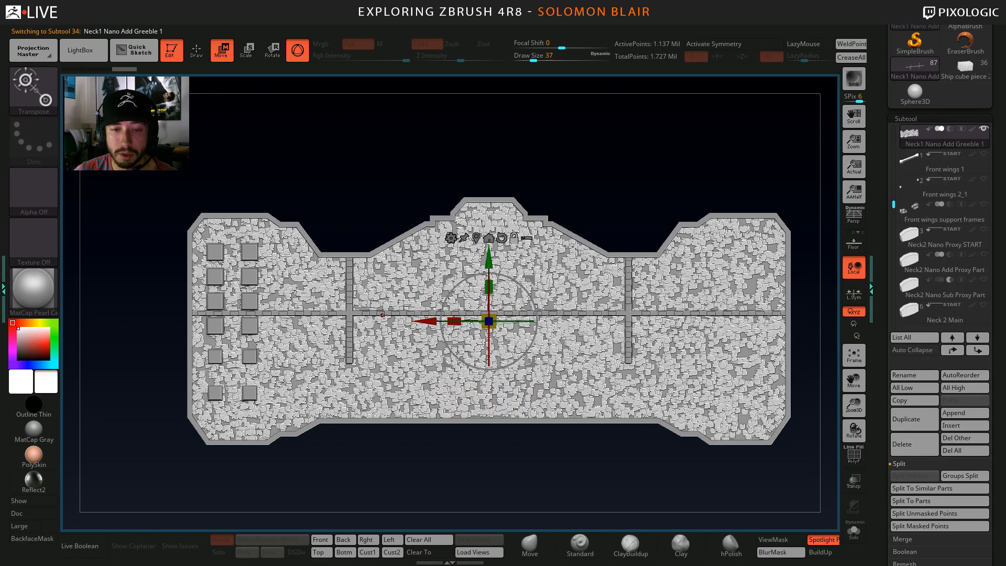
{"action": "left_click", "coordinate": [465, 312], "text": "alt"}
{"action": "key", "text": "alt+s"}
{"action": "right_click_drag", "start_coordinate": [451, 335], "coordinate": [455, 357], "text": "ctrl"}
{"action": "left_click", "coordinate": [475, 224]}
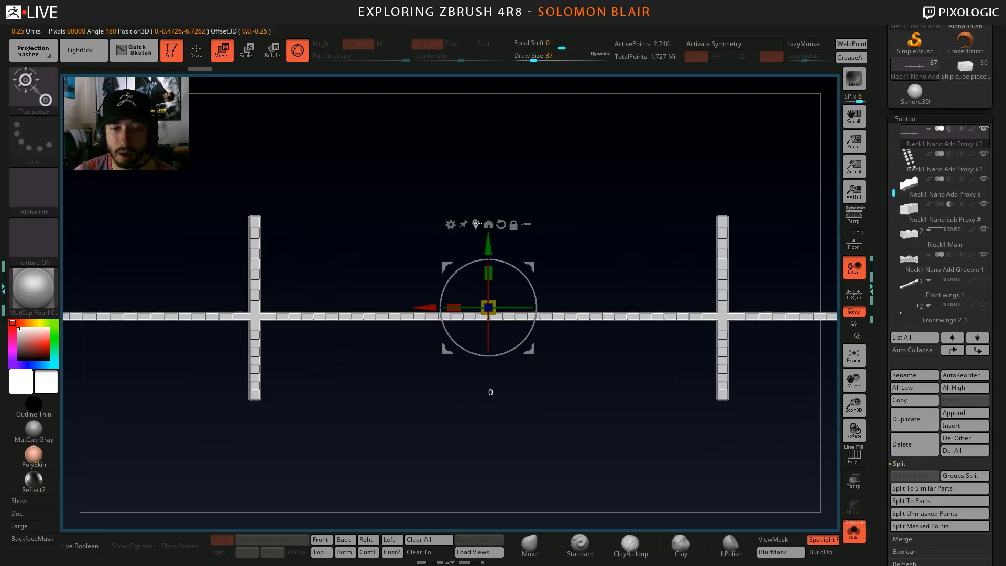
{"action": "right_click_drag", "start_coordinate": [402, 285], "coordinate": [289, 238], "text": "ctrl"}
{"action": "right_click_drag", "start_coordinate": [290, 238], "coordinate": [303, 222], "text": "alt"}
{"action": "right_click_drag", "start_coordinate": [303, 222], "coordinate": [348, 216], "text": "alt"}
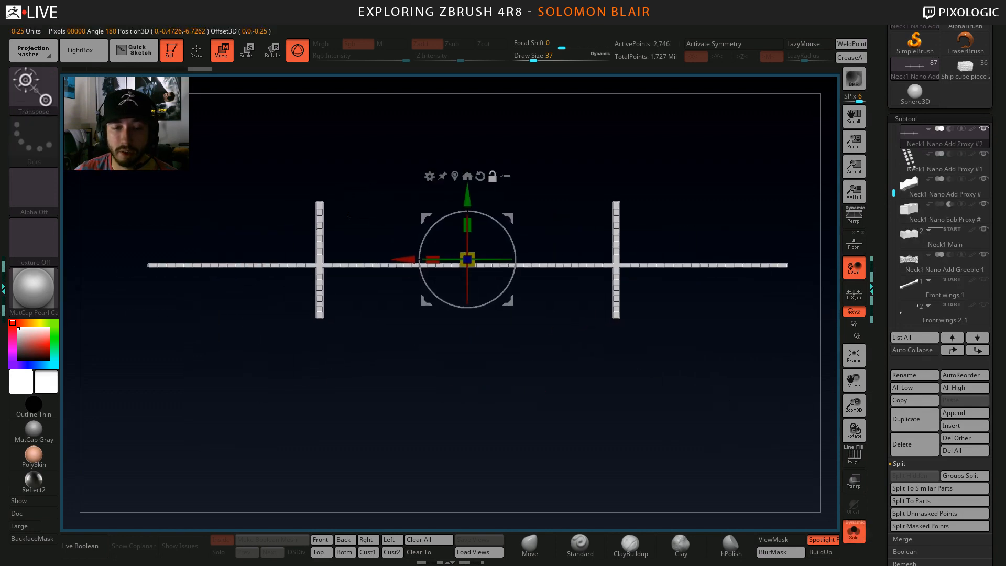
{"action": "left_click", "coordinate": [850, 295]}
{"action": "right_click_drag", "start_coordinate": [466, 329], "coordinate": [448, 356], "text": "ctrl"}
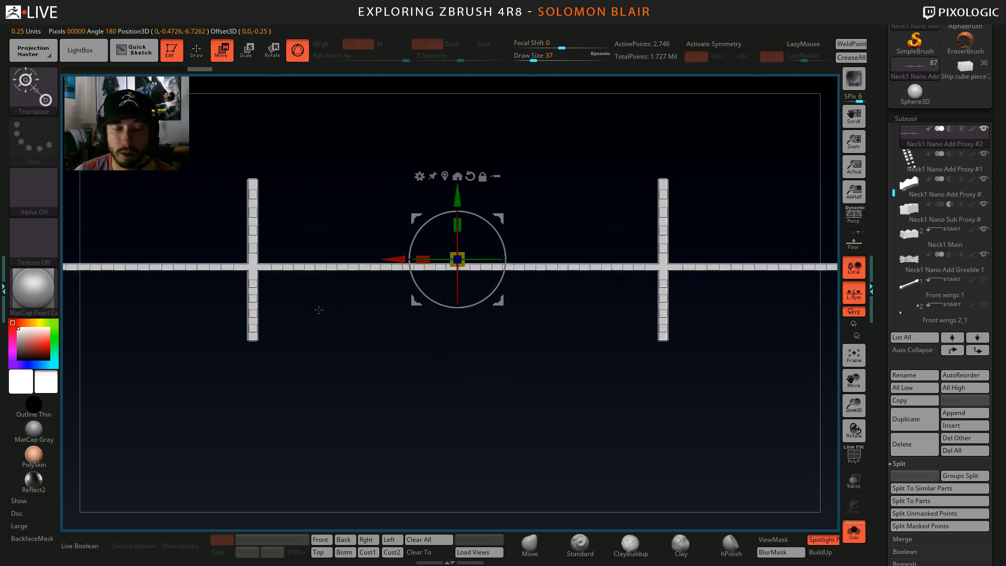
Duplicate the cross-line subtool, place the copy across the hull's lower edge and show the hull again.
{"action": "left_click_drag", "start_coordinate": [355, 335], "coordinate": [415, 279], "text": "alt"}
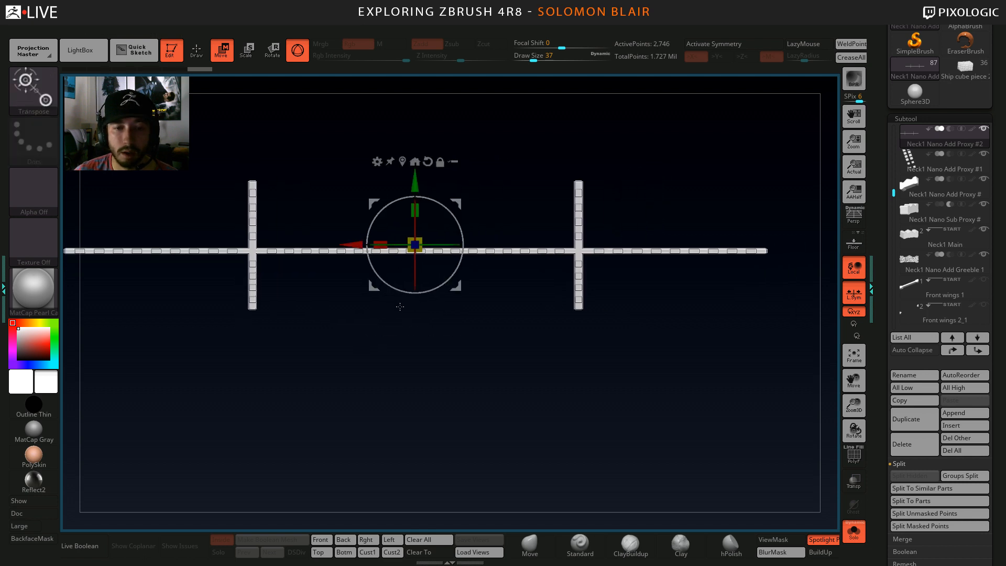
{"action": "key", "text": "ctrl+shift"}
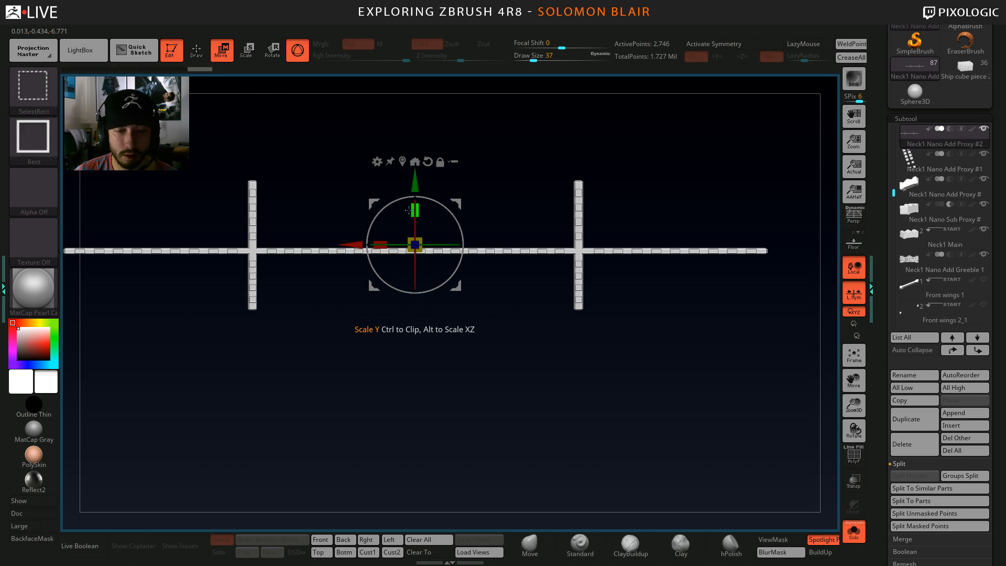
{"action": "left_click_drag", "start_coordinate": [410, 210], "coordinate": [494, 283], "text": "ctrl"}
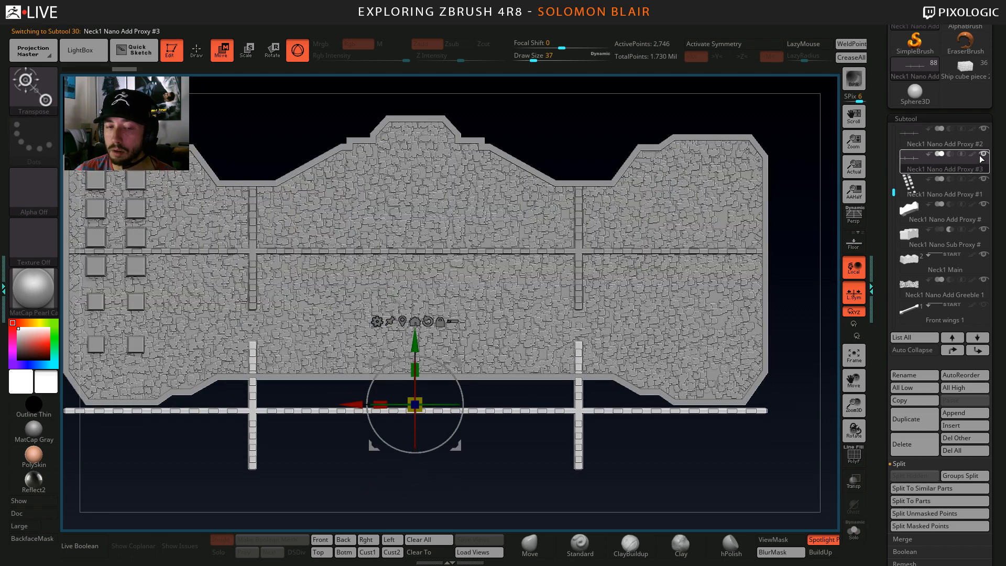
Rotate the duplicated cross lines 180 degrees and raise them along Y onto the hull's lower edge.
{"action": "left_click_drag", "start_coordinate": [377, 444], "coordinate": [486, 497], "text": "alt"}
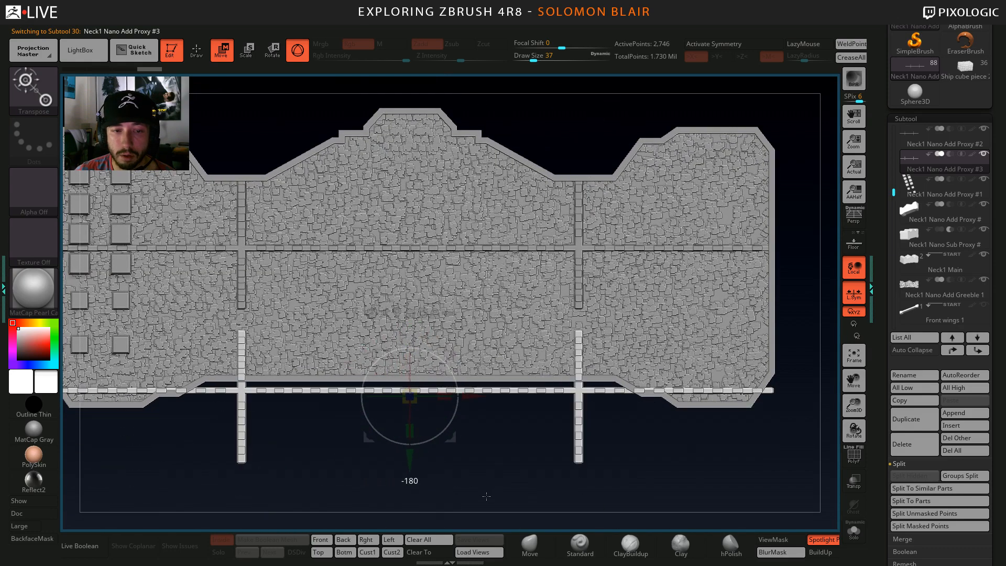
{"action": "left_click_drag", "start_coordinate": [410, 457], "coordinate": [410, 442]}
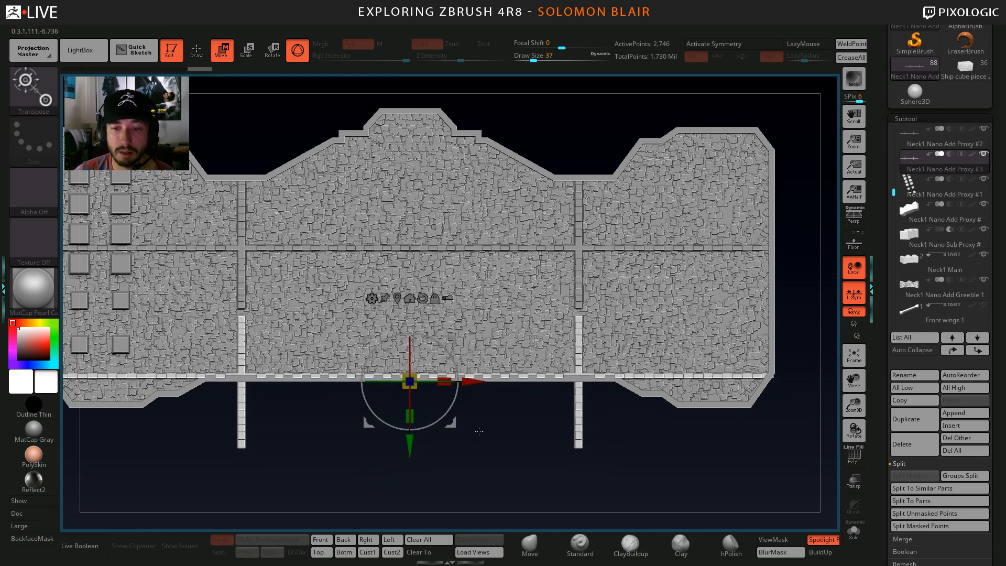
{"action": "key", "text": "q"}
{"action": "left_click_drag", "start_coordinate": [492, 437], "coordinate": [490, 418]}
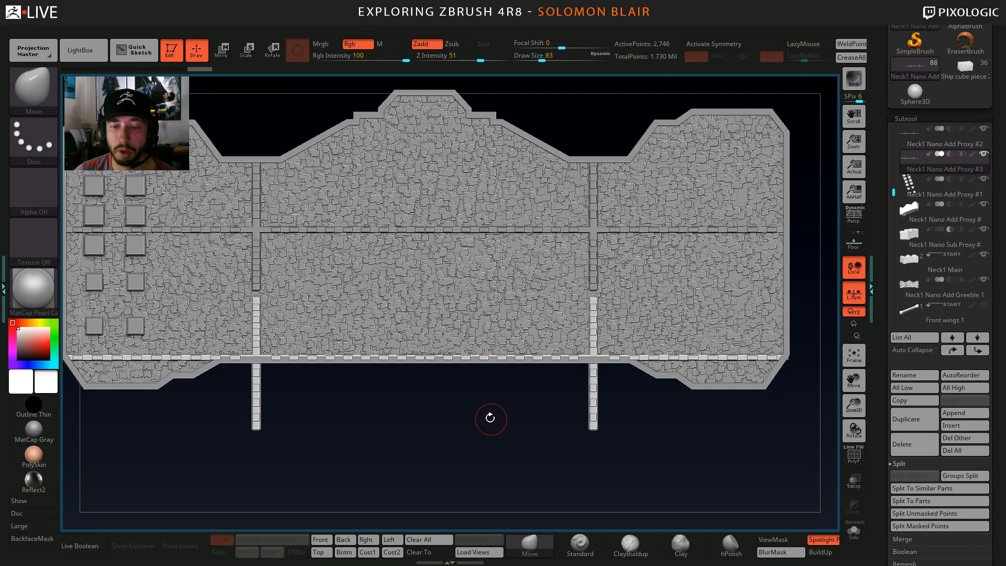
{"action": "left_click_drag", "start_coordinate": [472, 472], "coordinate": [491, 447], "text": "alt"}
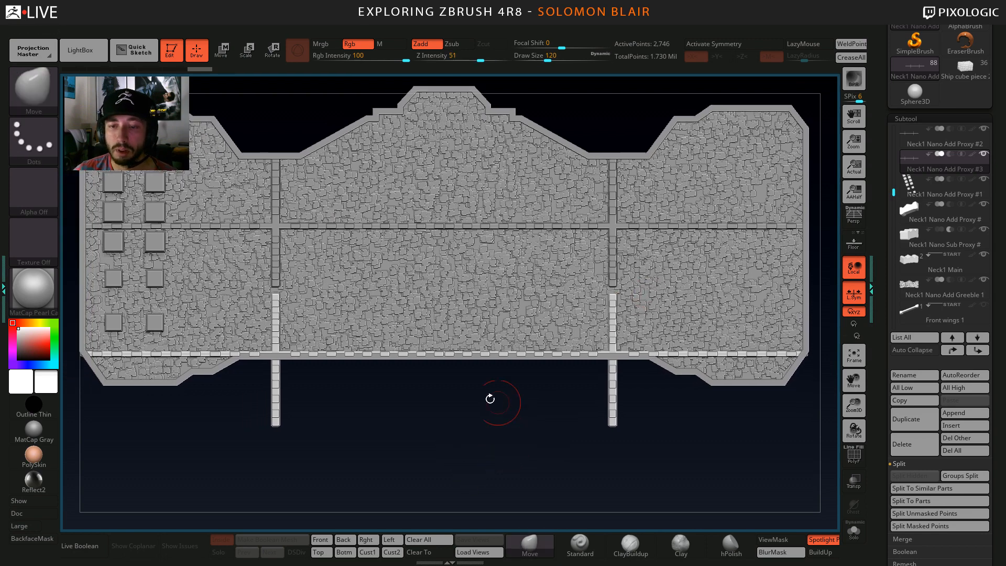
{"action": "left_click_drag", "start_coordinate": [489, 399], "coordinate": [477, 449], "text": "alt"}
{"action": "left_click_drag", "start_coordinate": [790, 261], "coordinate": [802, 261], "text": "alt"}
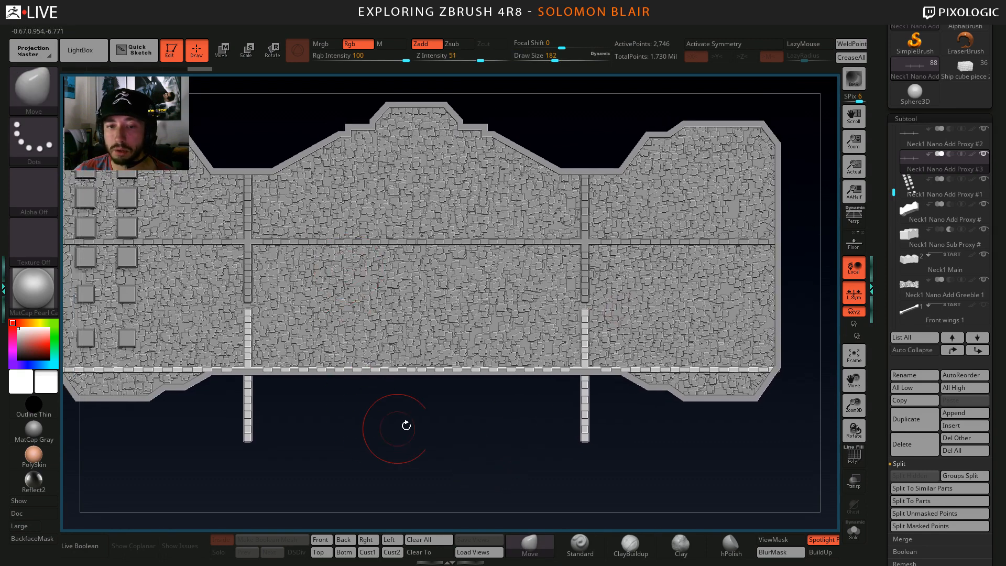
Merge the original cross-line subtool, Neck1 Nano Add Proxy #2, down into its duplicate and confirm the merge.
{"action": "left_click", "coordinate": [913, 132]}
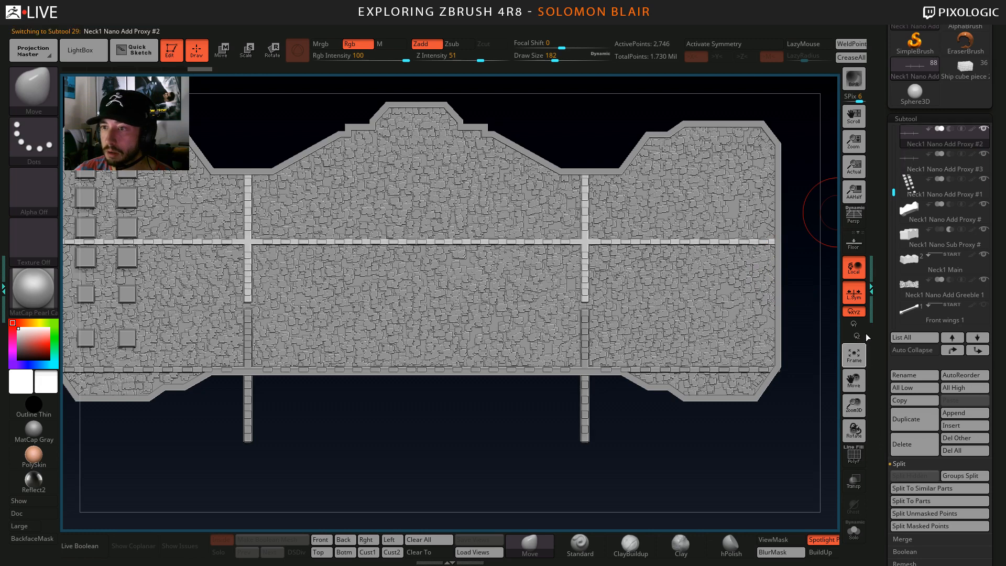
{"action": "left_click", "coordinate": [906, 538]}
{"action": "left_click", "coordinate": [908, 489]}
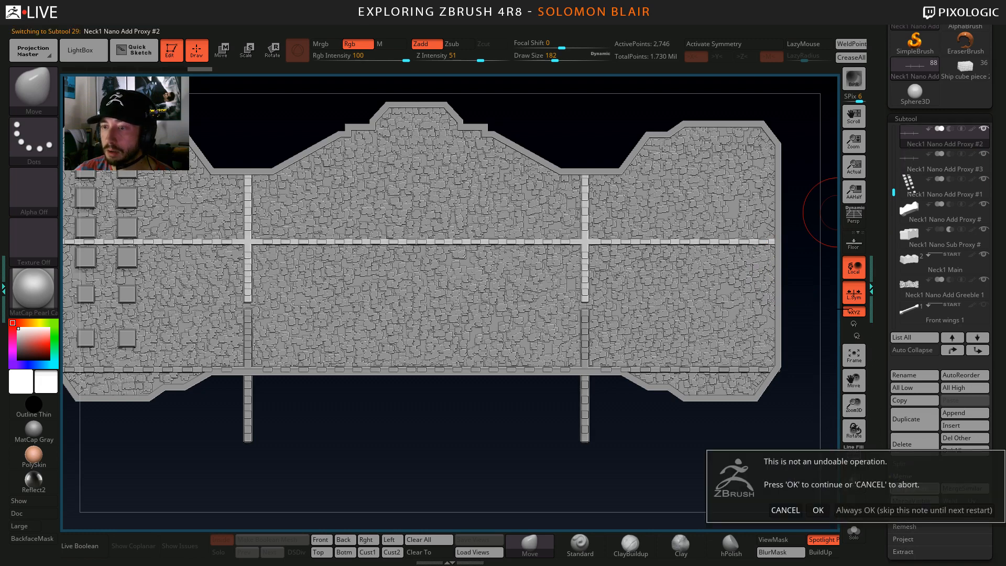
{"action": "left_click", "coordinate": [914, 508]}
Reorder the merged cross-line subtool, Neck1 Nano Add Proxy #2, to directly below Neck1 Main.
{"action": "mouse_move", "coordinate": [896, 192]}
{"action": "left_mouse_down"}
{"action": "mouse_move", "coordinate": [894, 182]}
{"action": "mouse_move", "coordinate": [893, 193]}
{"action": "left_mouse_up"}
{"action": "key", "text": "ctrl+Down"}
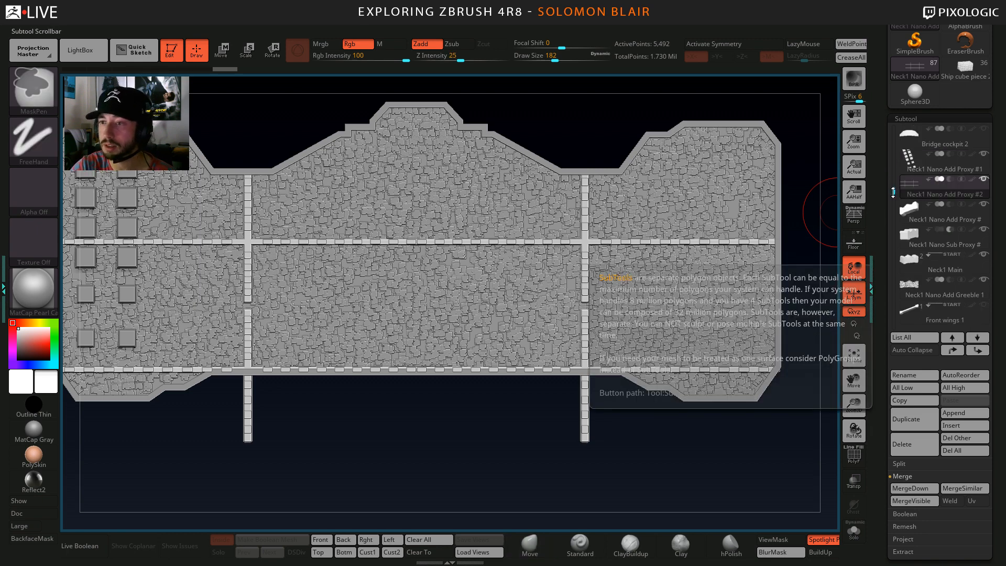
{"action": "key", "text": "ctrl+Down"}
{"action": "key", "text": "ctrl+Down"}
{"action": "key", "text": "ctrl+Down"}
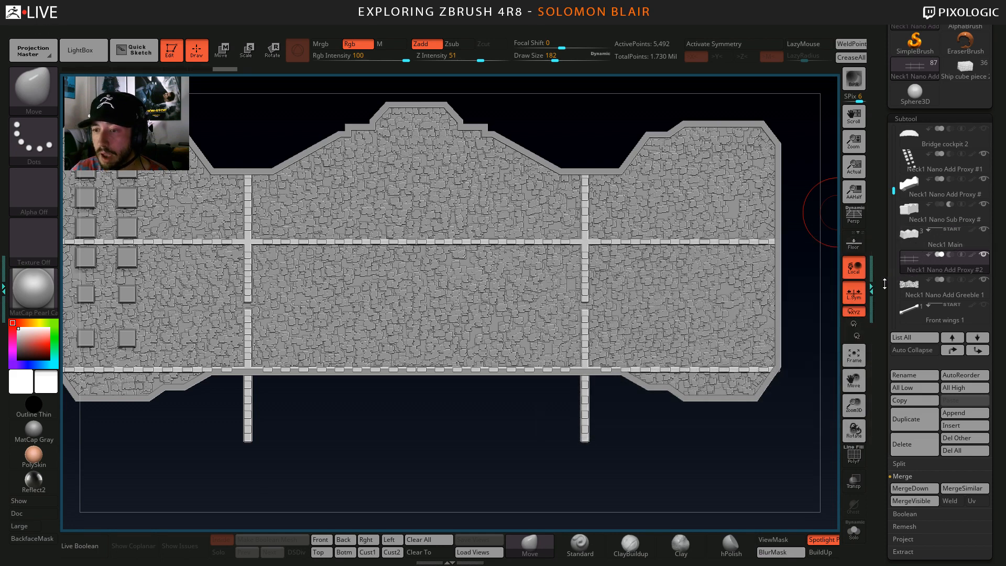
{"action": "left_click_drag", "start_coordinate": [883, 284], "coordinate": [883, 278]}
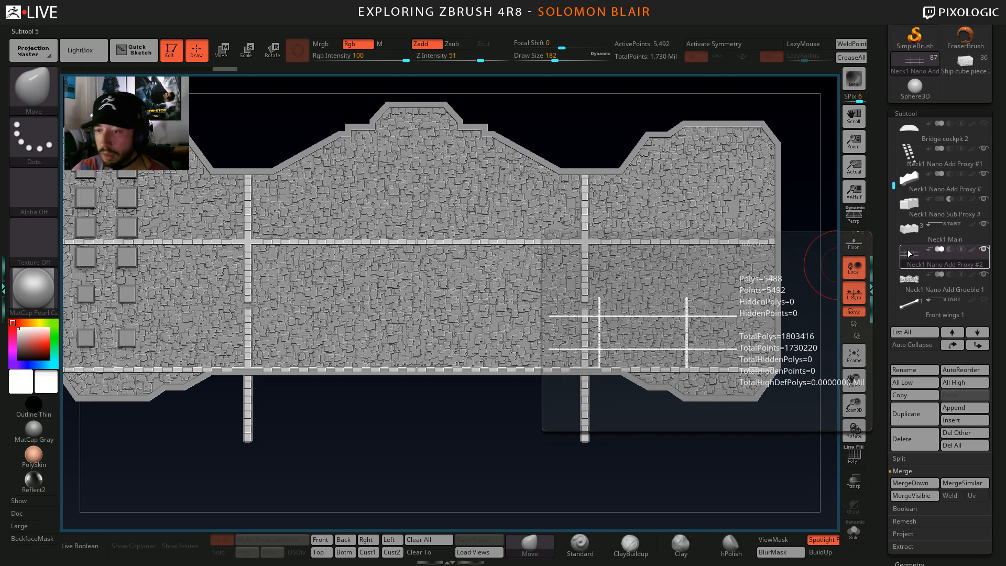
Move the cross-line subtool below Neck1 Nano Add Greeble 1 and rename it Neck1 Nano Add Part 1.
{"action": "left_click_drag", "start_coordinate": [907, 250], "coordinate": [911, 276]}
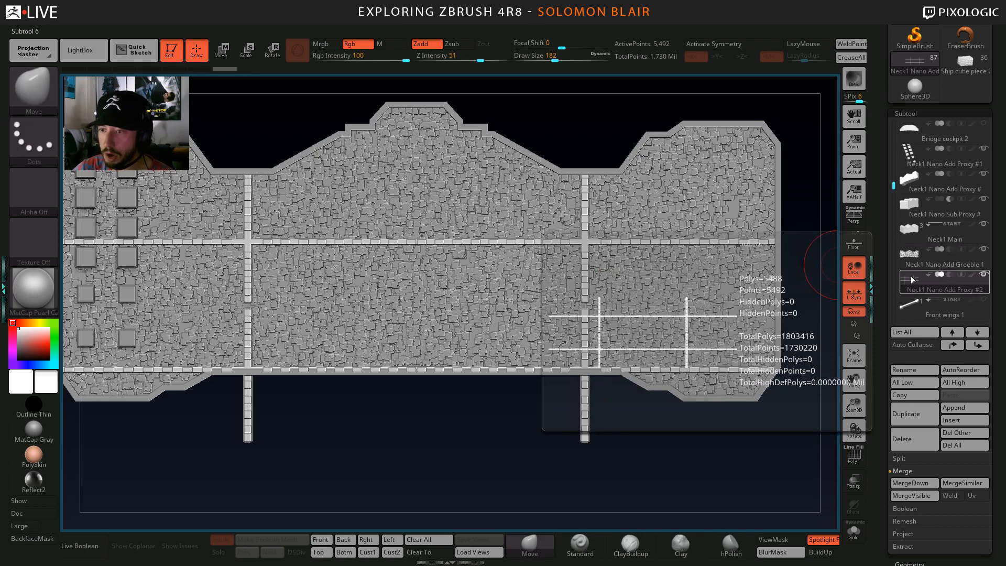
{"action": "left_click", "coordinate": [910, 371]}
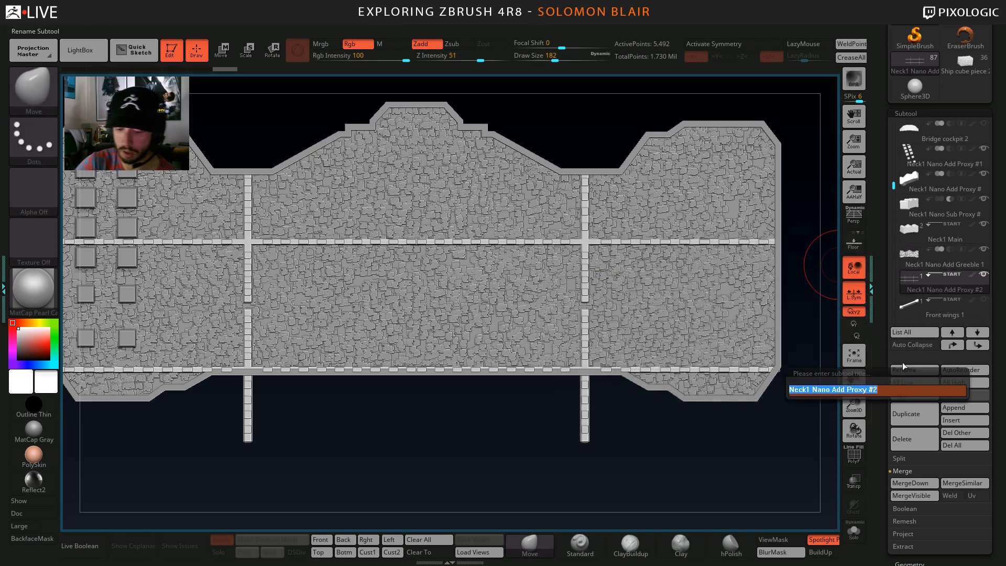
{"action": "key", "text": "Right"}
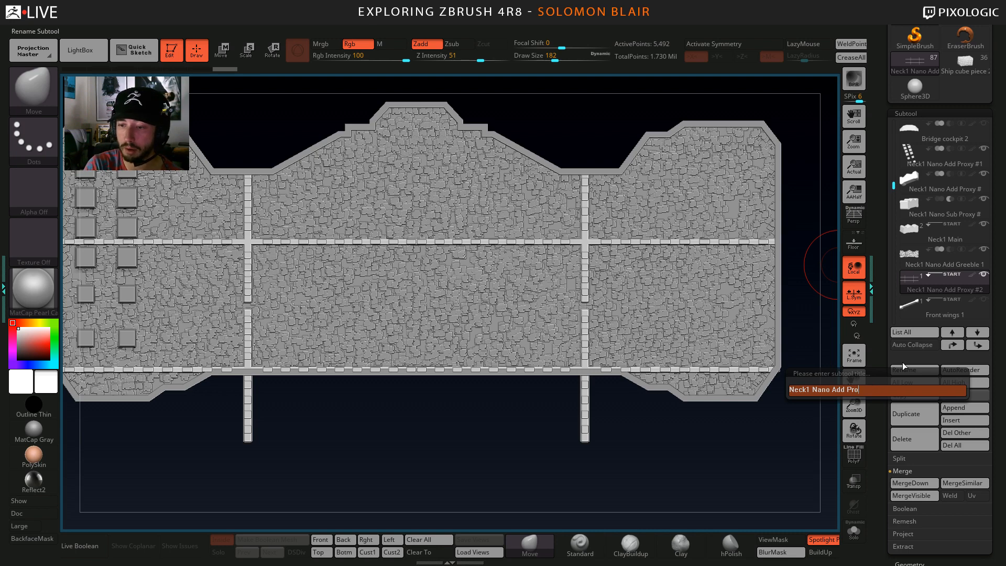
{"action": "type", "text": "Part 1"}
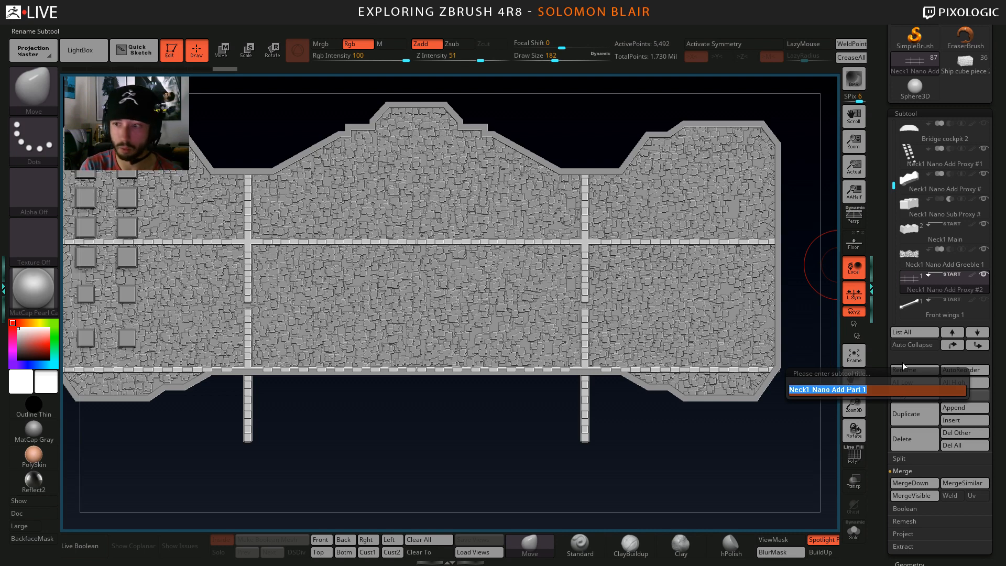
{"action": "key", "text": "Return"}
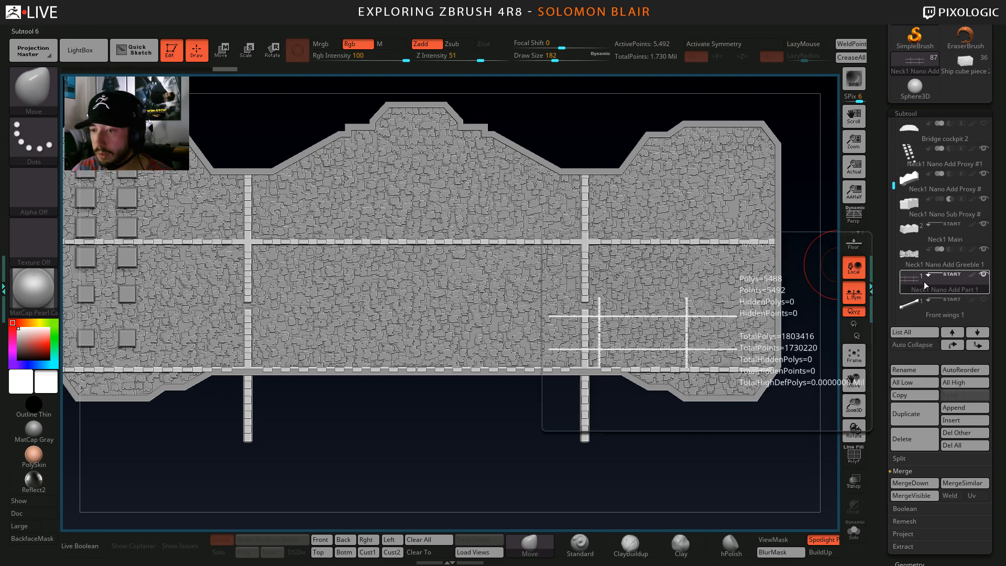
Show the polyframe and examine how the merged cross lines sit on the hull's side.
{"action": "key", "text": "shift+f"}
{"action": "left_click_drag", "start_coordinate": [514, 413], "coordinate": [507, 395]}
{"action": "key", "text": "bracketleft"}
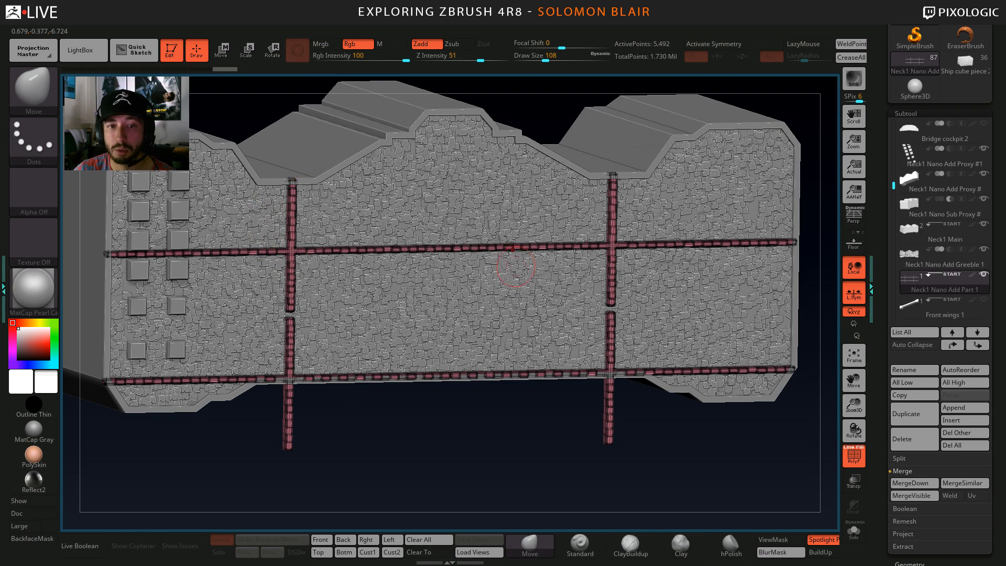
{"action": "left_click_drag", "start_coordinate": [500, 240], "coordinate": [514, 274], "text": "alt"}
{"action": "key", "text": "bracketright"}
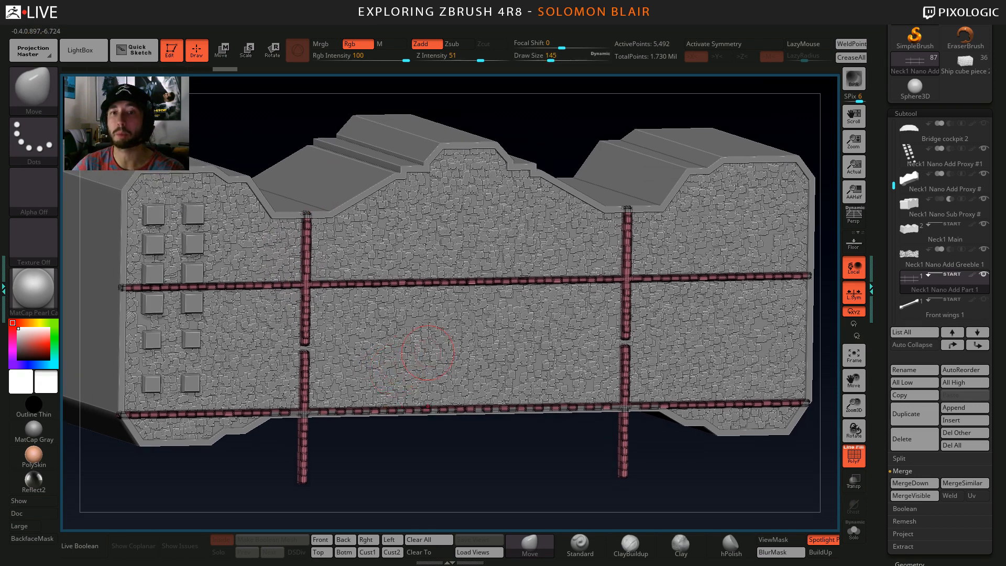
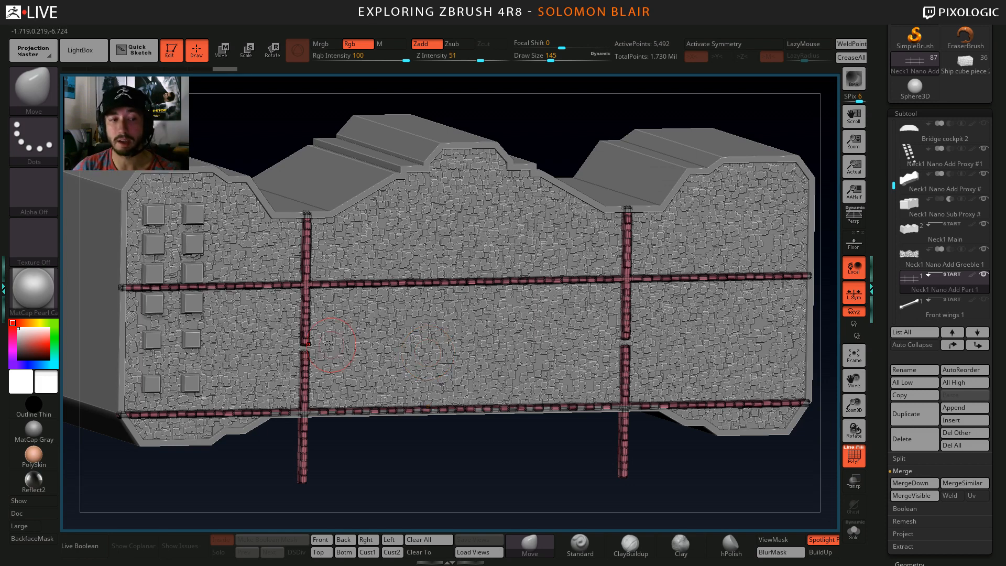
{"action": "left_click", "coordinate": [436, 21]}
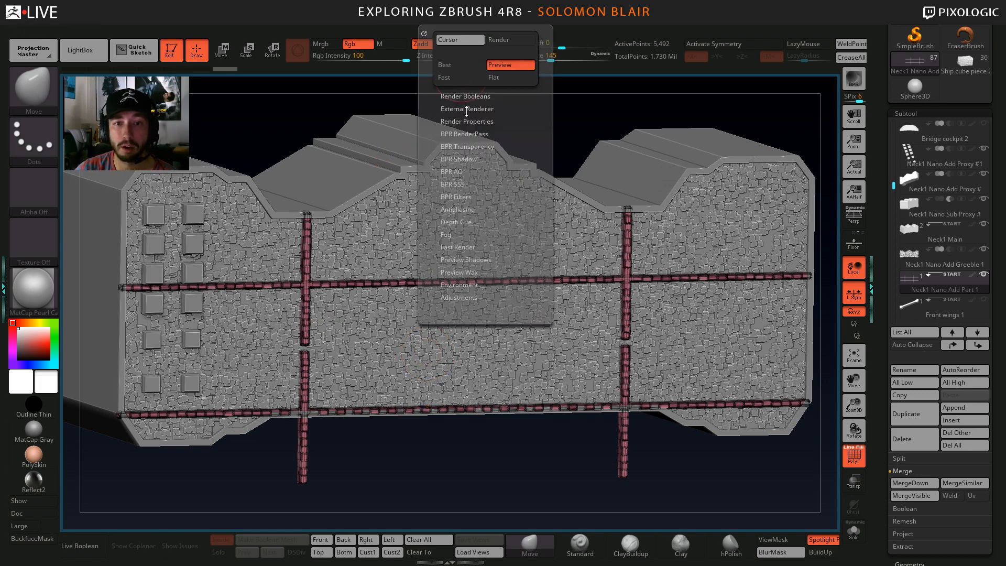
{"action": "left_click", "coordinate": [466, 109]}
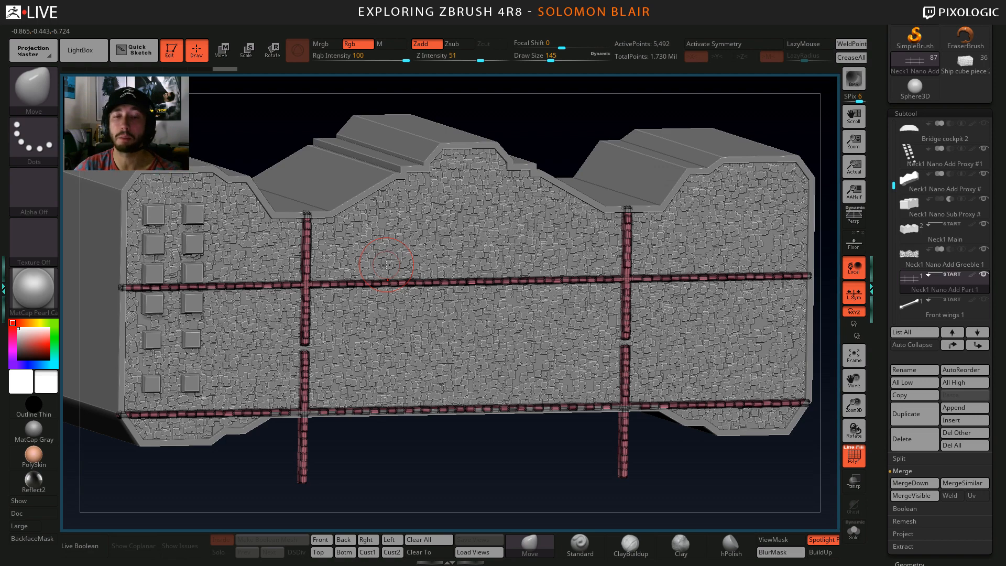
{"action": "key", "text": "bracketright"}
{"action": "key", "text": "bracketright"}
{"action": "key", "text": "bracketright"}
{"action": "key", "text": "bracketright"}
{"action": "key", "text": "bracketright"}
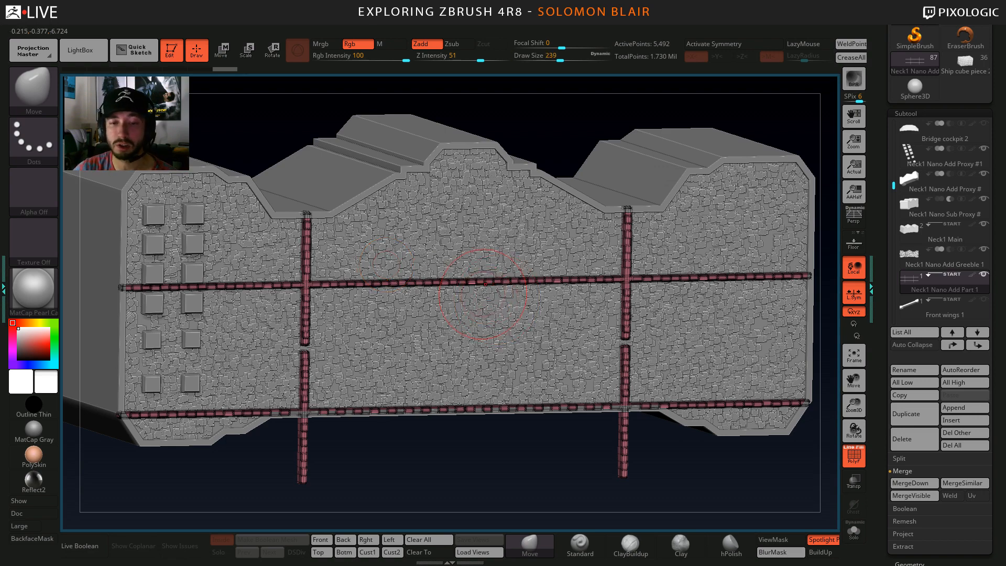
{"action": "key", "text": "bracketleft"}
{"action": "key", "text": "bracketleft"}
{"action": "key", "text": "bracketleft"}
{"action": "right_click_drag", "start_coordinate": [485, 303], "coordinate": [512, 317]}
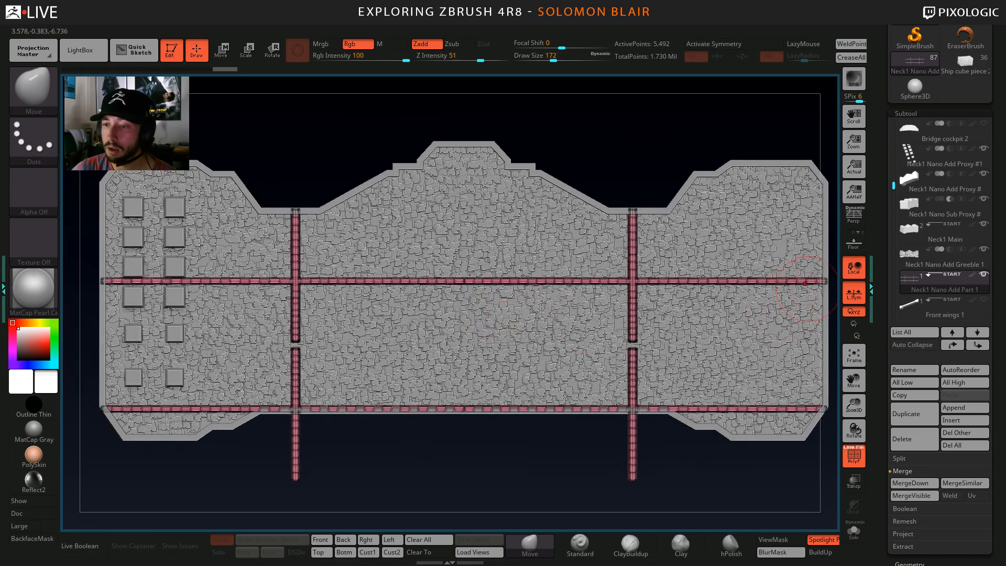
{"action": "key", "text": "bracketleft"}
{"action": "key", "text": "bracketleft"}
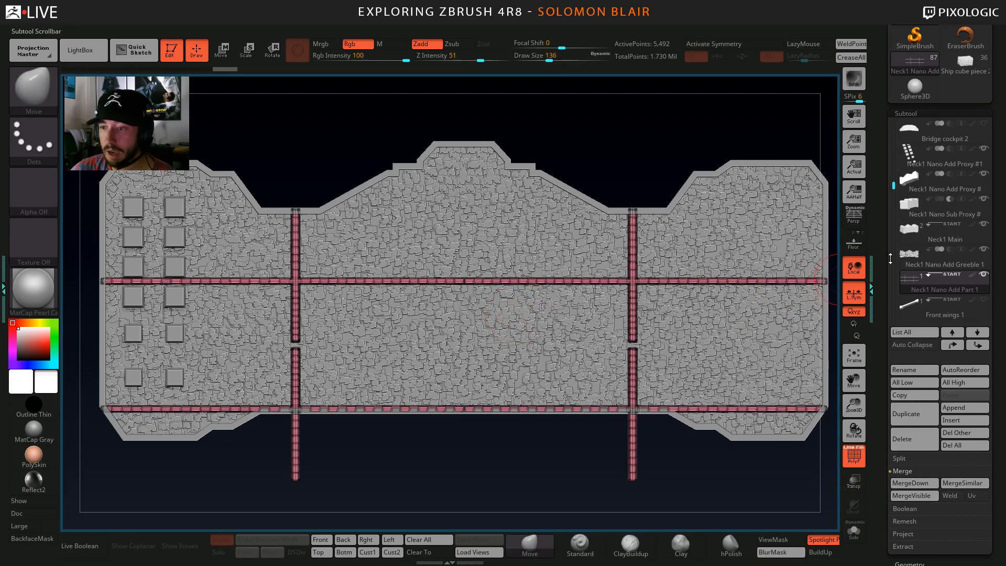
Make Neck1 Nano Add Greeble 1 a Start subtool, remove the Start flag from Neck1 Nano Add Part 1, and hide the polyframe.
{"action": "left_click", "coordinate": [909, 257]}
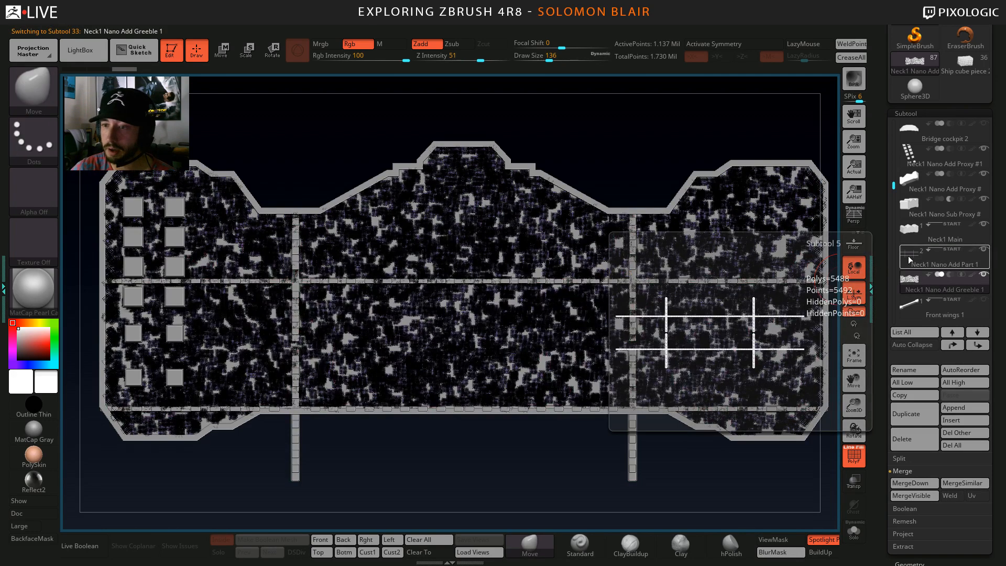
{"action": "key", "text": "ctrl+Up"}
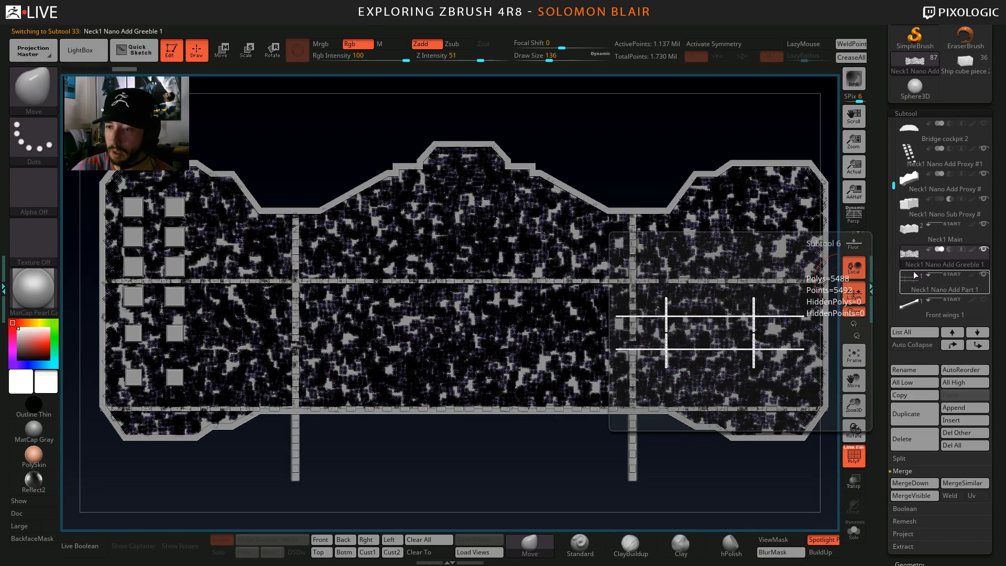
{"action": "left_click", "coordinate": [929, 250]}
{"action": "left_click", "coordinate": [928, 274]}
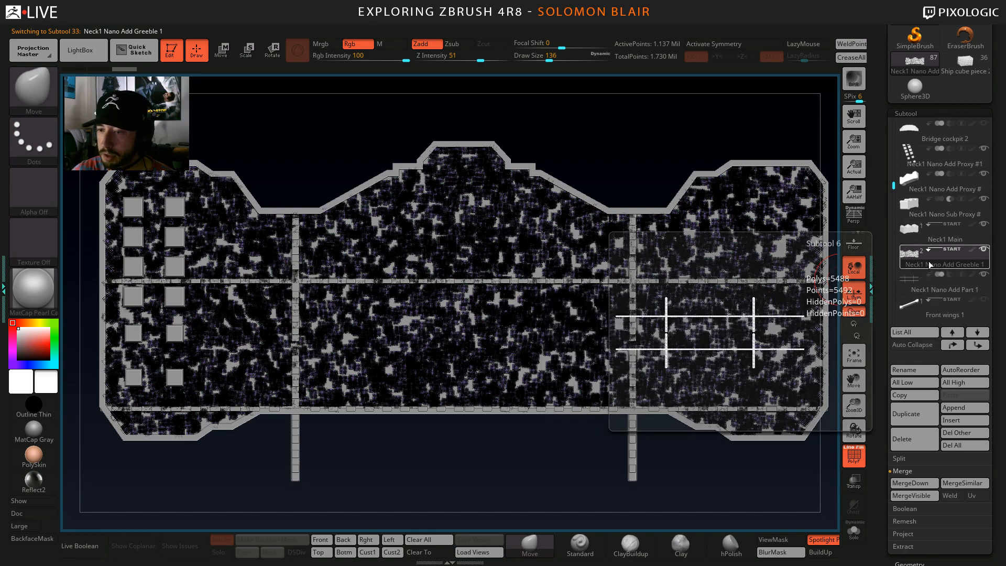
{"action": "key", "text": "shift+f"}
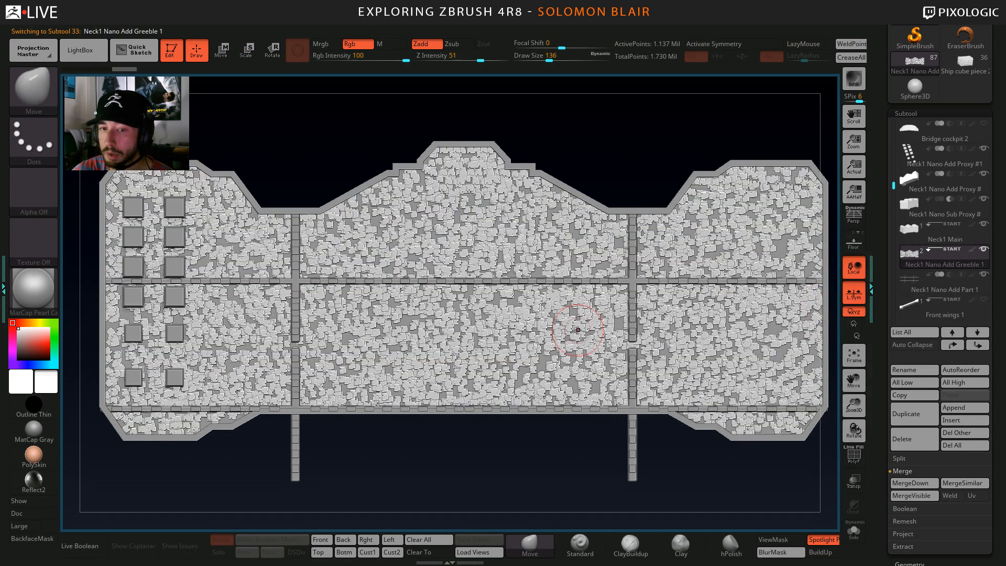
{"action": "right_click_drag", "start_coordinate": [583, 331], "coordinate": [621, 347]}
Isolate the Neck1 Nano Add Part 1 cross lines in Solo and centre the move gizmo on them.
{"action": "left_click", "coordinate": [912, 283]}
{"action": "left_click", "coordinate": [566, 406], "text": "ctrl+shift"}
{"action": "right_click_drag", "start_coordinate": [526, 319], "coordinate": [467, 330], "text": "ctrl"}
{"action": "key", "text": "w"}
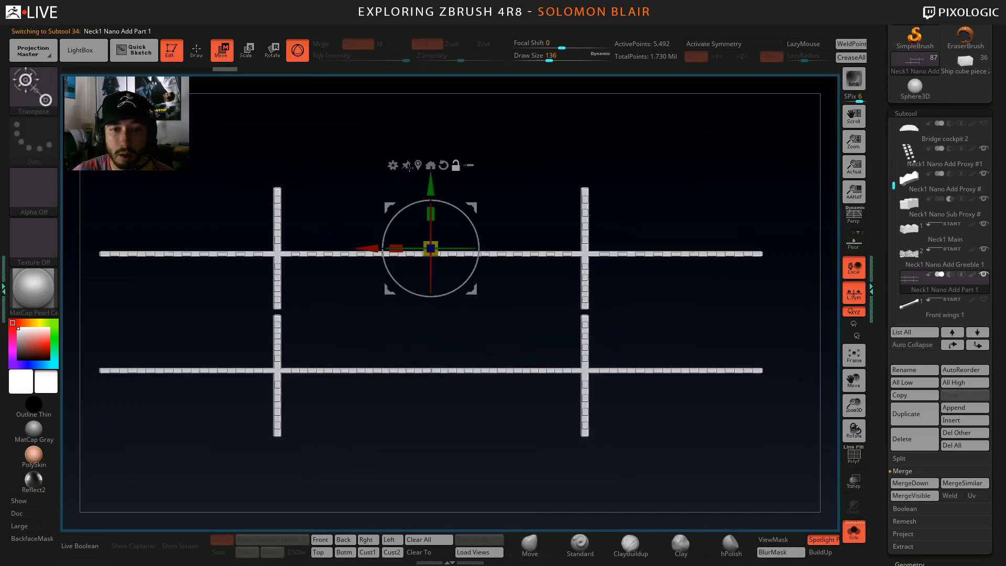
{"action": "left_click", "coordinate": [418, 166], "text": "alt"}
{"action": "right_click_drag", "start_coordinate": [364, 234], "coordinate": [331, 295], "text": "ctrl"}
{"action": "right_click_drag", "start_coordinate": [224, 278], "coordinate": [284, 268], "text": "alt"}
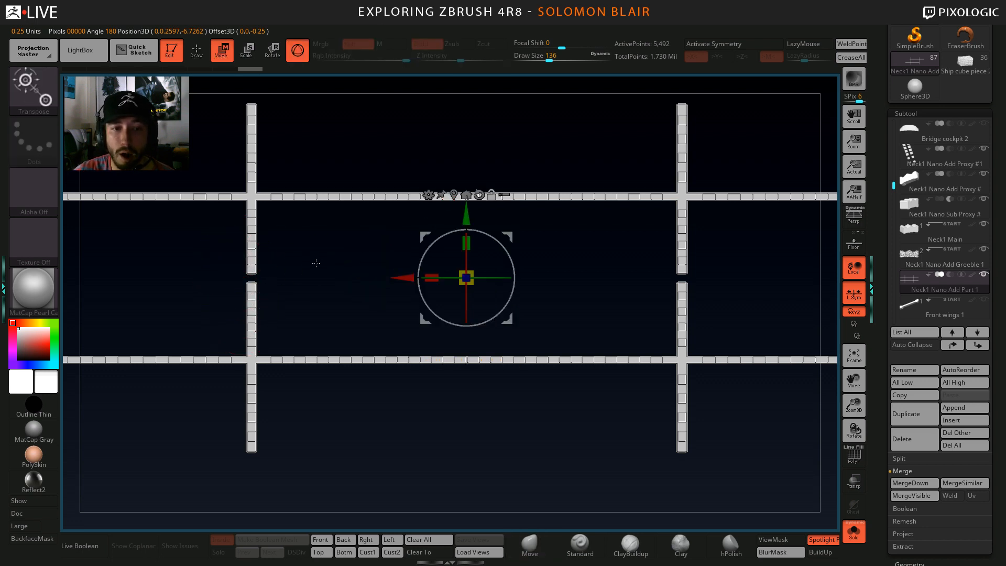
Try to shift the vertical segments between the two horizontal lines while the remaining geometry is masked.
{"action": "key", "text": "ctrl"}
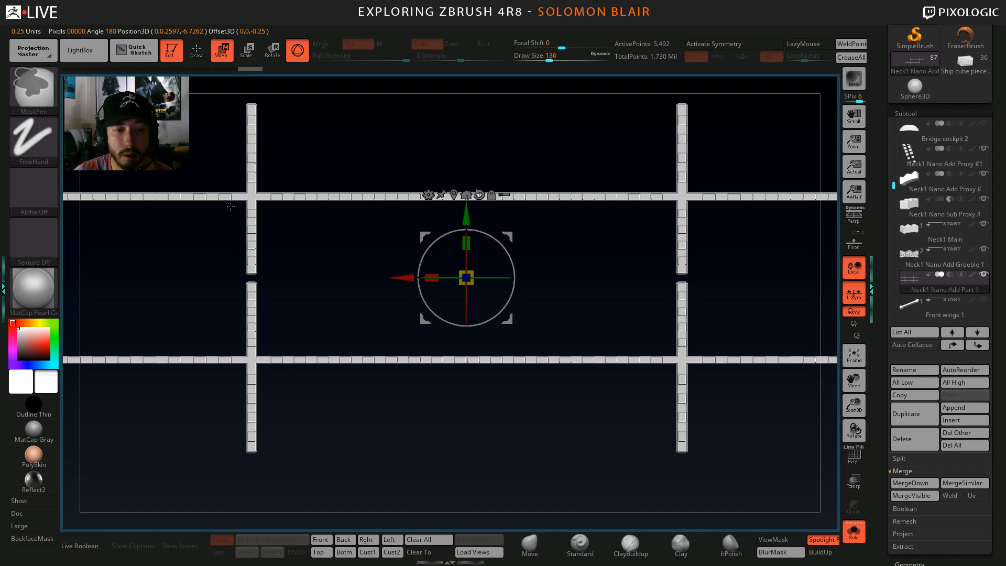
{"action": "left_click_drag", "start_coordinate": [231, 207], "coordinate": [299, 267], "text": "ctrl"}
{"action": "key", "text": "shift+f"}
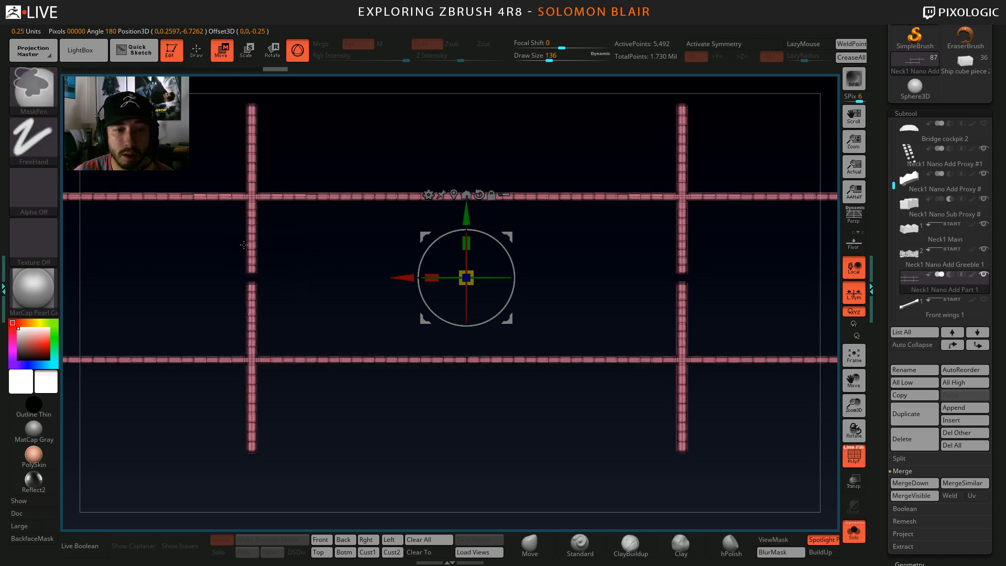
{"action": "left_click_drag", "start_coordinate": [220, 212], "coordinate": [815, 346], "text": "ctrl"}
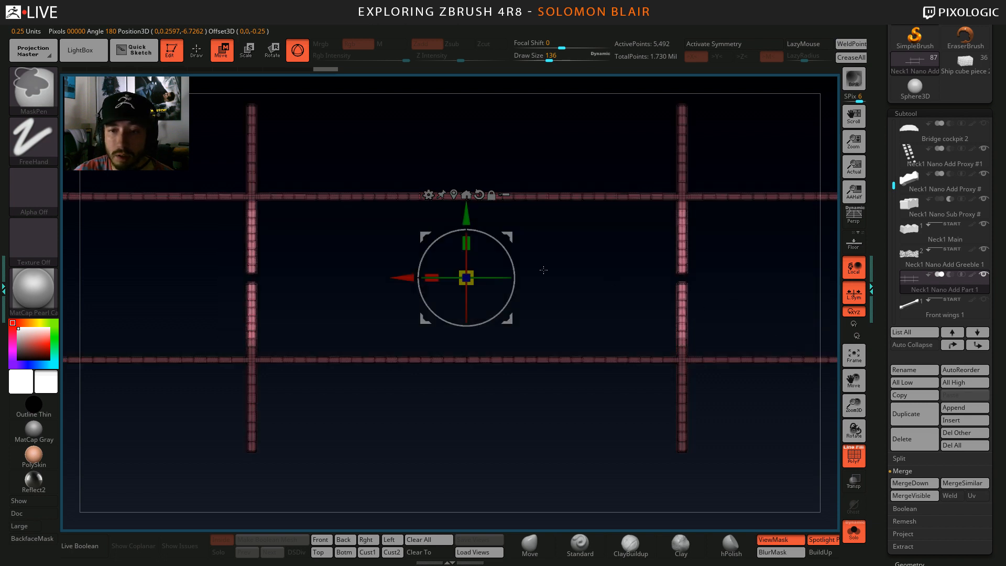
{"action": "mouse_move", "coordinate": [467, 215]}
{"action": "left_mouse_down"}
{"action": "mouse_move", "coordinate": [466, 238]}
{"action": "mouse_move", "coordinate": [467, 216]}
{"action": "left_mouse_up"}
{"action": "key", "text": "q"}
{"action": "mouse_move", "coordinate": [303, 281]}
{"action": "left_mouse_down"}
{"action": "mouse_move", "coordinate": [316, 290]}
{"action": "mouse_move", "coordinate": [450, 285]}
{"action": "mouse_move", "coordinate": [434, 265]}
{"action": "mouse_move", "coordinate": [438, 281]}
{"action": "left_mouse_up"}
{"action": "right_click_drag", "start_coordinate": [407, 295], "coordinate": [220, 245], "text": "ctrl"}
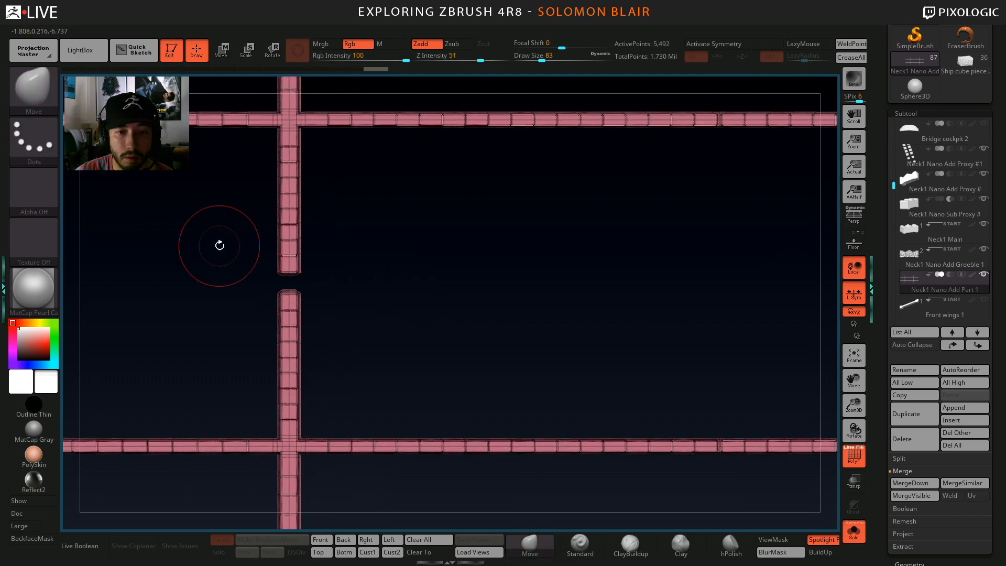
{"action": "right_click_drag", "start_coordinate": [237, 206], "coordinate": [193, 264], "text": "ctrl"}
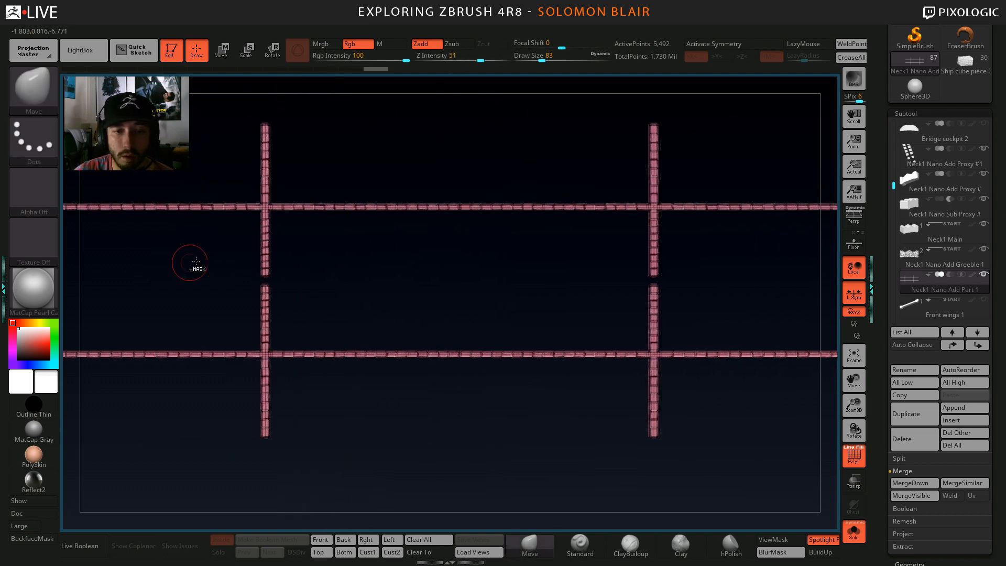
Mask everything except the inner ends of the vertical lines, shift these ends down along Y, and clear the mask.
{"action": "left_click_drag", "start_coordinate": [196, 244], "coordinate": [742, 337], "text": "ctrl"}
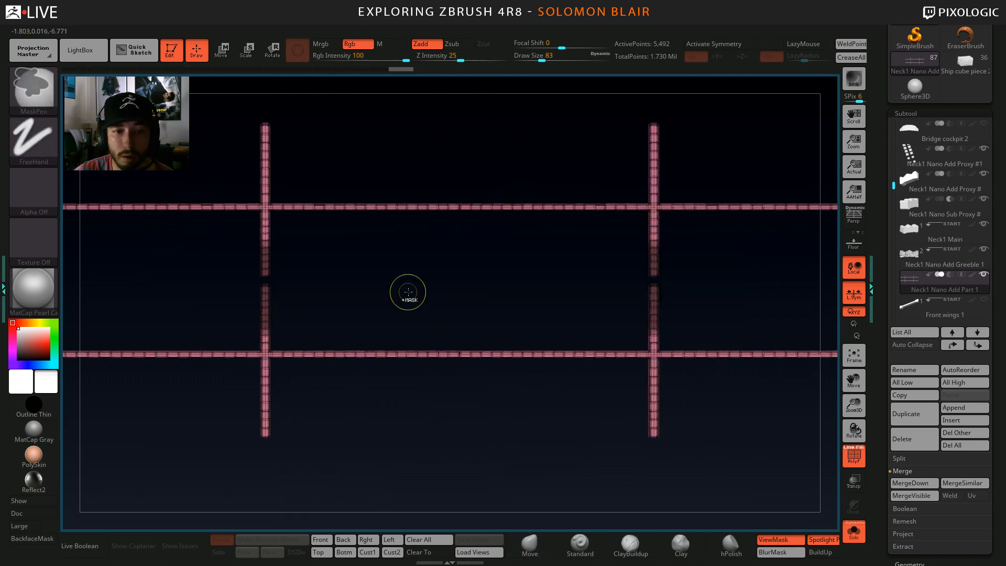
{"action": "left_click", "coordinate": [370, 268], "text": "ctrl"}
{"action": "key", "text": "w"}
{"action": "left_click_drag", "start_coordinate": [461, 215], "coordinate": [461, 226]}
{"action": "key", "text": "q"}
{"action": "right_click_drag", "start_coordinate": [344, 273], "coordinate": [392, 291], "text": "ctrl"}
{"action": "left_click_drag", "start_coordinate": [392, 291], "coordinate": [395, 294], "text": "ctrl"}
{"action": "right_click_drag", "start_coordinate": [395, 294], "coordinate": [350, 305], "text": "alt"}
{"action": "right_click_drag", "start_coordinate": [350, 305], "coordinate": [385, 306], "text": "ctrl"}
Set the draw size to 101 and recentre the move gizmo on the unmasked cross lines.
{"action": "key", "text": "s"}
{"action": "left_click", "coordinate": [387, 305]}
{"action": "key", "text": "w"}
{"action": "left_click", "coordinate": [410, 218]}
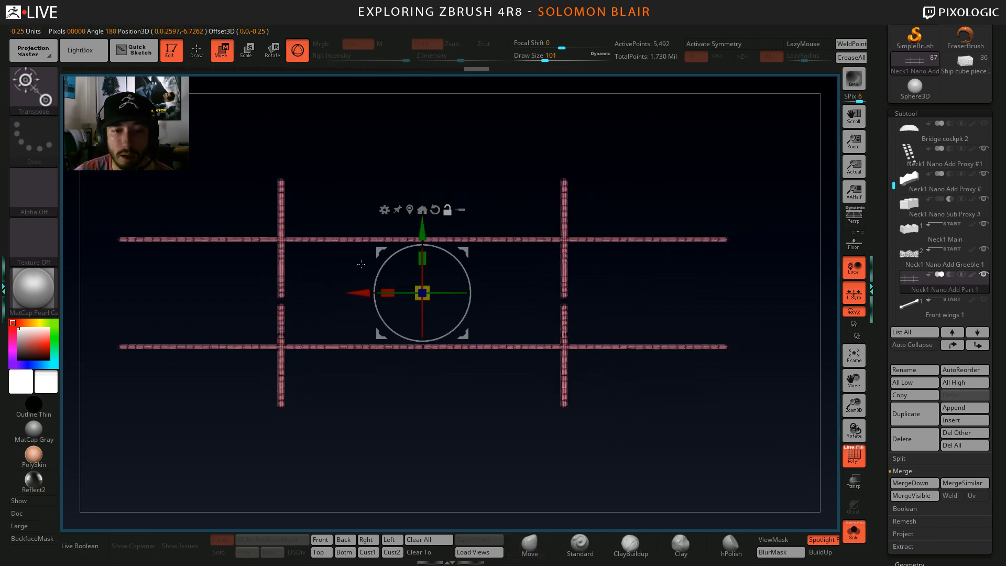
{"action": "right_click_drag", "start_coordinate": [360, 266], "coordinate": [387, 291], "text": "ctrl"}
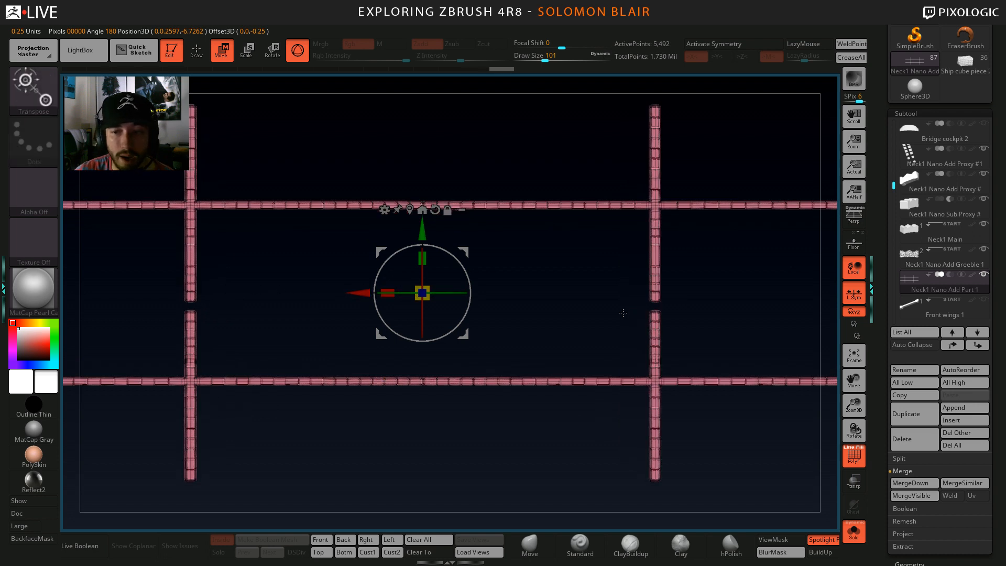
{"action": "right_click_drag", "start_coordinate": [622, 312], "coordinate": [581, 309], "text": "ctrl"}
Turn off Local Symmetry and display the floor grid around the cross lines.
{"action": "left_click", "coordinate": [864, 299]}
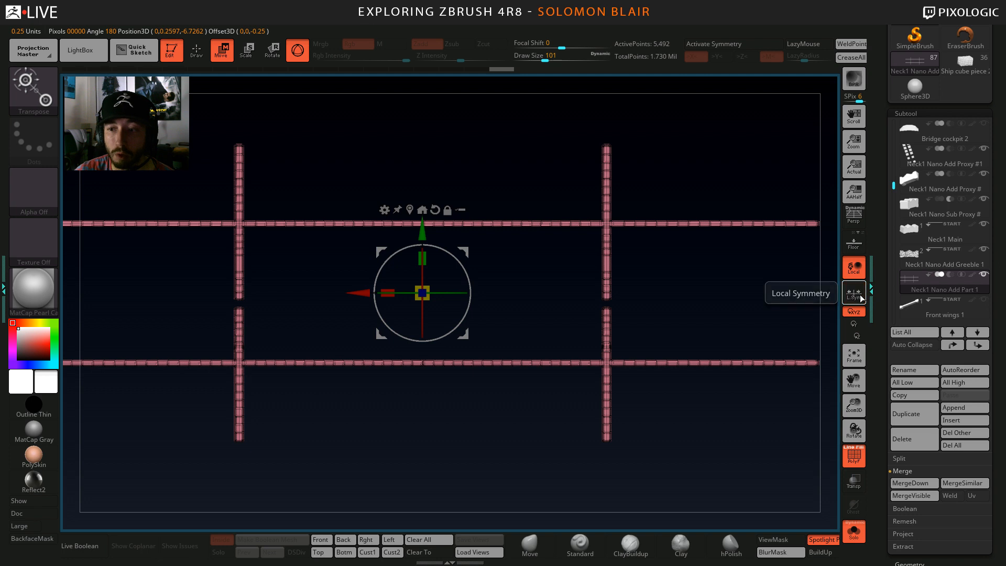
{"action": "left_click", "coordinate": [861, 297]}
{"action": "right_click_drag", "start_coordinate": [702, 293], "coordinate": [636, 289], "text": "ctrl"}
{"action": "left_click", "coordinate": [857, 299]}
{"action": "left_click", "coordinate": [855, 246]}
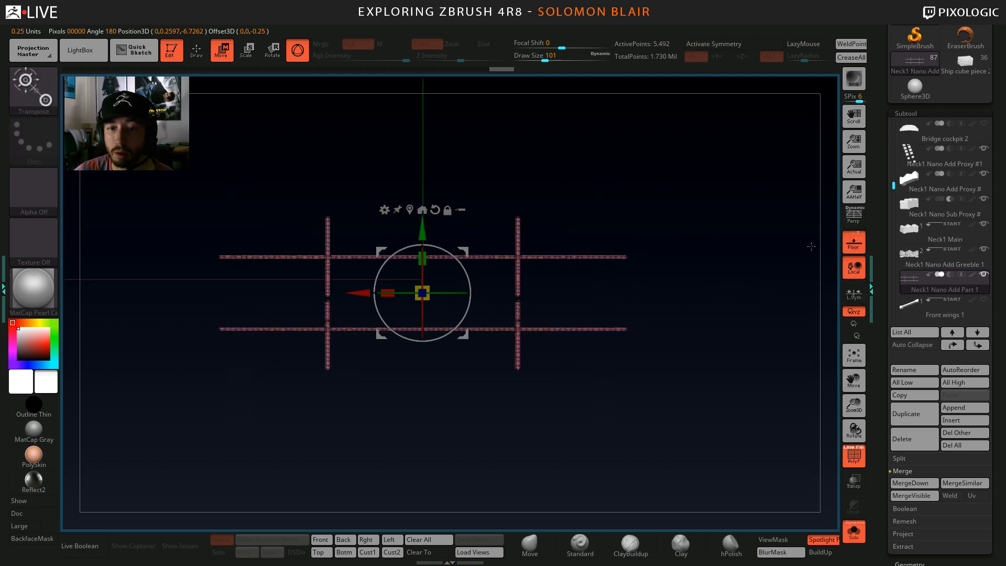
{"action": "right_click_drag", "start_coordinate": [695, 273], "coordinate": [742, 321], "text": "ctrl"}
{"action": "right_click_drag", "start_coordinate": [332, 285], "coordinate": [329, 319], "text": "ctrl"}
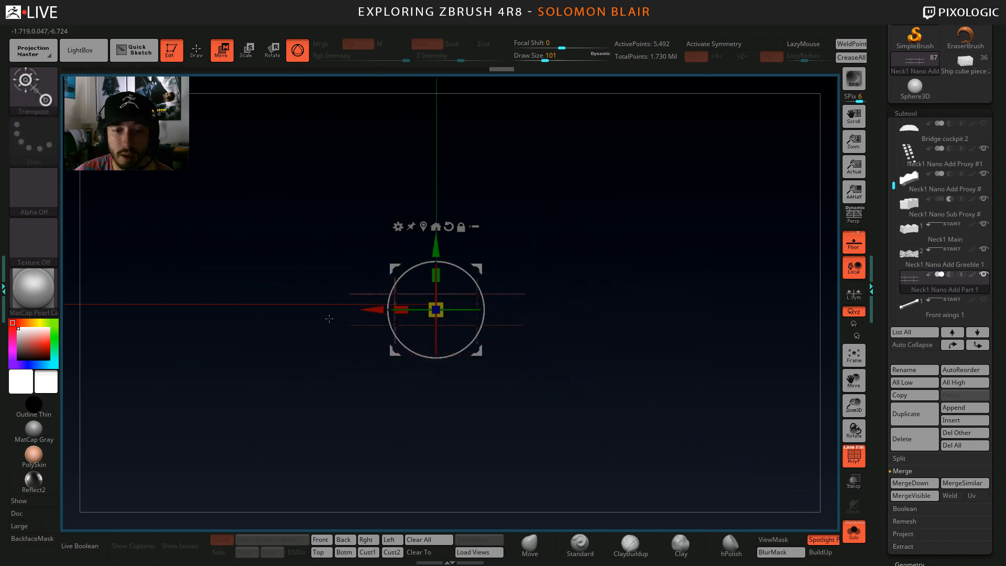
Adjust the floor grid's elevation relative to the cross lines.
{"action": "left_click", "coordinate": [135, 20]}
{"action": "left_click", "coordinate": [174, 332]}
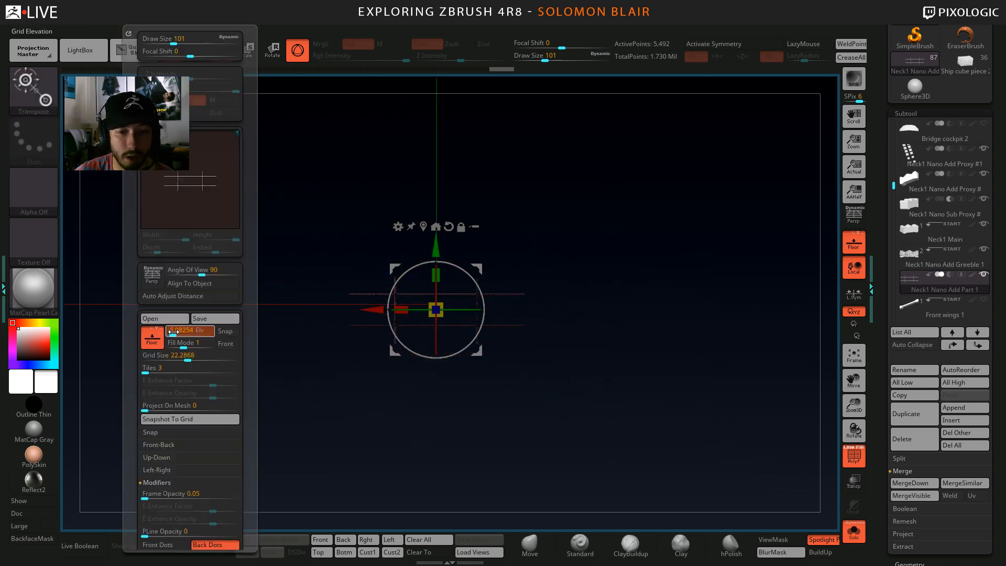
{"action": "left_click_drag", "start_coordinate": [186, 334], "coordinate": [188, 333]}
{"action": "key", "text": "ctrl+z"}
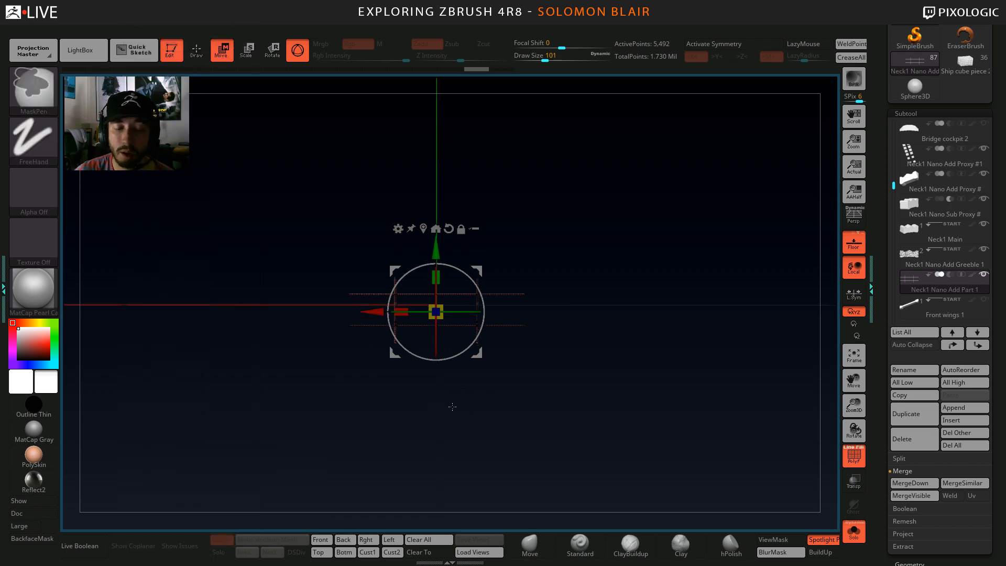
{"action": "key", "text": "ctrl+shift+z"}
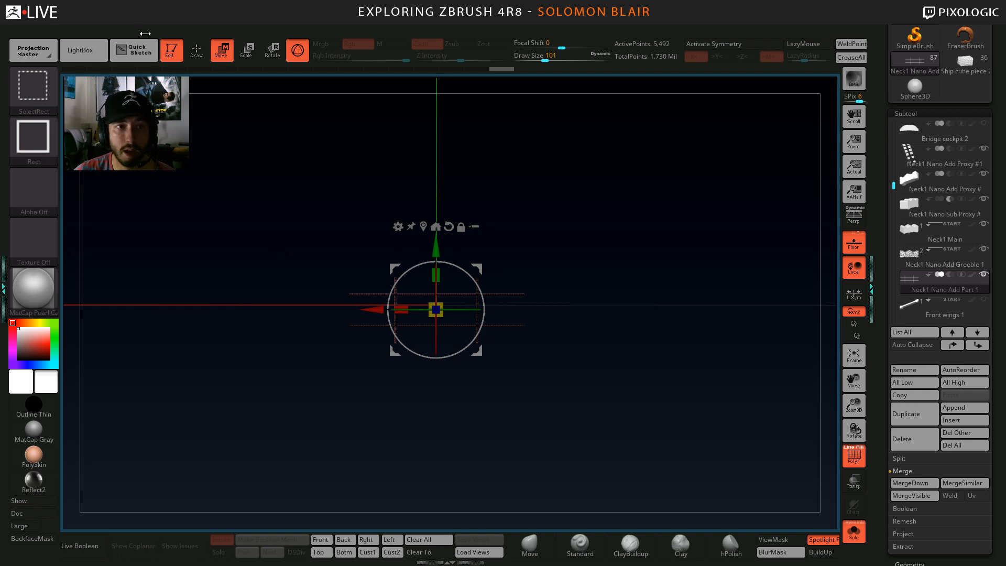
{"action": "left_click", "coordinate": [135, 21]}
{"action": "left_click", "coordinate": [195, 331]}
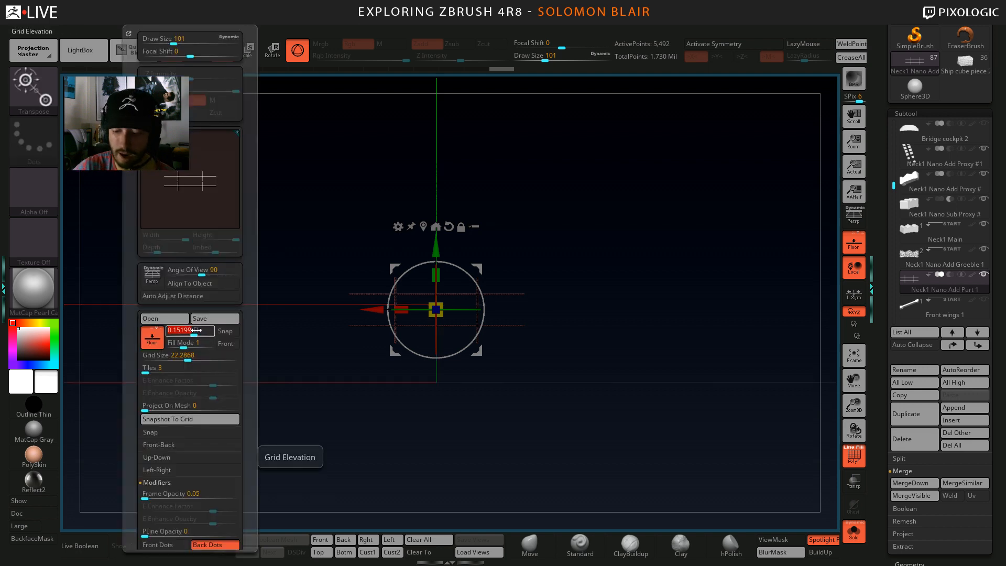
{"action": "key", "text": "Return"}
{"action": "mouse_move", "coordinate": [589, 401]}
{"action": "right_mouse_down"}
{"action": "mouse_move", "coordinate": [606, 447]}
{"action": "mouse_move", "coordinate": [608, 318]}
{"action": "right_mouse_up"}
{"action": "mouse_move", "coordinate": [608, 317]}
{"action": "right_mouse_down", "text": "ctrl"}
{"action": "mouse_move", "coordinate": [665, 297]}
{"action": "mouse_move", "coordinate": [573, 274]}
{"action": "mouse_move", "coordinate": [517, 404]}
{"action": "mouse_move", "coordinate": [372, 391]}
{"action": "mouse_move", "coordinate": [335, 398]}
{"action": "right_mouse_up", "text": "ctrl"}
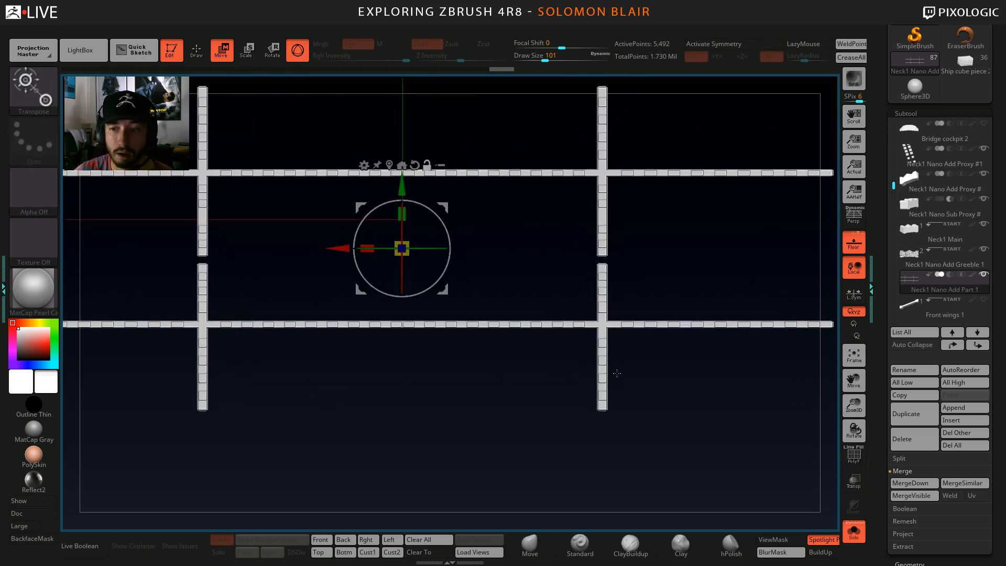
Enable Local Symmetry, mirror and weld the cross lines, accepting the floor grid notice, and bring the neck hull back into view.
{"action": "left_click", "coordinate": [853, 296]}
{"action": "key", "text": "space"}
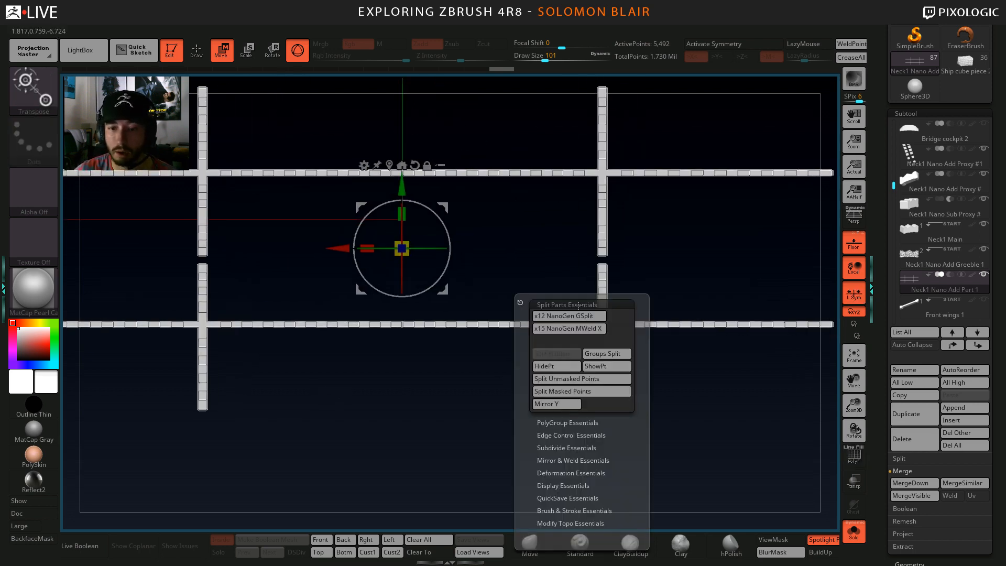
{"action": "left_click", "coordinate": [571, 460]}
{"action": "left_click", "coordinate": [606, 380]}
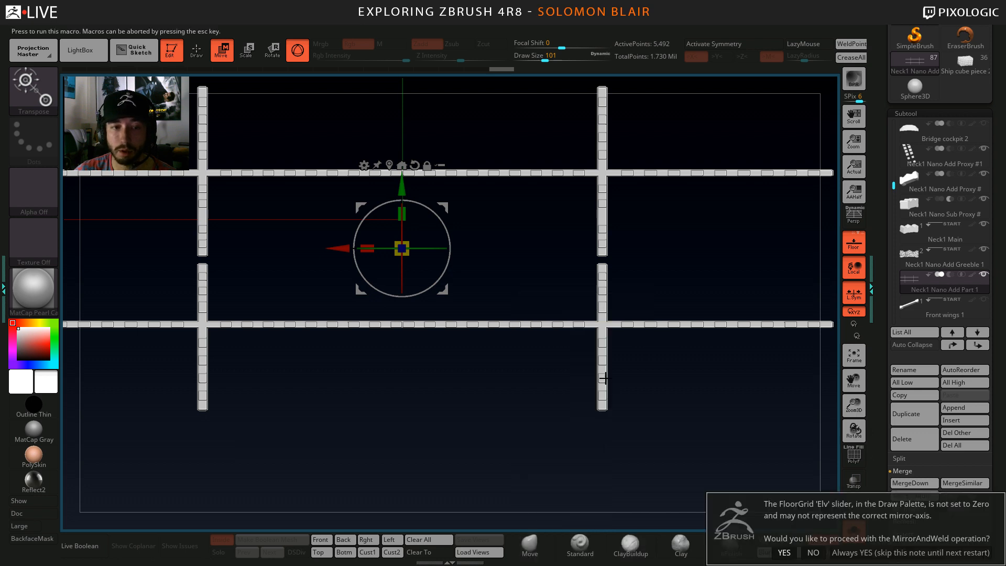
{"action": "left_click", "coordinate": [854, 551]}
{"action": "mouse_move", "coordinate": [297, 343]}
{"action": "right_mouse_down"}
{"action": "mouse_move", "coordinate": [281, 278]}
{"action": "mouse_move", "coordinate": [225, 272]}
{"action": "mouse_move", "coordinate": [210, 259]}
{"action": "mouse_move", "coordinate": [207, 274]}
{"action": "mouse_move", "coordinate": [324, 294]}
{"action": "right_mouse_up"}
{"action": "key", "text": "q"}
{"action": "mouse_move", "coordinate": [483, 319]}
{"action": "right_mouse_down", "text": "ctrl"}
{"action": "mouse_move", "coordinate": [398, 299]}
{"action": "mouse_move", "coordinate": [451, 326]}
{"action": "mouse_move", "coordinate": [404, 337]}
{"action": "mouse_move", "coordinate": [461, 314]}
{"action": "mouse_move", "coordinate": [442, 330]}
{"action": "mouse_move", "coordinate": [414, 331]}
{"action": "mouse_move", "coordinate": [410, 360]}
{"action": "mouse_move", "coordinate": [449, 433]}
{"action": "mouse_move", "coordinate": [411, 440]}
{"action": "mouse_move", "coordinate": [424, 406]}
{"action": "right_mouse_up", "text": "ctrl"}
{"action": "key", "text": "w"}
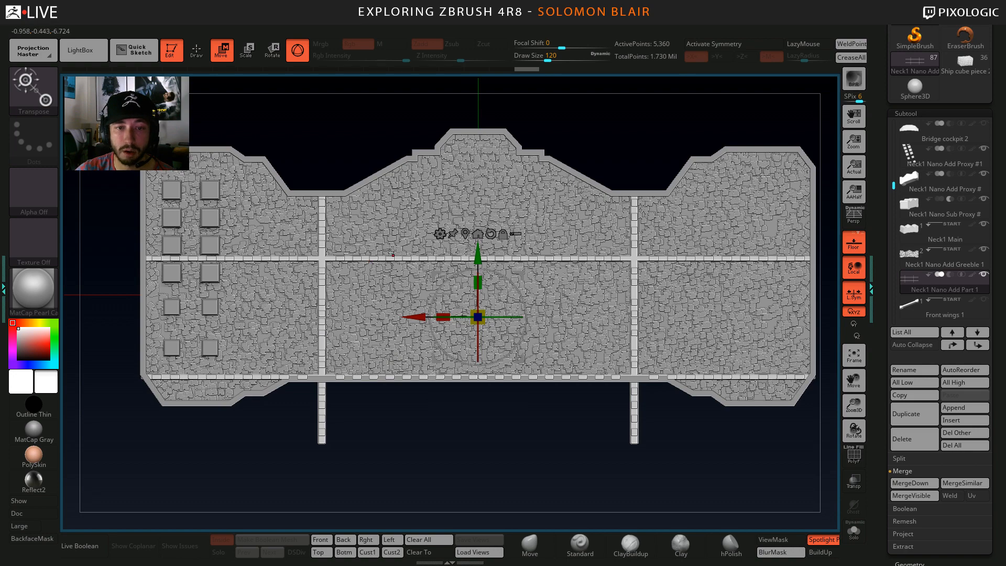
Isolate the cross lines with polygroups displayed and mask everything except the upper end of the left vertical line.
{"action": "key", "text": "q"}
{"action": "mouse_move", "coordinate": [343, 229]}
{"action": "right_mouse_down", "text": "ctrl"}
{"action": "mouse_move", "coordinate": [414, 249]}
{"action": "mouse_move", "coordinate": [458, 279]}
{"action": "right_mouse_up", "text": "ctrl"}
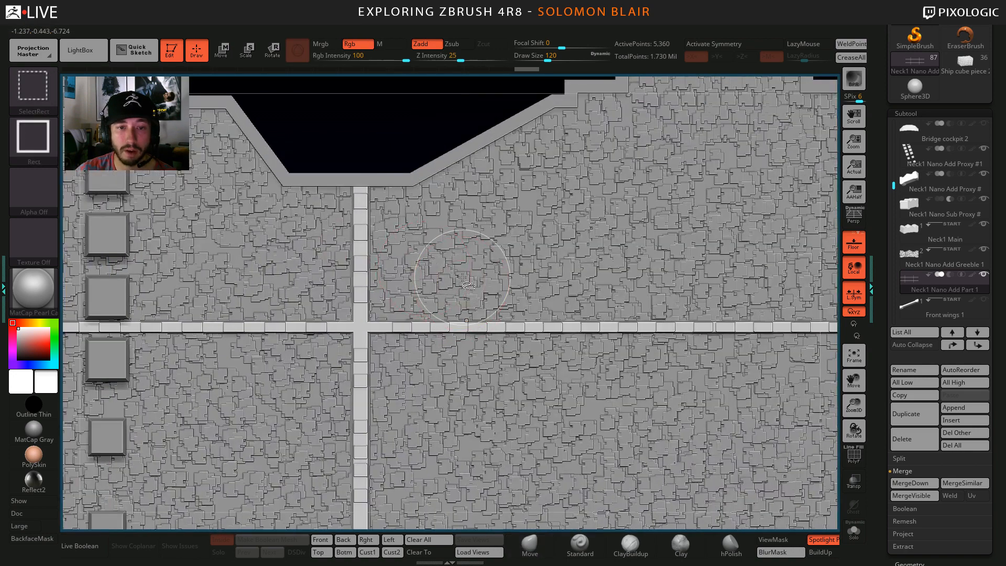
{"action": "key", "text": "ctrl+shift+s"}
{"action": "mouse_move", "coordinate": [324, 133]}
{"action": "left_mouse_down", "text": "ctrl"}
{"action": "mouse_move", "coordinate": [381, 228]}
{"action": "mouse_move", "coordinate": [409, 304]}
{"action": "left_mouse_up", "text": "ctrl"}
{"action": "key", "text": "shift+f"}
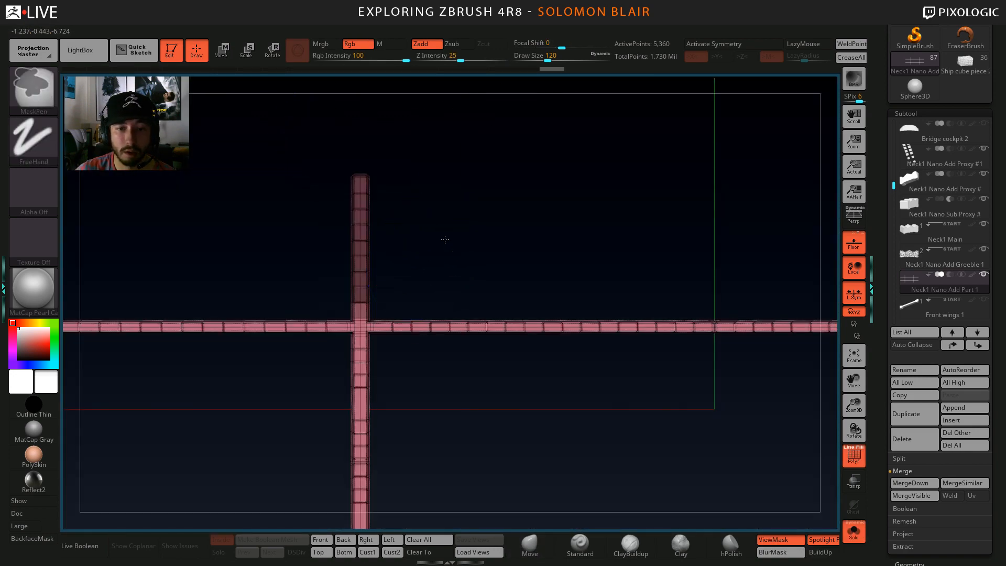
{"action": "left_click", "coordinate": [438, 215], "text": "ctrl"}
Recentre the move gizmo on the unmasked upper end and shift it along Y to meet the hull's recessed top edge.
{"action": "key", "text": "w"}
{"action": "left_click", "coordinate": [349, 298]}
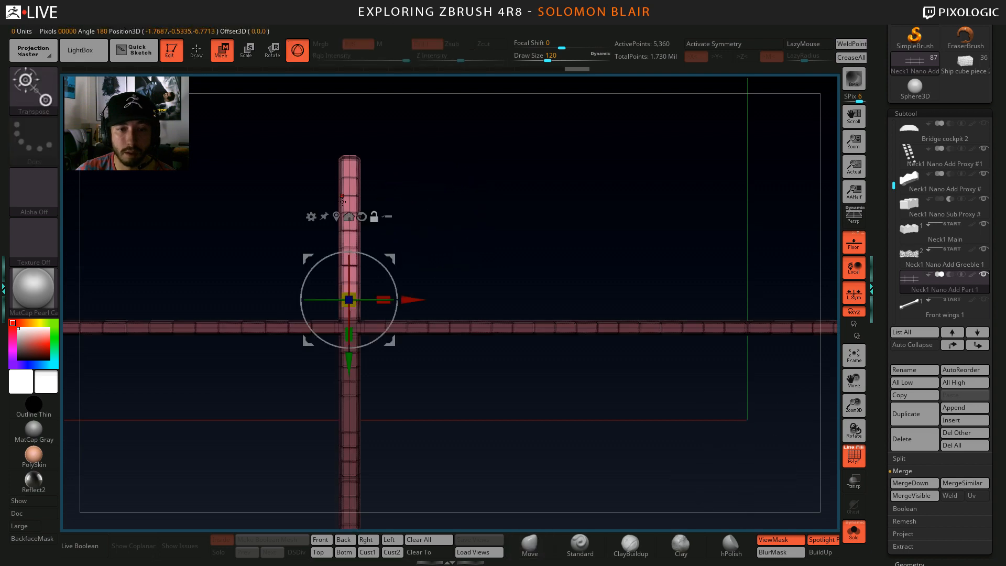
{"action": "left_click", "coordinate": [337, 215]}
{"action": "key", "text": "alt+s"}
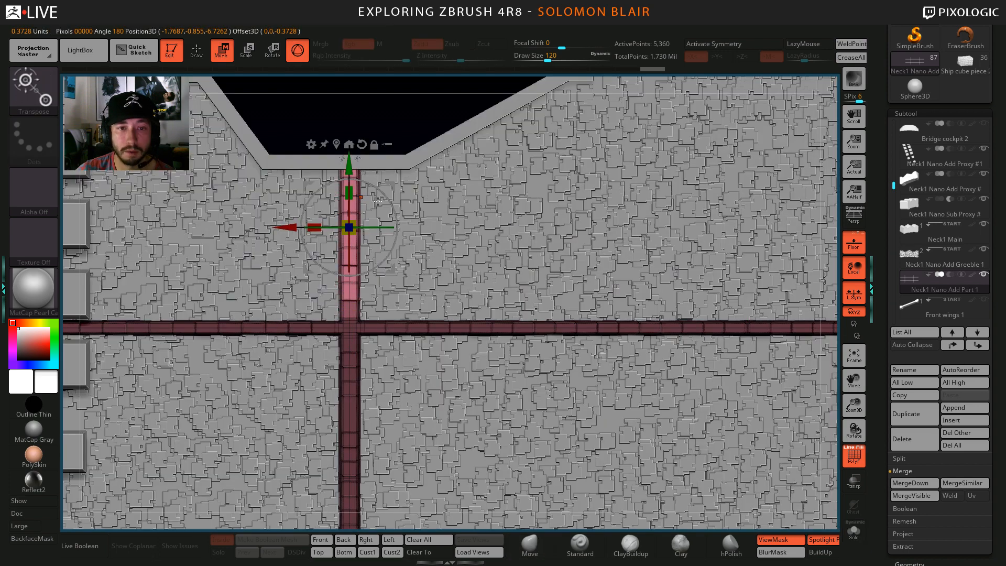
{"action": "left_click_drag", "start_coordinate": [355, 192], "coordinate": [349, 206]}
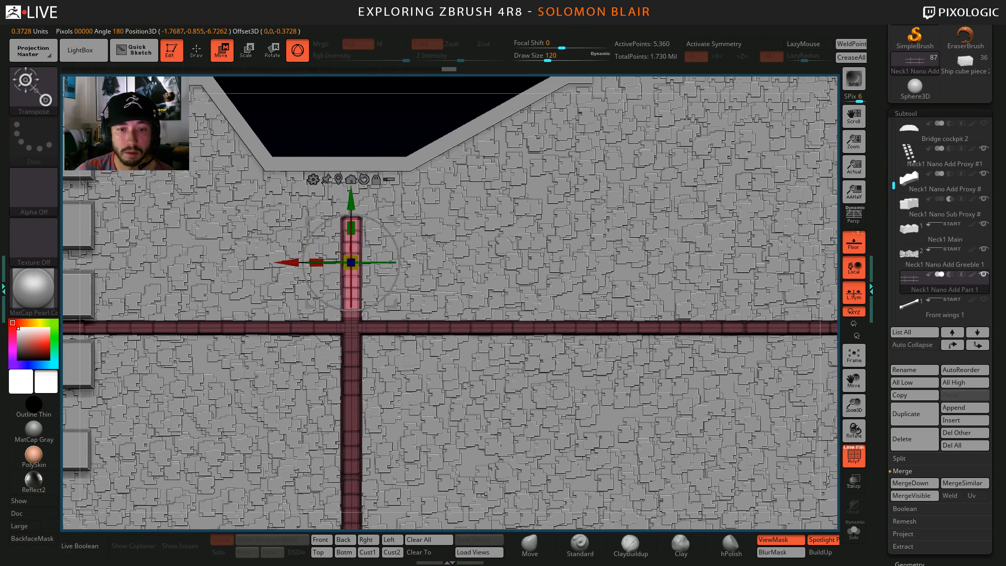
{"action": "key", "text": "f"}
{"action": "left_click_drag", "start_coordinate": [417, 223], "coordinate": [418, 197]}
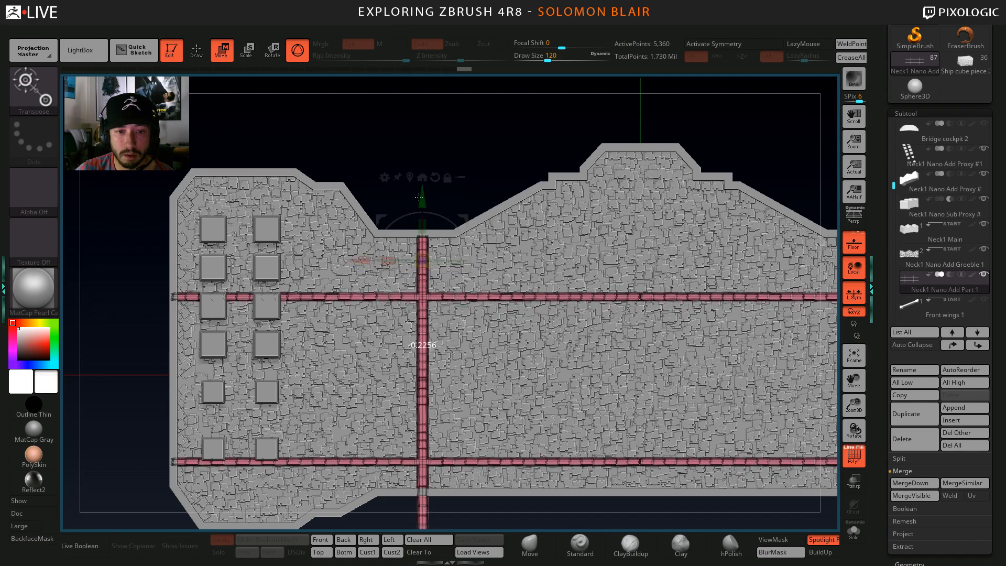
Mask the upper horizontal line from its outer end to just past the centre, with the surrounding hull shown again.
{"action": "key", "text": "q"}
{"action": "right_click_drag", "start_coordinate": [414, 285], "coordinate": [440, 297], "text": "ctrl"}
{"action": "key", "text": "alt+s"}
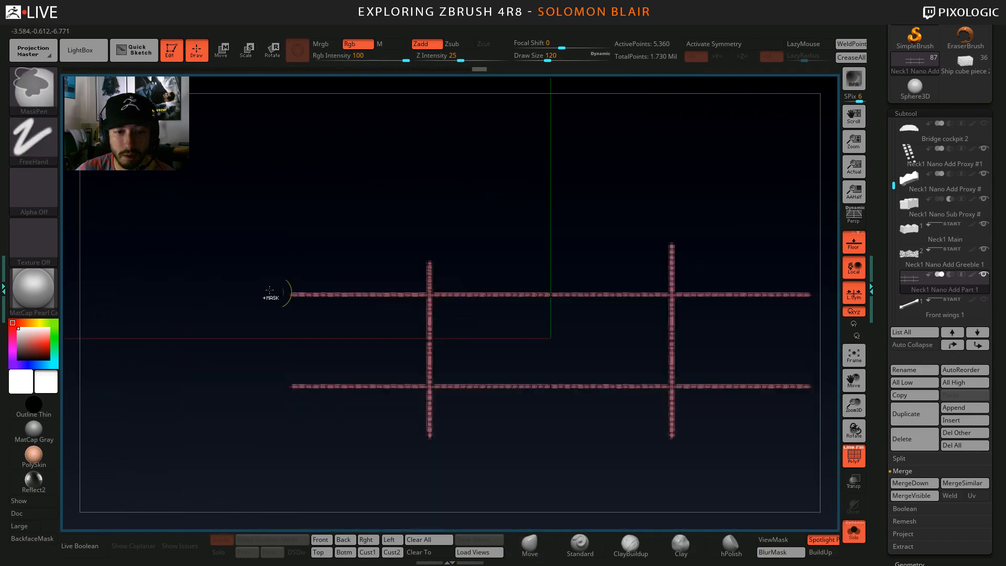
{"action": "right_click_drag", "start_coordinate": [270, 294], "coordinate": [351, 318], "text": "ctrl"}
{"action": "right_click_drag", "start_coordinate": [220, 309], "coordinate": [234, 315], "text": "ctrl"}
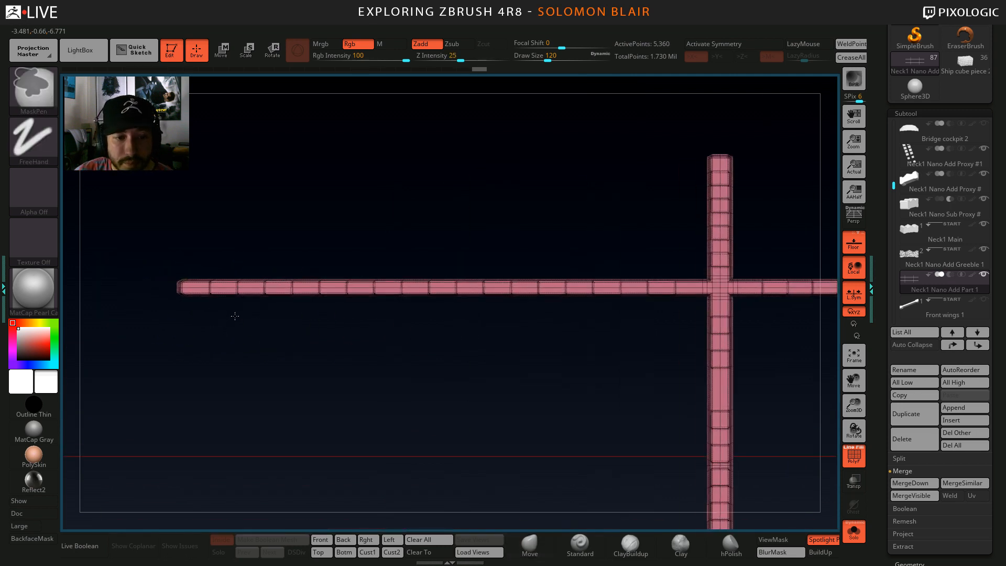
{"action": "left_click_drag", "start_coordinate": [150, 271], "coordinate": [785, 304], "text": "ctrl"}
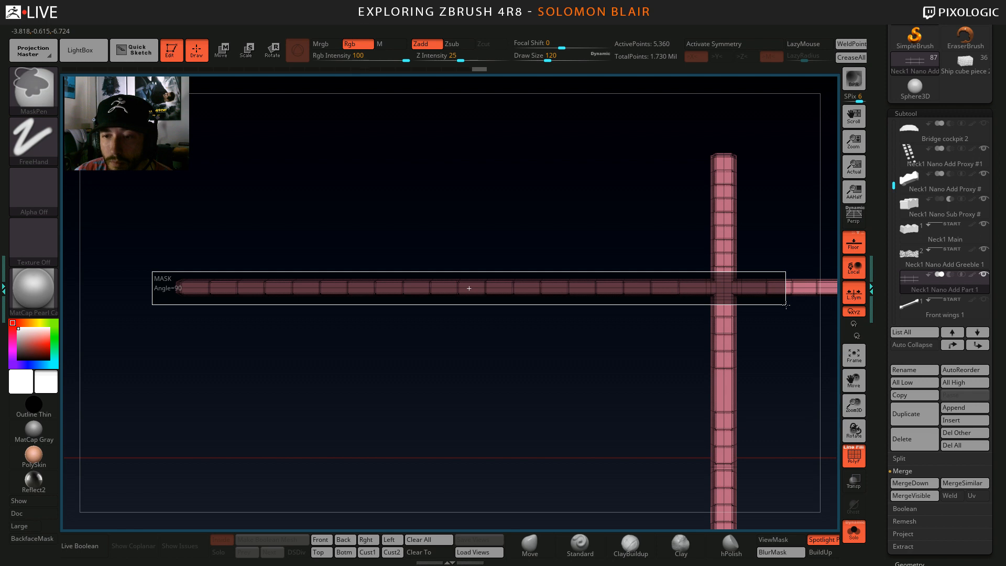
{"action": "mouse_move", "coordinate": [786, 304]}
{"action": "left_mouse_down", "text": "ctrl"}
{"action": "mouse_move", "coordinate": [779, 294]}
{"action": "mouse_move", "coordinate": [809, 329]}
{"action": "mouse_move", "coordinate": [801, 312]}
{"action": "left_mouse_up", "text": "ctrl"}
{"action": "left_click_drag", "start_coordinate": [528, 382], "coordinate": [490, 303]}
{"action": "left_click_drag", "start_coordinate": [418, 168], "coordinate": [909, 381], "text": "ctrl"}
{"action": "key", "text": "f"}
{"action": "left_click_drag", "start_coordinate": [458, 323], "coordinate": [556, 356], "text": "alt"}
{"action": "right_click_drag", "start_coordinate": [469, 359], "coordinate": [343, 326], "text": "ctrl"}
{"action": "key", "text": "ctrl+shift+s"}
{"action": "right_click_drag", "start_coordinate": [342, 326], "coordinate": [354, 346], "text": "alt"}
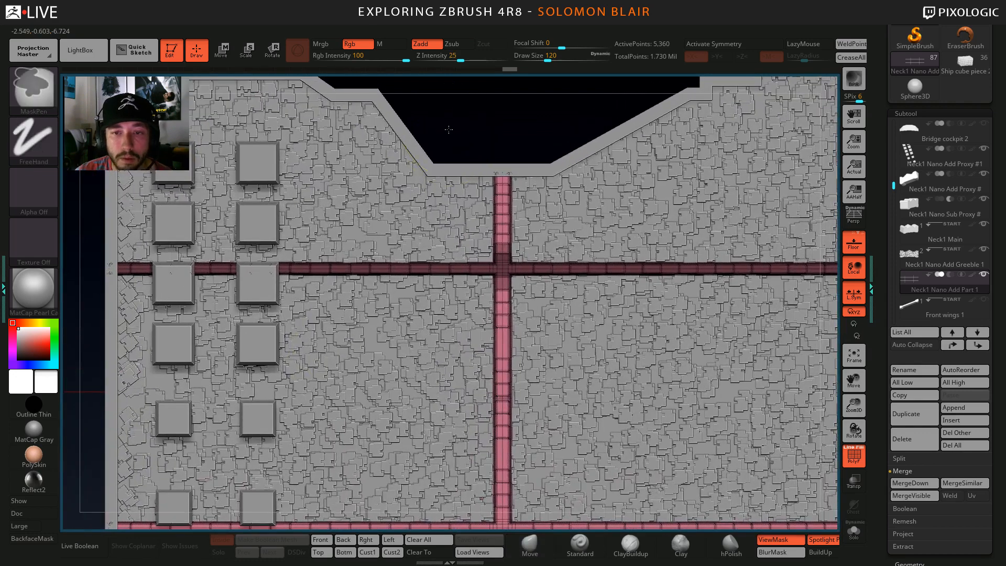
Invert the mask, raise the upper horizontal line along Y until it runs between two rows of square greebles, and clear the mask.
{"action": "left_click", "coordinate": [449, 130], "text": "ctrl"}
{"action": "key", "text": "w"}
{"action": "mouse_move", "coordinate": [496, 149]}
{"action": "left_mouse_down"}
{"action": "mouse_move", "coordinate": [472, 124]}
{"action": "mouse_move", "coordinate": [469, 141]}
{"action": "mouse_move", "coordinate": [494, 160]}
{"action": "mouse_move", "coordinate": [497, 151]}
{"action": "left_mouse_up"}
{"action": "key", "text": "q"}
{"action": "key", "text": "w"}
{"action": "key", "text": "q"}
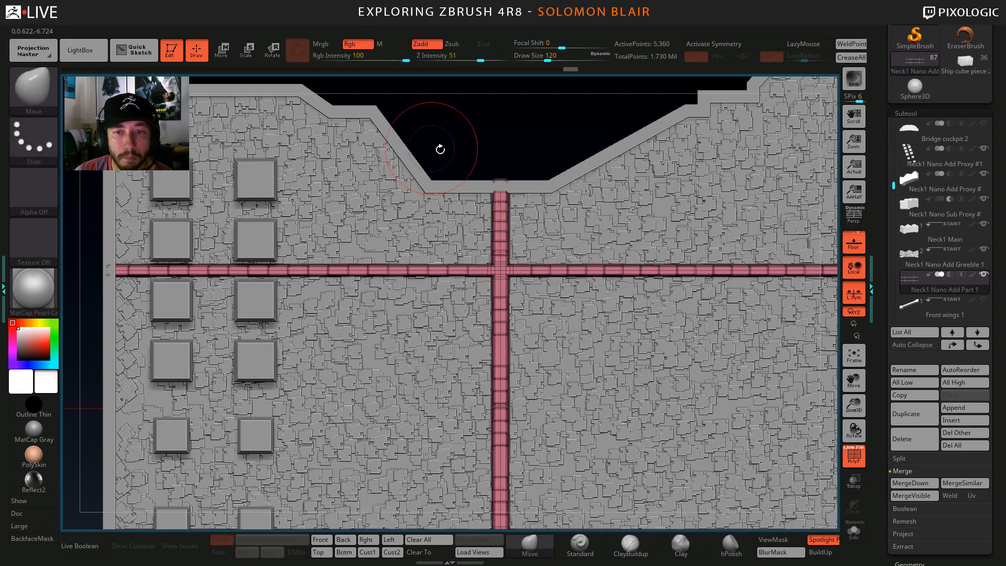
Unmask only the vertical line's top section, lower it slightly along Y to align with the hull trim, and clear the mask.
{"action": "right_click_drag", "start_coordinate": [482, 129], "coordinate": [508, 148], "text": "alt"}
{"action": "left_click_drag", "start_coordinate": [447, 125], "coordinate": [522, 298], "text": "ctrl"}
{"action": "left_click", "coordinate": [512, 150], "text": "ctrl"}
{"action": "key", "text": "w"}
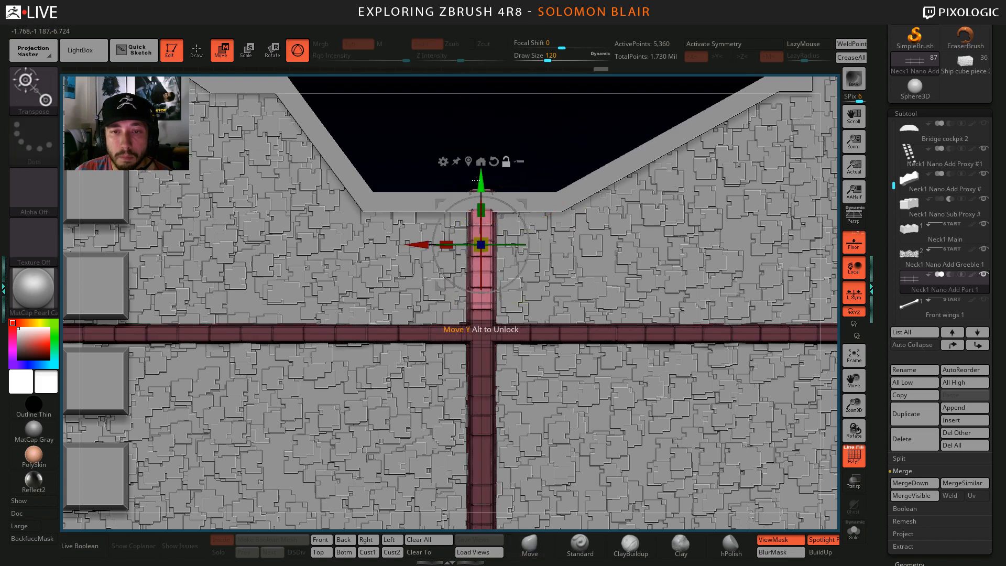
{"action": "mouse_move", "coordinate": [476, 180]}
{"action": "left_mouse_down"}
{"action": "mouse_move", "coordinate": [468, 208]}
{"action": "mouse_move", "coordinate": [483, 220]}
{"action": "mouse_move", "coordinate": [478, 192]}
{"action": "left_mouse_up"}
{"action": "right_click_drag", "start_coordinate": [451, 146], "coordinate": [456, 159], "text": "ctrl"}
{"action": "left_click_drag", "start_coordinate": [456, 160], "coordinate": [463, 173], "text": "ctrl"}
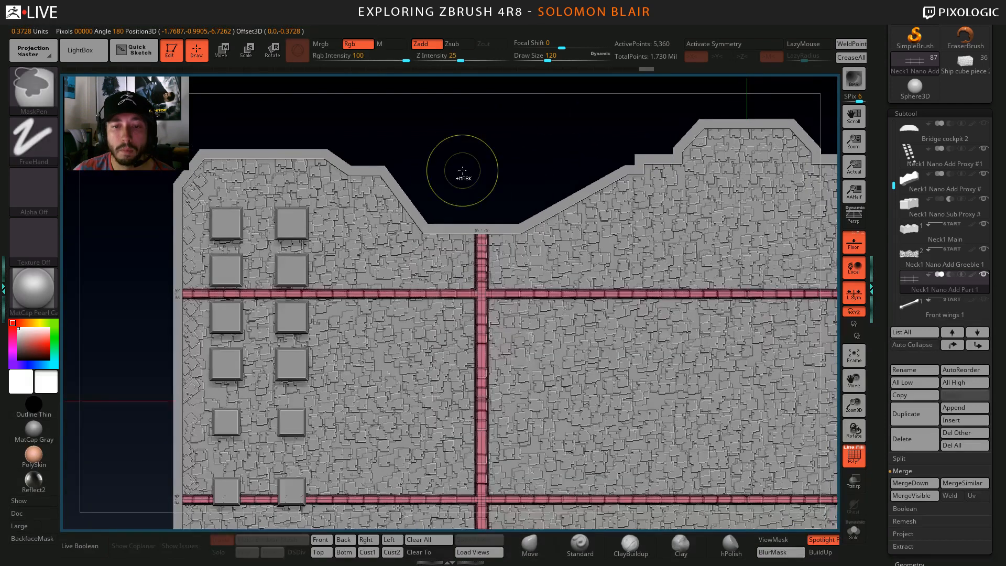
Centre the gizmo on the whole cross-line mesh, then mirror and weld it across X and Y.
{"action": "right_click_drag", "start_coordinate": [463, 173], "coordinate": [191, 269], "text": "ctrl"}
{"action": "right_click_drag", "start_coordinate": [230, 325], "coordinate": [314, 262], "text": "ctrl"}
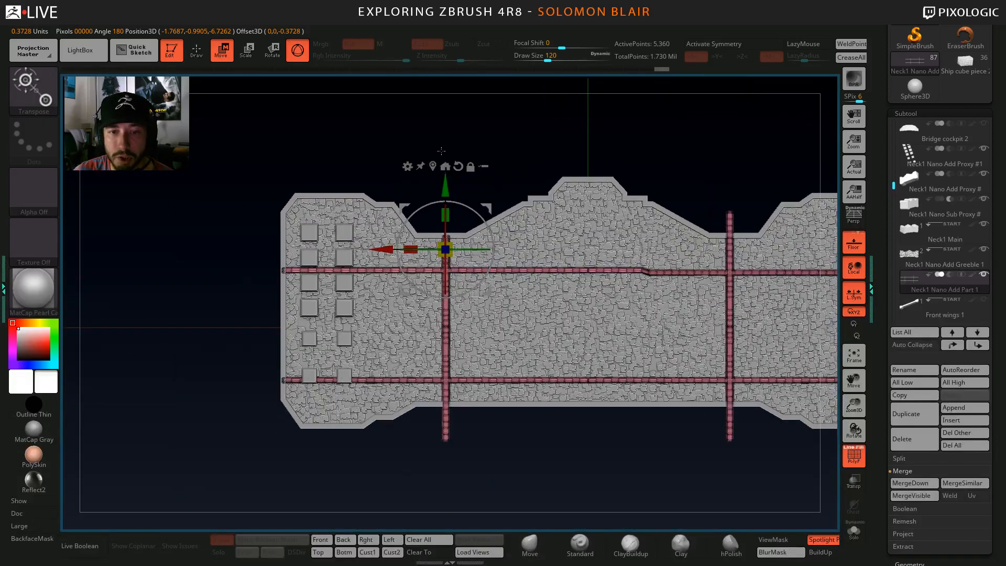
{"action": "left_click", "coordinate": [433, 167]}
{"action": "right_click_drag", "start_coordinate": [457, 163], "coordinate": [400, 155], "text": "alt"}
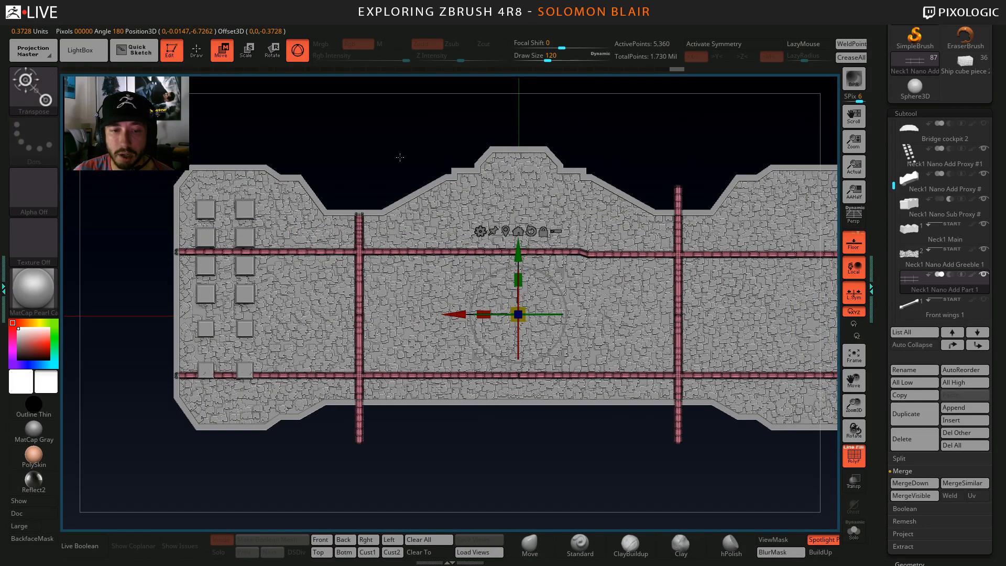
{"action": "key", "text": "space"}
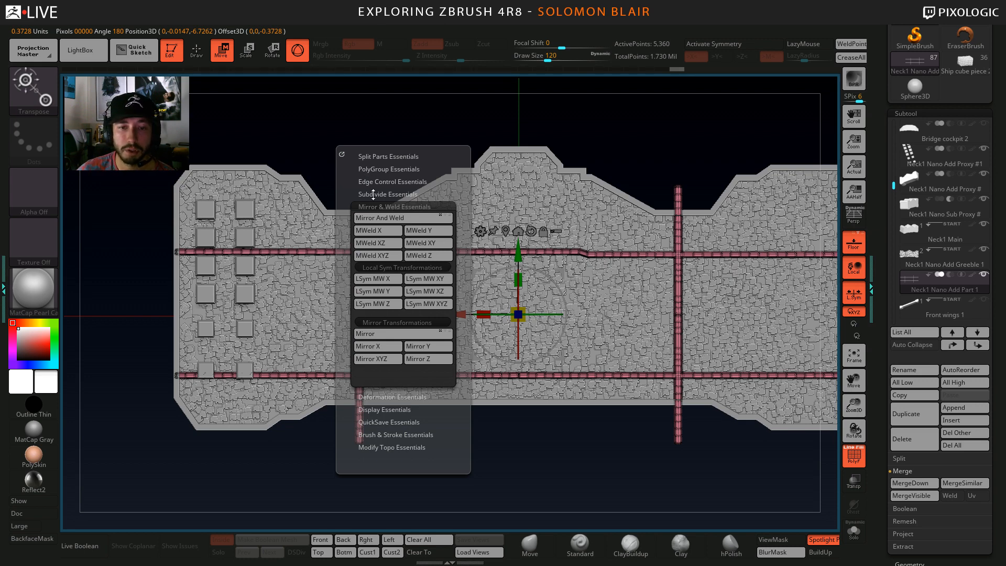
{"action": "left_click", "coordinate": [413, 248]}
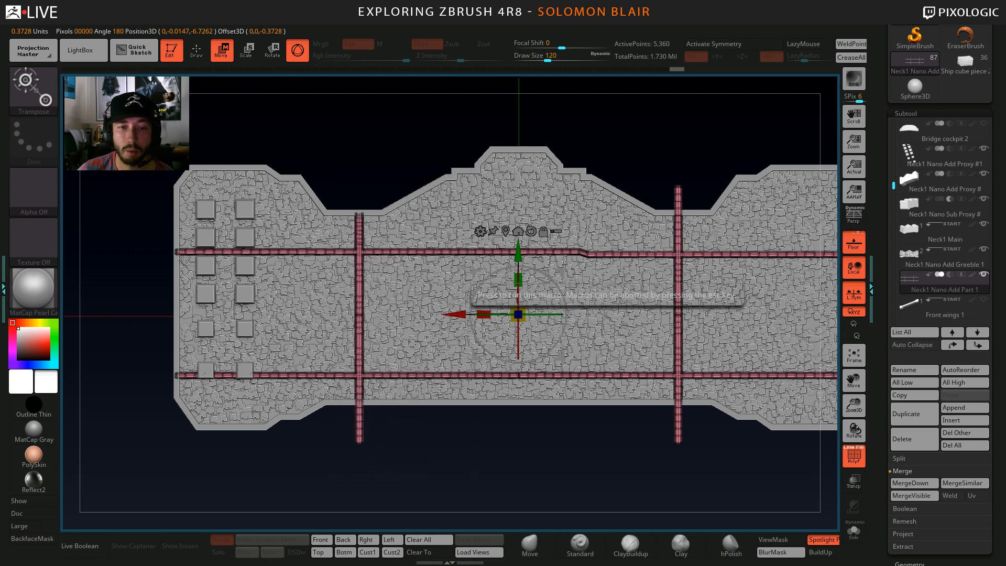
{"action": "right_click_drag", "start_coordinate": [370, 258], "coordinate": [440, 262], "text": "ctrl"}
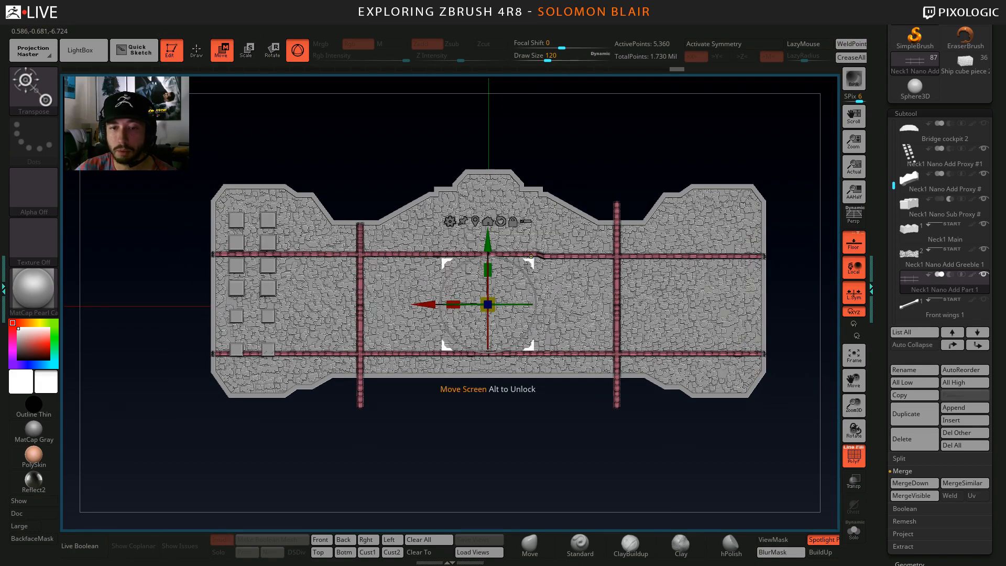
{"action": "right_click_drag", "start_coordinate": [529, 267], "coordinate": [592, 301], "text": "ctrl"}
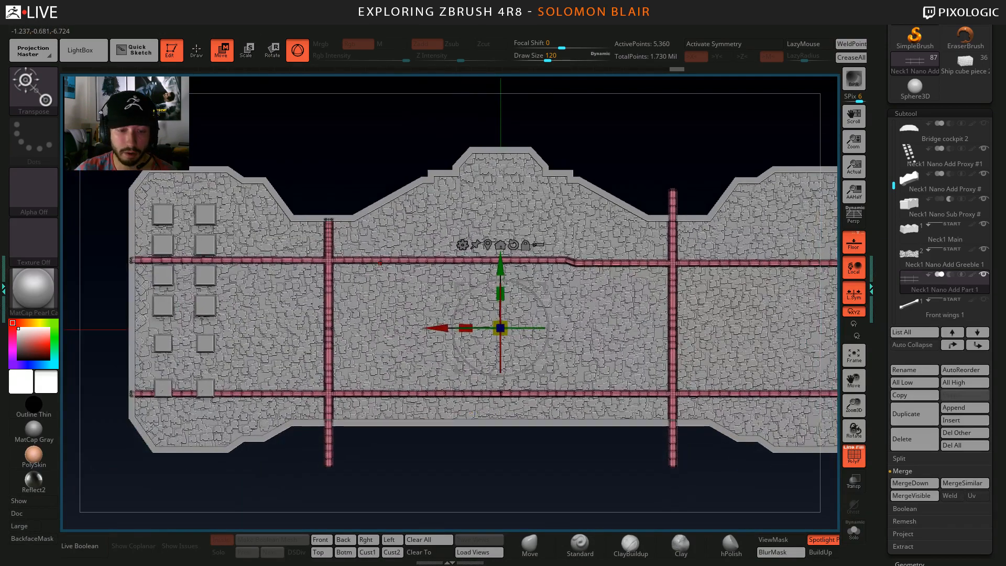
{"action": "key", "text": "space"}
{"action": "left_click", "coordinate": [405, 342]}
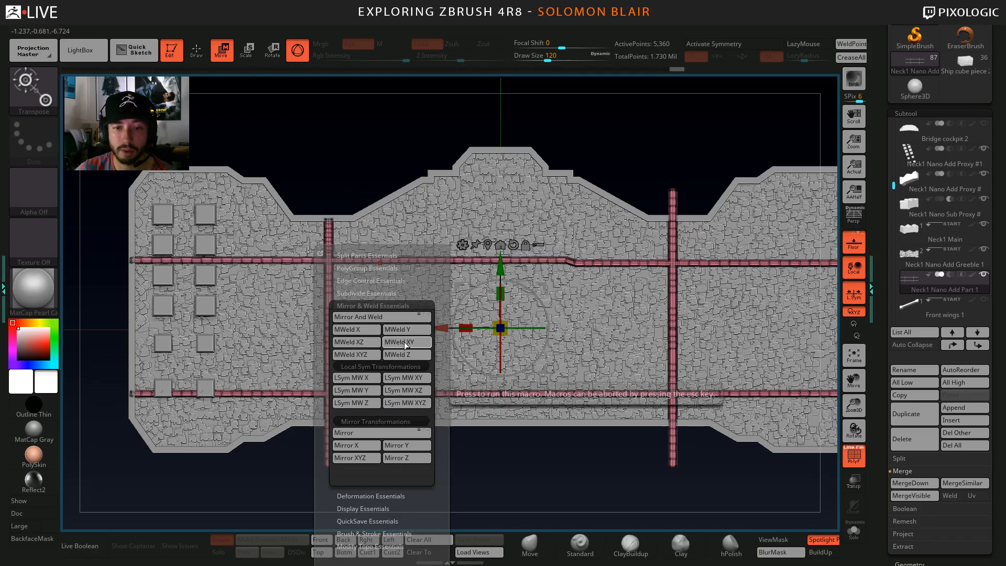
{"action": "key", "text": "q"}
{"action": "right_click_drag", "start_coordinate": [288, 318], "coordinate": [308, 329]}
{"action": "key", "text": "shift+f"}
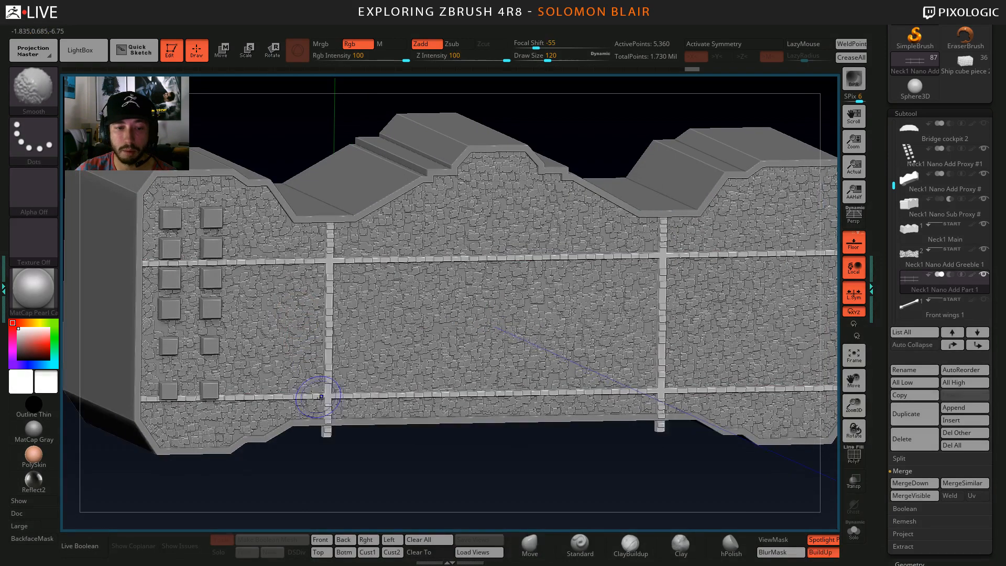
Select the square greebles subtool Neck1 Nano Add Proxy #1 and mask everything except its four lower squares.
{"action": "right_click_drag", "start_coordinate": [308, 393], "coordinate": [402, 376], "text": "shift"}
{"action": "left_click", "coordinate": [292, 352], "text": "alt"}
{"action": "key", "text": "shift+f"}
{"action": "left_click", "coordinate": [315, 377], "text": "ctrl+shift"}
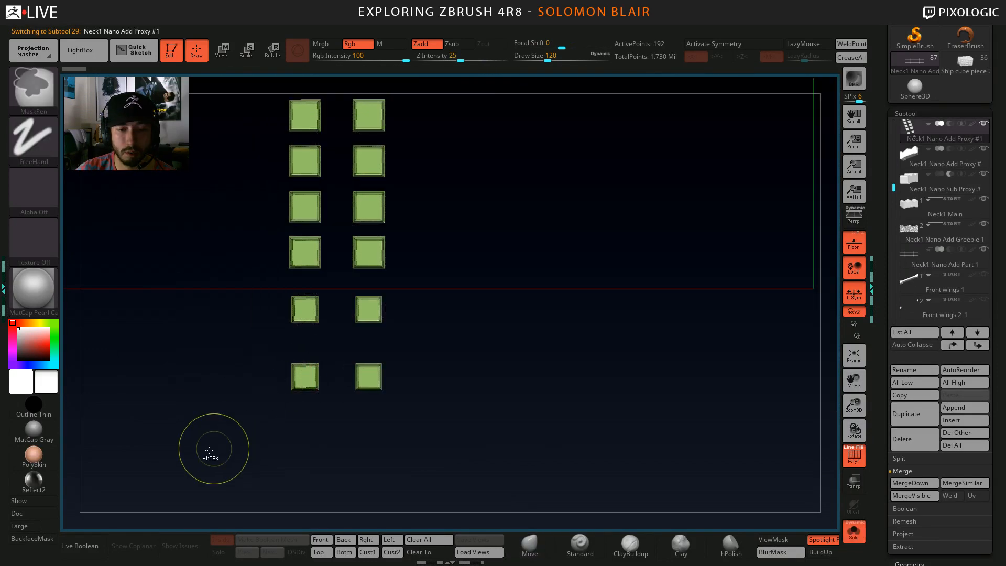
{"action": "left_click_drag", "start_coordinate": [186, 462], "coordinate": [497, 278], "text": "ctrl"}
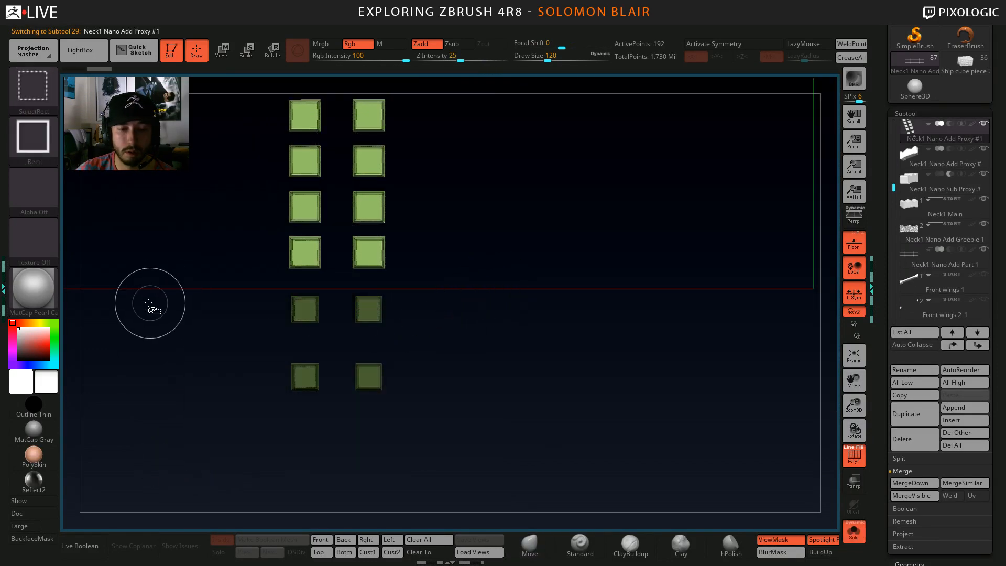
{"action": "left_click", "coordinate": [151, 301], "text": "ctrl"}
{"action": "left_click", "coordinate": [161, 293], "text": "ctrl+shift"}
{"action": "key", "text": "w"}
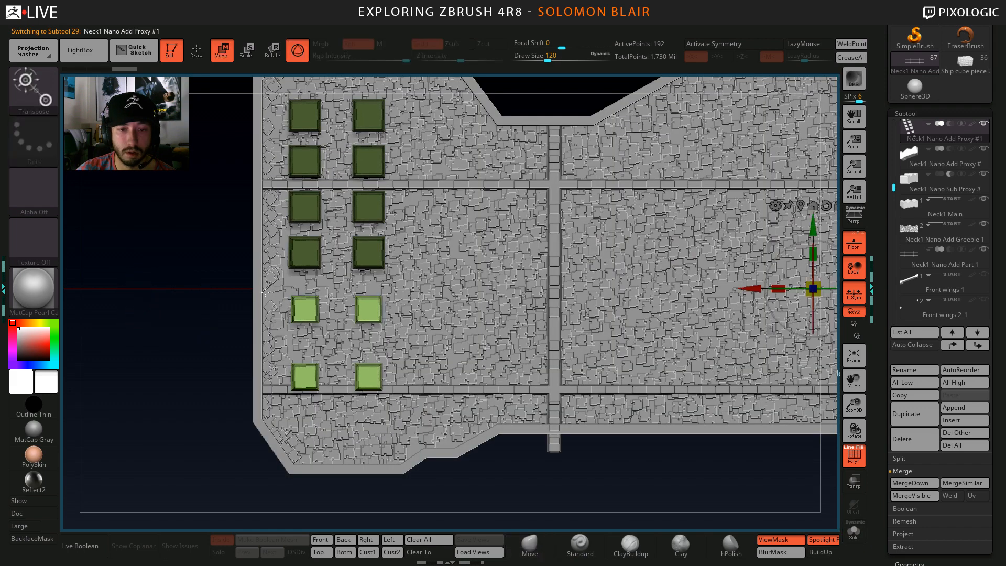
Recentre the gizmo on the four lower squares, move them down along Y to straddle the lower horizontal line, and clear the mask.
{"action": "left_click", "coordinate": [800, 206]}
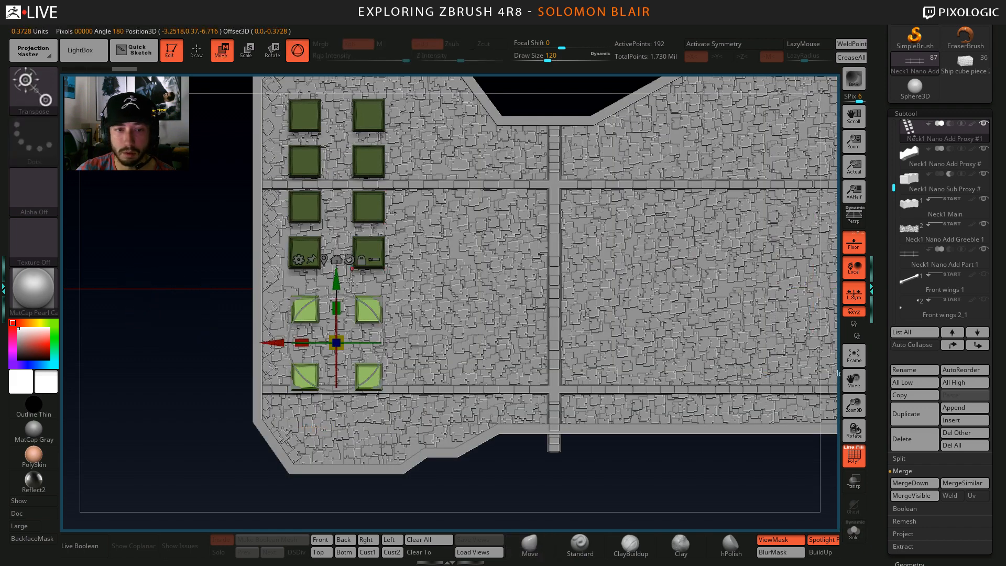
{"action": "left_click_drag", "start_coordinate": [336, 277], "coordinate": [331, 321]}
{"action": "key", "text": "q"}
{"action": "mouse_move", "coordinate": [293, 341]}
{"action": "right_mouse_down", "text": "ctrl"}
{"action": "mouse_move", "coordinate": [208, 333]}
{"action": "mouse_move", "coordinate": [231, 363]}
{"action": "right_mouse_up", "text": "ctrl"}
{"action": "right_click_drag", "start_coordinate": [134, 341], "coordinate": [191, 366]}
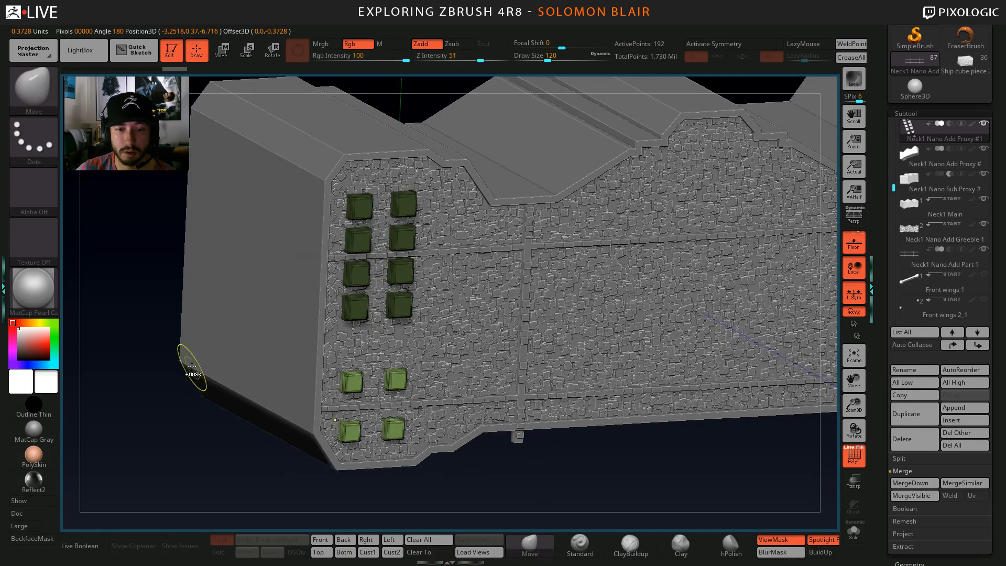
{"action": "mouse_move", "coordinate": [192, 401]}
{"action": "right_mouse_down", "text": "ctrl"}
{"action": "mouse_move", "coordinate": [150, 395]}
{"action": "mouse_move", "coordinate": [149, 406]}
{"action": "right_mouse_up", "text": "ctrl"}
{"action": "left_click_drag", "start_coordinate": [159, 409], "coordinate": [190, 469], "text": "ctrl"}
{"action": "right_click_drag", "start_coordinate": [144, 375], "coordinate": [161, 311]}
{"action": "key", "text": "2"}
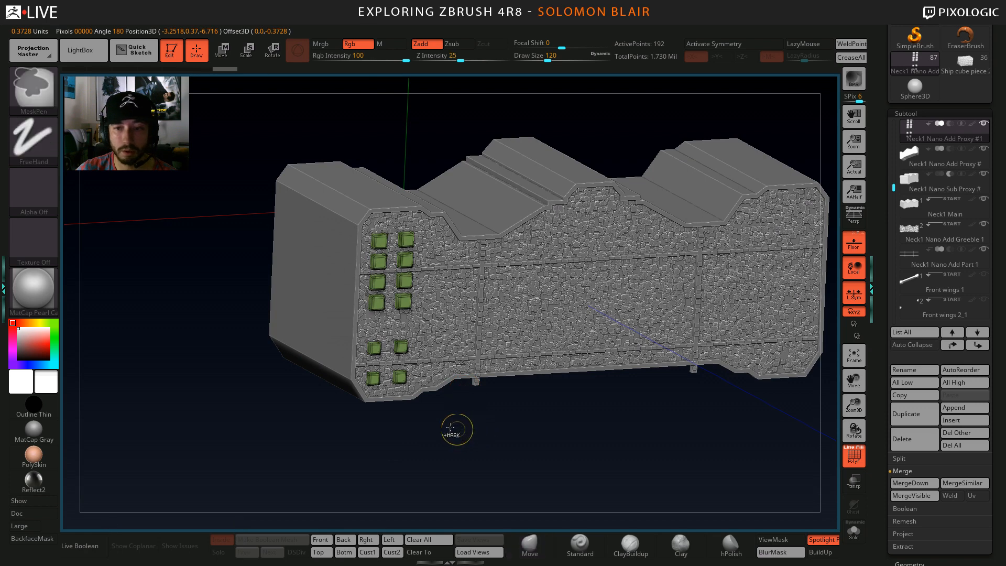
Isolate the square greebles and try to mirror and weld them across X.
{"action": "right_click_drag", "start_coordinate": [625, 420], "coordinate": [580, 418], "text": "alt"}
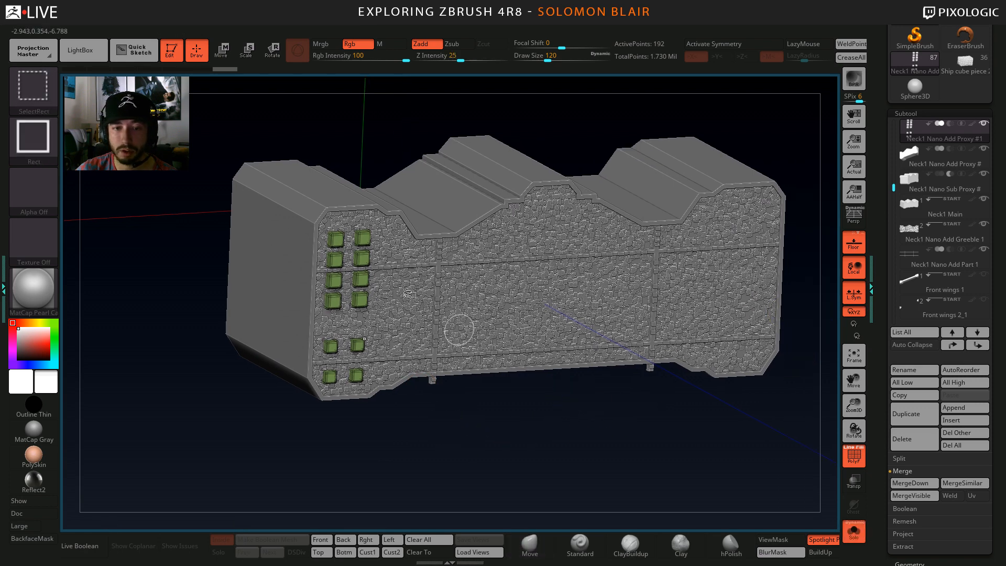
{"action": "key", "text": "ctrl+shift+s"}
{"action": "right_click_drag", "start_coordinate": [458, 330], "coordinate": [477, 299], "text": "ctrl"}
{"action": "right_click_drag", "start_coordinate": [494, 281], "coordinate": [602, 247], "text": "alt"}
{"action": "left_click", "coordinate": [854, 293]}
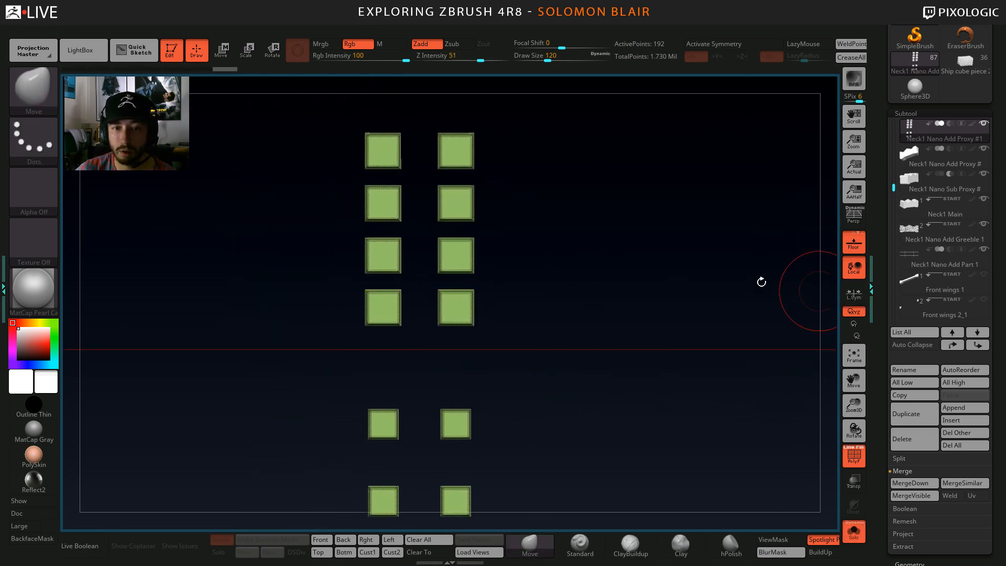
{"action": "right_click_drag", "start_coordinate": [419, 272], "coordinate": [474, 293]}
{"action": "right_click_drag", "start_coordinate": [561, 288], "coordinate": [634, 304], "text": "ctrl"}
{"action": "right_click_drag", "start_coordinate": [634, 304], "coordinate": [588, 298], "text": "shift"}
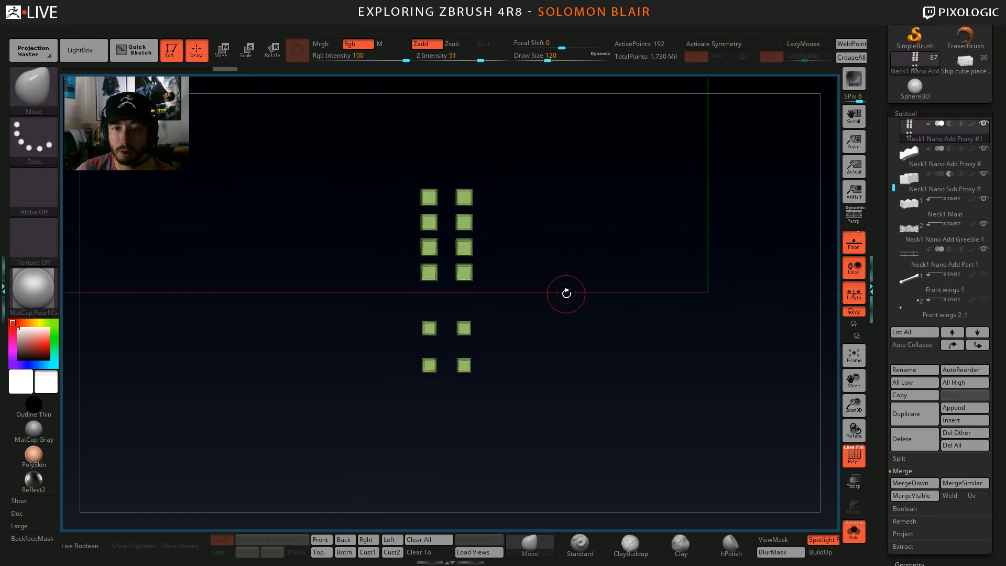
{"action": "key", "text": "w"}
{"action": "key", "text": "space"}
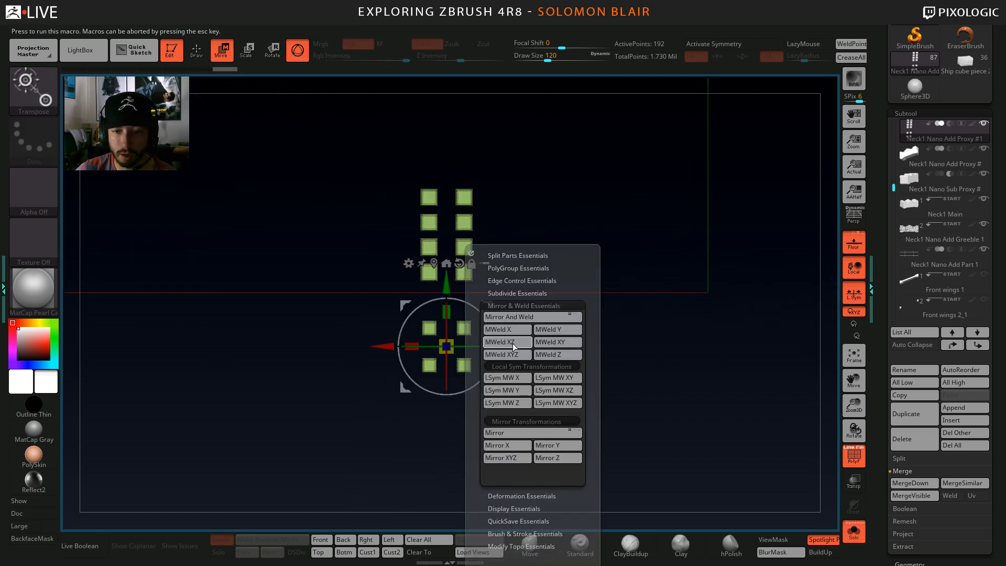
{"action": "left_click", "coordinate": [508, 331]}
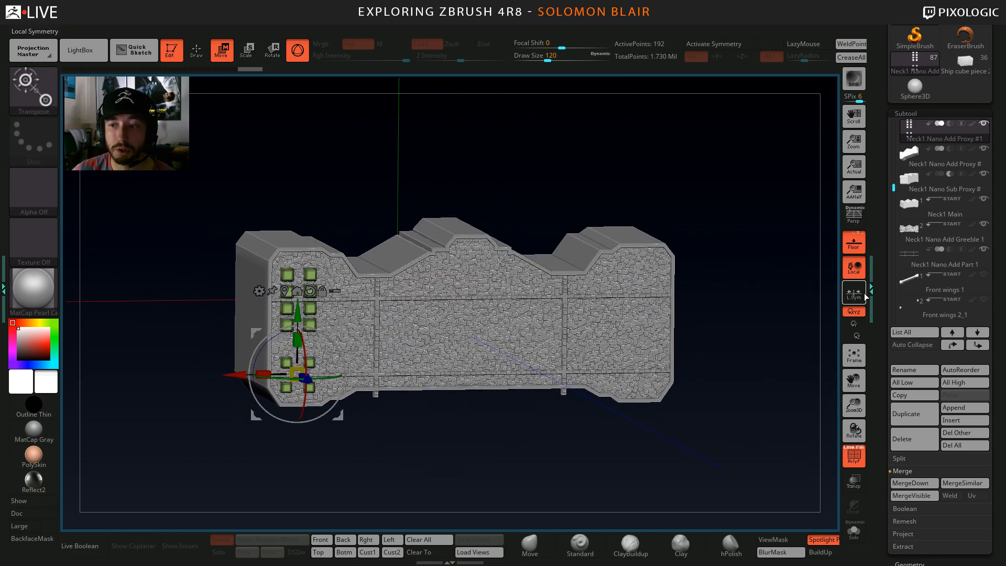
Mirror and weld the square greebles across X, then mirror and weld them across X and Z.
{"action": "left_click_drag", "start_coordinate": [363, 203], "coordinate": [341, 170], "text": "shift"}
{"action": "key", "text": "space"}
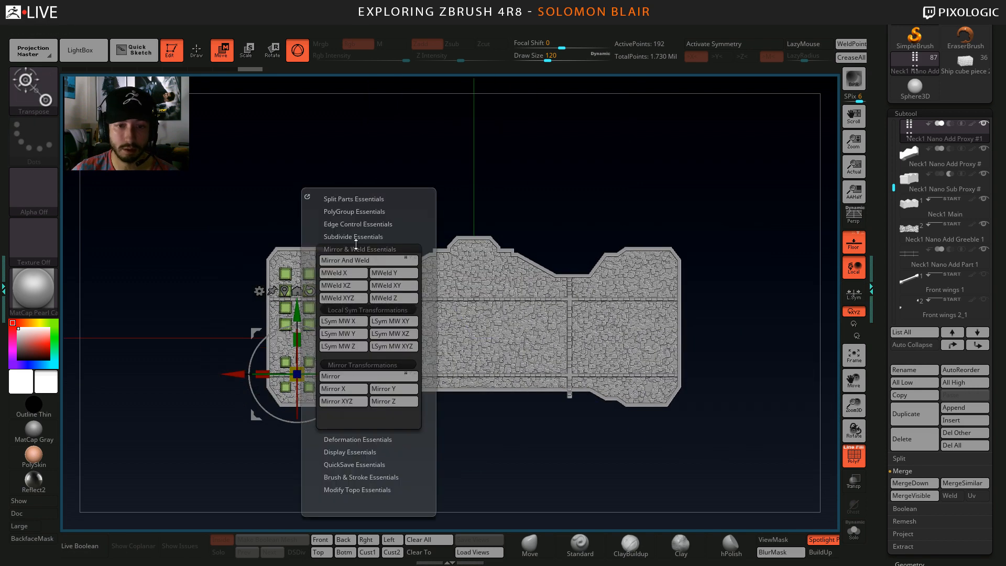
{"action": "left_click", "coordinate": [333, 274]}
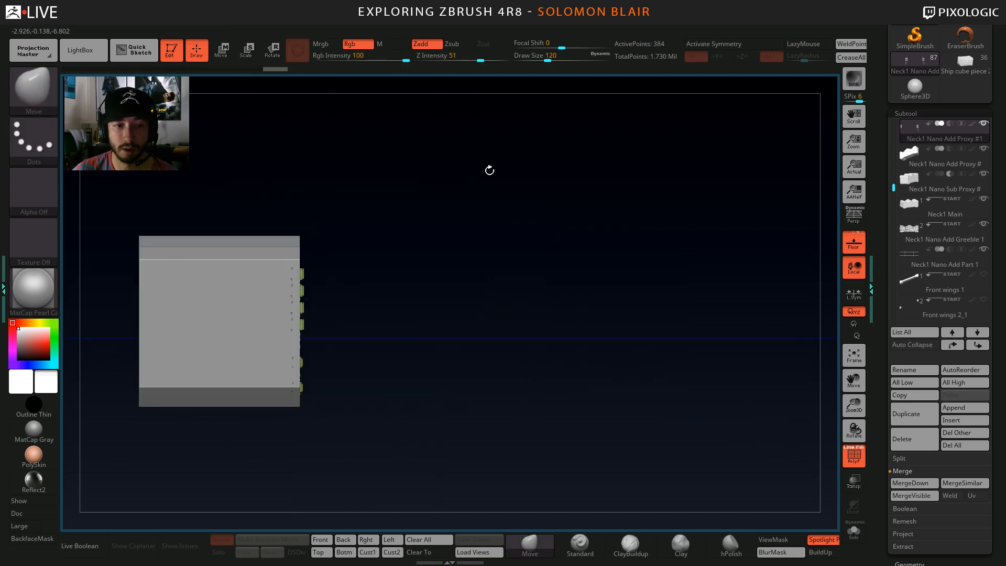
{"action": "key", "text": "space"}
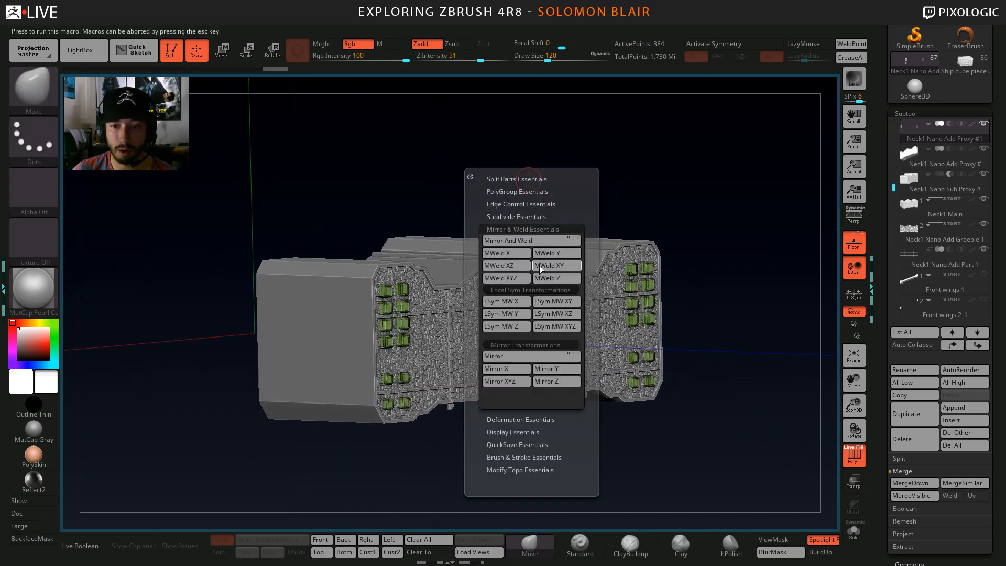
{"action": "left_click", "coordinate": [512, 269]}
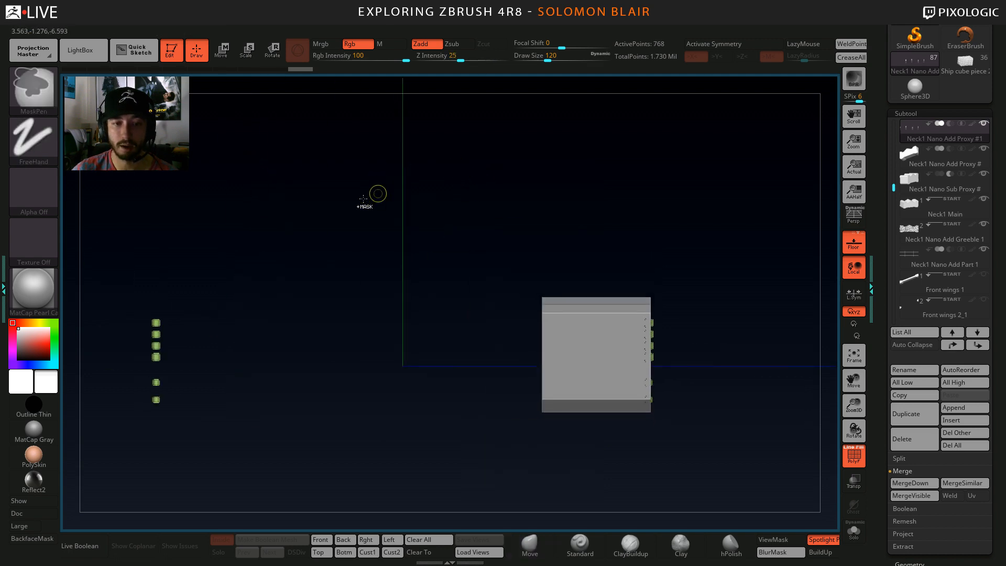
Mask the original squares, centre the gizmo on the mirrored far set, and move that set along Z onto the neck's opposite face.
{"action": "left_click_drag", "start_coordinate": [204, 219], "coordinate": [72, 498], "text": "ctrl"}
{"action": "key", "text": "w"}
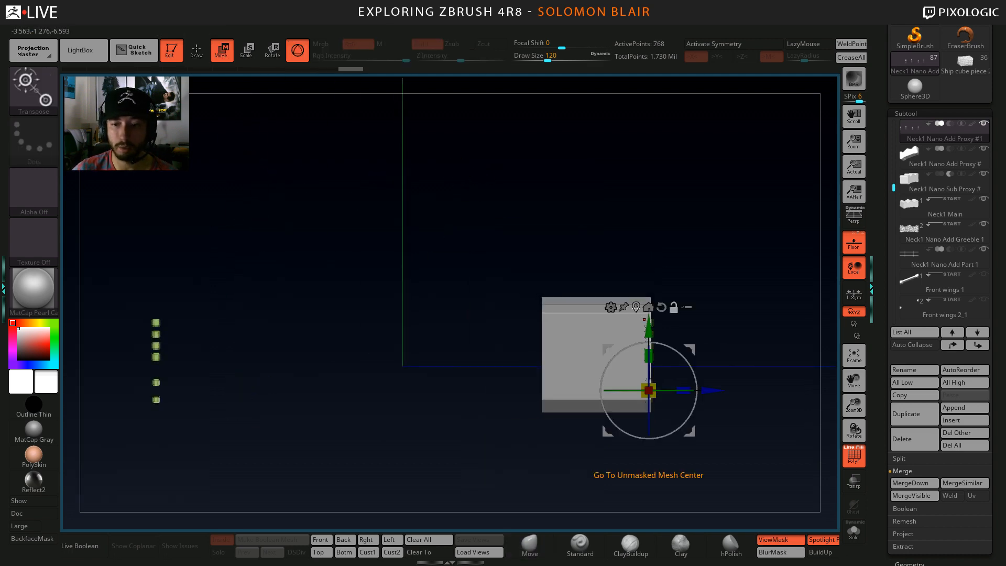
{"action": "left_click", "coordinate": [636, 308], "text": "alt"}
{"action": "left_click_drag", "start_coordinate": [220, 362], "coordinate": [607, 386]}
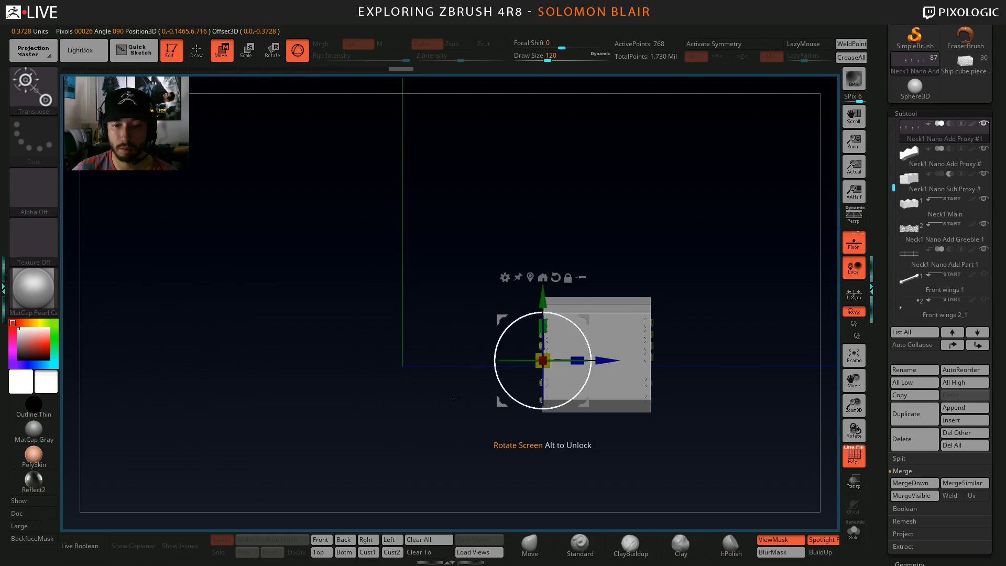
Isolate the cross-line subtool Neck1 Nano Add Part 1 and mask everything except one vertical line's lower end.
{"action": "right_click_drag", "start_coordinate": [454, 398], "coordinate": [487, 417]}
{"action": "mouse_move", "coordinate": [487, 416]}
{"action": "right_mouse_down", "text": "ctrl"}
{"action": "mouse_move", "coordinate": [367, 474]}
{"action": "mouse_move", "coordinate": [328, 433]}
{"action": "mouse_move", "coordinate": [360, 465]}
{"action": "mouse_move", "coordinate": [407, 463]}
{"action": "mouse_move", "coordinate": [373, 442]}
{"action": "mouse_move", "coordinate": [366, 414]}
{"action": "mouse_move", "coordinate": [393, 411]}
{"action": "mouse_move", "coordinate": [350, 420]}
{"action": "mouse_move", "coordinate": [374, 449]}
{"action": "right_mouse_up", "text": "ctrl"}
{"action": "key", "text": "shift+f"}
{"action": "key", "text": "q"}
{"action": "left_click", "coordinate": [369, 392], "text": "alt"}
{"action": "key", "text": "ctrl+shift+s"}
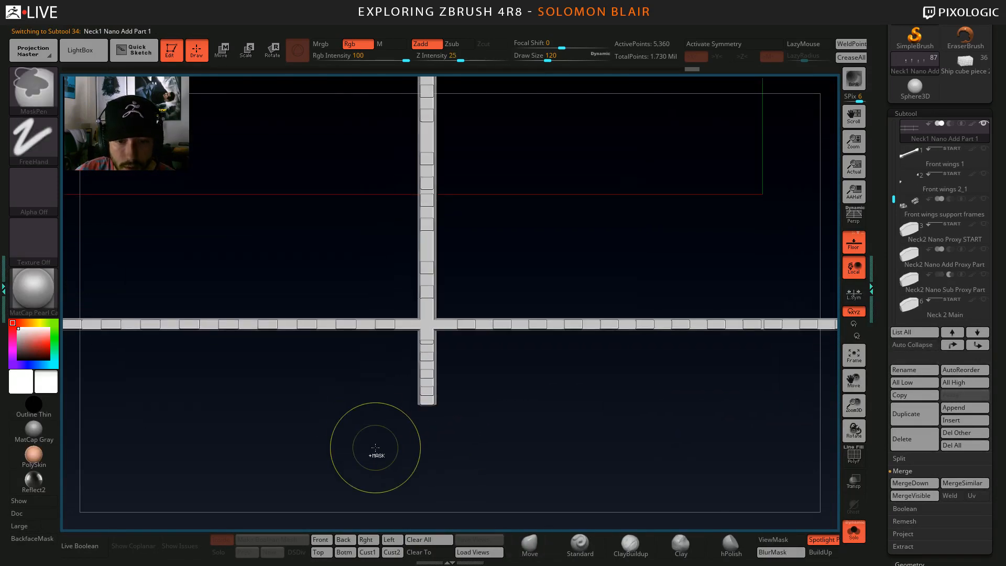
{"action": "left_click_drag", "start_coordinate": [374, 448], "coordinate": [476, 338], "text": "ctrl"}
{"action": "left_click", "coordinate": [488, 393], "text": "ctrl"}
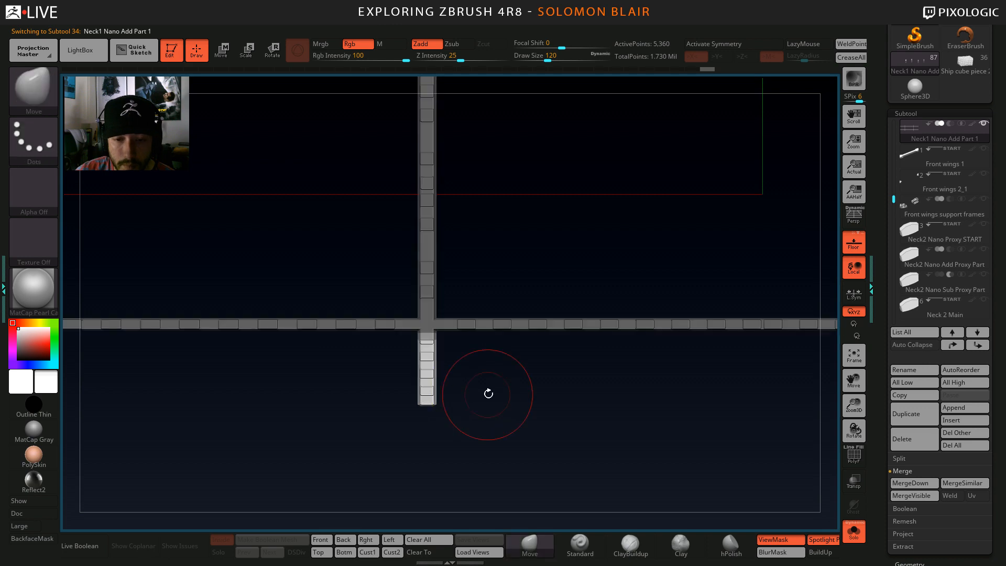
Centre the gizmo on the unmasked line end, move it up along Y to stop inside the hull's lower border, and clear the mask.
{"action": "key", "text": "w"}
{"action": "key", "text": "shift+f"}
{"action": "left_click", "coordinate": [432, 351]}
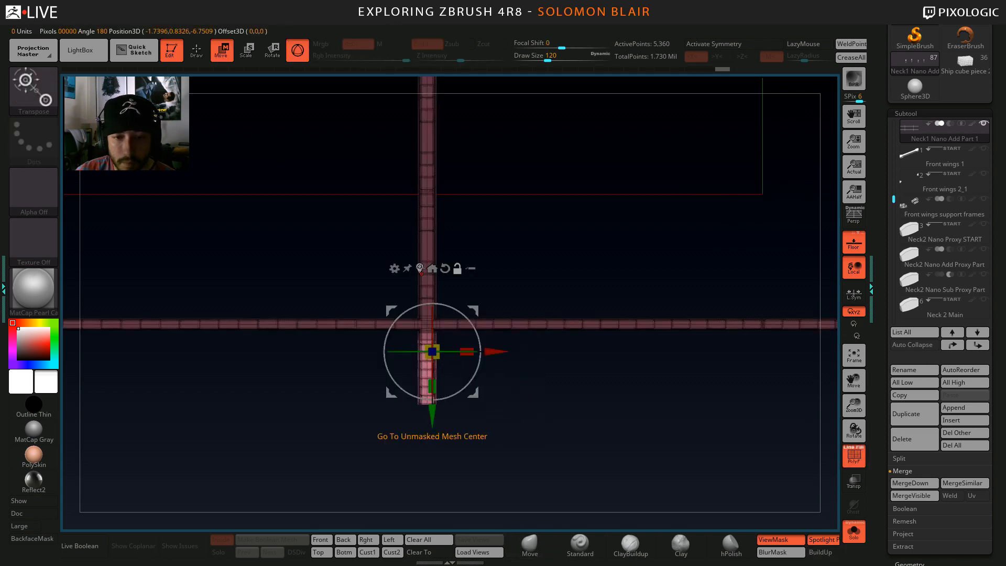
{"action": "left_click", "coordinate": [420, 268], "text": "alt"}
{"action": "left_click", "coordinate": [439, 289], "text": "alt"}
{"action": "right_click_drag", "start_coordinate": [518, 348], "coordinate": [566, 376], "text": "ctrl"}
{"action": "key", "text": "alt+s"}
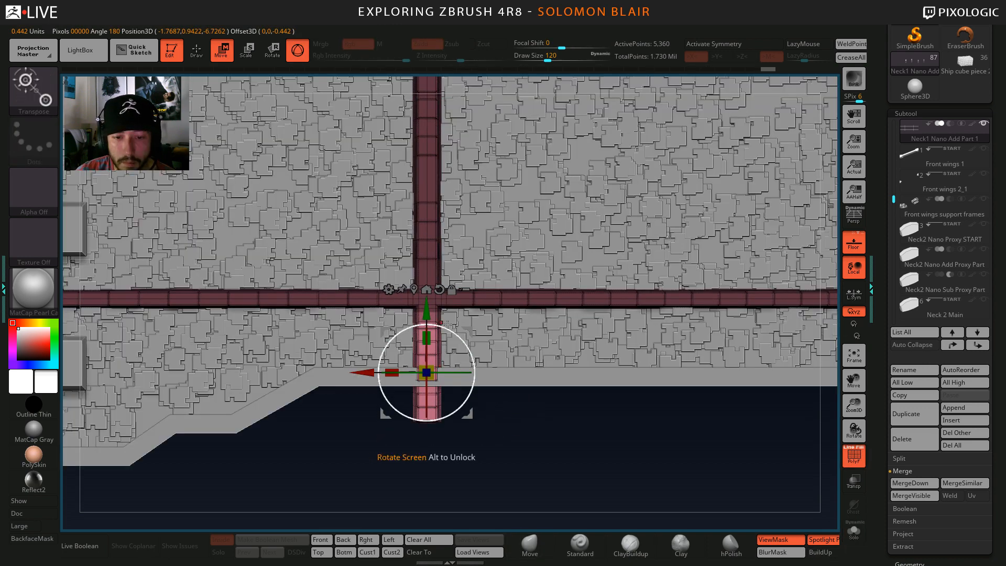
{"action": "mouse_move", "coordinate": [426, 338]}
{"action": "left_mouse_down"}
{"action": "mouse_move", "coordinate": [431, 362]}
{"action": "mouse_move", "coordinate": [426, 275]}
{"action": "left_mouse_up"}
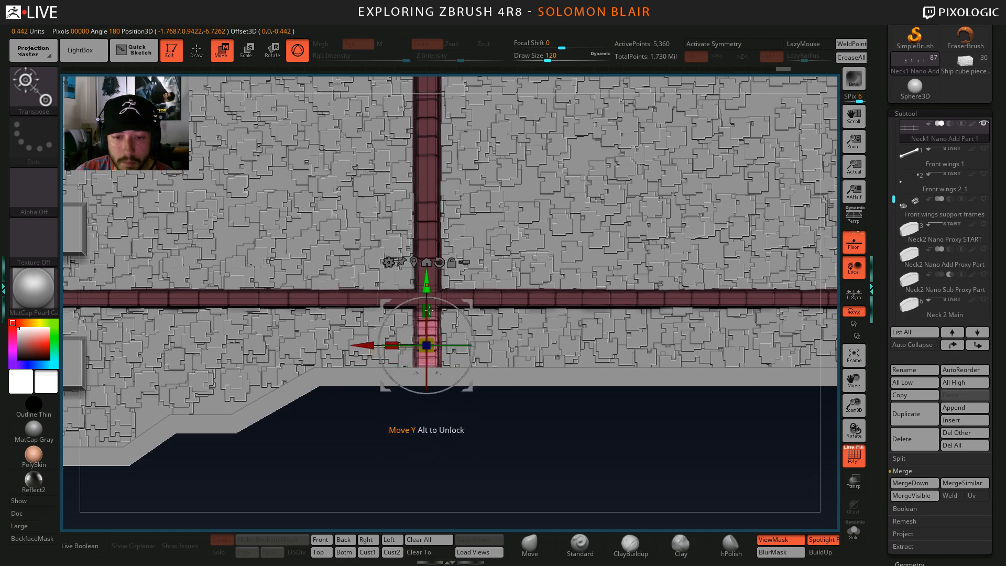
{"action": "key", "text": "q"}
{"action": "right_click_drag", "start_coordinate": [414, 451], "coordinate": [348, 417], "text": "ctrl"}
{"action": "left_click_drag", "start_coordinate": [348, 416], "coordinate": [409, 475], "text": "ctrl"}
{"action": "key", "text": "shift+f"}
{"action": "mouse_move", "coordinate": [435, 442]}
{"action": "right_mouse_down"}
{"action": "mouse_move", "coordinate": [458, 450]}
{"action": "mouse_move", "coordinate": [446, 437]}
{"action": "right_mouse_up"}
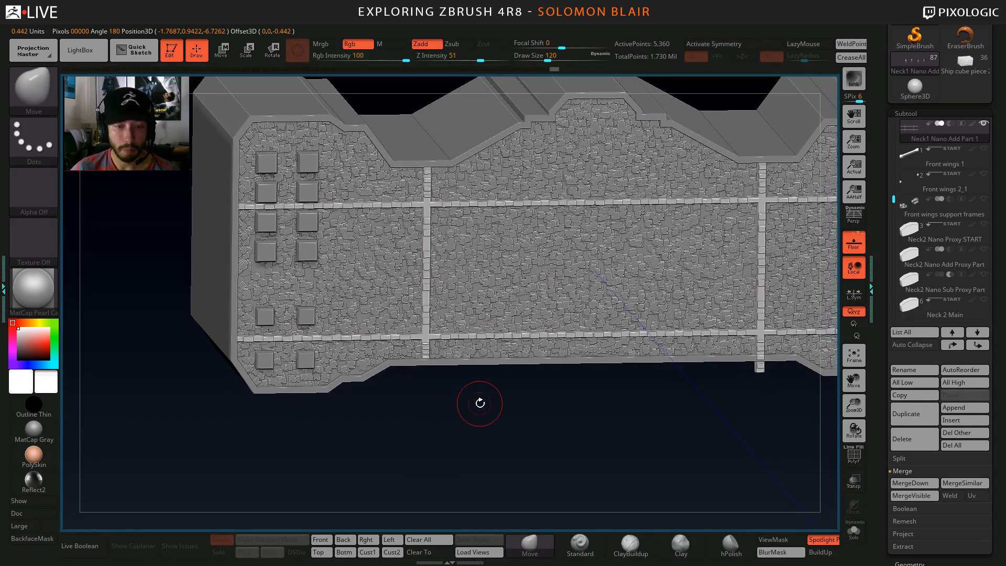
Mirror and weld the cross-line mesh across X so both vertical lines share the shortened lower end.
{"action": "key", "text": "space"}
{"action": "key", "text": "space"}
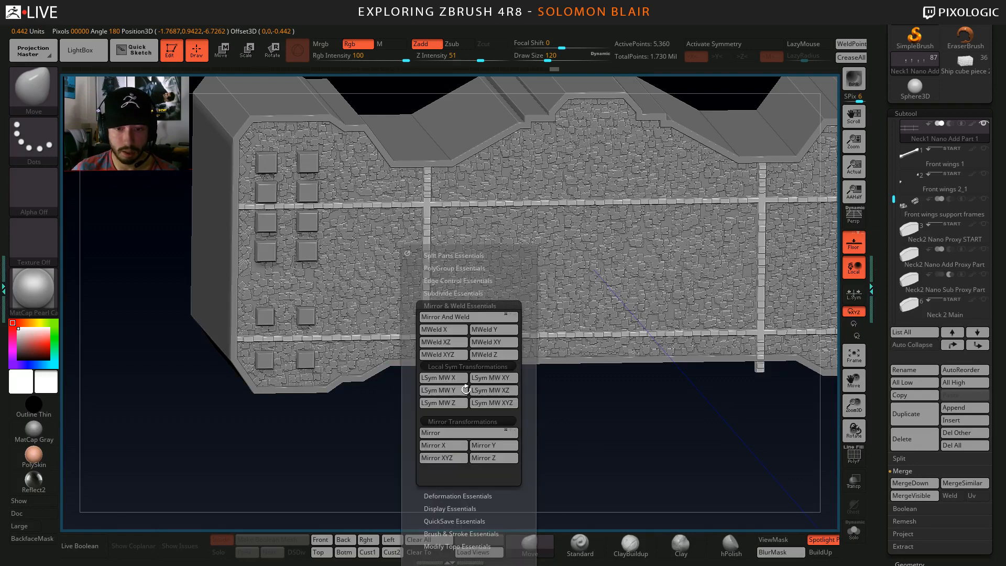
{"action": "left_click", "coordinate": [444, 330]}
{"action": "mouse_move", "coordinate": [633, 442]}
{"action": "right_mouse_down", "text": "ctrl"}
{"action": "mouse_move", "coordinate": [528, 422]}
{"action": "mouse_move", "coordinate": [535, 429]}
{"action": "mouse_move", "coordinate": [490, 452]}
{"action": "mouse_move", "coordinate": [557, 449]}
{"action": "mouse_move", "coordinate": [556, 464]}
{"action": "right_mouse_up", "text": "ctrl"}
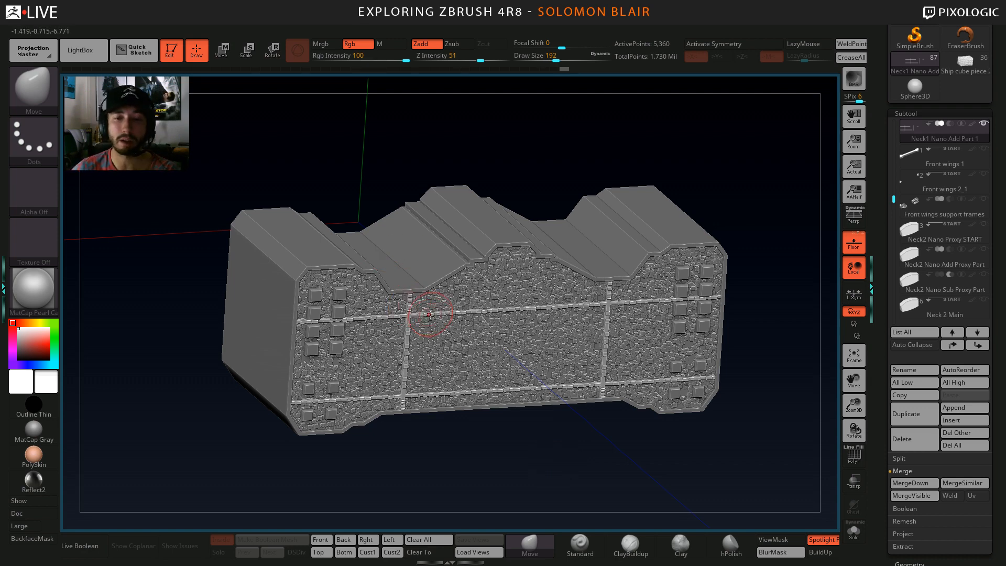
Examine how the cross lines and square greebles sit on the neck's detailed side face.
{"action": "right_click_drag", "start_coordinate": [410, 329], "coordinate": [393, 337], "text": "ctrl"}
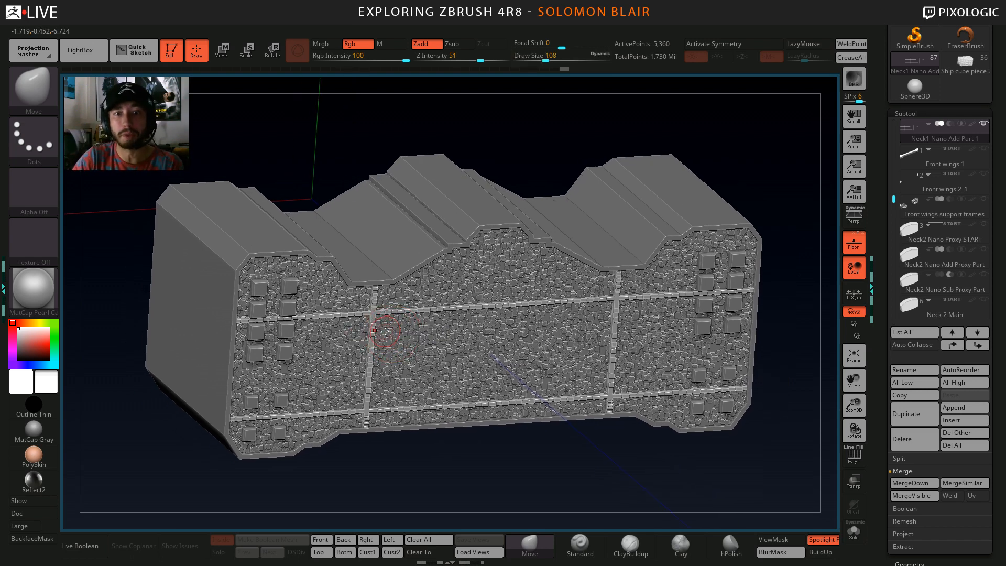
{"action": "right_click_drag", "start_coordinate": [383, 330], "coordinate": [406, 330], "text": "alt"}
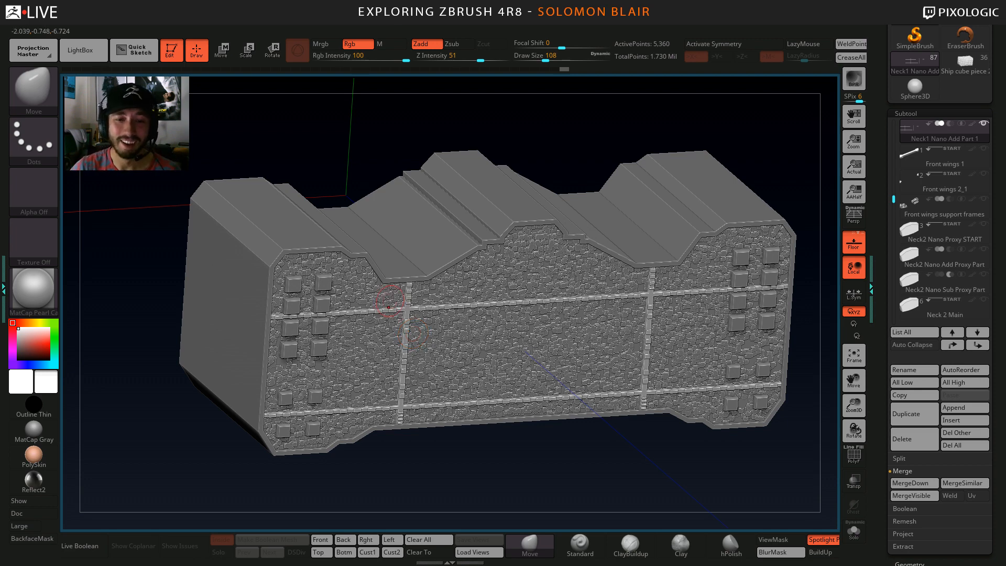
{"action": "right_click_drag", "start_coordinate": [405, 331], "coordinate": [491, 306], "text": "ctrl"}
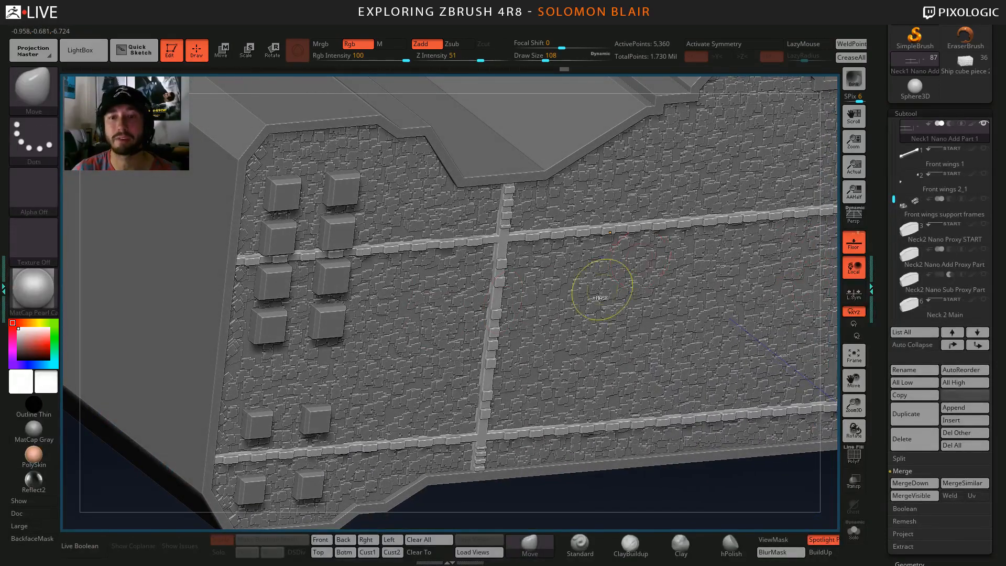
{"action": "right_click_drag", "start_coordinate": [600, 291], "coordinate": [494, 293]}
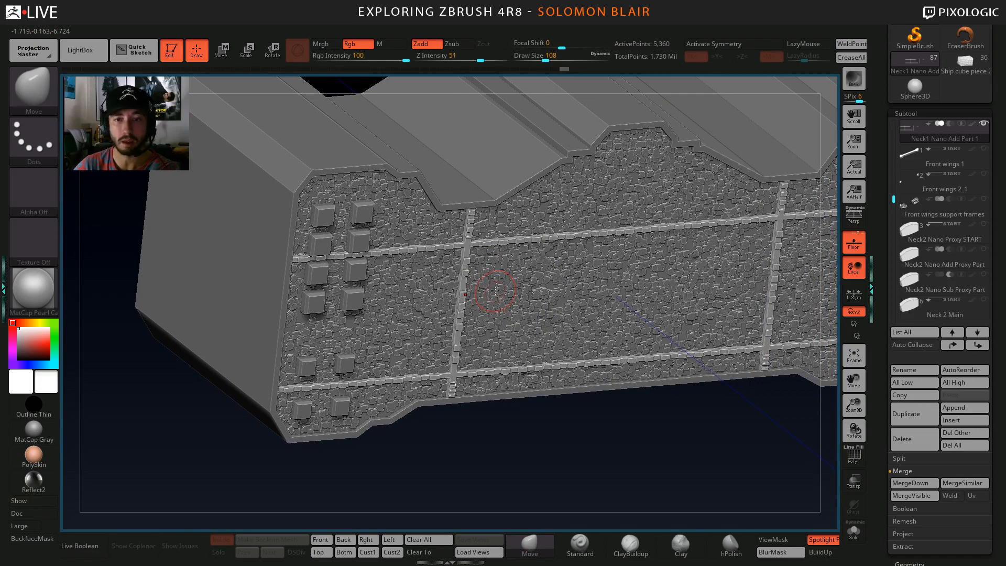
{"action": "mouse_move", "coordinate": [466, 289]}
{"action": "right_mouse_down"}
{"action": "mouse_move", "coordinate": [458, 316]}
{"action": "mouse_move", "coordinate": [479, 314]}
{"action": "right_mouse_up"}
{"action": "key", "text": "s"}
{"action": "left_click_drag", "start_coordinate": [479, 311], "coordinate": [467, 311]}
{"action": "mouse_move", "coordinate": [476, 293]}
{"action": "right_mouse_down"}
{"action": "mouse_move", "coordinate": [542, 341]}
{"action": "mouse_move", "coordinate": [414, 242]}
{"action": "right_mouse_up"}
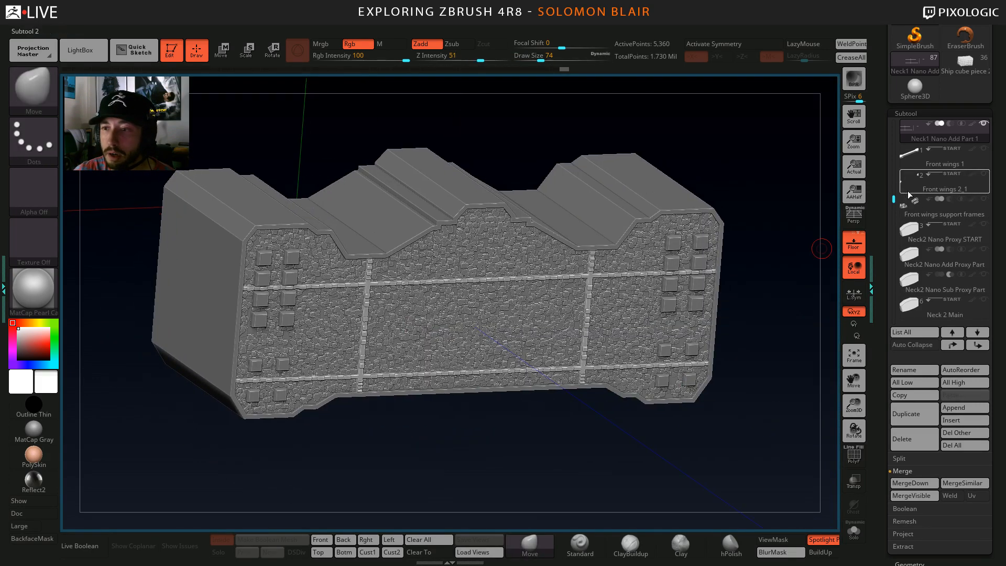
Compare the neck's parts by selecting the Nano Sub Proxy, square greebles, Nano Add Part 1 and Nano Add Greeble 1 subtools in turn.
{"action": "left_click_drag", "start_coordinate": [894, 199], "coordinate": [895, 192]}
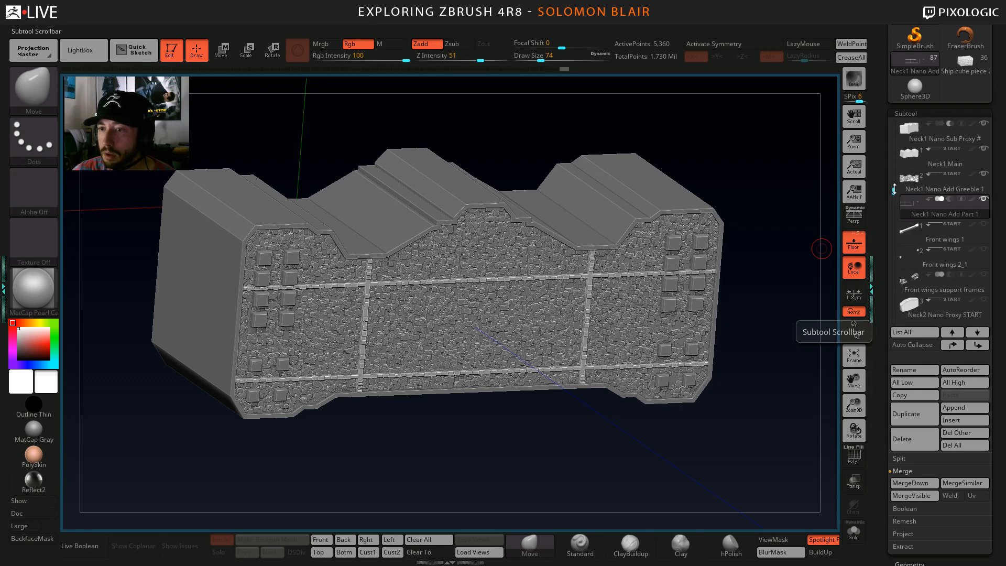
{"action": "left_click_drag", "start_coordinate": [894, 190], "coordinate": [895, 187]}
{"action": "right_click_drag", "start_coordinate": [590, 283], "coordinate": [638, 295], "text": "alt"}
{"action": "mouse_move", "coordinate": [420, 344]}
{"action": "right_mouse_down"}
{"action": "mouse_move", "coordinate": [409, 359]}
{"action": "mouse_move", "coordinate": [419, 367]}
{"action": "right_mouse_up"}
{"action": "key", "text": "s"}
{"action": "left_click_drag", "start_coordinate": [416, 368], "coordinate": [424, 367]}
{"action": "mouse_move", "coordinate": [424, 368]}
{"action": "right_mouse_down"}
{"action": "mouse_move", "coordinate": [314, 314]}
{"action": "mouse_move", "coordinate": [338, 328]}
{"action": "mouse_move", "coordinate": [315, 315]}
{"action": "mouse_move", "coordinate": [325, 292]}
{"action": "mouse_move", "coordinate": [343, 335]}
{"action": "mouse_move", "coordinate": [306, 304]}
{"action": "right_mouse_up"}
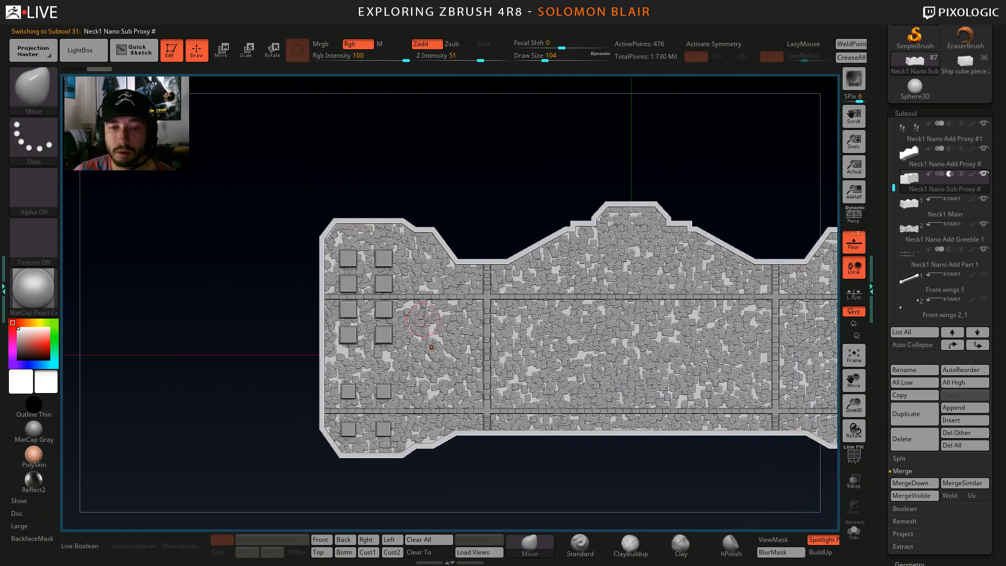
{"action": "mouse_move", "coordinate": [456, 288]}
{"action": "right_mouse_down", "text": "alt"}
{"action": "mouse_move", "coordinate": [428, 278]}
{"action": "mouse_move", "coordinate": [464, 271]}
{"action": "mouse_move", "coordinate": [449, 296]}
{"action": "mouse_move", "coordinate": [464, 286]}
{"action": "right_mouse_up", "text": "alt"}
{"action": "key", "text": "s"}
{"action": "right_click_drag", "start_coordinate": [519, 256], "coordinate": [554, 259], "text": "alt"}
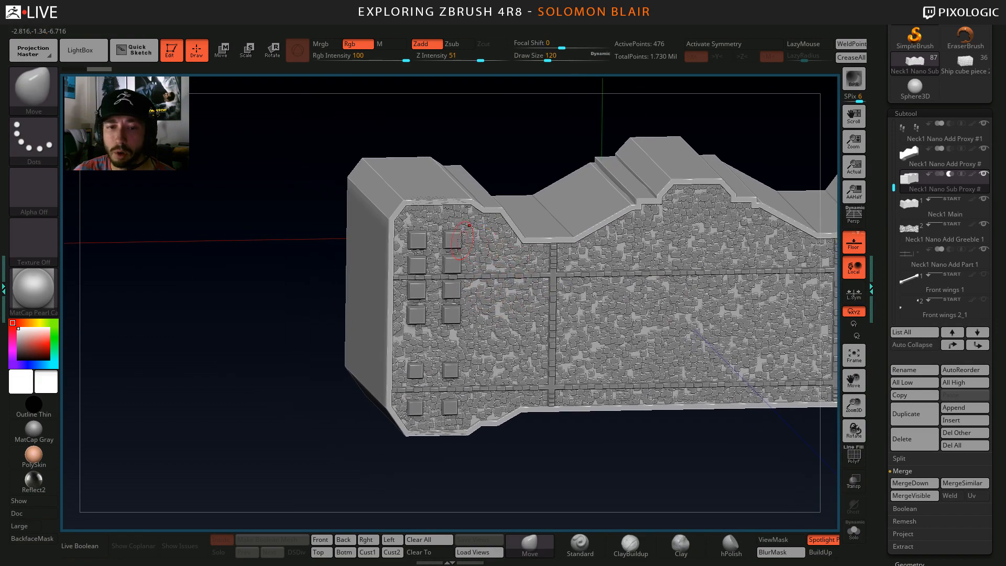
{"action": "left_click", "coordinate": [461, 255], "text": "alt"}
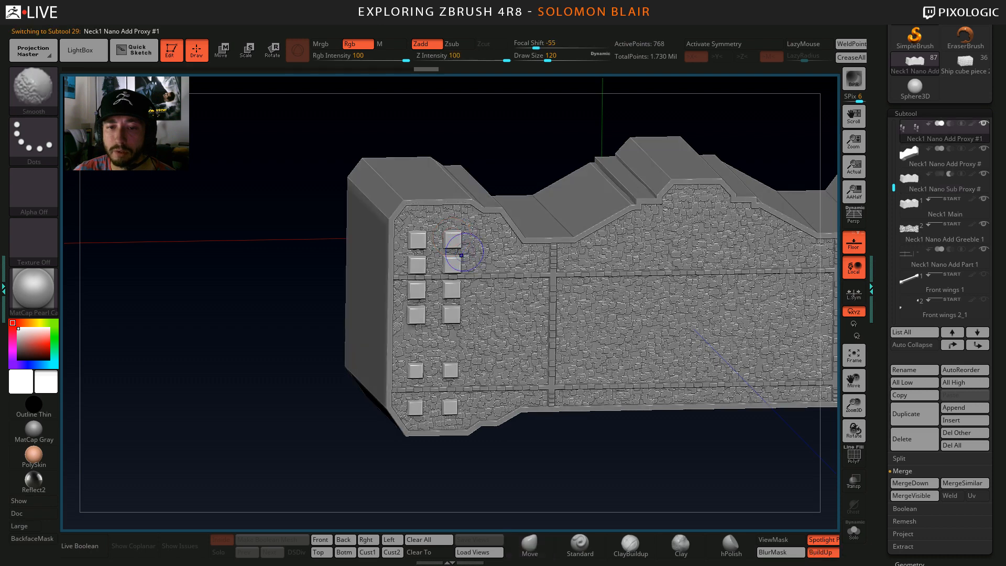
{"action": "left_click", "coordinate": [910, 259]}
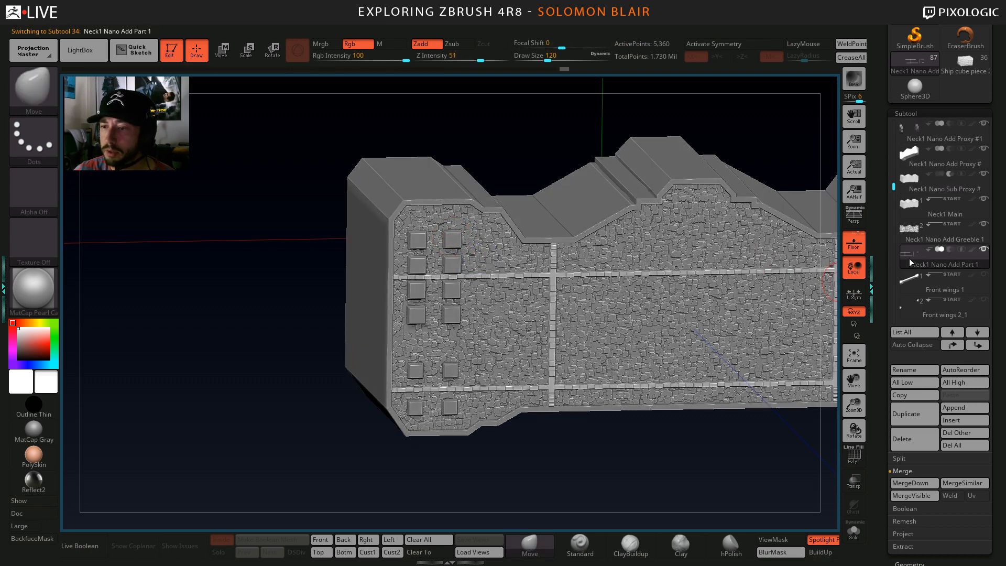
{"action": "left_click", "coordinate": [912, 232]}
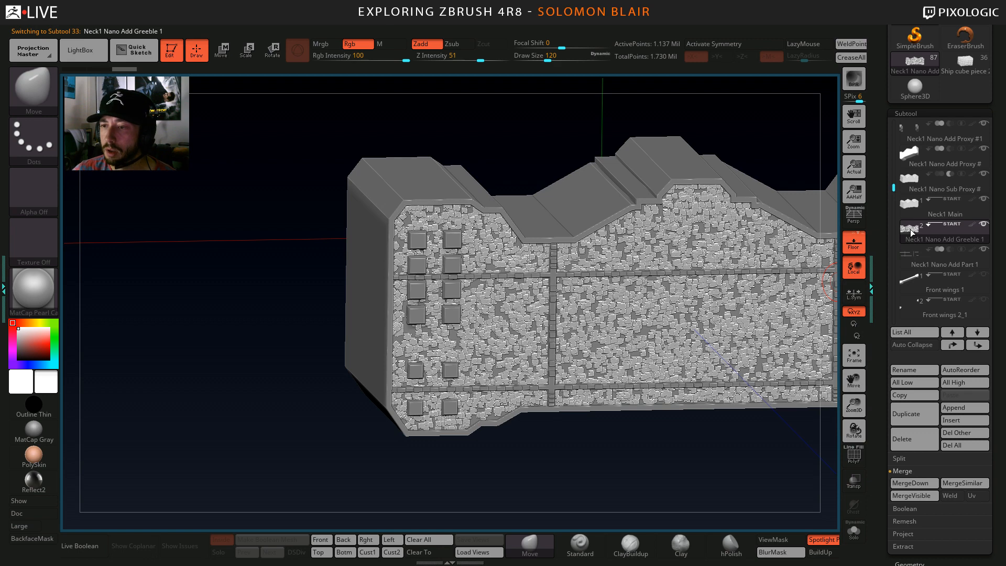
Select the bevelled square piece Ship small details 1 in the ship parts tool and choose the InsertMesh_1 brush.
{"action": "mouse_move", "coordinate": [964, 68]}
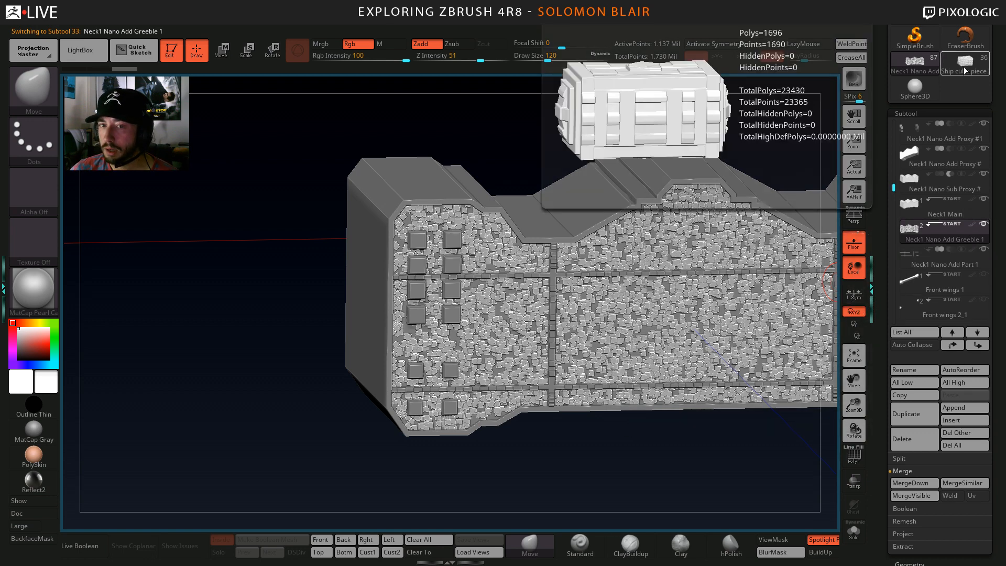
{"action": "left_click", "coordinate": [964, 67]}
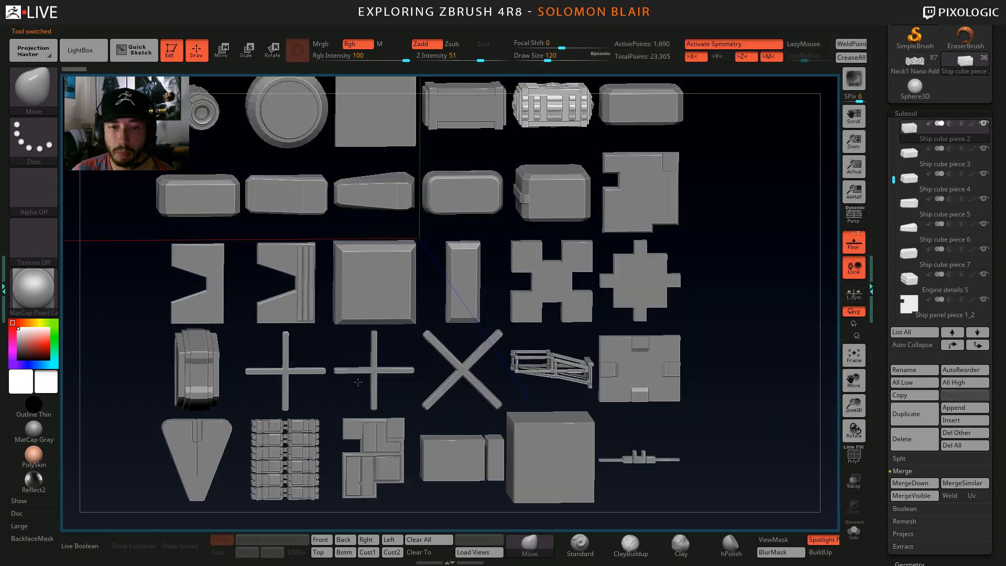
{"action": "left_click", "coordinate": [372, 297], "text": "alt"}
{"action": "key", "text": "b"}
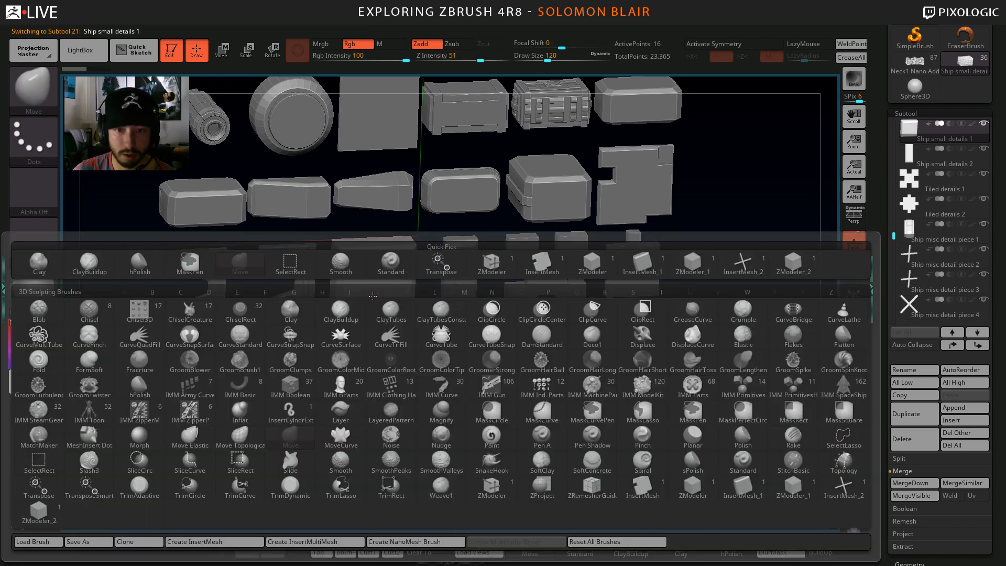
{"action": "left_click", "coordinate": [784, 265]}
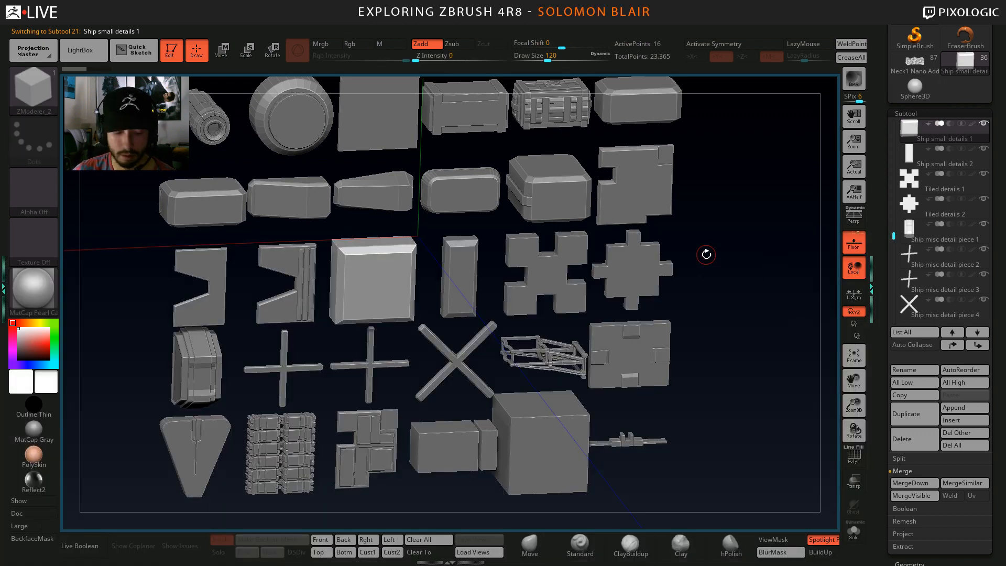
{"action": "key", "text": "b"}
{"action": "left_click", "coordinate": [773, 264]}
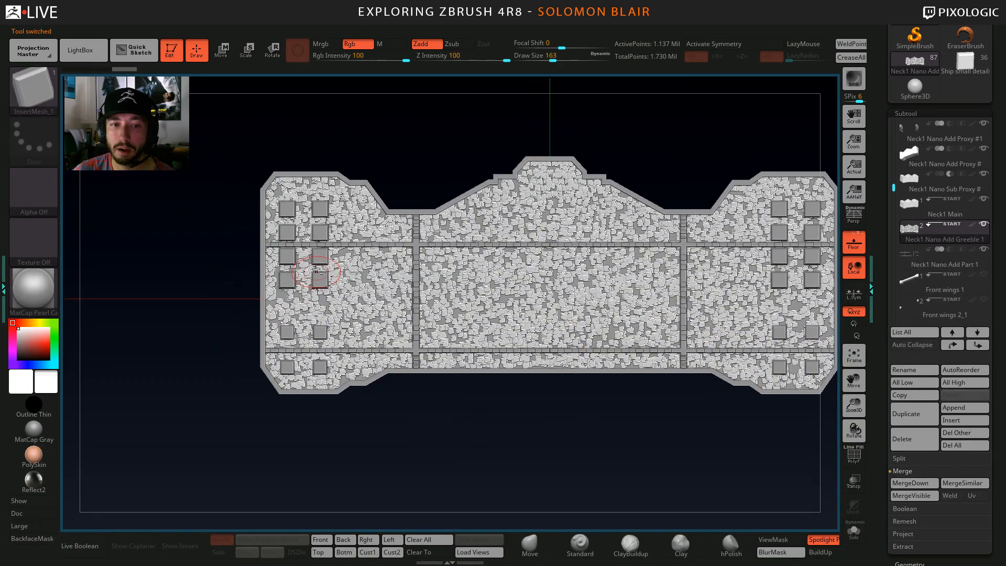
Isolate the square greebles subtool Neck1 Nano Add Proxy #1 and insert a bevelled square plate into it.
{"action": "left_click", "coordinate": [316, 271], "text": "alt"}
{"action": "key", "text": "shift+f"}
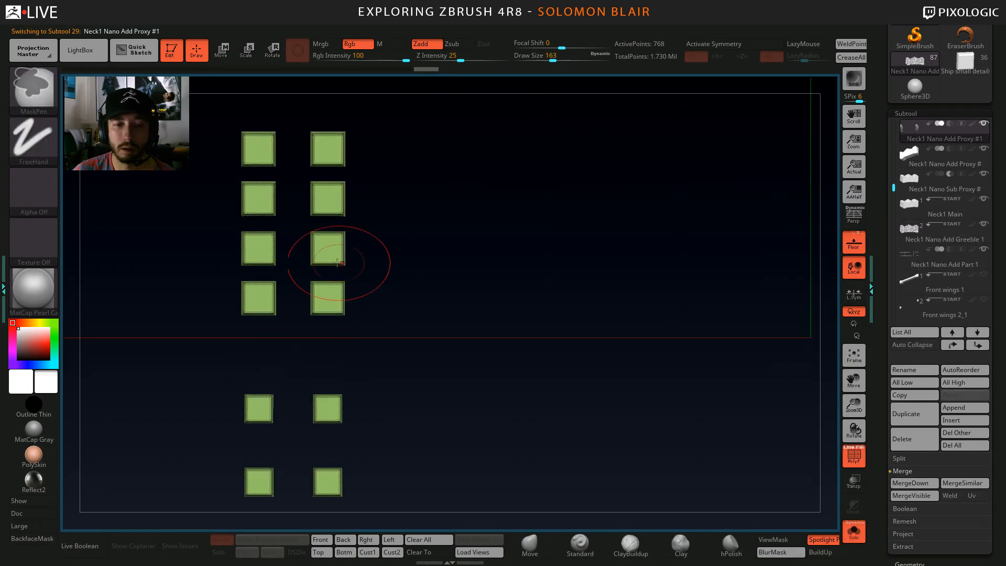
{"action": "left_click_drag", "start_coordinate": [337, 262], "coordinate": [487, 344], "text": "ctrl"}
Isolate the inserted plate's polygroup by visibility and split the plate off into its own subtool.
{"action": "left_click_drag", "start_coordinate": [417, 170], "coordinate": [452, 187], "text": "ctrl+shift"}
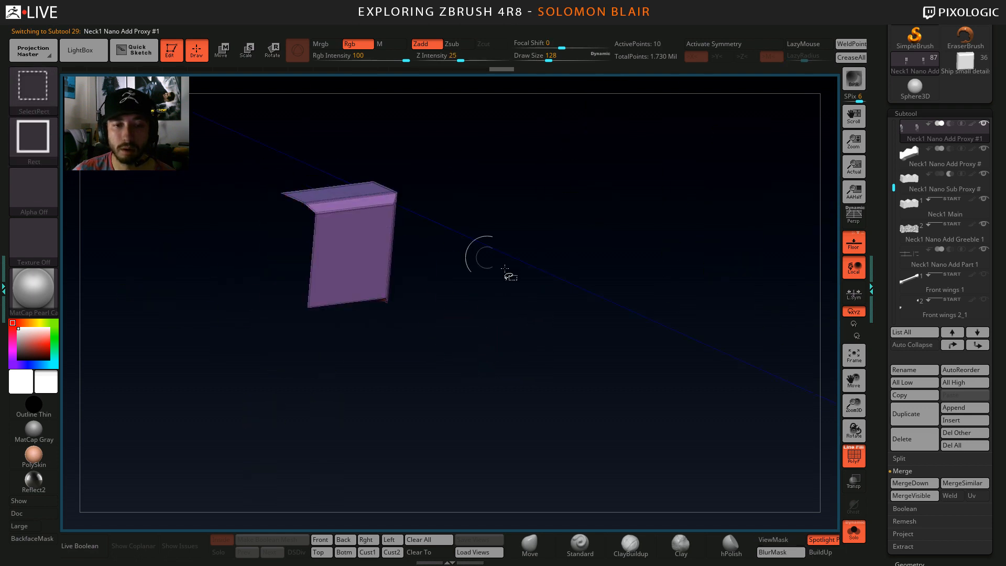
{"action": "key", "text": "ctrl+shift+a"}
{"action": "left_click_drag", "start_coordinate": [478, 302], "coordinate": [496, 335], "text": "ctrl+shift"}
{"action": "key", "text": "space"}
{"action": "left_click", "coordinate": [469, 255]}
{"action": "left_click", "coordinate": [455, 304]}
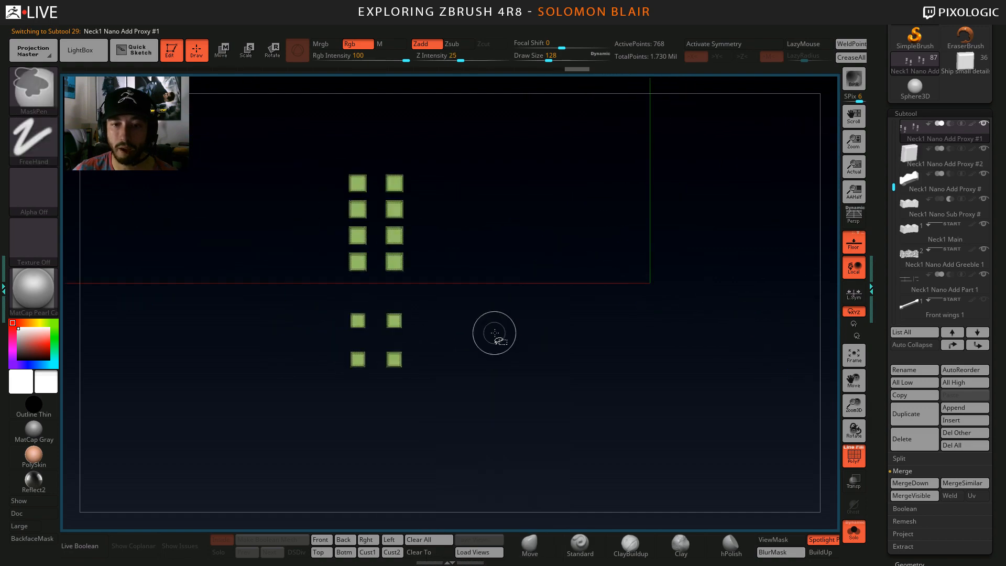
Show all the subtools, select the split-off bevelled plate and prepare to move it in a straight side view.
{"action": "key", "text": "shift+s"}
{"action": "left_click_drag", "start_coordinate": [488, 374], "coordinate": [502, 410], "text": "alt"}
{"action": "left_click", "coordinate": [421, 290], "text": "alt"}
{"action": "left_click_drag", "start_coordinate": [503, 461], "coordinate": [476, 283], "text": "shift"}
{"action": "key", "text": "w"}
{"action": "right_click_drag", "start_coordinate": [477, 283], "coordinate": [500, 314], "text": "ctrl"}
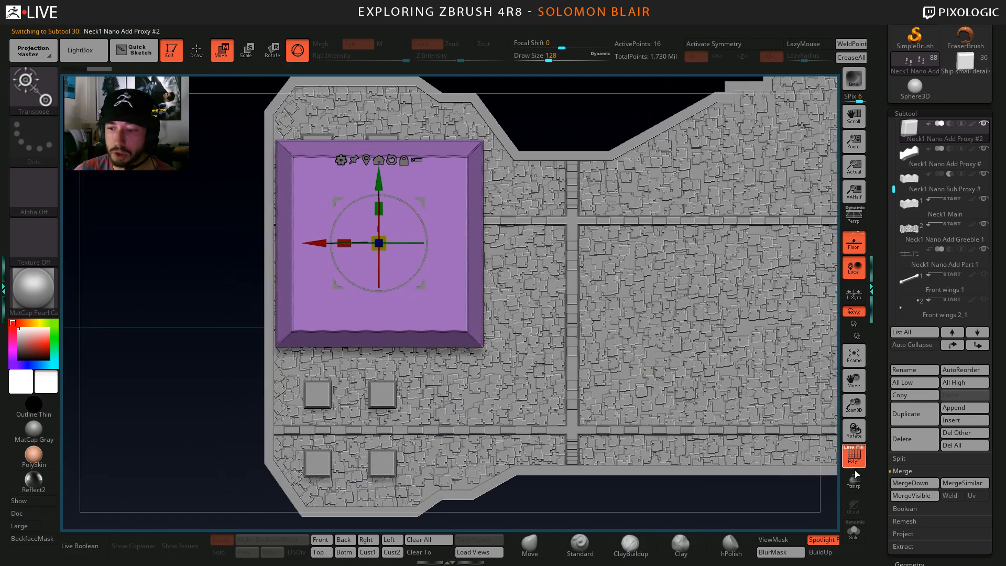
Make the surrounding subtools transparent, scale the plate down and centre it over the two columns of square greebles.
{"action": "key", "text": "shift+t"}
{"action": "right_click_drag", "start_coordinate": [353, 230], "coordinate": [388, 272], "text": "alt"}
{"action": "right_click_drag", "start_coordinate": [259, 254], "coordinate": [259, 274], "text": "ctrl"}
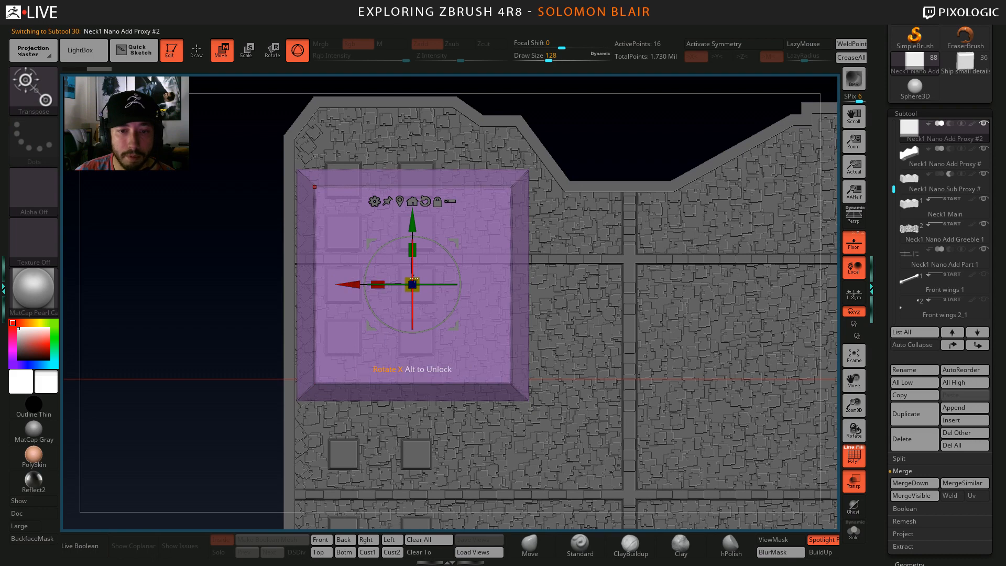
{"action": "left_click_drag", "start_coordinate": [412, 285], "coordinate": [334, 286]}
{"action": "left_click_drag", "start_coordinate": [395, 280], "coordinate": [326, 287]}
{"action": "right_click_drag", "start_coordinate": [189, 281], "coordinate": [247, 281], "text": "ctrl"}
{"action": "right_click_drag", "start_coordinate": [247, 281], "coordinate": [258, 304], "text": "alt"}
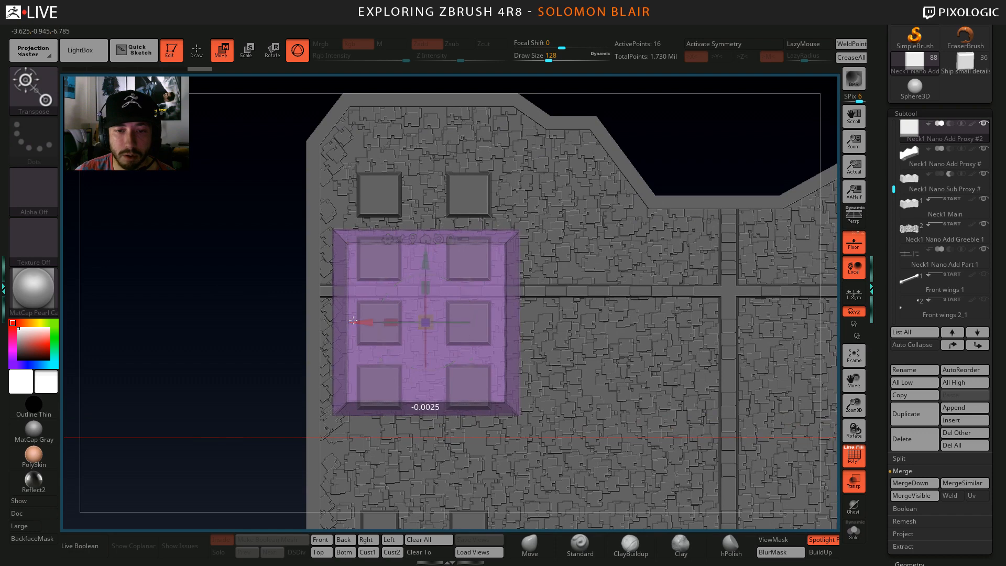
Mask part of the plate in turn and stretch it vertically to frame the upper eight square greebles, then clear the mask.
{"action": "key", "text": "q"}
{"action": "left_click_drag", "start_coordinate": [192, 289], "coordinate": [771, 152], "text": "ctrl"}
{"action": "key", "text": "w"}
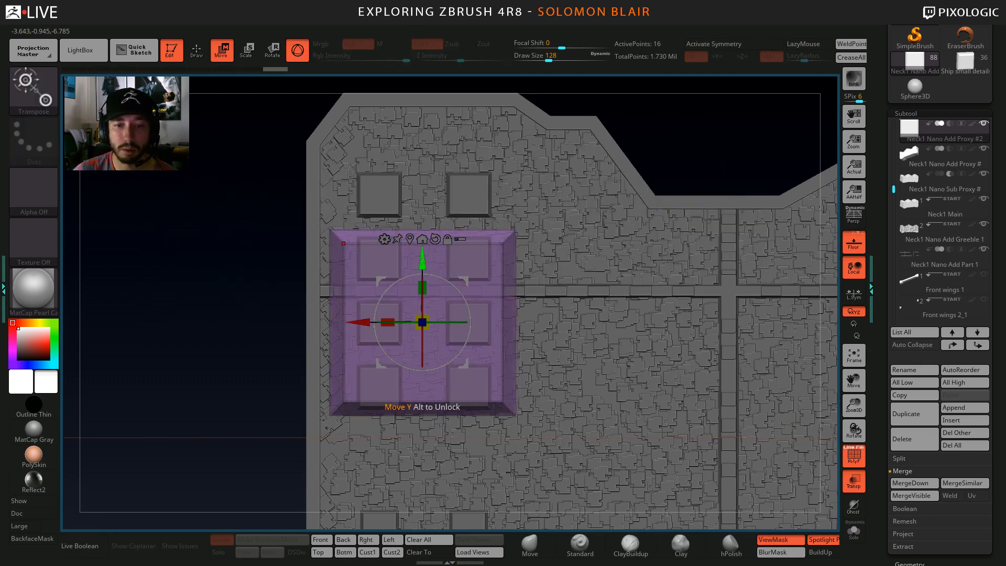
{"action": "left_click_drag", "start_coordinate": [422, 261], "coordinate": [423, 179]}
{"action": "key", "text": "q"}
{"action": "right_click_drag", "start_coordinate": [170, 335], "coordinate": [168, 282], "text": "ctrl"}
{"action": "mouse_move", "coordinate": [181, 385]}
{"action": "left_mouse_down", "text": "ctrl"}
{"action": "mouse_move", "coordinate": [199, 413]}
{"action": "mouse_move", "coordinate": [605, 326]}
{"action": "left_mouse_up", "text": "ctrl"}
{"action": "key", "text": "w"}
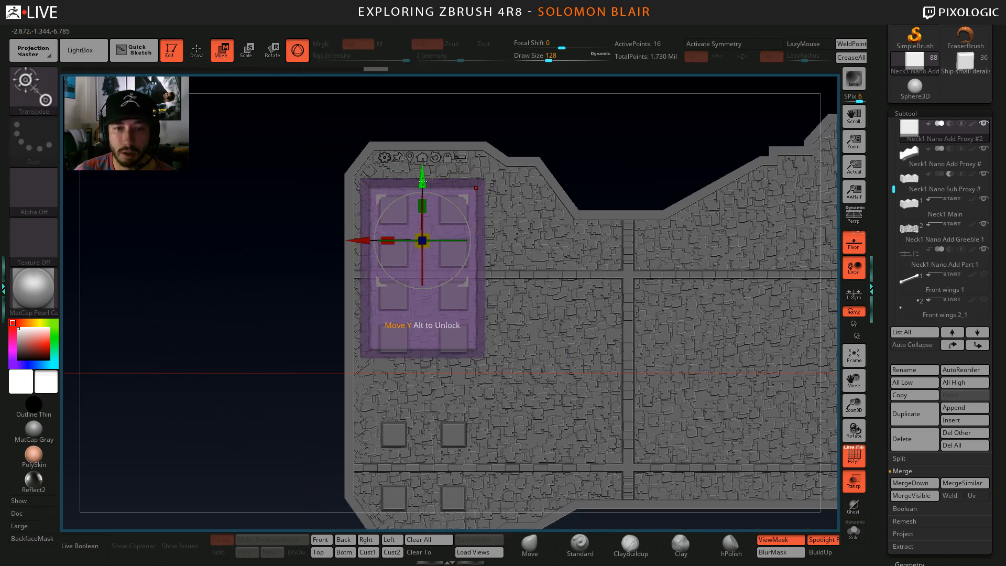
{"action": "left_click_drag", "start_coordinate": [422, 181], "coordinate": [422, 194]}
{"action": "key", "text": "q"}
{"action": "mouse_move", "coordinate": [200, 288]}
{"action": "right_mouse_down", "text": "ctrl"}
{"action": "mouse_move", "coordinate": [197, 264]}
{"action": "mouse_move", "coordinate": [220, 293]}
{"action": "right_mouse_up", "text": "ctrl"}
{"action": "left_click_drag", "start_coordinate": [148, 296], "coordinate": [160, 319], "text": "ctrl"}
Turn off transparency and move the plate outward from the hull along Z to cover the square greebles.
{"action": "right_click_drag", "start_coordinate": [160, 318], "coordinate": [170, 327]}
{"action": "key", "text": "shift+f"}
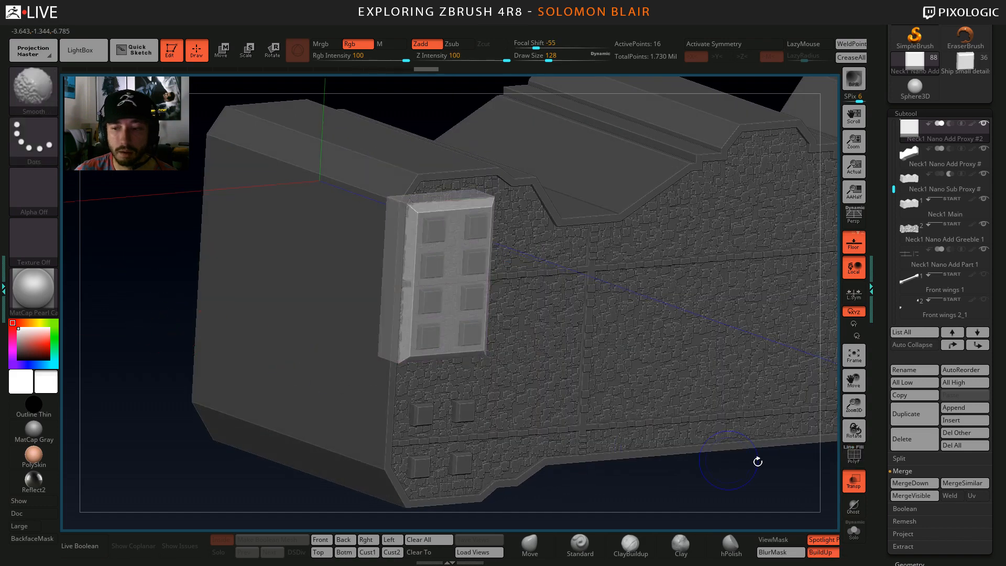
{"action": "key", "text": "shift+f"}
{"action": "left_click", "coordinate": [848, 481]}
{"action": "key", "text": "w"}
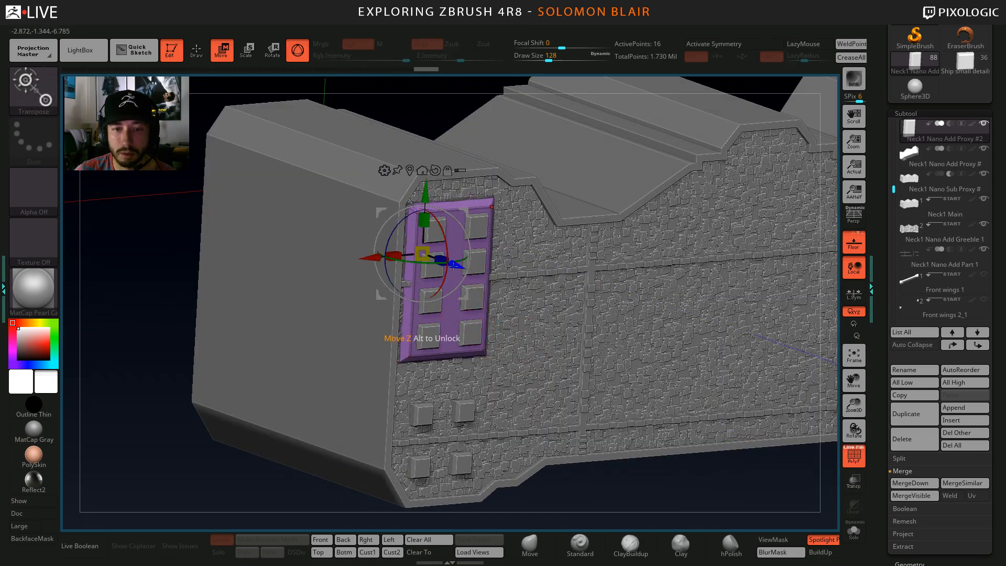
{"action": "left_click_drag", "start_coordinate": [454, 266], "coordinate": [461, 269]}
{"action": "key", "text": "q"}
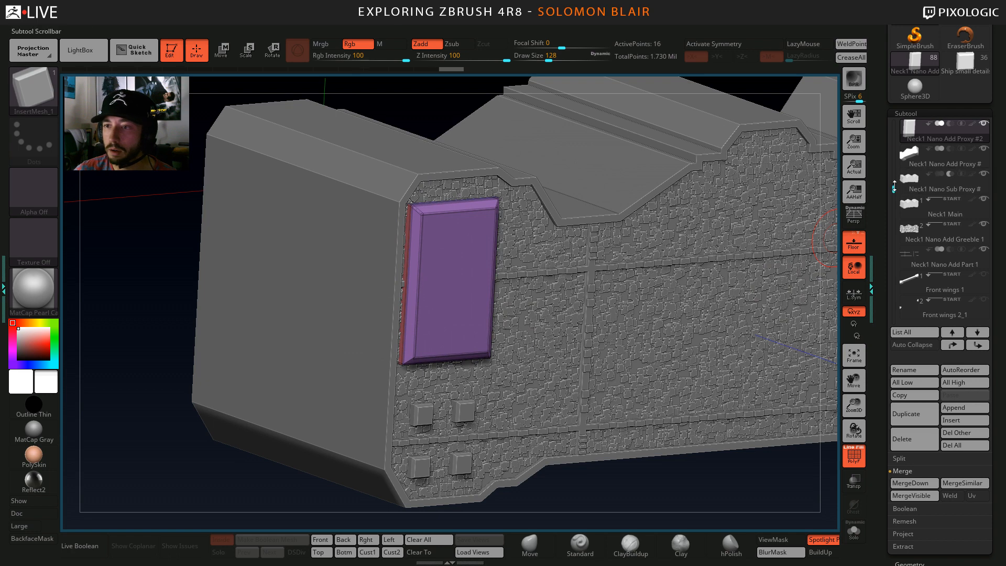
Rename the plate's subtool to Neck1 Engine Block 1.
{"action": "left_click_drag", "start_coordinate": [895, 186], "coordinate": [894, 182]}
{"action": "left_click", "coordinate": [907, 370]}
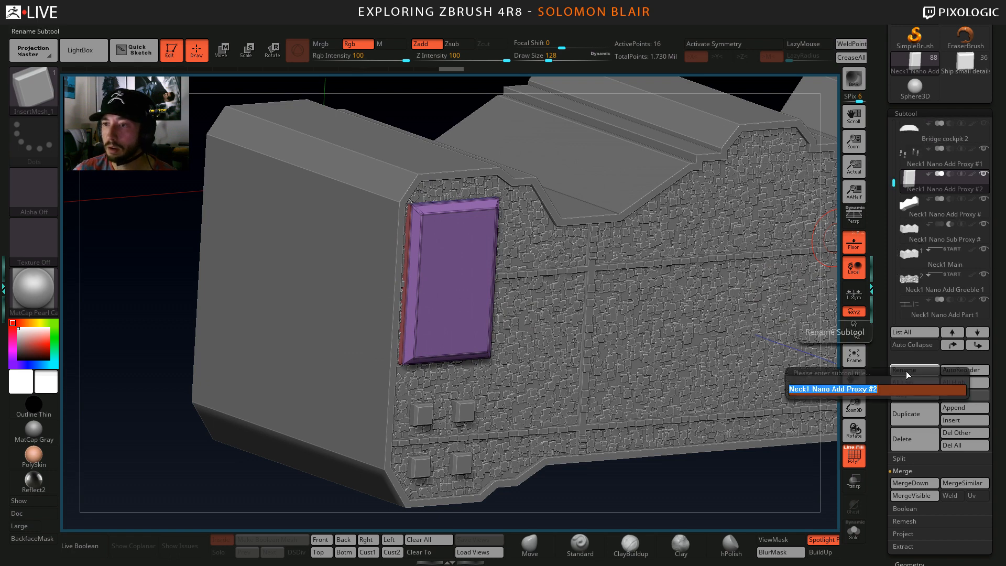
{"action": "key", "text": "BackSpace"}
{"action": "key", "text": "BackSpace"}
{"action": "key", "text": "BackSpace"}
{"action": "key", "text": "BackSpace"}
{"action": "key", "text": "BackSpace"}
{"action": "key", "text": "BackSpace"}
{"action": "key", "text": "BackSpace"}
{"action": "key", "text": "BackSpace"}
{"action": "key", "text": "BackSpace"}
{"action": "key", "text": "BackSpace"}
{"action": "key", "text": "BackSpace"}
{"action": "key", "text": "BackSpace"}
{"action": "key", "text": "BackSpace"}
{"action": "key", "text": "BackSpace"}
{"action": "key", "text": "BackSpace"}
{"action": "key", "text": "BackSpace"}
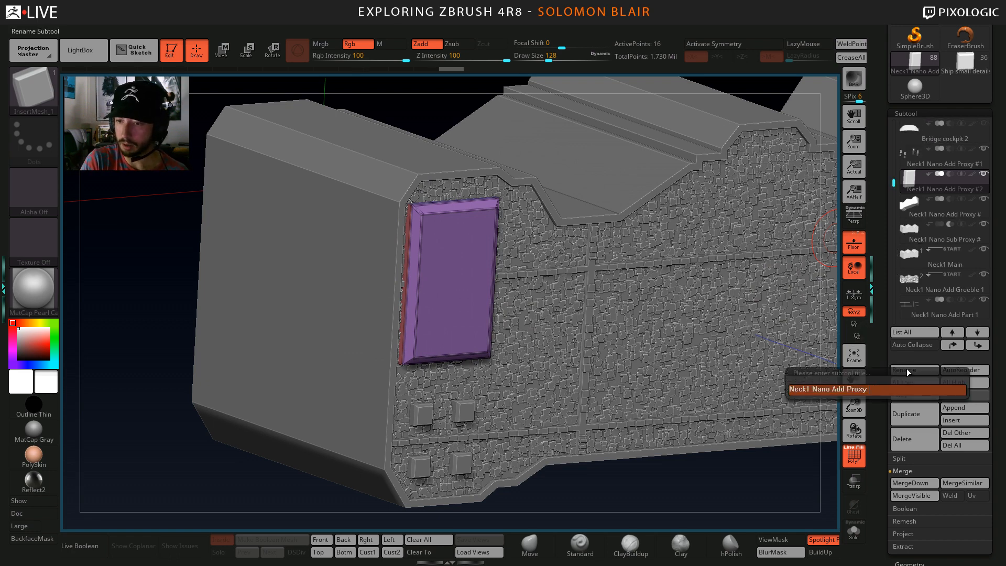
{"action": "type", "text": "Engi"}
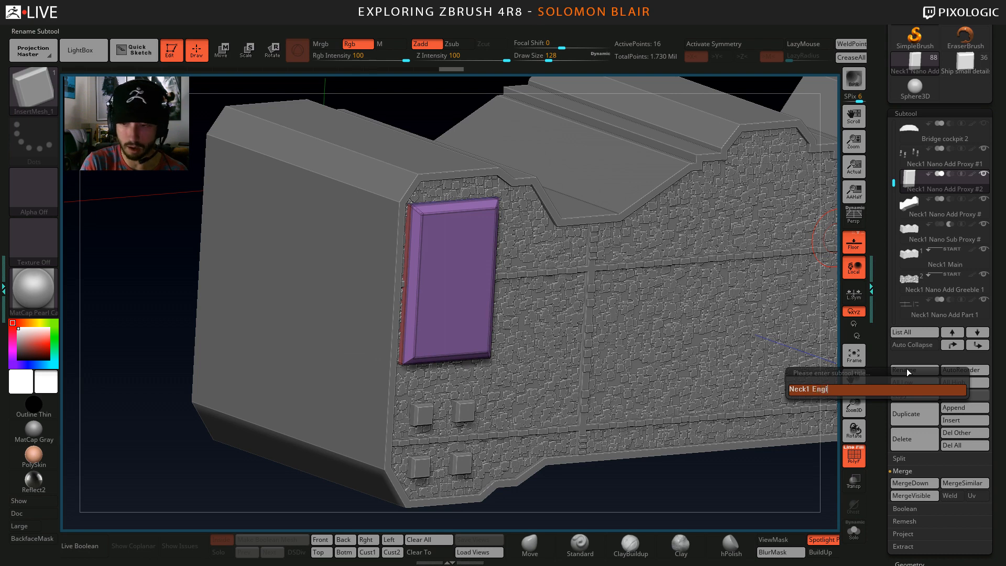
{"action": "type", "text": "ne Block 1"}
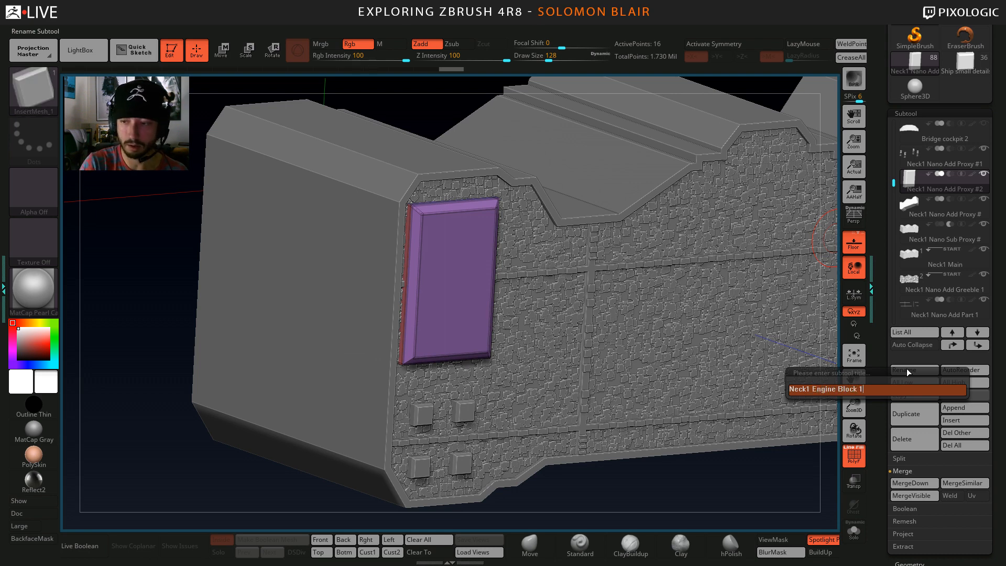
{"action": "key", "text": "Return"}
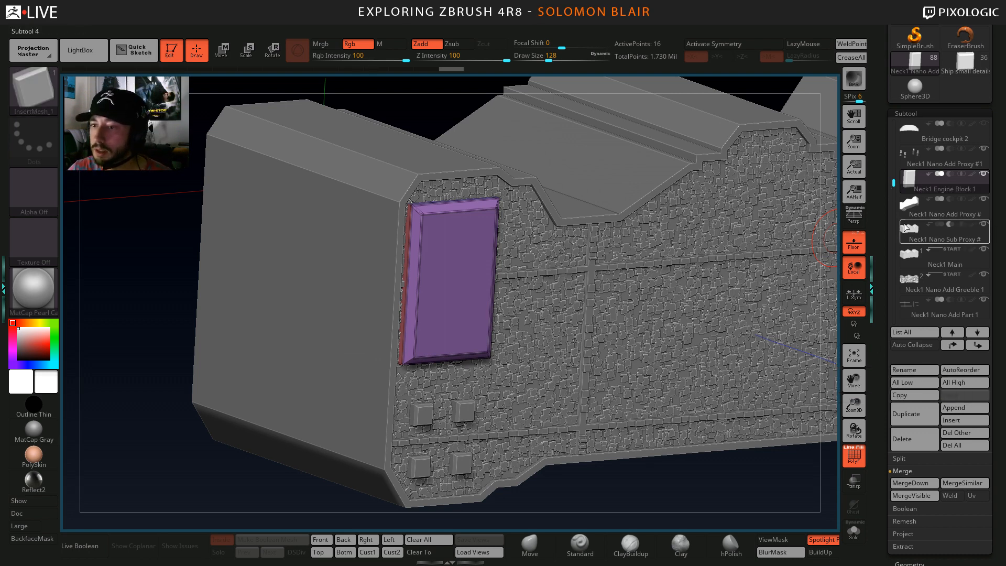
Reorder the Neck1 Engine Block 1 subtool to sit directly below Neck1 Nano Add Greeble 1.
{"action": "key", "text": "ctrl+Down"}
{"action": "key", "text": "ctrl+Down"}
{"action": "key", "text": "ctrl+Down"}
{"action": "key", "text": "ctrl+Down"}
{"action": "key", "text": "ctrl+Down"}
{"action": "key", "text": "ctrl+Down"}
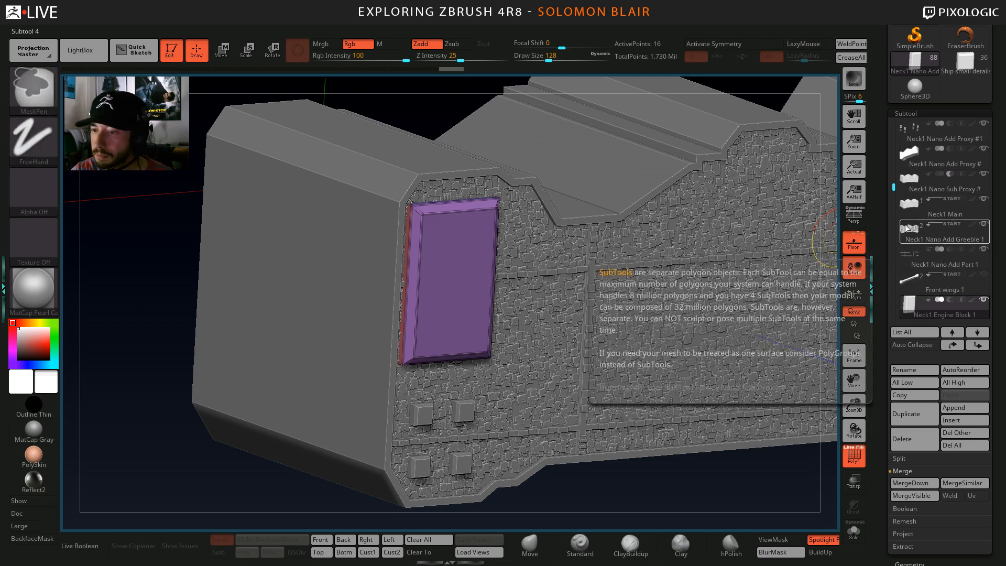
{"action": "key", "text": "ctrl+Down"}
{"action": "key", "text": "ctrl+Up"}
{"action": "key", "text": "ctrl+Up"}
{"action": "key", "text": "ctrl+Up"}
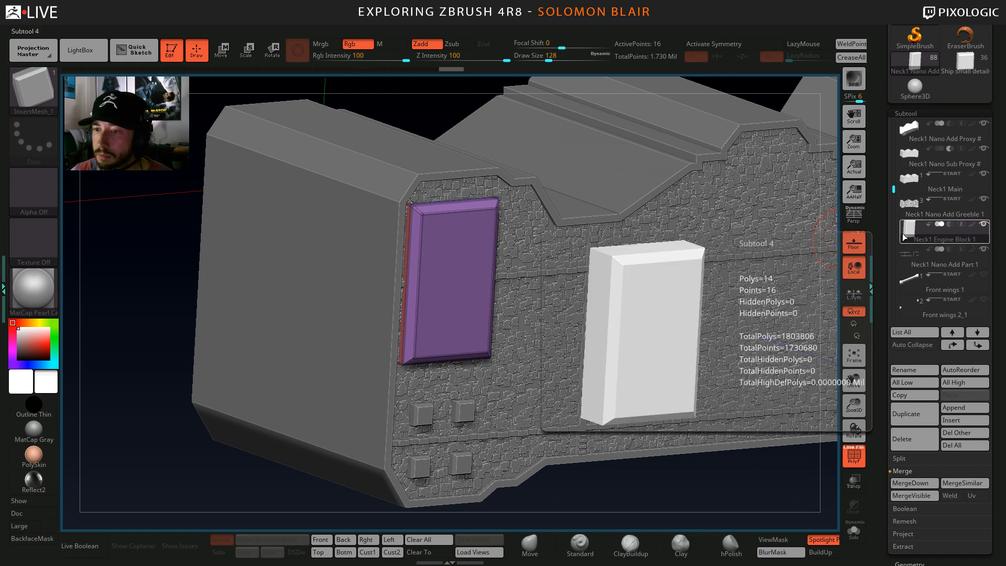
{"action": "left_click_drag", "start_coordinate": [895, 193], "coordinate": [895, 186]}
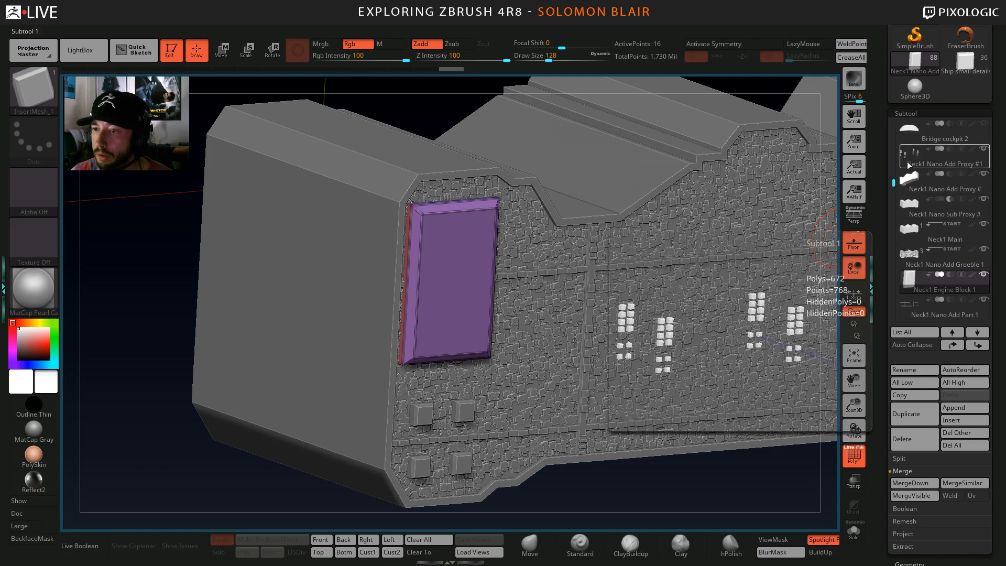
Select the square greebles subtool Neck1 Nano Add Proxy #1 and reorder it directly below Neck1 Engine Block 1.
{"action": "left_click", "coordinate": [911, 156]}
{"action": "key", "text": "ctrl+Down"}
{"action": "key", "text": "ctrl+Down"}
{"action": "key", "text": "ctrl+Down"}
{"action": "key", "text": "ctrl+Down"}
{"action": "key", "text": "ctrl+Down"}
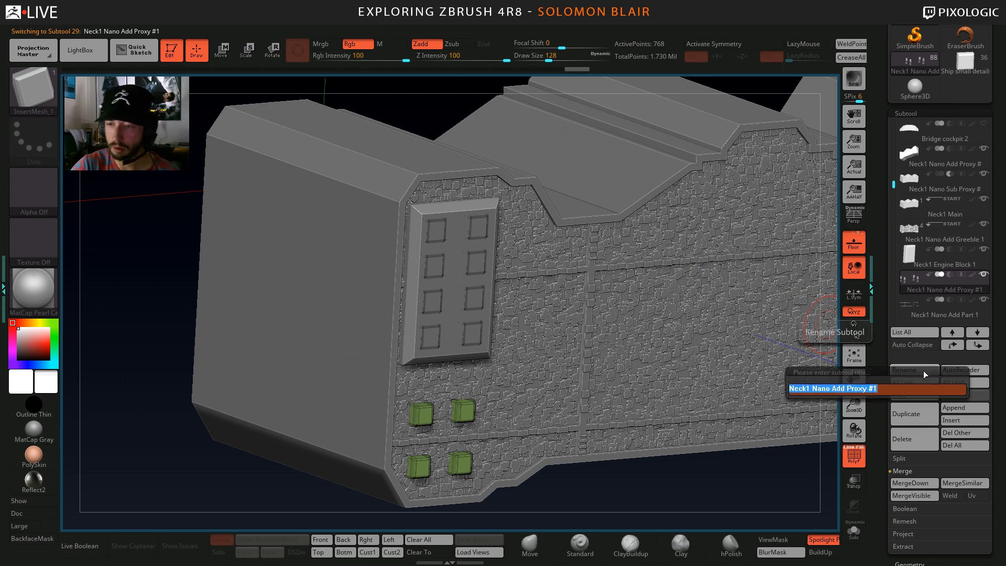
Reuse the plate's name to rename the square greebles subtool to Neck1 Engine Block part 1.
{"action": "left_click", "coordinate": [927, 257]}
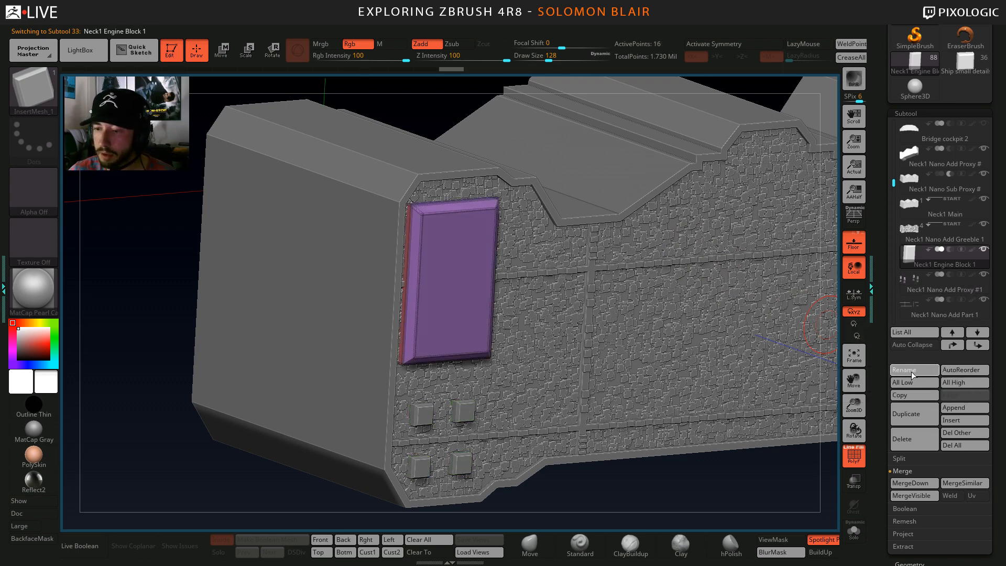
{"action": "left_click", "coordinate": [911, 370]}
{"action": "left_click", "coordinate": [910, 287]}
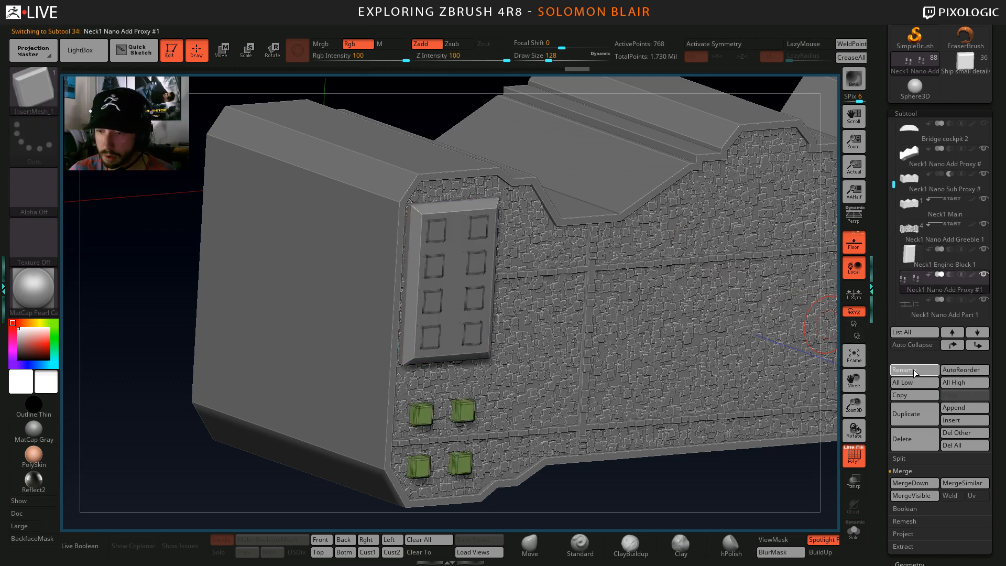
{"action": "left_click", "coordinate": [913, 370]}
{"action": "type", "text": "Neck1 Engine Block 1"}
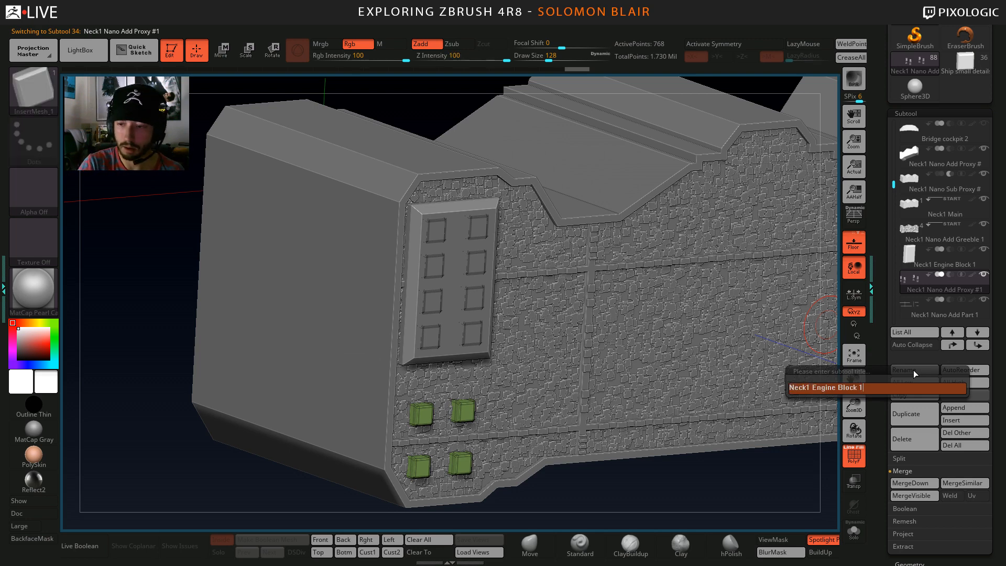
{"action": "type", "text": "small"}
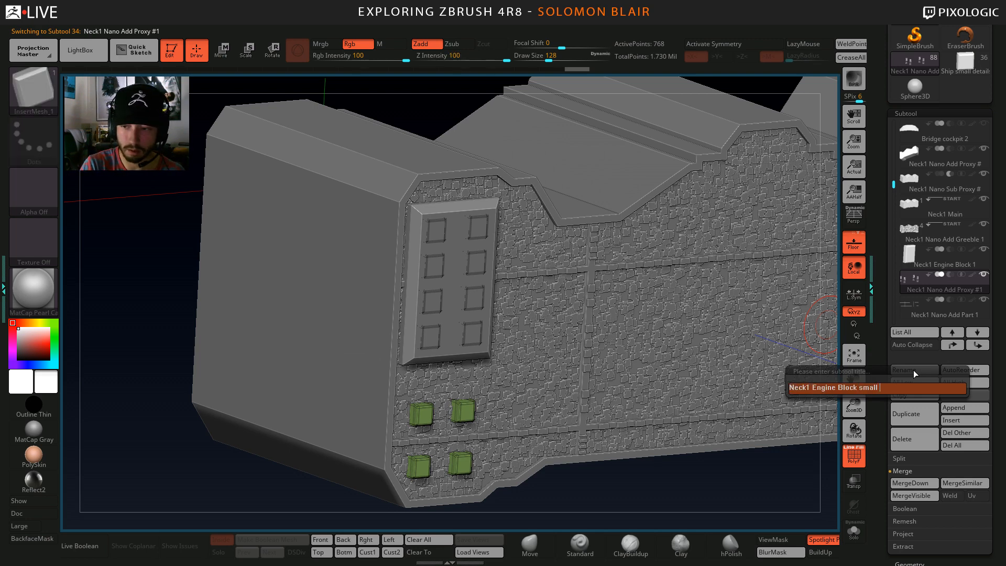
{"action": "key", "text": "BackSpace"}
{"action": "key", "text": "BackSpace"}
{"action": "key", "text": "BackSpace"}
{"action": "key", "text": "BackSpace"}
{"action": "type", "text": "parts"}
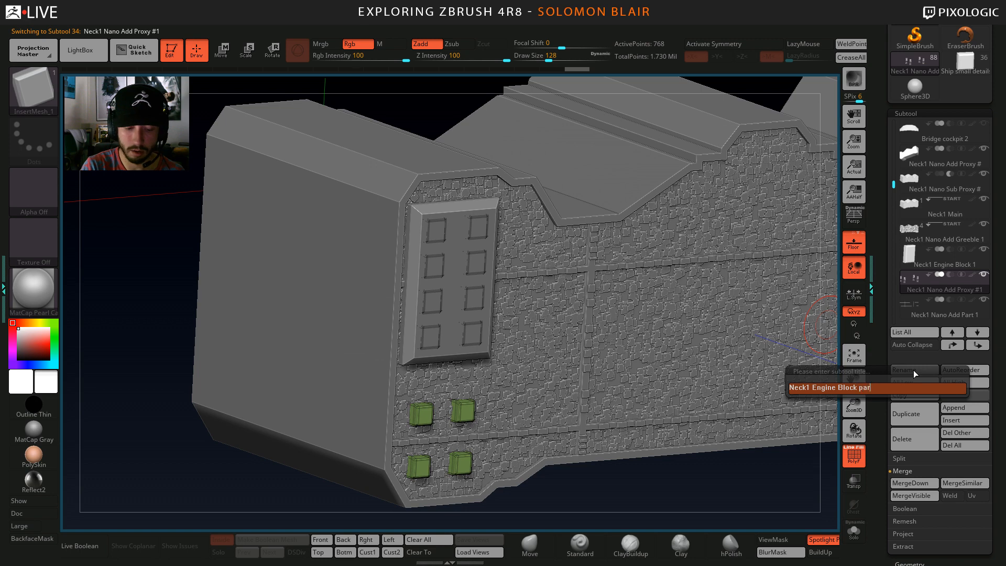
{"action": "key", "text": "BackSpace"}
{"action": "key", "text": "BackSpace"}
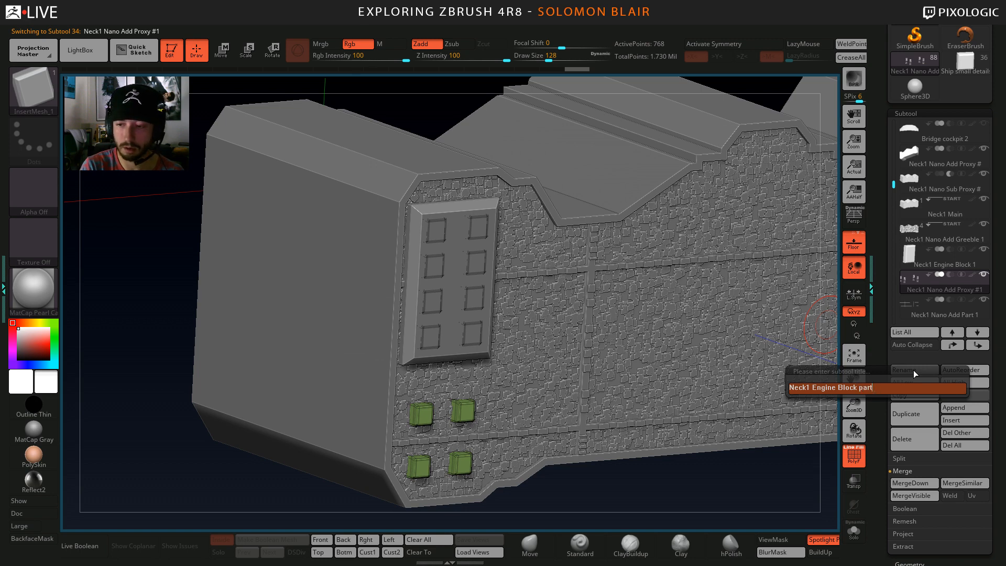
{"action": "type", "text": "1"}
{"action": "key", "text": "Return"}
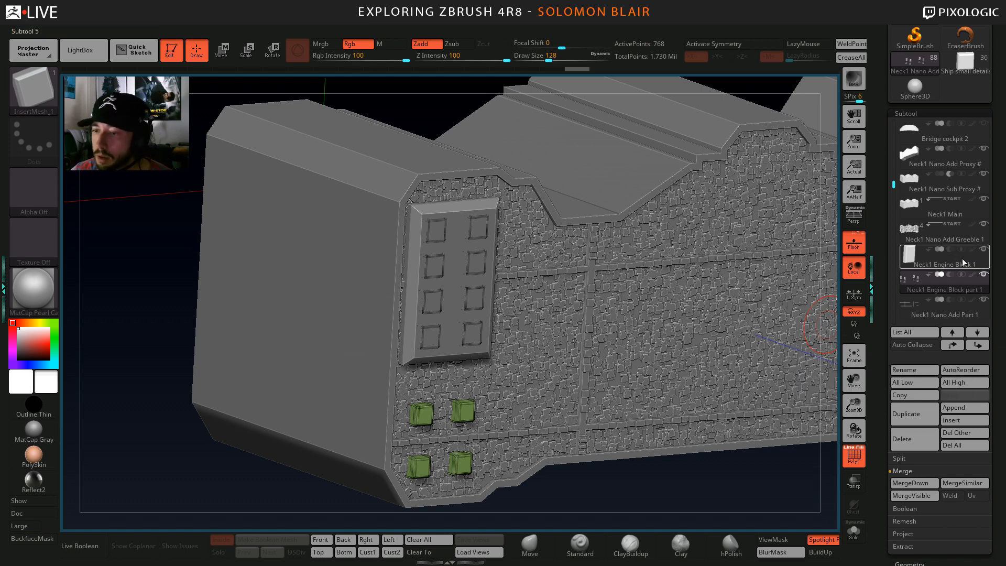
Rename the plate's subtool to Neck1 Engine Block Main and flag it as a Live Boolean Start subtool.
{"action": "left_click", "coordinate": [962, 259]}
{"action": "left_click", "coordinate": [902, 372]}
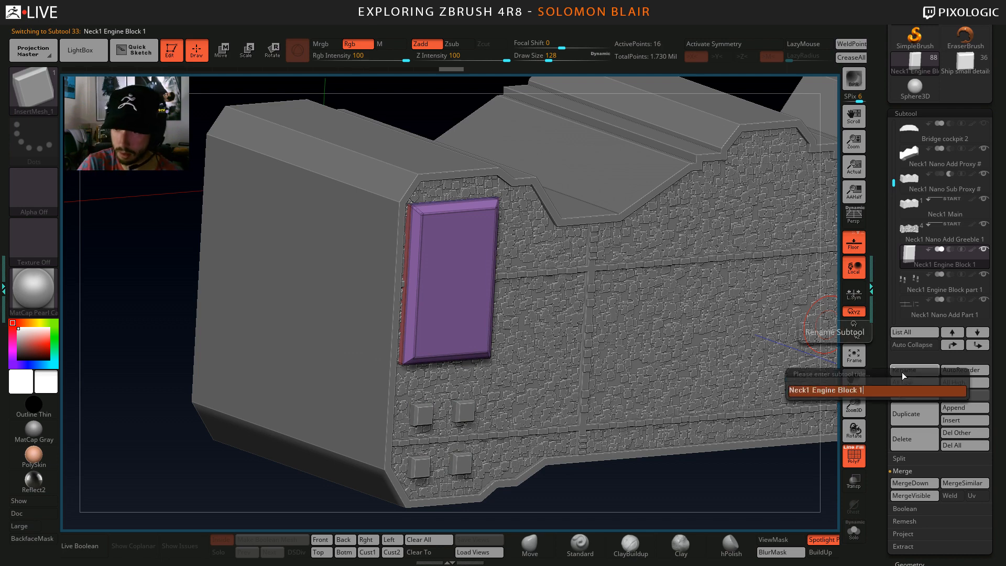
{"action": "key", "text": "BackSpace"}
{"action": "type", "text": "Main"}
{"action": "key", "text": "Return"}
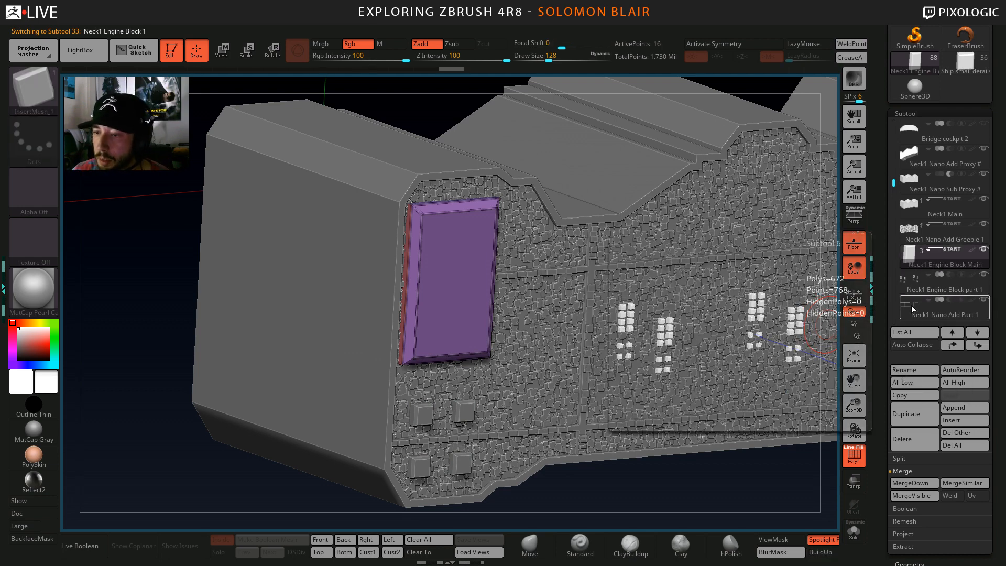
Reorder the subtools so Neck1 Nano Add Part 1 comes before Neck1 Engine Block Main, with Neck1 Engine Block part 1 last.
{"action": "left_click_drag", "start_coordinate": [893, 184], "coordinate": [894, 189]}
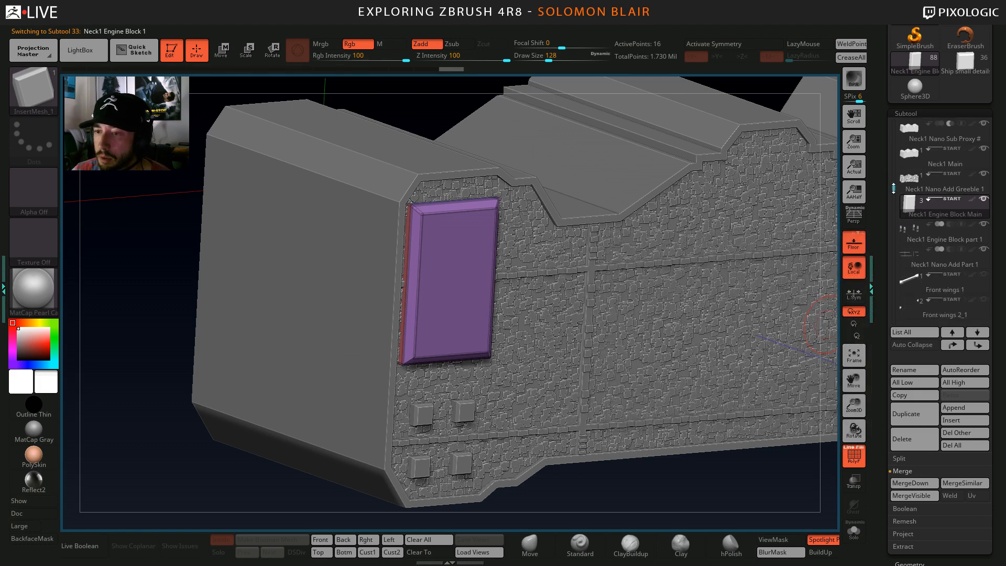
{"action": "left_click", "coordinate": [907, 234]}
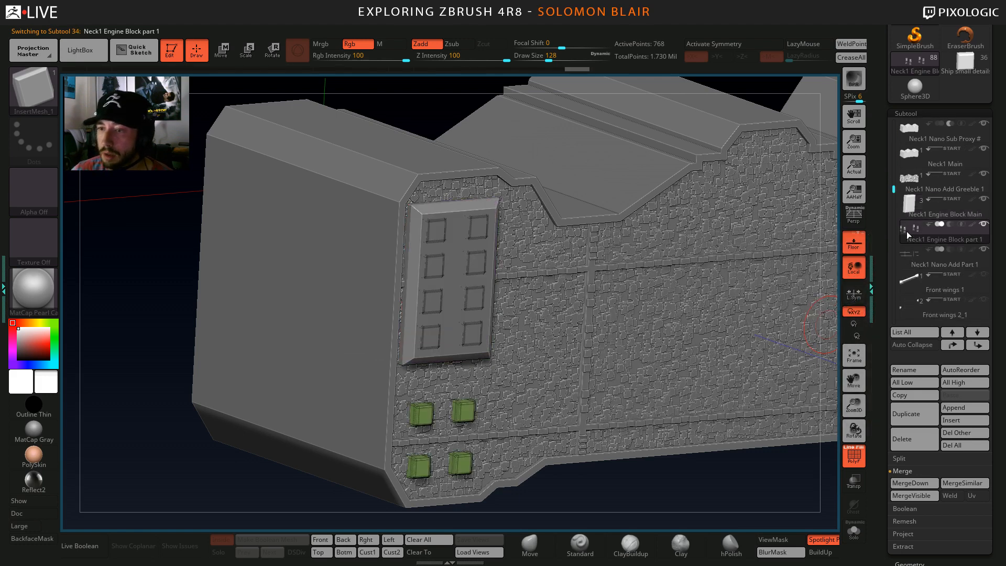
{"action": "left_click", "coordinate": [909, 262]}
{"action": "key", "text": "ctrl+Up"}
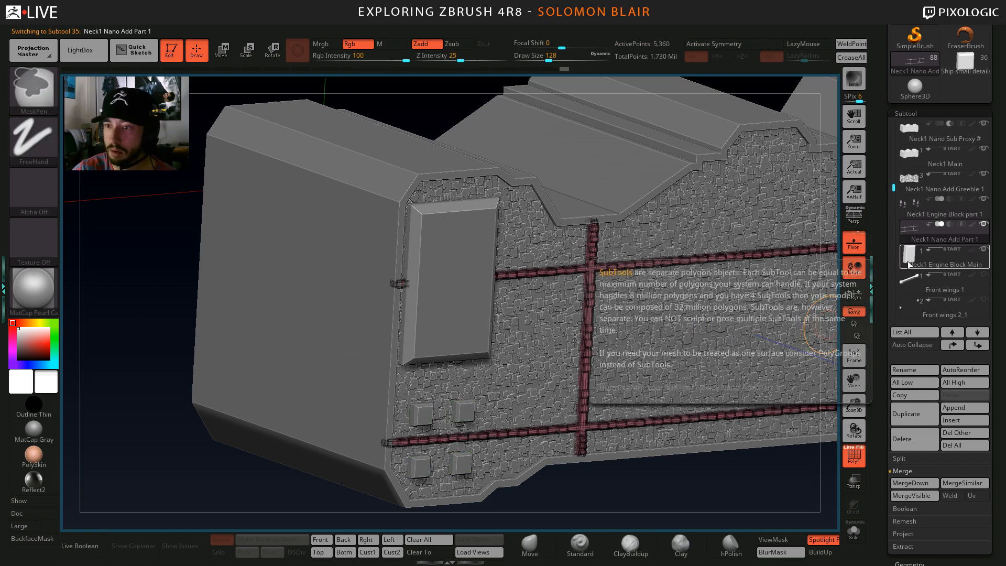
{"action": "left_click", "coordinate": [906, 259]}
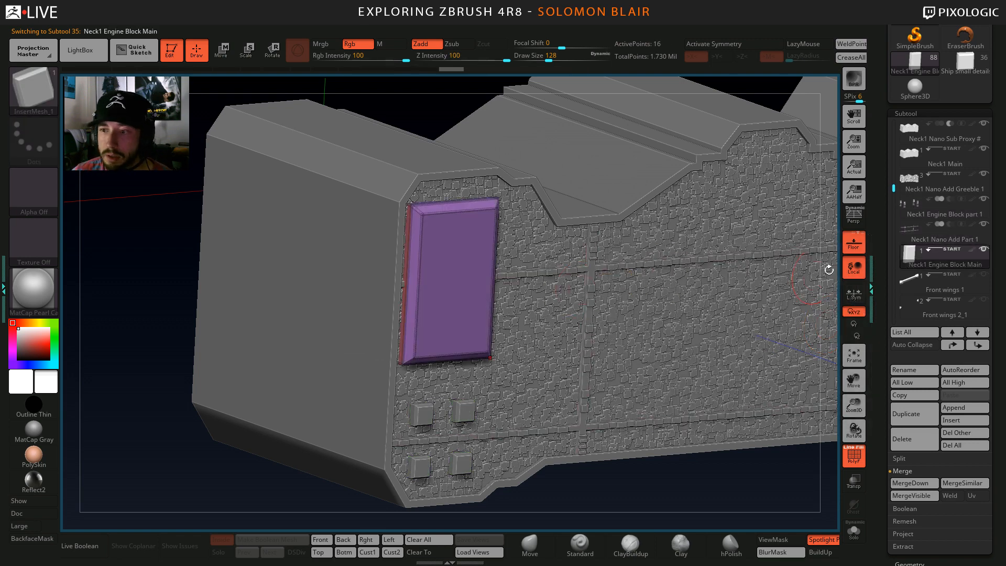
{"action": "left_click", "coordinate": [908, 212]}
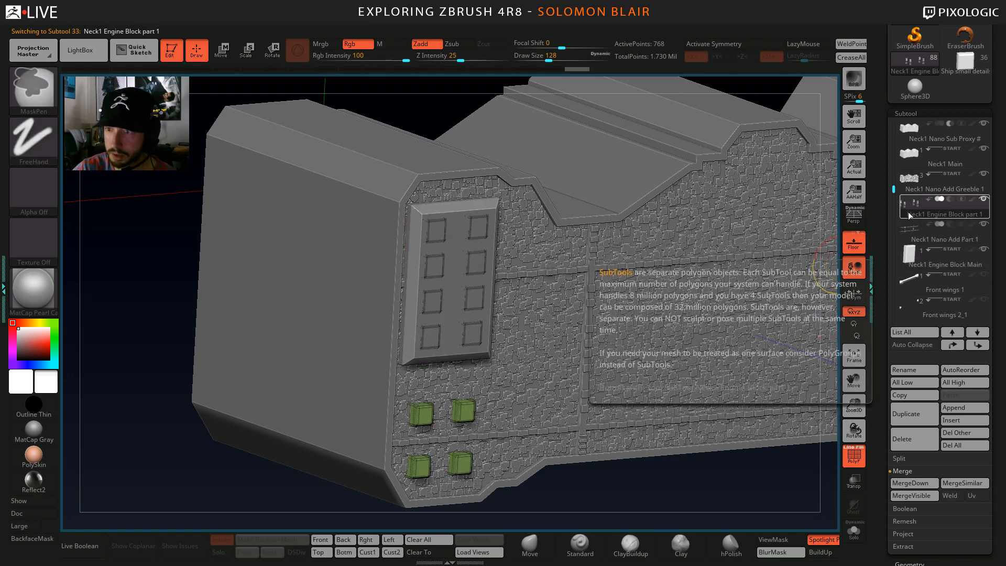
{"action": "key", "text": "ctrl+Down"}
{"action": "key", "text": "ctrl+Down"}
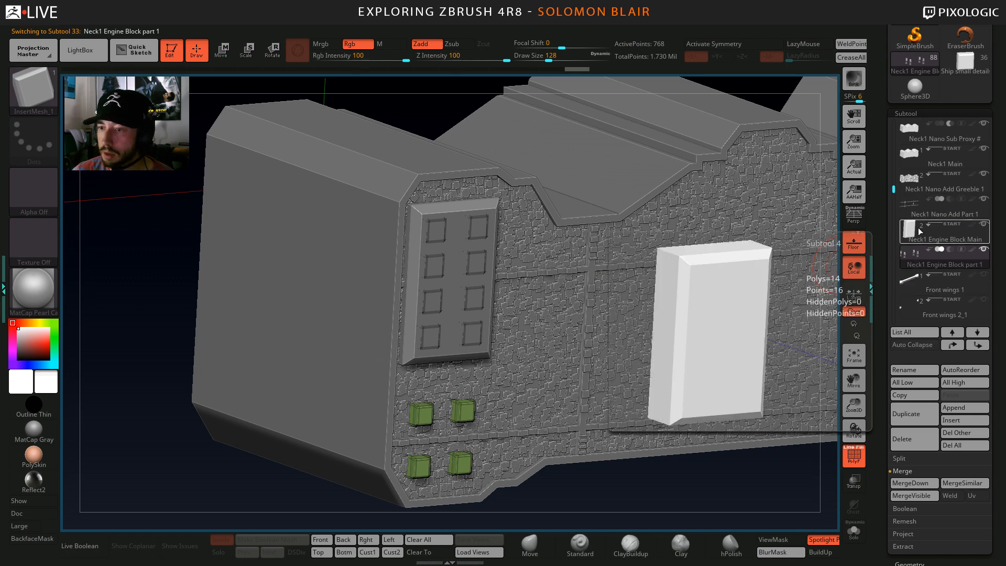
Hide every subtool except Neck1 Engine Block Main and Neck1 Engine Block part 1, and turn off the polyframe display.
{"action": "left_click", "coordinate": [913, 234]}
{"action": "left_click", "coordinate": [985, 225]}
{"action": "left_click", "coordinate": [912, 258]}
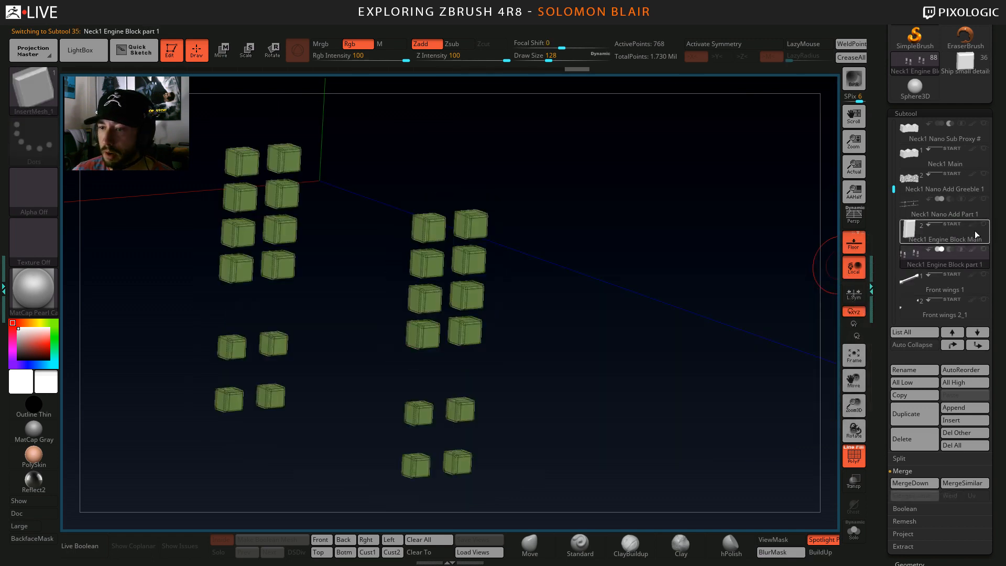
{"action": "left_click", "coordinate": [985, 224]}
{"action": "left_click_drag", "start_coordinate": [723, 291], "coordinate": [546, 346]}
{"action": "key", "text": "shift+f"}
Centre the gizmo on the square greebles and push them outward along Z so they protrude from the plate.
{"action": "key", "text": "w"}
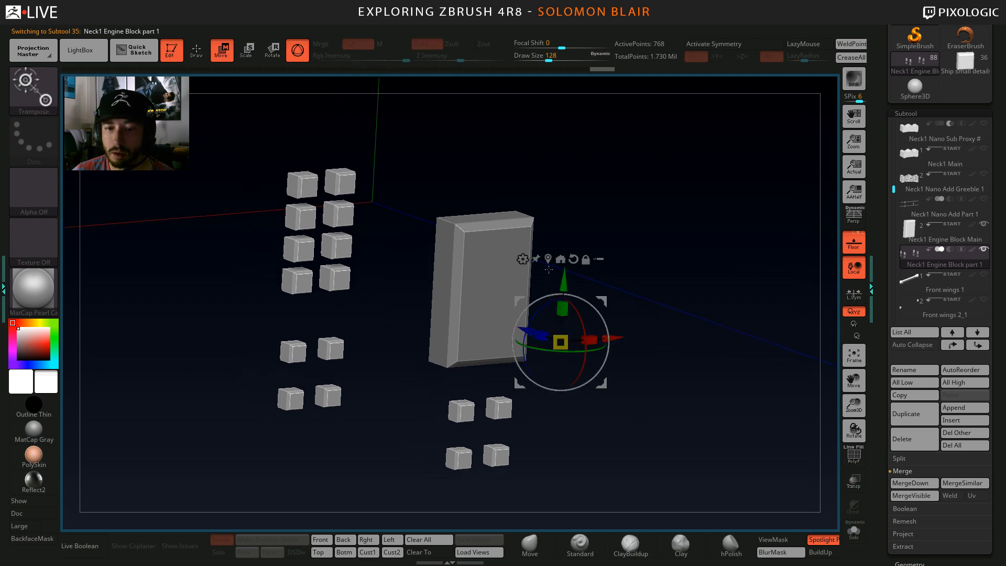
{"action": "left_click", "coordinate": [548, 260]}
{"action": "left_click_drag", "start_coordinate": [649, 285], "coordinate": [653, 287]}
{"action": "key", "text": "q"}
{"action": "mouse_move", "coordinate": [570, 335]}
{"action": "left_mouse_down", "text": "alt"}
{"action": "mouse_move", "coordinate": [584, 348]}
{"action": "mouse_move", "coordinate": [568, 353]}
{"action": "left_mouse_up", "text": "alt"}
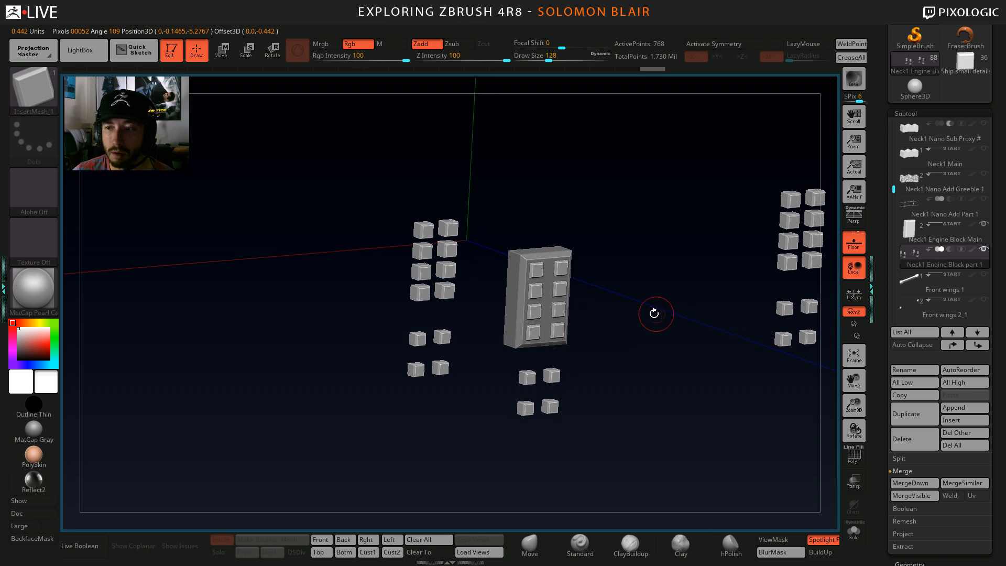
Select the Neck1 Engine Block Main plate, reset its gizmo orientation and duplicate it straight down along Y over the four lower greebles.
{"action": "left_click", "coordinate": [516, 300], "text": "alt"}
{"action": "right_click_drag", "start_coordinate": [507, 364], "coordinate": [350, 320], "text": "shift"}
{"action": "key", "text": "w"}
{"action": "right_click_drag", "start_coordinate": [350, 320], "coordinate": [344, 295], "text": "ctrl"}
{"action": "left_click", "coordinate": [499, 185]}
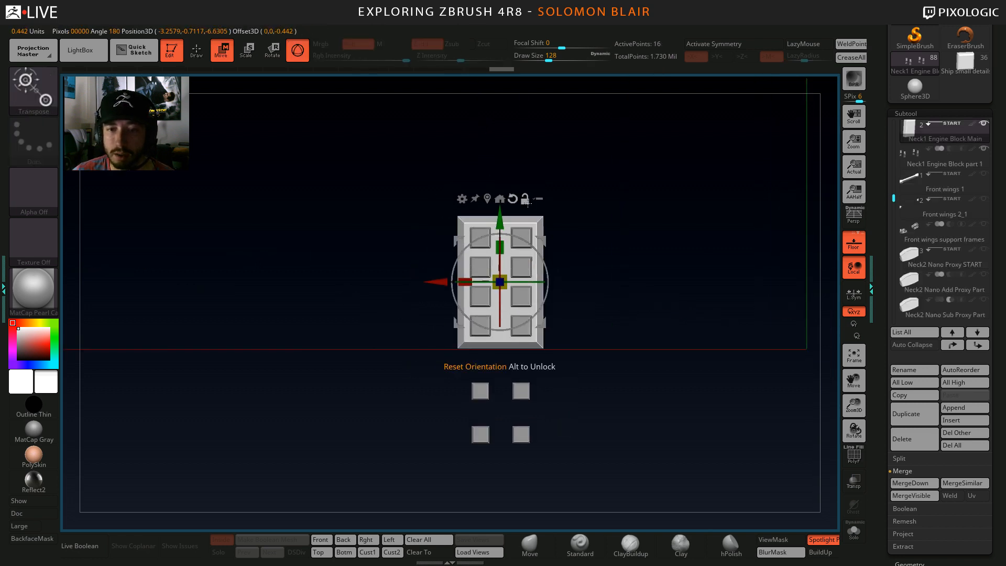
{"action": "right_click_drag", "start_coordinate": [597, 223], "coordinate": [482, 192], "text": "alt"}
{"action": "right_click_drag", "start_coordinate": [482, 192], "coordinate": [513, 228], "text": "ctrl"}
{"action": "right_click_drag", "start_coordinate": [416, 253], "coordinate": [429, 253], "text": "alt"}
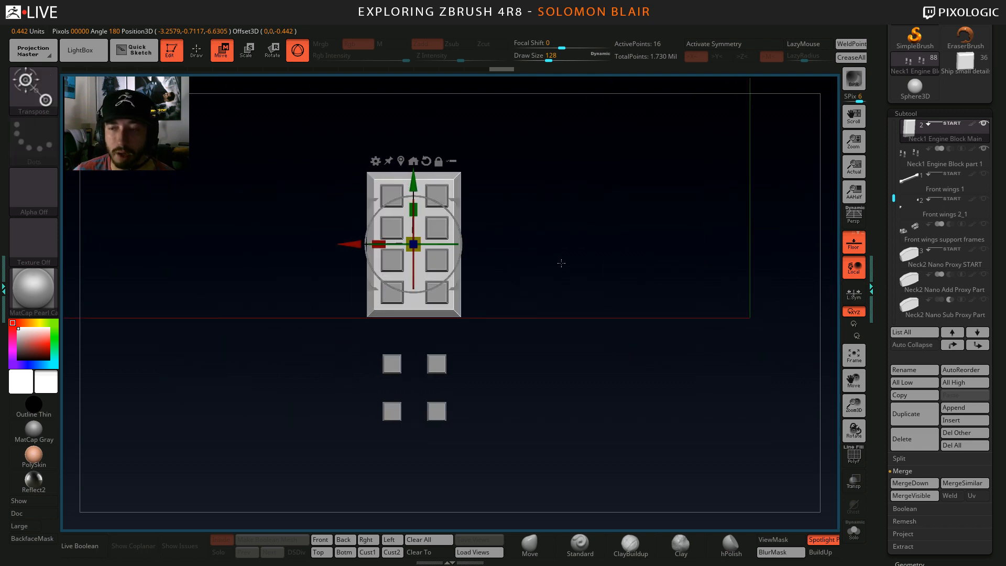
{"action": "mouse_move", "coordinate": [561, 263]}
{"action": "right_mouse_down", "text": "alt"}
{"action": "mouse_move", "coordinate": [565, 290]}
{"action": "mouse_move", "coordinate": [559, 262]}
{"action": "right_mouse_up", "text": "alt"}
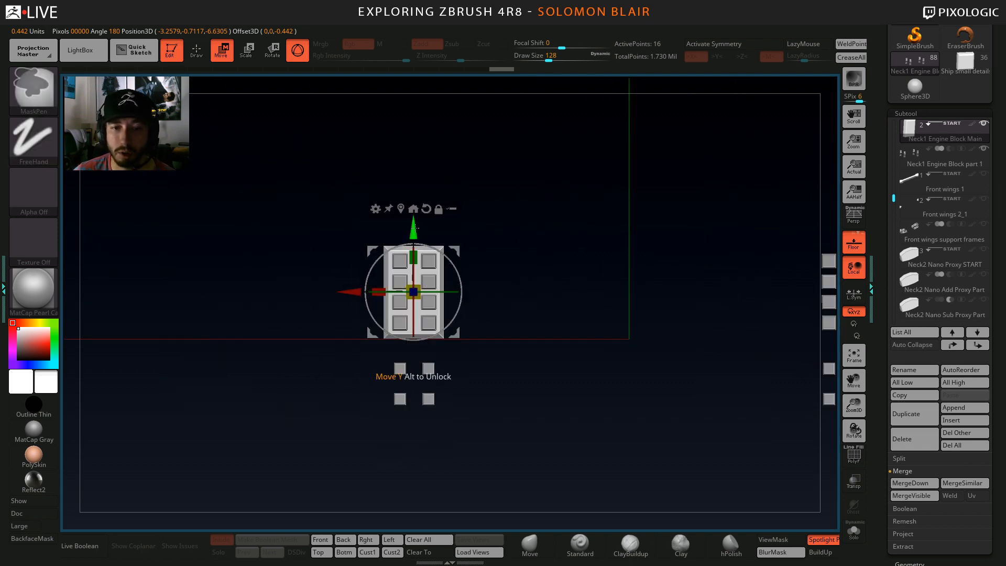
{"action": "left_click_drag", "start_coordinate": [415, 227], "coordinate": [441, 344], "text": "ctrl"}
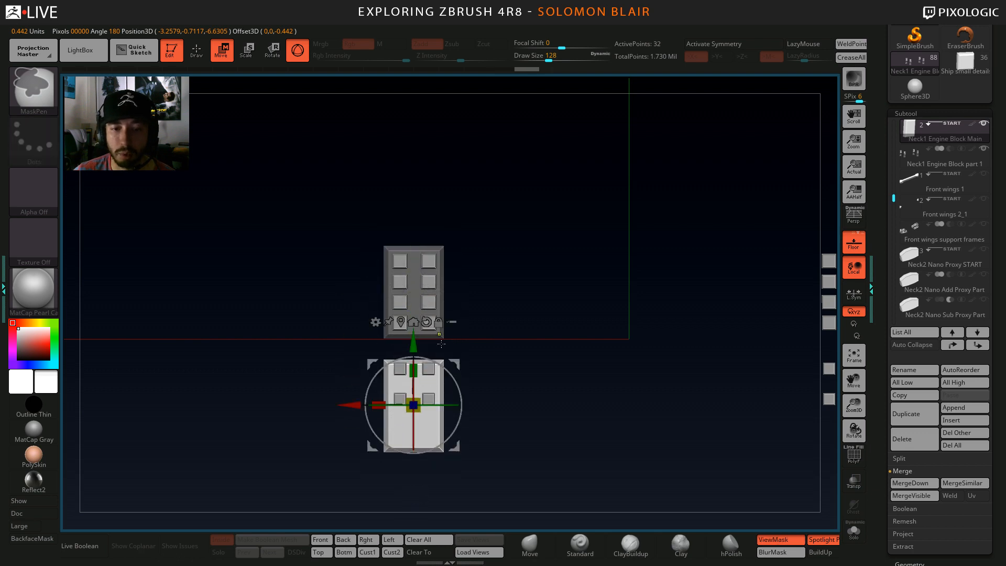
Fine-tune the duplicated plate's position with a small upward move along Y and a slight shift in depth along Z.
{"action": "right_click_drag", "start_coordinate": [575, 342], "coordinate": [586, 389], "text": "ctrl"}
{"action": "right_click_drag", "start_coordinate": [556, 368], "coordinate": [566, 352], "text": "alt"}
{"action": "right_click_drag", "start_coordinate": [506, 348], "coordinate": [556, 356]}
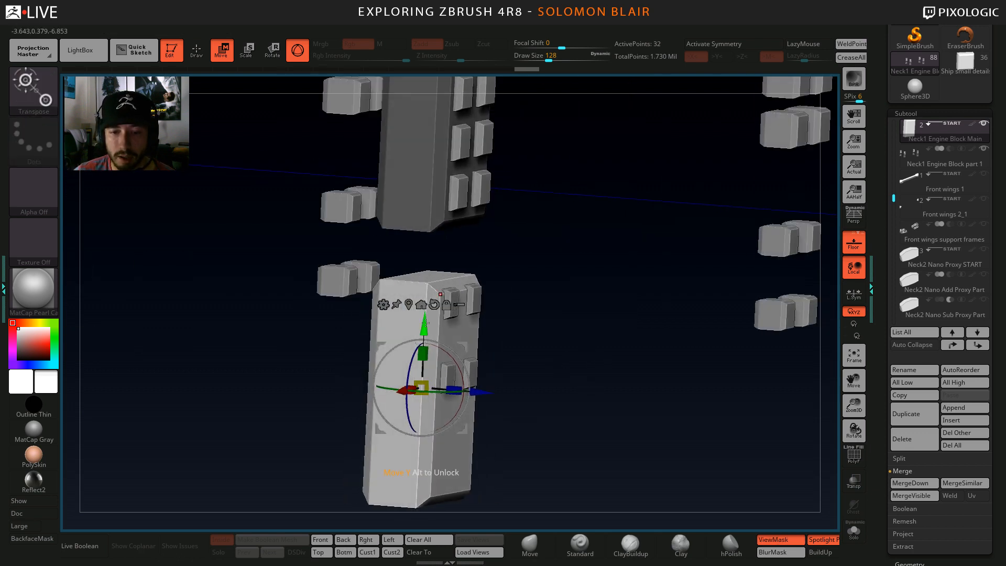
{"action": "left_click_drag", "start_coordinate": [426, 323], "coordinate": [427, 310]}
{"action": "left_click_drag", "start_coordinate": [482, 379], "coordinate": [478, 380]}
Show polyframes, mask everything except the lower plate's bottom edge, and raise that edge about 0.48 units so the plate fits its four greebles.
{"action": "right_click_drag", "start_coordinate": [548, 362], "coordinate": [558, 343], "text": "shift"}
{"action": "key", "text": "shift+f"}
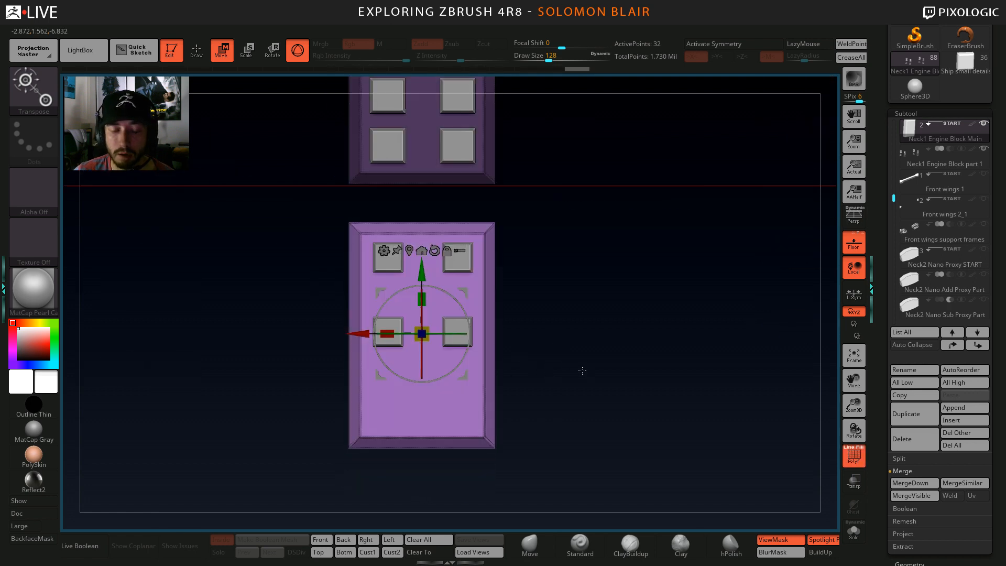
{"action": "left_click_drag", "start_coordinate": [286, 498], "coordinate": [610, 393], "text": "ctrl"}
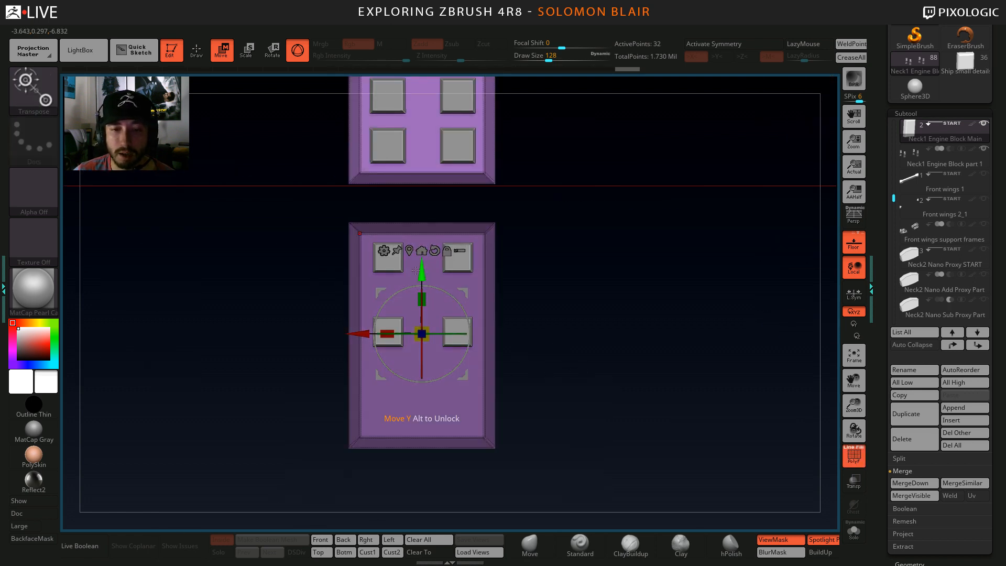
{"action": "left_click_drag", "start_coordinate": [422, 270], "coordinate": [422, 252]}
{"action": "key", "text": "ctrl+z"}
{"action": "left_click_drag", "start_coordinate": [579, 256], "coordinate": [595, 275], "text": "ctrl"}
{"action": "left_click_drag", "start_coordinate": [240, 494], "coordinate": [619, 392], "text": "ctrl"}
{"action": "left_click_drag", "start_coordinate": [426, 270], "coordinate": [426, 200]}
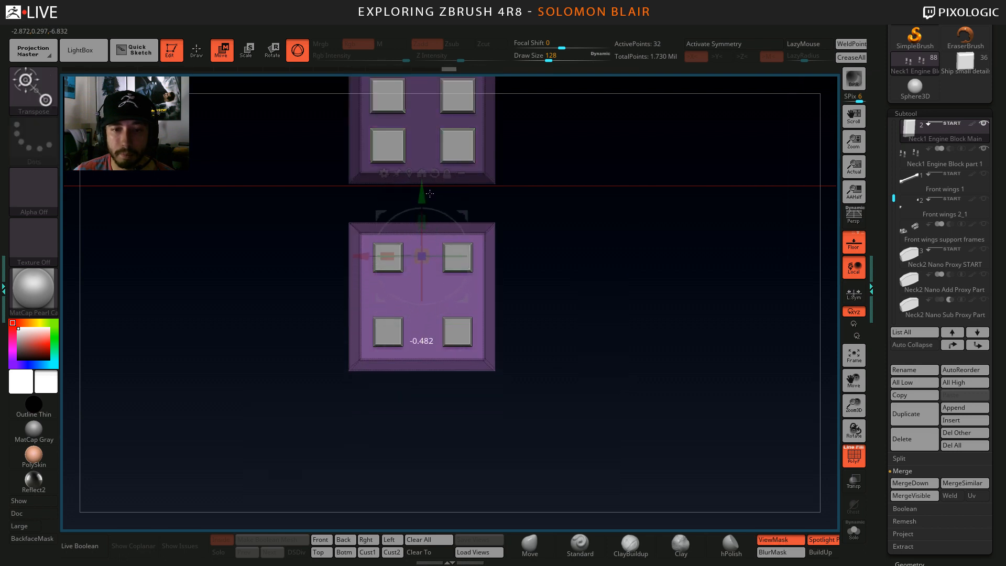
{"action": "key", "text": "q"}
Clear the mask and mirror and weld both plates across X and Z with the MWeld XZ macro.
{"action": "mouse_move", "coordinate": [472, 225]}
{"action": "right_mouse_down", "text": "ctrl"}
{"action": "mouse_move", "coordinate": [510, 274]}
{"action": "mouse_move", "coordinate": [503, 295]}
{"action": "right_mouse_up", "text": "ctrl"}
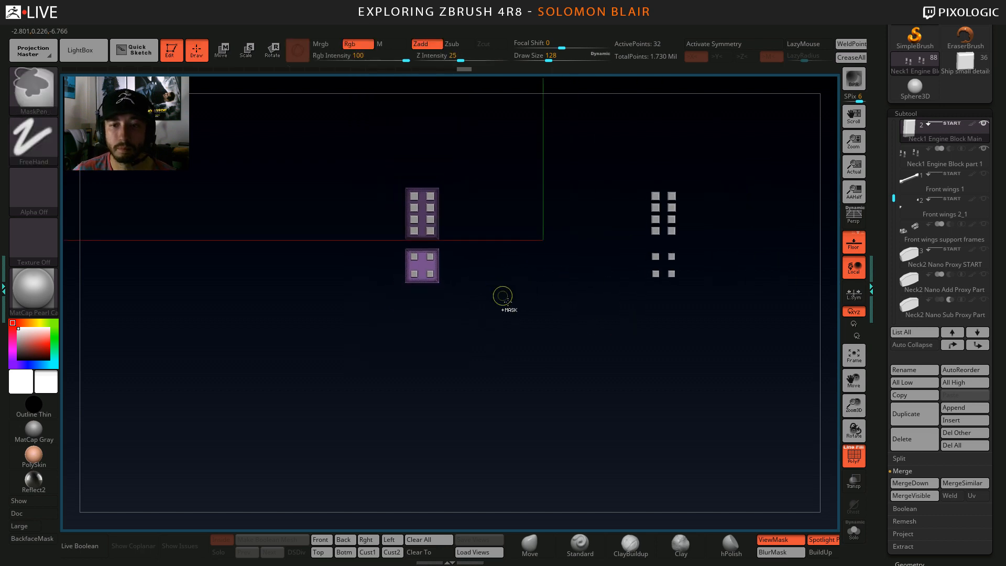
{"action": "left_click_drag", "start_coordinate": [510, 315], "coordinate": [524, 357], "text": "ctrl"}
{"action": "mouse_move", "coordinate": [528, 372]}
{"action": "right_mouse_down", "text": "alt"}
{"action": "mouse_move", "coordinate": [562, 413]}
{"action": "mouse_move", "coordinate": [535, 397]}
{"action": "mouse_move", "coordinate": [545, 418]}
{"action": "mouse_move", "coordinate": [565, 372]}
{"action": "right_mouse_up", "text": "alt"}
{"action": "key", "text": "space"}
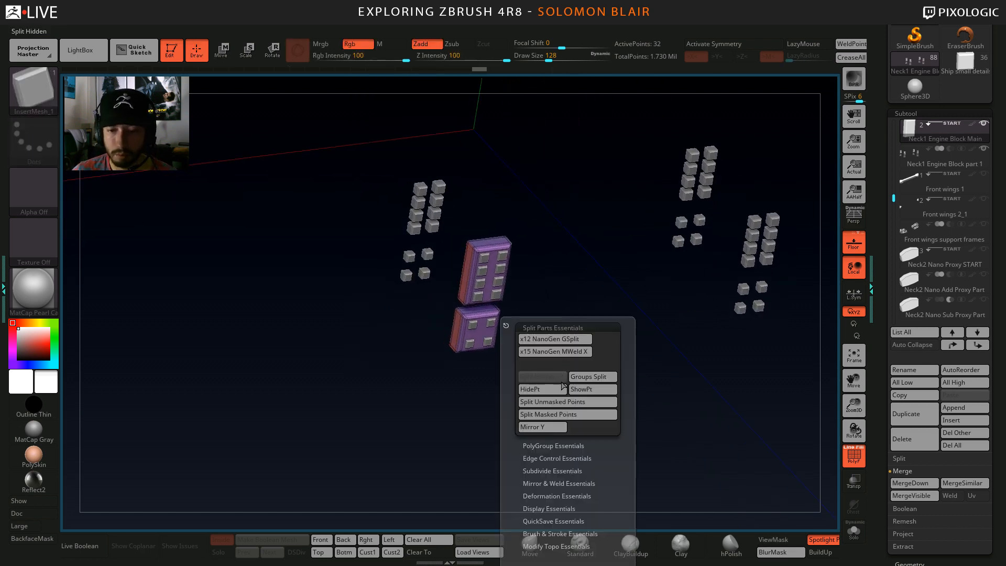
{"action": "left_click", "coordinate": [554, 483]}
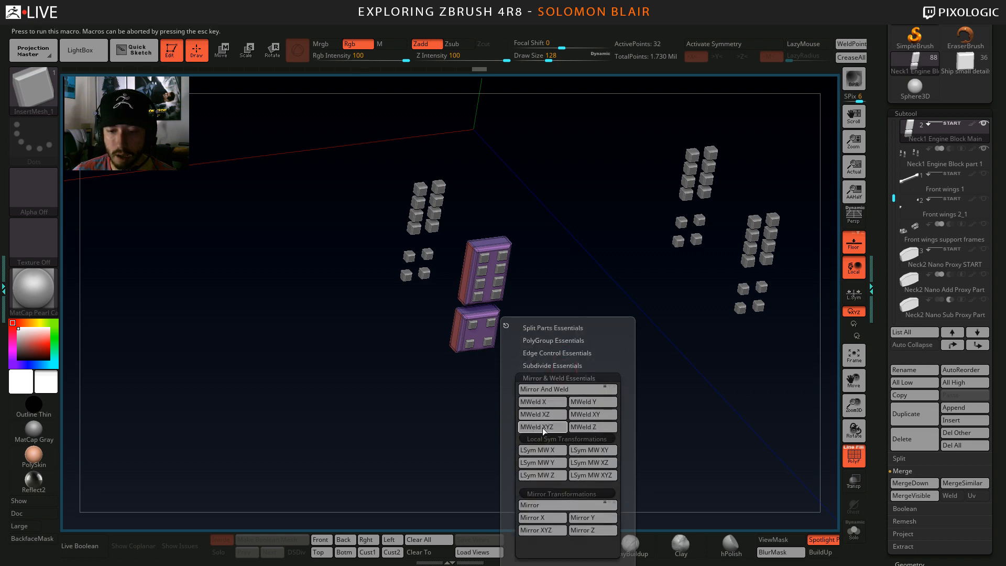
{"action": "left_click", "coordinate": [552, 414]}
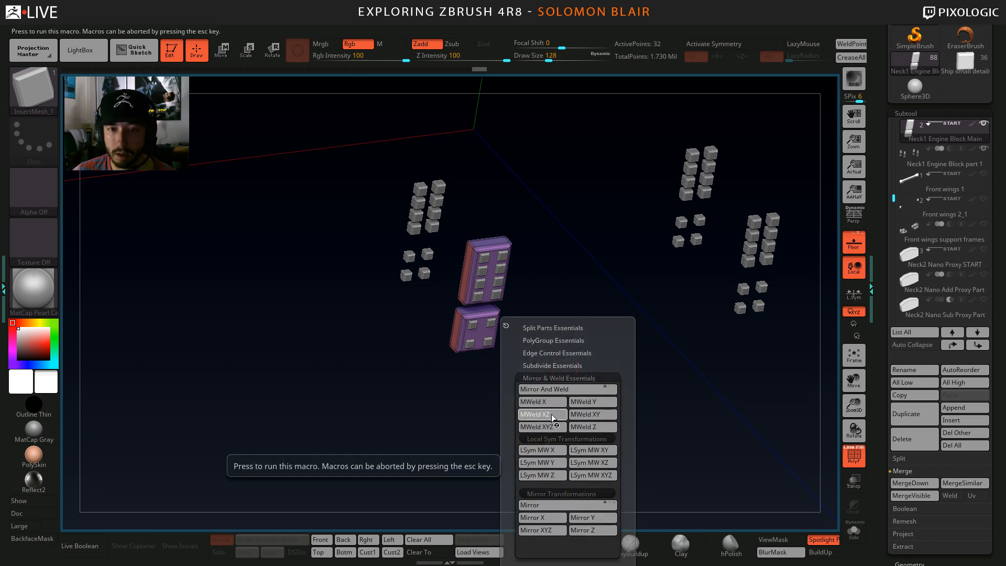
Isolate the mirrored far-side plates with a mask, move them along Z against their greebles, then clear the mask and turn off polyframes.
{"action": "mouse_move", "coordinate": [496, 388]}
{"action": "left_mouse_down", "text": "shift"}
{"action": "mouse_move", "coordinate": [440, 407]}
{"action": "mouse_move", "coordinate": [467, 399]}
{"action": "left_mouse_up", "text": "shift"}
{"action": "left_click_drag", "start_coordinate": [206, 209], "coordinate": [426, 422], "text": "ctrl"}
{"action": "left_click", "coordinate": [359, 361], "text": "ctrl"}
{"action": "key", "text": "w"}
{"action": "left_click", "coordinate": [563, 229]}
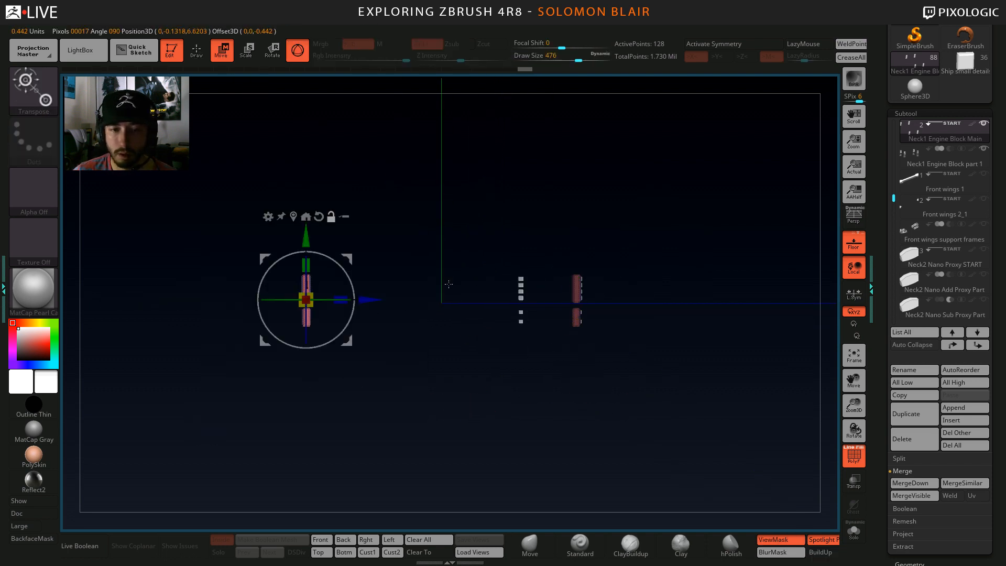
{"action": "left_click_drag", "start_coordinate": [308, 385], "coordinate": [540, 335]}
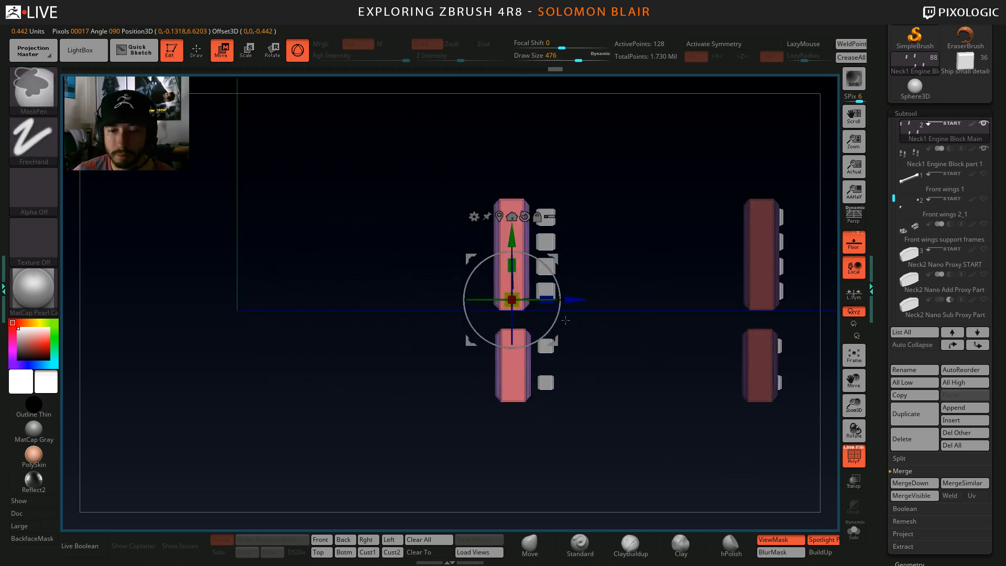
{"action": "left_click_drag", "start_coordinate": [573, 298], "coordinate": [618, 289]}
{"action": "key", "text": "q"}
{"action": "mouse_move", "coordinate": [445, 447]}
{"action": "left_mouse_down"}
{"action": "mouse_move", "coordinate": [490, 458]}
{"action": "mouse_move", "coordinate": [444, 442]}
{"action": "mouse_move", "coordinate": [445, 458]}
{"action": "mouse_move", "coordinate": [386, 440]}
{"action": "mouse_move", "coordinate": [458, 413]}
{"action": "mouse_move", "coordinate": [482, 429]}
{"action": "mouse_move", "coordinate": [539, 419]}
{"action": "left_mouse_up"}
{"action": "key", "text": "shift+f"}
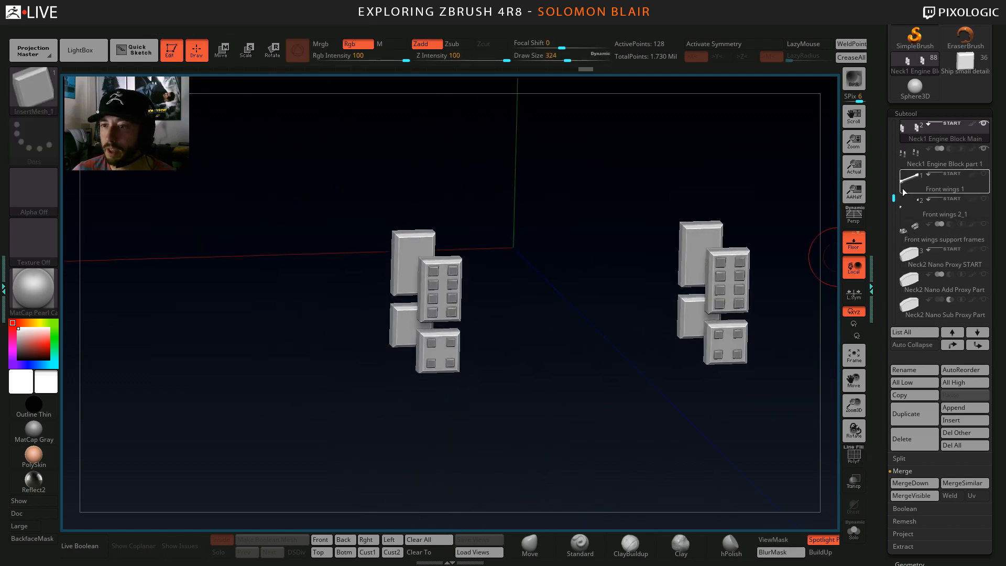
Make the Neck1 Main, Neck1 Nano Add Greeble 1 and Neck1 Nano Add Part 1 subtools visible alongside the engine blocks.
{"action": "left_click_drag", "start_coordinate": [894, 198], "coordinate": [895, 187]}
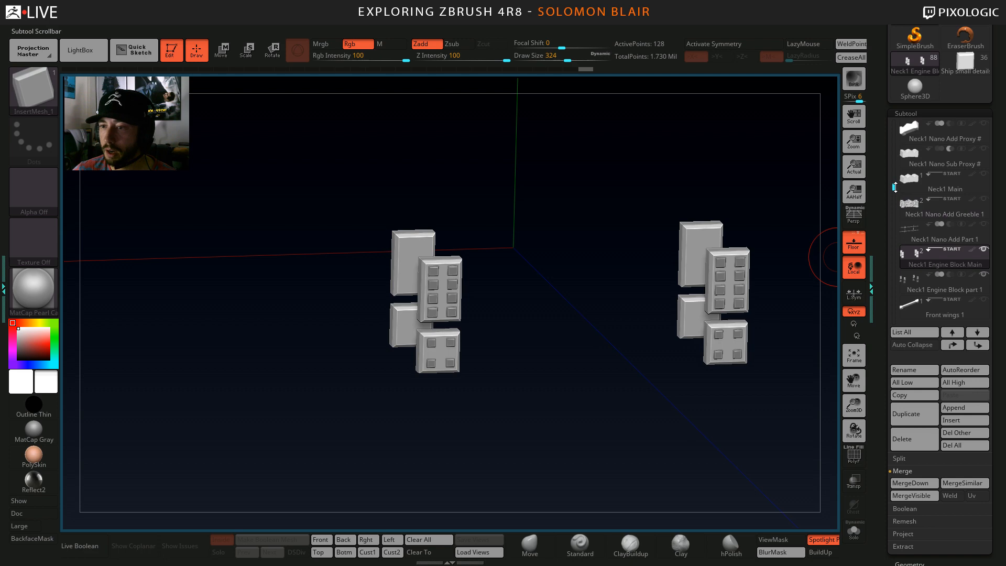
{"action": "left_click", "coordinate": [984, 199]}
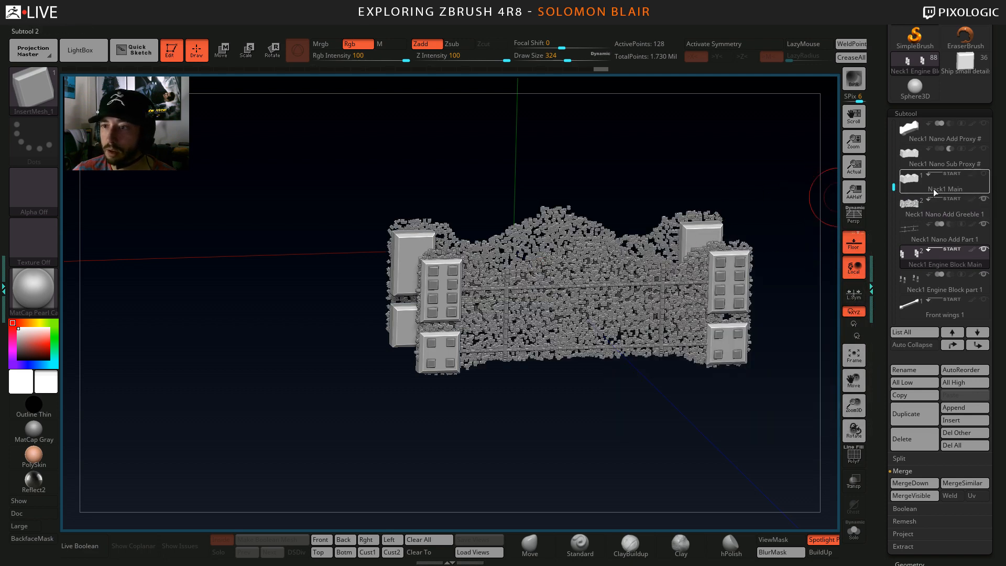
{"action": "mouse_move", "coordinate": [987, 176]}
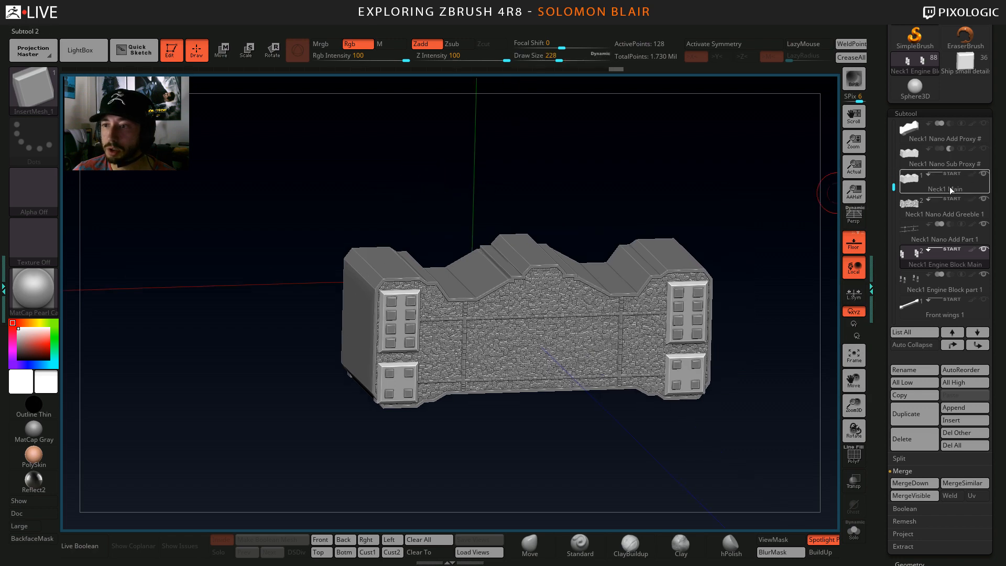
Select the Neck1 Nano Sub Proxy # subtool and examine its hull shape and bevelled edges in solo mode.
{"action": "left_click", "coordinate": [950, 186]}
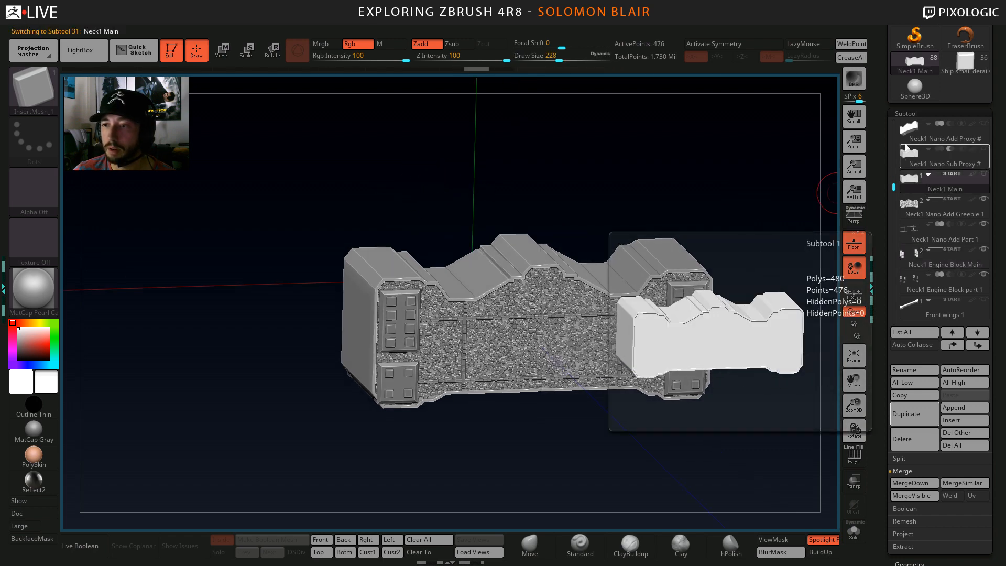
{"action": "left_click", "coordinate": [904, 142]}
{"action": "left_click_drag", "start_coordinate": [382, 194], "coordinate": [469, 168]}
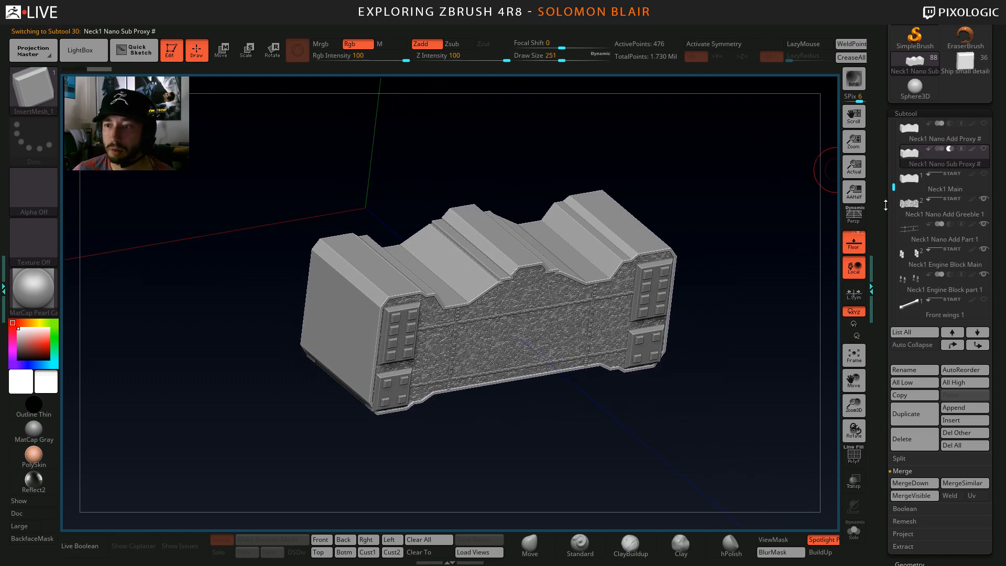
{"action": "mouse_move", "coordinate": [988, 181]}
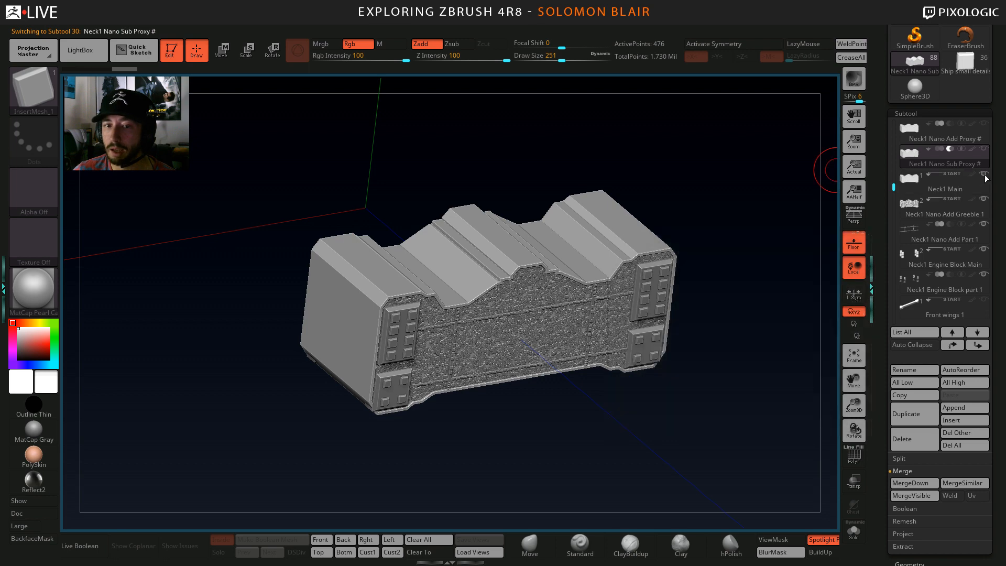
{"action": "mouse_move", "coordinate": [910, 152]}
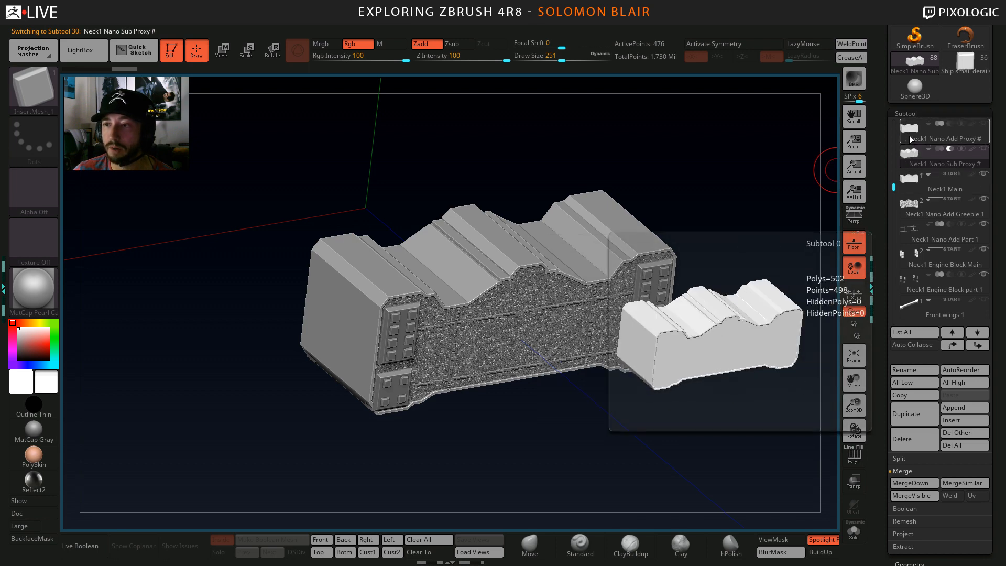
{"action": "key", "text": "ctrl"}
{"action": "left_click_drag", "start_coordinate": [658, 224], "coordinate": [614, 200], "text": "alt"}
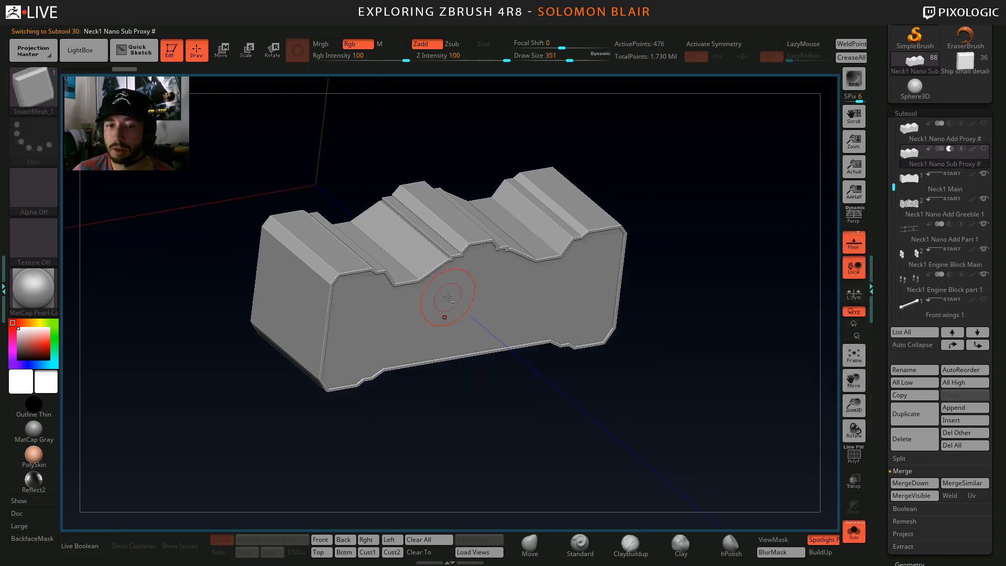
{"action": "mouse_move", "coordinate": [744, 202]}
{"action": "left_mouse_down"}
{"action": "mouse_move", "coordinate": [746, 222]}
{"action": "mouse_move", "coordinate": [682, 267]}
{"action": "left_mouse_up"}
{"action": "key", "text": "s"}
{"action": "left_click_drag", "start_coordinate": [682, 266], "coordinate": [713, 250], "text": "alt"}
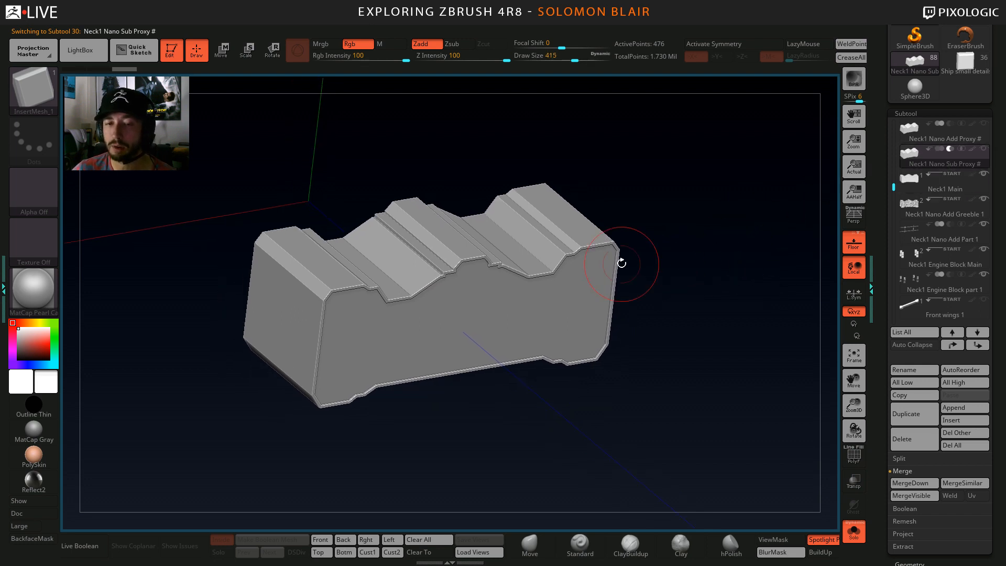
{"action": "right_click_drag", "start_coordinate": [452, 321], "coordinate": [481, 325]}
{"action": "mouse_move", "coordinate": [387, 344]}
{"action": "right_mouse_down", "text": "alt"}
{"action": "mouse_move", "coordinate": [552, 310]}
{"action": "mouse_move", "coordinate": [496, 328]}
{"action": "right_mouse_up", "text": "alt"}
{"action": "key", "text": "s"}
{"action": "mouse_move", "coordinate": [487, 329]}
{"action": "left_mouse_down"}
{"action": "mouse_move", "coordinate": [507, 329]}
{"action": "mouse_move", "coordinate": [479, 322]}
{"action": "left_mouse_up"}
{"action": "key", "text": "s"}
{"action": "mouse_move", "coordinate": [479, 322]}
{"action": "right_mouse_down", "text": "alt"}
{"action": "mouse_move", "coordinate": [382, 359]}
{"action": "mouse_move", "coordinate": [400, 350]}
{"action": "right_mouse_up", "text": "alt"}
{"action": "key", "text": "shift+f"}
{"action": "key", "text": "shift+f"}
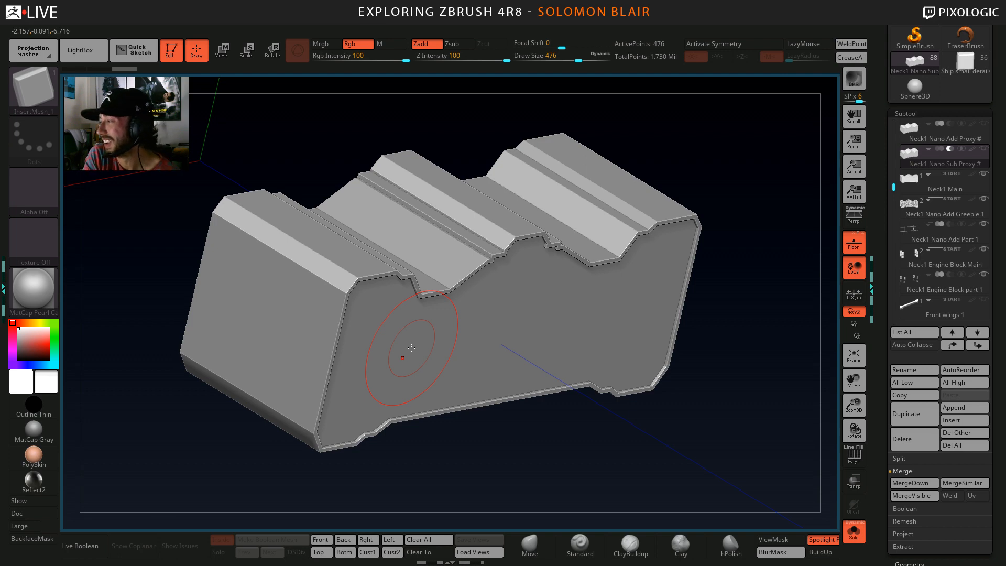
{"action": "key", "text": "ctrl+shift+s"}
Select Neck1 Engine Block part 1 and move its square greebles inward along X, away from the hull's outer edge.
{"action": "right_click_drag", "start_coordinate": [411, 355], "coordinate": [251, 343], "text": "ctrl"}
{"action": "mouse_move", "coordinate": [299, 301]}
{"action": "right_mouse_down", "text": "ctrl"}
{"action": "mouse_move", "coordinate": [303, 343]}
{"action": "mouse_move", "coordinate": [309, 295]}
{"action": "mouse_move", "coordinate": [346, 317]}
{"action": "mouse_move", "coordinate": [354, 294]}
{"action": "mouse_move", "coordinate": [360, 300]}
{"action": "right_mouse_up", "text": "ctrl"}
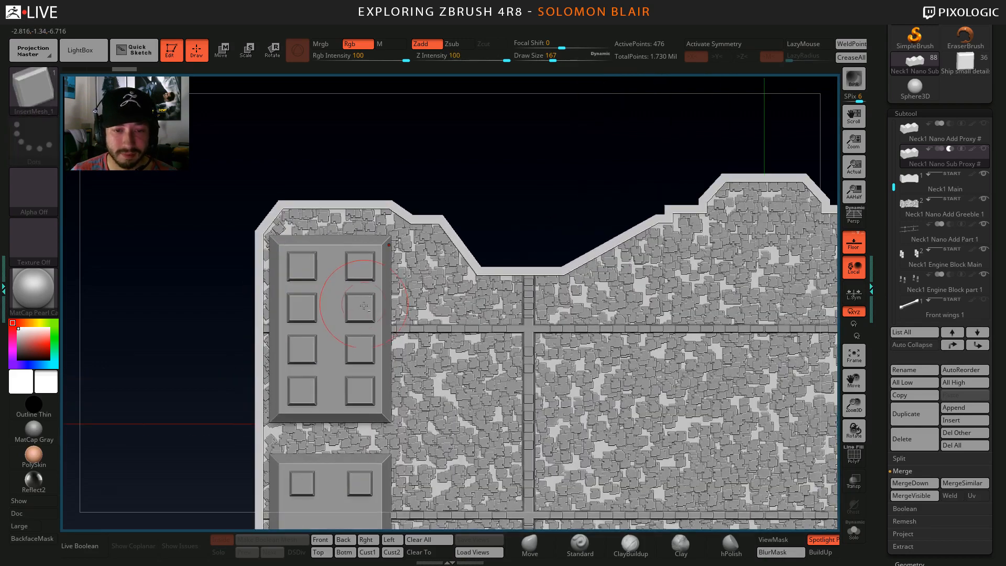
{"action": "left_click", "coordinate": [311, 317], "text": "alt"}
{"action": "right_click_drag", "start_coordinate": [320, 327], "coordinate": [360, 266], "text": "alt"}
{"action": "key", "text": "w"}
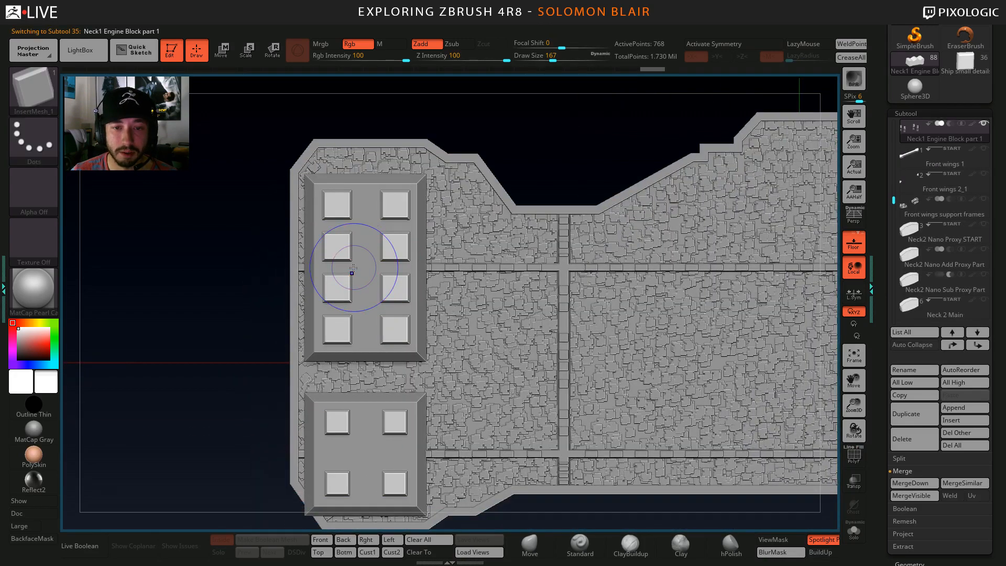
{"action": "left_click", "coordinate": [317, 181], "text": "alt"}
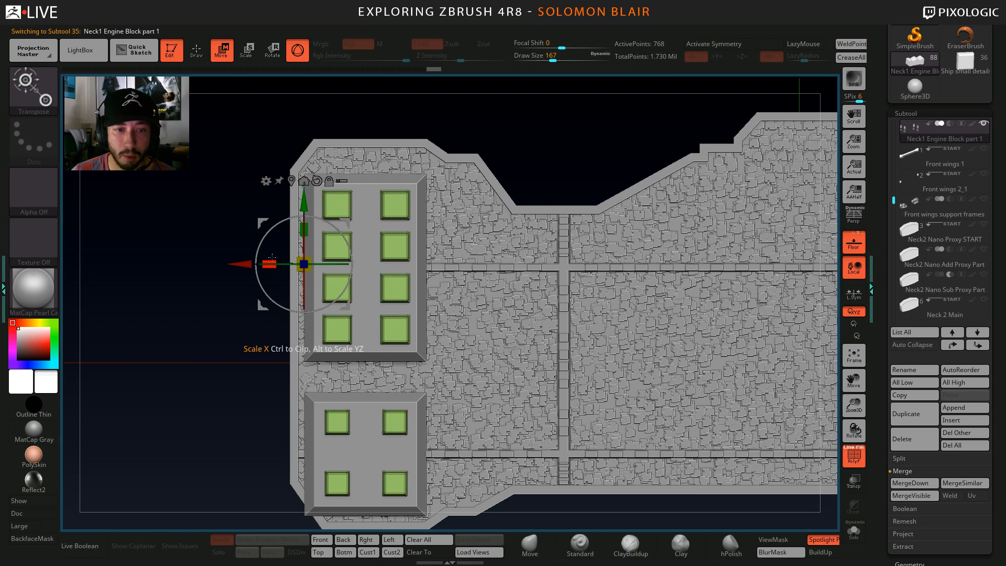
{"action": "left_click_drag", "start_coordinate": [241, 264], "coordinate": [260, 265]}
{"action": "key", "text": "q"}
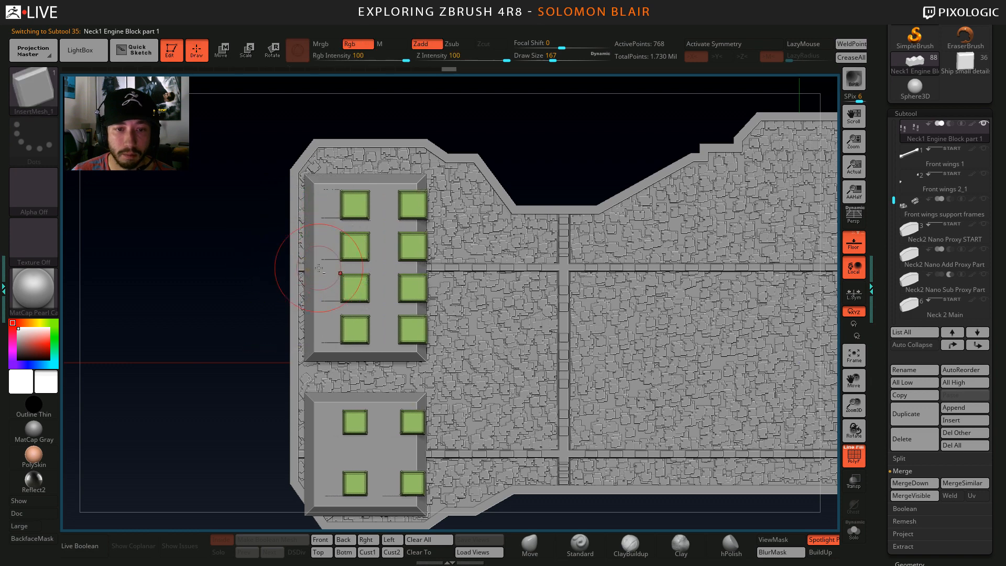
Select Neck1 Engine Block Main and move its plates inward along X by about 0.14 units to recentre them behind the greebles.
{"action": "left_click", "coordinate": [309, 270], "text": "alt"}
{"action": "key", "text": "w"}
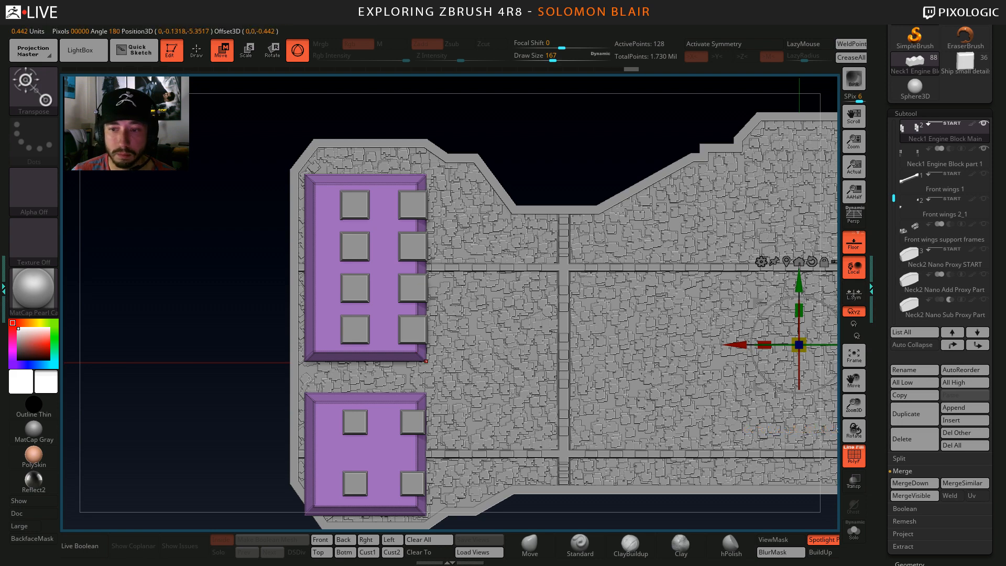
{"action": "left_click_drag", "start_coordinate": [735, 345], "coordinate": [754, 344]}
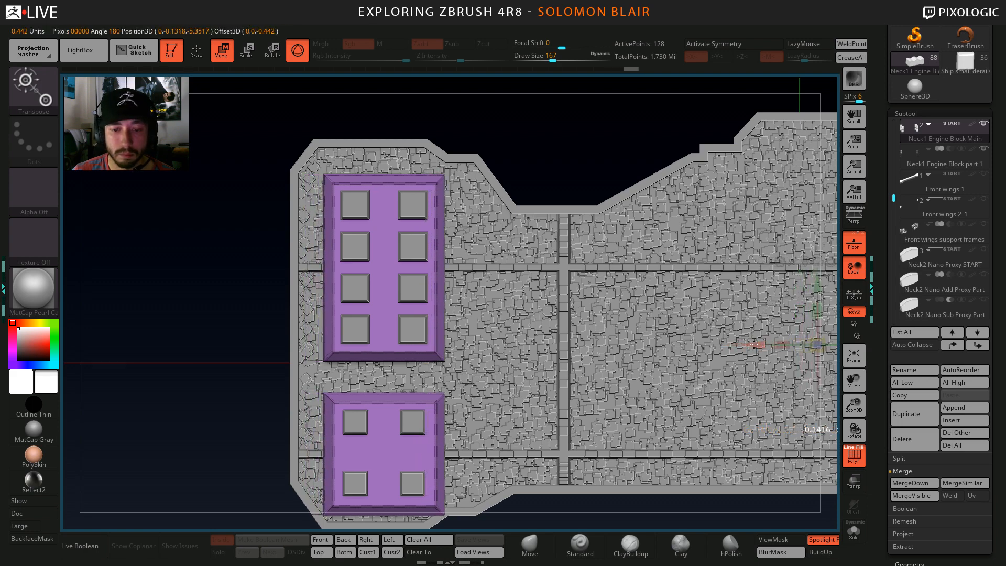
{"action": "key", "text": "q"}
Mask all but the lower plate's bottom edge, centre the gizmo on the unmasked part and raise the edge clear of the hull border.
{"action": "right_click_drag", "start_coordinate": [356, 428], "coordinate": [362, 333], "text": "alt"}
{"action": "left_click_drag", "start_coordinate": [297, 479], "coordinate": [541, 393], "text": "ctrl"}
{"action": "left_click", "coordinate": [529, 462], "text": "ctrl"}
{"action": "key", "text": "w"}
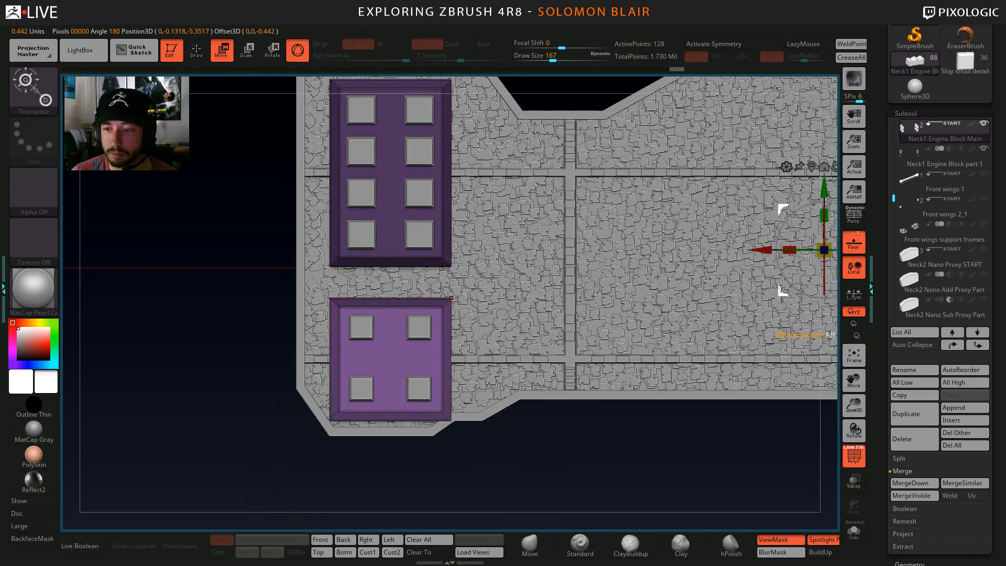
{"action": "left_click_drag", "start_coordinate": [783, 295], "coordinate": [470, 429], "text": "alt"}
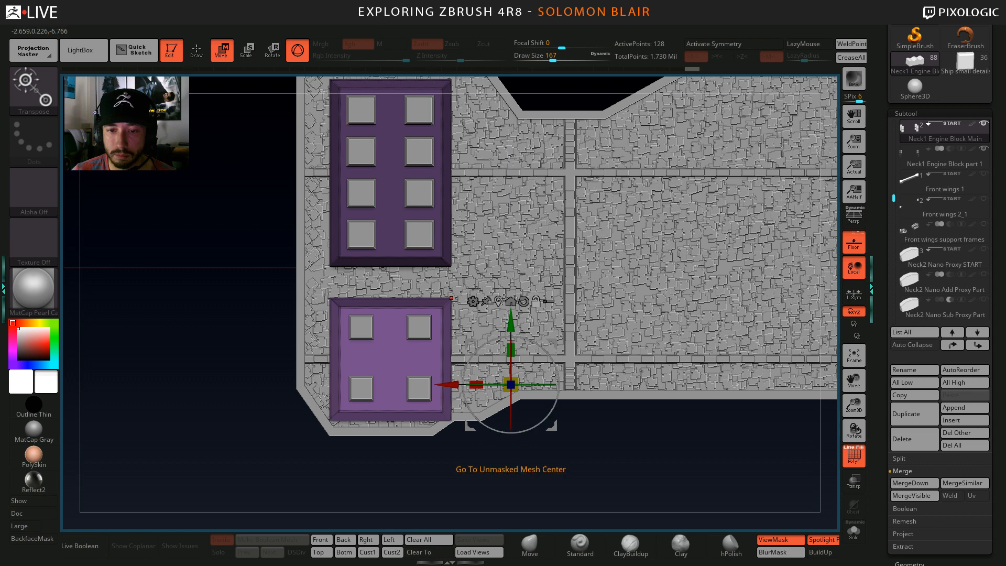
{"action": "left_click", "coordinate": [499, 300]}
{"action": "left_click_drag", "start_coordinate": [392, 354], "coordinate": [389, 335]}
{"action": "key", "text": "q"}
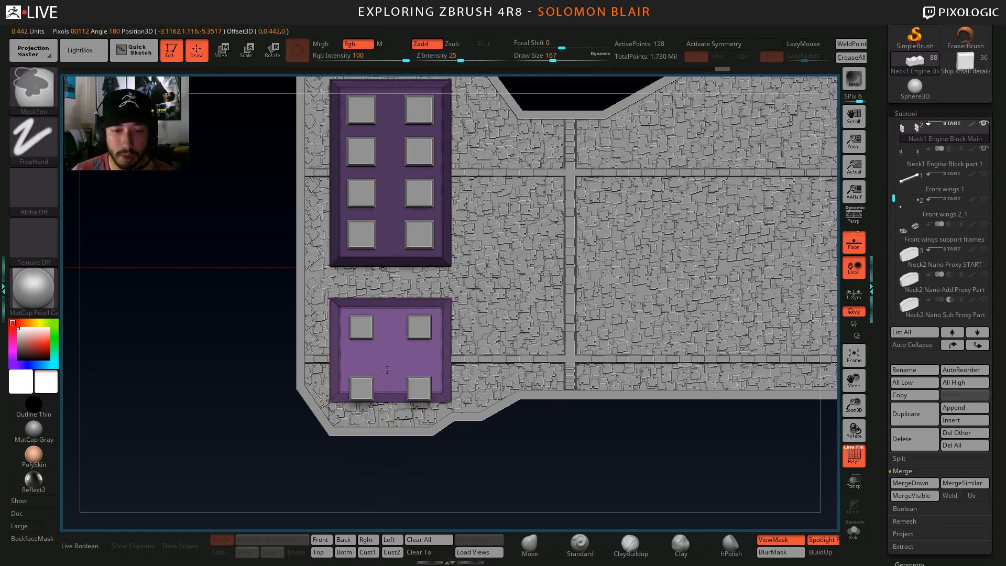
{"action": "mouse_move", "coordinate": [451, 362]}
{"action": "right_mouse_down", "text": "ctrl"}
{"action": "mouse_move", "coordinate": [479, 399]}
{"action": "mouse_move", "coordinate": [480, 369]}
{"action": "right_mouse_up", "text": "ctrl"}
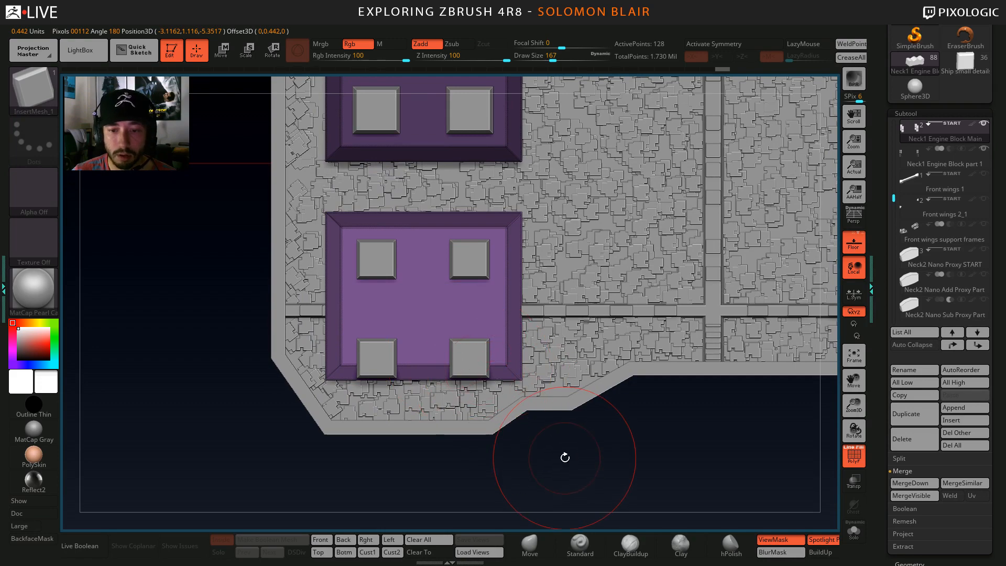
Clear the mask on the engine plates and switch to the Neck1 Engine Block part 1 subtool with the Move brush.
{"action": "left_click_drag", "start_coordinate": [571, 467], "coordinate": [582, 485], "text": "ctrl"}
{"action": "mouse_move", "coordinate": [393, 312]}
{"action": "right_mouse_down", "text": "ctrl"}
{"action": "mouse_move", "coordinate": [404, 340]}
{"action": "mouse_move", "coordinate": [253, 369]}
{"action": "mouse_move", "coordinate": [273, 367]}
{"action": "mouse_move", "coordinate": [269, 411]}
{"action": "right_mouse_up", "text": "ctrl"}
{"action": "left_click", "coordinate": [383, 353], "text": "alt"}
{"action": "key", "text": "b"}
{"action": "key", "text": "m"}
{"action": "key", "text": "v"}
{"action": "left_click_drag", "start_coordinate": [251, 476], "coordinate": [394, 231], "text": "ctrl"}
{"action": "left_click", "coordinate": [215, 358], "text": "ctrl"}
{"action": "key", "text": "w"}
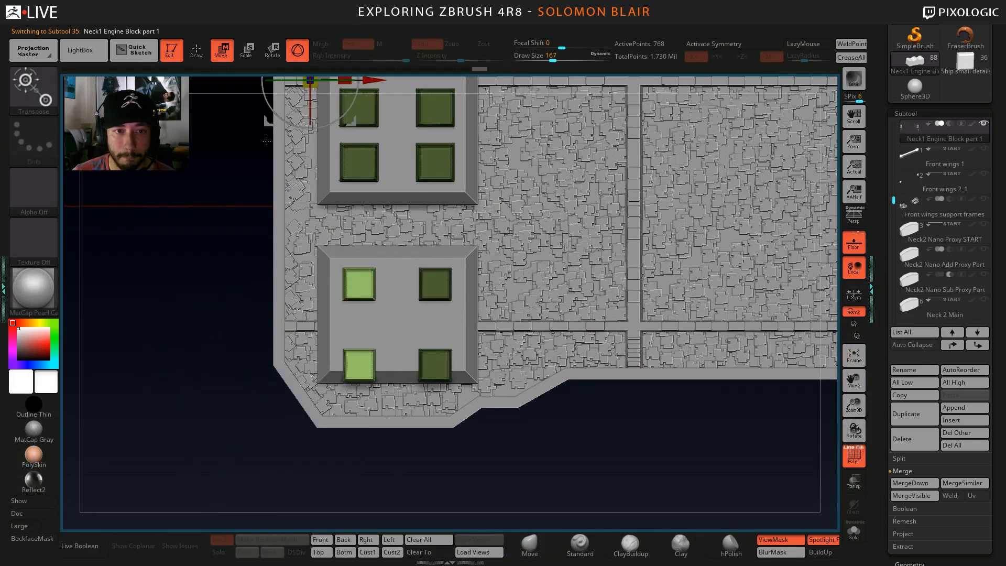
{"action": "left_click_drag", "start_coordinate": [268, 122], "coordinate": [280, 326], "text": "alt"}
{"action": "left_click", "coordinate": [321, 202]}
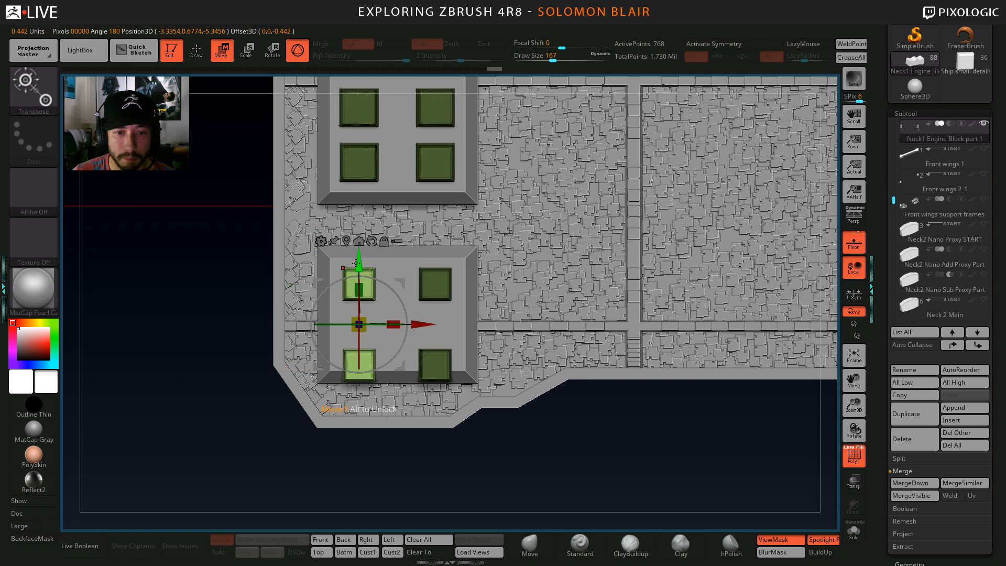
{"action": "left_click_drag", "start_coordinate": [360, 257], "coordinate": [359, 257]}
Mask all but the lower plate's bottom greeble row, move that row up along Y onto the plate's flat face and clear the mask.
{"action": "right_click_drag", "start_coordinate": [193, 278], "coordinate": [178, 392], "text": "ctrl"}
{"action": "key", "text": "q"}
{"action": "mouse_move", "coordinate": [195, 482]}
{"action": "left_mouse_down", "text": "ctrl"}
{"action": "mouse_move", "coordinate": [203, 498]}
{"action": "mouse_move", "coordinate": [616, 348]}
{"action": "left_mouse_up", "text": "ctrl"}
{"action": "key", "text": "ctrl+shift+s"}
{"action": "left_click", "coordinate": [539, 451], "text": "ctrl"}
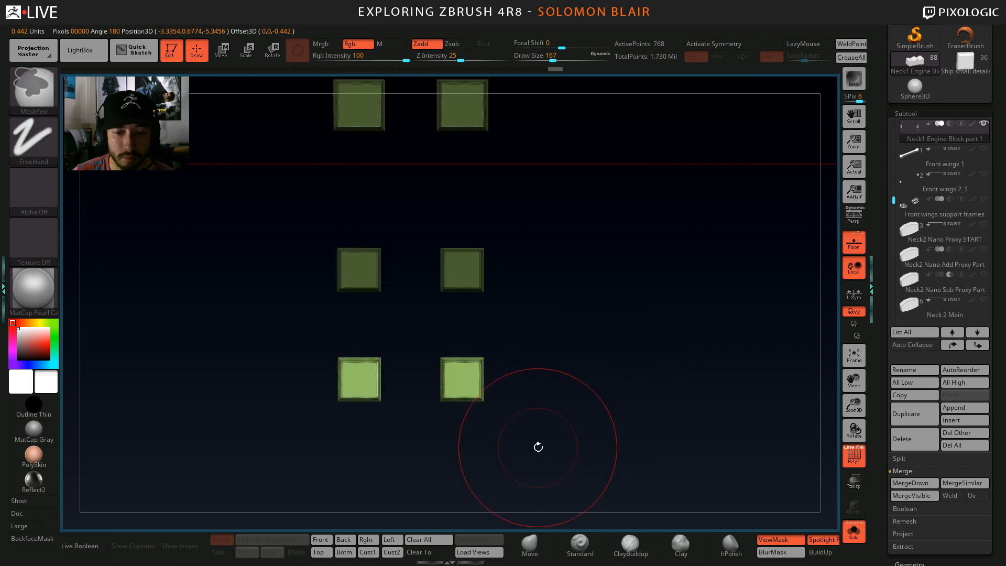
{"action": "key", "text": "ctrl+shift+s"}
{"action": "key", "text": "w"}
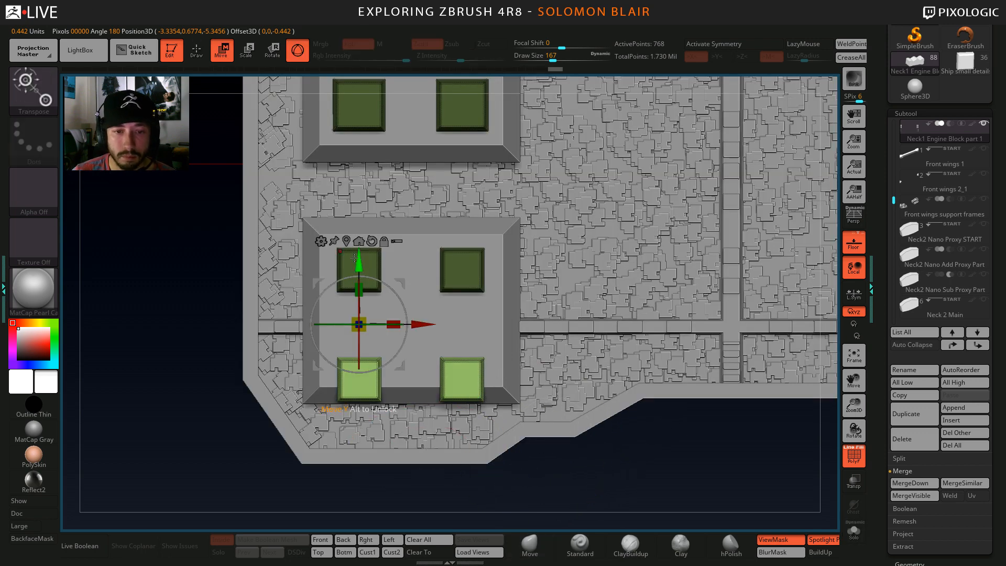
{"action": "left_click", "coordinate": [347, 241], "text": "alt"}
{"action": "left_click_drag", "start_coordinate": [410, 314], "coordinate": [411, 283]}
{"action": "key", "text": "q"}
{"action": "left_click_drag", "start_coordinate": [180, 286], "coordinate": [180, 299], "text": "ctrl"}
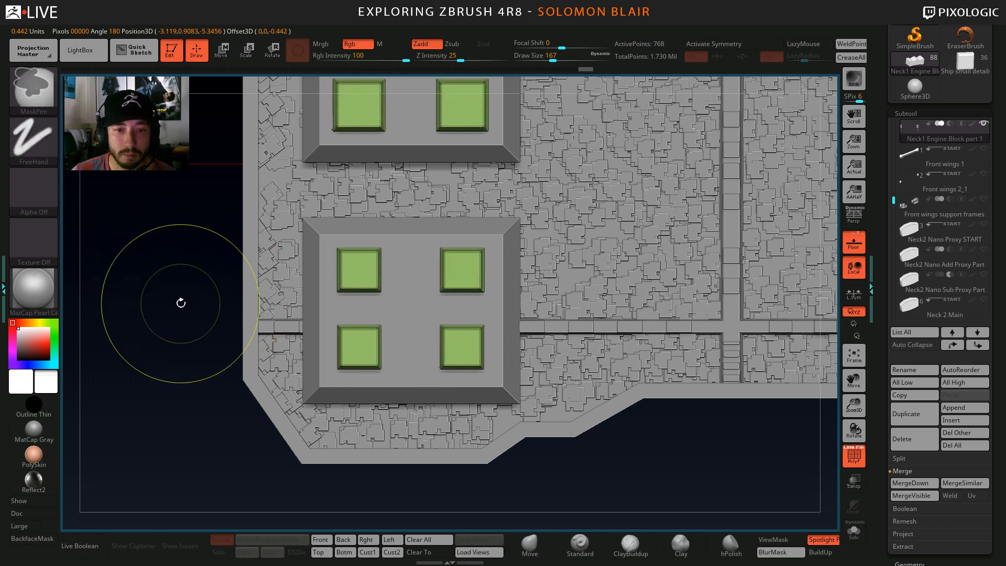
Mask everything except the lower plate's four greebles, centre the gizmo on them and scale them inward along X.
{"action": "key", "text": "ctrl+shift+s"}
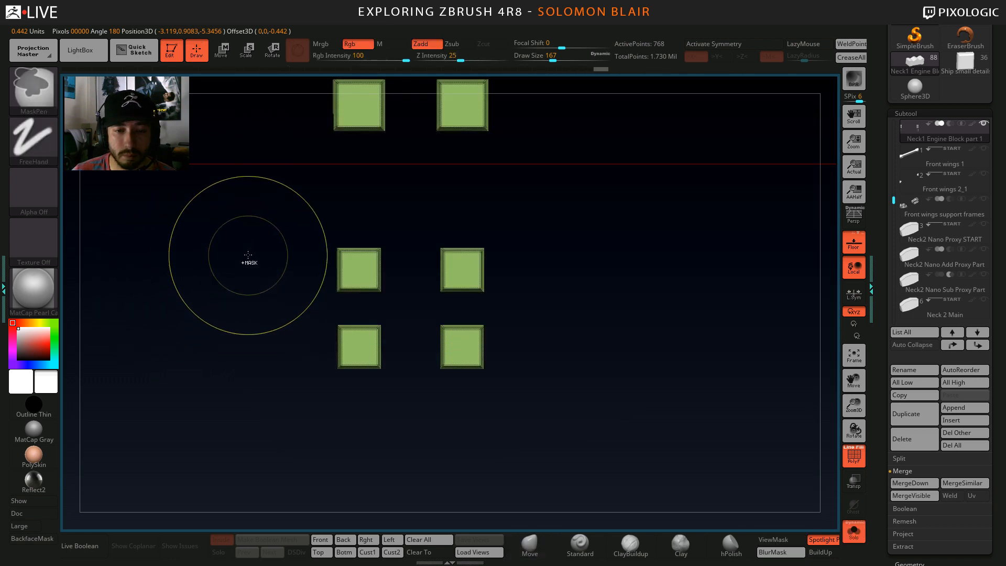
{"action": "left_click_drag", "start_coordinate": [268, 222], "coordinate": [527, 441], "text": "ctrl"}
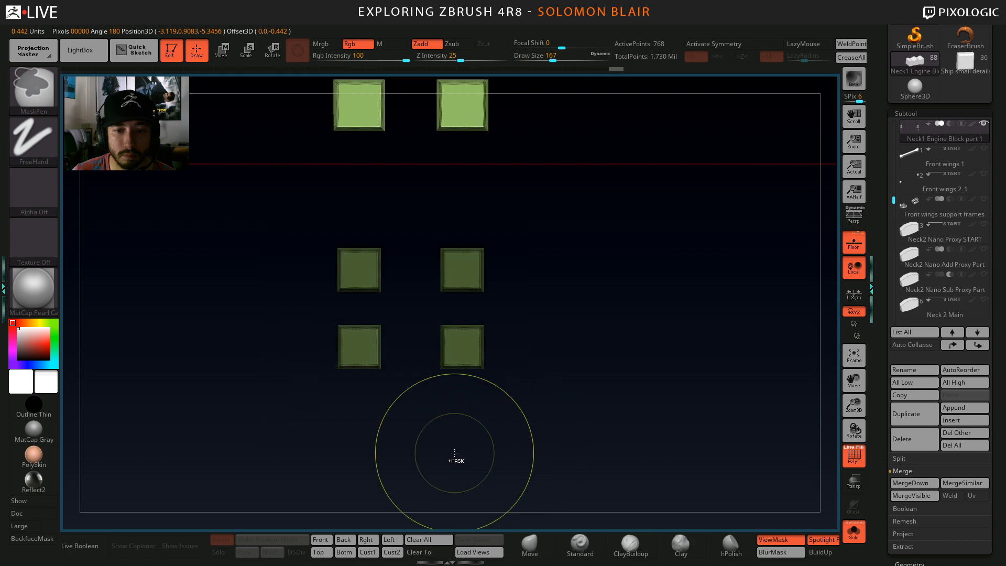
{"action": "key", "text": "ctrl+shift+s"}
{"action": "left_click", "coordinate": [171, 430], "text": "ctrl"}
{"action": "key", "text": "w"}
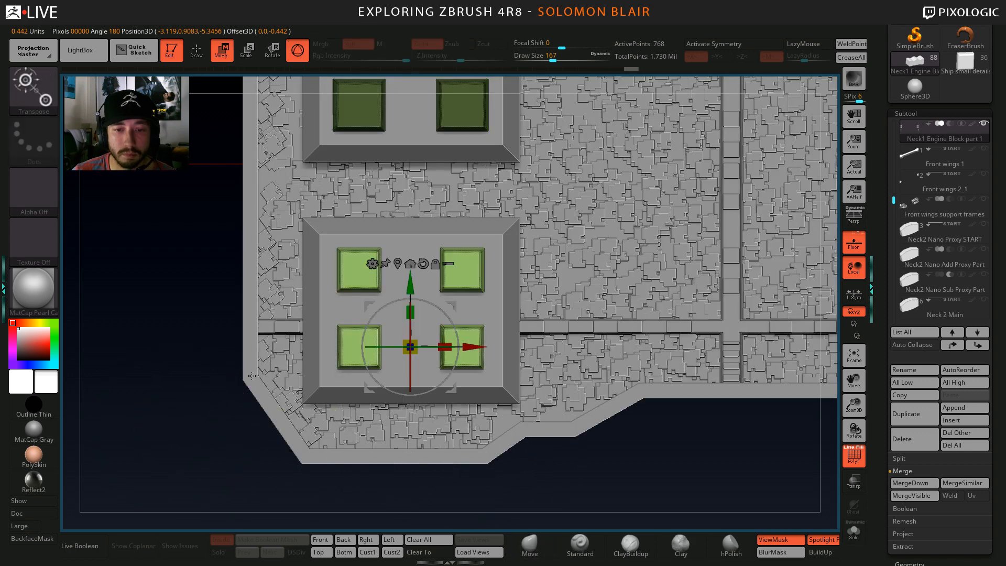
{"action": "left_click", "coordinate": [397, 265]}
{"action": "left_click_drag", "start_coordinate": [410, 308], "coordinate": [424, 301]}
{"action": "key", "text": "q"}
Mask the four greebles' outer sides, scale their inner sides inward along X until the greebles look square, and clear the mask.
{"action": "key", "text": "ctrl"}
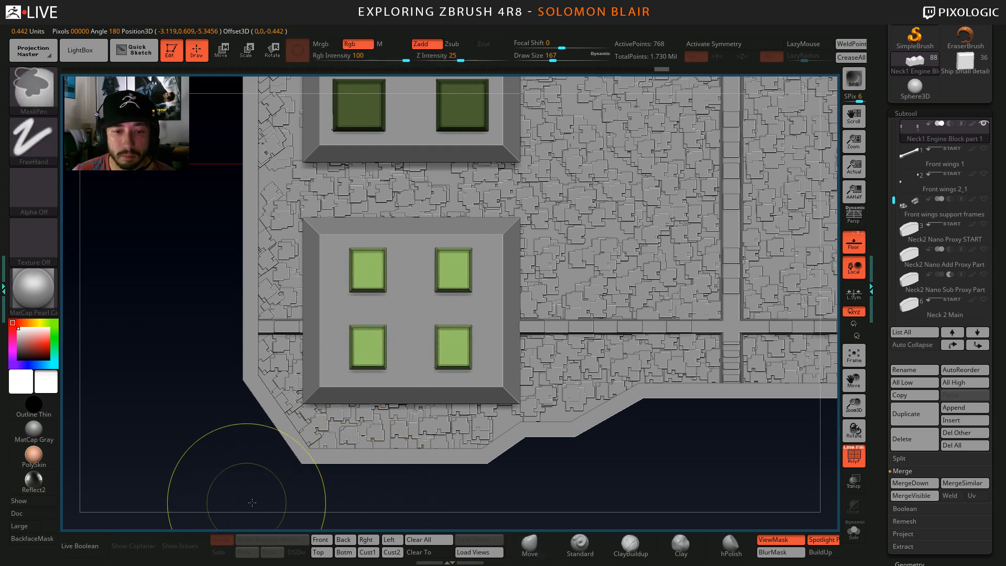
{"action": "mouse_move", "coordinate": [247, 502]}
{"action": "left_mouse_down", "text": "ctrl"}
{"action": "mouse_move", "coordinate": [359, 236]}
{"action": "mouse_move", "coordinate": [385, 225]}
{"action": "left_mouse_up", "text": "ctrl"}
{"action": "left_click_drag", "start_coordinate": [540, 494], "coordinate": [429, 205], "text": "ctrl"}
{"action": "key", "text": "w"}
{"action": "left_click_drag", "start_coordinate": [444, 300], "coordinate": [430, 302]}
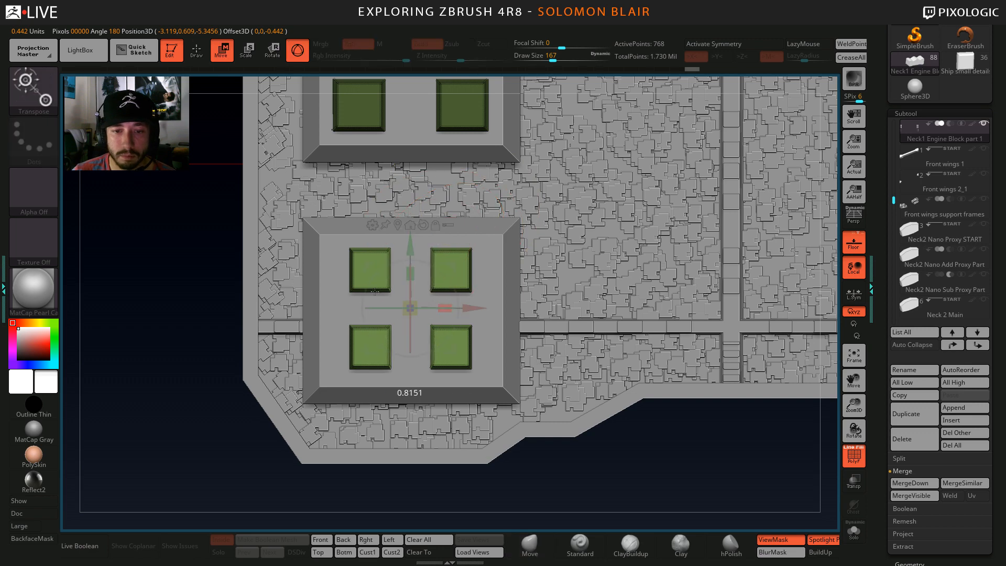
{"action": "left_click_drag", "start_coordinate": [340, 285], "coordinate": [333, 285]}
{"action": "key", "text": "q"}
{"action": "left_click_drag", "start_coordinate": [166, 319], "coordinate": [178, 276], "text": "alt"}
{"action": "left_click_drag", "start_coordinate": [184, 295], "coordinate": [225, 336], "text": "ctrl"}
Select Neck1 Engine Block Main and set the ZModeler brush's edge action to Insert.
{"action": "left_click", "coordinate": [348, 339], "text": "alt"}
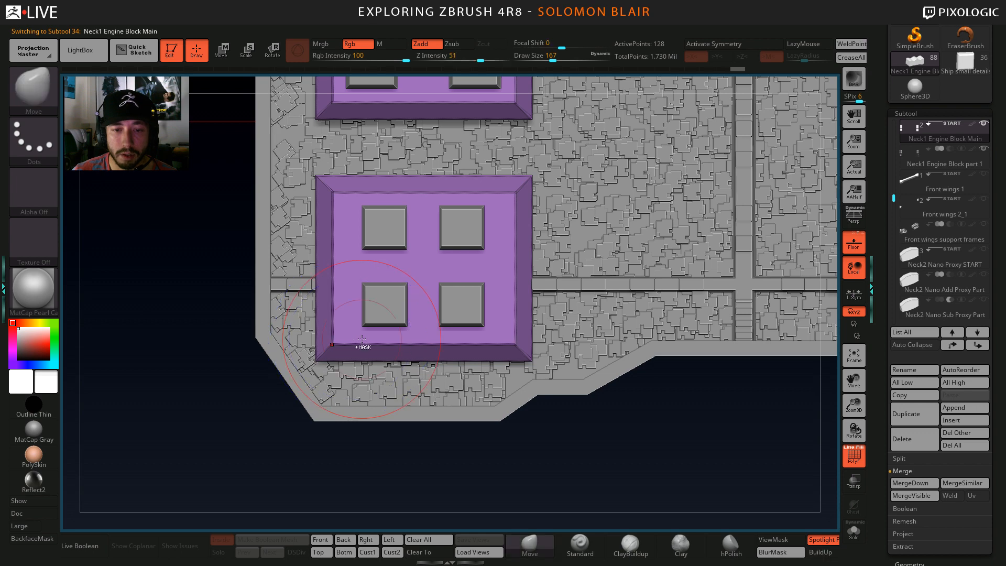
{"action": "right_click_drag", "start_coordinate": [348, 341], "coordinate": [371, 370], "text": "ctrl"}
{"action": "key", "text": "b"}
{"action": "key", "text": "z"}
{"action": "key", "text": "m"}
{"action": "key", "text": "d"}
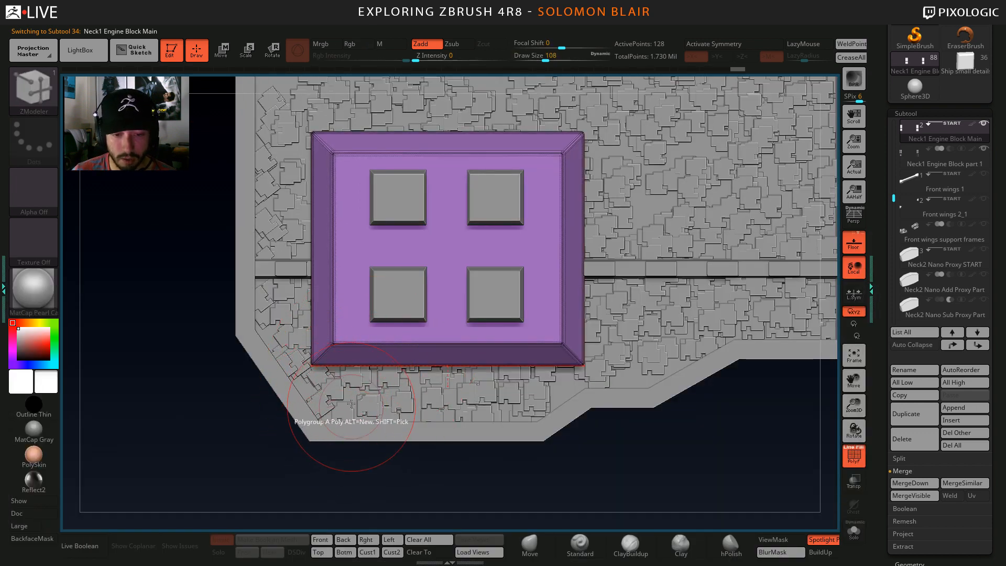
{"action": "left_click", "coordinate": [364, 343]}
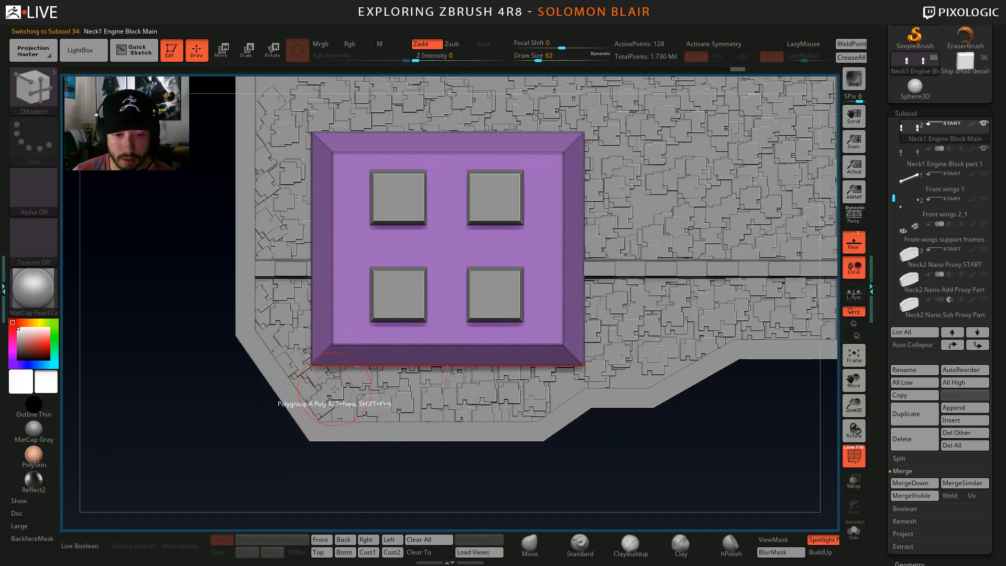
{"action": "key", "text": "space"}
{"action": "left_click", "coordinate": [335, 260]}
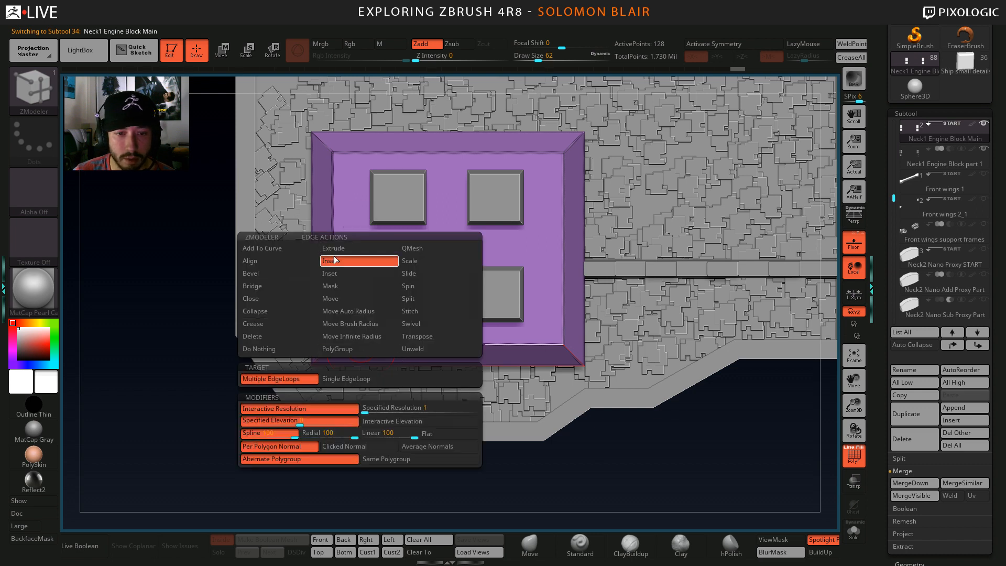
Insert two vertical single edge loops across the lower engine block, near its left and right sides, and isolate the subtool.
{"action": "left_click", "coordinate": [351, 379]}
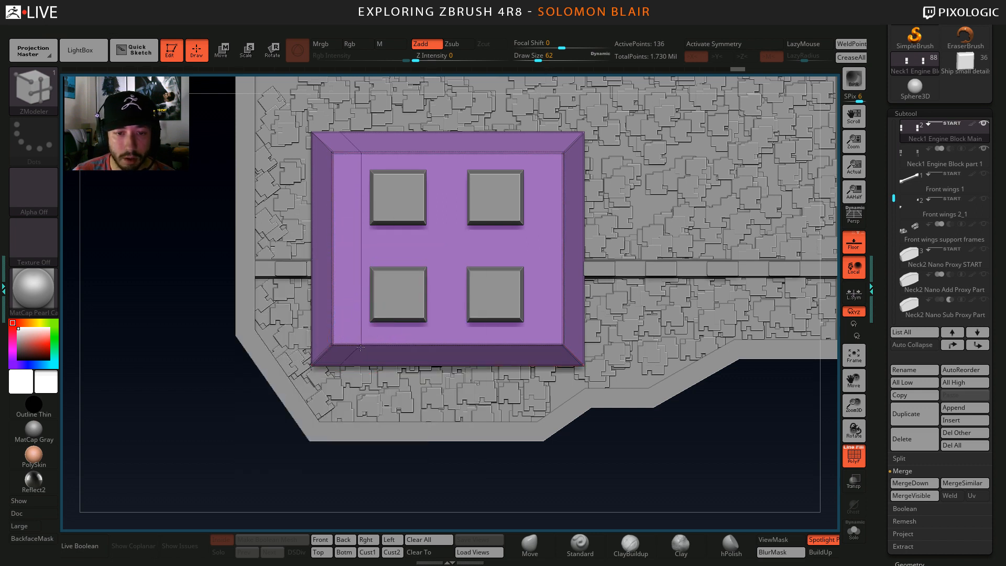
{"action": "left_click", "coordinate": [368, 349]}
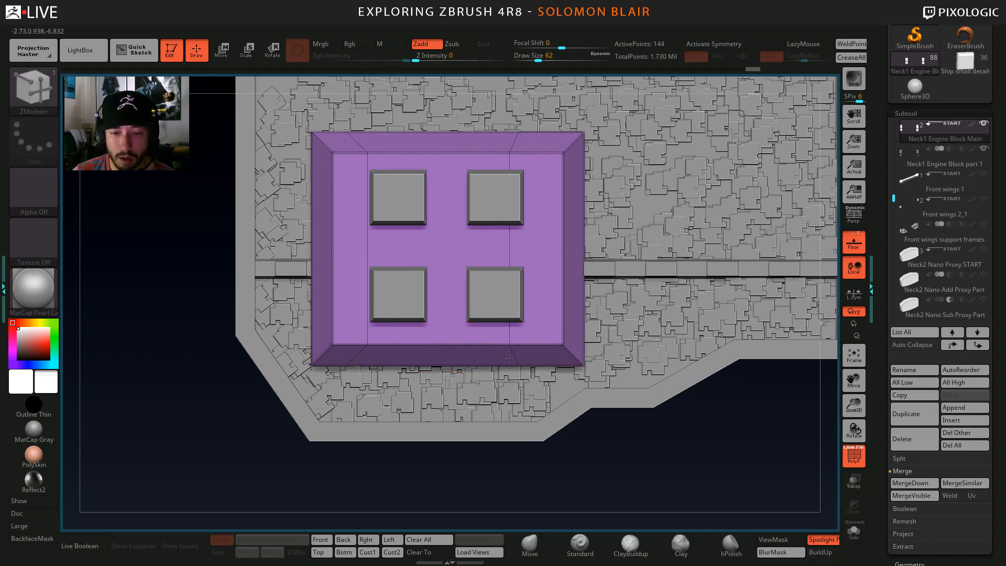
{"action": "key", "text": "ctrl+s"}
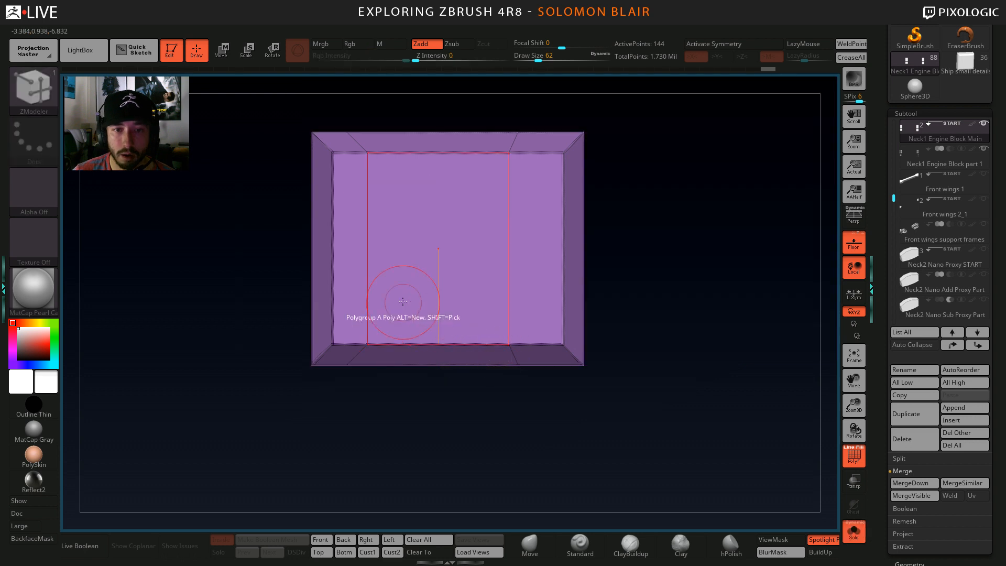
Mask the block's right part and straighten the left edge loop vertically with the ClipCurve brush.
{"action": "left_click_drag", "start_coordinate": [407, 103], "coordinate": [337, 472], "text": "ctrl"}
{"action": "left_click_drag", "start_coordinate": [170, 387], "coordinate": [251, 405]}
{"action": "left_click", "coordinate": [252, 402], "text": "ctrl"}
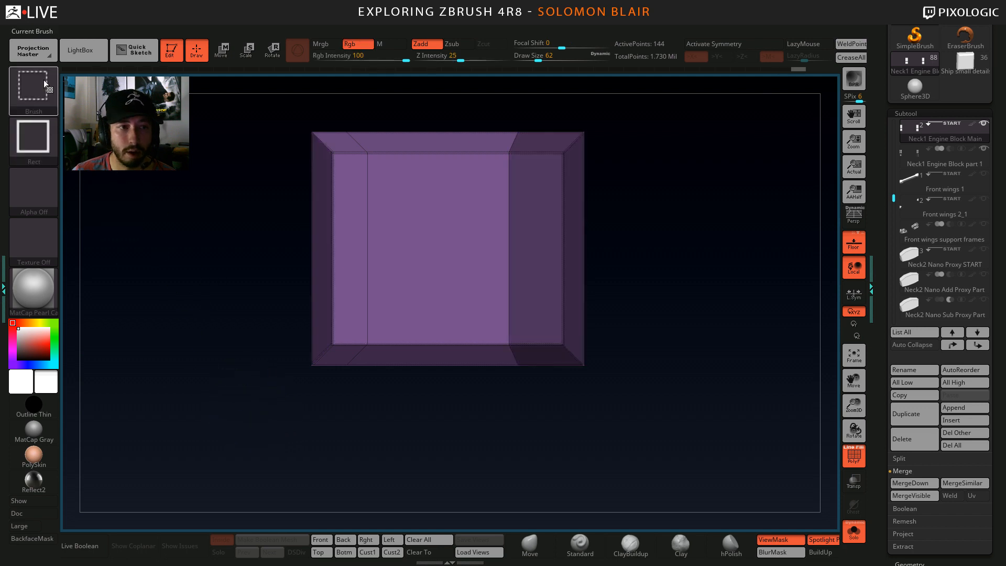
{"action": "left_click", "coordinate": [35, 89], "text": "ctrl+shift"}
{"action": "left_click", "coordinate": [199, 147]}
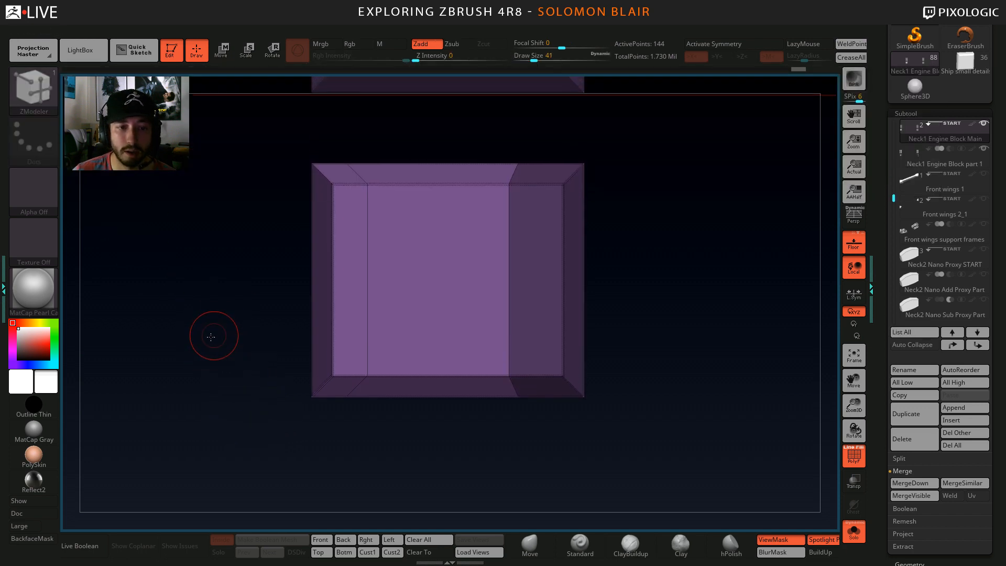
{"action": "right_click_drag", "start_coordinate": [210, 352], "coordinate": [241, 362], "text": "alt"}
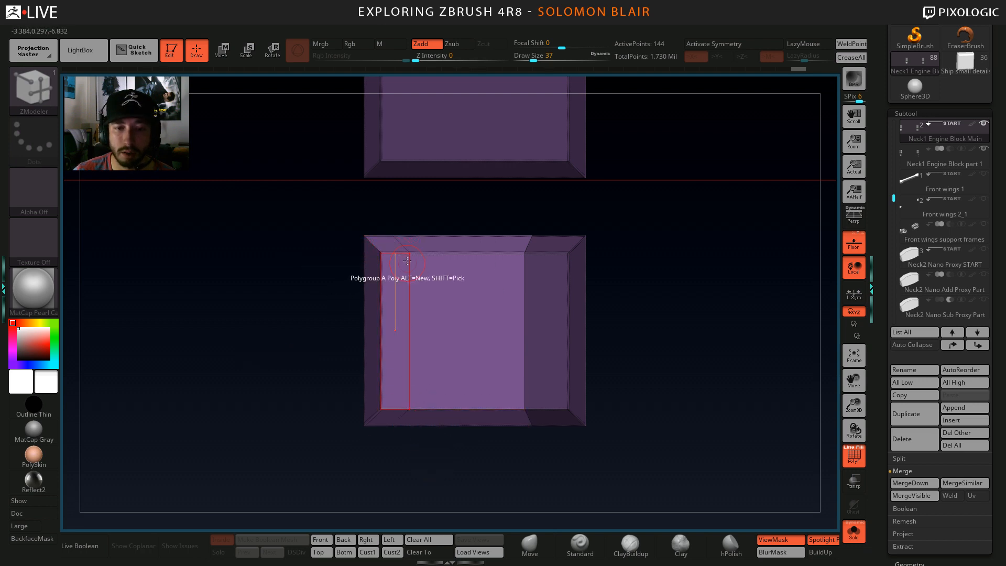
{"action": "left_click_drag", "start_coordinate": [422, 476], "coordinate": [416, 209], "text": "ctrl+shift"}
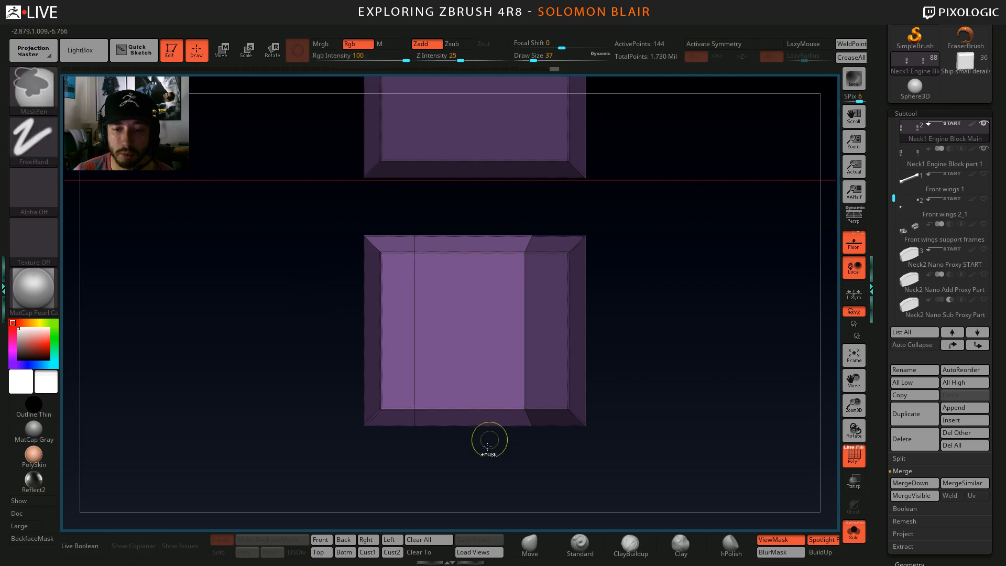
Mask the block's left part instead and straighten the right edge loop vertically with ClipCurve.
{"action": "left_click", "coordinate": [446, 478], "text": "ctrl"}
{"action": "mouse_move", "coordinate": [437, 479]}
{"action": "left_mouse_down", "text": "ctrl"}
{"action": "mouse_move", "coordinate": [557, 209]}
{"action": "mouse_move", "coordinate": [539, 521]}
{"action": "mouse_move", "coordinate": [516, 534]}
{"action": "left_mouse_up", "text": "ctrl"}
{"action": "left_click", "coordinate": [646, 347], "text": "ctrl"}
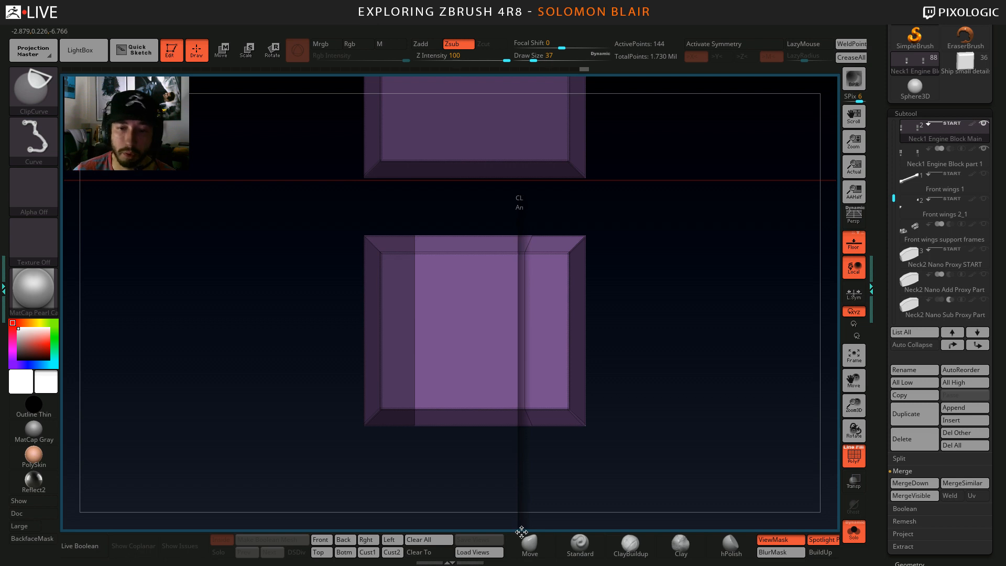
{"action": "left_click_drag", "start_coordinate": [523, 535], "coordinate": [522, 535], "text": "ctrl+shift"}
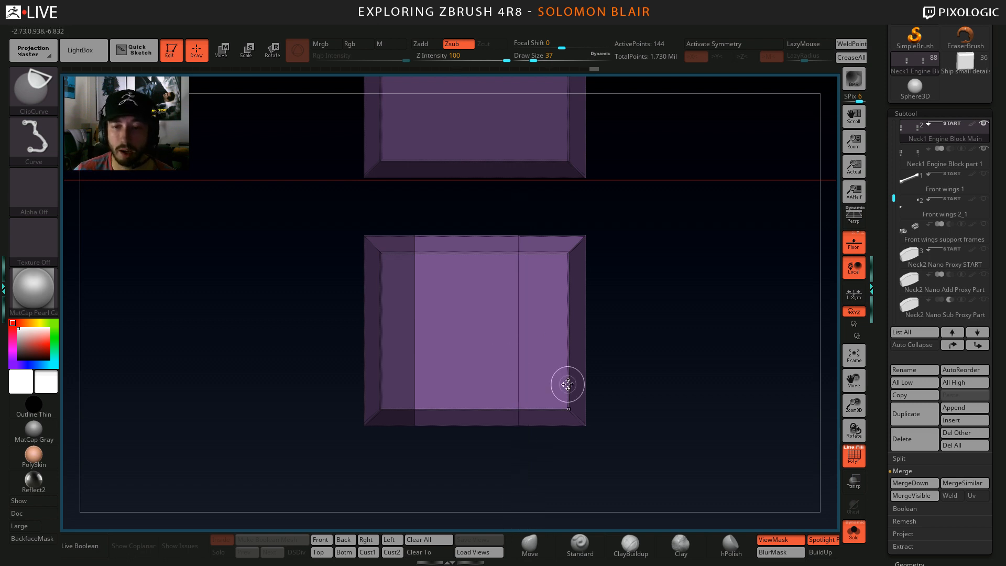
Switch back to the ZModeler brush, clear the mask and show all the other subtools again.
{"action": "key", "text": "b"}
{"action": "key", "text": "z"}
{"action": "key", "text": "m"}
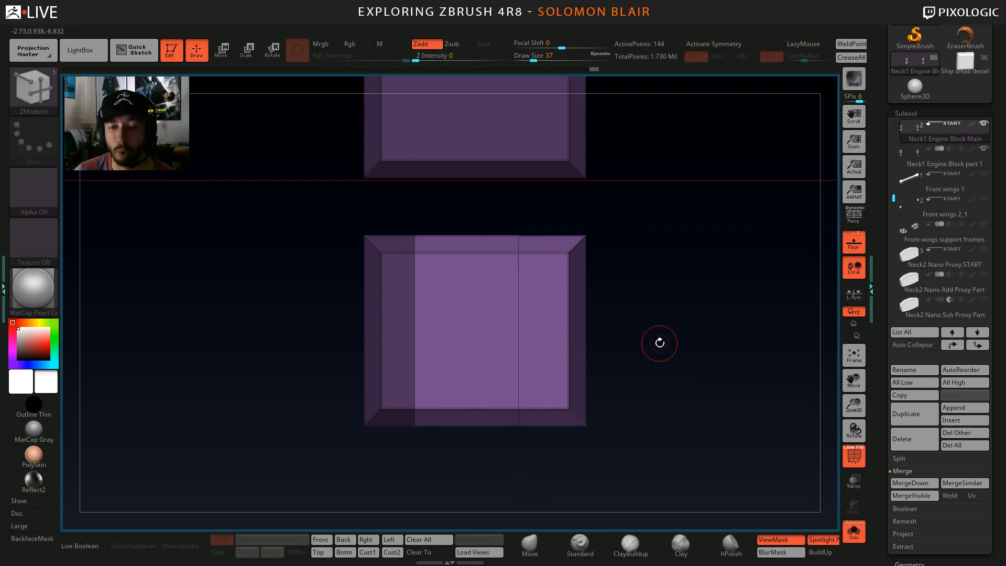
{"action": "left_click_drag", "start_coordinate": [654, 324], "coordinate": [676, 375], "text": "ctrl"}
{"action": "right_click_drag", "start_coordinate": [490, 309], "coordinate": [494, 263], "text": "alt"}
{"action": "right_click_drag", "start_coordinate": [494, 264], "coordinate": [498, 296], "text": "ctrl"}
{"action": "key", "text": "alt+shift+s"}
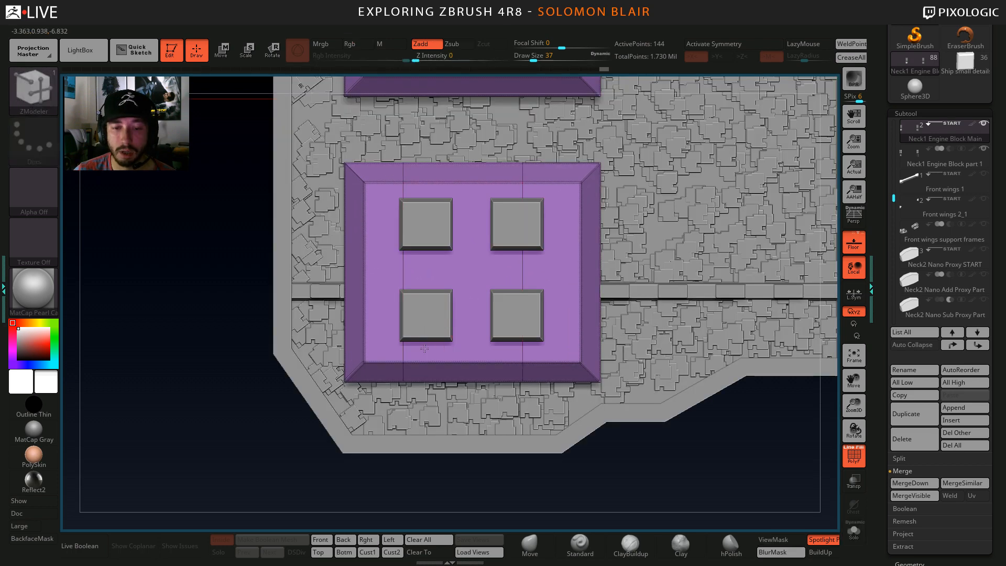
Set the ZModeler edge action to Slide on the complete edge loop and adjust the left vertical loop's position.
{"action": "right_click_drag", "start_coordinate": [425, 348], "coordinate": [388, 349], "text": "ctrl"}
{"action": "key", "text": "space"}
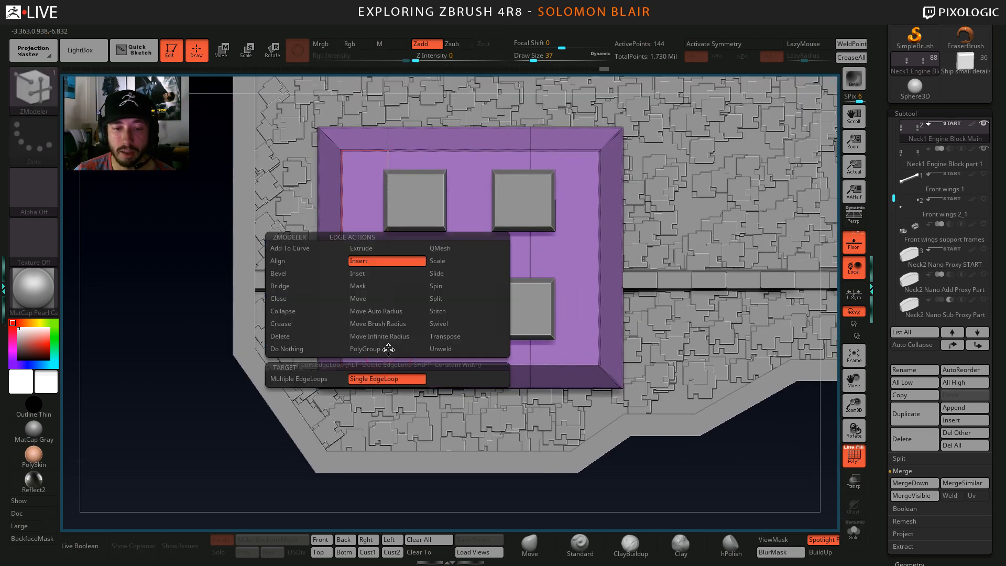
{"action": "left_click", "coordinate": [444, 273]}
{"action": "left_click", "coordinate": [371, 379]}
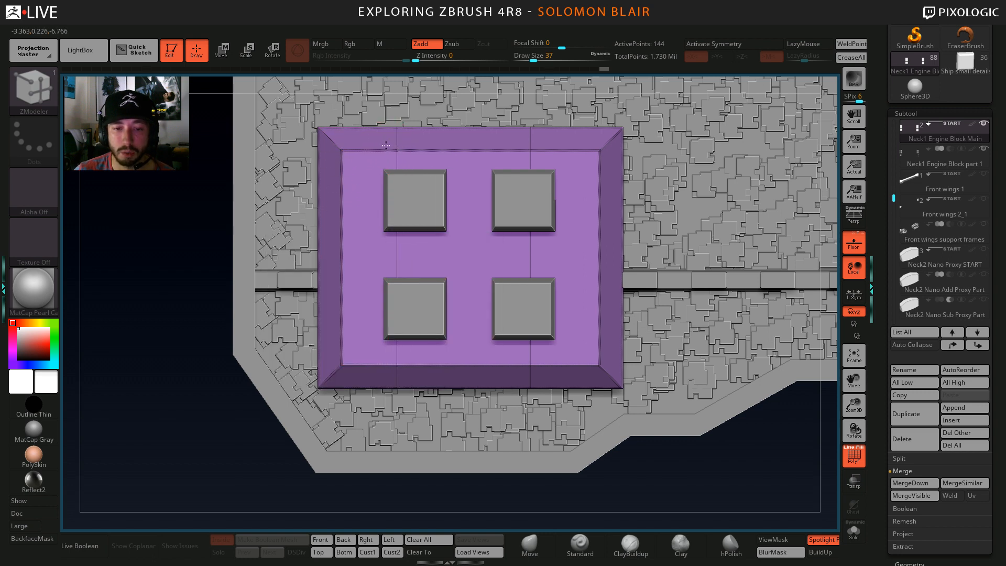
{"action": "left_click_drag", "start_coordinate": [430, 148], "coordinate": [388, 161]}
Mask all but the middle section of the block's bottom edge, centre the gizmo on it and move it down about 0.141 units.
{"action": "right_click_drag", "start_coordinate": [391, 317], "coordinate": [363, 315], "text": "alt"}
{"action": "right_click_drag", "start_coordinate": [345, 404], "coordinate": [436, 360], "text": "alt"}
{"action": "left_click_drag", "start_coordinate": [342, 493], "coordinate": [531, 304], "text": "ctrl"}
{"action": "key", "text": "w"}
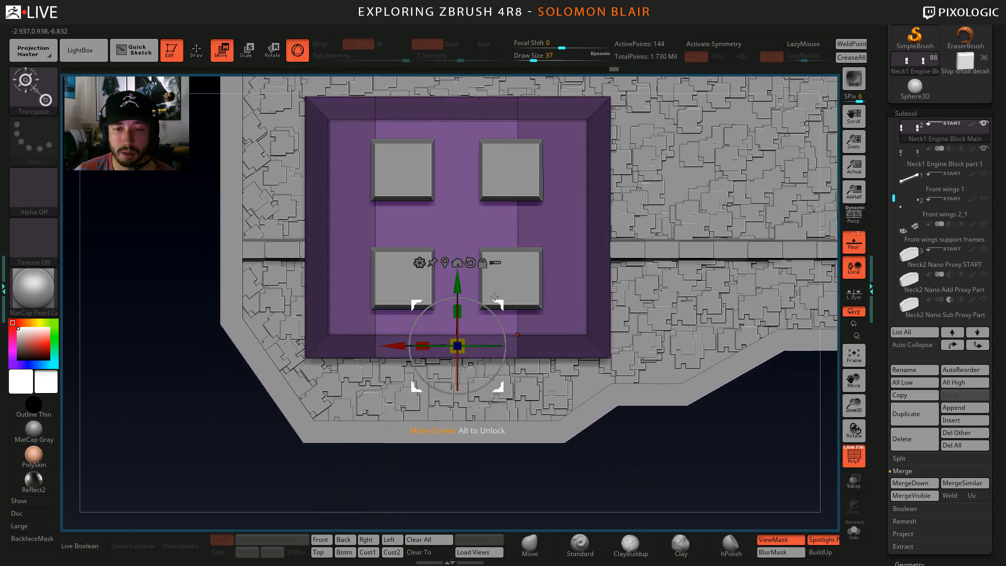
{"action": "left_click", "coordinate": [452, 258]}
{"action": "left_click_drag", "start_coordinate": [443, 294], "coordinate": [434, 340]}
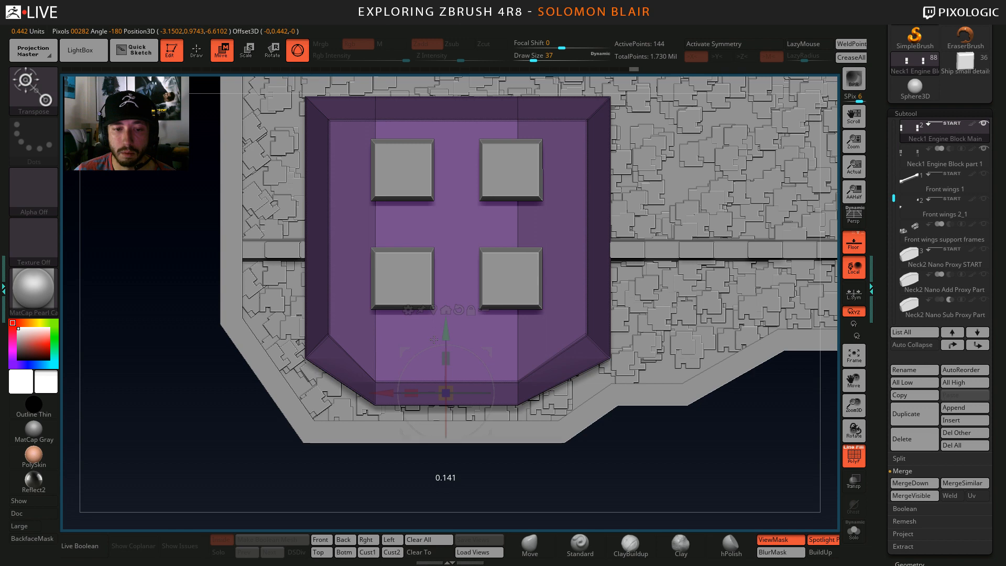
Mask everything except the lower engine block and move the whole block upward.
{"action": "key", "text": "b"}
{"action": "key", "text": "z"}
{"action": "key", "text": "m"}
{"action": "mouse_move", "coordinate": [231, 366]}
{"action": "left_mouse_down", "text": "alt"}
{"action": "mouse_move", "coordinate": [193, 361]}
{"action": "mouse_move", "coordinate": [207, 404]}
{"action": "mouse_move", "coordinate": [214, 346]}
{"action": "mouse_move", "coordinate": [225, 367]}
{"action": "mouse_move", "coordinate": [195, 380]}
{"action": "mouse_move", "coordinate": [221, 483]}
{"action": "mouse_move", "coordinate": [737, 388]}
{"action": "mouse_move", "coordinate": [709, 165]}
{"action": "left_mouse_up", "text": "alt"}
{"action": "left_click", "coordinate": [251, 259], "text": "ctrl"}
{"action": "key", "text": "w"}
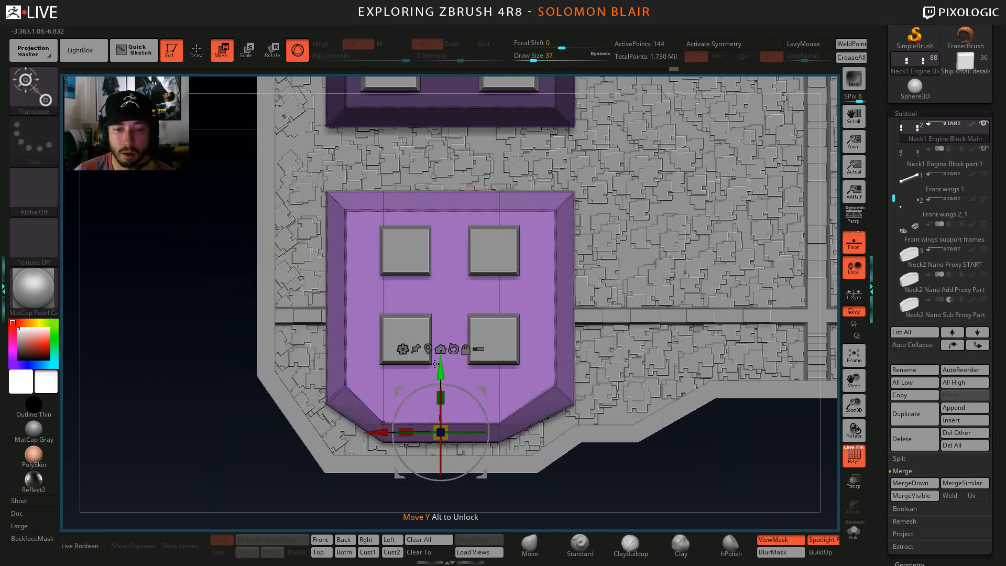
{"action": "left_click_drag", "start_coordinate": [436, 364], "coordinate": [439, 332]}
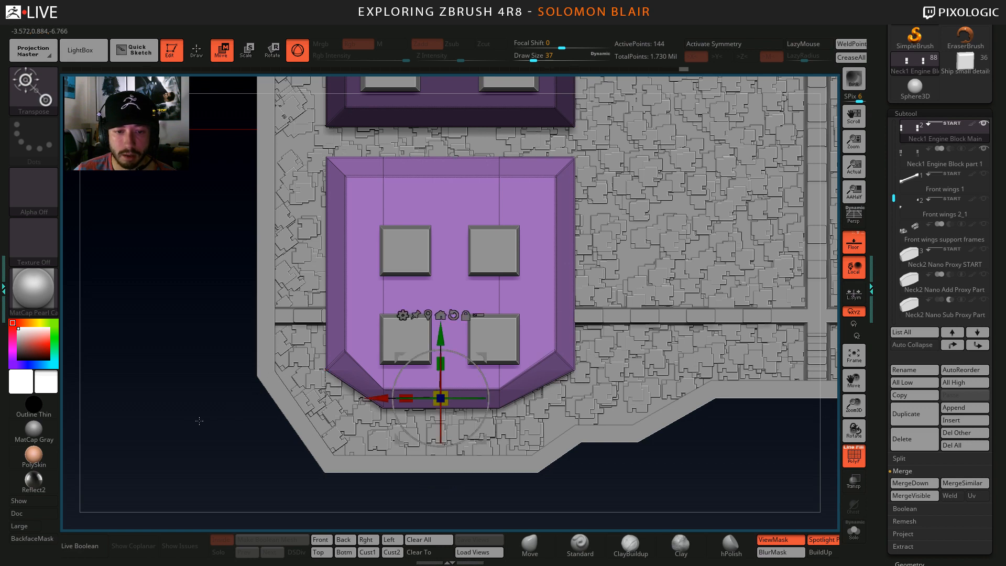
Move the lower engine block left by about 0.0385 units and clear the mask.
{"action": "key", "text": "q"}
{"action": "key", "text": "b"}
{"action": "key", "text": "z"}
{"action": "key", "text": "m"}
{"action": "left_click_drag", "start_coordinate": [213, 434], "coordinate": [192, 432], "text": "alt"}
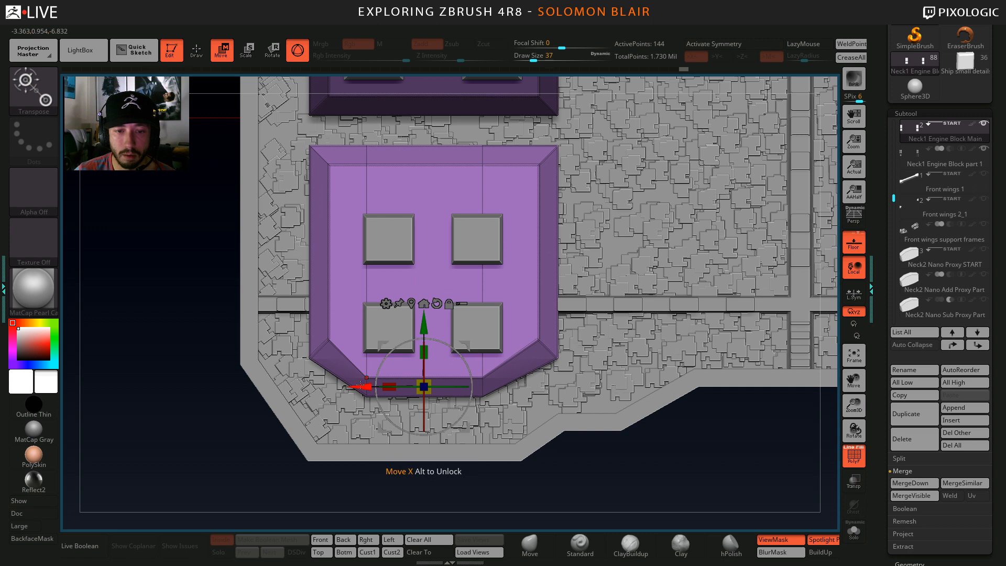
{"action": "left_click_drag", "start_coordinate": [361, 387], "coordinate": [350, 386]}
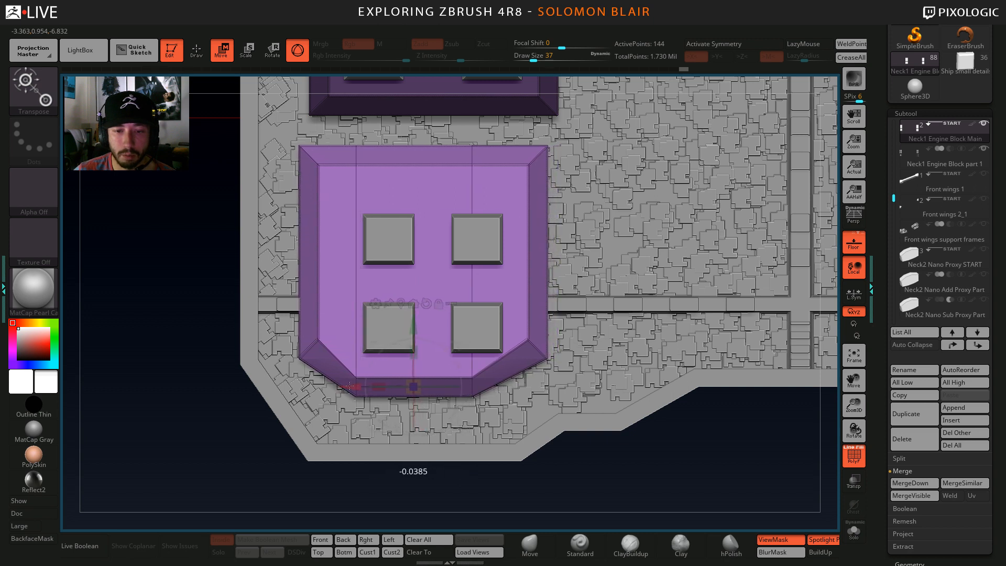
{"action": "key", "text": "q"}
{"action": "left_click_drag", "start_coordinate": [182, 404], "coordinate": [221, 424], "text": "ctrl"}
Mask everything except the outer middle section of the block's bottom edge and move it down about 0.0429 units.
{"action": "right_click_drag", "start_coordinate": [221, 424], "coordinate": [218, 406], "text": "alt"}
{"action": "key", "text": "ctrl+shift+s"}
{"action": "right_click_drag", "start_coordinate": [366, 427], "coordinate": [412, 418], "text": "ctrl"}
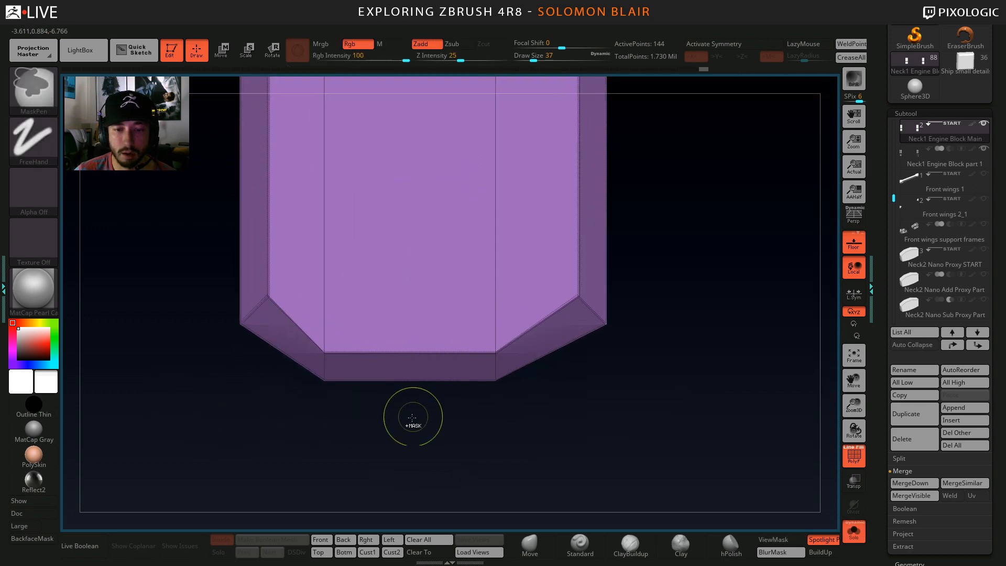
{"action": "left_click_drag", "start_coordinate": [285, 428], "coordinate": [596, 368], "text": "ctrl"}
{"action": "left_click", "coordinate": [547, 442], "text": "ctrl"}
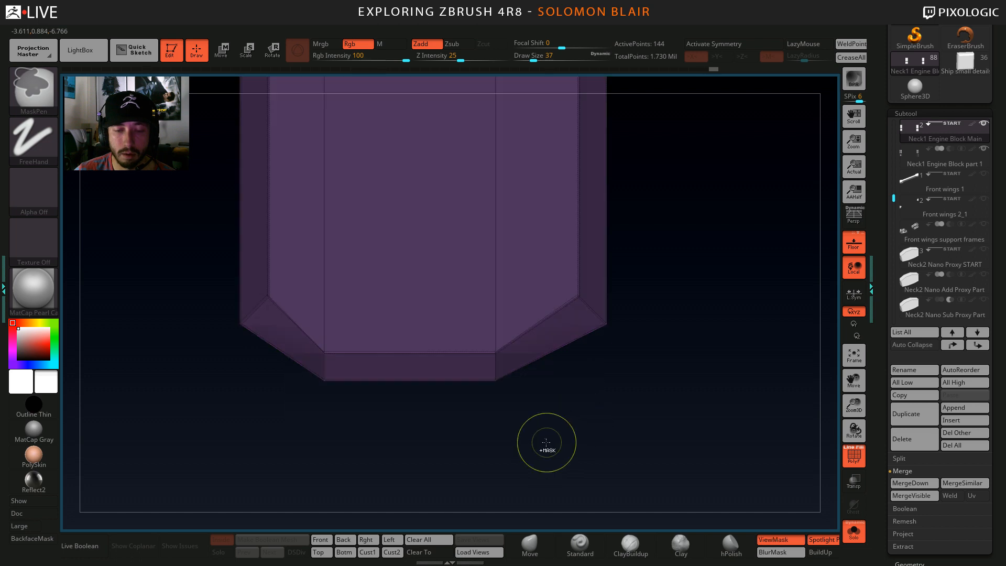
{"action": "key", "text": "w"}
{"action": "key", "text": "ctrl+shift+s"}
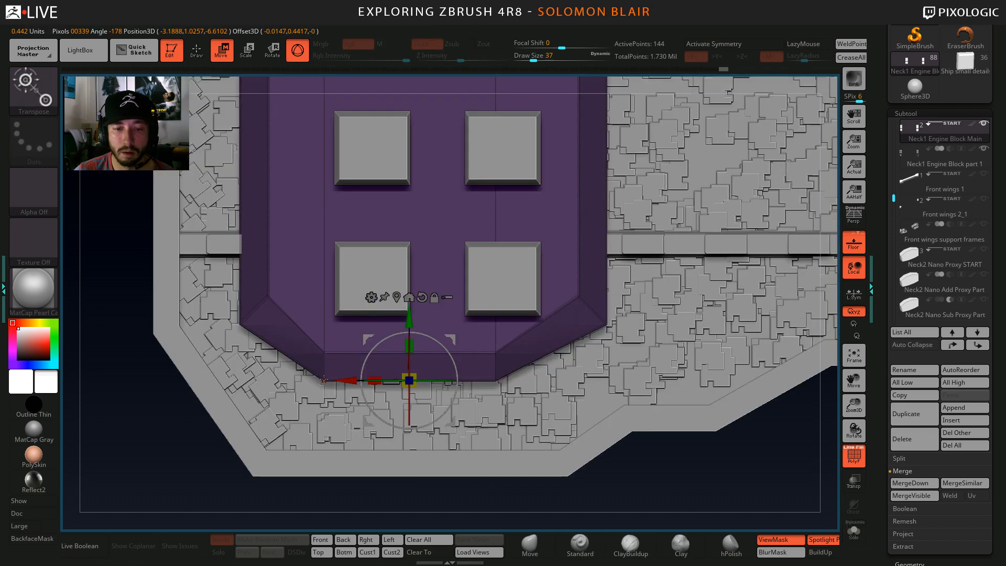
{"action": "left_click_drag", "start_coordinate": [411, 321], "coordinate": [413, 338]}
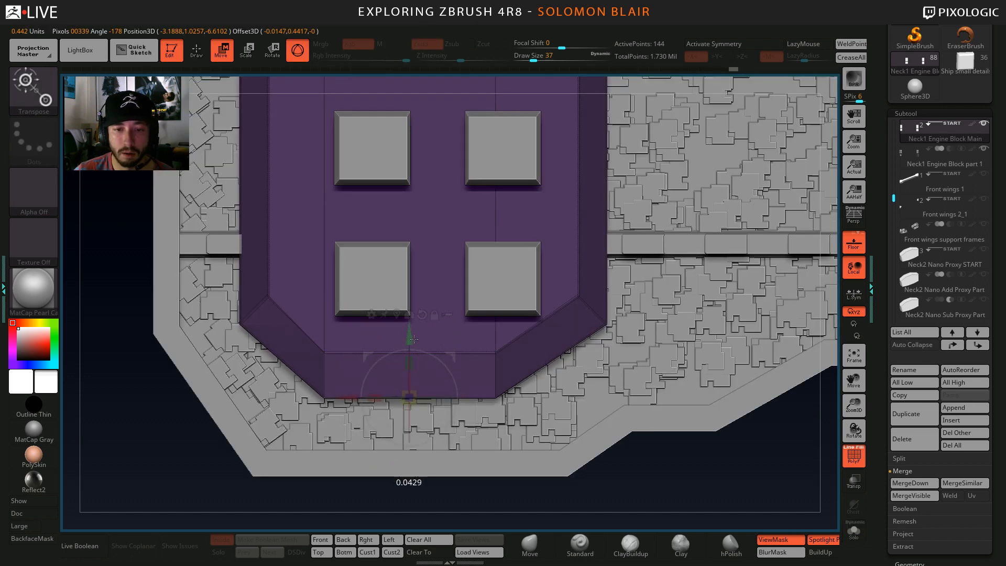
Replace the mask so only the middle section of the bottom bevel is free, and move it down about 0.0497 units.
{"action": "key", "text": "q"}
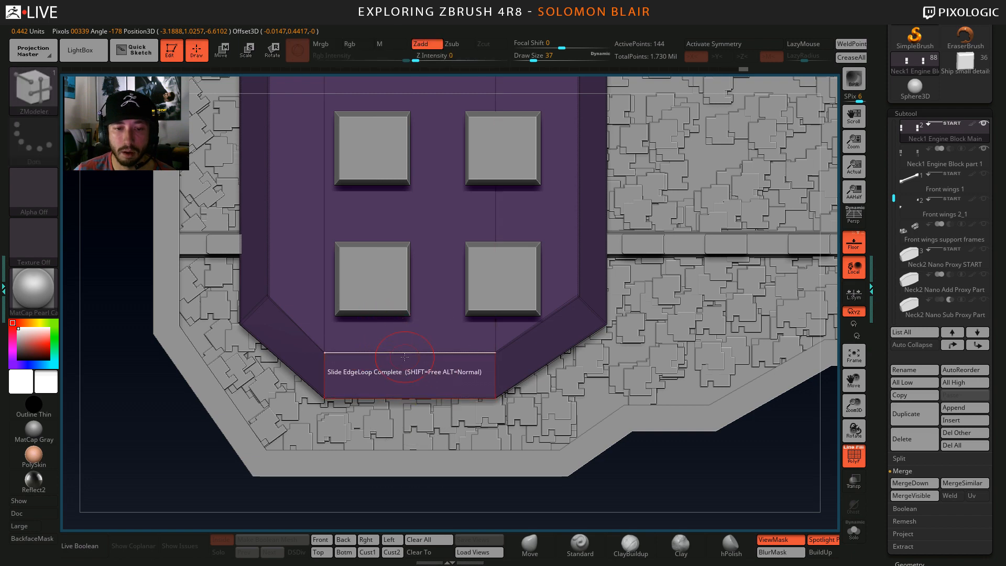
{"action": "right_click_drag", "start_coordinate": [135, 461], "coordinate": [192, 488], "text": "ctrl"}
{"action": "key", "text": "ctrl+h"}
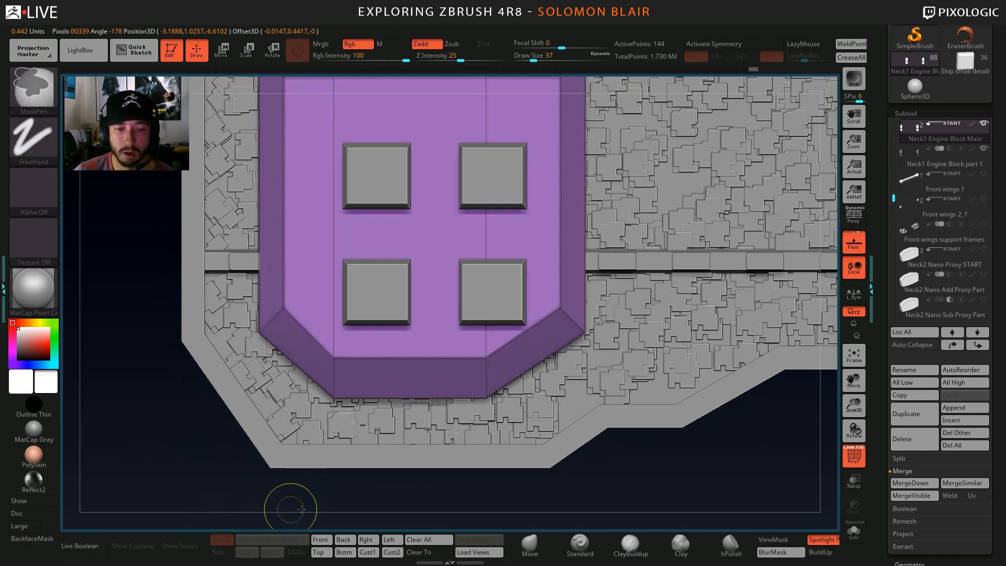
{"action": "left_click_drag", "start_coordinate": [301, 509], "coordinate": [529, 336], "text": "ctrl"}
{"action": "key", "text": "ctrl+h"}
{"action": "key", "text": "w"}
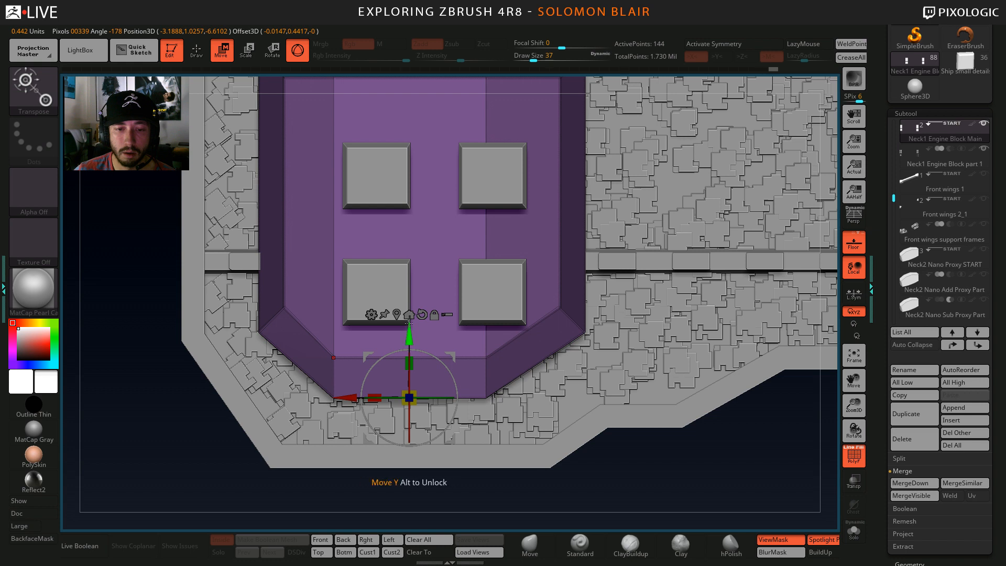
{"action": "left_click_drag", "start_coordinate": [409, 322], "coordinate": [405, 347]}
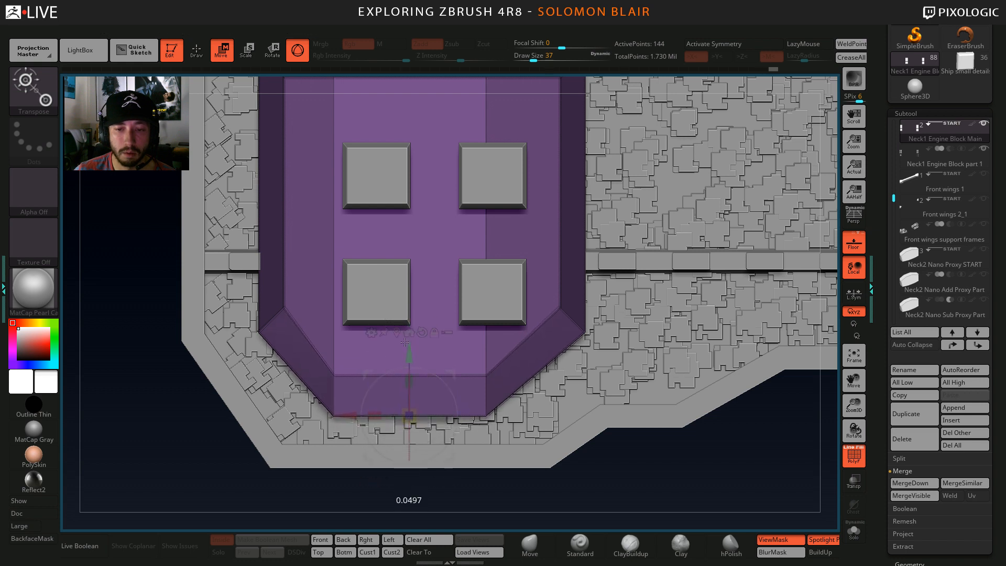
{"action": "key", "text": "q"}
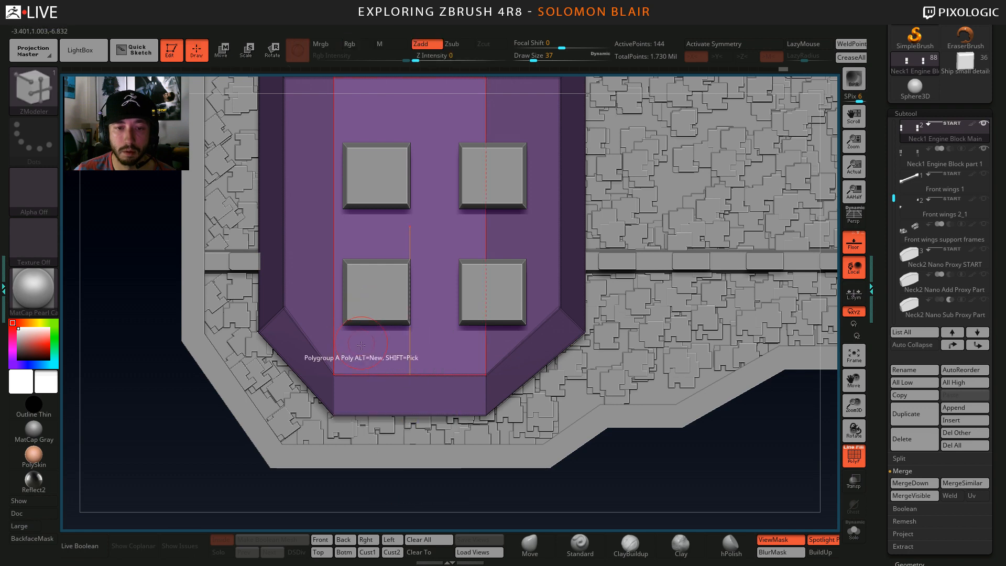
Clear the mask and slide the inner edge of the block's bottom bevel slightly upward.
{"action": "key", "text": "ctrl+h"}
{"action": "key", "text": "space"}
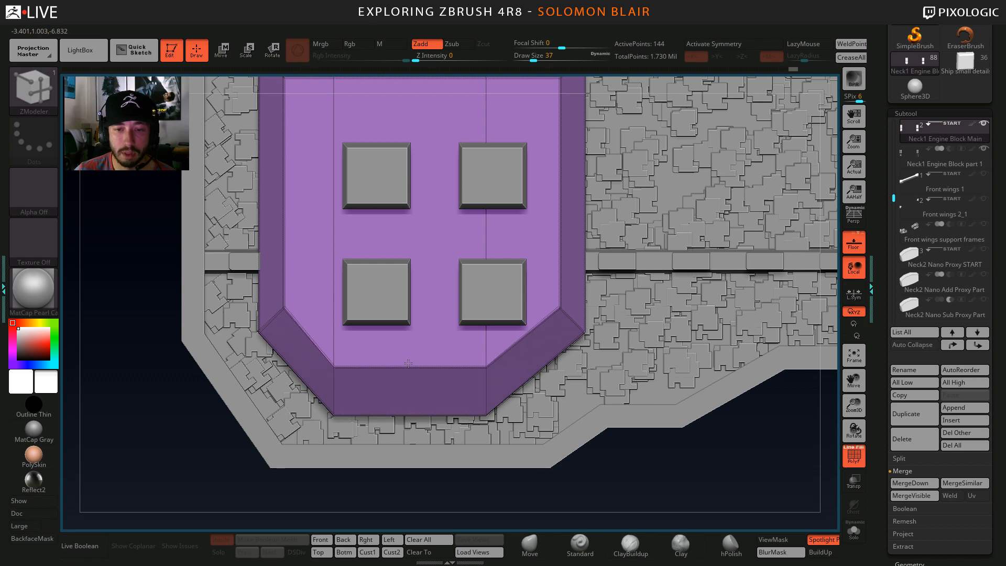
{"action": "right_click_drag", "start_coordinate": [409, 360], "coordinate": [404, 353], "text": "ctrl"}
Give the block's front and bevel faces separate polygroups and turn off the polyframe display.
{"action": "key", "text": "ctrl+shift+z"}
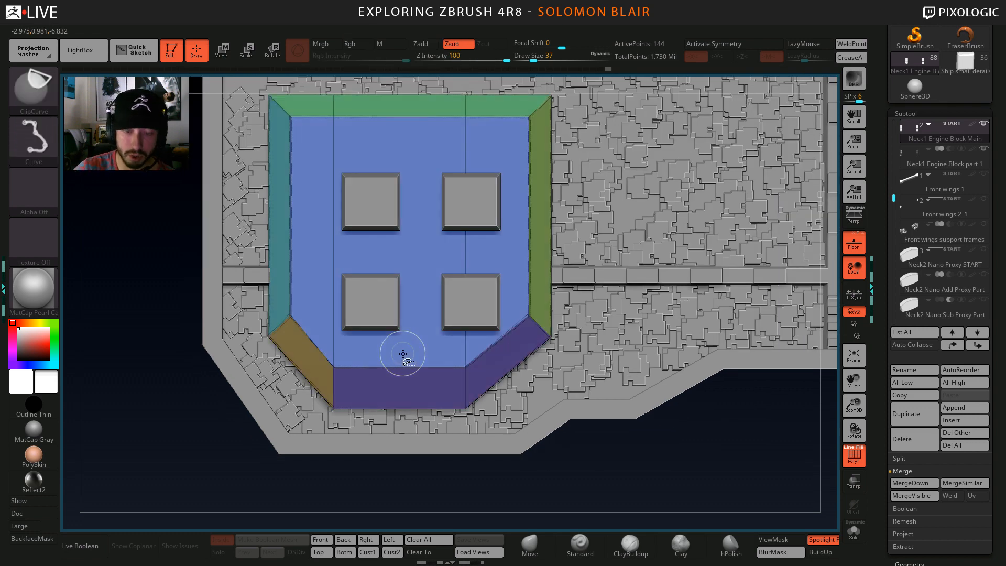
{"action": "key", "text": "shift+f"}
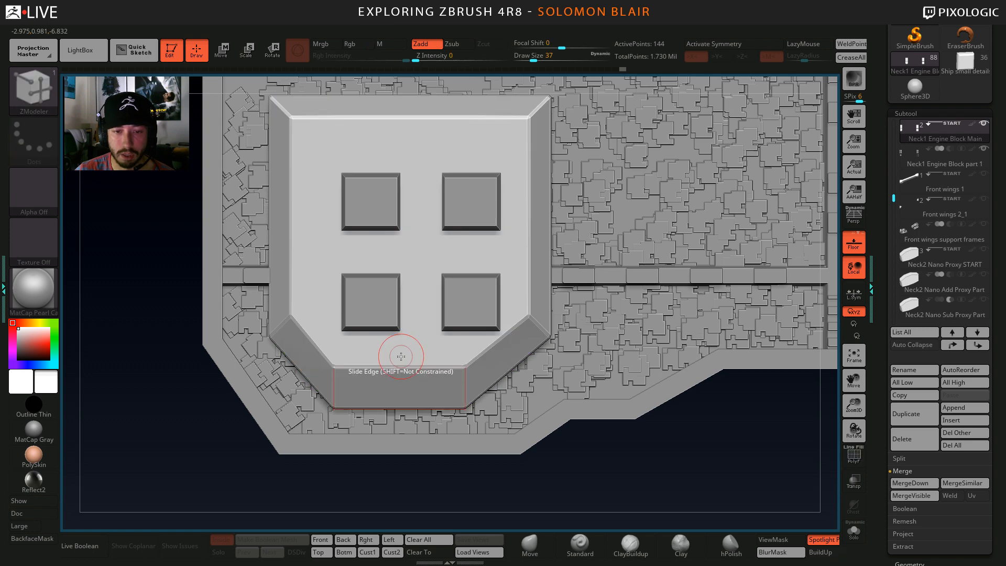
Switch to the Neck1 Engine Block part 1 subtool and mask everything except the four raised squares on the reshaped block.
{"action": "right_click_drag", "start_coordinate": [414, 339], "coordinate": [420, 336]}
{"action": "key", "text": "s"}
{"action": "left_click_drag", "start_coordinate": [419, 338], "coordinate": [415, 339]}
{"action": "mouse_move", "coordinate": [415, 336]}
{"action": "right_mouse_down"}
{"action": "mouse_move", "coordinate": [385, 309]}
{"action": "mouse_move", "coordinate": [398, 369]}
{"action": "right_mouse_up"}
{"action": "left_click", "coordinate": [383, 303], "text": "alt"}
{"action": "mouse_move", "coordinate": [175, 466]}
{"action": "left_mouse_down", "text": "ctrl"}
{"action": "mouse_move", "coordinate": [659, 291]}
{"action": "mouse_move", "coordinate": [663, 181]}
{"action": "left_mouse_up", "text": "ctrl"}
{"action": "left_click", "coordinate": [149, 314], "text": "ctrl"}
{"action": "key", "text": "w"}
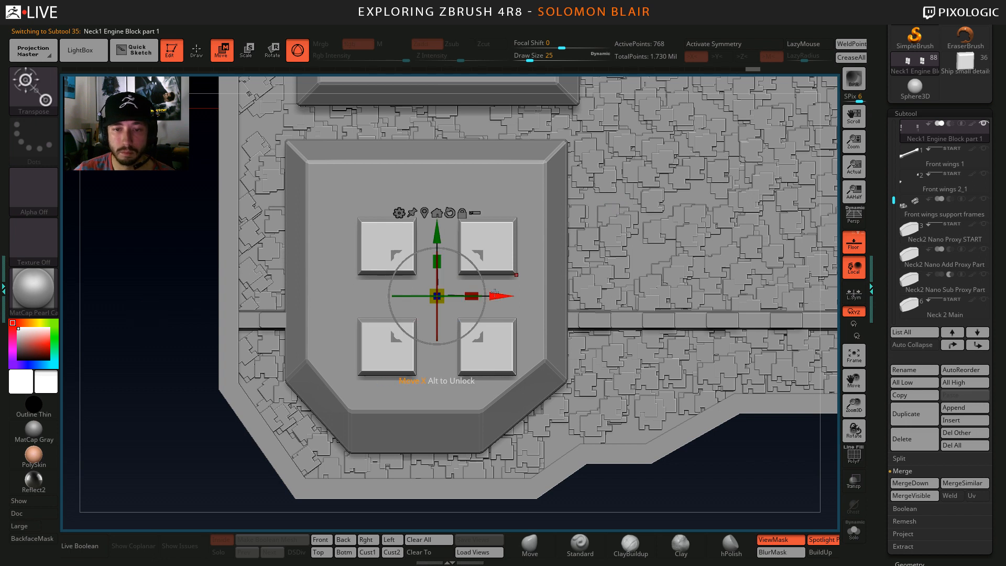
Move the four raised squares left and up to fit the reshaped block, and clear the mask.
{"action": "left_click_drag", "start_coordinate": [496, 292], "coordinate": [479, 290]}
{"action": "left_click_drag", "start_coordinate": [422, 231], "coordinate": [422, 194]}
{"action": "left_click_drag", "start_coordinate": [473, 260], "coordinate": [476, 260]}
{"action": "left_click_drag", "start_coordinate": [422, 196], "coordinate": [422, 195]}
{"action": "key", "text": "q"}
{"action": "mouse_move", "coordinate": [405, 338]}
{"action": "right_mouse_down", "text": "ctrl"}
{"action": "mouse_move", "coordinate": [389, 349]}
{"action": "mouse_move", "coordinate": [388, 381]}
{"action": "mouse_move", "coordinate": [384, 339]}
{"action": "mouse_move", "coordinate": [383, 387]}
{"action": "right_mouse_up", "text": "ctrl"}
{"action": "left_click_drag", "start_coordinate": [105, 297], "coordinate": [143, 337], "text": "ctrl"}
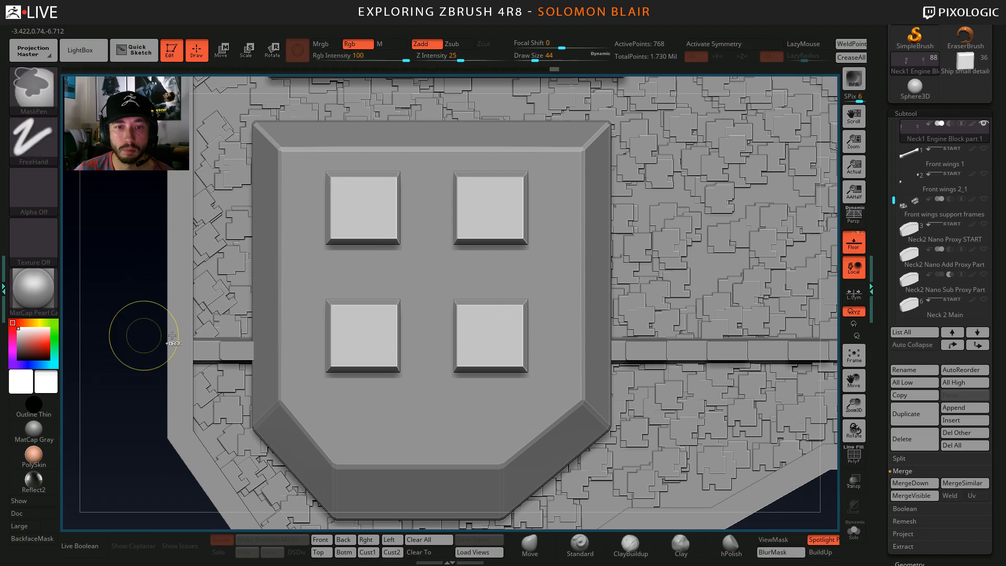
Examine the engine blocks and their raised squares from the front and from angled views of the whole neck part.
{"action": "mouse_move", "coordinate": [144, 337]}
{"action": "right_mouse_down", "text": "ctrl"}
{"action": "mouse_move", "coordinate": [195, 344]}
{"action": "mouse_move", "coordinate": [201, 393]}
{"action": "mouse_move", "coordinate": [234, 413]}
{"action": "mouse_move", "coordinate": [318, 423]}
{"action": "mouse_move", "coordinate": [321, 455]}
{"action": "mouse_move", "coordinate": [314, 425]}
{"action": "right_mouse_up", "text": "ctrl"}
{"action": "right_click_drag", "start_coordinate": [315, 425], "coordinate": [309, 374], "text": "ctrl"}
{"action": "key", "text": "s"}
{"action": "mouse_move", "coordinate": [309, 374]}
{"action": "right_mouse_down"}
{"action": "mouse_move", "coordinate": [327, 397]}
{"action": "mouse_move", "coordinate": [310, 411]}
{"action": "right_mouse_up"}
{"action": "right_click_drag", "start_coordinate": [309, 411], "coordinate": [283, 441], "text": "ctrl"}
{"action": "right_click_drag", "start_coordinate": [523, 470], "coordinate": [487, 463]}
{"action": "right_click_drag", "start_coordinate": [488, 464], "coordinate": [507, 493], "text": "ctrl"}
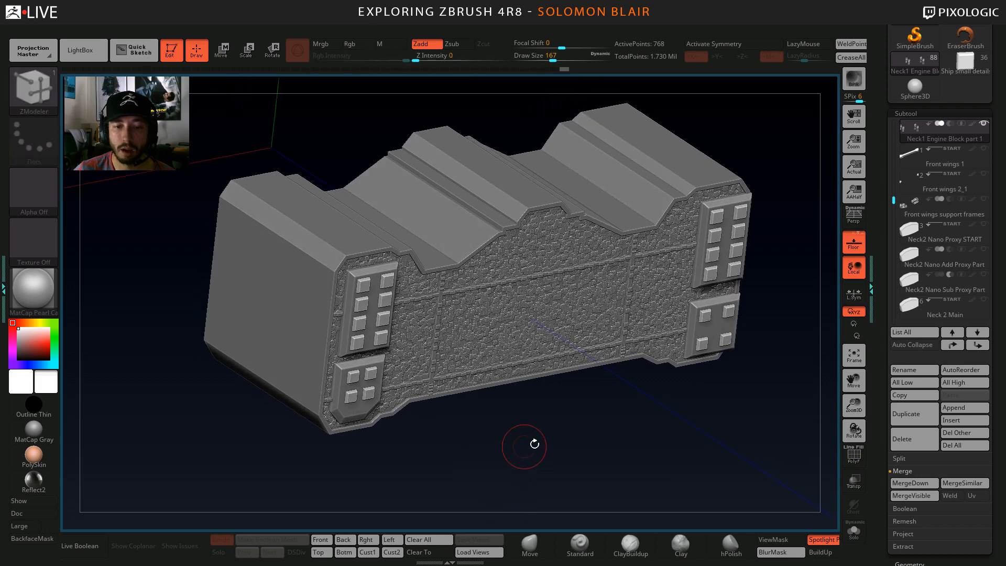
{"action": "key", "text": "s"}
{"action": "mouse_move", "coordinate": [534, 442]}
{"action": "right_mouse_down"}
{"action": "mouse_move", "coordinate": [523, 446]}
{"action": "mouse_move", "coordinate": [532, 456]}
{"action": "mouse_move", "coordinate": [603, 461]}
{"action": "right_mouse_up"}
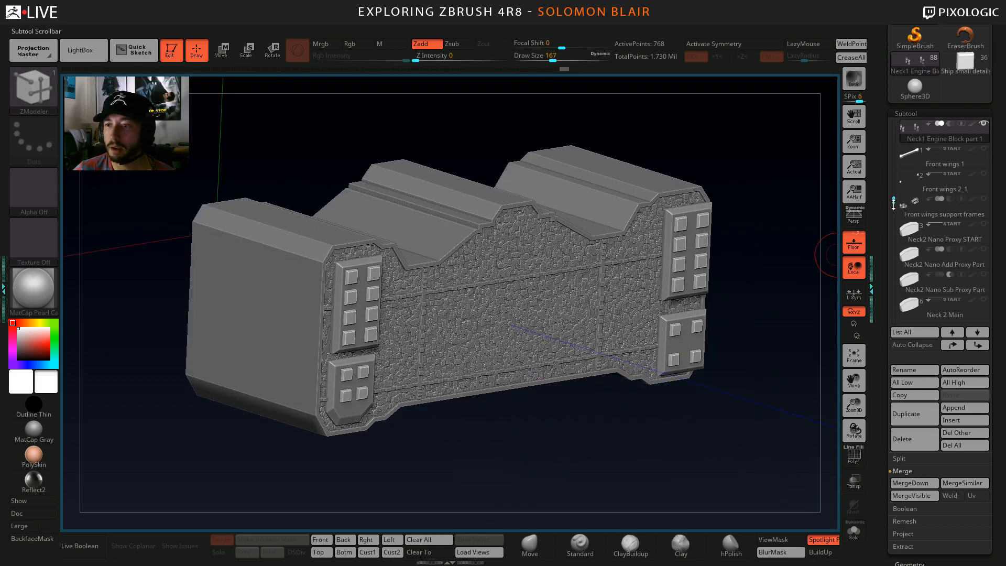
Mask everything except the eight raised squares on the upper engine block.
{"action": "mouse_move", "coordinate": [894, 202]}
{"action": "left_mouse_down"}
{"action": "mouse_move", "coordinate": [891, 135]}
{"action": "mouse_move", "coordinate": [889, 204]}
{"action": "left_mouse_up"}
{"action": "right_click_drag", "start_coordinate": [419, 453], "coordinate": [438, 437], "text": "ctrl"}
{"action": "mouse_move", "coordinate": [350, 304]}
{"action": "right_mouse_down", "text": "ctrl"}
{"action": "mouse_move", "coordinate": [365, 314]}
{"action": "mouse_move", "coordinate": [343, 299]}
{"action": "mouse_move", "coordinate": [353, 310]}
{"action": "right_mouse_up", "text": "ctrl"}
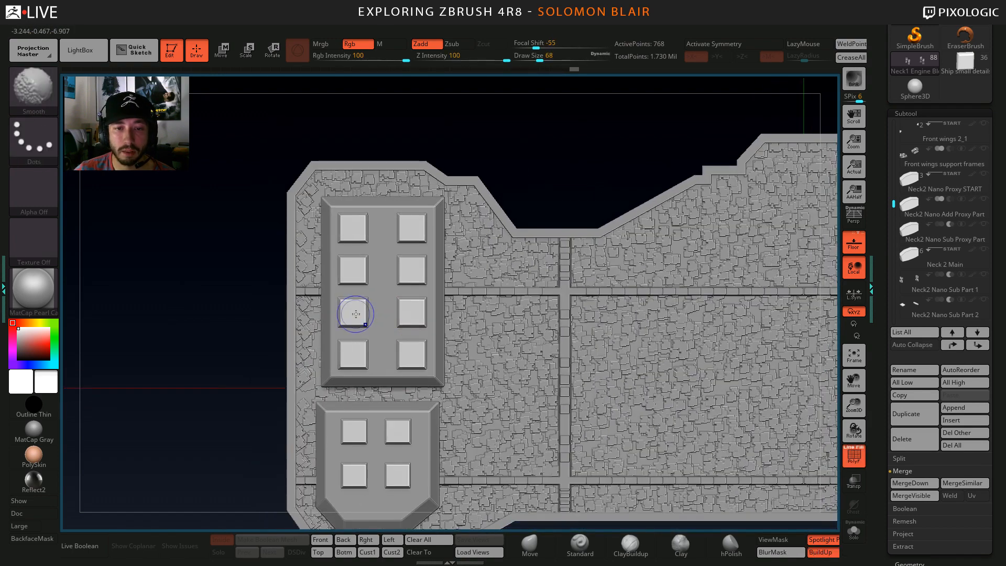
{"action": "key", "text": "shift+f"}
{"action": "key", "text": "w"}
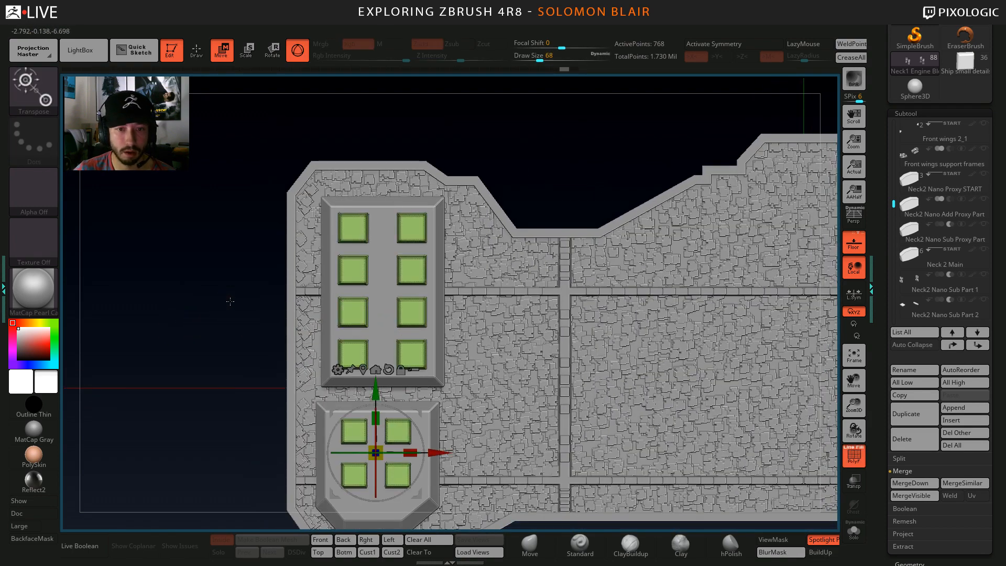
{"action": "left_click_drag", "start_coordinate": [243, 160], "coordinate": [547, 392], "text": "ctrl"}
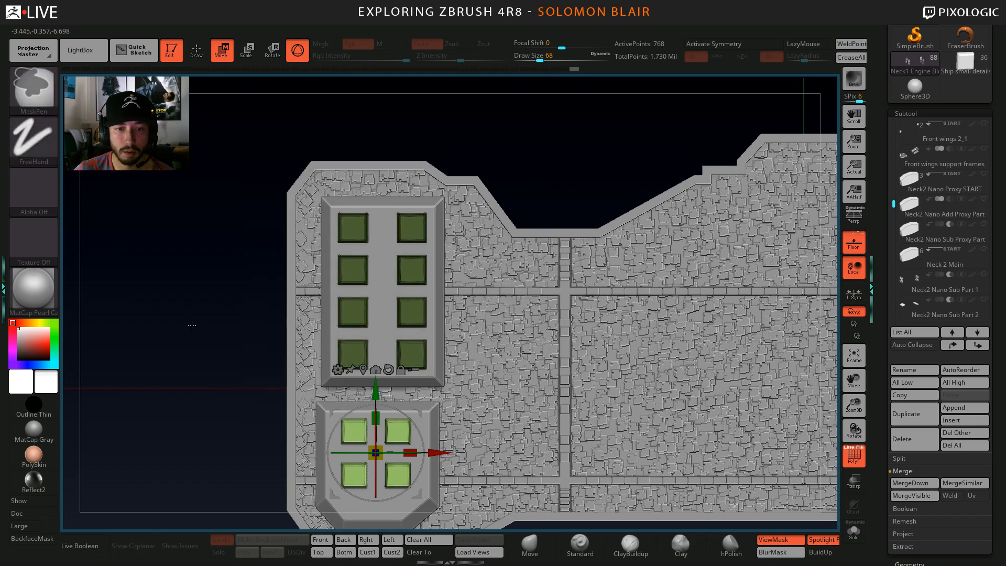
{"action": "left_click", "coordinate": [191, 324], "text": "ctrl"}
Centre the gizmo on the eight squares, scale them down and move them into the upper left of the block's face.
{"action": "left_click", "coordinate": [365, 369]}
{"action": "right_click_drag", "start_coordinate": [362, 336], "coordinate": [382, 329], "text": "ctrl"}
{"action": "left_click_drag", "start_coordinate": [382, 285], "coordinate": [361, 295]}
{"action": "left_click", "coordinate": [853, 480]}
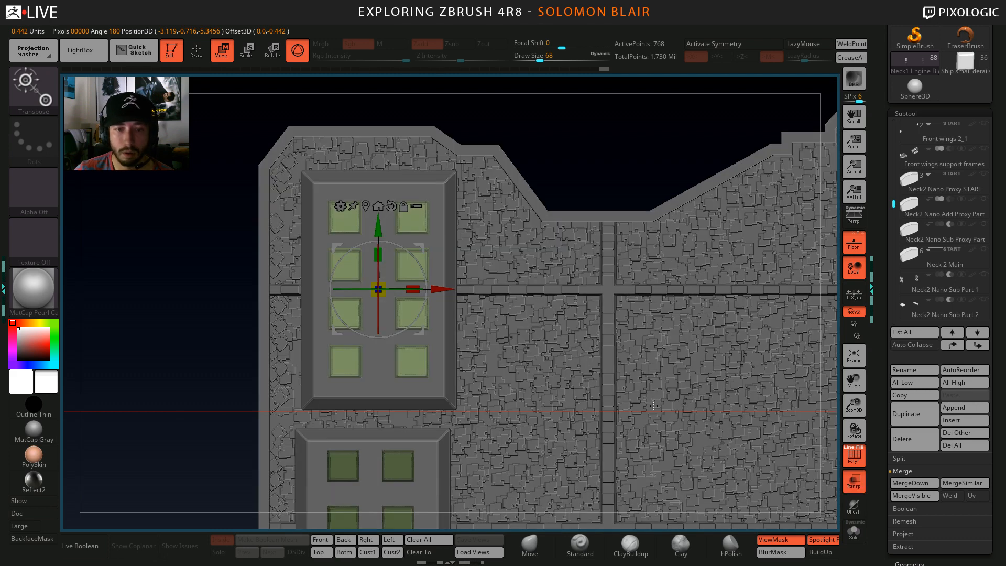
{"action": "left_click_drag", "start_coordinate": [384, 283], "coordinate": [333, 314]}
{"action": "left_click_drag", "start_coordinate": [451, 289], "coordinate": [430, 288]}
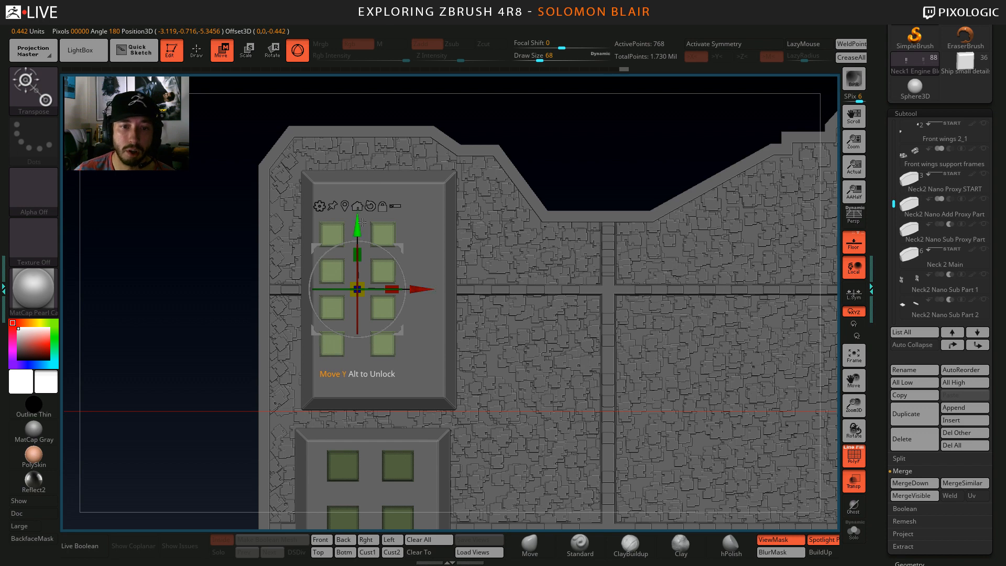
{"action": "left_click_drag", "start_coordinate": [362, 222], "coordinate": [362, 193]}
{"action": "right_click_drag", "start_coordinate": [430, 210], "coordinate": [483, 282], "text": "ctrl"}
{"action": "mouse_move", "coordinate": [173, 305]}
{"action": "right_mouse_down", "text": "ctrl"}
{"action": "mouse_move", "coordinate": [190, 314]}
{"action": "mouse_move", "coordinate": [164, 298]}
{"action": "mouse_move", "coordinate": [182, 288]}
{"action": "mouse_move", "coordinate": [176, 281]}
{"action": "right_mouse_up", "text": "ctrl"}
Mask the left column of squares and move the right column closer to it.
{"action": "key", "text": "q"}
{"action": "key", "text": "ctrl"}
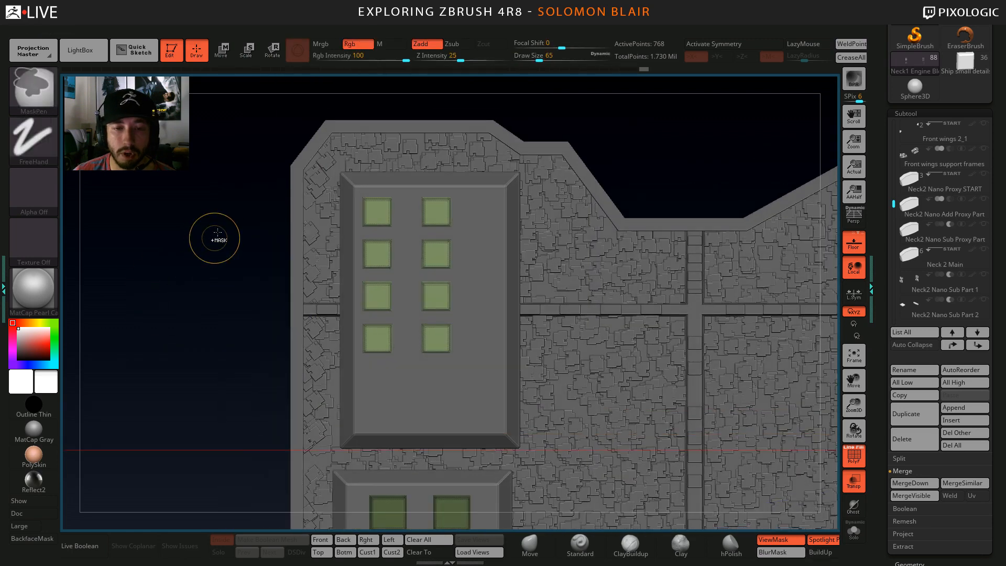
{"action": "left_click_drag", "start_coordinate": [667, 92], "coordinate": [408, 442], "text": "ctrl"}
{"action": "key", "text": "w"}
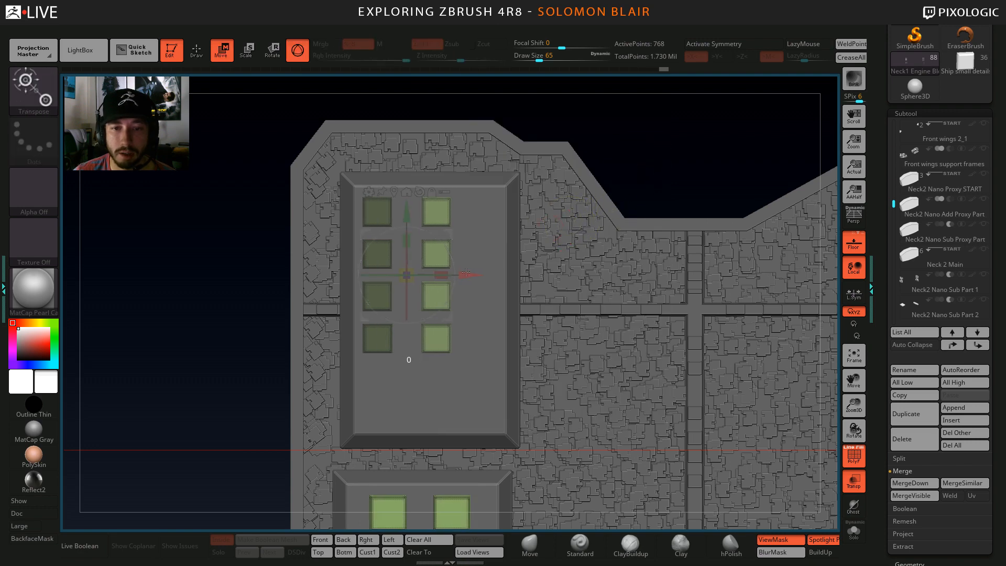
{"action": "left_click_drag", "start_coordinate": [466, 273], "coordinate": [451, 272]}
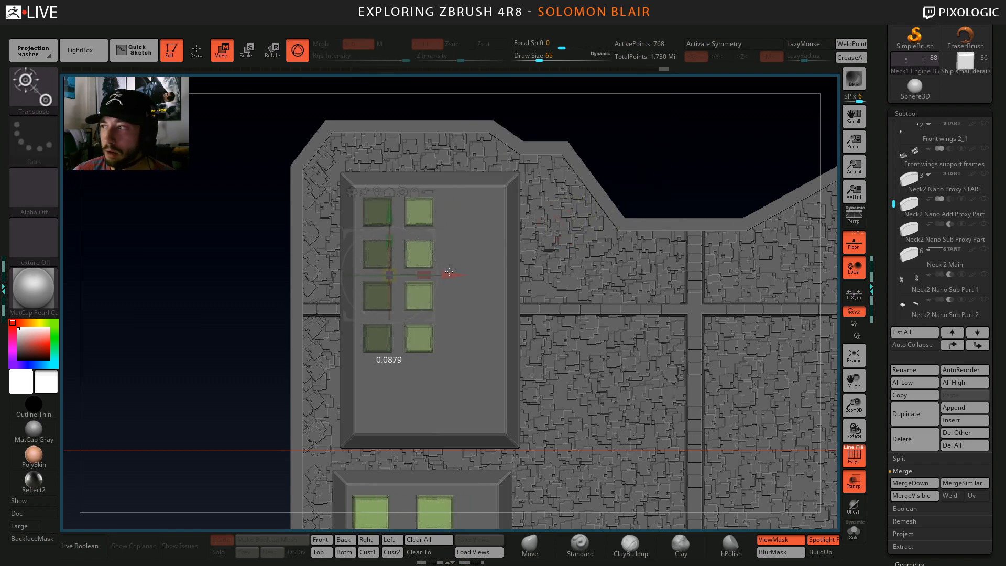
{"action": "key", "text": "q"}
From the side view, mask everything except the small squares on the block side and centre the gizmo on them.
{"action": "mouse_move", "coordinate": [157, 296]}
{"action": "left_mouse_down"}
{"action": "mouse_move", "coordinate": [196, 339]}
{"action": "mouse_move", "coordinate": [143, 314]}
{"action": "mouse_move", "coordinate": [178, 362]}
{"action": "mouse_move", "coordinate": [281, 337]}
{"action": "left_mouse_up"}
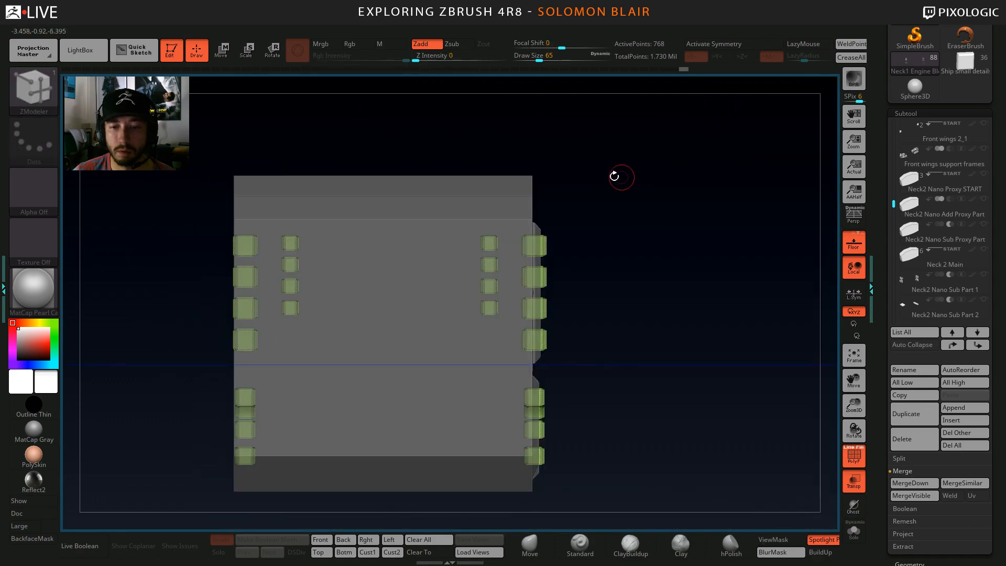
{"action": "right_click_drag", "start_coordinate": [614, 176], "coordinate": [634, 186], "text": "ctrl"}
{"action": "key", "text": "alt+s"}
{"action": "left_click_drag", "start_coordinate": [637, 197], "coordinate": [659, 245]}
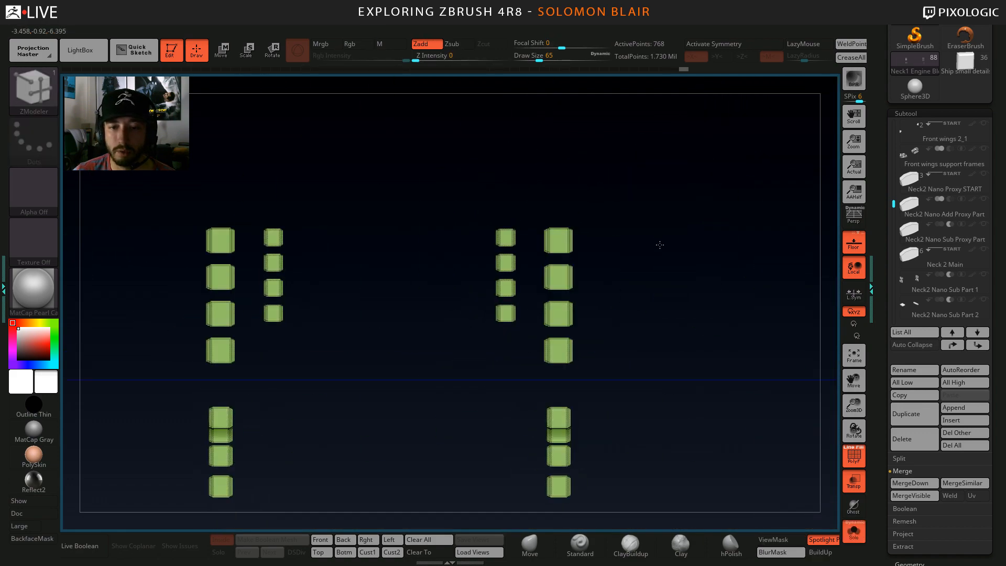
{"action": "left_click_drag", "start_coordinate": [432, 180], "coordinate": [526, 378], "text": "ctrl"}
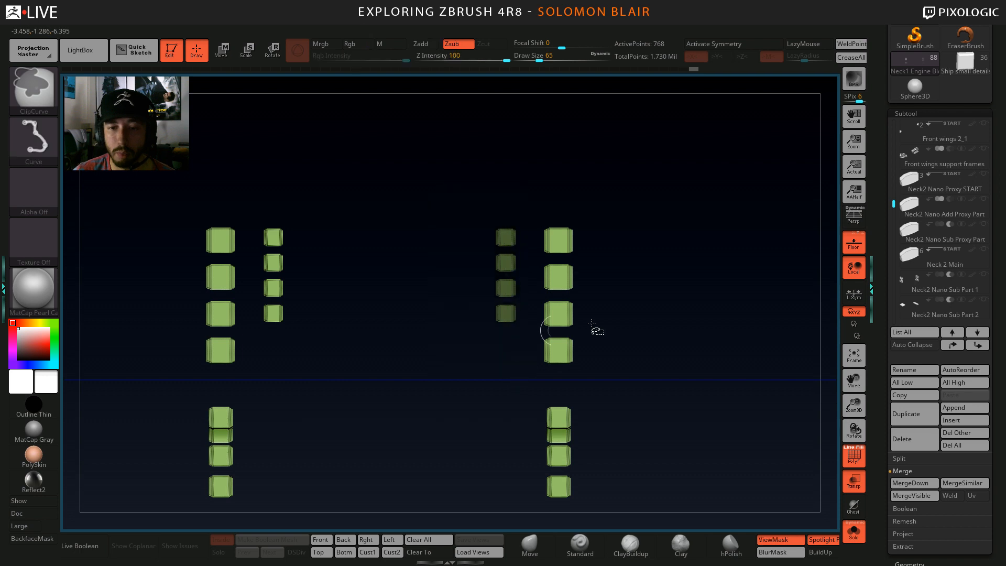
{"action": "key", "text": "ctrl+shift+s"}
{"action": "left_click", "coordinate": [683, 289], "text": "ctrl"}
{"action": "key", "text": "w"}
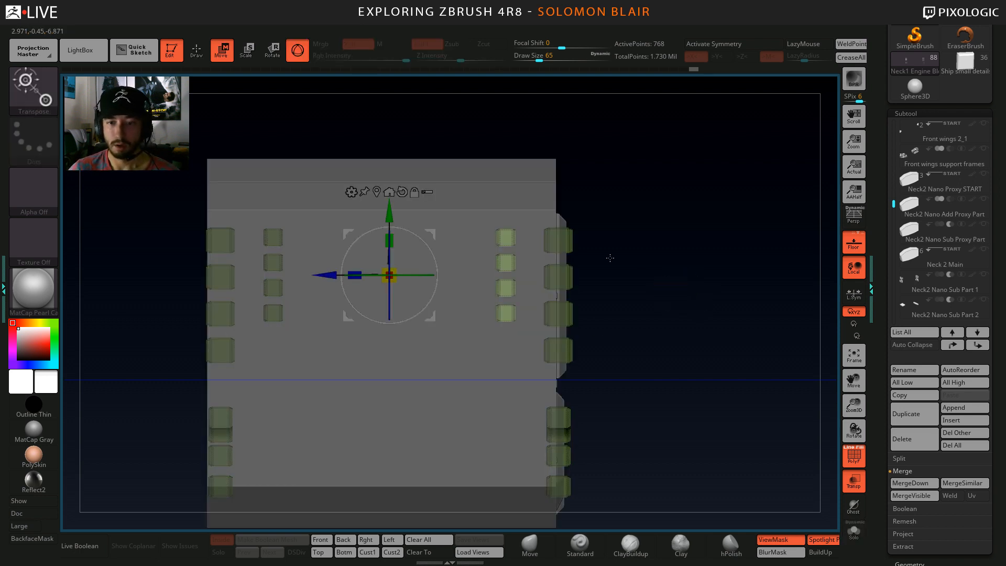
{"action": "left_click", "coordinate": [377, 192]}
Move the small squares outward until they protrude from the upper block's face, and turn transparency off.
{"action": "left_click_drag", "start_coordinate": [436, 272], "coordinate": [505, 273]}
{"action": "right_click_drag", "start_coordinate": [672, 337], "coordinate": [733, 336]}
{"action": "key", "text": "shift+f"}
{"action": "right_click_drag", "start_coordinate": [562, 309], "coordinate": [559, 356], "text": "ctrl"}
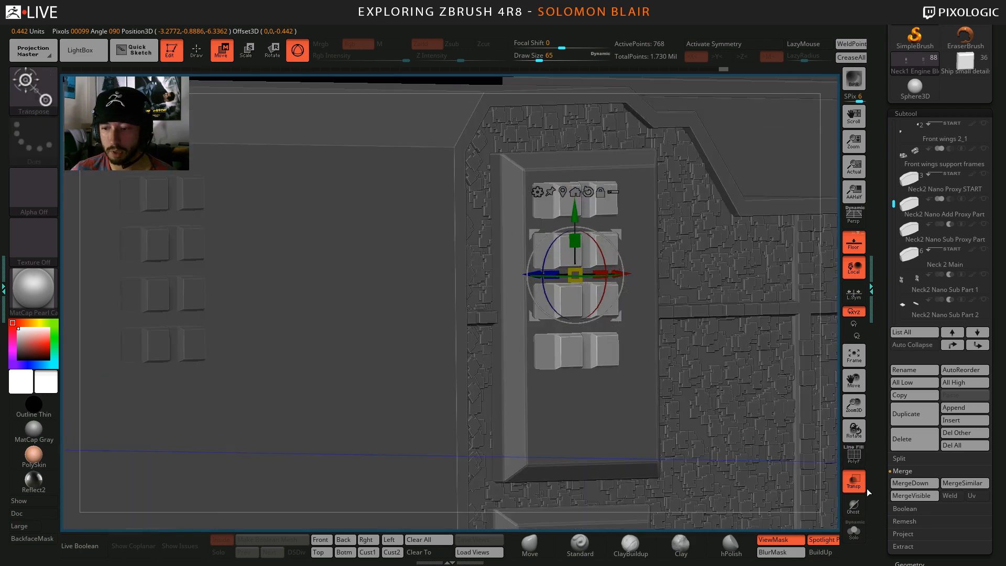
{"action": "left_click", "coordinate": [854, 480]}
{"action": "right_click_drag", "start_coordinate": [517, 267], "coordinate": [470, 289], "text": "alt"}
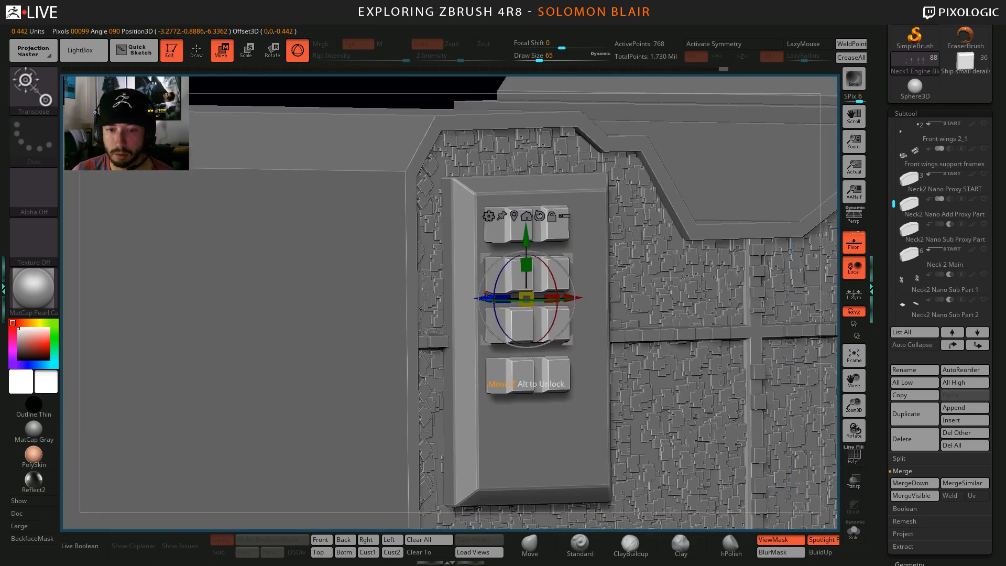
{"action": "left_click_drag", "start_coordinate": [486, 297], "coordinate": [470, 297]}
{"action": "key", "text": "q"}
Set the draw size to 59, show the polyframe, and make Neck1 Engine Block Main the active subtool with the ZModeler brush.
{"action": "mouse_move", "coordinate": [545, 377]}
{"action": "right_mouse_down", "text": "ctrl"}
{"action": "mouse_move", "coordinate": [552, 343]}
{"action": "mouse_move", "coordinate": [522, 348]}
{"action": "mouse_move", "coordinate": [467, 329]}
{"action": "mouse_move", "coordinate": [507, 336]}
{"action": "mouse_move", "coordinate": [463, 310]}
{"action": "mouse_move", "coordinate": [461, 285]}
{"action": "mouse_move", "coordinate": [491, 301]}
{"action": "mouse_move", "coordinate": [462, 307]}
{"action": "mouse_move", "coordinate": [464, 294]}
{"action": "mouse_move", "coordinate": [482, 303]}
{"action": "right_mouse_up", "text": "ctrl"}
{"action": "key", "text": "s"}
{"action": "left_click", "coordinate": [509, 334]}
{"action": "key", "text": "s"}
{"action": "key", "text": "s"}
{"action": "left_click", "coordinate": [492, 299]}
{"action": "right_click_drag", "start_coordinate": [483, 303], "coordinate": [498, 327], "text": "ctrl"}
{"action": "mouse_move", "coordinate": [498, 328]}
{"action": "right_mouse_down"}
{"action": "mouse_move", "coordinate": [509, 342]}
{"action": "mouse_move", "coordinate": [514, 326]}
{"action": "right_mouse_up"}
{"action": "key", "text": "shift+f"}
{"action": "left_click", "coordinate": [510, 329], "text": "alt"}
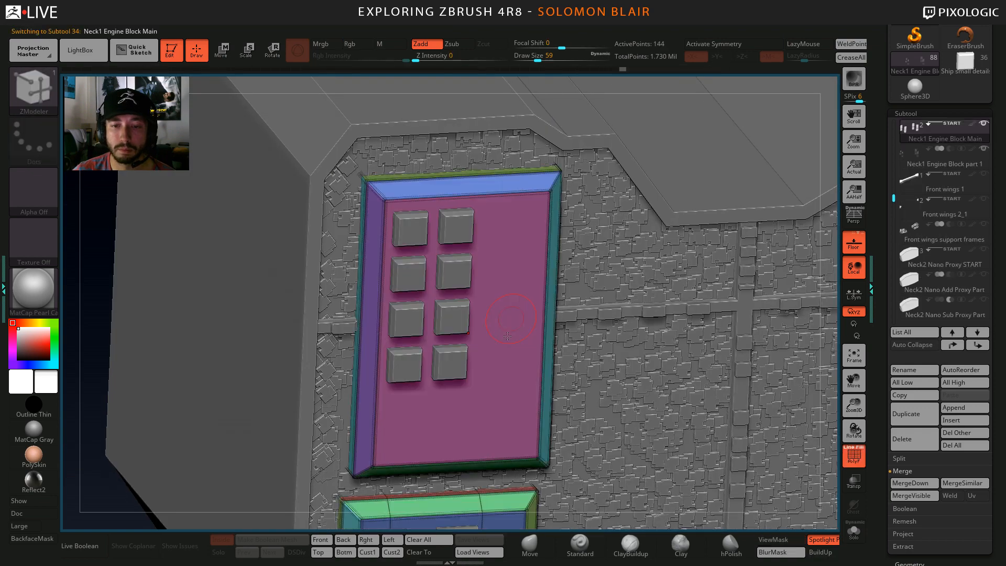
{"action": "key", "text": "b"}
{"action": "key", "text": "z"}
{"action": "key", "text": "m"}
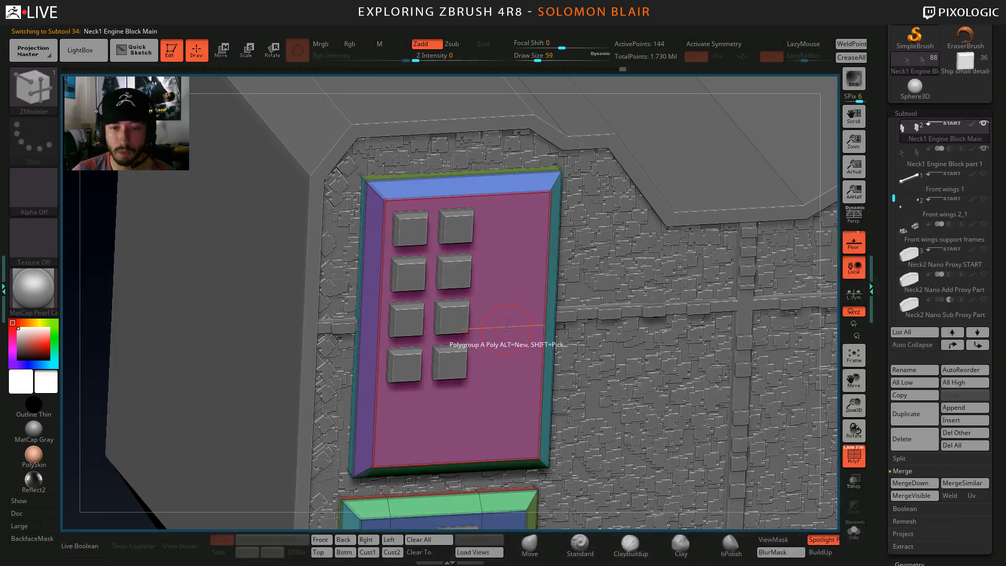
Isolate the subtool and inset the upper block's front face as a single poly, leaving a thin border.
{"action": "key", "text": "shift+s"}
{"action": "right_click_drag", "start_coordinate": [495, 323], "coordinate": [463, 283], "text": "alt"}
{"action": "key", "text": "space"}
{"action": "left_click", "coordinate": [452, 187]}
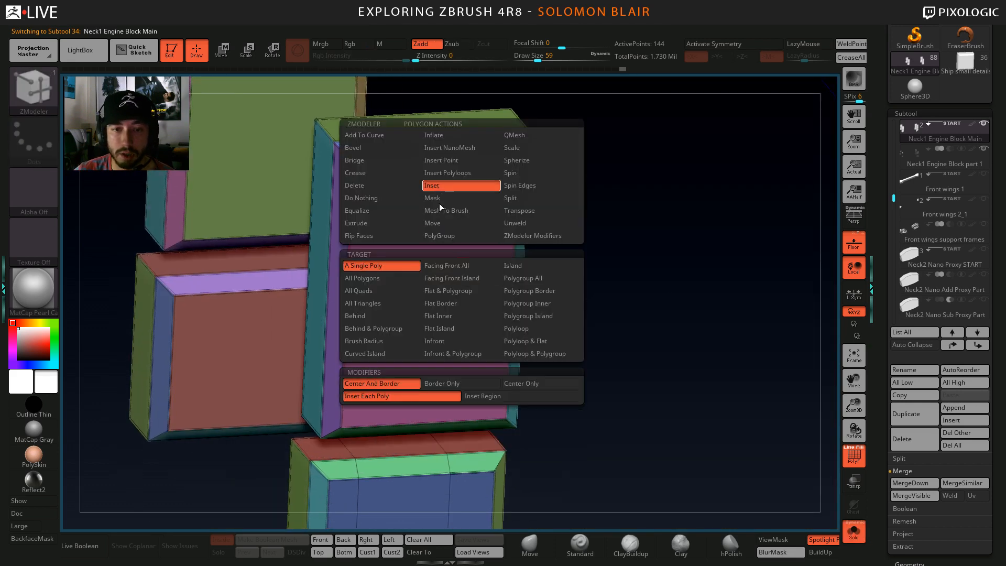
{"action": "left_click_drag", "start_coordinate": [436, 306], "coordinate": [435, 305]}
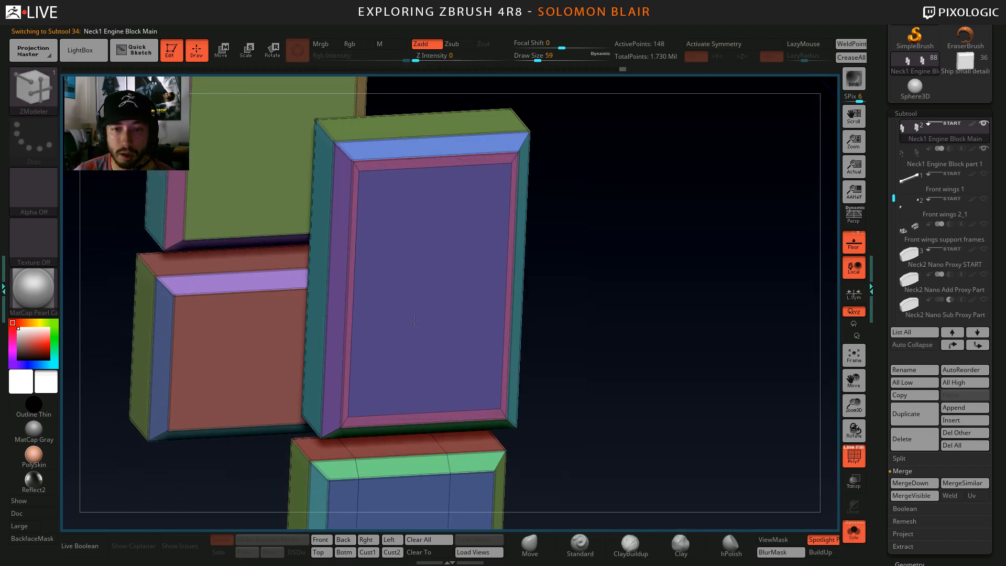
Switch the ZModeler inset to Inset Region and inset the lower block's front polygons together.
{"action": "right_click_drag", "start_coordinate": [413, 337], "coordinate": [443, 129], "text": "alt"}
{"action": "right_click_drag", "start_coordinate": [443, 315], "coordinate": [435, 290], "text": "ctrl"}
{"action": "left_click_drag", "start_coordinate": [393, 326], "coordinate": [488, 330], "text": "alt"}
{"action": "key", "text": "space"}
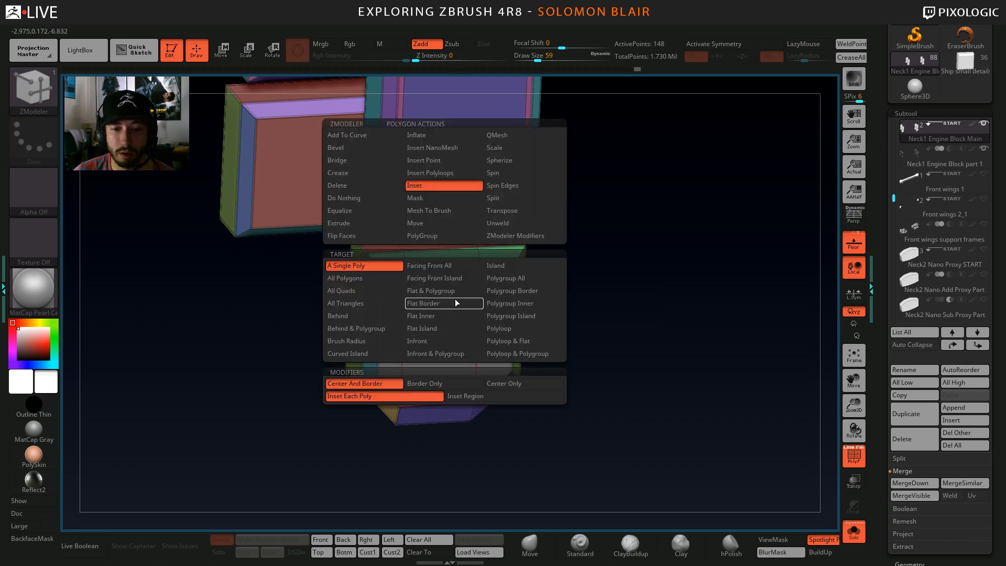
{"action": "left_click", "coordinate": [479, 394]}
{"action": "left_click_drag", "start_coordinate": [435, 325], "coordinate": [439, 330]}
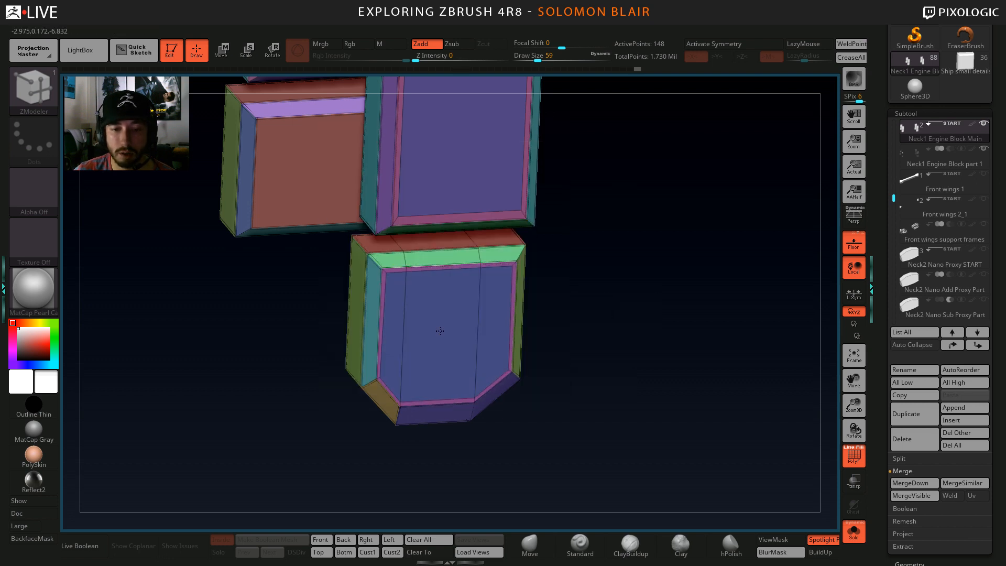
{"action": "key", "text": "ctrl+z"}
{"action": "key", "text": "ctrl+shift+z"}
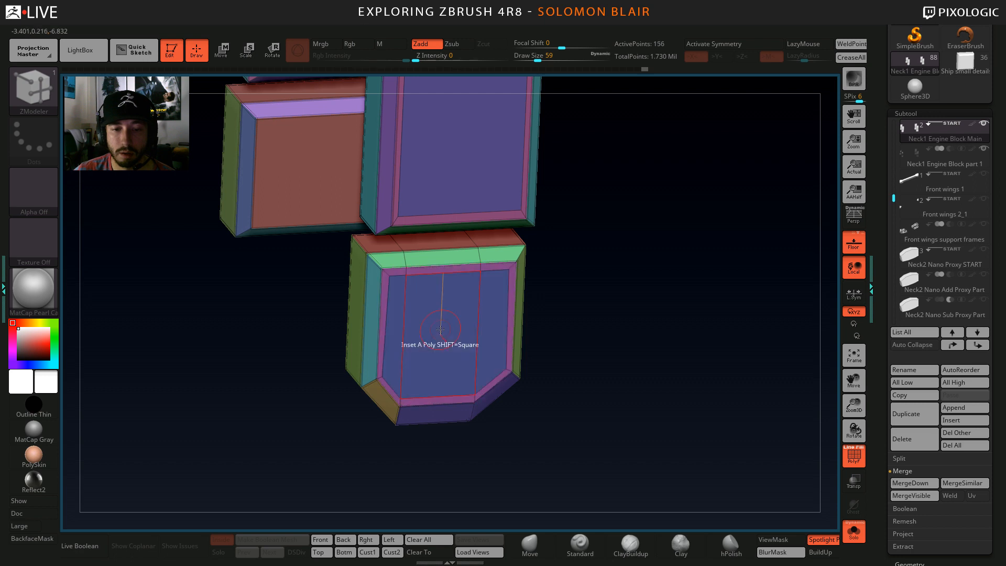
Undo the lower block's inset and redo it with a narrow border around the angled front face.
{"action": "left_click_drag", "start_coordinate": [542, 328], "coordinate": [597, 309]}
{"action": "right_click_drag", "start_coordinate": [468, 312], "coordinate": [512, 310], "text": "ctrl"}
{"action": "right_click_drag", "start_coordinate": [447, 332], "coordinate": [406, 279], "text": "alt"}
{"action": "key", "text": "ctrl+z"}
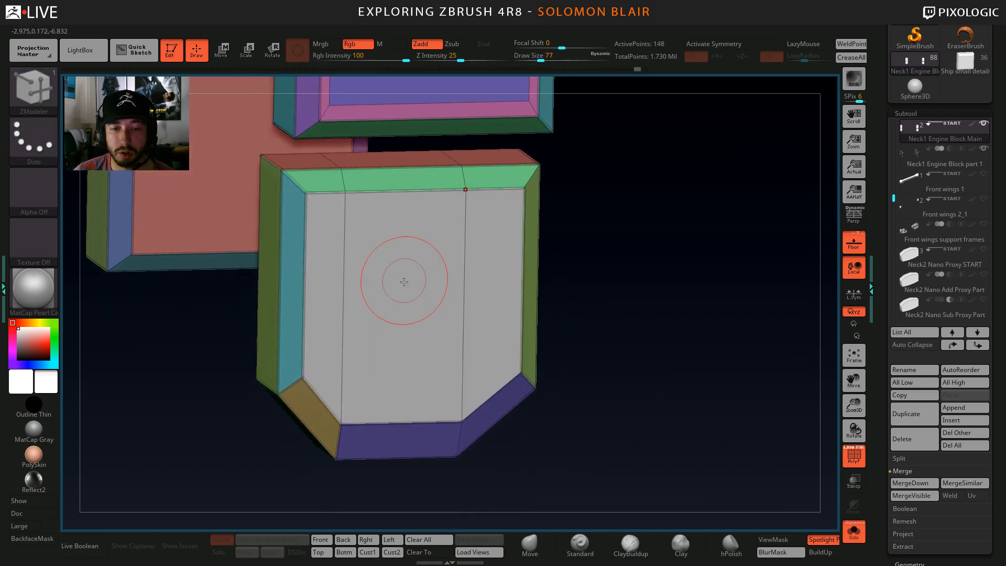
{"action": "left_click_drag", "start_coordinate": [404, 281], "coordinate": [360, 335]}
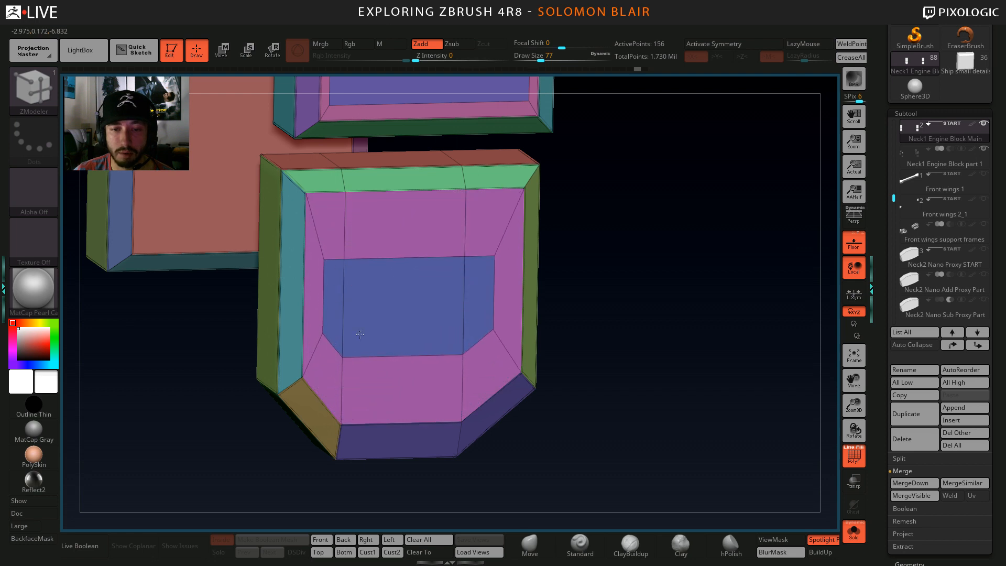
{"action": "mouse_move", "coordinate": [406, 337]}
{"action": "right_mouse_down"}
{"action": "mouse_move", "coordinate": [385, 326]}
{"action": "mouse_move", "coordinate": [392, 314]}
{"action": "mouse_move", "coordinate": [413, 328]}
{"action": "right_mouse_up"}
{"action": "key", "text": "ctrl+z"}
{"action": "left_click_drag", "start_coordinate": [410, 302], "coordinate": [407, 311]}
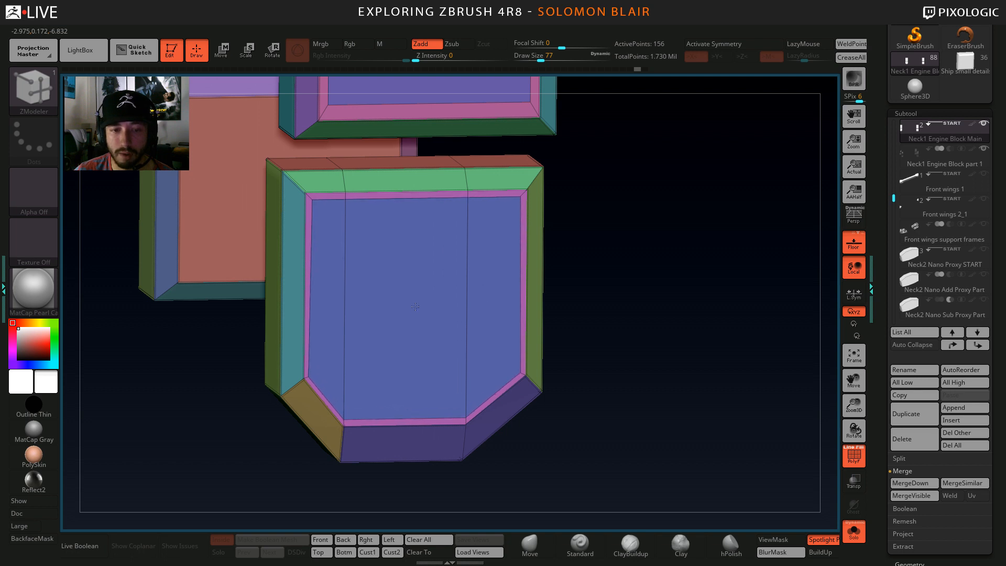
Isolate the inset front face and straighten its inner right edge by scaling the unmasked vertices along X from the lower corner.
{"action": "left_click", "coordinate": [427, 319], "text": "ctrl+shift"}
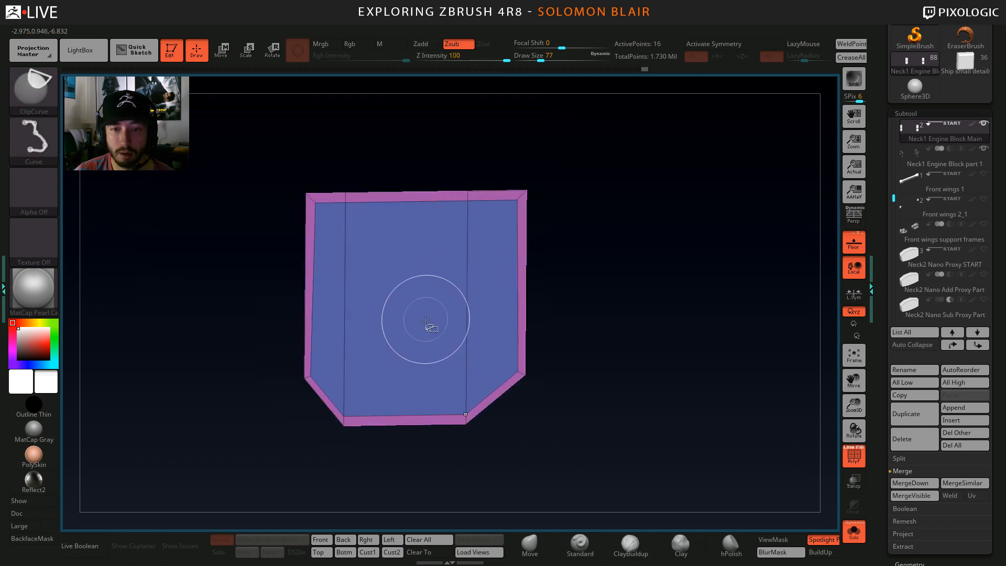
{"action": "right_click_drag", "start_coordinate": [445, 326], "coordinate": [467, 319], "text": "shift"}
{"action": "left_click_drag", "start_coordinate": [483, 157], "coordinate": [525, 377], "text": "ctrl"}
{"action": "left_click", "coordinate": [571, 357], "text": "ctrl"}
{"action": "key", "text": "w"}
{"action": "left_click", "coordinate": [517, 371], "text": "alt"}
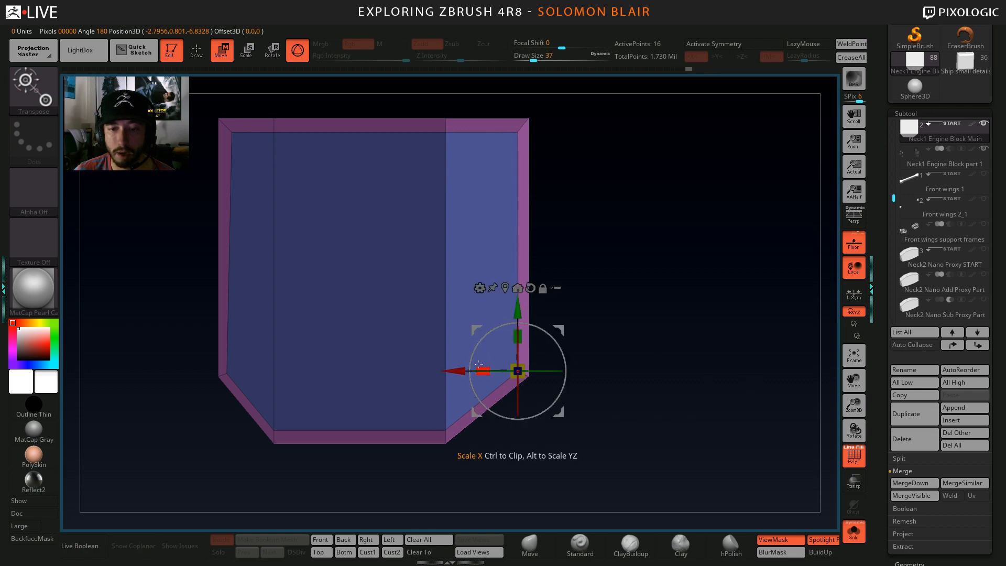
{"action": "key", "text": "q"}
{"action": "left_click_drag", "start_coordinate": [626, 248], "coordinate": [660, 307], "text": "ctrl"}
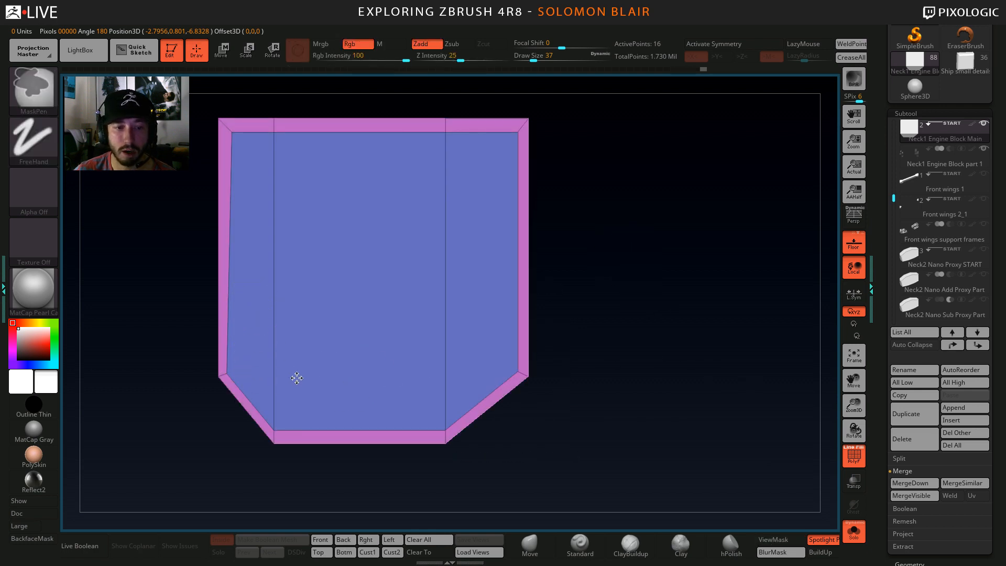
Straighten the inner left edge of the inset face using the masked gizmo at its lower corner, and clear the mask.
{"action": "left_click_drag", "start_coordinate": [187, 332], "coordinate": [310, 379], "text": "ctrl"}
{"action": "left_click", "coordinate": [121, 352], "text": "ctrl"}
{"action": "key", "text": "w"}
{"action": "left_click", "coordinate": [226, 374]}
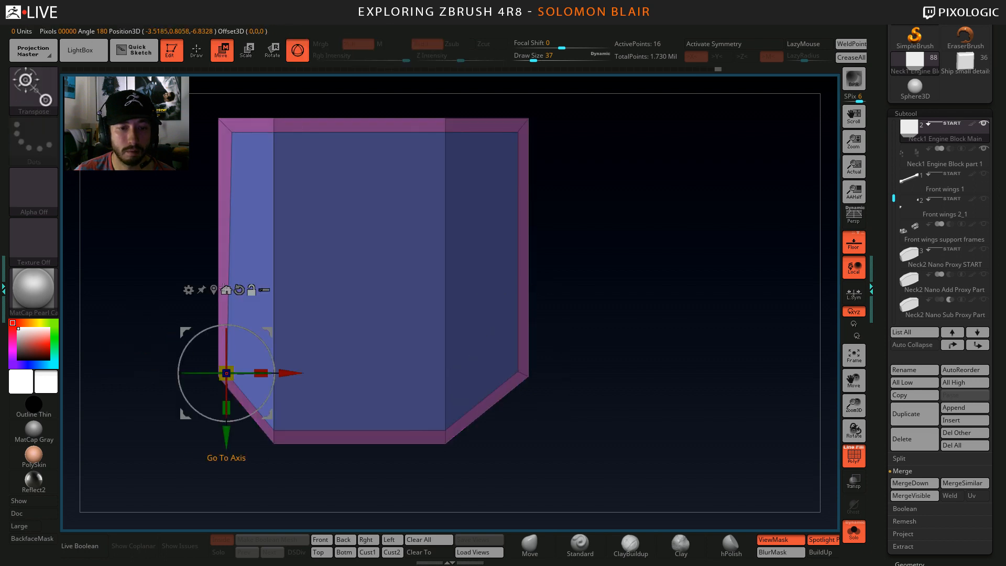
{"action": "left_click_drag", "start_coordinate": [190, 370], "coordinate": [223, 371]}
{"action": "key", "text": "ctrl+z"}
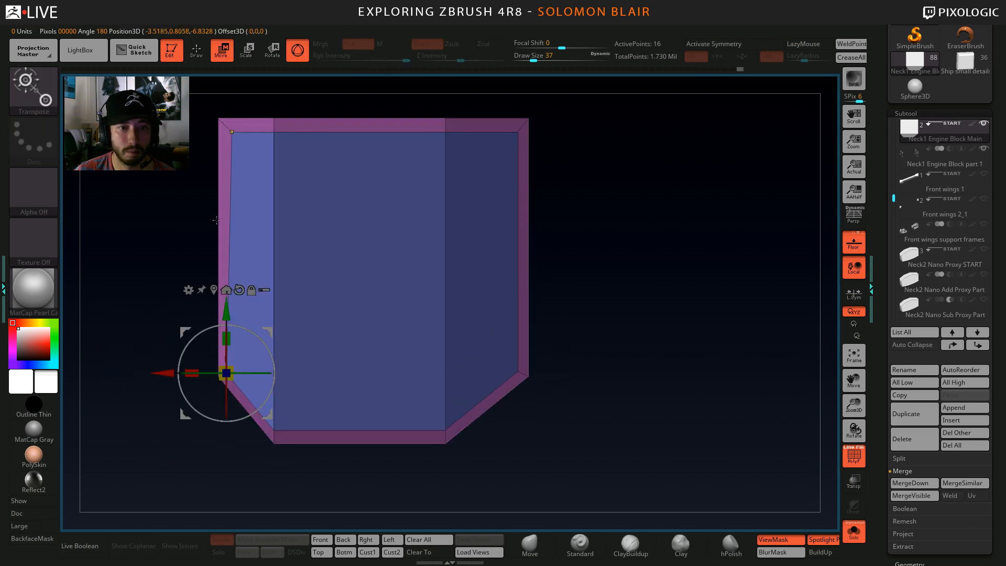
{"action": "left_click_drag", "start_coordinate": [314, 102], "coordinate": [247, 485], "text": "ctrl"}
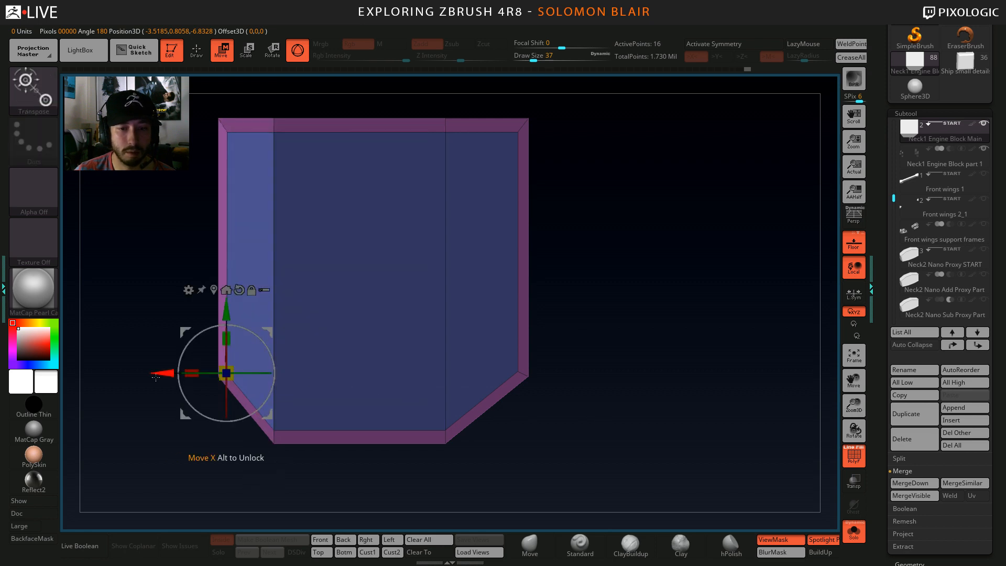
{"action": "key", "text": "q"}
{"action": "key", "text": "w"}
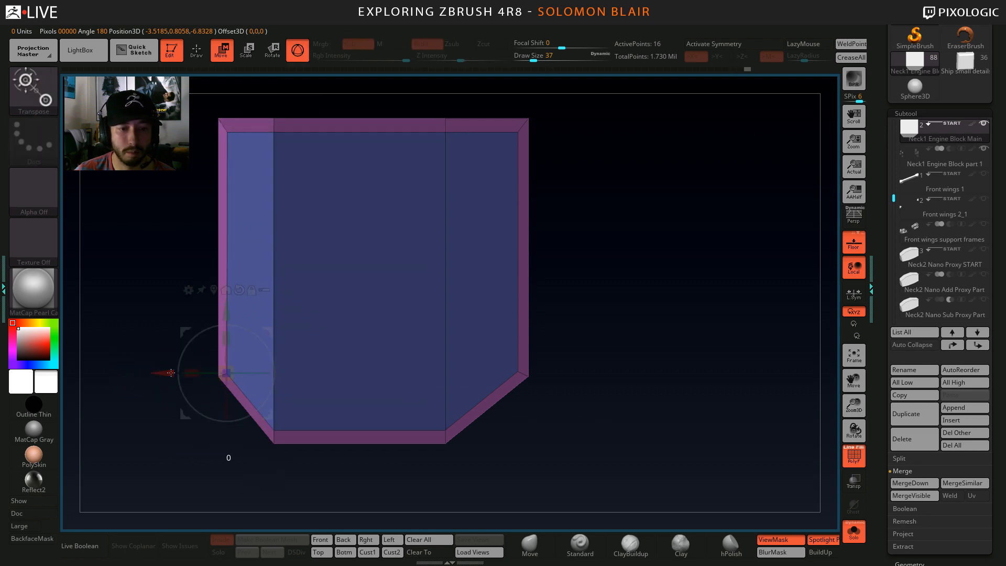
{"action": "key", "text": "q"}
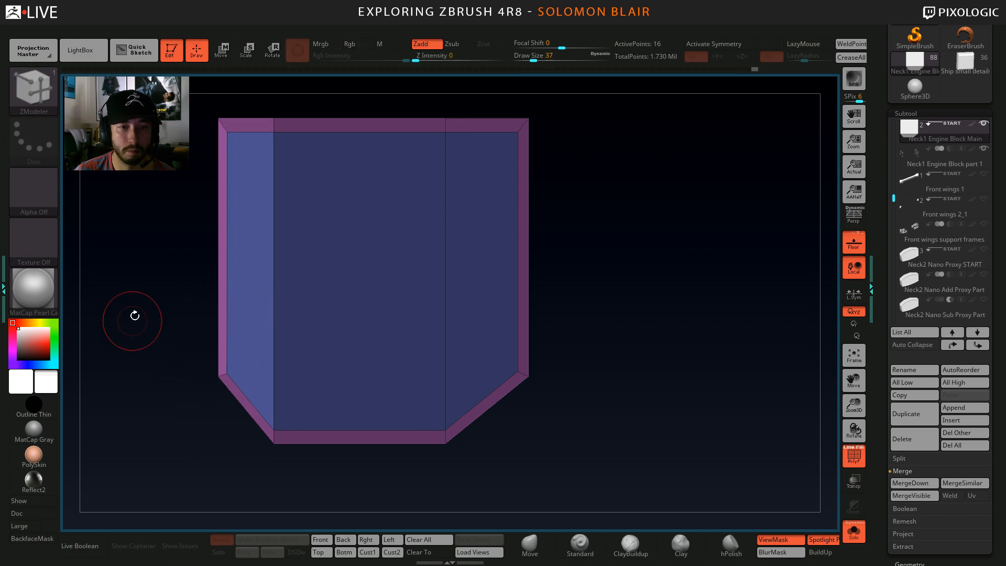
{"action": "left_click_drag", "start_coordinate": [135, 317], "coordinate": [138, 326], "text": "ctrl"}
Leave solo mode and unhide the rest of the engine block geometry around the lower block.
{"action": "right_click_drag", "start_coordinate": [138, 326], "coordinate": [139, 339], "text": "ctrl"}
{"action": "key", "text": "shift+alt+s"}
{"action": "right_click_drag", "start_coordinate": [262, 285], "coordinate": [269, 312], "text": "ctrl"}
{"action": "right_click_drag", "start_coordinate": [269, 311], "coordinate": [275, 320]}
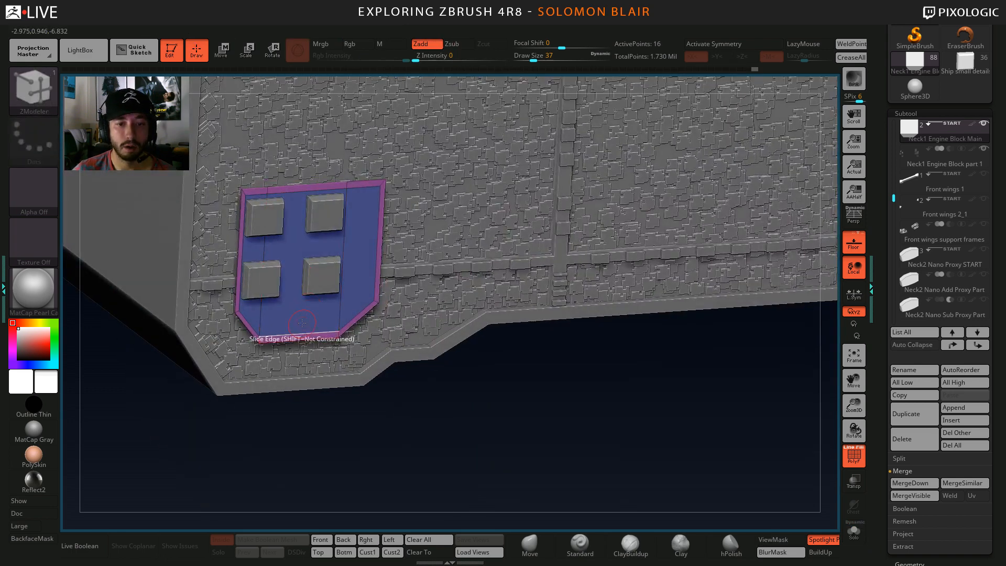
{"action": "key", "text": "space"}
{"action": "left_click", "coordinate": [361, 412], "text": "ctrl+shift"}
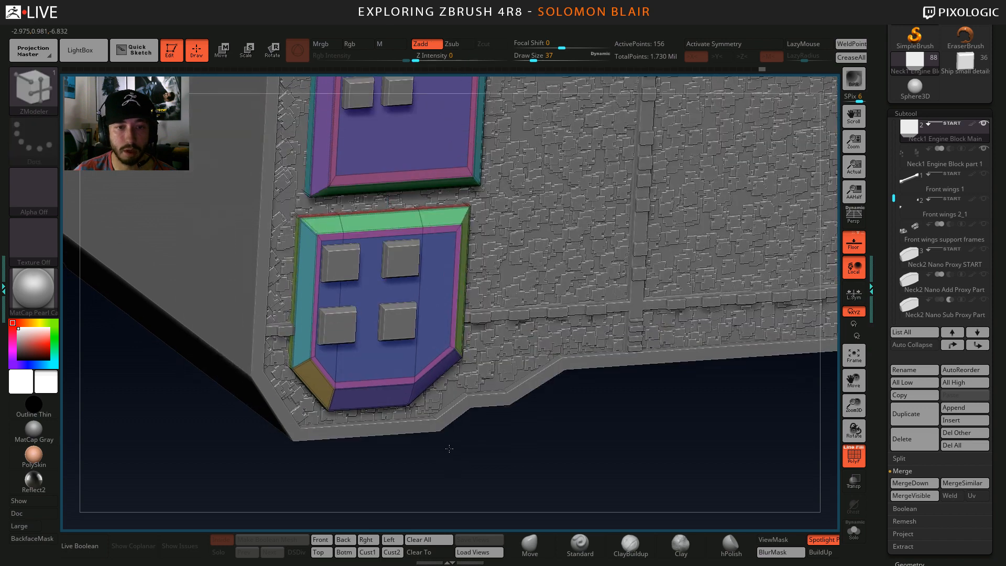
Isolate the engine blocks and push the lower block's inset front face inward with QMesh targeting the Island.
{"action": "key", "text": "shift+alt+s"}
{"action": "mouse_move", "coordinate": [361, 412]}
{"action": "right_mouse_down"}
{"action": "mouse_move", "coordinate": [432, 354]}
{"action": "mouse_move", "coordinate": [347, 337]}
{"action": "right_mouse_up"}
{"action": "key", "text": "space"}
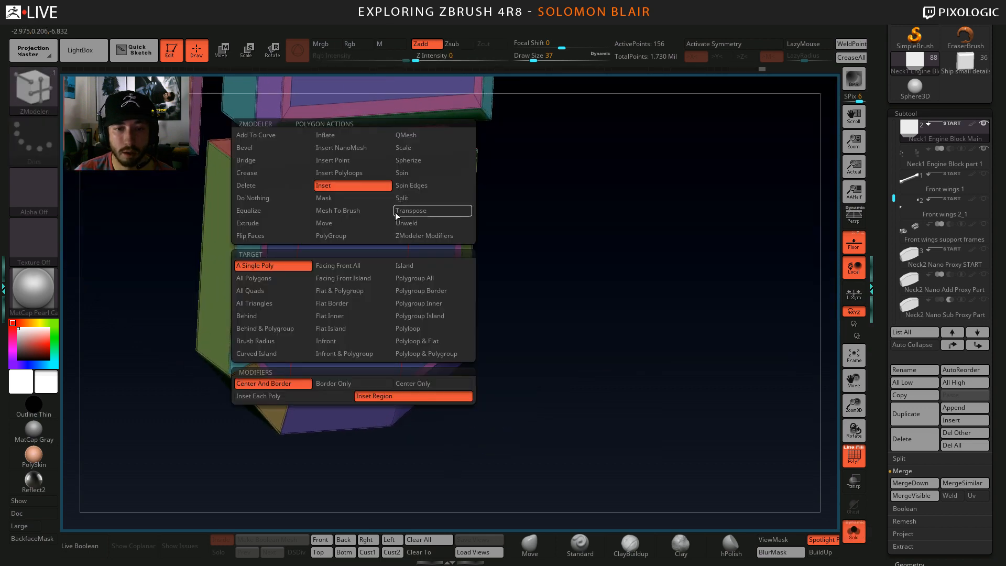
{"action": "left_click", "coordinate": [411, 135]}
{"action": "left_click", "coordinate": [445, 266]}
{"action": "left_click_drag", "start_coordinate": [335, 283], "coordinate": [336, 270]}
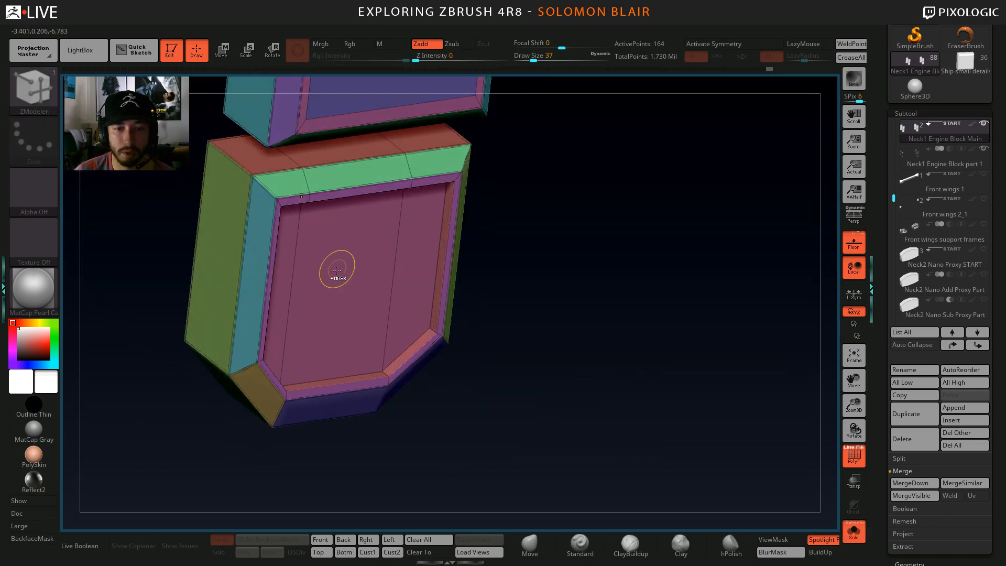
Push the upper block's inset front face inward with QMesh to form a matching recess.
{"action": "key", "text": "f"}
{"action": "left_click", "coordinate": [427, 254]}
{"action": "mouse_move", "coordinate": [599, 292]}
{"action": "left_mouse_down"}
{"action": "mouse_move", "coordinate": [621, 304]}
{"action": "mouse_move", "coordinate": [599, 366]}
{"action": "mouse_move", "coordinate": [461, 263]}
{"action": "mouse_move", "coordinate": [426, 317]}
{"action": "left_mouse_up"}
{"action": "key", "text": "shift+f"}
{"action": "key", "text": "shift+f"}
Narrow the upper engine block by moving its unmasked right side in toward the two columns of squares, and clear the mask.
{"action": "mouse_move", "coordinate": [576, 115]}
{"action": "left_mouse_down"}
{"action": "mouse_move", "coordinate": [587, 89]}
{"action": "mouse_move", "coordinate": [449, 451]}
{"action": "mouse_move", "coordinate": [422, 437]}
{"action": "mouse_move", "coordinate": [445, 387]}
{"action": "left_mouse_up"}
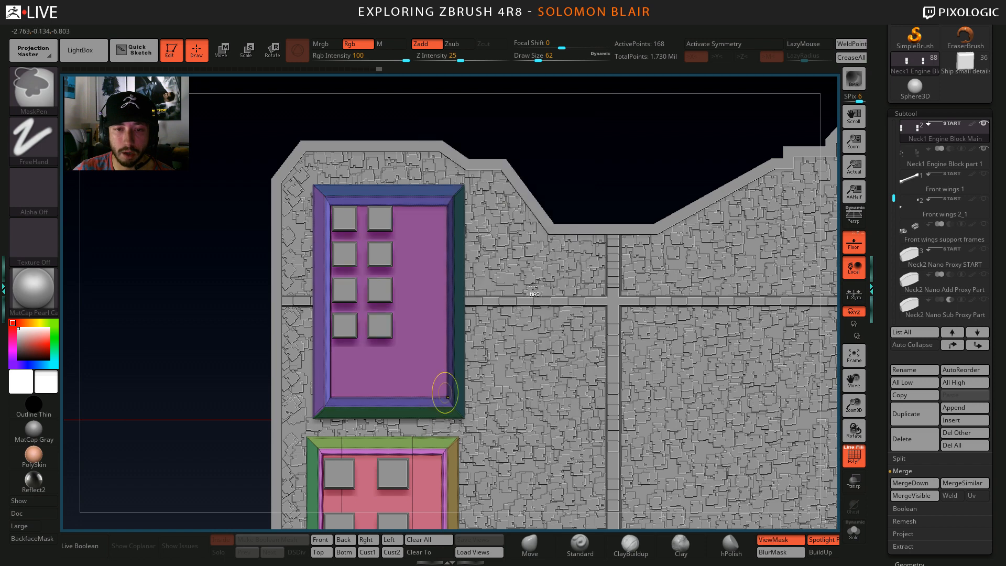
{"action": "left_click", "coordinate": [612, 124], "text": "ctrl"}
{"action": "key", "text": "w"}
{"action": "left_click_drag", "start_coordinate": [227, 413], "coordinate": [285, 338], "text": "alt"}
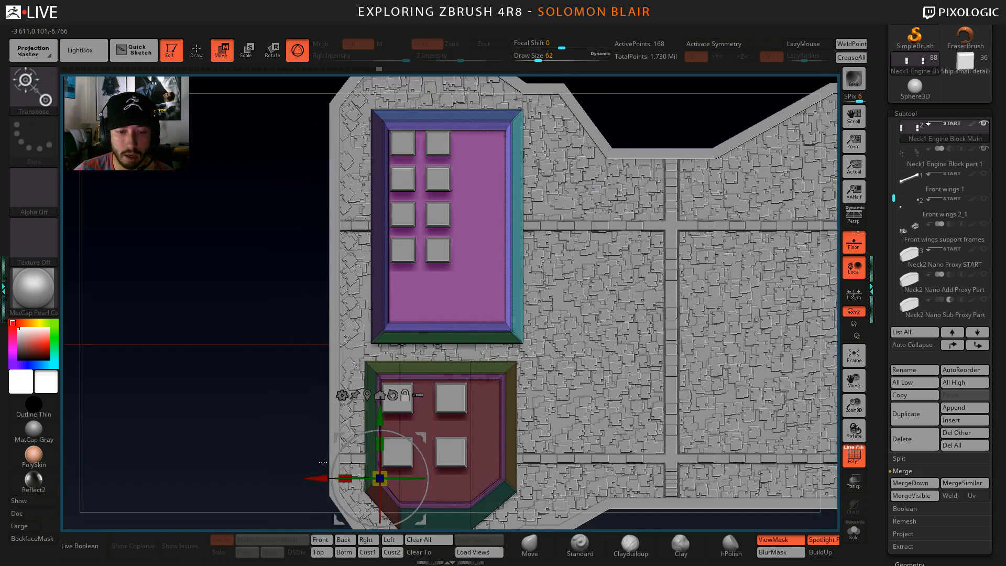
{"action": "left_click_drag", "start_coordinate": [321, 475], "coordinate": [271, 478]}
{"action": "left_click", "coordinate": [278, 472], "text": "ctrl"}
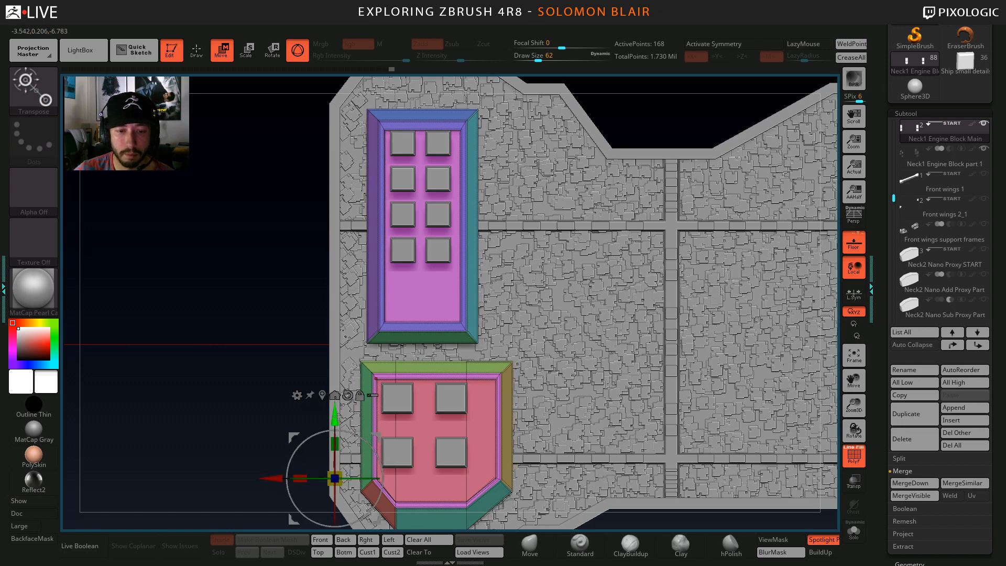
Nudge both engine blocks slightly upward and outward on the panel.
{"action": "left_click_drag", "start_coordinate": [334, 419], "coordinate": [335, 413]}
{"action": "left_click_drag", "start_coordinate": [278, 474], "coordinate": [277, 473]}
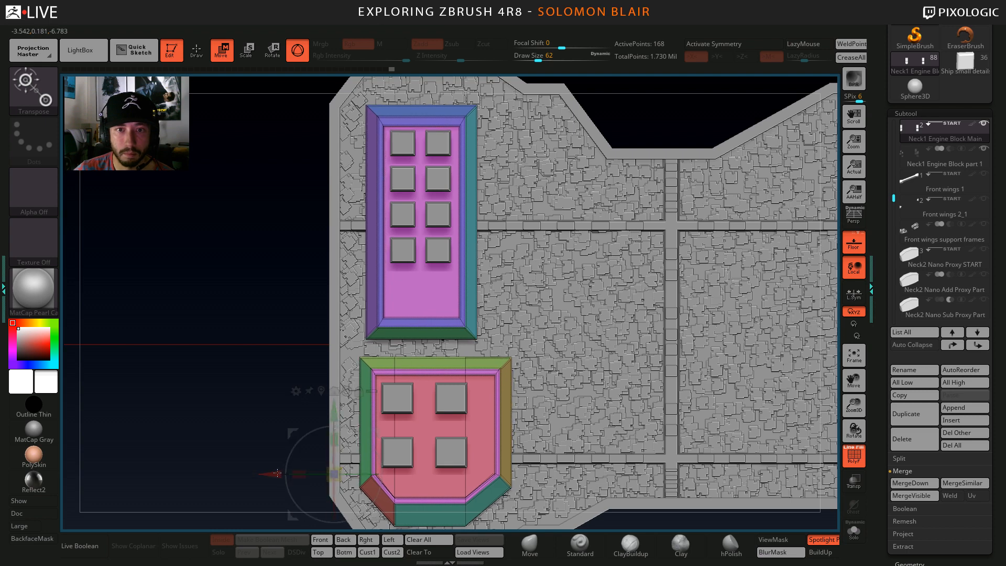
{"action": "key", "text": "q"}
Shorten the upper block by moving its unmasked lower end up to just below the last row of squares.
{"action": "mouse_move", "coordinate": [264, 373]}
{"action": "left_mouse_down", "text": "alt"}
{"action": "mouse_move", "coordinate": [285, 346]}
{"action": "mouse_move", "coordinate": [280, 366]}
{"action": "left_mouse_up", "text": "alt"}
{"action": "mouse_move", "coordinate": [257, 309]}
{"action": "left_mouse_down", "text": "ctrl"}
{"action": "mouse_move", "coordinate": [464, 366]}
{"action": "mouse_move", "coordinate": [568, 359]}
{"action": "left_mouse_up", "text": "ctrl"}
{"action": "left_click_drag", "start_coordinate": [220, 311], "coordinate": [417, 352], "text": "ctrl"}
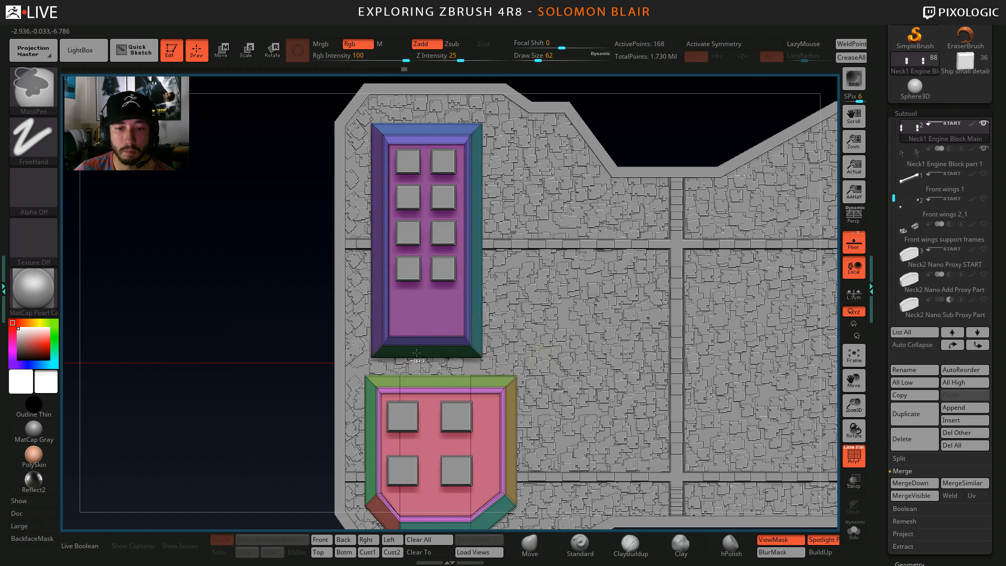
{"action": "key", "text": "ctrl+i"}
{"action": "key", "text": "w"}
{"action": "left_click_drag", "start_coordinate": [339, 428], "coordinate": [341, 385]}
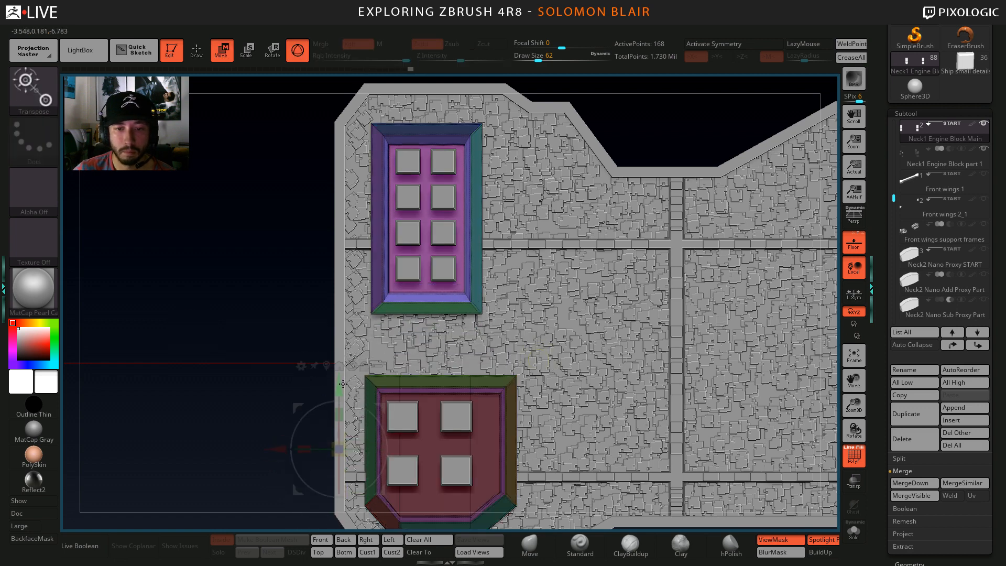
{"action": "key", "text": "q"}
Mask the upper block and shift the lower block about 0.05 along X toward the panel's outer edge.
{"action": "mouse_move", "coordinate": [195, 345]}
{"action": "left_mouse_down", "text": "alt"}
{"action": "mouse_move", "coordinate": [207, 274]}
{"action": "mouse_move", "coordinate": [649, 496]}
{"action": "left_mouse_up", "text": "alt"}
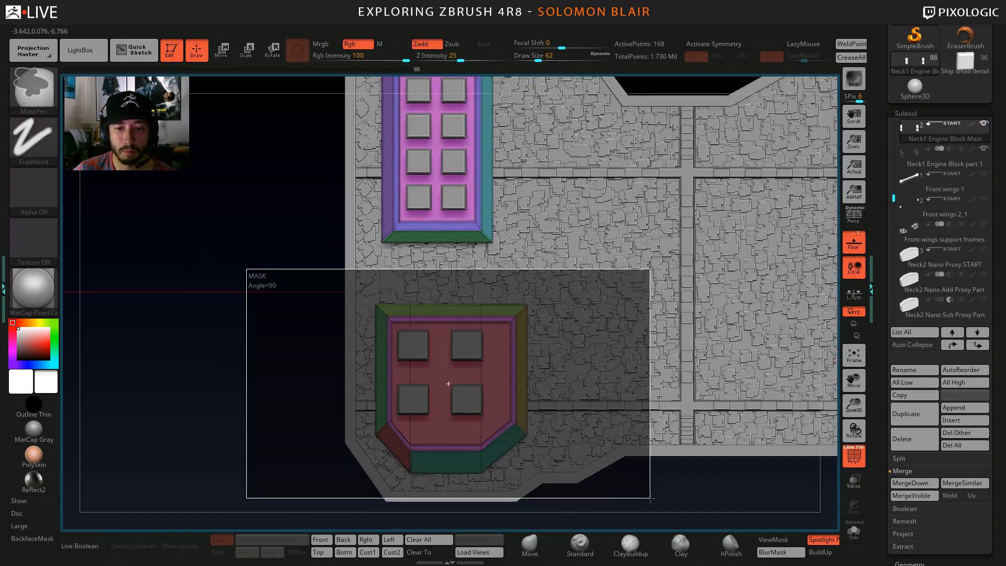
{"action": "left_click_drag", "start_coordinate": [213, 407], "coordinate": [224, 397], "text": "ctrl"}
{"action": "left_click_drag", "start_coordinate": [232, 312], "coordinate": [621, 530], "text": "ctrl"}
{"action": "key", "text": "space"}
{"action": "left_click", "coordinate": [254, 398], "text": "ctrl"}
{"action": "key", "text": "w"}
{"action": "left_click_drag", "start_coordinate": [294, 376], "coordinate": [286, 376]}
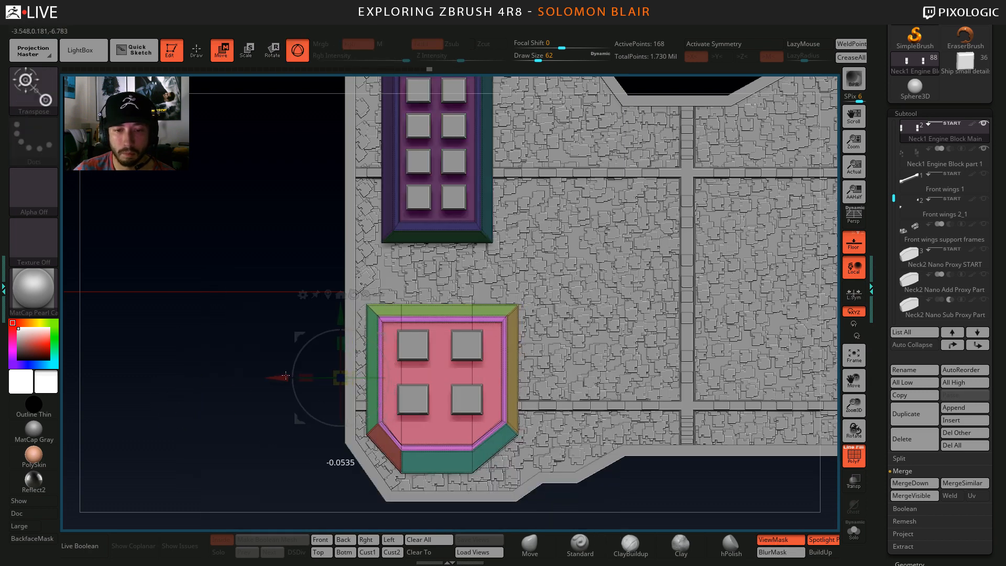
{"action": "left_click", "coordinate": [328, 295]}
{"action": "left_click_drag", "start_coordinate": [453, 383], "coordinate": [438, 320]}
{"action": "right_click_drag", "start_coordinate": [443, 341], "coordinate": [503, 395]}
{"action": "left_click_drag", "start_coordinate": [485, 393], "coordinate": [493, 397]}
{"action": "key", "text": "q"}
Examine the repositioned blocks from several angles, both isolated and against the neck panel, with and without the polygroup display.
{"action": "mouse_move", "coordinate": [377, 419]}
{"action": "right_mouse_down"}
{"action": "mouse_move", "coordinate": [316, 384]}
{"action": "mouse_move", "coordinate": [275, 390]}
{"action": "mouse_move", "coordinate": [294, 418]}
{"action": "mouse_move", "coordinate": [264, 408]}
{"action": "mouse_move", "coordinate": [262, 367]}
{"action": "right_mouse_up"}
{"action": "key", "text": "shift+f"}
{"action": "key", "text": "shift+f"}
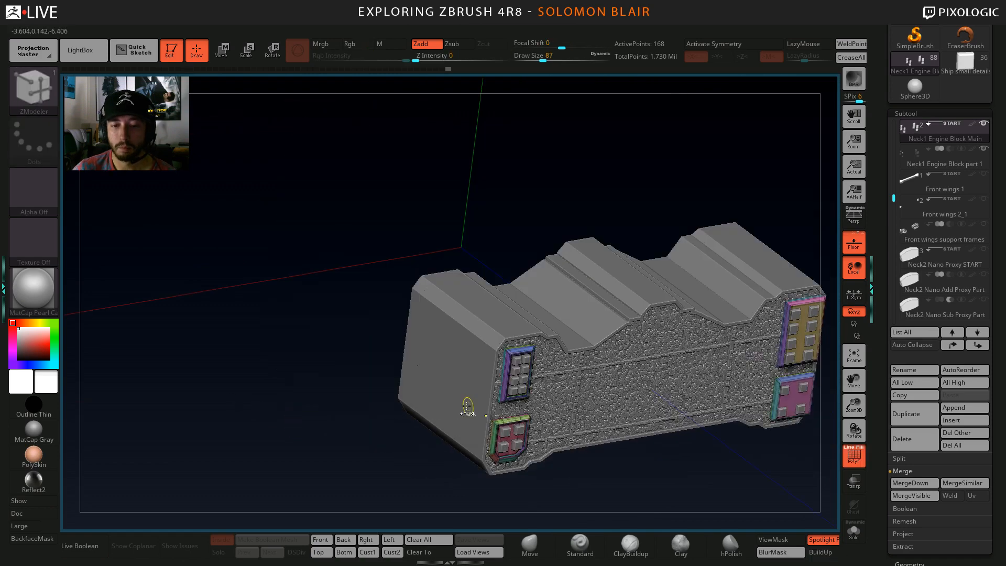
{"action": "mouse_move", "coordinate": [467, 407]}
{"action": "right_mouse_down", "text": "ctrl"}
{"action": "mouse_move", "coordinate": [462, 435]}
{"action": "mouse_move", "coordinate": [416, 282]}
{"action": "mouse_move", "coordinate": [501, 393]}
{"action": "mouse_move", "coordinate": [454, 319]}
{"action": "mouse_move", "coordinate": [515, 340]}
{"action": "mouse_move", "coordinate": [546, 295]}
{"action": "mouse_move", "coordinate": [451, 313]}
{"action": "right_mouse_up", "text": "ctrl"}
{"action": "key", "text": "shift+s"}
{"action": "left_click_drag", "start_coordinate": [298, 317], "coordinate": [297, 159]}
{"action": "key", "text": "ctrl+z"}
{"action": "right_click_drag", "start_coordinate": [297, 158], "coordinate": [419, 325]}
{"action": "mouse_move", "coordinate": [420, 325]}
{"action": "right_mouse_down", "text": "ctrl"}
{"action": "mouse_move", "coordinate": [455, 299]}
{"action": "mouse_move", "coordinate": [537, 316]}
{"action": "mouse_move", "coordinate": [359, 329]}
{"action": "mouse_move", "coordinate": [366, 388]}
{"action": "mouse_move", "coordinate": [451, 338]}
{"action": "mouse_move", "coordinate": [375, 308]}
{"action": "mouse_move", "coordinate": [344, 312]}
{"action": "mouse_move", "coordinate": [402, 316]}
{"action": "mouse_move", "coordinate": [464, 286]}
{"action": "mouse_move", "coordinate": [490, 256]}
{"action": "mouse_move", "coordinate": [454, 274]}
{"action": "mouse_move", "coordinate": [544, 266]}
{"action": "right_mouse_up", "text": "ctrl"}
{"action": "key", "text": "space"}
{"action": "key", "text": "space"}
{"action": "mouse_move", "coordinate": [544, 266]}
{"action": "right_mouse_down", "text": "ctrl"}
{"action": "mouse_move", "coordinate": [554, 281]}
{"action": "mouse_move", "coordinate": [549, 256]}
{"action": "right_mouse_up", "text": "ctrl"}
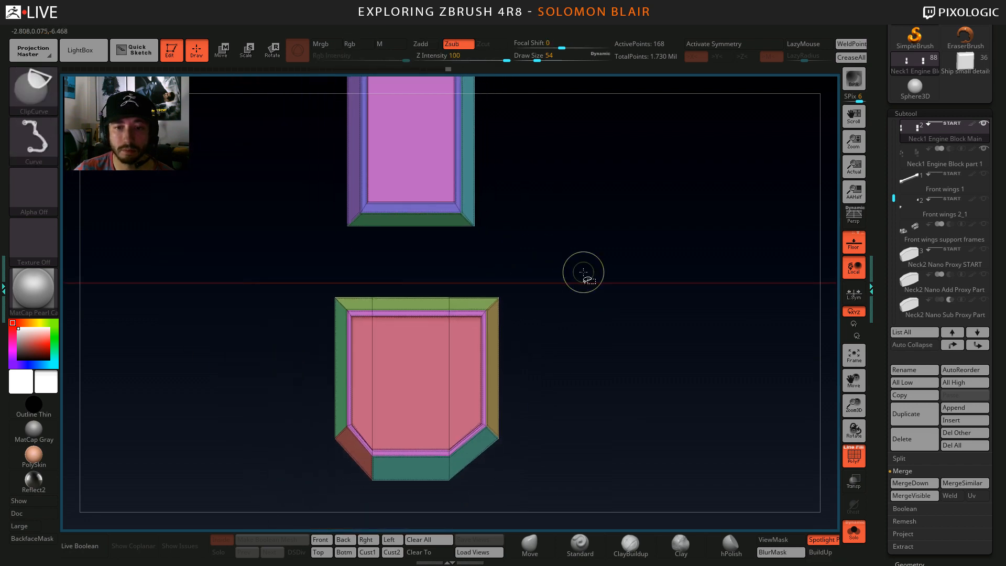
{"action": "key", "text": "ctrl+shift+s"}
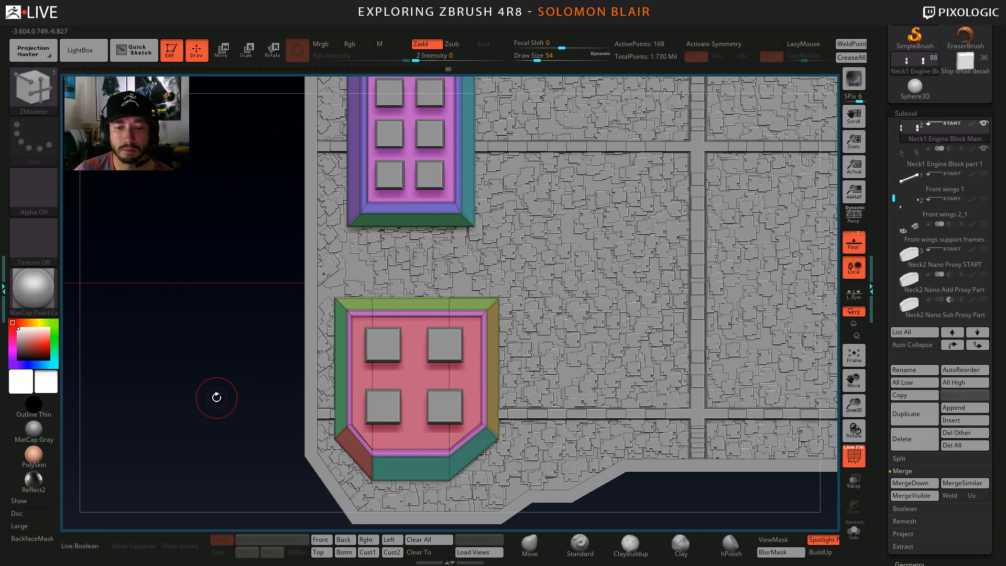
{"action": "mouse_move", "coordinate": [218, 397]}
{"action": "right_mouse_down", "text": "ctrl"}
{"action": "mouse_move", "coordinate": [209, 400]}
{"action": "mouse_move", "coordinate": [220, 412]}
{"action": "mouse_move", "coordinate": [260, 405]}
{"action": "right_mouse_up", "text": "ctrl"}
{"action": "key", "text": "shift+f"}
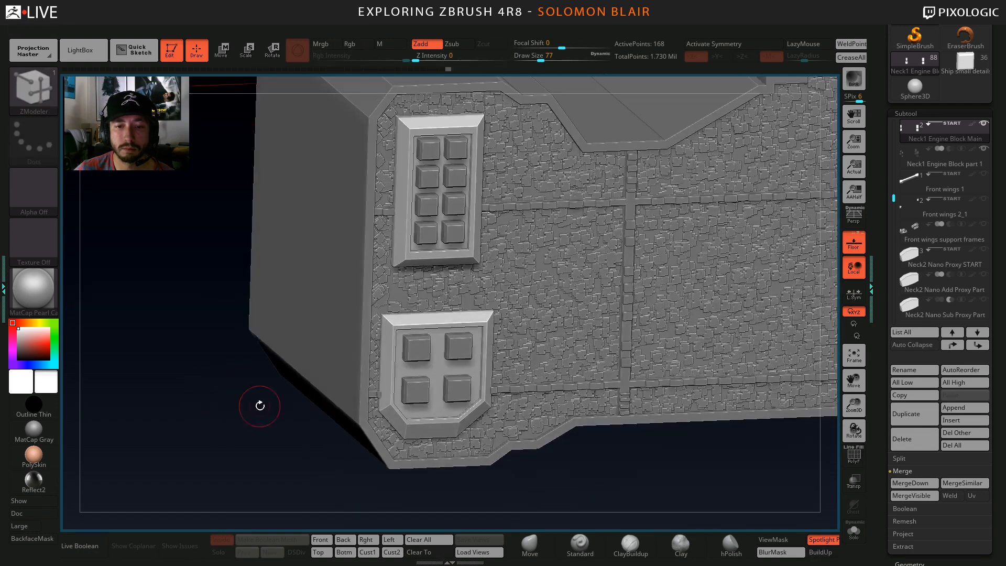
{"action": "key", "text": "shift+f"}
{"action": "right_click_drag", "start_coordinate": [451, 308], "coordinate": [464, 324], "text": "ctrl"}
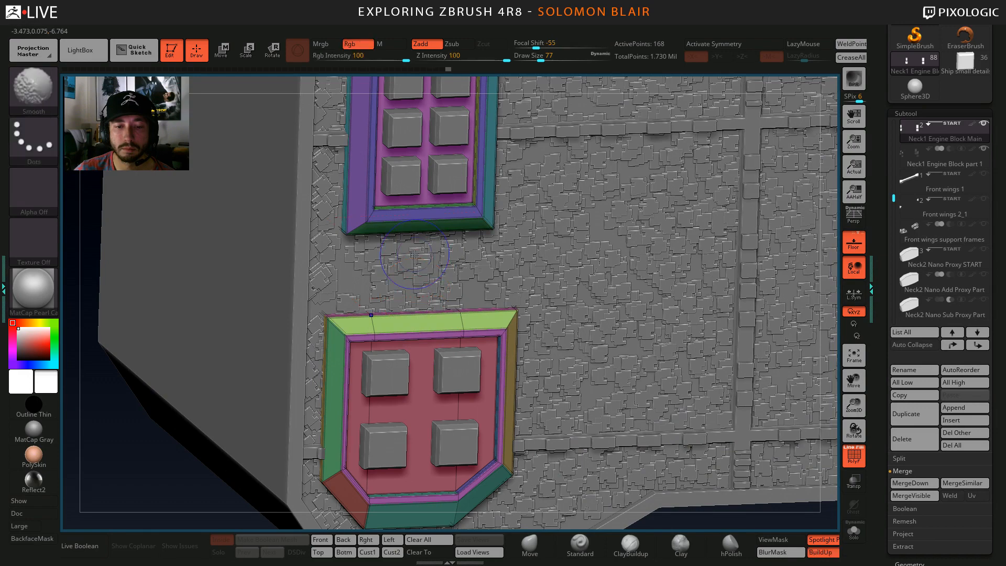
{"action": "right_click_drag", "start_coordinate": [414, 255], "coordinate": [406, 249]}
{"action": "right_click_drag", "start_coordinate": [407, 248], "coordinate": [402, 243], "text": "shift"}
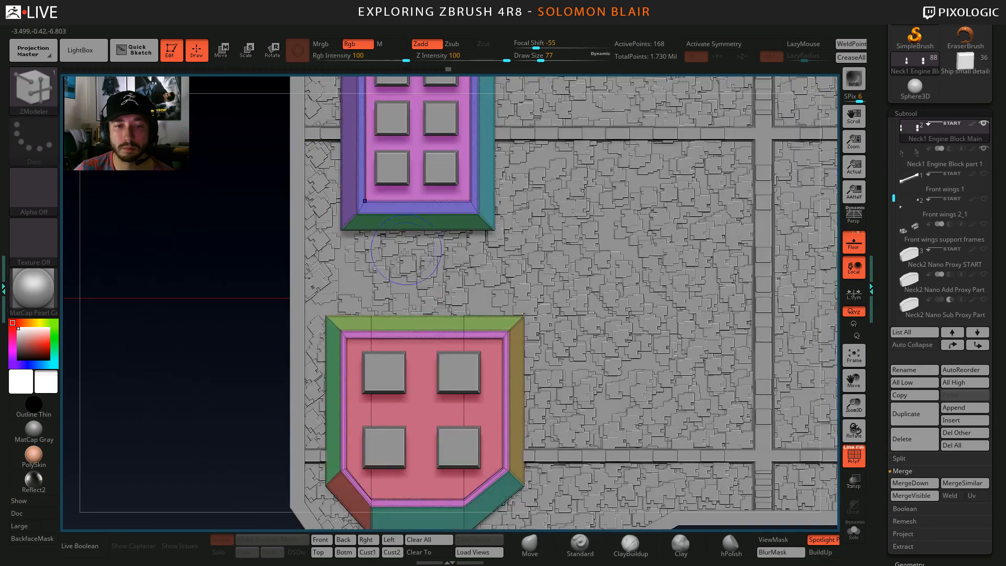
Insert two lengthwise edge loops through the upper block, dividing its front face into three columns.
{"action": "key", "text": "space"}
{"action": "left_click", "coordinate": [387, 224]}
{"action": "left_click", "coordinate": [387, 341]}
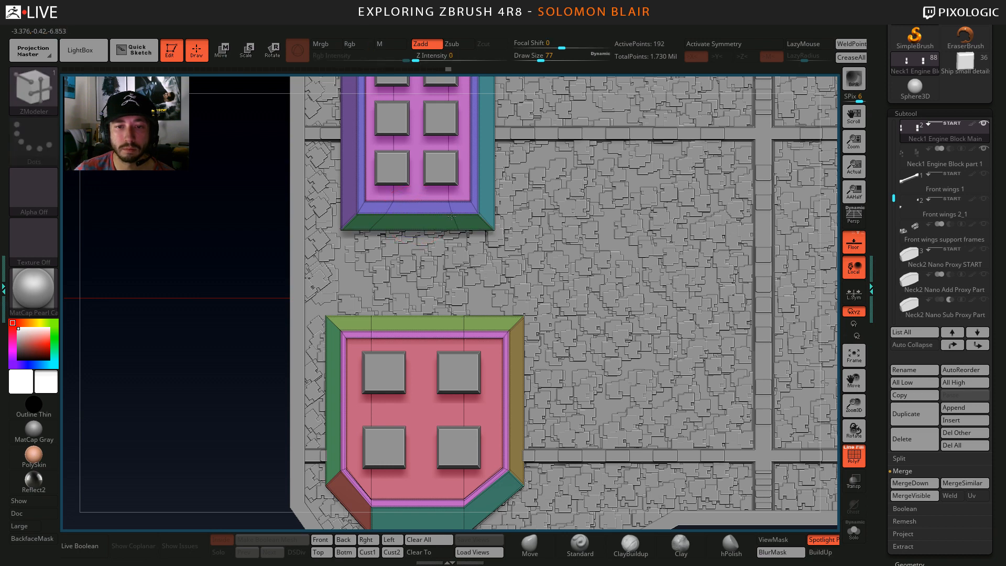
Isolate the blocks and bridge the middle polygon of the upper block's underside to the middle polygon of the lower block's top.
{"action": "key", "text": "shift+s"}
{"action": "mouse_move", "coordinate": [416, 256]}
{"action": "left_mouse_down"}
{"action": "mouse_move", "coordinate": [416, 288]}
{"action": "mouse_move", "coordinate": [414, 236]}
{"action": "left_mouse_up"}
{"action": "key", "text": "space"}
{"action": "left_click", "coordinate": [307, 266]}
{"action": "right_click_drag", "start_coordinate": [415, 256], "coordinate": [419, 228], "text": "shift"}
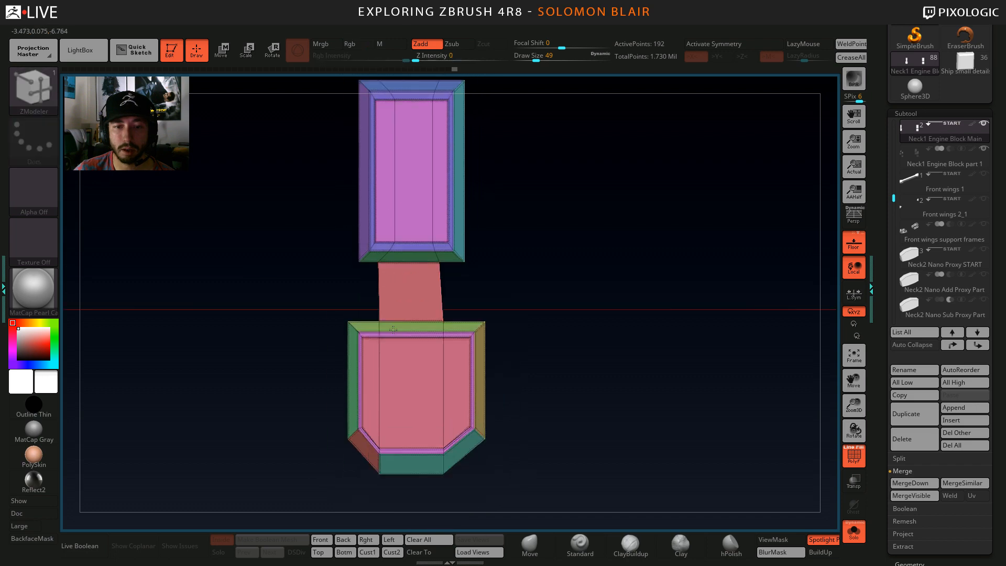
{"action": "mouse_move", "coordinate": [461, 283]}
{"action": "right_mouse_down", "text": "alt"}
{"action": "mouse_move", "coordinate": [445, 314]}
{"action": "mouse_move", "coordinate": [506, 308]}
{"action": "mouse_move", "coordinate": [515, 286]}
{"action": "right_mouse_up", "text": "alt"}
{"action": "key", "text": "ctrl+z"}
{"action": "right_click_drag", "start_coordinate": [380, 317], "coordinate": [417, 271]}
{"action": "left_click_drag", "start_coordinate": [400, 278], "coordinate": [395, 323]}
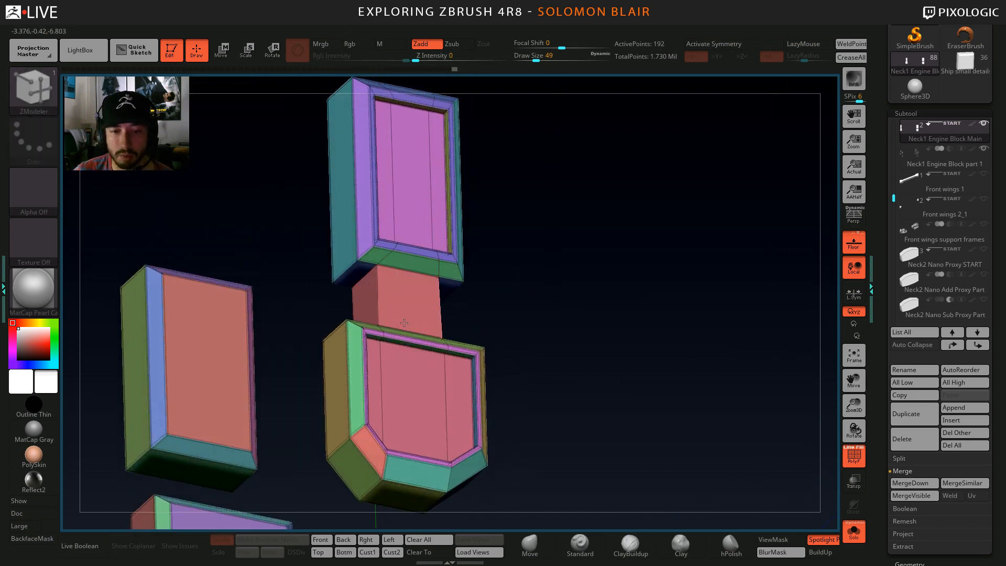
{"action": "right_click_drag", "start_coordinate": [417, 321], "coordinate": [399, 330]}
Mask the blocks and connecting bridge so that only the vertices of the right lengthwise edge loop stay unmasked.
{"action": "right_click_drag", "start_coordinate": [398, 330], "coordinate": [432, 351], "text": "ctrl"}
{"action": "right_click_drag", "start_coordinate": [432, 351], "coordinate": [323, 263], "text": "ctrl"}
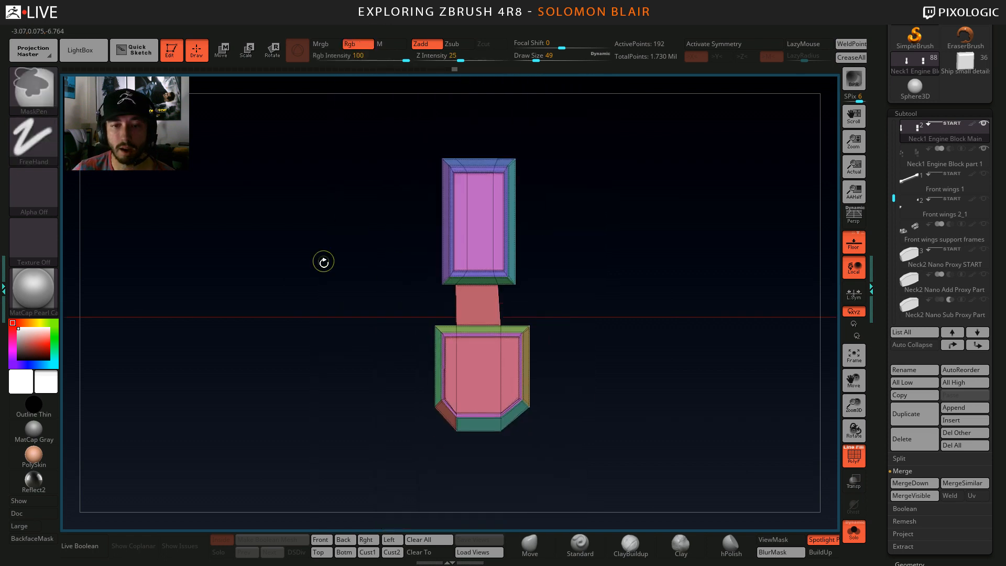
{"action": "left_click_drag", "start_coordinate": [557, 147], "coordinate": [508, 460], "text": "ctrl"}
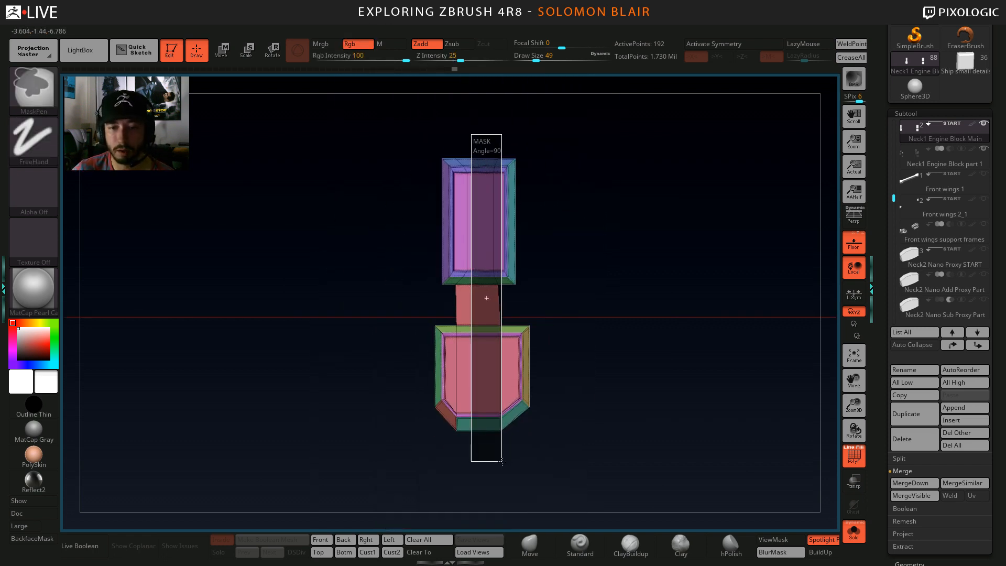
{"action": "left_click_drag", "start_coordinate": [505, 461], "coordinate": [505, 461], "text": "ctrl"}
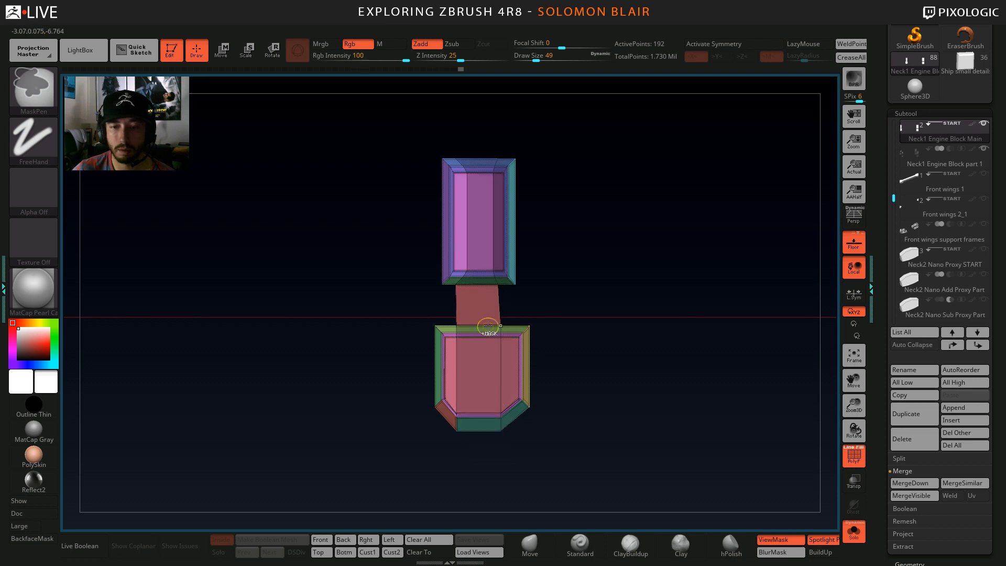
{"action": "right_click_drag", "start_coordinate": [505, 461], "coordinate": [582, 272], "text": "ctrl"}
{"action": "left_click_drag", "start_coordinate": [581, 272], "coordinate": [504, 183], "text": "ctrl"}
{"action": "right_click_drag", "start_coordinate": [614, 228], "coordinate": [620, 321], "text": "alt"}
{"action": "left_click_drag", "start_coordinate": [601, 117], "coordinate": [509, 169], "text": "ctrl"}
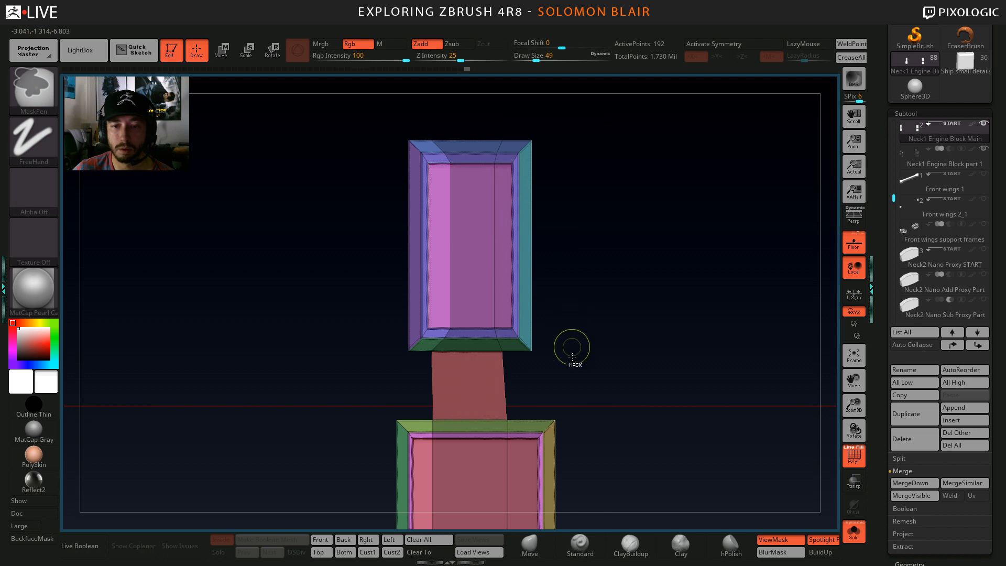
{"action": "left_click_drag", "start_coordinate": [571, 366], "coordinate": [507, 312], "text": "ctrl"}
{"action": "key", "text": "ctrl+z"}
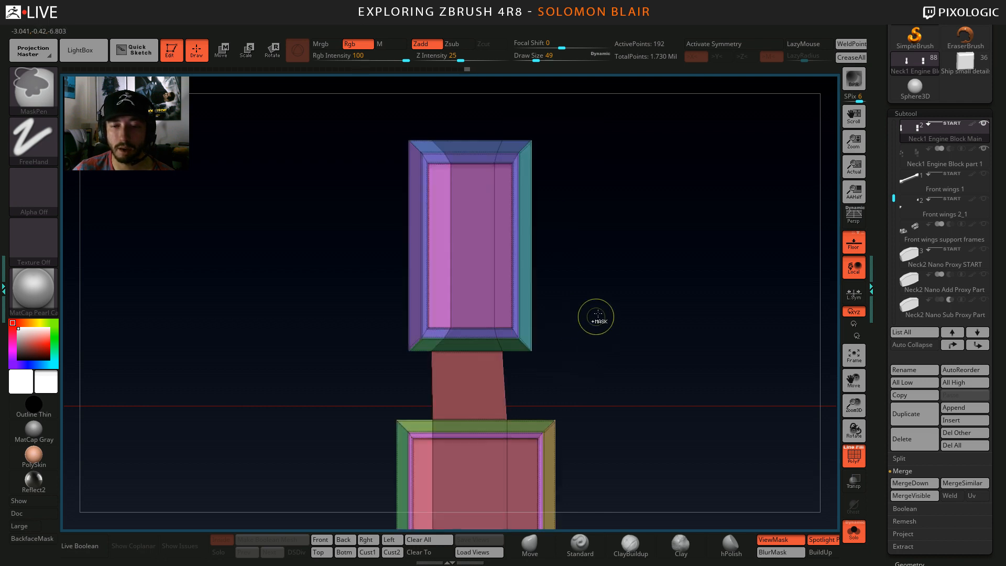
{"action": "left_click", "coordinate": [598, 316], "text": "ctrl"}
Flatten the unmasked right edge loop into one straight vertical line with the ClipCurve brush.
{"action": "key", "text": "w"}
{"action": "right_click_drag", "start_coordinate": [602, 288], "coordinate": [615, 275], "text": "ctrl"}
{"action": "key", "text": "q"}
{"action": "right_click_drag", "start_coordinate": [576, 336], "coordinate": [544, 138], "text": "alt"}
{"action": "left_click_drag", "start_coordinate": [483, 145], "coordinate": [501, 387], "text": "ctrl+shift"}
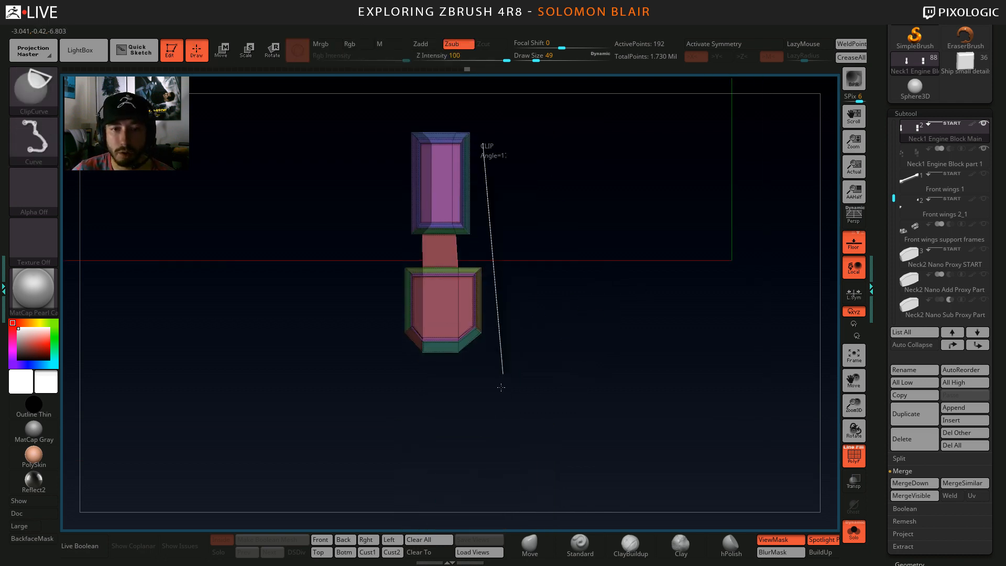
{"action": "left_click_drag", "start_coordinate": [474, 492], "coordinate": [442, 445], "text": "ctrl+shift"}
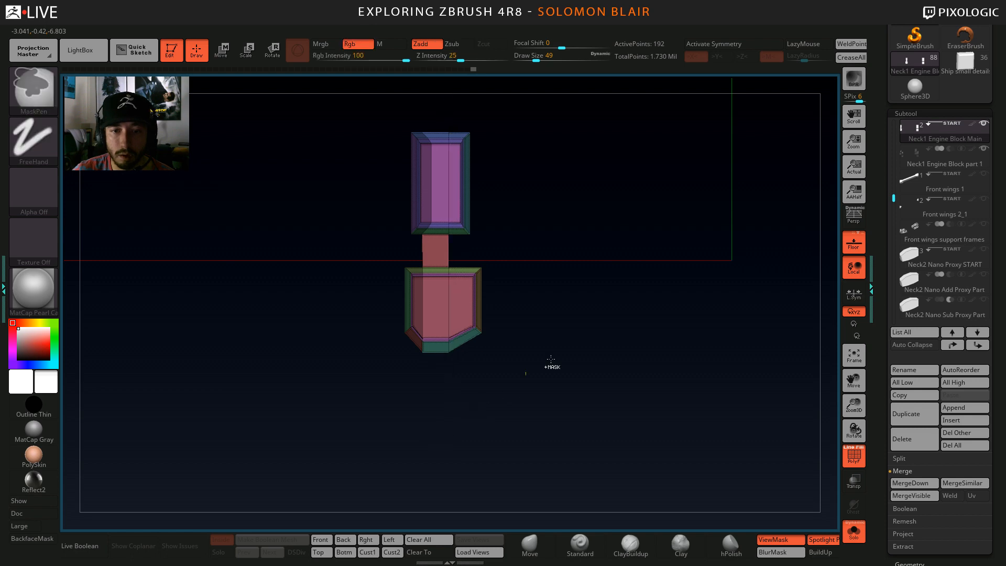
Move the straightened right edge loop outward along X to widen the bridge, and clear the mask.
{"action": "mouse_move", "coordinate": [551, 365]}
{"action": "right_mouse_down", "text": "ctrl"}
{"action": "mouse_move", "coordinate": [566, 325]}
{"action": "mouse_move", "coordinate": [582, 346]}
{"action": "right_mouse_up", "text": "ctrl"}
{"action": "key", "text": "w"}
{"action": "right_click_drag", "start_coordinate": [593, 292], "coordinate": [591, 319], "text": "alt"}
{"action": "left_click", "coordinate": [435, 319]}
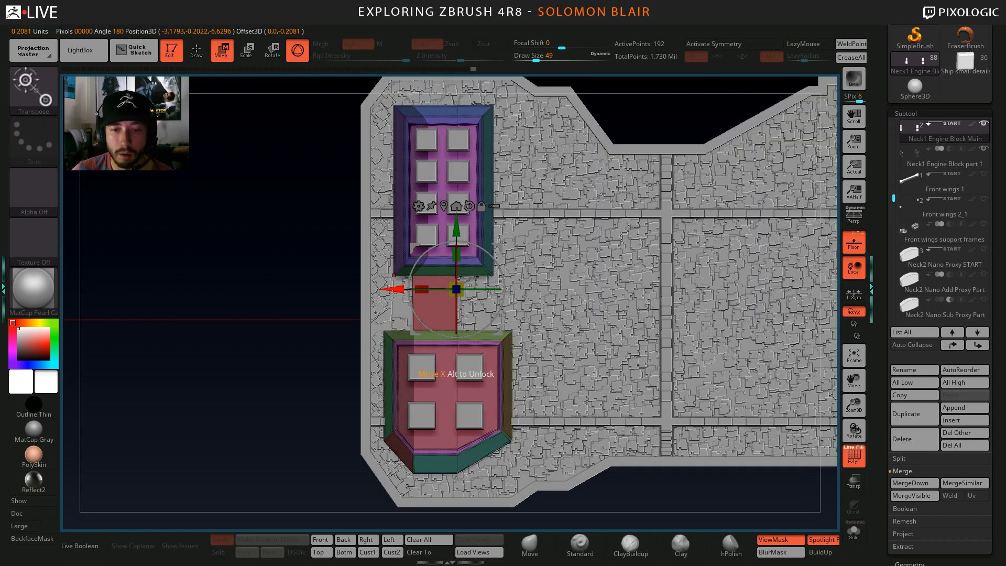
{"action": "left_click_drag", "start_coordinate": [391, 294], "coordinate": [403, 294]}
{"action": "key", "text": "q"}
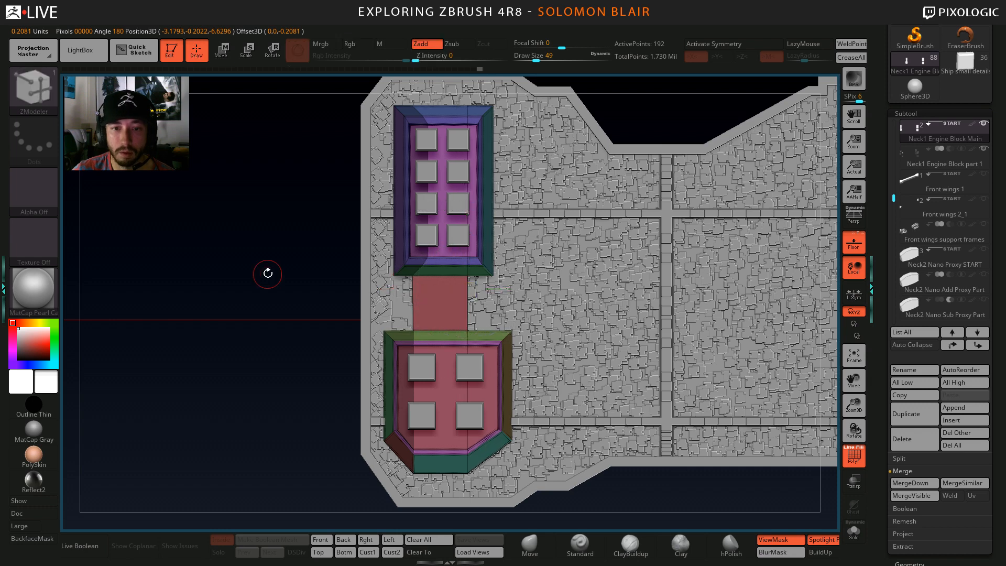
{"action": "left_click_drag", "start_coordinate": [267, 273], "coordinate": [279, 292], "text": "ctrl"}
Isolate the blocks and mask the left edge loop's vertices on the upper block, bridge and lower block with MaskLasso.
{"action": "key", "text": "shift+s"}
{"action": "mouse_move", "coordinate": [406, 120]}
{"action": "right_mouse_down", "text": "alt"}
{"action": "mouse_move", "coordinate": [402, 231]}
{"action": "mouse_move", "coordinate": [426, 211]}
{"action": "mouse_move", "coordinate": [377, 223]}
{"action": "right_mouse_up", "text": "alt"}
{"action": "left_click", "coordinate": [45, 89], "text": "ctrl"}
{"action": "left_click", "coordinate": [241, 146]}
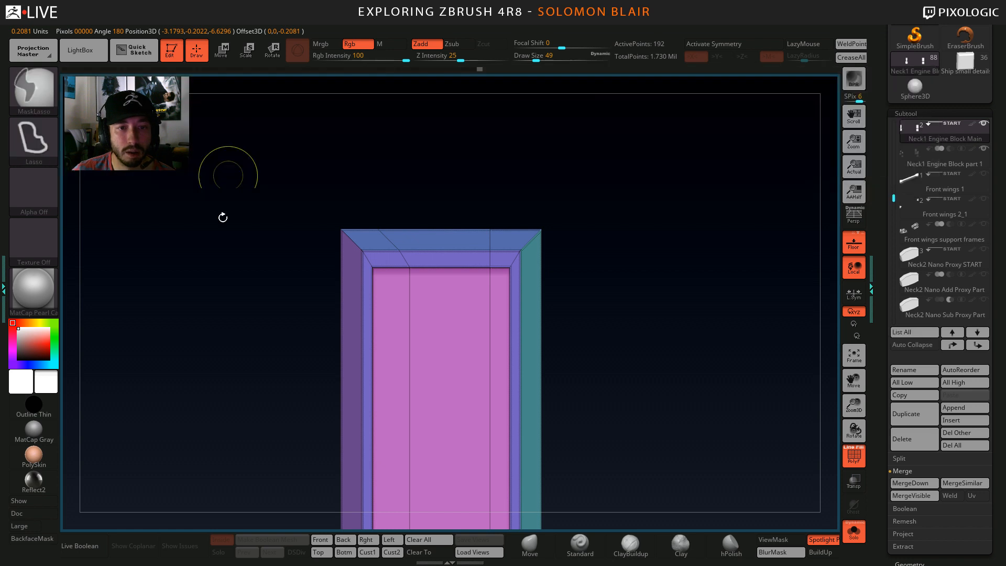
{"action": "mouse_move", "coordinate": [370, 206]}
{"action": "left_mouse_down", "text": "ctrl"}
{"action": "mouse_move", "coordinate": [409, 304]}
{"action": "mouse_move", "coordinate": [422, 294]}
{"action": "left_mouse_up", "text": "ctrl"}
{"action": "mouse_move", "coordinate": [197, 498]}
{"action": "left_mouse_down", "text": "alt"}
{"action": "mouse_move", "coordinate": [212, 276]}
{"action": "mouse_move", "coordinate": [216, 355]}
{"action": "left_mouse_up", "text": "alt"}
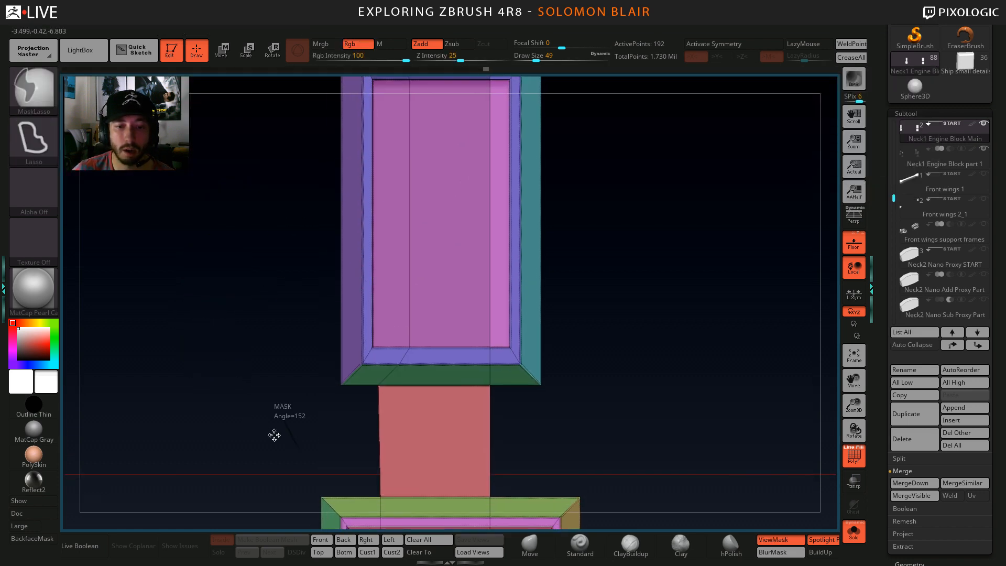
{"action": "mouse_move", "coordinate": [302, 447]}
{"action": "left_mouse_down", "text": "ctrl"}
{"action": "mouse_move", "coordinate": [414, 403]}
{"action": "mouse_move", "coordinate": [373, 286]}
{"action": "left_mouse_up", "text": "ctrl"}
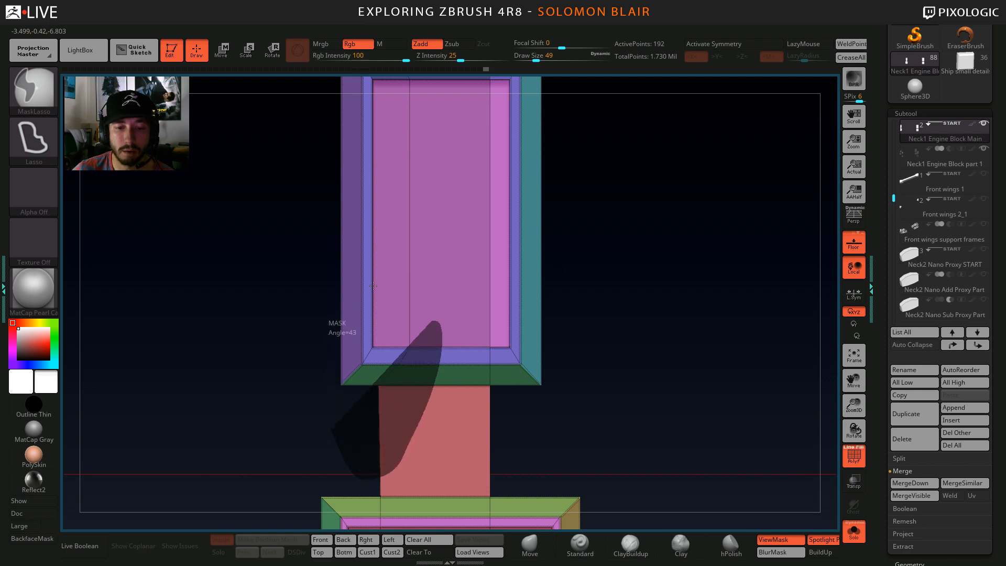
{"action": "mouse_move", "coordinate": [300, 354]}
{"action": "left_mouse_down", "text": "ctrl"}
{"action": "mouse_move", "coordinate": [277, 365]}
{"action": "mouse_move", "coordinate": [242, 180]}
{"action": "left_mouse_up", "text": "ctrl"}
{"action": "left_click_drag", "start_coordinate": [238, 401], "coordinate": [226, 258], "text": "alt"}
{"action": "mouse_move", "coordinate": [438, 500]}
{"action": "left_mouse_down", "text": "ctrl"}
{"action": "mouse_move", "coordinate": [436, 133]}
{"action": "mouse_move", "coordinate": [391, 236]}
{"action": "mouse_move", "coordinate": [379, 367]}
{"action": "mouse_move", "coordinate": [412, 467]}
{"action": "left_mouse_up", "text": "ctrl"}
Invert the mask and flatten the left edge loop into a straight vertical line with ClipCurve.
{"action": "right_click_drag", "start_coordinate": [254, 325], "coordinate": [247, 220], "text": "ctrl"}
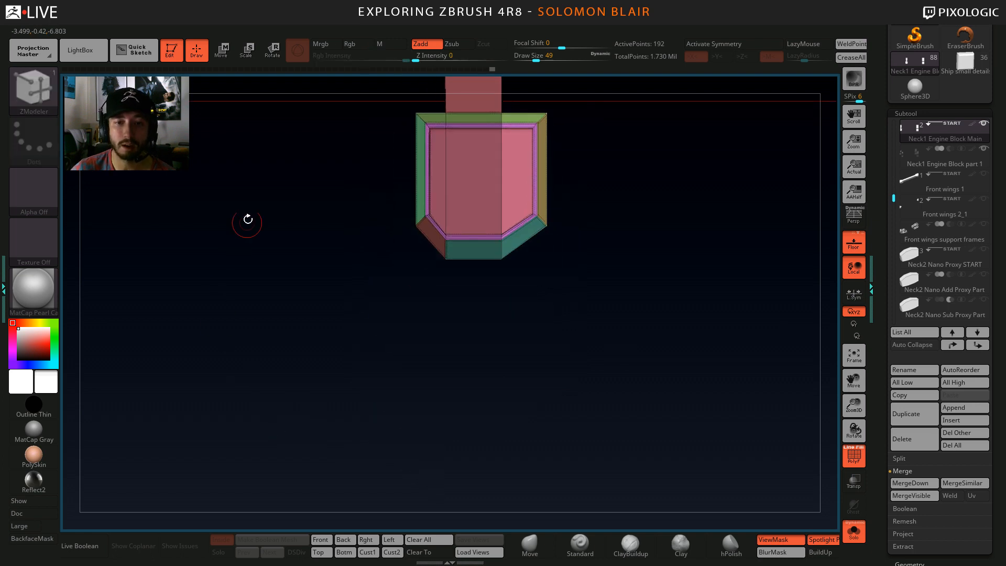
{"action": "left_click_drag", "start_coordinate": [247, 220], "coordinate": [245, 386], "text": "alt"}
{"action": "right_click_drag", "start_coordinate": [263, 351], "coordinate": [310, 324], "text": "ctrl"}
{"action": "left_click_drag", "start_coordinate": [310, 323], "coordinate": [285, 411], "text": "alt"}
{"action": "left_click_drag", "start_coordinate": [315, 445], "coordinate": [308, 368], "text": "ctrl+shift"}
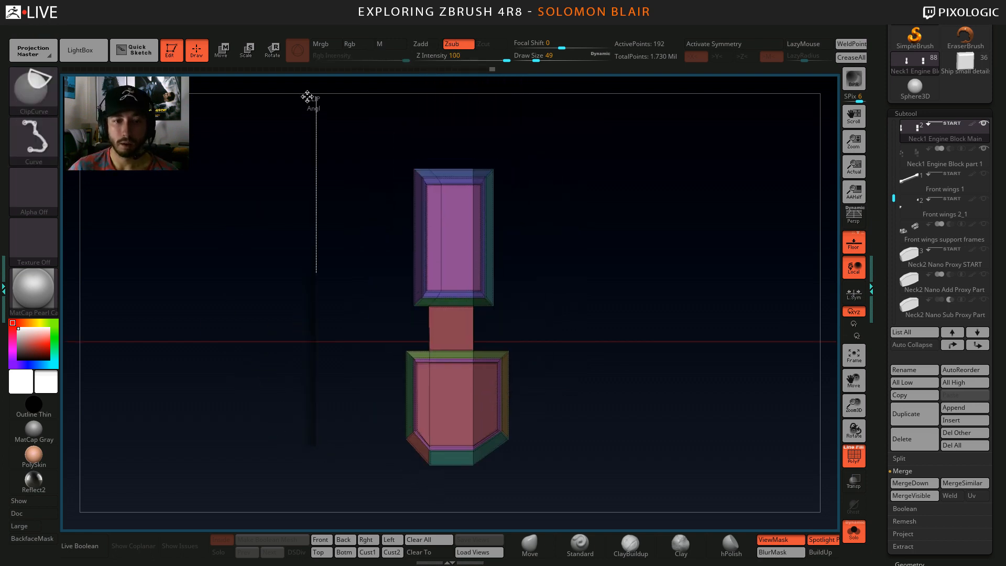
{"action": "mouse_move", "coordinate": [308, 97]}
{"action": "left_mouse_down", "text": "ctrl+shift"}
{"action": "mouse_move", "coordinate": [438, 160]}
{"action": "mouse_move", "coordinate": [447, 130]}
{"action": "mouse_move", "coordinate": [432, 127]}
{"action": "left_mouse_up", "text": "ctrl+shift"}
Move the flattened left edge loop outward along X to widen the bridge between the blocks, and clear the mask.
{"action": "key", "text": "w"}
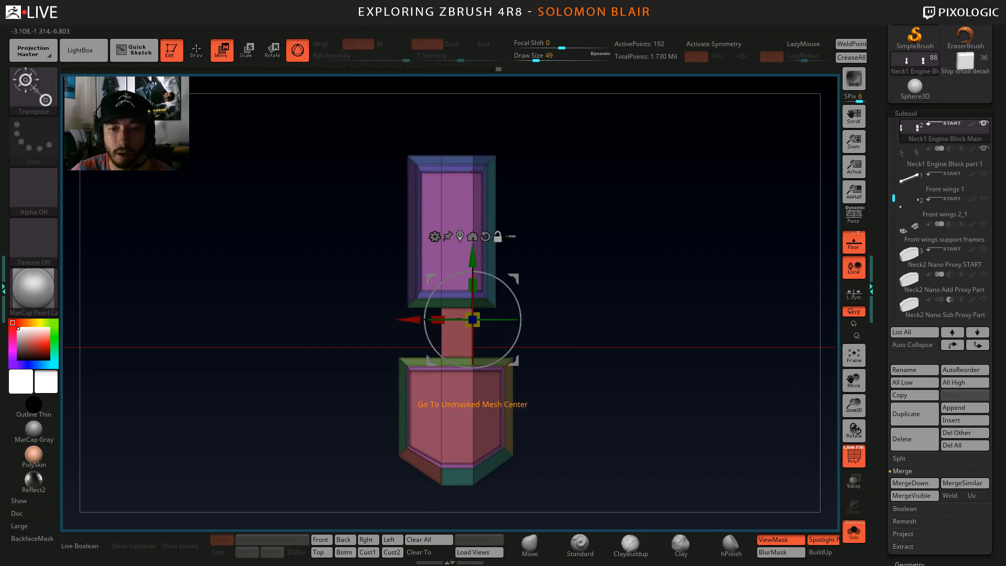
{"action": "left_click", "coordinate": [459, 233]}
{"action": "right_click_drag", "start_coordinate": [274, 231], "coordinate": [284, 255], "text": "ctrl"}
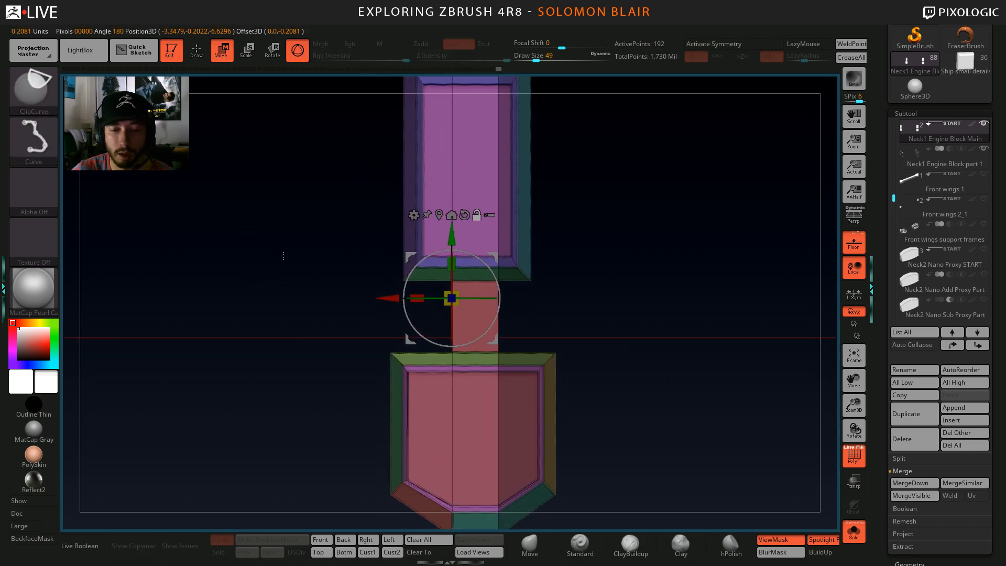
{"action": "key", "text": "ctrl+alt+shift+s"}
{"action": "left_click_drag", "start_coordinate": [393, 301], "coordinate": [390, 301]}
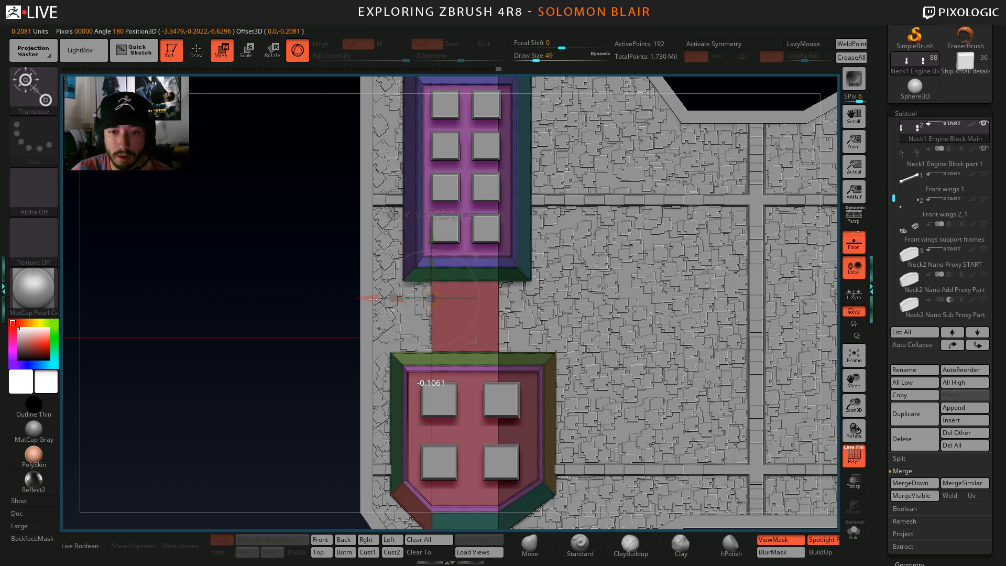
{"action": "key", "text": "q"}
{"action": "right_click_drag", "start_coordinate": [276, 281], "coordinate": [278, 262], "text": "ctrl"}
{"action": "left_click_drag", "start_coordinate": [278, 268], "coordinate": [294, 305], "text": "ctrl"}
Isolate the blocks and insert eight evenly spaced horizontal edge loops across the bridge with ZModeler's Insert Multiple EdgeLoops.
{"action": "mouse_move", "coordinate": [294, 306]}
{"action": "right_mouse_down"}
{"action": "mouse_move", "coordinate": [435, 338]}
{"action": "mouse_move", "coordinate": [439, 315]}
{"action": "right_mouse_up"}
{"action": "key", "text": "ctrl+alt+shift+s"}
{"action": "right_click_drag", "start_coordinate": [439, 314], "coordinate": [449, 332], "text": "ctrl"}
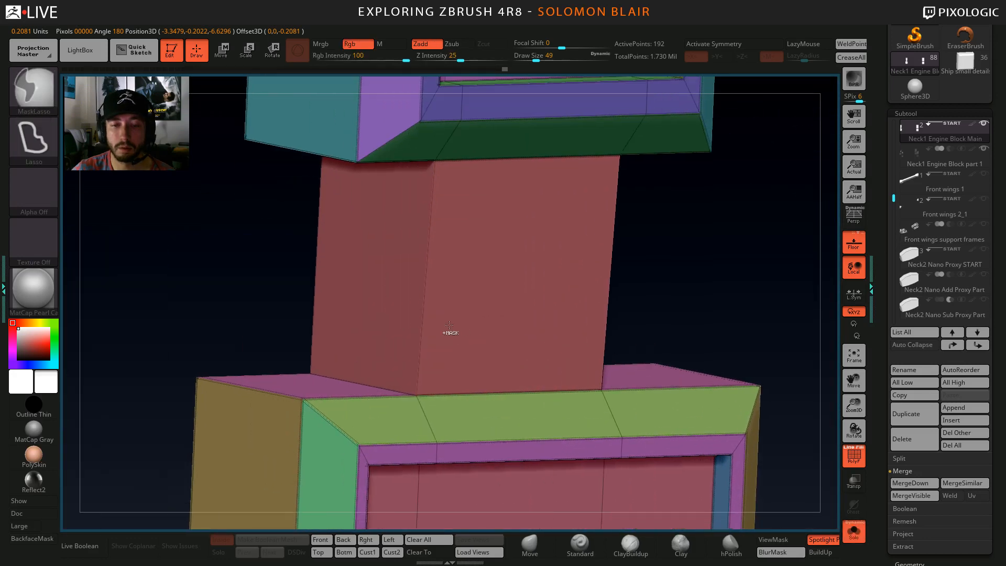
{"action": "key", "text": "space"}
{"action": "left_click", "coordinate": [427, 300]}
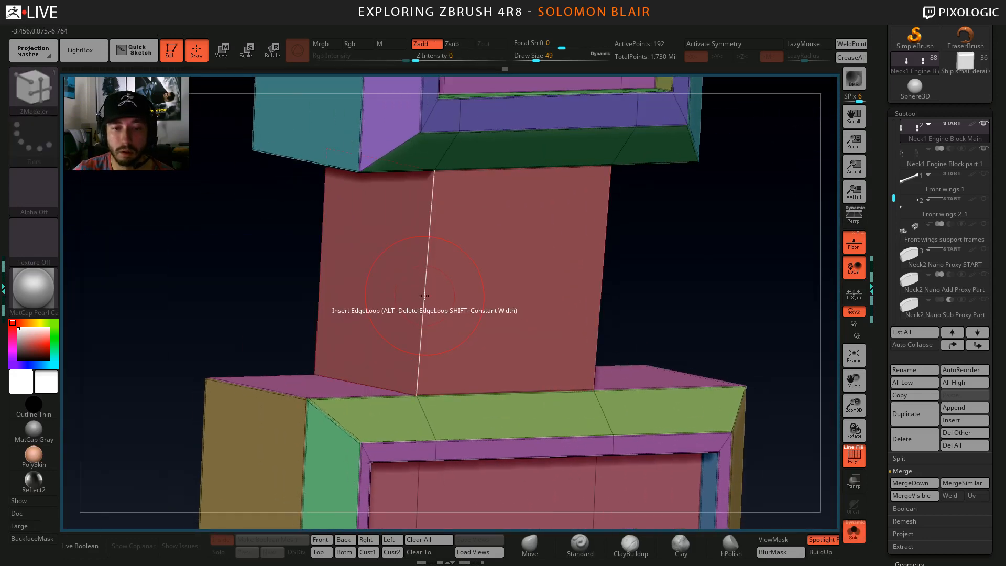
{"action": "key", "text": "space"}
{"action": "left_click", "coordinate": [425, 270]}
{"action": "left_click", "coordinate": [427, 262]}
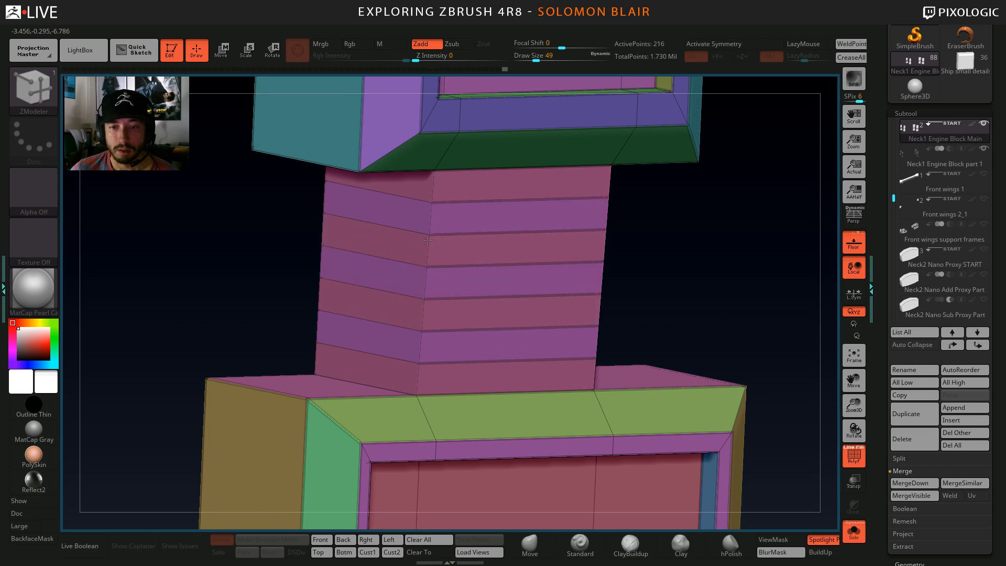
{"action": "left_click", "coordinate": [427, 237]}
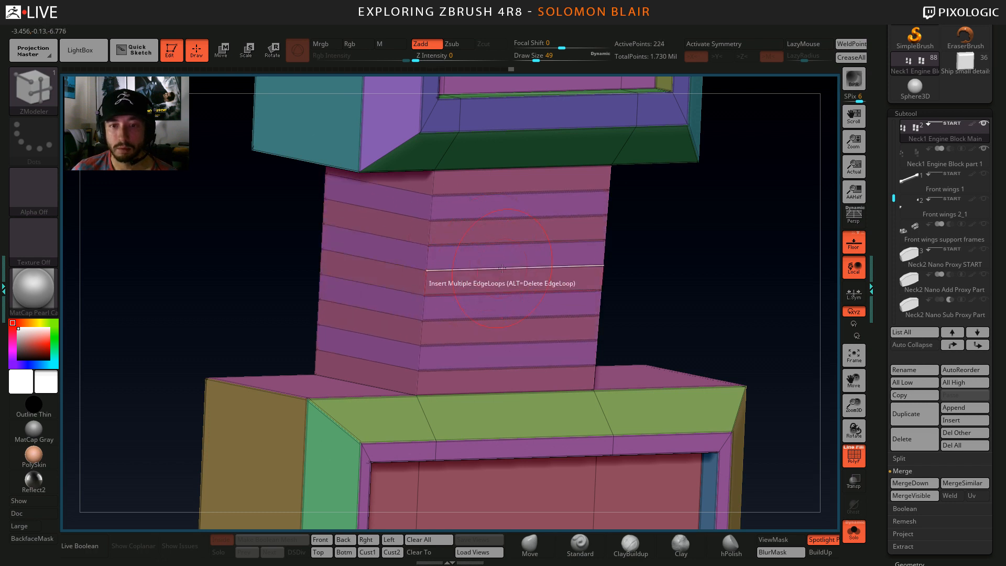
Insert four vertical edge loops through the bridge and blocks, dividing the bridge's front into five equal strips.
{"action": "right_click_drag", "start_coordinate": [502, 268], "coordinate": [498, 246]}
{"action": "left_click_drag", "start_coordinate": [498, 246], "coordinate": [498, 239]}
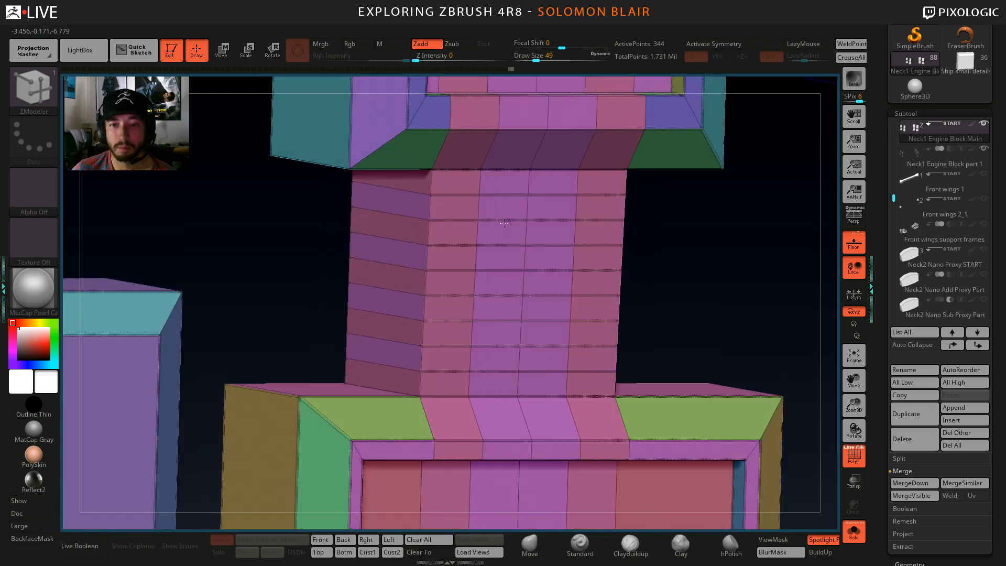
{"action": "left_click", "coordinate": [503, 222]}
{"action": "right_click_drag", "start_coordinate": [495, 245], "coordinate": [495, 307], "text": "alt"}
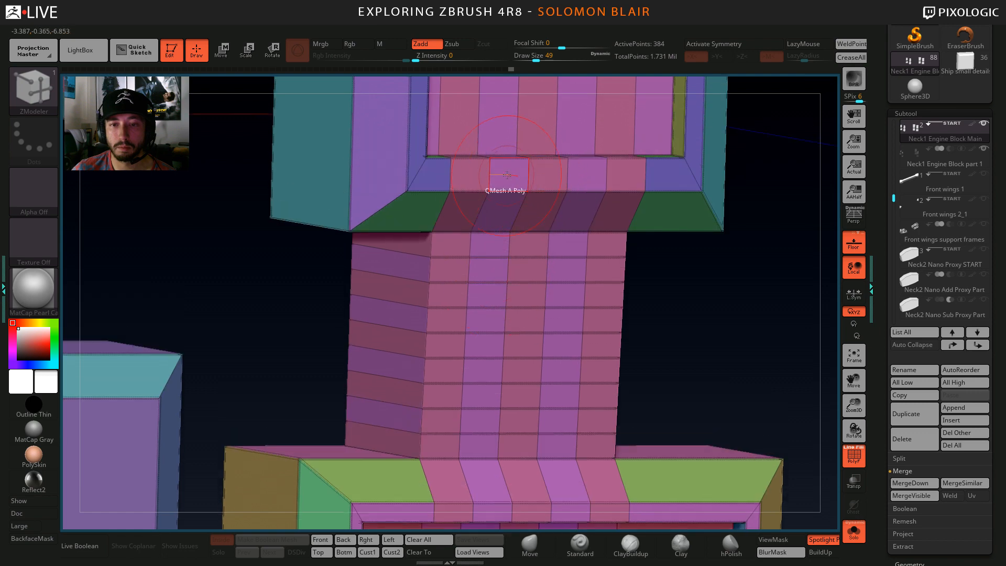
Assign the second and fourth strips, from the upper block's rim to the lower block's rim, to one polygroup, poly by poly.
{"action": "key", "text": "space"}
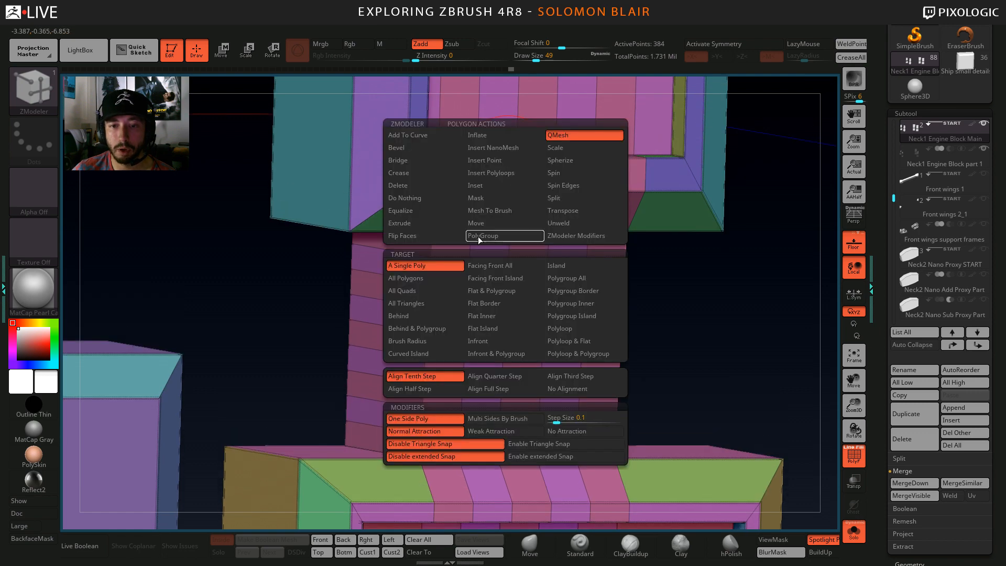
{"action": "left_click", "coordinate": [478, 236]}
{"action": "mouse_move", "coordinate": [508, 173]}
{"action": "left_mouse_down"}
{"action": "mouse_move", "coordinate": [490, 252]}
{"action": "mouse_move", "coordinate": [477, 472]}
{"action": "left_mouse_up"}
{"action": "right_click_drag", "start_coordinate": [480, 481], "coordinate": [455, 329], "text": "alt"}
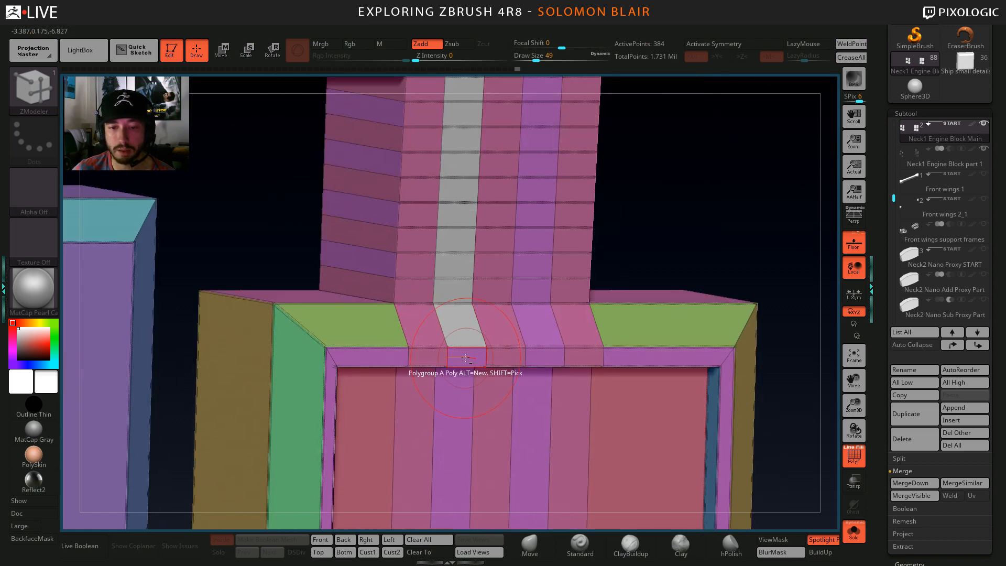
{"action": "left_click_drag", "start_coordinate": [539, 359], "coordinate": [538, 188]}
{"action": "right_click_drag", "start_coordinate": [548, 161], "coordinate": [541, 322], "text": "alt"}
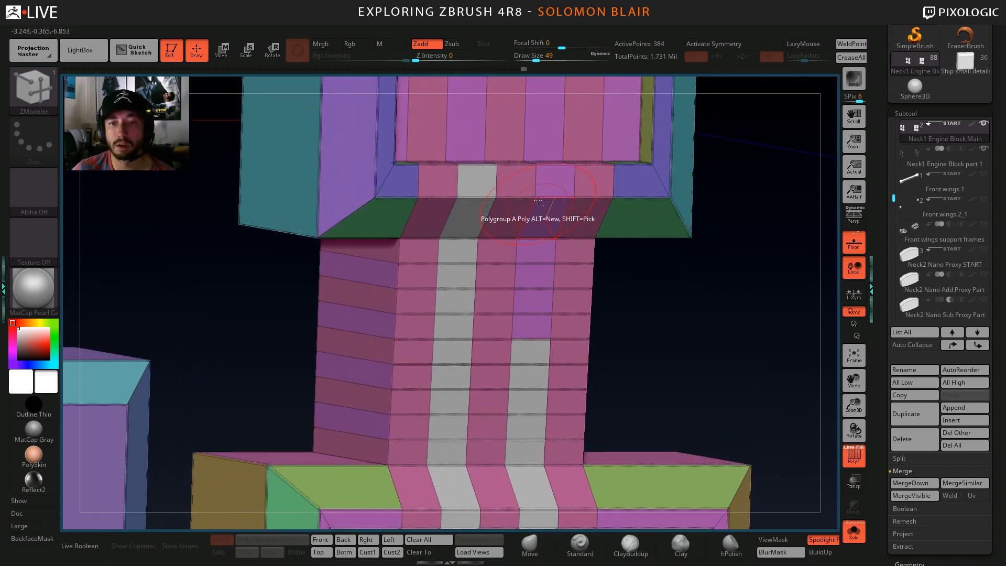
{"action": "left_click_drag", "start_coordinate": [553, 180], "coordinate": [546, 305]}
Change the color of the two strips' new polygroup to a contrasting teal.
{"action": "right_click_drag", "start_coordinate": [544, 330], "coordinate": [575, 257], "text": "ctrl"}
{"action": "key", "text": "ctrl"}
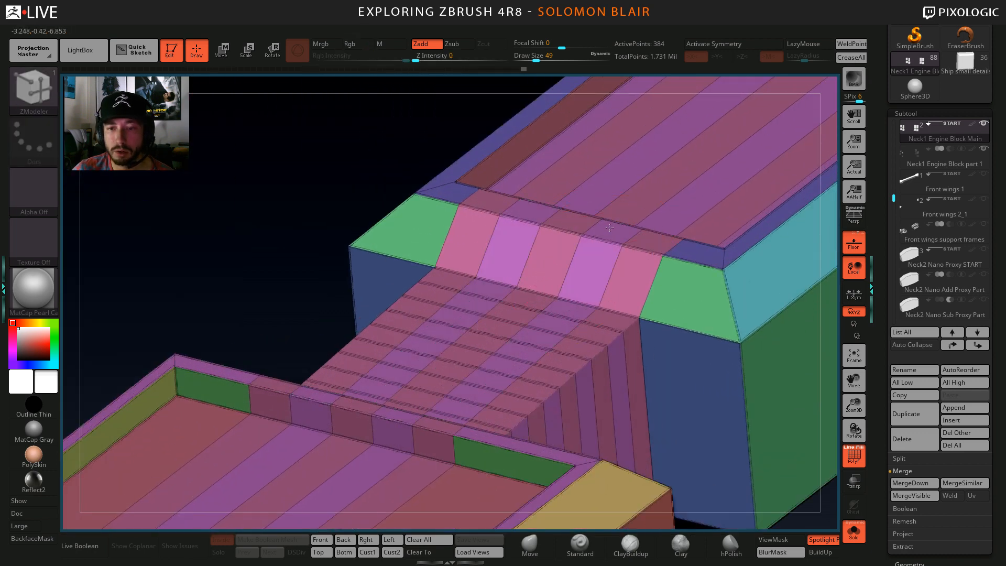
{"action": "key", "text": "space"}
{"action": "left_click", "coordinate": [607, 234]}
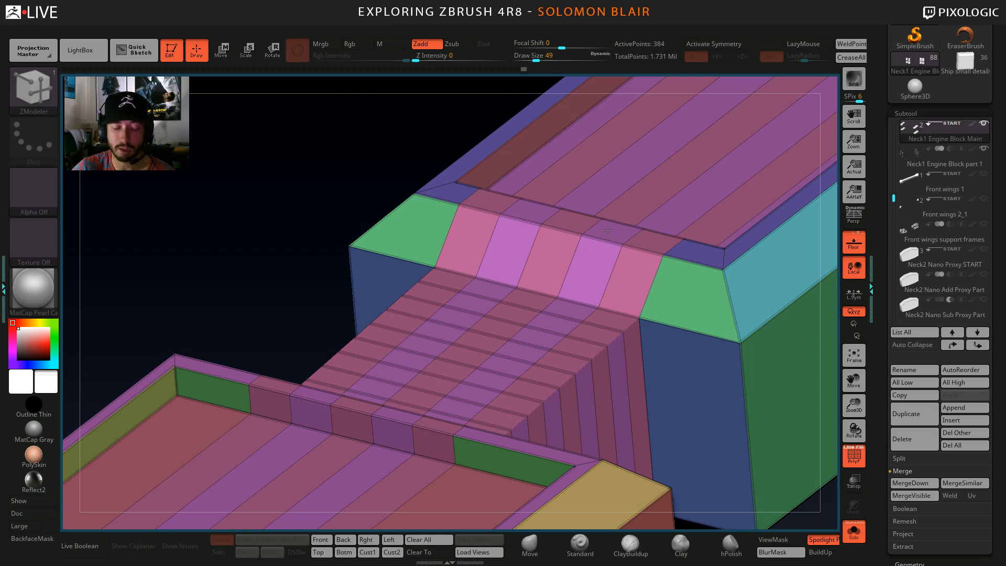
{"action": "left_click", "coordinate": [608, 230]}
{"action": "left_click", "coordinate": [607, 230]}
{"action": "left_click", "coordinate": [608, 230]}
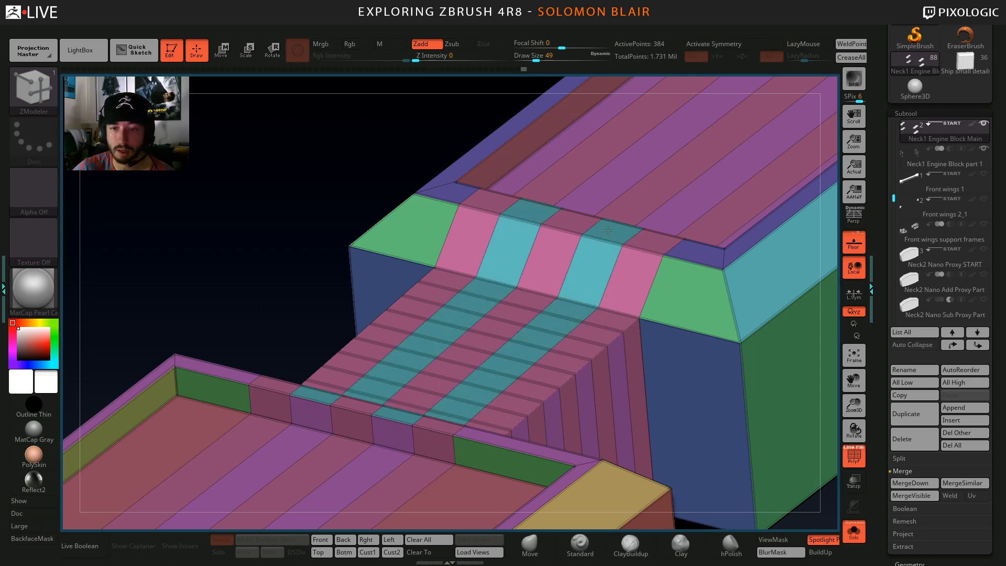
Reduce the brush size to 23 and raise the two teal strips slightly above the bridge and rims with QMesh.
{"action": "mouse_move", "coordinate": [559, 271]}
{"action": "right_mouse_down", "text": "alt"}
{"action": "mouse_move", "coordinate": [418, 251]}
{"action": "mouse_move", "coordinate": [429, 215]}
{"action": "right_mouse_up", "text": "alt"}
{"action": "key", "text": "s"}
{"action": "left_click", "coordinate": [390, 251]}
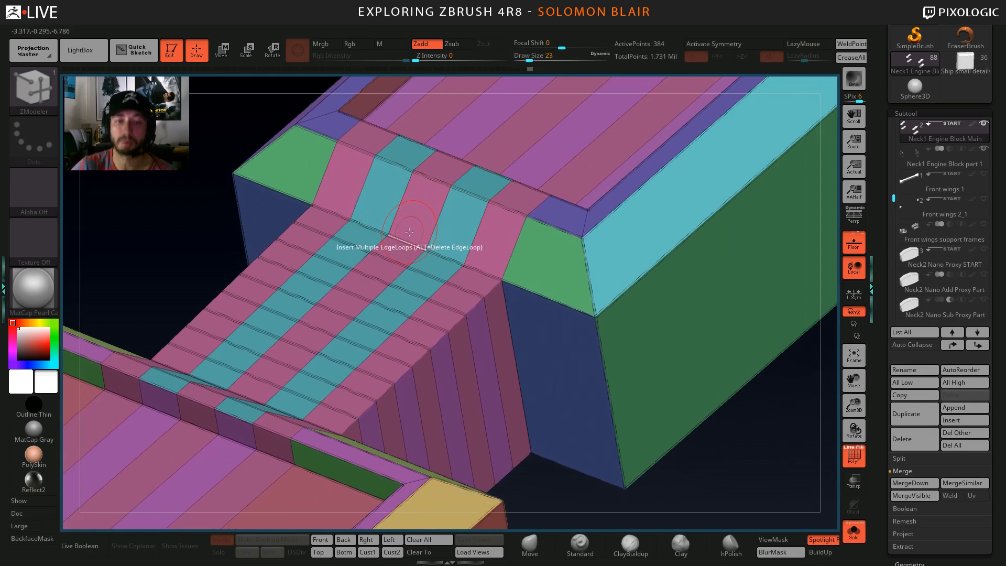
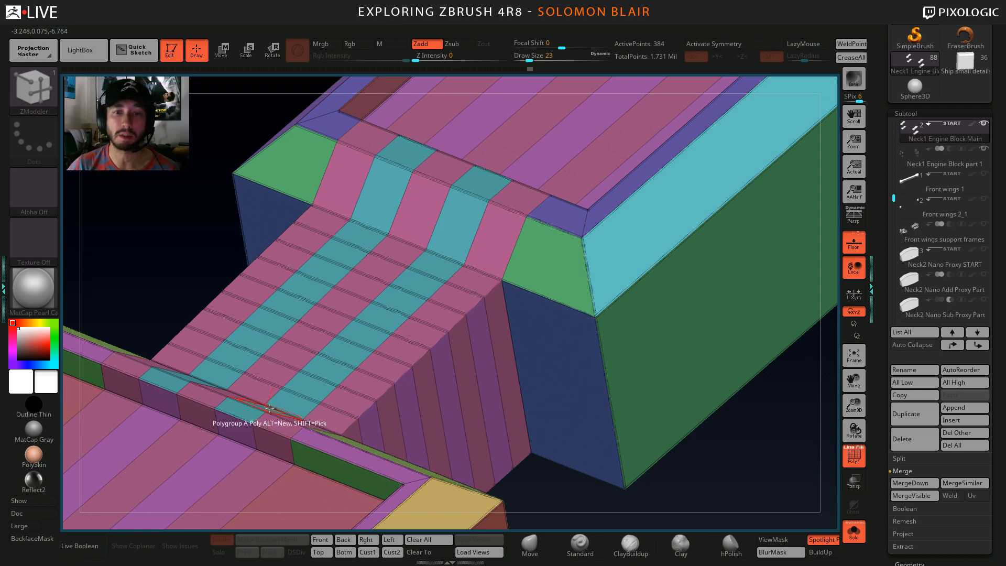
{"action": "key", "text": "space"}
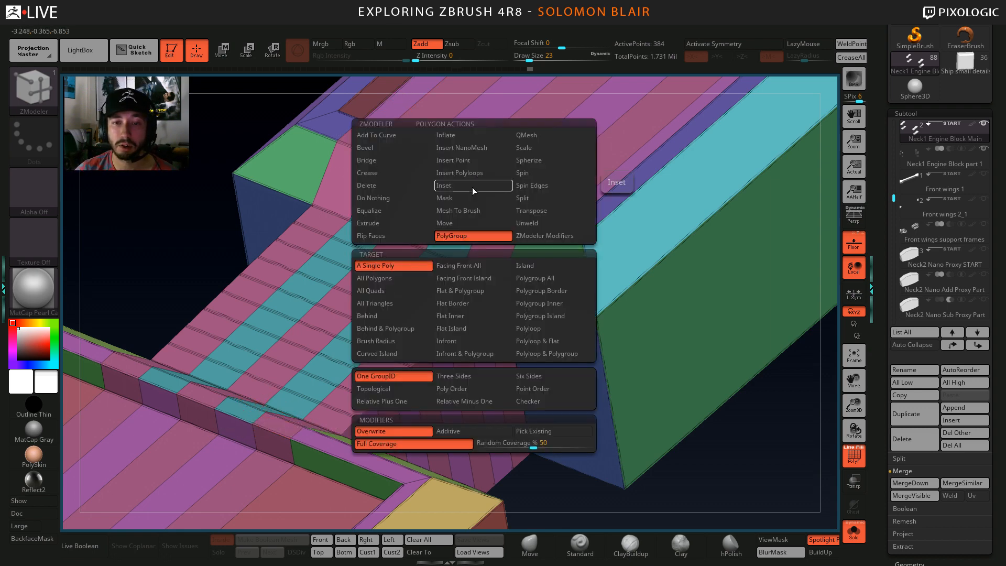
{"action": "left_click", "coordinate": [524, 136]}
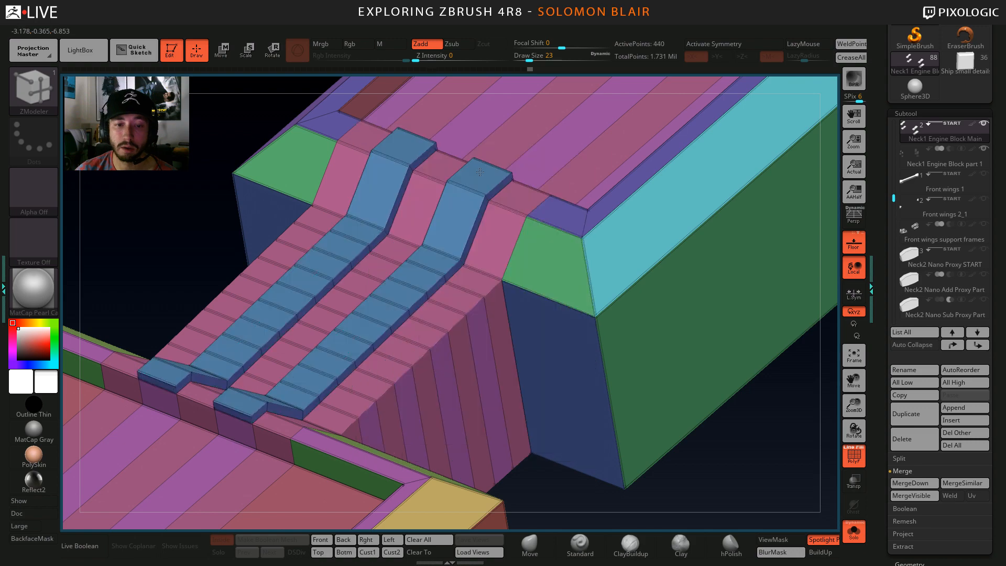
Show the surrounding neck without polyframe, and reduce the engine block's Dynamic Subdiv bevel Coverage to 0.0044.
{"action": "key", "text": "ctrl"}
{"action": "mouse_move", "coordinate": [493, 213]}
{"action": "left_mouse_down"}
{"action": "mouse_move", "coordinate": [319, 261]}
{"action": "mouse_move", "coordinate": [312, 321]}
{"action": "mouse_move", "coordinate": [388, 374]}
{"action": "left_mouse_up"}
{"action": "key", "text": "shift+f"}
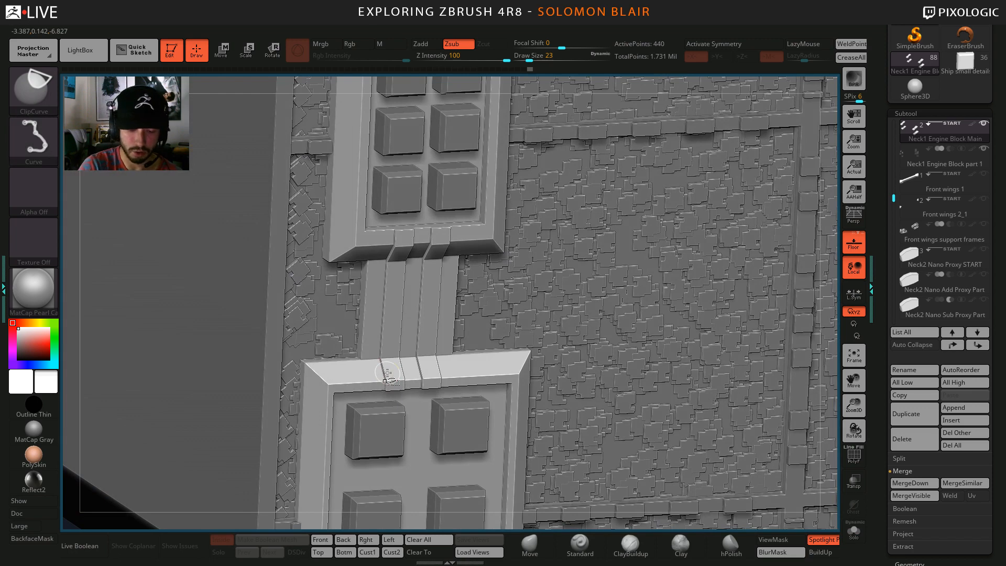
{"action": "key", "text": "shift+f"}
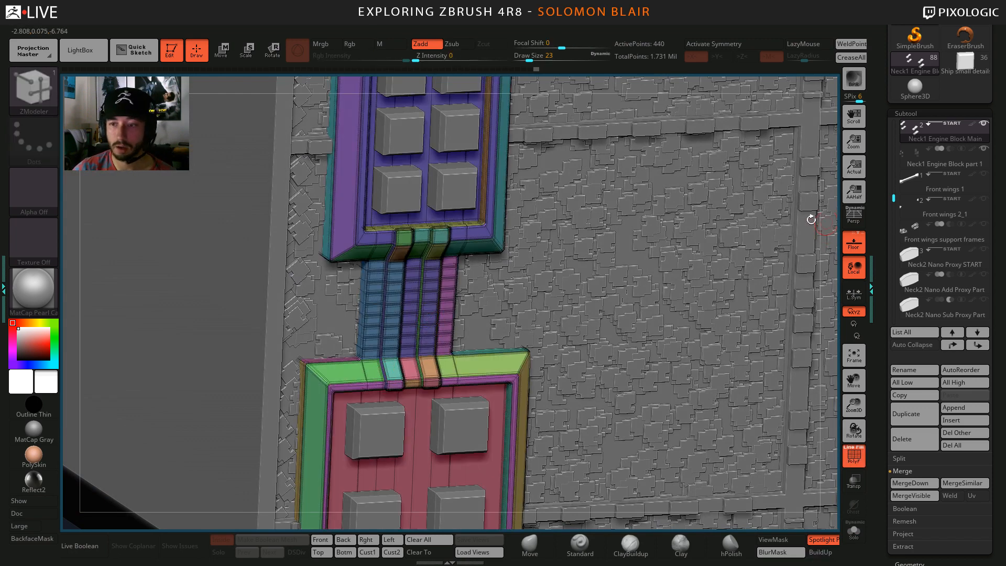
{"action": "key", "text": "shift+f"}
{"action": "key", "text": "ctrl"}
{"action": "left_click_drag", "start_coordinate": [410, 292], "coordinate": [409, 262], "text": "alt"}
{"action": "left_click", "coordinate": [935, 113]}
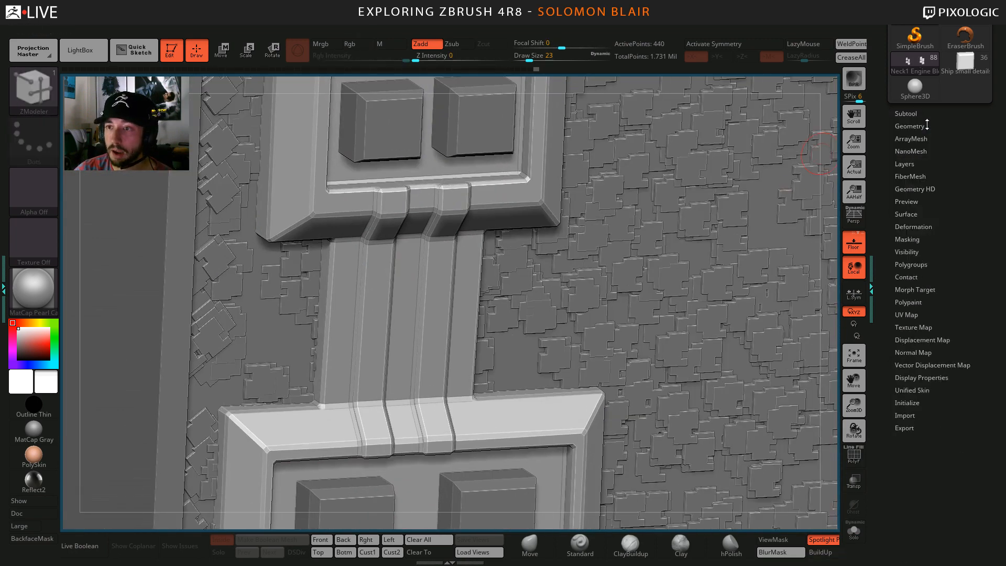
{"action": "left_click", "coordinate": [910, 126]}
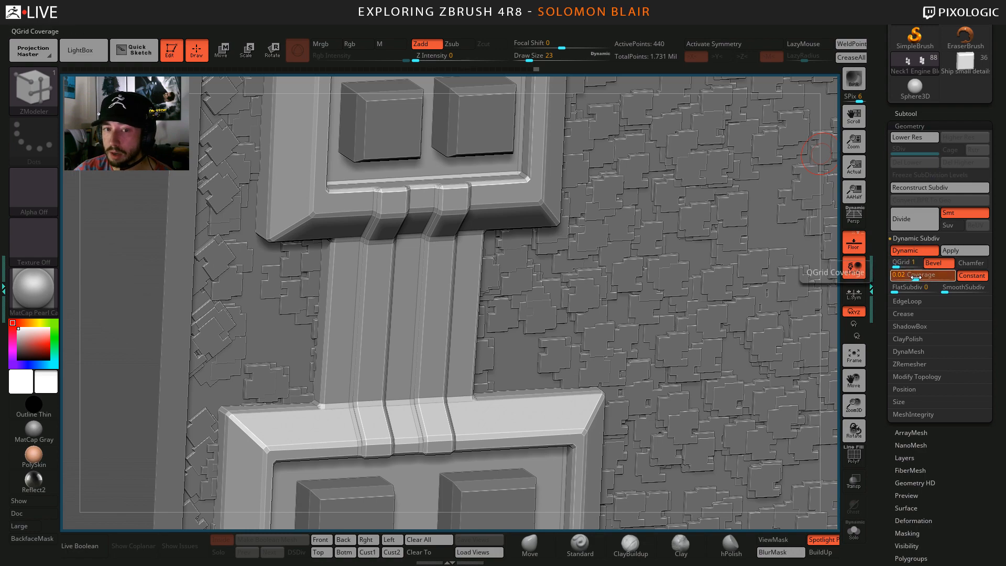
{"action": "left_click_drag", "start_coordinate": [915, 278], "coordinate": [909, 279]}
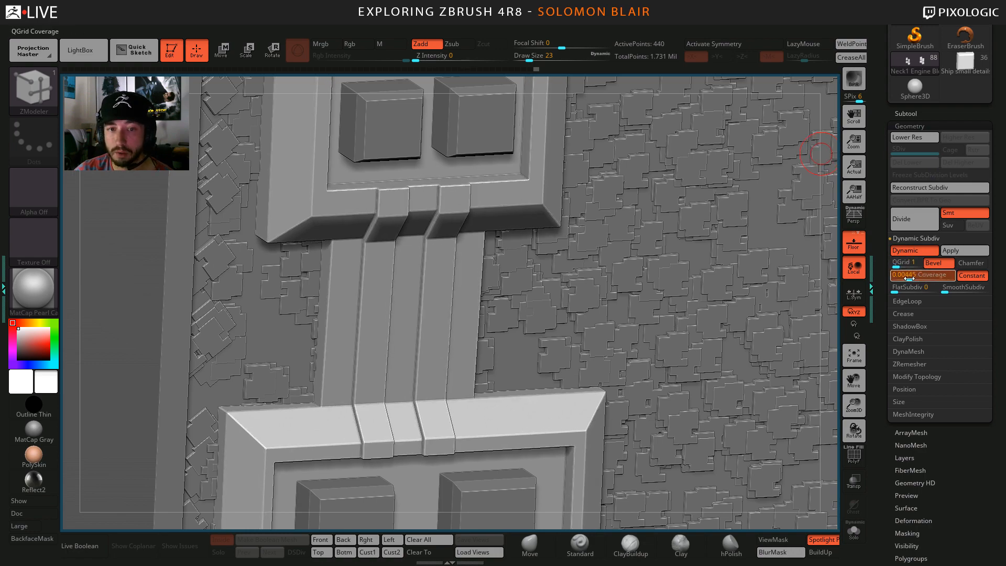
Mirror and weld the Neck1 Engine Block Main subtool across X onto the opposite side of the neck.
{"action": "mouse_move", "coordinate": [546, 310]}
{"action": "right_mouse_down"}
{"action": "mouse_move", "coordinate": [488, 237]}
{"action": "mouse_move", "coordinate": [234, 294]}
{"action": "mouse_move", "coordinate": [314, 347]}
{"action": "mouse_move", "coordinate": [356, 341]}
{"action": "right_mouse_up"}
{"action": "key", "text": "s"}
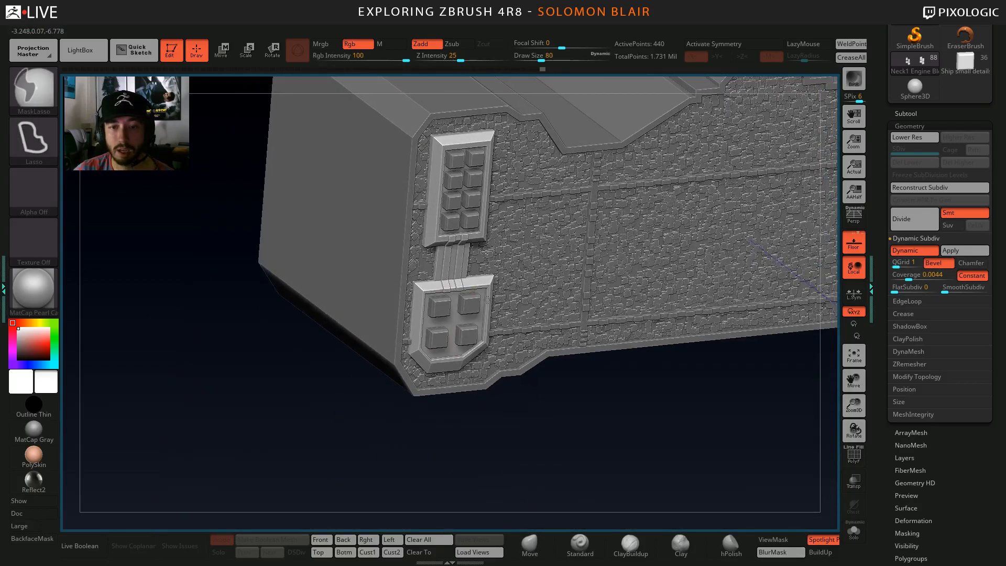
{"action": "mouse_move", "coordinate": [488, 299]}
{"action": "right_mouse_down", "text": "ctrl"}
{"action": "mouse_move", "coordinate": [292, 312]}
{"action": "mouse_move", "coordinate": [299, 301]}
{"action": "mouse_move", "coordinate": [356, 349]}
{"action": "right_mouse_up", "text": "ctrl"}
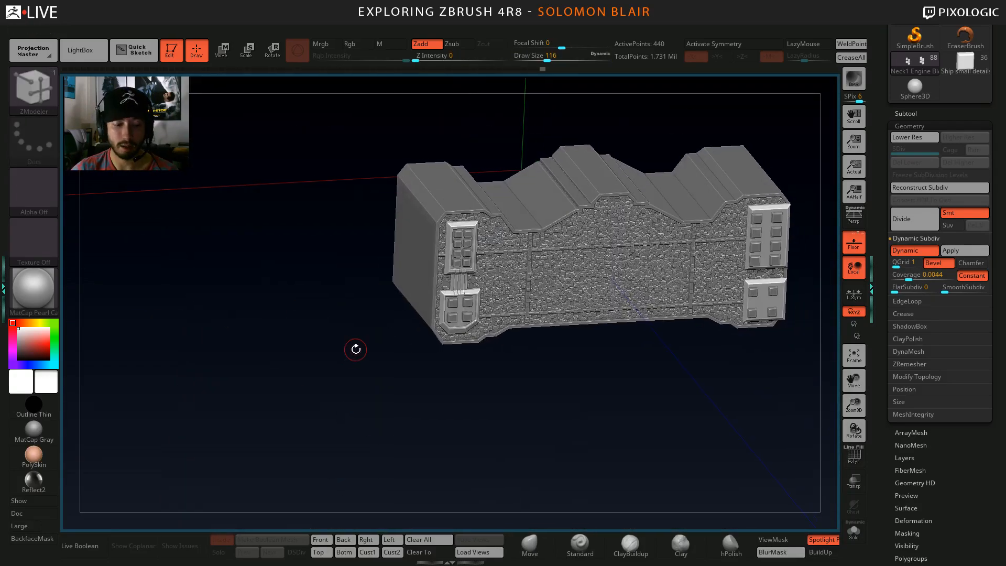
{"action": "key", "text": "space"}
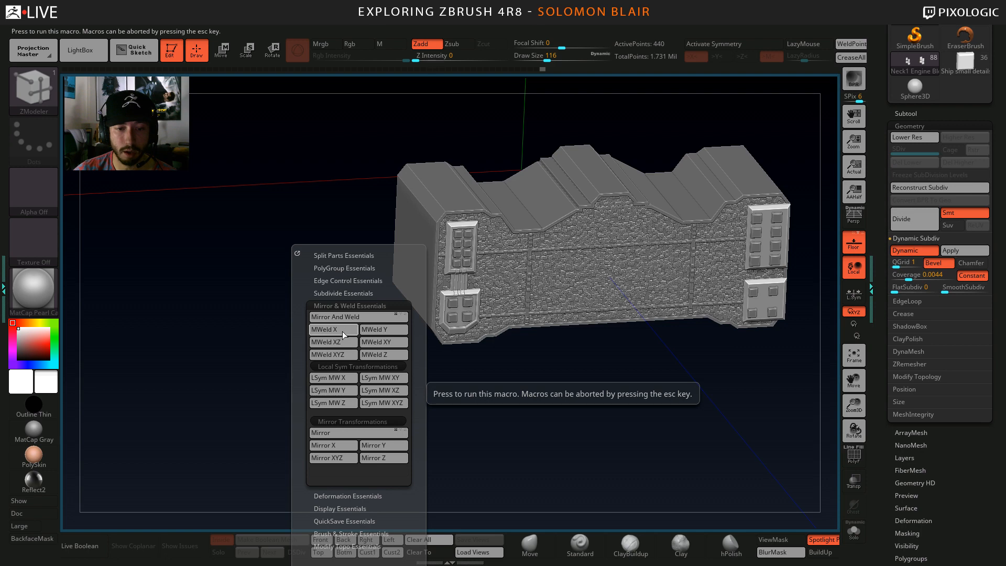
{"action": "left_click", "coordinate": [342, 331]}
Select the Neck1 Engine Block part 1 squares and mirror and weld them across X to match the opposite blocks.
{"action": "left_click_drag", "start_coordinate": [545, 401], "coordinate": [415, 252]}
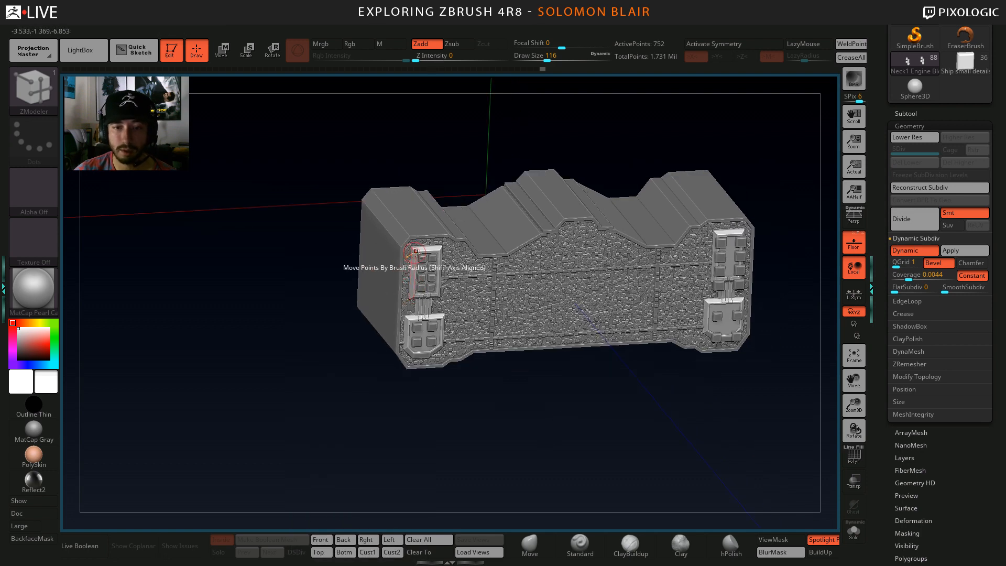
{"action": "left_click", "coordinate": [422, 256], "text": "alt"}
{"action": "left_click_drag", "start_coordinate": [273, 293], "coordinate": [303, 346], "text": "ctrl"}
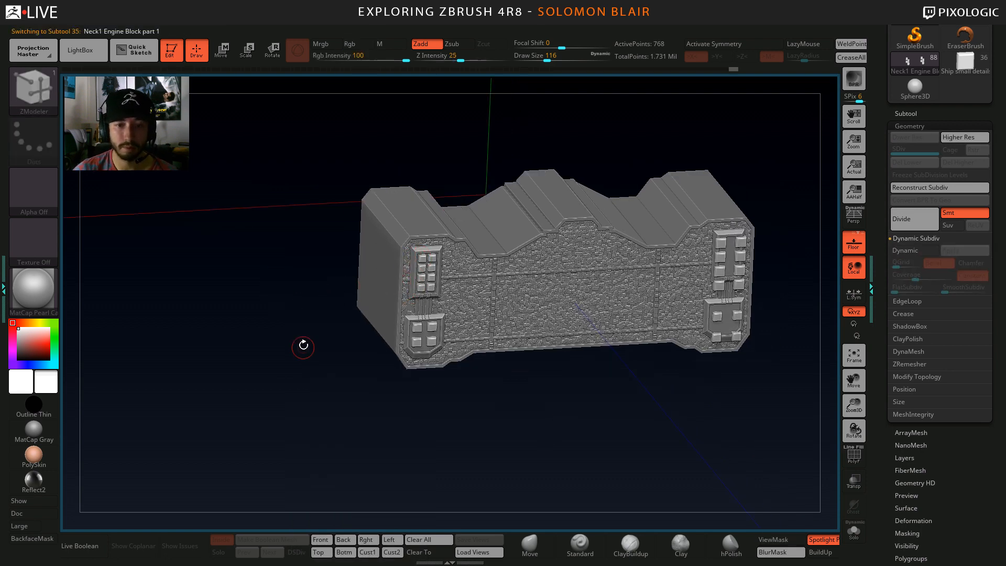
{"action": "key", "text": "space"}
{"action": "mouse_move", "coordinate": [231, 303]}
{"action": "left_mouse_down"}
{"action": "mouse_move", "coordinate": [225, 281]}
{"action": "mouse_move", "coordinate": [248, 334]}
{"action": "mouse_move", "coordinate": [265, 318]}
{"action": "mouse_move", "coordinate": [284, 338]}
{"action": "left_mouse_up"}
{"action": "key", "text": "shift+f"}
{"action": "key", "text": "shift+f"}
{"action": "key", "text": "s"}
{"action": "left_click", "coordinate": [287, 340]}
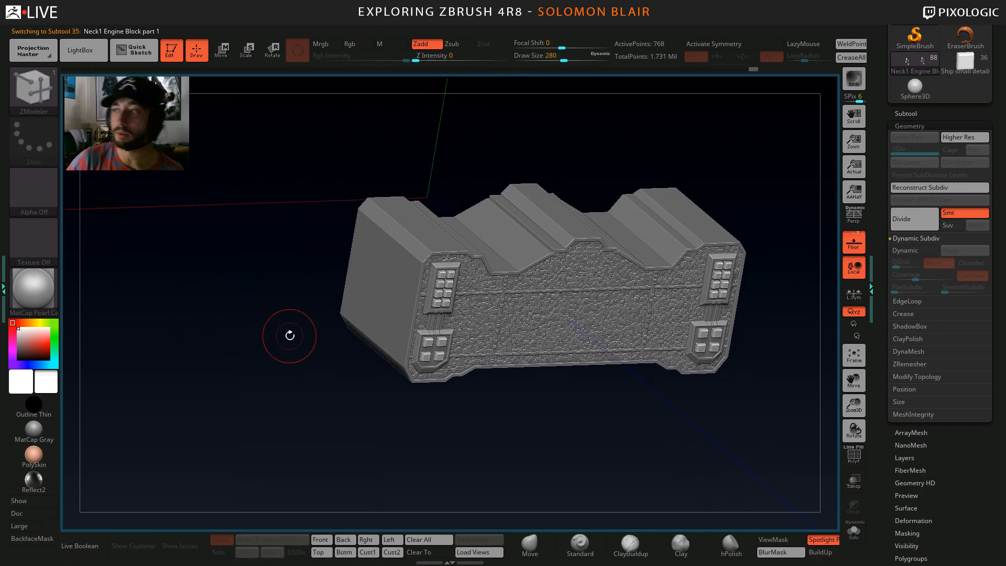
Make Neck1 Main the active subtool, choose the ZModeler brush, and examine the hull's polygroups with polyframe.
{"action": "mouse_move", "coordinate": [208, 228]}
{"action": "left_mouse_down"}
{"action": "mouse_move", "coordinate": [173, 288]}
{"action": "mouse_move", "coordinate": [204, 300]}
{"action": "mouse_move", "coordinate": [164, 275]}
{"action": "mouse_move", "coordinate": [244, 276]}
{"action": "left_mouse_up"}
{"action": "mouse_move", "coordinate": [245, 277]}
{"action": "right_mouse_down"}
{"action": "mouse_move", "coordinate": [315, 304]}
{"action": "mouse_move", "coordinate": [494, 271]}
{"action": "mouse_move", "coordinate": [500, 315]}
{"action": "mouse_move", "coordinate": [402, 326]}
{"action": "mouse_move", "coordinate": [400, 341]}
{"action": "mouse_move", "coordinate": [392, 324]}
{"action": "mouse_move", "coordinate": [431, 325]}
{"action": "right_mouse_up"}
{"action": "left_click", "coordinate": [402, 326], "text": "alt"}
{"action": "key", "text": "shift+f"}
{"action": "key", "text": "b"}
{"action": "key", "text": "z"}
{"action": "key", "text": "m"}
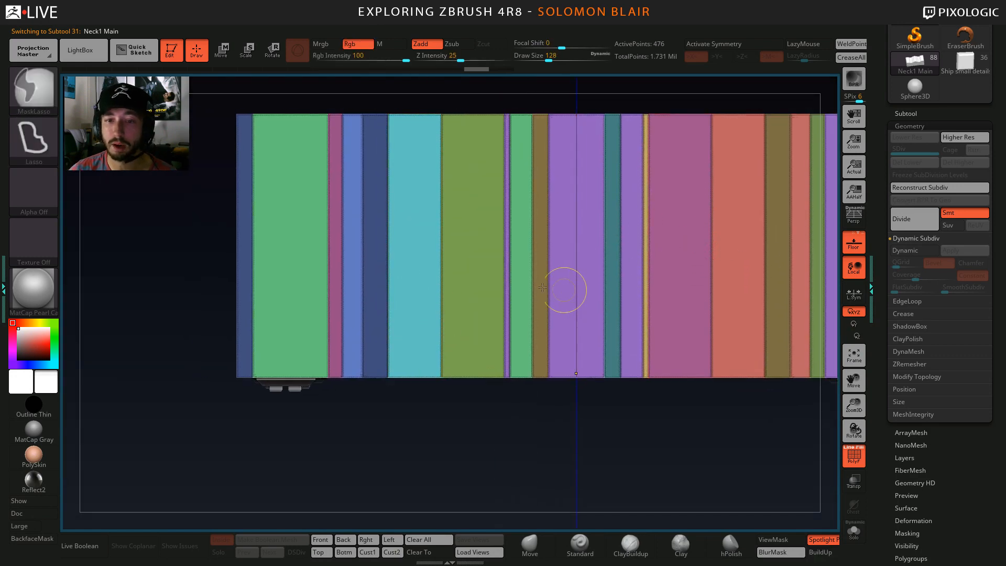
{"action": "right_click_drag", "start_coordinate": [561, 288], "coordinate": [831, 116]}
{"action": "key", "text": "shift+f"}
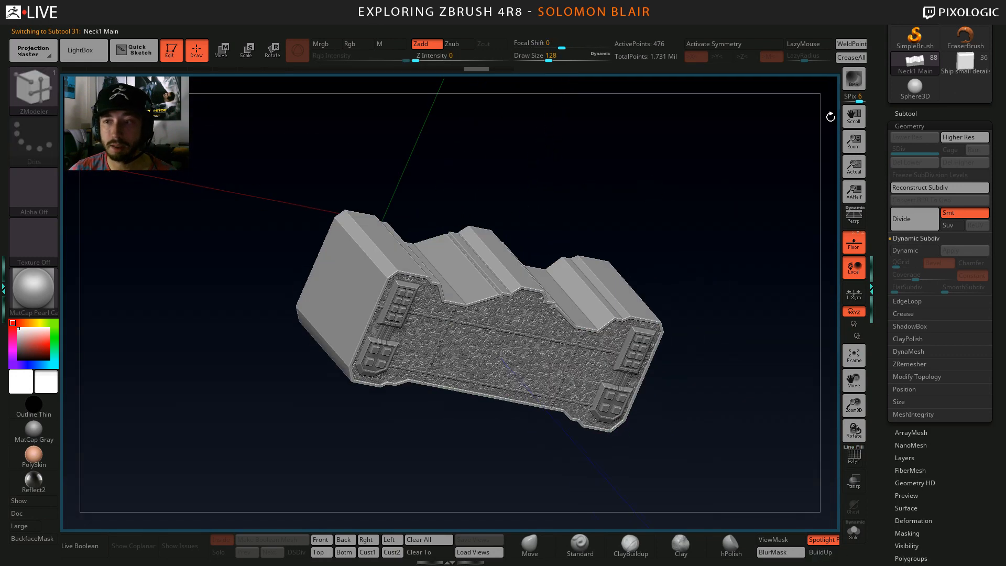
Duplicate the Neck1 Main subtool and show the hull's polygroups with polyframe.
{"action": "left_click", "coordinate": [913, 112]}
{"action": "right_click_drag", "start_coordinate": [596, 198], "coordinate": [561, 197], "text": "alt"}
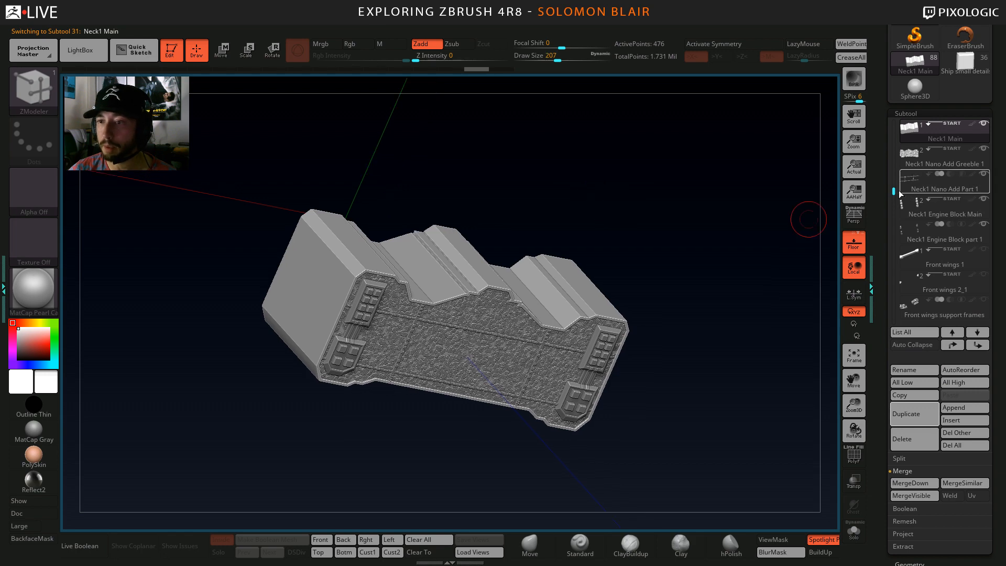
{"action": "left_click_drag", "start_coordinate": [894, 191], "coordinate": [893, 185]}
{"action": "mouse_move", "coordinate": [929, 204]}
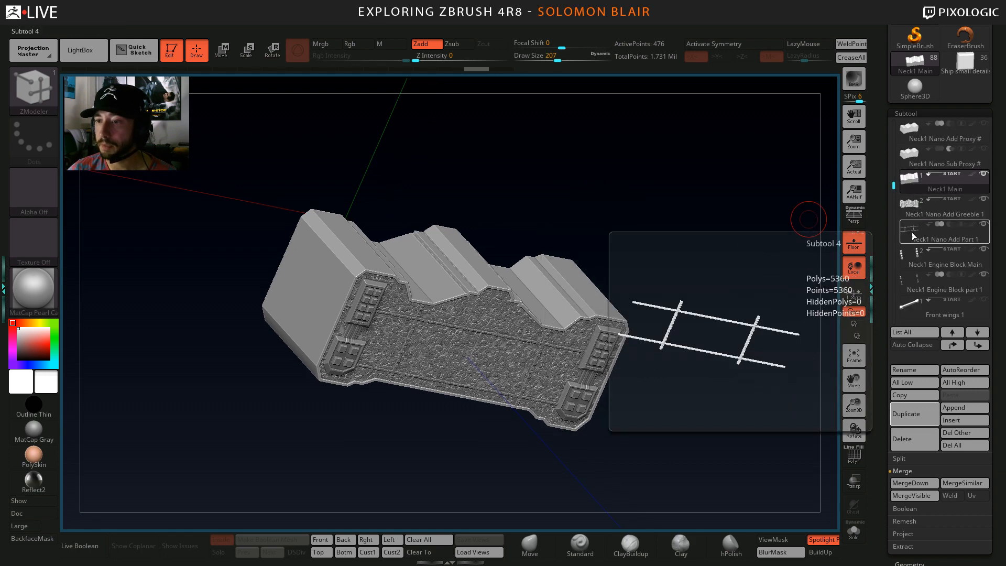
{"action": "mouse_move", "coordinate": [911, 270]}
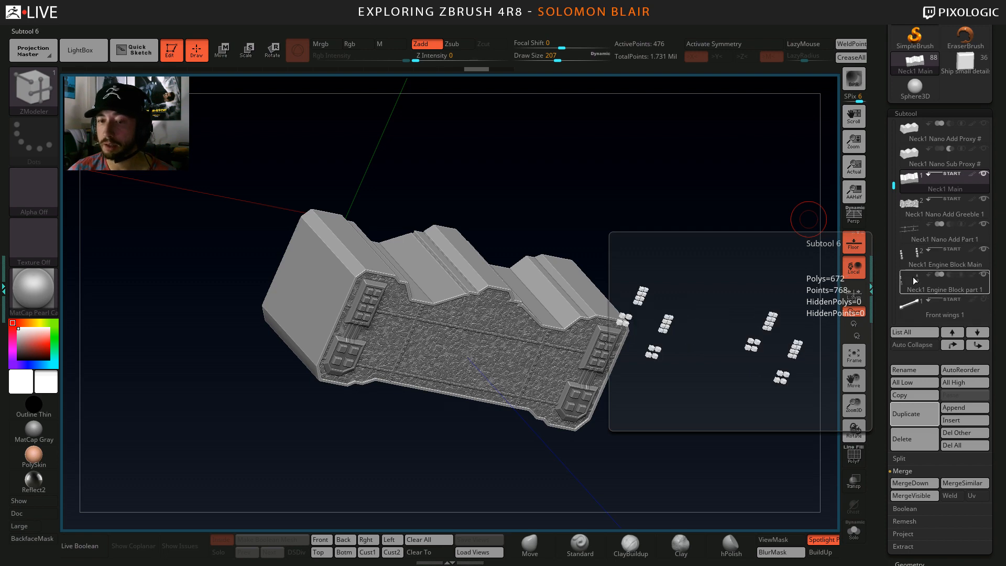
{"action": "left_click", "coordinate": [915, 184]}
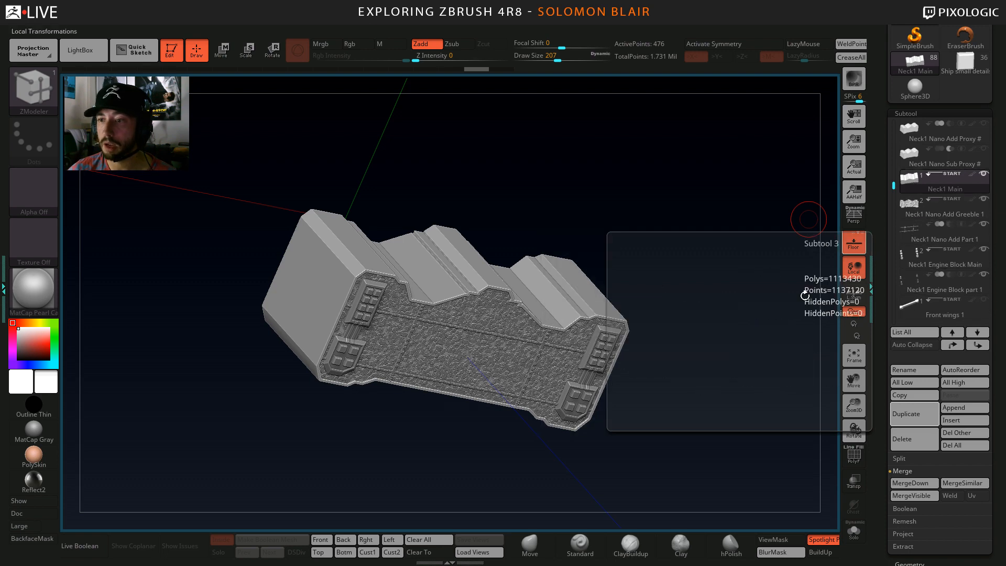
{"action": "left_click_drag", "start_coordinate": [681, 302], "coordinate": [690, 341]}
{"action": "key", "text": "shift+f"}
{"action": "key", "text": "ctrl+shift"}
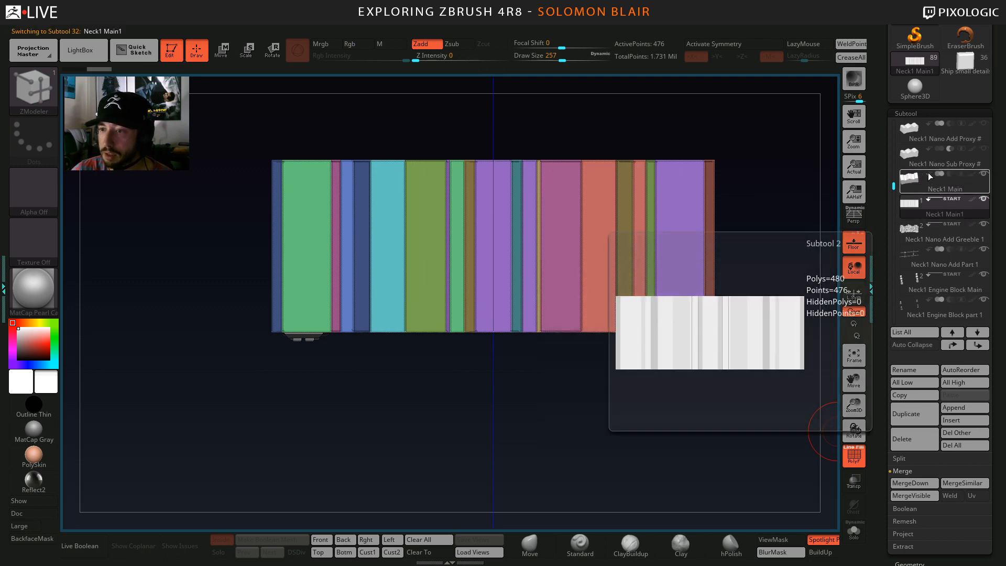
Rename the duplicated hull subtool as Neck1 Main.
{"action": "left_click", "coordinate": [904, 370]}
{"action": "key", "text": "BackSpace"}
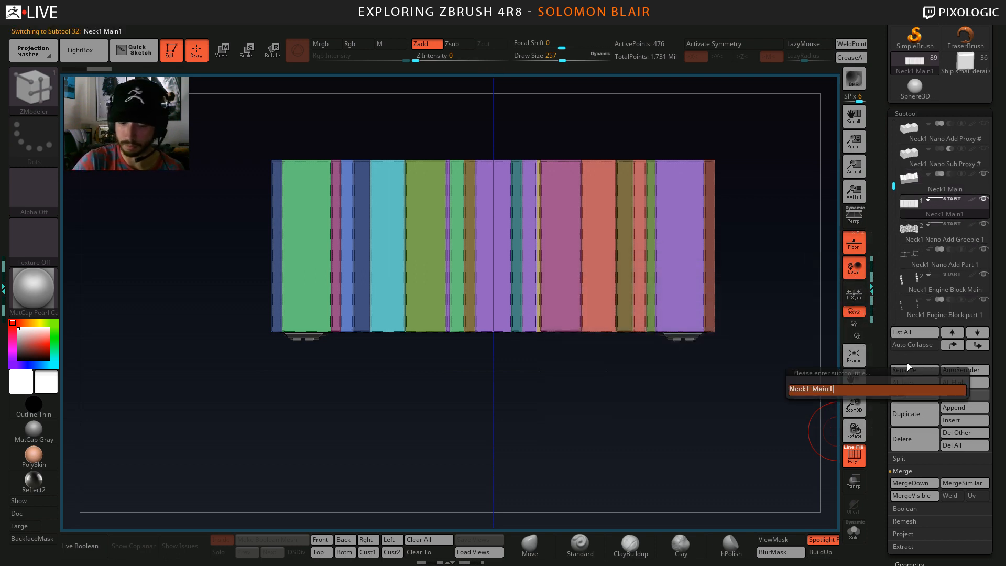
{"action": "key", "text": "Return"}
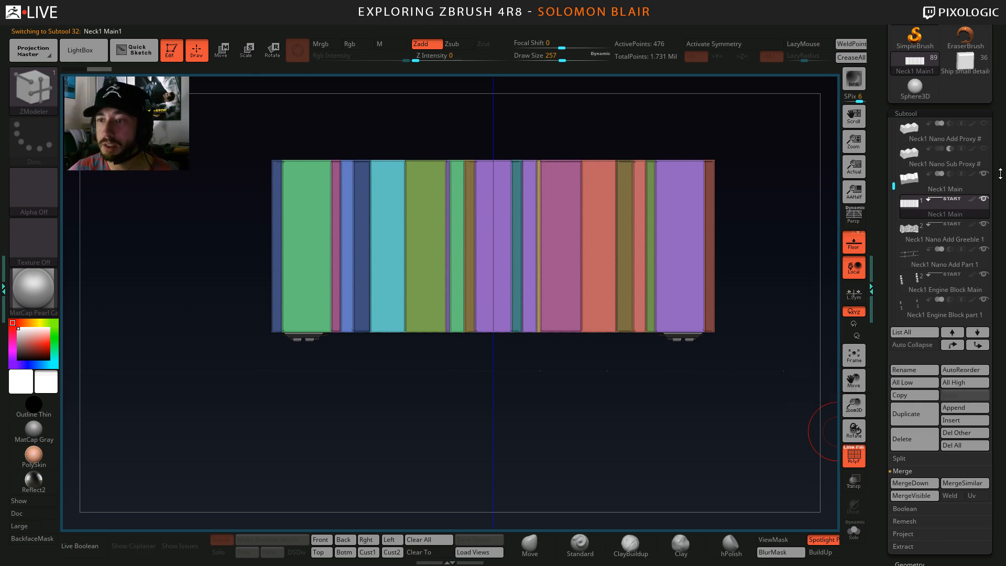
Select the original hull subtool above the duplicate and rename it as Neck1 Main BL Proxy.
{"action": "left_click", "coordinate": [914, 190]}
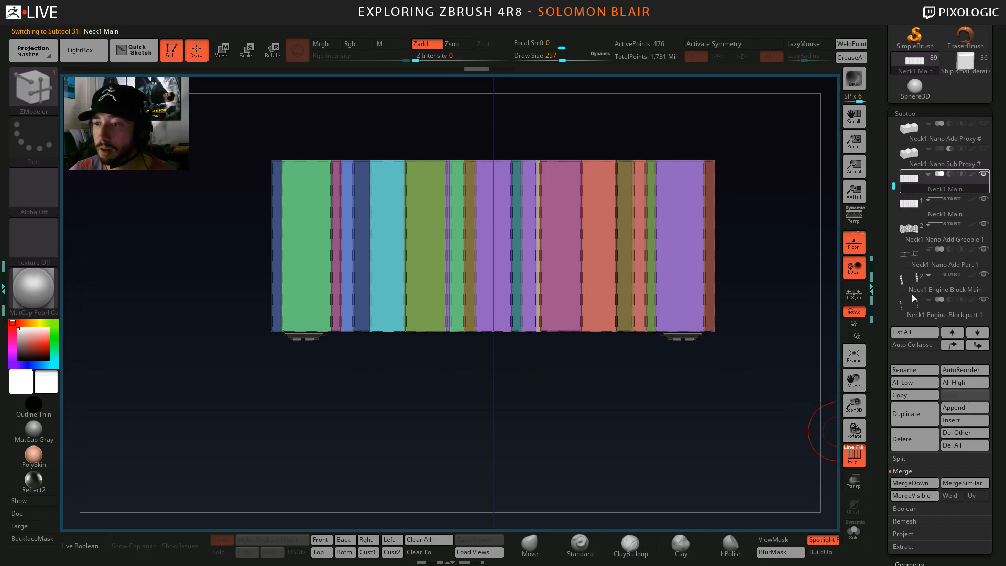
{"action": "left_click", "coordinate": [908, 367]}
{"action": "key", "text": "BackSpace"}
{"action": "key", "text": "BackSpace"}
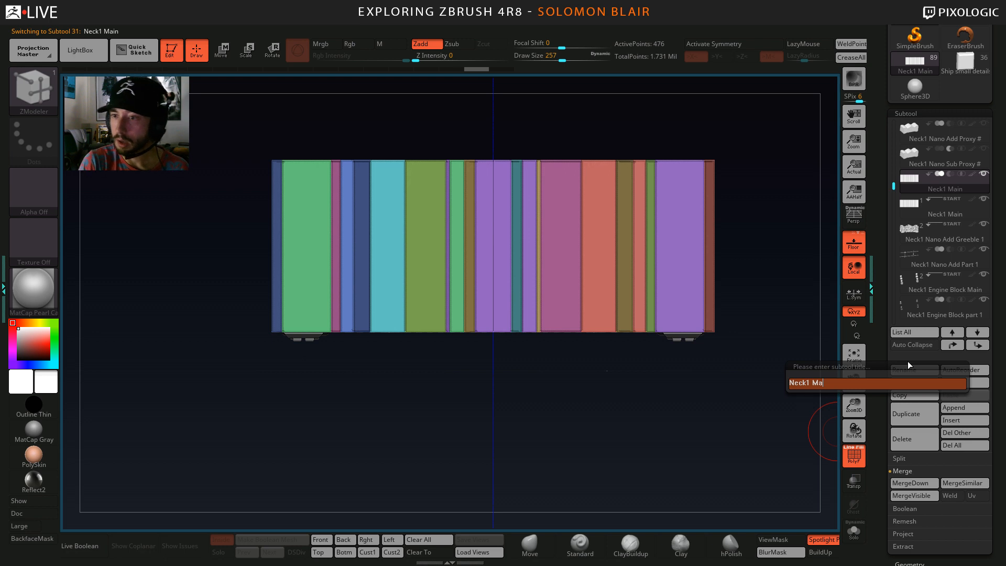
{"action": "key", "text": "BackSpace"}
{"action": "key", "text": "BackSpace"}
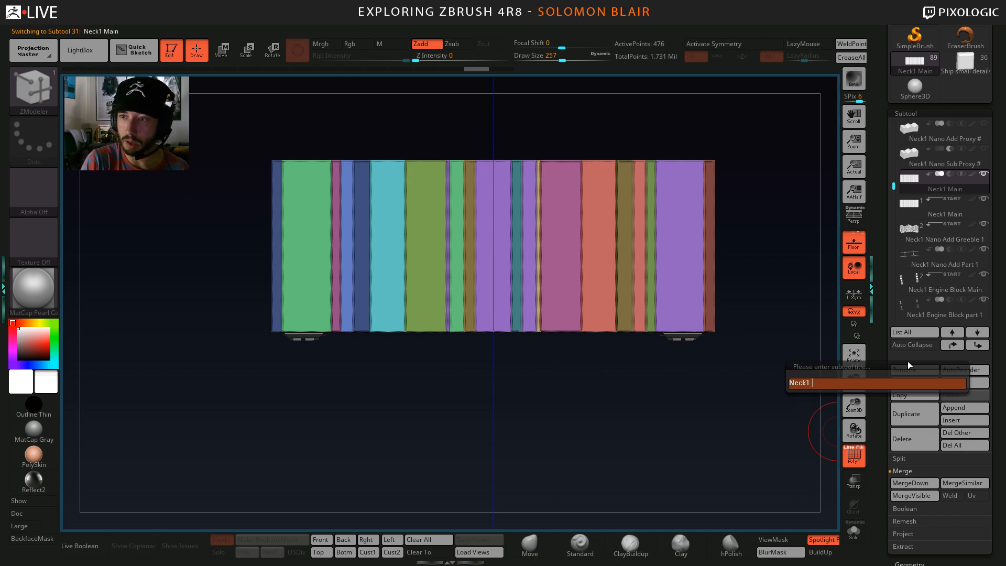
{"action": "key", "text": "shift"}
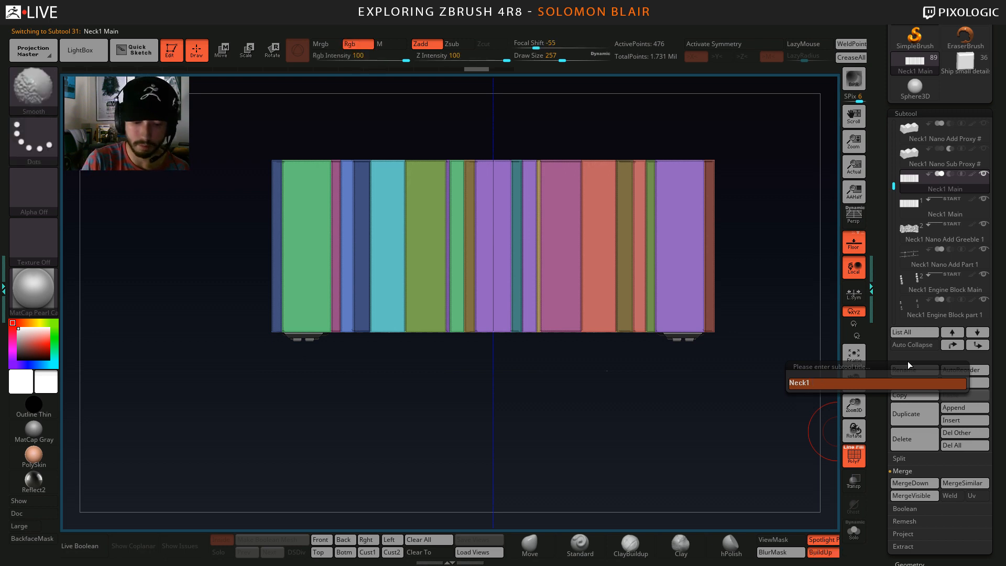
{"action": "type", "text": "Main BL "}
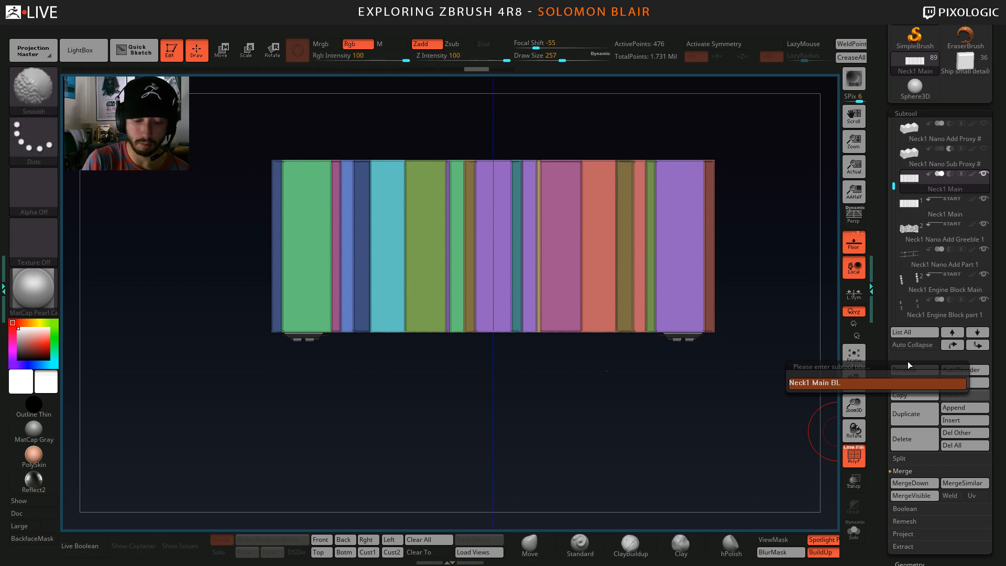
{"action": "type", "text": "Proxy"}
{"action": "key", "text": "Return"}
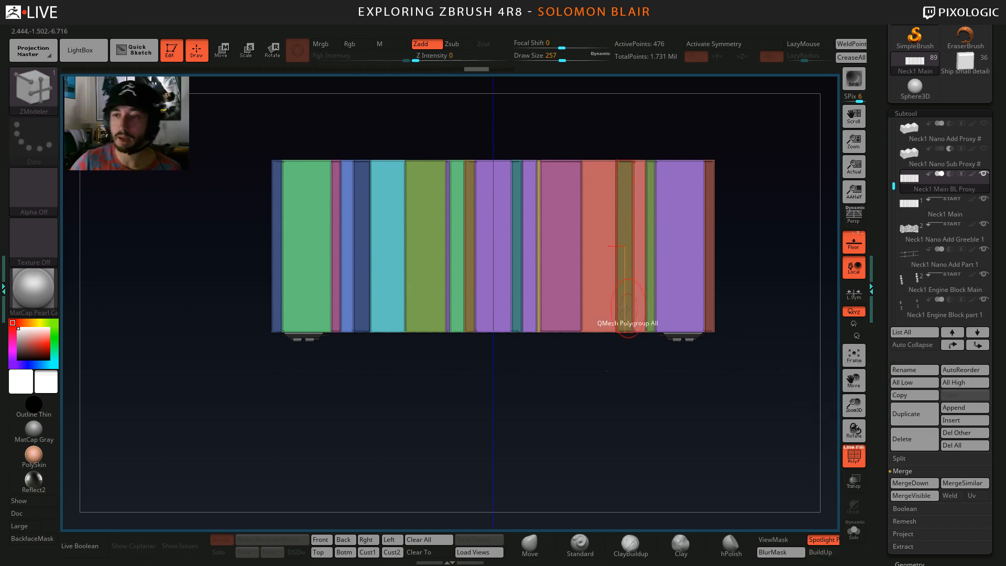
Make Neck1 Main BL Proxy the active subtool and show it solo.
{"action": "right_click_drag", "start_coordinate": [679, 227], "coordinate": [674, 255], "text": "alt"}
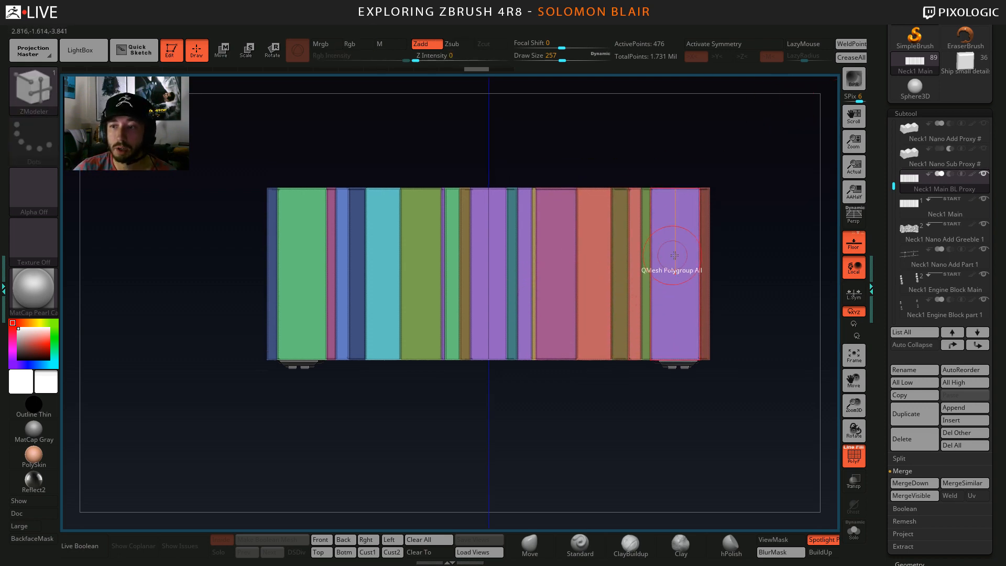
{"action": "left_click", "coordinate": [910, 209]}
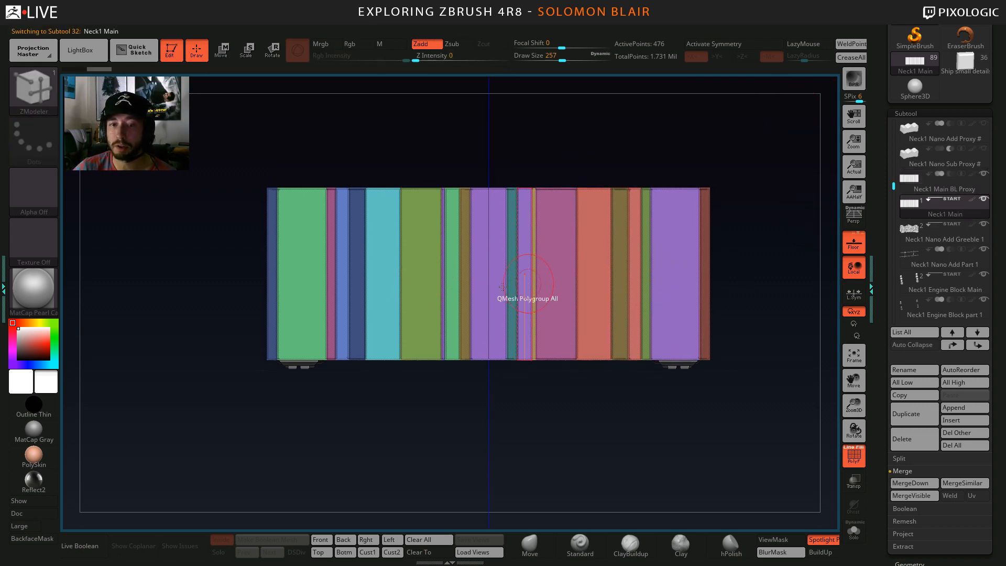
{"action": "mouse_move", "coordinate": [516, 273]}
{"action": "right_mouse_down"}
{"action": "mouse_move", "coordinate": [495, 265]}
{"action": "mouse_move", "coordinate": [550, 307]}
{"action": "mouse_move", "coordinate": [536, 279]}
{"action": "right_mouse_up"}
{"action": "left_click", "coordinate": [911, 181]}
{"action": "right_click_drag", "start_coordinate": [442, 263], "coordinate": [478, 372], "text": "alt"}
Set the ZModeler edge action to Insert with Single EdgeLoop and insert three closely spaced loops across the hull panels, following the front rim.
{"action": "key", "text": "space"}
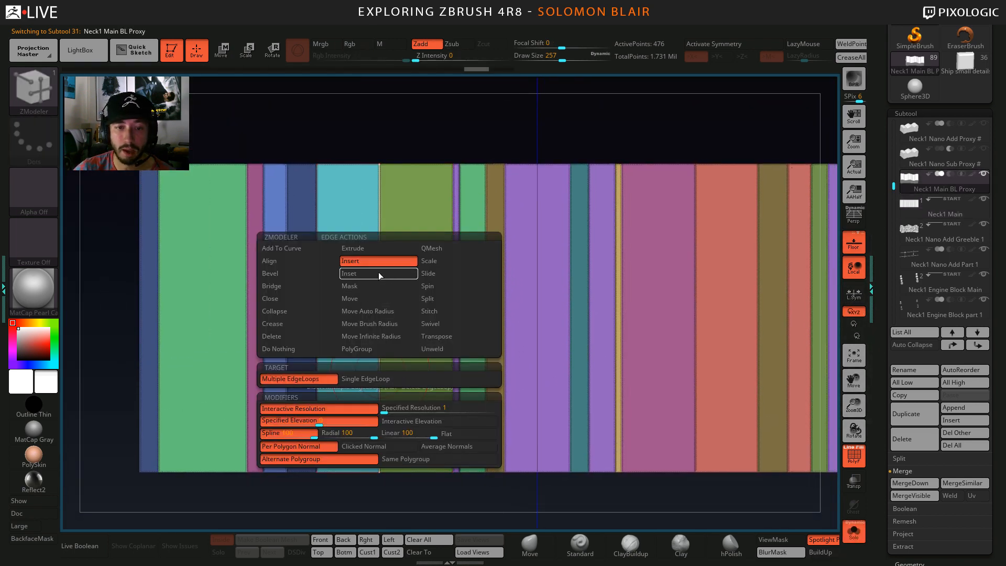
{"action": "left_click", "coordinate": [349, 383]}
{"action": "right_click_drag", "start_coordinate": [364, 388], "coordinate": [355, 330]}
{"action": "key", "text": "shift+f"}
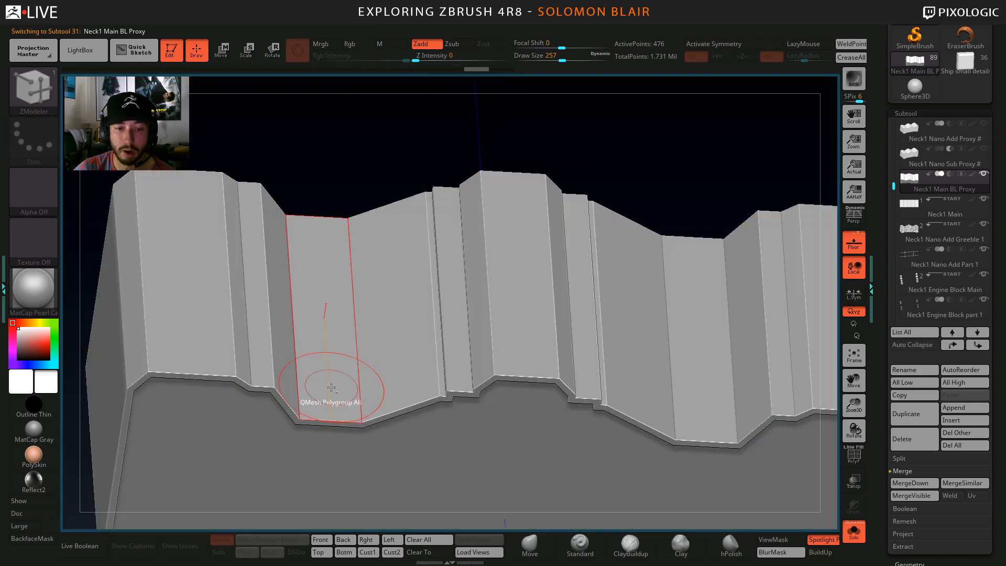
{"action": "right_click_drag", "start_coordinate": [330, 388], "coordinate": [337, 302]}
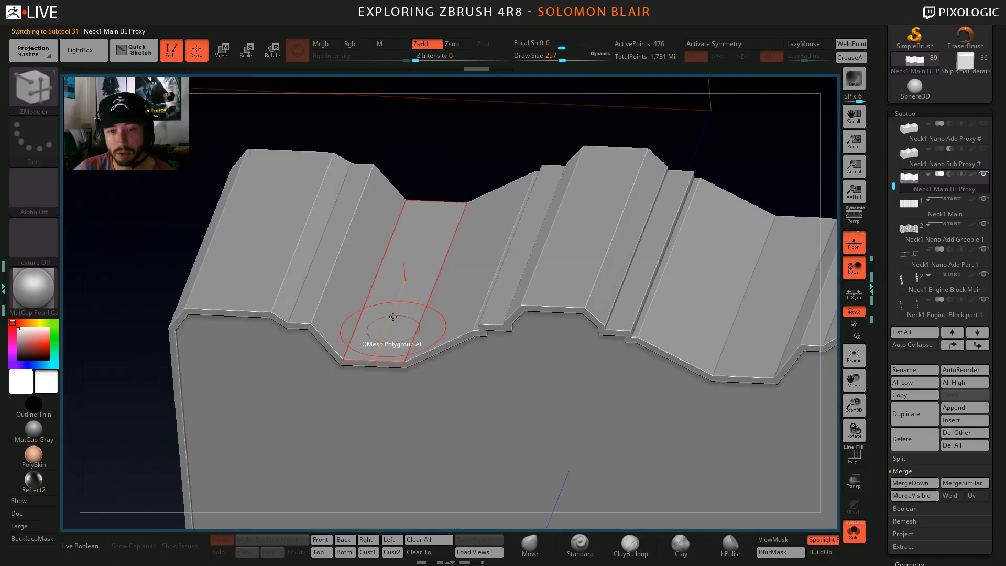
{"action": "right_click_drag", "start_coordinate": [401, 302], "coordinate": [360, 319]}
{"action": "key", "text": "shift+f"}
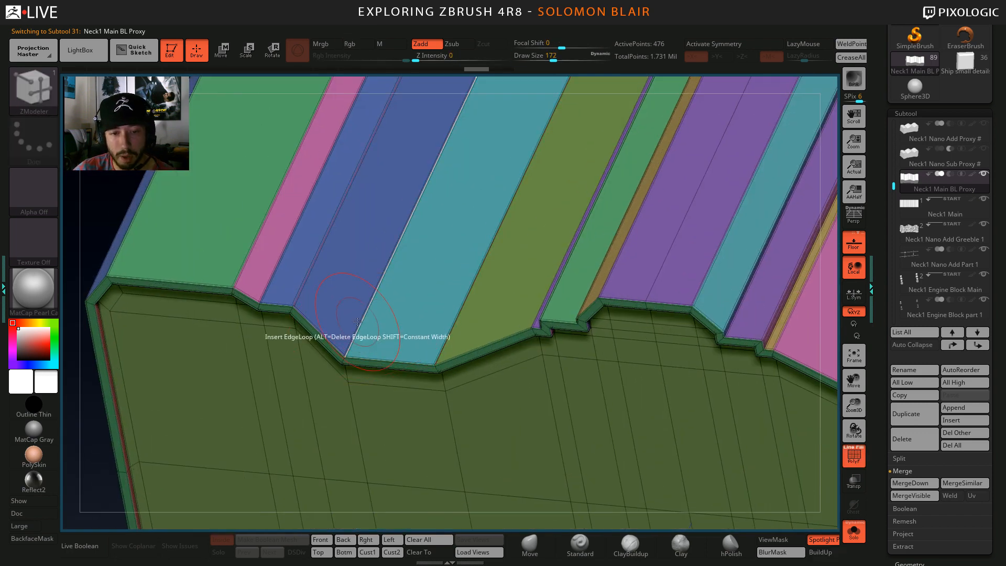
{"action": "left_click_drag", "start_coordinate": [360, 319], "coordinate": [358, 324]}
{"action": "left_click_drag", "start_coordinate": [363, 313], "coordinate": [360, 313]}
{"action": "left_click", "coordinate": [362, 319]}
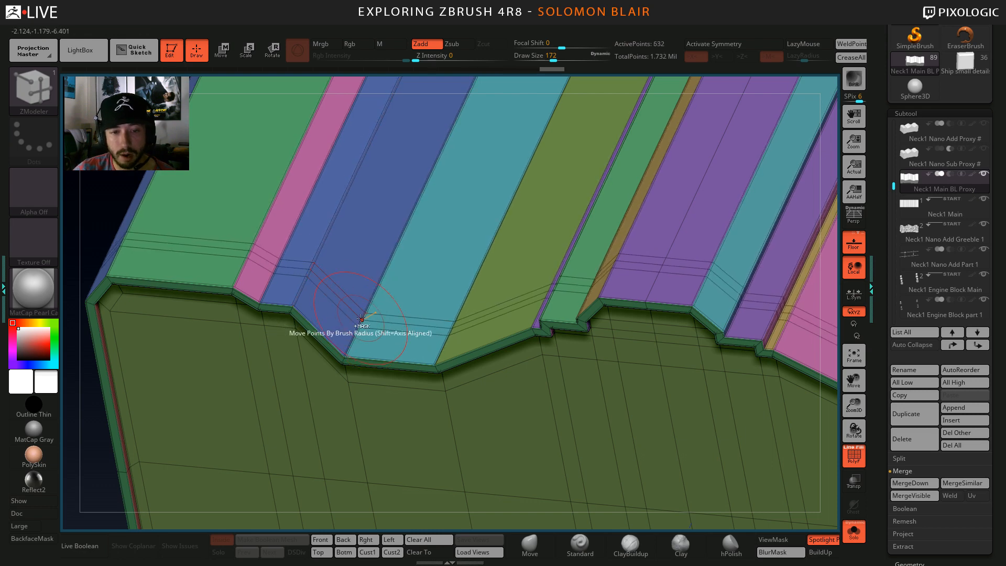
Insert a lengthwise edge loop down the middle of the cyan panel and another in the green panel beside the pink strip.
{"action": "right_click_drag", "start_coordinate": [362, 318], "coordinate": [415, 329]}
{"action": "left_click_drag", "start_coordinate": [417, 329], "coordinate": [426, 328]}
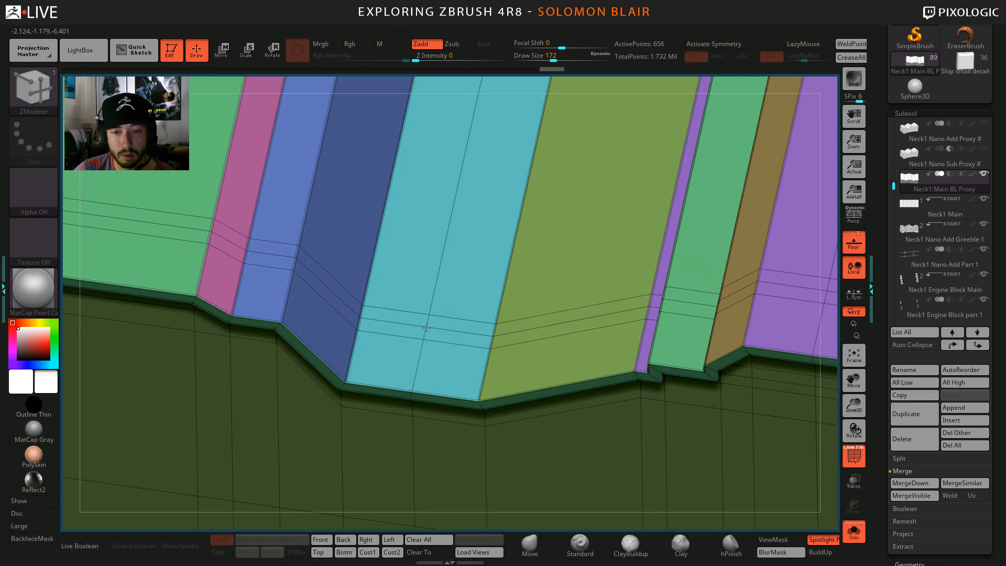
{"action": "right_click_drag", "start_coordinate": [412, 324], "coordinate": [226, 310], "text": "shift"}
{"action": "left_click", "coordinate": [225, 295]}
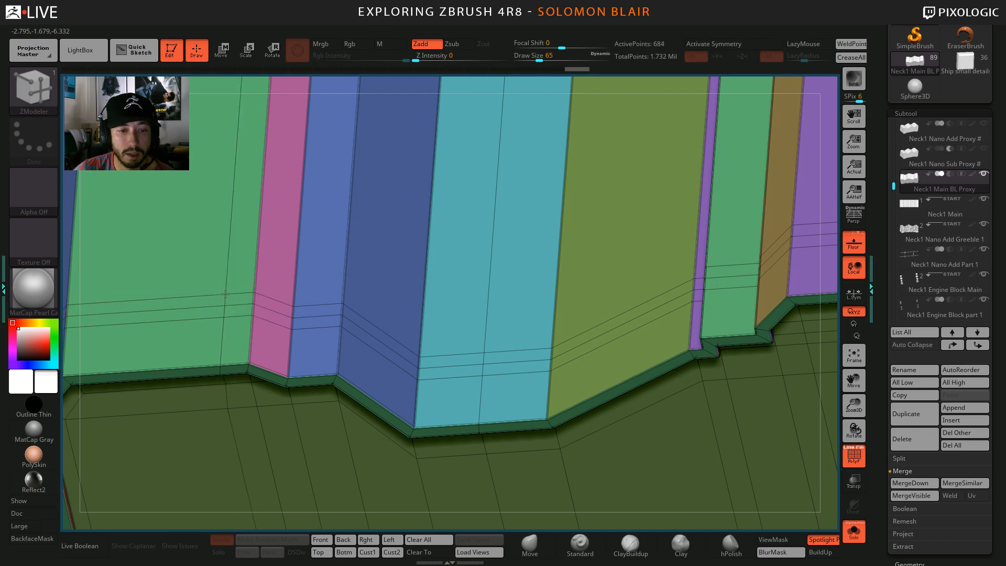
Set the polygon action to PolyGroup A Single Poly and paint a new polygroup along the looped band from the purple strip to the green panel.
{"action": "right_click_drag", "start_coordinate": [623, 290], "coordinate": [672, 276]}
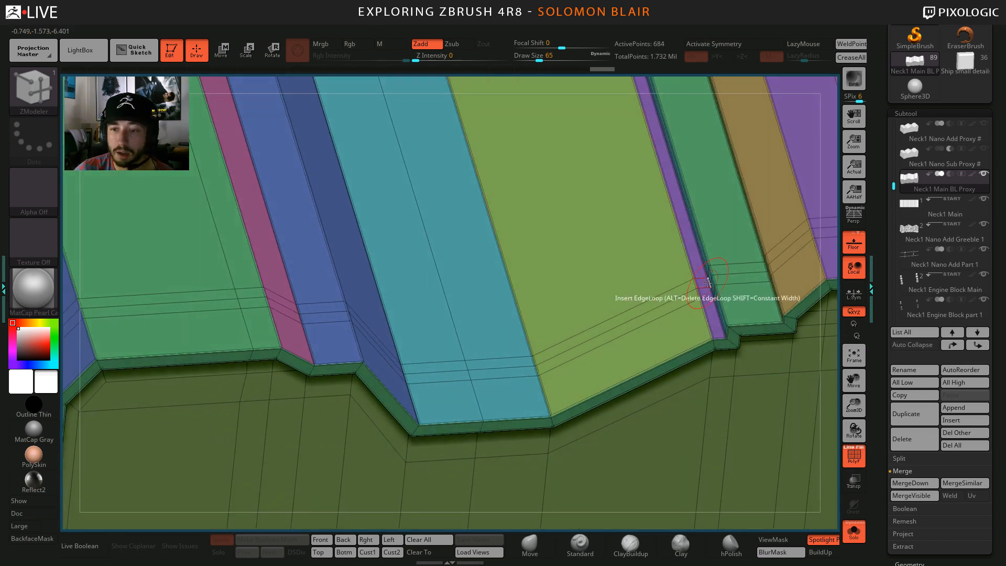
{"action": "key", "text": "space"}
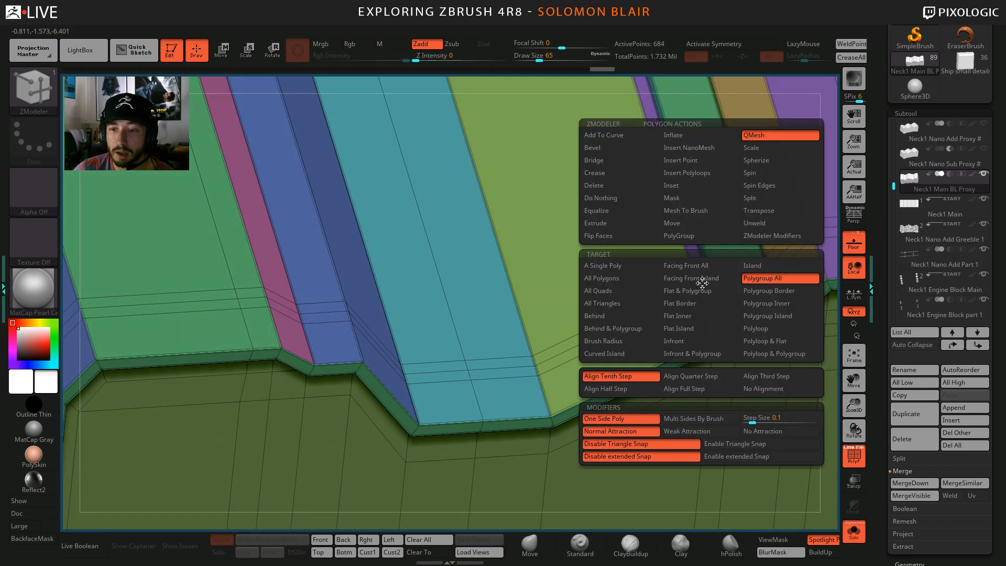
{"action": "left_click", "coordinate": [685, 237]}
{"action": "left_click", "coordinate": [624, 263]}
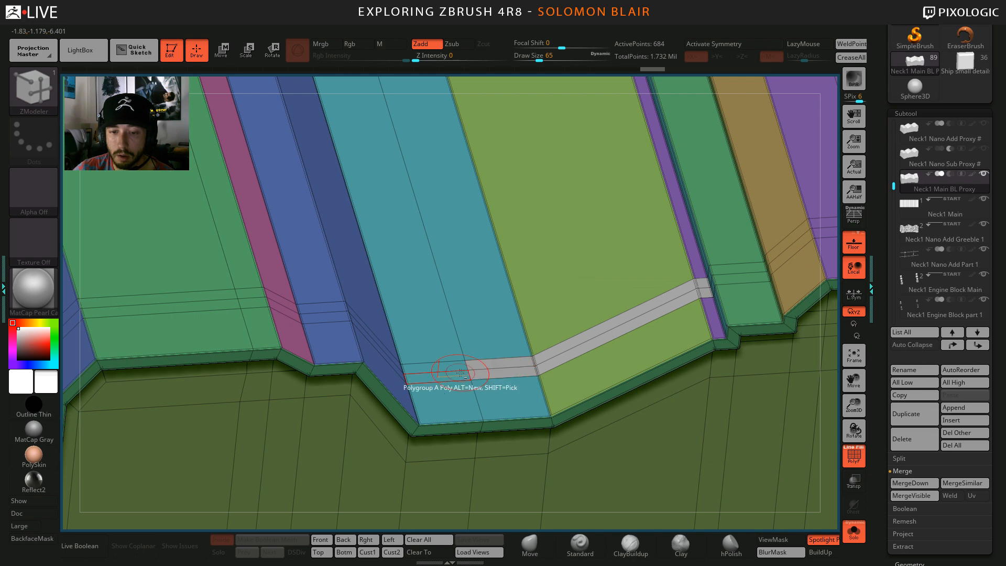
{"action": "right_click_drag", "start_coordinate": [425, 369], "coordinate": [356, 370]}
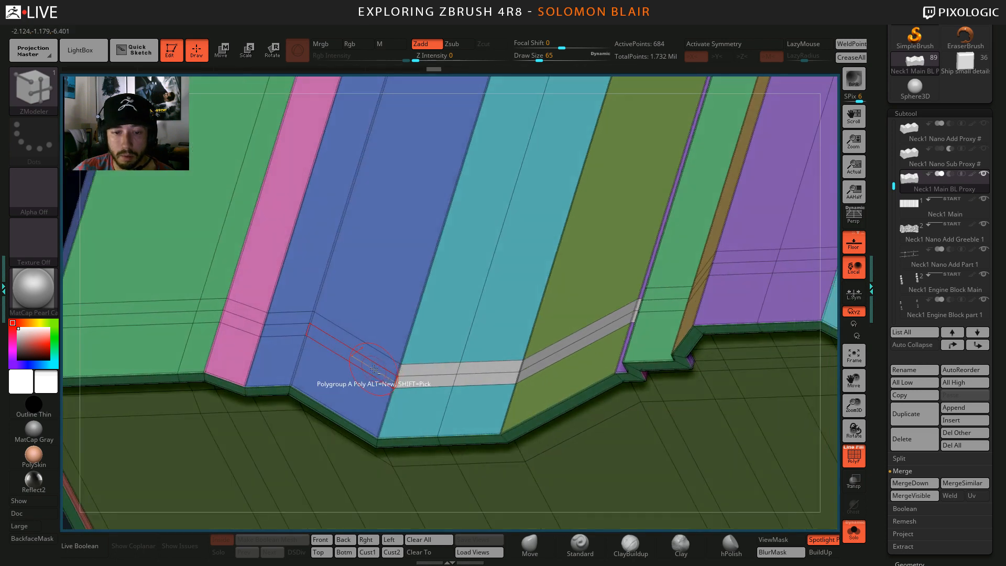
{"action": "left_click_drag", "start_coordinate": [375, 370], "coordinate": [341, 333], "text": "alt"}
{"action": "left_click", "coordinate": [282, 319], "text": "alt"}
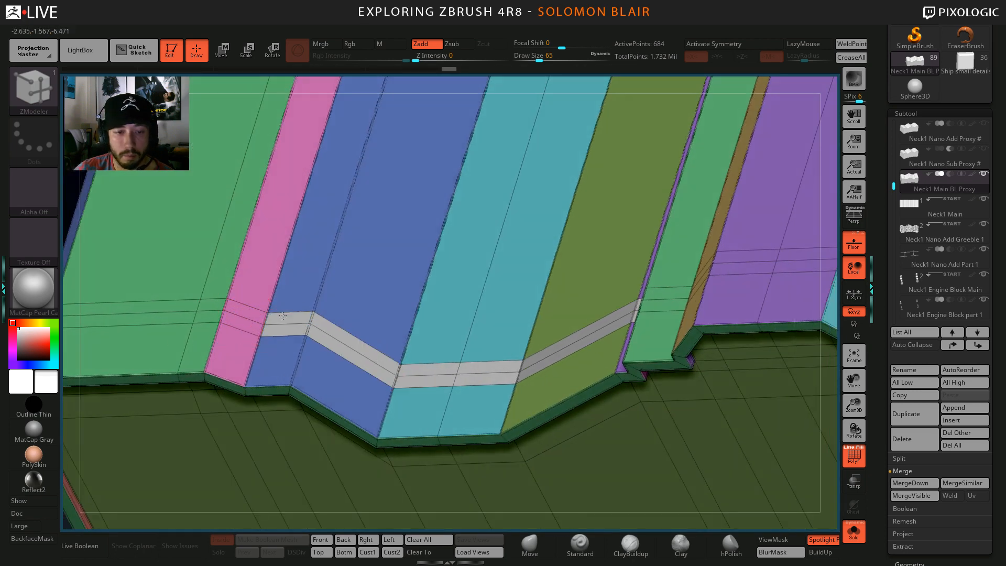
{"action": "left_click", "coordinate": [212, 306]}
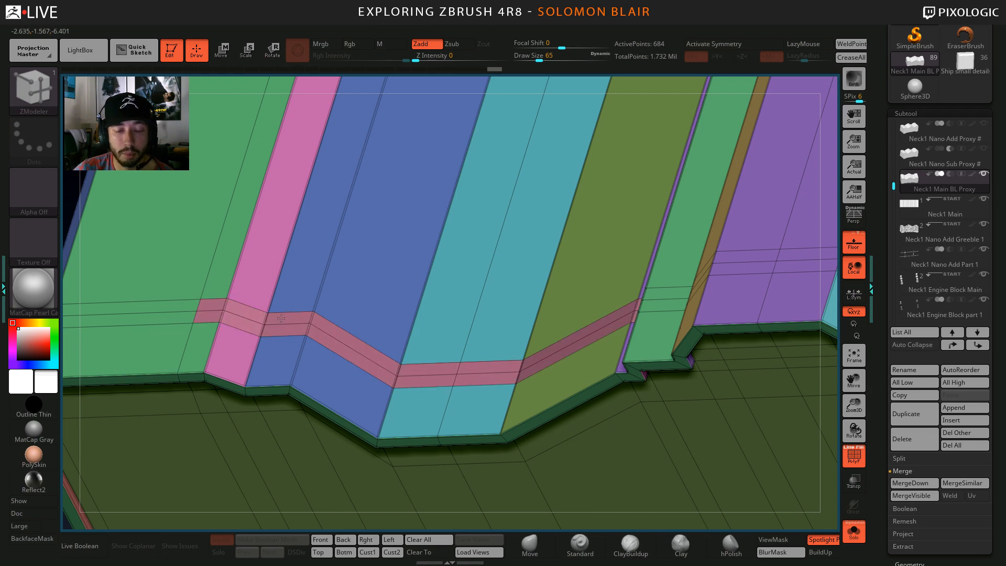
Replace the ClipCurve brush with SelectRect as the selection brush.
{"action": "right_click_drag", "start_coordinate": [430, 366], "coordinate": [448, 384]}
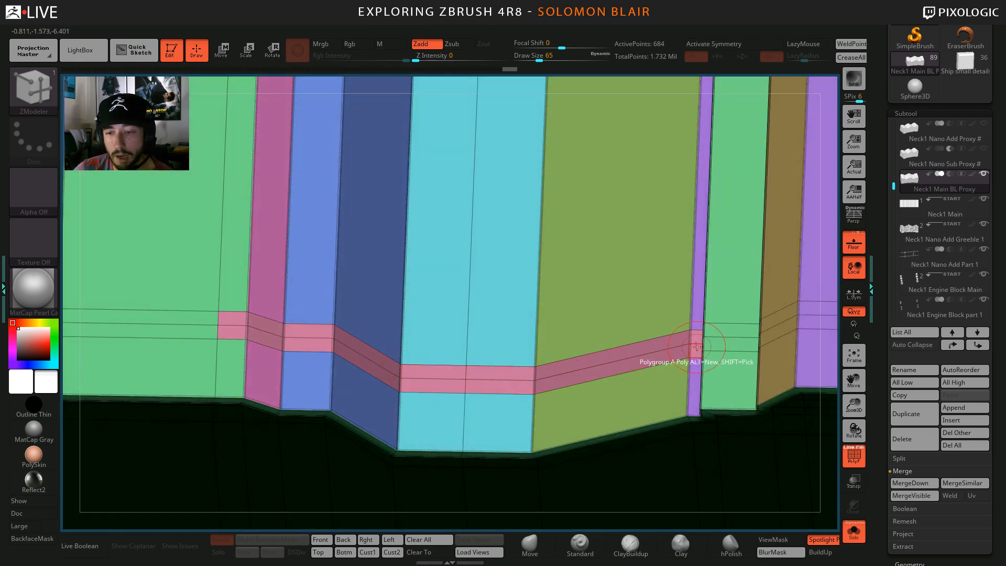
{"action": "right_click_drag", "start_coordinate": [487, 414], "coordinate": [493, 389], "text": "ctrl"}
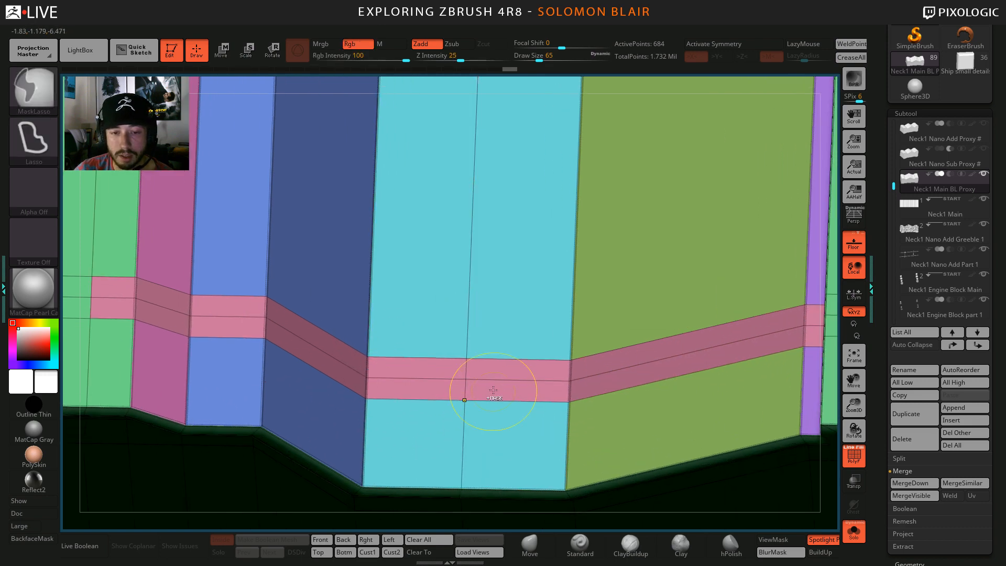
{"action": "key", "text": "ctrl+shift"}
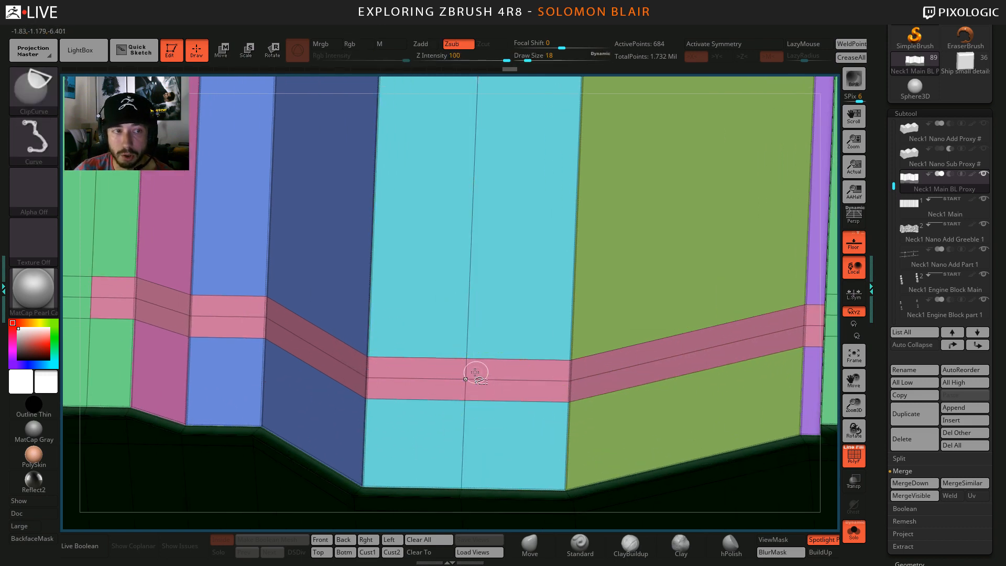
{"action": "left_click", "coordinate": [55, 107]}
{"action": "left_click", "coordinate": [399, 145], "text": "ctrl+shift"}
{"action": "right_click_drag", "start_coordinate": [464, 387], "coordinate": [389, 343], "text": "alt"}
{"action": "mouse_move", "coordinate": [389, 343]}
{"action": "right_mouse_down", "text": "ctrl"}
{"action": "mouse_move", "coordinate": [380, 319]}
{"action": "mouse_move", "coordinate": [397, 331]}
{"action": "right_mouse_up", "text": "ctrl"}
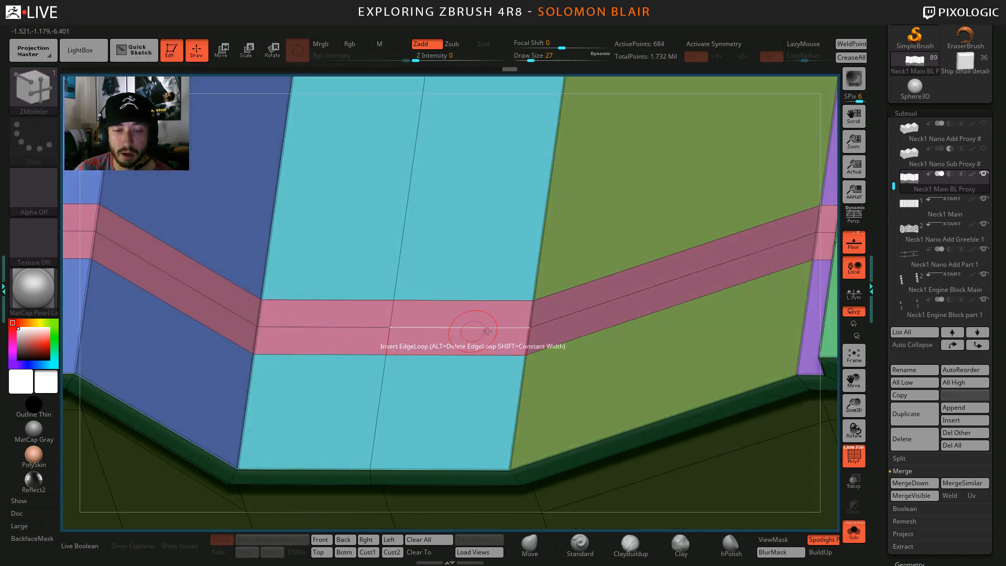
Try isolating the new band's polygroup on the proxy hull.
{"action": "key", "text": "ctrl+shift"}
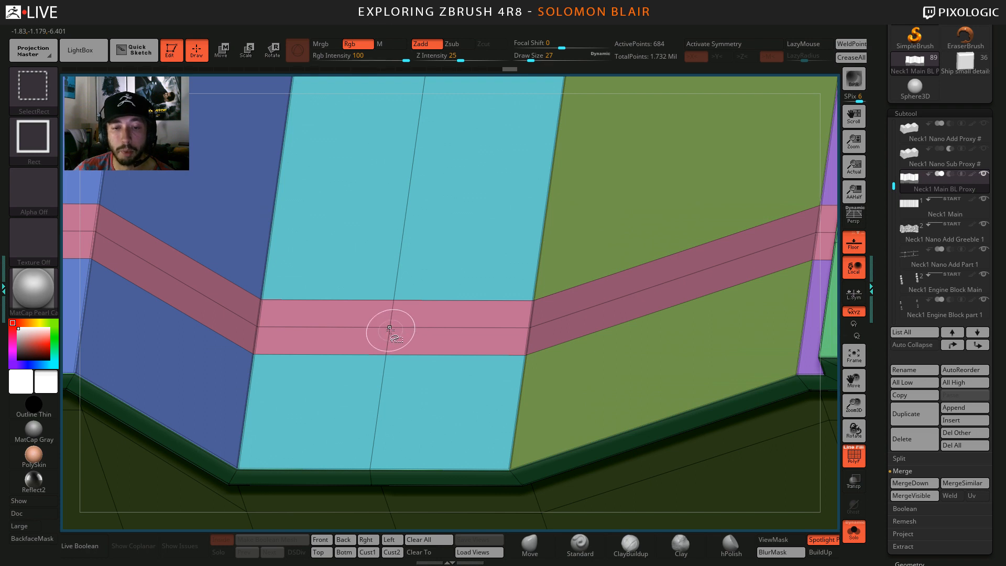
{"action": "left_click", "coordinate": [389, 328], "text": "ctrl+shift"}
{"action": "right_click_drag", "start_coordinate": [372, 323], "coordinate": [386, 323], "text": "ctrl"}
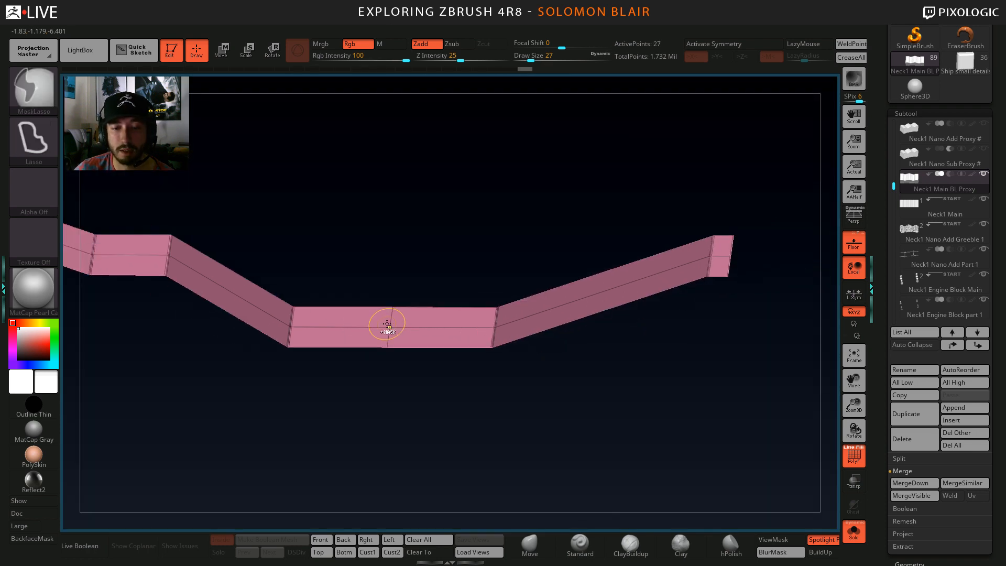
{"action": "key", "text": "ctrl+z"}
Delete the complete edge loop running lengthwise through the pink band, and check which faces its polygroup isolates.
{"action": "key", "text": "space"}
{"action": "left_click", "coordinate": [282, 339]}
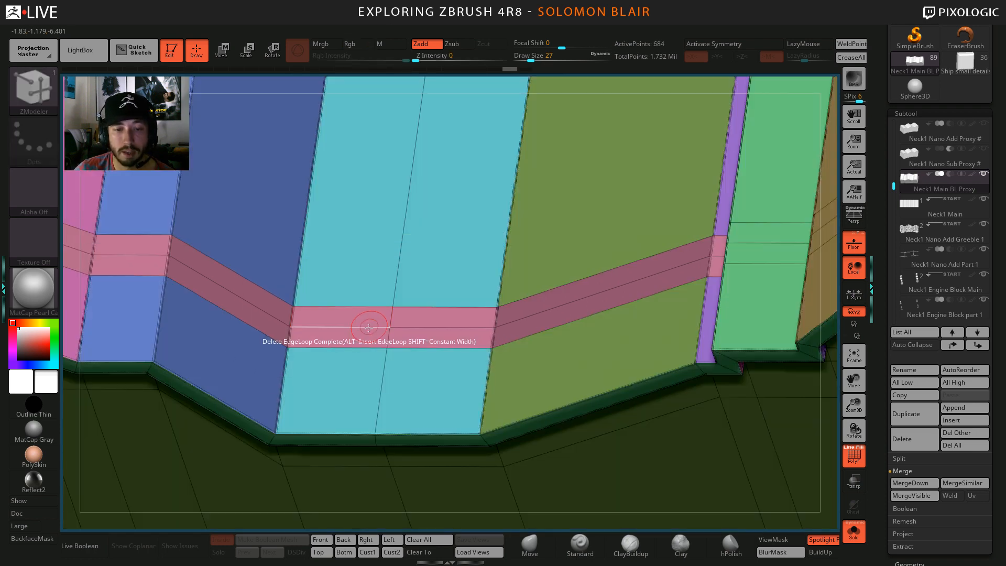
{"action": "left_click", "coordinate": [326, 334], "text": "ctrl+shift"}
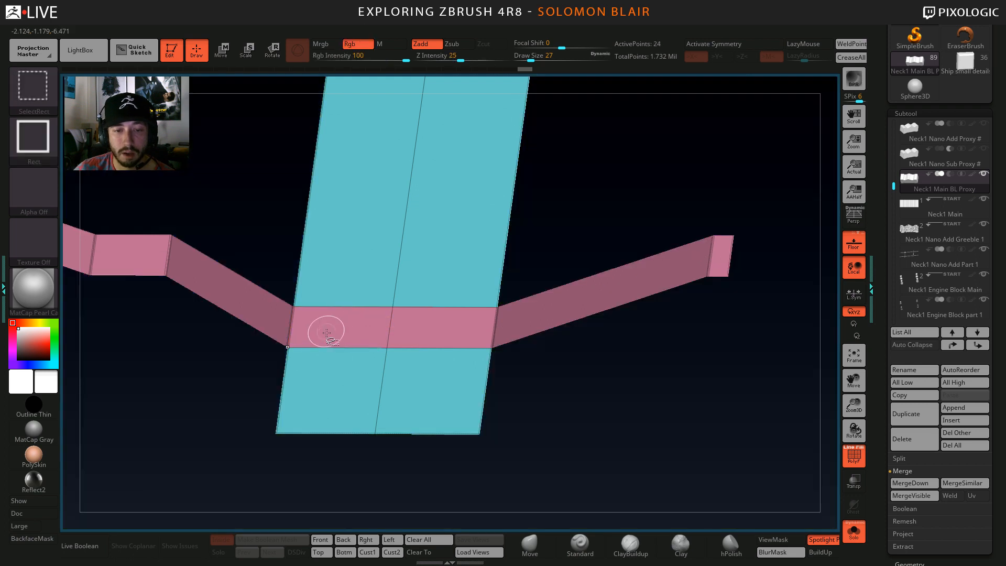
{"action": "right_click_drag", "start_coordinate": [353, 330], "coordinate": [368, 311], "text": "ctrl"}
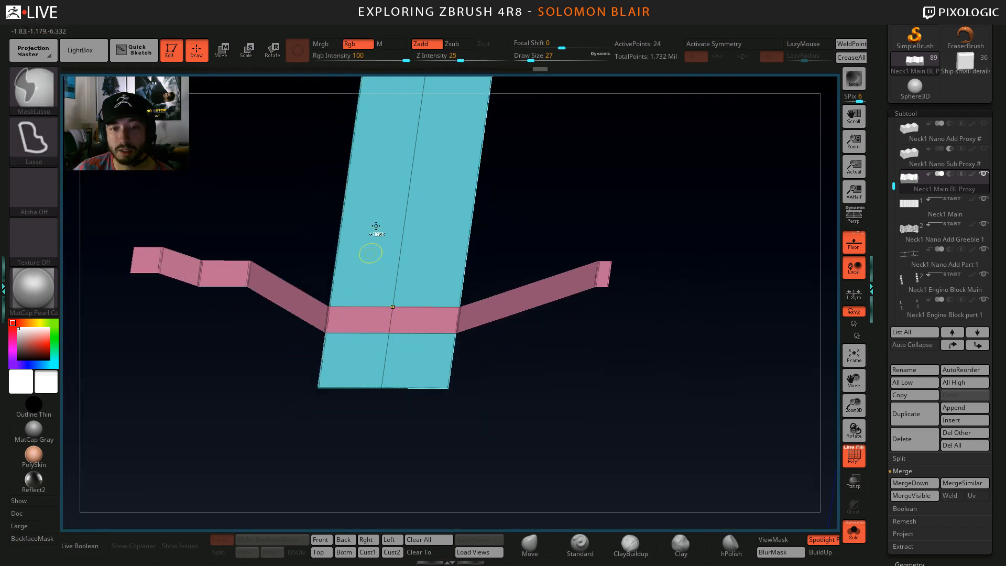
{"action": "left_click", "coordinate": [245, 358], "text": "ctrl+shift"}
Insert an edge loop lengthwise through the middle of the pink band and isolate the band's polygroup.
{"action": "right_click_drag", "start_coordinate": [385, 296], "coordinate": [393, 321], "text": "ctrl"}
{"action": "key", "text": "space"}
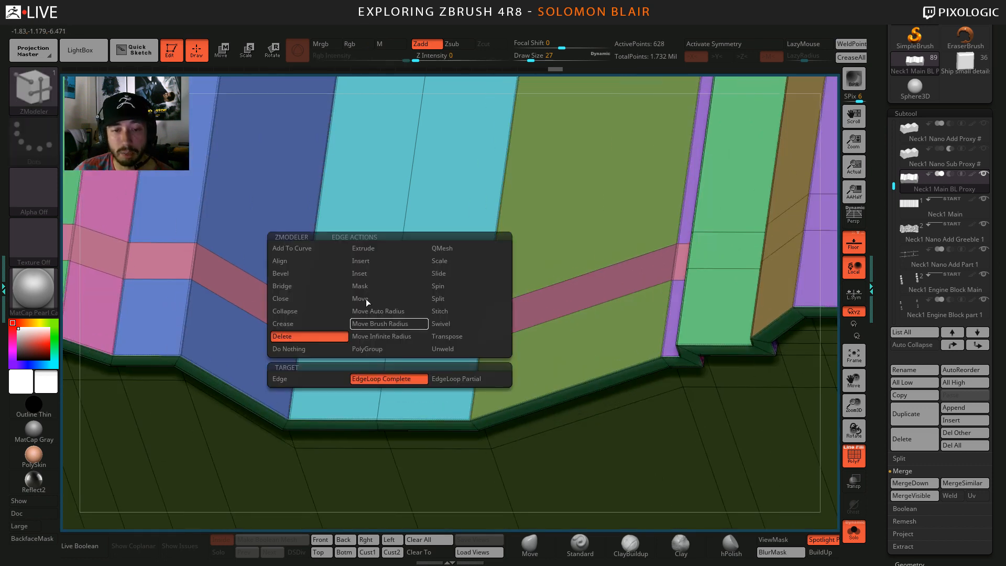
{"action": "left_click", "coordinate": [356, 264]}
{"action": "left_click", "coordinate": [386, 325]}
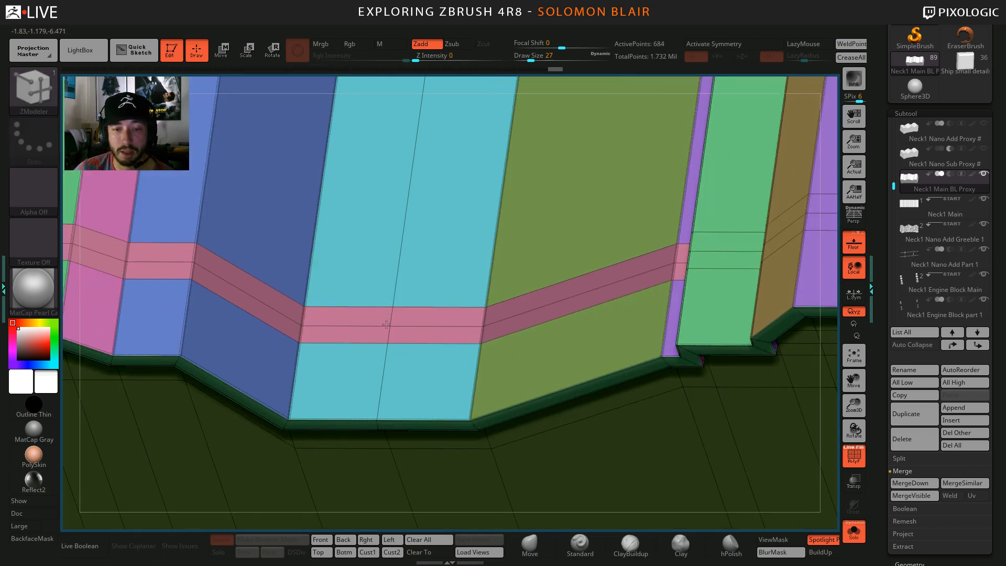
{"action": "left_click", "coordinate": [386, 325], "text": "ctrl+shift"}
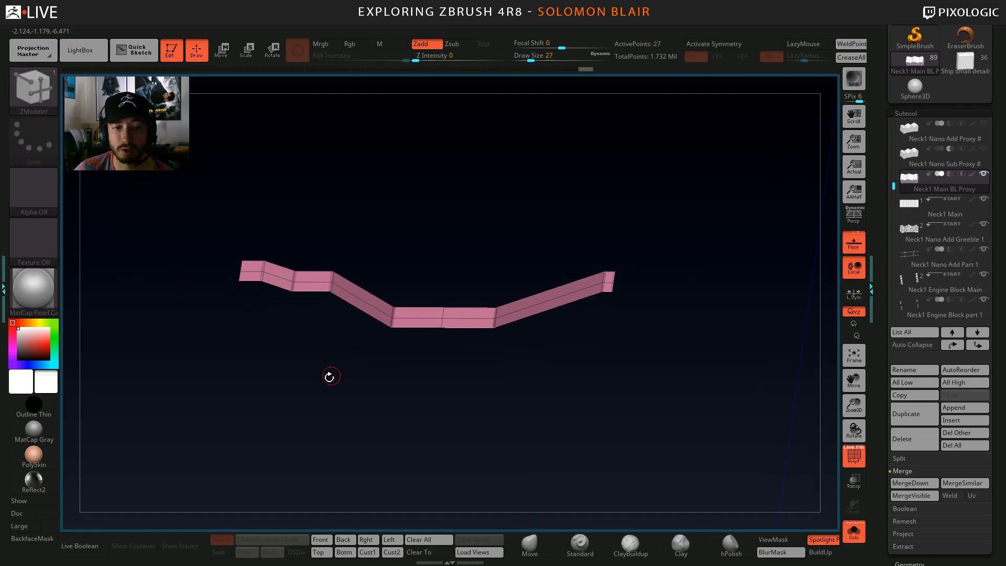
Unhide the rest of the Neck1 Main BL Proxy hull and duplicate the subtool.
{"action": "left_click_drag", "start_coordinate": [344, 376], "coordinate": [323, 379], "text": "alt"}
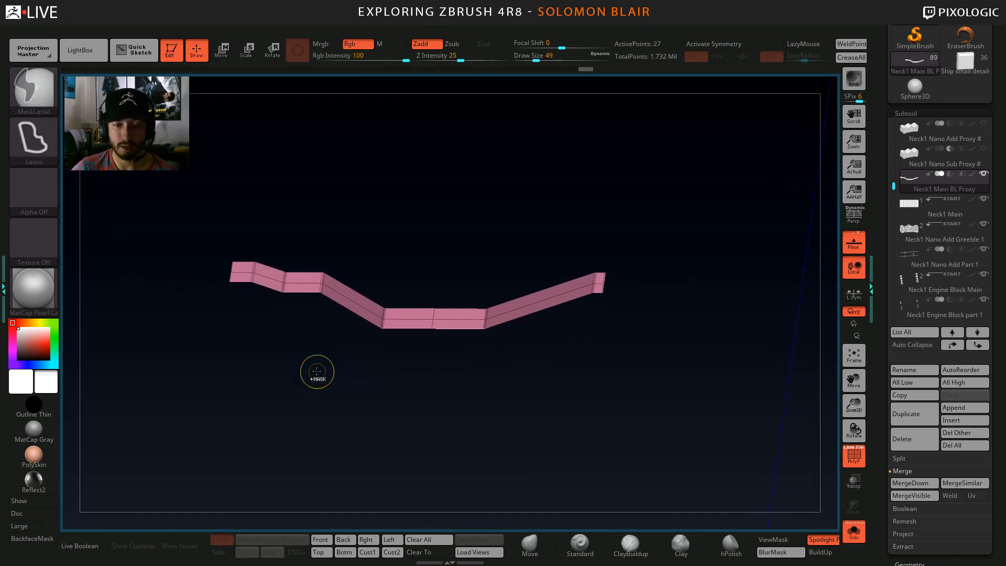
{"action": "left_click", "coordinate": [316, 371], "text": "ctrl+shift"}
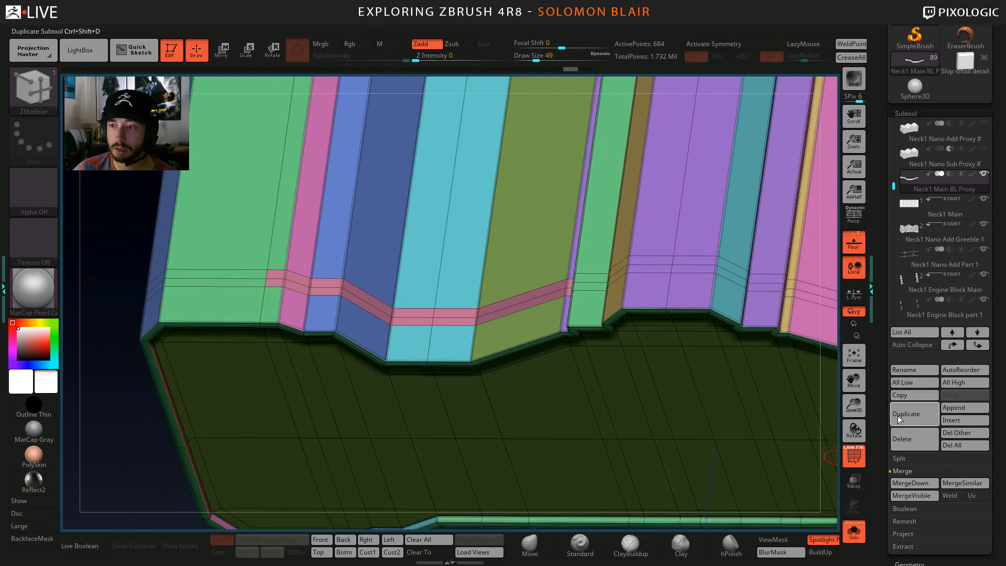
{"action": "left_click", "coordinate": [900, 418]}
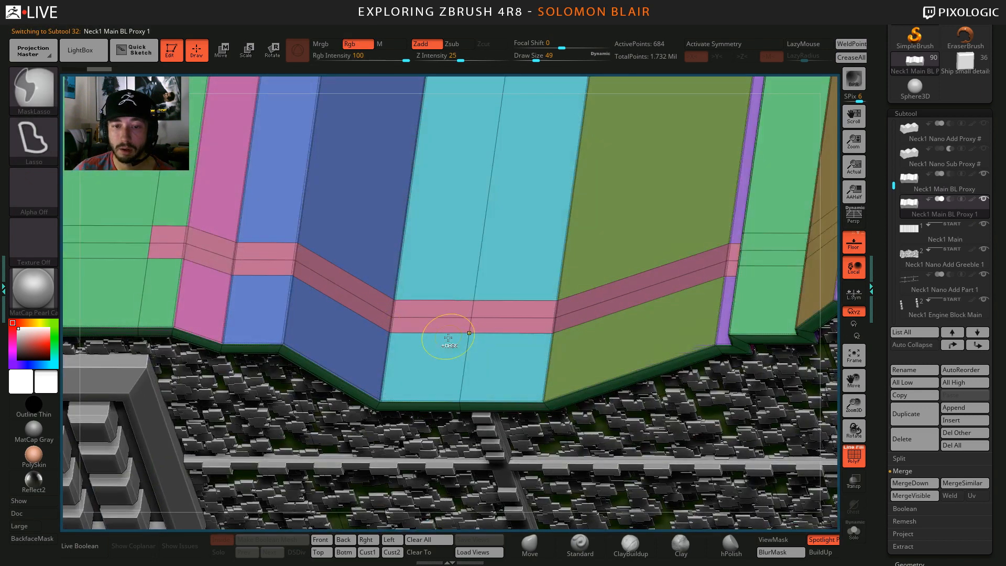
Isolate the pink band on the duplicated proxy and delete all hidden geometry so only the strip is kept.
{"action": "left_click", "coordinate": [477, 327], "text": "ctrl+shift"}
{"action": "left_click", "coordinate": [469, 317], "text": "ctrl+shift"}
{"action": "right_click_drag", "start_coordinate": [470, 317], "coordinate": [304, 296], "text": "ctrl"}
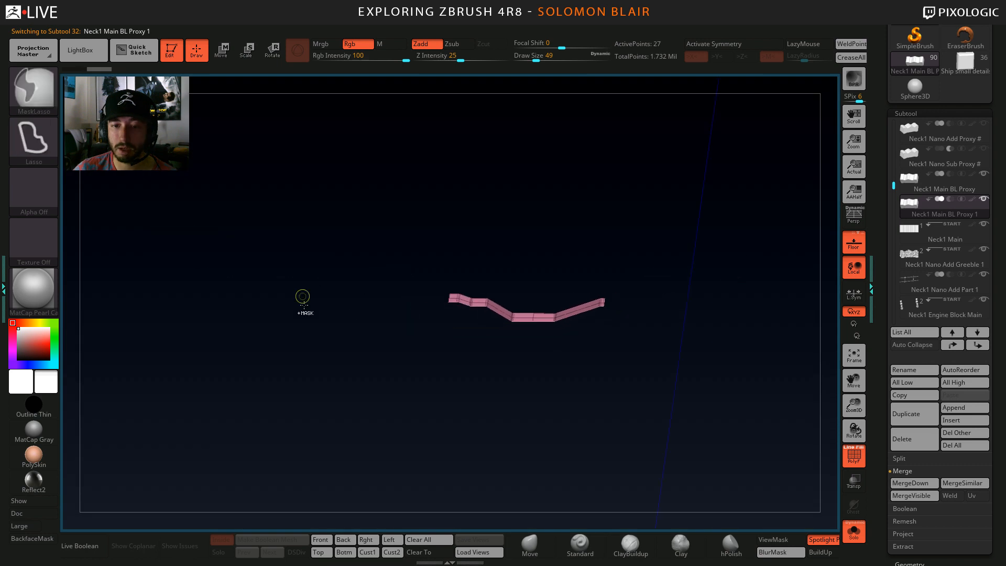
{"action": "right_click_drag", "start_coordinate": [368, 346], "coordinate": [353, 314], "text": "alt"}
{"action": "key", "text": "space"}
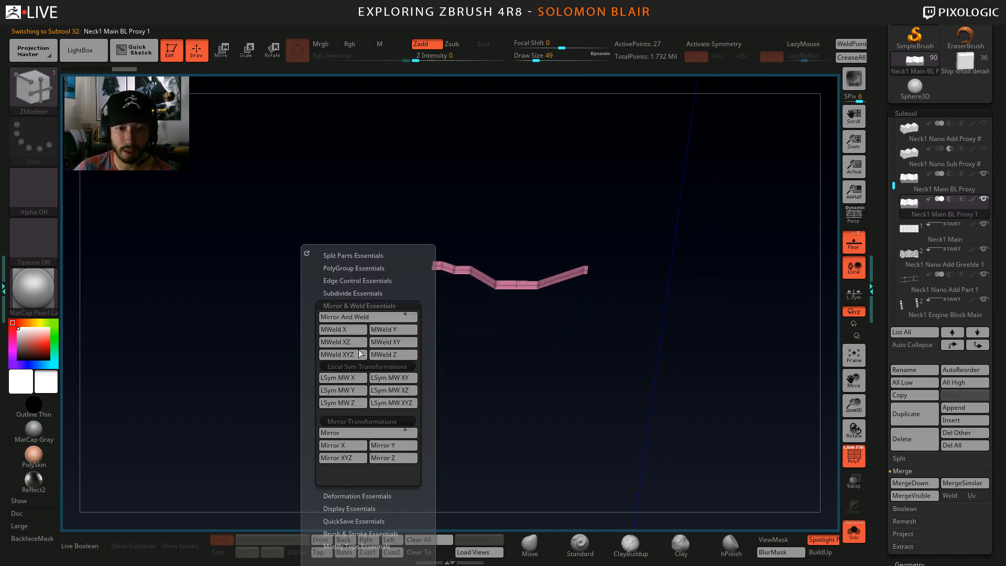
{"action": "left_click", "coordinate": [356, 307]}
{"action": "left_click", "coordinate": [355, 369]}
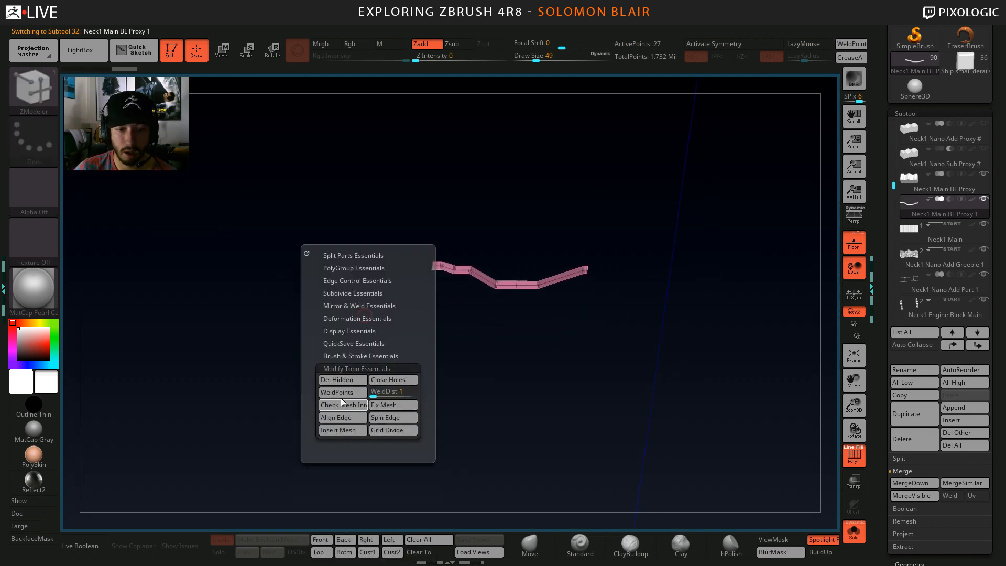
{"action": "left_click", "coordinate": [342, 382]}
{"action": "mouse_move", "coordinate": [467, 244]}
{"action": "right_mouse_down", "text": "ctrl"}
{"action": "mouse_move", "coordinate": [490, 272]}
{"action": "mouse_move", "coordinate": [463, 329]}
{"action": "mouse_move", "coordinate": [537, 341]}
{"action": "mouse_move", "coordinate": [513, 332]}
{"action": "mouse_move", "coordinate": [558, 351]}
{"action": "right_mouse_up", "text": "ctrl"}
Rename the strip's subtool to Neck1 Main BL Sub 1.
{"action": "key", "text": "ctrl+shift+c"}
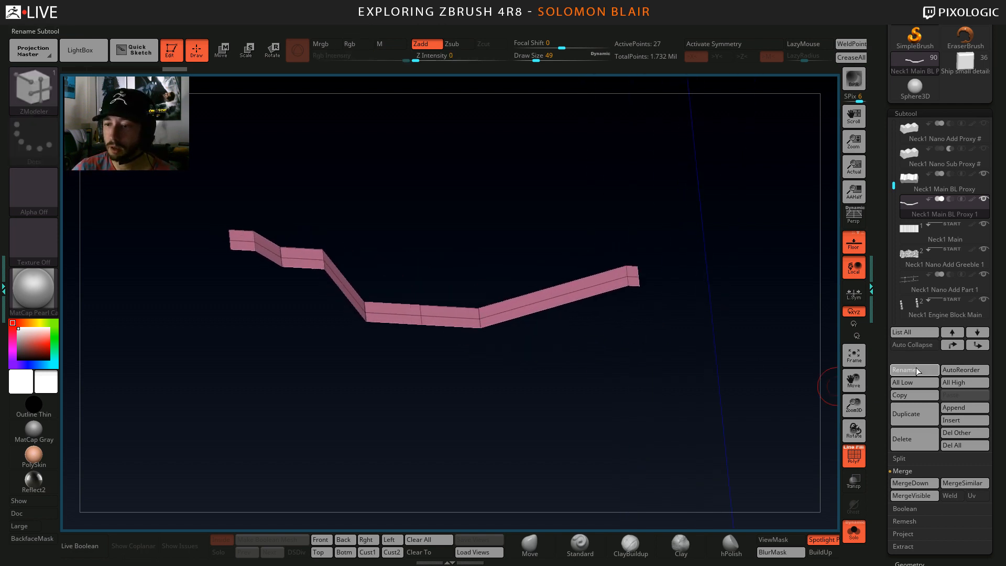
{"action": "left_click", "coordinate": [917, 371]}
{"action": "key", "text": "BackSpace"}
{"action": "key", "text": "BackSpace"}
{"action": "key", "text": "BackSpace"}
{"action": "key", "text": "BackSpace"}
{"action": "key", "text": "BackSpace"}
{"action": "key", "text": "BackSpace"}
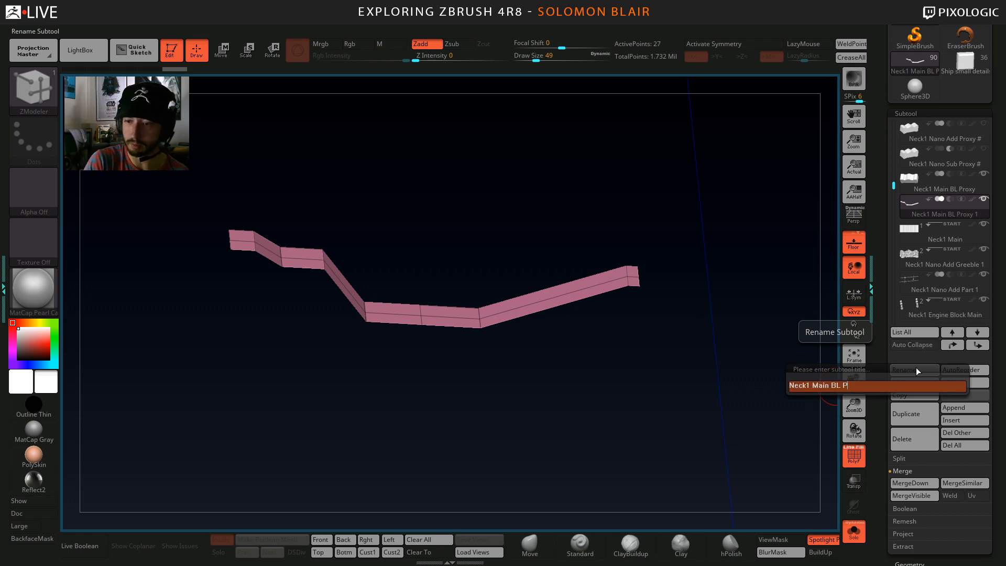
{"action": "key", "text": "BackSpace"}
{"action": "type", "text": "Sub 1"}
{"action": "key", "text": "Return"}
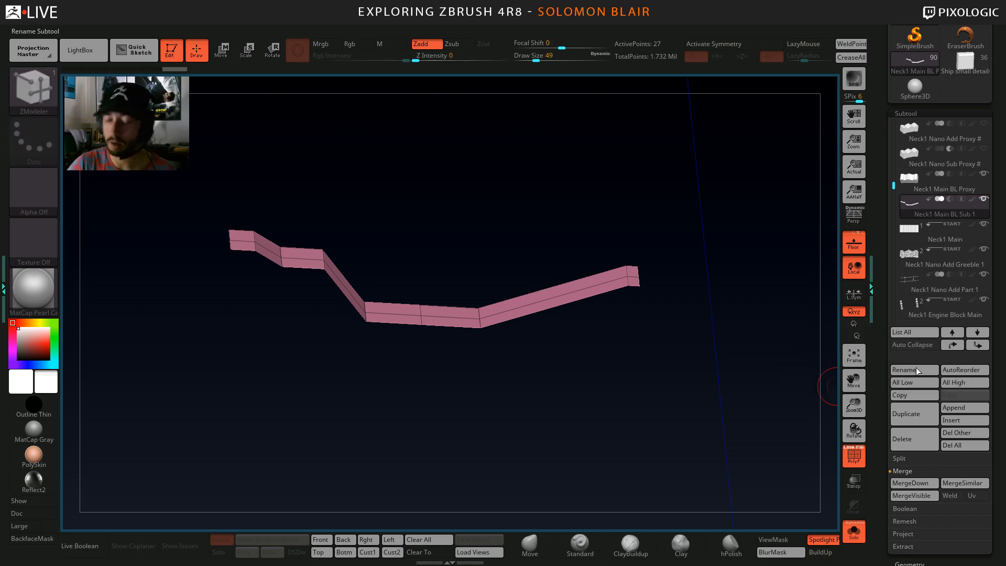
Move the strip's subtool directly below Neck1 Main in the subtool order and turn off Solo display.
{"action": "key", "text": "ctrl+Down"}
{"action": "right_click_drag", "start_coordinate": [730, 339], "coordinate": [731, 357], "text": "alt"}
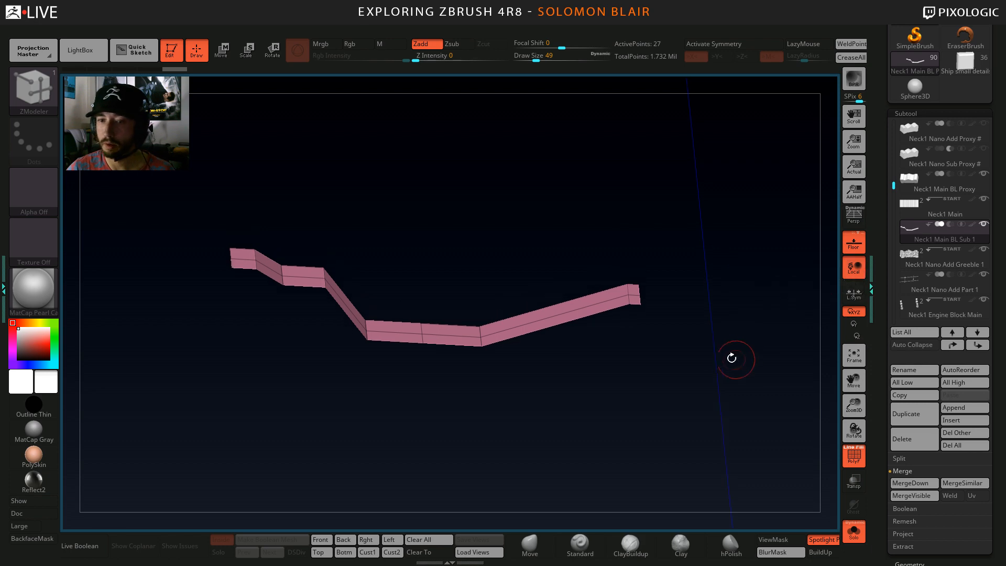
{"action": "left_click", "coordinate": [851, 531]}
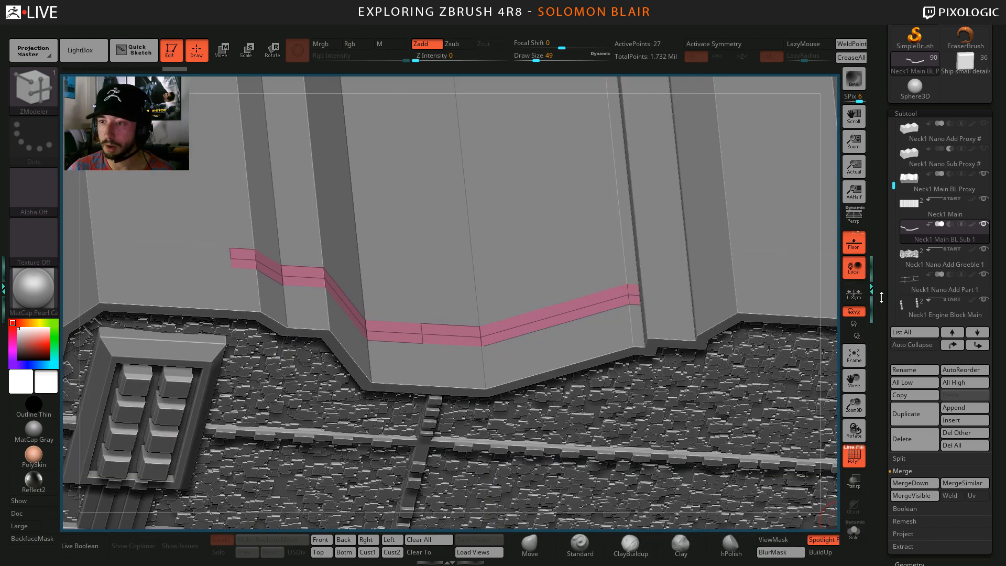
Try to give the flat strip thickness using QMesh with the All Polygons target, and compare it with the hull.
{"action": "mouse_move", "coordinate": [676, 259]}
{"action": "right_mouse_down", "text": "ctrl"}
{"action": "mouse_move", "coordinate": [591, 251]}
{"action": "mouse_move", "coordinate": [523, 352]}
{"action": "mouse_move", "coordinate": [546, 292]}
{"action": "mouse_move", "coordinate": [485, 345]}
{"action": "mouse_move", "coordinate": [427, 245]}
{"action": "right_mouse_up", "text": "ctrl"}
{"action": "key", "text": "space"}
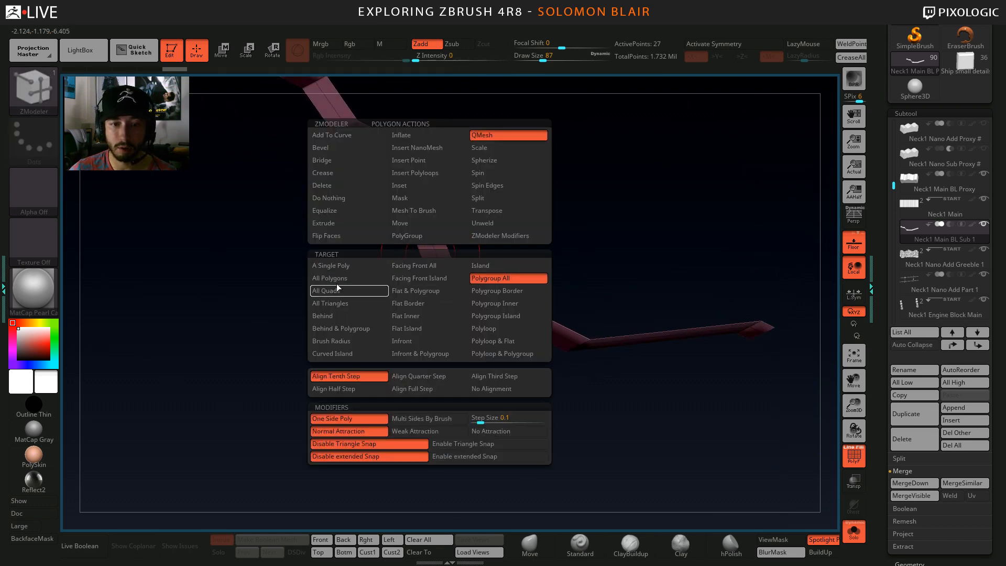
{"action": "left_click", "coordinate": [338, 291]}
{"action": "left_click_drag", "start_coordinate": [413, 252], "coordinate": [405, 255]}
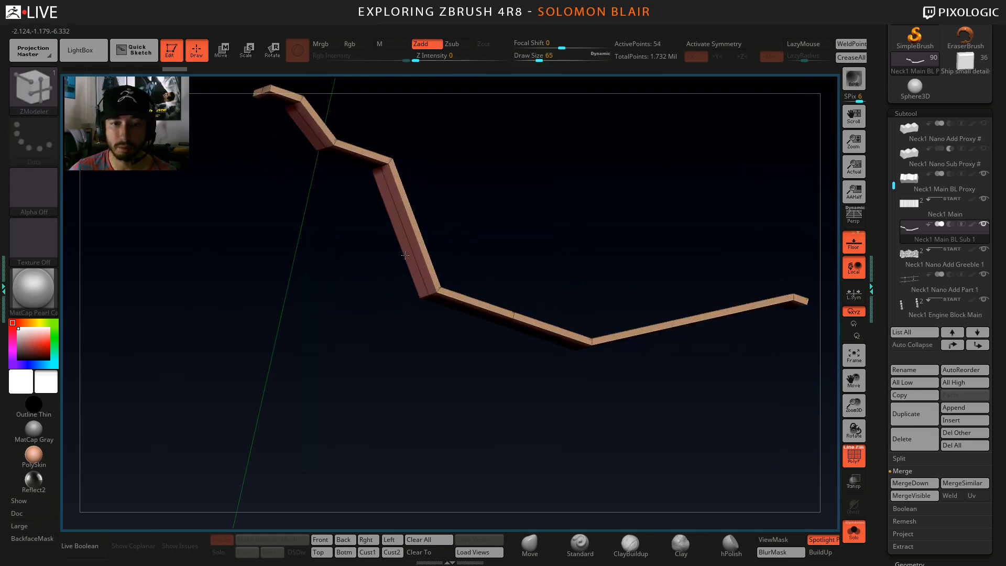
{"action": "key", "text": "shift+s"}
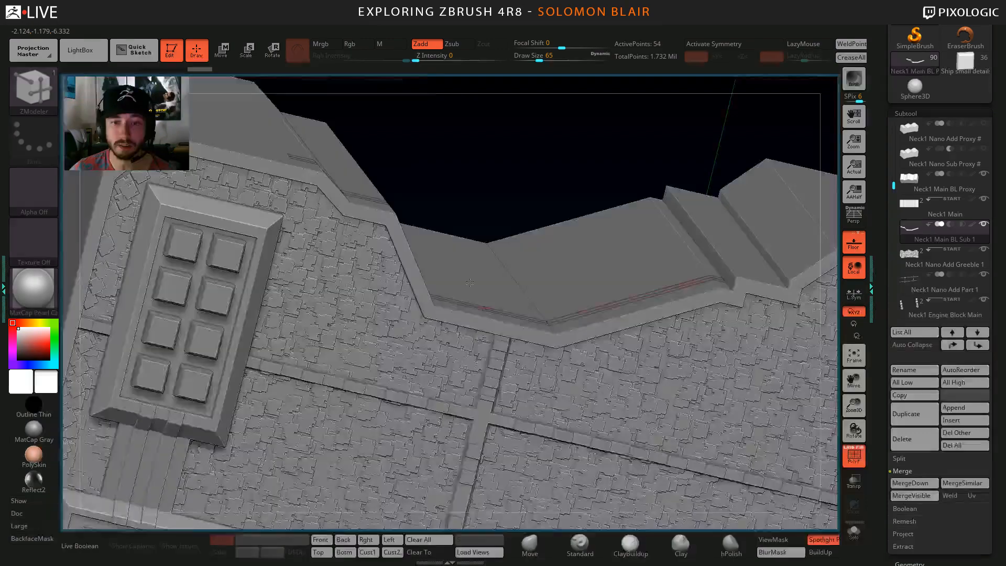
{"action": "right_click_drag", "start_coordinate": [405, 255], "coordinate": [543, 323]}
{"action": "key", "text": "shift+s"}
Undo the strip's QMesh extrusion.
{"action": "left_click_drag", "start_coordinate": [542, 327], "coordinate": [542, 323]}
{"action": "key", "text": "ctrl+z"}
{"action": "key", "text": "space"}
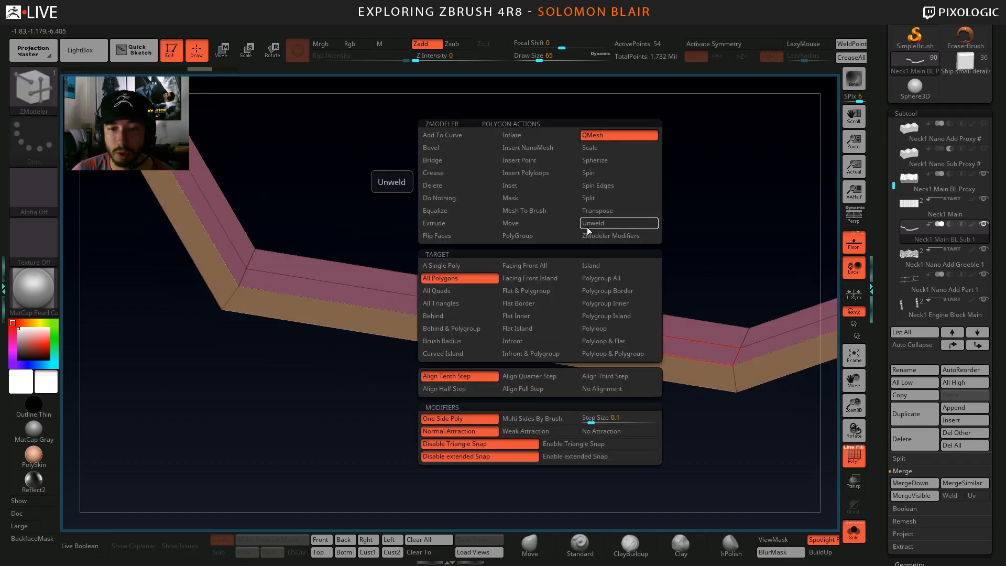
{"action": "left_click", "coordinate": [550, 239]}
{"action": "left_click_drag", "start_coordinate": [443, 321], "coordinate": [449, 377]}
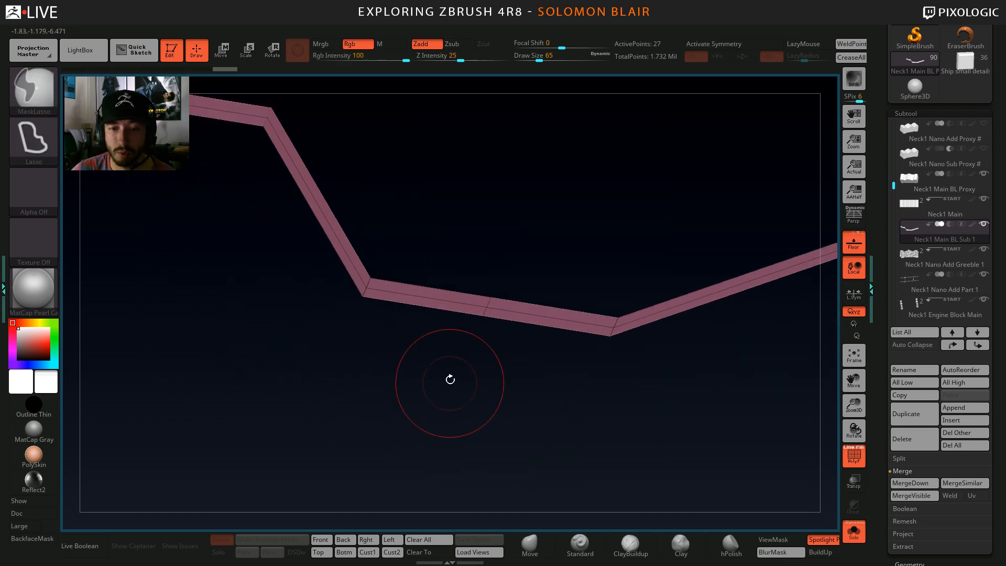
Turn on double-sided display for the flat strip and regroup all its faces into one new polygroup.
{"action": "key", "text": "m"}
{"action": "scroll", "coordinate": [464, 402], "scroll_direction": "down", "scroll_amount": 2}
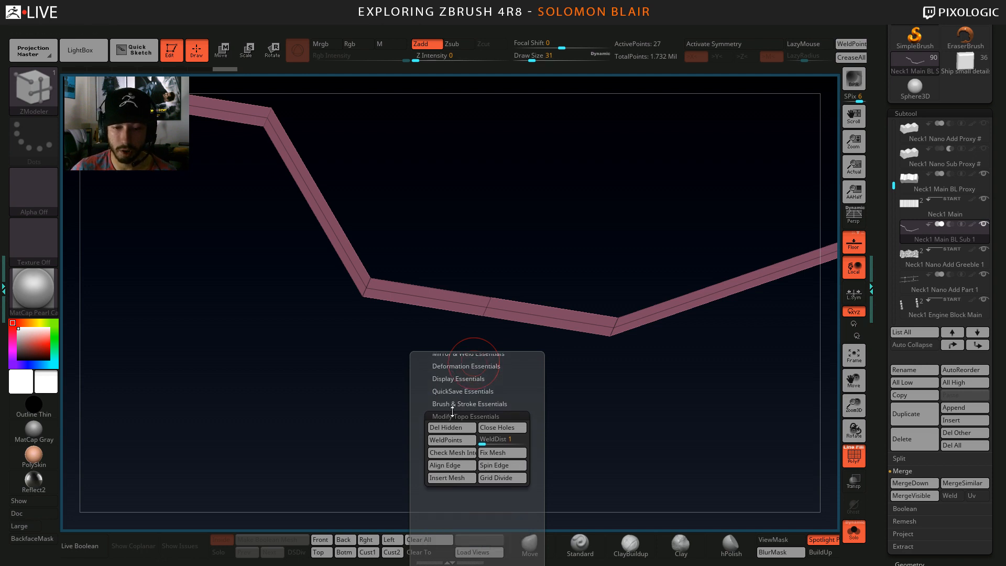
{"action": "left_click", "coordinate": [445, 378]}
{"action": "left_click", "coordinate": [440, 390]}
{"action": "left_click", "coordinate": [440, 390]}
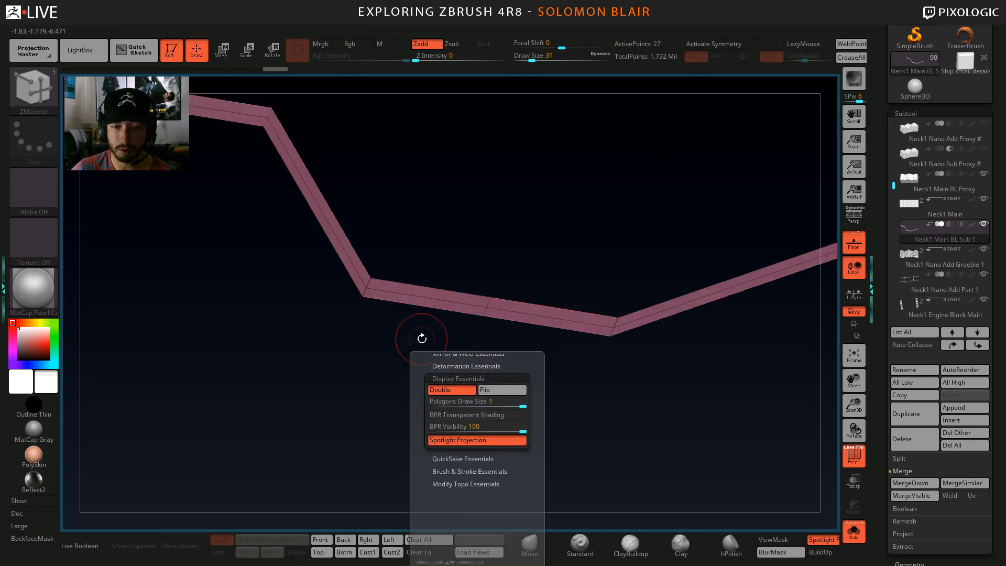
{"action": "mouse_move", "coordinate": [420, 337]}
{"action": "left_mouse_down"}
{"action": "mouse_move", "coordinate": [441, 301]}
{"action": "mouse_move", "coordinate": [399, 346]}
{"action": "left_mouse_up"}
{"action": "left_click", "coordinate": [335, 387], "text": "ctrl+shift"}
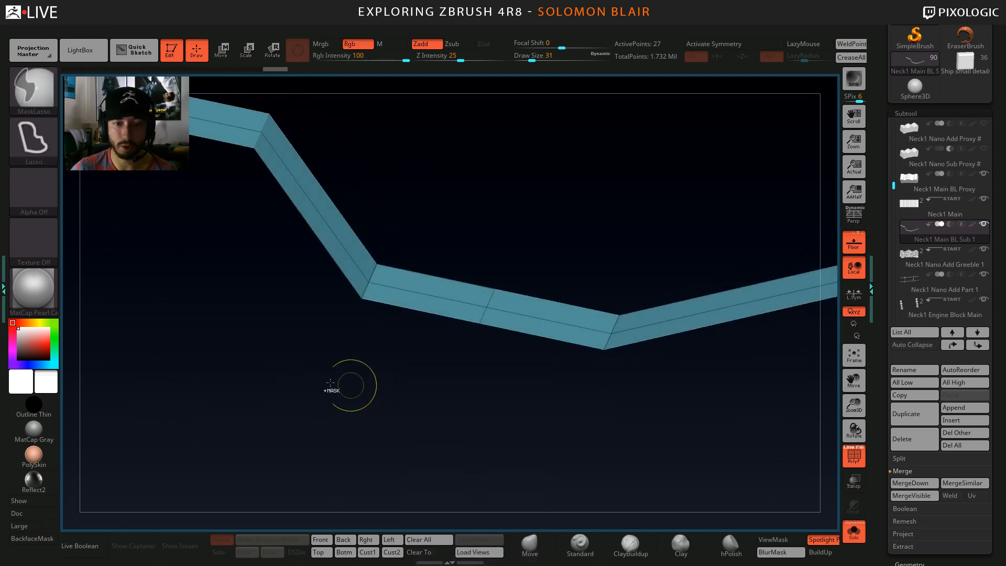
Extrude the strip with QMesh All Polygons and insert an edge loop around its side faces.
{"action": "key", "text": "space"}
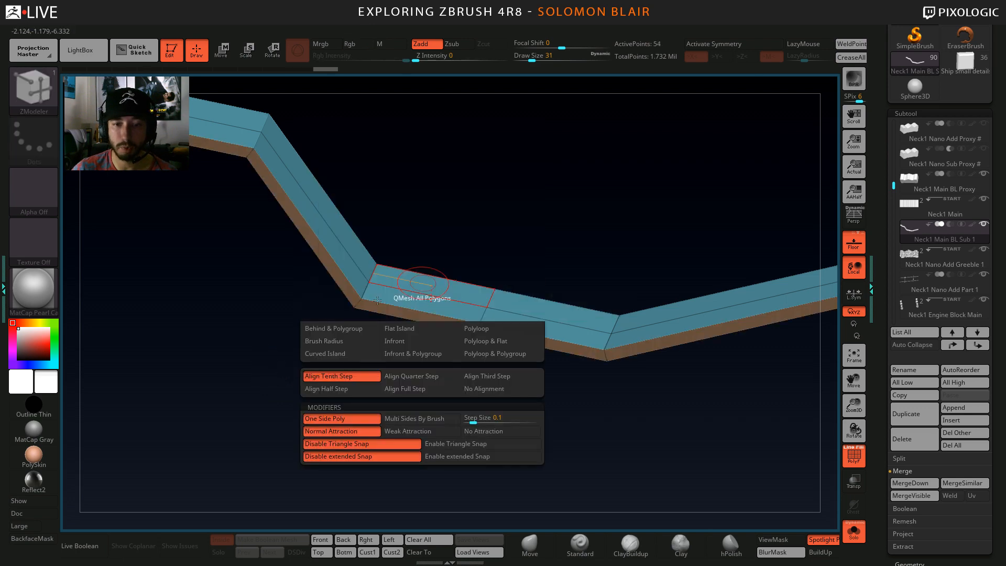
{"action": "mouse_move", "coordinate": [359, 285]}
{"action": "left_mouse_down"}
{"action": "mouse_move", "coordinate": [380, 295]}
{"action": "mouse_move", "coordinate": [377, 308]}
{"action": "left_mouse_up"}
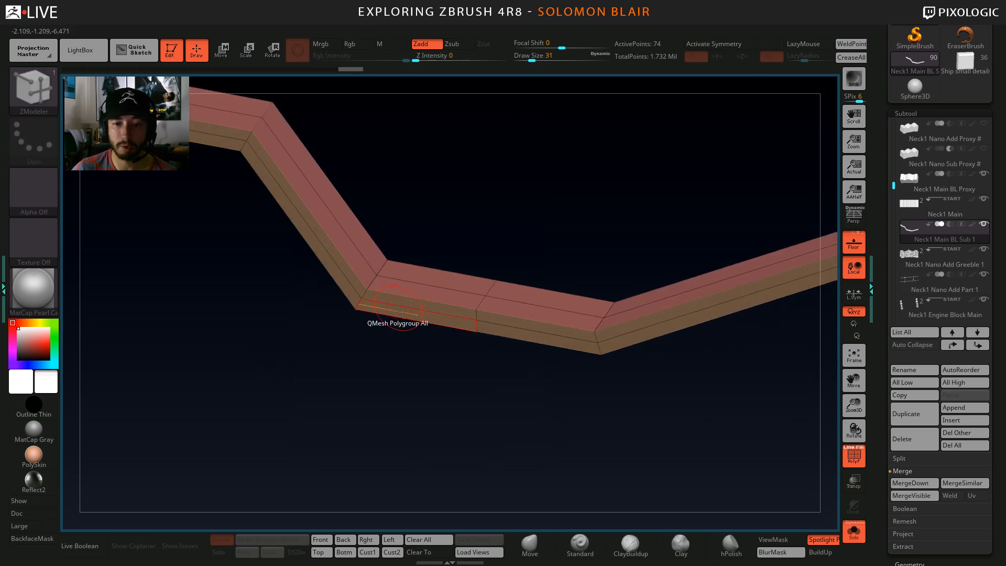
{"action": "key", "text": "ctrl+shift+s"}
{"action": "mouse_move", "coordinate": [412, 353]}
{"action": "right_mouse_down", "text": "ctrl"}
{"action": "mouse_move", "coordinate": [414, 319]}
{"action": "mouse_move", "coordinate": [426, 333]}
{"action": "mouse_move", "coordinate": [404, 366]}
{"action": "mouse_move", "coordinate": [363, 356]}
{"action": "right_mouse_up", "text": "ctrl"}
{"action": "key", "text": "s"}
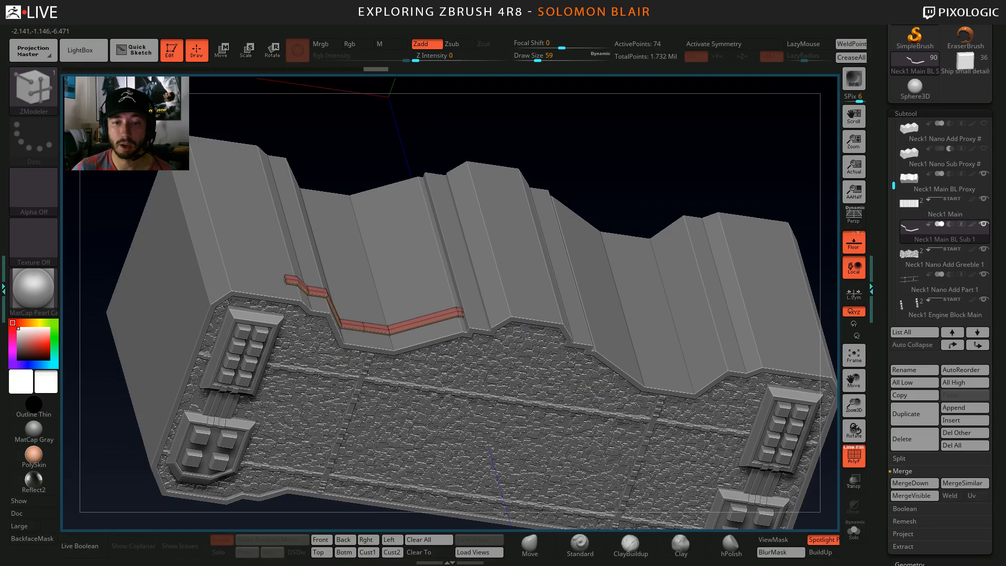
Regroup the strip into separate polygroups for its differently angled segments and turn off the polyframe display.
{"action": "key", "text": "ctrl+shift"}
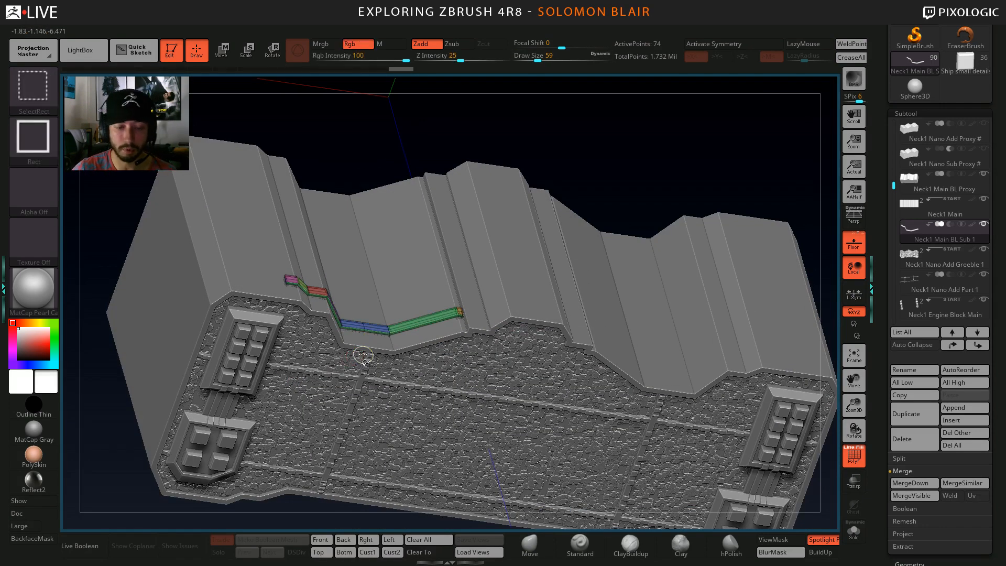
{"action": "key", "text": "shift+f"}
{"action": "right_click_drag", "start_coordinate": [335, 306], "coordinate": [832, 271], "text": "ctrl"}
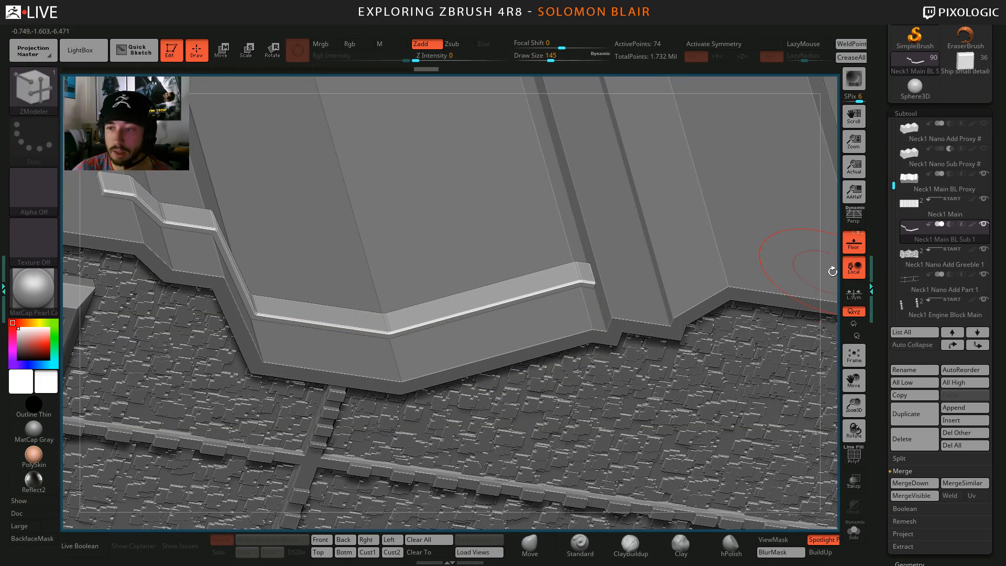
Give the strip dynamic subdivision with QGrid 1, Bevel, Constant and a coverage of 0.0066.
{"action": "left_click", "coordinate": [935, 113]}
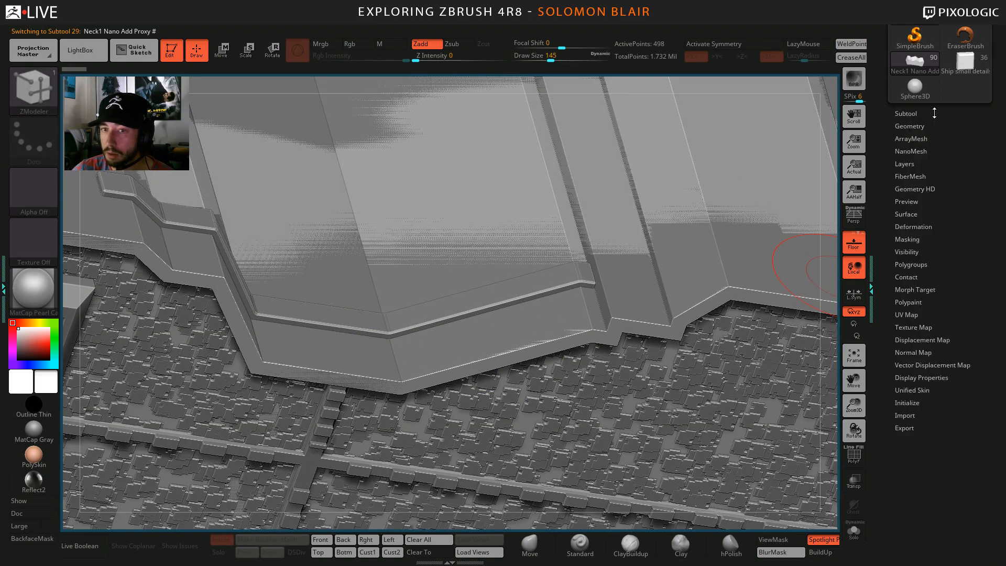
{"action": "left_click", "coordinate": [906, 126]}
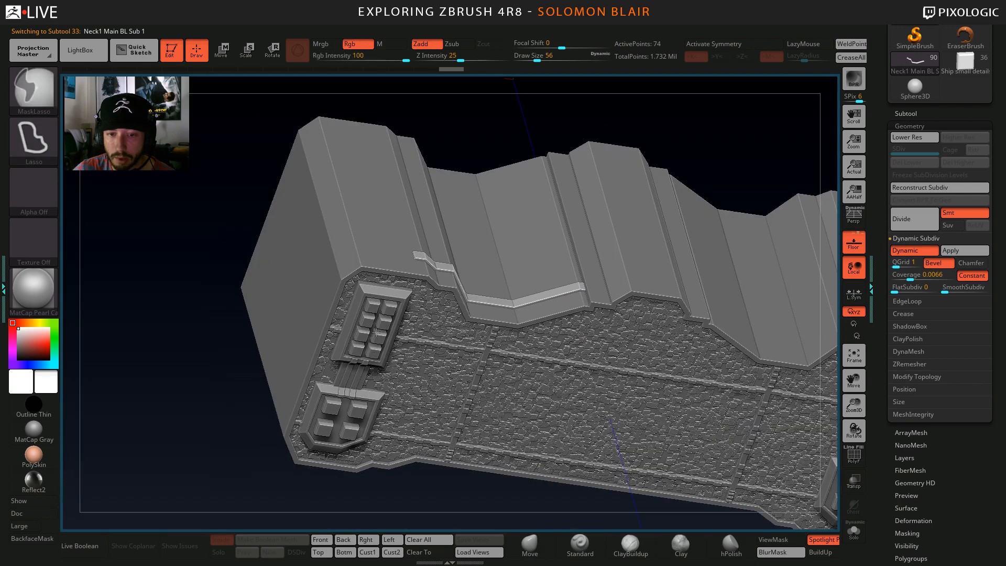
{"action": "key", "text": "f"}
Set the Neck1 Main BL Sub 1 subtool to Boolean subtraction.
{"action": "left_click", "coordinate": [897, 113]}
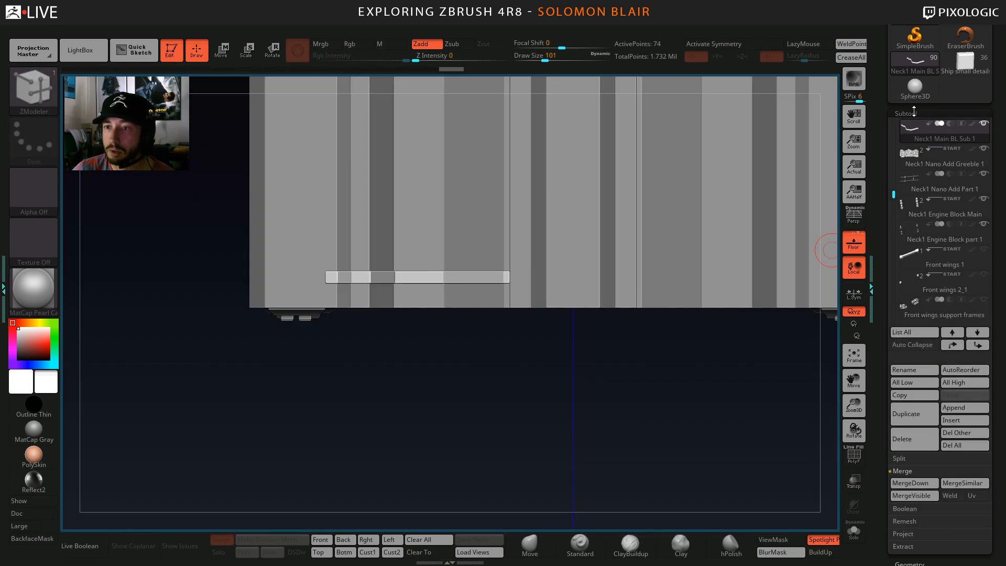
{"action": "key", "text": "s"}
{"action": "mouse_move", "coordinate": [524, 380]}
{"action": "left_mouse_down", "text": "alt"}
{"action": "mouse_move", "coordinate": [495, 391]}
{"action": "mouse_move", "coordinate": [455, 364]}
{"action": "left_mouse_up", "text": "alt"}
{"action": "left_click", "coordinate": [453, 397]}
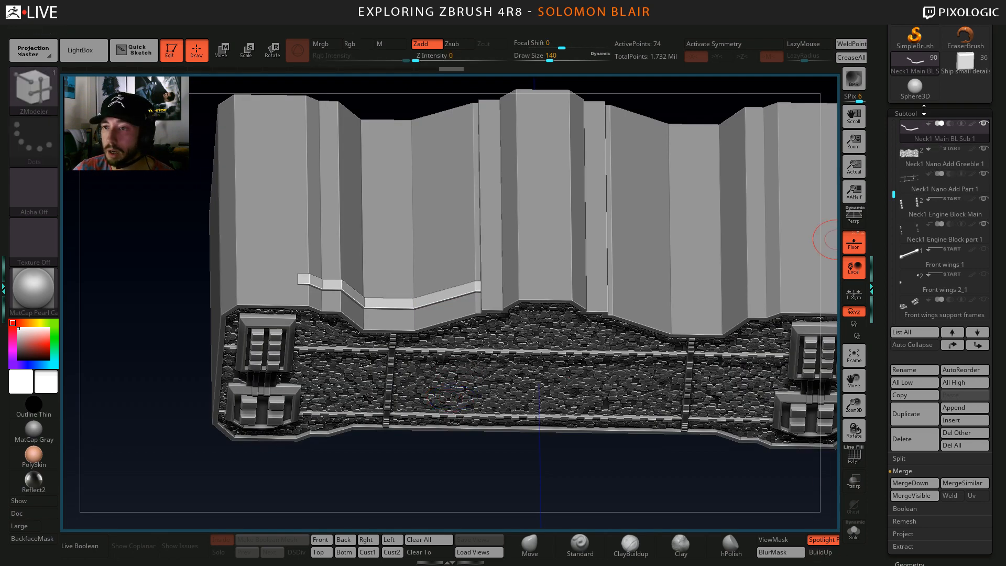
{"action": "left_click", "coordinate": [924, 110]}
{"action": "left_click", "coordinate": [922, 158]}
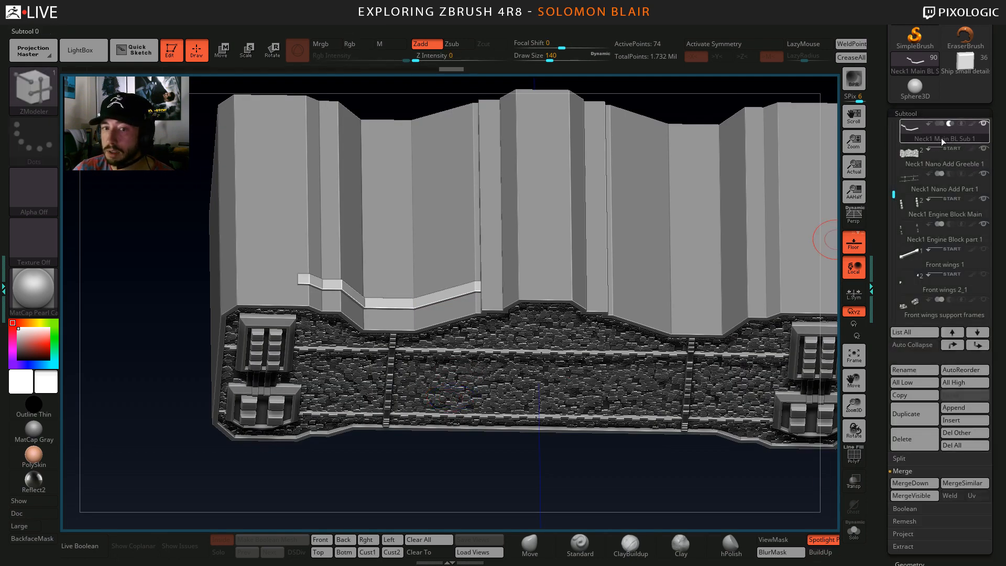
Turn on Live Boolean and hide the Neck1 Main BL Proxy subtool, keeping Neck1 Main BL Sub 1 as the active subtool.
{"action": "left_click_drag", "start_coordinate": [895, 196], "coordinate": [894, 187]}
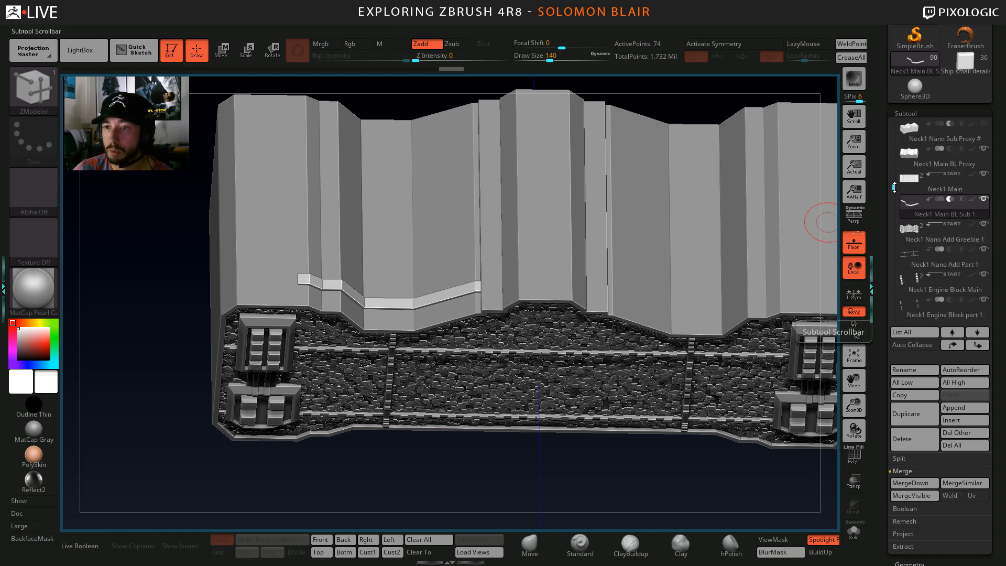
{"action": "left_click", "coordinate": [70, 545]}
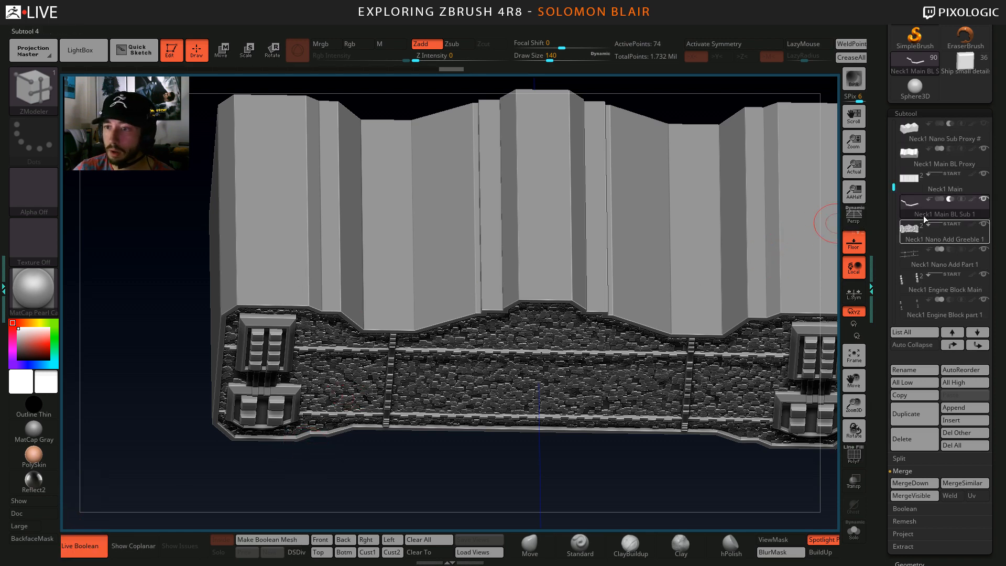
{"action": "left_click", "coordinate": [923, 216]}
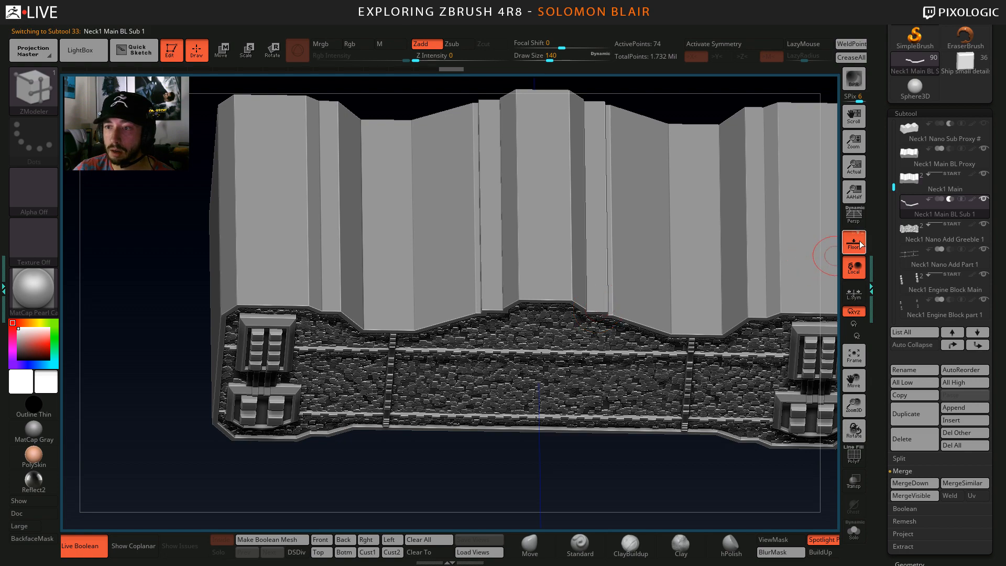
{"action": "left_click", "coordinate": [980, 149]}
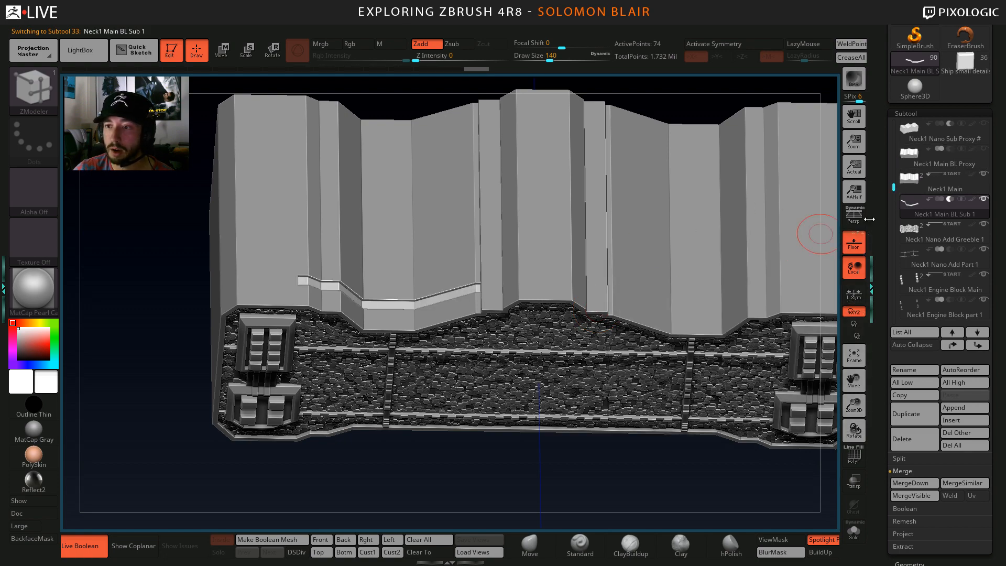
{"action": "mouse_move", "coordinate": [375, 308]}
{"action": "right_mouse_down"}
{"action": "mouse_move", "coordinate": [405, 286]}
{"action": "mouse_move", "coordinate": [413, 363]}
{"action": "mouse_move", "coordinate": [393, 326]}
{"action": "right_mouse_up"}
Reposition the transform gizmo onto the Neck1 Main BL Sub 1 strip and return to drawing with ZModeler.
{"action": "key", "text": "w"}
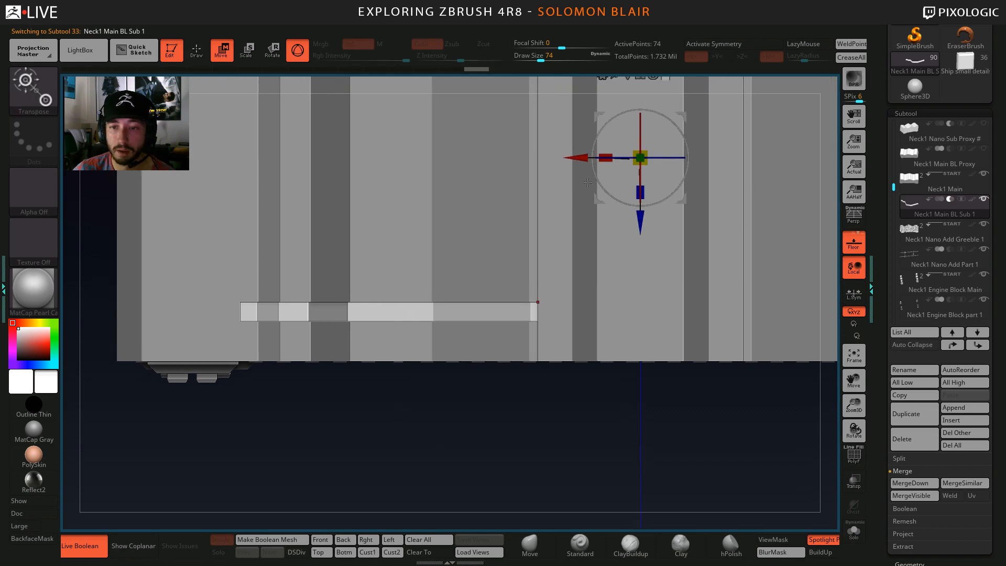
{"action": "mouse_move", "coordinate": [599, 199]}
{"action": "left_mouse_down", "text": "alt"}
{"action": "mouse_move", "coordinate": [411, 360]}
{"action": "mouse_move", "coordinate": [394, 331]}
{"action": "left_mouse_up", "text": "alt"}
{"action": "left_click", "coordinate": [439, 234]}
{"action": "key", "text": "q"}
{"action": "key", "text": "f"}
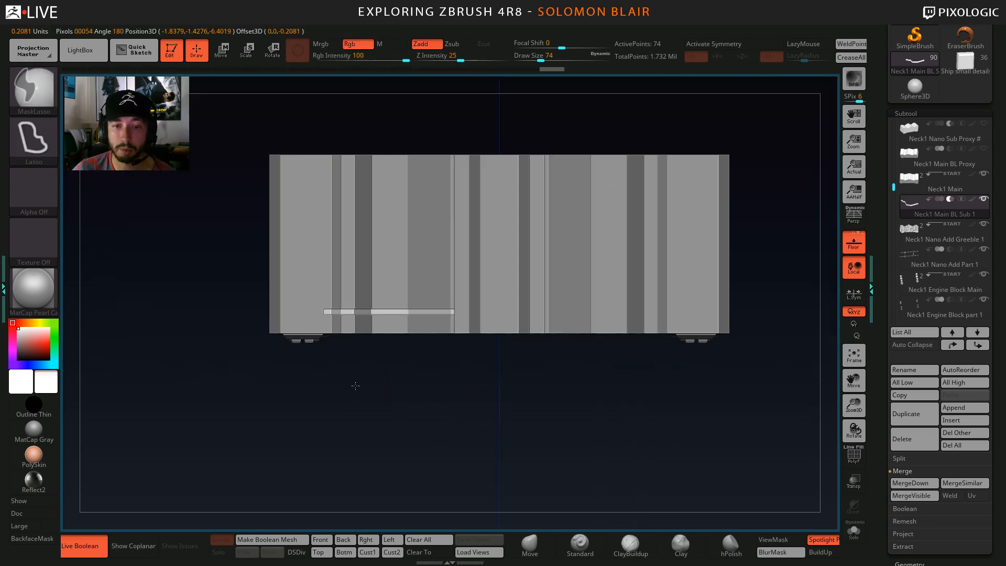
{"action": "left_click_drag", "start_coordinate": [396, 413], "coordinate": [371, 288]}
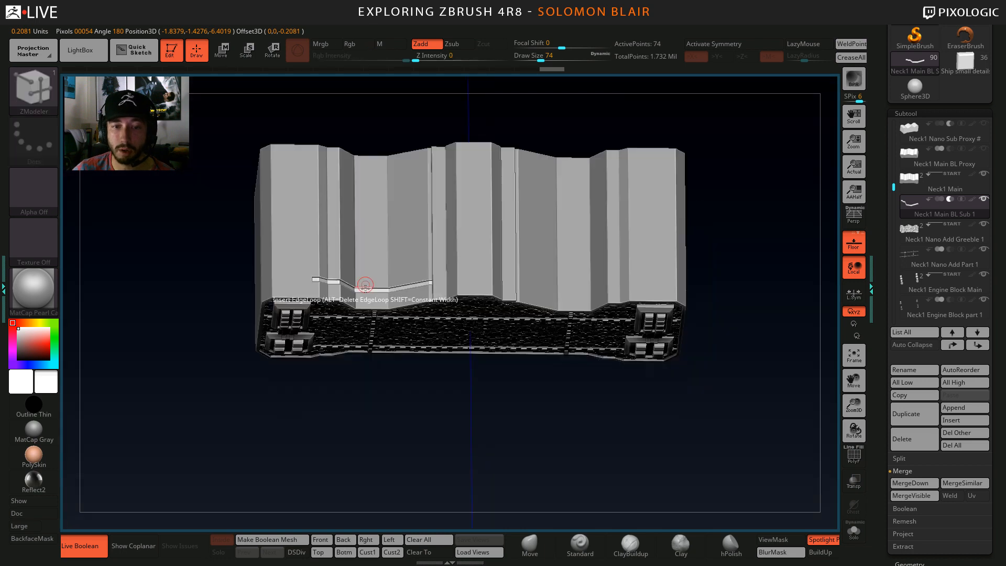
{"action": "left_click_drag", "start_coordinate": [343, 401], "coordinate": [368, 409], "text": "shift"}
{"action": "key", "text": "bracketright"}
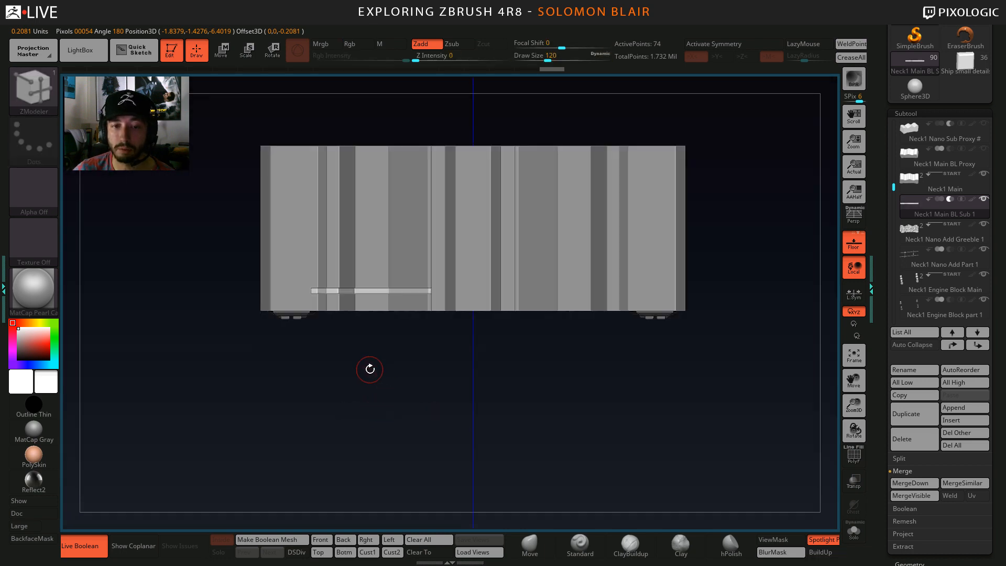
Enable Array Mesh on the strip with the polyframe shown and both Lock Pos and Lock Size turned on.
{"action": "left_click", "coordinate": [917, 114]}
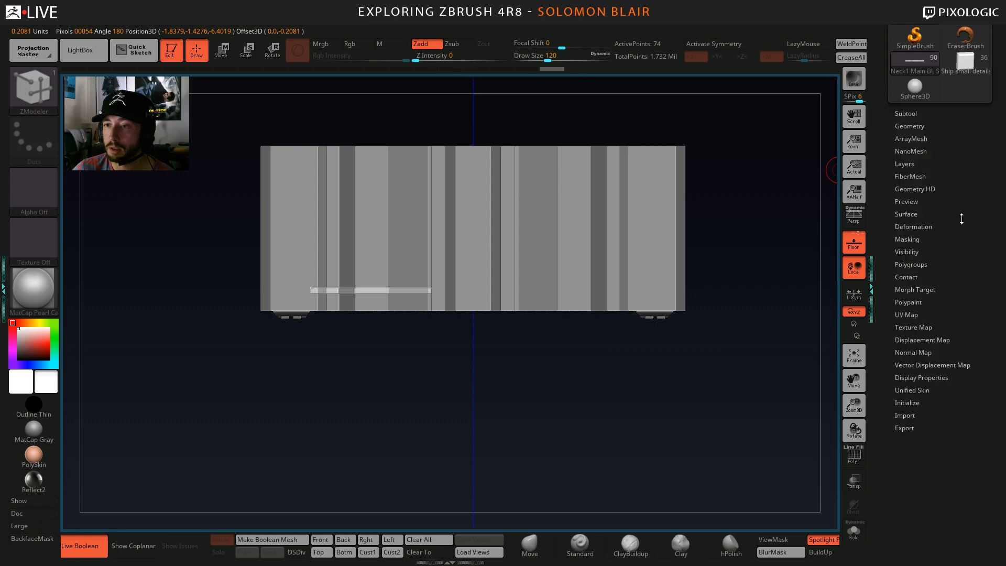
{"action": "left_click", "coordinate": [911, 138]}
{"action": "left_click", "coordinate": [917, 174]}
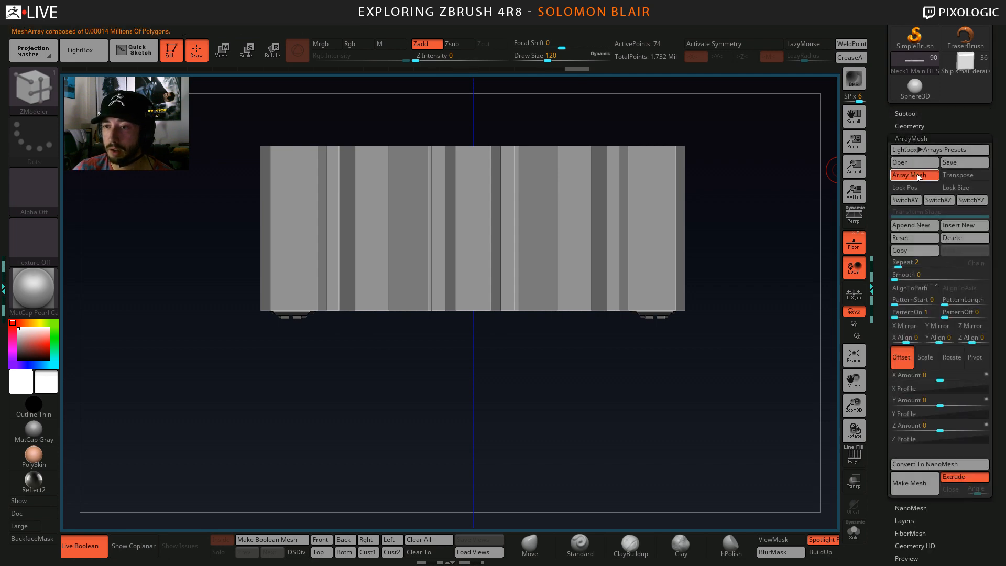
{"action": "left_click_drag", "start_coordinate": [481, 413], "coordinate": [769, 266]}
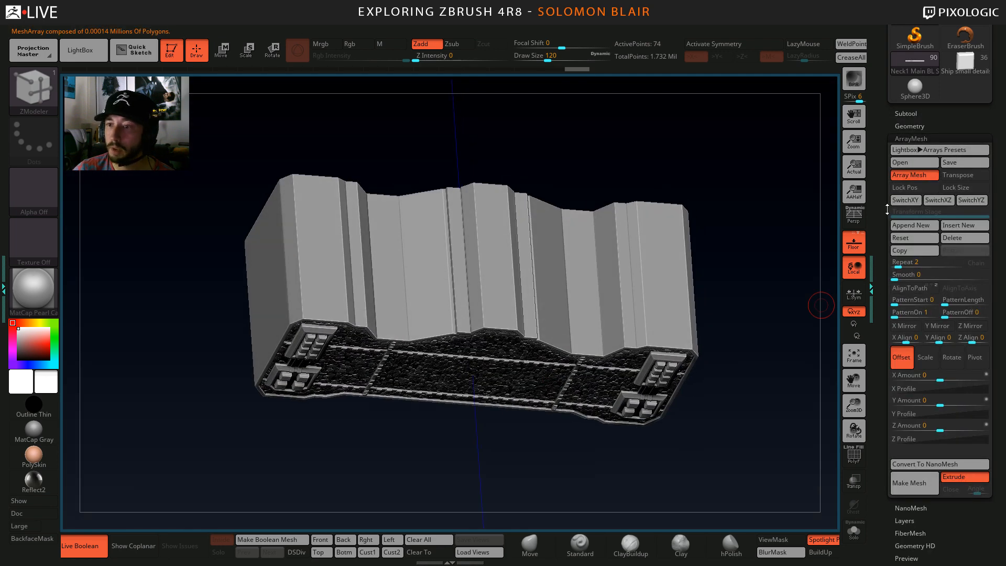
{"action": "key", "text": "shift"}
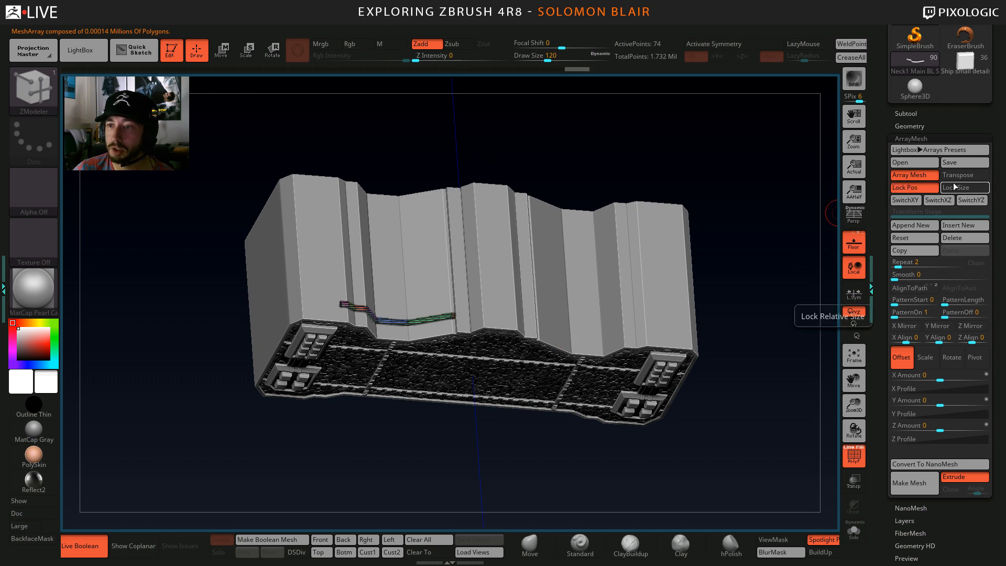
{"action": "left_click", "coordinate": [955, 187]}
{"action": "left_click_drag", "start_coordinate": [431, 447], "coordinate": [659, 388], "text": "shift"}
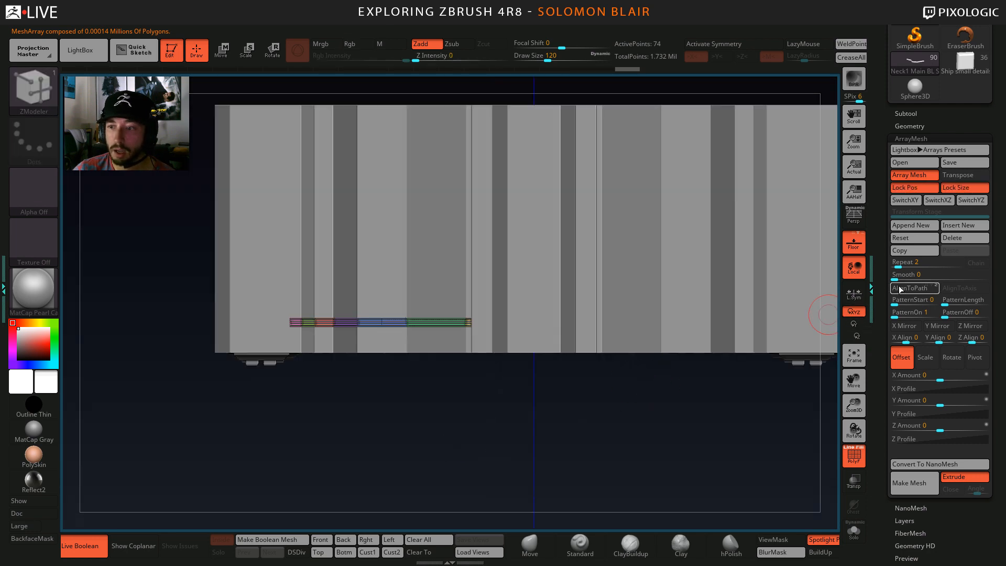
Set the array to 6 repeats and spread the copies up the hull with the array transpose line, to a Z Amount of about 29.76.
{"action": "left_click_drag", "start_coordinate": [897, 266], "coordinate": [902, 265]}
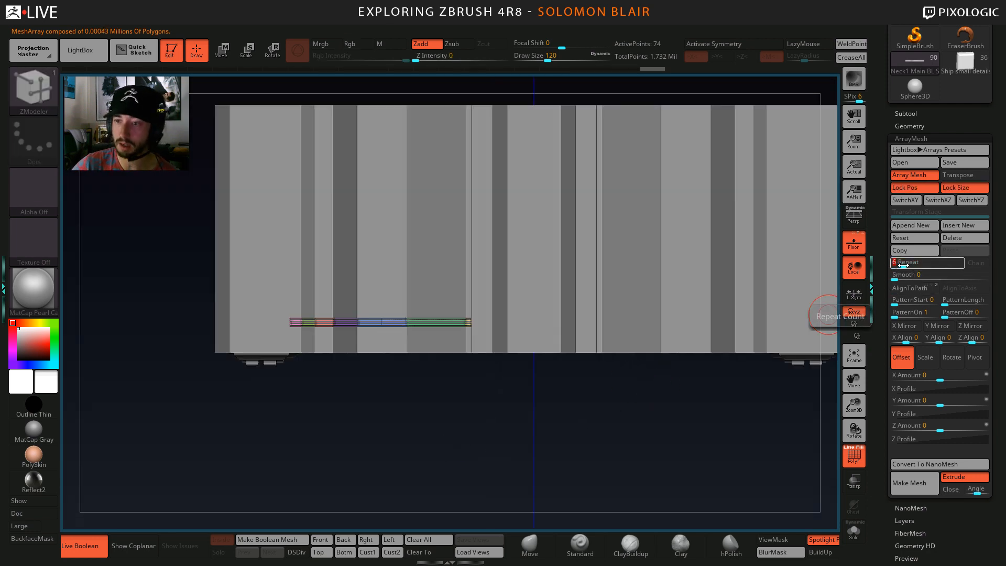
{"action": "left_click_drag", "start_coordinate": [474, 417], "coordinate": [470, 449], "text": "alt"}
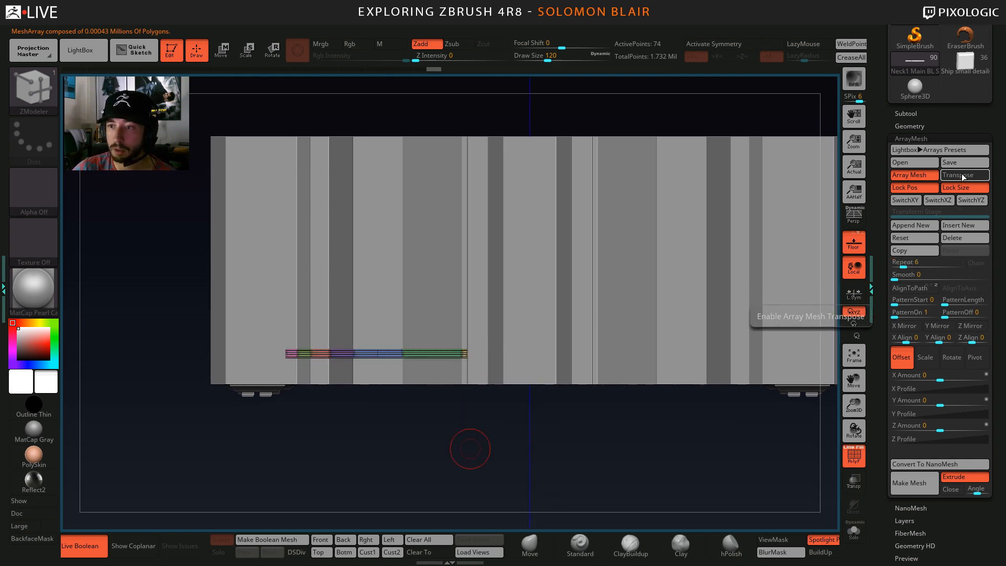
{"action": "left_click", "coordinate": [961, 174]}
{"action": "key", "text": "w"}
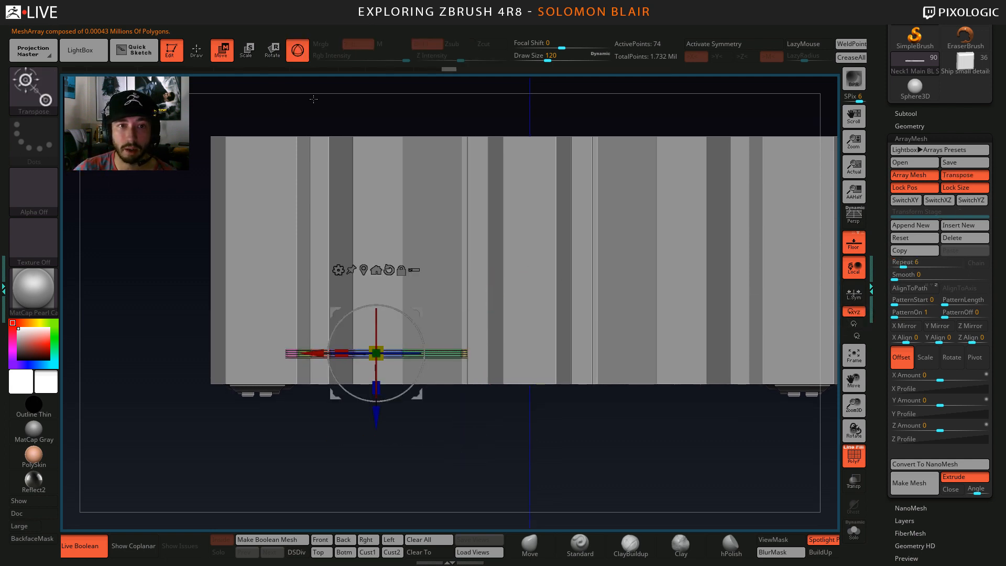
{"action": "left_click", "coordinate": [300, 53]}
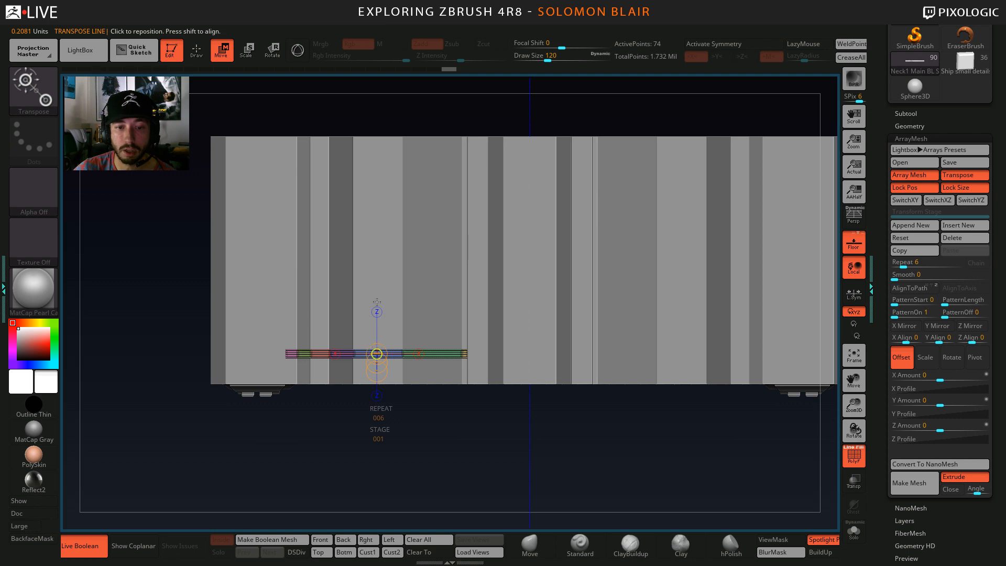
{"action": "left_click_drag", "start_coordinate": [380, 330], "coordinate": [387, 203]}
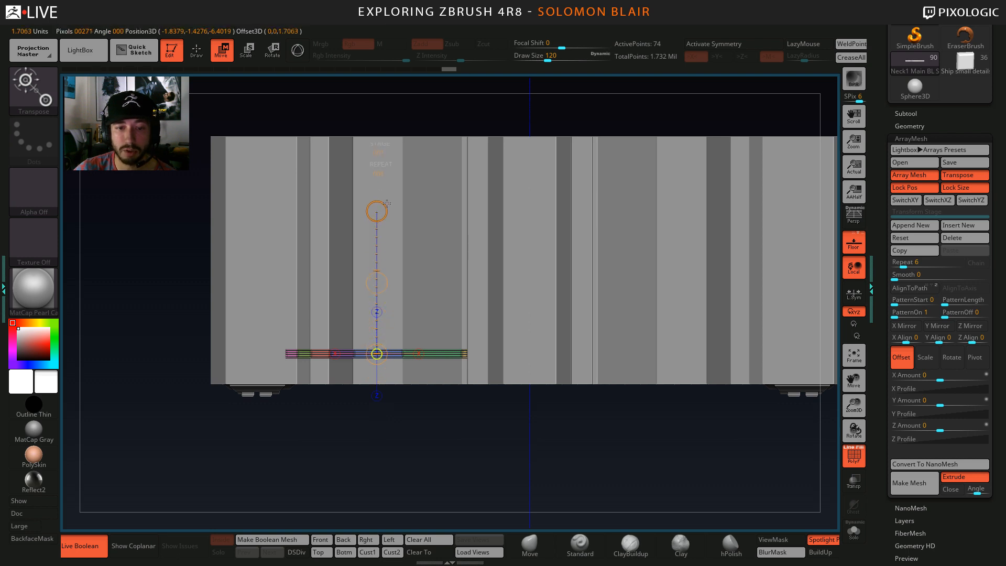
{"action": "left_click_drag", "start_coordinate": [376, 282], "coordinate": [360, 43]}
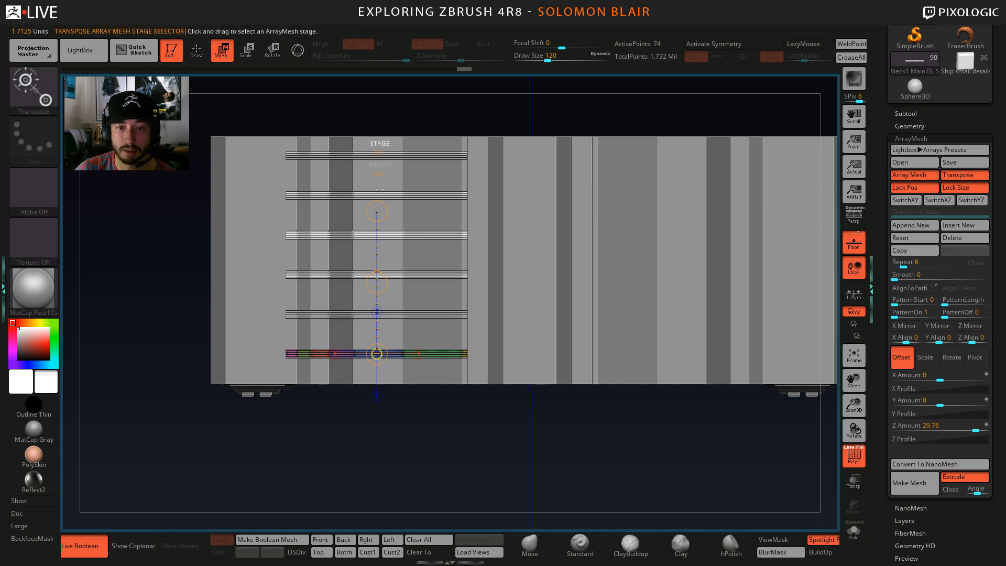
Turn off the polyframe display and tighten the array spacing to a Z Amount of about 27.72.
{"action": "left_click", "coordinate": [855, 466]}
{"action": "left_click_drag", "start_coordinate": [606, 461], "coordinate": [627, 448]}
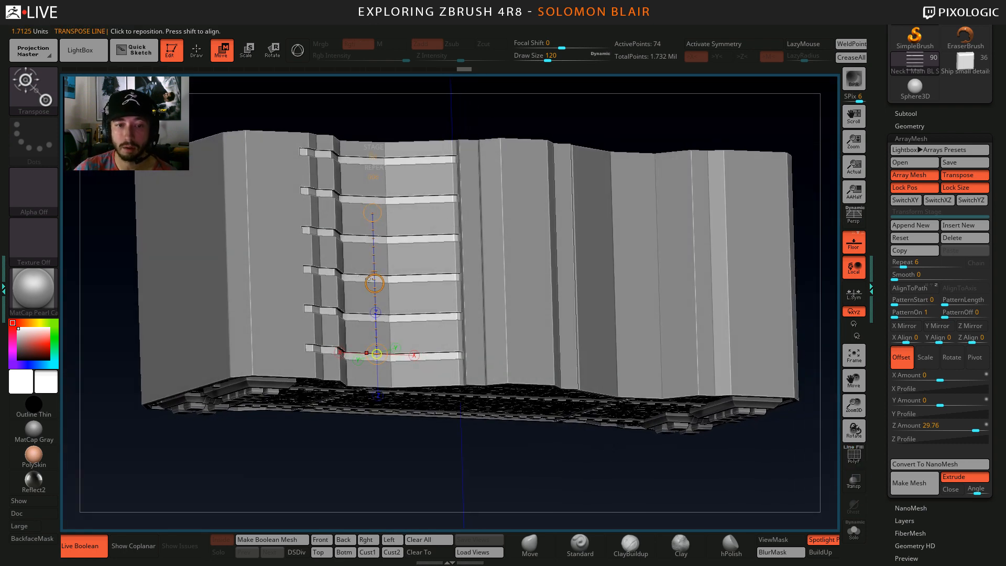
{"action": "left_click_drag", "start_coordinate": [369, 279], "coordinate": [435, 306]}
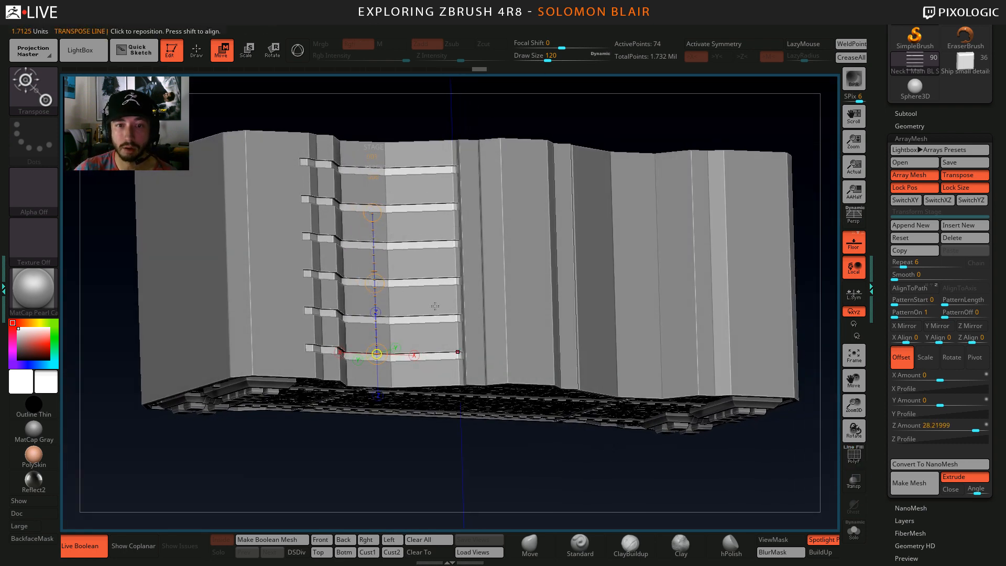
{"action": "left_click_drag", "start_coordinate": [498, 455], "coordinate": [505, 484]}
{"action": "left_click_drag", "start_coordinate": [372, 284], "coordinate": [372, 287]}
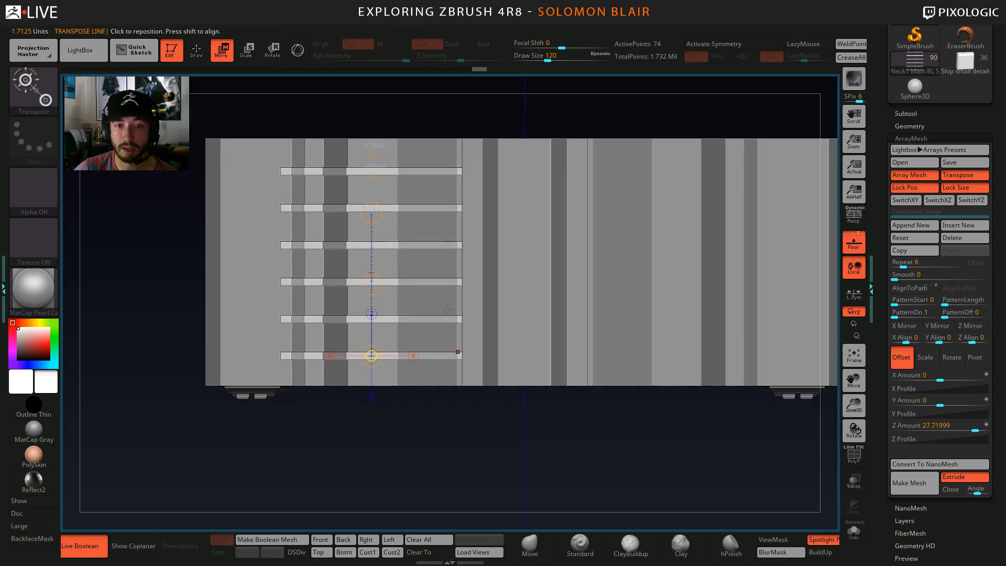
Return to ZModeler, isolate the strip array with Solo and turn the polyframe display back on.
{"action": "key", "text": "q"}
{"action": "mouse_move", "coordinate": [472, 445]}
{"action": "left_mouse_down"}
{"action": "mouse_move", "coordinate": [432, 446]}
{"action": "mouse_move", "coordinate": [484, 442]}
{"action": "mouse_move", "coordinate": [482, 487]}
{"action": "left_mouse_up"}
{"action": "key", "text": "ctrl+s"}
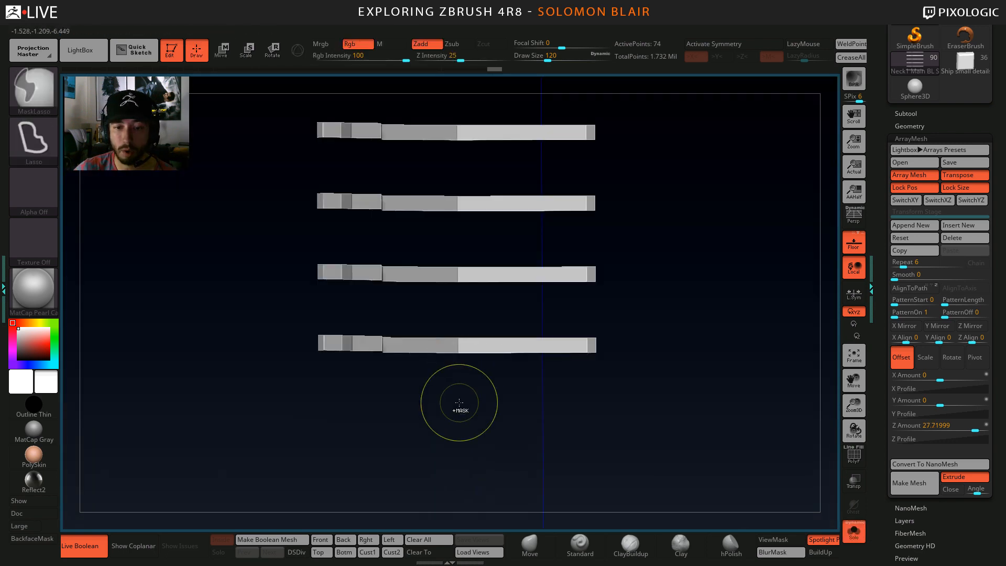
{"action": "left_click_drag", "start_coordinate": [459, 403], "coordinate": [510, 281], "text": "alt"}
{"action": "key", "text": "shift+f"}
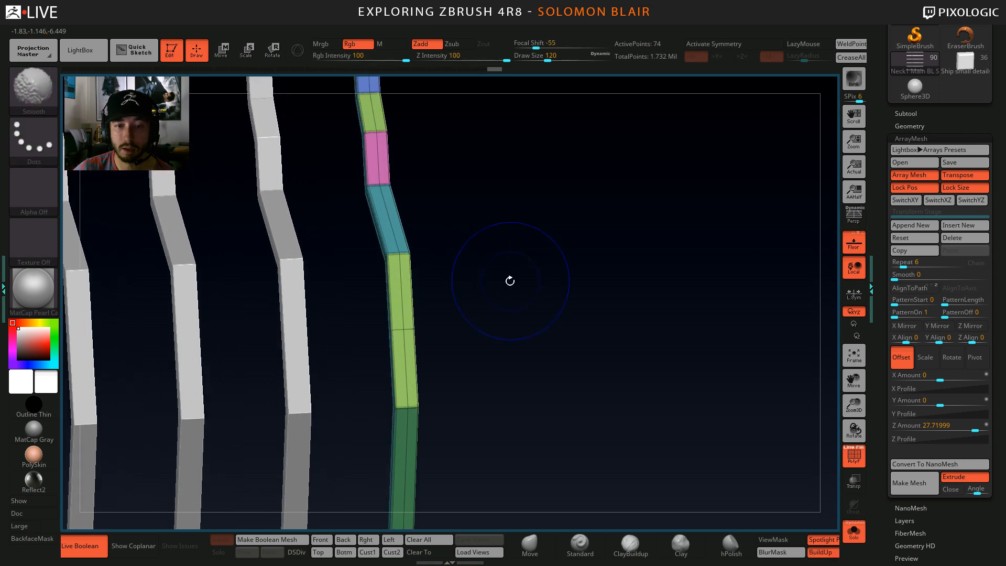
{"action": "right_click_drag", "start_coordinate": [510, 281], "coordinate": [526, 308], "text": "alt"}
{"action": "right_click_drag", "start_coordinate": [526, 308], "coordinate": [524, 338], "text": "ctrl"}
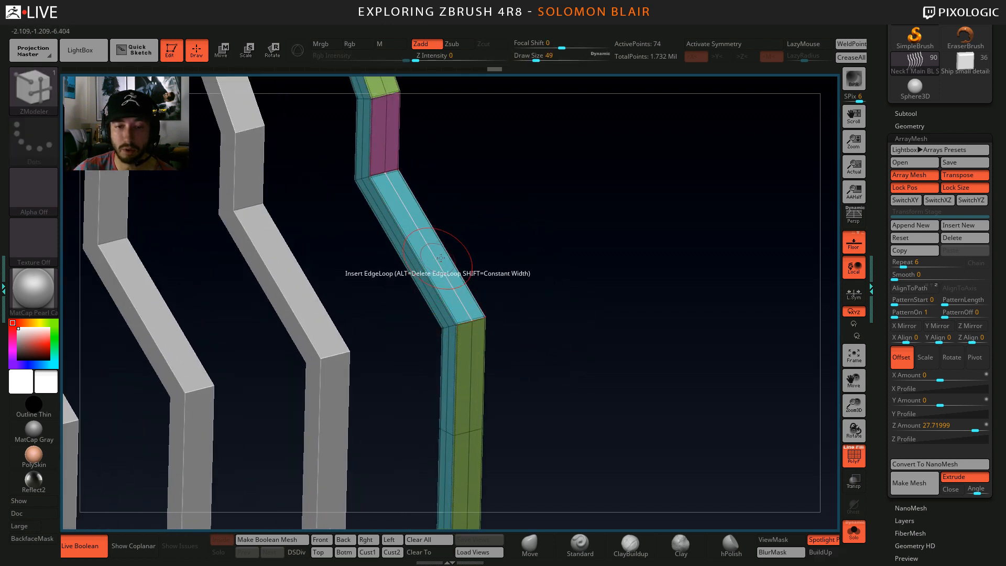
Set the ZModeler edge action to Insert with Multiple EdgeLoops and divide the strip's steep angled segment with six evenly spaced loops.
{"action": "key", "text": "space"}
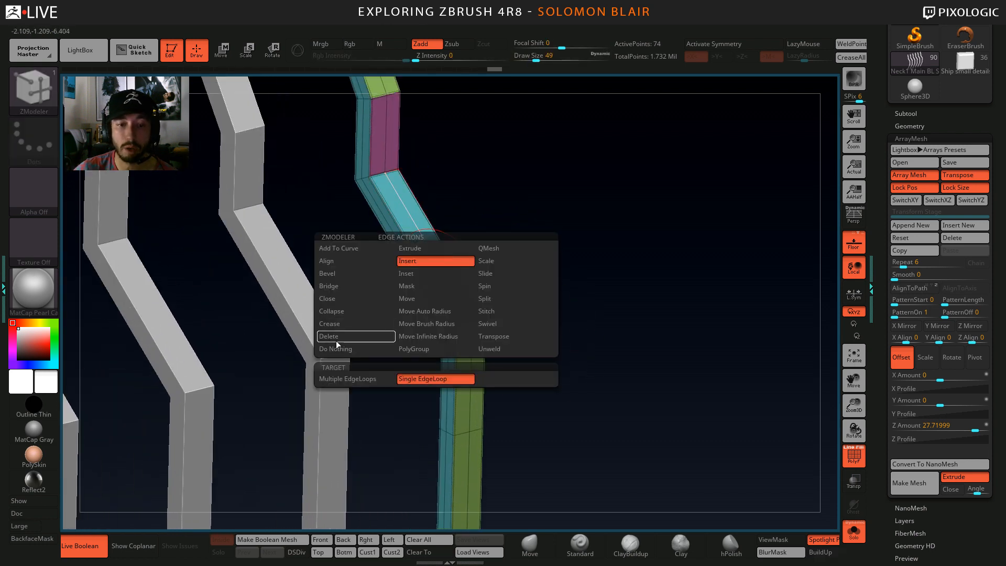
{"action": "left_click", "coordinate": [356, 379]}
{"action": "left_click", "coordinate": [415, 222]}
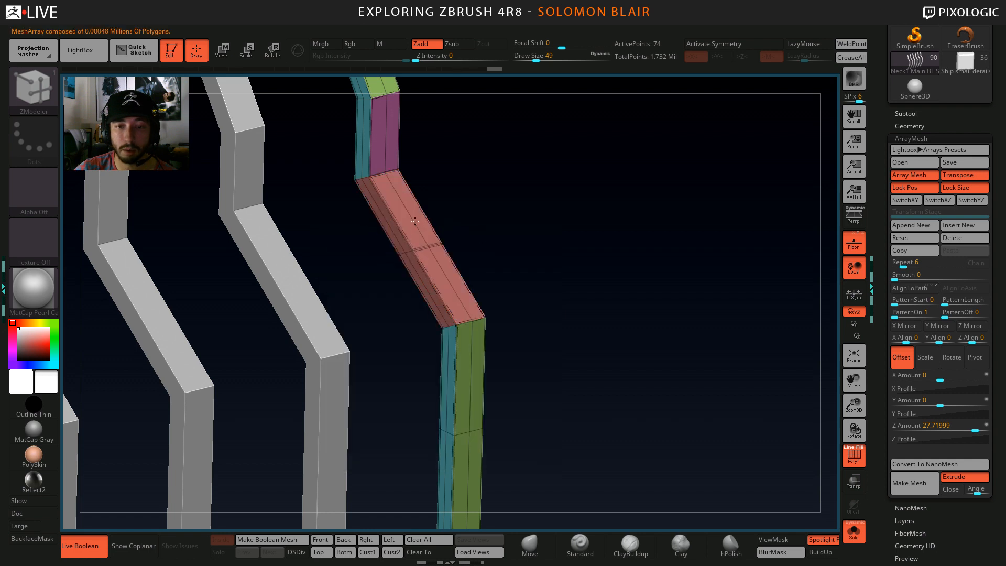
{"action": "left_click_drag", "start_coordinate": [420, 193], "coordinate": [447, 285], "text": "alt"}
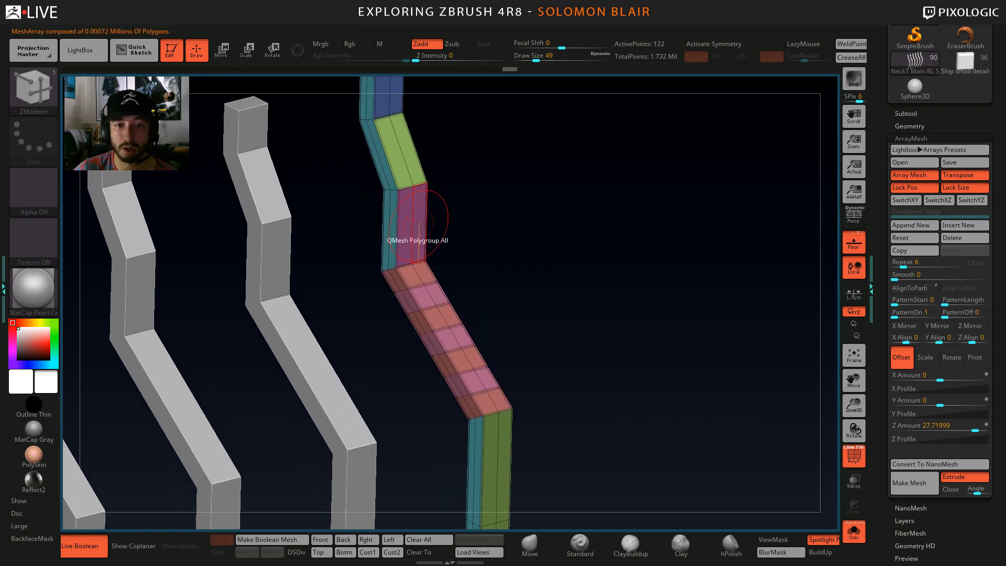
Insert evenly spaced edge loops across the next three segments, up to the strip's near end.
{"action": "left_click", "coordinate": [413, 221]}
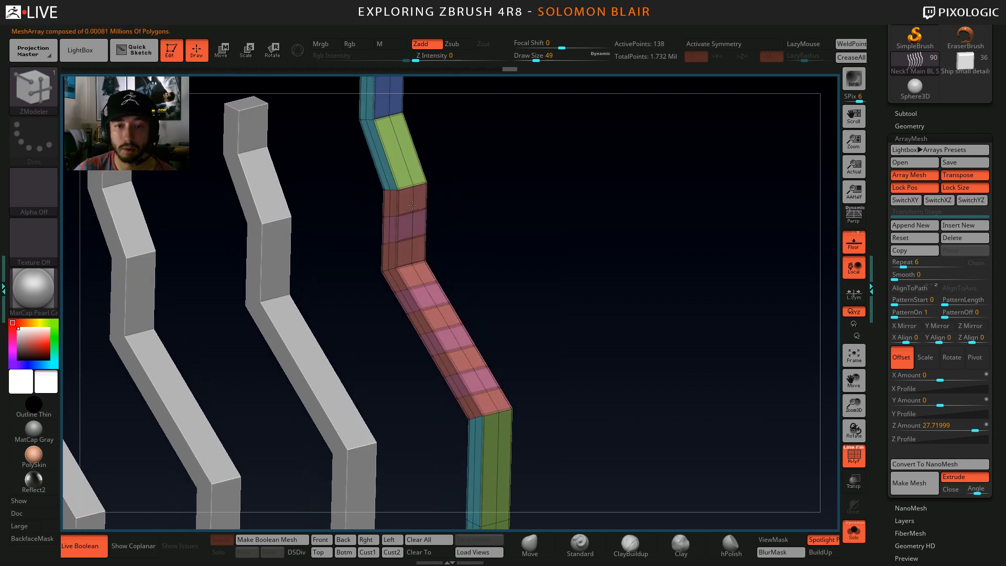
{"action": "left_click", "coordinate": [403, 158]}
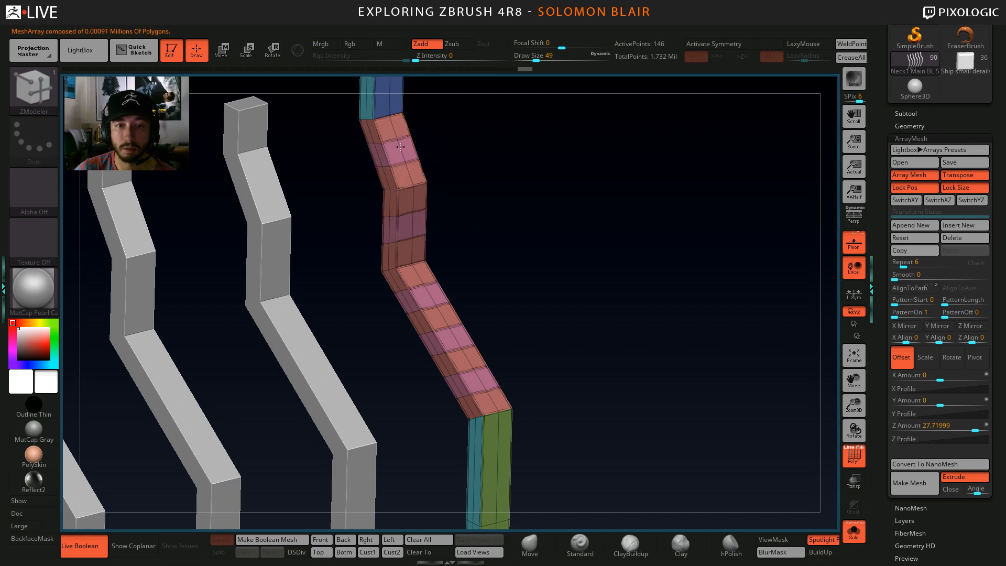
{"action": "left_click_drag", "start_coordinate": [485, 151], "coordinate": [527, 265], "text": "alt"}
{"action": "left_click", "coordinate": [434, 210]}
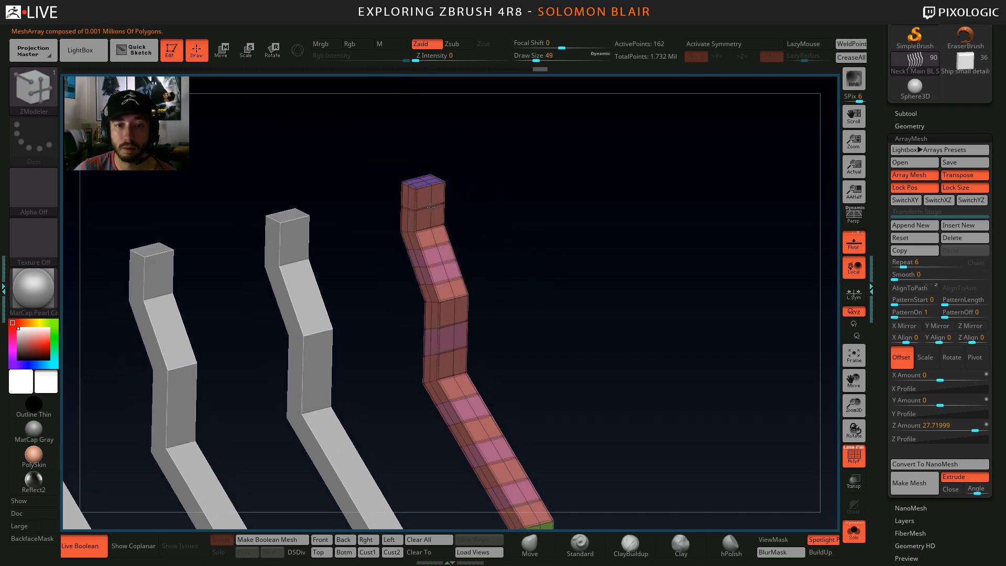
Insert multiple edge loops across the remaining segments on the other side of the steep bend, including the long end segment.
{"action": "left_click_drag", "start_coordinate": [582, 324], "coordinate": [533, 59], "text": "alt"}
{"action": "left_click", "coordinate": [485, 298]}
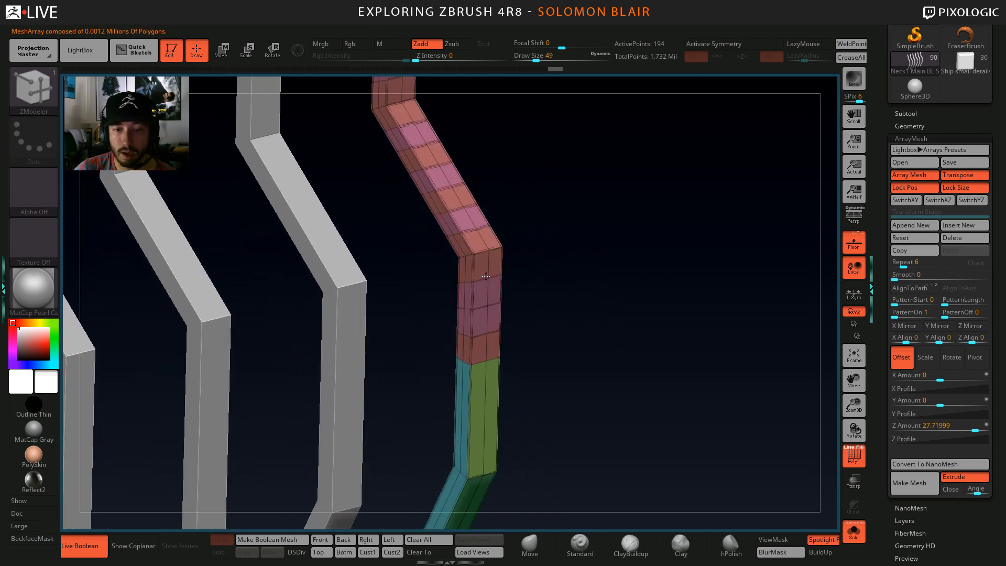
{"action": "left_click", "coordinate": [484, 395]}
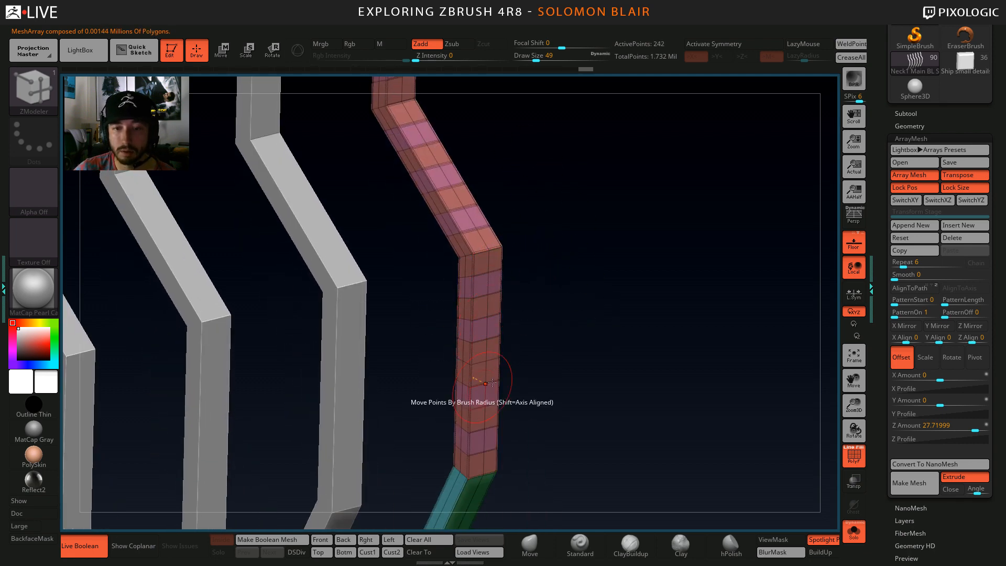
{"action": "key", "text": "f"}
{"action": "left_click_drag", "start_coordinate": [529, 385], "coordinate": [519, 454]}
{"action": "right_click_drag", "start_coordinate": [533, 441], "coordinate": [651, 313]}
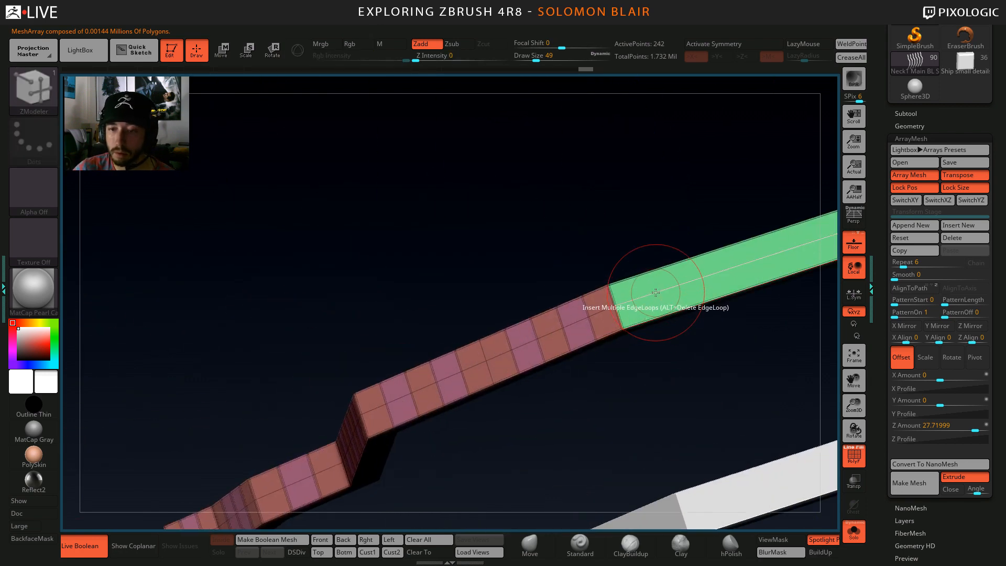
{"action": "left_click_drag", "start_coordinate": [655, 292], "coordinate": [693, 252]}
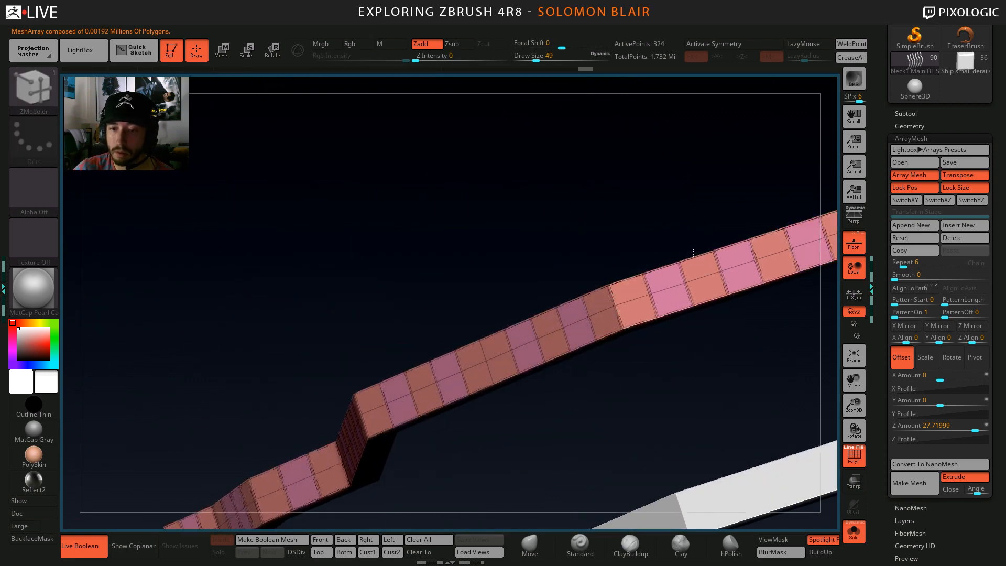
{"action": "right_click_drag", "start_coordinate": [667, 180], "coordinate": [404, 220], "text": "alt"}
{"action": "mouse_move", "coordinate": [499, 206]}
{"action": "right_mouse_down"}
{"action": "mouse_move", "coordinate": [650, 220]}
{"action": "mouse_move", "coordinate": [462, 170]}
{"action": "mouse_move", "coordinate": [588, 178]}
{"action": "mouse_move", "coordinate": [348, 238]}
{"action": "mouse_move", "coordinate": [445, 224]}
{"action": "mouse_move", "coordinate": [445, 208]}
{"action": "mouse_move", "coordinate": [436, 214]}
{"action": "right_mouse_up"}
{"action": "right_click_drag", "start_coordinate": [436, 214], "coordinate": [403, 241], "text": "ctrl"}
{"action": "key", "text": "b"}
{"action": "key", "text": "z"}
{"action": "key", "text": "m"}
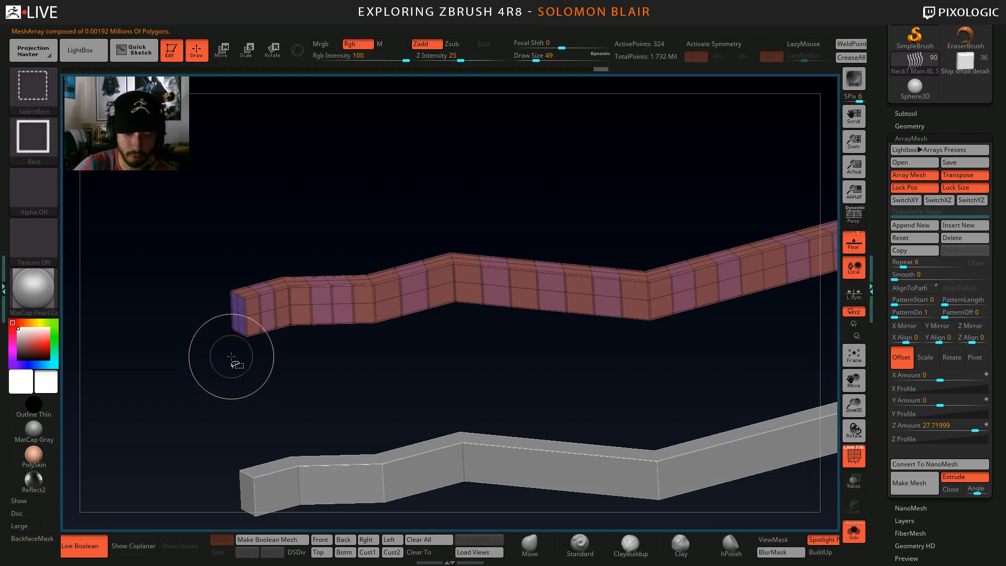
{"action": "key", "text": "ctrl+shift+z"}
{"action": "key", "text": "ctrl+shift+z"}
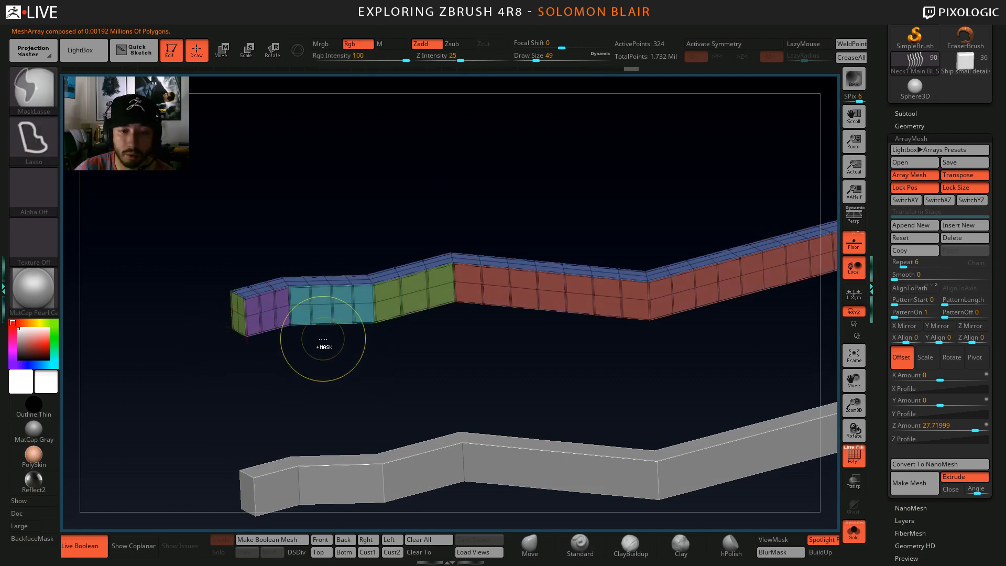
{"action": "key", "text": "ctrl+z"}
{"action": "key", "text": "ctrl+z"}
{"action": "mouse_move", "coordinate": [300, 346]}
{"action": "right_mouse_down", "text": "ctrl"}
{"action": "mouse_move", "coordinate": [321, 365]}
{"action": "mouse_move", "coordinate": [392, 351]}
{"action": "right_mouse_up", "text": "ctrl"}
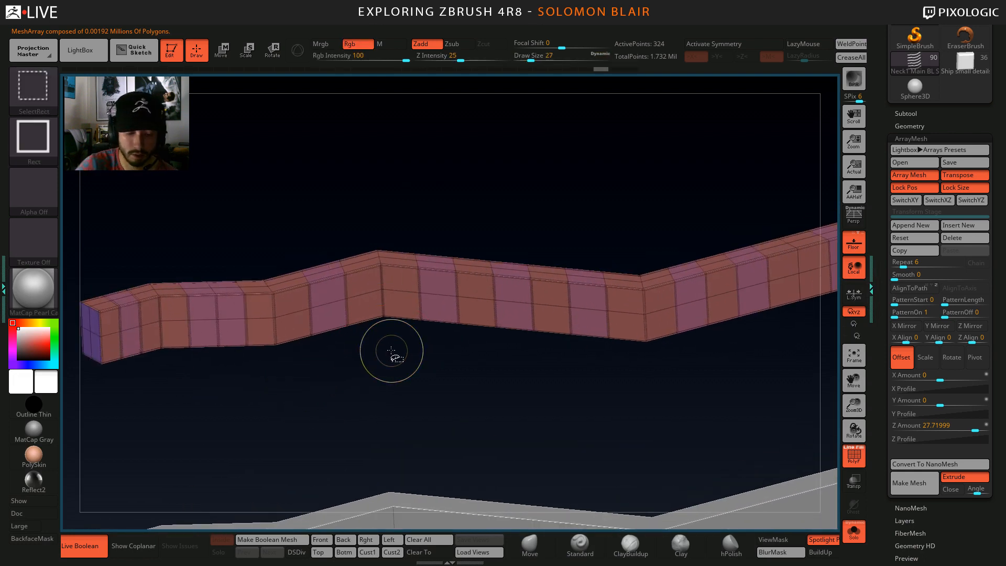
{"action": "key", "text": "ctrl+shift+z"}
{"action": "left_click_drag", "start_coordinate": [315, 366], "coordinate": [288, 354], "text": "alt"}
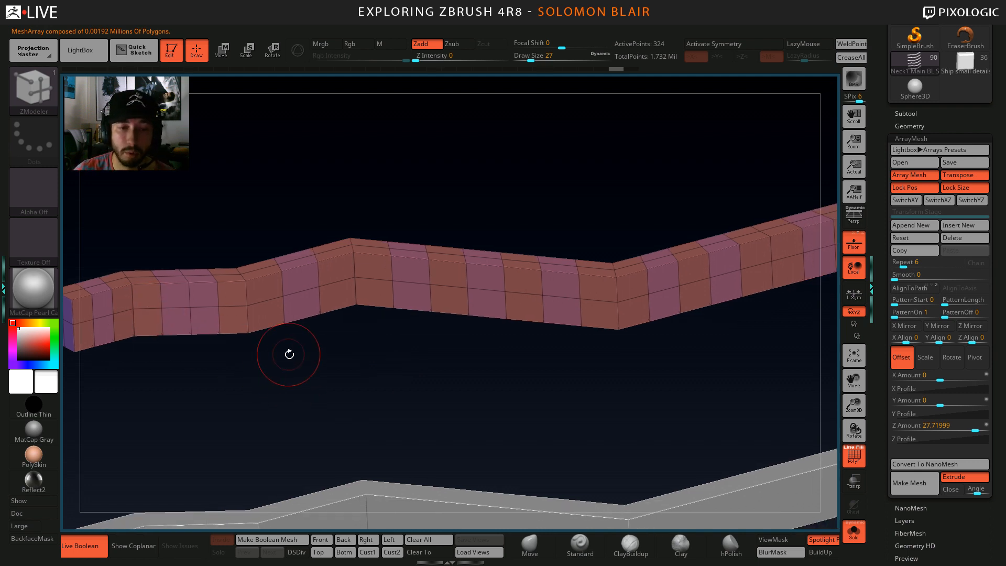
{"action": "left_click_drag", "start_coordinate": [480, 365], "coordinate": [493, 356], "text": "alt"}
Open the Crease settings and try marking single front polygons near the strip's end with QMesh set to A Single Poly.
{"action": "left_click", "coordinate": [923, 126]}
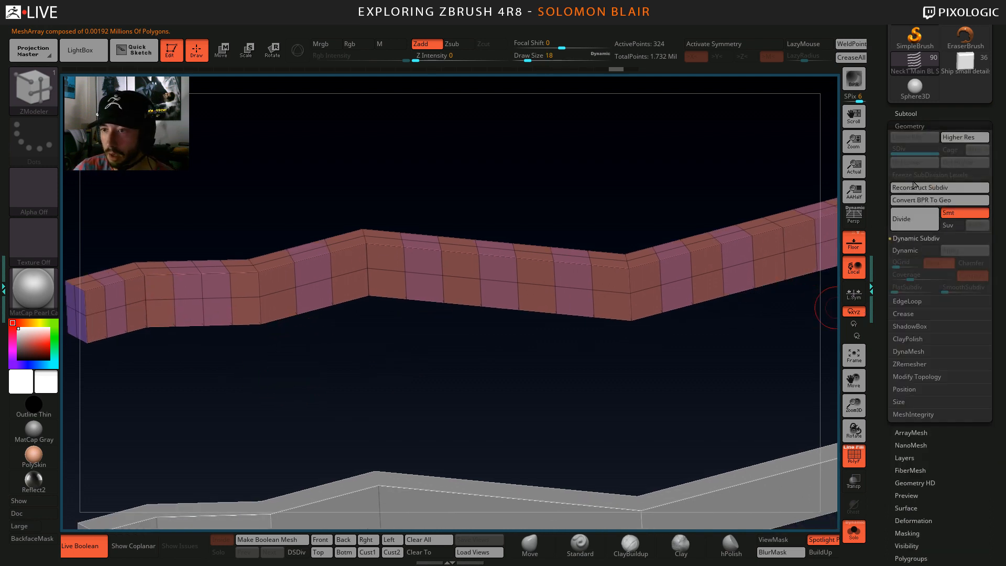
{"action": "left_click", "coordinate": [910, 314]}
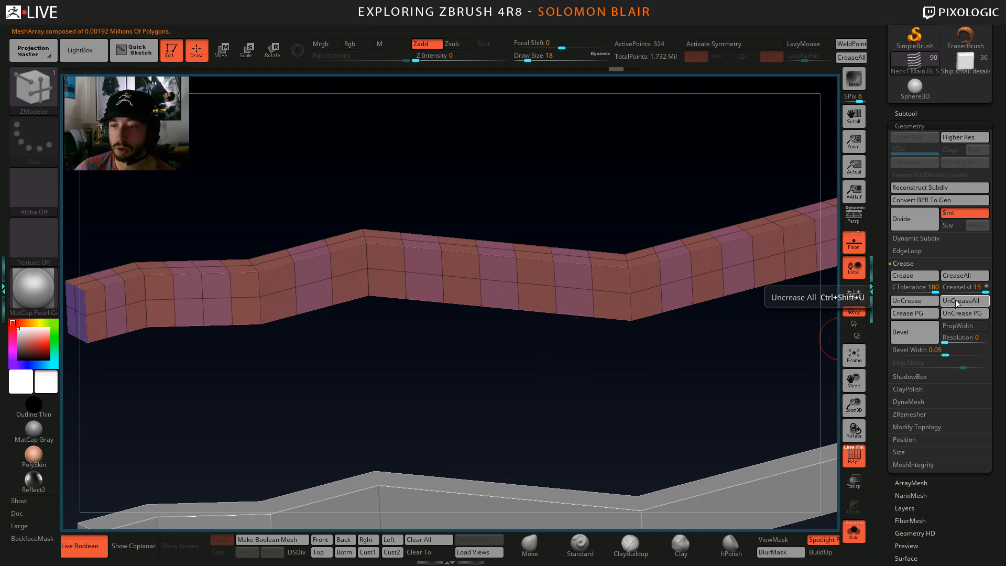
{"action": "right_click_drag", "start_coordinate": [234, 388], "coordinate": [325, 390], "text": "alt"}
{"action": "right_click_drag", "start_coordinate": [296, 298], "coordinate": [322, 326], "text": "ctrl"}
{"action": "right_click_drag", "start_coordinate": [234, 322], "coordinate": [279, 327], "text": "alt"}
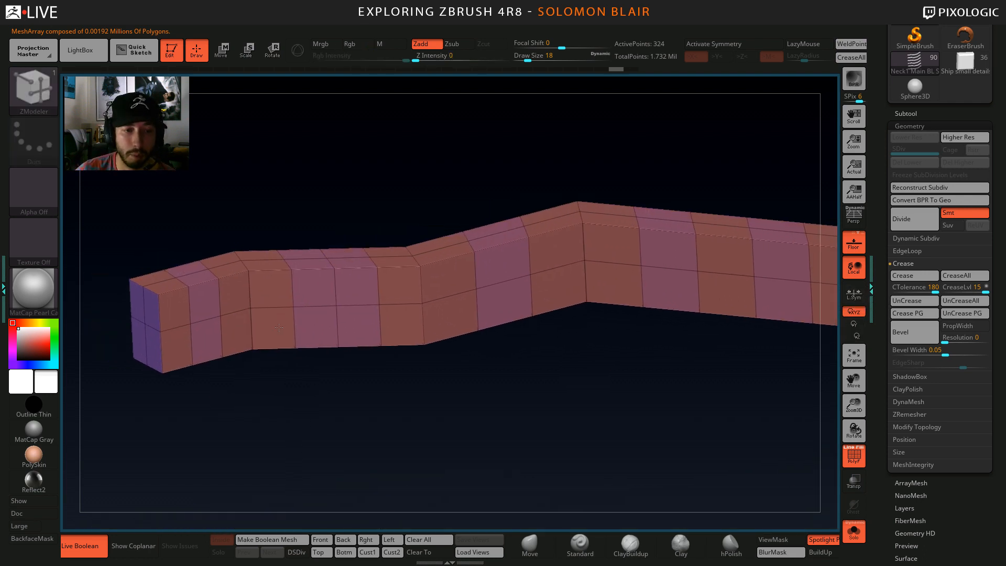
{"action": "key", "text": "space"}
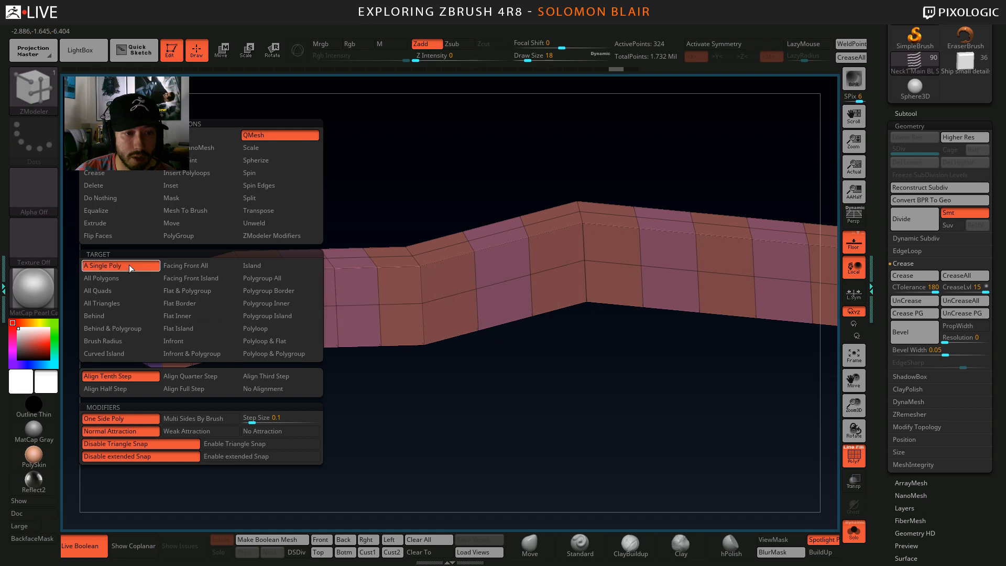
{"action": "left_click", "coordinate": [201, 309]}
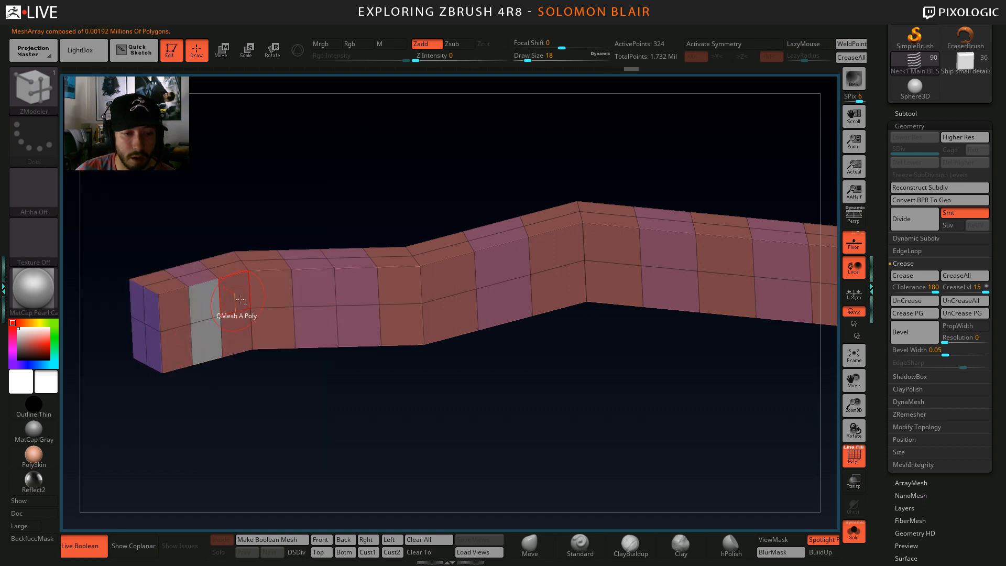
{"action": "key", "text": "ctrl"}
Isolate the strip's pink polygroup so the rest of the mesh is hidden.
{"action": "left_click_drag", "start_coordinate": [387, 384], "coordinate": [294, 422], "text": "alt"}
{"action": "mouse_move", "coordinate": [377, 409]}
{"action": "left_mouse_down", "text": "alt"}
{"action": "mouse_move", "coordinate": [410, 426]}
{"action": "mouse_move", "coordinate": [427, 465]}
{"action": "mouse_move", "coordinate": [419, 432]}
{"action": "left_mouse_up", "text": "alt"}
{"action": "key", "text": "ctrl+shift"}
{"action": "key", "text": "ctrl+shift"}
{"action": "left_click", "coordinate": [240, 372], "text": "ctrl+shift"}
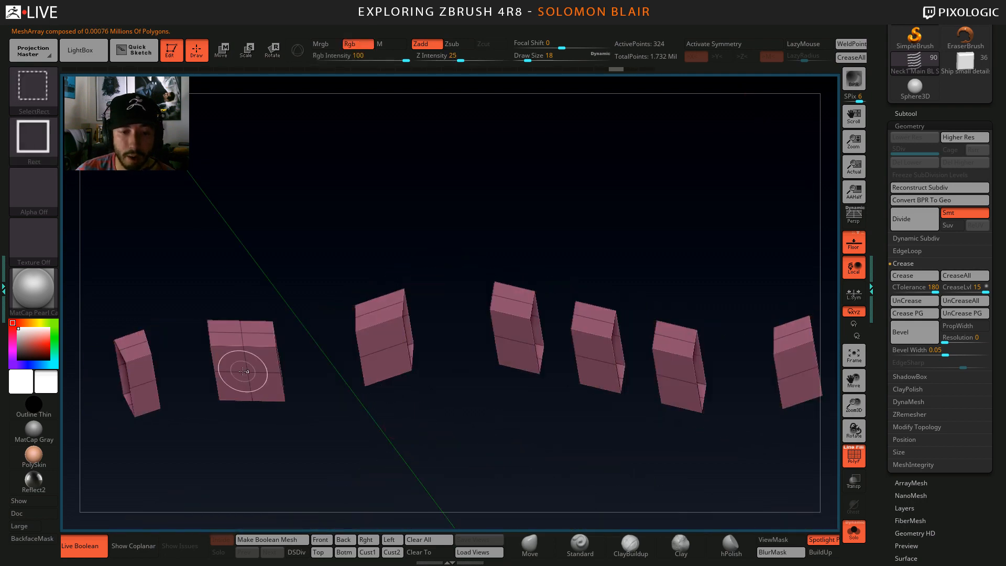
Switch the selection brush to SelectLasso and hide the top and bottom faces of the segments nearest the strip's end.
{"action": "mouse_move", "coordinate": [243, 375]}
{"action": "right_mouse_down", "text": "ctrl"}
{"action": "mouse_move", "coordinate": [350, 407]}
{"action": "mouse_move", "coordinate": [315, 443]}
{"action": "mouse_move", "coordinate": [257, 444]}
{"action": "mouse_move", "coordinate": [265, 406]}
{"action": "right_mouse_up", "text": "ctrl"}
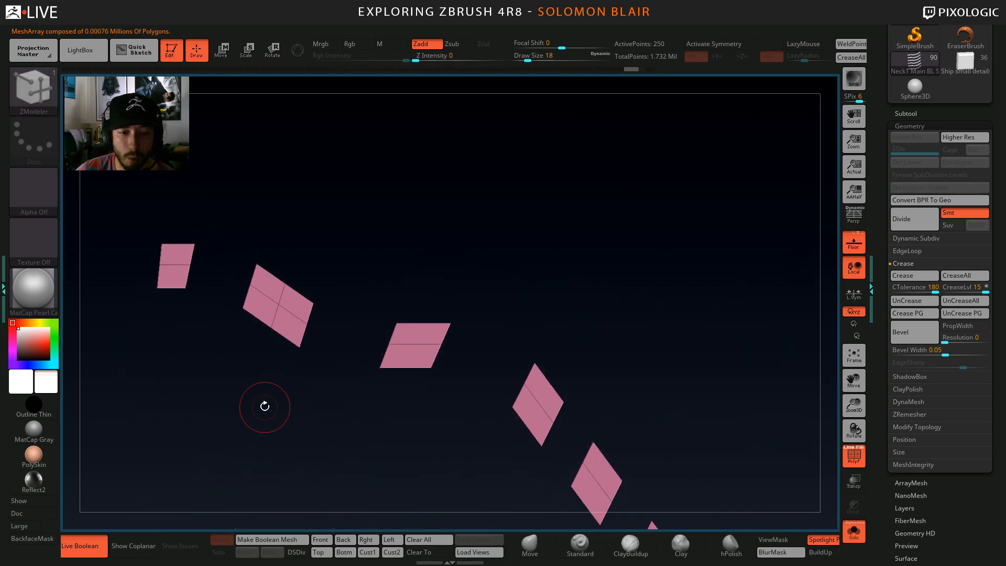
{"action": "left_click", "coordinate": [180, 314]}
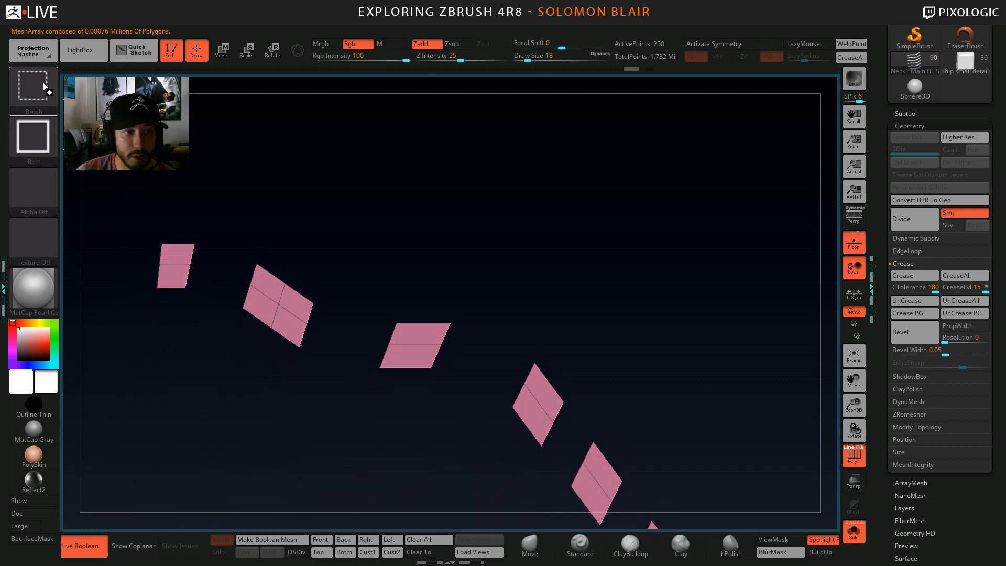
{"action": "left_click", "coordinate": [45, 90], "text": "ctrl+shift"}
{"action": "left_click", "coordinate": [349, 145]}
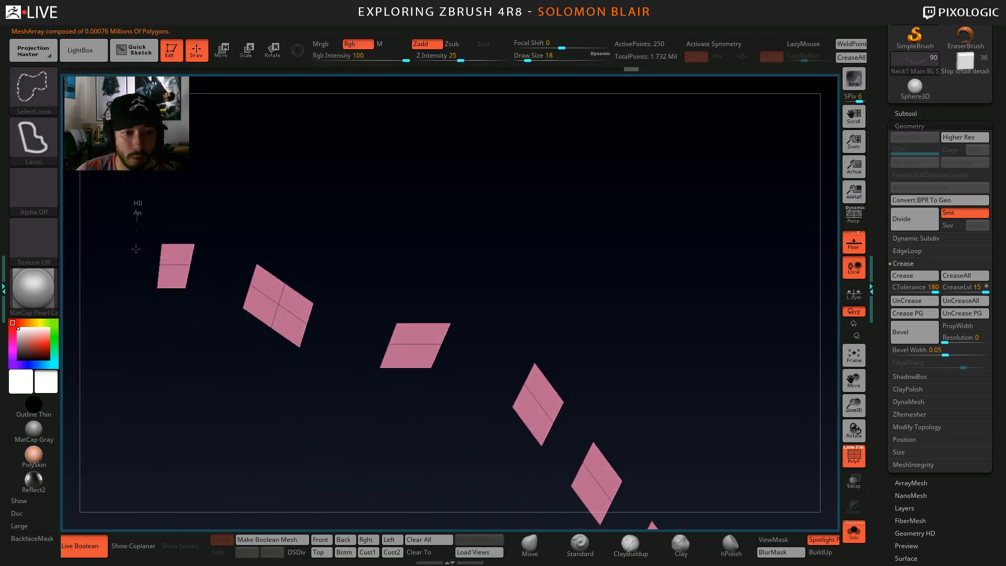
{"action": "left_click_drag", "start_coordinate": [182, 274], "coordinate": [213, 221], "text": "ctrl+alt+shift"}
{"action": "mouse_move", "coordinate": [243, 284]}
{"action": "left_mouse_down", "text": "ctrl+alt+shift"}
{"action": "mouse_move", "coordinate": [309, 335]}
{"action": "mouse_move", "coordinate": [384, 247]}
{"action": "mouse_move", "coordinate": [340, 279]}
{"action": "mouse_move", "coordinate": [408, 329]}
{"action": "mouse_move", "coordinate": [451, 246]}
{"action": "left_mouse_up", "text": "ctrl+alt+shift"}
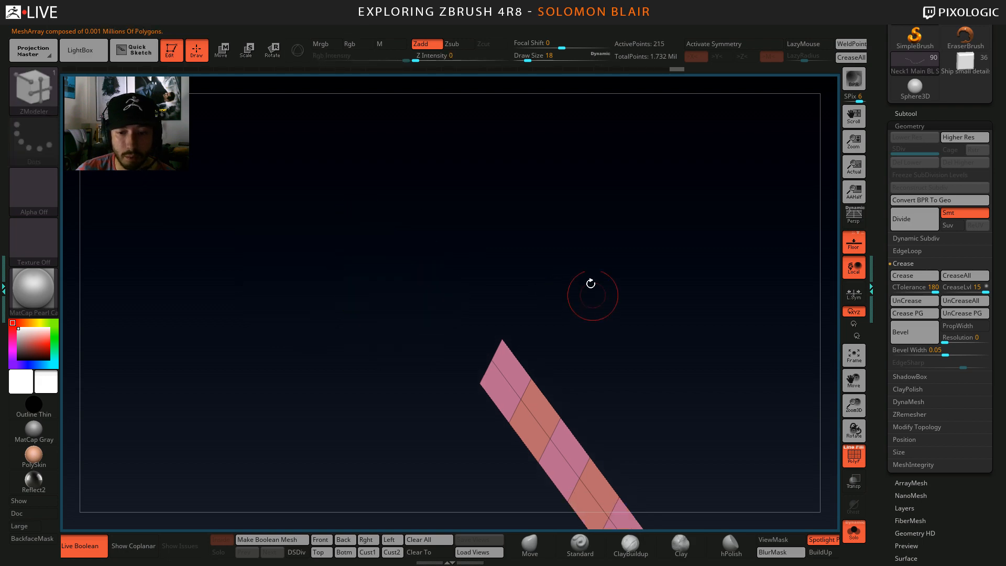
Lasso-hide the top and bottom faces of the steep, flat and long segments, leaving only the strip's front faces.
{"action": "left_click_drag", "start_coordinate": [587, 285], "coordinate": [474, 168], "text": "alt"}
{"action": "left_click_drag", "start_coordinate": [341, 291], "coordinate": [401, 249]}
{"action": "left_click_drag", "start_coordinate": [482, 336], "coordinate": [446, 202], "text": "alt"}
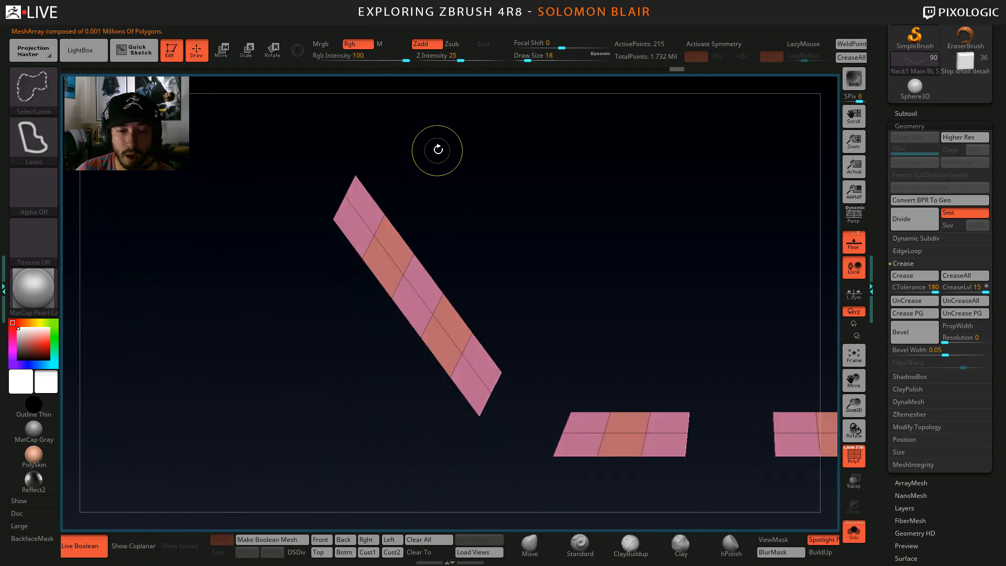
{"action": "mouse_move", "coordinate": [437, 150]}
{"action": "left_mouse_down"}
{"action": "mouse_move", "coordinate": [474, 127]}
{"action": "mouse_move", "coordinate": [442, 178]}
{"action": "mouse_move", "coordinate": [438, 160]}
{"action": "mouse_move", "coordinate": [328, 192]}
{"action": "mouse_move", "coordinate": [441, 355]}
{"action": "mouse_move", "coordinate": [554, 280]}
{"action": "left_mouse_up"}
{"action": "left_click_drag", "start_coordinate": [576, 259], "coordinate": [445, 174], "text": "alt"}
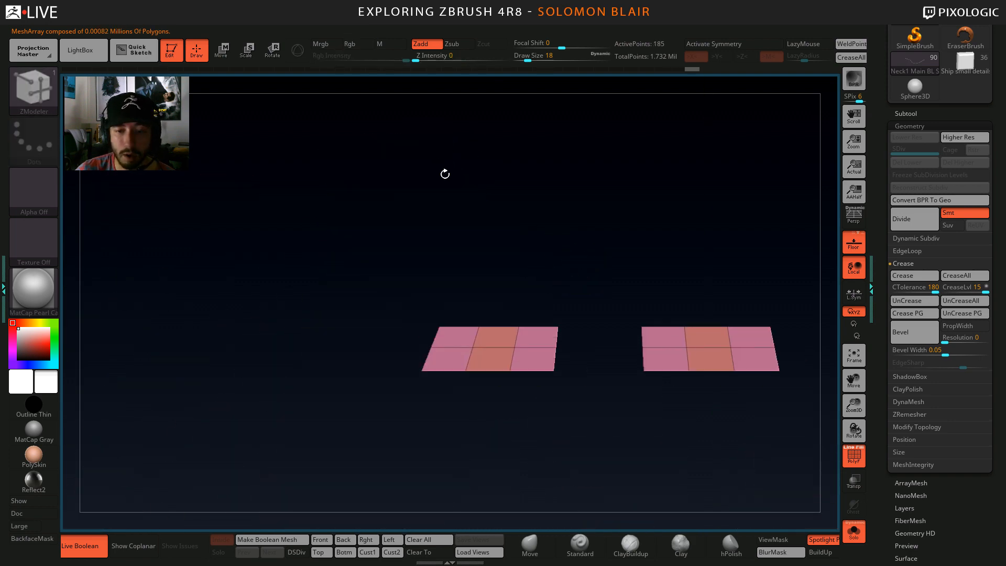
{"action": "mouse_move", "coordinate": [471, 229]}
{"action": "left_mouse_down", "text": "ctrl+alt+shift"}
{"action": "mouse_move", "coordinate": [390, 329]}
{"action": "mouse_move", "coordinate": [493, 362]}
{"action": "mouse_move", "coordinate": [558, 253]}
{"action": "left_mouse_up", "text": "ctrl+alt+shift"}
{"action": "mouse_move", "coordinate": [628, 267]}
{"action": "left_mouse_down", "text": "alt"}
{"action": "mouse_move", "coordinate": [425, 244]}
{"action": "mouse_move", "coordinate": [427, 317]}
{"action": "mouse_move", "coordinate": [519, 339]}
{"action": "mouse_move", "coordinate": [589, 271]}
{"action": "mouse_move", "coordinate": [581, 247]}
{"action": "left_mouse_up", "text": "alt"}
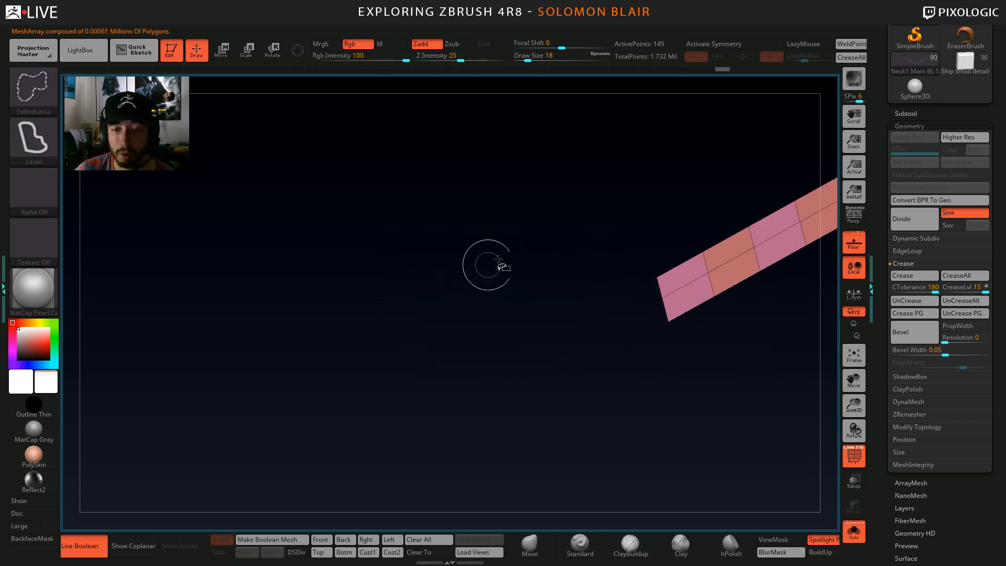
{"action": "left_click_drag", "start_coordinate": [666, 194], "coordinate": [302, 260], "text": "alt"}
{"action": "mouse_move", "coordinate": [728, 99]}
{"action": "left_mouse_down", "text": "ctrl+alt+shift"}
{"action": "mouse_move", "coordinate": [718, 145]}
{"action": "mouse_move", "coordinate": [335, 350]}
{"action": "mouse_move", "coordinate": [249, 306]}
{"action": "mouse_move", "coordinate": [243, 245]}
{"action": "mouse_move", "coordinate": [650, 222]}
{"action": "mouse_move", "coordinate": [499, 285]}
{"action": "mouse_move", "coordinate": [528, 291]}
{"action": "left_mouse_up", "text": "ctrl+alt+shift"}
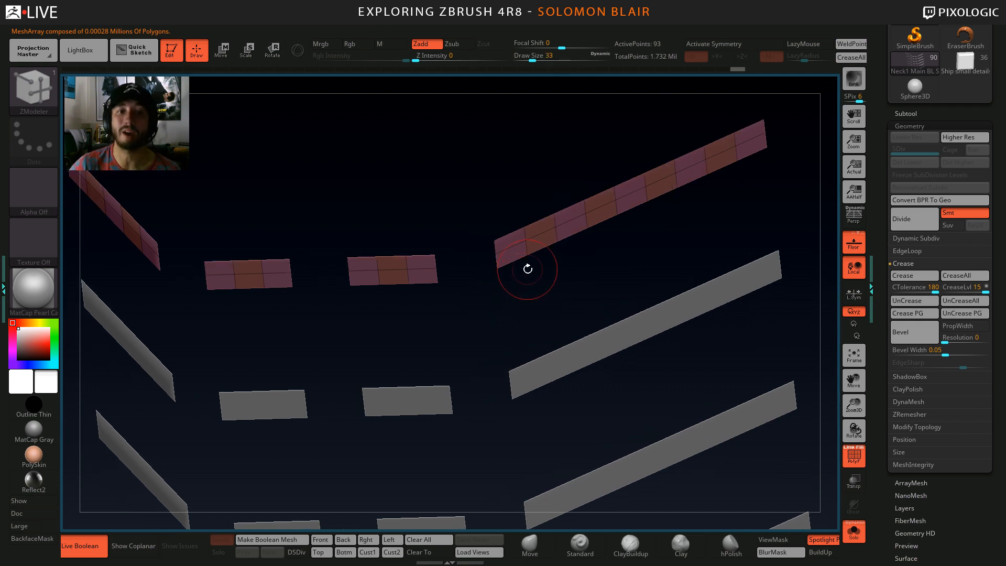
{"action": "left_click_drag", "start_coordinate": [431, 241], "coordinate": [498, 235]}
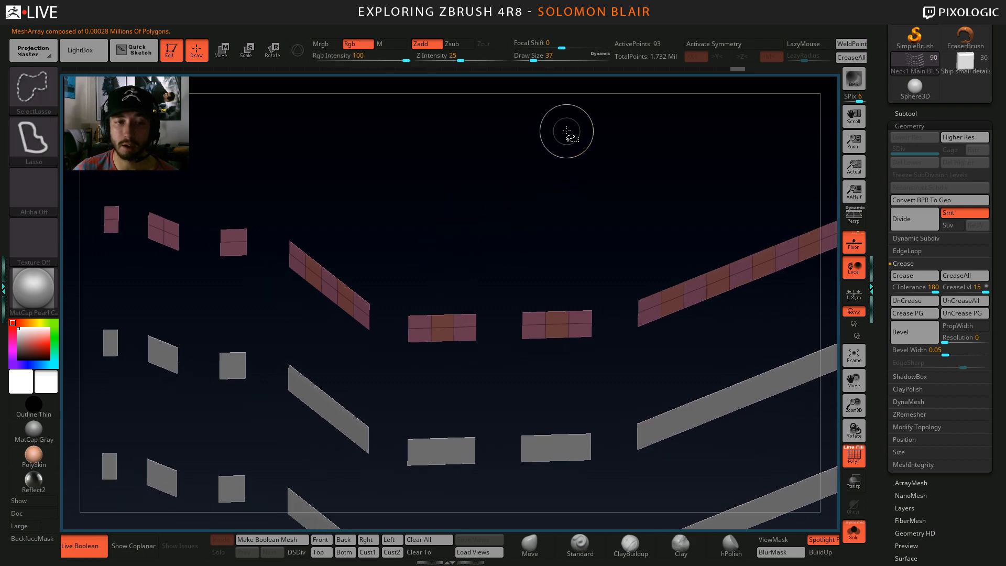
Invert the visibility, group the rest of the strip into one polygroup and show the whole strip again.
{"action": "left_click", "coordinate": [568, 138], "text": "ctrl+shift"}
{"action": "key", "text": "ctrl+w"}
{"action": "left_click", "coordinate": [445, 190], "text": "ctrl+shift"}
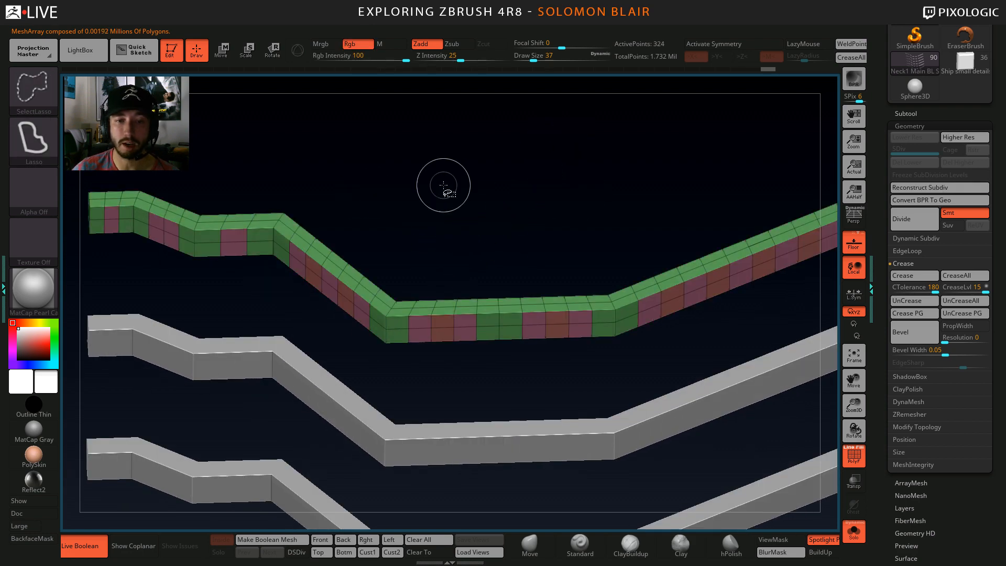
Set the QMesh target to Polygroup All and pull the orange front faces outward as raised blocks.
{"action": "right_click_drag", "start_coordinate": [324, 232], "coordinate": [451, 285]}
{"action": "mouse_move", "coordinate": [618, 268]}
{"action": "right_mouse_down", "text": "alt"}
{"action": "mouse_move", "coordinate": [467, 265]}
{"action": "mouse_move", "coordinate": [492, 267]}
{"action": "right_mouse_up", "text": "alt"}
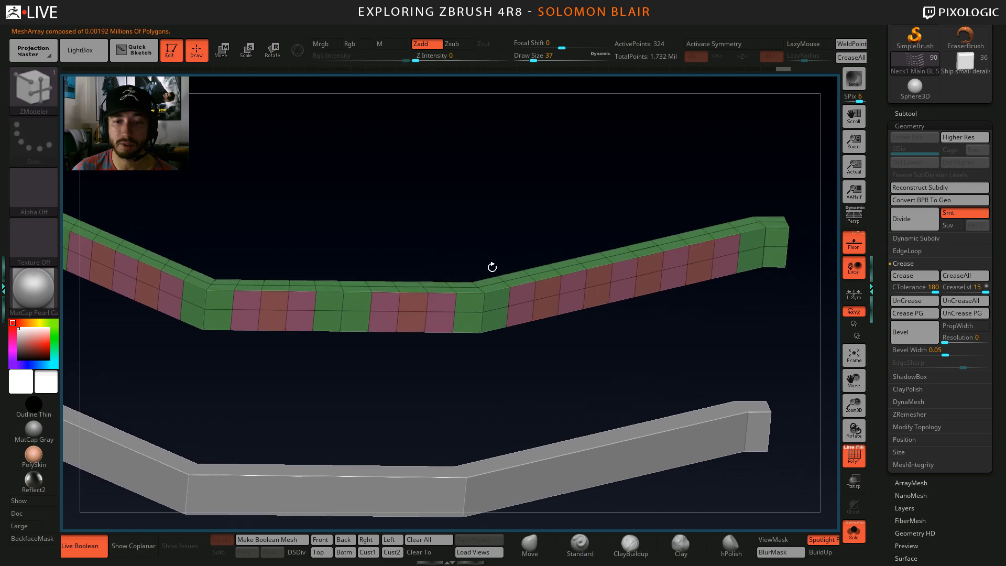
{"action": "key", "text": "space"}
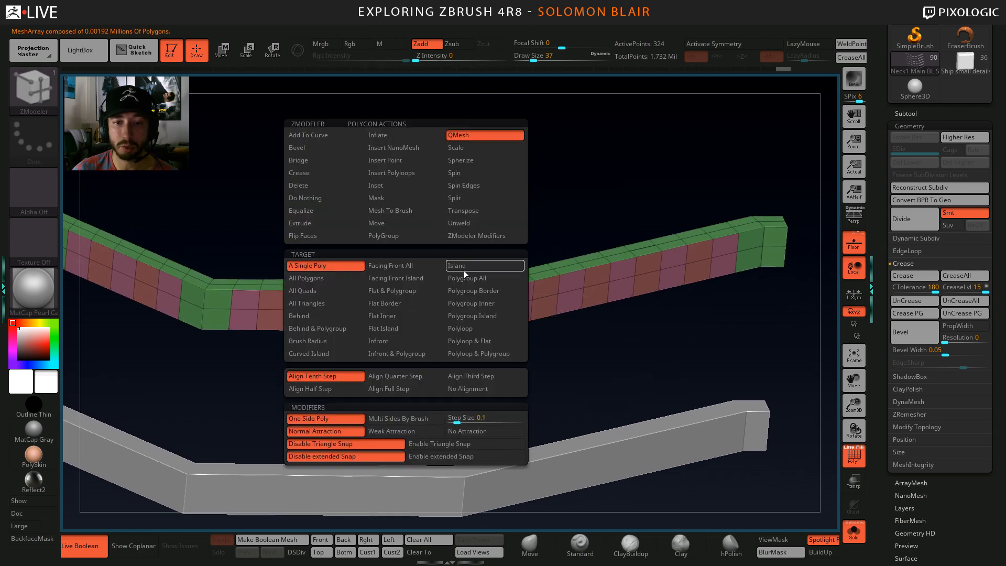
{"action": "left_click_drag", "start_coordinate": [601, 276], "coordinate": [601, 265]}
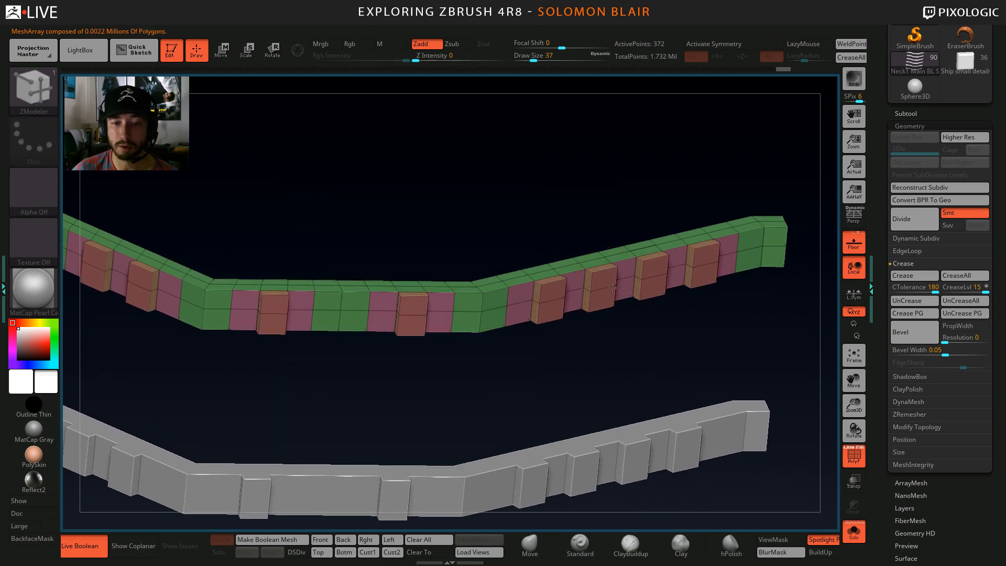
Set the edge action to Delete with EdgeLoop Complete and remove the lengthwise centre loop from the strip's sides.
{"action": "right_click_drag", "start_coordinate": [514, 240], "coordinate": [469, 194]}
{"action": "right_click_drag", "start_coordinate": [456, 281], "coordinate": [479, 277]}
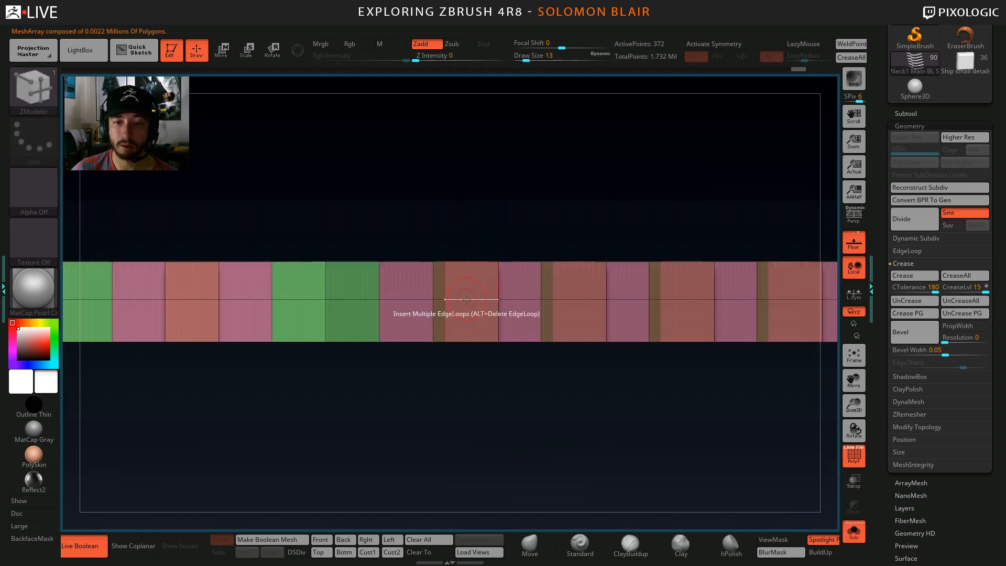
{"action": "key", "text": "space"}
{"action": "left_click", "coordinate": [375, 338]}
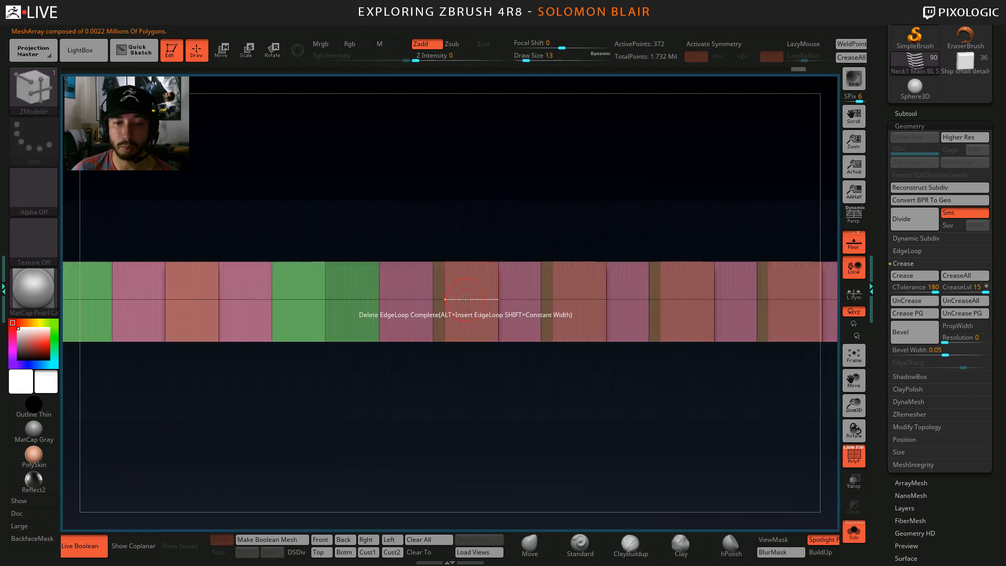
{"action": "left_click", "coordinate": [465, 299]}
Set the edge action to Insert Multiple EdgeLoops with Specified Resolution and add two lengthwise loops around the strip's sides.
{"action": "key", "text": "space"}
{"action": "left_click", "coordinate": [442, 260]}
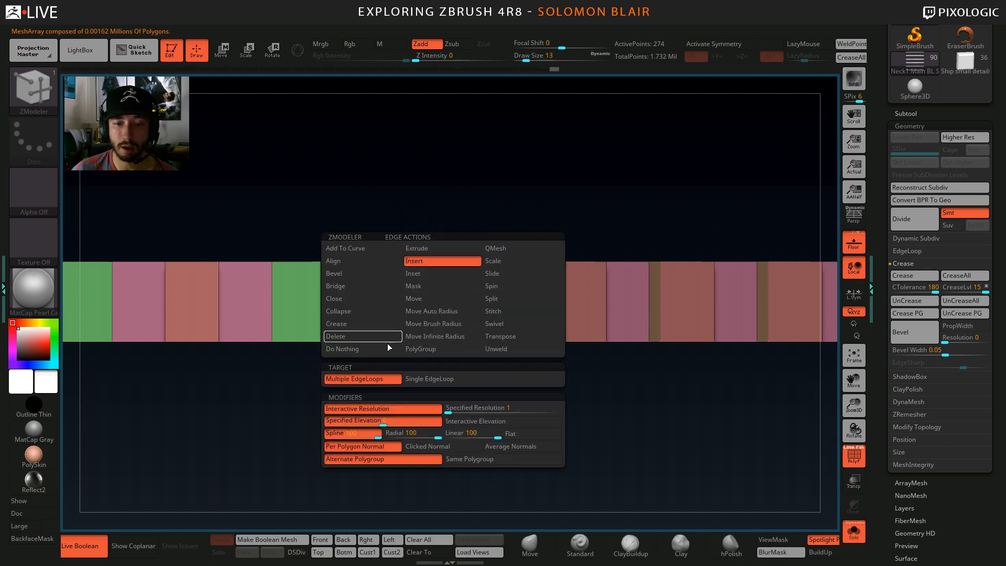
{"action": "left_click", "coordinate": [446, 408]}
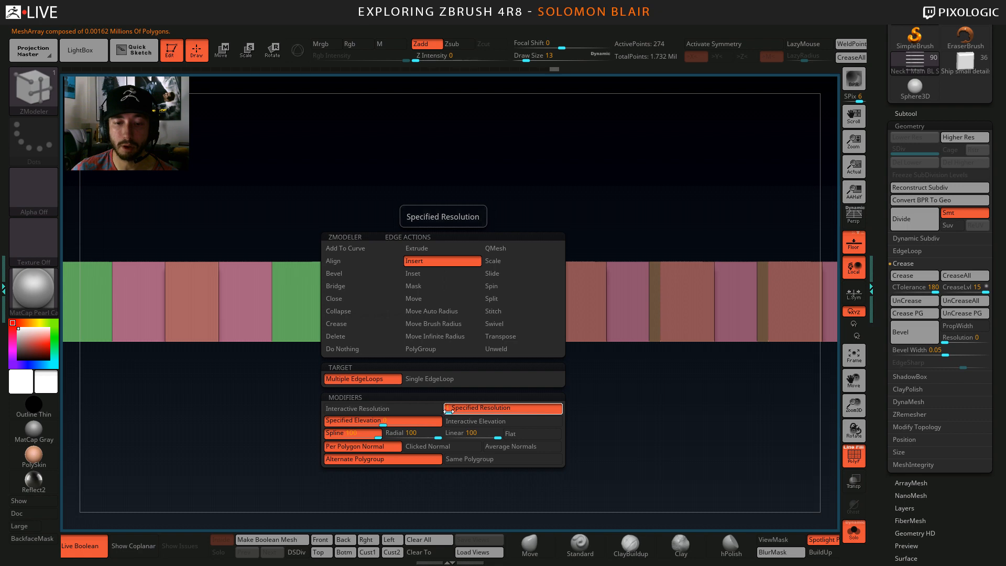
{"action": "left_click", "coordinate": [554, 303]}
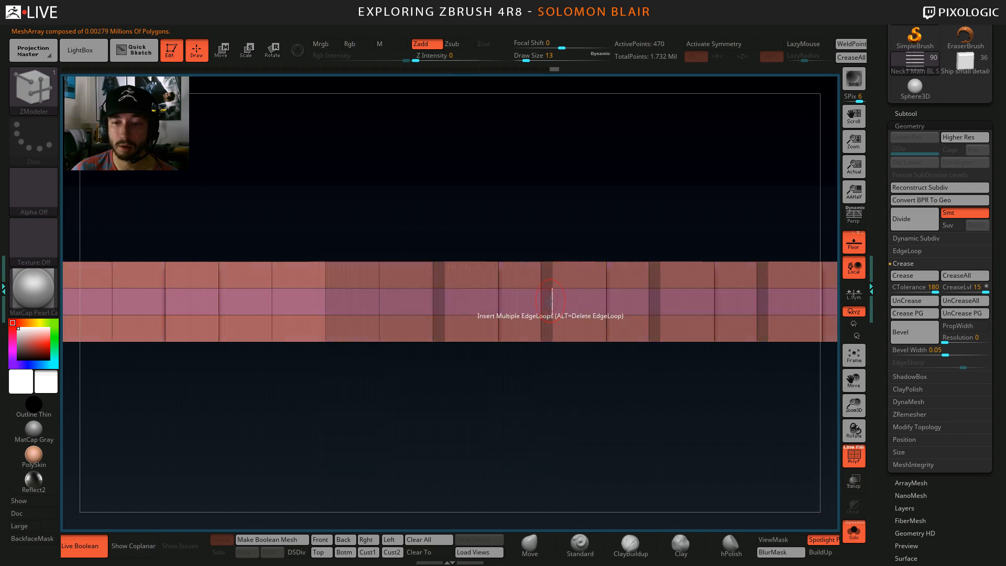
Undo the lengthwise loop insertion and restore the two loops while keeping the top faces in the green polygroup.
{"action": "left_click_drag", "start_coordinate": [839, 243], "coordinate": [561, 372]}
{"action": "key", "text": "ctrl+z"}
{"action": "left_click", "coordinate": [550, 276]}
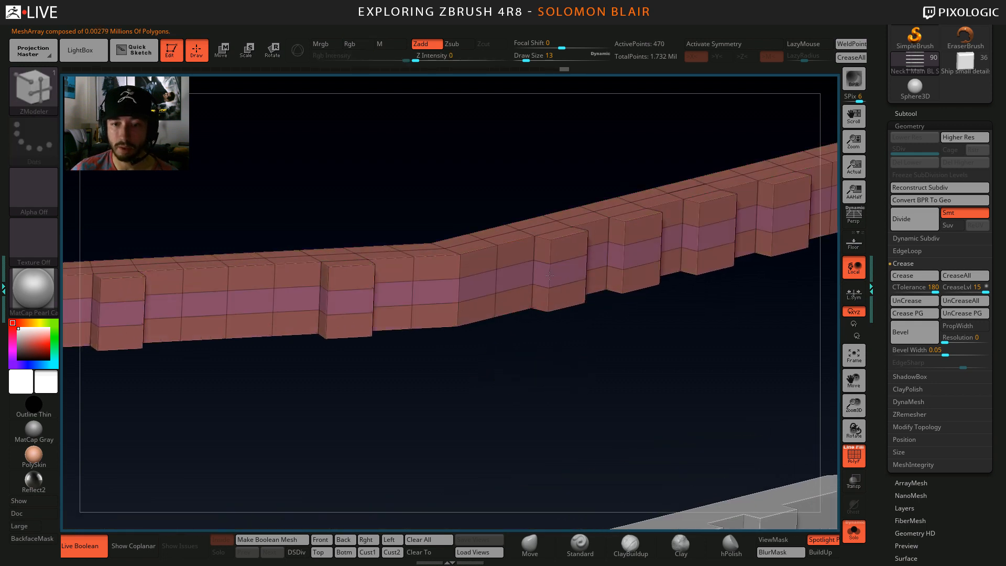
{"action": "key", "text": "ctrl+z"}
{"action": "key", "text": "ctrl+z"}
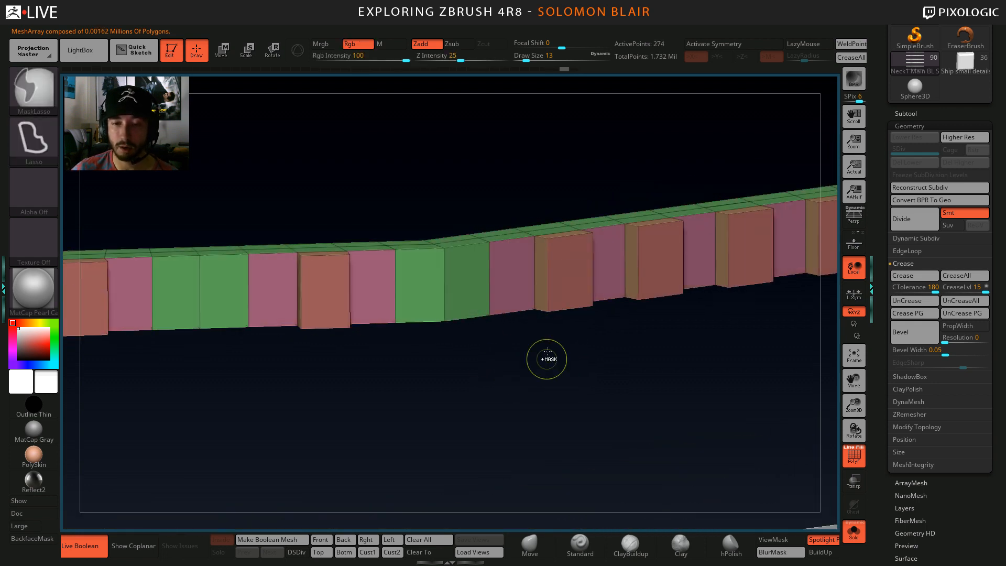
{"action": "key", "text": "ctrl+shift+z"}
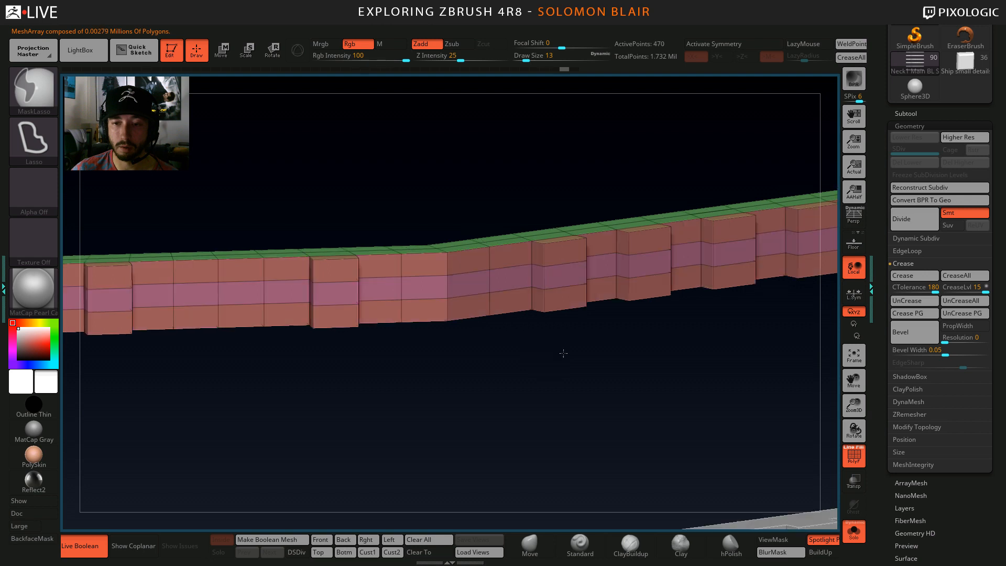
Set the QMesh target to A Single Poly, mark the middle face of each raised block and pull them all outward.
{"action": "mouse_move", "coordinate": [561, 353]}
{"action": "left_mouse_down"}
{"action": "mouse_move", "coordinate": [532, 341]}
{"action": "mouse_move", "coordinate": [639, 283]}
{"action": "left_mouse_up"}
{"action": "key", "text": "space"}
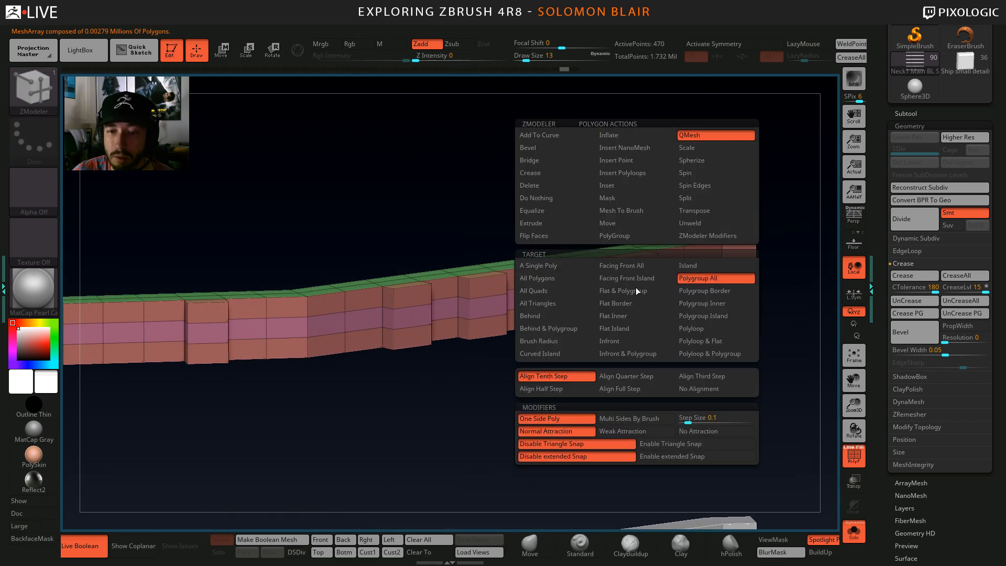
{"action": "left_click", "coordinate": [526, 267]}
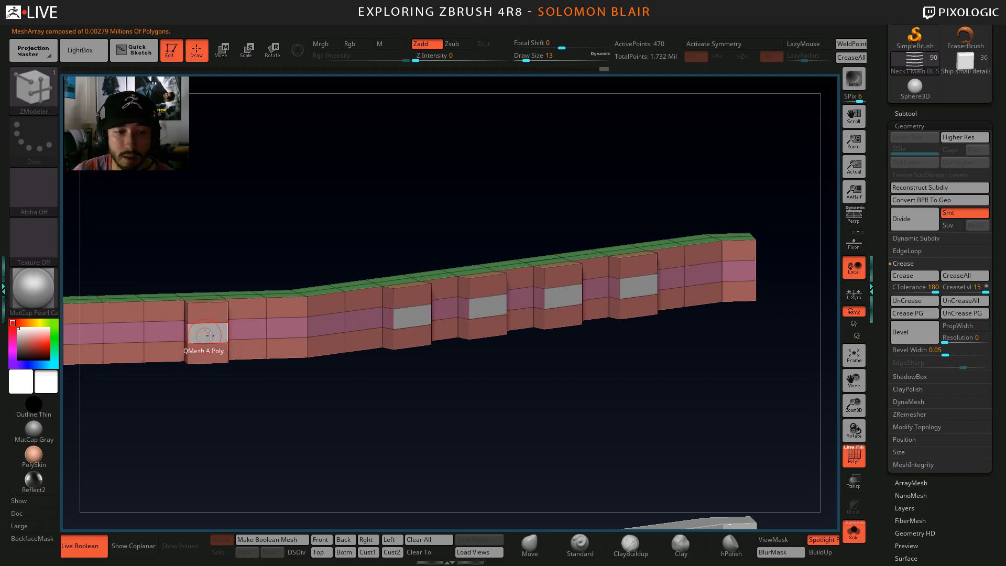
{"action": "left_click_drag", "start_coordinate": [224, 336], "coordinate": [423, 325]}
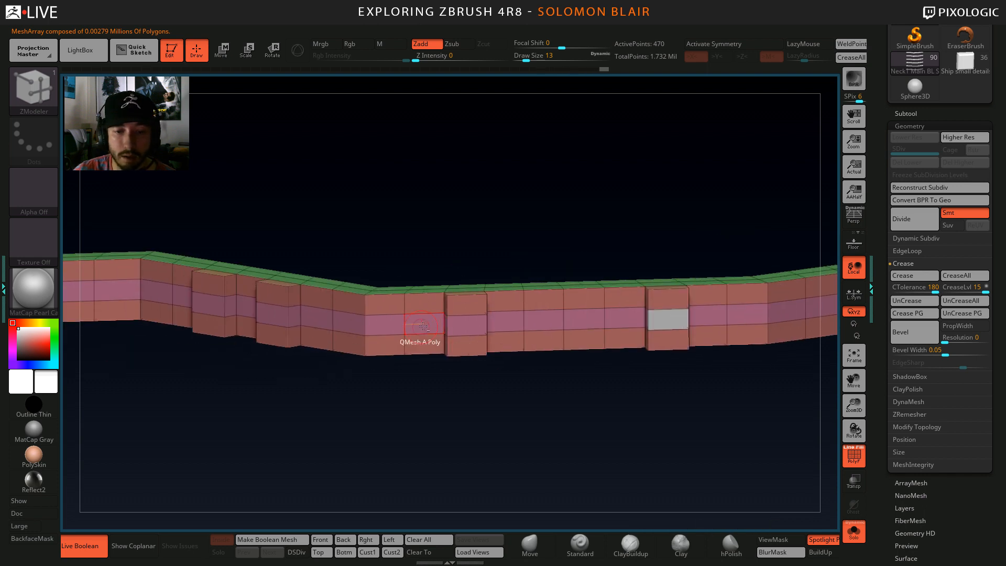
{"action": "left_click", "coordinate": [216, 309], "text": "alt"}
{"action": "right_click_drag", "start_coordinate": [212, 311], "coordinate": [484, 345], "text": "alt"}
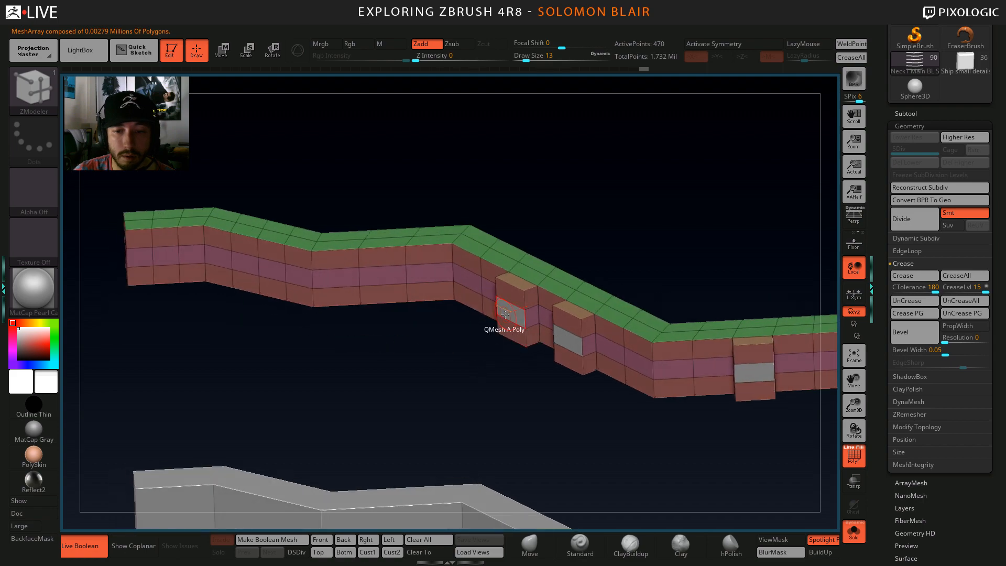
{"action": "left_click_drag", "start_coordinate": [505, 314], "coordinate": [496, 330]}
Show the full neck without polyframes and examine the grooves cut by the blocked strips from several angles.
{"action": "right_click_drag", "start_coordinate": [566, 246], "coordinate": [596, 203], "text": "ctrl"}
{"action": "key", "text": "ctrl+shift+s"}
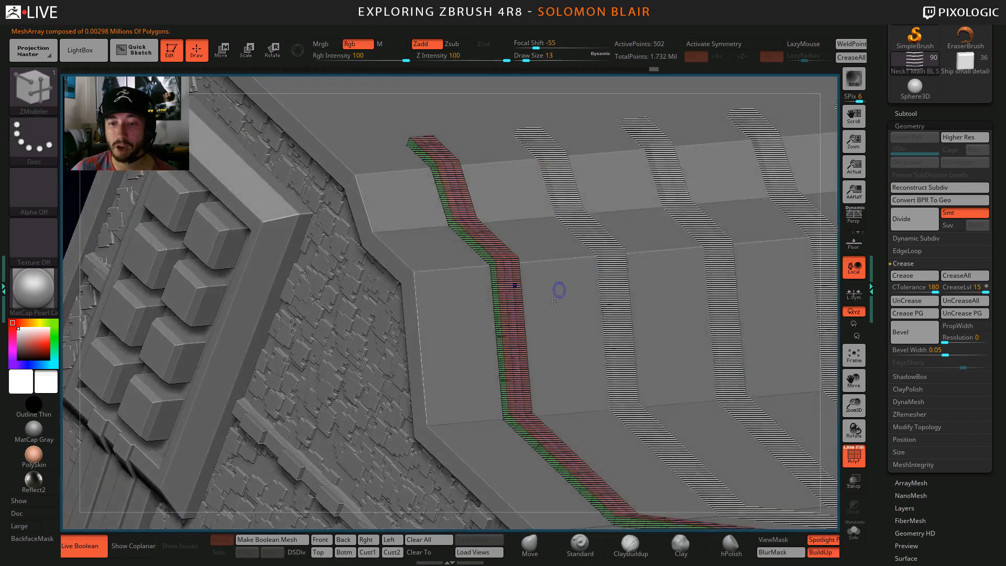
{"action": "key", "text": "b"}
{"action": "key", "text": "s"}
{"action": "key", "text": "t"}
{"action": "key", "text": "ctrl"}
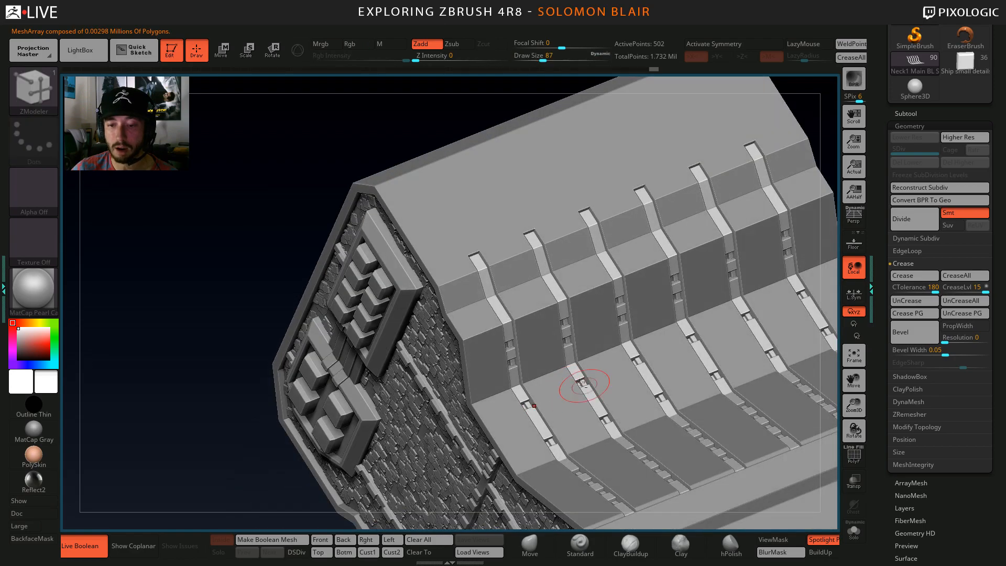
{"action": "mouse_move", "coordinate": [580, 382]}
{"action": "right_mouse_down"}
{"action": "mouse_move", "coordinate": [515, 321]}
{"action": "mouse_move", "coordinate": [534, 304]}
{"action": "right_mouse_up"}
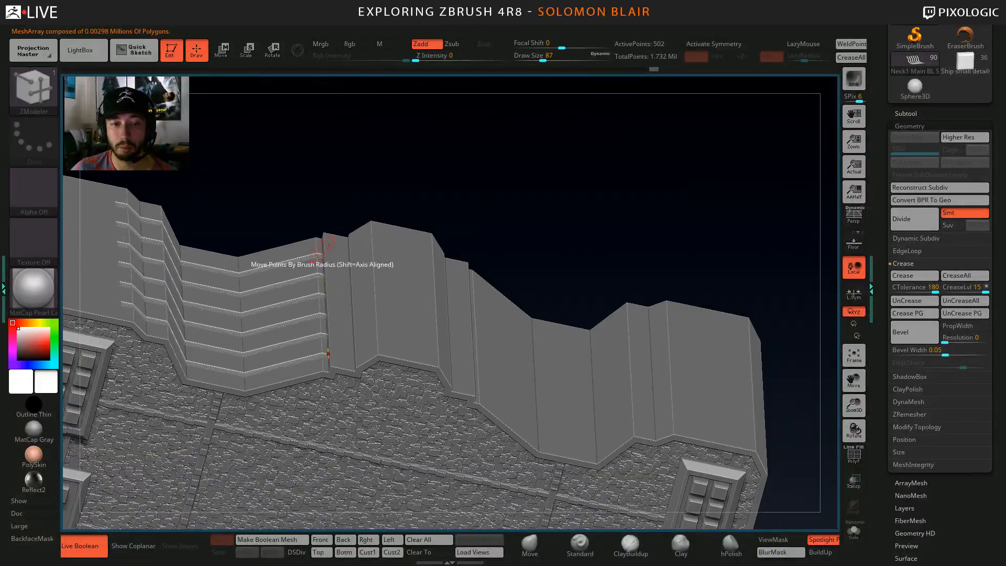
{"action": "mouse_move", "coordinate": [293, 268]}
{"action": "right_mouse_down"}
{"action": "mouse_move", "coordinate": [481, 312]}
{"action": "mouse_move", "coordinate": [419, 288]}
{"action": "right_mouse_up"}
{"action": "right_click_drag", "start_coordinate": [341, 278], "coordinate": [381, 296]}
{"action": "key", "text": "s"}
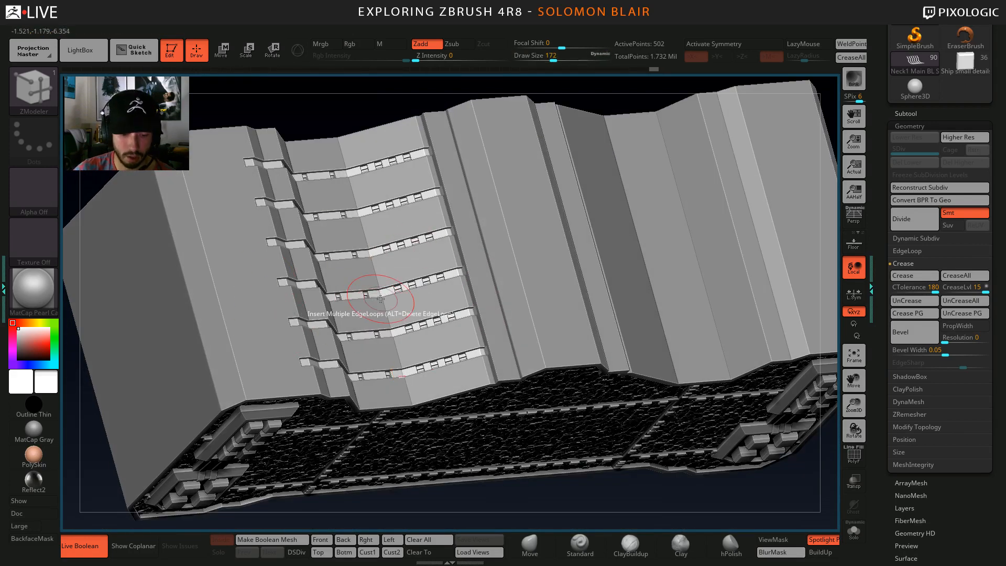
Switch to the Move brush and set the strip's ArrayMesh repeat count to 11.
{"action": "key", "text": "b"}
{"action": "key", "text": "m"}
{"action": "key", "text": "v"}
{"action": "right_click_drag", "start_coordinate": [401, 341], "coordinate": [454, 299]}
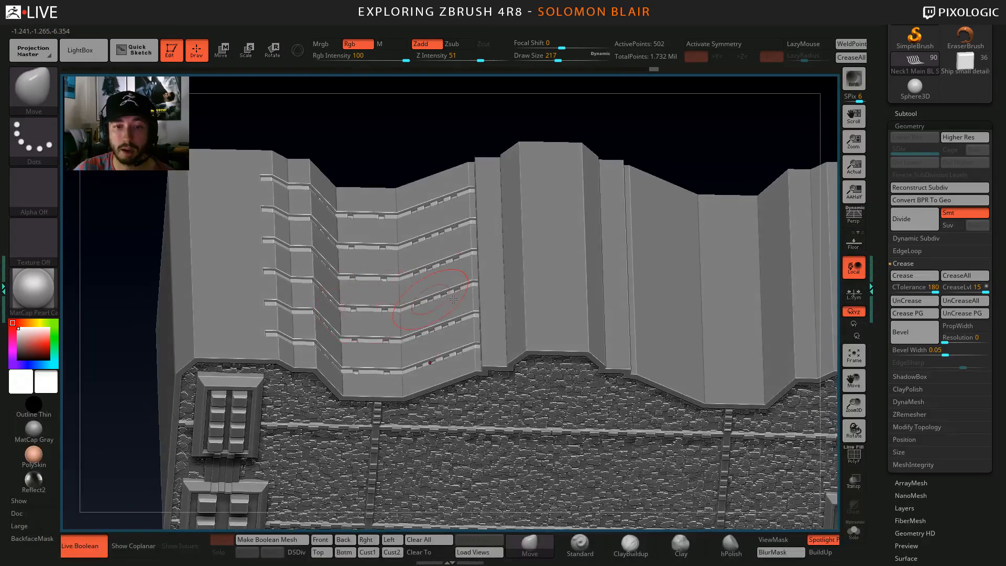
{"action": "left_click", "coordinate": [939, 125]}
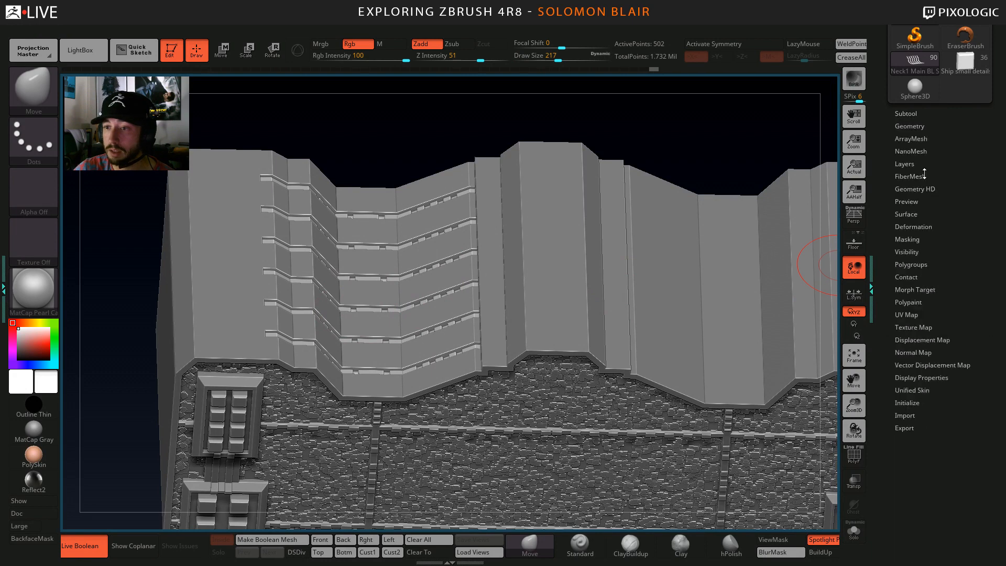
{"action": "left_click", "coordinate": [914, 139]}
{"action": "left_click_drag", "start_coordinate": [904, 264], "coordinate": [910, 264]}
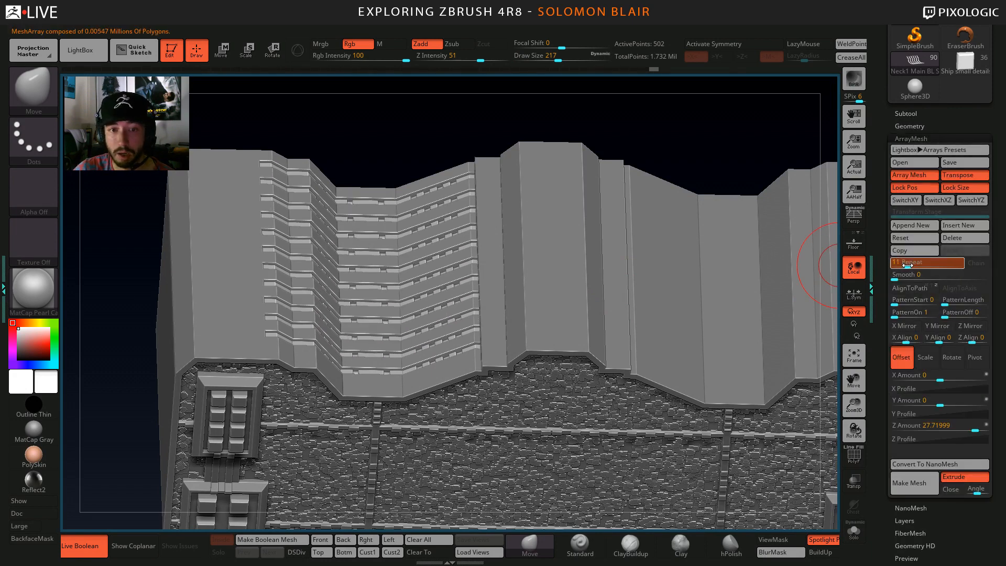
Nudge the strip array slightly toward the neck's panelled side with the move gizmo and return to Draw mode.
{"action": "right_click_drag", "start_coordinate": [494, 292], "coordinate": [532, 330], "text": "shift"}
{"action": "right_click_drag", "start_coordinate": [534, 295], "coordinate": [559, 349], "text": "alt"}
{"action": "key", "text": "w"}
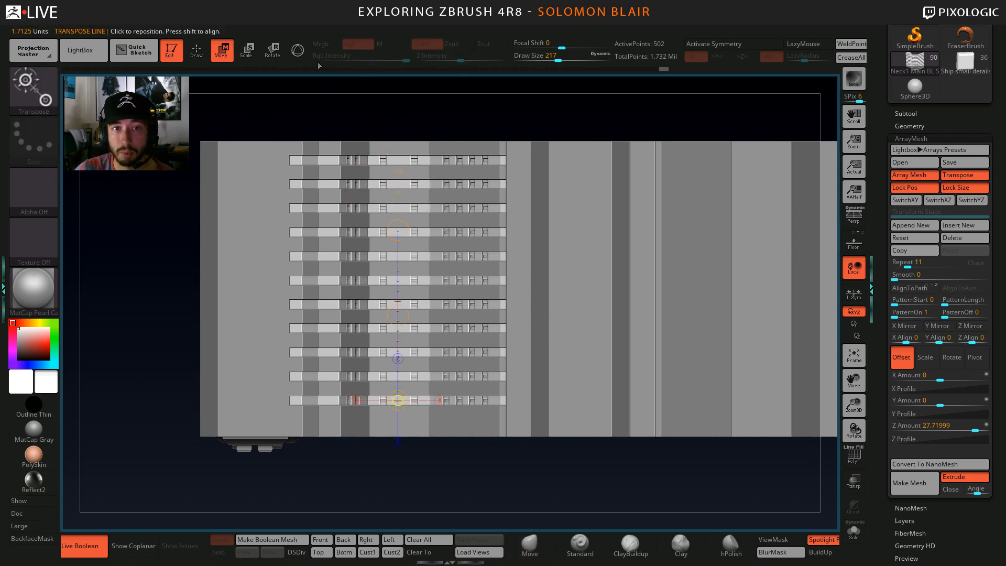
{"action": "left_click", "coordinate": [297, 49]}
{"action": "left_click_drag", "start_coordinate": [395, 453], "coordinate": [395, 467]}
{"action": "key", "text": "q"}
{"action": "right_click_drag", "start_coordinate": [466, 408], "coordinate": [315, 465], "text": "ctrl"}
{"action": "left_click_drag", "start_coordinate": [315, 464], "coordinate": [257, 365]}
{"action": "left_click_drag", "start_coordinate": [256, 365], "coordinate": [192, 350], "text": "alt"}
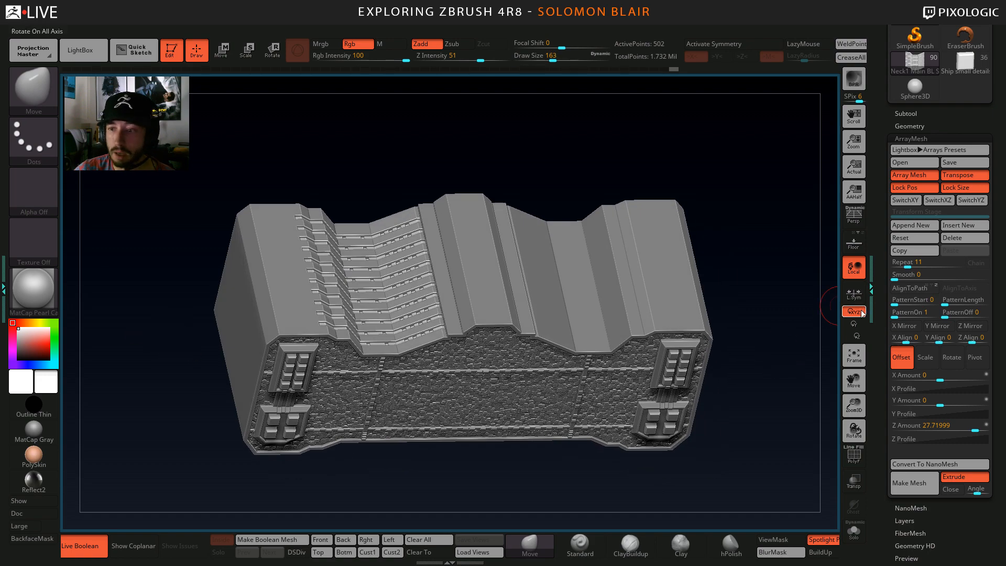
Isolate the arrayed strips, turn off ArrayMesh's Extrude option and convert the array into real geometry with Make Mesh.
{"action": "left_click", "coordinate": [916, 477]}
{"action": "mouse_move", "coordinate": [479, 451]}
{"action": "left_mouse_down"}
{"action": "mouse_move", "coordinate": [521, 429]}
{"action": "mouse_move", "coordinate": [569, 454]}
{"action": "left_mouse_up"}
{"action": "right_click_drag", "start_coordinate": [446, 338], "coordinate": [474, 230], "text": "ctrl"}
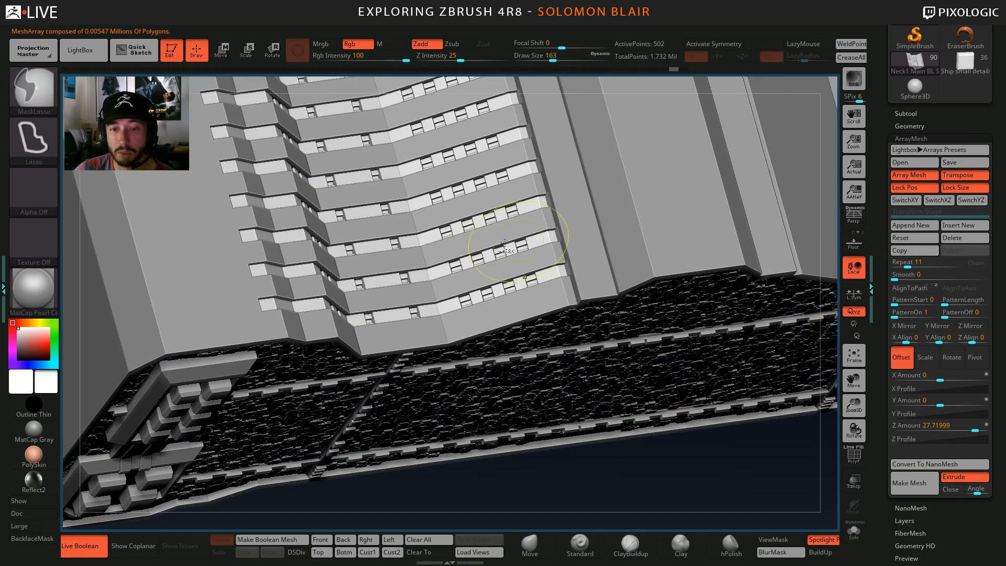
{"action": "left_click", "coordinate": [854, 530]}
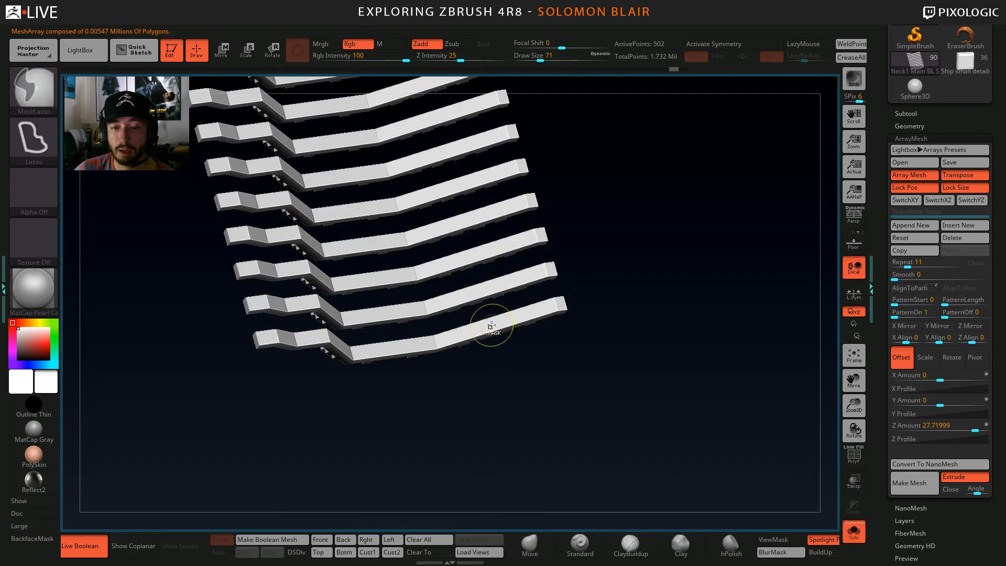
{"action": "left_click_drag", "start_coordinate": [649, 418], "coordinate": [684, 415]}
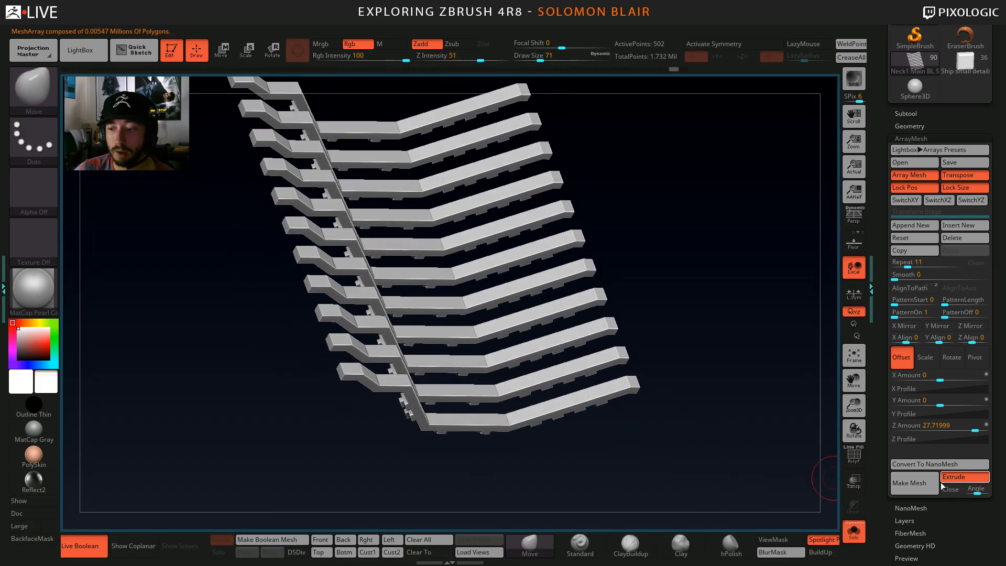
{"action": "right_click_drag", "start_coordinate": [595, 474], "coordinate": [588, 431], "text": "ctrl"}
{"action": "key", "text": "shift+f"}
{"action": "mouse_move", "coordinate": [512, 422]}
{"action": "right_mouse_down"}
{"action": "mouse_move", "coordinate": [556, 326]}
{"action": "mouse_move", "coordinate": [492, 469]}
{"action": "right_mouse_up"}
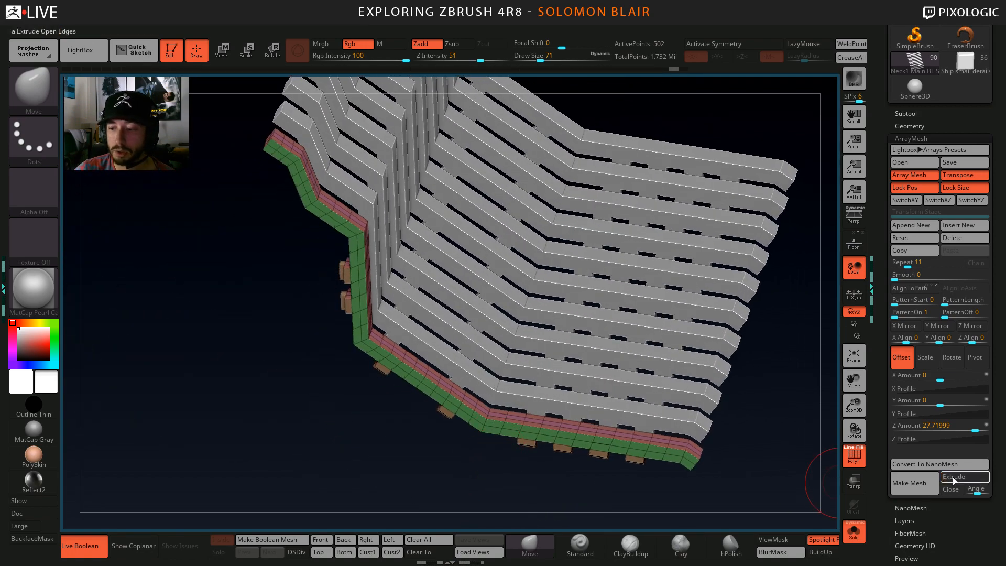
{"action": "left_click", "coordinate": [921, 482]}
{"action": "right_click_drag", "start_coordinate": [616, 469], "coordinate": [573, 456], "text": "ctrl"}
{"action": "key", "text": "ctrl+shift+s"}
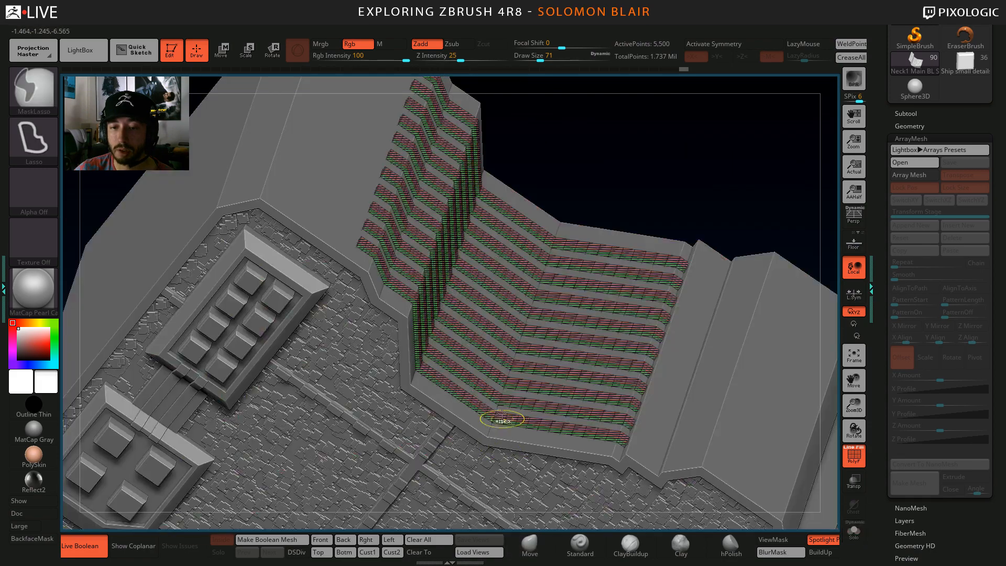
Hide the polyframes and mirror the strip mesh so the same grooves cut the opposite half of the neck.
{"action": "key", "text": "shift+f"}
{"action": "mouse_move", "coordinate": [526, 288]}
{"action": "right_mouse_down"}
{"action": "mouse_move", "coordinate": [537, 388]}
{"action": "mouse_move", "coordinate": [524, 260]}
{"action": "mouse_move", "coordinate": [461, 322]}
{"action": "mouse_move", "coordinate": [486, 310]}
{"action": "mouse_move", "coordinate": [476, 316]}
{"action": "mouse_move", "coordinate": [464, 301]}
{"action": "right_mouse_up"}
{"action": "key", "text": "space"}
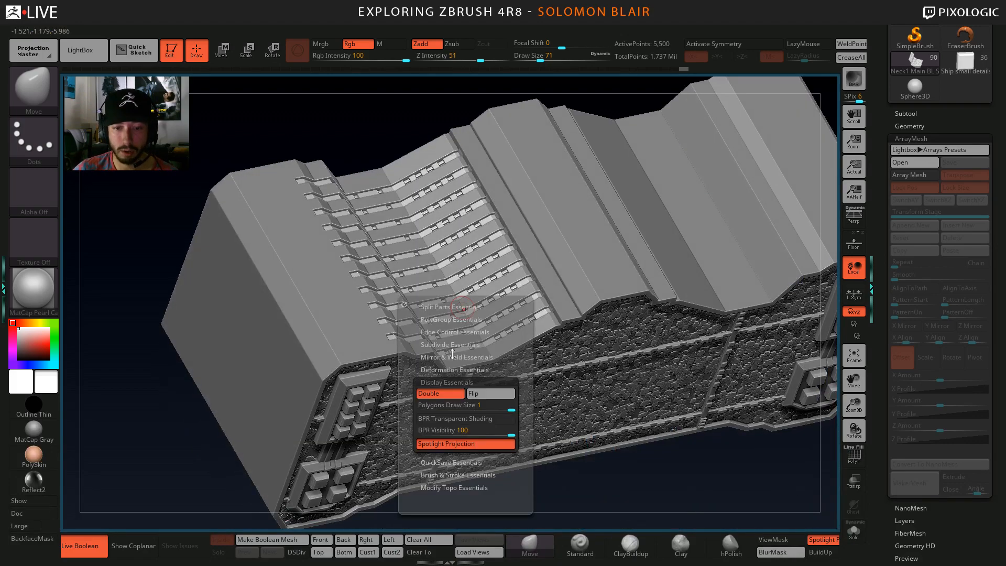
{"action": "left_click", "coordinate": [453, 355]}
{"action": "left_click", "coordinate": [443, 379]}
{"action": "right_click_drag", "start_coordinate": [613, 244], "coordinate": [570, 270], "text": "ctrl"}
Examine the mirrored grooves on both halves of the neck from several angles and distances.
{"action": "key", "text": "s"}
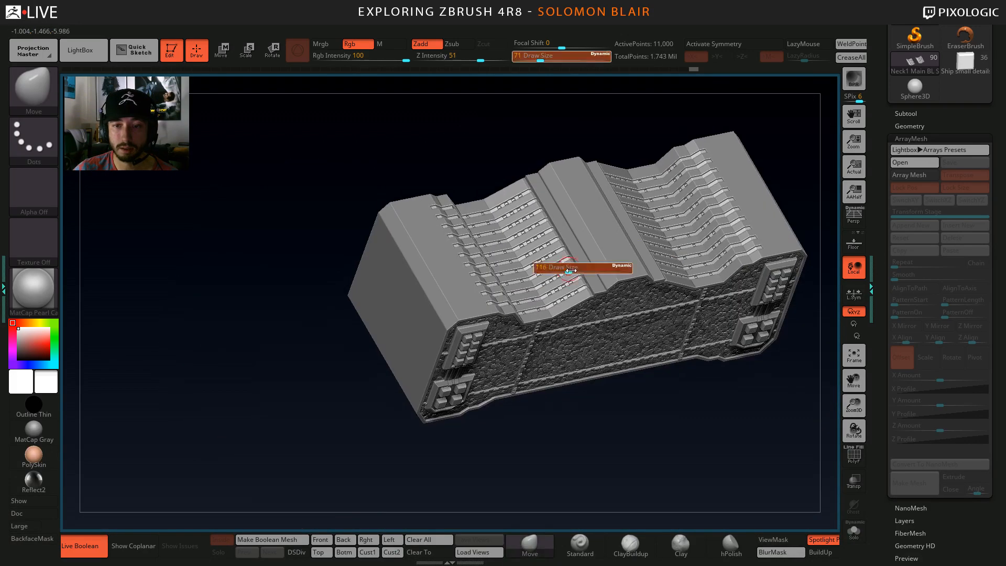
{"action": "left_click_drag", "start_coordinate": [570, 270], "coordinate": [572, 270]}
{"action": "mouse_move", "coordinate": [572, 269]}
{"action": "right_mouse_down"}
{"action": "mouse_move", "coordinate": [578, 243]}
{"action": "mouse_move", "coordinate": [422, 247]}
{"action": "mouse_move", "coordinate": [458, 263]}
{"action": "right_mouse_up"}
{"action": "key", "text": "s"}
{"action": "left_click_drag", "start_coordinate": [459, 264], "coordinate": [484, 265]}
{"action": "right_click_drag", "start_coordinate": [484, 264], "coordinate": [436, 278]}
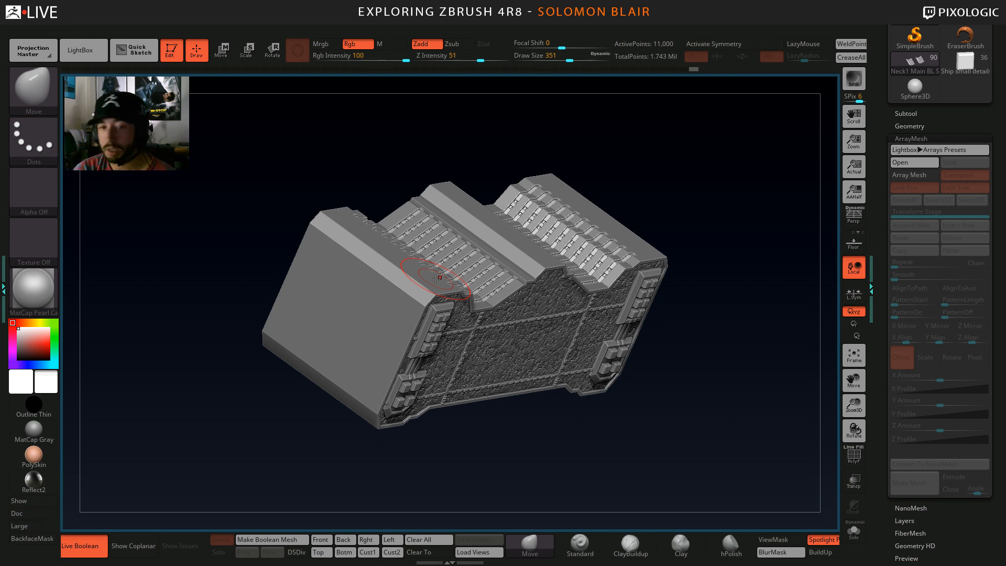
{"action": "key", "text": "s"}
{"action": "left_click_drag", "start_coordinate": [385, 319], "coordinate": [382, 319]}
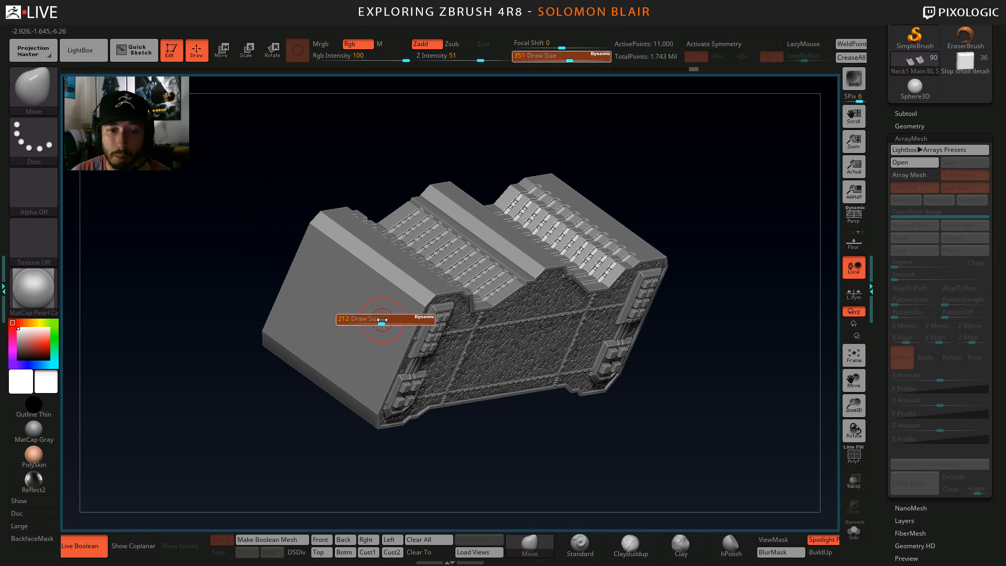
{"action": "mouse_move", "coordinate": [352, 303]}
{"action": "right_mouse_down", "text": "alt"}
{"action": "mouse_move", "coordinate": [348, 348]}
{"action": "mouse_move", "coordinate": [418, 362]}
{"action": "right_mouse_up", "text": "alt"}
{"action": "key", "text": "s"}
{"action": "key", "text": "s"}
{"action": "left_click_drag", "start_coordinate": [417, 361], "coordinate": [428, 362]}
{"action": "mouse_move", "coordinate": [428, 362]}
{"action": "right_mouse_down", "text": "alt"}
{"action": "mouse_move", "coordinate": [385, 356]}
{"action": "mouse_move", "coordinate": [460, 352]}
{"action": "mouse_move", "coordinate": [446, 350]}
{"action": "right_mouse_up", "text": "alt"}
{"action": "key", "text": "s"}
{"action": "left_click_drag", "start_coordinate": [444, 350], "coordinate": [439, 350]}
{"action": "mouse_move", "coordinate": [438, 349]}
{"action": "right_mouse_down"}
{"action": "mouse_move", "coordinate": [479, 353]}
{"action": "mouse_move", "coordinate": [453, 368]}
{"action": "right_mouse_up"}
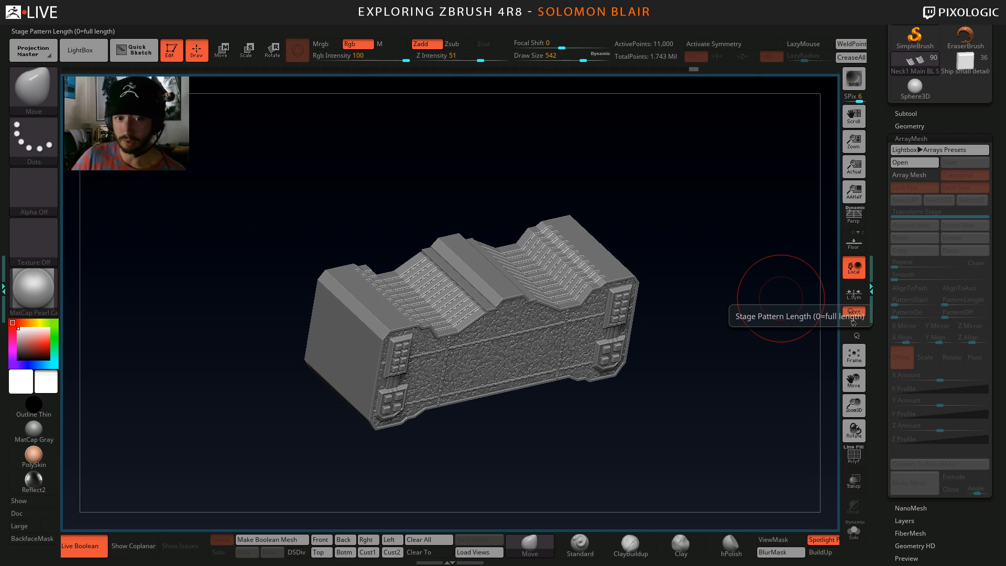
Select the Neck1 Main subtool with the Move brush active and display its polyframes.
{"action": "left_click_drag", "start_coordinate": [439, 205], "coordinate": [482, 186], "text": "alt"}
{"action": "key", "text": "["}
{"action": "key", "text": "b"}
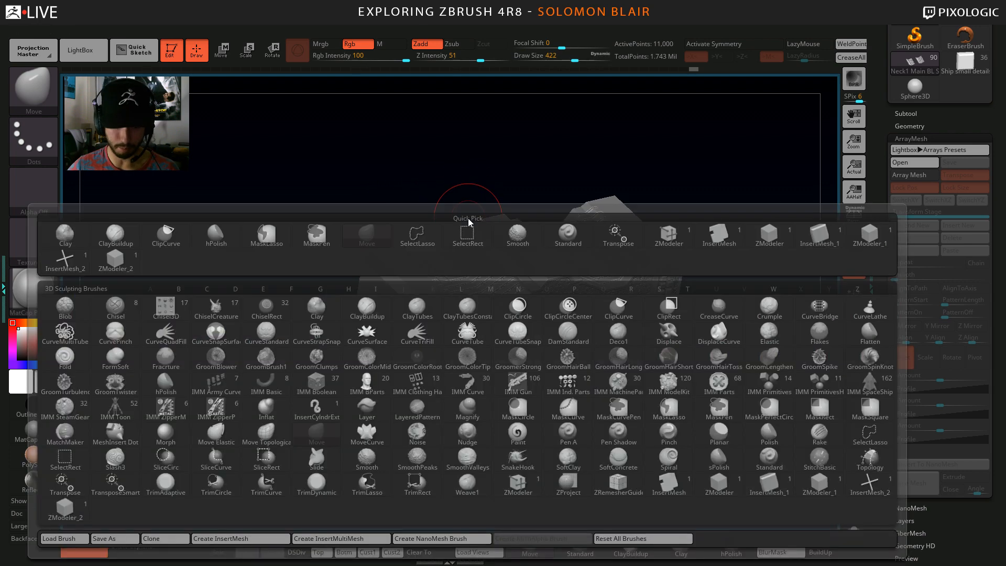
{"action": "key", "text": "m"}
{"action": "key", "text": "v"}
{"action": "left_click", "coordinate": [400, 319], "text": "alt"}
{"action": "key", "text": "shift+f"}
{"action": "left_click_drag", "start_coordinate": [317, 355], "coordinate": [402, 369]}
{"action": "right_click_drag", "start_coordinate": [402, 369], "coordinate": [573, 364], "text": "ctrl"}
{"action": "left_click_drag", "start_coordinate": [637, 344], "coordinate": [626, 362], "text": "alt"}
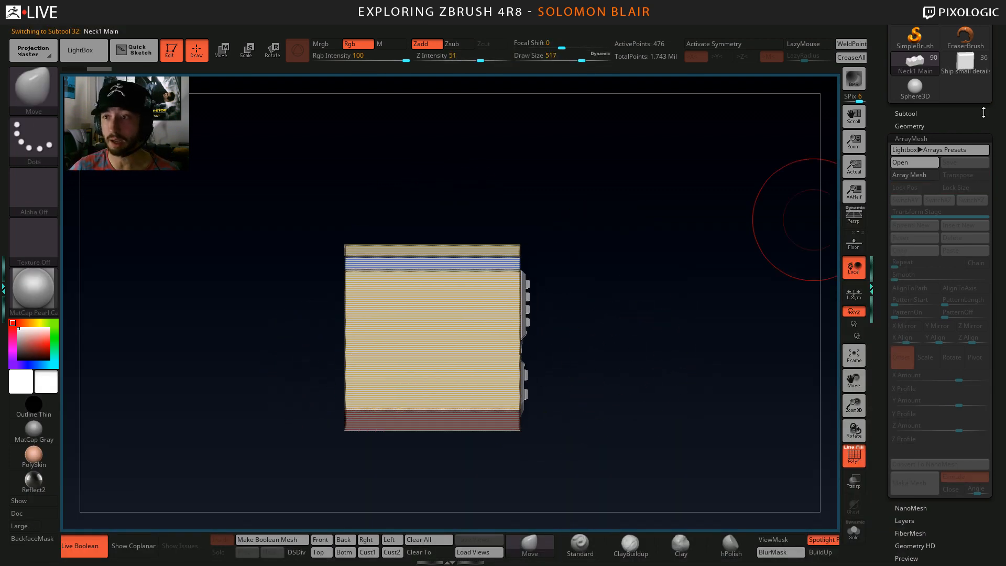
Switch to the ship small detail tool and create a NanoMesh brush from its active bevelled square panel.
{"action": "left_click", "coordinate": [967, 67]}
{"action": "right_click_drag", "start_coordinate": [452, 301], "coordinate": [775, 158], "text": "alt"}
{"action": "right_click_drag", "start_coordinate": [775, 157], "coordinate": [408, 283], "text": "ctrl"}
{"action": "key", "text": "shift+f"}
{"action": "right_click_drag", "start_coordinate": [338, 271], "coordinate": [420, 338], "text": "alt"}
{"action": "key", "text": "shift+f"}
{"action": "right_click_drag", "start_coordinate": [420, 339], "coordinate": [445, 296], "text": "alt"}
{"action": "mouse_move", "coordinate": [445, 296]}
{"action": "right_mouse_down", "text": "shift"}
{"action": "mouse_move", "coordinate": [419, 277]}
{"action": "mouse_move", "coordinate": [438, 298]}
{"action": "right_mouse_up", "text": "shift"}
{"action": "right_click_drag", "start_coordinate": [438, 298], "coordinate": [432, 341], "text": "alt"}
{"action": "right_click_drag", "start_coordinate": [432, 340], "coordinate": [466, 354], "text": "ctrl"}
{"action": "right_click_drag", "start_coordinate": [465, 354], "coordinate": [494, 376], "text": "alt"}
{"action": "right_click_drag", "start_coordinate": [495, 375], "coordinate": [450, 319], "text": "ctrl"}
{"action": "mouse_move", "coordinate": [450, 320]}
{"action": "right_mouse_down"}
{"action": "mouse_move", "coordinate": [477, 346]}
{"action": "mouse_move", "coordinate": [481, 330]}
{"action": "right_mouse_up"}
{"action": "key", "text": "b"}
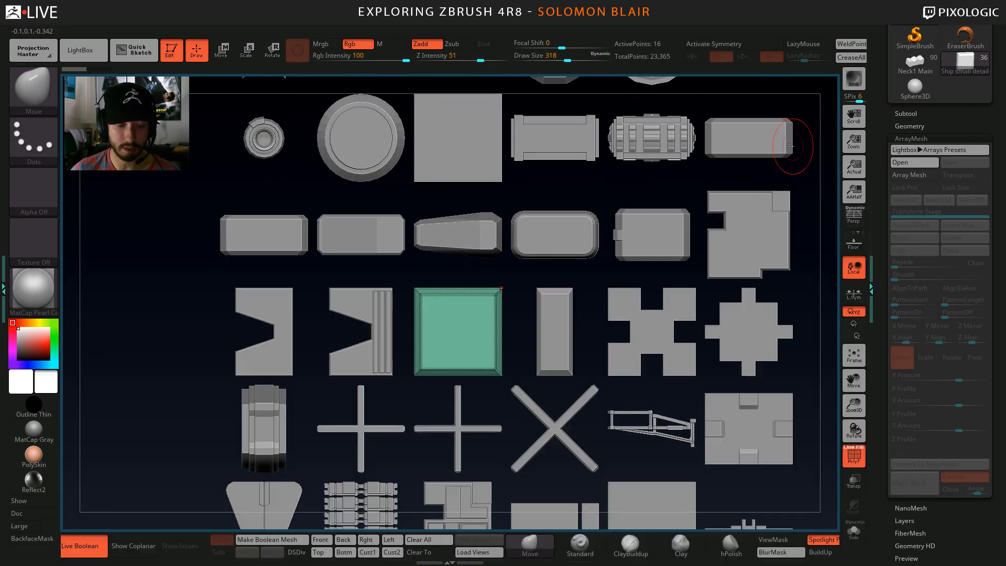
{"action": "key", "text": "v"}
{"action": "left_click", "coordinate": [693, 256]}
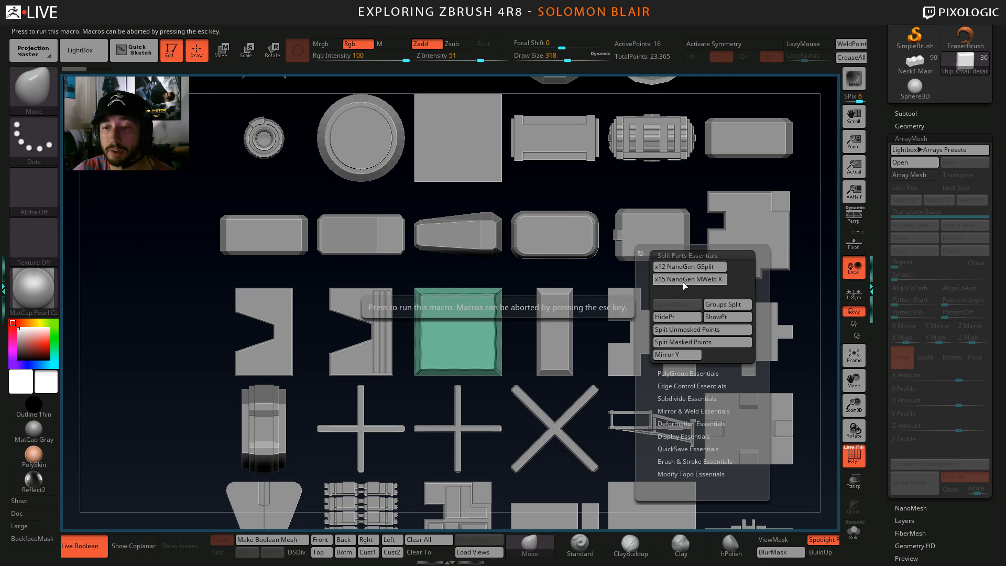
{"action": "left_click", "coordinate": [676, 462]}
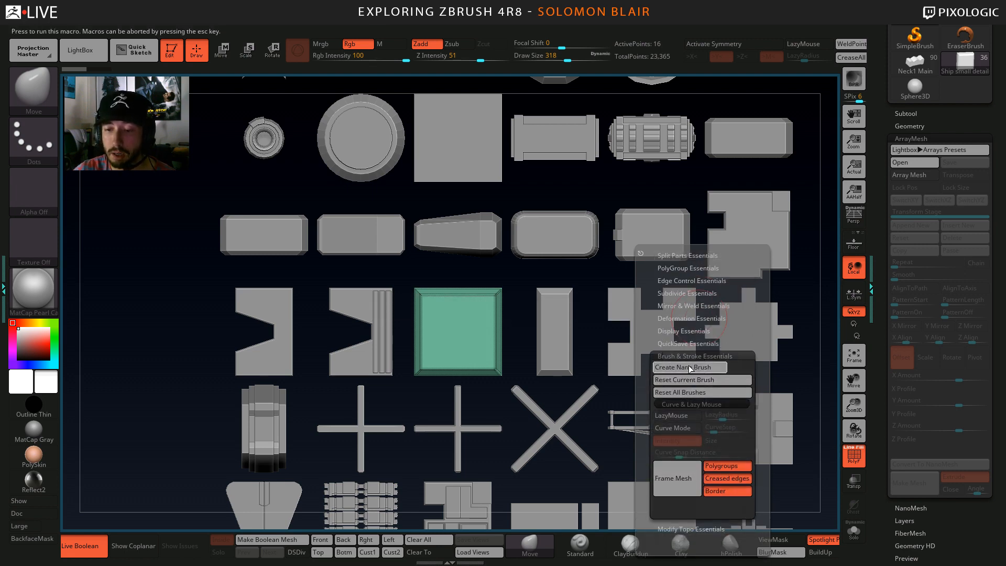
{"action": "left_click", "coordinate": [690, 368]}
{"action": "left_click", "coordinate": [445, 192]}
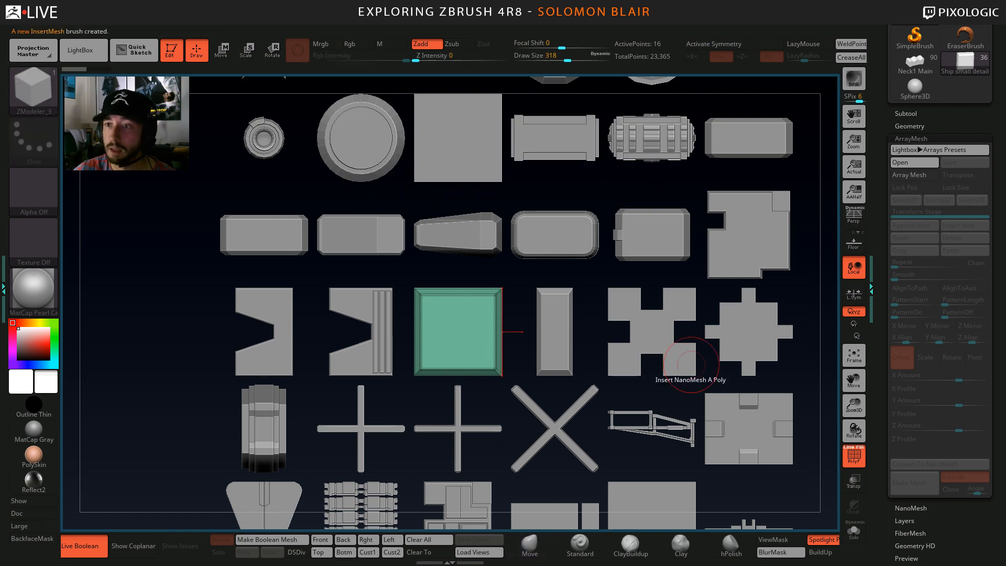
Return to the Neck1 Main tool and turn its polyframes off.
{"action": "left_click", "coordinate": [923, 62]}
{"action": "right_click_drag", "start_coordinate": [503, 272], "coordinate": [341, 398]}
{"action": "key", "text": "shift+f"}
{"action": "right_click_drag", "start_coordinate": [341, 398], "coordinate": [526, 424]}
{"action": "key", "text": "shift+f"}
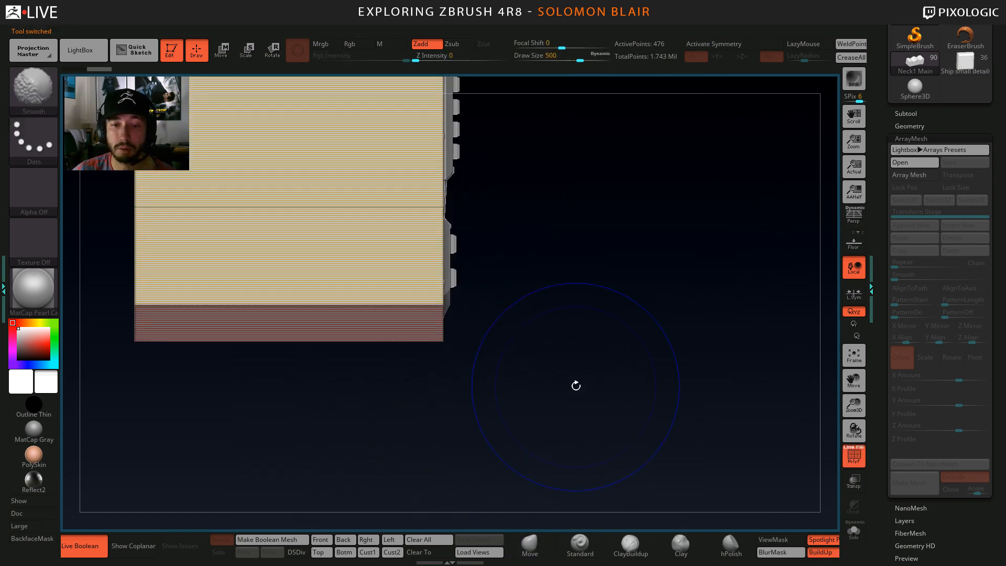
{"action": "key", "text": "shift+f"}
{"action": "mouse_move", "coordinate": [575, 384]}
{"action": "right_mouse_down", "text": "ctrl"}
{"action": "mouse_move", "coordinate": [459, 382]}
{"action": "mouse_move", "coordinate": [445, 401]}
{"action": "mouse_move", "coordinate": [483, 397]}
{"action": "mouse_move", "coordinate": [524, 422]}
{"action": "right_mouse_up", "text": "ctrl"}
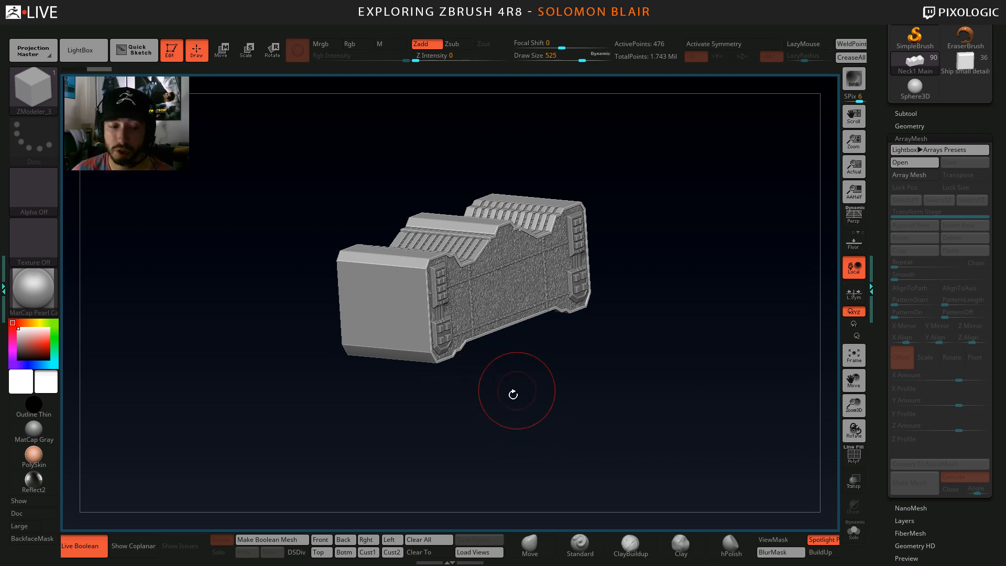
Open the subtool list and make the rest of the ship's subtools visible again.
{"action": "key", "text": "bracketright"}
{"action": "left_click_drag", "start_coordinate": [513, 394], "coordinate": [493, 436]}
{"action": "key", "text": "s"}
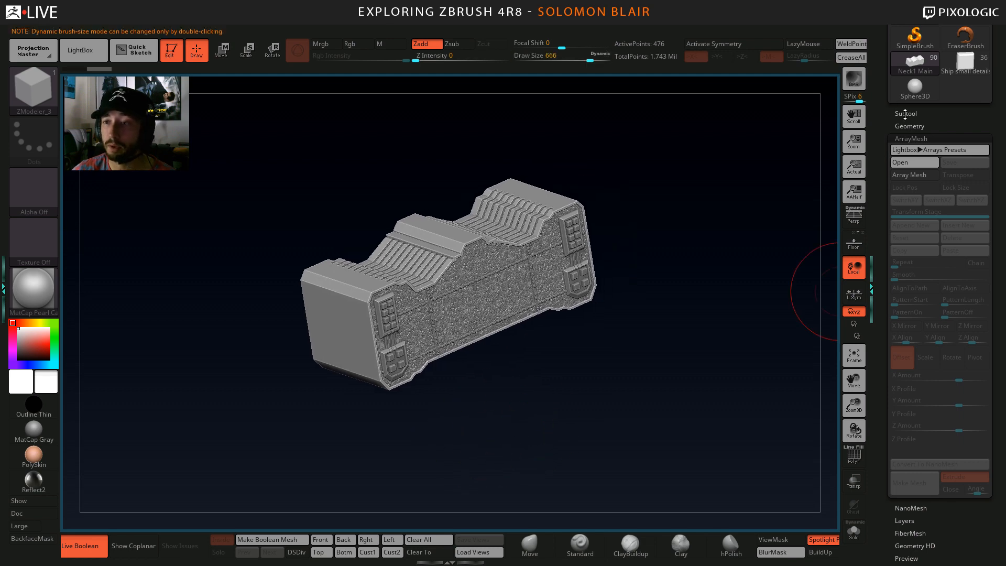
{"action": "left_click", "coordinate": [905, 114]}
{"action": "mouse_move", "coordinate": [897, 198]}
{"action": "left_mouse_down"}
{"action": "mouse_move", "coordinate": [898, 168]}
{"action": "mouse_move", "coordinate": [891, 186]}
{"action": "left_mouse_up"}
{"action": "left_click", "coordinate": [982, 200], "text": "shift"}
{"action": "left_click", "coordinate": [982, 201], "text": "shift"}
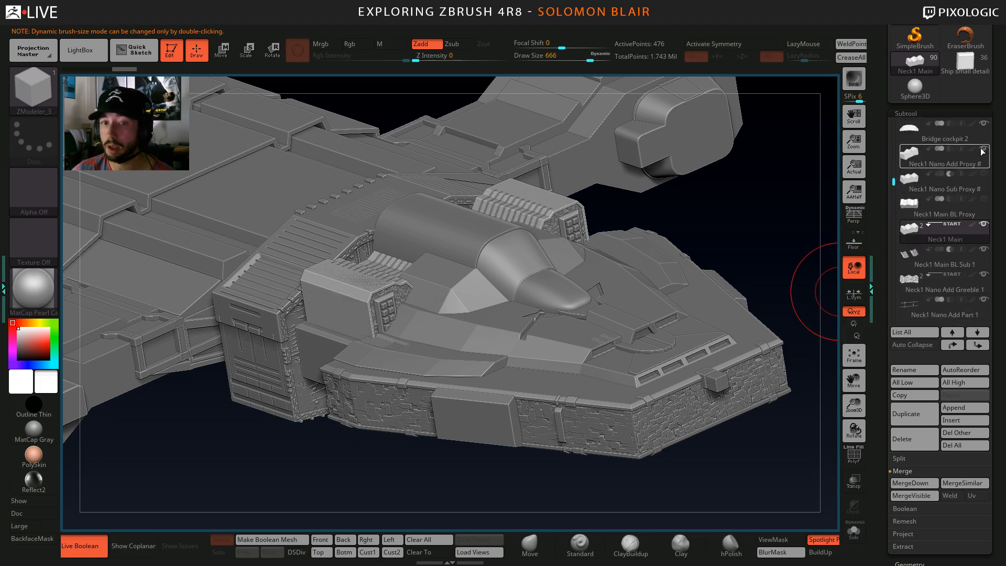
Examine the complete ship with the detailed neck in place.
{"action": "key", "text": "s"}
{"action": "right_click_drag", "start_coordinate": [719, 234], "coordinate": [848, 346], "text": "ctrl"}
{"action": "key", "text": "s"}
{"action": "right_click_drag", "start_coordinate": [491, 231], "coordinate": [521, 230]}
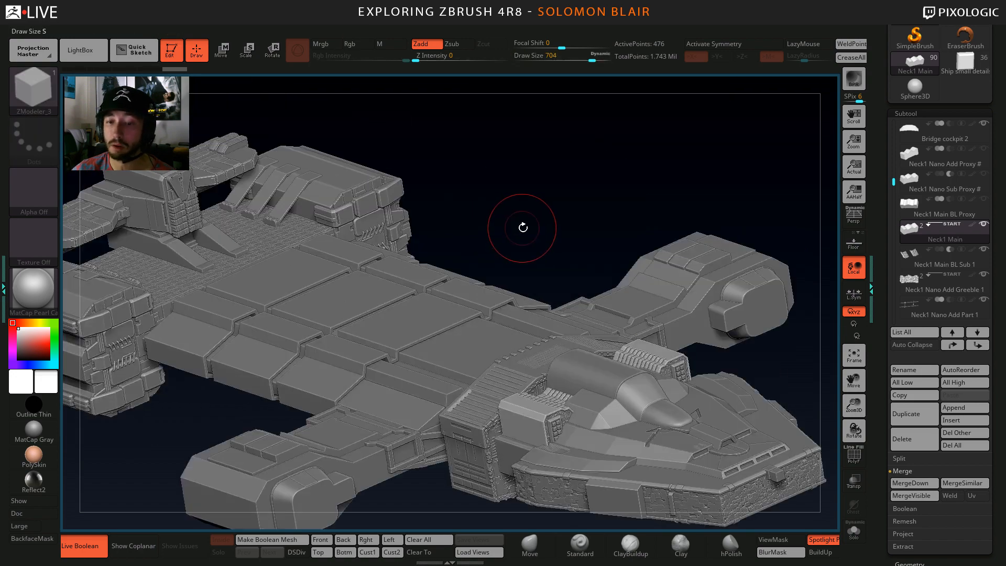
Switch to the Chrome window and read through the ZBrushCentral stream thread, including its ArrayMesh breakdown images and replies.
{"action": "key", "text": "super"}
{"action": "mouse_move", "coordinate": [422, 557]}
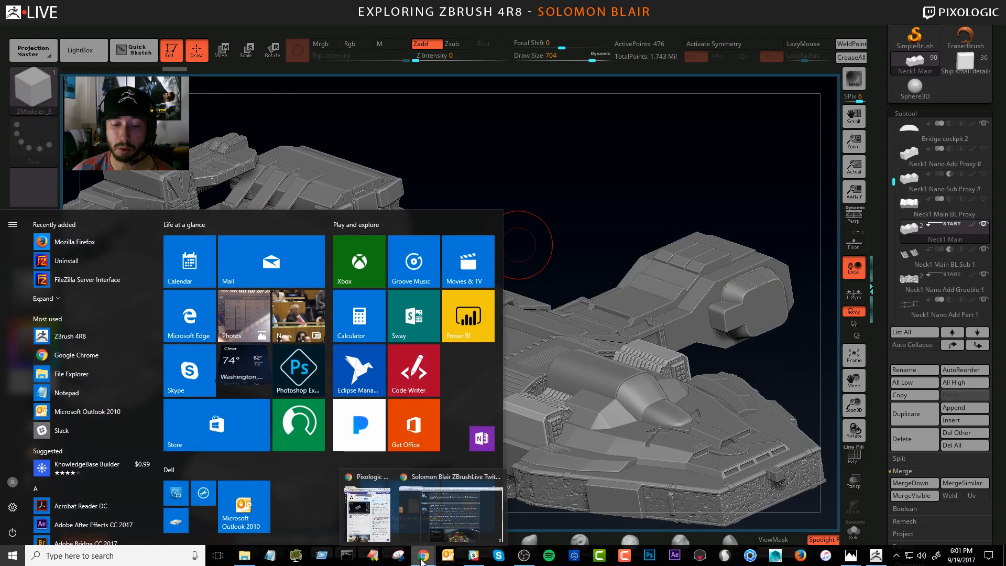
{"action": "left_click", "coordinate": [451, 511]}
{"action": "scroll", "coordinate": [565, 268], "scroll_direction": "down", "scroll_amount": 6}
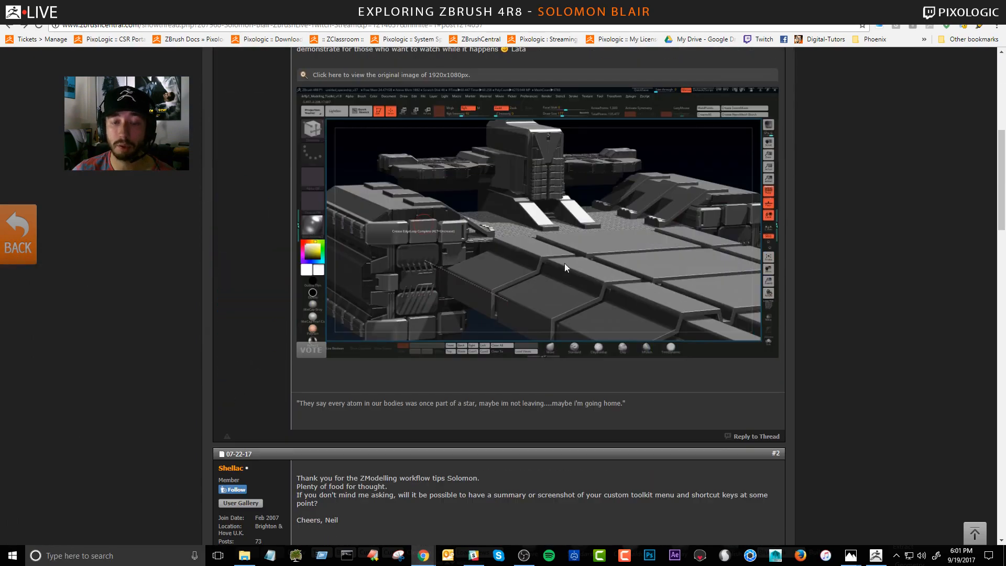
{"action": "scroll", "coordinate": [443, 321], "scroll_direction": "down", "scroll_amount": 15}
{"action": "scroll", "coordinate": [565, 271], "scroll_direction": "down", "scroll_amount": 1}
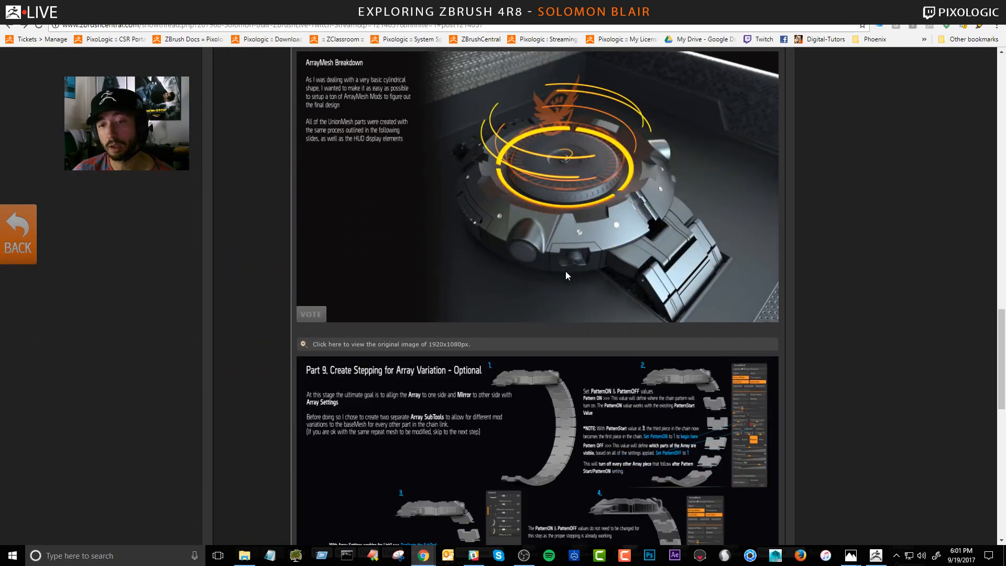
{"action": "scroll", "coordinate": [565, 271], "scroll_direction": "up", "scroll_amount": 4}
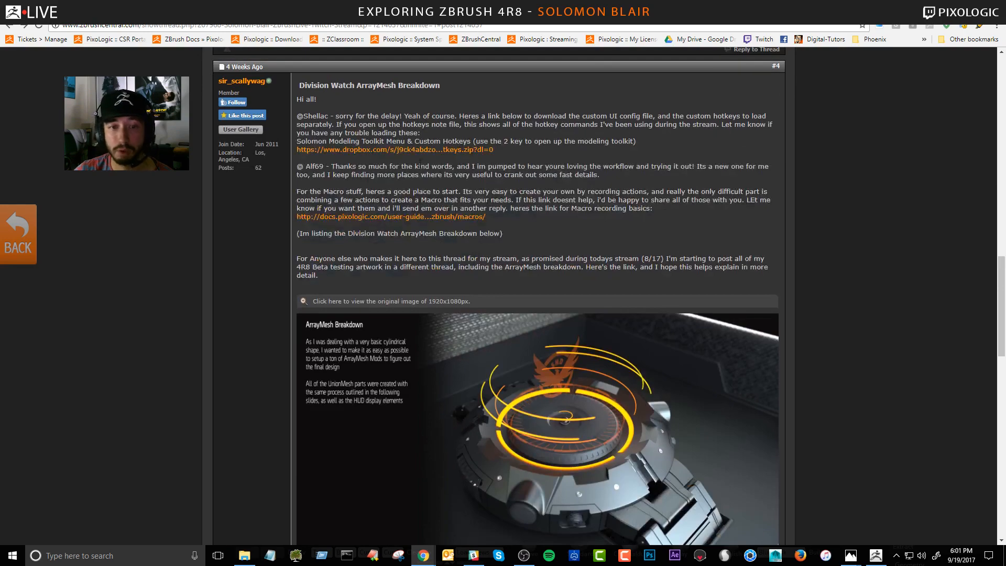
{"action": "scroll", "coordinate": [453, 259], "scroll_direction": "down", "scroll_amount": 15}
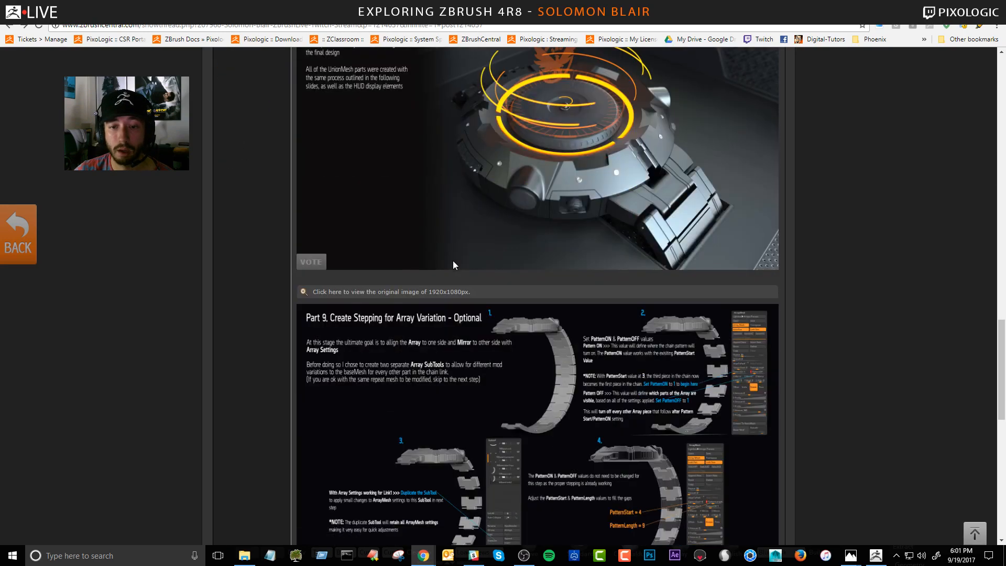
{"action": "scroll", "coordinate": [391, 274], "scroll_direction": "up", "scroll_amount": 4}
{"action": "scroll", "coordinate": [391, 275], "scroll_direction": "down", "scroll_amount": 5}
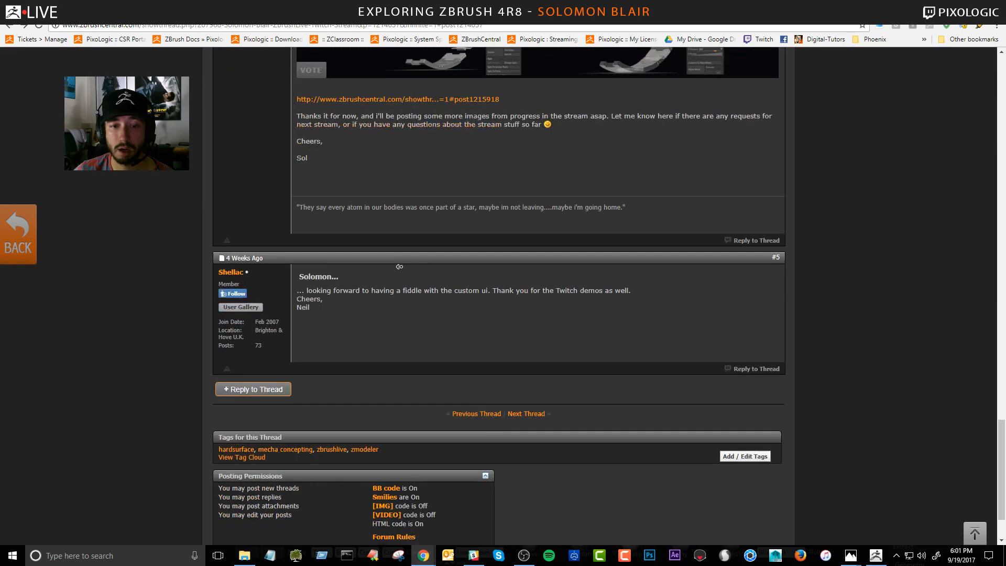
{"action": "scroll", "coordinate": [392, 254], "scroll_direction": "up", "scroll_amount": 3}
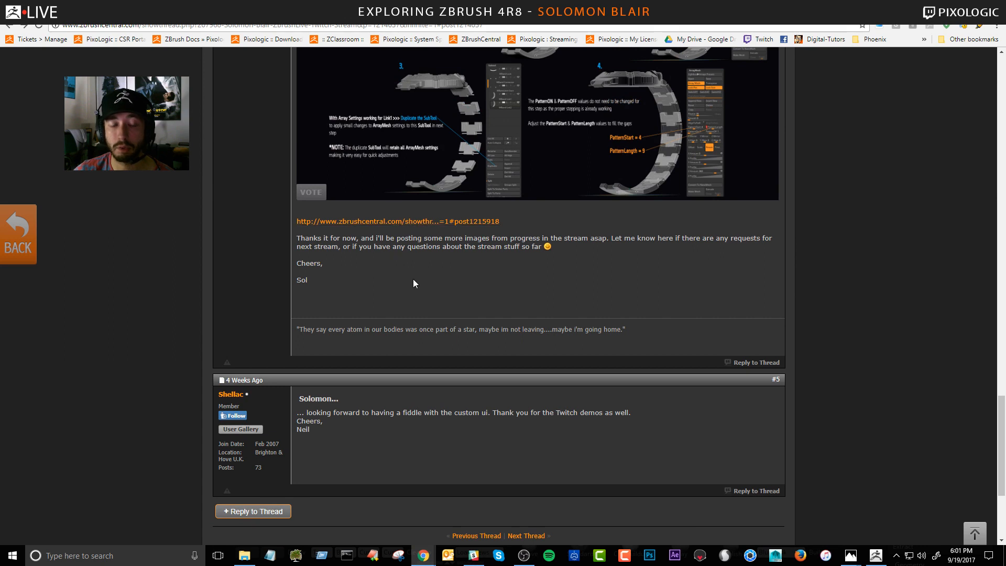
Select the thread's web address, and go back to the Division Watch ArrayMesh Breakdown post with the toolkit and macro links.
{"action": "left_click", "coordinate": [205, 27]}
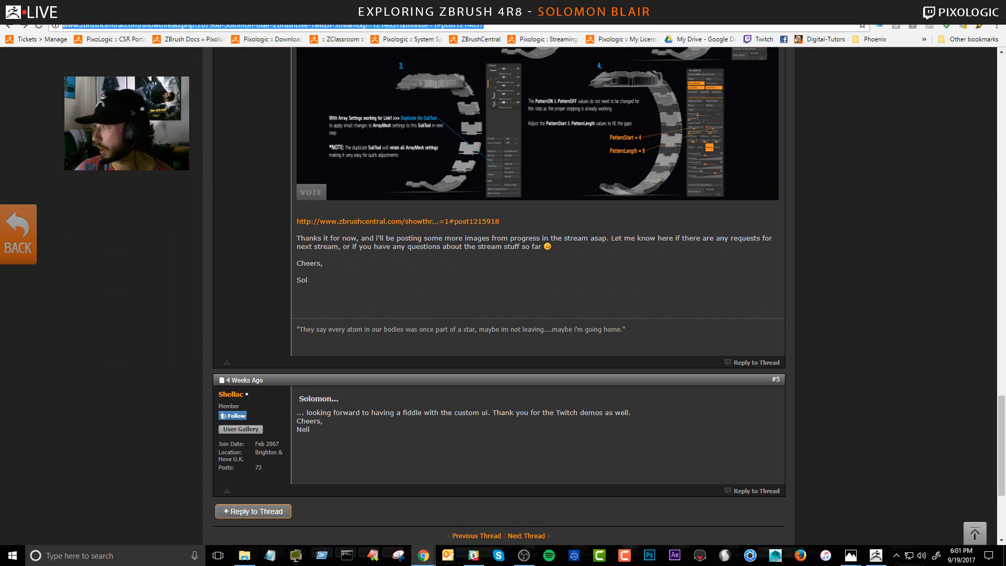
{"action": "key", "text": "alt+Tab"}
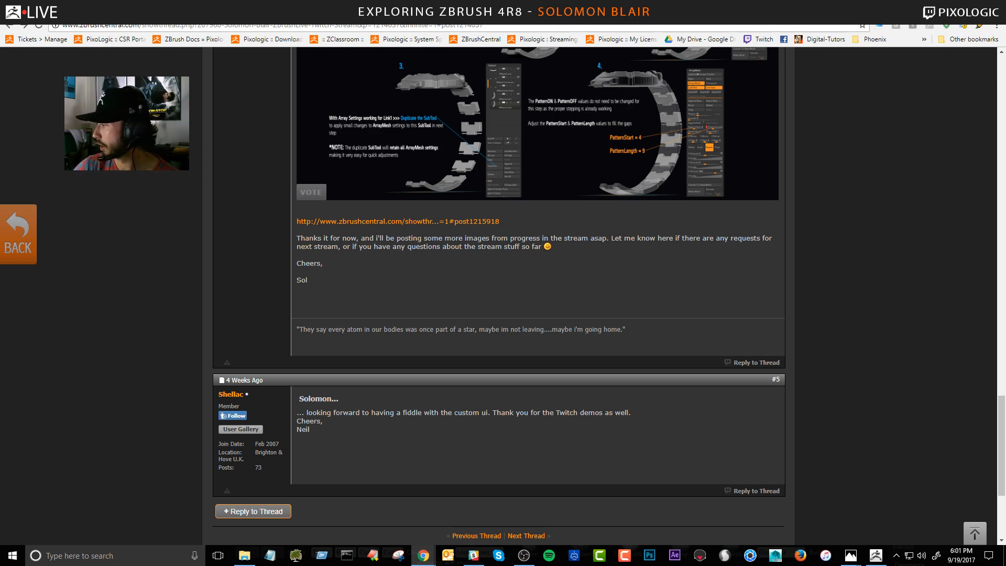
{"action": "scroll", "coordinate": [165, 349], "scroll_direction": "up", "scroll_amount": 20}
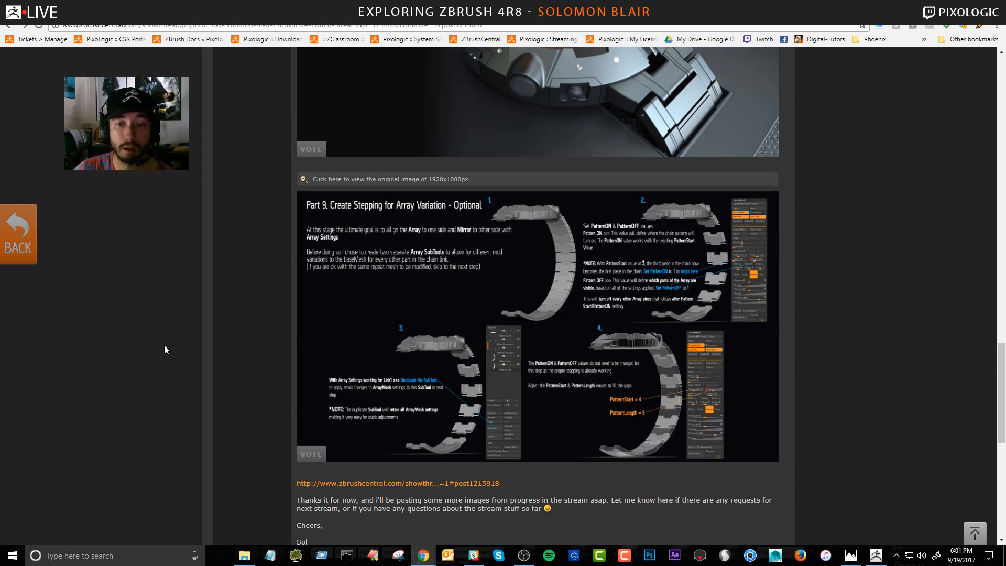
{"action": "scroll", "coordinate": [164, 346], "scroll_direction": "up", "scroll_amount": 15}
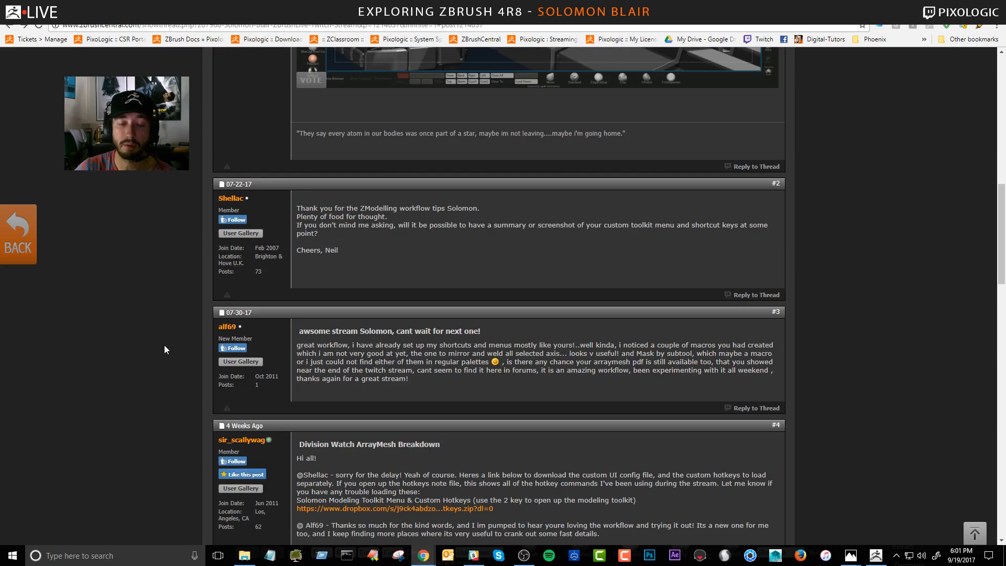
{"action": "scroll", "coordinate": [164, 345], "scroll_direction": "down", "scroll_amount": 10}
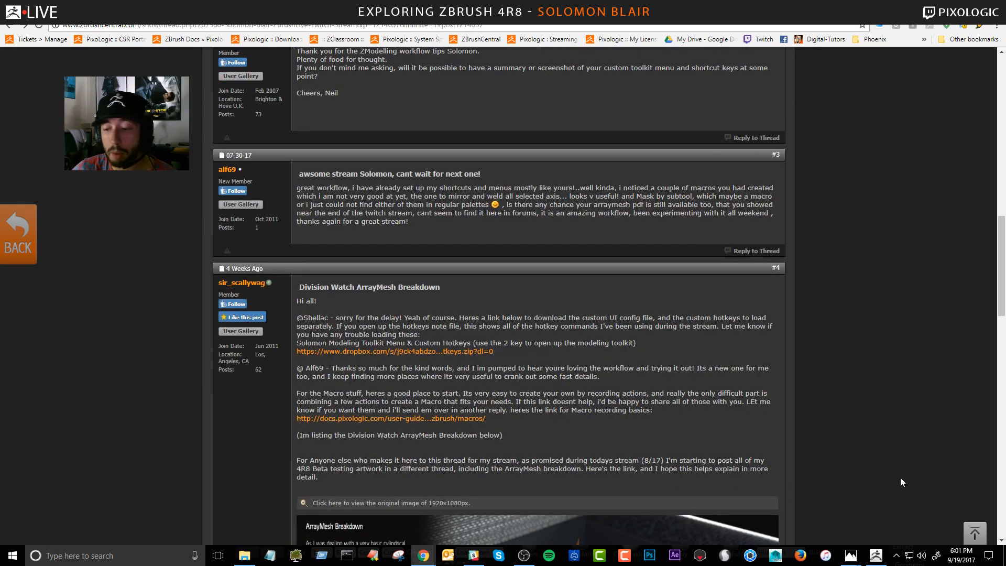
Return to ZBrush, acknowledge the abnormal termination error and close the crashed program.
{"action": "key", "text": "alt+Tab"}
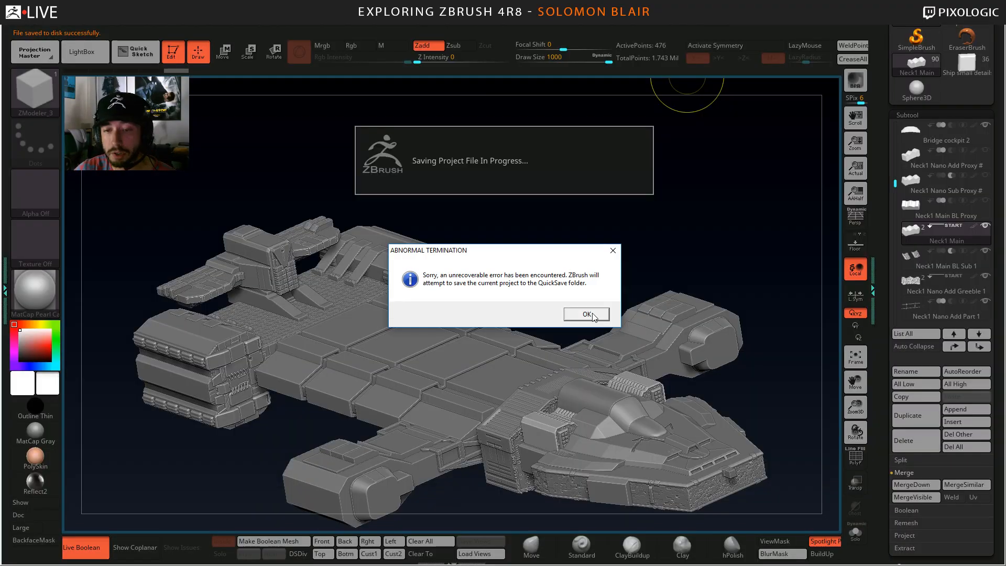
{"action": "left_click", "coordinate": [586, 314]}
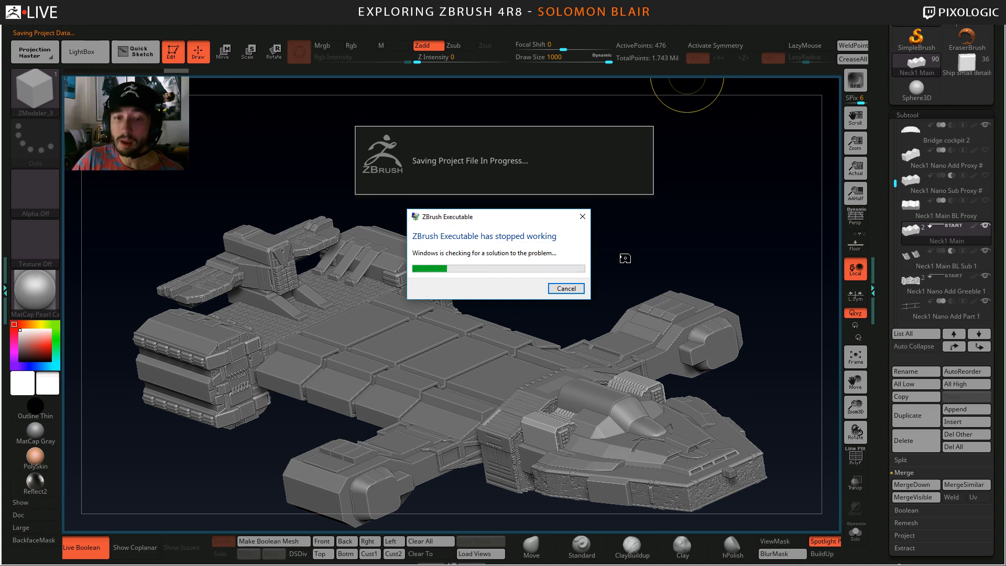
{"action": "key", "text": "super"}
{"action": "key", "text": "super"}
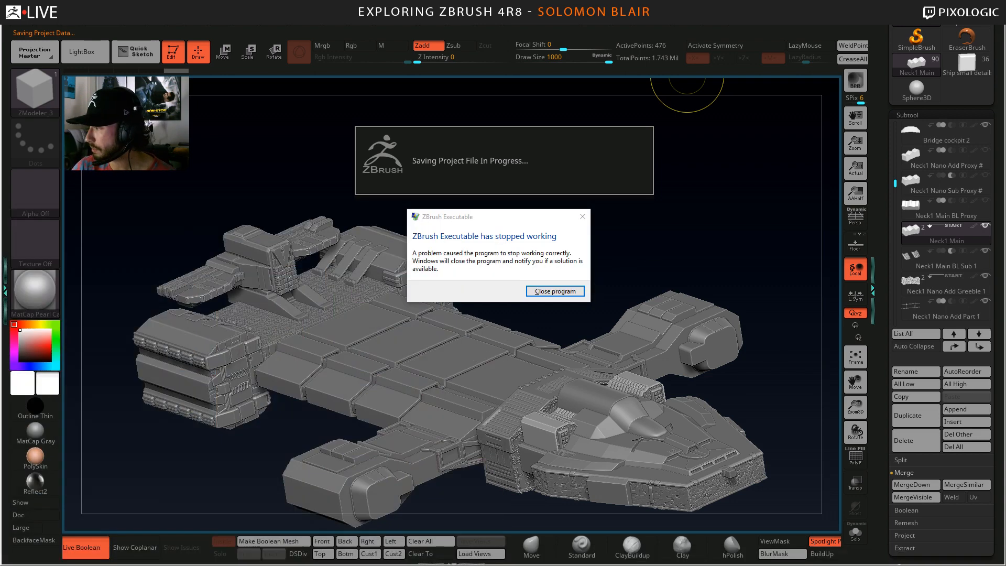
{"action": "key", "text": "alt+Tab"}
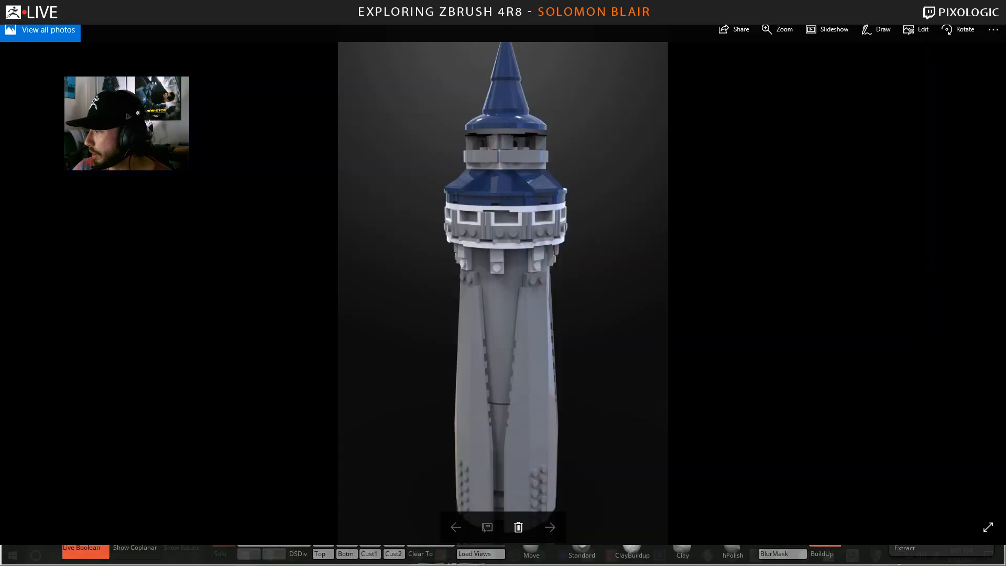
{"action": "key", "text": "alt+Tab"}
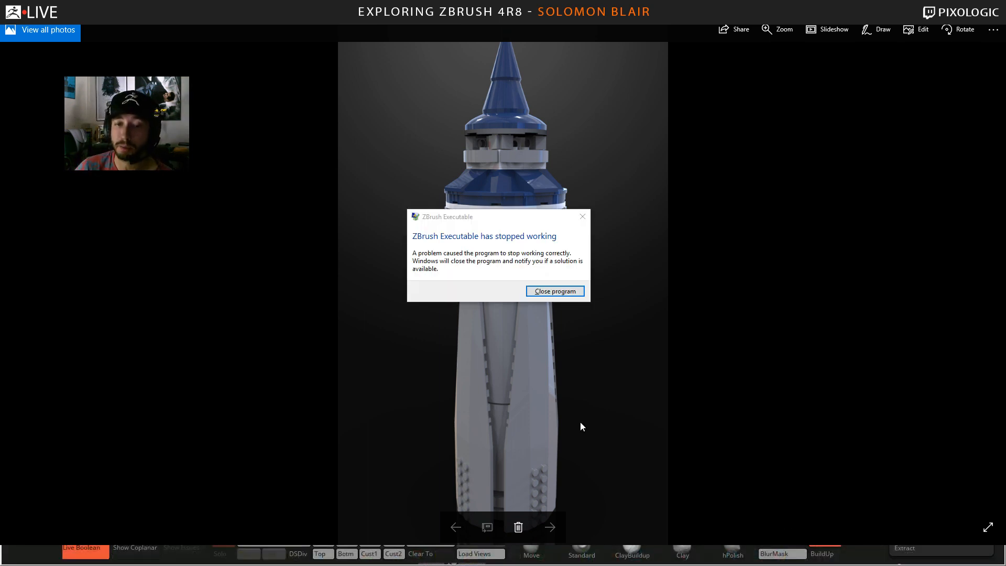
{"action": "left_click", "coordinate": [548, 293]}
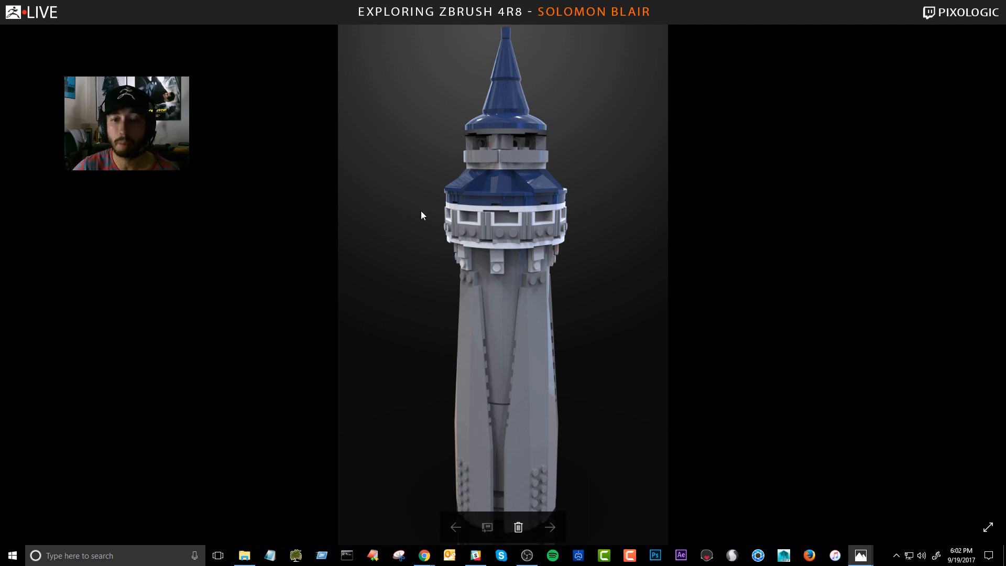
Leave the browser for a fresh ZBrush session and open the castle QuickSave project QS_224.ZPR from LightBox.
{"action": "key", "text": "alt+Tab"}
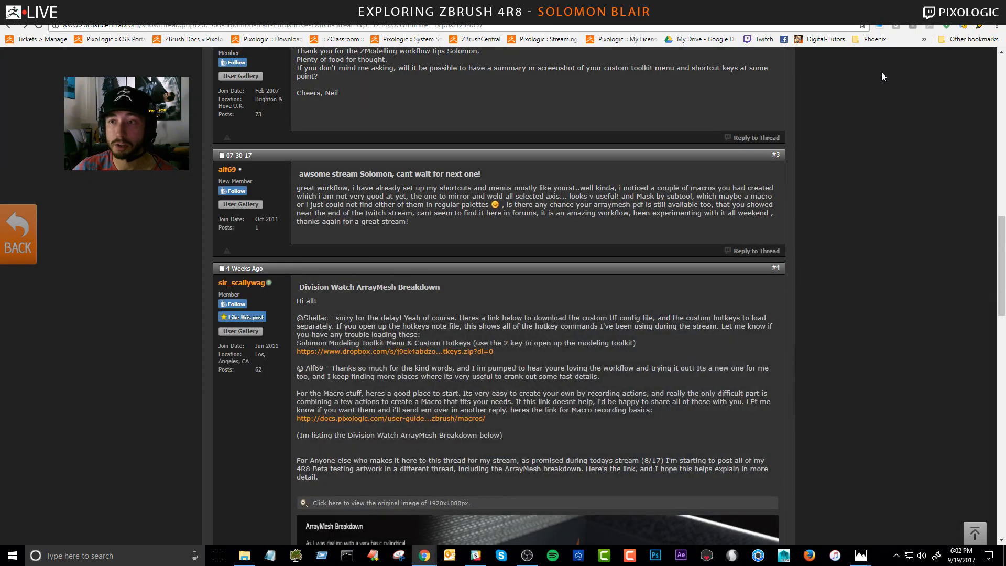
{"action": "key", "text": "super+d"}
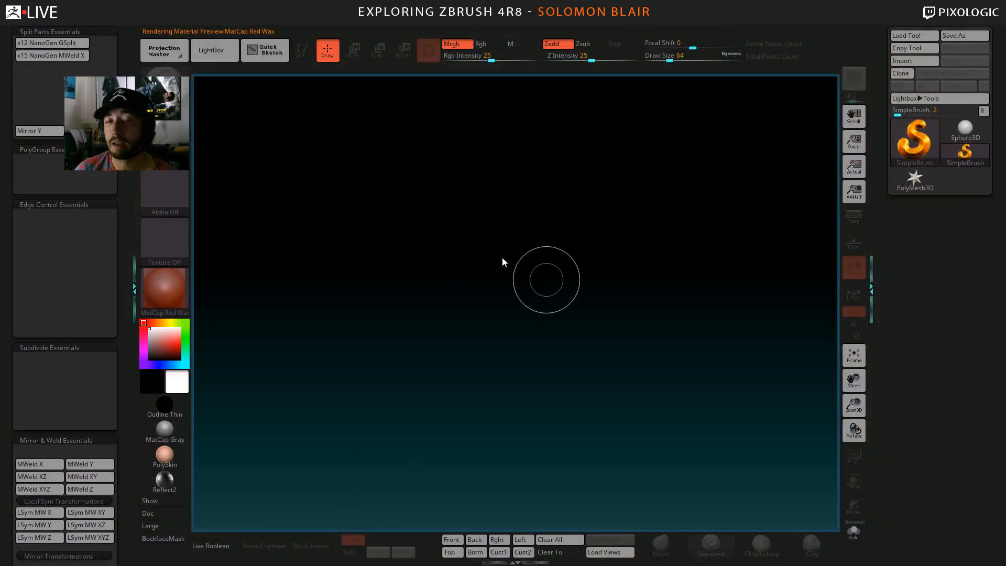
{"action": "left_click", "coordinate": [593, 316]}
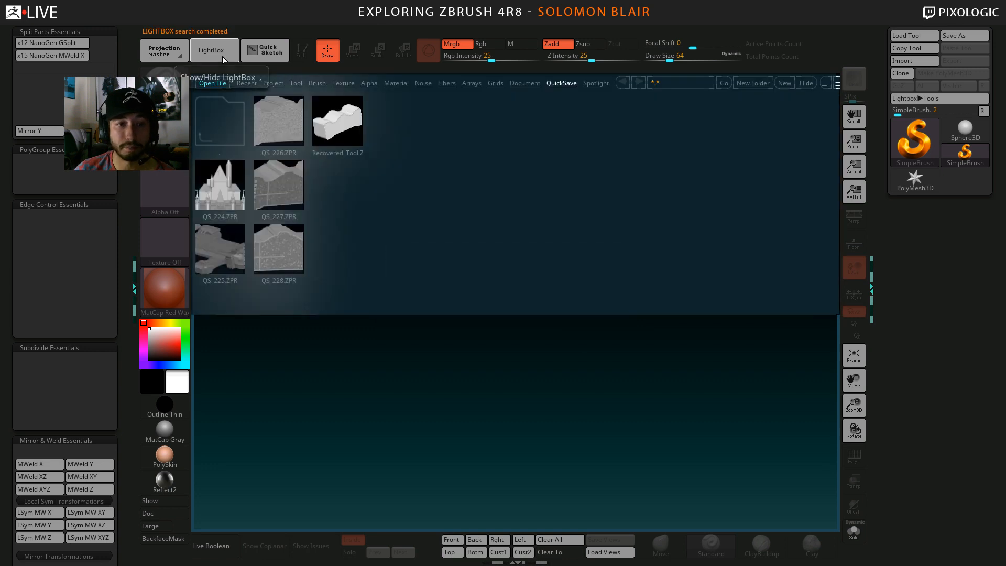
{"action": "double_click", "coordinate": [227, 191]}
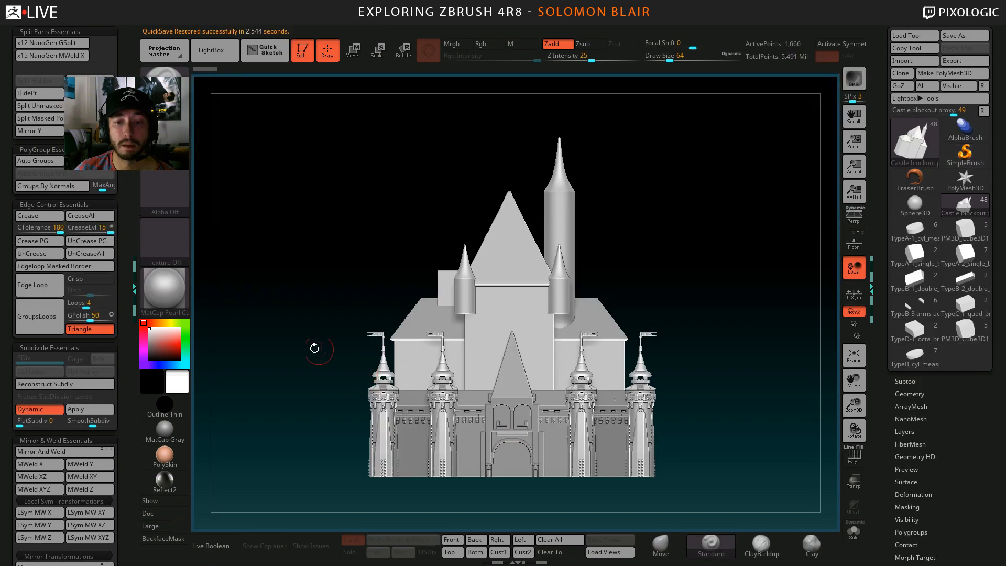
Select the Front Towers - REF_1 subtool on the castle, isolate it with Solo and inspect its polyframes up close.
{"action": "left_click_drag", "start_coordinate": [315, 347], "coordinate": [323, 357]}
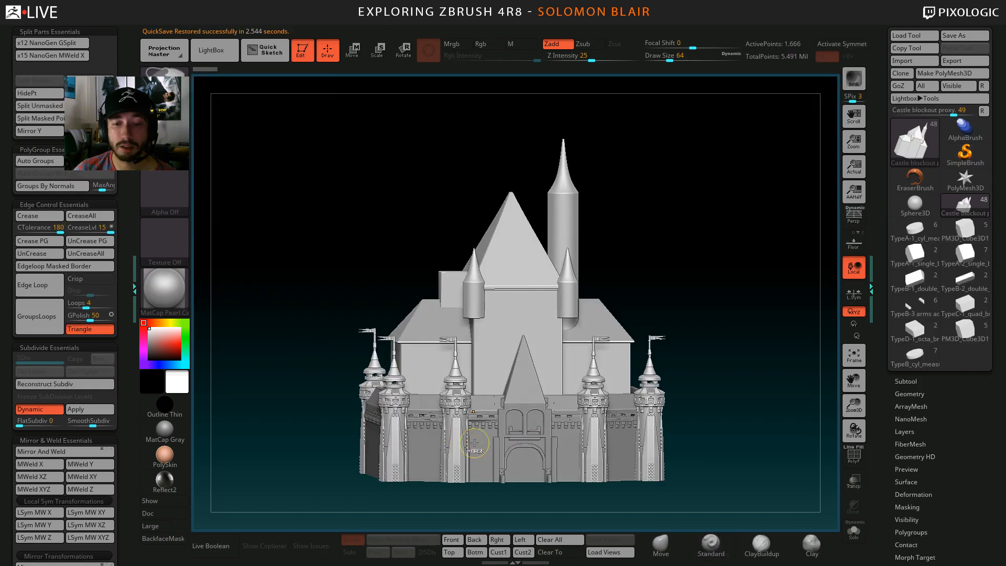
{"action": "right_click_drag", "start_coordinate": [474, 443], "coordinate": [476, 503], "text": "ctrl"}
{"action": "right_click_drag", "start_coordinate": [519, 362], "coordinate": [455, 356], "text": "alt"}
{"action": "left_click", "coordinate": [410, 365], "text": "alt"}
{"action": "key", "text": "shift+f"}
{"action": "key", "text": "alt+s"}
{"action": "key", "text": "f"}
{"action": "key", "text": "shift+f"}
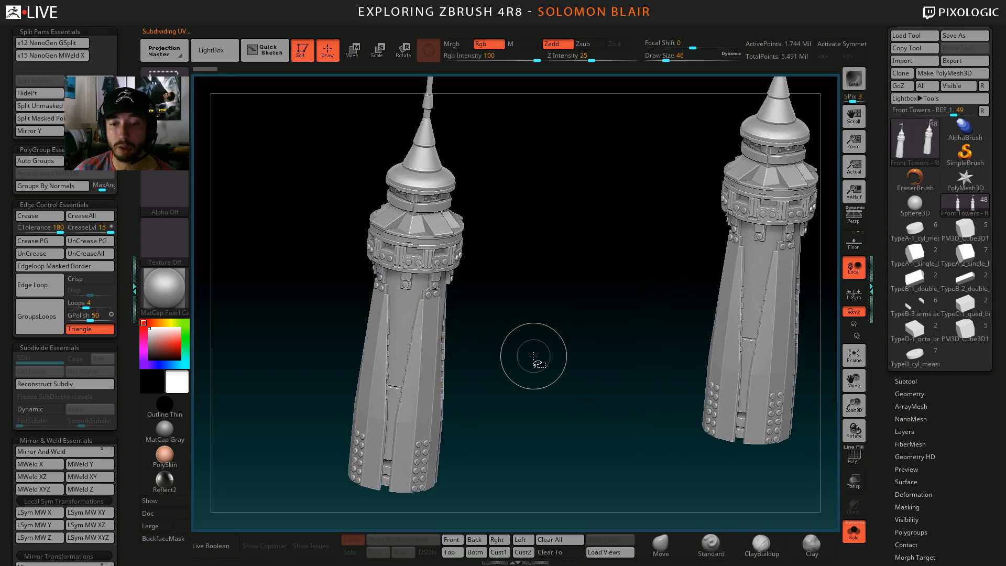
Inspect the TypeA-1 cyl base 1 subtool in Solo, and bring the whole castle back into a front view.
{"action": "key", "text": "ctrl+shift+s"}
{"action": "right_click_drag", "start_coordinate": [549, 380], "coordinate": [529, 320], "text": "ctrl"}
{"action": "left_click", "coordinate": [542, 433], "text": "alt"}
{"action": "key", "text": "ctrl+shift+s"}
{"action": "right_click_drag", "start_coordinate": [529, 321], "coordinate": [422, 369], "text": "ctrl"}
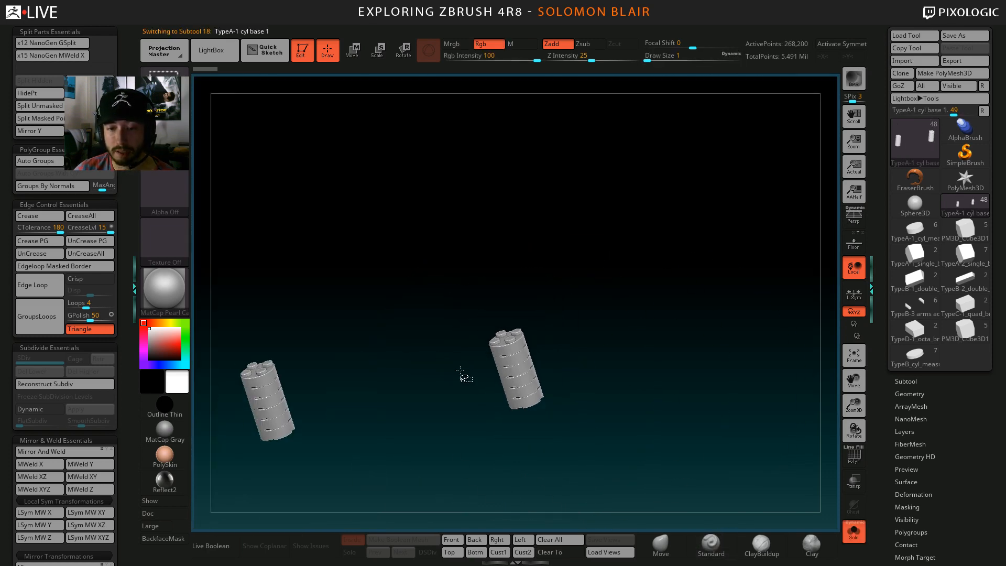
{"action": "key", "text": "ctrl+shift+s"}
{"action": "right_click_drag", "start_coordinate": [518, 381], "coordinate": [422, 371], "text": "ctrl"}
{"action": "mouse_move", "coordinate": [531, 334]}
{"action": "right_mouse_down", "text": "ctrl"}
{"action": "mouse_move", "coordinate": [499, 353]}
{"action": "mouse_move", "coordinate": [406, 226]}
{"action": "mouse_move", "coordinate": [378, 162]}
{"action": "mouse_move", "coordinate": [382, 198]}
{"action": "mouse_move", "coordinate": [481, 315]}
{"action": "mouse_move", "coordinate": [501, 380]}
{"action": "mouse_move", "coordinate": [545, 344]}
{"action": "mouse_move", "coordinate": [445, 154]}
{"action": "right_mouse_up", "text": "ctrl"}
{"action": "key", "text": "s"}
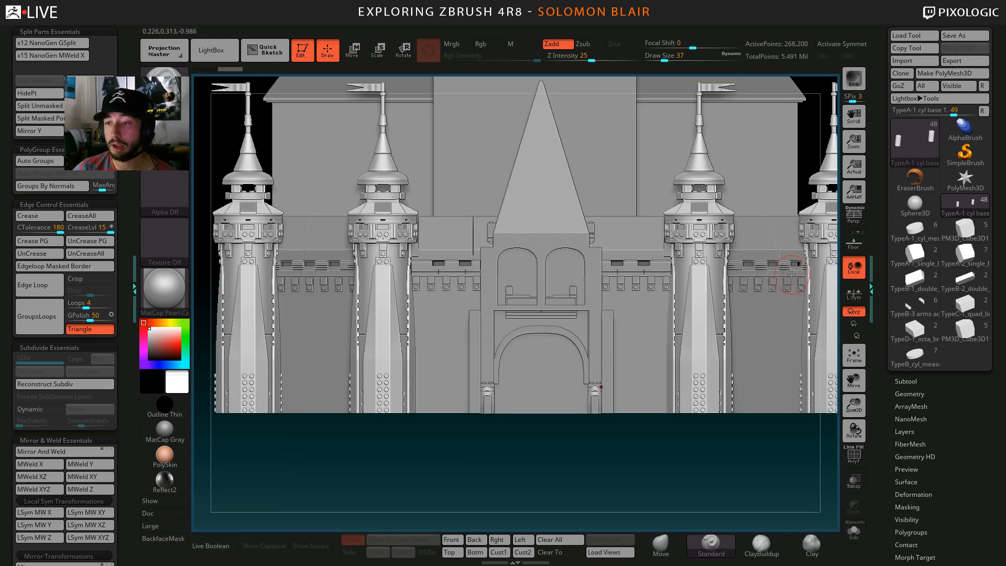
In the subtool list, isolate Cylinder TypeC-1 and make the folder of brick parts starting at Round TypeA-1 visible.
{"action": "left_click", "coordinate": [909, 386]}
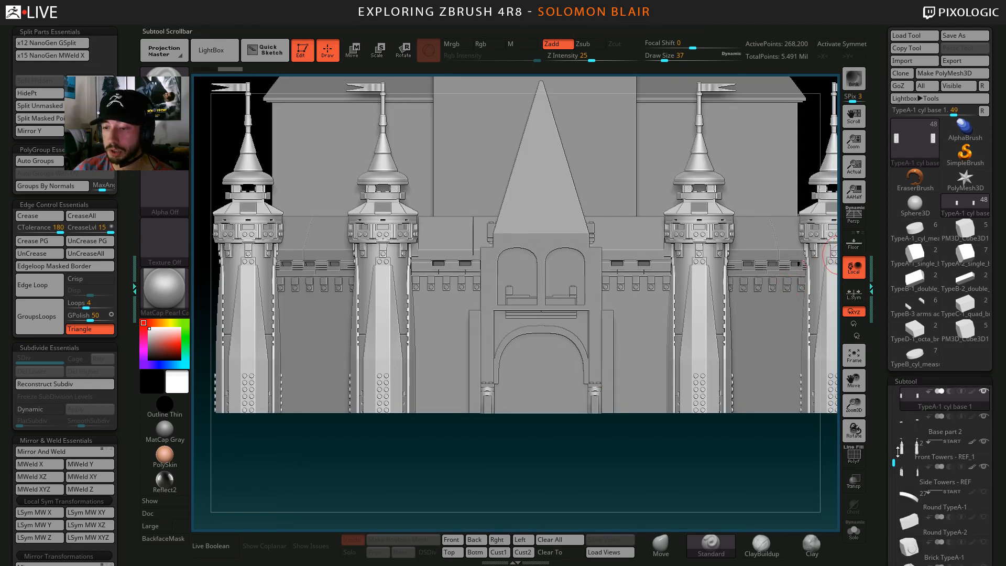
{"action": "left_click_drag", "start_coordinate": [893, 516], "coordinate": [893, 485]}
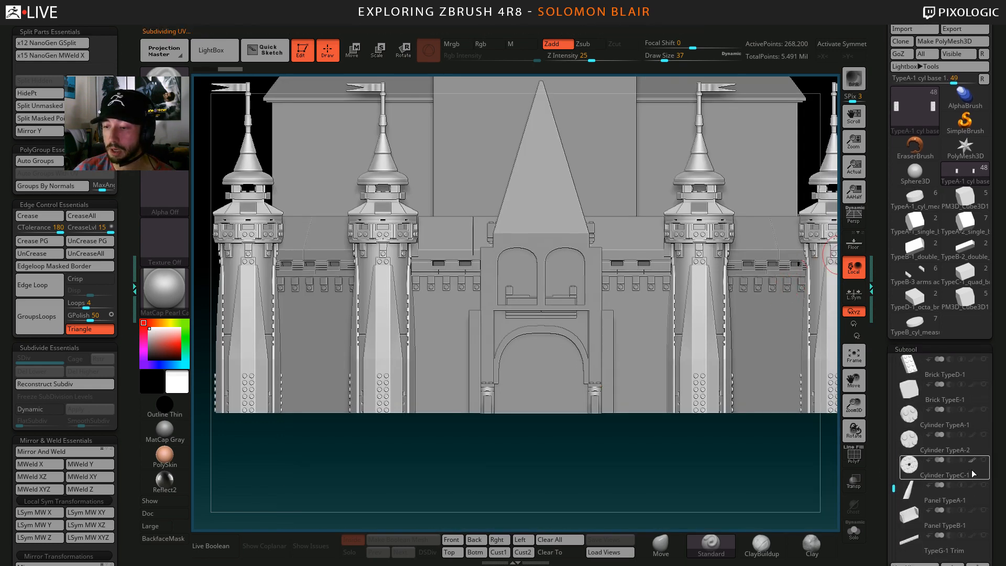
{"action": "left_click", "coordinate": [979, 461]}
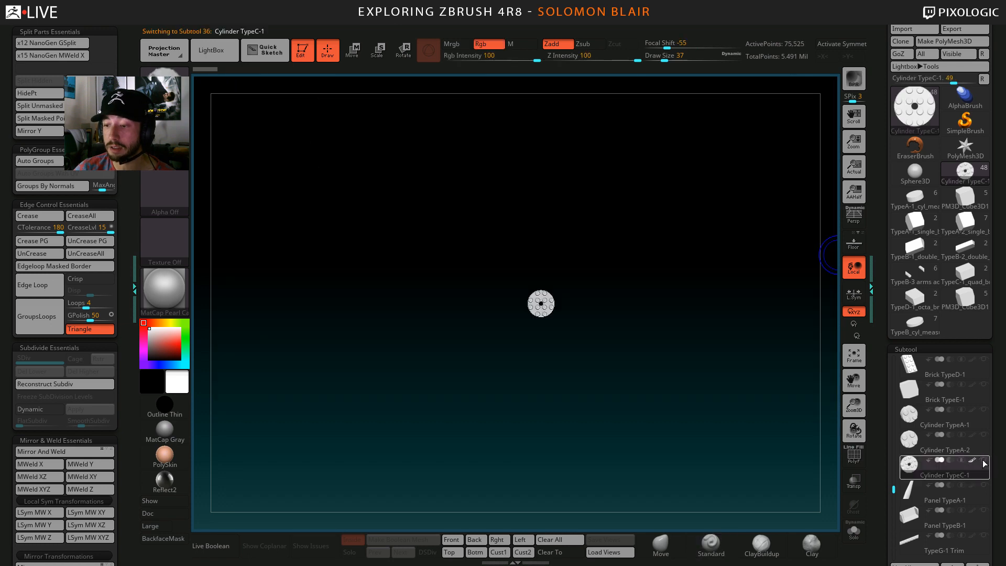
{"action": "left_click_drag", "start_coordinate": [892, 493], "coordinate": [895, 435]}
{"action": "left_click", "coordinate": [985, 435]}
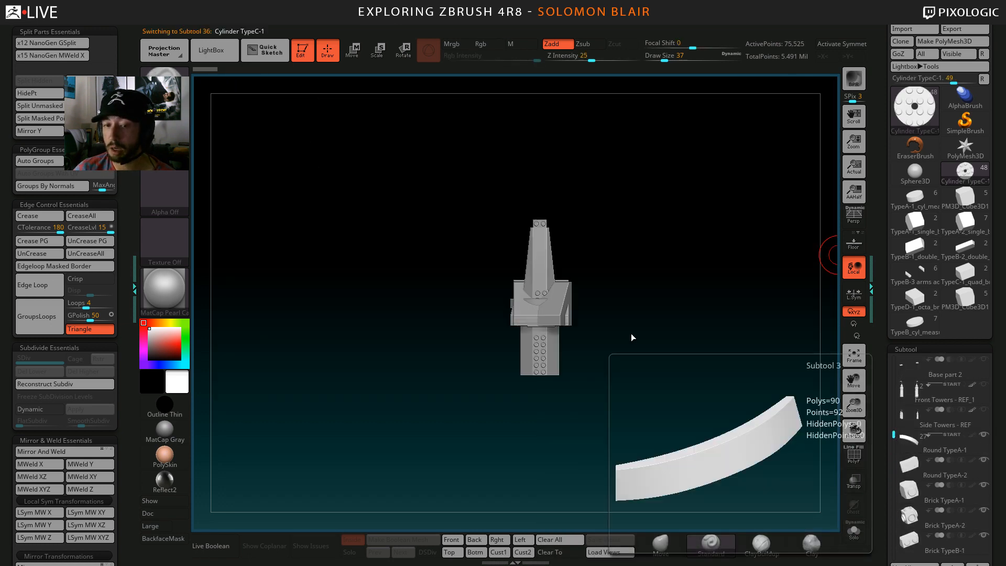
Spread the overlapping brick parts apart with Xpose and look them over from an angle.
{"action": "left_click_drag", "start_coordinate": [627, 327], "coordinate": [615, 352], "text": "alt"}
{"action": "mouse_move", "coordinate": [775, 24]}
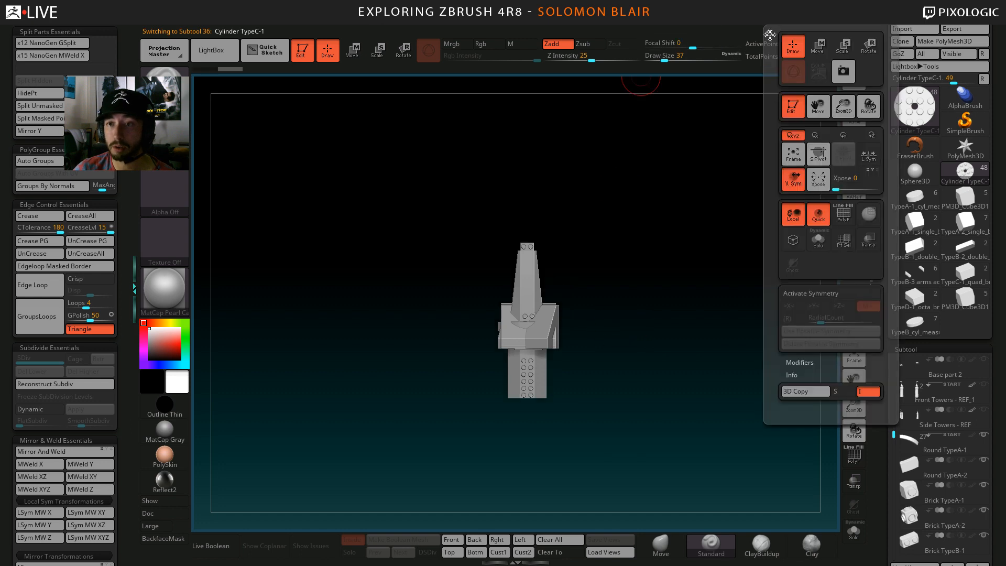
{"action": "left_click", "coordinate": [818, 179]}
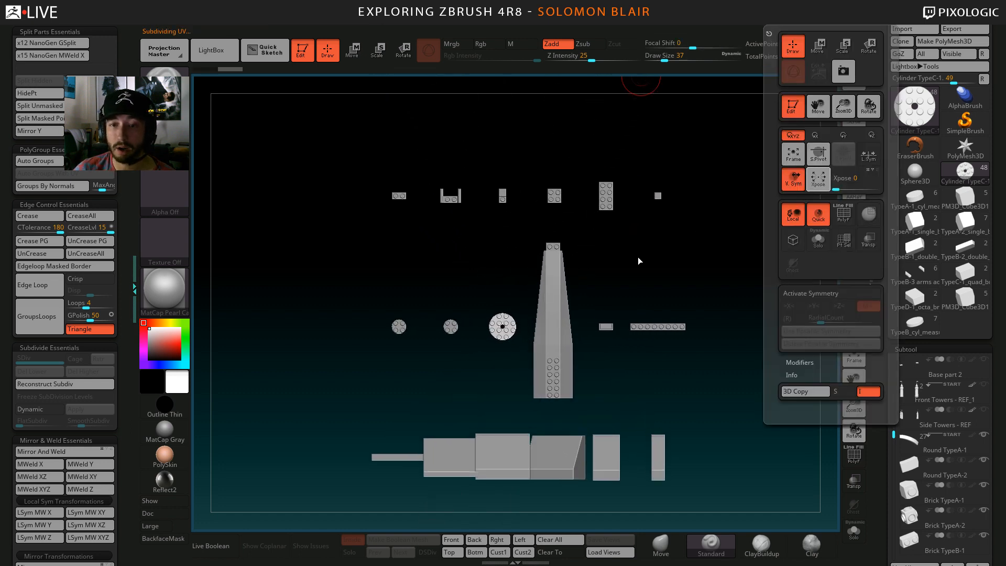
{"action": "left_click_drag", "start_coordinate": [509, 298], "coordinate": [498, 348], "text": "alt"}
{"action": "mouse_move", "coordinate": [499, 349]}
{"action": "left_mouse_down"}
{"action": "mouse_move", "coordinate": [495, 323]}
{"action": "mouse_move", "coordinate": [581, 244]}
{"action": "mouse_move", "coordinate": [579, 261]}
{"action": "left_mouse_up"}
{"action": "left_click_drag", "start_coordinate": [579, 260], "coordinate": [564, 299]}
Select the Type A-2 15 Degree Rotation part among the spread-out bricks and set the draw size to 27.
{"action": "left_click", "coordinate": [590, 390], "text": "alt"}
{"action": "left_click_drag", "start_coordinate": [593, 341], "coordinate": [596, 409], "text": "alt"}
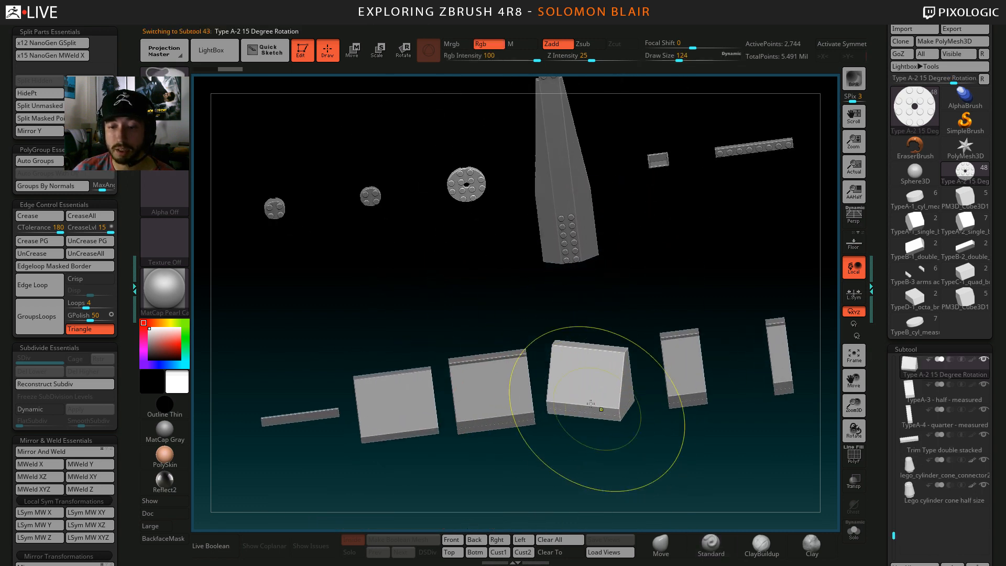
{"action": "key", "text": "s"}
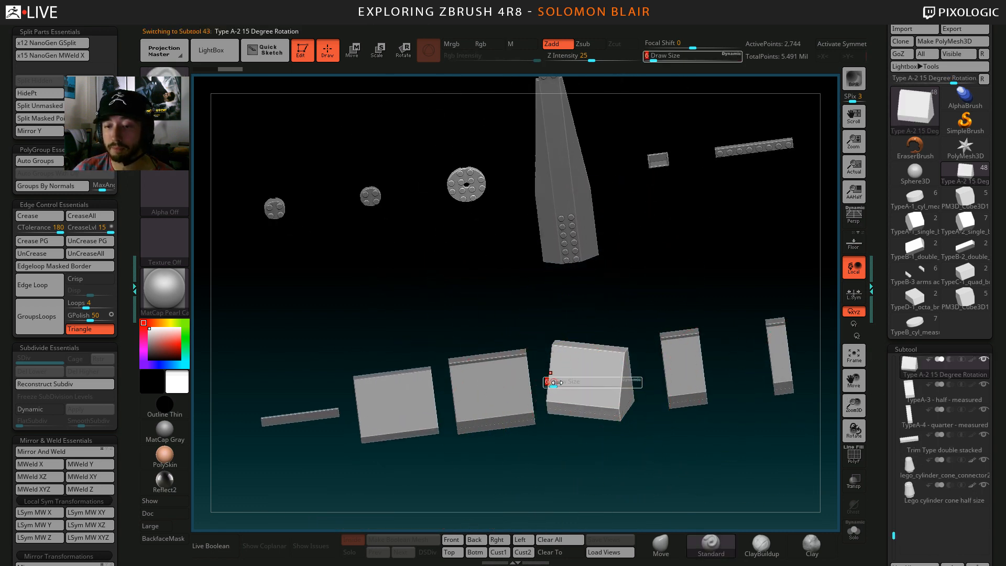
{"action": "left_click_drag", "start_coordinate": [551, 381], "coordinate": [562, 380]}
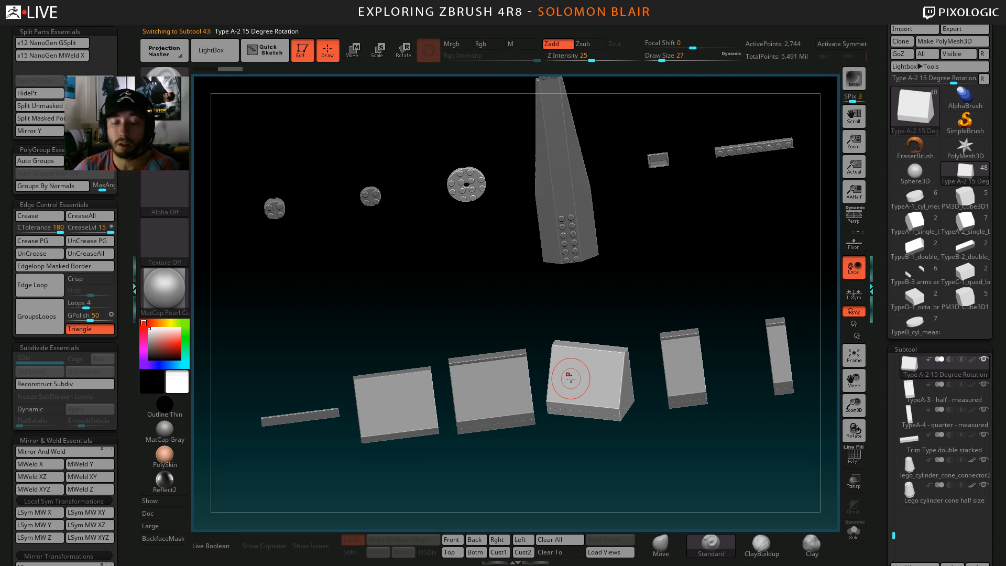
Switch to the TypeB_cyl_measured round brick tool, view its studs at an angle, and preview it with Live Boolean.
{"action": "left_click", "coordinate": [915, 321]}
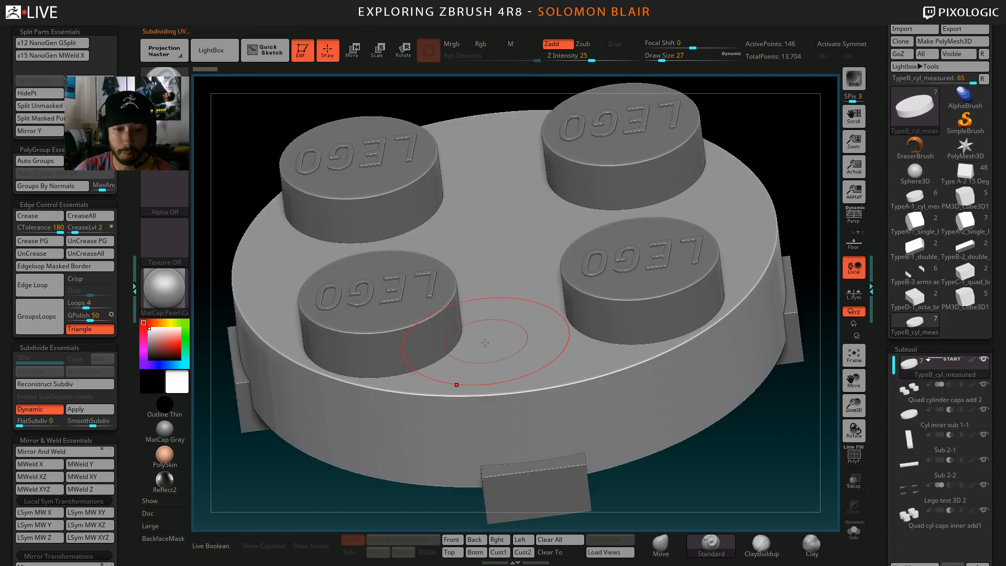
{"action": "right_click_drag", "start_coordinate": [455, 384], "coordinate": [367, 325], "text": "ctrl"}
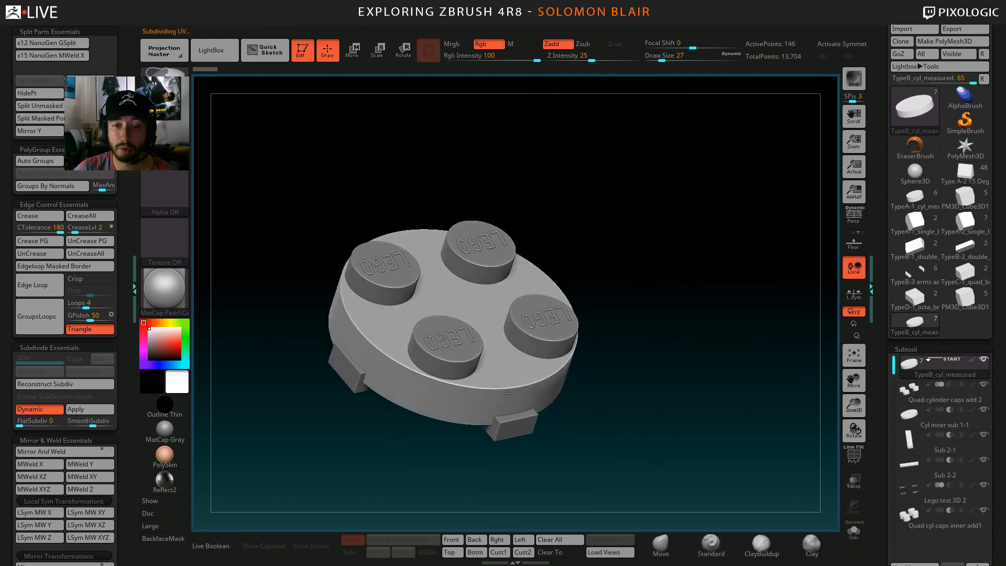
{"action": "left_click", "coordinate": [134, 290]}
{"action": "mouse_move", "coordinate": [307, 332]}
{"action": "right_mouse_down"}
{"action": "mouse_move", "coordinate": [472, 195]}
{"action": "mouse_move", "coordinate": [513, 190]}
{"action": "mouse_move", "coordinate": [561, 314]}
{"action": "mouse_move", "coordinate": [320, 394]}
{"action": "mouse_move", "coordinate": [317, 384]}
{"action": "mouse_move", "coordinate": [449, 326]}
{"action": "right_mouse_up"}
{"action": "left_click", "coordinate": [84, 546]}
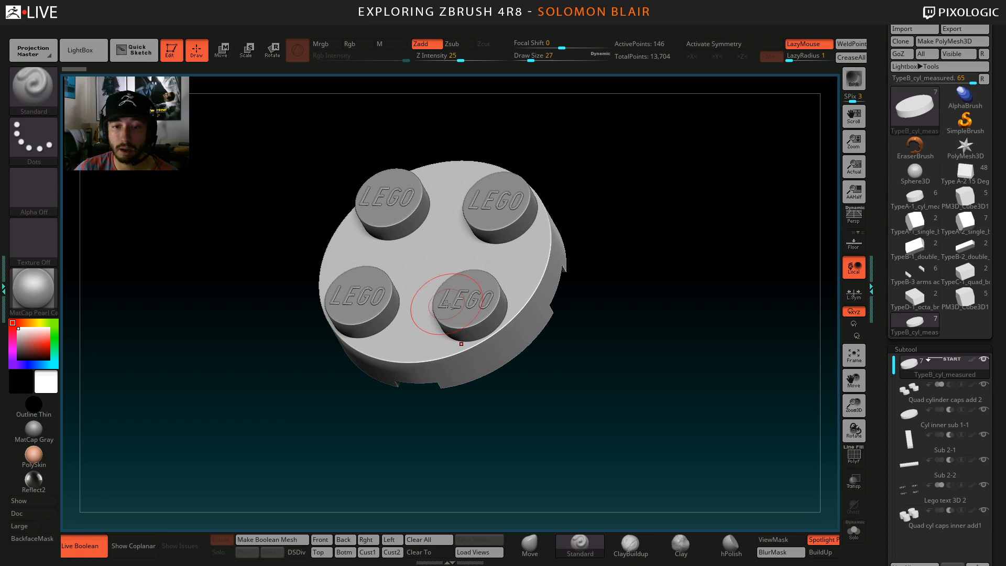
Select the Quad cylinder caps add 2 and Lego text 3D 2 subtools in turn and examine the studs' lettering up close.
{"action": "left_click", "coordinate": [443, 303], "text": "alt"}
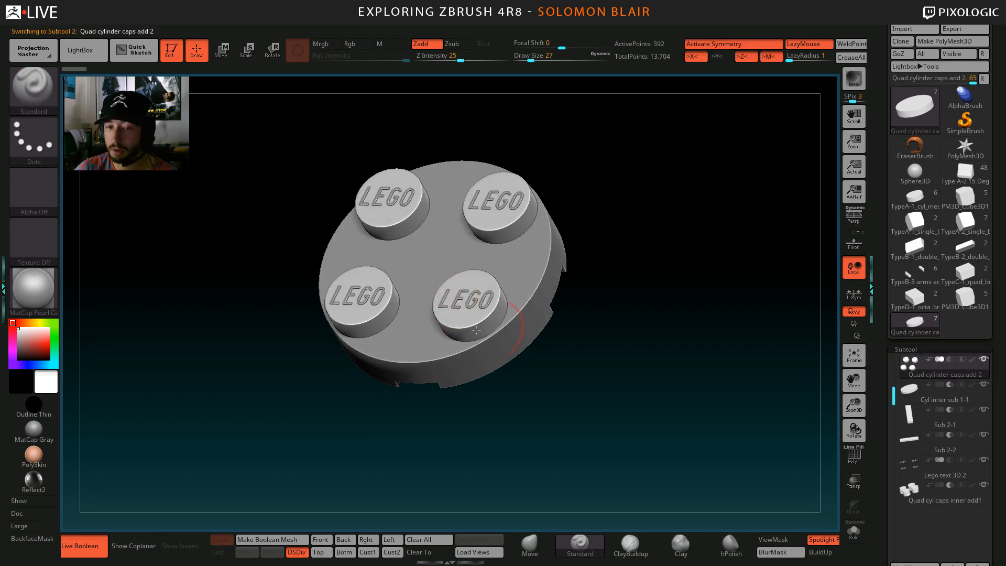
{"action": "right_click_drag", "start_coordinate": [437, 298], "coordinate": [483, 330], "text": "ctrl"}
{"action": "left_click", "coordinate": [555, 337], "text": "alt"}
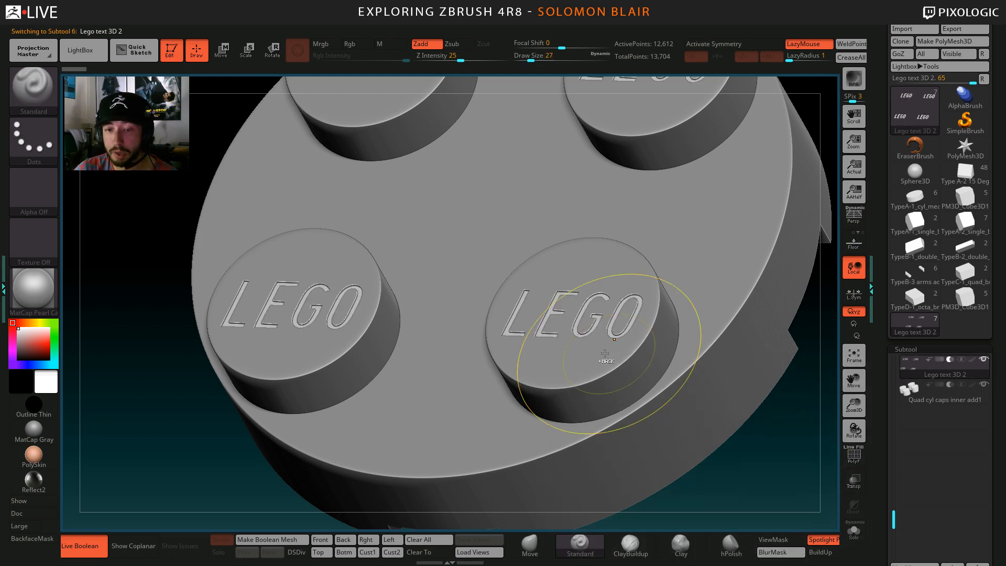
{"action": "key", "text": "f"}
{"action": "mouse_move", "coordinate": [715, 433]}
{"action": "left_mouse_down"}
{"action": "mouse_move", "coordinate": [685, 375]}
{"action": "mouse_move", "coordinate": [708, 292]}
{"action": "mouse_move", "coordinate": [690, 386]}
{"action": "mouse_move", "coordinate": [694, 445]}
{"action": "left_mouse_up"}
Switch to the TypeD-1 octa brick tool and inspect its shape from several angles with Live Boolean and polyframe toggled.
{"action": "left_click", "coordinate": [914, 299]}
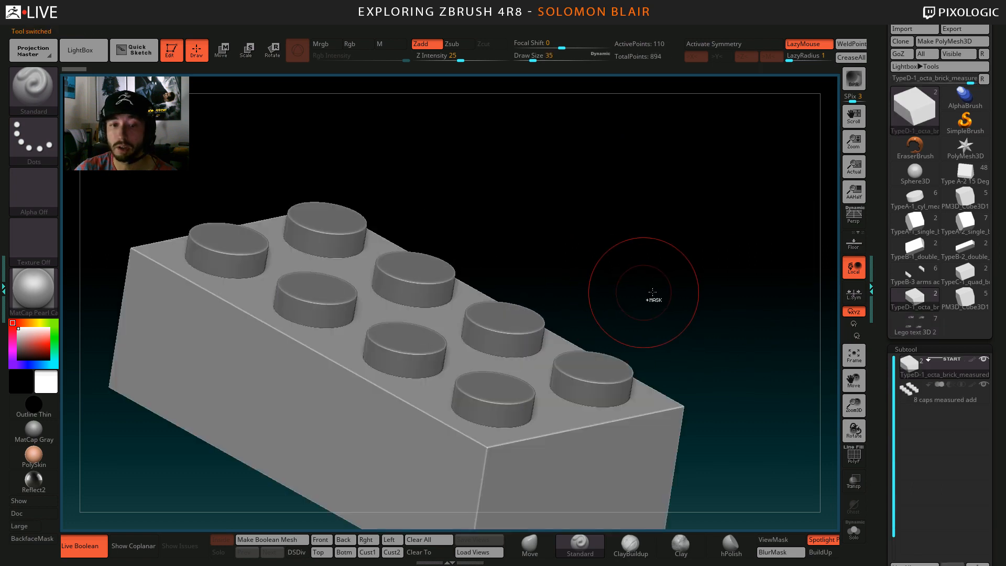
{"action": "mouse_move", "coordinate": [652, 295]}
{"action": "left_mouse_down"}
{"action": "mouse_move", "coordinate": [619, 341]}
{"action": "mouse_move", "coordinate": [651, 144]}
{"action": "mouse_move", "coordinate": [596, 246]}
{"action": "left_mouse_up"}
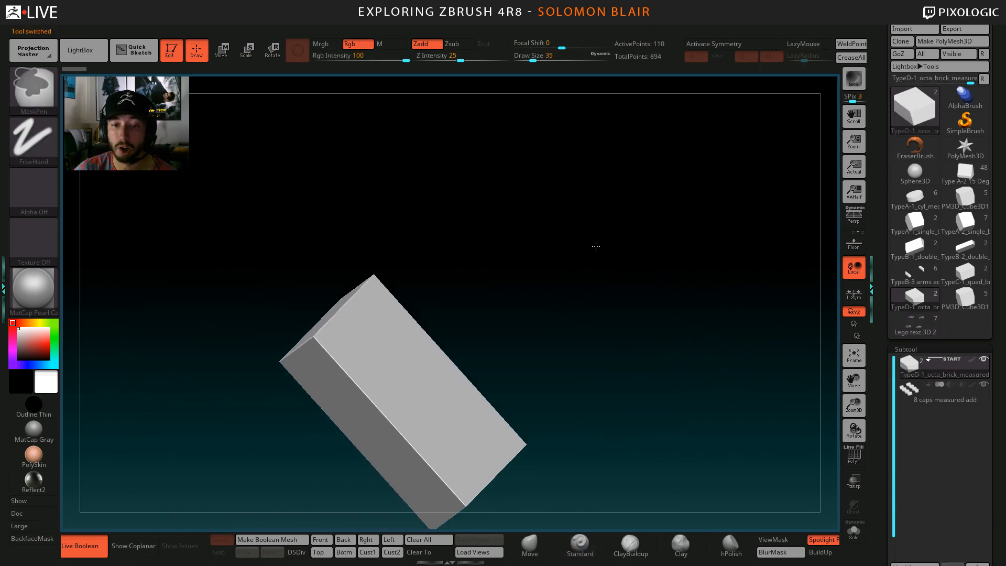
{"action": "left_click", "coordinate": [80, 546]}
{"action": "mouse_move", "coordinate": [351, 436]}
{"action": "left_mouse_down"}
{"action": "mouse_move", "coordinate": [474, 421]}
{"action": "mouse_move", "coordinate": [382, 424]}
{"action": "mouse_move", "coordinate": [400, 404]}
{"action": "left_mouse_up"}
{"action": "key", "text": "shift+f"}
{"action": "left_click_drag", "start_coordinate": [461, 399], "coordinate": [419, 388]}
{"action": "key", "text": "shift+f"}
{"action": "left_click_drag", "start_coordinate": [639, 409], "coordinate": [625, 342]}
Switch to the PM3D_Cube3D1 roof tile part and preview its subtractive pieces with Live Boolean.
{"action": "left_click", "coordinate": [965, 301]}
{"action": "mouse_move", "coordinate": [636, 297]}
{"action": "right_mouse_down", "text": "ctrl"}
{"action": "mouse_move", "coordinate": [475, 319]}
{"action": "mouse_move", "coordinate": [501, 335]}
{"action": "mouse_move", "coordinate": [514, 328]}
{"action": "right_mouse_up", "text": "ctrl"}
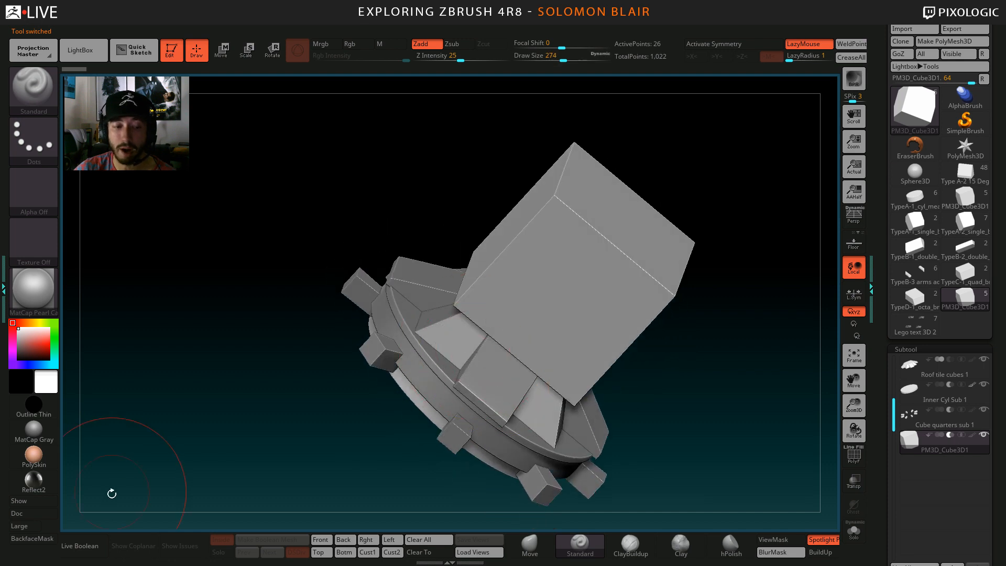
{"action": "left_click", "coordinate": [80, 546]}
{"action": "mouse_move", "coordinate": [361, 472]}
{"action": "left_mouse_down"}
{"action": "mouse_move", "coordinate": [405, 450]}
{"action": "mouse_move", "coordinate": [541, 328]}
{"action": "mouse_move", "coordinate": [419, 309]}
{"action": "mouse_move", "coordinate": [444, 304]}
{"action": "mouse_move", "coordinate": [551, 386]}
{"action": "mouse_move", "coordinate": [572, 426]}
{"action": "left_mouse_up"}
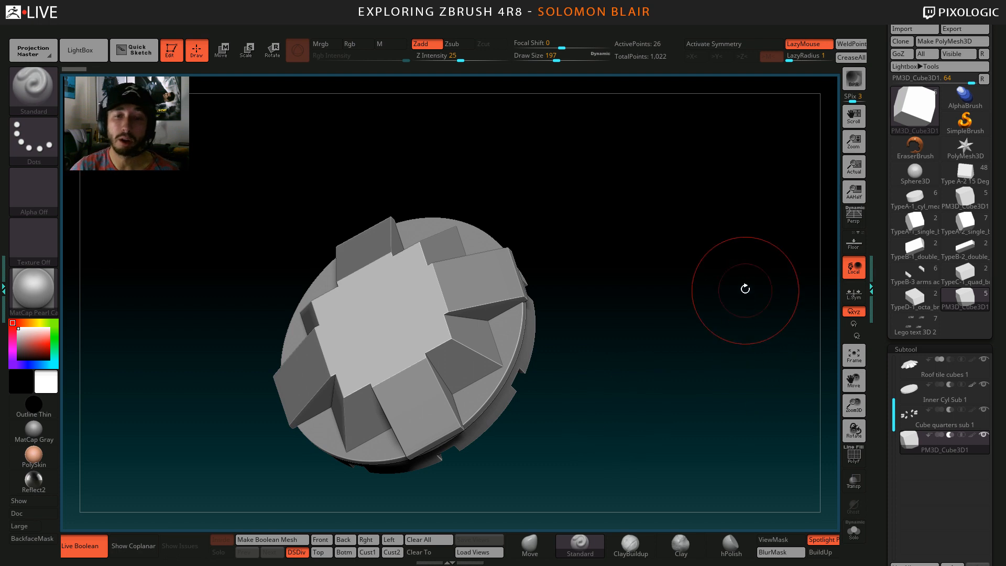
View the gizmo's Transform Type options on the roof tile part and return to draw mode.
{"action": "key", "text": "w"}
{"action": "left_click", "coordinate": [306, 204]}
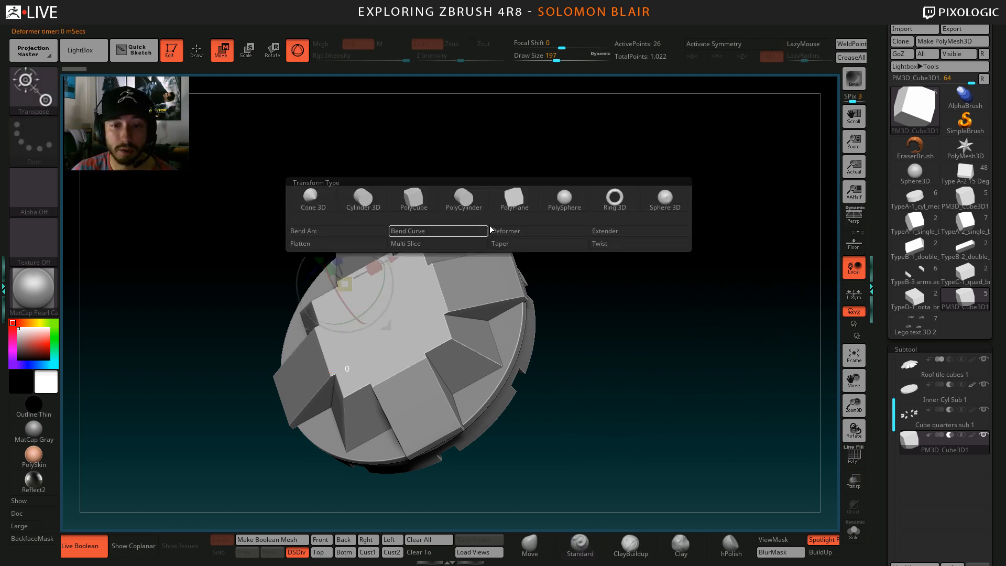
{"action": "key", "text": "q"}
Look over the roof tile part from slightly different angles and set the draw size to 212.
{"action": "mouse_move", "coordinate": [670, 313]}
{"action": "left_mouse_down"}
{"action": "mouse_move", "coordinate": [653, 338]}
{"action": "mouse_move", "coordinate": [682, 308]}
{"action": "left_mouse_up"}
{"action": "key", "text": "s"}
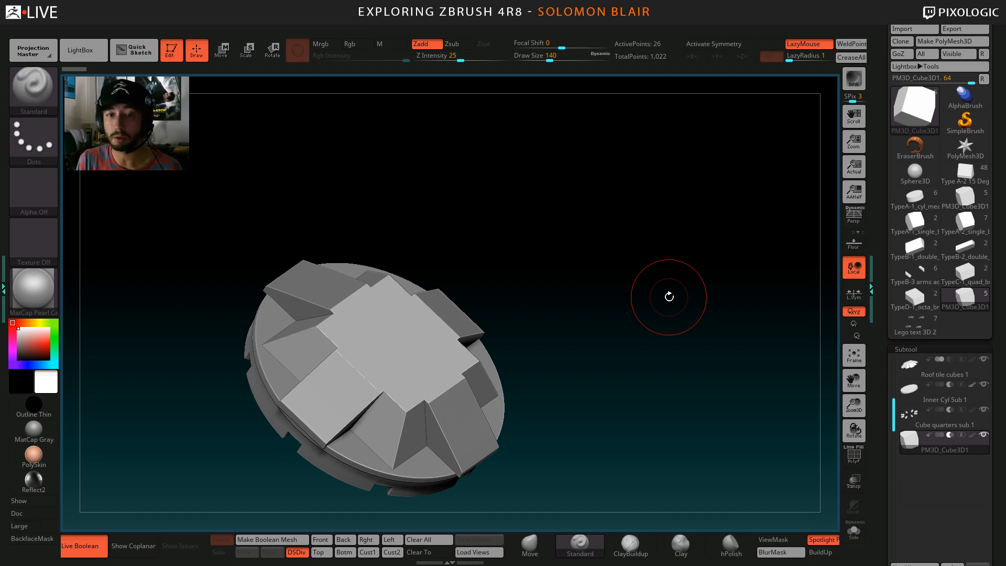
{"action": "mouse_move", "coordinate": [472, 199]}
{"action": "left_mouse_down"}
{"action": "mouse_move", "coordinate": [465, 216]}
{"action": "mouse_move", "coordinate": [509, 212]}
{"action": "mouse_move", "coordinate": [487, 213]}
{"action": "mouse_move", "coordinate": [490, 199]}
{"action": "left_mouse_up"}
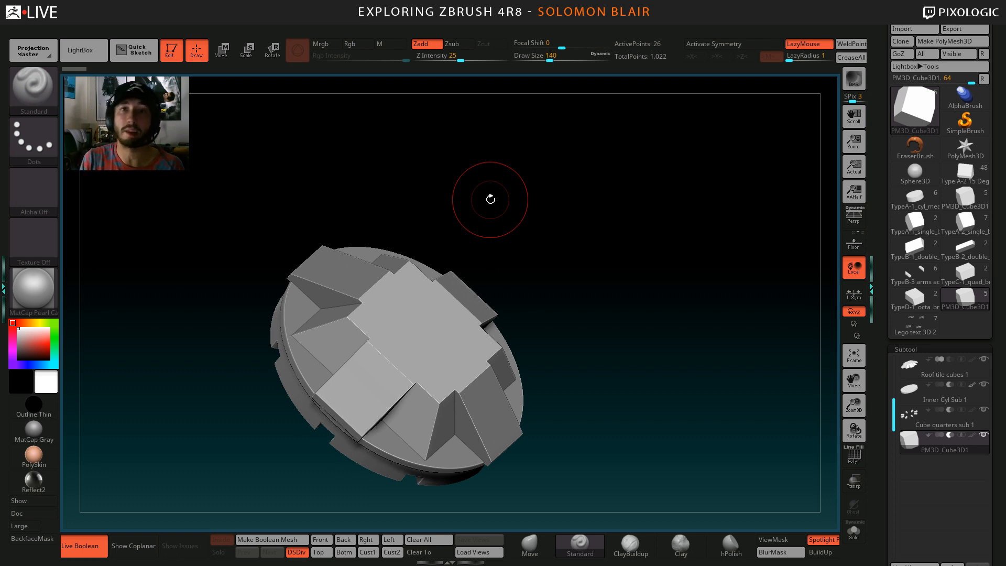
{"action": "mouse_move", "coordinate": [562, 274]}
{"action": "left_mouse_down", "text": "alt"}
{"action": "mouse_move", "coordinate": [611, 280]}
{"action": "mouse_move", "coordinate": [584, 267]}
{"action": "left_mouse_up", "text": "alt"}
{"action": "key", "text": "s"}
{"action": "key", "text": "s"}
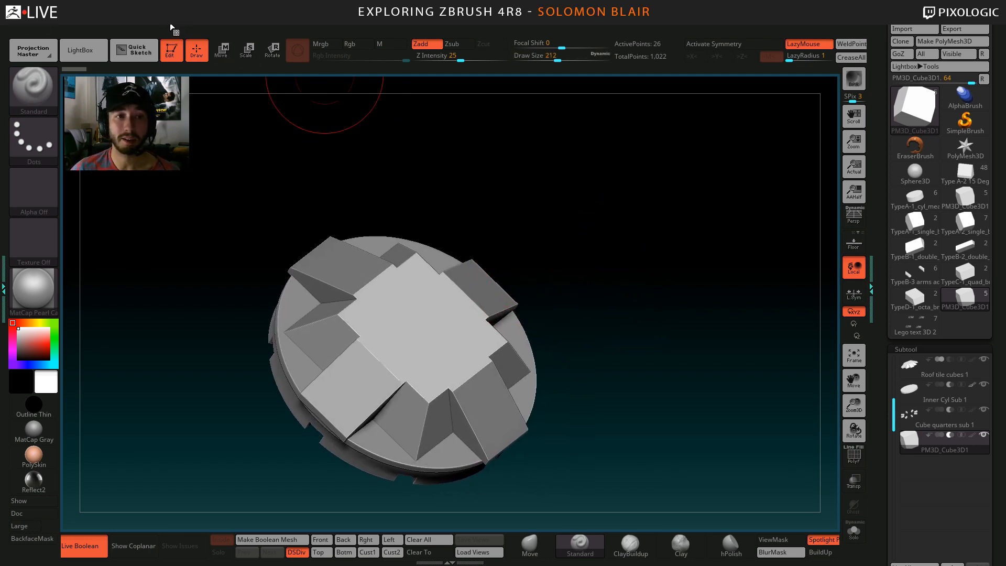
Switch back to the Type A-2 15 Degree Rotation tool, view the spread-out bricks straight on, and reduce the draw size to 132.
{"action": "left_click", "coordinate": [965, 173]}
{"action": "left_click_drag", "start_coordinate": [532, 283], "coordinate": [624, 378]}
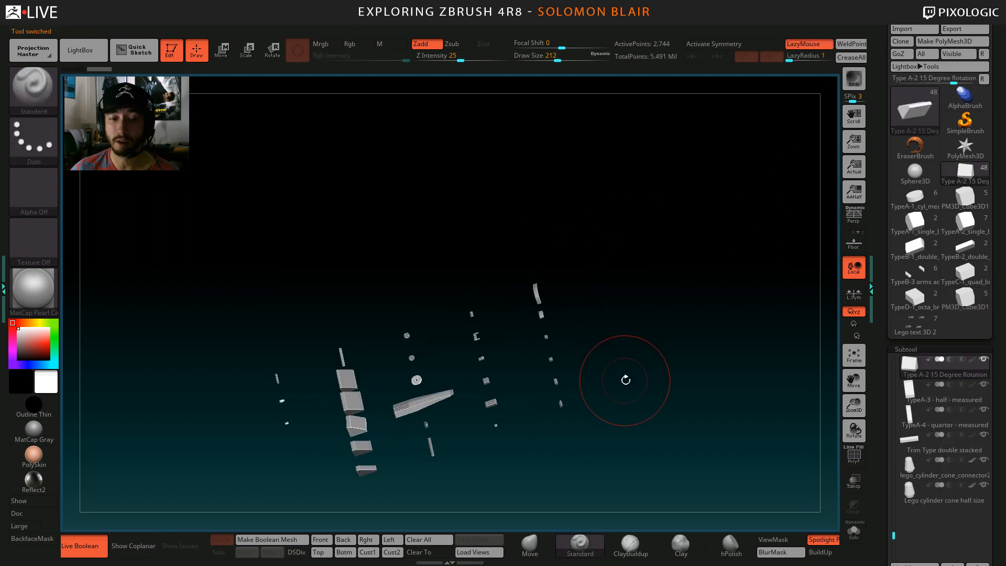
{"action": "mouse_move", "coordinate": [620, 228]}
{"action": "left_mouse_down"}
{"action": "mouse_move", "coordinate": [624, 306]}
{"action": "mouse_move", "coordinate": [606, 233]}
{"action": "left_mouse_up"}
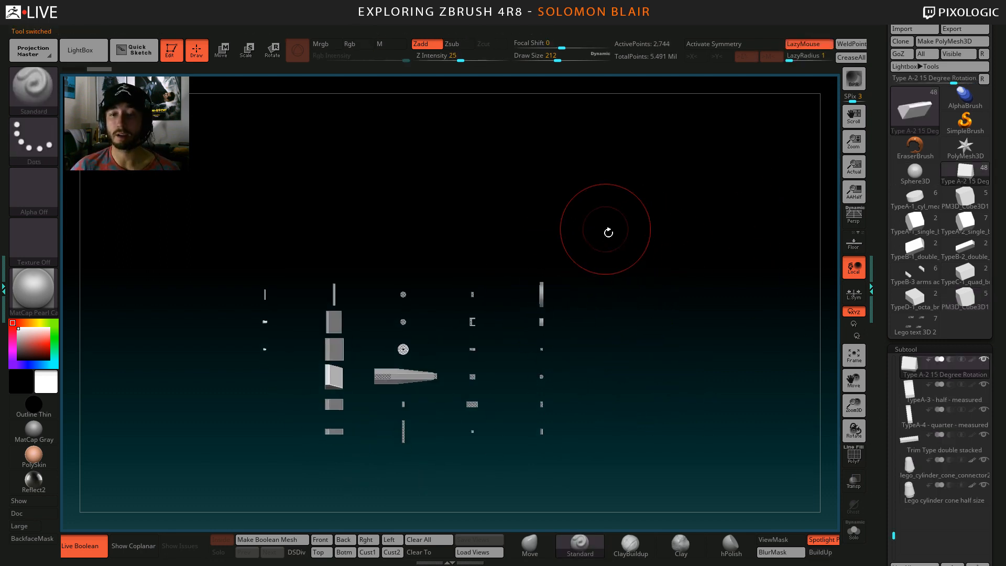
{"action": "key", "text": "bracketleft"}
{"action": "key", "text": "bracketleft"}
{"action": "key", "text": "bracketleft"}
{"action": "key", "text": "bracketleft"}
Open the QS_228.ZPR spaceship project from the QuickSave files without keeping the current castle session.
{"action": "left_click", "coordinate": [79, 50]}
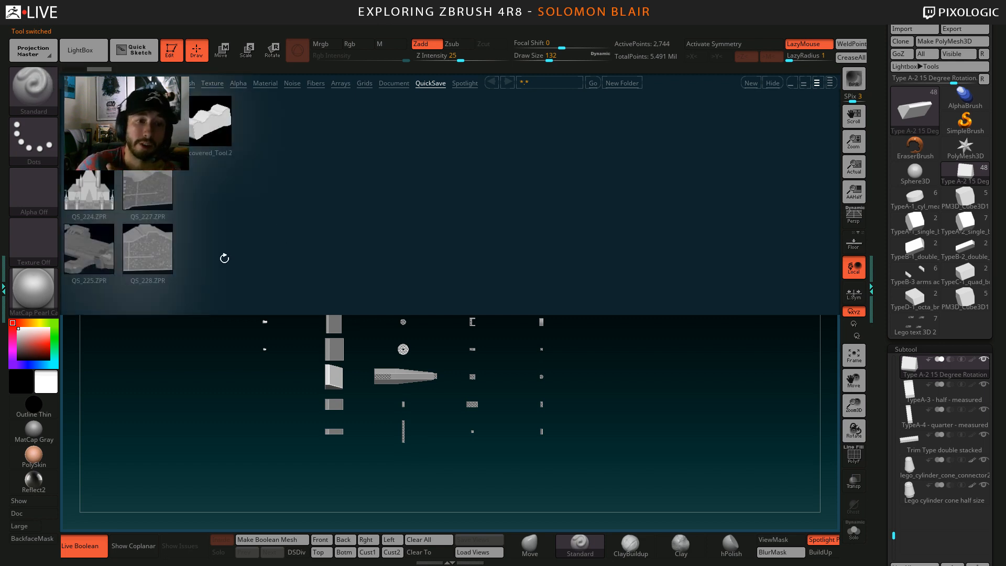
{"action": "double_click", "coordinate": [158, 261]}
{"action": "left_click", "coordinate": [530, 315]}
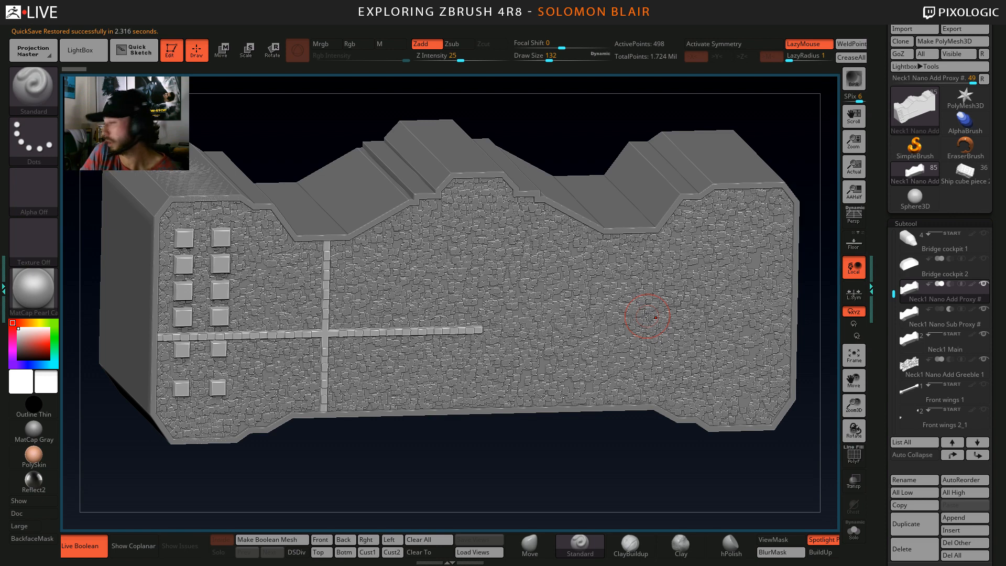
Turn off Live Boolean for the neck piece and make all of the spaceship's subtools visible.
{"action": "left_click", "coordinate": [104, 550]}
{"action": "right_click_drag", "start_coordinate": [344, 420], "coordinate": [409, 346], "text": "ctrl"}
{"action": "left_click", "coordinate": [955, 282]}
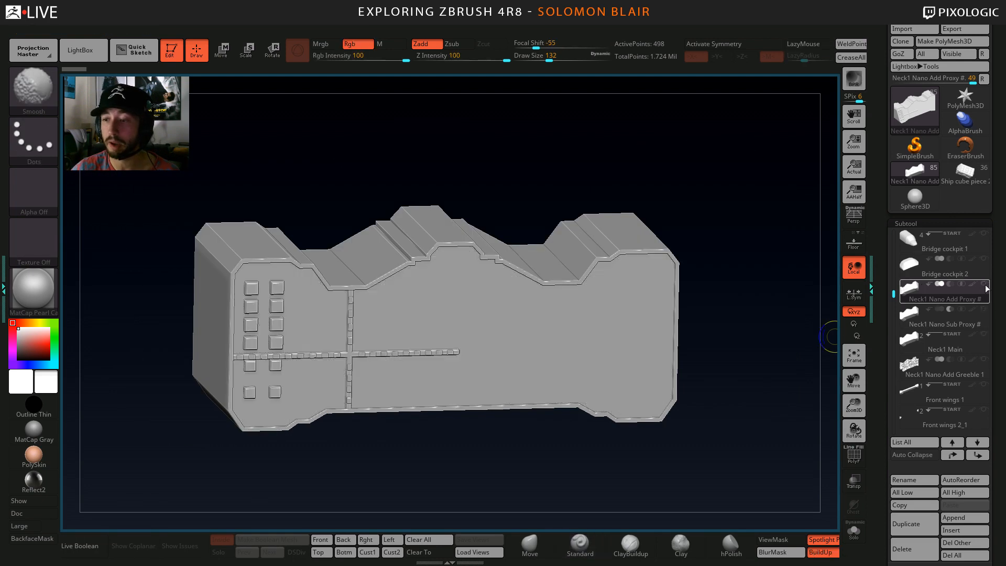
{"action": "key", "text": "shift"}
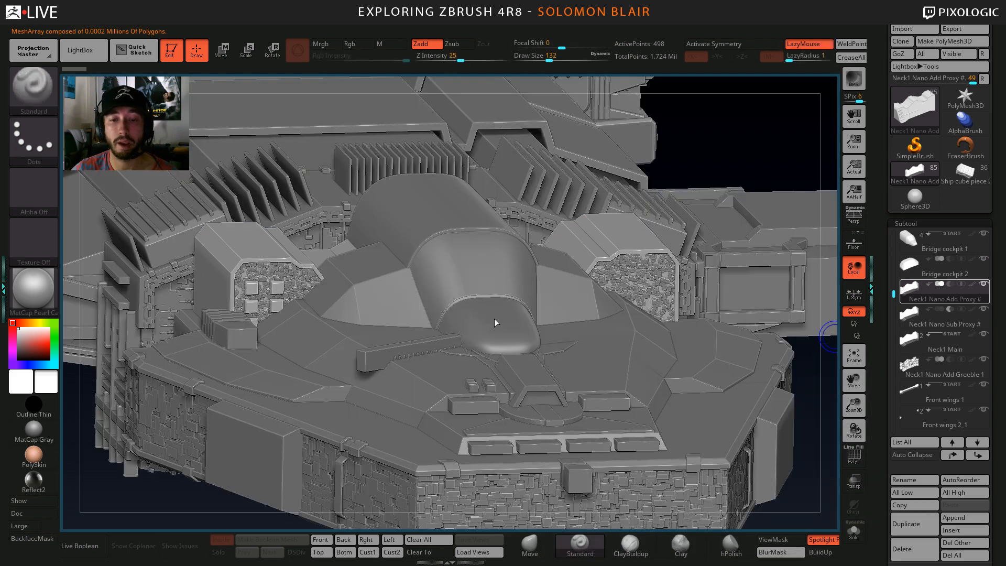
Look over the whole spaceship at an angle and check the polygon information of the Neck1 Nano Add Greeble 1 subtool.
{"action": "mouse_move", "coordinate": [532, 307]}
{"action": "right_mouse_down"}
{"action": "mouse_move", "coordinate": [356, 282]}
{"action": "mouse_move", "coordinate": [414, 294]}
{"action": "right_mouse_up"}
{"action": "right_click_drag", "start_coordinate": [524, 366], "coordinate": [461, 317]}
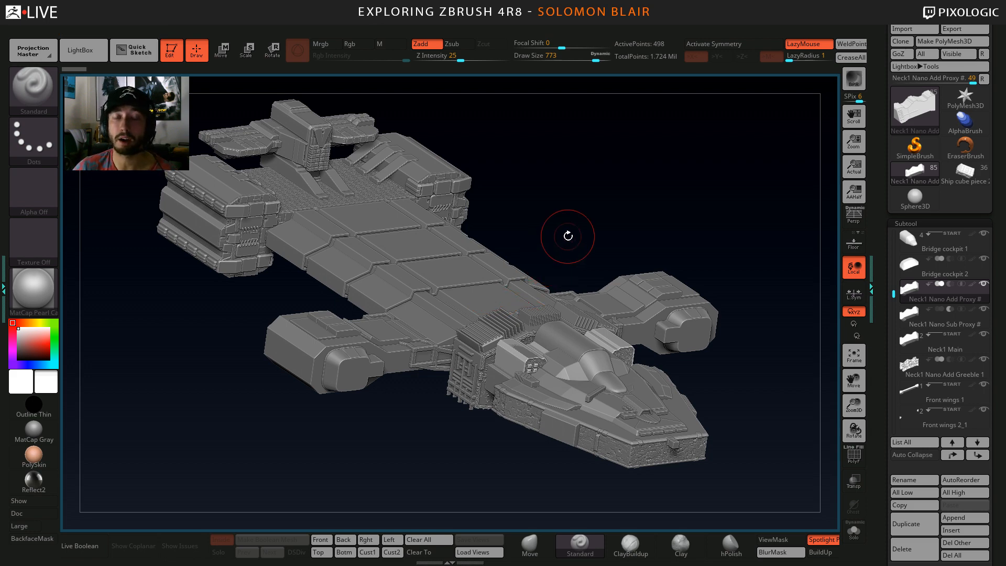
{"action": "left_click_drag", "start_coordinate": [601, 218], "coordinate": [599, 206]}
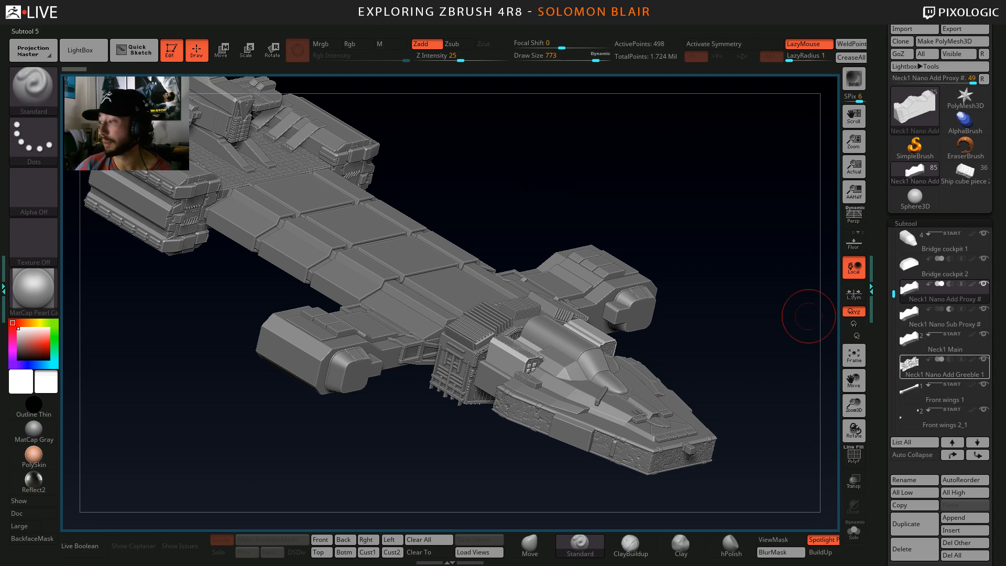
{"action": "mouse_move", "coordinate": [927, 368]}
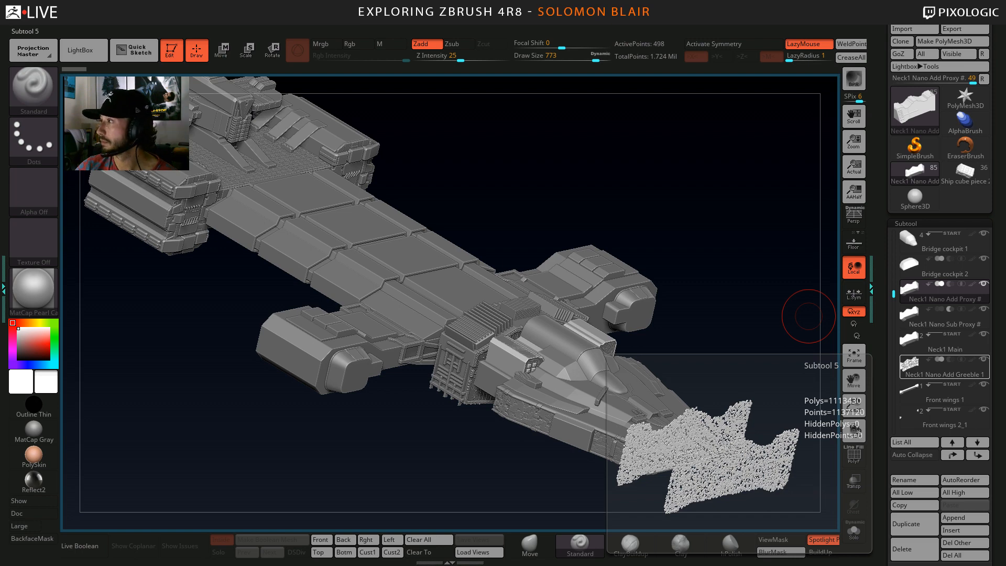